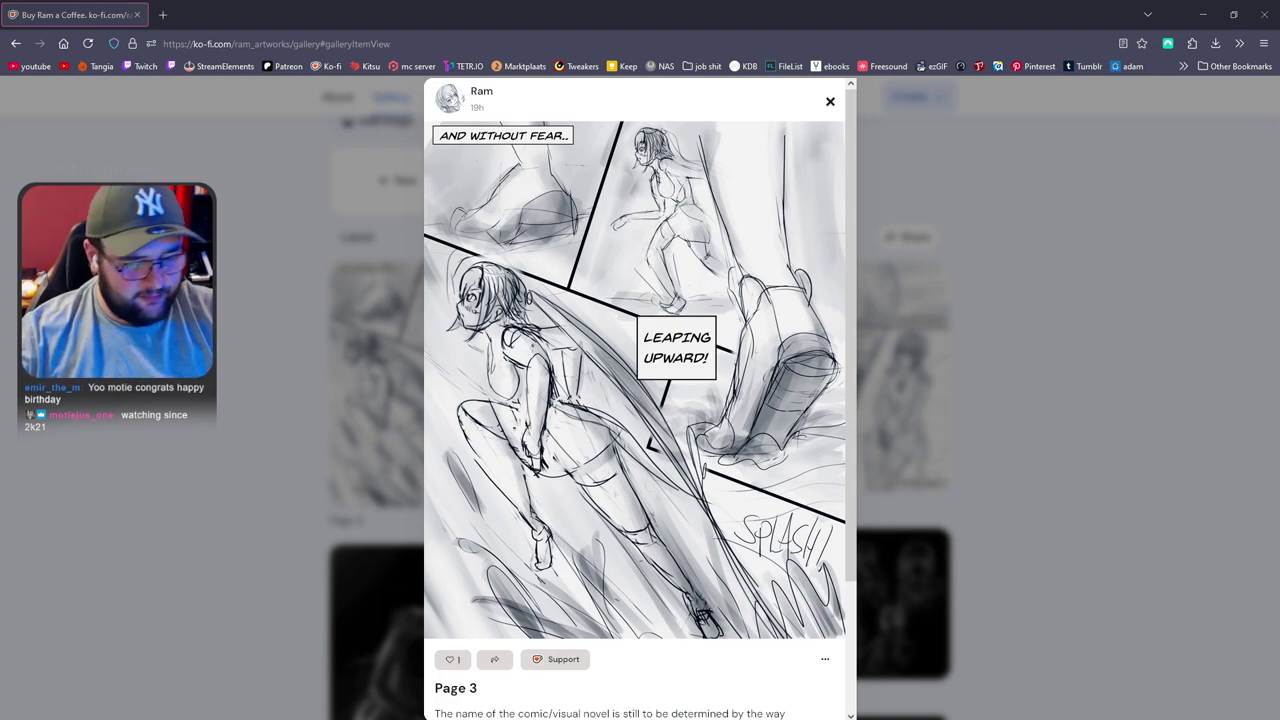
Switch to Photoshop and sketch a large head circle on the black canvas in full-screen view
{"action": "key", "text": "alt+Tab"}
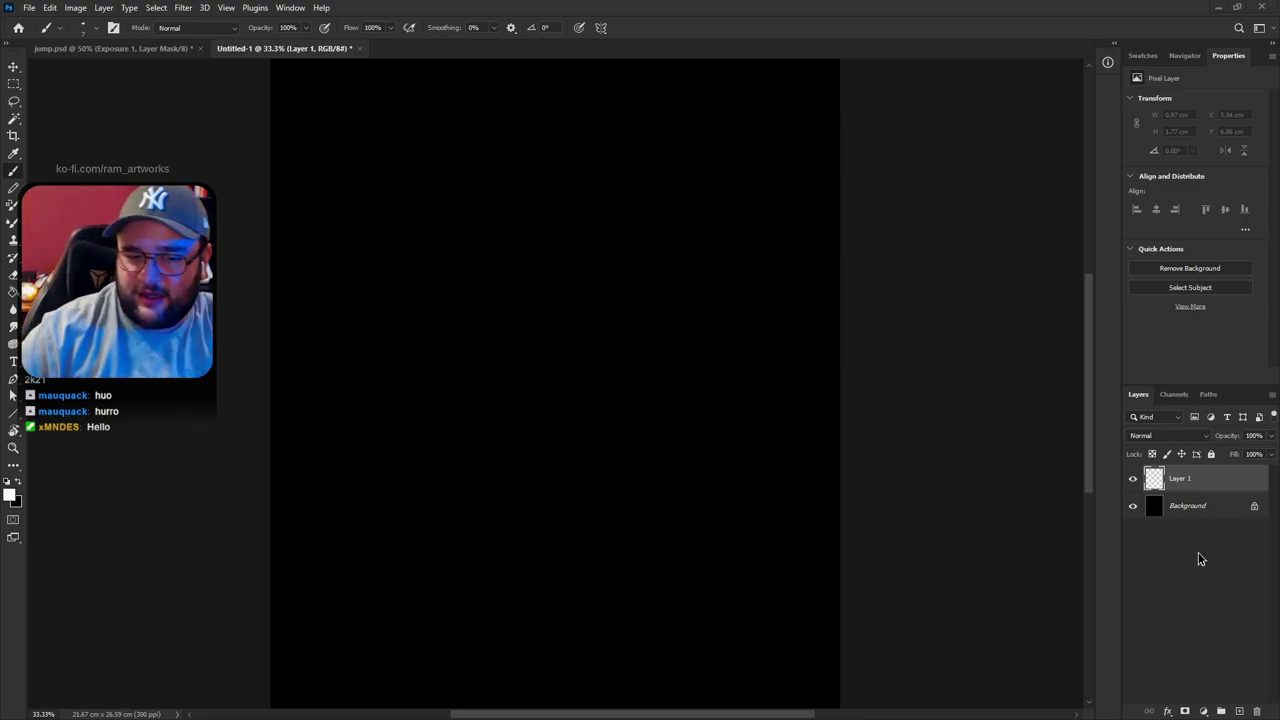
{"action": "mouse_move", "coordinate": [571, 193]}
{"action": "left_mouse_down"}
{"action": "mouse_move", "coordinate": [620, 206]}
{"action": "mouse_move", "coordinate": [464, 423]}
{"action": "left_mouse_up"}
{"action": "key", "text": "ctrl+z"}
{"action": "key", "text": "f"}
{"action": "key", "text": "f"}
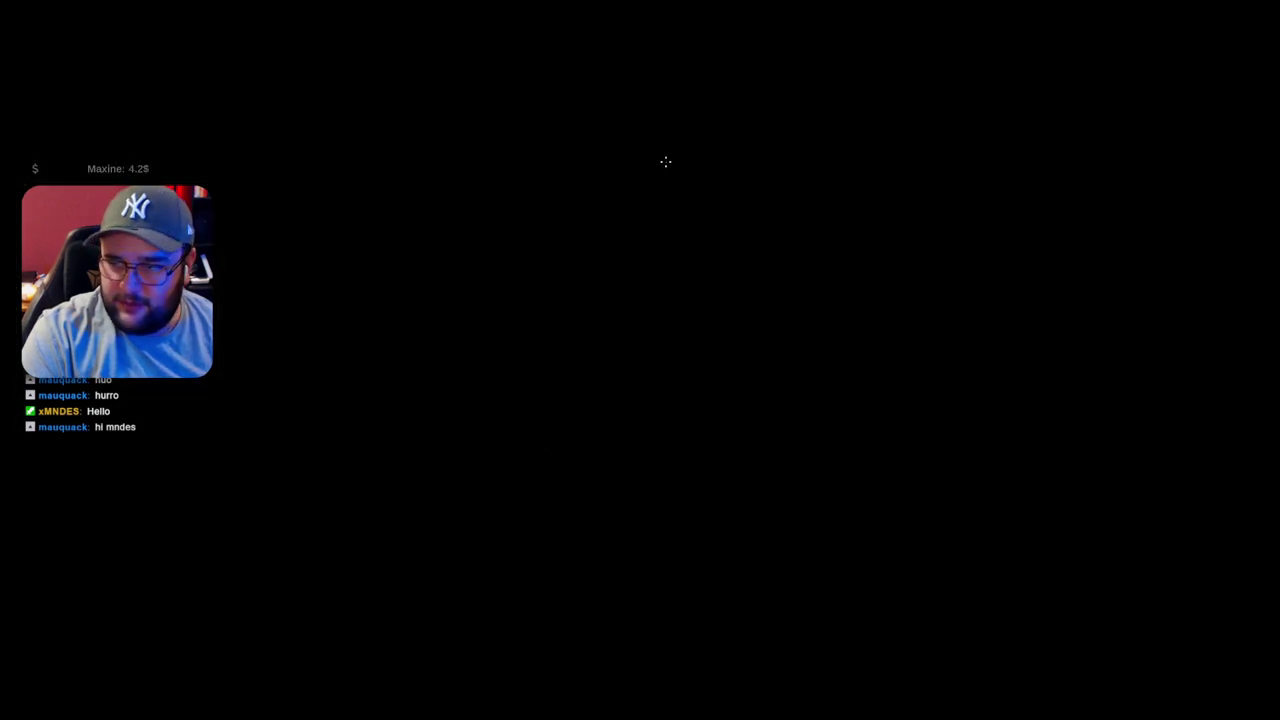
{"action": "mouse_move", "coordinate": [612, 189]}
{"action": "left_mouse_down"}
{"action": "mouse_move", "coordinate": [480, 240]}
{"action": "mouse_move", "coordinate": [390, 300]}
{"action": "mouse_move", "coordinate": [378, 343]}
{"action": "mouse_move", "coordinate": [497, 449]}
{"action": "mouse_move", "coordinate": [397, 306]}
{"action": "mouse_move", "coordinate": [387, 355]}
{"action": "left_mouse_up"}
{"action": "key", "text": "ctrl+z"}
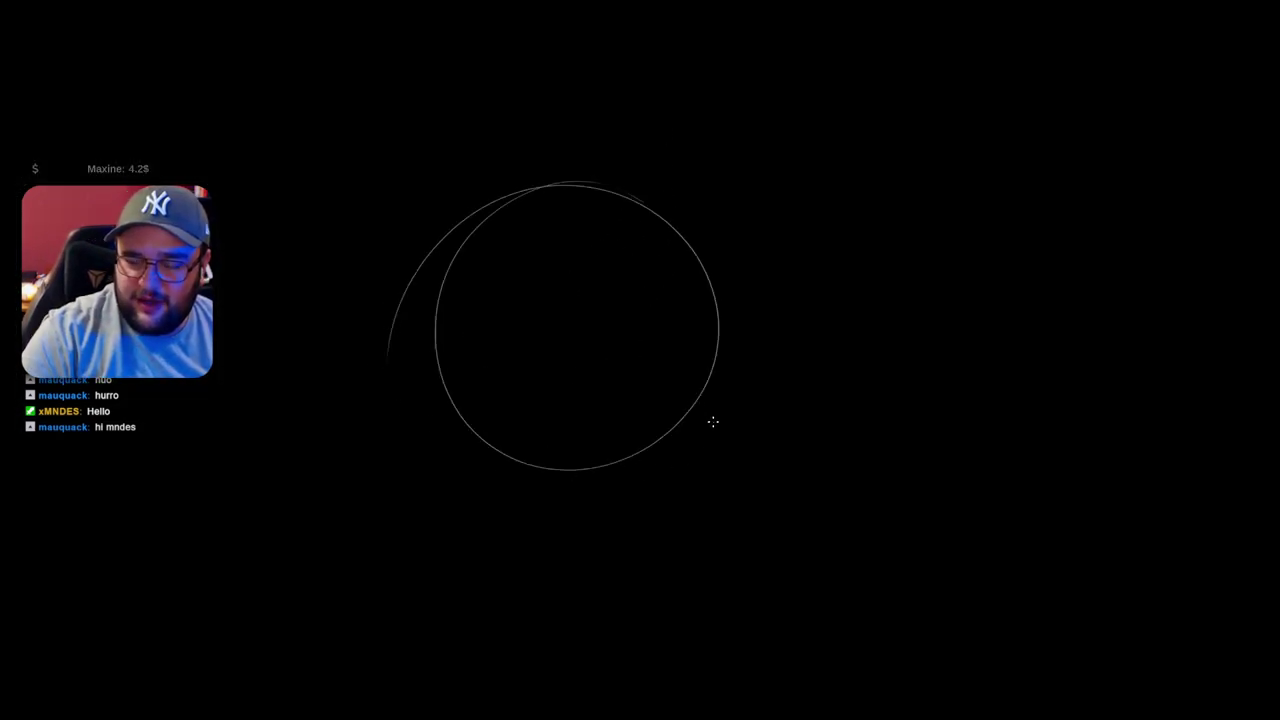
Draw a straight vertical centre line through the head circle, extending well below it
{"action": "left_click_drag", "start_coordinate": [716, 455], "coordinate": [728, 360]}
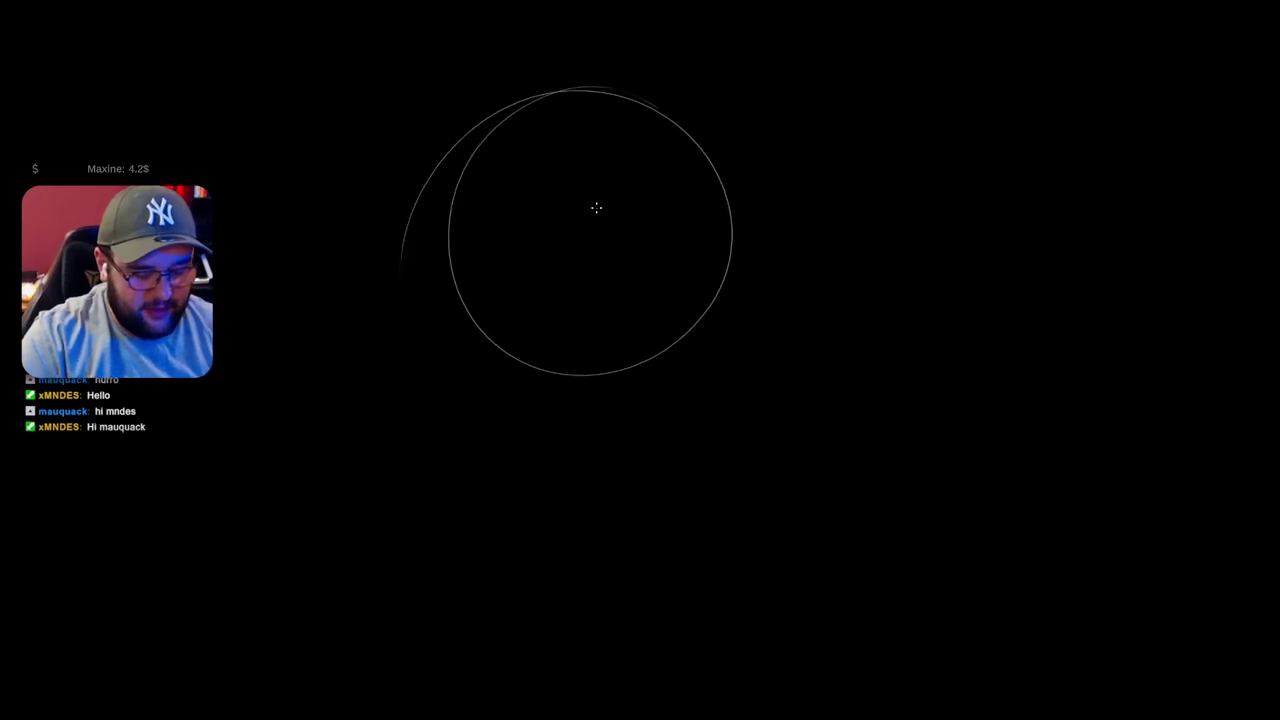
{"action": "left_click_drag", "start_coordinate": [577, 167], "coordinate": [584, 642]}
{"action": "key", "text": "ctrl+z"}
{"action": "left_click_drag", "start_coordinate": [589, 124], "coordinate": [588, 535]}
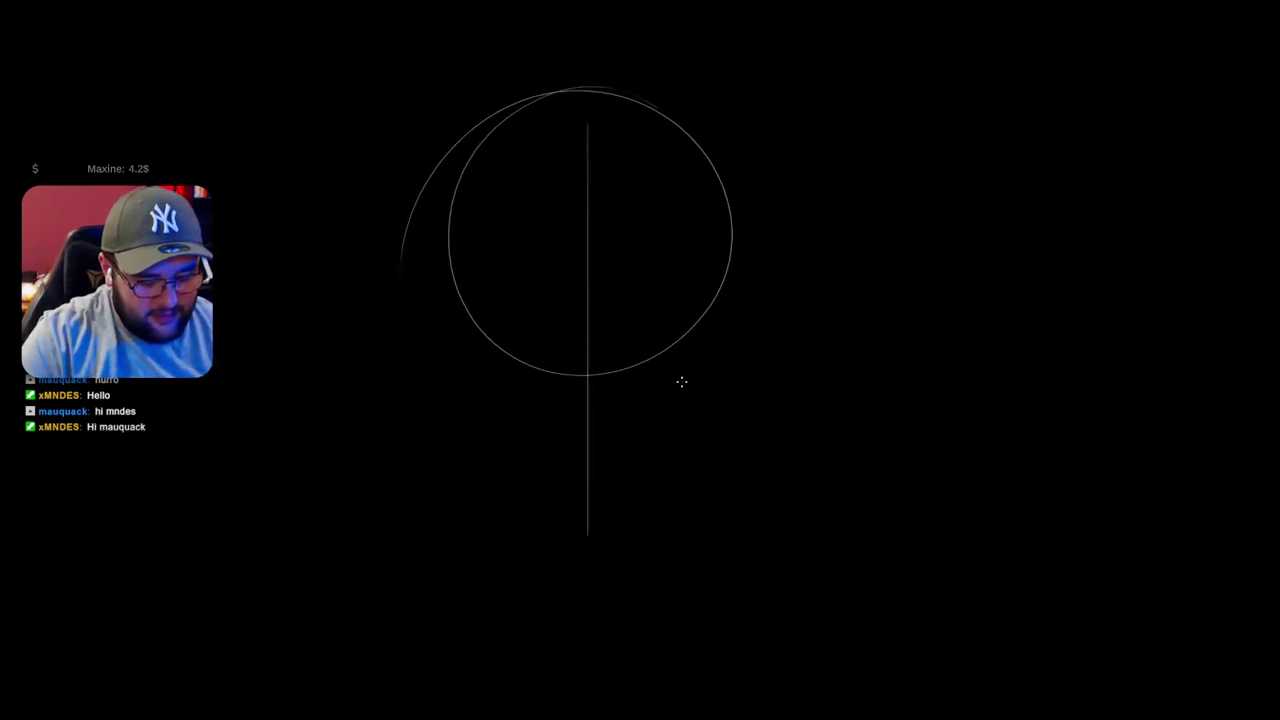
{"action": "key", "text": "ctrl+z"}
{"action": "left_click_drag", "start_coordinate": [588, 122], "coordinate": [587, 526]}
{"action": "key", "text": "ctrl+z"}
{"action": "left_click_drag", "start_coordinate": [583, 118], "coordinate": [584, 560]}
Leave full-screen view, enable Vertical paint symmetry and align its axis with the head's centre line
{"action": "key", "text": "f"}
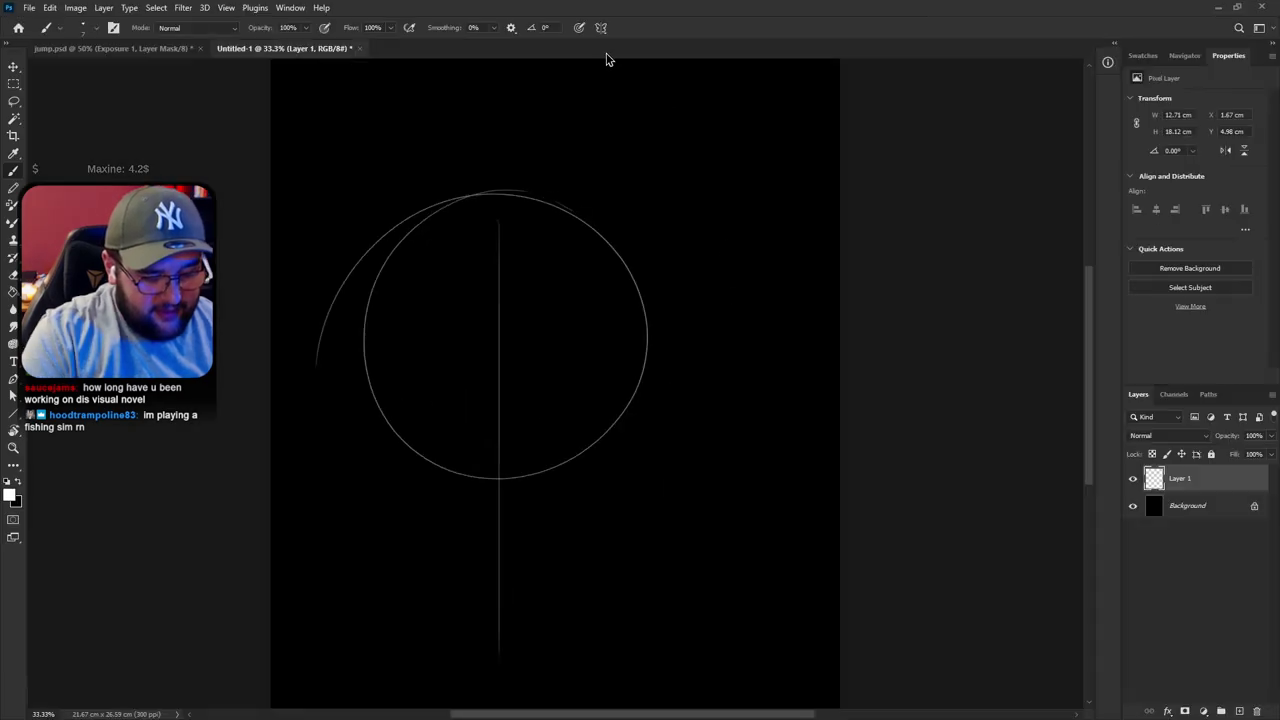
{"action": "left_click", "coordinate": [600, 27]}
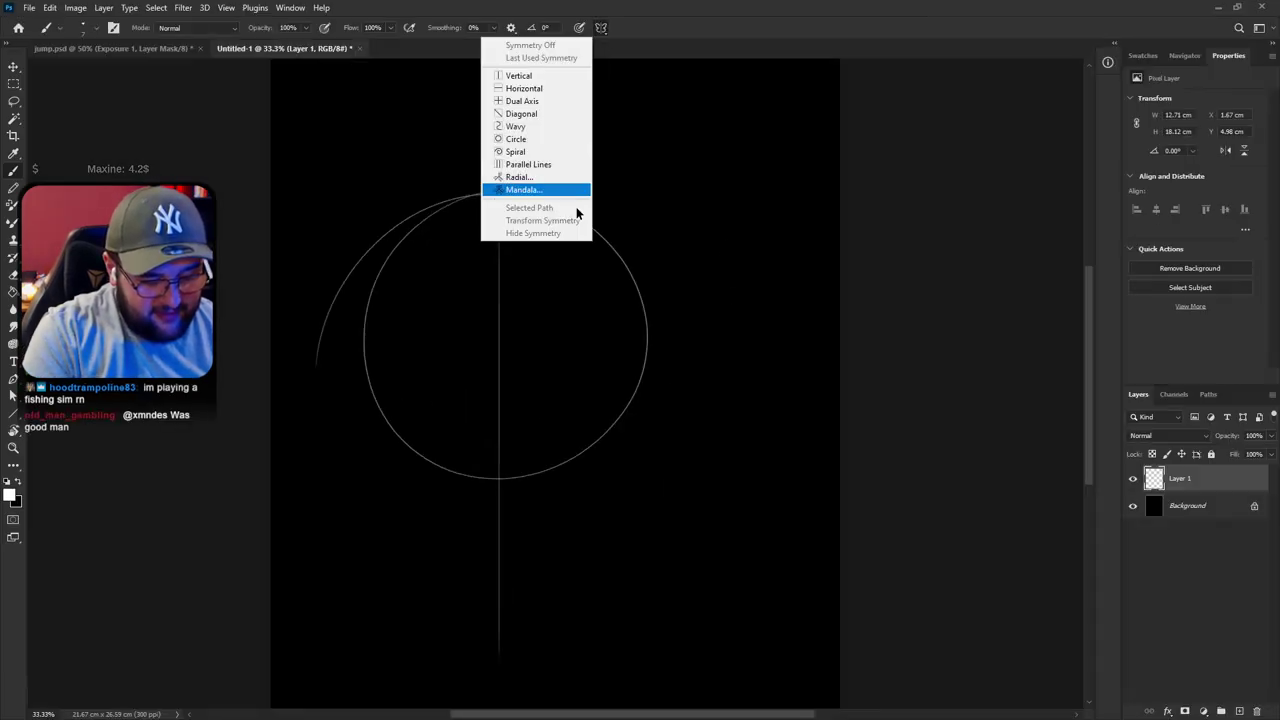
{"action": "left_click", "coordinate": [546, 76]}
{"action": "left_click_drag", "start_coordinate": [557, 325], "coordinate": [500, 345]}
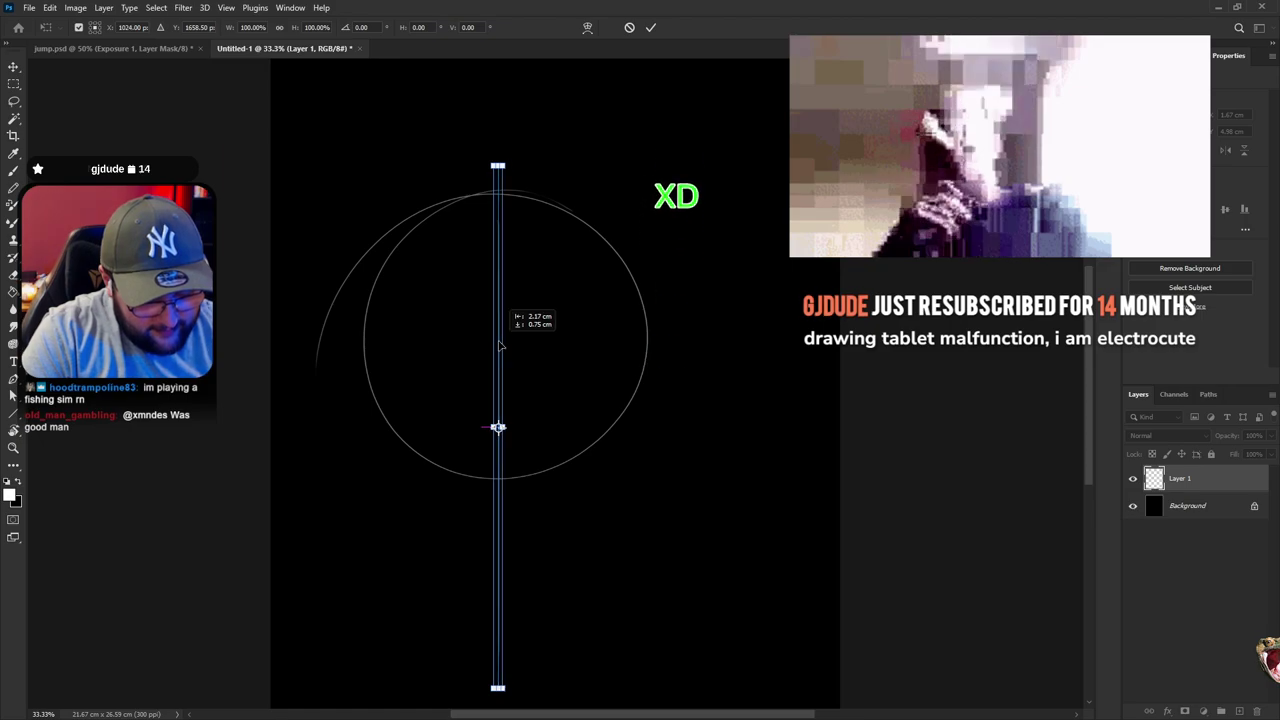
{"action": "key", "text": "Return"}
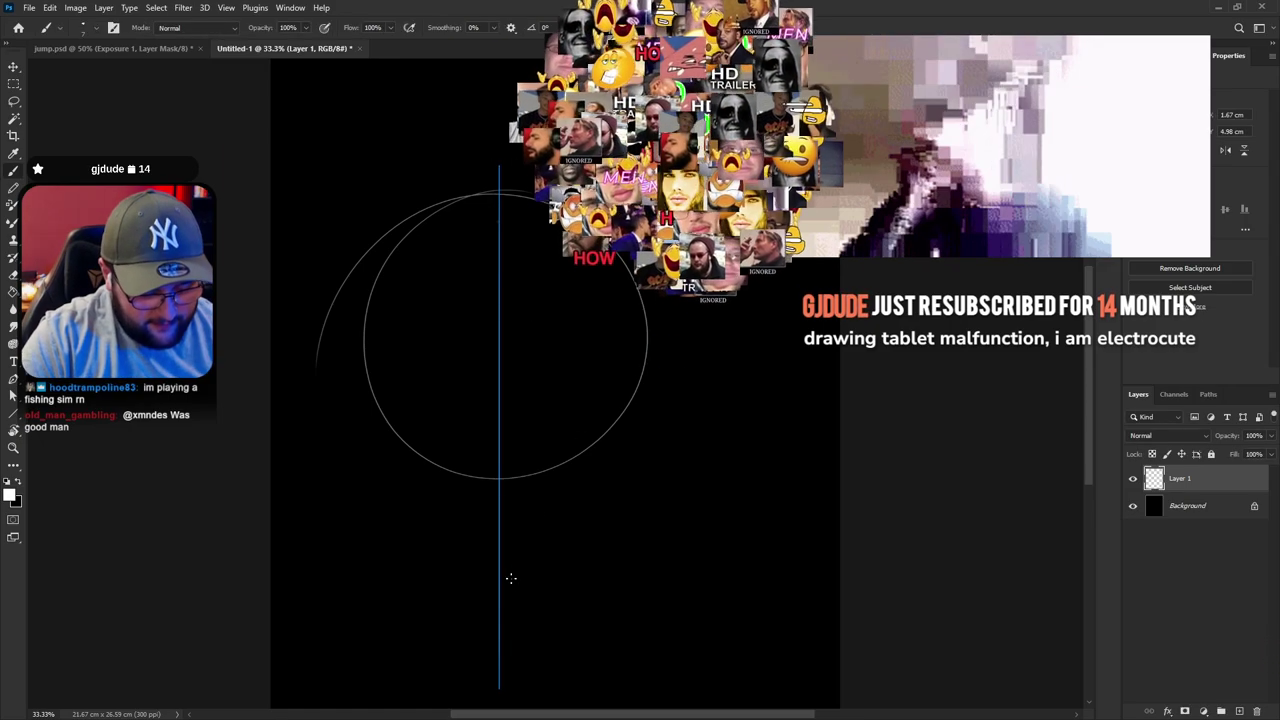
Try to sketch mirrored cheek and jaw lines tapering to a chin on the symmetry axis
{"action": "mouse_move", "coordinate": [500, 620]}
{"action": "left_mouse_down"}
{"action": "mouse_move", "coordinate": [563, 551]}
{"action": "mouse_move", "coordinate": [602, 474]}
{"action": "mouse_move", "coordinate": [524, 592]}
{"action": "mouse_move", "coordinate": [573, 560]}
{"action": "mouse_move", "coordinate": [627, 412]}
{"action": "left_mouse_up"}
{"action": "key", "text": "ctrl+z"}
{"action": "key", "text": "ctrl+alt+z"}
{"action": "key", "text": "ctrl+alt+z"}
{"action": "key", "text": "ctrl+z"}
{"action": "left_click_drag", "start_coordinate": [580, 560], "coordinate": [650, 380]}
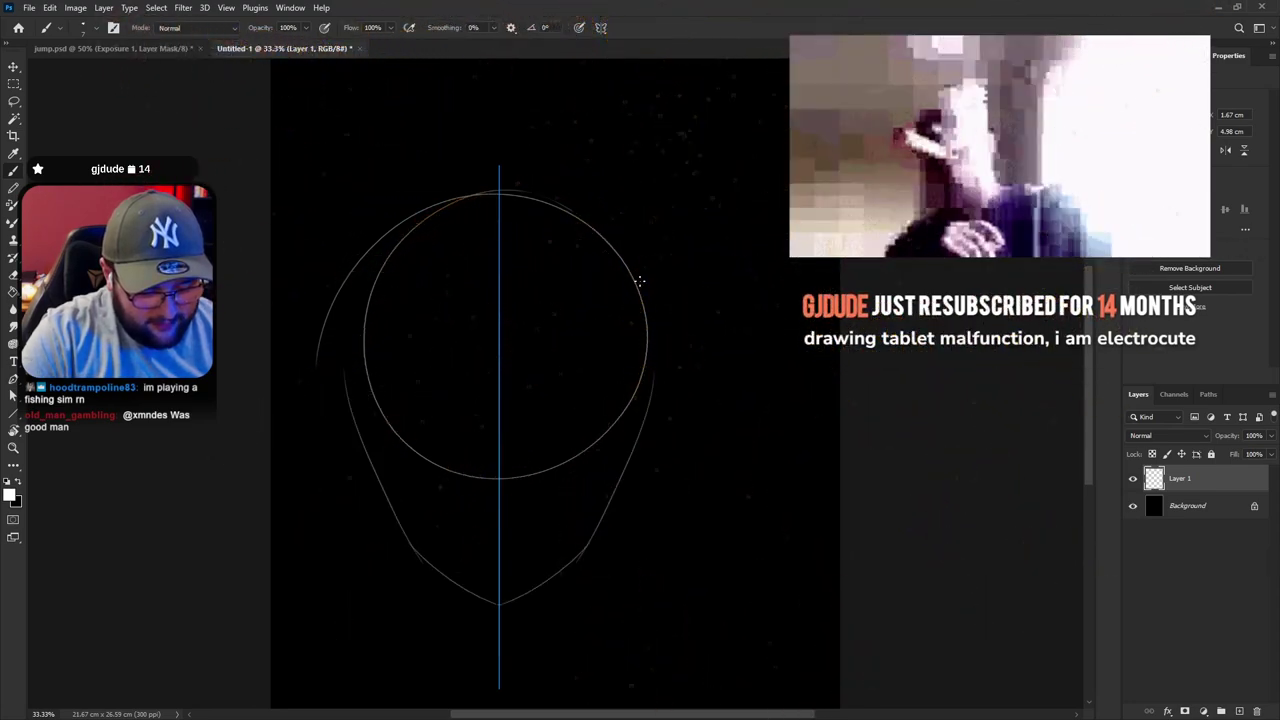
{"action": "key", "text": "ctrl+z"}
{"action": "left_click_drag", "start_coordinate": [577, 557], "coordinate": [636, 377]}
{"action": "key", "text": "ctrl+z"}
{"action": "key", "text": "ctrl+z"}
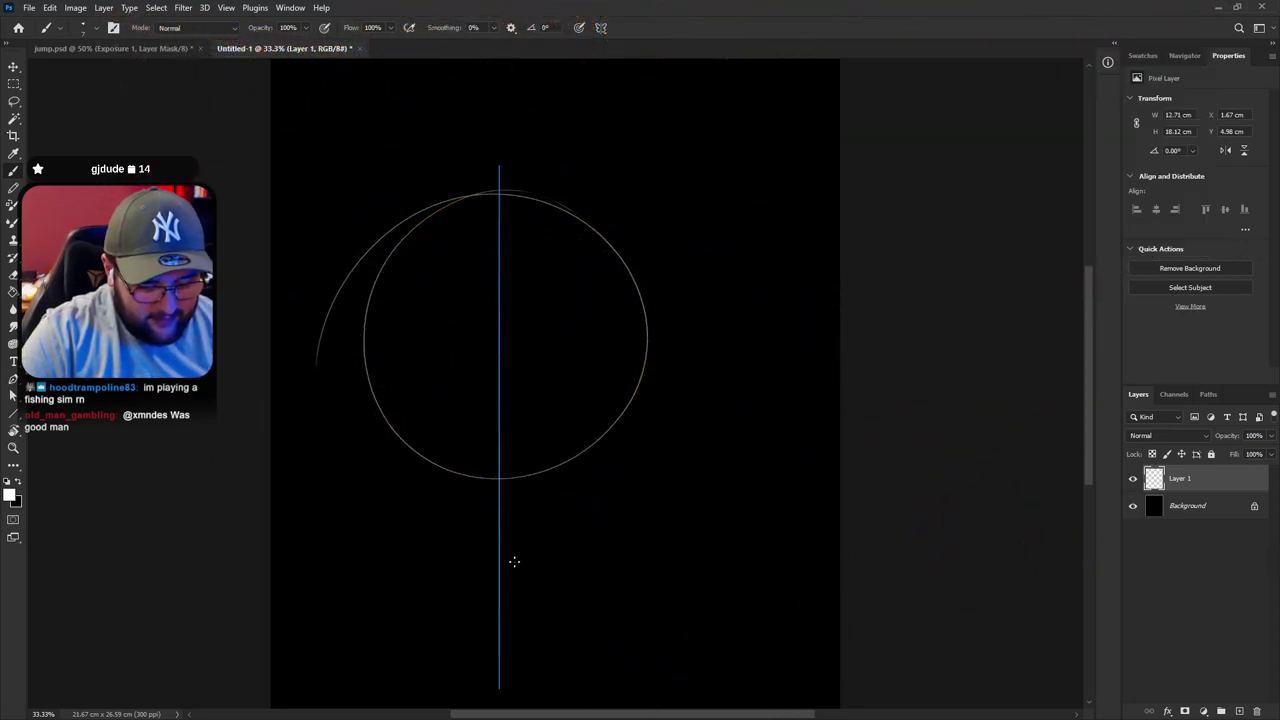
Sketch mirrored straight jaw lines from the circle's lower sides down to a pointed chin on the symmetry axis
{"action": "left_click_drag", "start_coordinate": [498, 562], "coordinate": [552, 541]}
{"action": "key", "text": "ctrl+z"}
{"action": "mouse_move", "coordinate": [499, 586]}
{"action": "left_mouse_down"}
{"action": "mouse_move", "coordinate": [553, 562]}
{"action": "mouse_move", "coordinate": [615, 490]}
{"action": "left_mouse_up"}
{"action": "key", "text": "ctrl+z"}
{"action": "key", "text": "ctrl+z"}
{"action": "mouse_move", "coordinate": [557, 563]}
{"action": "left_mouse_down"}
{"action": "mouse_move", "coordinate": [632, 392]}
{"action": "mouse_move", "coordinate": [548, 572]}
{"action": "mouse_move", "coordinate": [613, 464]}
{"action": "mouse_move", "coordinate": [634, 360]}
{"action": "left_mouse_up"}
{"action": "key", "text": "ctrl+z"}
{"action": "key", "text": "ctrl+z"}
{"action": "key", "text": "ctrl+z"}
{"action": "left_click_drag", "start_coordinate": [552, 566], "coordinate": [624, 464]}
{"action": "key", "text": "ctrl+z"}
{"action": "key", "text": "ctrl+z"}
{"action": "mouse_move", "coordinate": [496, 588]}
{"action": "left_mouse_down"}
{"action": "mouse_move", "coordinate": [594, 518]}
{"action": "mouse_move", "coordinate": [582, 536]}
{"action": "mouse_move", "coordinate": [636, 390]}
{"action": "left_mouse_up"}
{"action": "key", "text": "ctrl+z"}
{"action": "mouse_move", "coordinate": [575, 543]}
{"action": "left_mouse_down"}
{"action": "mouse_move", "coordinate": [643, 392]}
{"action": "mouse_move", "coordinate": [575, 558]}
{"action": "left_mouse_up"}
{"action": "key", "text": "ctrl+z"}
{"action": "key", "text": "ctrl+z"}
{"action": "left_click_drag", "start_coordinate": [643, 384], "coordinate": [553, 584]}
{"action": "key", "text": "ctrl+z"}
{"action": "left_click_drag", "start_coordinate": [643, 381], "coordinate": [604, 482]}
{"action": "key", "text": "ctrl+z"}
{"action": "left_click_drag", "start_coordinate": [628, 414], "coordinate": [536, 586]}
{"action": "key", "text": "ctrl+z"}
{"action": "left_click_drag", "start_coordinate": [629, 409], "coordinate": [586, 536]}
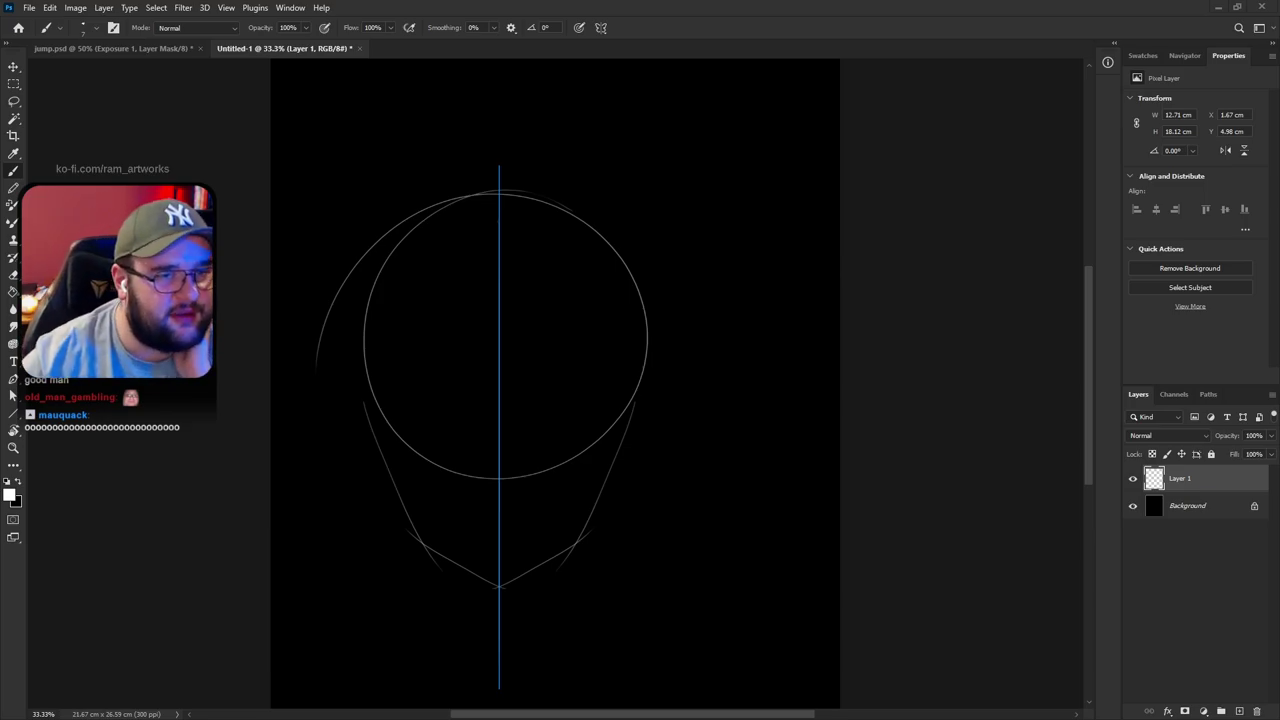
Review the comic pages page-1.jpg, page-2.jpg and page-3.jpg in the image viewer, then close it
{"action": "left_click_drag", "start_coordinate": [1279, 62], "coordinate": [559, 57]}
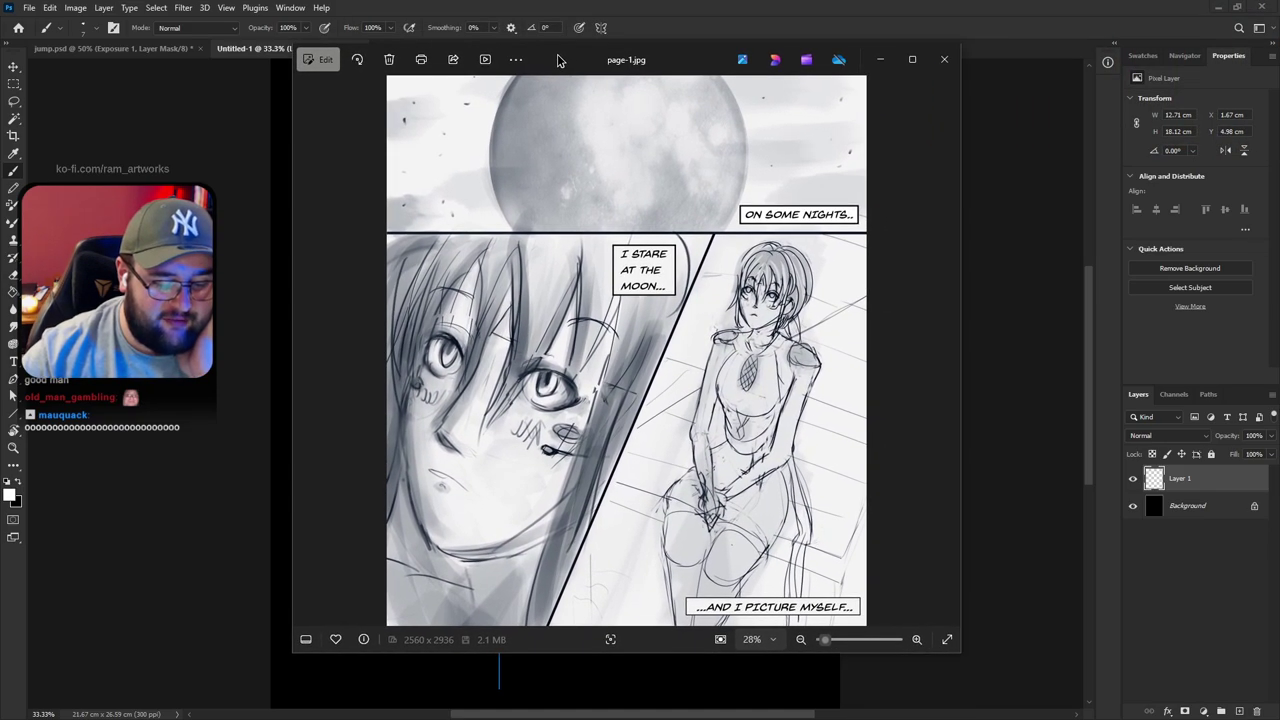
{"action": "double_click", "coordinate": [559, 57]}
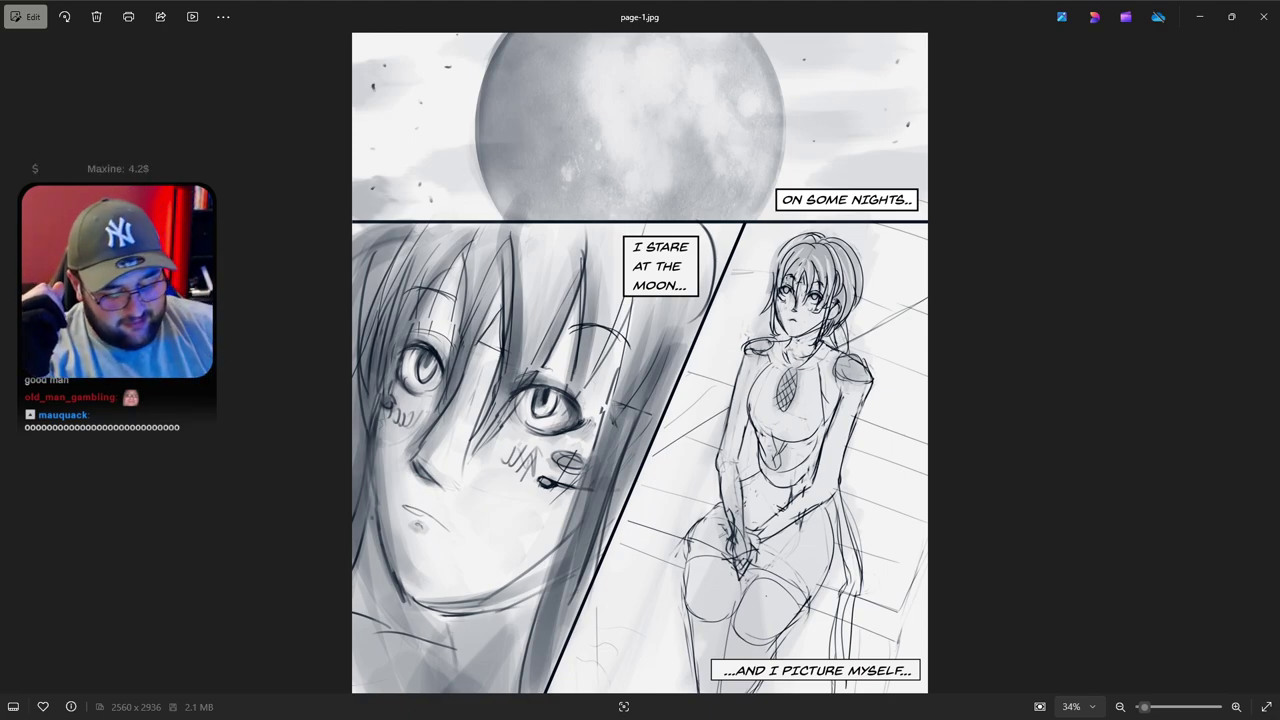
{"action": "key", "text": "Right"}
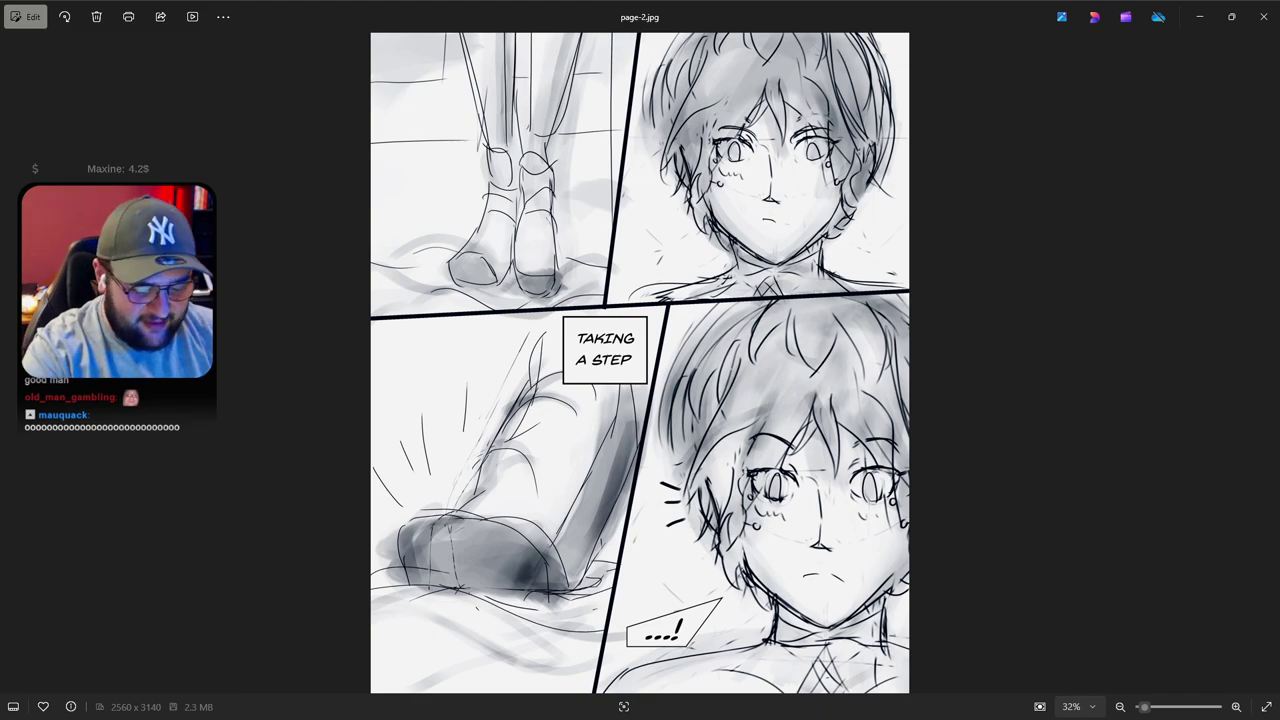
{"action": "key", "text": "Right"}
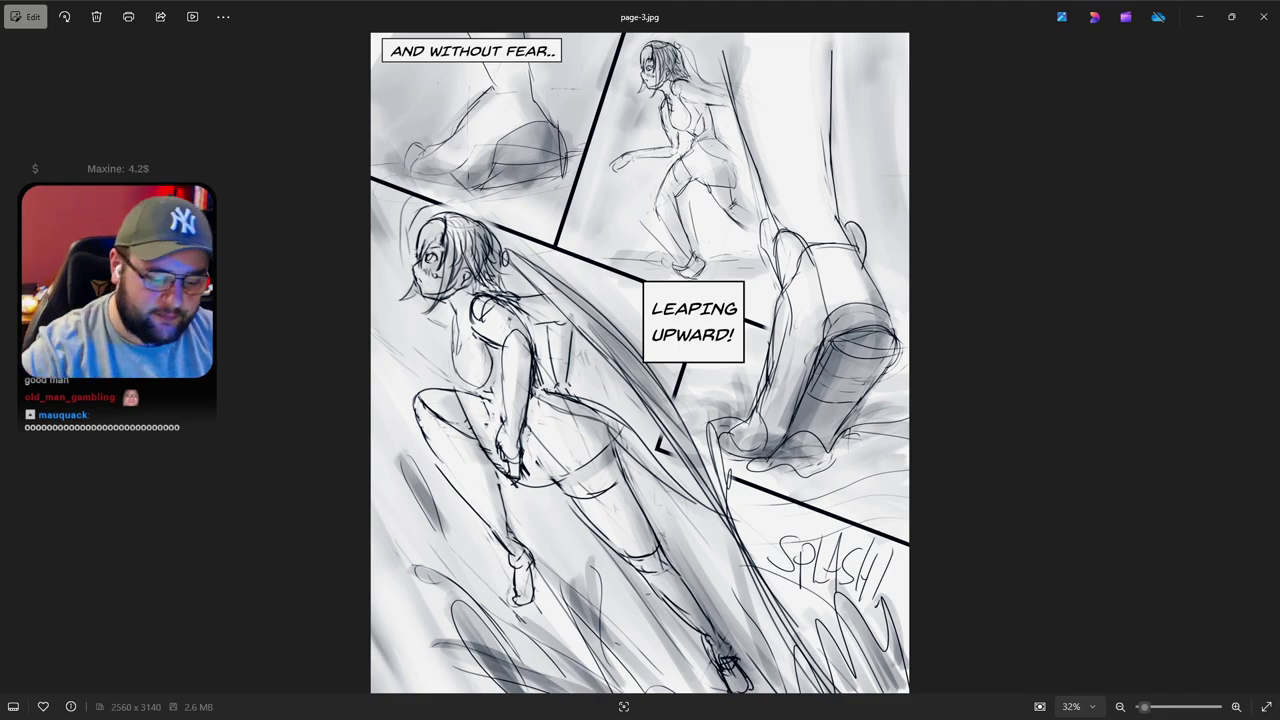
{"action": "left_click", "coordinate": [1263, 17]}
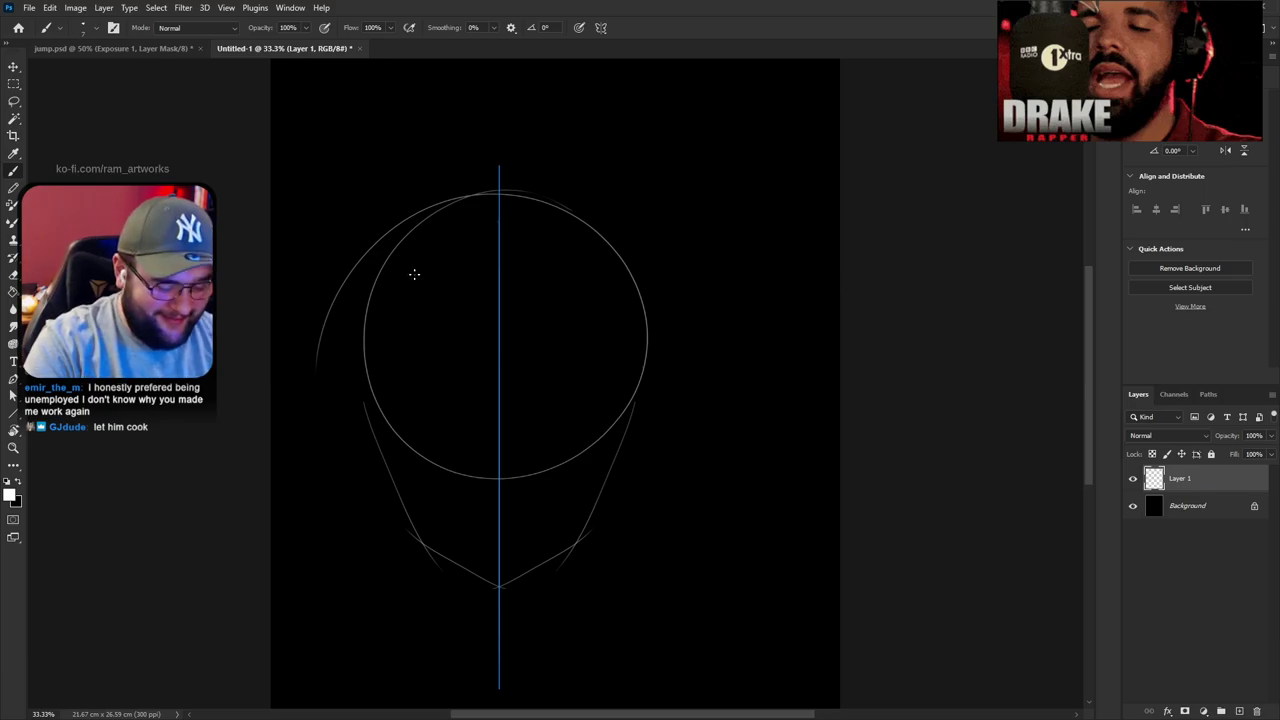
Try to sketch additional mirrored contour lines along the sides of the head and the cheeks
{"action": "mouse_move", "coordinate": [351, 346]}
{"action": "left_mouse_down"}
{"action": "mouse_move", "coordinate": [376, 425]}
{"action": "mouse_move", "coordinate": [365, 411]}
{"action": "mouse_move", "coordinate": [370, 285]}
{"action": "left_mouse_up"}
{"action": "key", "text": "ctrl+z"}
{"action": "key", "text": "ctrl+z"}
{"action": "key", "text": "ctrl+z"}
{"action": "left_click_drag", "start_coordinate": [371, 423], "coordinate": [355, 312]}
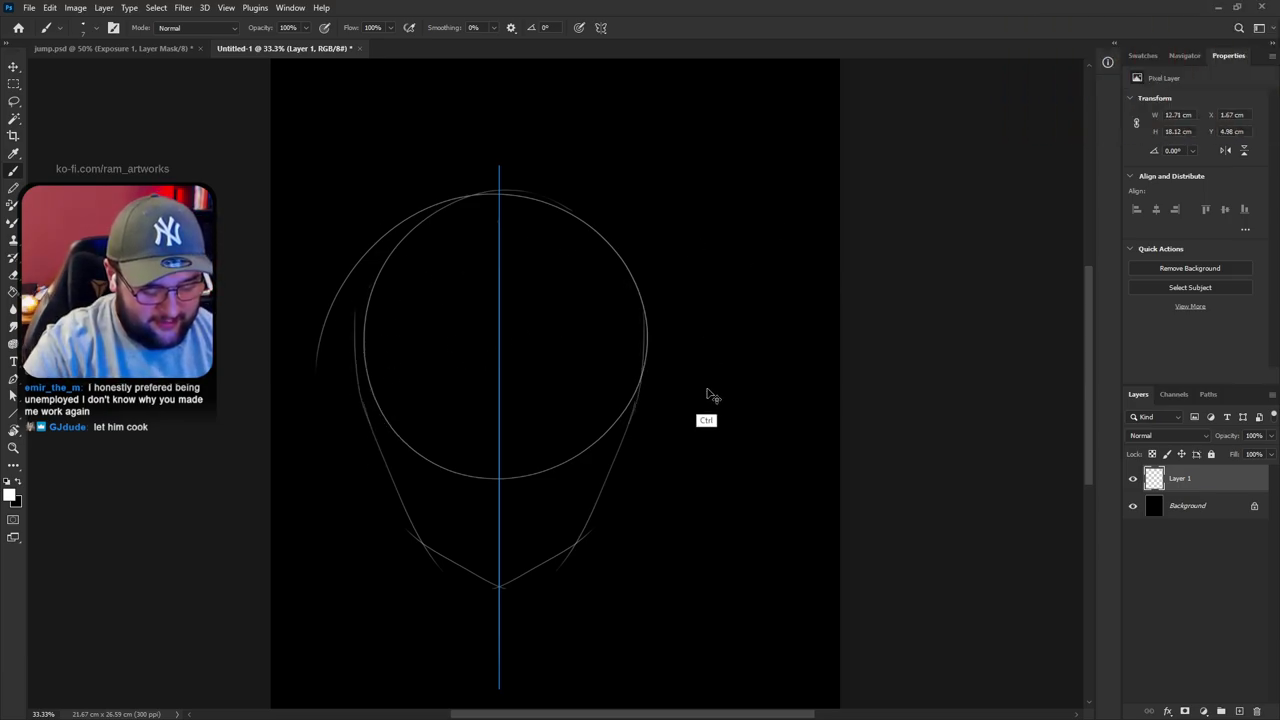
{"action": "key", "text": "ctrl+z"}
{"action": "left_click_drag", "start_coordinate": [430, 550], "coordinate": [377, 408]}
{"action": "key", "text": "ctrl+z"}
{"action": "left_click_drag", "start_coordinate": [431, 557], "coordinate": [370, 373]}
{"action": "key", "text": "ctrl+z"}
Add short mirrored strokes beside the cheeks and a horizontal eye guideline across the lower part of the circle
{"action": "mouse_move", "coordinate": [387, 461]}
{"action": "left_mouse_down"}
{"action": "mouse_move", "coordinate": [365, 357]}
{"action": "mouse_move", "coordinate": [364, 413]}
{"action": "mouse_move", "coordinate": [374, 372]}
{"action": "mouse_move", "coordinate": [570, 394]}
{"action": "left_mouse_up"}
{"action": "key", "text": "ctrl+z"}
{"action": "key", "text": "ctrl+z"}
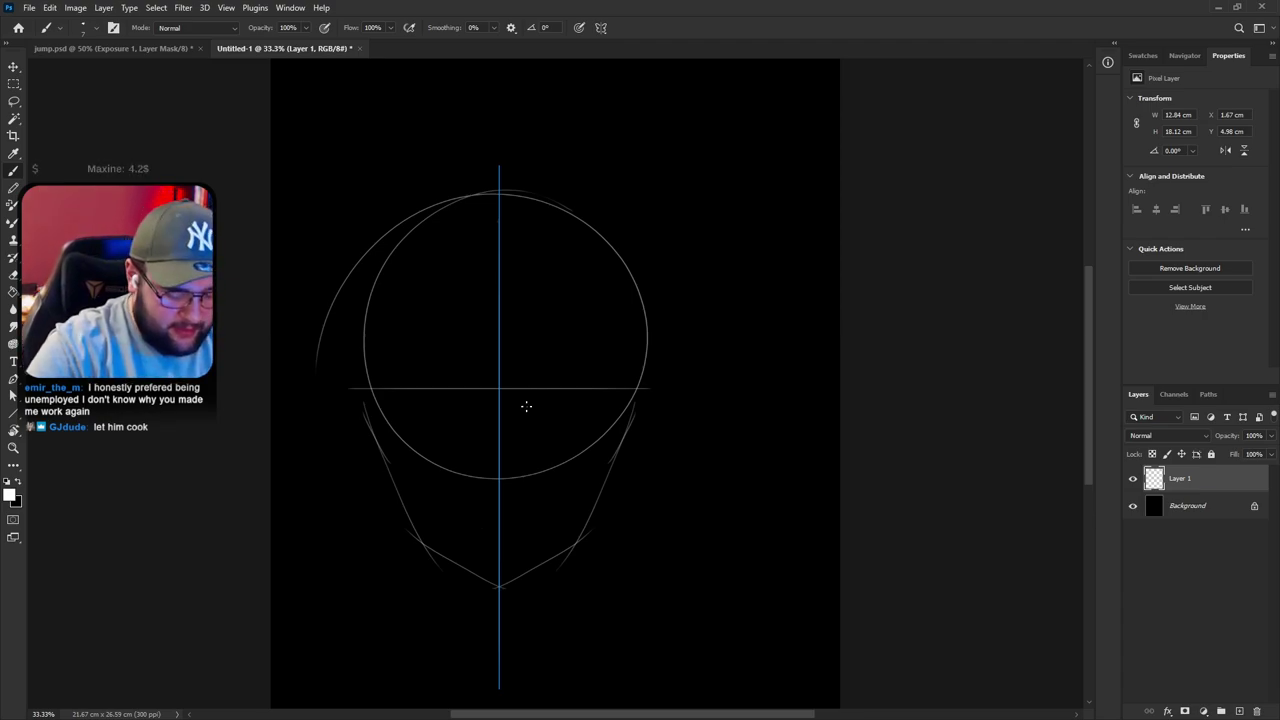
Sketch mirrored rounded eye outlines just below the horizontal guideline
{"action": "mouse_move", "coordinate": [525, 411]}
{"action": "left_mouse_down"}
{"action": "mouse_move", "coordinate": [536, 396]}
{"action": "mouse_move", "coordinate": [583, 406]}
{"action": "mouse_move", "coordinate": [564, 438]}
{"action": "mouse_move", "coordinate": [581, 411]}
{"action": "left_mouse_up"}
{"action": "key", "text": "ctrl+z"}
{"action": "key", "text": "ctrl+z"}
{"action": "key", "text": "ctrl+z"}
{"action": "key", "text": "ctrl+z"}
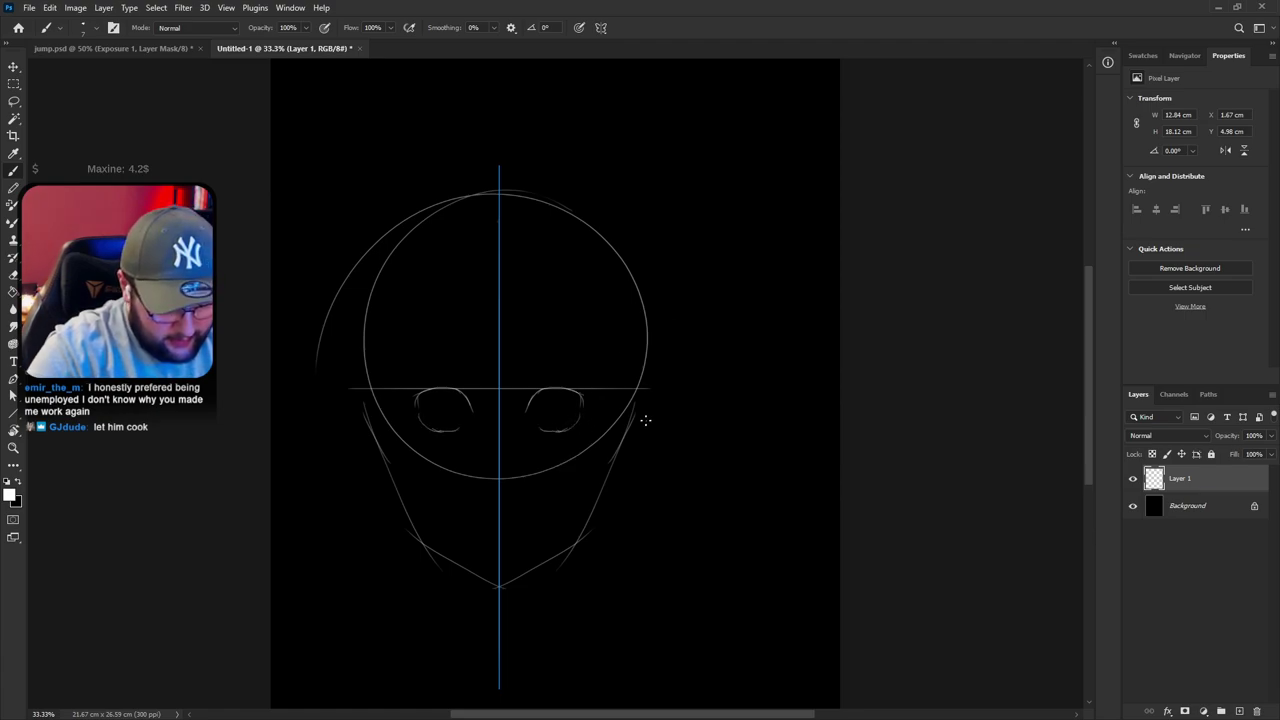
Sketch mirrored curved eyebrows and short eyelid creases above the eyes
{"action": "left_click_drag", "start_coordinate": [580, 342], "coordinate": [528, 361]}
{"action": "mouse_move", "coordinate": [566, 346]}
{"action": "left_mouse_down"}
{"action": "mouse_move", "coordinate": [514, 364]}
{"action": "mouse_move", "coordinate": [575, 352]}
{"action": "mouse_move", "coordinate": [530, 359]}
{"action": "left_mouse_up"}
{"action": "key", "text": "ctrl+z"}
{"action": "key", "text": "ctrl+z"}
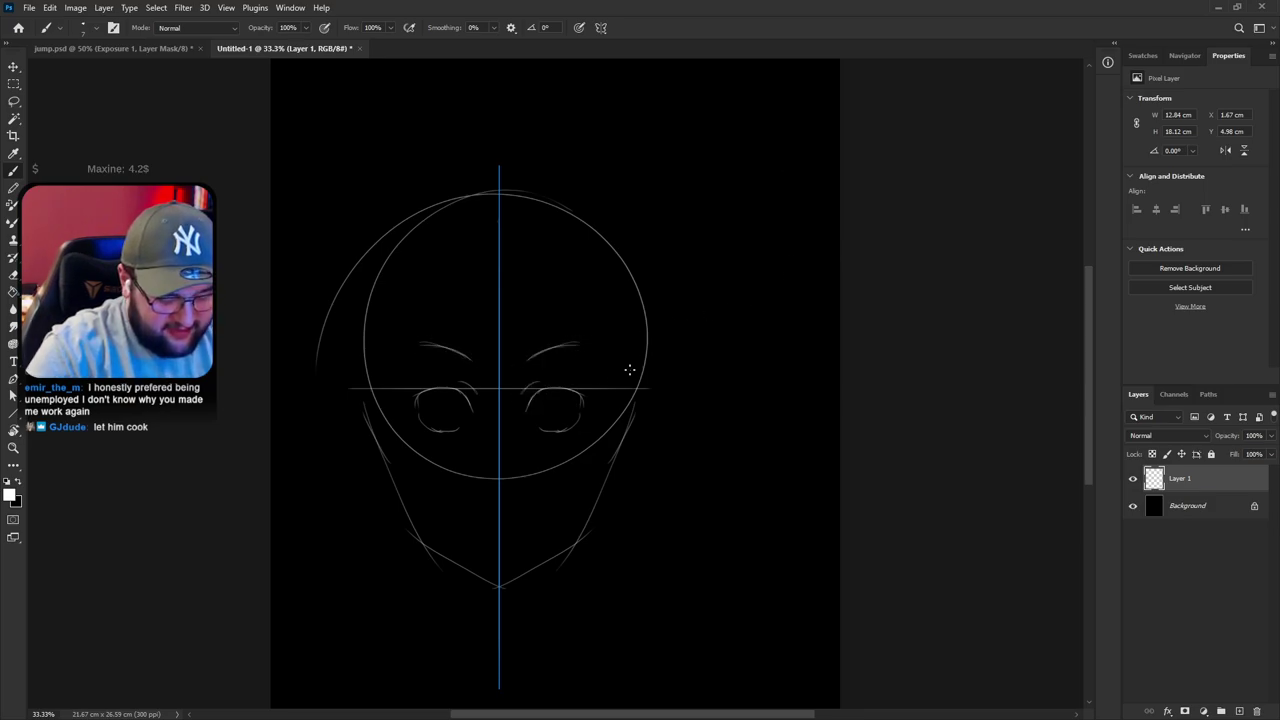
Sketch mirrored oval irises with narrow pupils inside the eyes and refine the outer eye contours
{"action": "key", "text": "ctrl+plus"}
{"action": "left_click_drag", "start_coordinate": [622, 420], "coordinate": [722, 390]}
{"action": "left_click_drag", "start_coordinate": [740, 342], "coordinate": [722, 378]}
{"action": "mouse_move", "coordinate": [624, 396]}
{"action": "left_mouse_down"}
{"action": "mouse_move", "coordinate": [622, 430]}
{"action": "mouse_move", "coordinate": [645, 450]}
{"action": "left_mouse_up"}
{"action": "key", "text": "ctrl+z"}
{"action": "key", "text": "ctrl+z"}
{"action": "mouse_move", "coordinate": [627, 396]}
{"action": "left_mouse_down"}
{"action": "mouse_move", "coordinate": [624, 437]}
{"action": "mouse_move", "coordinate": [661, 437]}
{"action": "mouse_move", "coordinate": [666, 394]}
{"action": "mouse_move", "coordinate": [649, 389]}
{"action": "mouse_move", "coordinate": [666, 426]}
{"action": "mouse_move", "coordinate": [654, 394]}
{"action": "mouse_move", "coordinate": [649, 414]}
{"action": "left_mouse_up"}
{"action": "key", "text": "ctrl+z"}
{"action": "key", "text": "ctrl+z"}
{"action": "key", "text": "ctrl+z"}
{"action": "key", "text": "ctrl+z"}
{"action": "key", "text": "ctrl+z"}
{"action": "key", "text": "ctrl+z"}
{"action": "key", "text": "ctrl+z"}
{"action": "key", "text": "ctrl+z"}
{"action": "key", "text": "ctrl+z"}
{"action": "key", "text": "ctrl+z"}
{"action": "key", "text": "ctrl+z"}
{"action": "key", "text": "ctrl+z"}
{"action": "key", "text": "ctrl+z"}
{"action": "key", "text": "ctrl+z"}
{"action": "key", "text": "ctrl+alt+z"}
{"action": "left_click_drag", "start_coordinate": [642, 398], "coordinate": [638, 424]}
{"action": "key", "text": "ctrl+z"}
{"action": "key", "text": "ctrl+z"}
{"action": "left_click_drag", "start_coordinate": [632, 408], "coordinate": [652, 418]}
{"action": "key", "text": "ctrl+z"}
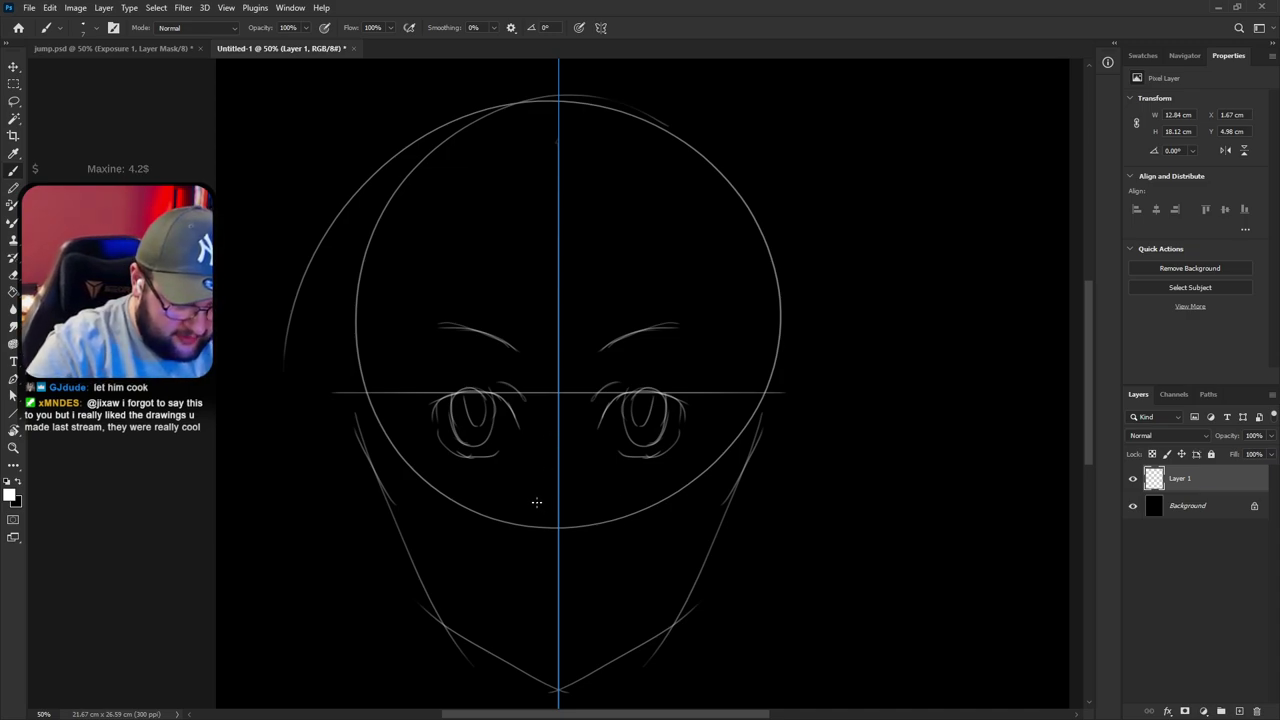
Sketch a nose with two bridge strokes and a short base at the circle's lower edge, plus a frowning mouth below
{"action": "left_click_drag", "start_coordinate": [540, 510], "coordinate": [550, 430]}
{"action": "key", "text": "ctrl+z"}
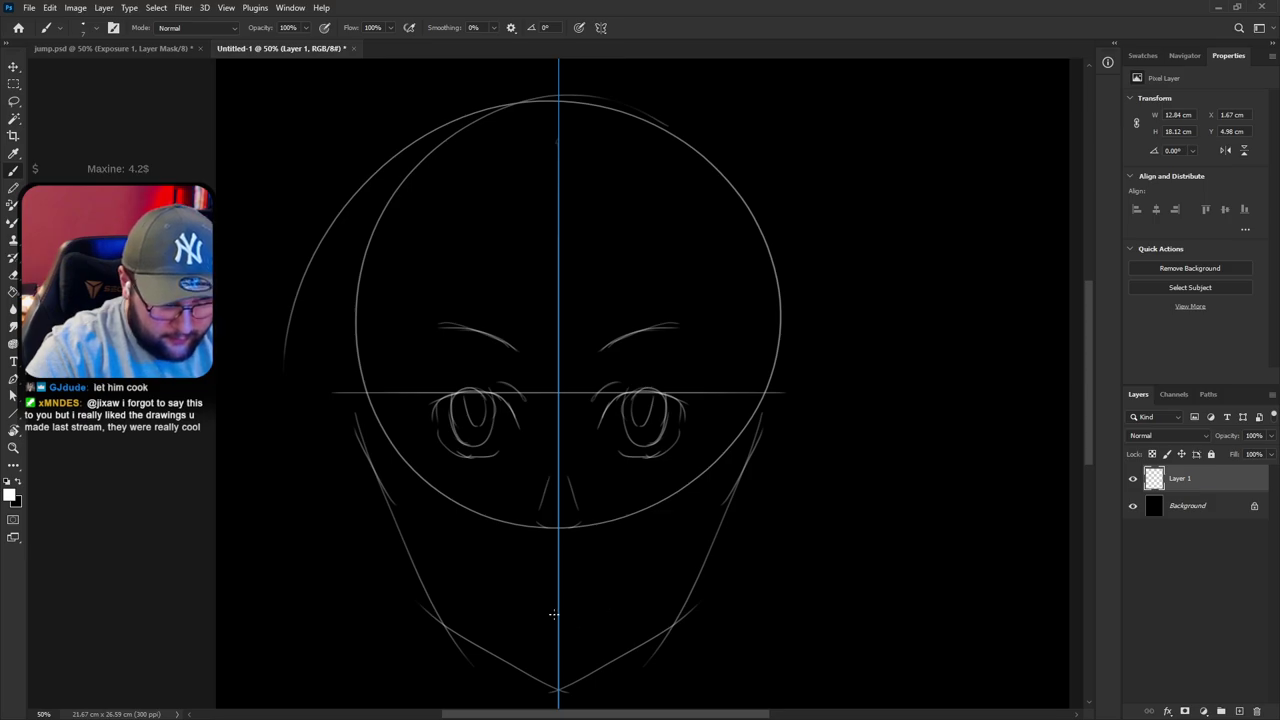
{"action": "mouse_move", "coordinate": [538, 576]}
{"action": "left_mouse_down"}
{"action": "mouse_move", "coordinate": [549, 571]}
{"action": "mouse_move", "coordinate": [530, 572]}
{"action": "left_mouse_up"}
{"action": "key", "text": "ctrl+z"}
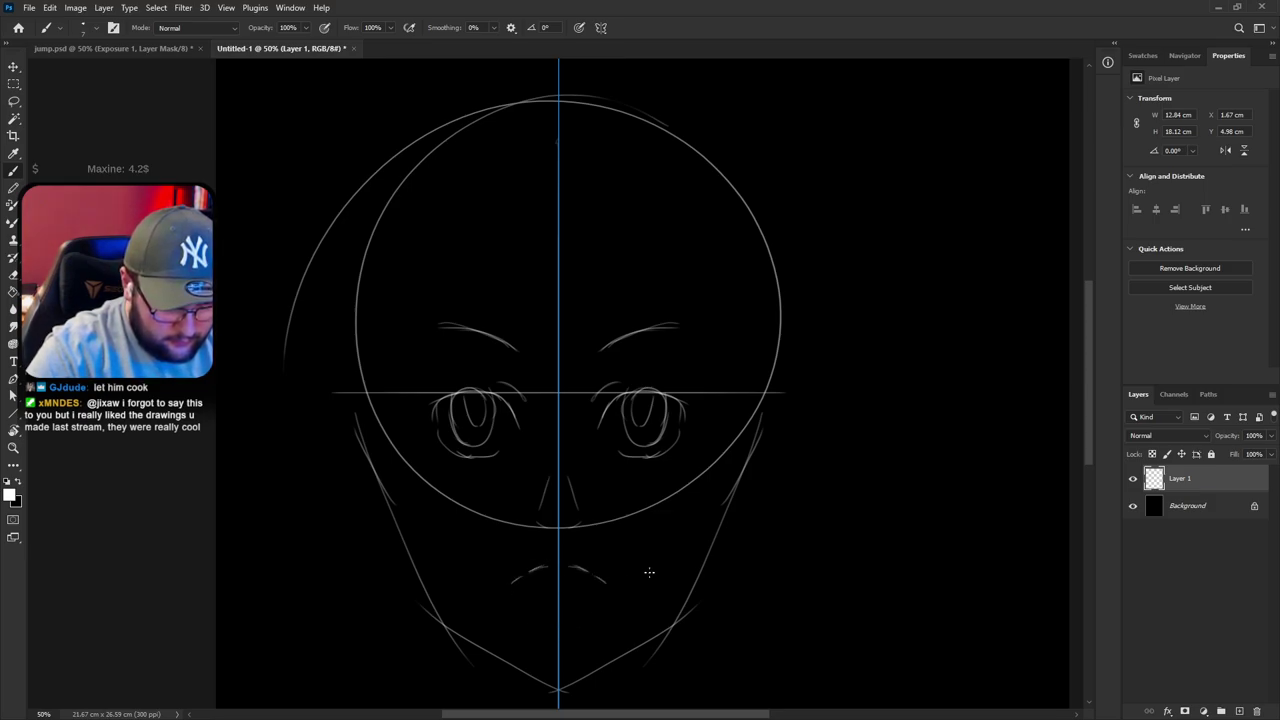
Erase the curved eyebrows and redraw them as lower, angry brows slanting down toward the nose
{"action": "key", "text": "e"}
{"action": "mouse_move", "coordinate": [683, 326]}
{"action": "left_mouse_down"}
{"action": "mouse_move", "coordinate": [597, 349]}
{"action": "mouse_move", "coordinate": [640, 360]}
{"action": "mouse_move", "coordinate": [586, 364]}
{"action": "mouse_move", "coordinate": [638, 352]}
{"action": "left_mouse_up"}
{"action": "key", "text": "b"}
{"action": "key", "text": "ctrl+alt+z"}
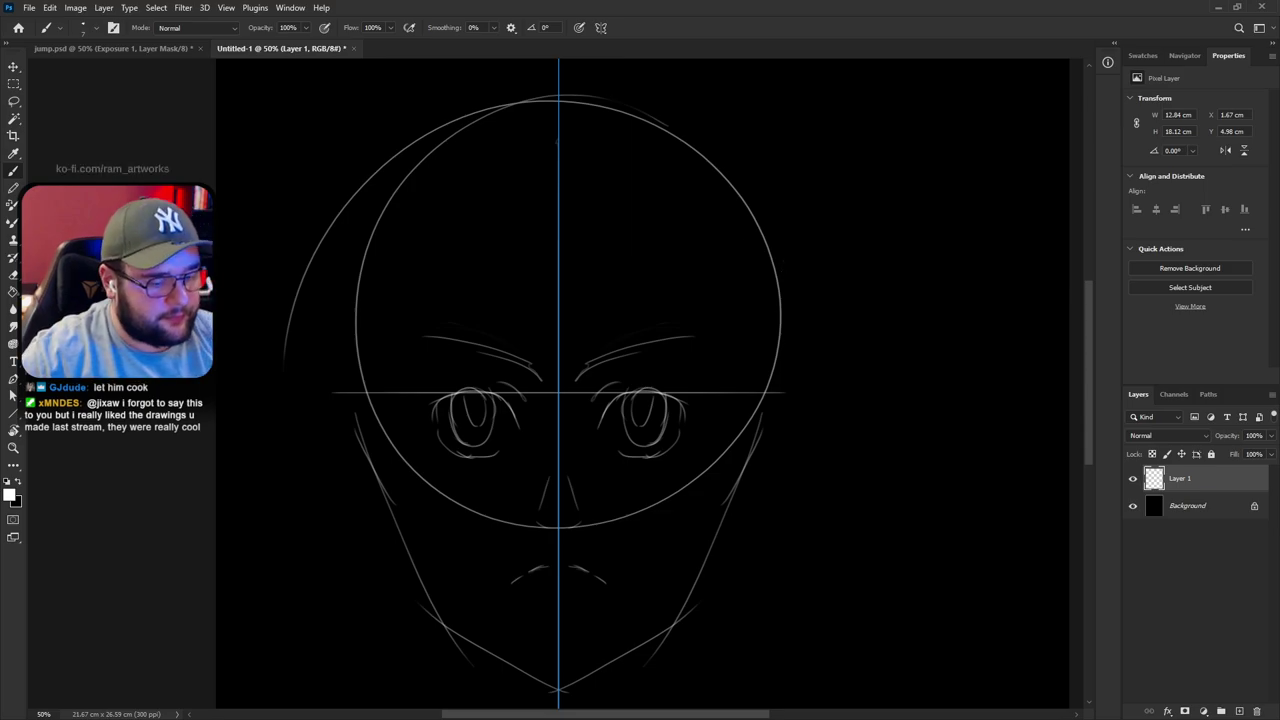
Switch to the jump.psd document and view its scene sketch in full-screen view
{"action": "left_click", "coordinate": [91, 49]}
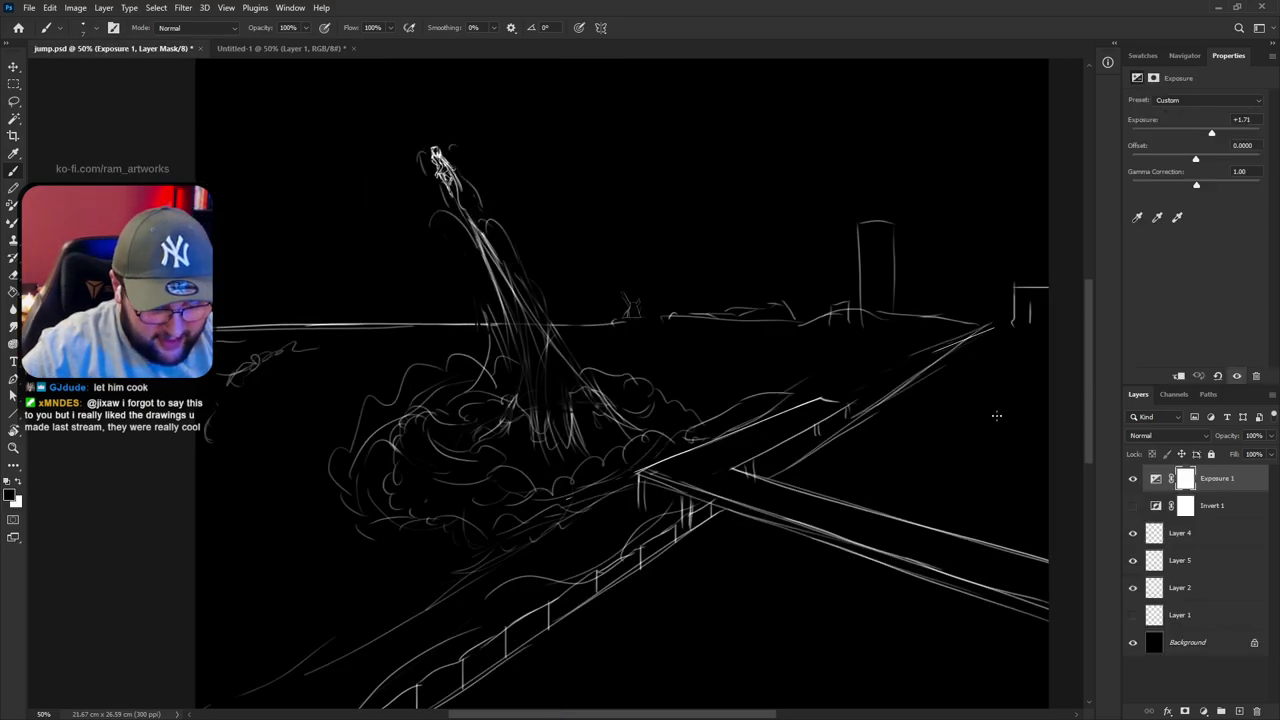
{"action": "key", "text": "f"}
{"action": "key", "text": "f"}
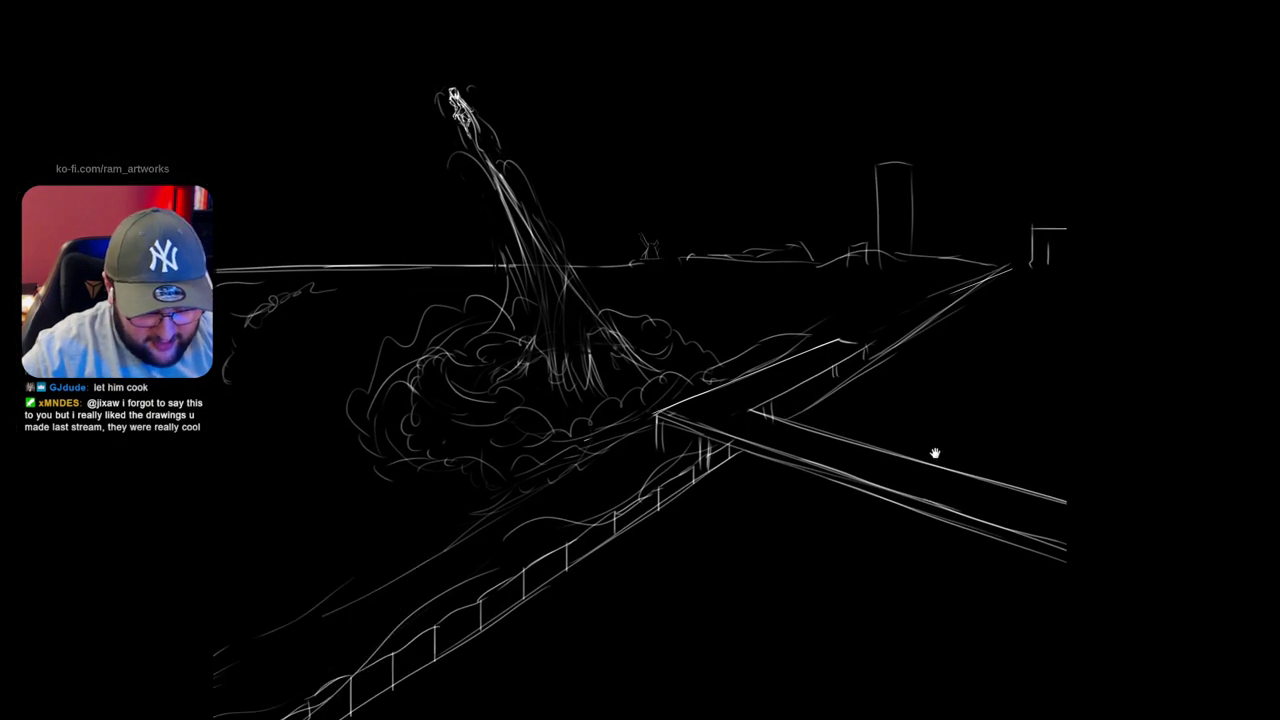
{"action": "mouse_move", "coordinate": [920, 383]}
{"action": "left_mouse_down"}
{"action": "mouse_move", "coordinate": [937, 466]}
{"action": "mouse_move", "coordinate": [974, 409]}
{"action": "mouse_move", "coordinate": [996, 453]}
{"action": "left_mouse_up"}
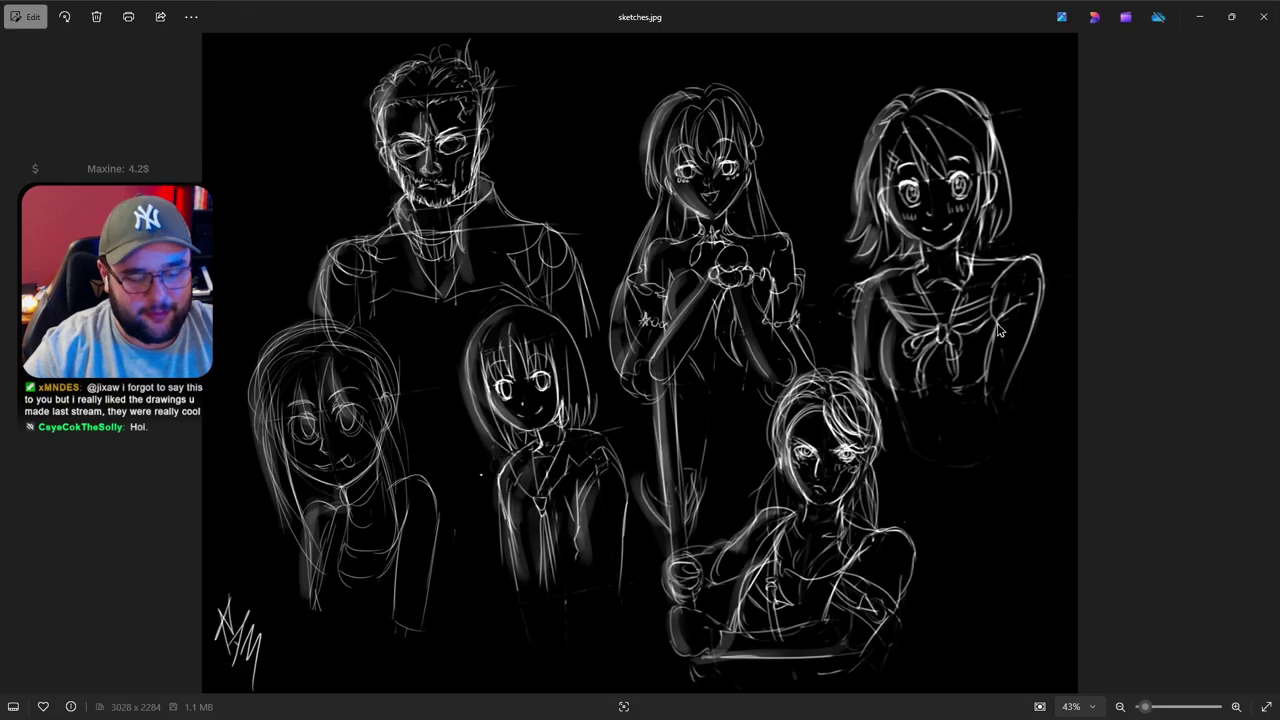
Examine the character portraits in sketches.jpg up close, close the viewer and leave full-screen view in Photoshop
{"action": "scroll", "coordinate": [793, 282], "scroll_direction": "up", "scroll_amount": 1}
{"action": "scroll", "coordinate": [790, 281], "scroll_direction": "up", "scroll_amount": 2}
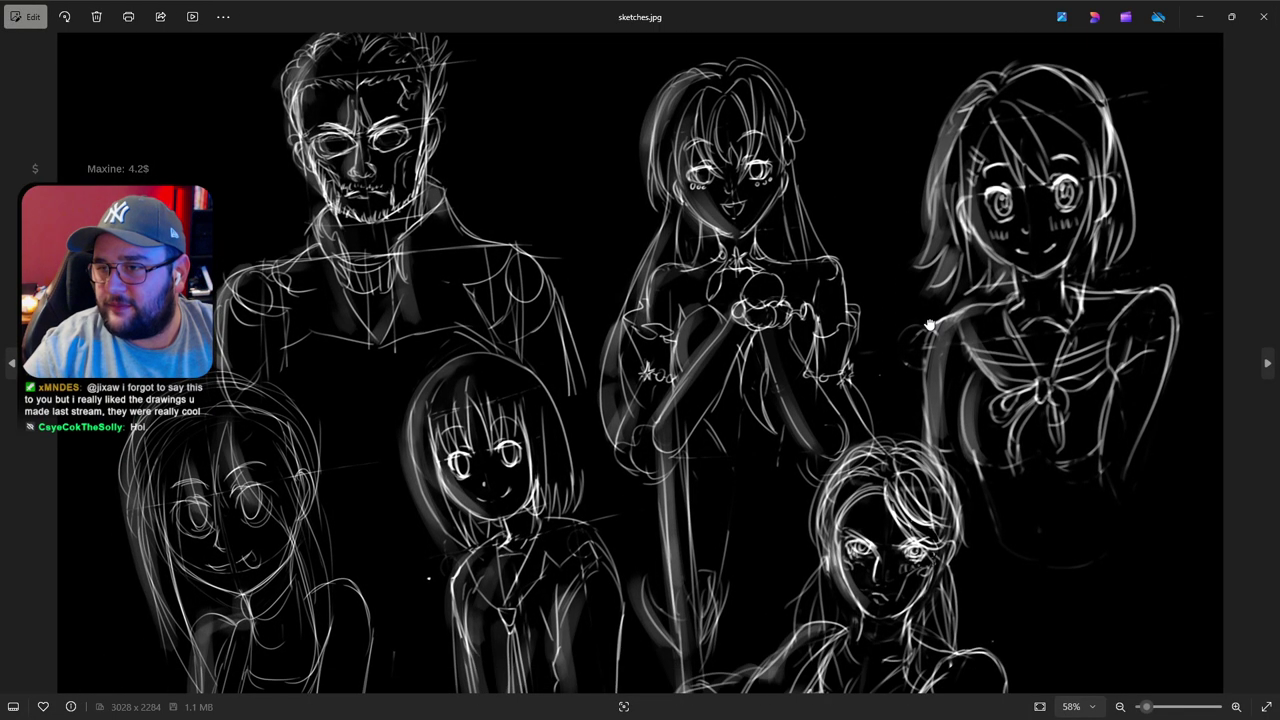
{"action": "left_click_drag", "start_coordinate": [929, 325], "coordinate": [927, 312]}
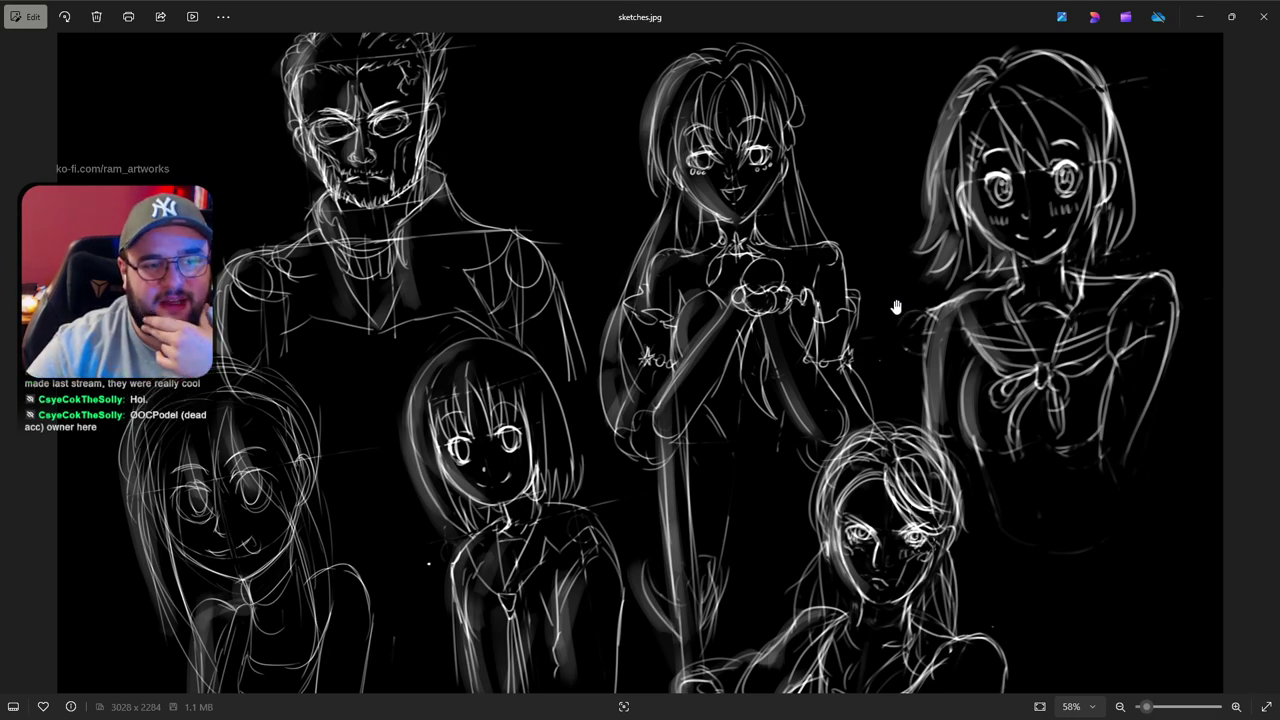
{"action": "left_click", "coordinate": [1258, 18]}
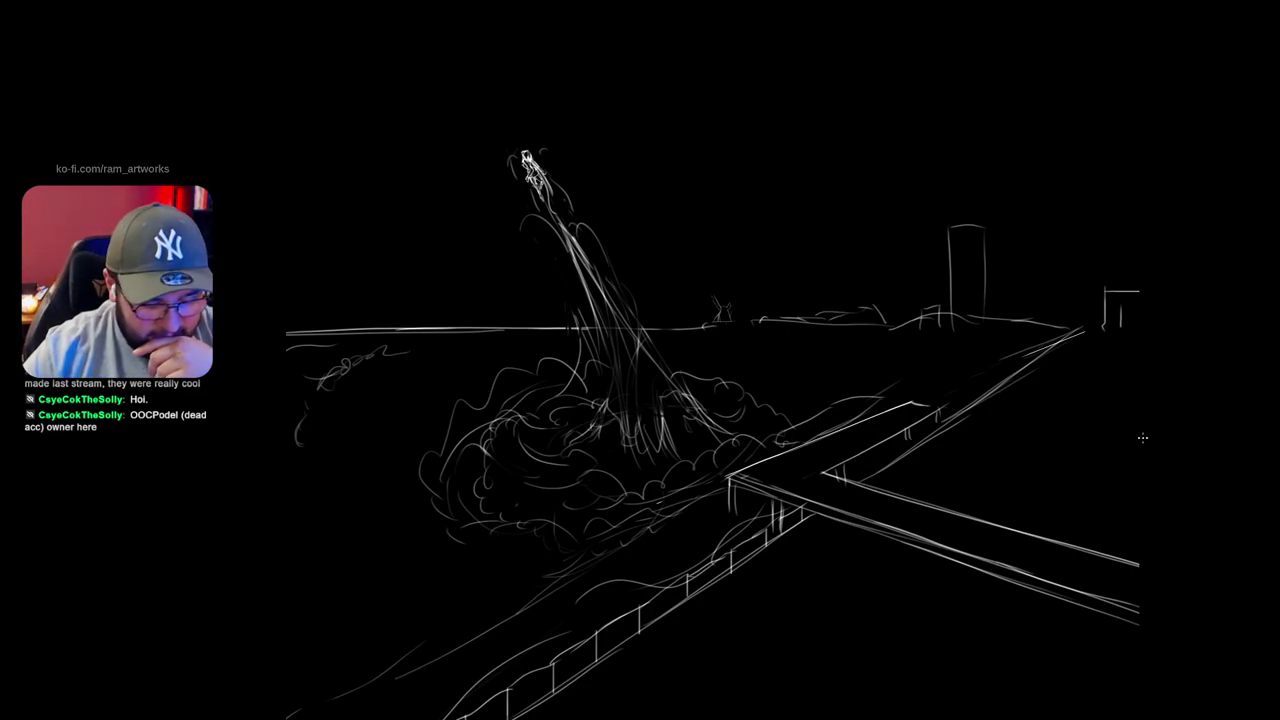
{"action": "key", "text": "f"}
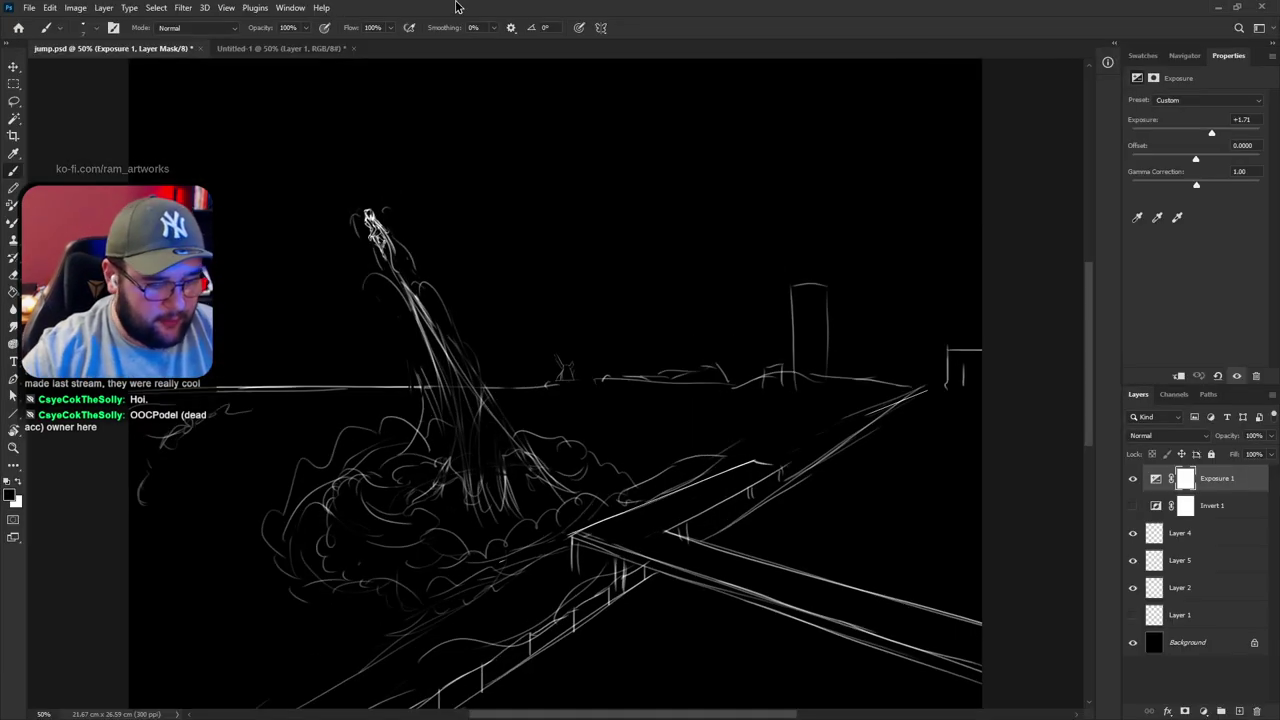
Return to the Untitled-1 face drawing, erase the jaw and chin lines, and switch back to the Brush tool
{"action": "left_click", "coordinate": [285, 49]}
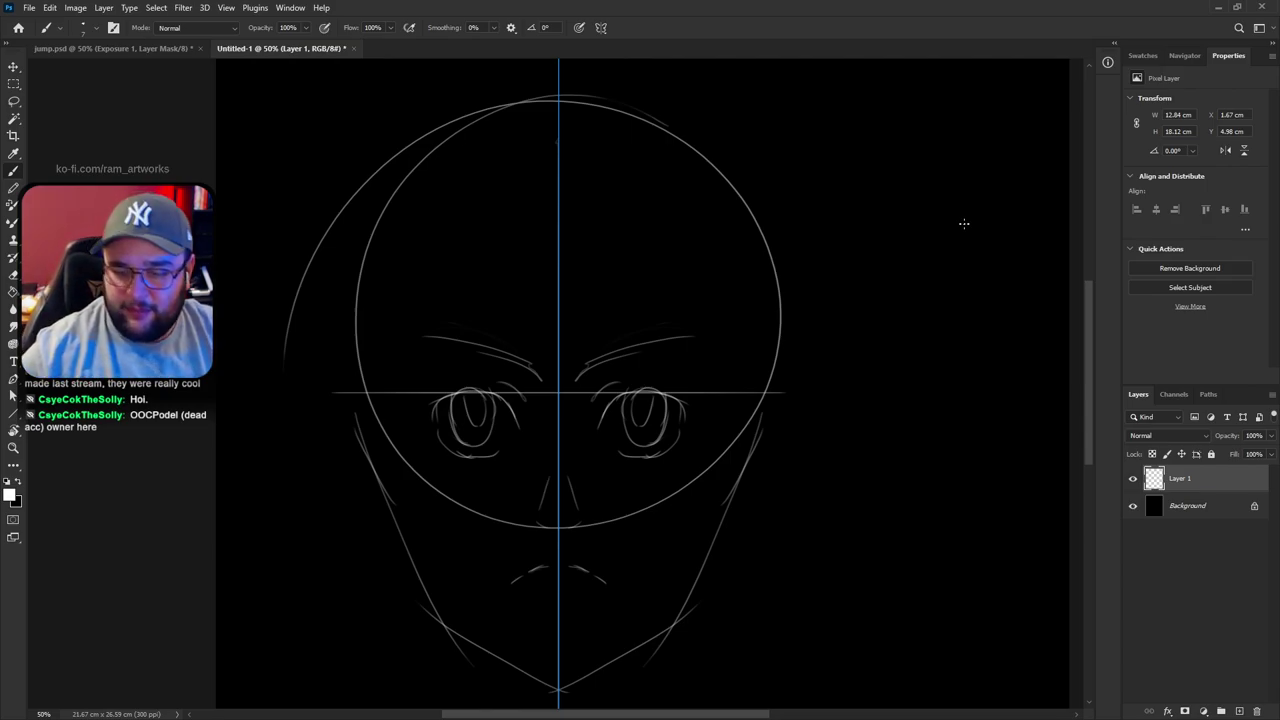
{"action": "key", "text": "e"}
{"action": "mouse_move", "coordinate": [723, 466]}
{"action": "left_mouse_down"}
{"action": "mouse_move", "coordinate": [766, 436]}
{"action": "mouse_move", "coordinate": [717, 516]}
{"action": "mouse_move", "coordinate": [763, 432]}
{"action": "mouse_move", "coordinate": [673, 606]}
{"action": "mouse_move", "coordinate": [624, 668]}
{"action": "mouse_move", "coordinate": [623, 656]}
{"action": "mouse_move", "coordinate": [602, 661]}
{"action": "mouse_move", "coordinate": [565, 687]}
{"action": "mouse_move", "coordinate": [667, 648]}
{"action": "left_mouse_up"}
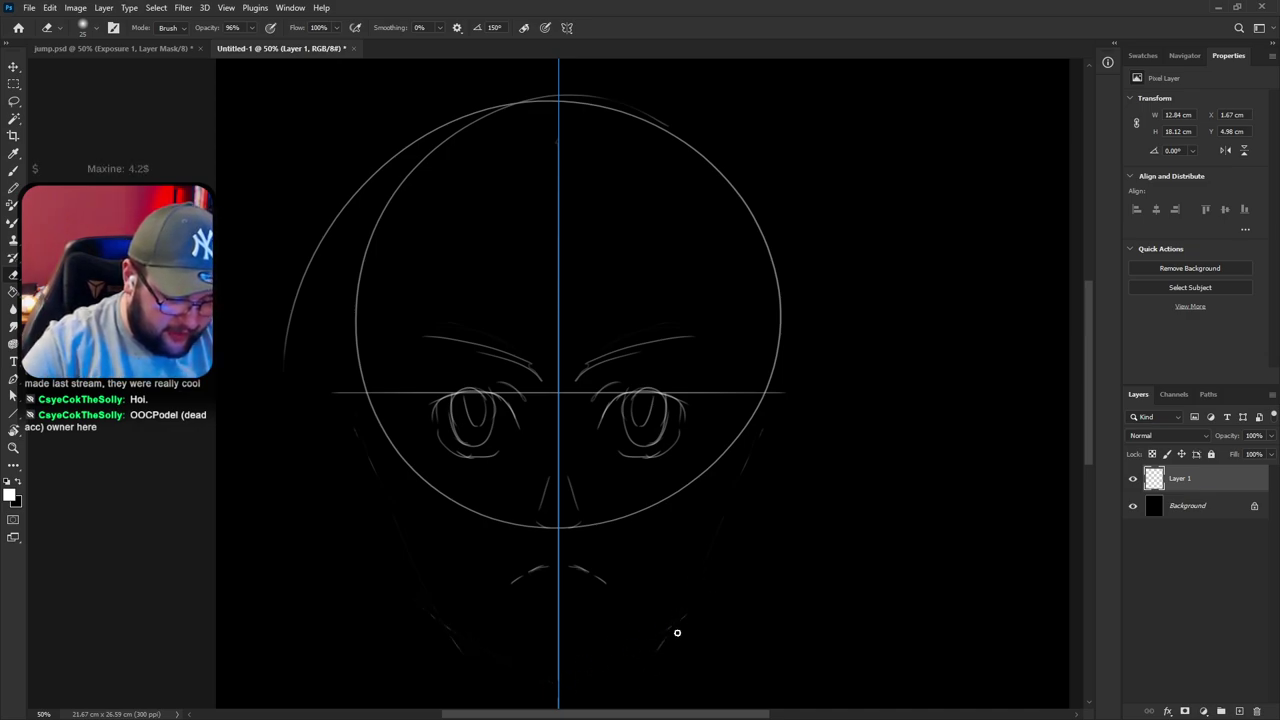
{"action": "key", "text": "b"}
Try several mirrored chin and jaw curves starting from the symmetry axis below the mouth
{"action": "left_click_drag", "start_coordinate": [560, 627], "coordinate": [597, 624]}
{"action": "key", "text": "ctrl+alt+z"}
{"action": "mouse_move", "coordinate": [560, 662]}
{"action": "left_mouse_down"}
{"action": "mouse_move", "coordinate": [605, 643]}
{"action": "mouse_move", "coordinate": [708, 506]}
{"action": "left_mouse_up"}
{"action": "key", "text": "ctrl+alt+z"}
{"action": "key", "text": "ctrl+alt+z"}
{"action": "key", "text": "ctrl+alt+z"}
{"action": "left_click_drag", "start_coordinate": [560, 683], "coordinate": [643, 621]}
{"action": "key", "text": "ctrl+alt+z"}
{"action": "key", "text": "ctrl+alt+z"}
{"action": "mouse_move", "coordinate": [559, 688]}
{"action": "left_mouse_down"}
{"action": "mouse_move", "coordinate": [647, 619]}
{"action": "mouse_move", "coordinate": [563, 666]}
{"action": "mouse_move", "coordinate": [634, 648]}
{"action": "mouse_move", "coordinate": [598, 660]}
{"action": "mouse_move", "coordinate": [703, 561]}
{"action": "mouse_move", "coordinate": [752, 432]}
{"action": "mouse_move", "coordinate": [634, 640]}
{"action": "left_mouse_up"}
{"action": "key", "text": "ctrl+z"}
{"action": "key", "text": "ctrl+z"}
Sketch a mirrored jawline from the cheeks to a rounded chin and add ears at both sides of the face
{"action": "mouse_move", "coordinate": [742, 430]}
{"action": "left_mouse_down"}
{"action": "mouse_move", "coordinate": [638, 635]}
{"action": "mouse_move", "coordinate": [557, 667]}
{"action": "mouse_move", "coordinate": [644, 628]}
{"action": "left_mouse_up"}
{"action": "key", "text": "ctrl+z"}
{"action": "mouse_move", "coordinate": [559, 667]}
{"action": "left_mouse_down"}
{"action": "mouse_move", "coordinate": [643, 628]}
{"action": "mouse_move", "coordinate": [696, 525]}
{"action": "left_mouse_up"}
{"action": "mouse_move", "coordinate": [748, 401]}
{"action": "left_mouse_down"}
{"action": "mouse_move", "coordinate": [770, 440]}
{"action": "mouse_move", "coordinate": [753, 476]}
{"action": "mouse_move", "coordinate": [750, 398]}
{"action": "mouse_move", "coordinate": [736, 470]}
{"action": "left_mouse_up"}
{"action": "key", "text": "ctrl+z"}
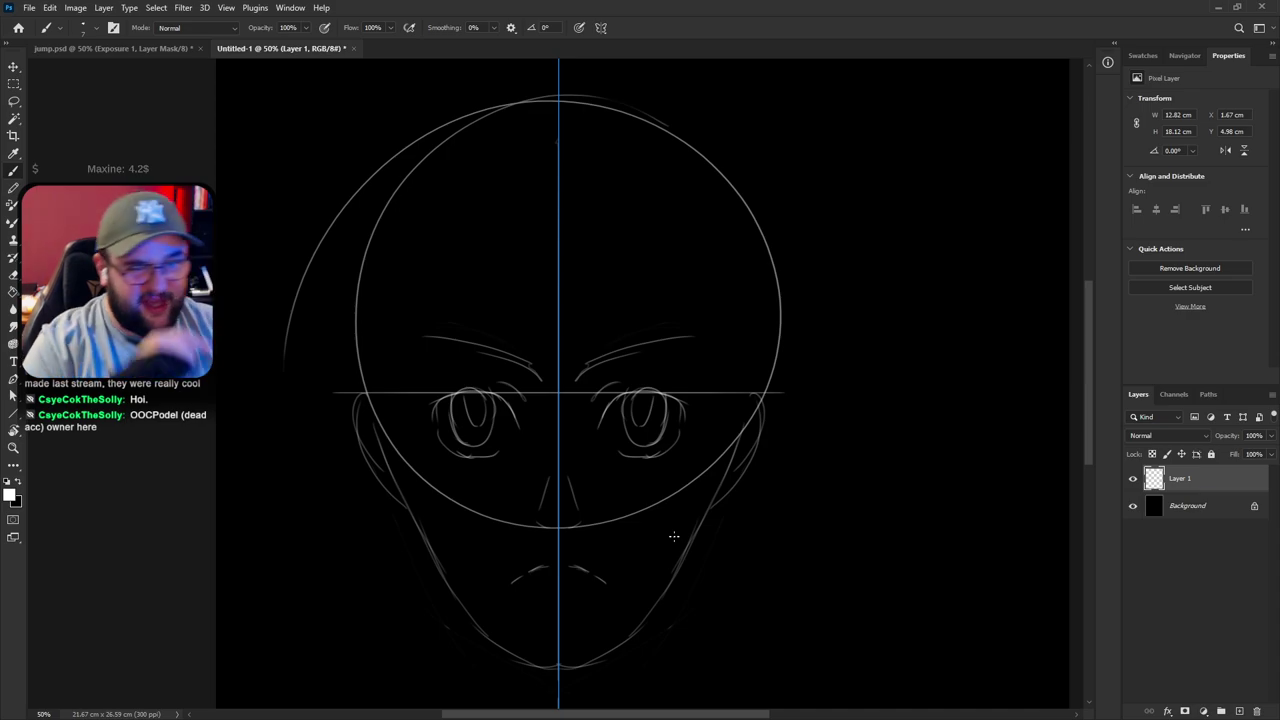
Erase the overlapping jaw strokes below the ears and thin out the chin line on both sides
{"action": "key", "text": "e"}
{"action": "left_click_drag", "start_coordinate": [377, 437], "coordinate": [408, 509]}
{"action": "left_click_drag", "start_coordinate": [783, 346], "coordinate": [786, 271]}
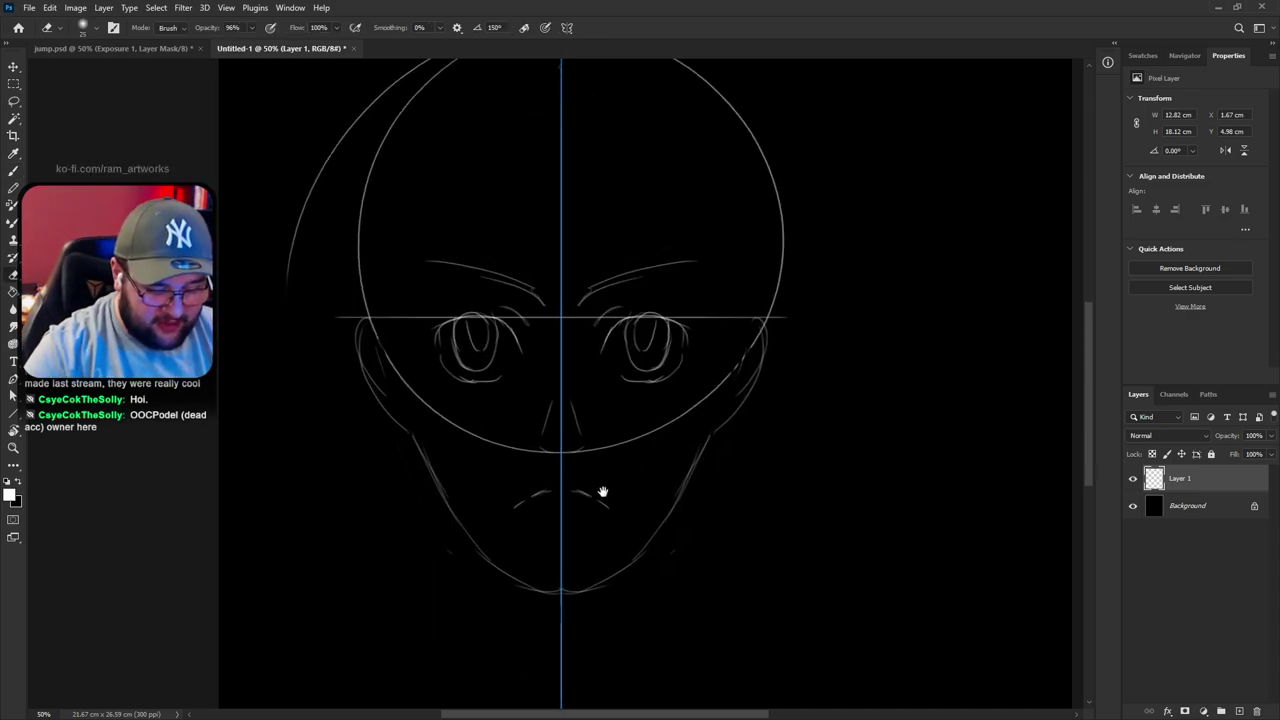
{"action": "left_click_drag", "start_coordinate": [554, 584], "coordinate": [523, 573]}
{"action": "right_click", "coordinate": [531, 592]}
{"action": "left_click", "coordinate": [502, 567]}
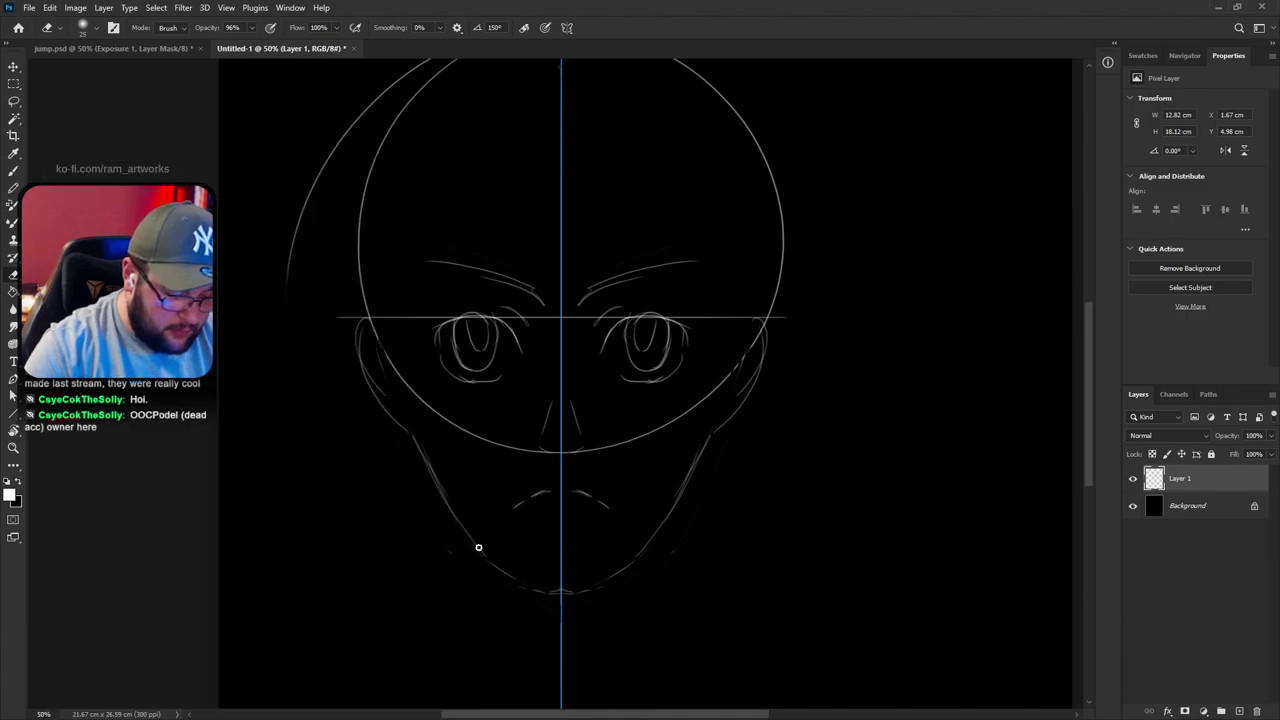
Switch the eraser to a larger Soft Round Pressure Size brush and wipe out the lower jaw and chin lines
{"action": "right_click", "coordinate": [326, 301]}
{"action": "right_click", "coordinate": [326, 301]}
{"action": "left_click", "coordinate": [243, 535]}
{"action": "left_click", "coordinate": [243, 535]}
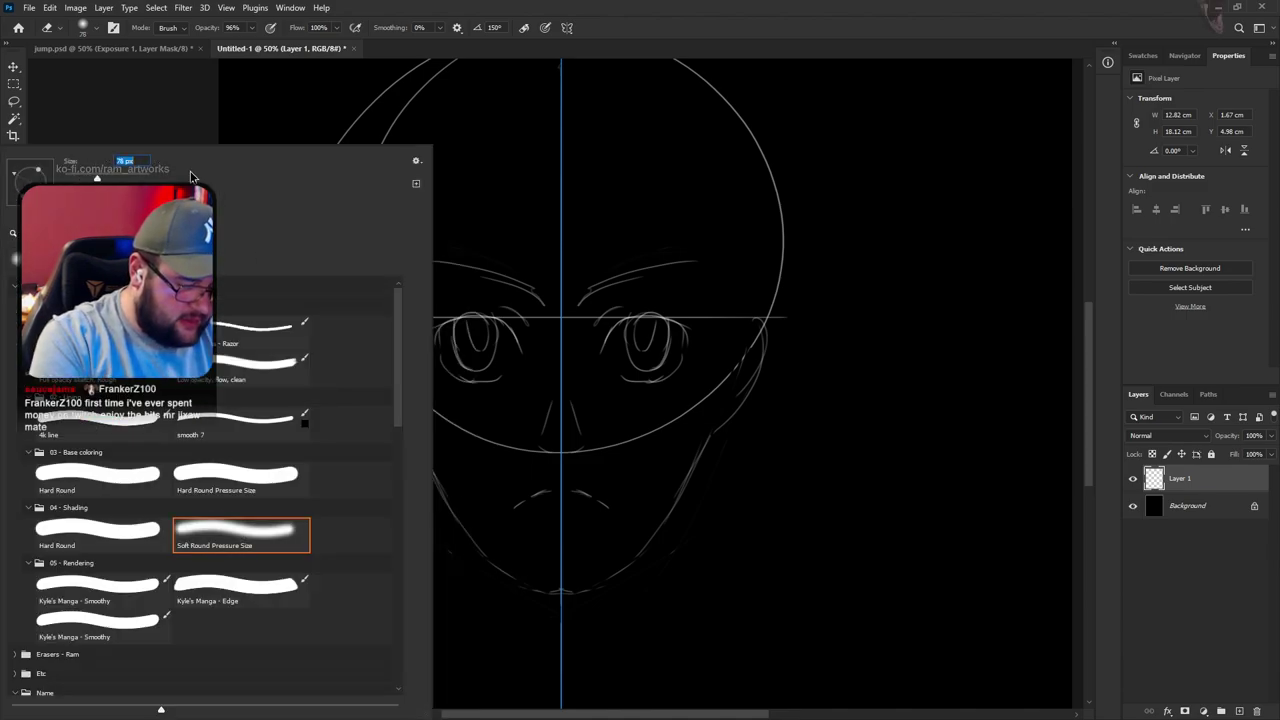
{"action": "left_click", "coordinate": [251, 142]}
{"action": "mouse_move", "coordinate": [408, 446]}
{"action": "left_mouse_down"}
{"action": "mouse_move", "coordinate": [462, 534]}
{"action": "mouse_move", "coordinate": [445, 461]}
{"action": "mouse_move", "coordinate": [533, 592]}
{"action": "mouse_move", "coordinate": [557, 597]}
{"action": "mouse_move", "coordinate": [471, 580]}
{"action": "mouse_move", "coordinate": [415, 445]}
{"action": "left_mouse_up"}
Redraw the mirrored jaw with the brush, running from below the ears down to the chin
{"action": "key", "text": "b"}
{"action": "left_click_drag", "start_coordinate": [443, 515], "coordinate": [407, 430]}
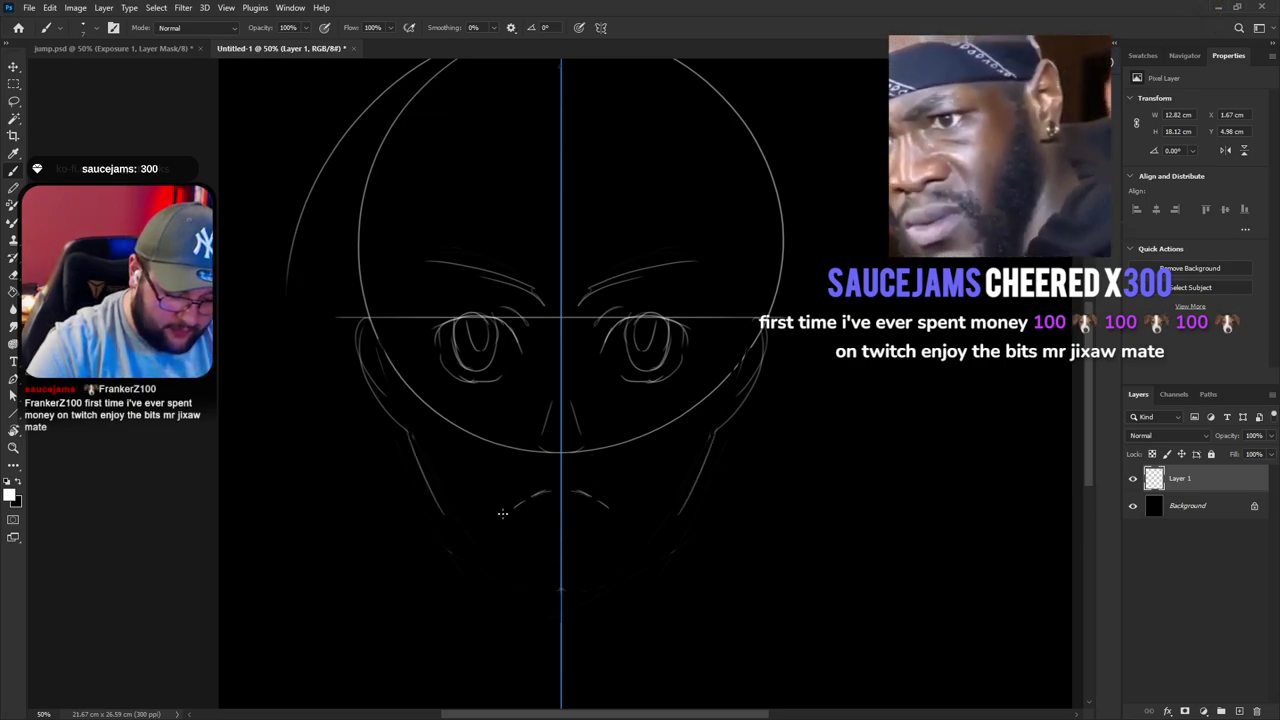
{"action": "key", "text": "ctrl+z"}
{"action": "mouse_move", "coordinate": [558, 598]}
{"action": "left_mouse_down"}
{"action": "mouse_move", "coordinate": [460, 547]}
{"action": "mouse_move", "coordinate": [434, 504]}
{"action": "left_mouse_up"}
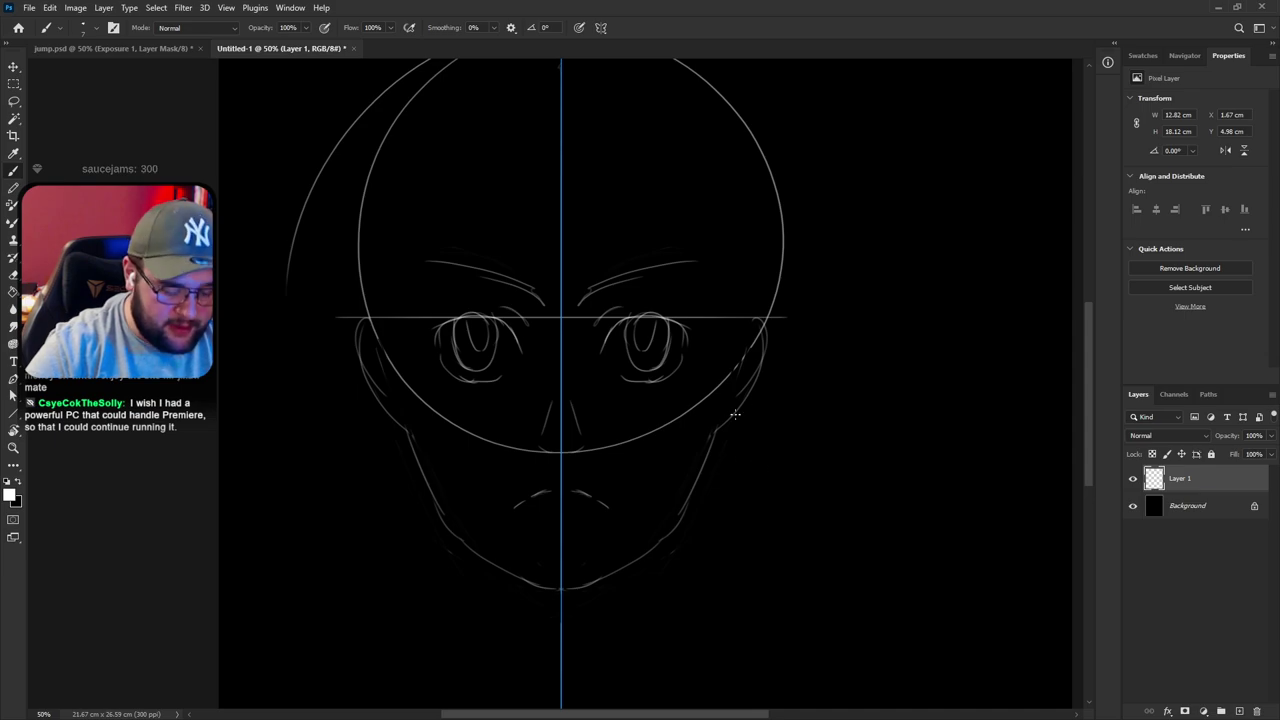
Try several straighter mirrored strokes from the jaw corners to a narrower chin
{"action": "left_click_drag", "start_coordinate": [457, 508], "coordinate": [562, 598]}
{"action": "key", "text": "ctrl+z"}
{"action": "left_click_drag", "start_coordinate": [419, 496], "coordinate": [552, 588]}
{"action": "key", "text": "ctrl+z"}
{"action": "key", "text": "ctrl+z"}
{"action": "left_click_drag", "start_coordinate": [418, 502], "coordinate": [546, 584]}
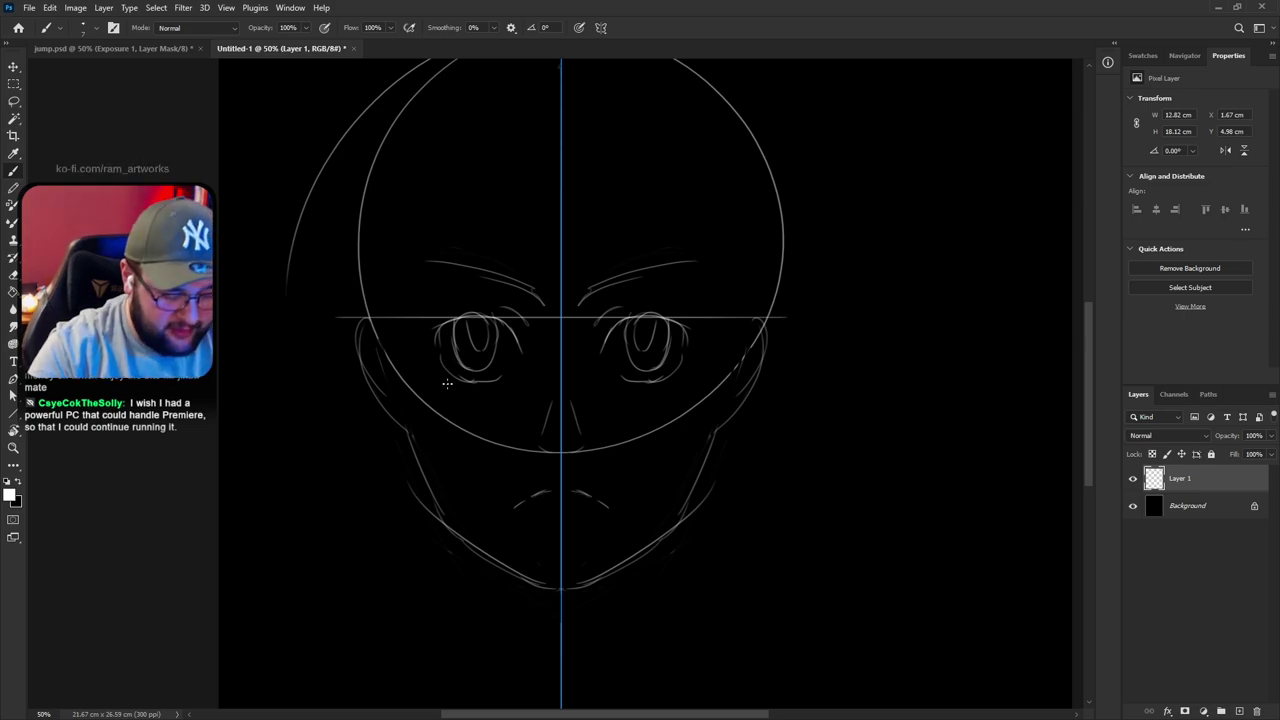
Erase the doubled lower jaw lines and redraw a single mirrored line from the jaw corners to the chin
{"action": "key", "text": "e"}
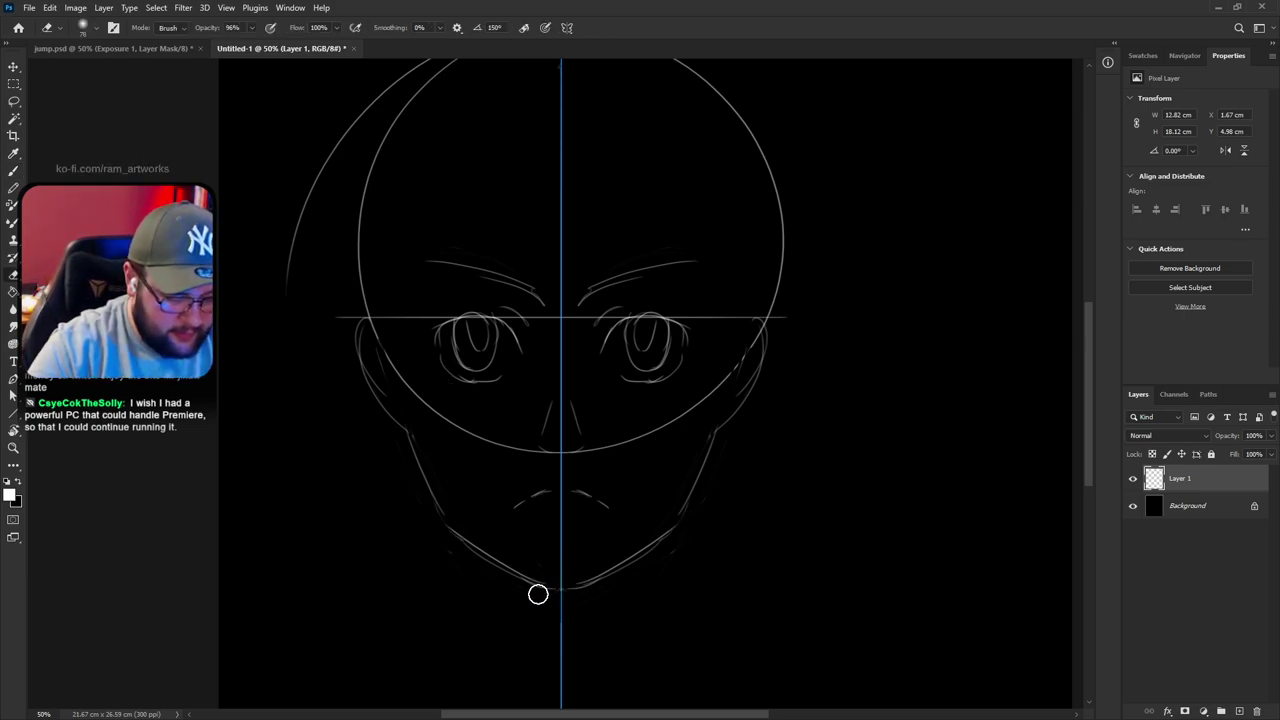
{"action": "key", "text": "b"}
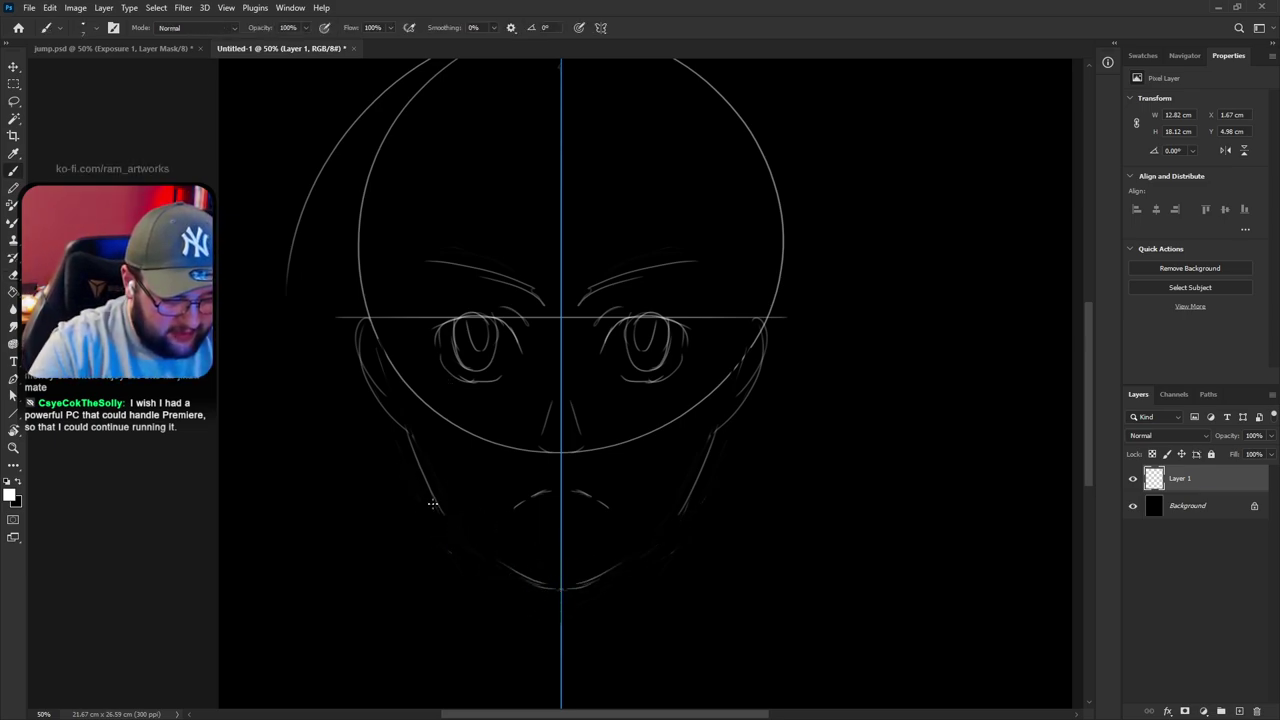
{"action": "key", "text": "ctrl+z"}
{"action": "left_click_drag", "start_coordinate": [438, 512], "coordinate": [538, 581]}
{"action": "key", "text": "ctrl+z"}
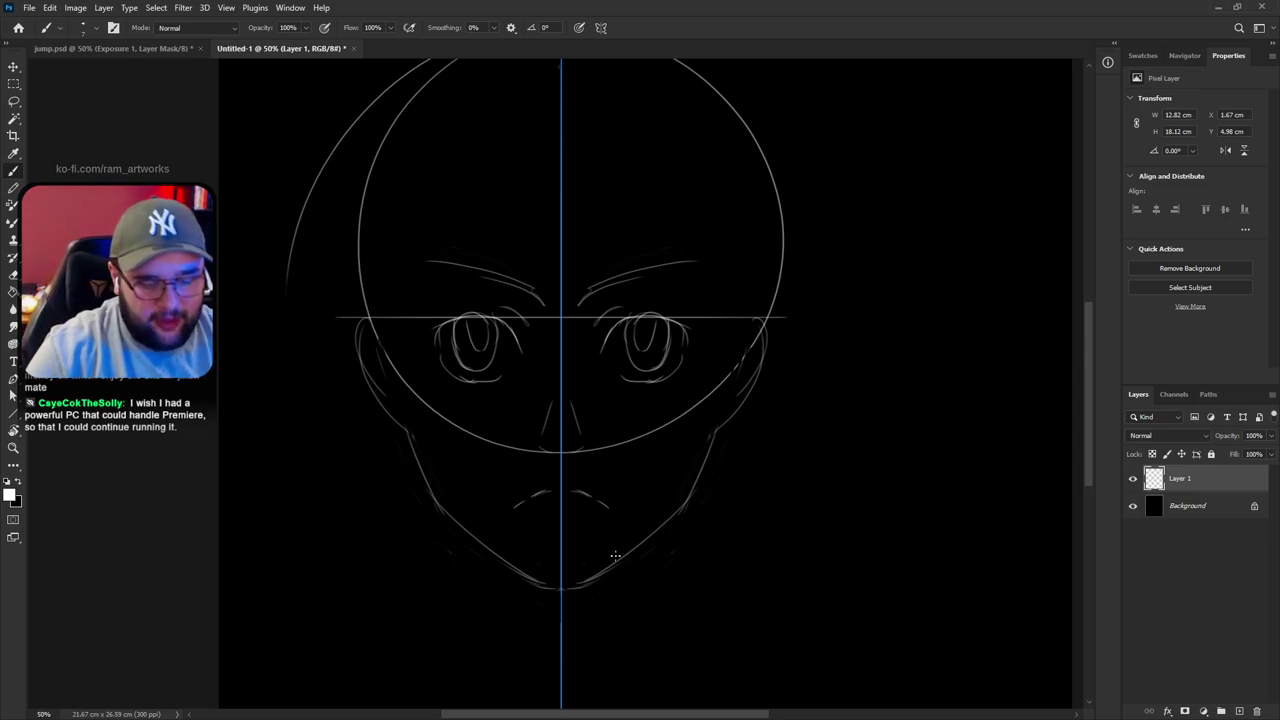
Erase the upper jaw sides and try new mirrored strokes linking the chin line to the ears
{"action": "key", "text": "e"}
{"action": "left_click_drag", "start_coordinate": [688, 514], "coordinate": [712, 443]}
{"action": "key", "text": "b"}
{"action": "mouse_move", "coordinate": [661, 524]}
{"action": "left_mouse_down"}
{"action": "mouse_move", "coordinate": [742, 387]}
{"action": "mouse_move", "coordinate": [724, 408]}
{"action": "left_mouse_up"}
{"action": "key", "text": "ctrl+z"}
{"action": "key", "text": "ctrl+z"}
{"action": "mouse_move", "coordinate": [664, 526]}
{"action": "left_mouse_down"}
{"action": "mouse_move", "coordinate": [725, 362]}
{"action": "mouse_move", "coordinate": [656, 522]}
{"action": "mouse_move", "coordinate": [701, 451]}
{"action": "left_mouse_up"}
{"action": "key", "text": "ctrl+z"}
{"action": "key", "text": "ctrl+z"}
{"action": "mouse_move", "coordinate": [662, 529]}
{"action": "left_mouse_down"}
{"action": "mouse_move", "coordinate": [726, 372]}
{"action": "mouse_move", "coordinate": [710, 436]}
{"action": "mouse_move", "coordinate": [726, 389]}
{"action": "left_mouse_up"}
{"action": "key", "text": "ctrl+z"}
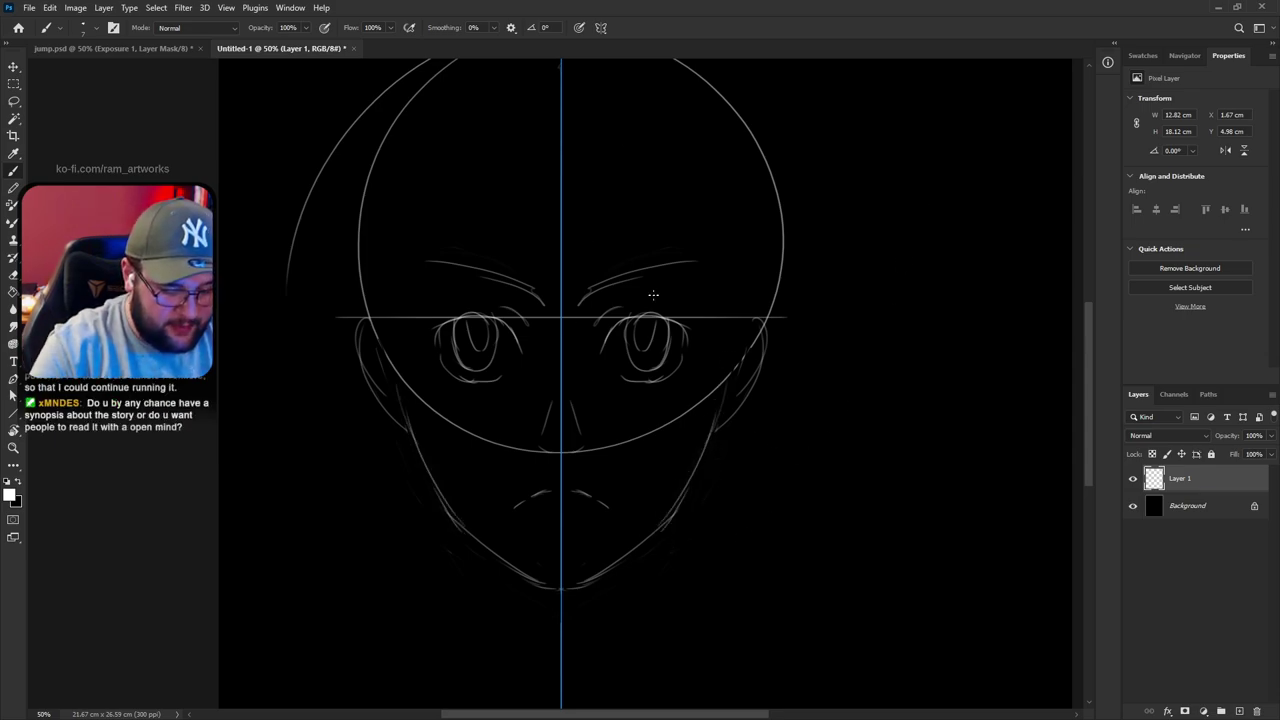
Erase the inner lid strokes of the mirrored eyes and retry them with the brush
{"action": "key", "text": "e"}
{"action": "mouse_move", "coordinate": [609, 337]}
{"action": "left_mouse_down"}
{"action": "mouse_move", "coordinate": [602, 353]}
{"action": "mouse_move", "coordinate": [628, 317]}
{"action": "mouse_move", "coordinate": [603, 347]}
{"action": "left_mouse_up"}
{"action": "key", "text": "b"}
{"action": "key", "text": "ctrl+z"}
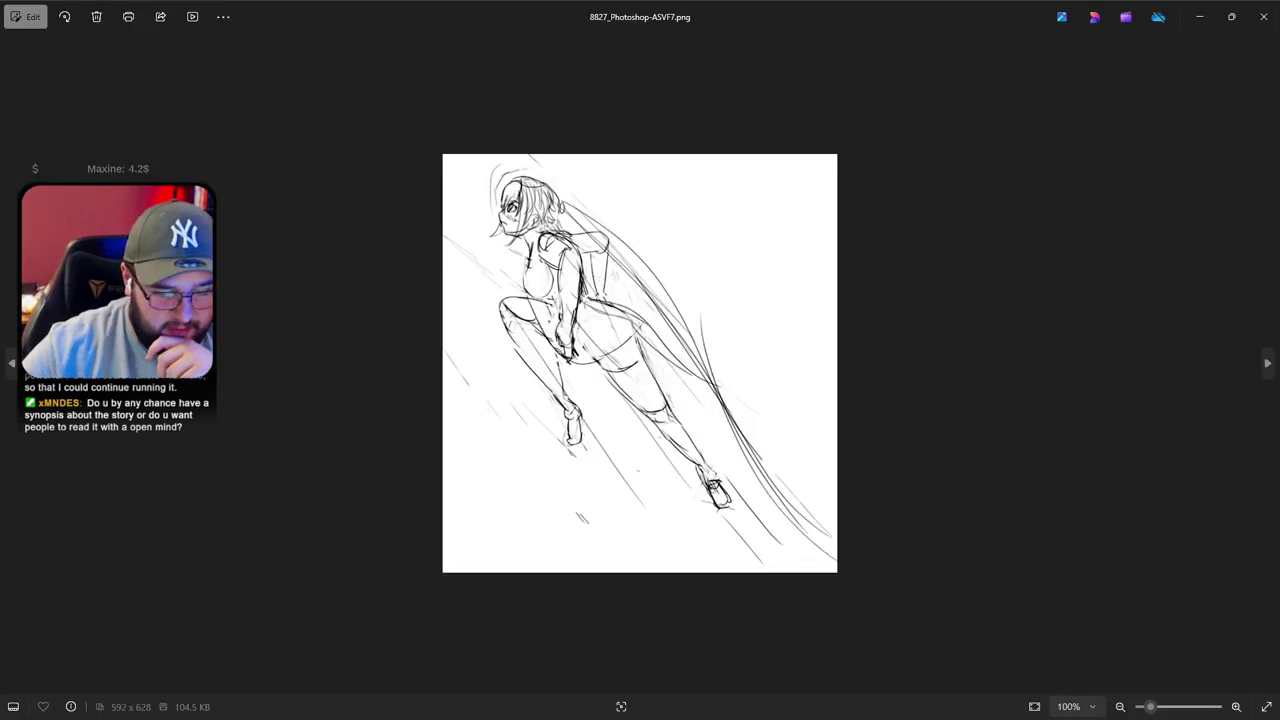
Check the reference sketch 8827_Photoshop-ASVF7.png enlarged beside the canvas, then open the recent file rreactie1.psd in Photoshop
{"action": "left_click_drag", "start_coordinate": [852, 18], "coordinate": [1069, 40]}
{"action": "scroll", "coordinate": [1071, 194], "scroll_direction": "up", "scroll_amount": 3}
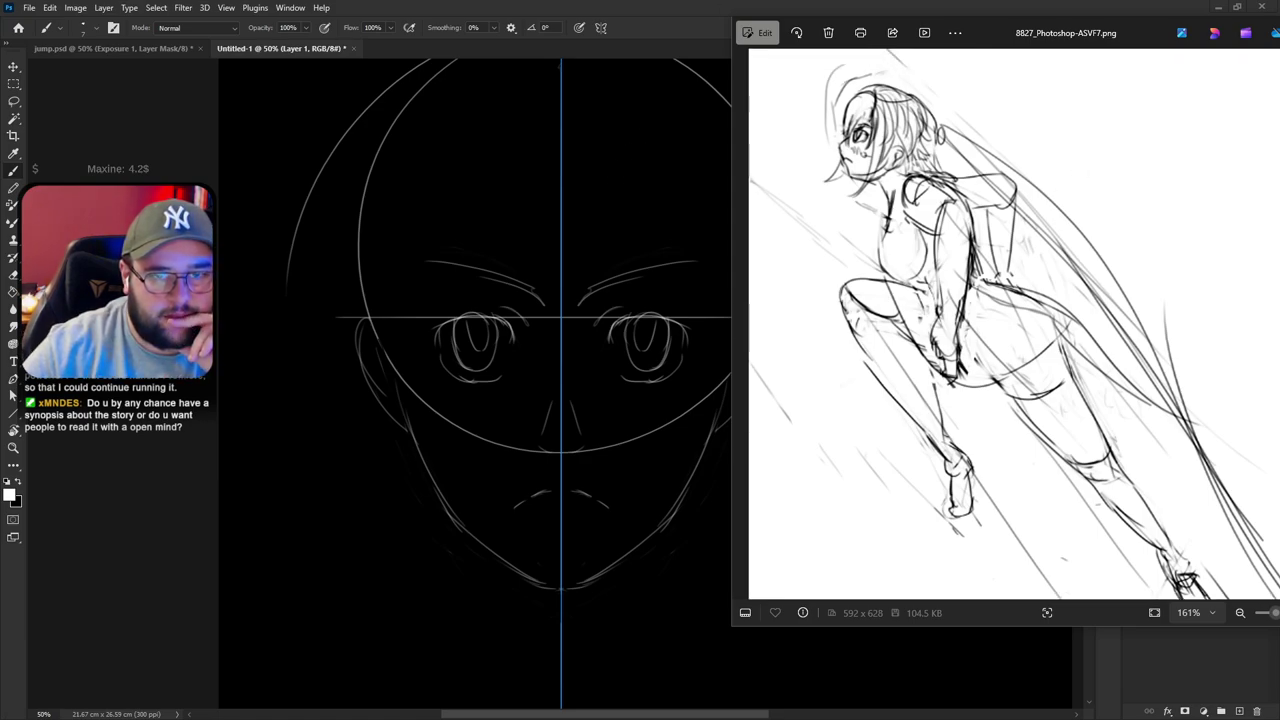
{"action": "left_click", "coordinate": [29, 8]}
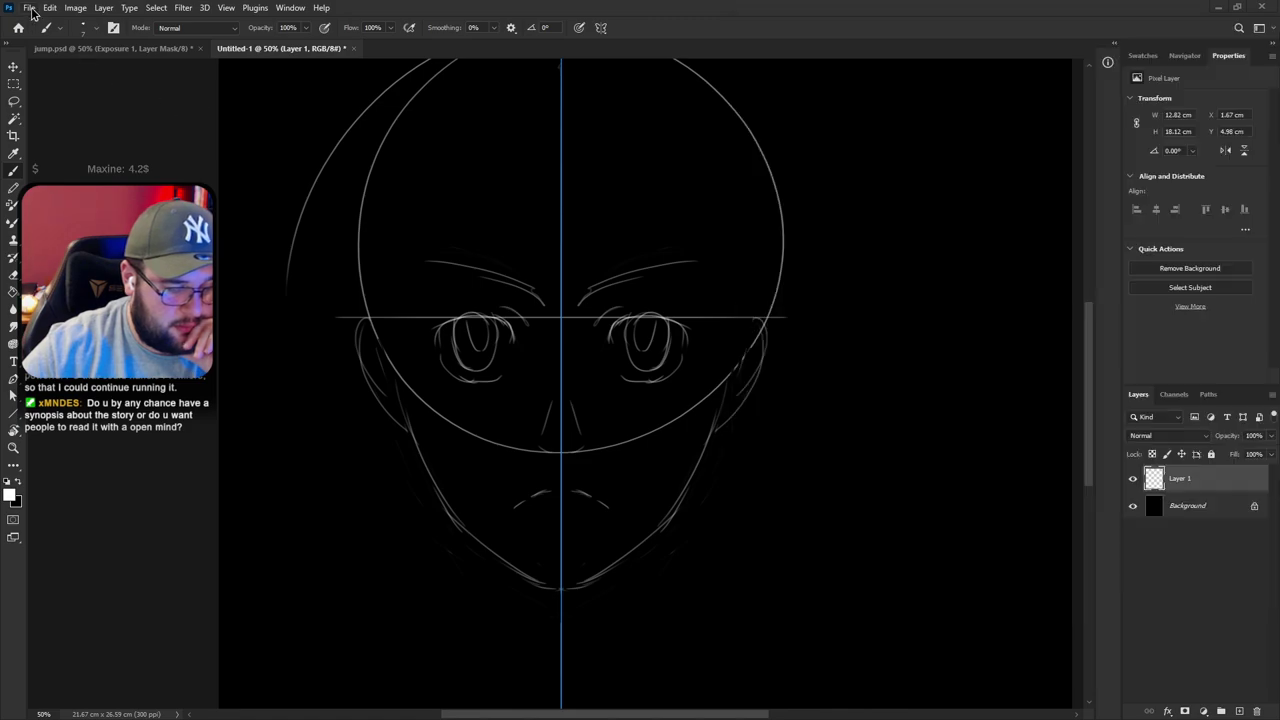
{"action": "mouse_move", "coordinate": [36, 86]}
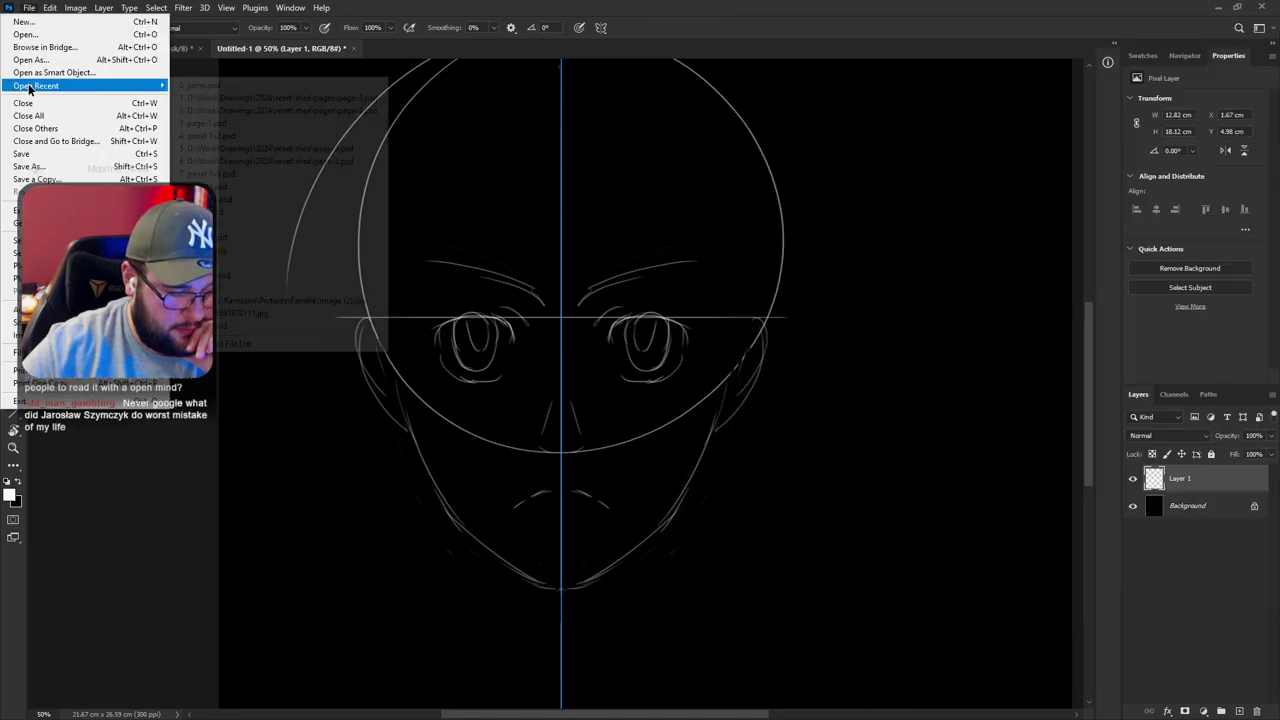
{"action": "left_click", "coordinate": [227, 198]}
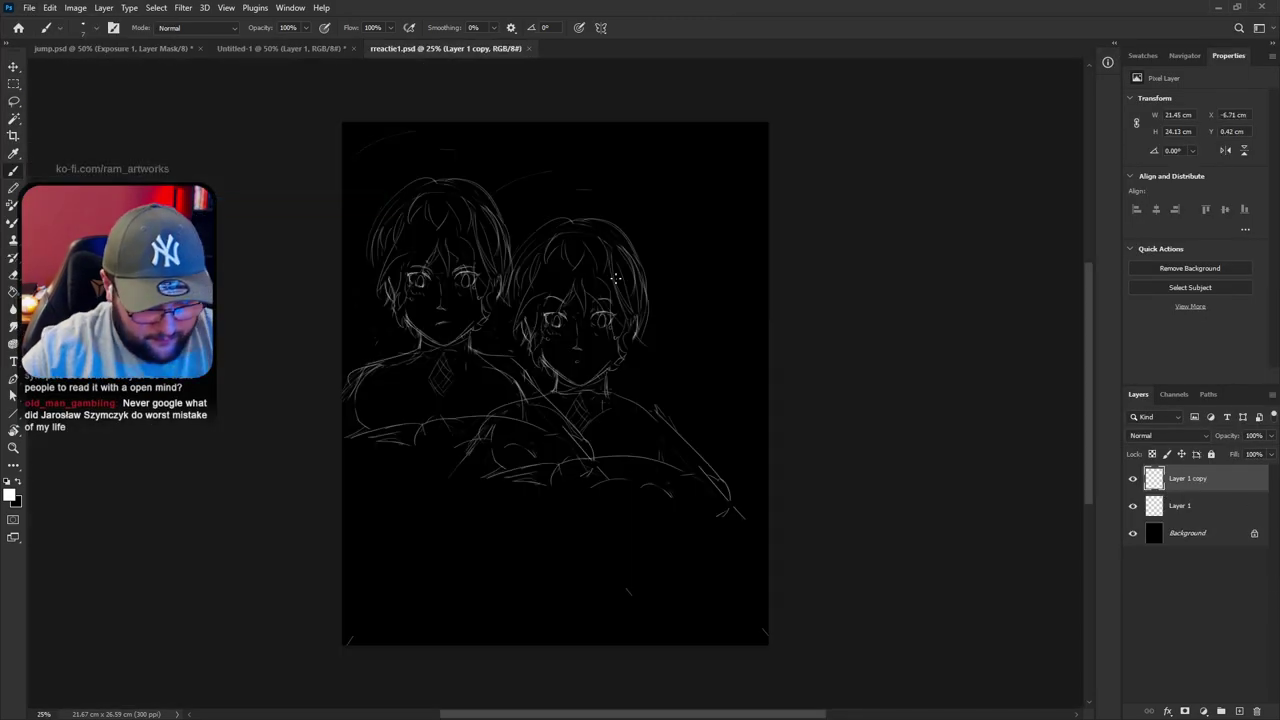
Copy the character sketch on Layer 1 copy from rreactie1.psd into the Untitled-1 document
{"action": "key", "text": "ctrl+plus"}
{"action": "key", "text": "ctrl+plus"}
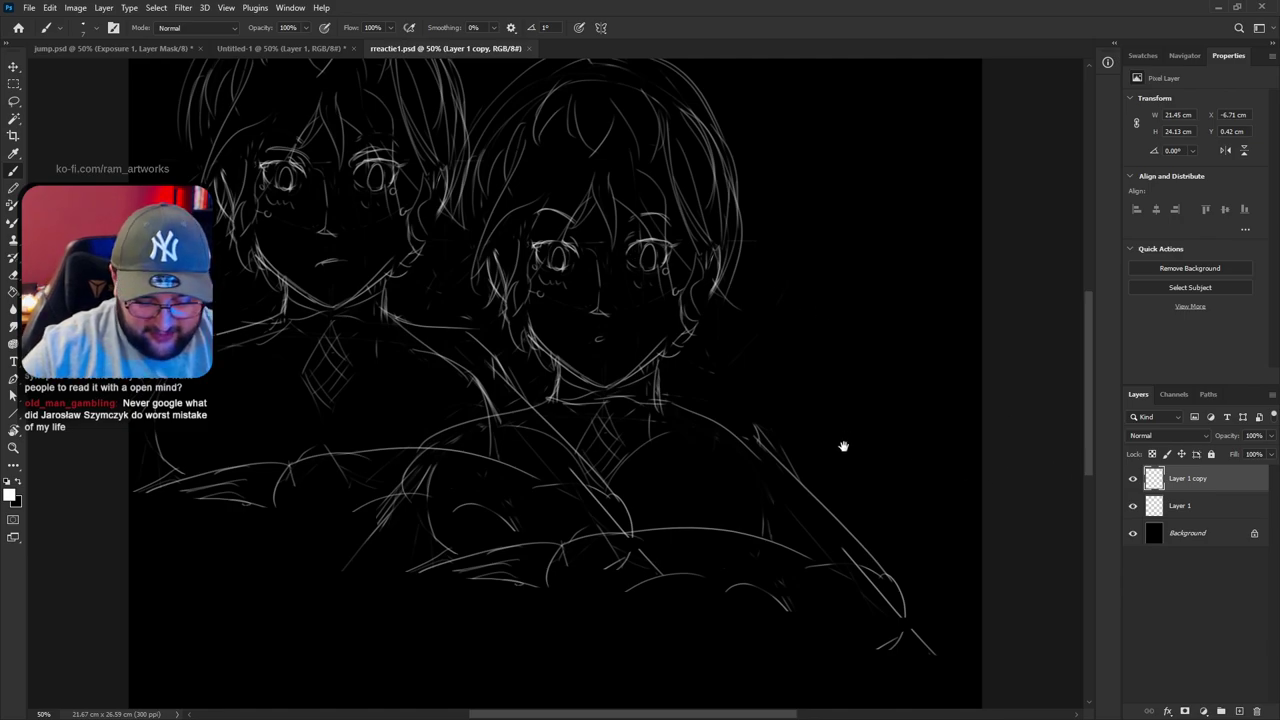
{"action": "left_click_drag", "start_coordinate": [846, 440], "coordinate": [861, 505]}
{"action": "left_click_drag", "start_coordinate": [1183, 480], "coordinate": [1022, 481]}
{"action": "key", "text": "v"}
{"action": "mouse_move", "coordinate": [748, 384]}
{"action": "left_mouse_down"}
{"action": "mouse_move", "coordinate": [900, 537]}
{"action": "mouse_move", "coordinate": [886, 523]}
{"action": "mouse_move", "coordinate": [747, 532]}
{"action": "mouse_move", "coordinate": [818, 528]}
{"action": "left_mouse_up"}
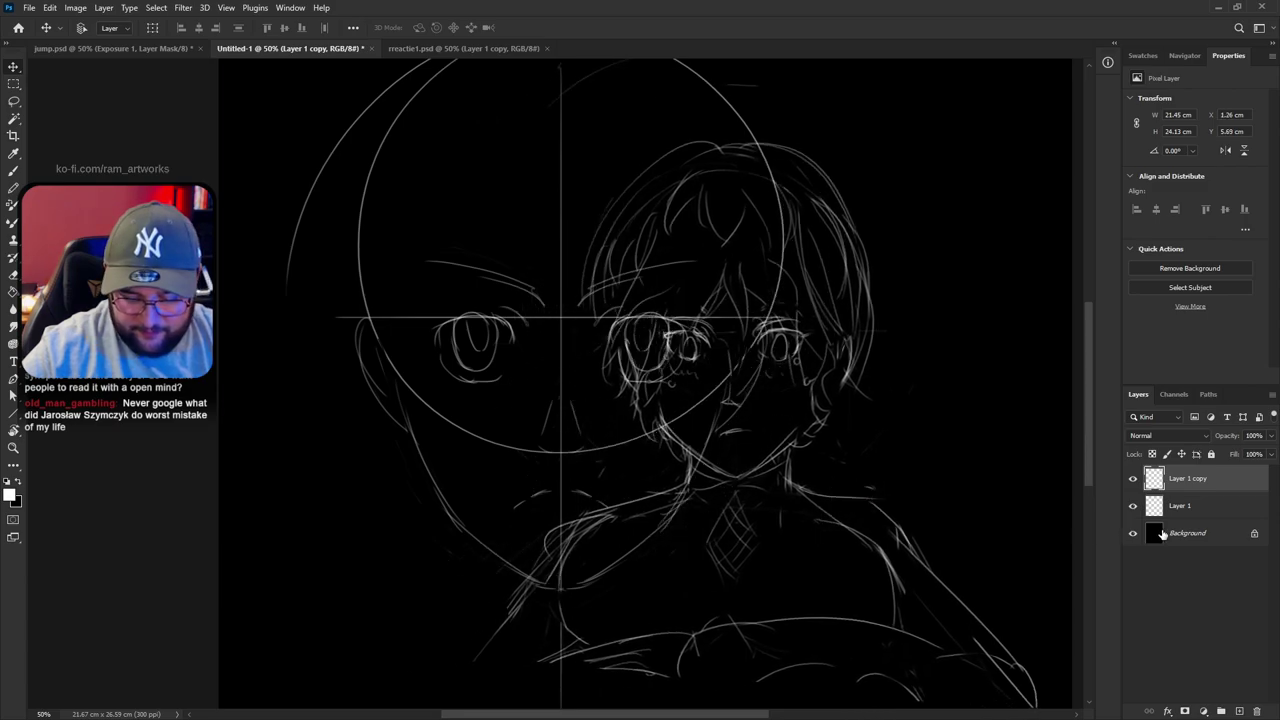
Delete the old face construction on Layer 1 and turn off the brush's paint symmetry
{"action": "left_click", "coordinate": [1200, 506]}
{"action": "key", "text": "Delete"}
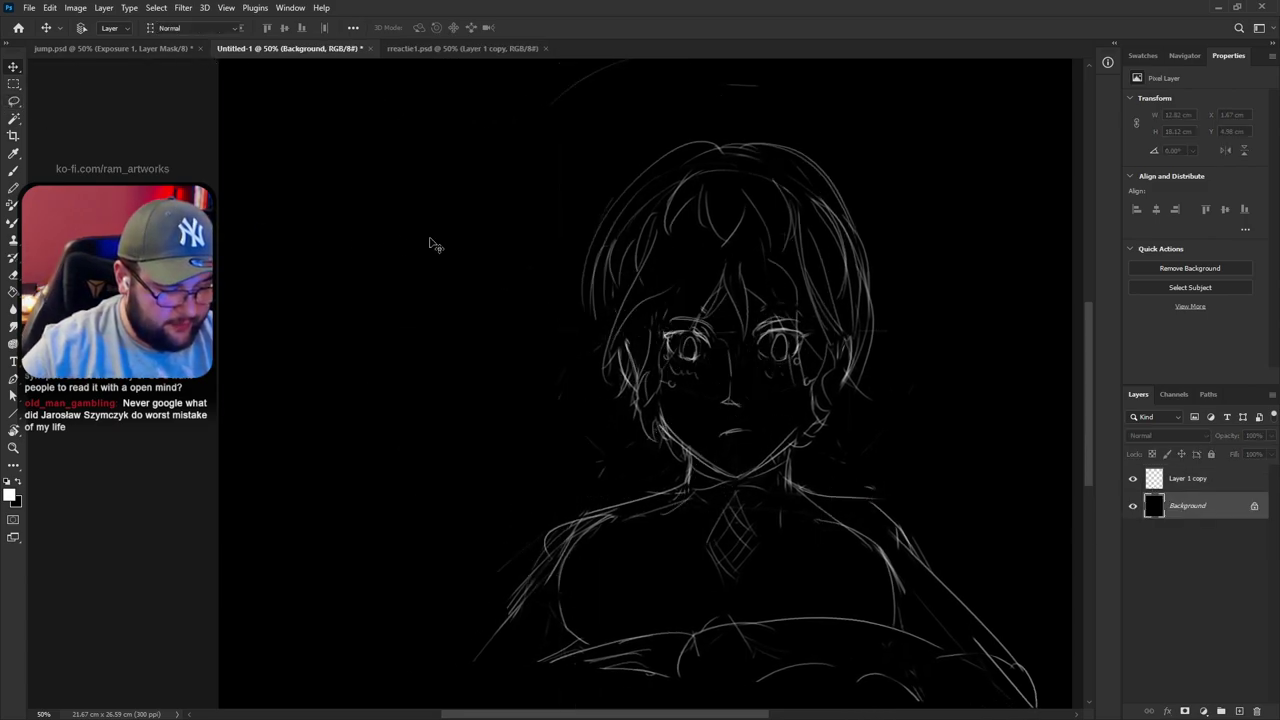
{"action": "key", "text": "b"}
{"action": "left_click", "coordinate": [601, 27]}
{"action": "left_click", "coordinate": [530, 45]}
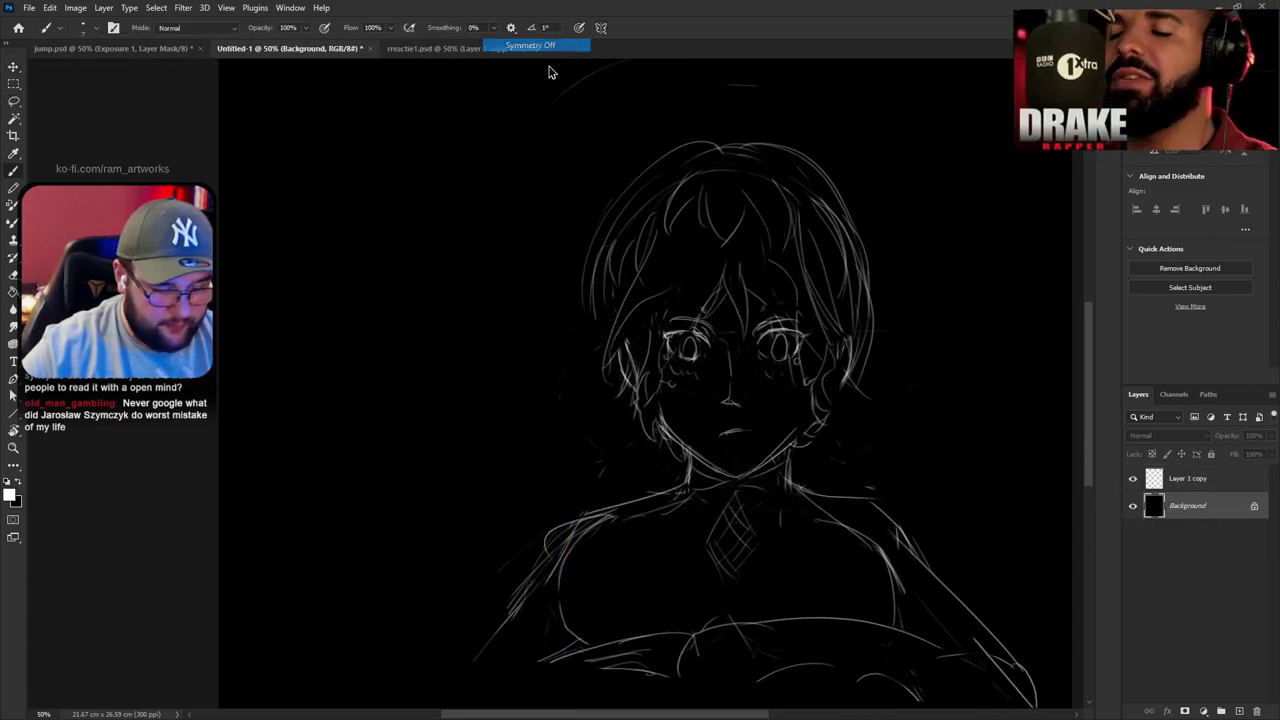
Select Layer 1 copy and move the imported character sketch toward the middle of the canvas
{"action": "key", "text": "v"}
{"action": "left_click", "coordinate": [766, 382]}
{"action": "key", "text": "Return"}
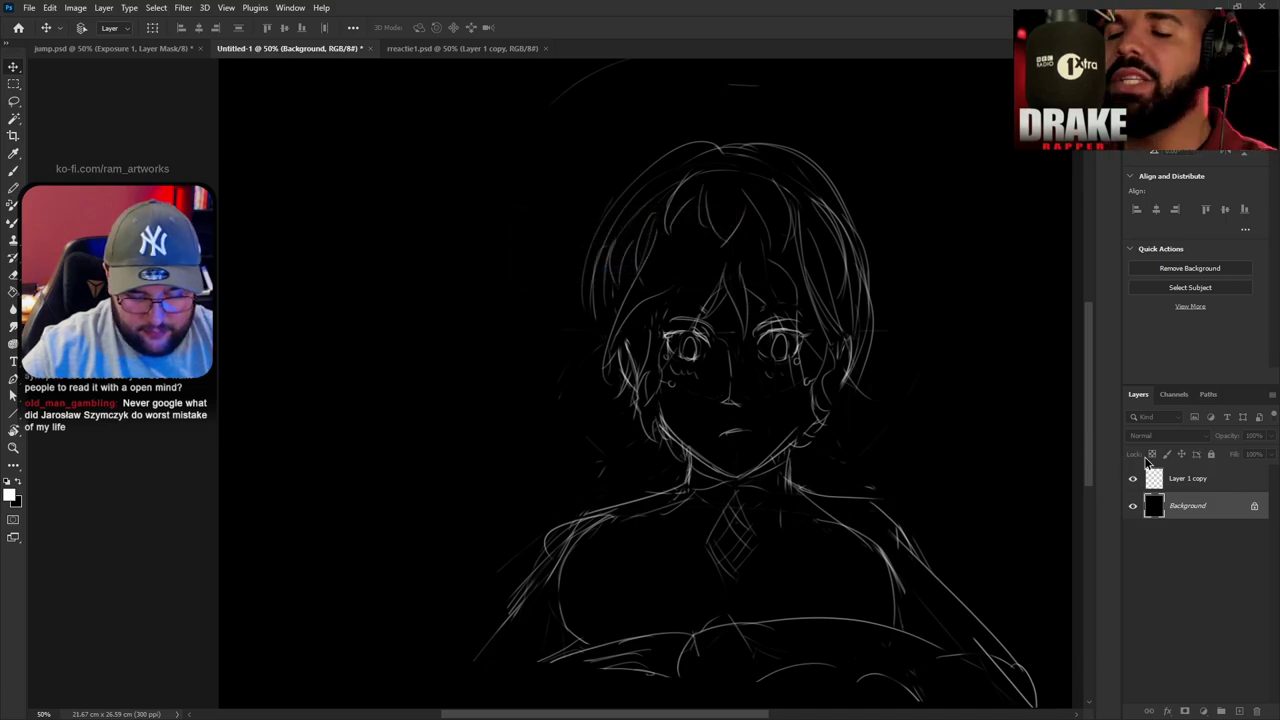
{"action": "left_click", "coordinate": [1188, 478]}
{"action": "left_click_drag", "start_coordinate": [698, 375], "coordinate": [598, 360]}
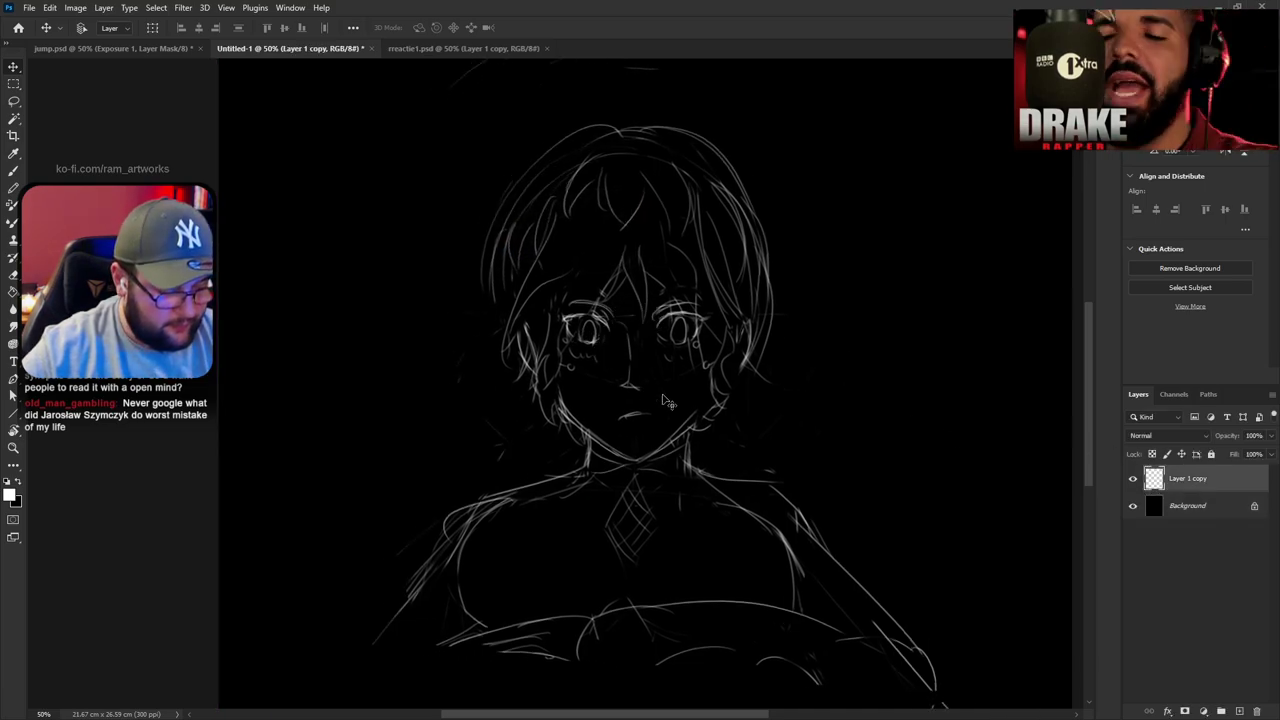
Lasso the neck, shoulders and body below the chin, delete them and clear the selection
{"action": "key", "text": "l"}
{"action": "mouse_move", "coordinate": [735, 418]}
{"action": "left_mouse_down"}
{"action": "mouse_move", "coordinate": [707, 449]}
{"action": "mouse_move", "coordinate": [637, 467]}
{"action": "left_mouse_up"}
{"action": "mouse_move", "coordinate": [735, 418]}
{"action": "left_mouse_down"}
{"action": "mouse_move", "coordinate": [1075, 566]}
{"action": "mouse_move", "coordinate": [1075, 488]}
{"action": "left_mouse_up"}
{"action": "key", "text": "Delete"}
{"action": "key", "text": "ctrl+d"}
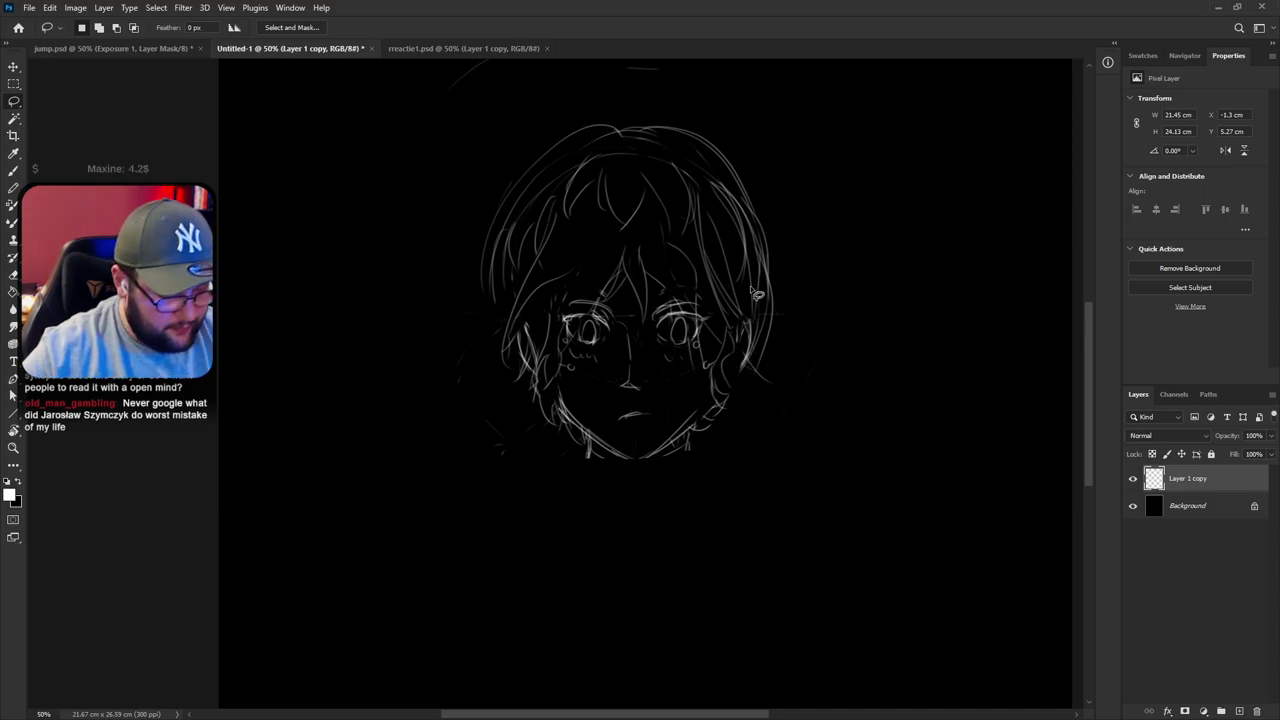
Scale the remaining head sketch up to about 27.82 × 31.29 cm with Free Transform and reposition it
{"action": "key", "text": "v"}
{"action": "key", "text": "ctrl+r"}
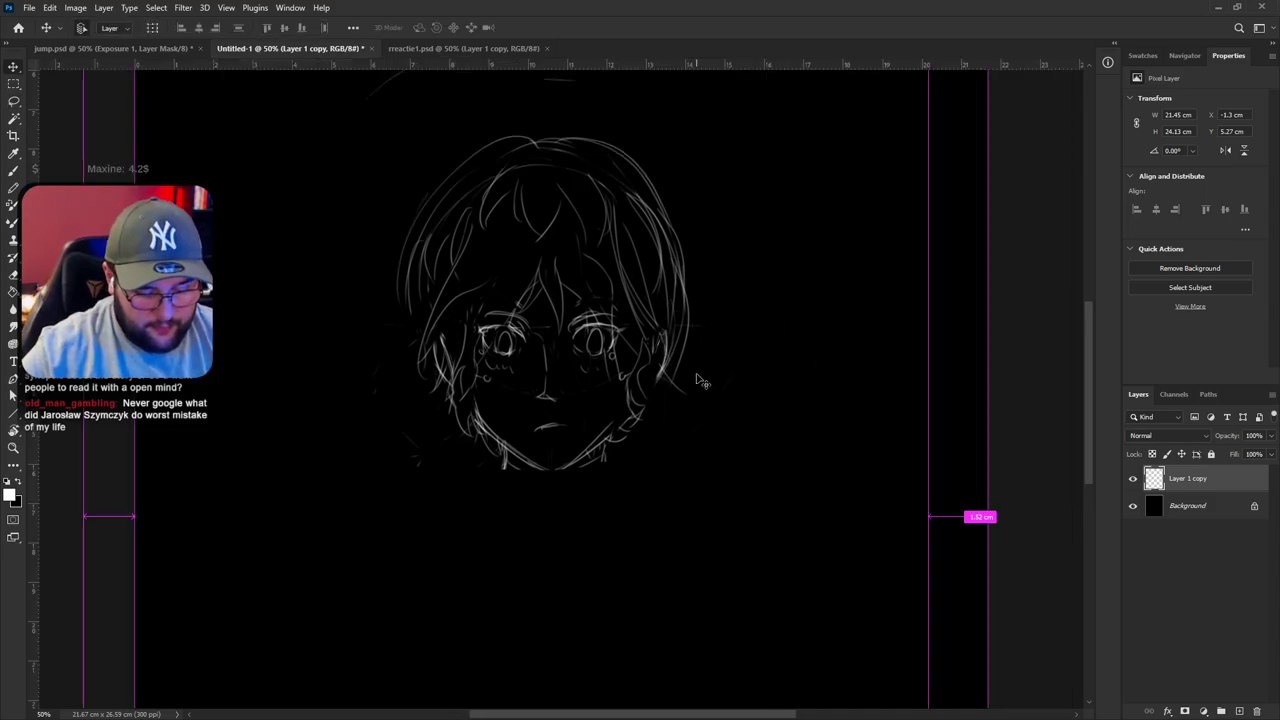
{"action": "key", "text": "ctrl+r"}
{"action": "key", "text": "ctrl+t"}
{"action": "left_click_drag", "start_coordinate": [919, 507], "coordinate": [1046, 507]}
{"action": "left_click_drag", "start_coordinate": [759, 353], "coordinate": [774, 452]}
{"action": "key", "text": "Return"}
{"action": "key", "text": "ctrl+plus"}
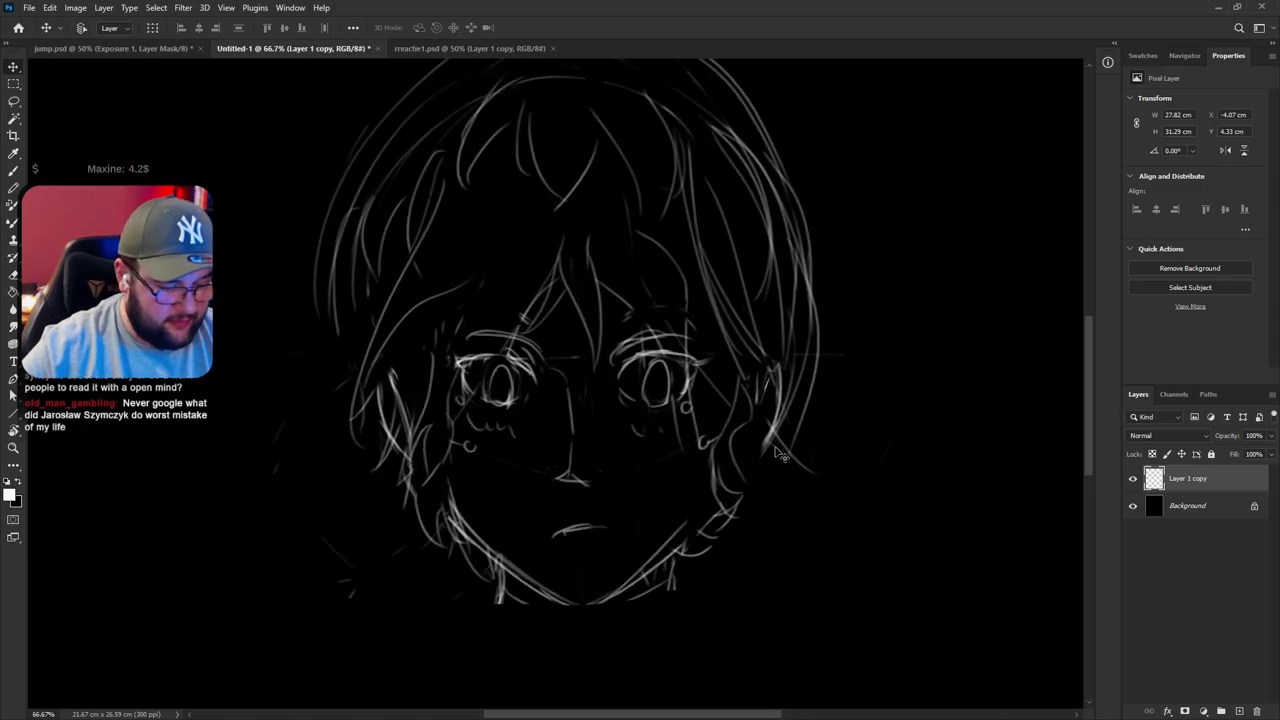
{"action": "left_click_drag", "start_coordinate": [743, 363], "coordinate": [757, 404]}
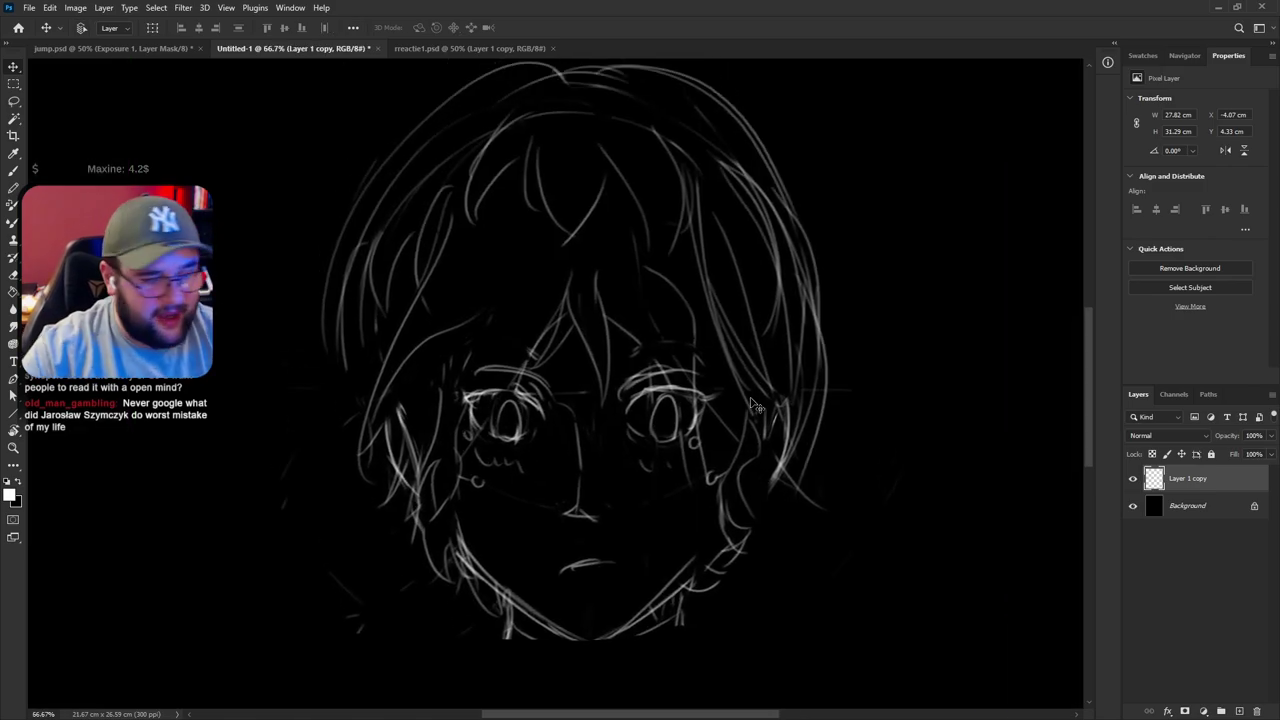
Erase the small mouth and redraw it as a wider downturned curve
{"action": "key", "text": "ctrl+minus"}
{"action": "key", "text": "e"}
{"action": "mouse_move", "coordinate": [585, 519]}
{"action": "left_mouse_down"}
{"action": "mouse_move", "coordinate": [598, 459]}
{"action": "mouse_move", "coordinate": [572, 511]}
{"action": "left_mouse_up"}
{"action": "key", "text": "b"}
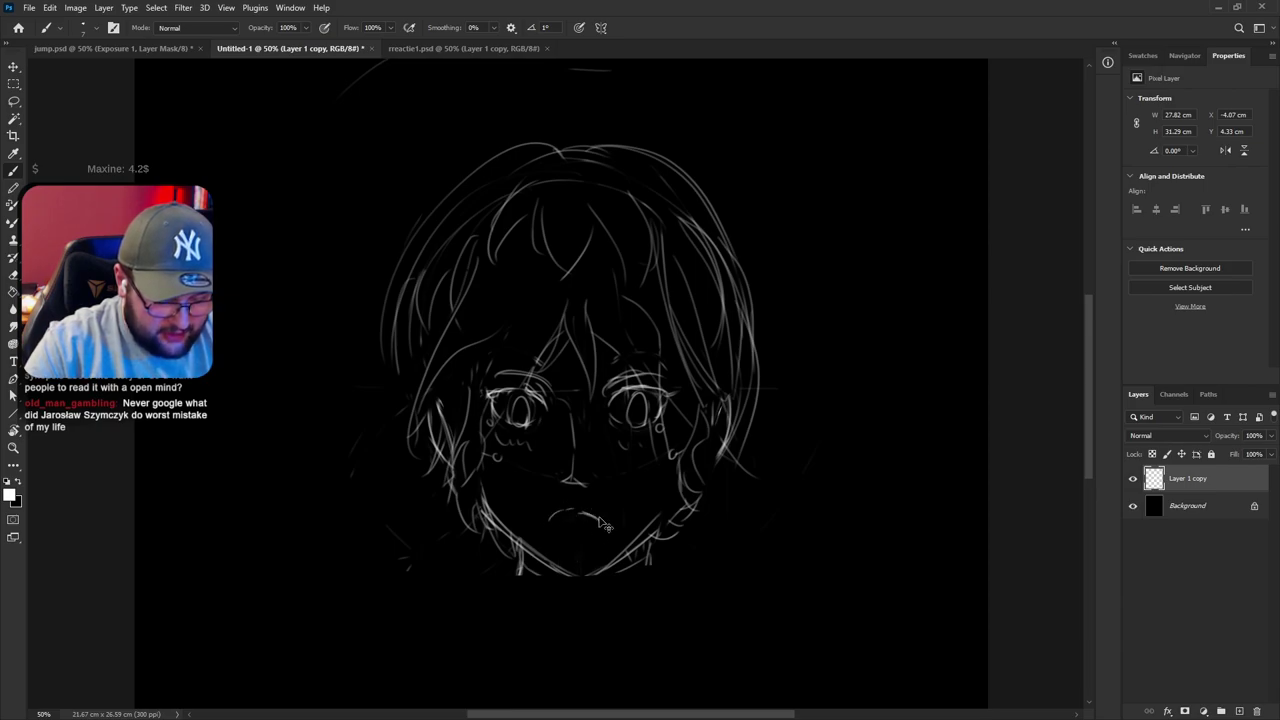
Erase the irises and central fringe strands, and draw parted strands sweeping down both sides of the forehead
{"action": "key", "text": "e"}
{"action": "left_click_drag", "start_coordinate": [630, 410], "coordinate": [645, 403]}
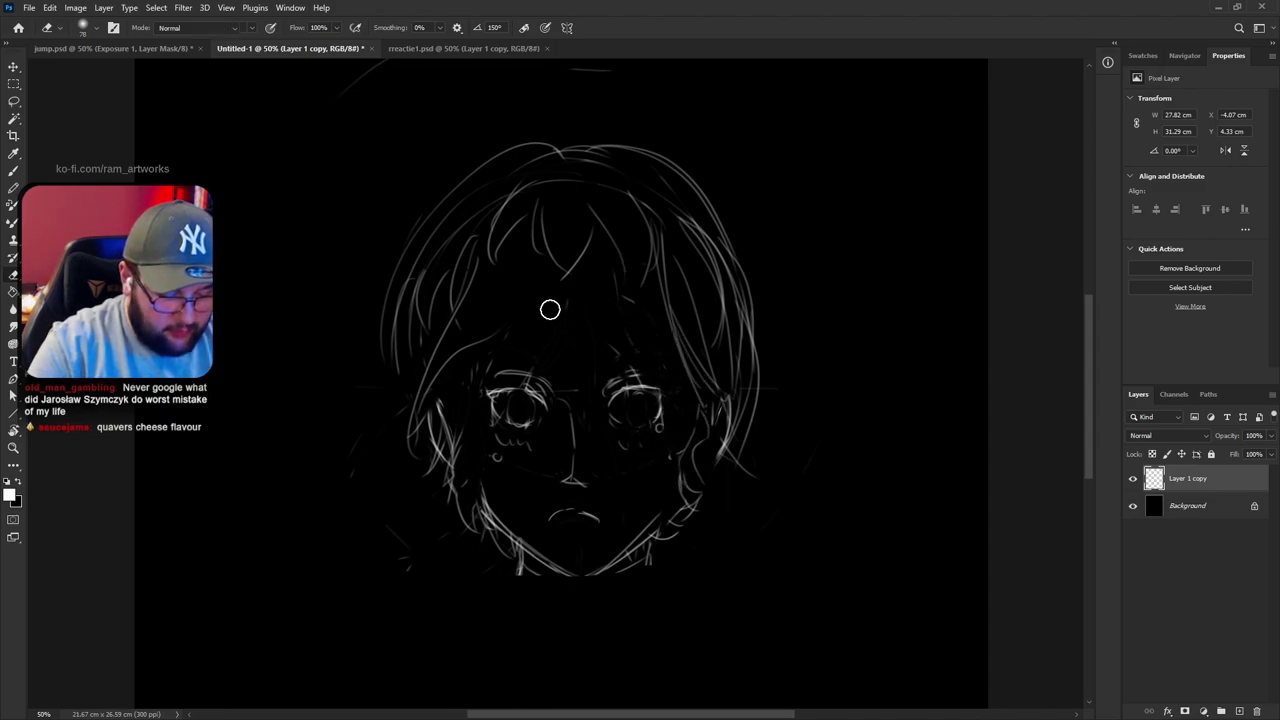
{"action": "key", "text": "b"}
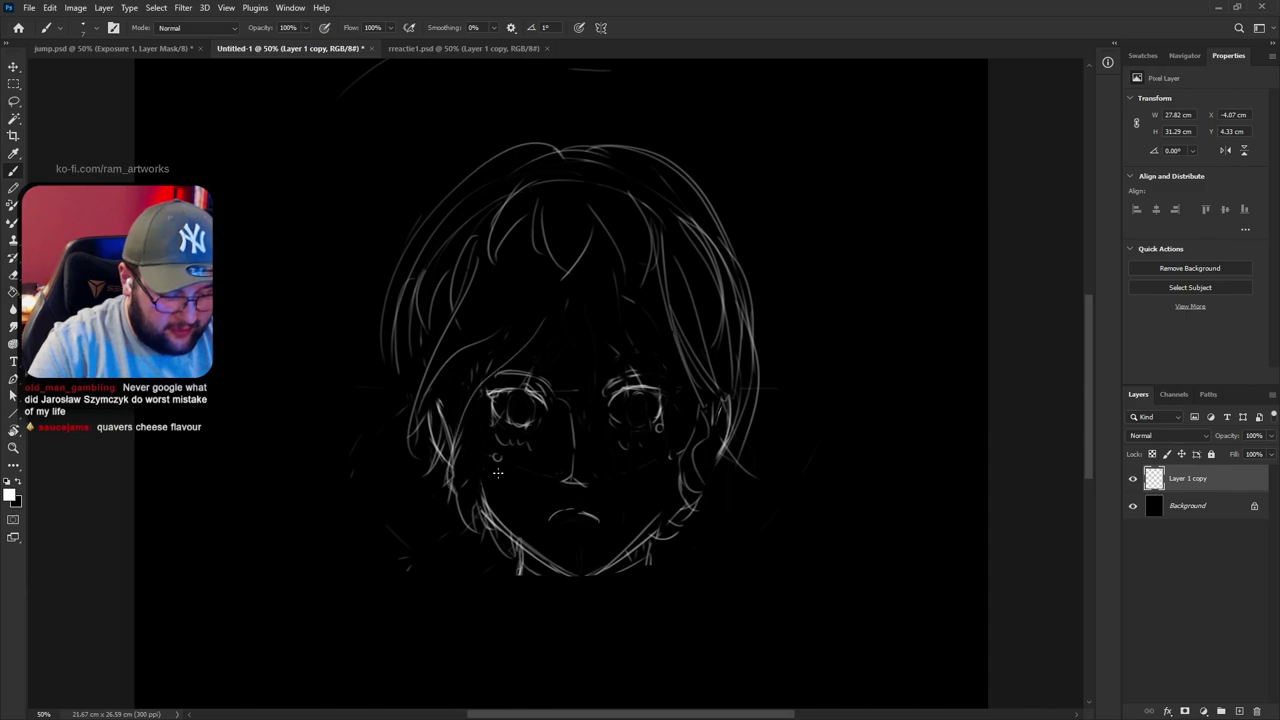
{"action": "left_click_drag", "start_coordinate": [455, 404], "coordinate": [497, 324]}
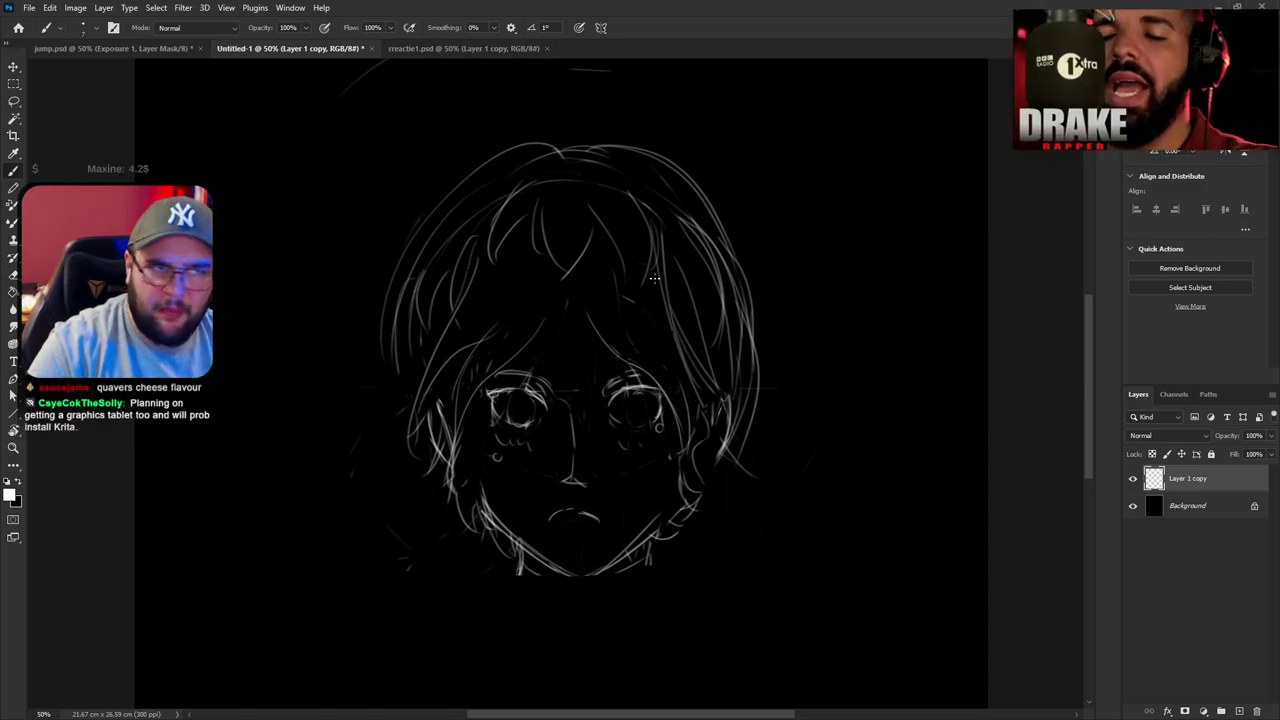
{"action": "left_click_drag", "start_coordinate": [690, 418], "coordinate": [666, 332]}
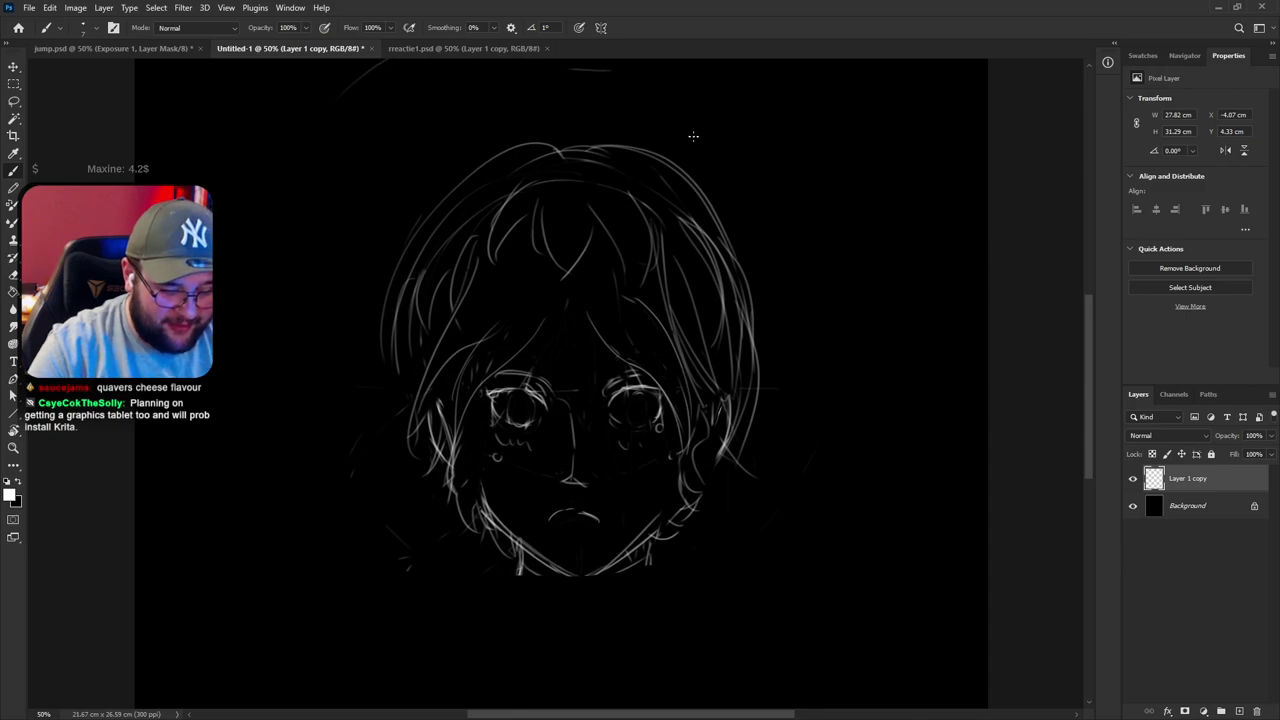
{"action": "key", "text": "ctrl+z"}
Redraw the irises in both eyes, undoing strokes that do not fit
{"action": "mouse_move", "coordinate": [511, 390]}
{"action": "left_mouse_down"}
{"action": "mouse_move", "coordinate": [537, 405]}
{"action": "mouse_move", "coordinate": [517, 395]}
{"action": "mouse_move", "coordinate": [625, 375]}
{"action": "mouse_move", "coordinate": [535, 403]}
{"action": "left_mouse_up"}
{"action": "key", "text": "ctrl+z"}
{"action": "key", "text": "ctrl+z"}
{"action": "mouse_move", "coordinate": [619, 396]}
{"action": "left_mouse_down"}
{"action": "mouse_move", "coordinate": [639, 394]}
{"action": "mouse_move", "coordinate": [638, 380]}
{"action": "mouse_move", "coordinate": [637, 393]}
{"action": "left_mouse_up"}
{"action": "key", "text": "ctrl+z"}
{"action": "key", "text": "ctrl+z"}
{"action": "key", "text": "ctrl+z"}
{"action": "key", "text": "ctrl+z"}
Erase the old angular nose line and try a short stroke for the nose base
{"action": "key", "text": "e"}
{"action": "mouse_move", "coordinate": [568, 415]}
{"action": "left_mouse_down"}
{"action": "mouse_move", "coordinate": [566, 485]}
{"action": "mouse_move", "coordinate": [580, 451]}
{"action": "mouse_move", "coordinate": [576, 482]}
{"action": "mouse_move", "coordinate": [575, 461]}
{"action": "left_mouse_up"}
{"action": "key", "text": "b"}
{"action": "key", "text": "ctrl+z"}
{"action": "key", "text": "e"}
{"action": "key", "text": "b"}
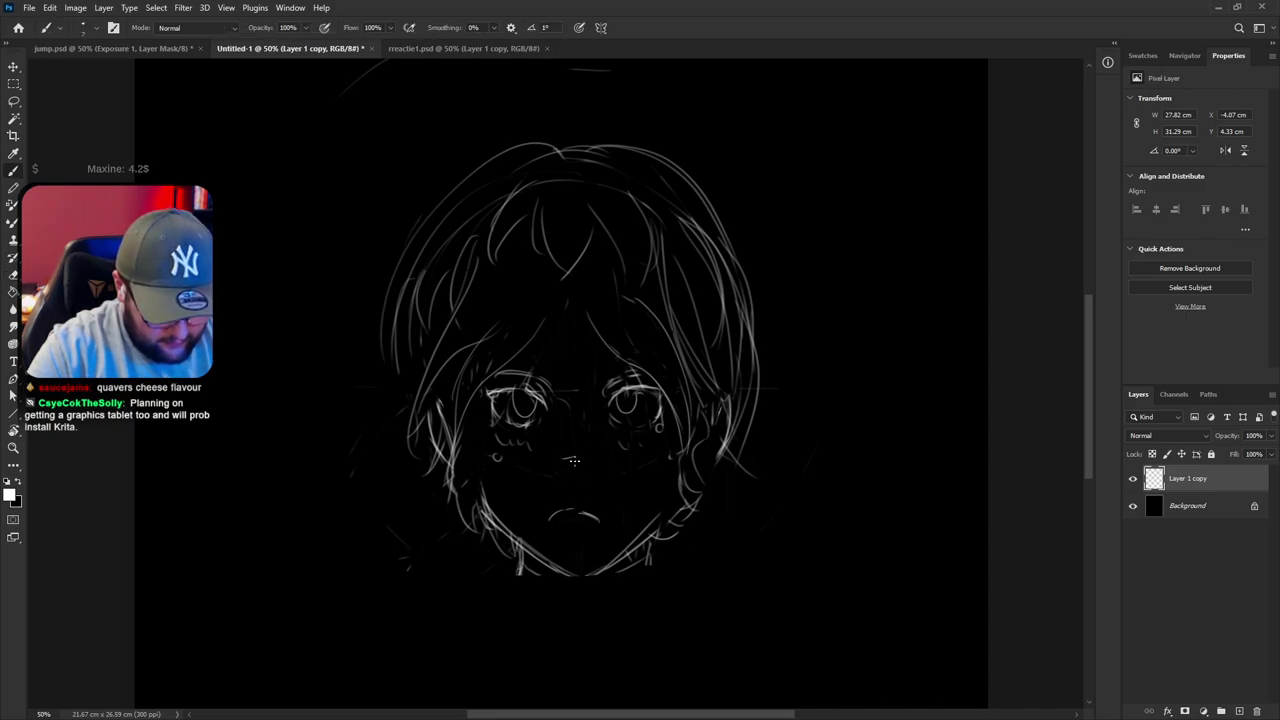
Redraw the nose with a short curved base above the mouth and a straight vertical bridge line
{"action": "key", "text": "e"}
{"action": "key", "text": "b"}
{"action": "key", "text": "ctrl+z"}
{"action": "key", "text": "ctrl+z"}
{"action": "left_click_drag", "start_coordinate": [558, 466], "coordinate": [577, 464]}
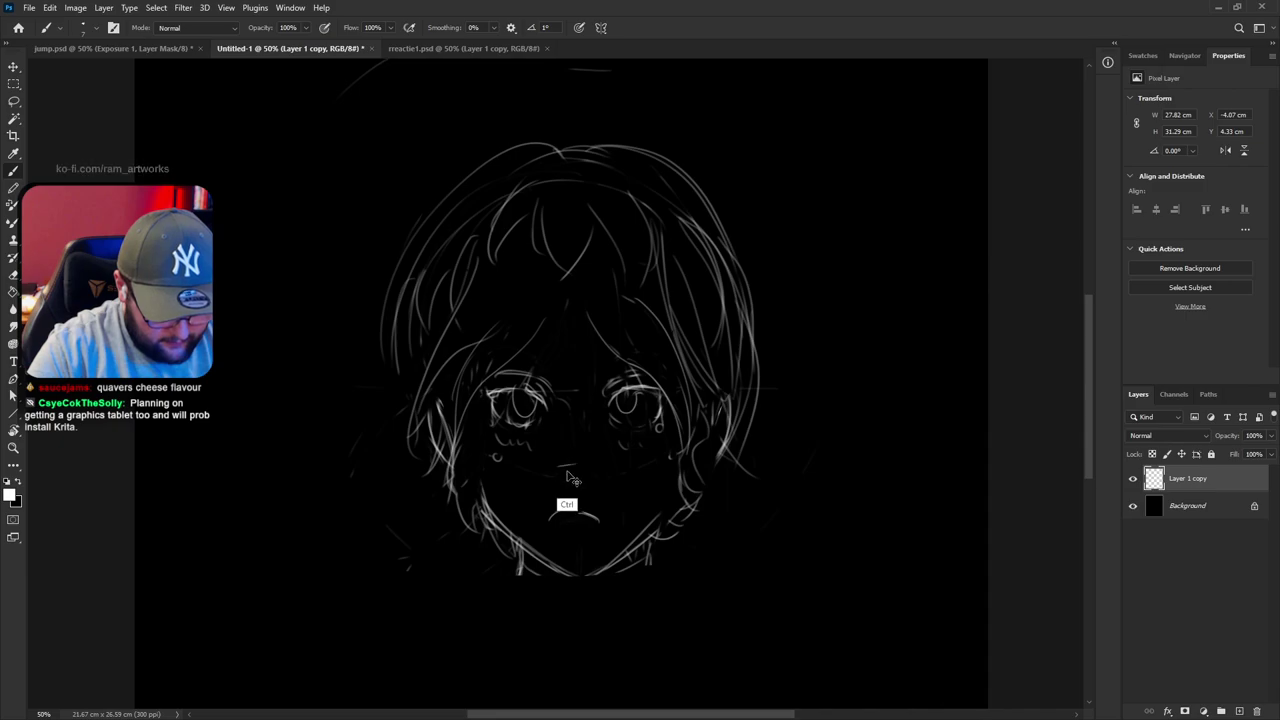
{"action": "key", "text": "ctrl"}
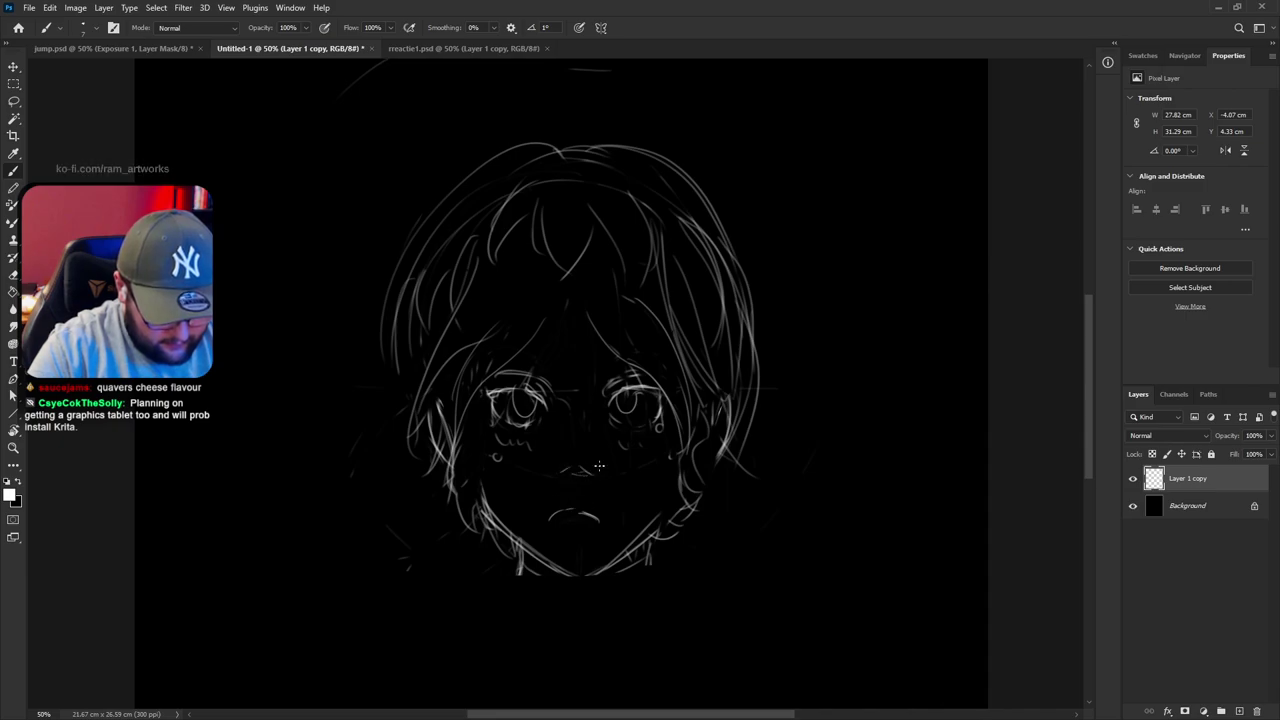
{"action": "left_click_drag", "start_coordinate": [577, 410], "coordinate": [575, 470]}
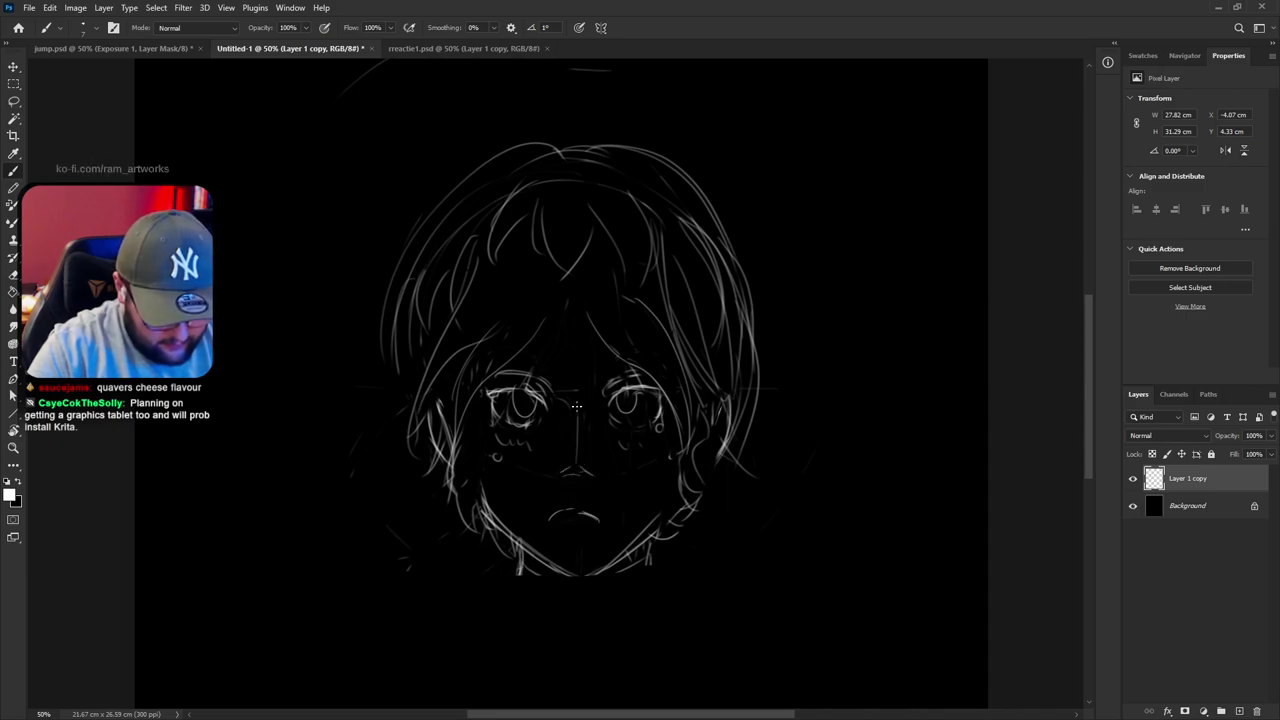
Erase the small marks beneath the eyes and draw a small triangle on the forehead between the parted strands, undoing a misplaced attempt
{"action": "key", "text": "e"}
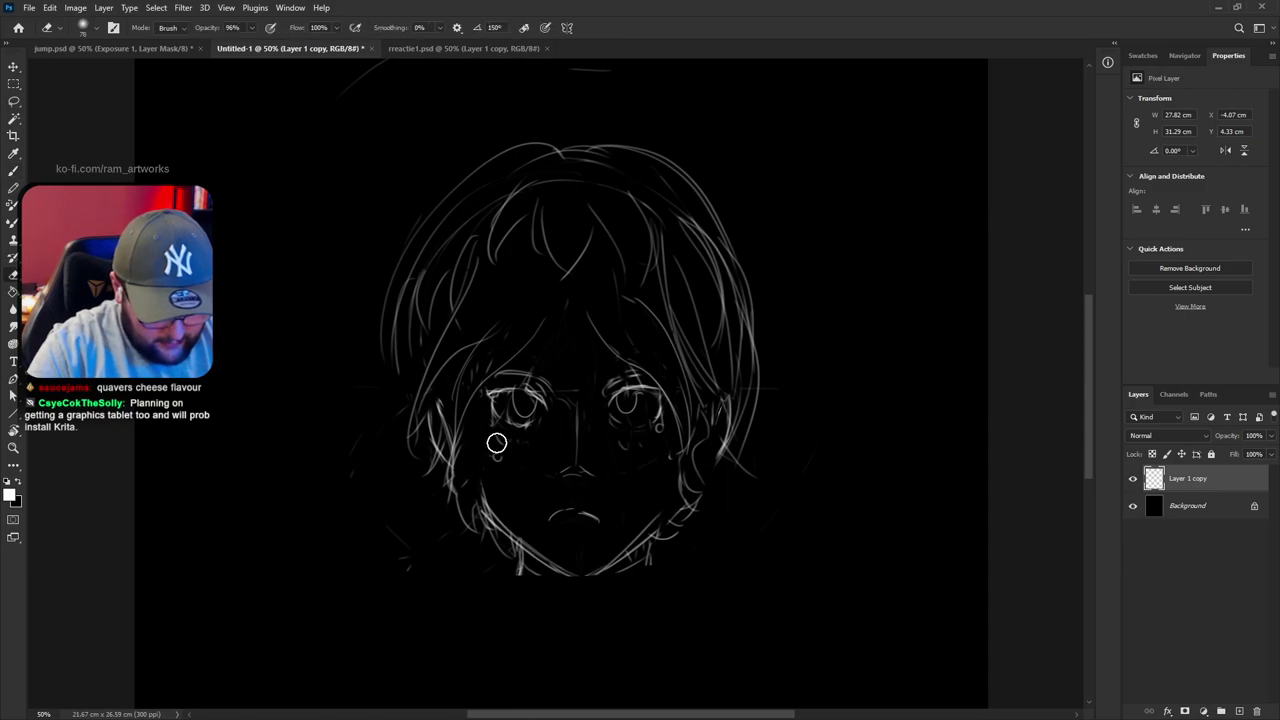
{"action": "key", "text": "b"}
{"action": "key", "text": "ctrl"}
{"action": "key", "text": "ctrl+z"}
{"action": "left_click_drag", "start_coordinate": [572, 320], "coordinate": [589, 359]}
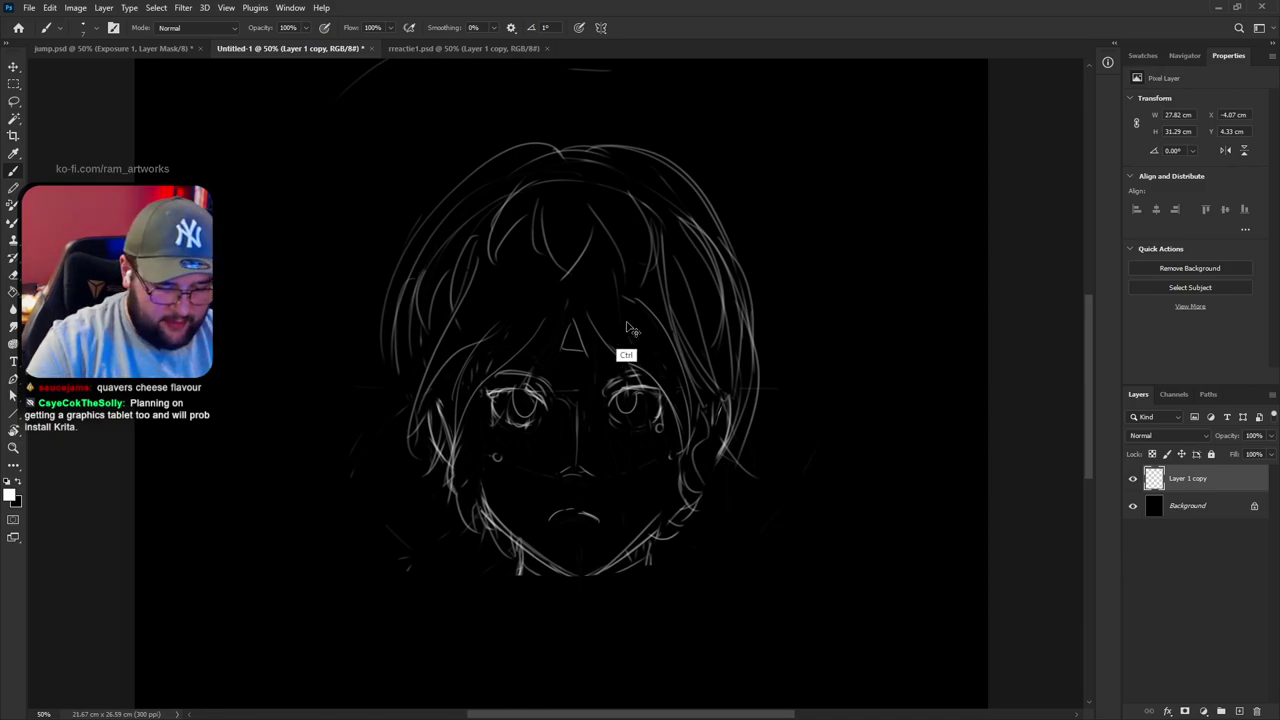
{"action": "key", "text": "ctrl+z"}
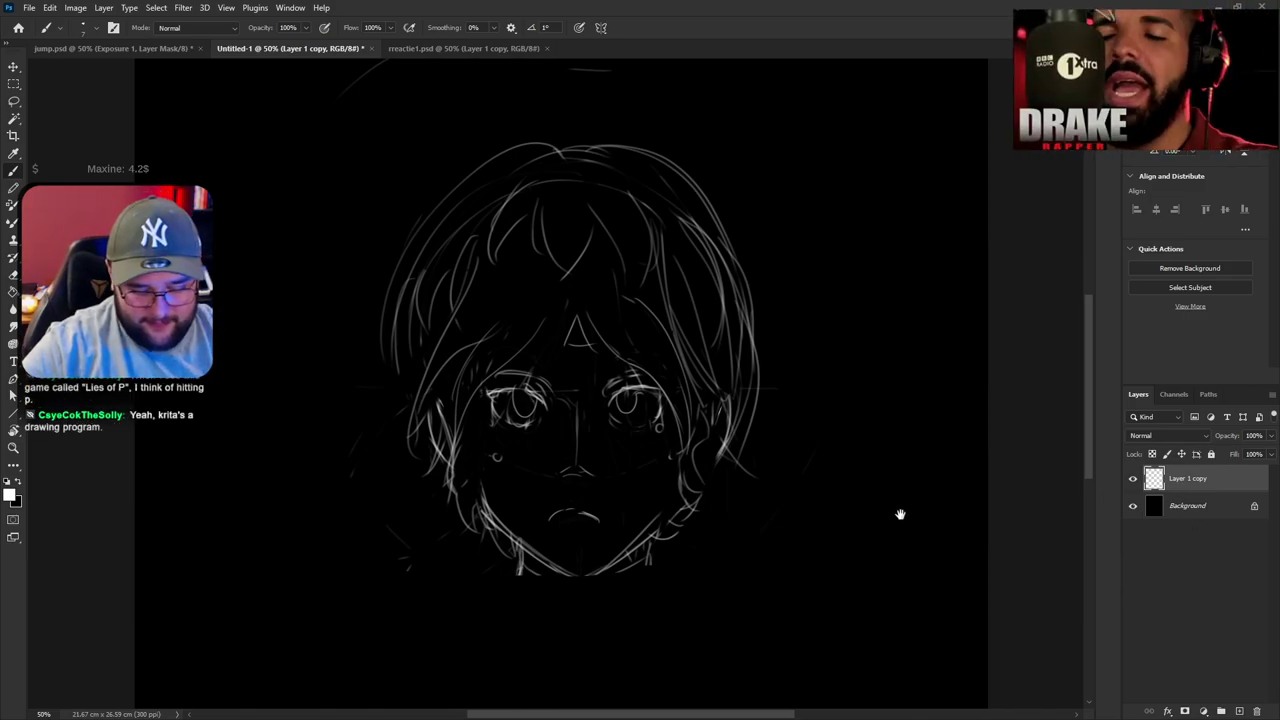
Erase the short mouth curve and redraw it as a wider downturned line with a gap in the middle
{"action": "key", "text": "ctrl+plus"}
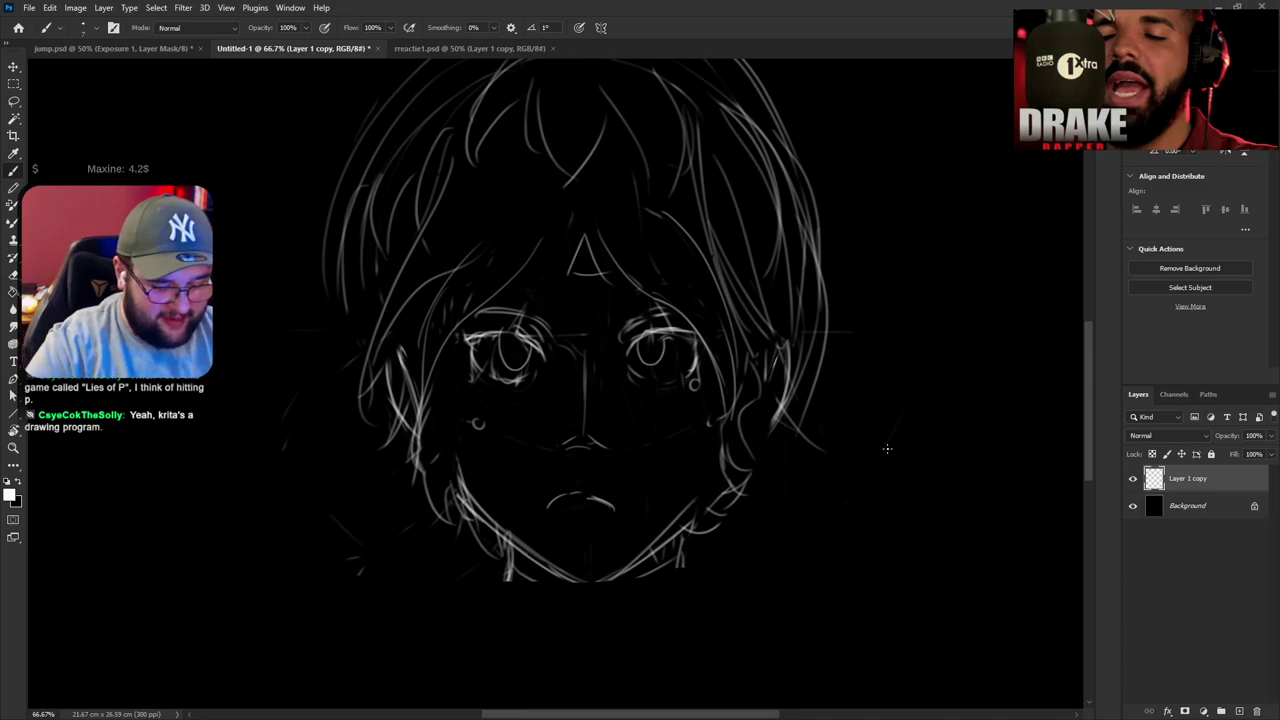
{"action": "key", "text": "e"}
{"action": "mouse_move", "coordinate": [560, 502]}
{"action": "left_mouse_down"}
{"action": "mouse_move", "coordinate": [608, 492]}
{"action": "mouse_move", "coordinate": [575, 479]}
{"action": "mouse_move", "coordinate": [546, 488]}
{"action": "mouse_move", "coordinate": [622, 484]}
{"action": "mouse_move", "coordinate": [641, 497]}
{"action": "left_mouse_up"}
{"action": "key", "text": "b"}
{"action": "key", "text": "e"}
{"action": "key", "text": "b"}
{"action": "key", "text": "ctrl+z"}
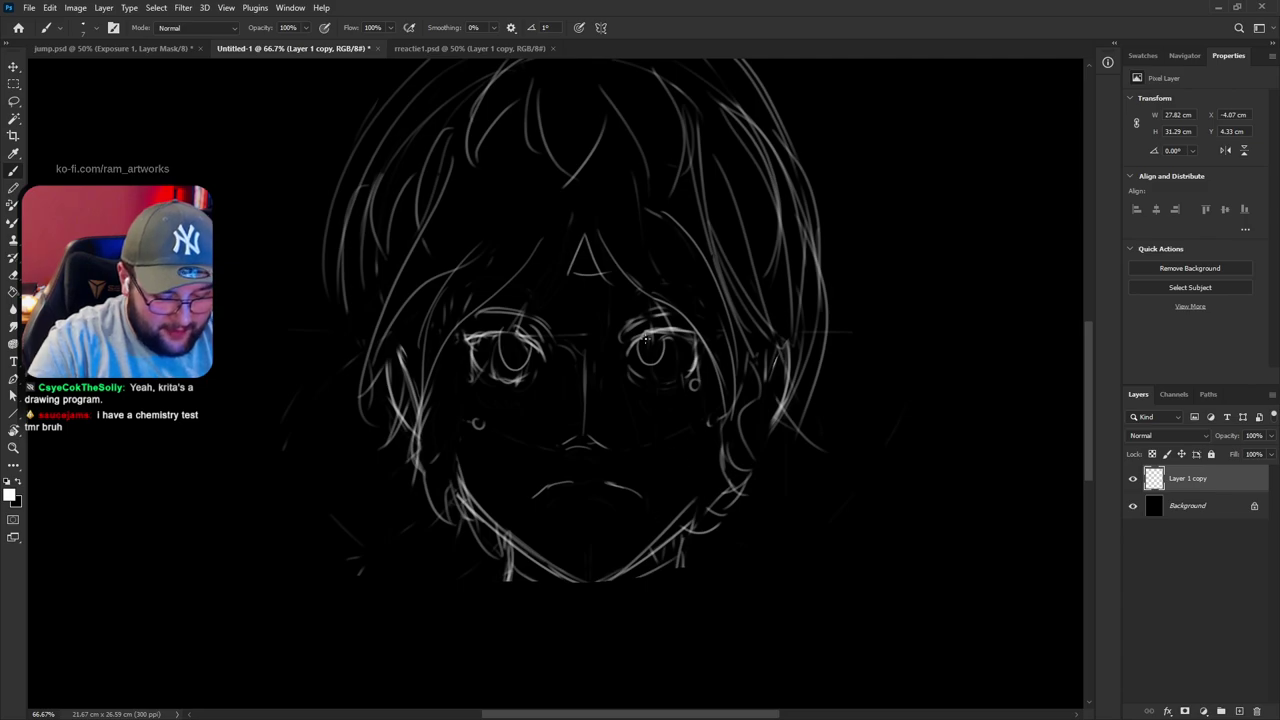
Try reworking the eyes by redrawing the upper lid nearer the tear mark and erasing both irises
{"action": "key", "text": "e"}
{"action": "mouse_move", "coordinate": [656, 331]}
{"action": "left_mouse_down"}
{"action": "mouse_move", "coordinate": [629, 343]}
{"action": "mouse_move", "coordinate": [687, 337]}
{"action": "mouse_move", "coordinate": [646, 341]}
{"action": "mouse_move", "coordinate": [690, 340]}
{"action": "mouse_move", "coordinate": [692, 367]}
{"action": "mouse_move", "coordinate": [632, 354]}
{"action": "mouse_move", "coordinate": [680, 345]}
{"action": "mouse_move", "coordinate": [698, 150]}
{"action": "left_mouse_up"}
{"action": "key", "text": "b"}
{"action": "key", "text": "ctrl+z"}
{"action": "key", "text": "ctrl+z"}
{"action": "key", "text": "ctrl+z"}
{"action": "key", "text": "ctrl+z"}
{"action": "key", "text": "e"}
{"action": "key", "text": "b"}
{"action": "key", "text": "r"}
{"action": "key", "text": "e"}
{"action": "mouse_move", "coordinate": [497, 391]}
{"action": "left_mouse_down"}
{"action": "mouse_move", "coordinate": [509, 383]}
{"action": "mouse_move", "coordinate": [506, 403]}
{"action": "mouse_move", "coordinate": [763, 546]}
{"action": "mouse_move", "coordinate": [692, 358]}
{"action": "mouse_move", "coordinate": [646, 370]}
{"action": "mouse_move", "coordinate": [664, 354]}
{"action": "left_mouse_up"}
{"action": "key", "text": "r"}
{"action": "key", "text": "e"}
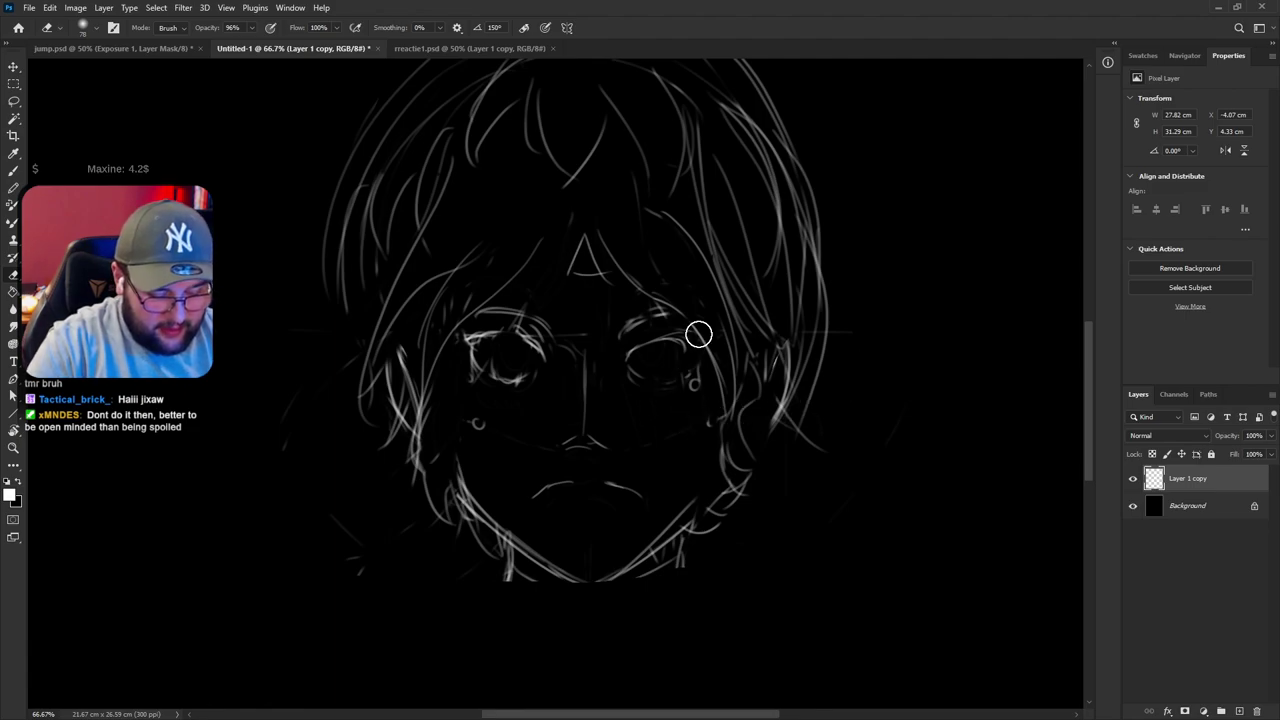
Undo the recent eye edits back to the earlier lids and irises
{"action": "key", "text": "ctrl+z"}
{"action": "key", "text": "ctrl+z"}
{"action": "key", "text": "ctrl+z"}
{"action": "key", "text": "ctrl+z"}
{"action": "key", "text": "ctrl+z"}
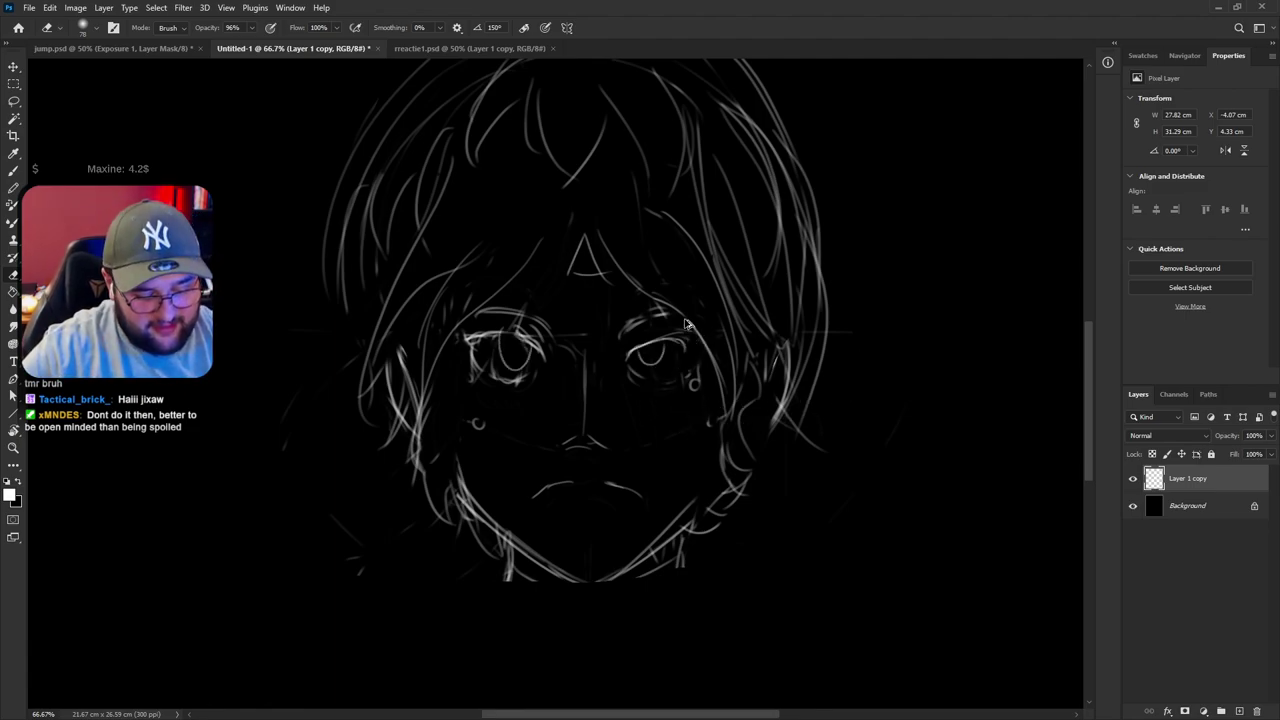
{"action": "key", "text": "ctrl+z"}
{"action": "key", "text": "ctrl+z"}
{"action": "key", "text": "ctrl+z"}
{"action": "key", "text": "ctrl+z"}
{"action": "key", "text": "ctrl+z"}
{"action": "key", "text": "ctrl+z"}
{"action": "key", "text": "ctrl+z"}
{"action": "key", "text": "ctrl+z"}
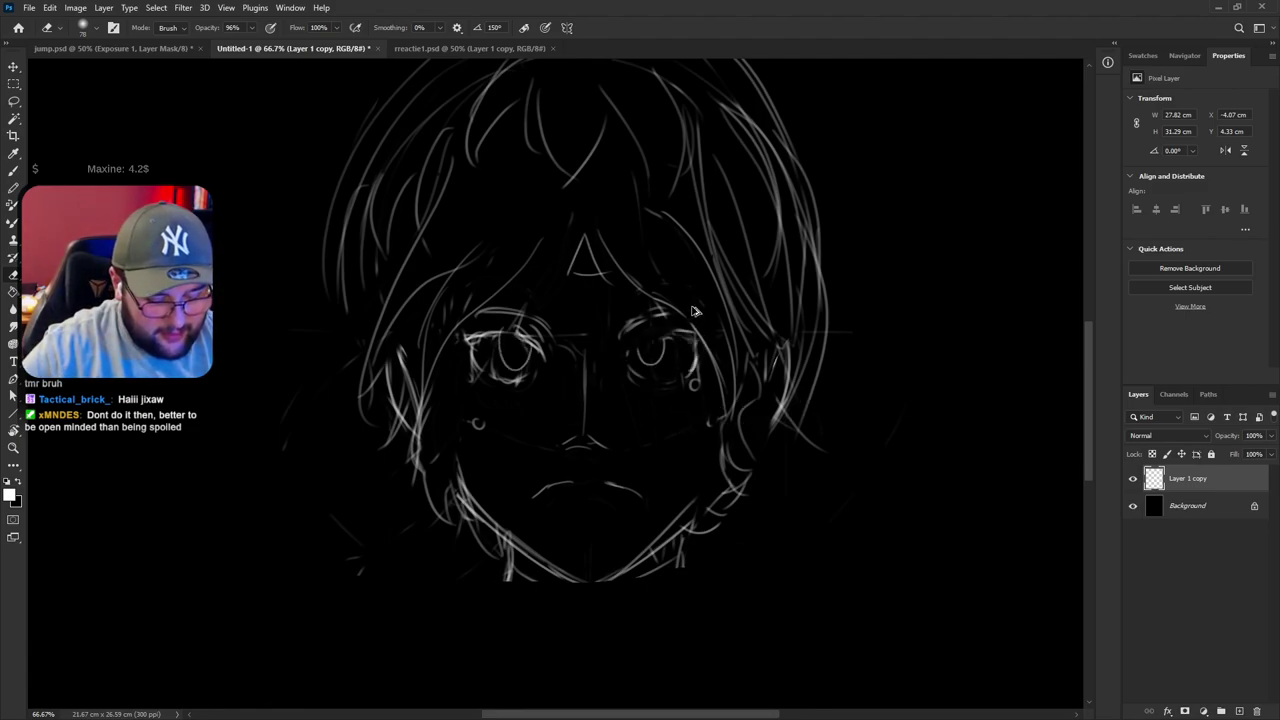
Try short brush strokes on the face in a rotated view, undo a poor one, and set the view rotation to 14°
{"action": "scroll", "coordinate": [749, 300], "scroll_direction": "up", "scroll_amount": 2}
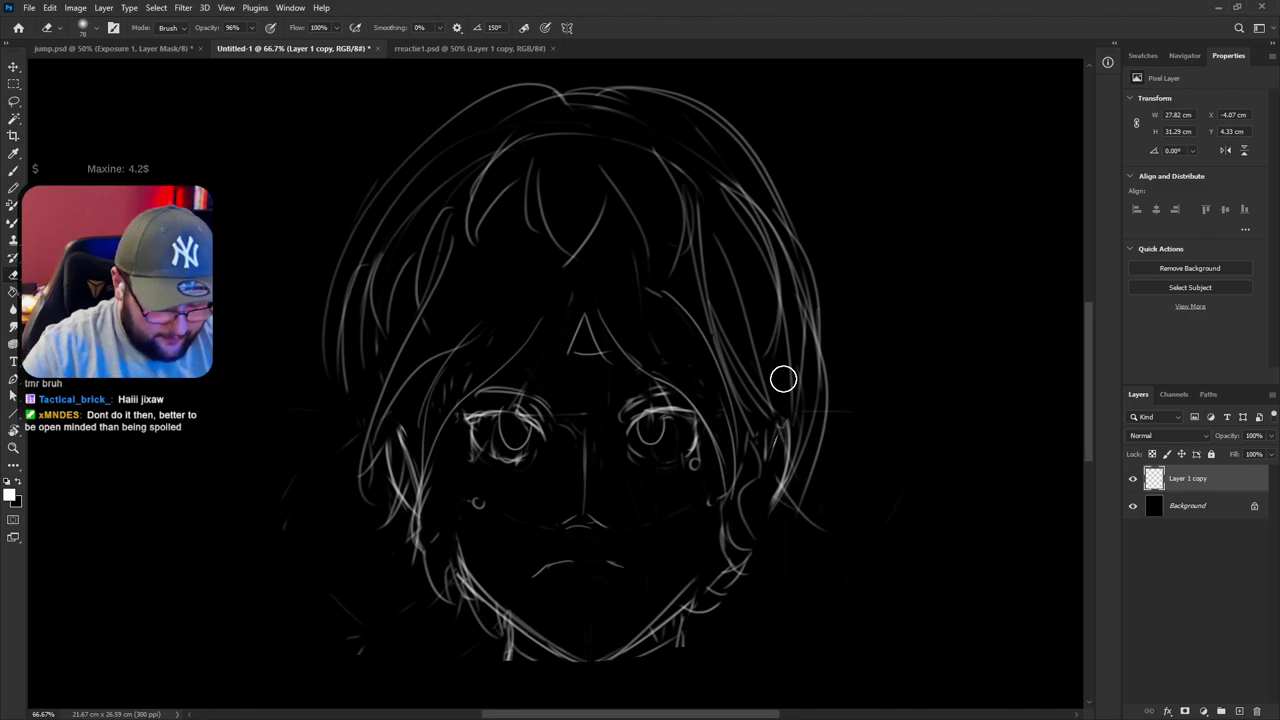
{"action": "key", "text": "r"}
{"action": "mouse_move", "coordinate": [749, 491]}
{"action": "left_mouse_down"}
{"action": "mouse_move", "coordinate": [686, 347]}
{"action": "mouse_move", "coordinate": [789, 491]}
{"action": "mouse_move", "coordinate": [480, 416]}
{"action": "mouse_move", "coordinate": [488, 407]}
{"action": "left_mouse_up"}
{"action": "key", "text": "b"}
{"action": "key", "text": "r"}
{"action": "key", "text": "b"}
{"action": "key", "text": "ctrl+z"}
{"action": "left_click_drag", "start_coordinate": [474, 357], "coordinate": [464, 387]}
{"action": "key", "text": "r"}
{"action": "left_click_drag", "start_coordinate": [735, 415], "coordinate": [852, 126]}
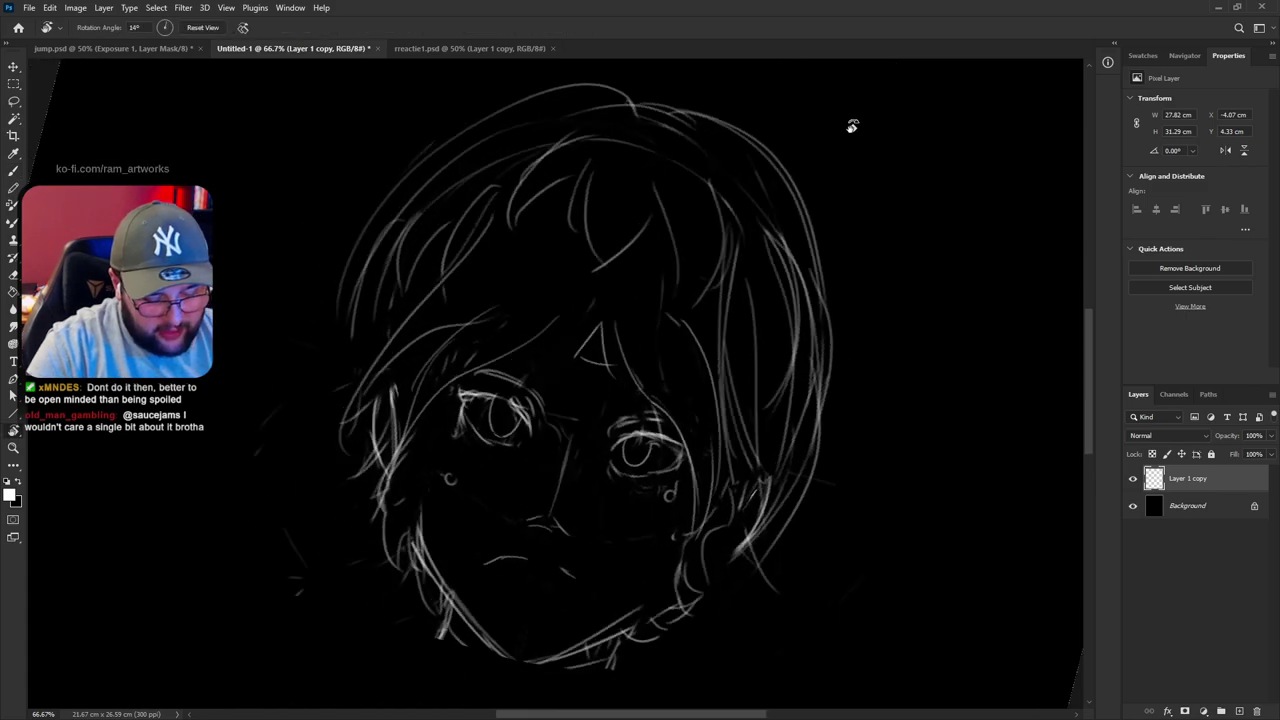
Switch to jump.psd, activate Layer 4 with white as the brush colour, and try a short stroke beside the leaping figure's head
{"action": "left_click", "coordinate": [146, 50]}
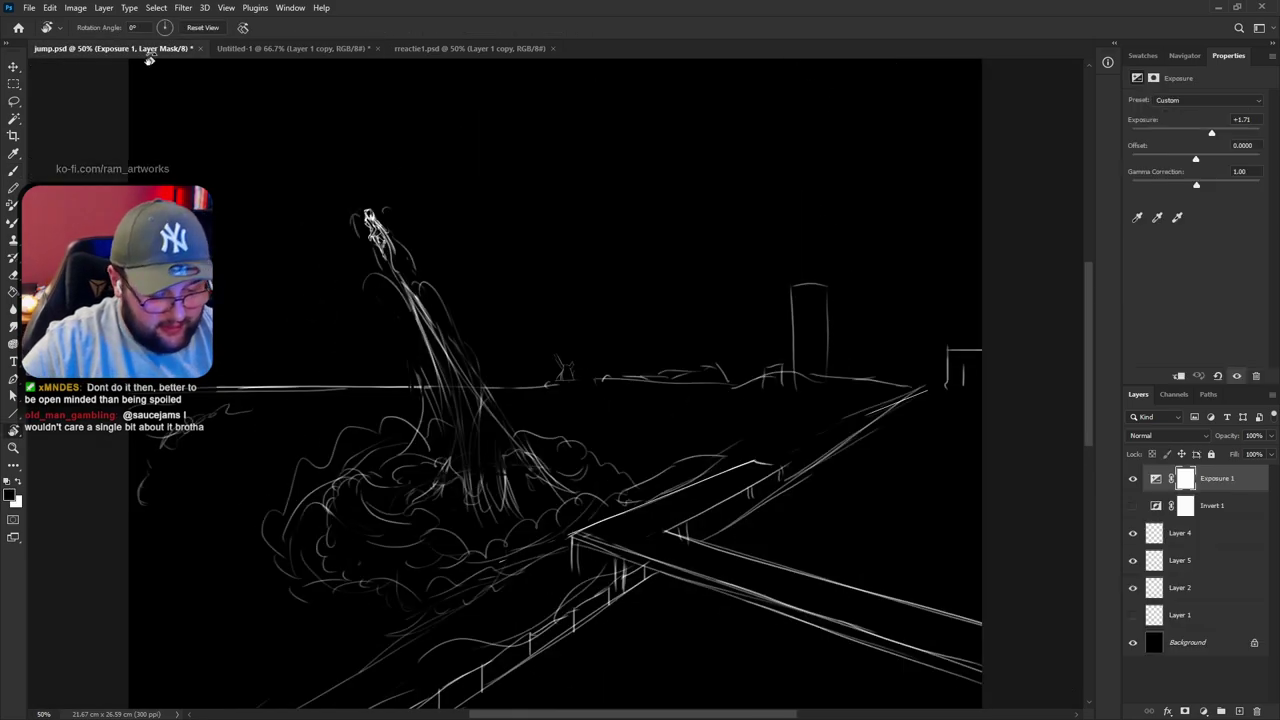
{"action": "mouse_move", "coordinate": [284, 192]}
{"action": "left_mouse_down"}
{"action": "mouse_move", "coordinate": [334, 357]}
{"action": "mouse_move", "coordinate": [389, 300]}
{"action": "mouse_move", "coordinate": [356, 322]}
{"action": "left_mouse_up"}
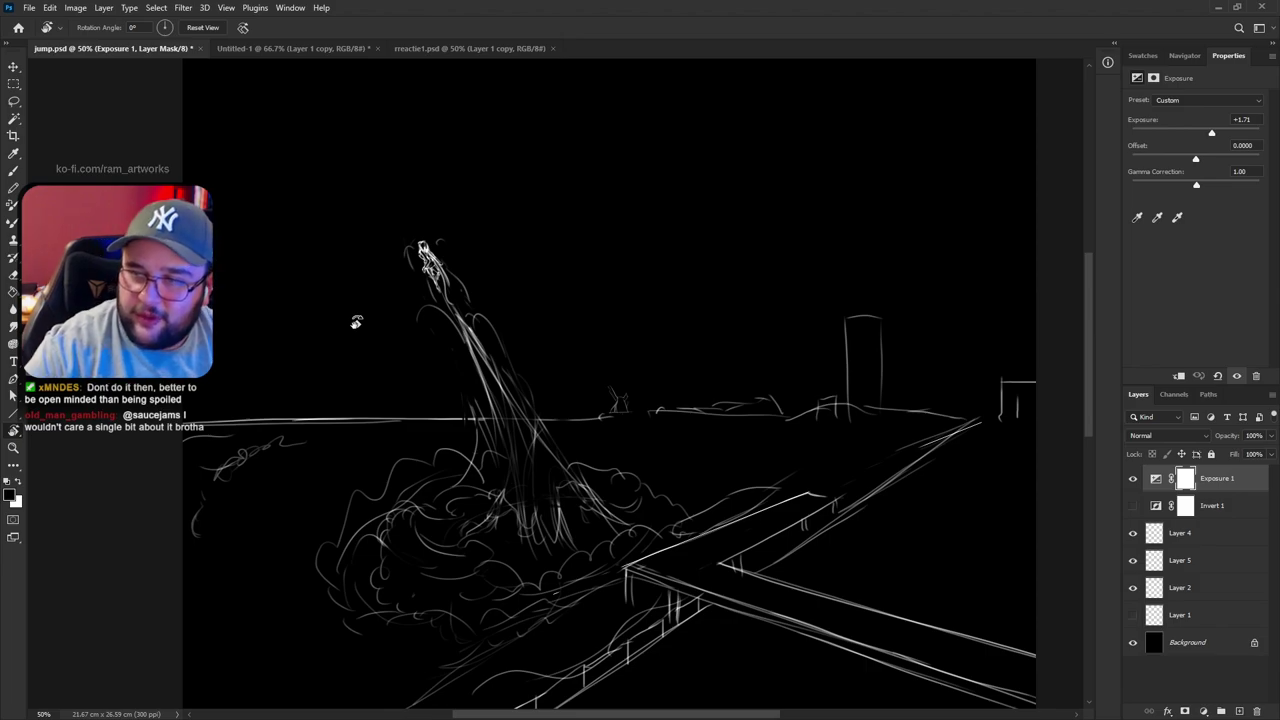
{"action": "left_click_drag", "start_coordinate": [540, 355], "coordinate": [500, 309]}
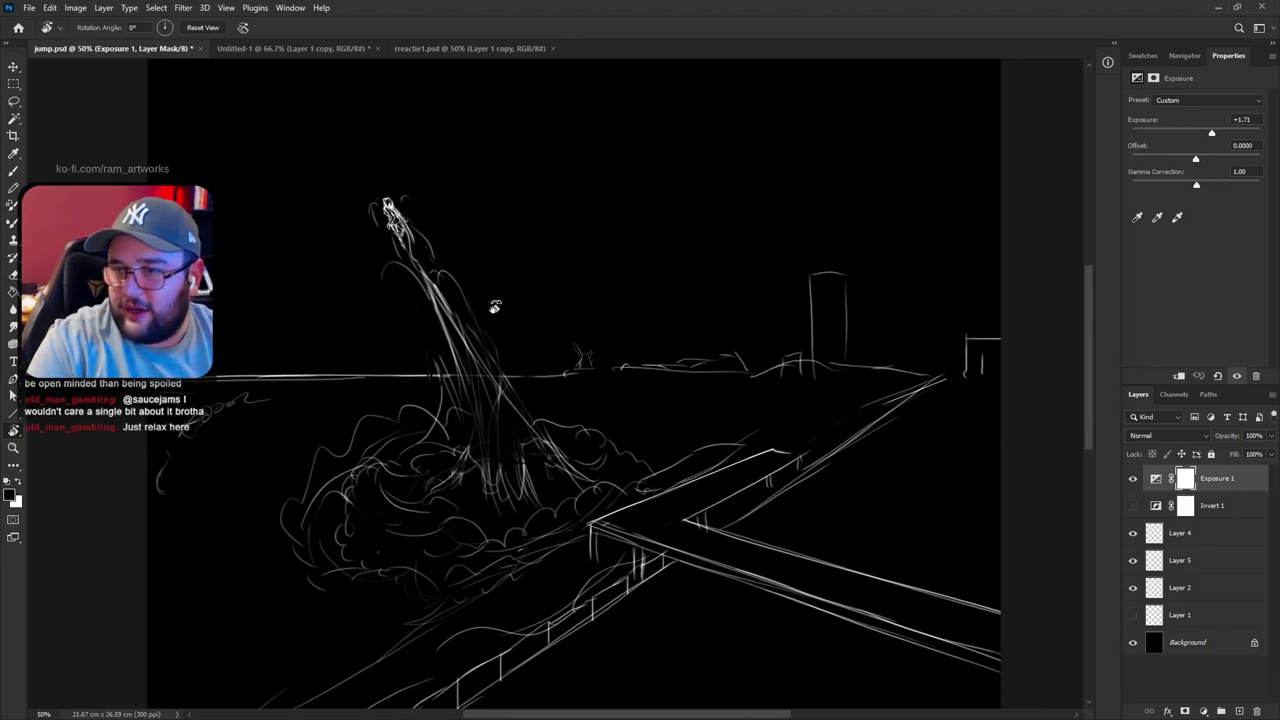
{"action": "key", "text": "b"}
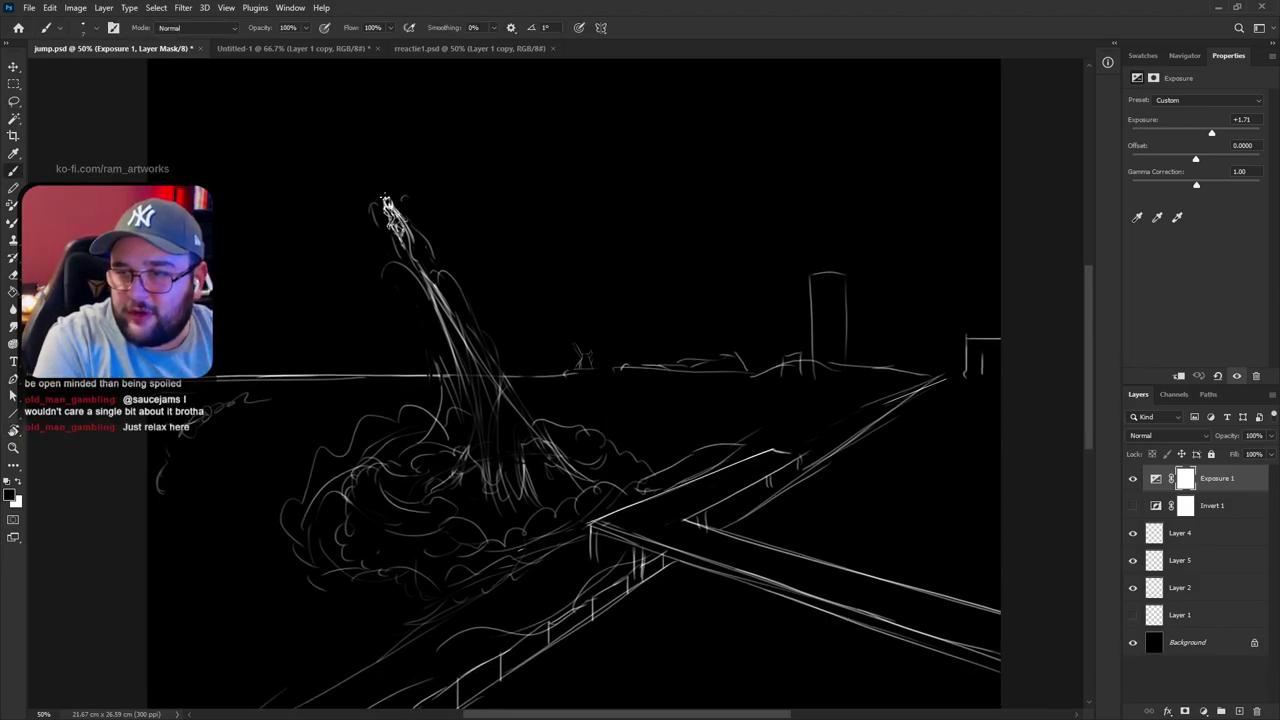
{"action": "key", "text": "x"}
{"action": "left_click", "coordinate": [1196, 537]}
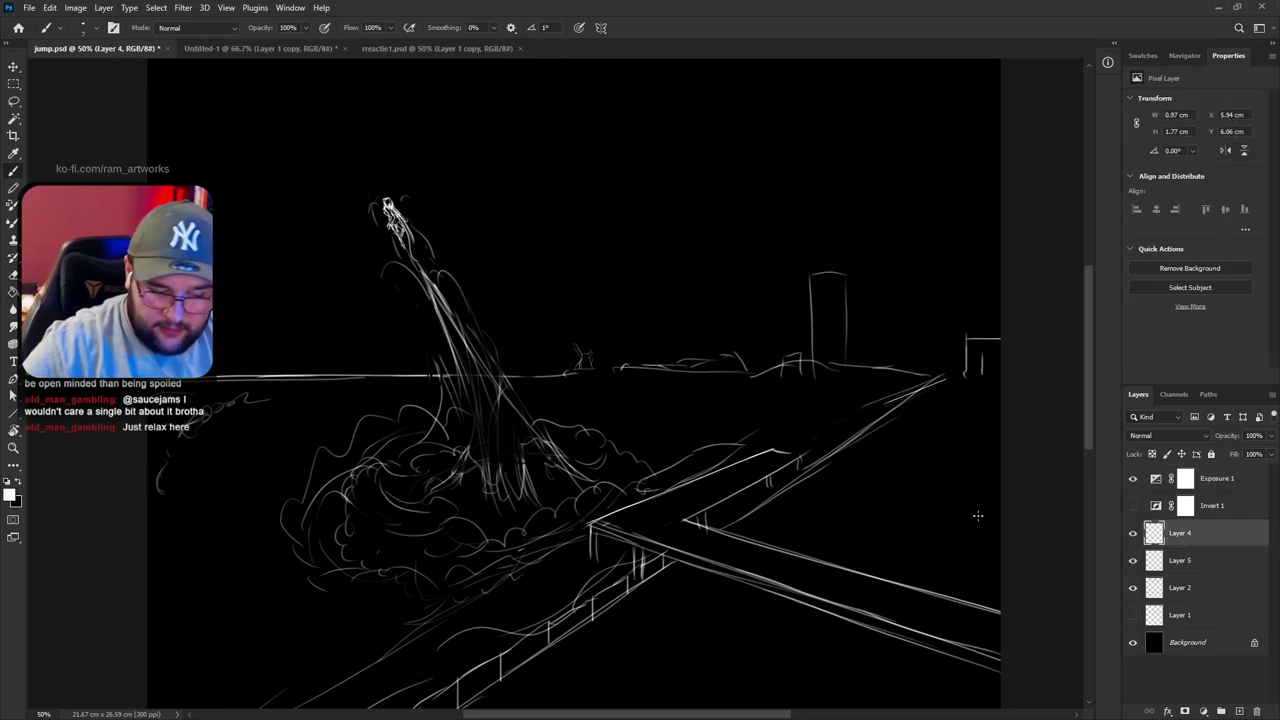
{"action": "left_click_drag", "start_coordinate": [397, 199], "coordinate": [399, 192]}
{"action": "key", "text": "ctrl+z"}
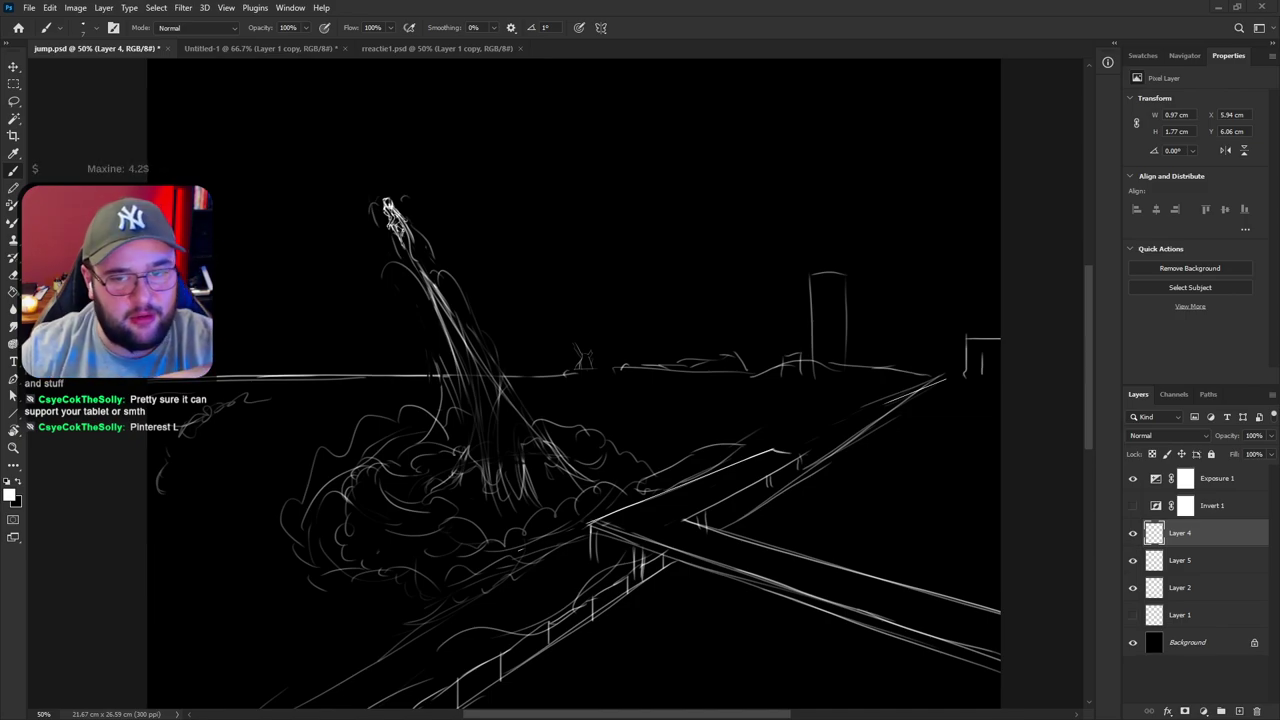
Switch to Pinterest in the browser and look through the suggested sketches for face, eye and hair references
{"action": "left_click_drag", "start_coordinate": [822, 480], "coordinate": [806, 462]}
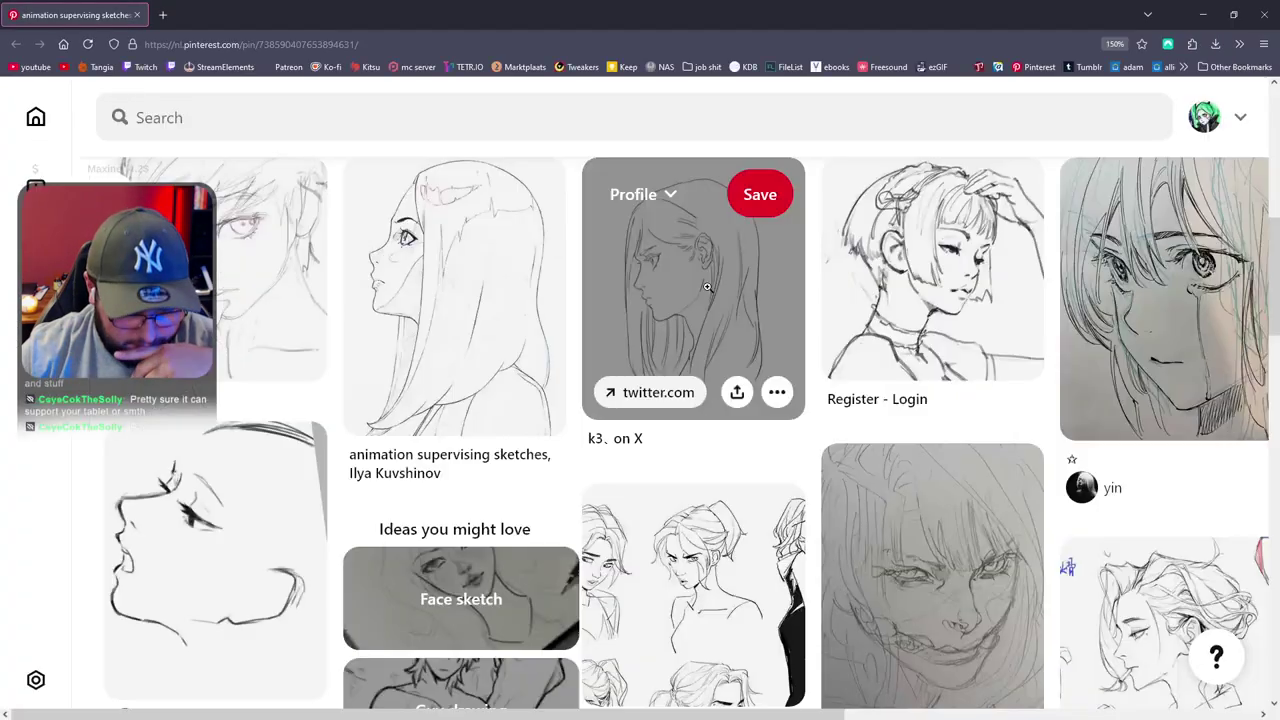
{"action": "scroll", "coordinate": [979, 247], "scroll_direction": "down", "scroll_amount": 1}
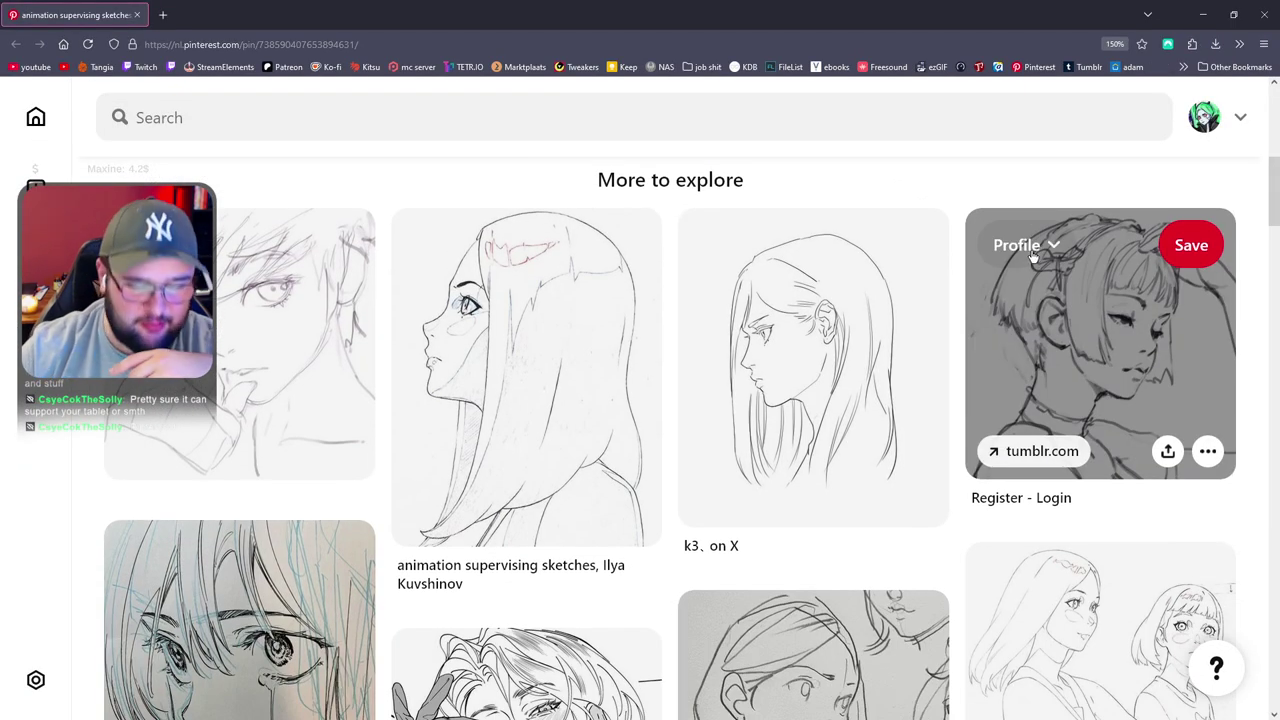
{"action": "scroll", "coordinate": [1020, 212], "scroll_direction": "up", "scroll_amount": 1}
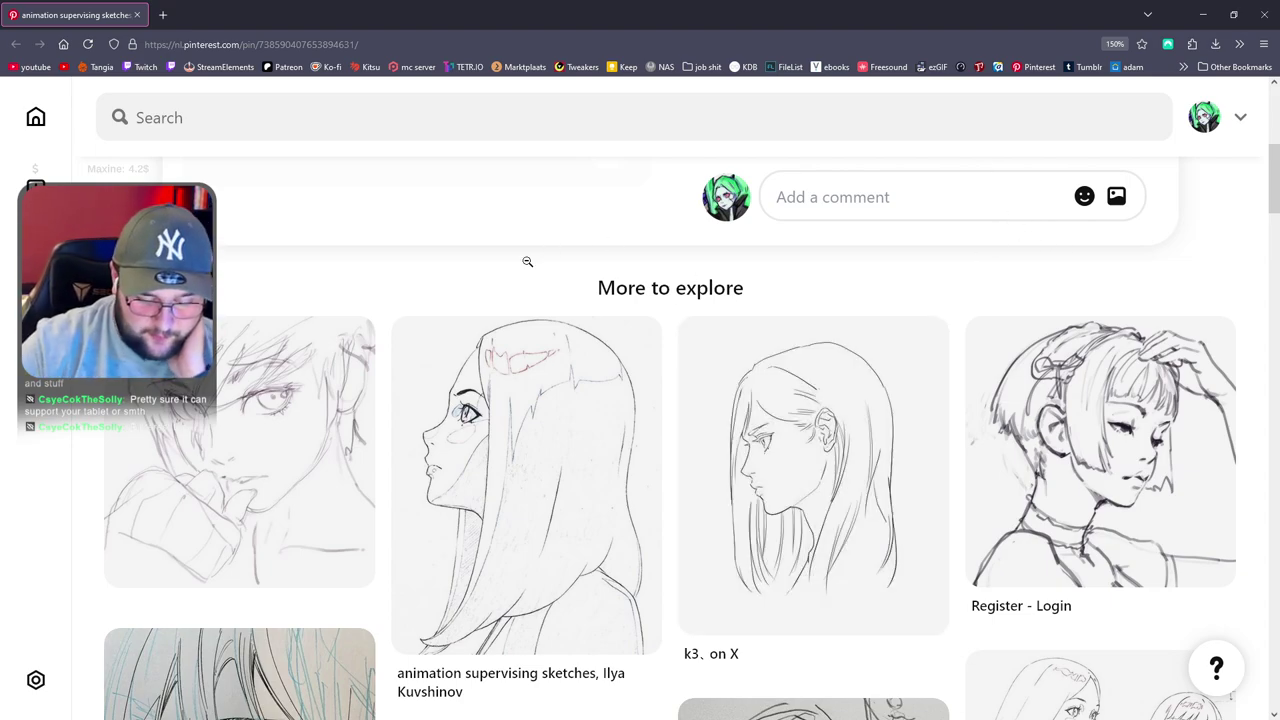
{"action": "scroll", "coordinate": [524, 258], "scroll_direction": "down", "scroll_amount": 1}
{"action": "scroll", "coordinate": [518, 250], "scroll_direction": "down", "scroll_amount": 3}
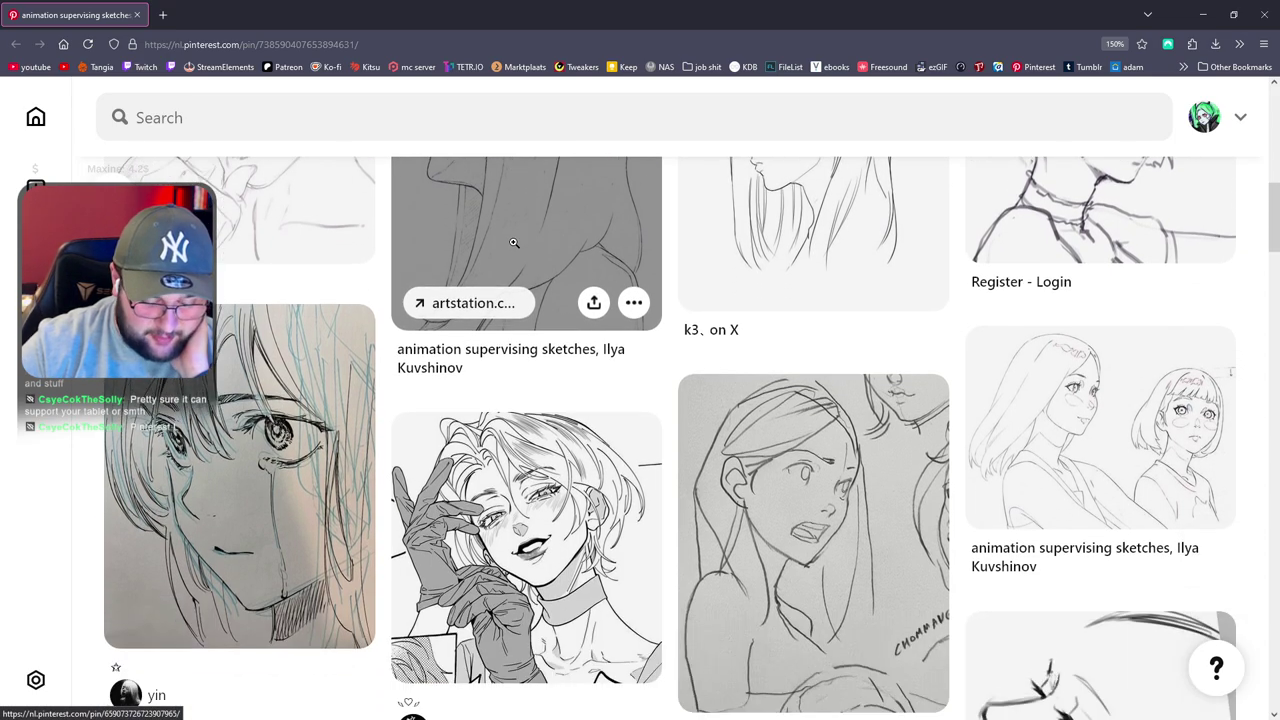
{"action": "scroll", "coordinate": [512, 242], "scroll_direction": "down", "scroll_amount": 4}
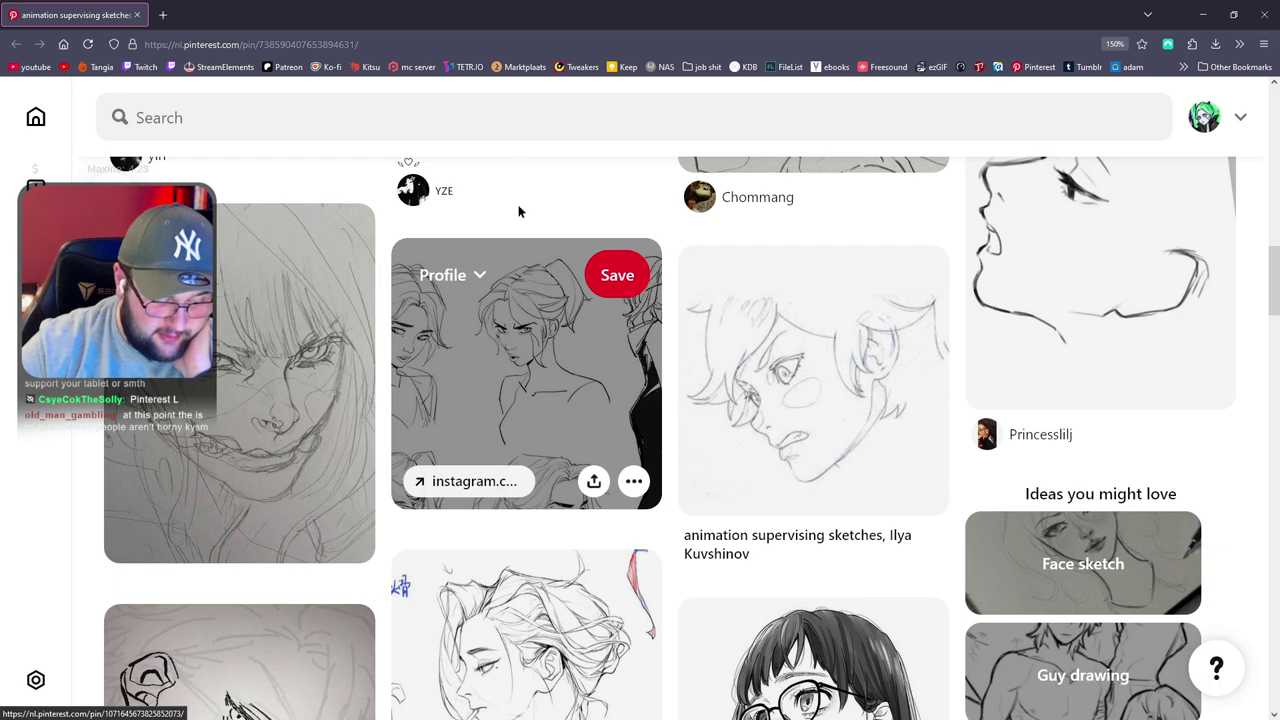
{"action": "scroll", "coordinate": [380, 240], "scroll_direction": "down", "scroll_amount": 2}
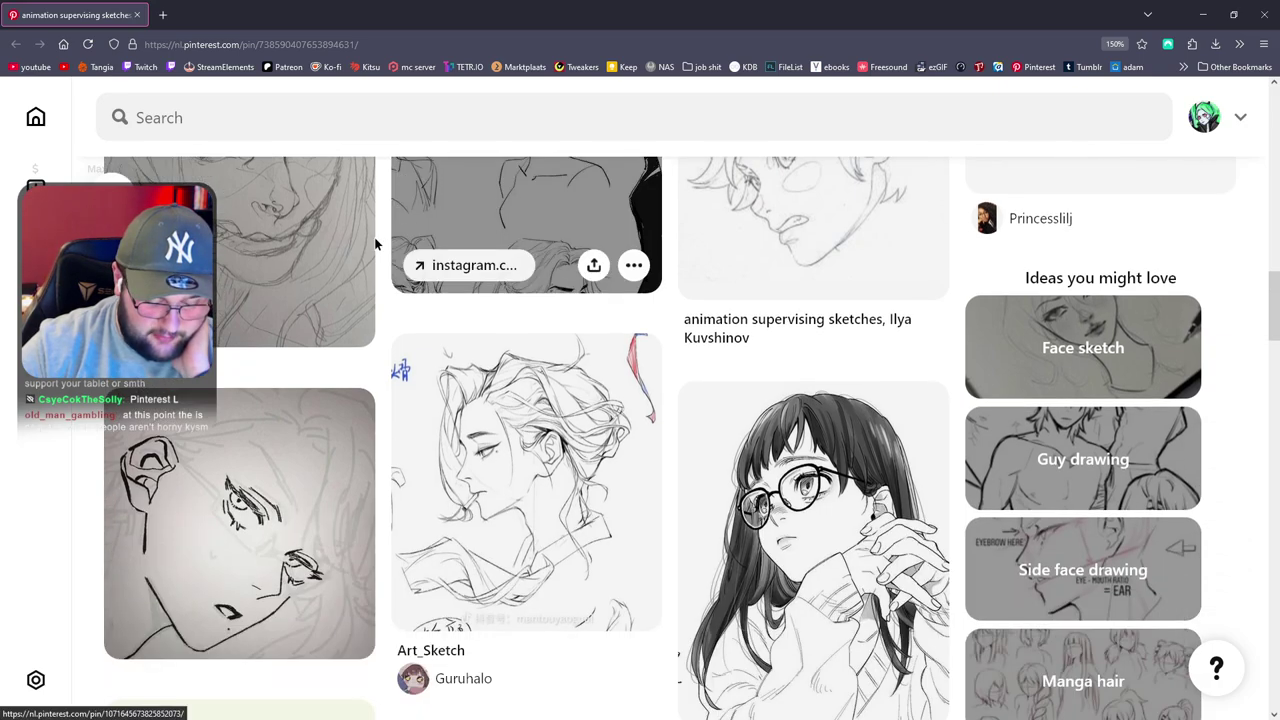
{"action": "scroll", "coordinate": [370, 240], "scroll_direction": "down", "scroll_amount": 4}
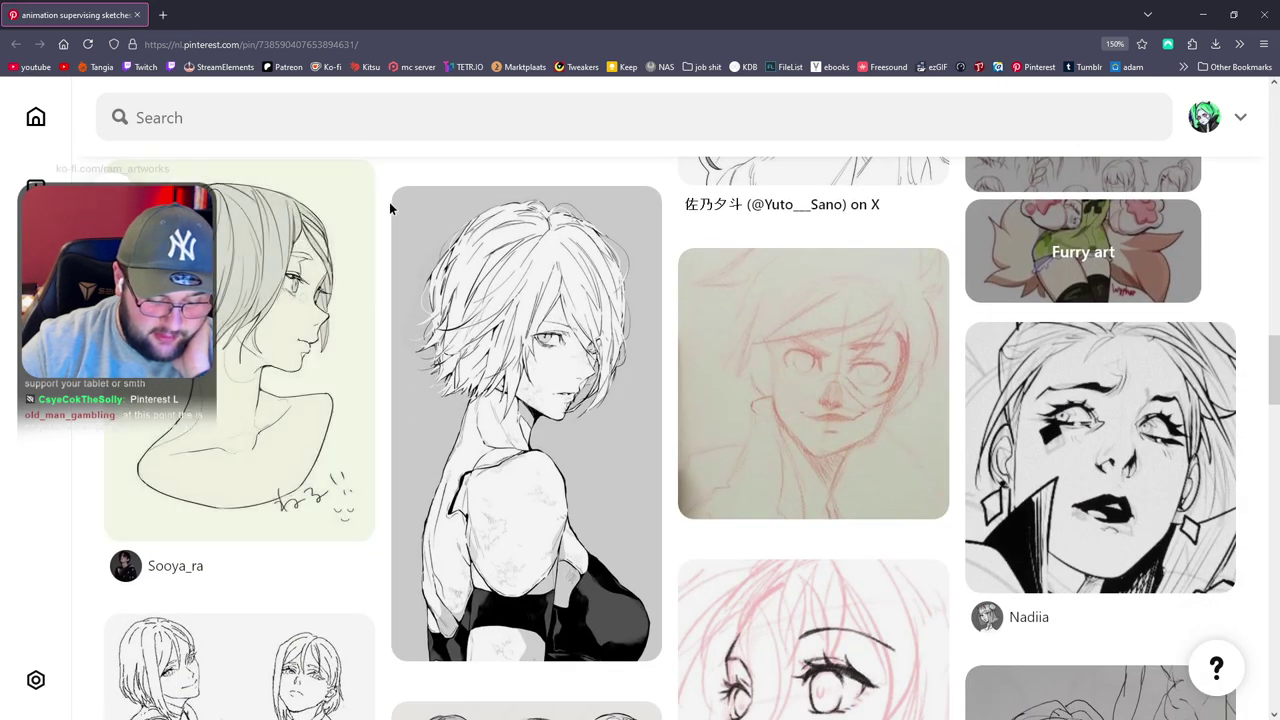
{"action": "scroll", "coordinate": [389, 205], "scroll_direction": "down", "scroll_amount": 3}
{"action": "scroll", "coordinate": [389, 205], "scroll_direction": "down", "scroll_amount": 5}
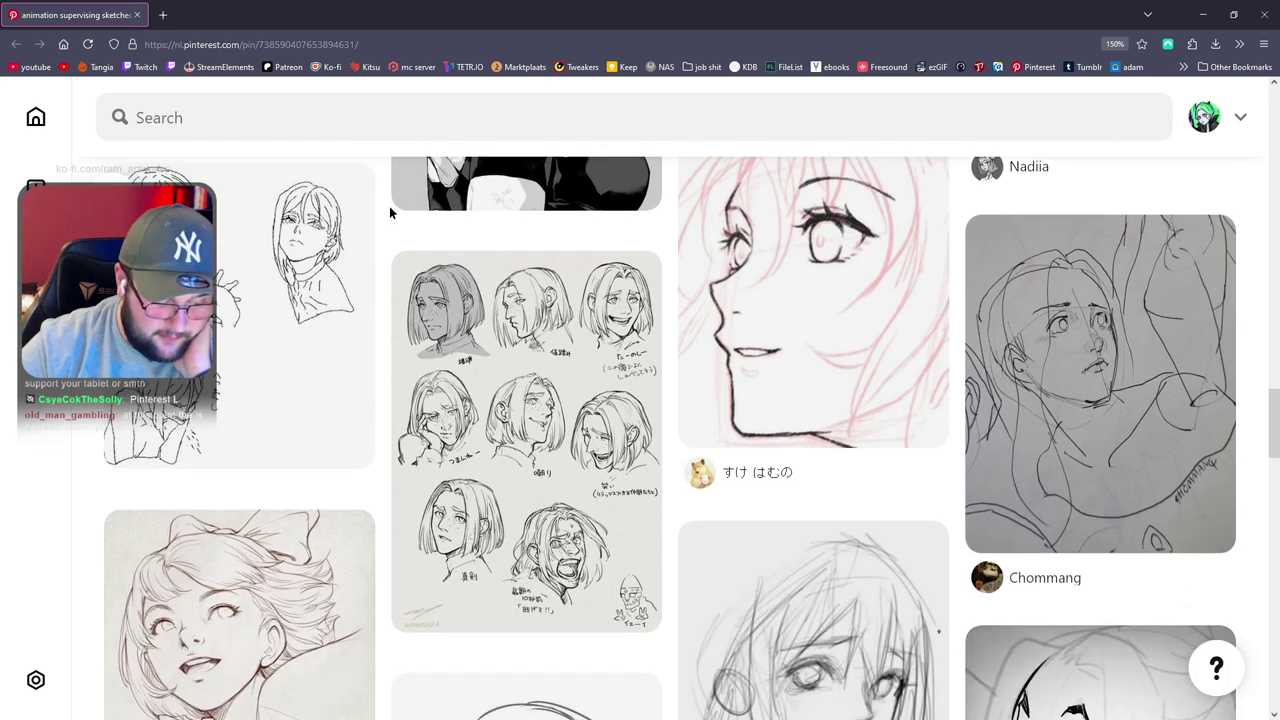
{"action": "scroll", "coordinate": [389, 206], "scroll_direction": "down", "scroll_amount": 3}
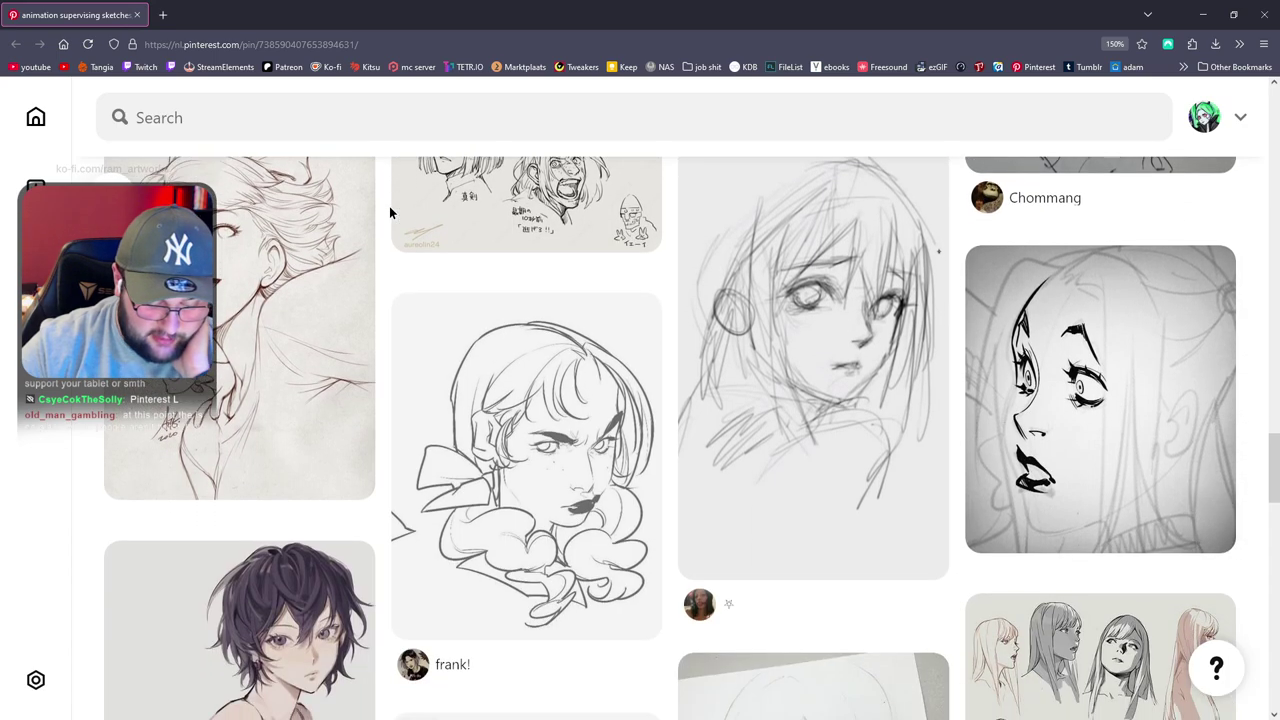
{"action": "scroll", "coordinate": [390, 212], "scroll_direction": "down", "scroll_amount": 5}
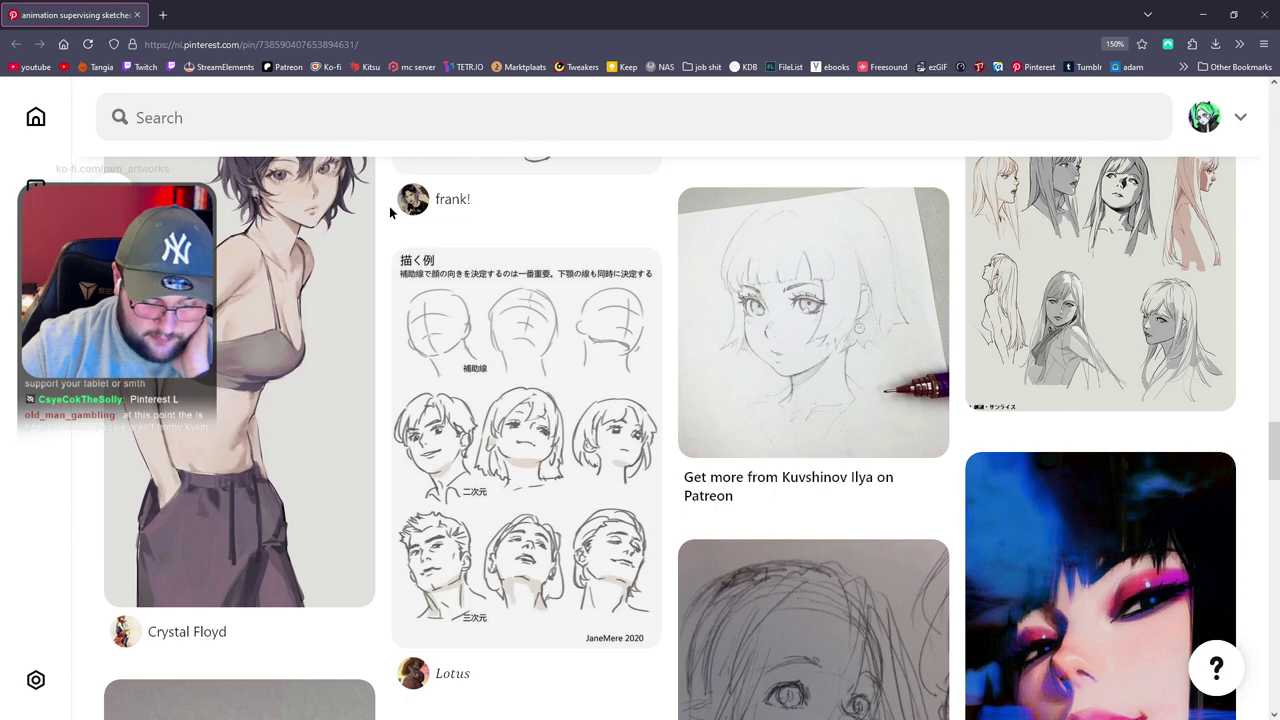
{"action": "scroll", "coordinate": [390, 212], "scroll_direction": "down", "scroll_amount": 5}
{"action": "scroll", "coordinate": [389, 206], "scroll_direction": "down", "scroll_amount": 4}
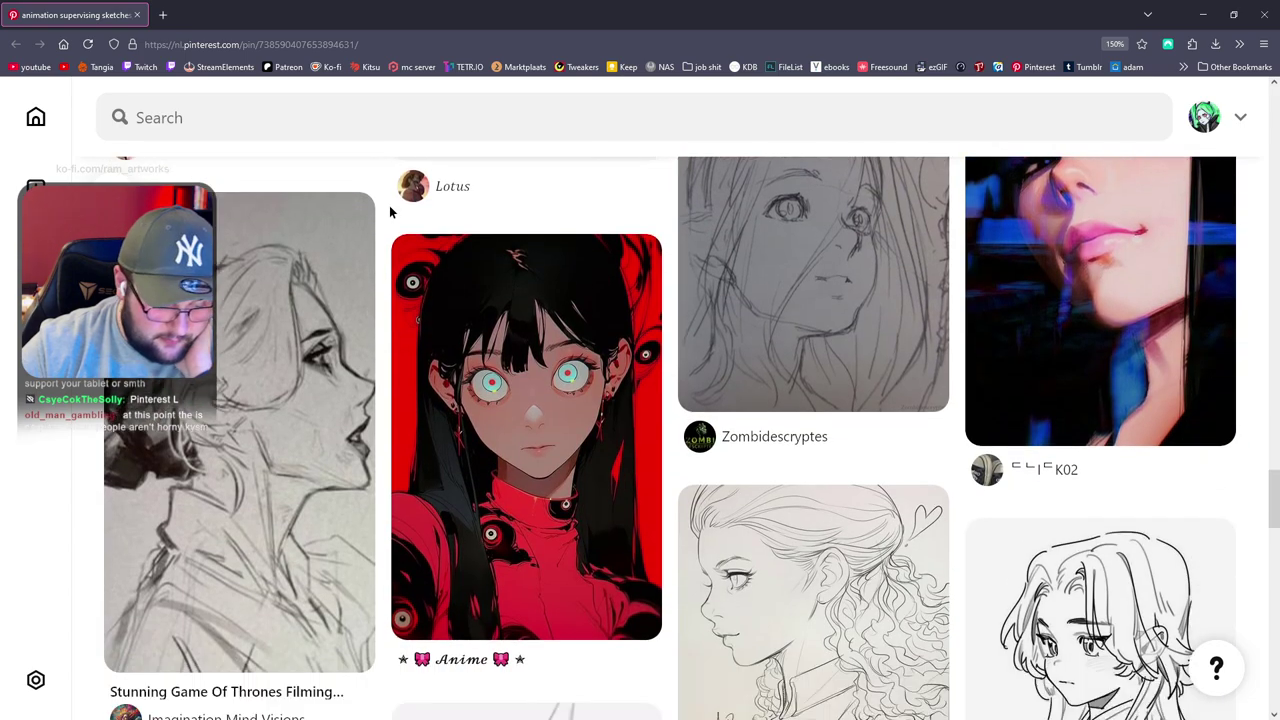
{"action": "scroll", "coordinate": [390, 212], "scroll_direction": "down", "scroll_amount": 3}
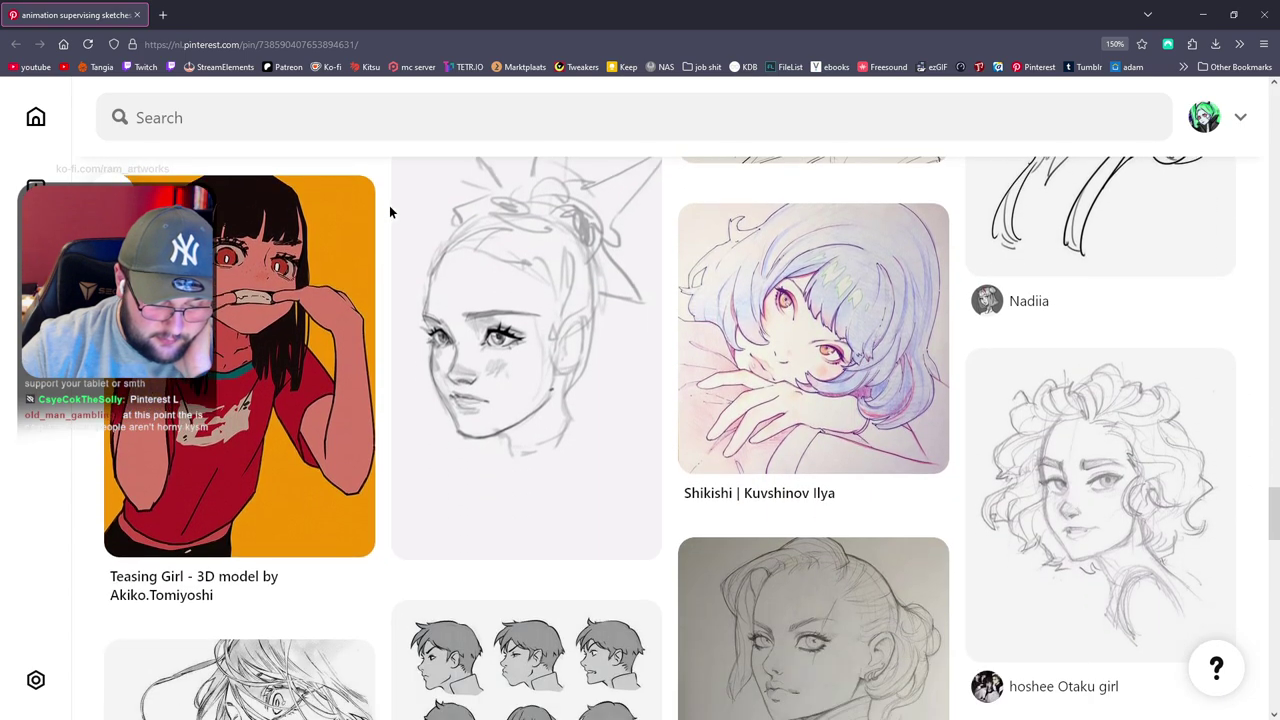
{"action": "scroll", "coordinate": [390, 212], "scroll_direction": "down", "scroll_amount": 2}
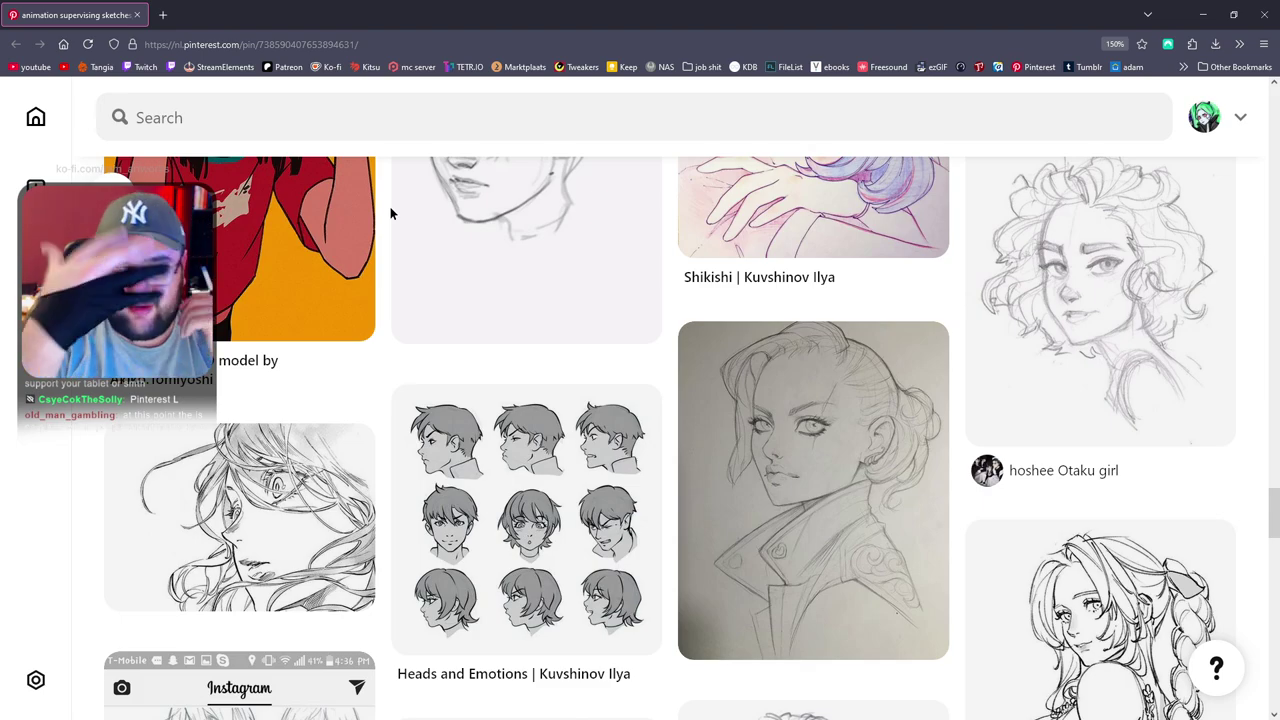
{"action": "scroll", "coordinate": [350, 211], "scroll_direction": "down", "scroll_amount": 6}
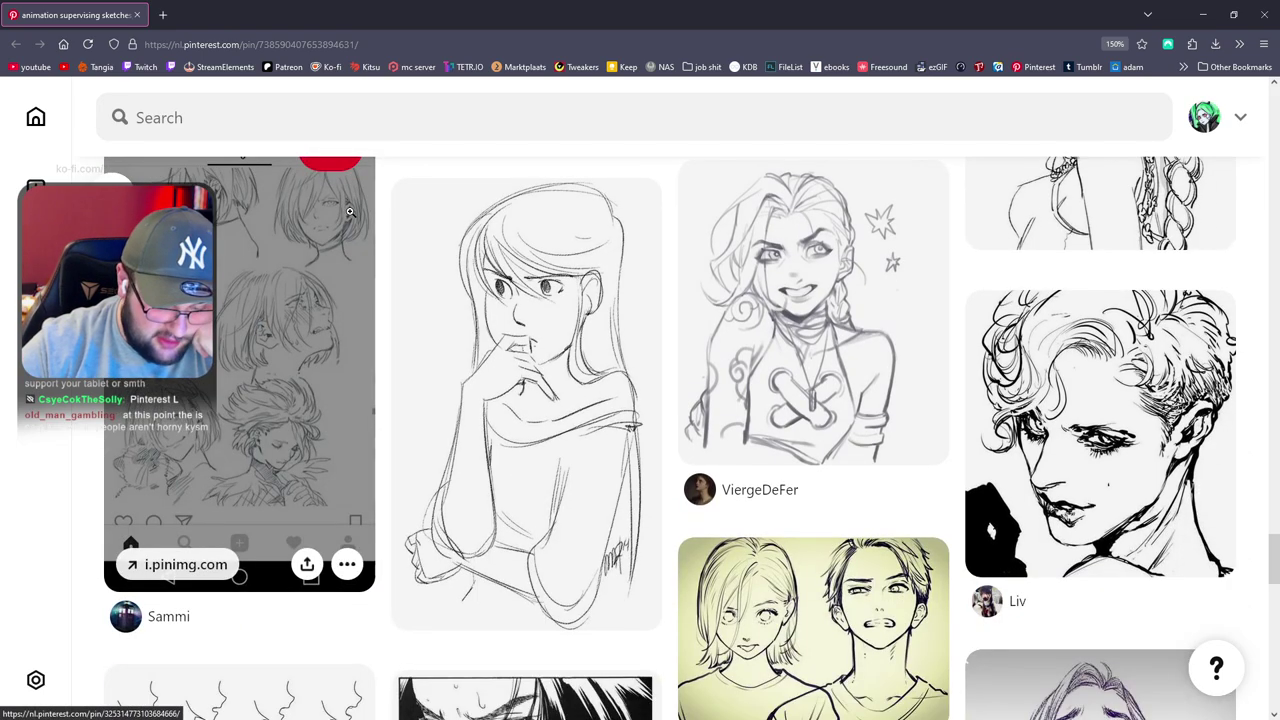
{"action": "scroll", "coordinate": [350, 211], "scroll_direction": "down", "scroll_amount": 3}
{"action": "scroll", "coordinate": [350, 211], "scroll_direction": "down", "scroll_amount": 3}
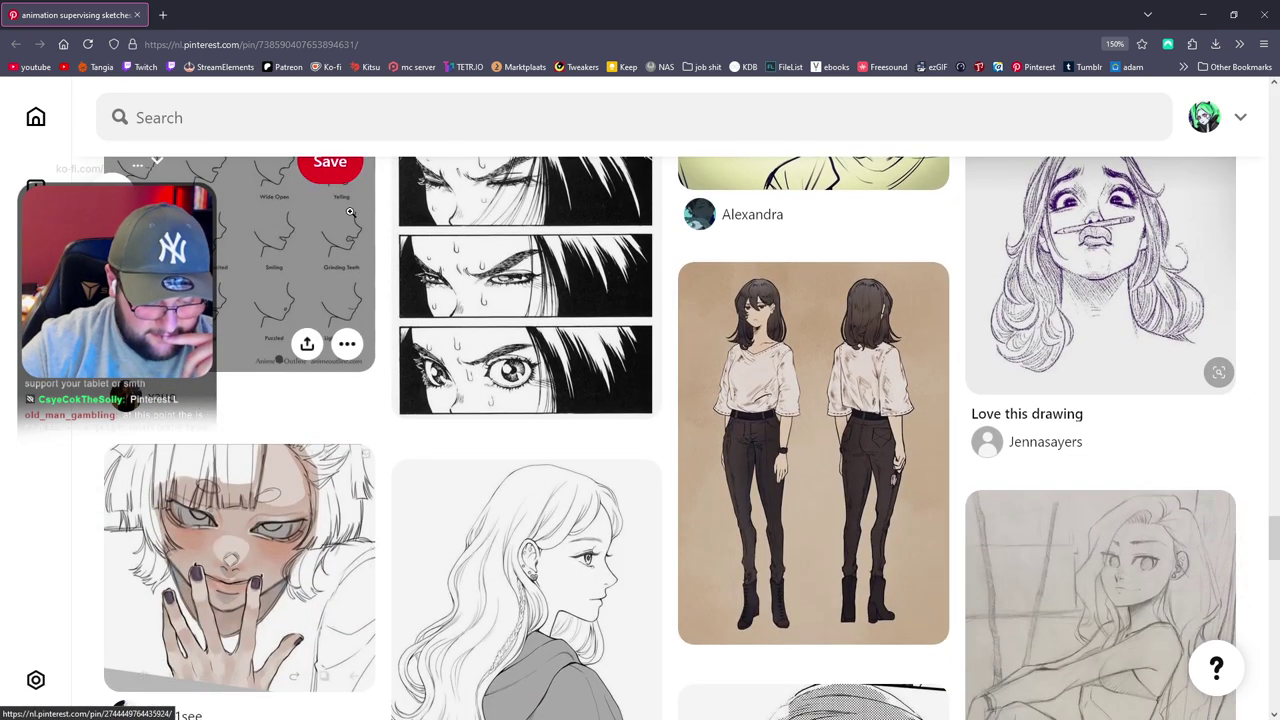
{"action": "scroll", "coordinate": [351, 211], "scroll_direction": "down", "scroll_amount": 3}
{"action": "scroll", "coordinate": [351, 211], "scroll_direction": "down", "scroll_amount": 4}
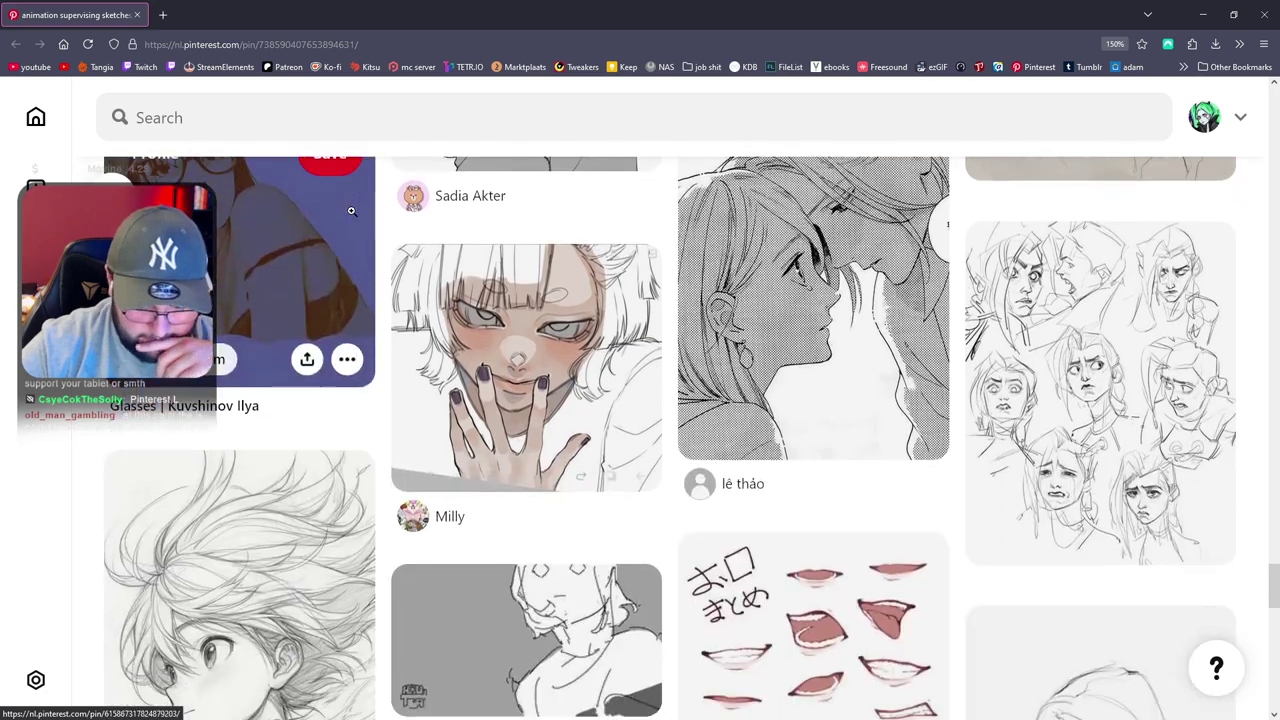
{"action": "scroll", "coordinate": [351, 211], "scroll_direction": "down", "scroll_amount": 3}
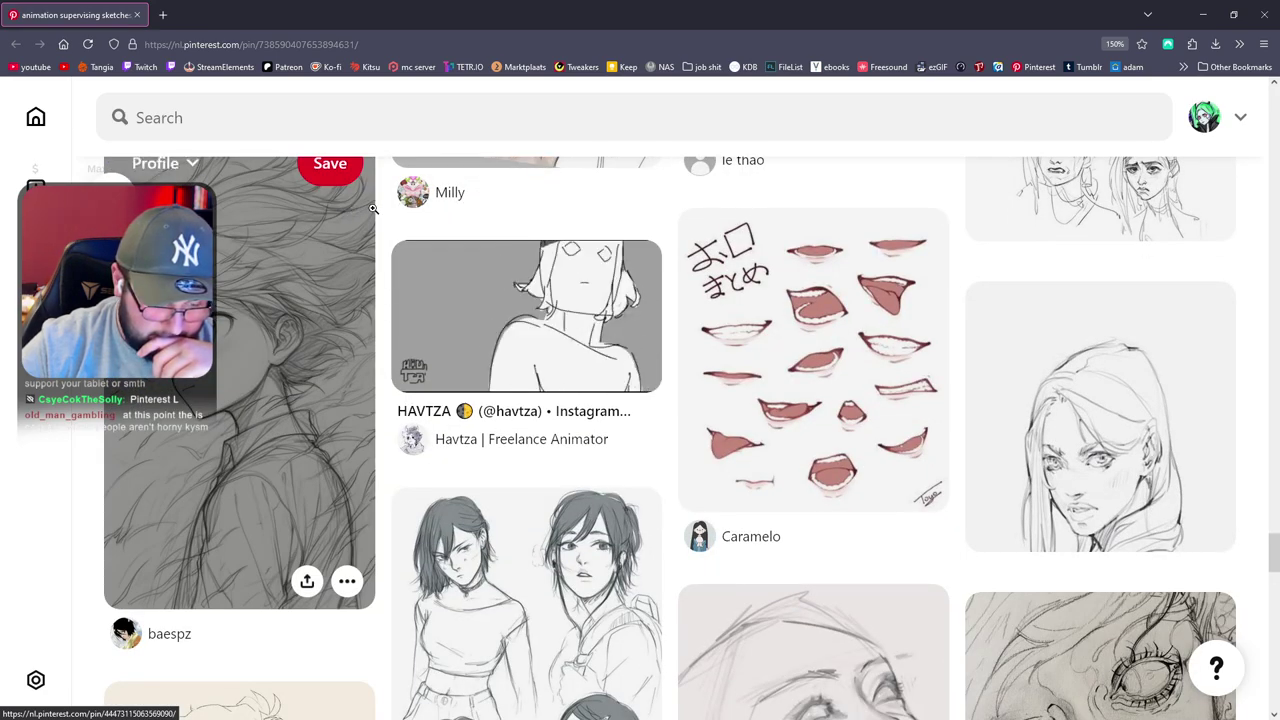
{"action": "scroll", "coordinate": [388, 224], "scroll_direction": "down", "scroll_amount": 1}
{"action": "scroll", "coordinate": [388, 224], "scroll_direction": "down", "scroll_amount": 3}
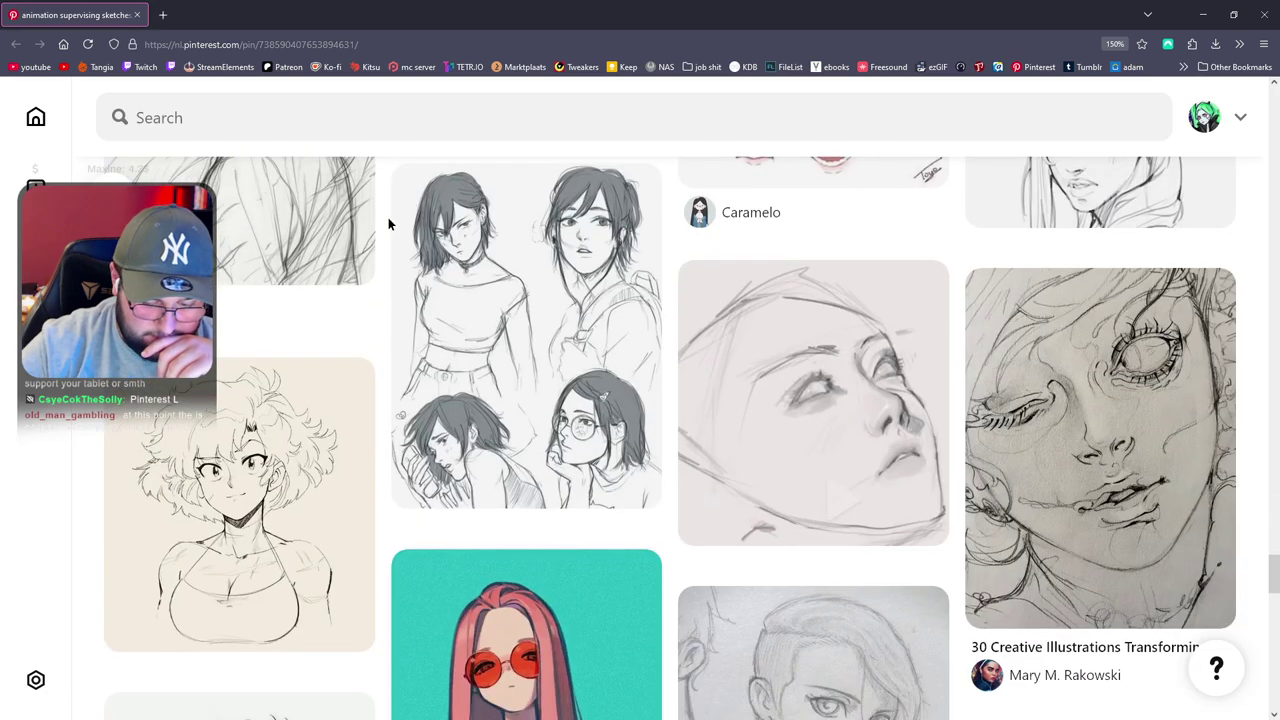
{"action": "scroll", "coordinate": [388, 217], "scroll_direction": "down", "scroll_amount": 5}
{"action": "scroll", "coordinate": [388, 218], "scroll_direction": "down", "scroll_amount": 3}
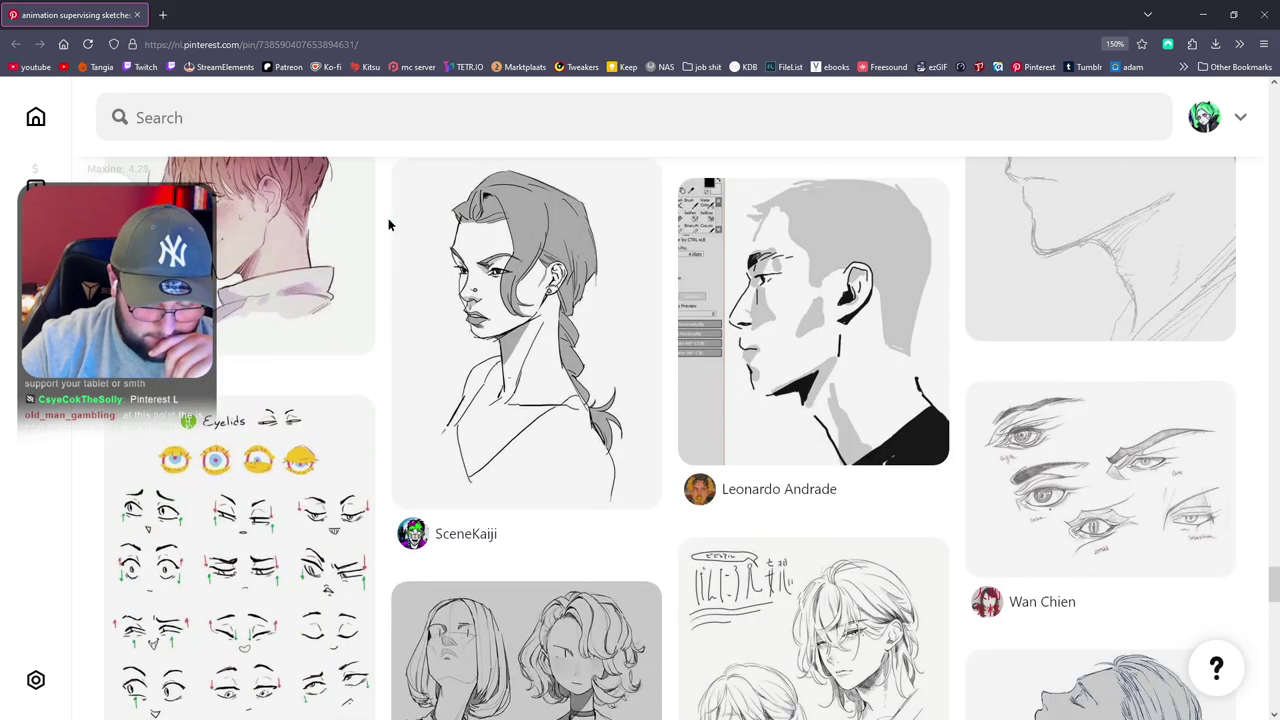
Look further through the suggested Pinterest sketches for head angle, profile, expression and eye references
{"action": "scroll", "coordinate": [388, 224], "scroll_direction": "down", "scroll_amount": 3}
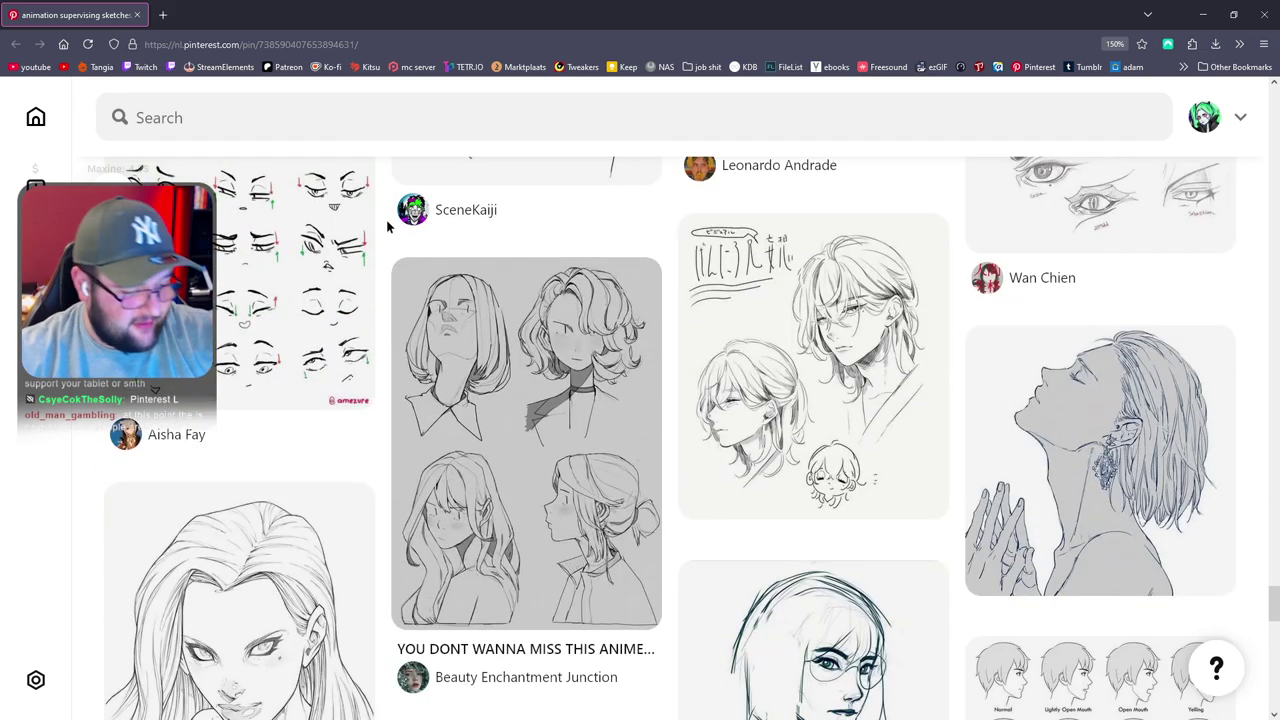
{"action": "scroll", "coordinate": [390, 224], "scroll_direction": "down", "scroll_amount": 6}
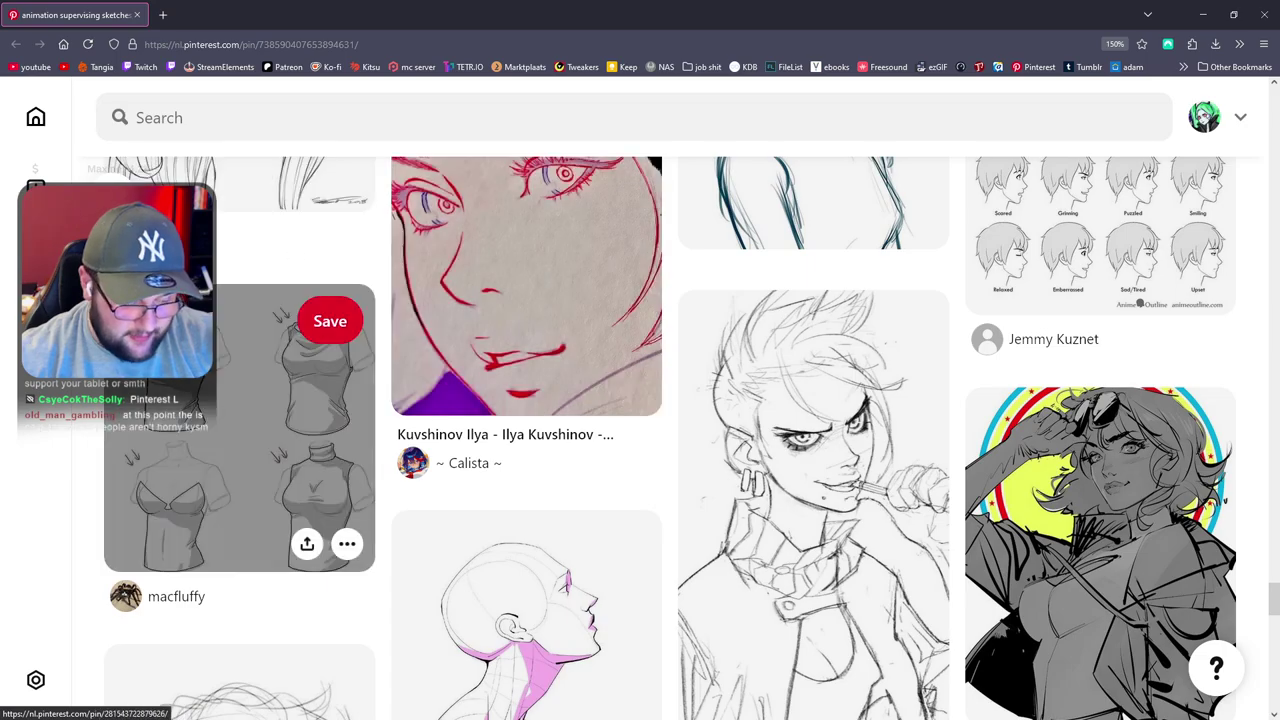
{"action": "scroll", "coordinate": [75, 395], "scroll_direction": "down", "scroll_amount": 3}
{"action": "scroll", "coordinate": [75, 395], "scroll_direction": "down", "scroll_amount": 7}
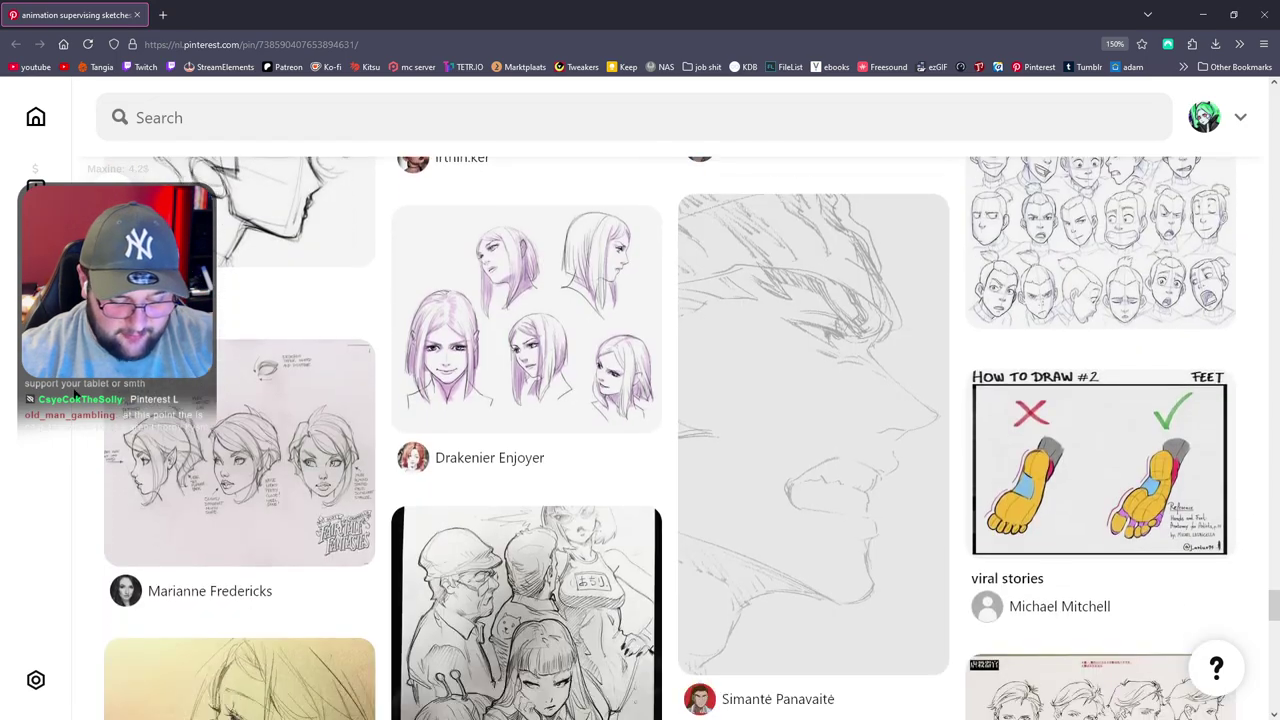
{"action": "scroll", "coordinate": [75, 395], "scroll_direction": "down", "scroll_amount": 5}
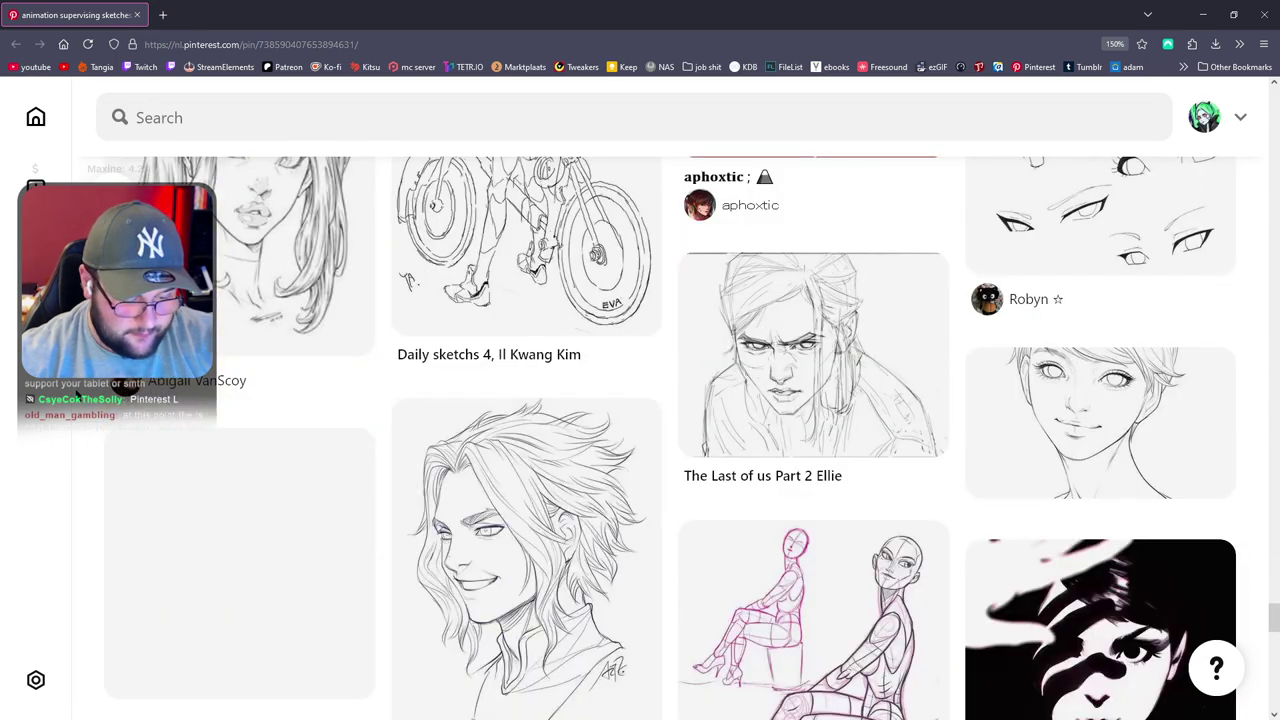
{"action": "scroll", "coordinate": [75, 395], "scroll_direction": "down", "scroll_amount": 4}
{"action": "scroll", "coordinate": [75, 395], "scroll_direction": "down", "scroll_amount": 3}
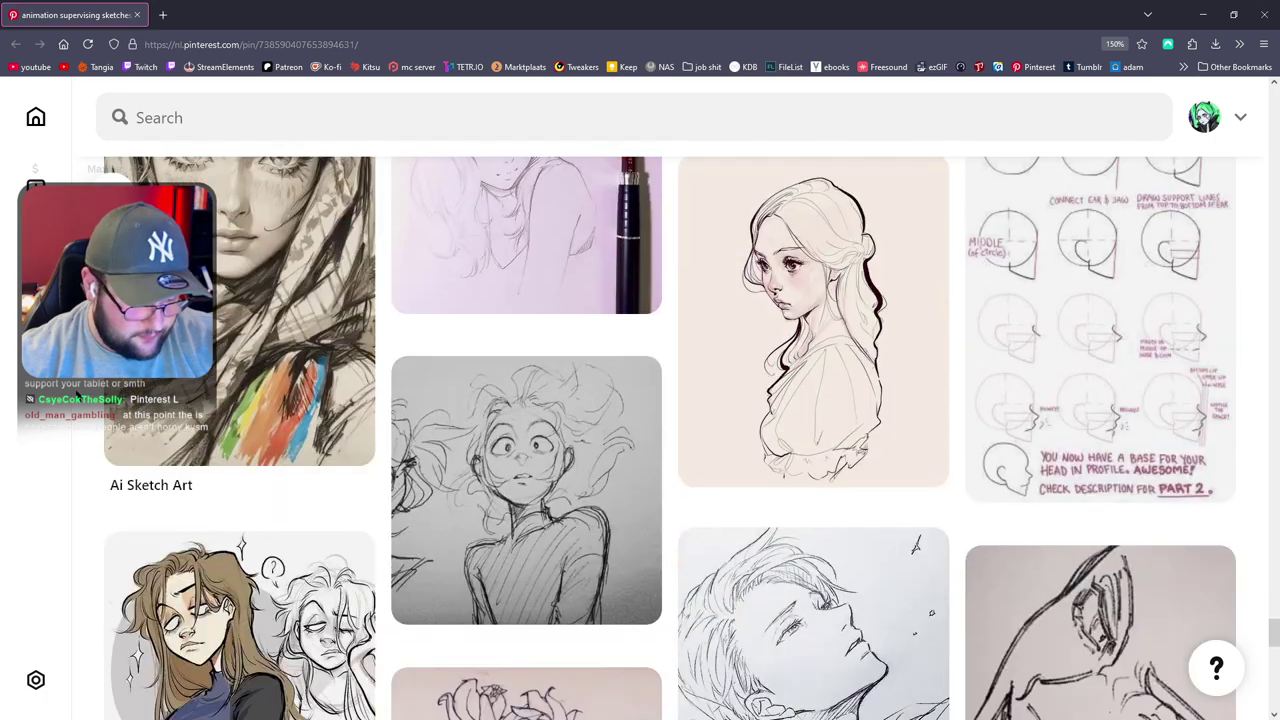
{"action": "scroll", "coordinate": [75, 395], "scroll_direction": "down", "scroll_amount": 3}
{"action": "scroll", "coordinate": [75, 395], "scroll_direction": "down", "scroll_amount": 3}
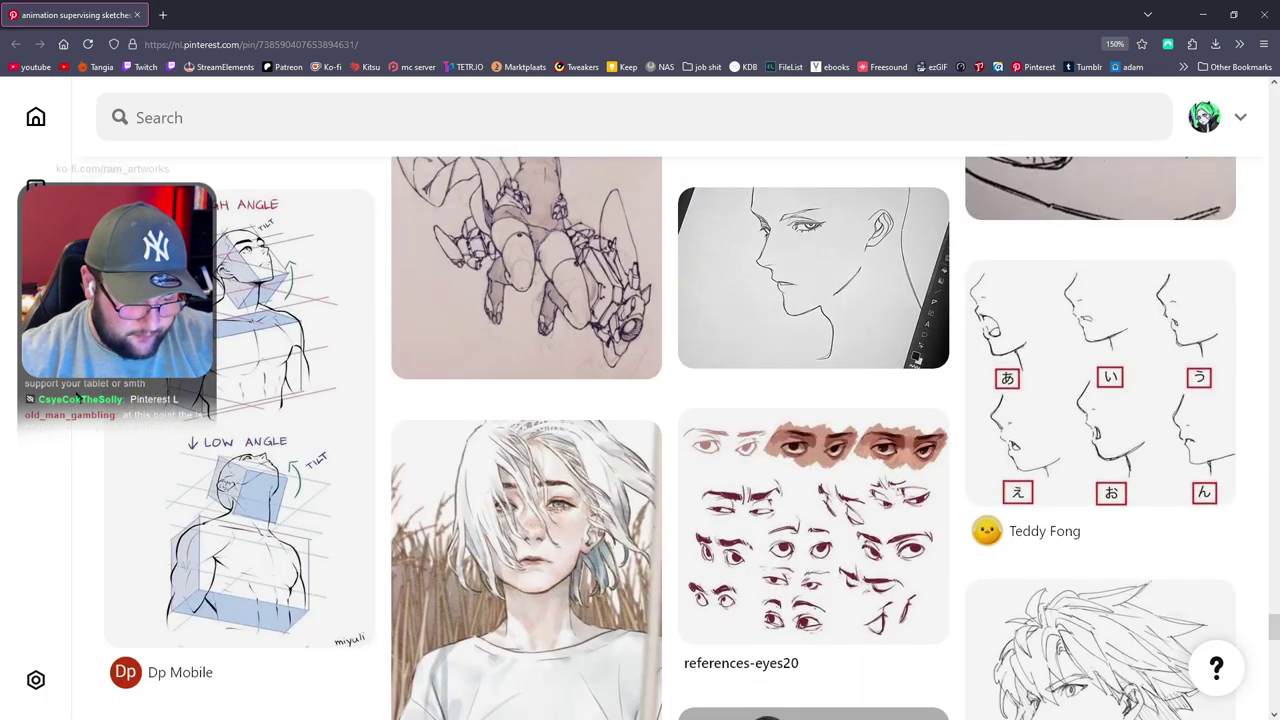
{"action": "scroll", "coordinate": [78, 398], "scroll_direction": "down", "scroll_amount": 4}
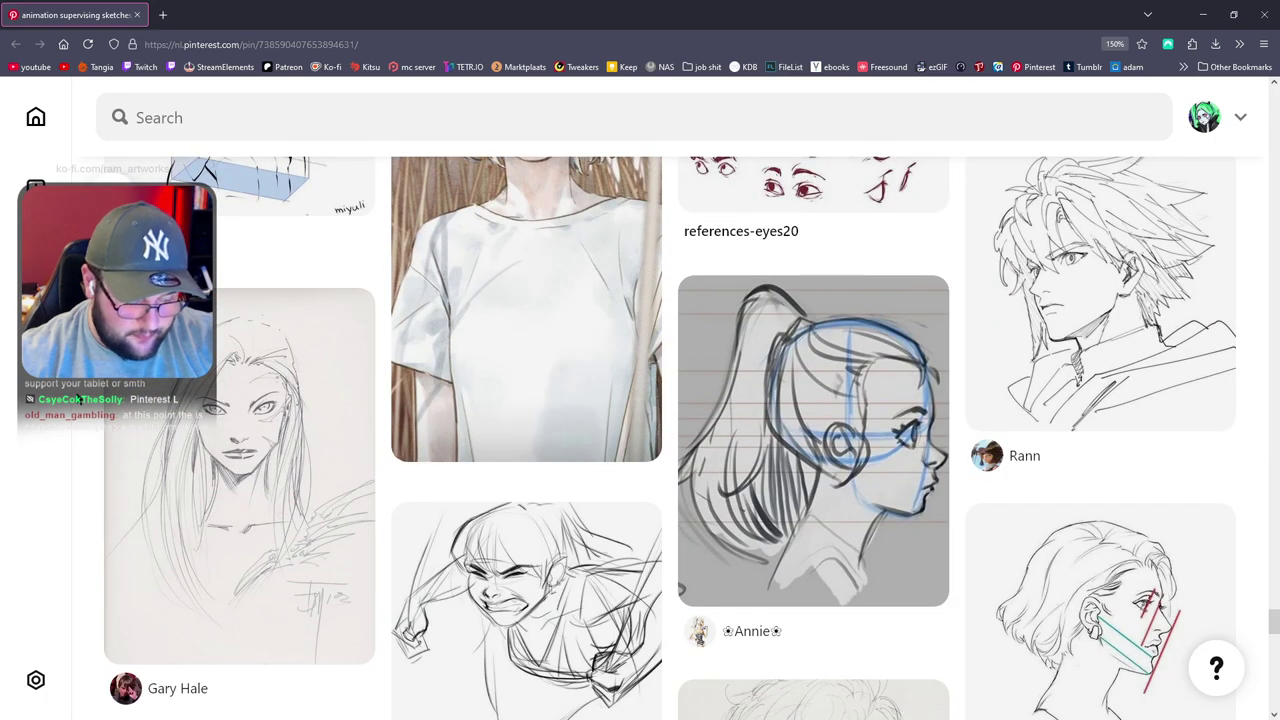
Switch to Photoshop, return to the Untitled-1 head drawing and set its view rotation to 0°
{"action": "key", "text": "alt+Tab"}
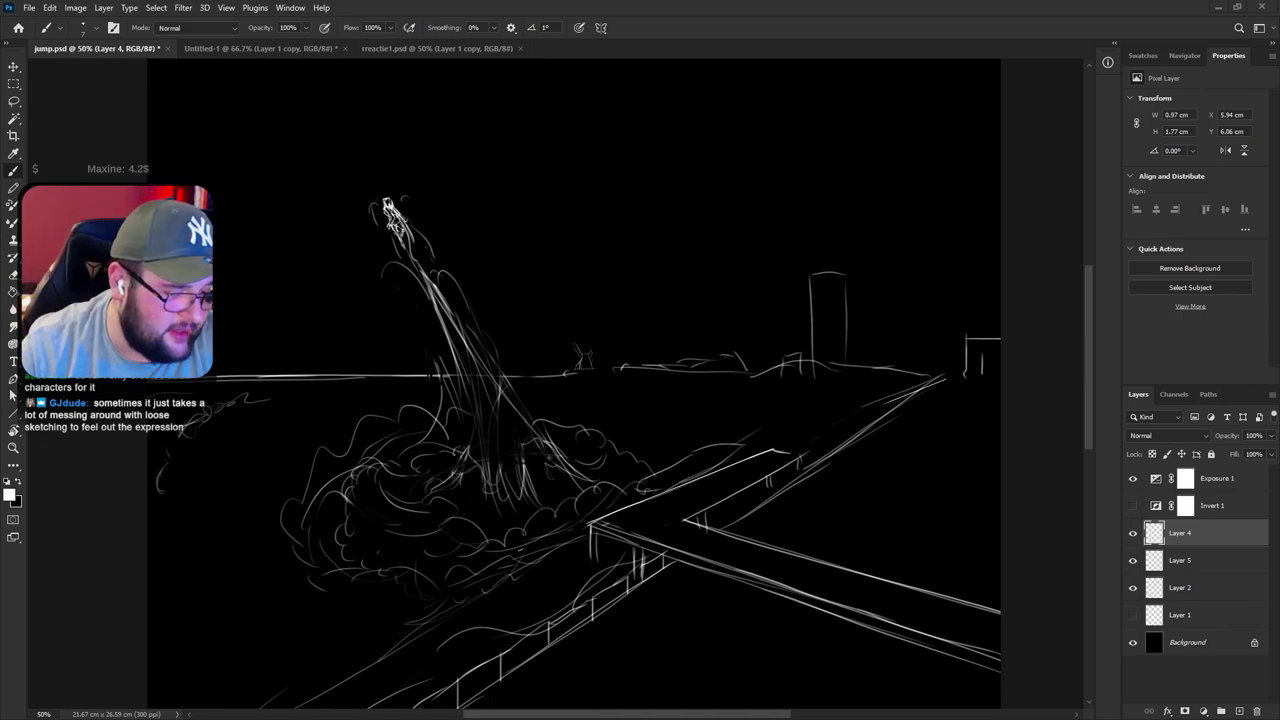
{"action": "left_click", "coordinate": [243, 47]}
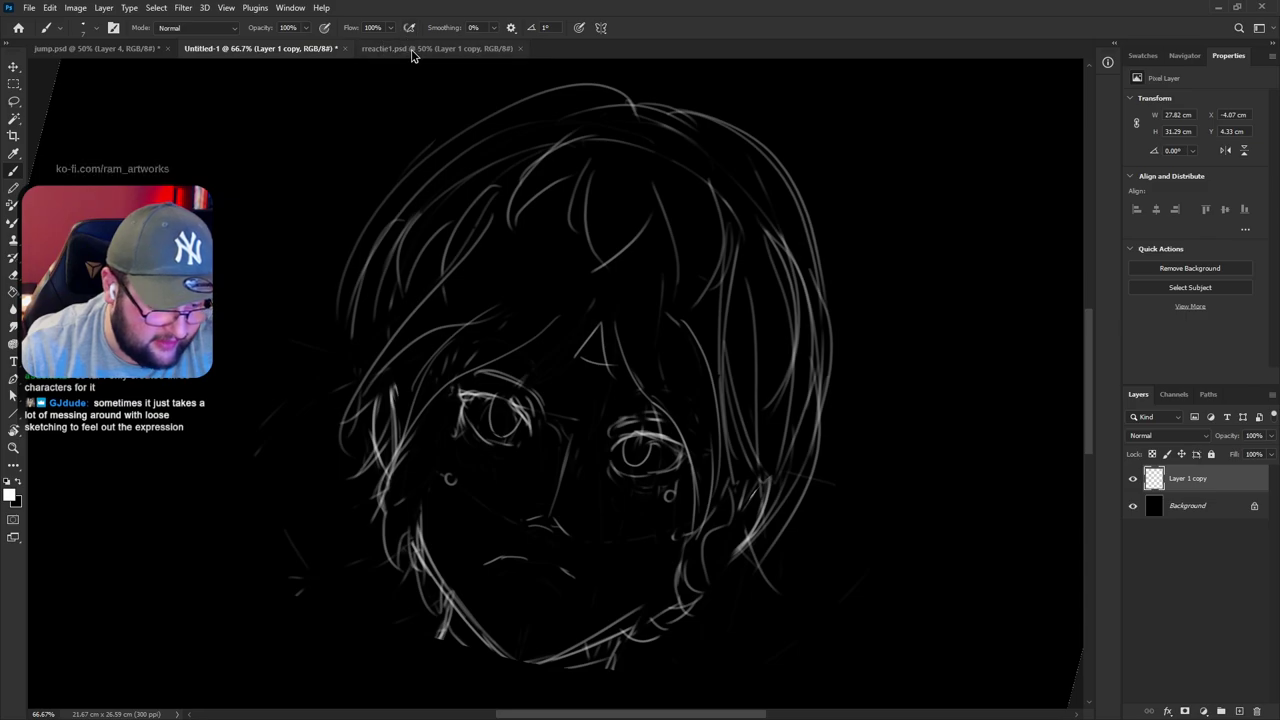
{"action": "left_click", "coordinate": [406, 48]}
{"action": "left_click", "coordinate": [290, 50]}
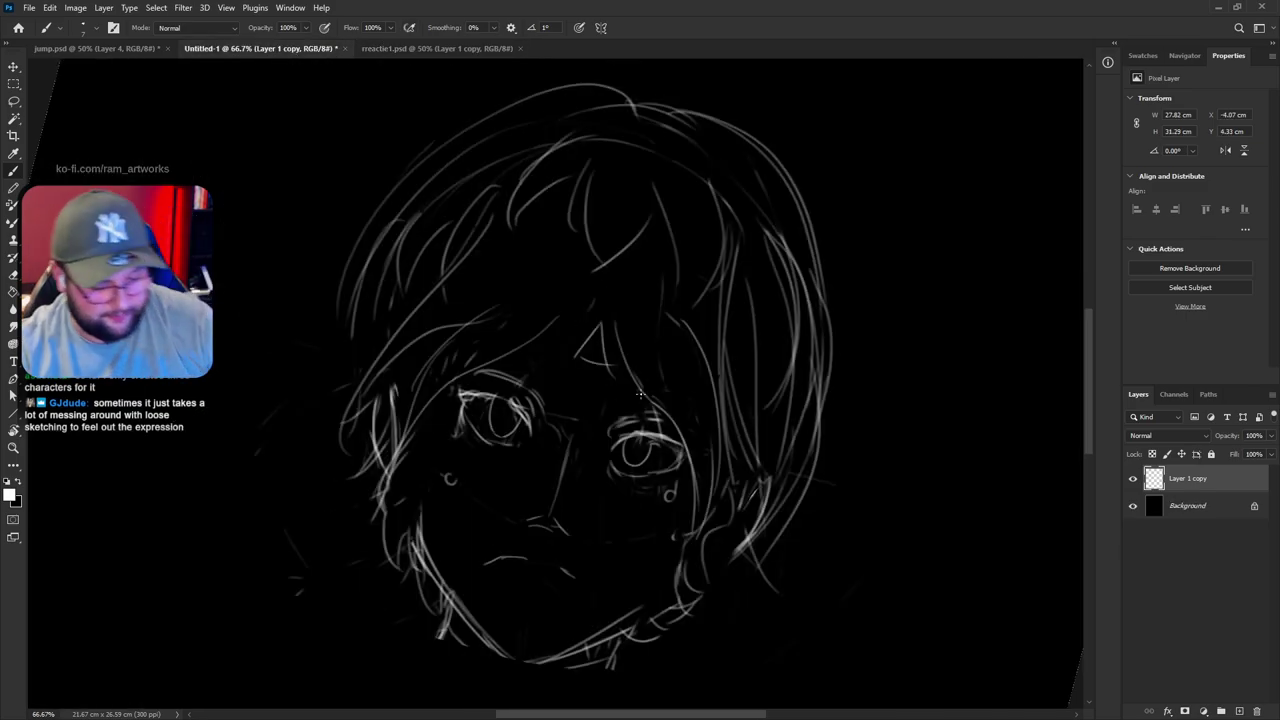
{"action": "key", "text": "r"}
{"action": "left_click_drag", "start_coordinate": [835, 323], "coordinate": [879, 305]}
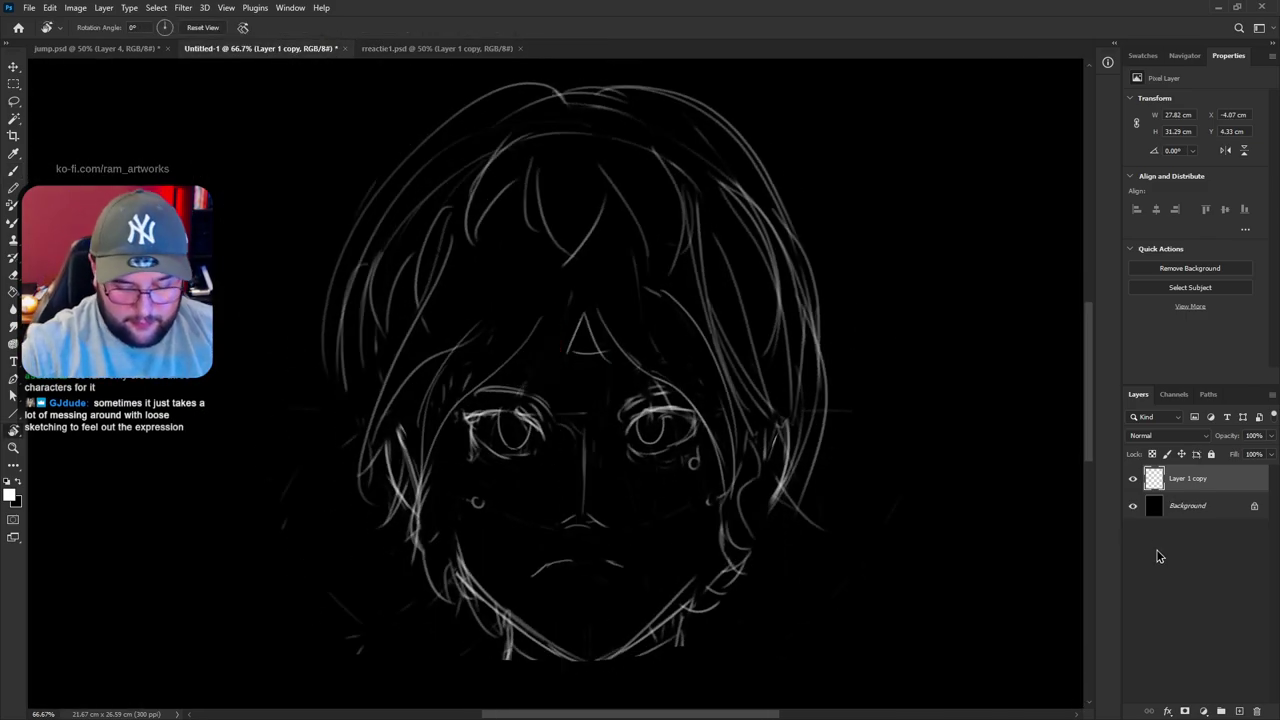
Delete the Layer 1 copy head drawing and add a new empty layer above the black background
{"action": "left_click", "coordinate": [1133, 478]}
{"action": "left_click", "coordinate": [1256, 711]}
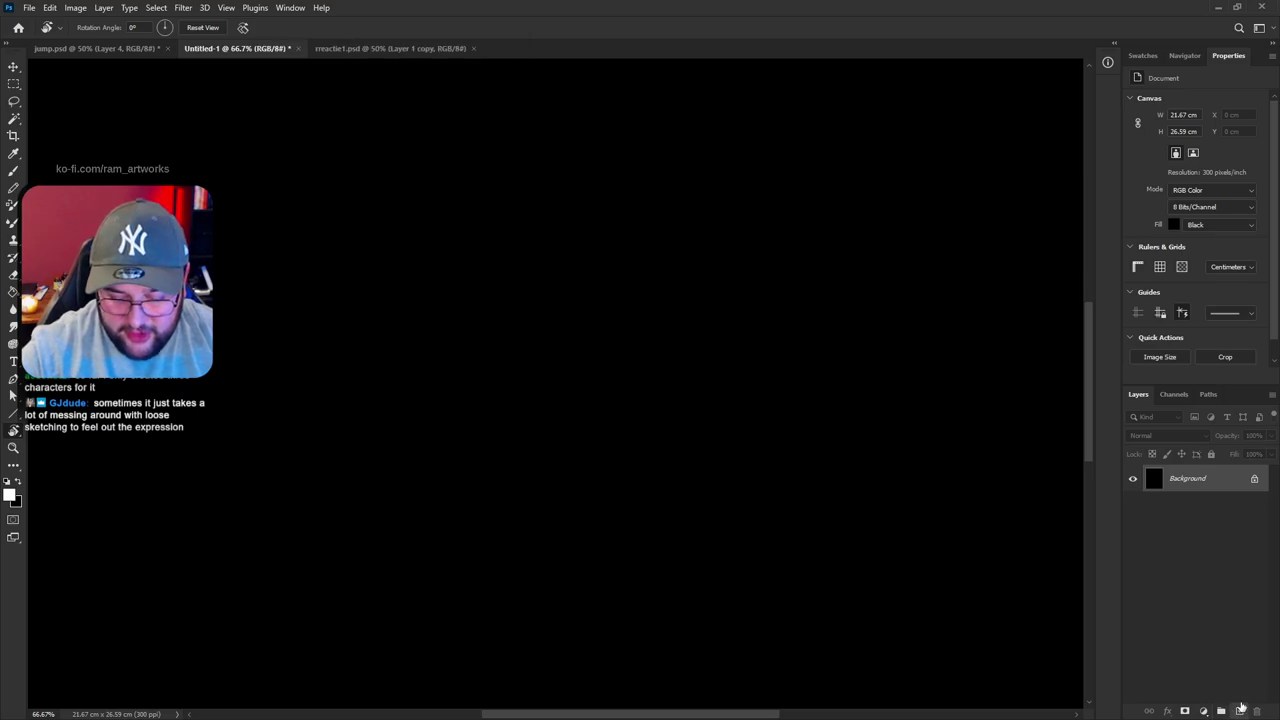
{"action": "left_click", "coordinate": [1238, 711]}
{"action": "key", "text": "ctrl+minus"}
{"action": "key", "text": "ctrl+minus"}
{"action": "key", "text": "ctrl+plus"}
{"action": "key", "text": "ctrl+plus"}
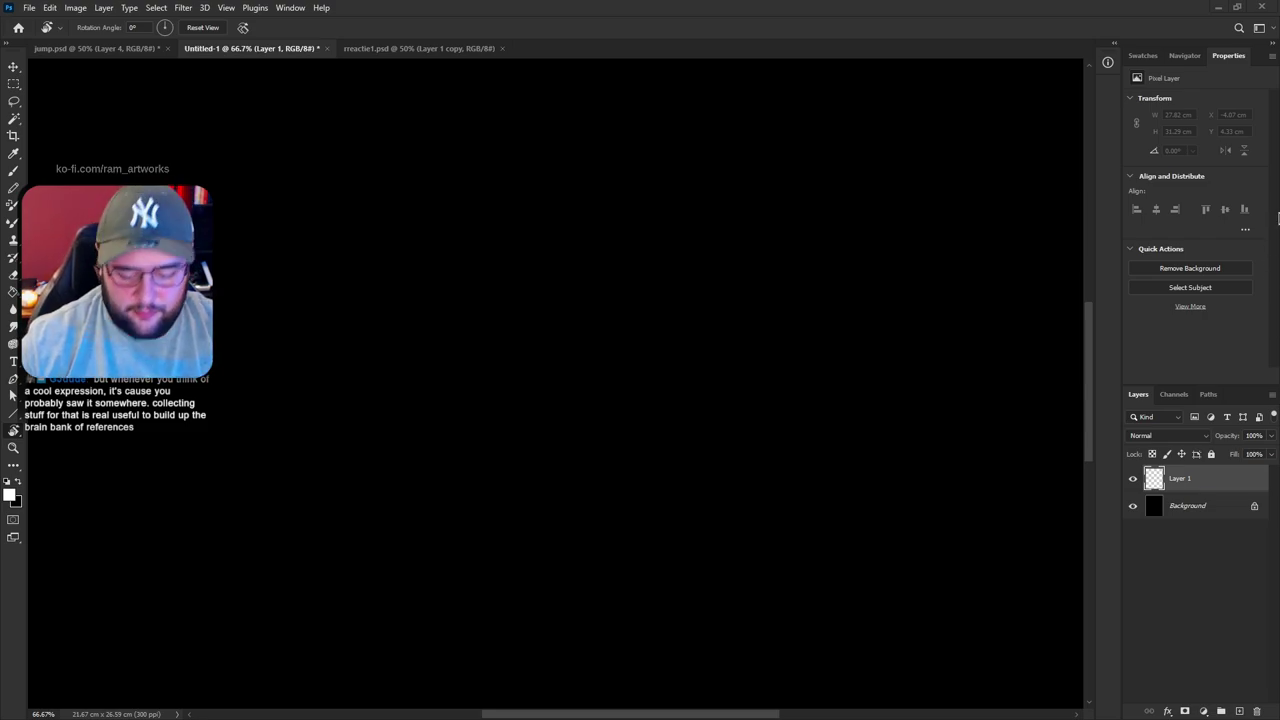
{"action": "key", "text": "b"}
{"action": "mouse_move", "coordinate": [537, 206]}
{"action": "left_mouse_down"}
{"action": "mouse_move", "coordinate": [471, 271]}
{"action": "mouse_move", "coordinate": [534, 343]}
{"action": "mouse_move", "coordinate": [754, 283]}
{"action": "mouse_move", "coordinate": [922, 329]}
{"action": "mouse_move", "coordinate": [789, 600]}
{"action": "left_mouse_up"}
{"action": "key", "text": "ctrl+z"}
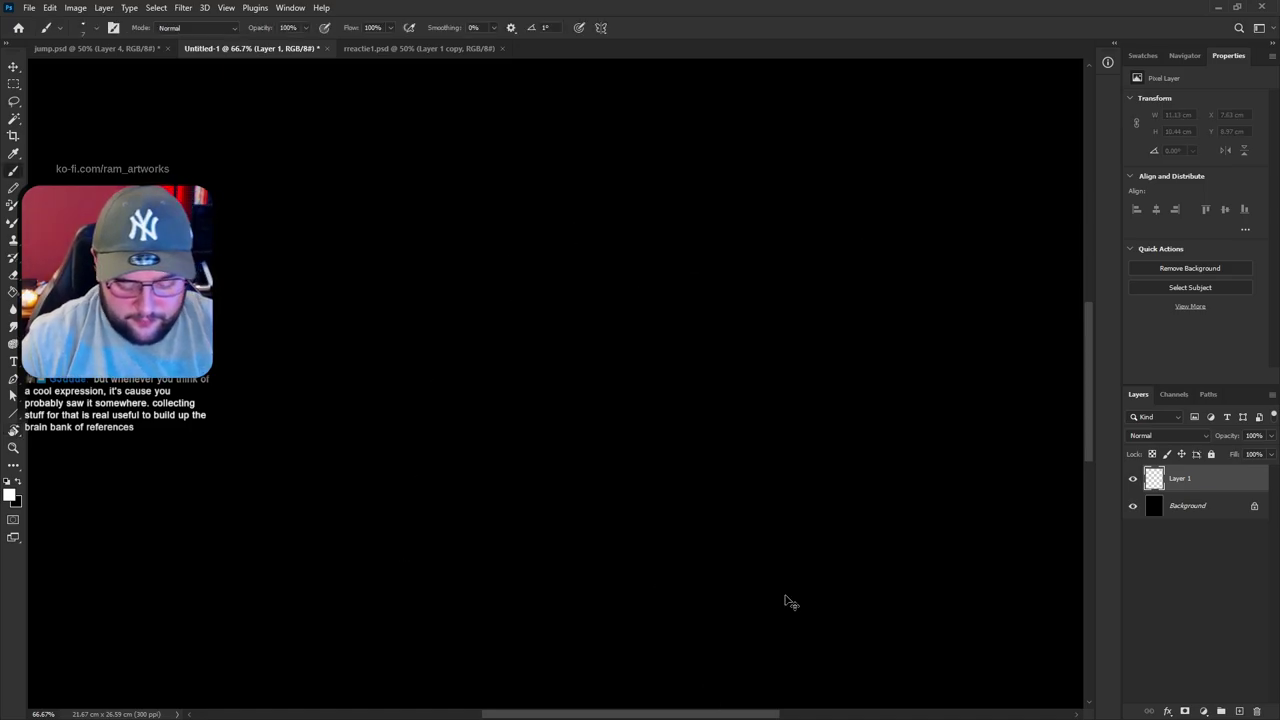
{"action": "key", "text": "g"}
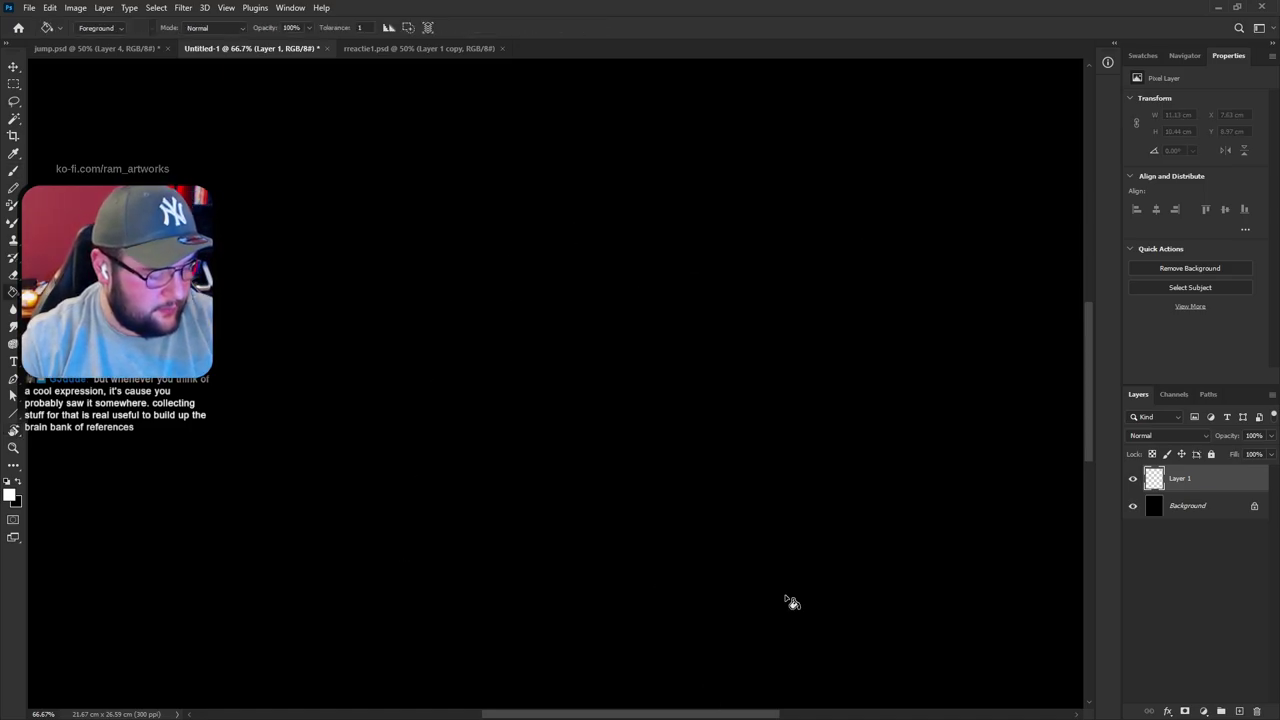
{"action": "key", "text": "b"}
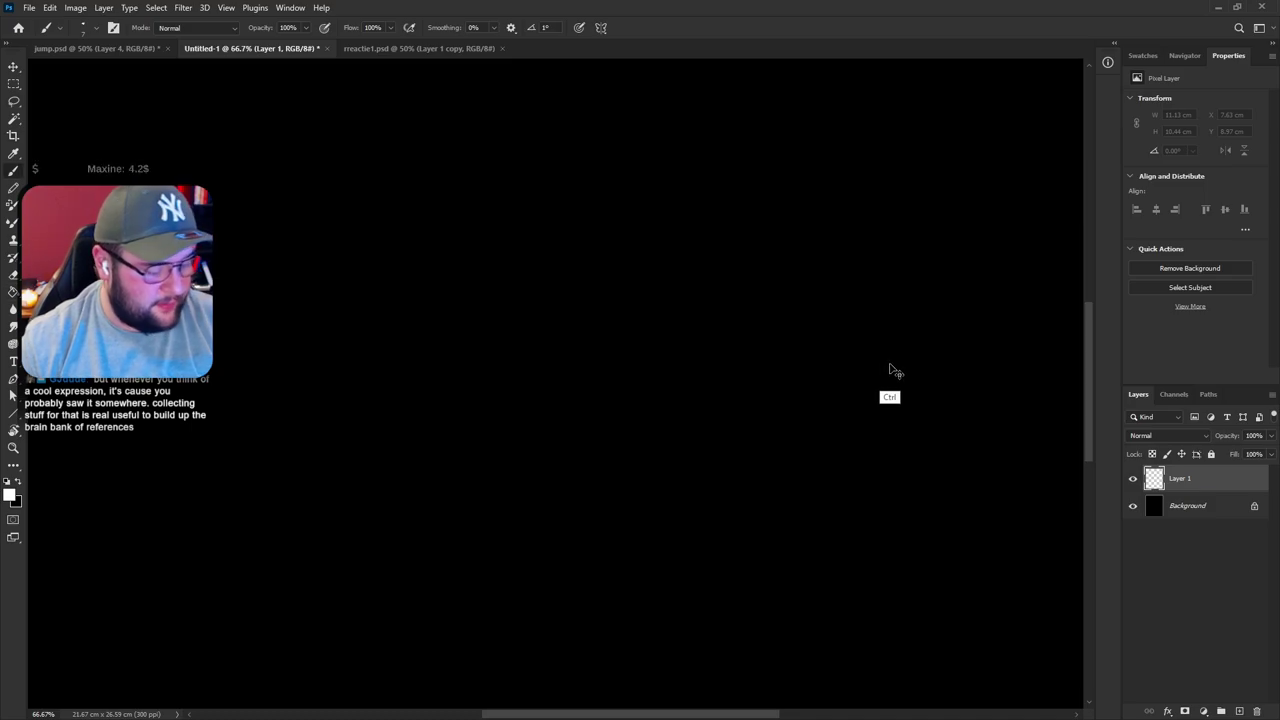
Show the canvas full screen and sketch a curved skull top for a new head, undoing poor strokes
{"action": "key", "text": "ctrl+minus"}
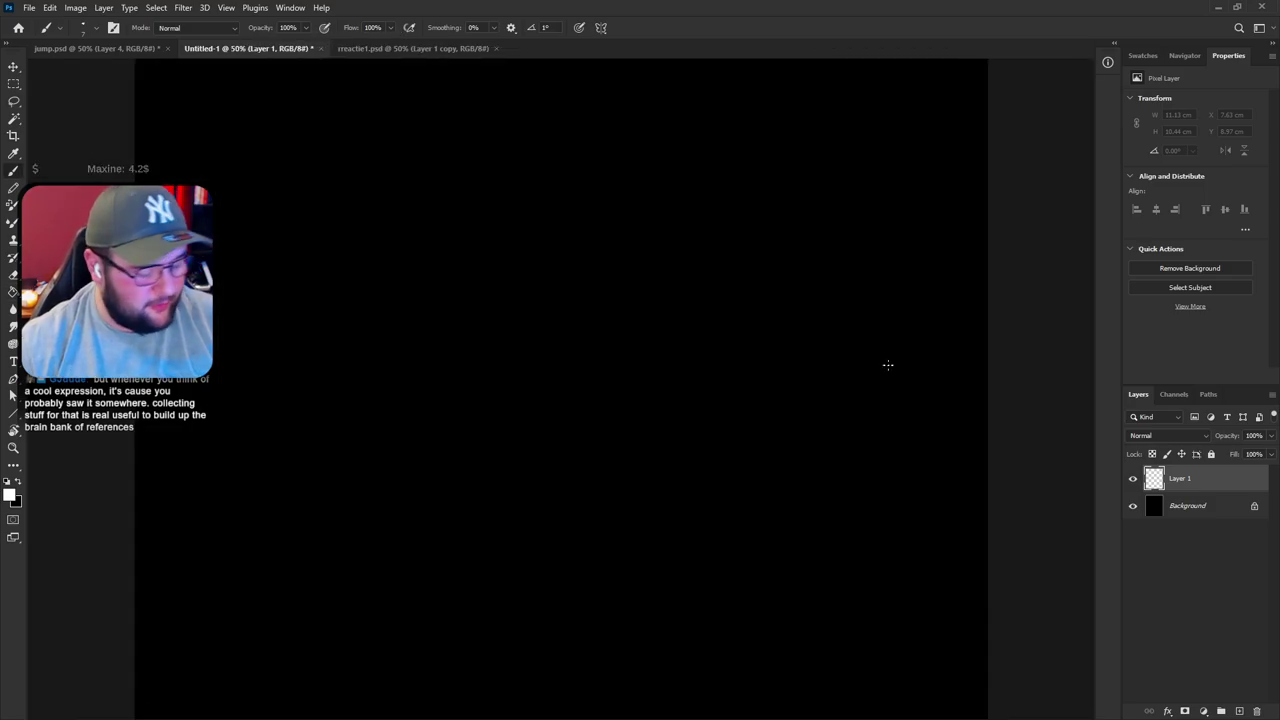
{"action": "key", "text": "f"}
{"action": "key", "text": "f"}
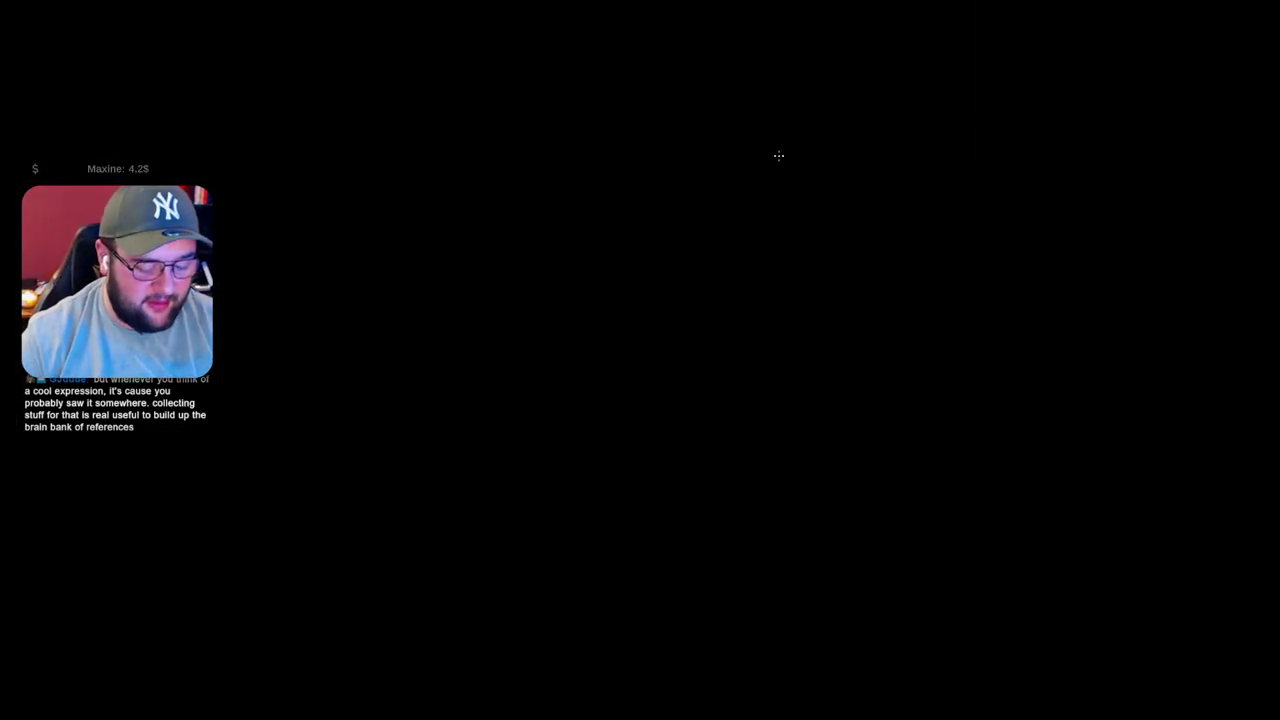
{"action": "mouse_move", "coordinate": [645, 140]}
{"action": "left_mouse_down"}
{"action": "mouse_move", "coordinate": [537, 360]}
{"action": "mouse_move", "coordinate": [650, 140]}
{"action": "mouse_move", "coordinate": [739, 355]}
{"action": "mouse_move", "coordinate": [470, 281]}
{"action": "left_mouse_up"}
{"action": "key", "text": "ctrl+z"}
{"action": "key", "text": "ctrl+z"}
{"action": "mouse_move", "coordinate": [655, 178]}
{"action": "left_mouse_down"}
{"action": "mouse_move", "coordinate": [634, 411]}
{"action": "mouse_move", "coordinate": [472, 283]}
{"action": "mouse_move", "coordinate": [522, 198]}
{"action": "mouse_move", "coordinate": [452, 346]}
{"action": "mouse_move", "coordinate": [494, 223]}
{"action": "mouse_move", "coordinate": [638, 187]}
{"action": "mouse_move", "coordinate": [656, 377]}
{"action": "left_mouse_up"}
{"action": "key", "text": "ctrl+z"}
{"action": "key", "text": "ctrl+z"}
{"action": "key", "text": "ctrl+z"}
{"action": "mouse_move", "coordinate": [525, 262]}
{"action": "left_mouse_down"}
{"action": "mouse_move", "coordinate": [580, 203]}
{"action": "mouse_move", "coordinate": [543, 206]}
{"action": "mouse_move", "coordinate": [530, 235]}
{"action": "mouse_move", "coordinate": [639, 419]}
{"action": "mouse_move", "coordinate": [656, 168]}
{"action": "left_mouse_up"}
{"action": "key", "text": "ctrl+z"}
{"action": "key", "text": "ctrl+z"}
{"action": "left_click_drag", "start_coordinate": [584, 188], "coordinate": [503, 321]}
{"action": "key", "text": "ctrl+z"}
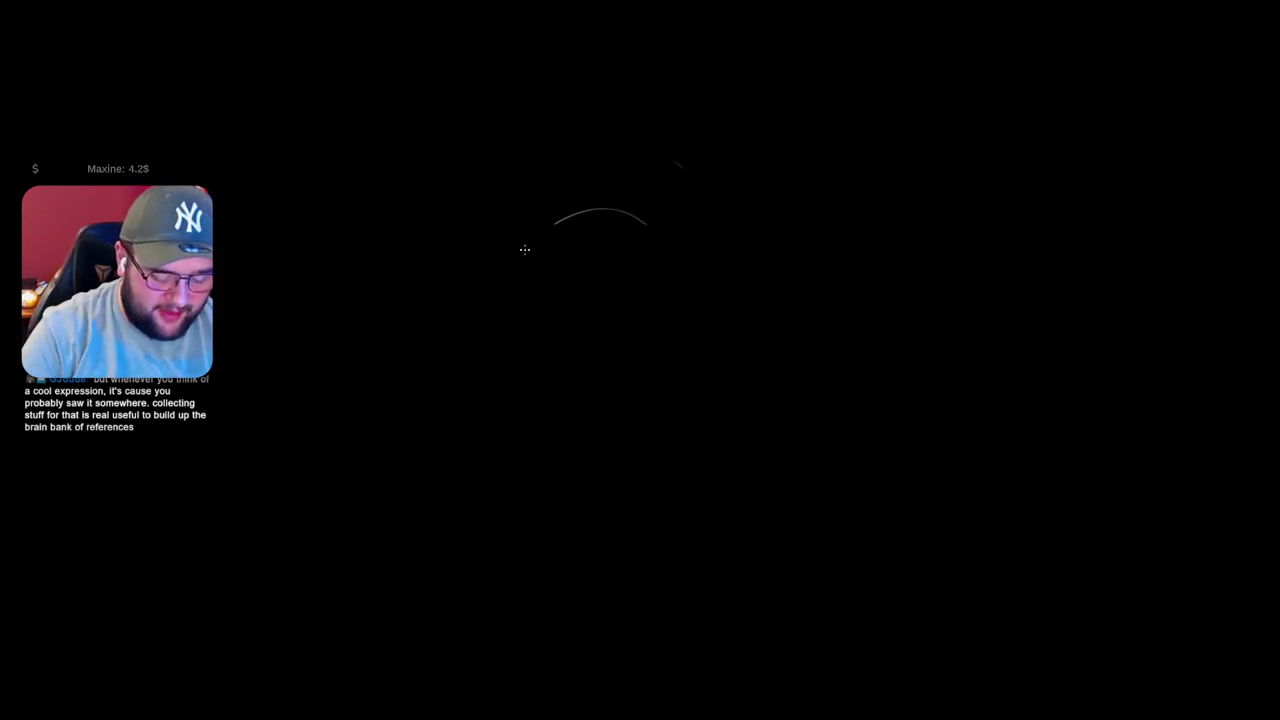
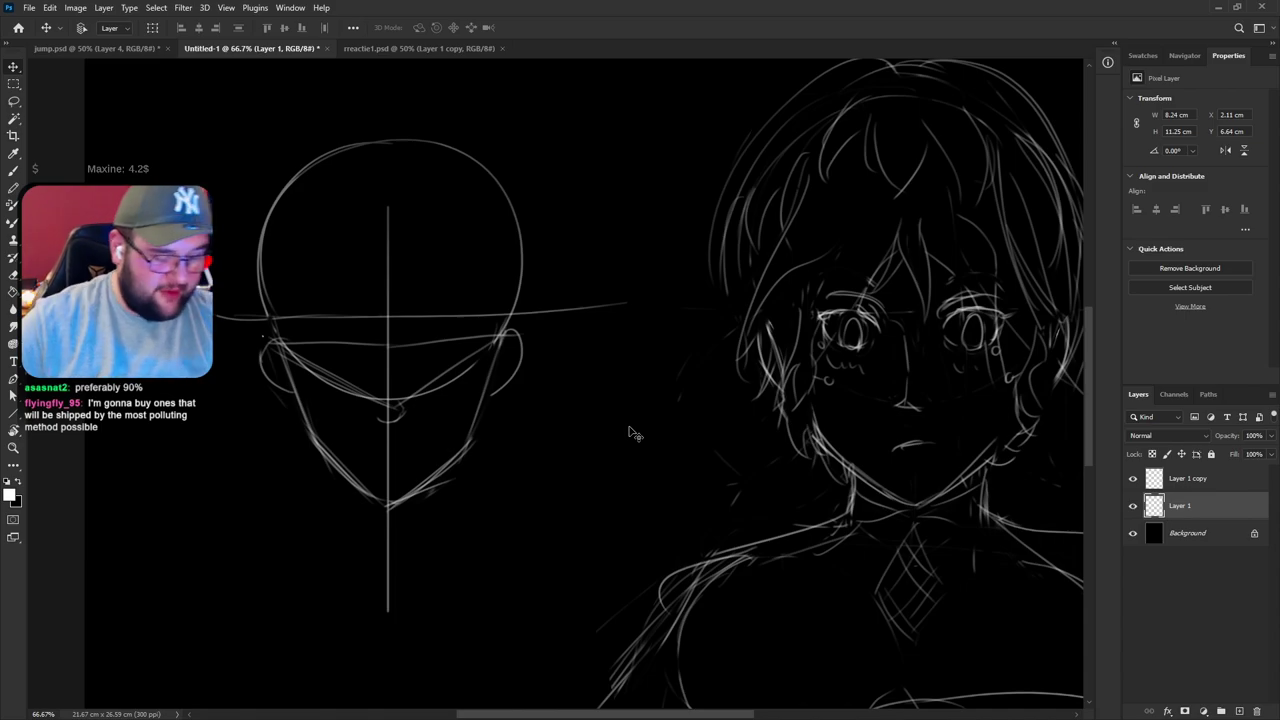
Activate Layer 1 and erase most of the upper horizontal guideline across the construction head
{"action": "left_click", "coordinate": [1192, 482]}
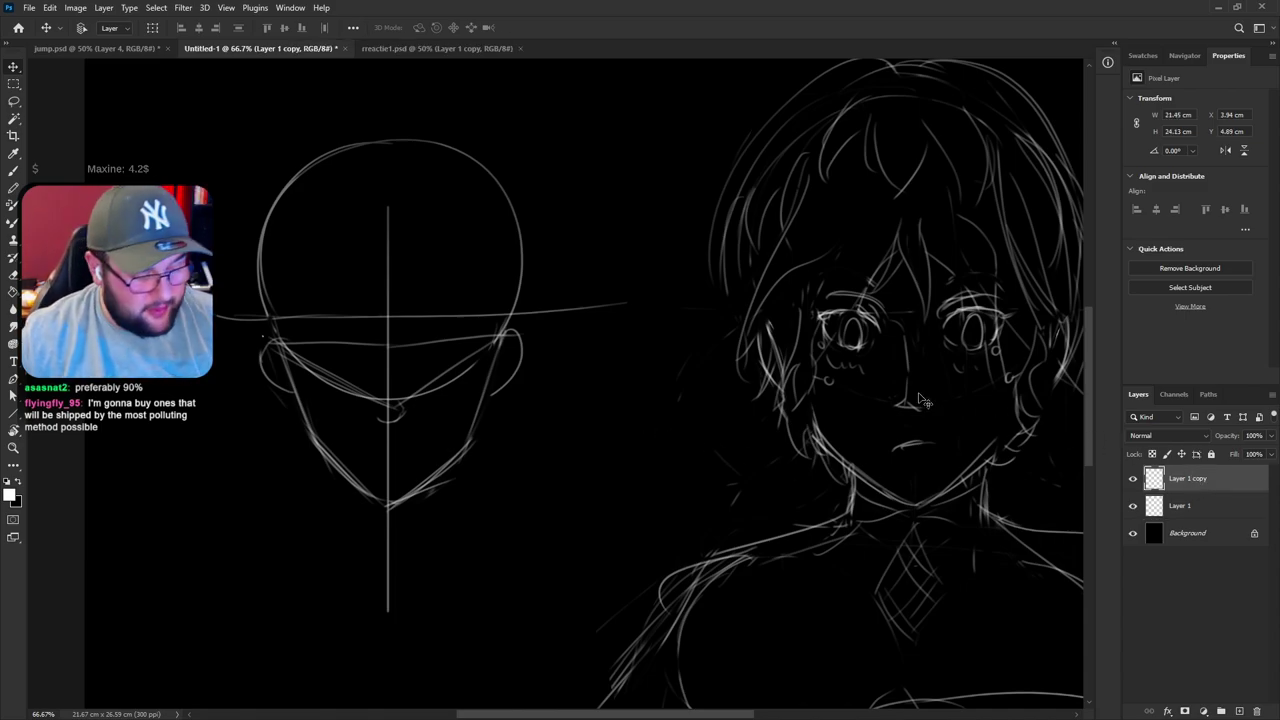
{"action": "key", "text": "f"}
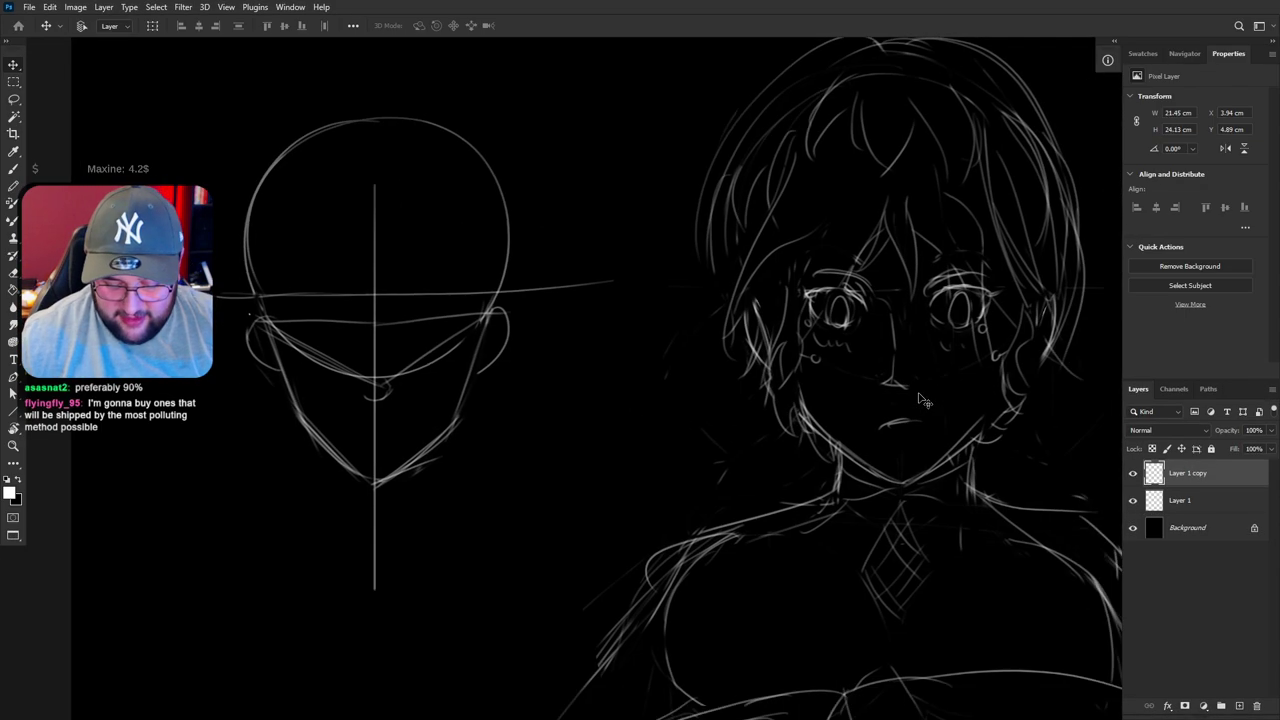
{"action": "key", "text": "f"}
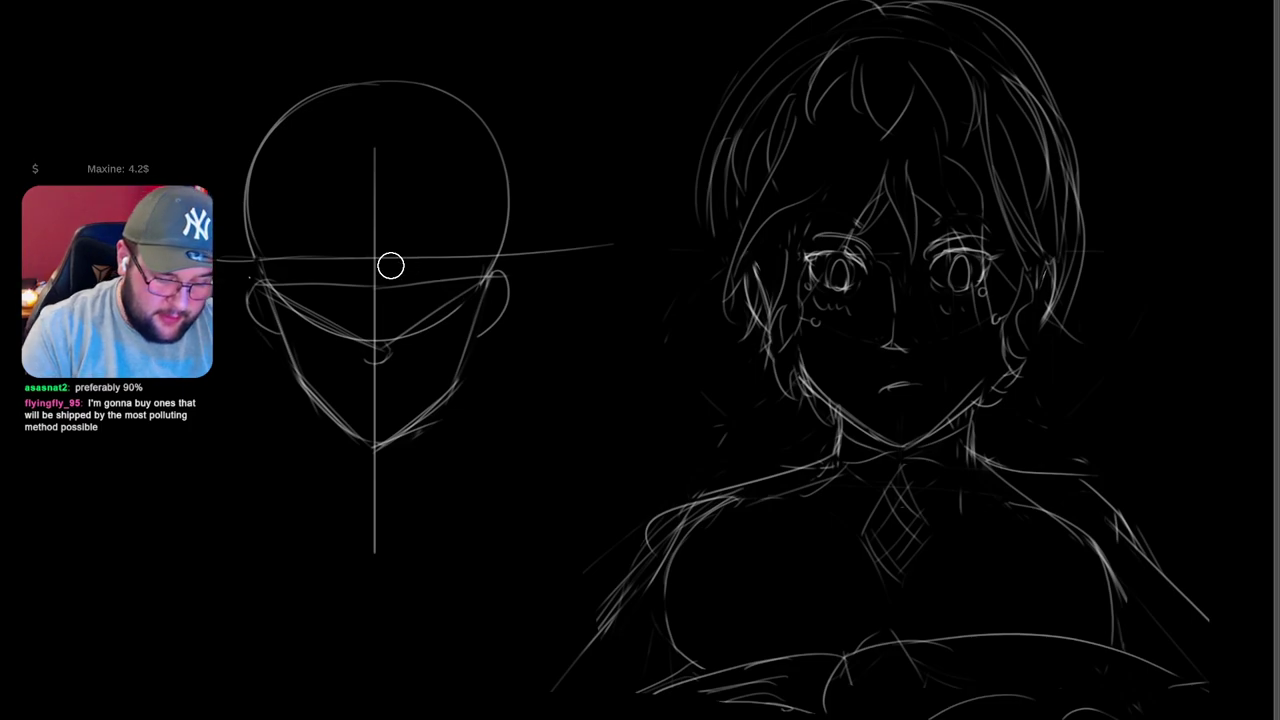
{"action": "key", "text": "f"}
{"action": "left_click", "coordinate": [1185, 505]}
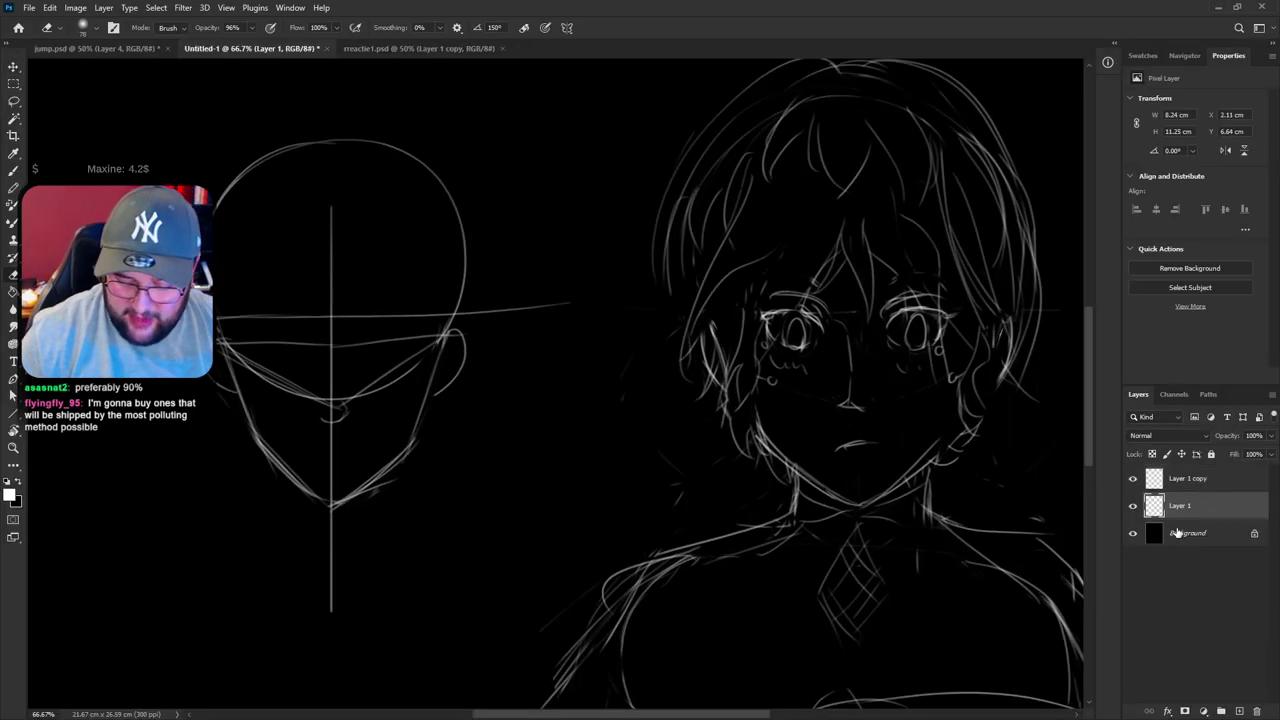
{"action": "key", "text": "f"}
{"action": "key", "text": "f"}
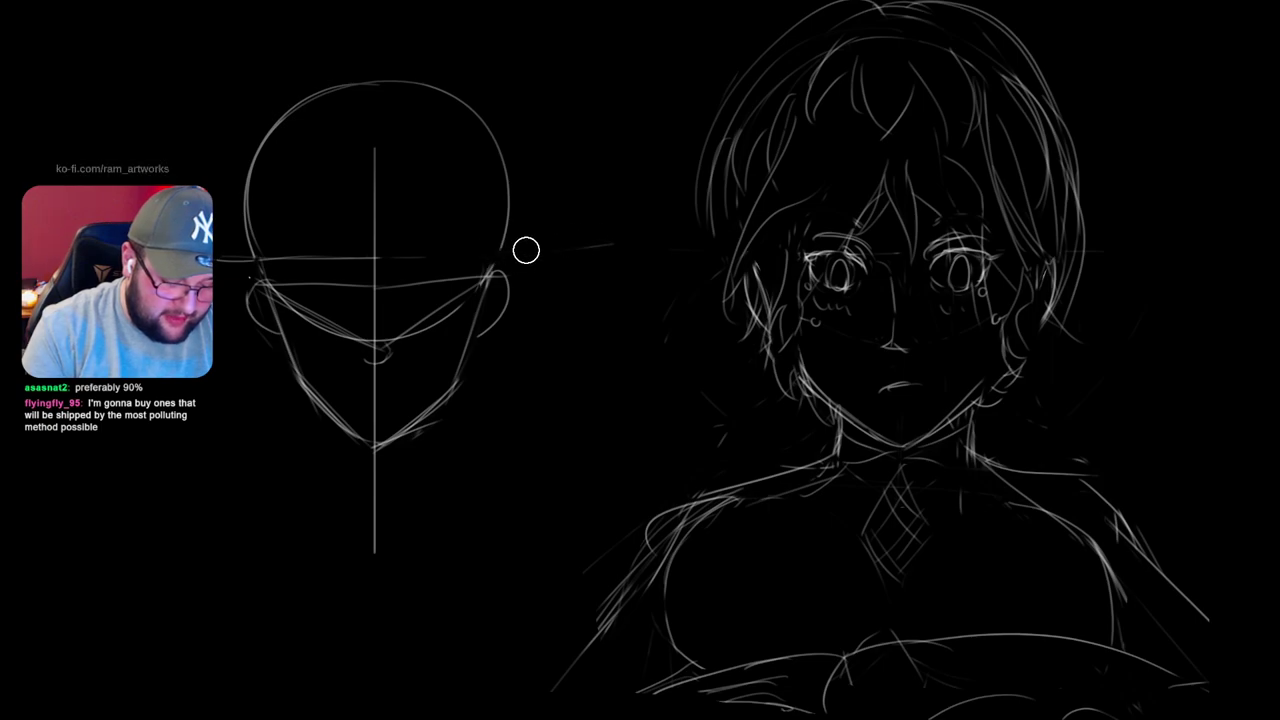
{"action": "left_click_drag", "start_coordinate": [368, 261], "coordinate": [260, 260]}
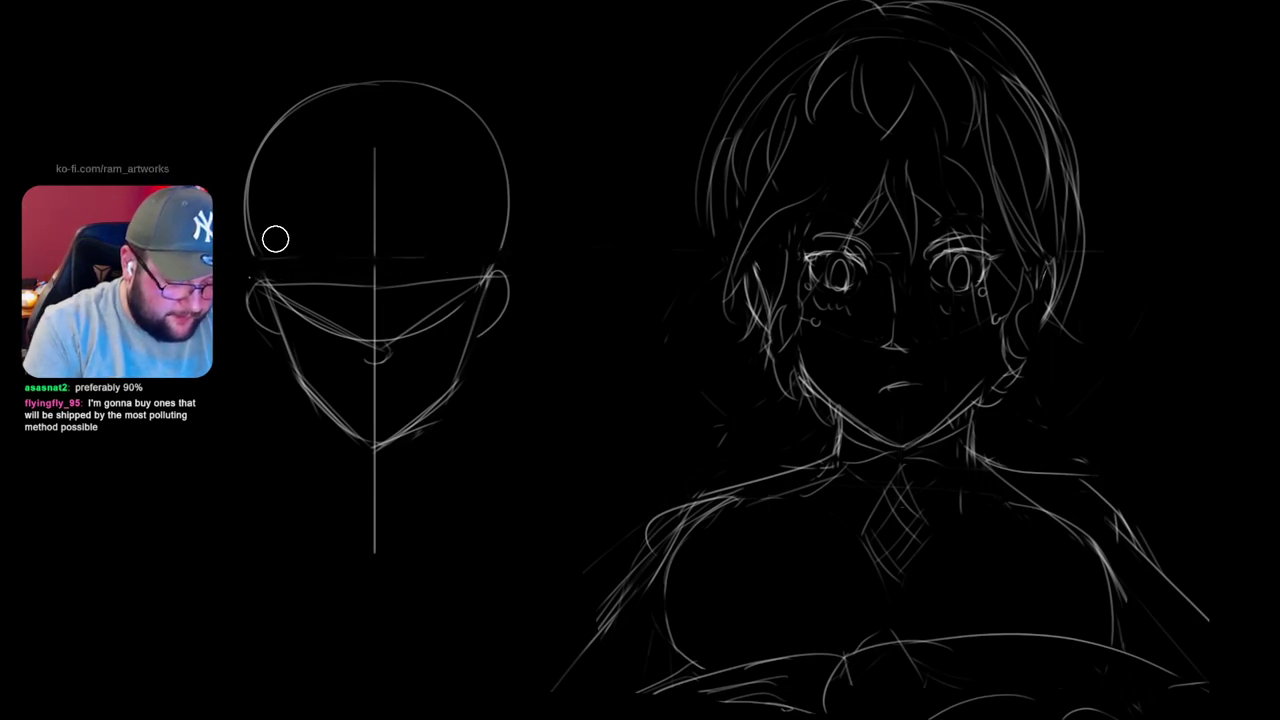
Brush the upper and lower lid curves of the construction head's right-hand eye just below the brow line
{"action": "key", "text": "b"}
{"action": "key", "text": "ctrl+z"}
{"action": "mouse_move", "coordinate": [408, 293]}
{"action": "left_mouse_down"}
{"action": "mouse_move", "coordinate": [442, 281]}
{"action": "mouse_move", "coordinate": [408, 291]}
{"action": "left_mouse_up"}
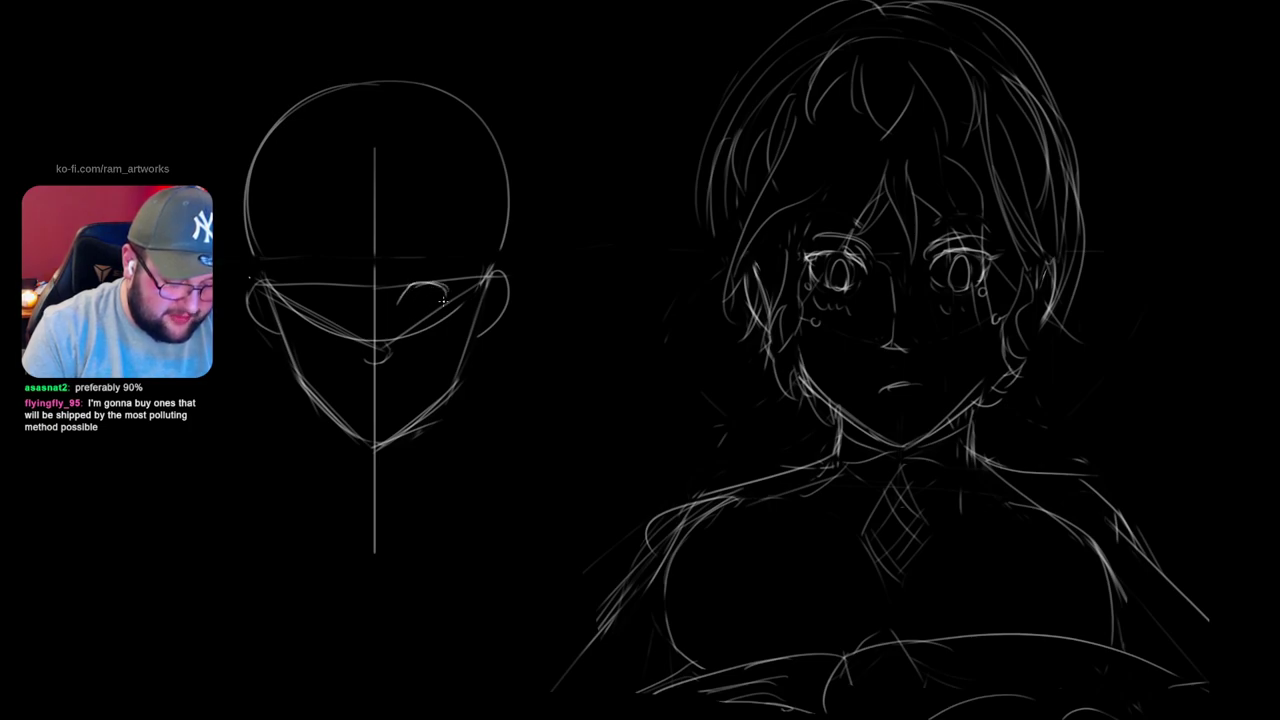
{"action": "key", "text": "ctrl+z"}
{"action": "left_click_drag", "start_coordinate": [408, 321], "coordinate": [436, 309]}
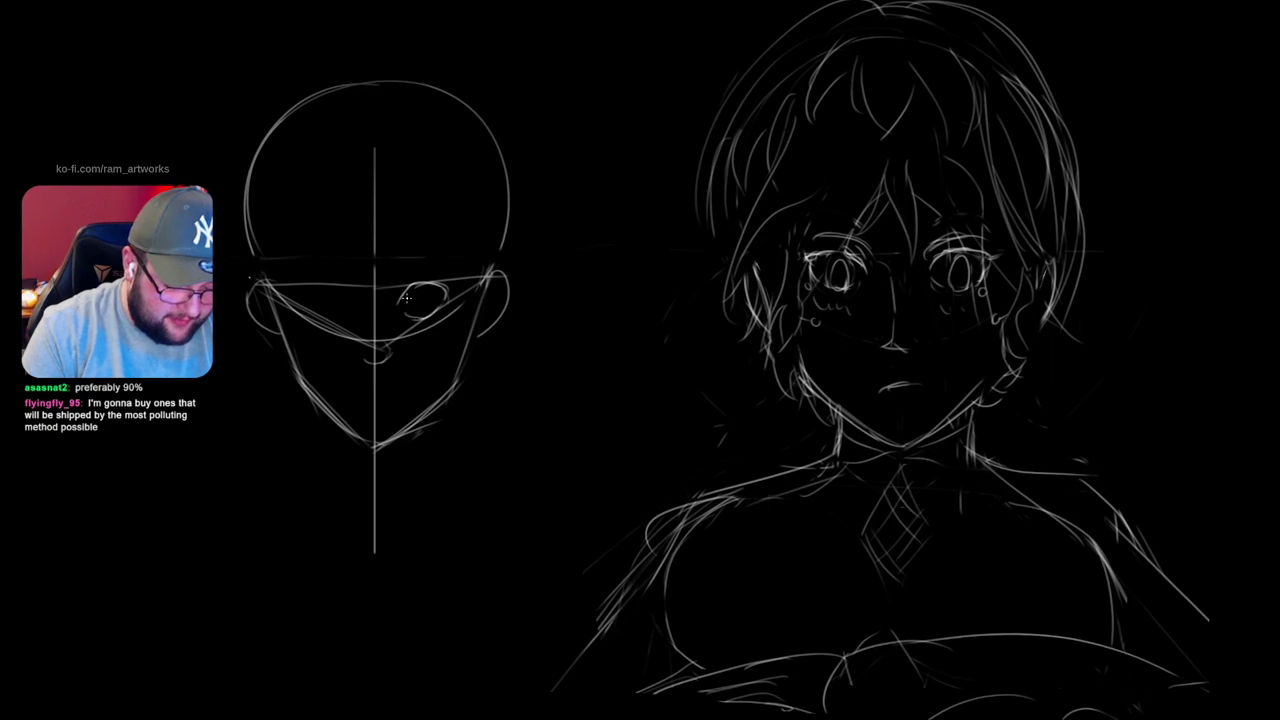
Try several iris strokes inside the right-hand eye outline and undo them
{"action": "mouse_move", "coordinate": [418, 291]}
{"action": "left_mouse_down"}
{"action": "mouse_move", "coordinate": [445, 320]}
{"action": "mouse_move", "coordinate": [431, 286]}
{"action": "left_mouse_up"}
{"action": "key", "text": "ctrl+z"}
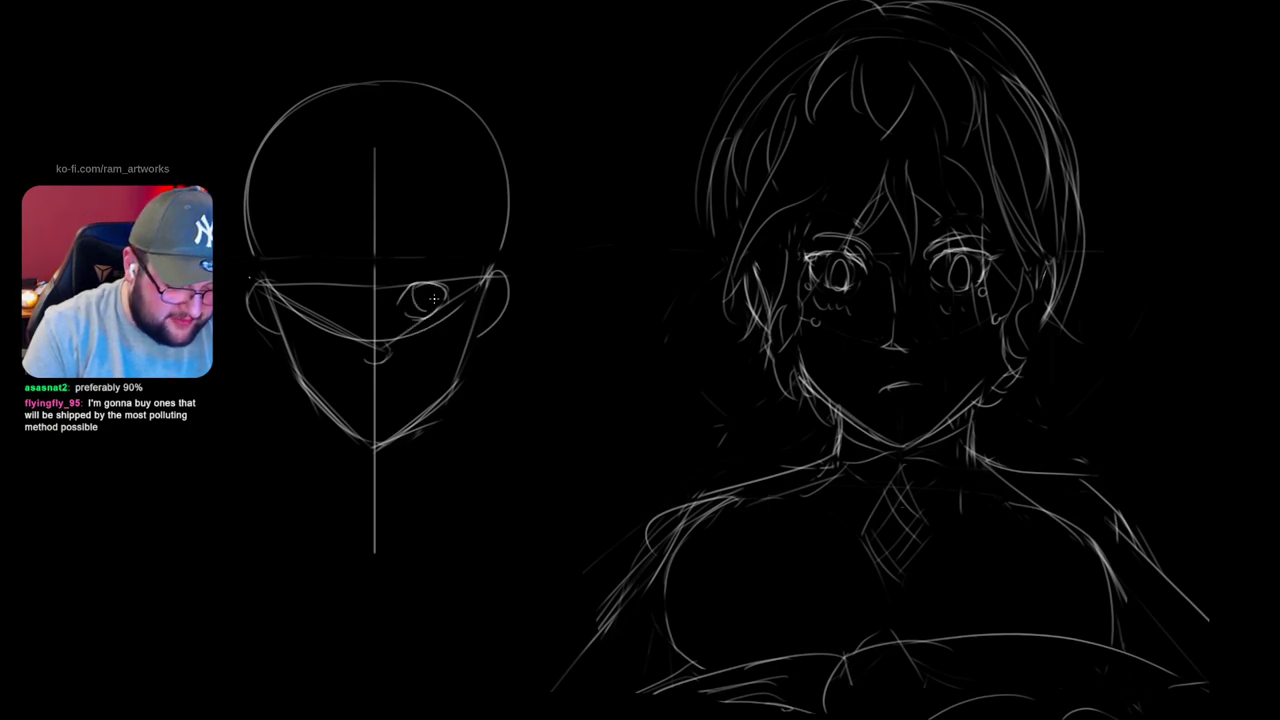
{"action": "key", "text": "ctrl+z"}
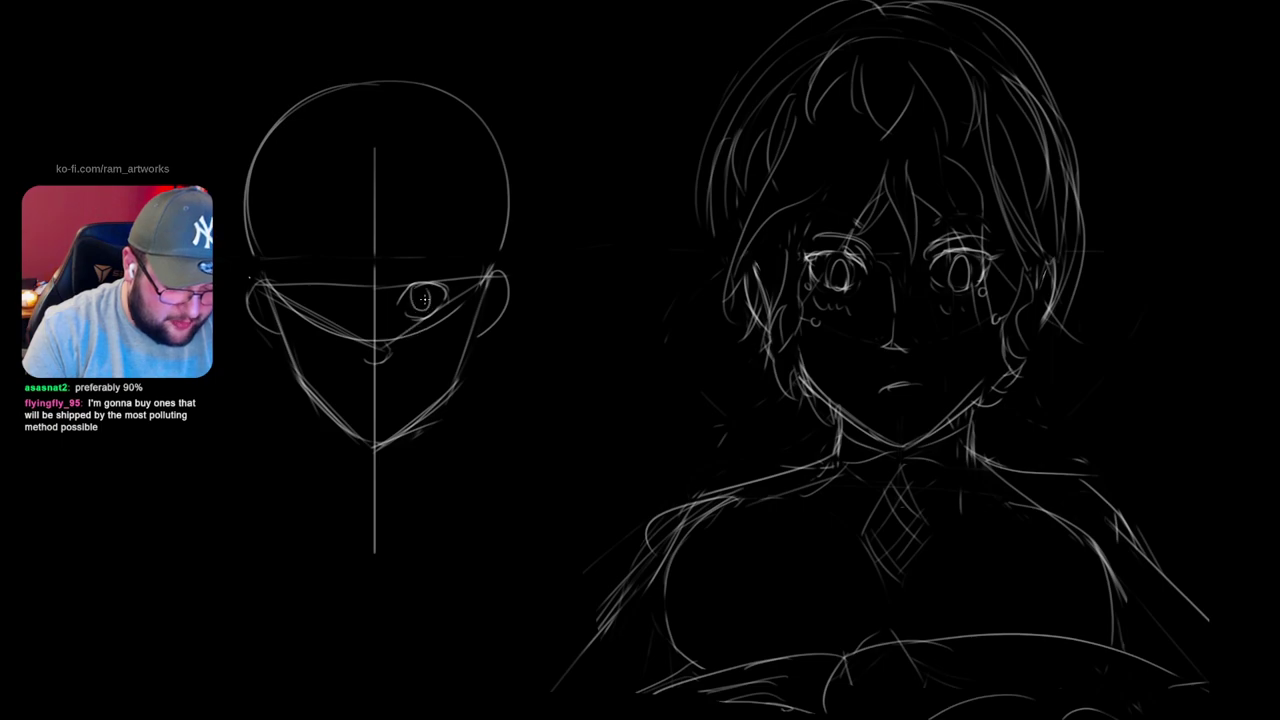
{"action": "key", "text": "ctrl+z"}
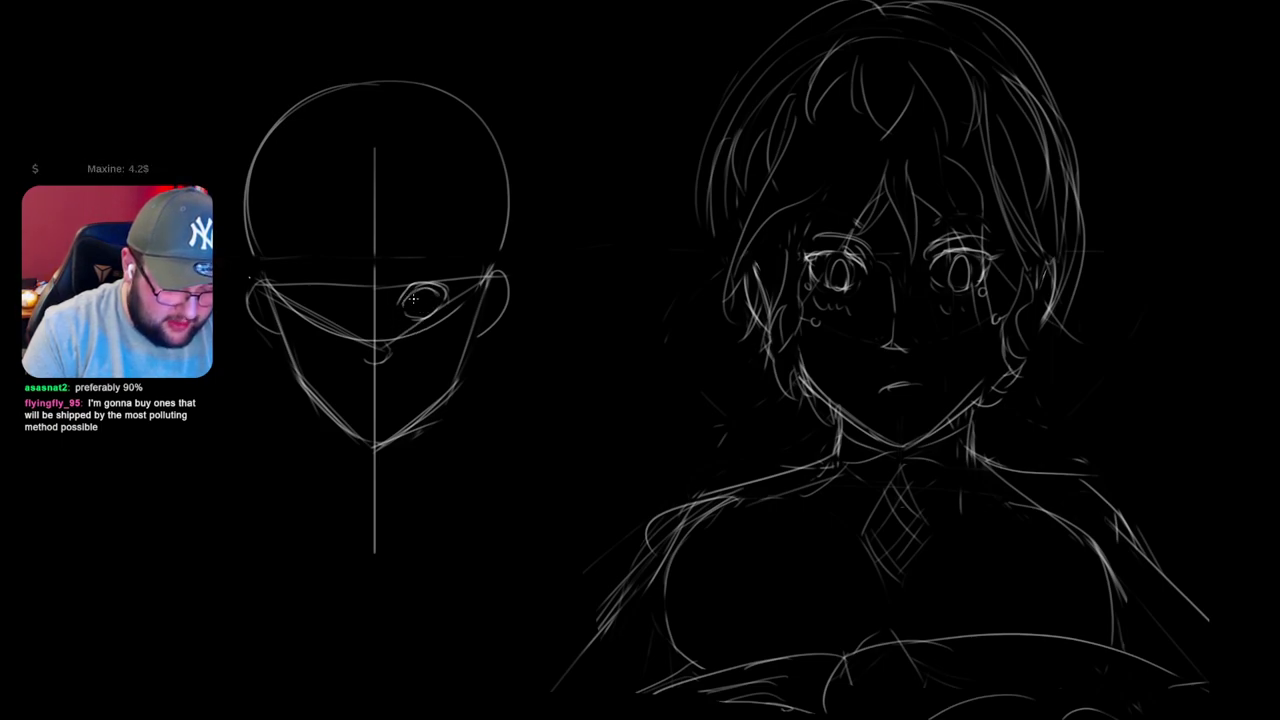
{"action": "key", "text": "ctrl+z"}
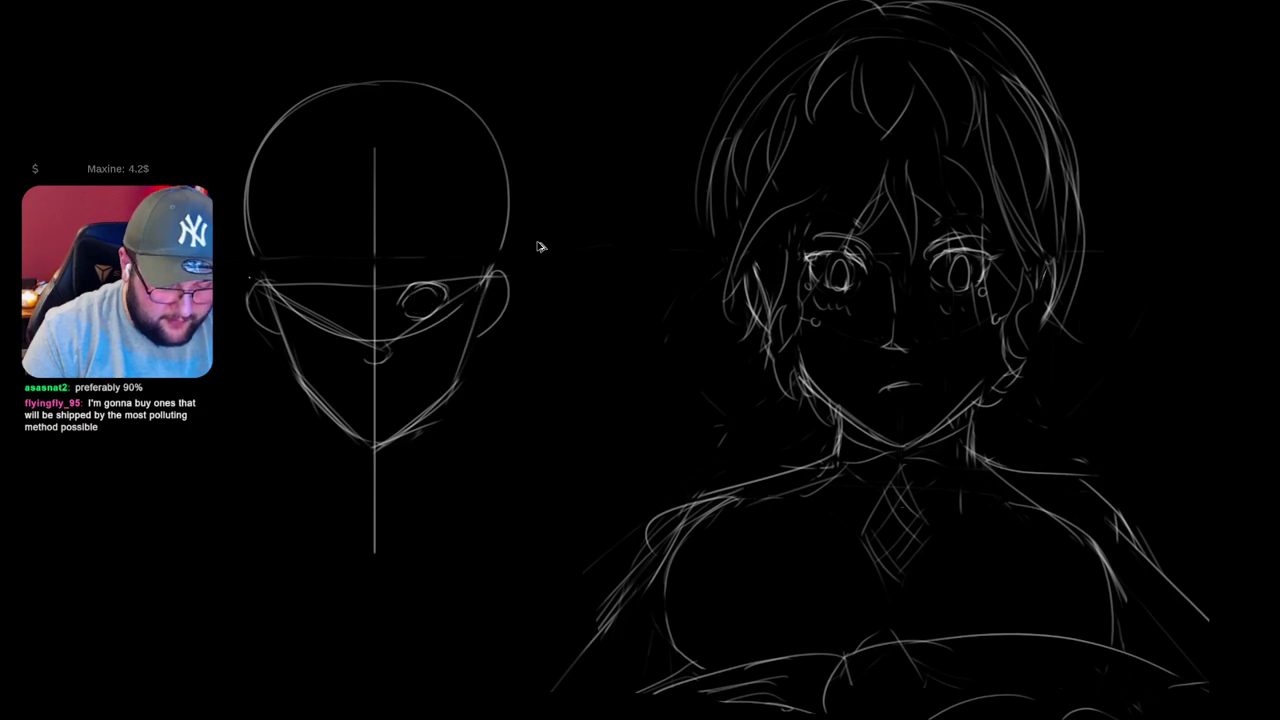
{"action": "key", "text": "ctrl+z"}
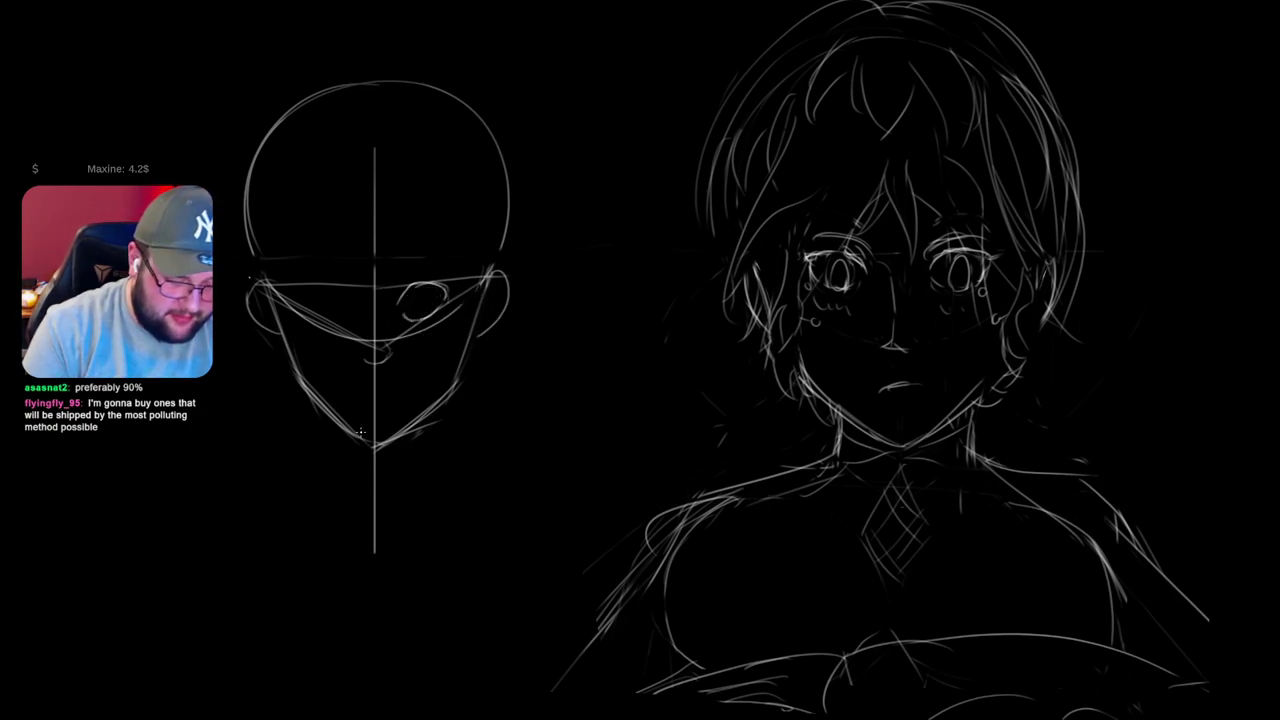
Sketch the matching left-hand eye outline across the vertical centre line, undoing poor strokes
{"action": "mouse_move", "coordinate": [341, 289]}
{"action": "left_mouse_down"}
{"action": "mouse_move", "coordinate": [363, 312]}
{"action": "mouse_move", "coordinate": [350, 296]}
{"action": "left_mouse_up"}
{"action": "key", "text": "ctrl+z"}
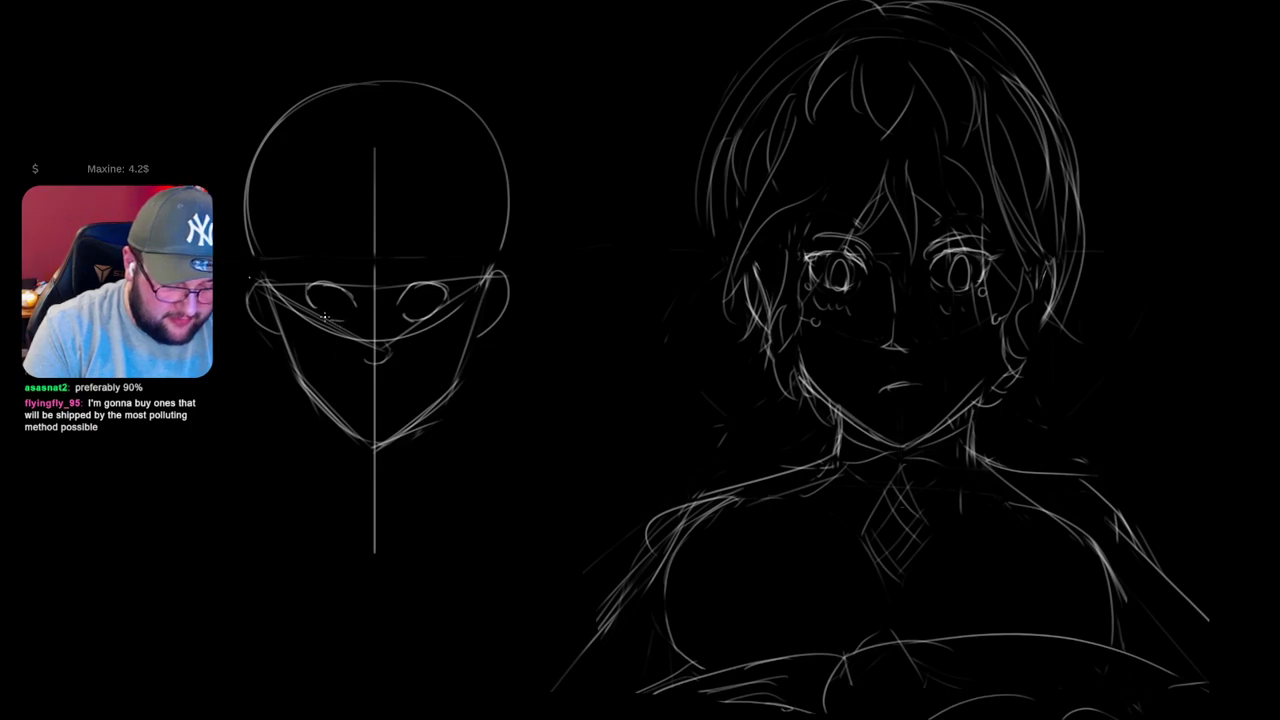
{"action": "key", "text": "ctrl+z"}
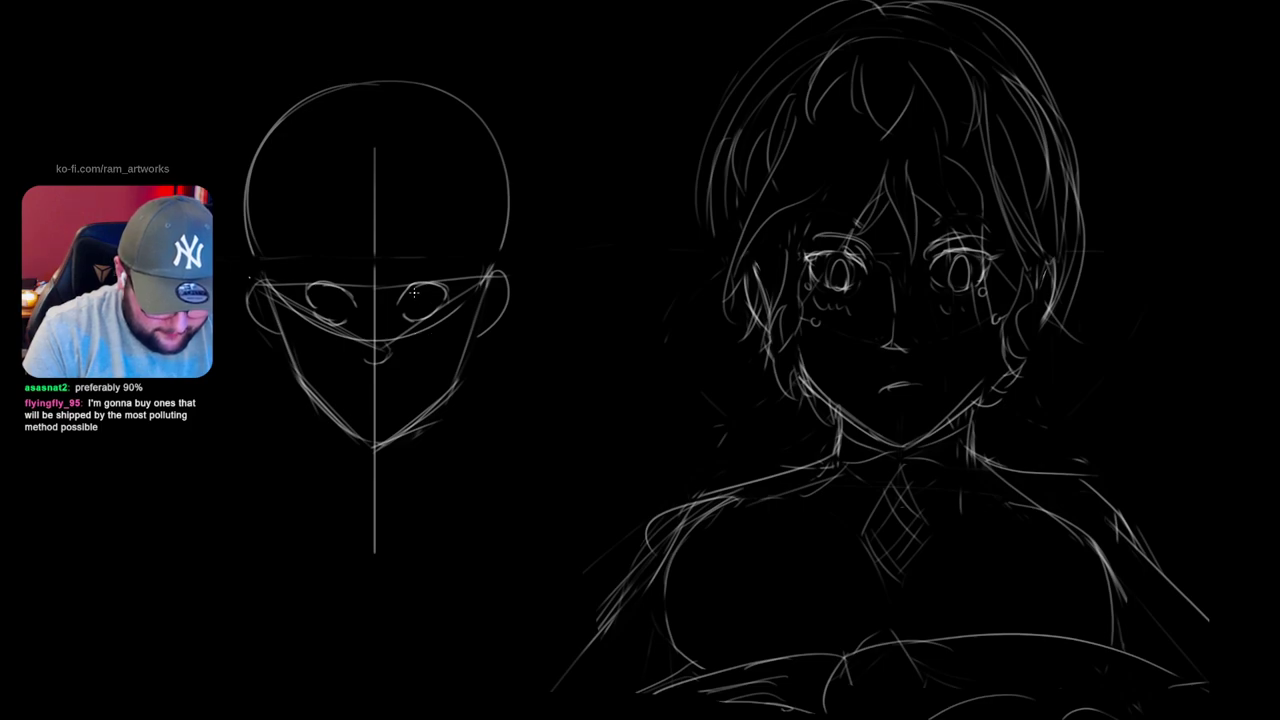
Draw round irises inside both eye outlines of the construction head, undoing the poor strokes
{"action": "key", "text": "ctrl+z"}
{"action": "left_click_drag", "start_coordinate": [414, 286], "coordinate": [419, 314]}
{"action": "key", "text": "ctrl+z"}
{"action": "key", "text": "ctrl+z"}
{"action": "key", "text": "ctrl+z"}
{"action": "key", "text": "ctrl+z"}
{"action": "key", "text": "ctrl+z"}
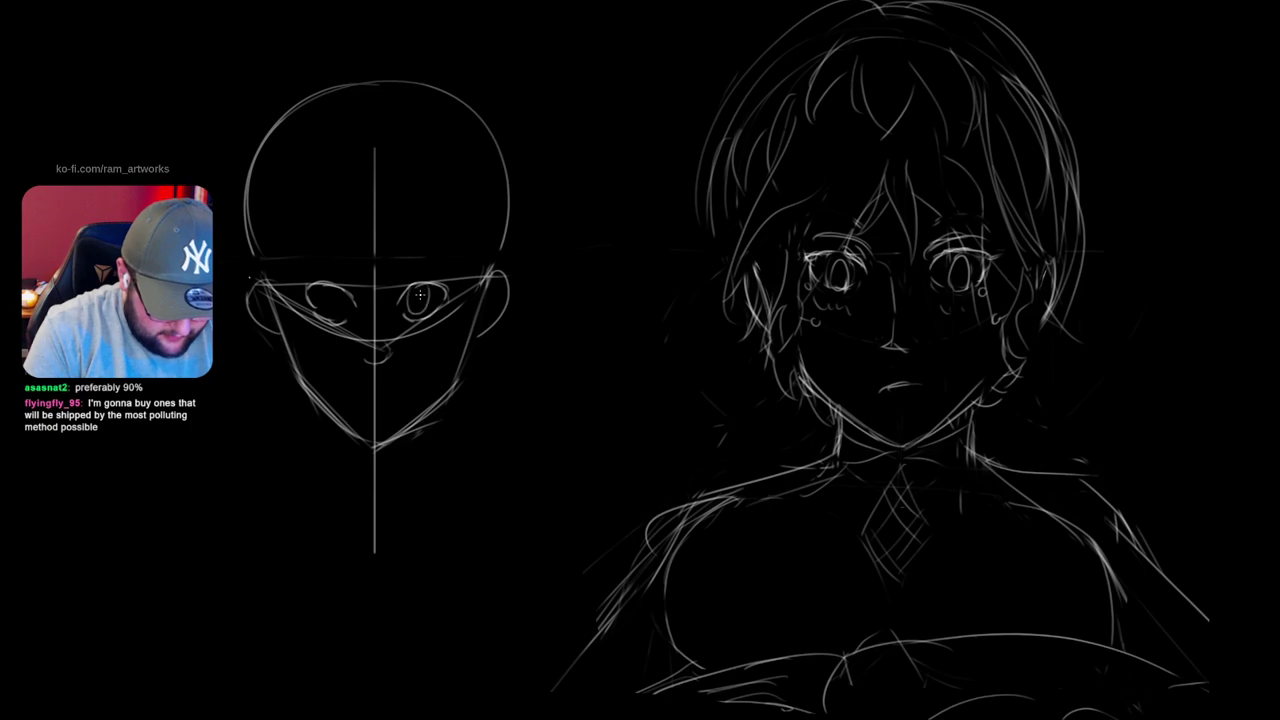
{"action": "key", "text": "ctrl+z"}
{"action": "left_click_drag", "start_coordinate": [324, 290], "coordinate": [322, 292]}
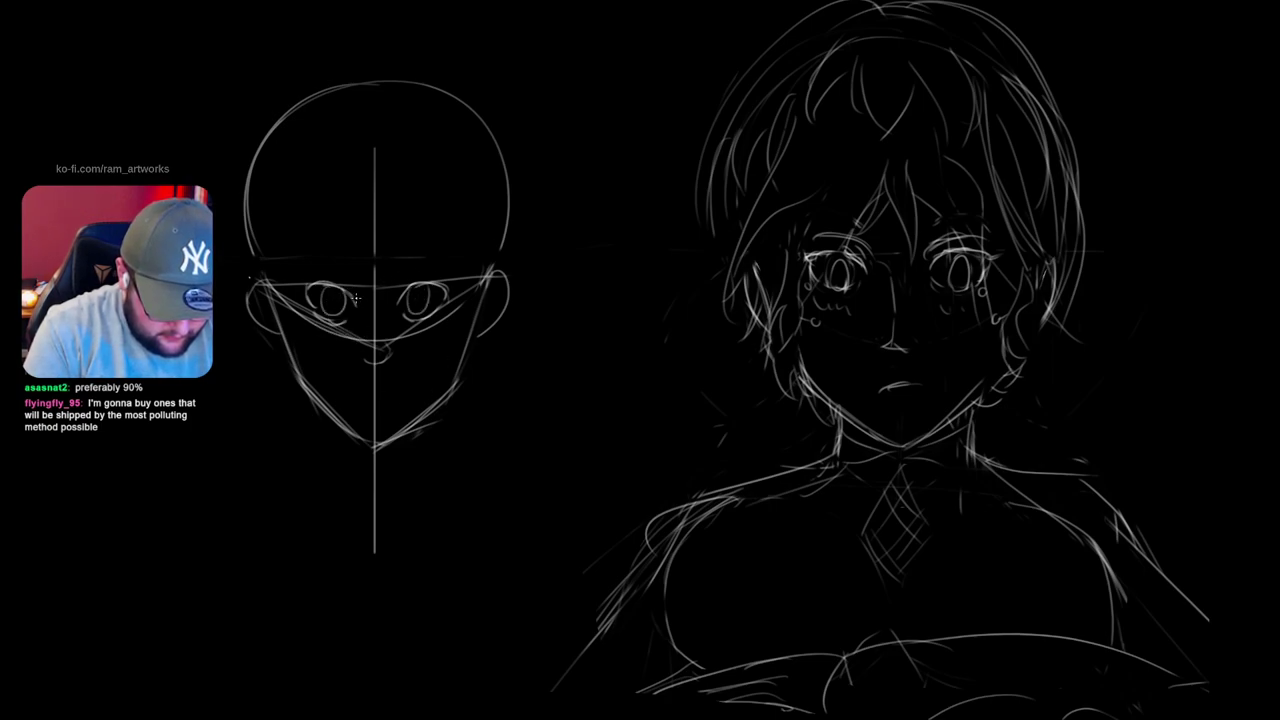
Sketch slanted eyebrows above both eyes and a nose bridge line, erasing the guidelines around the nose tip
{"action": "left_click_drag", "start_coordinate": [400, 276], "coordinate": [428, 267]}
{"action": "mouse_move", "coordinate": [352, 280]}
{"action": "left_mouse_down"}
{"action": "mouse_move", "coordinate": [311, 262]}
{"action": "mouse_move", "coordinate": [356, 284]}
{"action": "left_mouse_up"}
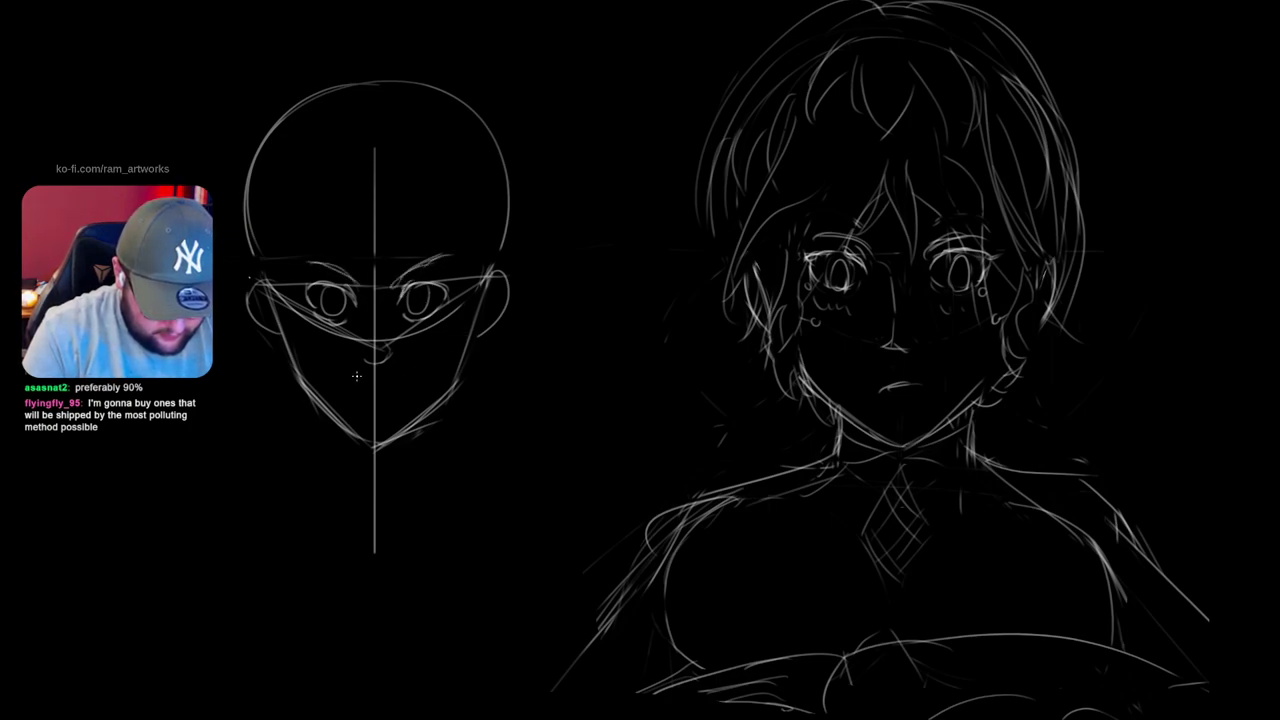
{"action": "key", "text": "e"}
{"action": "left_click_drag", "start_coordinate": [384, 361], "coordinate": [380, 360]}
{"action": "key", "text": "b"}
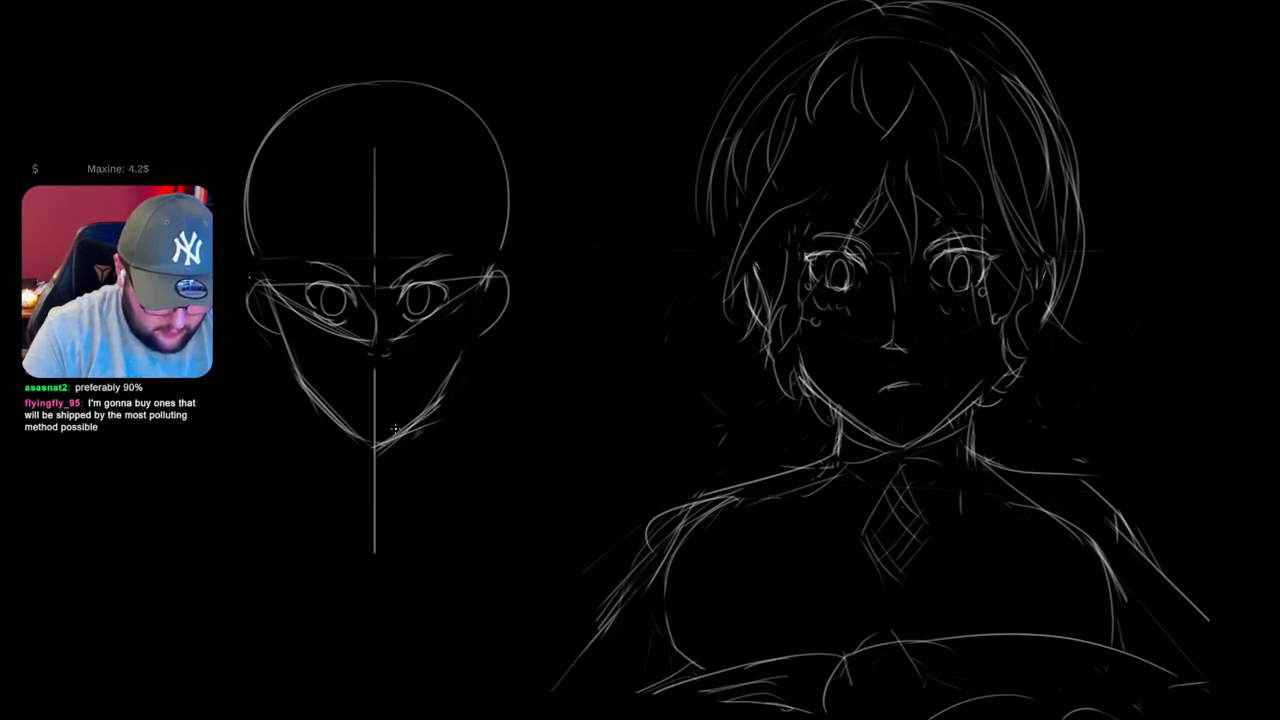
Redraw the right-hand jawline from the chin up to the ear, undoing the poor strokes
{"action": "mouse_move", "coordinate": [399, 431]}
{"action": "left_mouse_down"}
{"action": "mouse_move", "coordinate": [453, 368]}
{"action": "mouse_move", "coordinate": [440, 398]}
{"action": "left_mouse_up"}
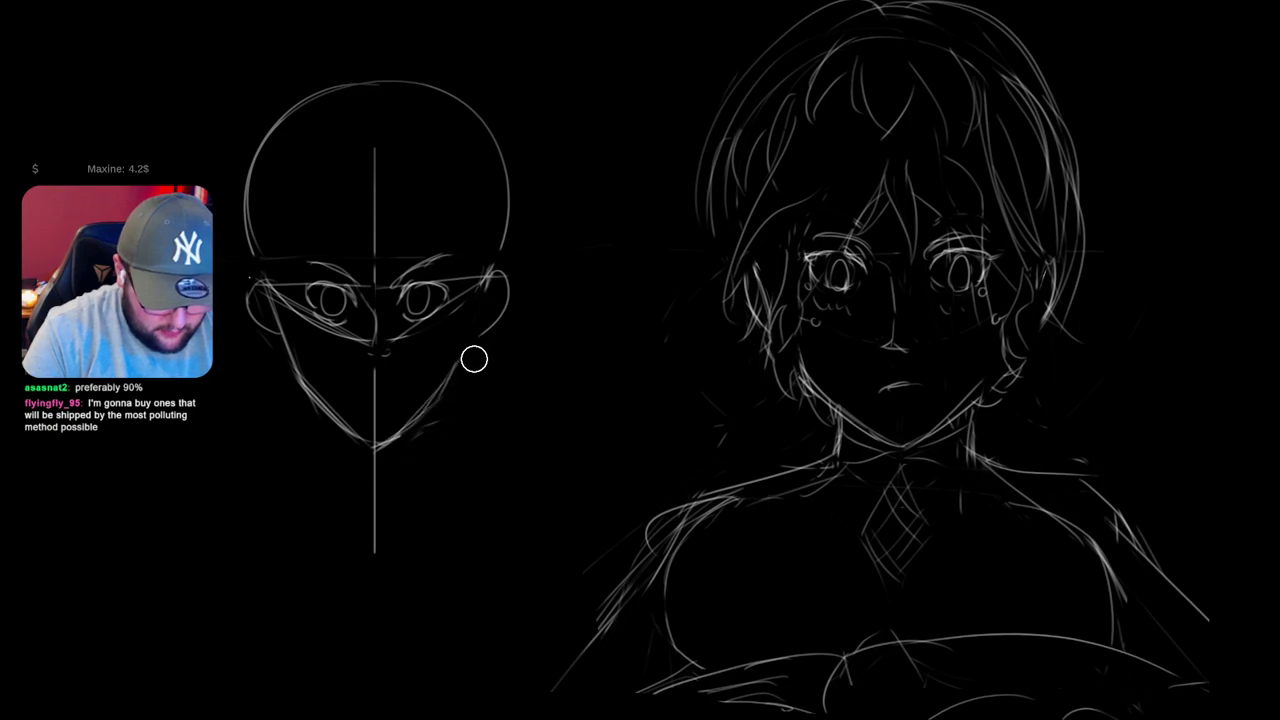
{"action": "left_click_drag", "start_coordinate": [382, 448], "coordinate": [479, 358]}
{"action": "left_click_drag", "start_coordinate": [388, 444], "coordinate": [459, 362]}
{"action": "key", "text": "ctrl+z"}
{"action": "key", "text": "ctrl+z"}
{"action": "mouse_move", "coordinate": [376, 431]}
{"action": "left_mouse_down"}
{"action": "mouse_move", "coordinate": [449, 373]}
{"action": "mouse_move", "coordinate": [424, 409]}
{"action": "mouse_move", "coordinate": [487, 300]}
{"action": "left_mouse_up"}
{"action": "key", "text": "ctrl+z"}
{"action": "left_click_drag", "start_coordinate": [431, 403], "coordinate": [490, 279]}
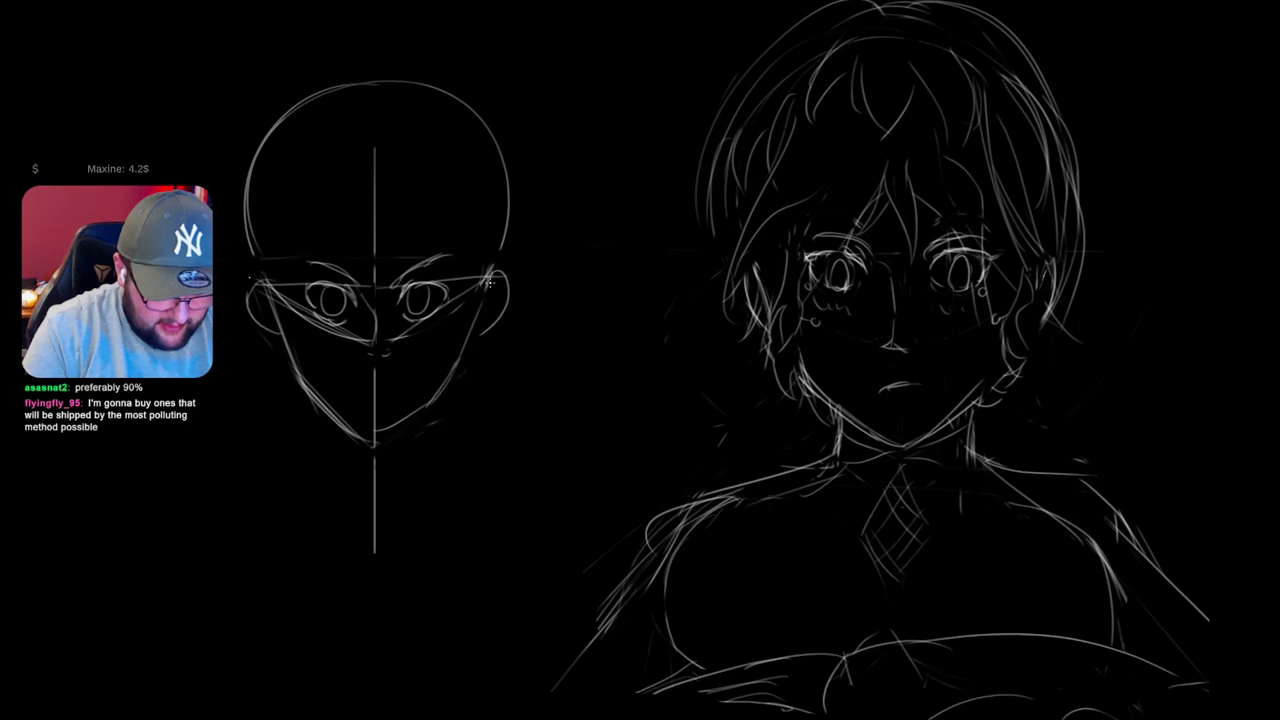
Erase the leftover curved guidelines across the cheeks and the vertical centre line on the forehead
{"action": "key", "text": "r"}
{"action": "left_click_drag", "start_coordinate": [556, 318], "coordinate": [453, 368]}
{"action": "key", "text": "space"}
{"action": "left_click_drag", "start_coordinate": [704, 469], "coordinate": [750, 304]}
{"action": "key", "text": "r"}
{"action": "mouse_move", "coordinate": [745, 432]}
{"action": "left_mouse_down"}
{"action": "mouse_move", "coordinate": [791, 329]}
{"action": "mouse_move", "coordinate": [770, 272]}
{"action": "left_mouse_up"}
{"action": "key", "text": "e"}
{"action": "left_click_drag", "start_coordinate": [720, 461], "coordinate": [687, 544]}
{"action": "key", "text": "ctrl+z"}
{"action": "mouse_move", "coordinate": [699, 480]}
{"action": "left_mouse_down"}
{"action": "mouse_move", "coordinate": [685, 550]}
{"action": "mouse_move", "coordinate": [699, 500]}
{"action": "mouse_move", "coordinate": [692, 539]}
{"action": "left_mouse_up"}
{"action": "key", "text": "ctrl+z"}
{"action": "key", "text": "r"}
{"action": "mouse_move", "coordinate": [809, 461]}
{"action": "left_mouse_down"}
{"action": "mouse_move", "coordinate": [740, 514]}
{"action": "mouse_move", "coordinate": [629, 420]}
{"action": "left_mouse_up"}
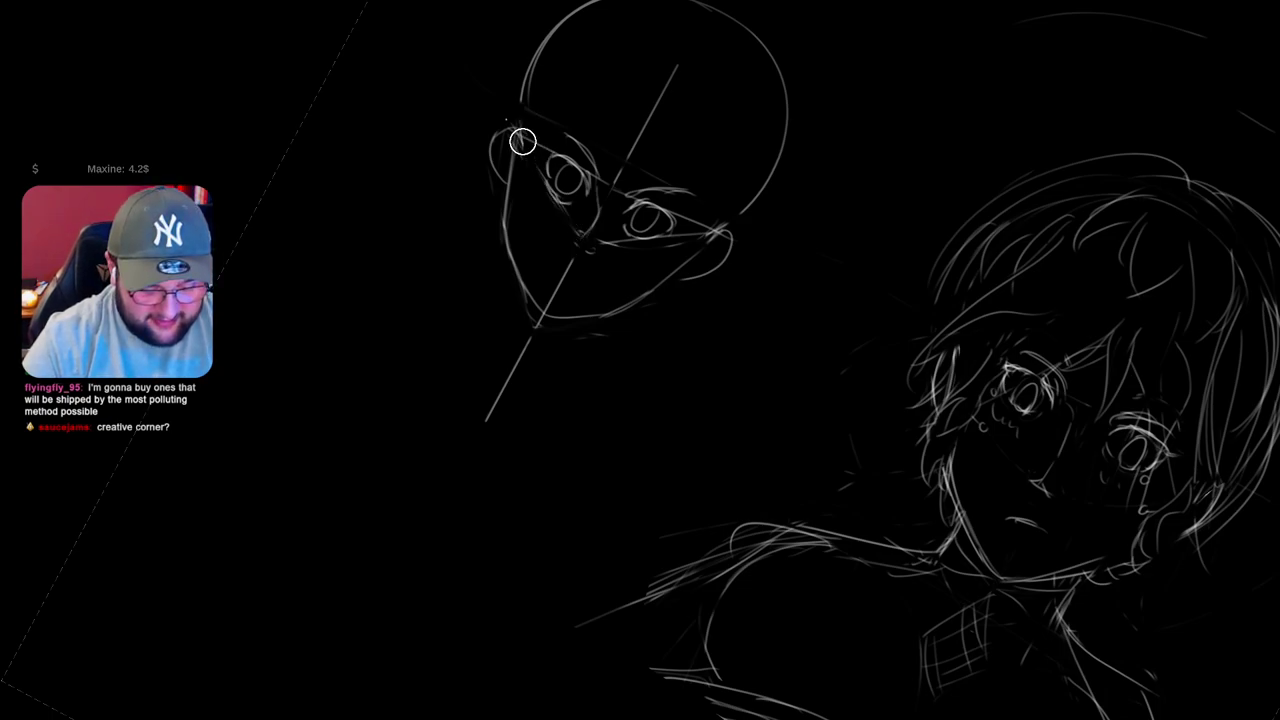
{"action": "left_click_drag", "start_coordinate": [744, 219], "coordinate": [643, 178]}
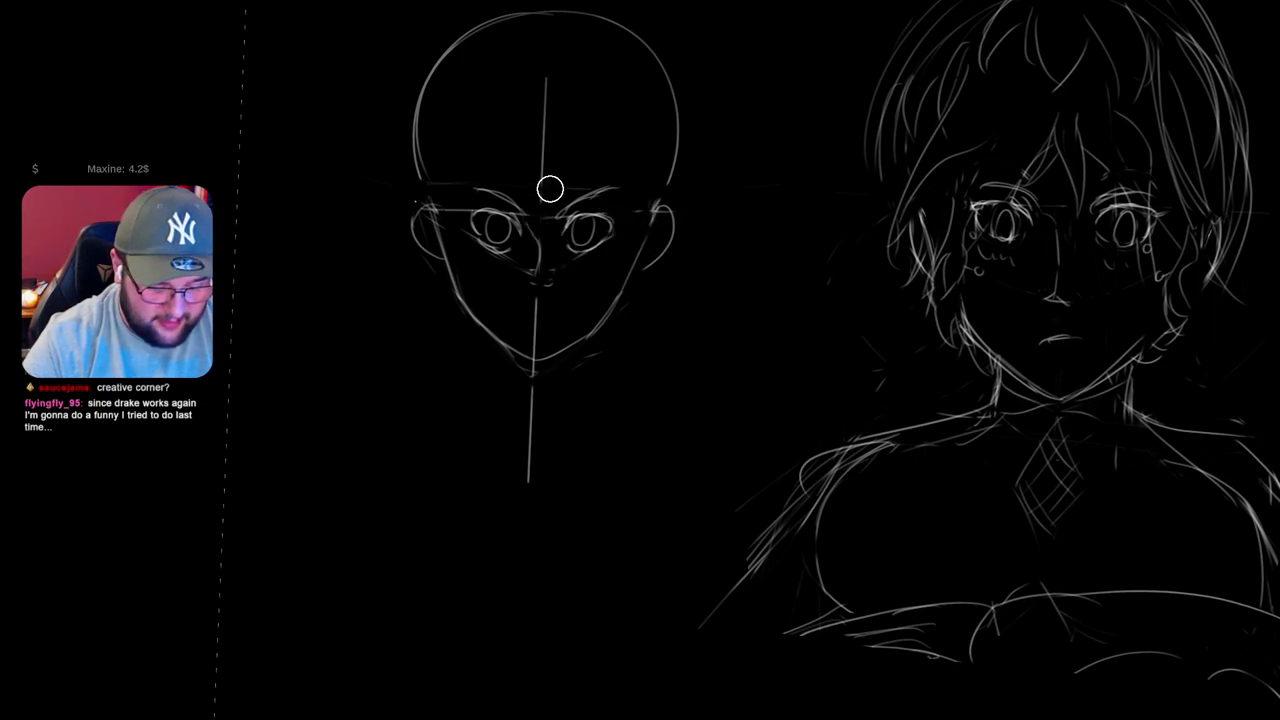
{"action": "left_click_drag", "start_coordinate": [546, 157], "coordinate": [546, 84]}
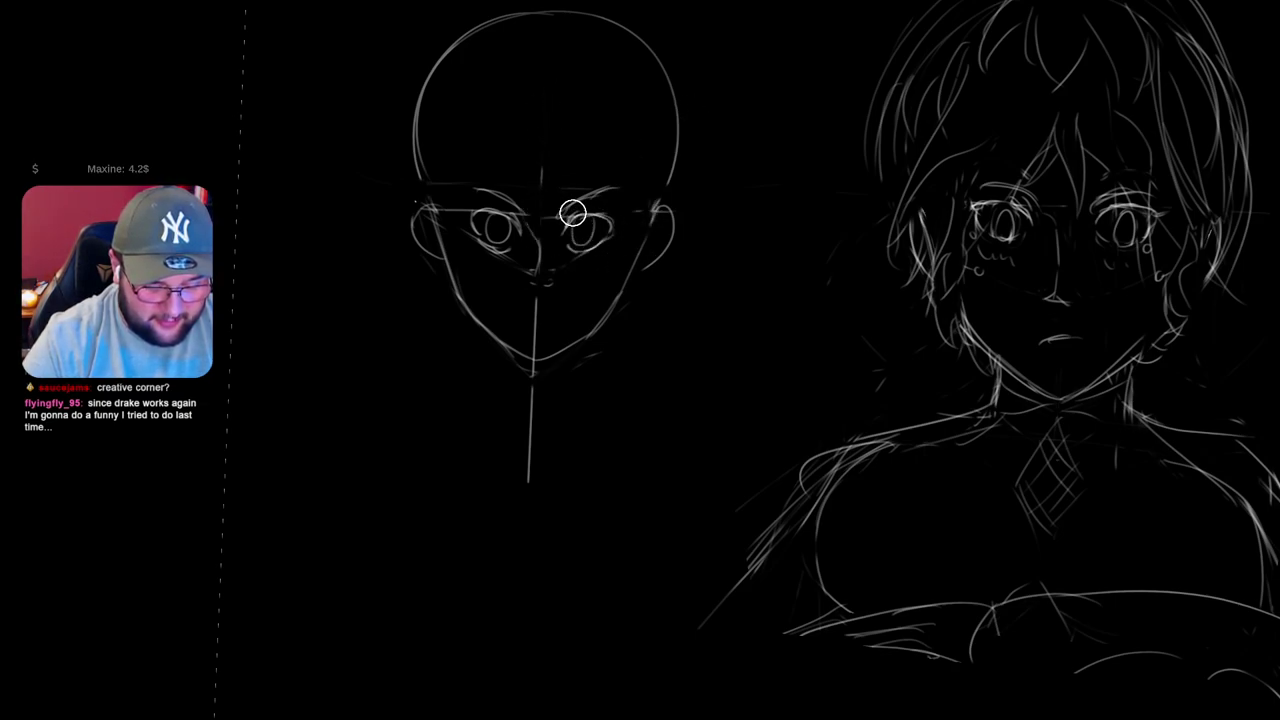
{"action": "left_click_drag", "start_coordinate": [686, 180], "coordinate": [625, 182]}
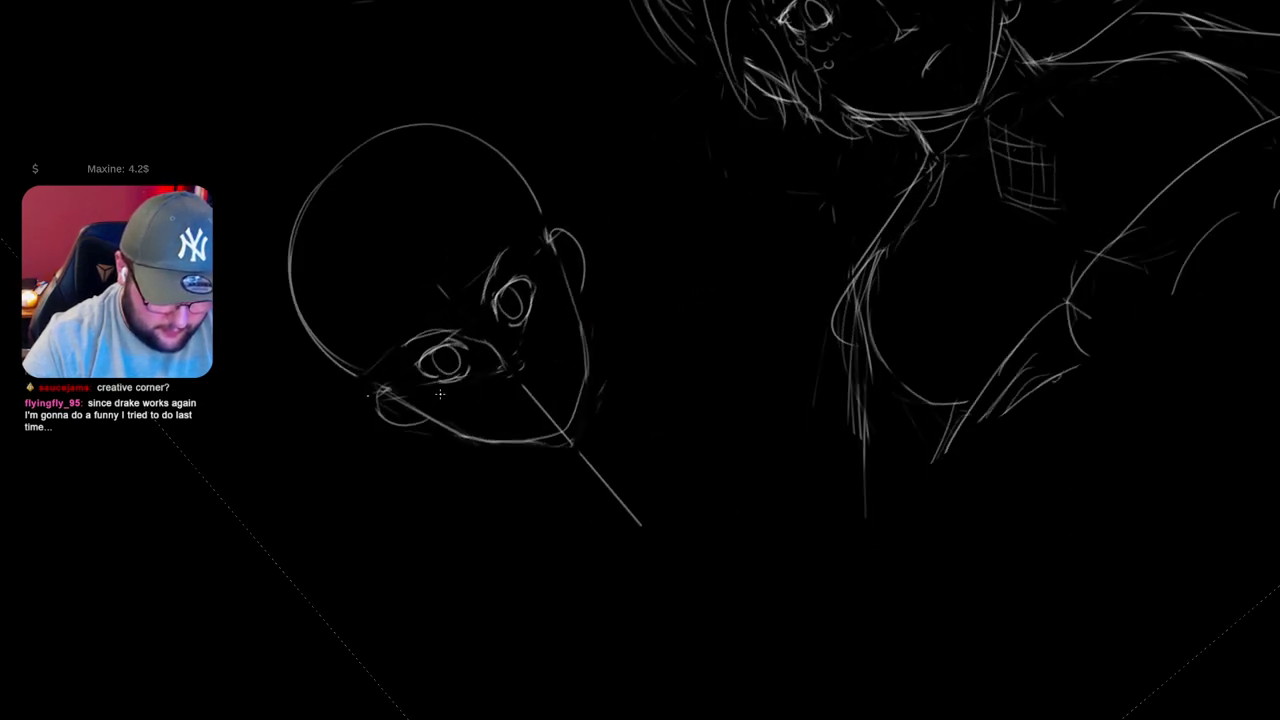
Add blush squiggles with small ovals beneath both eyes and sketch a small downturned mouth under the nose
{"action": "left_click_drag", "start_coordinate": [530, 335], "coordinate": [547, 312]}
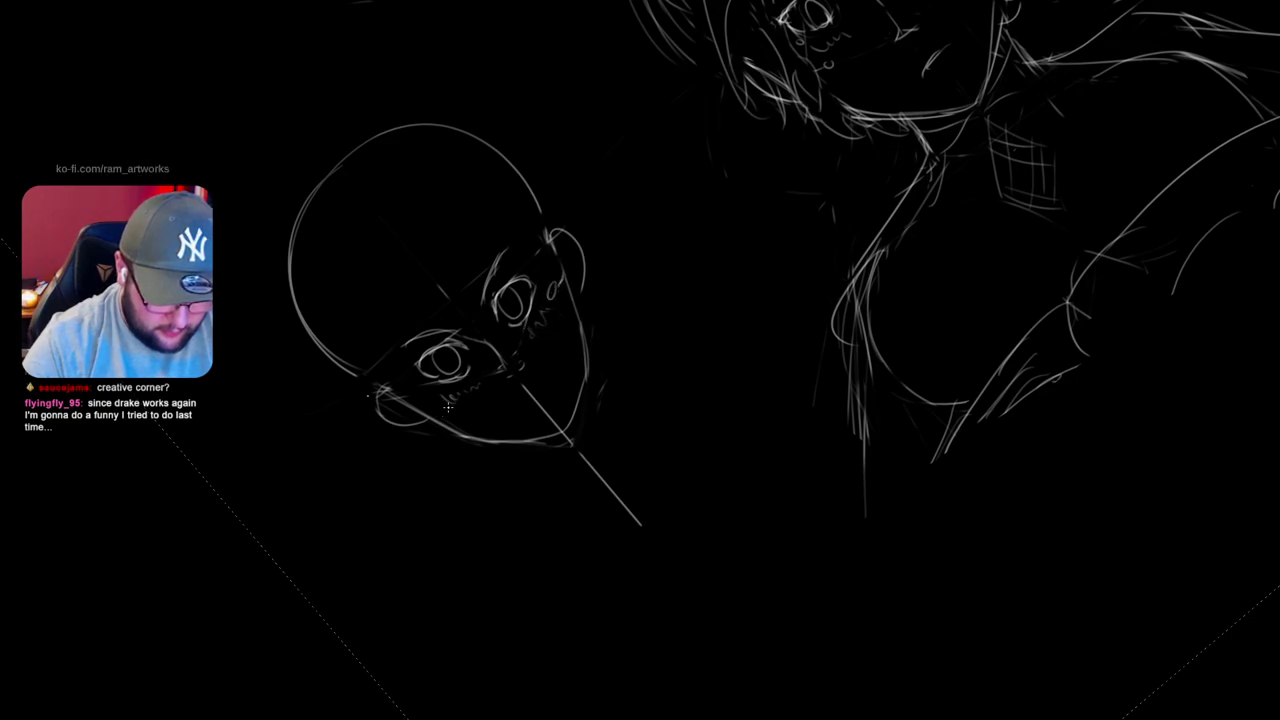
{"action": "key", "text": "r"}
{"action": "left_click_drag", "start_coordinate": [780, 450], "coordinate": [888, 178]}
{"action": "mouse_move", "coordinate": [890, 249]}
{"action": "left_mouse_down"}
{"action": "mouse_move", "coordinate": [872, 299]}
{"action": "mouse_move", "coordinate": [908, 268]}
{"action": "left_mouse_up"}
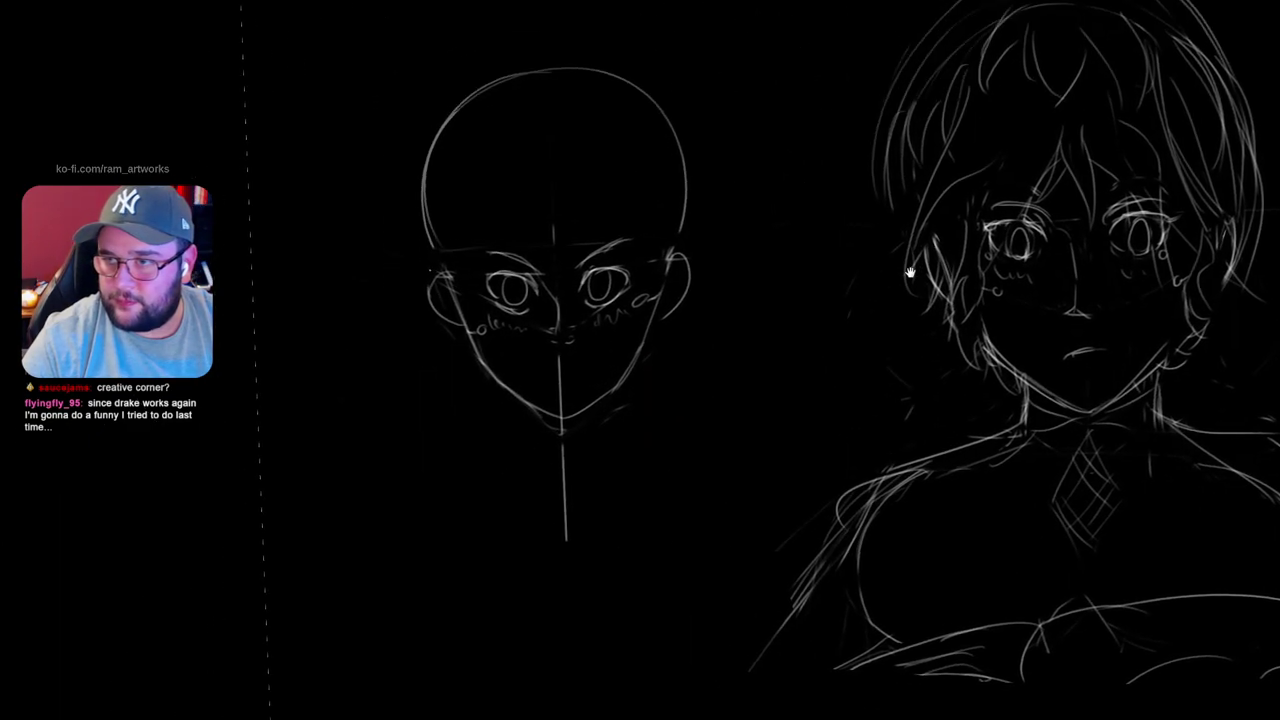
{"action": "scroll", "coordinate": [614, 318], "scroll_direction": "up", "scroll_amount": 2}
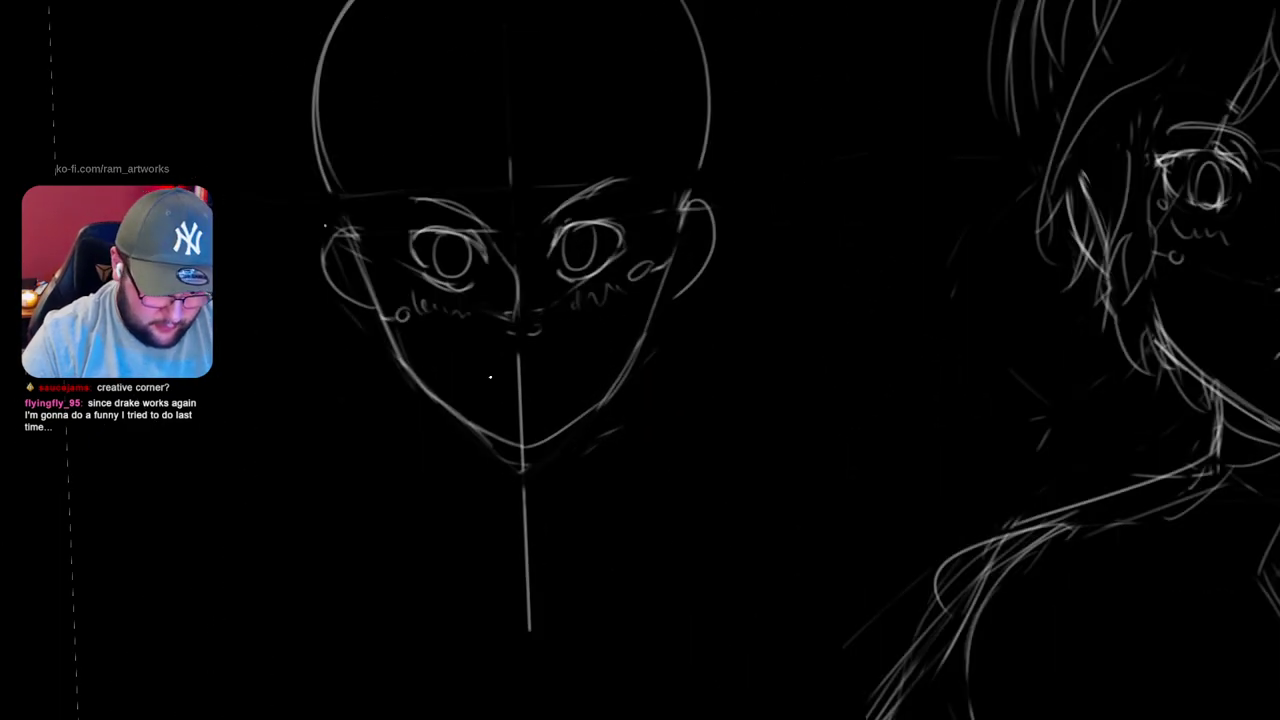
{"action": "left_click_drag", "start_coordinate": [523, 367], "coordinate": [544, 371]}
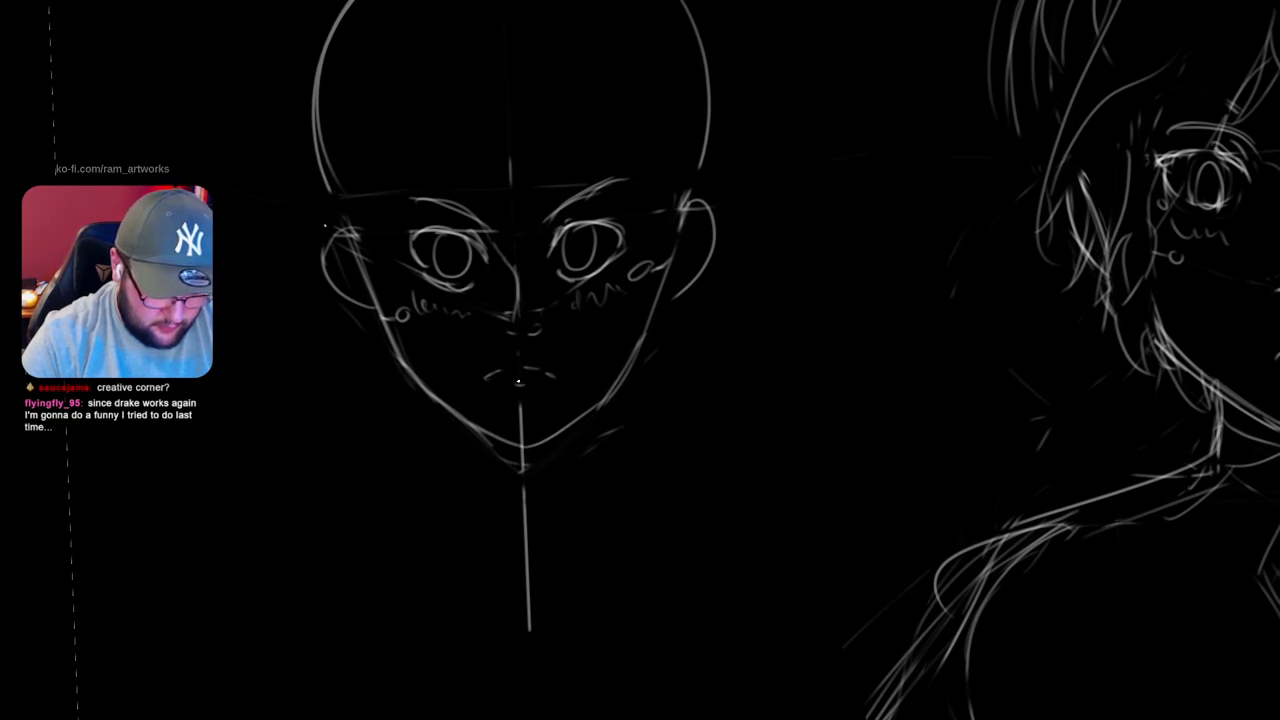
{"action": "key", "text": "ctrl+z"}
Reinforce both sides of the face with slimmer jaw curves running from the ears toward the chin
{"action": "mouse_move", "coordinate": [523, 453]}
{"action": "left_mouse_down"}
{"action": "mouse_move", "coordinate": [610, 378]}
{"action": "mouse_move", "coordinate": [646, 292]}
{"action": "left_mouse_up"}
{"action": "key", "text": "ctrl+z"}
{"action": "left_click_drag", "start_coordinate": [599, 389], "coordinate": [657, 266]}
{"action": "key", "text": "ctrl+z"}
{"action": "left_click_drag", "start_coordinate": [686, 216], "coordinate": [595, 402]}
{"action": "left_click_drag", "start_coordinate": [644, 310], "coordinate": [598, 390]}
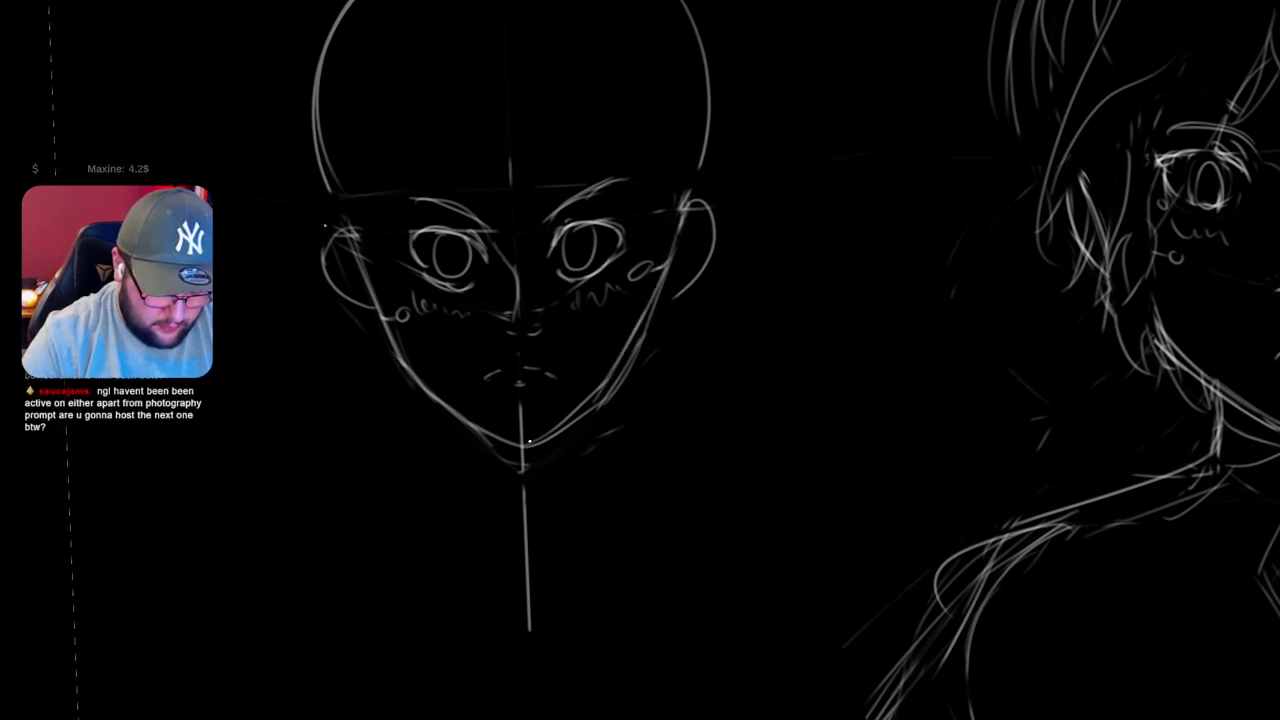
{"action": "key", "text": "ctrl+z"}
{"action": "left_click_drag", "start_coordinate": [355, 230], "coordinate": [430, 380]}
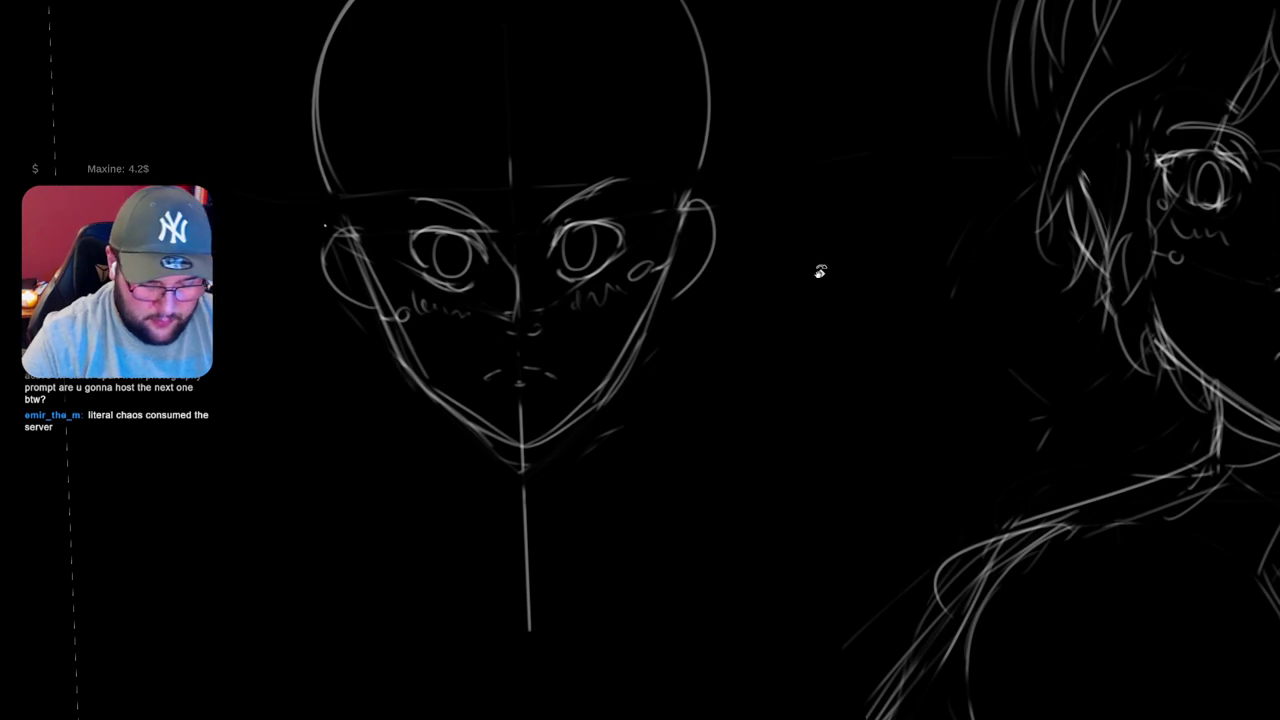
Replace the right-hand ear with a narrower outline tucked against the side of the face
{"action": "left_click_drag", "start_coordinate": [820, 272], "coordinate": [505, 200]}
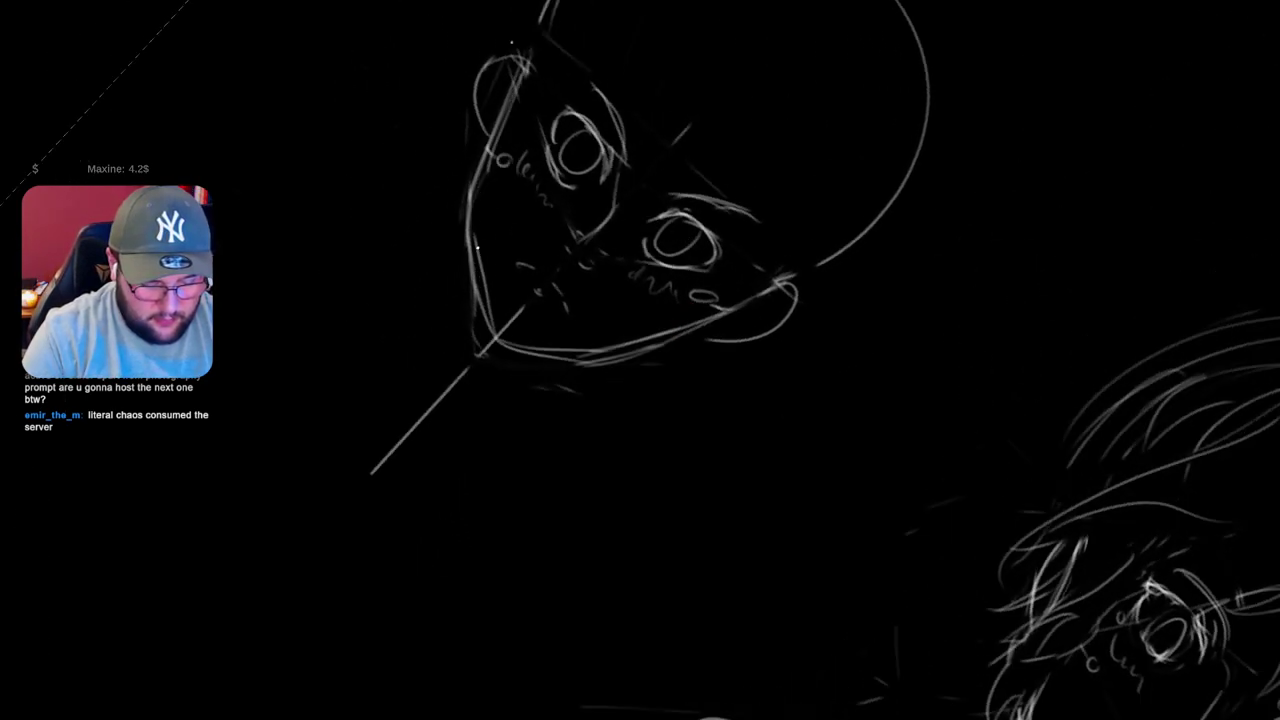
{"action": "mouse_move", "coordinate": [862, 275]}
{"action": "left_mouse_down"}
{"action": "mouse_move", "coordinate": [851, 91]}
{"action": "mouse_move", "coordinate": [832, 40]}
{"action": "left_mouse_up"}
{"action": "key", "text": "e"}
{"action": "mouse_move", "coordinate": [671, 317]}
{"action": "left_mouse_down"}
{"action": "mouse_move", "coordinate": [715, 249]}
{"action": "mouse_move", "coordinate": [695, 285]}
{"action": "mouse_move", "coordinate": [673, 289]}
{"action": "mouse_move", "coordinate": [698, 265]}
{"action": "mouse_move", "coordinate": [662, 297]}
{"action": "mouse_move", "coordinate": [690, 272]}
{"action": "mouse_move", "coordinate": [667, 277]}
{"action": "mouse_move", "coordinate": [696, 270]}
{"action": "mouse_move", "coordinate": [710, 201]}
{"action": "mouse_move", "coordinate": [664, 322]}
{"action": "left_mouse_up"}
{"action": "key", "text": "b"}
{"action": "key", "text": "e"}
{"action": "key", "text": "b"}
{"action": "mouse_move", "coordinate": [664, 304]}
{"action": "left_mouse_down"}
{"action": "mouse_move", "coordinate": [694, 258]}
{"action": "mouse_move", "coordinate": [698, 206]}
{"action": "mouse_move", "coordinate": [714, 235]}
{"action": "left_mouse_up"}
{"action": "key", "text": "e"}
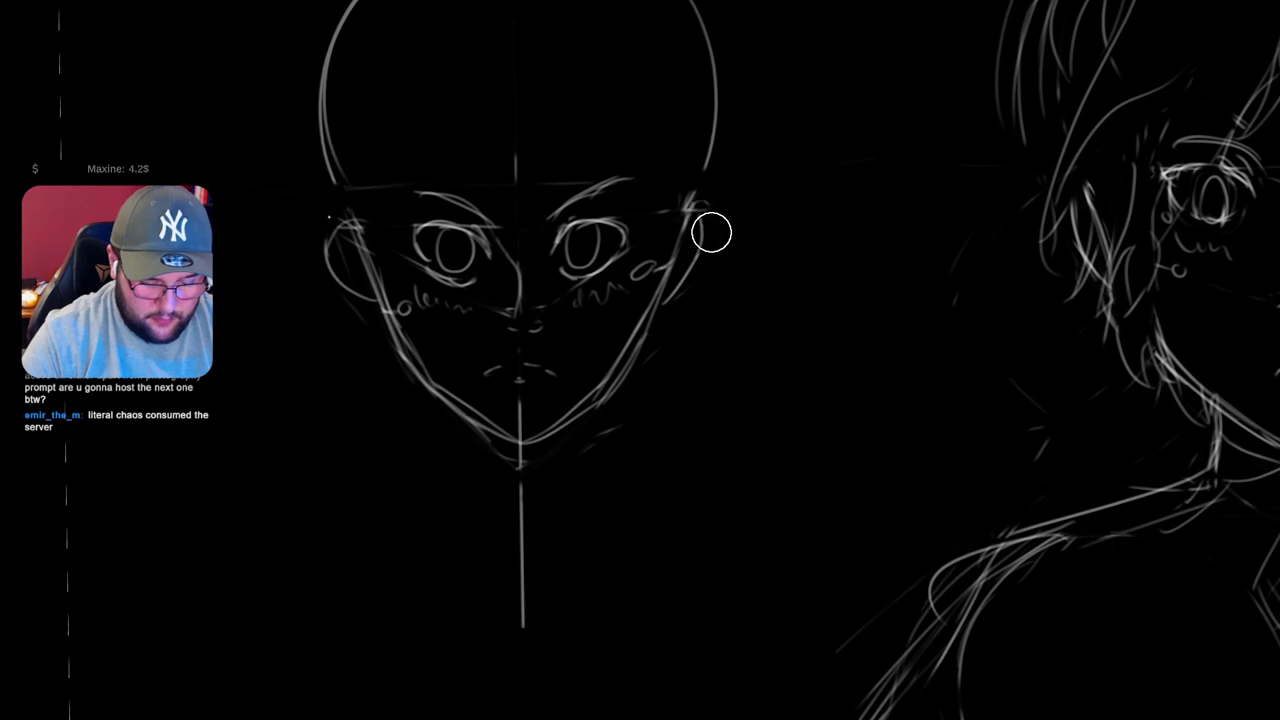
Erase the opposite ear and redraw it as a narrow outline with the canvas view flipped
{"action": "left_click_drag", "start_coordinate": [350, 230], "coordinate": [340, 274]}
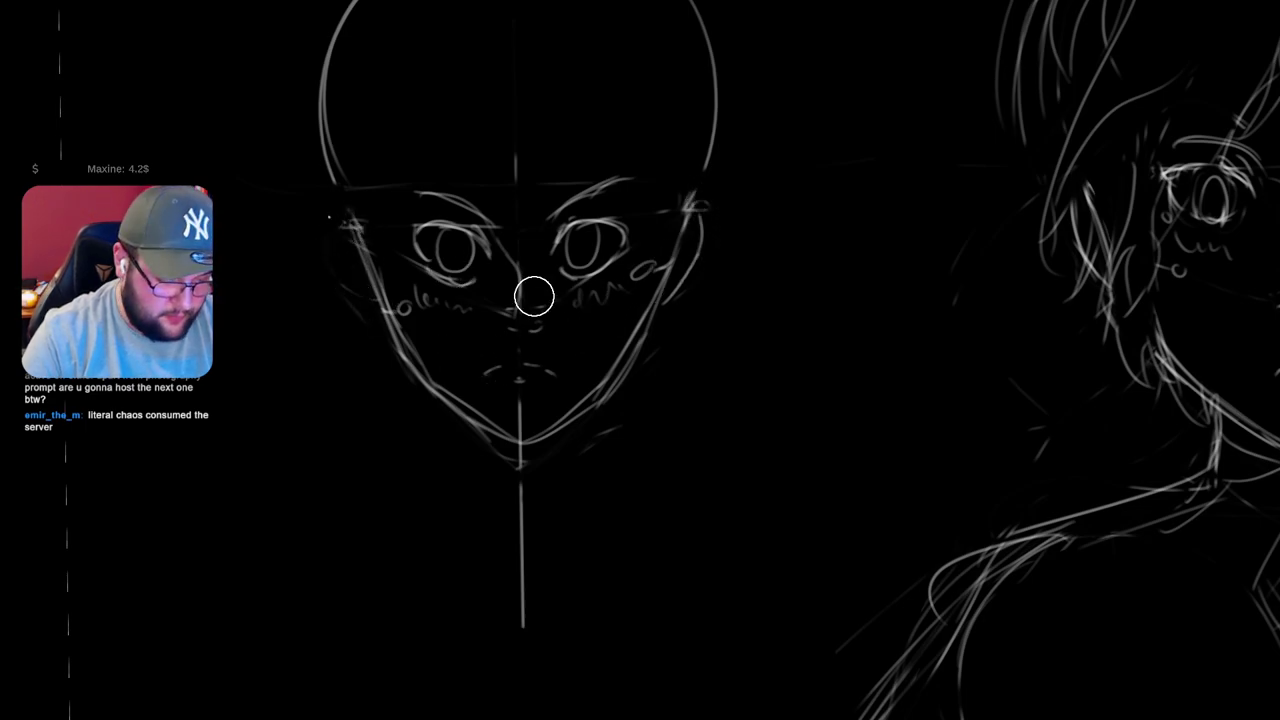
{"action": "key", "text": "m"}
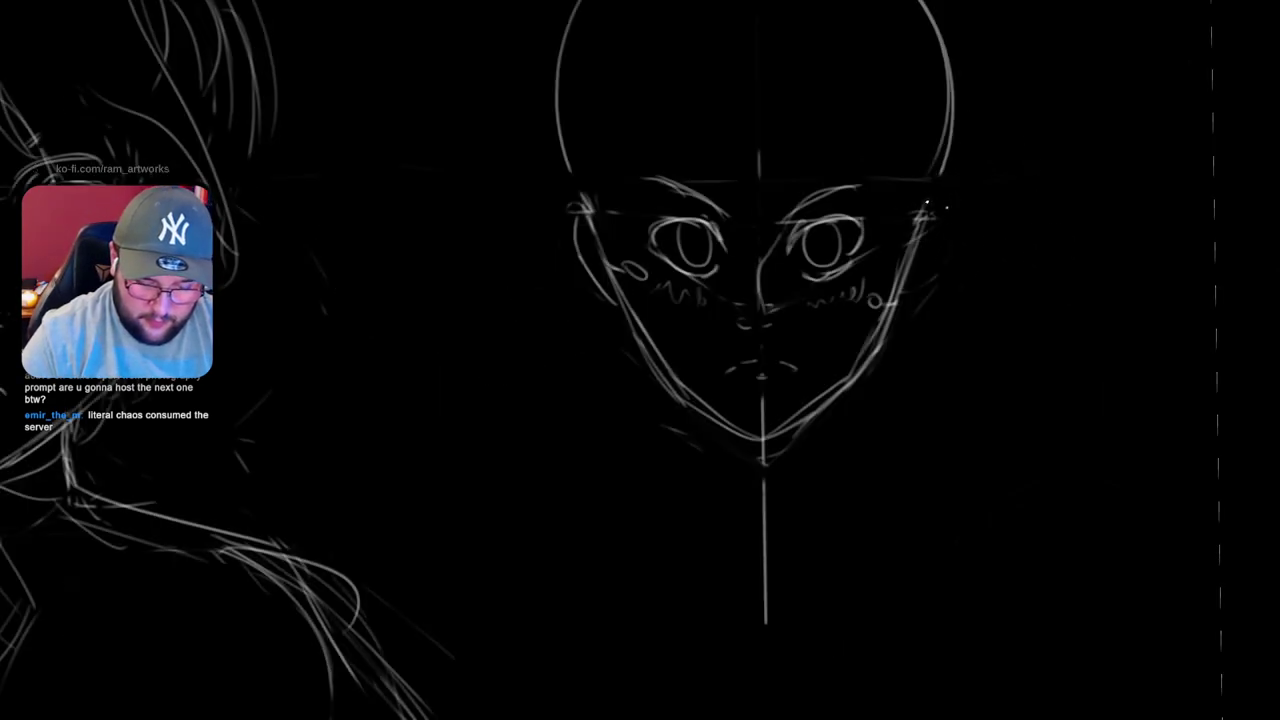
{"action": "mouse_move", "coordinate": [946, 195]}
{"action": "left_mouse_down"}
{"action": "mouse_move", "coordinate": [939, 241]}
{"action": "mouse_move", "coordinate": [947, 229]}
{"action": "mouse_move", "coordinate": [899, 300]}
{"action": "mouse_move", "coordinate": [947, 208]}
{"action": "left_mouse_up"}
{"action": "key", "text": "ctrl+z"}
{"action": "mouse_move", "coordinate": [946, 252]}
{"action": "left_mouse_down"}
{"action": "mouse_move", "coordinate": [946, 193]}
{"action": "mouse_move", "coordinate": [926, 206]}
{"action": "mouse_move", "coordinate": [957, 191]}
{"action": "left_mouse_up"}
{"action": "key", "text": "e"}
{"action": "mouse_move", "coordinate": [1005, 238]}
{"action": "left_mouse_down"}
{"action": "mouse_move", "coordinate": [914, 349]}
{"action": "mouse_move", "coordinate": [921, 258]}
{"action": "left_mouse_up"}
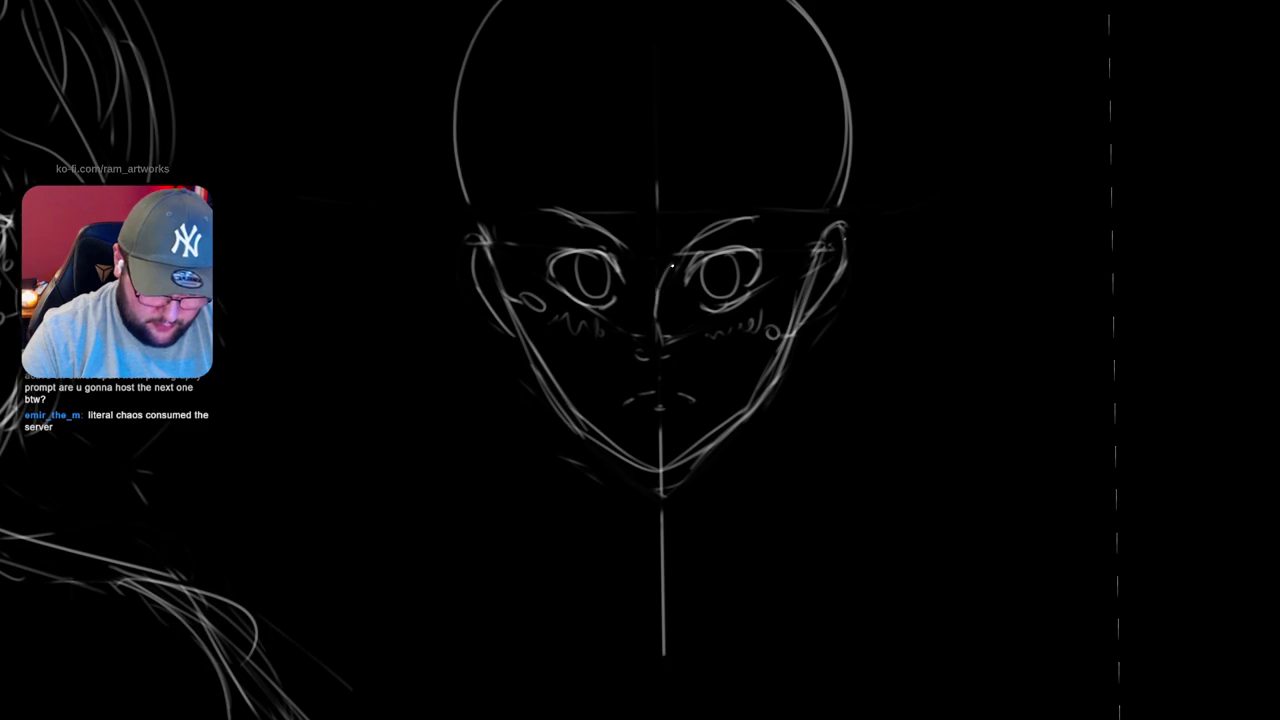
Add short strokes around the corners and lids of both eyes and erase the excess lower-lid lines
{"action": "mouse_move", "coordinate": [833, 277]}
{"action": "left_mouse_down"}
{"action": "mouse_move", "coordinate": [831, 331]}
{"action": "mouse_move", "coordinate": [716, 275]}
{"action": "left_mouse_up"}
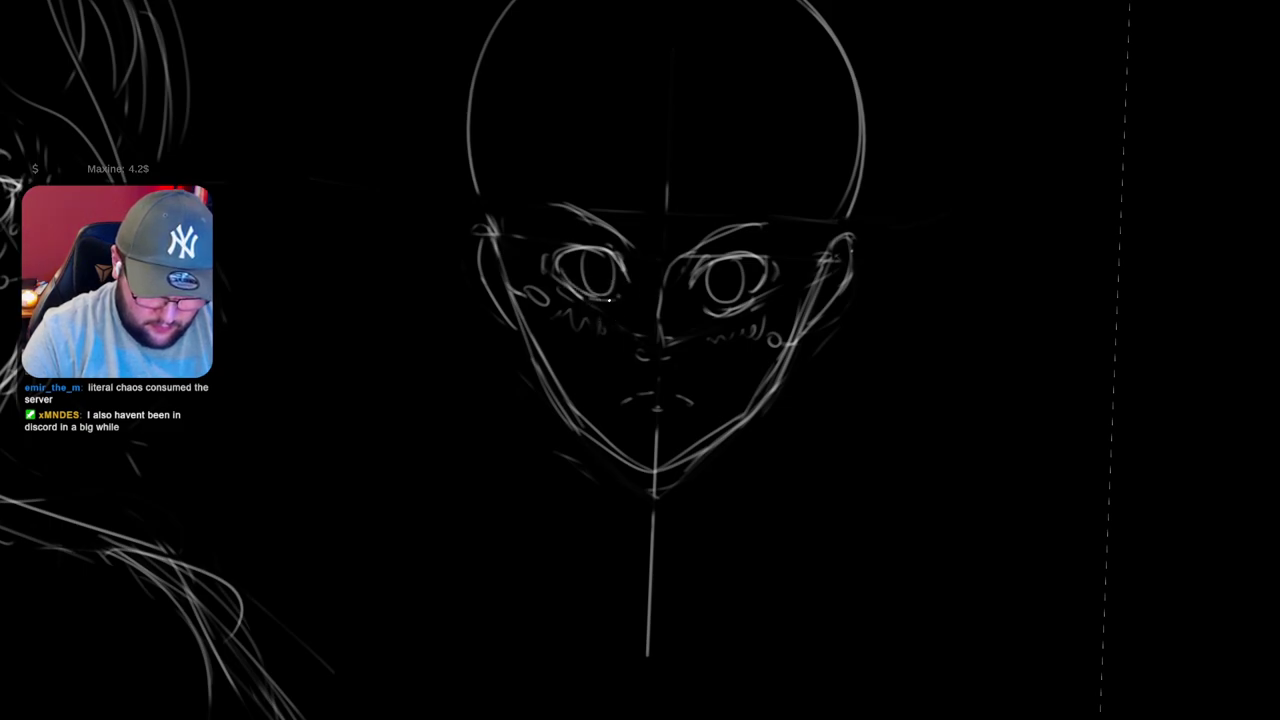
{"action": "left_click_drag", "start_coordinate": [699, 297], "coordinate": [753, 299]}
{"action": "key", "text": "e"}
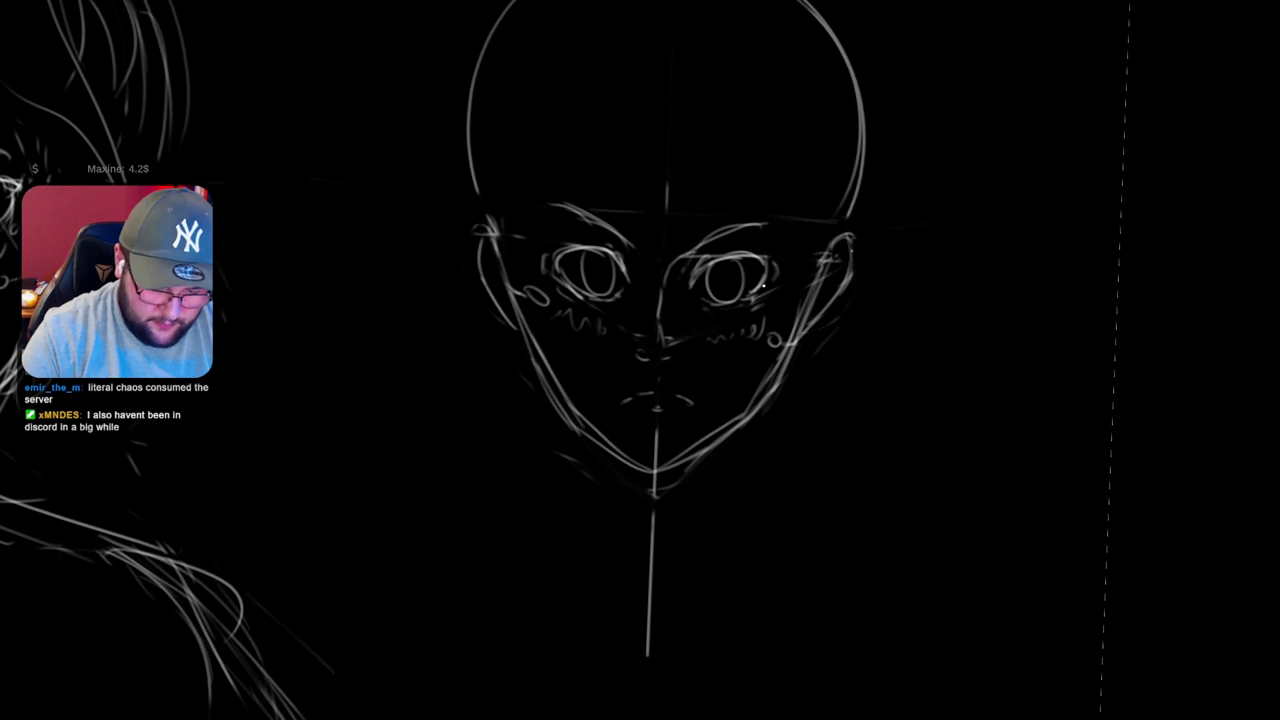
{"action": "left_click_drag", "start_coordinate": [952, 346], "coordinate": [926, 262]}
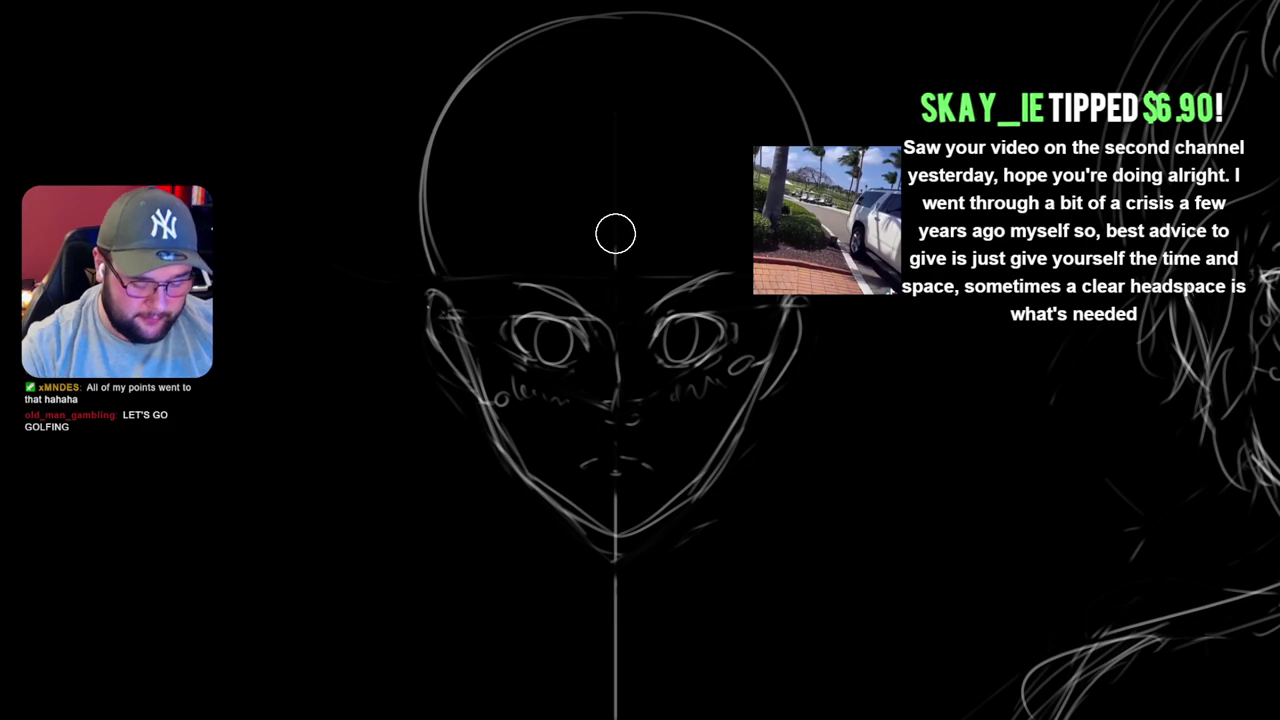
Redraw the vertical centre line from the brow line to the top of the skull and mark the hairline near the crown
{"action": "key", "text": "ctrl"}
{"action": "key", "text": "ctrl+z"}
{"action": "mouse_move", "coordinate": [615, 275]}
{"action": "left_mouse_down"}
{"action": "mouse_move", "coordinate": [617, 82]}
{"action": "mouse_move", "coordinate": [612, 291]}
{"action": "mouse_move", "coordinate": [623, 35]}
{"action": "left_mouse_up"}
{"action": "key", "text": "ctrl+z"}
{"action": "key", "text": "ctrl+z"}
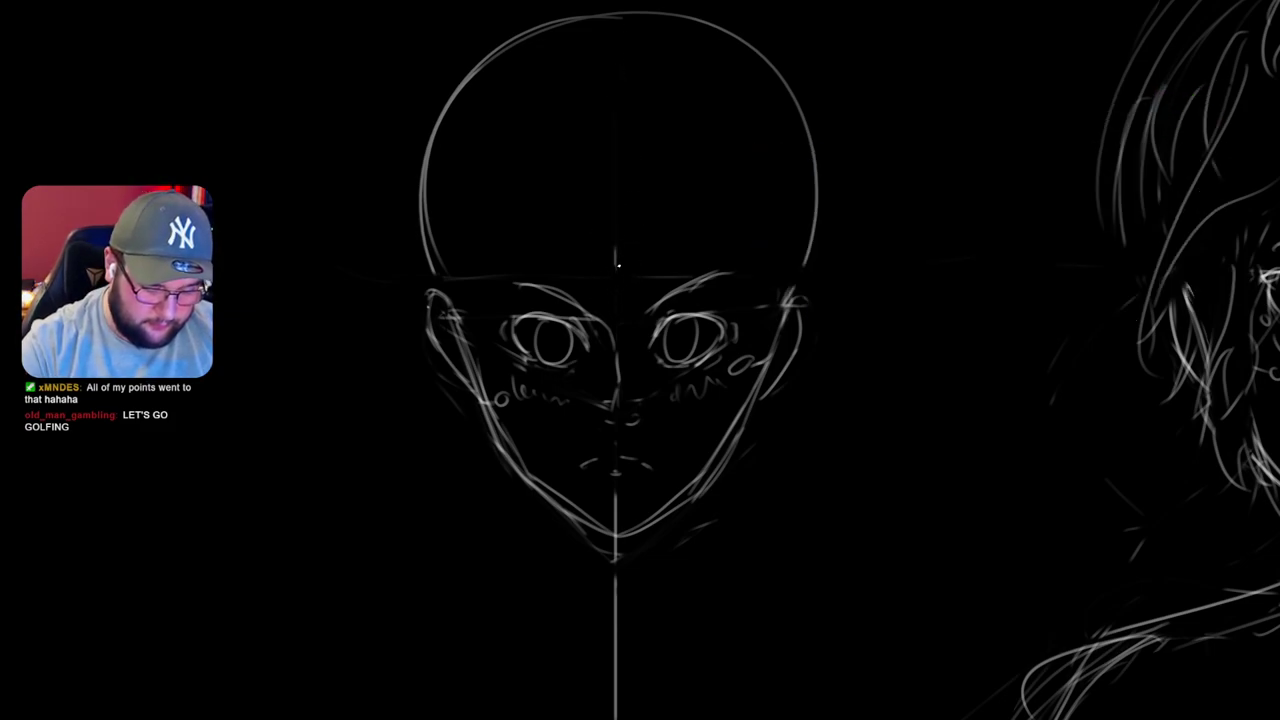
{"action": "left_click_drag", "start_coordinate": [619, 235], "coordinate": [621, 16]}
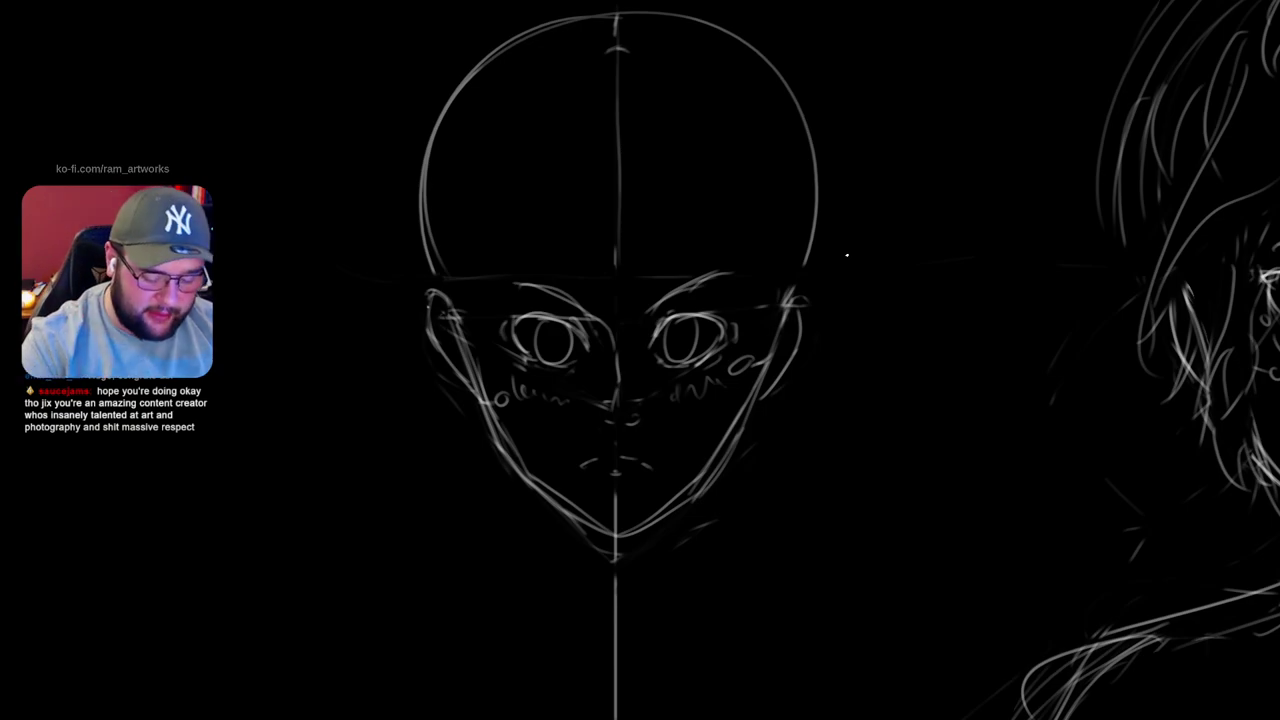
{"action": "left_click_drag", "start_coordinate": [680, 98], "coordinate": [692, 146]}
Lasso the skull above the brow line on Layer 1, cut it to its own layer and compare the layer visibility
{"action": "key", "text": "f"}
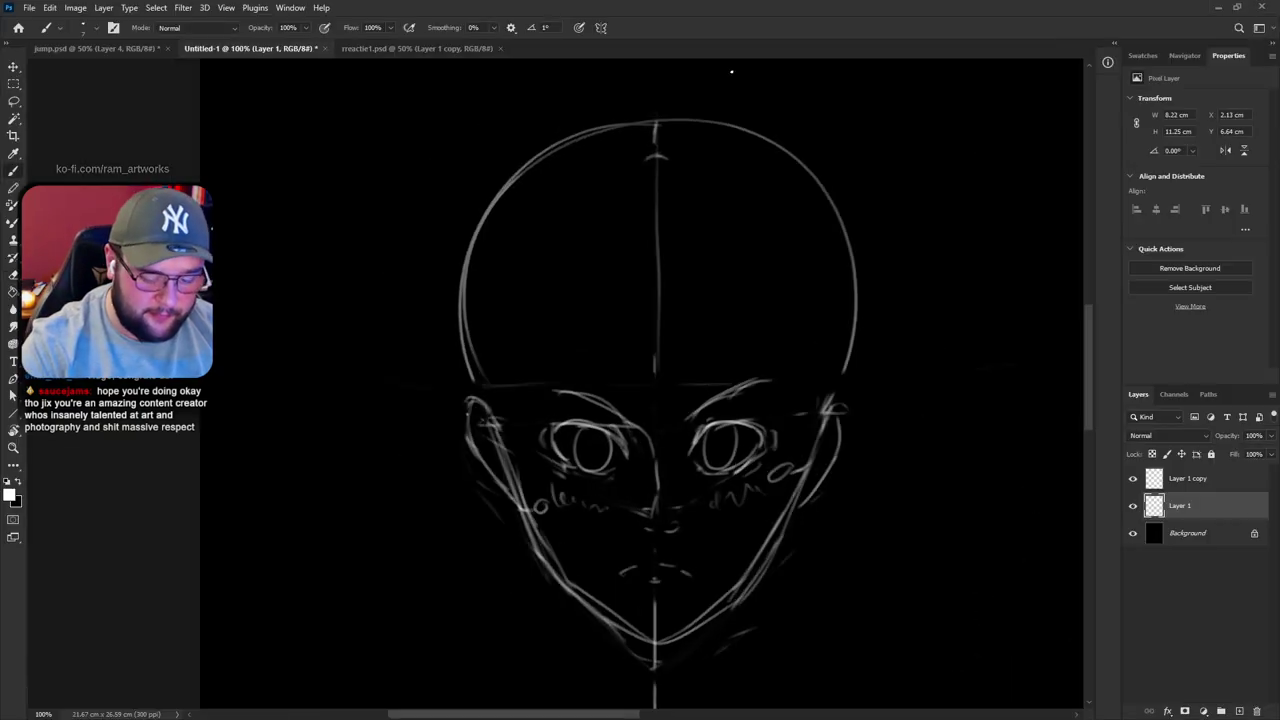
{"action": "left_click", "coordinate": [1133, 505]}
{"action": "left_click", "coordinate": [1133, 505]}
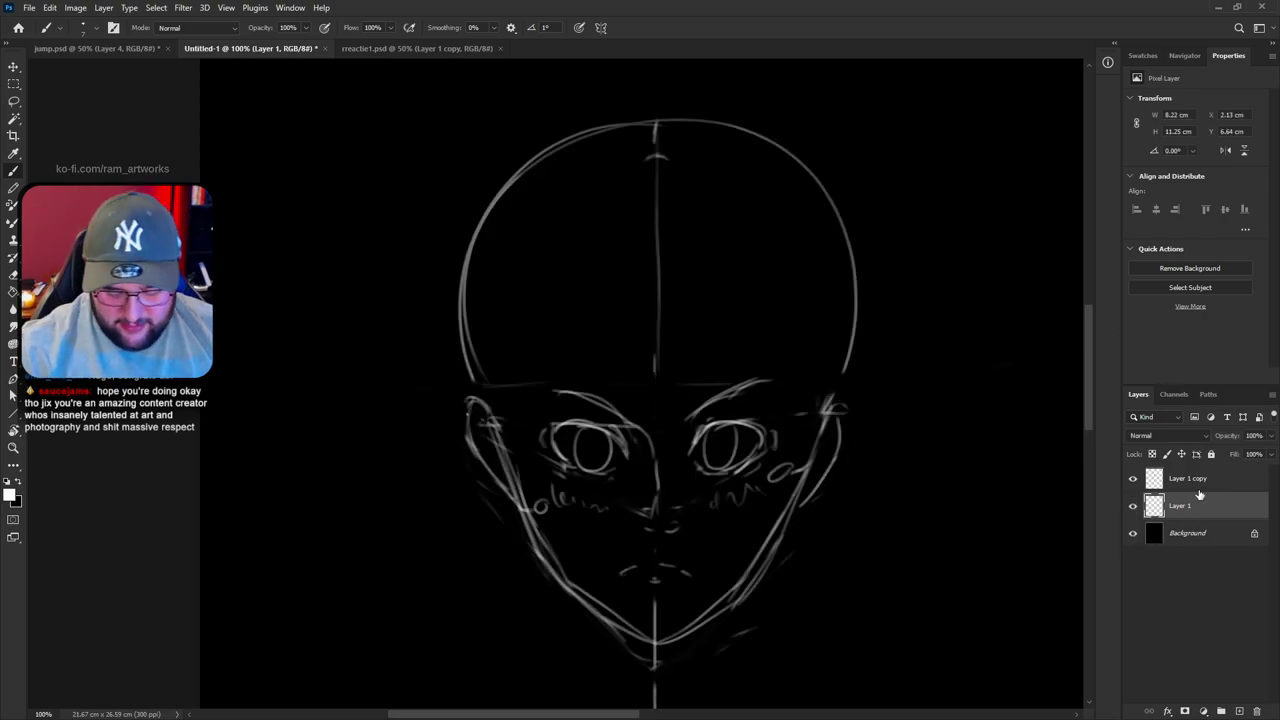
{"action": "key", "text": "l"}
{"action": "mouse_move", "coordinate": [871, 371]}
{"action": "left_mouse_down"}
{"action": "mouse_move", "coordinate": [829, 400]}
{"action": "mouse_move", "coordinate": [720, 368]}
{"action": "mouse_move", "coordinate": [640, 405]}
{"action": "mouse_move", "coordinate": [500, 383]}
{"action": "mouse_move", "coordinate": [380, 186]}
{"action": "mouse_move", "coordinate": [960, 298]}
{"action": "left_mouse_up"}
{"action": "right_click", "coordinate": [438, 206]}
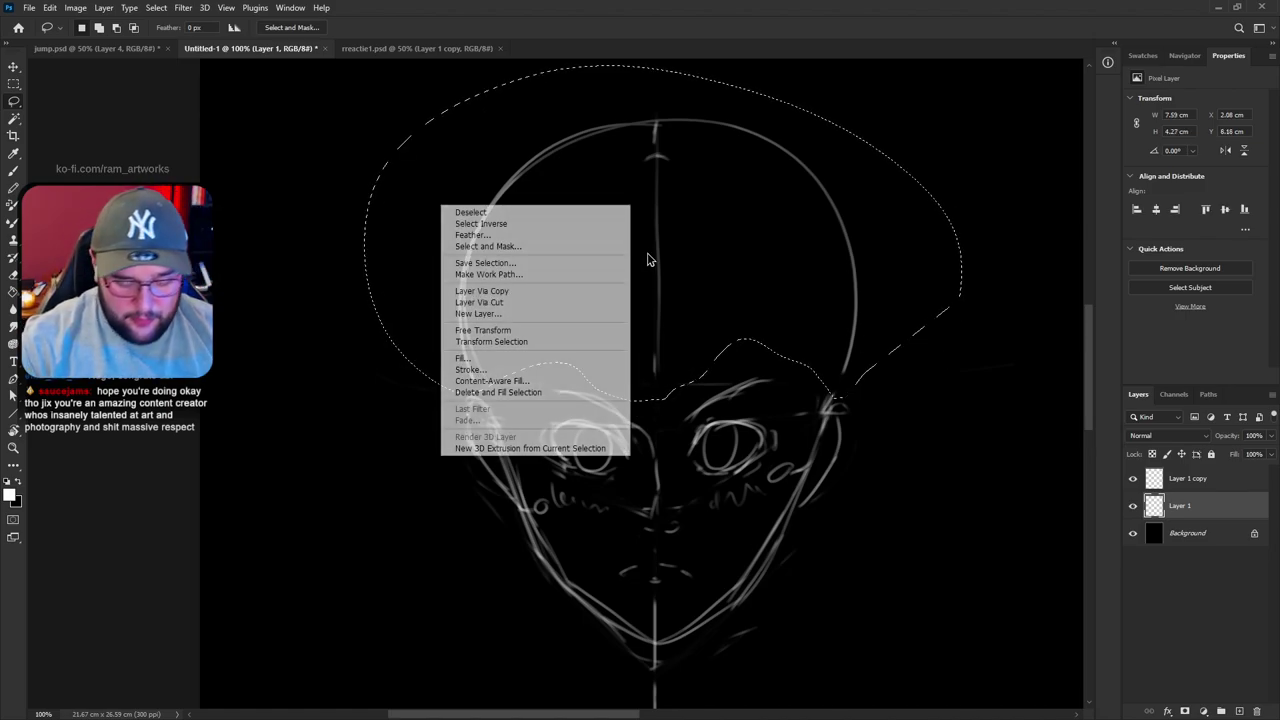
{"action": "left_click", "coordinate": [501, 300]}
{"action": "left_click", "coordinate": [1133, 505]}
{"action": "left_click", "coordinate": [1133, 505]}
{"action": "left_click", "coordinate": [1133, 505]}
{"action": "left_click", "coordinate": [1133, 505]}
Add an empty layer above the cut skull layer, reduce the skull layer's opacity and activate the empty layer
{"action": "left_click", "coordinate": [1239, 711]}
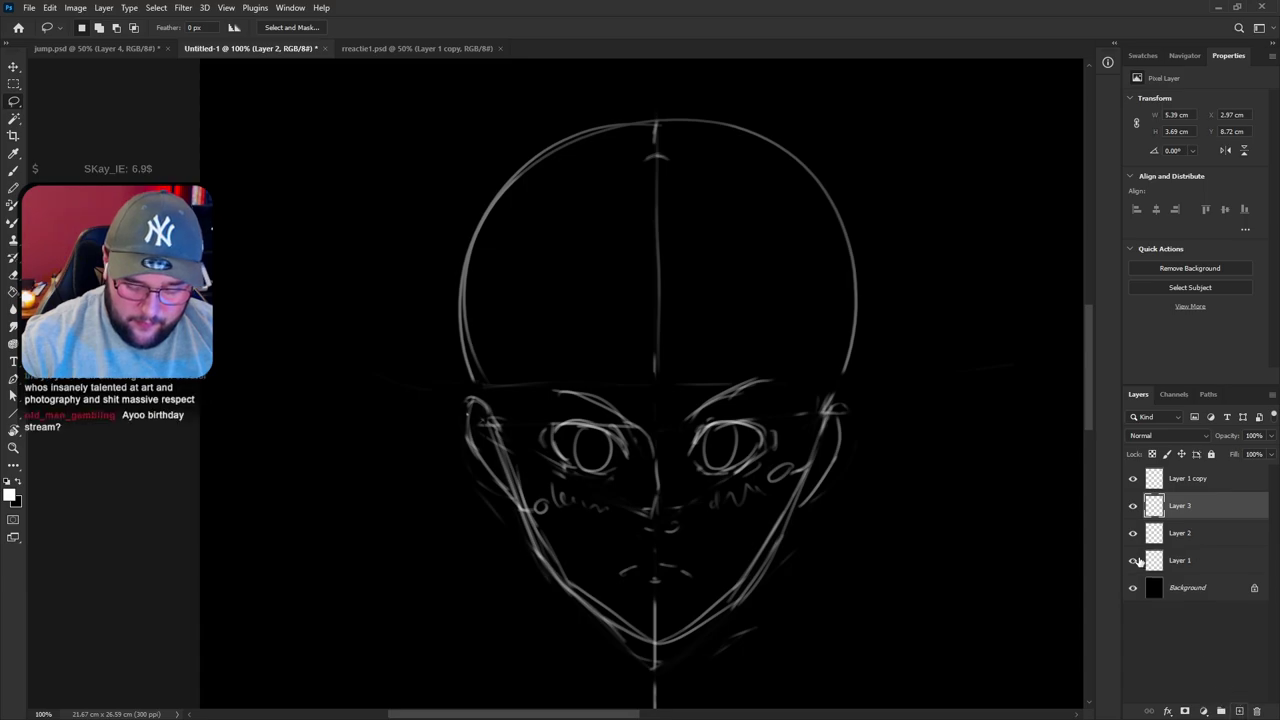
{"action": "left_click", "coordinate": [1133, 533]}
{"action": "left_click", "coordinate": [1182, 536]}
{"action": "left_click", "coordinate": [1133, 533]}
{"action": "left_click", "coordinate": [1270, 436]}
{"action": "left_click_drag", "start_coordinate": [1265, 454], "coordinate": [1230, 454]}
{"action": "left_click", "coordinate": [1203, 506]}
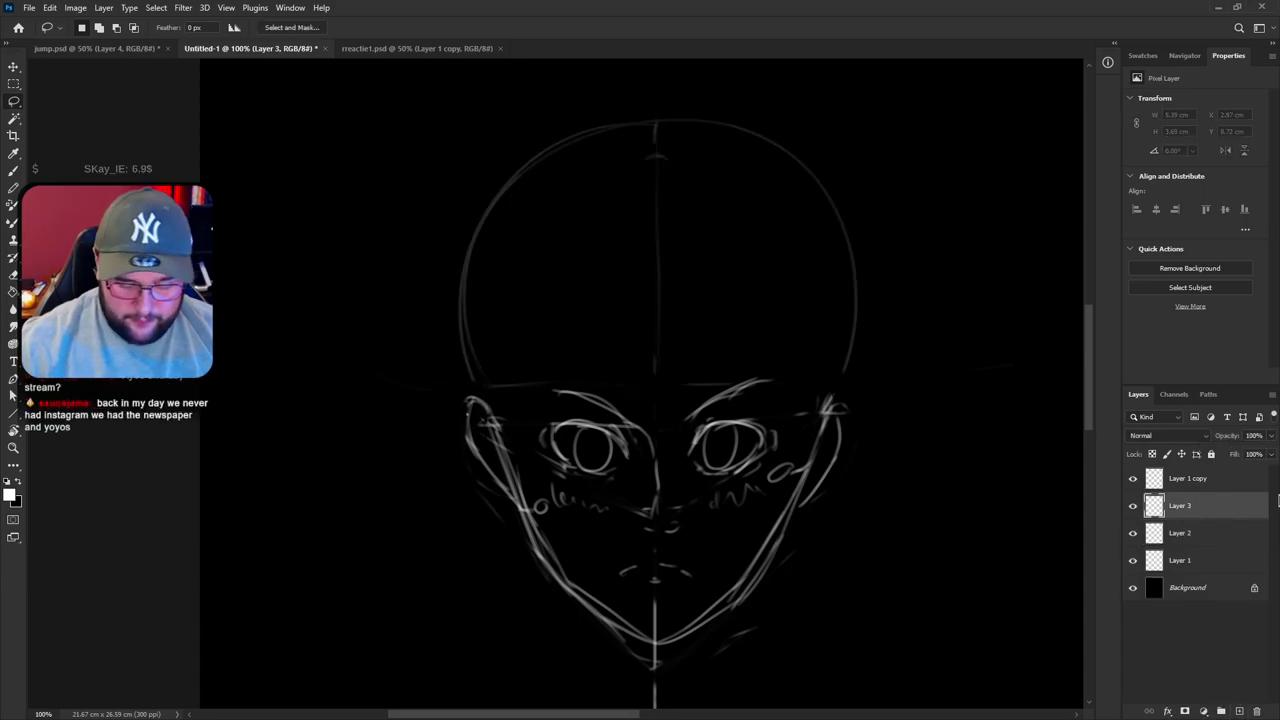
Brush curved fringe strands from the crown parting down the left-hand side of the forehead, undoing poor strokes
{"action": "key", "text": "f"}
{"action": "key", "text": "f"}
{"action": "key", "text": "b"}
{"action": "mouse_move", "coordinate": [625, 98]}
{"action": "left_mouse_down"}
{"action": "mouse_move", "coordinate": [533, 169]}
{"action": "mouse_move", "coordinate": [512, 208]}
{"action": "mouse_move", "coordinate": [615, 109]}
{"action": "mouse_move", "coordinate": [480, 236]}
{"action": "mouse_move", "coordinate": [523, 177]}
{"action": "mouse_move", "coordinate": [476, 276]}
{"action": "mouse_move", "coordinate": [577, 124]}
{"action": "mouse_move", "coordinate": [493, 350]}
{"action": "mouse_move", "coordinate": [529, 258]}
{"action": "mouse_move", "coordinate": [525, 340]}
{"action": "mouse_move", "coordinate": [499, 268]}
{"action": "mouse_move", "coordinate": [485, 372]}
{"action": "mouse_move", "coordinate": [541, 209]}
{"action": "left_mouse_up"}
{"action": "key", "text": "ctrl+z"}
{"action": "key", "text": "ctrl+z"}
{"action": "key", "text": "ctrl+z"}
{"action": "key", "text": "ctrl+z"}
{"action": "key", "text": "ctrl+z"}
{"action": "key", "text": "ctrl+z"}
{"action": "key", "text": "ctrl+z"}
{"action": "mouse_move", "coordinate": [495, 355]}
{"action": "left_mouse_down"}
{"action": "mouse_move", "coordinate": [622, 74]}
{"action": "mouse_move", "coordinate": [479, 390]}
{"action": "left_mouse_up"}
{"action": "key", "text": "ctrl+z"}
Draw the first fringe strands from the parting down the right-hand side of the forehead toward the eye
{"action": "mouse_move", "coordinate": [624, 130]}
{"action": "left_mouse_down"}
{"action": "mouse_move", "coordinate": [546, 441]}
{"action": "mouse_move", "coordinate": [605, 218]}
{"action": "mouse_move", "coordinate": [640, 283]}
{"action": "mouse_move", "coordinate": [712, 350]}
{"action": "left_mouse_up"}
{"action": "key", "text": "ctrl+z"}
{"action": "mouse_move", "coordinate": [596, 194]}
{"action": "left_mouse_down"}
{"action": "mouse_move", "coordinate": [720, 408]}
{"action": "mouse_move", "coordinate": [638, 168]}
{"action": "mouse_move", "coordinate": [728, 400]}
{"action": "left_mouse_up"}
{"action": "key", "text": "ctrl+z"}
{"action": "left_click_drag", "start_coordinate": [643, 104], "coordinate": [746, 366]}
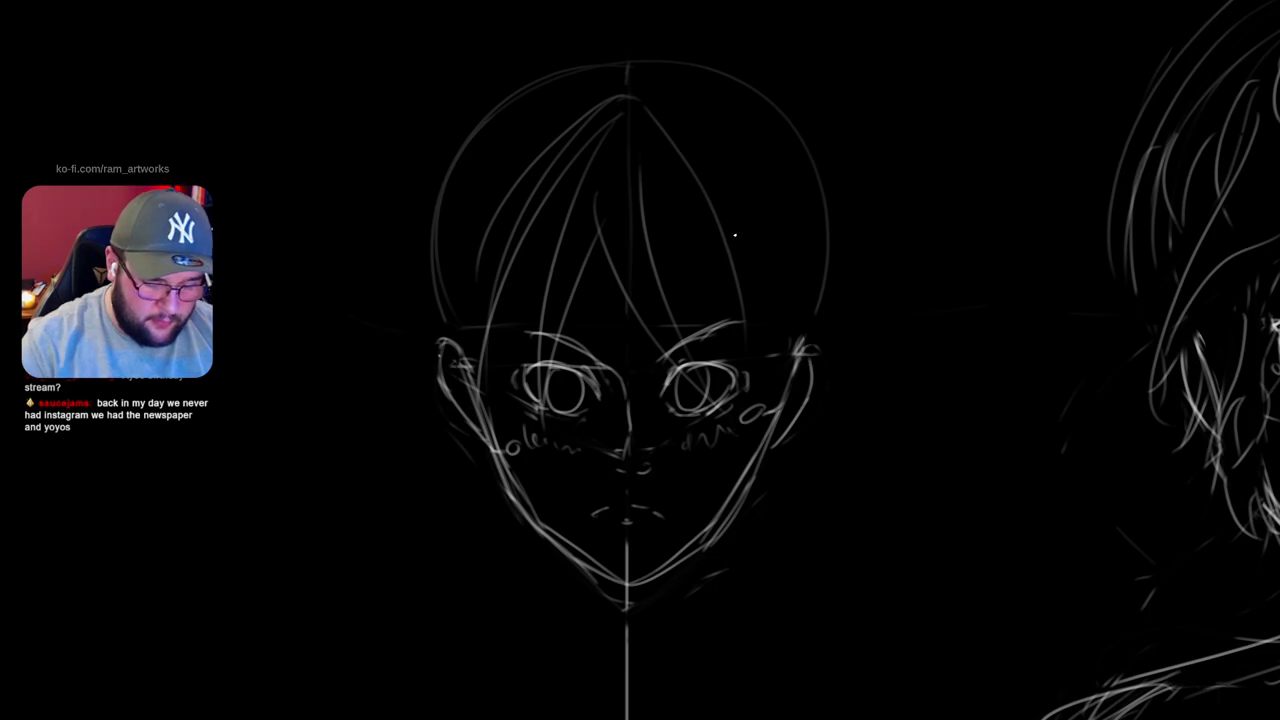
Extend the right-hand fringe lock past the brow and add an inner strand ending beside the outer eye corner
{"action": "left_click_drag", "start_coordinate": [743, 316], "coordinate": [750, 412]}
{"action": "left_click_drag", "start_coordinate": [652, 208], "coordinate": [742, 392]}
{"action": "key", "text": "ctrl+z"}
{"action": "mouse_move", "coordinate": [618, 172]}
{"action": "left_mouse_down"}
{"action": "mouse_move", "coordinate": [729, 440]}
{"action": "mouse_move", "coordinate": [669, 223]}
{"action": "mouse_move", "coordinate": [716, 418]}
{"action": "left_mouse_up"}
{"action": "key", "text": "ctrl+z"}
{"action": "key", "text": "ctrl+z"}
{"action": "left_click_drag", "start_coordinate": [628, 157], "coordinate": [747, 375]}
{"action": "left_click_drag", "start_coordinate": [660, 114], "coordinate": [838, 508]}
{"action": "key", "text": "ctrl+z"}
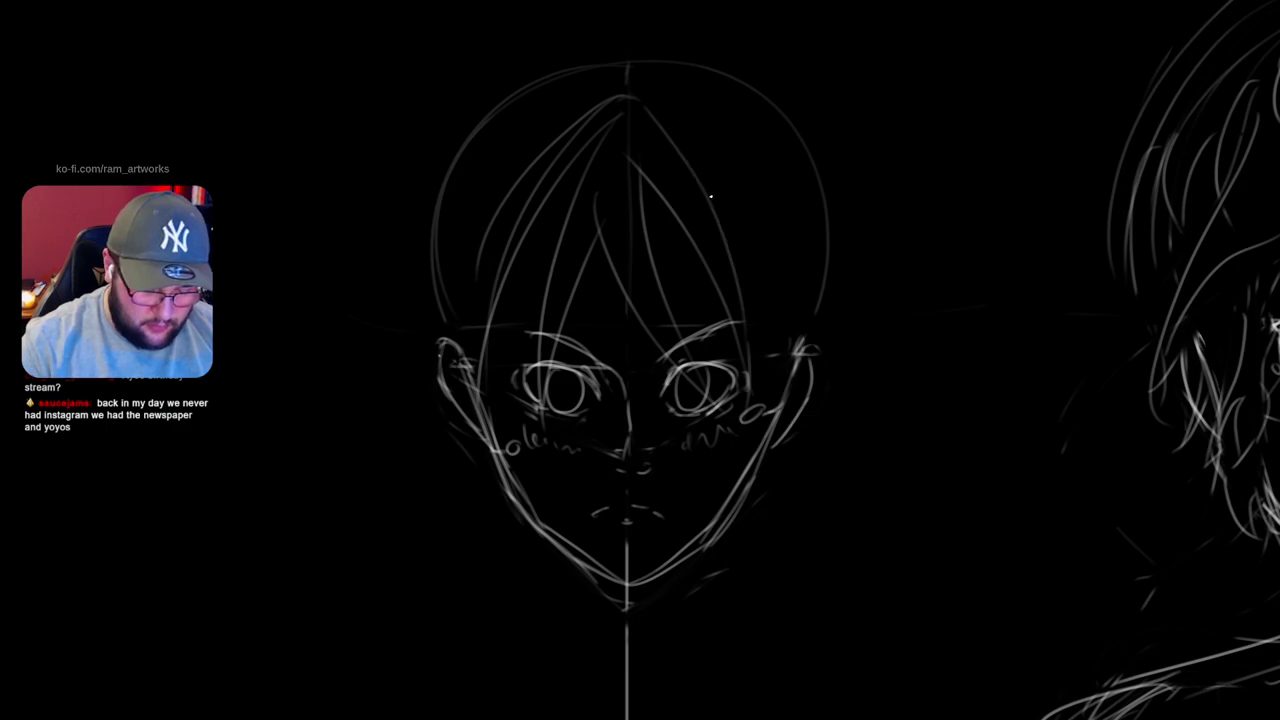
Draw a long side lock from the crown past the right-hand ear to the jaw, undoing poor attempts
{"action": "left_click_drag", "start_coordinate": [708, 198], "coordinate": [890, 650]}
{"action": "key", "text": "ctrl+z"}
{"action": "left_click_drag", "start_coordinate": [775, 500], "coordinate": [688, 153]}
{"action": "left_click_drag", "start_coordinate": [788, 474], "coordinate": [711, 177]}
{"action": "key", "text": "ctrl+z"}
{"action": "left_click_drag", "start_coordinate": [786, 470], "coordinate": [708, 58]}
{"action": "key", "text": "ctrl+z"}
{"action": "mouse_move", "coordinate": [673, 118]}
{"action": "left_mouse_down"}
{"action": "mouse_move", "coordinate": [709, 165]}
{"action": "mouse_move", "coordinate": [793, 571]}
{"action": "left_mouse_up"}
{"action": "key", "text": "ctrl+z"}
{"action": "left_click_drag", "start_coordinate": [786, 487], "coordinate": [698, 122]}
Draw a long side lock from the crown past the left-hand ear to jaw level, undoing poor attempts
{"action": "mouse_move", "coordinate": [633, 79]}
{"action": "left_mouse_down"}
{"action": "mouse_move", "coordinate": [748, 310]}
{"action": "mouse_move", "coordinate": [600, 77]}
{"action": "mouse_move", "coordinate": [482, 195]}
{"action": "mouse_move", "coordinate": [455, 320]}
{"action": "left_mouse_up"}
{"action": "key", "text": "ctrl+z"}
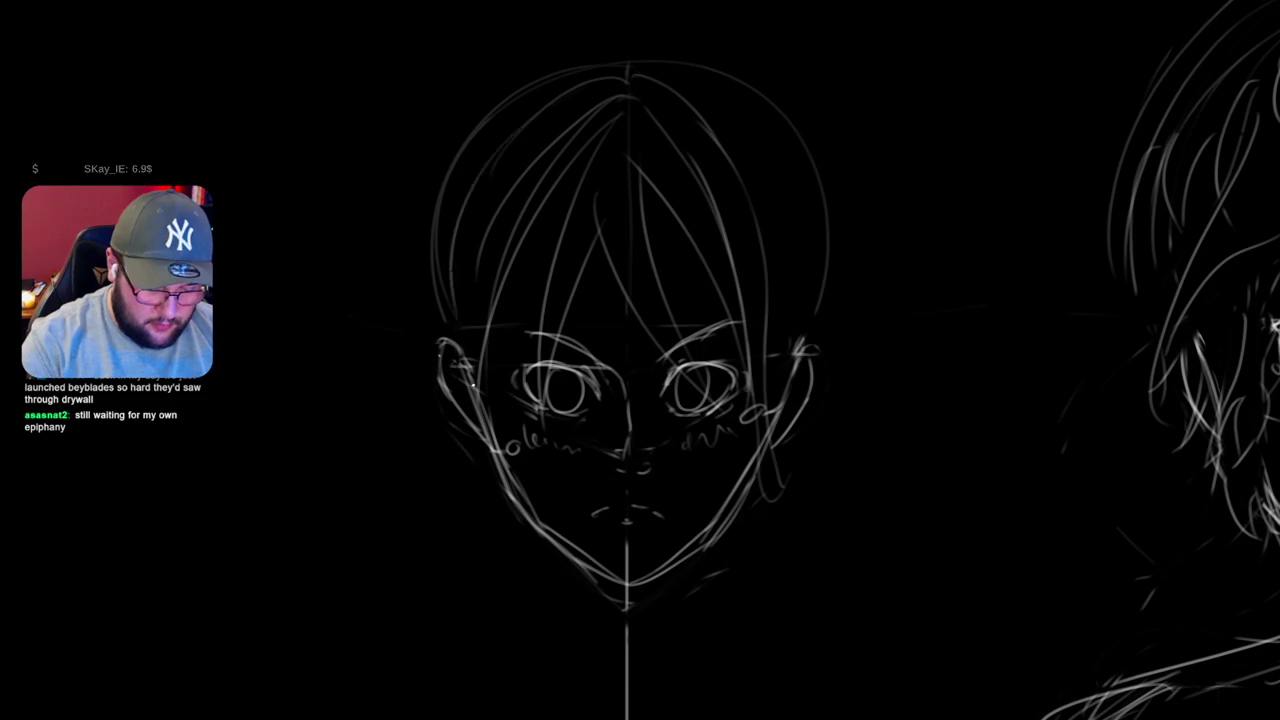
{"action": "mouse_move", "coordinate": [461, 208]}
{"action": "left_mouse_down"}
{"action": "mouse_move", "coordinate": [478, 358]}
{"action": "mouse_move", "coordinate": [446, 538]}
{"action": "left_mouse_up"}
{"action": "key", "text": "ctrl+z"}
{"action": "mouse_move", "coordinate": [465, 259]}
{"action": "left_mouse_down"}
{"action": "mouse_move", "coordinate": [464, 393]}
{"action": "mouse_move", "coordinate": [429, 533]}
{"action": "left_mouse_up"}
{"action": "key", "text": "ctrl+z"}
{"action": "left_click_drag", "start_coordinate": [456, 264], "coordinate": [457, 534]}
{"action": "mouse_move", "coordinate": [464, 535]}
{"action": "left_mouse_down"}
{"action": "mouse_move", "coordinate": [484, 450]}
{"action": "mouse_move", "coordinate": [462, 485]}
{"action": "mouse_move", "coordinate": [489, 453]}
{"action": "mouse_move", "coordinate": [452, 318]}
{"action": "left_mouse_up"}
{"action": "key", "text": "ctrl+z"}
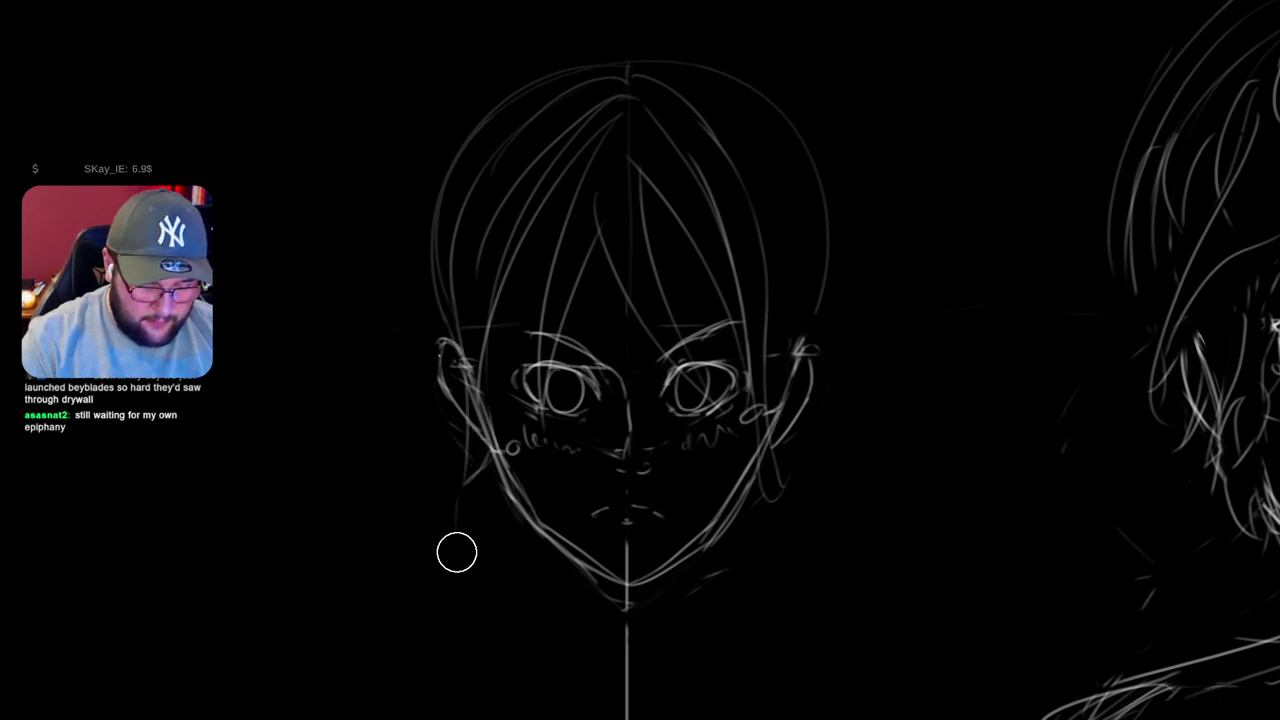
Outline the outer hair volume from the crown down the left-hand side, ending in loose strands behind the ear and jaw
{"action": "left_click_drag", "start_coordinate": [617, 62], "coordinate": [487, 98]}
{"action": "left_click_drag", "start_coordinate": [443, 153], "coordinate": [420, 228]}
{"action": "left_click_drag", "start_coordinate": [481, 105], "coordinate": [429, 305]}
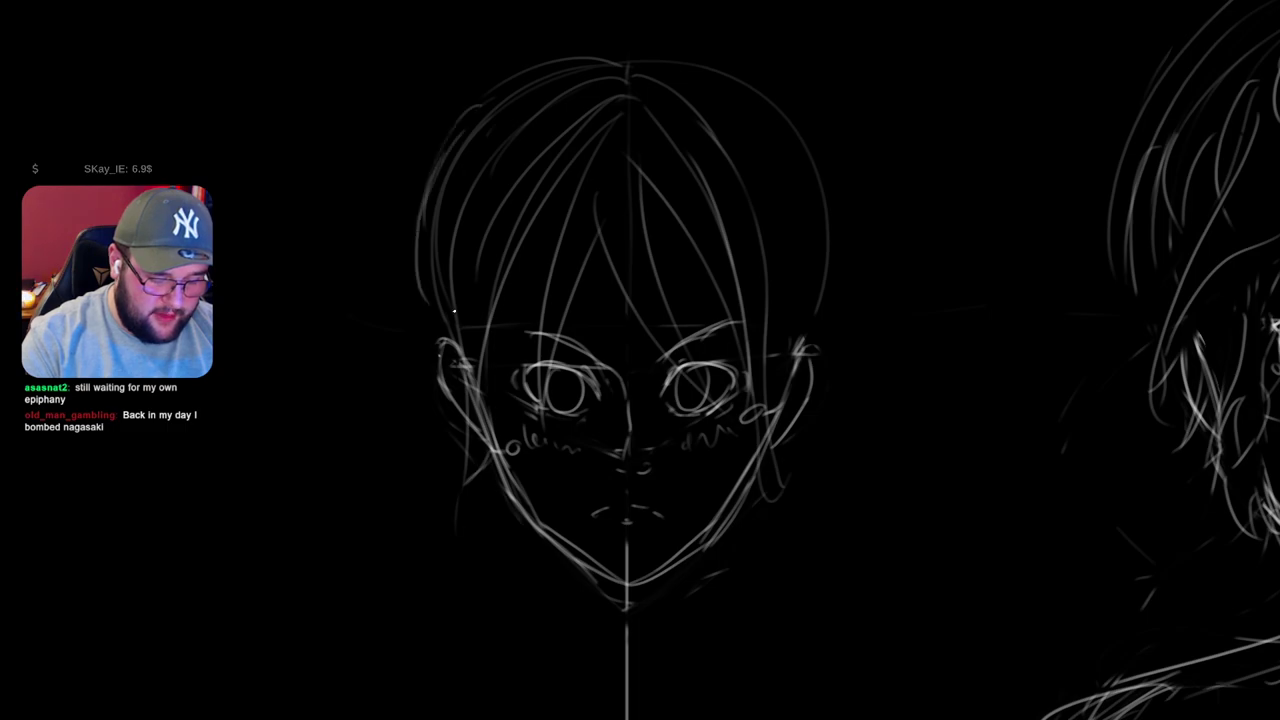
{"action": "mouse_move", "coordinate": [431, 184]}
{"action": "left_mouse_down"}
{"action": "mouse_move", "coordinate": [415, 254]}
{"action": "mouse_move", "coordinate": [425, 369]}
{"action": "left_mouse_up"}
{"action": "left_click_drag", "start_coordinate": [428, 290], "coordinate": [424, 454]}
{"action": "mouse_move", "coordinate": [442, 396]}
{"action": "left_mouse_down"}
{"action": "mouse_move", "coordinate": [418, 483]}
{"action": "mouse_move", "coordinate": [467, 416]}
{"action": "mouse_move", "coordinate": [442, 472]}
{"action": "mouse_move", "coordinate": [511, 497]}
{"action": "left_mouse_up"}
Add hair tips behind the right-hand jaw and ear, and outline the hair from the crown down that side with inner strands
{"action": "left_click_drag", "start_coordinate": [739, 509], "coordinate": [779, 492]}
{"action": "mouse_move", "coordinate": [712, 526]}
{"action": "left_mouse_down"}
{"action": "mouse_move", "coordinate": [762, 521]}
{"action": "mouse_move", "coordinate": [738, 506]}
{"action": "left_mouse_up"}
{"action": "mouse_move", "coordinate": [773, 432]}
{"action": "left_mouse_down"}
{"action": "mouse_move", "coordinate": [807, 465]}
{"action": "mouse_move", "coordinate": [800, 448]}
{"action": "mouse_move", "coordinate": [826, 382]}
{"action": "left_mouse_up"}
{"action": "mouse_move", "coordinate": [810, 335]}
{"action": "left_mouse_down"}
{"action": "mouse_move", "coordinate": [837, 340]}
{"action": "mouse_move", "coordinate": [830, 384]}
{"action": "left_mouse_up"}
{"action": "mouse_move", "coordinate": [818, 347]}
{"action": "left_mouse_down"}
{"action": "mouse_move", "coordinate": [827, 383]}
{"action": "mouse_move", "coordinate": [834, 286]}
{"action": "left_mouse_up"}
{"action": "mouse_move", "coordinate": [634, 58]}
{"action": "left_mouse_down"}
{"action": "mouse_move", "coordinate": [720, 83]}
{"action": "mouse_move", "coordinate": [791, 124]}
{"action": "mouse_move", "coordinate": [801, 166]}
{"action": "left_mouse_up"}
{"action": "mouse_move", "coordinate": [693, 97]}
{"action": "left_mouse_down"}
{"action": "mouse_move", "coordinate": [767, 123]}
{"action": "mouse_move", "coordinate": [746, 246]}
{"action": "mouse_move", "coordinate": [712, 114]}
{"action": "mouse_move", "coordinate": [803, 386]}
{"action": "left_mouse_up"}
{"action": "mouse_move", "coordinate": [803, 155]}
{"action": "left_mouse_down"}
{"action": "mouse_move", "coordinate": [819, 313]}
{"action": "mouse_move", "coordinate": [803, 346]}
{"action": "left_mouse_up"}
{"action": "mouse_move", "coordinate": [782, 107]}
{"action": "left_mouse_down"}
{"action": "mouse_move", "coordinate": [830, 283]}
{"action": "mouse_move", "coordinate": [808, 218]}
{"action": "left_mouse_up"}
Flick short stray hairs outward from the crown and both sides of the head, undoing poor strokes
{"action": "mouse_move", "coordinate": [754, 67]}
{"action": "left_mouse_down"}
{"action": "mouse_move", "coordinate": [672, 38]}
{"action": "mouse_move", "coordinate": [585, 30]}
{"action": "left_mouse_up"}
{"action": "key", "text": "ctrl+z"}
{"action": "mouse_move", "coordinate": [531, 47]}
{"action": "left_mouse_down"}
{"action": "mouse_move", "coordinate": [569, 27]}
{"action": "mouse_move", "coordinate": [610, 66]}
{"action": "mouse_move", "coordinate": [506, 64]}
{"action": "mouse_move", "coordinate": [418, 118]}
{"action": "left_mouse_up"}
{"action": "key", "text": "ctrl+z"}
{"action": "left_click_drag", "start_coordinate": [422, 188], "coordinate": [394, 194]}
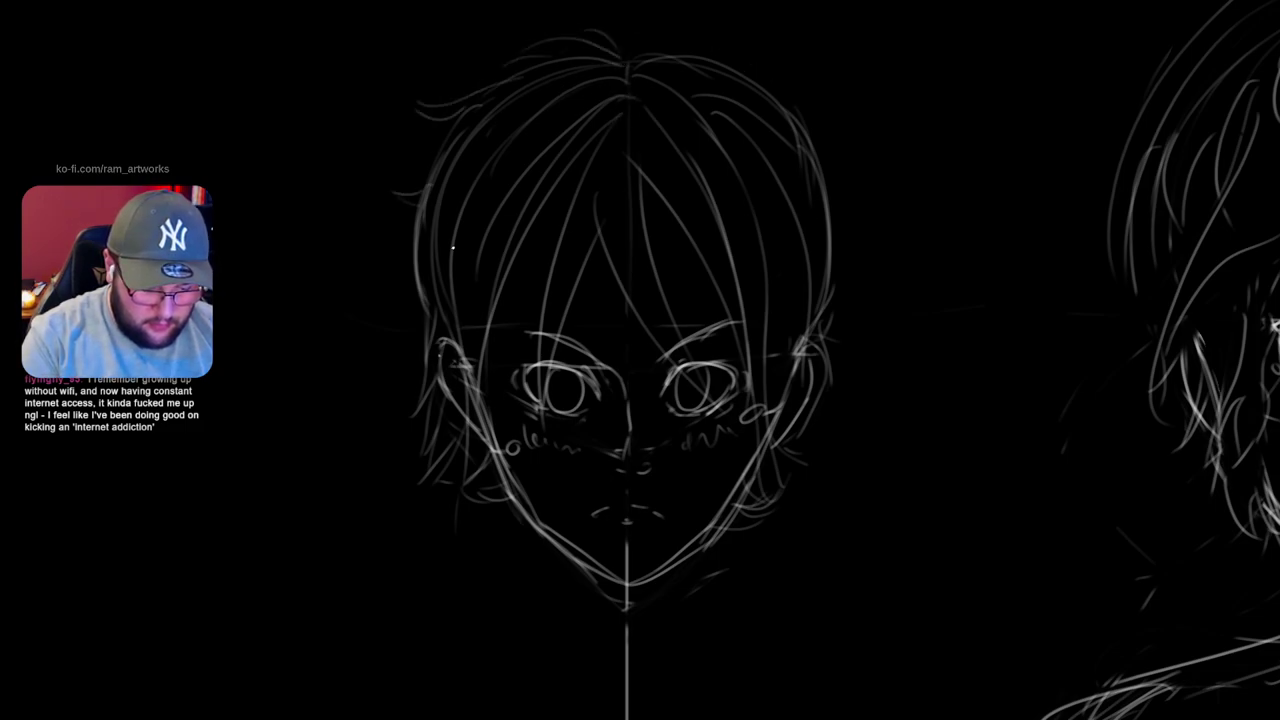
{"action": "left_click_drag", "start_coordinate": [416, 325], "coordinate": [390, 328]}
{"action": "mouse_move", "coordinate": [820, 294]}
{"action": "left_mouse_down"}
{"action": "mouse_move", "coordinate": [832, 363]}
{"action": "mouse_move", "coordinate": [843, 363]}
{"action": "left_mouse_up"}
{"action": "mouse_move", "coordinate": [772, 437]}
{"action": "left_mouse_down"}
{"action": "mouse_move", "coordinate": [788, 488]}
{"action": "mouse_move", "coordinate": [760, 546]}
{"action": "mouse_move", "coordinate": [713, 543]}
{"action": "left_mouse_up"}
{"action": "key", "text": "ctrl+z"}
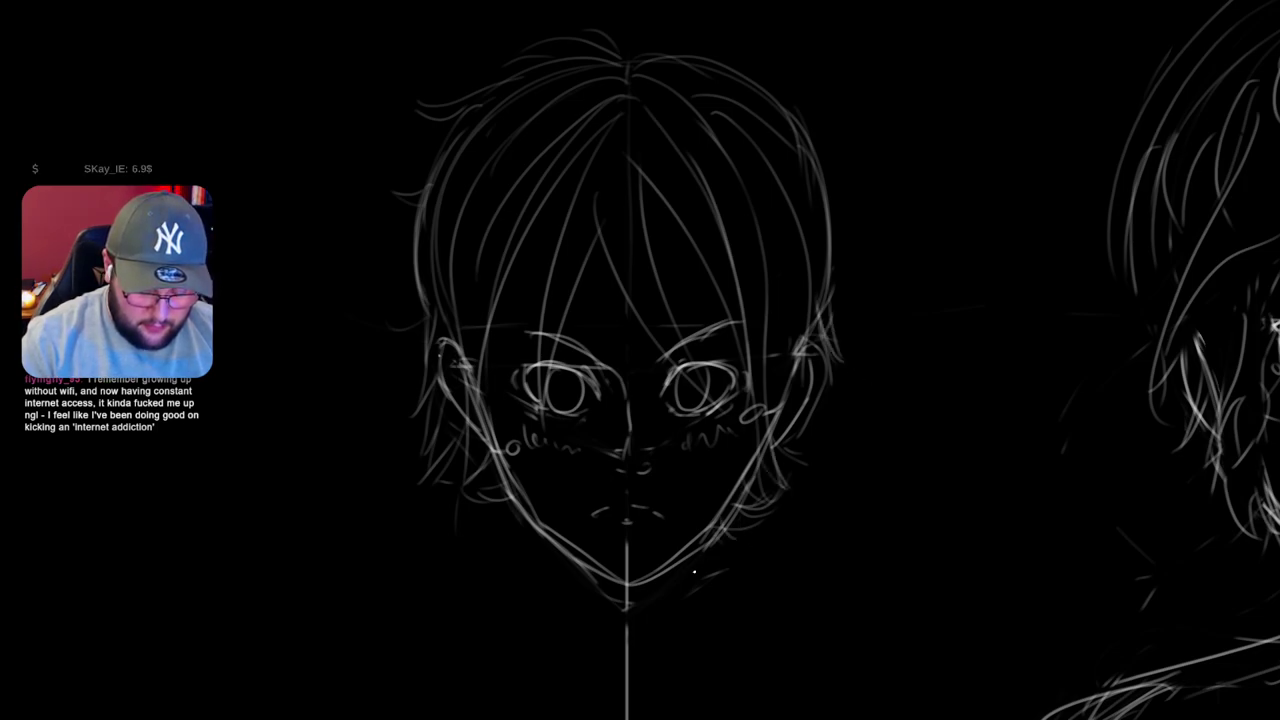
Draw both sides of the neck below the jaw, the left-hand shoulder slope and a wide arc across the chest
{"action": "left_click_drag", "start_coordinate": [634, 581], "coordinate": [651, 508]}
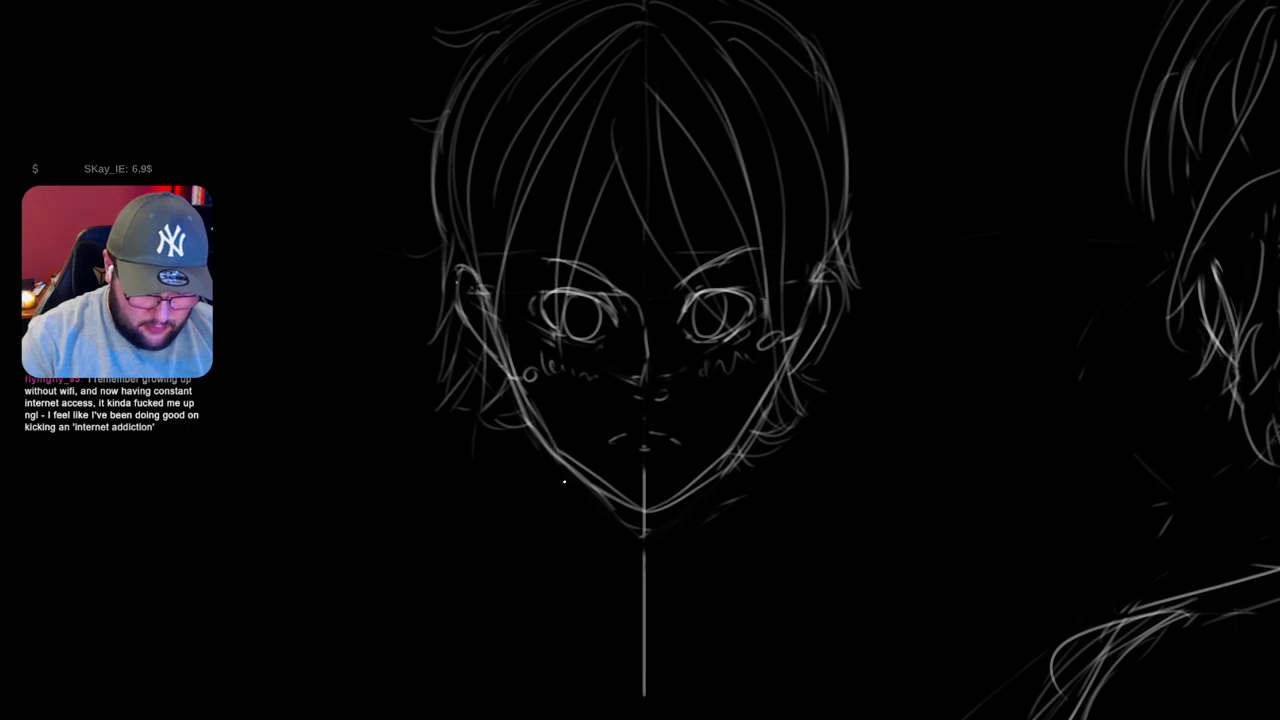
{"action": "left_click_drag", "start_coordinate": [727, 478], "coordinate": [703, 527]}
{"action": "left_click_drag", "start_coordinate": [580, 507], "coordinate": [589, 528]}
{"action": "left_click_drag", "start_coordinate": [576, 467], "coordinate": [591, 530]}
{"action": "mouse_move", "coordinate": [576, 468]}
{"action": "left_mouse_down"}
{"action": "mouse_move", "coordinate": [589, 524]}
{"action": "mouse_move", "coordinate": [523, 520]}
{"action": "mouse_move", "coordinate": [532, 490]}
{"action": "mouse_move", "coordinate": [474, 490]}
{"action": "mouse_move", "coordinate": [308, 562]}
{"action": "mouse_move", "coordinate": [330, 644]}
{"action": "mouse_move", "coordinate": [594, 683]}
{"action": "mouse_move", "coordinate": [682, 659]}
{"action": "left_mouse_up"}
{"action": "key", "text": "ctrl+z"}
{"action": "key", "text": "ctrl+z"}
{"action": "key", "text": "ctrl+z"}
{"action": "key", "text": "ctrl"}
{"action": "key", "text": "ctrl+z"}
{"action": "key", "text": "ctrl+shift+z"}
Sketch the right-hand shoulder slope with its collarbone, and add chest muscle lines toward the centre
{"action": "mouse_move", "coordinate": [722, 472]}
{"action": "left_mouse_down"}
{"action": "mouse_move", "coordinate": [861, 552]}
{"action": "mouse_move", "coordinate": [954, 569]}
{"action": "left_mouse_up"}
{"action": "left_click_drag", "start_coordinate": [795, 497], "coordinate": [928, 529]}
{"action": "key", "text": "ctrl+z"}
{"action": "left_click_drag", "start_coordinate": [792, 516], "coordinate": [966, 536]}
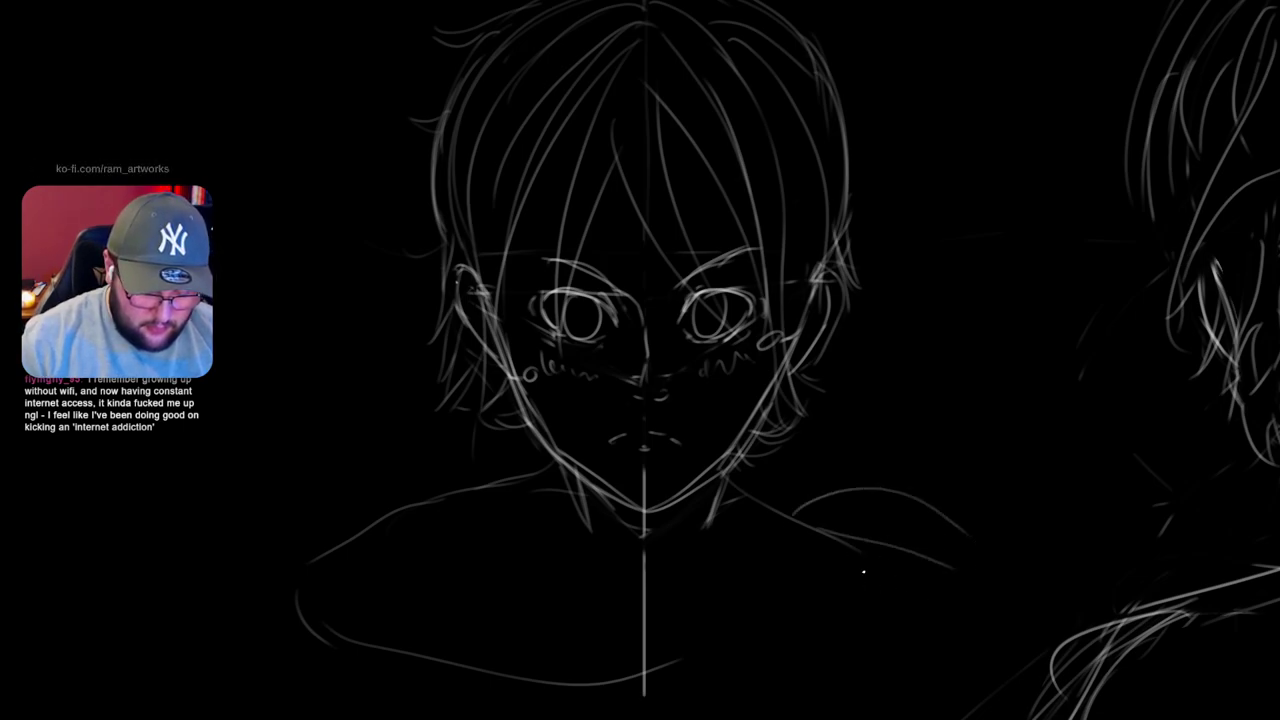
{"action": "key", "text": "ctrl+z"}
{"action": "left_click_drag", "start_coordinate": [776, 514], "coordinate": [924, 512]}
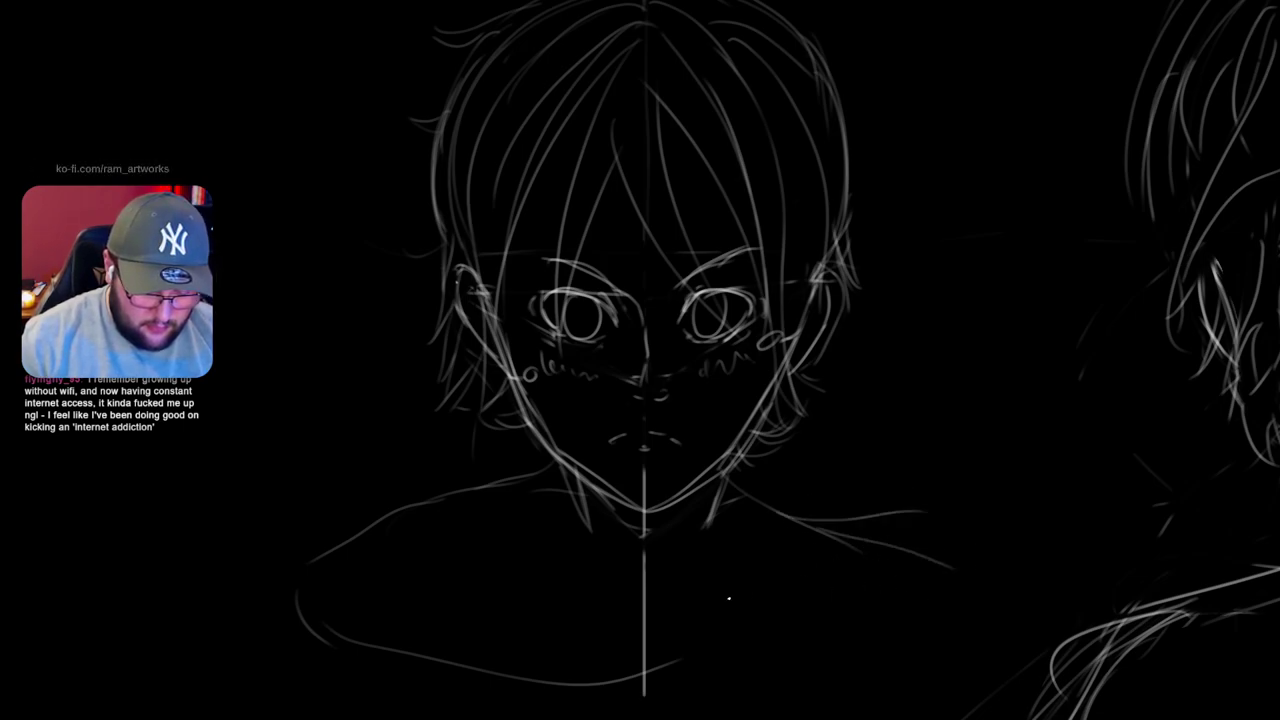
{"action": "mouse_move", "coordinate": [436, 542]}
{"action": "left_mouse_down"}
{"action": "mouse_move", "coordinate": [638, 657]}
{"action": "mouse_move", "coordinate": [812, 633]}
{"action": "left_mouse_up"}
{"action": "mouse_move", "coordinate": [851, 592]}
{"action": "left_mouse_down"}
{"action": "mouse_move", "coordinate": [926, 545]}
{"action": "mouse_move", "coordinate": [1002, 524]}
{"action": "left_mouse_up"}
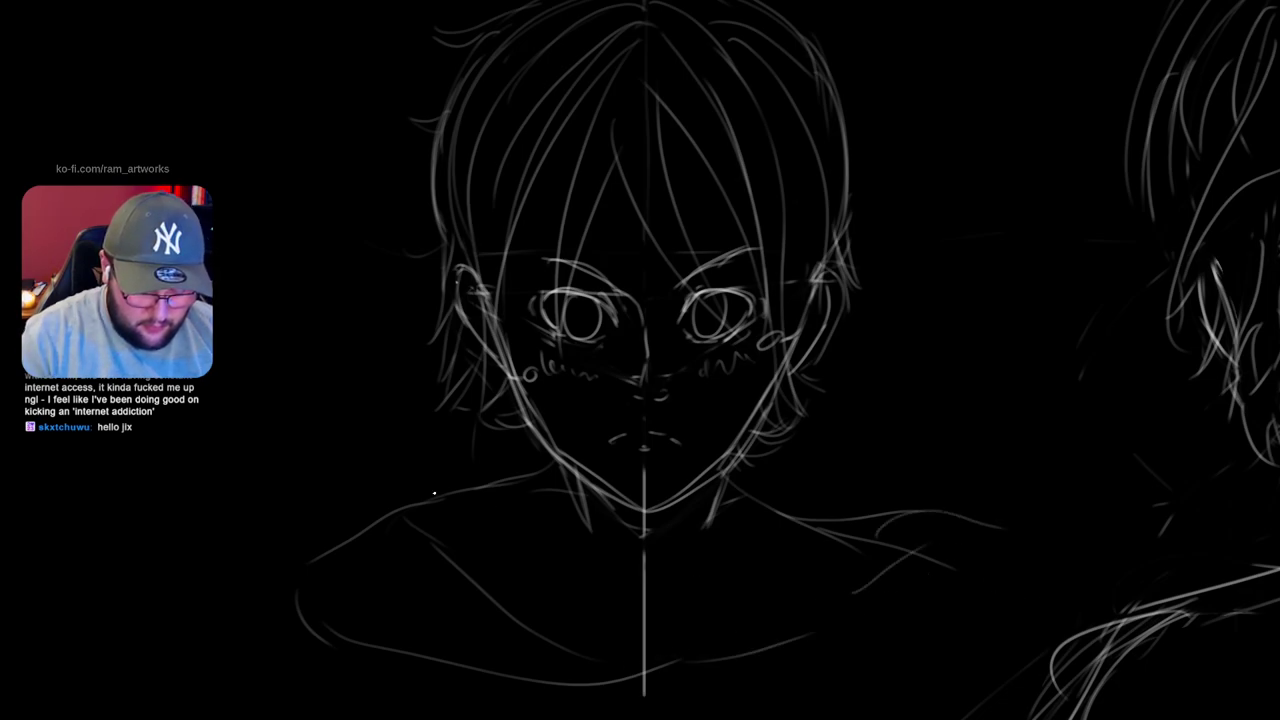
Round the left-hand shoulder into the outer upper arm and try a lower armpit line, undoing the last stroke
{"action": "mouse_move", "coordinate": [410, 505]}
{"action": "left_mouse_down"}
{"action": "mouse_move", "coordinate": [277, 506]}
{"action": "mouse_move", "coordinate": [266, 518]}
{"action": "left_mouse_up"}
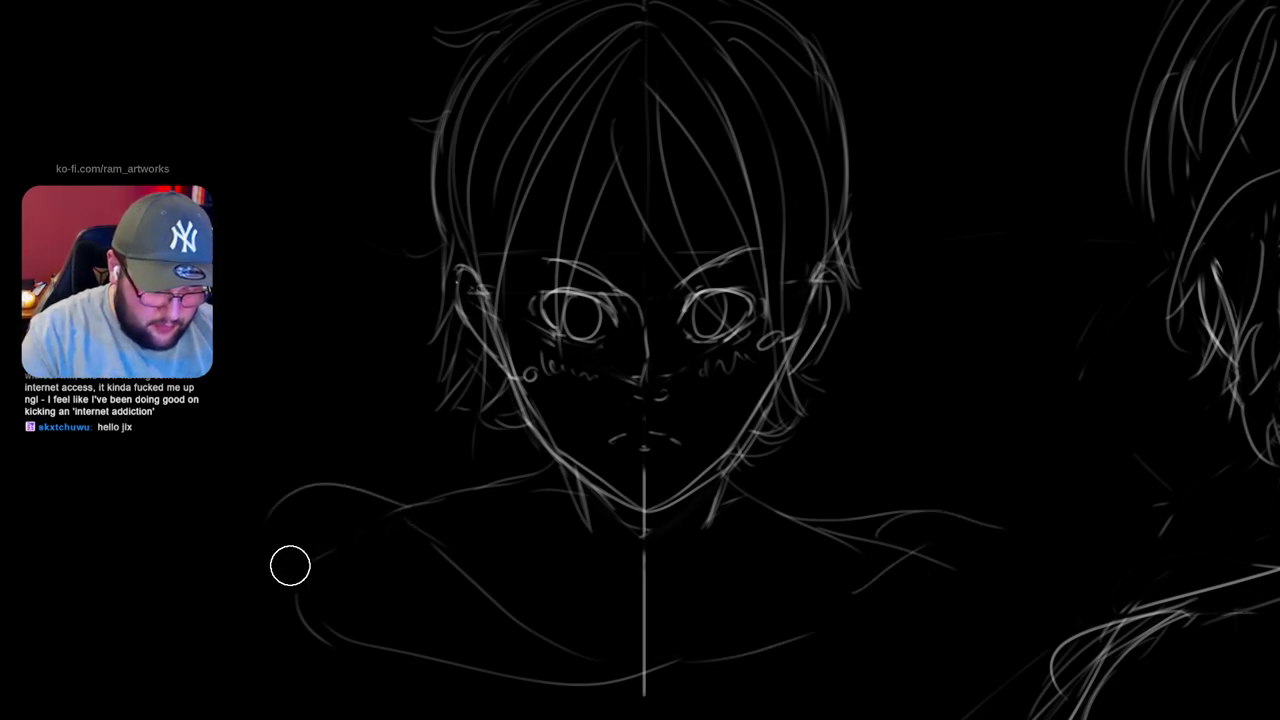
{"action": "key", "text": "b"}
{"action": "left_click_drag", "start_coordinate": [540, 626], "coordinate": [573, 535]}
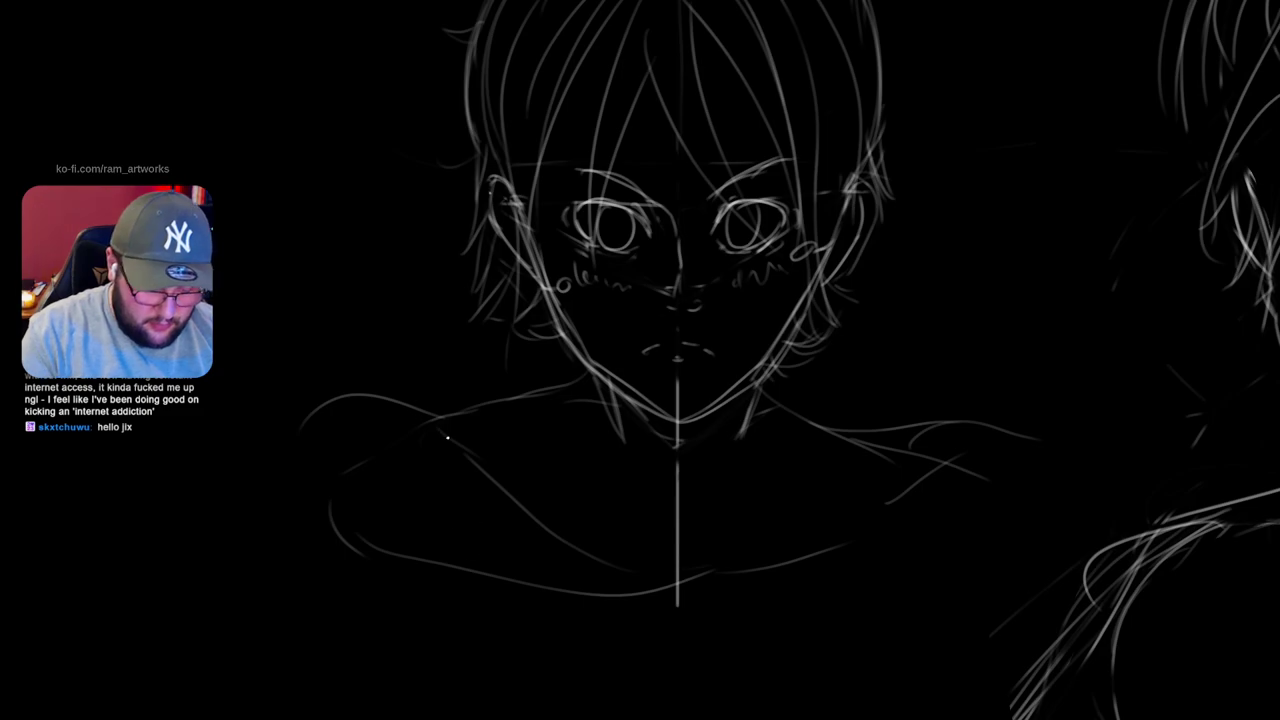
{"action": "key", "text": "r"}
{"action": "mouse_move", "coordinate": [443, 417]}
{"action": "left_mouse_down"}
{"action": "mouse_move", "coordinate": [381, 415]}
{"action": "mouse_move", "coordinate": [300, 366]}
{"action": "mouse_move", "coordinate": [357, 361]}
{"action": "left_mouse_up"}
{"action": "key", "text": "e"}
{"action": "mouse_move", "coordinate": [470, 392]}
{"action": "left_mouse_down"}
{"action": "mouse_move", "coordinate": [297, 414]}
{"action": "mouse_move", "coordinate": [279, 506]}
{"action": "mouse_move", "coordinate": [316, 606]}
{"action": "left_mouse_up"}
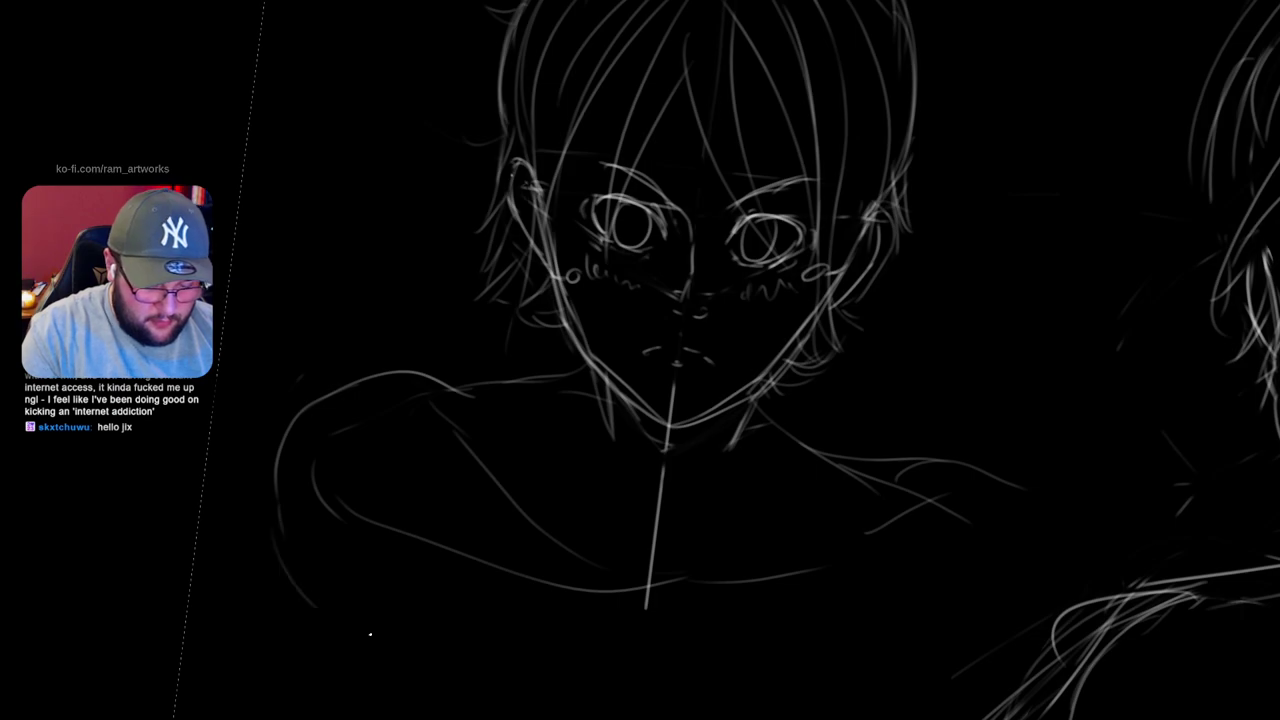
{"action": "left_click_drag", "start_coordinate": [406, 672], "coordinate": [468, 646]}
{"action": "left_click_drag", "start_coordinate": [480, 560], "coordinate": [488, 632]}
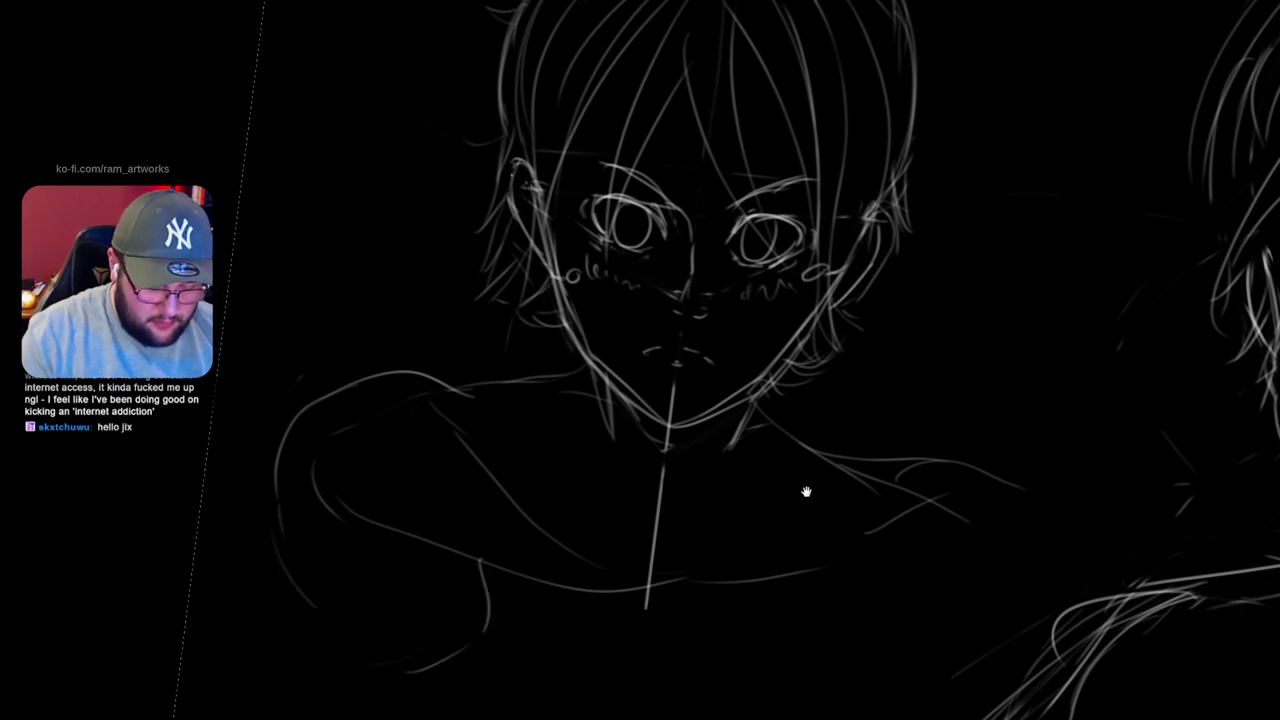
{"action": "key", "text": "ctrl+z"}
Draw the rounded right-hand shoulder muscle and the upper arm running down from it, undoing poor strokes
{"action": "left_click_drag", "start_coordinate": [988, 544], "coordinate": [1014, 454]}
{"action": "mouse_move", "coordinate": [886, 510]}
{"action": "left_mouse_down"}
{"action": "mouse_move", "coordinate": [928, 554]}
{"action": "mouse_move", "coordinate": [995, 526]}
{"action": "left_mouse_up"}
{"action": "mouse_move", "coordinate": [892, 370]}
{"action": "left_mouse_down"}
{"action": "mouse_move", "coordinate": [1035, 455]}
{"action": "mouse_move", "coordinate": [960, 545]}
{"action": "left_mouse_up"}
{"action": "mouse_move", "coordinate": [1026, 430]}
{"action": "left_mouse_down"}
{"action": "mouse_move", "coordinate": [998, 622]}
{"action": "mouse_move", "coordinate": [959, 644]}
{"action": "left_mouse_up"}
{"action": "key", "text": "ctrl+z"}
{"action": "left_click_drag", "start_coordinate": [1040, 480], "coordinate": [980, 587]}
{"action": "left_click_drag", "start_coordinate": [917, 691], "coordinate": [891, 719]}
Sketch the right-hand side of the torso below the armpit, curve it into the bottom edge, and start the left-hand side
{"action": "mouse_move", "coordinate": [865, 480]}
{"action": "left_mouse_down"}
{"action": "mouse_move", "coordinate": [785, 659]}
{"action": "mouse_move", "coordinate": [849, 533]}
{"action": "mouse_move", "coordinate": [870, 714]}
{"action": "left_mouse_up"}
{"action": "key", "text": "ctrl+z"}
{"action": "key", "text": "ctrl+z"}
{"action": "left_click_drag", "start_coordinate": [848, 502], "coordinate": [886, 668]}
{"action": "mouse_move", "coordinate": [852, 318]}
{"action": "left_mouse_down"}
{"action": "mouse_move", "coordinate": [869, 549]}
{"action": "mouse_move", "coordinate": [622, 602]}
{"action": "left_mouse_up"}
{"action": "left_click_drag", "start_coordinate": [510, 266], "coordinate": [408, 518]}
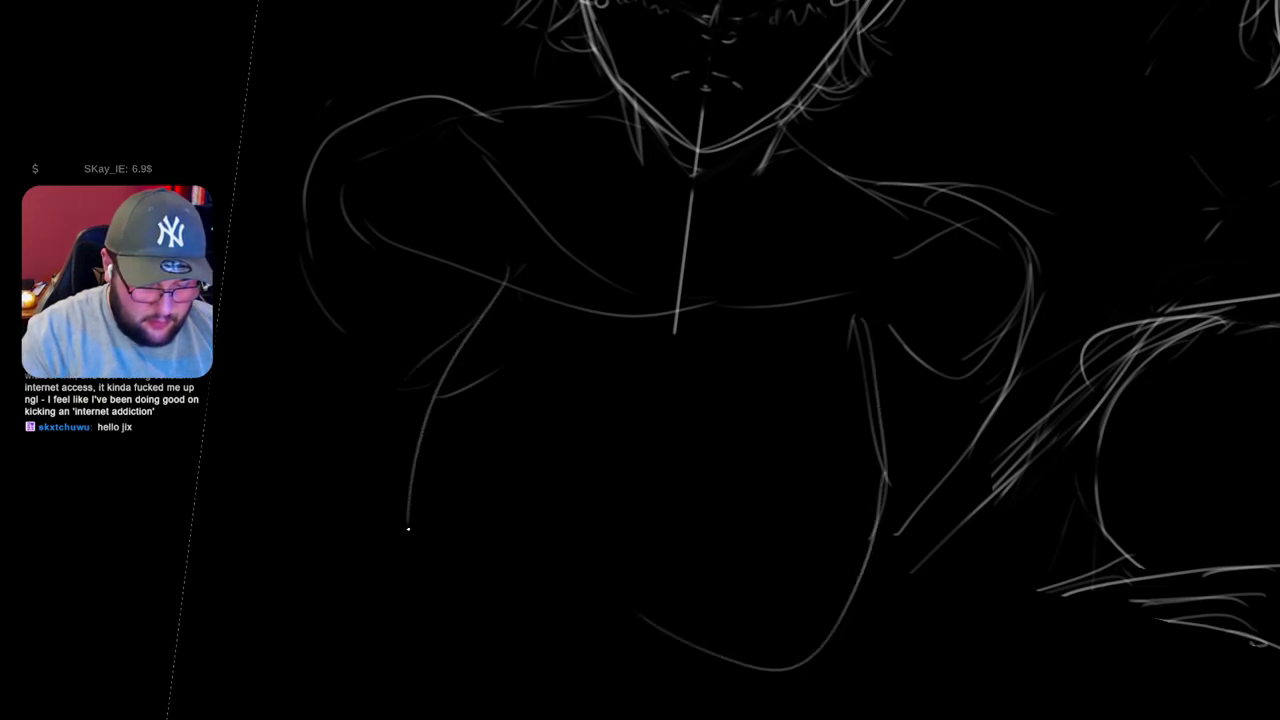
Close the torso with sweeping lower arcs and reinforce both its sides and the right-hand arm contour
{"action": "mouse_move", "coordinate": [522, 298]}
{"action": "left_mouse_down"}
{"action": "mouse_move", "coordinate": [409, 439]}
{"action": "mouse_move", "coordinate": [397, 514]}
{"action": "mouse_move", "coordinate": [520, 640]}
{"action": "left_mouse_up"}
{"action": "left_click_drag", "start_coordinate": [750, 662], "coordinate": [440, 598]}
{"action": "left_click_drag", "start_coordinate": [376, 482], "coordinate": [905, 614]}
{"action": "left_click_drag", "start_coordinate": [401, 435], "coordinate": [446, 680]}
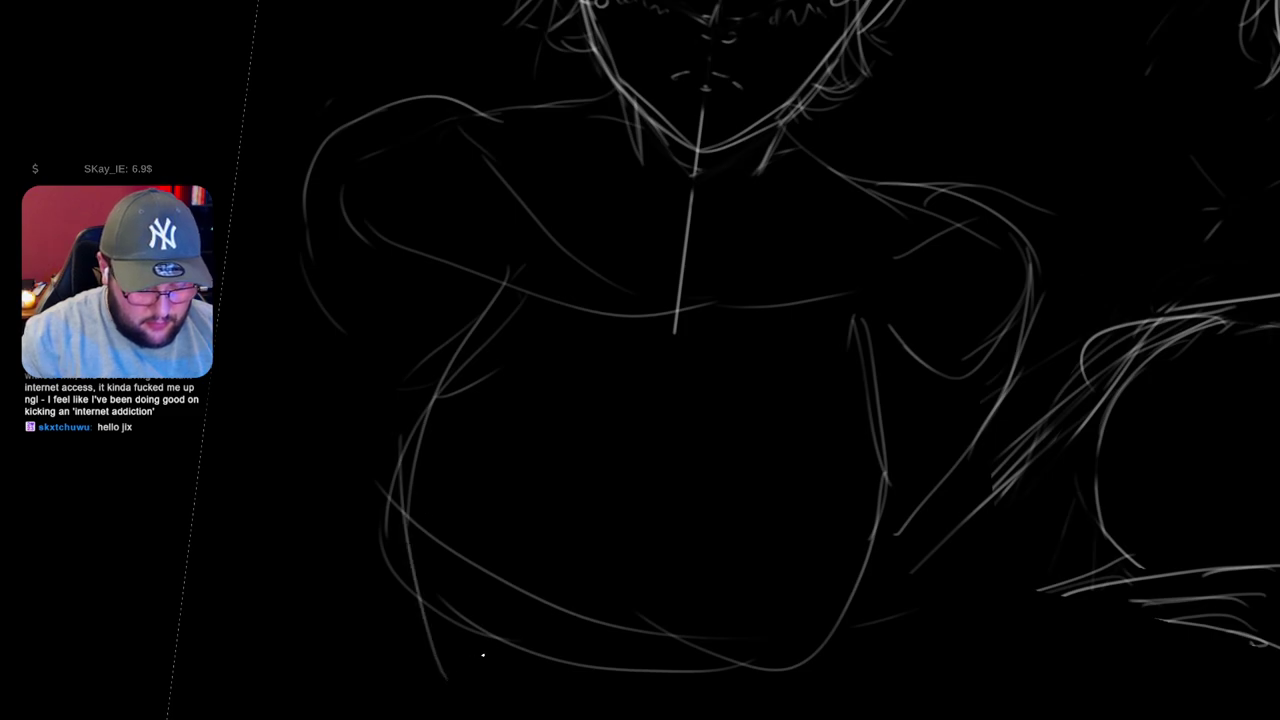
{"action": "left_click_drag", "start_coordinate": [820, 649], "coordinate": [912, 491]}
{"action": "left_click_drag", "start_coordinate": [914, 436], "coordinate": [852, 549]}
{"action": "left_click_drag", "start_coordinate": [1064, 277], "coordinate": [964, 483]}
Clear the large torso outline and redraw a smaller chest contour with a narrower left-hand shoulder and arm
{"action": "scroll", "coordinate": [964, 483], "scroll_direction": "down", "scroll_amount": 3}
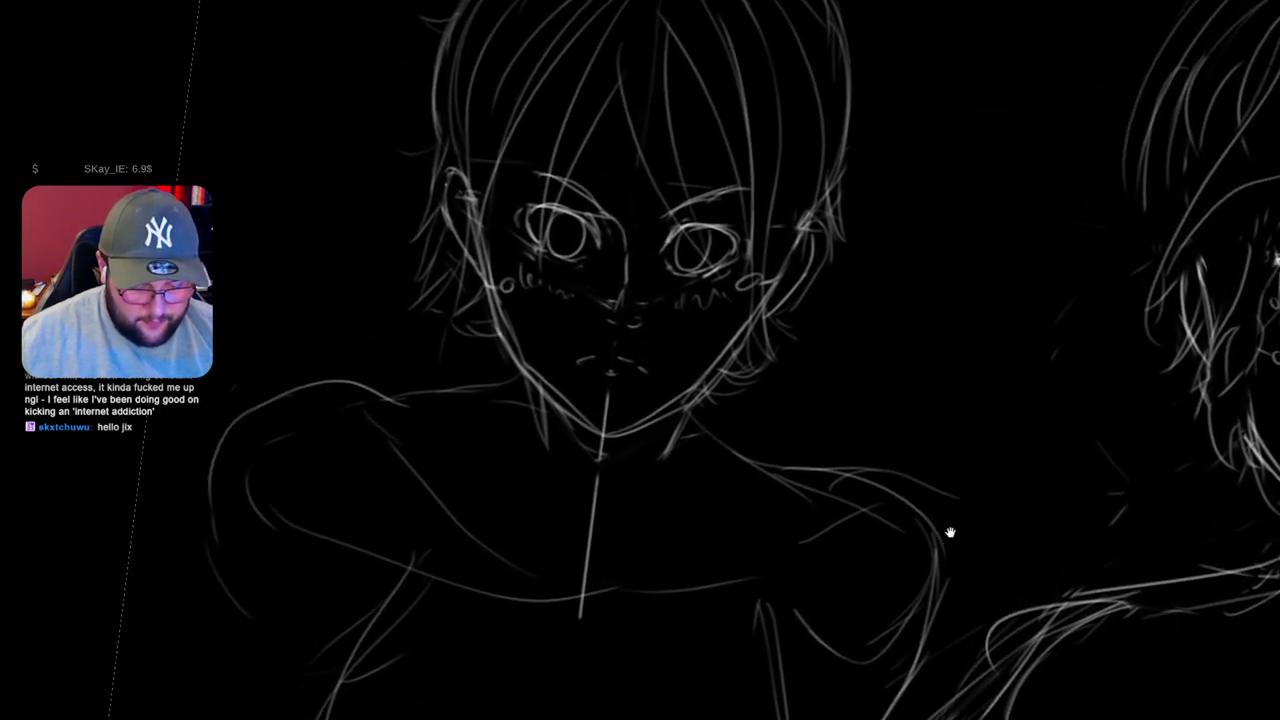
{"action": "scroll", "coordinate": [981, 481], "scroll_direction": "down", "scroll_amount": 3}
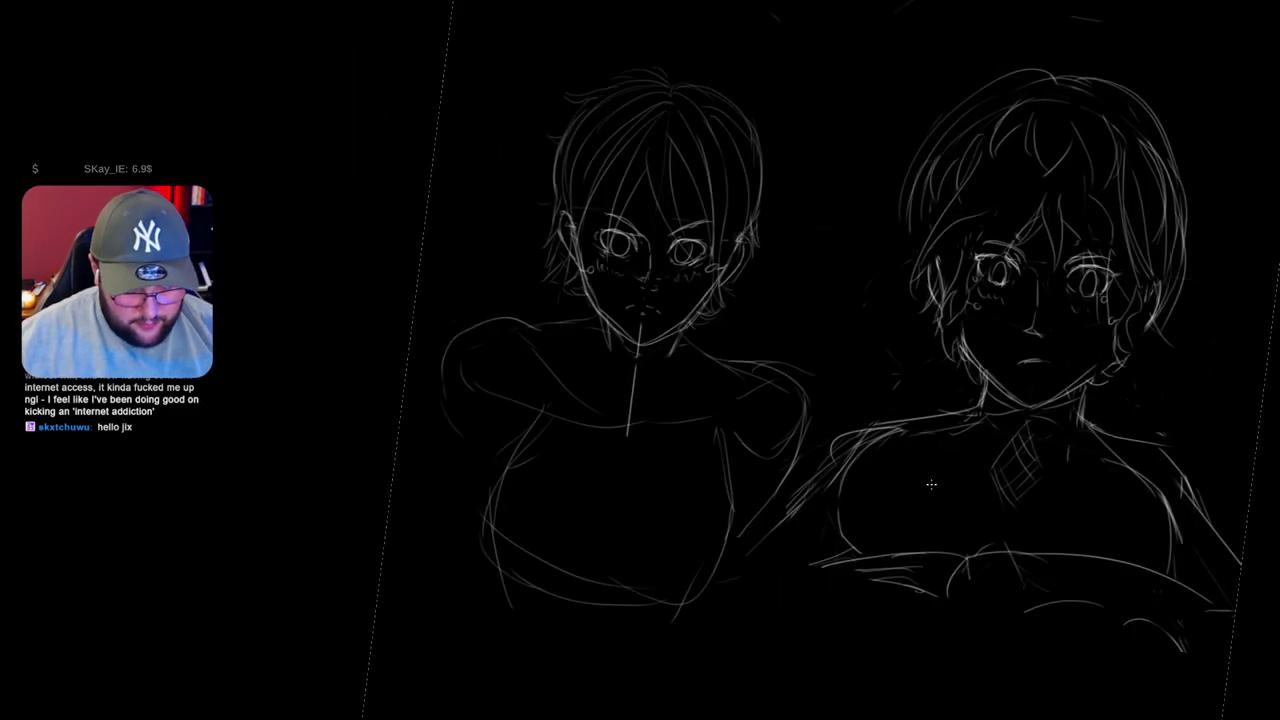
{"action": "mouse_move", "coordinate": [708, 651]}
{"action": "left_mouse_down"}
{"action": "mouse_move", "coordinate": [740, 425]}
{"action": "mouse_move", "coordinate": [577, 646]}
{"action": "mouse_move", "coordinate": [700, 660]}
{"action": "left_mouse_up"}
{"action": "key", "text": "ctrl+d"}
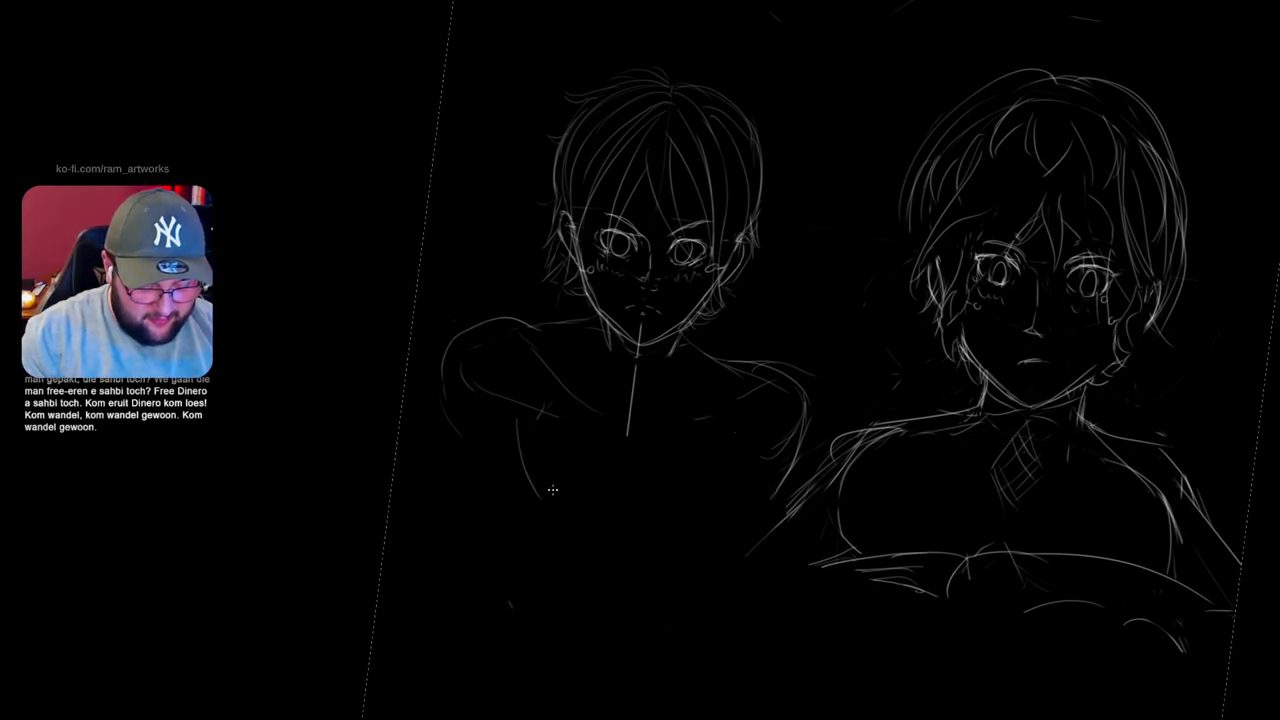
{"action": "mouse_move", "coordinate": [534, 497]}
{"action": "left_mouse_down"}
{"action": "mouse_move", "coordinate": [734, 555]}
{"action": "mouse_move", "coordinate": [715, 505]}
{"action": "left_mouse_up"}
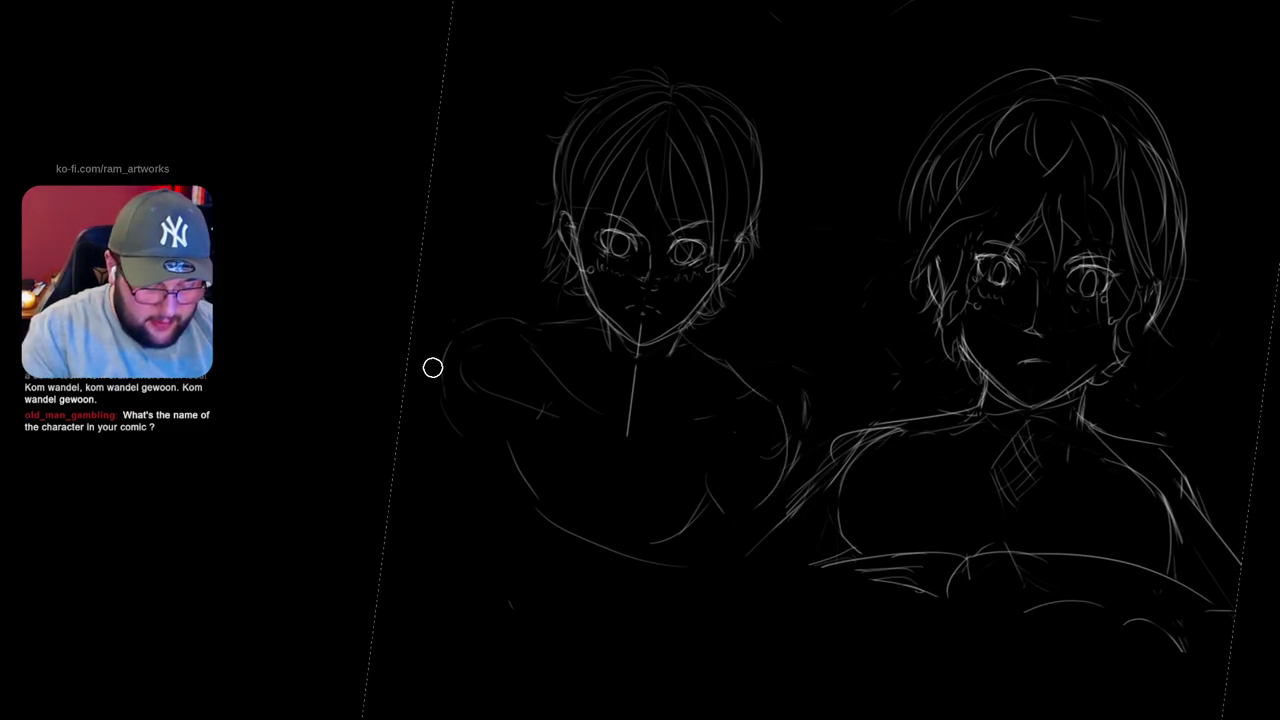
{"action": "left_click_drag", "start_coordinate": [464, 350], "coordinate": [490, 449]}
{"action": "left_click_drag", "start_coordinate": [475, 372], "coordinate": [485, 474]}
{"action": "left_click_drag", "start_coordinate": [498, 336], "coordinate": [468, 396]}
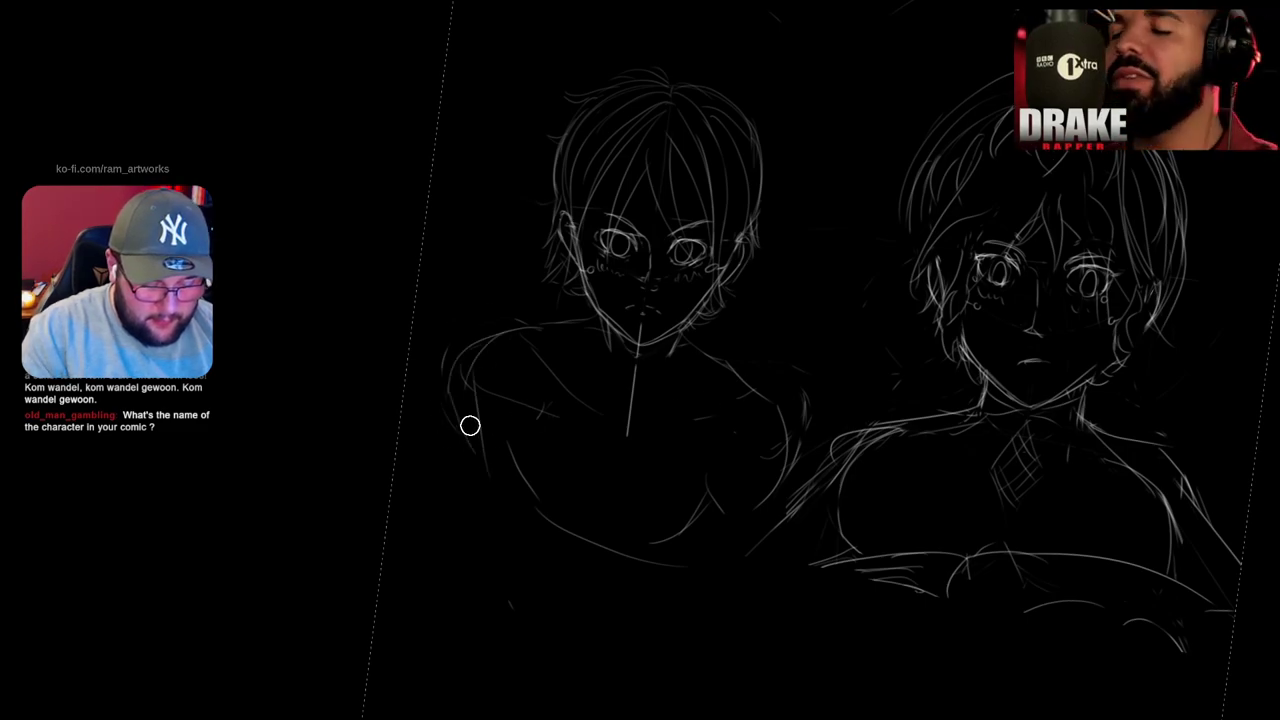
Straighten the canvas and add small upward spikes of hair along the crown of the new head
{"action": "key", "text": "r"}
{"action": "left_click_drag", "start_coordinate": [919, 490], "coordinate": [948, 466]}
{"action": "key", "text": "space"}
{"action": "left_click_drag", "start_coordinate": [755, 510], "coordinate": [780, 596]}
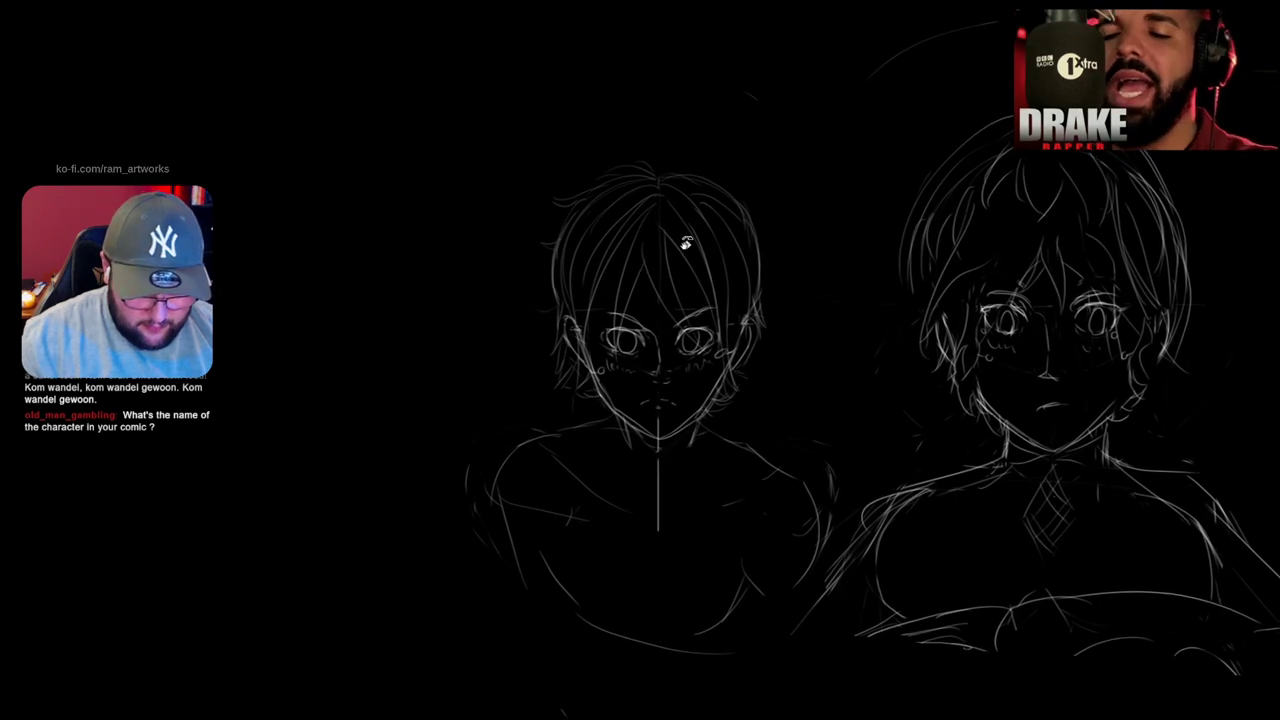
{"action": "left_click_drag", "start_coordinate": [672, 178], "coordinate": [694, 158]}
{"action": "key", "text": "ctrl+z"}
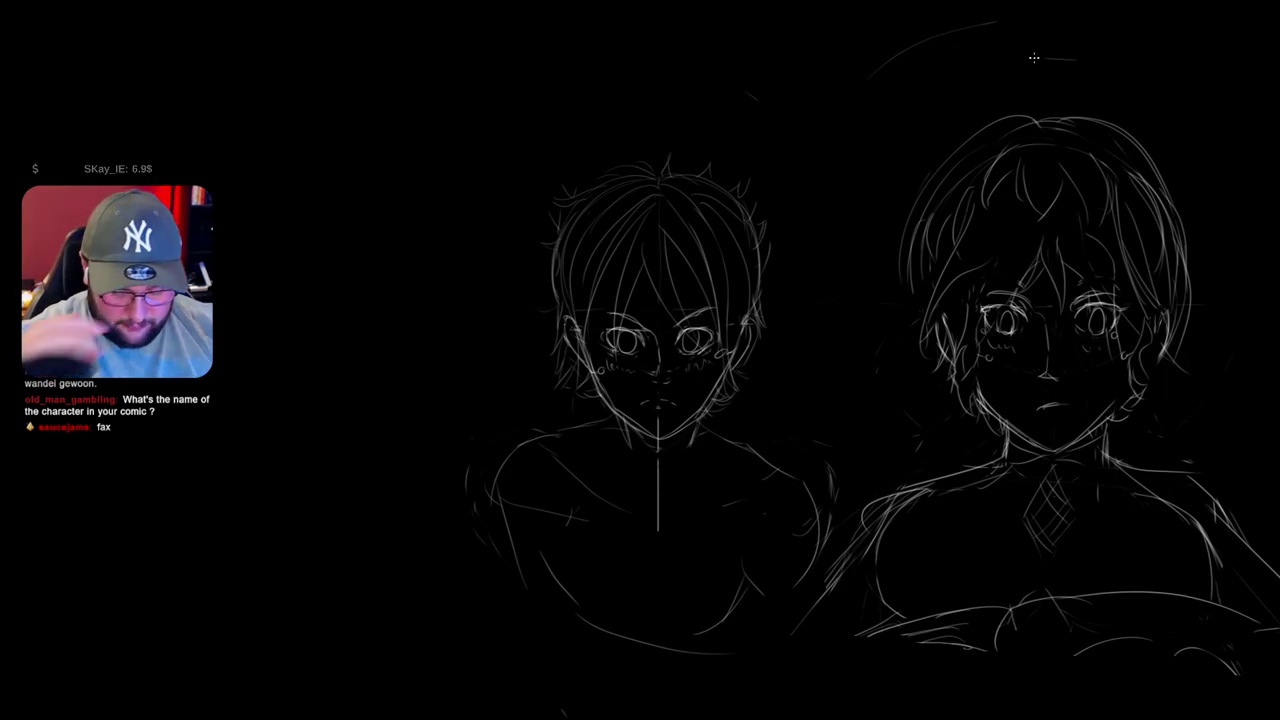
Rework the new head's hair with Free Transform and lengthen its side locks below the ears
{"action": "mouse_move", "coordinate": [952, 210]}
{"action": "left_mouse_down"}
{"action": "mouse_move", "coordinate": [848, 165]}
{"action": "mouse_move", "coordinate": [777, 157]}
{"action": "mouse_move", "coordinate": [804, 204]}
{"action": "left_mouse_up"}
{"action": "key", "text": "ctrl+plus"}
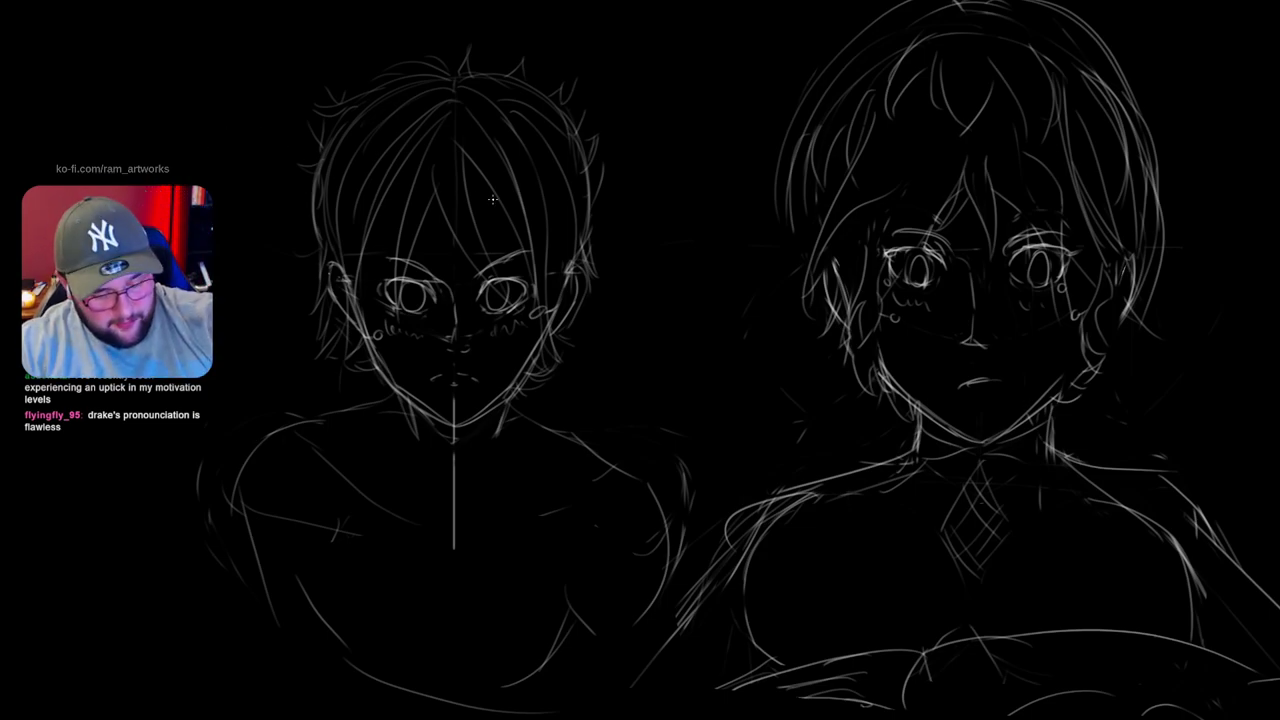
{"action": "mouse_move", "coordinate": [763, 344]}
{"action": "left_mouse_down"}
{"action": "mouse_move", "coordinate": [894, 337]}
{"action": "mouse_move", "coordinate": [915, 349]}
{"action": "left_mouse_up"}
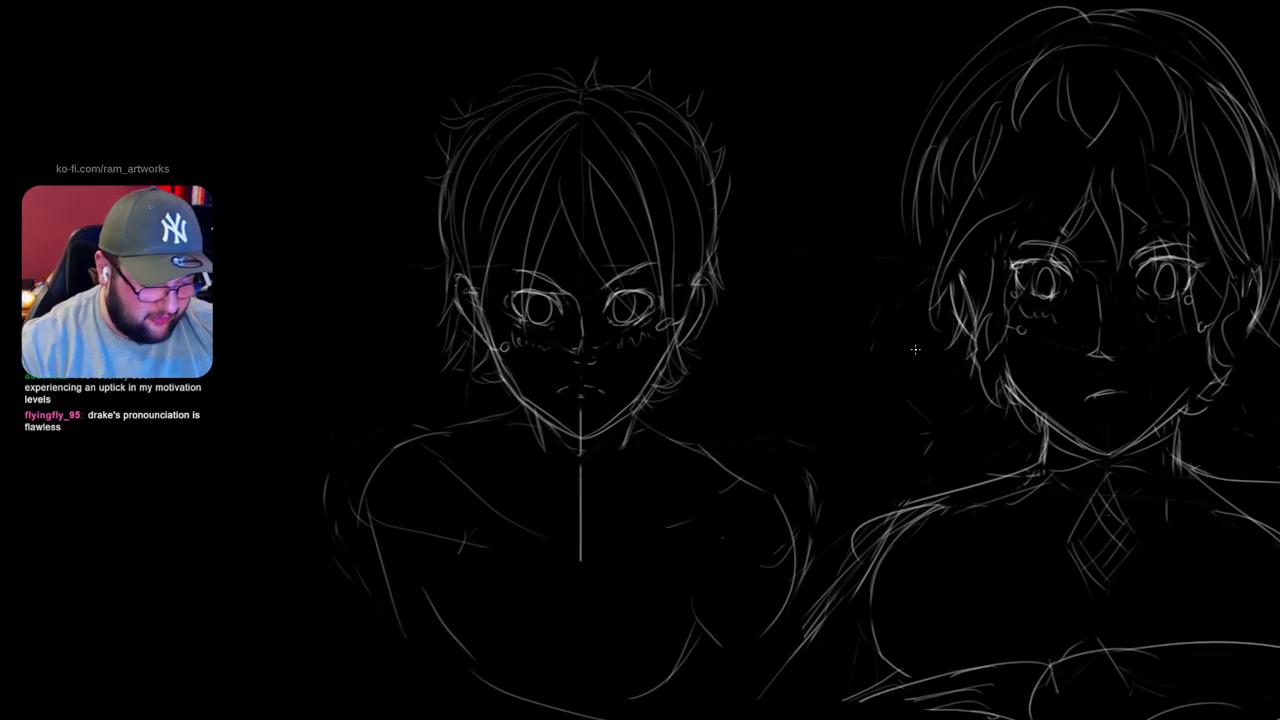
{"action": "mouse_move", "coordinate": [563, 213]}
{"action": "left_mouse_down"}
{"action": "mouse_move", "coordinate": [579, 287]}
{"action": "mouse_move", "coordinate": [627, 312]}
{"action": "mouse_move", "coordinate": [596, 208]}
{"action": "mouse_move", "coordinate": [604, 179]}
{"action": "mouse_move", "coordinate": [656, 294]}
{"action": "mouse_move", "coordinate": [681, 404]}
{"action": "mouse_move", "coordinate": [742, 257]}
{"action": "mouse_move", "coordinate": [680, 50]}
{"action": "mouse_move", "coordinate": [382, 71]}
{"action": "mouse_move", "coordinate": [359, 398]}
{"action": "mouse_move", "coordinate": [477, 420]}
{"action": "mouse_move", "coordinate": [503, 374]}
{"action": "mouse_move", "coordinate": [484, 274]}
{"action": "mouse_move", "coordinate": [530, 187]}
{"action": "mouse_move", "coordinate": [519, 337]}
{"action": "mouse_move", "coordinate": [552, 252]}
{"action": "left_mouse_up"}
{"action": "key", "text": "ctrl+t"}
{"action": "mouse_move", "coordinate": [750, 210]}
{"action": "left_mouse_down"}
{"action": "mouse_move", "coordinate": [786, 210]}
{"action": "mouse_move", "coordinate": [731, 254]}
{"action": "mouse_move", "coordinate": [594, 243]}
{"action": "mouse_move", "coordinate": [562, 212]}
{"action": "left_mouse_up"}
{"action": "key", "text": "Return"}
{"action": "key", "text": "ctrl+d"}
{"action": "left_click_drag", "start_coordinate": [640, 266], "coordinate": [612, 316]}
{"action": "left_click_drag", "start_coordinate": [463, 410], "coordinate": [980, 390]}
{"action": "key", "text": "ctrl+z"}
Restore the full interface, lasso the new character's torso and arm lines on Layer 3, and delete them
{"action": "key", "text": "f"}
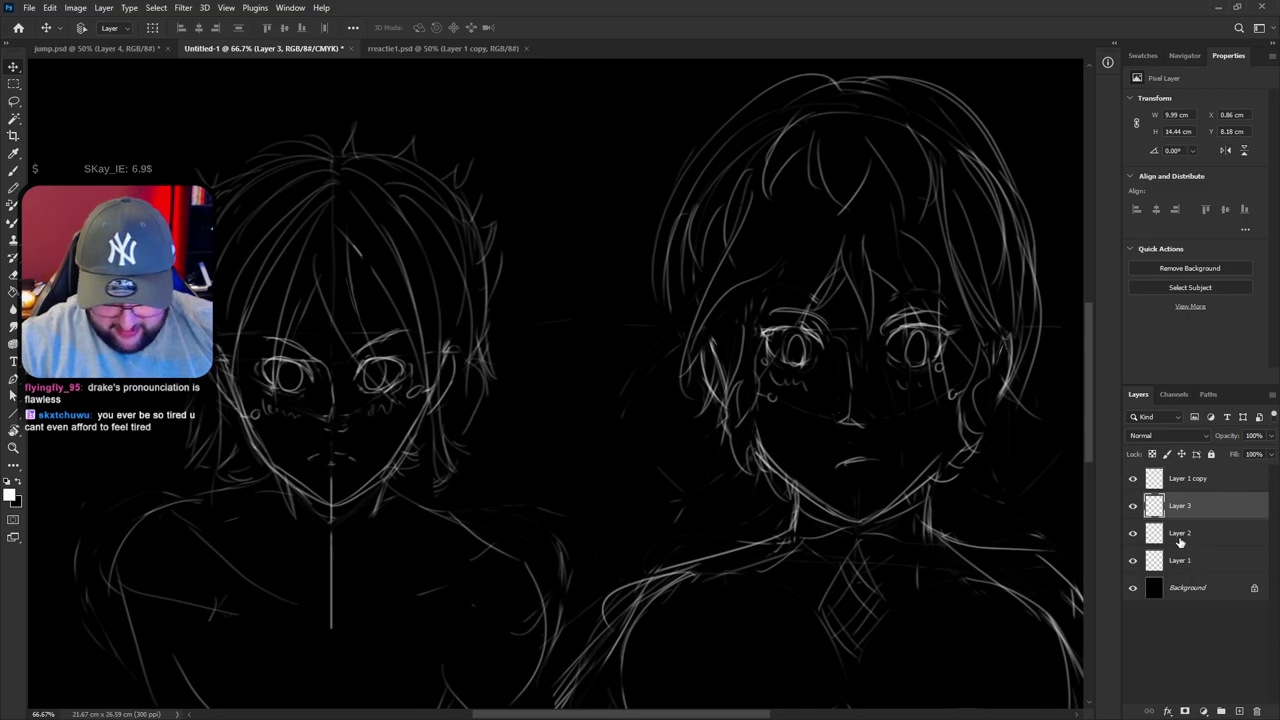
{"action": "key", "text": "l"}
{"action": "mouse_move", "coordinate": [727, 424]}
{"action": "left_mouse_down"}
{"action": "mouse_move", "coordinate": [631, 497]}
{"action": "mouse_move", "coordinate": [280, 403]}
{"action": "mouse_move", "coordinate": [903, 677]}
{"action": "left_mouse_up"}
{"action": "key", "text": "Delete"}
{"action": "key", "text": "ctrl+d"}
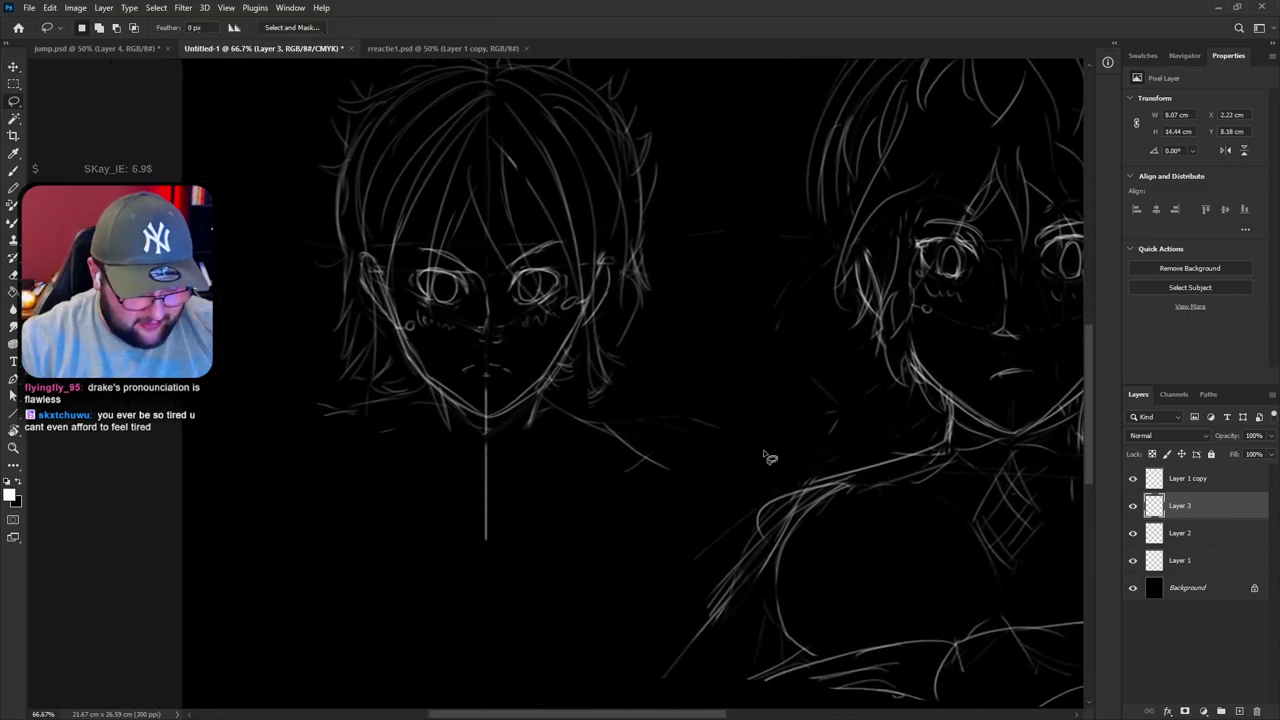
{"action": "left_click_drag", "start_coordinate": [690, 418], "coordinate": [747, 505]}
{"action": "left_click", "coordinate": [1196, 535], "text": "ctrl"}
{"action": "key", "text": "v"}
{"action": "left_click_drag", "start_coordinate": [416, 406], "coordinate": [804, 368]}
{"action": "left_click_drag", "start_coordinate": [804, 368], "coordinate": [402, 290]}
{"action": "key", "text": "ctrl+z"}
Check what each sketch layer holds by toggling its visibility, and move Layer 1 above Layer 2
{"action": "left_click", "coordinate": [1200, 510]}
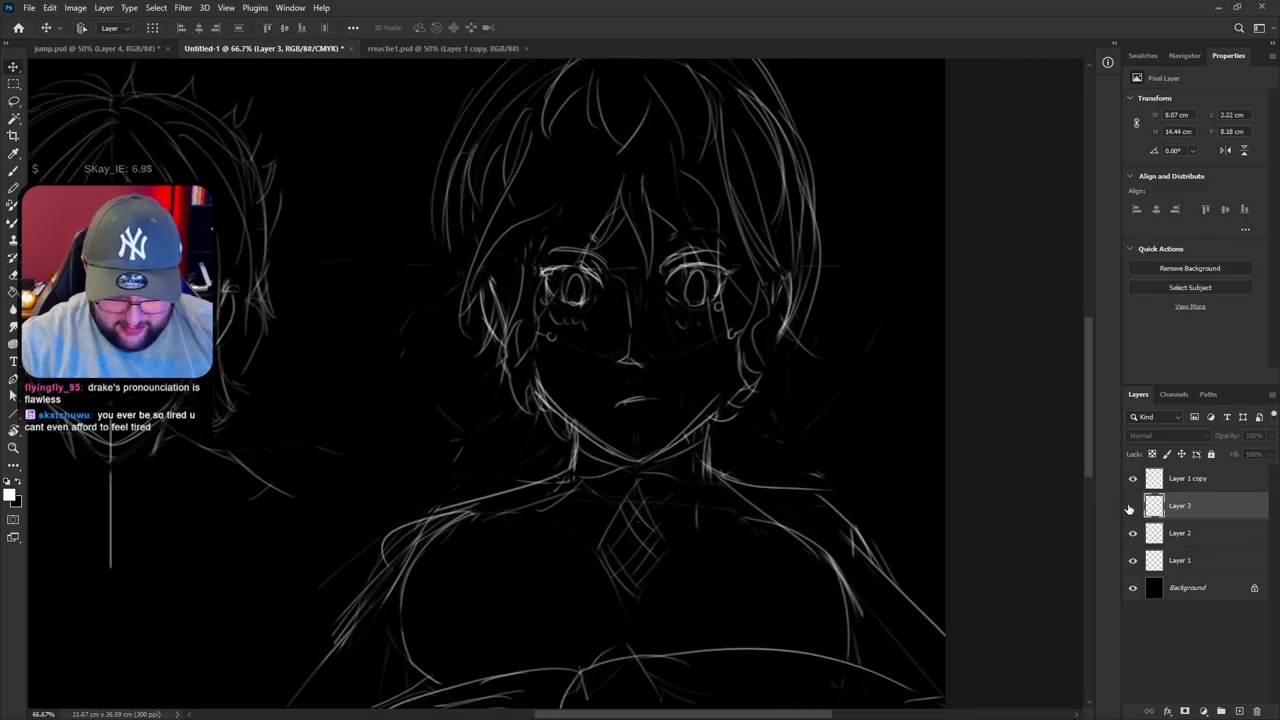
{"action": "left_click", "coordinate": [1132, 478]}
{"action": "left_click", "coordinate": [1132, 478]}
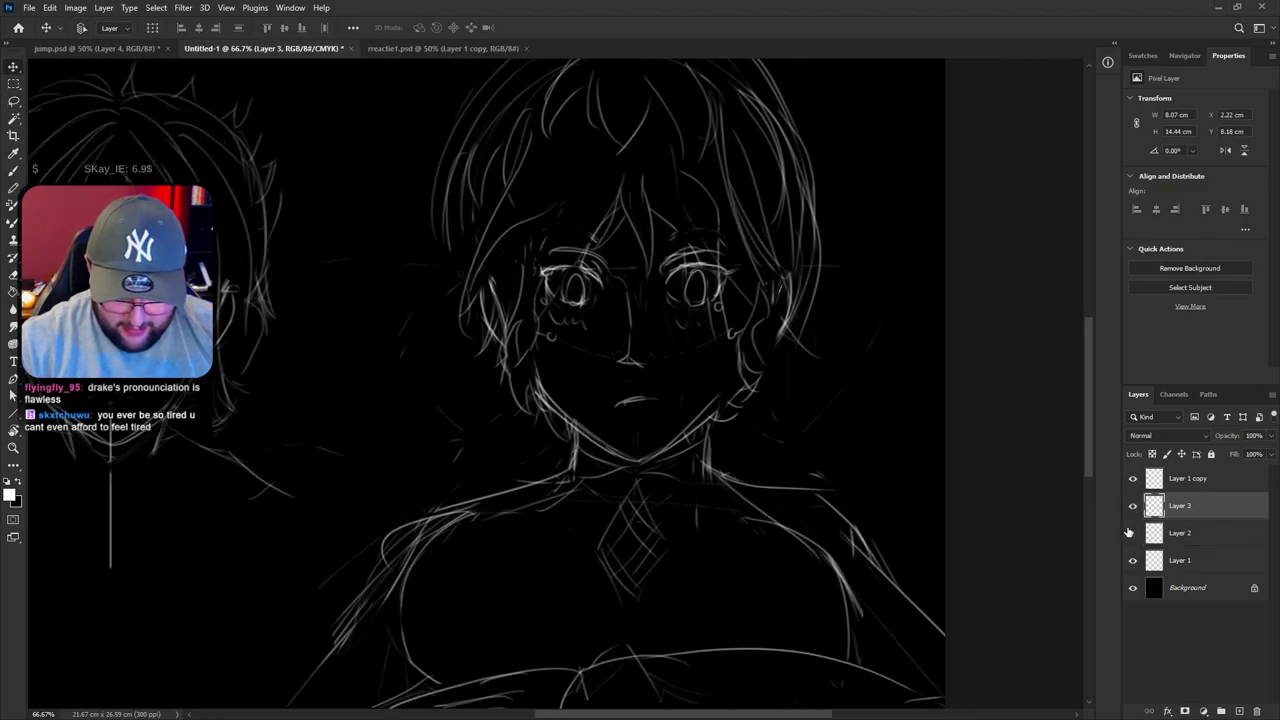
{"action": "left_click", "coordinate": [1132, 533]}
{"action": "left_click", "coordinate": [1132, 533]}
{"action": "left_click", "coordinate": [1132, 560]}
{"action": "left_click", "coordinate": [1132, 560]}
{"action": "left_click_drag", "start_coordinate": [1180, 563], "coordinate": [1133, 531]}
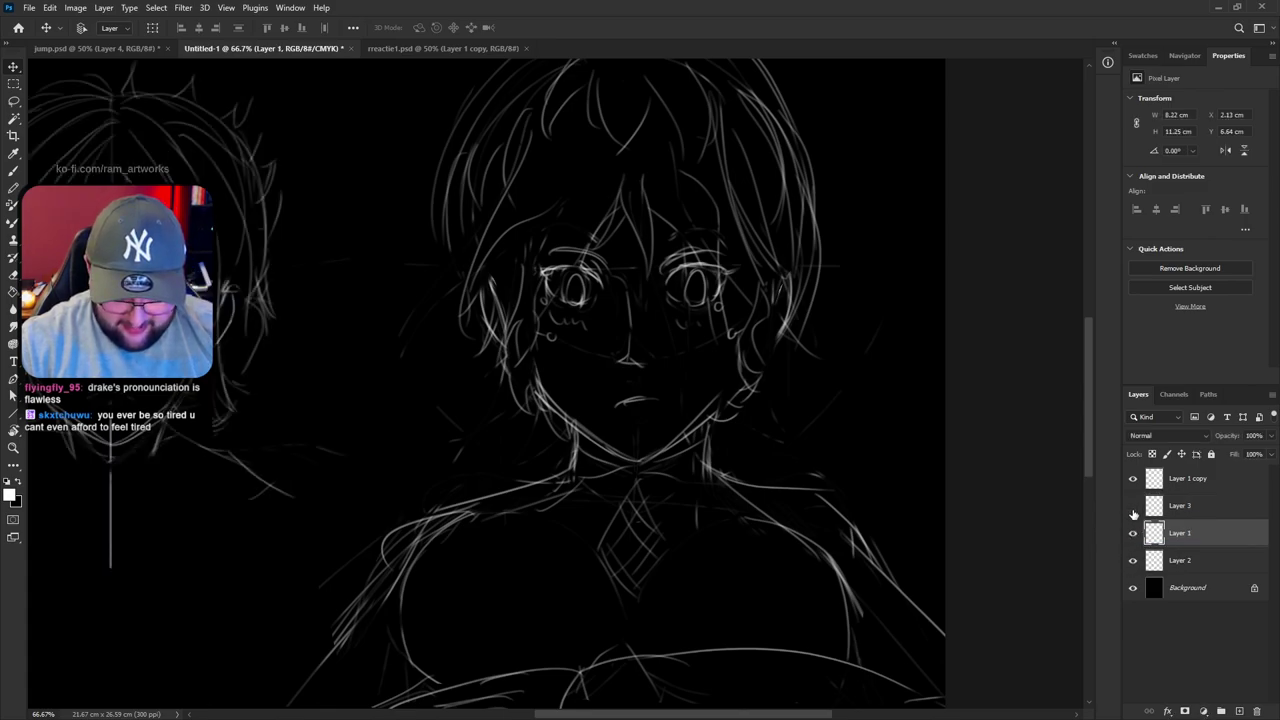
Isolate Layer 2 by hiding Layer 3 and Layer 1, delete it, and show the hidden layers again
{"action": "left_click", "coordinate": [1132, 533]}
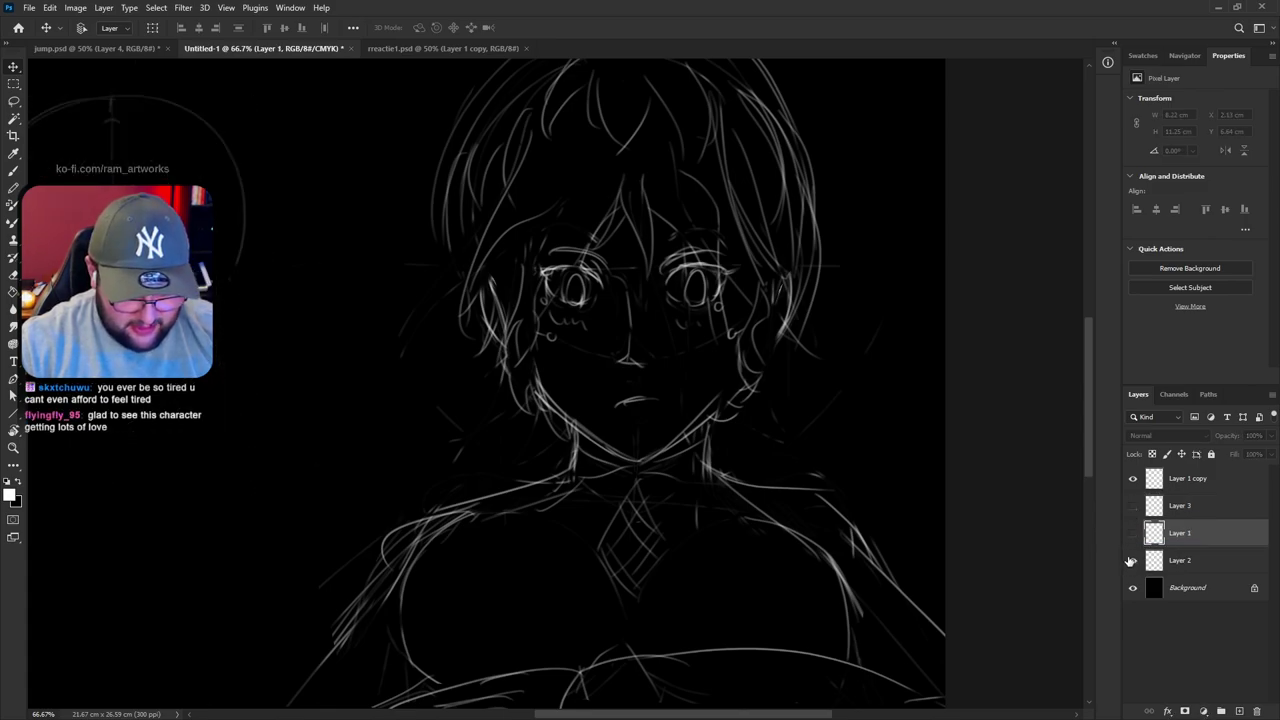
{"action": "left_click", "coordinate": [1166, 562]}
{"action": "key", "text": "Delete"}
{"action": "left_click_drag", "start_coordinate": [1132, 533], "coordinate": [1132, 514]}
Enlarge Layer 1 and Layer 3 together with Free Transform to about 8.97 cm wide and 17.42 cm high
{"action": "left_click_drag", "start_coordinate": [534, 420], "coordinate": [707, 453]}
{"action": "left_click", "coordinate": [1180, 533]}
{"action": "left_click", "coordinate": [1180, 505], "text": "shift"}
{"action": "left_click_drag", "start_coordinate": [339, 350], "coordinate": [859, 358]}
{"action": "key", "text": "ctrl+t"}
{"action": "left_click_drag", "start_coordinate": [806, 135], "coordinate": [768, 335]}
{"action": "left_click_drag", "start_coordinate": [793, 233], "coordinate": [791, 151]}
{"action": "mouse_move", "coordinate": [925, 565]}
{"action": "left_mouse_down"}
{"action": "mouse_move", "coordinate": [894, 319]}
{"action": "mouse_move", "coordinate": [338, 319]}
{"action": "left_mouse_up"}
{"action": "key", "text": "Return"}
{"action": "left_click_drag", "start_coordinate": [466, 381], "coordinate": [543, 389]}
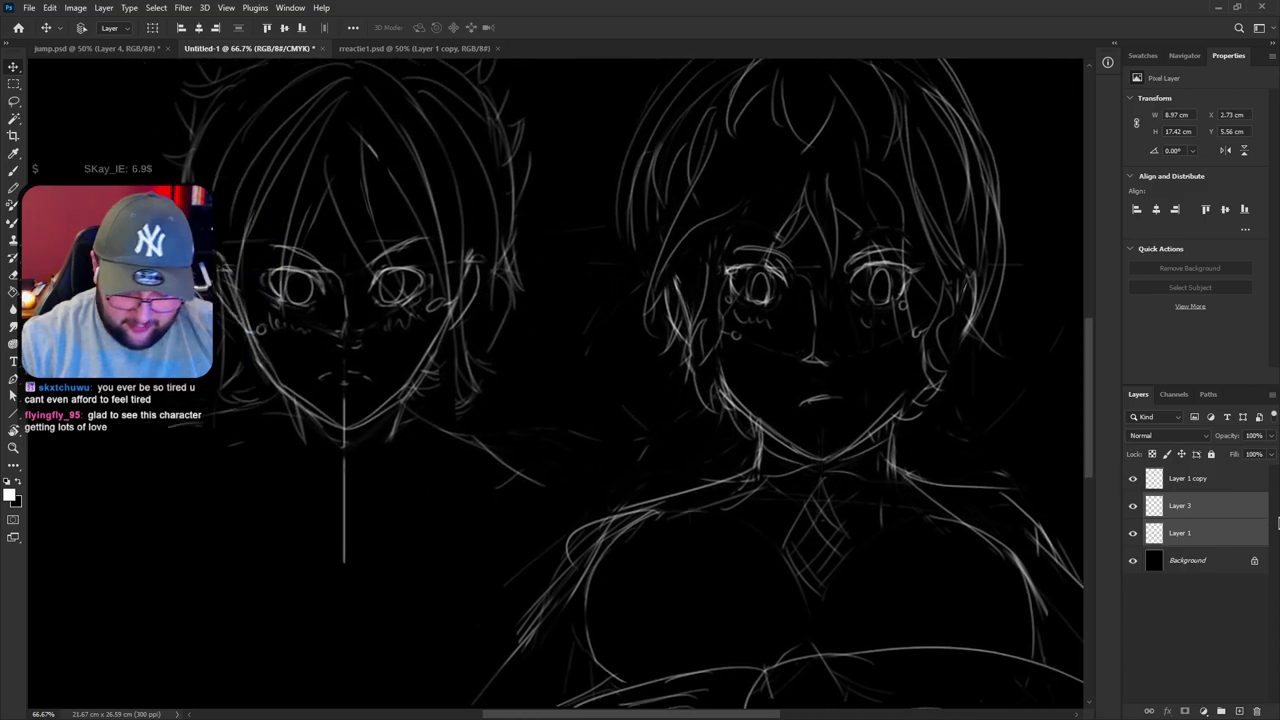
Check what Layer 3 and Layer 1 hold by toggling their visibility, and make Layer 1 the active layer
{"action": "left_click", "coordinate": [1205, 506]}
{"action": "left_click", "coordinate": [1133, 506]}
{"action": "left_click", "coordinate": [1133, 506]}
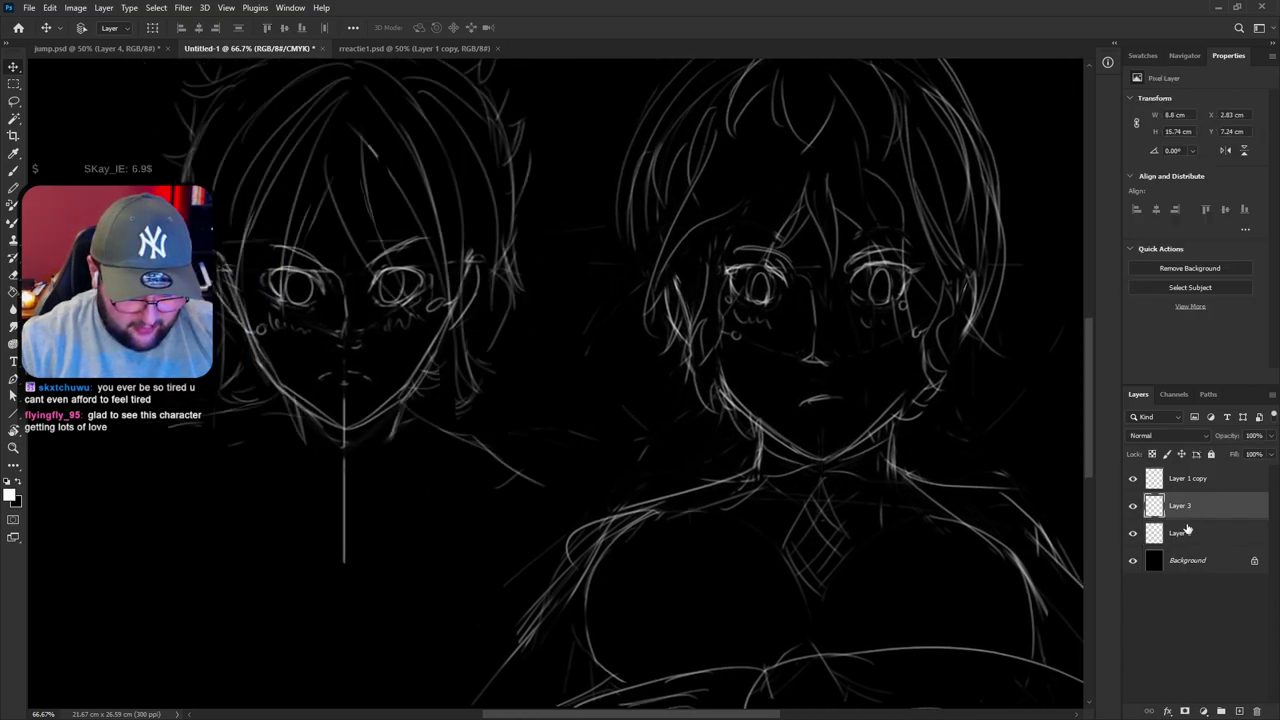
{"action": "left_click", "coordinate": [1133, 533]}
{"action": "left_click", "coordinate": [1133, 533]}
{"action": "left_click", "coordinate": [1200, 533]}
Lasso the new character's jawline and ears on Layer 1, shift them slightly downwards, and deselect
{"action": "key", "text": "l"}
{"action": "mouse_move", "coordinate": [465, 260]}
{"action": "left_mouse_down"}
{"action": "mouse_move", "coordinate": [426, 332]}
{"action": "mouse_move", "coordinate": [366, 396]}
{"action": "mouse_move", "coordinate": [311, 382]}
{"action": "mouse_move", "coordinate": [230, 264]}
{"action": "left_mouse_up"}
{"action": "mouse_move", "coordinate": [232, 348]}
{"action": "left_mouse_down"}
{"action": "mouse_move", "coordinate": [276, 418]}
{"action": "mouse_move", "coordinate": [343, 438]}
{"action": "mouse_move", "coordinate": [447, 374]}
{"action": "mouse_move", "coordinate": [494, 310]}
{"action": "mouse_move", "coordinate": [500, 250]}
{"action": "left_mouse_up"}
{"action": "mouse_move", "coordinate": [452, 404]}
{"action": "left_mouse_down"}
{"action": "mouse_move", "coordinate": [410, 404]}
{"action": "mouse_move", "coordinate": [487, 511]}
{"action": "mouse_move", "coordinate": [537, 505]}
{"action": "mouse_move", "coordinate": [570, 451]}
{"action": "mouse_move", "coordinate": [452, 399]}
{"action": "mouse_move", "coordinate": [158, 422]}
{"action": "mouse_move", "coordinate": [332, 450]}
{"action": "left_mouse_up"}
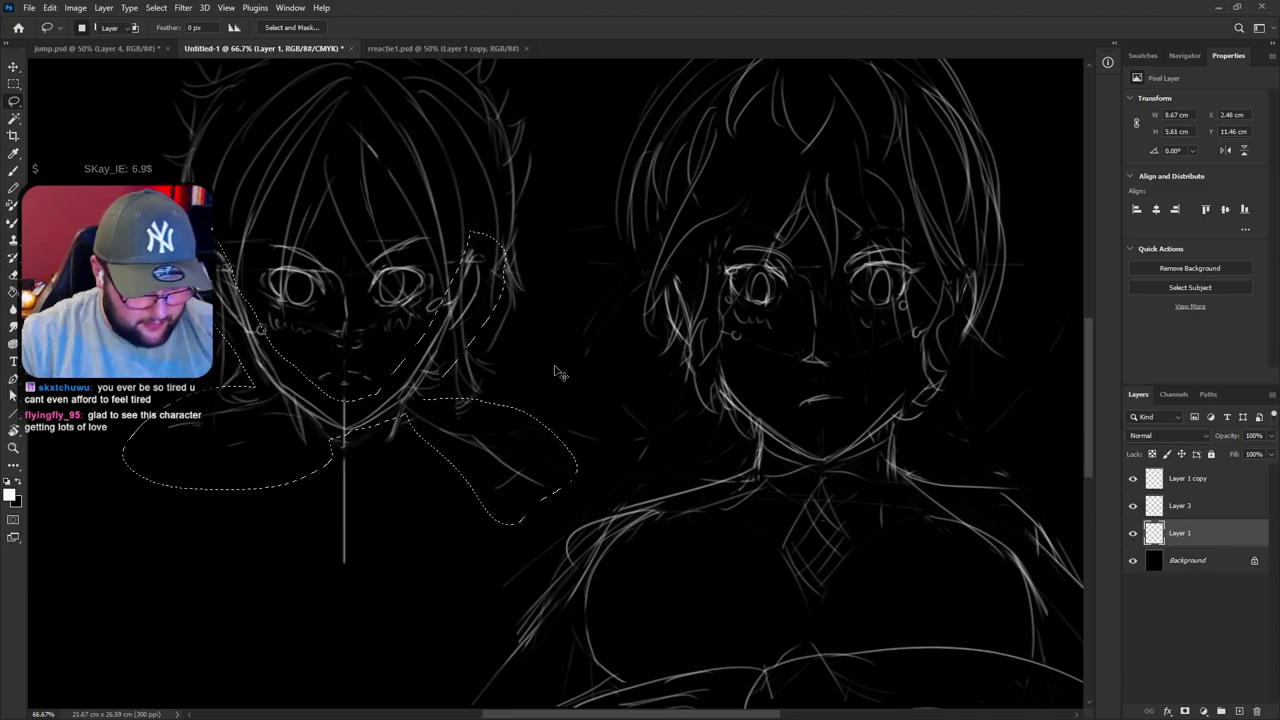
{"action": "key", "text": "v"}
{"action": "left_click_drag", "start_coordinate": [437, 342], "coordinate": [434, 350]}
{"action": "key", "text": "ctrl+d"}
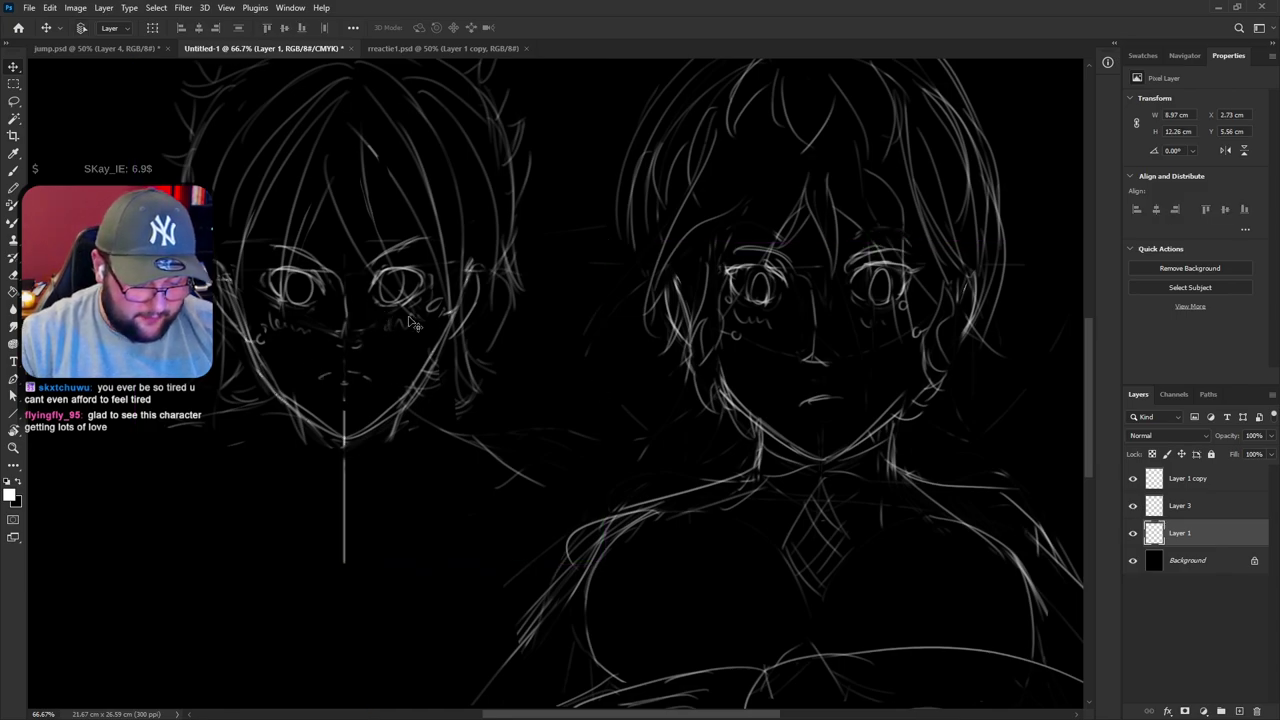
Erase the iris of the new character's right-hand eye and sketch it again
{"action": "left_click", "coordinate": [1133, 533]}
{"action": "key", "text": "r"}
{"action": "mouse_move", "coordinate": [706, 501]}
{"action": "left_mouse_down"}
{"action": "mouse_move", "coordinate": [771, 492]}
{"action": "mouse_move", "coordinate": [779, 475]}
{"action": "left_mouse_up"}
{"action": "key", "text": "e"}
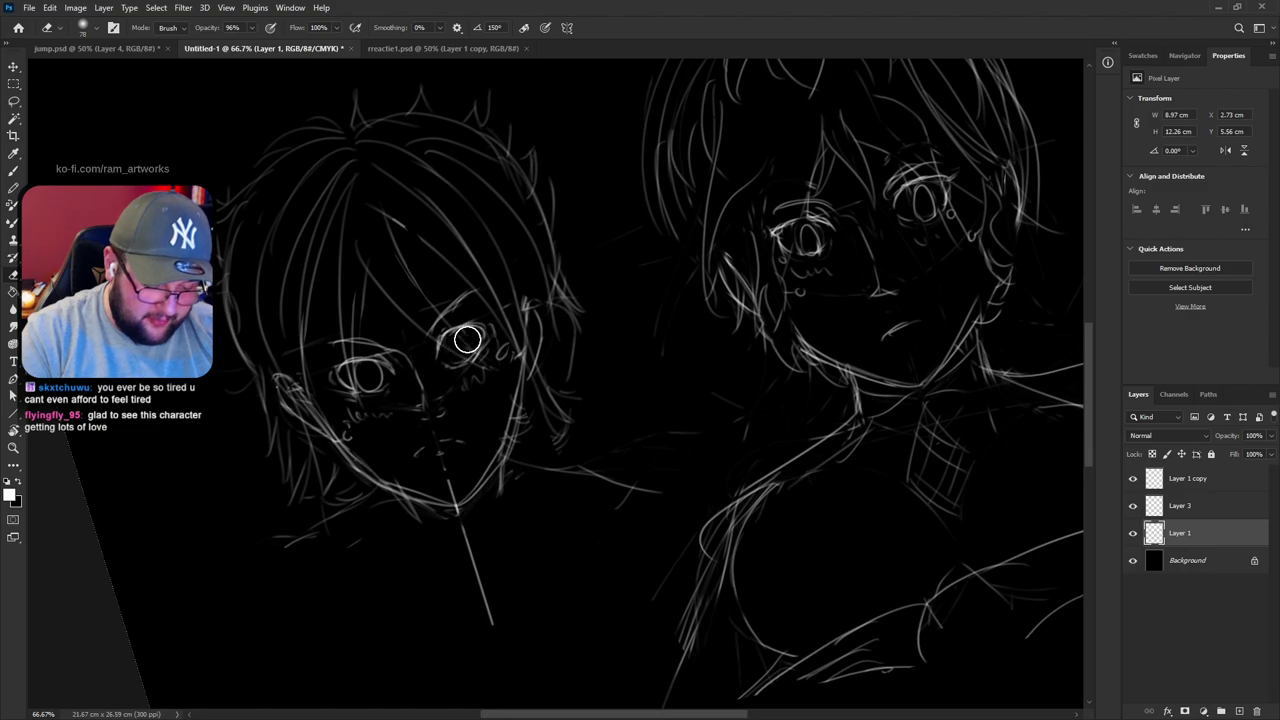
{"action": "key", "text": "b"}
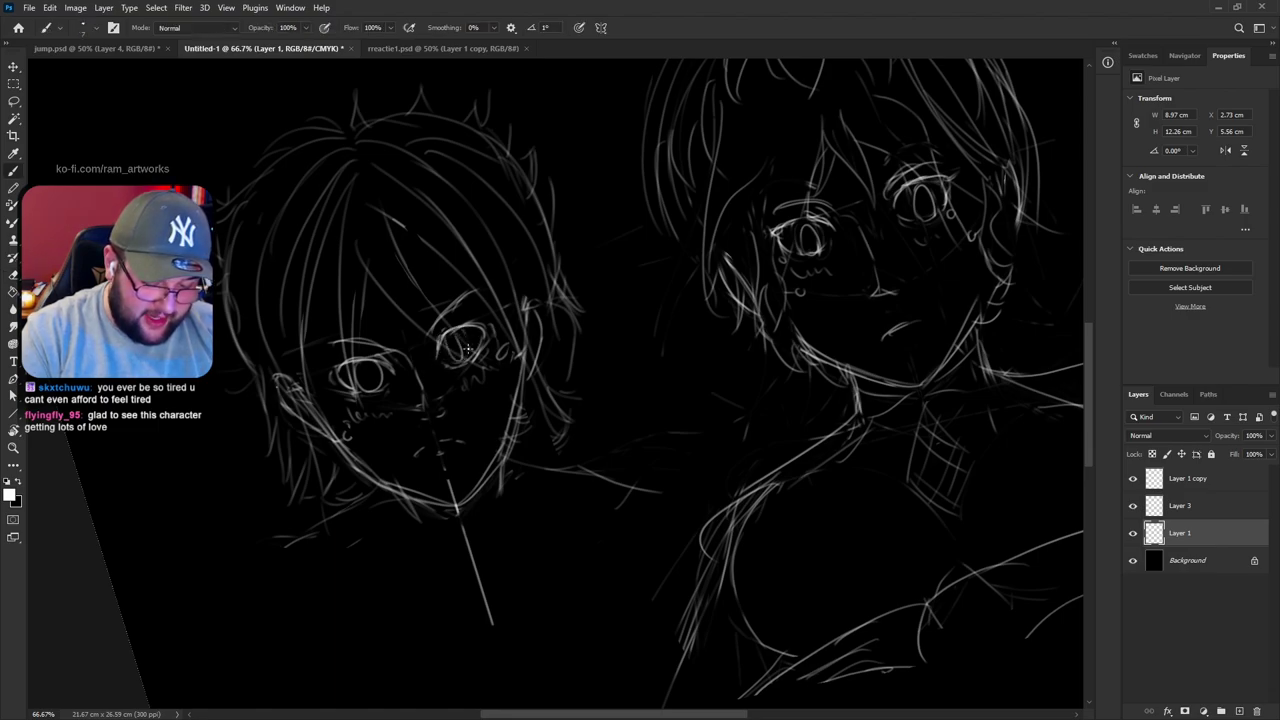
{"action": "key", "text": "ctrl+z"}
{"action": "mouse_move", "coordinate": [454, 331]}
{"action": "left_mouse_down"}
{"action": "mouse_move", "coordinate": [457, 352]}
{"action": "mouse_move", "coordinate": [455, 330]}
{"action": "left_mouse_up"}
{"action": "key", "text": "ctrl+z"}
{"action": "key", "text": "ctrl+z"}
Erase and redraw the iris of the left-hand eye with a narrower shape, and return the canvas to upright
{"action": "key", "text": "e"}
{"action": "mouse_move", "coordinate": [360, 366]}
{"action": "left_mouse_down"}
{"action": "mouse_move", "coordinate": [376, 369]}
{"action": "mouse_move", "coordinate": [368, 387]}
{"action": "mouse_move", "coordinate": [374, 362]}
{"action": "left_mouse_up"}
{"action": "key", "text": "b"}
{"action": "key", "text": "ctrl+z"}
{"action": "key", "text": "ctrl+z"}
{"action": "key", "text": "ctrl+z"}
{"action": "key", "text": "r"}
{"action": "left_click_drag", "start_coordinate": [876, 284], "coordinate": [887, 420]}
{"action": "key", "text": "ctrl+z"}
{"action": "key", "text": "b"}
{"action": "key", "text": "ctrl+z"}
{"action": "left_click_drag", "start_coordinate": [388, 284], "coordinate": [396, 281]}
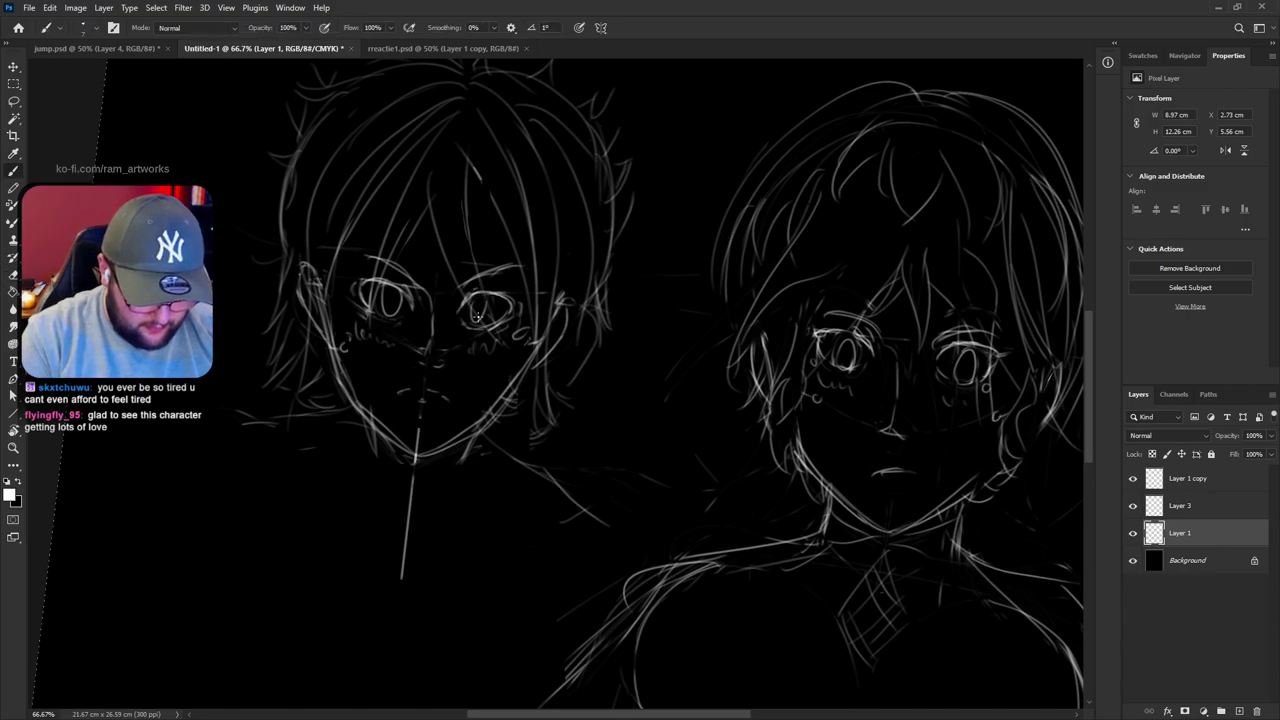
{"action": "key", "text": "r"}
{"action": "left_click_drag", "start_coordinate": [888, 228], "coordinate": [895, 218]}
{"action": "key", "text": "Escape"}
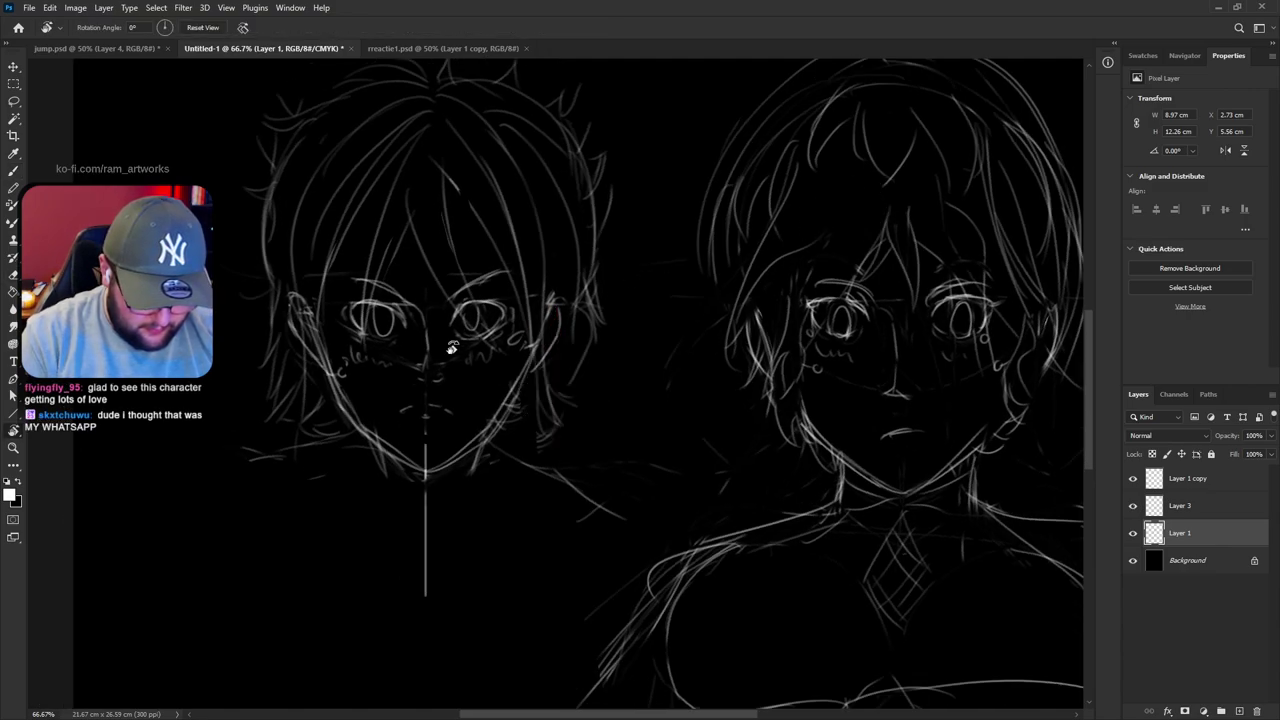
Redraw the new character's nose line and nose tip, erasing the excess
{"action": "key", "text": "b"}
{"action": "key", "text": "b"}
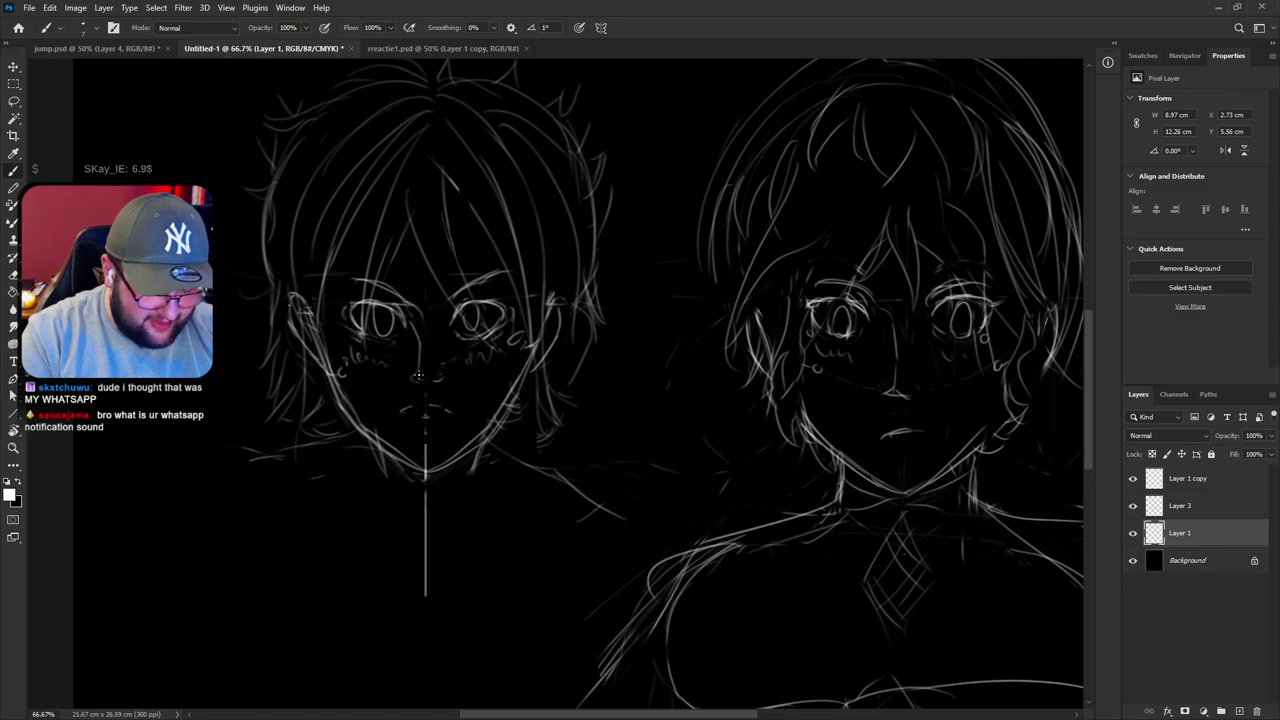
{"action": "key", "text": "e"}
{"action": "key", "text": "b"}
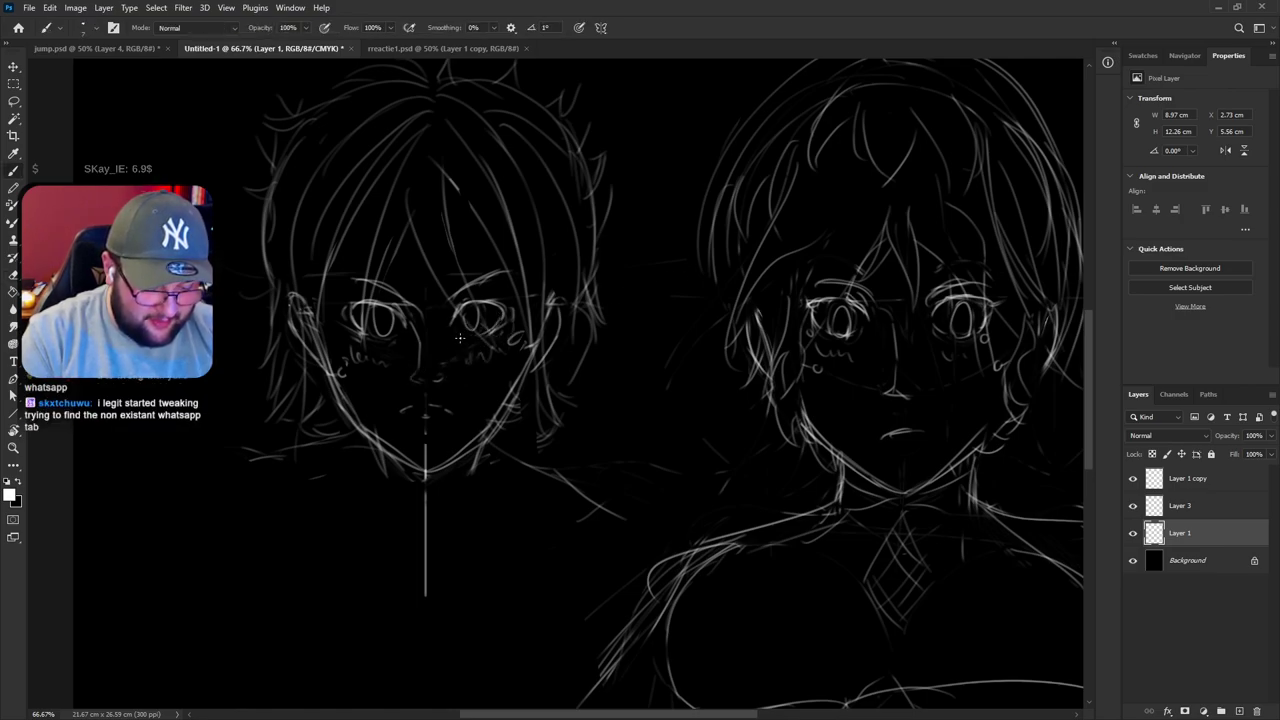
Touch up both irises of the new character, erasing the excess strokes inside the eyes
{"action": "key", "text": "r"}
{"action": "mouse_move", "coordinate": [705, 275]}
{"action": "left_mouse_down"}
{"action": "mouse_move", "coordinate": [634, 209]}
{"action": "mouse_move", "coordinate": [543, 195]}
{"action": "left_mouse_up"}
{"action": "key", "text": "e"}
{"action": "left_click_drag", "start_coordinate": [420, 517], "coordinate": [419, 506]}
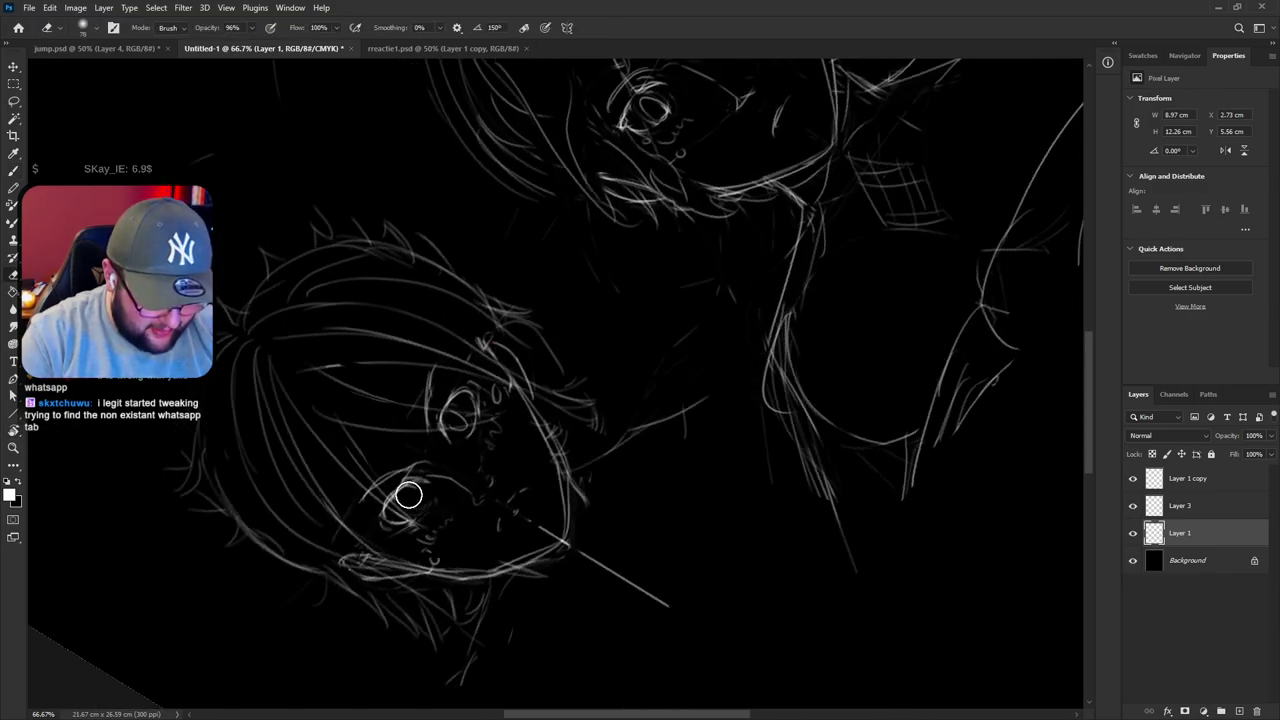
{"action": "key", "text": "r"}
{"action": "left_click_drag", "start_coordinate": [491, 457], "coordinate": [566, 537]}
{"action": "key", "text": "b"}
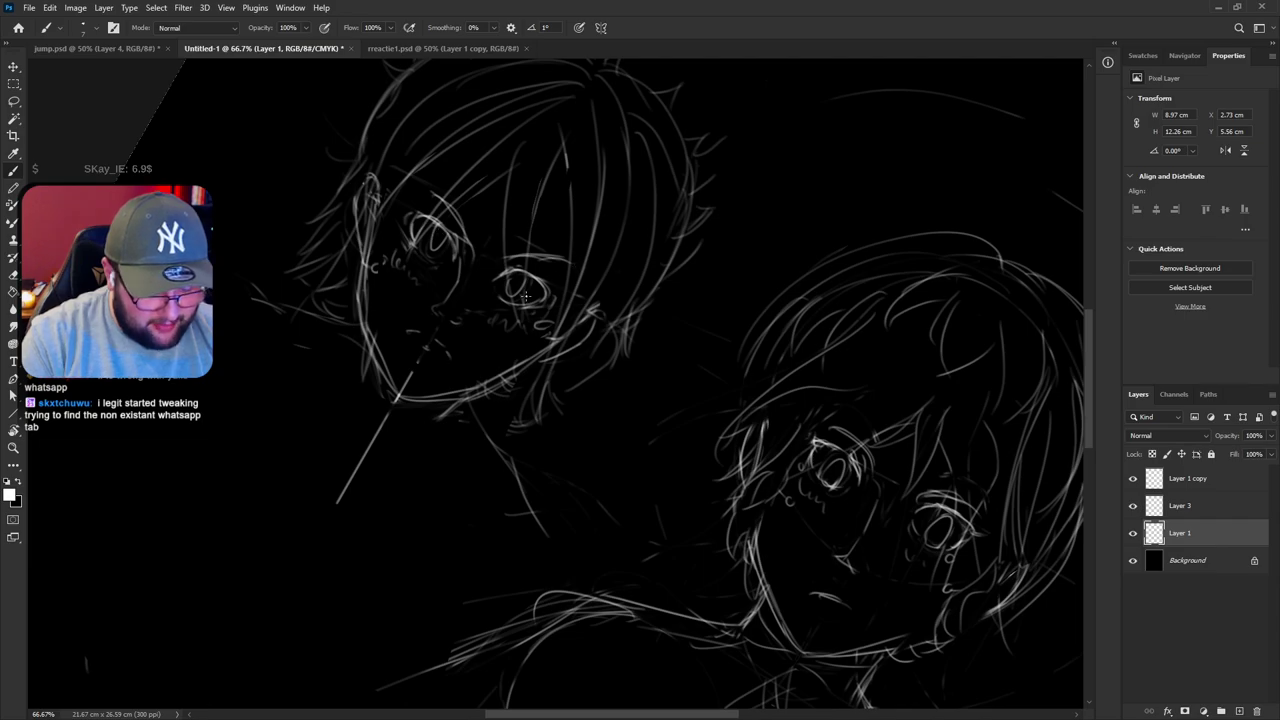
{"action": "key", "text": "e"}
{"action": "left_click_drag", "start_coordinate": [511, 280], "coordinate": [517, 284]}
{"action": "key", "text": "b"}
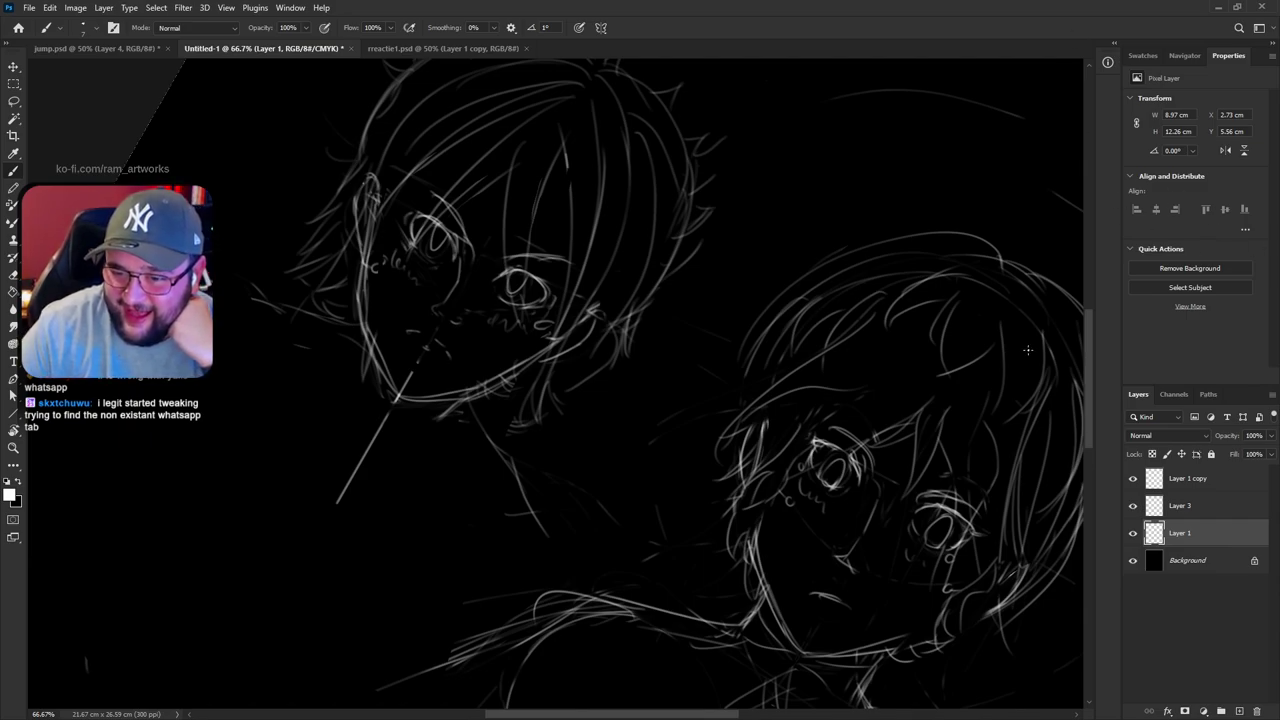
Add an Exposure adjustment layer above Layer 1 copy with exposure +2.27 to brighten the sketch lines
{"action": "left_click", "coordinate": [1192, 602]}
{"action": "left_click", "coordinate": [1200, 481]}
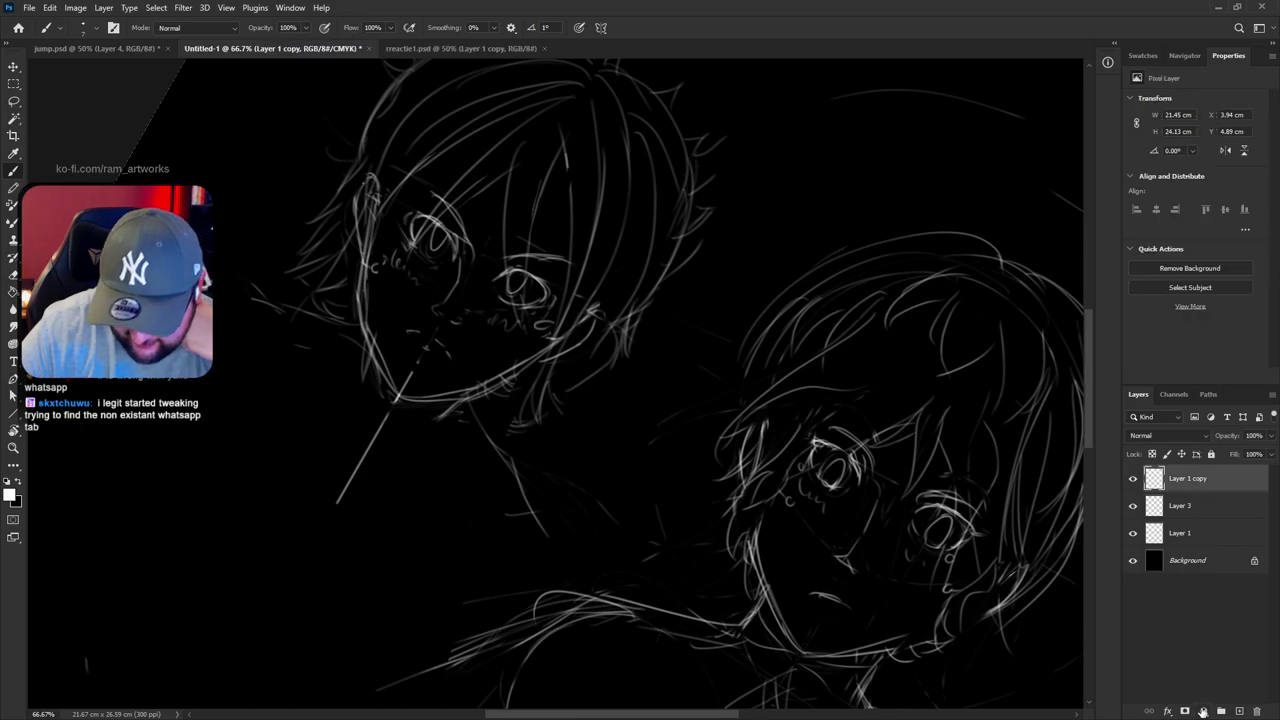
{"action": "left_click", "coordinate": [1203, 711]}
{"action": "left_click", "coordinate": [1110, 565]}
{"action": "left_click_drag", "start_coordinate": [1197, 133], "coordinate": [1217, 134]}
{"action": "left_click_drag", "start_coordinate": [538, 439], "coordinate": [623, 508]}
{"action": "key", "text": "r"}
{"action": "left_click_drag", "start_coordinate": [709, 549], "coordinate": [664, 422]}
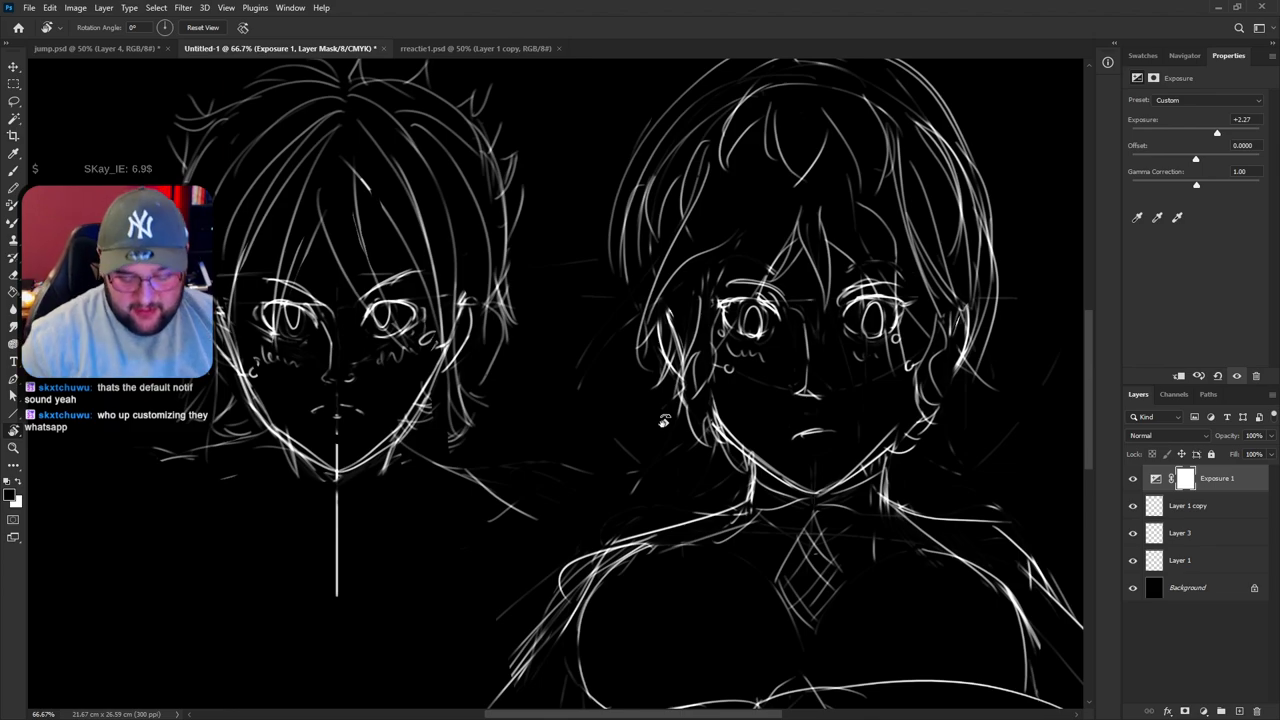
Identify Layer 1 by toggling layer visibility, make it active, and erase the overlapping lines along the new character's jaw
{"action": "right_click", "coordinate": [1136, 513]}
{"action": "left_click", "coordinate": [1138, 512]}
{"action": "left_click", "coordinate": [1133, 506]}
{"action": "left_click", "coordinate": [1133, 533]}
{"action": "left_click", "coordinate": [1133, 533]}
{"action": "left_click", "coordinate": [1133, 560]}
{"action": "left_click", "coordinate": [1133, 560]}
{"action": "left_click", "coordinate": [1180, 560]}
{"action": "left_click_drag", "start_coordinate": [953, 622], "coordinate": [1012, 608]}
{"action": "key", "text": "e"}
{"action": "left_click_drag", "start_coordinate": [289, 318], "coordinate": [335, 418]}
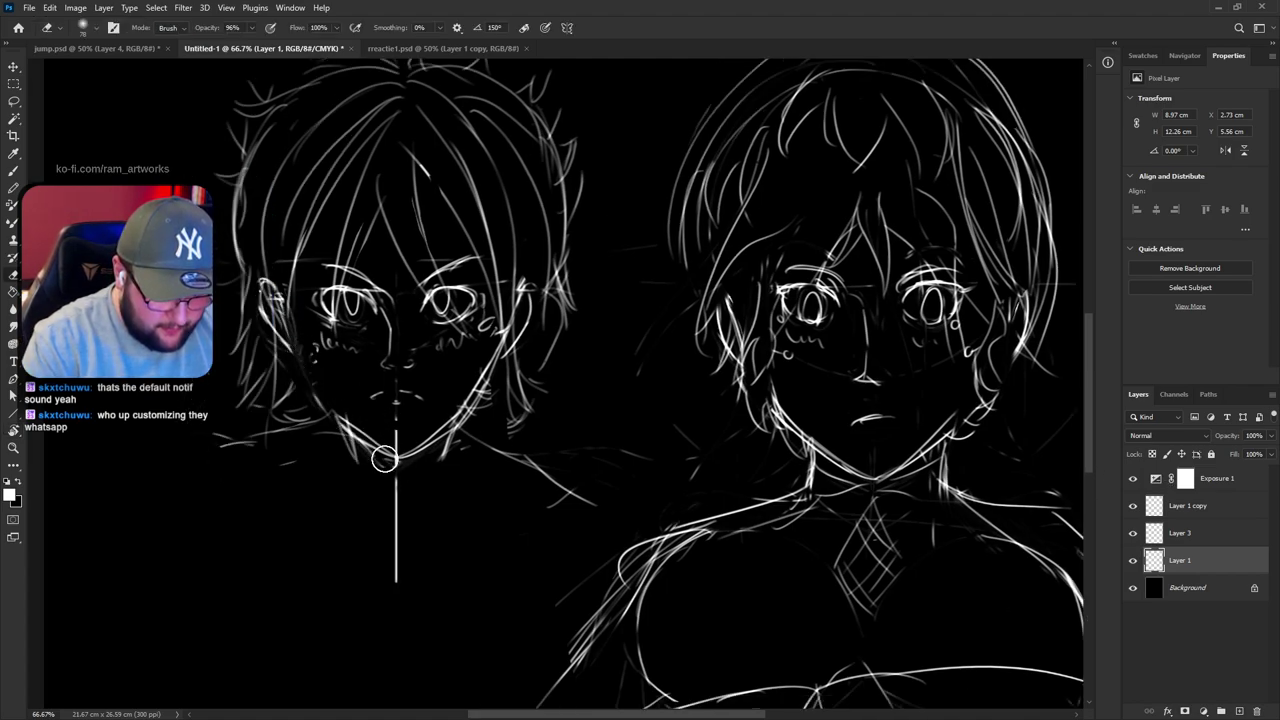
Erase the chin tip and the centre line through it, and rework the lower jaw strokes on Layer 1
{"action": "key", "text": "r"}
{"action": "mouse_move", "coordinate": [507, 475]}
{"action": "left_mouse_down"}
{"action": "mouse_move", "coordinate": [560, 453]}
{"action": "mouse_move", "coordinate": [494, 411]}
{"action": "left_mouse_up"}
{"action": "key", "text": "e"}
{"action": "key", "text": "r"}
{"action": "mouse_move", "coordinate": [680, 375]}
{"action": "left_mouse_down"}
{"action": "mouse_move", "coordinate": [718, 550]}
{"action": "mouse_move", "coordinate": [648, 577]}
{"action": "left_mouse_up"}
{"action": "key", "text": "b"}
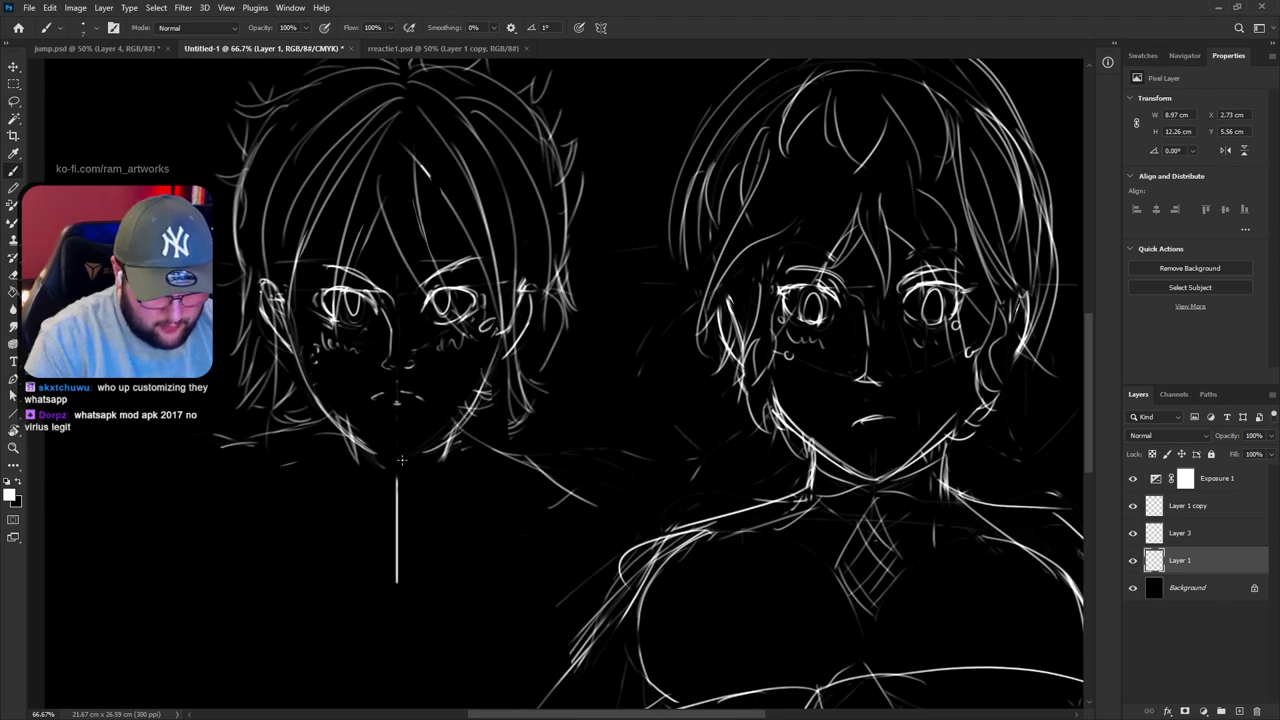
{"action": "key", "text": "e"}
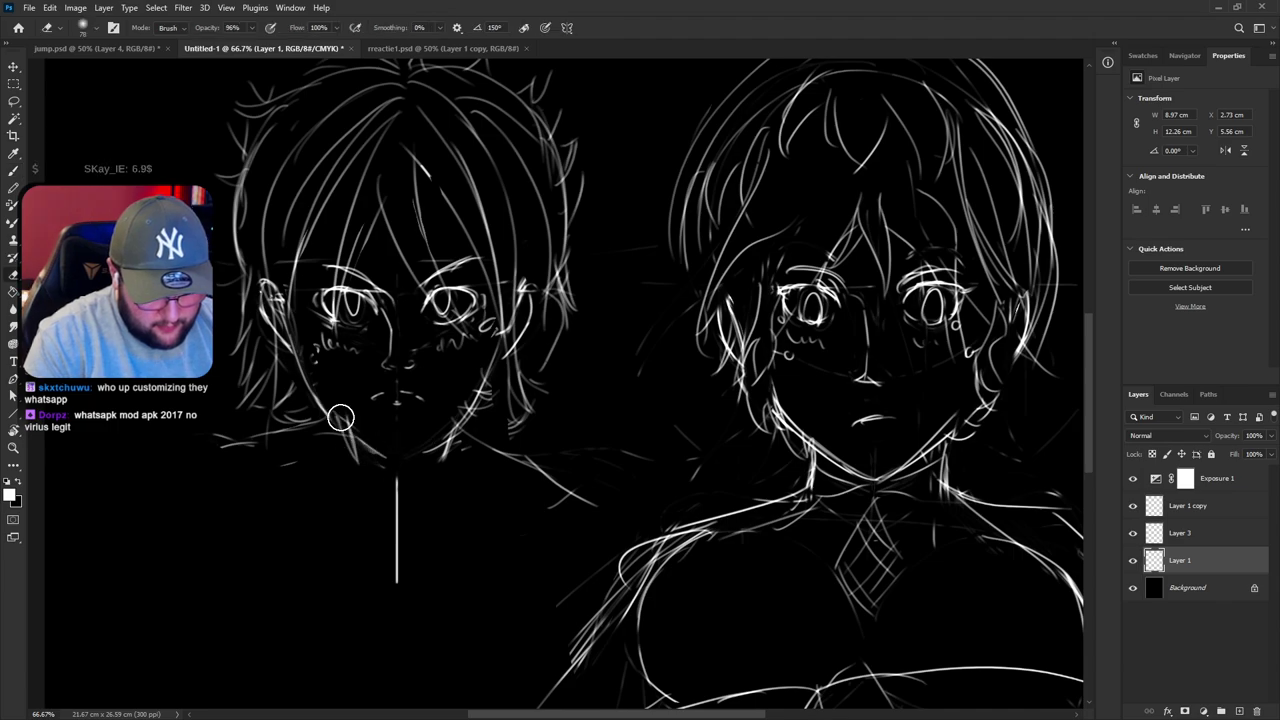
{"action": "key", "text": "b"}
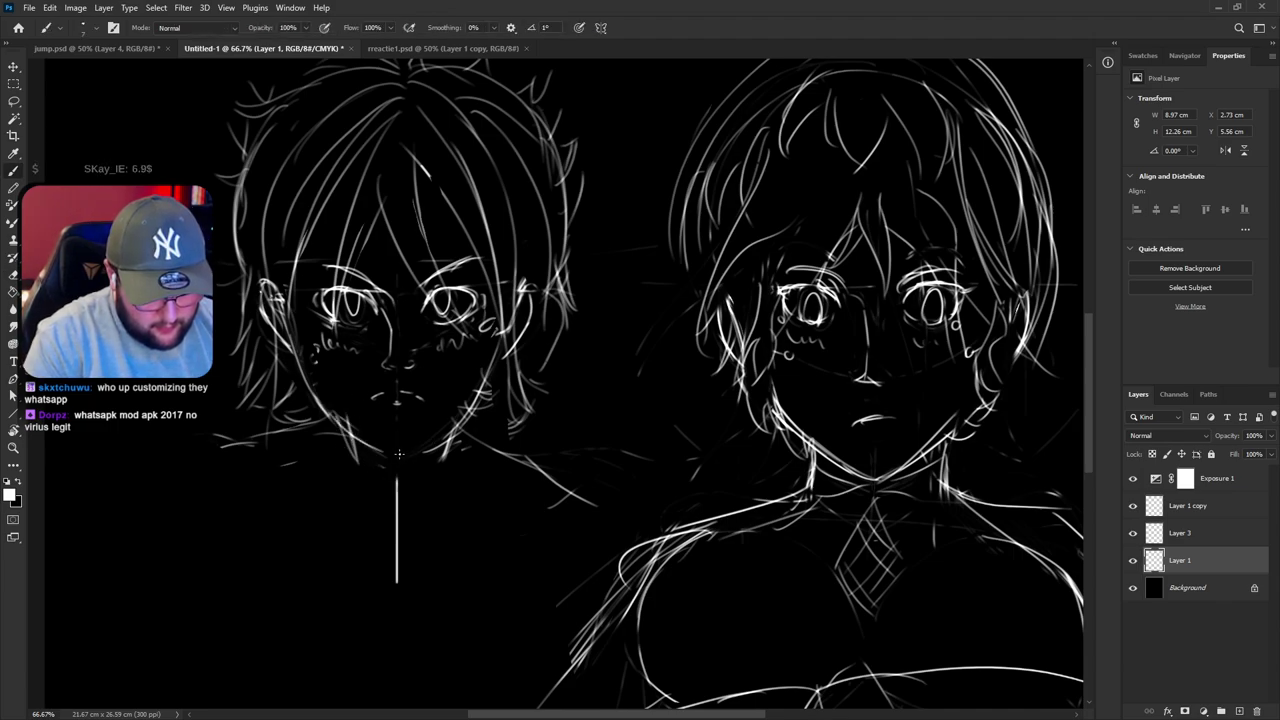
{"action": "key", "text": "e"}
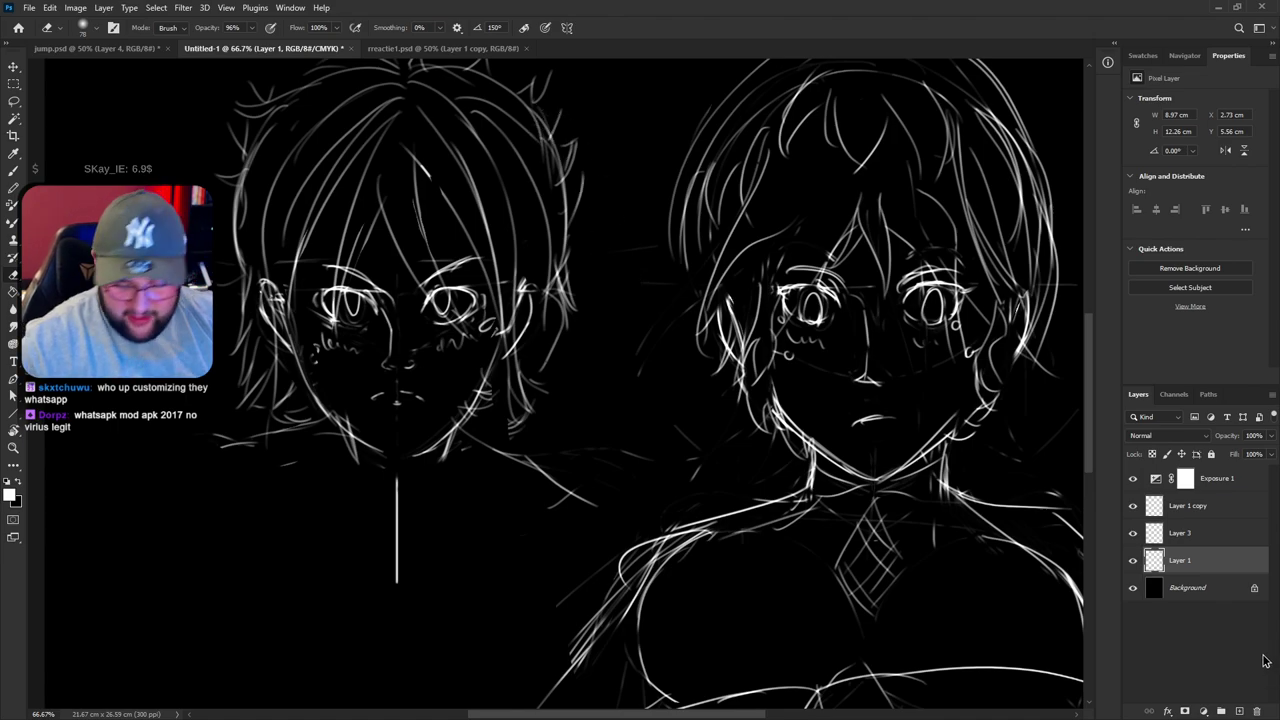
Lasso the earlier character's jaw on Layer 1 copy, duplicate it to a new layer, and place it on the new character's chin
{"action": "left_click", "coordinate": [1132, 533]}
{"action": "left_click", "coordinate": [1132, 533]}
{"action": "left_click", "coordinate": [1132, 506]}
{"action": "left_click", "coordinate": [1132, 506]}
{"action": "left_click", "coordinate": [1186, 507]}
{"action": "key", "text": "l"}
{"action": "mouse_move", "coordinate": [957, 395]}
{"action": "left_mouse_down"}
{"action": "mouse_move", "coordinate": [958, 439]}
{"action": "mouse_move", "coordinate": [869, 487]}
{"action": "mouse_move", "coordinate": [780, 431]}
{"action": "mouse_move", "coordinate": [768, 402]}
{"action": "mouse_move", "coordinate": [812, 378]}
{"action": "mouse_move", "coordinate": [854, 406]}
{"action": "mouse_move", "coordinate": [846, 439]}
{"action": "mouse_move", "coordinate": [909, 436]}
{"action": "mouse_move", "coordinate": [957, 404]}
{"action": "mouse_move", "coordinate": [965, 426]}
{"action": "mouse_move", "coordinate": [455, 406]}
{"action": "left_mouse_up"}
{"action": "key", "text": "ctrl+j"}
{"action": "key", "text": "v"}
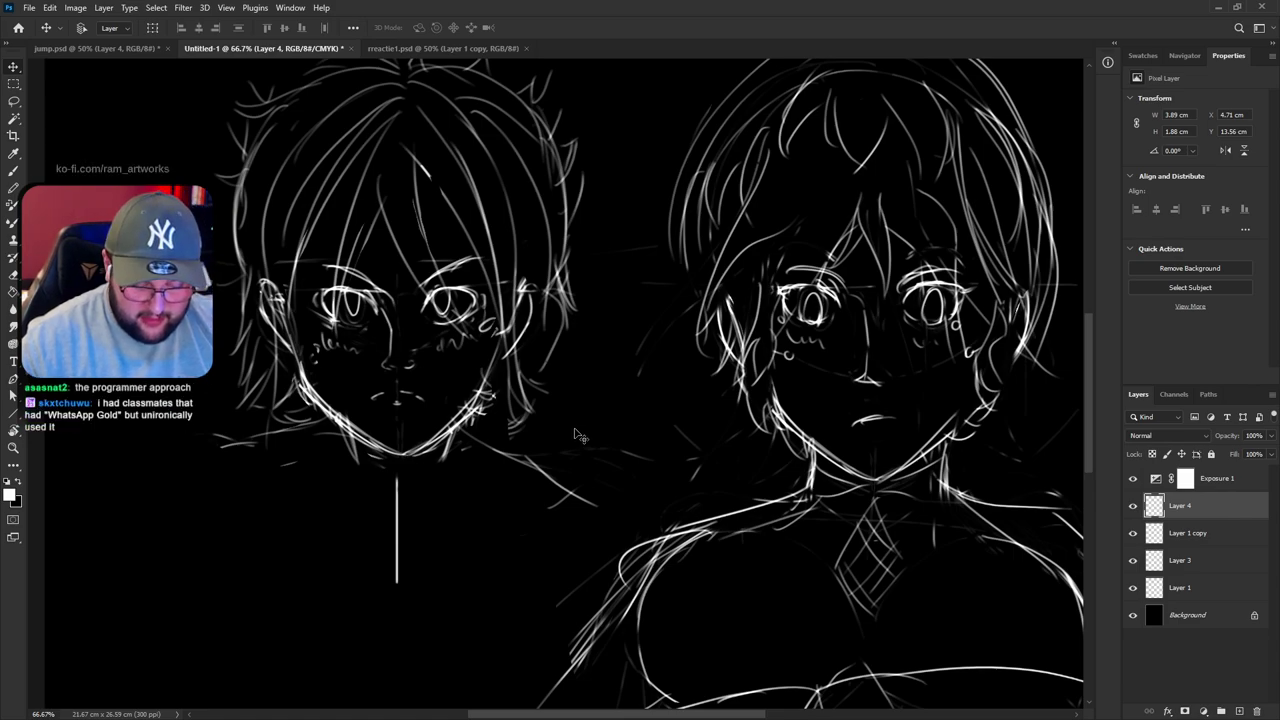
Toggle the visibility of Layer 1 copy, Layer 3 and Layer 1 to compare the copied jaw with the other lines
{"action": "left_click", "coordinate": [1135, 535]}
{"action": "left_click", "coordinate": [1134, 534]}
{"action": "left_click", "coordinate": [1133, 561]}
{"action": "left_click", "coordinate": [1133, 561]}
{"action": "left_click", "coordinate": [1133, 587]}
{"action": "left_click", "coordinate": [1133, 587]}
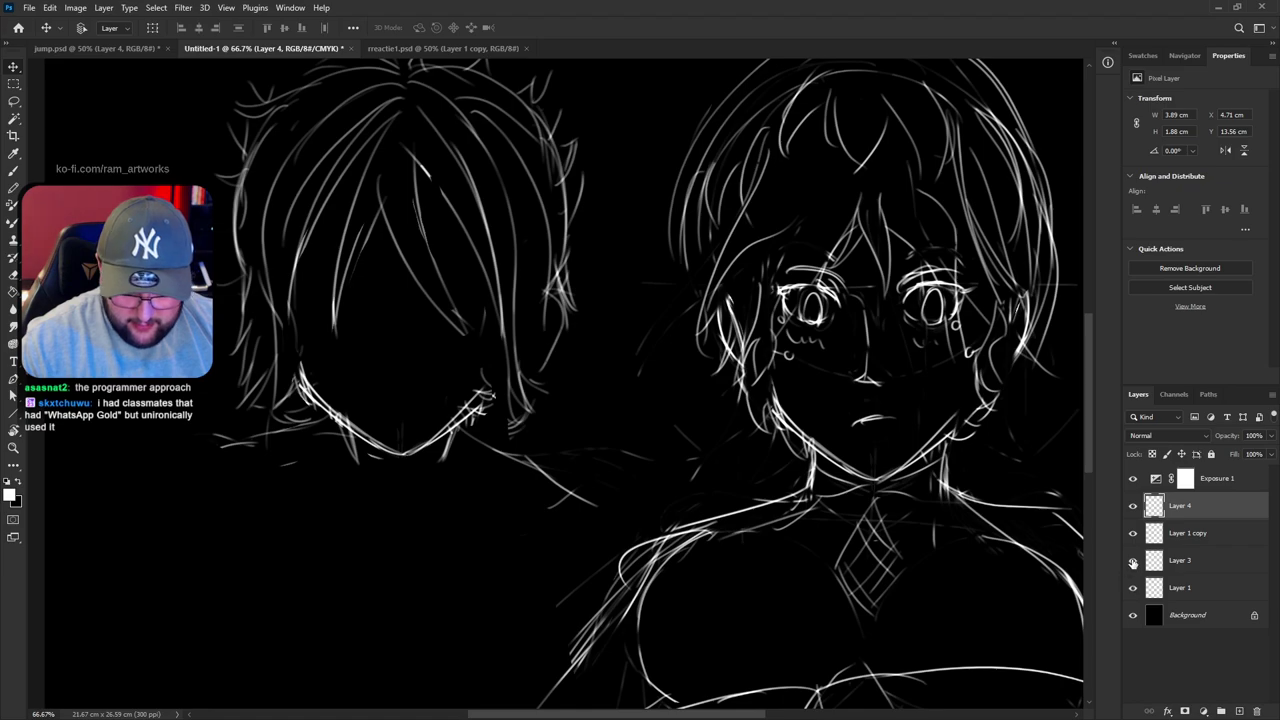
{"action": "left_click", "coordinate": [1133, 560]}
{"action": "left_click", "coordinate": [1134, 588]}
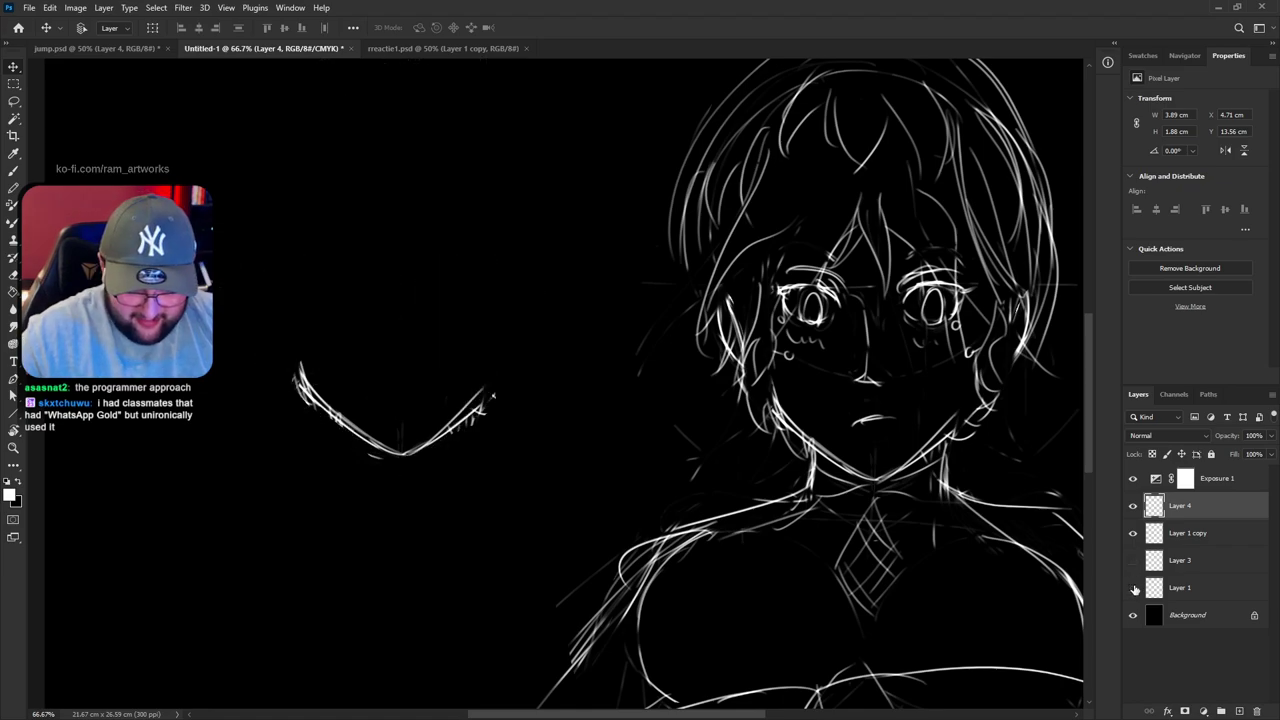
{"action": "left_click", "coordinate": [1133, 534]}
{"action": "left_click", "coordinate": [1133, 532]}
Move Layer 4 below Layer 1 copy, and show only Layer 1 of the new character by hiding Layer 4 and Layer 3
{"action": "left_click", "coordinate": [1132, 508]}
{"action": "left_click_drag", "start_coordinate": [1156, 515], "coordinate": [1156, 540]}
{"action": "left_click", "coordinate": [1133, 560]}
{"action": "left_click", "coordinate": [1133, 557]}
{"action": "left_click", "coordinate": [1133, 562]}
{"action": "left_click", "coordinate": [1133, 587]}
{"action": "left_click", "coordinate": [1133, 568]}
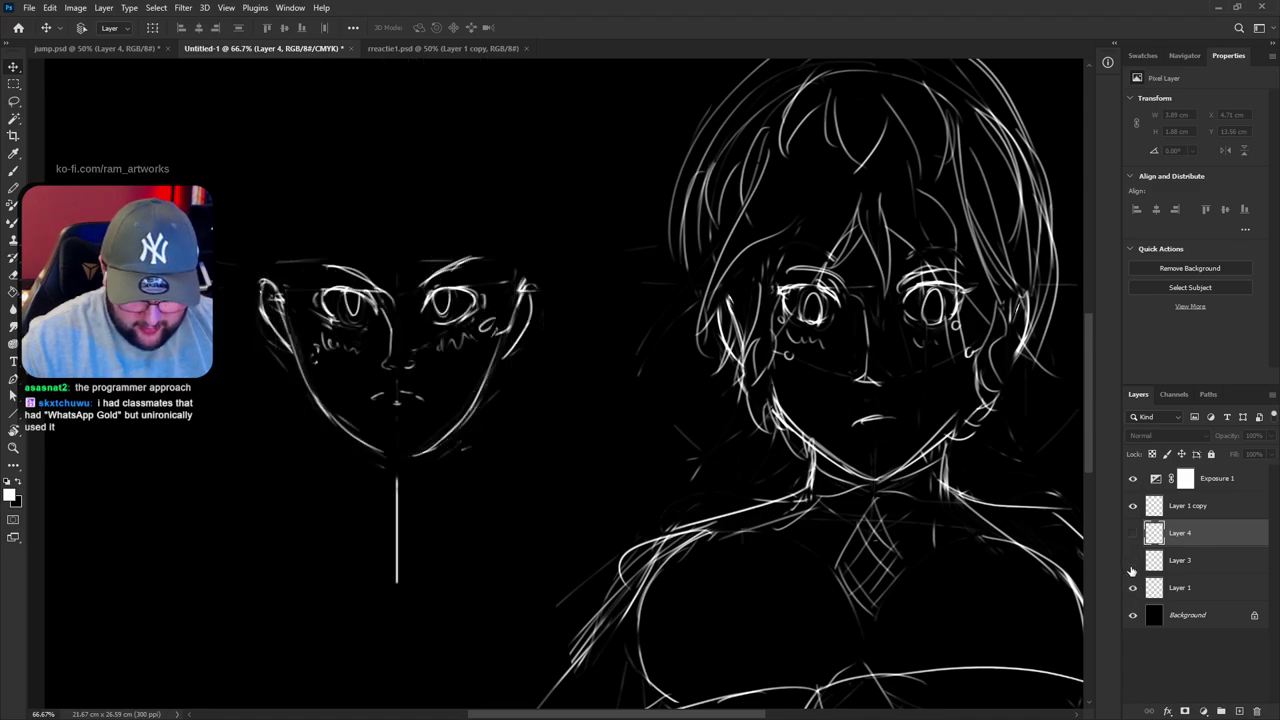
Erase the old chin, lower jaw and vertical neck guide line from Layer 1
{"action": "left_click", "coordinate": [1162, 590]}
{"action": "key", "text": "e"}
{"action": "left_click_drag", "start_coordinate": [394, 491], "coordinate": [377, 500]}
{"action": "mouse_move", "coordinate": [389, 443]}
{"action": "left_mouse_down"}
{"action": "mouse_move", "coordinate": [476, 435]}
{"action": "mouse_move", "coordinate": [365, 464]}
{"action": "mouse_move", "coordinate": [306, 394]}
{"action": "mouse_move", "coordinate": [488, 456]}
{"action": "mouse_move", "coordinate": [480, 420]}
{"action": "mouse_move", "coordinate": [407, 371]}
{"action": "left_mouse_up"}
Lasso the new character's eyes and brows, move them slightly up, and deselect
{"action": "key", "text": "l"}
{"action": "mouse_move", "coordinate": [498, 246]}
{"action": "left_mouse_down"}
{"action": "mouse_move", "coordinate": [460, 225]}
{"action": "mouse_move", "coordinate": [305, 320]}
{"action": "mouse_move", "coordinate": [335, 338]}
{"action": "mouse_move", "coordinate": [458, 340]}
{"action": "mouse_move", "coordinate": [492, 325]}
{"action": "mouse_move", "coordinate": [463, 298]}
{"action": "left_mouse_up"}
{"action": "key", "text": "ctrl+d"}
Erase the nose tip on Layer 1 and redraw it as a small pointed shape
{"action": "key", "text": "e"}
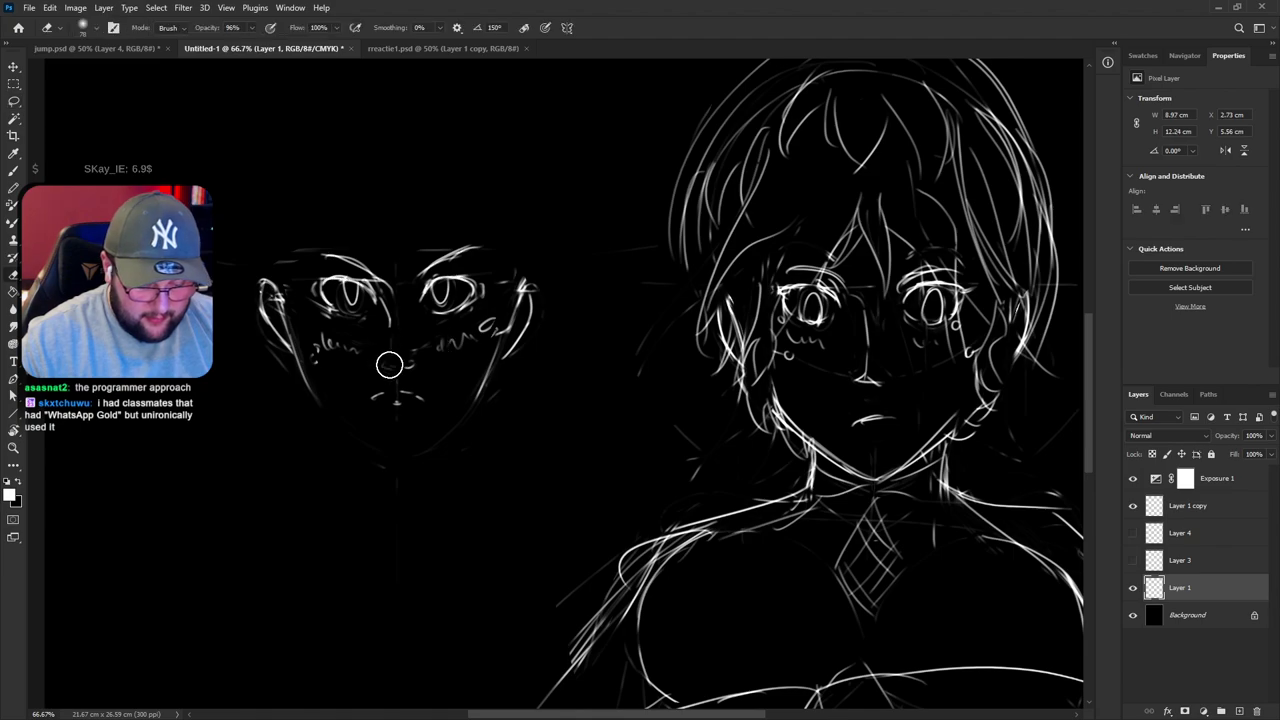
{"action": "key", "text": "b"}
{"action": "left_click_drag", "start_coordinate": [378, 363], "coordinate": [410, 367]}
{"action": "key", "text": "ctrl+z"}
{"action": "key", "text": "ctrl+z"}
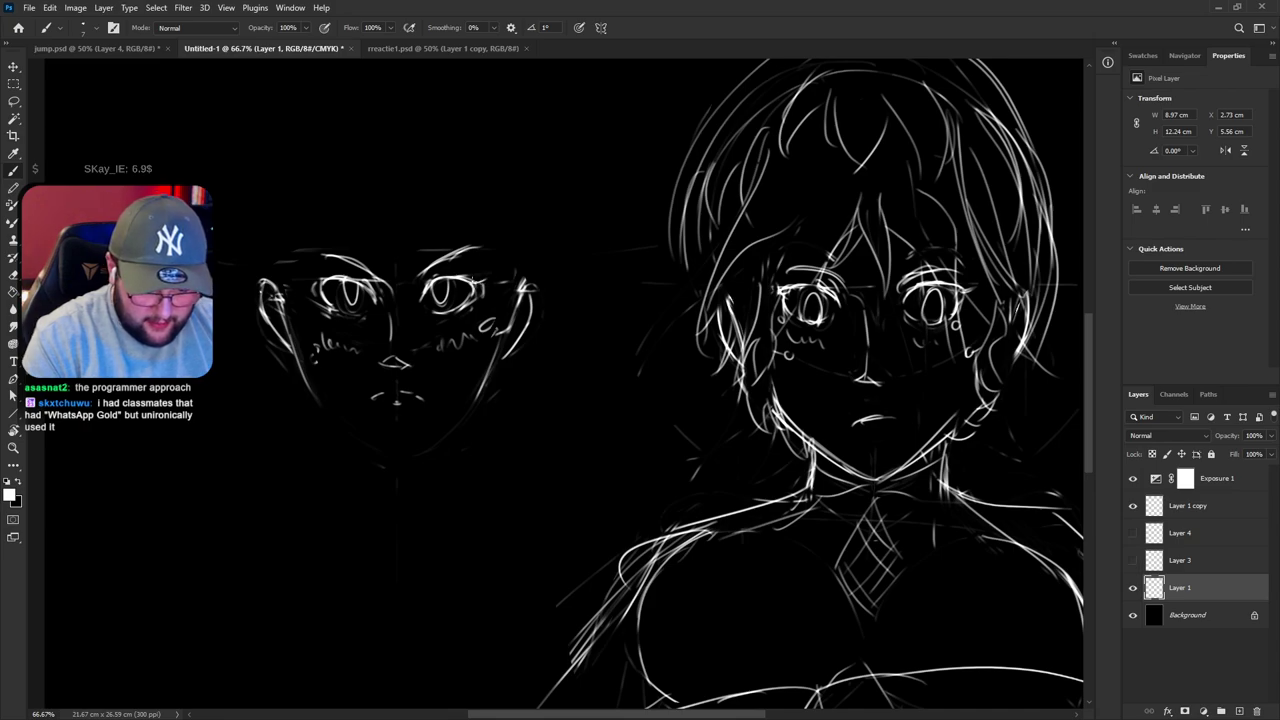
Clean up the outer corners and lower lids of both eyes, alternately erasing and redrawing the lines
{"action": "key", "text": "e"}
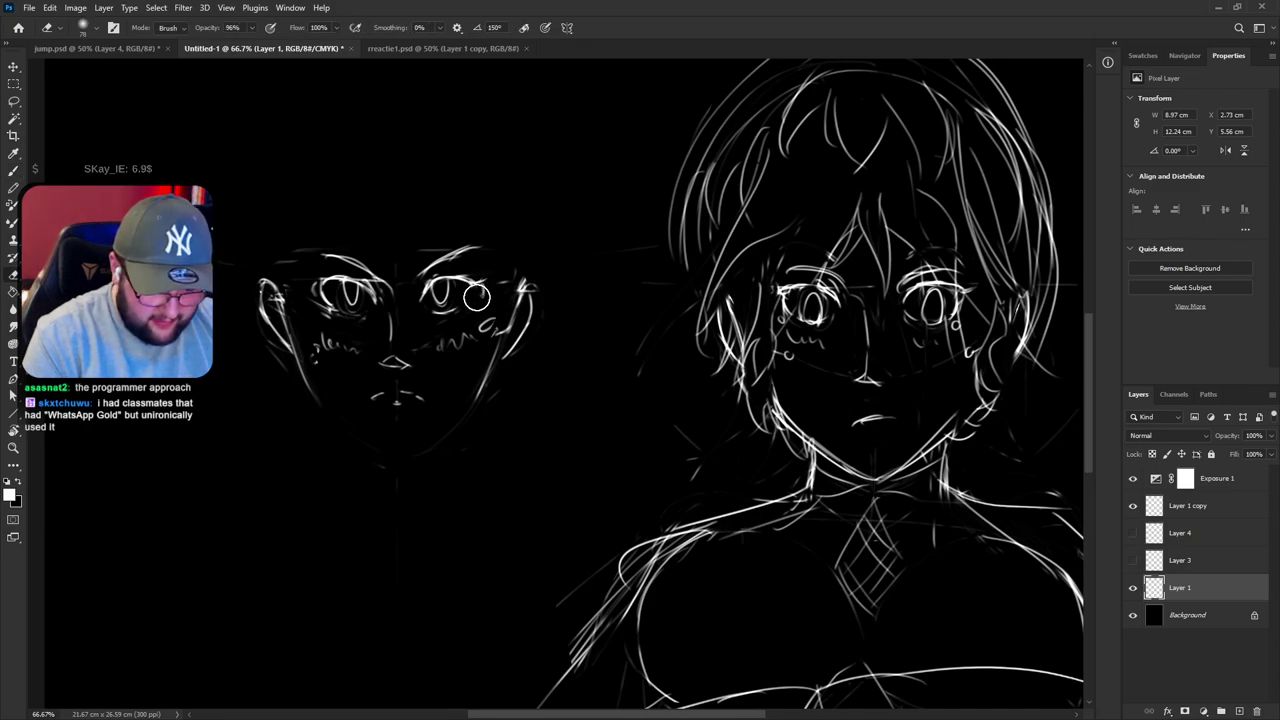
{"action": "key", "text": "b"}
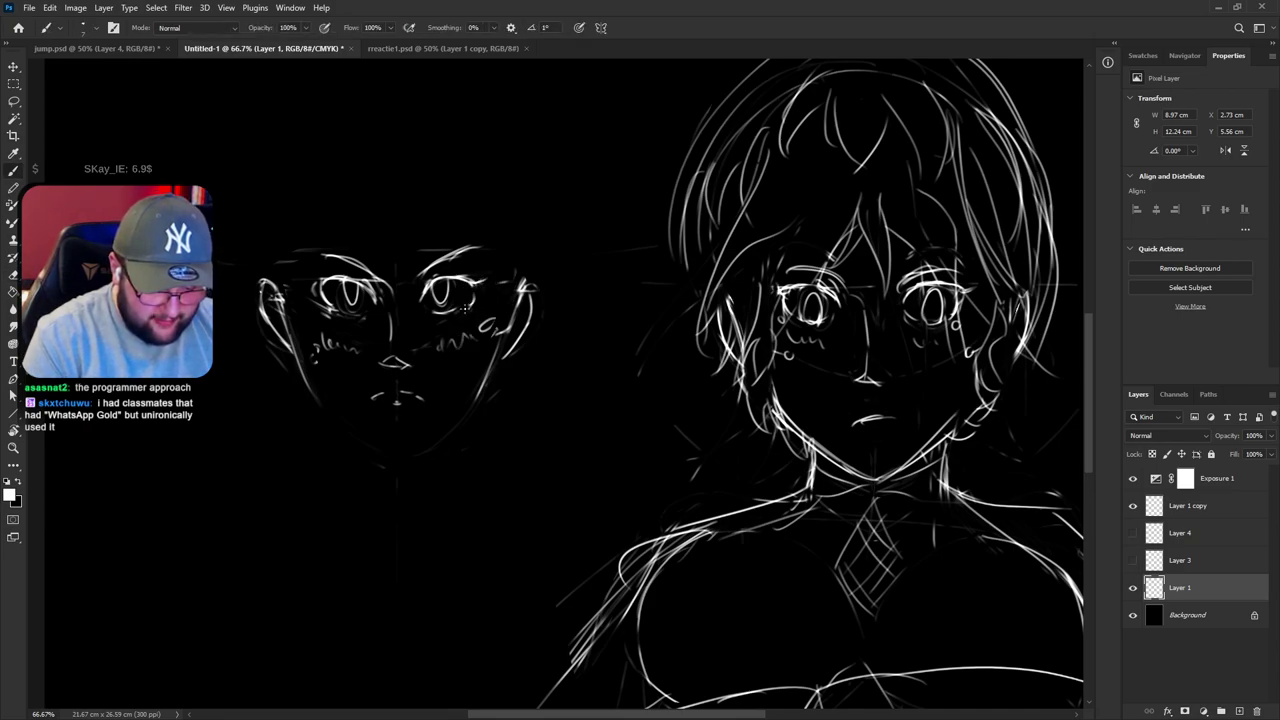
{"action": "key", "text": "e"}
{"action": "key", "text": "b"}
{"action": "key", "text": "e"}
{"action": "key", "text": "b"}
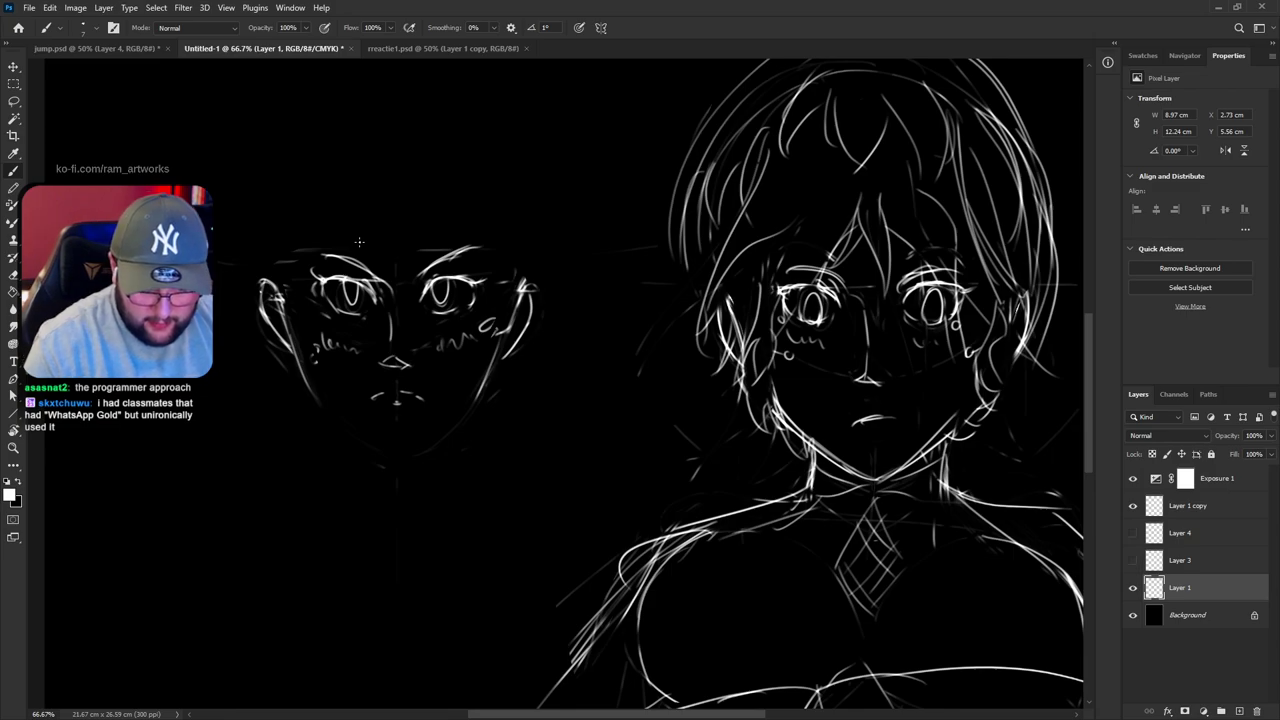
Show Layer 4, make it active, and extend its right-hand jaw line up towards the ear
{"action": "left_click", "coordinate": [1133, 533]}
{"action": "left_click", "coordinate": [1175, 542]}
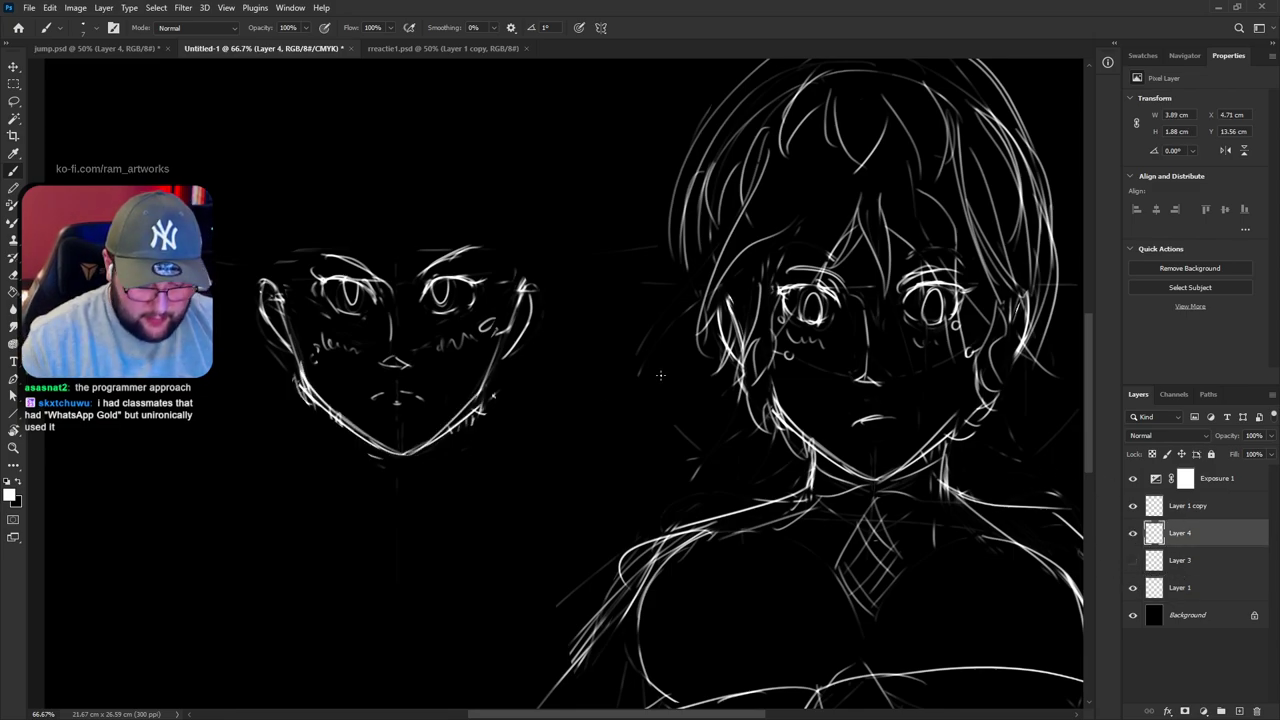
{"action": "mouse_move", "coordinate": [459, 420]}
{"action": "left_mouse_down"}
{"action": "mouse_move", "coordinate": [510, 370]}
{"action": "mouse_move", "coordinate": [500, 356]}
{"action": "left_mouse_up"}
{"action": "key", "text": "ctrl+z"}
{"action": "key", "text": "ctrl+z"}
{"action": "left_click_drag", "start_coordinate": [476, 404], "coordinate": [512, 332]}
{"action": "key", "text": "ctrl+z"}
{"action": "key", "text": "ctrl+z"}
{"action": "left_click_drag", "start_coordinate": [484, 404], "coordinate": [511, 342]}
Erase the stray marks along the left-hand side of the copied jaw on Layer 4
{"action": "key", "text": "e"}
{"action": "mouse_move", "coordinate": [316, 410]}
{"action": "left_mouse_down"}
{"action": "mouse_move", "coordinate": [287, 367]}
{"action": "mouse_move", "coordinate": [302, 389]}
{"action": "left_mouse_up"}
{"action": "key", "text": "b"}
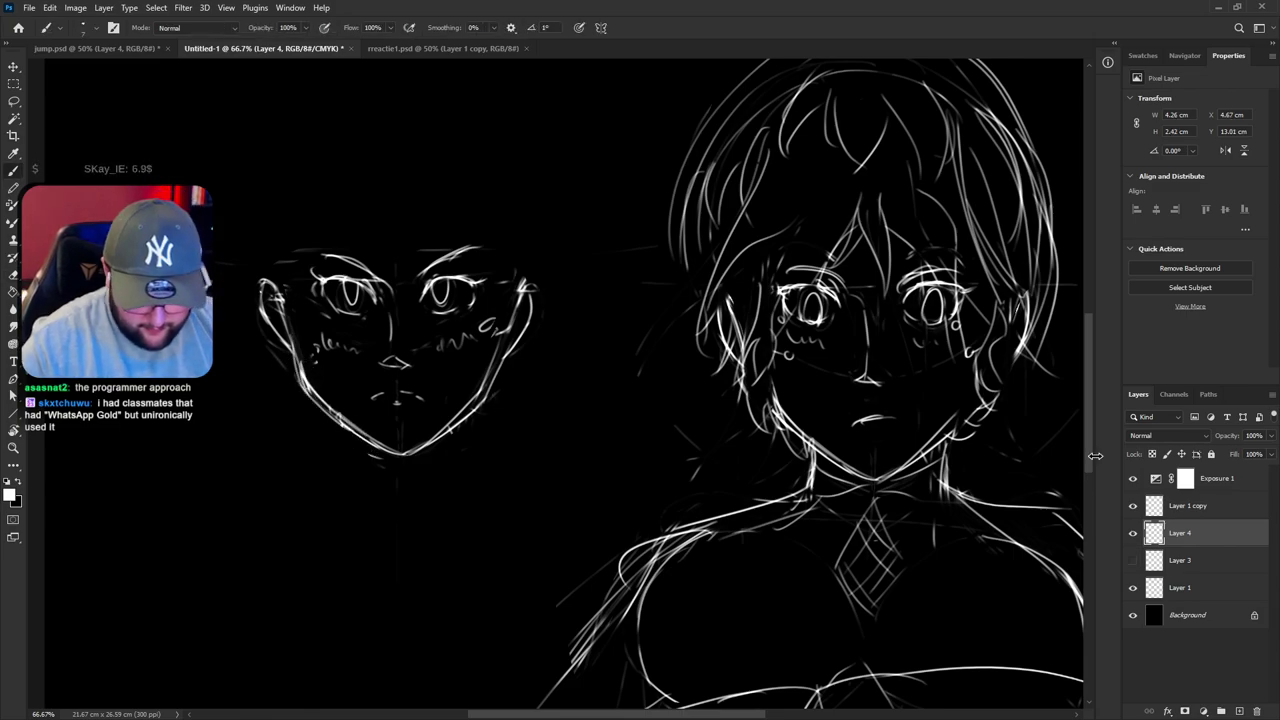
Show Layer 3 and widen the new character's hair to about 8.93 cm with Free Transform
{"action": "left_click", "coordinate": [1133, 560]}
{"action": "left_click", "coordinate": [1180, 560]}
{"action": "left_click_drag", "start_coordinate": [538, 255], "coordinate": [544, 291]}
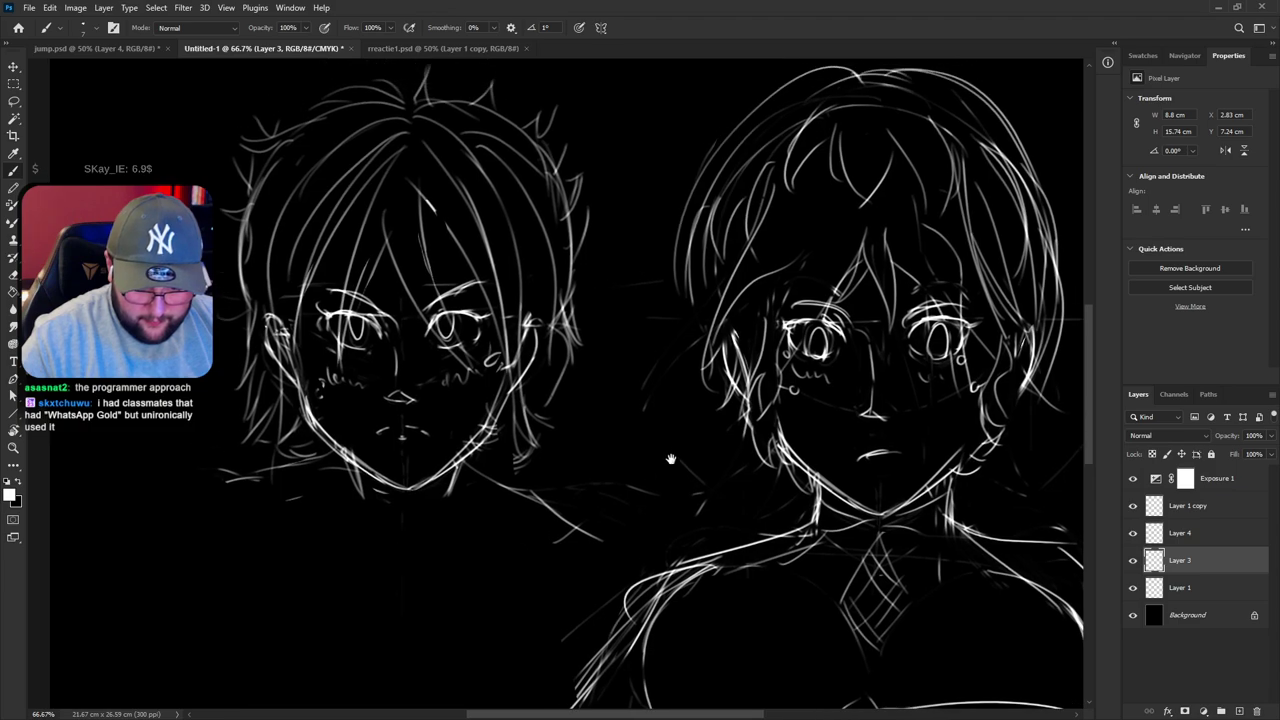
{"action": "key", "text": "ctrl+t"}
{"action": "left_click_drag", "start_coordinate": [662, 484], "coordinate": [667, 479]}
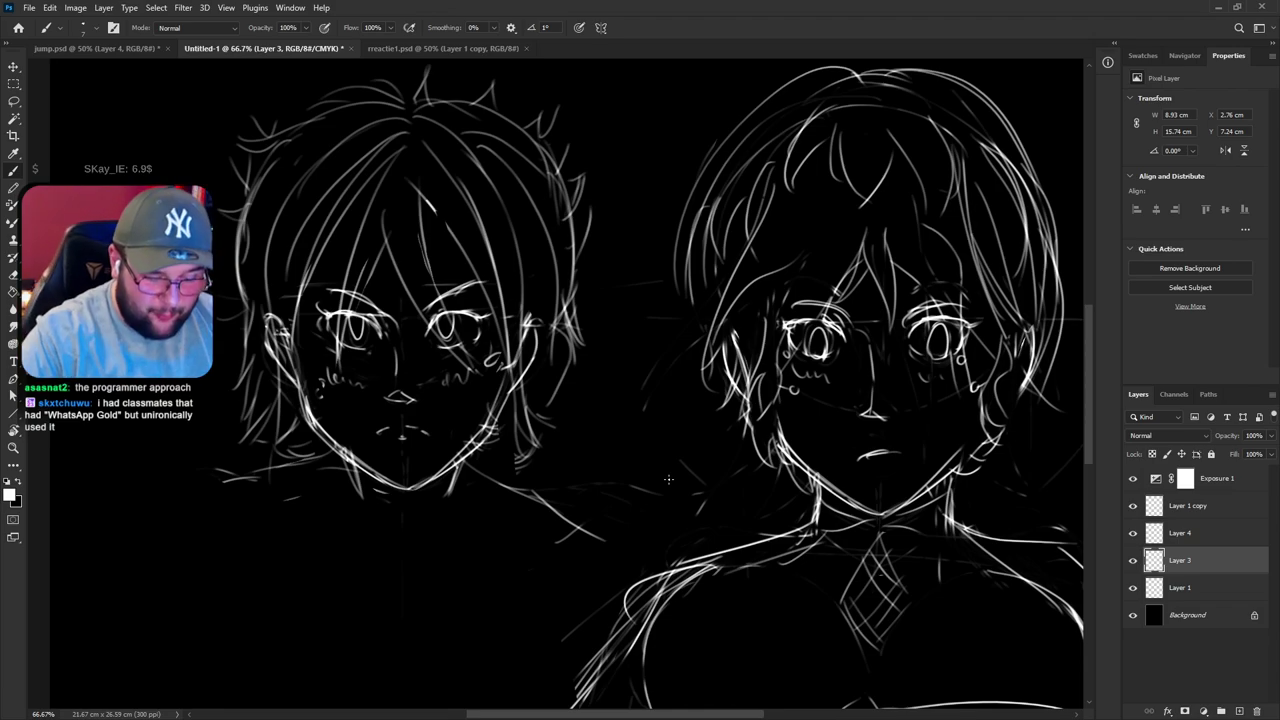
Try long fringe strands over both heads on Layer 3 and undo the strokes
{"action": "mouse_move", "coordinate": [418, 174]}
{"action": "left_mouse_down"}
{"action": "mouse_move", "coordinate": [516, 410]}
{"action": "mouse_move", "coordinate": [478, 362]}
{"action": "left_mouse_up"}
{"action": "key", "text": "ctrl+z"}
{"action": "key", "text": "ctrl+z"}
{"action": "left_click_drag", "start_coordinate": [867, 237], "coordinate": [781, 373]}
{"action": "key", "text": "ctrl+z"}
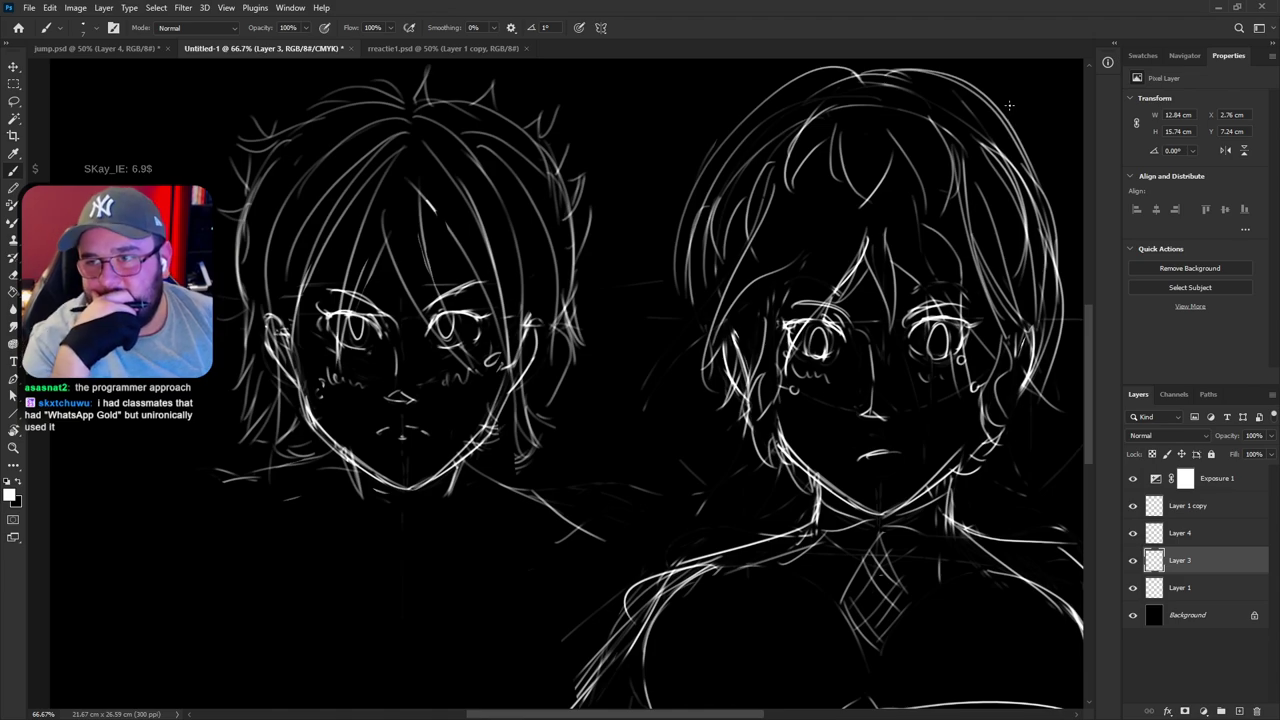
{"action": "key", "text": "ctrl+z"}
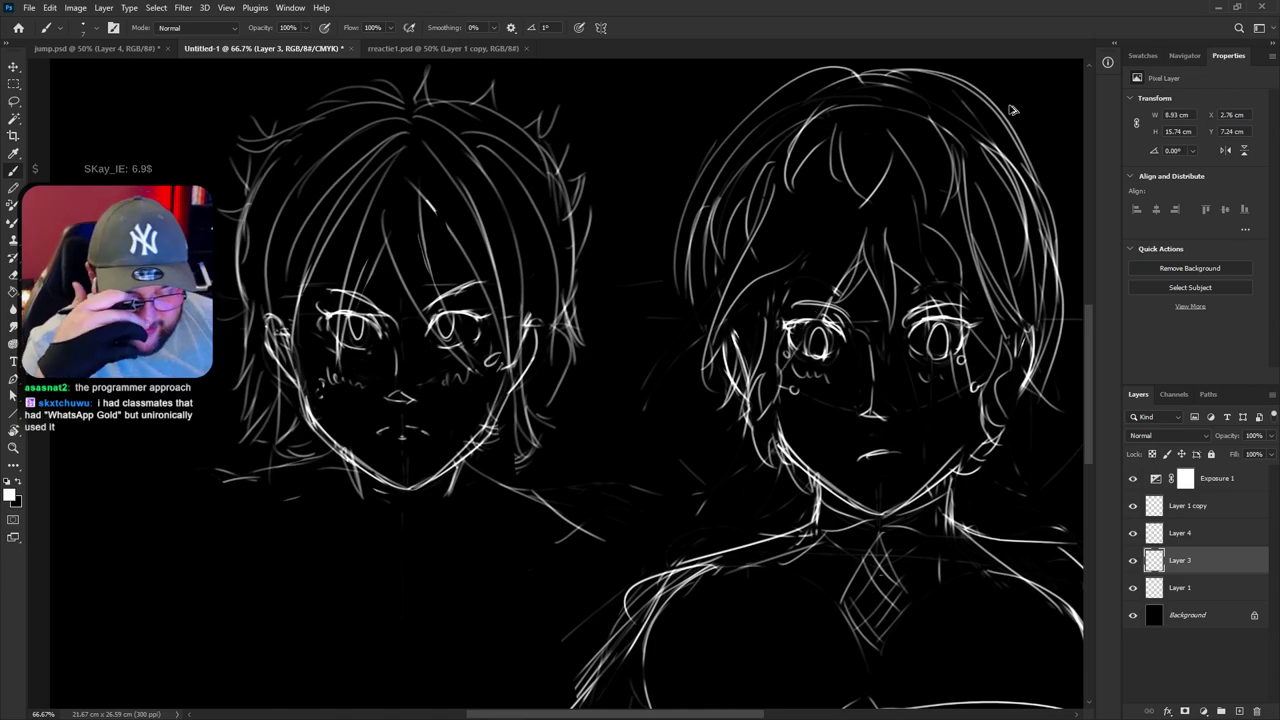
{"action": "key", "text": "ctrl+z"}
{"action": "key", "text": "ctrl+shift+z"}
Try narrowing the new character's hair on Layer 3 with Free Transform and undo the change
{"action": "key", "text": "ctrl+t"}
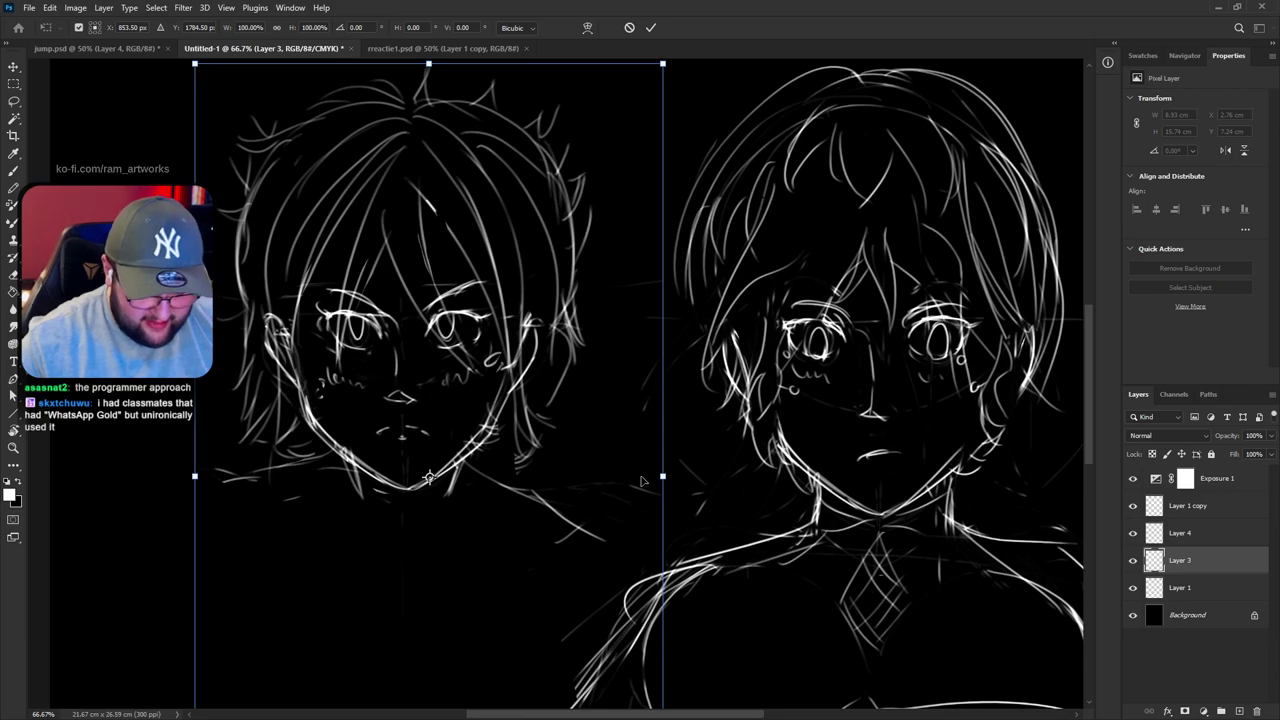
{"action": "left_click_drag", "start_coordinate": [662, 476], "coordinate": [648, 470]}
{"action": "key", "text": "Return"}
{"action": "key", "text": "ctrl+z"}
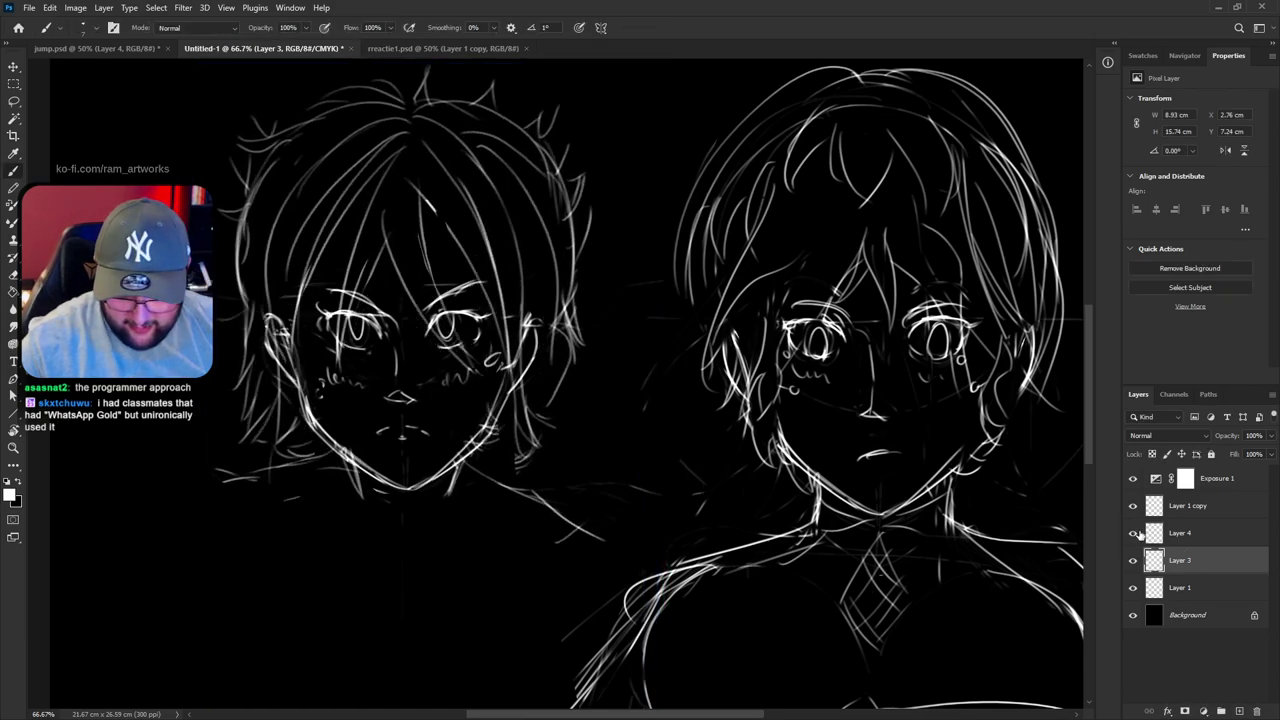
Make Layer 4 active and narrow the copied jaw to 92.25% width with Free Transform
{"action": "left_click", "coordinate": [1180, 533]}
{"action": "key", "text": "ctrl+t"}
{"action": "left_click_drag", "start_coordinate": [518, 429], "coordinate": [508, 429]}
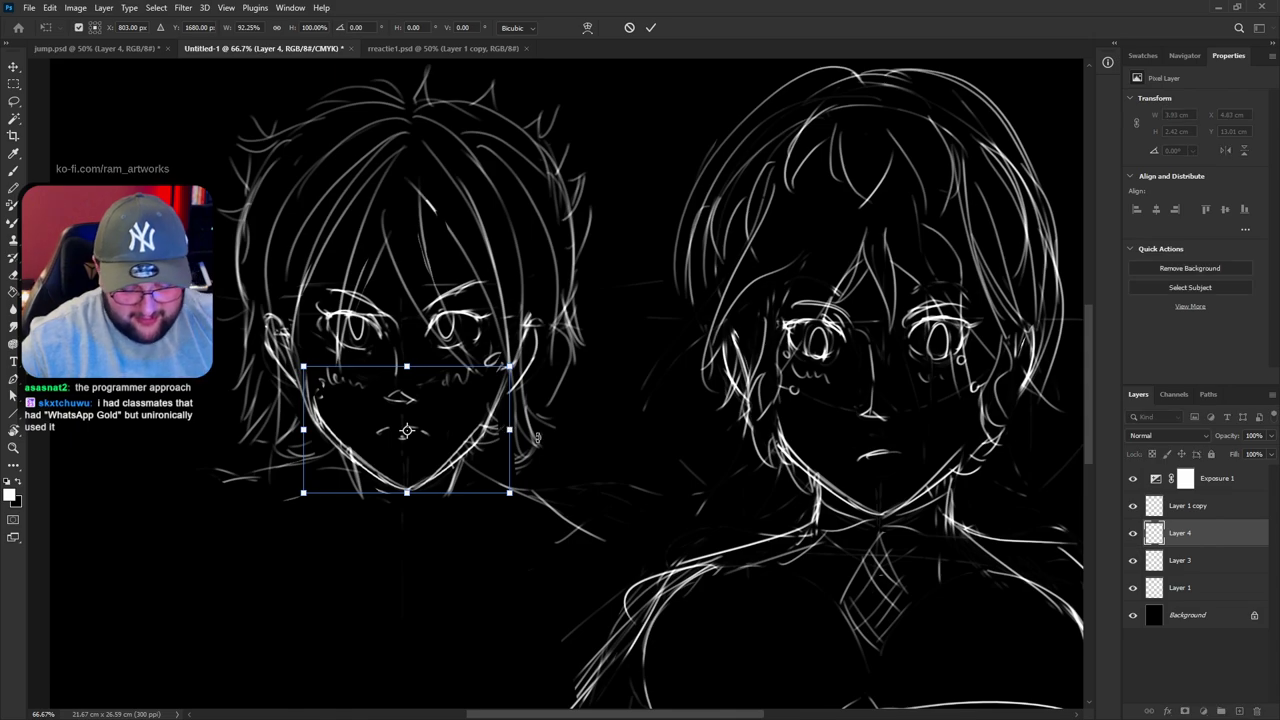
{"action": "key", "text": "Return"}
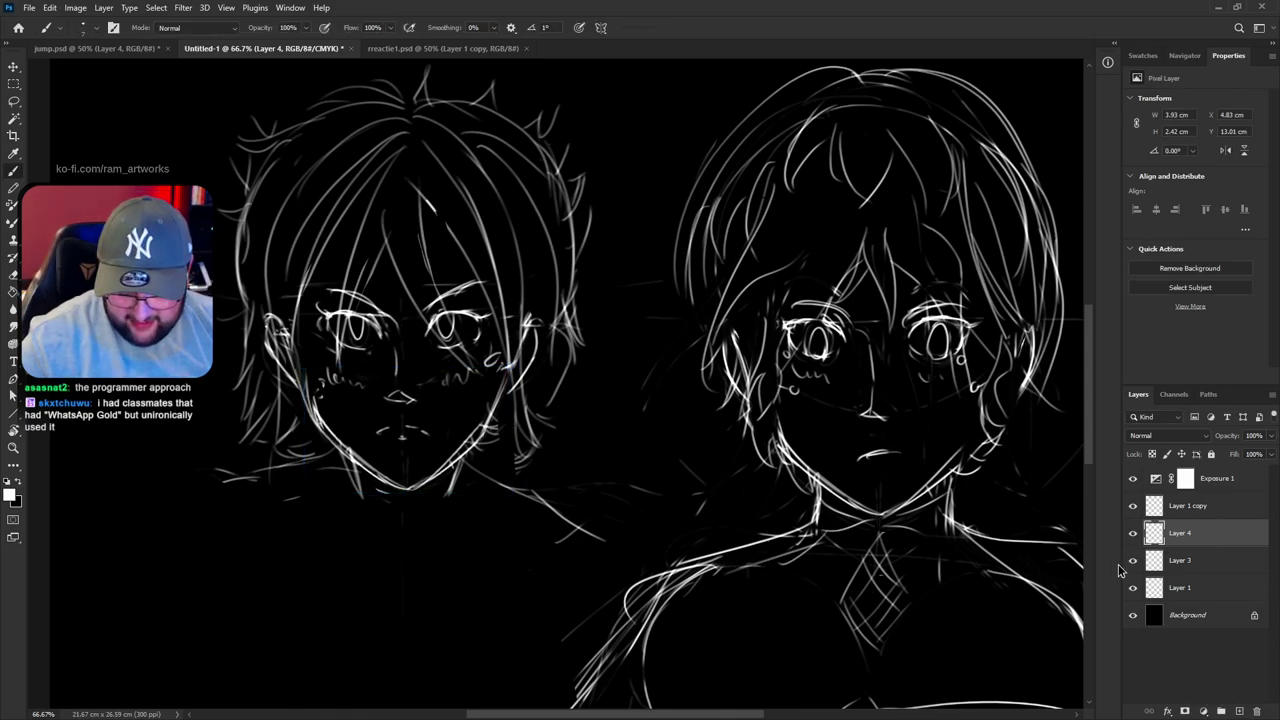
Check the layers' contents, move Layer 4 beneath Layer 3 and merge it down into Layer 1
{"action": "left_click", "coordinate": [1133, 587]}
{"action": "left_click", "coordinate": [1133, 587]}
{"action": "left_click", "coordinate": [1133, 560]}
{"action": "left_click", "coordinate": [1133, 560]}
{"action": "left_click_drag", "start_coordinate": [1182, 533], "coordinate": [1190, 566]}
{"action": "left_click", "coordinate": [1133, 562]}
{"action": "left_click", "coordinate": [1133, 562]}
{"action": "right_click", "coordinate": [1200, 563]}
{"action": "left_click", "coordinate": [1050, 398]}
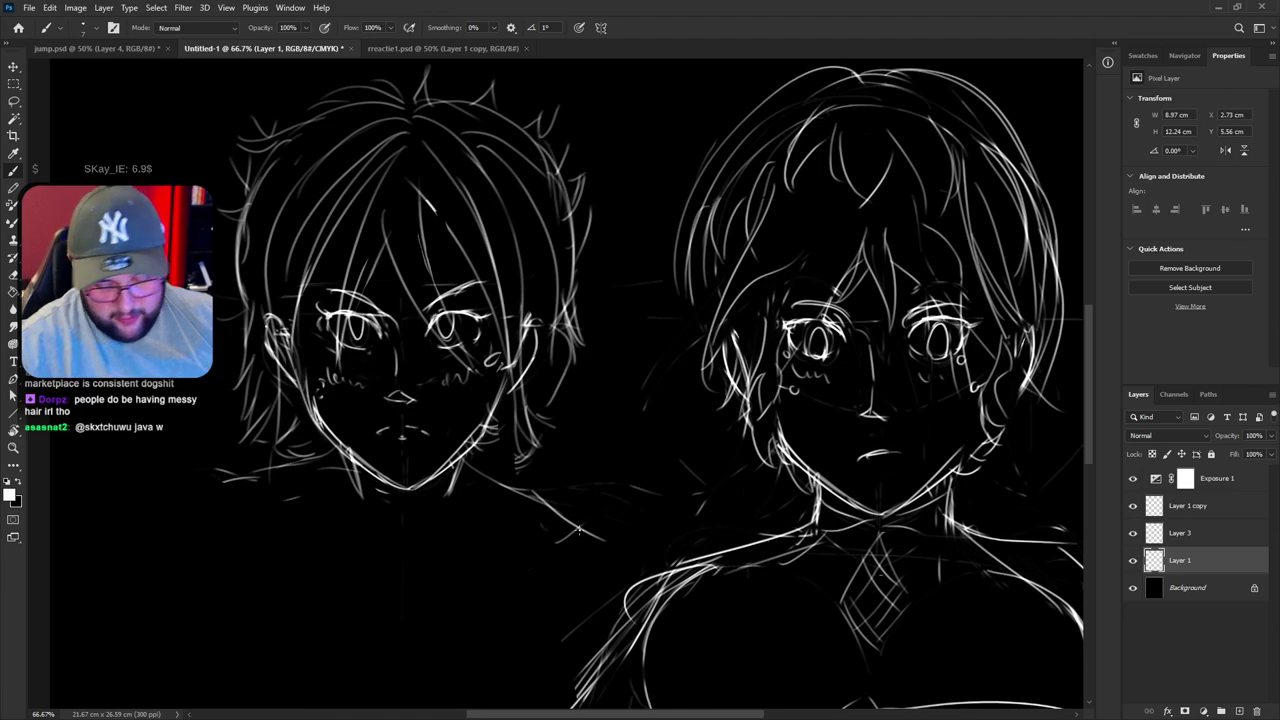
Hide Layer 3 and add a new empty layer directly above Layer 1
{"action": "left_click", "coordinate": [1133, 506]}
{"action": "left_click", "coordinate": [1133, 506]}
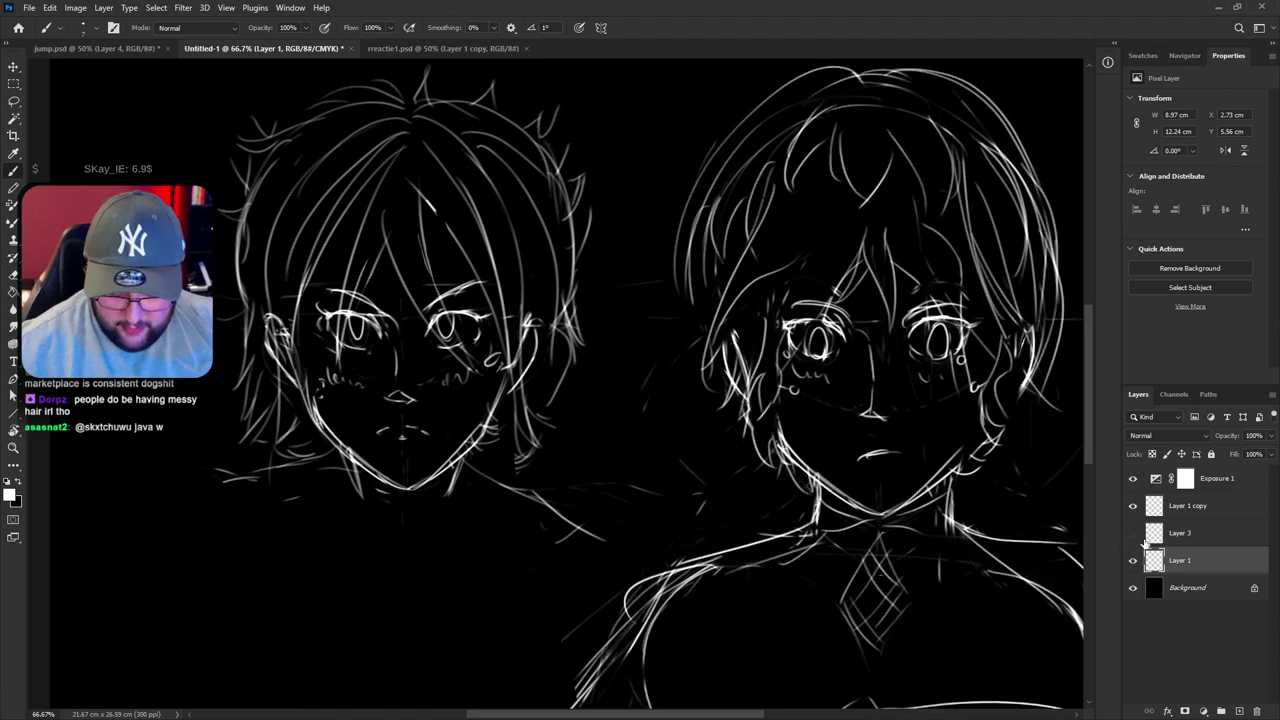
{"action": "left_click", "coordinate": [1133, 533]}
{"action": "left_click", "coordinate": [1240, 711]}
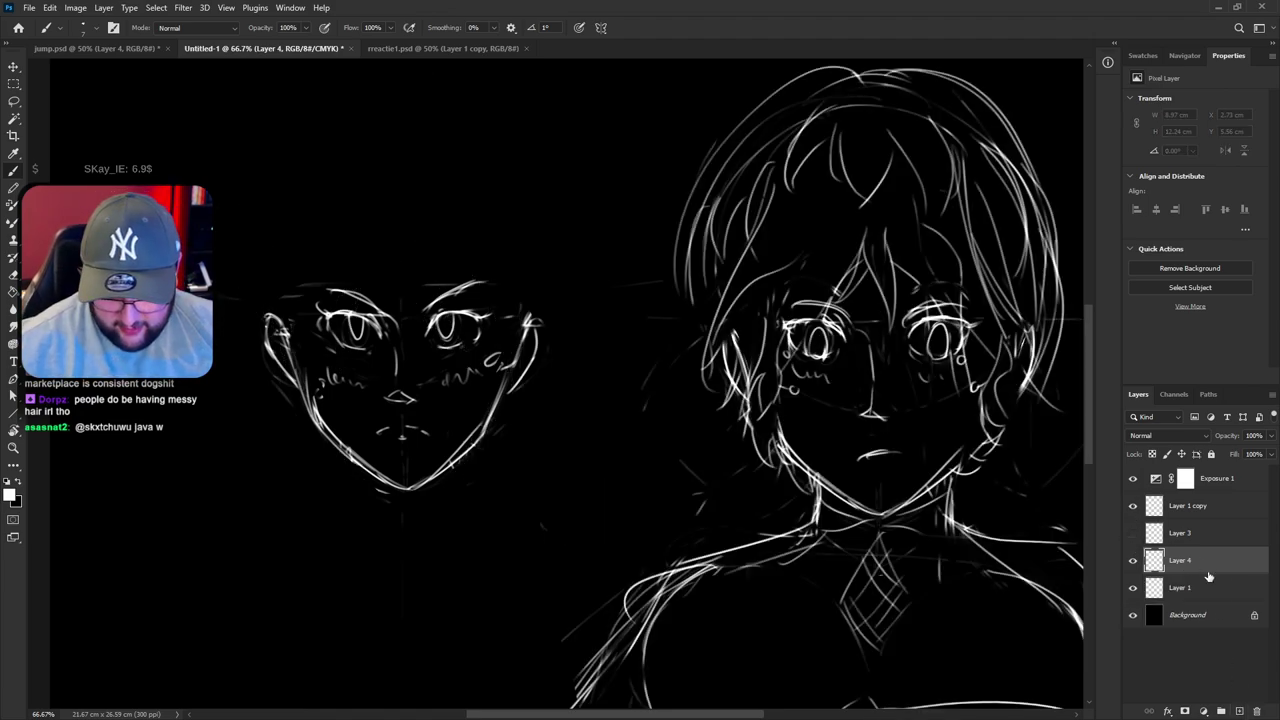
Draw a vertical centre guide about 3.11 cm tall above the new character's brows on the new layer
{"action": "left_click_drag", "start_coordinate": [396, 293], "coordinate": [385, 185]}
{"action": "key", "text": "ctrl+z"}
{"action": "key", "text": "ctrl+z"}
{"action": "left_click_drag", "start_coordinate": [396, 279], "coordinate": [394, 205]}
{"action": "left_click_drag", "start_coordinate": [394, 209], "coordinate": [394, 173]}
{"action": "key", "text": "ctrl+z"}
{"action": "key", "text": "ctrl+z"}
{"action": "left_click_drag", "start_coordinate": [870, 106], "coordinate": [889, 344]}
{"action": "key", "text": "ctrl+z"}
{"action": "left_click_drag", "start_coordinate": [390, 113], "coordinate": [397, 273]}
{"action": "key", "text": "ctrl+z"}
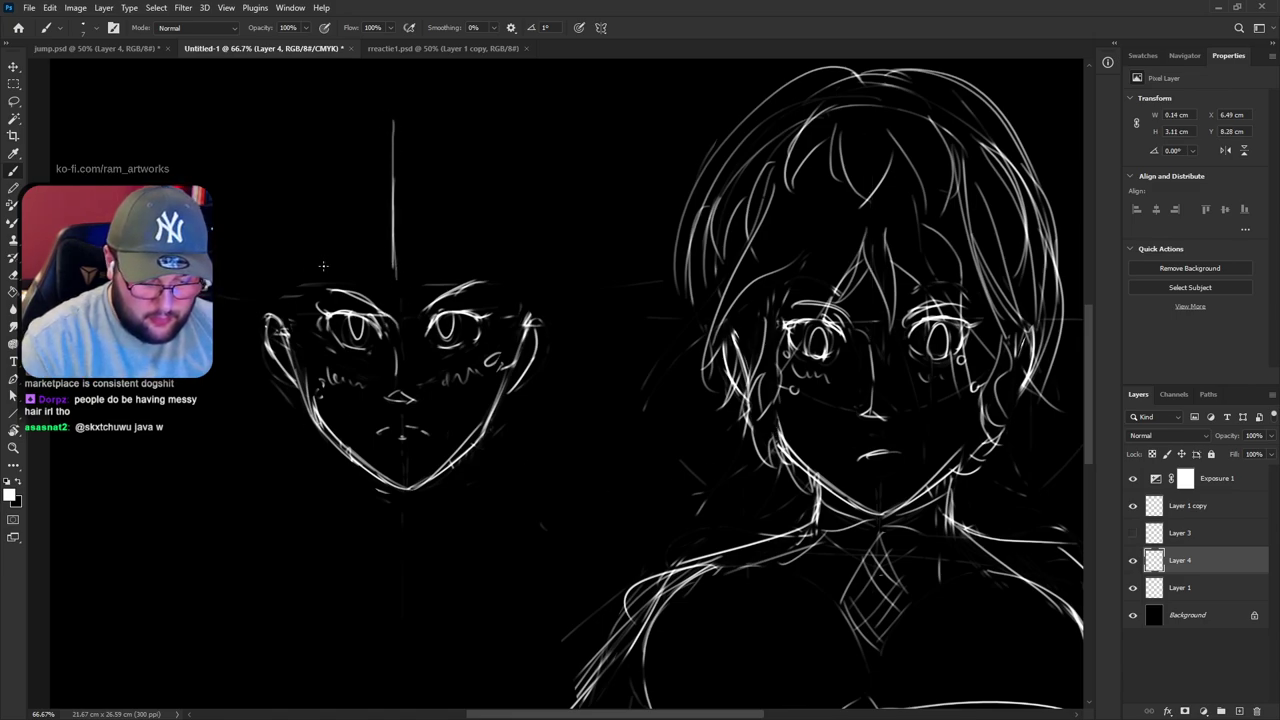
Mark the top of the head on the centre guide and fade the guide's lower part with the Eraser
{"action": "mouse_move", "coordinate": [377, 118]}
{"action": "left_mouse_down"}
{"action": "mouse_move", "coordinate": [415, 117]}
{"action": "mouse_move", "coordinate": [411, 105]}
{"action": "left_mouse_up"}
{"action": "key", "text": "ctrl+z"}
{"action": "left_click_drag", "start_coordinate": [670, 277], "coordinate": [803, 277]}
{"action": "key", "text": "e"}
{"action": "mouse_move", "coordinate": [528, 275]}
{"action": "left_mouse_down"}
{"action": "mouse_move", "coordinate": [531, 208]}
{"action": "mouse_move", "coordinate": [432, 312]}
{"action": "left_mouse_up"}
Try fringe strands fanning from the hairline mark towards the new character's brows
{"action": "key", "text": "b"}
{"action": "left_click_drag", "start_coordinate": [453, 267], "coordinate": [434, 317]}
{"action": "key", "text": "ctrl+z"}
{"action": "left_click_drag", "start_coordinate": [466, 236], "coordinate": [440, 299]}
{"action": "key", "text": "ctrl+z"}
{"action": "left_click_drag", "start_coordinate": [467, 226], "coordinate": [440, 321]}
{"action": "mouse_move", "coordinate": [439, 322]}
{"action": "left_mouse_down"}
{"action": "mouse_move", "coordinate": [493, 227]}
{"action": "mouse_move", "coordinate": [490, 308]}
{"action": "left_mouse_up"}
{"action": "key", "text": "ctrl+z"}
{"action": "key", "text": "ctrl+z"}
{"action": "left_click_drag", "start_coordinate": [527, 191], "coordinate": [465, 297]}
{"action": "key", "text": "ctrl+z"}
{"action": "mouse_move", "coordinate": [492, 216]}
{"action": "left_mouse_down"}
{"action": "mouse_move", "coordinate": [470, 318]}
{"action": "mouse_move", "coordinate": [465, 285]}
{"action": "left_mouse_up"}
{"action": "key", "text": "ctrl+z"}
{"action": "key", "text": "ctrl+z"}
Try centre strands and a right-hand outer hair curve running from the hairline mark towards the ear
{"action": "mouse_move", "coordinate": [528, 194]}
{"action": "left_mouse_down"}
{"action": "mouse_move", "coordinate": [515, 290]}
{"action": "mouse_move", "coordinate": [529, 190]}
{"action": "mouse_move", "coordinate": [535, 342]}
{"action": "left_mouse_up"}
{"action": "key", "text": "ctrl+z"}
{"action": "key", "text": "ctrl+z"}
{"action": "mouse_move", "coordinate": [513, 298]}
{"action": "left_mouse_down"}
{"action": "mouse_move", "coordinate": [530, 214]}
{"action": "mouse_move", "coordinate": [549, 206]}
{"action": "mouse_move", "coordinate": [533, 350]}
{"action": "mouse_move", "coordinate": [529, 180]}
{"action": "left_mouse_up"}
{"action": "key", "text": "ctrl+z"}
{"action": "mouse_move", "coordinate": [543, 337]}
{"action": "left_mouse_down"}
{"action": "mouse_move", "coordinate": [551, 257]}
{"action": "mouse_move", "coordinate": [530, 180]}
{"action": "left_mouse_up"}
{"action": "mouse_move", "coordinate": [541, 204]}
{"action": "left_mouse_down"}
{"action": "mouse_move", "coordinate": [576, 264]}
{"action": "mouse_move", "coordinate": [552, 203]}
{"action": "mouse_move", "coordinate": [624, 276]}
{"action": "mouse_move", "coordinate": [549, 203]}
{"action": "left_mouse_up"}
{"action": "left_click_drag", "start_coordinate": [543, 195], "coordinate": [598, 264]}
{"action": "left_click_drag", "start_coordinate": [540, 179], "coordinate": [645, 306]}
{"action": "key", "text": "ctrl+z"}
{"action": "mouse_move", "coordinate": [546, 186]}
{"action": "left_mouse_down"}
{"action": "mouse_move", "coordinate": [611, 312]}
{"action": "mouse_move", "coordinate": [623, 278]}
{"action": "mouse_move", "coordinate": [631, 346]}
{"action": "mouse_move", "coordinate": [587, 231]}
{"action": "mouse_move", "coordinate": [547, 188]}
{"action": "left_mouse_up"}
{"action": "key", "text": "ctrl+z"}
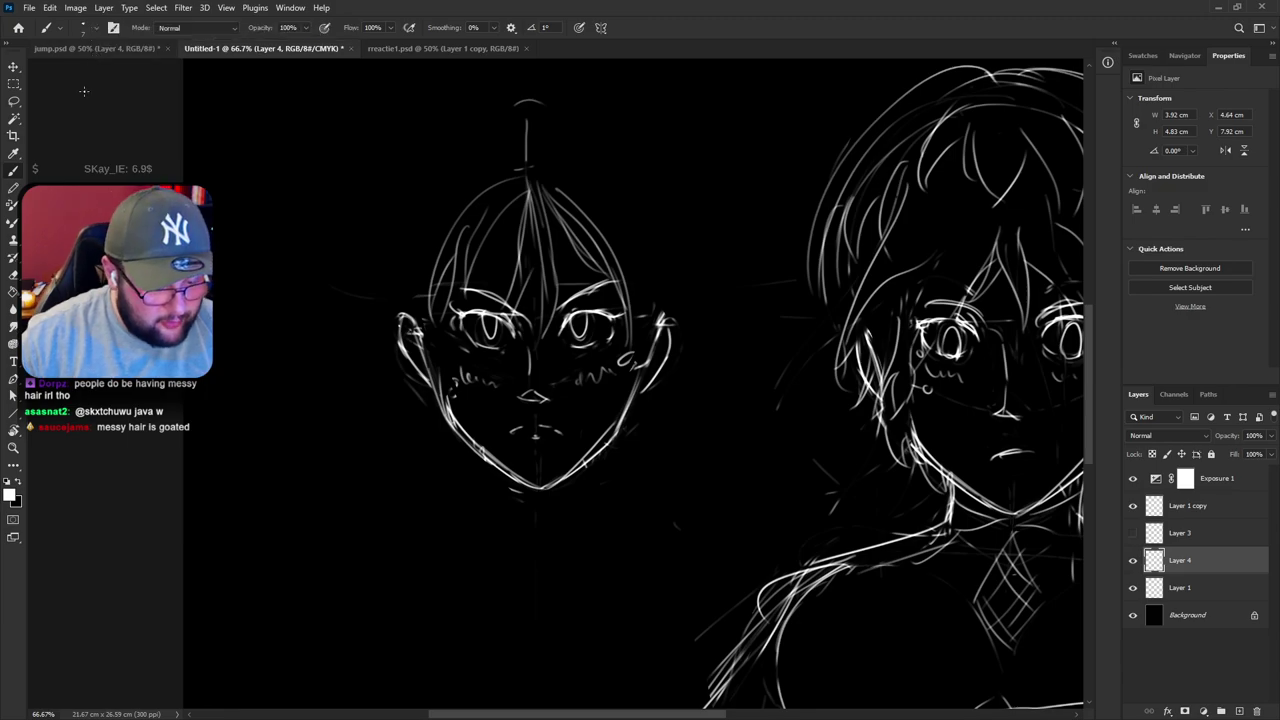
Switch to jump.psd, circle the small figure atop the plume, undo the circle and return to Untitled-1
{"action": "left_click", "coordinate": [97, 49]}
{"action": "left_click_drag", "start_coordinate": [537, 251], "coordinate": [578, 232]}
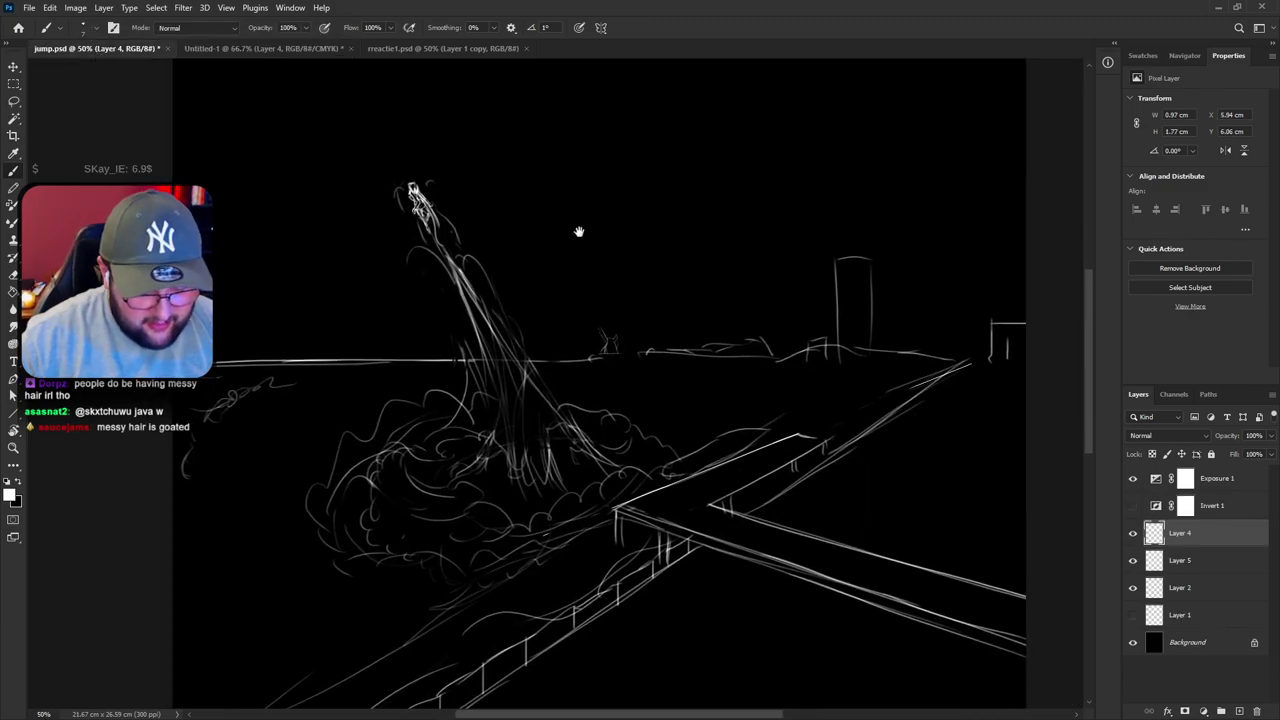
{"action": "left_click_drag", "start_coordinate": [437, 172], "coordinate": [444, 180]}
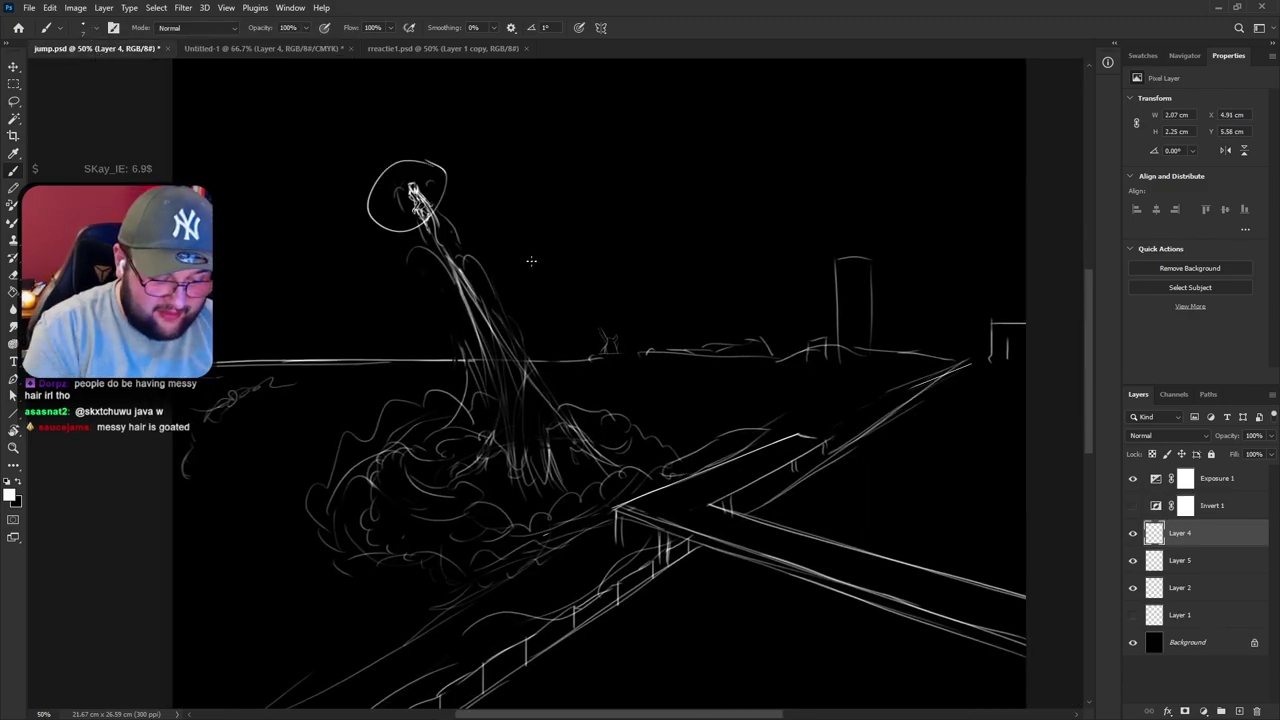
{"action": "key", "text": "ctrl+z"}
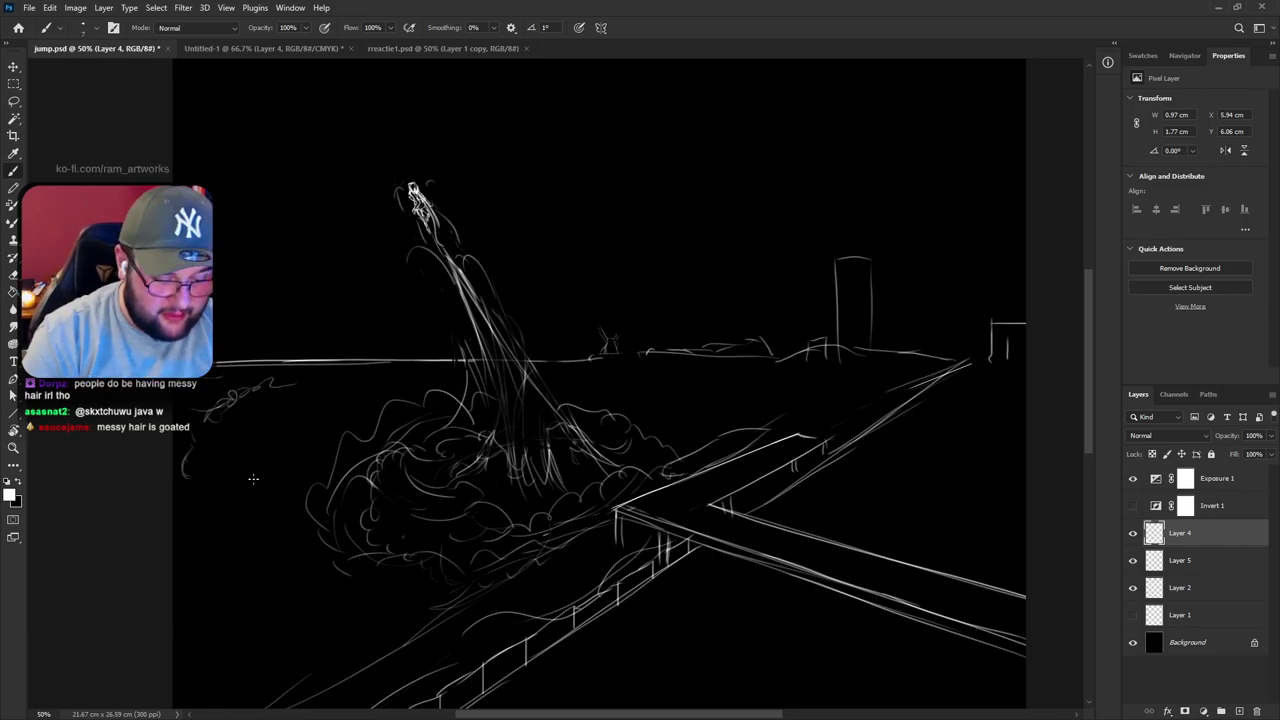
{"action": "left_click", "coordinate": [280, 50]}
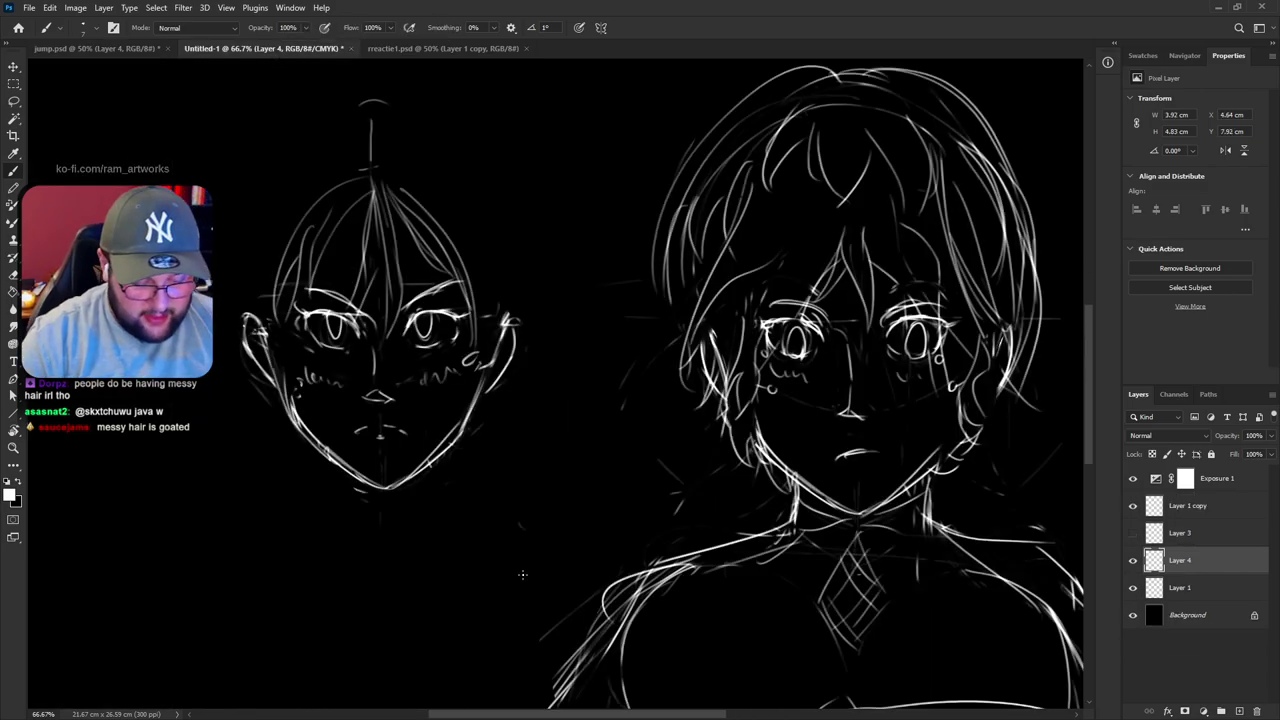
Undo the fringe and outer hair strokes back to the centre guide and its hairline marks
{"action": "key", "text": "ctrl+z"}
{"action": "key", "text": "ctrl+z"}
{"action": "key", "text": "ctrl+z"}
{"action": "key", "text": "ctrl+z"}
{"action": "key", "text": "ctrl+z"}
{"action": "key", "text": "ctrl+z"}
{"action": "key", "text": "ctrl+z"}
{"action": "key", "text": "ctrl+z"}
{"action": "key", "text": "ctrl+z"}
{"action": "key", "text": "ctrl+z"}
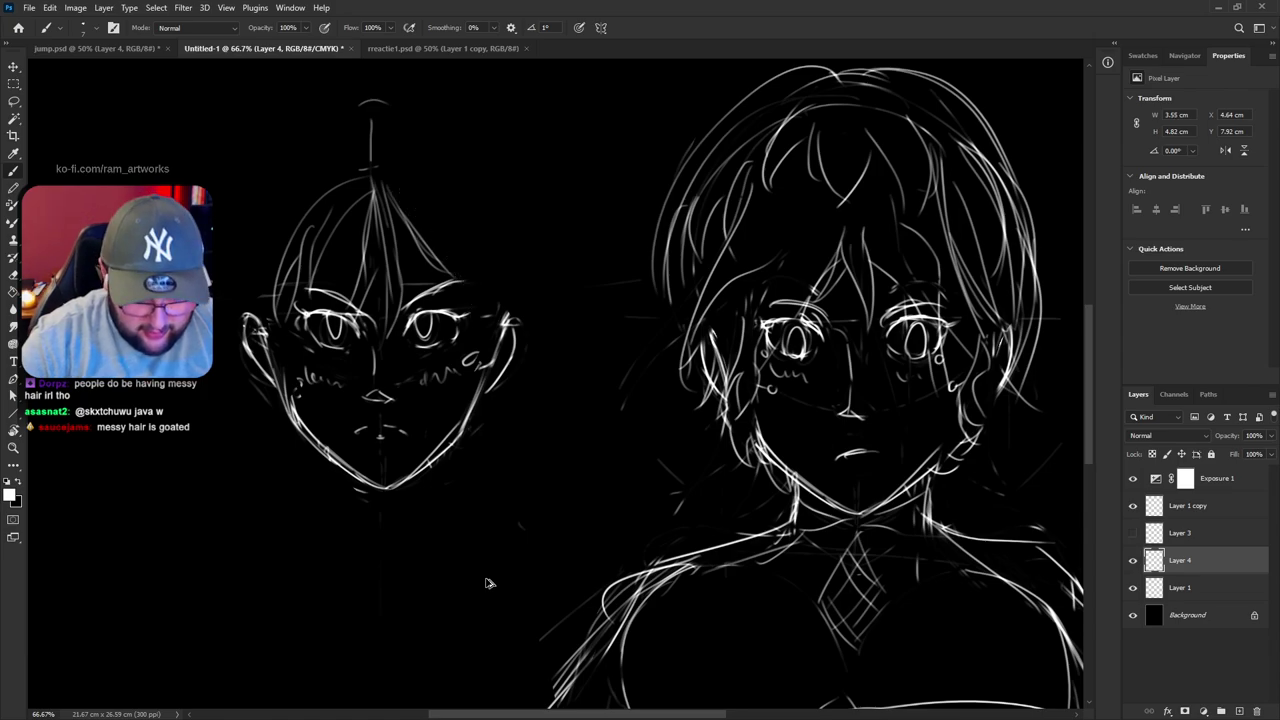
{"action": "key", "text": "ctrl+z"}
{"action": "key", "text": "ctrl+z"}
{"action": "key", "text": "ctrl+z"}
{"action": "key", "text": "ctrl+z"}
{"action": "key", "text": "ctrl+z"}
{"action": "key", "text": "ctrl+z"}
{"action": "key", "text": "ctrl+z"}
{"action": "key", "text": "ctrl+z"}
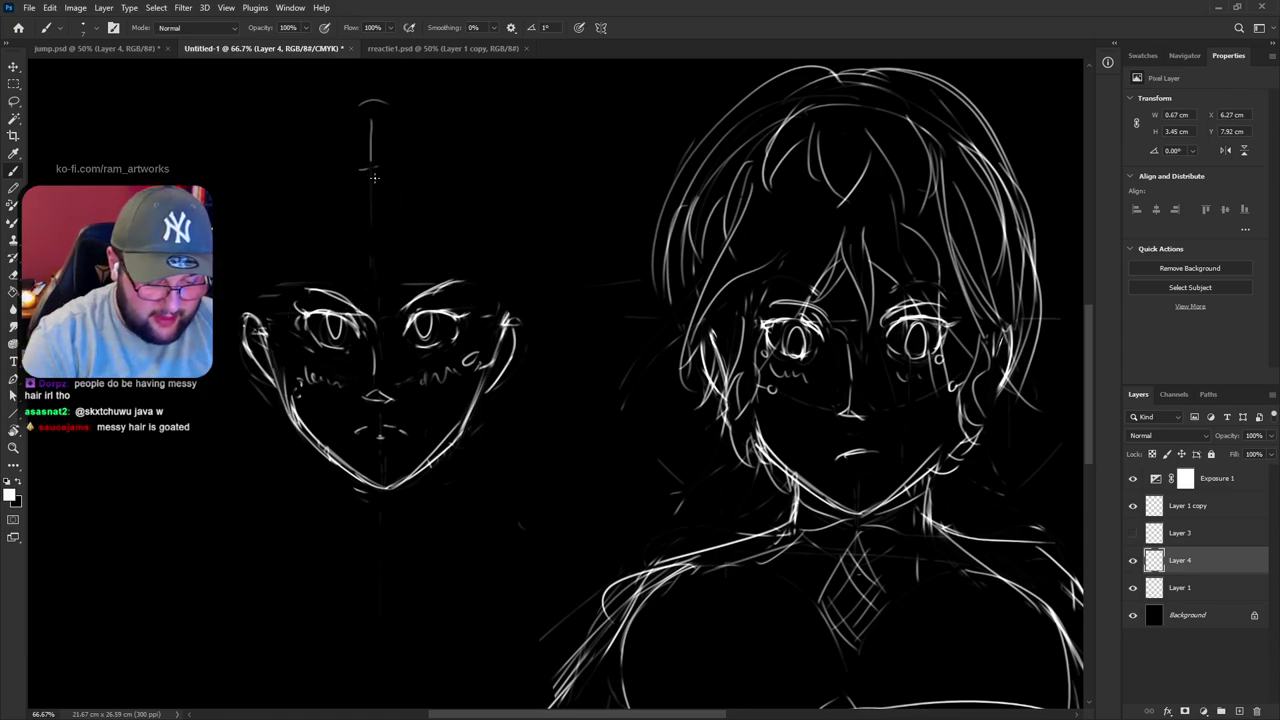
Outline the front hair with curves falling from the hairline mark past the brows on both sides of the face
{"action": "left_click_drag", "start_coordinate": [366, 169], "coordinate": [271, 274]}
{"action": "key", "text": "ctrl+z"}
{"action": "mouse_move", "coordinate": [372, 168]}
{"action": "left_mouse_down"}
{"action": "mouse_move", "coordinate": [448, 216]}
{"action": "mouse_move", "coordinate": [458, 284]}
{"action": "left_mouse_up"}
{"action": "key", "text": "ctrl+z"}
{"action": "key", "text": "ctrl+z"}
{"action": "key", "text": "ctrl+z"}
{"action": "left_click_drag", "start_coordinate": [370, 166], "coordinate": [285, 345]}
{"action": "left_click_drag", "start_coordinate": [384, 172], "coordinate": [478, 345]}
{"action": "key", "text": "ctrl+z"}
{"action": "mouse_move", "coordinate": [376, 164]}
{"action": "left_mouse_down"}
{"action": "mouse_move", "coordinate": [478, 346]}
{"action": "mouse_move", "coordinate": [479, 232]}
{"action": "left_mouse_up"}
{"action": "key", "text": "ctrl+z"}
{"action": "left_click_drag", "start_coordinate": [393, 150], "coordinate": [479, 300]}
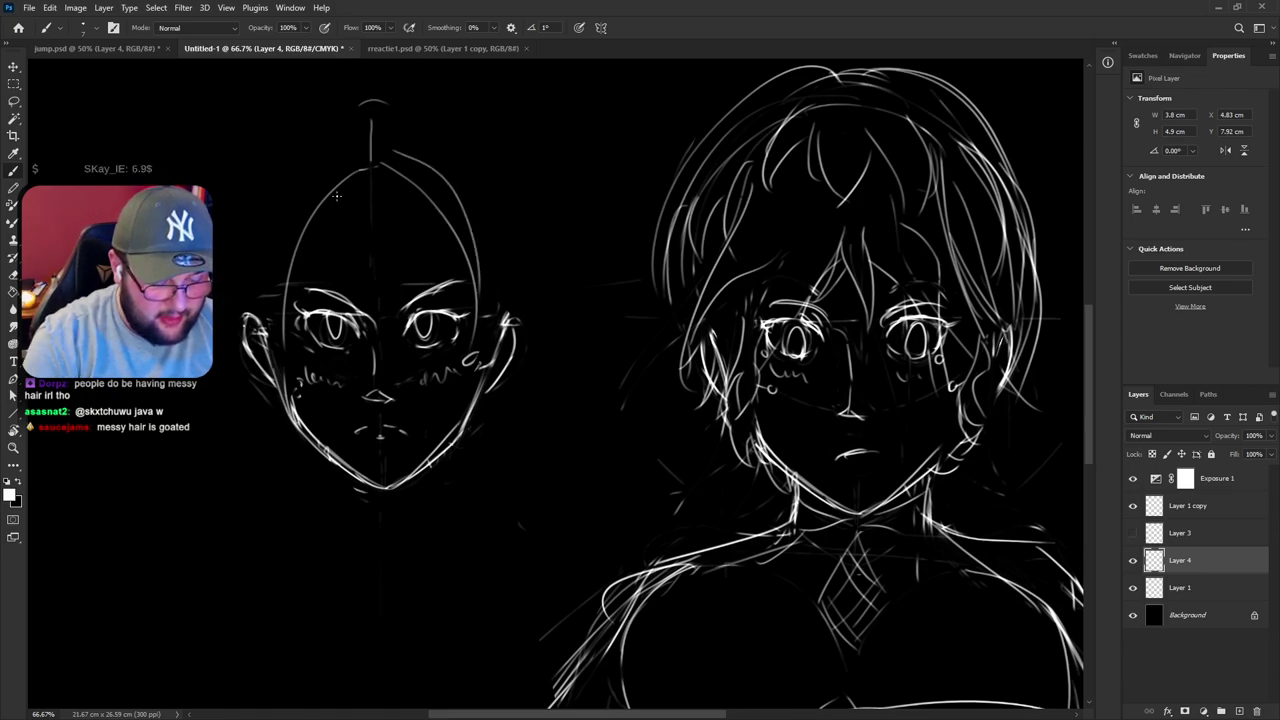
Add inner strands around the forehead on both sides of the parting and an outer curve on the left
{"action": "left_click_drag", "start_coordinate": [313, 181], "coordinate": [264, 286]}
{"action": "key", "text": "ctrl+z"}
{"action": "mouse_move", "coordinate": [284, 334]}
{"action": "left_mouse_down"}
{"action": "mouse_move", "coordinate": [284, 216]}
{"action": "mouse_move", "coordinate": [409, 177]}
{"action": "mouse_move", "coordinate": [329, 200]}
{"action": "mouse_move", "coordinate": [366, 170]}
{"action": "mouse_move", "coordinate": [338, 183]}
{"action": "mouse_move", "coordinate": [304, 277]}
{"action": "left_mouse_up"}
{"action": "left_click_drag", "start_coordinate": [340, 206], "coordinate": [309, 253]}
{"action": "mouse_move", "coordinate": [378, 179]}
{"action": "left_mouse_down"}
{"action": "mouse_move", "coordinate": [446, 274]}
{"action": "mouse_move", "coordinate": [438, 249]}
{"action": "mouse_move", "coordinate": [445, 284]}
{"action": "left_mouse_up"}
{"action": "key", "text": "ctrl+z"}
{"action": "mouse_move", "coordinate": [452, 262]}
{"action": "left_mouse_down"}
{"action": "mouse_move", "coordinate": [425, 176]}
{"action": "mouse_move", "coordinate": [318, 292]}
{"action": "left_mouse_up"}
{"action": "left_click_drag", "start_coordinate": [355, 222], "coordinate": [314, 284]}
{"action": "left_click_drag", "start_coordinate": [376, 172], "coordinate": [395, 245]}
{"action": "key", "text": "ctrl+z"}
{"action": "mouse_move", "coordinate": [380, 175]}
{"action": "left_mouse_down"}
{"action": "mouse_move", "coordinate": [426, 257]}
{"action": "mouse_move", "coordinate": [385, 180]}
{"action": "mouse_move", "coordinate": [422, 242]}
{"action": "left_mouse_up"}
{"action": "key", "text": "ctrl+z"}
{"action": "key", "text": "ctrl+z"}
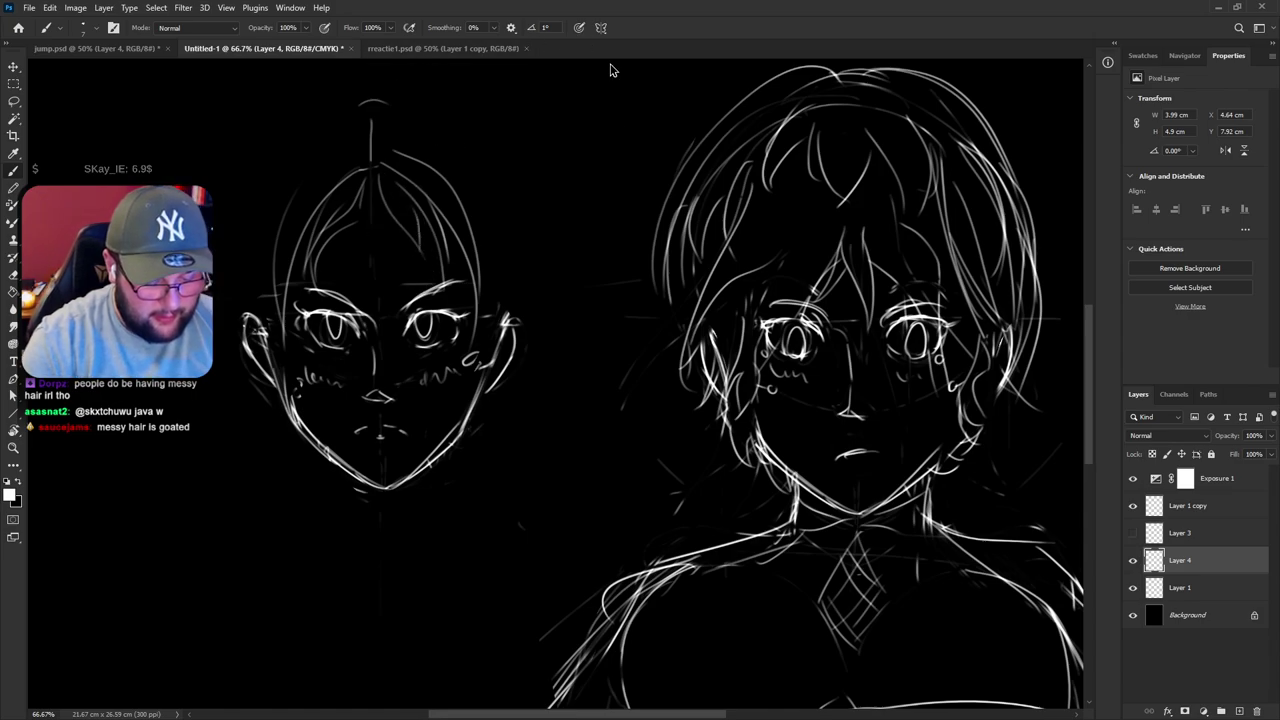
Sketch the left side's outer hair contour from the crown to the ear and fill it with strands
{"action": "left_click_drag", "start_coordinate": [609, 208], "coordinate": [676, 222]}
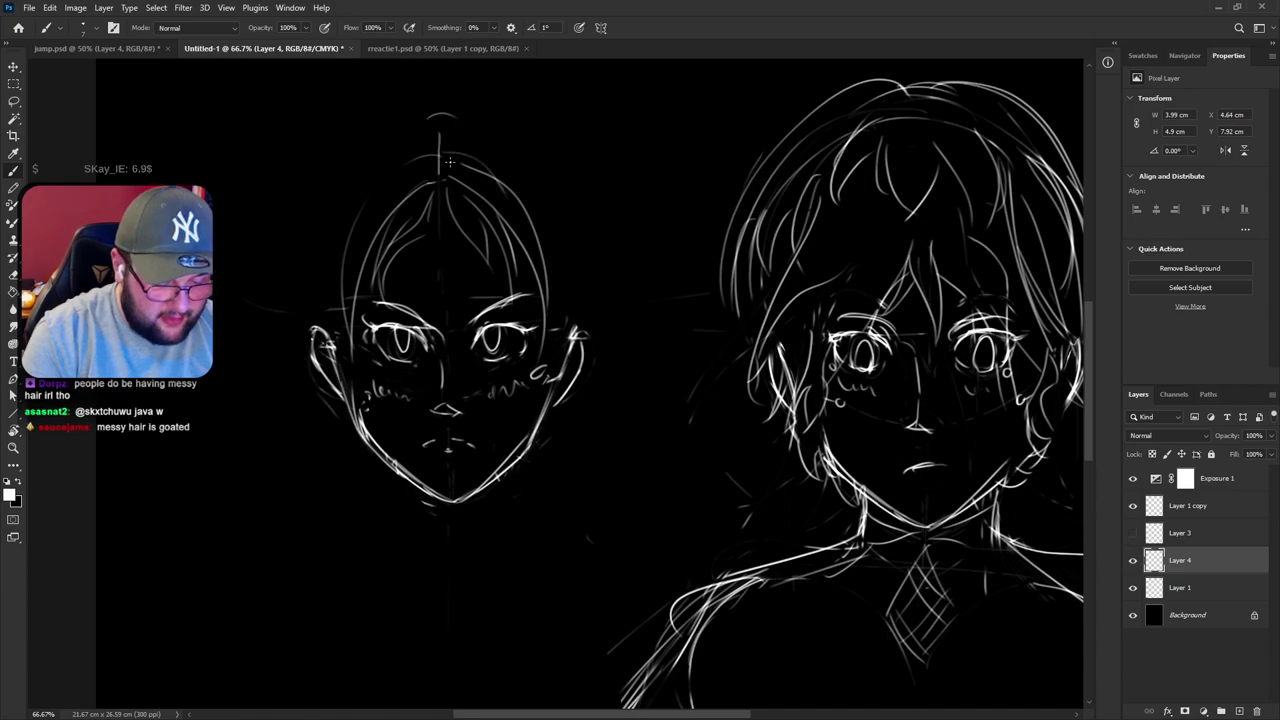
{"action": "mouse_move", "coordinate": [436, 142]}
{"action": "left_mouse_down"}
{"action": "mouse_move", "coordinate": [388, 148]}
{"action": "mouse_move", "coordinate": [310, 258]}
{"action": "left_mouse_up"}
{"action": "left_click_drag", "start_coordinate": [361, 178], "coordinate": [318, 326]}
{"action": "mouse_move", "coordinate": [328, 218]}
{"action": "left_mouse_down"}
{"action": "mouse_move", "coordinate": [305, 282]}
{"action": "mouse_move", "coordinate": [308, 345]}
{"action": "left_mouse_up"}
{"action": "left_click_drag", "start_coordinate": [311, 274], "coordinate": [315, 327]}
{"action": "left_click_drag", "start_coordinate": [333, 265], "coordinate": [319, 327]}
{"action": "mouse_move", "coordinate": [346, 225]}
{"action": "left_mouse_down"}
{"action": "mouse_move", "coordinate": [333, 311]}
{"action": "mouse_move", "coordinate": [316, 327]}
{"action": "left_mouse_up"}
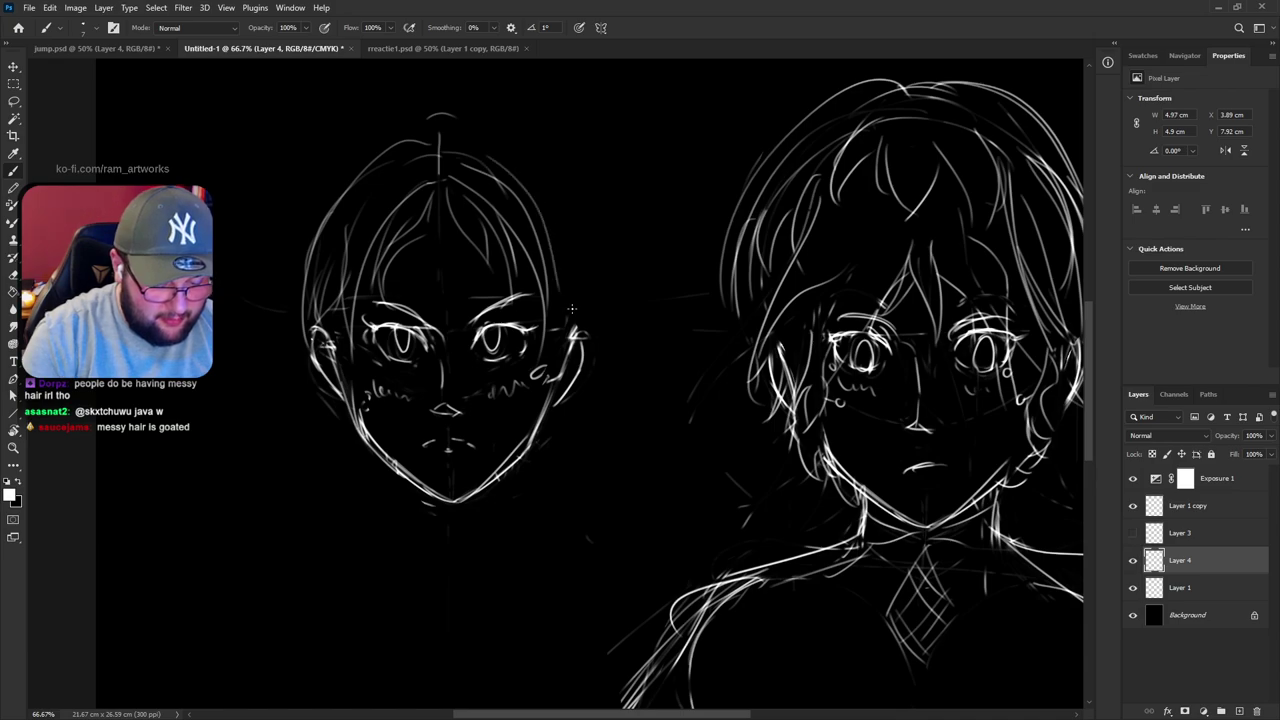
Build up the right side's outer hair contour and strands from the crown down to the ear
{"action": "left_click_drag", "start_coordinate": [518, 176], "coordinate": [562, 300]}
{"action": "key", "text": "ctrl+z"}
{"action": "left_click_drag", "start_coordinate": [550, 227], "coordinate": [567, 303]}
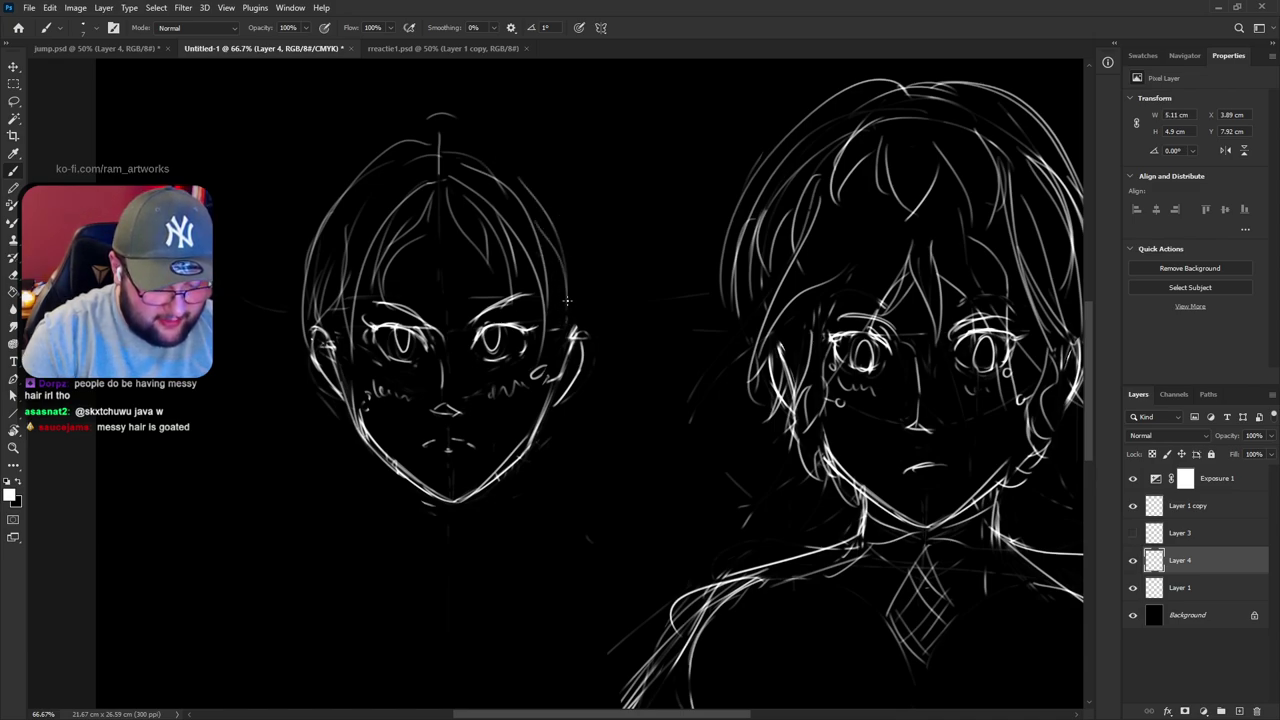
{"action": "mouse_move", "coordinate": [545, 247]}
{"action": "left_mouse_down"}
{"action": "mouse_move", "coordinate": [559, 304]}
{"action": "mouse_move", "coordinate": [552, 355]}
{"action": "left_mouse_up"}
{"action": "key", "text": "ctrl+z"}
{"action": "left_click_drag", "start_coordinate": [569, 271], "coordinate": [560, 312]}
{"action": "mouse_move", "coordinate": [552, 215]}
{"action": "left_mouse_down"}
{"action": "mouse_move", "coordinate": [576, 295]}
{"action": "mouse_move", "coordinate": [567, 327]}
{"action": "left_mouse_up"}
{"action": "key", "text": "ctrl+z"}
{"action": "mouse_move", "coordinate": [577, 270]}
{"action": "left_mouse_down"}
{"action": "mouse_move", "coordinate": [552, 184]}
{"action": "mouse_move", "coordinate": [496, 146]}
{"action": "mouse_move", "coordinate": [550, 196]}
{"action": "left_mouse_up"}
Widen the hair's left contour and add loose strands beside both ears, reaching down to the jaw
{"action": "mouse_move", "coordinate": [436, 138]}
{"action": "left_mouse_down"}
{"action": "mouse_move", "coordinate": [374, 147]}
{"action": "mouse_move", "coordinate": [285, 260]}
{"action": "mouse_move", "coordinate": [296, 300]}
{"action": "left_mouse_up"}
{"action": "key", "text": "ctrl+z"}
{"action": "mouse_move", "coordinate": [345, 172]}
{"action": "left_mouse_down"}
{"action": "mouse_move", "coordinate": [298, 255]}
{"action": "mouse_move", "coordinate": [289, 310]}
{"action": "mouse_move", "coordinate": [303, 356]}
{"action": "left_mouse_up"}
{"action": "mouse_move", "coordinate": [291, 298]}
{"action": "left_mouse_down"}
{"action": "mouse_move", "coordinate": [276, 375]}
{"action": "mouse_move", "coordinate": [305, 401]}
{"action": "mouse_move", "coordinate": [298, 411]}
{"action": "left_mouse_up"}
{"action": "left_click_drag", "start_coordinate": [316, 380], "coordinate": [316, 424]}
{"action": "left_click_drag", "start_coordinate": [542, 425], "coordinate": [569, 438]}
{"action": "left_click_drag", "start_coordinate": [582, 340], "coordinate": [574, 391]}
{"action": "left_click_drag", "start_coordinate": [581, 299], "coordinate": [592, 266]}
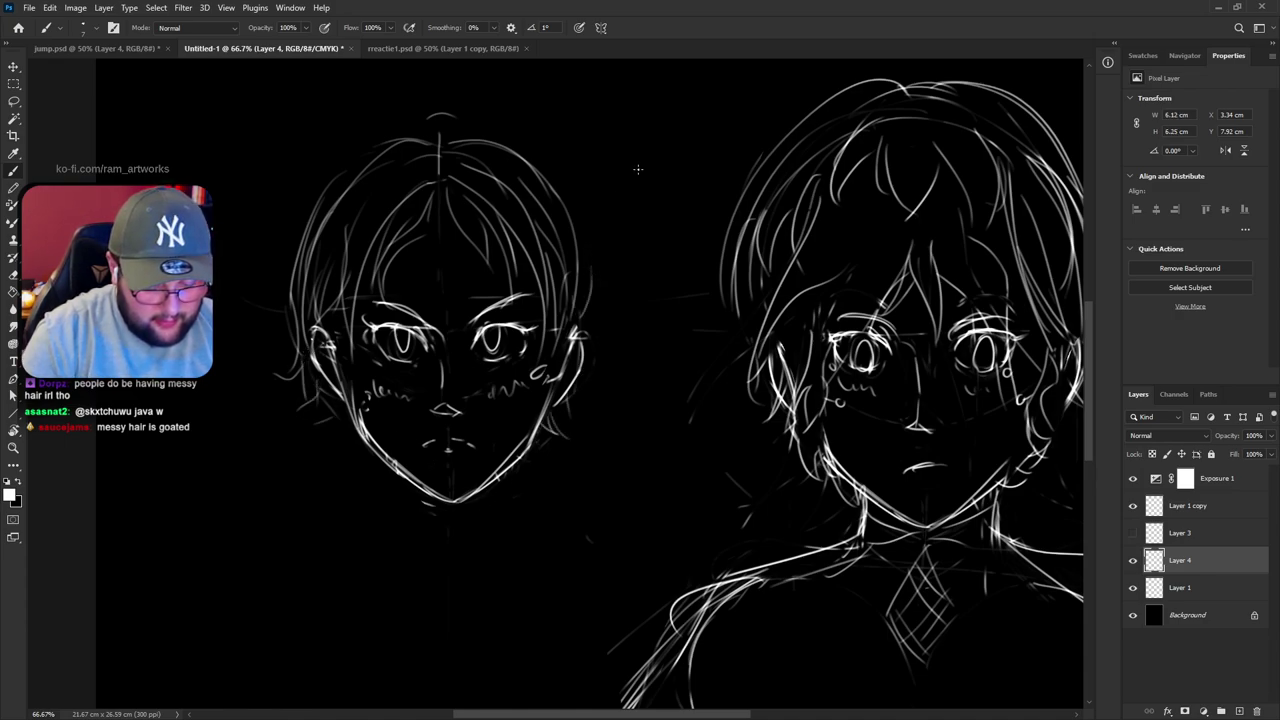
Raise the hair's outline above the crown left of the parting and extend its outer strands down towards the left ear
{"action": "left_click_drag", "start_coordinate": [893, 272], "coordinate": [897, 317]}
{"action": "left_click_drag", "start_coordinate": [442, 159], "coordinate": [356, 166]}
{"action": "left_click_drag", "start_coordinate": [306, 218], "coordinate": [315, 248]}
{"action": "left_click_drag", "start_coordinate": [385, 157], "coordinate": [368, 163]}
{"action": "mouse_move", "coordinate": [324, 200]}
{"action": "left_mouse_down"}
{"action": "mouse_move", "coordinate": [285, 308]}
{"action": "mouse_move", "coordinate": [298, 249]}
{"action": "mouse_move", "coordinate": [293, 315]}
{"action": "left_mouse_up"}
{"action": "key", "text": "ctrl+z"}
{"action": "key", "text": "ctrl+z"}
{"action": "left_click_drag", "start_coordinate": [418, 155], "coordinate": [311, 206]}
{"action": "left_click_drag", "start_coordinate": [287, 245], "coordinate": [298, 341]}
{"action": "mouse_move", "coordinate": [300, 240]}
{"action": "left_mouse_down"}
{"action": "mouse_move", "coordinate": [268, 288]}
{"action": "mouse_move", "coordinate": [297, 293]}
{"action": "left_mouse_up"}
Sweep a fuller outer hair contour from the parting over the right side down to the ear, with strands along it
{"action": "mouse_move", "coordinate": [459, 149]}
{"action": "left_mouse_down"}
{"action": "mouse_move", "coordinate": [577, 213]}
{"action": "mouse_move", "coordinate": [498, 174]}
{"action": "mouse_move", "coordinate": [607, 313]}
{"action": "left_mouse_up"}
{"action": "mouse_move", "coordinate": [556, 180]}
{"action": "left_mouse_down"}
{"action": "mouse_move", "coordinate": [606, 285]}
{"action": "mouse_move", "coordinate": [572, 257]}
{"action": "left_mouse_up"}
{"action": "key", "text": "ctrl+z"}
{"action": "key", "text": "ctrl+z"}
{"action": "mouse_move", "coordinate": [573, 203]}
{"action": "left_mouse_down"}
{"action": "mouse_move", "coordinate": [609, 276]}
{"action": "mouse_move", "coordinate": [564, 230]}
{"action": "left_mouse_up"}
{"action": "key", "text": "ctrl+z"}
{"action": "key", "text": "ctrl+z"}
{"action": "mouse_move", "coordinate": [606, 301]}
{"action": "left_mouse_down"}
{"action": "mouse_move", "coordinate": [587, 288]}
{"action": "mouse_move", "coordinate": [617, 315]}
{"action": "mouse_move", "coordinate": [592, 364]}
{"action": "left_mouse_up"}
{"action": "key", "text": "ctrl+z"}
{"action": "key", "text": "ctrl+z"}
{"action": "left_click_drag", "start_coordinate": [586, 262], "coordinate": [613, 338]}
{"action": "mouse_move", "coordinate": [602, 260]}
{"action": "left_mouse_down"}
{"action": "mouse_move", "coordinate": [587, 390]}
{"action": "mouse_move", "coordinate": [602, 261]}
{"action": "left_mouse_up"}
{"action": "key", "text": "ctrl+z"}
Add long strands in front of and behind both ears, hanging down to about chin level
{"action": "left_click_drag", "start_coordinate": [901, 237], "coordinate": [917, 200]}
{"action": "left_click_drag", "start_coordinate": [366, 322], "coordinate": [332, 508]}
{"action": "key", "text": "ctrl+z"}
{"action": "left_click_drag", "start_coordinate": [372, 300], "coordinate": [341, 516]}
{"action": "left_click_drag", "start_coordinate": [360, 446], "coordinate": [334, 512]}
{"action": "left_click_drag", "start_coordinate": [384, 316], "coordinate": [360, 442]}
{"action": "left_click_drag", "start_coordinate": [559, 297], "coordinate": [594, 494]}
{"action": "key", "text": "ctrl+z"}
{"action": "mouse_move", "coordinate": [542, 260]}
{"action": "left_mouse_down"}
{"action": "mouse_move", "coordinate": [597, 513]}
{"action": "mouse_move", "coordinate": [562, 312]}
{"action": "left_mouse_up"}
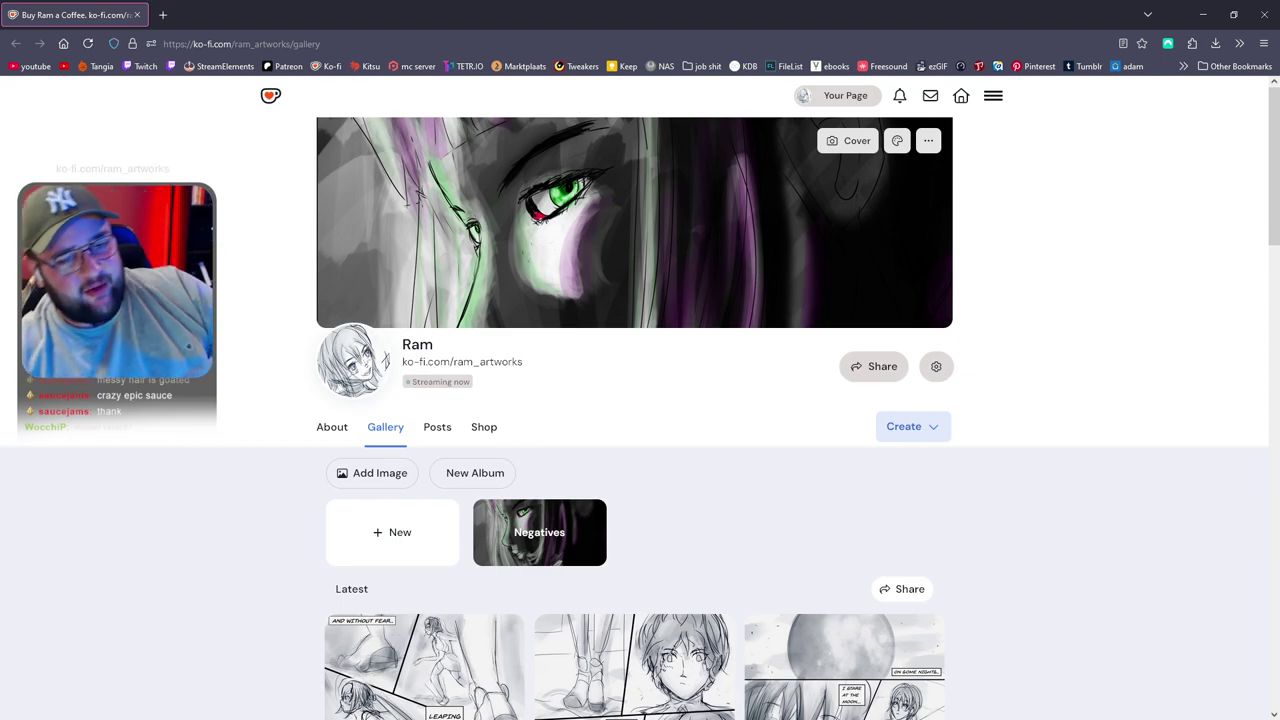
Look through the graphic novel pages The first page, Page 2 and Page 3 in the Ko-fi gallery, then return to Photoshop
{"action": "scroll", "coordinate": [982, 391], "scroll_direction": "down", "scroll_amount": 2}
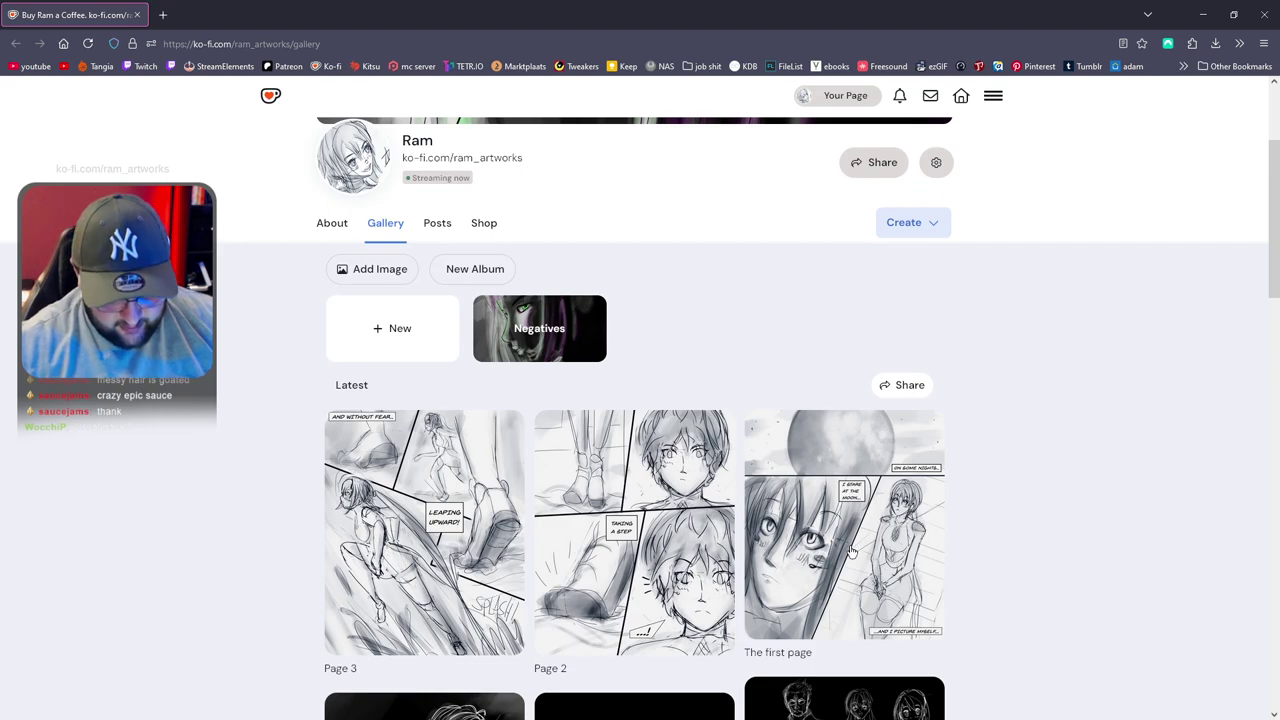
{"action": "scroll", "coordinate": [852, 550], "scroll_direction": "down", "scroll_amount": 1}
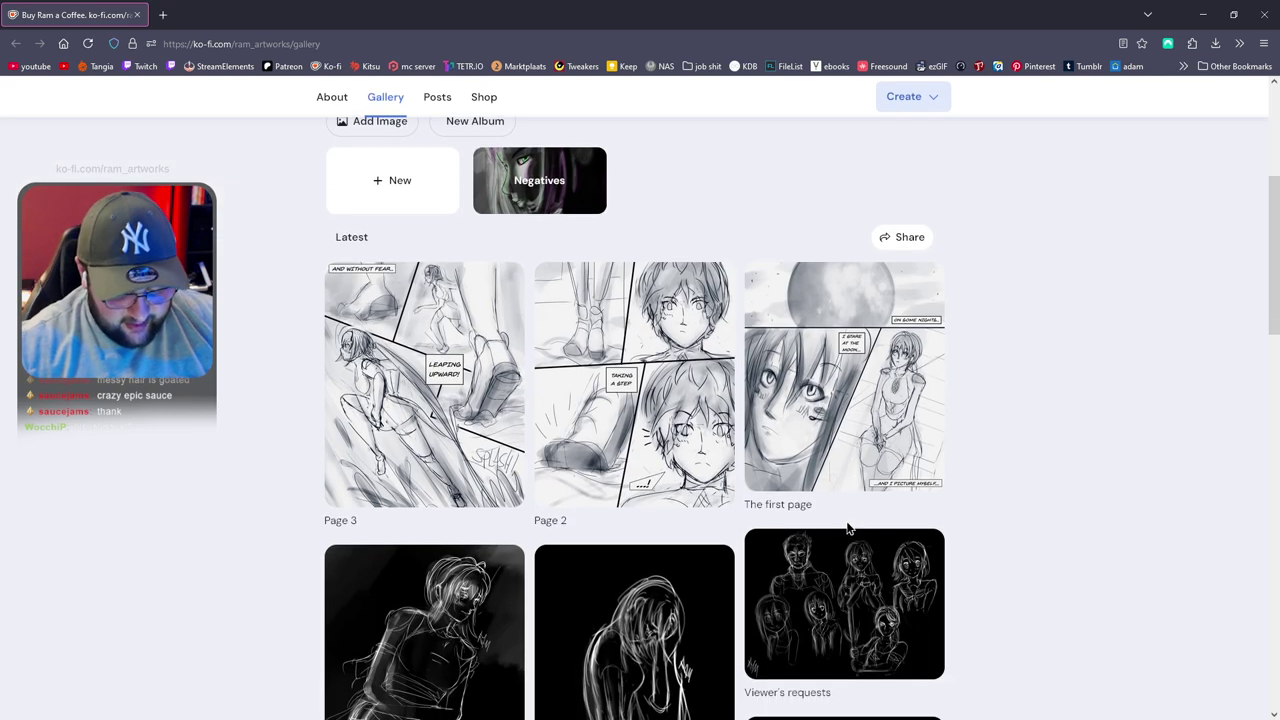
{"action": "left_click", "coordinate": [822, 430]}
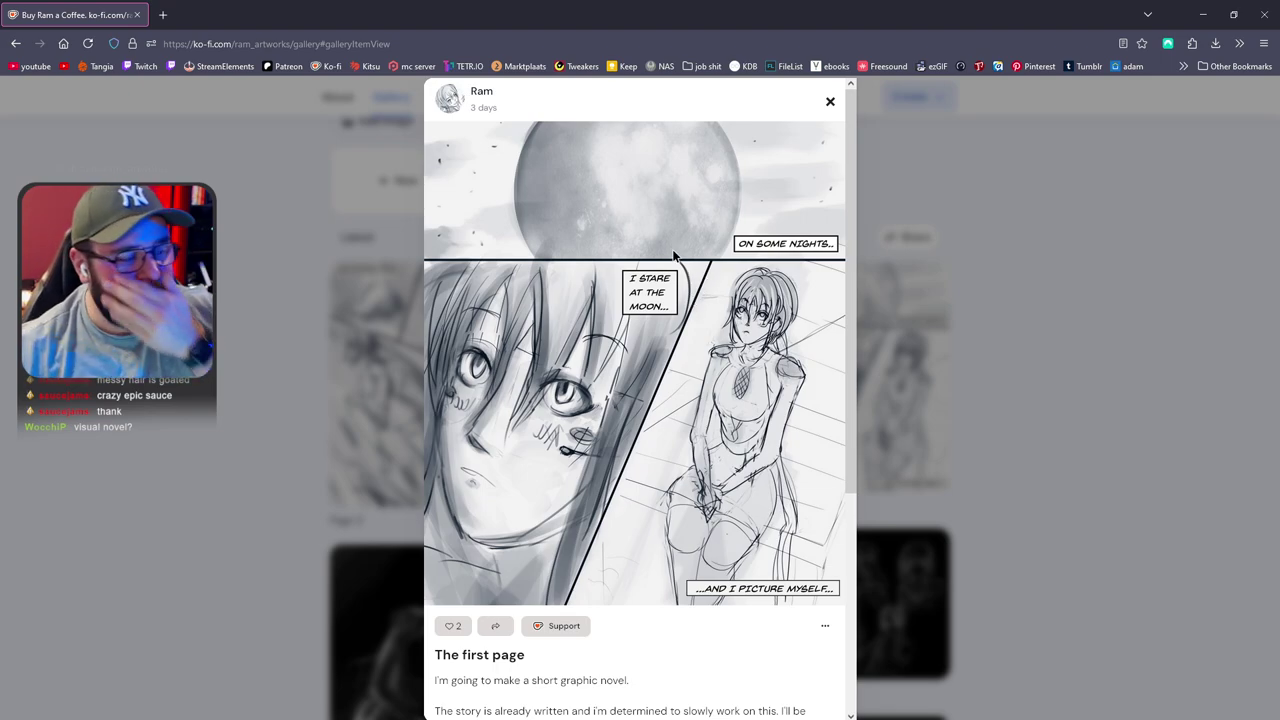
{"action": "key", "text": "ctrl+plus"}
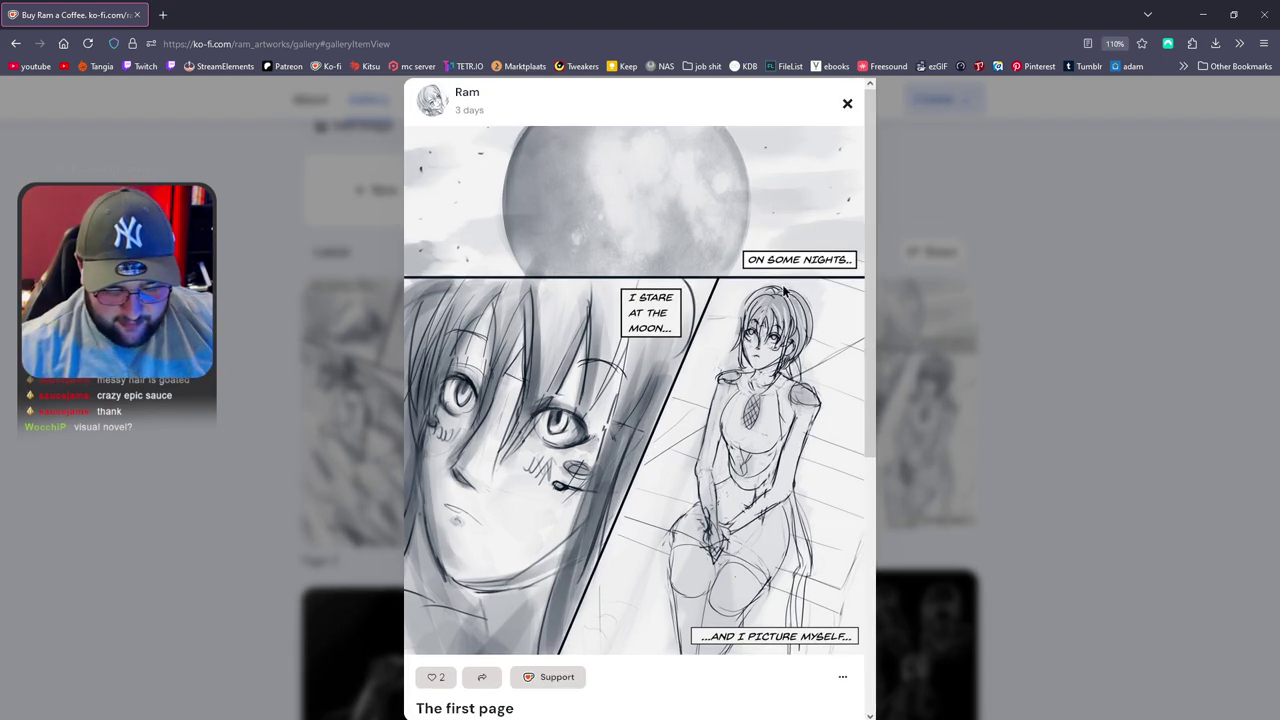
{"action": "left_click", "coordinate": [1007, 392]}
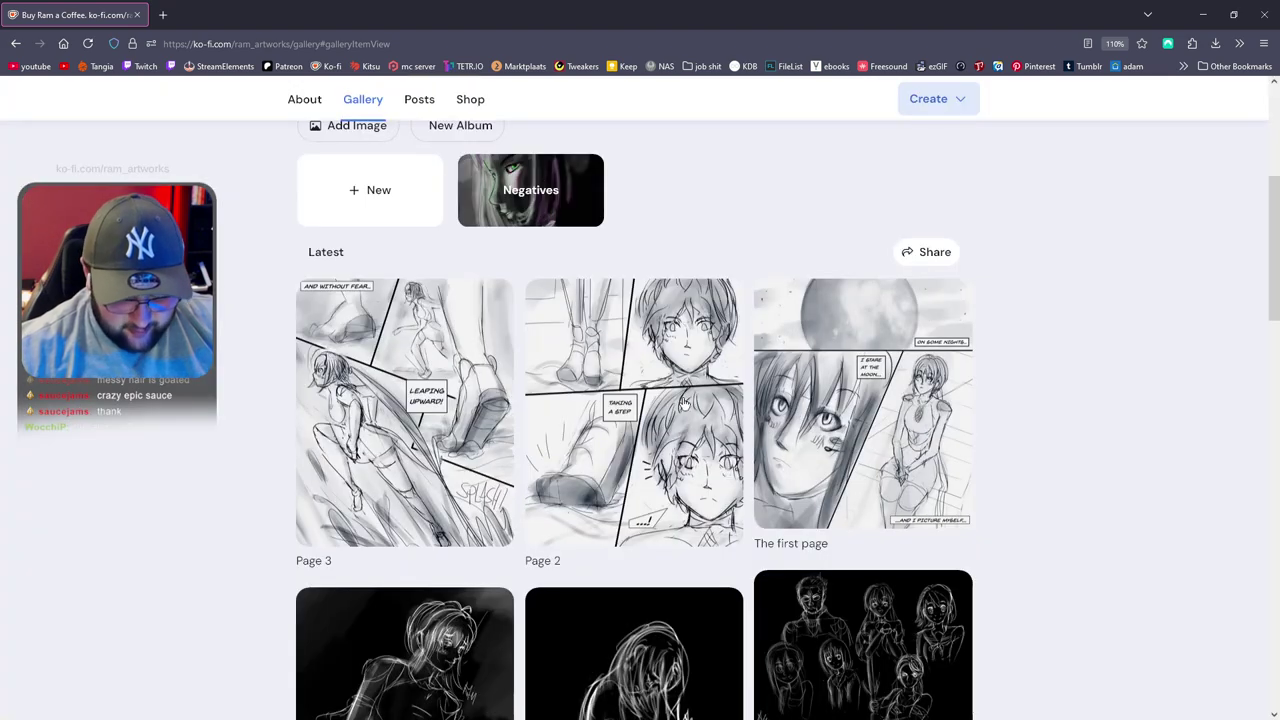
{"action": "left_click", "coordinate": [695, 405]}
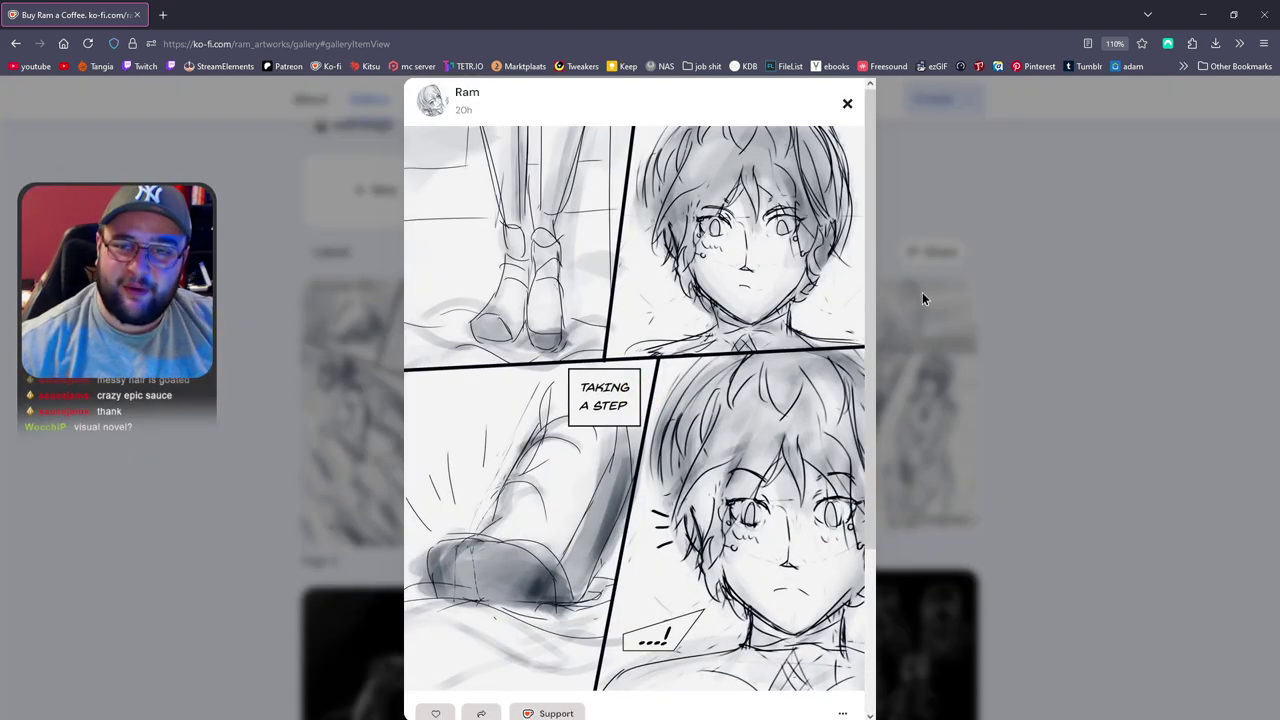
{"action": "left_click", "coordinate": [1031, 301]}
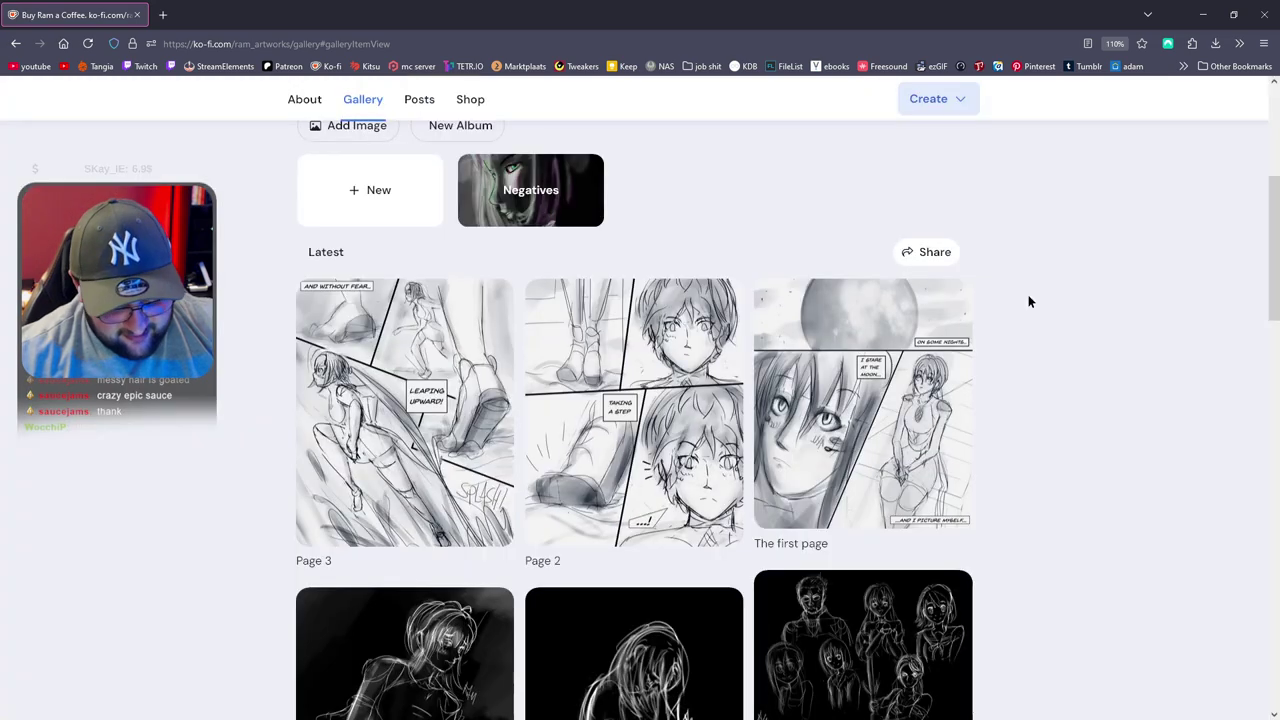
{"action": "left_click", "coordinate": [370, 352]}
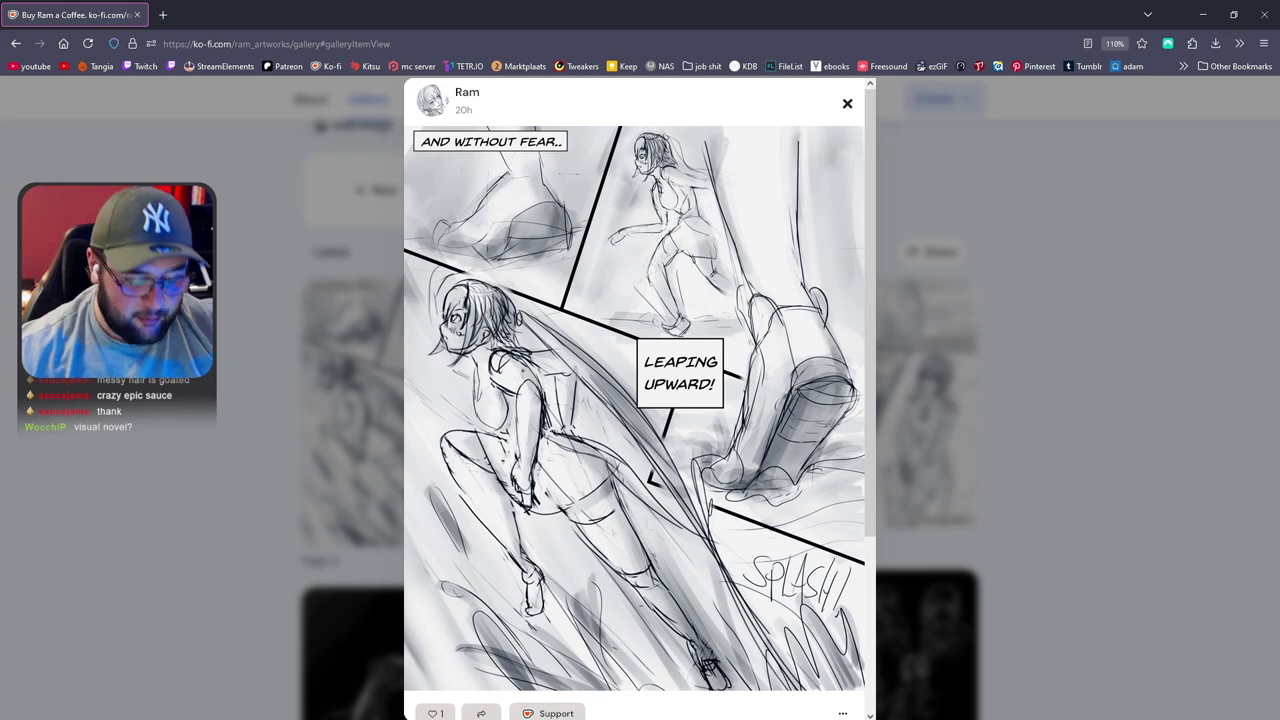
{"action": "left_click", "coordinate": [144, 118]}
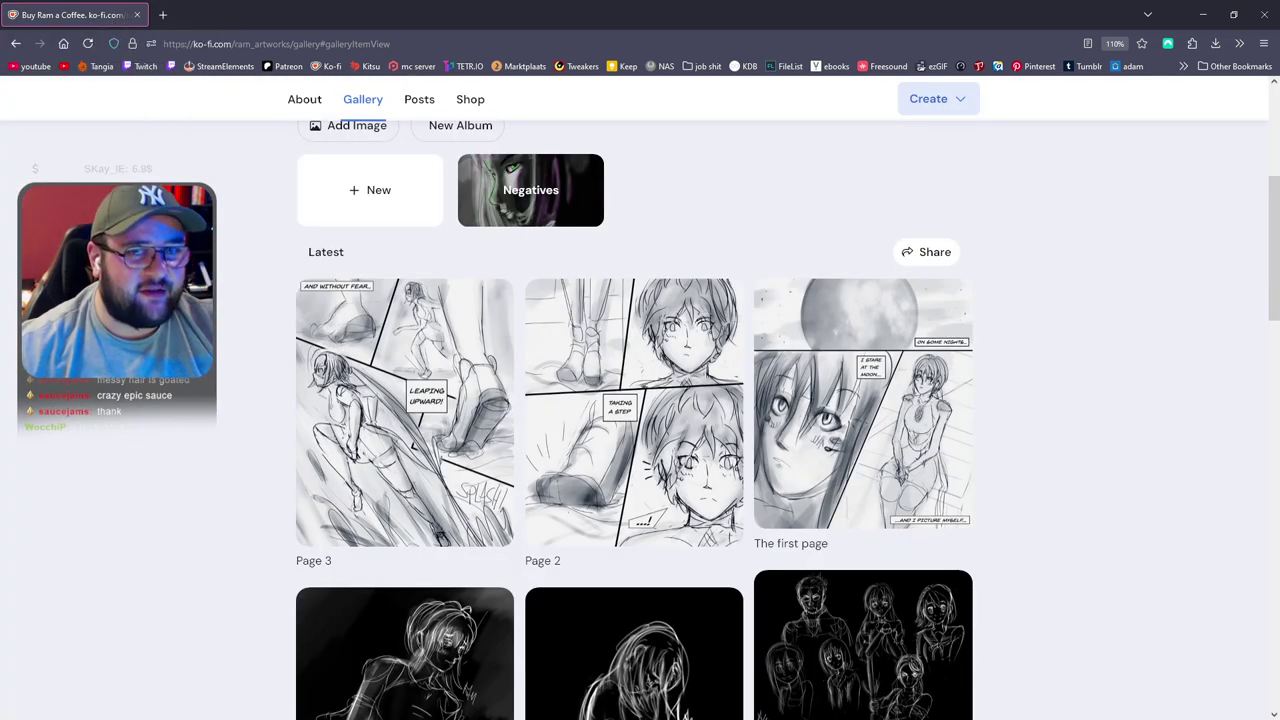
{"action": "key", "text": "alt+Tab"}
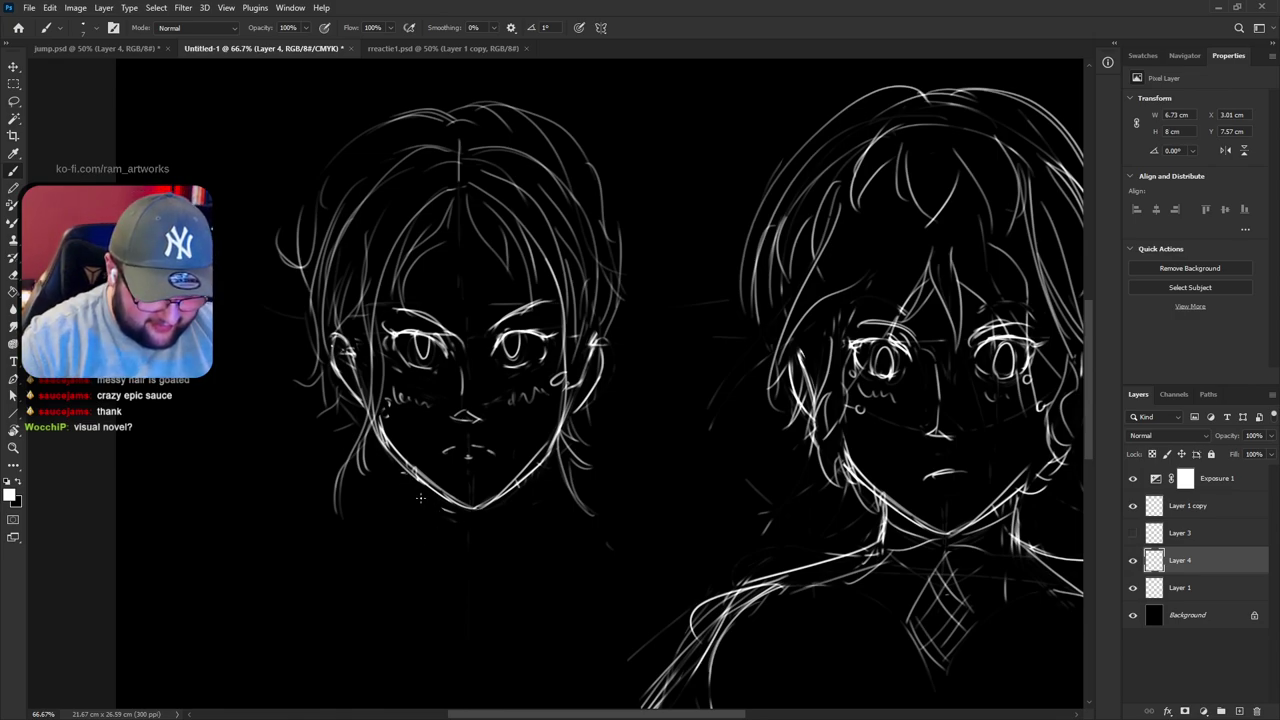
Draw a short neck line below the jaw on each side of the chin
{"action": "left_click_drag", "start_coordinate": [412, 470], "coordinate": [422, 530]}
{"action": "left_click_drag", "start_coordinate": [520, 476], "coordinate": [516, 530]}
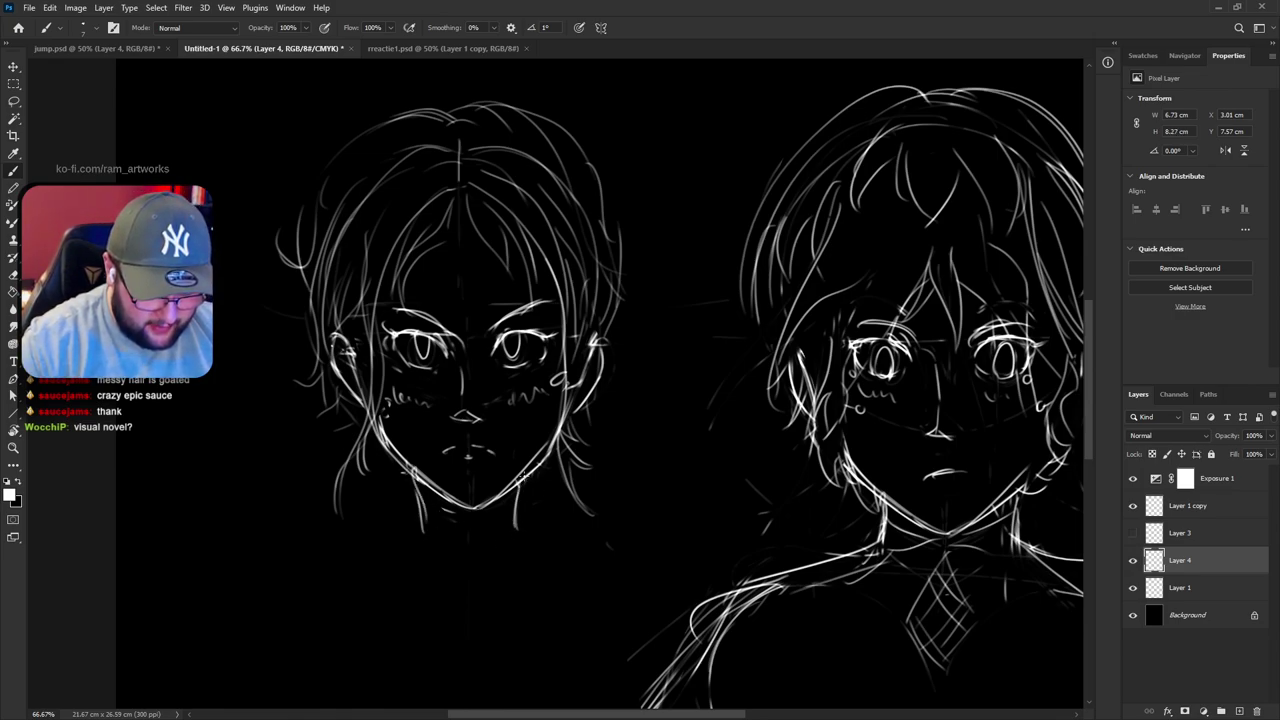
{"action": "left_click_drag", "start_coordinate": [614, 540], "coordinate": [670, 438]}
{"action": "left_click", "coordinate": [1239, 711]}
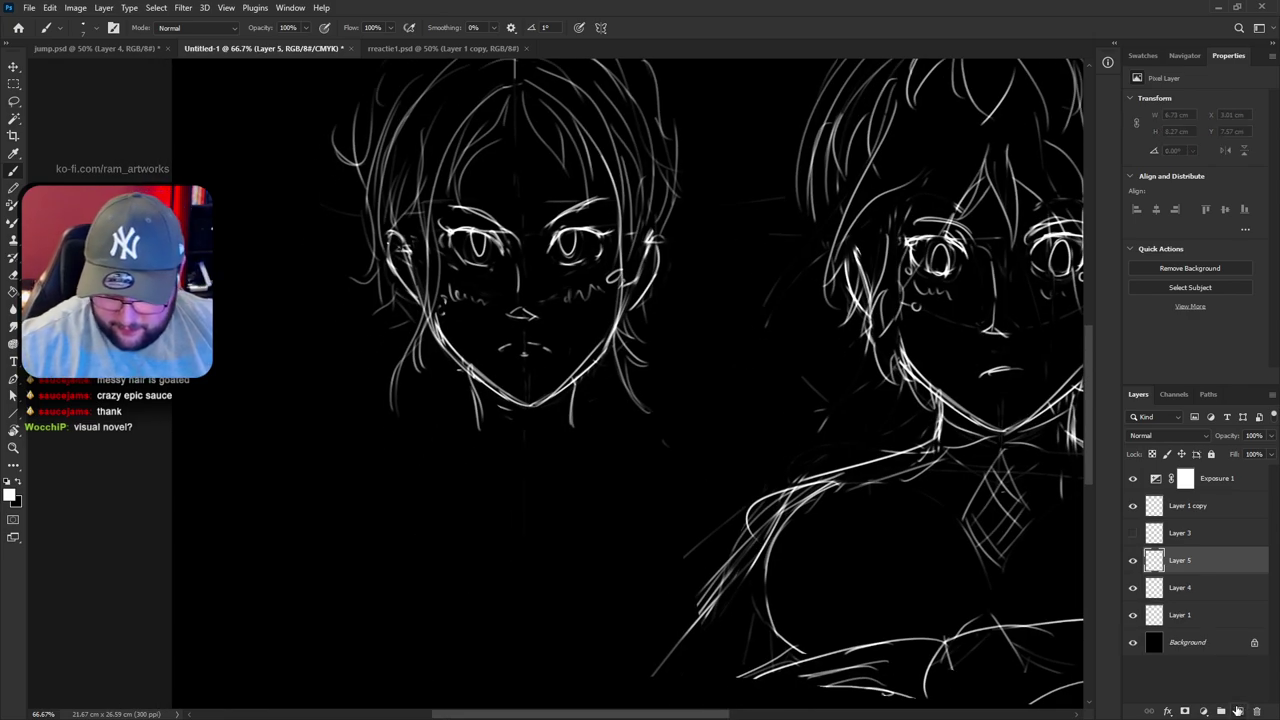
{"action": "key", "text": "ctrl+z"}
{"action": "left_click_drag", "start_coordinate": [368, 422], "coordinate": [716, 434]}
{"action": "key", "text": "ctrl+z"}
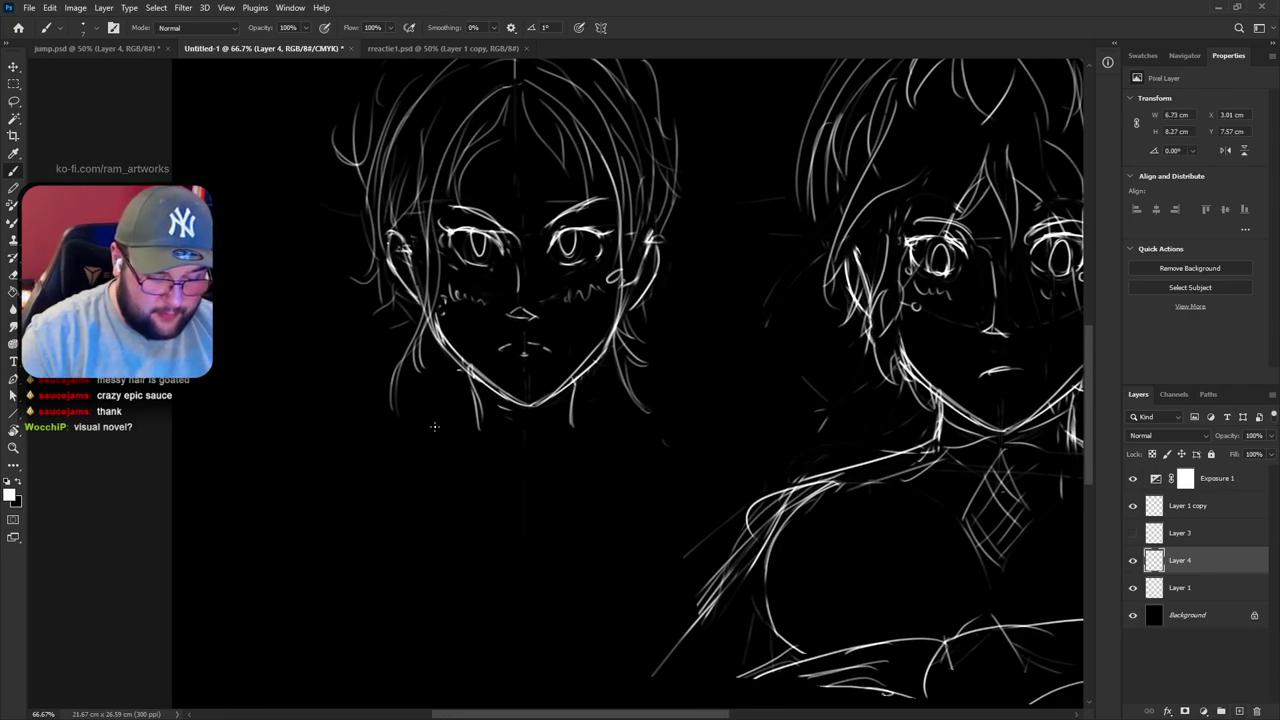
{"action": "left_click_drag", "start_coordinate": [483, 423], "coordinate": [664, 432]}
{"action": "key", "text": "ctrl+z"}
{"action": "left_click_drag", "start_coordinate": [379, 423], "coordinate": [664, 436]}
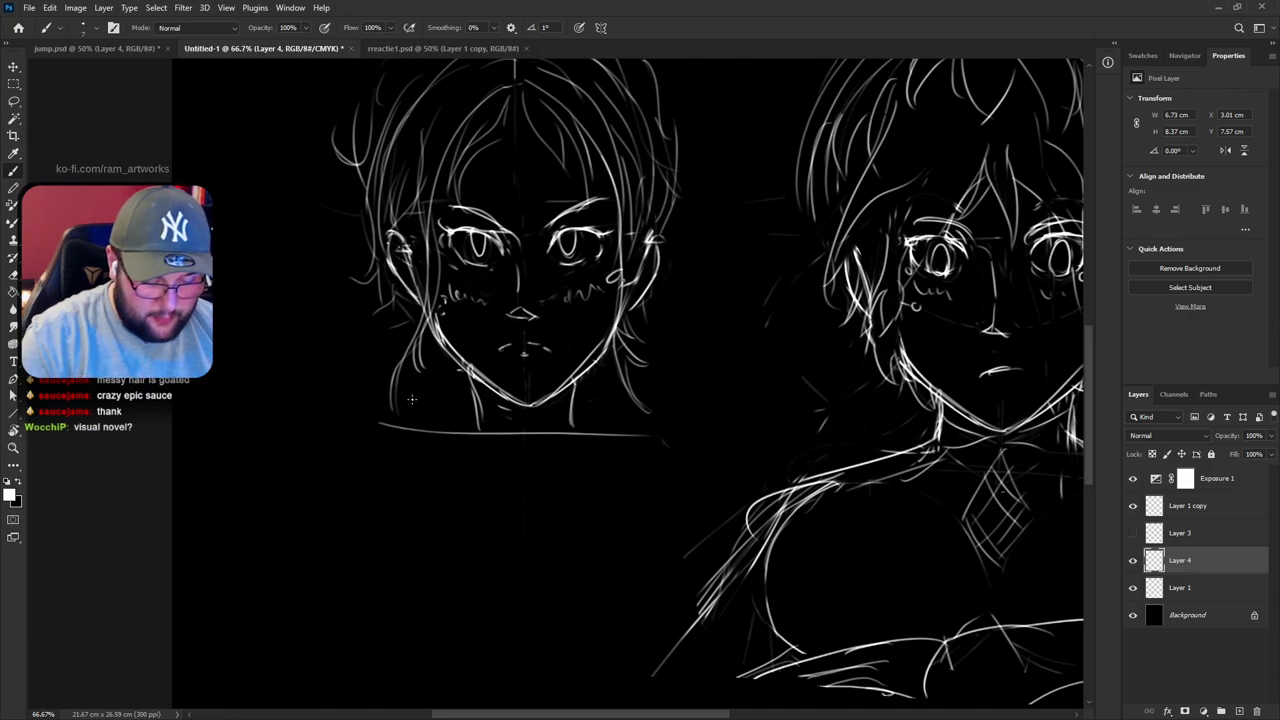
{"action": "left_click_drag", "start_coordinate": [344, 470], "coordinate": [660, 487]}
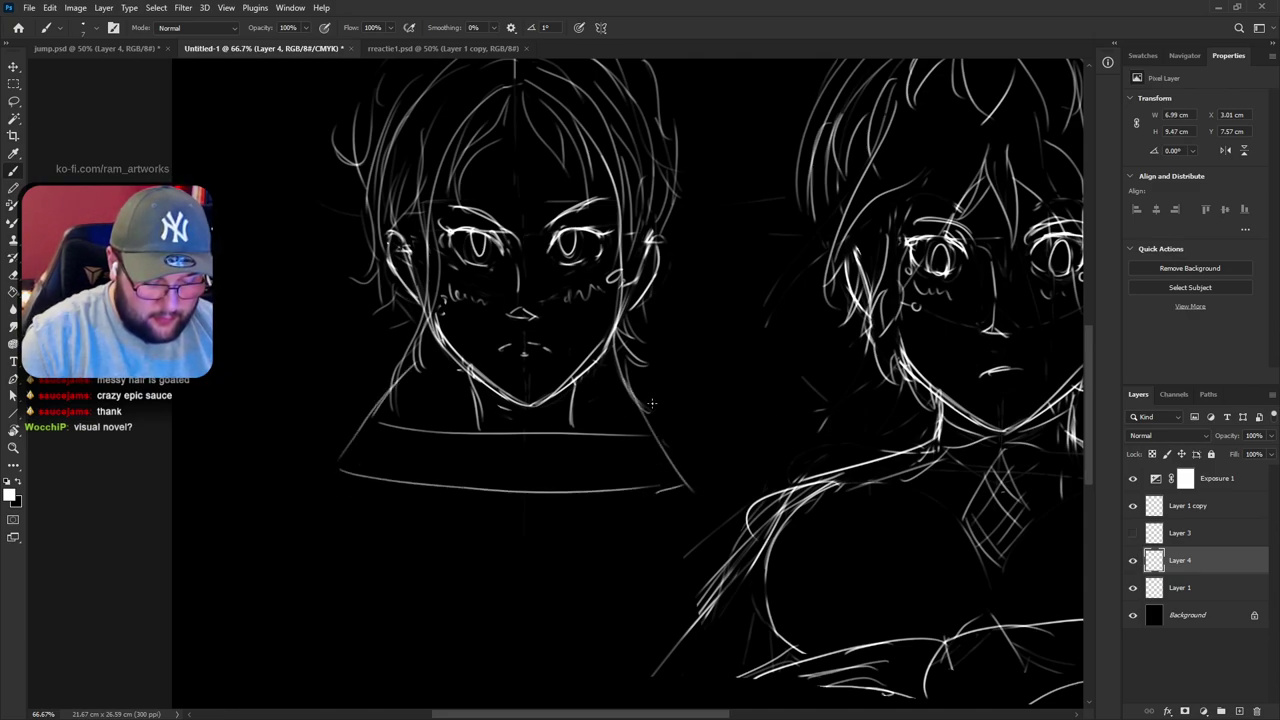
{"action": "key", "text": "ctrl+z"}
{"action": "key", "text": "ctrl+z"}
{"action": "key", "text": "ctrl+z"}
{"action": "key", "text": "ctrl+z"}
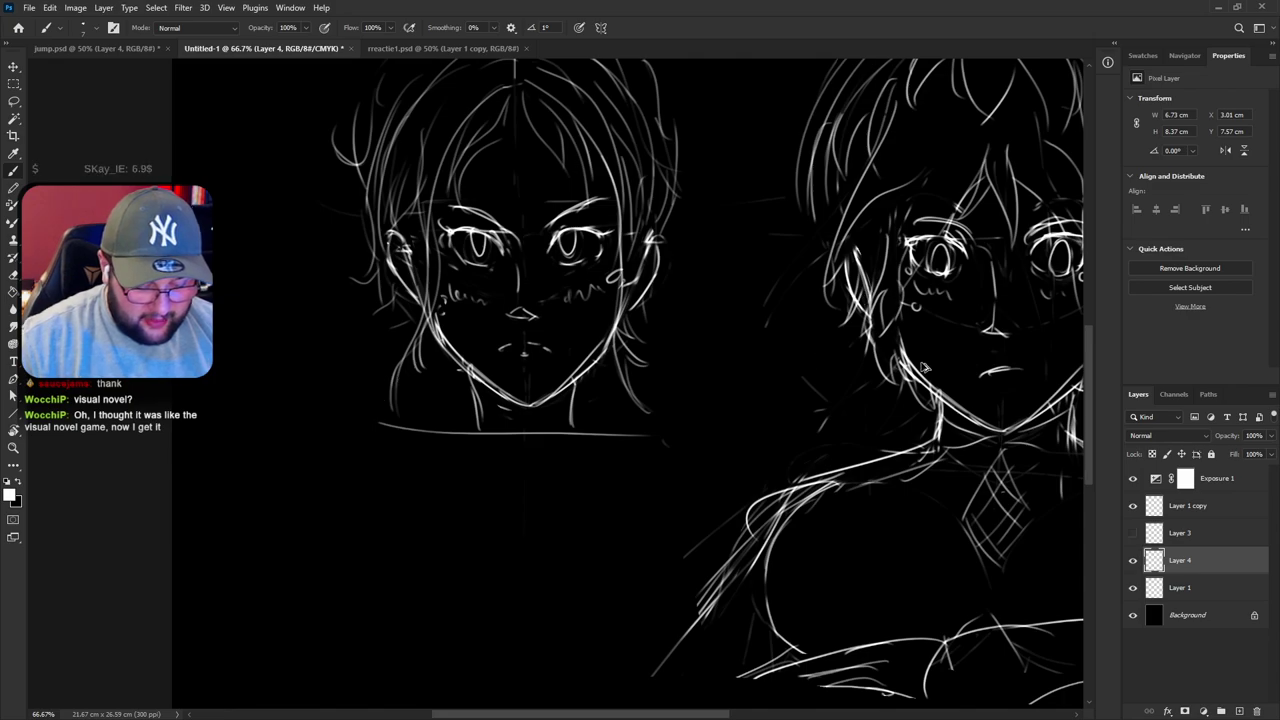
On a new layer, block in the upper body with a shoulder line, sloping neck sides, a chest line and tapering torso sides
{"action": "left_click", "coordinate": [1238, 711]}
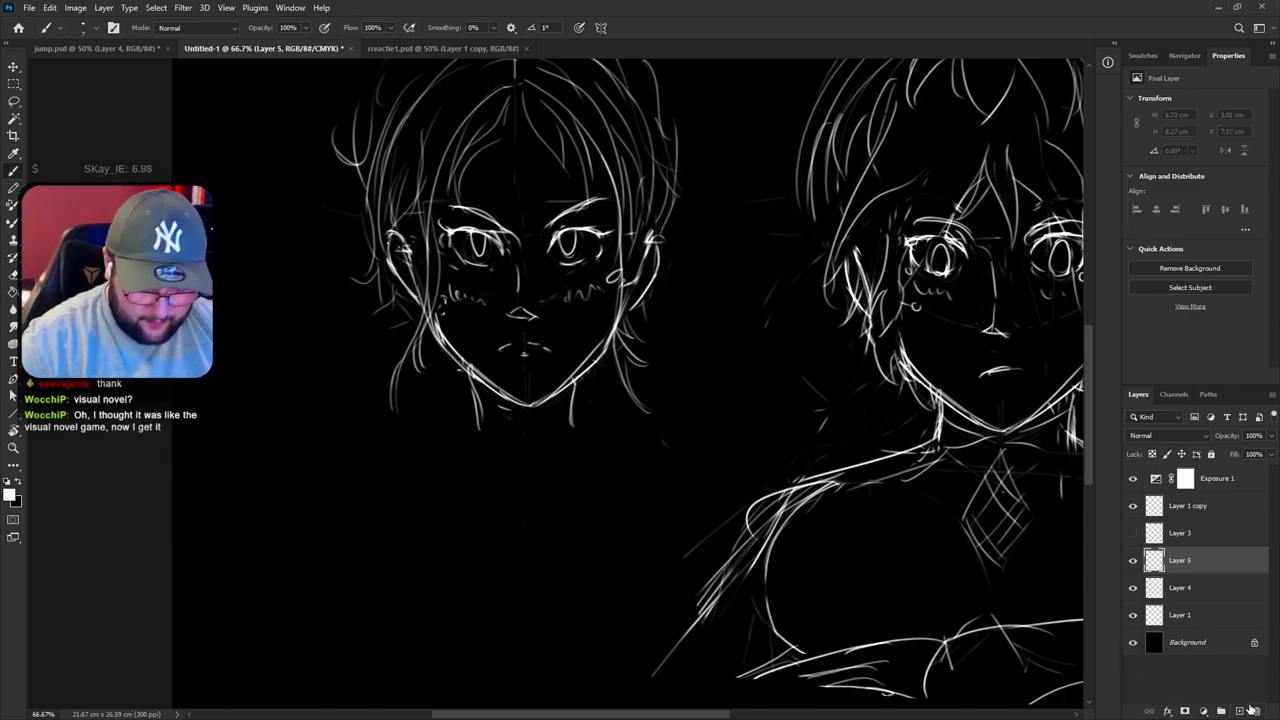
{"action": "left_click_drag", "start_coordinate": [468, 438], "coordinate": [781, 432]}
{"action": "key", "text": "ctrl+z"}
{"action": "mouse_move", "coordinate": [357, 408]}
{"action": "left_mouse_down"}
{"action": "mouse_move", "coordinate": [704, 423]}
{"action": "mouse_move", "coordinate": [457, 346]}
{"action": "mouse_move", "coordinate": [318, 468]}
{"action": "left_mouse_up"}
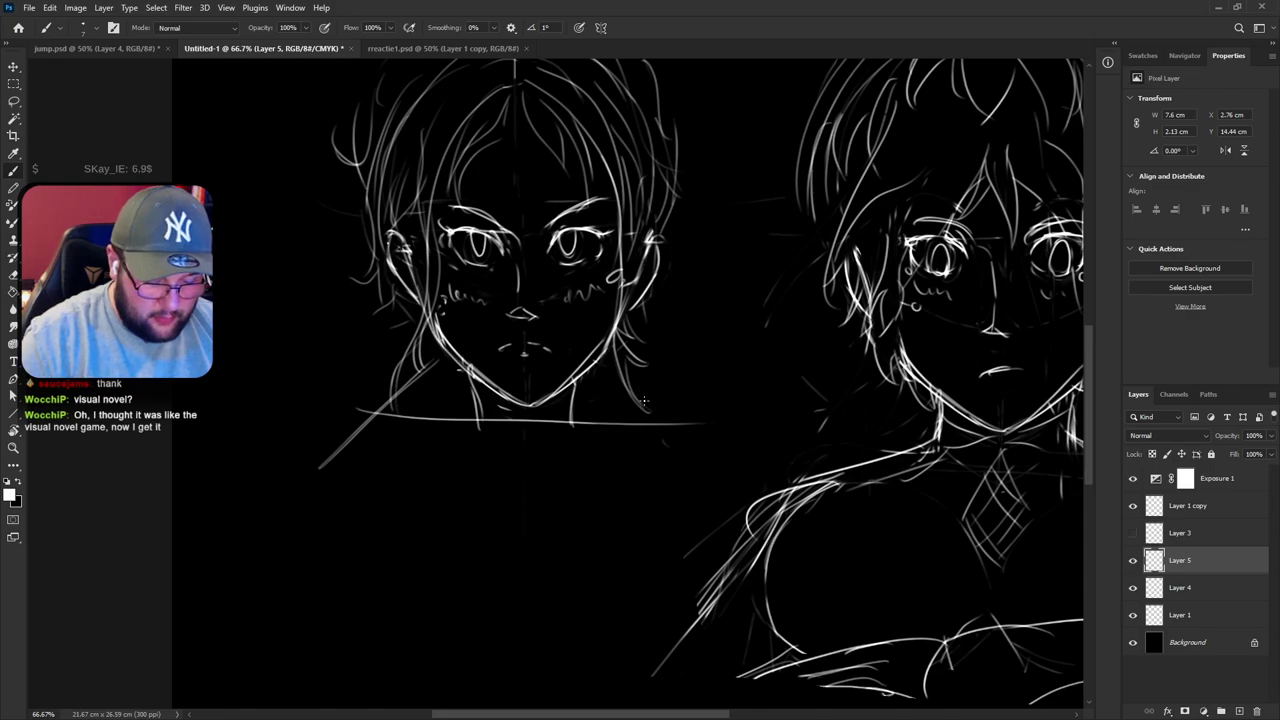
{"action": "left_click_drag", "start_coordinate": [624, 368], "coordinate": [680, 462]}
{"action": "left_click_drag", "start_coordinate": [343, 451], "coordinate": [682, 468]}
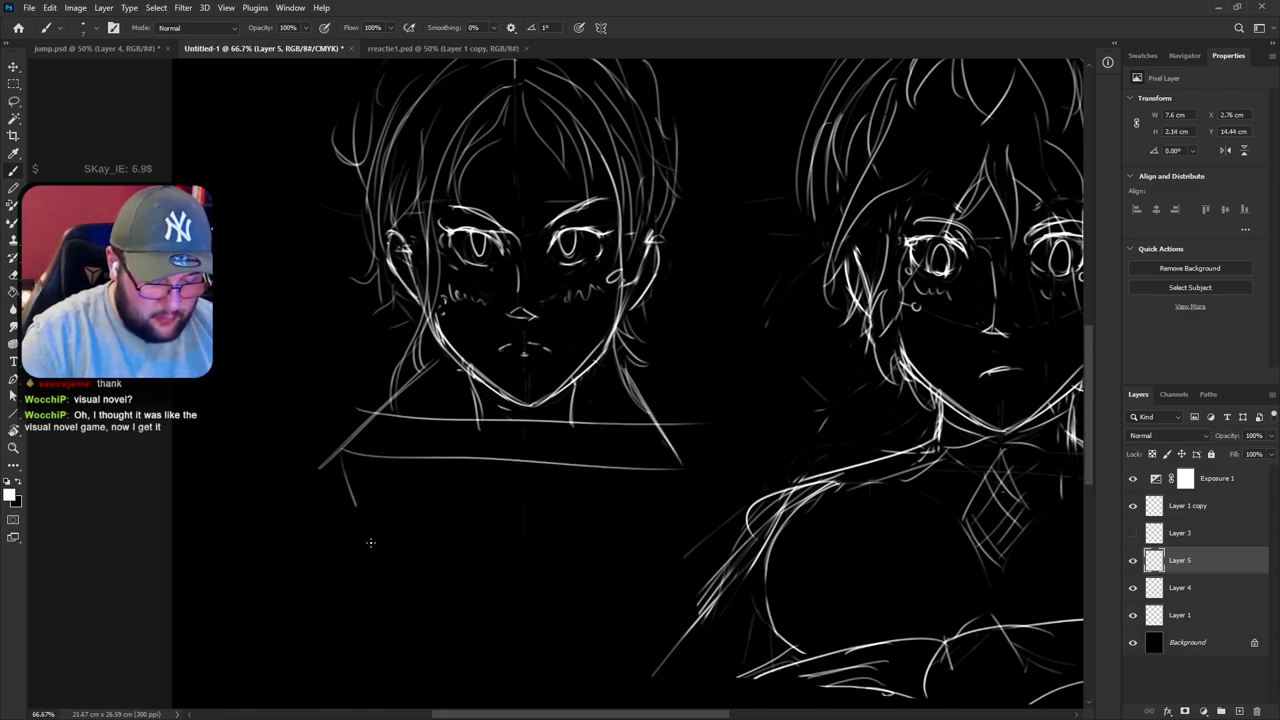
{"action": "left_click_drag", "start_coordinate": [342, 452], "coordinate": [408, 622]}
{"action": "left_click_drag", "start_coordinate": [686, 471], "coordinate": [622, 590]}
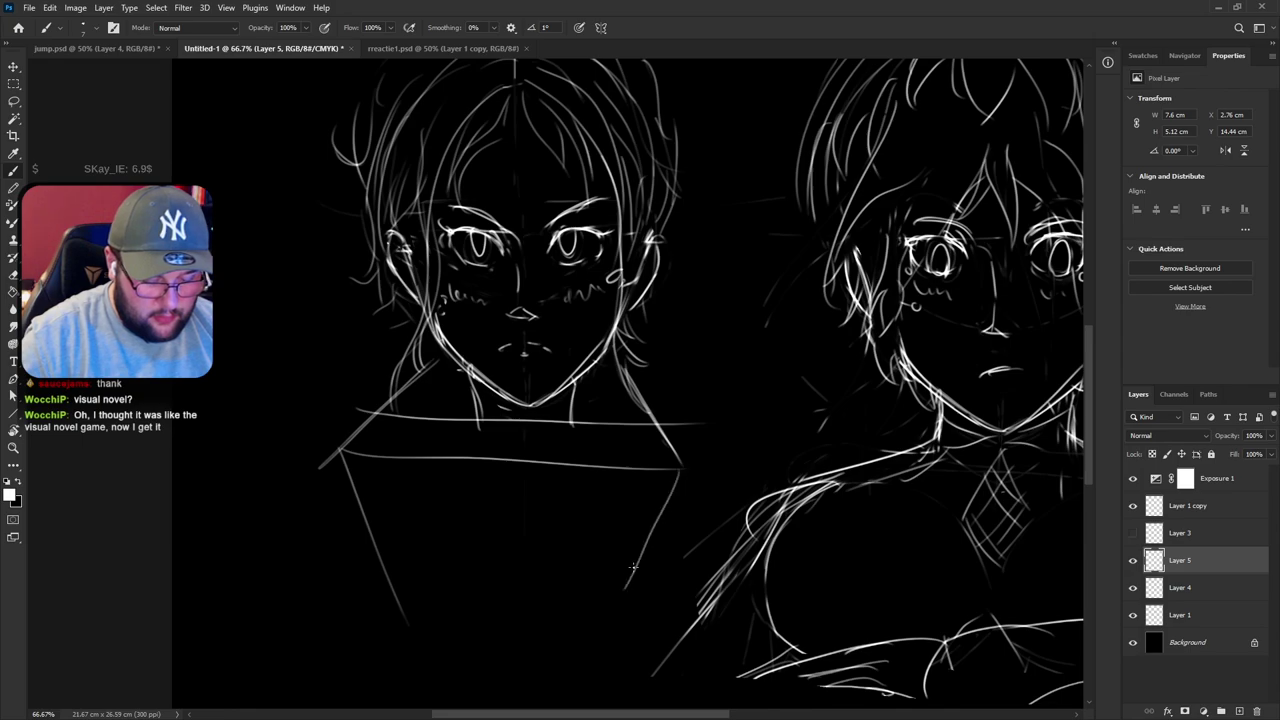
Replace the torso sides with short inward-slanting lines and add an upper shoulder curve with a joint circle at each end
{"action": "key", "text": "ctrl+z"}
{"action": "key", "text": "ctrl+z"}
{"action": "left_click_drag", "start_coordinate": [403, 482], "coordinate": [455, 508]}
{"action": "left_click_drag", "start_coordinate": [660, 481], "coordinate": [679, 464]}
{"action": "left_click_drag", "start_coordinate": [654, 402], "coordinate": [437, 380]}
{"action": "key", "text": "ctrl+z"}
{"action": "mouse_move", "coordinate": [638, 395]}
{"action": "left_mouse_down"}
{"action": "mouse_move", "coordinate": [374, 384]}
{"action": "mouse_move", "coordinate": [360, 396]}
{"action": "left_mouse_up"}
{"action": "right_click", "coordinate": [607, 432]}
{"action": "mouse_move", "coordinate": [672, 404]}
{"action": "left_mouse_down"}
{"action": "mouse_move", "coordinate": [693, 429]}
{"action": "mouse_move", "coordinate": [669, 404]}
{"action": "left_mouse_up"}
{"action": "key", "text": "ctrl+z"}
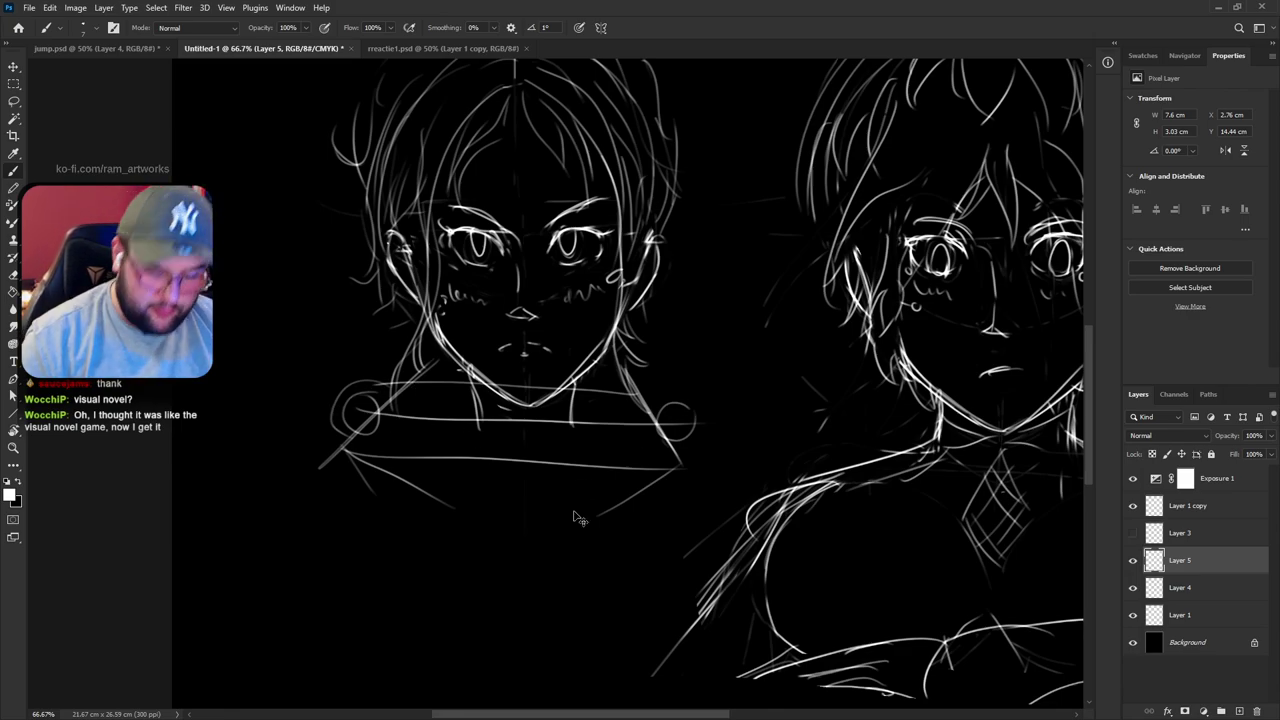
Widen the upper-body guide sketch evenly on both sides and shift it slightly down beneath the head
{"action": "key", "text": "ctrl+t"}
{"action": "left_click_drag", "start_coordinate": [714, 437], "coordinate": [760, 438]}
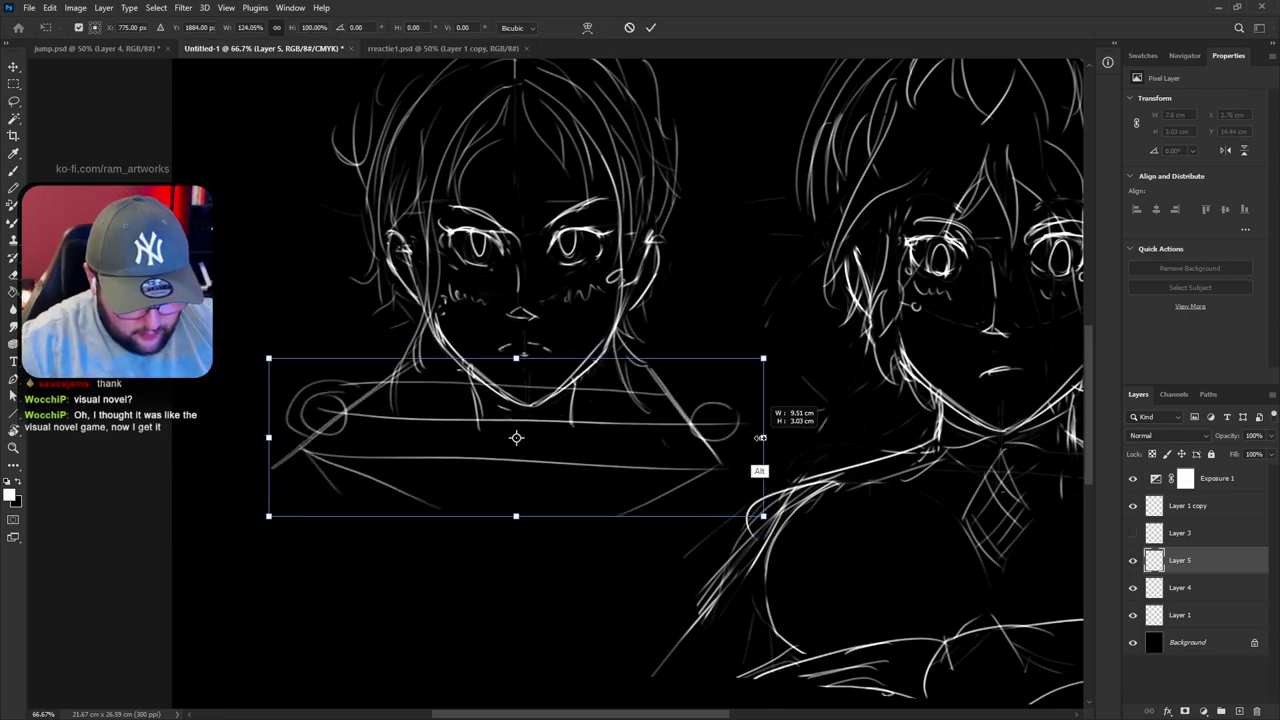
{"action": "mouse_move", "coordinate": [663, 430]}
{"action": "left_mouse_down"}
{"action": "mouse_move", "coordinate": [681, 448]}
{"action": "mouse_move", "coordinate": [672, 440]}
{"action": "left_mouse_up"}
{"action": "key", "text": "Return"}
Find the layer holding the neck lines by toggling layer visibility and erase those lines below the jaw
{"action": "left_click", "coordinate": [1132, 562]}
{"action": "left_click", "coordinate": [1133, 561]}
{"action": "left_click", "coordinate": [1134, 611]}
{"action": "left_click", "coordinate": [1134, 611]}
{"action": "left_click", "coordinate": [1160, 612]}
{"action": "key", "text": "e"}
{"action": "left_click_drag", "start_coordinate": [572, 394], "coordinate": [574, 380]}
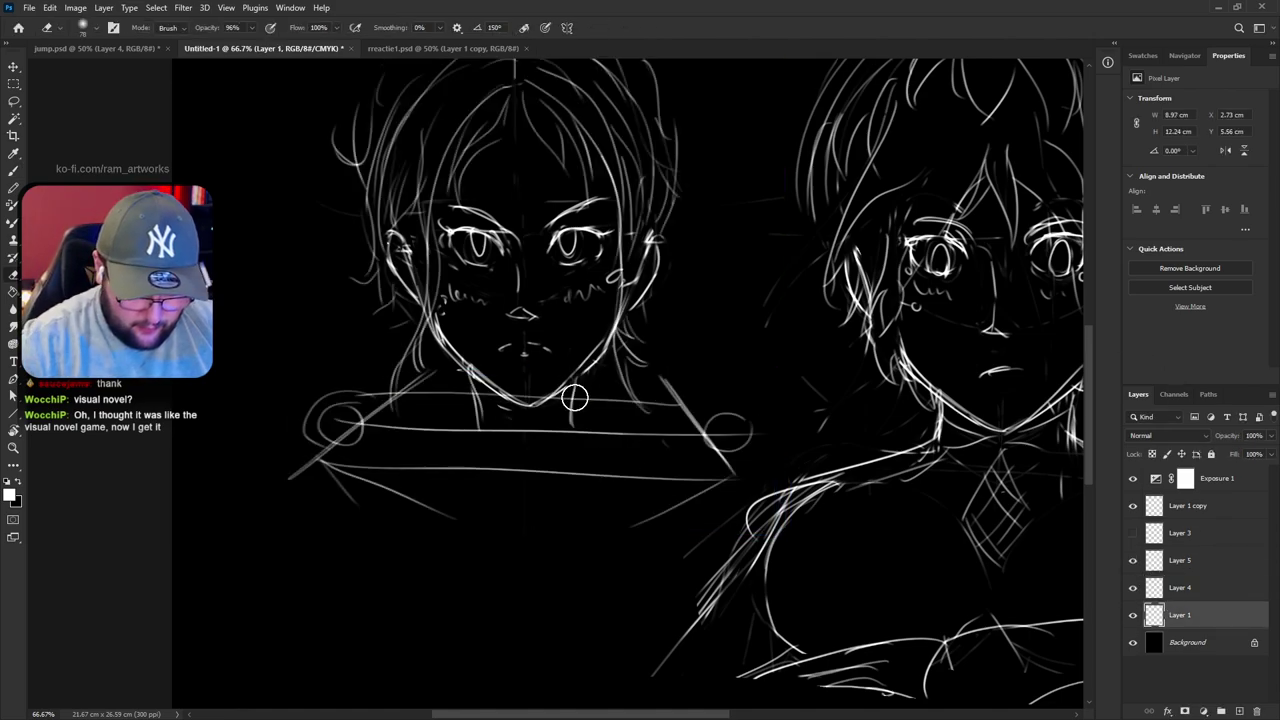
{"action": "key", "text": "ctrl+z"}
{"action": "left_click", "coordinate": [1187, 589]}
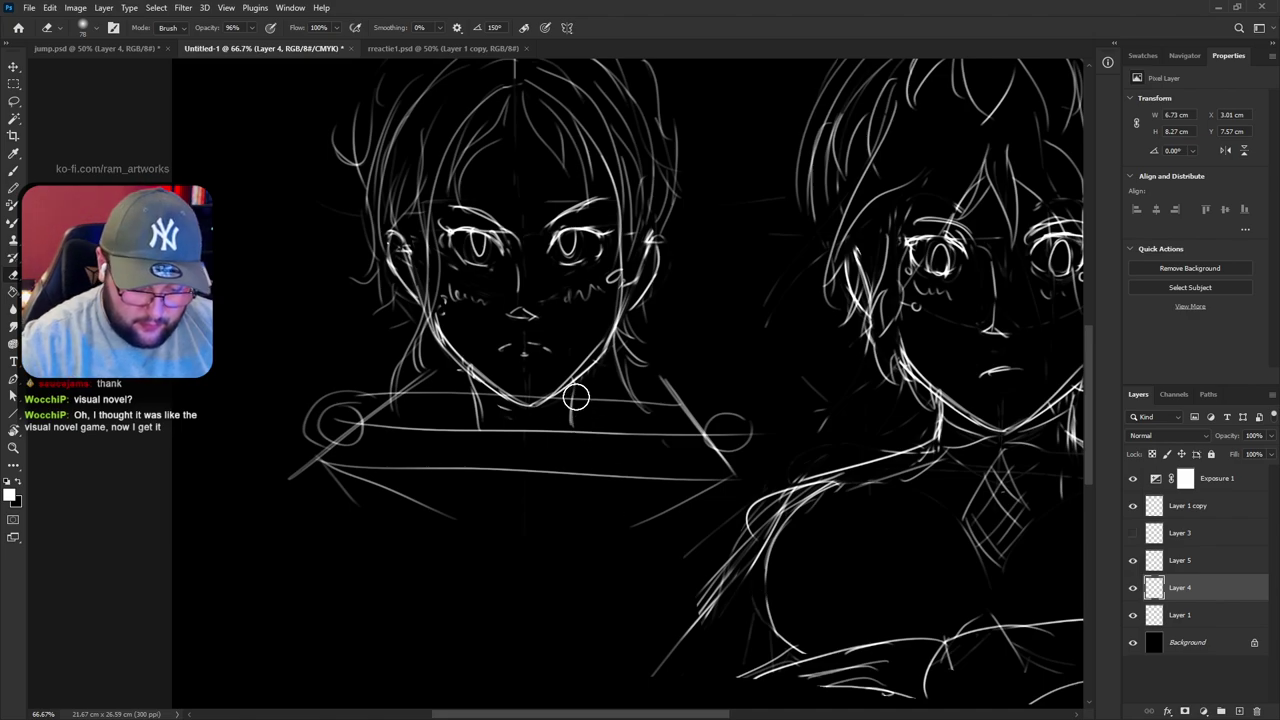
Delete the layer with the upper-body guides and add a fresh empty layer above the head sketch
{"action": "left_click", "coordinate": [1180, 560]}
{"action": "left_click", "coordinate": [1133, 560]}
{"action": "left_click", "coordinate": [1133, 560]}
{"action": "key", "text": "Delete"}
{"action": "left_click", "coordinate": [1240, 711]}
Sketch the shoulder lines running outwards from the jaw on both sides, redrawing strokes until their slope fits
{"action": "key", "text": "b"}
{"action": "mouse_move", "coordinate": [452, 358]}
{"action": "left_mouse_down"}
{"action": "mouse_move", "coordinate": [356, 442]}
{"action": "mouse_move", "coordinate": [426, 377]}
{"action": "mouse_move", "coordinate": [350, 365]}
{"action": "mouse_move", "coordinate": [324, 474]}
{"action": "left_mouse_up"}
{"action": "key", "text": "ctrl+z"}
{"action": "key", "text": "ctrl+z"}
{"action": "key", "text": "ctrl+z"}
{"action": "key", "text": "ctrl+z"}
{"action": "key", "text": "ctrl+z"}
{"action": "key", "text": "ctrl+z"}
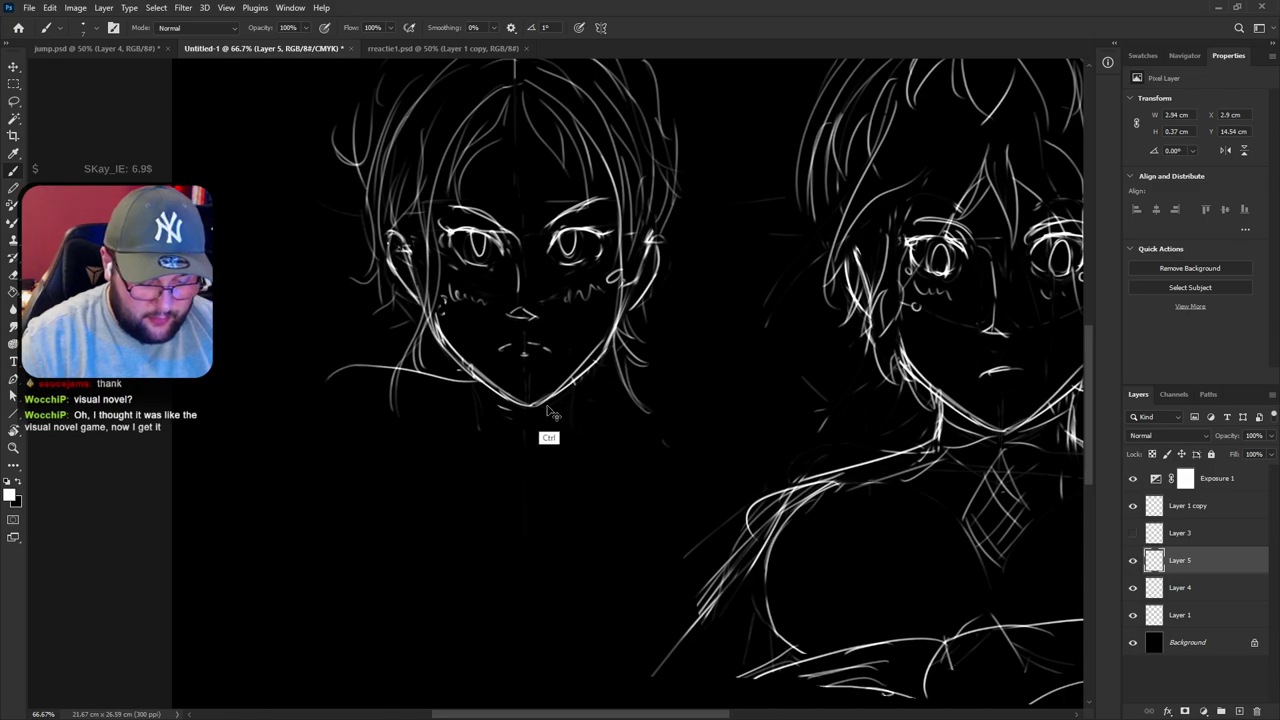
{"action": "key", "text": "ctrl+z"}
{"action": "left_click_drag", "start_coordinate": [456, 362], "coordinate": [386, 360]}
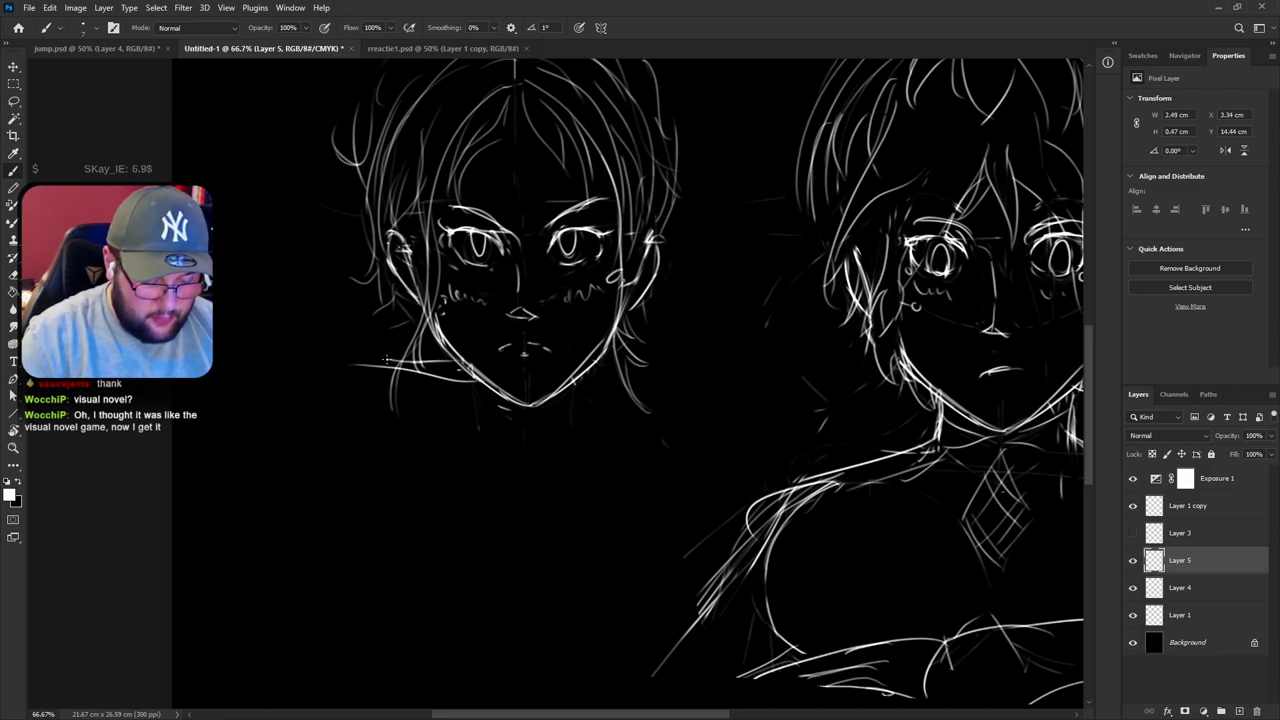
{"action": "key", "text": "ctrl+z"}
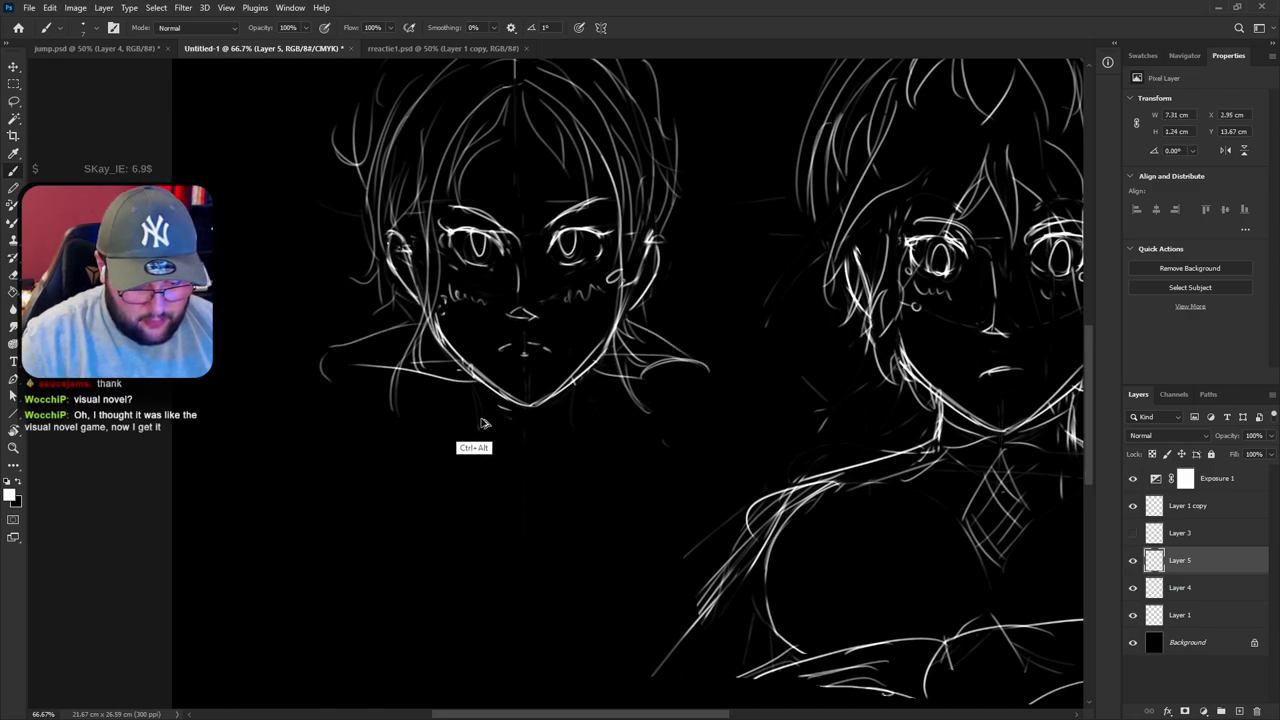
{"action": "key", "text": "ctrl+z"}
Round off the left shoulder and move the whole shoulder sketch up closer to the jaw
{"action": "mouse_move", "coordinate": [343, 349]}
{"action": "left_mouse_down"}
{"action": "mouse_move", "coordinate": [300, 388]}
{"action": "mouse_move", "coordinate": [330, 455]}
{"action": "left_mouse_up"}
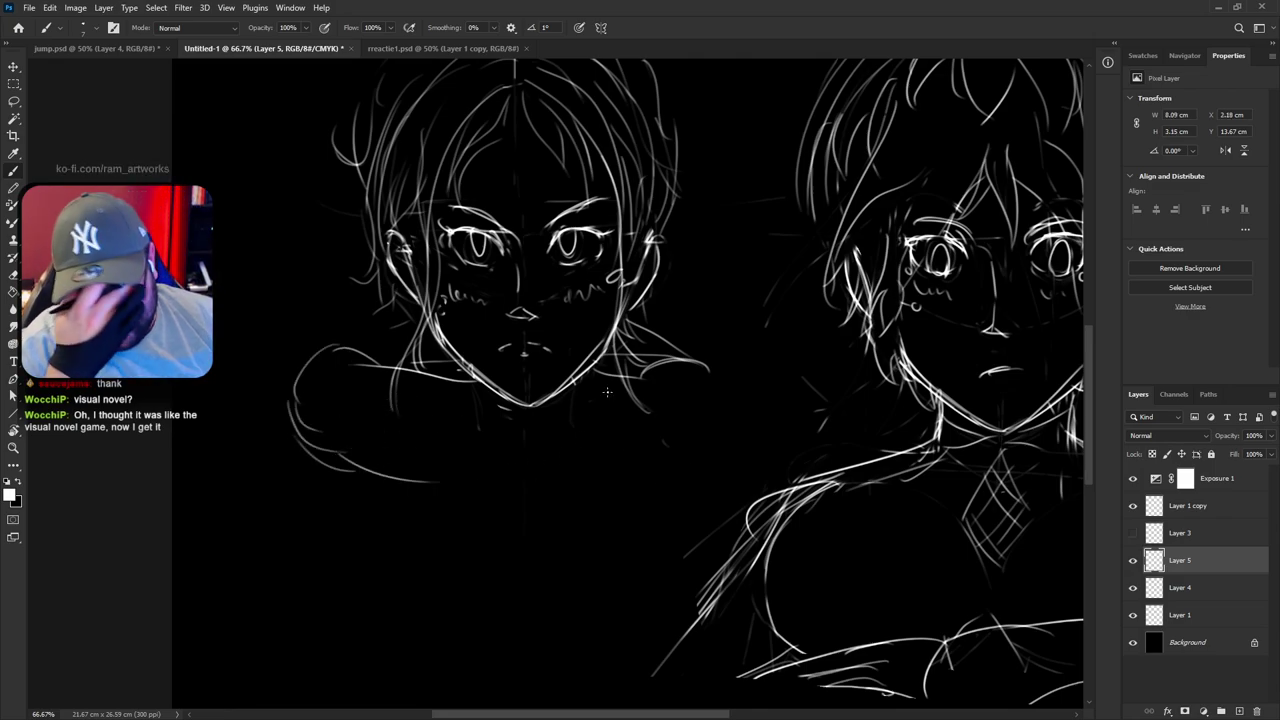
{"action": "key", "text": "v"}
{"action": "mouse_move", "coordinate": [652, 392]}
{"action": "left_mouse_down"}
{"action": "mouse_move", "coordinate": [657, 344]}
{"action": "mouse_move", "coordinate": [657, 356]}
{"action": "left_mouse_up"}
Draw a wide chest curve below the shoulders and extend the right arm outwards and down from its shoulder
{"action": "key", "text": "b"}
{"action": "mouse_move", "coordinate": [362, 432]}
{"action": "left_mouse_down"}
{"action": "mouse_move", "coordinate": [414, 506]}
{"action": "mouse_move", "coordinate": [420, 542]}
{"action": "mouse_move", "coordinate": [618, 563]}
{"action": "left_mouse_up"}
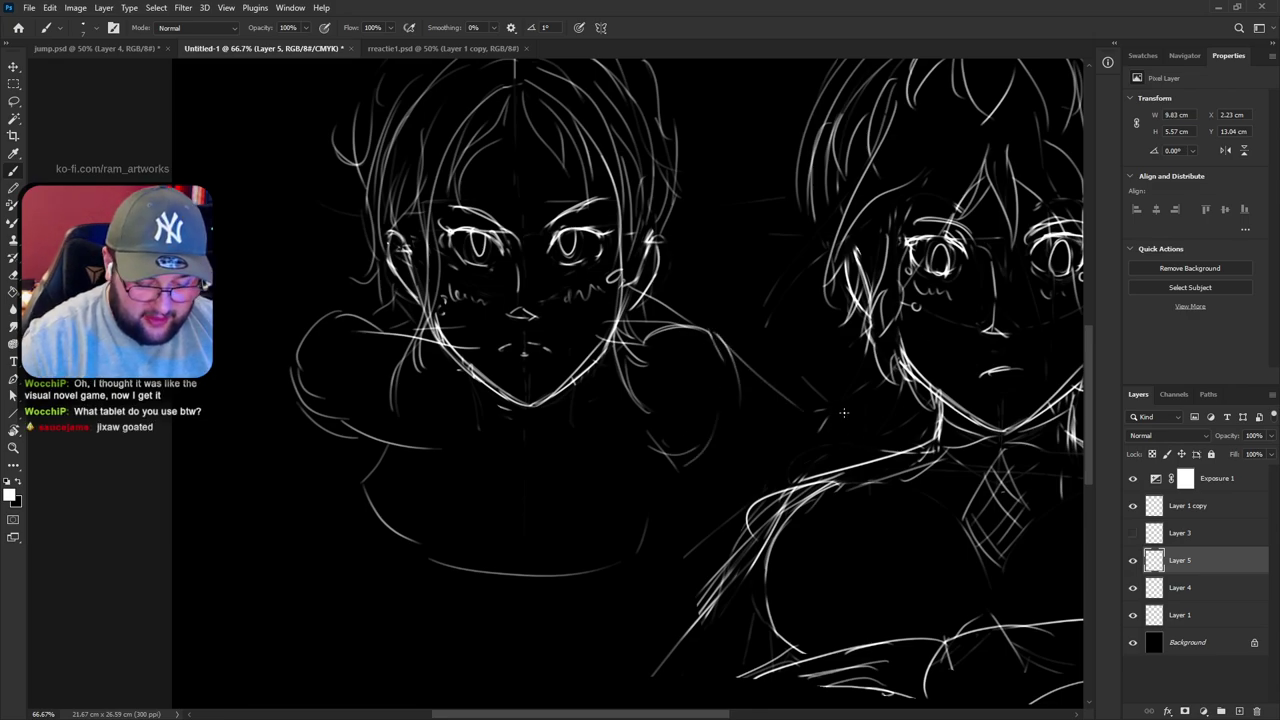
{"action": "left_click_drag", "start_coordinate": [712, 332], "coordinate": [822, 478]}
{"action": "mouse_move", "coordinate": [676, 482]}
{"action": "left_mouse_down"}
{"action": "mouse_move", "coordinate": [762, 552]}
{"action": "mouse_move", "coordinate": [746, 544]}
{"action": "left_mouse_up"}
{"action": "key", "text": "ctrl+z"}
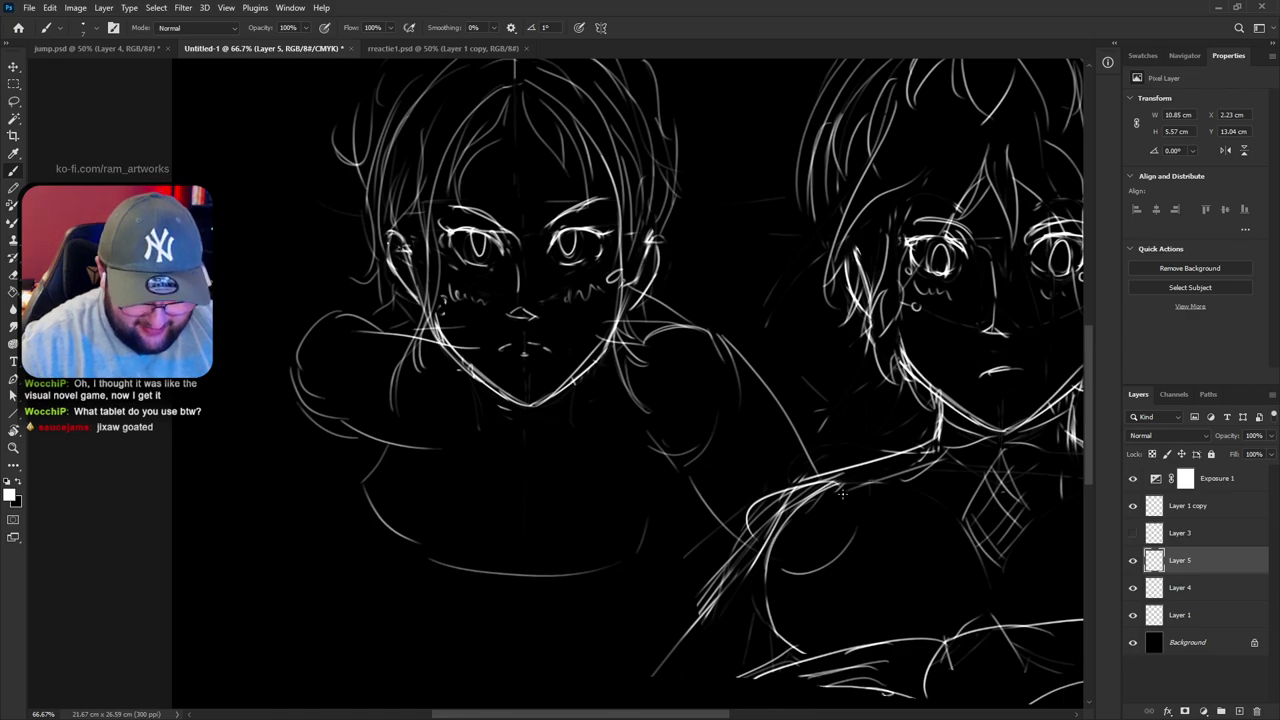
{"action": "key", "text": "ctrl+z"}
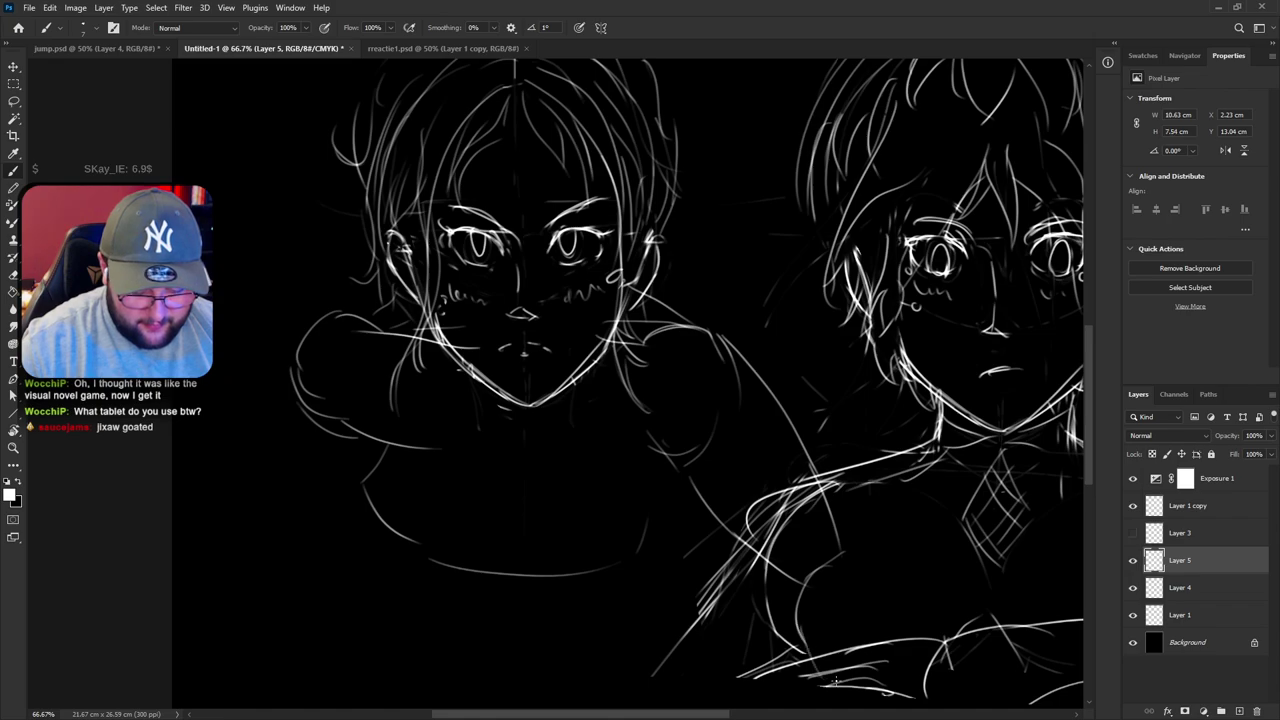
Sketch the left upper arm from the shoulder down to the elbow with an outer and an inner contour
{"action": "left_click_drag", "start_coordinate": [300, 375], "coordinate": [268, 510]}
{"action": "mouse_move", "coordinate": [263, 550]}
{"action": "left_mouse_down"}
{"action": "mouse_move", "coordinate": [333, 602]}
{"action": "mouse_move", "coordinate": [352, 572]}
{"action": "mouse_move", "coordinate": [362, 512]}
{"action": "left_mouse_up"}
{"action": "key", "text": "ctrl+z"}
{"action": "left_click_drag", "start_coordinate": [261, 586], "coordinate": [261, 630]}
{"action": "left_click_drag", "start_coordinate": [435, 613], "coordinate": [537, 513]}
{"action": "key", "text": "ctrl+z"}
{"action": "left_click_drag", "start_coordinate": [368, 477], "coordinate": [457, 464]}
{"action": "key", "text": "ctrl+z"}
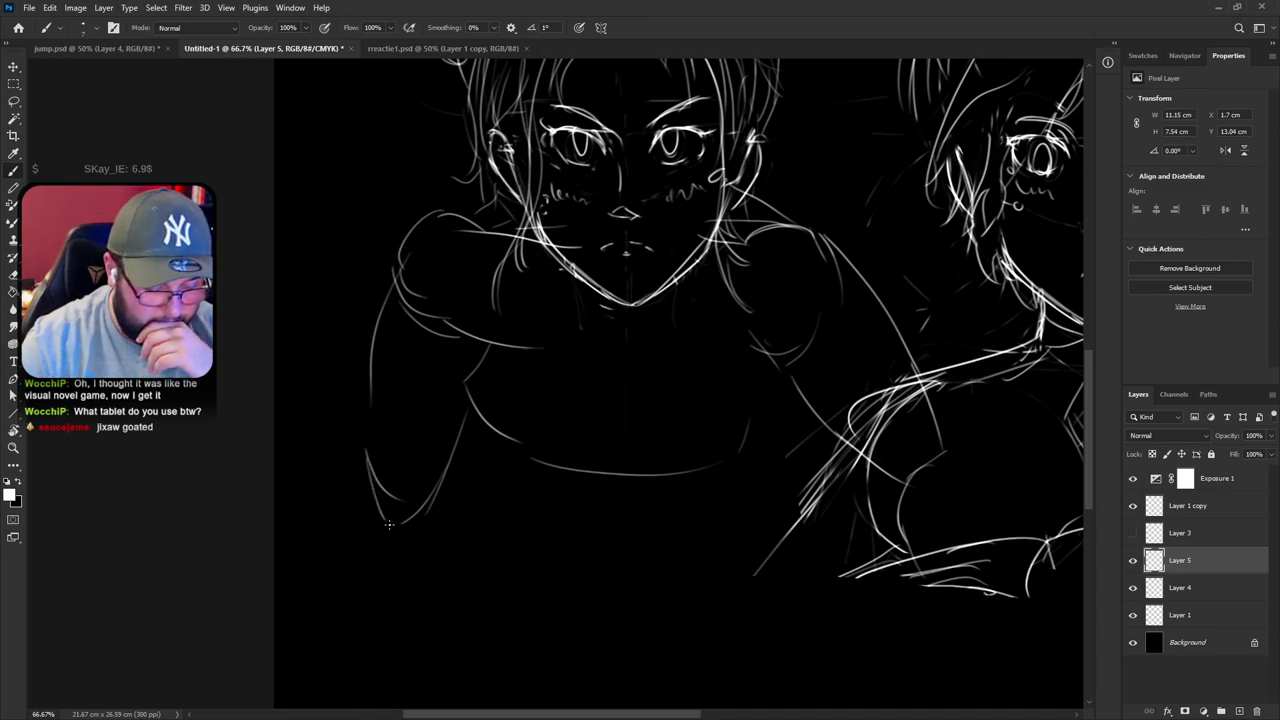
Try a rough forearm and hand hanging below the left elbow
{"action": "left_click_drag", "start_coordinate": [382, 612], "coordinate": [506, 618]}
{"action": "mouse_move", "coordinate": [434, 521]}
{"action": "left_mouse_down"}
{"action": "mouse_move", "coordinate": [455, 597]}
{"action": "mouse_move", "coordinate": [361, 637]}
{"action": "mouse_move", "coordinate": [383, 688]}
{"action": "mouse_move", "coordinate": [425, 685]}
{"action": "mouse_move", "coordinate": [382, 627]}
{"action": "mouse_move", "coordinate": [404, 660]}
{"action": "left_mouse_up"}
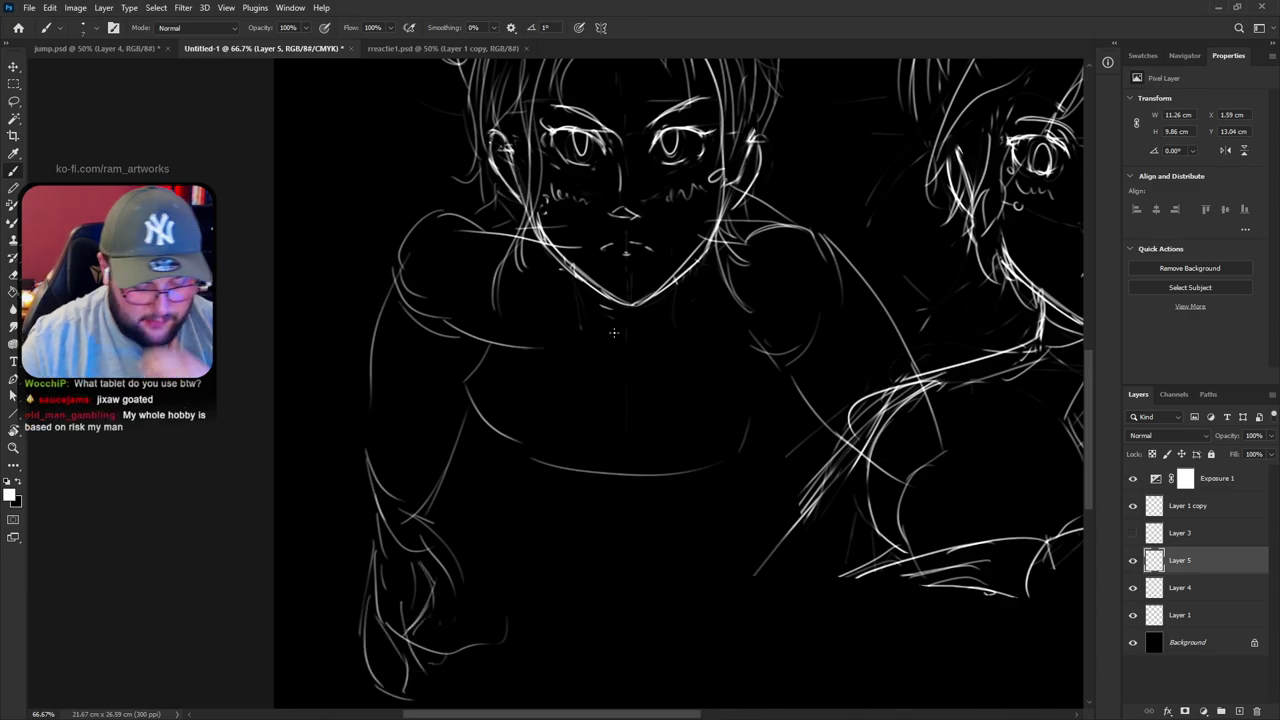
Lasso the left elbow, forearm and hand, delete them and clear the selection
{"action": "left_click_drag", "start_coordinate": [705, 567], "coordinate": [800, 559]}
{"action": "key", "text": "l"}
{"action": "mouse_move", "coordinate": [621, 619]}
{"action": "left_mouse_down"}
{"action": "mouse_move", "coordinate": [601, 543]}
{"action": "mouse_move", "coordinate": [410, 480]}
{"action": "left_mouse_up"}
{"action": "key", "text": "Delete"}
{"action": "key", "text": "ctrl+d"}
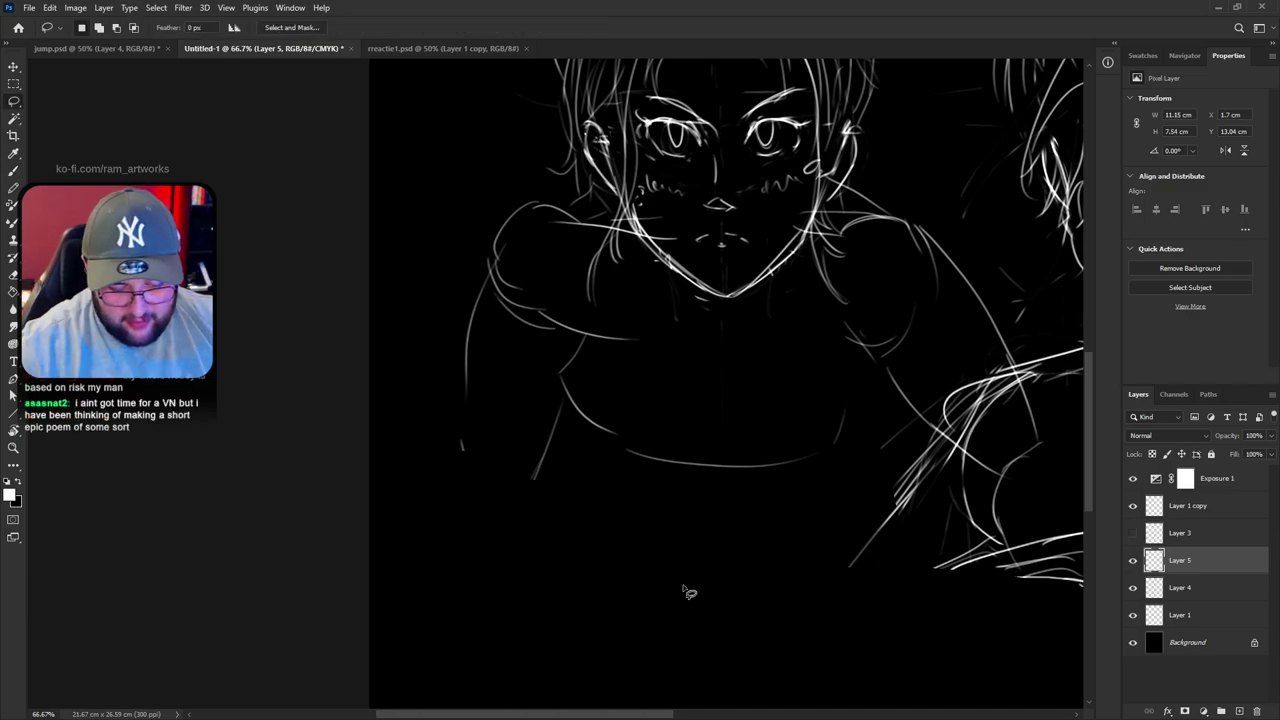
Lasso the lower end of the left upper arm, delete it and clear the selection
{"action": "left_click_drag", "start_coordinate": [659, 577], "coordinate": [632, 647]}
{"action": "left_click_drag", "start_coordinate": [529, 532], "coordinate": [450, 588]}
{"action": "key", "text": "Delete"}
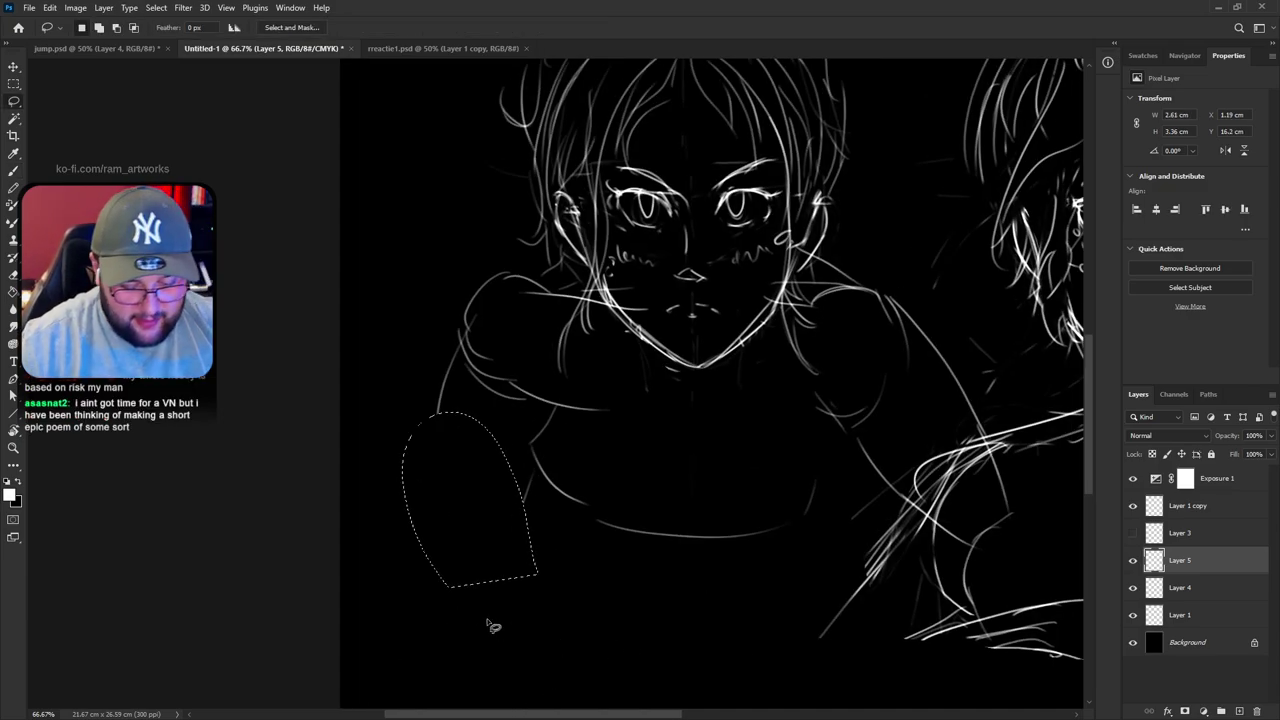
{"action": "key", "text": "ctrl+d"}
Try a wide rectangular frame across the face around the eyes and nose
{"action": "left_click", "coordinate": [1133, 561]}
{"action": "left_click", "coordinate": [1133, 561]}
{"action": "left_click_drag", "start_coordinate": [905, 445], "coordinate": [845, 488]}
{"action": "key", "text": "b"}
{"action": "mouse_move", "coordinate": [443, 200]}
{"action": "left_mouse_down"}
{"action": "mouse_move", "coordinate": [455, 355]}
{"action": "mouse_move", "coordinate": [792, 280]}
{"action": "mouse_move", "coordinate": [465, 238]}
{"action": "left_mouse_up"}
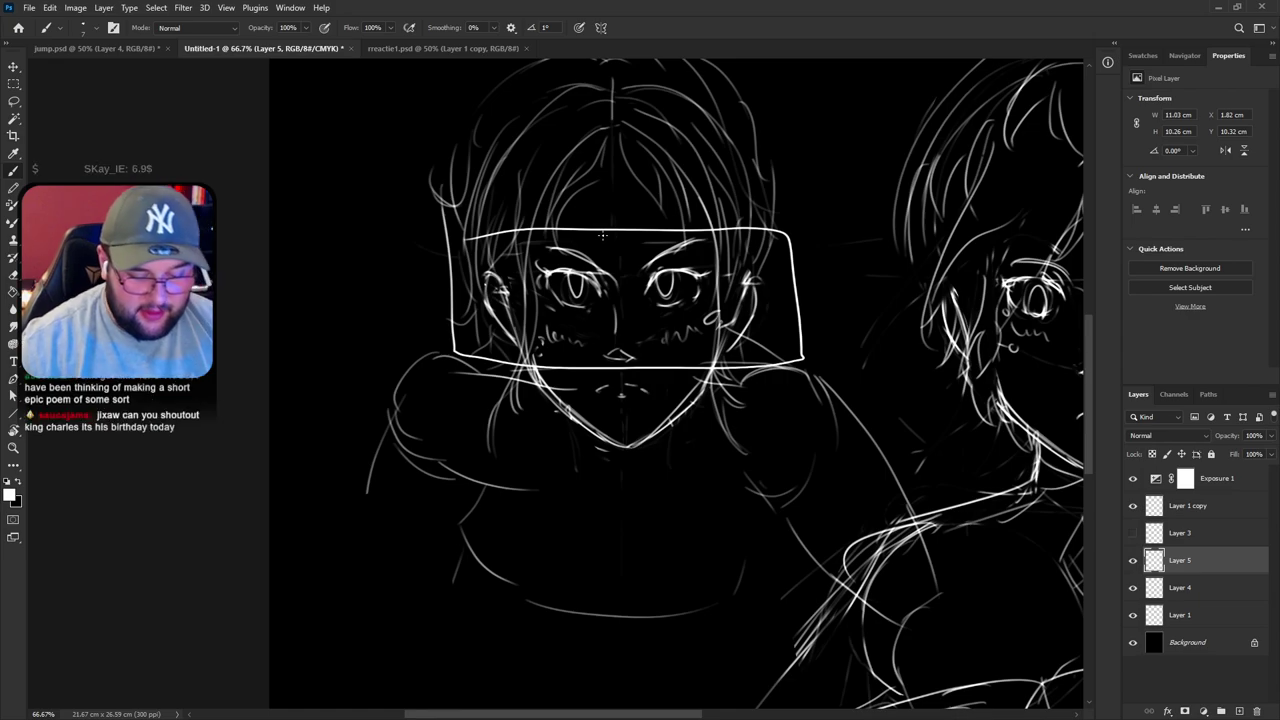
{"action": "key", "text": "ctrl+z"}
Hide and show Layer 5 to judge the head with and without the body sketch
{"action": "key", "text": "ctrl+comma"}
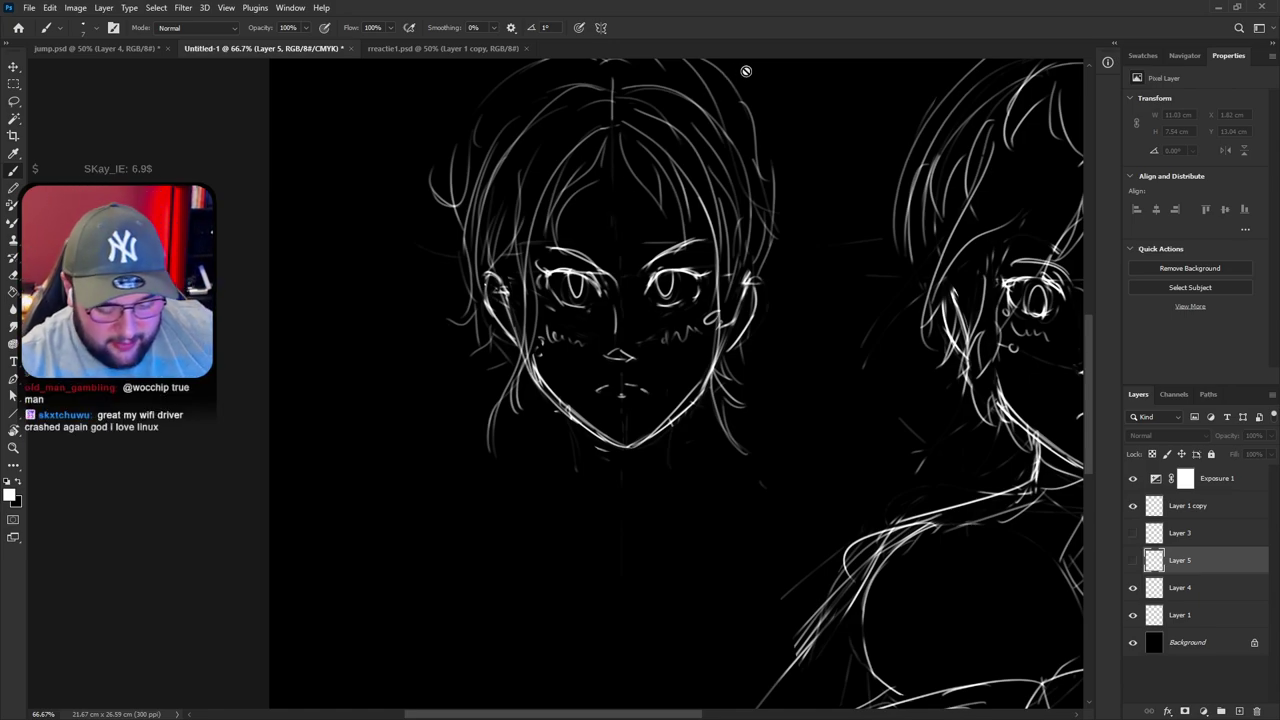
{"action": "left_click", "coordinate": [548, 409]}
{"action": "key", "text": "Return"}
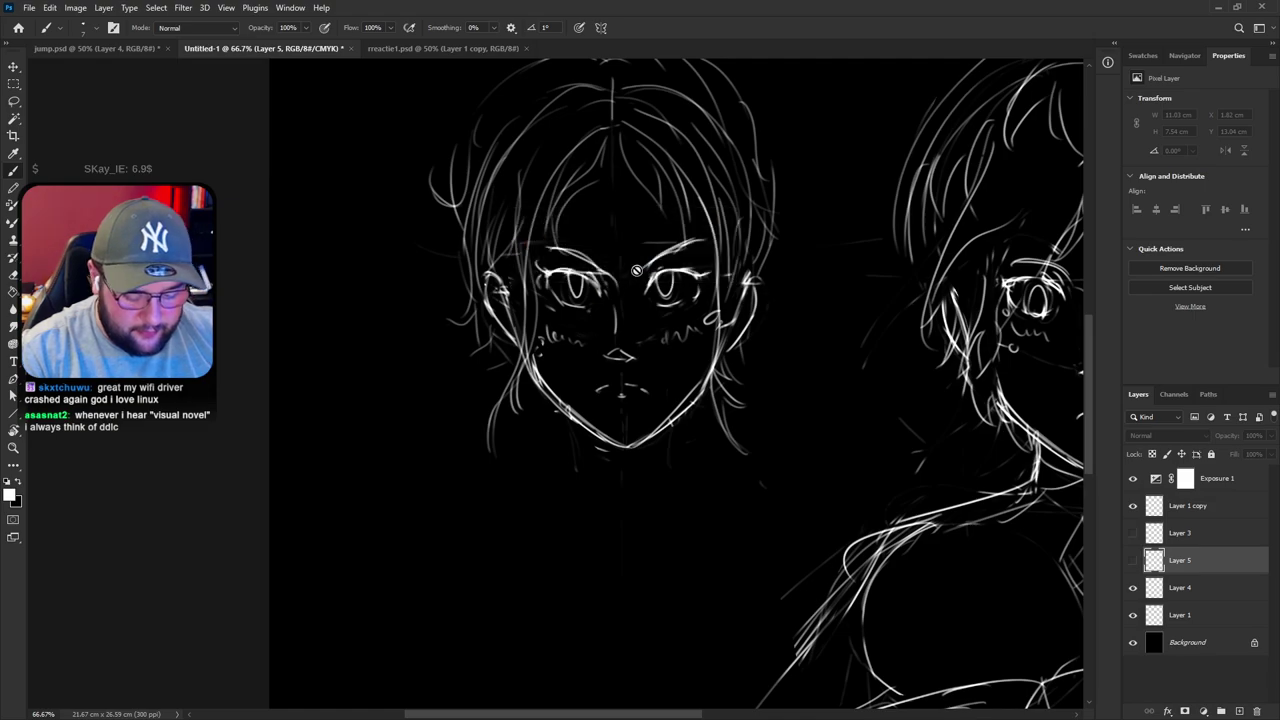
{"action": "left_click", "coordinate": [1133, 560]}
{"action": "left_click", "coordinate": [1133, 560]}
{"action": "left_click", "coordinate": [1133, 560]}
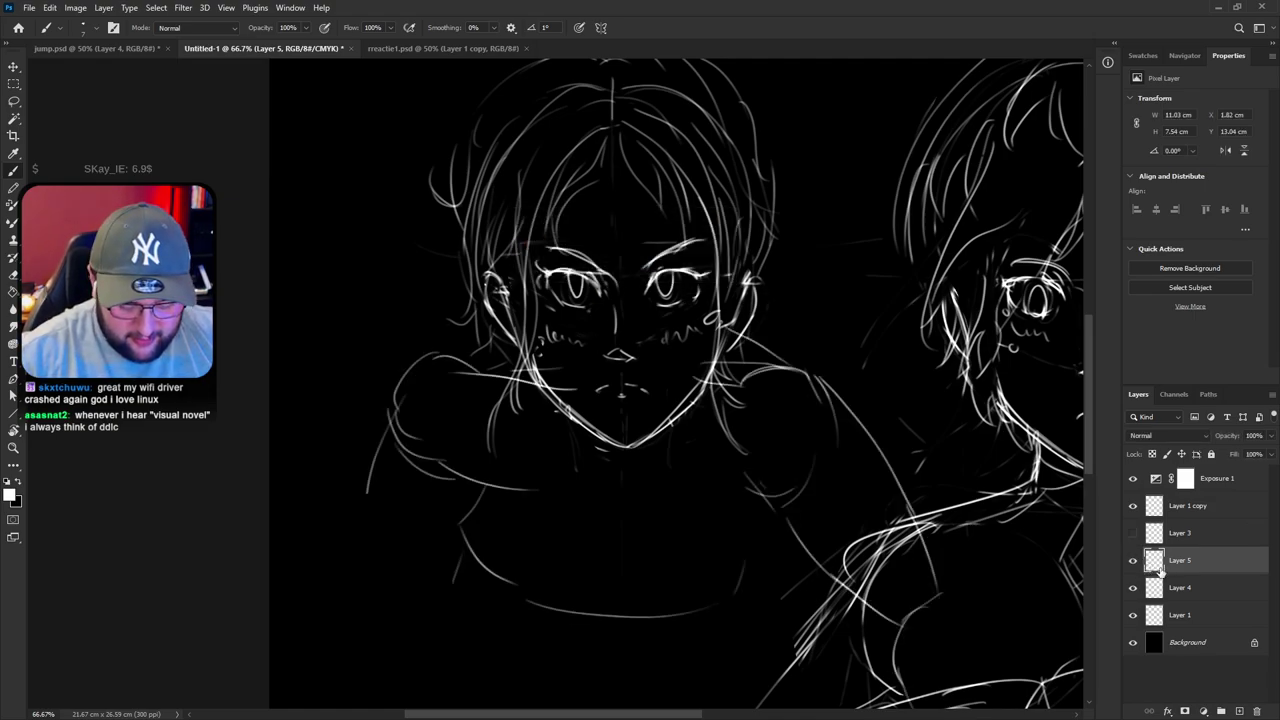
Move the Layer 5 body sketch up behind the chin and stretch it to about 12.15 cm wide
{"action": "key", "text": "v"}
{"action": "mouse_move", "coordinate": [796, 500]}
{"action": "left_mouse_down"}
{"action": "mouse_move", "coordinate": [800, 420]}
{"action": "mouse_move", "coordinate": [790, 437]}
{"action": "left_mouse_up"}
{"action": "key", "text": "b"}
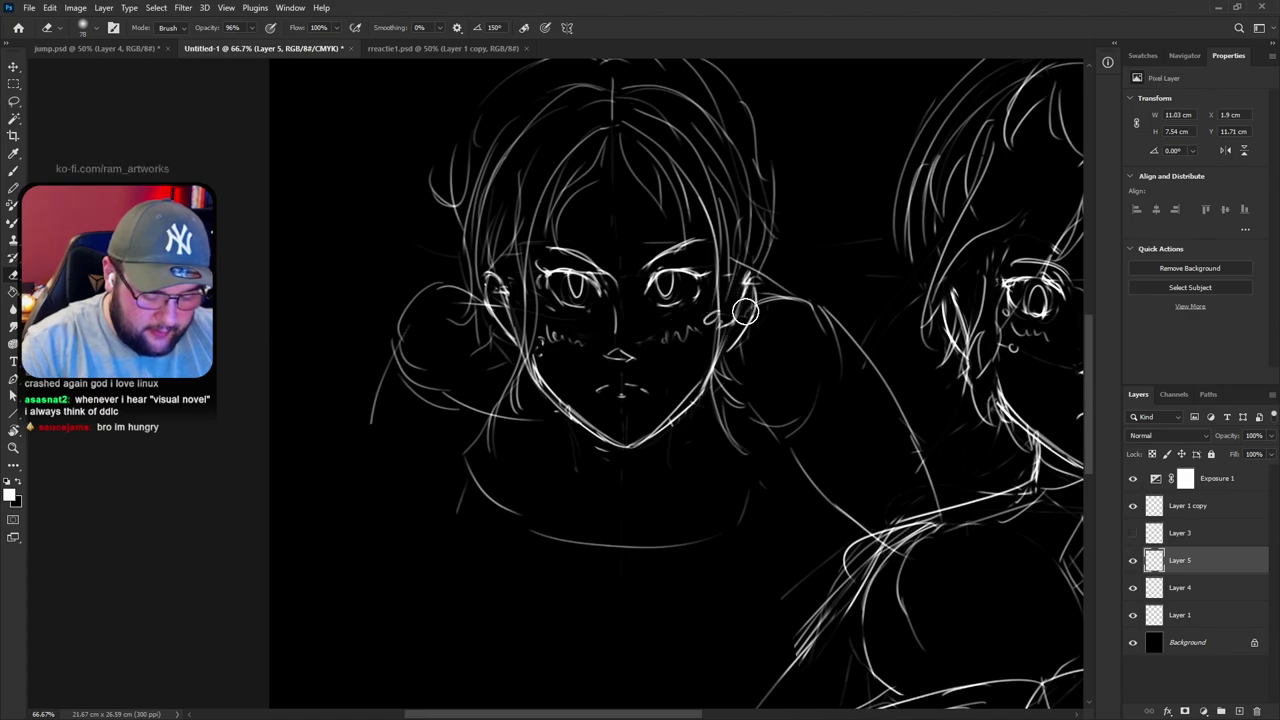
{"action": "key", "text": "ctrl+t"}
{"action": "mouse_move", "coordinate": [948, 455]}
{"action": "left_mouse_down"}
{"action": "mouse_move", "coordinate": [989, 455]}
{"action": "mouse_move", "coordinate": [977, 455]}
{"action": "left_mouse_up"}
{"action": "mouse_move", "coordinate": [830, 483]}
{"action": "left_mouse_down"}
{"action": "mouse_move", "coordinate": [852, 492]}
{"action": "mouse_move", "coordinate": [836, 472]}
{"action": "left_mouse_up"}
{"action": "key", "text": "Return"}
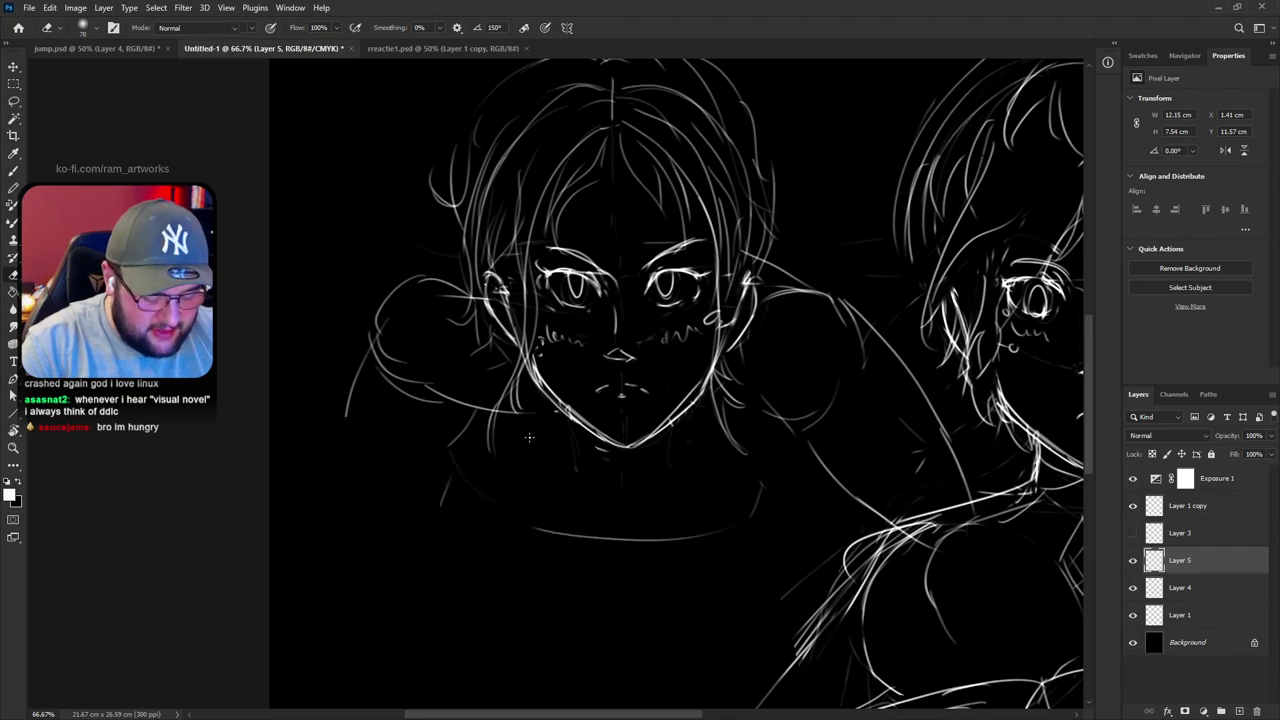
Redraw the left side of the chest from below the shoulder down into the bottom chest curve
{"action": "key", "text": "ctrl+z"}
{"action": "left_click_drag", "start_coordinate": [481, 411], "coordinate": [498, 508]}
{"action": "key", "text": "ctrl+z"}
{"action": "left_click_drag", "start_coordinate": [481, 412], "coordinate": [492, 483]}
{"action": "key", "text": "ctrl+z"}
{"action": "left_click_drag", "start_coordinate": [475, 426], "coordinate": [508, 508]}
{"action": "mouse_move", "coordinate": [488, 420]}
{"action": "left_mouse_down"}
{"action": "mouse_move", "coordinate": [510, 510]}
{"action": "mouse_move", "coordinate": [640, 540]}
{"action": "left_mouse_up"}
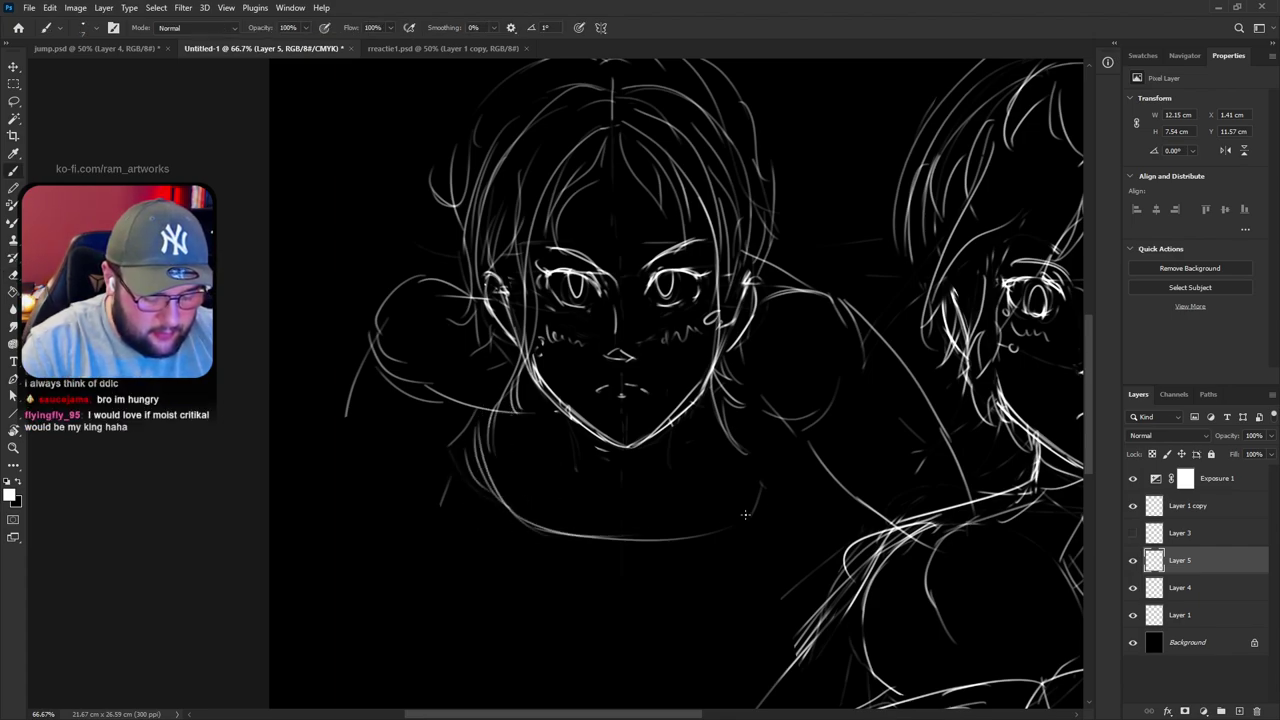
Extend the chest curve up its right side towards the armpit and try a short line below the right hair strands
{"action": "left_click_drag", "start_coordinate": [730, 535], "coordinate": [778, 470]}
{"action": "mouse_move", "coordinate": [736, 414]}
{"action": "left_mouse_down"}
{"action": "mouse_move", "coordinate": [793, 471]}
{"action": "mouse_move", "coordinate": [790, 455]}
{"action": "mouse_move", "coordinate": [809, 444]}
{"action": "mouse_move", "coordinate": [756, 445]}
{"action": "left_mouse_up"}
{"action": "key", "text": "ctrl+z"}
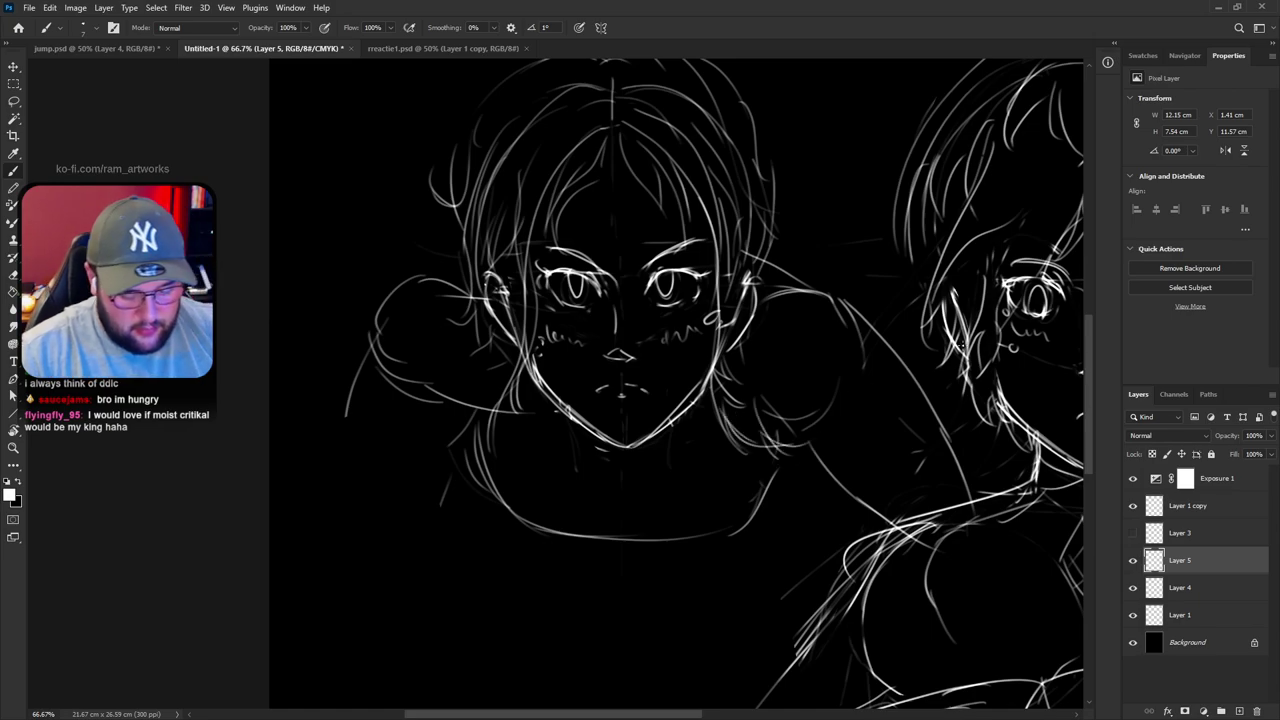
Hide Layer 1 copy and Layer 5 so that only the front-view head is shown
{"action": "left_click", "coordinate": [1133, 533]}
{"action": "left_click", "coordinate": [1133, 533]}
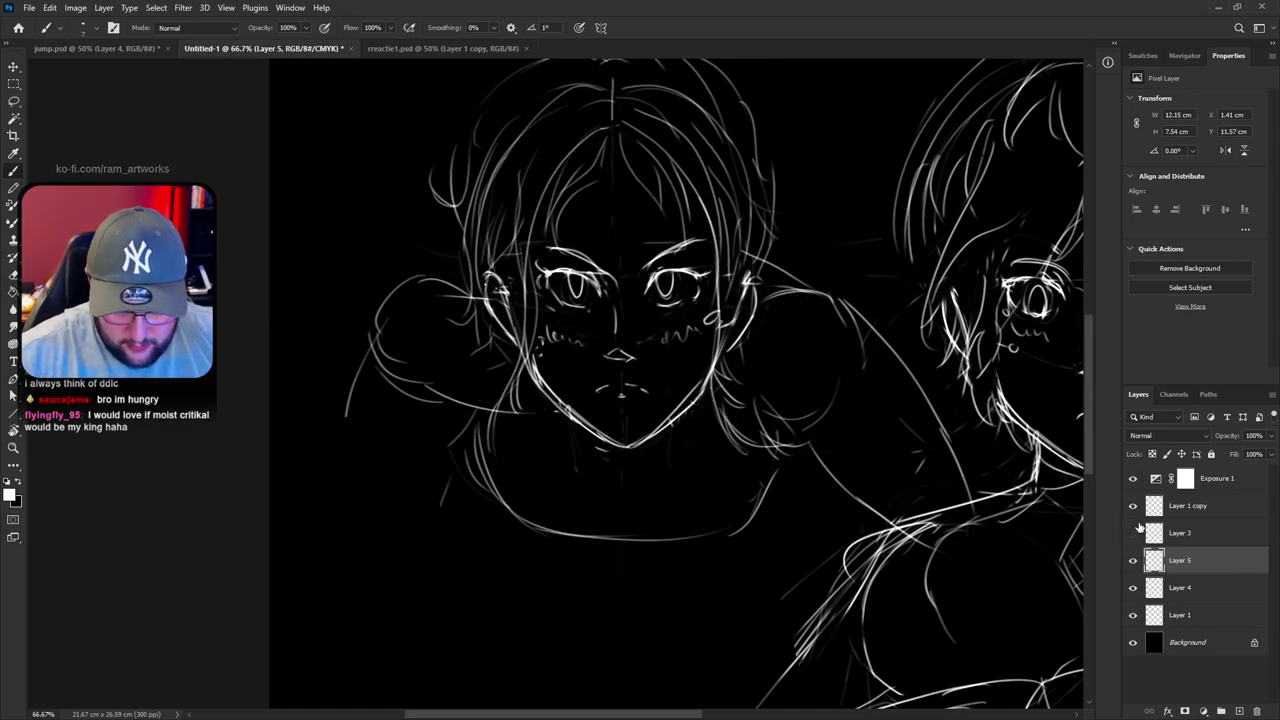
{"action": "left_click", "coordinate": [1133, 506]}
{"action": "left_click", "coordinate": [1133, 533]}
{"action": "left_click", "coordinate": [1133, 533]}
{"action": "left_click", "coordinate": [1133, 560]}
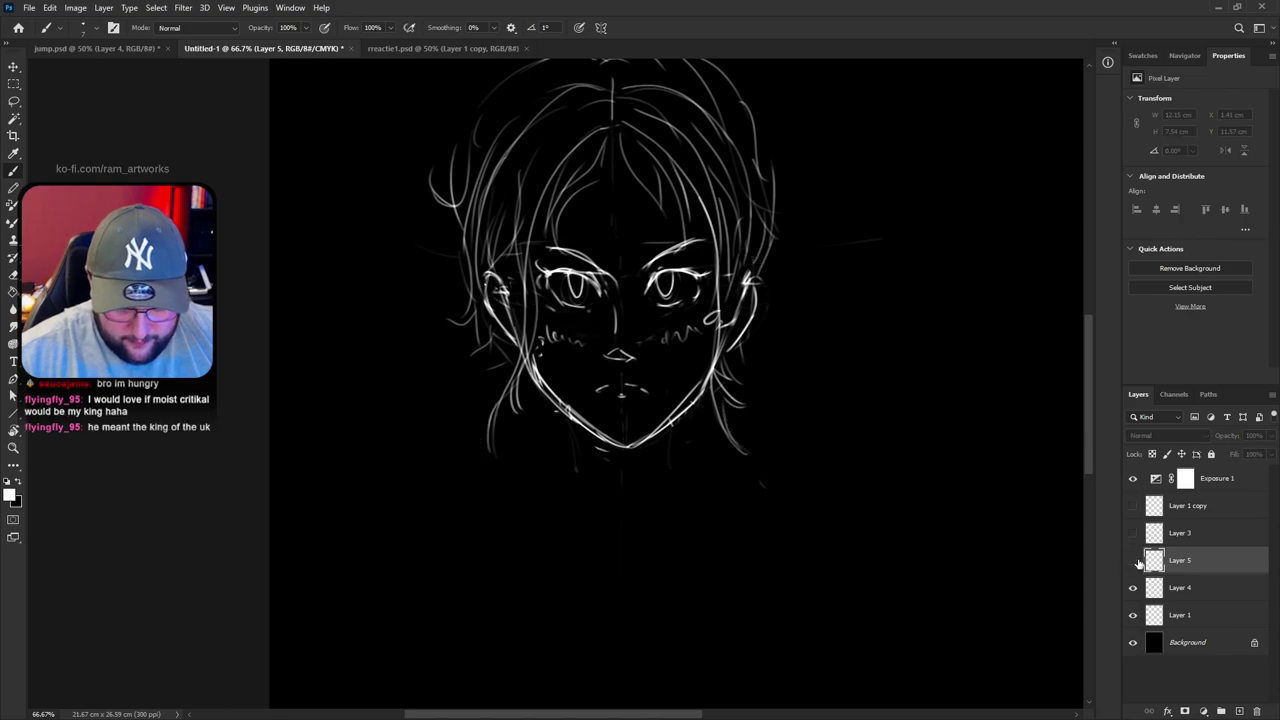
Compare the spiky hair on Layer 3 with the centre-parted hair on Layer 4 by swapping their visibility
{"action": "left_click", "coordinate": [1133, 533]}
{"action": "left_click", "coordinate": [1138, 531]}
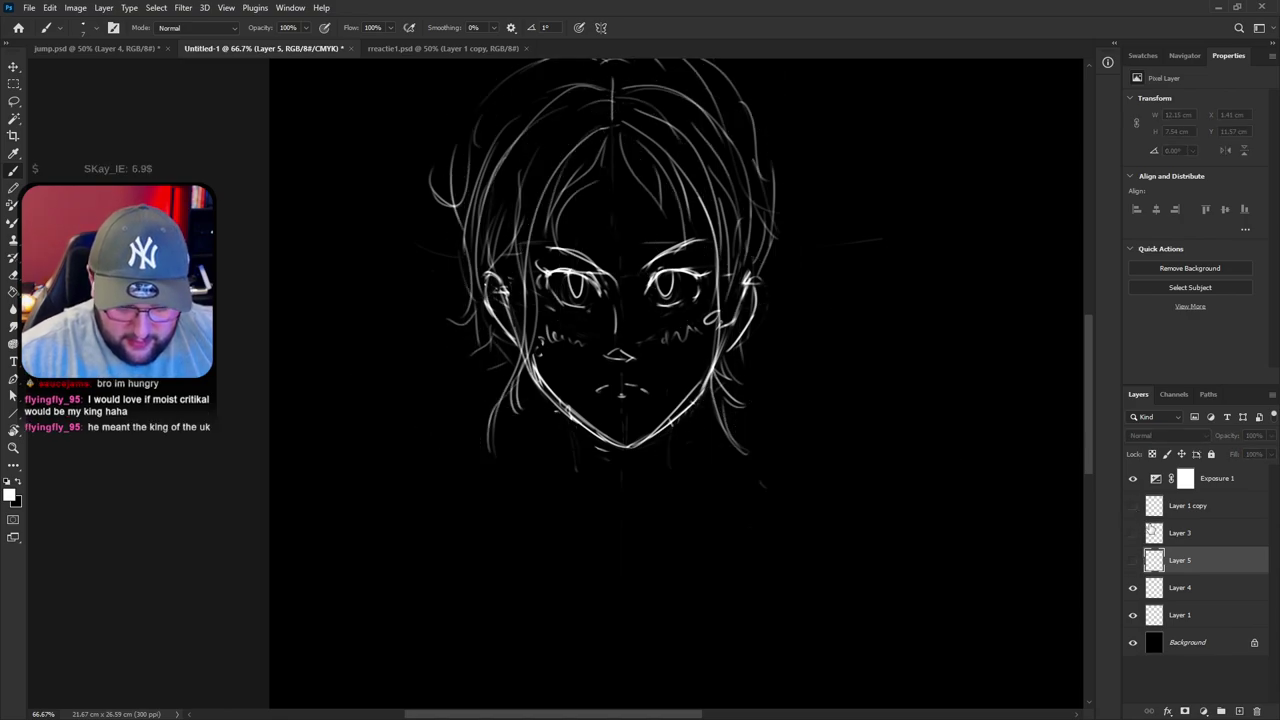
{"action": "left_click", "coordinate": [1133, 587]}
{"action": "left_click", "coordinate": [1133, 533]}
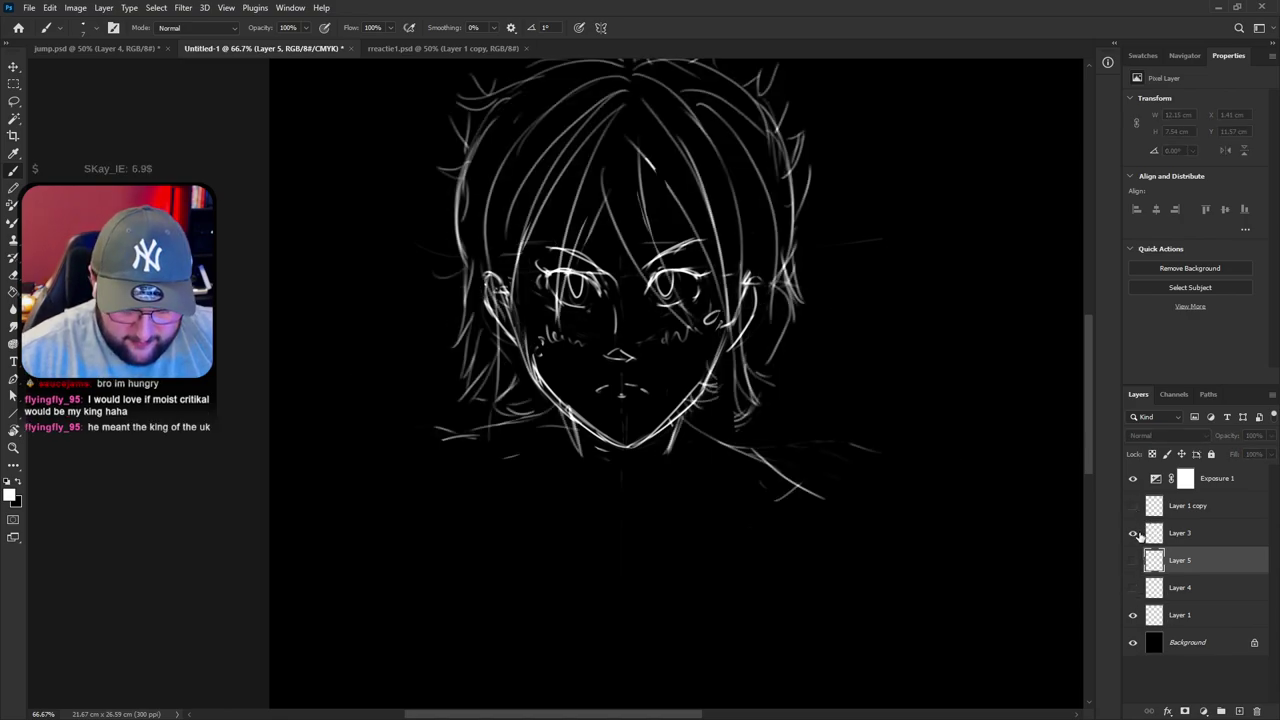
{"action": "left_click_drag", "start_coordinate": [923, 563], "coordinate": [906, 598]}
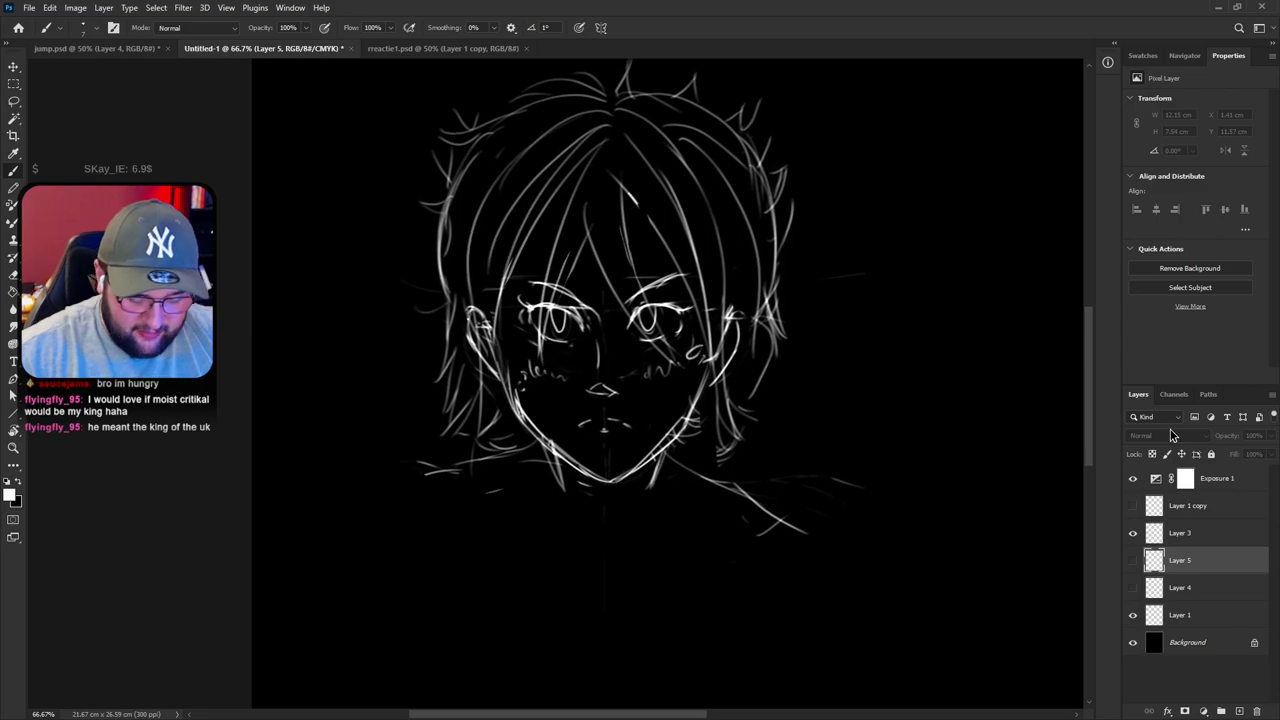
{"action": "left_click", "coordinate": [1133, 533]}
{"action": "left_click", "coordinate": [1133, 587]}
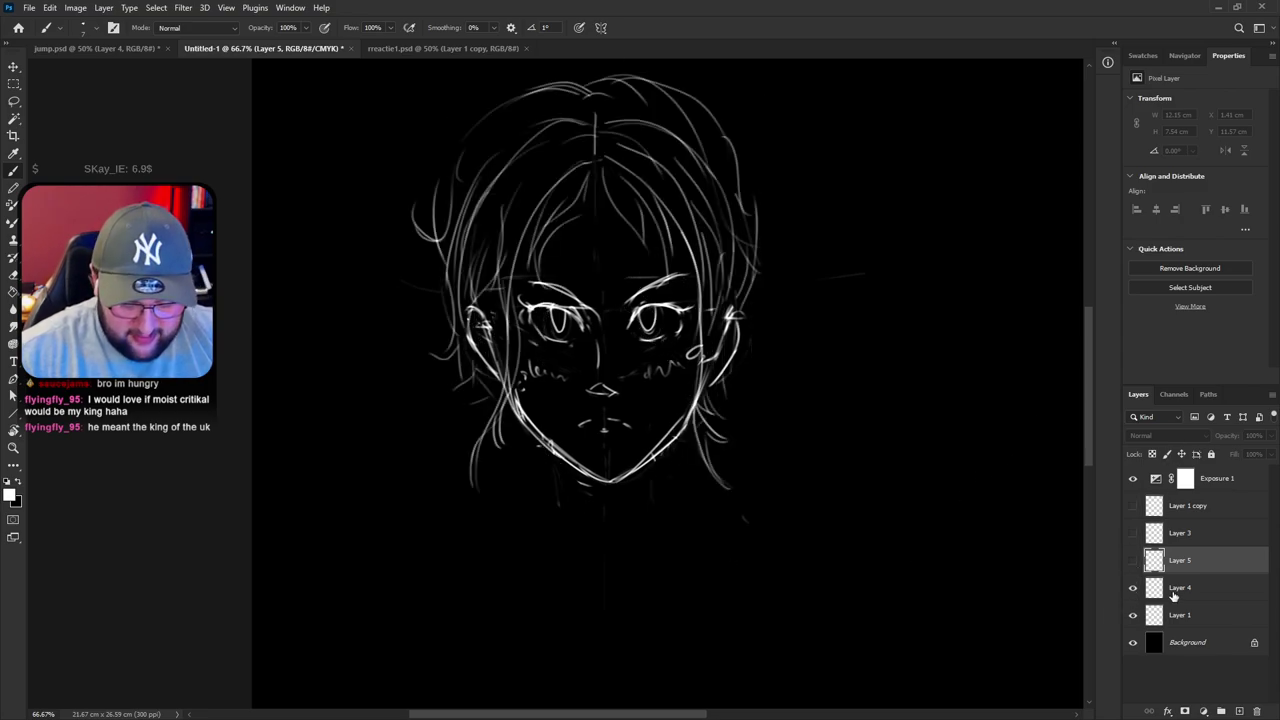
On Layer 4, add long hair strands down the right side of the head beside the ear
{"action": "left_click", "coordinate": [1175, 590]}
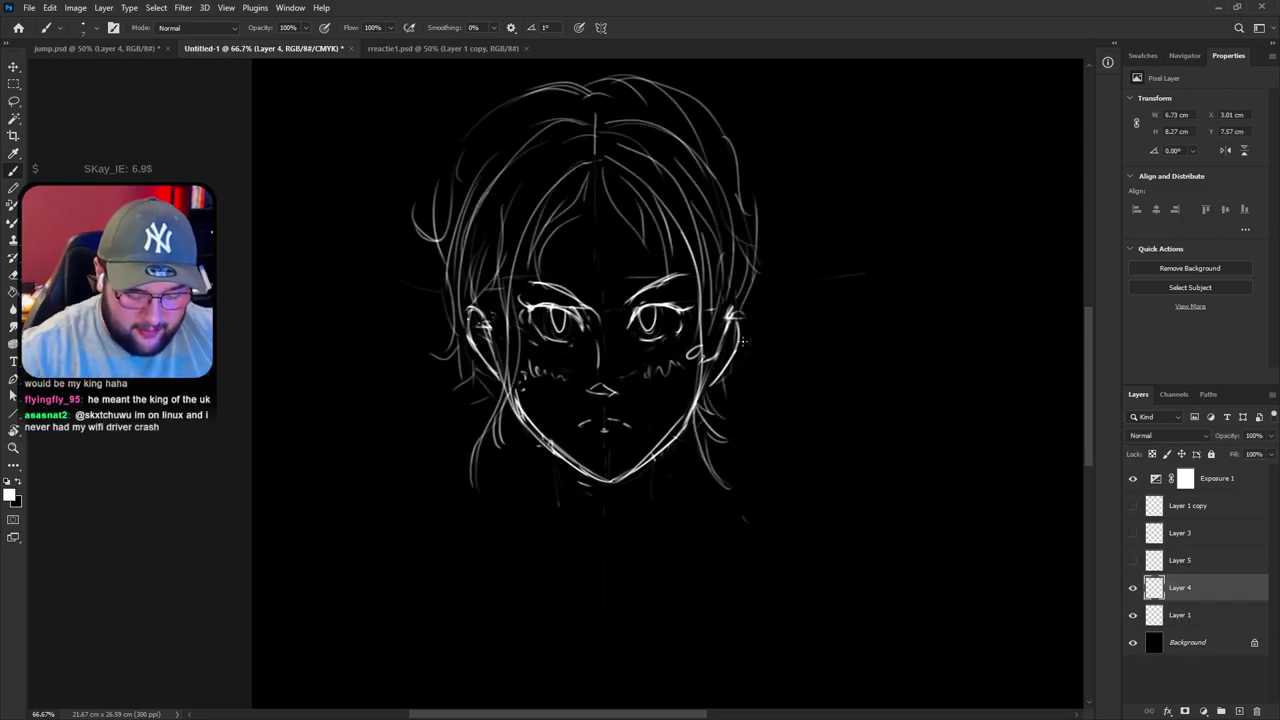
{"action": "left_click_drag", "start_coordinate": [716, 404], "coordinate": [757, 292]}
{"action": "left_click_drag", "start_coordinate": [750, 340], "coordinate": [762, 266]}
{"action": "left_click_drag", "start_coordinate": [758, 314], "coordinate": [758, 254]}
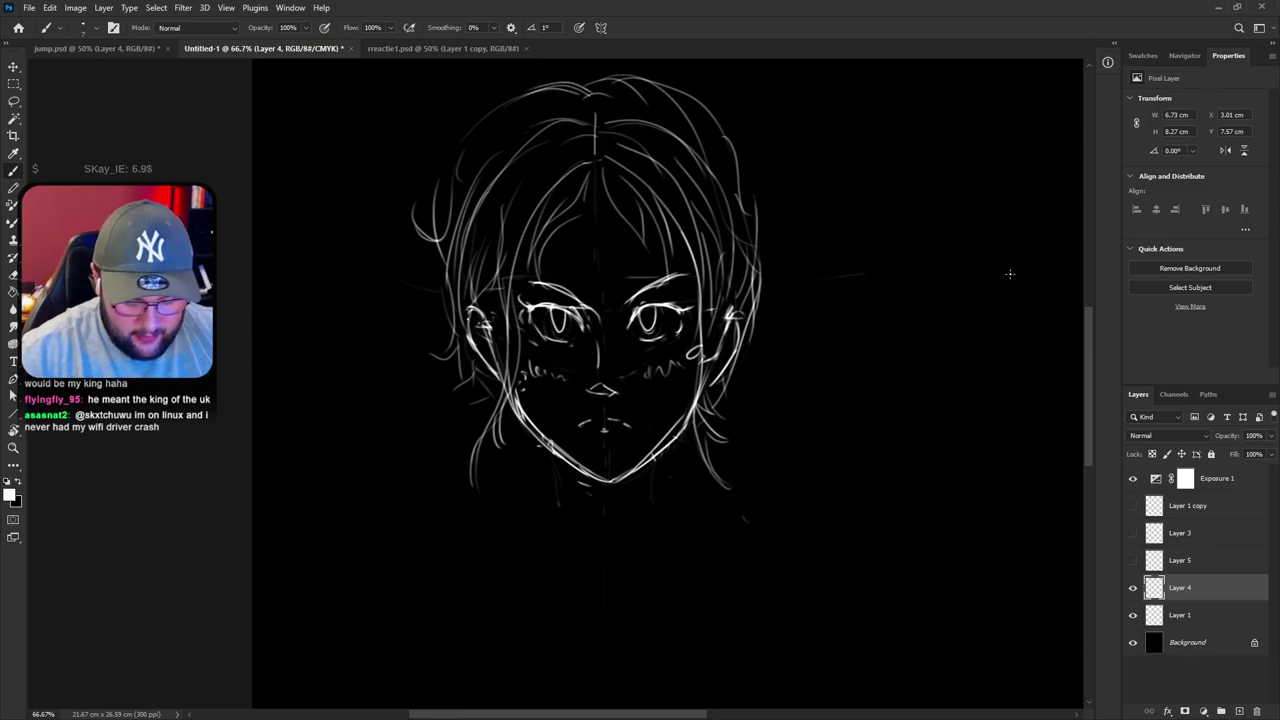
Toggle Layer 4, Layer 5 and Layer 1 to check which layers hold the hair and the face
{"action": "left_click", "coordinate": [1133, 589]}
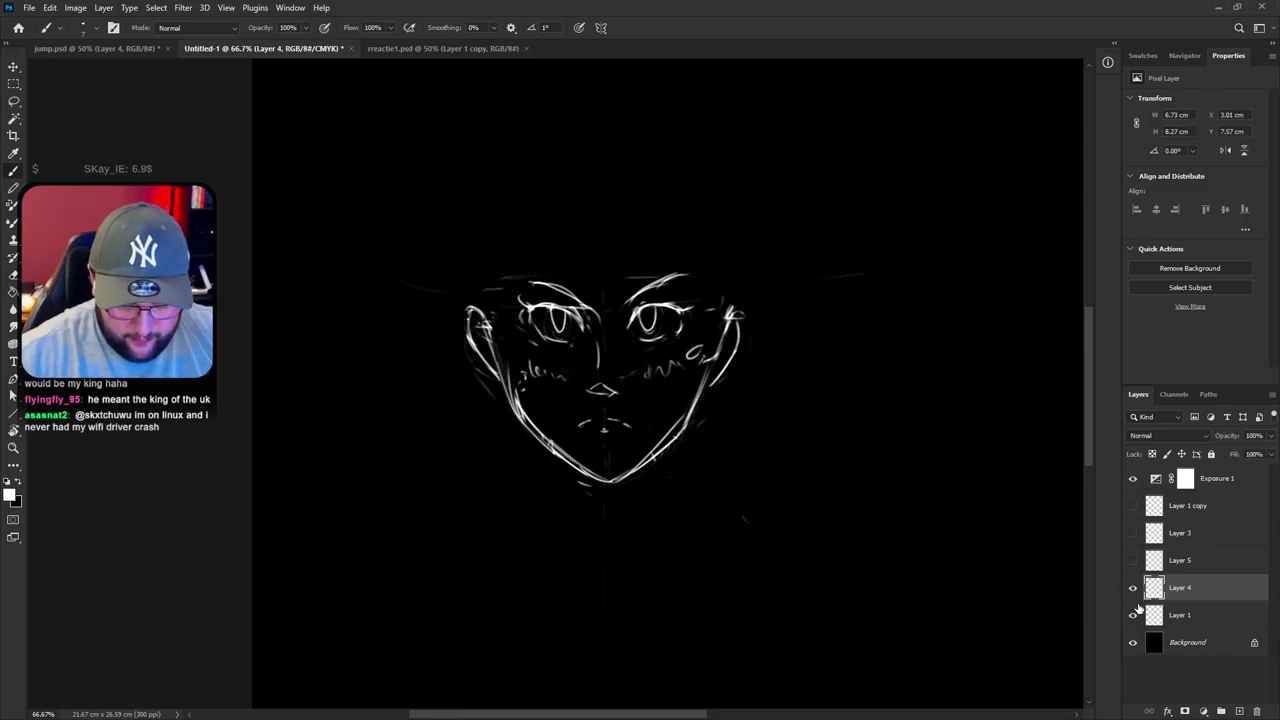
{"action": "left_click", "coordinate": [1146, 542]}
{"action": "left_click", "coordinate": [1133, 562]}
{"action": "left_click", "coordinate": [1133, 563]}
{"action": "left_click", "coordinate": [1173, 597]}
{"action": "left_click", "coordinate": [1133, 615]}
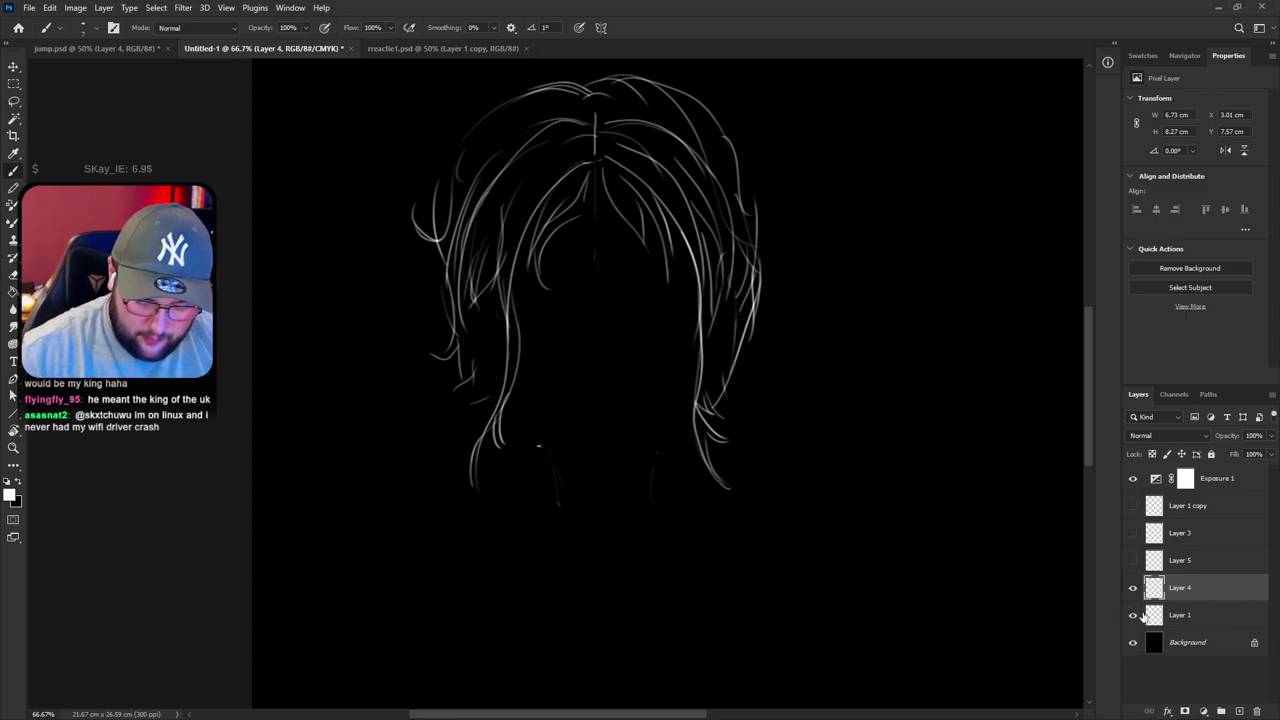
{"action": "left_click", "coordinate": [1133, 615]}
On Layer 1, draw a small triangle on the forehead and a short ring-tipped mark on each cheek
{"action": "key", "text": "alt+bracketleft"}
{"action": "mouse_move", "coordinate": [581, 256]}
{"action": "left_mouse_down"}
{"action": "mouse_move", "coordinate": [596, 213]}
{"action": "mouse_move", "coordinate": [614, 256]}
{"action": "mouse_move", "coordinate": [579, 261]}
{"action": "mouse_move", "coordinate": [595, 229]}
{"action": "mouse_move", "coordinate": [614, 259]}
{"action": "left_mouse_up"}
{"action": "key", "text": "ctrl+z"}
{"action": "key", "text": "ctrl+z"}
{"action": "key", "text": "ctrl+z"}
{"action": "key", "text": "ctrl+z"}
{"action": "key", "text": "ctrl+z"}
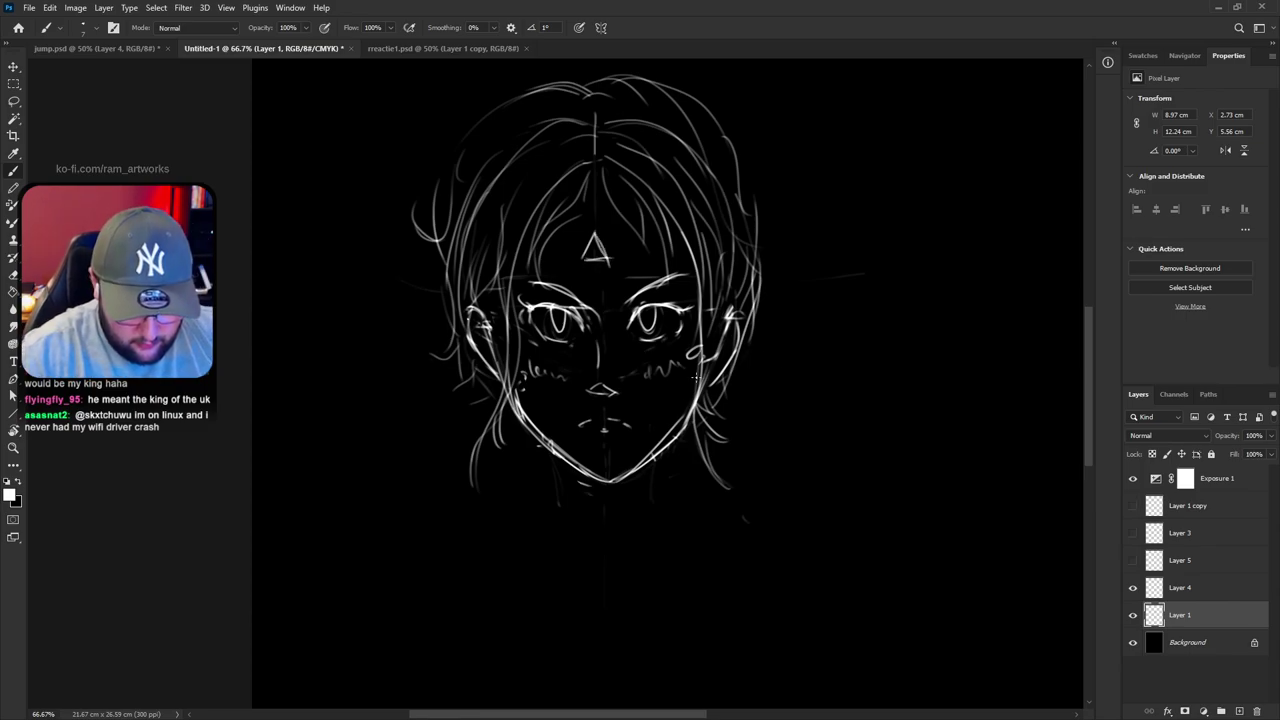
{"action": "left_click_drag", "start_coordinate": [536, 389], "coordinate": [542, 396]}
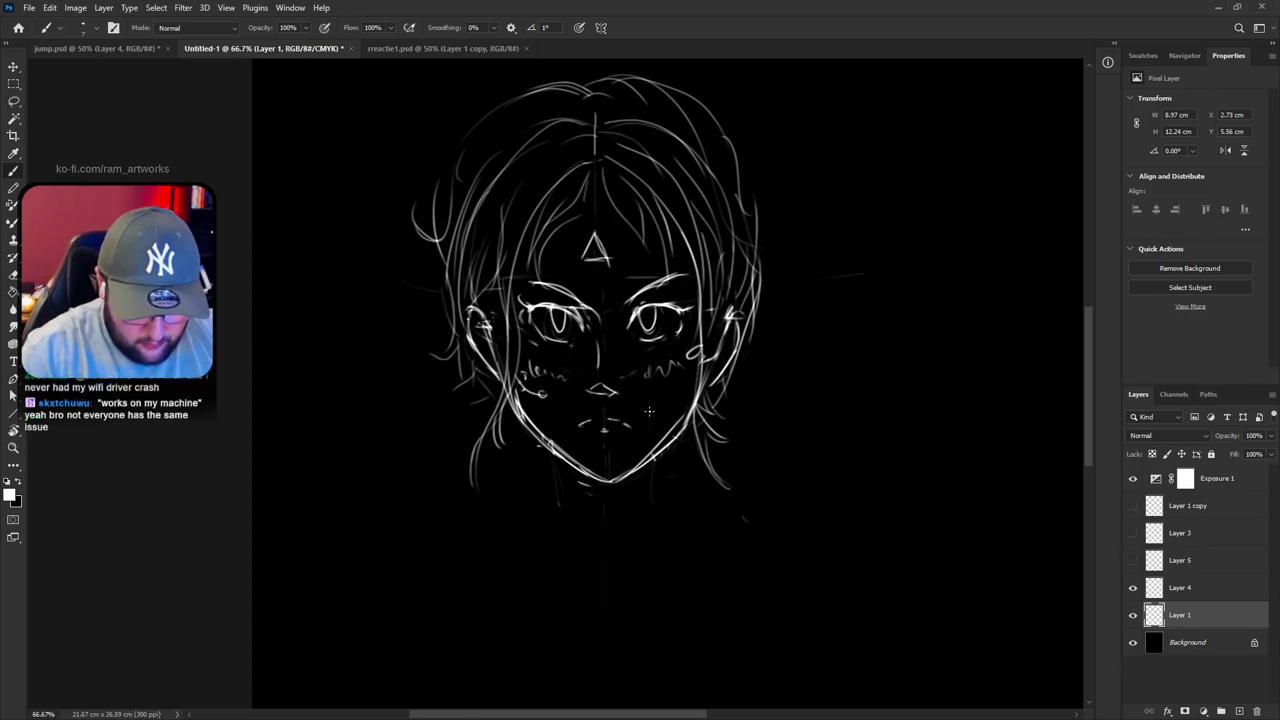
{"action": "left_click_drag", "start_coordinate": [694, 342], "coordinate": [668, 358]}
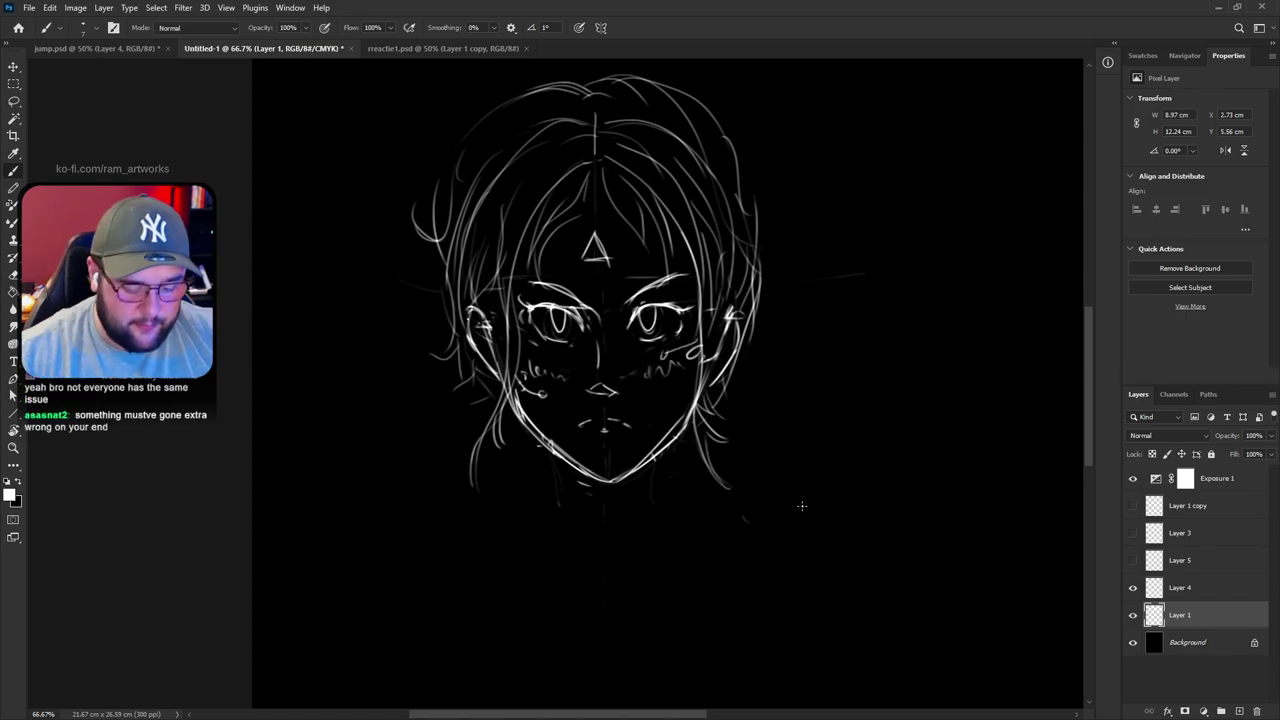
Erase the mouth and redraw it slightly higher as short curved strokes with a small lower-lip line
{"action": "key", "text": "e"}
{"action": "mouse_move", "coordinate": [622, 424]}
{"action": "left_mouse_down"}
{"action": "mouse_move", "coordinate": [583, 431]}
{"action": "mouse_move", "coordinate": [597, 425]}
{"action": "left_mouse_up"}
{"action": "key", "text": "b"}
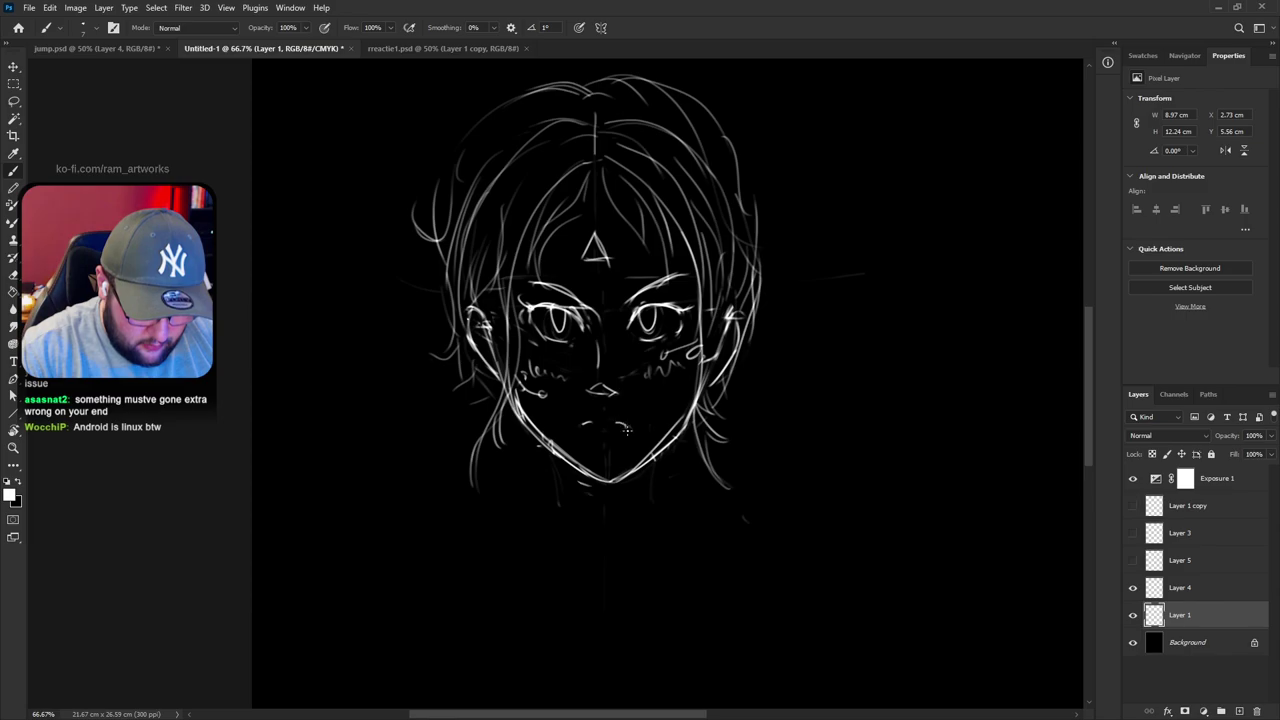
{"action": "key", "text": "e"}
{"action": "key", "text": "b"}
{"action": "mouse_move", "coordinate": [620, 423]}
{"action": "left_mouse_down"}
{"action": "mouse_move", "coordinate": [631, 421]}
{"action": "mouse_move", "coordinate": [591, 419]}
{"action": "left_mouse_up"}
{"action": "key", "text": "ctrl+z"}
{"action": "key", "text": "e"}
{"action": "key", "text": "b"}
{"action": "key", "text": "ctrl+z"}
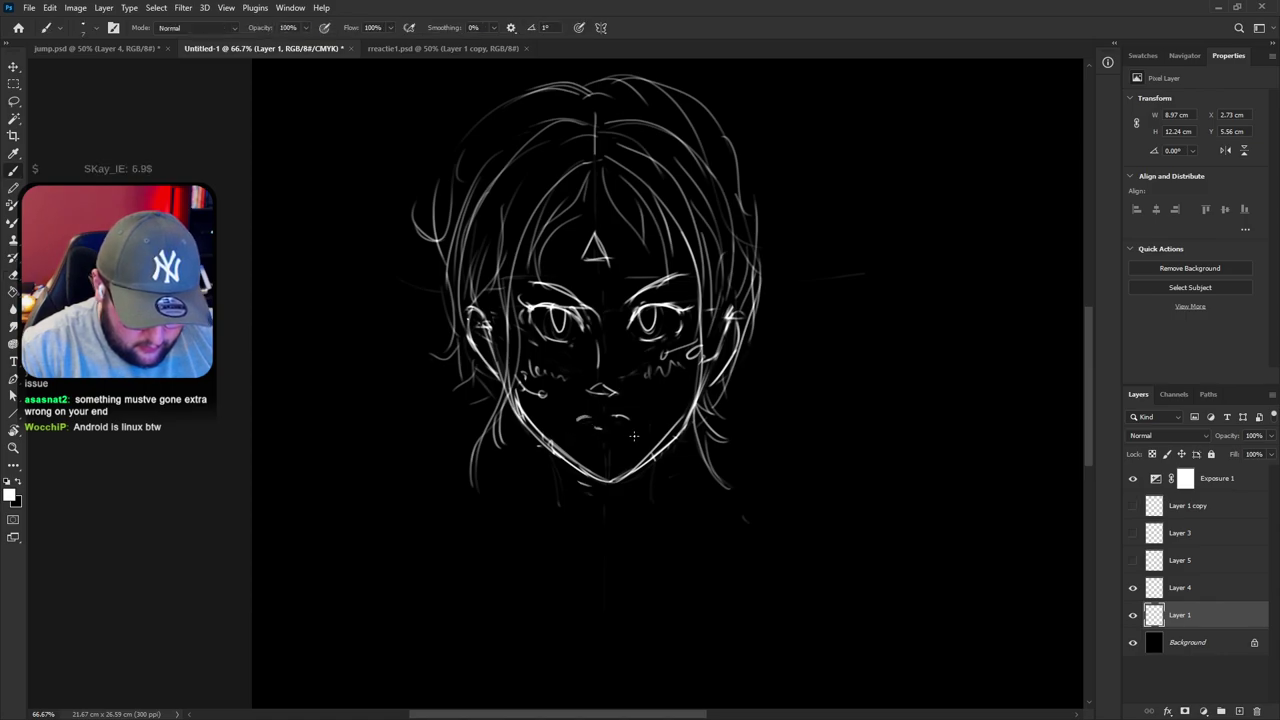
Thicken the outer corner of the right eye below the upper lash line
{"action": "key", "text": "e"}
{"action": "key", "text": "ctrl+plus"}
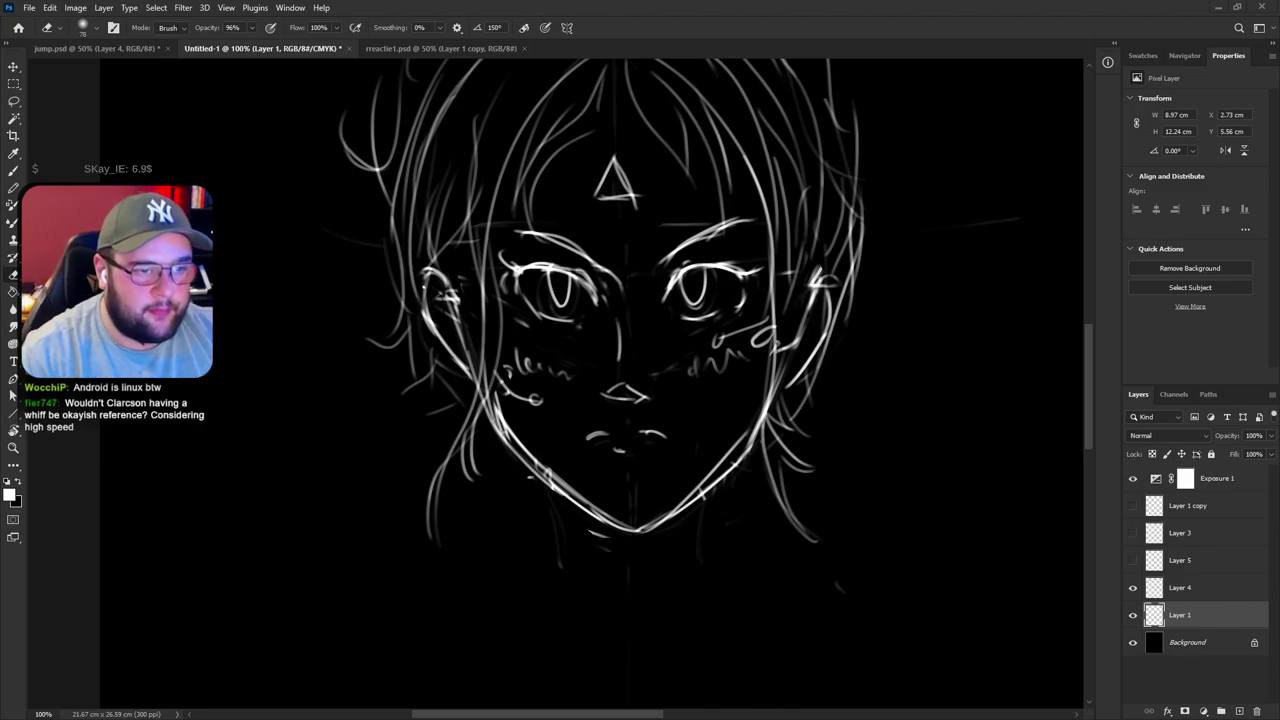
{"action": "key", "text": "b"}
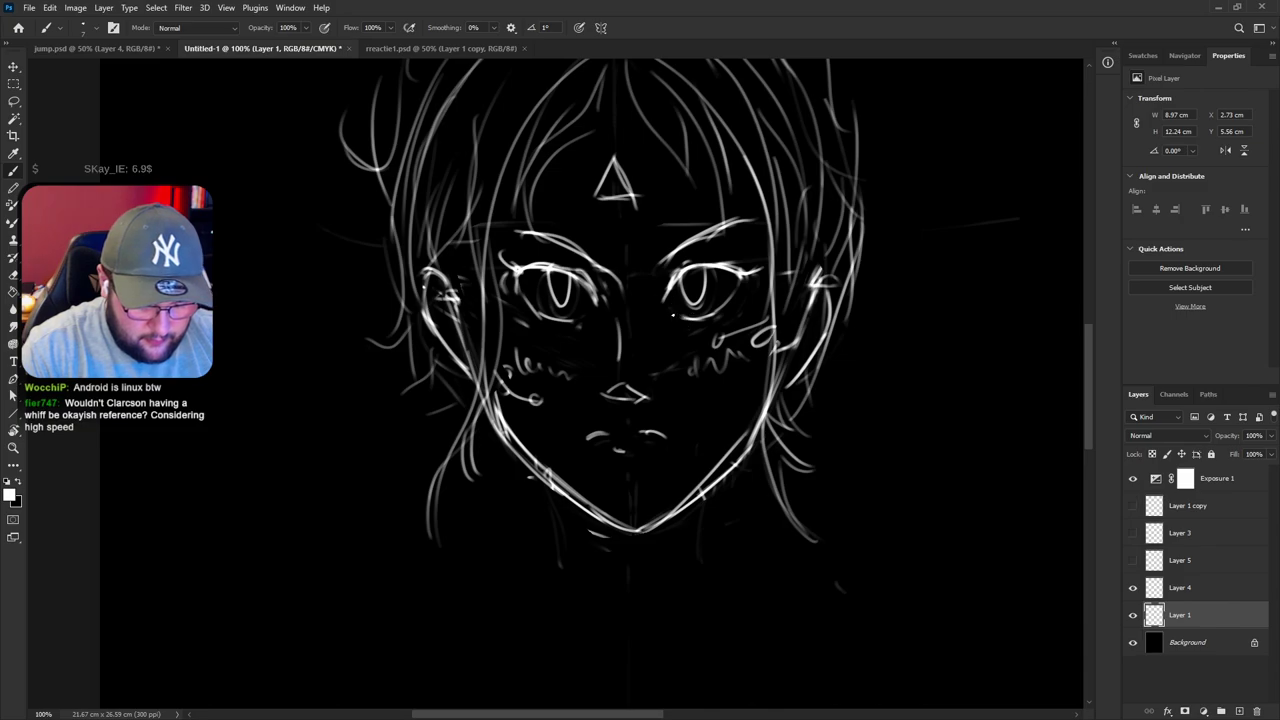
{"action": "mouse_move", "coordinate": [726, 272]}
{"action": "left_mouse_down"}
{"action": "mouse_move", "coordinate": [730, 300]}
{"action": "mouse_move", "coordinate": [730, 288]}
{"action": "left_mouse_up"}
{"action": "key", "text": "e"}
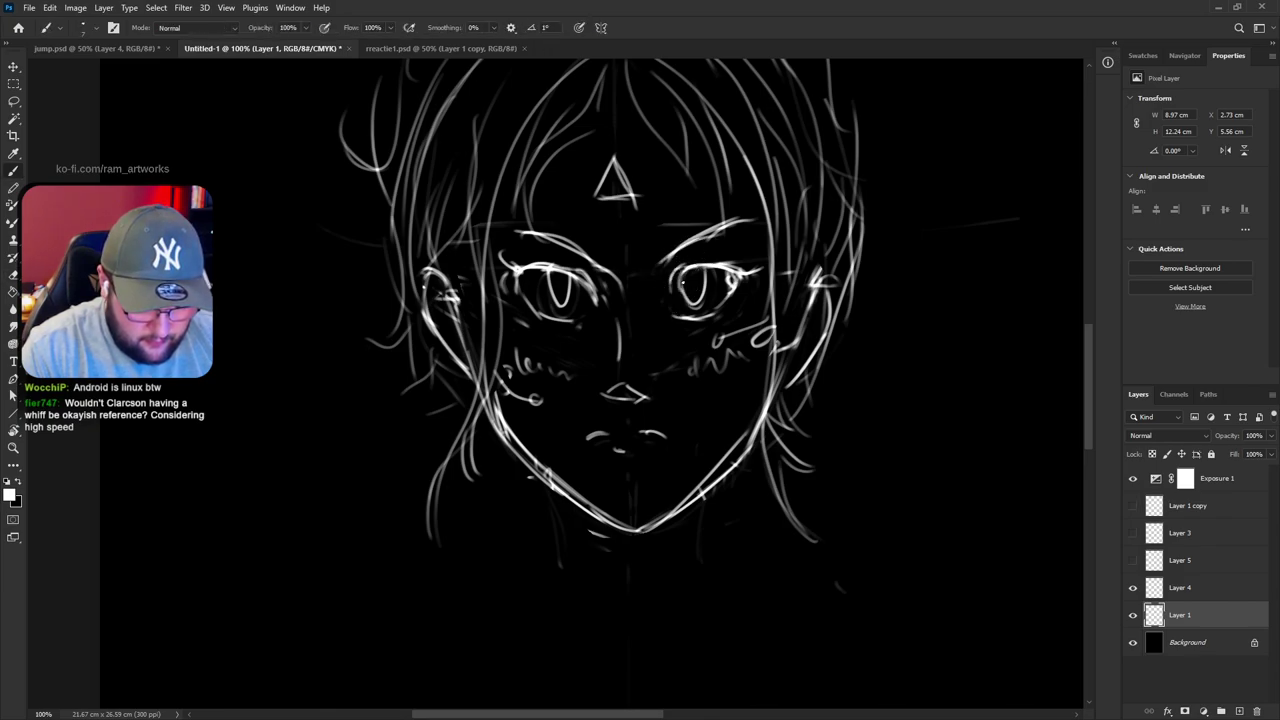
Clean up and redraw the inner contour of the right eye beside the iris
{"action": "key", "text": "r"}
{"action": "mouse_move", "coordinate": [681, 280]}
{"action": "left_mouse_down"}
{"action": "mouse_move", "coordinate": [522, 294]}
{"action": "mouse_move", "coordinate": [533, 275]}
{"action": "mouse_move", "coordinate": [497, 278]}
{"action": "mouse_move", "coordinate": [640, 230]}
{"action": "mouse_move", "coordinate": [744, 280]}
{"action": "left_mouse_up"}
{"action": "key", "text": "b"}
{"action": "key", "text": "e"}
{"action": "key", "text": "b"}
{"action": "key", "text": "r"}
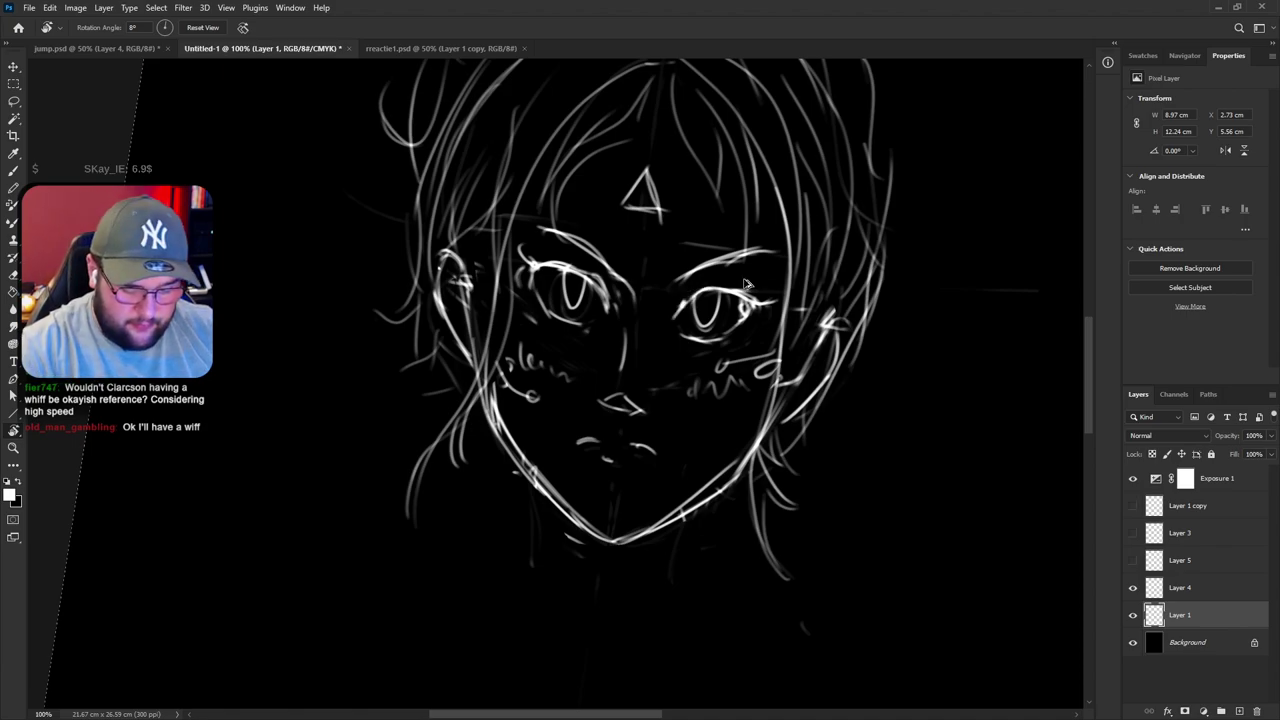
{"action": "key", "text": "e"}
{"action": "key", "text": "b"}
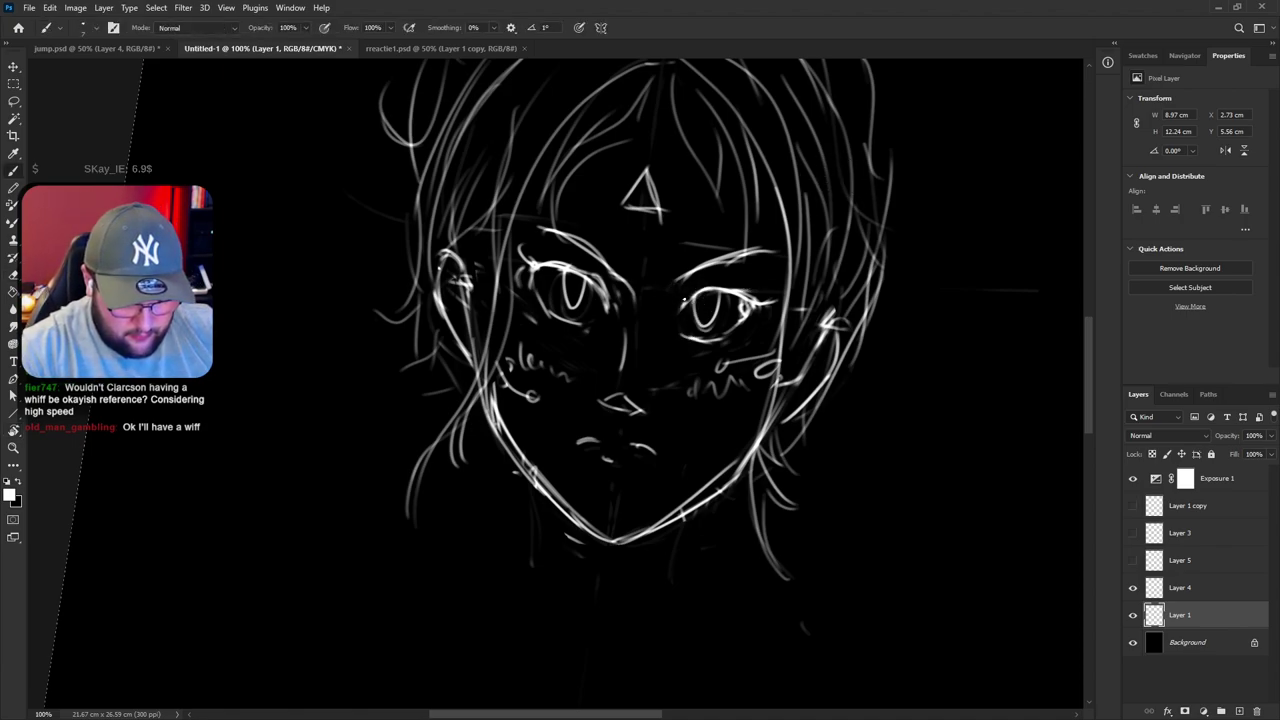
{"action": "key", "text": "e"}
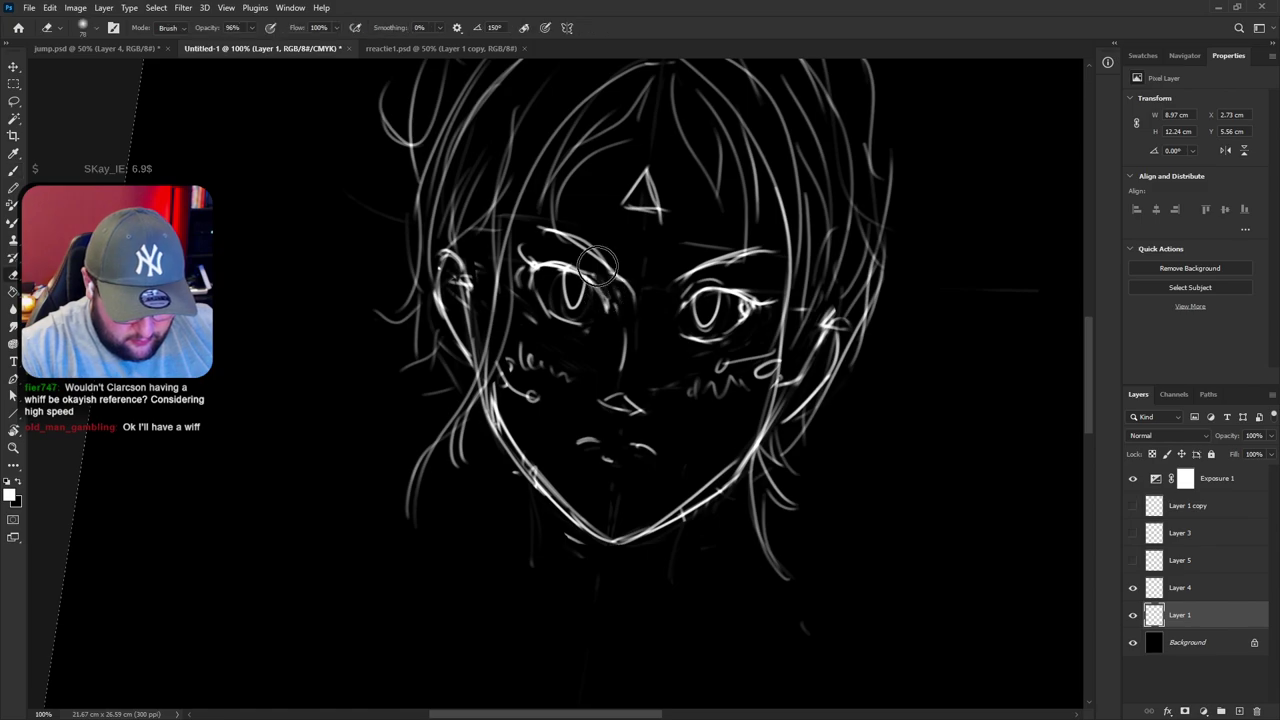
Strengthen the inner corner of the left eye and the outer lashes of the right eye
{"action": "key", "text": "b"}
{"action": "left_click_drag", "start_coordinate": [585, 265], "coordinate": [608, 286]}
{"action": "key", "text": "r"}
{"action": "left_click_drag", "start_coordinate": [950, 231], "coordinate": [878, 110]}
{"action": "key", "text": "b"}
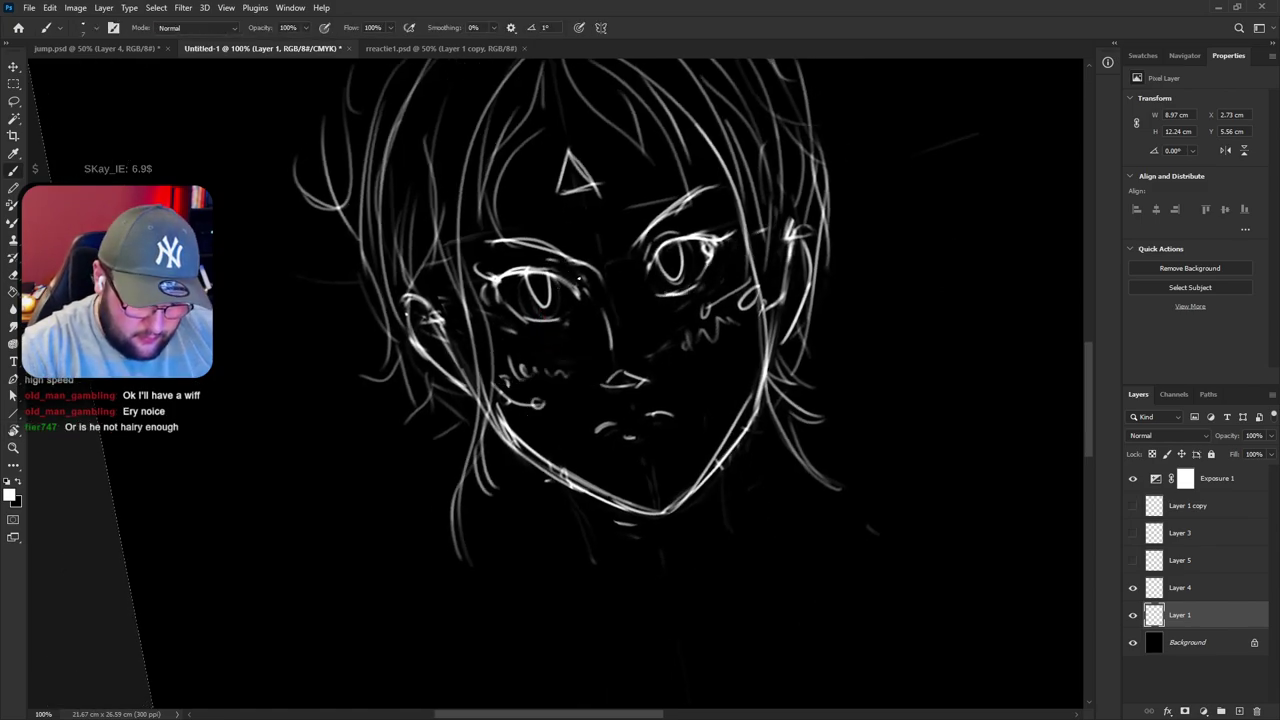
{"action": "left_click_drag", "start_coordinate": [722, 231], "coordinate": [717, 268]}
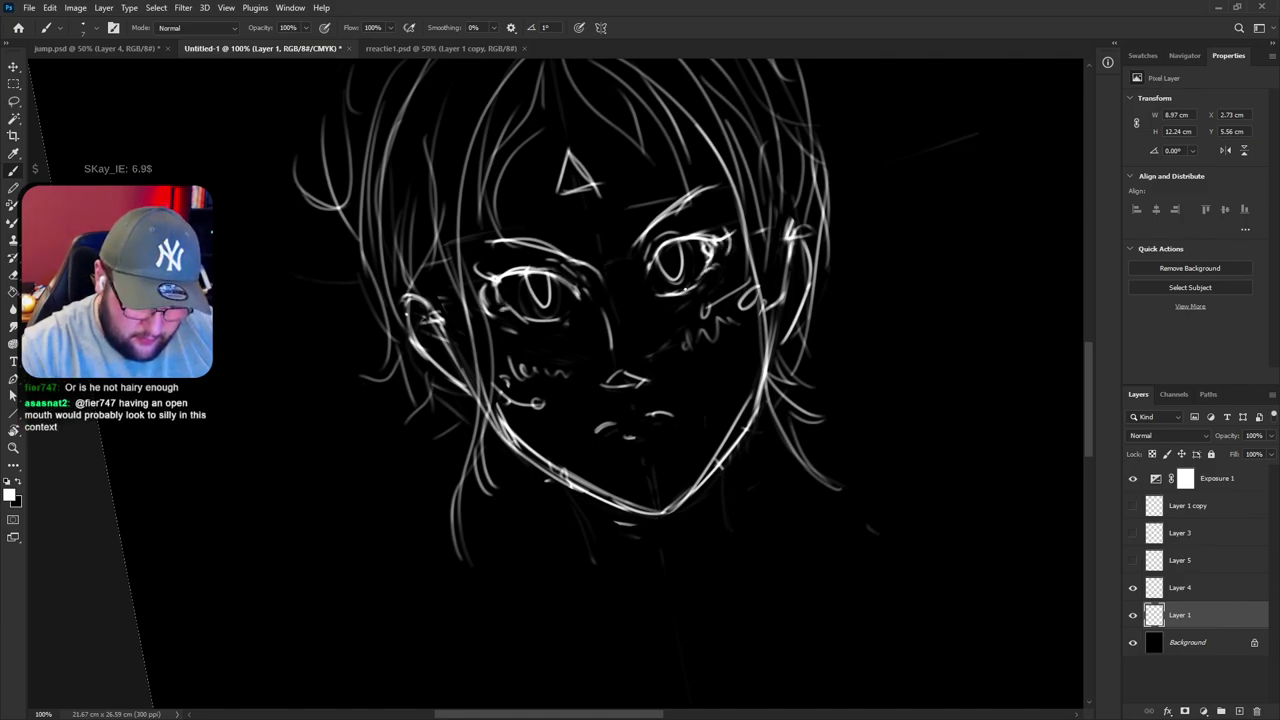
Outline the irises around the slit pupils and shade both eyes with fine strokes
{"action": "mouse_move", "coordinate": [527, 277]}
{"action": "left_mouse_down"}
{"action": "mouse_move", "coordinate": [550, 315]}
{"action": "mouse_move", "coordinate": [635, 303]}
{"action": "mouse_move", "coordinate": [687, 321]}
{"action": "left_mouse_up"}
{"action": "key", "text": "r"}
{"action": "key", "text": "ctrl+z"}
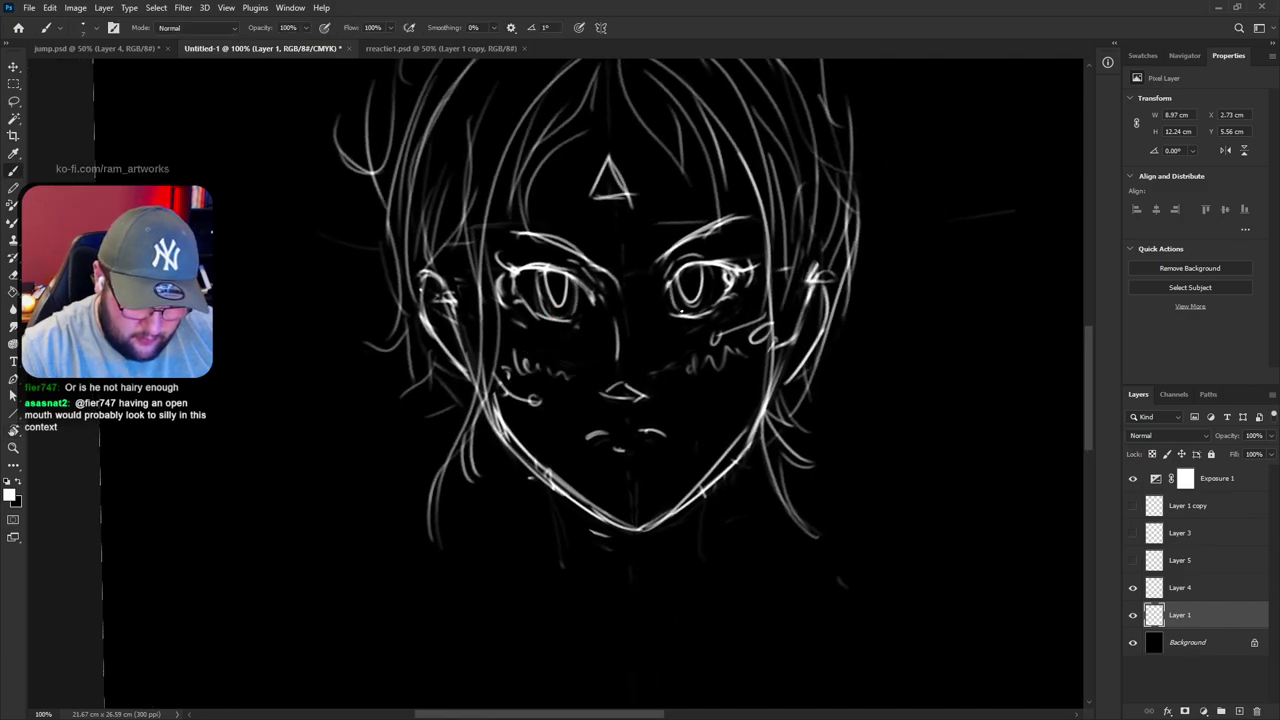
{"action": "mouse_move", "coordinate": [711, 270]}
{"action": "left_mouse_down"}
{"action": "mouse_move", "coordinate": [703, 307]}
{"action": "mouse_move", "coordinate": [710, 294]}
{"action": "mouse_move", "coordinate": [694, 291]}
{"action": "left_mouse_up"}
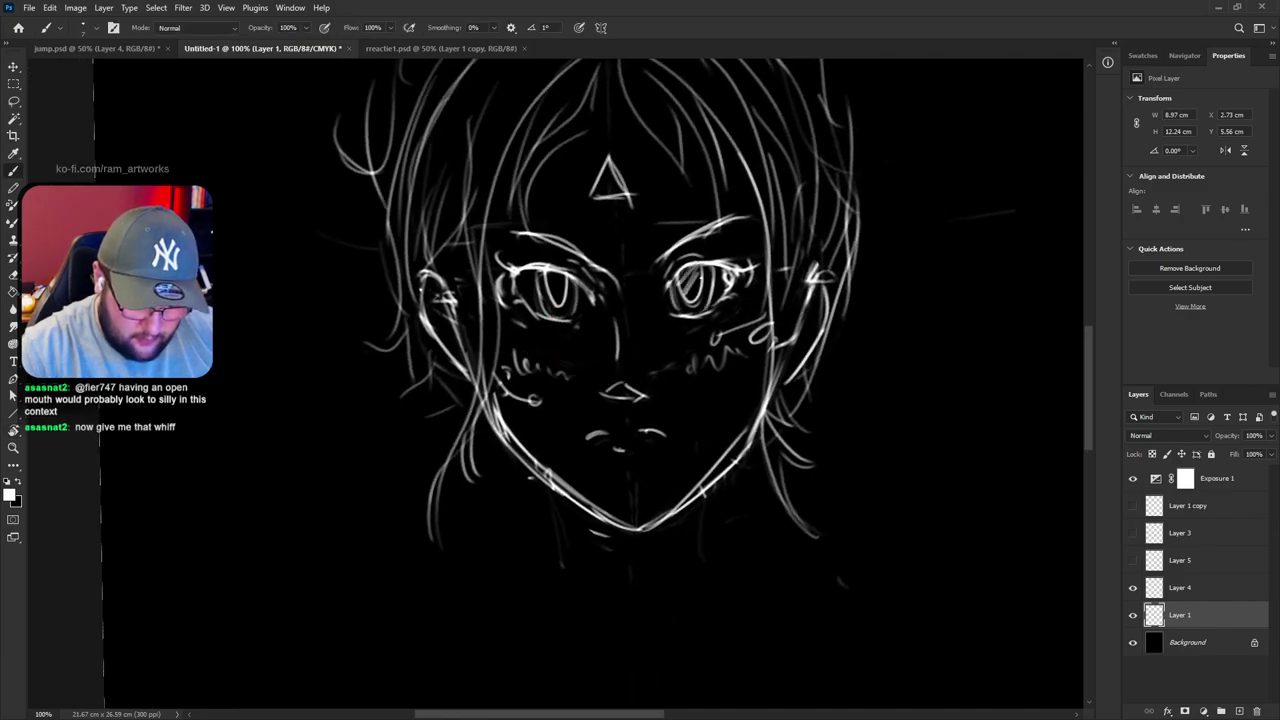
{"action": "left_click_drag", "start_coordinate": [548, 275], "coordinate": [565, 305]}
{"action": "left_click_drag", "start_coordinate": [952, 454], "coordinate": [931, 504]}
{"action": "left_click_drag", "start_coordinate": [866, 448], "coordinate": [866, 418]}
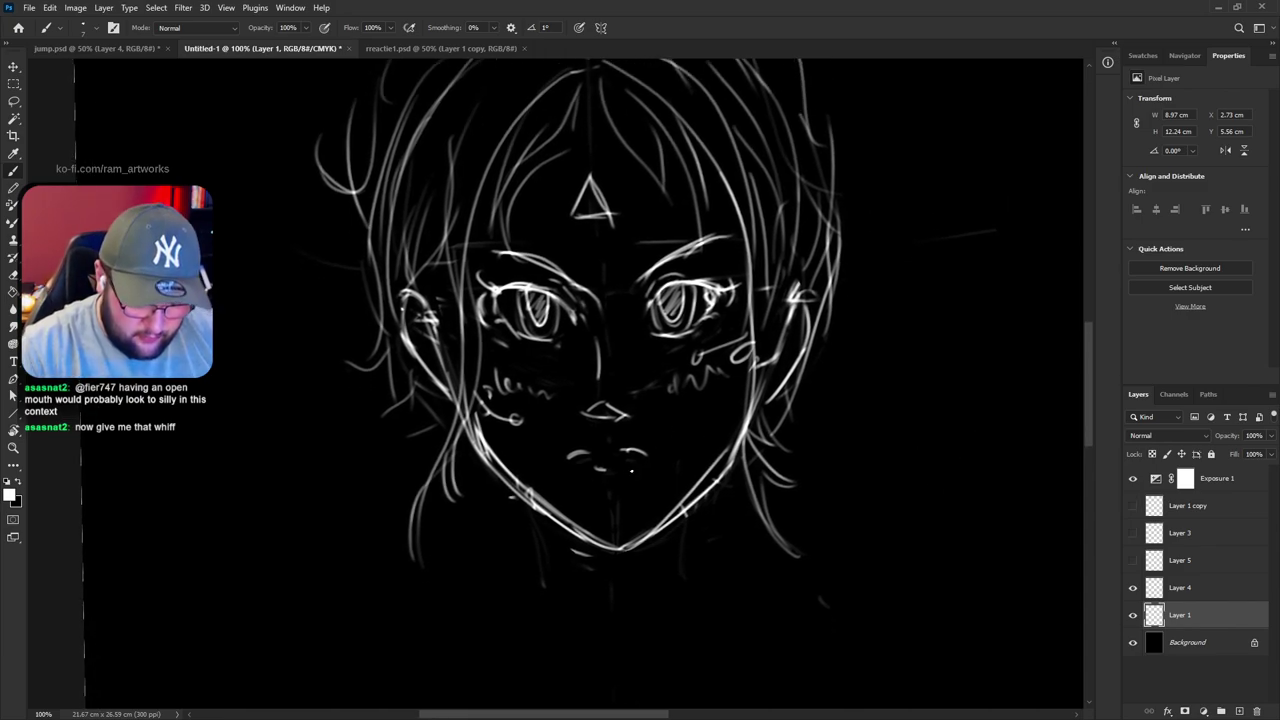
Select the right half of the mouth line and nudge it slightly upward
{"action": "key", "text": "l"}
{"action": "mouse_move", "coordinate": [674, 452]}
{"action": "left_mouse_down"}
{"action": "mouse_move", "coordinate": [634, 437]}
{"action": "mouse_move", "coordinate": [626, 498]}
{"action": "mouse_move", "coordinate": [662, 479]}
{"action": "left_mouse_up"}
{"action": "left_click_drag", "start_coordinate": [640, 451], "coordinate": [645, 443], "text": "ctrl"}
{"action": "key", "text": "ctrl+d"}
{"action": "left_click_drag", "start_coordinate": [895, 427], "coordinate": [883, 473]}
{"action": "key", "text": "r"}
{"action": "mouse_move", "coordinate": [885, 450]}
{"action": "left_mouse_down"}
{"action": "mouse_move", "coordinate": [897, 516]}
{"action": "mouse_move", "coordinate": [891, 449]}
{"action": "left_mouse_up"}
{"action": "key", "text": "b"}
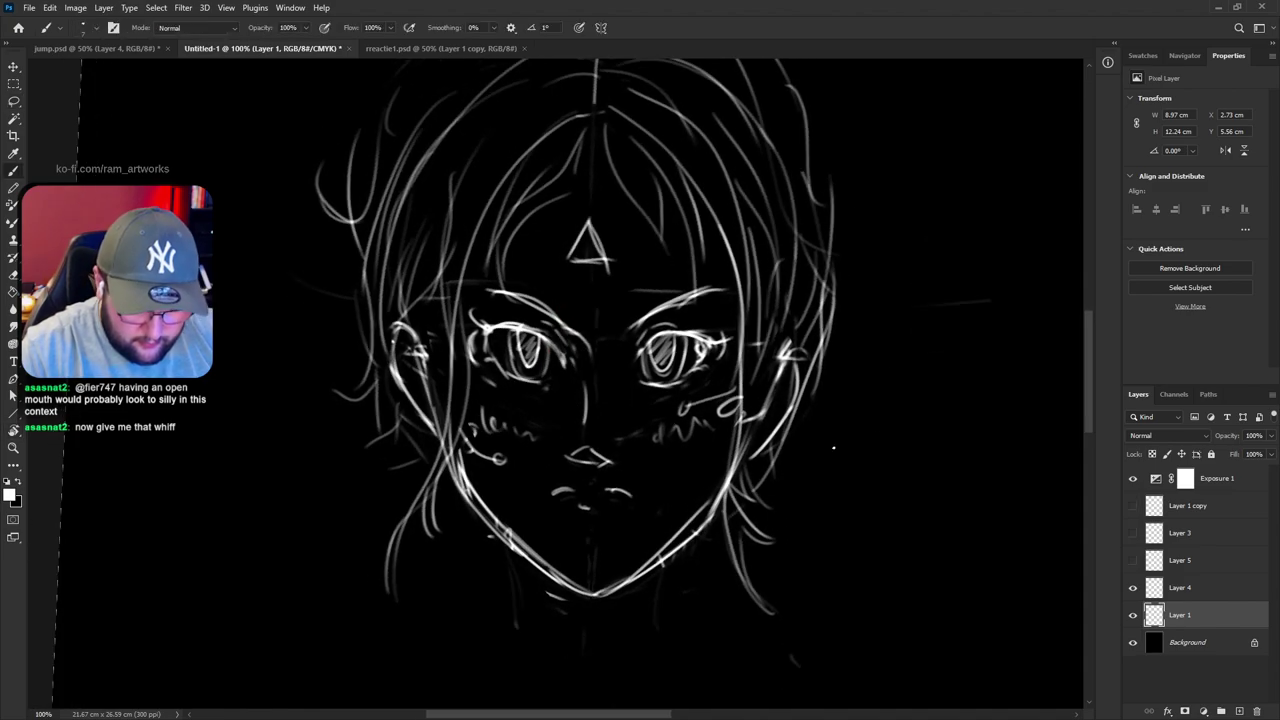
Select the short lower-lip stroke and nudge it slightly downward
{"action": "key", "text": "ctrl+minus"}
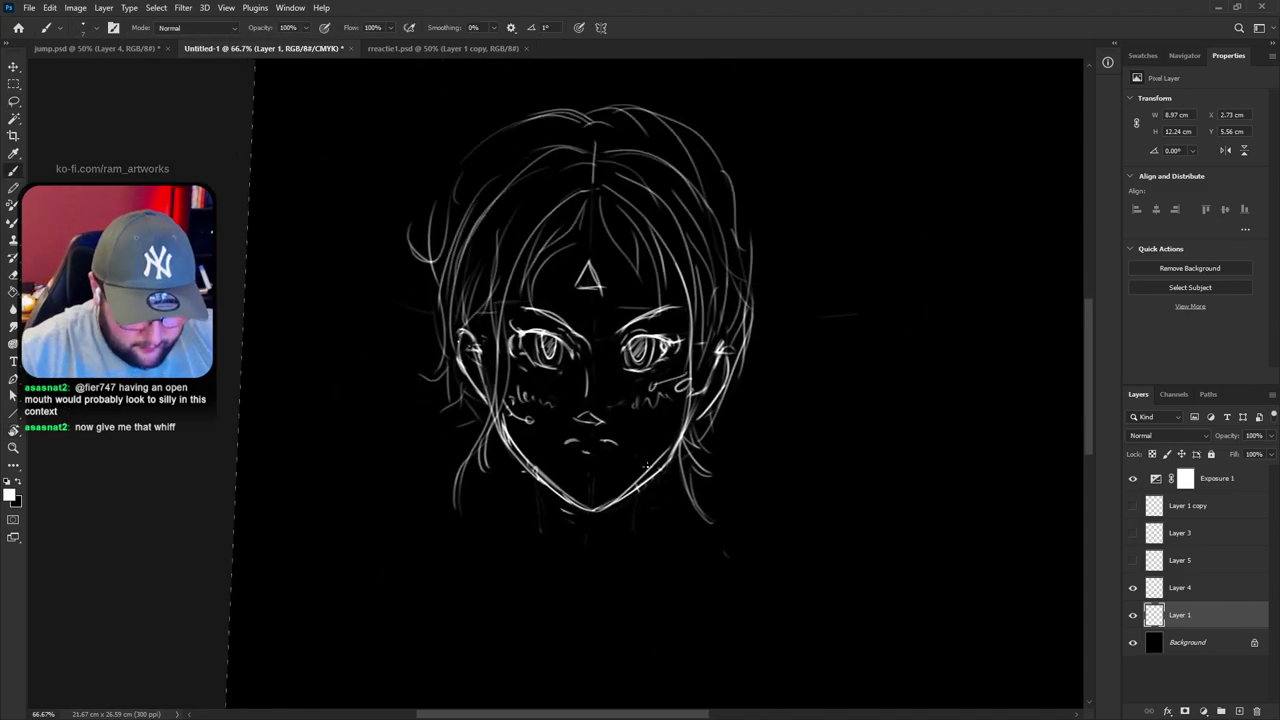
{"action": "key", "text": "l"}
{"action": "mouse_move", "coordinate": [612, 476]}
{"action": "left_mouse_down"}
{"action": "mouse_move", "coordinate": [631, 438]}
{"action": "mouse_move", "coordinate": [551, 441]}
{"action": "mouse_move", "coordinate": [601, 474]}
{"action": "left_mouse_up"}
{"action": "left_click_drag", "start_coordinate": [601, 456], "coordinate": [601, 461]}
{"action": "key", "text": "ctrl+d"}
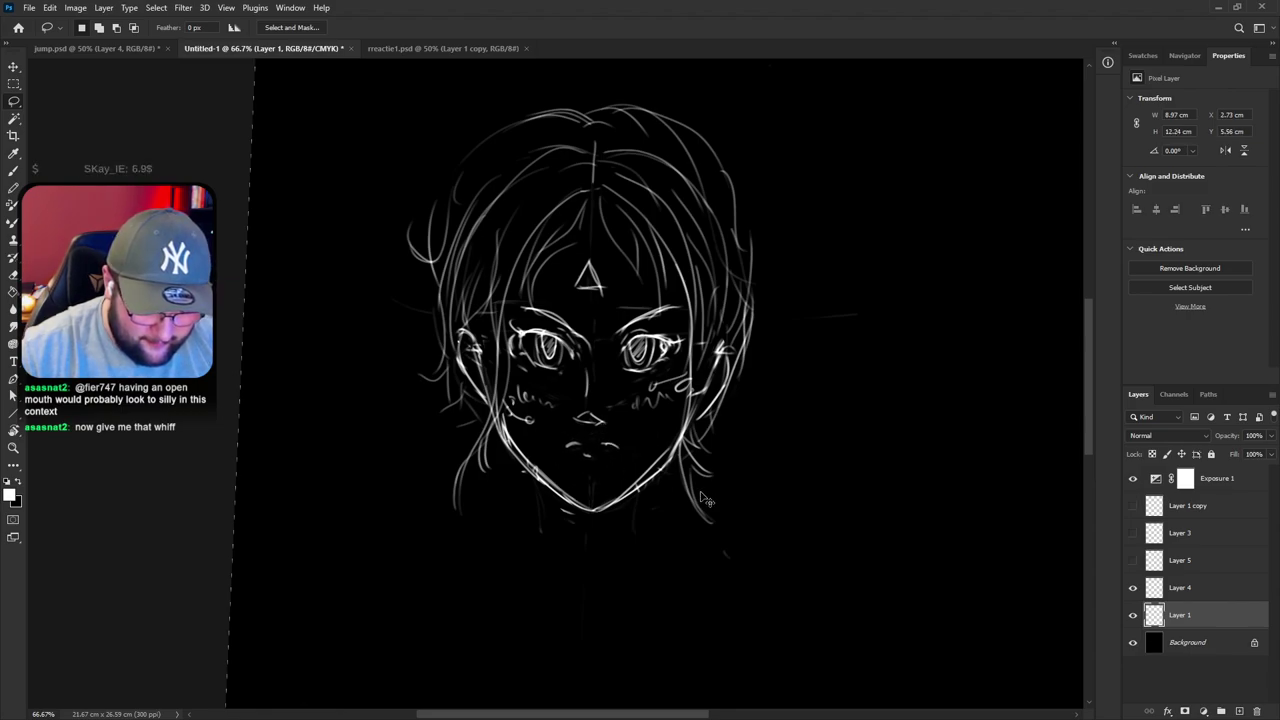
Rework the forehead triangle into a narrower shape without overshooting base lines and nudge it into place
{"action": "key", "text": "e"}
{"action": "mouse_move", "coordinate": [580, 271]}
{"action": "left_mouse_down"}
{"action": "mouse_move", "coordinate": [590, 262]}
{"action": "mouse_move", "coordinate": [604, 283]}
{"action": "left_mouse_up"}
{"action": "key", "text": "b"}
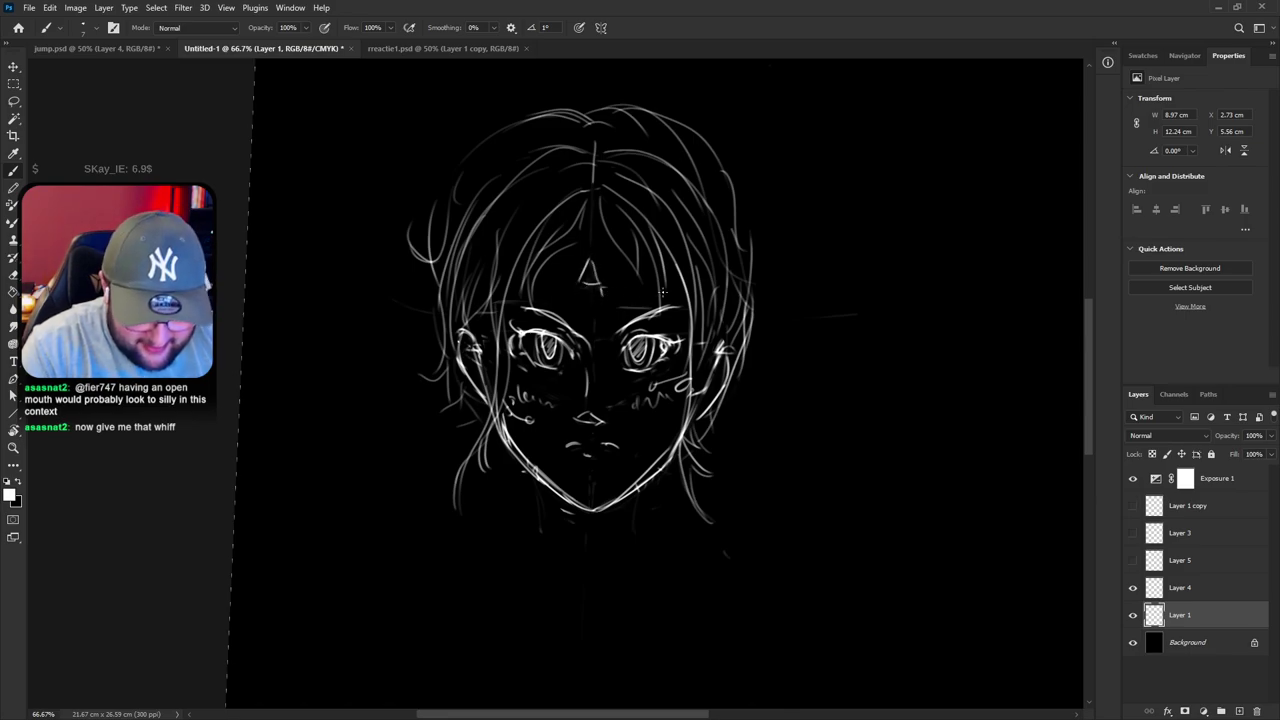
{"action": "key", "text": "e"}
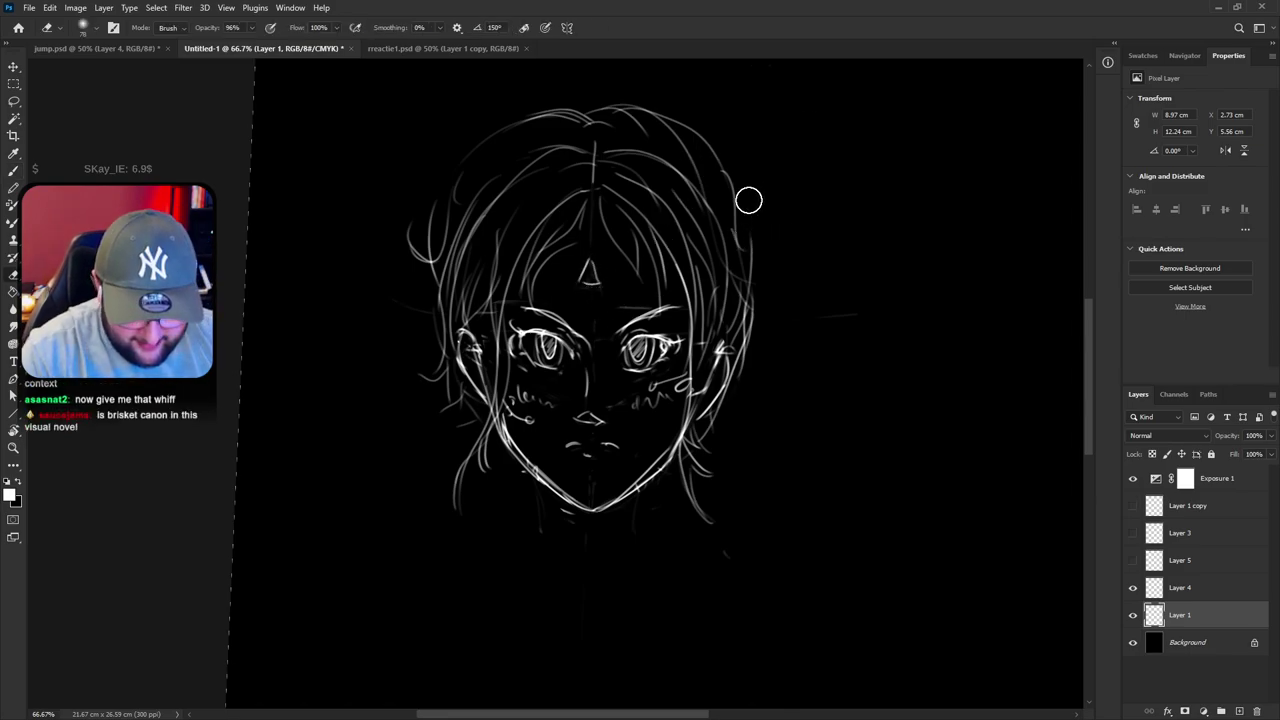
{"action": "key", "text": "l"}
{"action": "mouse_move", "coordinate": [611, 300]}
{"action": "left_mouse_down"}
{"action": "mouse_move", "coordinate": [602, 260]}
{"action": "mouse_move", "coordinate": [606, 297]}
{"action": "left_mouse_up"}
{"action": "left_click_drag", "start_coordinate": [592, 287], "coordinate": [594, 287]}
{"action": "key", "text": "ctrl+d"}
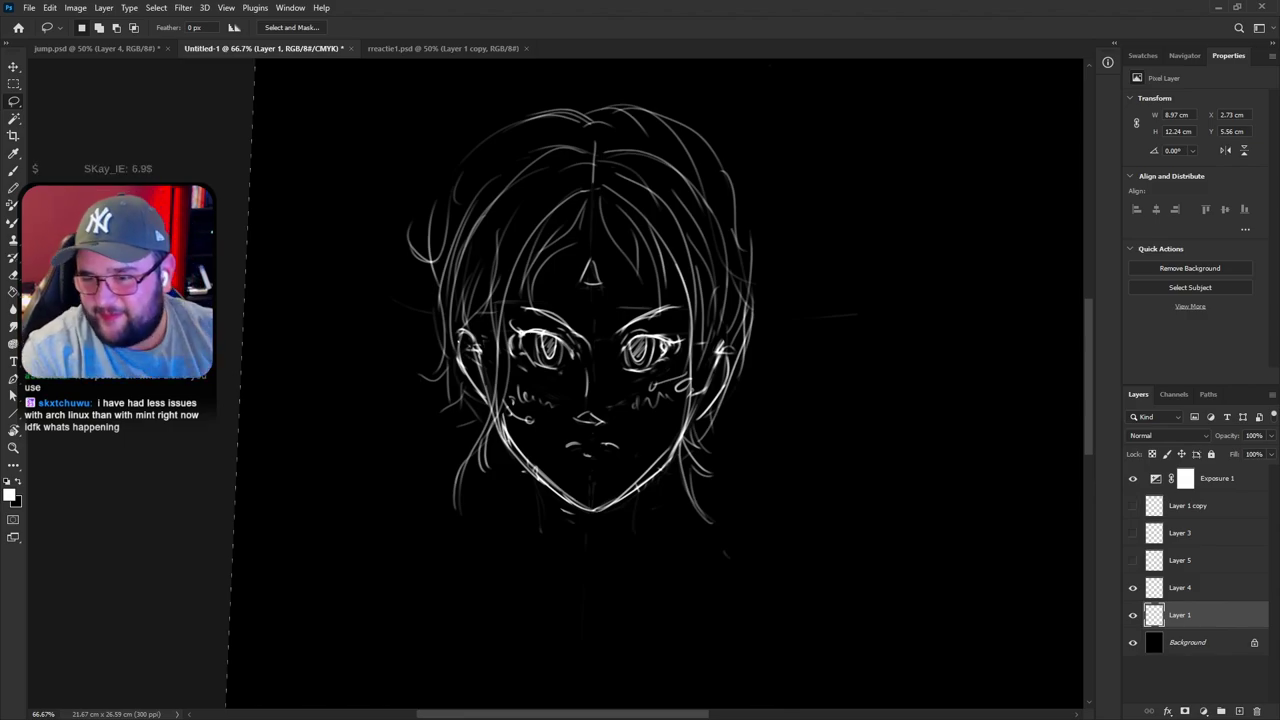
{"action": "key", "text": "b"}
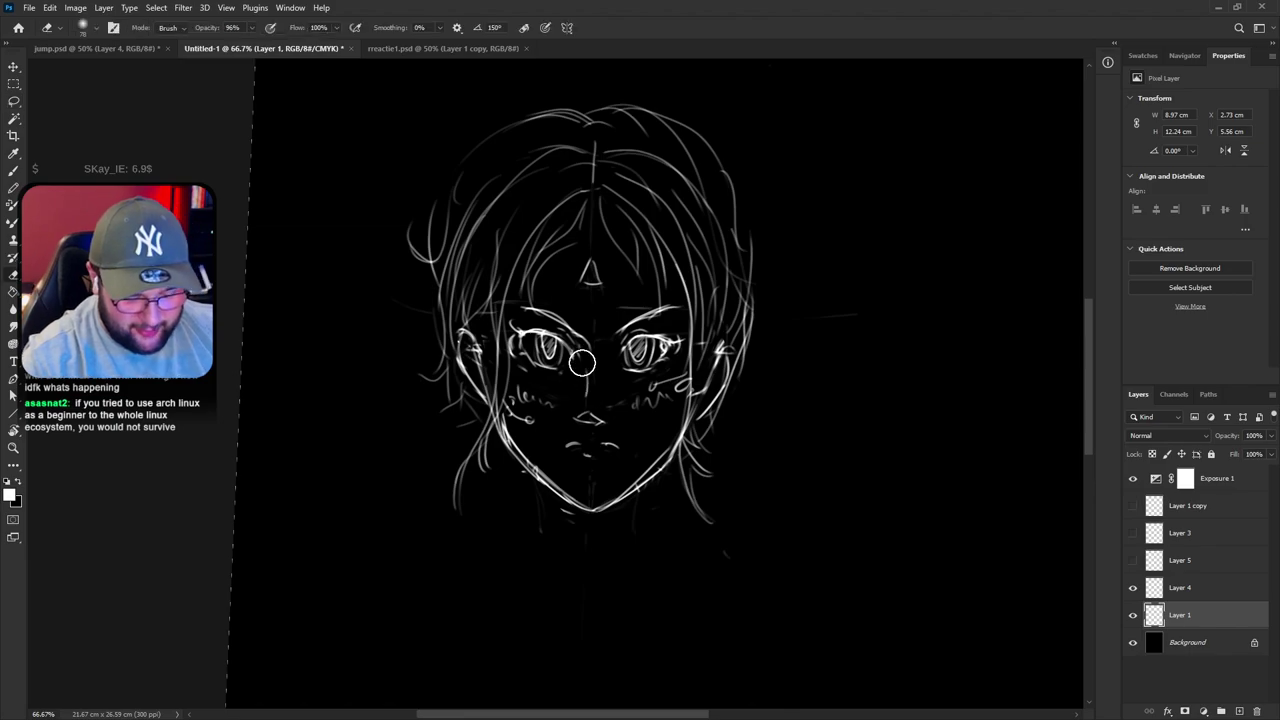
{"action": "key", "text": "b"}
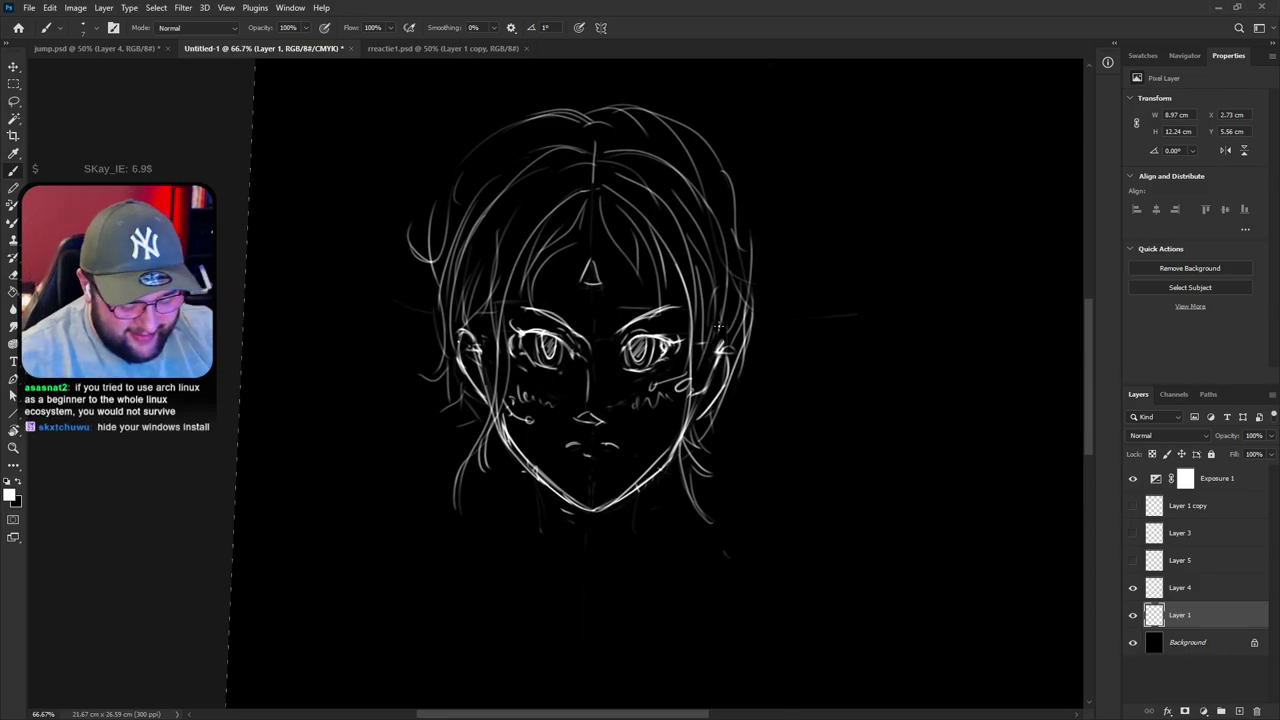
Erase the right eyebrow and redraw it as a shorter, more arched stroke above the eye
{"action": "key", "text": "e"}
{"action": "mouse_move", "coordinate": [667, 306]}
{"action": "left_mouse_down"}
{"action": "mouse_move", "coordinate": [627, 313]}
{"action": "mouse_move", "coordinate": [661, 307]}
{"action": "left_mouse_up"}
{"action": "key", "text": "b"}
{"action": "key", "text": "ctrl+z"}
{"action": "left_click_drag", "start_coordinate": [608, 340], "coordinate": [647, 309]}
{"action": "key", "text": "ctrl+z"}
{"action": "key", "text": "ctrl+z"}
{"action": "key", "text": "ctrl+z"}
Erase the left eyebrow and redraw it as a shorter arch matching the right one
{"action": "key", "text": "r"}
{"action": "mouse_move", "coordinate": [780, 262]}
{"action": "left_mouse_down"}
{"action": "mouse_move", "coordinate": [717, 183]}
{"action": "mouse_move", "coordinate": [590, 135]}
{"action": "left_mouse_up"}
{"action": "key", "text": "e"}
{"action": "left_click_drag", "start_coordinate": [534, 337], "coordinate": [471, 369]}
{"action": "key", "text": "b"}
{"action": "left_click_drag", "start_coordinate": [529, 337], "coordinate": [484, 359]}
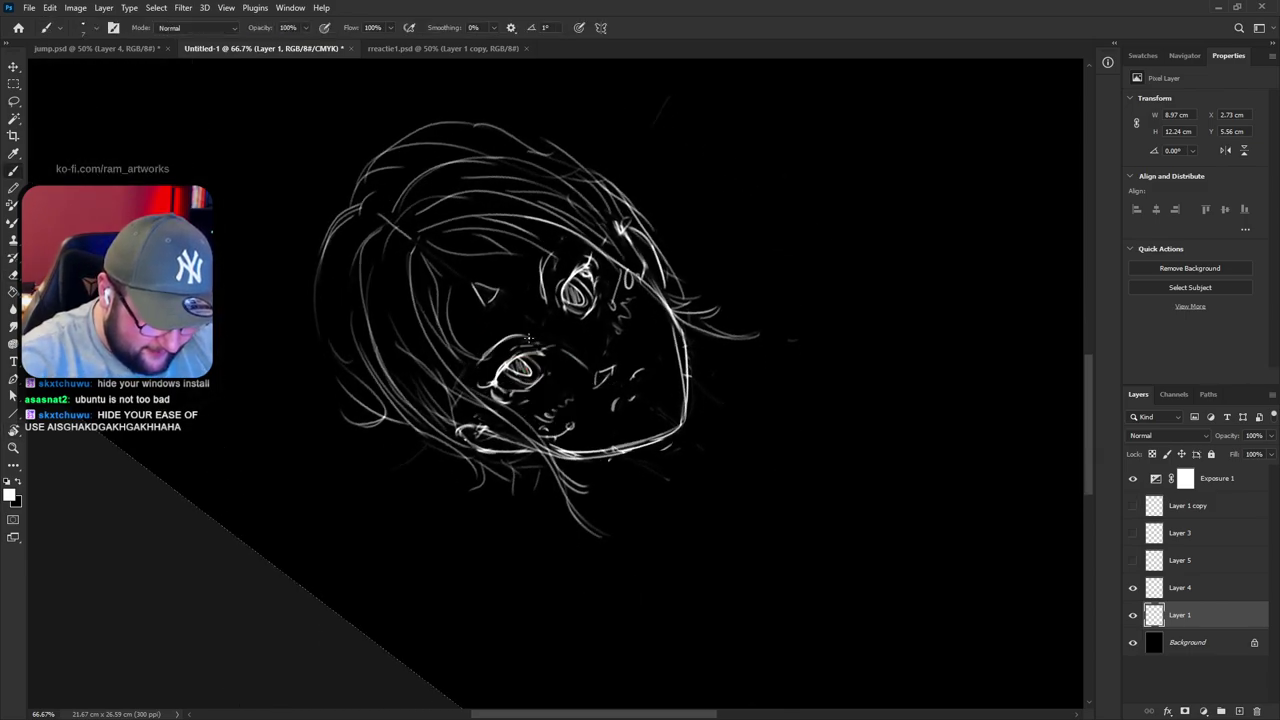
{"action": "key", "text": "r"}
{"action": "left_click_drag", "start_coordinate": [735, 325], "coordinate": [745, 433]}
{"action": "left_click_drag", "start_coordinate": [857, 382], "coordinate": [864, 472]}
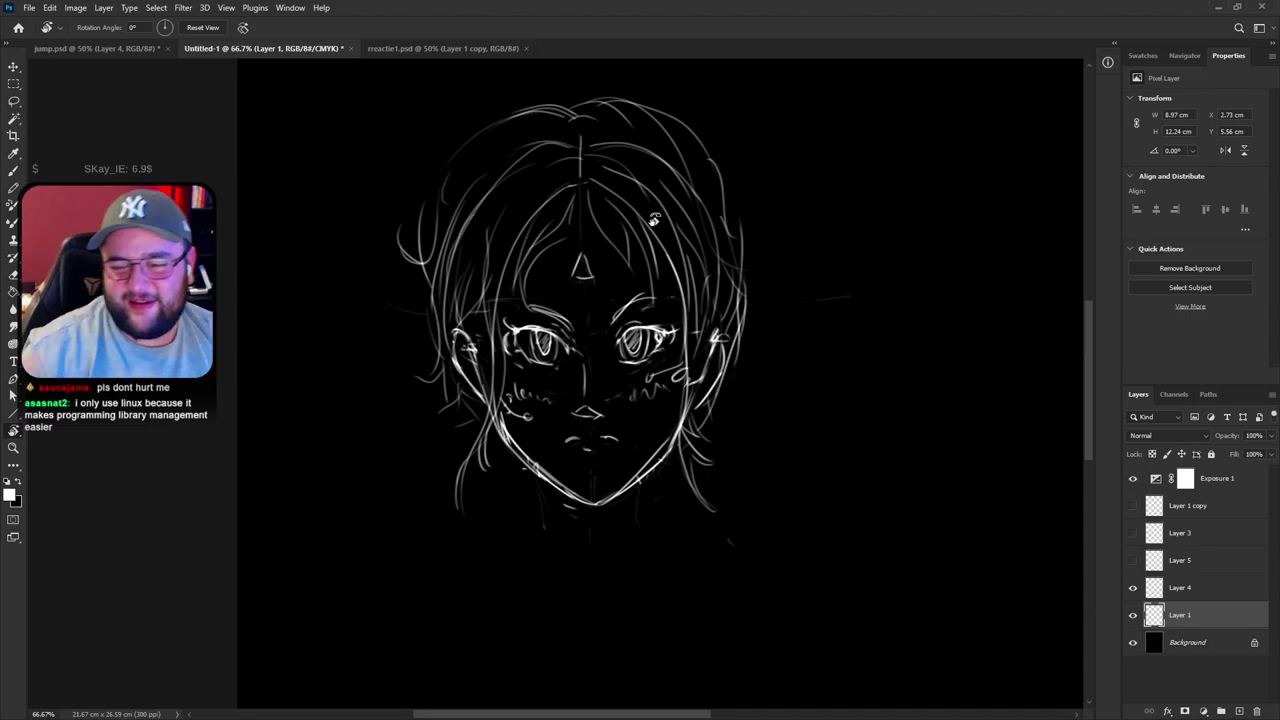
Check the hidden sketch layers, keep Layer 5 with the shoulders and chest shown, and make it active
{"action": "key", "text": "v"}
{"action": "left_click", "coordinate": [1169, 591], "text": "shift"}
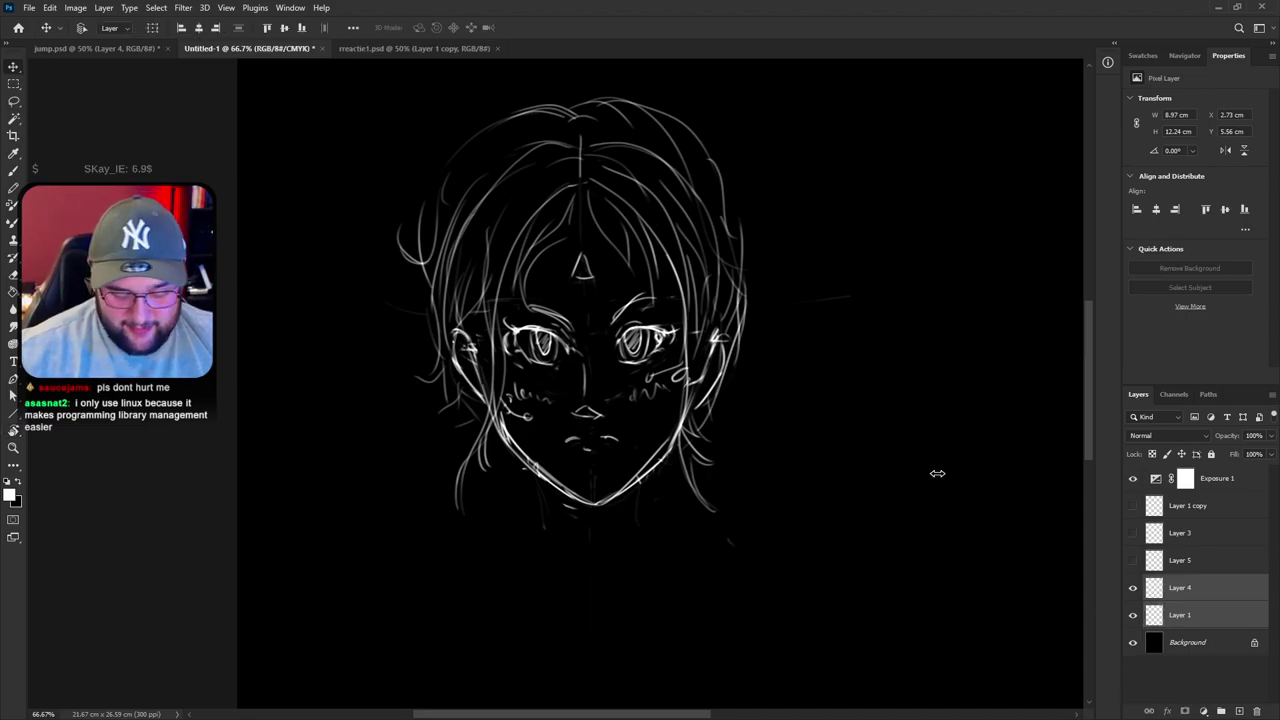
{"action": "left_click", "coordinate": [1132, 561]}
{"action": "left_click", "coordinate": [1132, 563]}
{"action": "left_click", "coordinate": [1132, 563]}
{"action": "left_click", "coordinate": [1132, 535]}
{"action": "left_click", "coordinate": [1133, 535]}
{"action": "left_click", "coordinate": [1160, 506]}
{"action": "left_click", "coordinate": [1133, 506]}
{"action": "left_click", "coordinate": [1133, 506]}
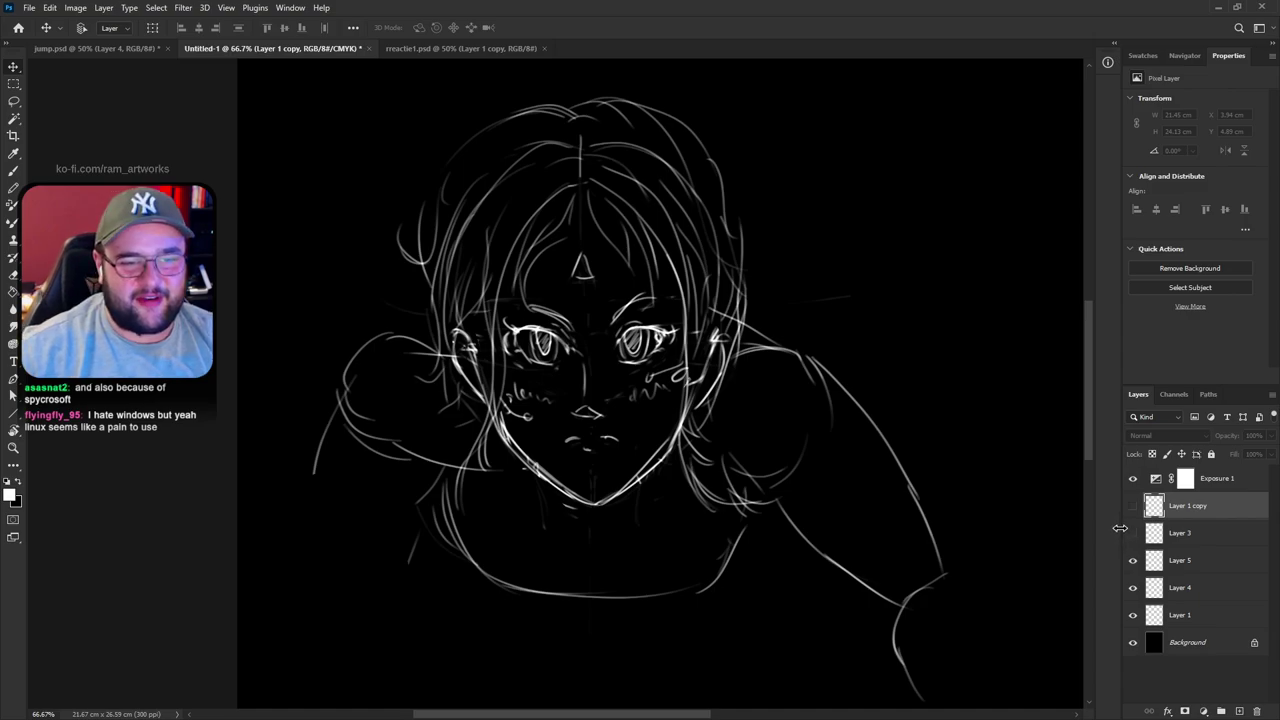
{"action": "left_click", "coordinate": [1133, 560]}
{"action": "left_click", "coordinate": [1190, 560]}
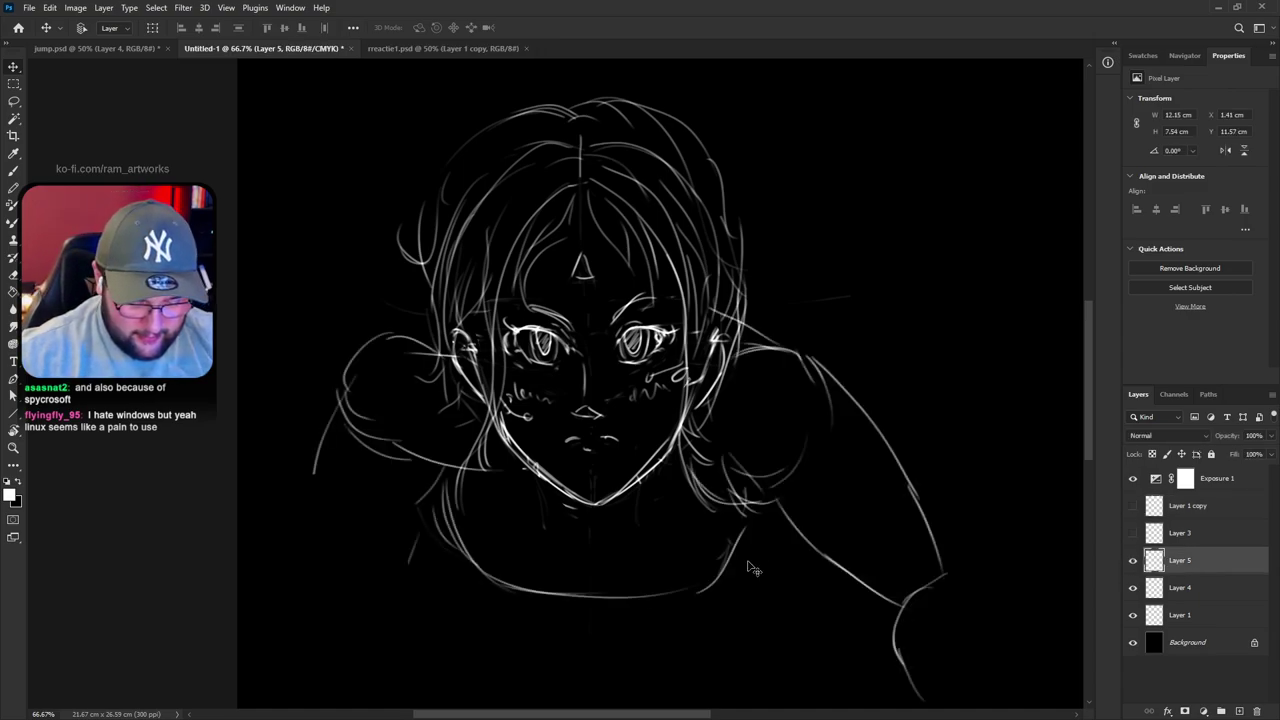
Erase the wide chest curve on Layer 5 down to a faint trace
{"action": "key", "text": "e"}
{"action": "mouse_move", "coordinate": [439, 496]}
{"action": "left_mouse_down"}
{"action": "mouse_move", "coordinate": [446, 549]}
{"action": "mouse_move", "coordinate": [468, 543]}
{"action": "left_mouse_up"}
{"action": "mouse_move", "coordinate": [587, 586]}
{"action": "left_mouse_down"}
{"action": "mouse_move", "coordinate": [534, 614]}
{"action": "mouse_move", "coordinate": [583, 607]}
{"action": "left_mouse_up"}
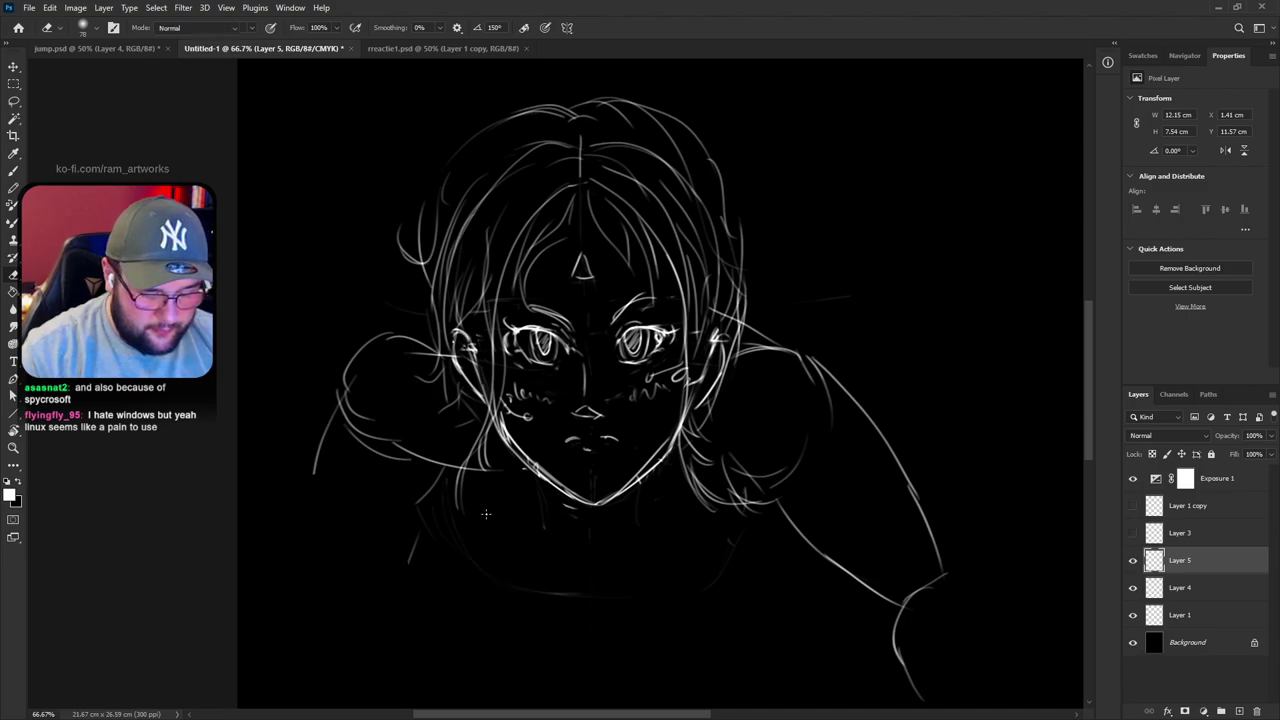
Draw a curved neckline beneath the chin from shoulder to shoulder and clean up its lower centre
{"action": "key", "text": "b"}
{"action": "mouse_move", "coordinate": [478, 515]}
{"action": "left_mouse_down"}
{"action": "mouse_move", "coordinate": [583, 556]}
{"action": "mouse_move", "coordinate": [561, 542]}
{"action": "mouse_move", "coordinate": [732, 488]}
{"action": "left_mouse_up"}
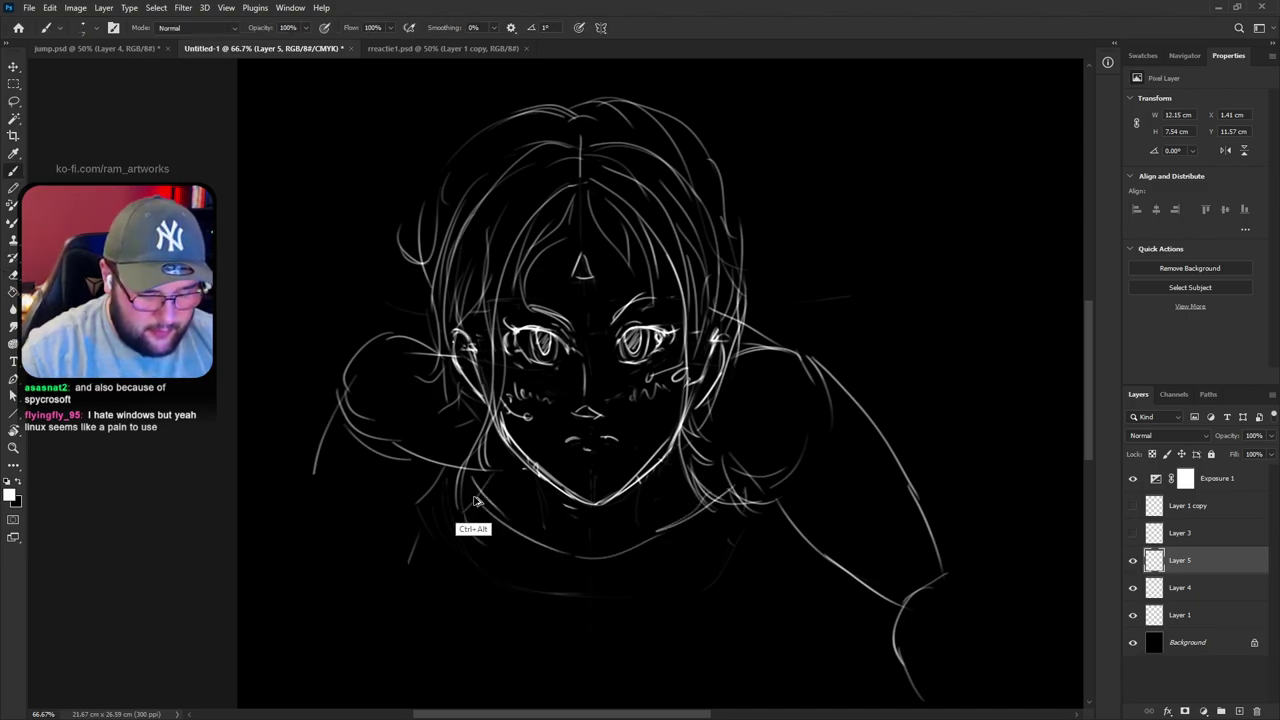
{"action": "key", "text": "ctrl+z"}
{"action": "mouse_move", "coordinate": [447, 476]}
{"action": "left_mouse_down"}
{"action": "mouse_move", "coordinate": [465, 519]}
{"action": "mouse_move", "coordinate": [480, 543]}
{"action": "mouse_move", "coordinate": [570, 541]}
{"action": "mouse_move", "coordinate": [561, 552]}
{"action": "mouse_move", "coordinate": [590, 535]}
{"action": "left_mouse_up"}
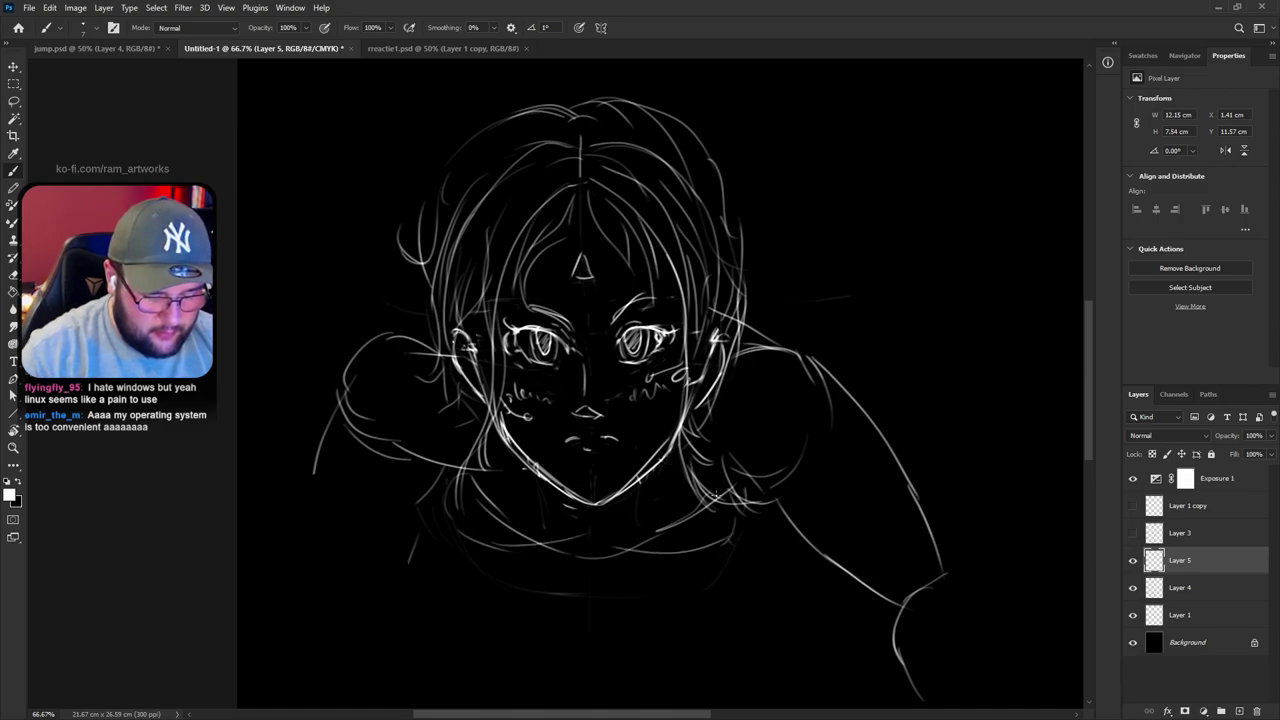
{"action": "key", "text": "e"}
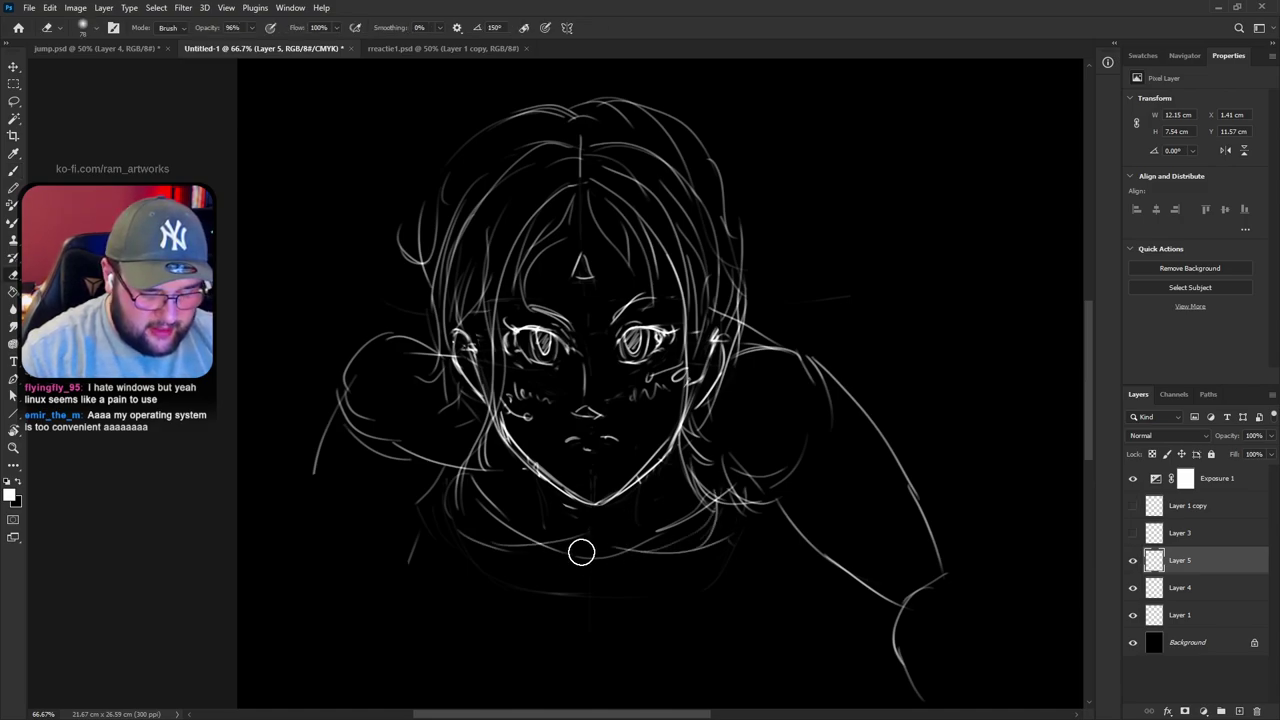
{"action": "key", "text": "b"}
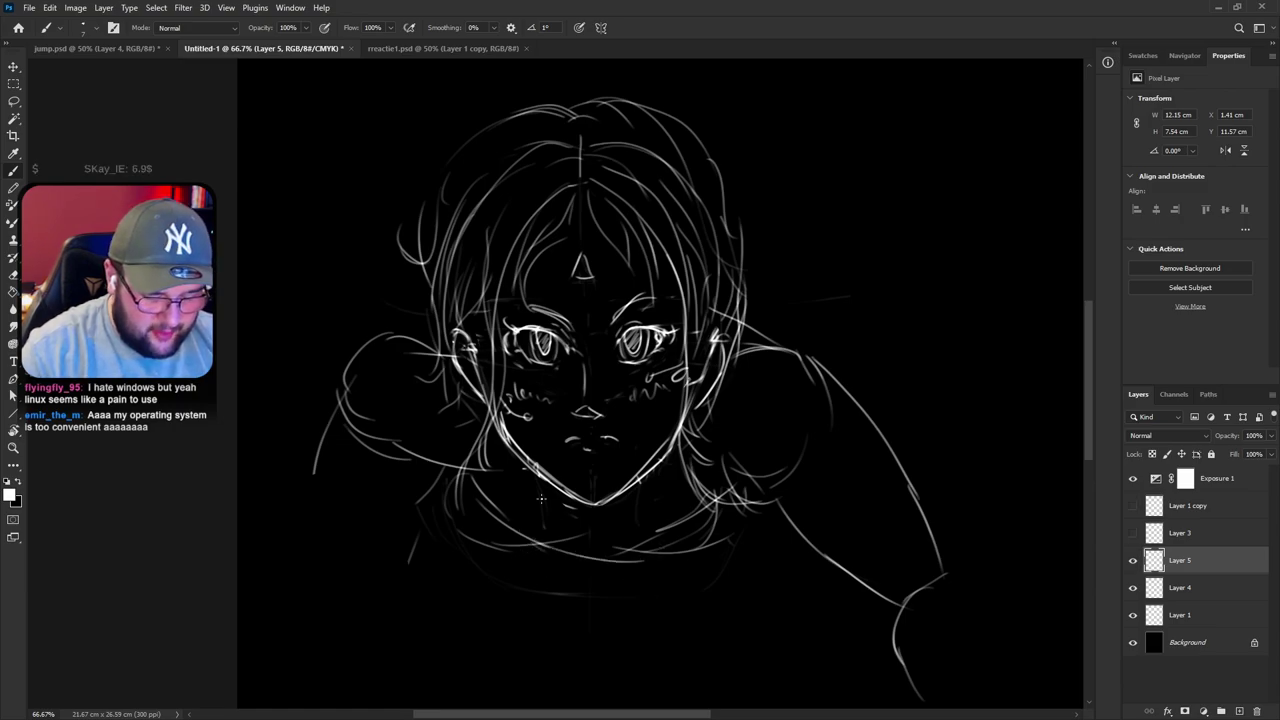
Draw a small diamond at the centre of the neckline directly below the chin
{"action": "left_click_drag", "start_coordinate": [559, 530], "coordinate": [584, 556]}
{"action": "key", "text": "ctrl+z"}
{"action": "mouse_move", "coordinate": [558, 532]}
{"action": "left_mouse_down"}
{"action": "mouse_move", "coordinate": [619, 524]}
{"action": "mouse_move", "coordinate": [562, 536]}
{"action": "mouse_move", "coordinate": [593, 515]}
{"action": "mouse_move", "coordinate": [621, 560]}
{"action": "mouse_move", "coordinate": [583, 555]}
{"action": "left_mouse_up"}
{"action": "key", "text": "ctrl+z"}
{"action": "key", "text": "ctrl+z"}
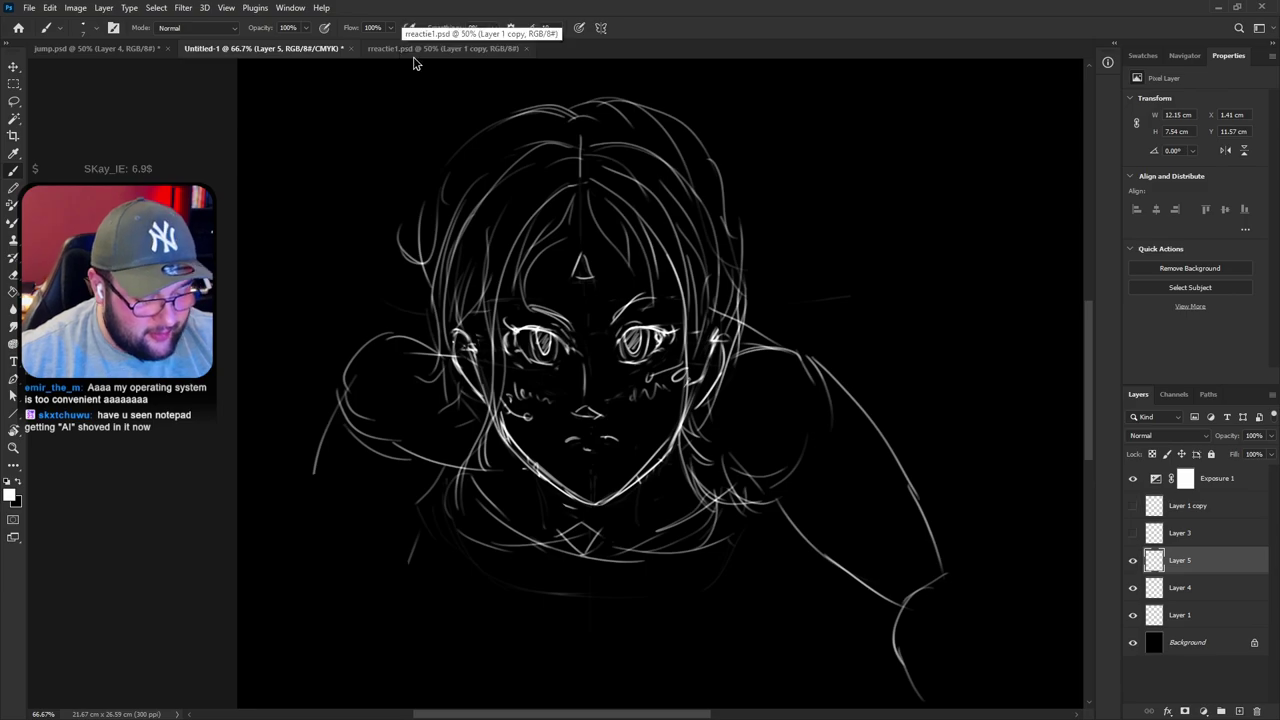
Save the drawing as determined.psd
{"action": "key", "text": "ctrl+s"}
{"action": "left_click_drag", "start_coordinate": [337, 18], "coordinate": [485, 0]}
{"action": "key", "text": "Escape"}
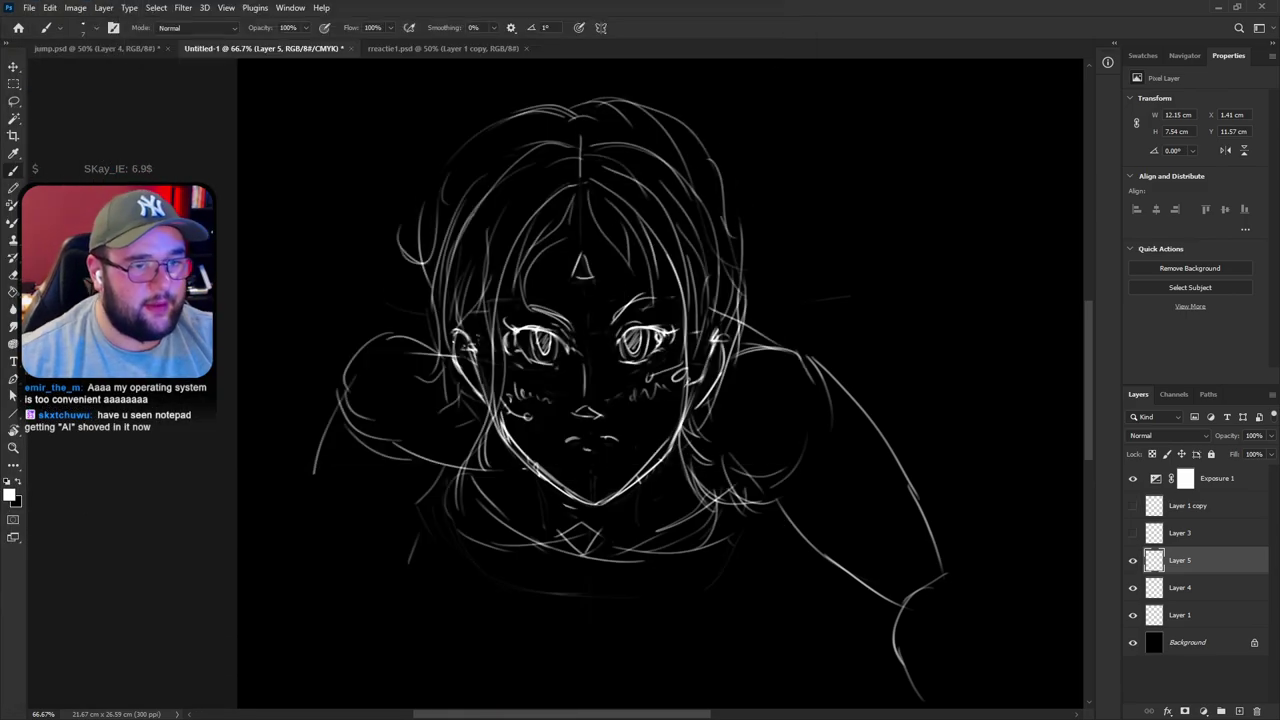
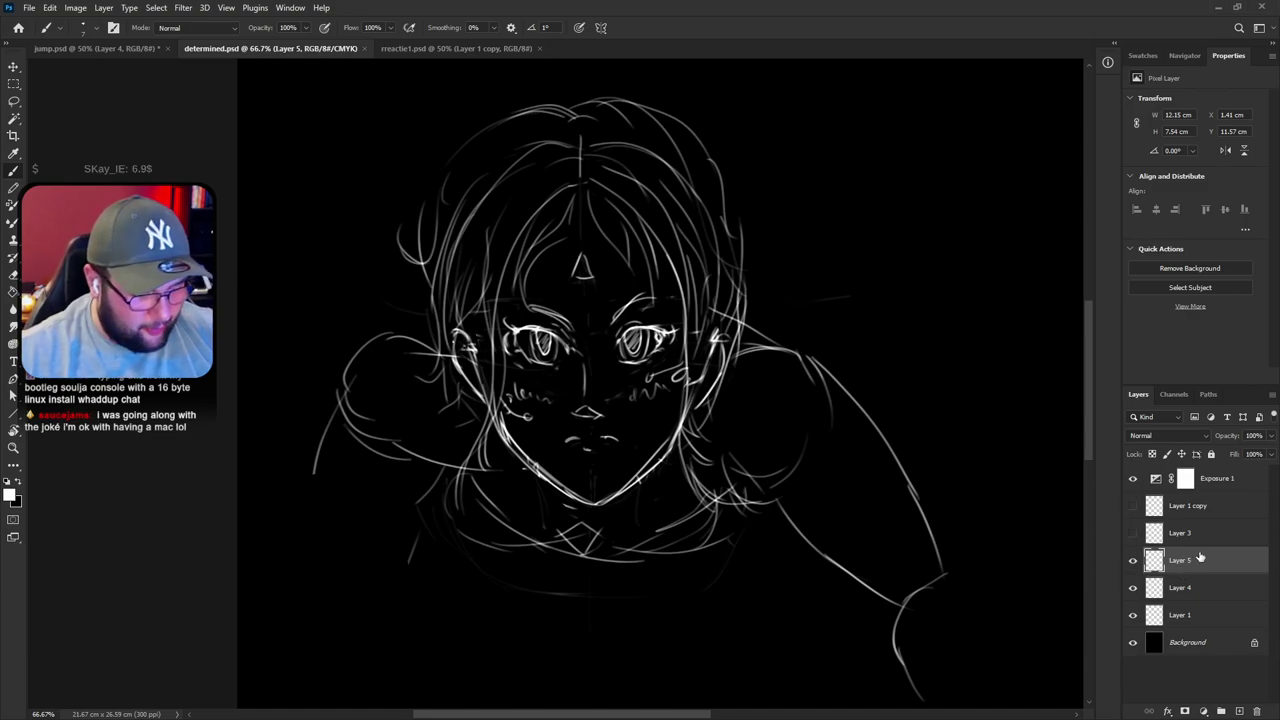
Select the left shoulder and arm on Layer 5, move them upward and rotate them clockwise
{"action": "key", "text": "l"}
{"action": "mouse_move", "coordinate": [497, 372]}
{"action": "left_mouse_down"}
{"action": "mouse_move", "coordinate": [383, 269]}
{"action": "mouse_move", "coordinate": [226, 574]}
{"action": "mouse_move", "coordinate": [389, 628]}
{"action": "mouse_move", "coordinate": [467, 574]}
{"action": "mouse_move", "coordinate": [513, 405]}
{"action": "mouse_move", "coordinate": [495, 435]}
{"action": "left_mouse_up"}
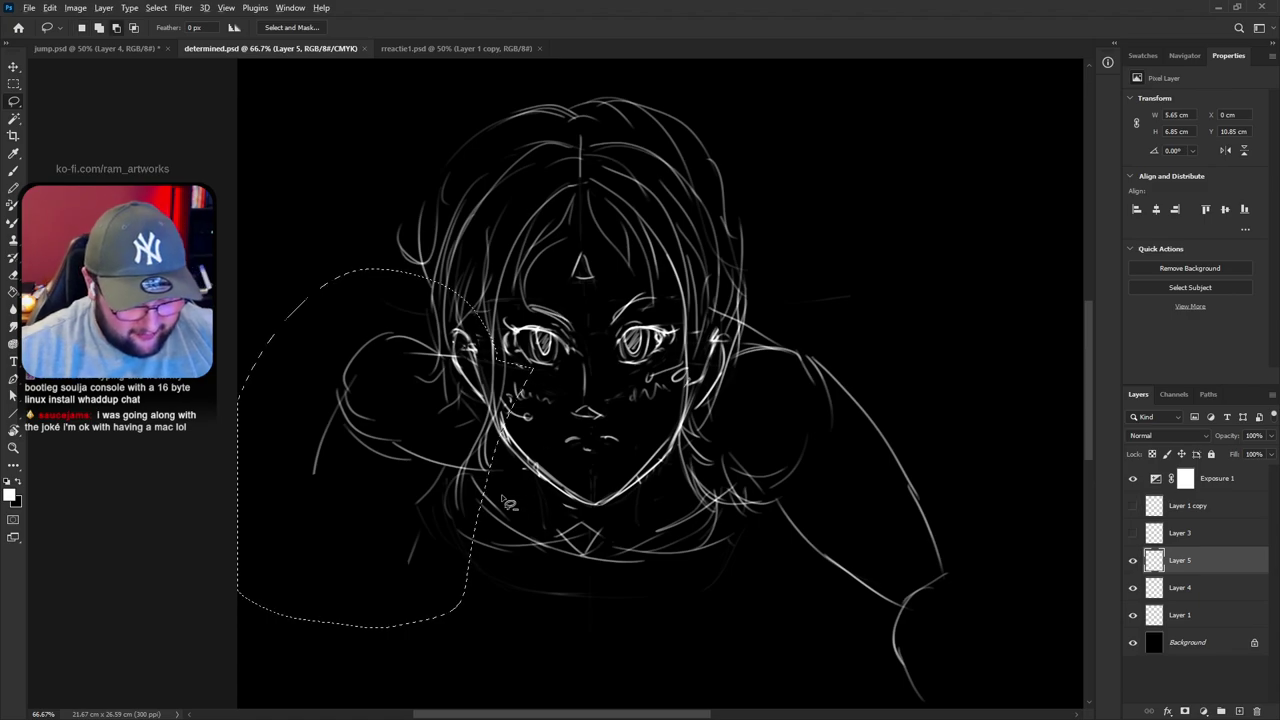
{"action": "mouse_move", "coordinate": [475, 478]}
{"action": "left_mouse_down"}
{"action": "mouse_move", "coordinate": [457, 423]}
{"action": "mouse_move", "coordinate": [434, 422]}
{"action": "left_mouse_up"}
{"action": "key", "text": "ctrl+t"}
{"action": "left_click_drag", "start_coordinate": [546, 271], "coordinate": [568, 302]}
{"action": "key", "text": "Return"}
{"action": "key", "text": "e"}
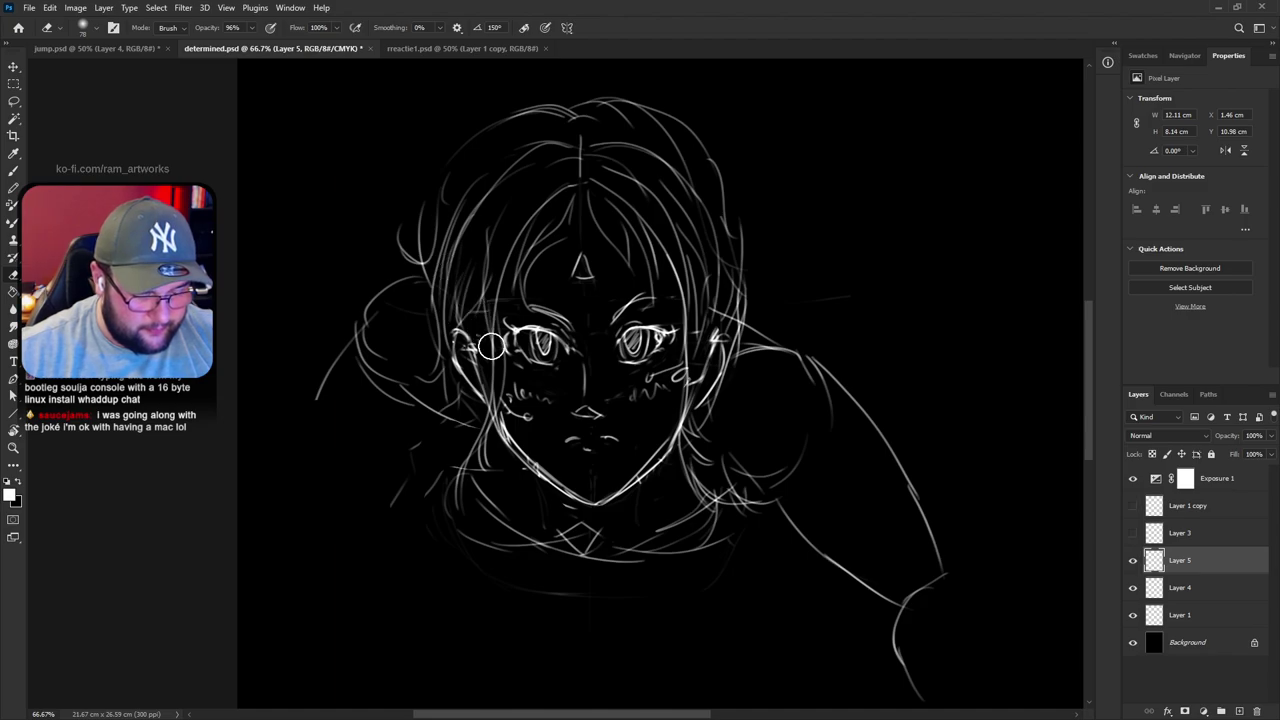
{"action": "left_click", "coordinate": [1182, 595]}
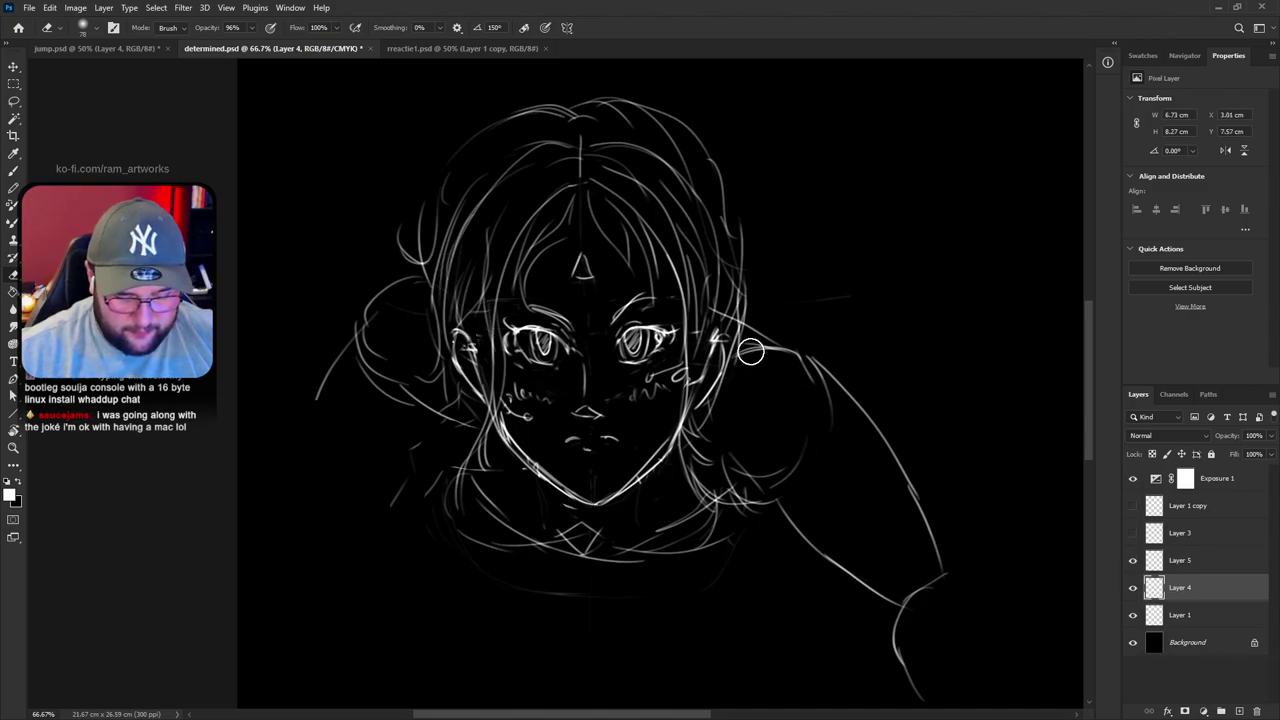
{"action": "key", "text": "l"}
{"action": "mouse_move", "coordinate": [975, 440]}
{"action": "left_mouse_down"}
{"action": "mouse_move", "coordinate": [700, 300]}
{"action": "mouse_move", "coordinate": [696, 444]}
{"action": "mouse_move", "coordinate": [800, 662]}
{"action": "mouse_move", "coordinate": [960, 472]}
{"action": "left_mouse_up"}
{"action": "key", "text": "ctrl+t"}
{"action": "left_click_drag", "start_coordinate": [916, 264], "coordinate": [951, 306]}
{"action": "left_click_drag", "start_coordinate": [937, 405], "coordinate": [923, 467]}
{"action": "key", "text": "ctrl+z"}
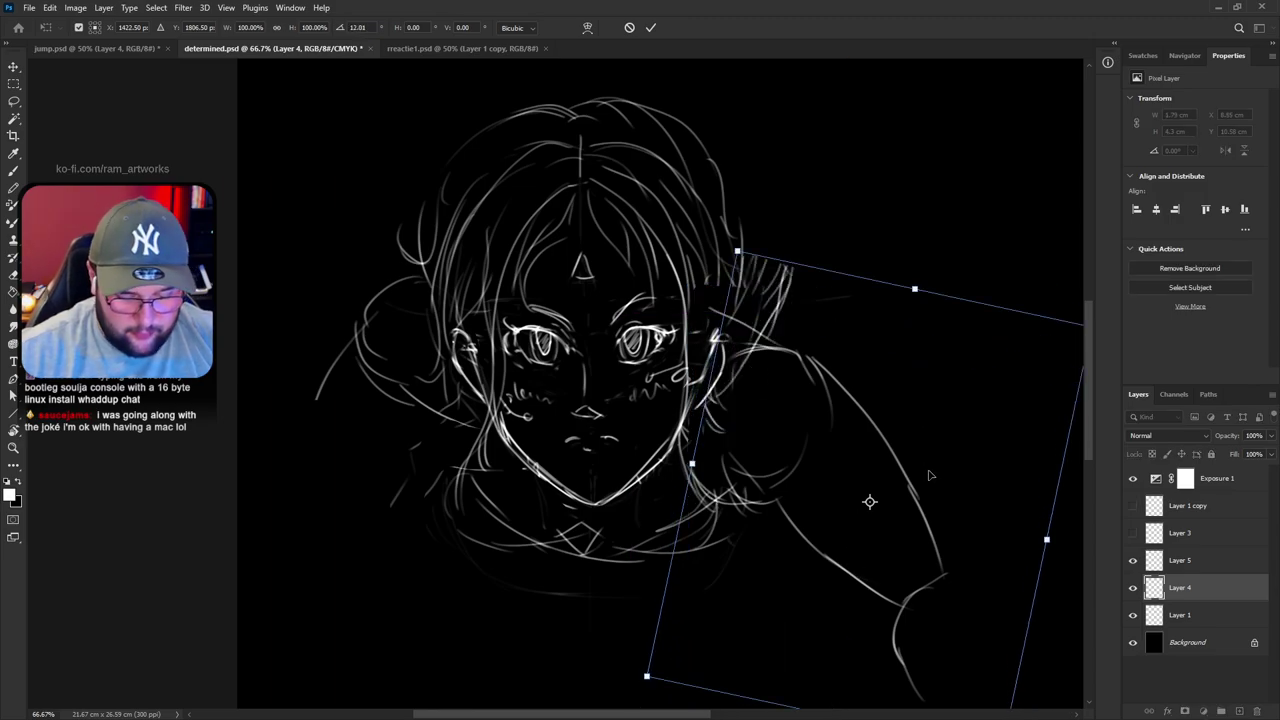
{"action": "key", "text": "Escape"}
Select the right shoulder and arm on Layer 5, rotate them about 7° clockwise and shift them down and inward
{"action": "left_click", "coordinate": [1133, 561]}
{"action": "left_click", "coordinate": [1133, 561]}
{"action": "left_click", "coordinate": [1182, 562]}
{"action": "key", "text": "ctrl+d"}
{"action": "left_click_drag", "start_coordinate": [830, 350], "coordinate": [842, 382]}
{"action": "key", "text": "ctrl+t"}
{"action": "left_click_drag", "start_coordinate": [806, 318], "coordinate": [840, 341]}
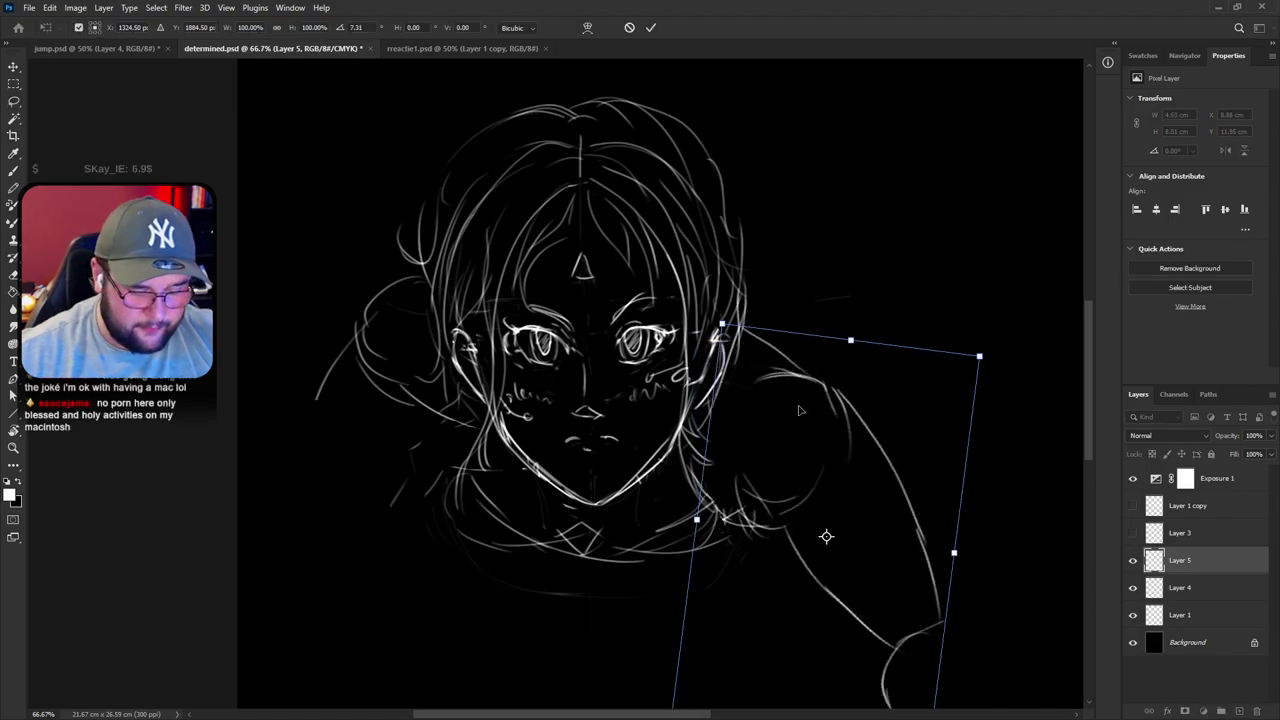
{"action": "mouse_move", "coordinate": [787, 413]}
{"action": "left_mouse_down"}
{"action": "mouse_move", "coordinate": [767, 414]}
{"action": "mouse_move", "coordinate": [755, 440]}
{"action": "mouse_move", "coordinate": [767, 430]}
{"action": "mouse_move", "coordinate": [757, 424]}
{"action": "left_mouse_up"}
{"action": "key", "text": "Return"}
{"action": "key", "text": "e"}
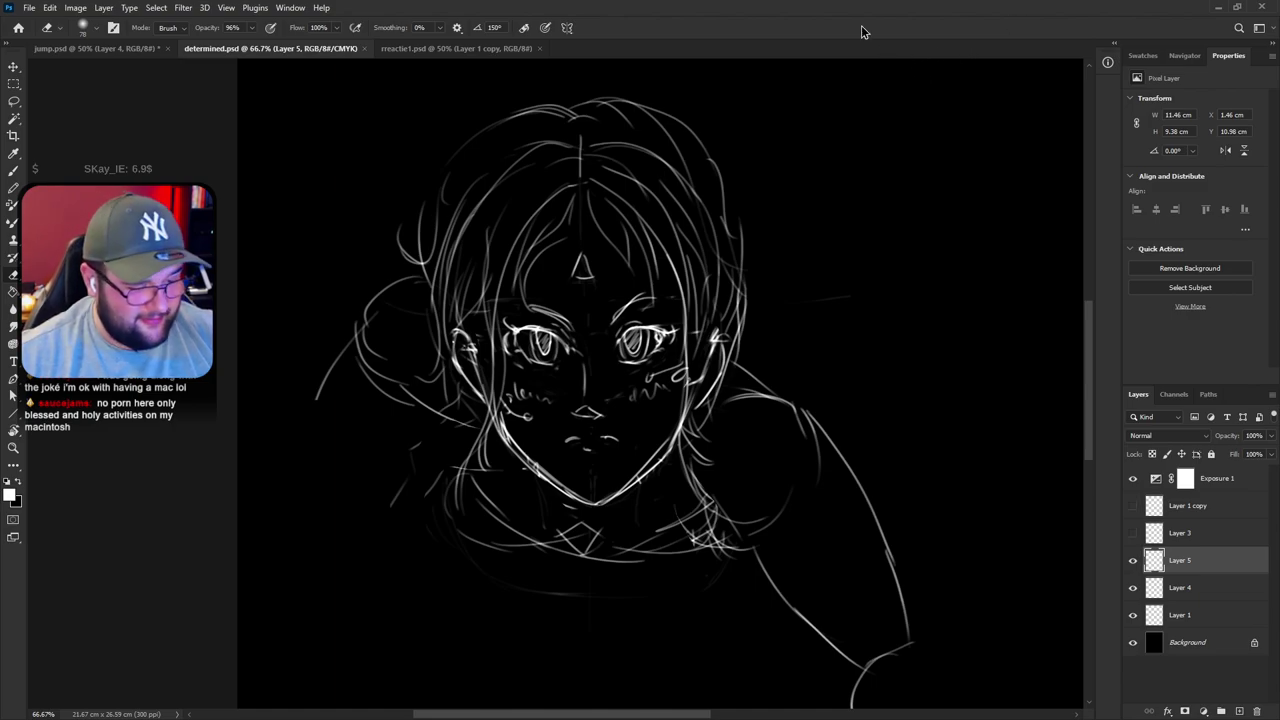
Create a new 2534 x 2850 px document at 300 ppi from the Clipboard preset
{"action": "key", "text": "b"}
{"action": "left_click", "coordinate": [420, 48]}
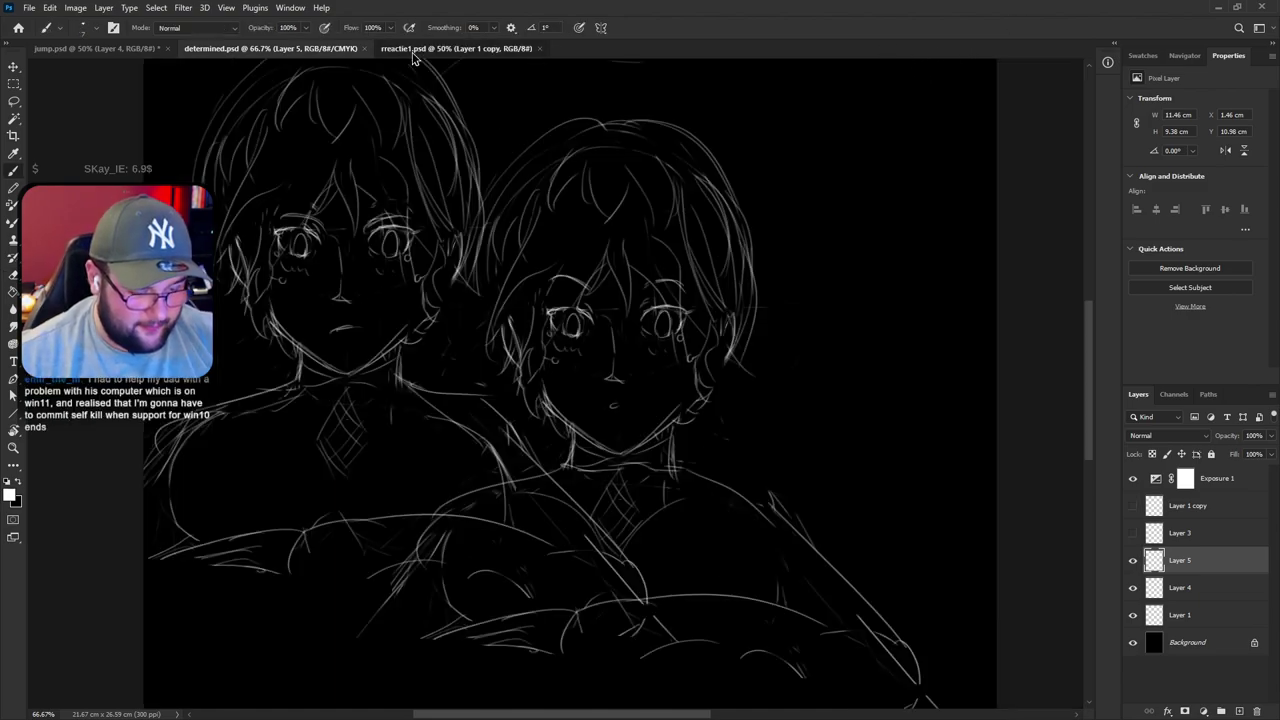
{"action": "left_click", "coordinate": [29, 7]}
{"action": "left_click", "coordinate": [24, 24]}
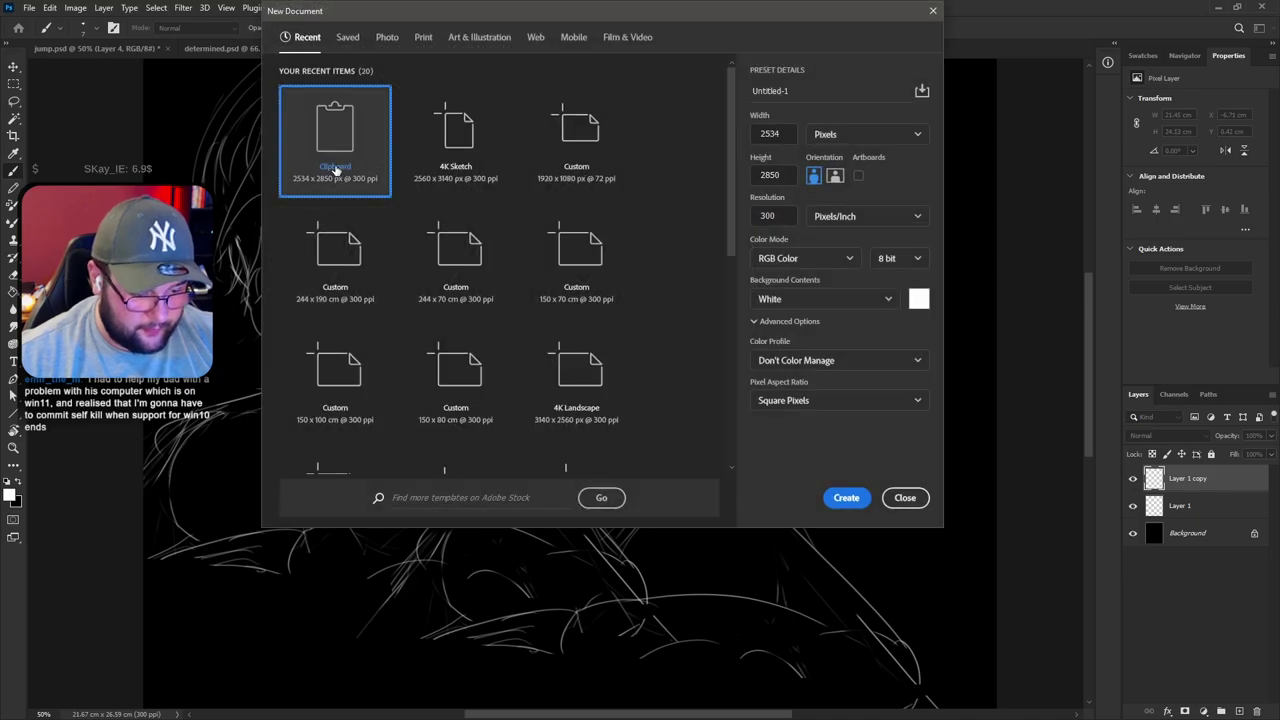
{"action": "key", "text": "Return"}
Open the comic page files page-1.psd, page-2.psd and page-3.psd
{"action": "left_click", "coordinate": [81, 49]}
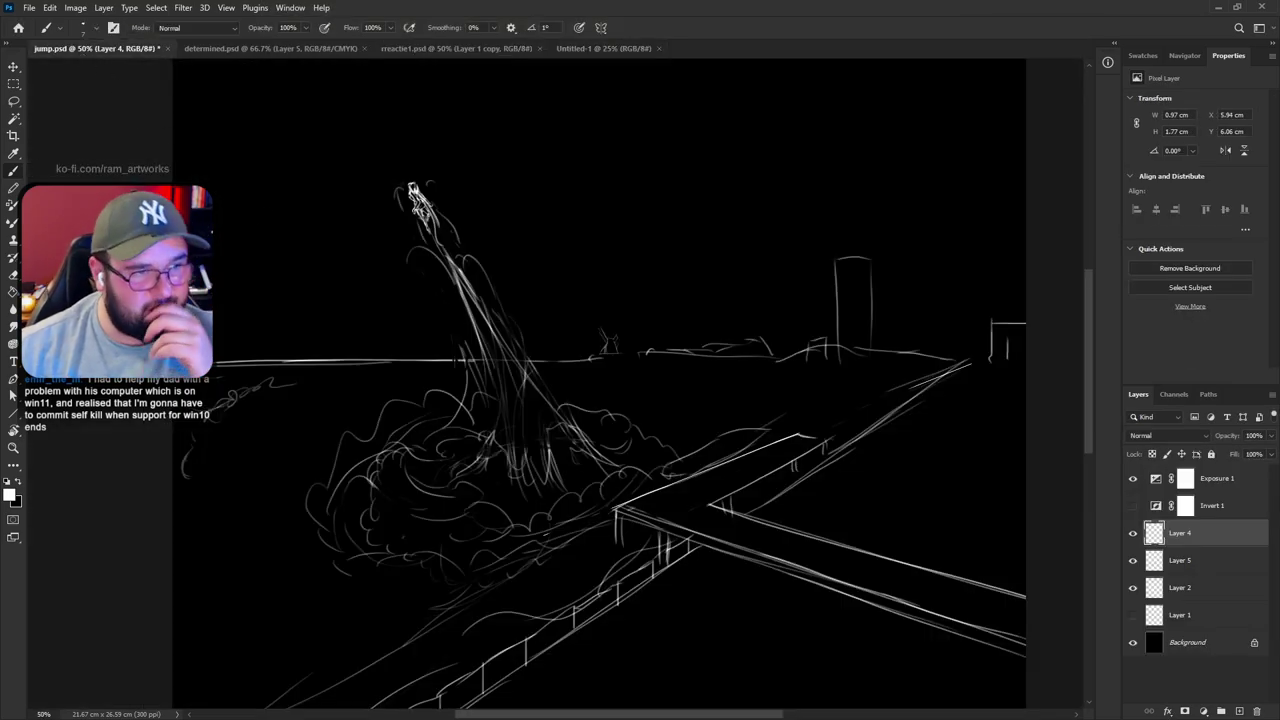
{"action": "left_click", "coordinate": [29, 7]}
{"action": "mouse_move", "coordinate": [60, 85]}
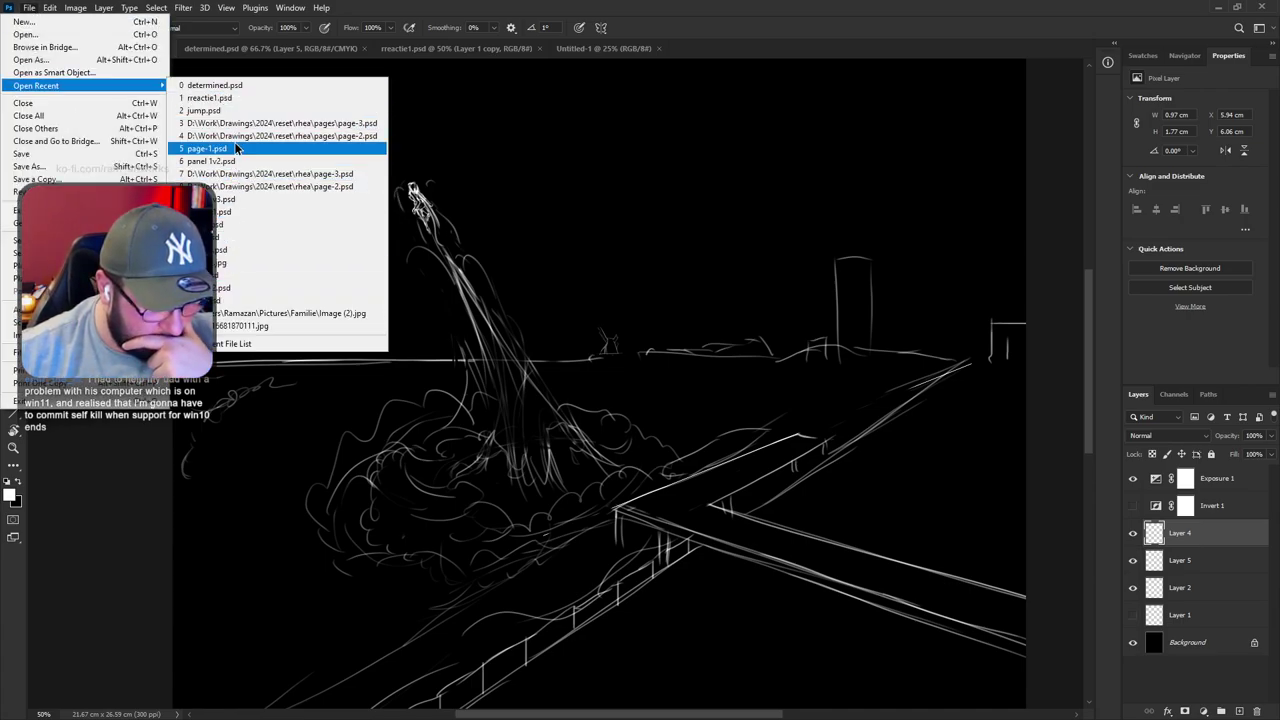
{"action": "left_click", "coordinate": [508, 93]}
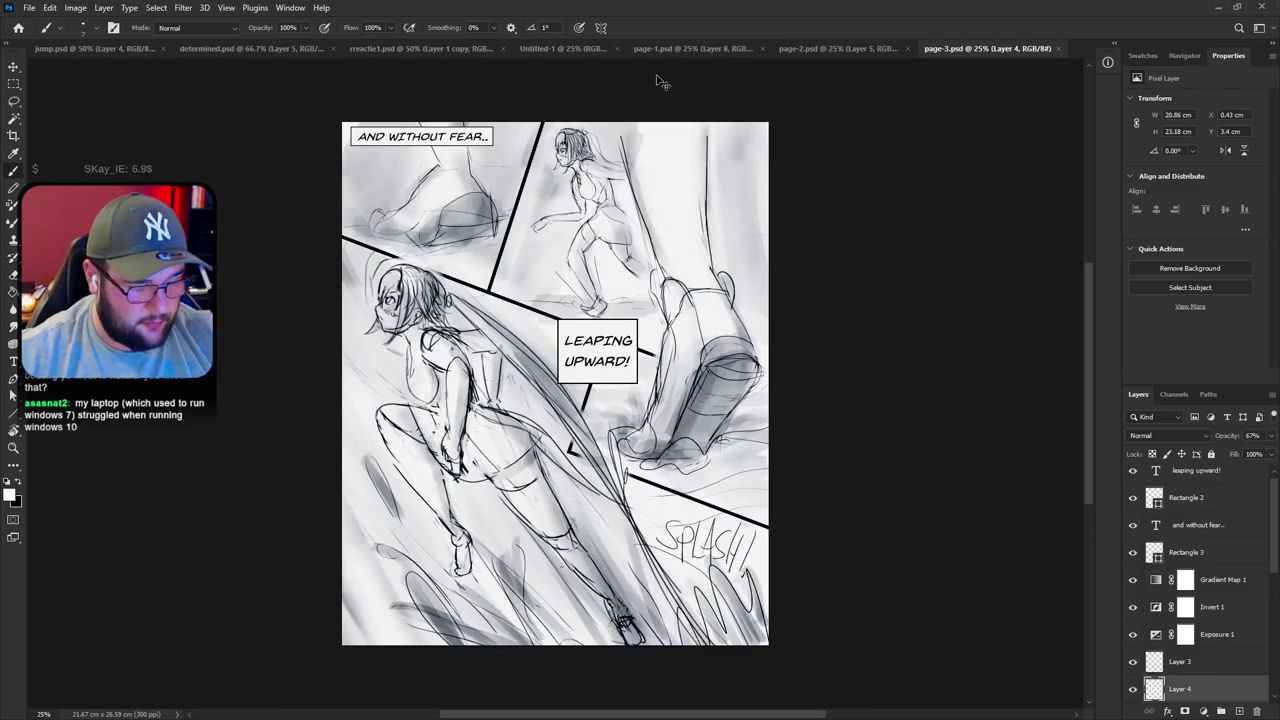
Examine the full layouts of page-1.psd, page-2.psd and page-3.psd, fitting each page to the view
{"action": "key", "text": "ctrl+plus"}
{"action": "key", "text": "ctrl+0"}
{"action": "left_click", "coordinate": [838, 48]}
{"action": "key", "text": "ctrl+0"}
{"action": "left_click", "coordinate": [678, 49]}
{"action": "key", "text": "ctrl+0"}
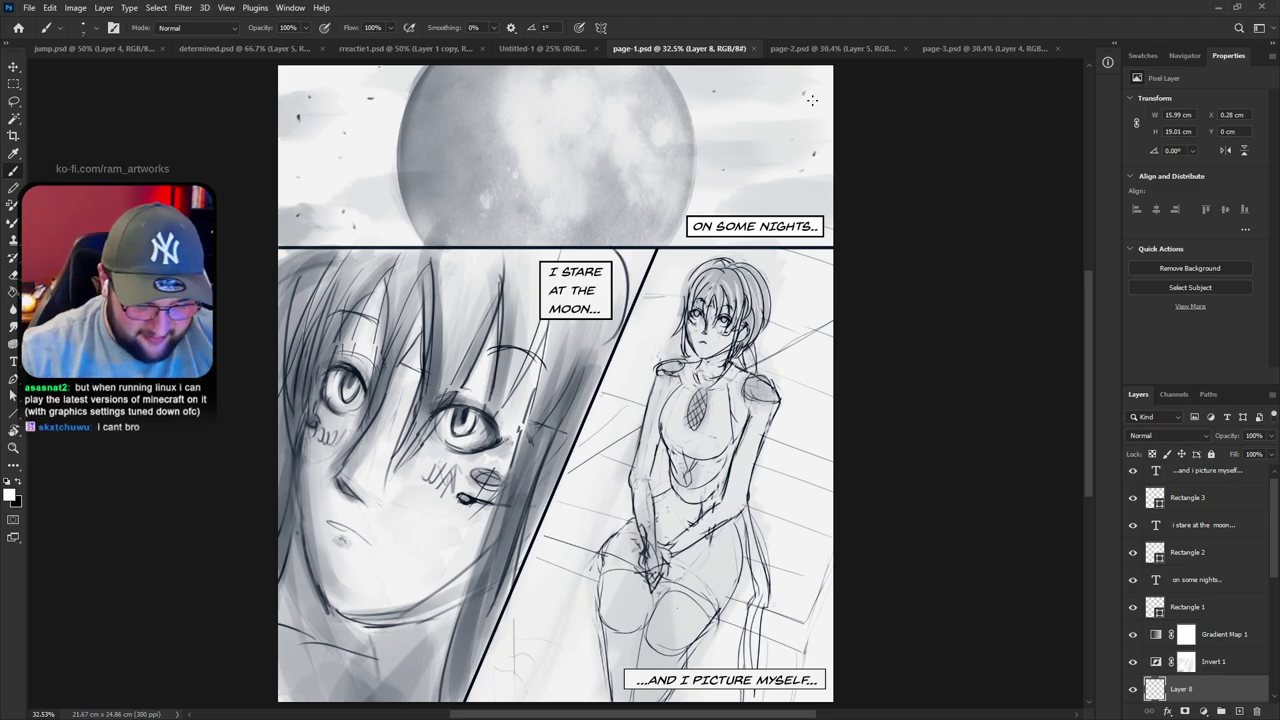
{"action": "left_click", "coordinate": [824, 49]}
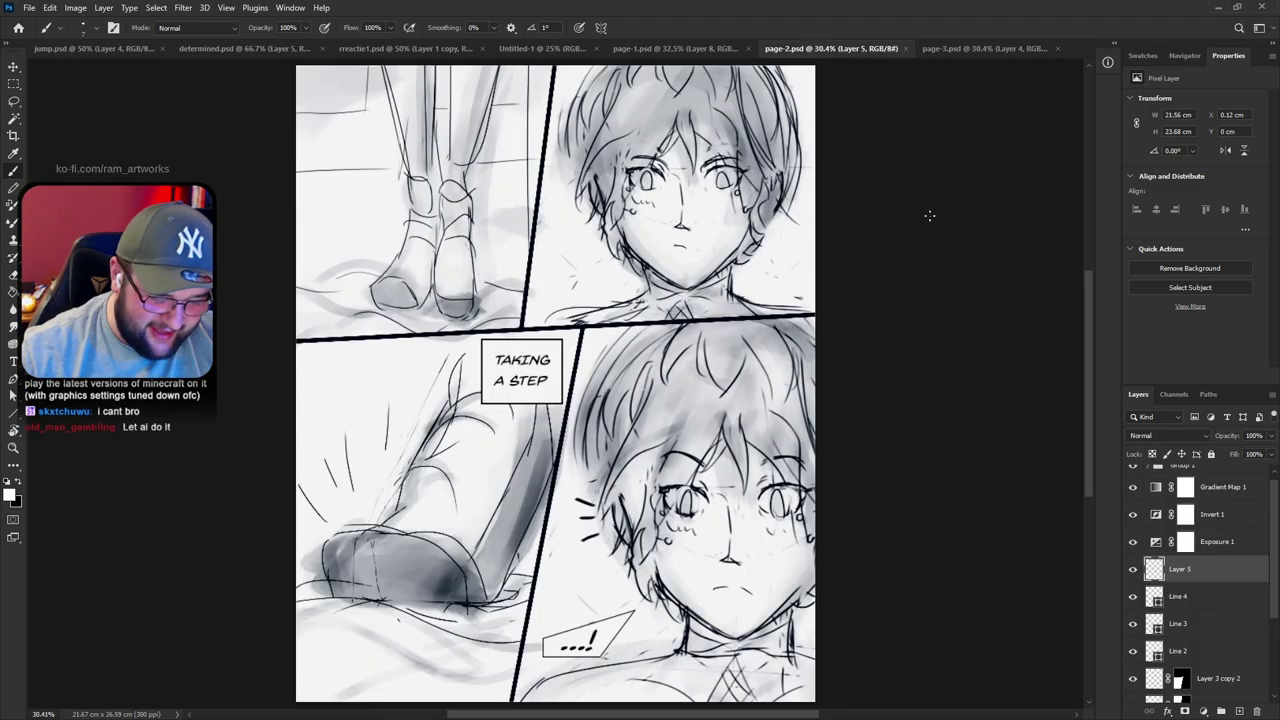
{"action": "left_click", "coordinate": [942, 49]}
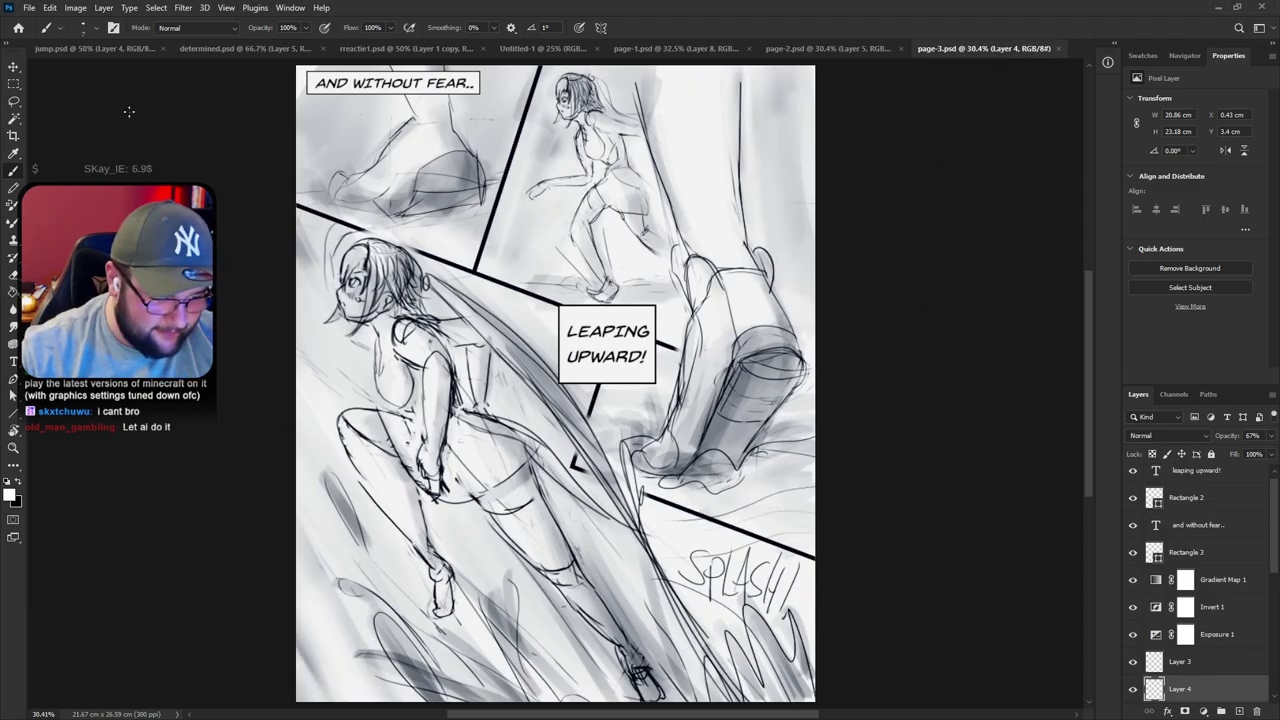
Copy the Gradient Map 1, Invert 1 and Exposure 1 adjustment layers from page-3.psd into jump.psd
{"action": "left_click", "coordinate": [129, 48]}
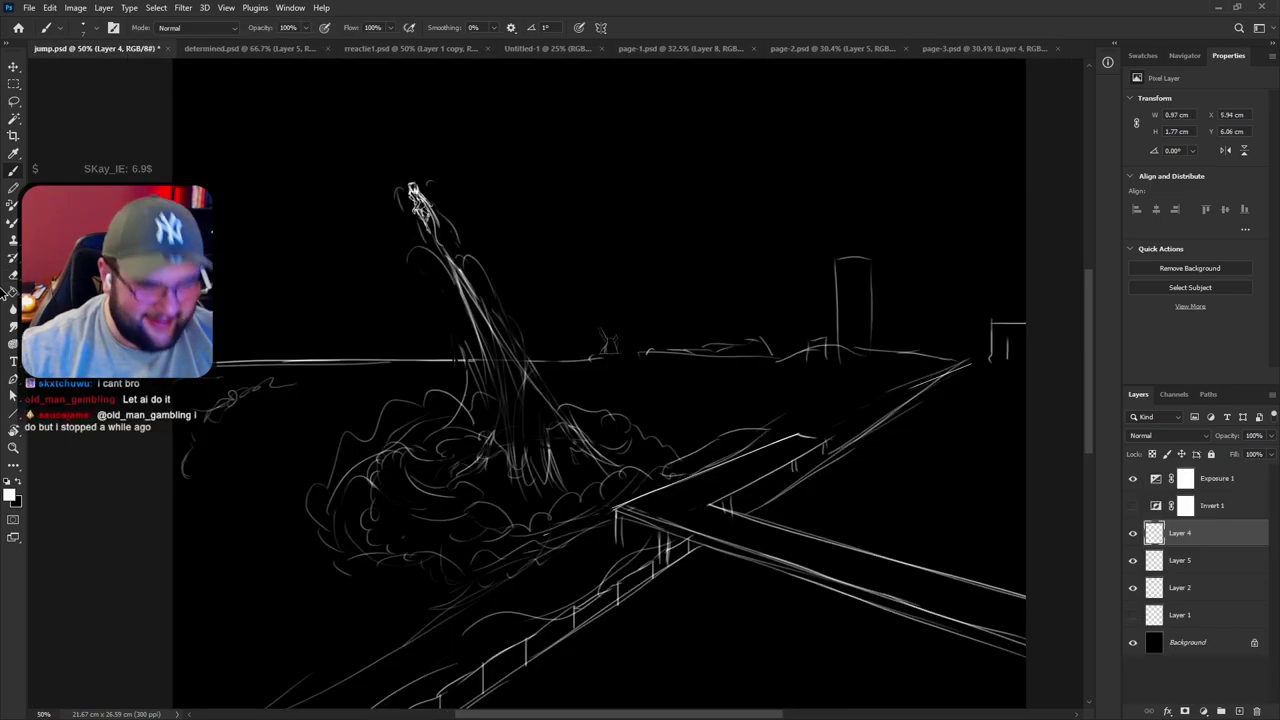
{"action": "left_click", "coordinate": [965, 48]}
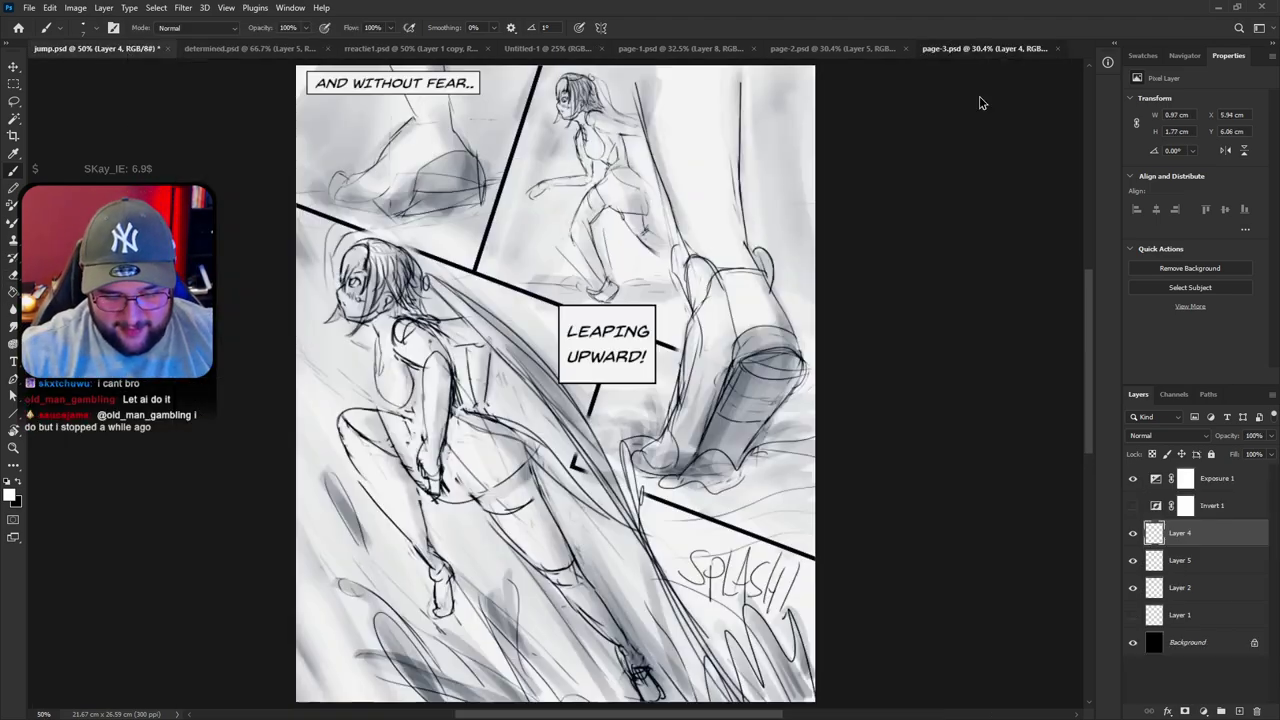
{"action": "left_click", "coordinate": [1217, 642]}
{"action": "left_click", "coordinate": [1222, 587], "text": "shift"}
{"action": "left_click", "coordinate": [103, 53]}
{"action": "key", "text": "ctrl+v"}
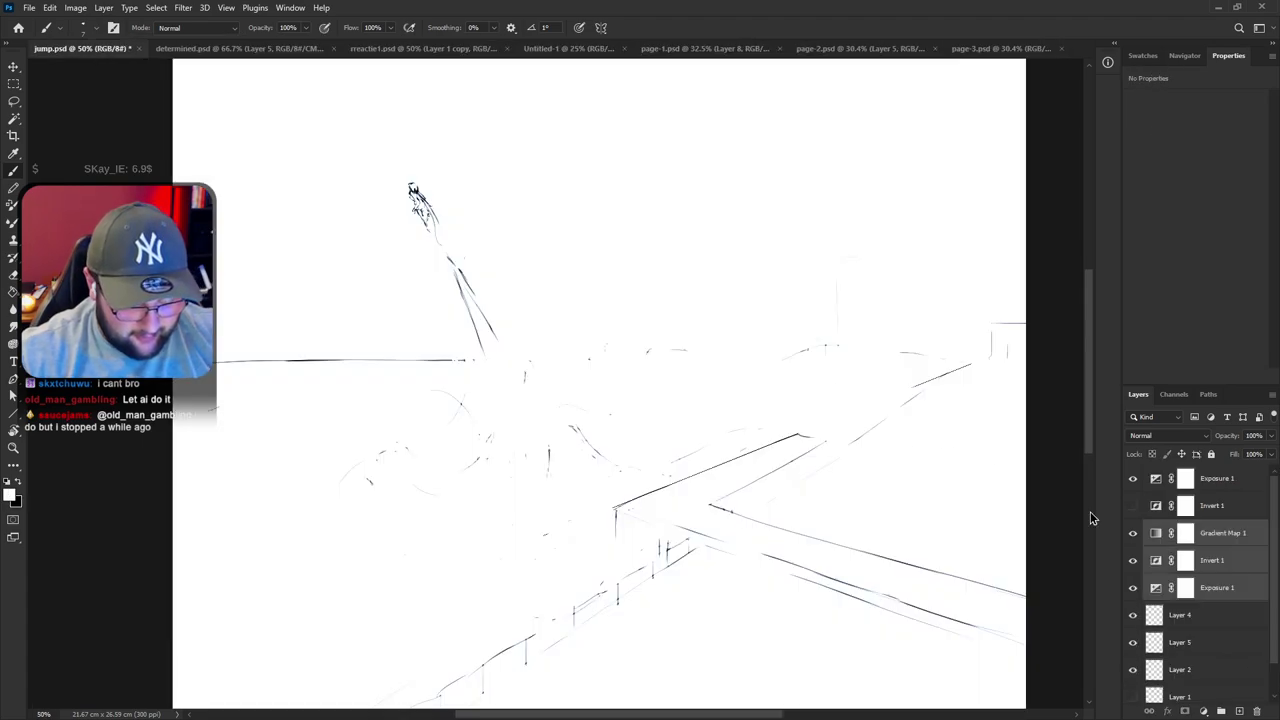
Place the pasted adjustment layers at the top of the layer stack and hide the original Exposure 1 and Invert 1 layers
{"action": "left_click_drag", "start_coordinate": [1221, 580], "coordinate": [1224, 472]}
{"action": "left_click", "coordinate": [1133, 587]}
{"action": "left_click", "coordinate": [1133, 560]}
{"action": "left_click_drag", "start_coordinate": [843, 549], "coordinate": [806, 483]}
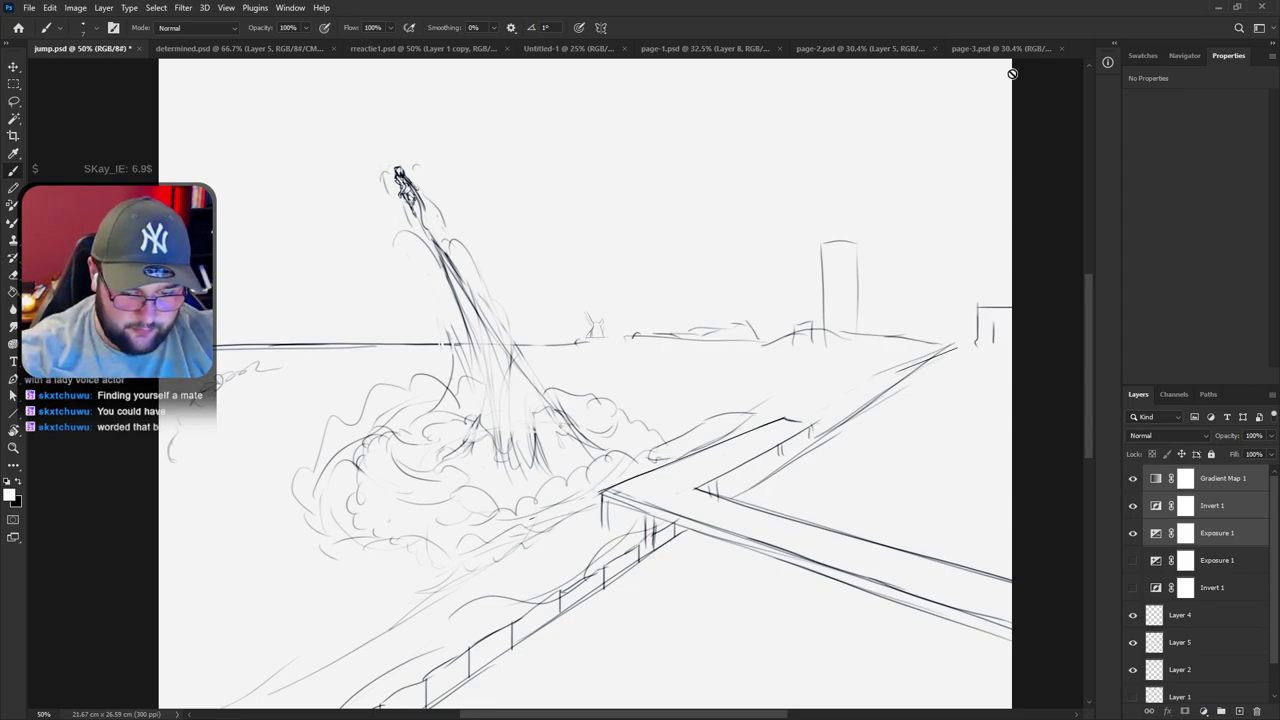
Reorder the open documents so that Untitled-1 comes last, after page-3.psd, and return to jump.psd
{"action": "left_click_drag", "start_coordinate": [545, 55], "coordinate": [1014, 49]}
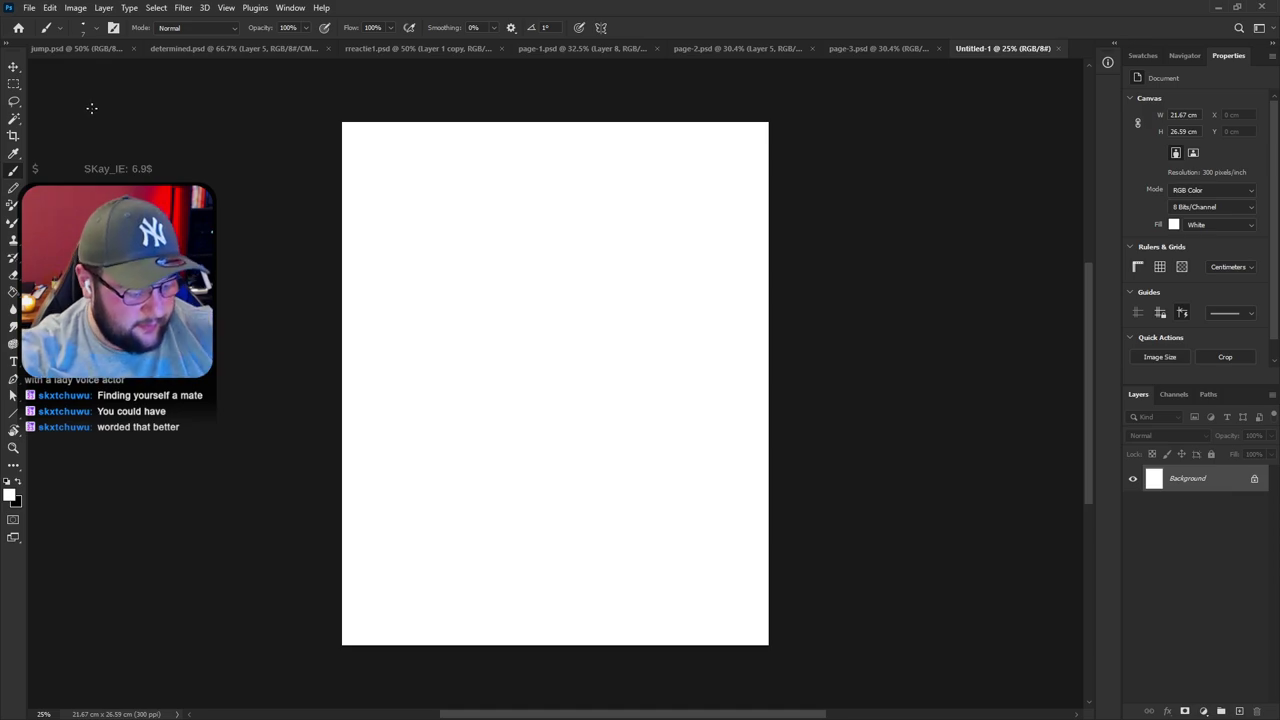
{"action": "key", "text": "ctrl+plus"}
{"action": "left_click", "coordinate": [74, 49]}
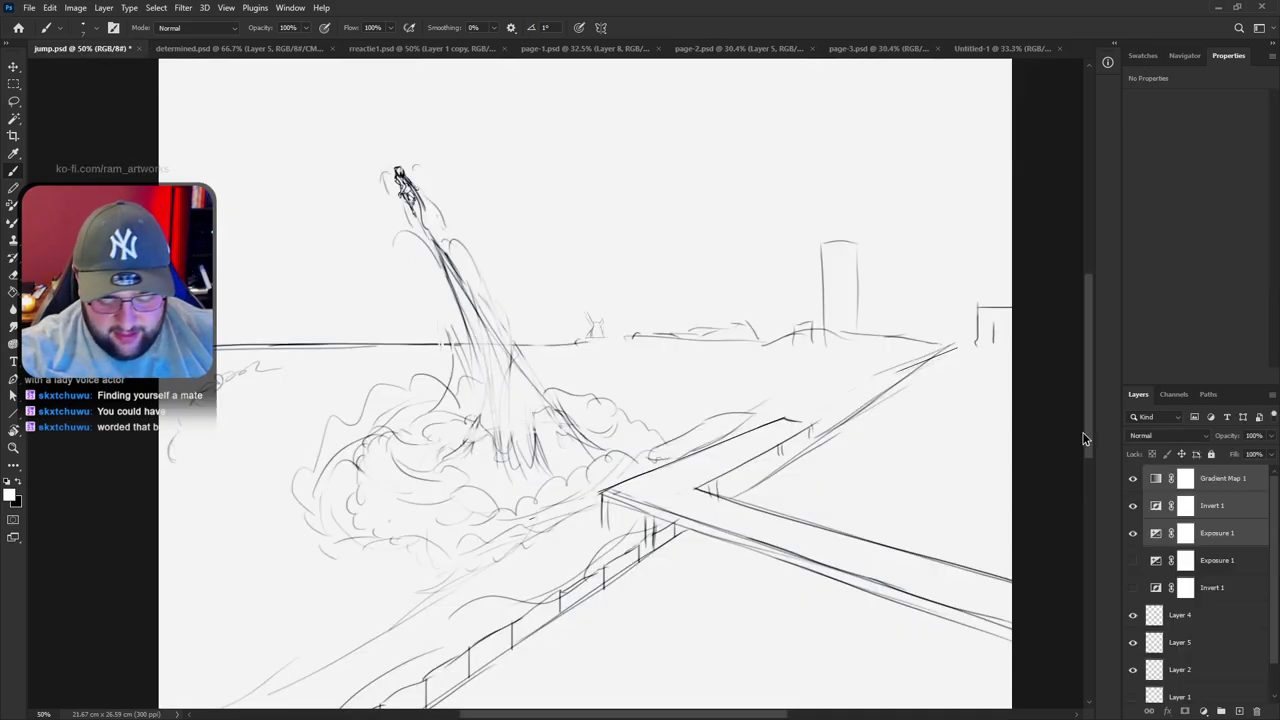
Check the contents of the sketch layers by toggling their visibility, and delete Layer 5 from jump.psd
{"action": "scroll", "coordinate": [1220, 650], "scroll_direction": "down", "scroll_amount": 1}
{"action": "left_click", "coordinate": [1188, 634]}
{"action": "left_click", "coordinate": [1132, 580]}
{"action": "left_click", "coordinate": [1132, 580]}
{"action": "left_click", "coordinate": [1135, 636]}
{"action": "left_click", "coordinate": [1133, 630]}
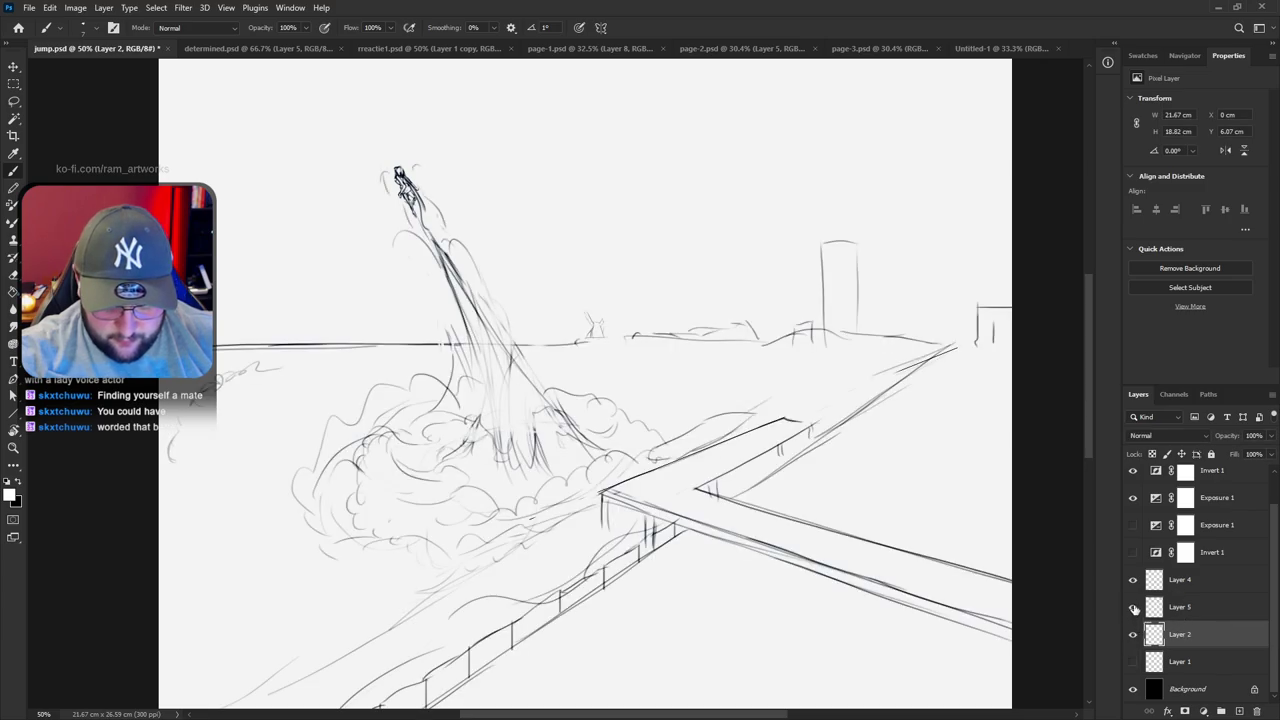
{"action": "left_click", "coordinate": [1157, 609], "text": "ctrl"}
{"action": "left_click", "coordinate": [585, 272]}
{"action": "left_click", "coordinate": [1187, 608]}
{"action": "key", "text": "Delete"}
Copy Layer 4 and Layer 2 from jump.psd into Untitled-1
{"action": "left_click", "coordinate": [1191, 609], "text": "ctrl"}
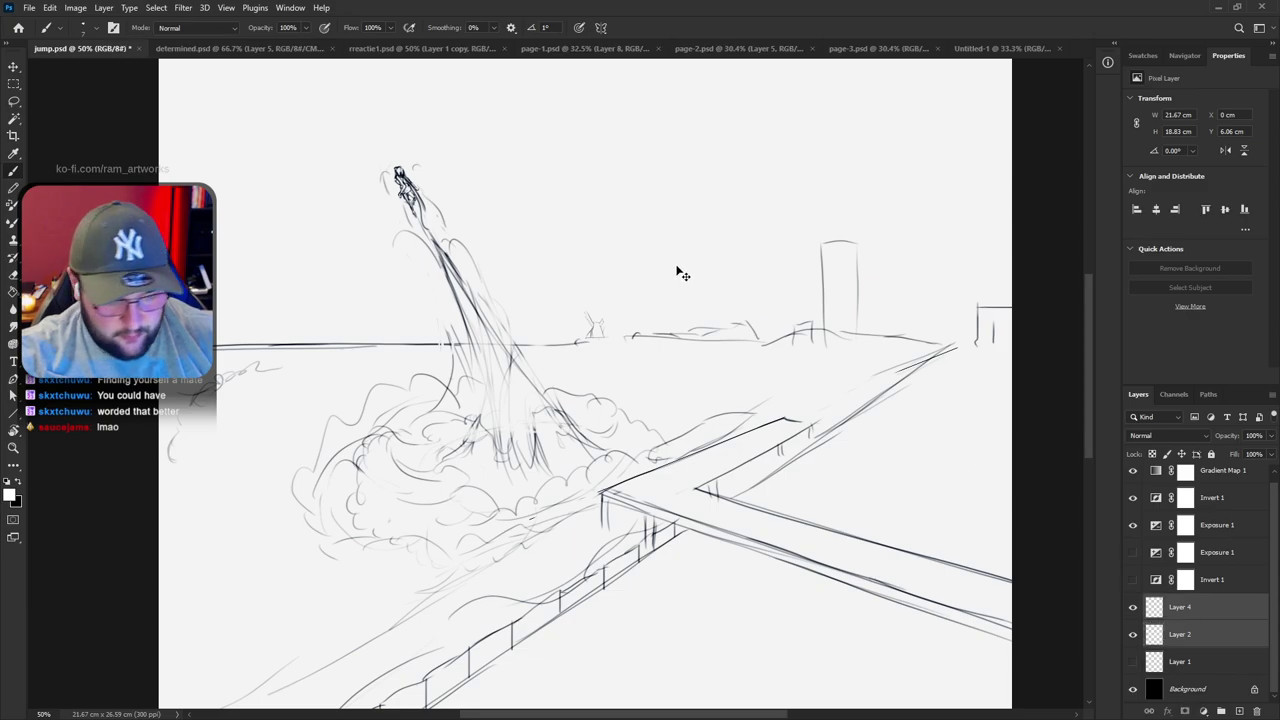
{"action": "left_click", "coordinate": [1005, 49]}
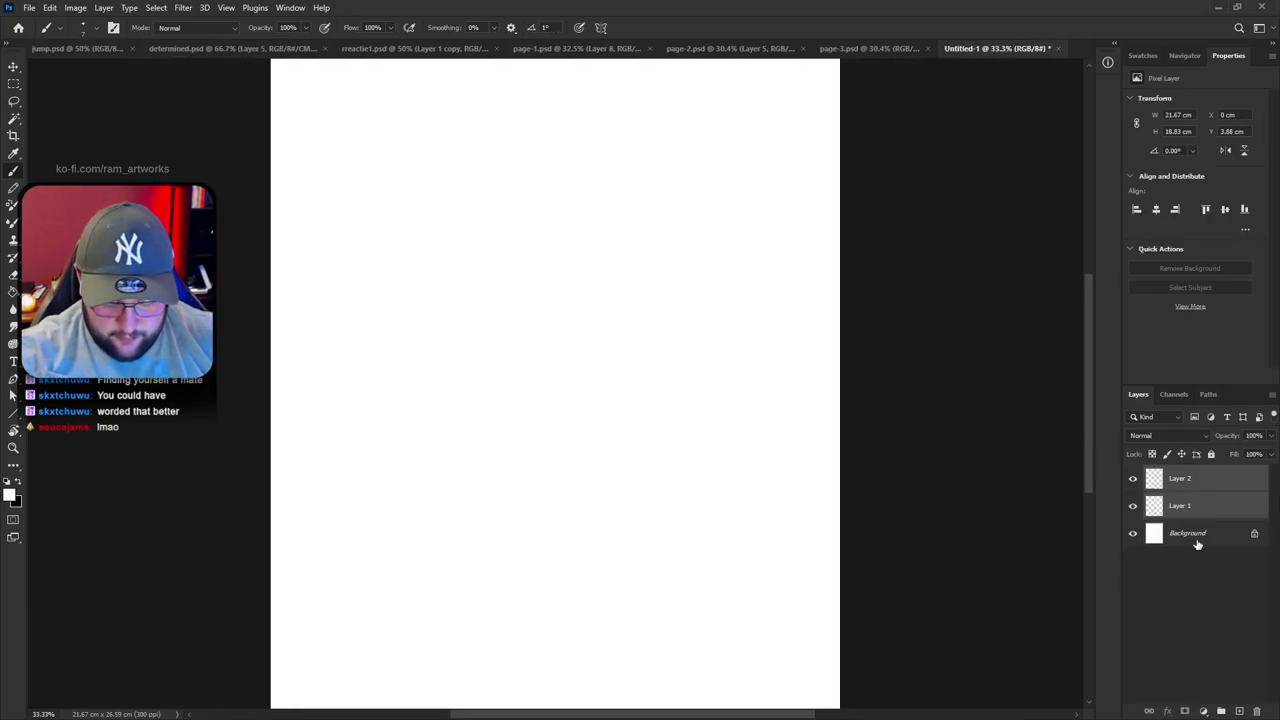
{"action": "left_click", "coordinate": [1195, 536]}
Copy the visible Gradient Map 1, Invert 1 and Exposure 1 layers from jump.psd to the top of the Untitled-1 layer stack
{"action": "left_click", "coordinate": [90, 48]}
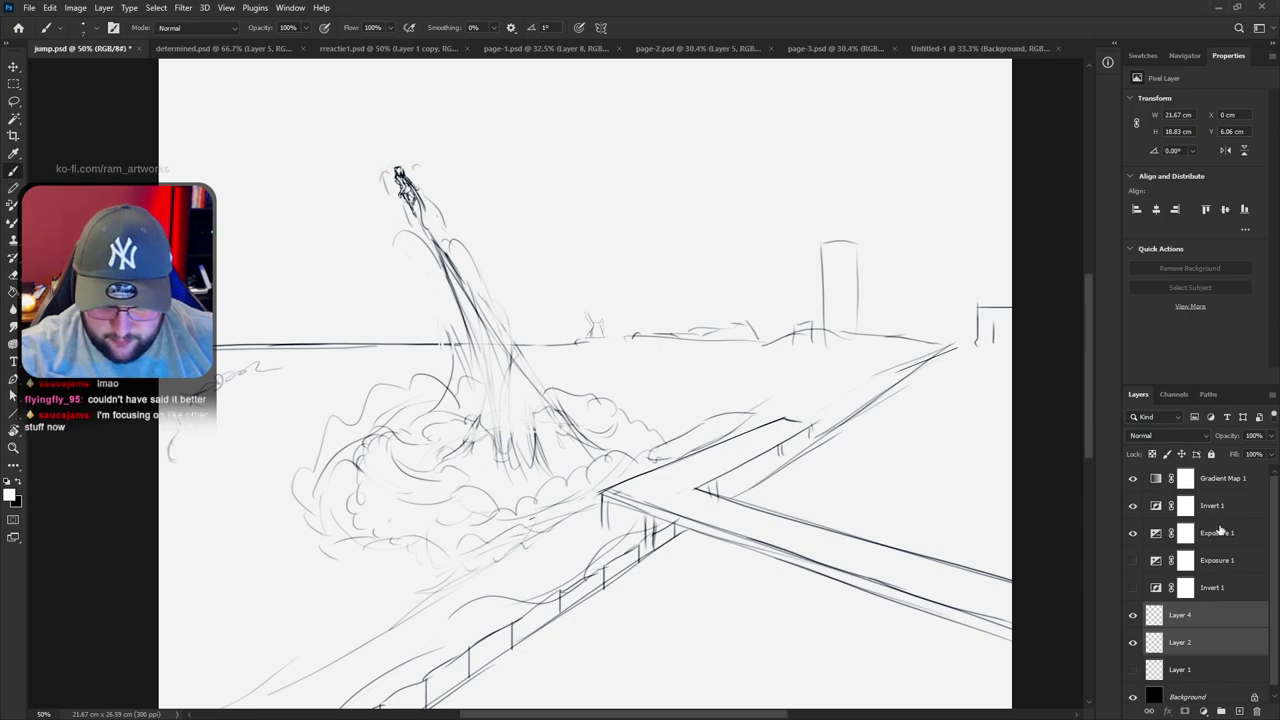
{"action": "left_click", "coordinate": [1217, 530]}
{"action": "left_click", "coordinate": [1233, 480], "text": "shift"}
{"action": "left_click", "coordinate": [951, 50]}
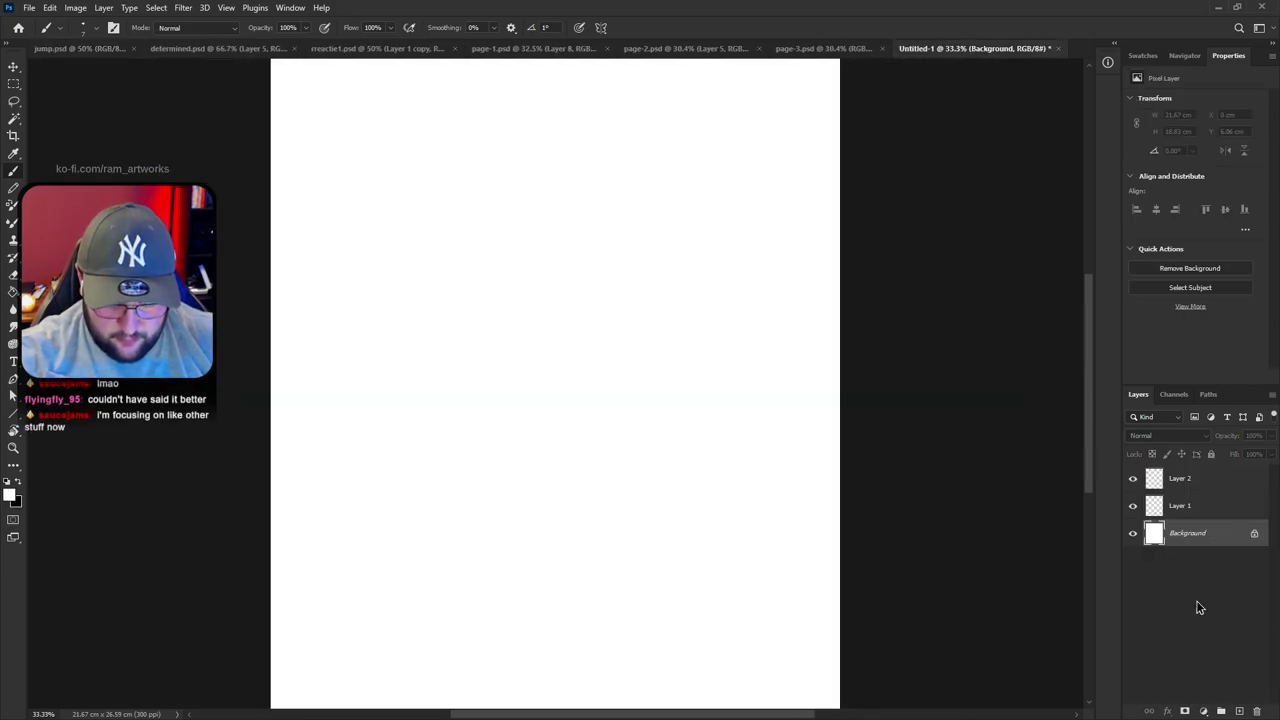
{"action": "key", "text": "ctrl+v"}
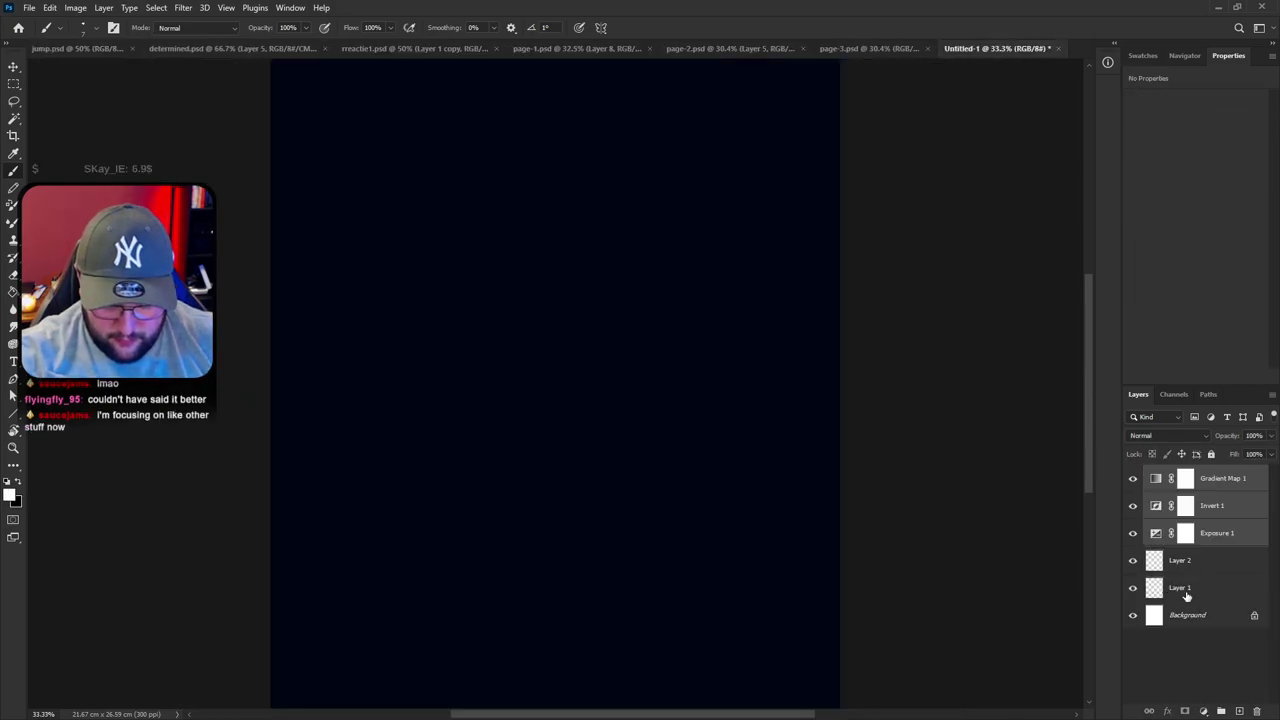
Invert the white Background layer of Untitled-1 to black
{"action": "left_click", "coordinate": [1186, 596]}
{"action": "left_click", "coordinate": [1186, 615]}
{"action": "key", "text": "ctrl+i"}
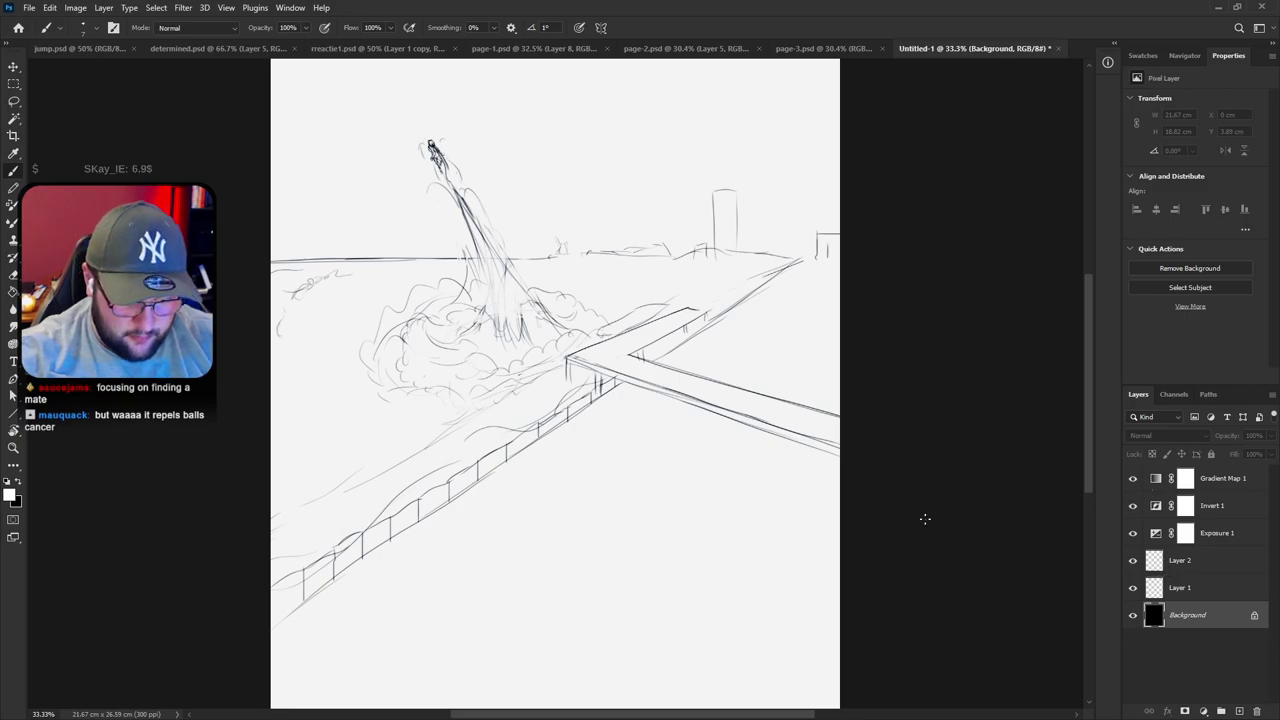
Move Layer 1 and Layer 2 together up the page to a Y position of about 2.8 cm, then deselect the layers
{"action": "left_click", "coordinate": [1190, 588]}
{"action": "left_click", "coordinate": [1190, 560], "text": "shift"}
{"action": "key", "text": "v"}
{"action": "mouse_move", "coordinate": [586, 286]}
{"action": "left_mouse_down"}
{"action": "mouse_move", "coordinate": [590, 227]}
{"action": "mouse_move", "coordinate": [603, 349]}
{"action": "mouse_move", "coordinate": [600, 268]}
{"action": "left_mouse_up"}
{"action": "key", "text": "space"}
{"action": "key", "text": "space"}
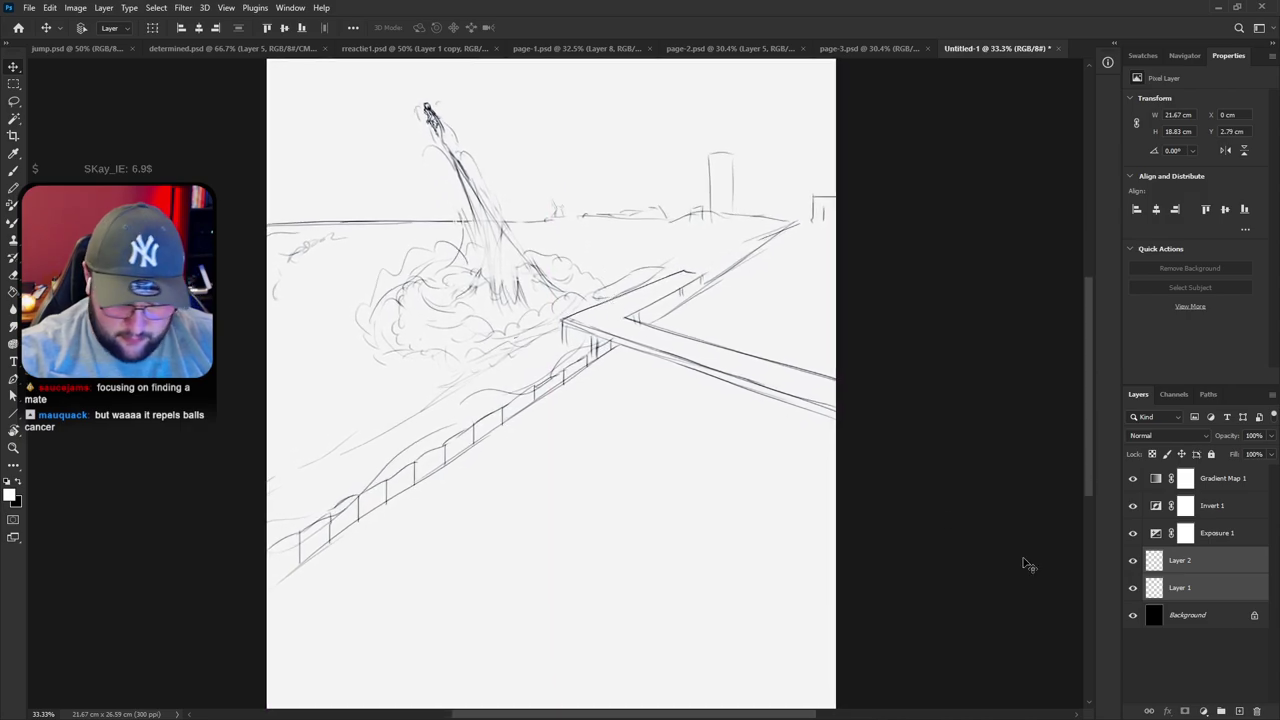
{"action": "left_click", "coordinate": [946, 520]}
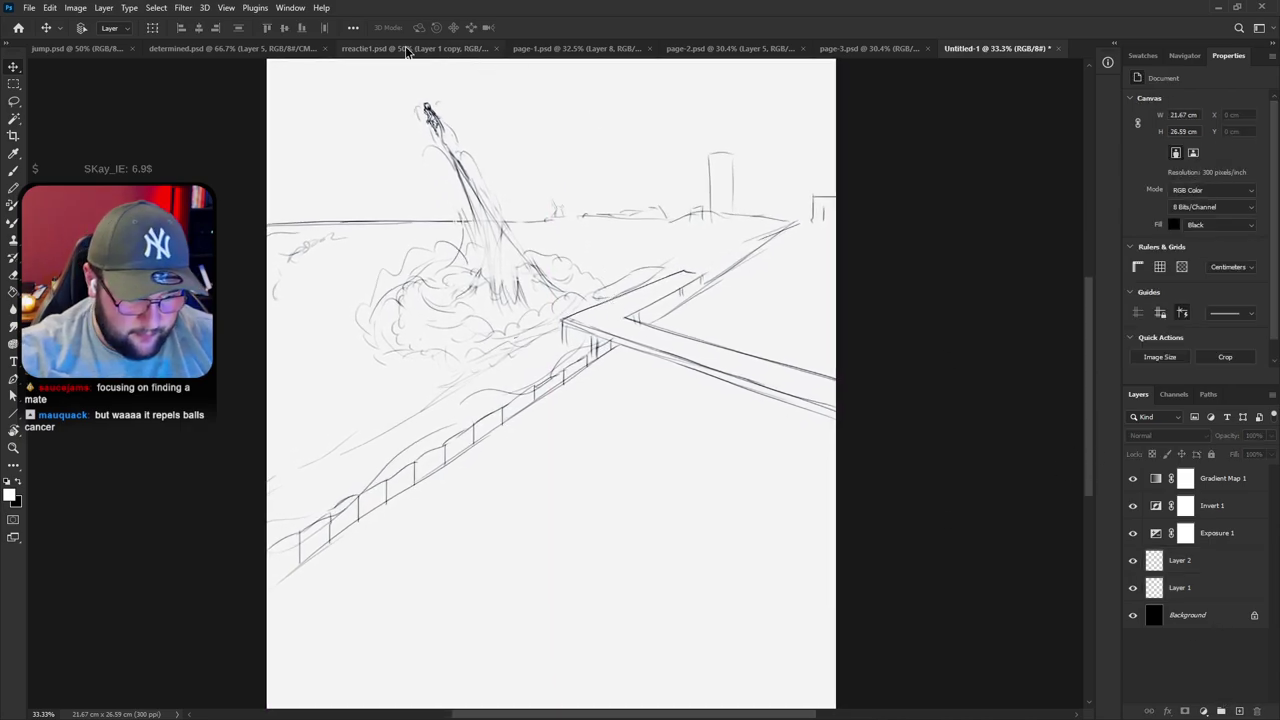
Examine which parts of the character sketch sit on Layers 1, 4 and 5 of determined.psd by toggling their visibility
{"action": "left_click", "coordinate": [235, 48]}
{"action": "left_click", "coordinate": [1133, 564]}
{"action": "left_click", "coordinate": [1133, 564]}
{"action": "left_click", "coordinate": [1134, 615]}
{"action": "left_click", "coordinate": [1134, 615]}
{"action": "left_click", "coordinate": [1184, 614]}
{"action": "left_click", "coordinate": [1188, 591]}
{"action": "left_click", "coordinate": [1133, 588]}
{"action": "left_click", "coordinate": [1133, 588]}
{"action": "left_click", "coordinate": [1133, 560]}
{"action": "left_click", "coordinate": [1133, 615]}
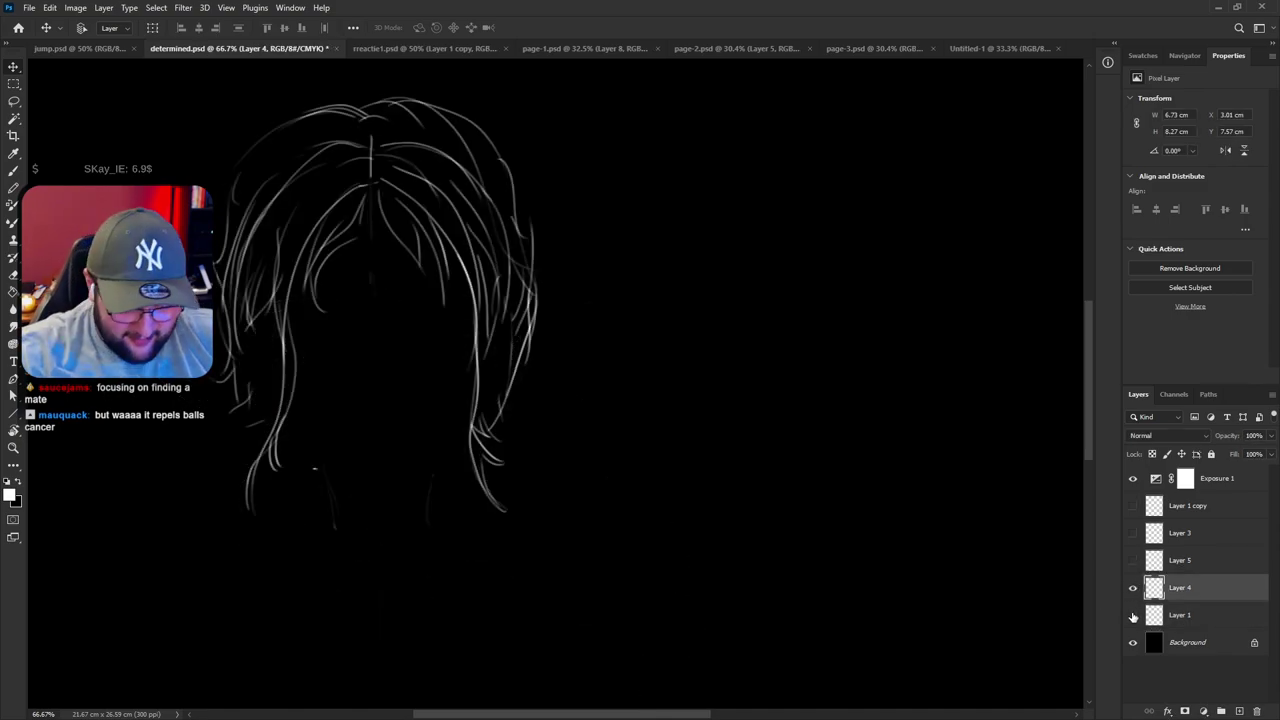
{"action": "left_click", "coordinate": [1133, 588]}
{"action": "left_click", "coordinate": [1133, 588]}
{"action": "left_click", "coordinate": [1133, 560]}
{"action": "left_click", "coordinate": [1133, 615]}
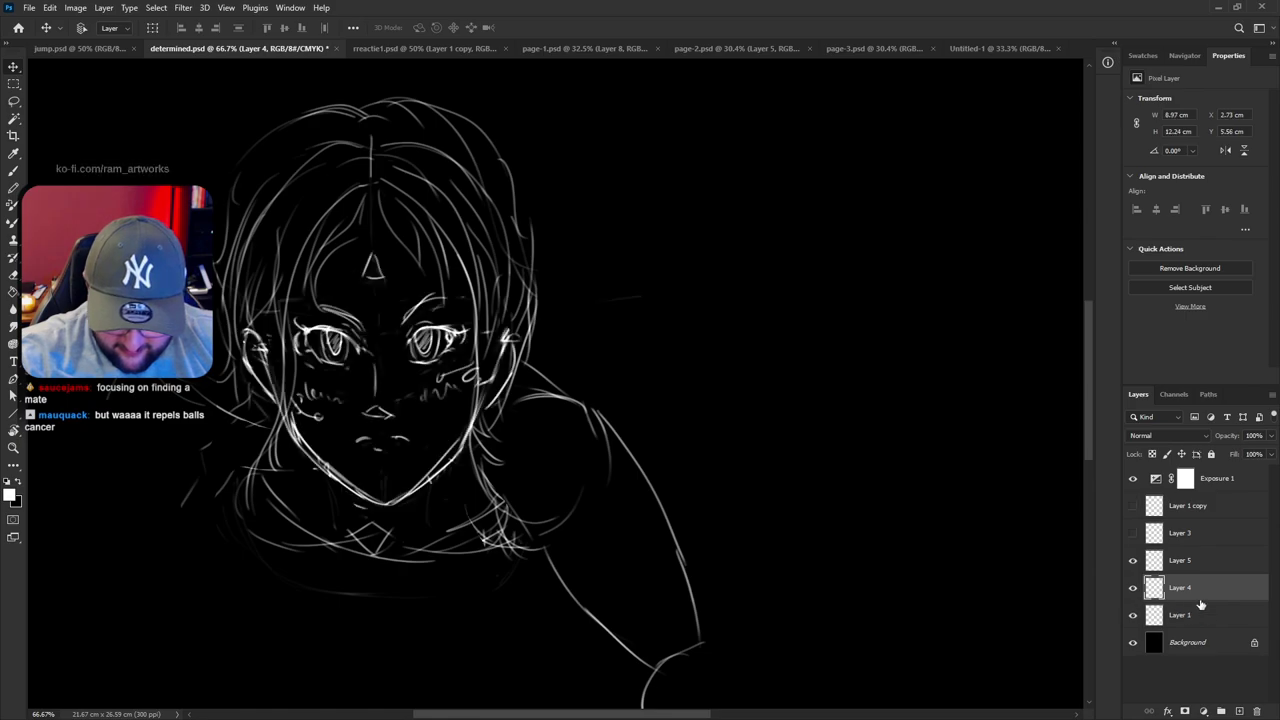
Paste the three character sketch layers from determined.psd into jump.psd directly above Layer 4
{"action": "left_click", "coordinate": [86, 48]}
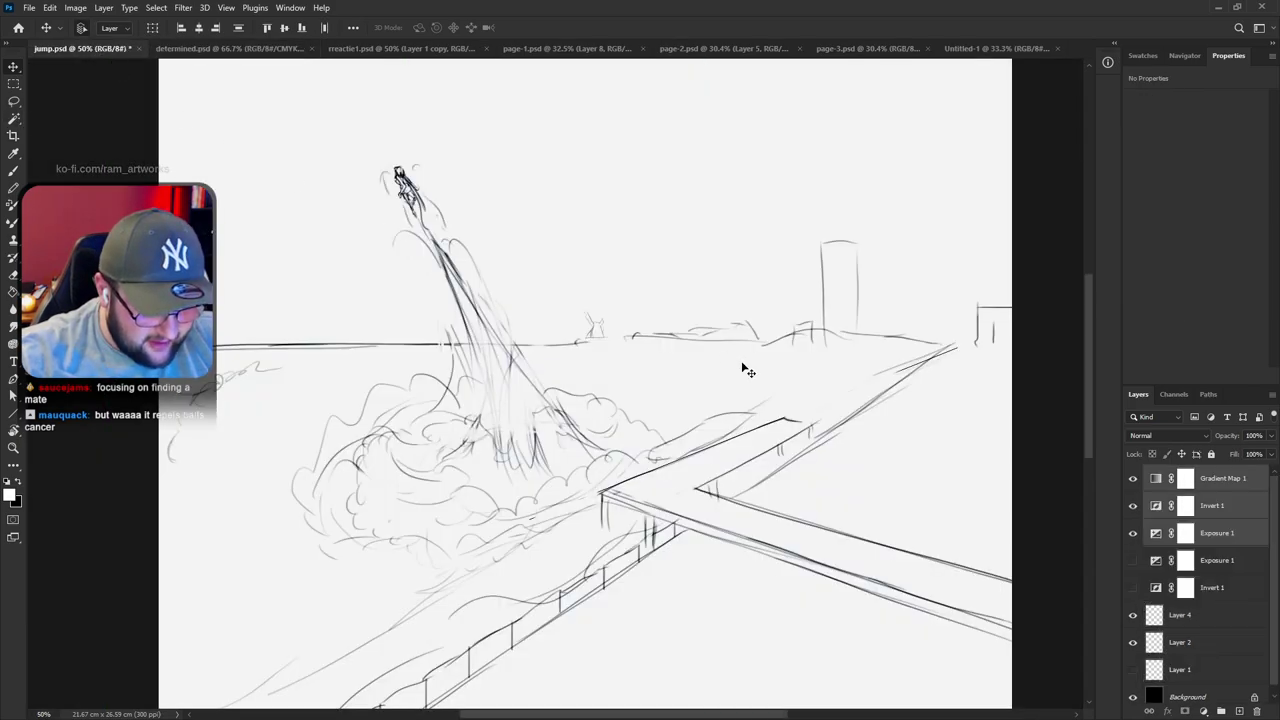
{"action": "scroll", "coordinate": [731, 367], "scroll_direction": "down", "scroll_amount": 5}
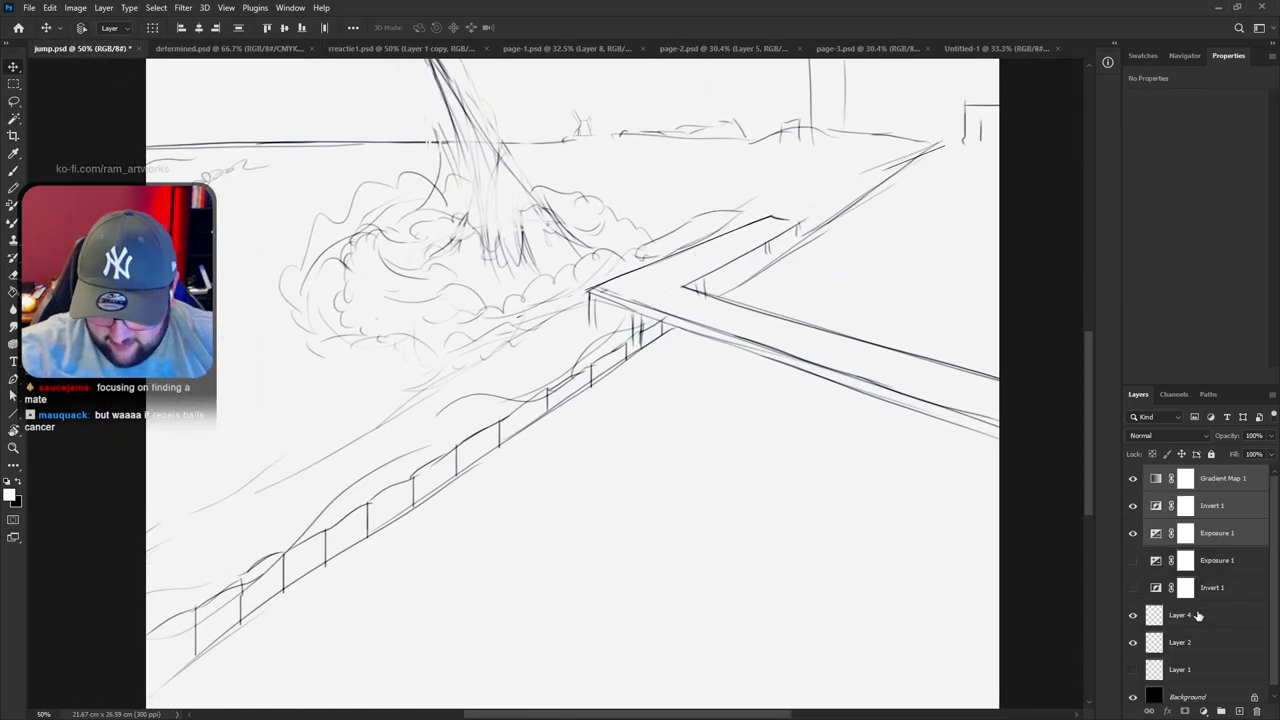
{"action": "left_click", "coordinate": [1198, 615]}
{"action": "key", "text": "ctrl+v"}
Position the pasted character head and shoulders in the lower middle of the page, overlapping the pier railing
{"action": "left_click_drag", "start_coordinate": [654, 357], "coordinate": [643, 300]}
{"action": "left_click_drag", "start_coordinate": [642, 303], "coordinate": [641, 365]}
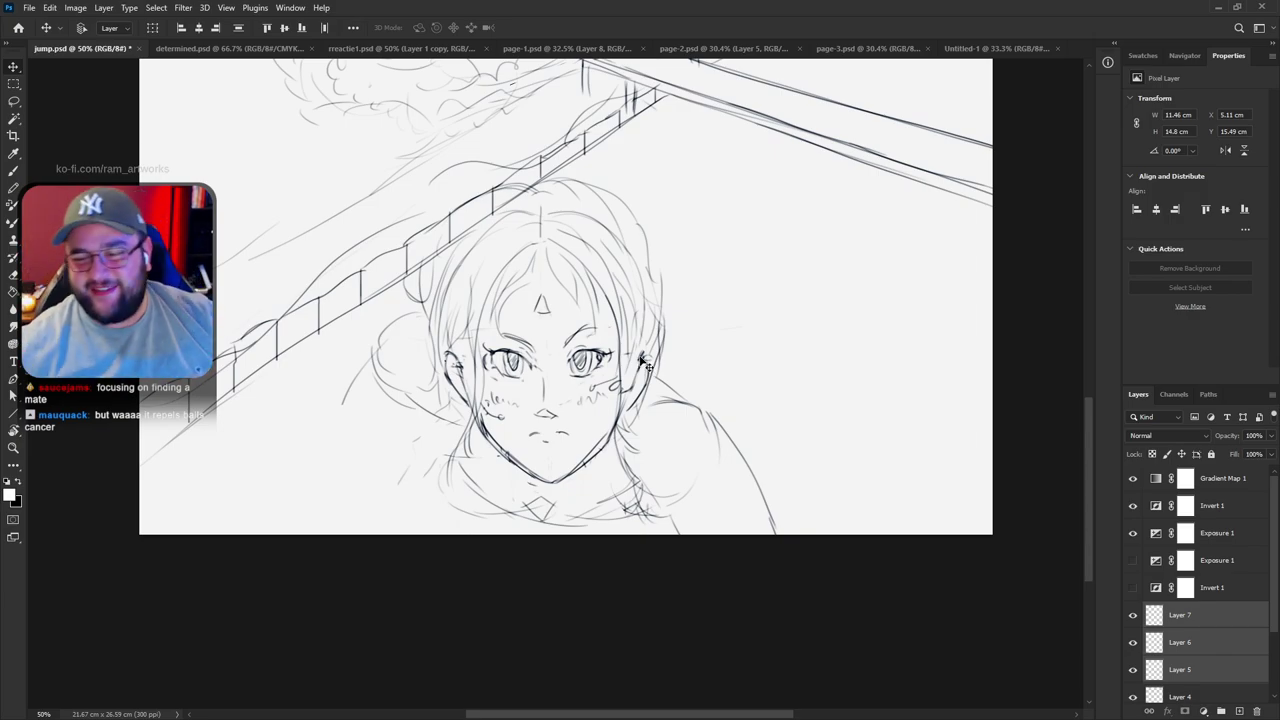
{"action": "mouse_move", "coordinate": [582, 456]}
{"action": "left_mouse_down"}
{"action": "mouse_move", "coordinate": [586, 631]}
{"action": "mouse_move", "coordinate": [597, 593]}
{"action": "mouse_move", "coordinate": [603, 617]}
{"action": "left_mouse_up"}
{"action": "left_click_drag", "start_coordinate": [604, 549], "coordinate": [605, 626]}
Delete the layer masks of the hidden Exposure 1 and Invert 1 adjustment layers
{"action": "scroll", "coordinate": [1175, 612], "scroll_direction": "down", "scroll_amount": 3}
{"action": "left_click", "coordinate": [1230, 500]}
{"action": "scroll", "coordinate": [1230, 501], "scroll_direction": "up", "scroll_amount": 1}
{"action": "key", "text": "Delete"}
{"action": "left_click", "coordinate": [1226, 524]}
{"action": "key", "text": "Delete"}
{"action": "scroll", "coordinate": [1209, 652], "scroll_direction": "down", "scroll_amount": 2}
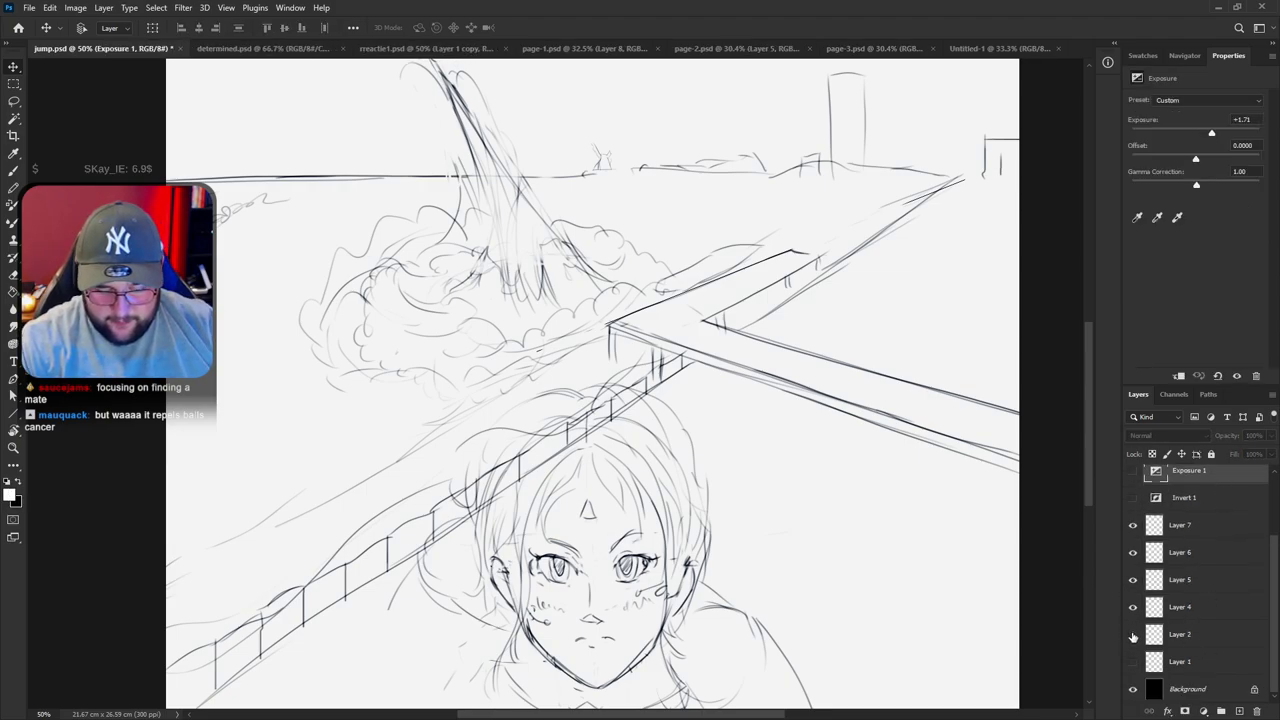
Mask Layer 2 with a full-width rectangular selection, inverting the mask to hide the background sketch below the base of the splash
{"action": "left_click", "coordinate": [1180, 634]}
{"action": "left_click_drag", "start_coordinate": [751, 457], "coordinate": [775, 655]}
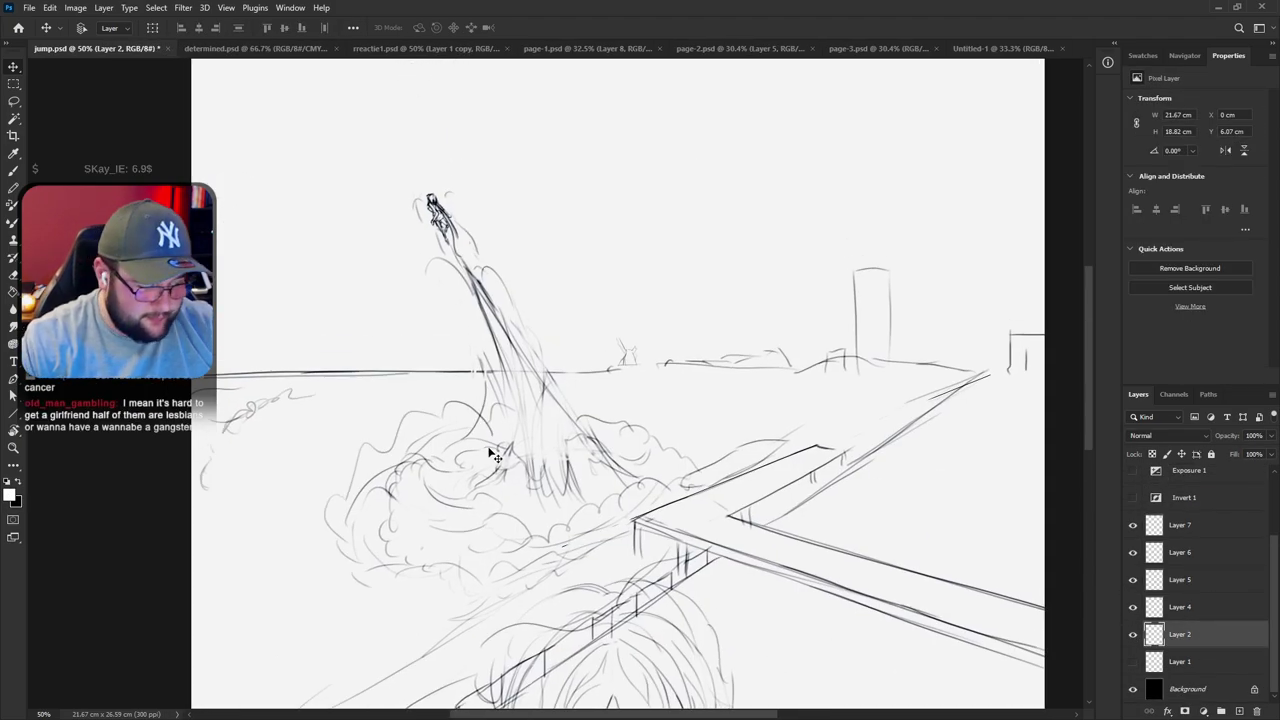
{"action": "scroll", "coordinate": [493, 456], "scroll_direction": "down", "scroll_amount": 5}
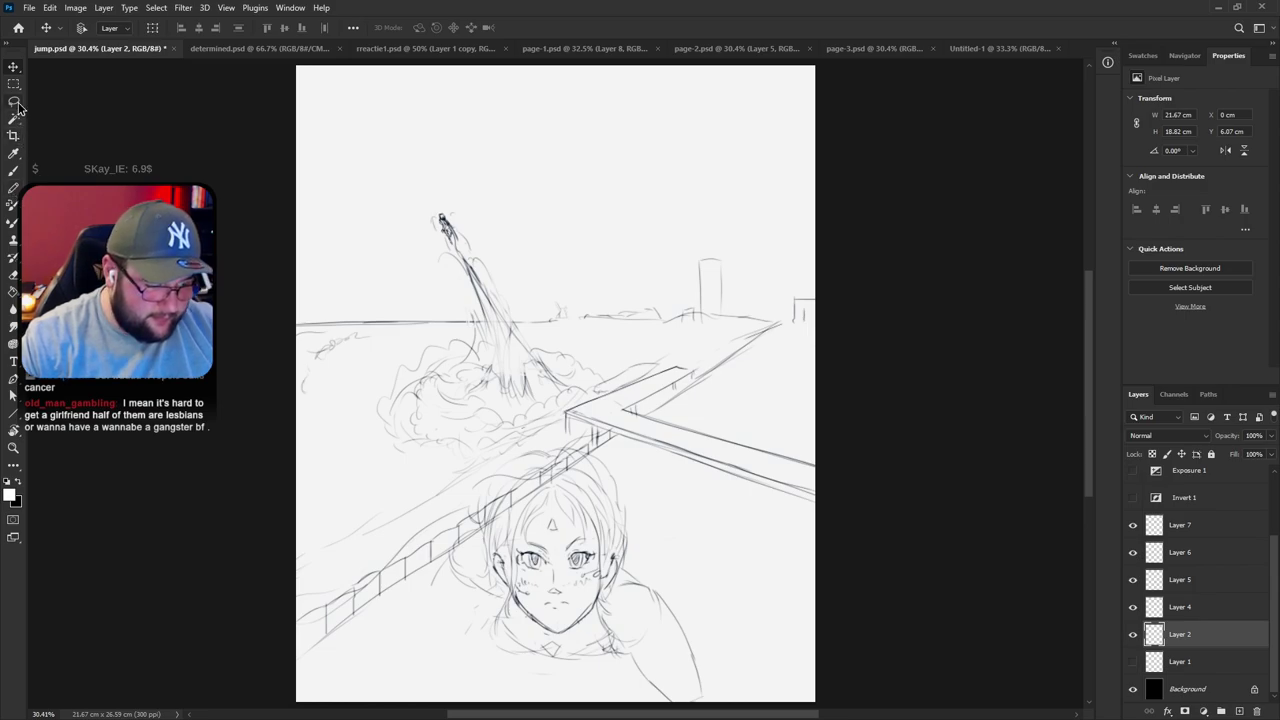
{"action": "left_click", "coordinate": [14, 84]}
{"action": "mouse_move", "coordinate": [271, 411]}
{"action": "left_mouse_down"}
{"action": "mouse_move", "coordinate": [894, 691]}
{"action": "mouse_move", "coordinate": [900, 677]}
{"action": "mouse_move", "coordinate": [789, 546]}
{"action": "mouse_move", "coordinate": [937, 592]}
{"action": "left_mouse_up"}
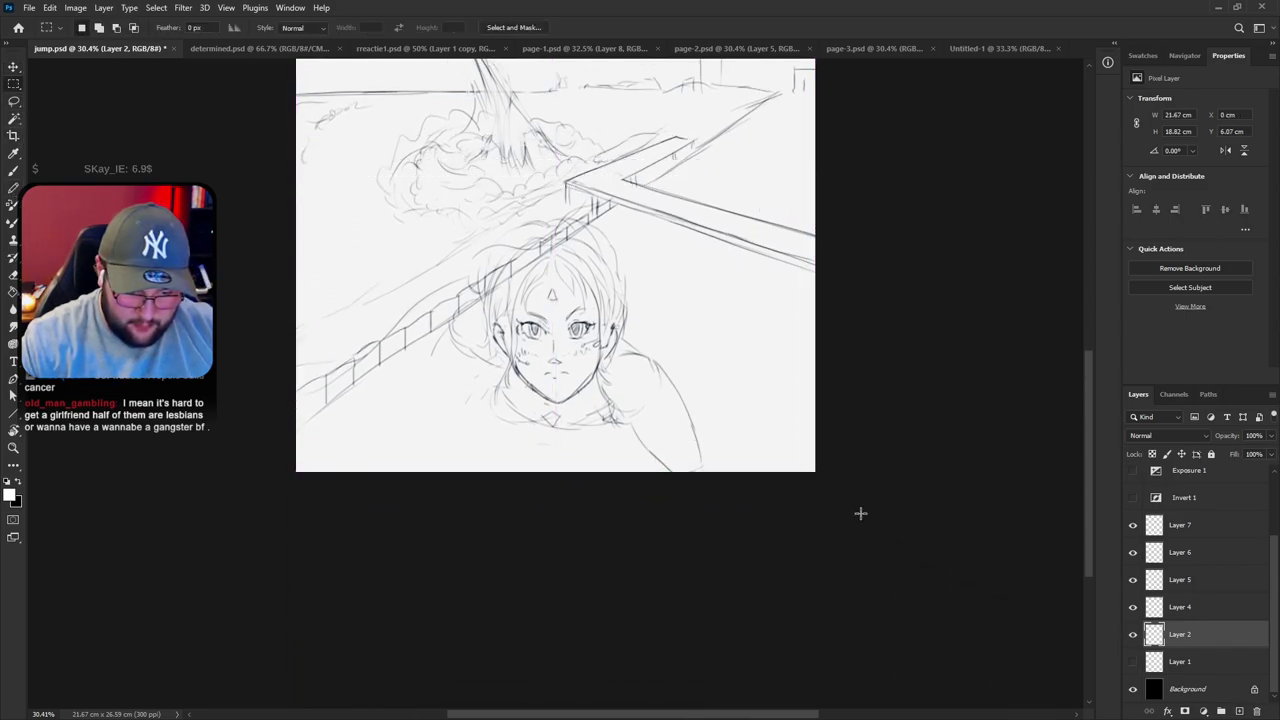
{"action": "left_click_drag", "start_coordinate": [864, 534], "coordinate": [892, 656]}
{"action": "left_click_drag", "start_coordinate": [861, 609], "coordinate": [217, 299]}
{"action": "left_click", "coordinate": [1185, 711]}
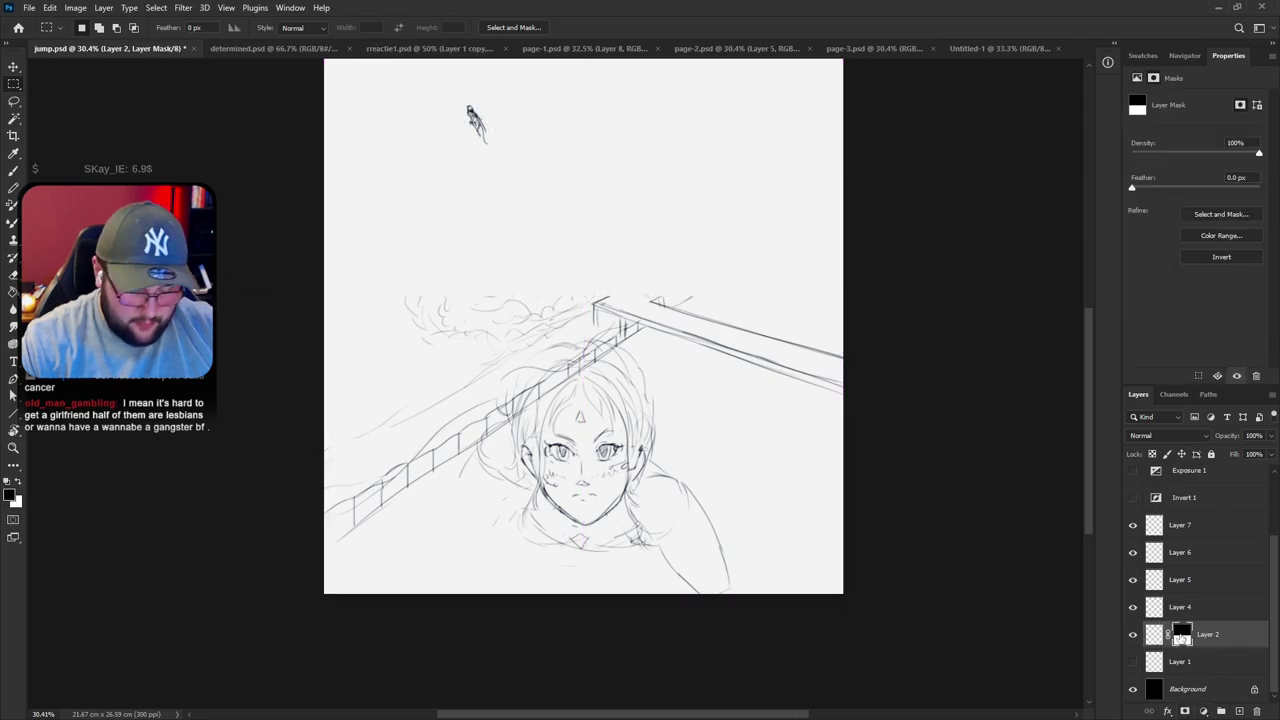
{"action": "key", "text": "ctrl+i"}
{"action": "scroll", "coordinate": [774, 350], "scroll_direction": "up", "scroll_amount": 2}
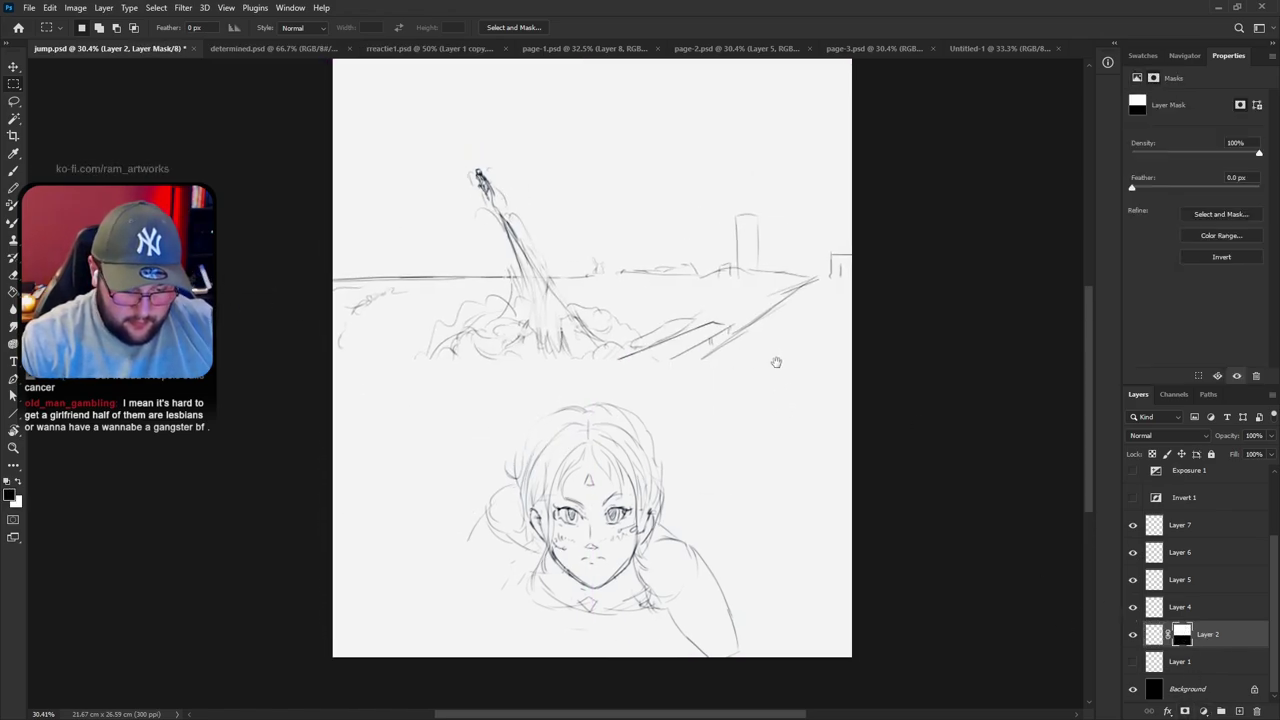
Colour-label Layer 5, Layer 6 and Layer 7, which hold the portrait sketch, in red
{"action": "scroll", "coordinate": [780, 358], "scroll_direction": "down", "scroll_amount": 1}
{"action": "scroll", "coordinate": [1178, 560], "scroll_direction": "up", "scroll_amount": 3}
{"action": "left_click", "coordinate": [1133, 608]}
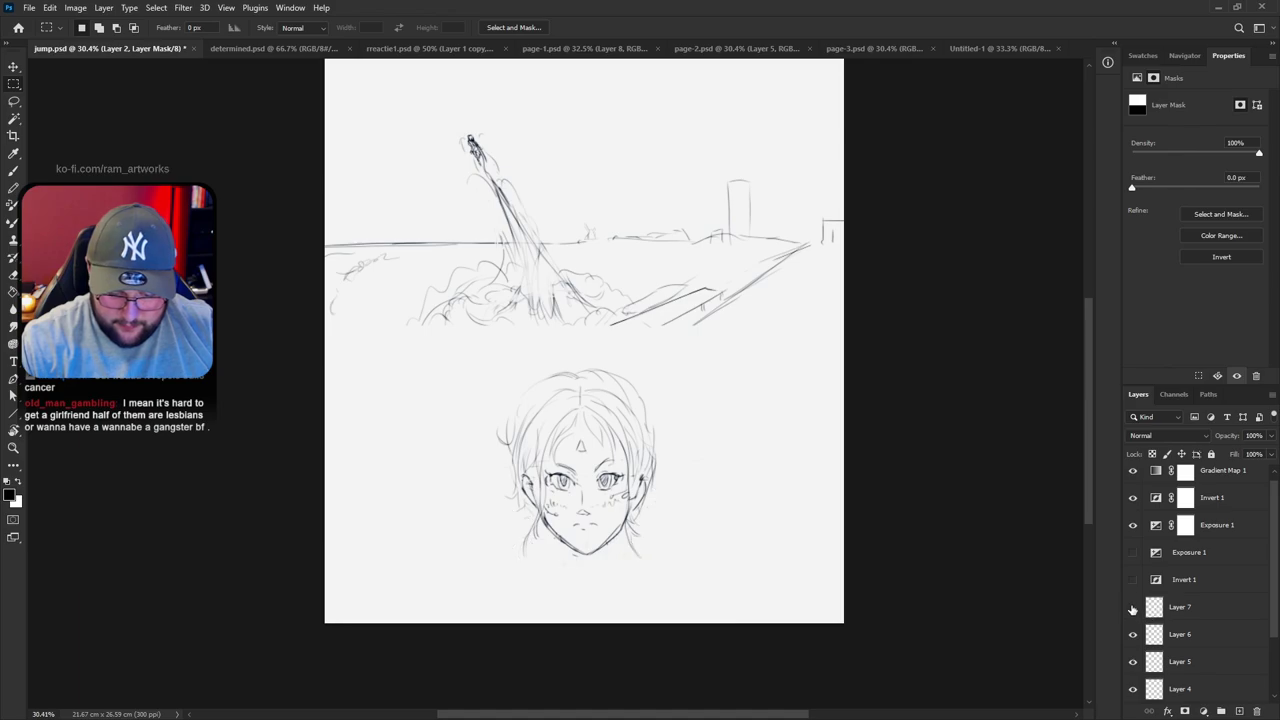
{"action": "left_click", "coordinate": [1133, 608]}
{"action": "left_click", "coordinate": [1133, 633]}
{"action": "left_click", "coordinate": [1134, 633]}
{"action": "left_click", "coordinate": [1186, 664]}
{"action": "left_click", "coordinate": [1183, 611], "text": "shift"}
{"action": "right_click", "coordinate": [1229, 631]}
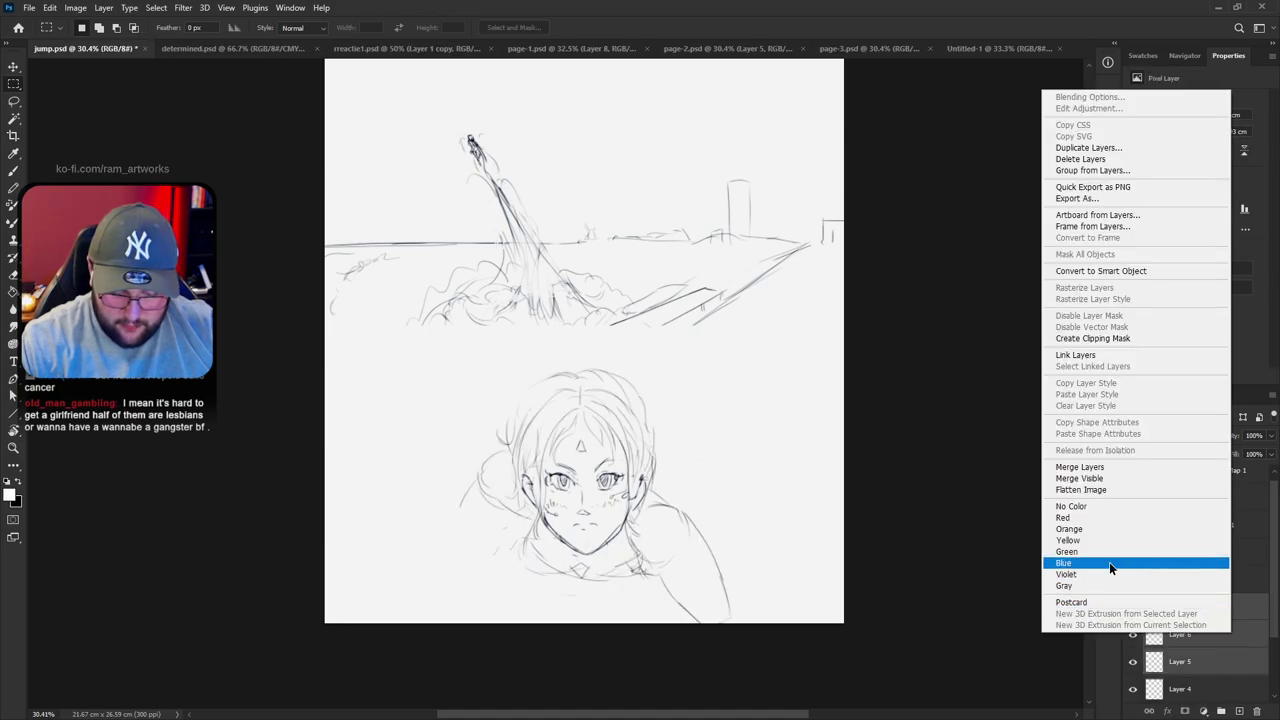
{"action": "left_click", "coordinate": [1114, 517]}
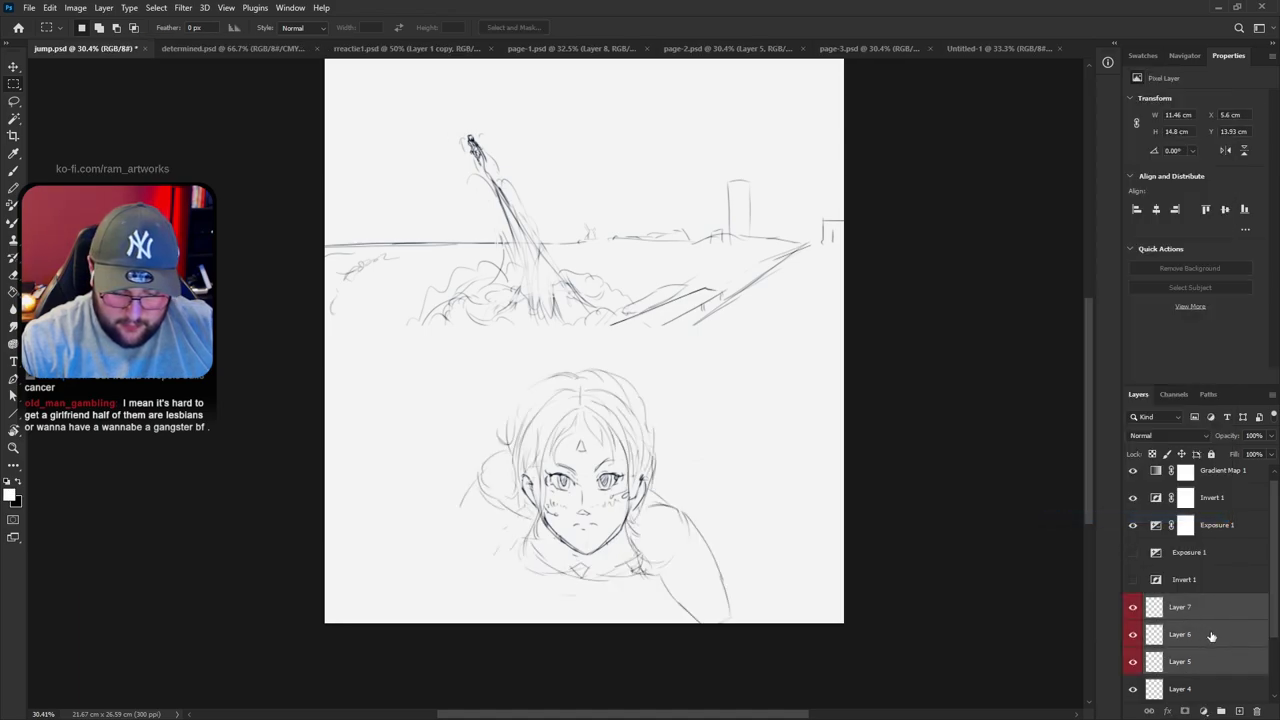
Turn on the hidden lower Exposure 1 adjustment layer and delete the hidden Invert 1 layer beneath it
{"action": "left_click", "coordinate": [1133, 552]}
{"action": "left_click", "coordinate": [1133, 580]}
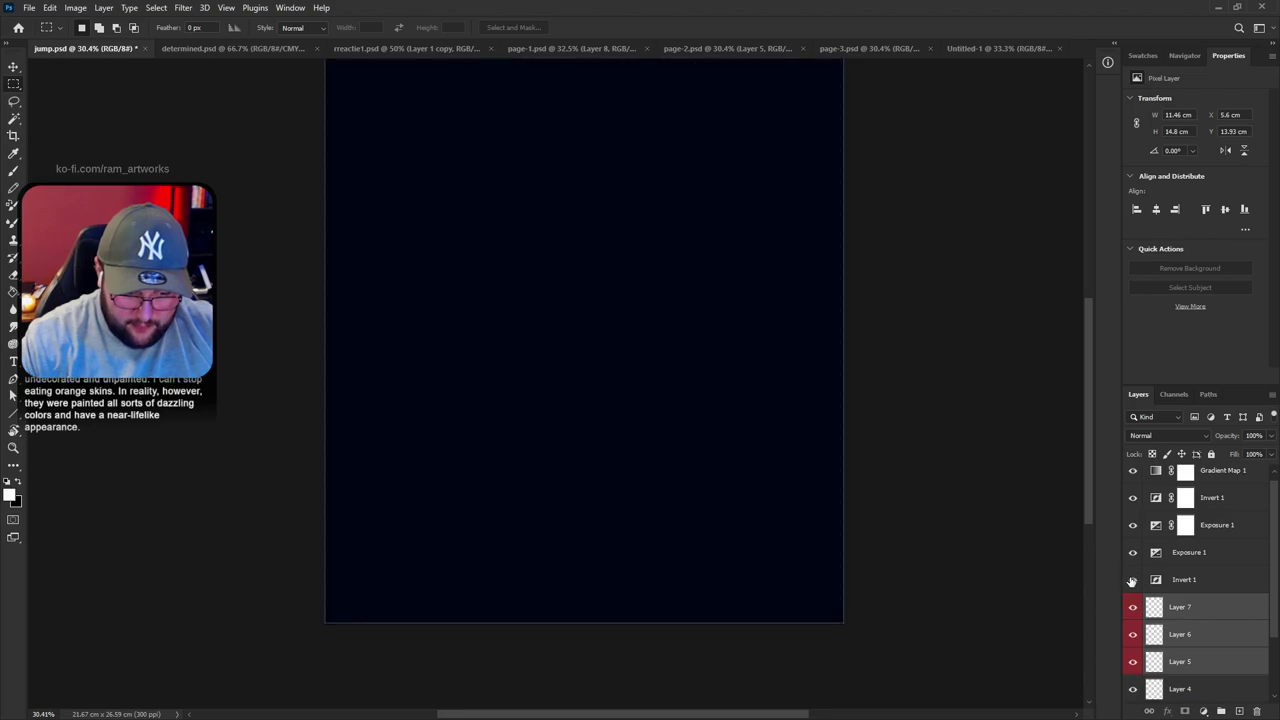
{"action": "left_click", "coordinate": [1133, 580]}
{"action": "left_click", "coordinate": [1205, 584]}
{"action": "key", "text": "Delete"}
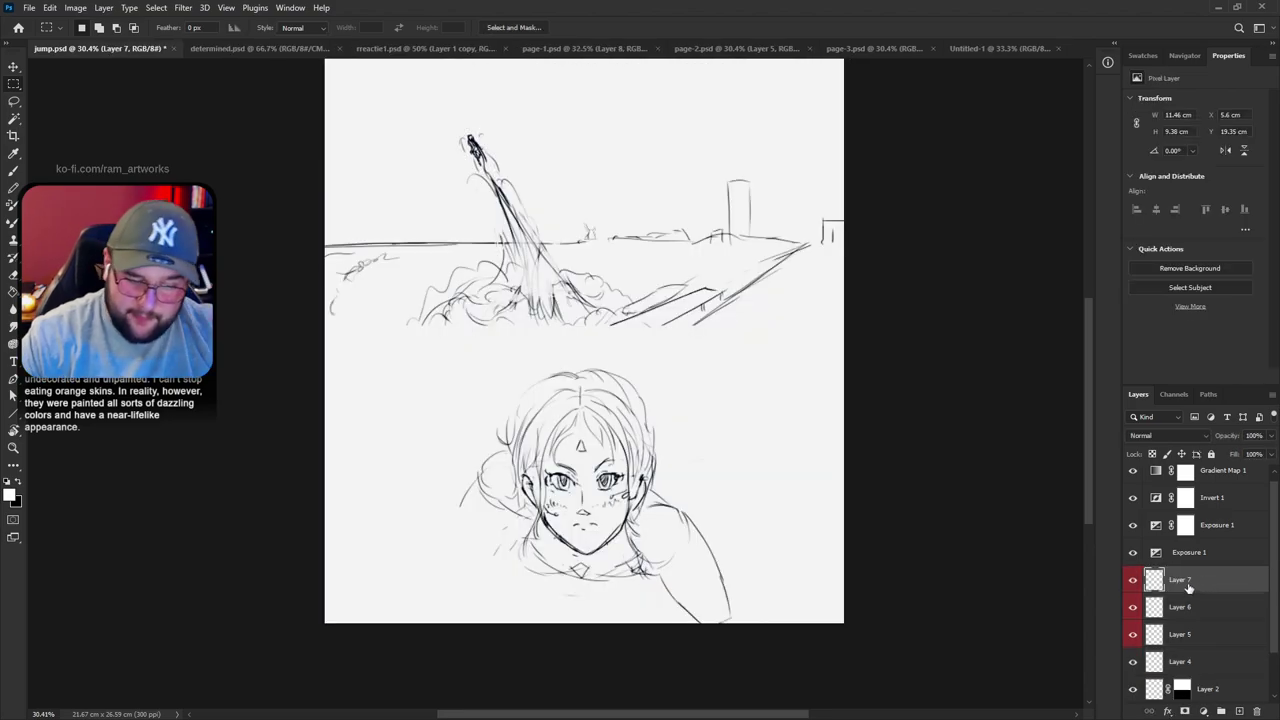
Group Layers 5 to 7 and give the group a mask that is the inverse of Layer 2's mask
{"action": "scroll", "coordinate": [1188, 588], "scroll_direction": "down", "scroll_amount": 2}
{"action": "left_click", "coordinate": [1186, 582]}
{"action": "left_click", "coordinate": [1205, 529], "text": "shift"}
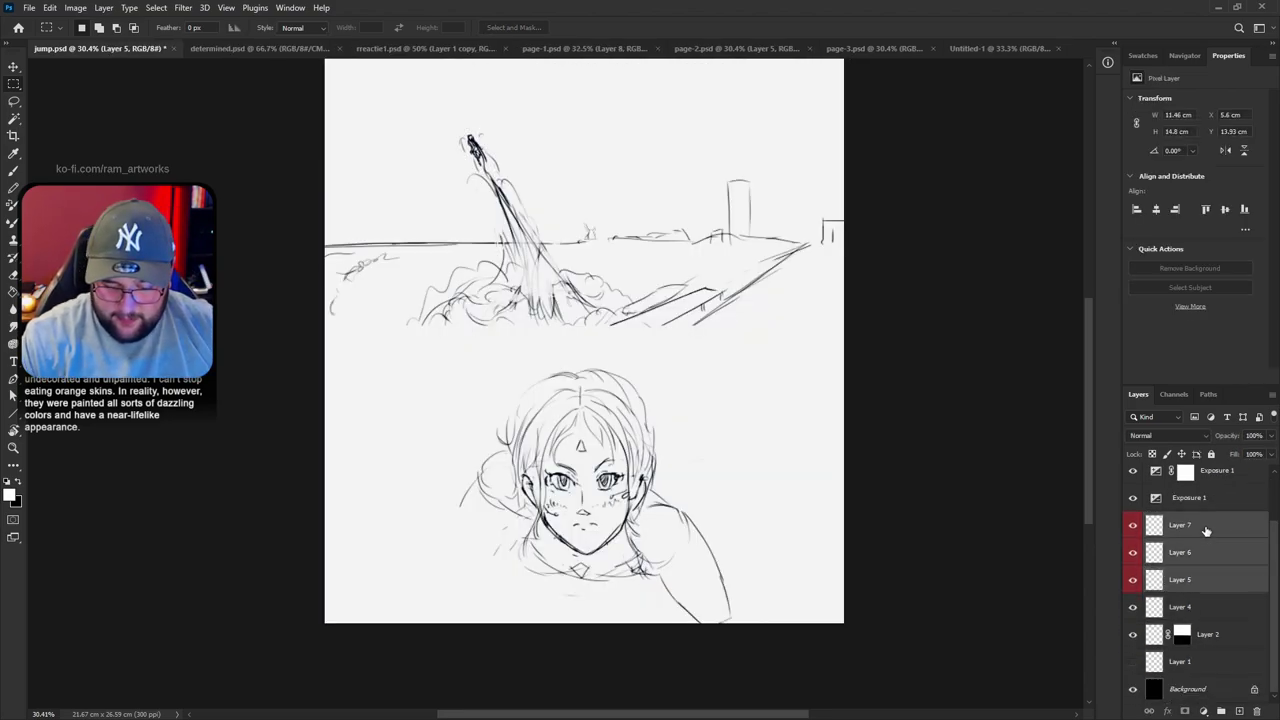
{"action": "left_click", "coordinate": [1185, 639], "text": "ctrl"}
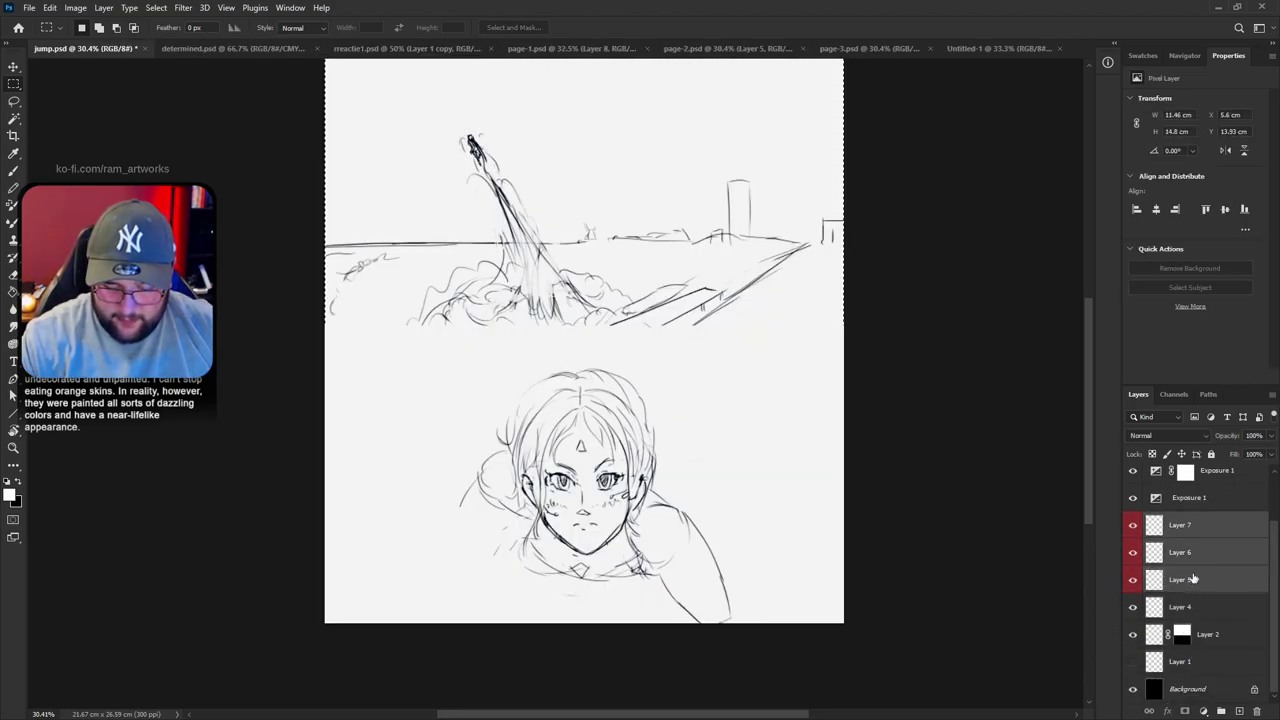
{"action": "key", "text": "ctrl+g"}
{"action": "left_click", "coordinate": [1185, 711], "text": "alt"}
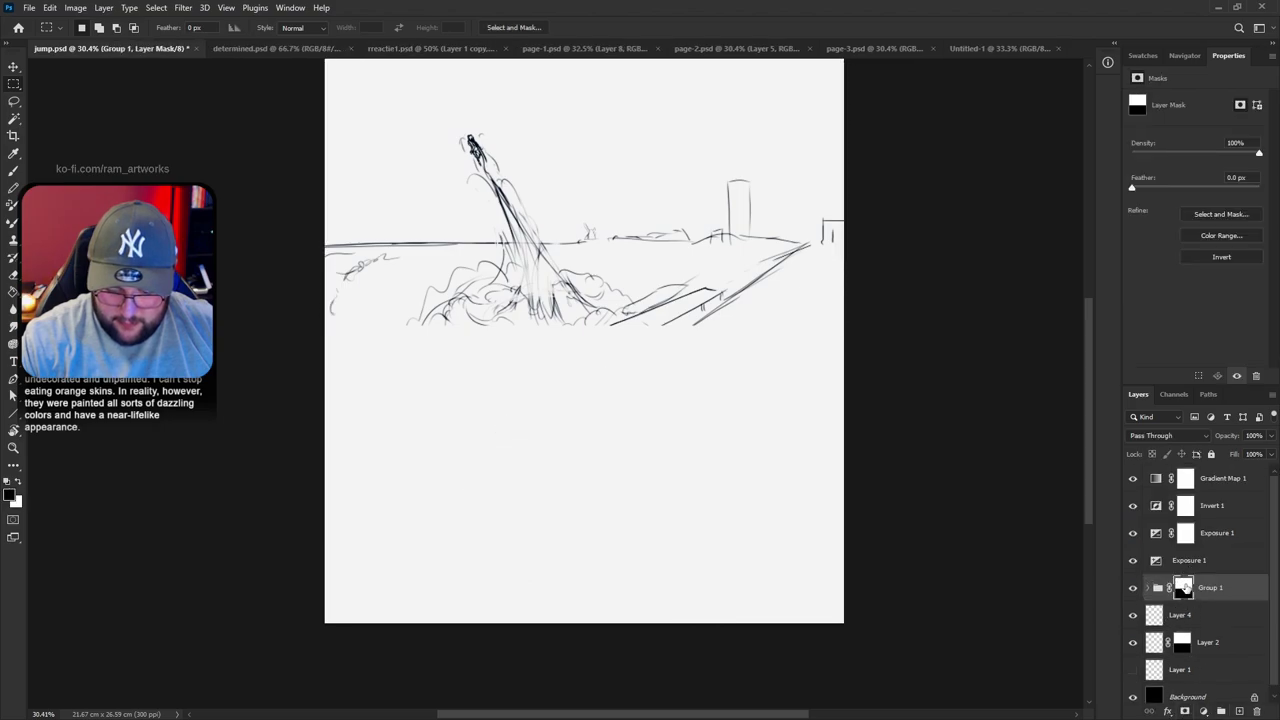
{"action": "key", "text": "ctrl+i"}
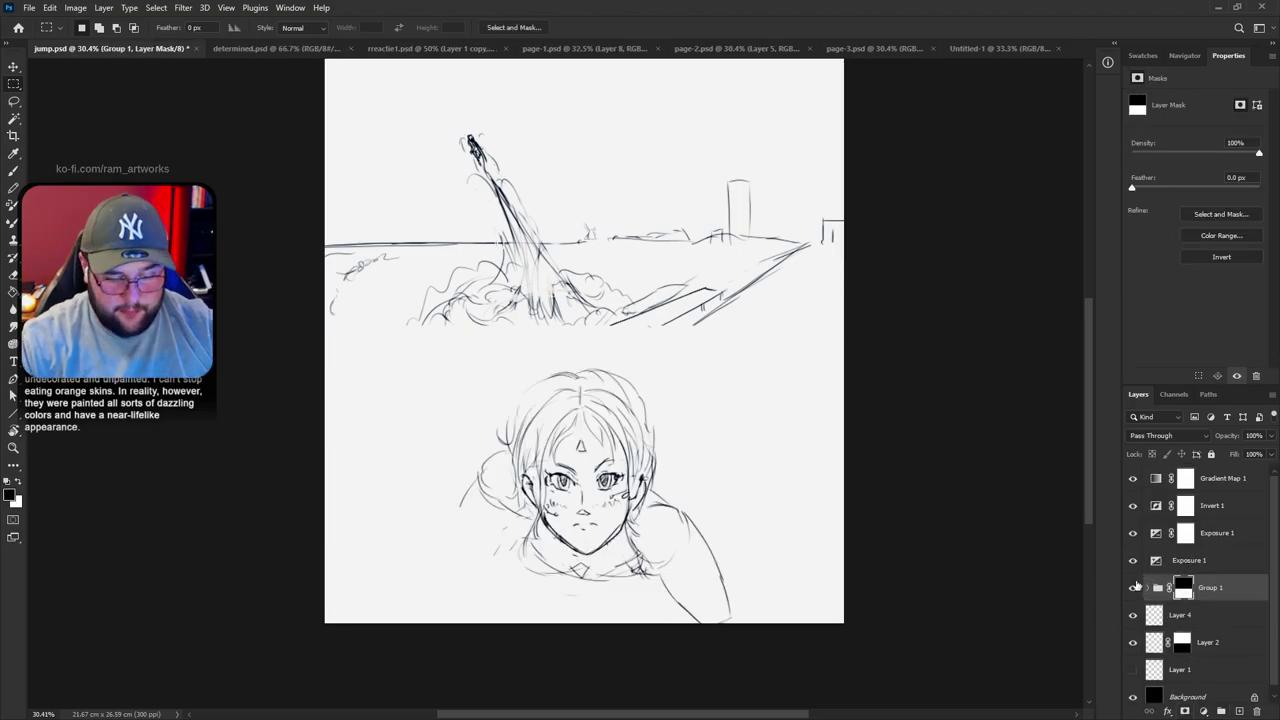
Enlarge Layers 5, 6 and 7 together so the portrait fills the lower half, with the shoulders about 18.66 cm wide
{"action": "left_click", "coordinate": [1147, 587]}
{"action": "left_click", "coordinate": [1190, 615]}
{"action": "left_click", "coordinate": [1190, 669], "text": "shift"}
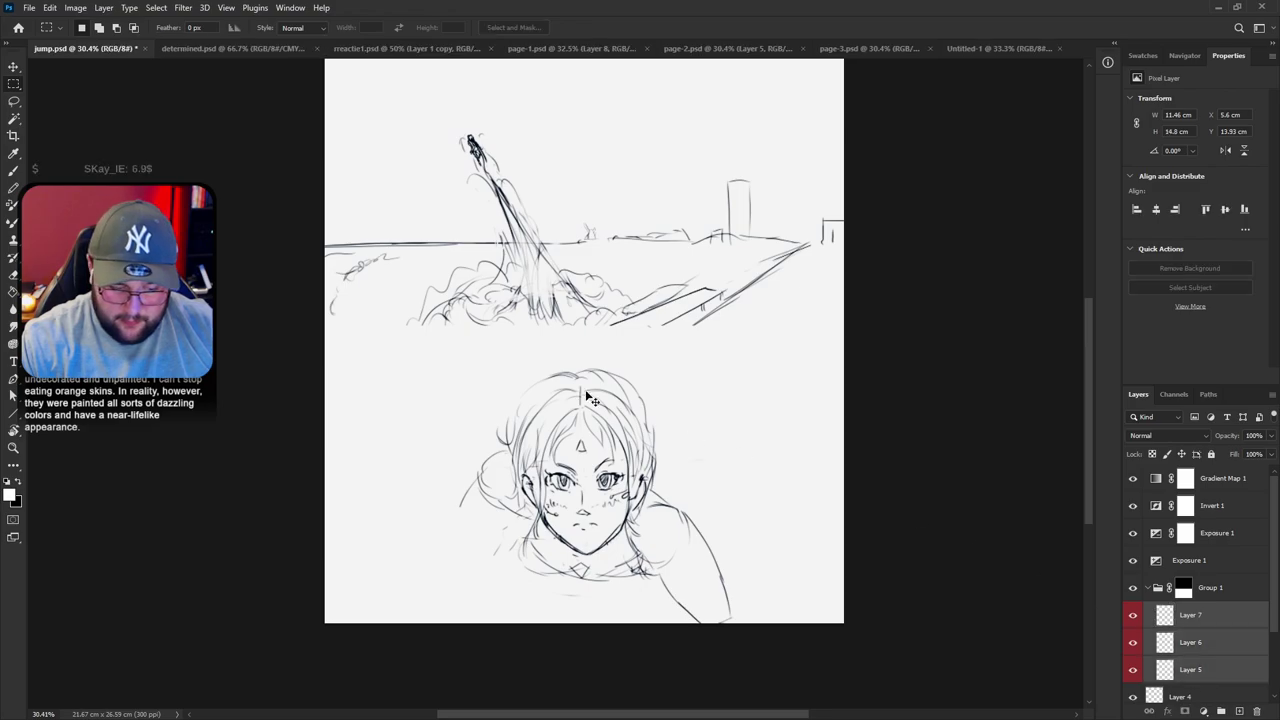
{"action": "key", "text": "ctrl+t"}
{"action": "mouse_move", "coordinate": [597, 320]}
{"action": "left_mouse_down"}
{"action": "mouse_move", "coordinate": [620, 150]}
{"action": "mouse_move", "coordinate": [633, 157]}
{"action": "mouse_move", "coordinate": [631, 212]}
{"action": "left_mouse_up"}
{"action": "mouse_move", "coordinate": [647, 465]}
{"action": "left_mouse_down"}
{"action": "mouse_move", "coordinate": [669, 477]}
{"action": "mouse_move", "coordinate": [647, 484]}
{"action": "left_mouse_up"}
{"action": "key", "text": "Return"}
{"action": "key", "text": "v"}
Try to transform and reposition the shoulders sketch on Layer 7 separately from the head
{"action": "left_click", "coordinate": [1195, 615]}
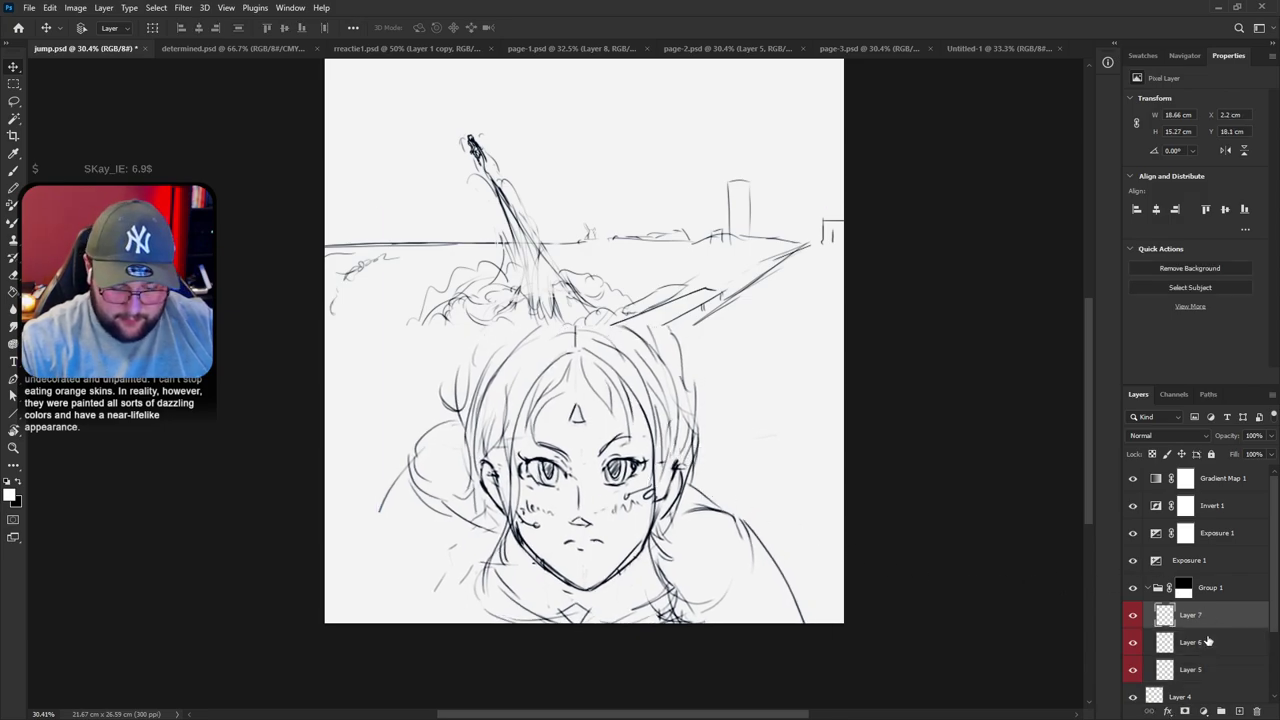
{"action": "key", "text": "ctrl+t"}
{"action": "left_click_drag", "start_coordinate": [779, 402], "coordinate": [724, 495]}
{"action": "key", "text": "Return"}
{"action": "left_click_drag", "start_coordinate": [746, 541], "coordinate": [724, 541]}
{"action": "key", "text": "ctrl+z"}
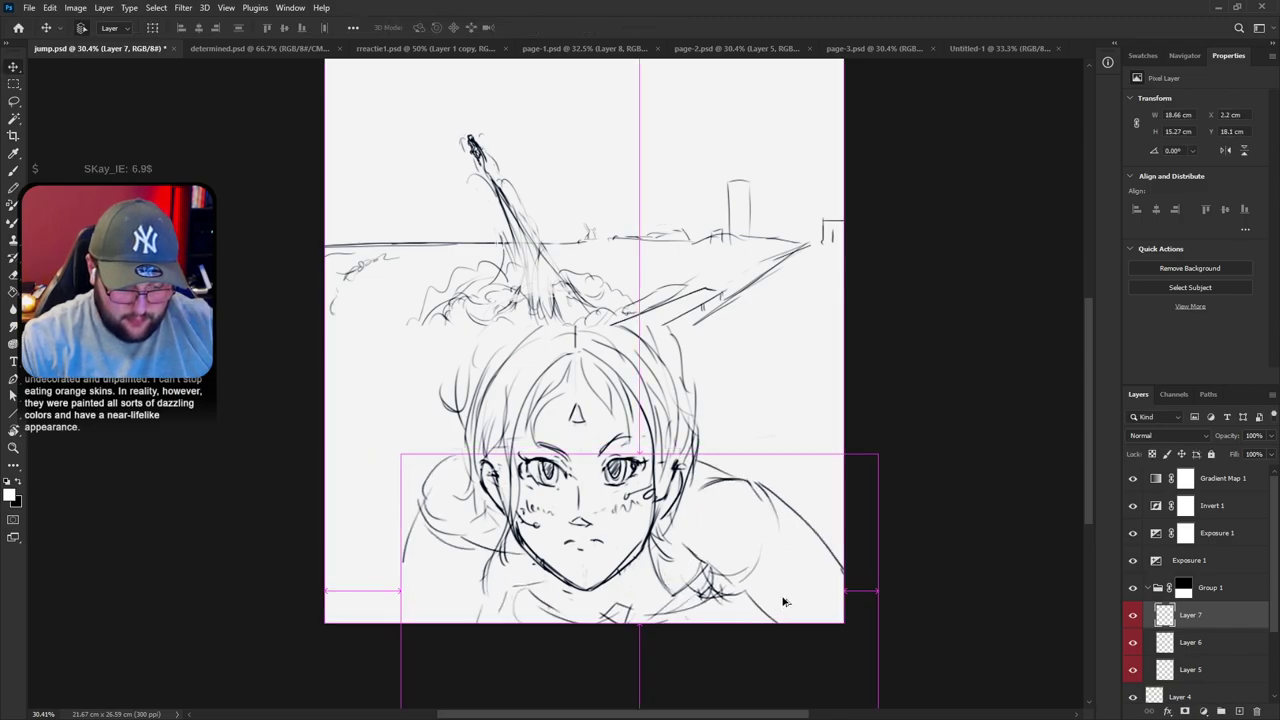
{"action": "left_click_drag", "start_coordinate": [782, 602], "coordinate": [818, 588]}
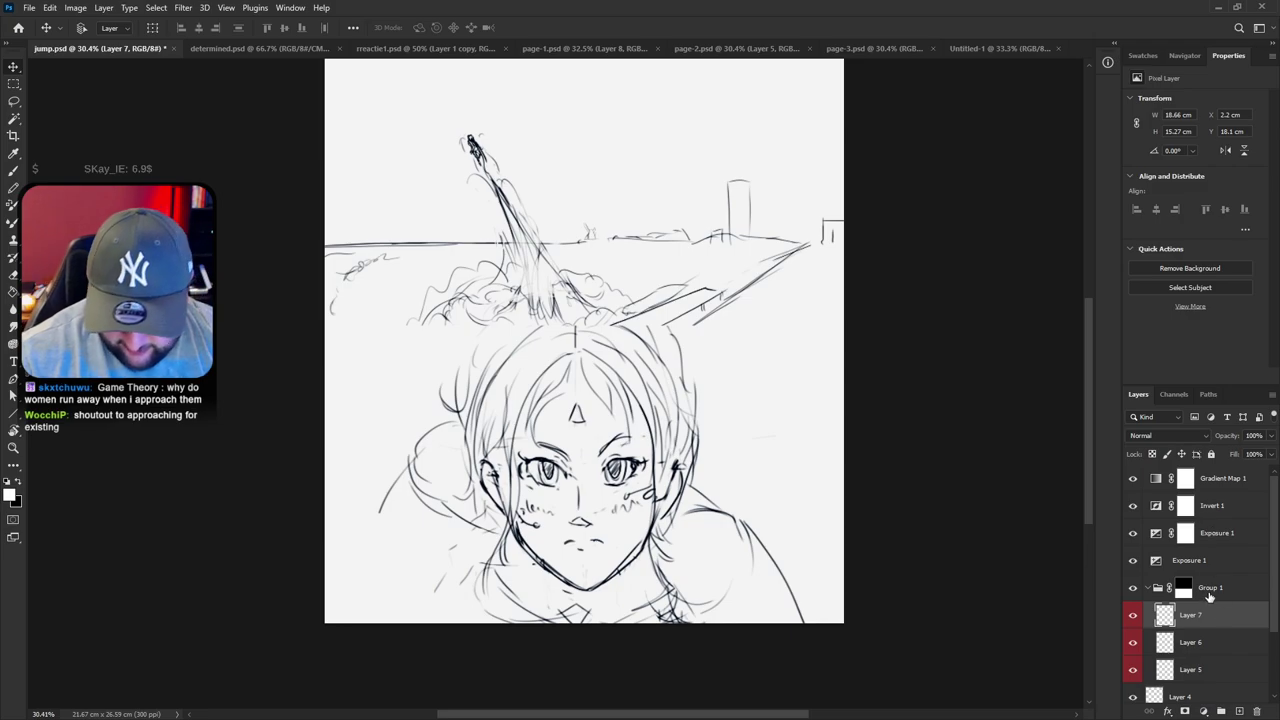
Unlink Layer 2's mask and enlarge the explosion scene on Layer 4 and Layer 2 to about 25.69 by 22.32 cm
{"action": "left_click_drag", "start_coordinate": [836, 446], "coordinate": [856, 506]}
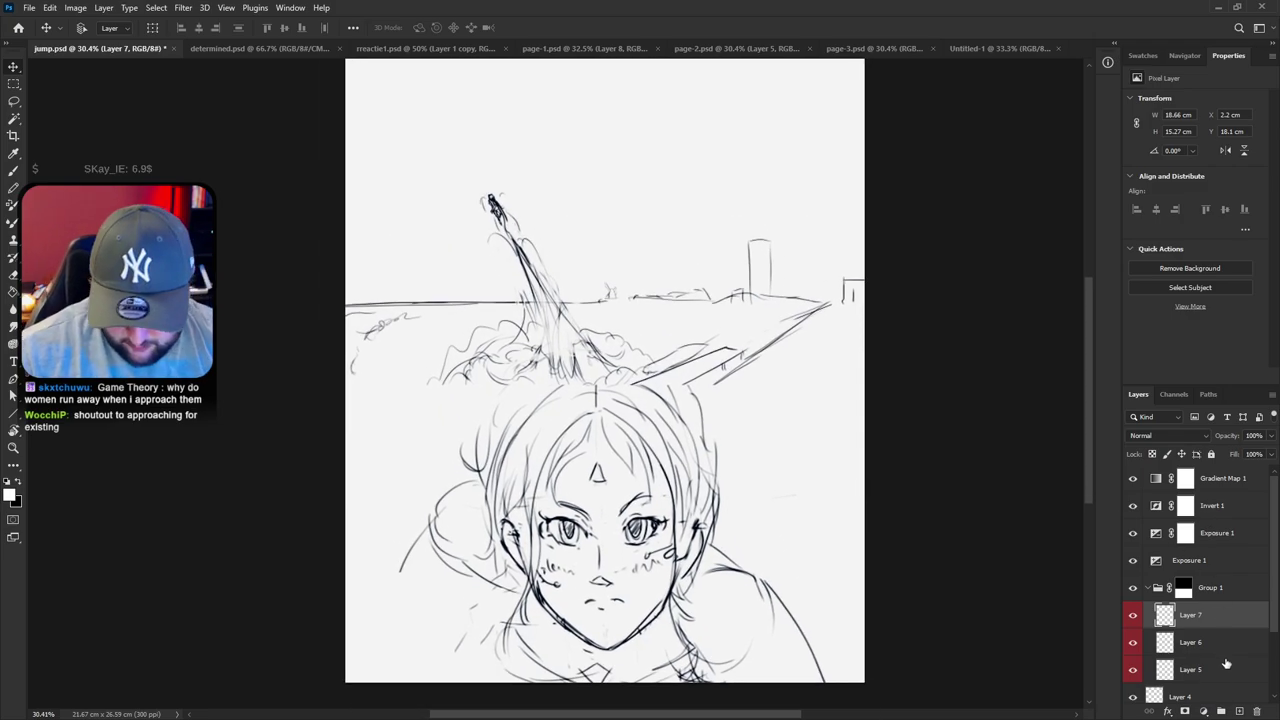
{"action": "left_click_drag", "start_coordinate": [1274, 612], "coordinate": [1275, 692]}
{"action": "left_click", "coordinate": [1209, 669]}
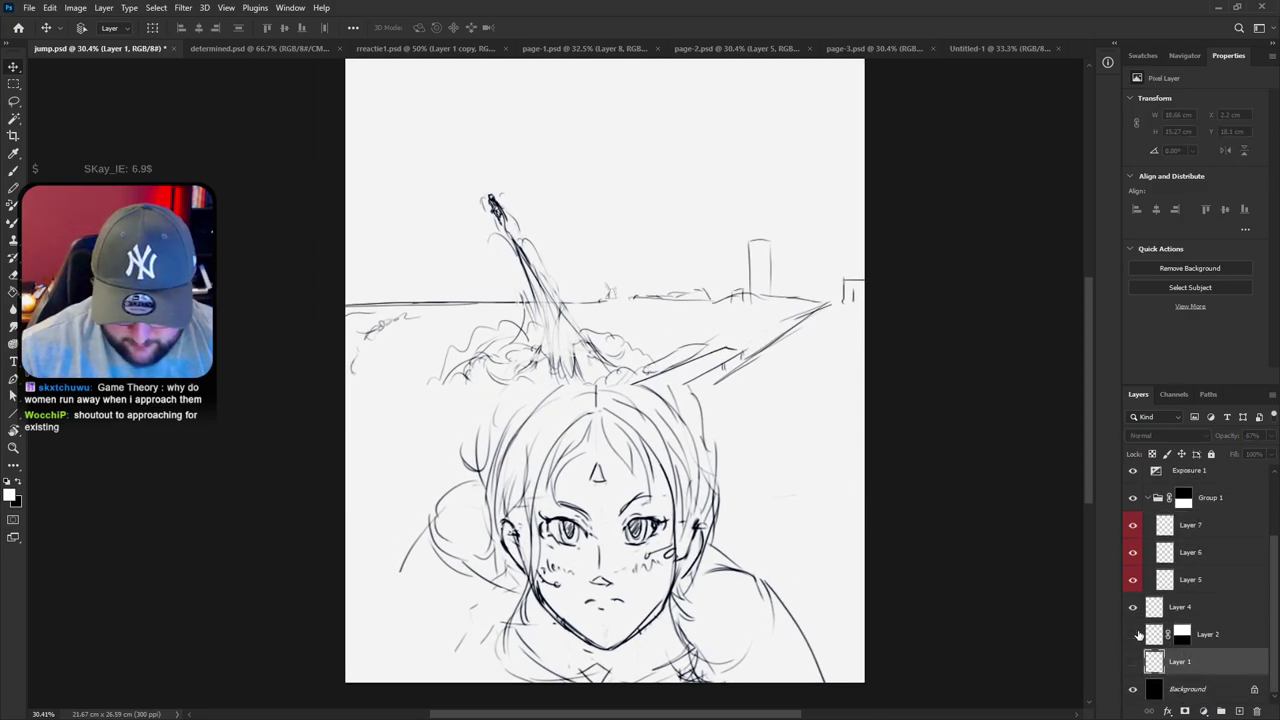
{"action": "left_click", "coordinate": [1165, 636]}
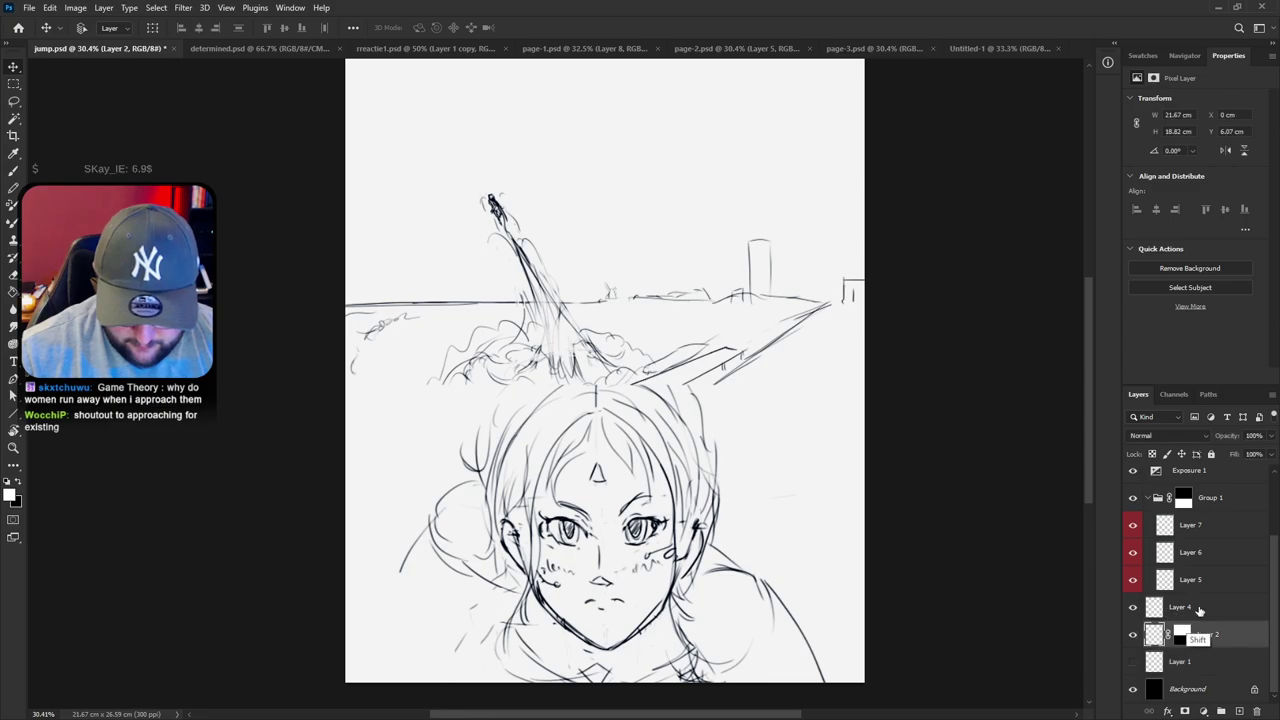
{"action": "left_click", "coordinate": [1180, 609], "text": "shift"}
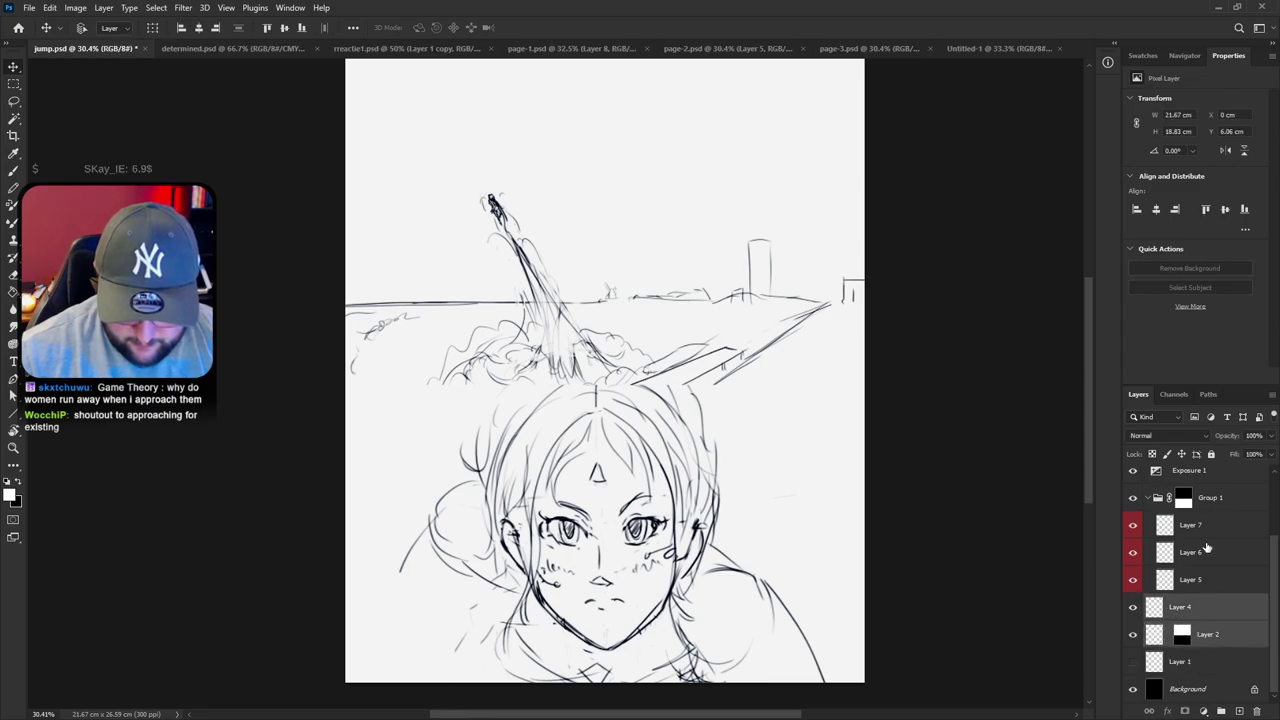
{"action": "key", "text": "ctrl+t"}
{"action": "mouse_move", "coordinate": [650, 325]}
{"action": "left_mouse_down"}
{"action": "mouse_move", "coordinate": [643, 208]}
{"action": "mouse_move", "coordinate": [654, 206]}
{"action": "mouse_move", "coordinate": [677, 355]}
{"action": "mouse_move", "coordinate": [684, 338]}
{"action": "left_mouse_up"}
{"action": "left_click_drag", "start_coordinate": [685, 338], "coordinate": [803, 341]}
{"action": "left_click_drag", "start_coordinate": [485, 218], "coordinate": [364, 163]}
{"action": "left_click_drag", "start_coordinate": [536, 289], "coordinate": [468, 322]}
{"action": "key", "text": "Return"}
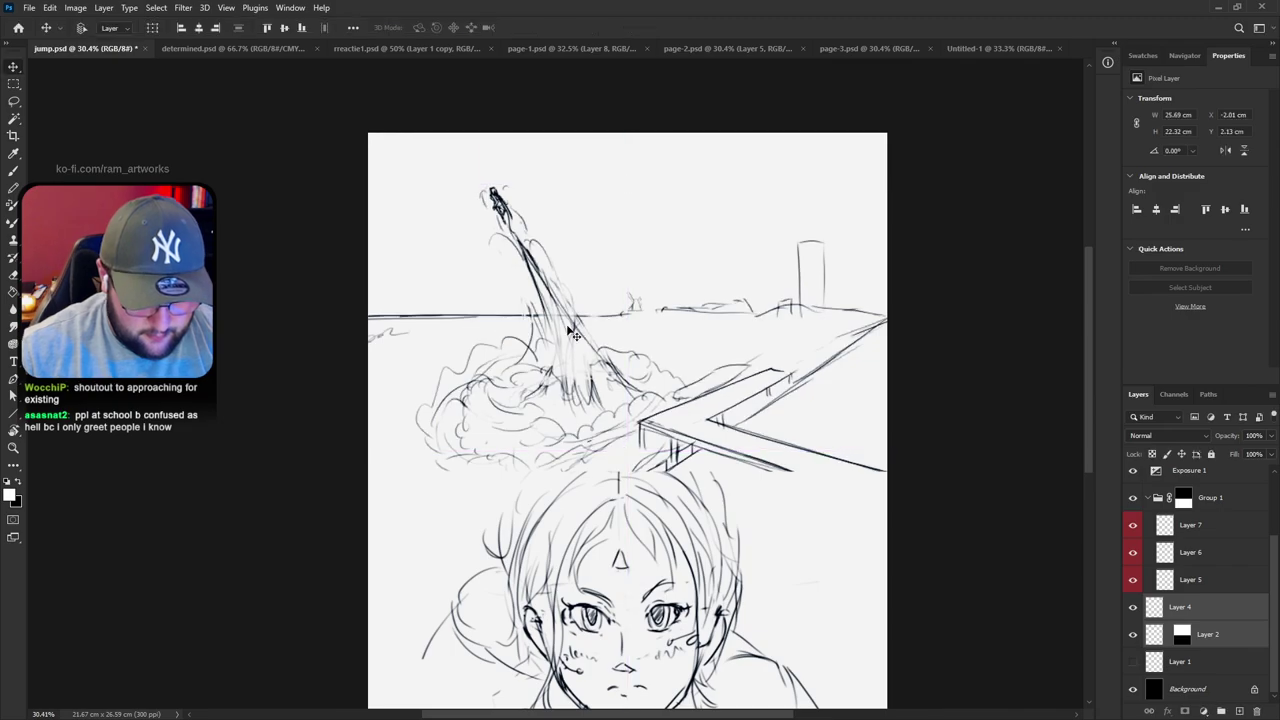
{"action": "left_click_drag", "start_coordinate": [600, 345], "coordinate": [833, 423]}
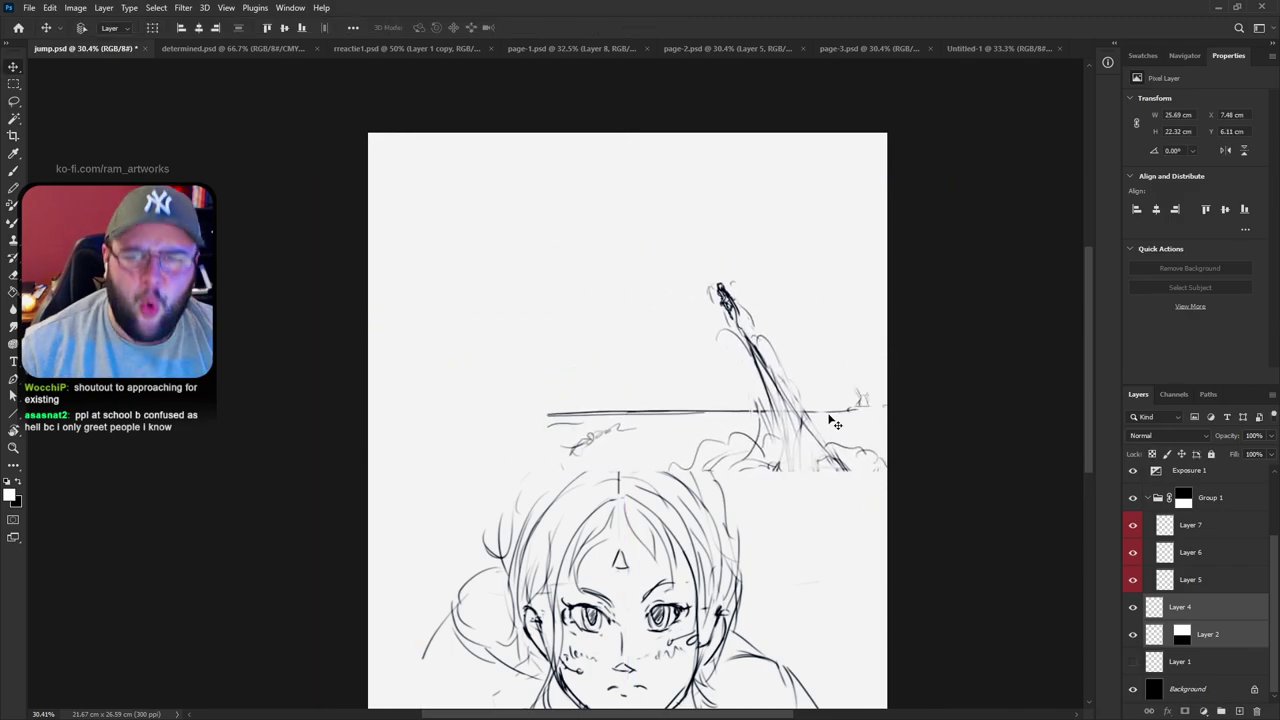
{"action": "key", "text": "ctrl+z"}
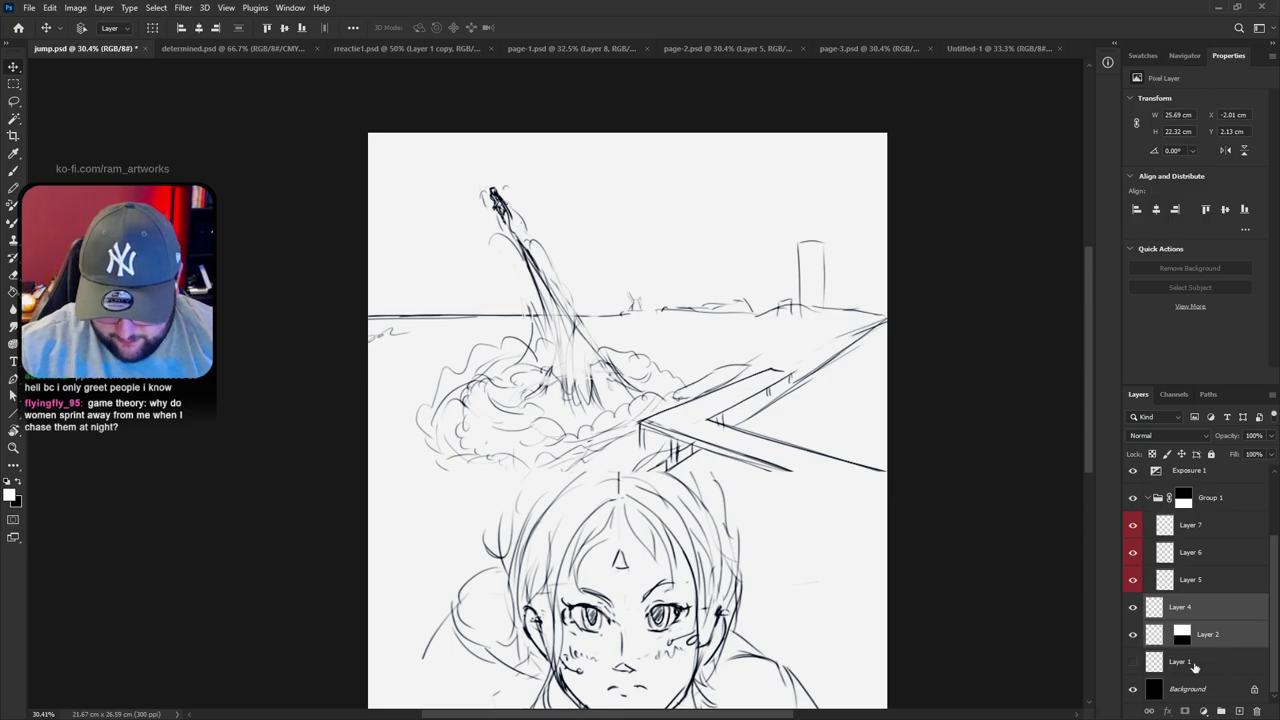
Copy all layers from Layer 2 up to Gradient Map 1 from jump.psd into the Untitled-1 document
{"action": "left_click", "coordinate": [1213, 643]}
{"action": "scroll", "coordinate": [1217, 650], "scroll_direction": "up", "scroll_amount": 3}
{"action": "left_click", "coordinate": [1247, 484], "text": "shift"}
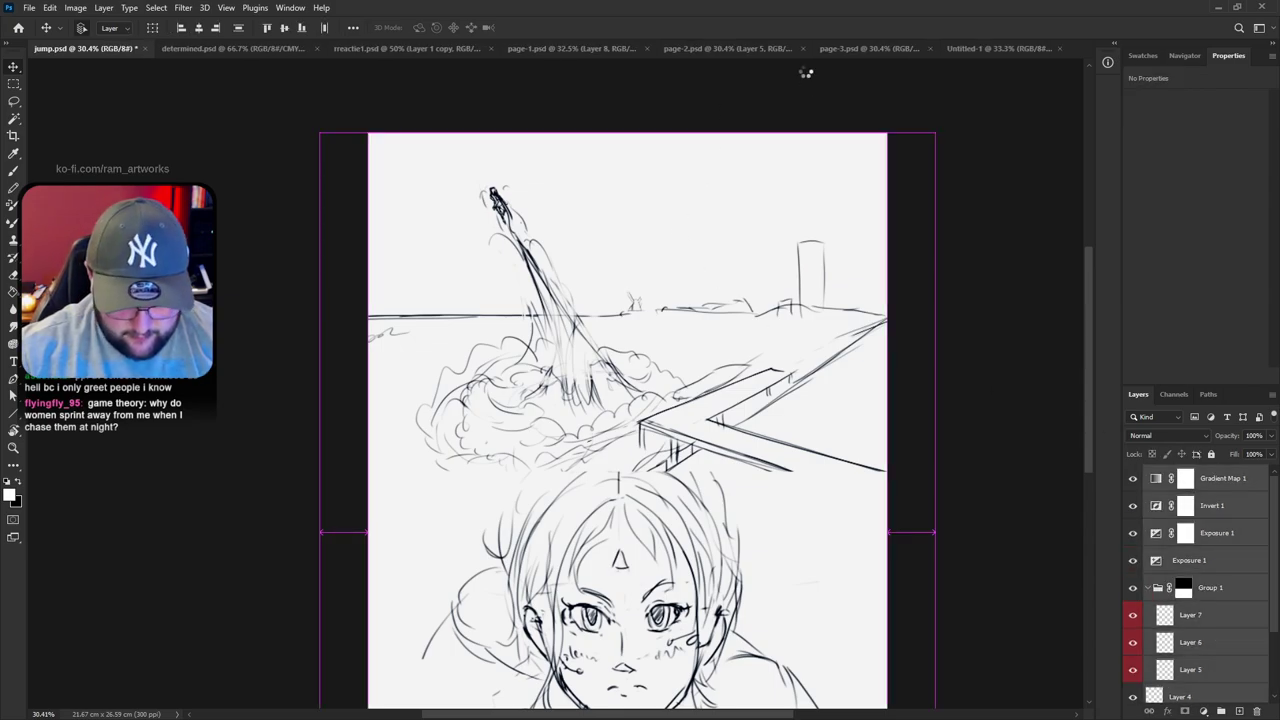
{"action": "left_click", "coordinate": [978, 50]}
{"action": "scroll", "coordinate": [1174, 564], "scroll_direction": "down", "scroll_amount": 3}
{"action": "scroll", "coordinate": [1192, 560], "scroll_direction": "up", "scroll_amount": 1}
{"action": "left_click", "coordinate": [1208, 564]}
{"action": "key", "text": "ctrl+v"}
Delete the duplicate Gradient Map 1, Invert 1 and masked Exposure 1 adjustment layers from the lower set
{"action": "left_click", "coordinate": [1221, 590]}
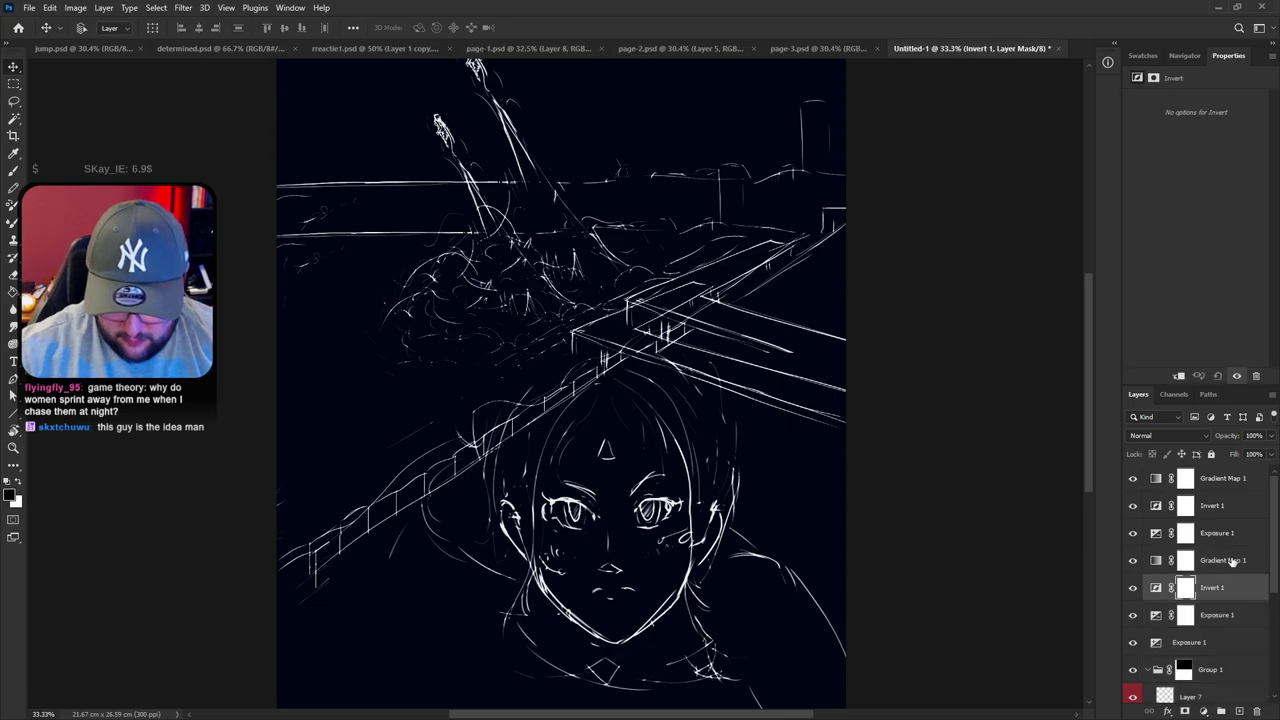
{"action": "left_click", "coordinate": [1232, 562]}
{"action": "key", "text": "Delete"}
{"action": "key", "text": "Delete"}
{"action": "key", "text": "Delete"}
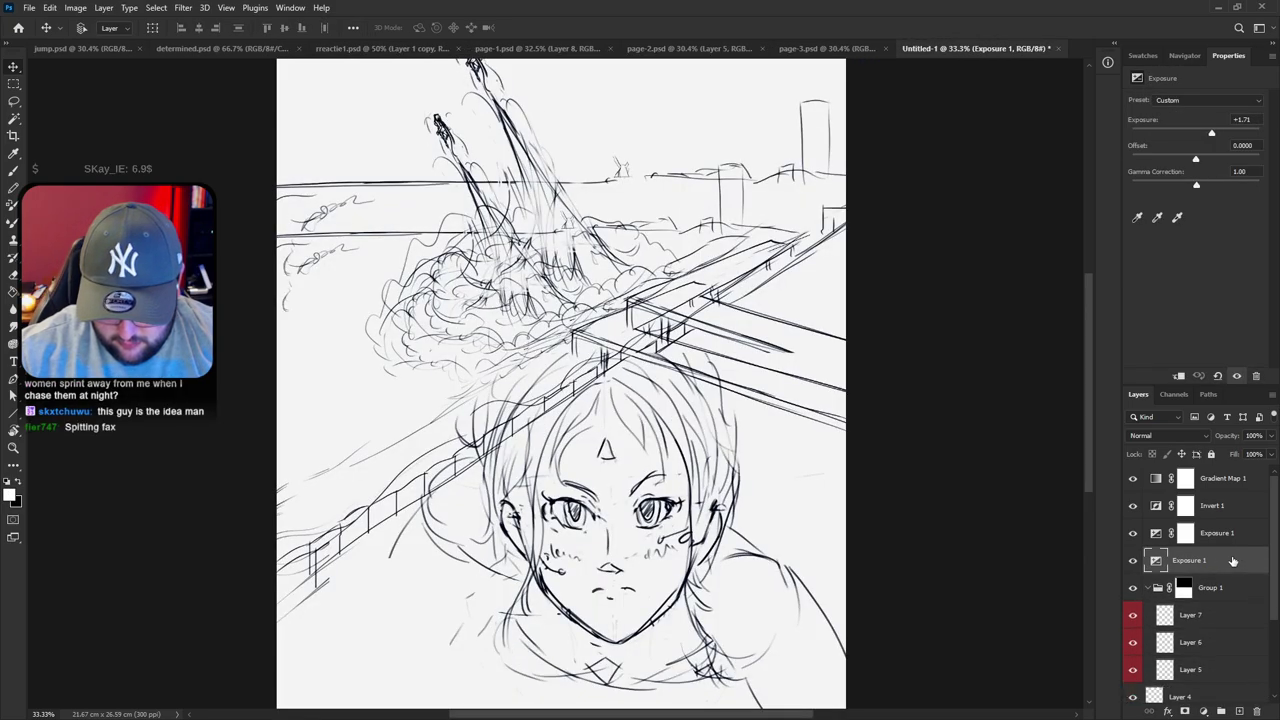
Delete the two old sketch layers directly above the Background layer, checking each one's visibility first
{"action": "scroll", "coordinate": [1233, 561], "scroll_direction": "down", "scroll_amount": 2}
{"action": "left_click", "coordinate": [1131, 660]}
{"action": "left_click", "coordinate": [1131, 660]}
{"action": "left_click", "coordinate": [1177, 660]}
{"action": "key", "text": "Delete"}
{"action": "left_click", "coordinate": [1132, 661]}
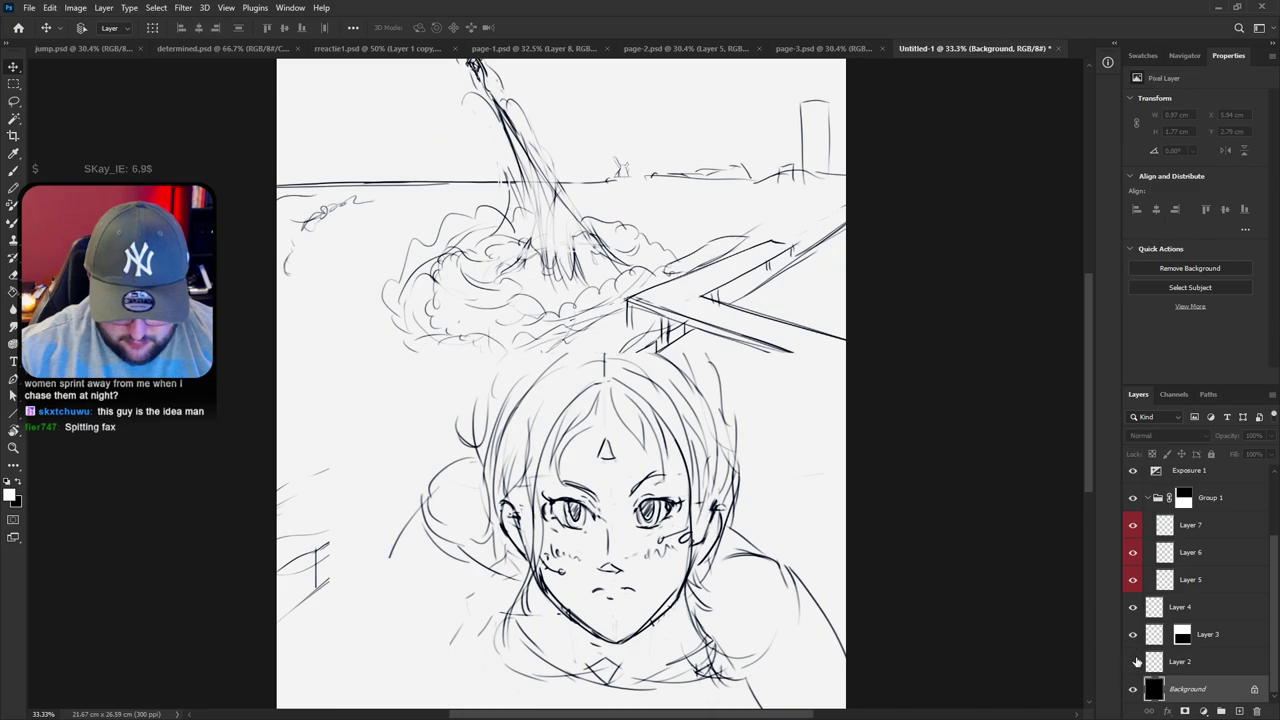
{"action": "left_click", "coordinate": [1170, 661]}
{"action": "key", "text": "Delete"}
Compare the artwork with the lower Exposure 1 adjustment switched off and on
{"action": "scroll", "coordinate": [980, 532], "scroll_direction": "down", "scroll_amount": 5}
{"action": "scroll", "coordinate": [980, 532], "scroll_direction": "up", "scroll_amount": 3}
{"action": "scroll", "coordinate": [1172, 587], "scroll_direction": "up", "scroll_amount": 2}
{"action": "left_click", "coordinate": [1195, 559]}
{"action": "left_click", "coordinate": [1132, 564]}
{"action": "left_click", "coordinate": [1133, 564]}
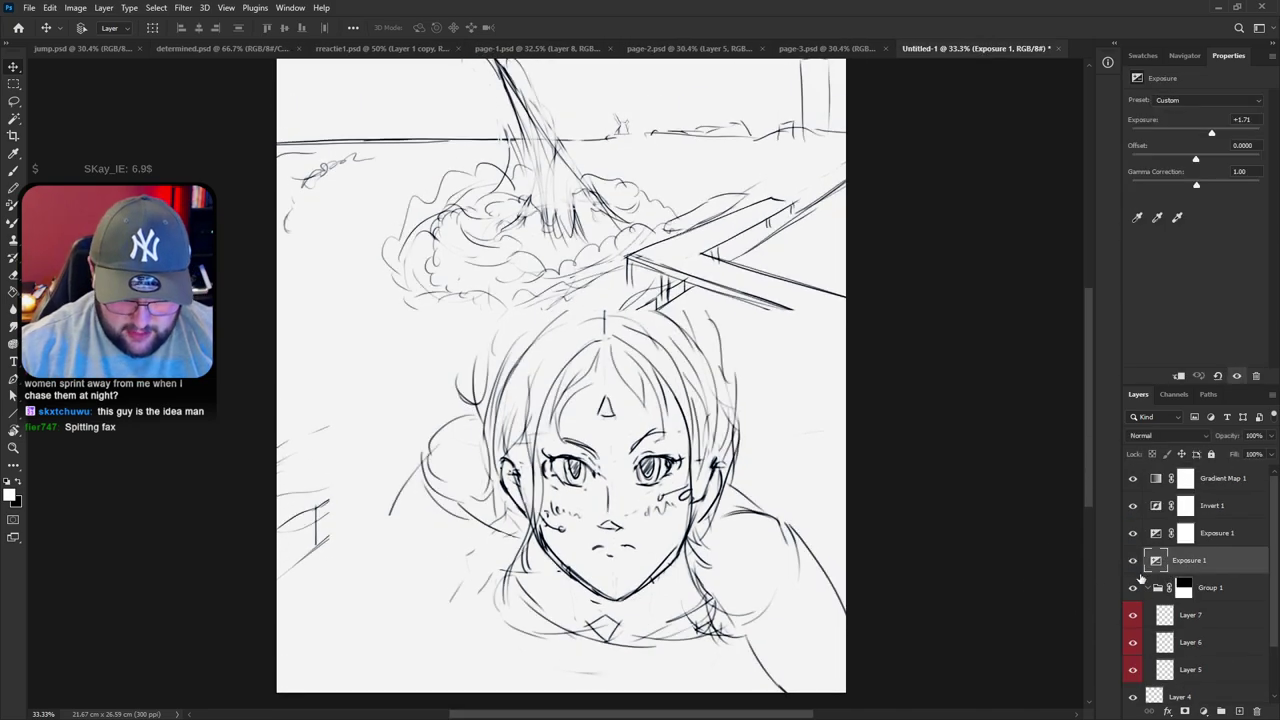
Unlink Group 1's mask and try moving the mask and the group's portrait independently, undoing the moves
{"action": "scroll", "coordinate": [1133, 568], "scroll_direction": "down", "scroll_amount": 2}
{"action": "left_click", "coordinate": [1234, 525]}
{"action": "left_click_drag", "start_coordinate": [536, 195], "coordinate": [551, 403]}
{"action": "left_click_drag", "start_coordinate": [597, 399], "coordinate": [545, 428]}
{"action": "left_click_drag", "start_coordinate": [545, 428], "coordinate": [431, 167]}
{"action": "key", "text": "ctrl+z"}
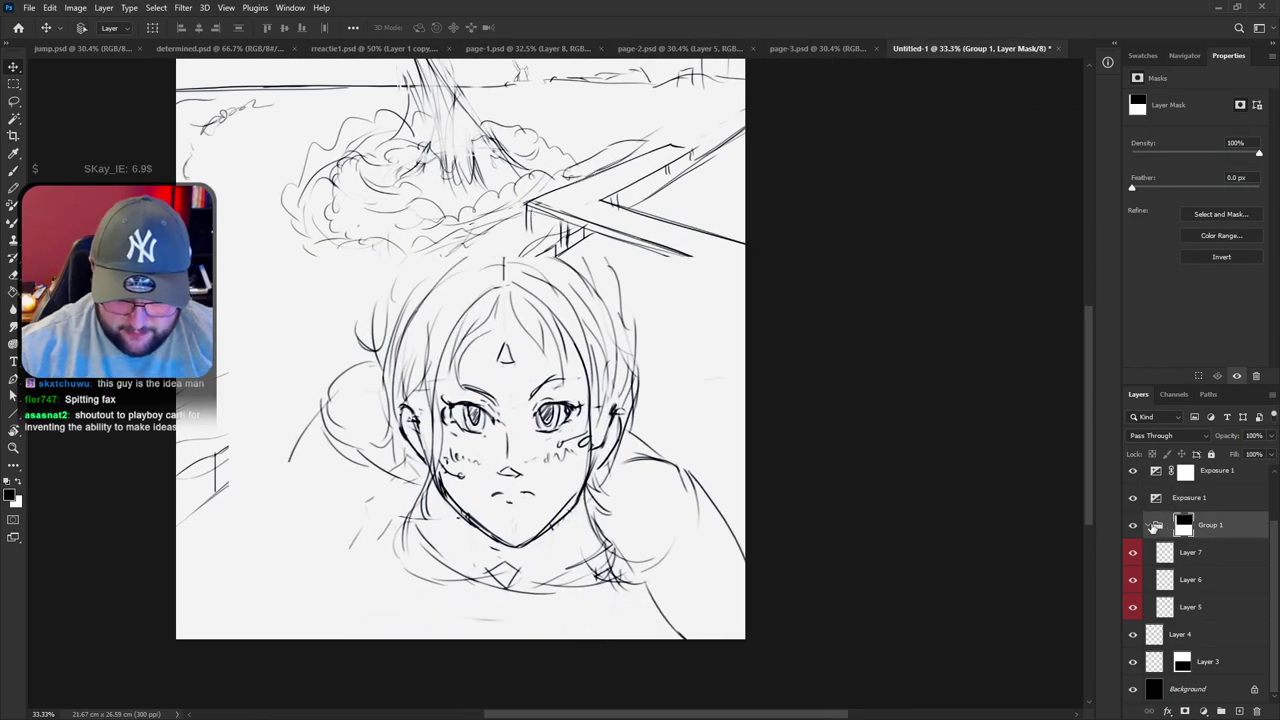
{"action": "left_click", "coordinate": [1155, 527]}
{"action": "left_click_drag", "start_coordinate": [427, 395], "coordinate": [562, 385]}
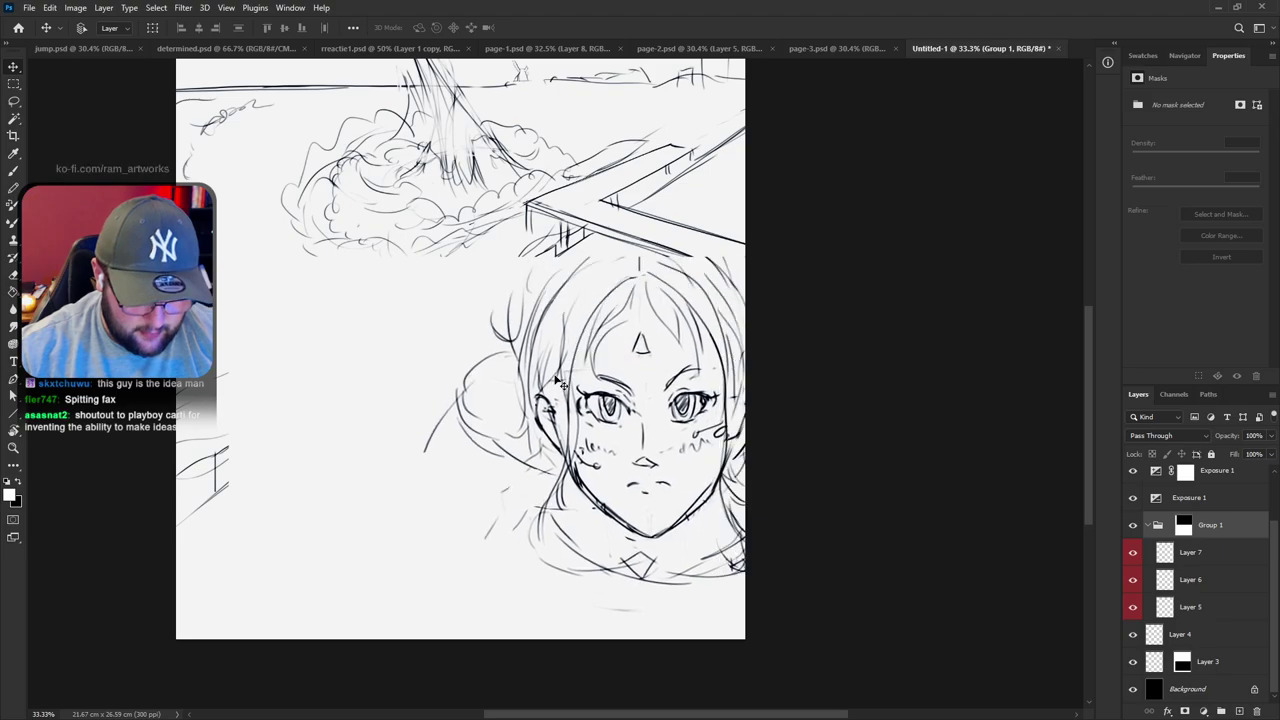
{"action": "key", "text": "ctrl+z"}
{"action": "left_click_drag", "start_coordinate": [614, 341], "coordinate": [712, 476]}
{"action": "key", "text": "ctrl+minus"}
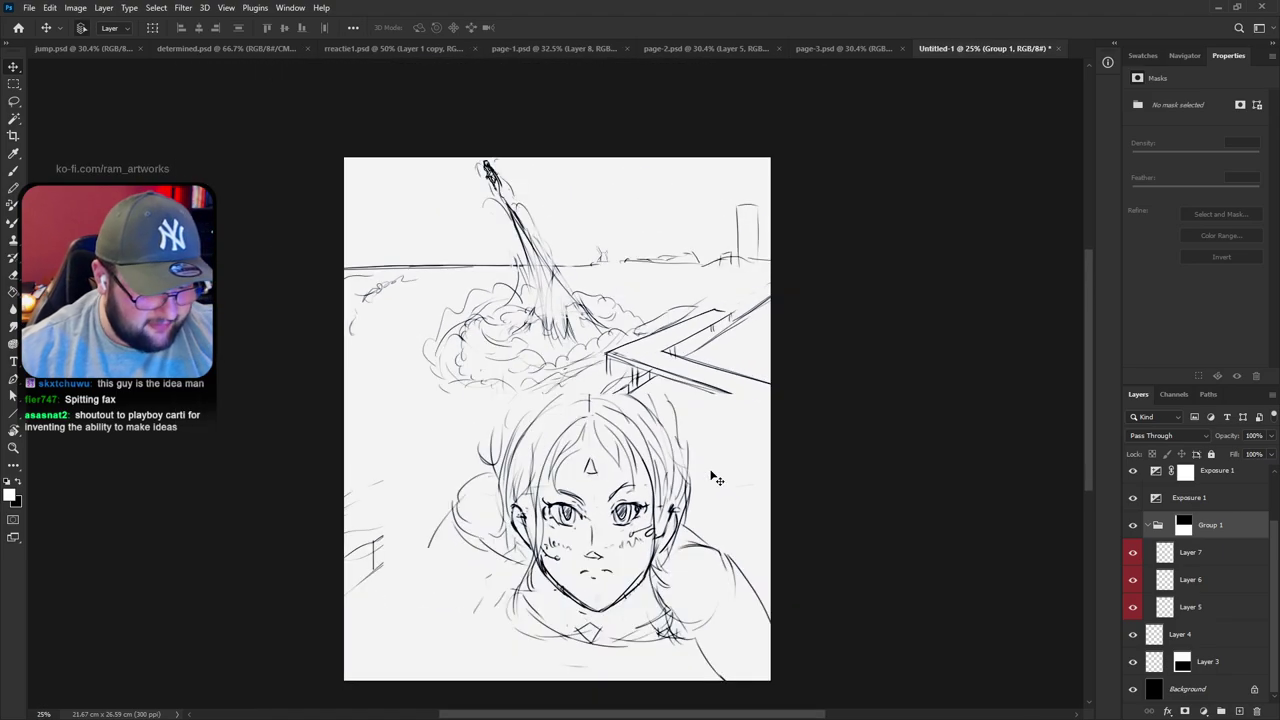
{"action": "scroll", "coordinate": [716, 480], "scroll_direction": "up", "scroll_amount": 1}
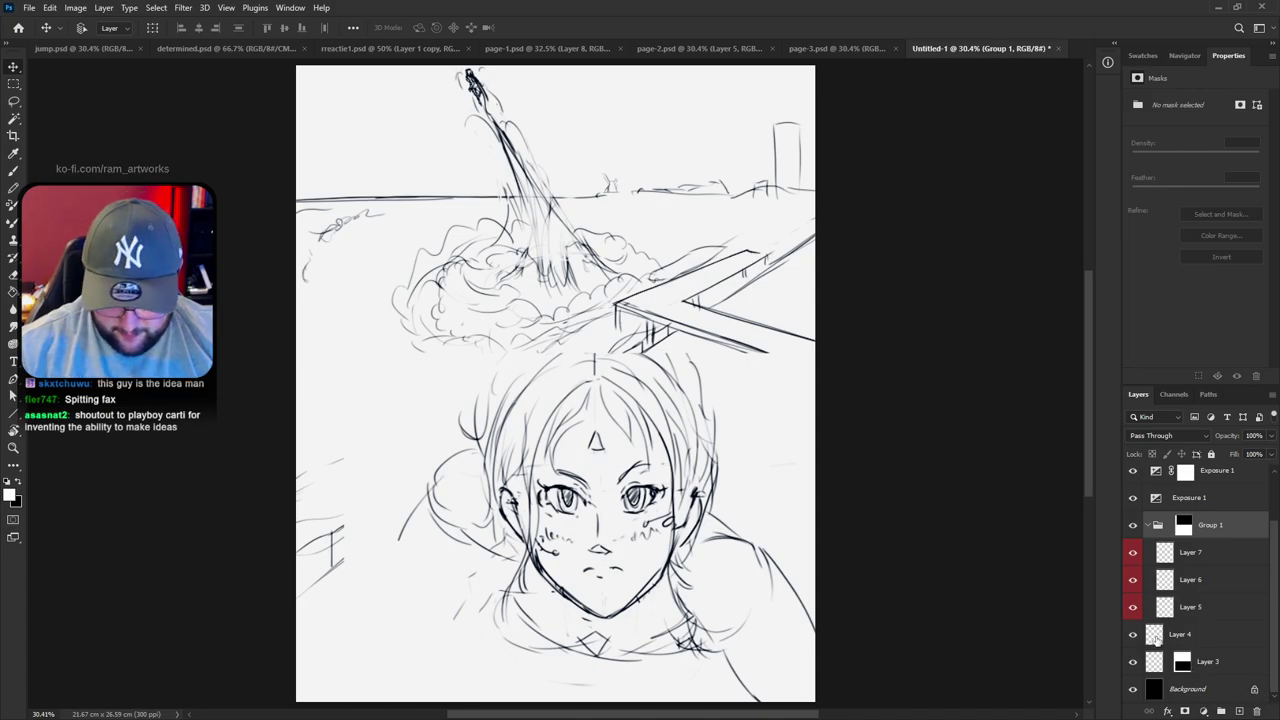
Move the explosion scene on Layer 4 and Layer 3 slightly down and to the left on the page
{"action": "left_click", "coordinate": [1159, 640]}
{"action": "left_click", "coordinate": [1160, 661], "text": "shift"}
{"action": "mouse_move", "coordinate": [650, 297]}
{"action": "left_mouse_down"}
{"action": "mouse_move", "coordinate": [763, 369]}
{"action": "mouse_move", "coordinate": [643, 329]}
{"action": "mouse_move", "coordinate": [600, 337]}
{"action": "mouse_move", "coordinate": [653, 313]}
{"action": "mouse_move", "coordinate": [718, 333]}
{"action": "mouse_move", "coordinate": [502, 320]}
{"action": "mouse_move", "coordinate": [625, 288]}
{"action": "mouse_move", "coordinate": [550, 284]}
{"action": "mouse_move", "coordinate": [538, 308]}
{"action": "mouse_move", "coordinate": [555, 306]}
{"action": "left_mouse_up"}
Adjust the masks of Group 1 and Layer 3 to hide the stray dock lines at the page's left edge
{"action": "left_click", "coordinate": [1160, 530]}
{"action": "left_click", "coordinate": [1158, 527]}
{"action": "key", "text": "ctrl+z"}
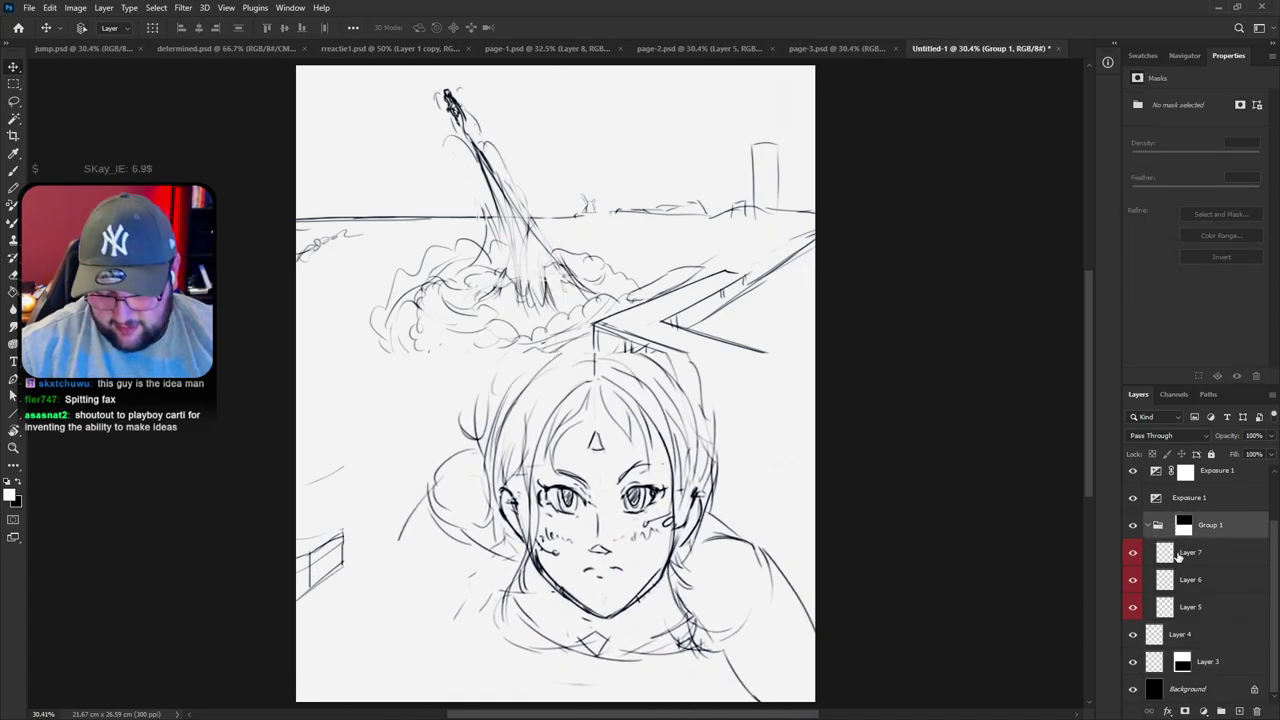
{"action": "left_click", "coordinate": [1184, 526]}
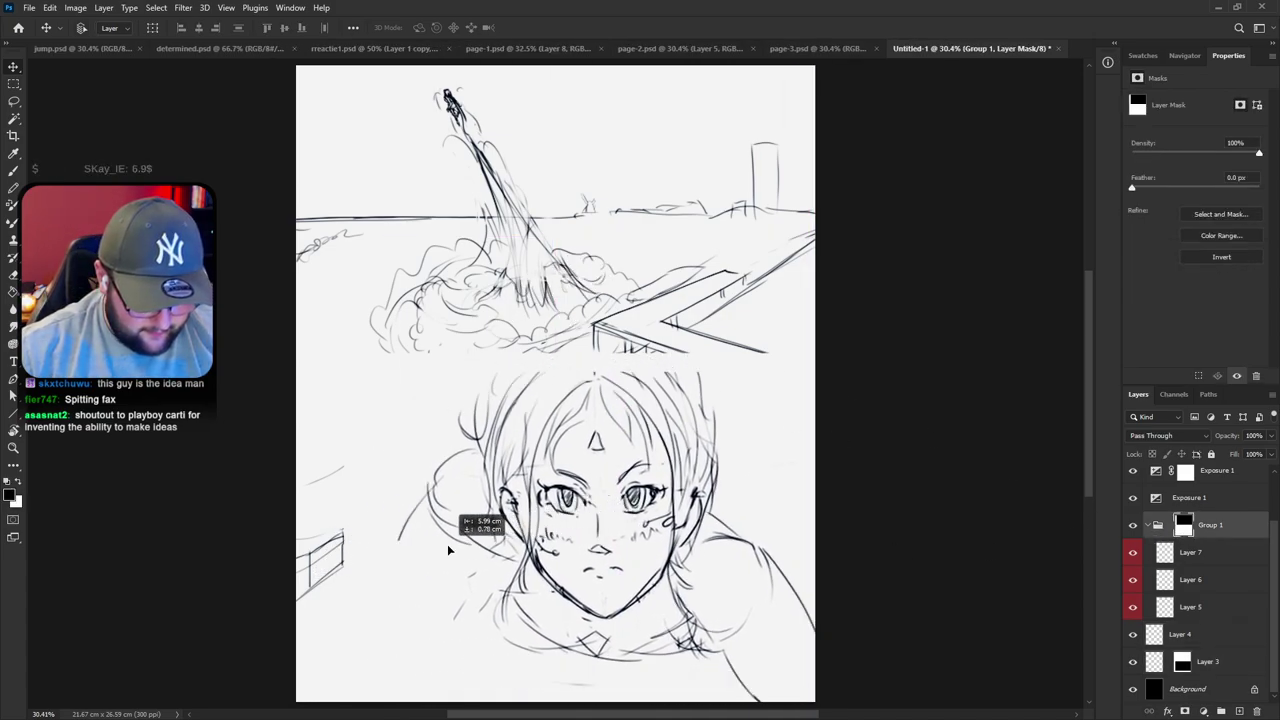
{"action": "left_click", "coordinate": [1210, 665]}
{"action": "left_click_drag", "start_coordinate": [745, 547], "coordinate": [695, 550]}
Transform Layer 4 and Layer 3 together to about 25.54 by 22.18 cm, placing the explosion above the girl's head
{"action": "scroll", "coordinate": [790, 492], "scroll_direction": "down", "scroll_amount": 3}
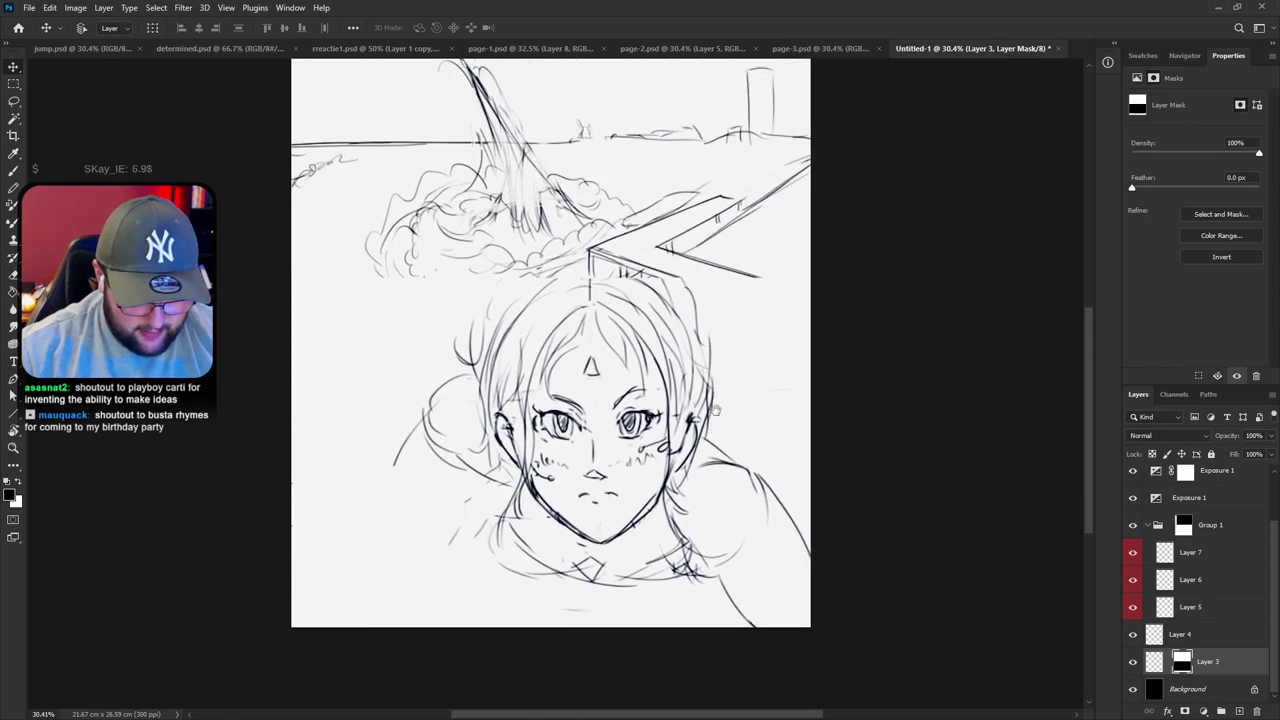
{"action": "left_click", "coordinate": [1158, 636], "text": "ctrl"}
{"action": "key", "text": "ctrl+t"}
{"action": "left_click_drag", "start_coordinate": [581, 549], "coordinate": [637, 616]}
{"action": "left_click_drag", "start_coordinate": [610, 367], "coordinate": [621, 588]}
{"action": "scroll", "coordinate": [620, 589], "scroll_direction": "down", "scroll_amount": 4}
{"action": "left_click_drag", "start_coordinate": [593, 60], "coordinate": [645, 226]}
{"action": "key", "text": "Return"}
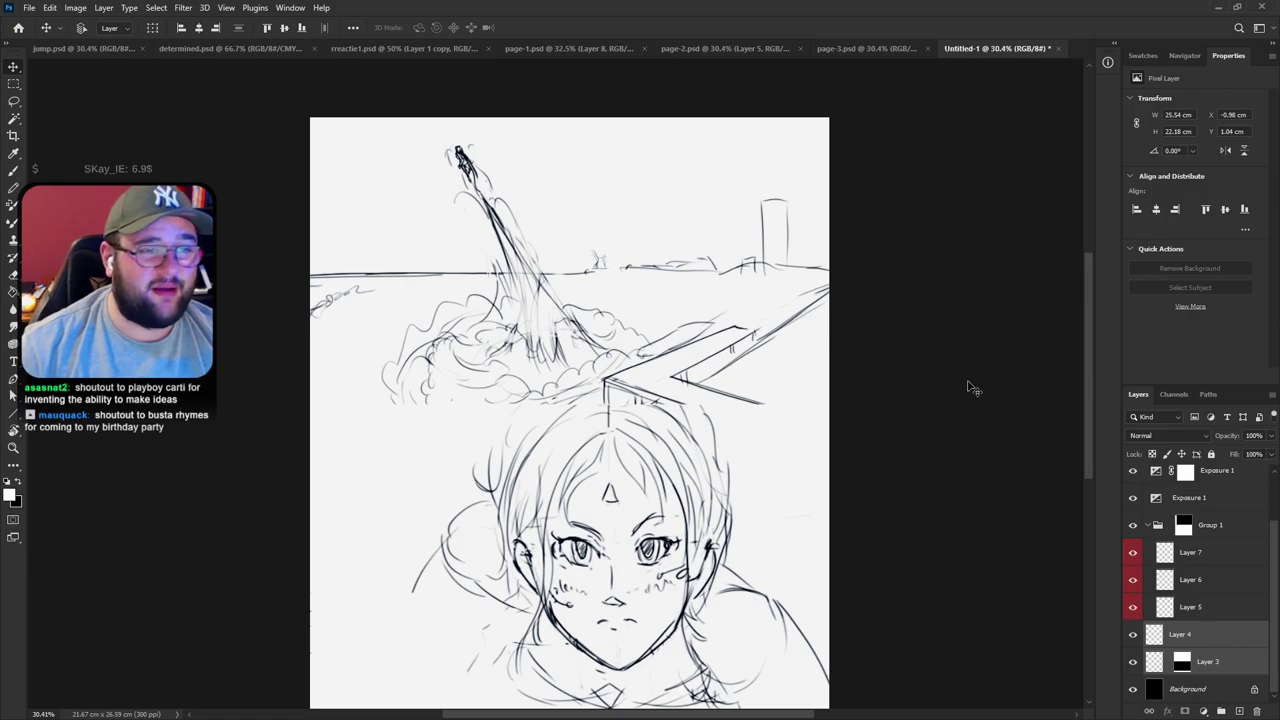
Shift Layer 3's mask slightly downward, then delete the mask from the layer
{"action": "left_click", "coordinate": [1180, 670]}
{"action": "mouse_move", "coordinate": [730, 525]}
{"action": "left_mouse_down"}
{"action": "mouse_move", "coordinate": [716, 590]}
{"action": "mouse_move", "coordinate": [721, 540]}
{"action": "left_mouse_up"}
{"action": "scroll", "coordinate": [730, 408], "scroll_direction": "down", "scroll_amount": 3}
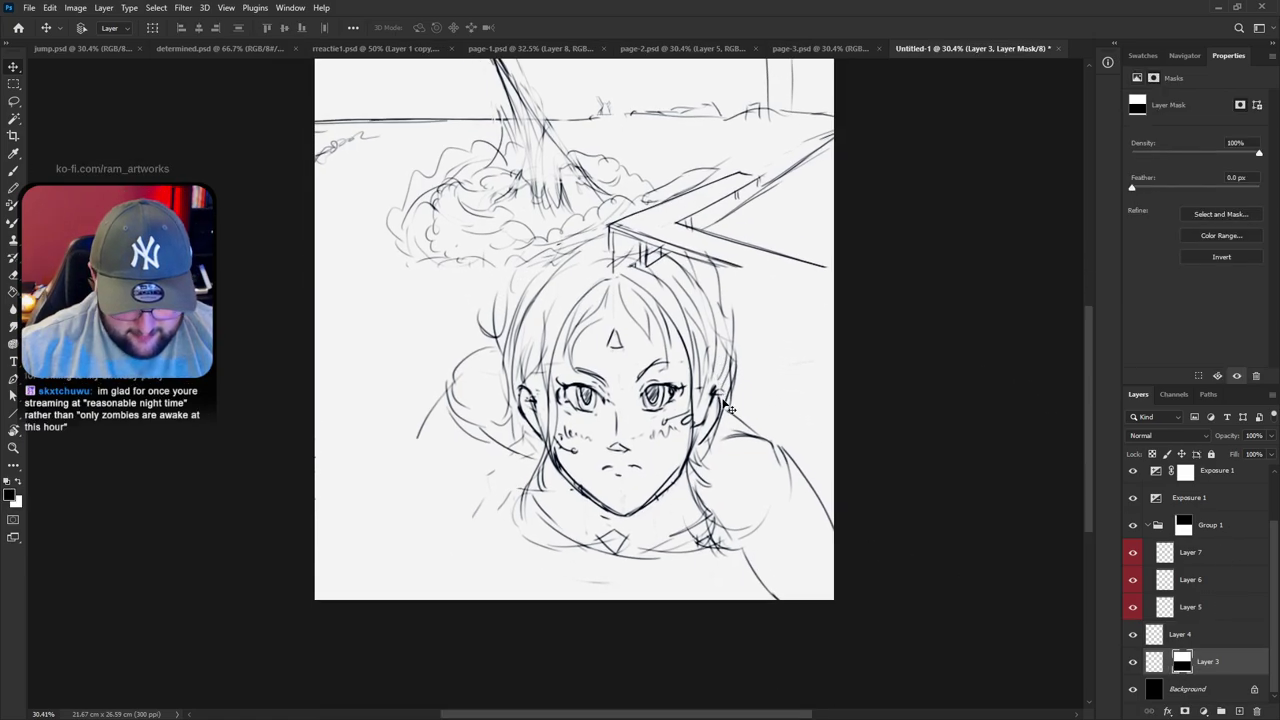
{"action": "mouse_move", "coordinate": [736, 413]}
{"action": "left_mouse_down"}
{"action": "mouse_move", "coordinate": [763, 294]}
{"action": "mouse_move", "coordinate": [745, 265]}
{"action": "mouse_move", "coordinate": [748, 385]}
{"action": "mouse_move", "coordinate": [730, 440]}
{"action": "mouse_move", "coordinate": [740, 377]}
{"action": "left_mouse_up"}
{"action": "key", "text": "Delete"}
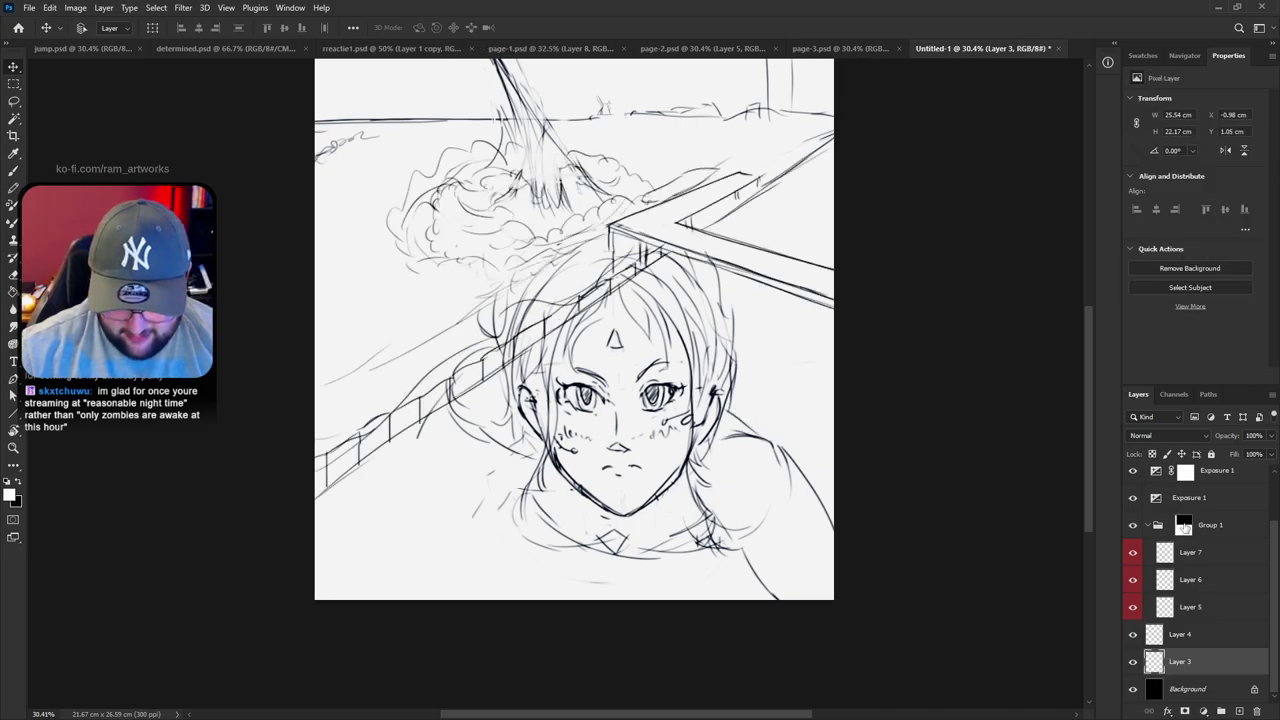
Delete the layer mask from Group 1
{"action": "left_click_drag", "start_coordinate": [1184, 527], "coordinate": [1257, 711]}
{"action": "left_click", "coordinate": [583, 272]}
{"action": "left_click_drag", "start_coordinate": [663, 353], "coordinate": [597, 231]}
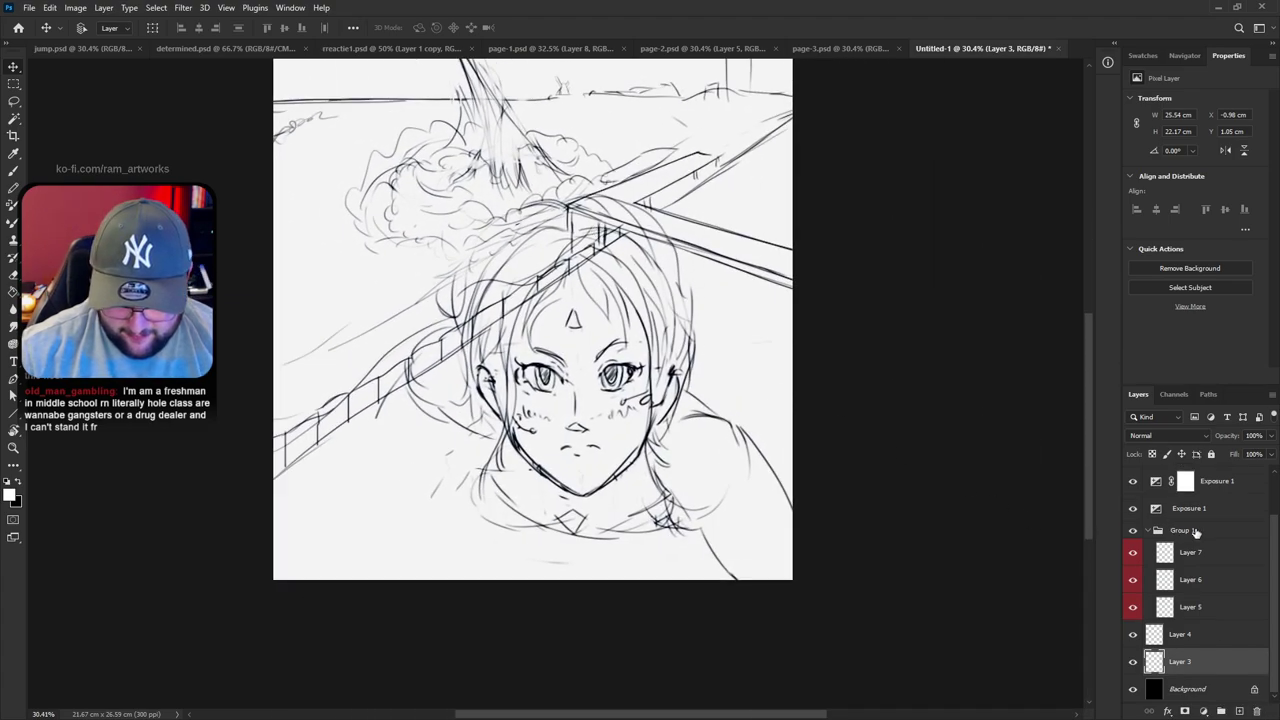
Move the portrait in Group 1 down and to the right, clear of the dock corner
{"action": "left_click", "coordinate": [1195, 533]}
{"action": "left_click_drag", "start_coordinate": [686, 318], "coordinate": [708, 455]}
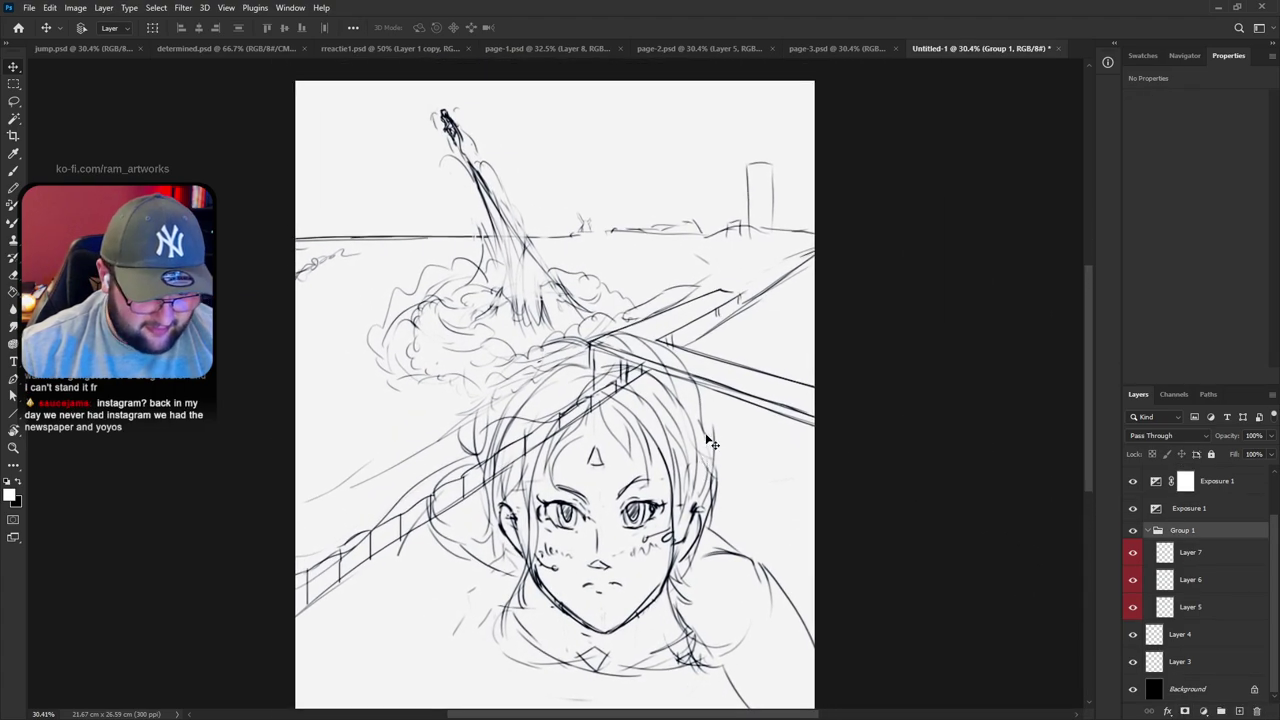
{"action": "left_click", "coordinate": [14, 103]}
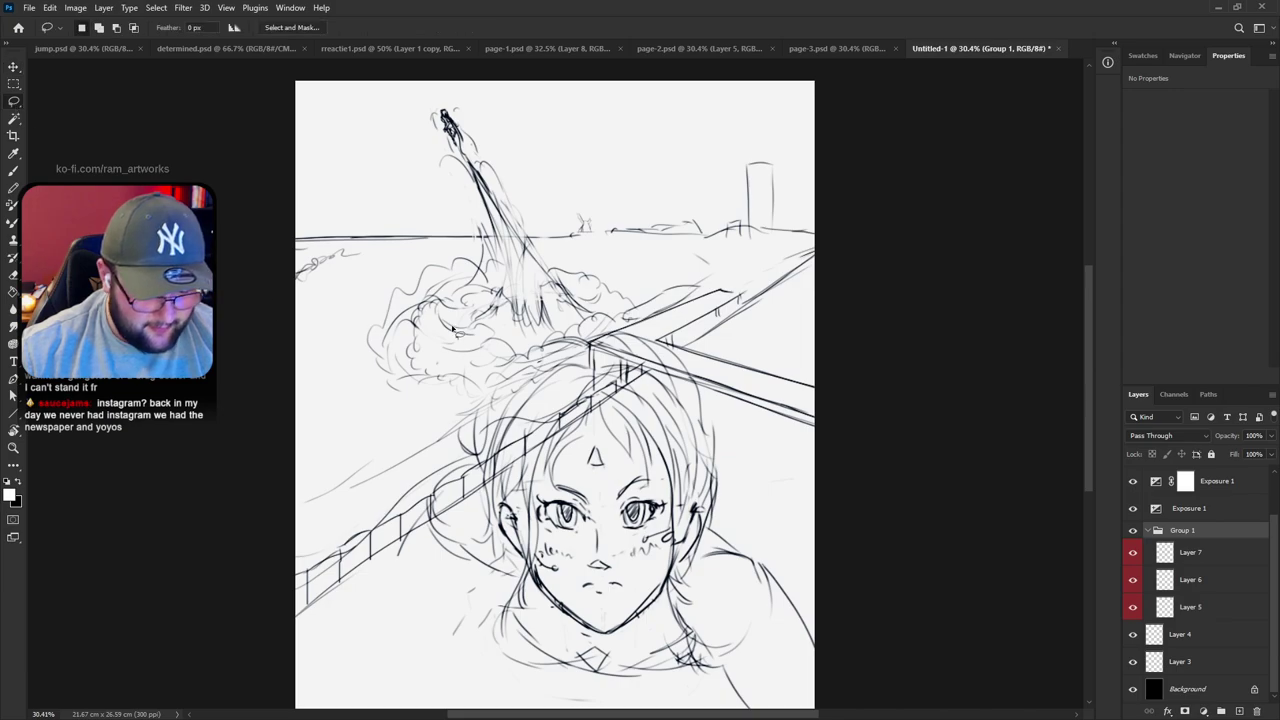
{"action": "key", "text": "v"}
{"action": "mouse_move", "coordinate": [524, 220]}
{"action": "left_mouse_down"}
{"action": "mouse_move", "coordinate": [551, 214]}
{"action": "mouse_move", "coordinate": [714, 383]}
{"action": "mouse_move", "coordinate": [595, 245]}
{"action": "left_mouse_up"}
{"action": "mouse_move", "coordinate": [629, 403]}
{"action": "left_mouse_down"}
{"action": "mouse_move", "coordinate": [637, 295]}
{"action": "mouse_move", "coordinate": [626, 358]}
{"action": "left_mouse_up"}
{"action": "left_click_drag", "start_coordinate": [662, 426], "coordinate": [648, 460]}
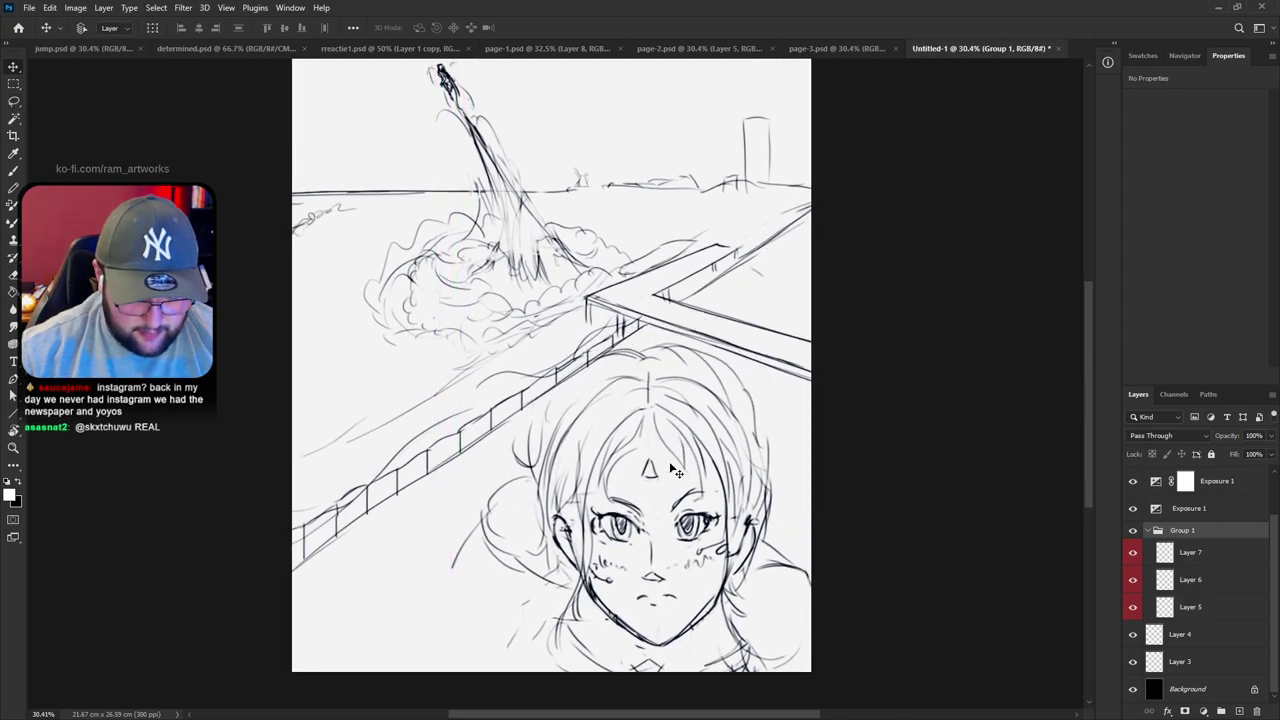
Move the explosion scene on Layer 4 and Layer 3 right and down to about X 7.32 cm, Y 6.43 cm
{"action": "left_click", "coordinate": [1182, 634]}
{"action": "left_click", "coordinate": [1180, 661], "text": "shift"}
{"action": "left_click_drag", "start_coordinate": [537, 188], "coordinate": [768, 267]}
{"action": "mouse_move", "coordinate": [504, 255]}
{"action": "left_mouse_down"}
{"action": "mouse_move", "coordinate": [466, 315]}
{"action": "mouse_move", "coordinate": [500, 298]}
{"action": "left_mouse_up"}
{"action": "left_click_drag", "start_coordinate": [513, 287], "coordinate": [516, 406]}
{"action": "mouse_move", "coordinate": [511, 356]}
{"action": "left_mouse_down"}
{"action": "mouse_move", "coordinate": [483, 326]}
{"action": "mouse_move", "coordinate": [462, 338]}
{"action": "left_mouse_up"}
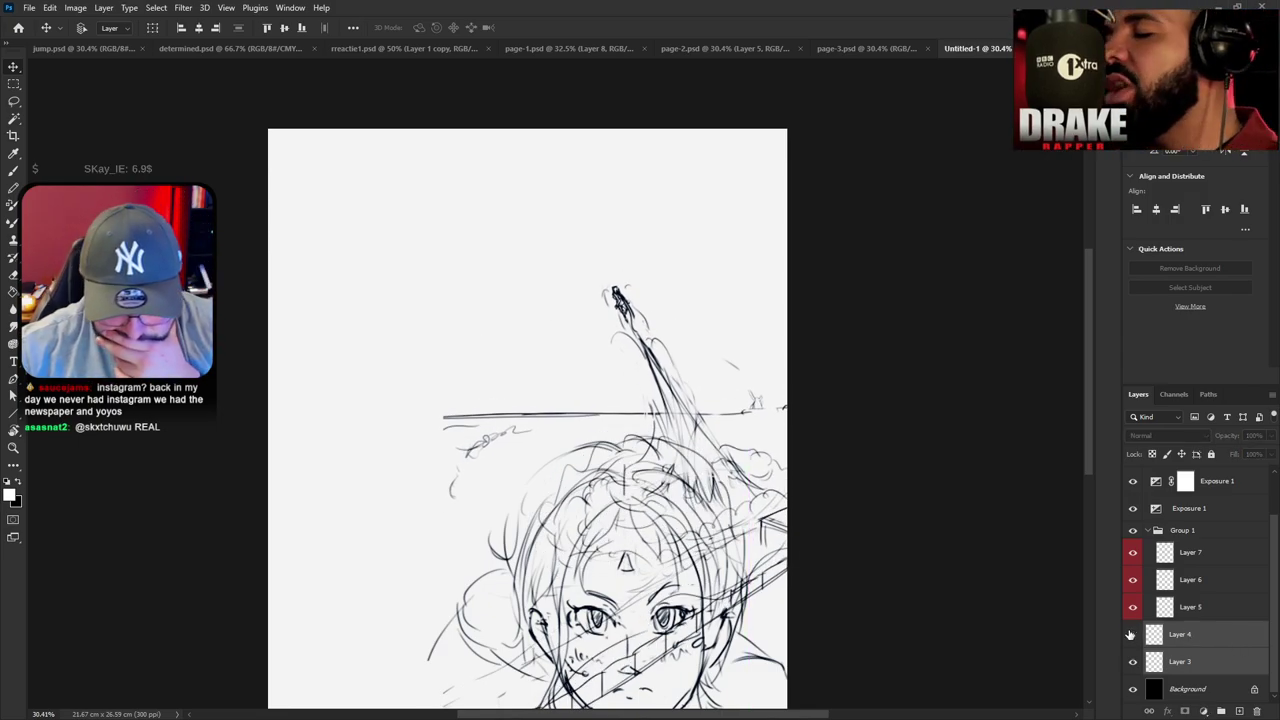
Extend the horizon line on Layer 3 with the brush to the page's left edge, redrawing the stroke until it aligns
{"action": "left_click", "coordinate": [1133, 662]}
{"action": "left_click", "coordinate": [1133, 662]}
{"action": "left_click", "coordinate": [1192, 664]}
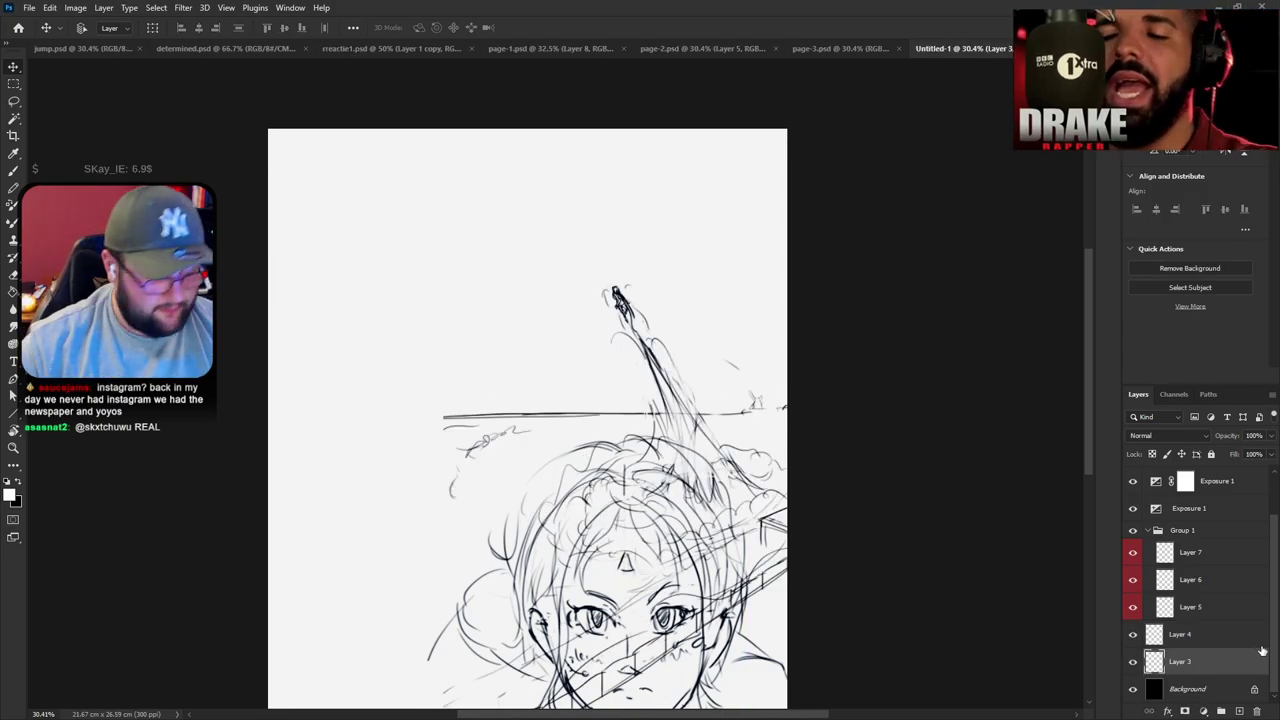
{"action": "key", "text": "b"}
{"action": "mouse_move", "coordinate": [455, 416]}
{"action": "left_mouse_down"}
{"action": "mouse_move", "coordinate": [268, 418]}
{"action": "mouse_move", "coordinate": [280, 466]}
{"action": "left_mouse_up"}
{"action": "key", "text": "ctrl+z"}
{"action": "key", "text": "ctrl+z"}
{"action": "left_click_drag", "start_coordinate": [455, 417], "coordinate": [270, 419]}
{"action": "key", "text": "ctrl+z"}
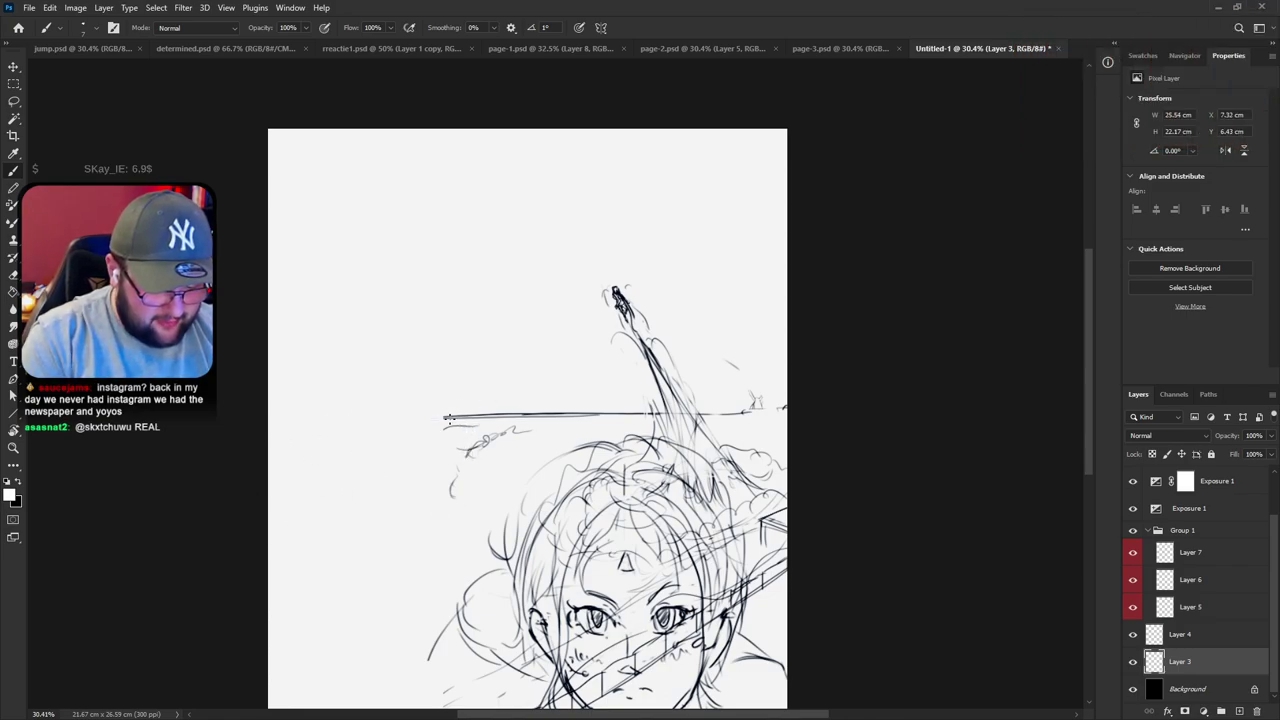
{"action": "left_click_drag", "start_coordinate": [455, 414], "coordinate": [268, 415]}
{"action": "key", "text": "ctrl+z"}
{"action": "left_click_drag", "start_coordinate": [453, 420], "coordinate": [268, 418]}
{"action": "key", "text": "ctrl+z"}
{"action": "left_click_drag", "start_coordinate": [455, 414], "coordinate": [268, 407]}
{"action": "key", "text": "r"}
{"action": "mouse_move", "coordinate": [958, 395]}
{"action": "left_mouse_down"}
{"action": "mouse_move", "coordinate": [854, 109]}
{"action": "mouse_move", "coordinate": [798, 102]}
{"action": "left_mouse_up"}
{"action": "mouse_move", "coordinate": [530, 473]}
{"action": "left_mouse_down"}
{"action": "mouse_move", "coordinate": [421, 626]}
{"action": "mouse_move", "coordinate": [425, 592]}
{"action": "mouse_move", "coordinate": [394, 639]}
{"action": "left_mouse_up"}
{"action": "key", "text": "ctrl+z"}
{"action": "key", "text": "ctrl+z"}
{"action": "key", "text": "ctrl+z"}
{"action": "left_click_drag", "start_coordinate": [514, 495], "coordinate": [403, 628]}
{"action": "key", "text": "r"}
{"action": "mouse_move", "coordinate": [850, 290]}
{"action": "left_mouse_down"}
{"action": "mouse_move", "coordinate": [840, 486]}
{"action": "mouse_move", "coordinate": [793, 549]}
{"action": "mouse_move", "coordinate": [836, 421]}
{"action": "left_mouse_up"}
{"action": "key", "text": "space"}
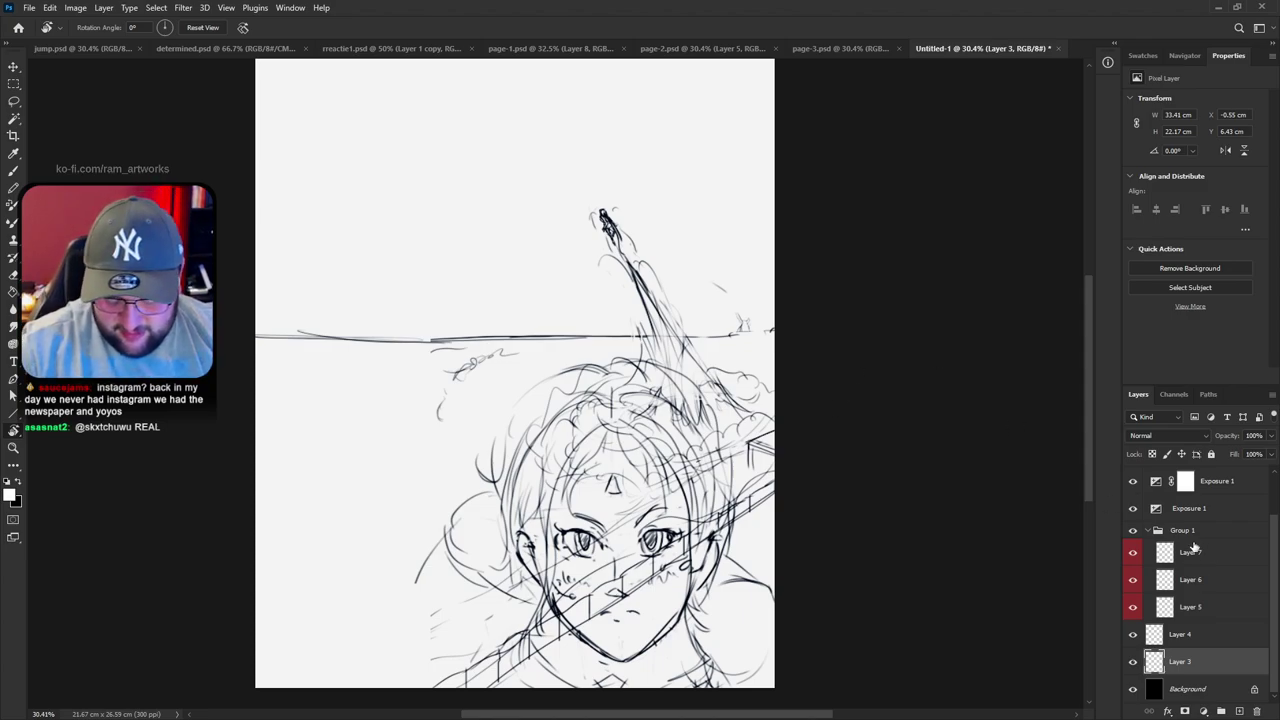
Hide Group 1 and shift Layer 4 and Layer 3 left to about X -2.27 cm, Y 6.01 cm
{"action": "left_click", "coordinate": [1131, 530]}
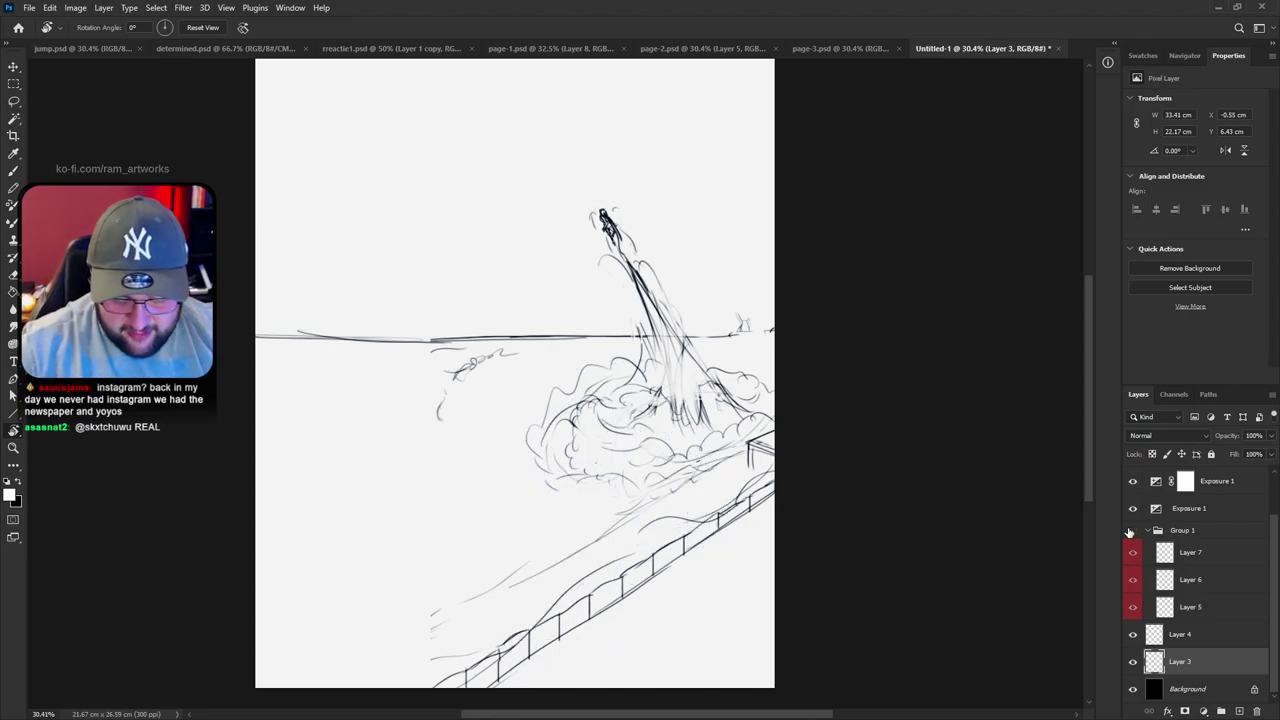
{"action": "left_click", "coordinate": [1185, 634], "text": "shift"}
{"action": "key", "text": "v"}
{"action": "mouse_move", "coordinate": [843, 434]}
{"action": "left_mouse_down"}
{"action": "mouse_move", "coordinate": [569, 419]}
{"action": "mouse_move", "coordinate": [791, 491]}
{"action": "mouse_move", "coordinate": [826, 463]}
{"action": "mouse_move", "coordinate": [835, 477]}
{"action": "mouse_move", "coordinate": [812, 479]}
{"action": "left_mouse_up"}
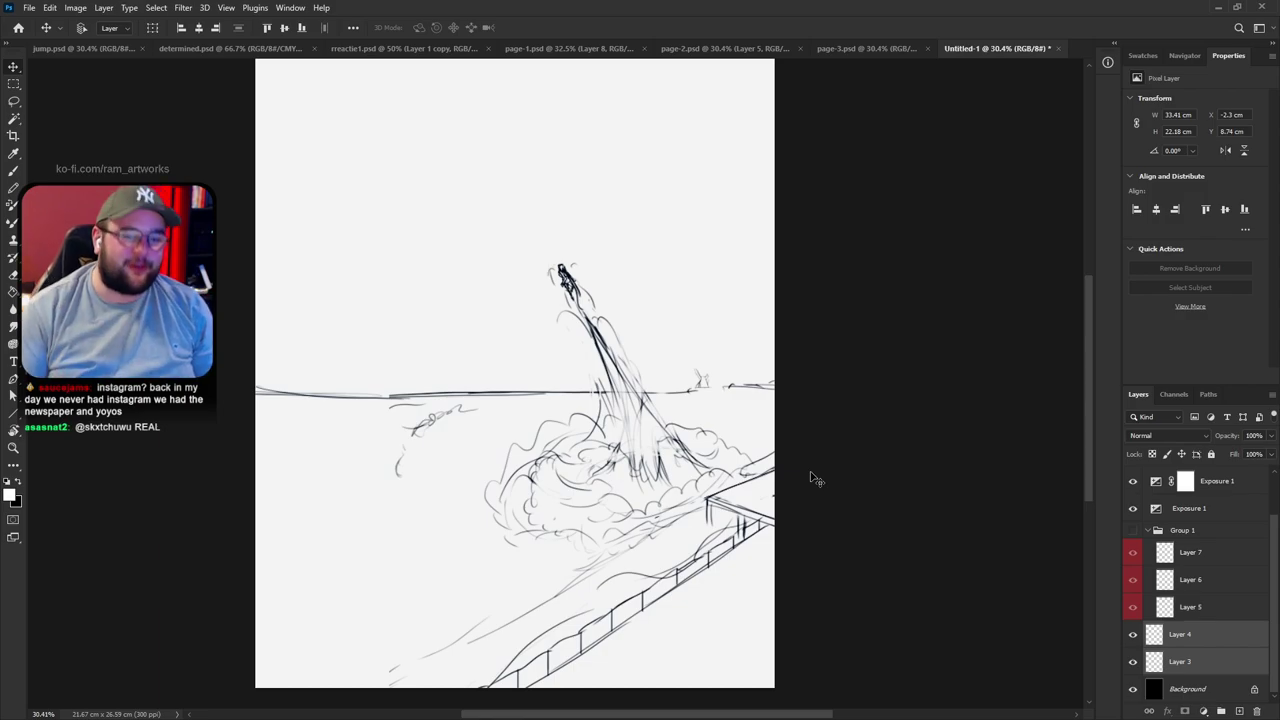
{"action": "left_click_drag", "start_coordinate": [748, 479], "coordinate": [755, 453]}
{"action": "scroll", "coordinate": [703, 495], "scroll_direction": "up", "scroll_amount": 3}
{"action": "mouse_move", "coordinate": [703, 495]}
{"action": "left_mouse_down"}
{"action": "mouse_move", "coordinate": [681, 418]}
{"action": "mouse_move", "coordinate": [667, 455]}
{"action": "mouse_move", "coordinate": [677, 500]}
{"action": "left_mouse_up"}
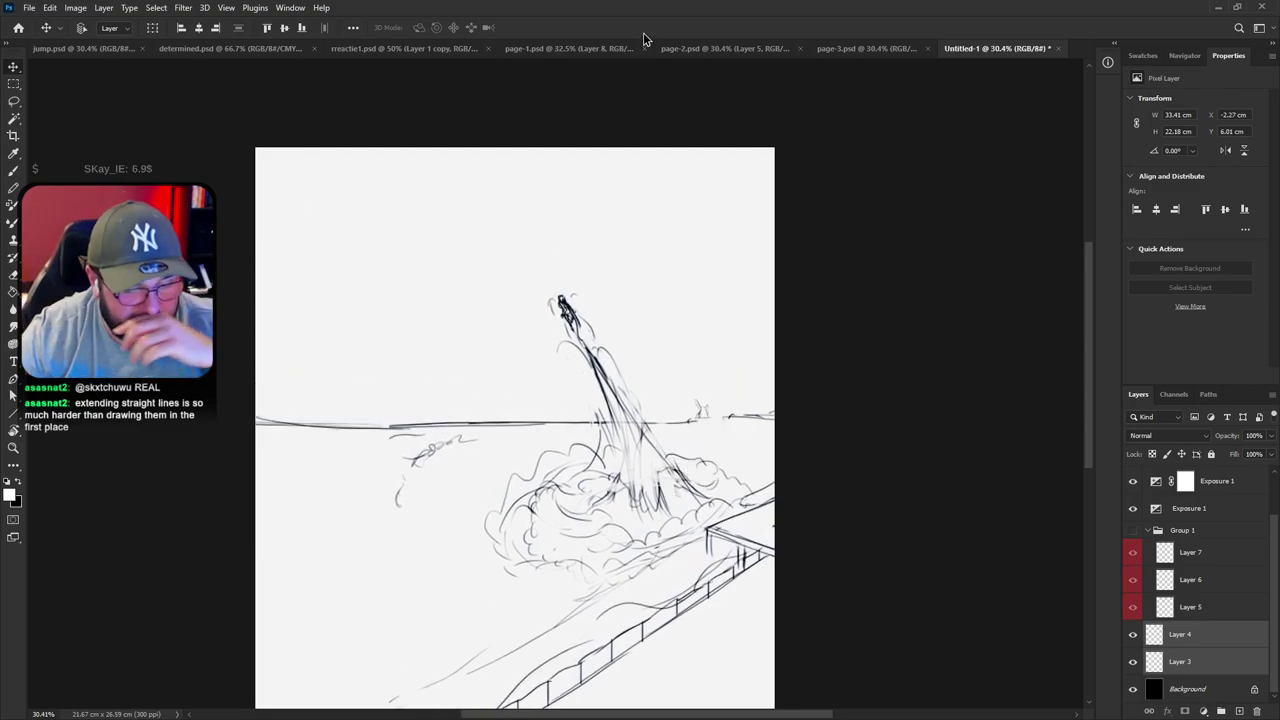
Copy the masked moon layer from page-1.psd into Untitled-1 and place it directly beneath Layer 3
{"action": "left_click", "coordinate": [548, 50]}
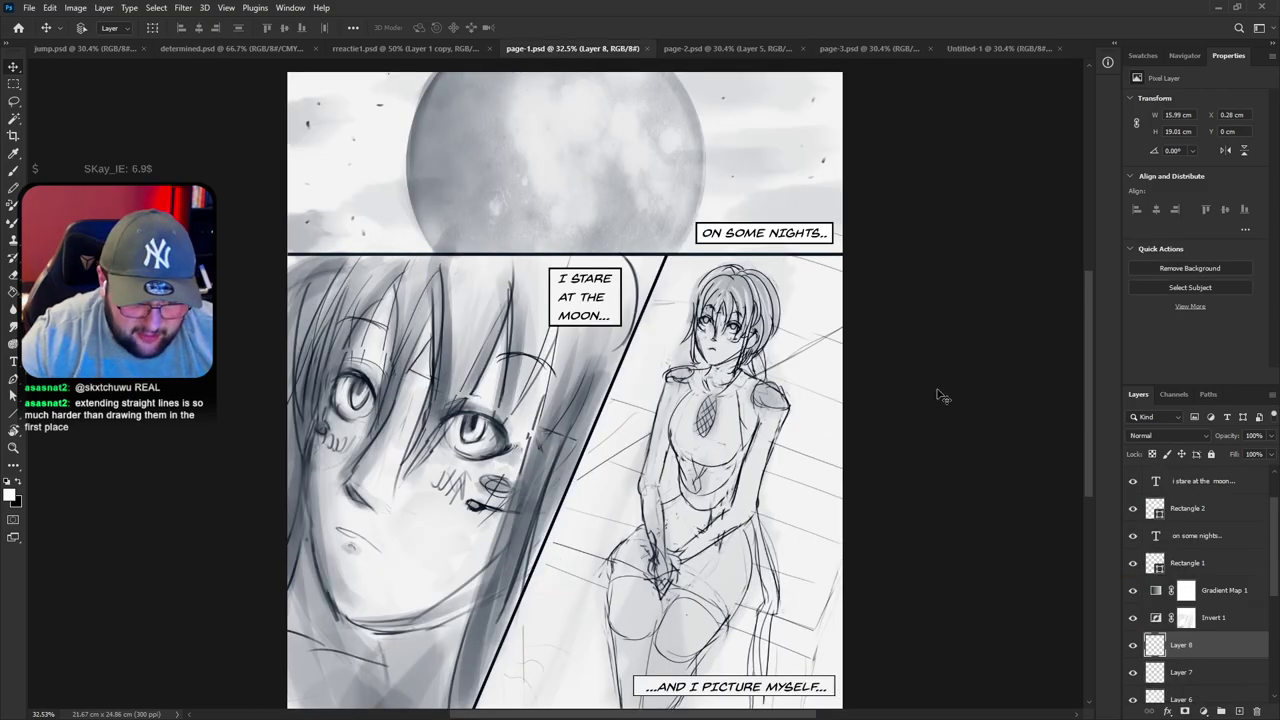
{"action": "left_click", "coordinate": [1133, 635]}
{"action": "left_click", "coordinate": [1133, 635]}
{"action": "left_click", "coordinate": [1133, 662]}
{"action": "left_click", "coordinate": [1133, 662]}
{"action": "left_click", "coordinate": [1133, 579]}
{"action": "left_click", "coordinate": [1155, 580]}
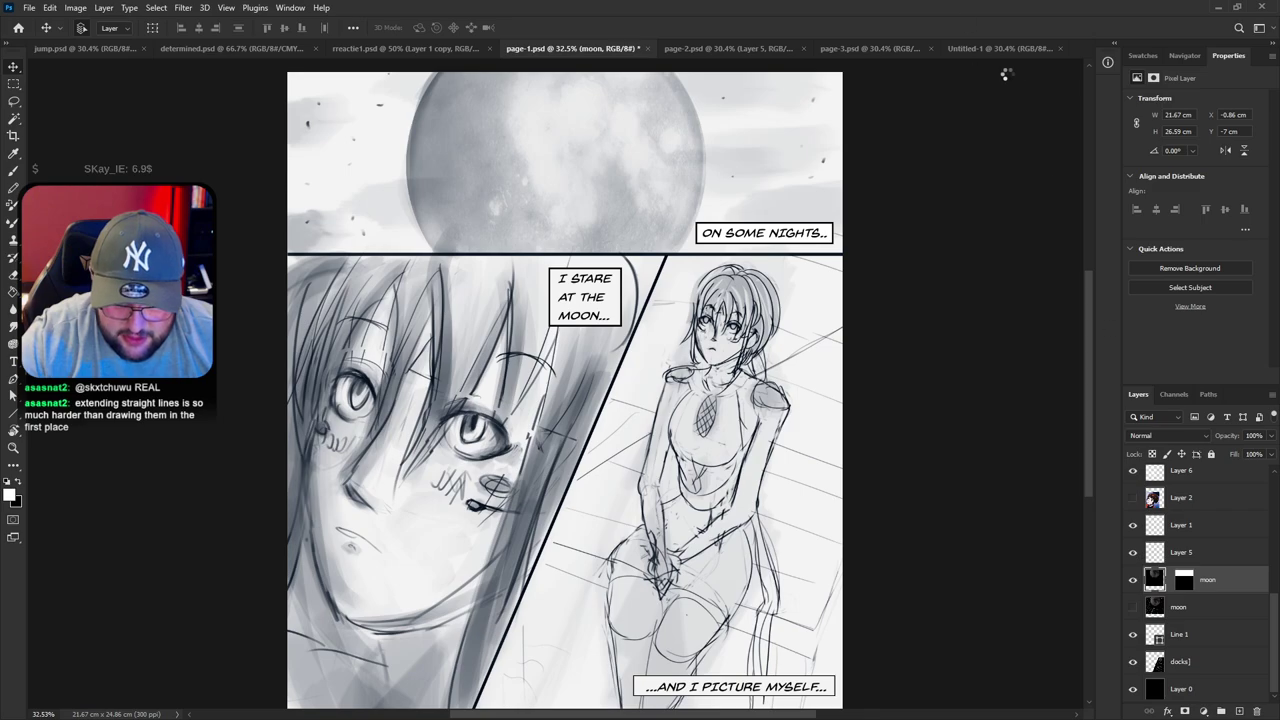
{"action": "left_click", "coordinate": [998, 48]}
{"action": "mouse_move", "coordinate": [1233, 642]}
{"action": "left_mouse_down"}
{"action": "mouse_move", "coordinate": [1243, 686]}
{"action": "mouse_move", "coordinate": [1226, 677]}
{"action": "left_mouse_up"}
Delete the moon layer's mask and move the moon into the page's upper-left corner
{"action": "left_click_drag", "start_coordinate": [530, 360], "coordinate": [387, 140]}
{"action": "left_click_drag", "start_coordinate": [1205, 662], "coordinate": [1256, 710]}
{"action": "left_click", "coordinate": [692, 271]}
{"action": "left_click_drag", "start_coordinate": [460, 283], "coordinate": [398, 118]}
Scale the moon layer down to about 15.76 by 19.34 cm and position the moon at the page's upper-left corner
{"action": "key", "text": "ctrl+t"}
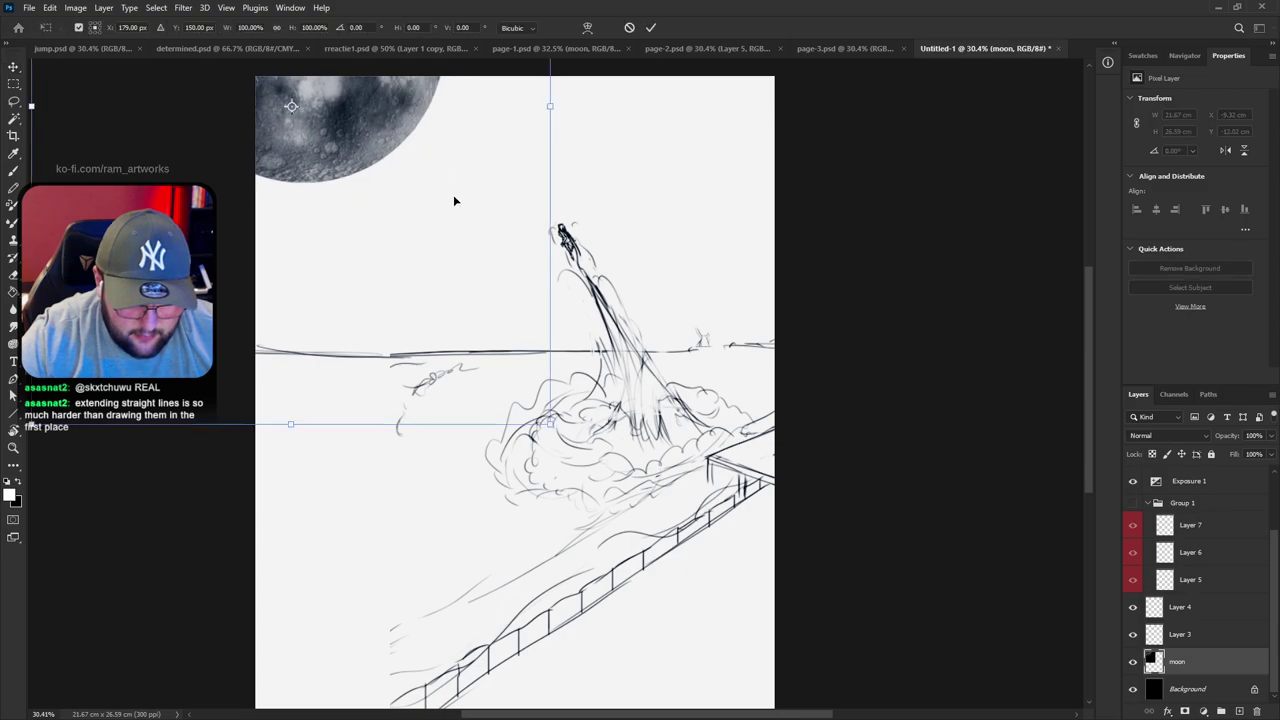
{"action": "left_click_drag", "start_coordinate": [555, 428], "coordinate": [479, 320]}
{"action": "left_click_drag", "start_coordinate": [400, 212], "coordinate": [391, 291]}
{"action": "key", "text": "Return"}
{"action": "left_click_drag", "start_coordinate": [371, 198], "coordinate": [367, 91]}
{"action": "left_click_drag", "start_coordinate": [673, 298], "coordinate": [760, 260]}
{"action": "left_click_drag", "start_coordinate": [760, 260], "coordinate": [852, 498]}
{"action": "left_click_drag", "start_coordinate": [854, 508], "coordinate": [640, 327]}
{"action": "left_click_drag", "start_coordinate": [641, 311], "coordinate": [758, 434]}
{"action": "left_click_drag", "start_coordinate": [652, 371], "coordinate": [651, 366]}
Set the moon layer's opacity to 80%
{"action": "left_click", "coordinate": [1271, 436]}
{"action": "mouse_move", "coordinate": [1268, 455]}
{"action": "left_mouse_down"}
{"action": "mouse_move", "coordinate": [1238, 456]}
{"action": "mouse_move", "coordinate": [1256, 453]}
{"action": "left_mouse_up"}
{"action": "scroll", "coordinate": [880, 486], "scroll_direction": "down", "scroll_amount": 2}
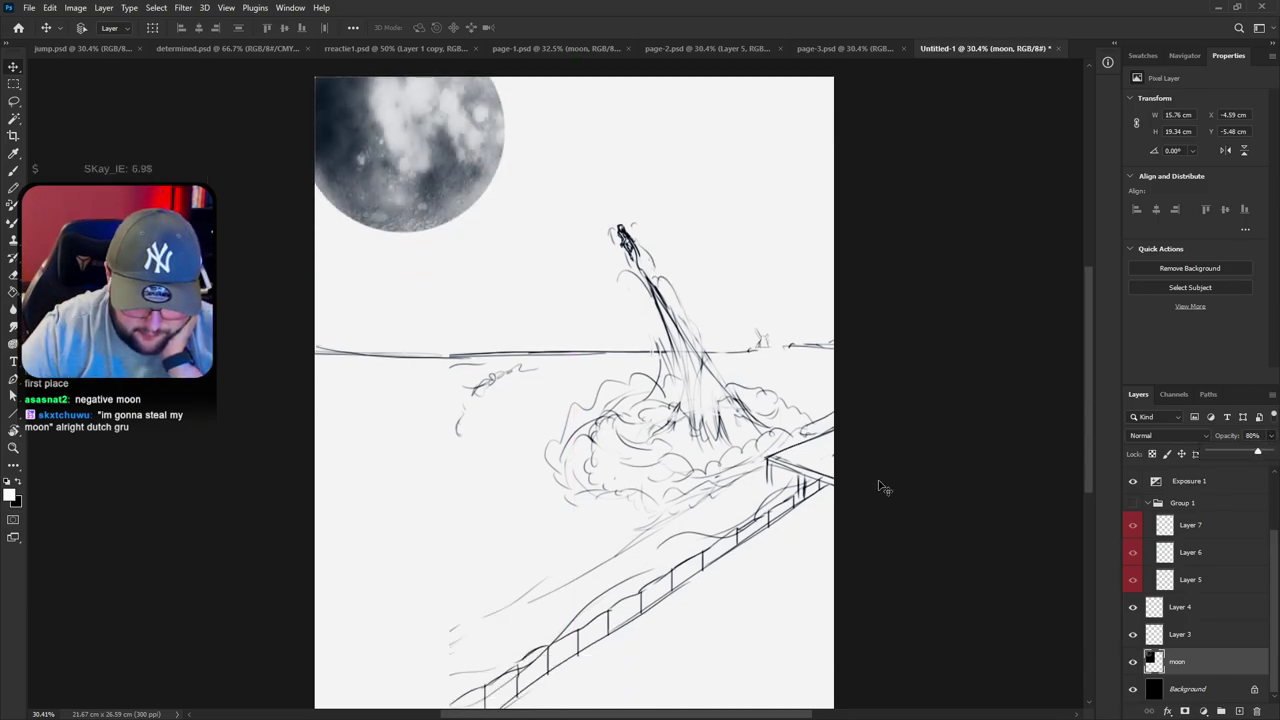
Show Group 1 again and transform the portrait, tilting it clockwise and placing it in the page's lower-left area
{"action": "scroll", "coordinate": [1181, 622], "scroll_direction": "up", "scroll_amount": 2}
{"action": "left_click", "coordinate": [1131, 584]}
{"action": "left_click", "coordinate": [1158, 582]}
{"action": "mouse_move", "coordinate": [751, 572]}
{"action": "left_mouse_down"}
{"action": "mouse_move", "coordinate": [598, 531]}
{"action": "mouse_move", "coordinate": [532, 484]}
{"action": "left_mouse_up"}
{"action": "key", "text": "ctrl+t"}
{"action": "left_click_drag", "start_coordinate": [696, 509], "coordinate": [768, 507]}
{"action": "mouse_move", "coordinate": [697, 525]}
{"action": "left_mouse_down"}
{"action": "mouse_move", "coordinate": [680, 383]}
{"action": "mouse_move", "coordinate": [650, 478]}
{"action": "mouse_move", "coordinate": [665, 488]}
{"action": "mouse_move", "coordinate": [625, 470]}
{"action": "left_mouse_up"}
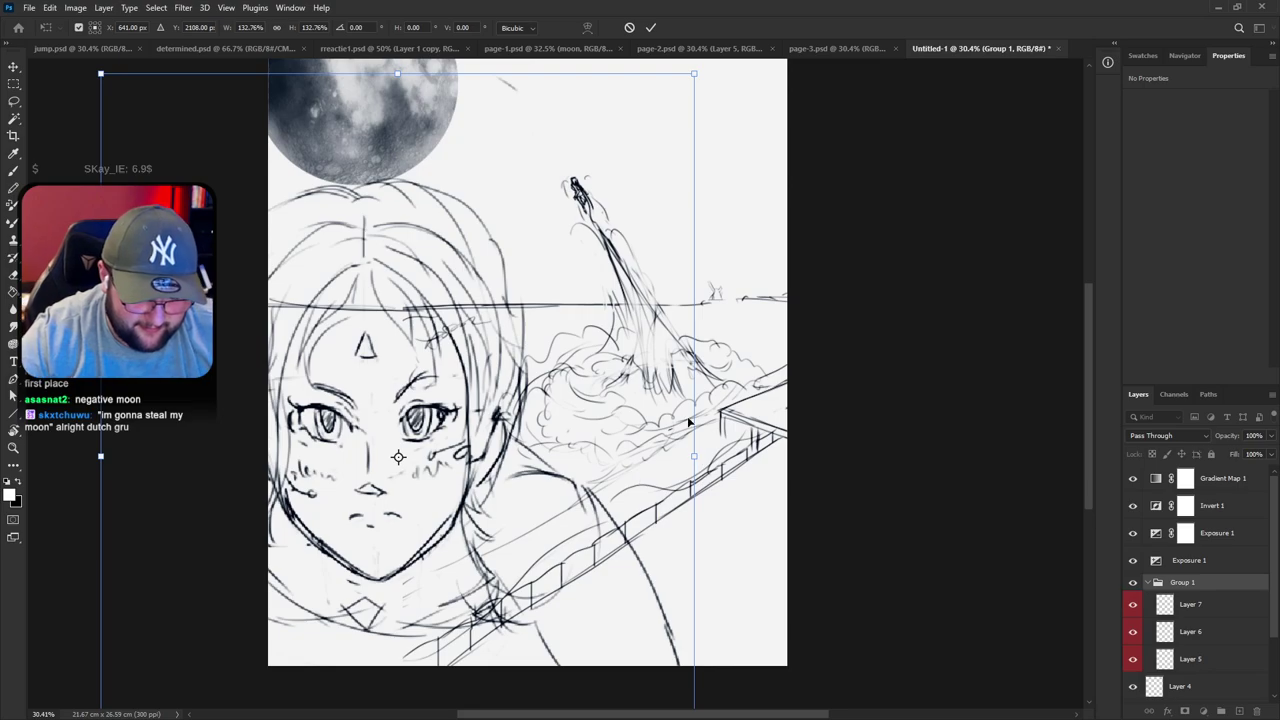
{"action": "left_click_drag", "start_coordinate": [697, 453], "coordinate": [658, 463]}
{"action": "left_click_drag", "start_coordinate": [700, 394], "coordinate": [575, 466]}
{"action": "key", "text": "Return"}
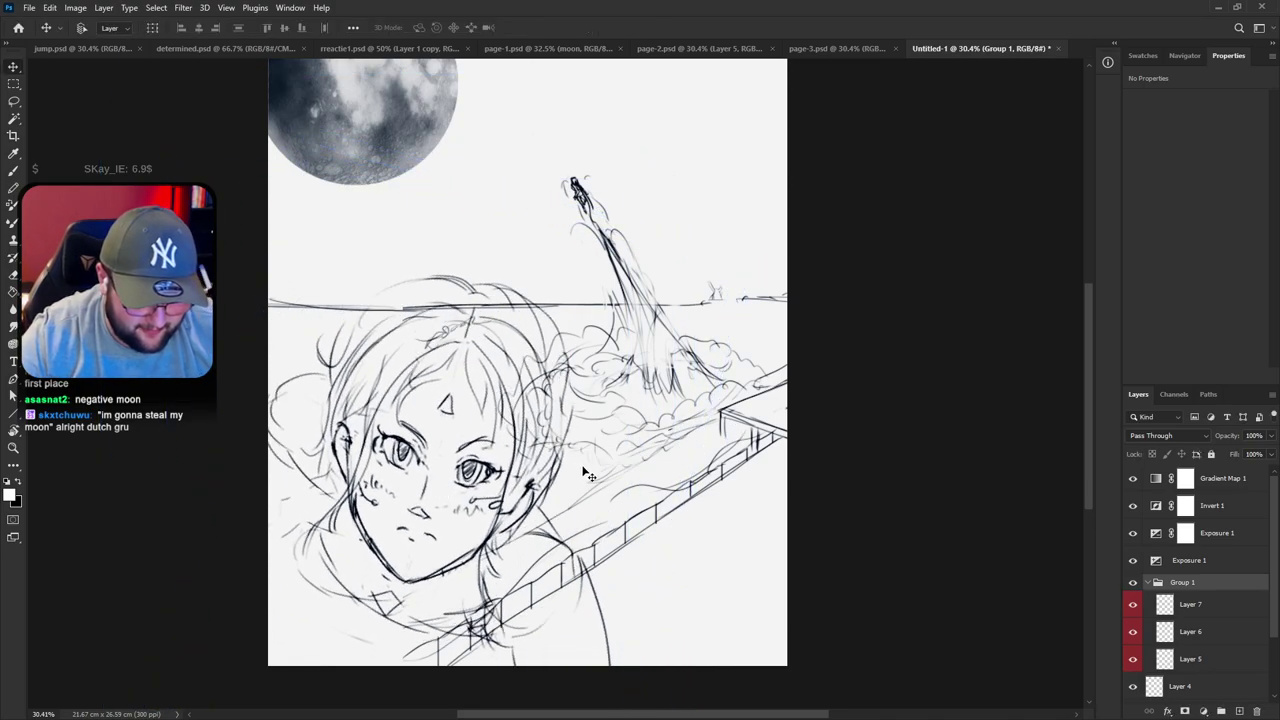
Transform Group 1 again, tilting the head counter-clockwise and moving the portrait closer to the page's left edge
{"action": "key", "text": "ctrl+t"}
{"action": "mouse_move", "coordinate": [678, 452]}
{"action": "left_mouse_down"}
{"action": "mouse_move", "coordinate": [652, 365]}
{"action": "mouse_move", "coordinate": [562, 363]}
{"action": "left_mouse_up"}
{"action": "mouse_move", "coordinate": [527, 408]}
{"action": "left_mouse_down"}
{"action": "mouse_move", "coordinate": [550, 387]}
{"action": "mouse_move", "coordinate": [548, 425]}
{"action": "left_mouse_up"}
{"action": "key", "text": "Return"}
{"action": "key", "text": "ctrl+t"}
{"action": "key", "text": "Return"}
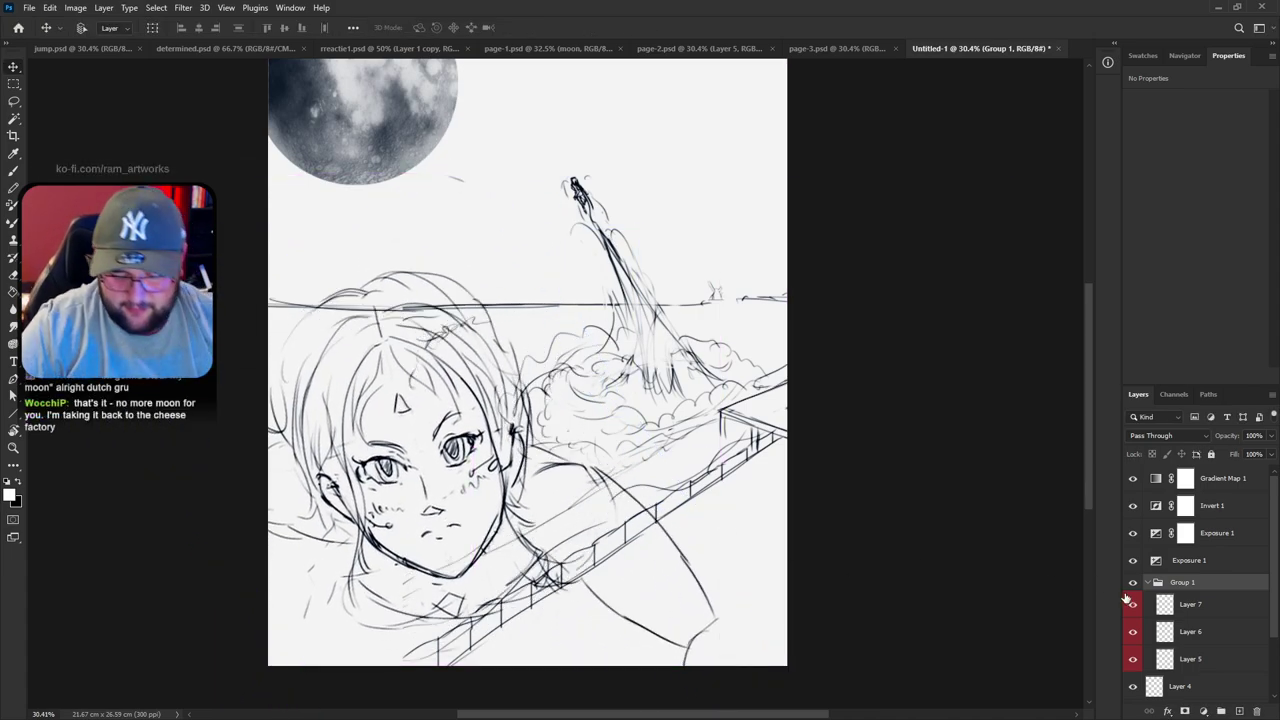
Add a layer mask to Layer 3
{"action": "scroll", "coordinate": [1181, 641], "scroll_direction": "down", "scroll_amount": 3}
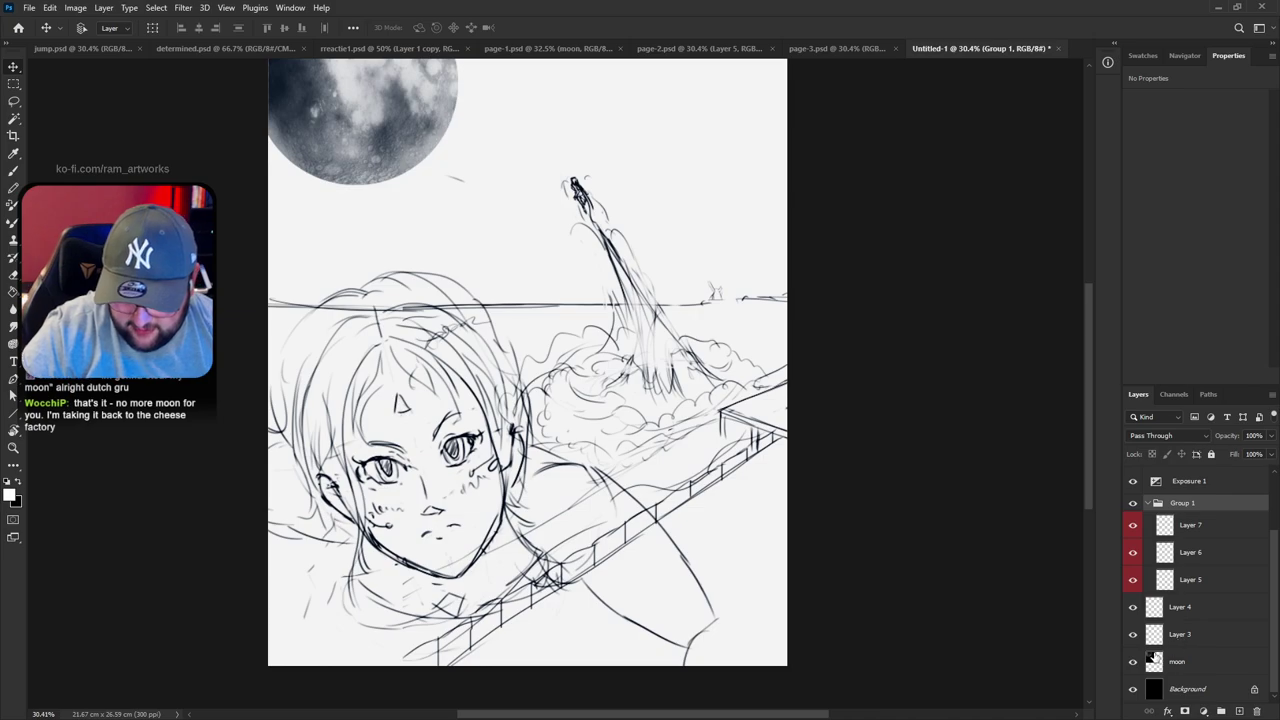
{"action": "left_click", "coordinate": [1153, 660]}
{"action": "left_click", "coordinate": [1183, 634]}
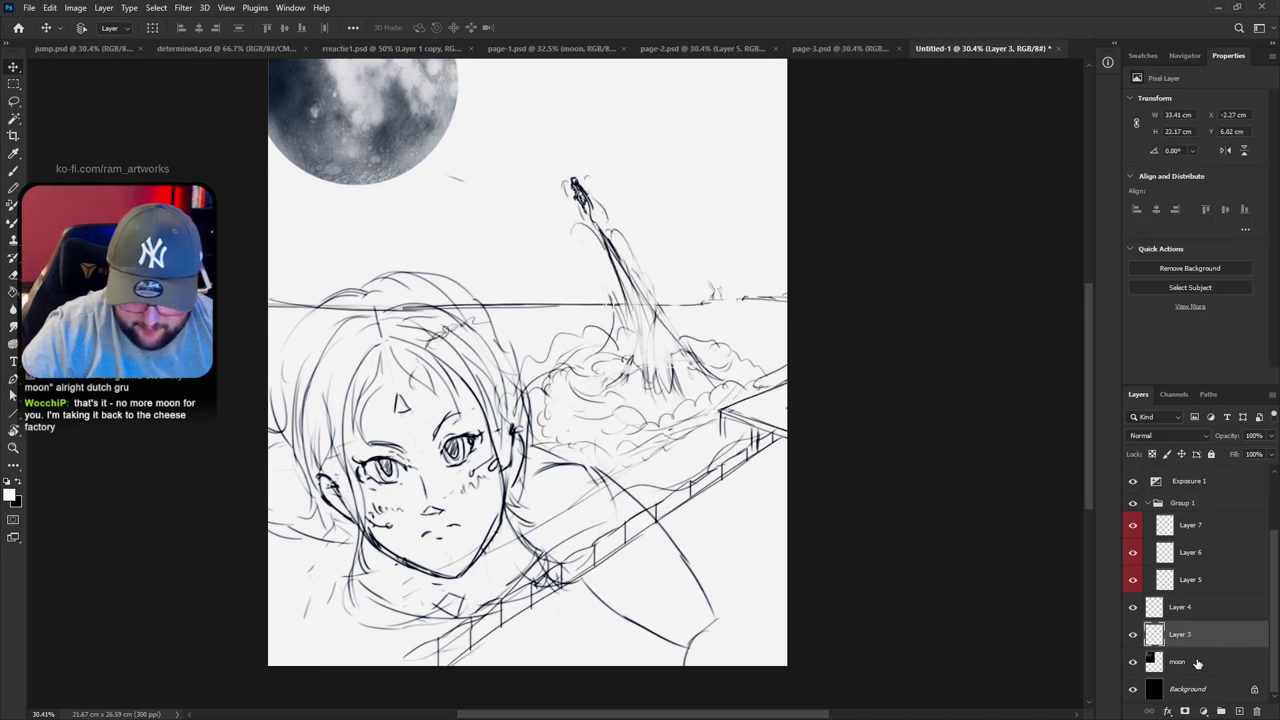
{"action": "left_click", "coordinate": [1185, 711]}
Lasso the girl's head and torso and fill the area black on Layer 3's mask to hide the background lines behind her
{"action": "key", "text": "b"}
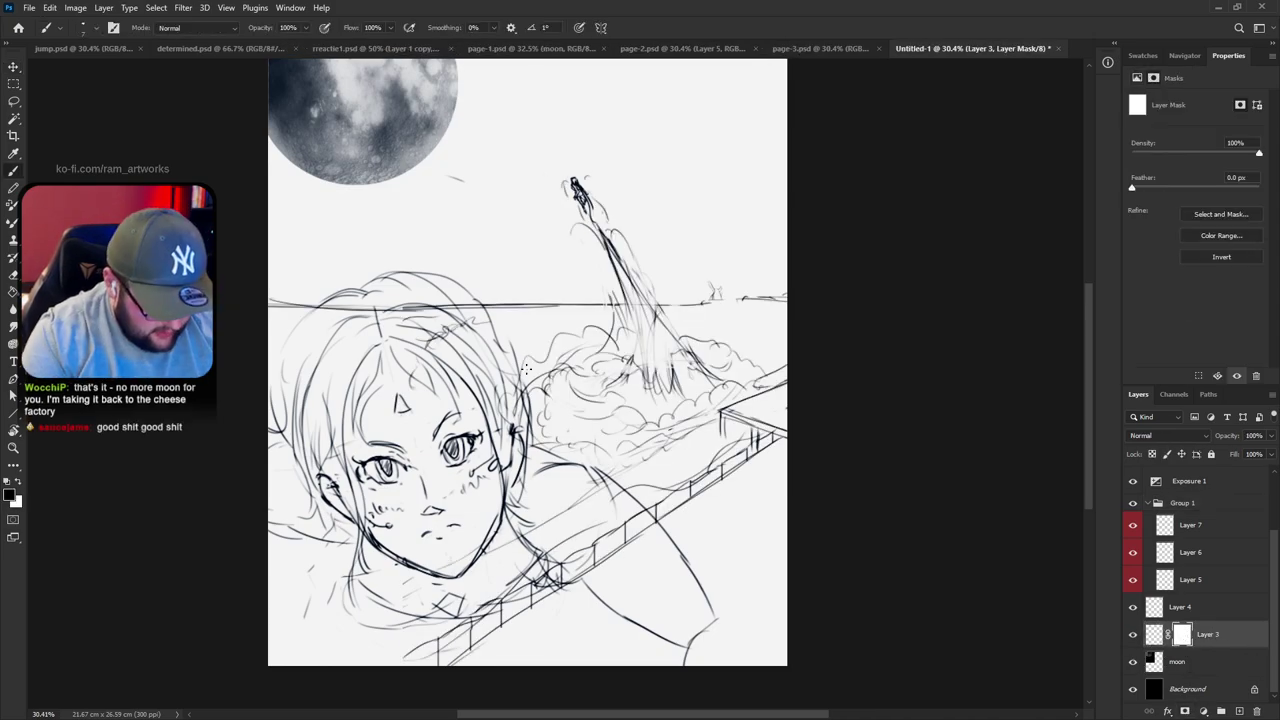
{"action": "key", "text": "l"}
{"action": "mouse_move", "coordinate": [355, 322]}
{"action": "left_mouse_down"}
{"action": "mouse_move", "coordinate": [425, 287]}
{"action": "mouse_move", "coordinate": [459, 305]}
{"action": "mouse_move", "coordinate": [487, 346]}
{"action": "mouse_move", "coordinate": [500, 420]}
{"action": "mouse_move", "coordinate": [546, 475]}
{"action": "mouse_move", "coordinate": [654, 505]}
{"action": "mouse_move", "coordinate": [684, 595]}
{"action": "mouse_move", "coordinate": [560, 678]}
{"action": "mouse_move", "coordinate": [341, 680]}
{"action": "mouse_move", "coordinate": [168, 466]}
{"action": "left_mouse_up"}
{"action": "left_click_drag", "start_coordinate": [240, 312], "coordinate": [262, 254]}
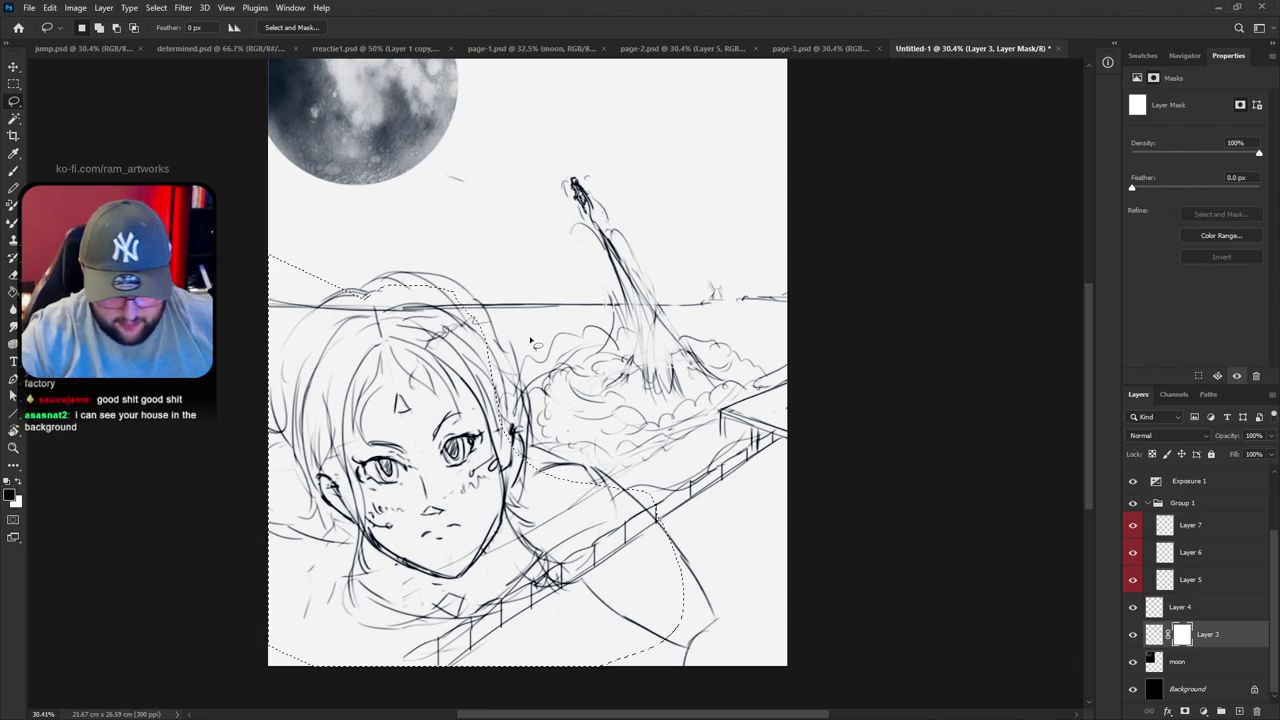
{"action": "mouse_move", "coordinate": [366, 288]}
{"action": "left_mouse_down"}
{"action": "mouse_move", "coordinate": [260, 300]}
{"action": "mouse_move", "coordinate": [258, 281]}
{"action": "mouse_move", "coordinate": [270, 330]}
{"action": "left_mouse_up"}
{"action": "key", "text": "g"}
{"action": "left_click", "coordinate": [383, 316]}
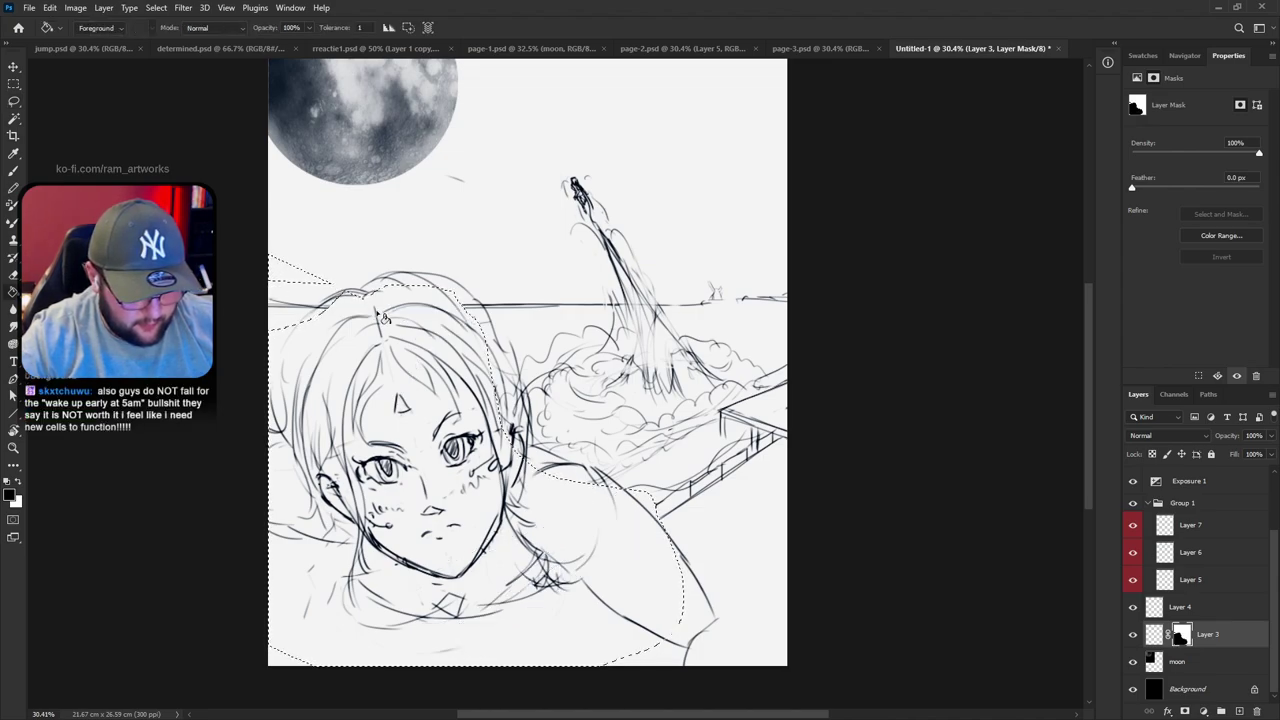
{"action": "key", "text": "ctrl+d"}
{"action": "left_click_drag", "start_coordinate": [632, 371], "coordinate": [642, 432]}
Choose a larger textured brush and paint on Layer 3's mask to hide the horizon line overlapping the girl's hair
{"action": "key", "text": "b"}
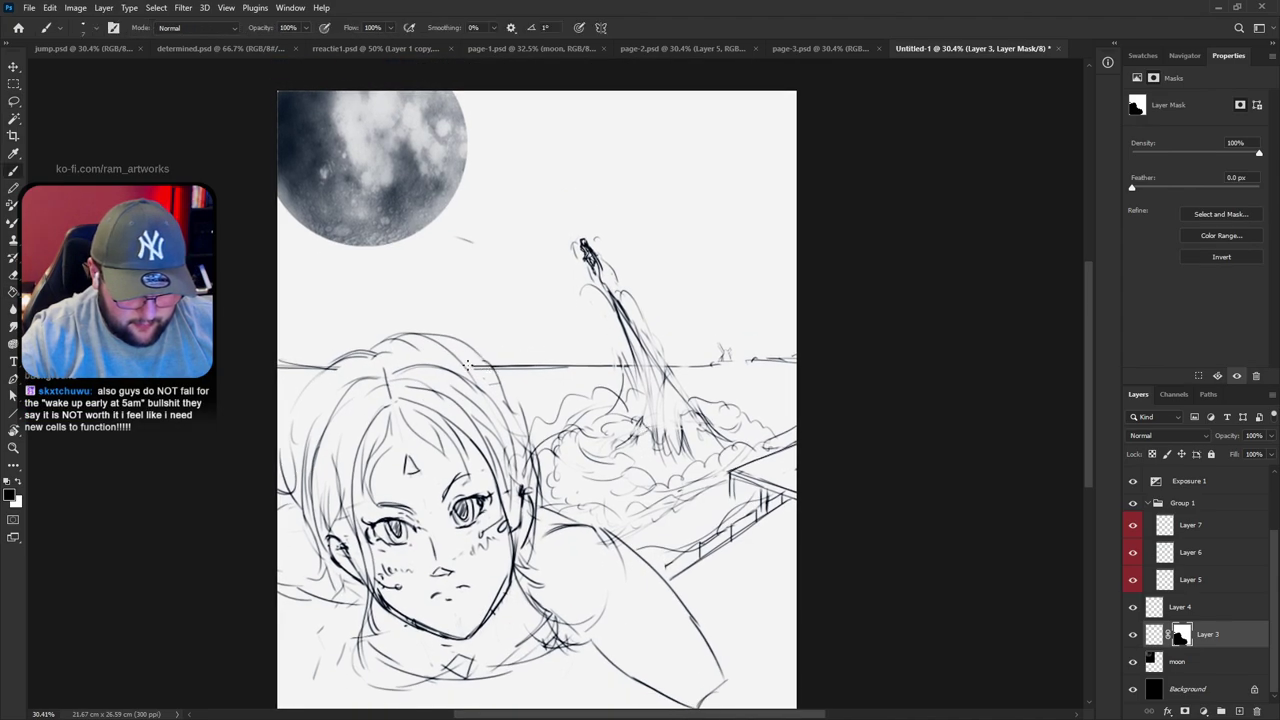
{"action": "right_click", "coordinate": [478, 367]}
{"action": "left_click", "coordinate": [329, 186]}
{"action": "left_click", "coordinate": [561, 294]}
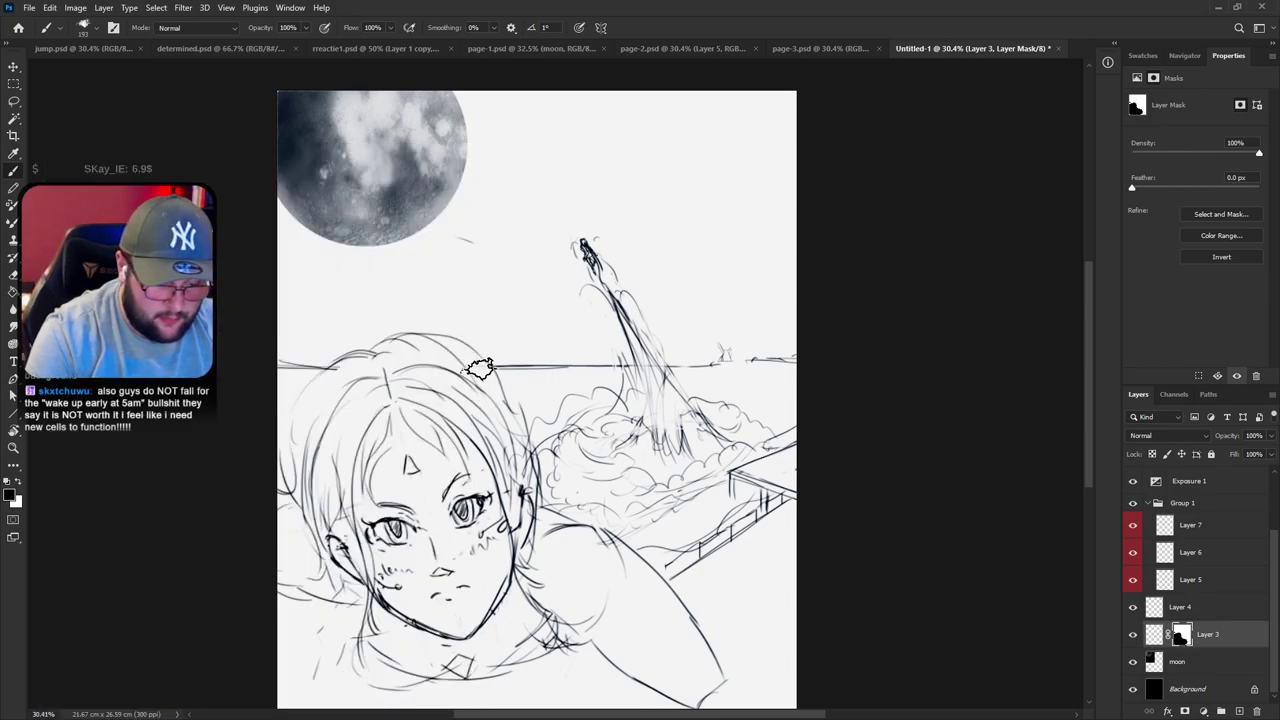
{"action": "mouse_move", "coordinate": [768, 406]}
{"action": "left_mouse_down"}
{"action": "mouse_move", "coordinate": [742, 356]}
{"action": "mouse_move", "coordinate": [761, 447]}
{"action": "mouse_move", "coordinate": [766, 431]}
{"action": "left_mouse_up"}
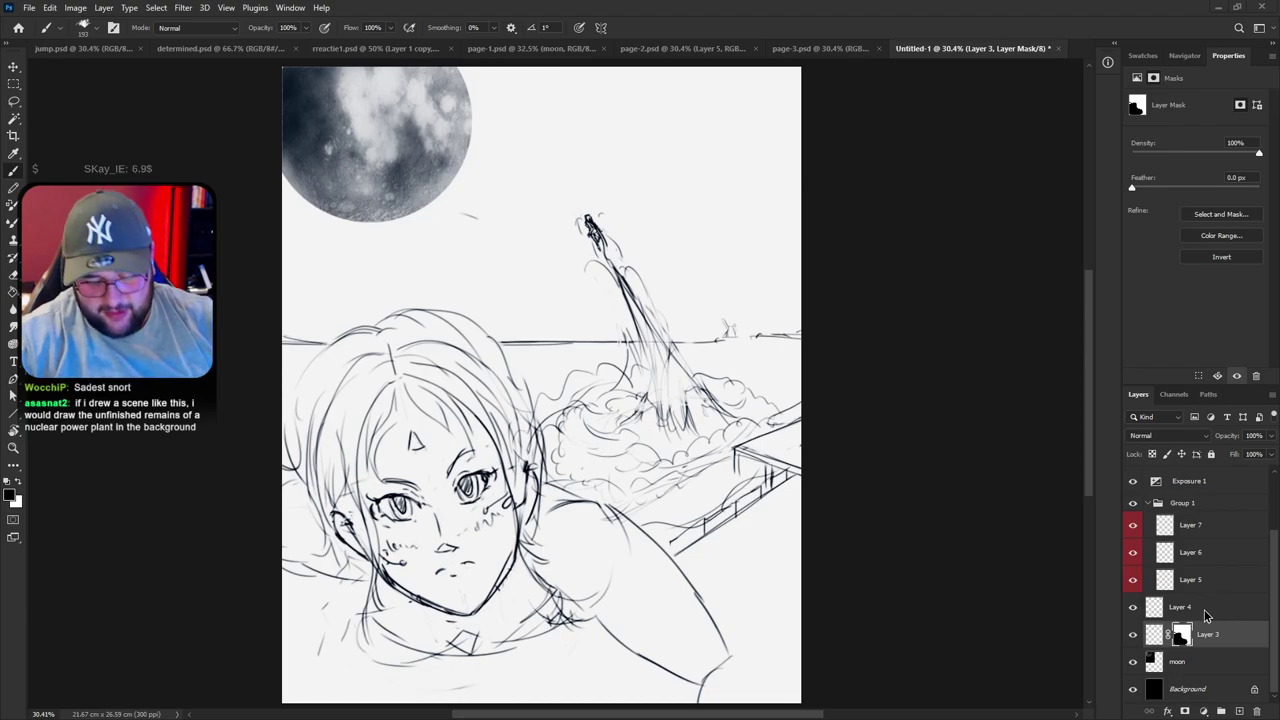
Check what Layer 3, Layer 4 and Layer 5 contain by toggling their visibility, and select Layer 5
{"action": "left_click", "coordinate": [1133, 634]}
{"action": "left_click", "coordinate": [1133, 607]}
{"action": "left_click", "coordinate": [1133, 634]}
{"action": "left_click", "coordinate": [1133, 607]}
{"action": "left_click", "coordinate": [1133, 580]}
{"action": "left_click", "coordinate": [1133, 580]}
{"action": "left_click", "coordinate": [1185, 580]}
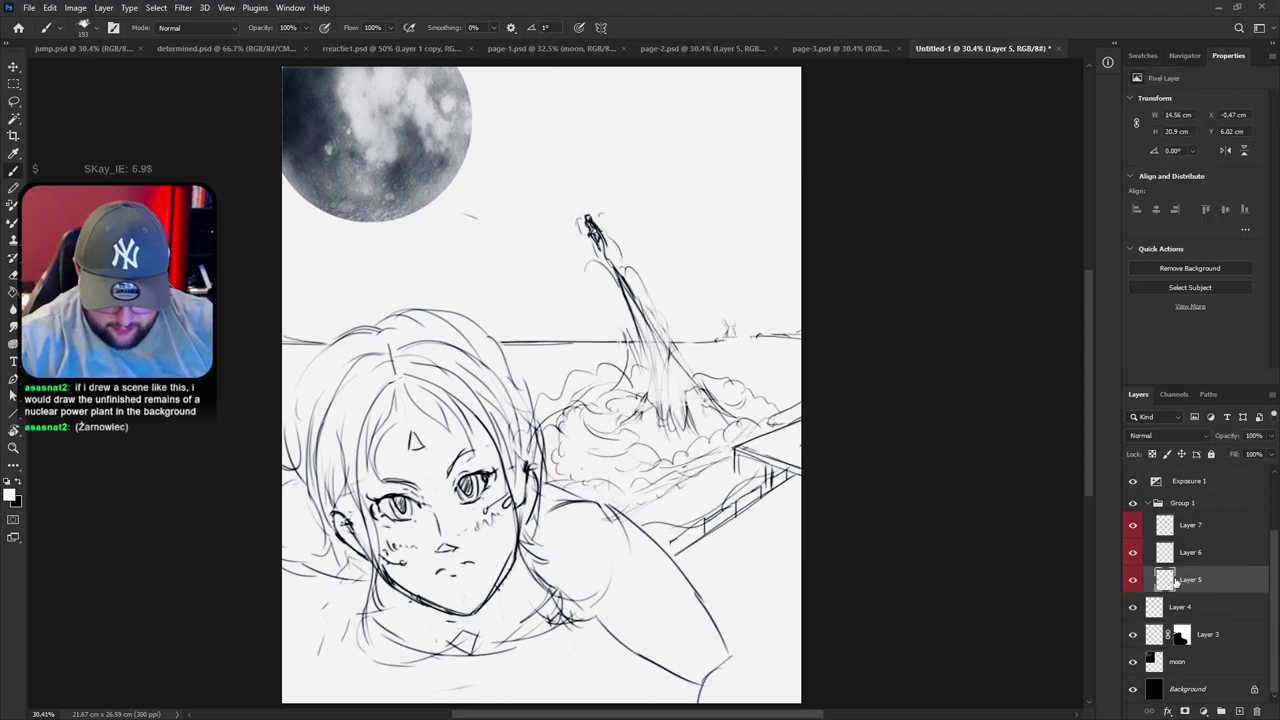
{"action": "left_click", "coordinate": [1131, 582]}
{"action": "left_click", "coordinate": [1131, 582]}
Erase the girl's eyebrows on Layer 5 and redraw the right-hand eyebrow with a thin brush
{"action": "left_click_drag", "start_coordinate": [590, 471], "coordinate": [661, 405]}
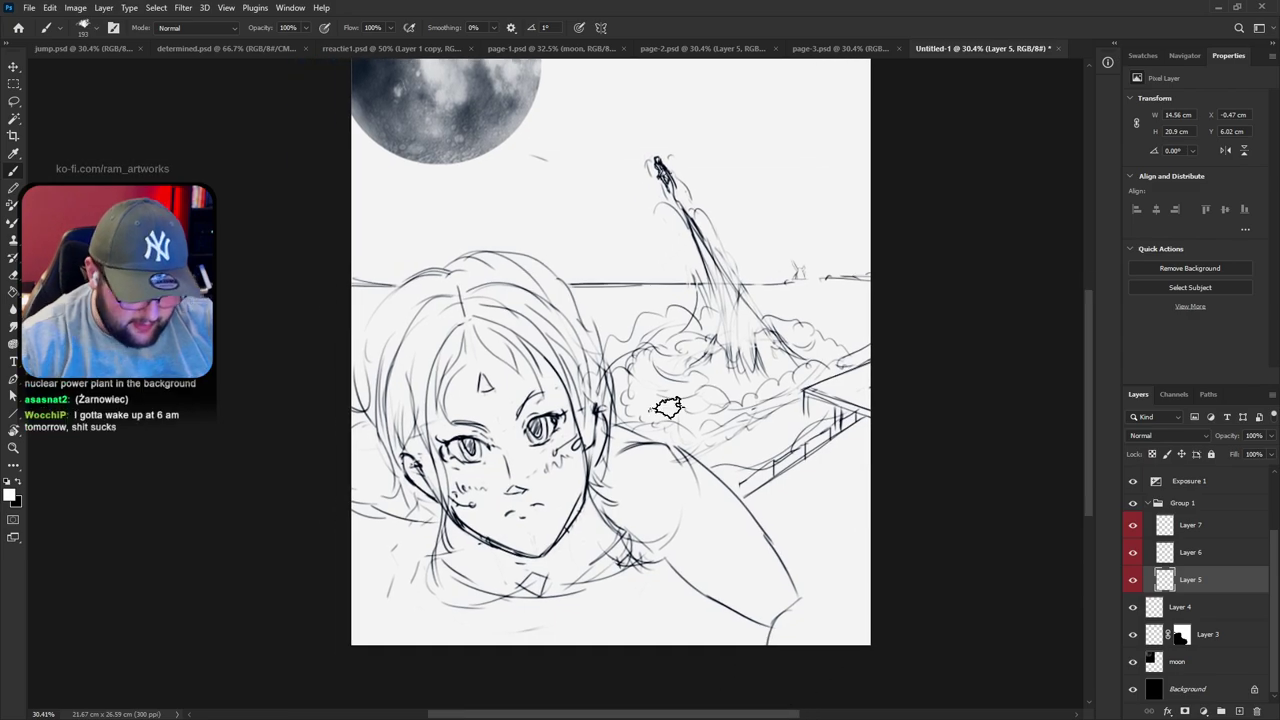
{"action": "key", "text": "ctrl+plus"}
{"action": "key", "text": "e"}
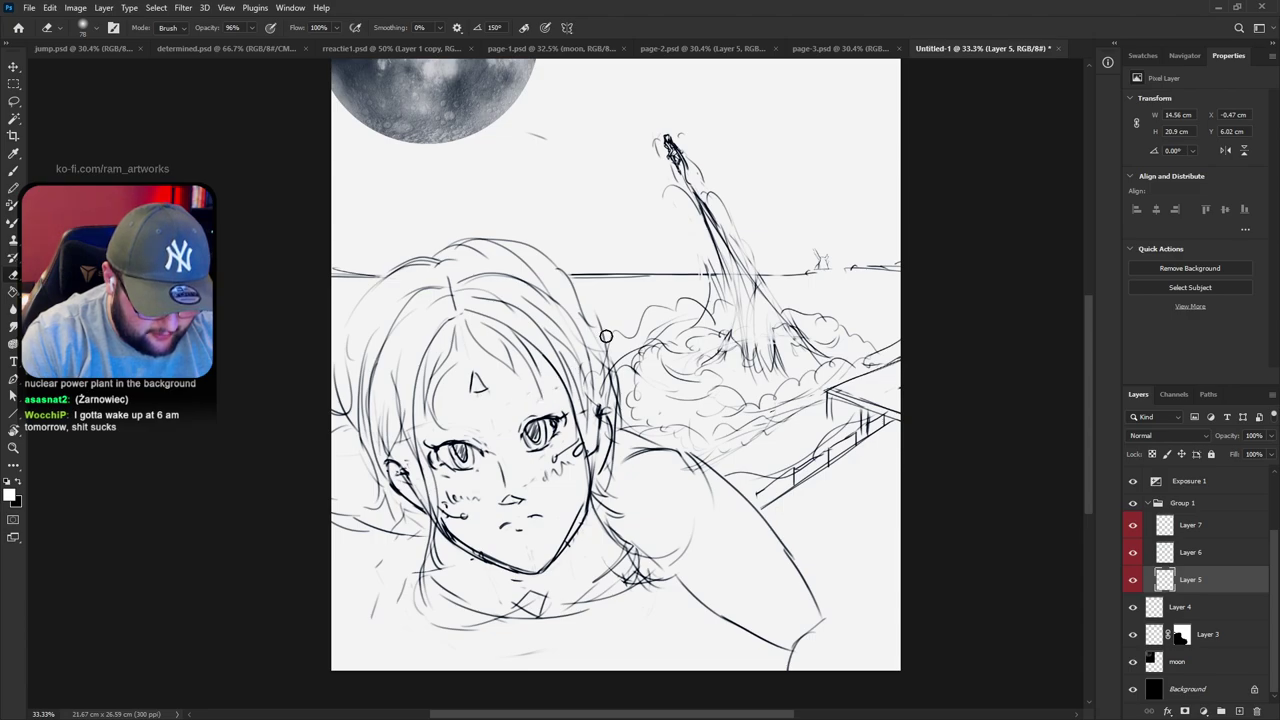
{"action": "key", "text": "b"}
{"action": "right_click", "coordinate": [605, 374]}
{"action": "left_click", "coordinate": [445, 336]}
{"action": "mouse_move", "coordinate": [502, 86]}
{"action": "left_mouse_down"}
{"action": "mouse_move", "coordinate": [441, 155]}
{"action": "mouse_move", "coordinate": [610, 212]}
{"action": "left_mouse_up"}
{"action": "key", "text": "ctrl+z"}
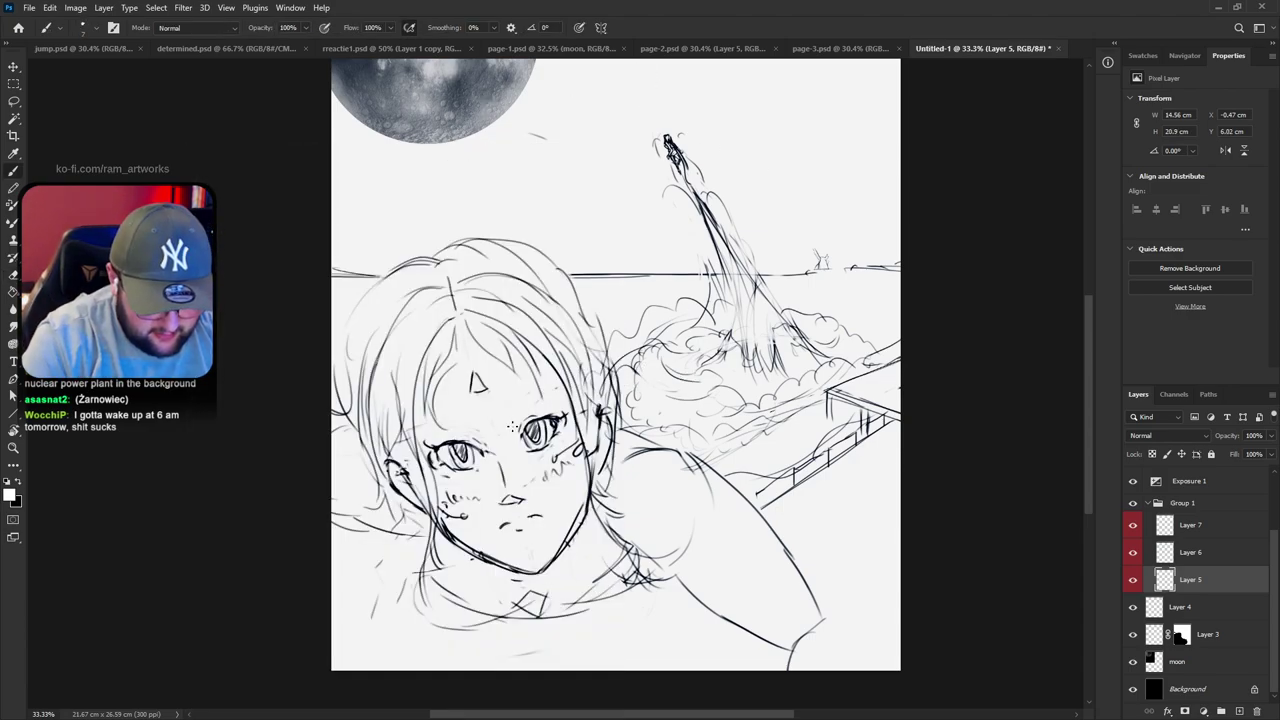
{"action": "key", "text": "ctrl+z"}
{"action": "left_click_drag", "start_coordinate": [515, 420], "coordinate": [537, 388]}
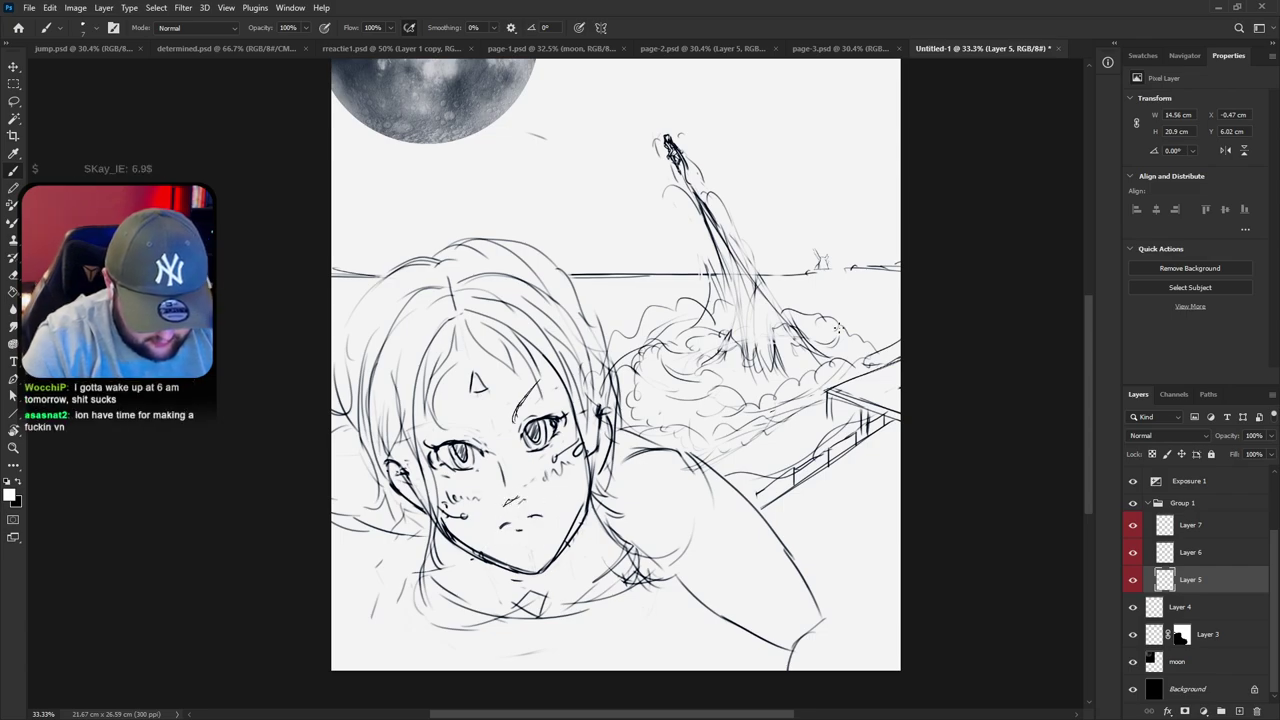
Draw the left-hand eyebrow above the girl's eye on Layer 5
{"action": "key", "text": "r"}
{"action": "left_click_drag", "start_coordinate": [842, 320], "coordinate": [786, 565]}
{"action": "key", "text": "b"}
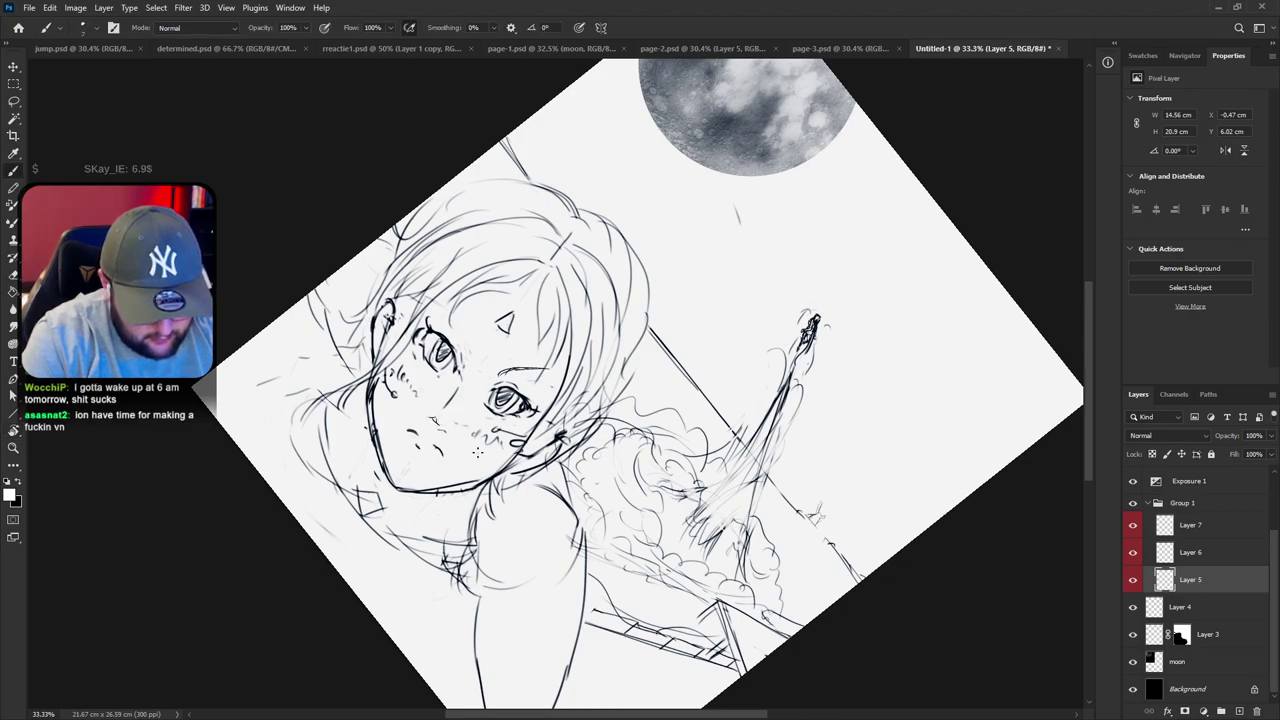
{"action": "key", "text": "r"}
{"action": "key", "text": "Escape"}
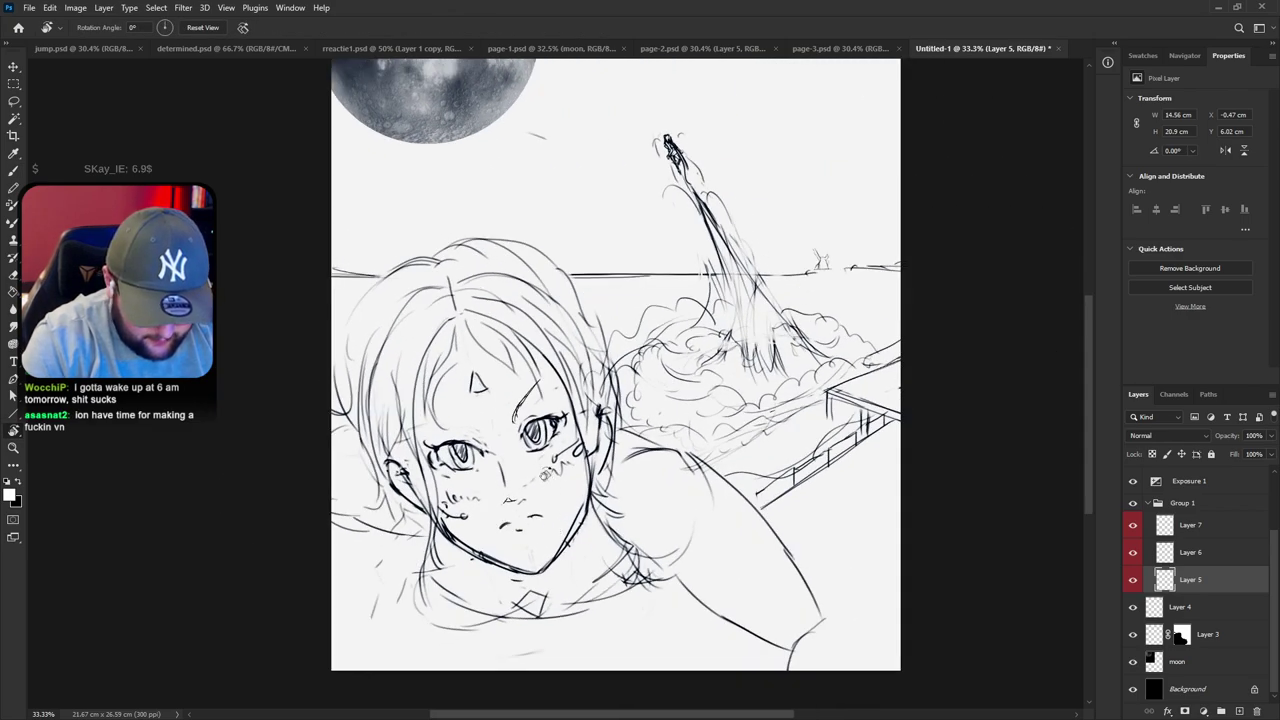
{"action": "key", "text": "b"}
{"action": "mouse_move", "coordinate": [457, 426]}
{"action": "left_mouse_down"}
{"action": "mouse_move", "coordinate": [486, 446]}
{"action": "mouse_move", "coordinate": [476, 360]}
{"action": "left_mouse_up"}
{"action": "key", "text": "ctrl+z"}
{"action": "key", "text": "r"}
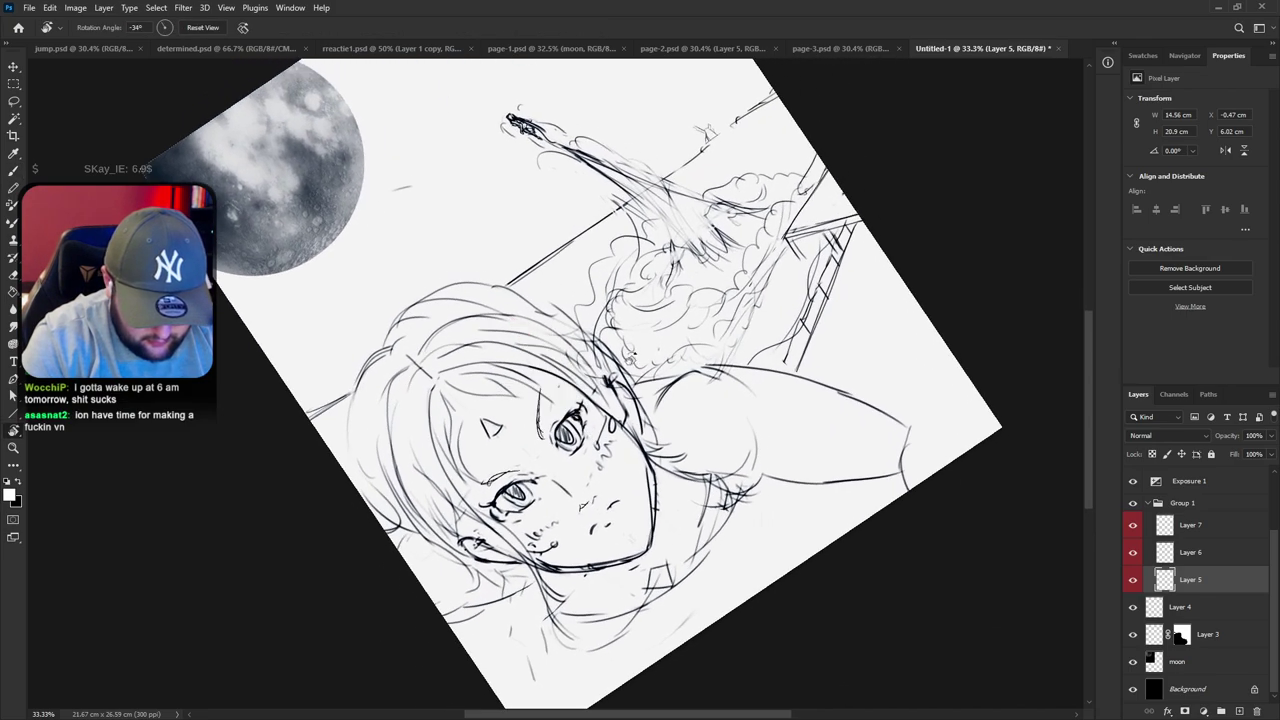
{"action": "key", "text": "e"}
{"action": "key", "text": "b"}
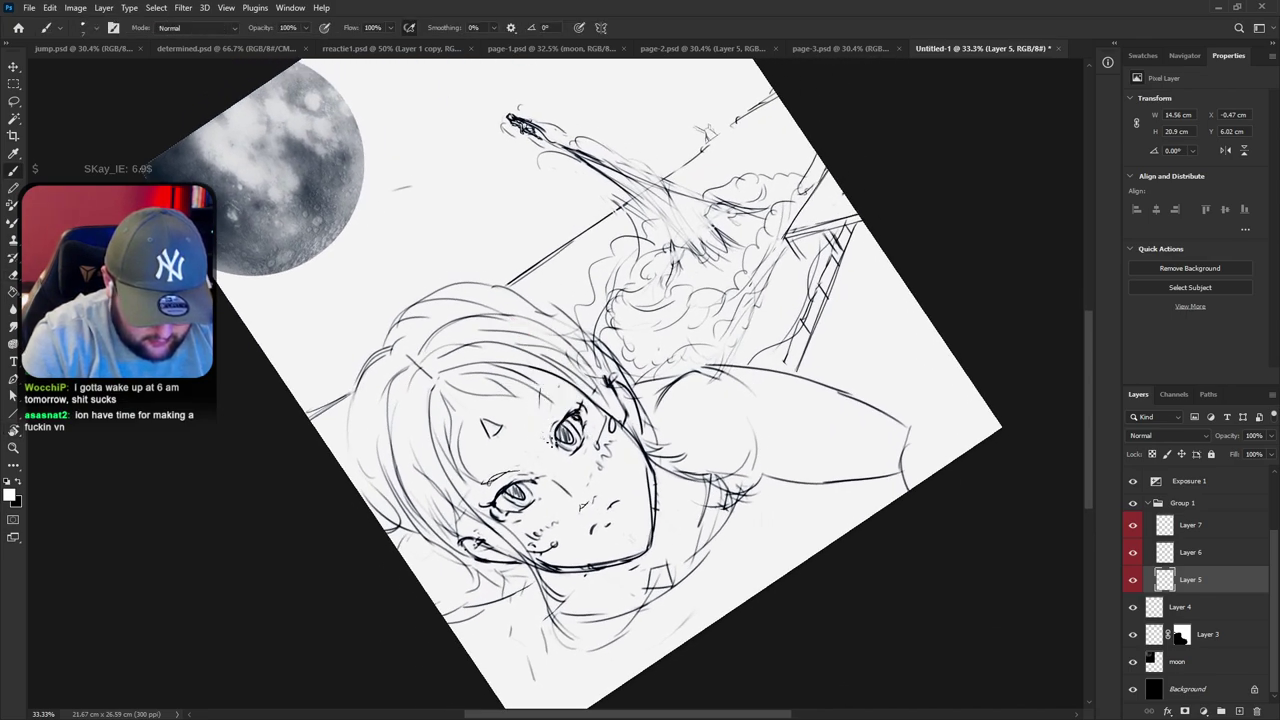
Erase the girl's eyebrows on Layer 5 and redraw them closer to the eyes, slanting down toward the nose
{"action": "key", "text": "r"}
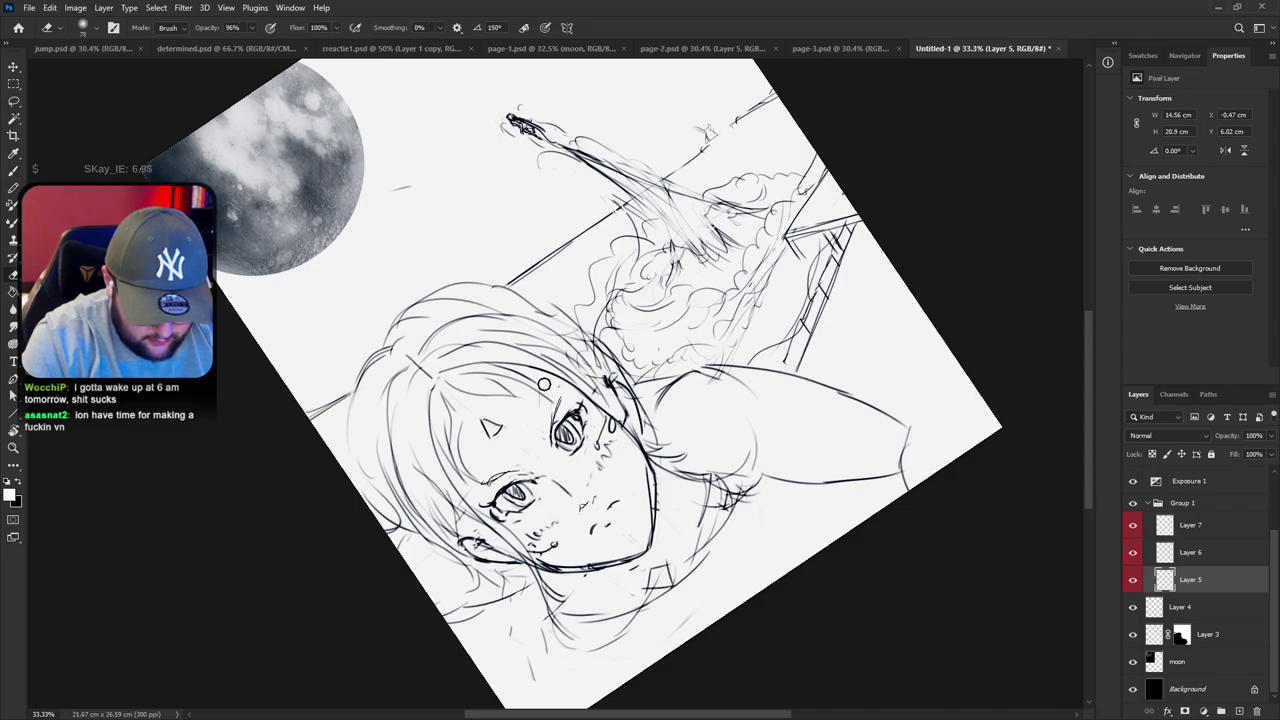
{"action": "left_click_drag", "start_coordinate": [542, 392], "coordinate": [608, 458]}
{"action": "key", "text": "e"}
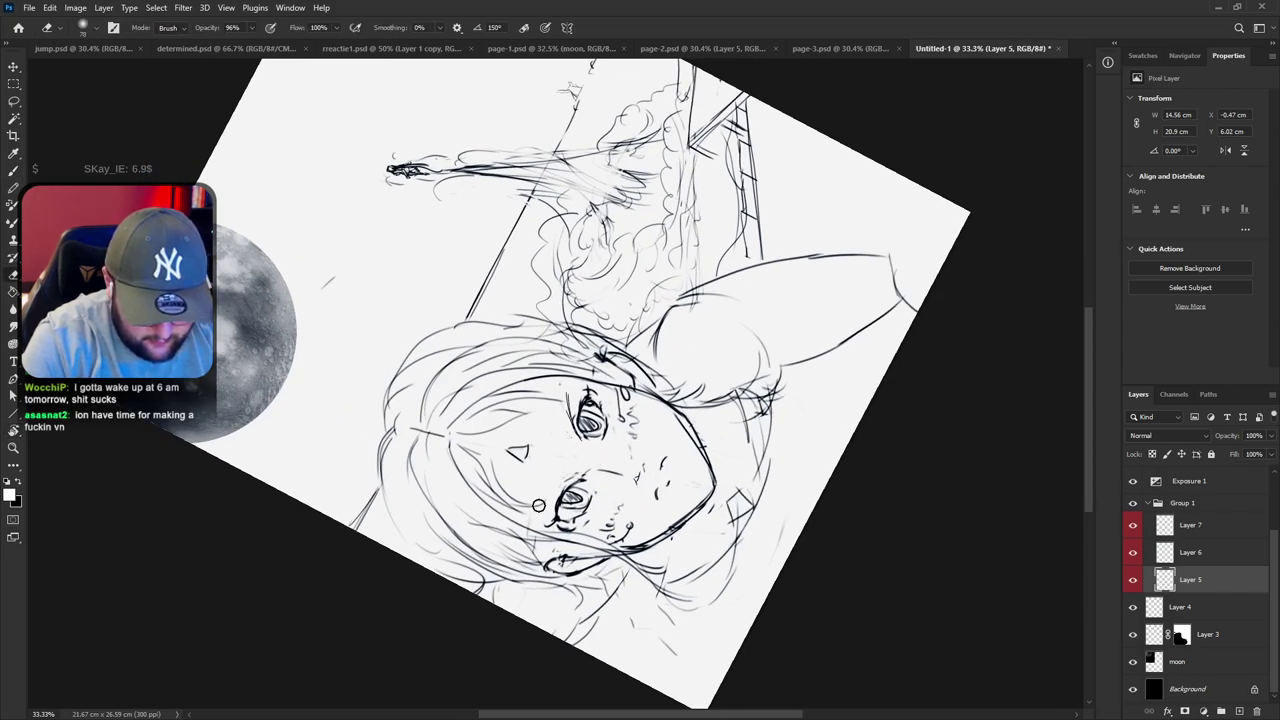
{"action": "key", "text": "b"}
{"action": "key", "text": "r"}
{"action": "left_click_drag", "start_coordinate": [692, 402], "coordinate": [608, 600]}
{"action": "left_click_drag", "start_coordinate": [829, 490], "coordinate": [904, 465]}
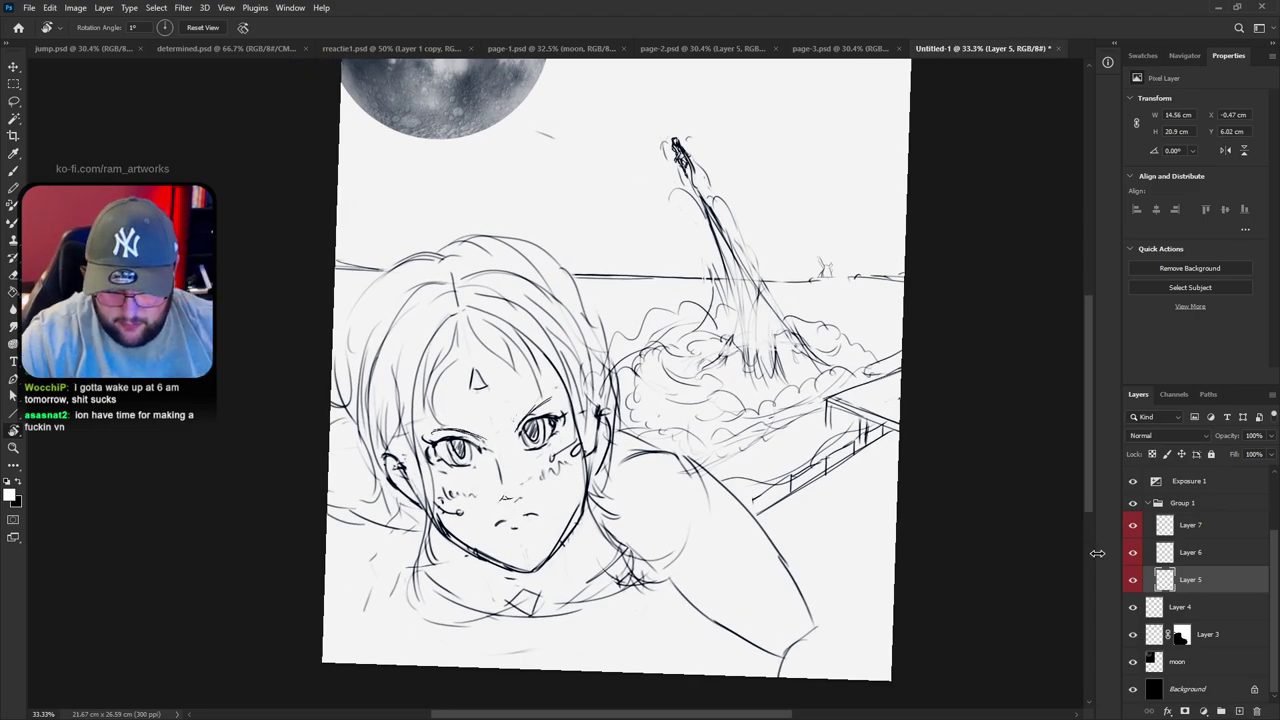
Identify Layer 6 as the hair by toggling its visibility, select it, and nudge it slightly into place over the face
{"action": "left_click", "coordinate": [1133, 553]}
{"action": "left_click", "coordinate": [1133, 553]}
{"action": "left_click", "coordinate": [1188, 553]}
{"action": "key", "text": "v"}
{"action": "left_click_drag", "start_coordinate": [766, 451], "coordinate": [770, 463]}
{"action": "key", "text": "Up"}
{"action": "key", "text": "Right"}
{"action": "key", "text": "Right"}
{"action": "key", "text": "Up"}
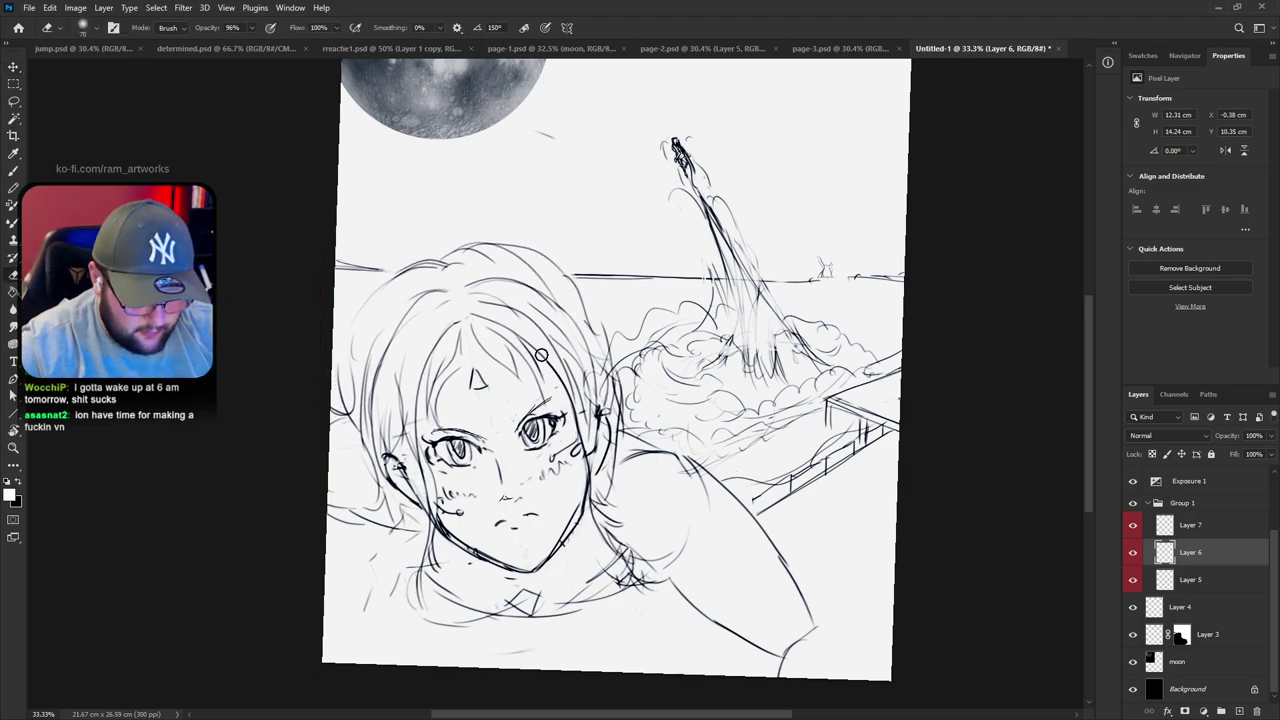
Stretch the hair on Layer 6 upward to a height of 14.84 cm and reposition it on the head
{"action": "key", "text": "ctrl+t"}
{"action": "left_click_drag", "start_coordinate": [488, 238], "coordinate": [489, 223]}
{"action": "key", "text": "Return"}
{"action": "left_click_drag", "start_coordinate": [497, 291], "coordinate": [495, 300]}
Try thickening the hair lines by duplicating Layer 6 twice, and undo the second duplicate
{"action": "key", "text": "ctrl+j"}
{"action": "key", "text": "ctrl+j"}
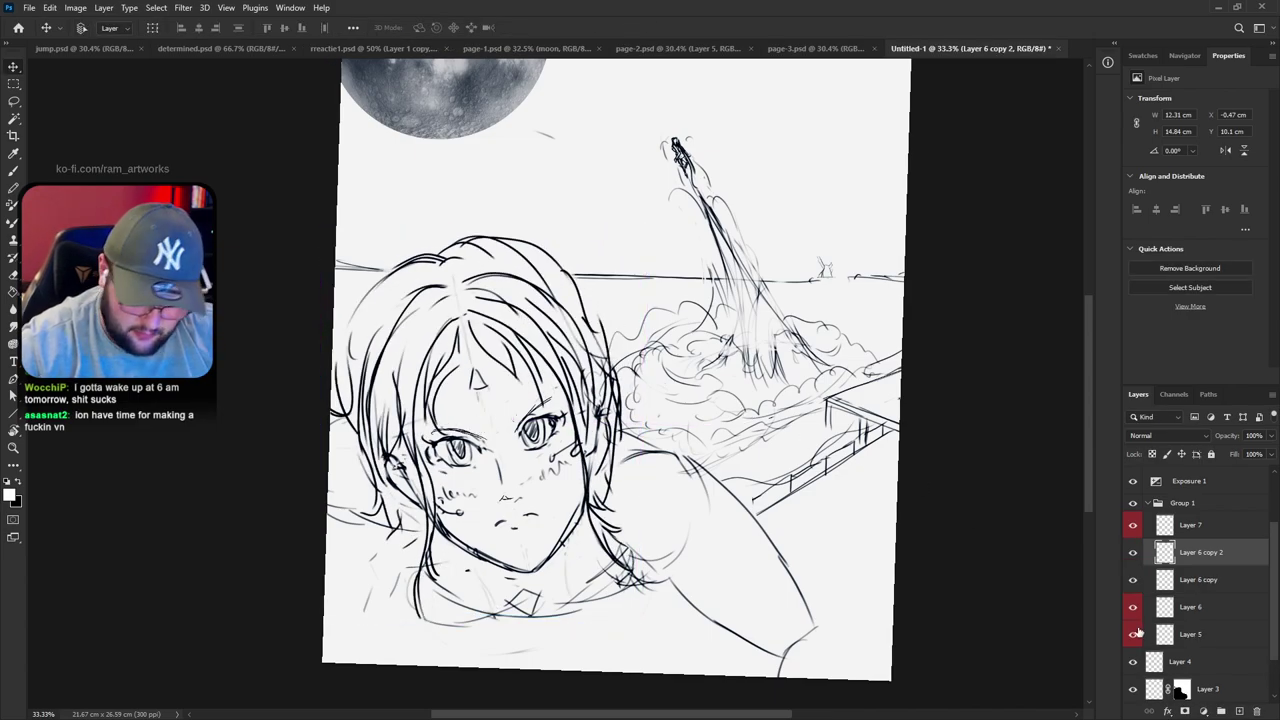
{"action": "left_click", "coordinate": [1205, 582], "text": "shift"}
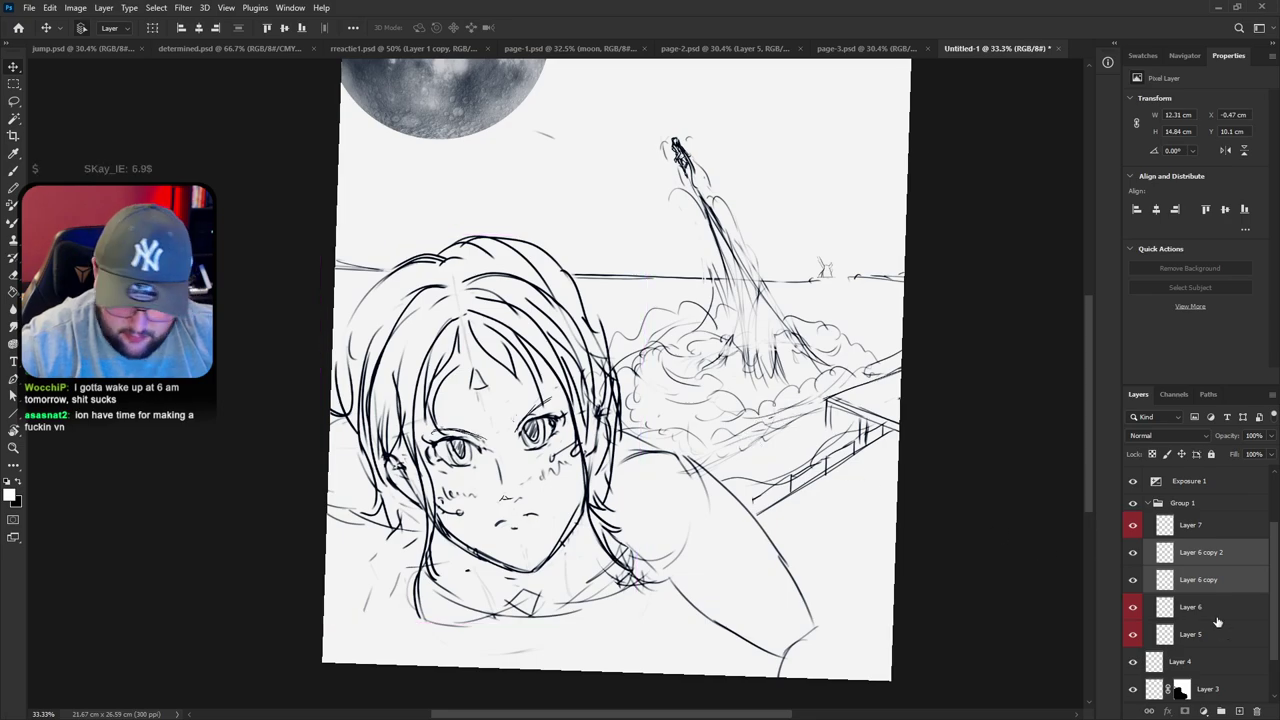
{"action": "key", "text": "ctrl+z"}
Select Layer 6 and its copy, shift the hair slightly down and right, and undo the duplication
{"action": "left_click", "coordinate": [1154, 577]}
{"action": "left_click", "coordinate": [1204, 560], "text": "shift"}
{"action": "left_click_drag", "start_coordinate": [641, 428], "coordinate": [631, 437]}
{"action": "key", "text": "Right"}
{"action": "key", "text": "Right"}
{"action": "key", "text": "Right"}
{"action": "key", "text": "Right"}
{"action": "key", "text": "Right"}
{"action": "key", "text": "Right"}
{"action": "key", "text": "Right"}
{"action": "key", "text": "Right"}
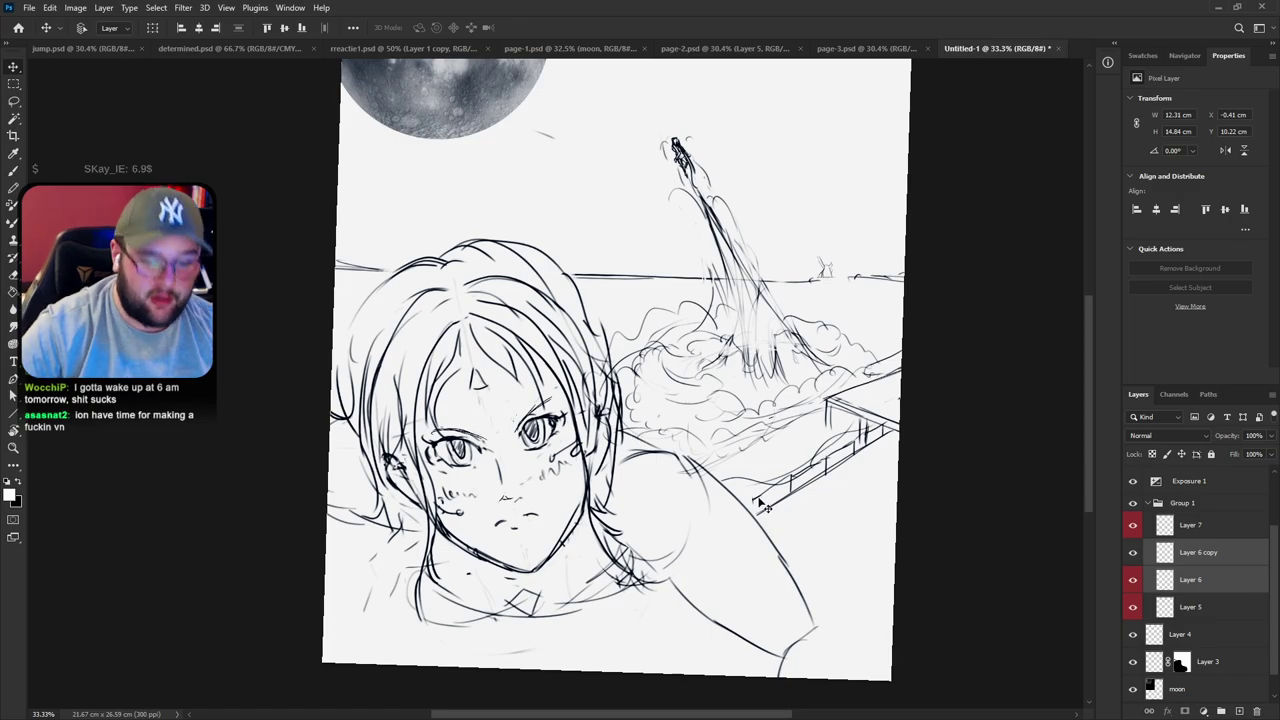
{"action": "key", "text": "ctrl+z"}
Select Layer 5 and open it in Liquify with the Background layer as the backdrop
{"action": "left_click", "coordinate": [1132, 584]}
{"action": "left_click", "coordinate": [1132, 584]}
{"action": "left_click", "coordinate": [1194, 586]}
{"action": "left_click", "coordinate": [191, 9]}
{"action": "left_click", "coordinate": [52, 128]}
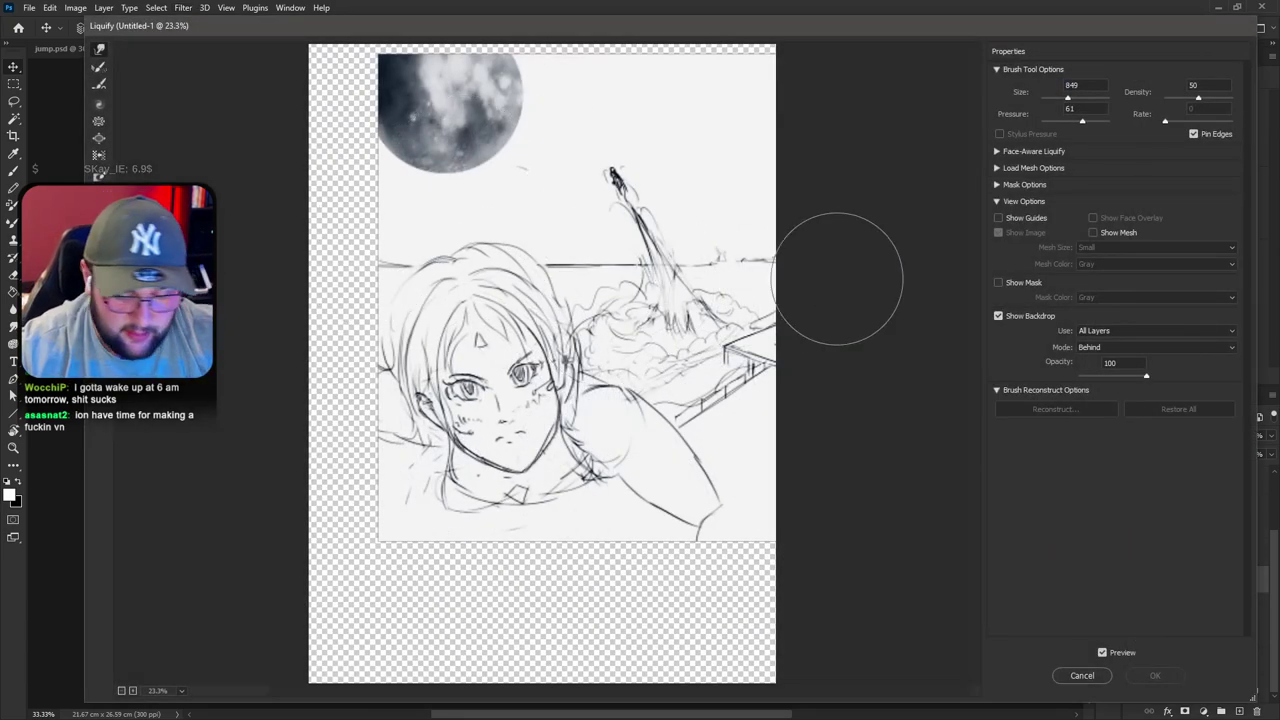
{"action": "left_click", "coordinate": [1100, 330]}
{"action": "left_click", "coordinate": [1105, 355]}
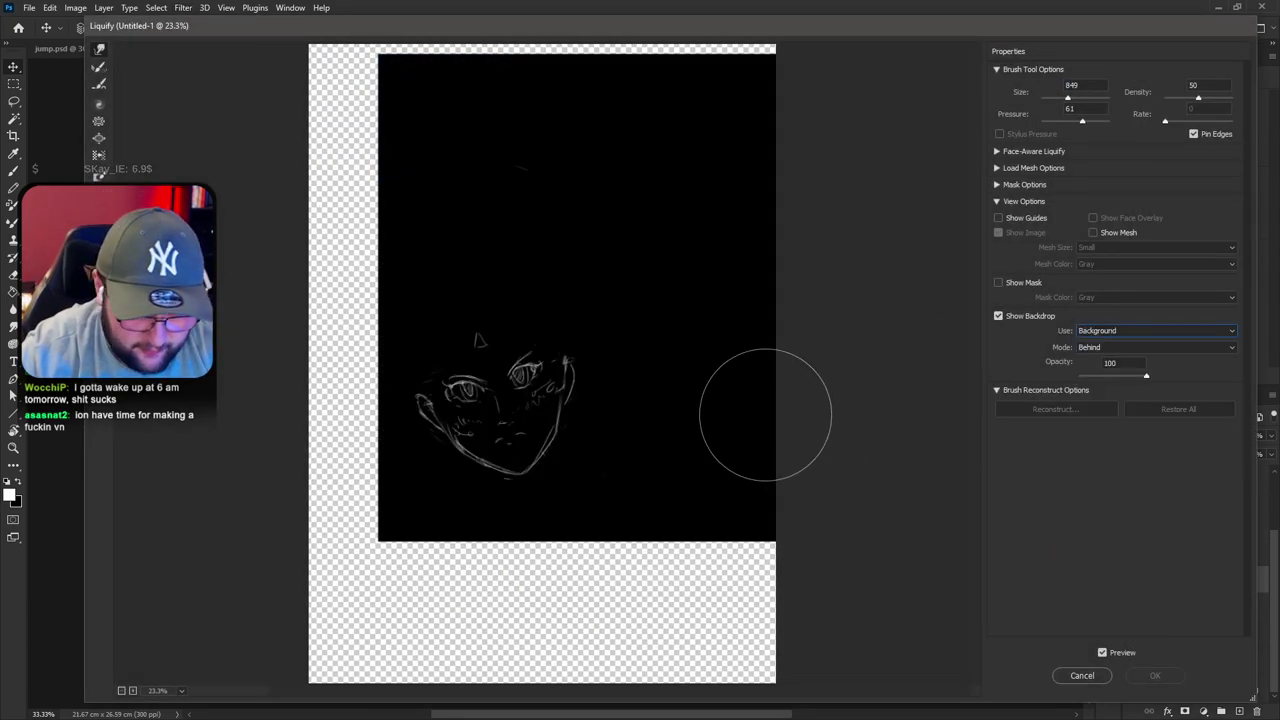
Warp the girl's jaw, eyes, brows and ears in Liquify with the 849-size brush and apply the result
{"action": "key", "text": "ctrl+plus"}
{"action": "key", "text": "ctrl+plus"}
{"action": "key", "text": "ctrl+plus"}
{"action": "left_click_drag", "start_coordinate": [674, 436], "coordinate": [748, 388]}
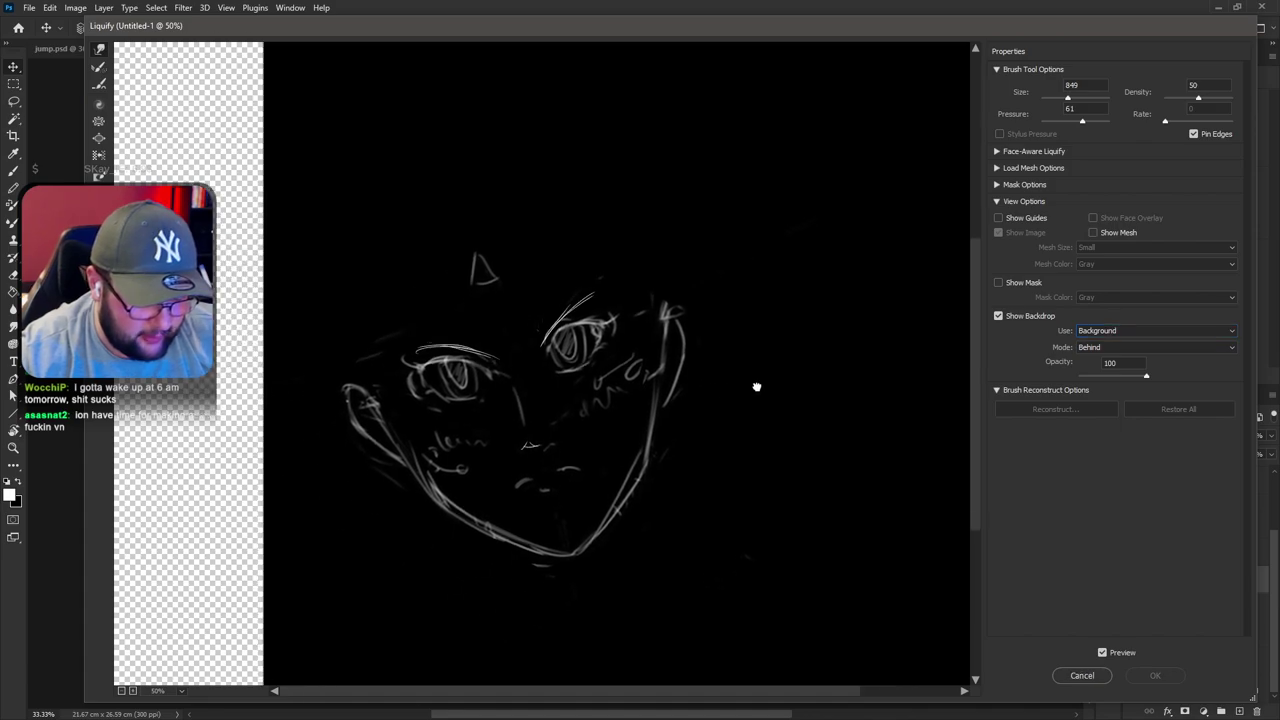
{"action": "mouse_move", "coordinate": [595, 533]}
{"action": "left_mouse_down"}
{"action": "mouse_move", "coordinate": [543, 543]}
{"action": "mouse_move", "coordinate": [511, 493]}
{"action": "mouse_move", "coordinate": [520, 528]}
{"action": "mouse_move", "coordinate": [486, 523]}
{"action": "mouse_move", "coordinate": [503, 519]}
{"action": "mouse_move", "coordinate": [502, 480]}
{"action": "mouse_move", "coordinate": [448, 370]}
{"action": "mouse_move", "coordinate": [549, 364]}
{"action": "mouse_move", "coordinate": [537, 377]}
{"action": "mouse_move", "coordinate": [494, 329]}
{"action": "mouse_move", "coordinate": [479, 267]}
{"action": "left_mouse_up"}
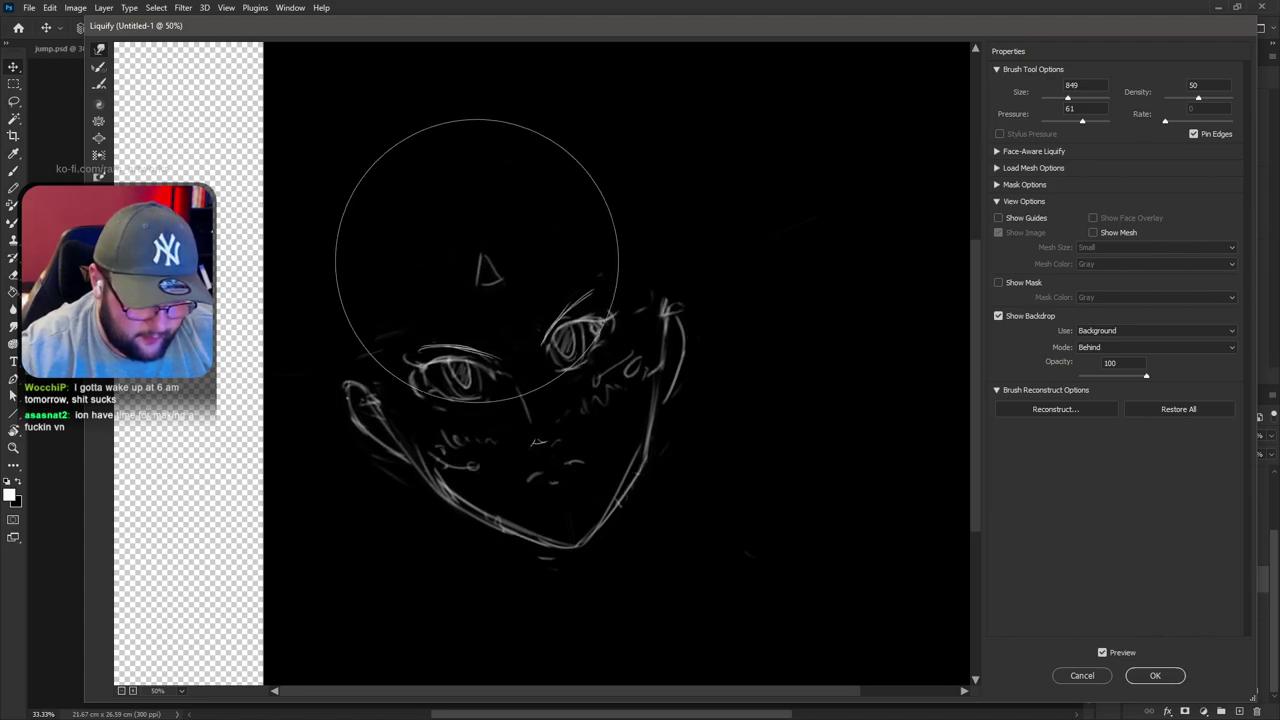
{"action": "left_click_drag", "start_coordinate": [633, 287], "coordinate": [631, 265]}
{"action": "mouse_move", "coordinate": [680, 340]}
{"action": "left_mouse_down"}
{"action": "mouse_move", "coordinate": [707, 353]}
{"action": "mouse_move", "coordinate": [643, 320]}
{"action": "mouse_move", "coordinate": [640, 334]}
{"action": "mouse_move", "coordinate": [594, 271]}
{"action": "mouse_move", "coordinate": [631, 331]}
{"action": "left_mouse_up"}
{"action": "mouse_move", "coordinate": [466, 346]}
{"action": "left_mouse_down"}
{"action": "mouse_move", "coordinate": [471, 362]}
{"action": "mouse_move", "coordinate": [430, 371]}
{"action": "mouse_move", "coordinate": [465, 349]}
{"action": "left_mouse_up"}
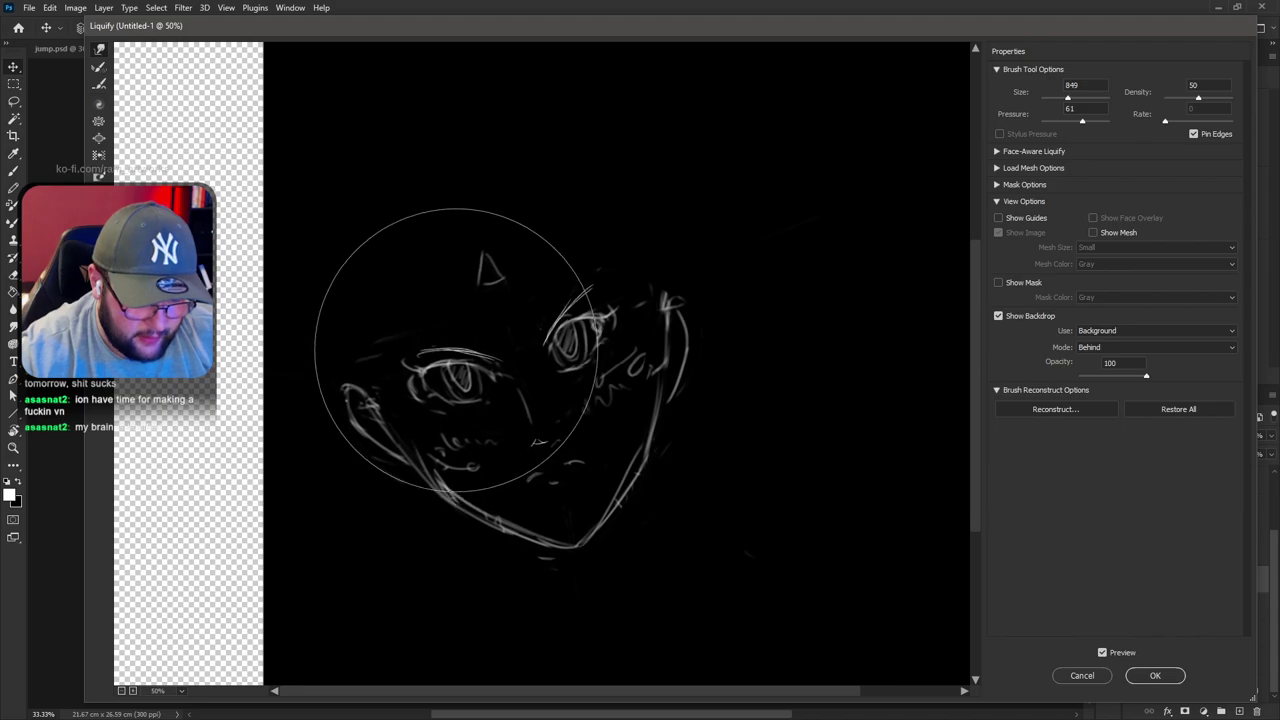
{"action": "left_click_drag", "start_coordinate": [366, 394], "coordinate": [381, 394]}
{"action": "mouse_move", "coordinate": [439, 467]}
{"action": "left_mouse_down"}
{"action": "mouse_move", "coordinate": [532, 492]}
{"action": "mouse_move", "coordinate": [609, 484]}
{"action": "mouse_move", "coordinate": [597, 468]}
{"action": "mouse_move", "coordinate": [647, 424]}
{"action": "left_mouse_up"}
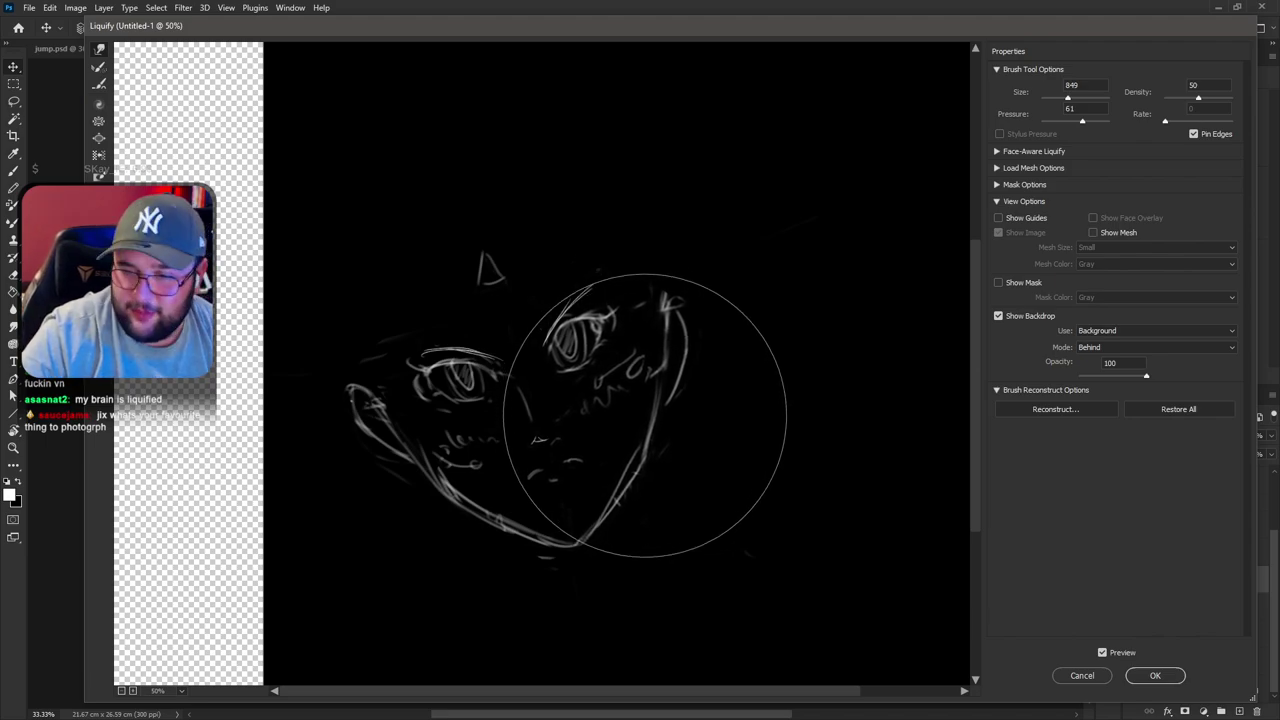
{"action": "key", "text": "Return"}
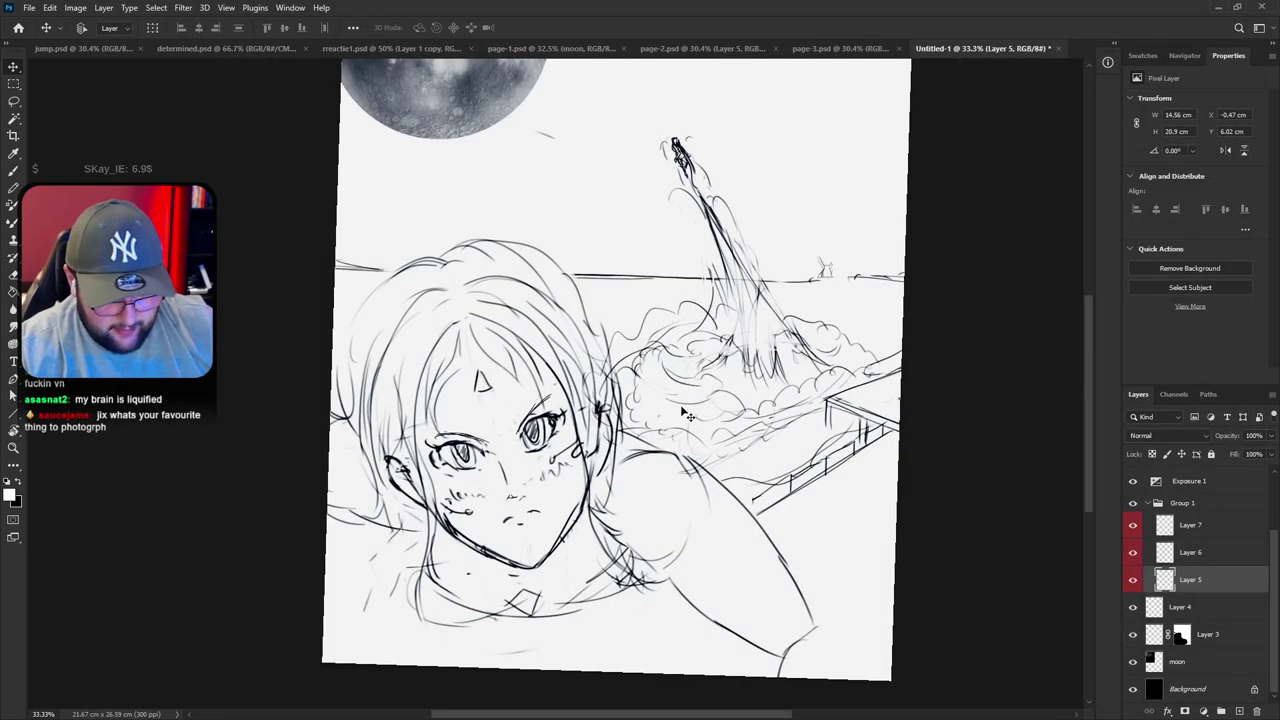
Compare the face with and without the Liquify warp, keep the warp, and flip the canvas horizontally
{"action": "key", "text": "ctrl+z"}
{"action": "key", "text": "ctrl+shift+z"}
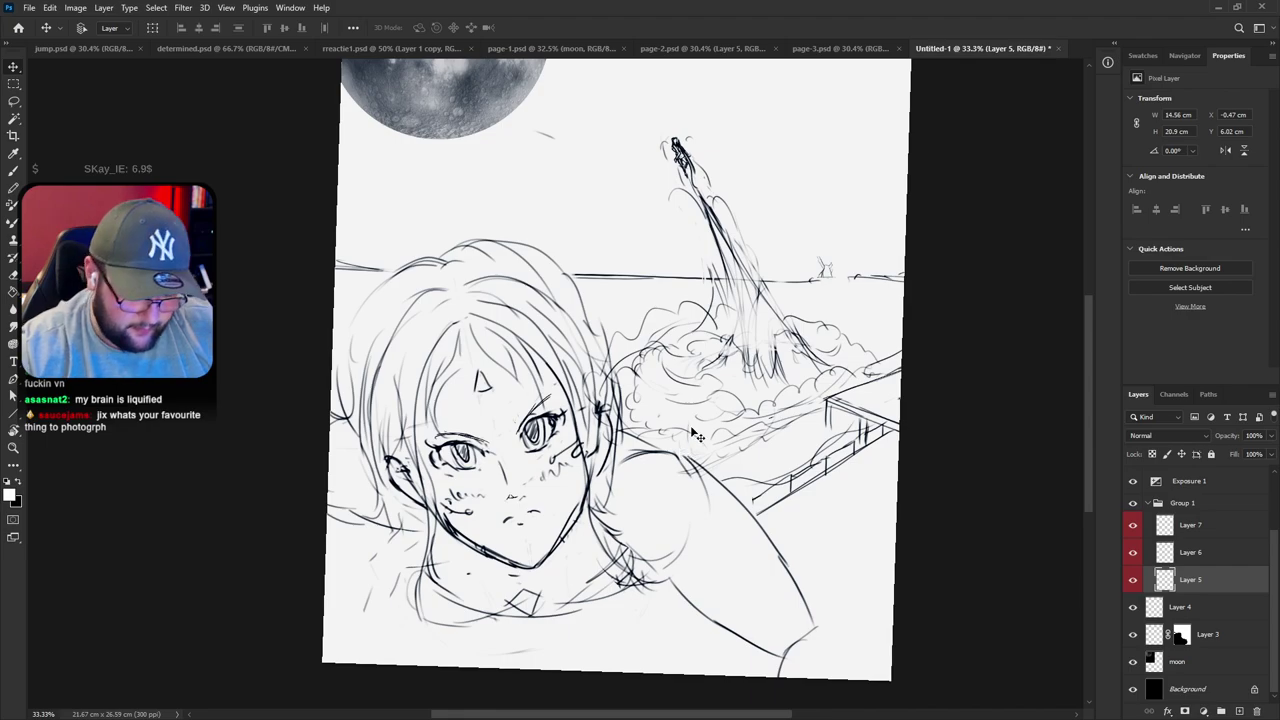
{"action": "left_click_drag", "start_coordinate": [690, 425], "coordinate": [696, 420]}
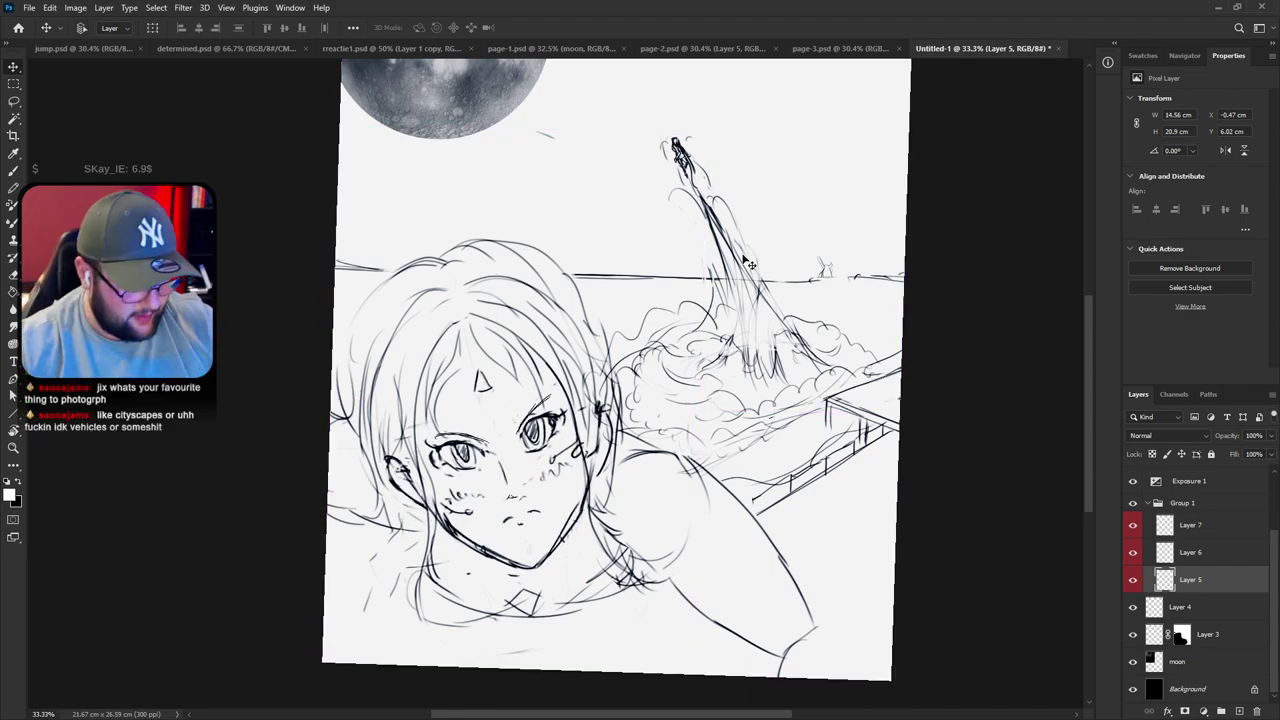
{"action": "key", "text": "ctrl+shift+h"}
{"action": "left_click_drag", "start_coordinate": [796, 334], "coordinate": [831, 357]}
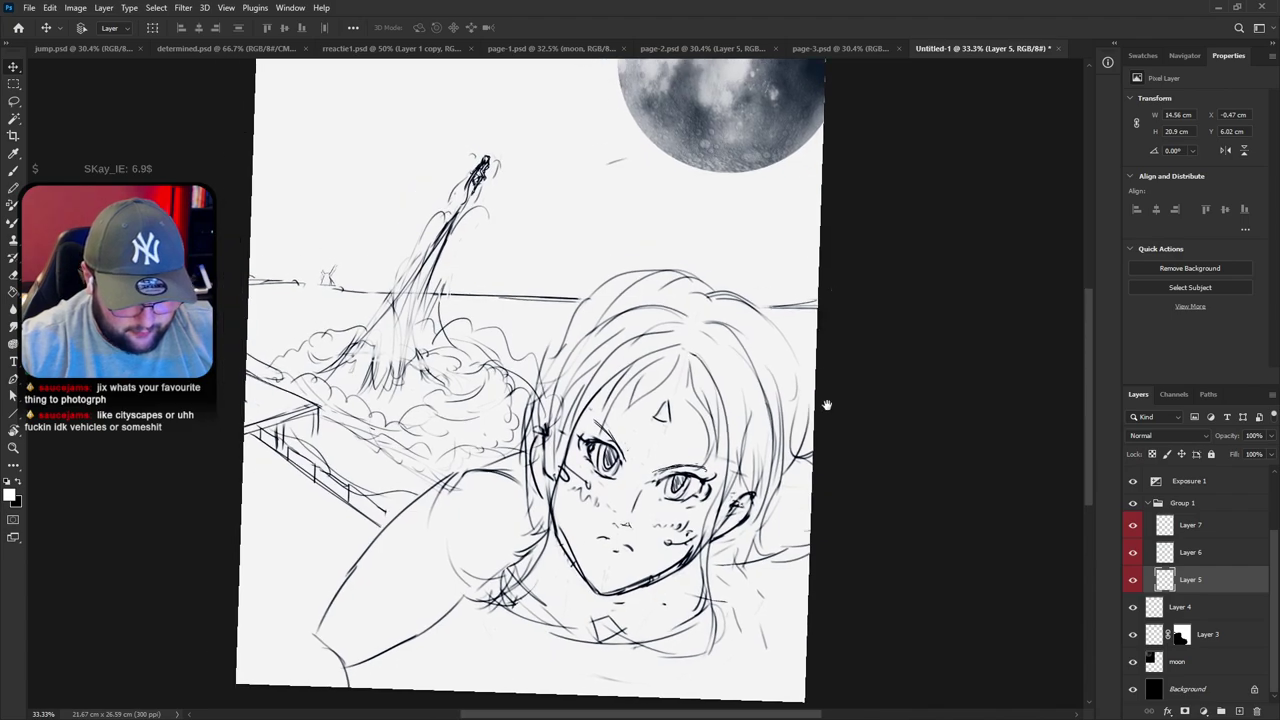
Erase the triangular forehead mark on Layer 5, redraw it larger, and check what Layer 7 contains
{"action": "key", "text": "b"}
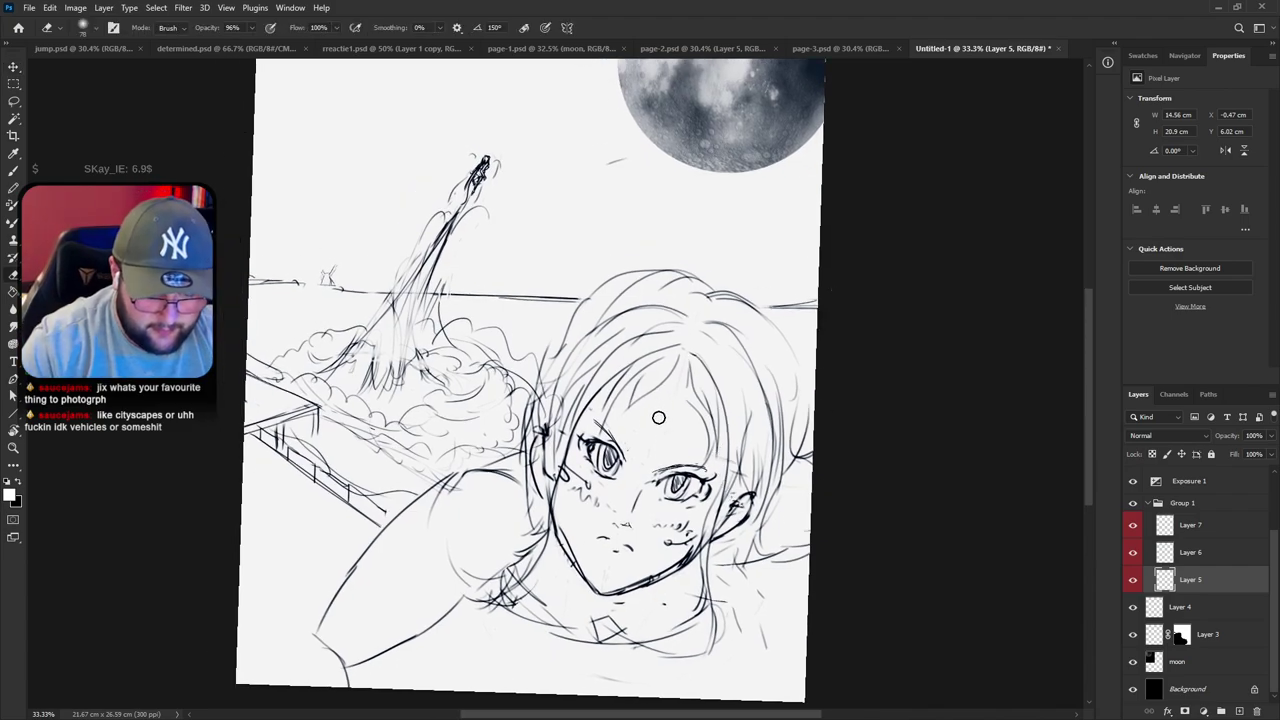
{"action": "key", "text": "r"}
{"action": "mouse_move", "coordinate": [762, 516]}
{"action": "left_mouse_down"}
{"action": "mouse_move", "coordinate": [808, 440]}
{"action": "mouse_move", "coordinate": [830, 360]}
{"action": "left_mouse_up"}
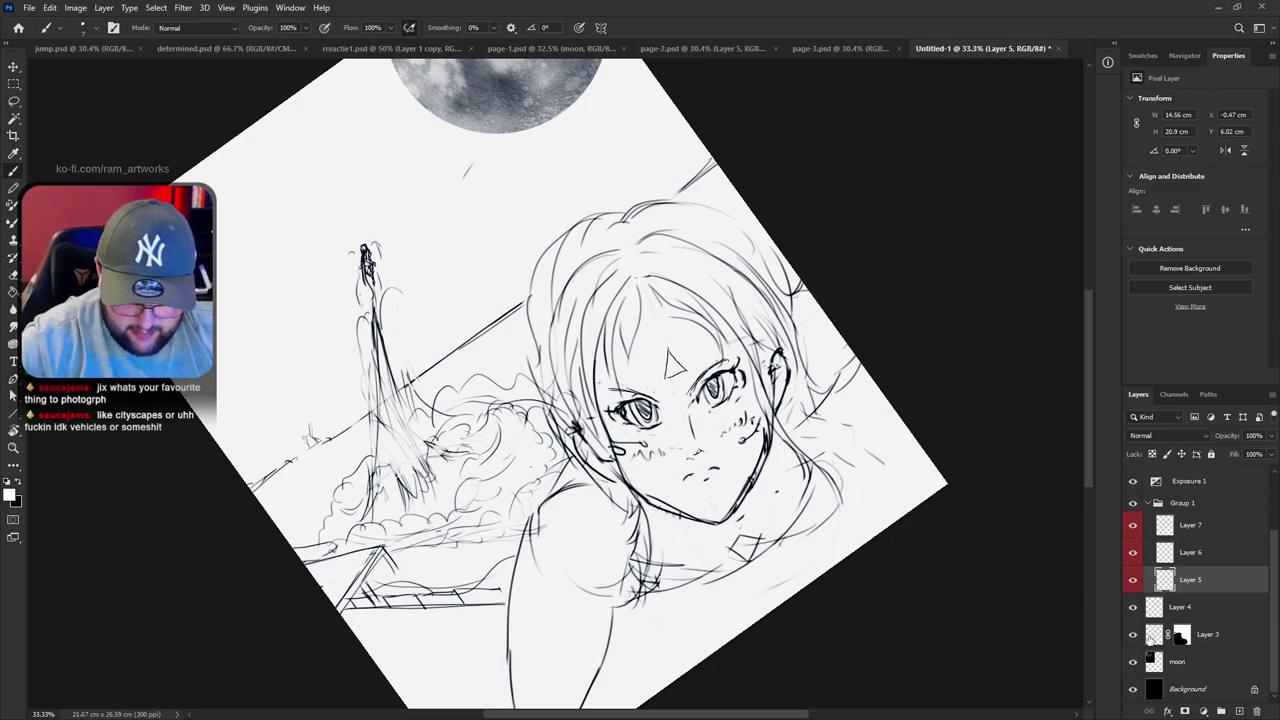
{"action": "left_click", "coordinate": [1130, 533]}
{"action": "left_click", "coordinate": [1130, 533]}
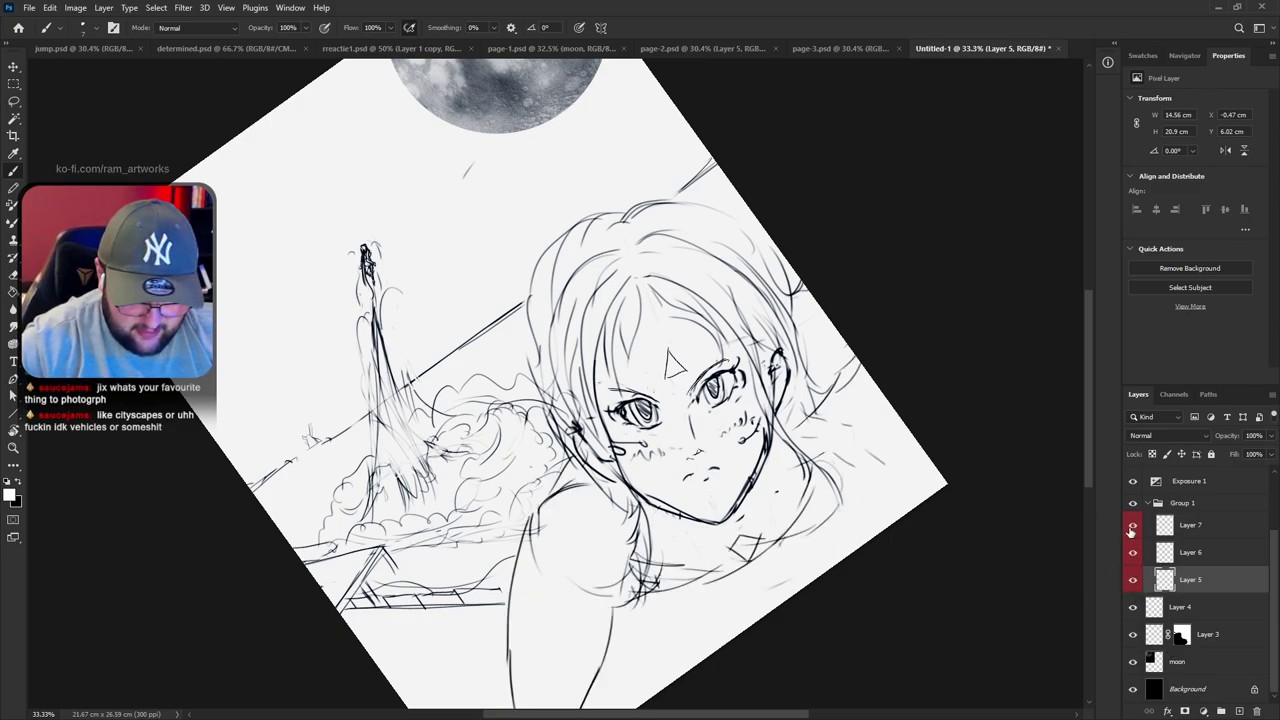
Erase part of the girl's left-hand eye on Layer 5 and redraw its outline
{"action": "key", "text": "r"}
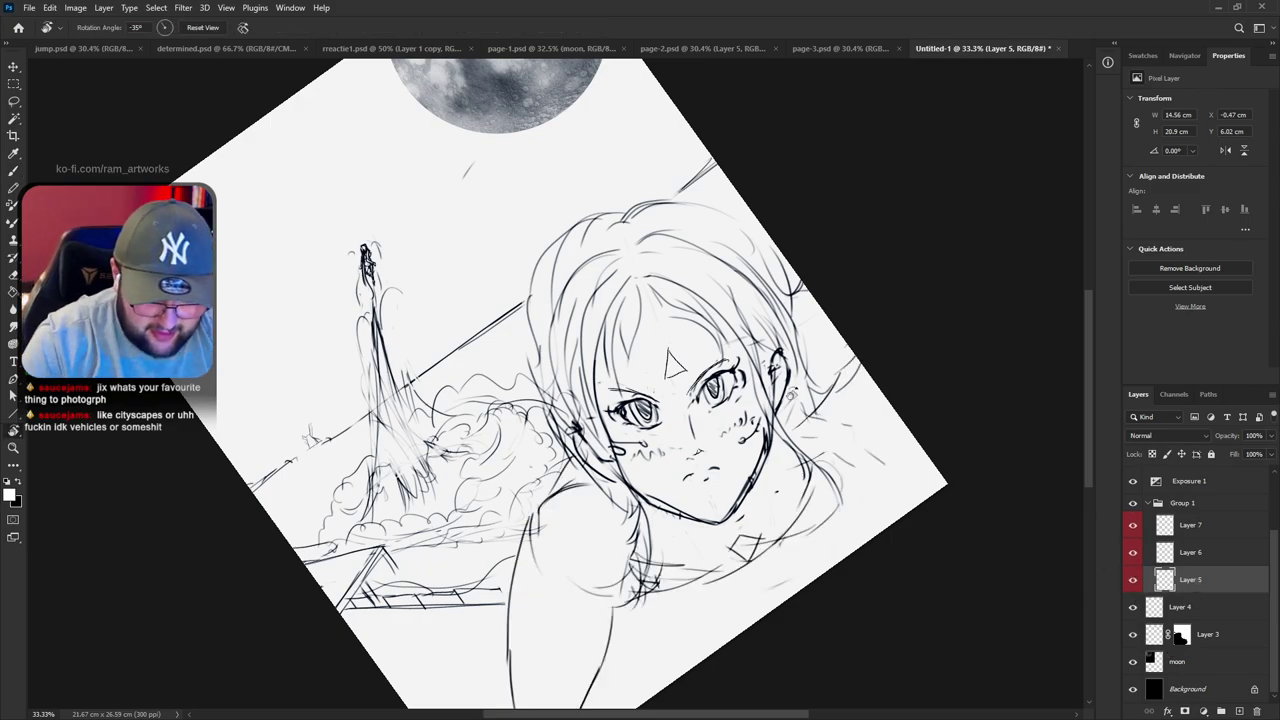
{"action": "left_click_drag", "start_coordinate": [792, 393], "coordinate": [780, 274]}
{"action": "left_click_drag", "start_coordinate": [729, 363], "coordinate": [690, 287]}
{"action": "key", "text": "e"}
{"action": "mouse_move", "coordinate": [627, 314]}
{"action": "left_mouse_down"}
{"action": "mouse_move", "coordinate": [610, 340]}
{"action": "mouse_move", "coordinate": [628, 322]}
{"action": "mouse_move", "coordinate": [646, 326]}
{"action": "left_mouse_up"}
{"action": "key", "text": "b"}
{"action": "key", "text": "ctrl+z"}
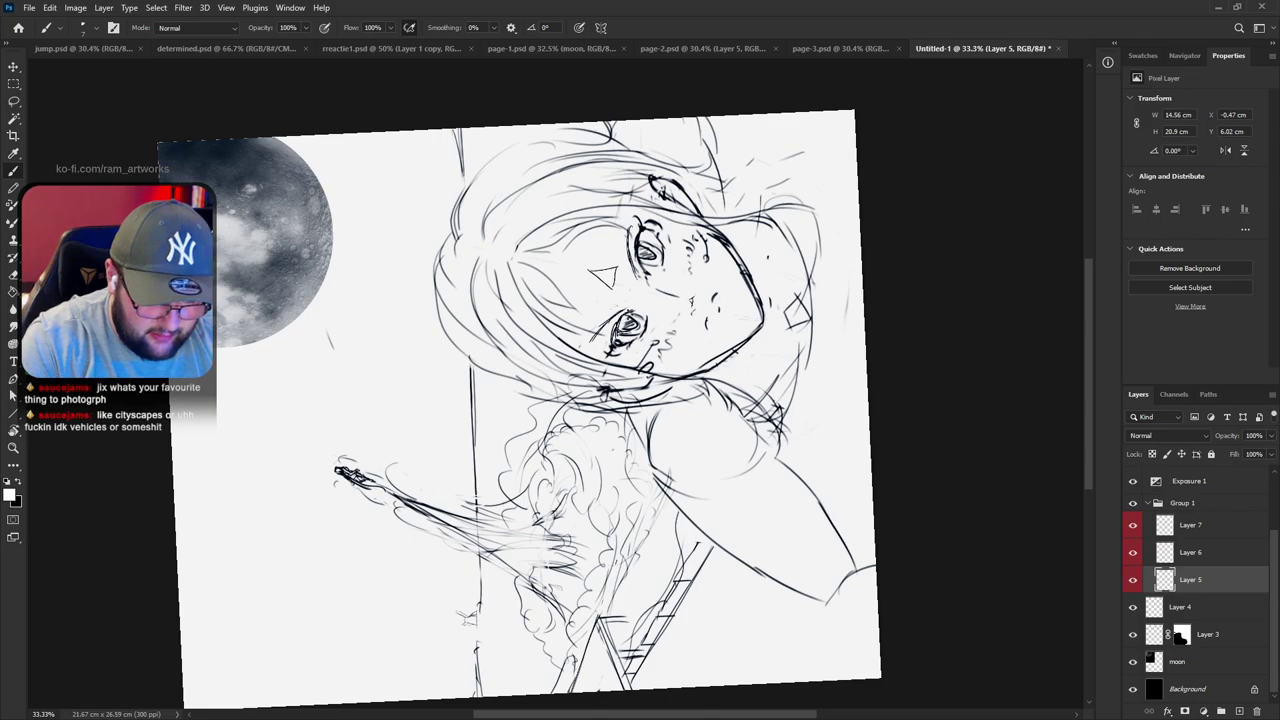
Erase inside the left-hand eye and redraw its iris with a darker pupil
{"action": "key", "text": "r"}
{"action": "mouse_move", "coordinate": [813, 388]}
{"action": "left_mouse_down"}
{"action": "mouse_move", "coordinate": [748, 554]}
{"action": "mouse_move", "coordinate": [590, 637]}
{"action": "left_mouse_up"}
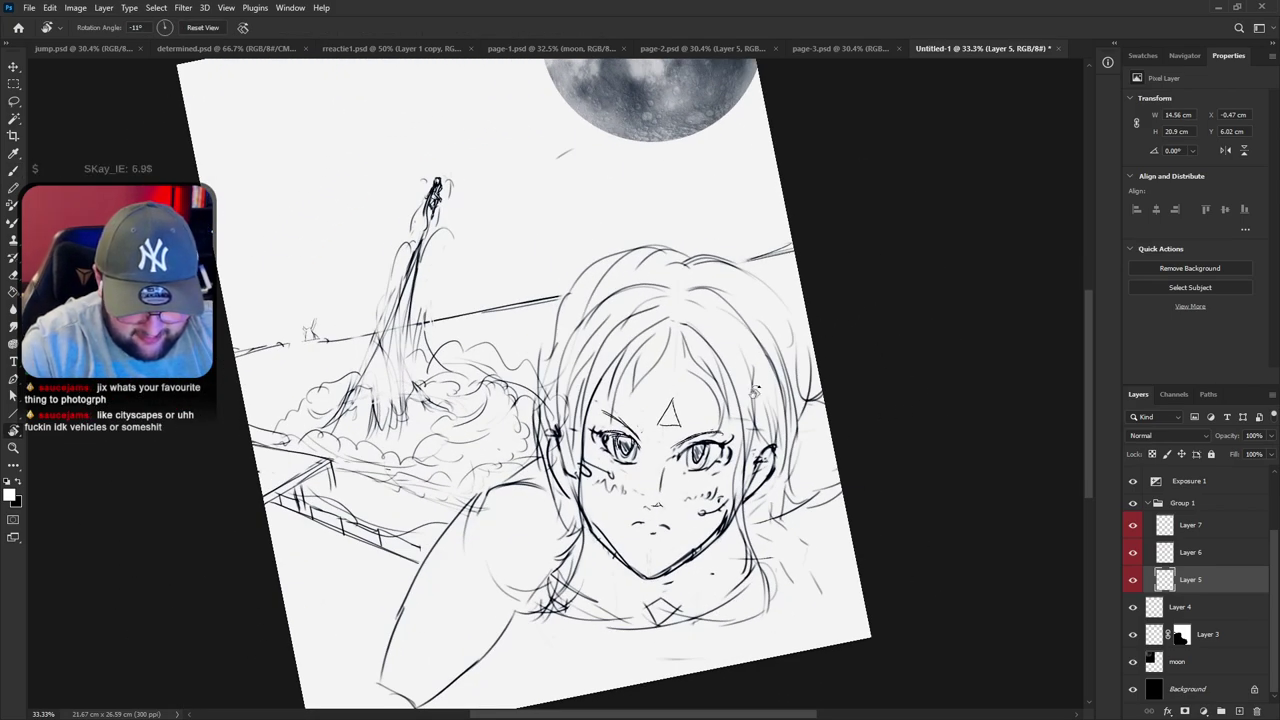
{"action": "key", "text": "e"}
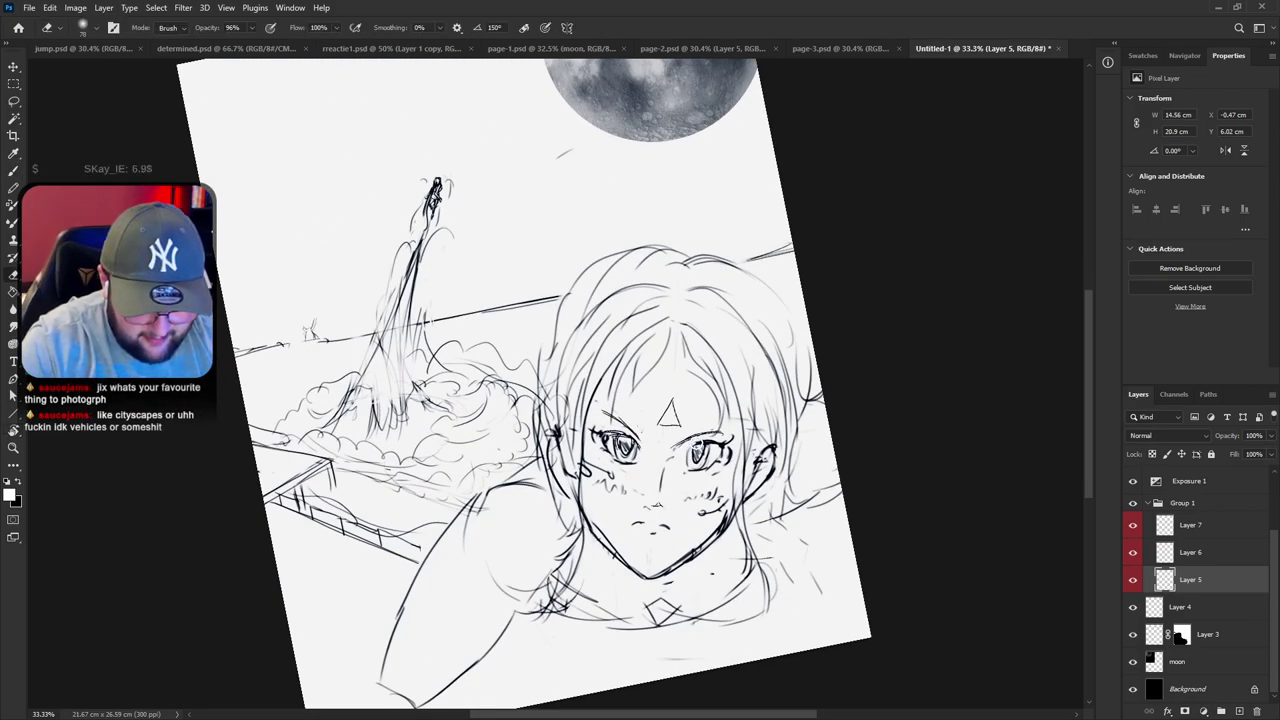
{"action": "key", "text": "b"}
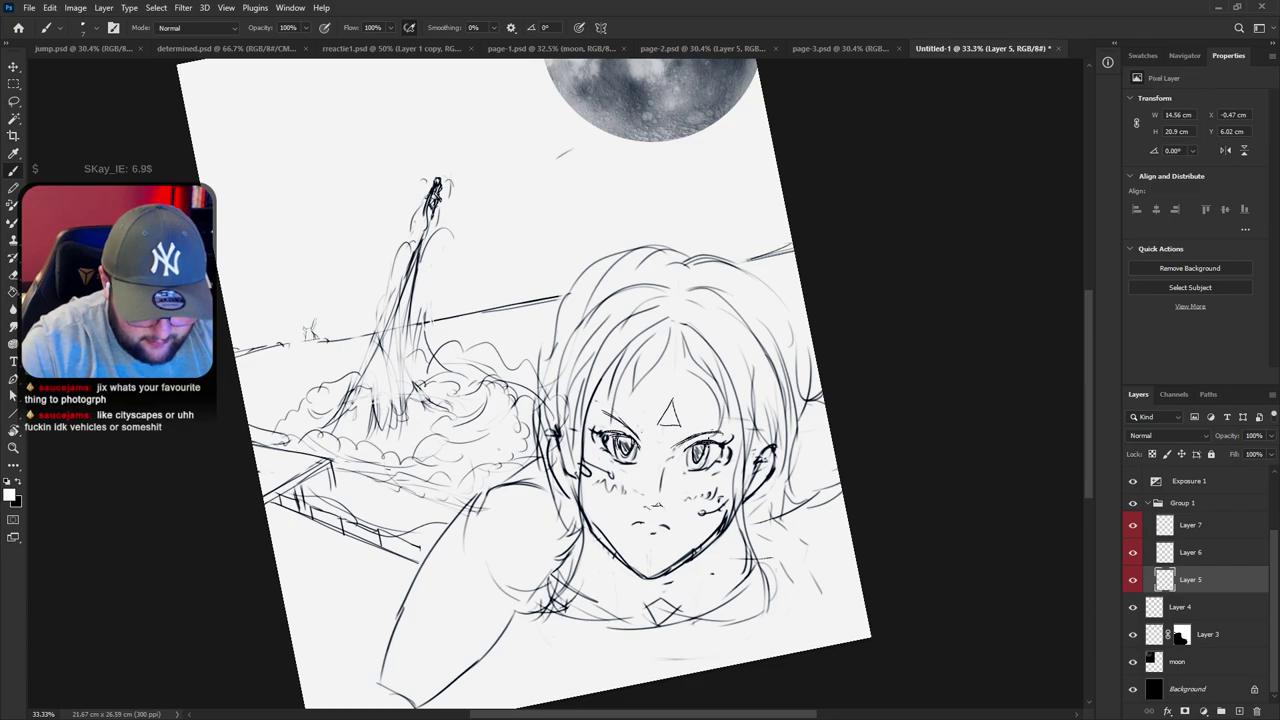
{"action": "key", "text": "e"}
{"action": "left_click_drag", "start_coordinate": [638, 445], "coordinate": [611, 431]}
{"action": "key", "text": "b"}
{"action": "key", "text": "ctrl+z"}
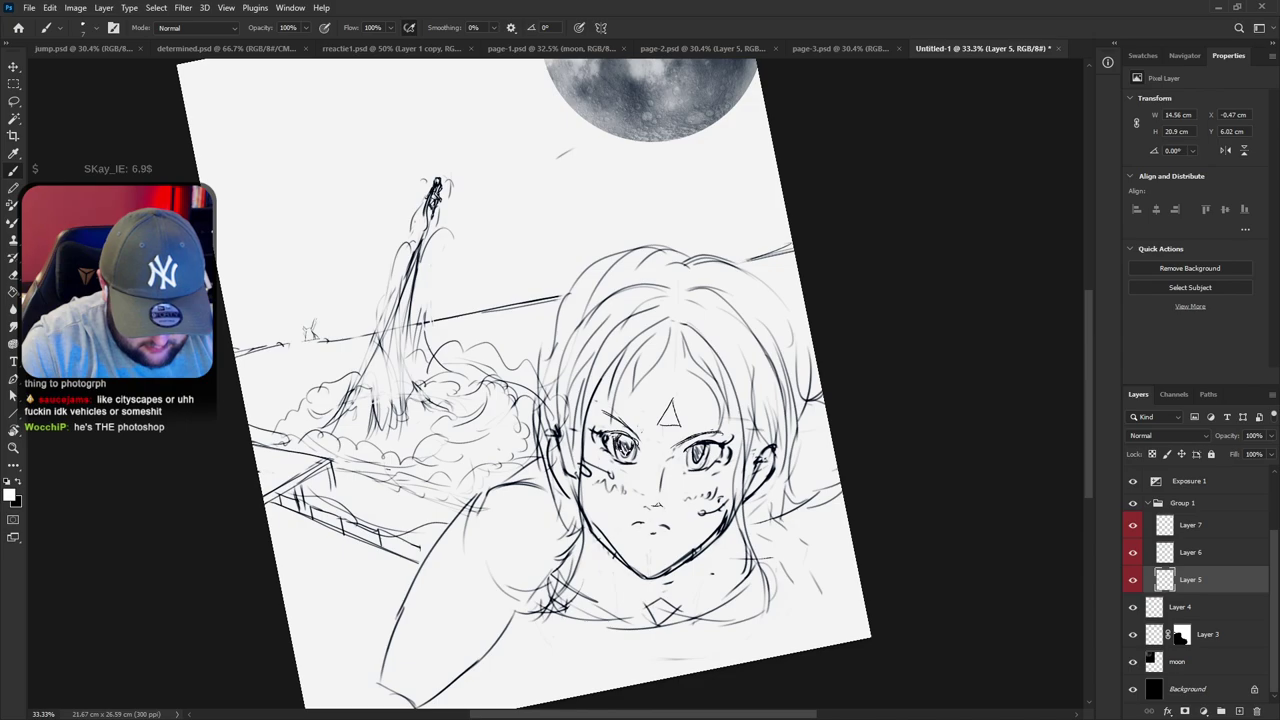
Switch to the "Low opacity, flow, clean" sketch brush, try strokes around the face, and undo them
{"action": "right_click", "coordinate": [730, 390]}
{"action": "left_click", "coordinate": [545, 382]}
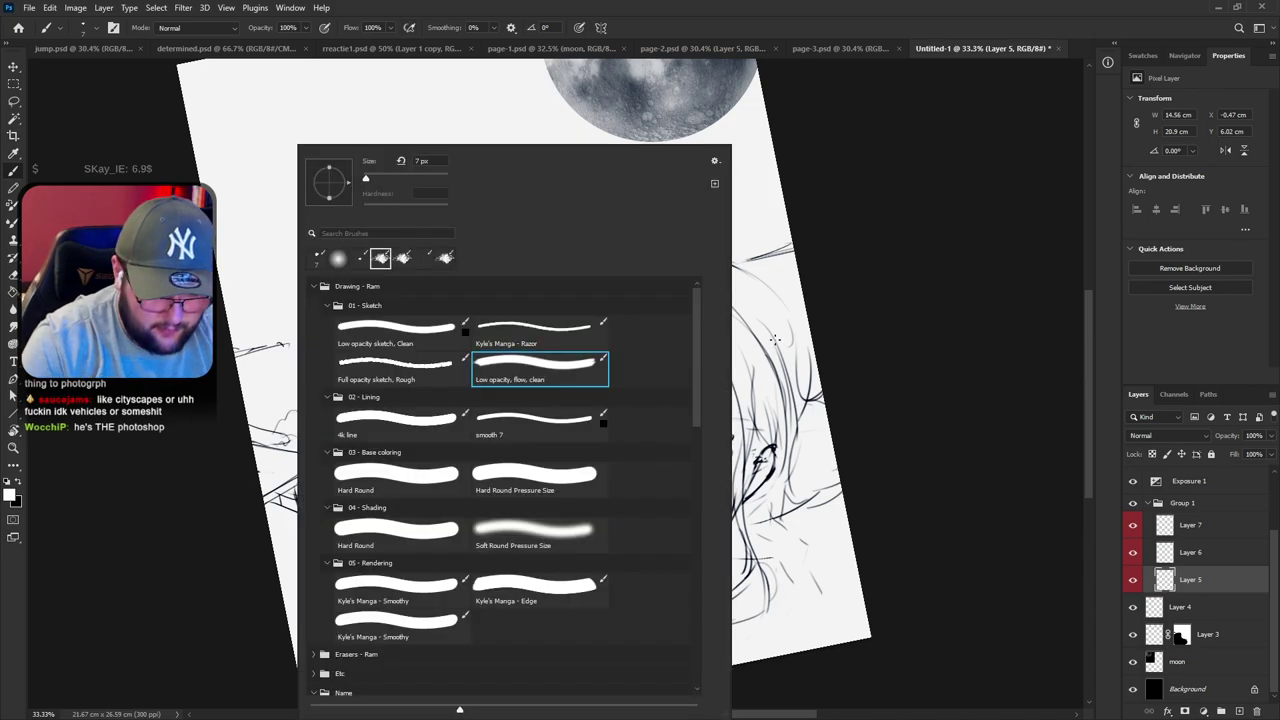
{"action": "left_click_drag", "start_coordinate": [786, 289], "coordinate": [666, 450]}
{"action": "left_click_drag", "start_coordinate": [771, 354], "coordinate": [703, 425]}
{"action": "key", "text": "ctrl+z"}
{"action": "key", "text": "ctrl+z"}
Try erasing the left-hand eye completely and redrawing it from the brow down, and undo the attempt
{"action": "key", "text": "e"}
{"action": "mouse_move", "coordinate": [626, 442]}
{"action": "left_mouse_down"}
{"action": "mouse_move", "coordinate": [616, 428]}
{"action": "mouse_move", "coordinate": [580, 452]}
{"action": "mouse_move", "coordinate": [633, 461]}
{"action": "mouse_move", "coordinate": [611, 442]}
{"action": "mouse_move", "coordinate": [626, 435]}
{"action": "left_mouse_up"}
{"action": "key", "text": "r"}
{"action": "mouse_move", "coordinate": [880, 404]}
{"action": "left_mouse_down"}
{"action": "mouse_move", "coordinate": [782, 160]}
{"action": "mouse_move", "coordinate": [678, 120]}
{"action": "left_mouse_up"}
{"action": "key", "text": "b"}
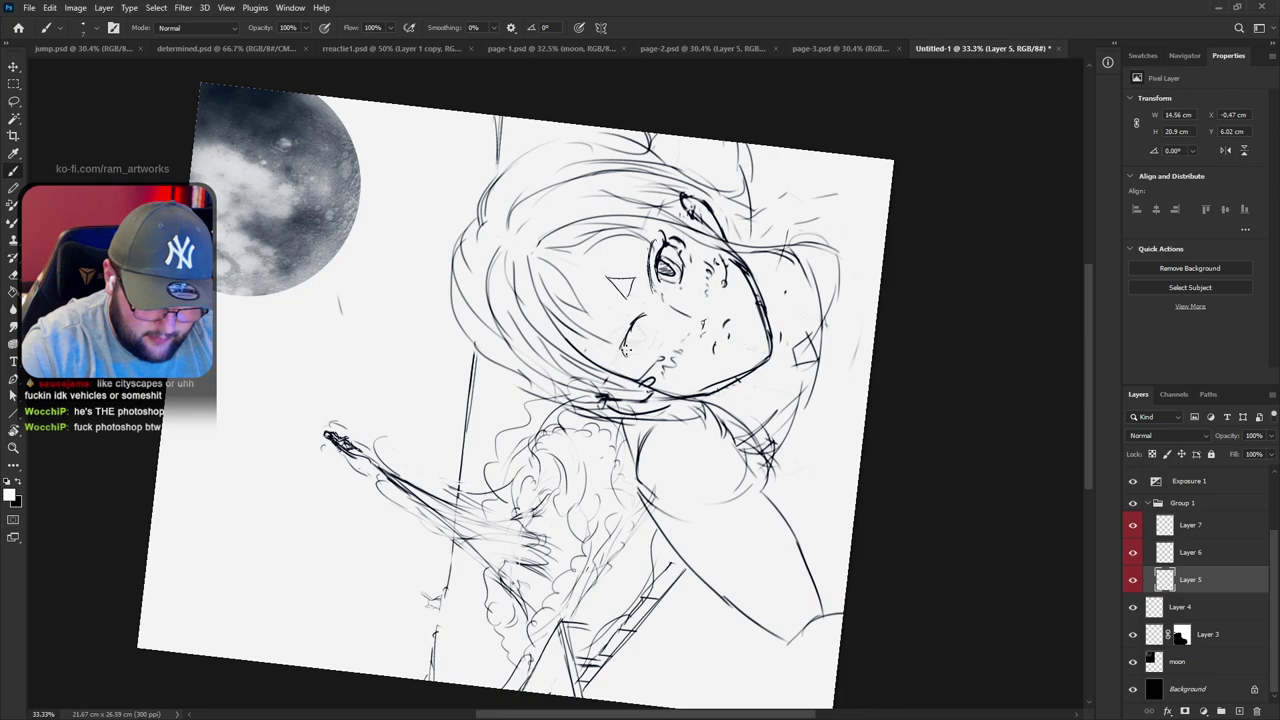
{"action": "key", "text": "r"}
{"action": "left_click_drag", "start_coordinate": [754, 337], "coordinate": [843, 393]}
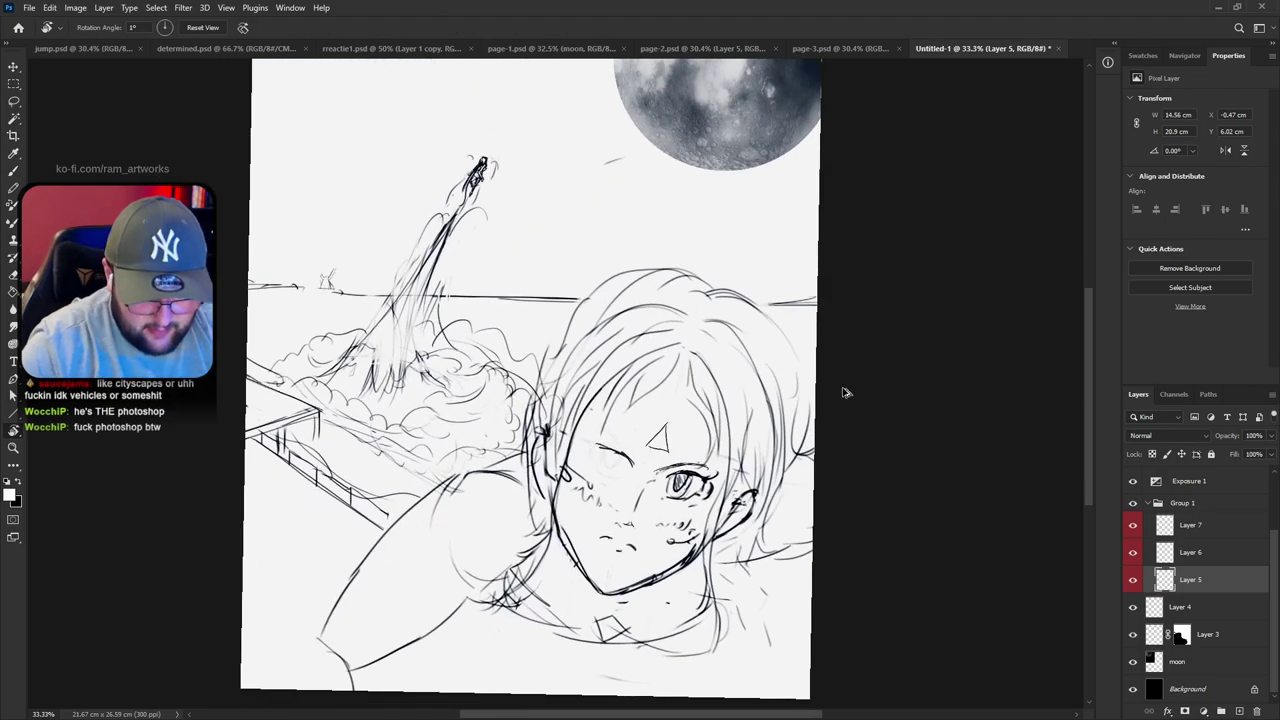
{"action": "key", "text": "ctrl+z"}
{"action": "key", "text": "ctrl+z"}
{"action": "key", "text": "ctrl+z"}
{"action": "key", "text": "ctrl+z"}
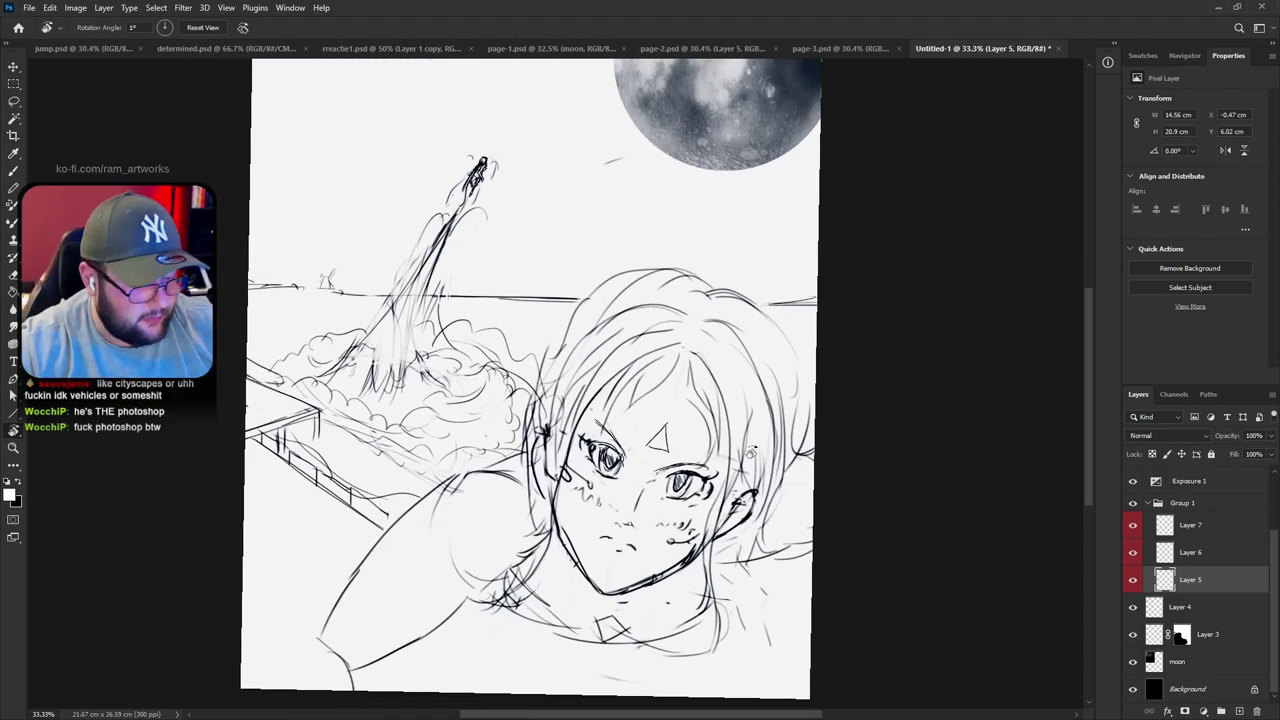
Erase the girl's left-hand eye on Layer 5 and copy the right-hand eye onto a new layer
{"action": "key", "text": "e"}
{"action": "mouse_move", "coordinate": [620, 478]}
{"action": "left_mouse_down"}
{"action": "mouse_move", "coordinate": [620, 452]}
{"action": "mouse_move", "coordinate": [585, 450]}
{"action": "mouse_move", "coordinate": [600, 424]}
{"action": "left_mouse_up"}
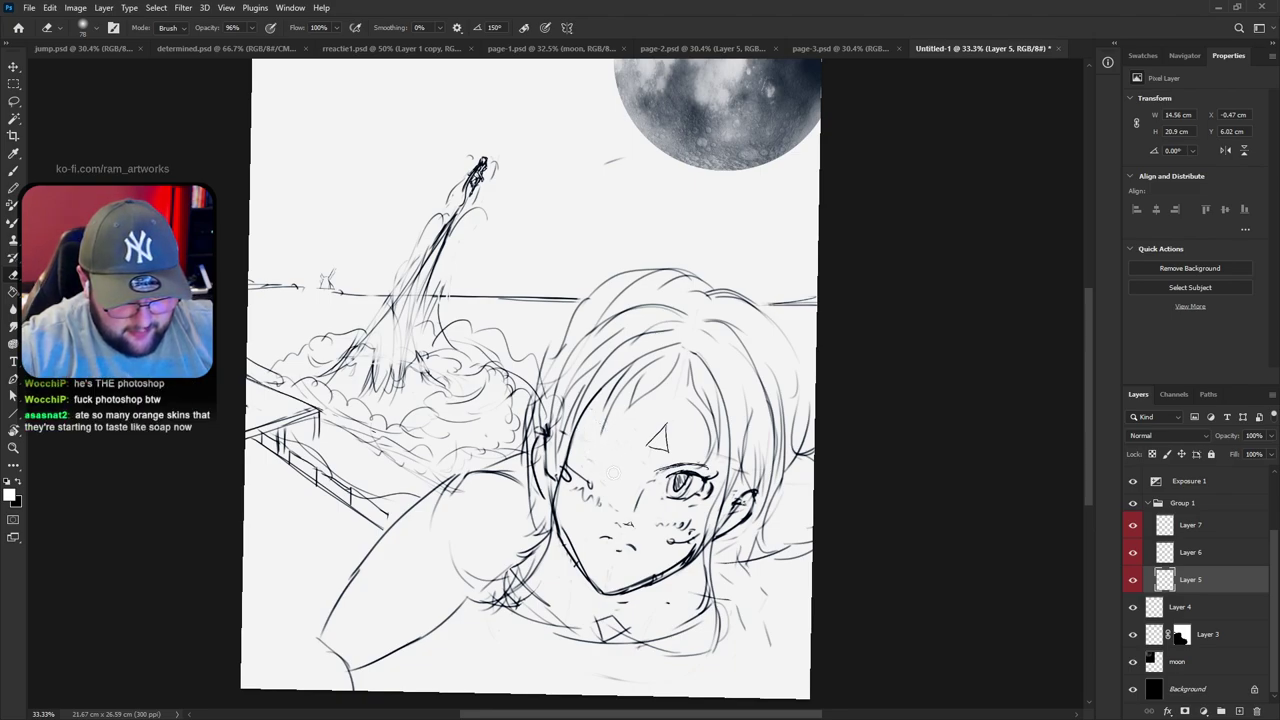
{"action": "key", "text": "l"}
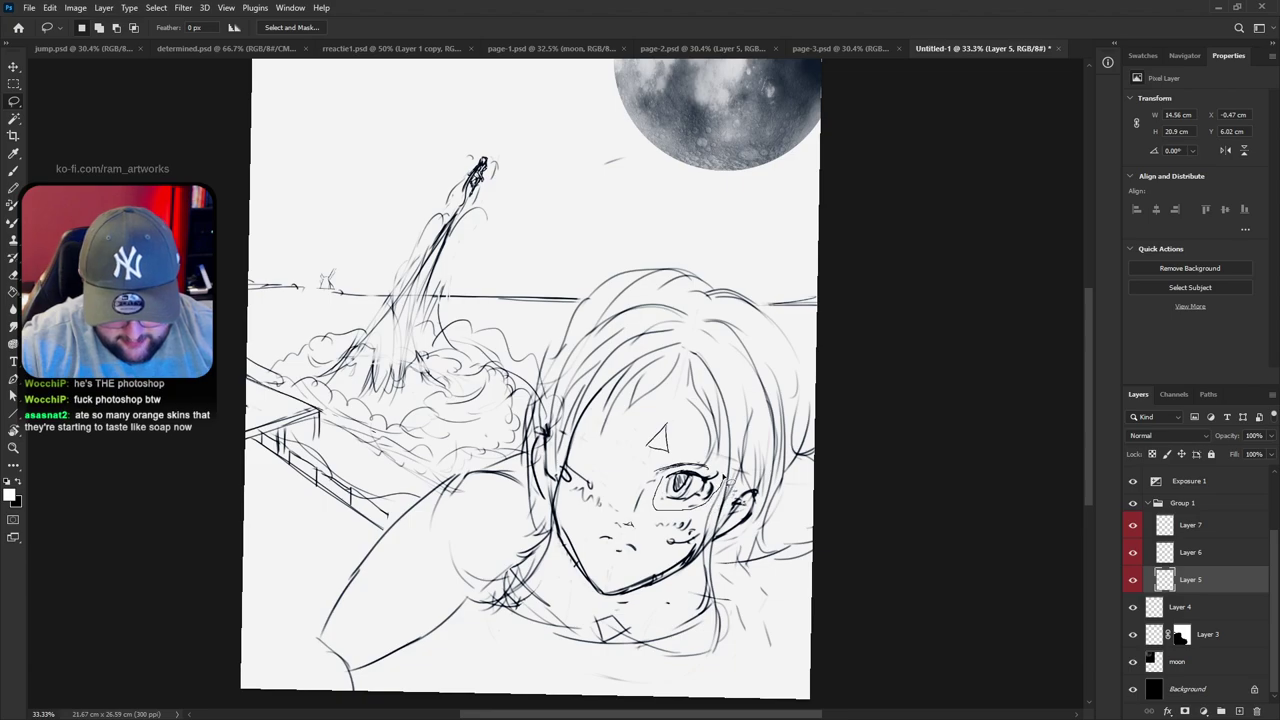
{"action": "left_click_drag", "start_coordinate": [708, 466], "coordinate": [656, 486]}
{"action": "key", "text": "ctrl+j"}
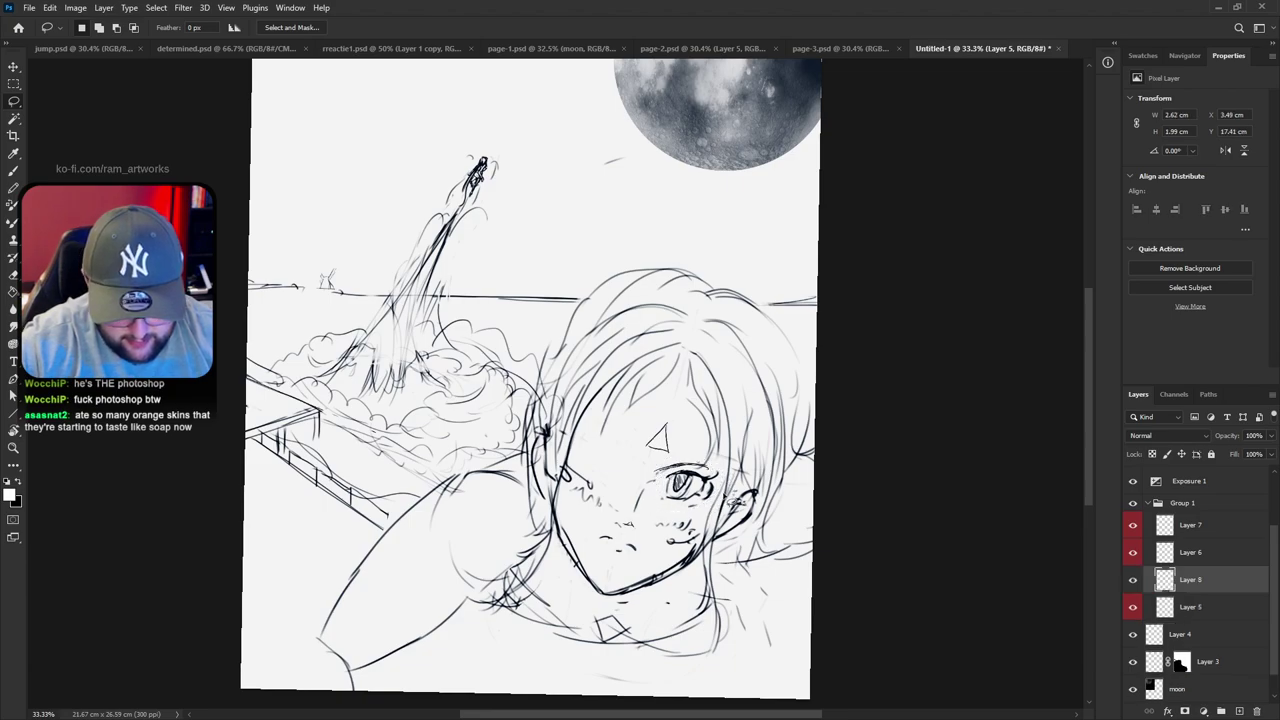
Mirror and rotate the copied eye and position it in place of the erased left-hand eye
{"action": "key", "text": "ctrl+t"}
{"action": "left_click_drag", "start_coordinate": [721, 456], "coordinate": [654, 481]}
{"action": "left_click_drag", "start_coordinate": [678, 481], "coordinate": [642, 439]}
{"action": "left_click_drag", "start_coordinate": [637, 483], "coordinate": [626, 477]}
{"action": "key", "text": "Left"}
{"action": "key", "text": "Left"}
{"action": "key", "text": "Up"}
{"action": "key", "text": "Return"}
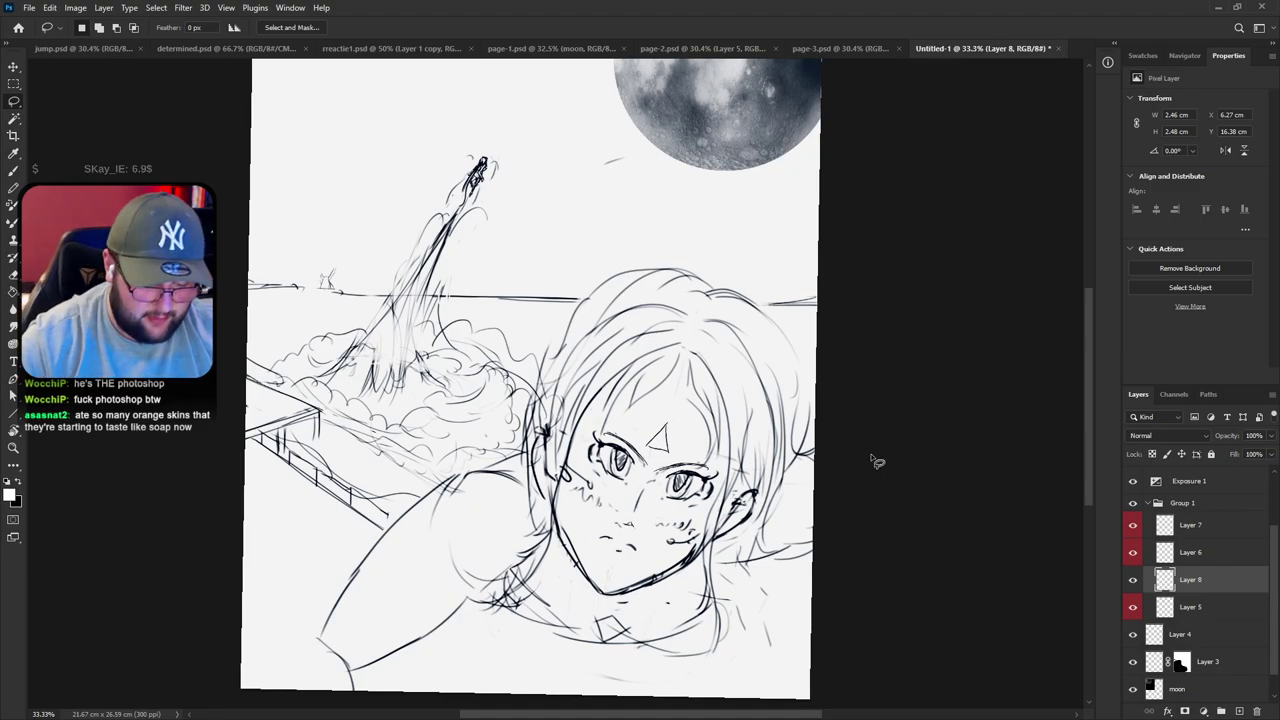
Erase inside the copied left-hand eye on Layer 8 and redraw its iris and pupil
{"action": "key", "text": "e"}
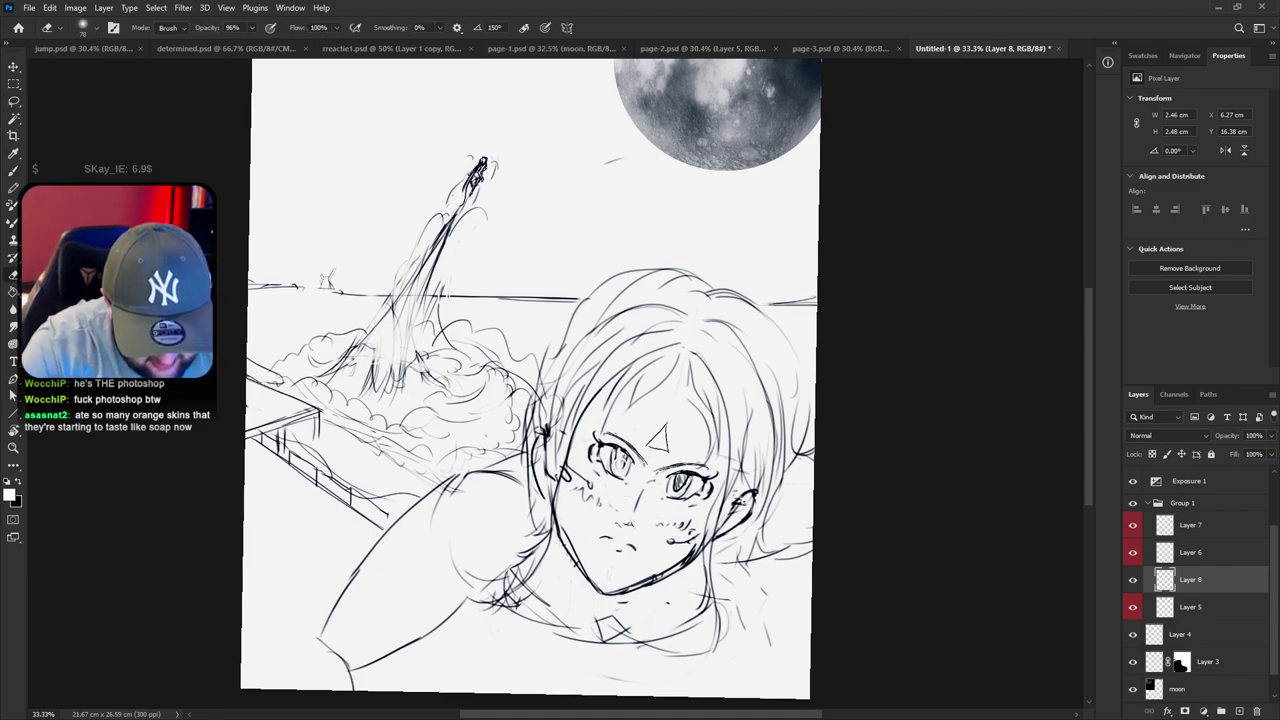
{"action": "key", "text": "b"}
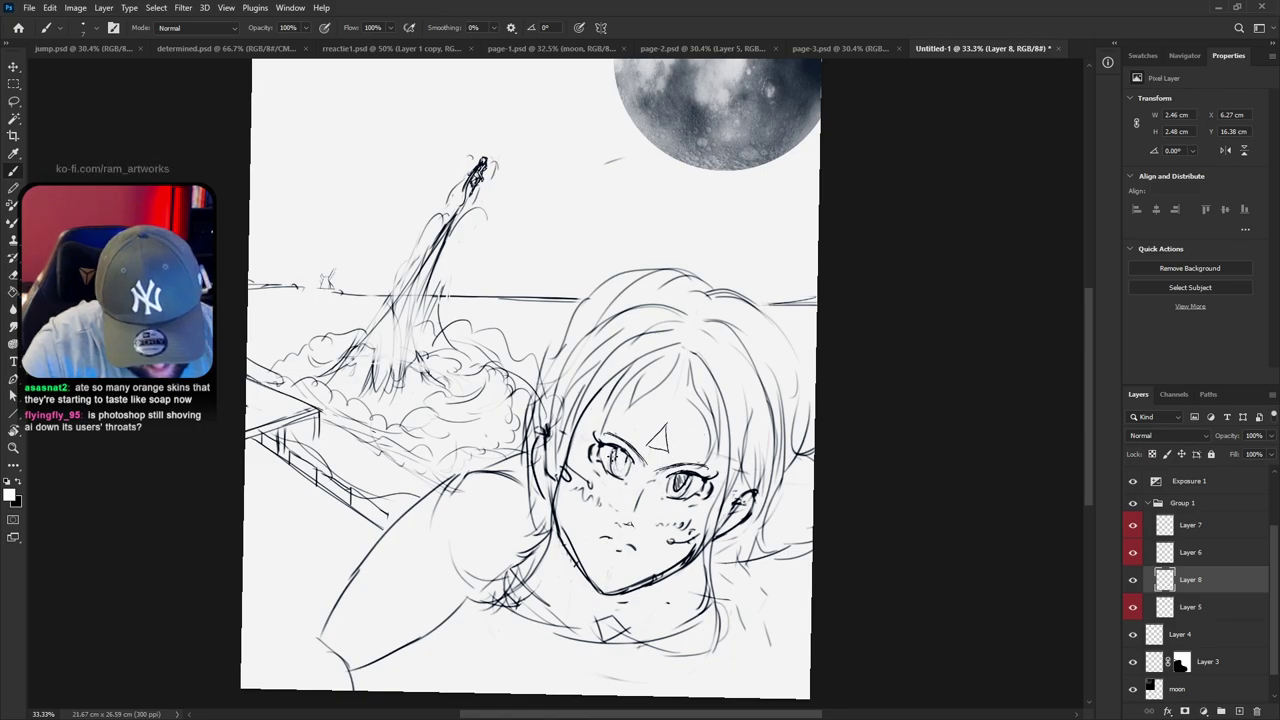
{"action": "key", "text": "e"}
{"action": "key", "text": "b"}
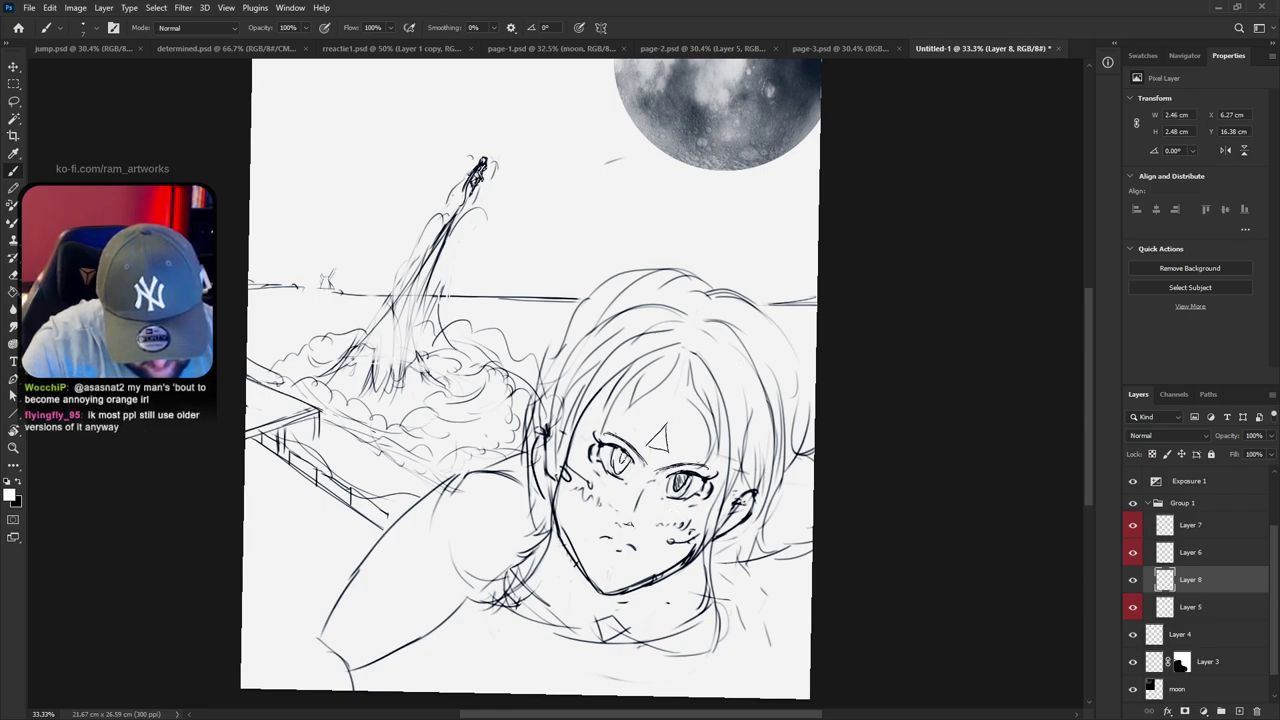
{"action": "key", "text": "e"}
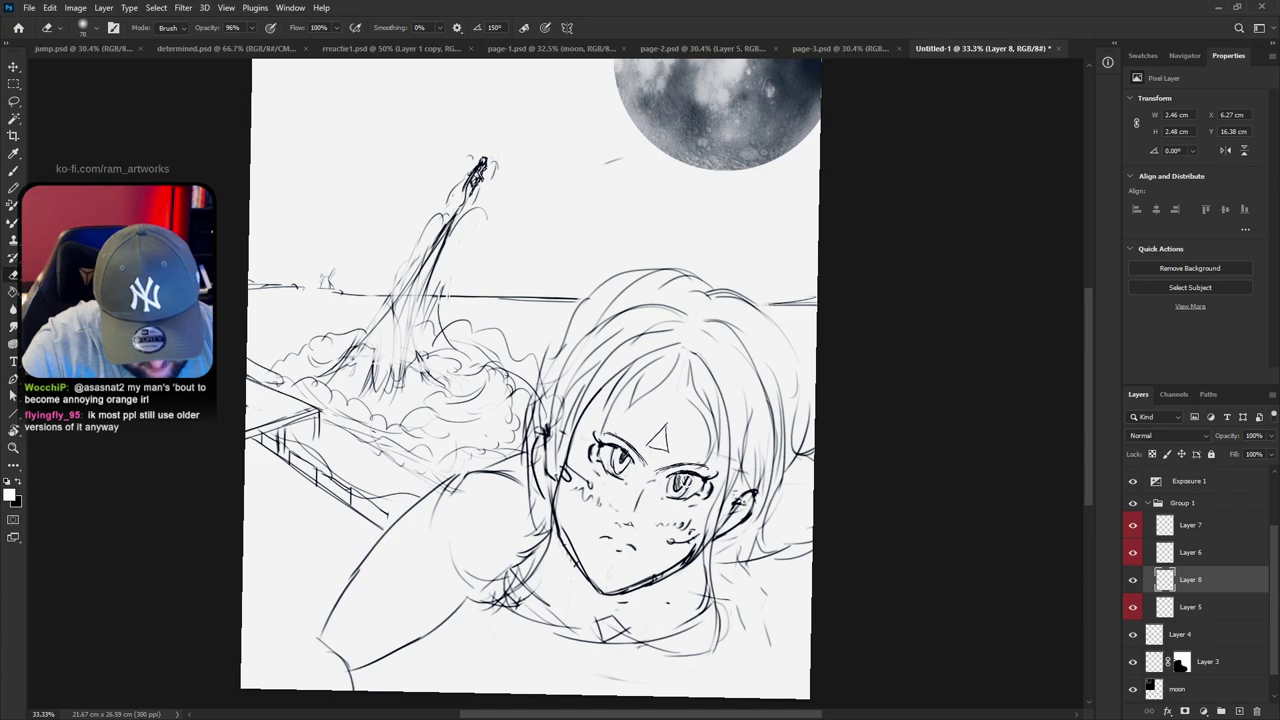
Merge Layer 8 down into Layer 5 and check the merged layer by toggling its visibility
{"action": "right_click", "coordinate": [1206, 580]}
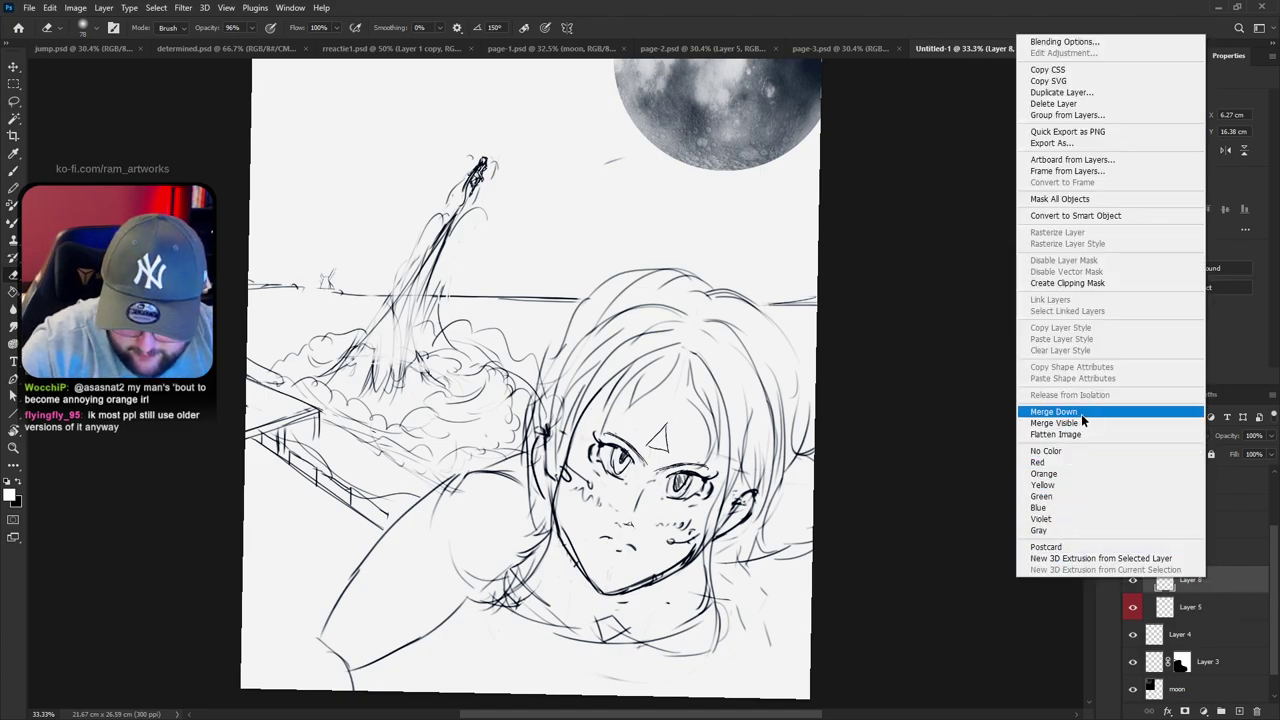
{"action": "left_click", "coordinate": [1150, 420]}
{"action": "left_click", "coordinate": [1136, 580]}
{"action": "left_click", "coordinate": [1136, 580]}
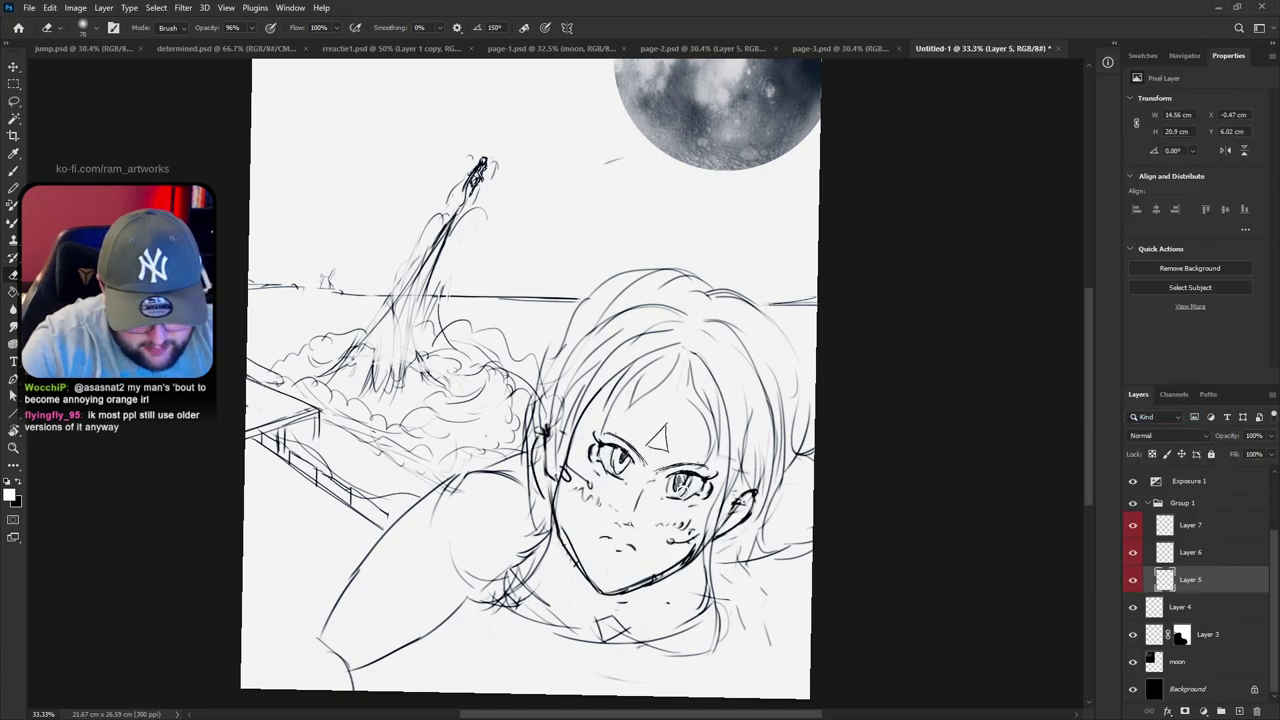
Erase and redraw the right-hand iris, then clear the dark pupil strokes from both eyes
{"action": "left_click_drag", "start_coordinate": [680, 484], "coordinate": [673, 491]}
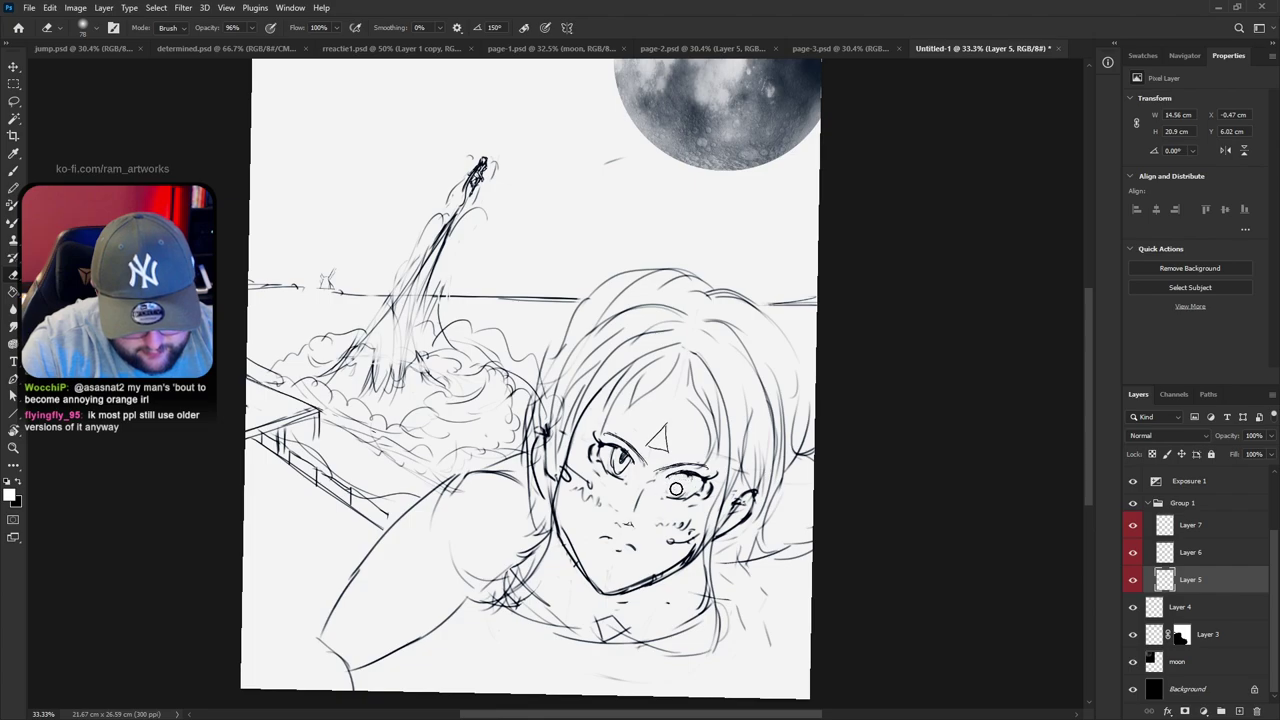
{"action": "key", "text": "b"}
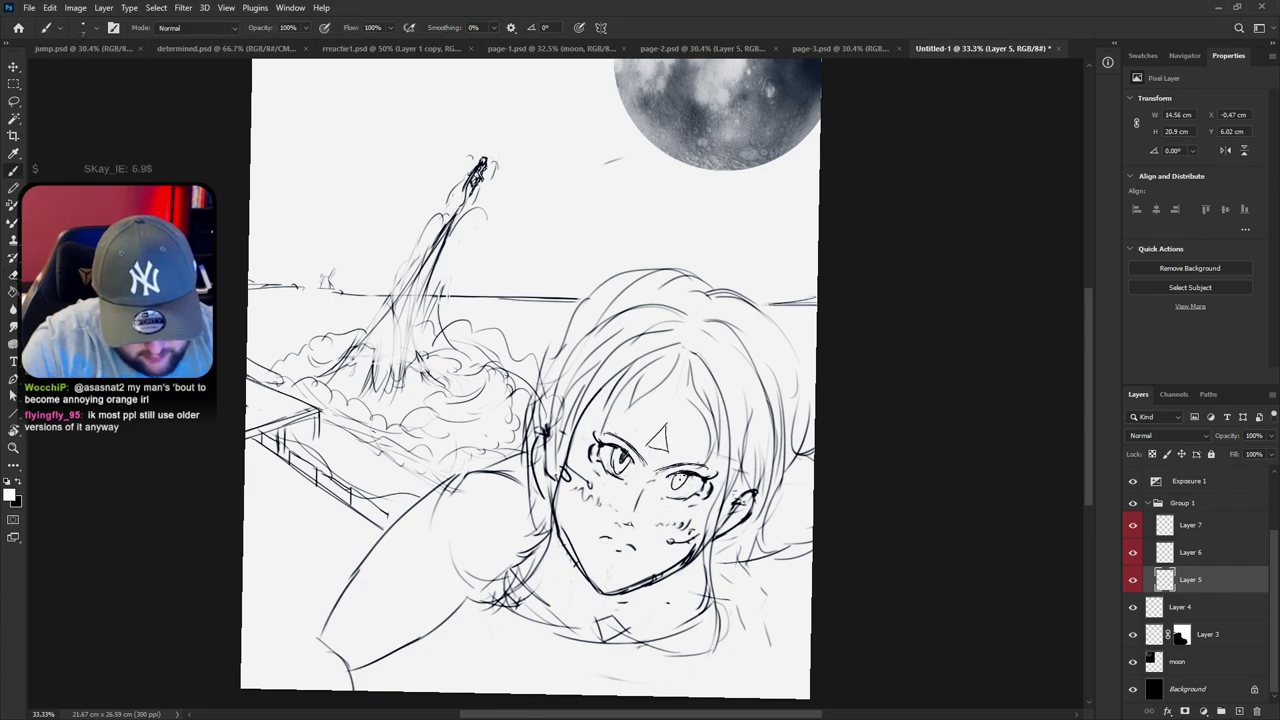
{"action": "key", "text": "r"}
{"action": "left_click_drag", "start_coordinate": [818, 485], "coordinate": [826, 382]}
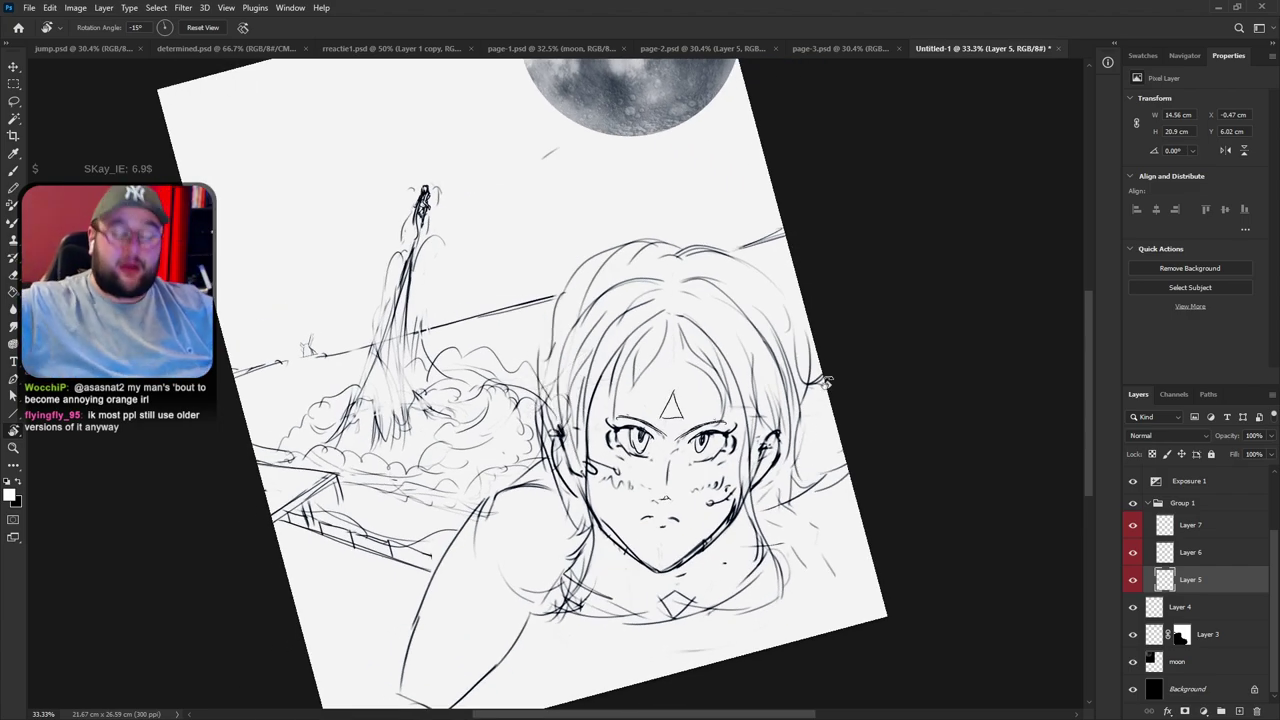
{"action": "key", "text": "e"}
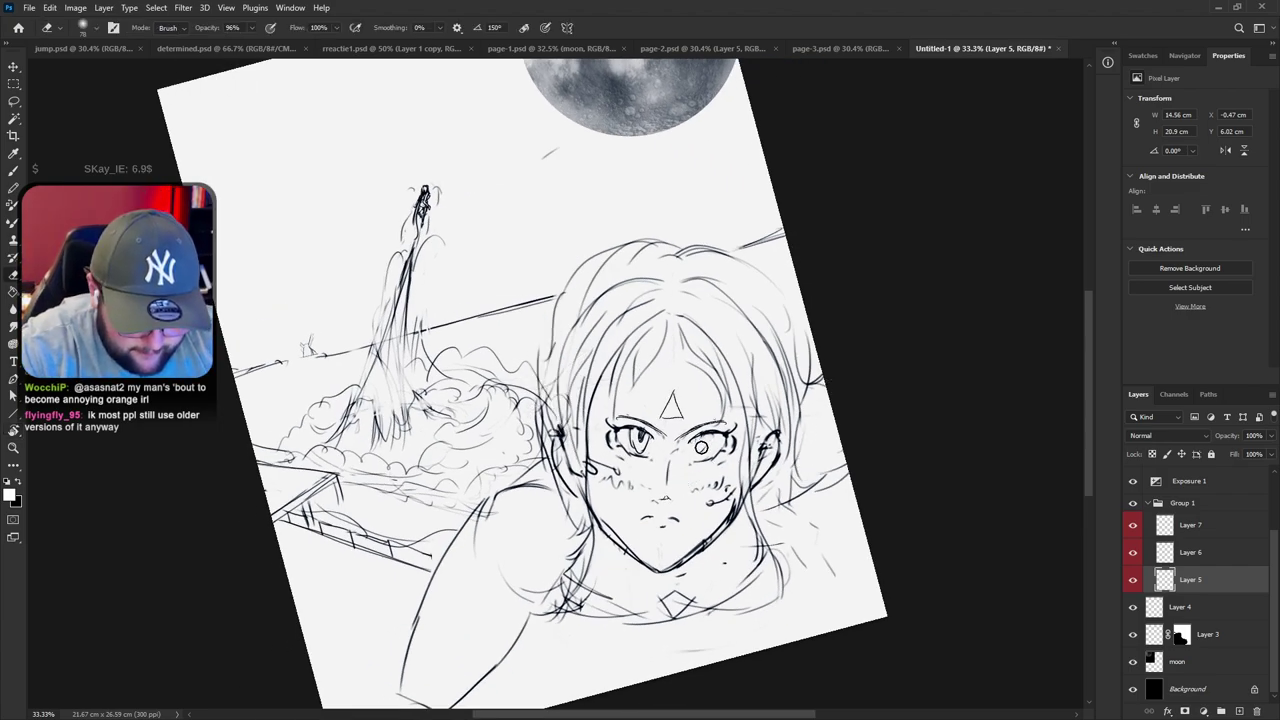
{"action": "key", "text": "b"}
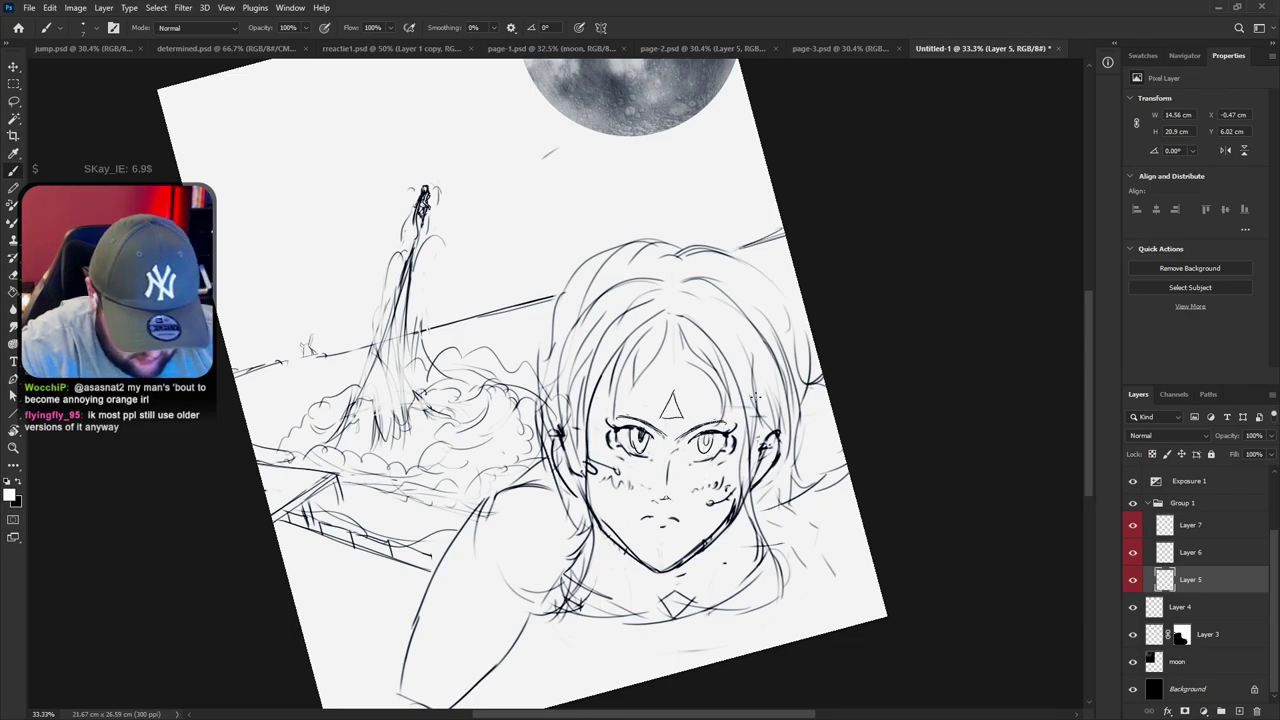
{"action": "key", "text": "e"}
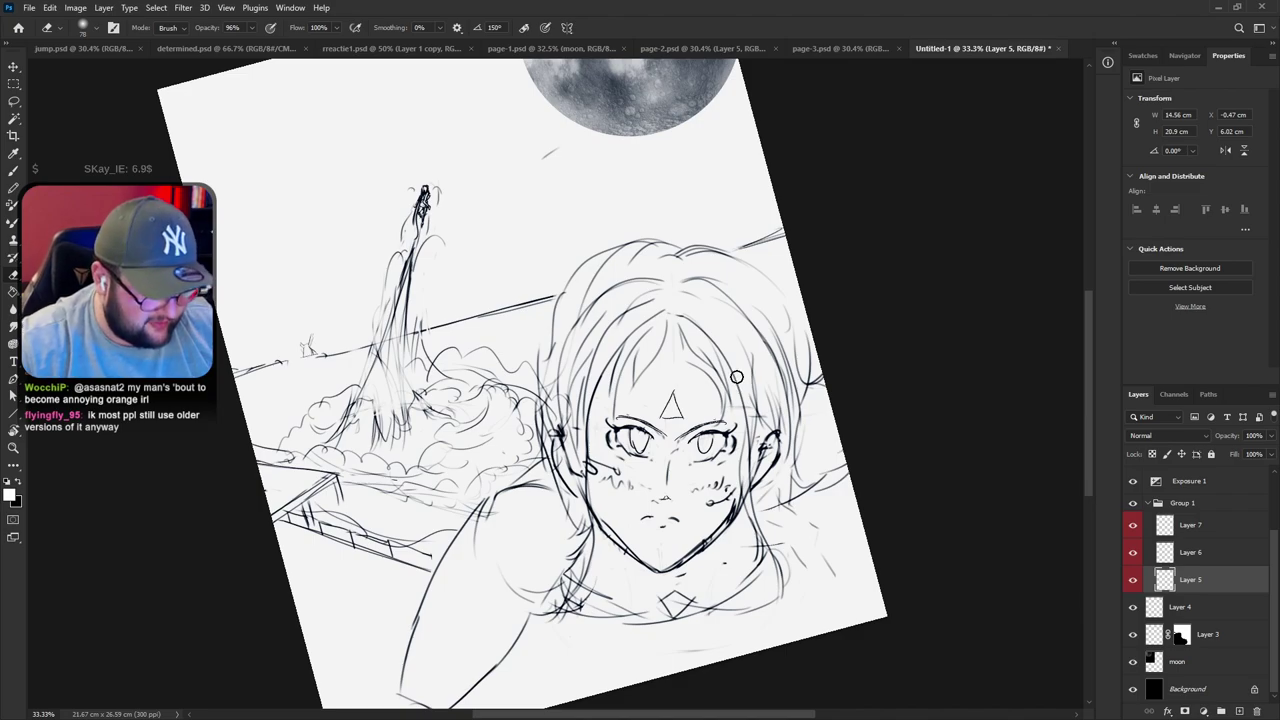
Select each eye on Layer 5 and shift it slightly outward to widen the gap between them
{"action": "key", "text": "l"}
{"action": "mouse_move", "coordinate": [654, 477]}
{"action": "left_mouse_down"}
{"action": "mouse_move", "coordinate": [674, 448]}
{"action": "mouse_move", "coordinate": [665, 431]}
{"action": "mouse_move", "coordinate": [629, 413]}
{"action": "mouse_move", "coordinate": [616, 428]}
{"action": "mouse_move", "coordinate": [656, 473]}
{"action": "left_mouse_up"}
{"action": "mouse_move", "coordinate": [647, 439]}
{"action": "left_mouse_down"}
{"action": "mouse_move", "coordinate": [718, 418]}
{"action": "mouse_move", "coordinate": [752, 440]}
{"action": "mouse_move", "coordinate": [722, 480]}
{"action": "mouse_move", "coordinate": [676, 452]}
{"action": "mouse_move", "coordinate": [684, 442]}
{"action": "left_mouse_up"}
{"action": "left_click_drag", "start_coordinate": [714, 442], "coordinate": [717, 443]}
{"action": "left_click", "coordinate": [864, 455]}
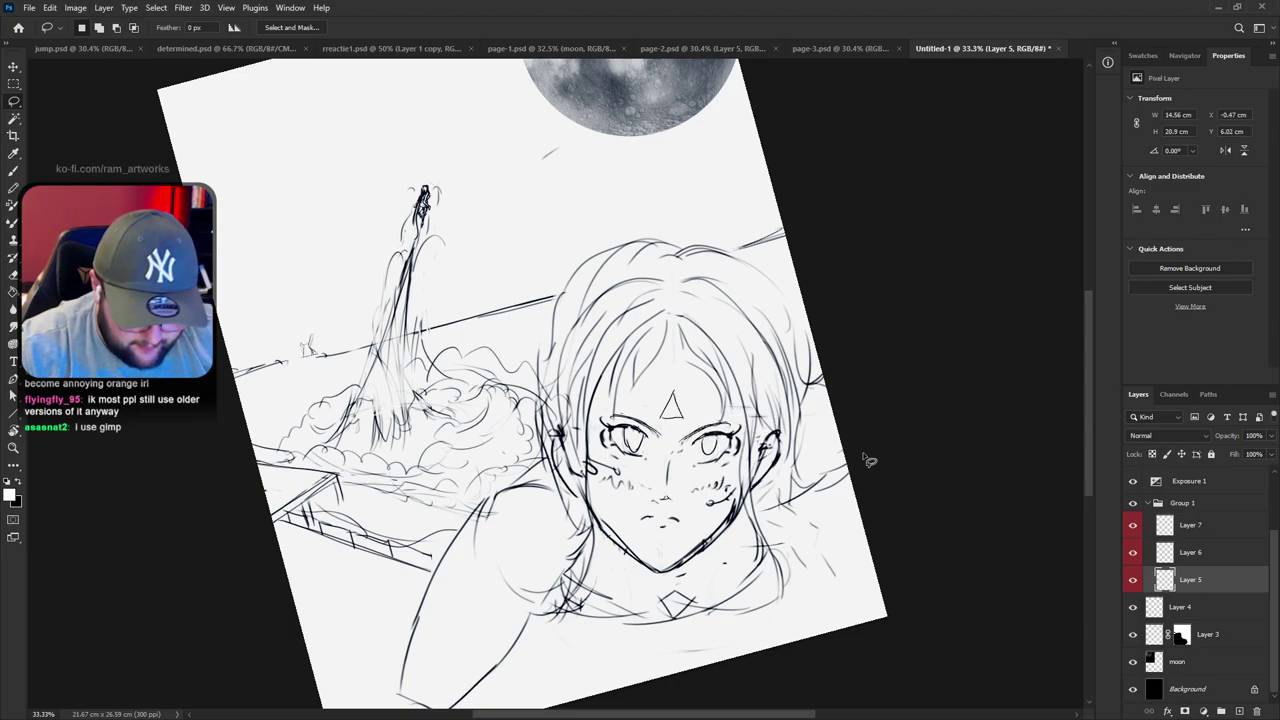
Erase the left-hand cheek line and try redrawing it down toward the chin
{"action": "key", "text": "b"}
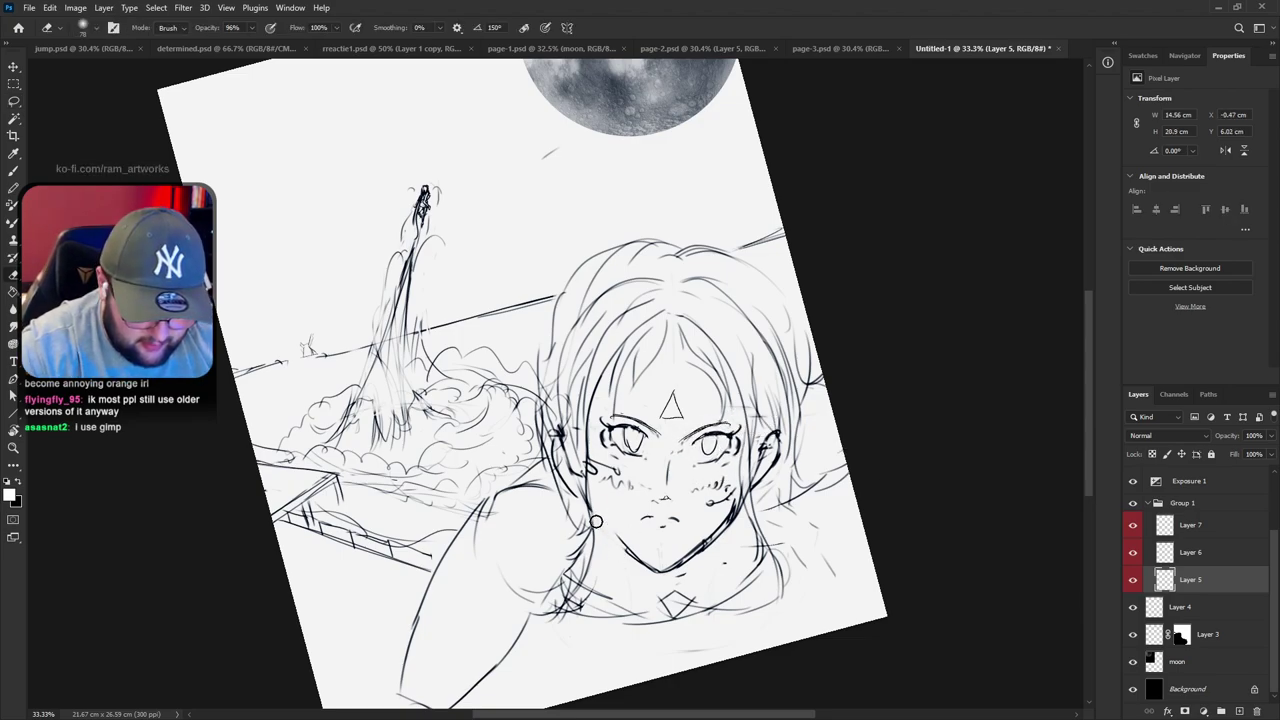
{"action": "key", "text": "ctrl+z"}
{"action": "left_click_drag", "start_coordinate": [587, 475], "coordinate": [619, 537]}
{"action": "key", "text": "ctrl+z"}
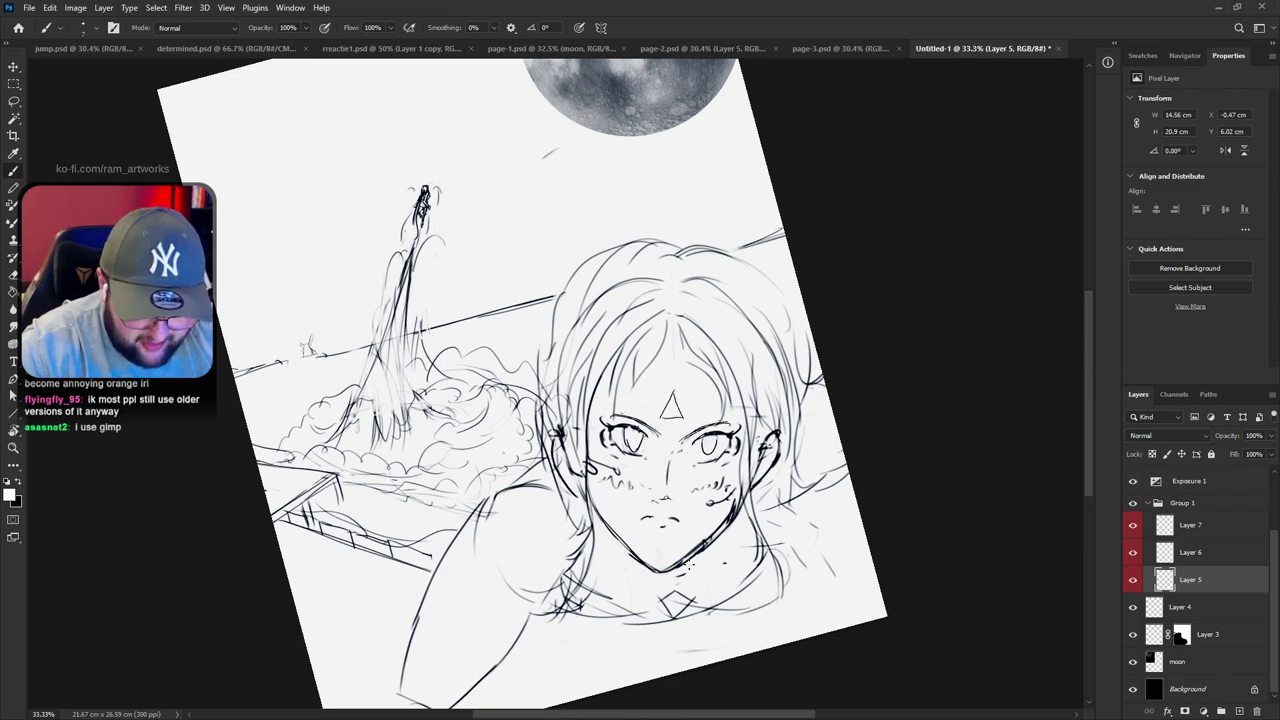
Thin the right-hand jaw line with the eraser and redraw the left-hand jaw from the cheek downward
{"action": "key", "text": "e"}
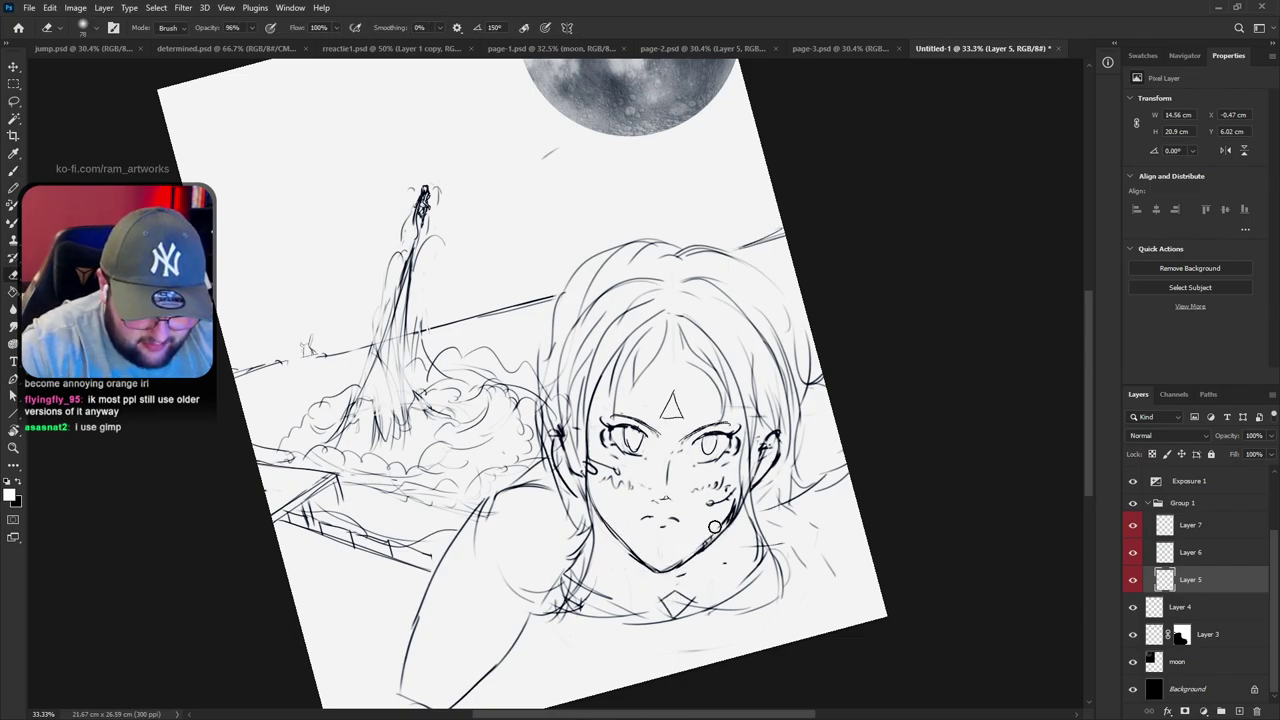
{"action": "key", "text": "b"}
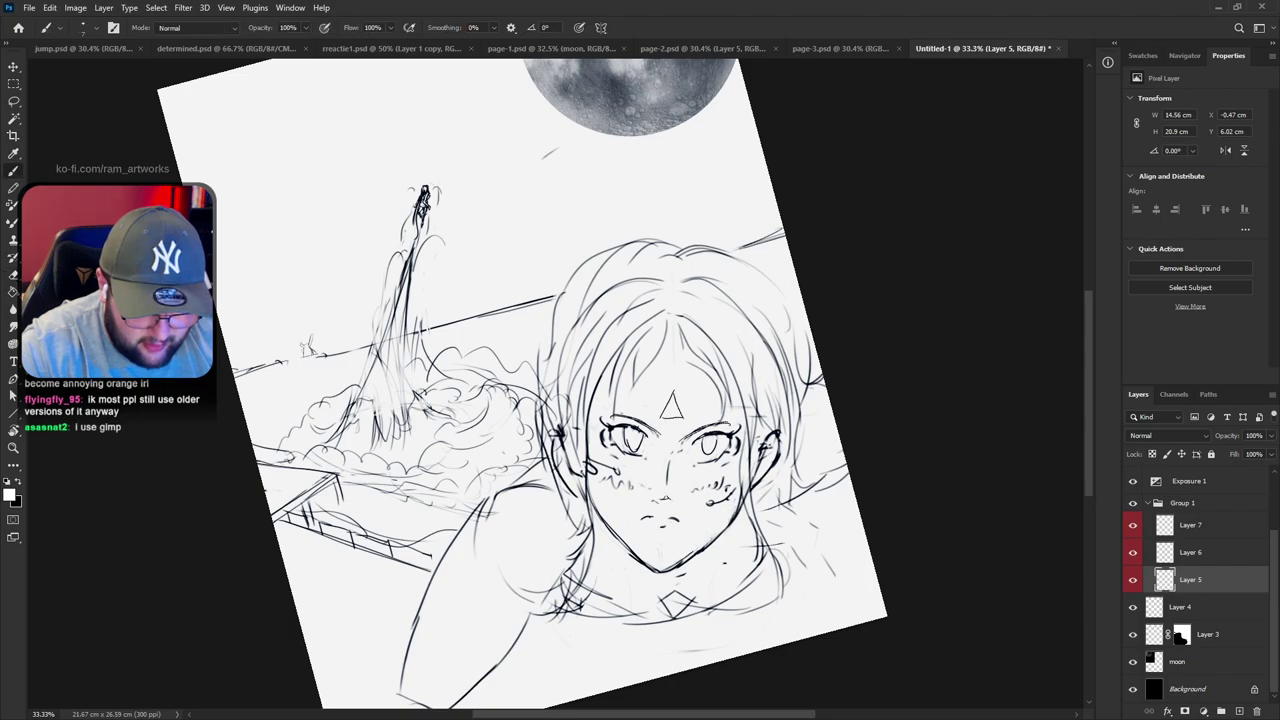
{"action": "key", "text": "ctrl+z"}
{"action": "key", "text": "ctrl+z"}
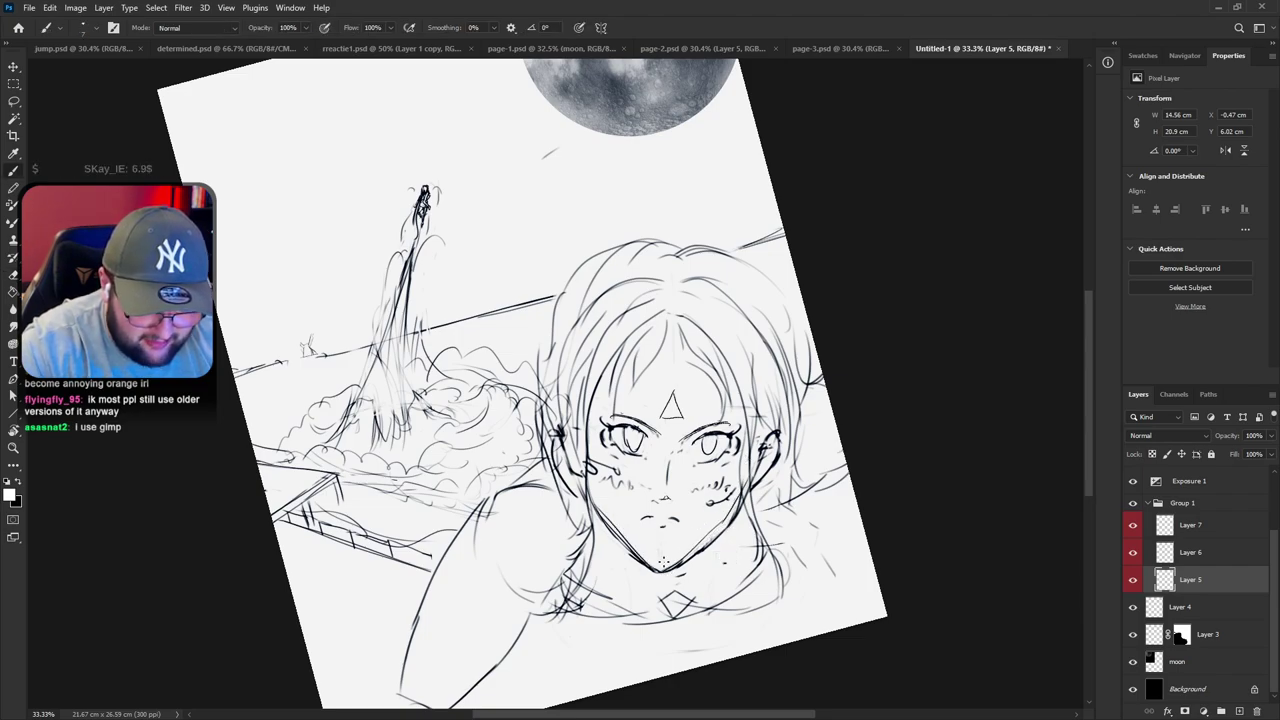
{"action": "key", "text": "ctrl+z"}
{"action": "left_click_drag", "start_coordinate": [589, 490], "coordinate": [623, 537]}
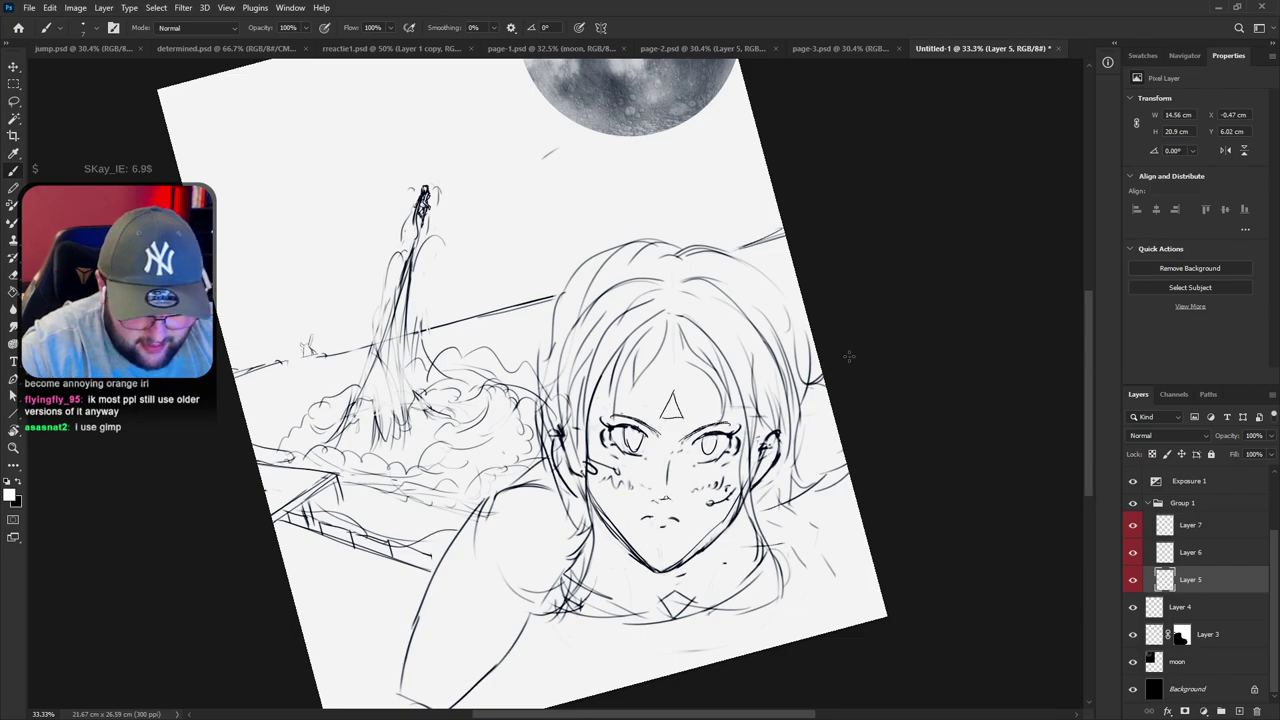
Clean up the left-hand jaw line, redraw its lower part, and erase the pointed chin
{"action": "key", "text": "e"}
{"action": "key", "text": "b"}
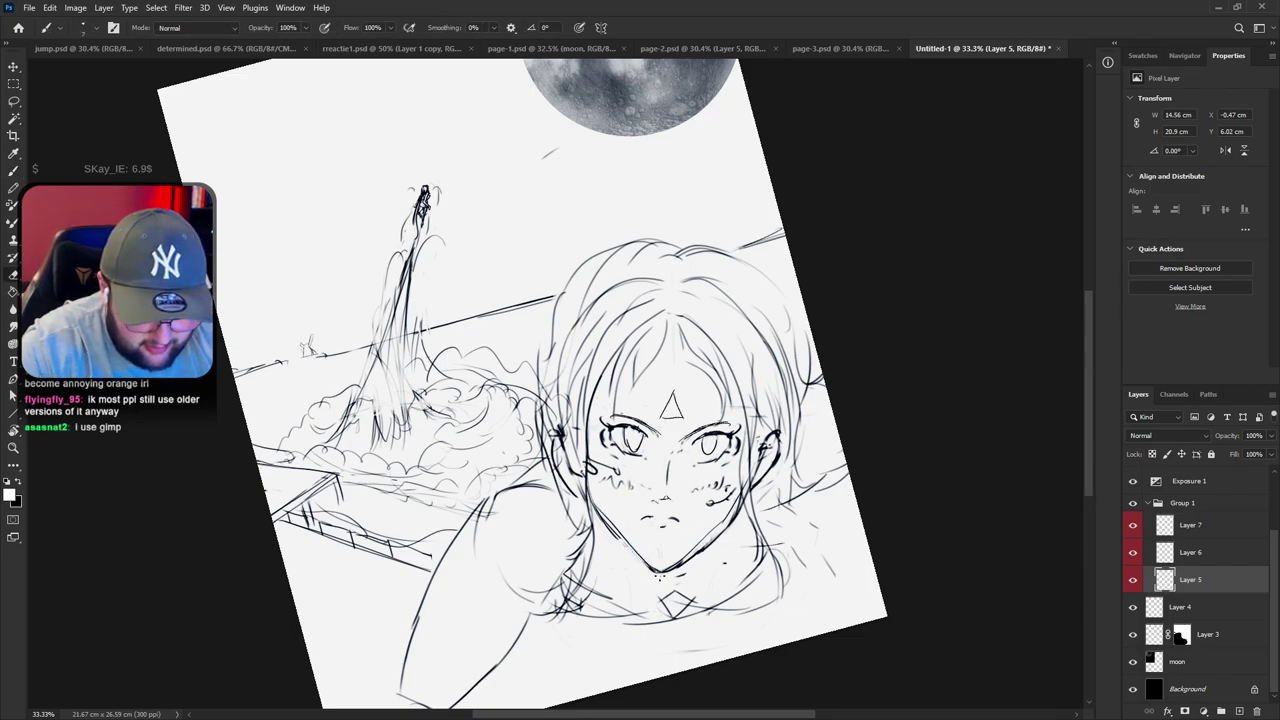
{"action": "left_click_drag", "start_coordinate": [596, 516], "coordinate": [650, 567]}
{"action": "key", "text": "ctrl+z"}
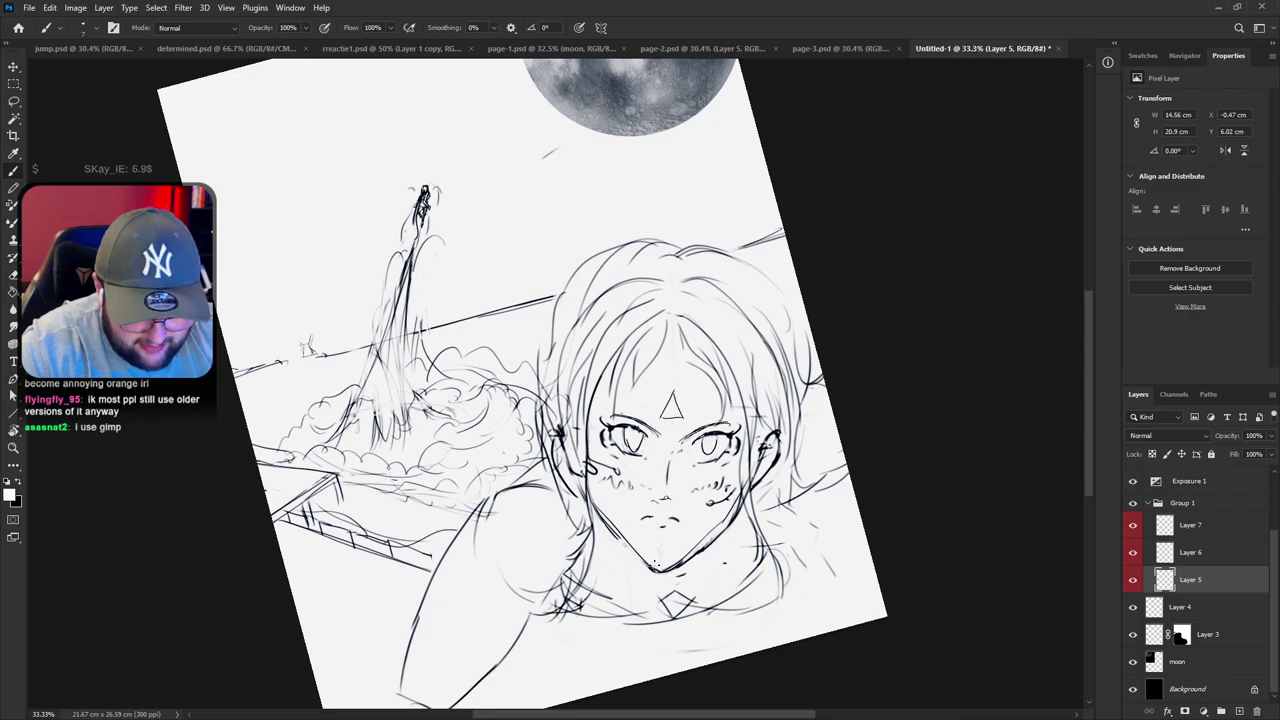
{"action": "key", "text": "e"}
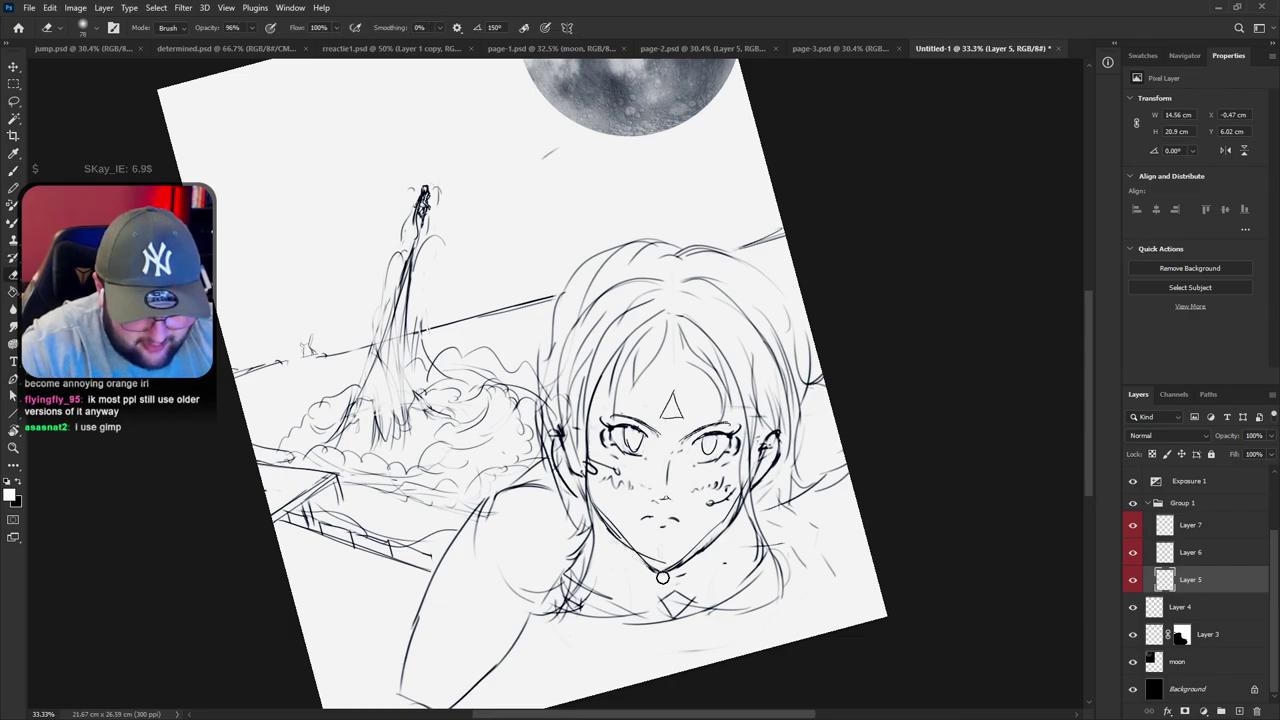
{"action": "key", "text": "b"}
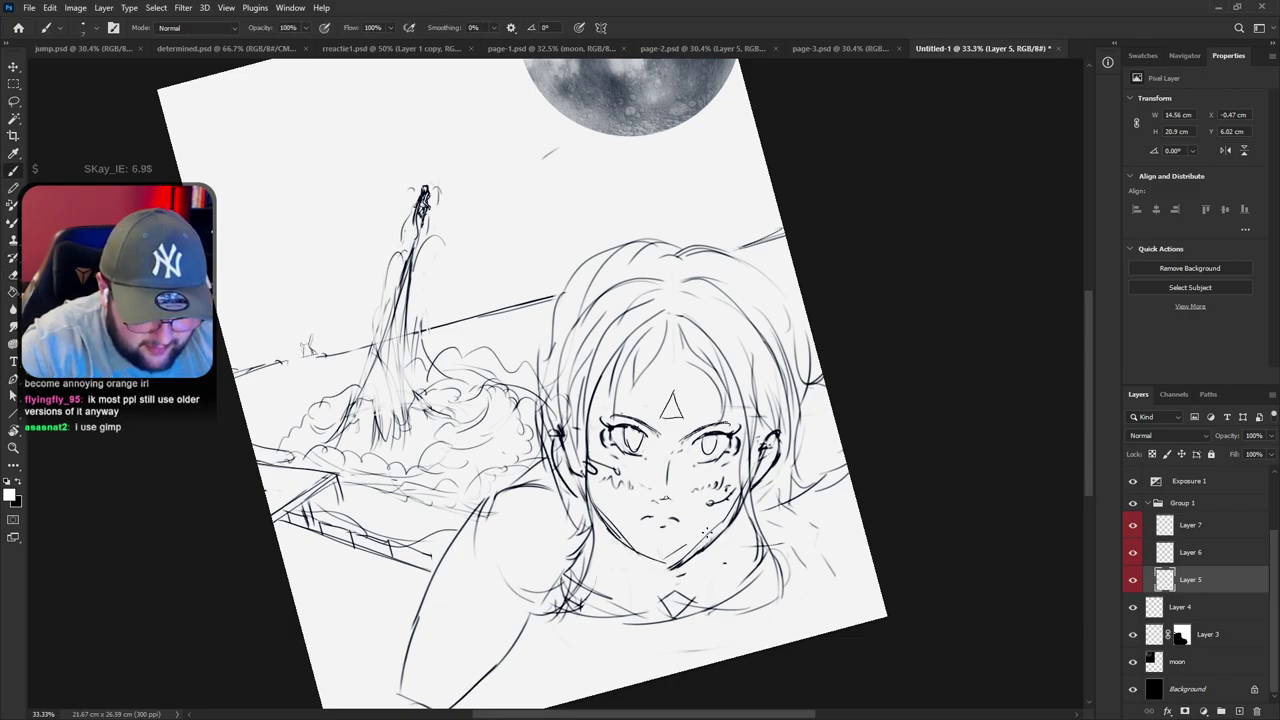
Erase the thick right-hand jaw line and redraw it as a curve meeting a shorter, rounder chin
{"action": "key", "text": "e"}
{"action": "mouse_move", "coordinate": [734, 526]}
{"action": "left_mouse_down"}
{"action": "mouse_move", "coordinate": [678, 563]}
{"action": "mouse_move", "coordinate": [721, 543]}
{"action": "mouse_move", "coordinate": [726, 522]}
{"action": "left_mouse_up"}
{"action": "key", "text": "b"}
{"action": "key", "text": "ctrl+z"}
{"action": "key", "text": "ctrl+z"}
{"action": "left_click_drag", "start_coordinate": [670, 559], "coordinate": [723, 515]}
{"action": "key", "text": "ctrl+z"}
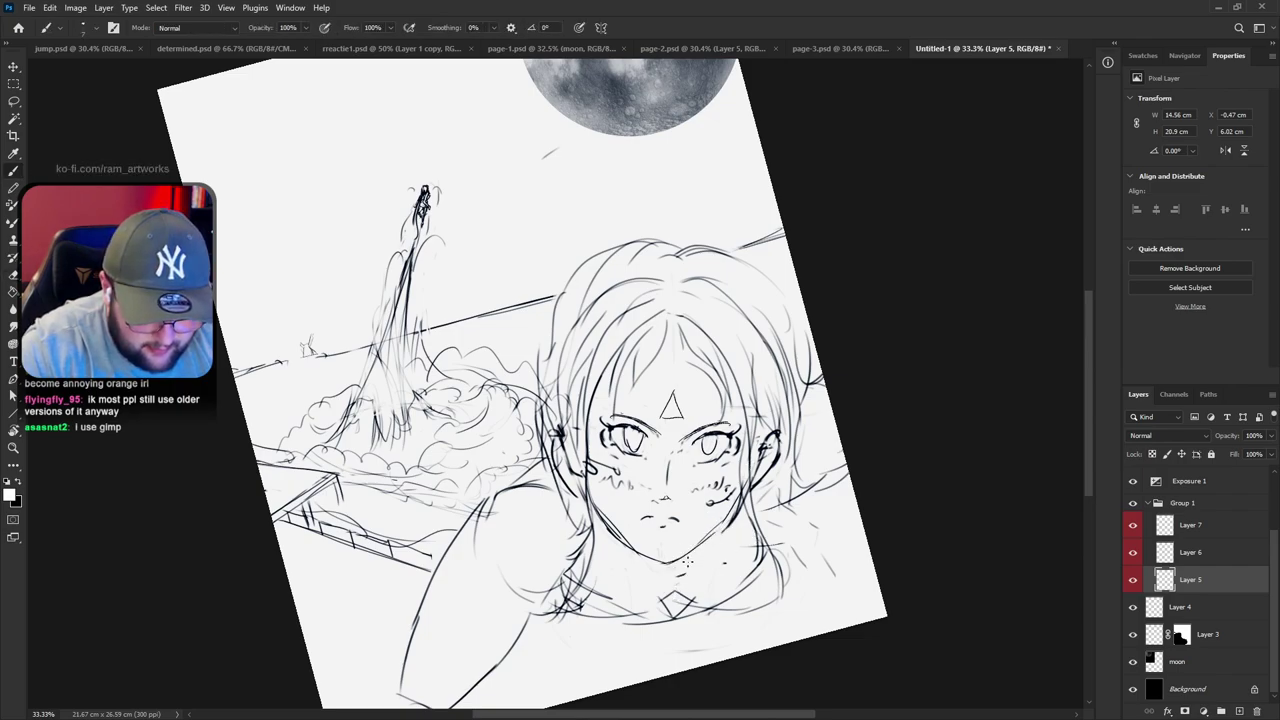
Select Layer 6 and move the hair slightly down over the girl's head
{"action": "key", "text": "r"}
{"action": "left_click_drag", "start_coordinate": [829, 357], "coordinate": [894, 549]}
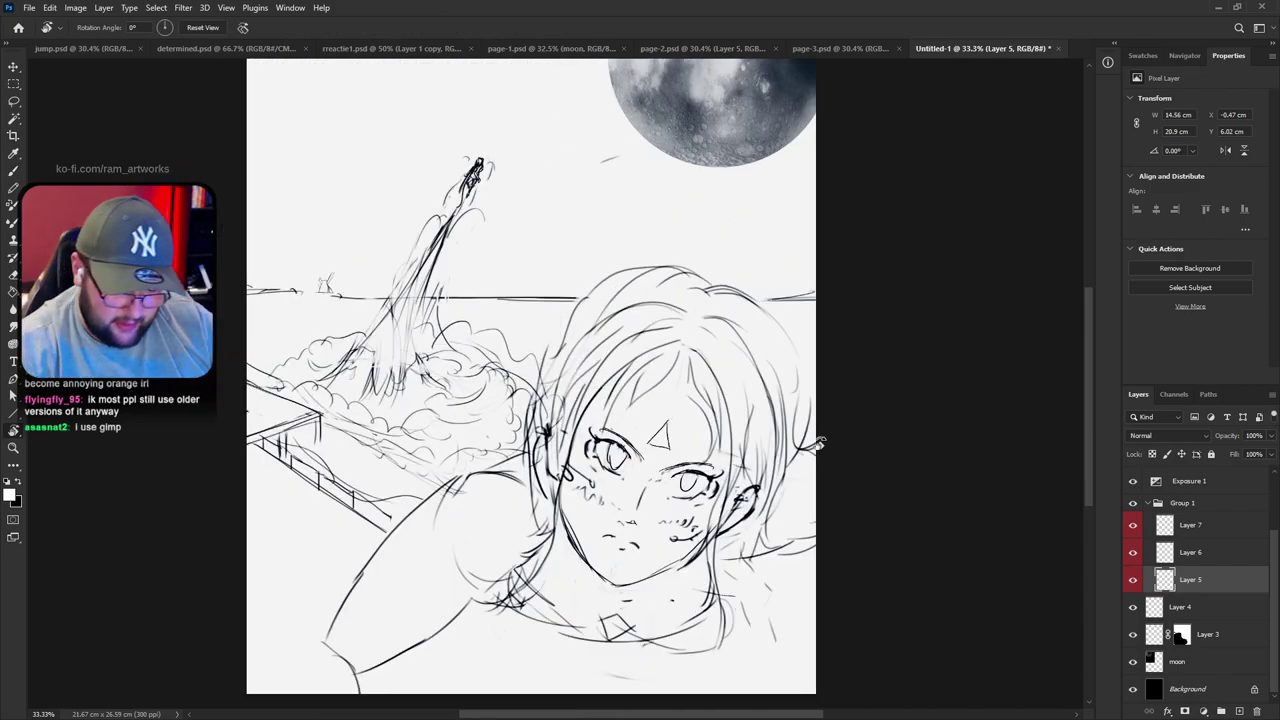
{"action": "key", "text": "alt+bracketright"}
{"action": "key", "text": "v"}
{"action": "left_click_drag", "start_coordinate": [816, 444], "coordinate": [810, 456]}
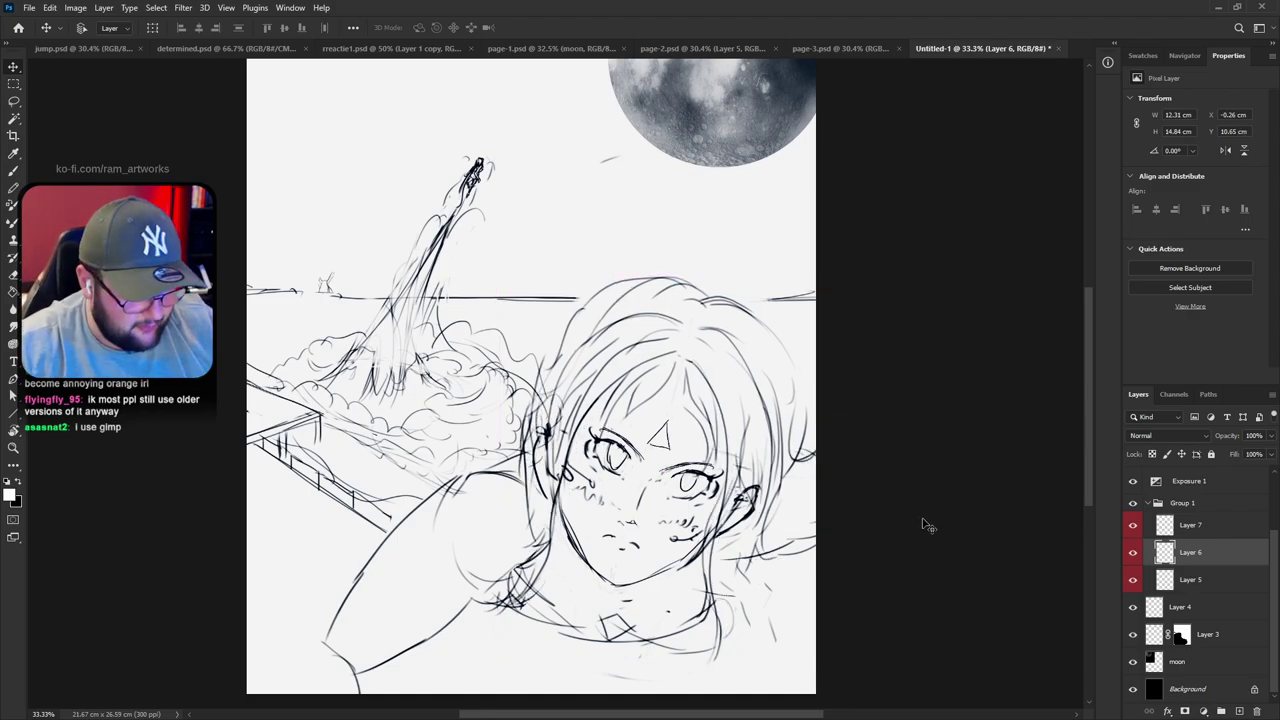
Flip the canvas view horizontally and delete the stray lines beside the hair and neck on Layer 7
{"action": "key", "text": "ctrl+shift+h"}
{"action": "left_click_drag", "start_coordinate": [806, 382], "coordinate": [875, 354]}
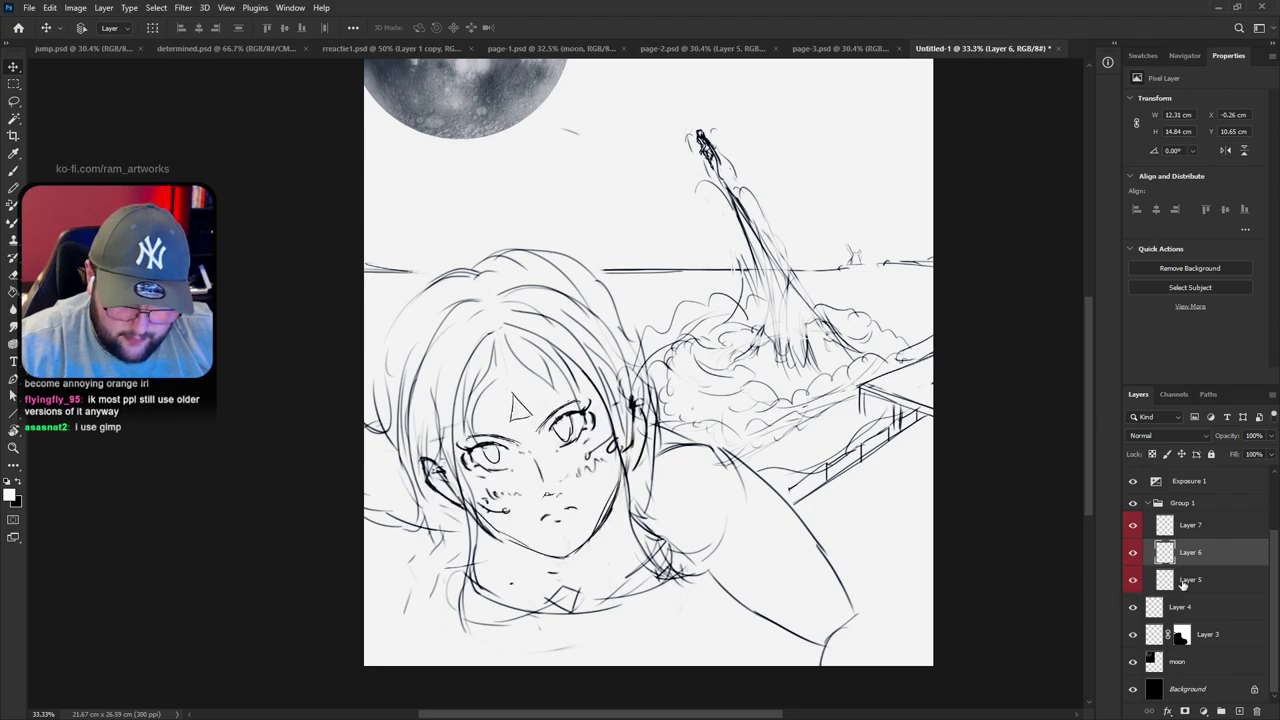
{"action": "left_click", "coordinate": [1185, 580]}
{"action": "left_click", "coordinate": [1133, 525]}
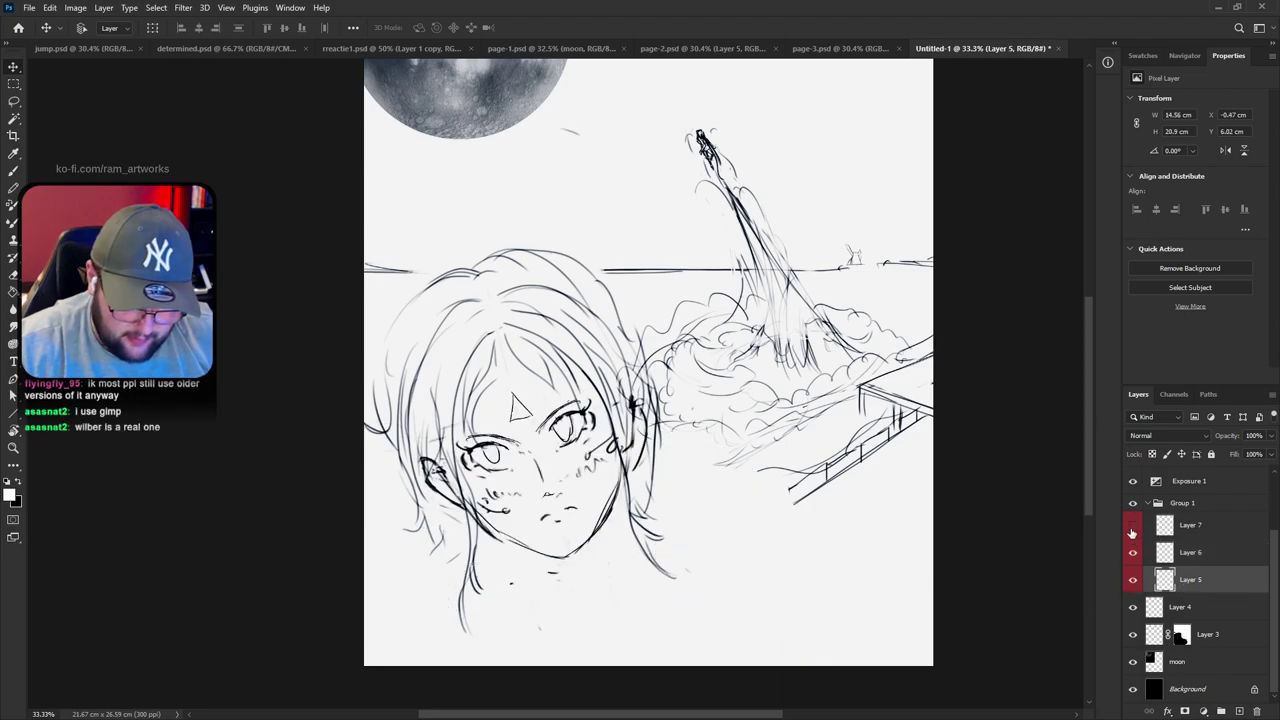
{"action": "left_click", "coordinate": [1186, 530]}
{"action": "left_click", "coordinate": [1133, 525]}
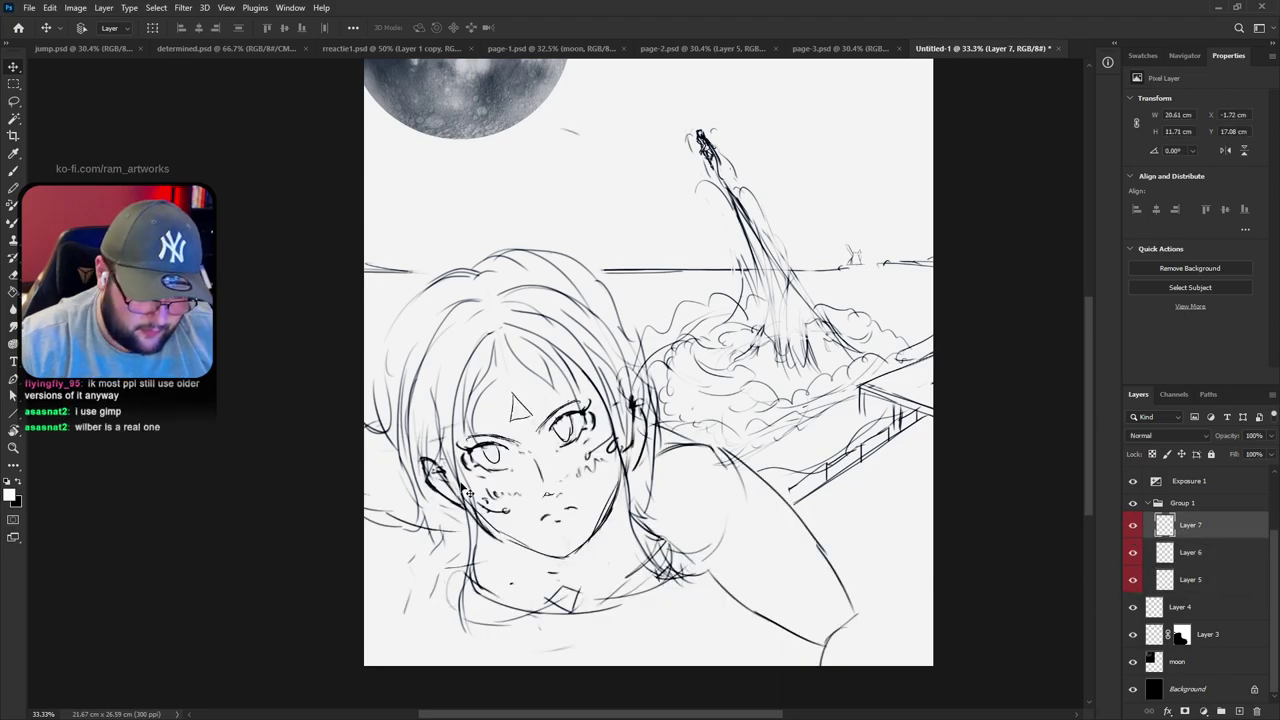
{"action": "key", "text": "l"}
{"action": "mouse_move", "coordinate": [466, 540]}
{"action": "left_mouse_down"}
{"action": "mouse_move", "coordinate": [420, 605]}
{"action": "mouse_move", "coordinate": [300, 323]}
{"action": "left_mouse_up"}
{"action": "key", "text": "Delete"}
{"action": "key", "text": "ctrl+d"}
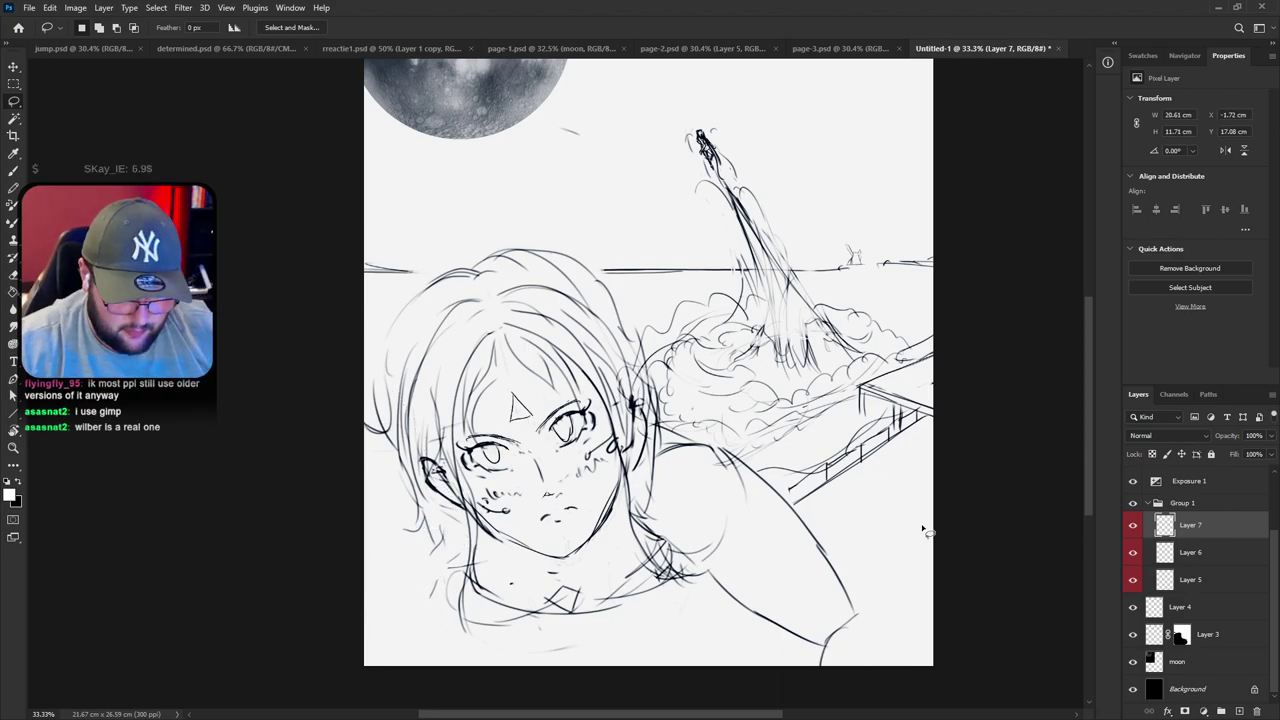
Select Layers 5, 6 and 7 together, move the girl toward the nearer page edge, and enlarge her slightly
{"action": "key", "text": "v"}
{"action": "left_click", "coordinate": [1185, 556], "text": "ctrl"}
{"action": "left_click", "coordinate": [1183, 577], "text": "ctrl"}
{"action": "left_click_drag", "start_coordinate": [608, 453], "coordinate": [577, 452]}
{"action": "key", "text": "ctrl+t"}
{"action": "mouse_move", "coordinate": [829, 427]}
{"action": "left_mouse_down"}
{"action": "mouse_move", "coordinate": [893, 420]}
{"action": "mouse_move", "coordinate": [848, 427]}
{"action": "left_mouse_up"}
{"action": "left_click_drag", "start_coordinate": [652, 430], "coordinate": [668, 435]}
{"action": "key", "text": "Return"}
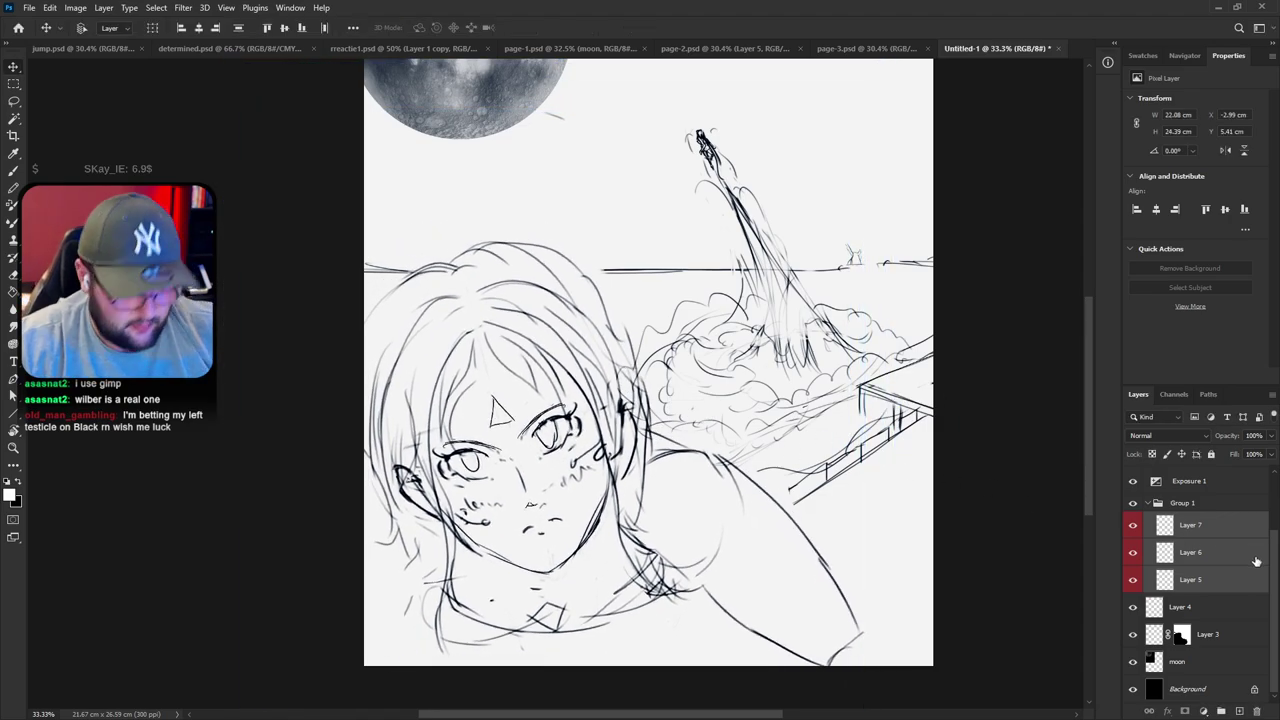
Select Layer 5, erase the girl's irises, and redraw them as narrower ovals with vertical pupils in both eyes
{"action": "left_click", "coordinate": [1204, 580]}
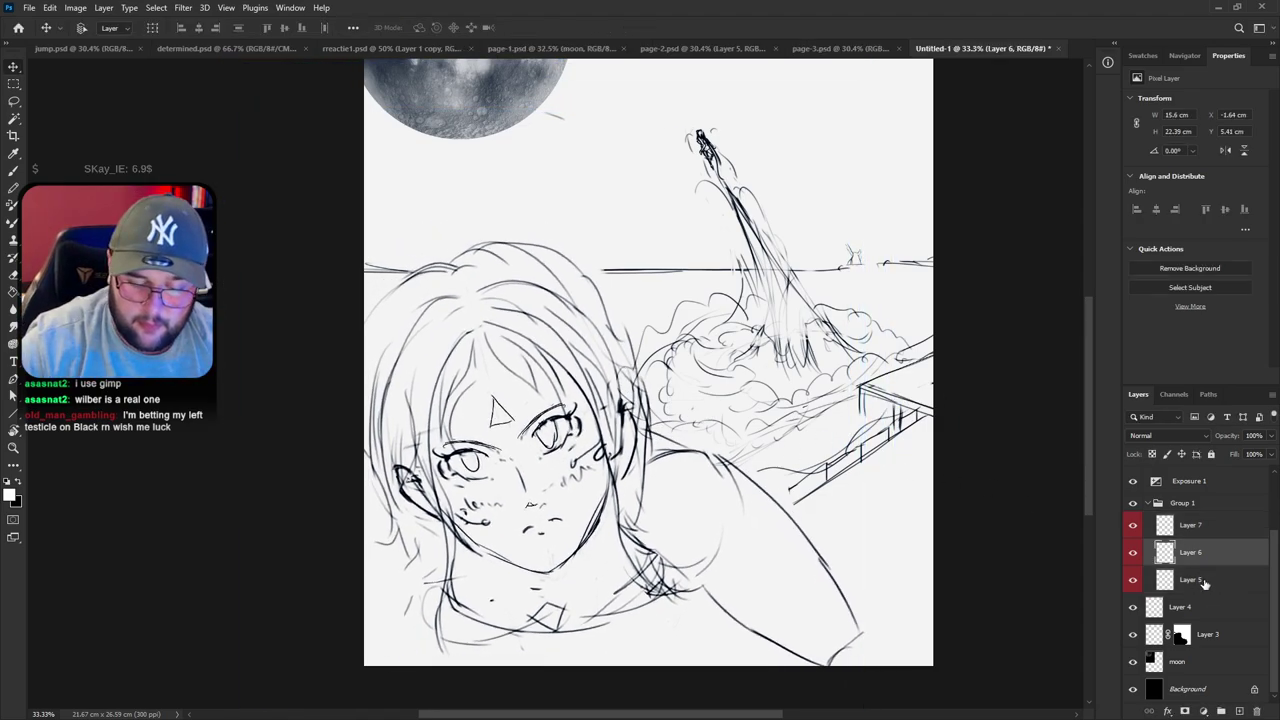
{"action": "key", "text": "e"}
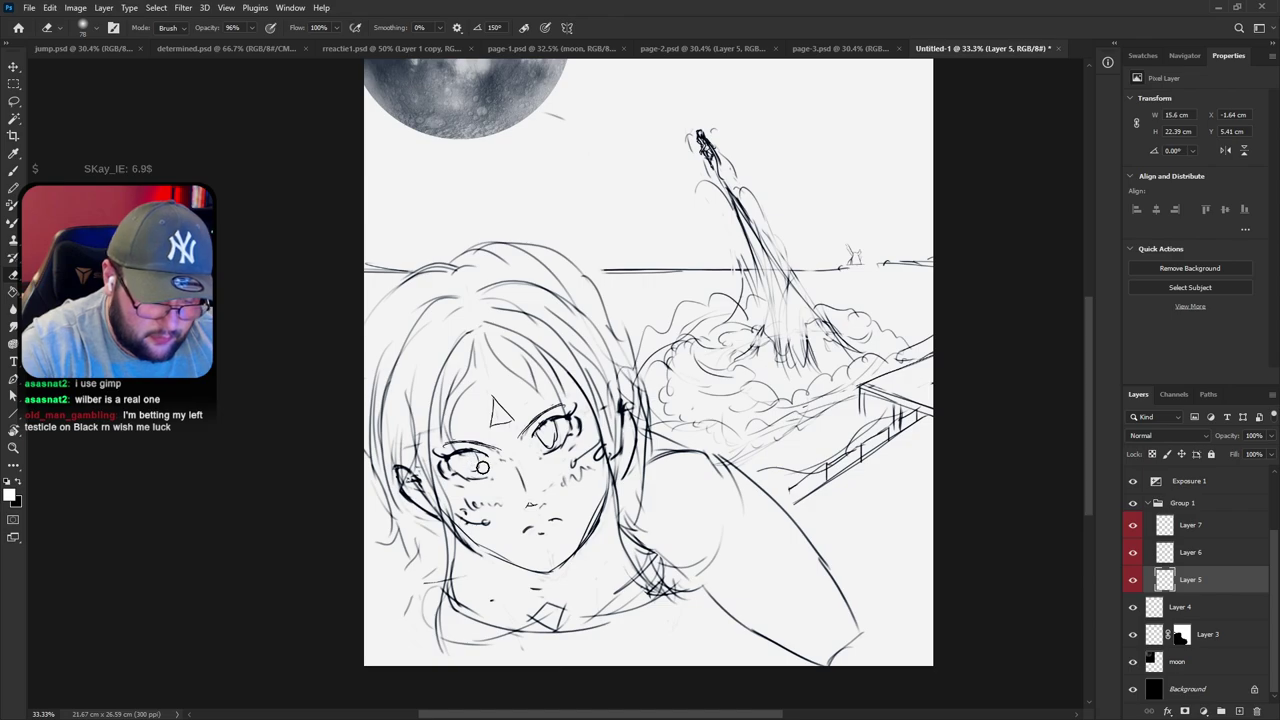
{"action": "key", "text": "b"}
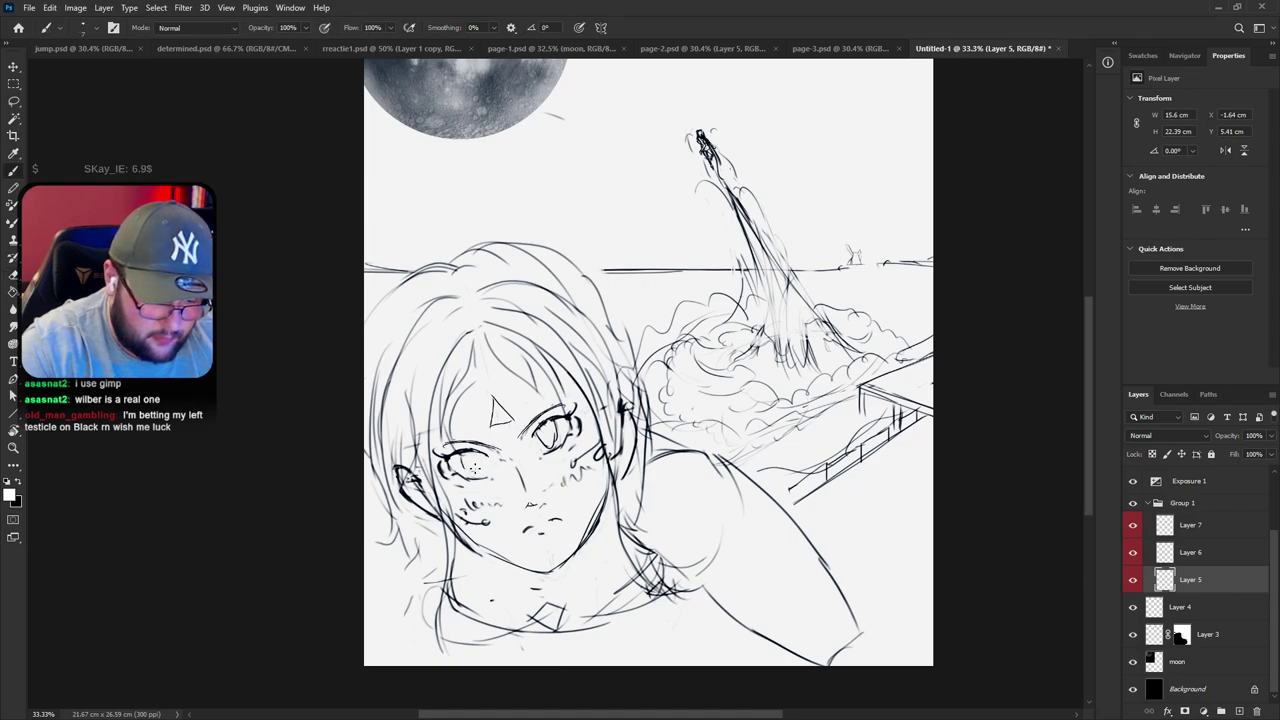
{"action": "key", "text": "ctrl+z"}
{"action": "left_click_drag", "start_coordinate": [467, 451], "coordinate": [471, 473]}
{"action": "left_click_drag", "start_coordinate": [479, 450], "coordinate": [474, 475]}
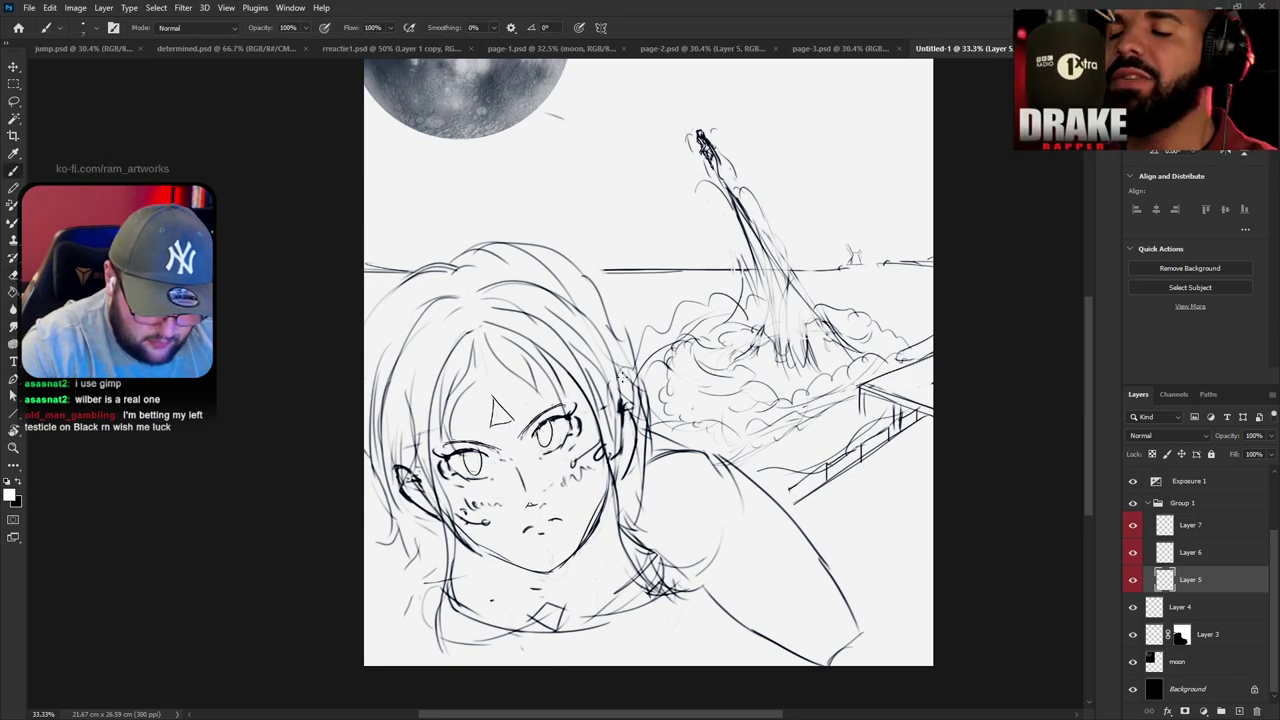
{"action": "left_click_drag", "start_coordinate": [472, 452], "coordinate": [473, 469]}
{"action": "left_click_drag", "start_coordinate": [545, 423], "coordinate": [546, 439]}
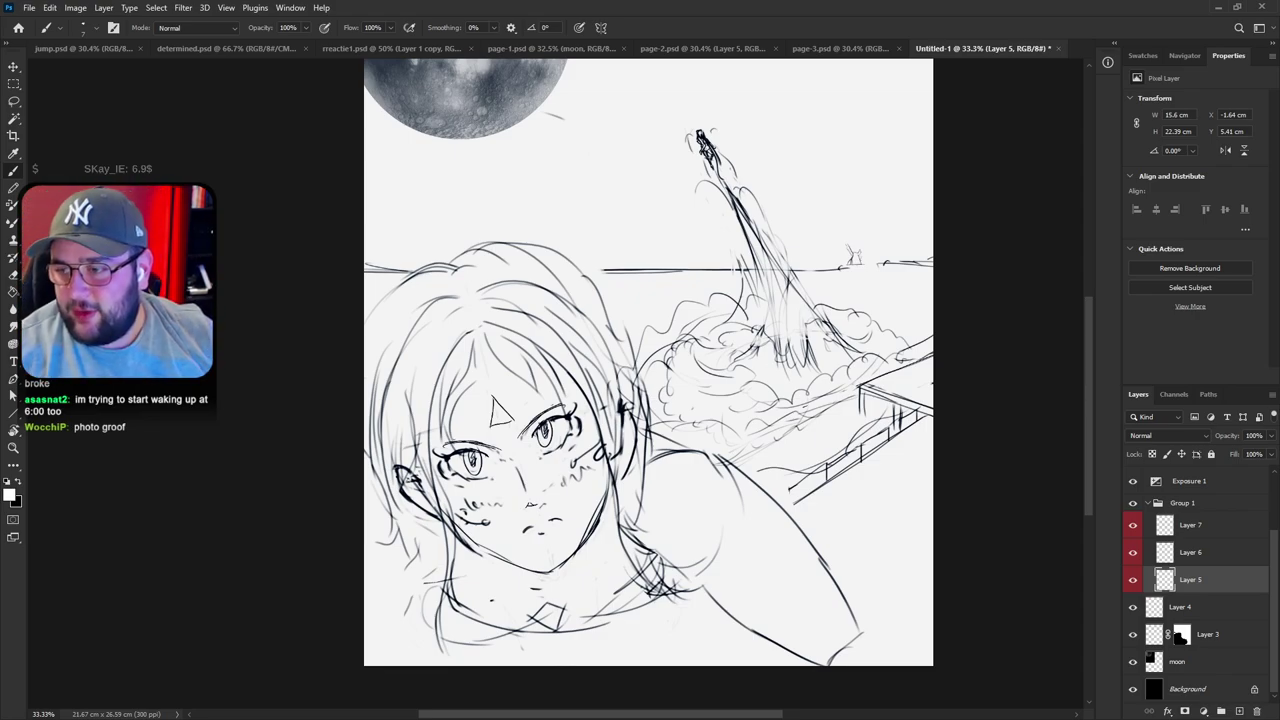
Check the portrait layers' visibility, then erase the outstretched arm's outlines beside the shoulder on Layer 7
{"action": "left_click", "coordinate": [1133, 552]}
{"action": "left_click", "coordinate": [1133, 552]}
{"action": "left_click", "coordinate": [1133, 580]}
{"action": "left_click", "coordinate": [1133, 580]}
{"action": "left_click", "coordinate": [1132, 531]}
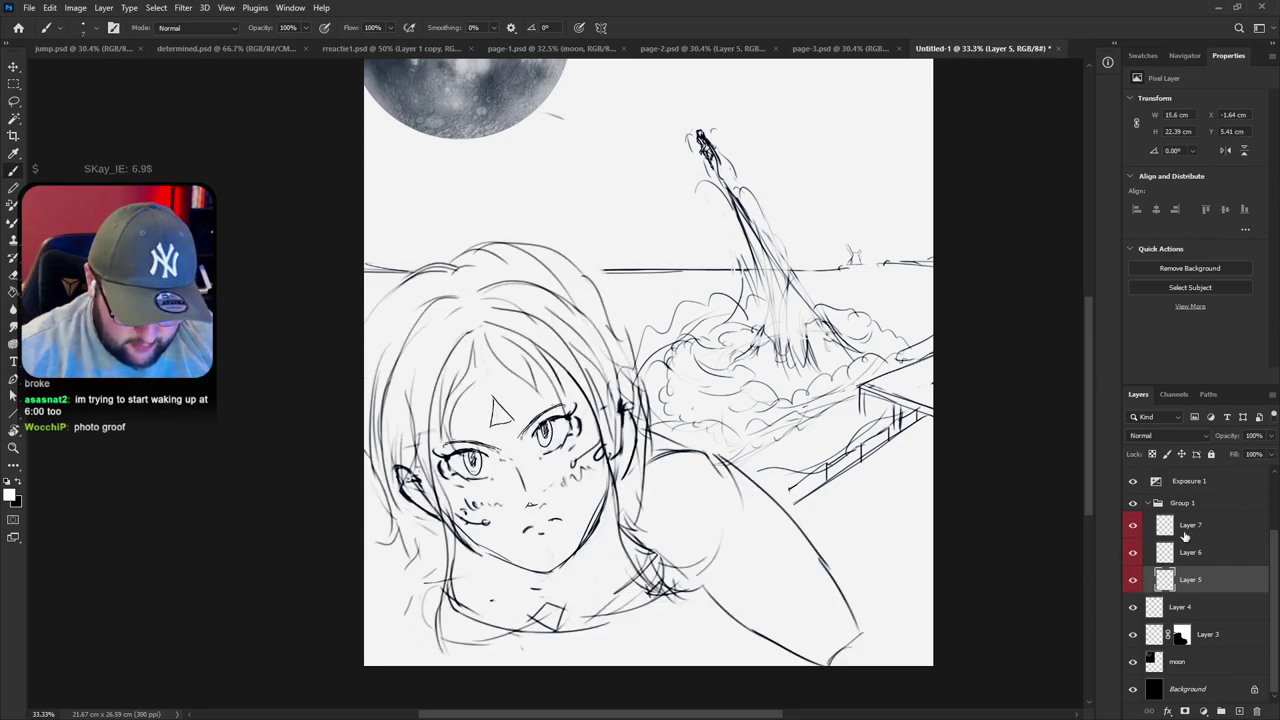
{"action": "left_click", "coordinate": [1187, 532]}
{"action": "key", "text": "e"}
{"action": "mouse_move", "coordinate": [750, 476]}
{"action": "left_mouse_down"}
{"action": "mouse_move", "coordinate": [830, 572]}
{"action": "mouse_move", "coordinate": [846, 628]}
{"action": "mouse_move", "coordinate": [823, 668]}
{"action": "left_mouse_up"}
{"action": "mouse_move", "coordinate": [760, 617]}
{"action": "left_mouse_down"}
{"action": "mouse_move", "coordinate": [788, 659]}
{"action": "mouse_move", "coordinate": [739, 613]}
{"action": "mouse_move", "coordinate": [706, 609]}
{"action": "left_mouse_up"}
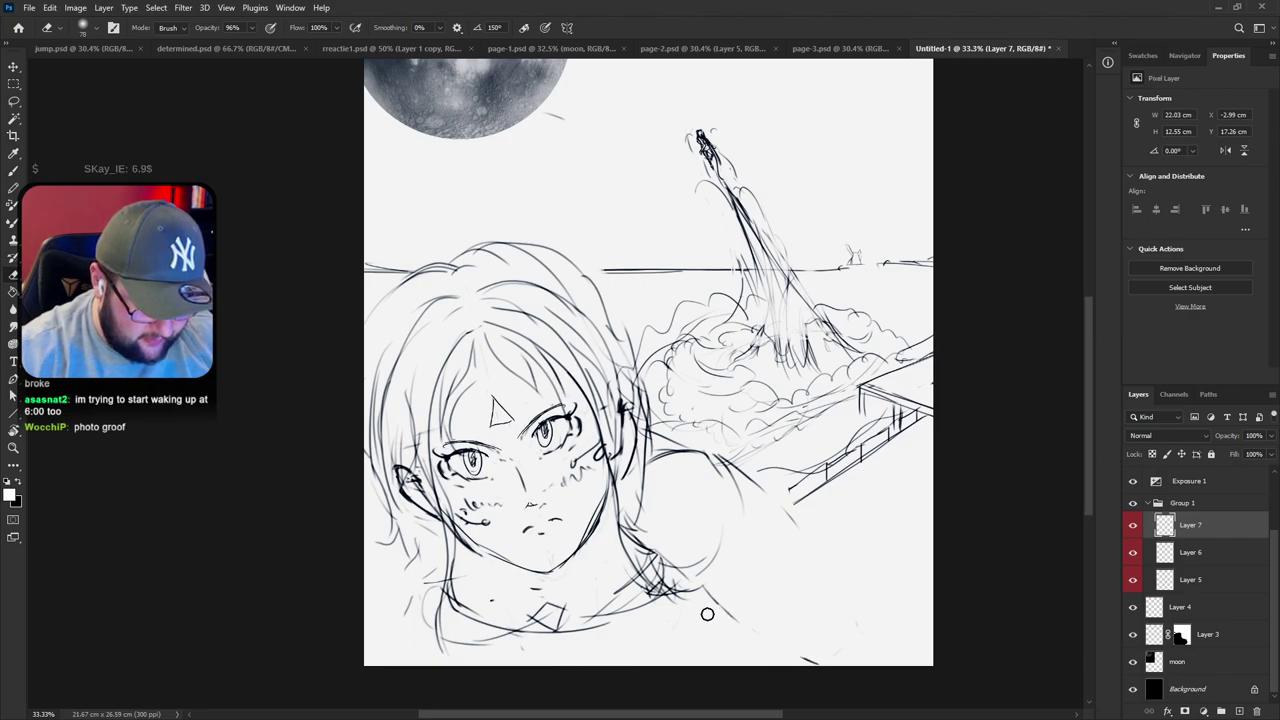
{"action": "left_click_drag", "start_coordinate": [756, 483], "coordinate": [728, 460]}
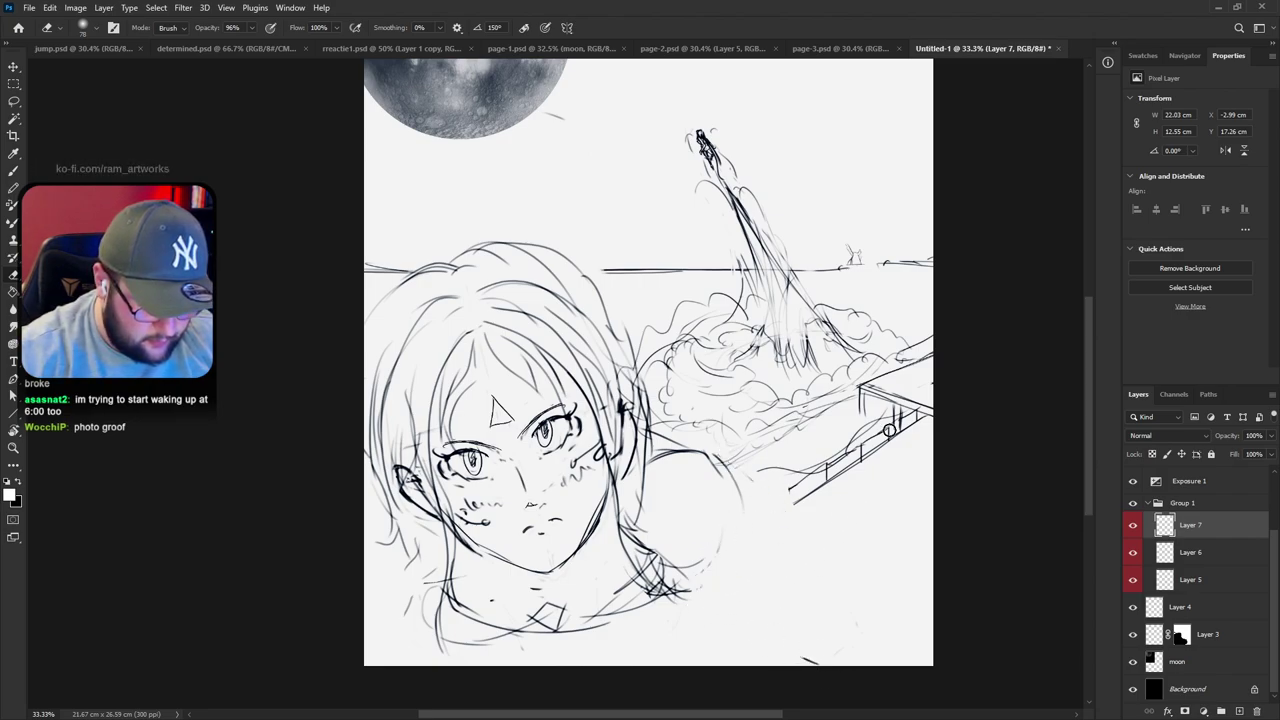
Briefly hide Layer 6 to check the face, then erase the iris nearer the explosion on Layer 5
{"action": "left_click", "coordinate": [1133, 552]}
{"action": "left_click", "coordinate": [1133, 579]}
{"action": "left_click", "coordinate": [1133, 579]}
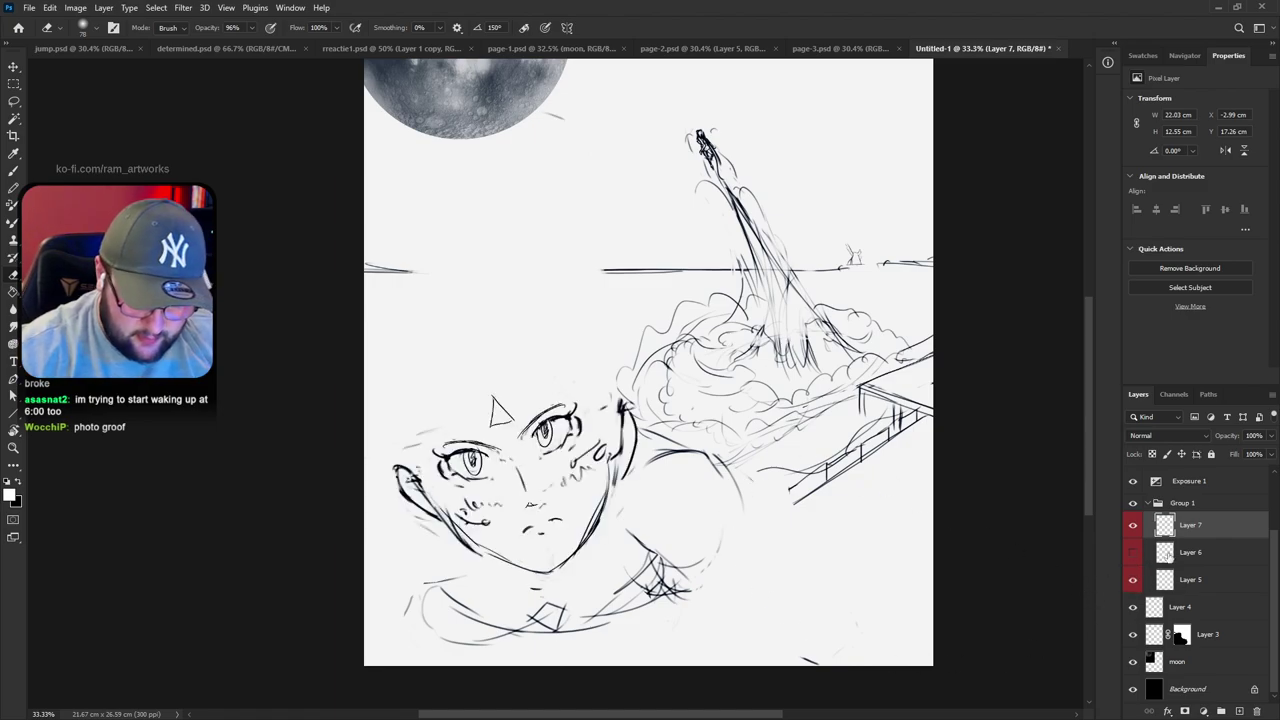
{"action": "left_click", "coordinate": [1133, 552]}
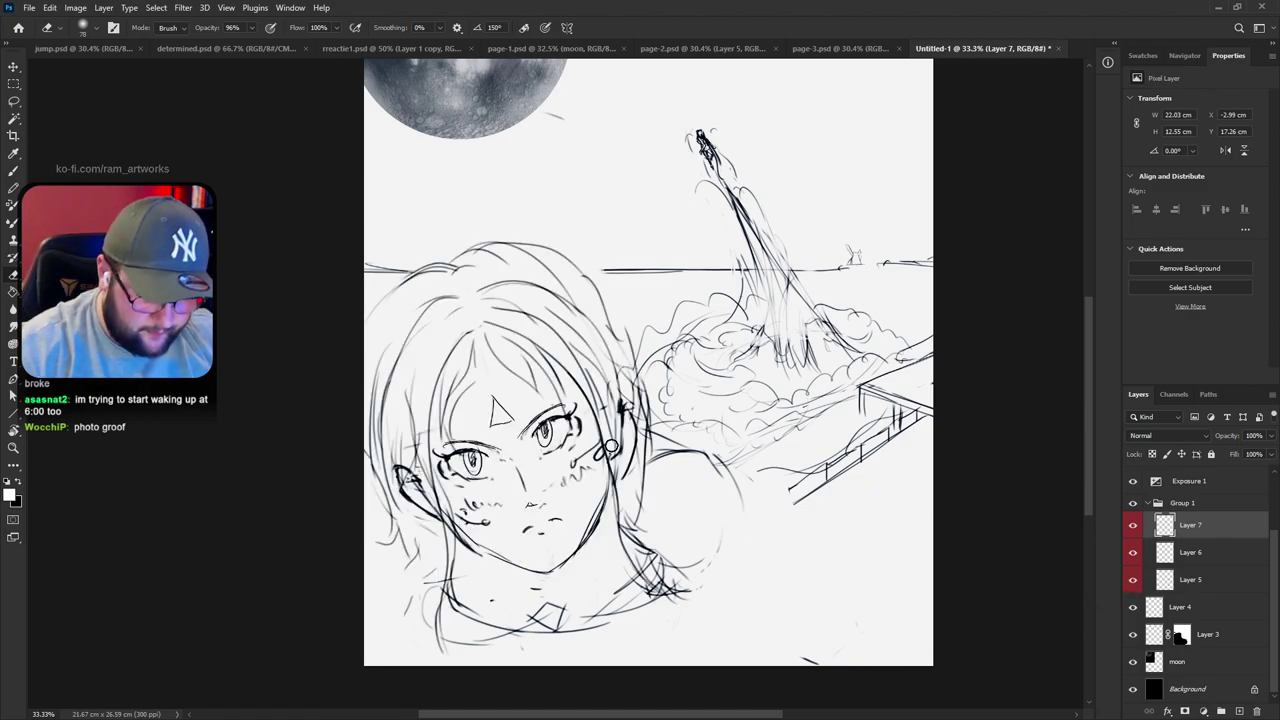
{"action": "left_click", "coordinate": [1191, 586]}
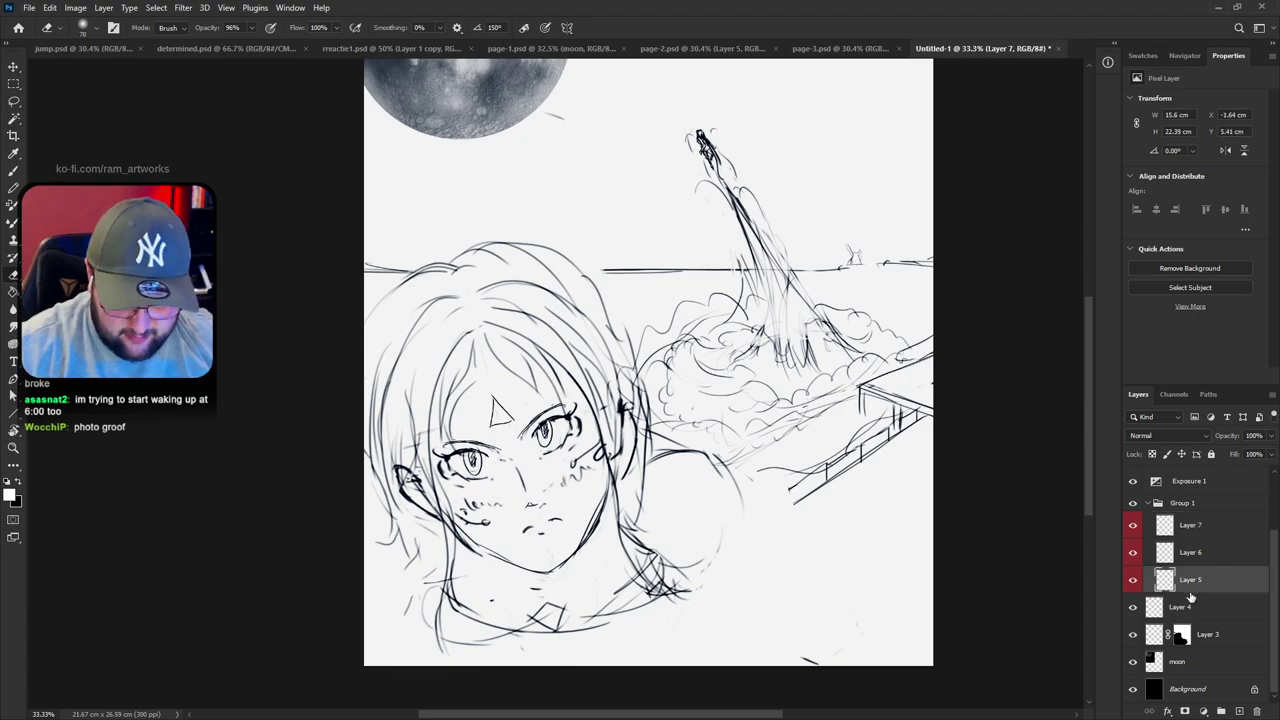
{"action": "mouse_move", "coordinate": [543, 449]}
{"action": "left_mouse_down"}
{"action": "mouse_move", "coordinate": [550, 430]}
{"action": "mouse_move", "coordinate": [545, 442]}
{"action": "left_mouse_up"}
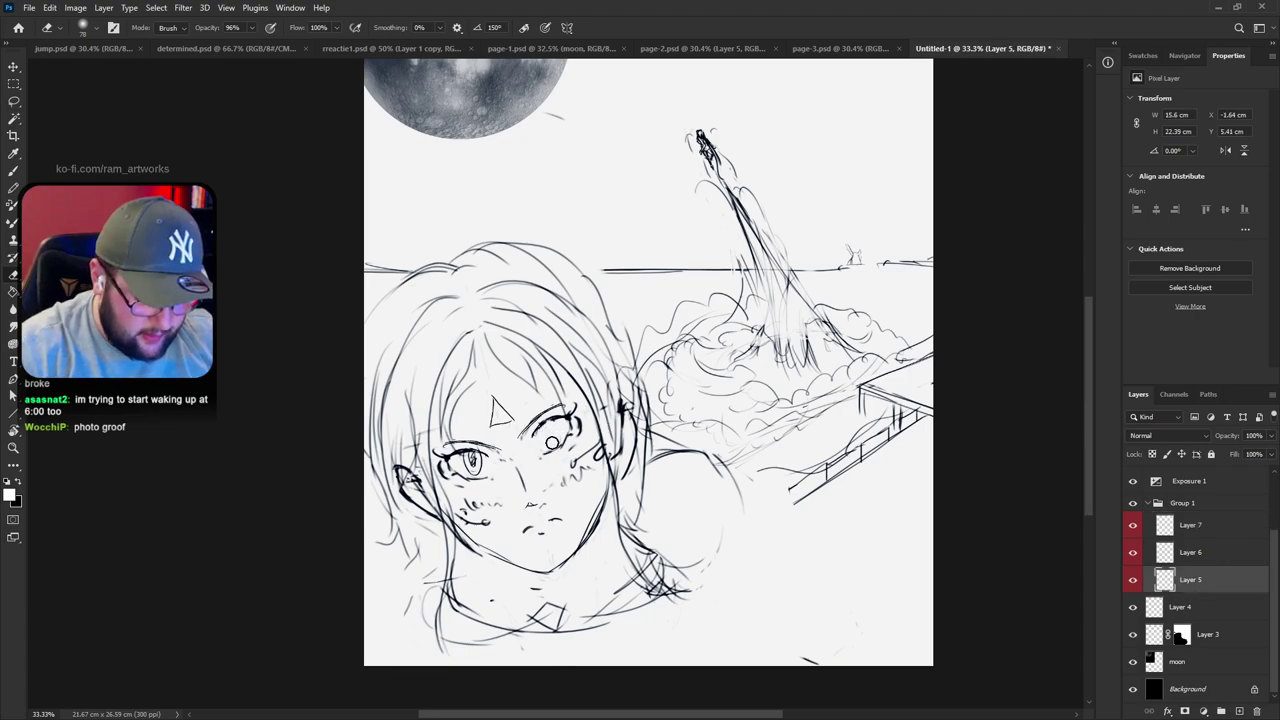
Flip the canvas view horizontally and redraw the iris of the eye nearer the explosion as a narrow oval
{"action": "key", "text": "ctrl+shift+h"}
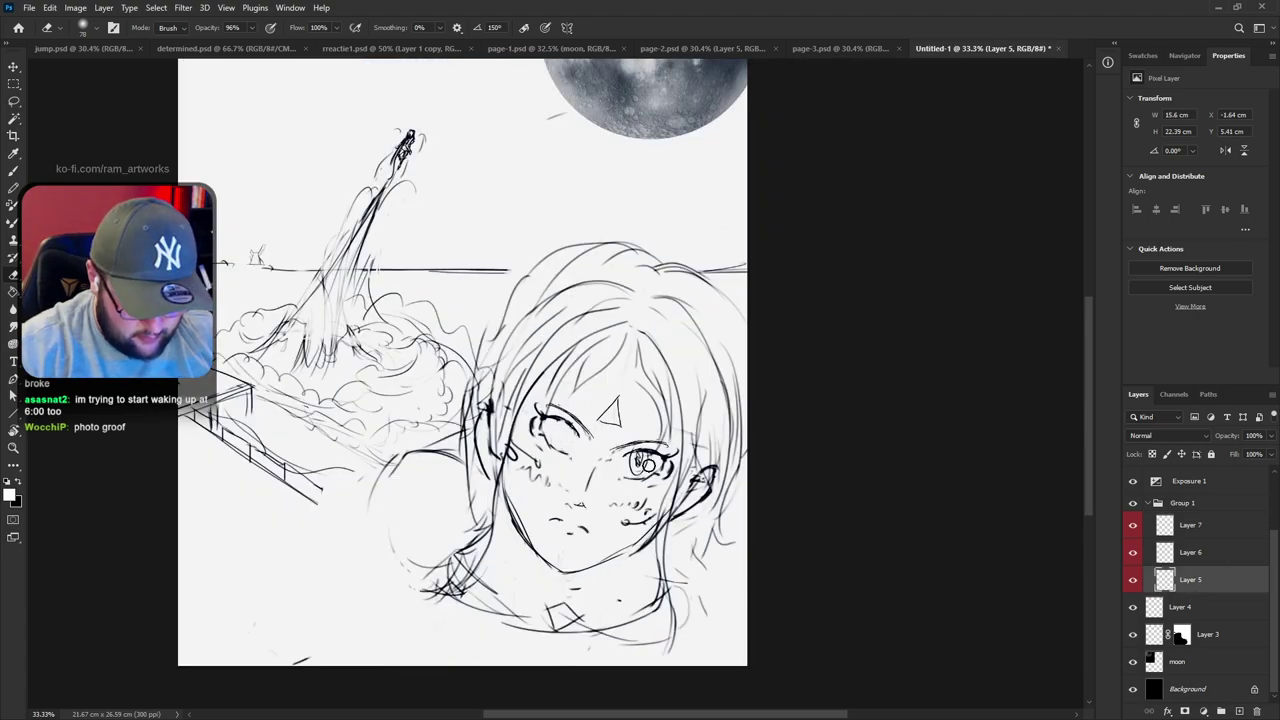
{"action": "key", "text": "b"}
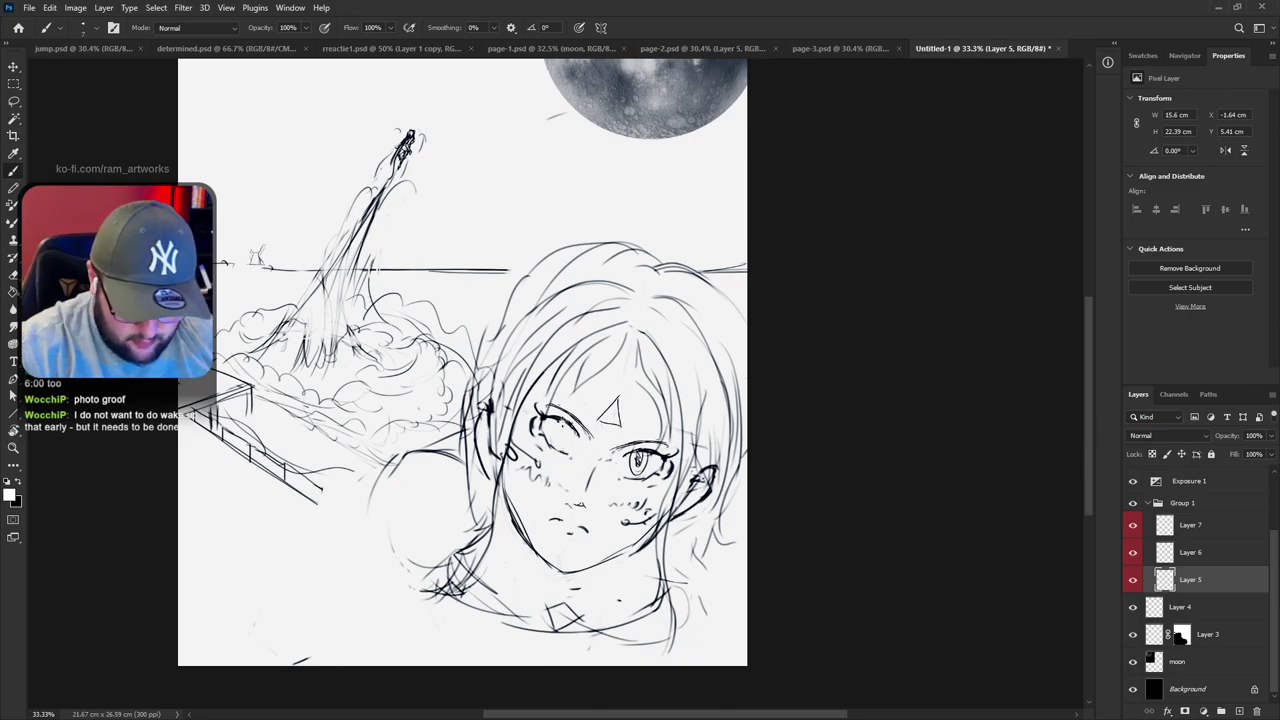
{"action": "left_click_drag", "start_coordinate": [561, 419], "coordinate": [569, 440]}
{"action": "key", "text": "ctrl+z"}
{"action": "key", "text": "ctrl+z"}
{"action": "key", "text": "ctrl+z"}
{"action": "key", "text": "ctrl+z"}
{"action": "key", "text": "ctrl+z"}
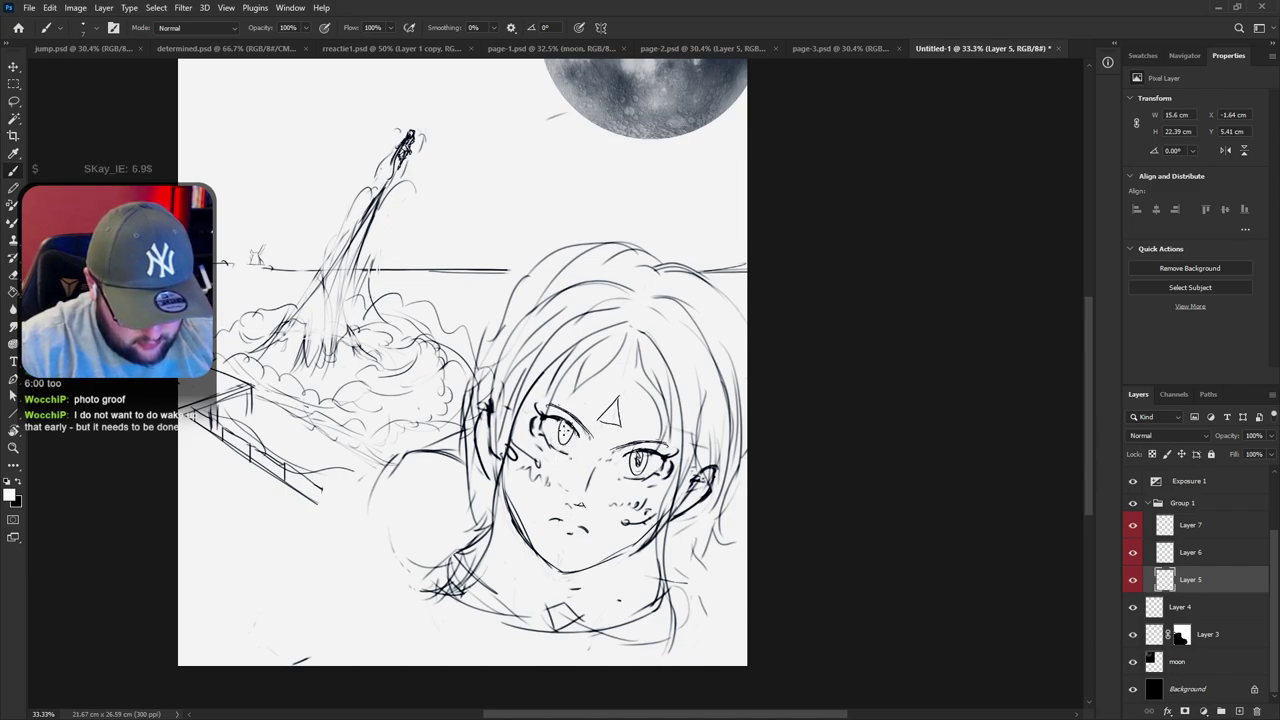
{"action": "left_click_drag", "start_coordinate": [567, 421], "coordinate": [570, 438]}
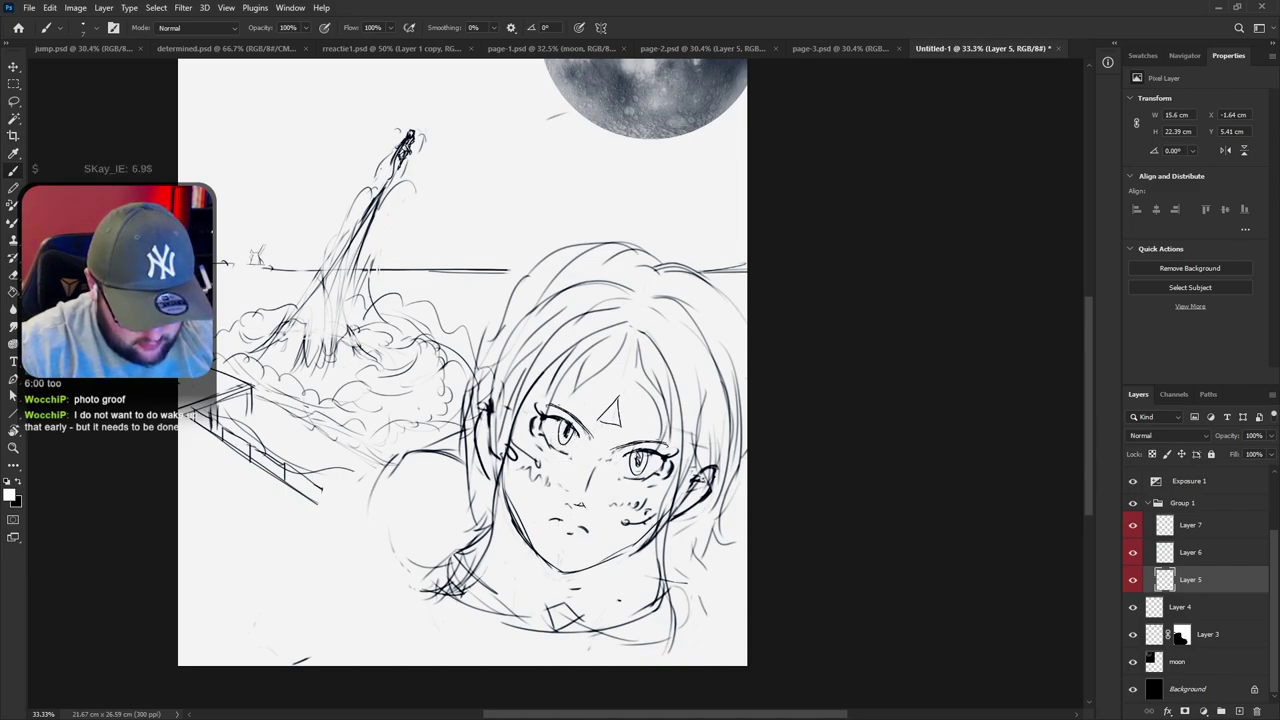
Erase the girl's mouth and nose tip, and redraw them with short, light strokes
{"action": "left_click_drag", "start_coordinate": [815, 496], "coordinate": [926, 424]}
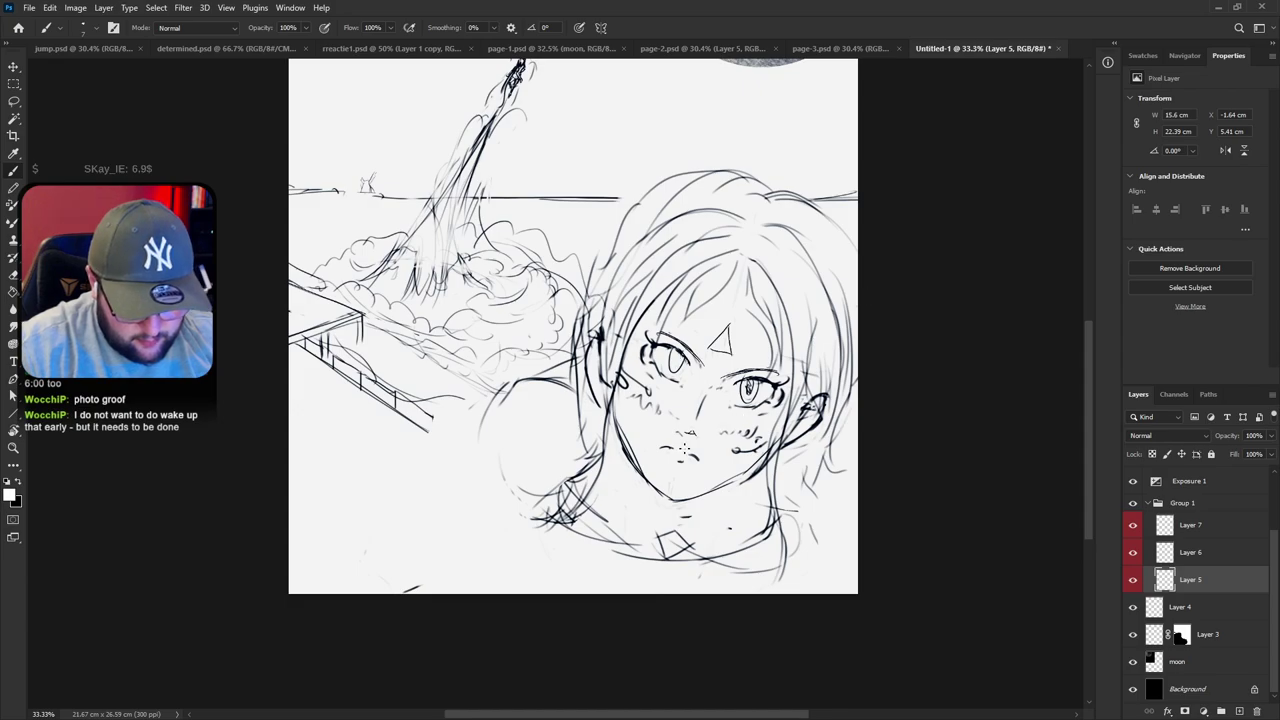
{"action": "key", "text": "e"}
{"action": "left_click_drag", "start_coordinate": [670, 443], "coordinate": [682, 458]}
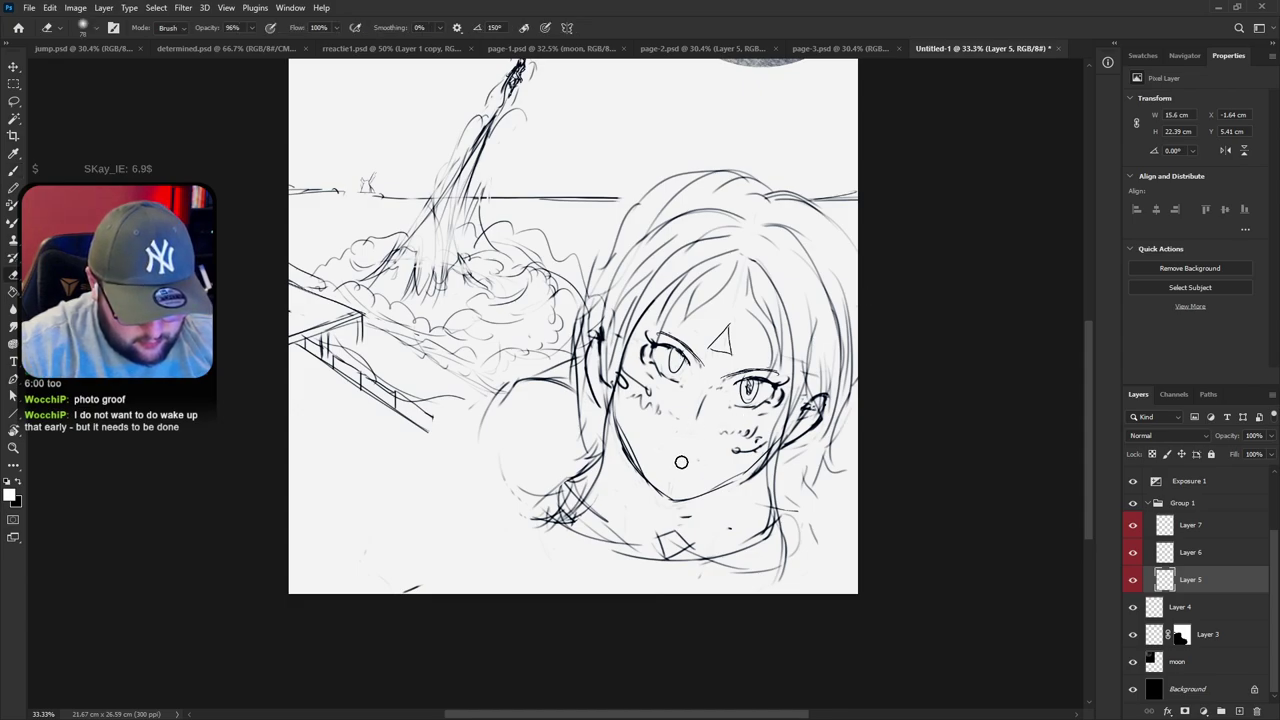
{"action": "key", "text": "b"}
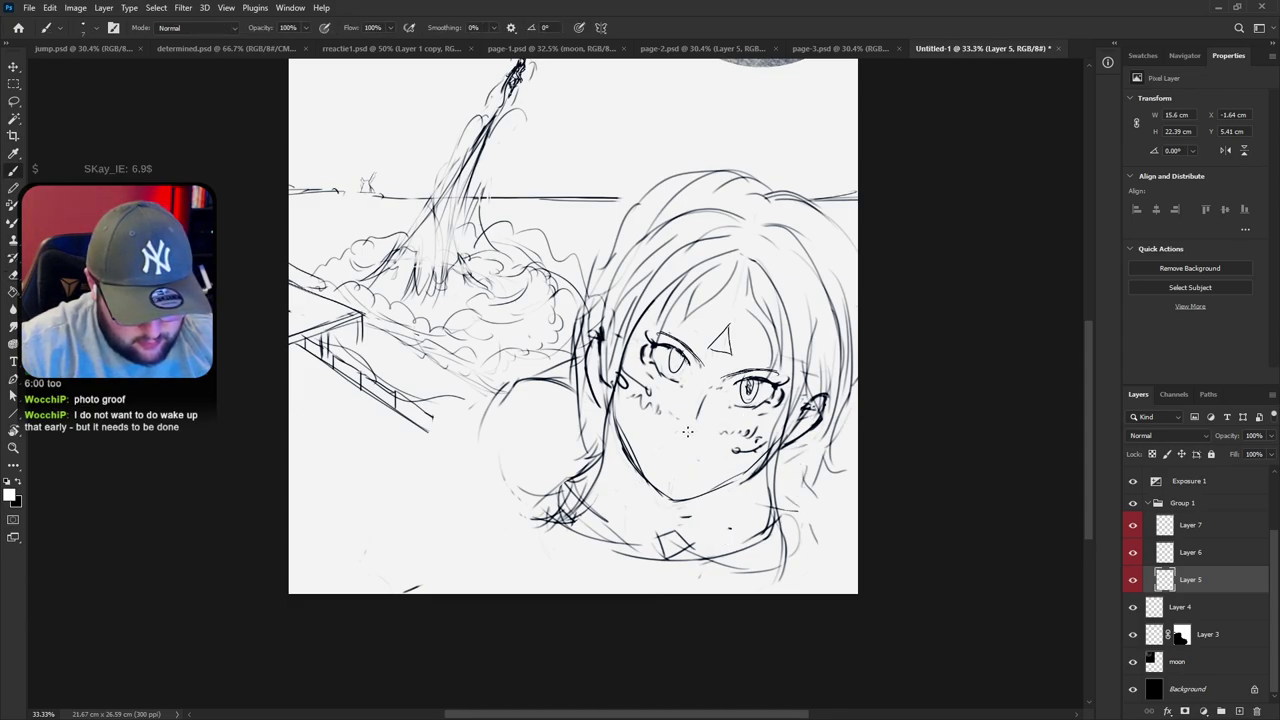
{"action": "left_click_drag", "start_coordinate": [685, 427], "coordinate": [694, 433]}
{"action": "key", "text": "ctrl+z"}
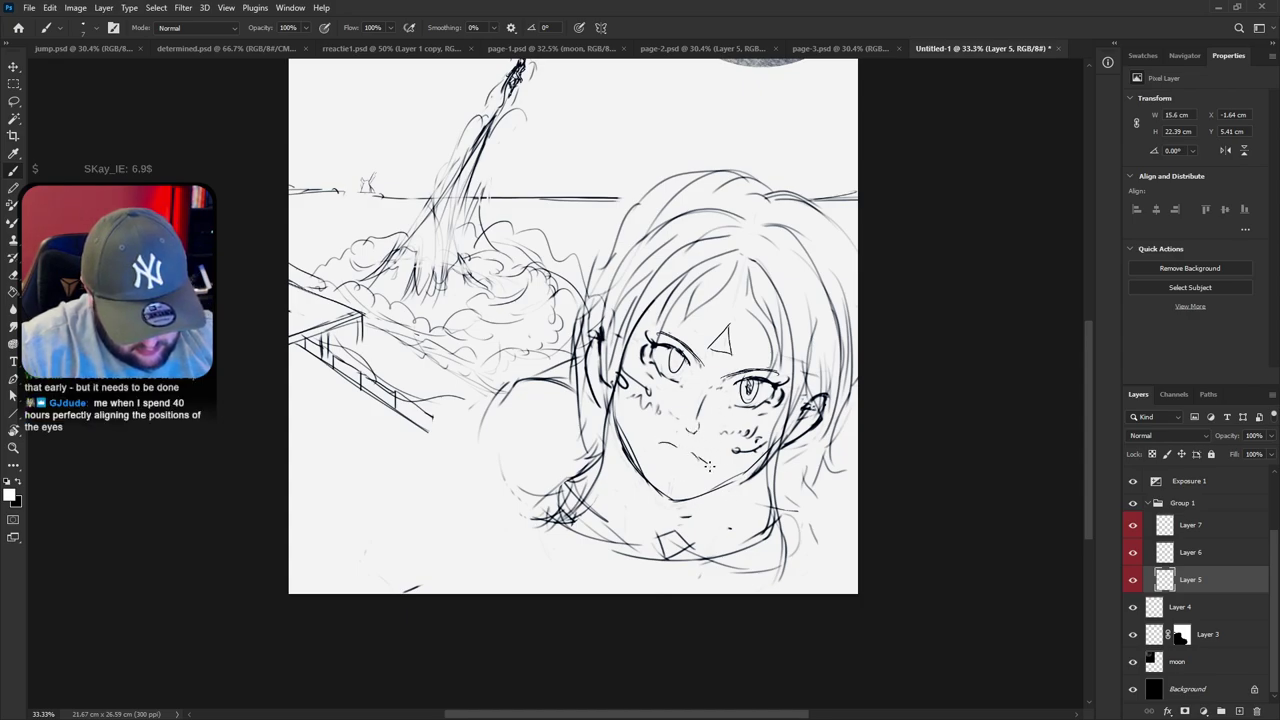
{"action": "key", "text": "ctrl+z"}
{"action": "left_click_drag", "start_coordinate": [692, 453], "coordinate": [705, 463]}
{"action": "key", "text": "ctrl+z"}
{"action": "left_click_drag", "start_coordinate": [680, 455], "coordinate": [696, 458]}
Erase the iris and pupil of the eye nearer the page edge and redraw it as a plain oval
{"action": "key", "text": "r"}
{"action": "mouse_move", "coordinate": [892, 468]}
{"action": "left_mouse_down"}
{"action": "mouse_move", "coordinate": [857, 269]}
{"action": "mouse_move", "coordinate": [814, 234]}
{"action": "left_mouse_up"}
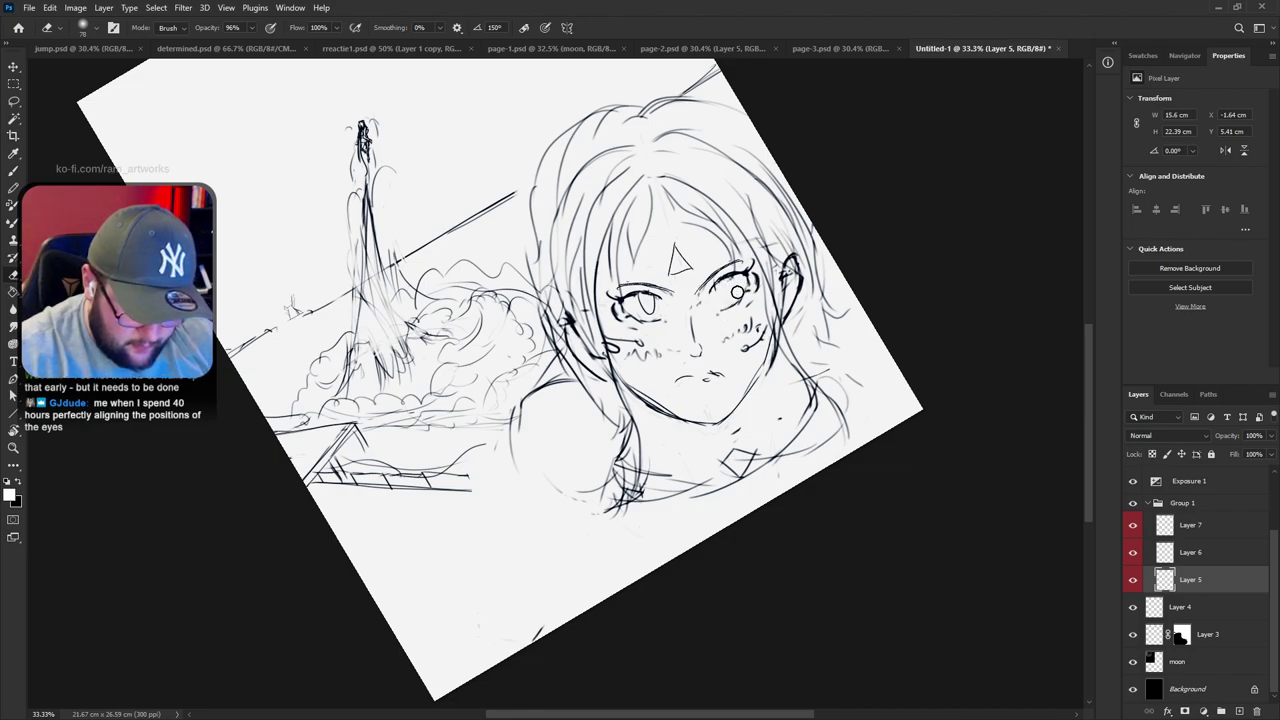
{"action": "key", "text": "b"}
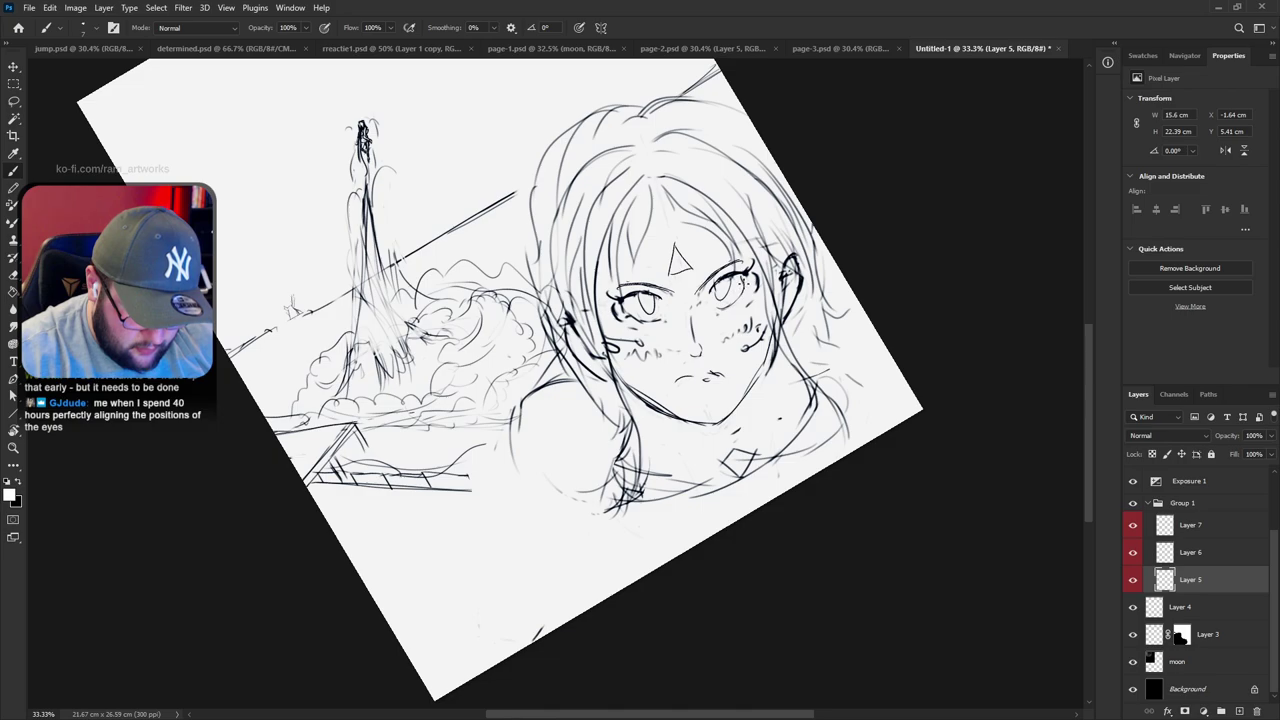
{"action": "key", "text": "e"}
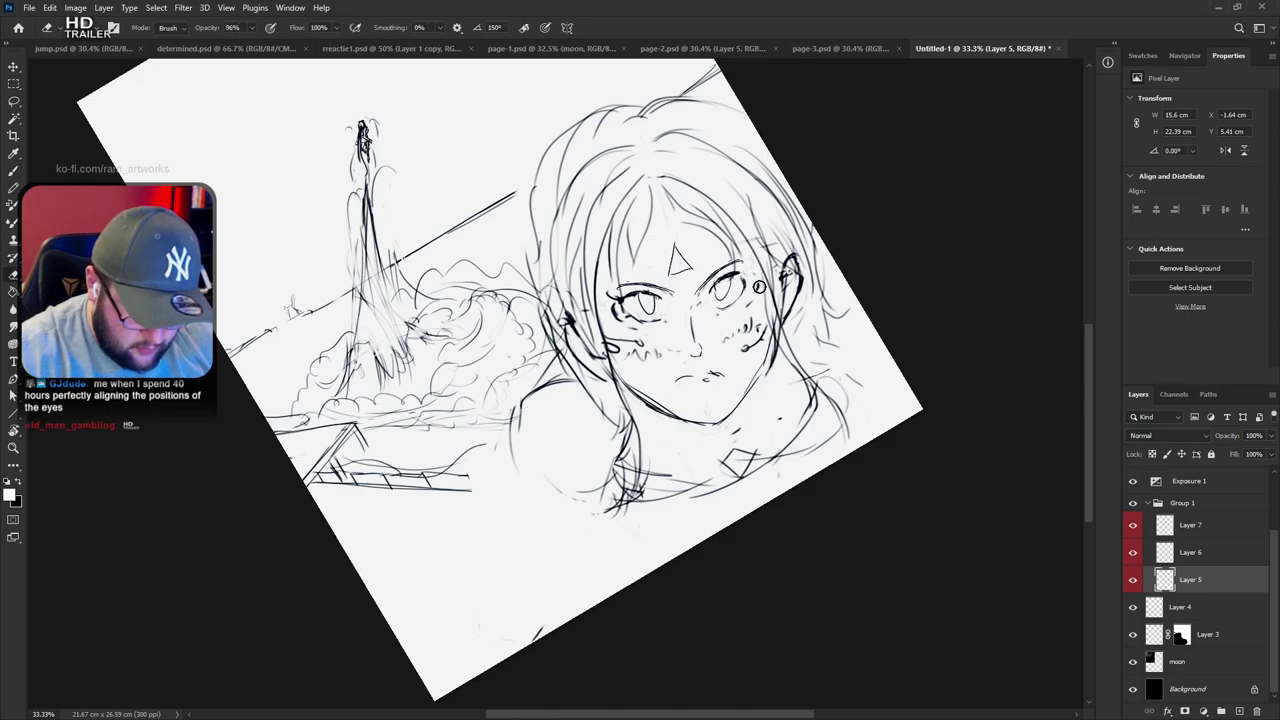
{"action": "key", "text": "b"}
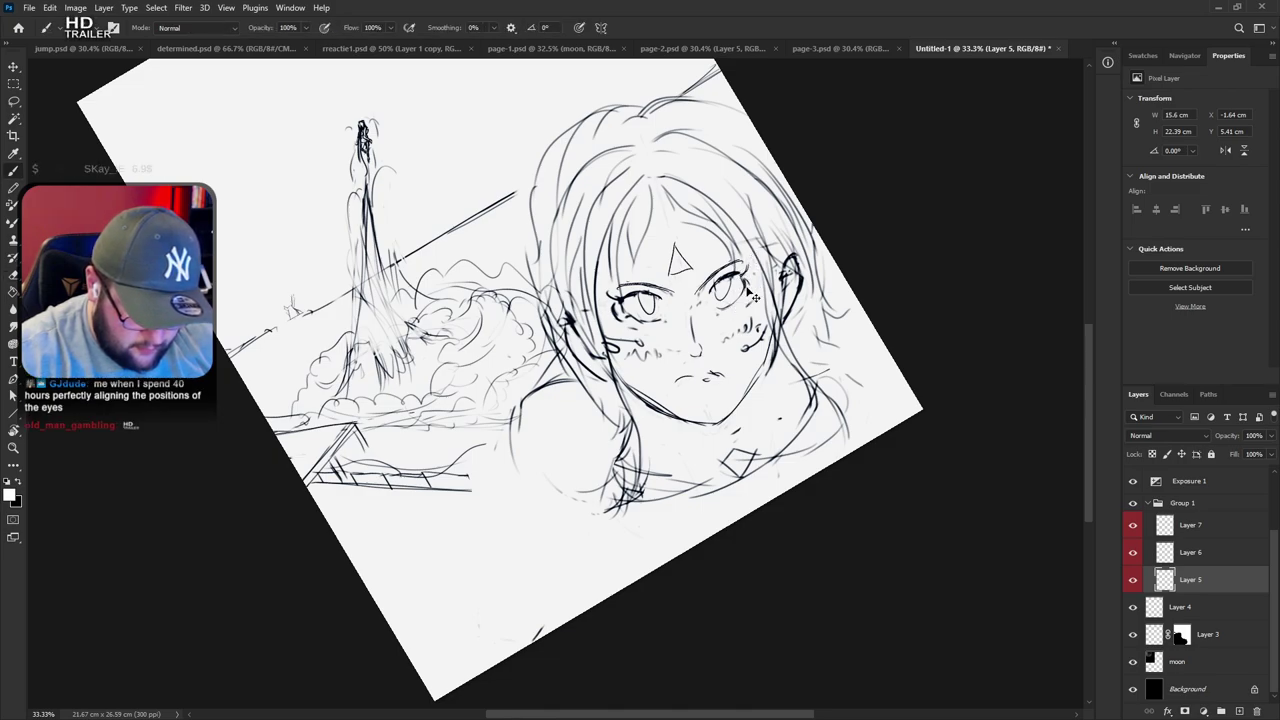
Clean up the lash and lower-lid lines around both eyes with alternating eraser and brush touches
{"action": "key", "text": "r"}
{"action": "left_click_drag", "start_coordinate": [903, 277], "coordinate": [797, 132]}
{"action": "left_click_drag", "start_coordinate": [707, 297], "coordinate": [711, 403]}
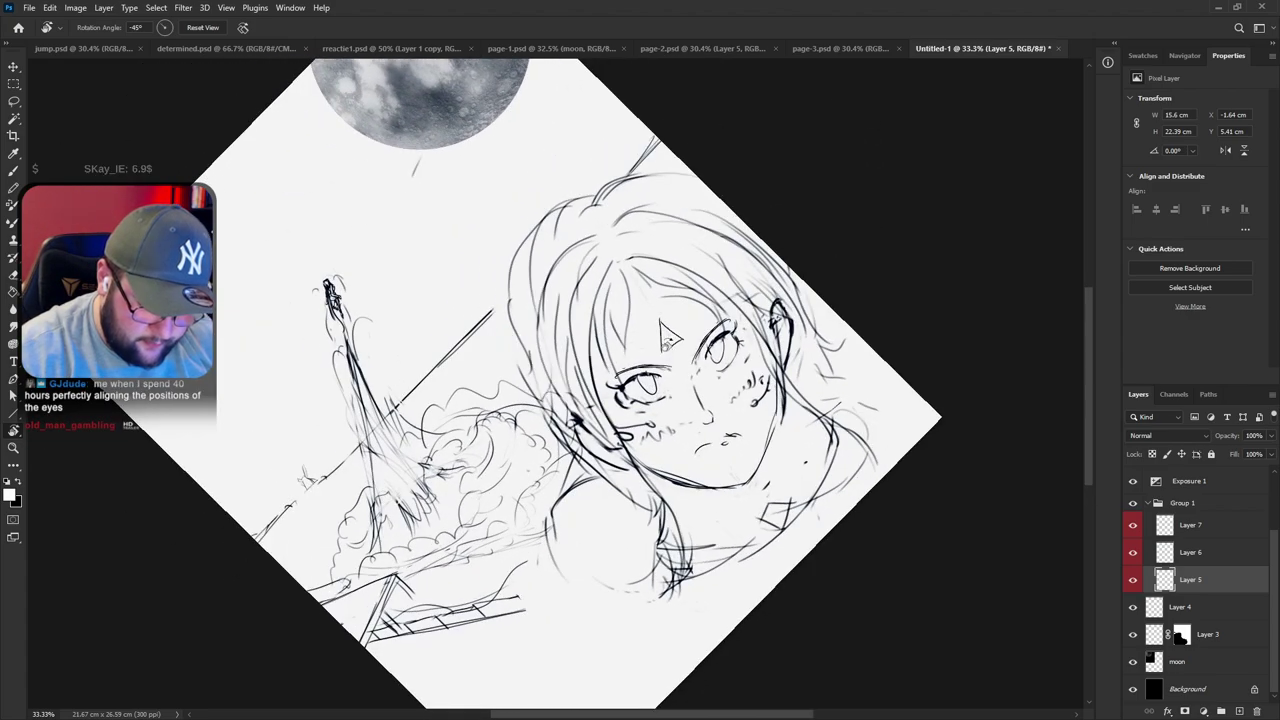
{"action": "key", "text": "e"}
{"action": "key", "text": "b"}
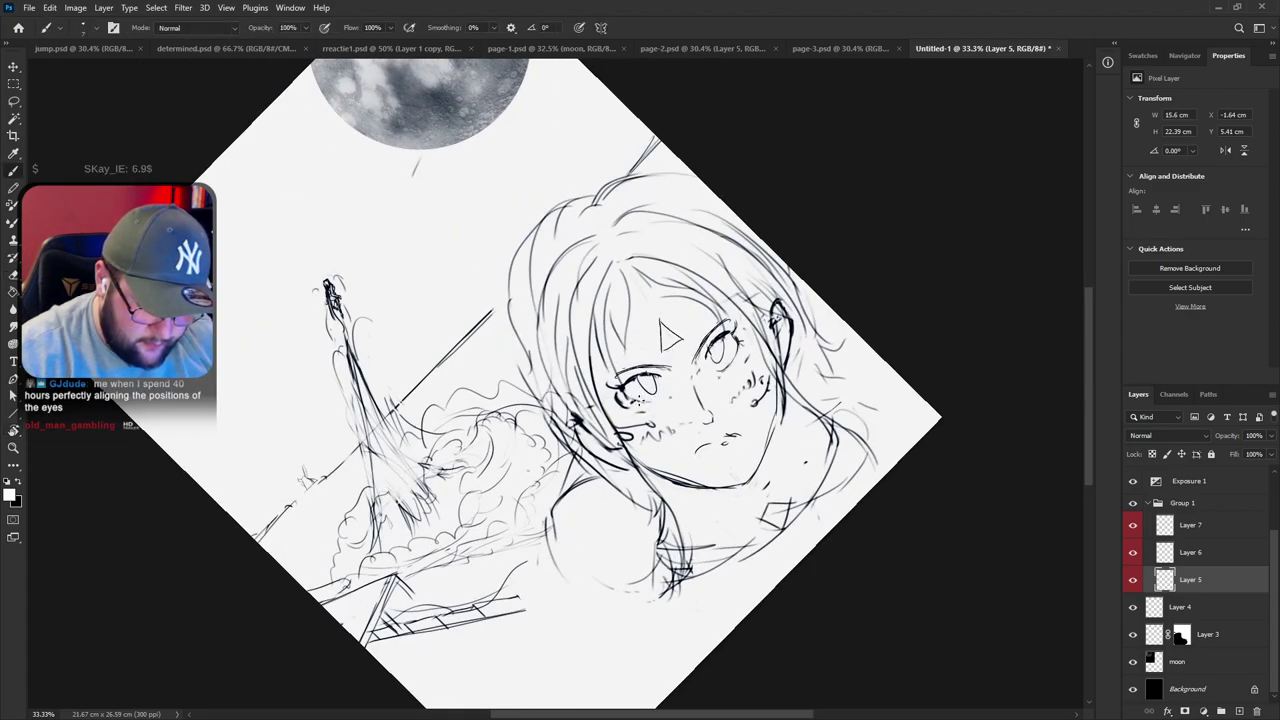
{"action": "key", "text": "r"}
{"action": "left_click_drag", "start_coordinate": [757, 368], "coordinate": [764, 470]}
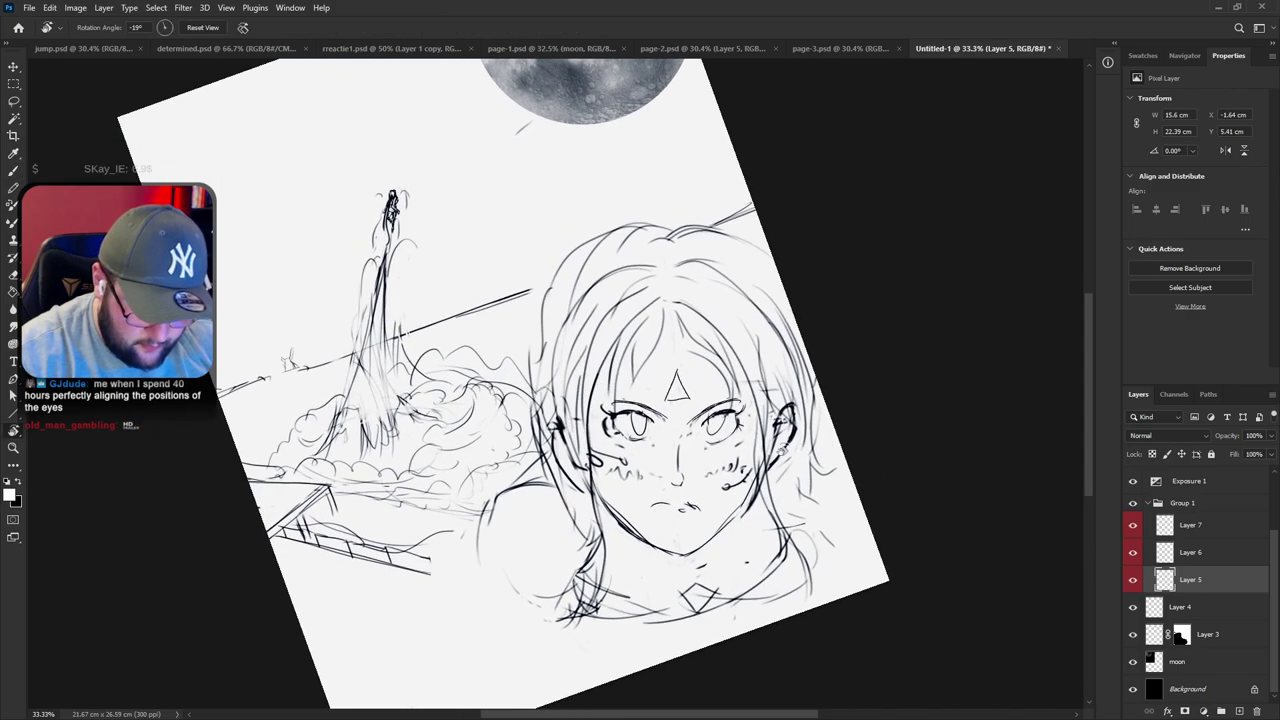
{"action": "left_click_drag", "start_coordinate": [840, 345], "coordinate": [829, 423]}
{"action": "left_click_drag", "start_coordinate": [822, 486], "coordinate": [826, 439]}
{"action": "key", "text": "e"}
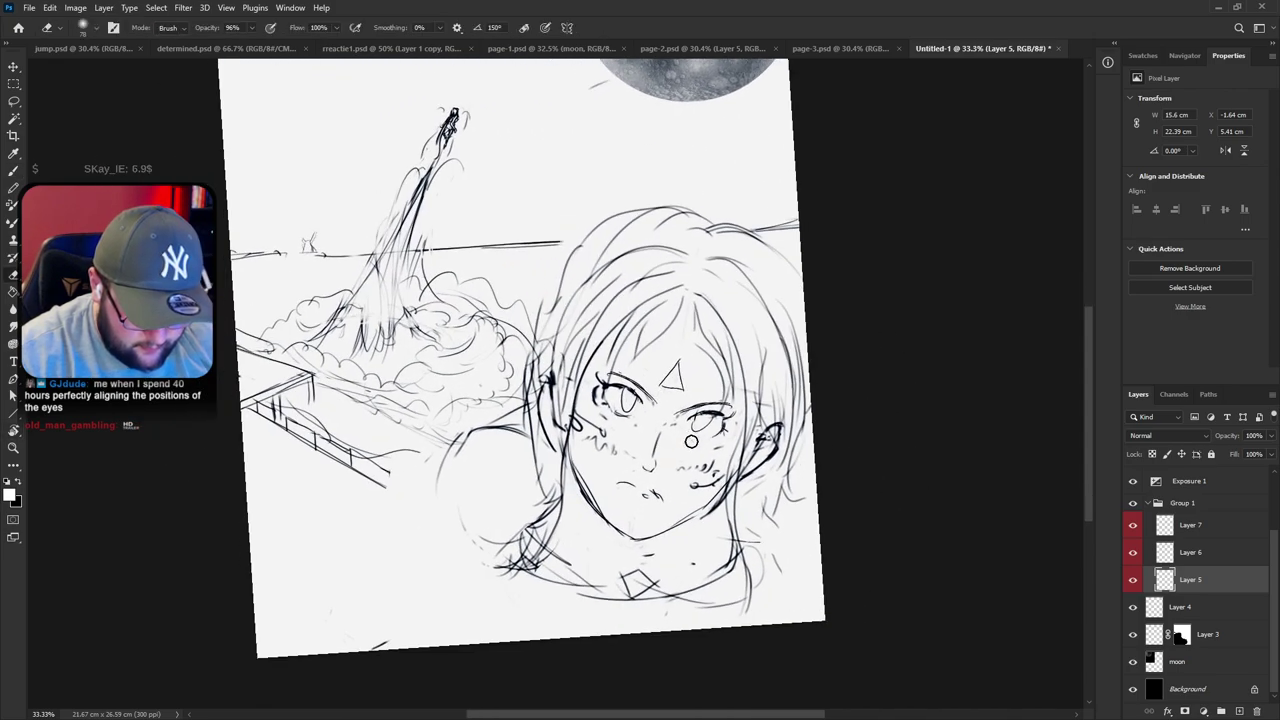
{"action": "key", "text": "b"}
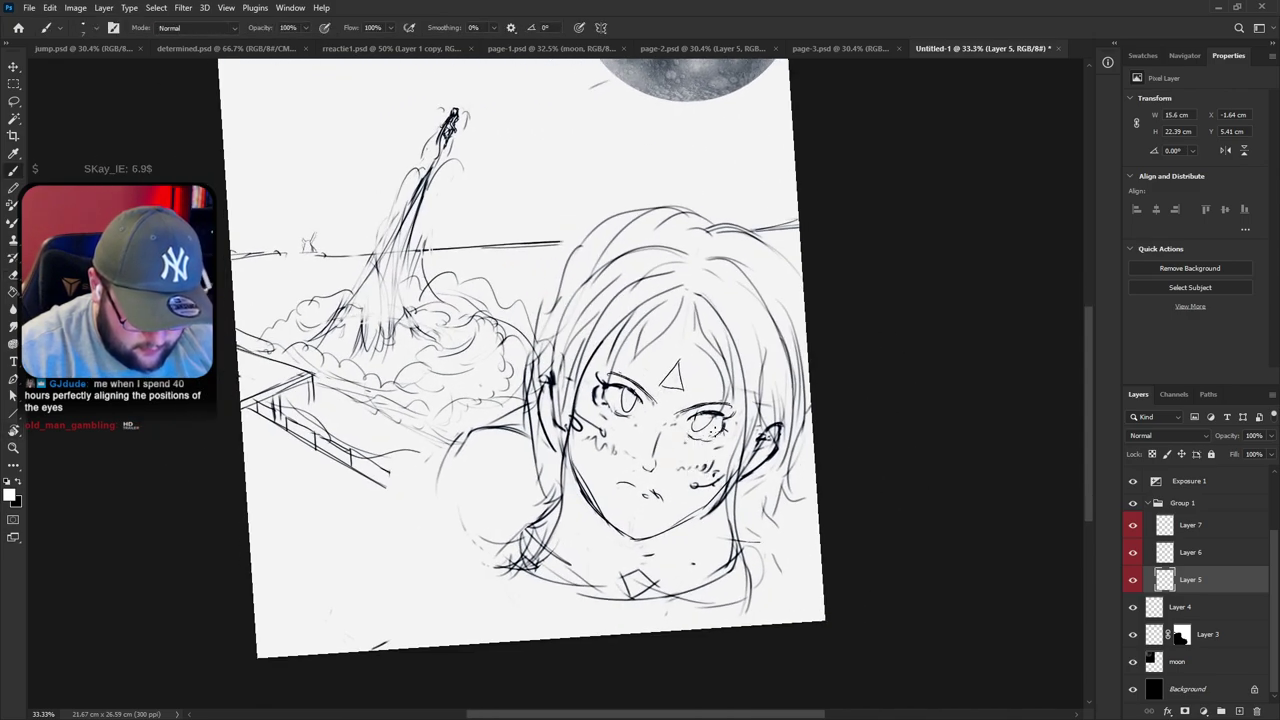
Erase the eyebrow lines above both of the girl's eyes
{"action": "key", "text": "r"}
{"action": "left_click_drag", "start_coordinate": [768, 446], "coordinate": [835, 280]}
{"action": "key", "text": "e"}
{"action": "mouse_move", "coordinate": [674, 326]}
{"action": "left_mouse_down"}
{"action": "mouse_move", "coordinate": [703, 289]}
{"action": "mouse_move", "coordinate": [684, 328]}
{"action": "mouse_move", "coordinate": [702, 295]}
{"action": "mouse_move", "coordinate": [631, 224]}
{"action": "left_mouse_up"}
{"action": "key", "text": "b"}
{"action": "key", "text": "e"}
{"action": "key", "text": "b"}
{"action": "key", "text": "r"}
{"action": "key", "text": "e"}
{"action": "left_click_drag", "start_coordinate": [574, 286], "coordinate": [546, 338]}
{"action": "key", "text": "b"}
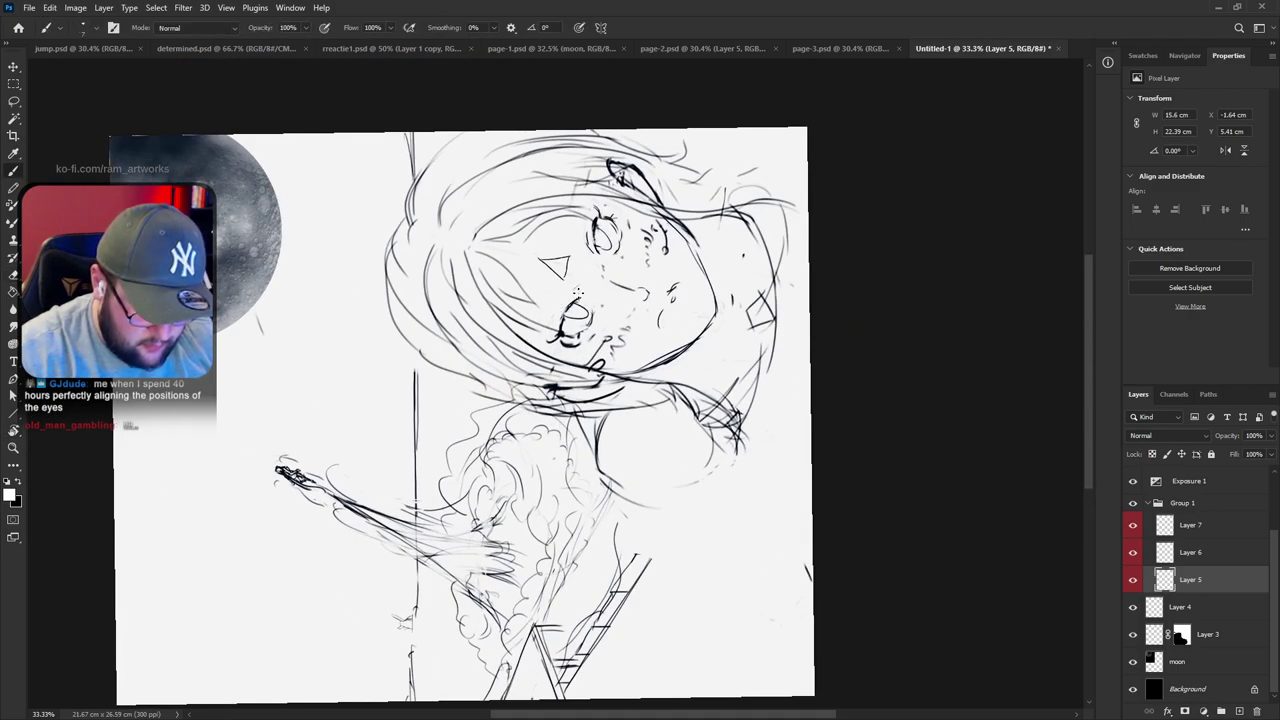
Redraw both eyebrows as bold strokes slanting toward the forehead triangle, and return the canvas rotation to 0°
{"action": "left_click_drag", "start_coordinate": [564, 316], "coordinate": [575, 294]}
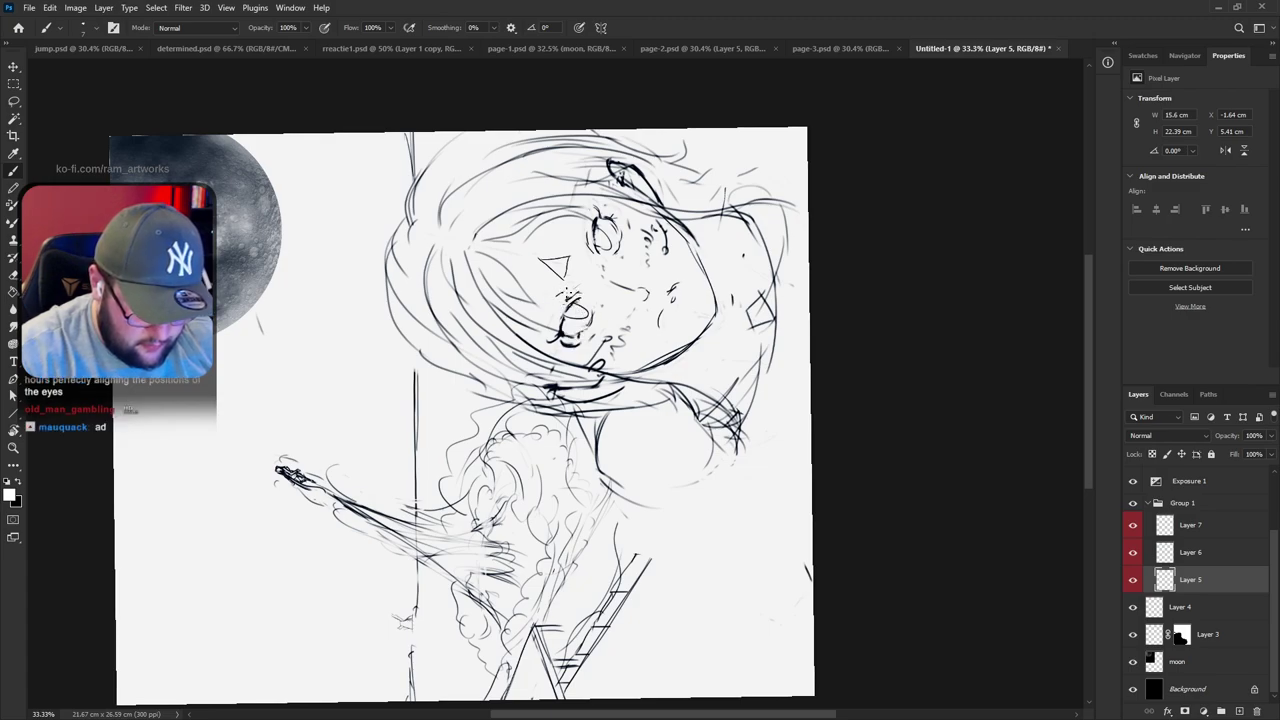
{"action": "right_click", "coordinate": [541, 313]}
{"action": "key", "text": "Escape"}
{"action": "key", "text": "r"}
{"action": "mouse_move", "coordinate": [594, 288]}
{"action": "left_mouse_down"}
{"action": "mouse_move", "coordinate": [765, 367]}
{"action": "mouse_move", "coordinate": [866, 381]}
{"action": "left_mouse_up"}
{"action": "key", "text": "b"}
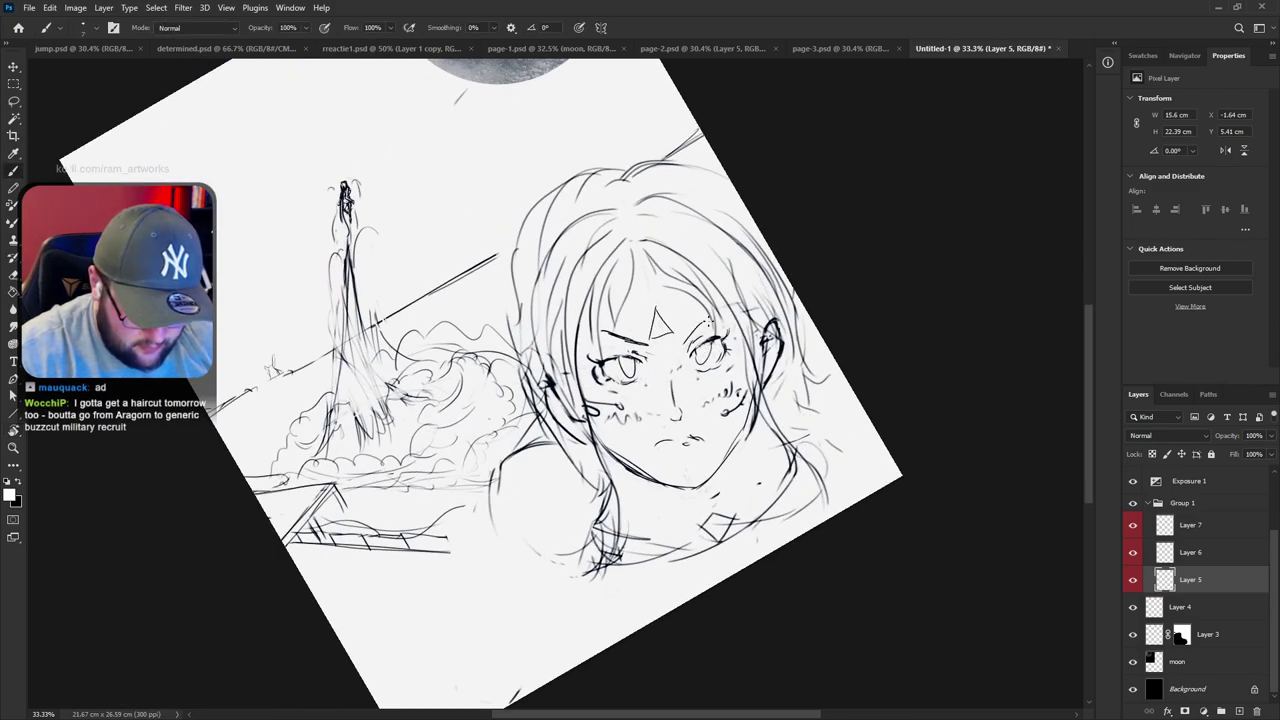
{"action": "key", "text": "r"}
{"action": "left_click_drag", "start_coordinate": [841, 338], "coordinate": [818, 520]}
{"action": "key", "text": "space"}
{"action": "left_click_drag", "start_coordinate": [831, 414], "coordinate": [838, 460]}
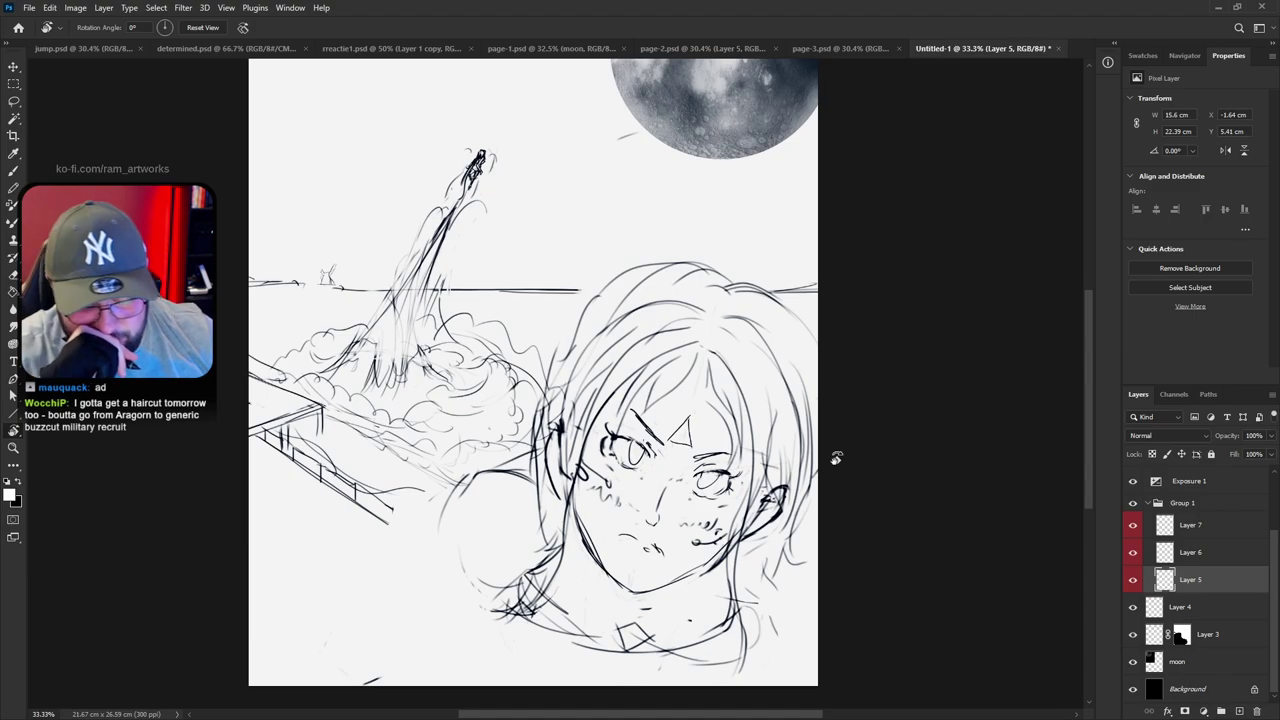
Compare the face with Layer 6 hidden and shown, then shift the Layer 6 hair slightly lower
{"action": "left_click", "coordinate": [1133, 553]}
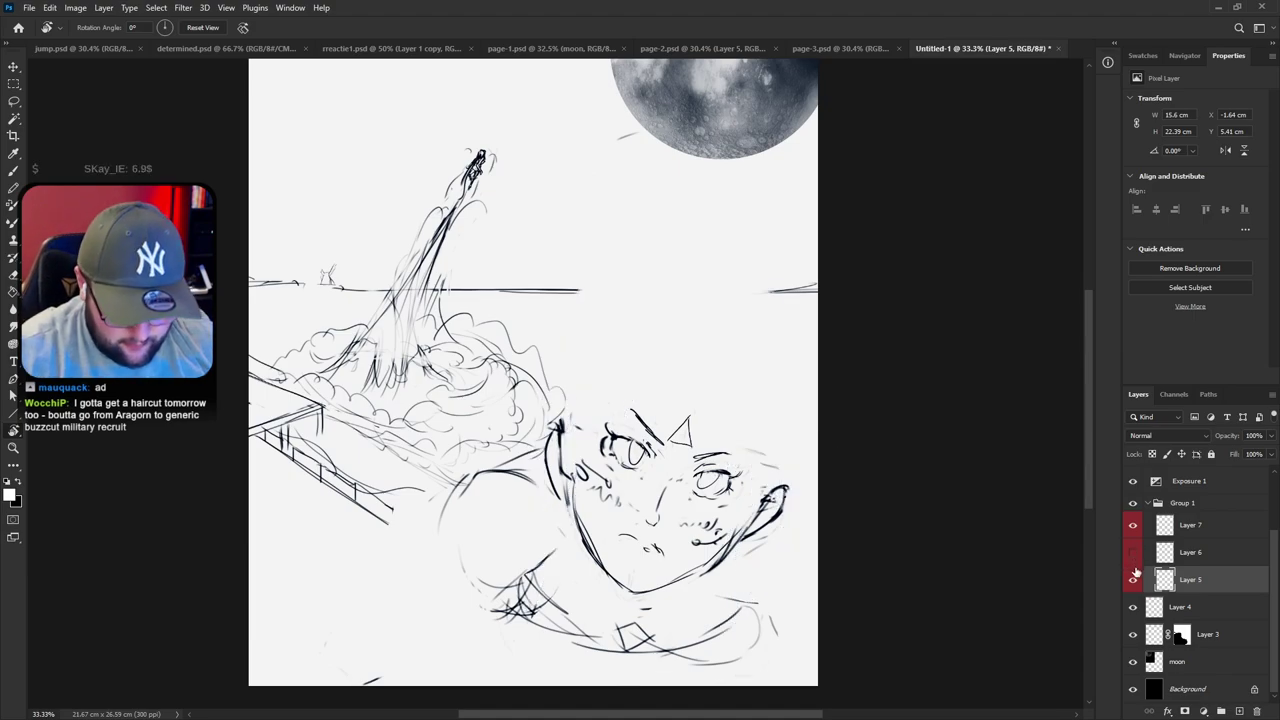
{"action": "left_click", "coordinate": [1133, 554]}
{"action": "left_click", "coordinate": [1192, 558]}
{"action": "key", "text": "v"}
{"action": "mouse_move", "coordinate": [751, 535]}
{"action": "left_mouse_down"}
{"action": "mouse_move", "coordinate": [761, 560]}
{"action": "mouse_move", "coordinate": [777, 527]}
{"action": "left_mouse_up"}
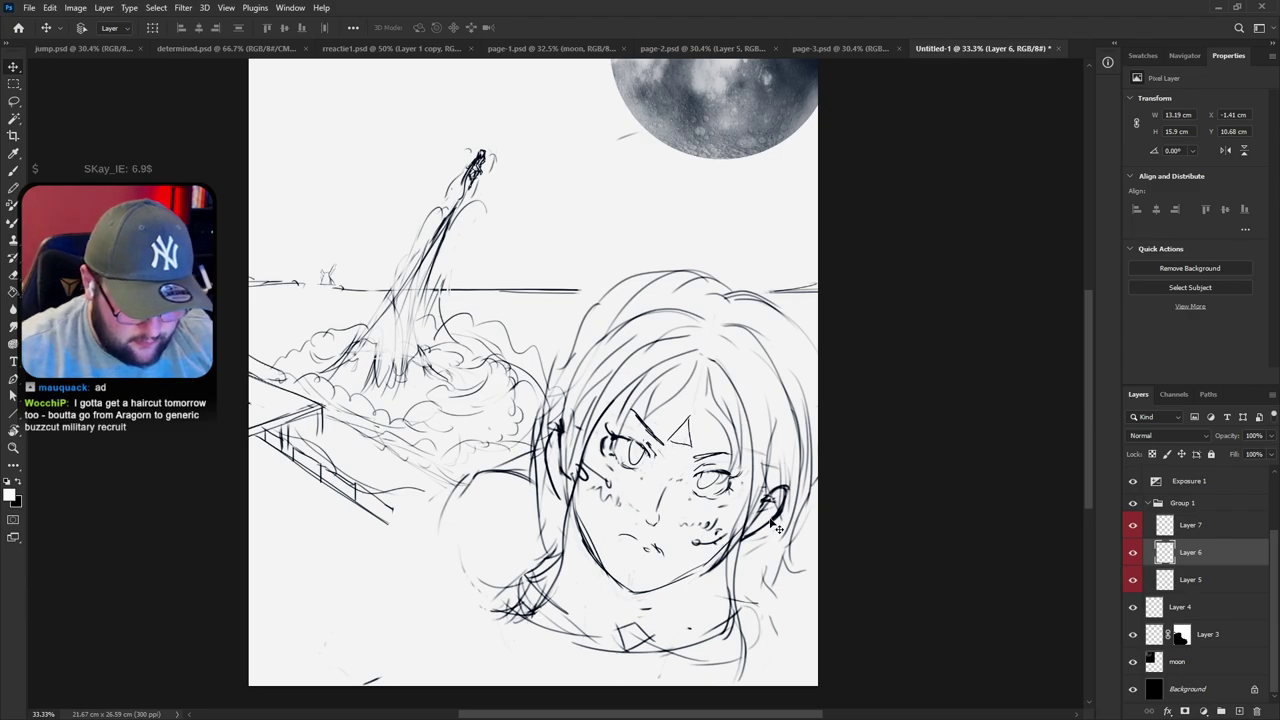
Select Layer 5 and check which parts of the face it holds by hiding and showing it
{"action": "mouse_move", "coordinate": [756, 475]}
{"action": "left_mouse_down"}
{"action": "mouse_move", "coordinate": [728, 574]}
{"action": "mouse_move", "coordinate": [749, 459]}
{"action": "left_mouse_up"}
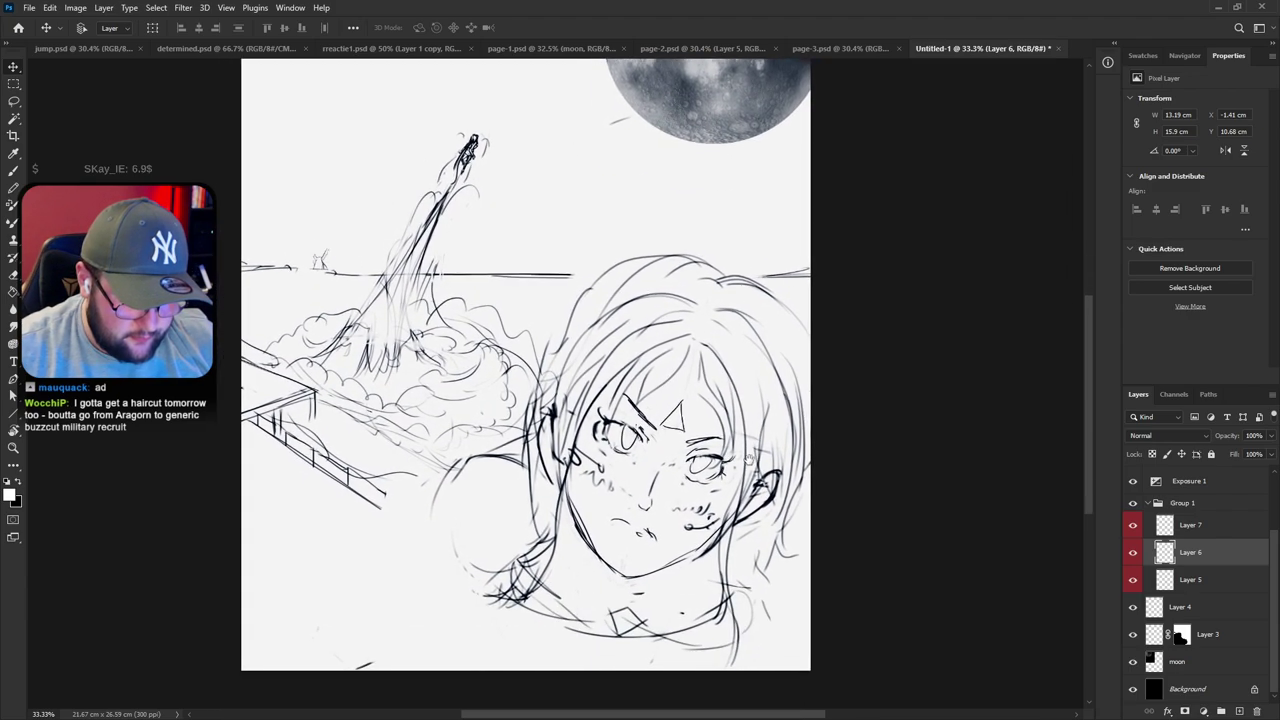
{"action": "left_click", "coordinate": [1186, 580]}
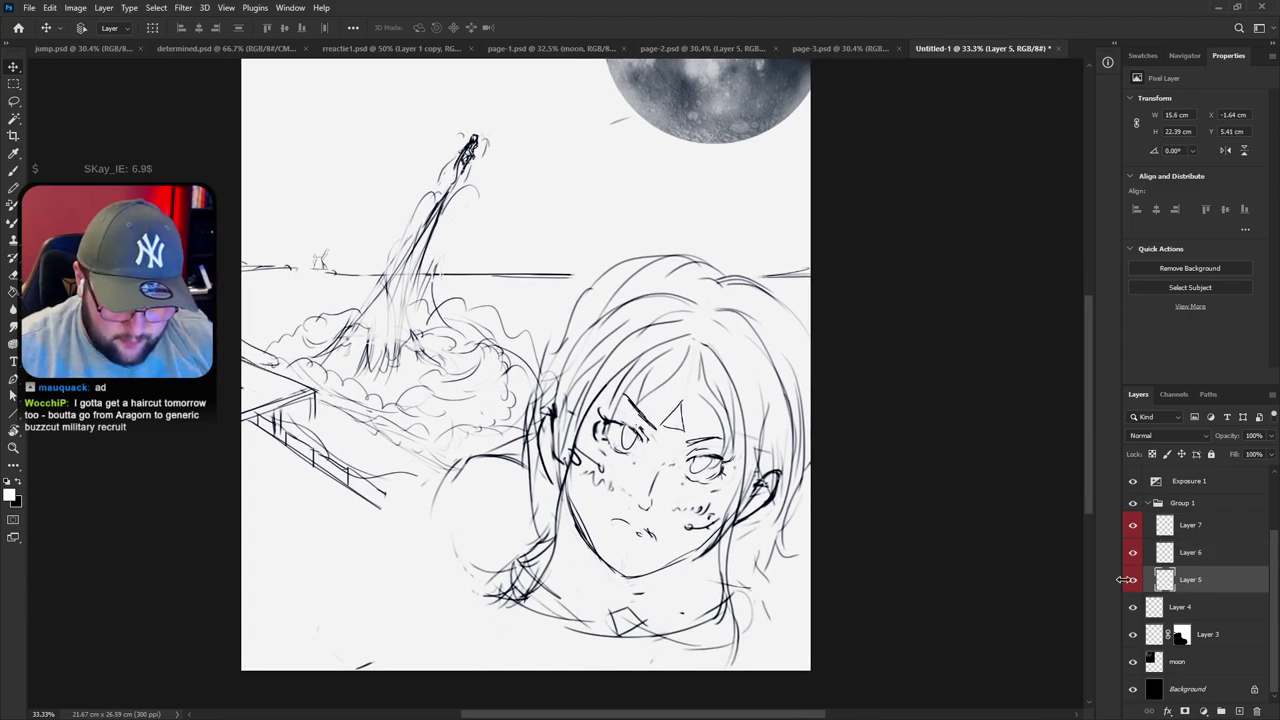
{"action": "left_click", "coordinate": [1133, 580]}
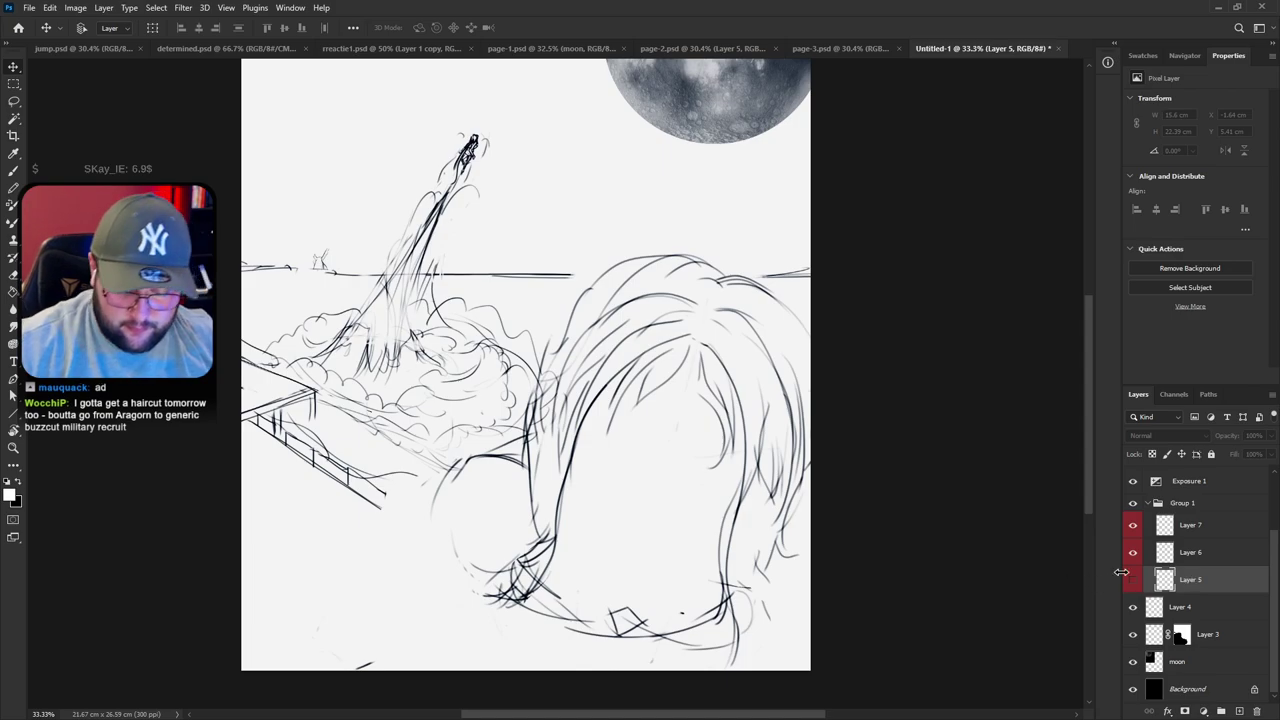
{"action": "left_click", "coordinate": [1133, 580]}
Rework the iris and lower lid of the girl's eye on the moon side with alternating eraser and brush touches on Layer 5
{"action": "key", "text": "e"}
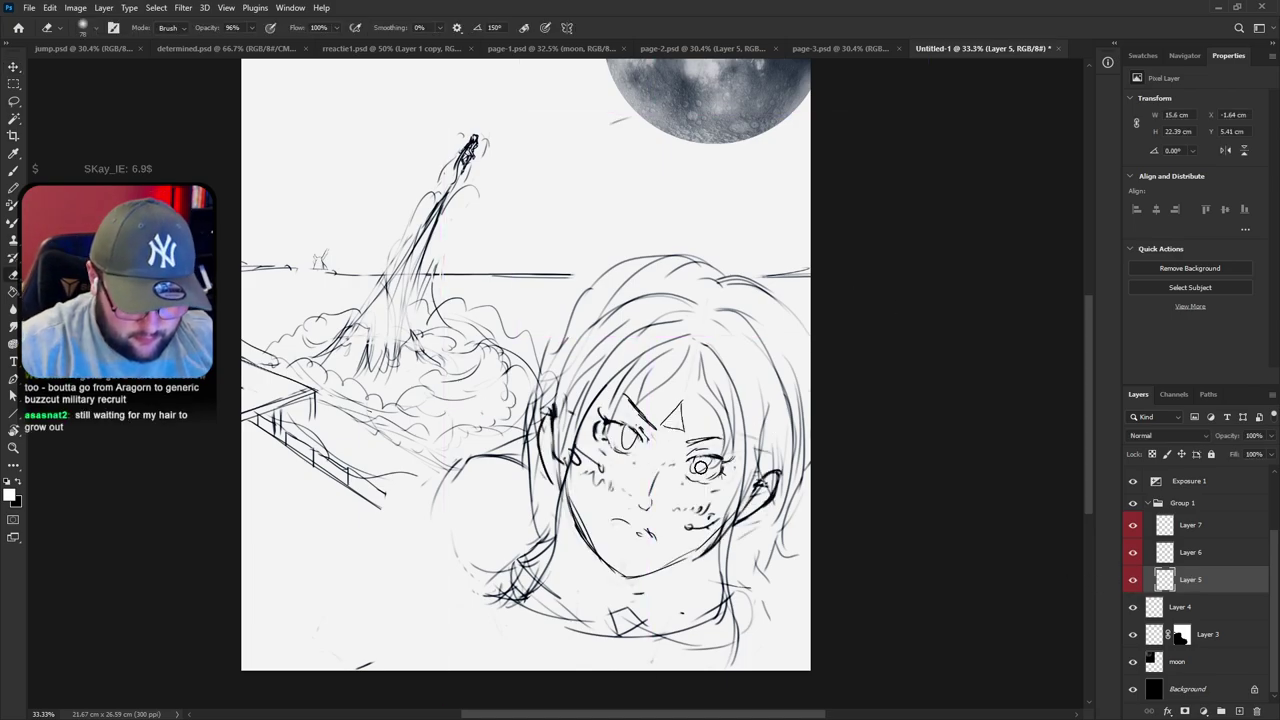
{"action": "key", "text": "b"}
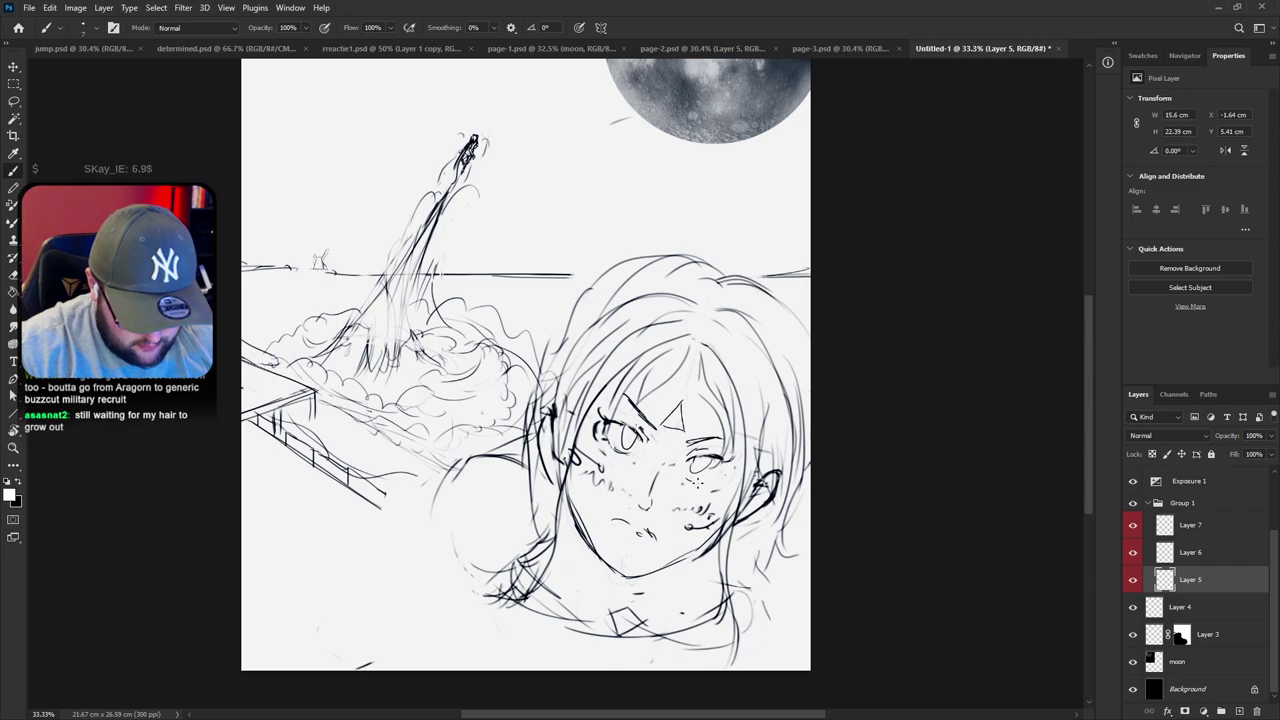
{"action": "mouse_move", "coordinate": [703, 486]}
{"action": "left_mouse_down"}
{"action": "mouse_move", "coordinate": [840, 344]}
{"action": "mouse_move", "coordinate": [825, 257]}
{"action": "left_mouse_up"}
{"action": "key", "text": "r"}
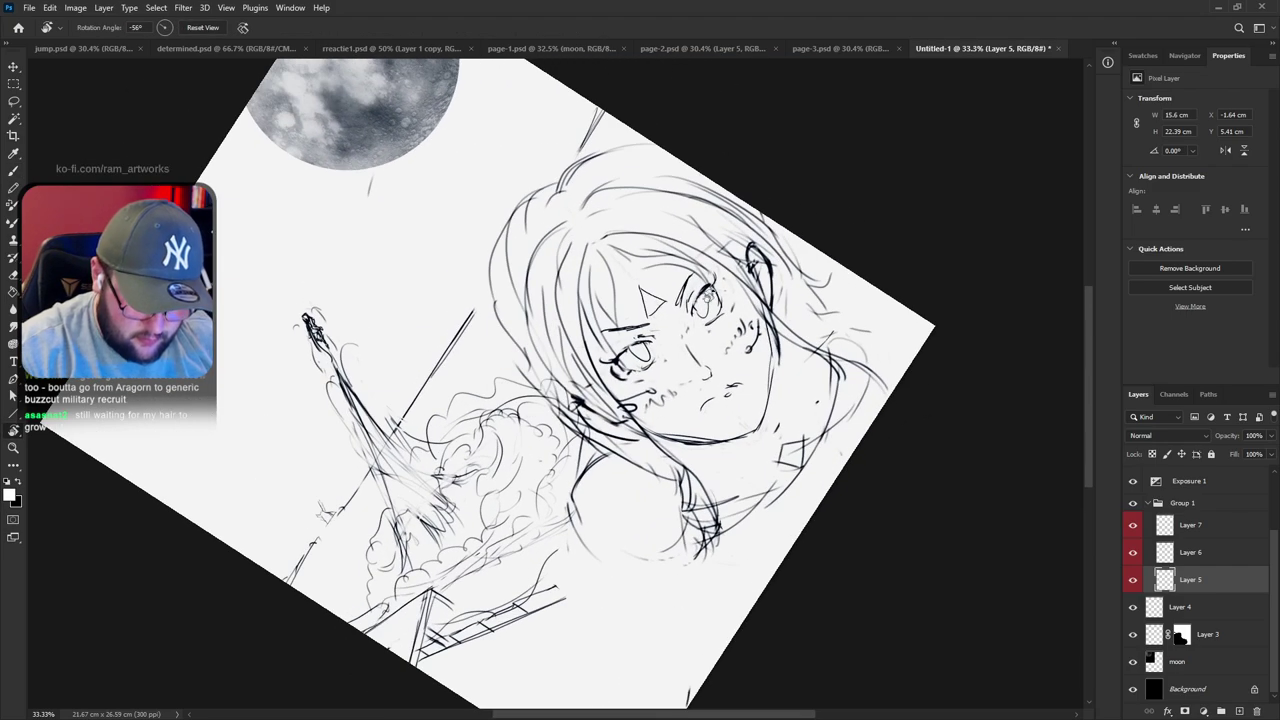
{"action": "key", "text": "e"}
{"action": "key", "text": "b"}
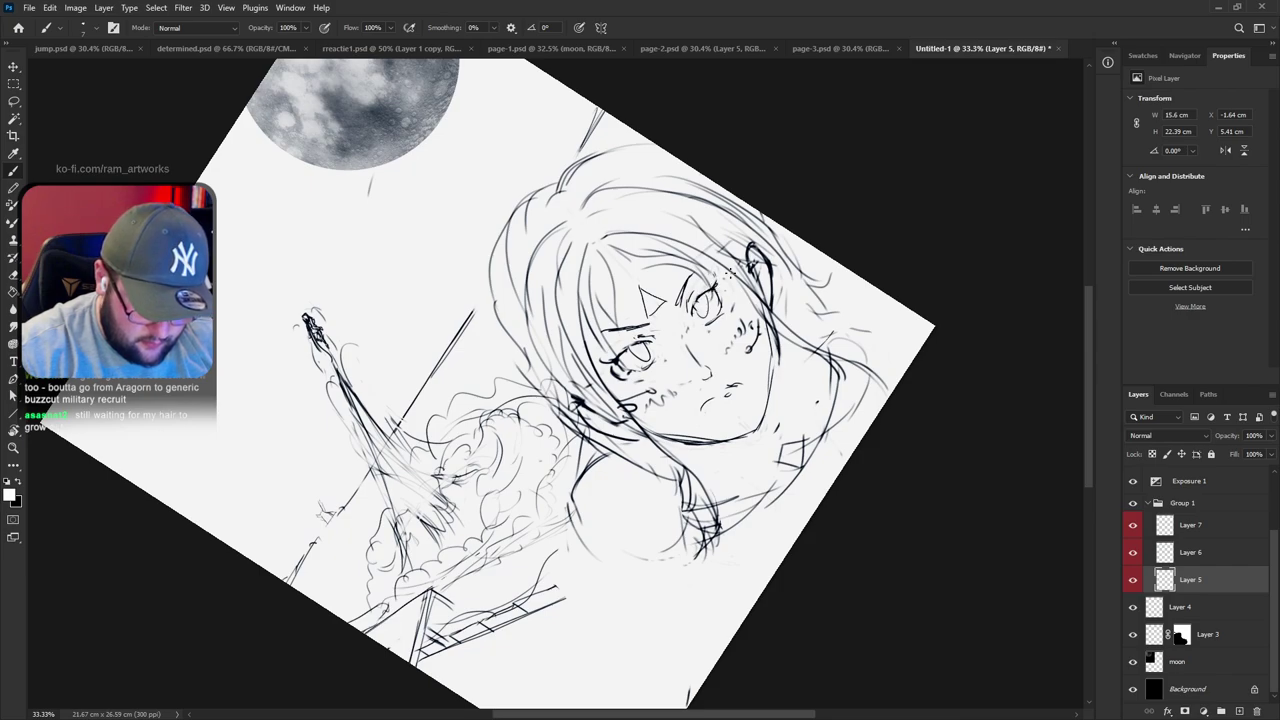
{"action": "key", "text": "r"}
{"action": "left_click_drag", "start_coordinate": [798, 340], "coordinate": [777, 492]}
{"action": "mouse_move", "coordinate": [897, 465]}
{"action": "left_mouse_down"}
{"action": "mouse_move", "coordinate": [835, 514]}
{"action": "mouse_move", "coordinate": [703, 578]}
{"action": "left_mouse_up"}
{"action": "key", "text": "e"}
{"action": "mouse_move", "coordinate": [686, 501]}
{"action": "left_mouse_down"}
{"action": "mouse_move", "coordinate": [704, 497]}
{"action": "mouse_move", "coordinate": [687, 504]}
{"action": "left_mouse_up"}
{"action": "key", "text": "b"}
{"action": "key", "text": "e"}
{"action": "key", "text": "b"}
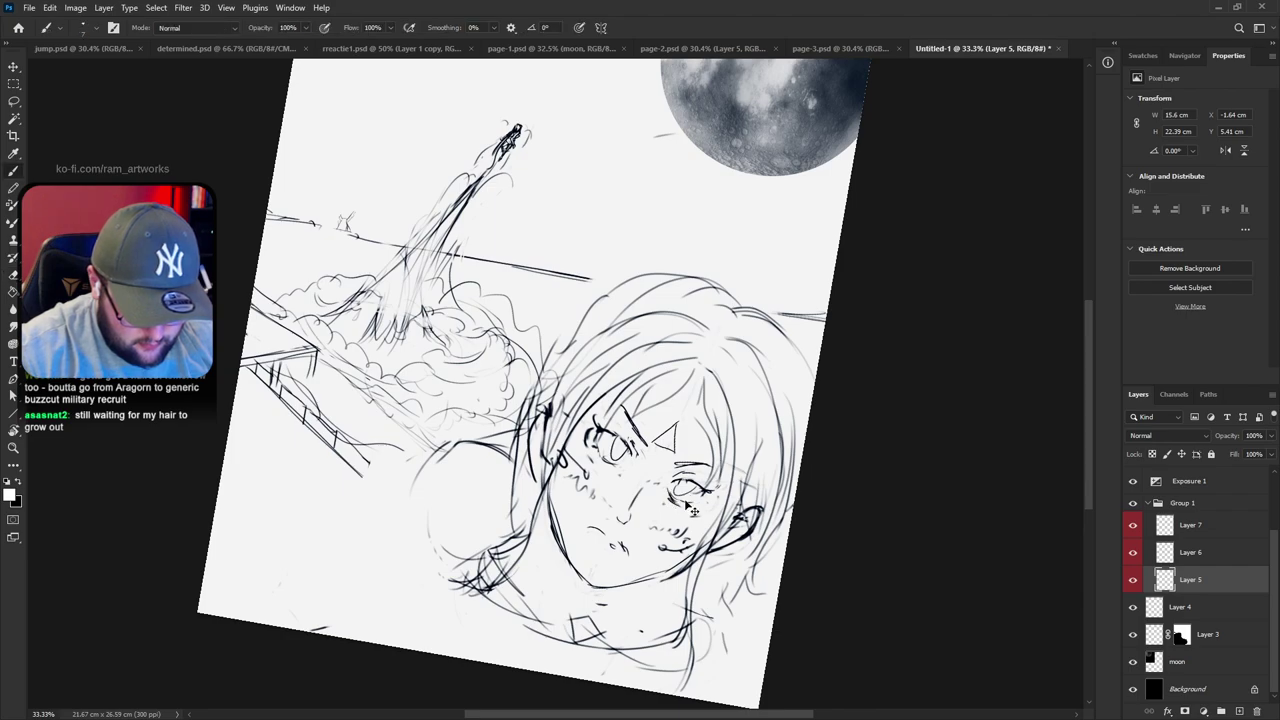
Return the canvas rotation to 0°, mirror the view horizontally, and erase the girl's eye on the moon side
{"action": "key", "text": "r"}
{"action": "left_click_drag", "start_coordinate": [760, 450], "coordinate": [858, 350]}
{"action": "key", "text": "ctrl+shift+h"}
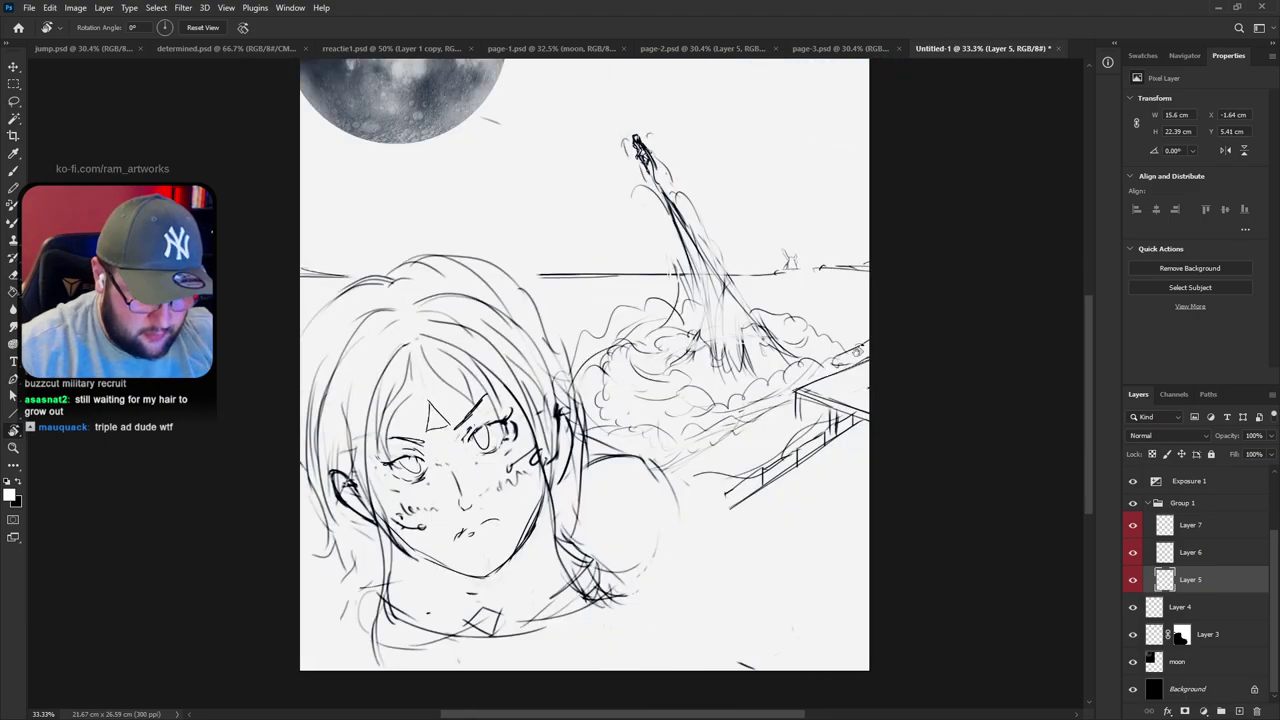
{"action": "left_click_drag", "start_coordinate": [762, 327], "coordinate": [871, 345]}
{"action": "key", "text": "e"}
{"action": "mouse_move", "coordinate": [532, 490]}
{"action": "left_mouse_down"}
{"action": "mouse_move", "coordinate": [538, 480]}
{"action": "mouse_move", "coordinate": [506, 494]}
{"action": "mouse_move", "coordinate": [513, 471]}
{"action": "left_mouse_up"}
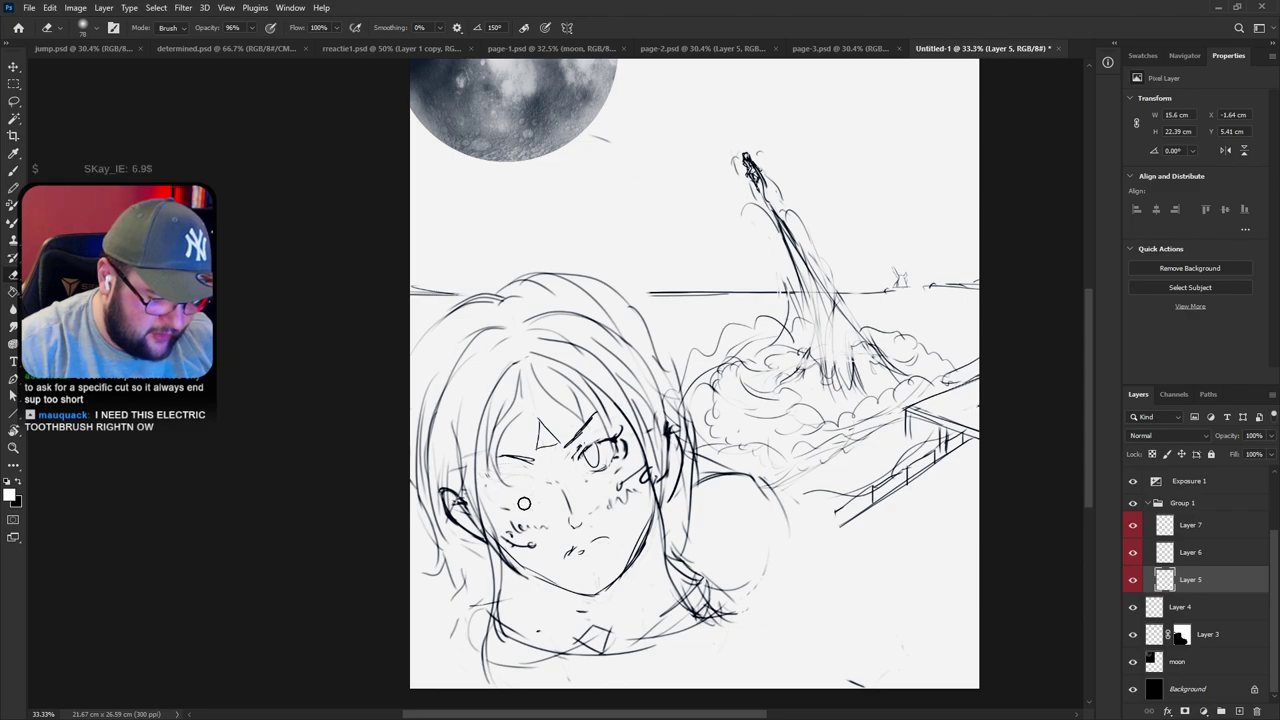
Redraw the erased eye's lids and iris, rotating the canvas as needed, and simplify the mouth lines
{"action": "key", "text": "r"}
{"action": "left_click_drag", "start_coordinate": [857, 401], "coordinate": [826, 248]}
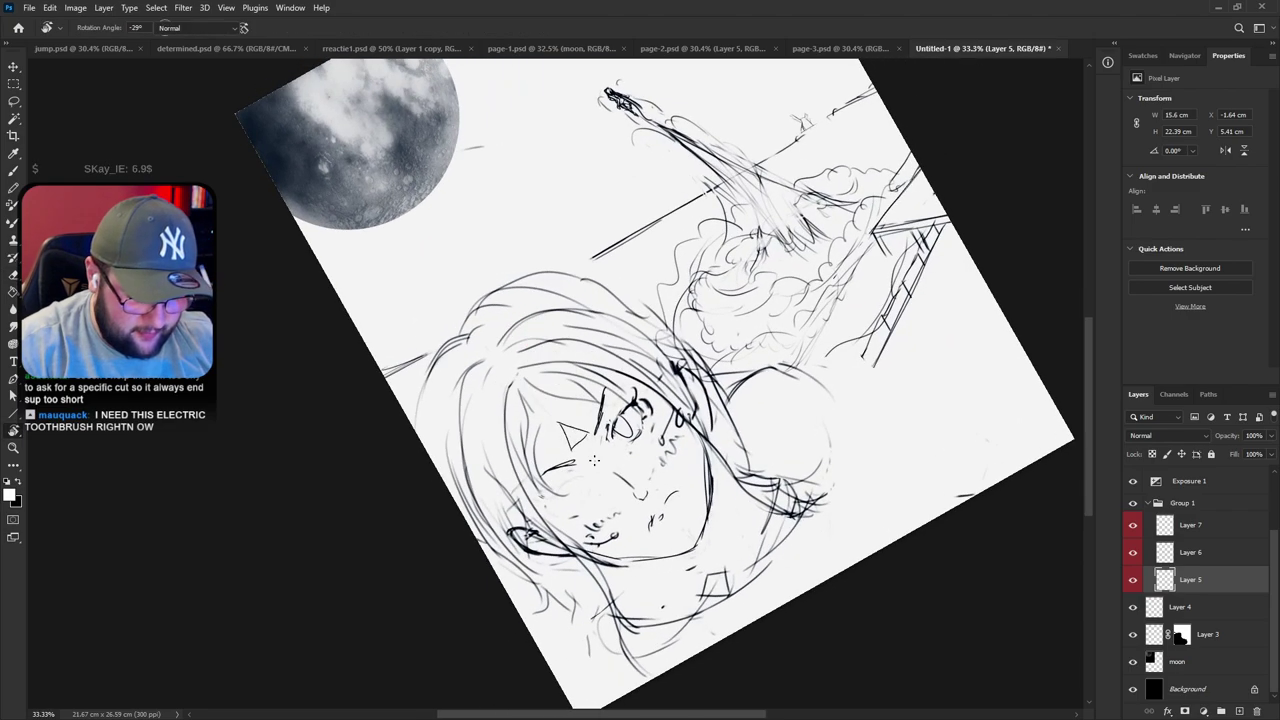
{"action": "key", "text": "b"}
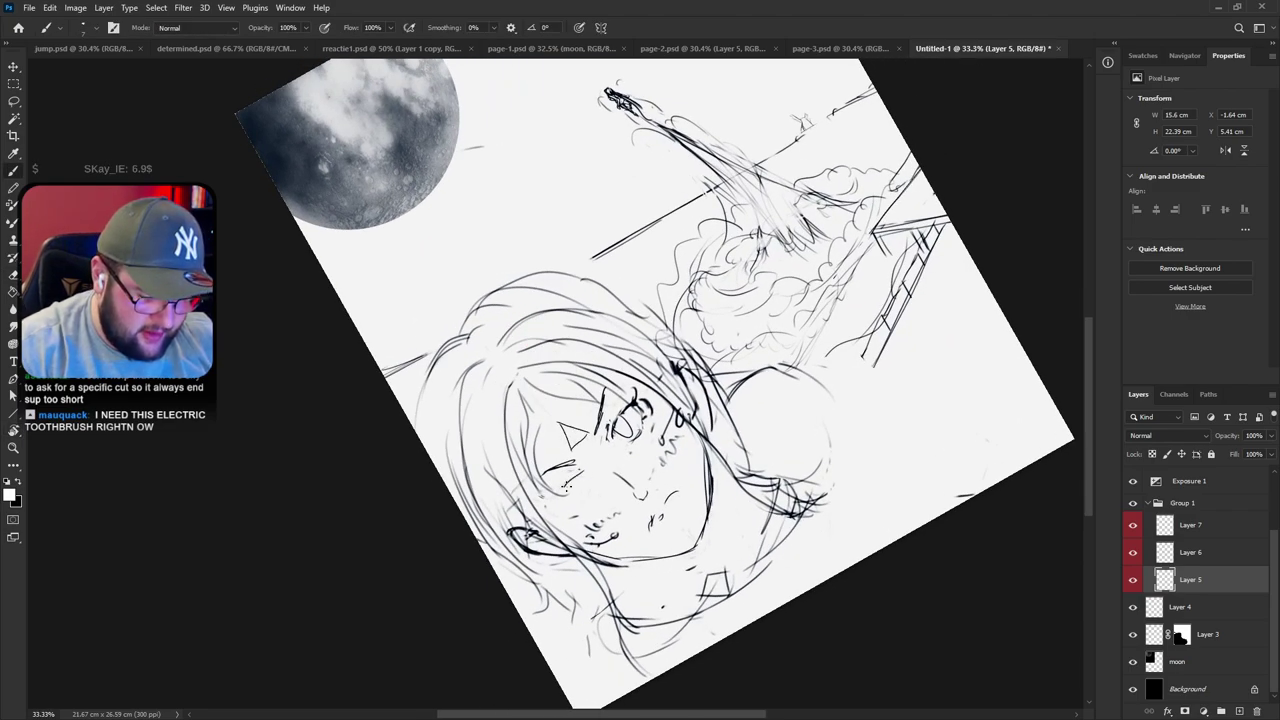
{"action": "key", "text": "r"}
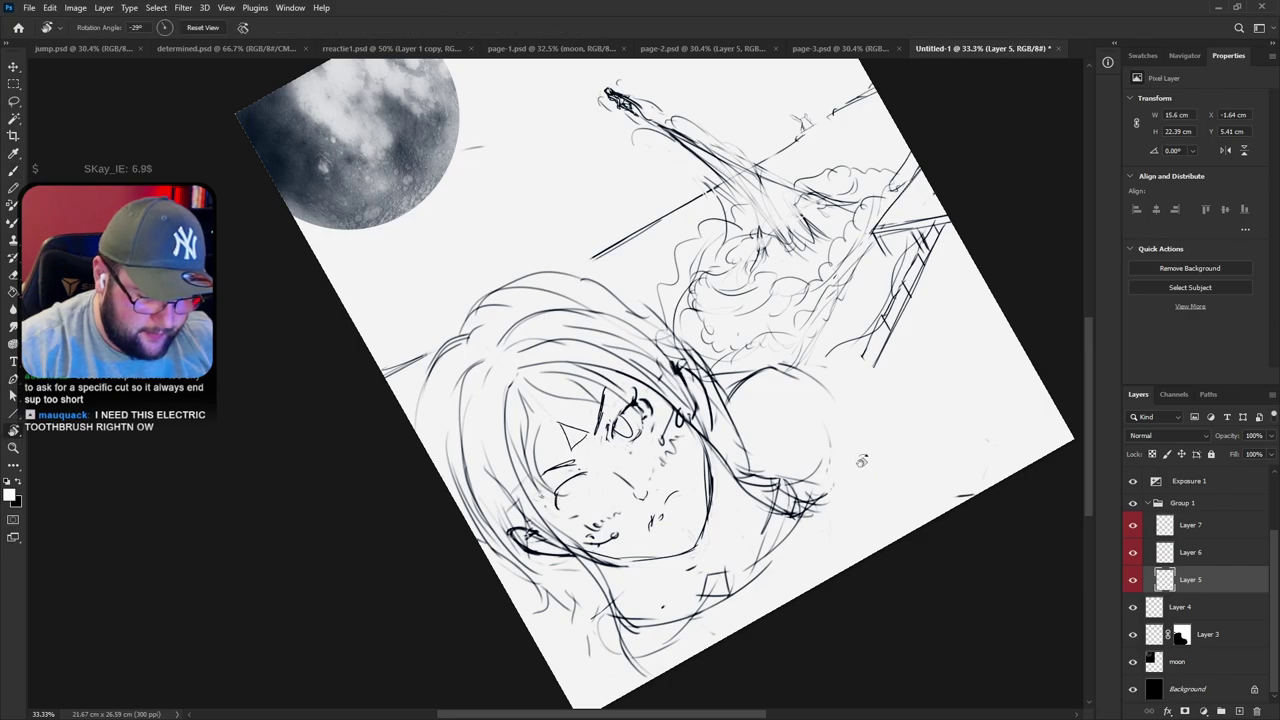
{"action": "left_click_drag", "start_coordinate": [557, 503], "coordinate": [507, 494]}
{"action": "key", "text": "b"}
{"action": "key", "text": "ctrl+z"}
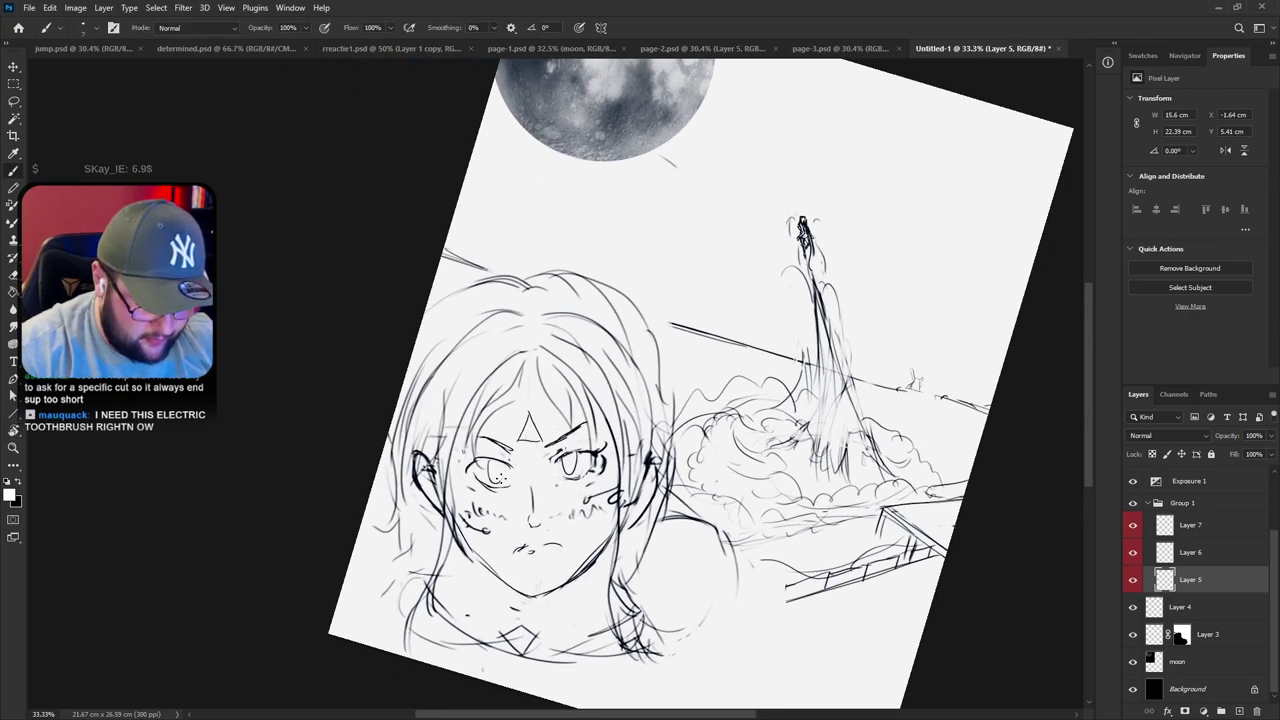
{"action": "left_click_drag", "start_coordinate": [489, 461], "coordinate": [501, 463]}
{"action": "key", "text": "ctrl+z"}
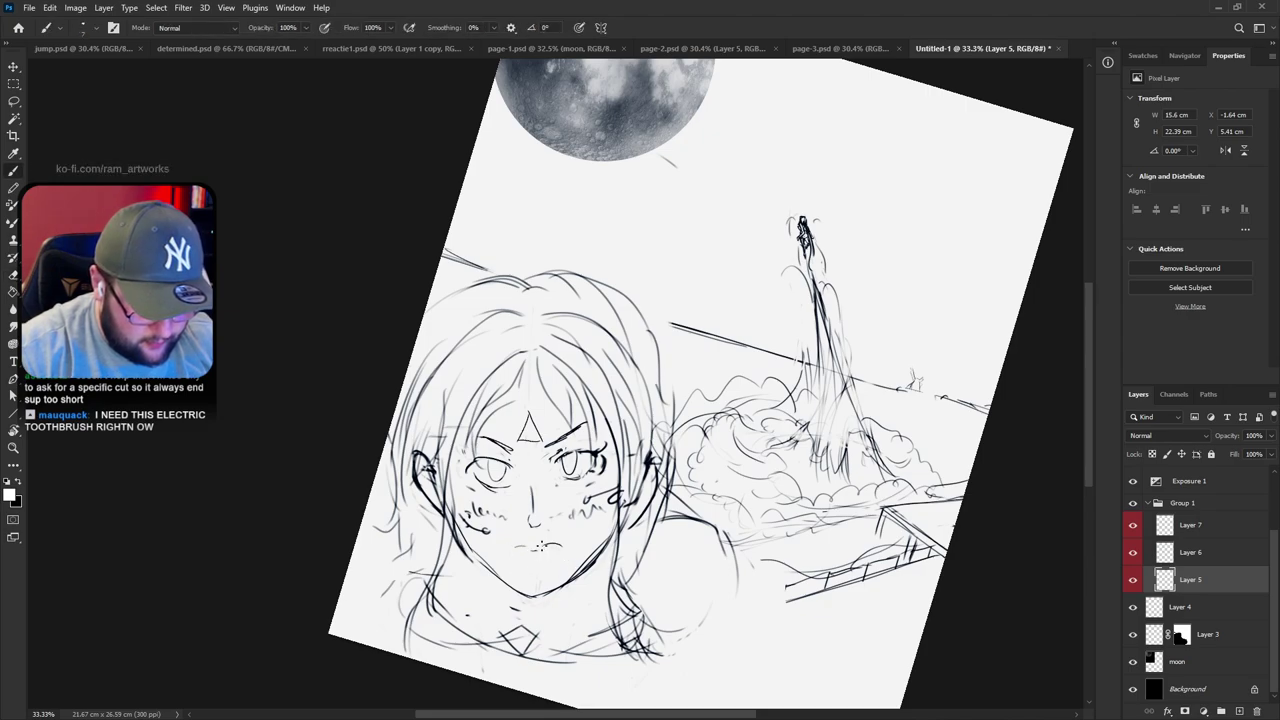
{"action": "key", "text": "r"}
{"action": "left_click_drag", "start_coordinate": [856, 392], "coordinate": [910, 414]}
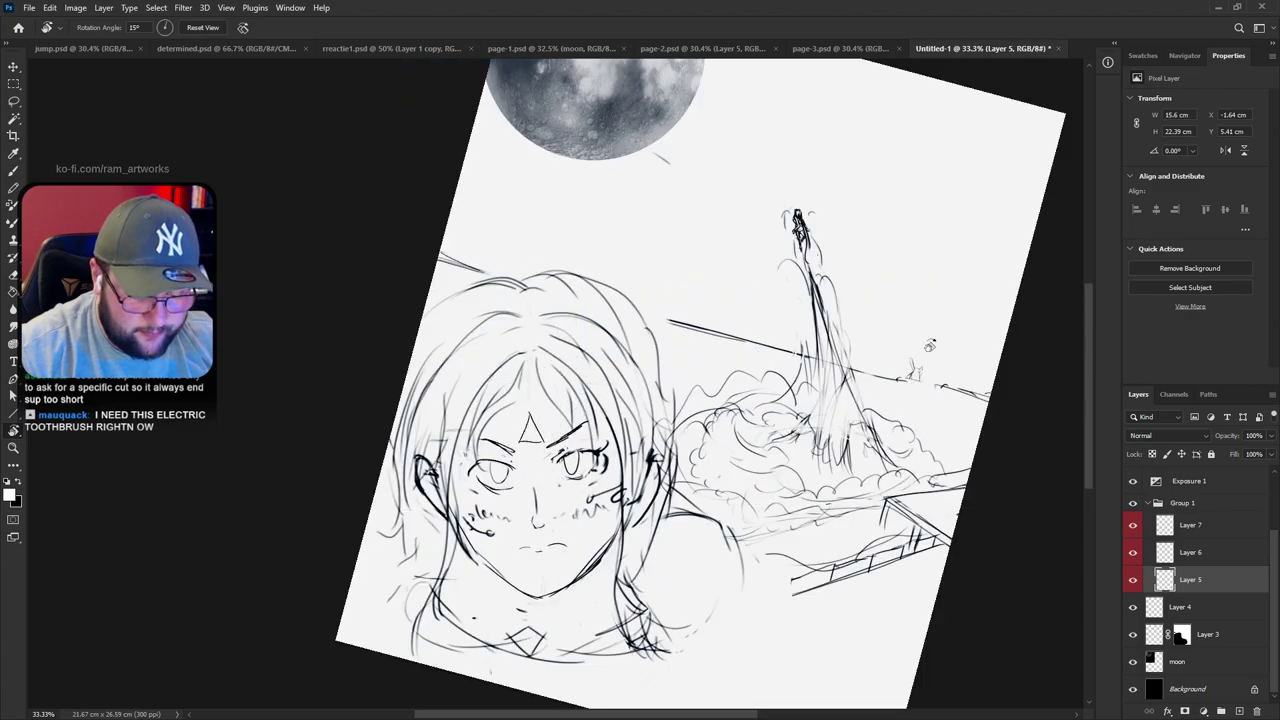
Copy Layers 5, 4 and 1 from determined.psd into Untitled-1 above Layer 7, and hide Layers 7, 6 and 5
{"action": "left_click", "coordinate": [214, 50]}
{"action": "left_click_drag", "start_coordinate": [736, 258], "coordinate": [889, 329]}
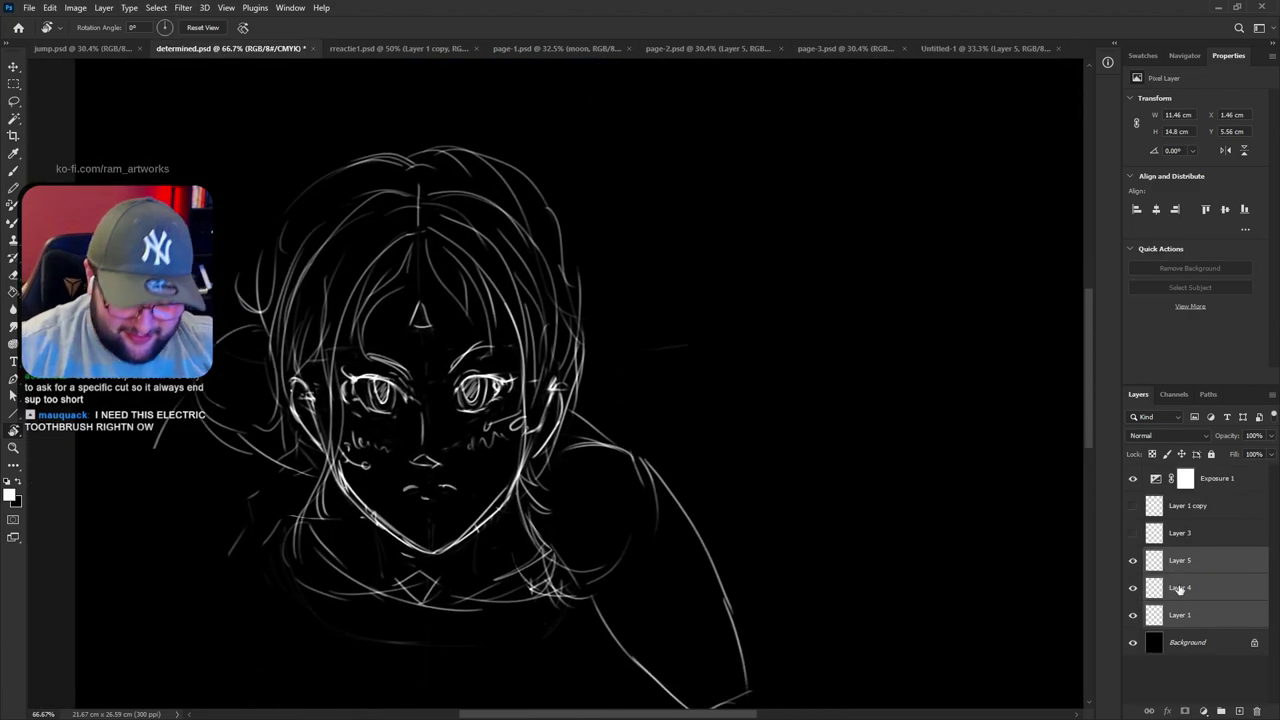
{"action": "left_click", "coordinate": [968, 50]}
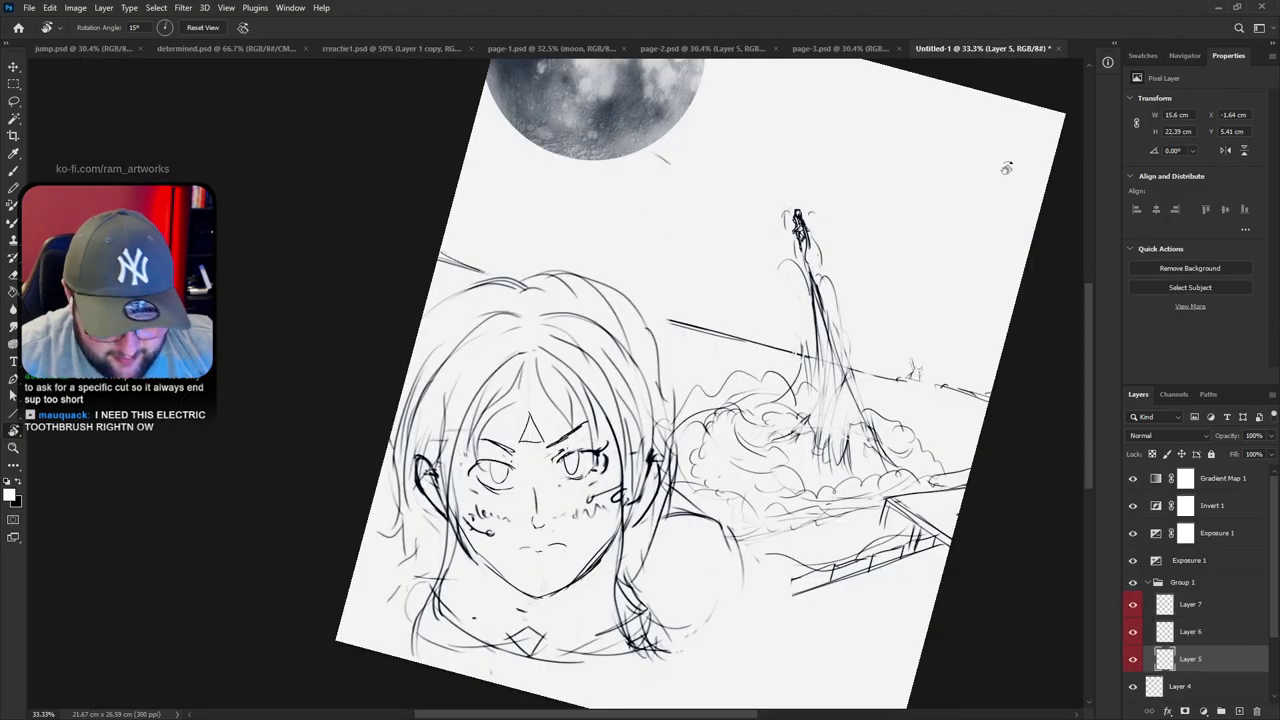
{"action": "left_click", "coordinate": [1213, 602]}
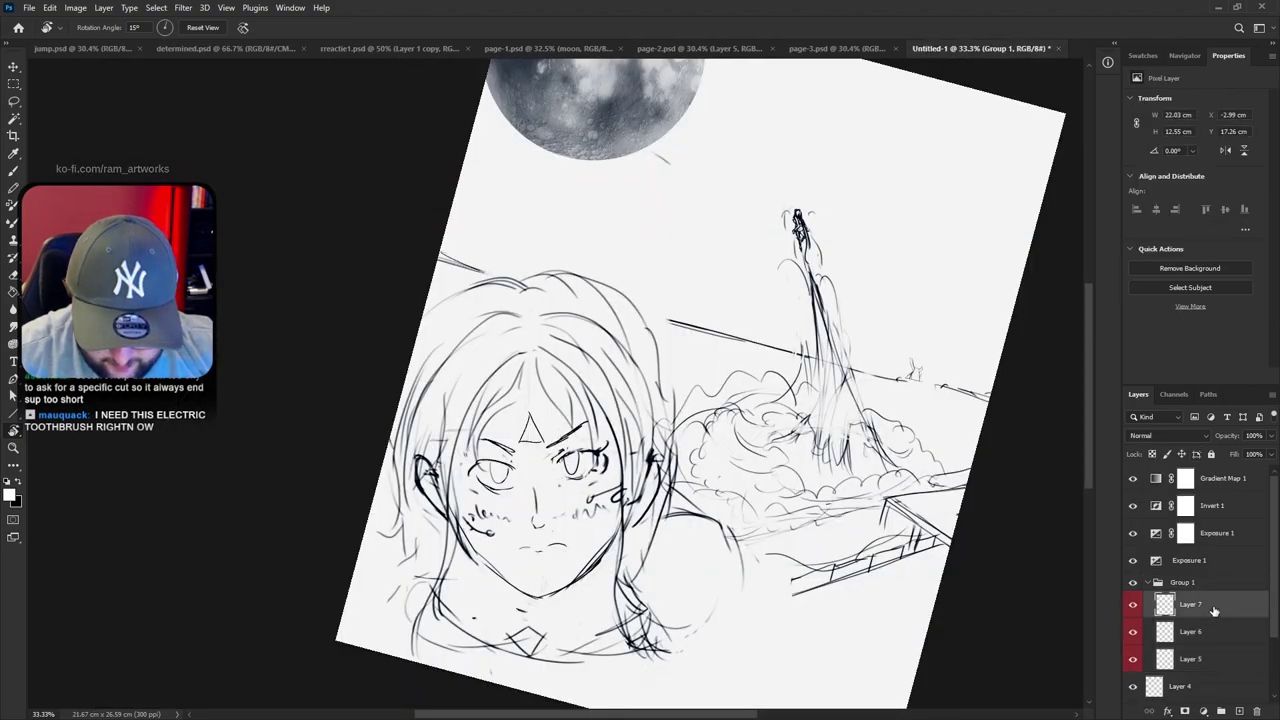
{"action": "key", "text": "ctrl+v"}
{"action": "left_click_drag", "start_coordinate": [1133, 577], "coordinate": [1133, 631]}
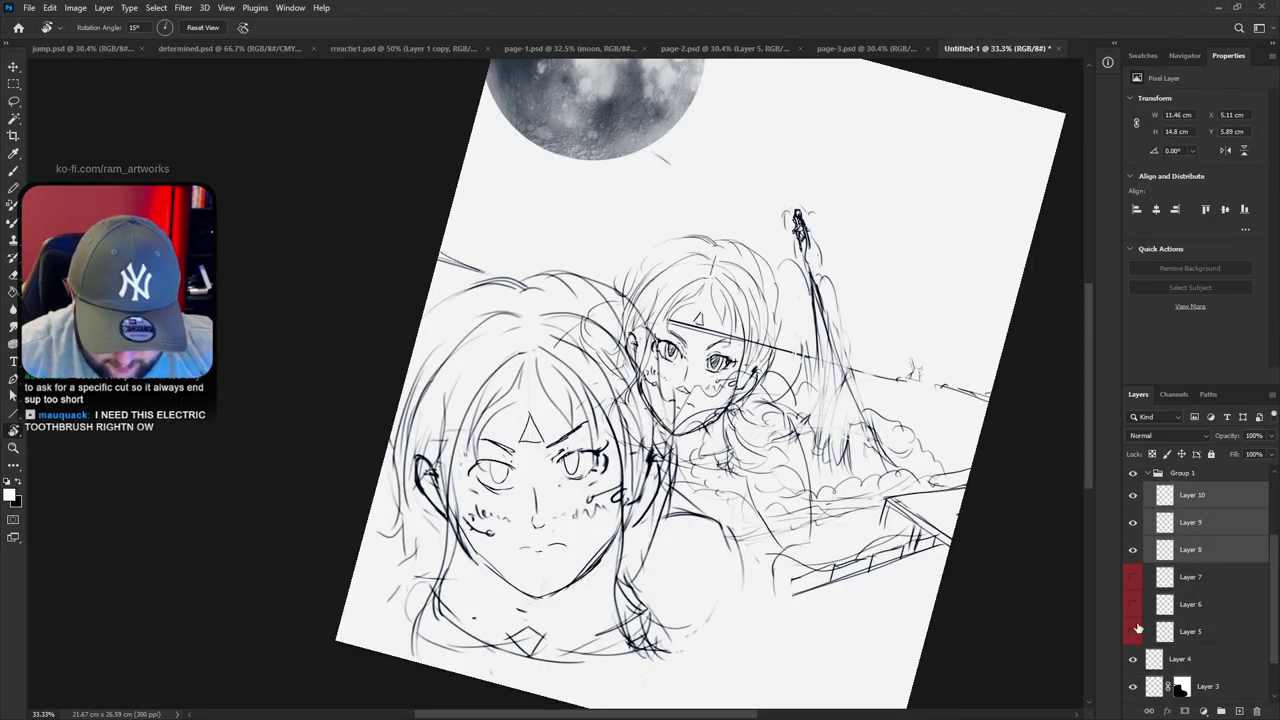
Enlarge the pasted portrait to about 15.83 × 20.44 cm over the old face's position, and check Layer 10 by hiding and showing it
{"action": "key", "text": "ctrl+t"}
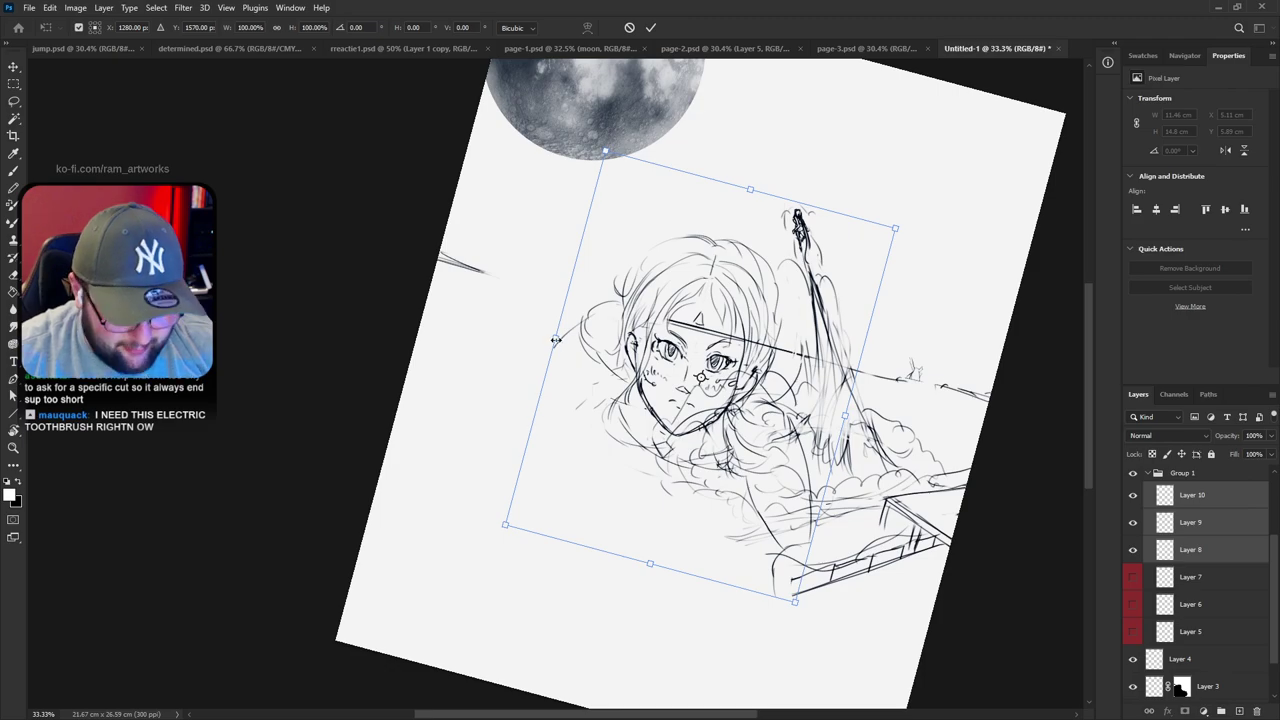
{"action": "left_click_drag", "start_coordinate": [556, 341], "coordinate": [489, 360]}
{"action": "mouse_move", "coordinate": [655, 360]}
{"action": "left_mouse_down"}
{"action": "mouse_move", "coordinate": [608, 376]}
{"action": "mouse_move", "coordinate": [531, 470]}
{"action": "mouse_move", "coordinate": [508, 475]}
{"action": "left_mouse_up"}
{"action": "key", "text": "Return"}
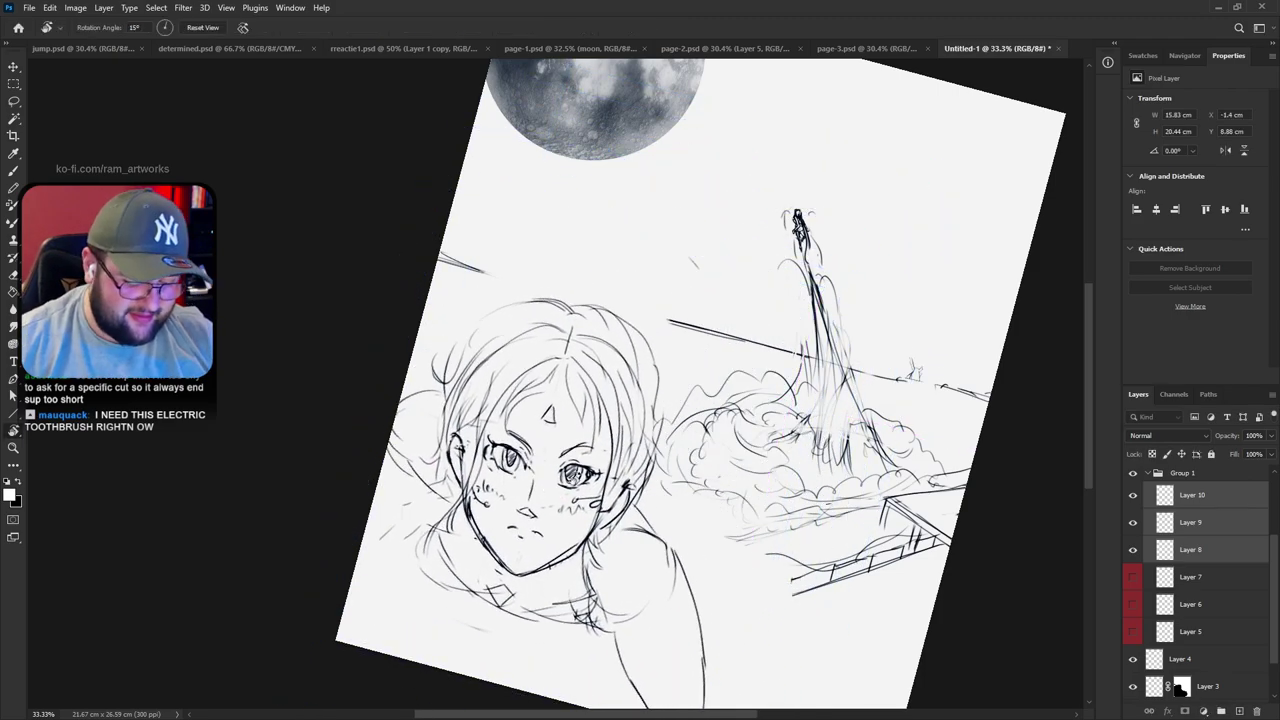
{"action": "left_click", "coordinate": [1200, 549]}
{"action": "left_click", "coordinate": [1133, 495]}
{"action": "left_click", "coordinate": [1133, 495]}
{"action": "left_click", "coordinate": [1133, 497]}
{"action": "left_click", "coordinate": [1133, 497]}
{"action": "left_click", "coordinate": [1178, 497]}
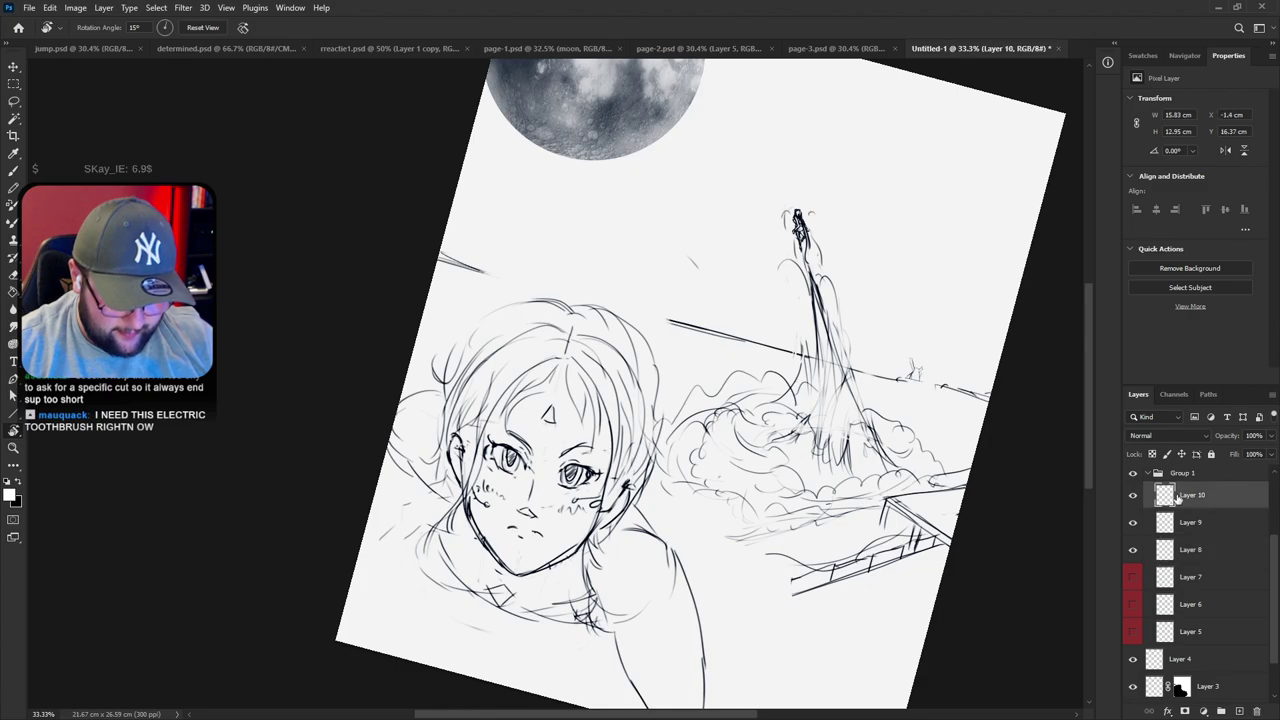
Scale up and reposition the portrait on Layers 8 to 10, and straighten the canvas view
{"action": "left_click", "coordinate": [1200, 550], "text": "shift"}
{"action": "key", "text": "ctrl+t"}
{"action": "left_click_drag", "start_coordinate": [629, 238], "coordinate": [657, 186]}
{"action": "left_click_drag", "start_coordinate": [641, 278], "coordinate": [635, 324]}
{"action": "key", "text": "Return"}
{"action": "key", "text": "r"}
{"action": "left_click_drag", "start_coordinate": [736, 486], "coordinate": [750, 445]}
Move the portrait layers upward and resize them together to about 16.59 × 23.06 cm
{"action": "key", "text": "v"}
{"action": "mouse_move", "coordinate": [684, 498]}
{"action": "left_mouse_down"}
{"action": "mouse_move", "coordinate": [685, 455]}
{"action": "mouse_move", "coordinate": [665, 422]}
{"action": "left_mouse_up"}
{"action": "key", "text": "ctrl+t"}
{"action": "mouse_move", "coordinate": [651, 143]}
{"action": "left_mouse_down"}
{"action": "mouse_move", "coordinate": [698, 162]}
{"action": "mouse_move", "coordinate": [671, 332]}
{"action": "mouse_move", "coordinate": [660, 170]}
{"action": "mouse_move", "coordinate": [685, 178]}
{"action": "left_mouse_up"}
{"action": "left_click_drag", "start_coordinate": [629, 359], "coordinate": [637, 374]}
{"action": "key", "text": "Return"}
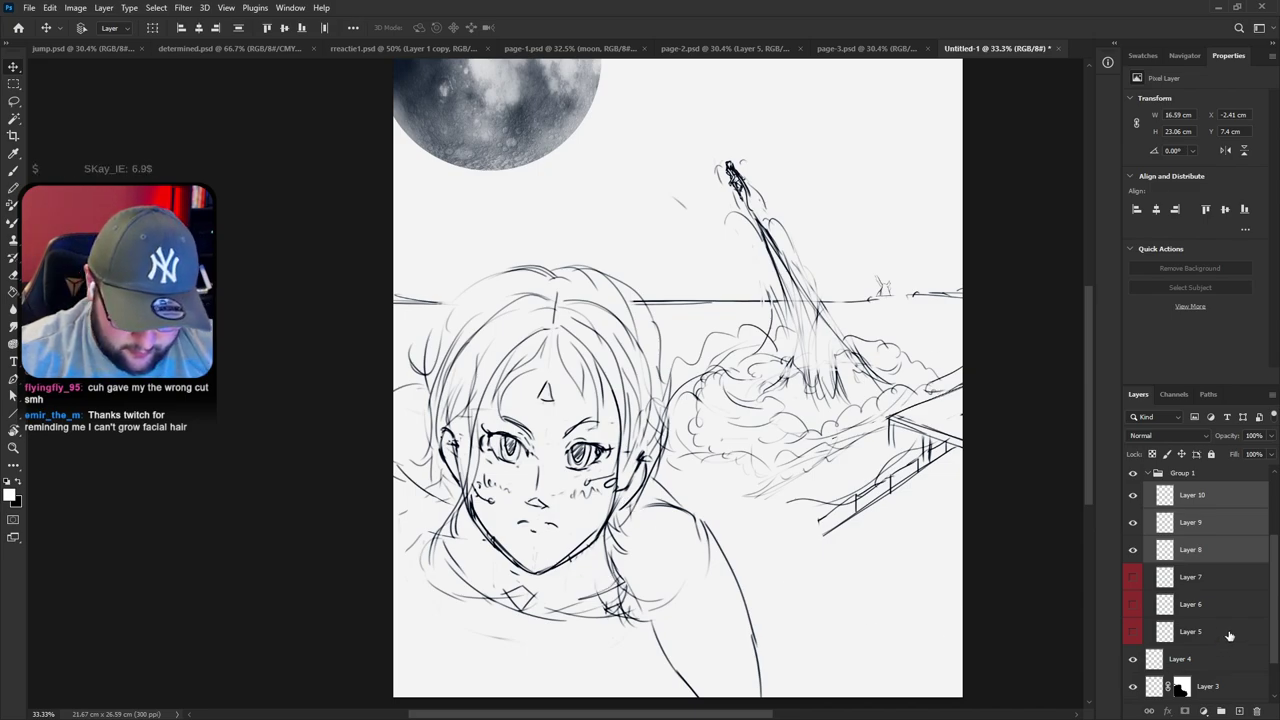
Enlarge the body on Layer 10 to about 19.32 × 18.47 cm, and shift Layers 8 to 10 together slightly toward the page edge
{"action": "left_click", "coordinate": [1204, 578]}
{"action": "left_click", "coordinate": [1168, 497]}
{"action": "key", "text": "ctrl+t"}
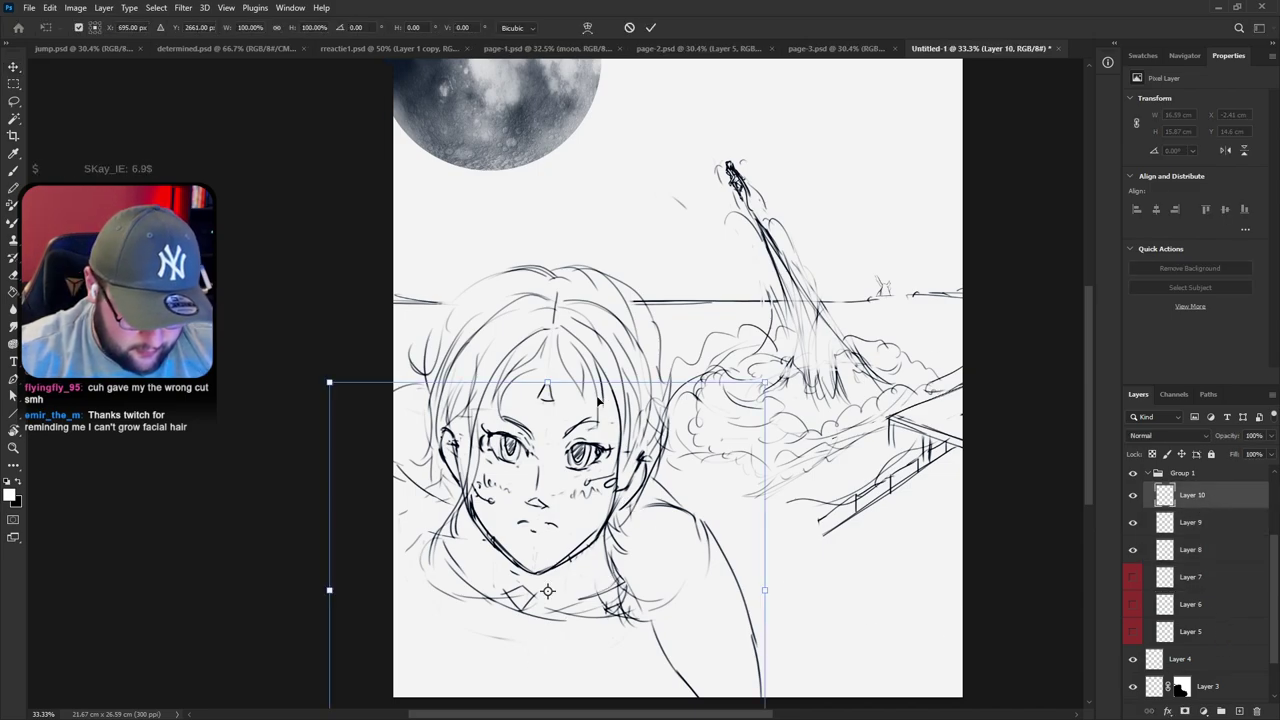
{"action": "left_click_drag", "start_coordinate": [547, 381], "coordinate": [549, 347]}
{"action": "left_click_drag", "start_coordinate": [558, 440], "coordinate": [554, 462]}
{"action": "key", "text": "Return"}
{"action": "key", "text": "Return"}
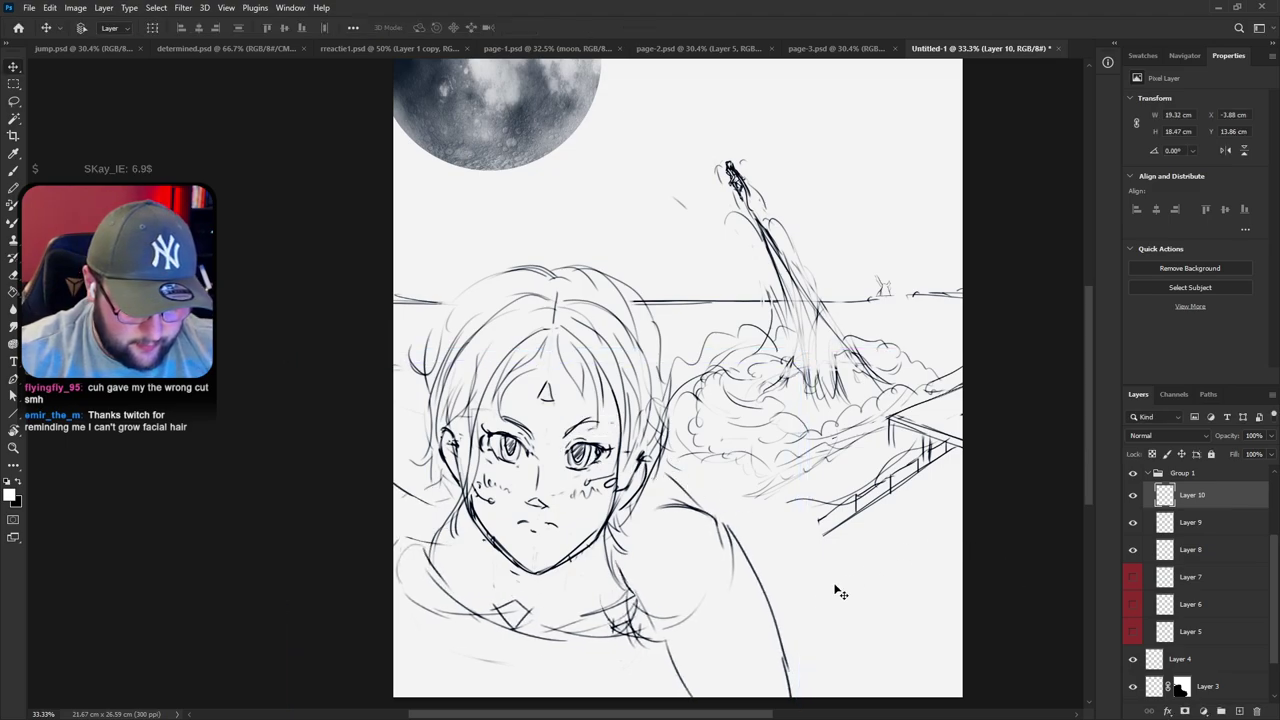
{"action": "left_click", "coordinate": [1219, 542], "text": "shift"}
{"action": "mouse_move", "coordinate": [668, 478]}
{"action": "left_mouse_down"}
{"action": "mouse_move", "coordinate": [657, 443]}
{"action": "mouse_move", "coordinate": [632, 470]}
{"action": "left_mouse_up"}
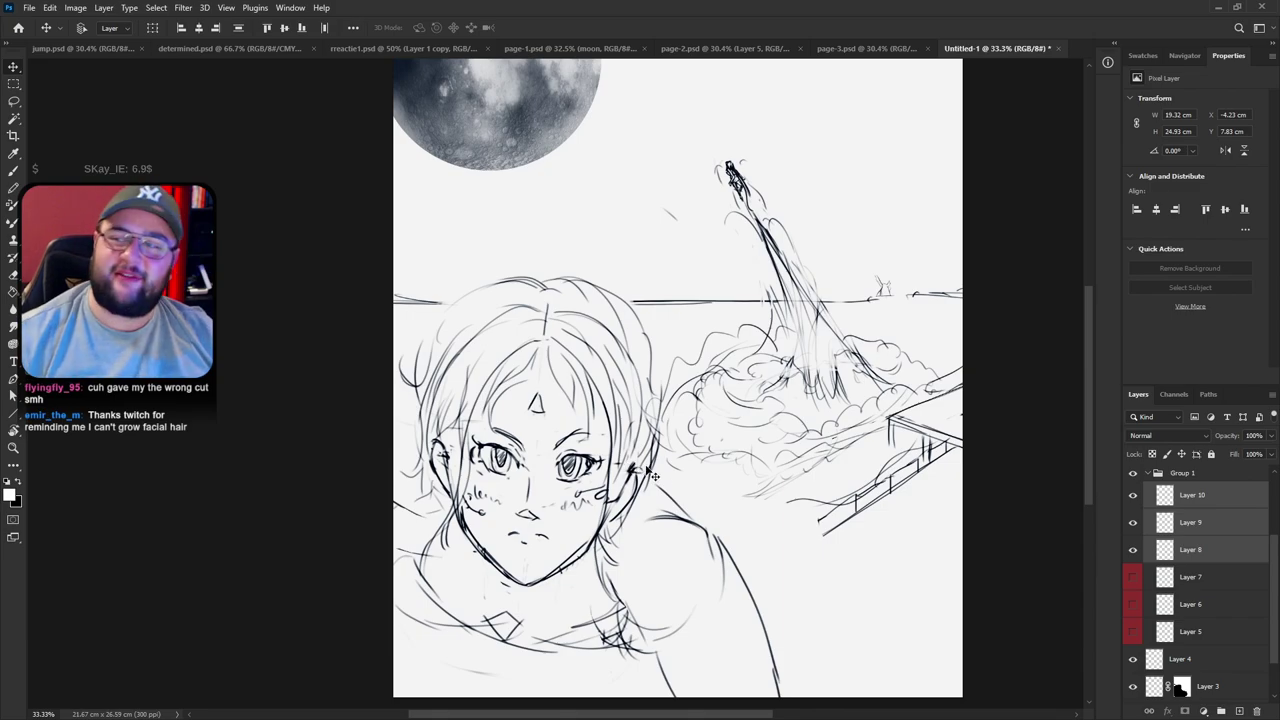
Check Layer 8 by hiding and showing it, and remove the stray mark above the girl's head
{"action": "left_click", "coordinate": [1195, 550]}
{"action": "left_click", "coordinate": [1133, 549]}
{"action": "left_click", "coordinate": [1133, 549]}
{"action": "key", "text": "b"}
{"action": "left_click_drag", "start_coordinate": [667, 206], "coordinate": [672, 213]}
{"action": "mouse_move", "coordinate": [774, 404]}
{"action": "left_mouse_down"}
{"action": "mouse_move", "coordinate": [781, 543]}
{"action": "mouse_move", "coordinate": [765, 391]}
{"action": "mouse_move", "coordinate": [721, 462]}
{"action": "mouse_move", "coordinate": [749, 392]}
{"action": "mouse_move", "coordinate": [675, 422]}
{"action": "left_mouse_up"}
Scale Layers 8 to 10 together to 114.99% and reposition the portrait in the lower part of the page
{"action": "left_click", "coordinate": [1194, 499], "text": "shift"}
{"action": "key", "text": "v"}
{"action": "key", "text": "ctrl+t"}
{"action": "left_click_drag", "start_coordinate": [509, 222], "coordinate": [512, 180]}
{"action": "left_click_drag", "start_coordinate": [535, 319], "coordinate": [522, 320]}
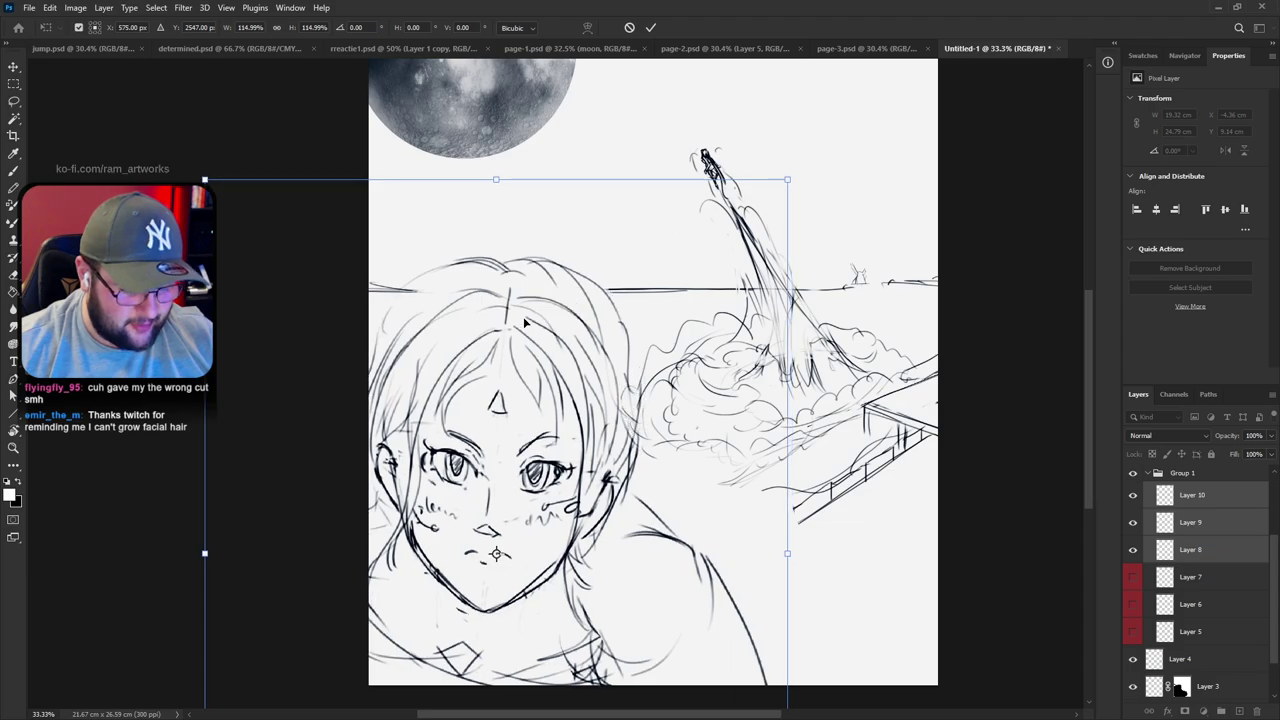
{"action": "key", "text": "Return"}
{"action": "left_click_drag", "start_coordinate": [686, 500], "coordinate": [675, 566]}
{"action": "left_click_drag", "start_coordinate": [695, 569], "coordinate": [722, 575]}
{"action": "mouse_move", "coordinate": [772, 532]}
{"action": "left_mouse_down"}
{"action": "mouse_move", "coordinate": [785, 565]}
{"action": "mouse_move", "coordinate": [778, 547]}
{"action": "left_mouse_up"}
Add a new layer and place it above Group 1, below the Exposure 1 adjustment
{"action": "scroll", "coordinate": [1180, 521], "scroll_direction": "up", "scroll_amount": 4}
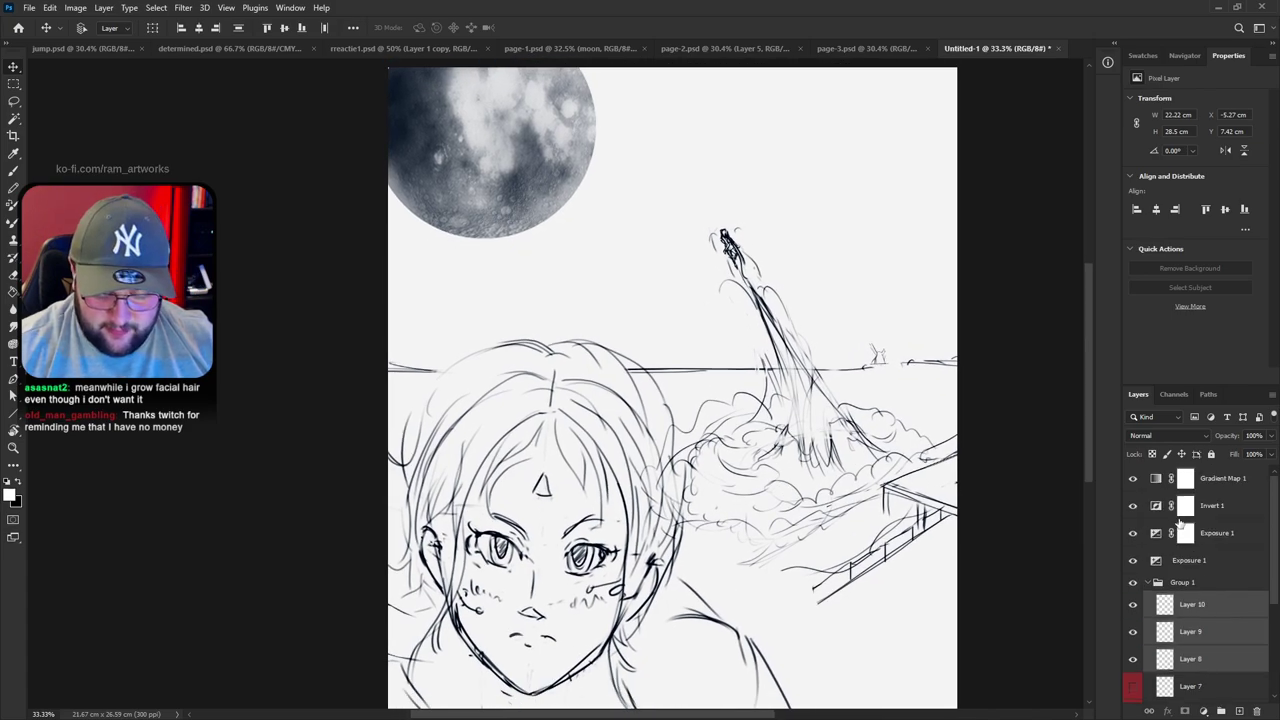
{"action": "left_click", "coordinate": [1234, 561]}
{"action": "left_click", "coordinate": [1210, 586]}
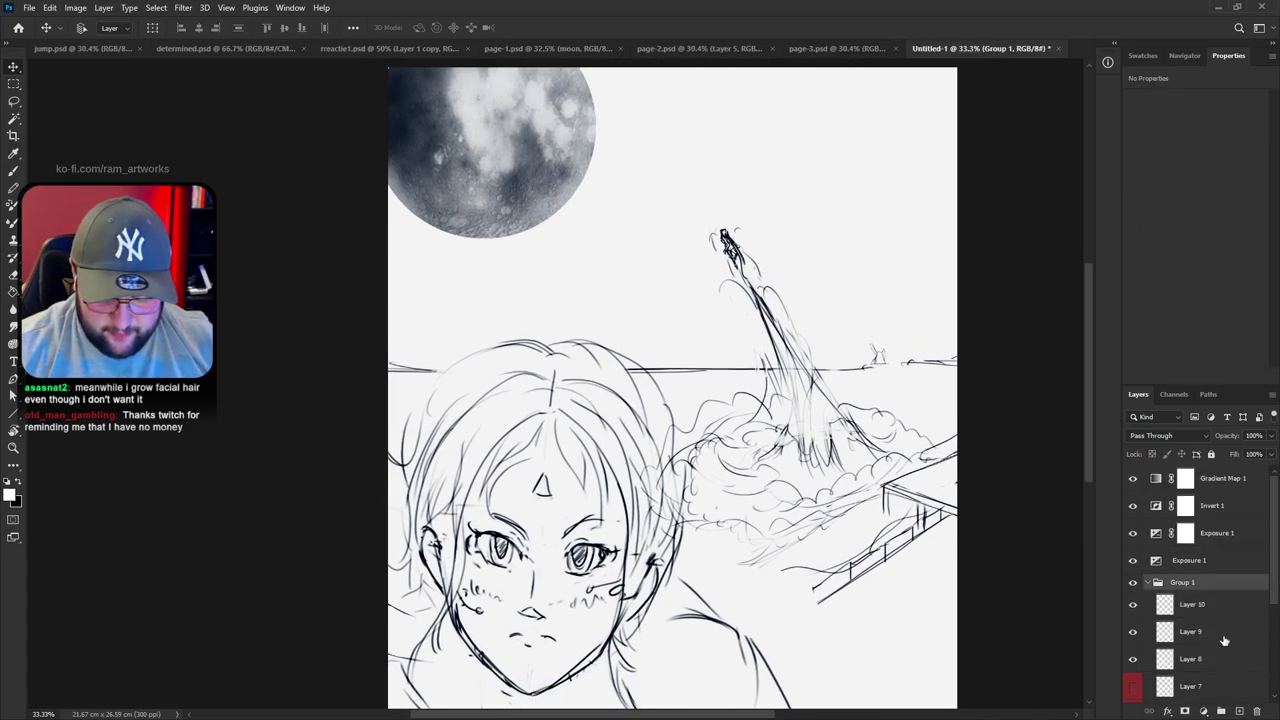
{"action": "left_click", "coordinate": [1239, 711]}
{"action": "left_click_drag", "start_coordinate": [1205, 605], "coordinate": [1200, 573]}
{"action": "left_click_drag", "start_coordinate": [898, 579], "coordinate": [827, 569]}
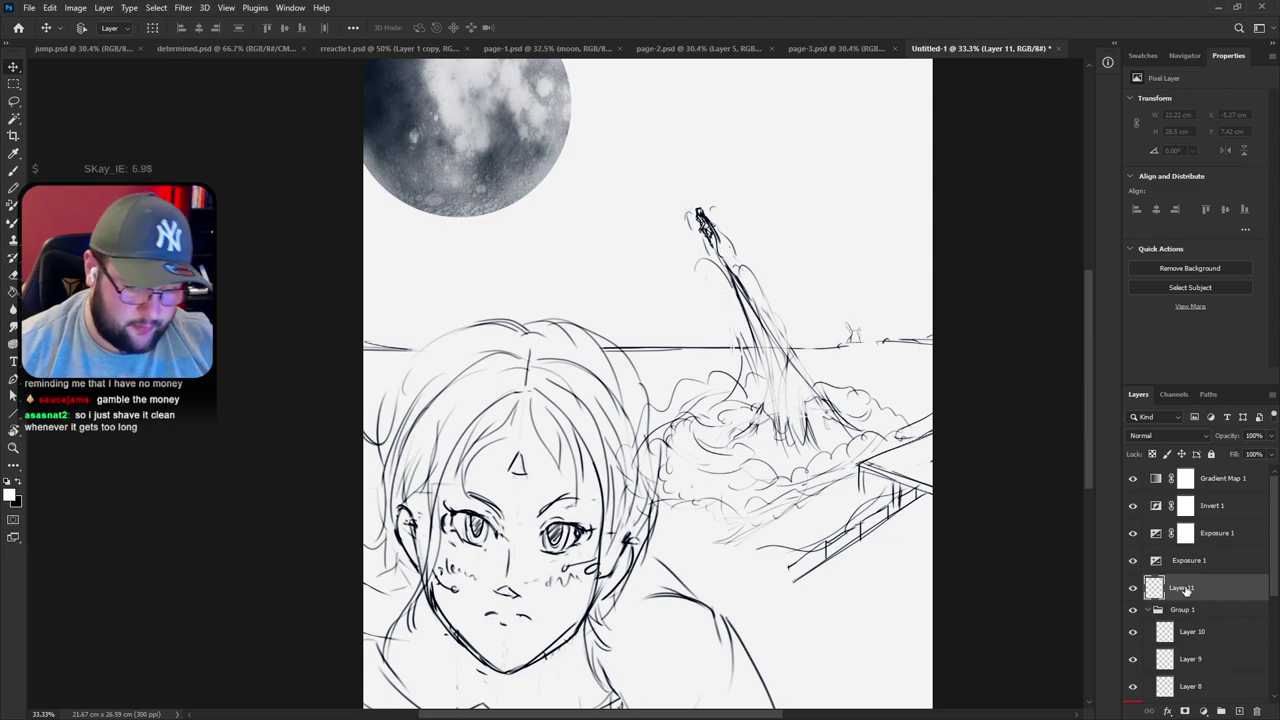
Choose a textured 165 px brush, lower its opacity to 15%, and undo the test strokes made in the sky
{"action": "key", "text": "b"}
{"action": "right_click", "coordinate": [632, 328]}
{"action": "left_click", "coordinate": [326, 175]}
{"action": "mouse_move", "coordinate": [808, 75]}
{"action": "left_mouse_down"}
{"action": "mouse_move", "coordinate": [646, 129]}
{"action": "mouse_move", "coordinate": [708, 163]}
{"action": "left_mouse_up"}
{"action": "key", "text": "ctrl+z"}
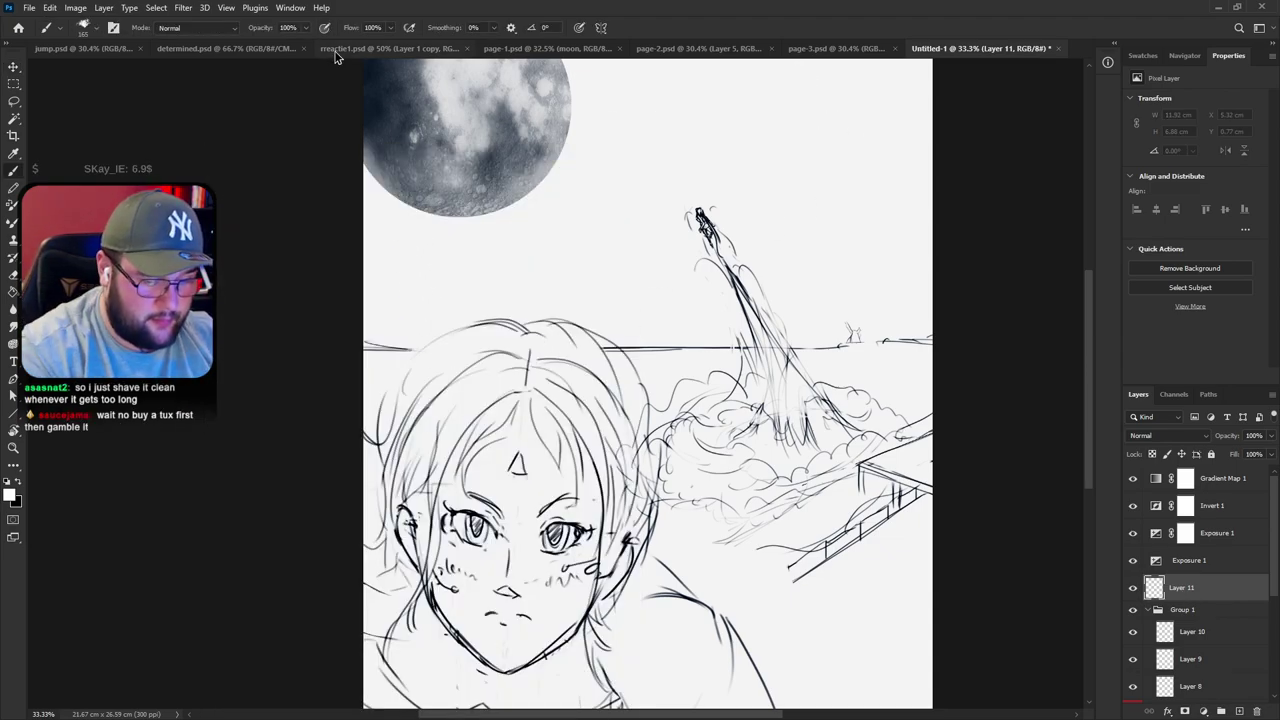
{"action": "left_click", "coordinate": [306, 27]}
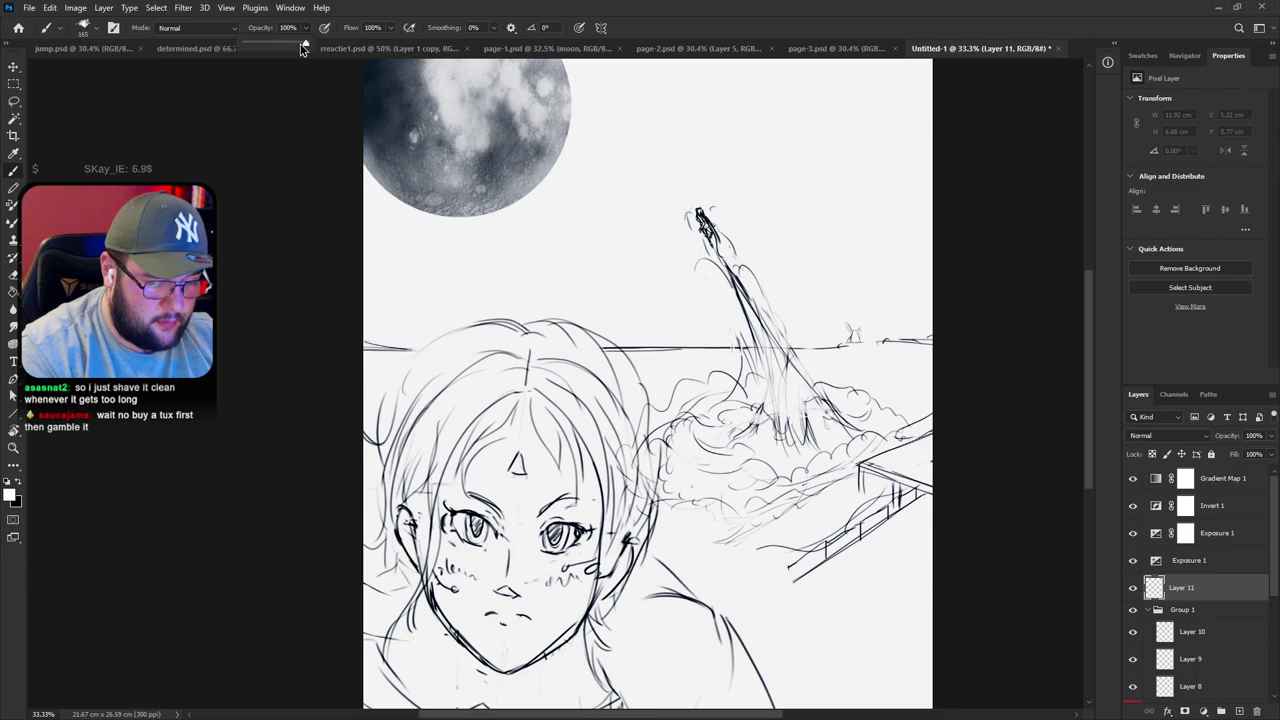
{"action": "left_click_drag", "start_coordinate": [274, 44], "coordinate": [254, 44]}
{"action": "left_click_drag", "start_coordinate": [548, 197], "coordinate": [588, 254]}
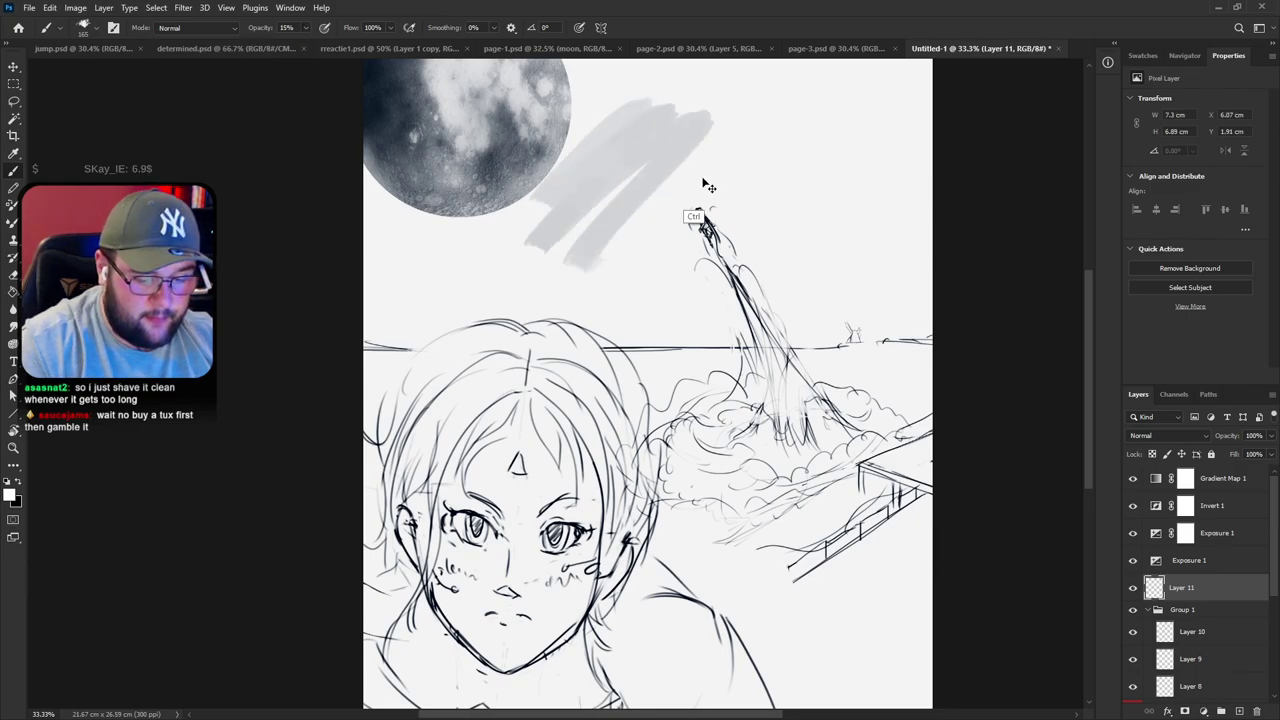
{"action": "key", "text": "ctrl+z"}
Set the textured brush to 202 px, paint a light grey band across the smoke column above the horizon, and enlarge the workspace view
{"action": "right_click", "coordinate": [651, 217]}
{"action": "left_click", "coordinate": [842, 286]}
{"action": "left_click_drag", "start_coordinate": [716, 308], "coordinate": [878, 290]}
{"action": "key", "text": "f"}
{"action": "key", "text": "f"}
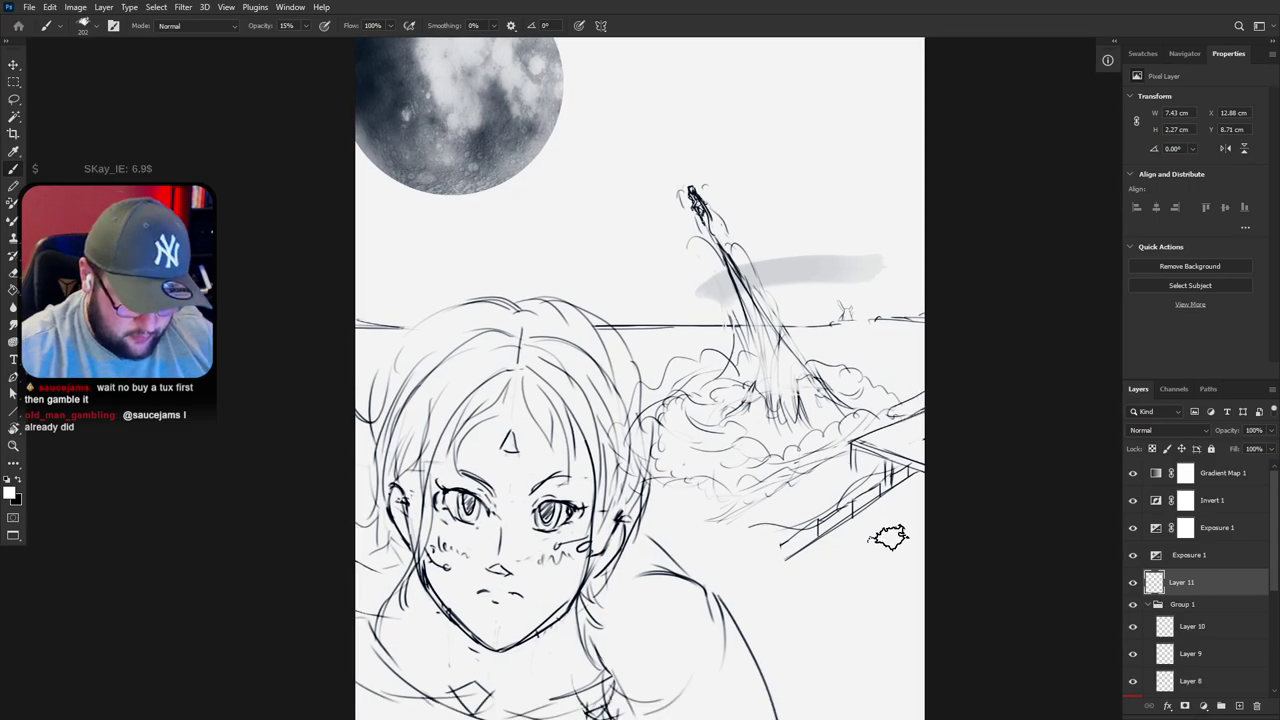
Paint long translucent grey bands across the sky and over the moon, running parallel to the horizon
{"action": "key", "text": "f"}
{"action": "key", "text": "r"}
{"action": "mouse_move", "coordinate": [868, 549]}
{"action": "left_mouse_down"}
{"action": "mouse_move", "coordinate": [939, 497]}
{"action": "mouse_move", "coordinate": [951, 256]}
{"action": "left_mouse_up"}
{"action": "key", "text": "ctrl+z"}
{"action": "left_click_drag", "start_coordinate": [788, 162], "coordinate": [448, 492]}
{"action": "left_click_drag", "start_coordinate": [377, 574], "coordinate": [490, 436]}
{"action": "left_click_drag", "start_coordinate": [284, 488], "coordinate": [477, 338]}
{"action": "mouse_move", "coordinate": [342, 430]}
{"action": "left_mouse_down"}
{"action": "mouse_move", "coordinate": [467, 296]}
{"action": "mouse_move", "coordinate": [281, 478]}
{"action": "left_mouse_up"}
{"action": "left_click_drag", "start_coordinate": [281, 478], "coordinate": [451, 311]}
Add shorter overlapping grey patches in the upper sky to the right of the moon
{"action": "left_click", "coordinate": [500, 267]}
{"action": "left_click", "coordinate": [546, 218]}
{"action": "left_click_drag", "start_coordinate": [566, 196], "coordinate": [645, 130]}
{"action": "left_click_drag", "start_coordinate": [710, 78], "coordinate": [527, 242]}
{"action": "mouse_move", "coordinate": [460, 118]}
{"action": "left_mouse_down"}
{"action": "mouse_move", "coordinate": [280, 294]}
{"action": "mouse_move", "coordinate": [464, 122]}
{"action": "left_mouse_up"}
{"action": "mouse_move", "coordinate": [507, 83]}
{"action": "left_mouse_down"}
{"action": "mouse_move", "coordinate": [536, 46]}
{"action": "mouse_move", "coordinate": [511, 100]}
{"action": "left_mouse_up"}
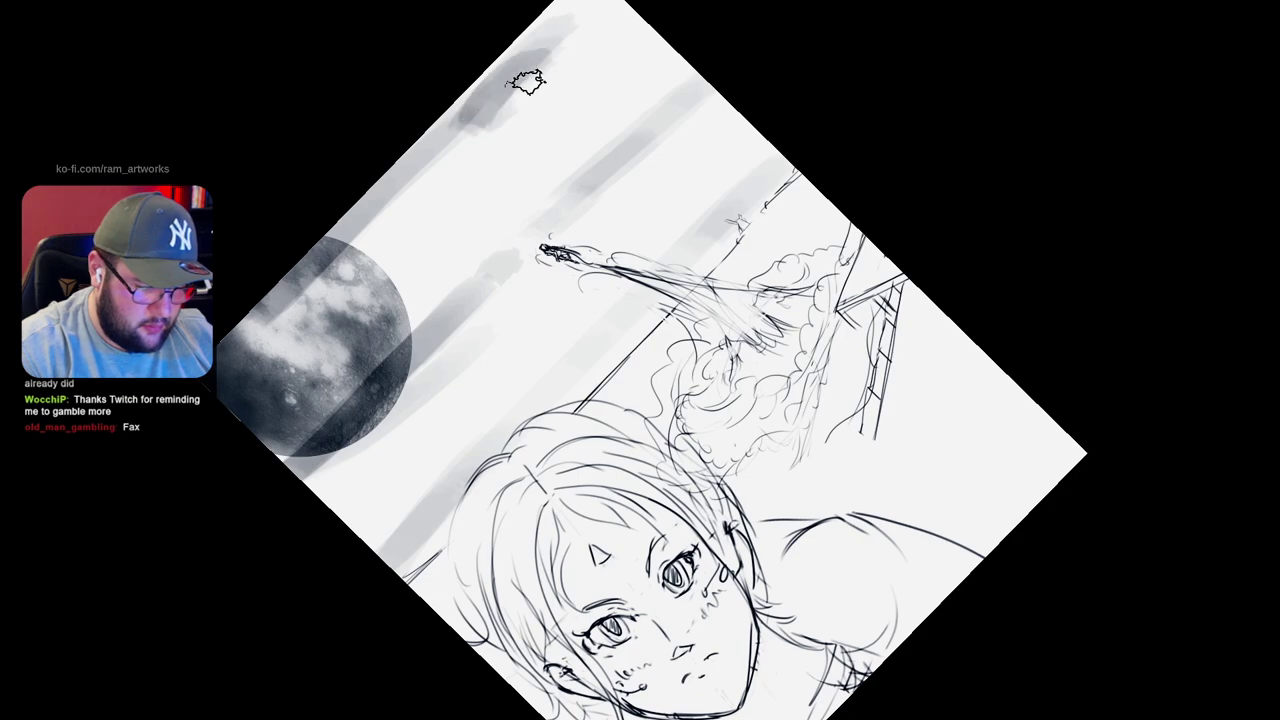
Enlarge the textured brush and layer broad grey cloud patches over the sky around the smoke column
{"action": "right_click", "coordinate": [325, 153]}
{"action": "left_click_drag", "start_coordinate": [606, 58], "coordinate": [412, 230]}
{"action": "mouse_move", "coordinate": [277, 460]}
{"action": "left_mouse_down"}
{"action": "mouse_move", "coordinate": [373, 396]}
{"action": "mouse_move", "coordinate": [267, 466]}
{"action": "mouse_move", "coordinate": [424, 326]}
{"action": "mouse_move", "coordinate": [319, 459]}
{"action": "mouse_move", "coordinate": [397, 388]}
{"action": "mouse_move", "coordinate": [370, 424]}
{"action": "mouse_move", "coordinate": [551, 276]}
{"action": "left_mouse_up"}
{"action": "mouse_move", "coordinate": [527, 353]}
{"action": "left_mouse_down"}
{"action": "mouse_move", "coordinate": [414, 471]}
{"action": "mouse_move", "coordinate": [600, 286]}
{"action": "left_mouse_up"}
{"action": "key", "text": "r"}
{"action": "left_click_drag", "start_coordinate": [937, 234], "coordinate": [898, 409]}
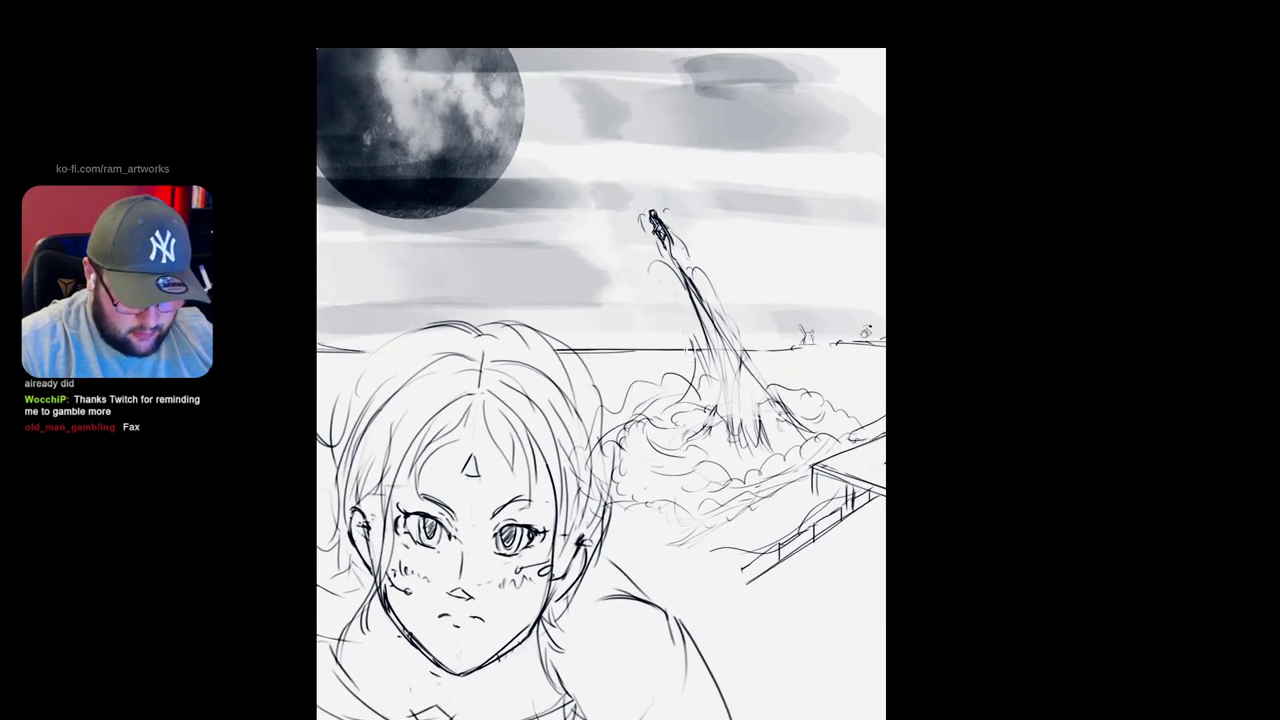
{"action": "mouse_move", "coordinate": [837, 251]}
{"action": "left_mouse_down"}
{"action": "mouse_move", "coordinate": [830, 282]}
{"action": "mouse_move", "coordinate": [877, 274]}
{"action": "mouse_move", "coordinate": [828, 156]}
{"action": "mouse_move", "coordinate": [750, 116]}
{"action": "mouse_move", "coordinate": [501, 149]}
{"action": "mouse_move", "coordinate": [372, 129]}
{"action": "mouse_move", "coordinate": [355, 203]}
{"action": "mouse_move", "coordinate": [332, 230]}
{"action": "mouse_move", "coordinate": [607, 297]}
{"action": "left_mouse_up"}
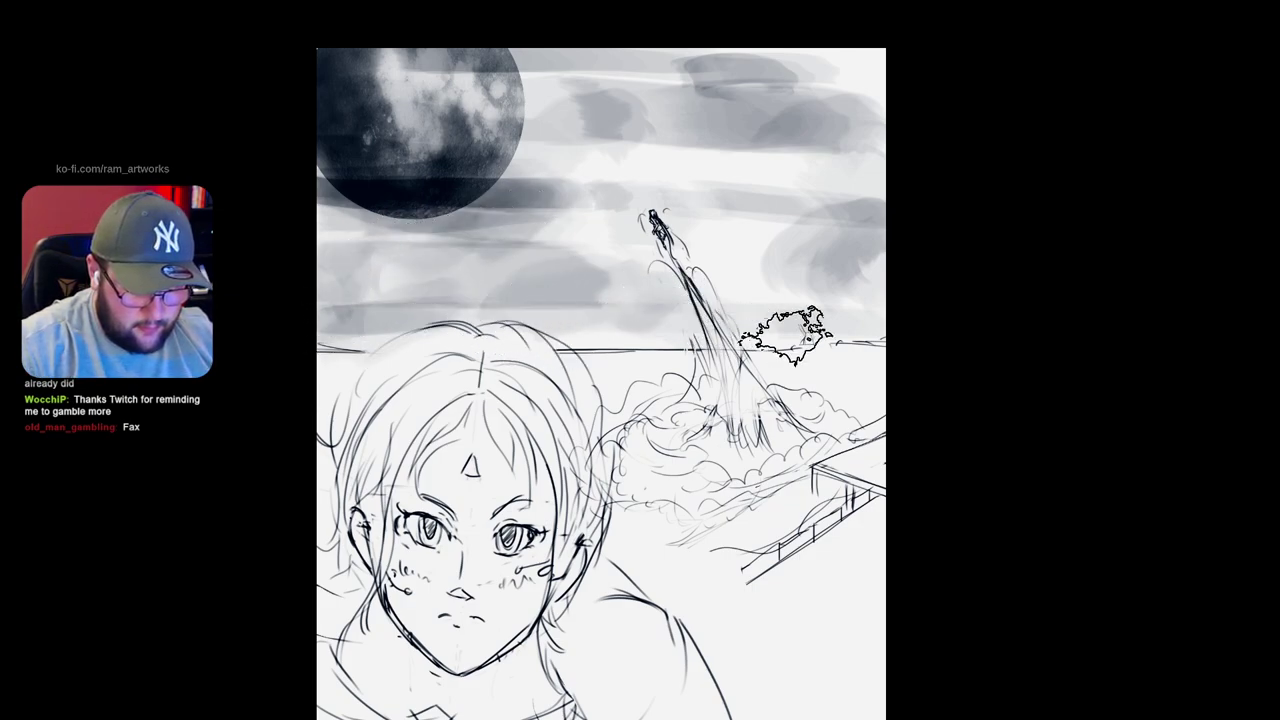
{"action": "mouse_move", "coordinate": [805, 305]}
{"action": "left_mouse_down"}
{"action": "mouse_move", "coordinate": [818, 221]}
{"action": "mouse_move", "coordinate": [758, 251]}
{"action": "mouse_move", "coordinate": [885, 174]}
{"action": "mouse_move", "coordinate": [818, 152]}
{"action": "mouse_move", "coordinate": [740, 87]}
{"action": "mouse_move", "coordinate": [682, 65]}
{"action": "mouse_move", "coordinate": [886, 50]}
{"action": "mouse_move", "coordinate": [839, 99]}
{"action": "mouse_move", "coordinate": [649, 61]}
{"action": "mouse_move", "coordinate": [454, 80]}
{"action": "mouse_move", "coordinate": [367, 114]}
{"action": "mouse_move", "coordinate": [597, 180]}
{"action": "left_mouse_up"}
Undo the strong test erasure, set the eraser to a very large size at 14% opacity, and soften the sky tones
{"action": "right_click", "coordinate": [314, 177]}
{"action": "mouse_move", "coordinate": [531, 98]}
{"action": "left_mouse_down"}
{"action": "mouse_move", "coordinate": [586, 73]}
{"action": "mouse_move", "coordinate": [628, 80]}
{"action": "left_mouse_up"}
{"action": "key", "text": "ctrl+z"}
{"action": "key", "text": "f"}
{"action": "left_click", "coordinate": [251, 28]}
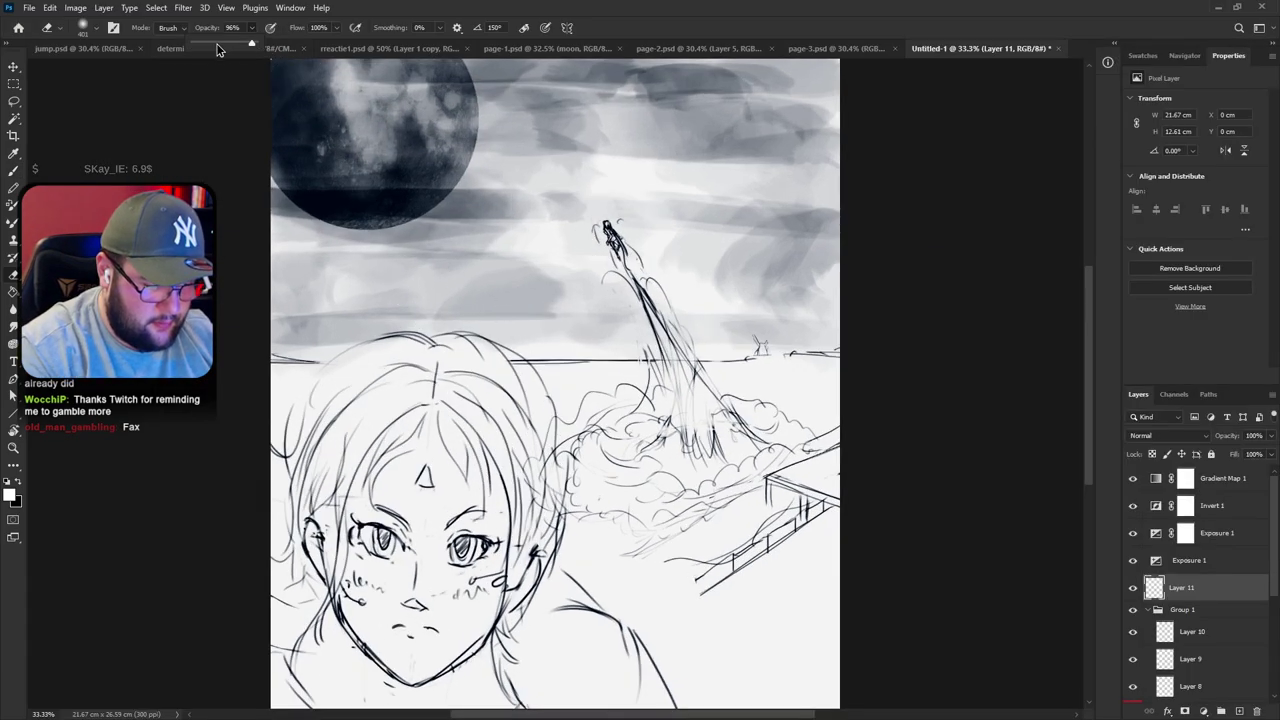
{"action": "right_click", "coordinate": [428, 162]}
{"action": "mouse_move", "coordinate": [668, 150]}
{"action": "left_mouse_down"}
{"action": "mouse_move", "coordinate": [500, 175]}
{"action": "mouse_move", "coordinate": [583, 119]}
{"action": "mouse_move", "coordinate": [448, 161]}
{"action": "mouse_move", "coordinate": [334, 158]}
{"action": "mouse_move", "coordinate": [554, 200]}
{"action": "mouse_move", "coordinate": [413, 130]}
{"action": "left_mouse_up"}
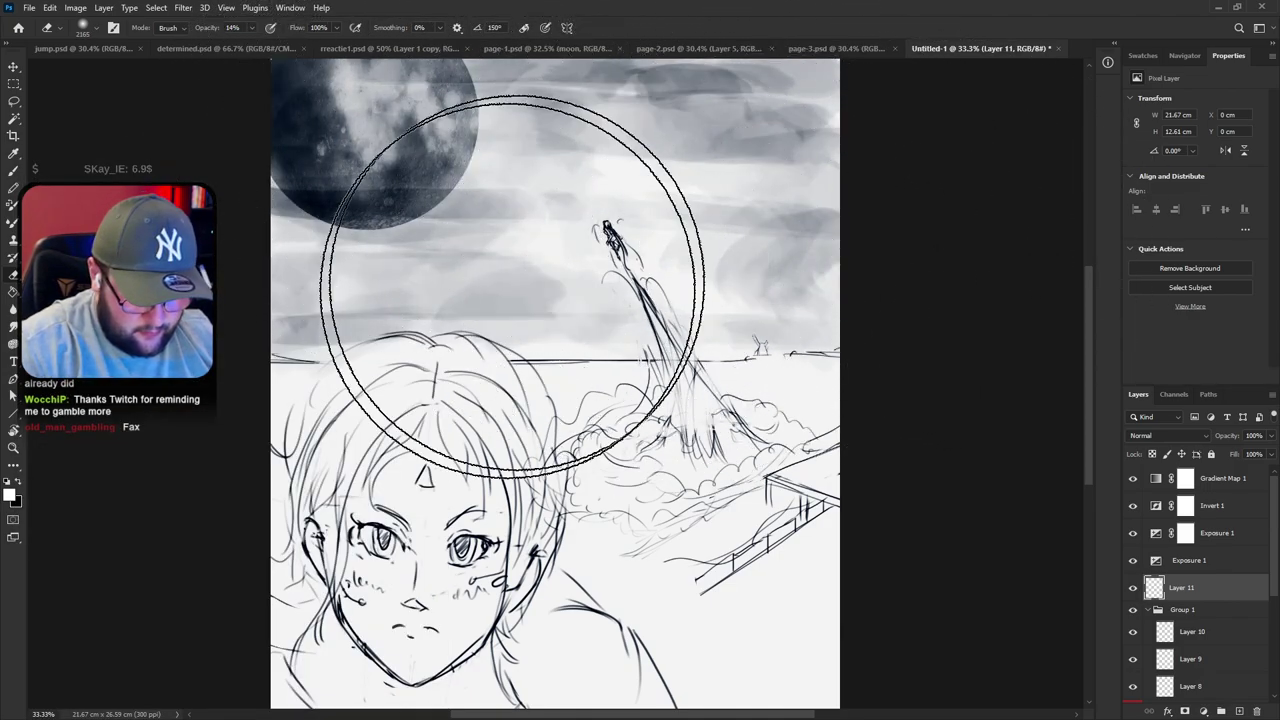
With the large textured brush, tone the smoke cloud area below the horizon and the left half of the portrait's hair
{"action": "key", "text": "b"}
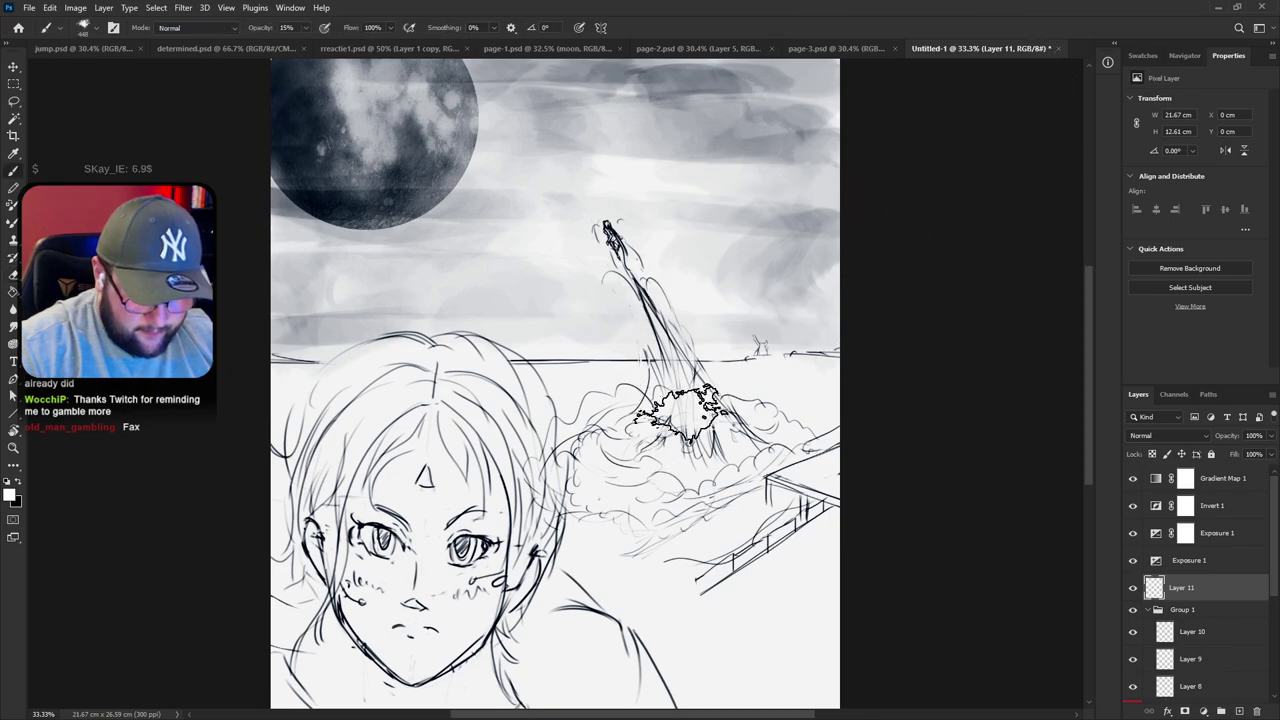
{"action": "mouse_move", "coordinate": [858, 386]}
{"action": "left_mouse_down"}
{"action": "mouse_move", "coordinate": [754, 370]}
{"action": "mouse_move", "coordinate": [794, 390]}
{"action": "mouse_move", "coordinate": [694, 385]}
{"action": "mouse_move", "coordinate": [719, 395]}
{"action": "mouse_move", "coordinate": [584, 378]}
{"action": "mouse_move", "coordinate": [612, 405]}
{"action": "mouse_move", "coordinate": [554, 470]}
{"action": "mouse_move", "coordinate": [704, 410]}
{"action": "mouse_move", "coordinate": [649, 505]}
{"action": "mouse_move", "coordinate": [779, 415]}
{"action": "mouse_move", "coordinate": [903, 383]}
{"action": "left_mouse_up"}
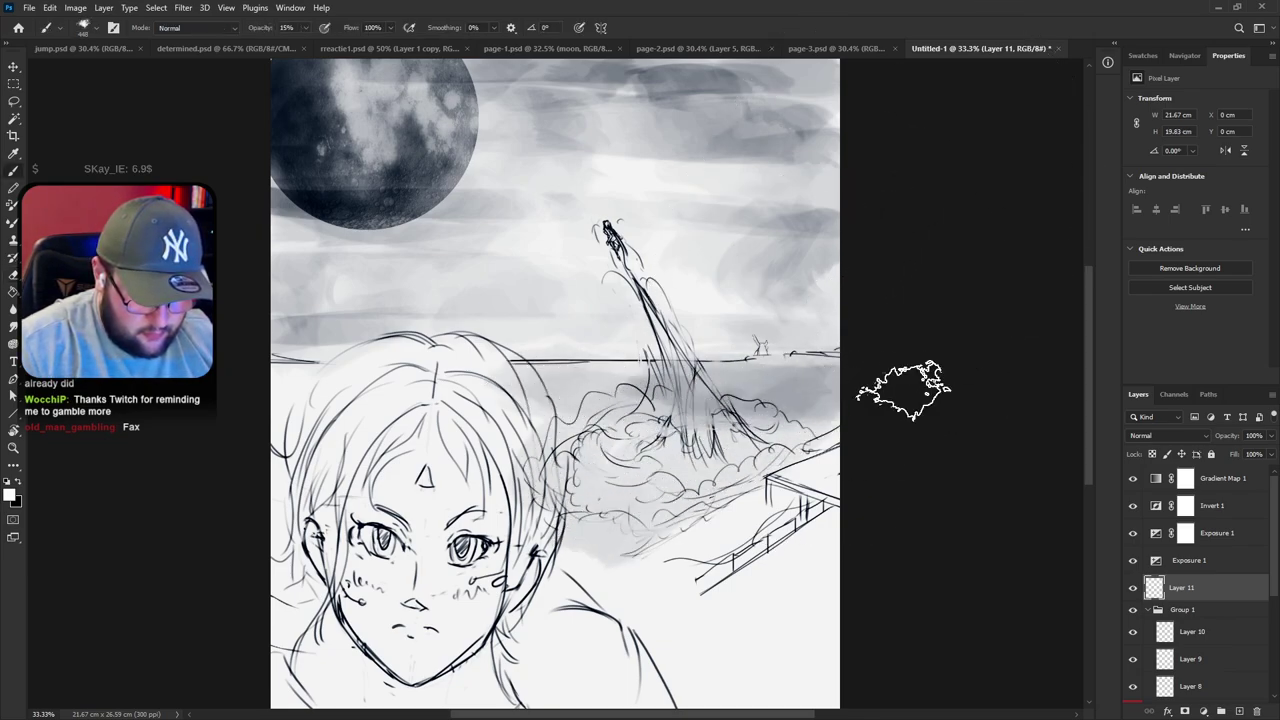
{"action": "key", "text": "r"}
{"action": "mouse_move", "coordinate": [700, 564]}
{"action": "left_mouse_down"}
{"action": "mouse_move", "coordinate": [906, 249]}
{"action": "mouse_move", "coordinate": [976, 113]}
{"action": "left_mouse_up"}
{"action": "key", "text": "space"}
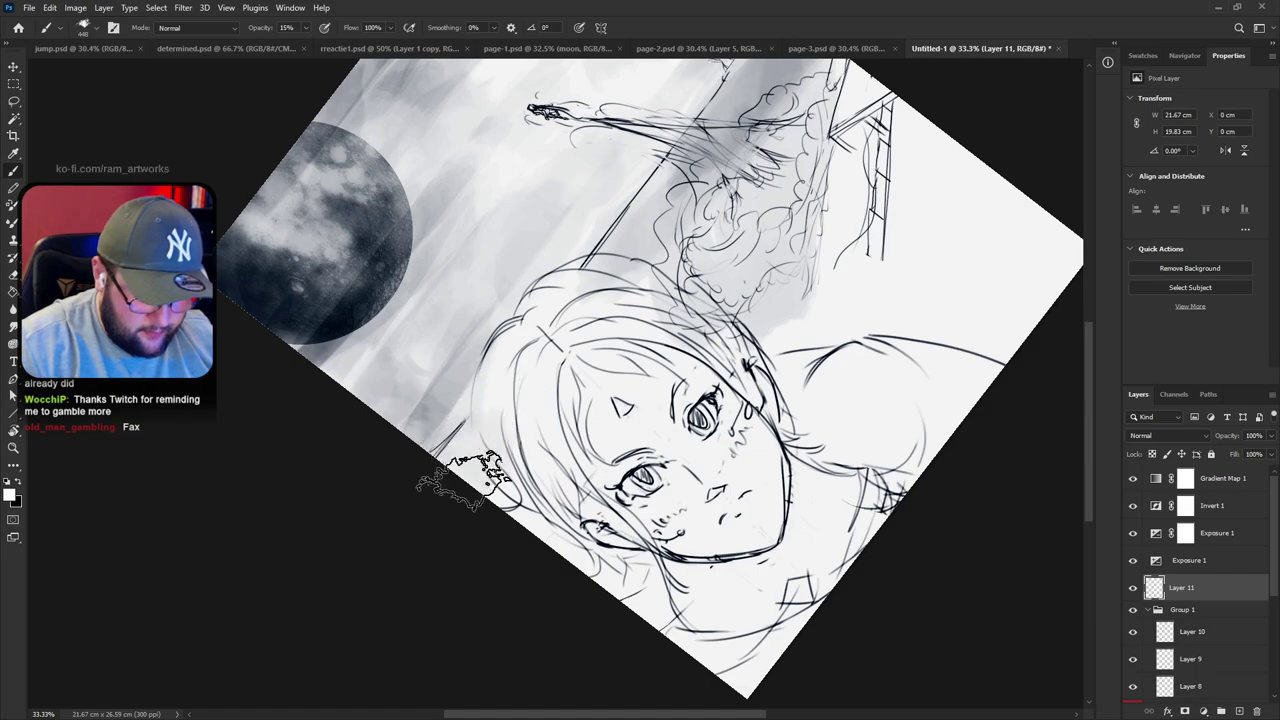
{"action": "mouse_move", "coordinate": [561, 307]}
{"action": "left_mouse_down"}
{"action": "mouse_move", "coordinate": [555, 487]}
{"action": "mouse_move", "coordinate": [529, 342]}
{"action": "mouse_move", "coordinate": [610, 520]}
{"action": "left_mouse_up"}
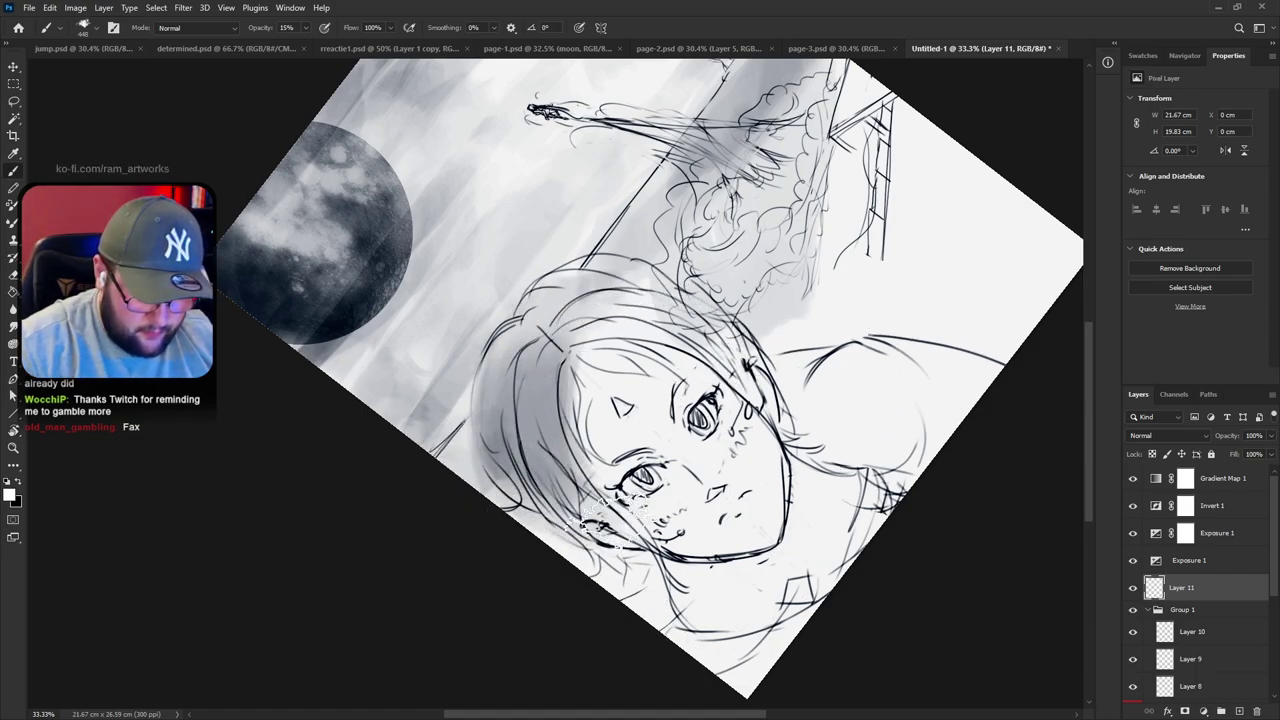
{"action": "left_click_drag", "start_coordinate": [540, 362], "coordinate": [624, 536]}
Shade the right half of the portrait's hair and tone the neck and shoulder in grey
{"action": "key", "text": "r"}
{"action": "left_click_drag", "start_coordinate": [851, 320], "coordinate": [715, 639]}
{"action": "left_click_drag", "start_coordinate": [618, 398], "coordinate": [645, 570]}
{"action": "left_click_drag", "start_coordinate": [650, 358], "coordinate": [660, 530]}
{"action": "key", "text": "space"}
{"action": "left_click_drag", "start_coordinate": [753, 648], "coordinate": [808, 462]}
{"action": "mouse_move", "coordinate": [702, 452]}
{"action": "left_mouse_down"}
{"action": "mouse_move", "coordinate": [656, 516]}
{"action": "mouse_move", "coordinate": [678, 451]}
{"action": "mouse_move", "coordinate": [706, 466]}
{"action": "mouse_move", "coordinate": [720, 506]}
{"action": "left_mouse_up"}
{"action": "mouse_move", "coordinate": [466, 398]}
{"action": "left_mouse_down"}
{"action": "mouse_move", "coordinate": [478, 348]}
{"action": "mouse_move", "coordinate": [442, 415]}
{"action": "left_mouse_up"}
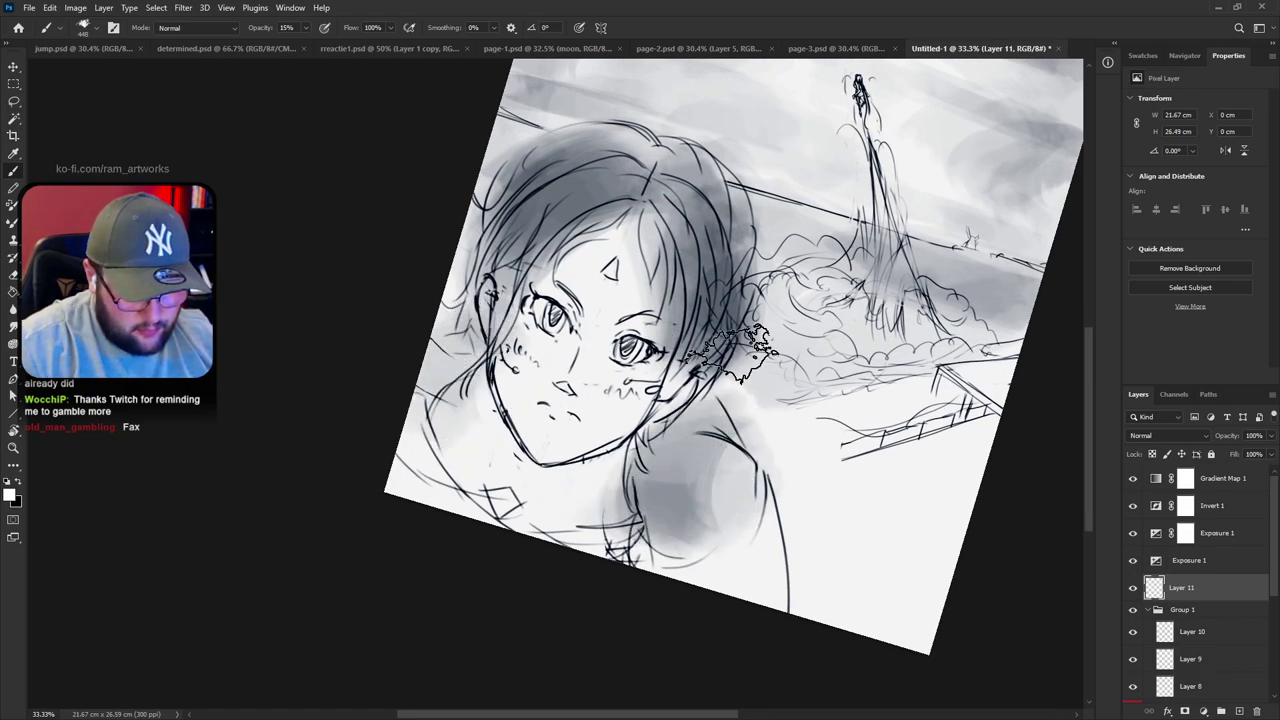
Lightly erase the grey tone around the smoke cloud with the large 14% opacity eraser
{"action": "key", "text": "r"}
{"action": "mouse_move", "coordinate": [1013, 491]}
{"action": "left_mouse_down"}
{"action": "mouse_move", "coordinate": [1000, 367]}
{"action": "mouse_move", "coordinate": [921, 466]}
{"action": "mouse_move", "coordinate": [895, 528]}
{"action": "left_mouse_up"}
{"action": "key", "text": "space"}
{"action": "key", "text": "space"}
{"action": "key", "text": "e"}
{"action": "mouse_move", "coordinate": [828, 374]}
{"action": "left_mouse_down"}
{"action": "mouse_move", "coordinate": [802, 402]}
{"action": "mouse_move", "coordinate": [787, 390]}
{"action": "left_mouse_up"}
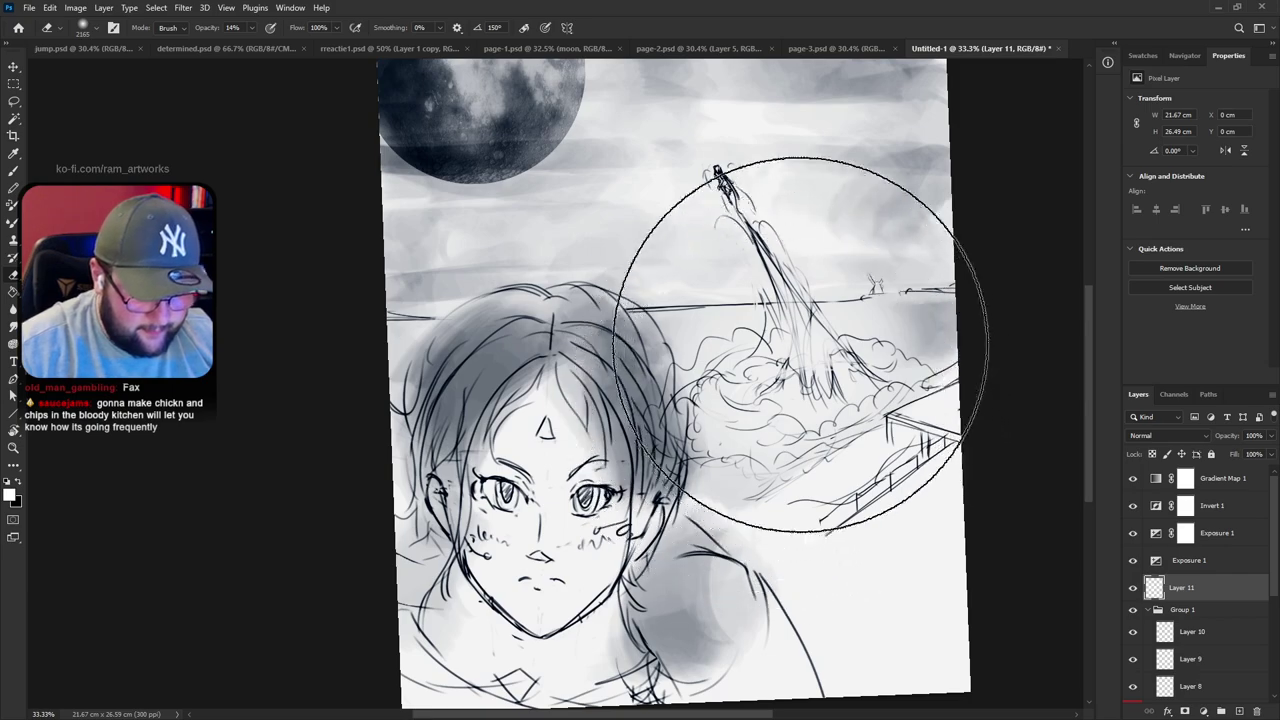
Make the textured brush much smaller, undo its test strokes, and add a new layer above Layer 11
{"action": "key", "text": "b"}
{"action": "right_click", "coordinate": [658, 418]}
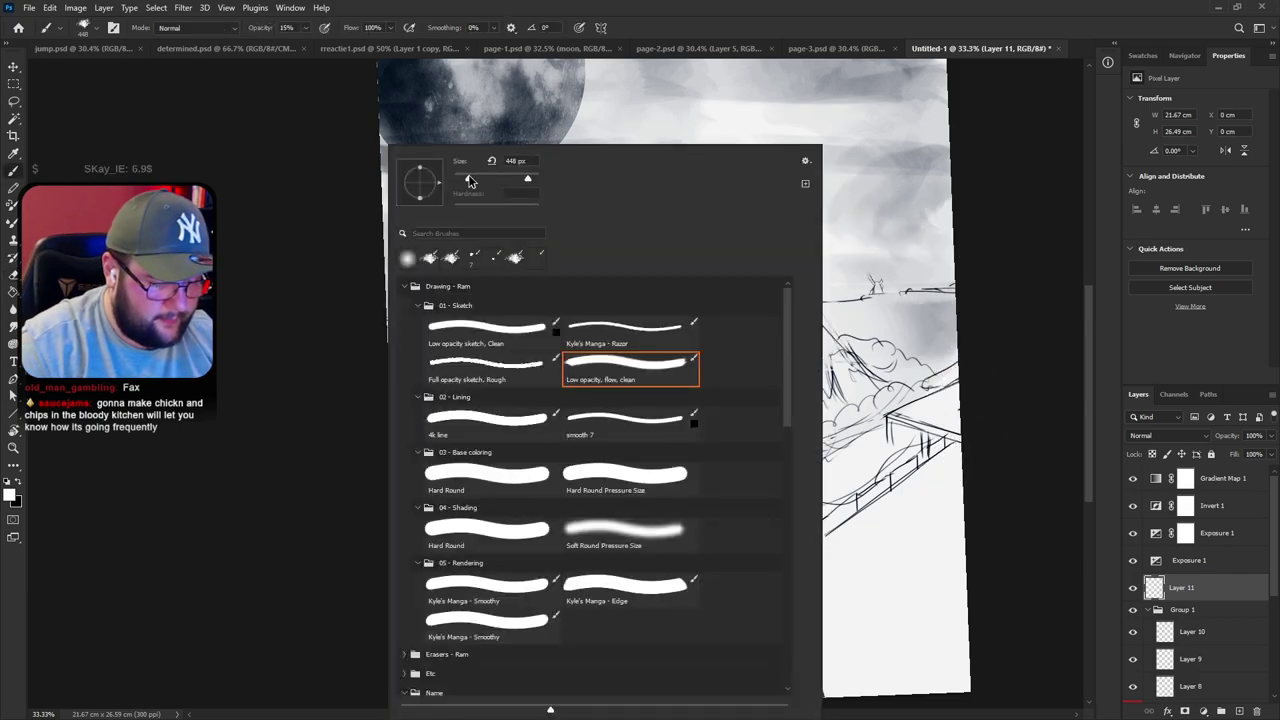
{"action": "left_click_drag", "start_coordinate": [770, 116], "coordinate": [843, 294]}
{"action": "left_click_drag", "start_coordinate": [821, 190], "coordinate": [878, 316]}
{"action": "key", "text": "ctrl+z"}
{"action": "key", "text": "ctrl+z"}
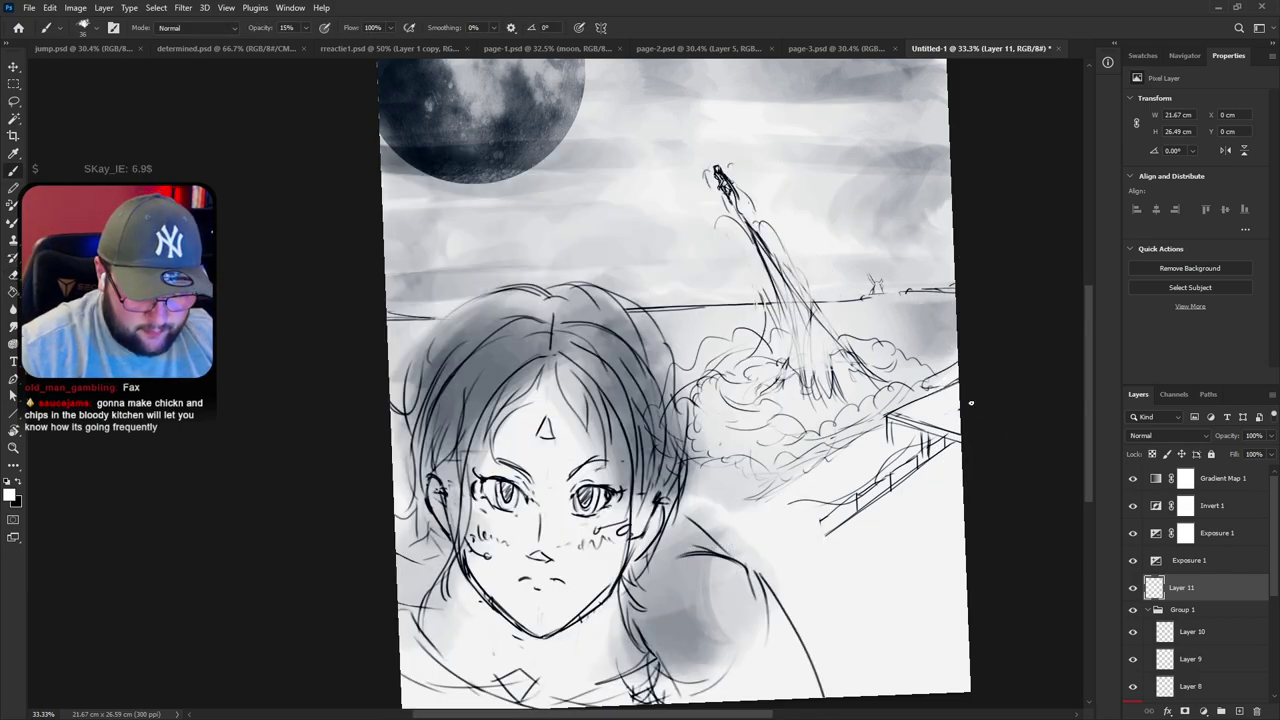
{"action": "left_click", "coordinate": [1238, 711]}
On Layer 12, shade along the left jawline, inside the left ear and around the eyes
{"action": "left_click_drag", "start_coordinate": [866, 676], "coordinate": [981, 486]}
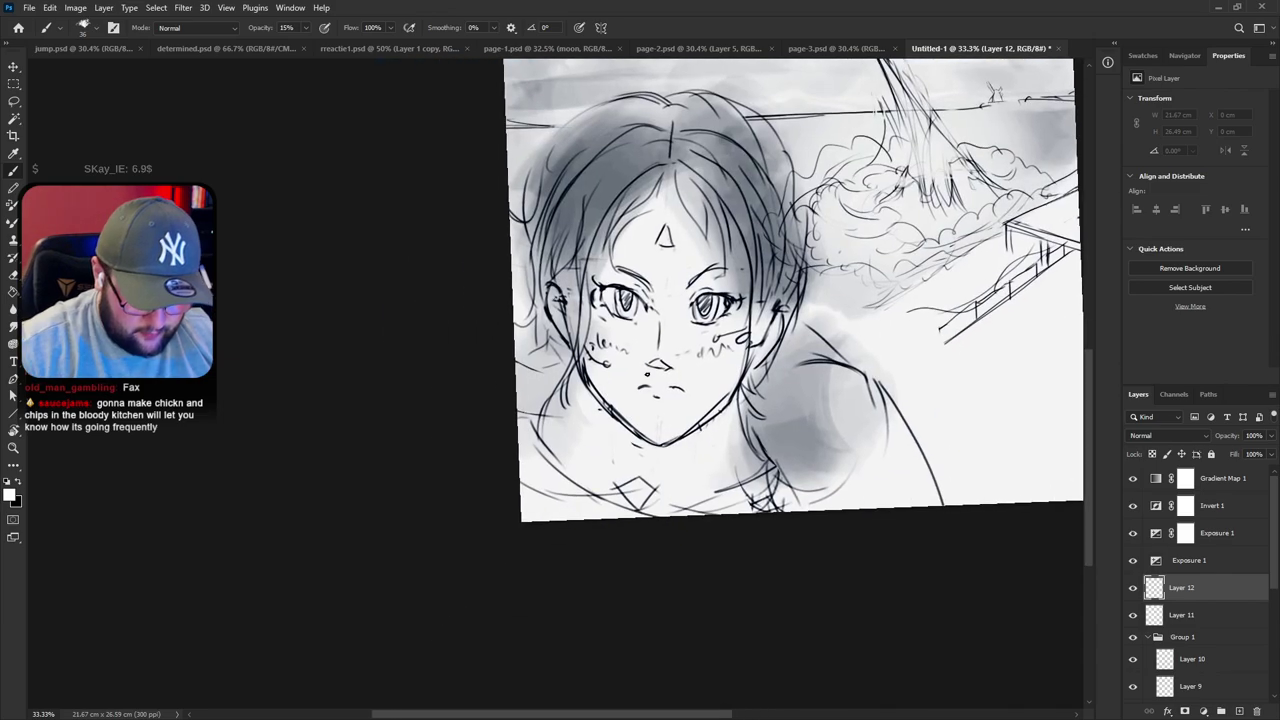
{"action": "left_click_drag", "start_coordinate": [584, 347], "coordinate": [657, 437]}
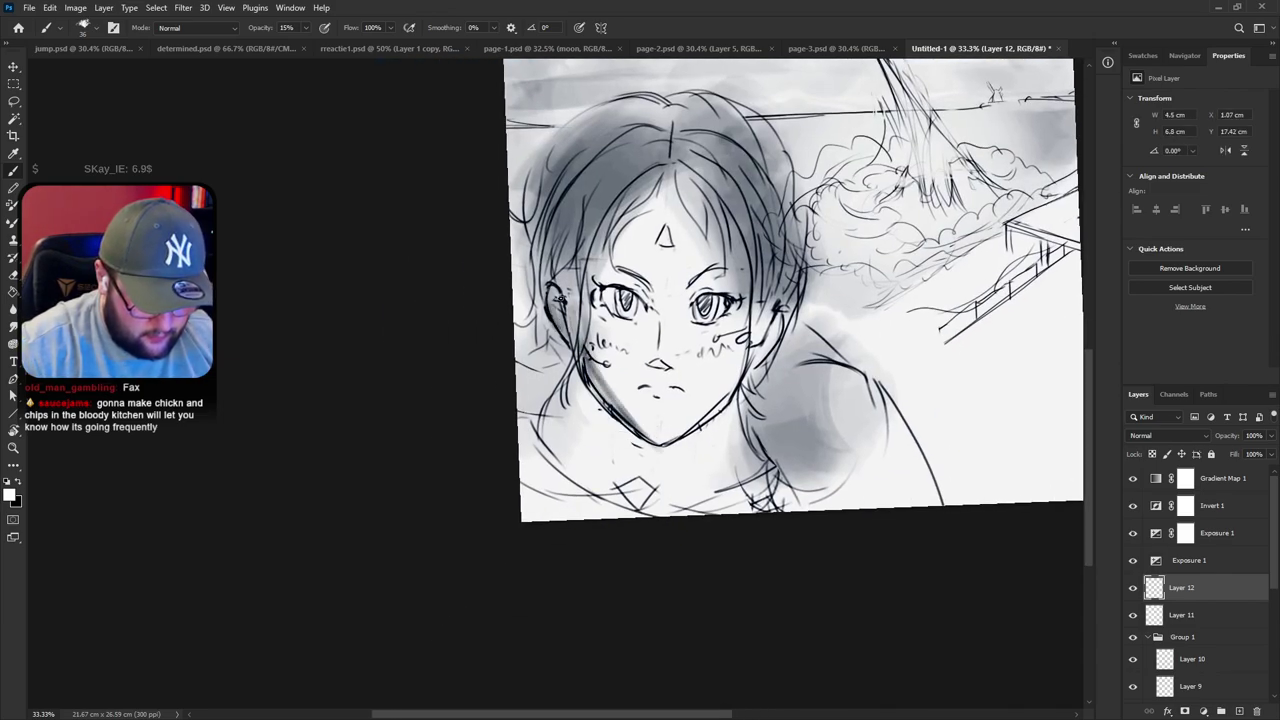
{"action": "left_click_drag", "start_coordinate": [552, 284], "coordinate": [573, 334]}
{"action": "left_click_drag", "start_coordinate": [840, 425], "coordinate": [896, 399]}
{"action": "key", "text": "r"}
{"action": "left_click_drag", "start_coordinate": [896, 399], "coordinate": [895, 348]}
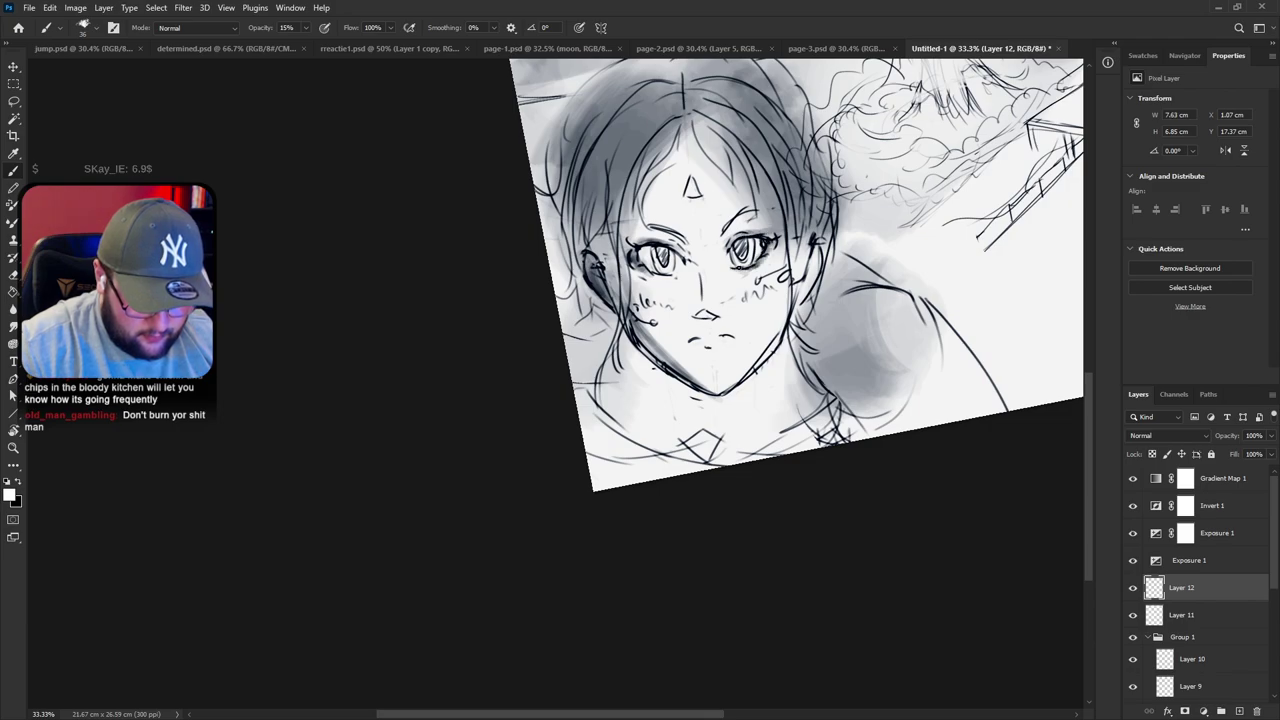
Add small shadows under the nose and below the lower lip
{"action": "key", "text": "r"}
{"action": "mouse_move", "coordinate": [975, 292]}
{"action": "left_mouse_down"}
{"action": "mouse_move", "coordinate": [977, 134]}
{"action": "mouse_move", "coordinate": [850, 68]}
{"action": "left_mouse_up"}
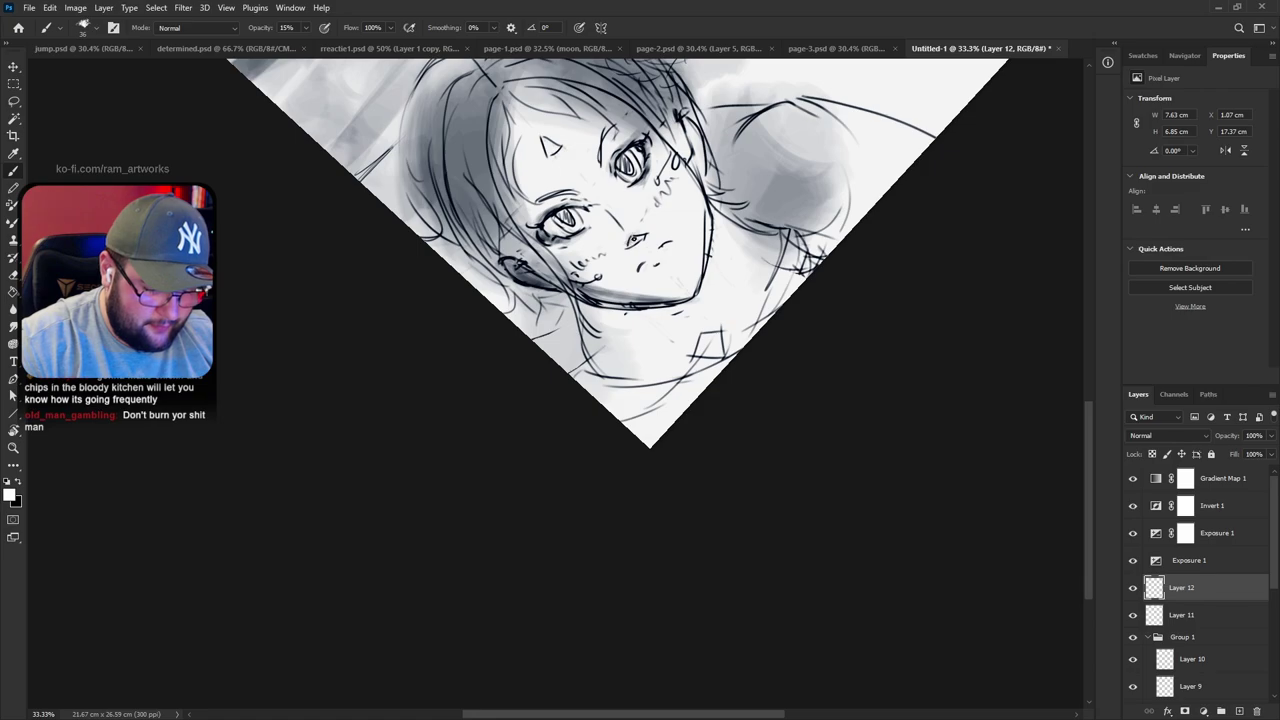
{"action": "key", "text": "r"}
{"action": "left_click_drag", "start_coordinate": [740, 266], "coordinate": [761, 453]}
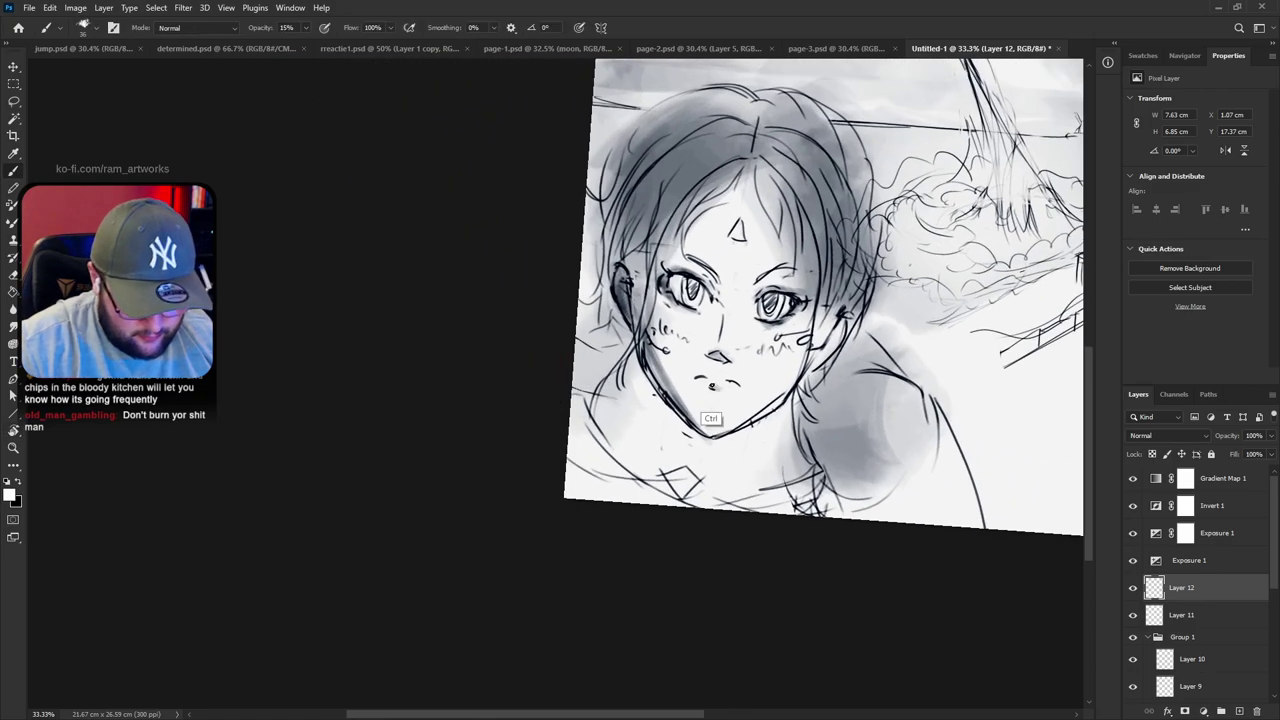
{"action": "key", "text": "r"}
{"action": "left_click_drag", "start_coordinate": [815, 416], "coordinate": [817, 357]}
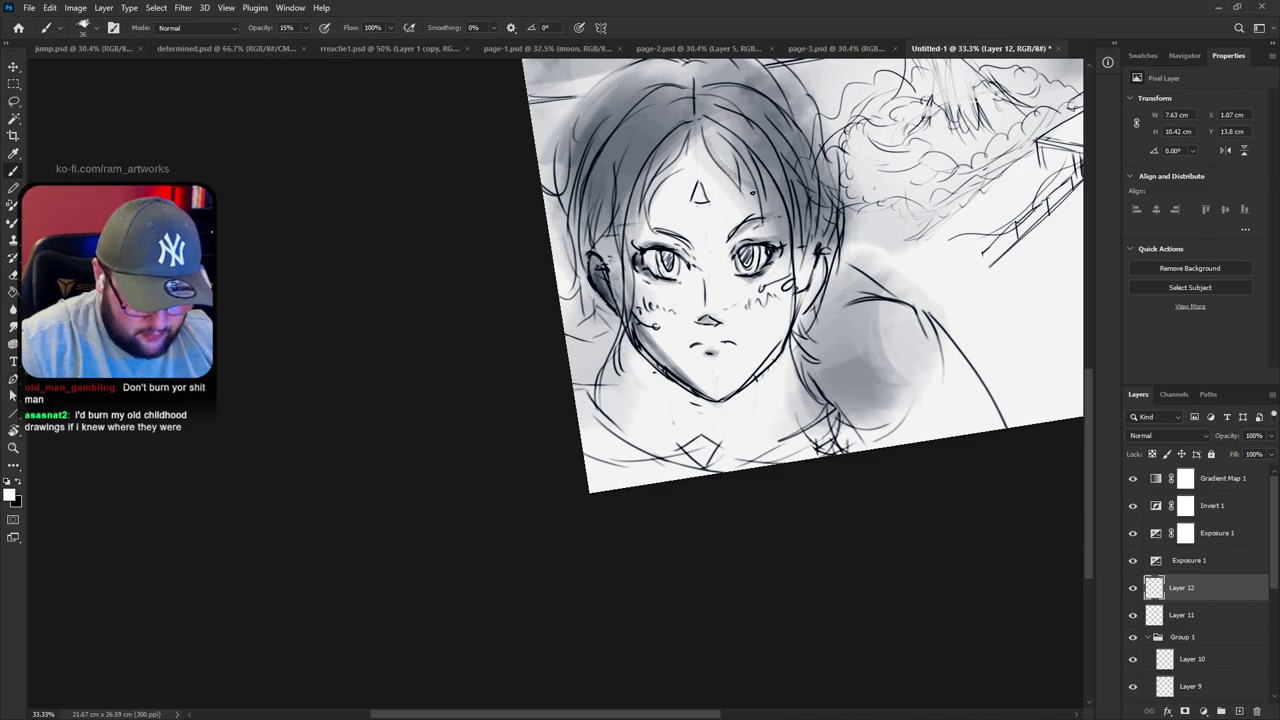
Paint darker strands through the fringe, the sides and the crown of the hair
{"action": "left_click_drag", "start_coordinate": [686, 148], "coordinate": [661, 217]}
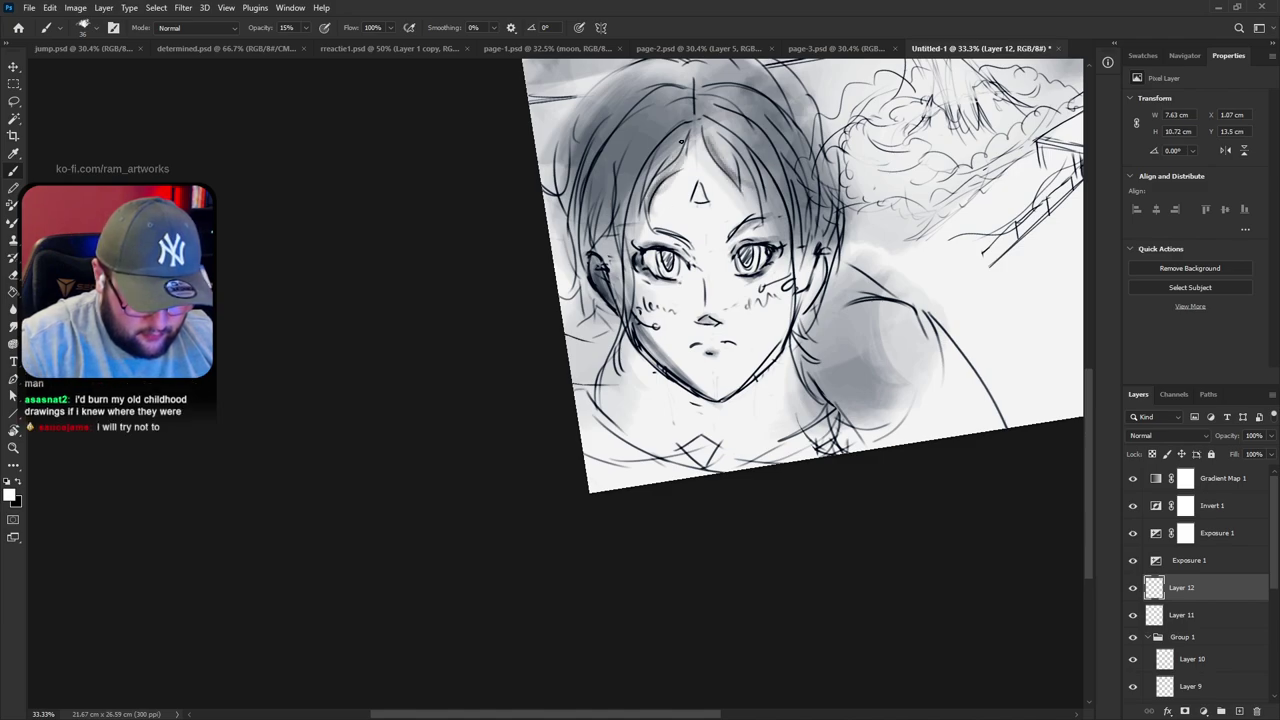
{"action": "left_click_drag", "start_coordinate": [671, 131], "coordinate": [636, 167]}
{"action": "left_click_drag", "start_coordinate": [575, 213], "coordinate": [615, 125]}
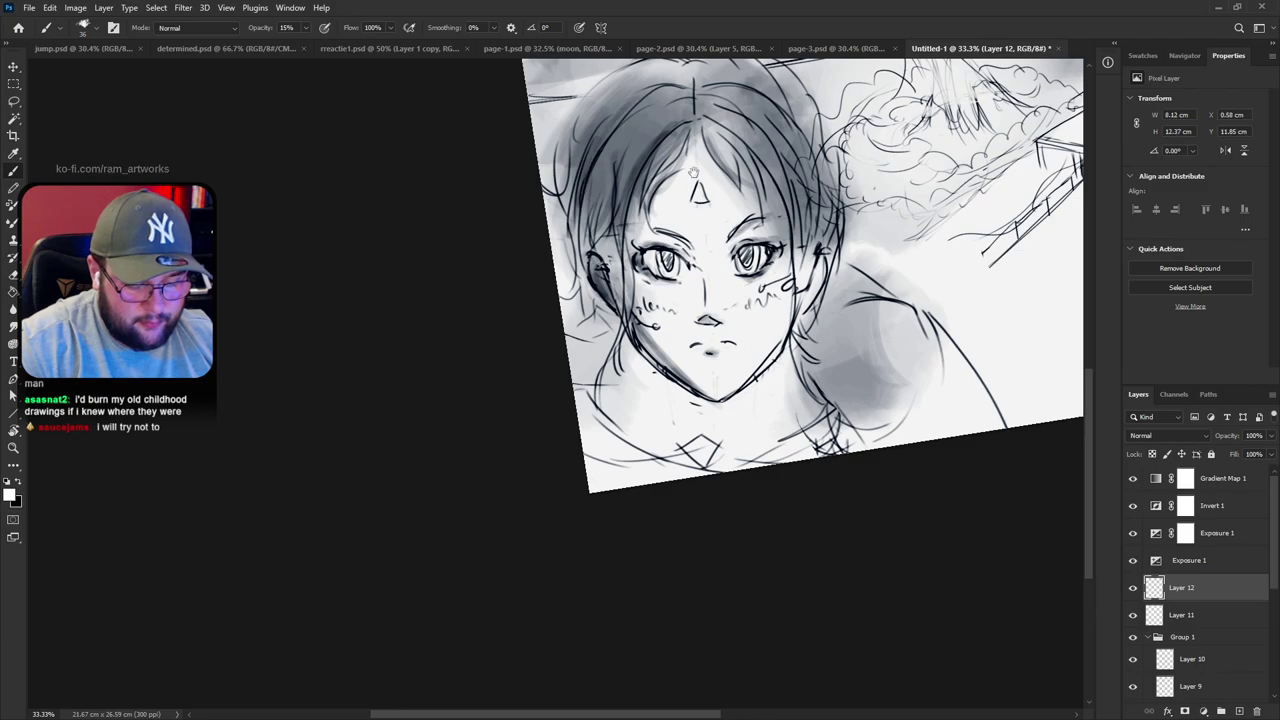
{"action": "scroll", "coordinate": [687, 223], "scroll_direction": "up", "scroll_amount": 3}
{"action": "left_click_drag", "start_coordinate": [771, 264], "coordinate": [793, 376]}
{"action": "left_click_drag", "start_coordinate": [745, 234], "coordinate": [798, 342]}
{"action": "left_click_drag", "start_coordinate": [724, 209], "coordinate": [797, 281]}
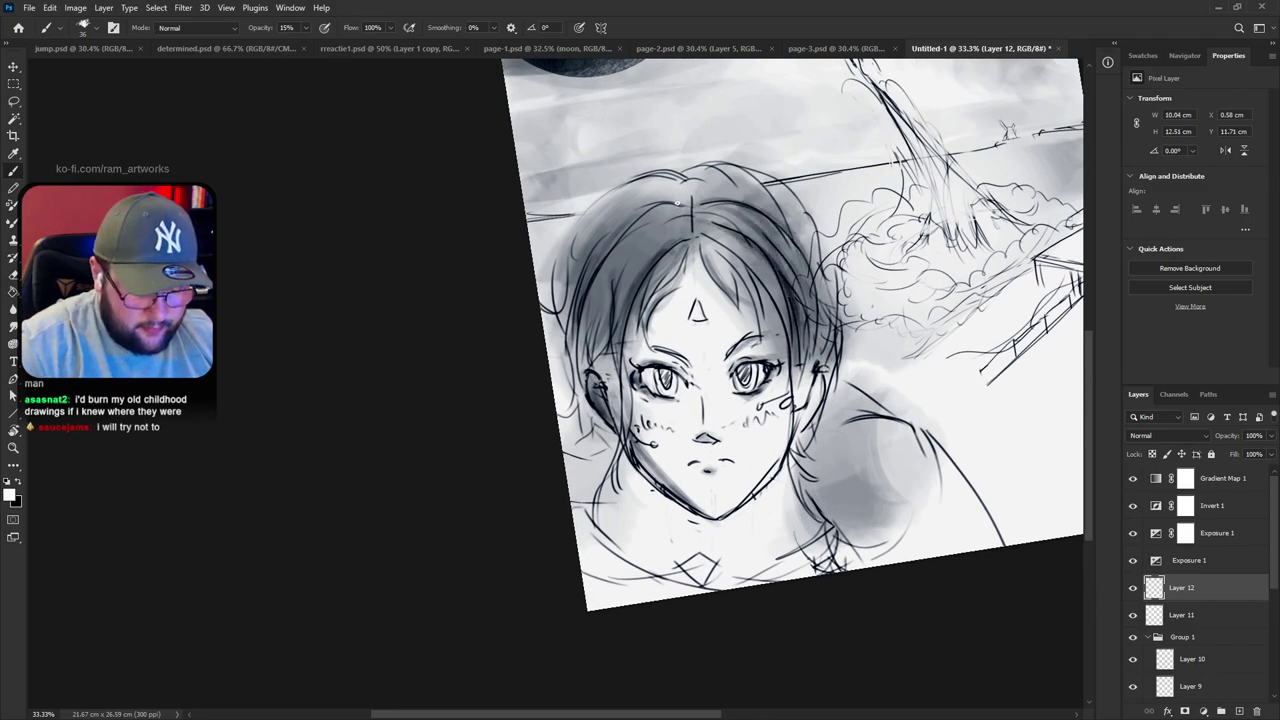
{"action": "mouse_move", "coordinate": [672, 176]}
{"action": "left_mouse_down"}
{"action": "mouse_move", "coordinate": [566, 306]}
{"action": "mouse_move", "coordinate": [582, 332]}
{"action": "left_mouse_up"}
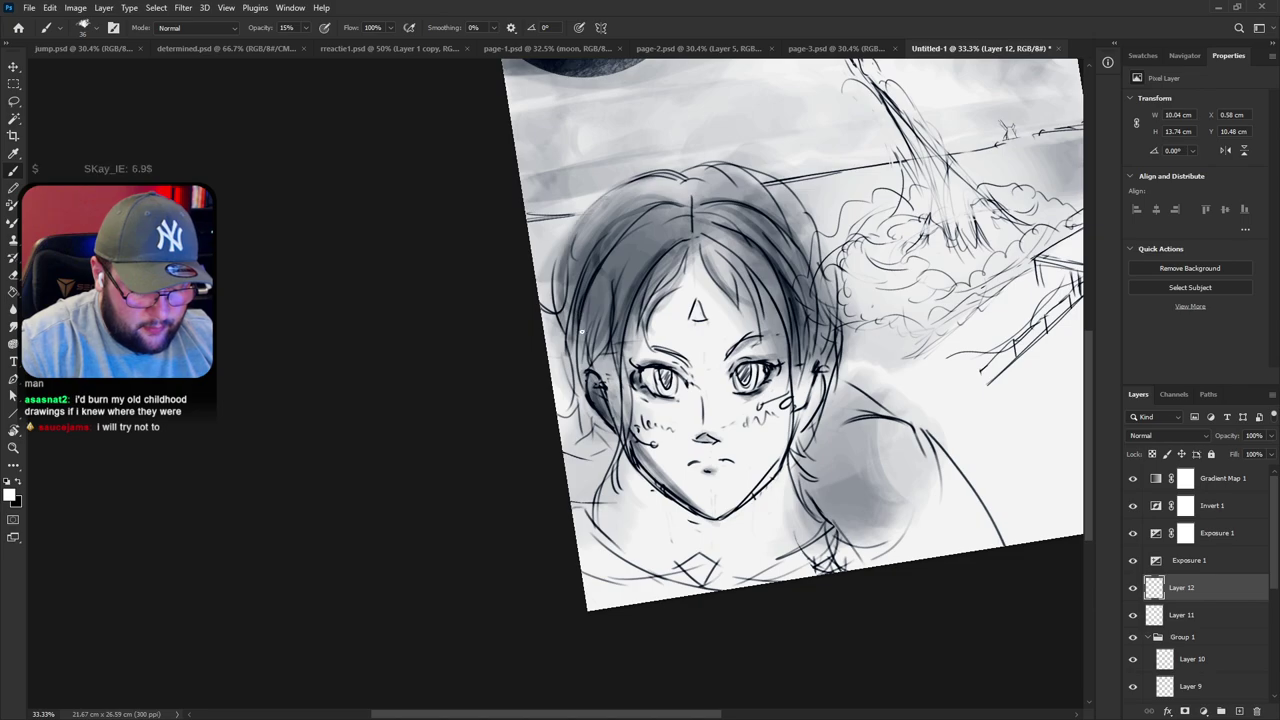
Deepen the strands on the right side of the hair and shade beneath the jaw and chin
{"action": "key", "text": "r"}
{"action": "left_click_drag", "start_coordinate": [882, 338], "coordinate": [851, 563]}
{"action": "left_click_drag", "start_coordinate": [824, 334], "coordinate": [816, 500]}
{"action": "mouse_move", "coordinate": [857, 388]}
{"action": "left_mouse_down"}
{"action": "mouse_move", "coordinate": [780, 537]}
{"action": "mouse_move", "coordinate": [785, 505]}
{"action": "left_mouse_up"}
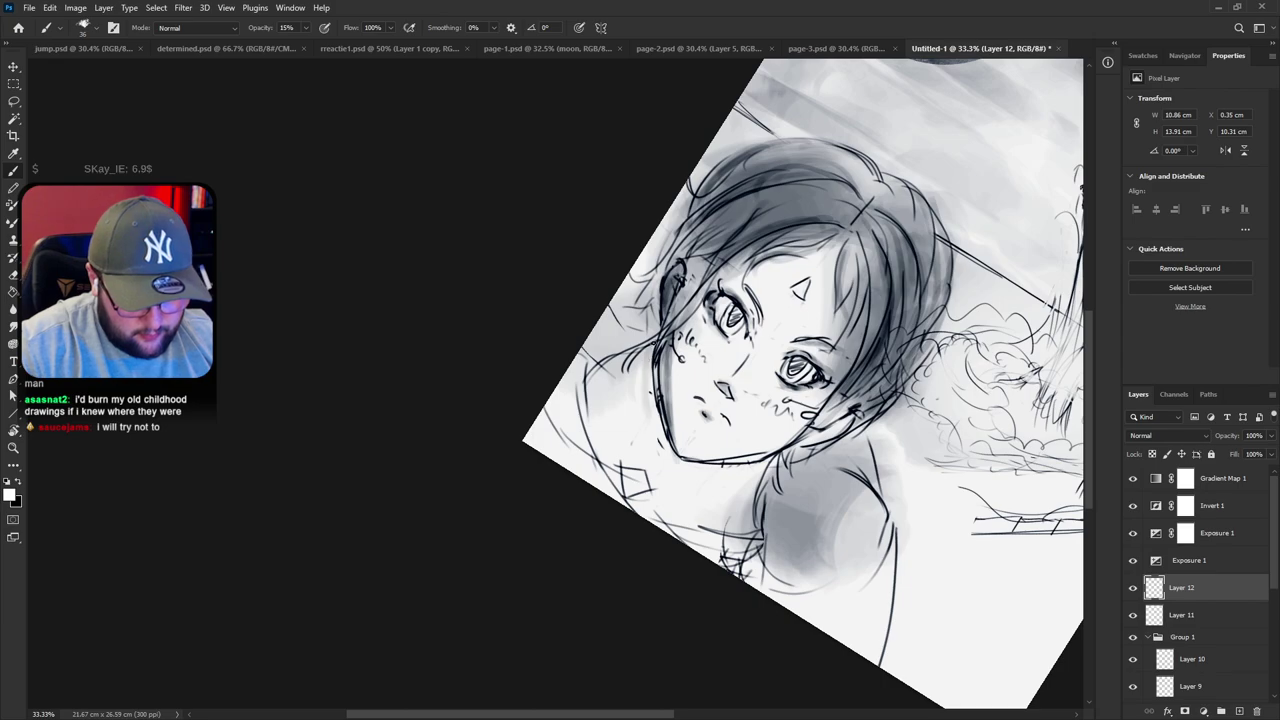
{"action": "mouse_move", "coordinate": [652, 356]}
{"action": "left_mouse_down"}
{"action": "mouse_move", "coordinate": [666, 478]}
{"action": "mouse_move", "coordinate": [696, 470]}
{"action": "left_mouse_up"}
Raise the large eraser's opacity from its light setting to 36% and soften the Layer 12 shading over the face and hair
{"action": "key", "text": "r"}
{"action": "left_click_drag", "start_coordinate": [906, 474], "coordinate": [895, 257]}
{"action": "key", "text": "e"}
{"action": "mouse_move", "coordinate": [738, 376]}
{"action": "left_mouse_down"}
{"action": "mouse_move", "coordinate": [766, 480]}
{"action": "mouse_move", "coordinate": [704, 460]}
{"action": "left_mouse_up"}
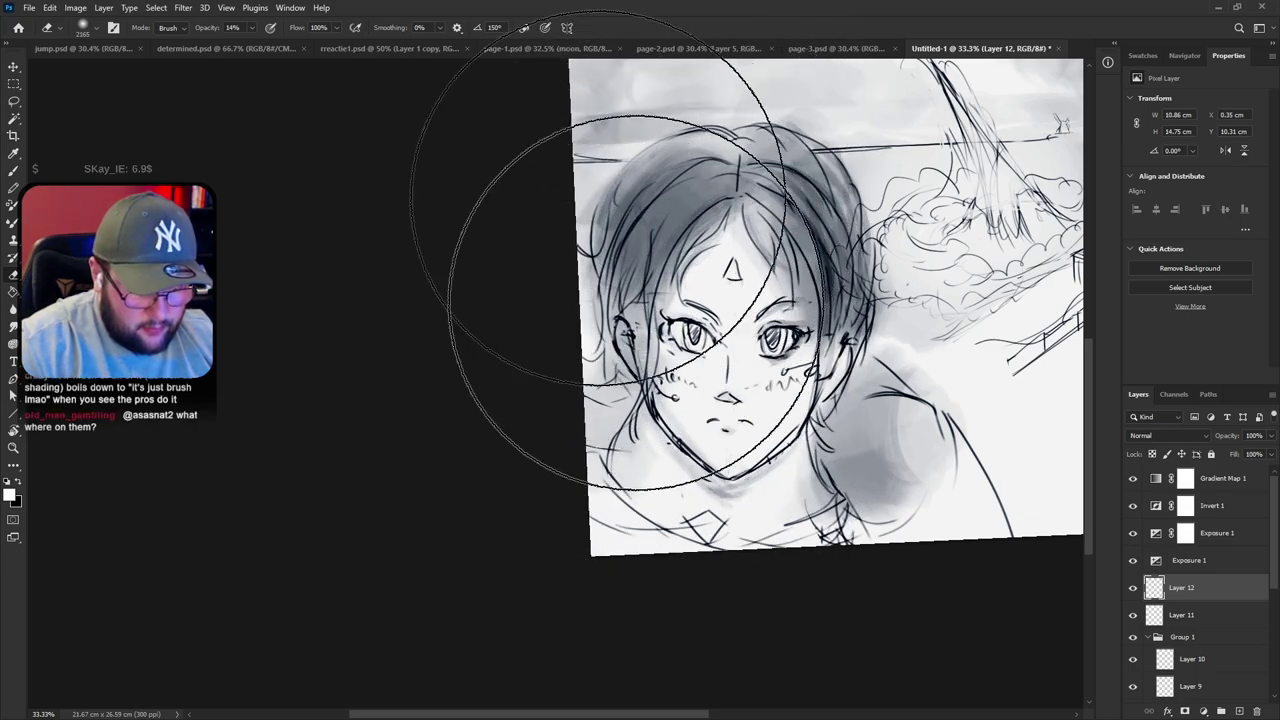
{"action": "left_click", "coordinate": [249, 27]}
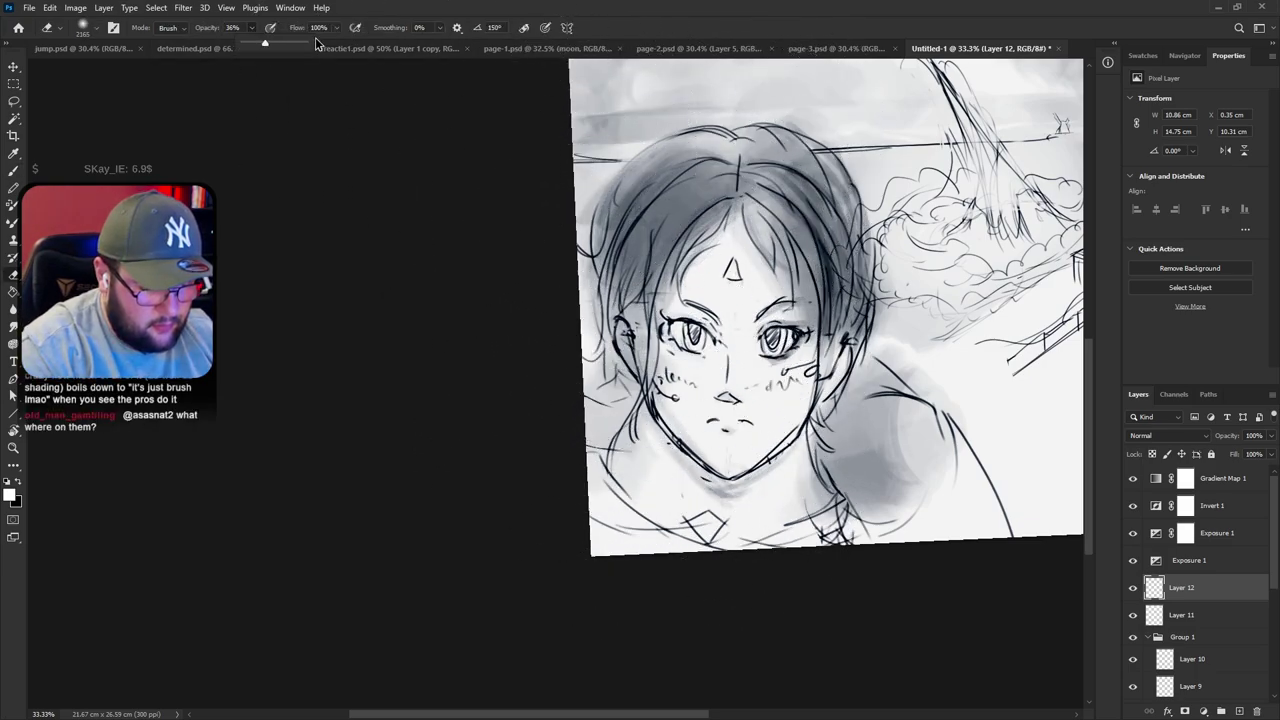
{"action": "left_click_drag", "start_coordinate": [648, 255], "coordinate": [663, 315]}
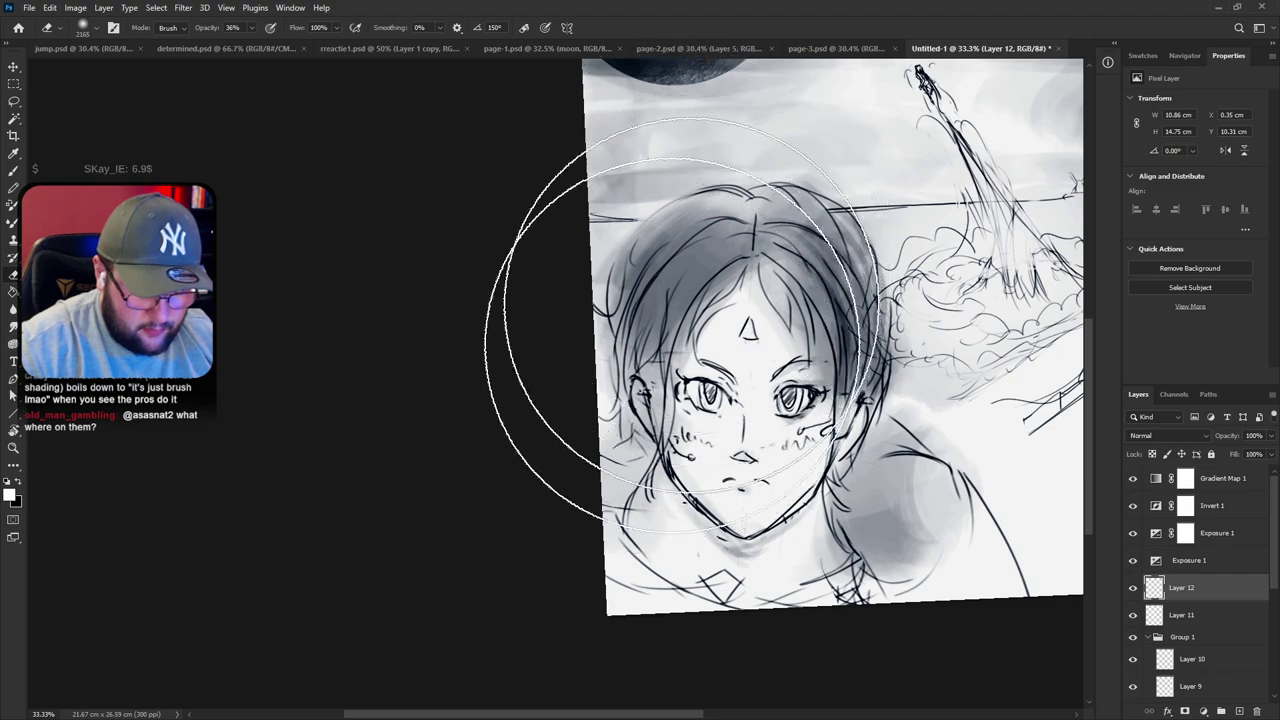
Lighten the hair tone on Layer 11 with the large eraser, undoing excess strokes and lowering its opacity to 17%
{"action": "left_click", "coordinate": [1132, 616]}
{"action": "left_click", "coordinate": [1132, 616]}
{"action": "left_click", "coordinate": [1157, 617]}
{"action": "mouse_move", "coordinate": [744, 264]}
{"action": "left_mouse_down"}
{"action": "mouse_move", "coordinate": [723, 200]}
{"action": "mouse_move", "coordinate": [828, 352]}
{"action": "mouse_move", "coordinate": [790, 490]}
{"action": "mouse_move", "coordinate": [872, 300]}
{"action": "left_mouse_up"}
{"action": "key", "text": "ctrl+alt+z"}
{"action": "key", "text": "ctrl+alt+z"}
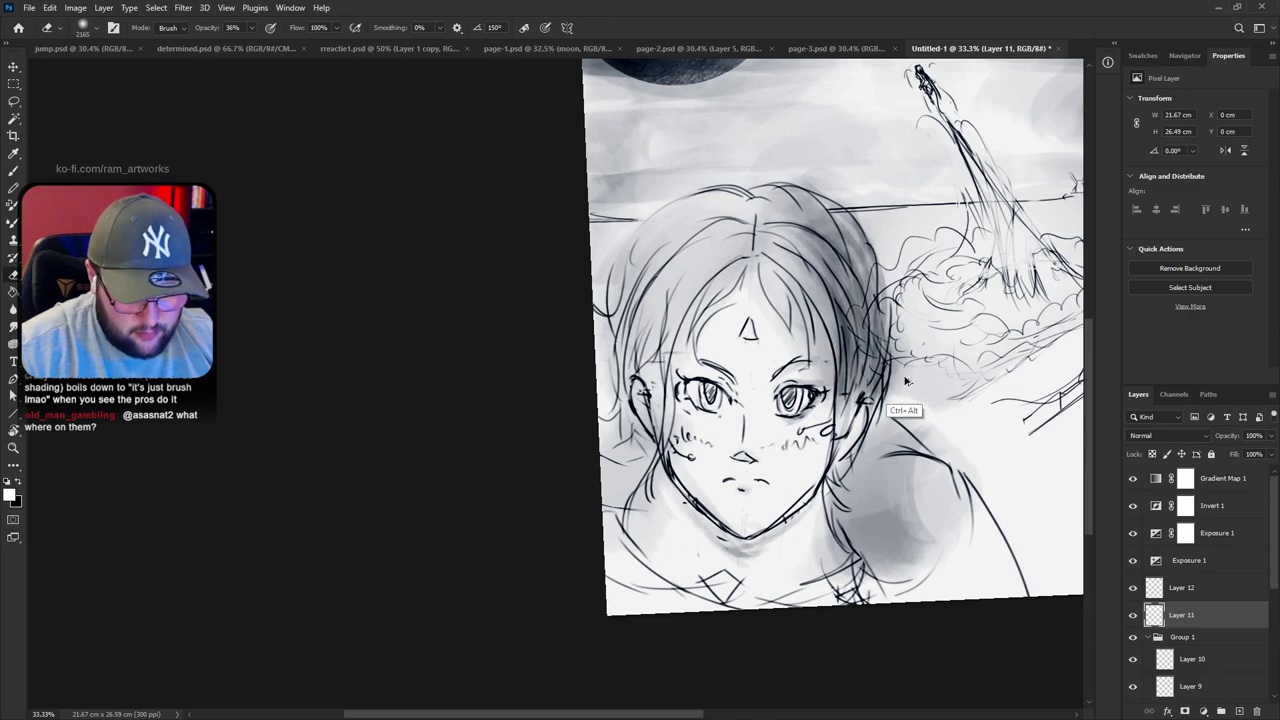
{"action": "left_click", "coordinate": [251, 28]}
{"action": "left_click", "coordinate": [231, 48]}
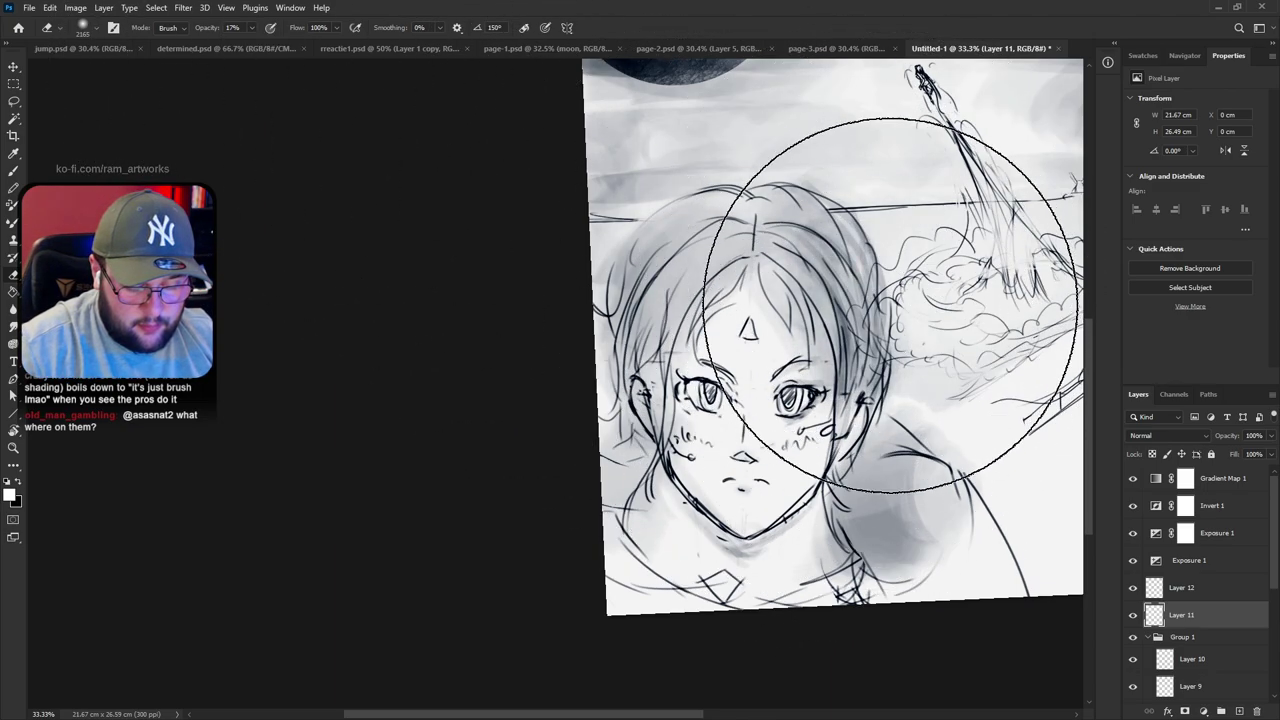
On Layer 12, shade the forehead triangle and the lower jawline with the small textured brush
{"action": "left_click", "coordinate": [1190, 588]}
{"action": "key", "text": "b"}
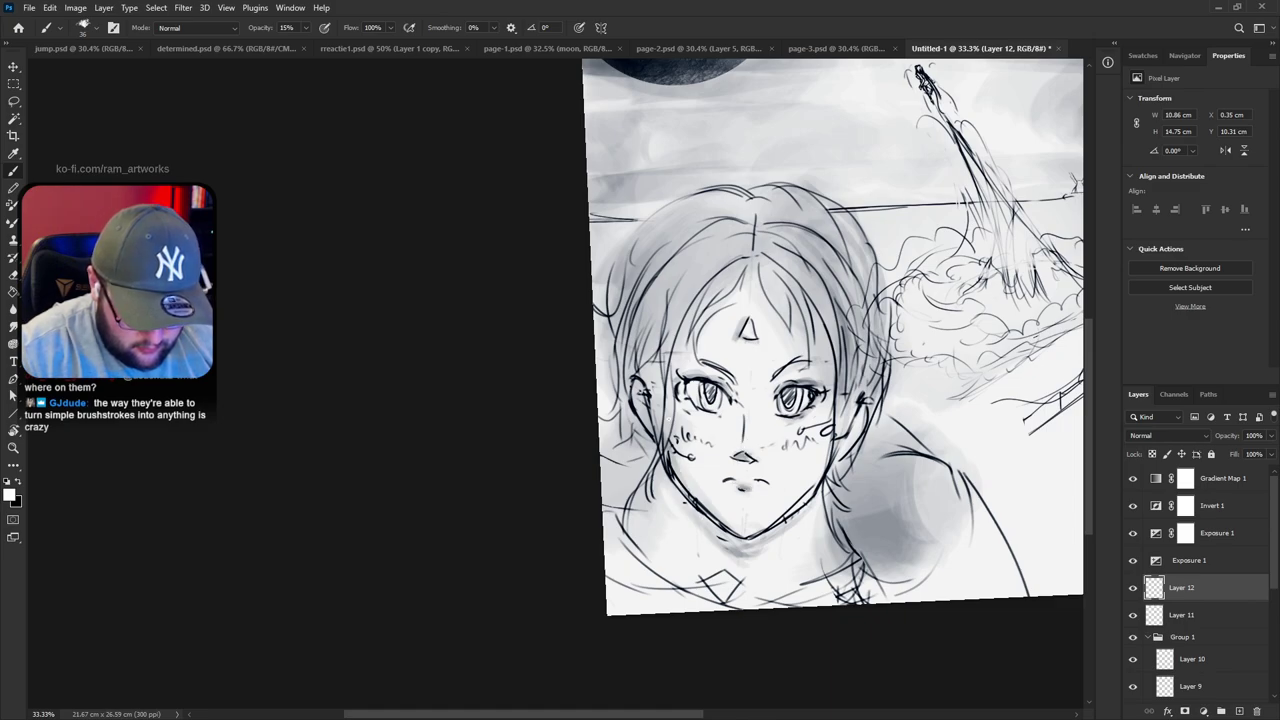
{"action": "left_click_drag", "start_coordinate": [688, 500], "coordinate": [742, 532]}
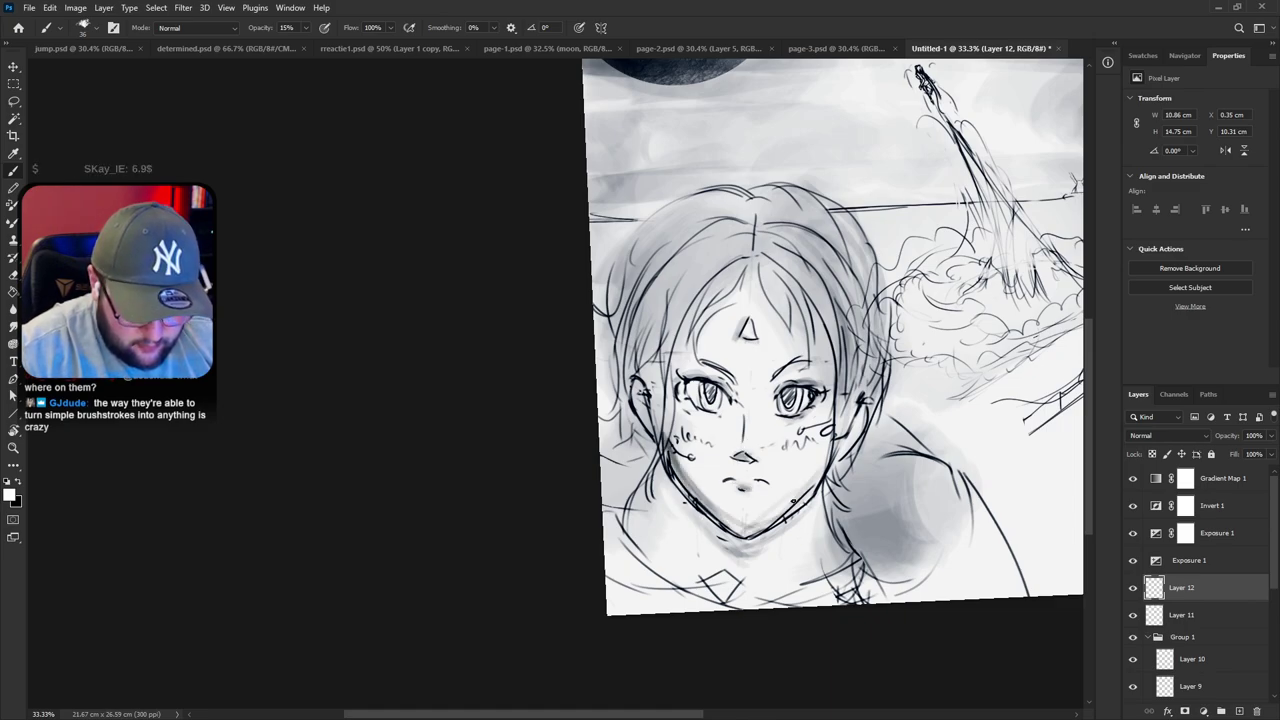
{"action": "key", "text": "e"}
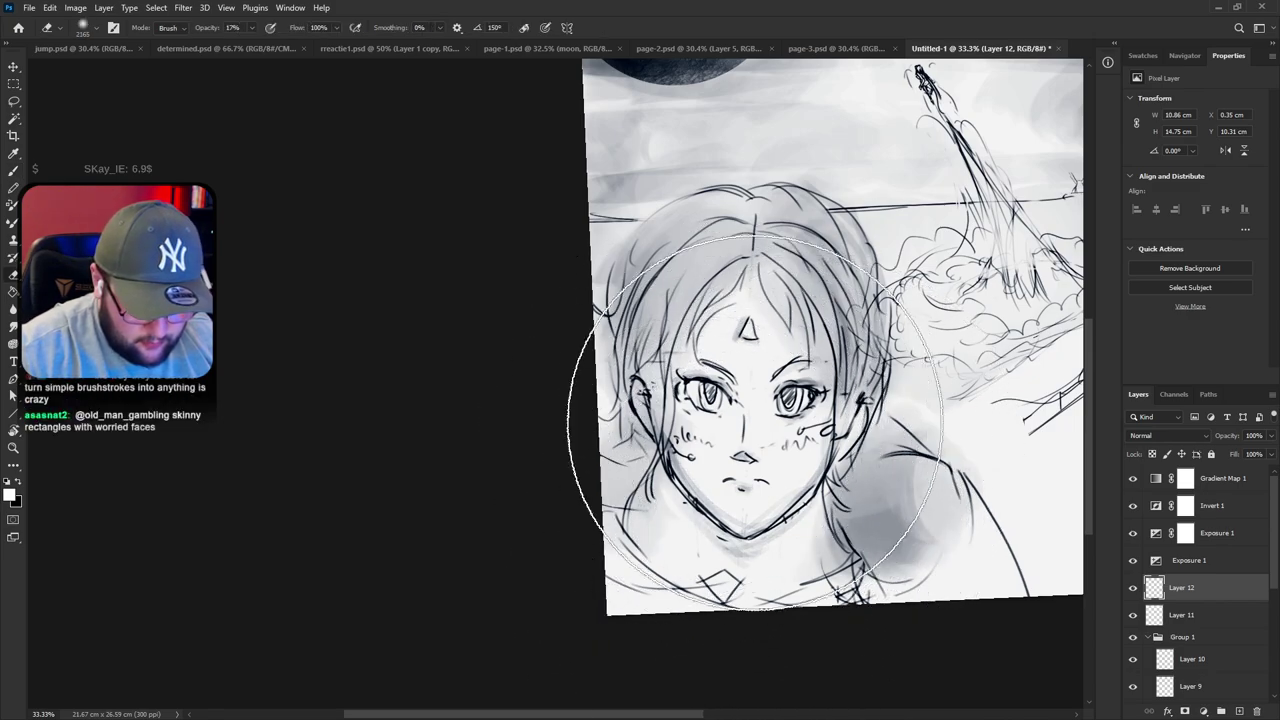
Paint darker strands along the hair framing both sides of the face and above the left ear
{"action": "key", "text": "b"}
{"action": "left_click_drag", "start_coordinate": [747, 262], "coordinate": [676, 388]}
{"action": "left_click_drag", "start_coordinate": [708, 282], "coordinate": [665, 444]}
{"action": "left_click_drag", "start_coordinate": [685, 343], "coordinate": [646, 473]}
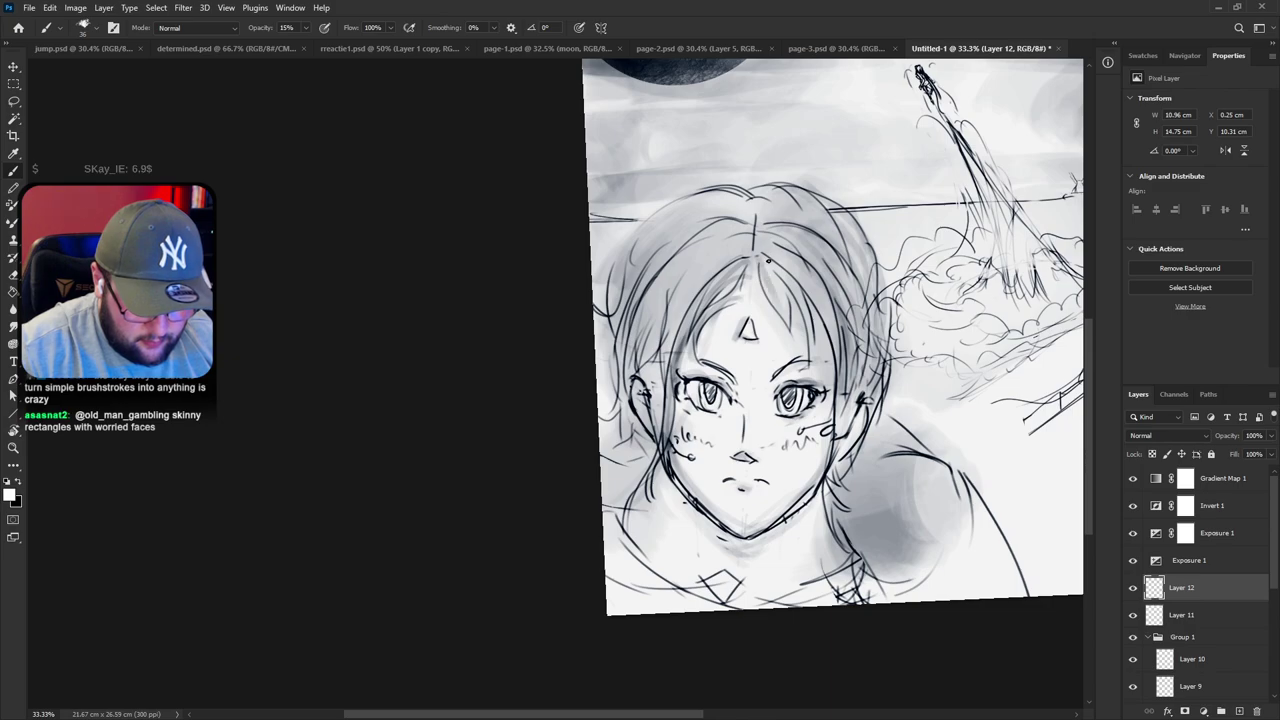
{"action": "left_click_drag", "start_coordinate": [778, 260], "coordinate": [841, 398]}
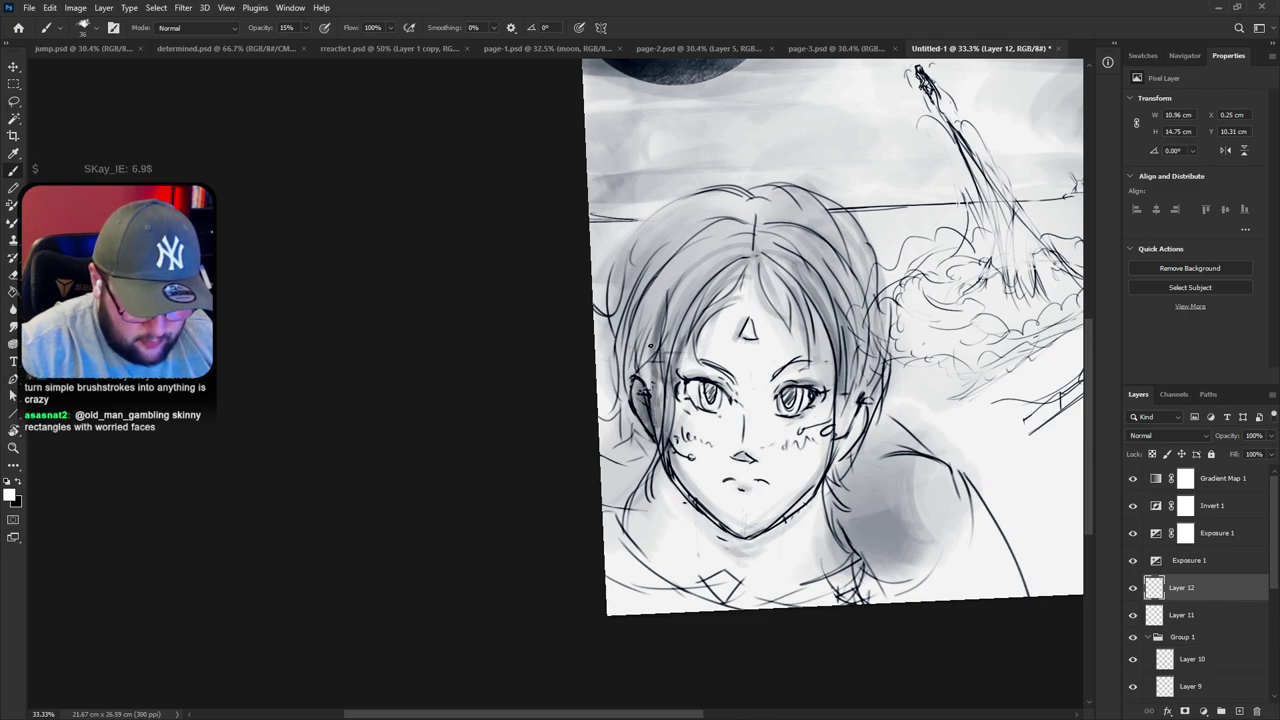
{"action": "mouse_move", "coordinate": [634, 345]}
{"action": "left_mouse_down"}
{"action": "mouse_move", "coordinate": [622, 330]}
{"action": "mouse_move", "coordinate": [645, 265]}
{"action": "left_mouse_up"}
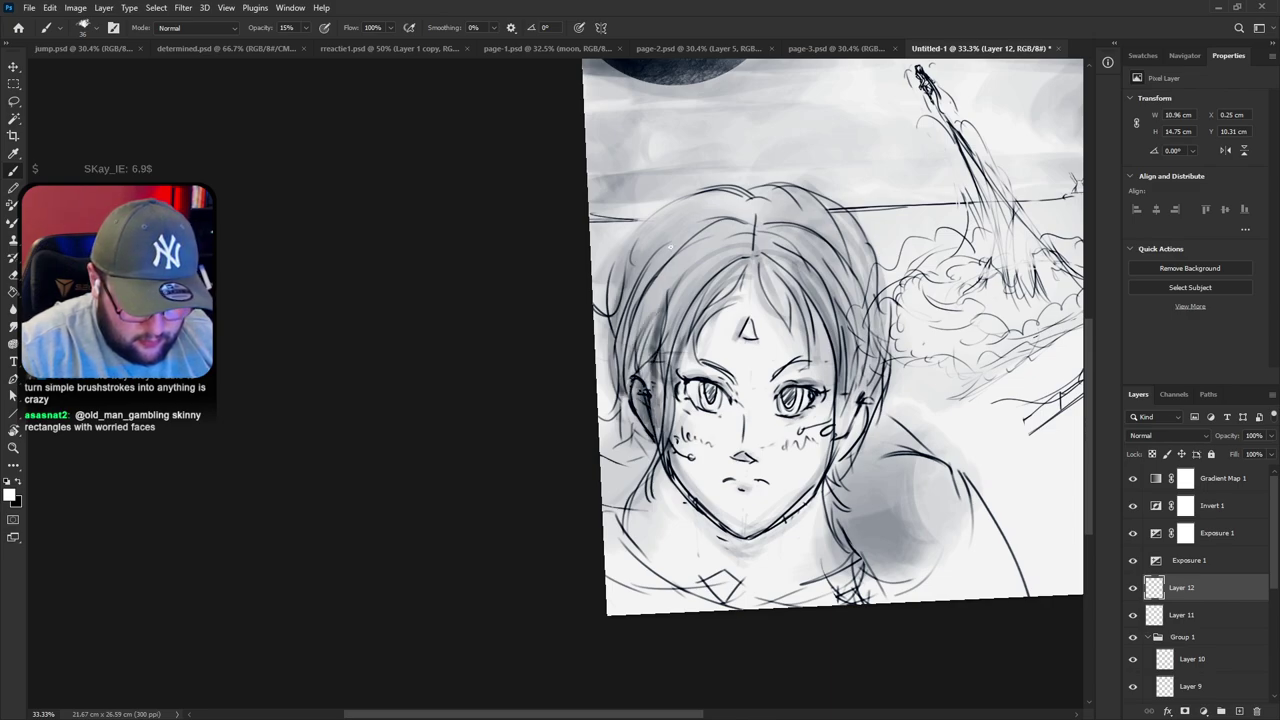
Add faint tone to the hair around the face on Layer 12 and straighten the rotated canvas view
{"action": "mouse_move", "coordinate": [745, 220]}
{"action": "left_mouse_down"}
{"action": "mouse_move", "coordinate": [850, 293]}
{"action": "mouse_move", "coordinate": [875, 375]}
{"action": "left_mouse_up"}
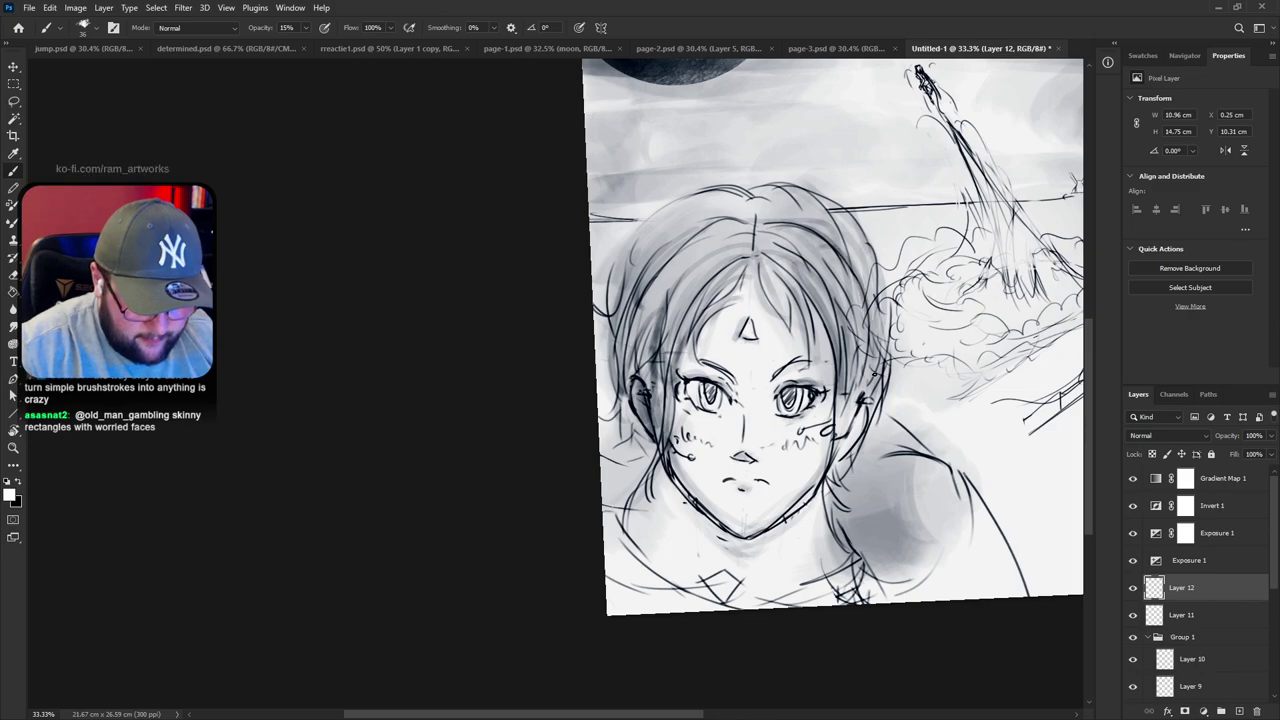
{"action": "left_click_drag", "start_coordinate": [1067, 453], "coordinate": [854, 560]}
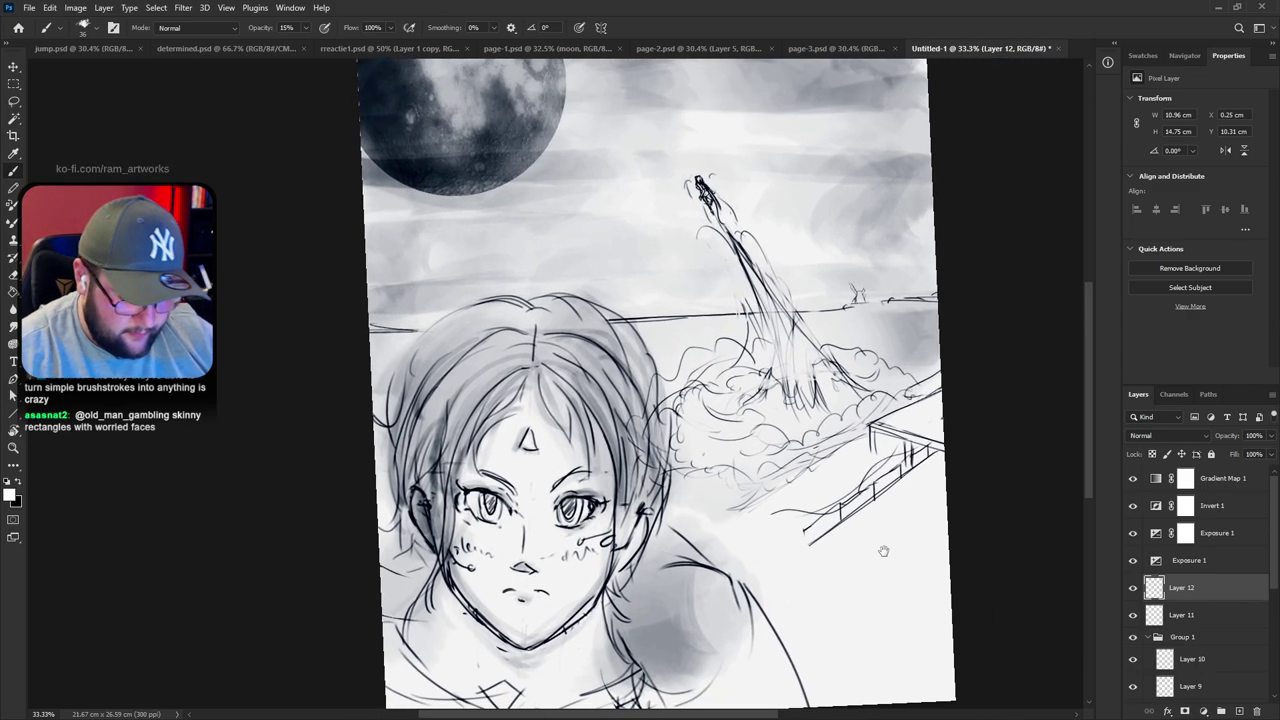
{"action": "key", "text": "r"}
{"action": "left_click_drag", "start_coordinate": [904, 522], "coordinate": [897, 544]}
{"action": "key", "text": "b"}
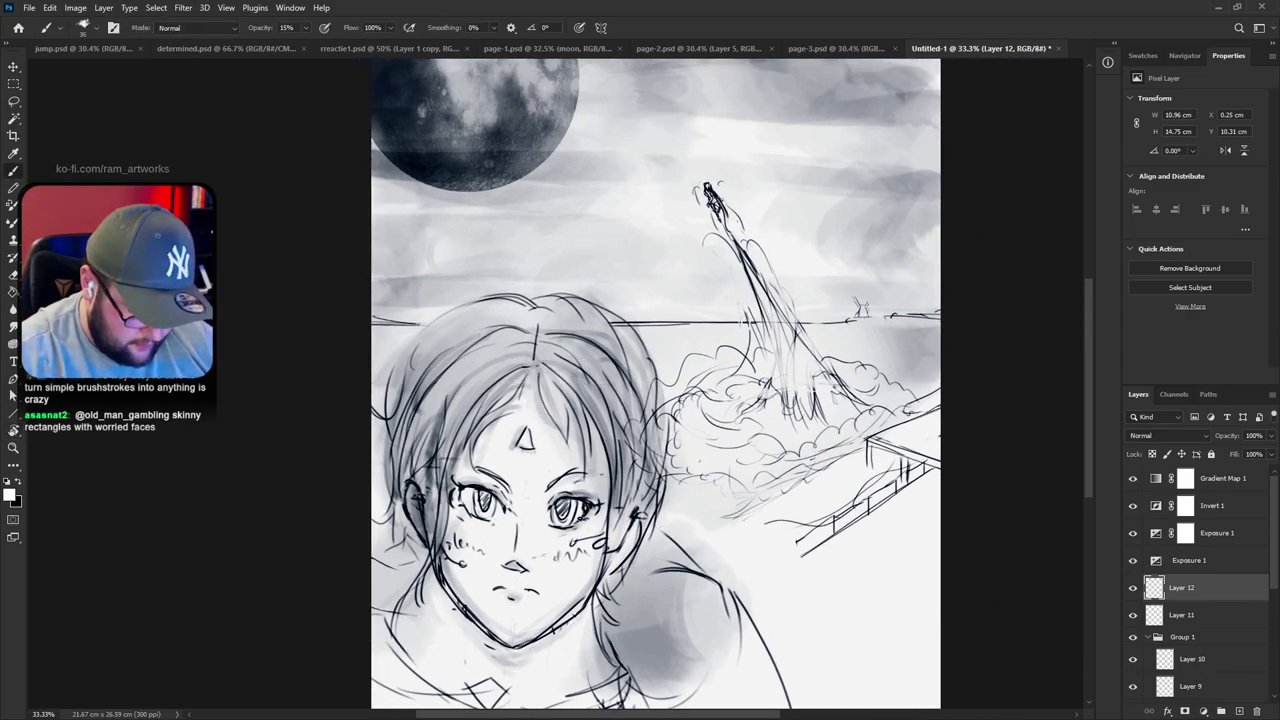
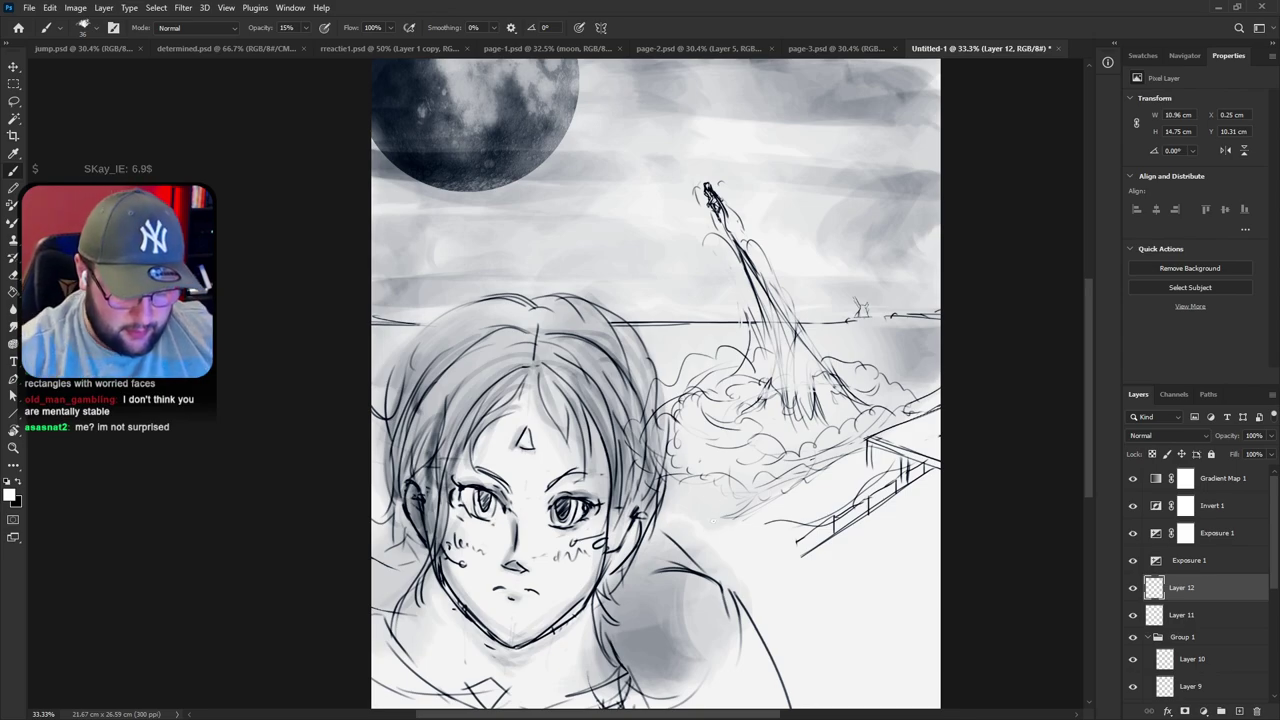
Shade both sides of the face, the lower jaw and the strands framing the forehead on Layer 12
{"action": "left_click_drag", "start_coordinate": [674, 579], "coordinate": [732, 479]}
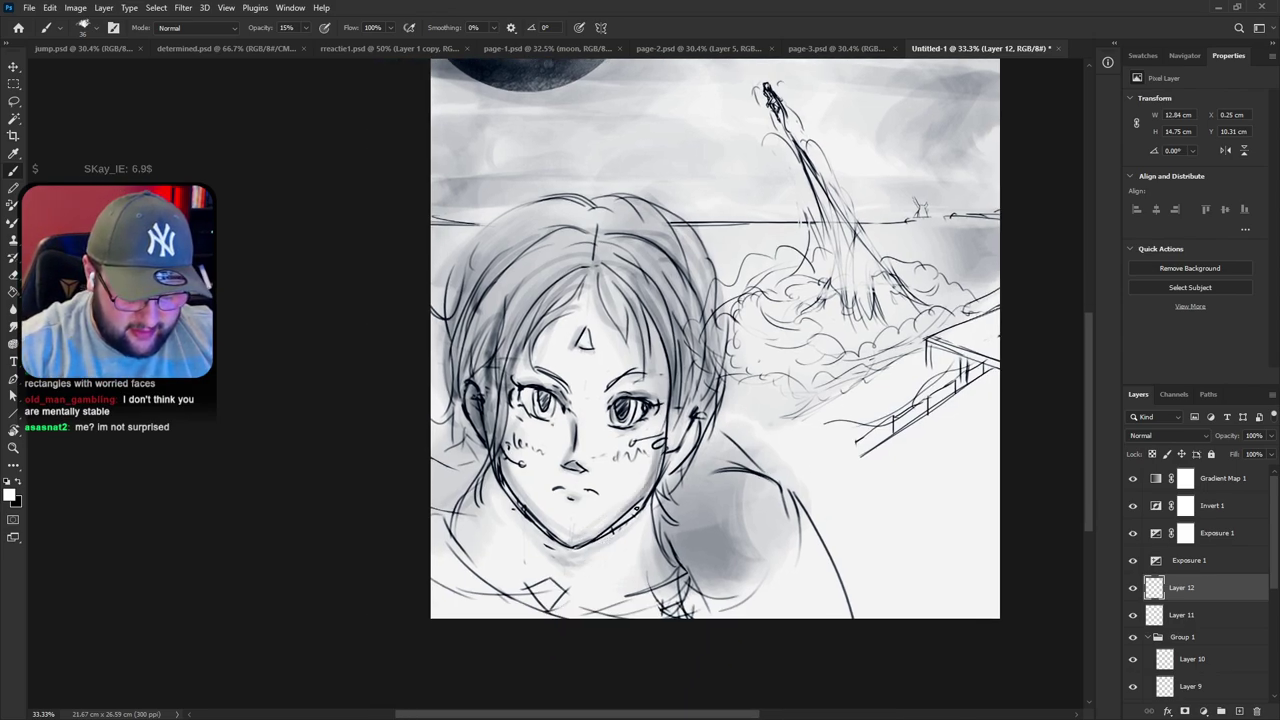
{"action": "left_click_drag", "start_coordinate": [670, 463], "coordinate": [676, 430]}
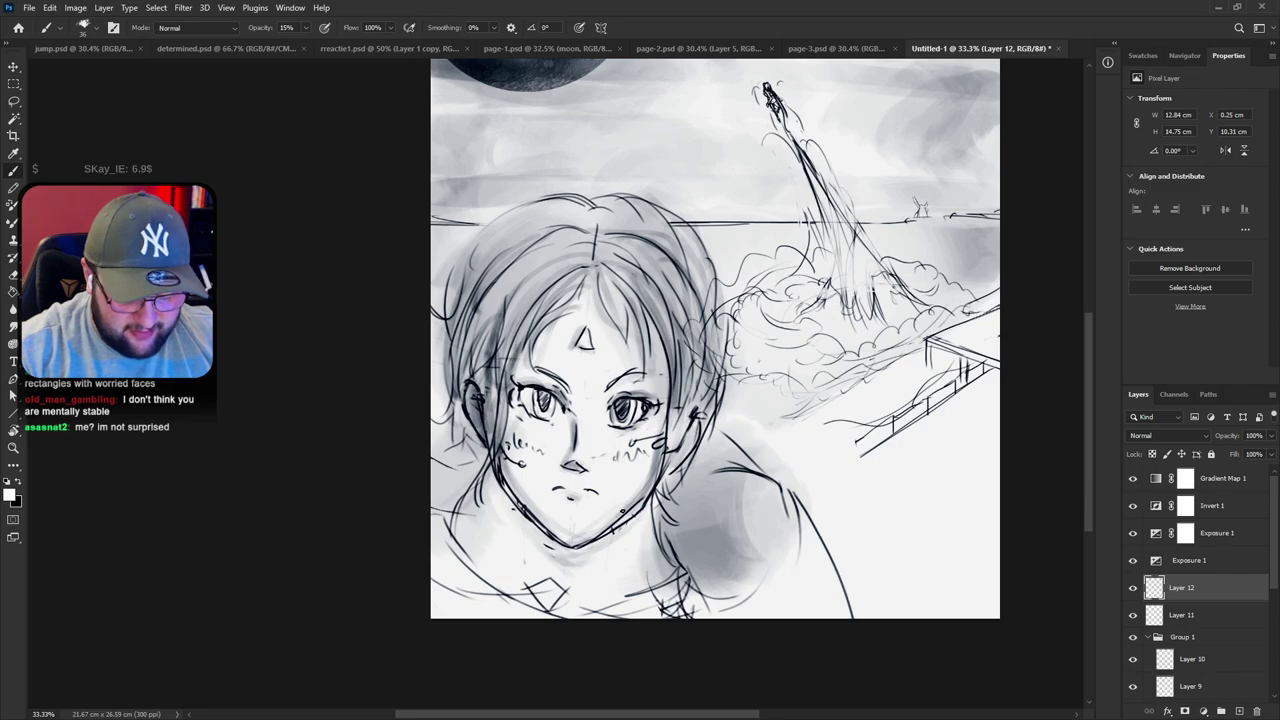
{"action": "mouse_move", "coordinate": [498, 462]}
{"action": "left_mouse_down"}
{"action": "mouse_move", "coordinate": [555, 541]}
{"action": "mouse_move", "coordinate": [640, 506]}
{"action": "mouse_move", "coordinate": [695, 427]}
{"action": "mouse_move", "coordinate": [676, 394]}
{"action": "mouse_move", "coordinate": [665, 458]}
{"action": "left_mouse_up"}
{"action": "left_click_drag", "start_coordinate": [676, 372], "coordinate": [650, 482]}
{"action": "left_click_drag", "start_coordinate": [675, 404], "coordinate": [650, 475]}
{"action": "mouse_move", "coordinate": [620, 290]}
{"action": "left_mouse_down"}
{"action": "mouse_move", "coordinate": [636, 377]}
{"action": "mouse_move", "coordinate": [615, 322]}
{"action": "left_mouse_up"}
{"action": "left_click_drag", "start_coordinate": [578, 281], "coordinate": [550, 326]}
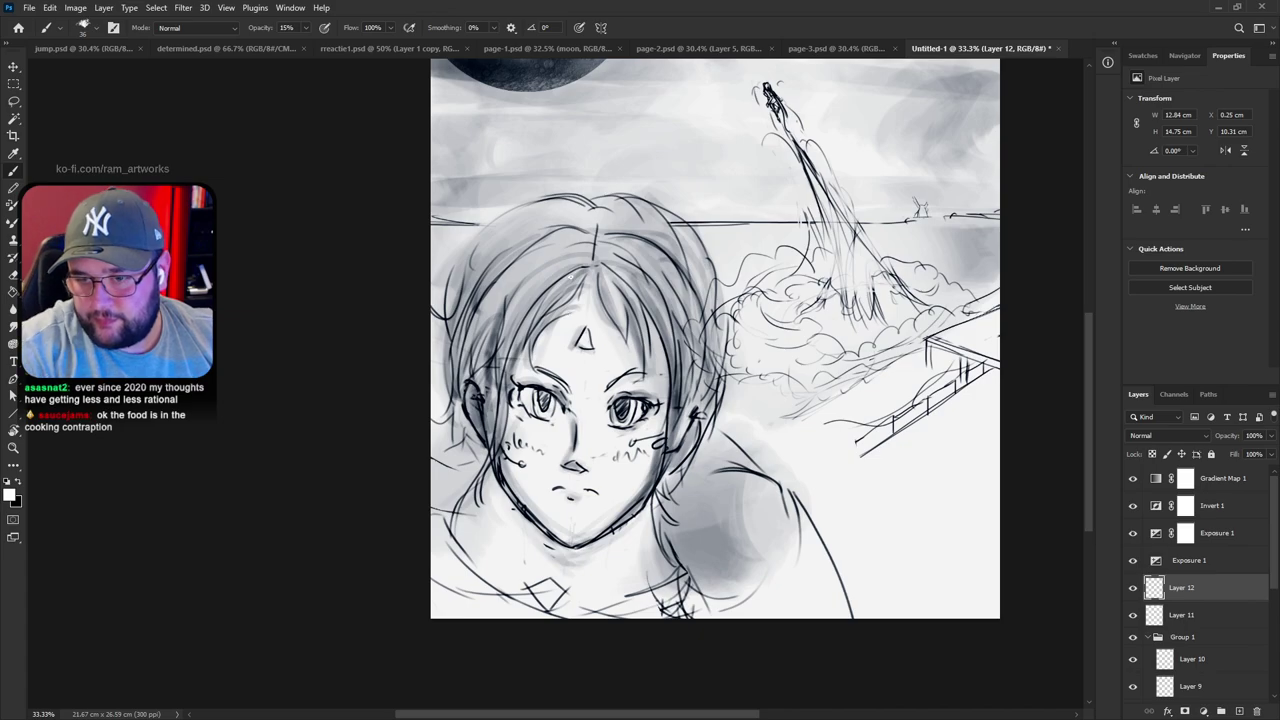
{"action": "key", "text": "e"}
{"action": "right_click", "coordinate": [553, 343]}
{"action": "left_click", "coordinate": [282, 178]}
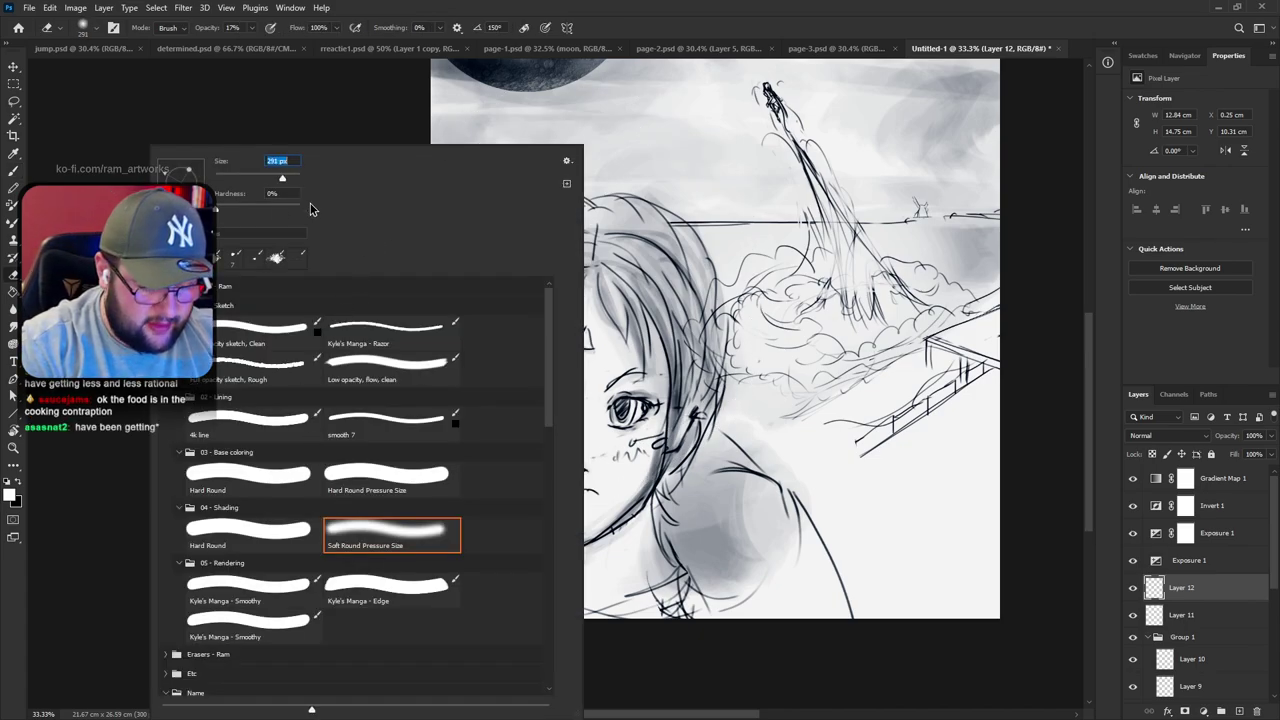
{"action": "left_click", "coordinate": [608, 270]}
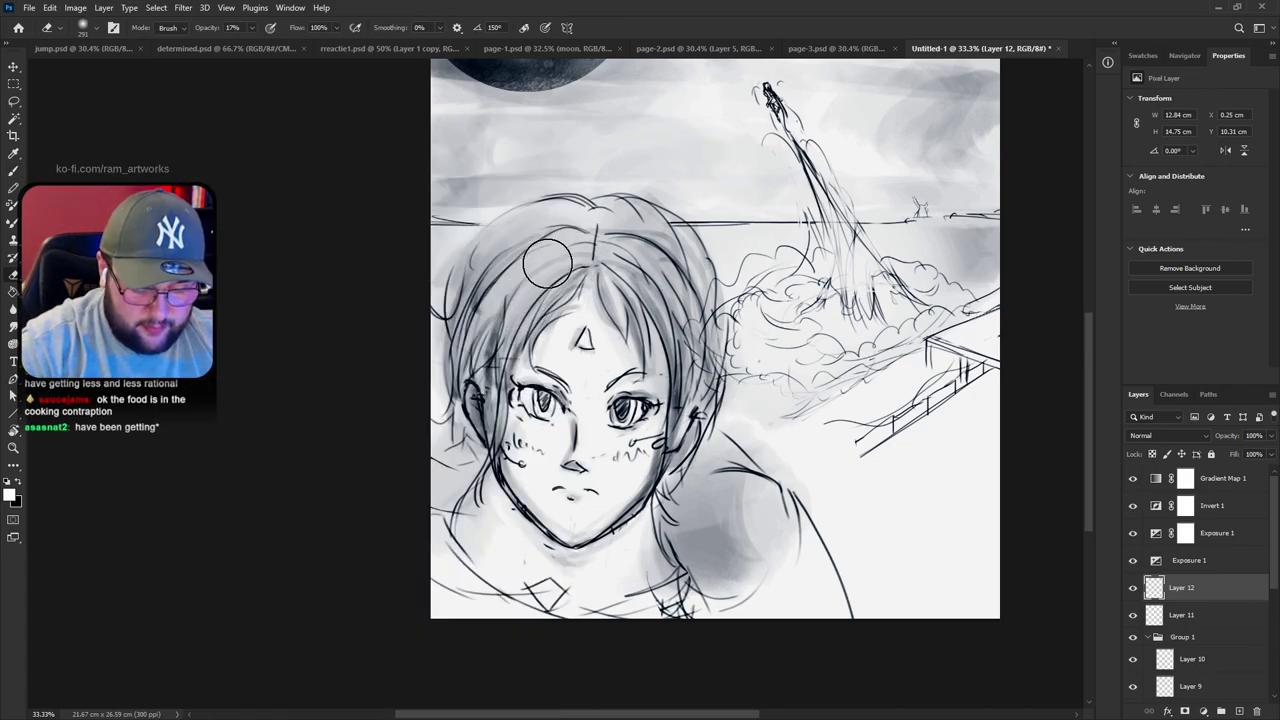
{"action": "key", "text": "r"}
{"action": "mouse_move", "coordinate": [708, 245]}
{"action": "left_mouse_down"}
{"action": "mouse_move", "coordinate": [838, 440]}
{"action": "mouse_move", "coordinate": [840, 372]}
{"action": "left_mouse_up"}
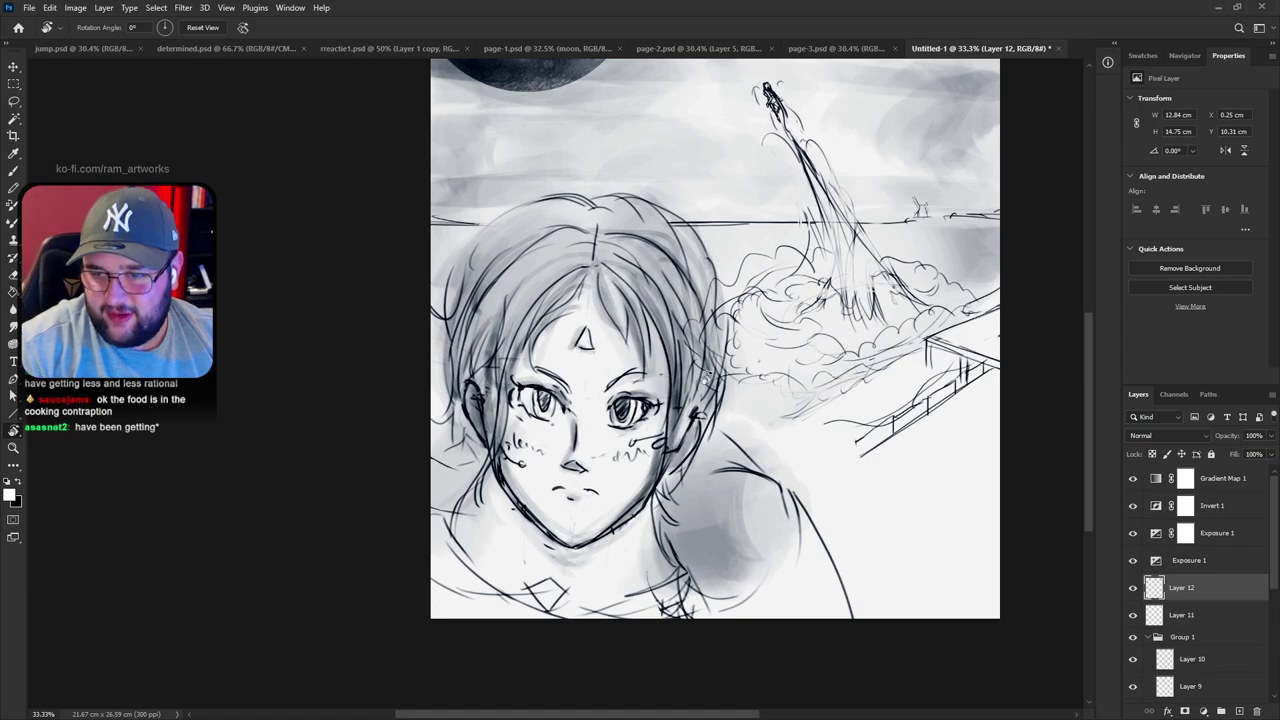
{"action": "key", "text": "b"}
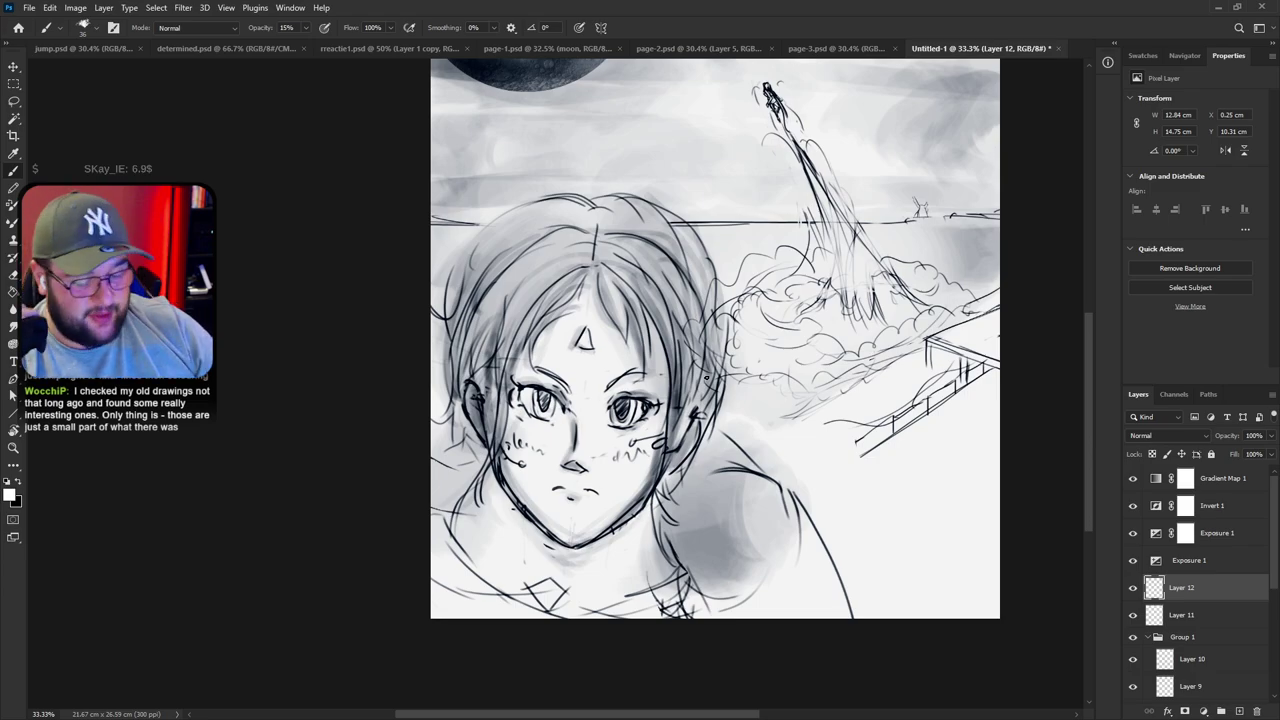
Mirror the canvas view, compare the drawing with Layer 12, Layer 11 and Group 1 shown and hidden, and leave Layer 11 hidden
{"action": "left_click_drag", "start_coordinate": [816, 554], "coordinate": [710, 612]}
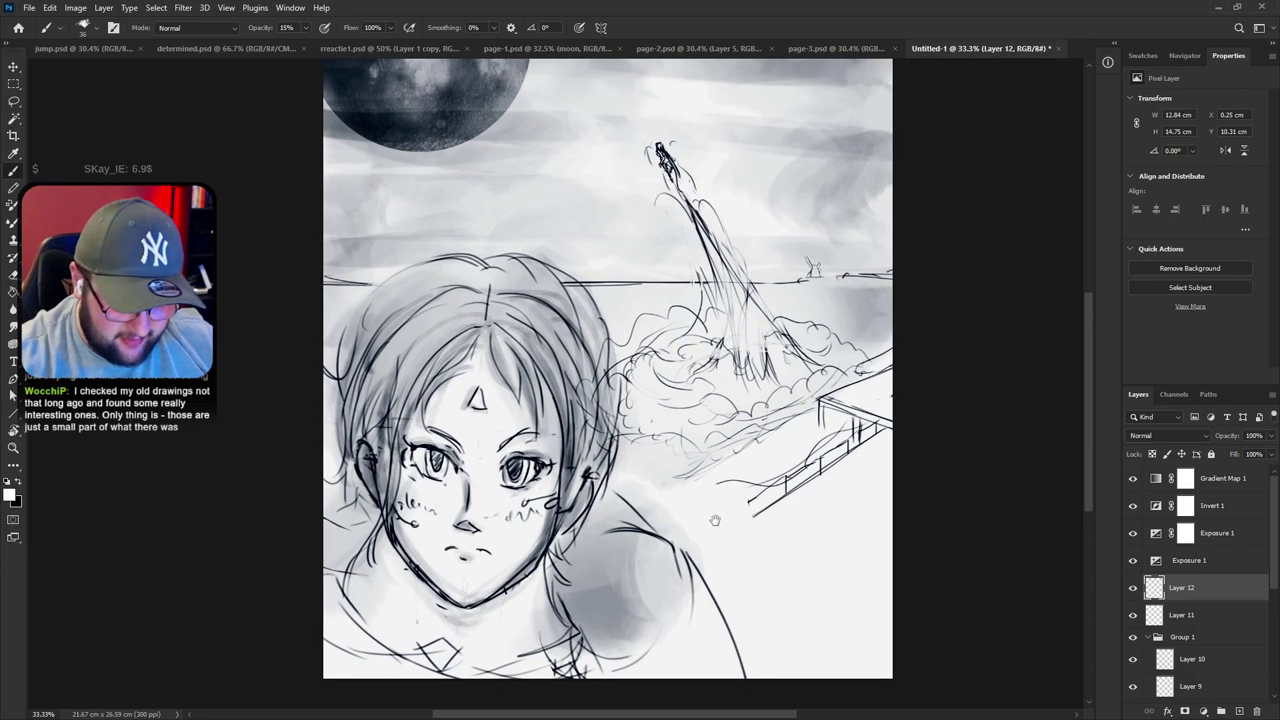
{"action": "left_click_drag", "start_coordinate": [729, 538], "coordinate": [673, 556]}
{"action": "key", "text": "ctrl+shift+h"}
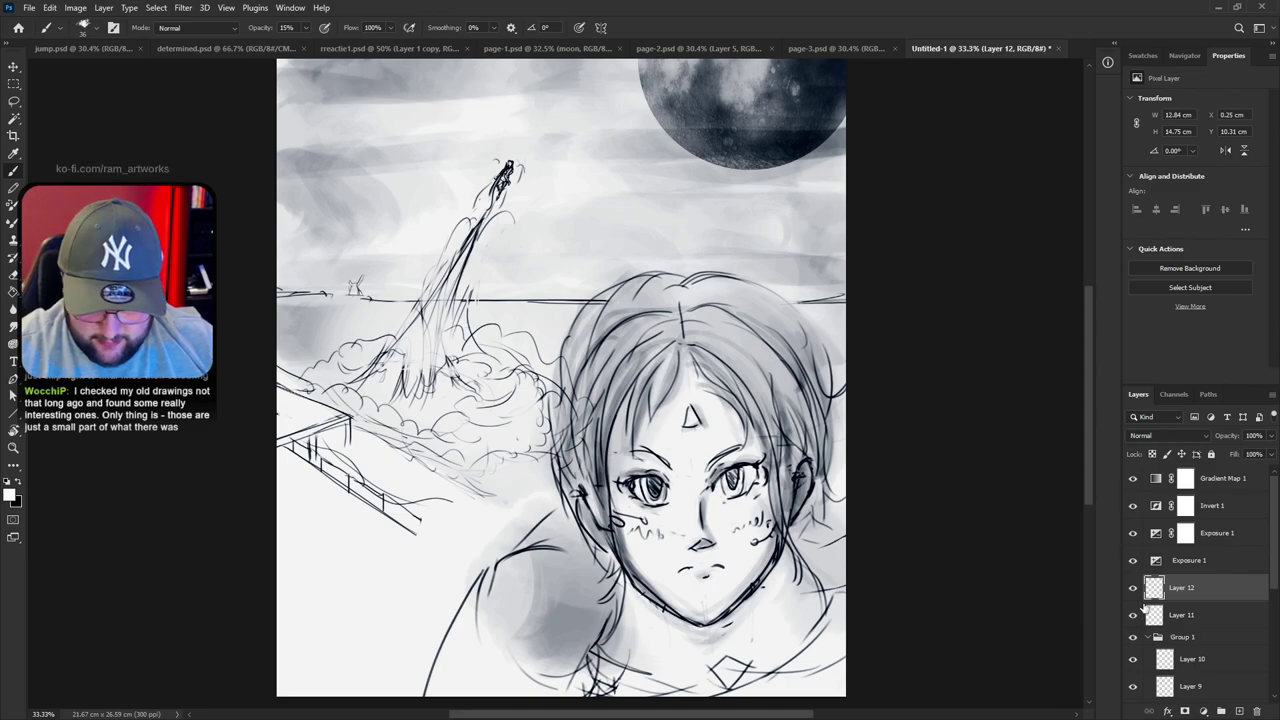
{"action": "left_click", "coordinate": [1128, 615]}
{"action": "left_click", "coordinate": [1131, 615]}
{"action": "left_click", "coordinate": [1137, 591]}
{"action": "left_click", "coordinate": [1136, 590]}
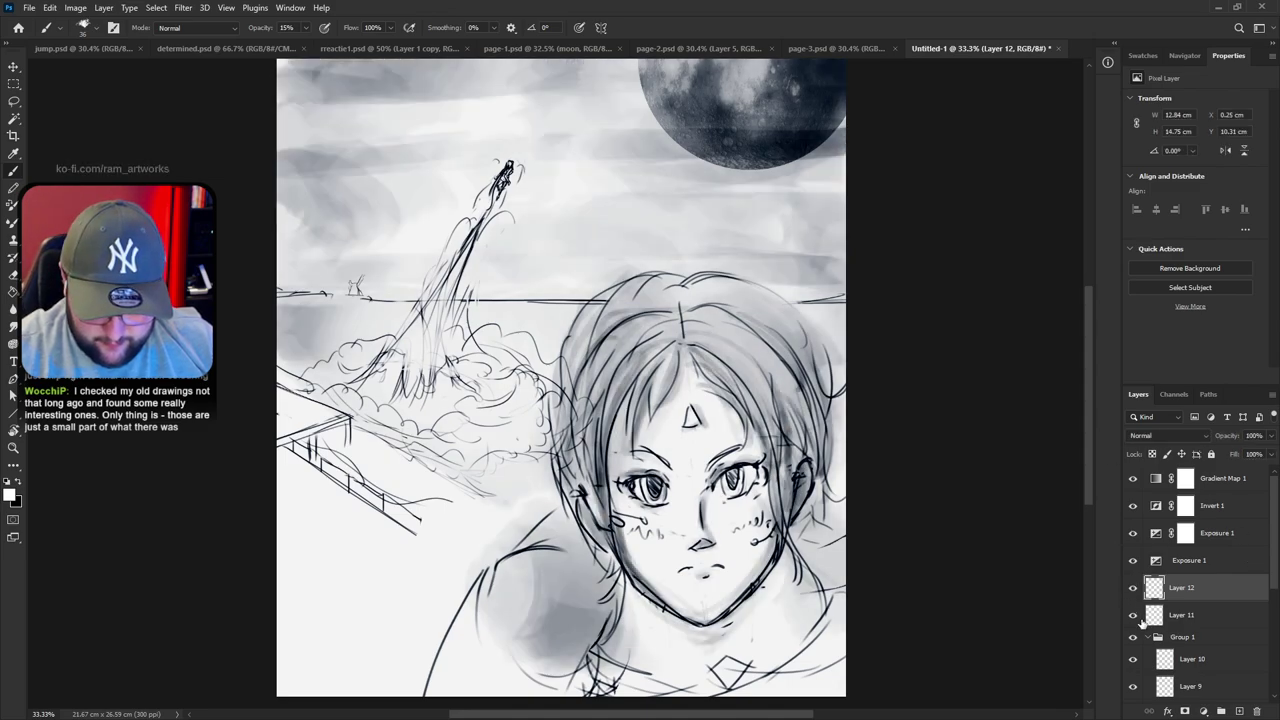
{"action": "left_click", "coordinate": [1135, 619]}
{"action": "left_click", "coordinate": [1133, 588]}
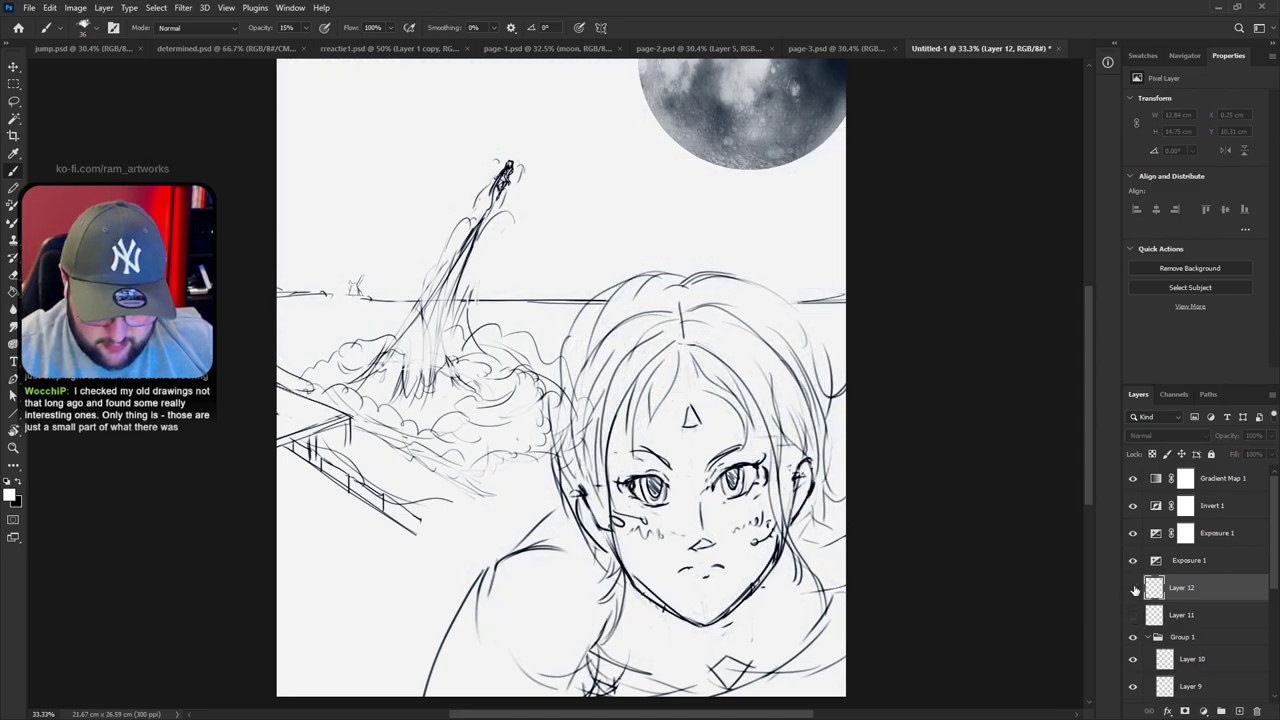
{"action": "left_click", "coordinate": [1133, 614]}
{"action": "left_click", "coordinate": [1133, 614]}
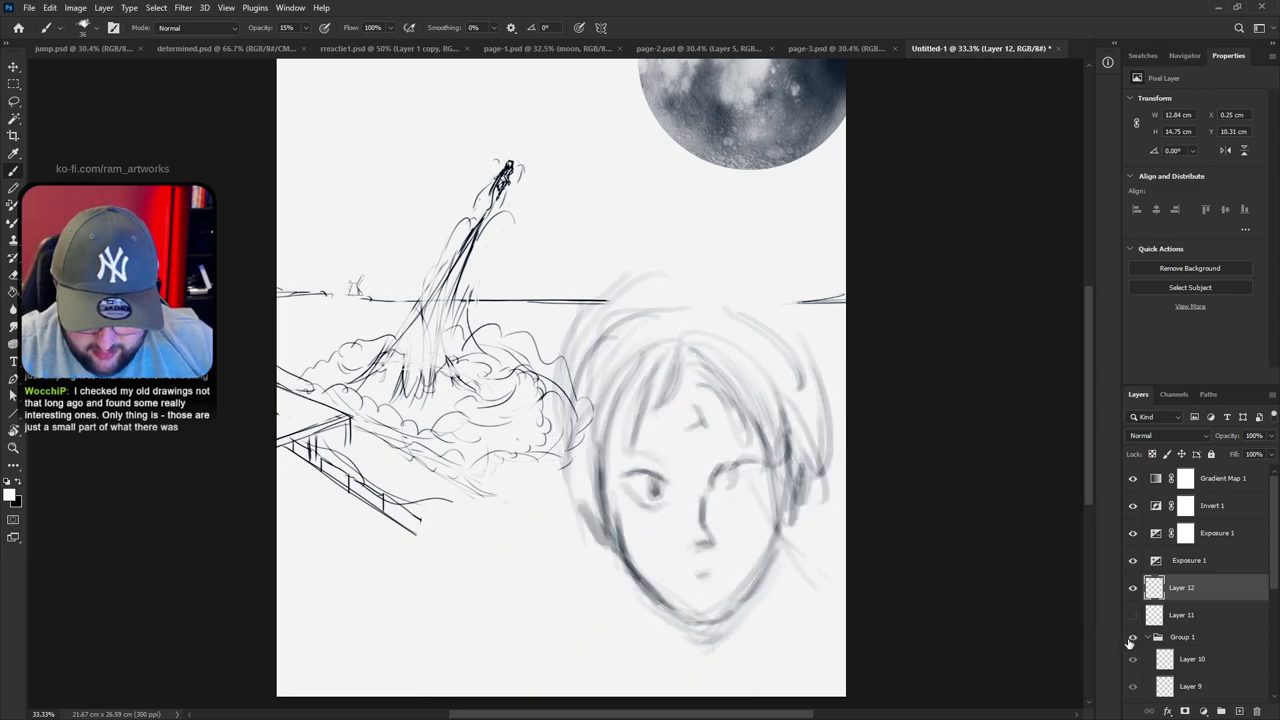
{"action": "left_click", "coordinate": [1133, 614]}
Merge Group 1 into one layer and open it in Liquify with Background as the backdrop
{"action": "right_click", "coordinate": [1175, 637]}
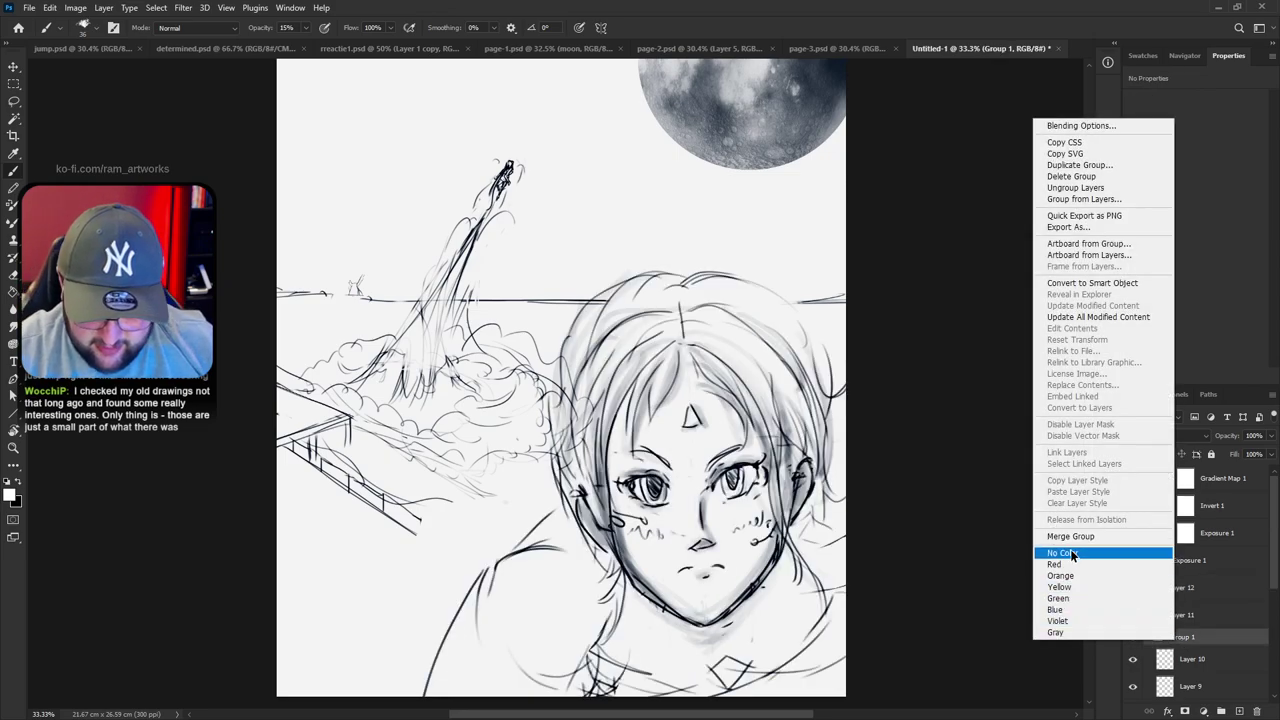
{"action": "left_click", "coordinate": [1069, 537]}
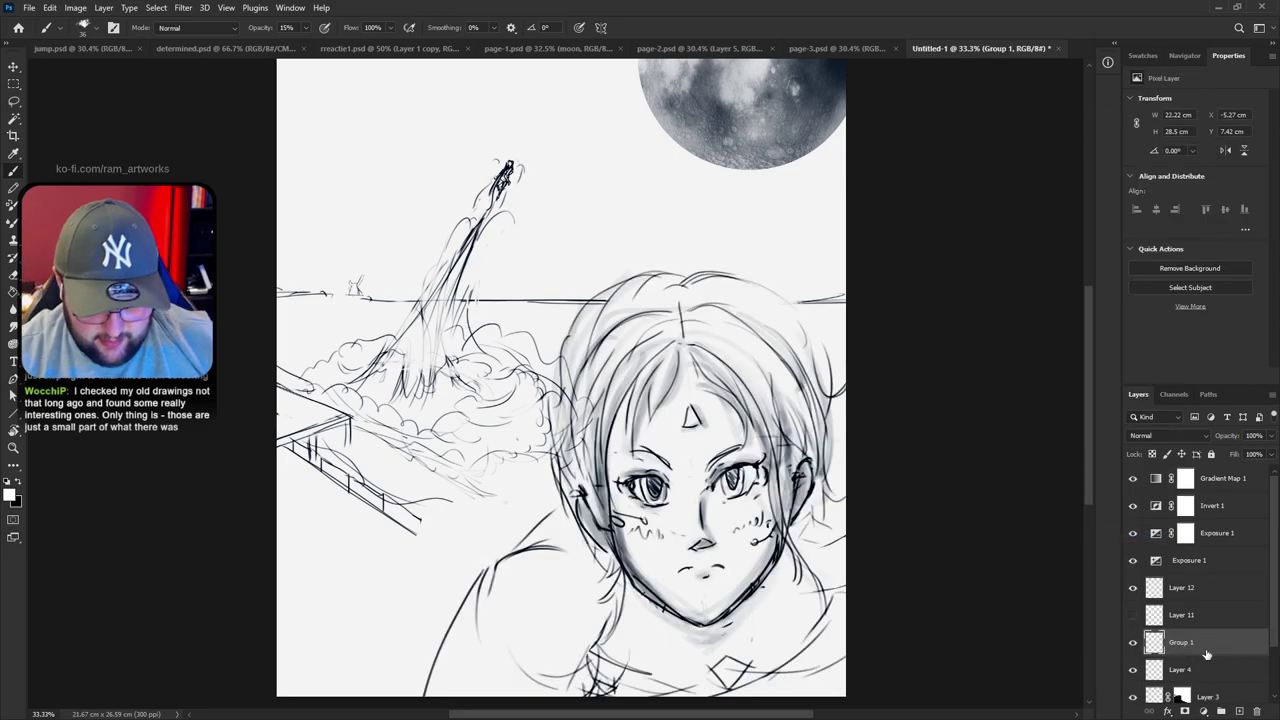
{"action": "left_click", "coordinate": [183, 8]}
{"action": "left_click", "coordinate": [101, 136]}
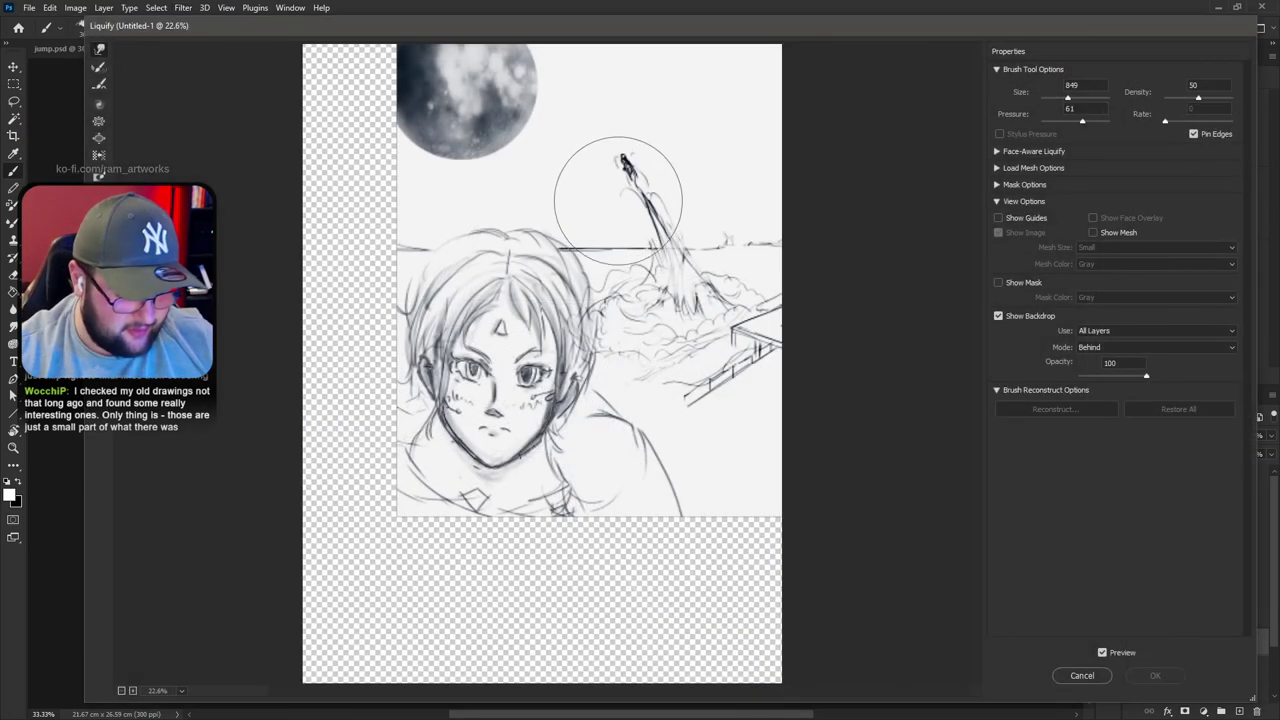
{"action": "left_click", "coordinate": [1105, 333]}
{"action": "left_click", "coordinate": [1105, 355]}
{"action": "key", "text": "ctrl+z"}
{"action": "key", "text": "Down"}
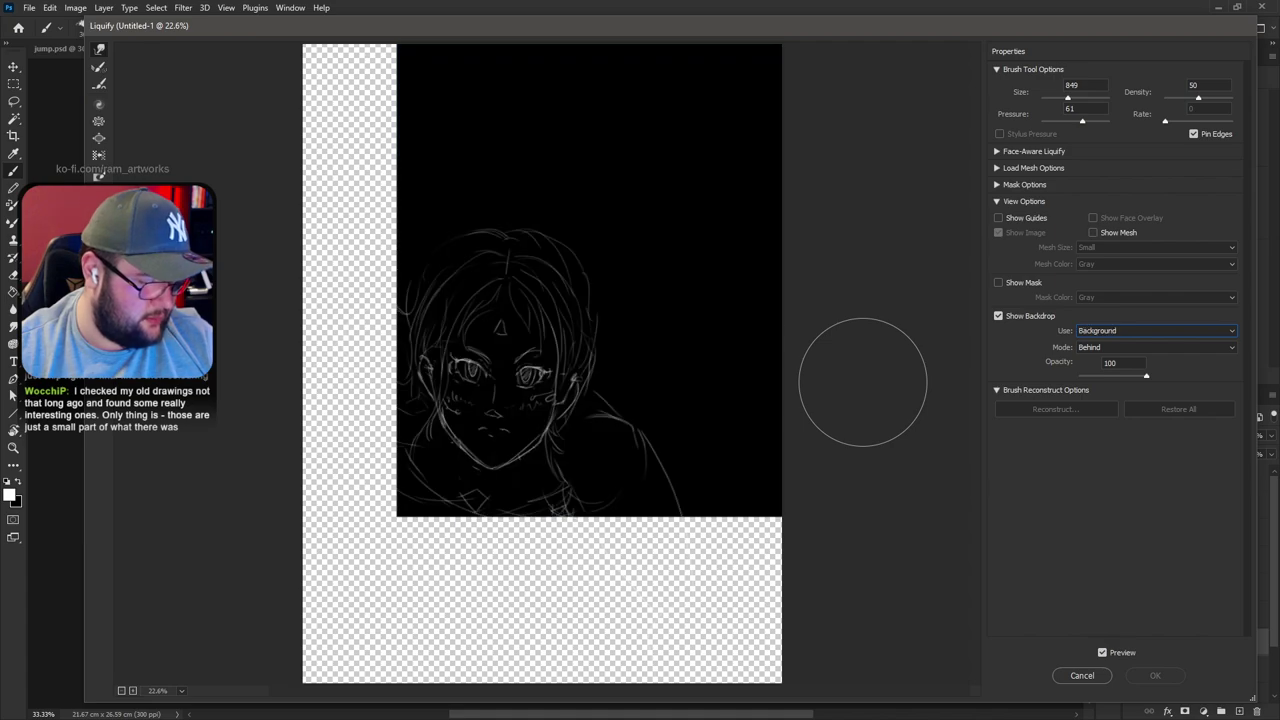
Try to reshape the portrait's crown, eye area and jaw by pushing the lines with the large Liquify brush
{"action": "key", "text": "ctrl+plus"}
{"action": "key", "text": "ctrl+plus"}
{"action": "key", "text": "ctrl+plus"}
{"action": "key", "text": "ctrl+plus"}
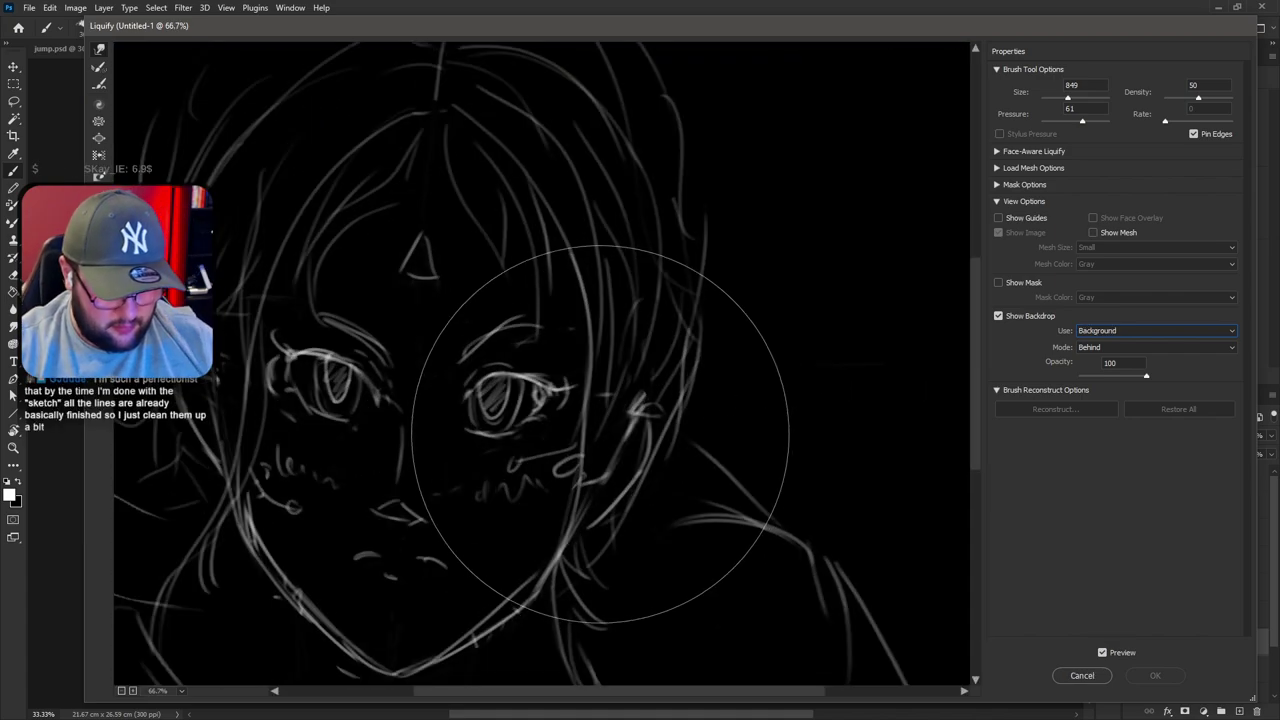
{"action": "key", "text": "ctrl+minus"}
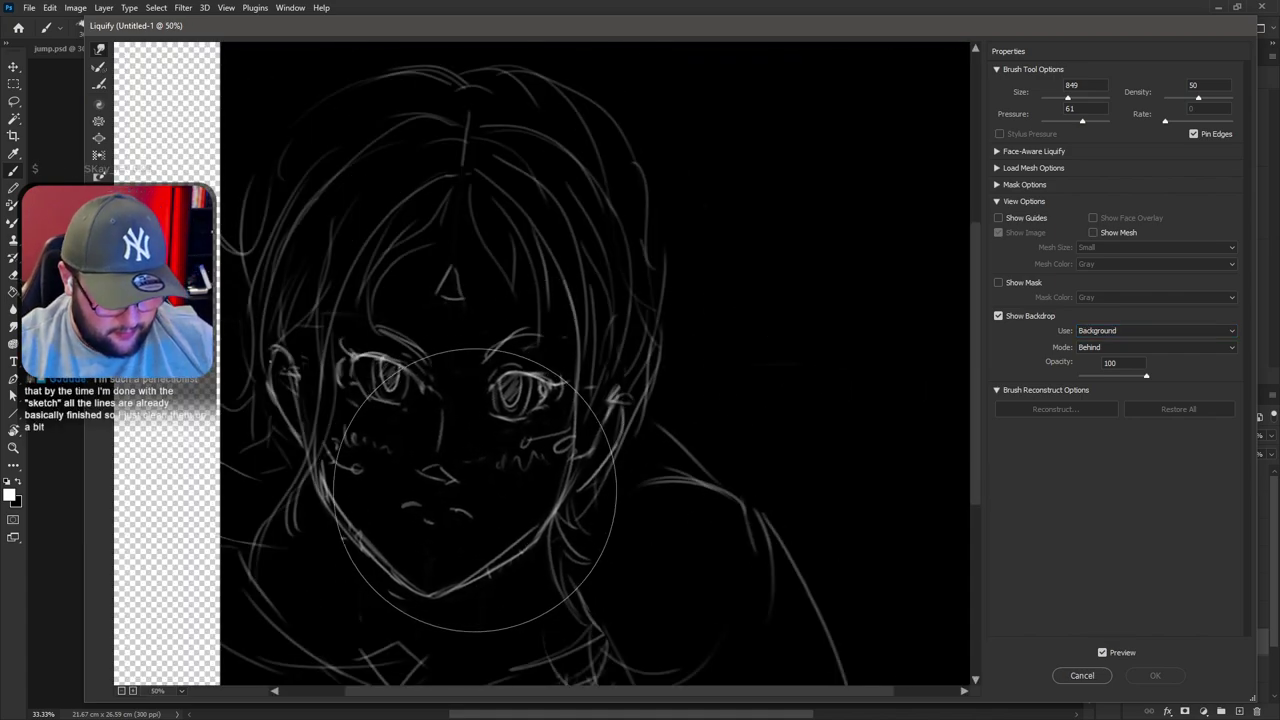
{"action": "mouse_move", "coordinate": [475, 495]}
{"action": "left_mouse_down"}
{"action": "mouse_move", "coordinate": [506, 509]}
{"action": "mouse_move", "coordinate": [575, 640]}
{"action": "left_mouse_up"}
{"action": "key", "text": "ctrl+minus"}
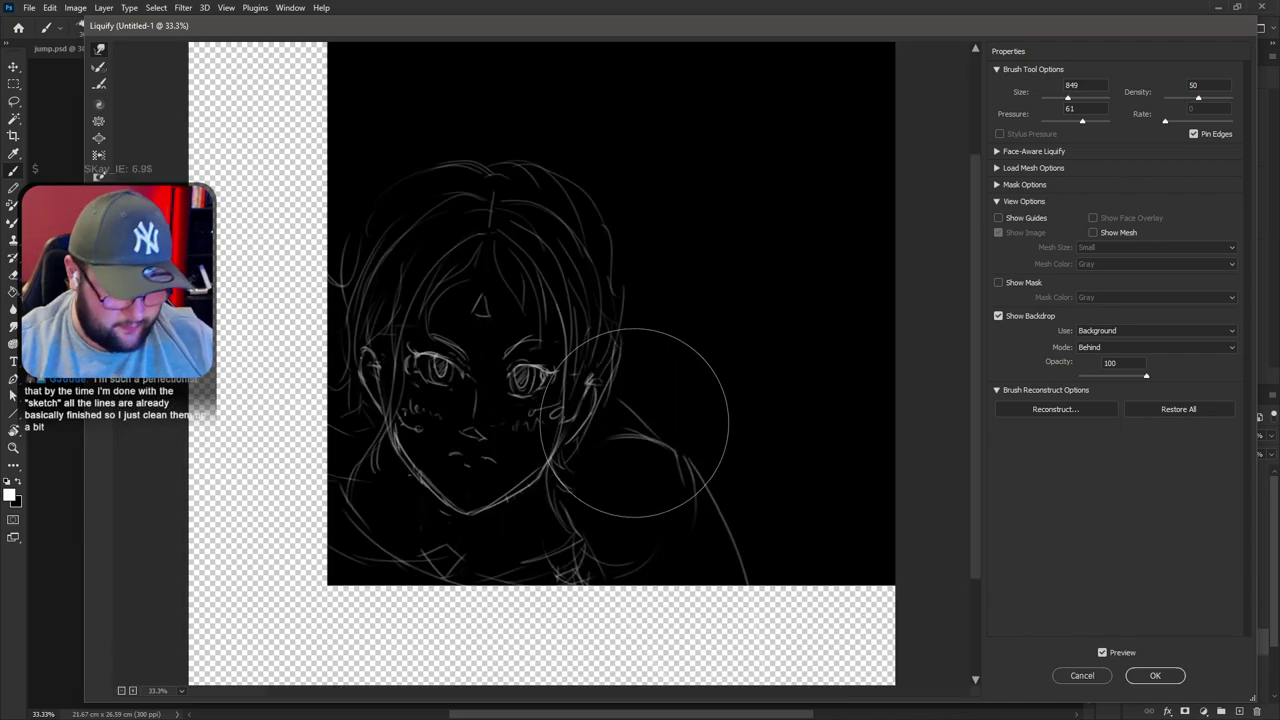
{"action": "mouse_move", "coordinate": [496, 237]}
{"action": "left_mouse_down"}
{"action": "mouse_move", "coordinate": [504, 268]}
{"action": "mouse_move", "coordinate": [490, 208]}
{"action": "left_mouse_up"}
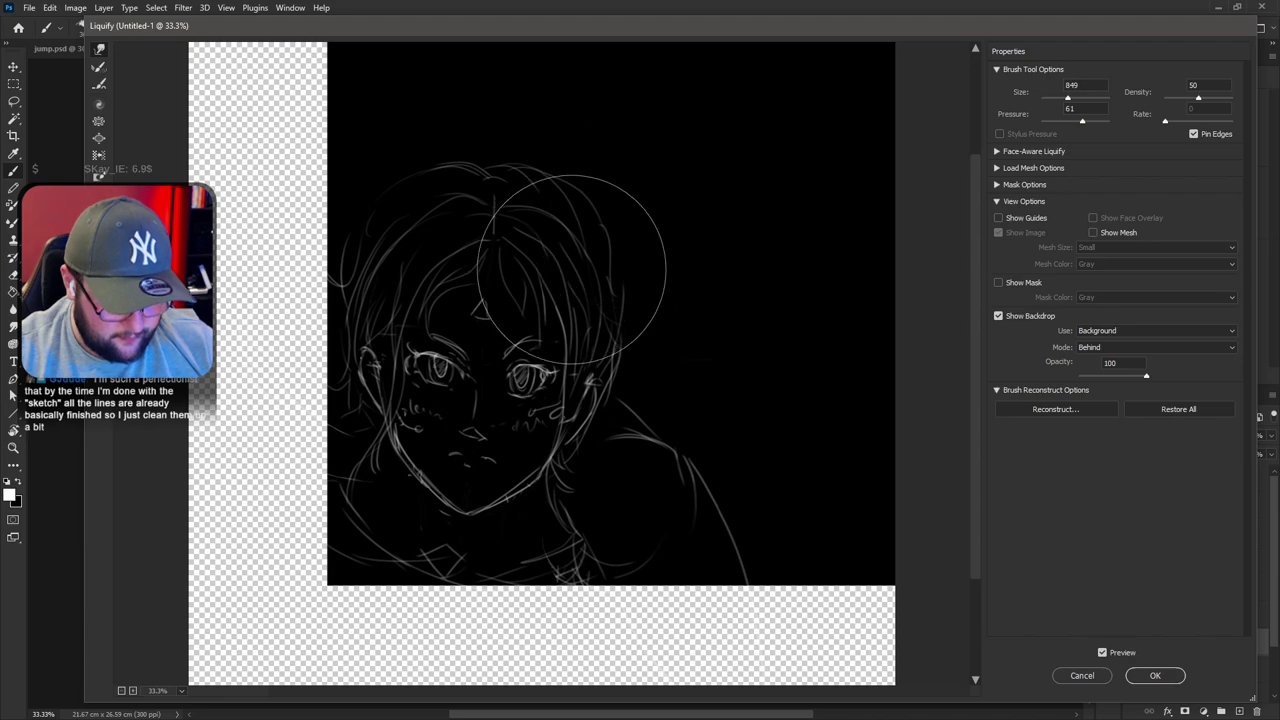
{"action": "mouse_move", "coordinate": [420, 472]}
{"action": "left_mouse_down"}
{"action": "mouse_move", "coordinate": [421, 446]}
{"action": "mouse_move", "coordinate": [419, 470]}
{"action": "left_mouse_up"}
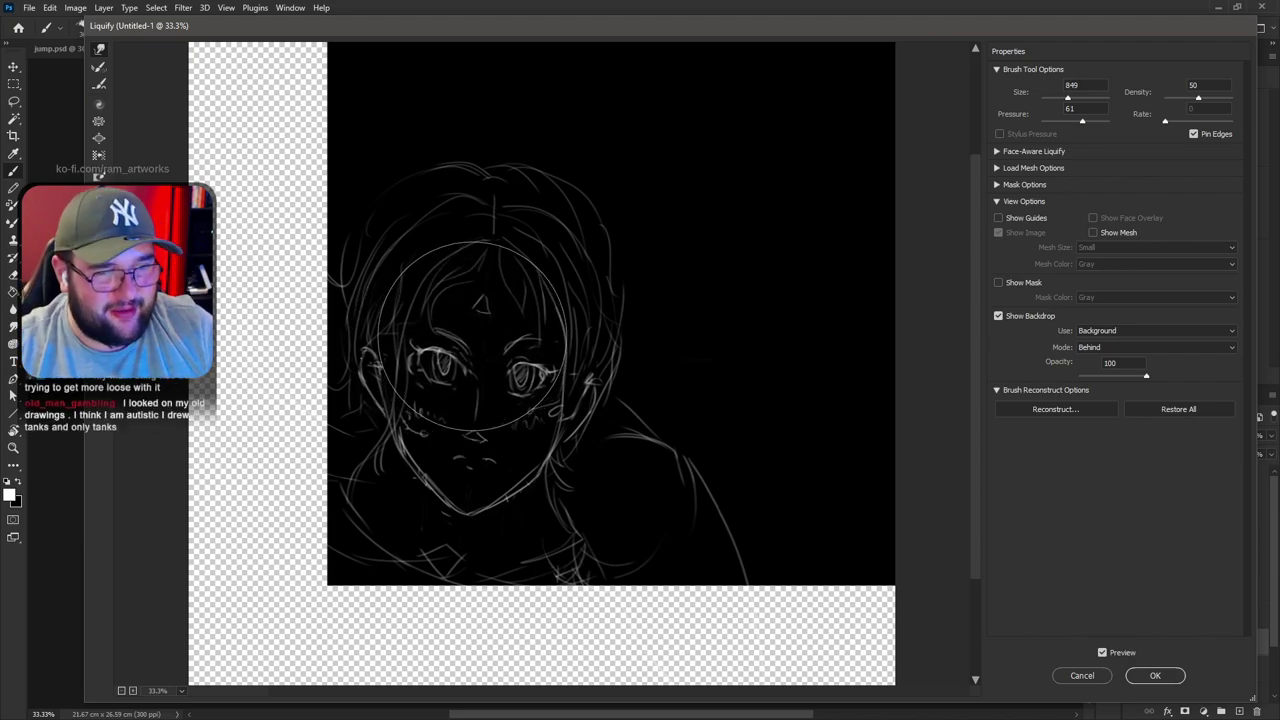
Undo the latest face warps in Liquify and apply the filter
{"action": "key", "text": "ctrl+z"}
{"action": "key", "text": "ctrl+alt+z"}
{"action": "key", "text": "ctrl+alt+z"}
{"action": "key", "text": "ctrl+alt+z"}
{"action": "key", "text": "ctrl+alt+z"}
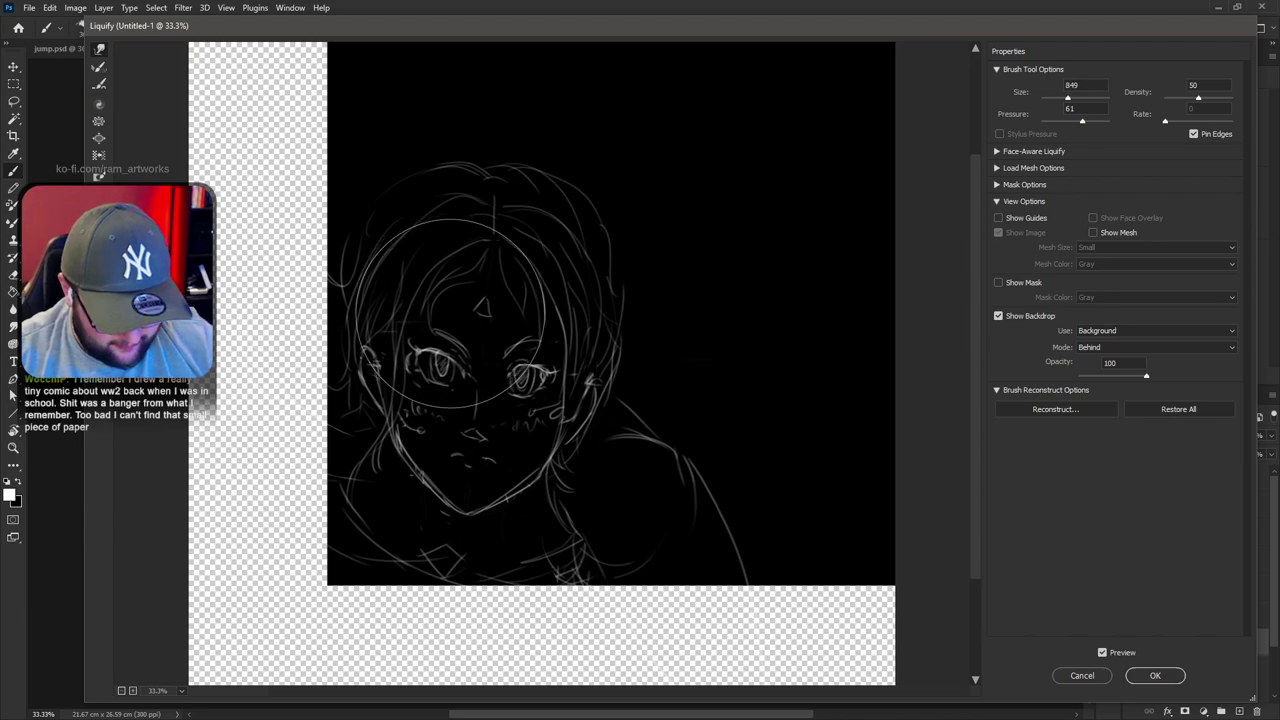
{"action": "key", "text": "Return"}
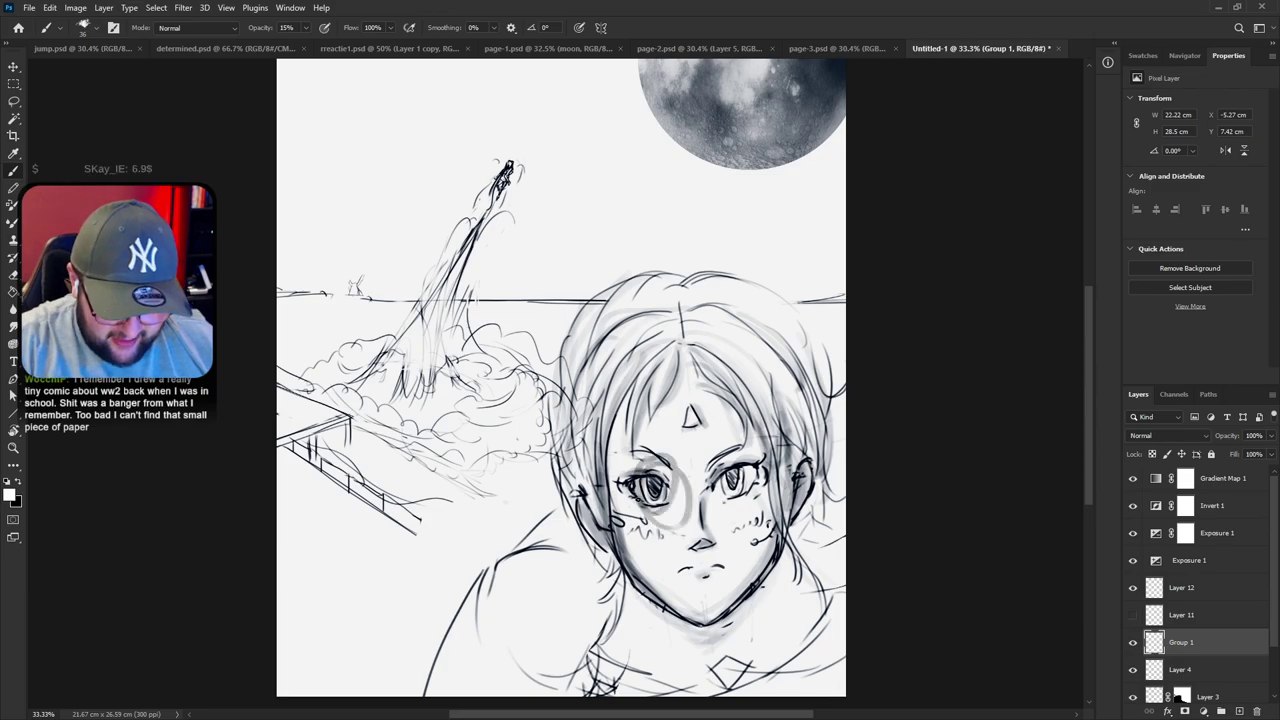
Check the warped portrait by toggling Group 1's visibility, and undo the Liquify edit and the group merge
{"action": "left_click_drag", "start_coordinate": [816, 643], "coordinate": [736, 563]}
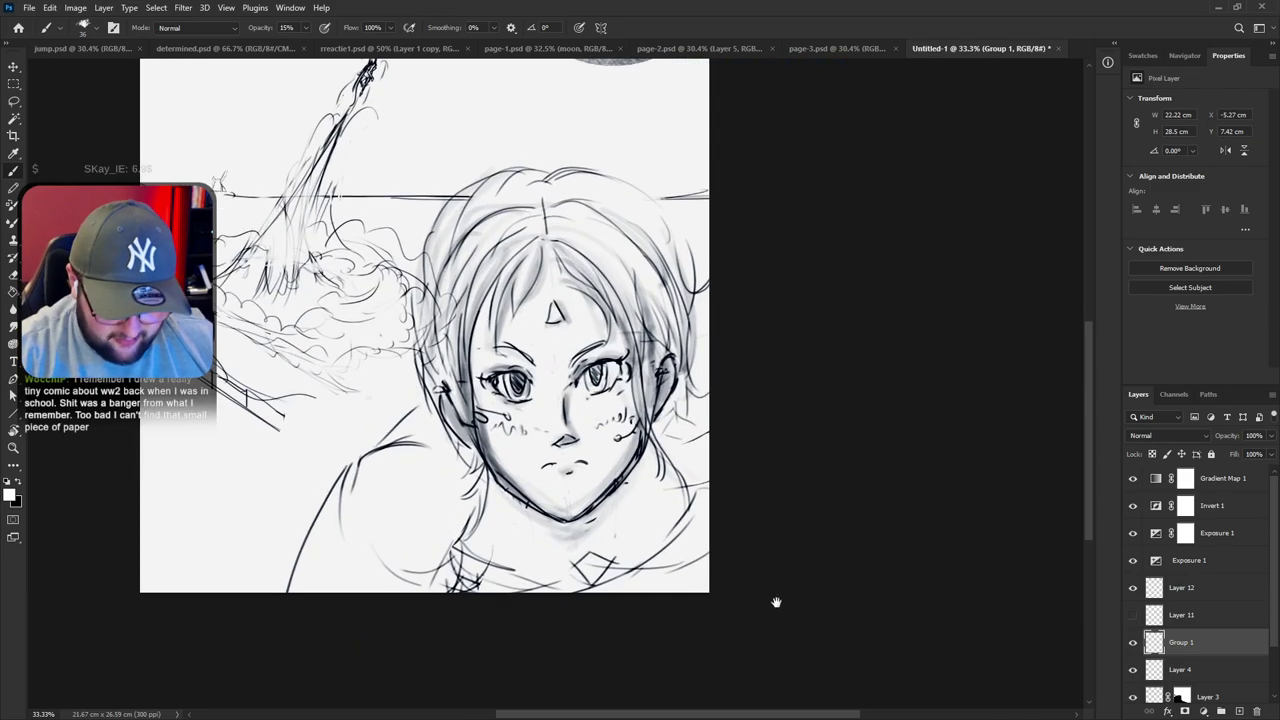
{"action": "key", "text": "ctrl+plus"}
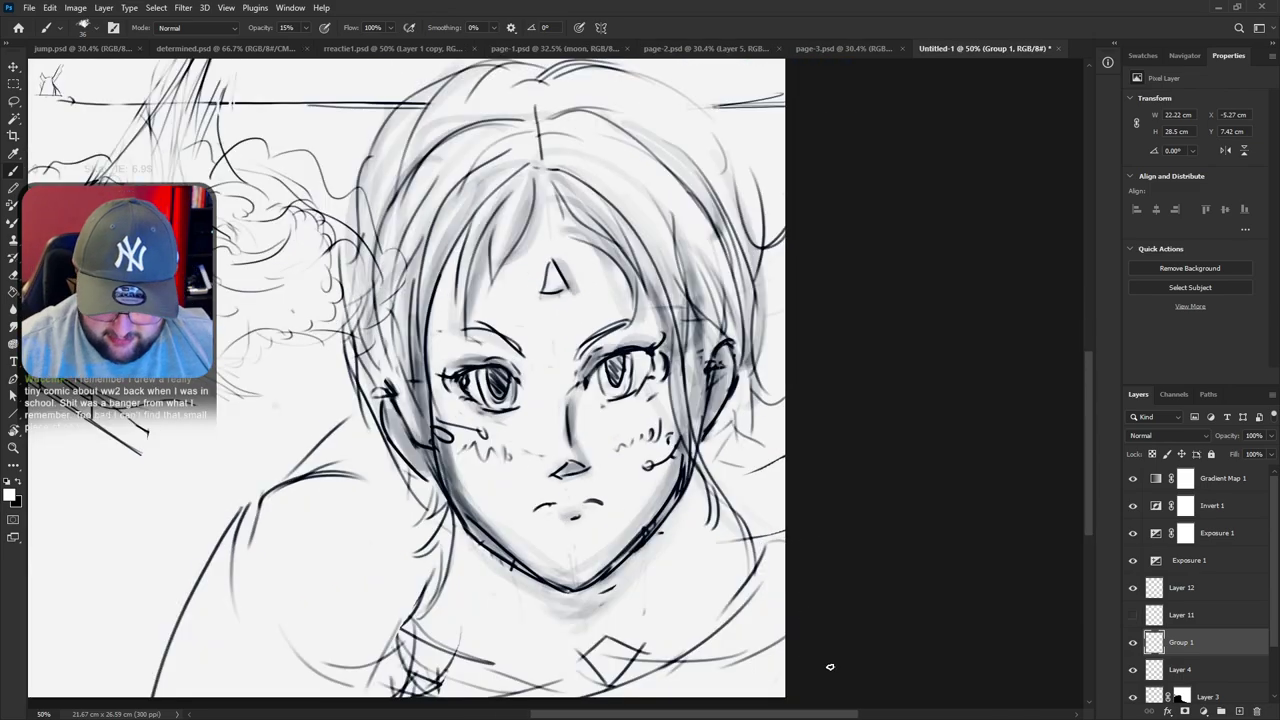
{"action": "left_click", "coordinate": [1135, 645]}
{"action": "left_click", "coordinate": [1135, 645]}
{"action": "left_click", "coordinate": [1135, 645]}
{"action": "left_click", "coordinate": [1136, 647]}
{"action": "key", "text": "ctrl+z"}
{"action": "left_click", "coordinate": [1135, 645]}
{"action": "left_click", "coordinate": [1136, 642]}
{"action": "mouse_move", "coordinate": [769, 528]}
{"action": "left_mouse_down"}
{"action": "mouse_move", "coordinate": [960, 619]}
{"action": "mouse_move", "coordinate": [775, 505]}
{"action": "left_mouse_up"}
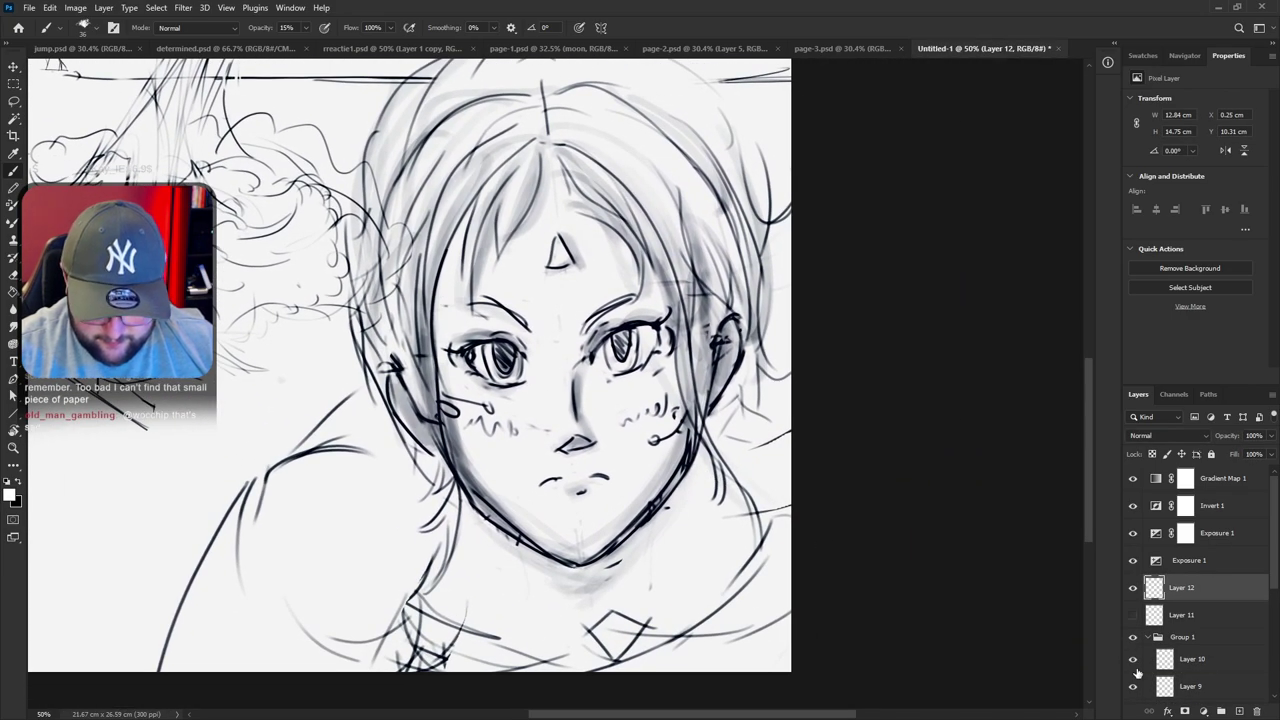
Lasso the eye on the right of the mirrored portrait on Layer 8 and copy it to a new layer
{"action": "scroll", "coordinate": [1137, 673], "scroll_direction": "down", "scroll_amount": 2}
{"action": "left_click", "coordinate": [1133, 631]}
{"action": "left_click", "coordinate": [1133, 631]}
{"action": "left_click", "coordinate": [1212, 636]}
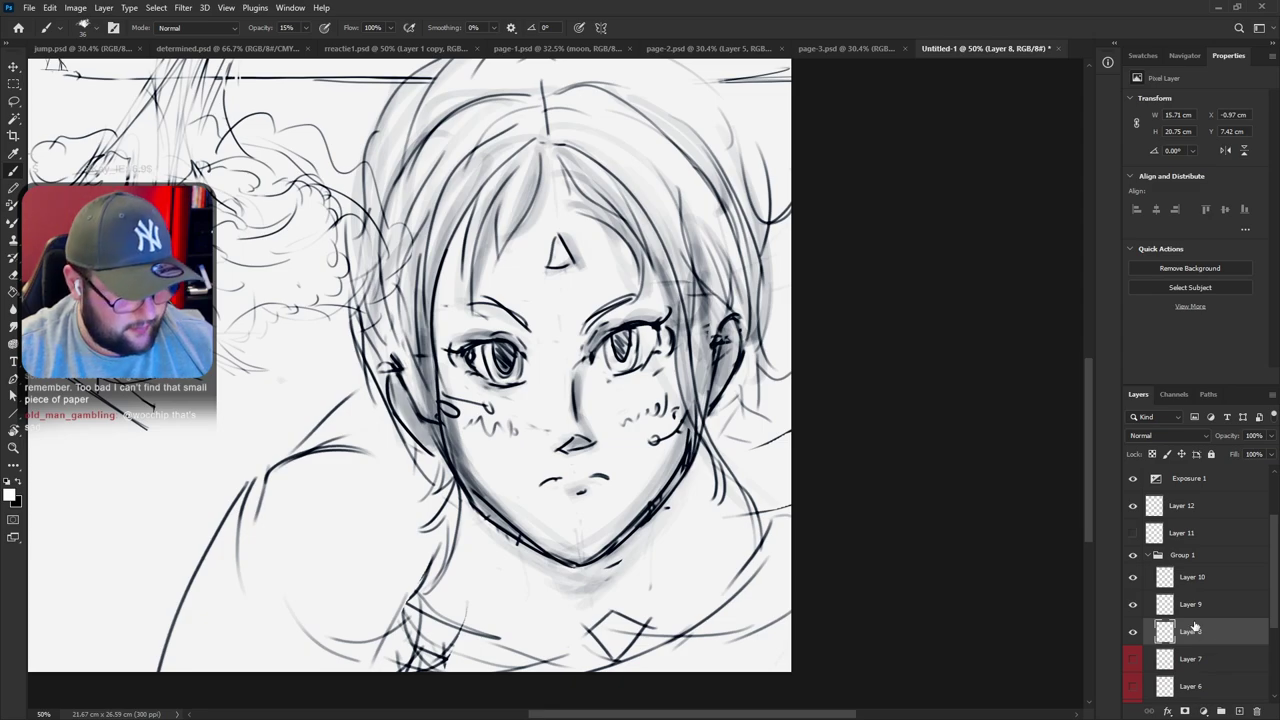
{"action": "key", "text": "l"}
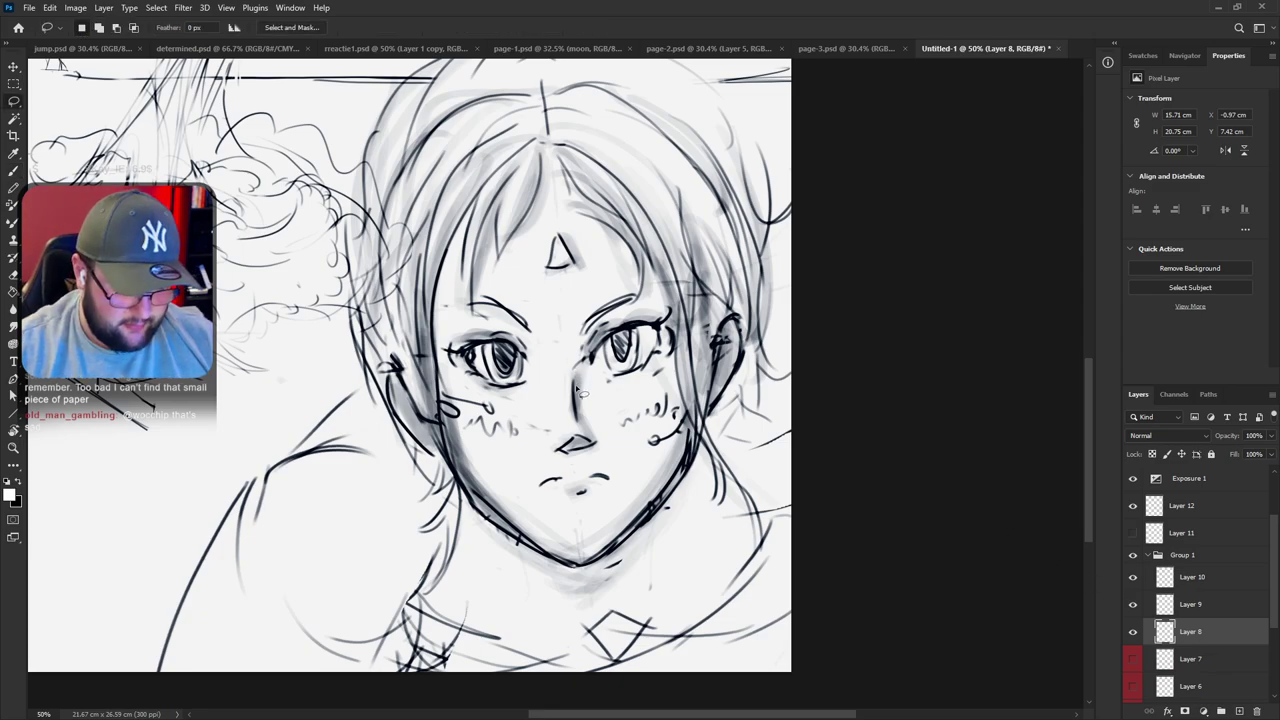
{"action": "mouse_move", "coordinate": [583, 367]}
{"action": "left_mouse_down"}
{"action": "mouse_move", "coordinate": [638, 301]}
{"action": "mouse_move", "coordinate": [672, 298]}
{"action": "mouse_move", "coordinate": [686, 320]}
{"action": "mouse_move", "coordinate": [658, 312]}
{"action": "mouse_move", "coordinate": [675, 311]}
{"action": "mouse_move", "coordinate": [682, 334]}
{"action": "mouse_move", "coordinate": [662, 390]}
{"action": "mouse_move", "coordinate": [583, 368]}
{"action": "left_mouse_up"}
{"action": "key", "text": "ctrl+j"}
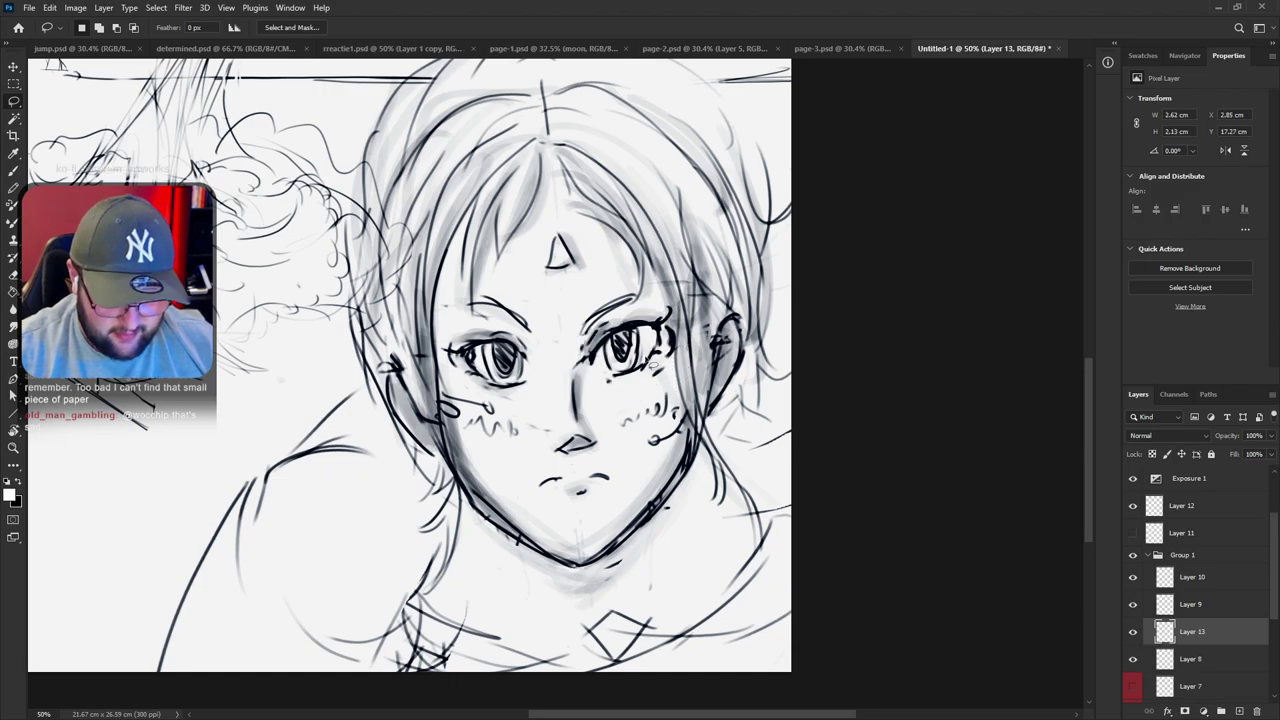
Transform the copied eye to fit over the portrait's opposite eye
{"action": "key", "text": "ctrl+t"}
{"action": "mouse_move", "coordinate": [682, 347]}
{"action": "left_mouse_down"}
{"action": "mouse_move", "coordinate": [480, 357]}
{"action": "mouse_move", "coordinate": [553, 375]}
{"action": "mouse_move", "coordinate": [548, 352]}
{"action": "mouse_move", "coordinate": [576, 316]}
{"action": "left_mouse_up"}
{"action": "key", "text": "Return"}
{"action": "key", "text": "ctrl+t"}
{"action": "key", "text": "Return"}
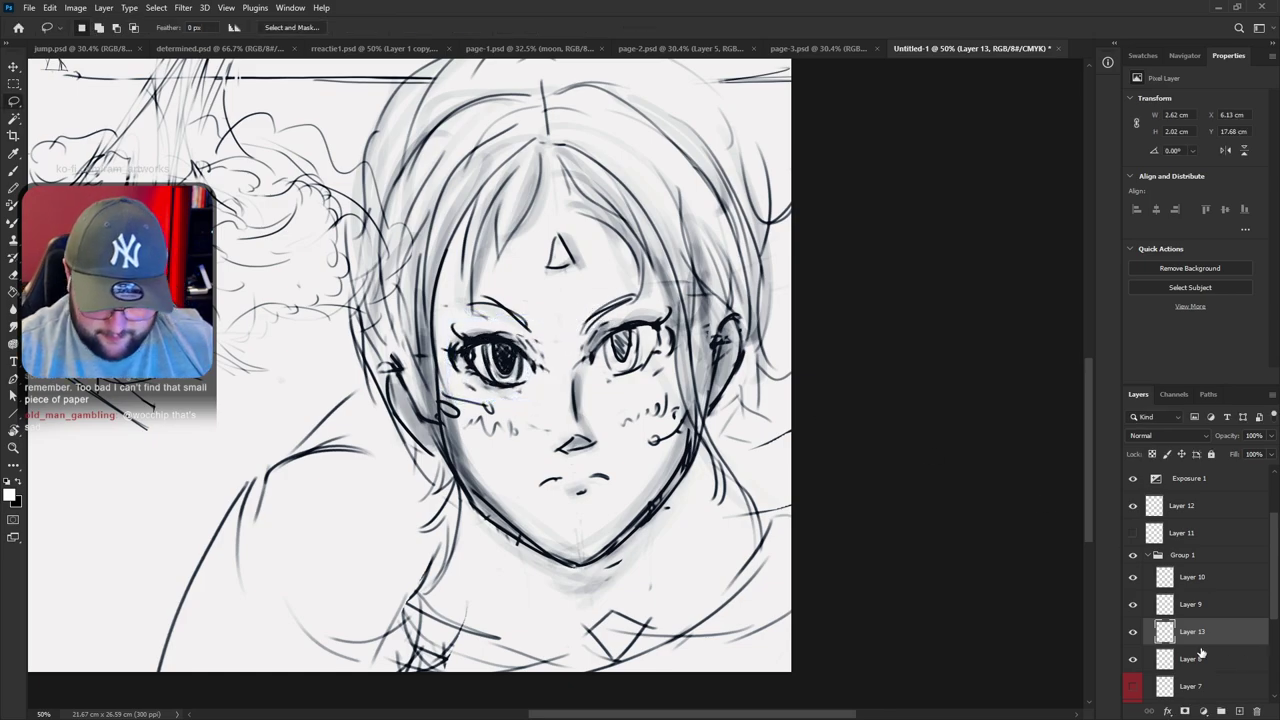
Hide Layer 13 with the copied eye and erase the original eye underneath it from Layer 8
{"action": "left_click", "coordinate": [1133, 632]}
{"action": "left_click", "coordinate": [1190, 659]}
{"action": "key", "text": "b"}
{"action": "left_click_drag", "start_coordinate": [497, 360], "coordinate": [455, 355]}
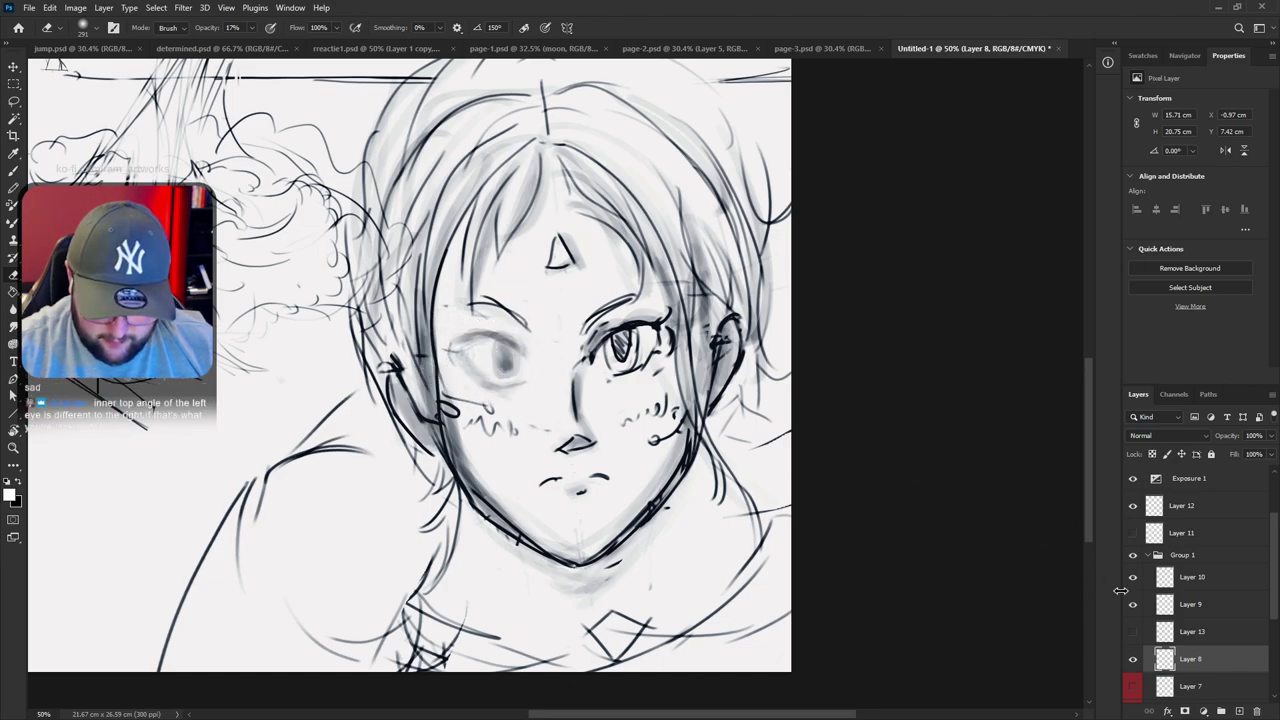
Show and select Layer 13, and try widening the copied eye with a free transform
{"action": "left_click", "coordinate": [1133, 632]}
{"action": "left_click", "coordinate": [1190, 632]}
{"action": "key", "text": "v"}
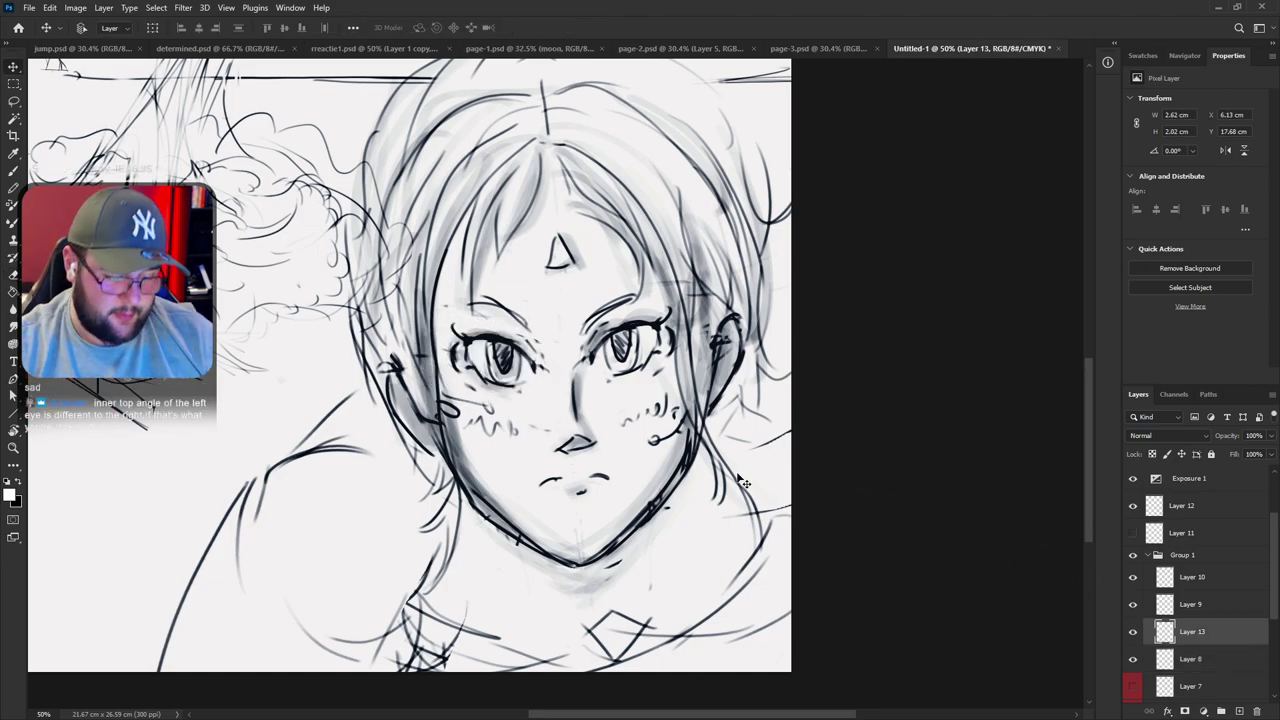
{"action": "key", "text": "ctrl+minus"}
{"action": "key", "text": "ctrl+minus"}
{"action": "key", "text": "ctrl+minus"}
{"action": "key", "text": "ctrl+plus"}
{"action": "key", "text": "ctrl+plus"}
{"action": "key", "text": "ctrl+t"}
{"action": "left_click_drag", "start_coordinate": [553, 370], "coordinate": [559, 369]}
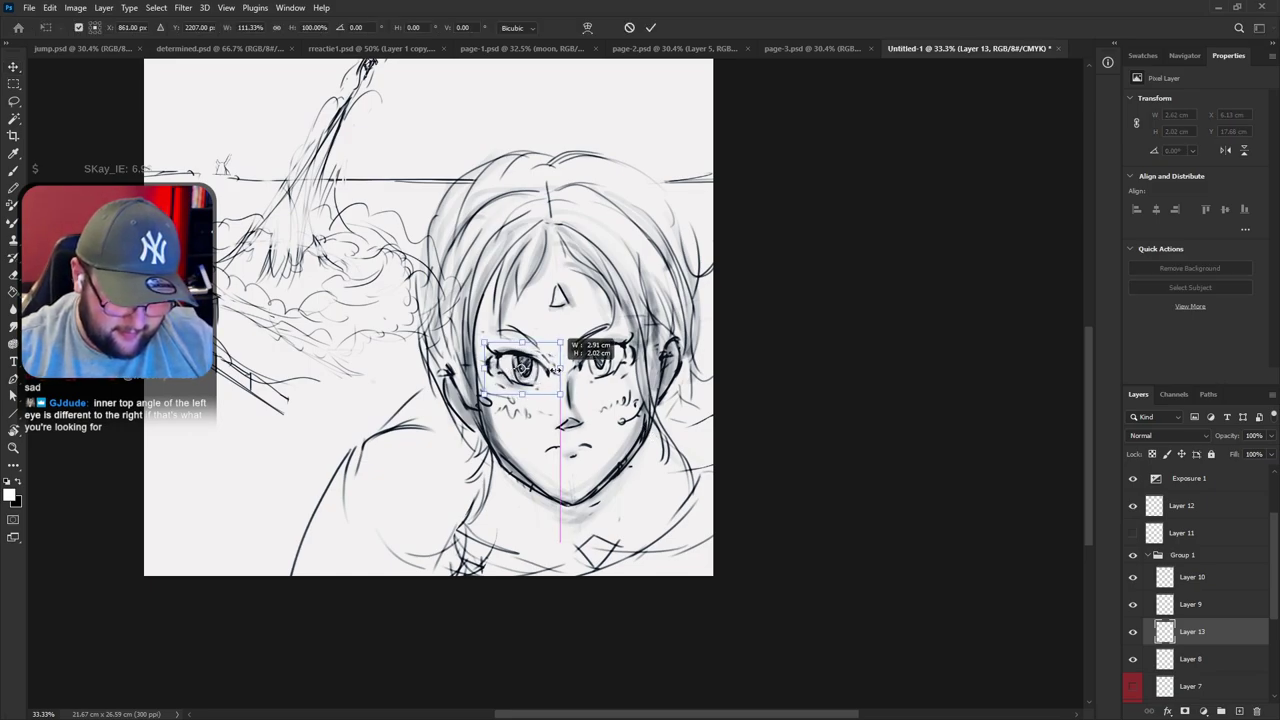
{"action": "key", "text": "Return"}
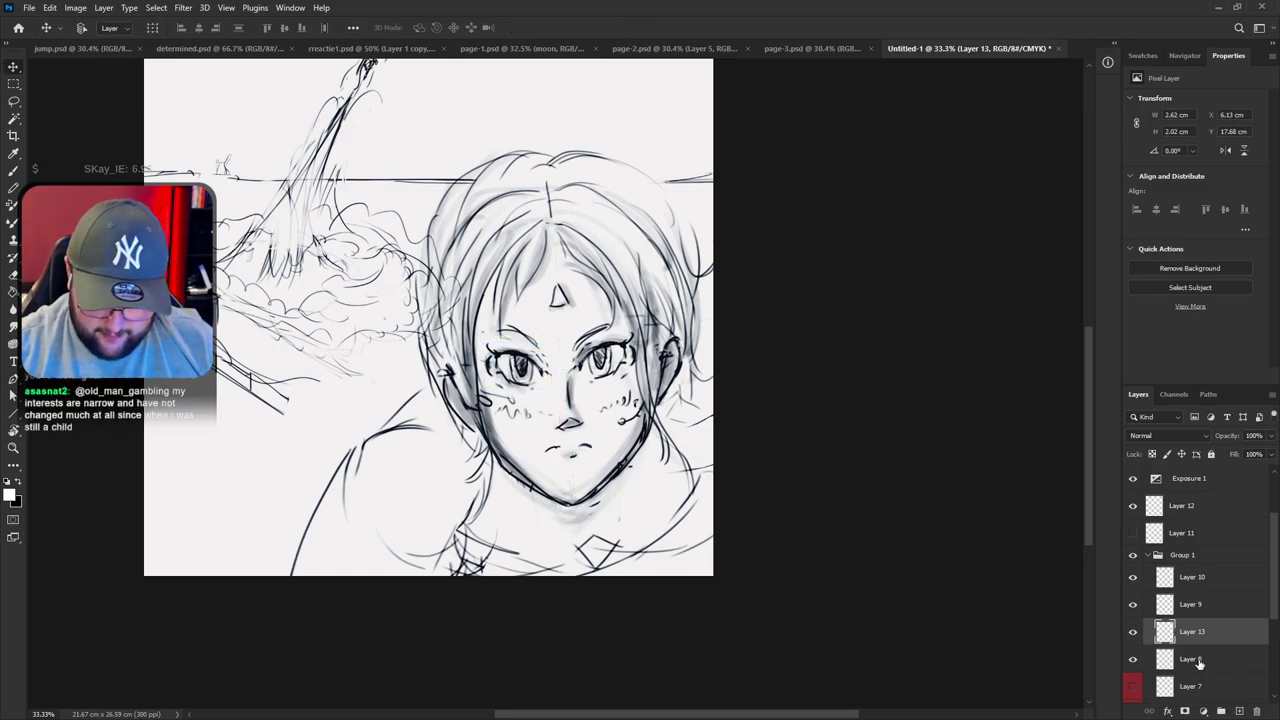
Lasso the other eye on Layer 8, shift it about 0.13 cm outward, and deselect it
{"action": "left_click", "coordinate": [1200, 660]}
{"action": "key", "text": "l"}
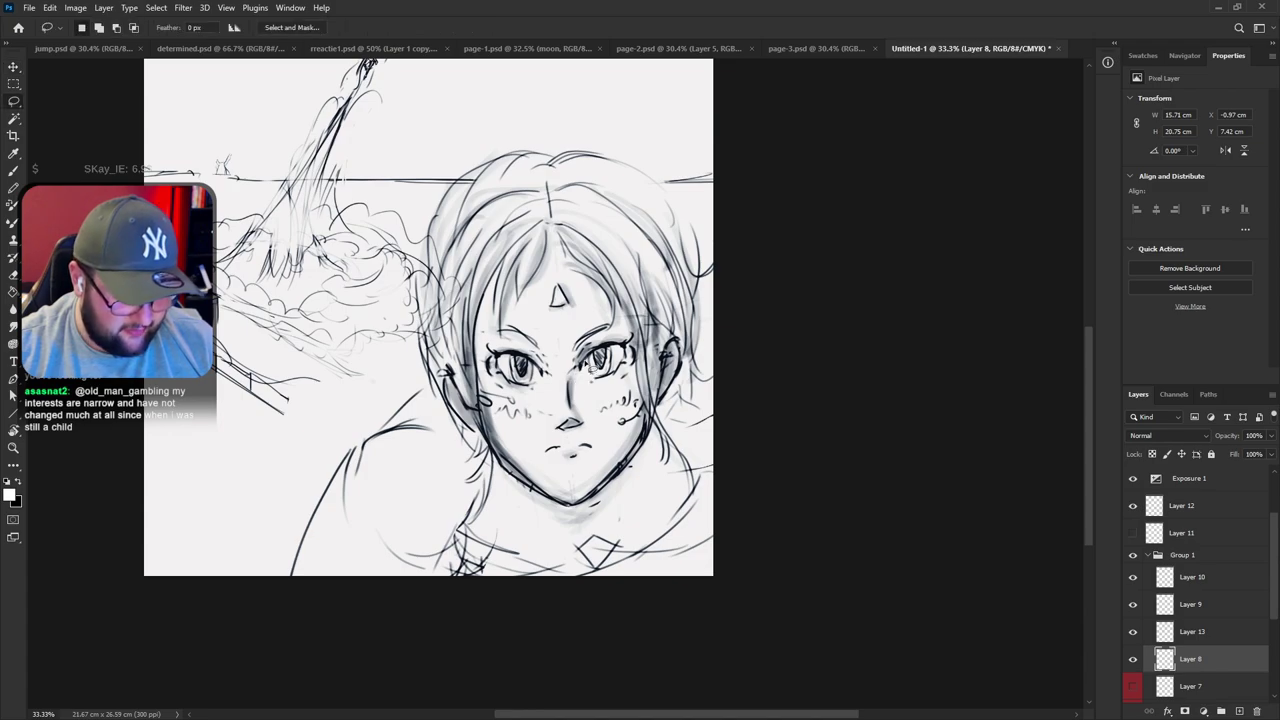
{"action": "mouse_move", "coordinate": [574, 357]}
{"action": "left_mouse_down"}
{"action": "mouse_move", "coordinate": [647, 329]}
{"action": "mouse_move", "coordinate": [653, 358]}
{"action": "mouse_move", "coordinate": [632, 380]}
{"action": "mouse_move", "coordinate": [575, 362]}
{"action": "left_mouse_up"}
{"action": "left_click_drag", "start_coordinate": [603, 362], "coordinate": [626, 341]}
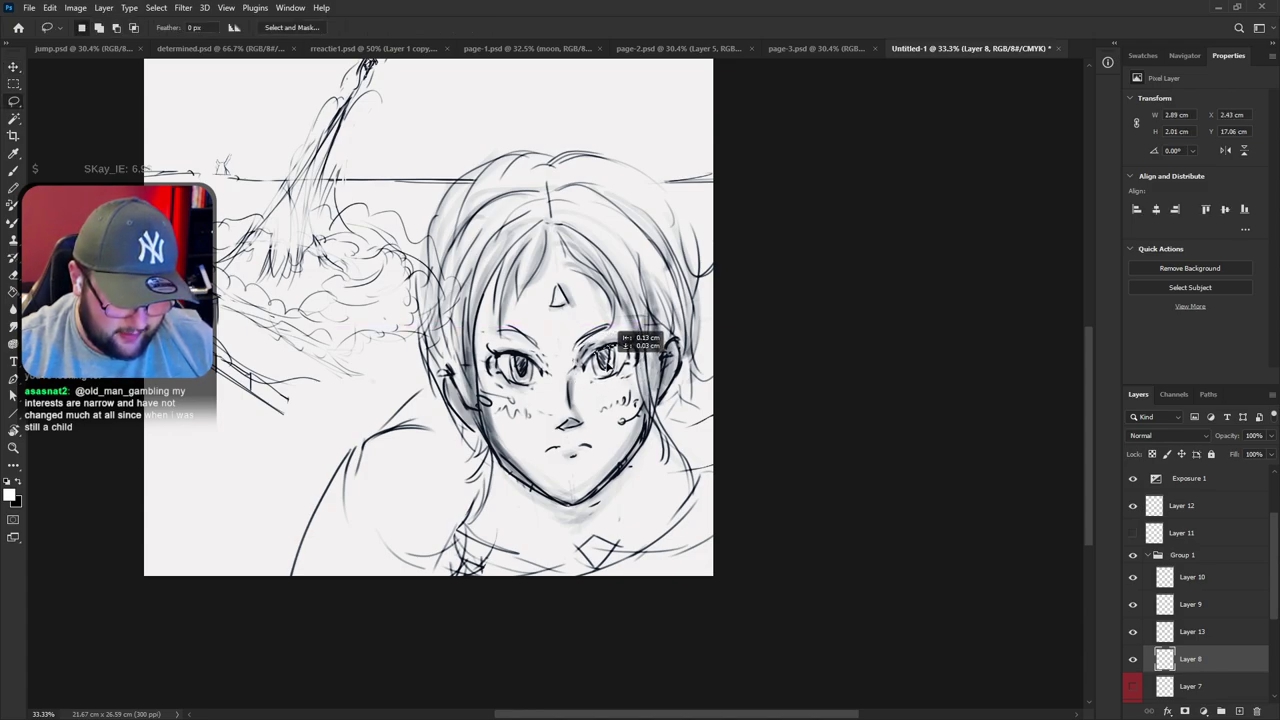
{"action": "key", "text": "ctrl+d"}
Free transform the copied eye on Layer 13 to about 106% width and 98% height with a 2.1° rotation
{"action": "left_click", "coordinate": [1193, 634]}
{"action": "key", "text": "ctrl+t"}
{"action": "left_click_drag", "start_coordinate": [559, 394], "coordinate": [558, 396]}
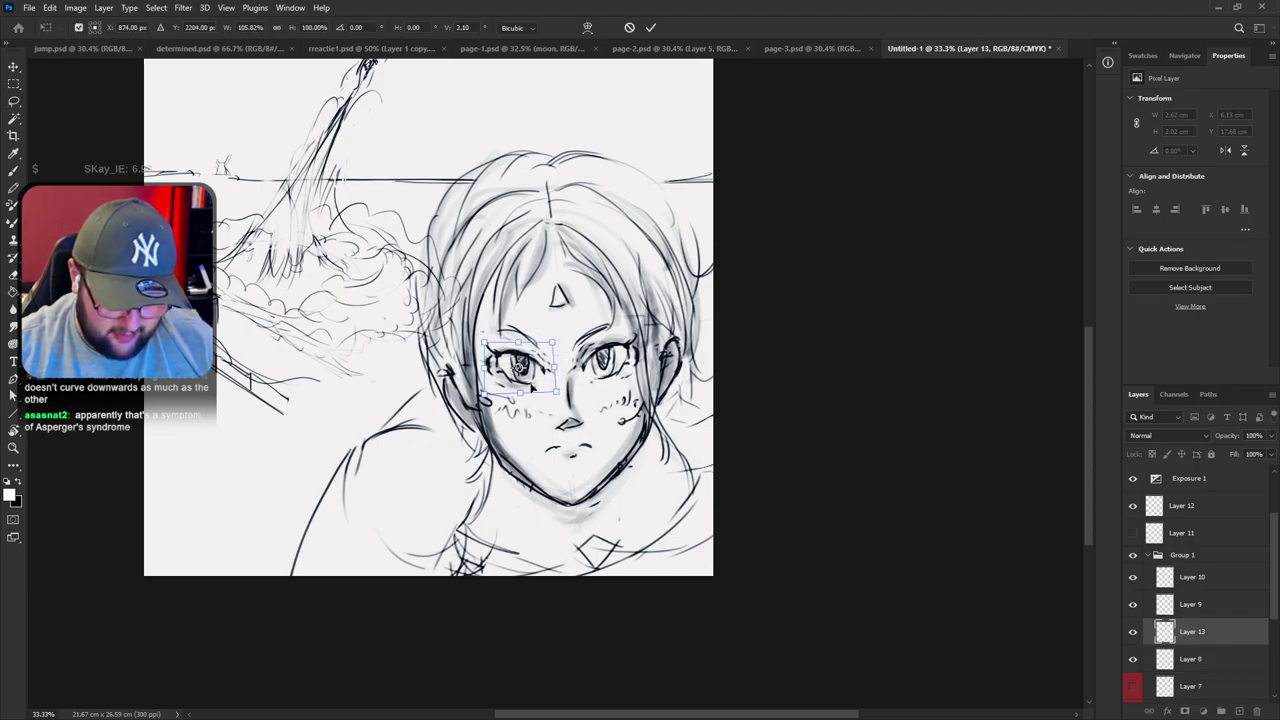
{"action": "left_click_drag", "start_coordinate": [485, 344], "coordinate": [482, 347]}
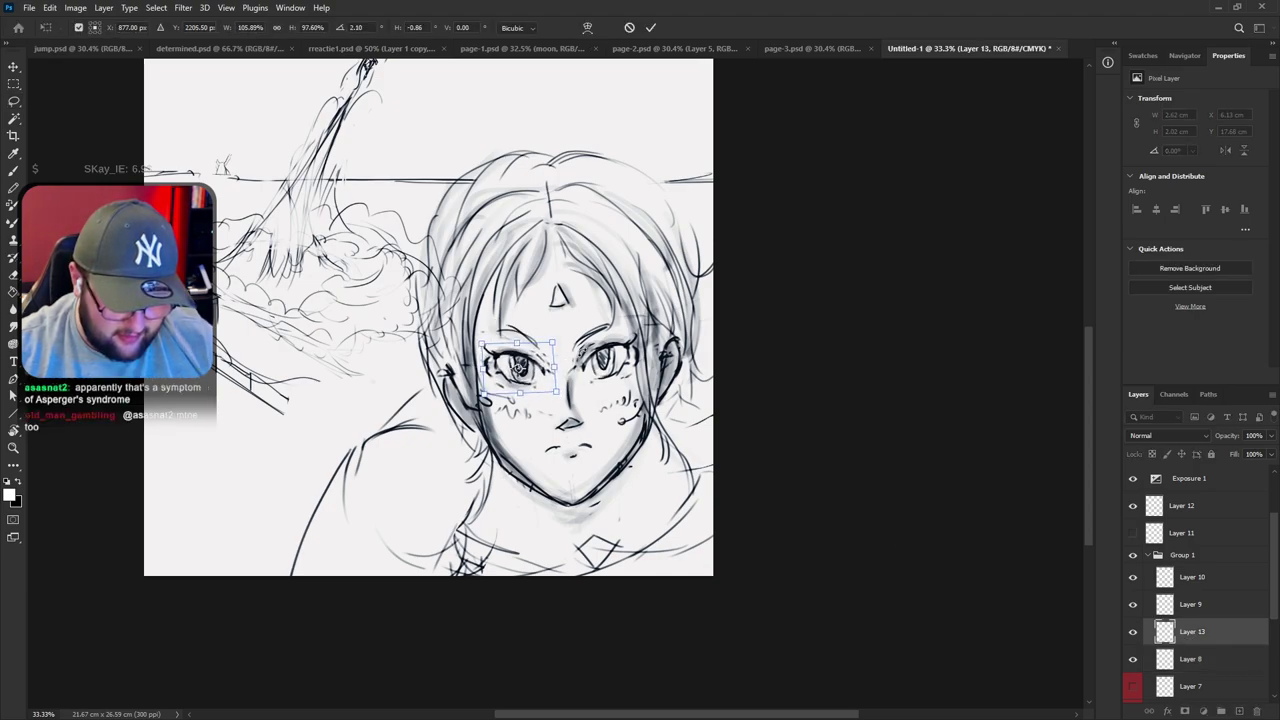
{"action": "key", "text": "Return"}
Flip the canvas horizontally and merge Layer 13 with the adjusted eye down into Layer 8
{"action": "mouse_move", "coordinate": [723, 377]}
{"action": "left_mouse_down"}
{"action": "mouse_move", "coordinate": [768, 427]}
{"action": "mouse_move", "coordinate": [737, 420]}
{"action": "mouse_move", "coordinate": [722, 444]}
{"action": "mouse_move", "coordinate": [685, 400]}
{"action": "mouse_move", "coordinate": [690, 449]}
{"action": "mouse_move", "coordinate": [676, 455]}
{"action": "mouse_move", "coordinate": [726, 416]}
{"action": "left_mouse_up"}
{"action": "key", "text": "ctrl+shift+h"}
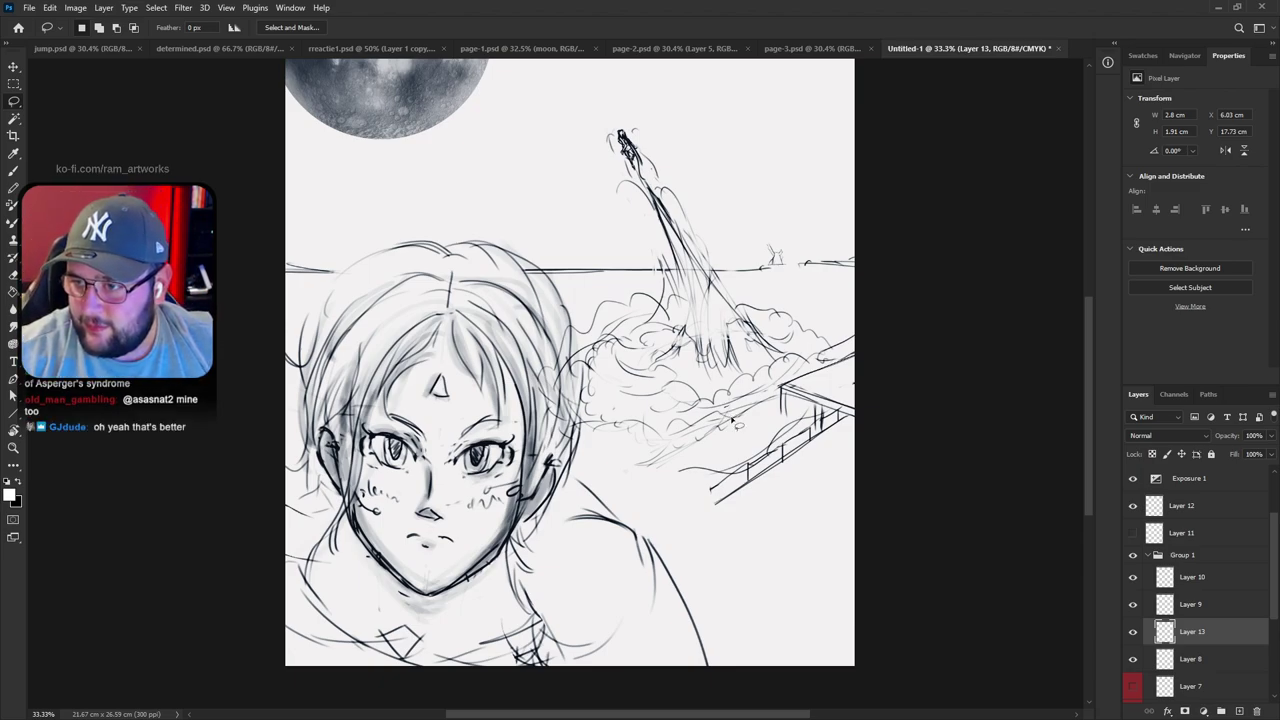
{"action": "left_click", "coordinate": [1133, 632]}
{"action": "left_click", "coordinate": [1133, 632]}
{"action": "left_click", "coordinate": [1133, 660]}
{"action": "left_click", "coordinate": [1133, 660]}
{"action": "right_click", "coordinate": [1200, 638]}
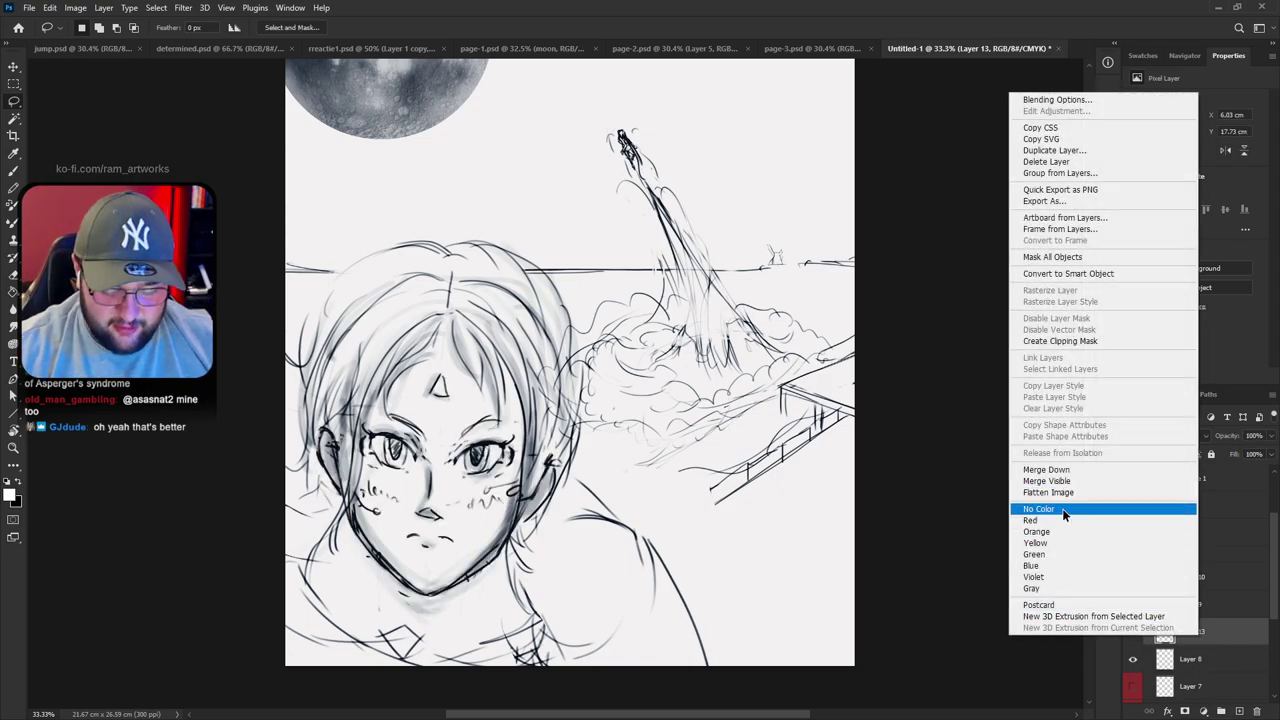
{"action": "left_click", "coordinate": [1060, 469]}
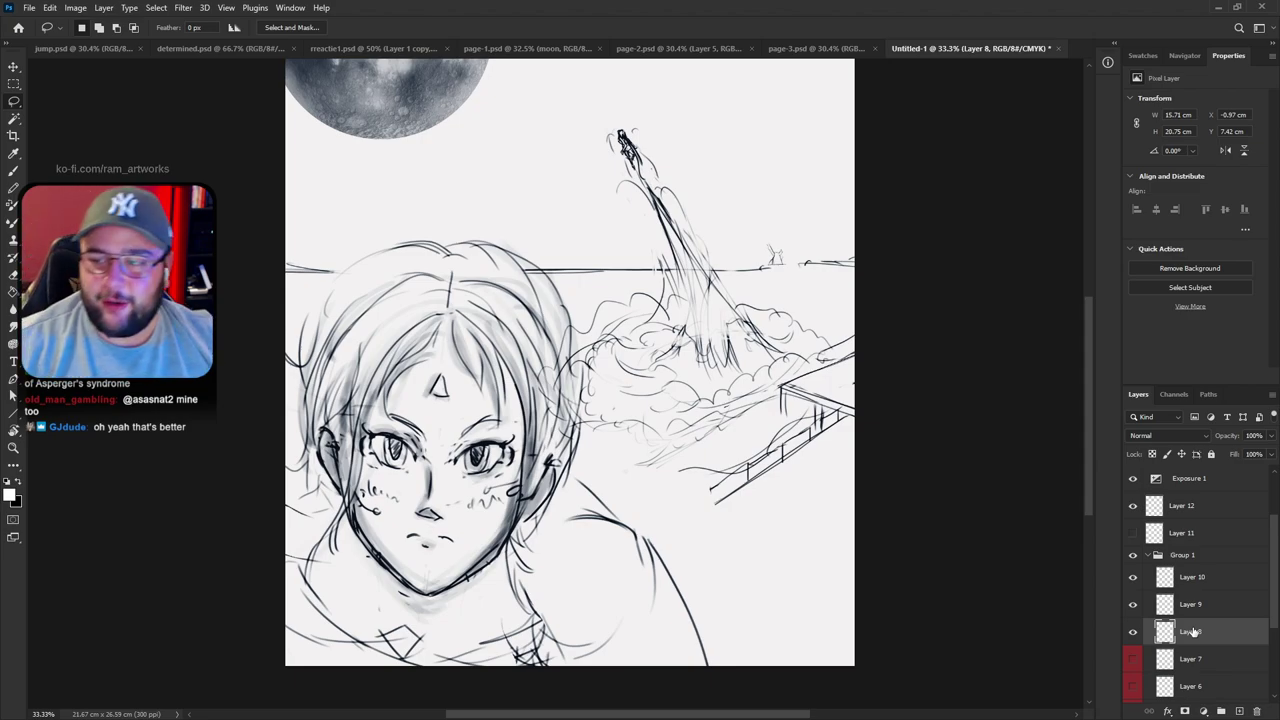
Set the eraser to 100% opacity and erase the portrait's mouth from Layer 8
{"action": "left_click_drag", "start_coordinate": [649, 507], "coordinate": [789, 416]}
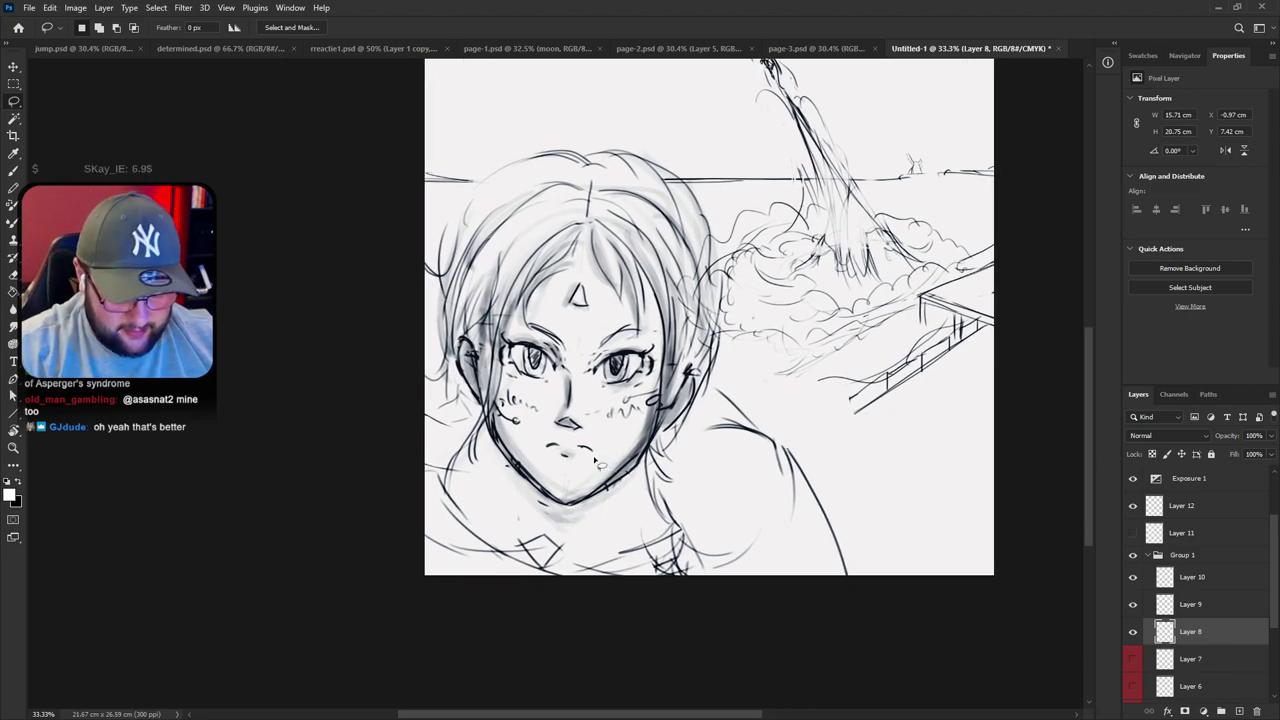
{"action": "key", "text": "e"}
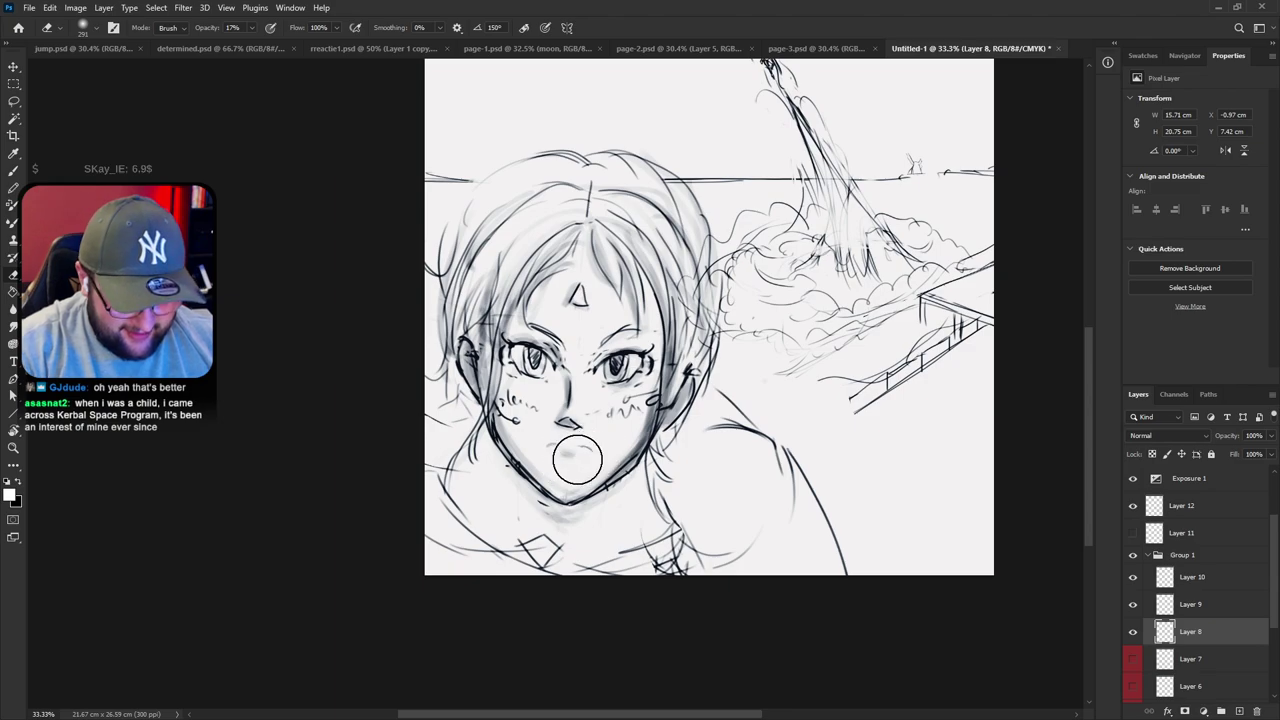
{"action": "key", "text": "ctrl+z"}
{"action": "key", "text": "b"}
{"action": "key", "text": "e"}
{"action": "left_click", "coordinate": [252, 28]}
{"action": "left_click_drag", "start_coordinate": [259, 45], "coordinate": [306, 46]}
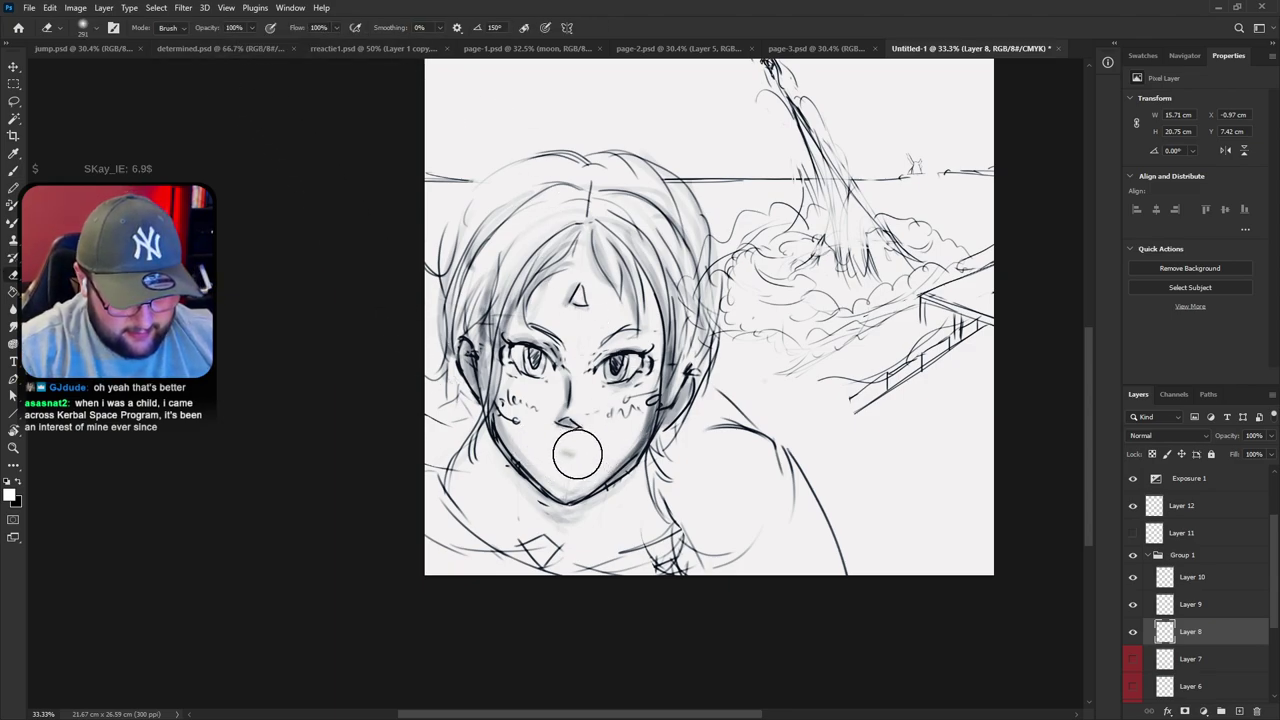
Undo the soft lip stroke and redraw the mouth on Layer 8 with a 7 px brush at 100% opacity
{"action": "right_click", "coordinate": [575, 447]}
{"action": "left_click_drag", "start_coordinate": [588, 447], "coordinate": [568, 453]}
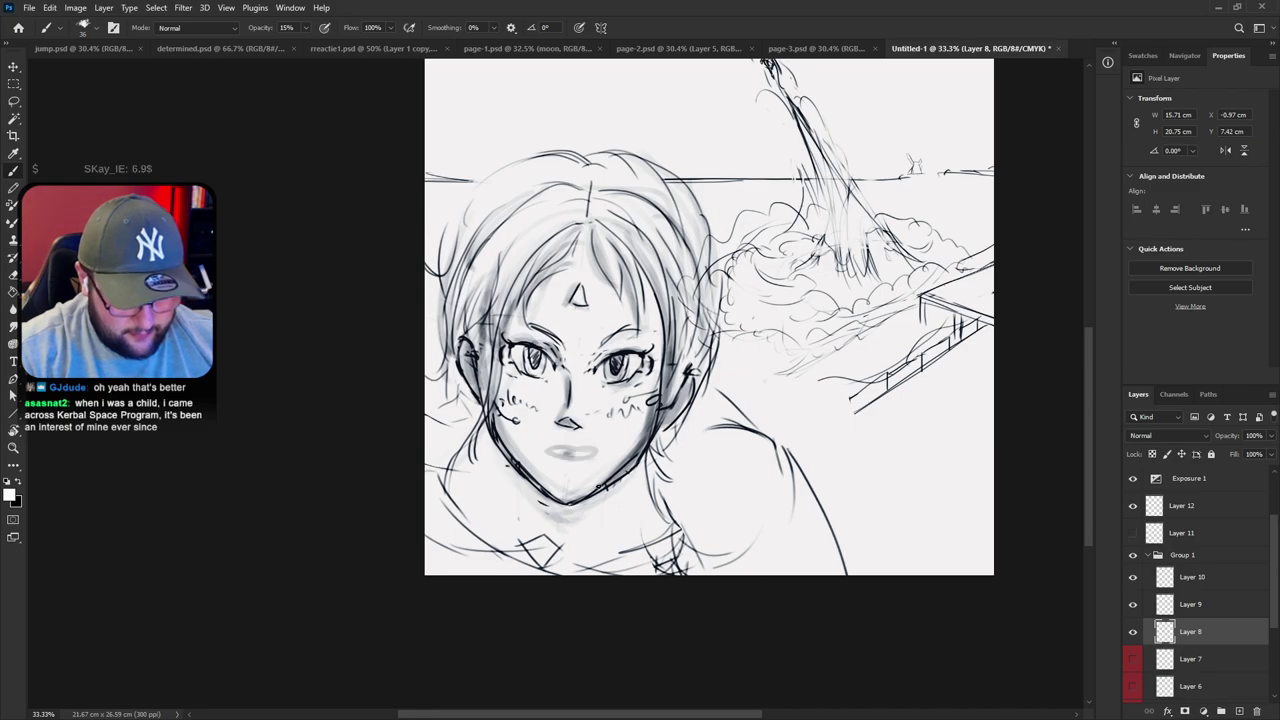
{"action": "key", "text": "ctrl+z"}
{"action": "right_click", "coordinate": [598, 450]}
{"action": "left_click", "coordinate": [398, 366]}
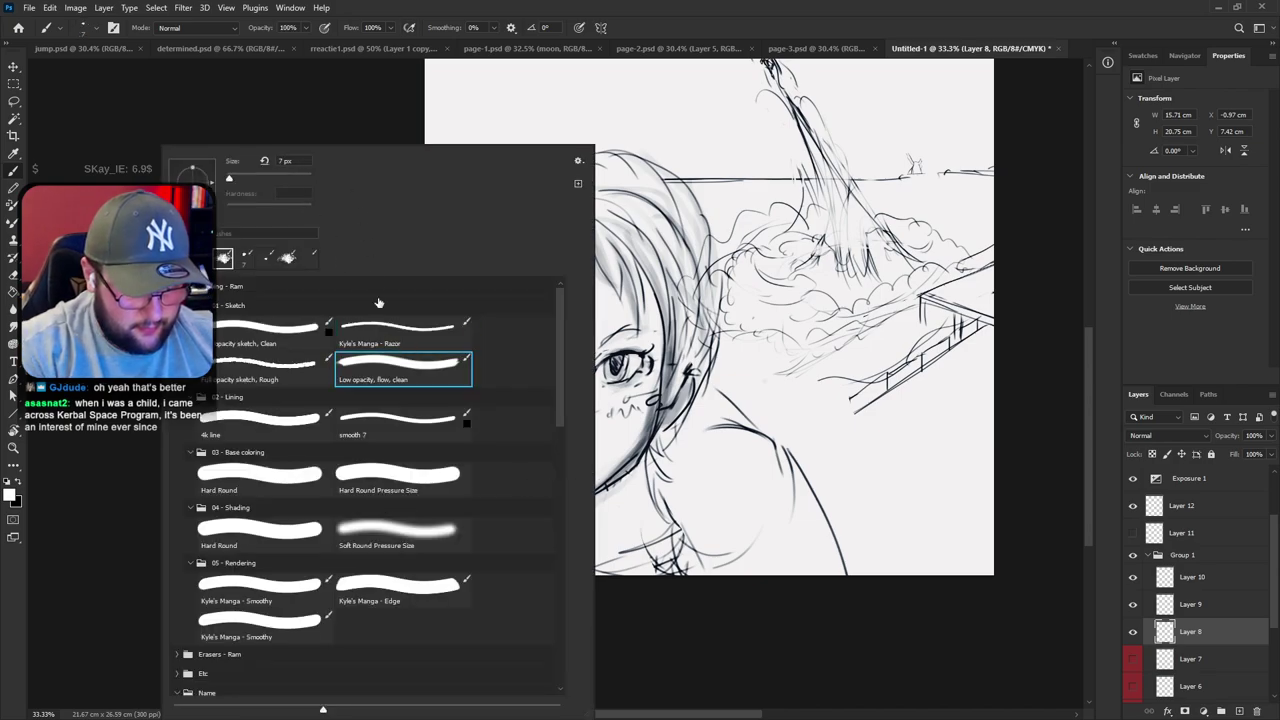
{"action": "key", "text": "Escape"}
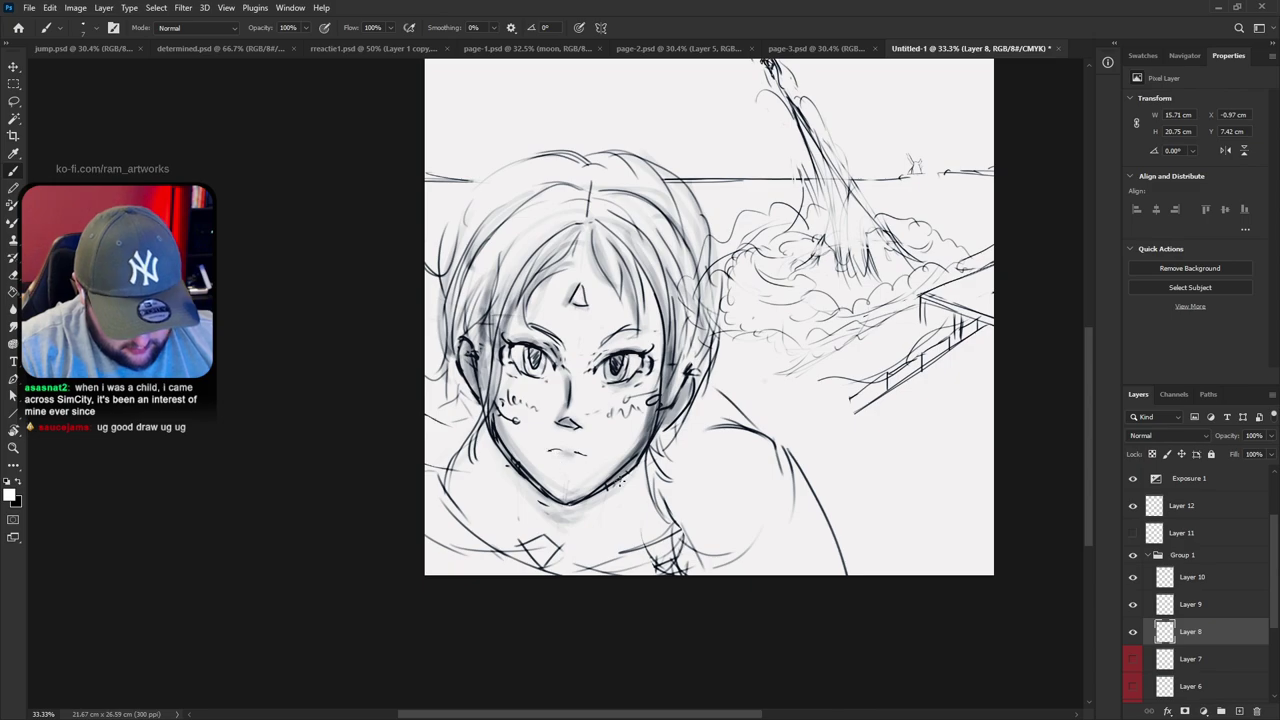
Refine the mouth line and the lower-lip mark on Layer 8 with fine brush strokes
{"action": "key", "text": "r"}
{"action": "left_click_drag", "start_coordinate": [740, 398], "coordinate": [735, 231]}
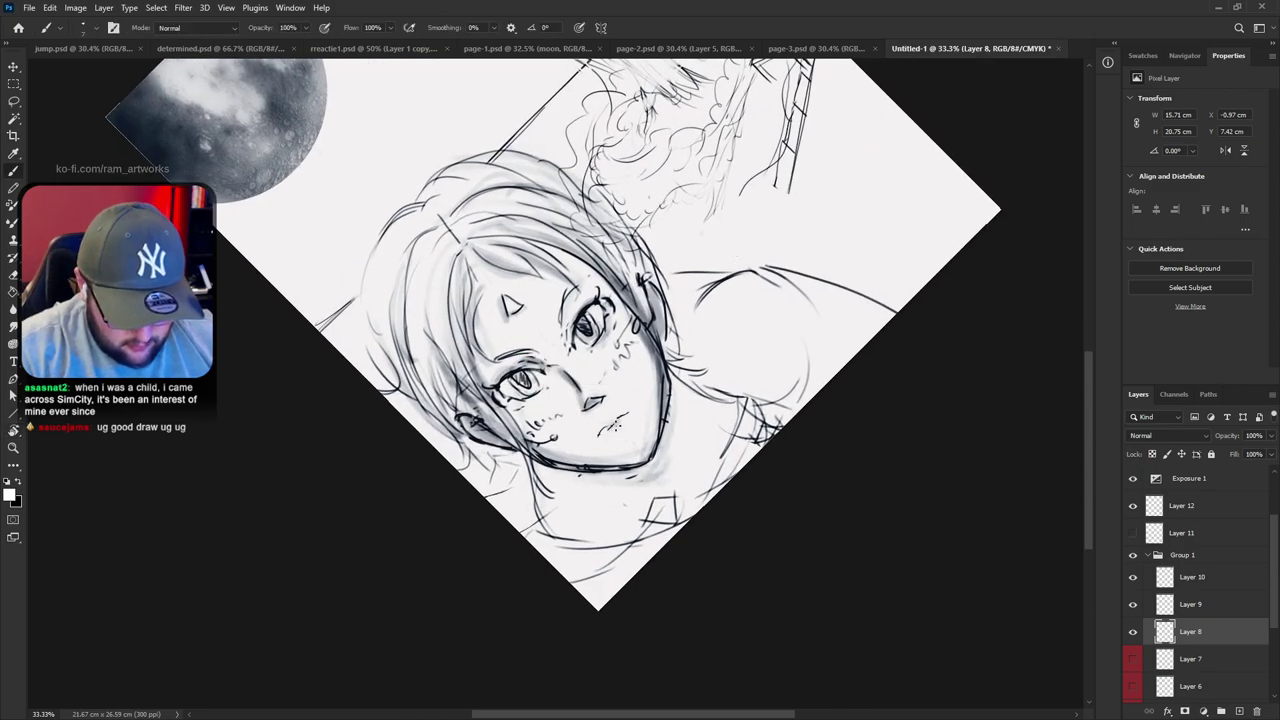
{"action": "key", "text": "r"}
{"action": "mouse_move", "coordinate": [615, 426]}
{"action": "left_mouse_down"}
{"action": "mouse_move", "coordinate": [560, 466]}
{"action": "mouse_move", "coordinate": [583, 456]}
{"action": "mouse_move", "coordinate": [555, 450]}
{"action": "mouse_move", "coordinate": [829, 446]}
{"action": "mouse_move", "coordinate": [826, 425]}
{"action": "left_mouse_up"}
{"action": "key", "text": "e"}
{"action": "key", "text": "b"}
{"action": "key", "text": "r"}
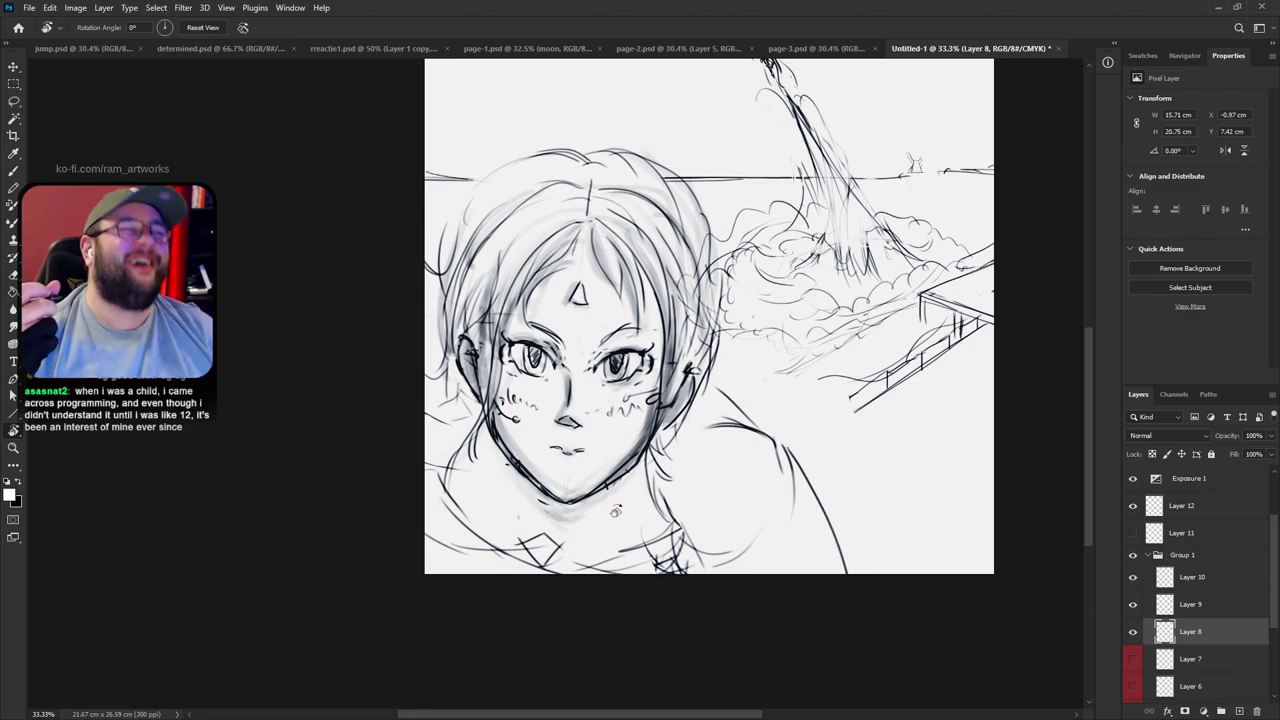
Partly erase the mouth on Layer 8 and redraw it as short, broken line strokes
{"action": "key", "text": "e"}
{"action": "mouse_move", "coordinate": [581, 456]}
{"action": "left_mouse_down"}
{"action": "mouse_move", "coordinate": [547, 442]}
{"action": "mouse_move", "coordinate": [567, 451]}
{"action": "mouse_move", "coordinate": [559, 443]}
{"action": "left_mouse_up"}
{"action": "key", "text": "b"}
{"action": "key", "text": "ctrl+z"}
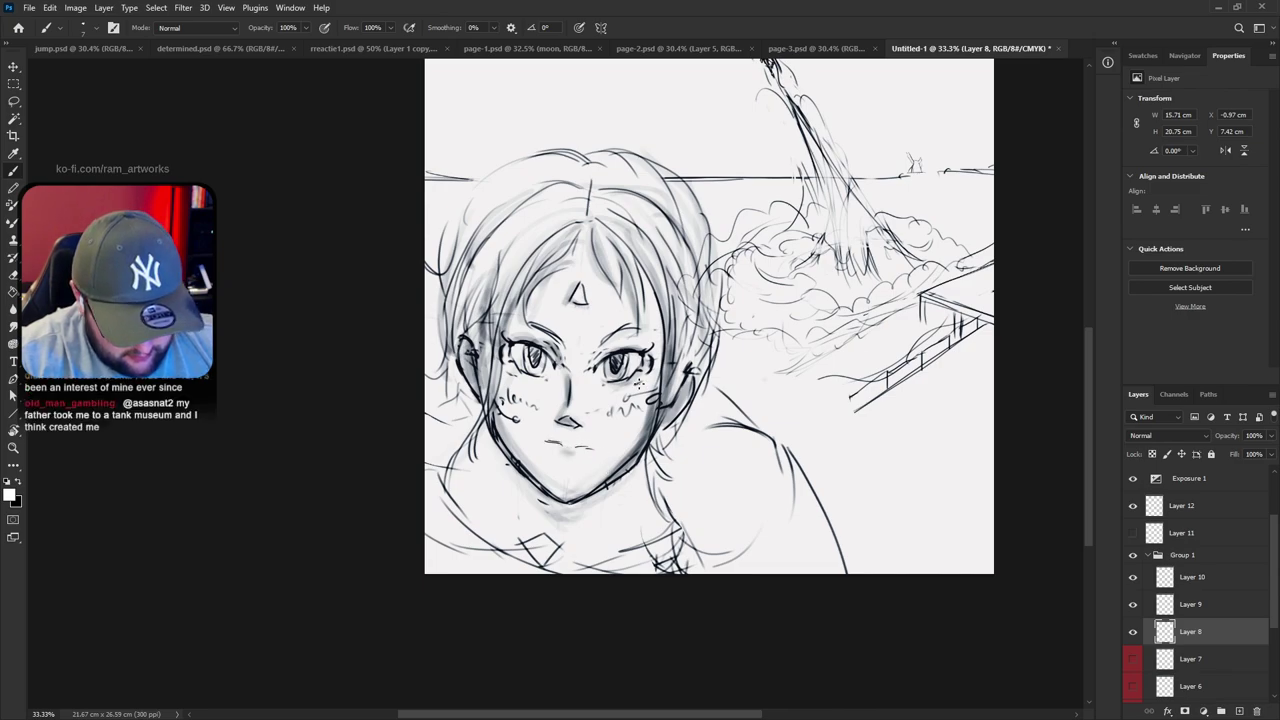
{"action": "key", "text": "e"}
{"action": "left_click_drag", "start_coordinate": [563, 444], "coordinate": [560, 446]}
{"action": "key", "text": "b"}
{"action": "key", "text": "ctrl+z"}
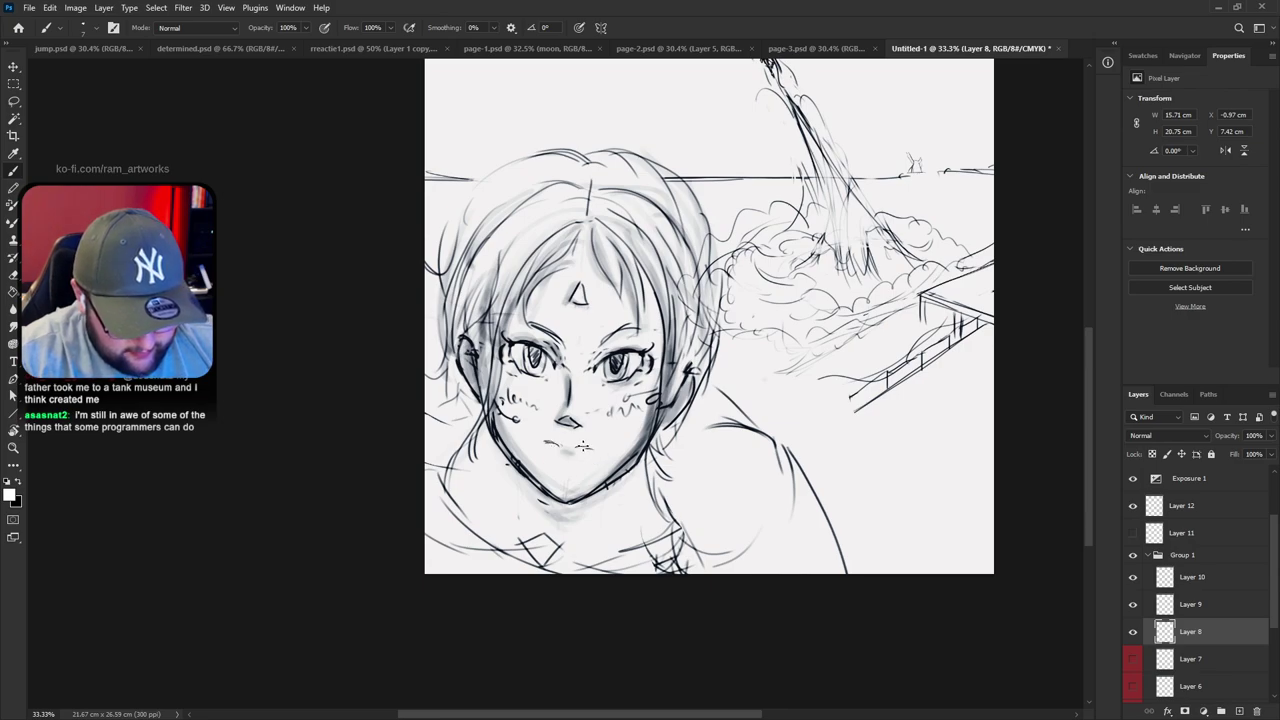
{"action": "key", "text": "r"}
{"action": "left_click_drag", "start_coordinate": [757, 470], "coordinate": [814, 496]}
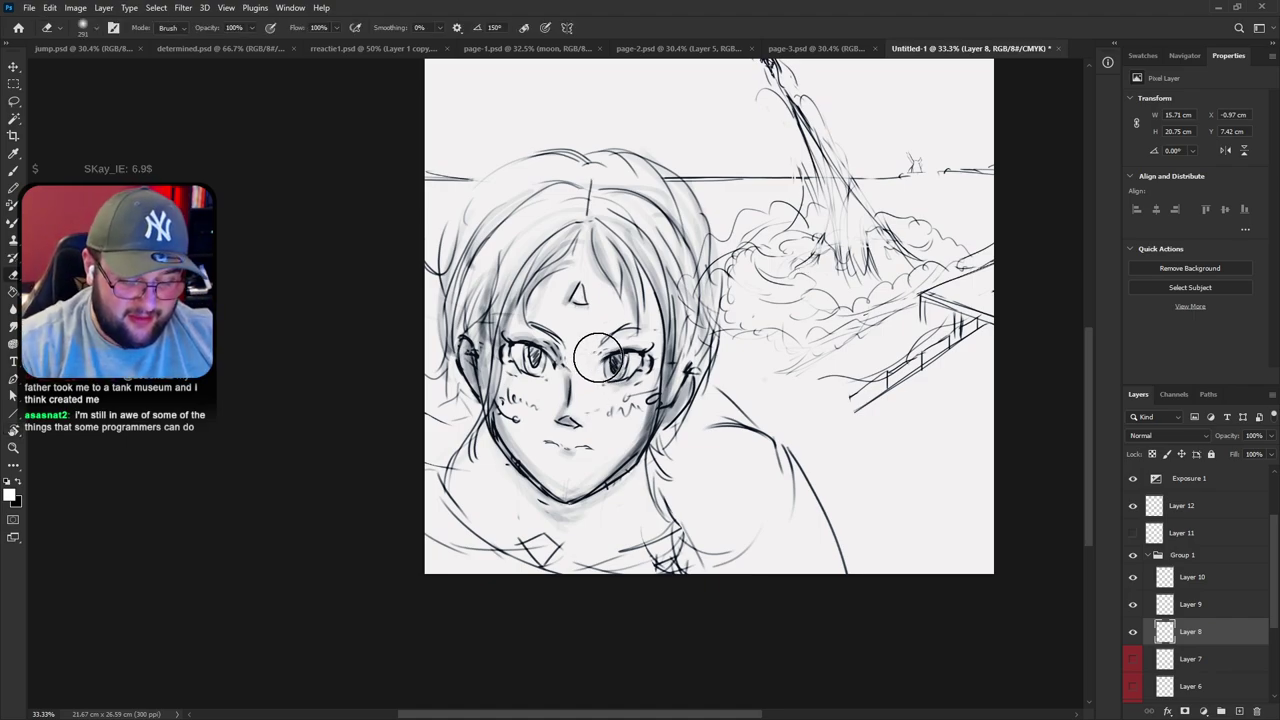
Touch up the line work around the eye farther from the explosion on Layer 8
{"action": "key", "text": "b"}
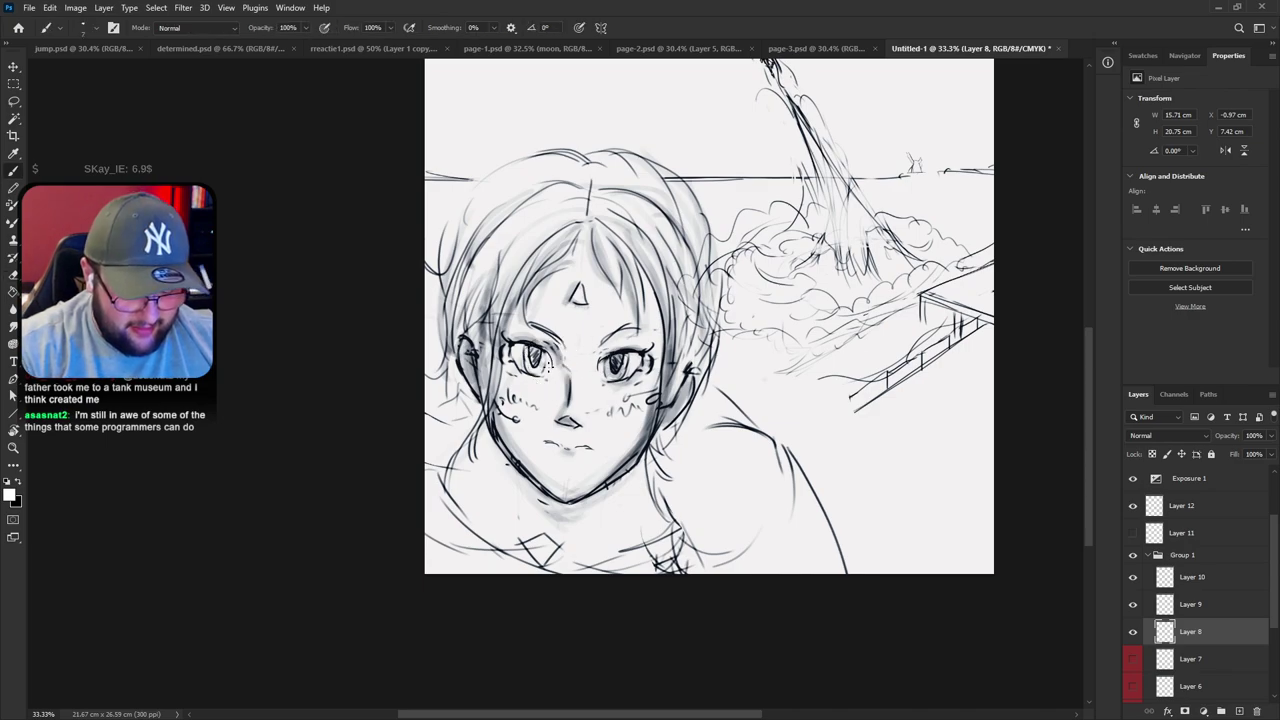
{"action": "key", "text": "r"}
{"action": "left_click_drag", "start_coordinate": [771, 424], "coordinate": [661, 234]}
{"action": "left_click_drag", "start_coordinate": [532, 384], "coordinate": [518, 391]}
{"action": "key", "text": "b"}
{"action": "key", "text": "r"}
{"action": "left_click_drag", "start_coordinate": [742, 395], "coordinate": [667, 277]}
Erase and redraw the eyebrow strokes above the portrait's eyes on Layer 8
{"action": "key", "text": "e"}
{"action": "mouse_move", "coordinate": [604, 321]}
{"action": "left_mouse_down"}
{"action": "mouse_move", "coordinate": [705, 427]}
{"action": "mouse_move", "coordinate": [685, 238]}
{"action": "mouse_move", "coordinate": [566, 342]}
{"action": "left_mouse_up"}
{"action": "key", "text": "b"}
{"action": "key", "text": "ctrl+z"}
{"action": "key", "text": "r"}
{"action": "key", "text": "b"}
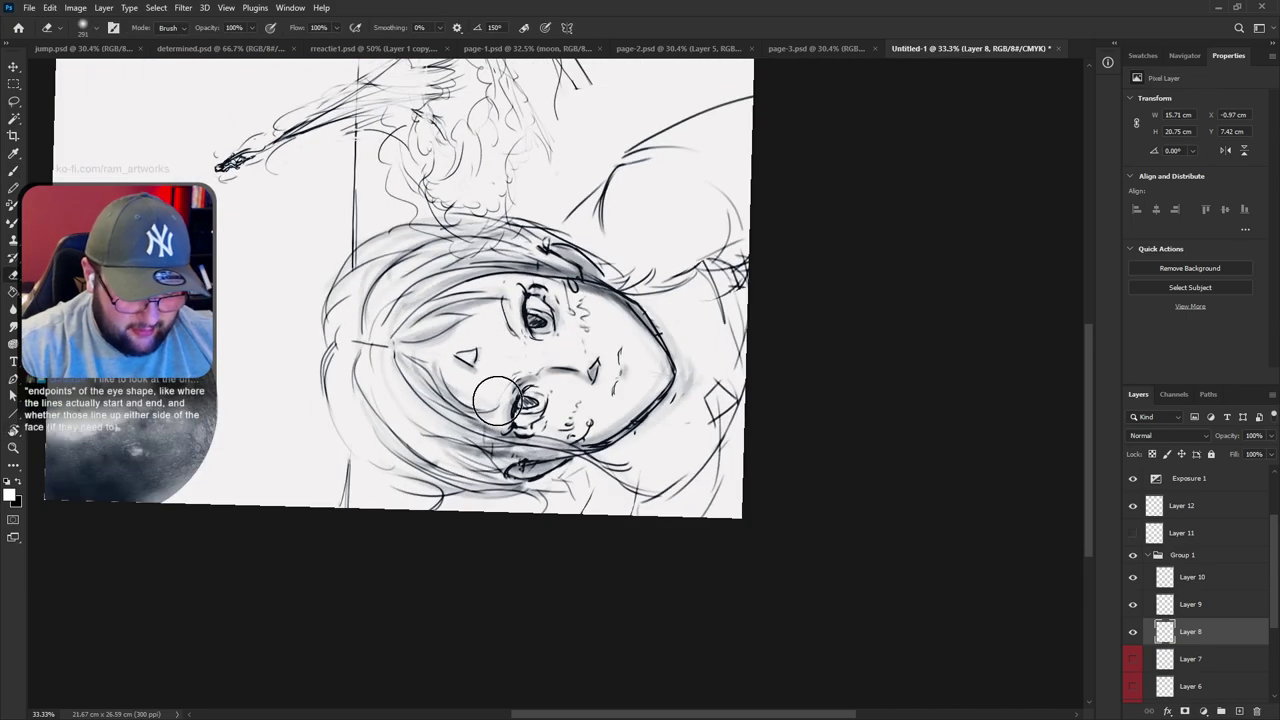
{"action": "key", "text": "r"}
{"action": "mouse_move", "coordinate": [794, 323]}
{"action": "left_mouse_down"}
{"action": "mouse_move", "coordinate": [700, 586]}
{"action": "mouse_move", "coordinate": [764, 516]}
{"action": "left_mouse_up"}
{"action": "key", "text": "b"}
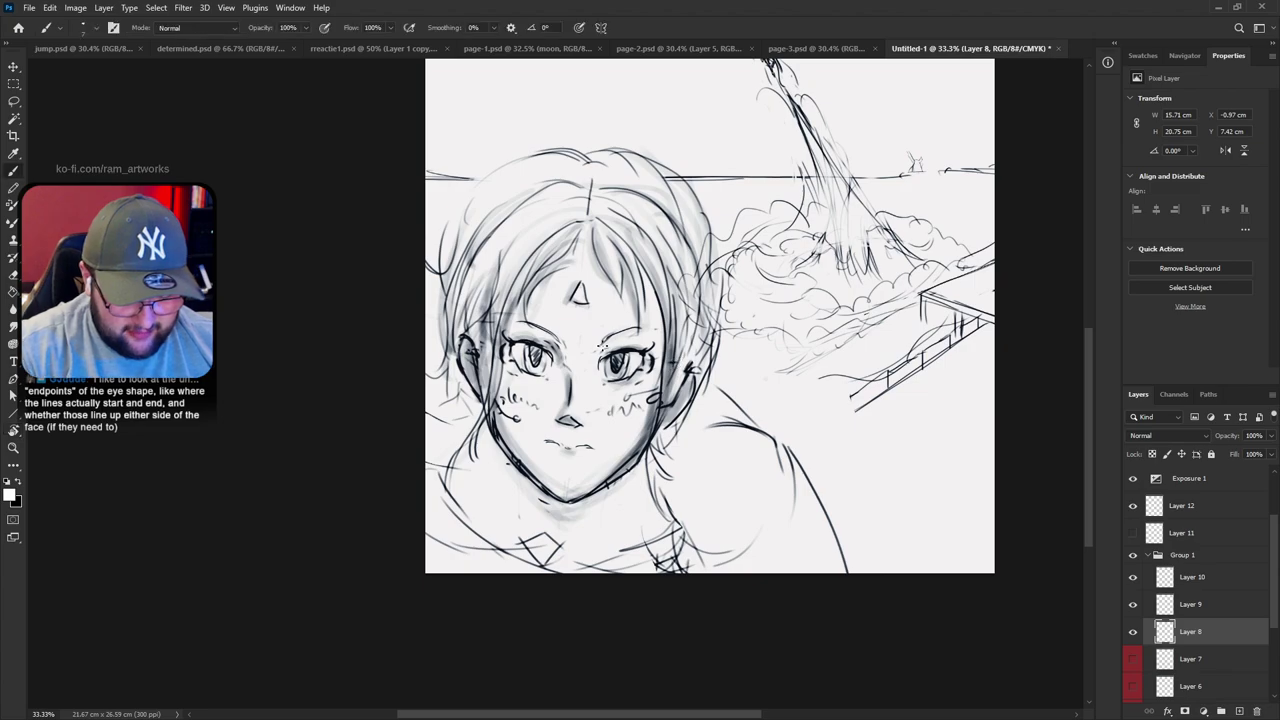
{"action": "key", "text": "r"}
{"action": "mouse_move", "coordinate": [762, 364]}
{"action": "left_mouse_down"}
{"action": "mouse_move", "coordinate": [893, 177]}
{"action": "mouse_move", "coordinate": [841, 371]}
{"action": "left_mouse_up"}
{"action": "key", "text": "b"}
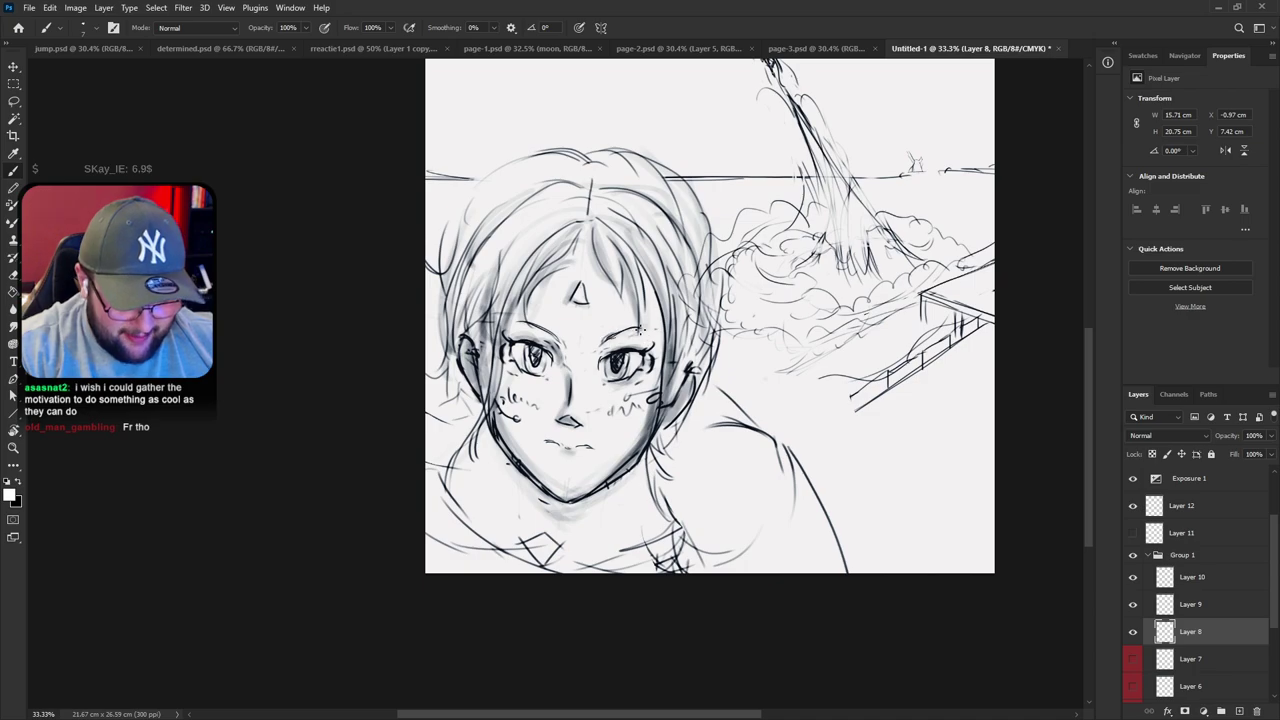
{"action": "right_click", "coordinate": [693, 374]}
{"action": "left_click", "coordinate": [545, 378]}
{"action": "mouse_move", "coordinate": [852, 228]}
{"action": "left_mouse_down"}
{"action": "mouse_move", "coordinate": [786, 274]}
{"action": "mouse_move", "coordinate": [800, 380]}
{"action": "mouse_move", "coordinate": [792, 505]}
{"action": "left_mouse_up"}
{"action": "key", "text": "ctrl+z"}
Select Layer 10 and try redrawing the shoulder outline nearest the explosion as a thinner, rounder curve
{"action": "left_click_drag", "start_coordinate": [955, 472], "coordinate": [880, 528]}
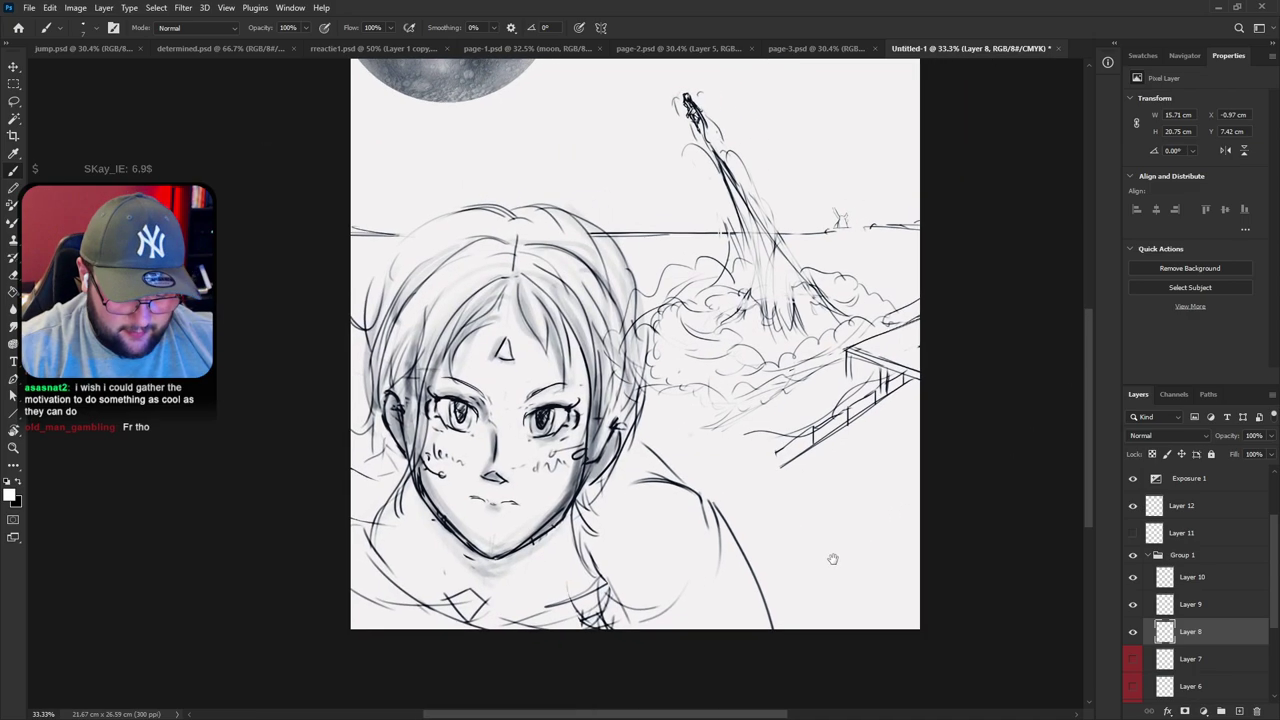
{"action": "key", "text": "r"}
{"action": "left_click", "coordinate": [1133, 579]}
{"action": "left_click", "coordinate": [1133, 580]}
{"action": "left_click", "coordinate": [1195, 578]}
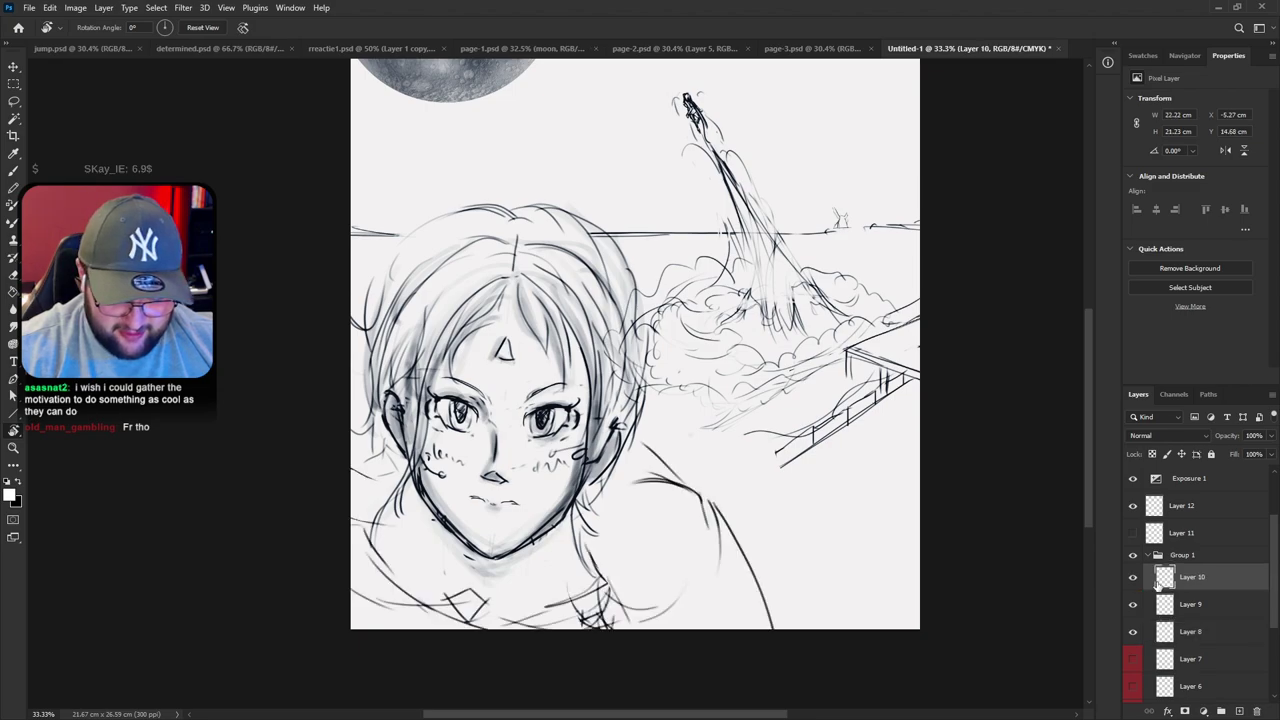
{"action": "key", "text": "b"}
{"action": "left_click_drag", "start_coordinate": [703, 496], "coordinate": [730, 550]}
{"action": "key", "text": "b"}
{"action": "key", "text": "ctrl+z"}
{"action": "mouse_move", "coordinate": [615, 470]}
{"action": "left_mouse_down"}
{"action": "mouse_move", "coordinate": [667, 496]}
{"action": "mouse_move", "coordinate": [627, 486]}
{"action": "mouse_move", "coordinate": [670, 506]}
{"action": "mouse_move", "coordinate": [637, 494]}
{"action": "mouse_move", "coordinate": [709, 509]}
{"action": "mouse_move", "coordinate": [658, 493]}
{"action": "mouse_move", "coordinate": [728, 558]}
{"action": "left_mouse_up"}
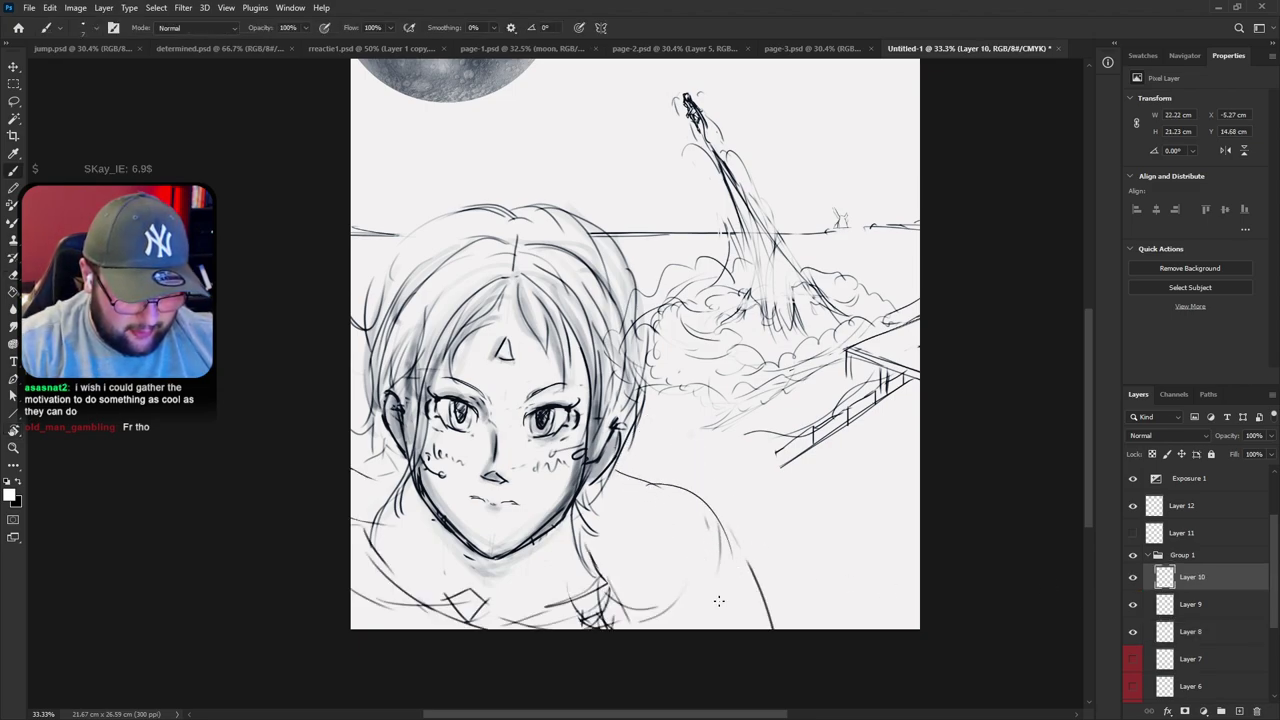
{"action": "left_click_drag", "start_coordinate": [681, 492], "coordinate": [736, 634]}
{"action": "key", "text": "ctrl+z"}
{"action": "key", "text": "ctrl+alt+z"}
{"action": "key", "text": "ctrl+alt+z"}
Try a narrower shoulder curve close to the neck on Layer 10, and undo the shoulder attempts
{"action": "mouse_move", "coordinate": [617, 481]}
{"action": "left_mouse_down"}
{"action": "mouse_move", "coordinate": [674, 545]}
{"action": "mouse_move", "coordinate": [665, 501]}
{"action": "mouse_move", "coordinate": [700, 572]}
{"action": "left_mouse_up"}
{"action": "key", "text": "ctrl+alt+z"}
{"action": "mouse_move", "coordinate": [671, 510]}
{"action": "left_mouse_down"}
{"action": "mouse_move", "coordinate": [790, 655]}
{"action": "mouse_move", "coordinate": [709, 559]}
{"action": "mouse_move", "coordinate": [737, 639]}
{"action": "left_mouse_up"}
{"action": "key", "text": "ctrl+alt+z"}
{"action": "key", "text": "ctrl+alt+z"}
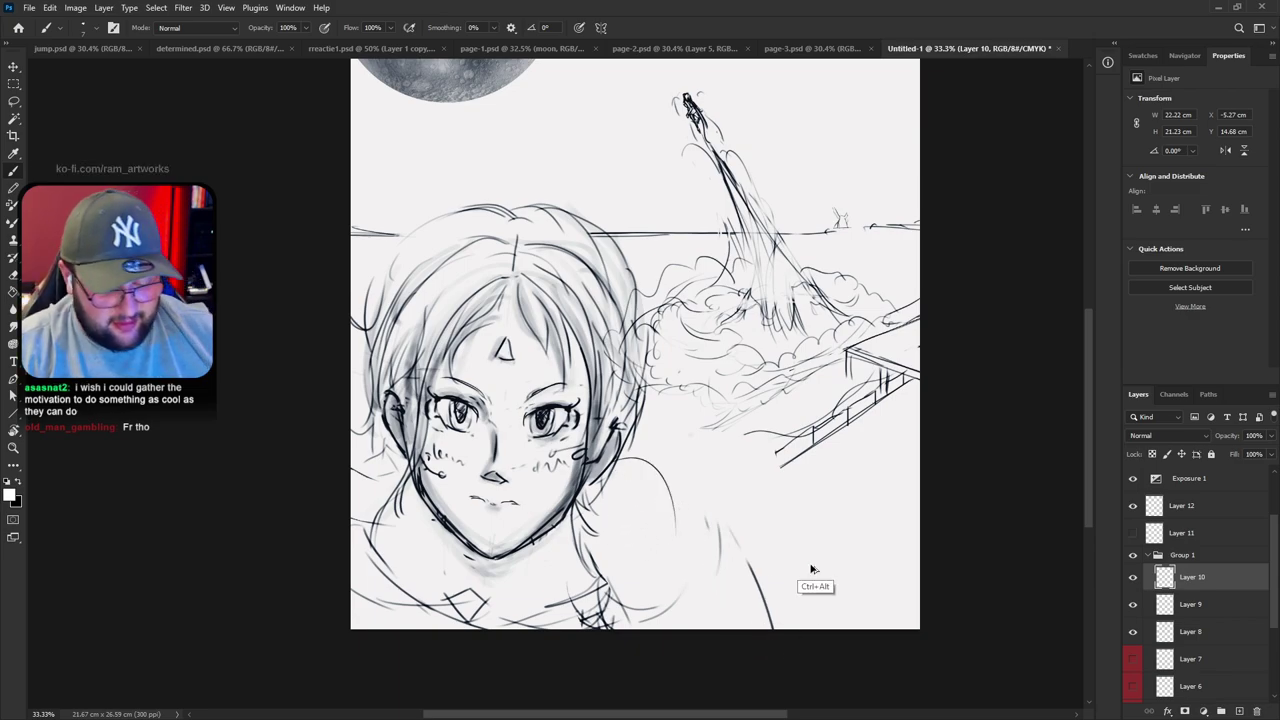
{"action": "key", "text": "ctrl+alt+z"}
{"action": "left_click_drag", "start_coordinate": [632, 480], "coordinate": [750, 570]}
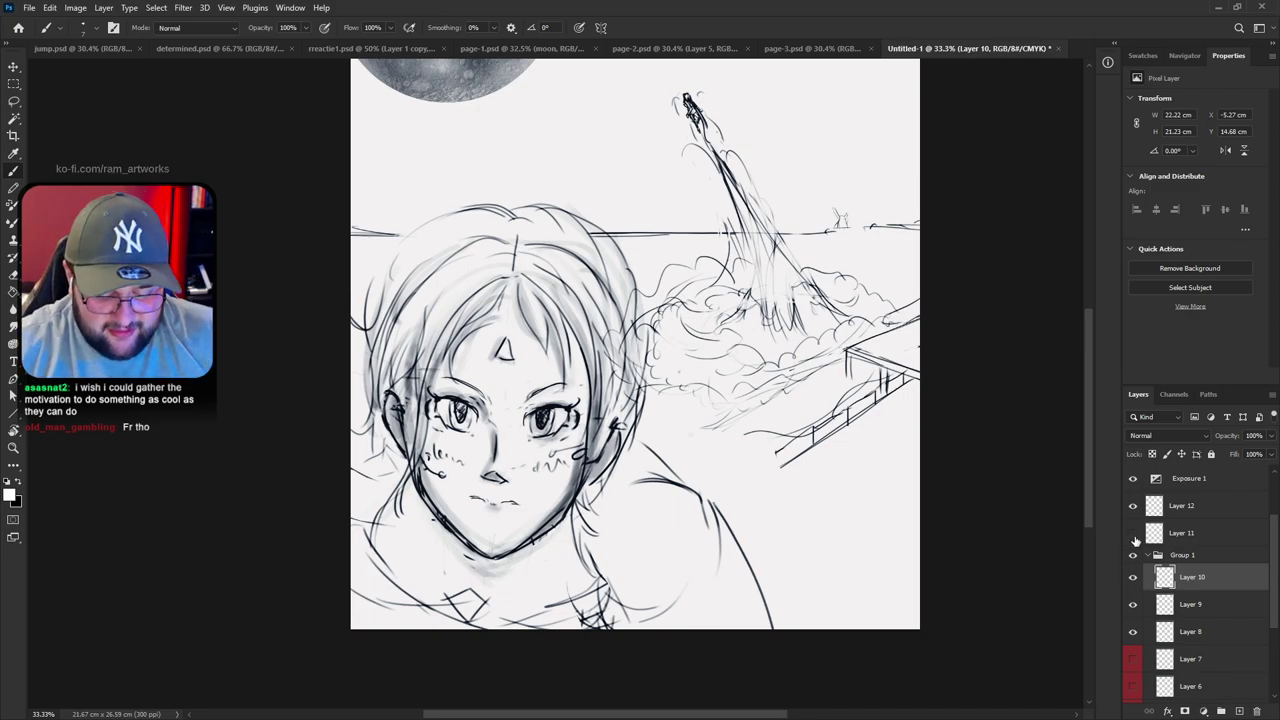
Show the grey shading on Layer 11 and make it the active layer
{"action": "left_click", "coordinate": [1133, 533]}
{"action": "left_click", "coordinate": [1186, 540]}
{"action": "mouse_move", "coordinate": [893, 481]}
{"action": "left_mouse_down"}
{"action": "mouse_move", "coordinate": [860, 611]}
{"action": "mouse_move", "coordinate": [869, 597]}
{"action": "left_mouse_up"}
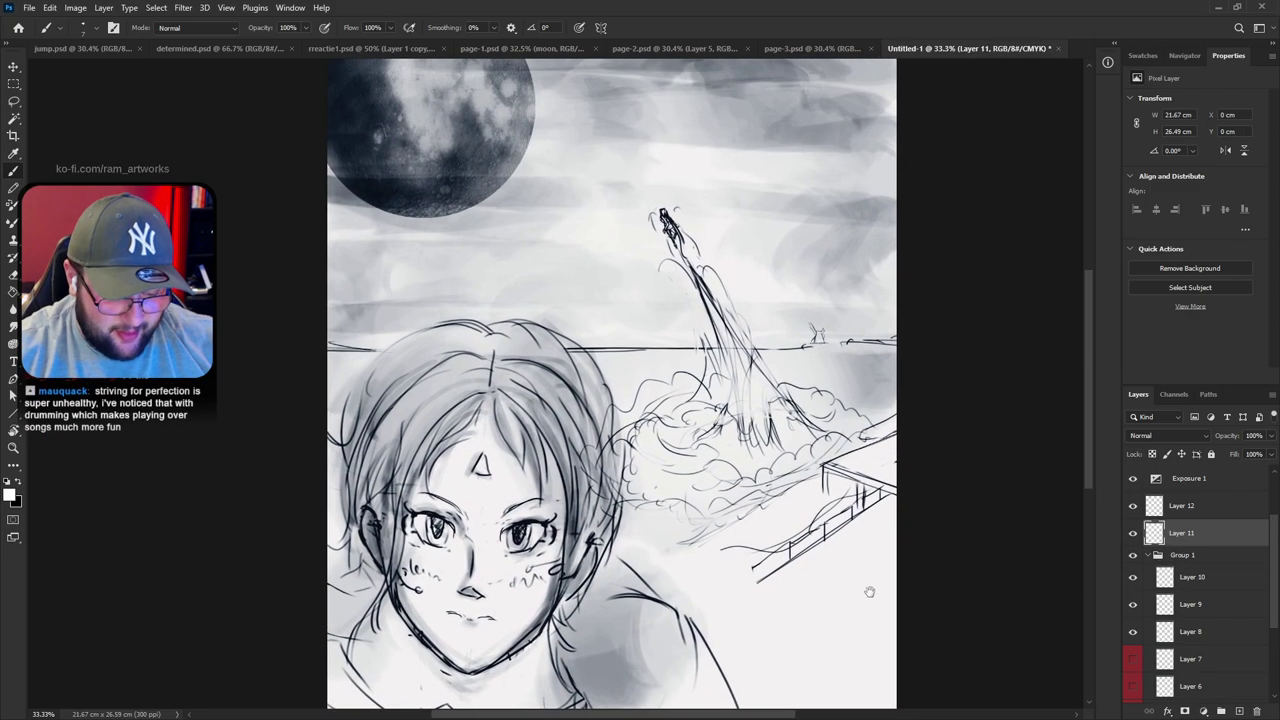
{"action": "key", "text": "ctrl+minus"}
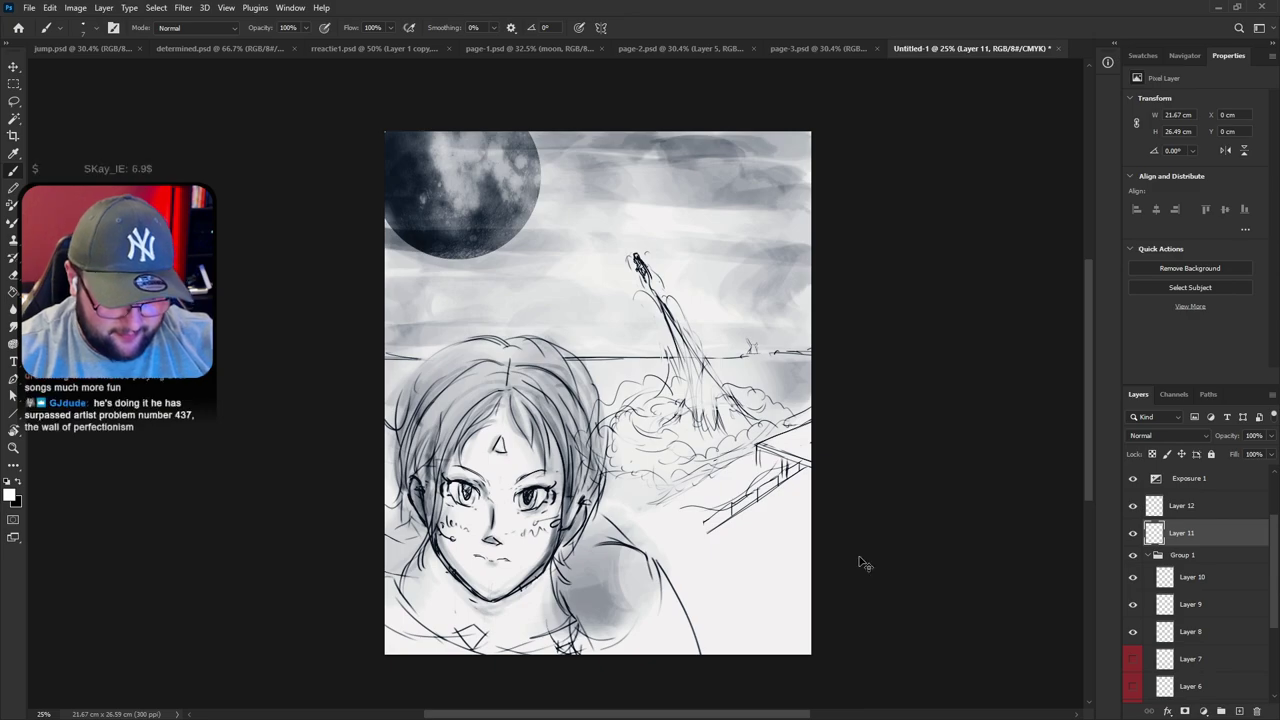
{"action": "key", "text": "ctrl+0"}
Toggle Layer 10 and Layer 3 off and on to check which artwork each one holds
{"action": "left_click", "coordinate": [1133, 578]}
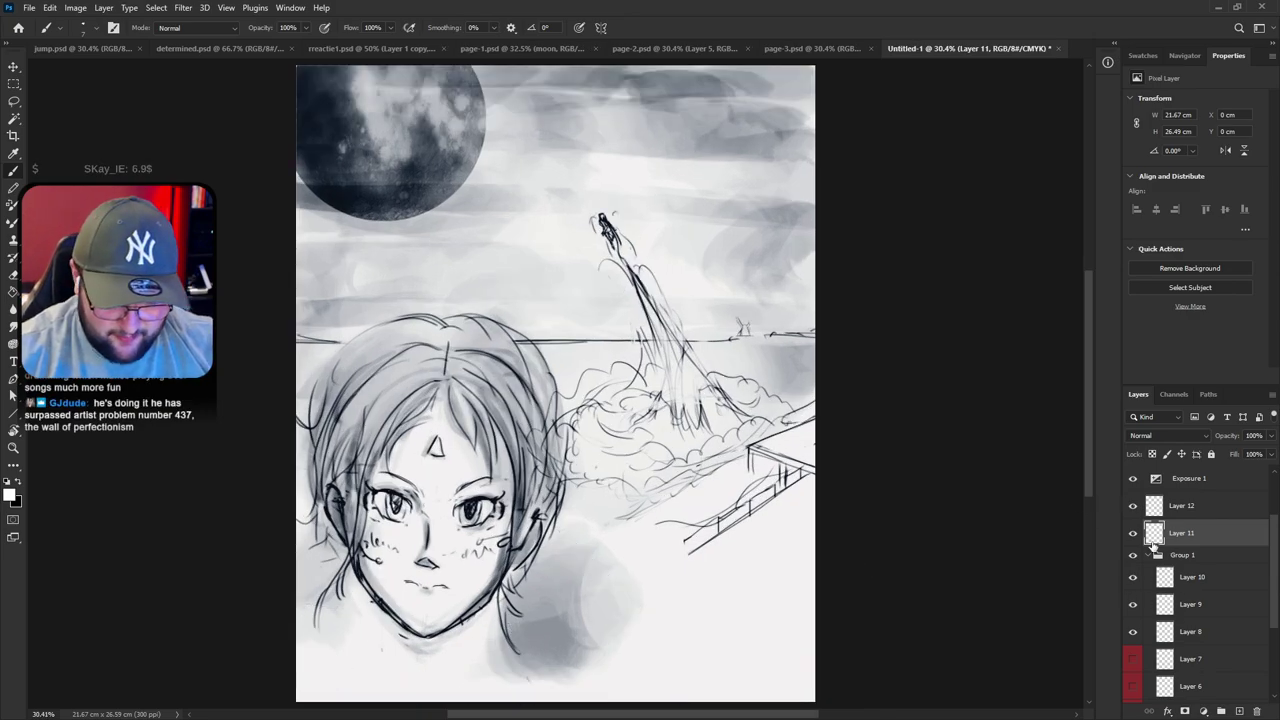
{"action": "left_click", "coordinate": [1133, 578]}
{"action": "left_click_drag", "start_coordinate": [1153, 538], "coordinate": [1252, 705]}
{"action": "scroll", "coordinate": [1230, 650], "scroll_direction": "down", "scroll_amount": 2}
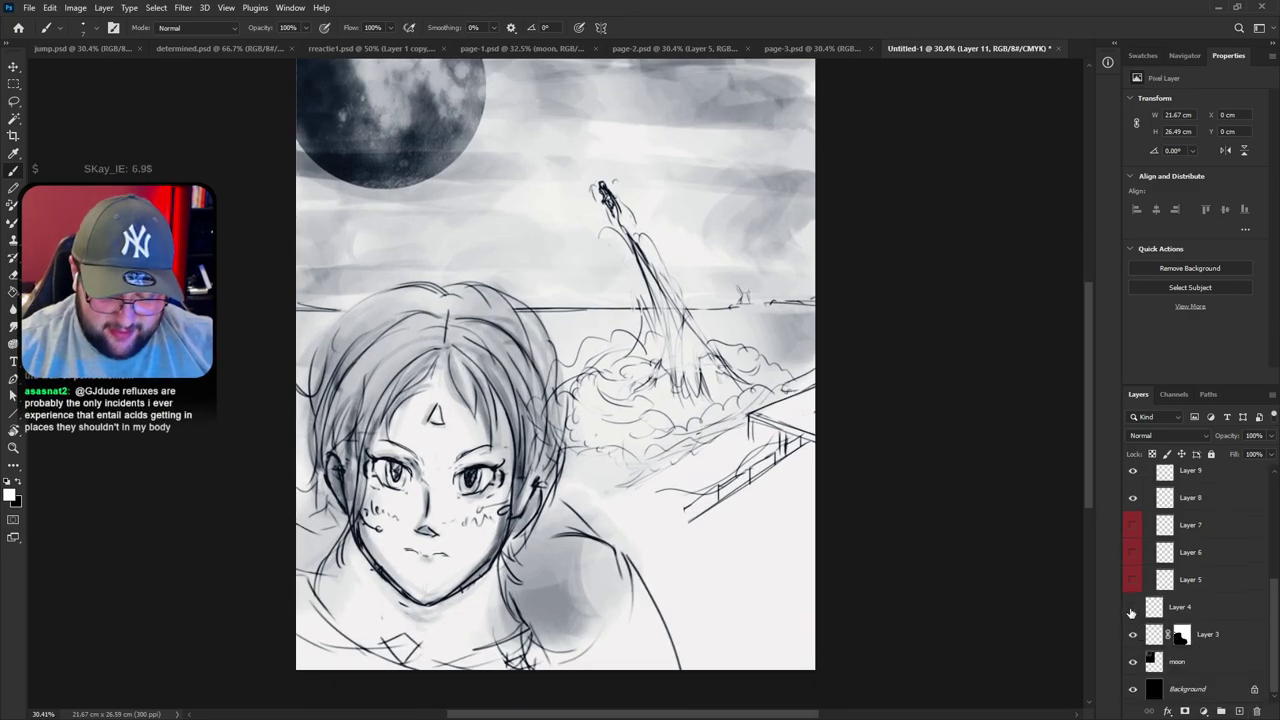
{"action": "left_click", "coordinate": [1133, 634]}
{"action": "left_click", "coordinate": [1133, 634]}
Select Layer 3, try erasing part of the explosion column's lines, and undo the erasure
{"action": "left_click", "coordinate": [1210, 634]}
{"action": "key", "text": "e"}
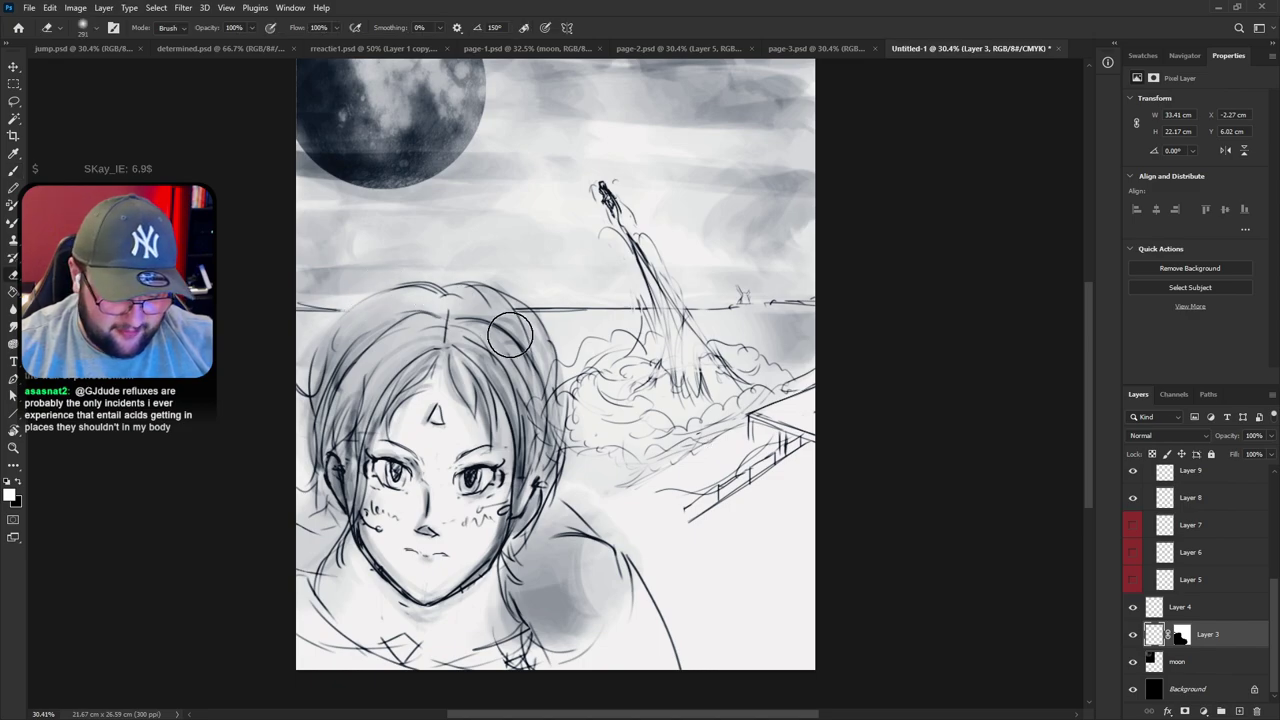
{"action": "mouse_move", "coordinate": [712, 537]}
{"action": "left_mouse_down"}
{"action": "mouse_move", "coordinate": [704, 469]}
{"action": "mouse_move", "coordinate": [709, 524]}
{"action": "mouse_move", "coordinate": [694, 545]}
{"action": "left_mouse_up"}
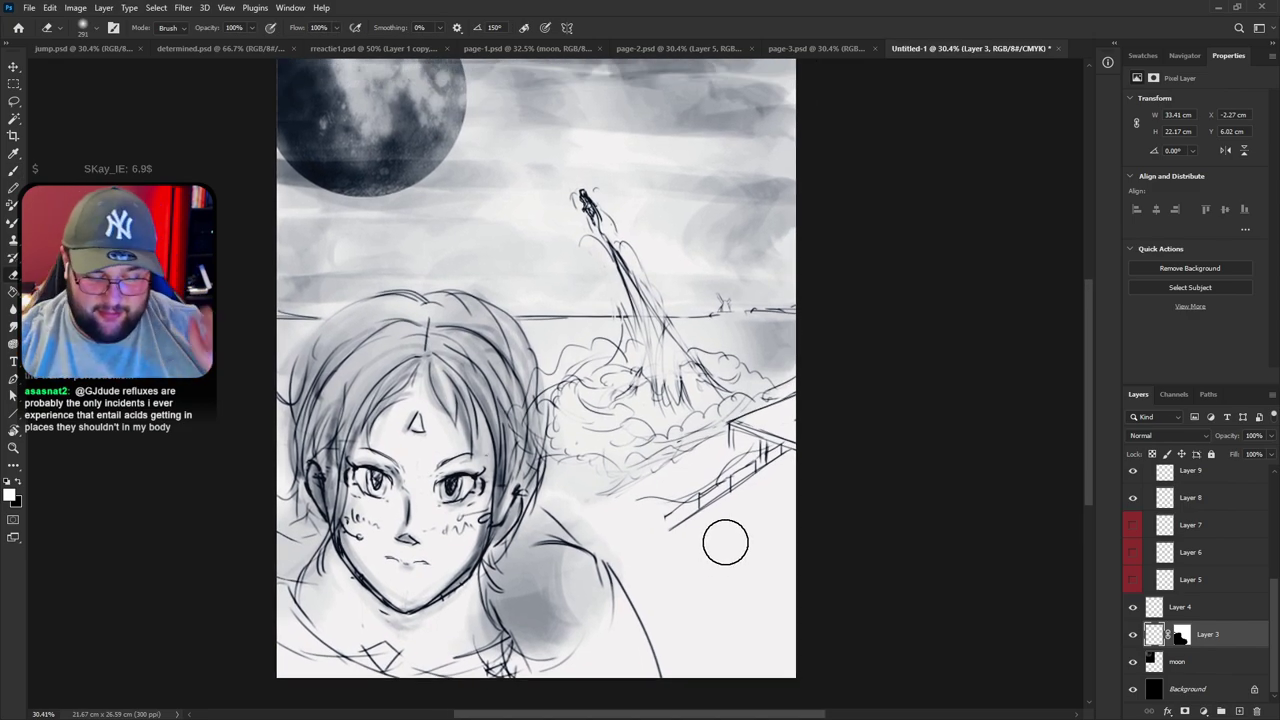
{"action": "left_click_drag", "start_coordinate": [634, 343], "coordinate": [643, 314]}
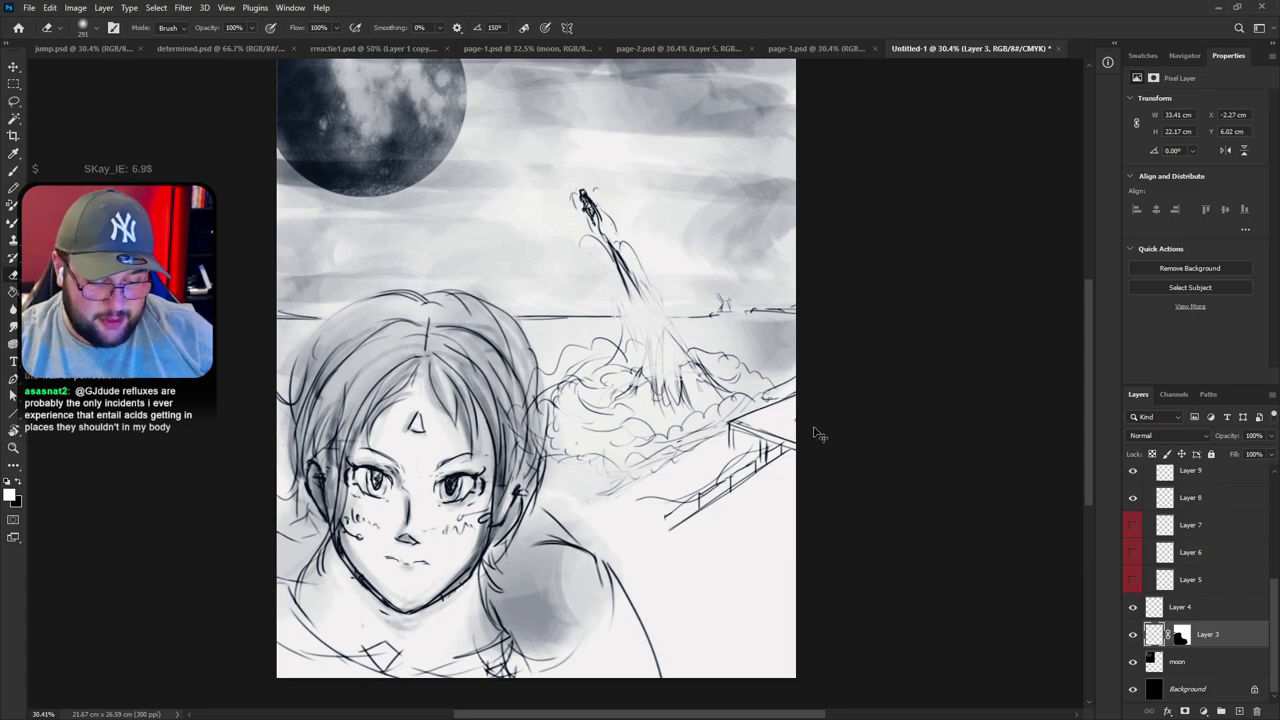
{"action": "key", "text": "ctrl+z"}
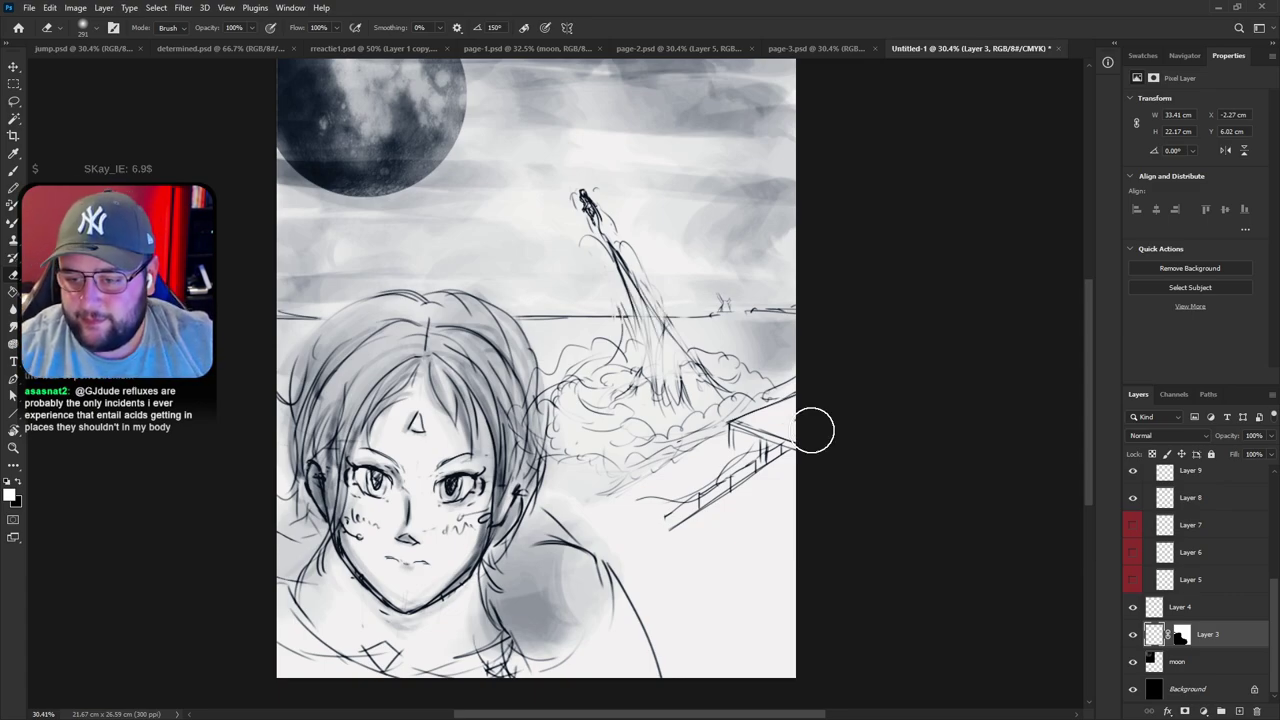
Add a new layer above Layer 3 and set up the "Low opacity, flow, clean" brush at 16% opacity
{"action": "left_click", "coordinate": [1239, 711]}
{"action": "key", "text": "b"}
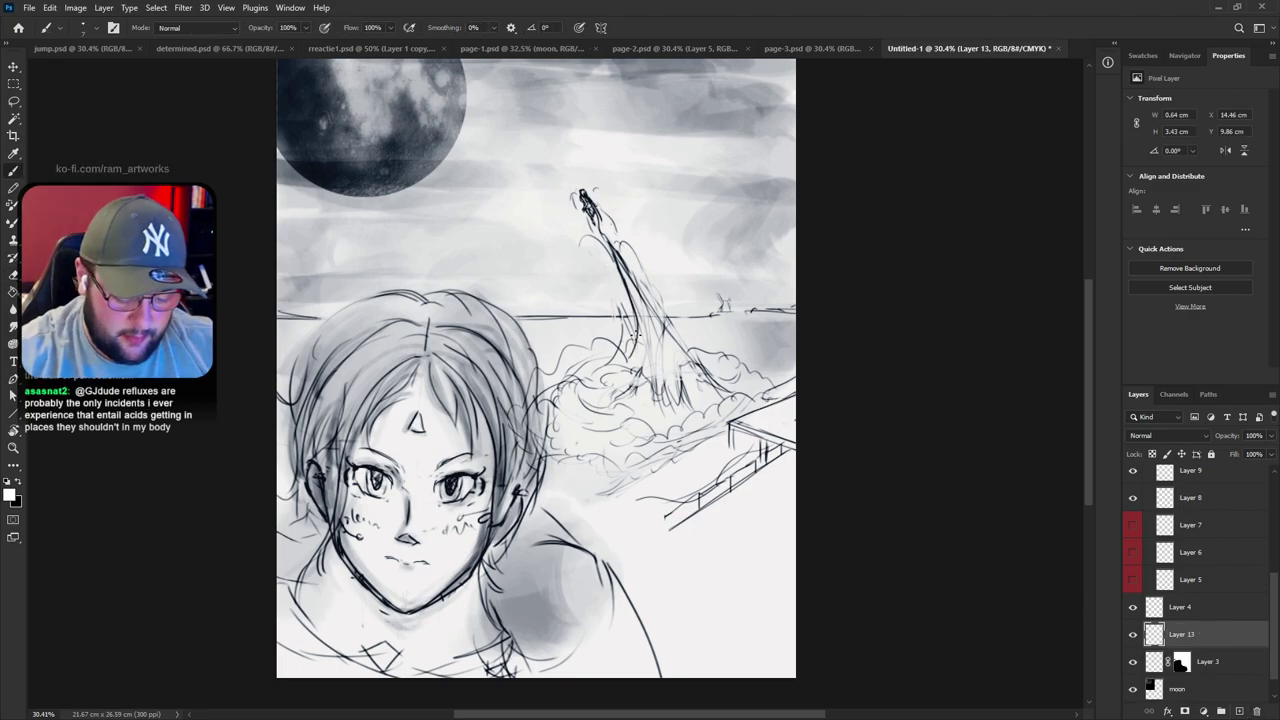
{"action": "right_click", "coordinate": [640, 305]}
{"action": "left_click", "coordinate": [305, 180]}
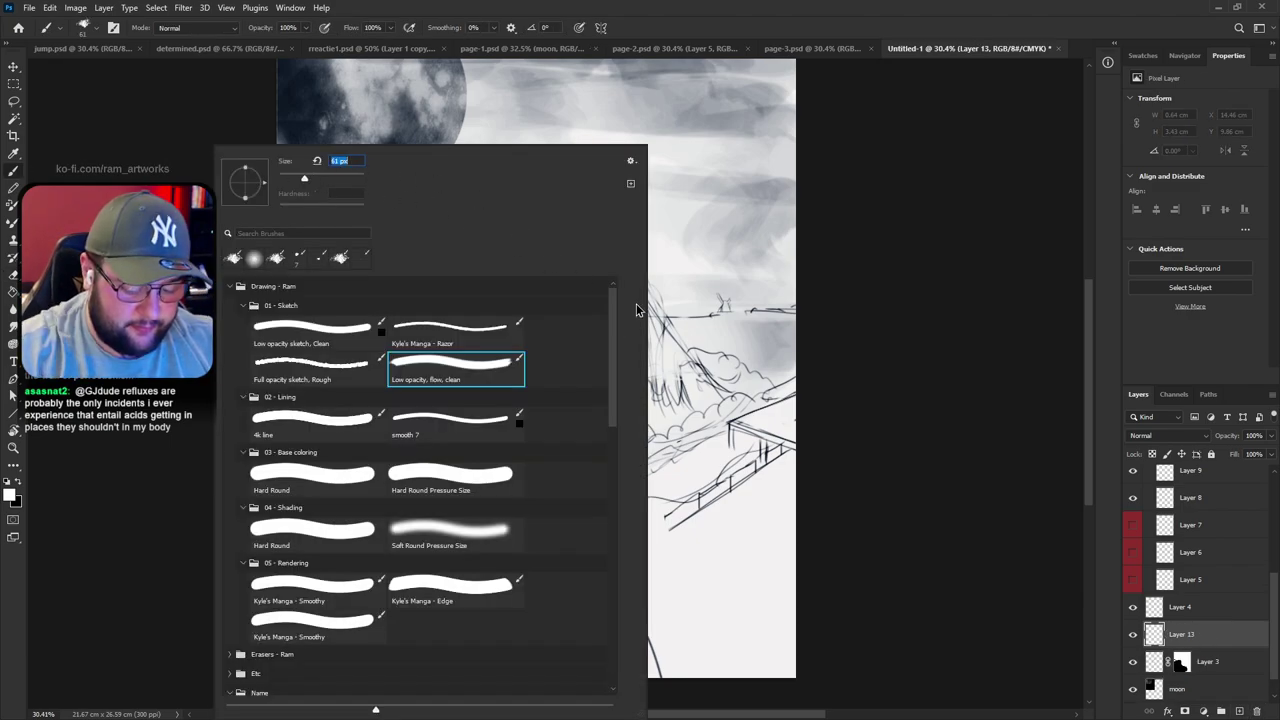
{"action": "left_click_drag", "start_coordinate": [654, 310], "coordinate": [662, 443]}
{"action": "key", "text": "ctrl+z"}
{"action": "left_click", "coordinate": [306, 30]}
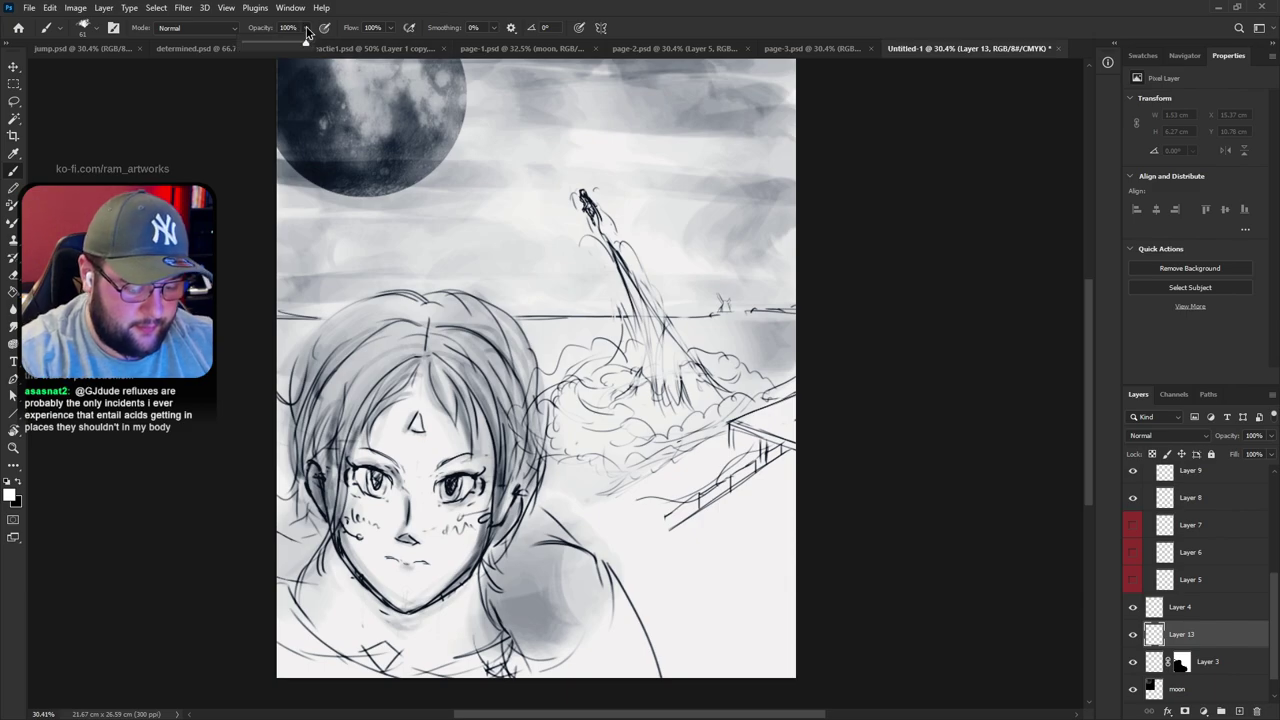
{"action": "left_click_drag", "start_coordinate": [313, 83], "coordinate": [272, 62]}
{"action": "left_click_drag", "start_coordinate": [616, 260], "coordinate": [638, 376]}
{"action": "key", "text": "ctrl+z"}
Shade the explosion column and the outer edges of the smoke cloud in light grey on Layer 13
{"action": "mouse_move", "coordinate": [636, 326]}
{"action": "left_mouse_down"}
{"action": "mouse_move", "coordinate": [597, 363]}
{"action": "mouse_move", "coordinate": [620, 367]}
{"action": "mouse_move", "coordinate": [568, 366]}
{"action": "mouse_move", "coordinate": [578, 384]}
{"action": "mouse_move", "coordinate": [576, 359]}
{"action": "mouse_move", "coordinate": [598, 360]}
{"action": "mouse_move", "coordinate": [603, 344]}
{"action": "mouse_move", "coordinate": [570, 351]}
{"action": "mouse_move", "coordinate": [565, 374]}
{"action": "mouse_move", "coordinate": [635, 333]}
{"action": "left_mouse_up"}
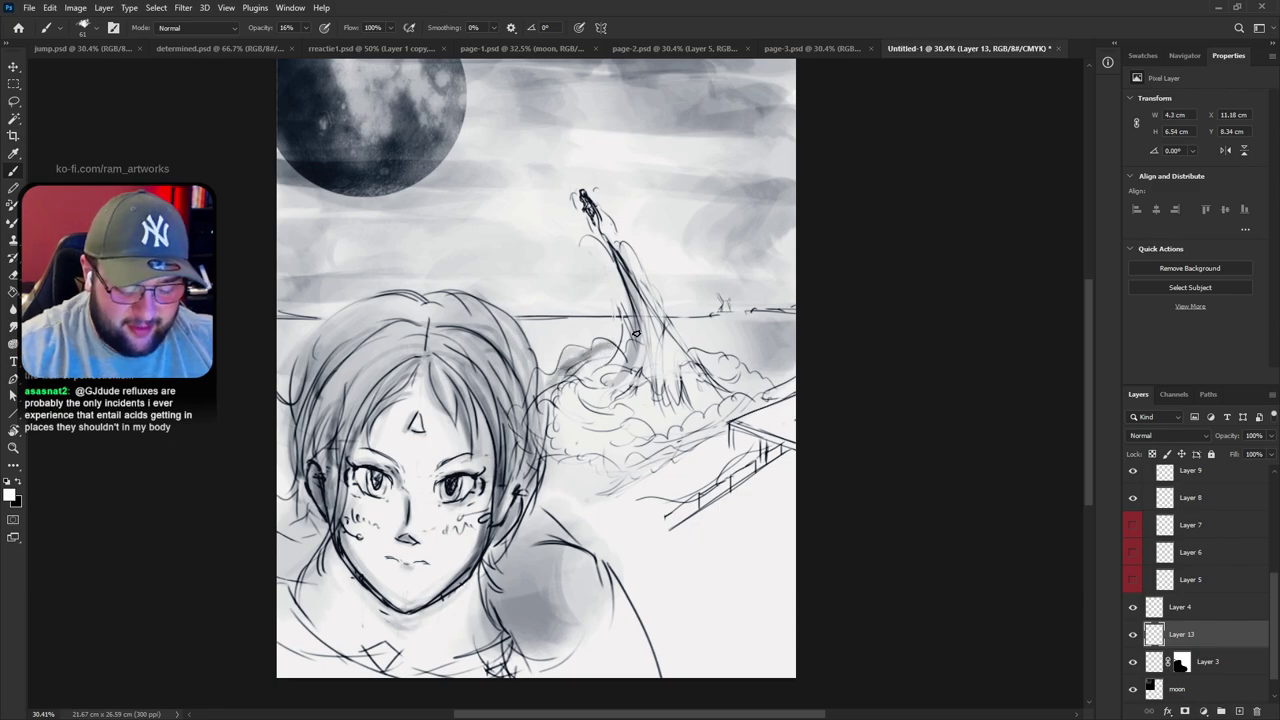
{"action": "mouse_move", "coordinate": [560, 413]}
{"action": "left_mouse_down"}
{"action": "mouse_move", "coordinate": [558, 460]}
{"action": "mouse_move", "coordinate": [662, 447]}
{"action": "mouse_move", "coordinate": [774, 384]}
{"action": "mouse_move", "coordinate": [697, 353]}
{"action": "mouse_move", "coordinate": [717, 361]}
{"action": "left_mouse_up"}
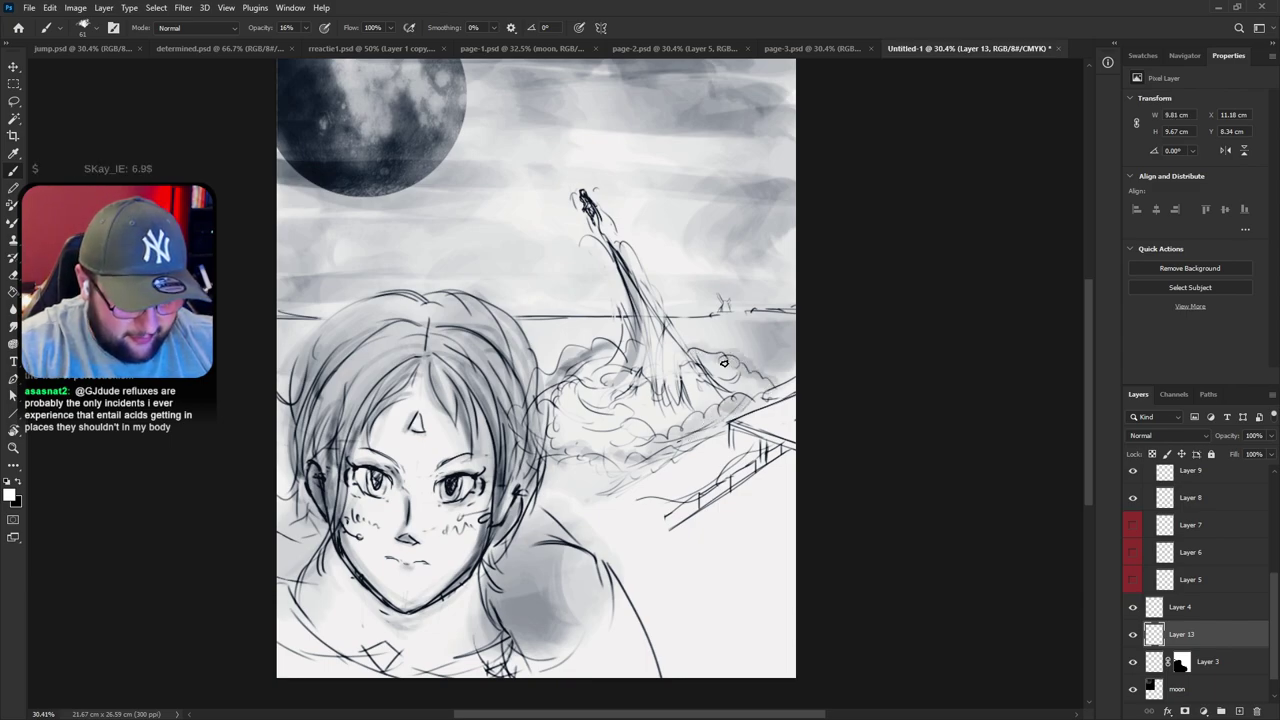
{"action": "mouse_move", "coordinate": [566, 362]}
{"action": "left_mouse_down"}
{"action": "mouse_move", "coordinate": [552, 364]}
{"action": "mouse_move", "coordinate": [588, 343]}
{"action": "left_mouse_up"}
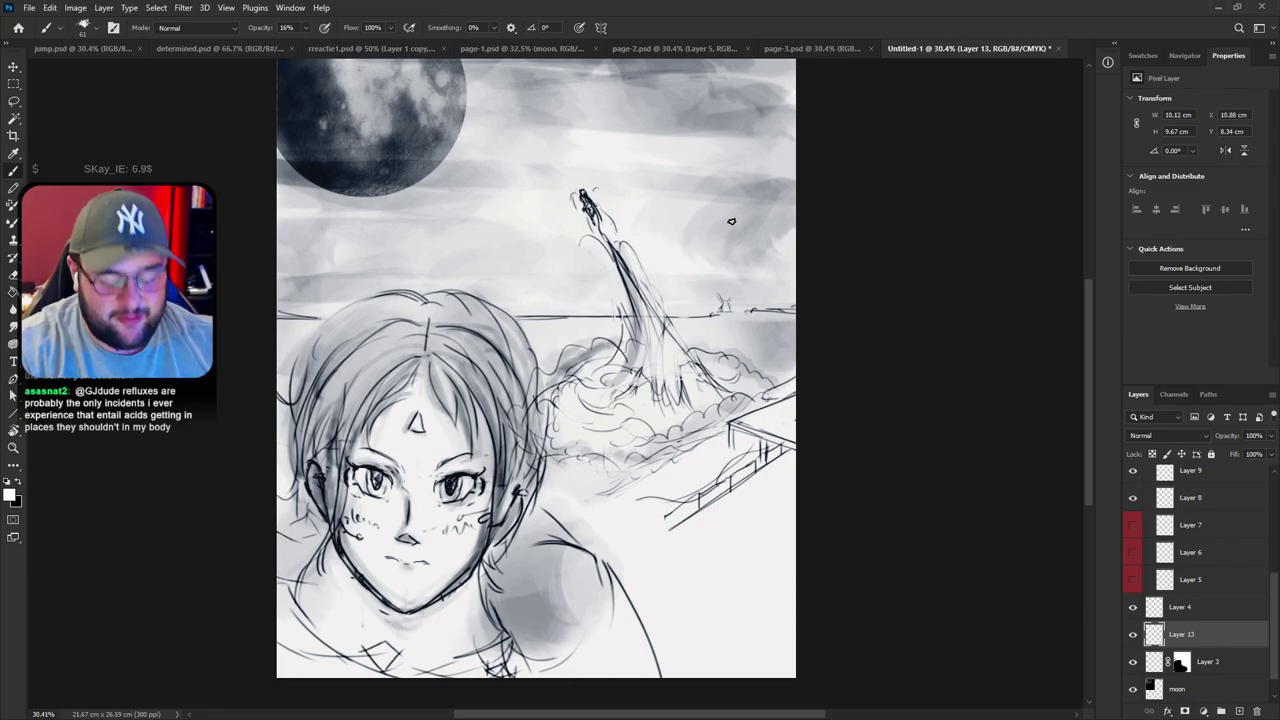
{"action": "mouse_move", "coordinate": [686, 340]}
{"action": "left_mouse_down"}
{"action": "mouse_move", "coordinate": [747, 356]}
{"action": "mouse_move", "coordinate": [717, 346]}
{"action": "mouse_move", "coordinate": [736, 344]}
{"action": "mouse_move", "coordinate": [700, 346]}
{"action": "mouse_move", "coordinate": [735, 358]}
{"action": "mouse_move", "coordinate": [738, 377]}
{"action": "mouse_move", "coordinate": [704, 346]}
{"action": "mouse_move", "coordinate": [767, 373]}
{"action": "mouse_move", "coordinate": [780, 397]}
{"action": "left_mouse_up"}
{"action": "key", "text": "e"}
{"action": "key", "text": "b"}
{"action": "key", "text": "ctrl+z"}
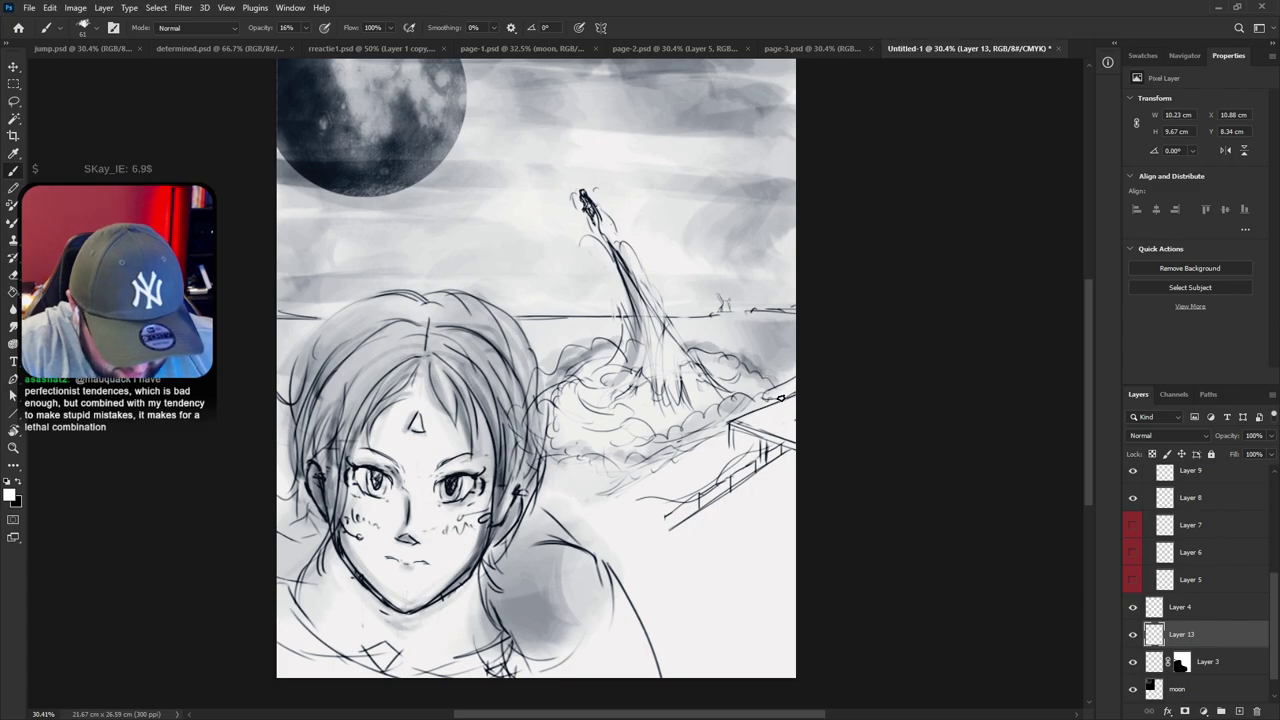
Paint grey shading into the inner swirls of the smoke cloud at the column's base
{"action": "mouse_move", "coordinate": [603, 410]}
{"action": "left_mouse_down"}
{"action": "mouse_move", "coordinate": [617, 405]}
{"action": "mouse_move", "coordinate": [592, 373]}
{"action": "mouse_move", "coordinate": [639, 376]}
{"action": "mouse_move", "coordinate": [621, 394]}
{"action": "left_mouse_up"}
{"action": "key", "text": "r"}
{"action": "mouse_move", "coordinate": [787, 364]}
{"action": "left_mouse_down"}
{"action": "mouse_move", "coordinate": [686, 623]}
{"action": "mouse_move", "coordinate": [542, 475]}
{"action": "left_mouse_up"}
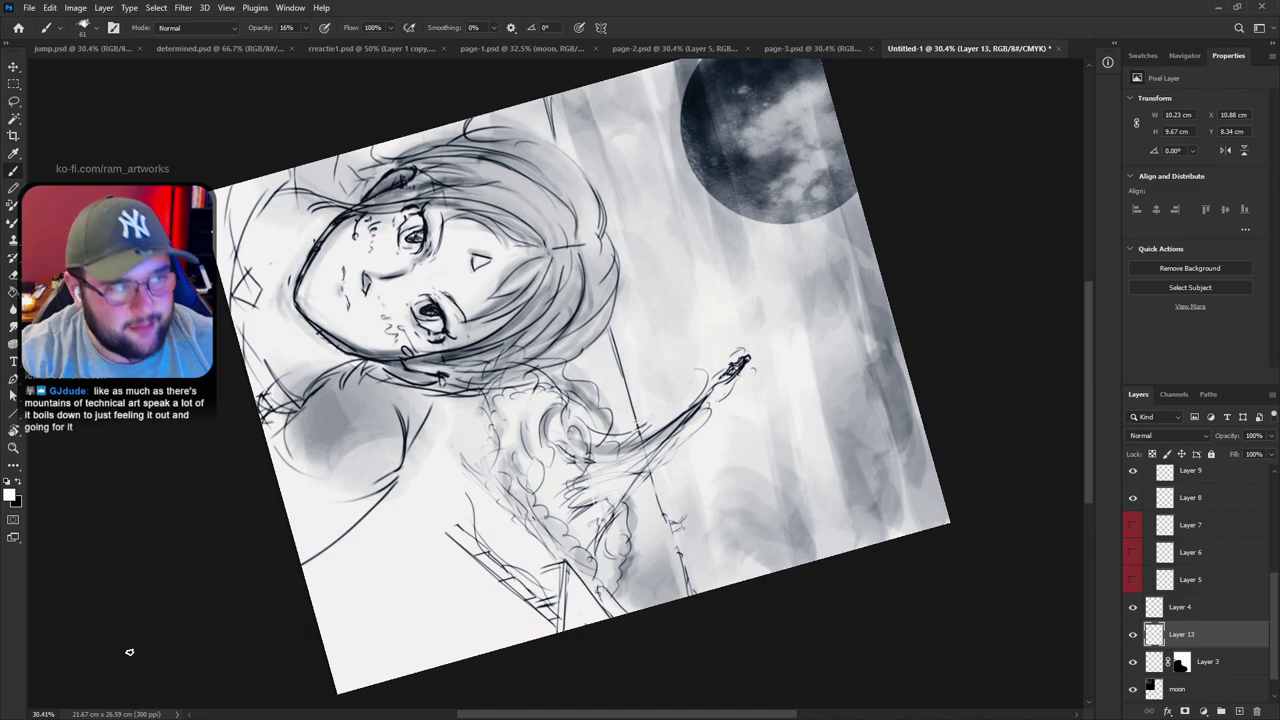
{"action": "key", "text": "r"}
{"action": "left_click_drag", "start_coordinate": [740, 313], "coordinate": [824, 415]}
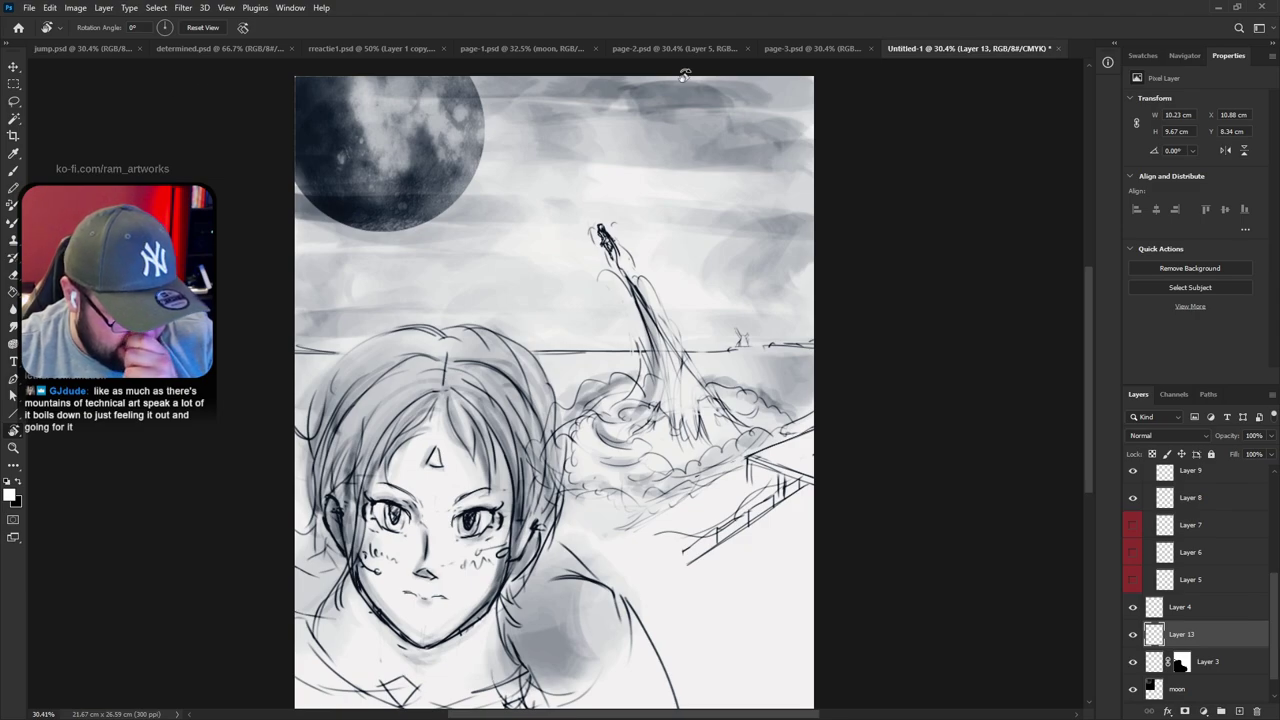
Copy the Group 1 lettering with "TAKING A STEP" and "....!" from page-2.psd to the top of Untitled-1's layer stack
{"action": "left_click", "coordinate": [499, 50]}
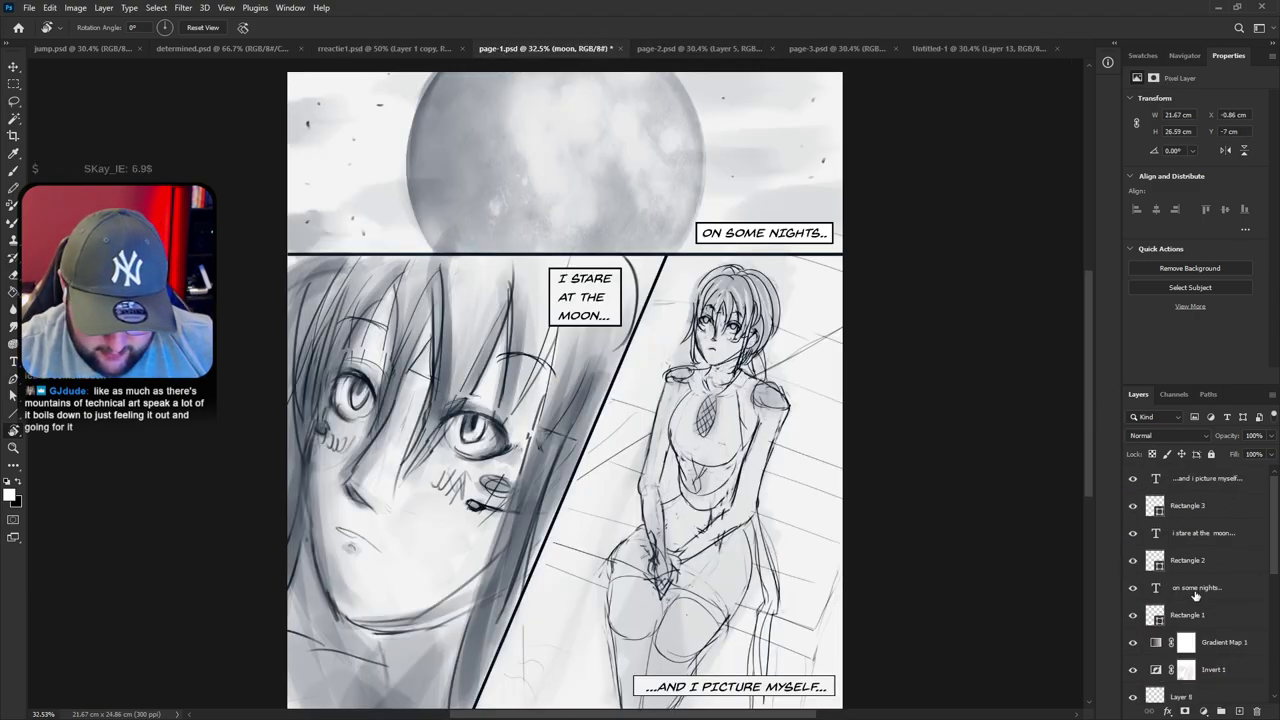
{"action": "left_click", "coordinate": [1197, 611]}
{"action": "left_click", "coordinate": [743, 49]}
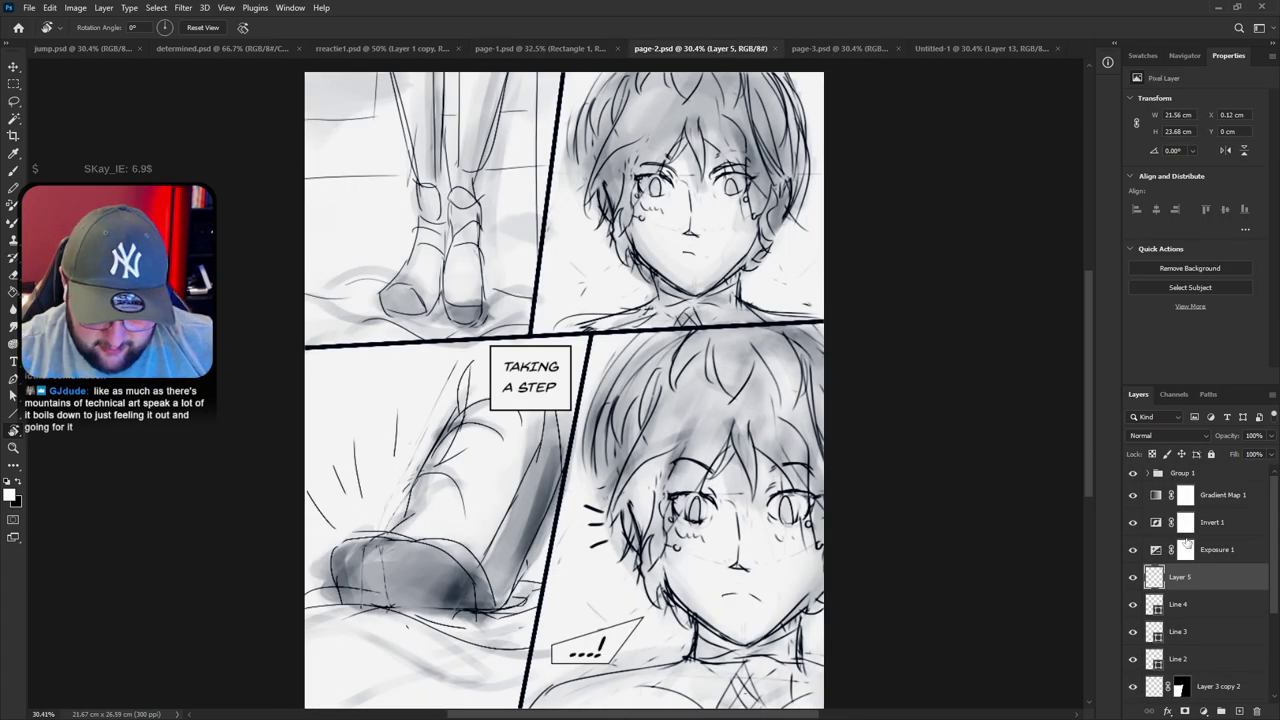
{"action": "scroll", "coordinate": [1170, 612], "scroll_direction": "down", "scroll_amount": 3}
{"action": "scroll", "coordinate": [1172, 610], "scroll_direction": "up", "scroll_amount": 3}
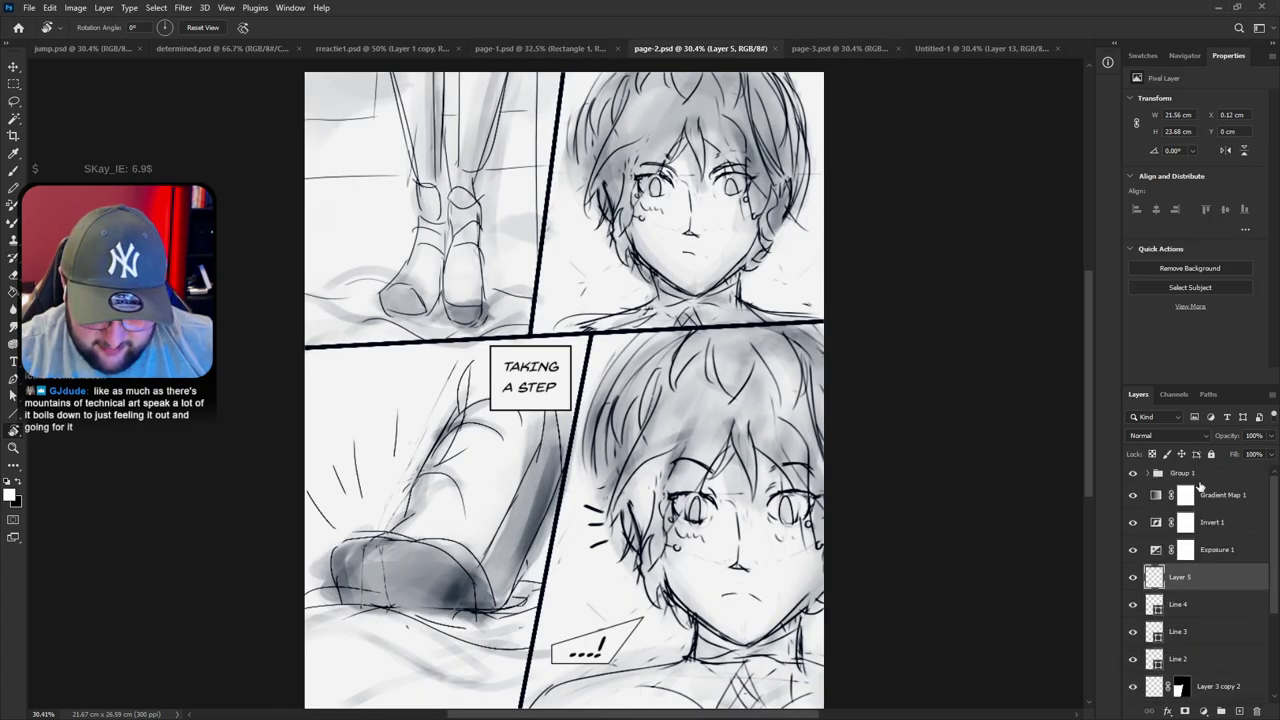
{"action": "left_click", "coordinate": [1150, 476]}
{"action": "left_click", "coordinate": [943, 48]}
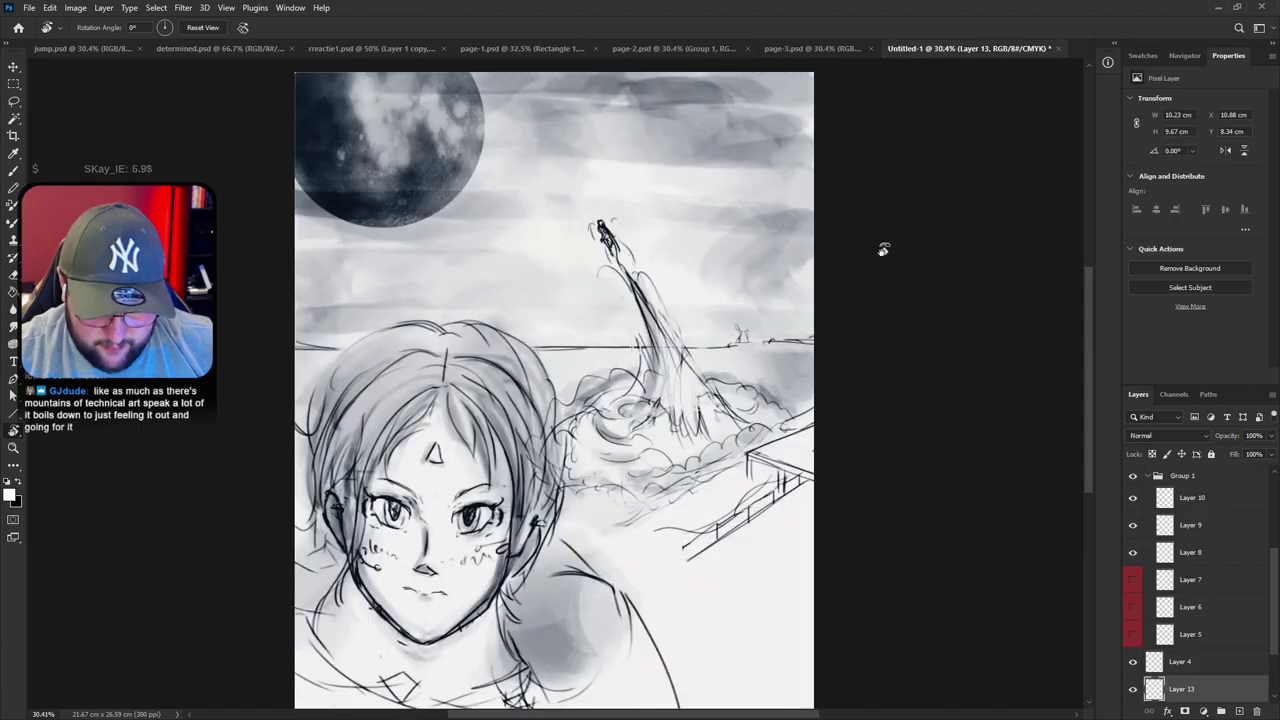
{"action": "scroll", "coordinate": [1220, 637], "scroll_direction": "up", "scroll_amount": 2}
{"action": "scroll", "coordinate": [1220, 637], "scroll_direction": "down", "scroll_amount": 2}
{"action": "left_click_drag", "start_coordinate": [1188, 685], "coordinate": [1199, 456]}
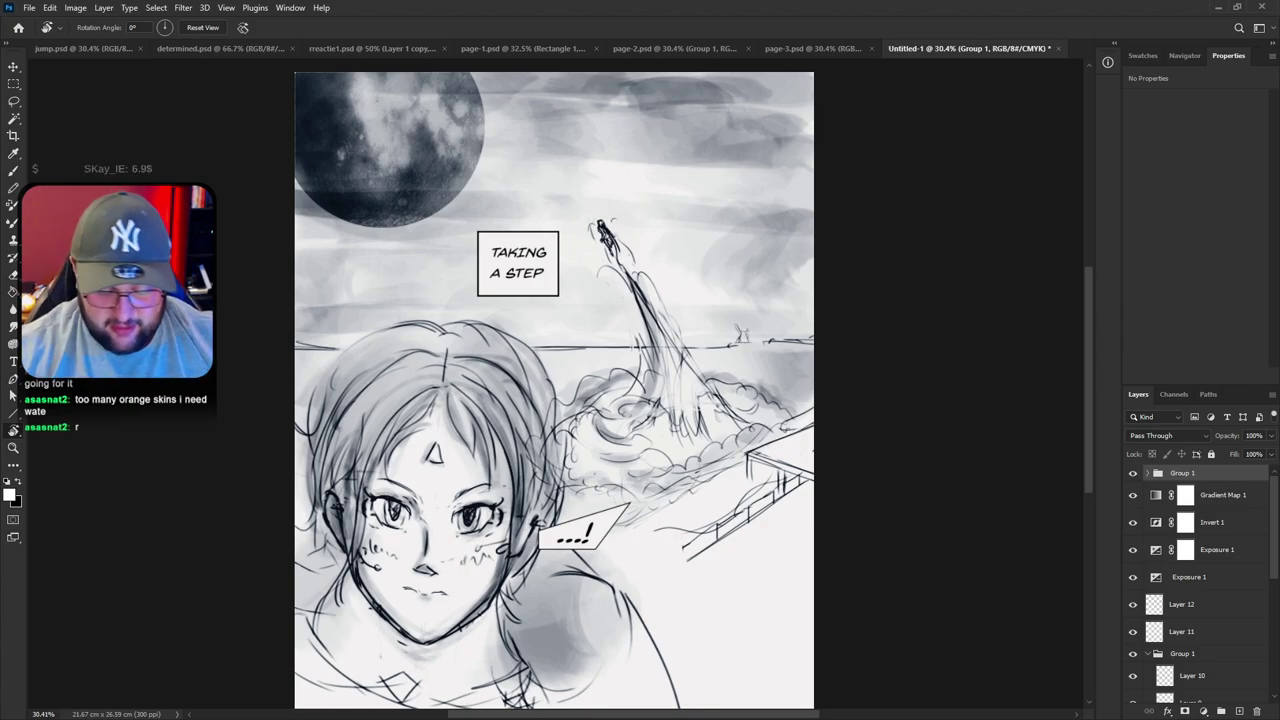
Toggle the lower layers and Layer 8 off and on to find the one holding the portrait's linework
{"action": "scroll", "coordinate": [1266, 553], "scroll_direction": "down", "scroll_amount": 5}
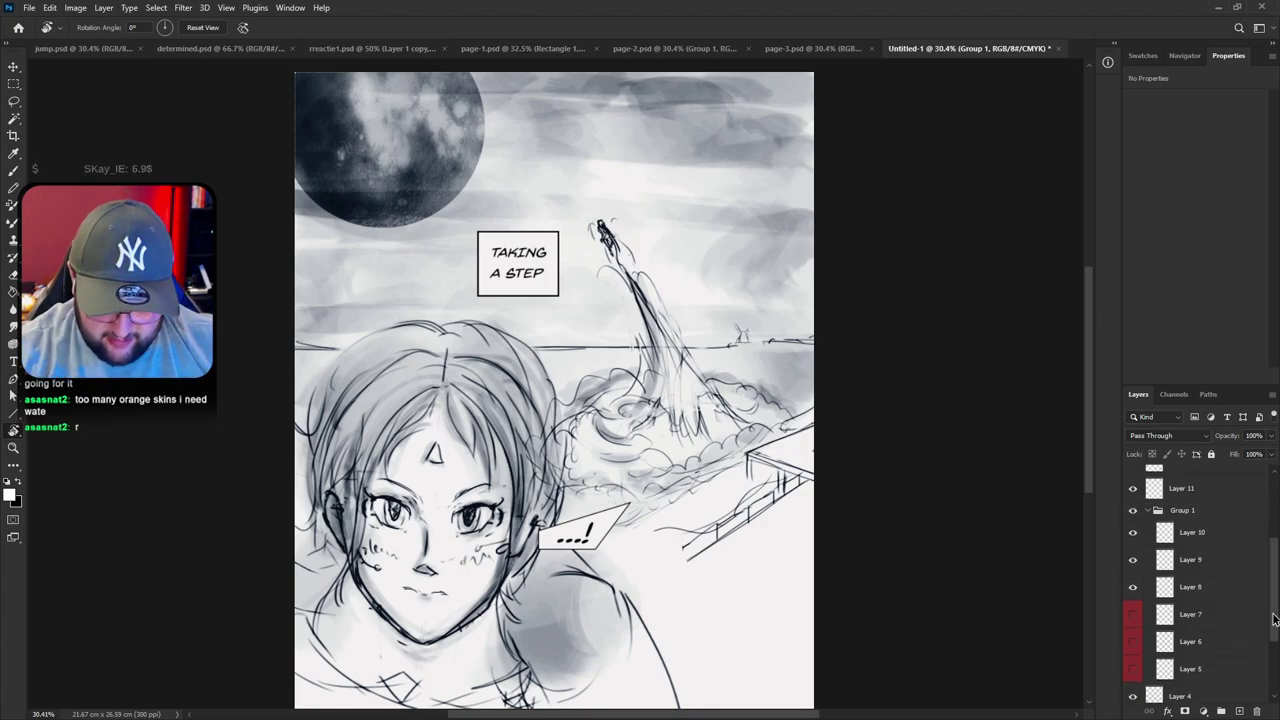
{"action": "left_click", "coordinate": [1134, 581]}
{"action": "left_click_drag", "start_coordinate": [1134, 583], "coordinate": [1134, 612]}
{"action": "left_click", "coordinate": [1133, 609]}
{"action": "left_click", "coordinate": [1132, 582]}
{"action": "left_click", "coordinate": [1132, 637]}
{"action": "left_click", "coordinate": [1133, 635]}
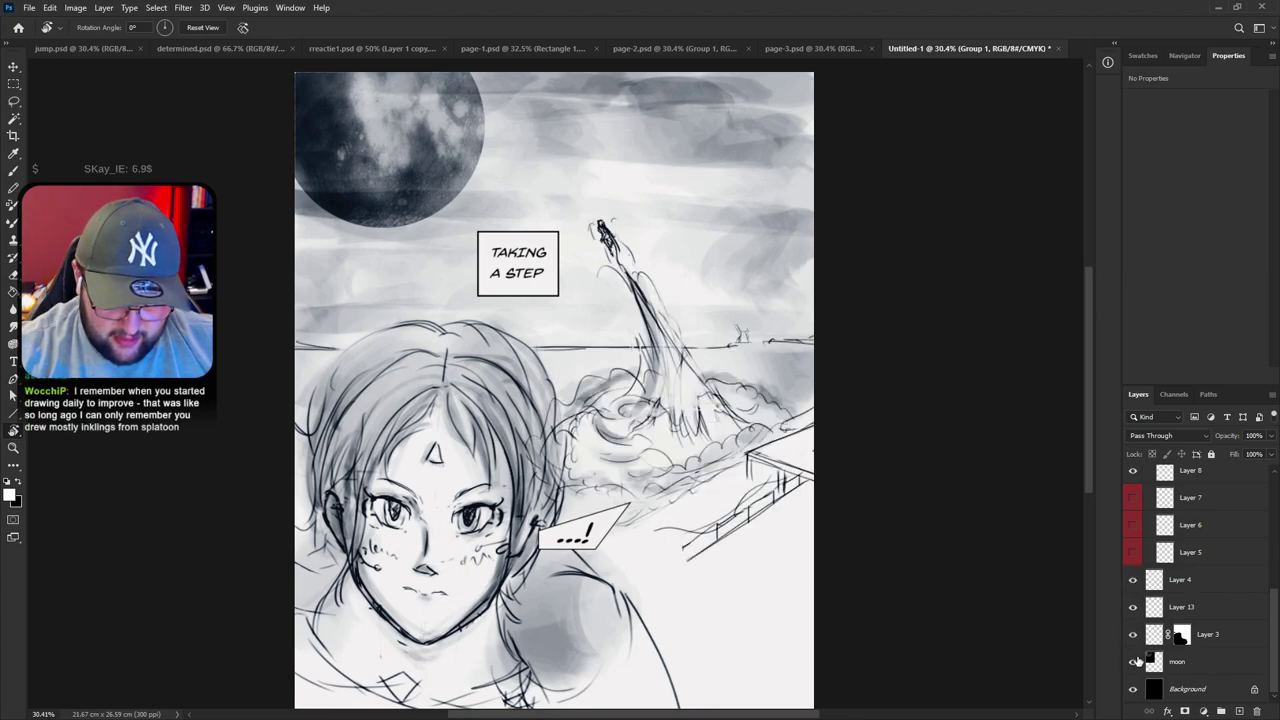
{"action": "left_click", "coordinate": [1134, 472]}
{"action": "left_click", "coordinate": [1134, 472]}
Make Layer 8 active and choose the Kyle's Manga - Razor brush at 7 px
{"action": "left_click", "coordinate": [1195, 472]}
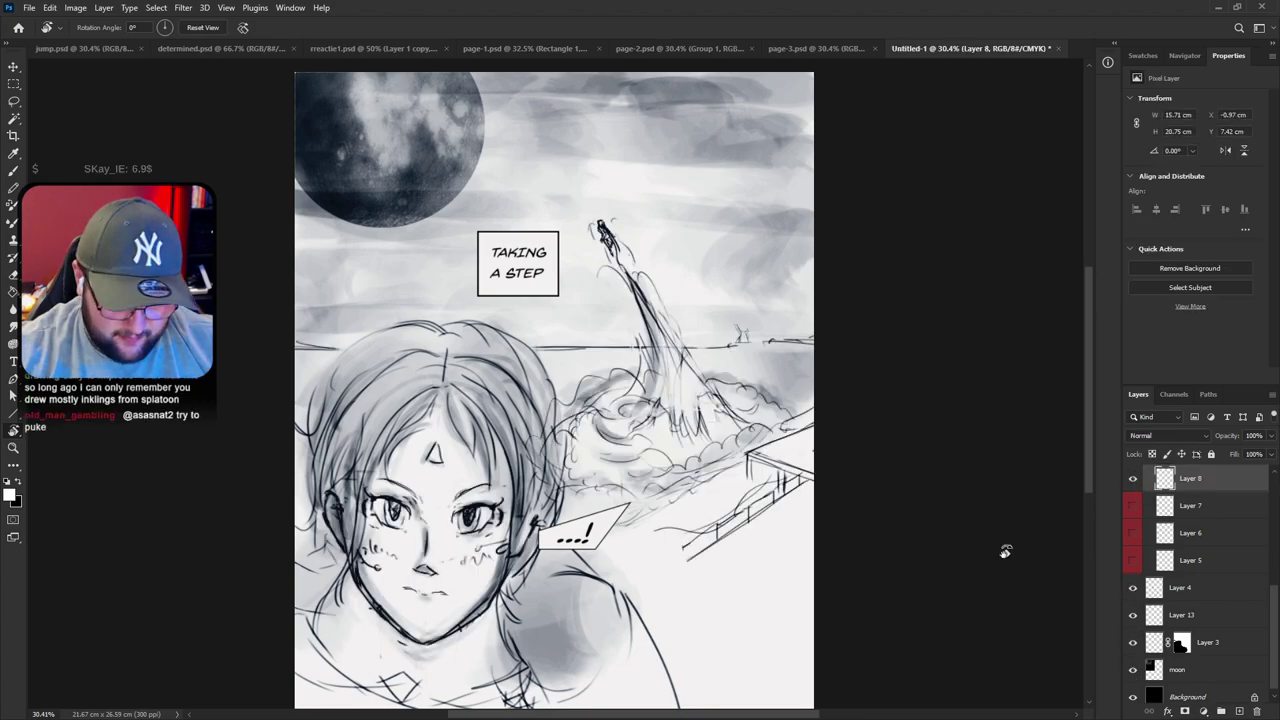
{"action": "key", "text": "b"}
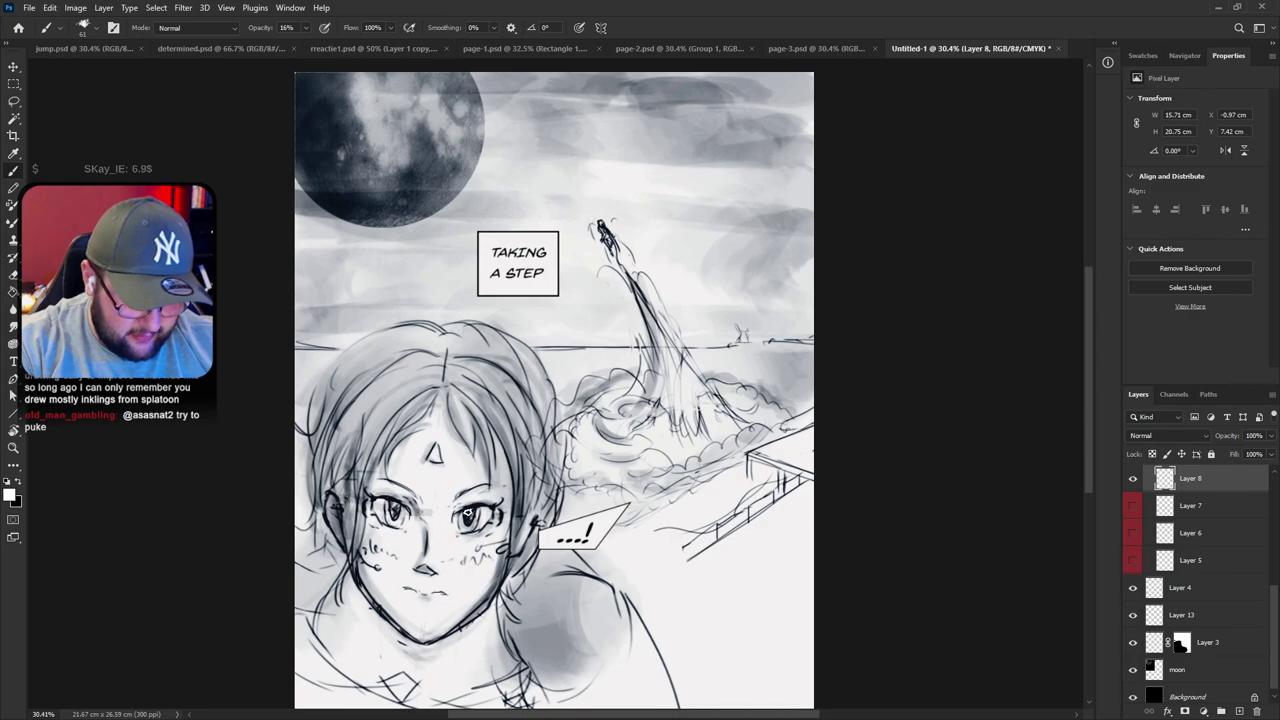
{"action": "right_click", "coordinate": [470, 452]}
{"action": "left_click", "coordinate": [284, 370]}
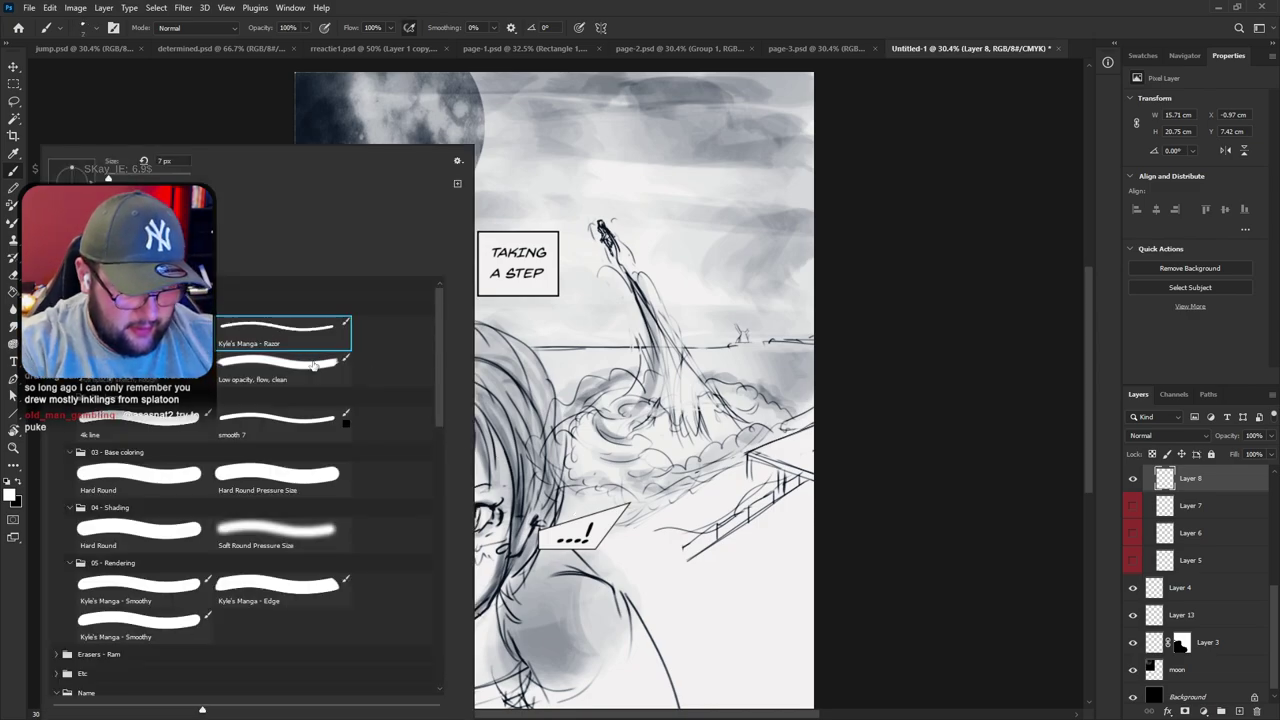
{"action": "key", "text": "Escape"}
Try straight guide lines across the portrait's eyes in a rotated, enlarged view, and undo them
{"action": "key", "text": "r"}
{"action": "mouse_move", "coordinate": [590, 280]}
{"action": "left_mouse_down"}
{"action": "mouse_move", "coordinate": [782, 279]}
{"action": "mouse_move", "coordinate": [775, 450]}
{"action": "left_mouse_up"}
{"action": "scroll", "coordinate": [770, 440], "scroll_direction": "down", "scroll_amount": 3}
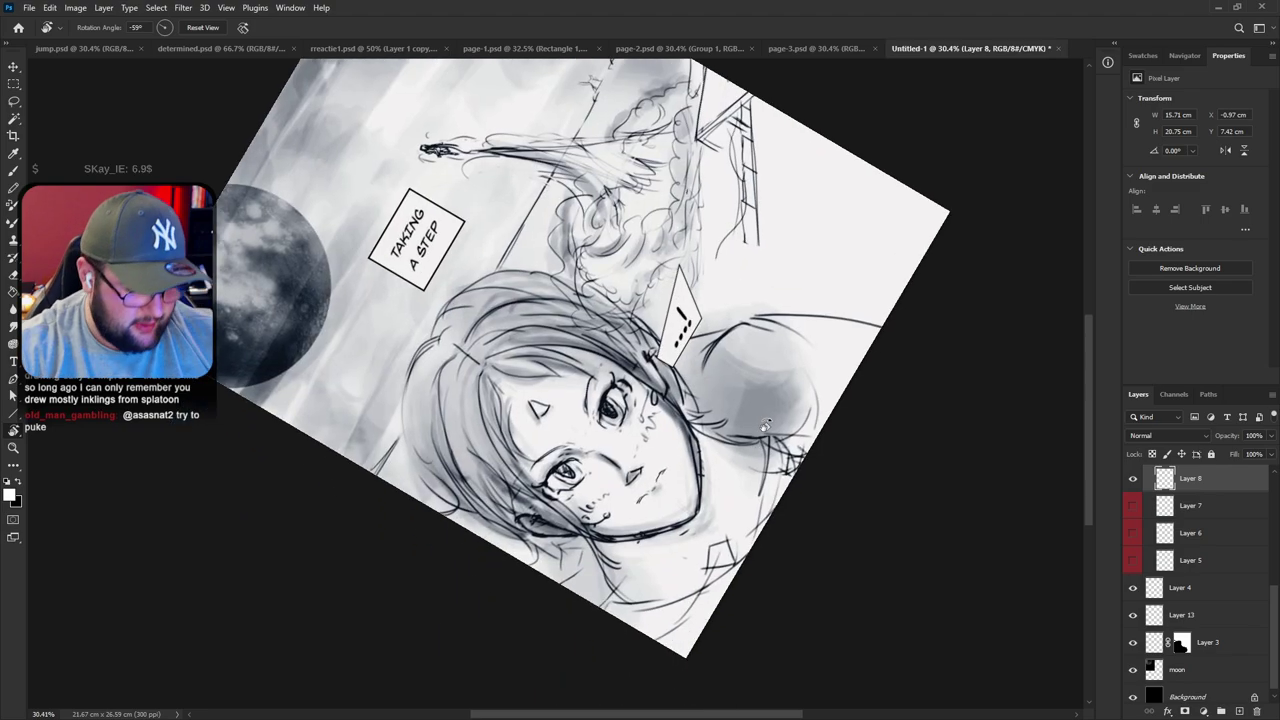
{"action": "key", "text": "ctrl+plus"}
{"action": "key", "text": "ctrl+plus"}
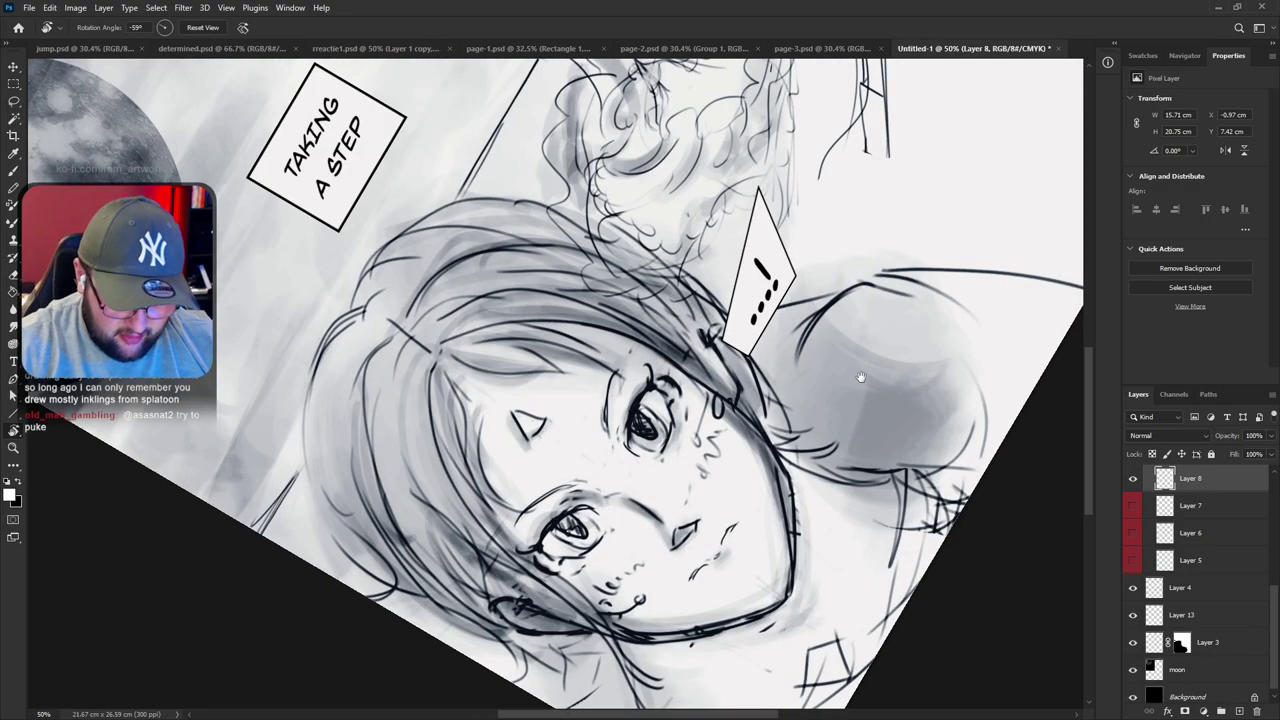
{"action": "scroll", "coordinate": [860, 376], "scroll_direction": "down", "scroll_amount": 3}
{"action": "key", "text": "b"}
{"action": "mouse_move", "coordinate": [522, 492]}
{"action": "left_mouse_down"}
{"action": "mouse_move", "coordinate": [650, 218]}
{"action": "mouse_move", "coordinate": [492, 496]}
{"action": "mouse_move", "coordinate": [652, 266]}
{"action": "left_mouse_up"}
{"action": "key", "text": "ctrl+z"}
{"action": "key", "text": "ctrl+z"}
{"action": "key", "text": "ctrl+z"}
{"action": "mouse_move", "coordinate": [634, 313]}
{"action": "left_mouse_down"}
{"action": "mouse_move", "coordinate": [498, 498]}
{"action": "mouse_move", "coordinate": [658, 200]}
{"action": "left_mouse_up"}
{"action": "key", "text": "ctrl+z"}
{"action": "key", "text": "r"}
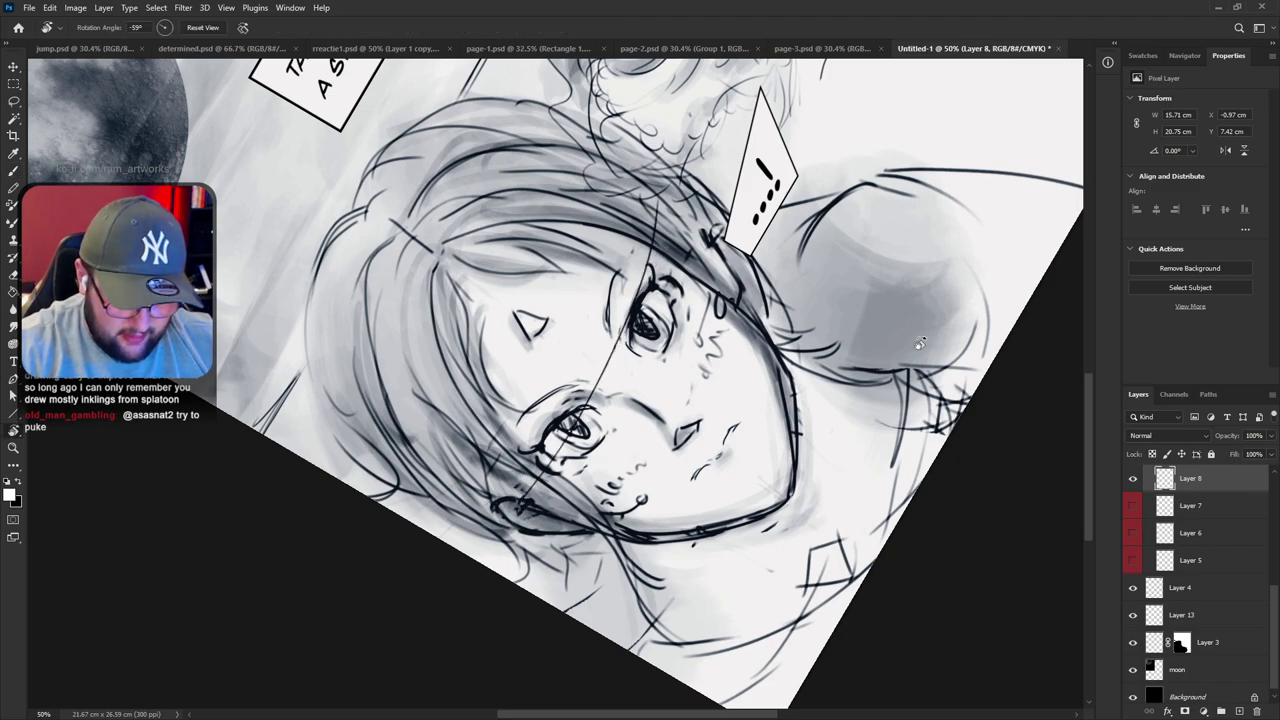
{"action": "left_click_drag", "start_coordinate": [686, 344], "coordinate": [810, 542]}
{"action": "key", "text": "ctrl+z"}
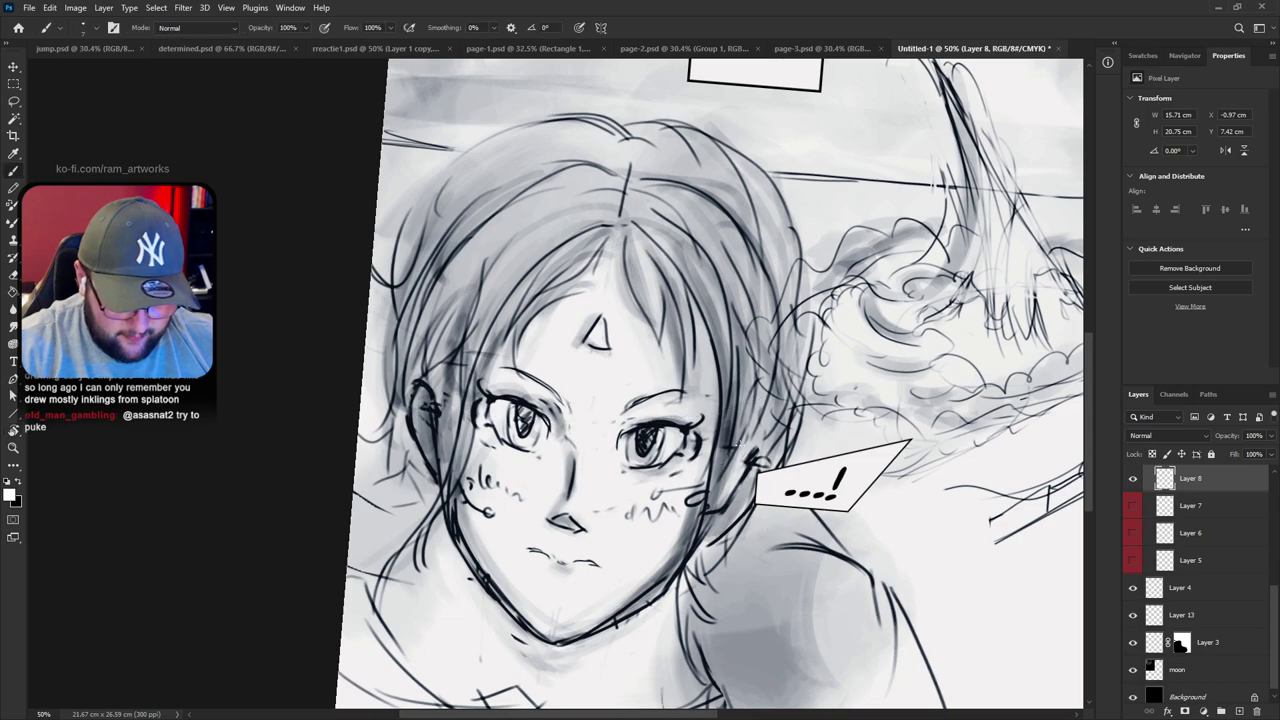
Draw a thin, nearly straight guide line across the portrait's face from ear to ear at eye level
{"action": "mouse_move", "coordinate": [749, 456]}
{"action": "left_mouse_down"}
{"action": "mouse_move", "coordinate": [724, 511]}
{"action": "mouse_move", "coordinate": [580, 402]}
{"action": "mouse_move", "coordinate": [472, 367]}
{"action": "mouse_move", "coordinate": [728, 418]}
{"action": "mouse_move", "coordinate": [784, 411]}
{"action": "left_mouse_up"}
{"action": "key", "text": "ctrl+z"}
{"action": "key", "text": "ctrl+z"}
{"action": "mouse_move", "coordinate": [420, 380]}
{"action": "left_mouse_down"}
{"action": "mouse_move", "coordinate": [648, 431]}
{"action": "mouse_move", "coordinate": [806, 443]}
{"action": "left_mouse_up"}
{"action": "key", "text": "ctrl+z"}
{"action": "left_click_drag", "start_coordinate": [733, 428], "coordinate": [426, 378]}
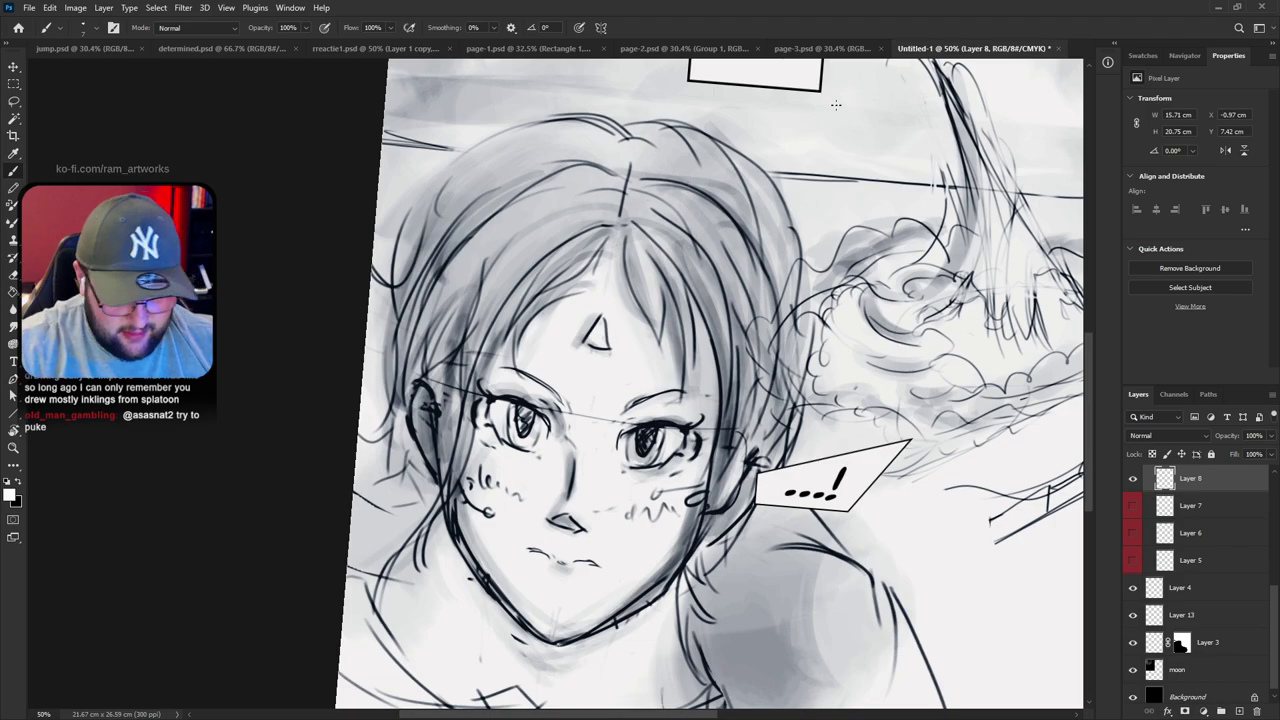
Check the alignment of the portrait's eyes and ears against the guide line across the face at several view angles
{"action": "key", "text": "r"}
{"action": "mouse_move", "coordinate": [730, 354]}
{"action": "left_mouse_down"}
{"action": "mouse_move", "coordinate": [692, 275]}
{"action": "mouse_move", "coordinate": [690, 388]}
{"action": "mouse_move", "coordinate": [702, 382]}
{"action": "left_mouse_up"}
{"action": "key", "text": "e"}
{"action": "key", "text": "b"}
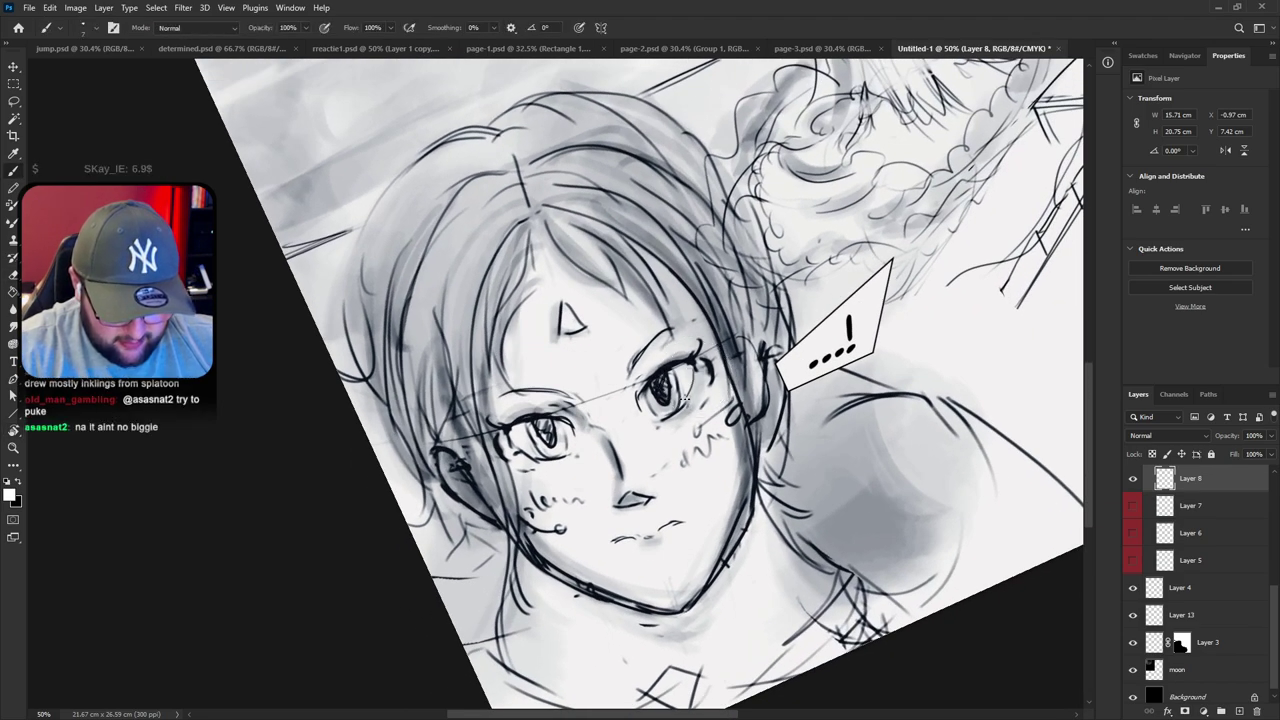
{"action": "key", "text": "e"}
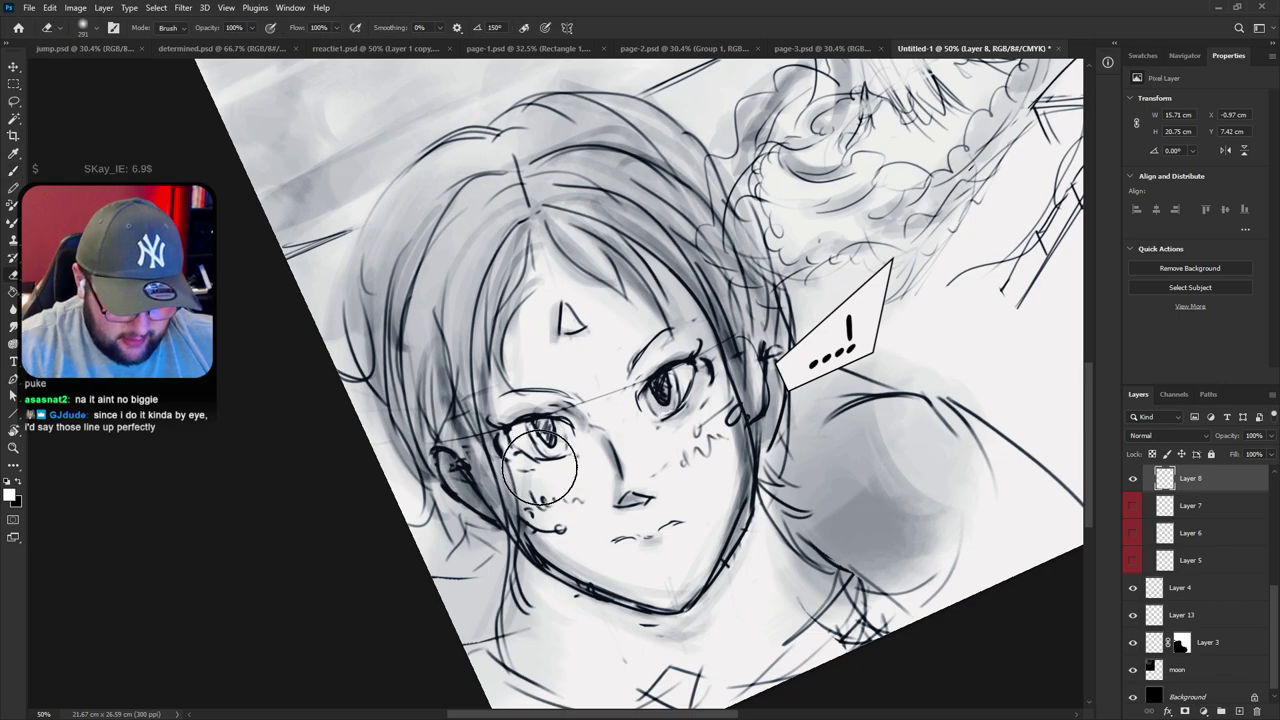
{"action": "key", "text": "b"}
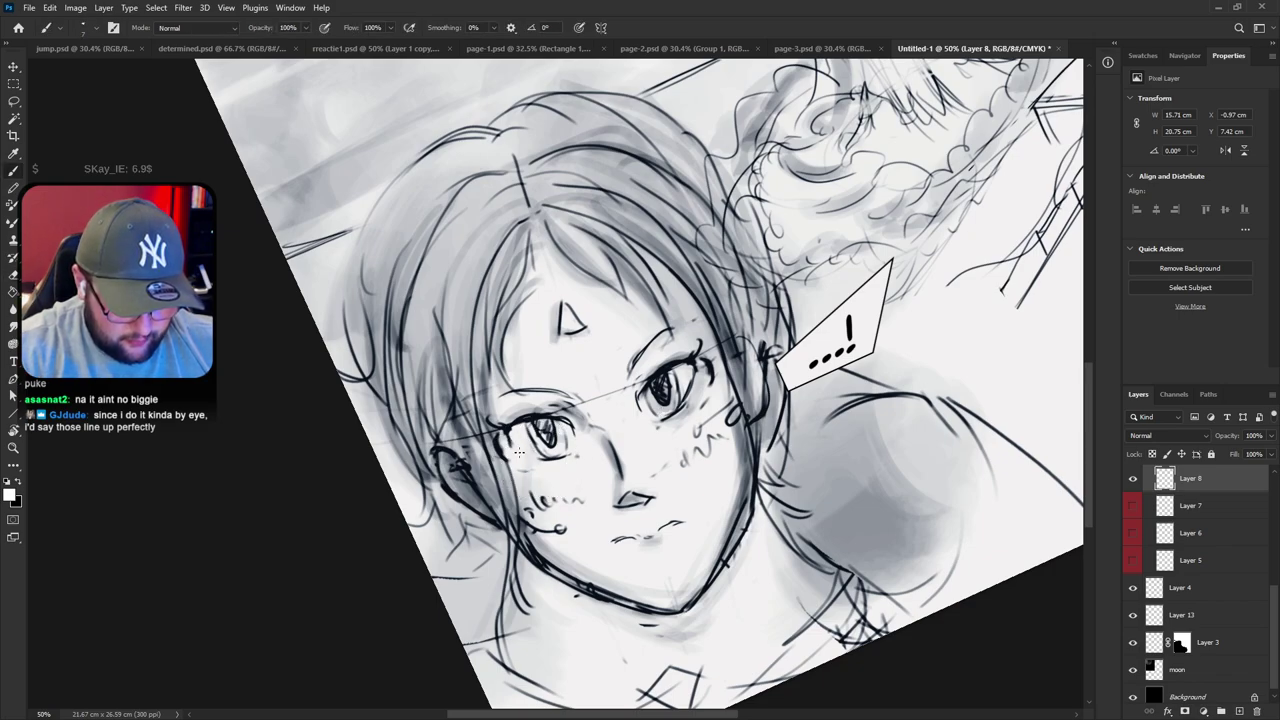
{"action": "key", "text": "r"}
{"action": "mouse_move", "coordinate": [527, 452]}
{"action": "left_mouse_down"}
{"action": "mouse_move", "coordinate": [497, 410]}
{"action": "mouse_move", "coordinate": [560, 500]}
{"action": "mouse_move", "coordinate": [598, 492]}
{"action": "left_mouse_up"}
{"action": "key", "text": "e"}
{"action": "key", "text": "b"}
{"action": "key", "text": "r"}
{"action": "key", "text": "e"}
{"action": "mouse_move", "coordinate": [673, 406]}
{"action": "left_mouse_down"}
{"action": "mouse_move", "coordinate": [689, 368]}
{"action": "mouse_move", "coordinate": [740, 415]}
{"action": "mouse_move", "coordinate": [783, 555]}
{"action": "mouse_move", "coordinate": [795, 432]}
{"action": "mouse_move", "coordinate": [773, 391]}
{"action": "left_mouse_up"}
{"action": "key", "text": "b"}
{"action": "key", "text": "r"}
{"action": "key", "text": "b"}
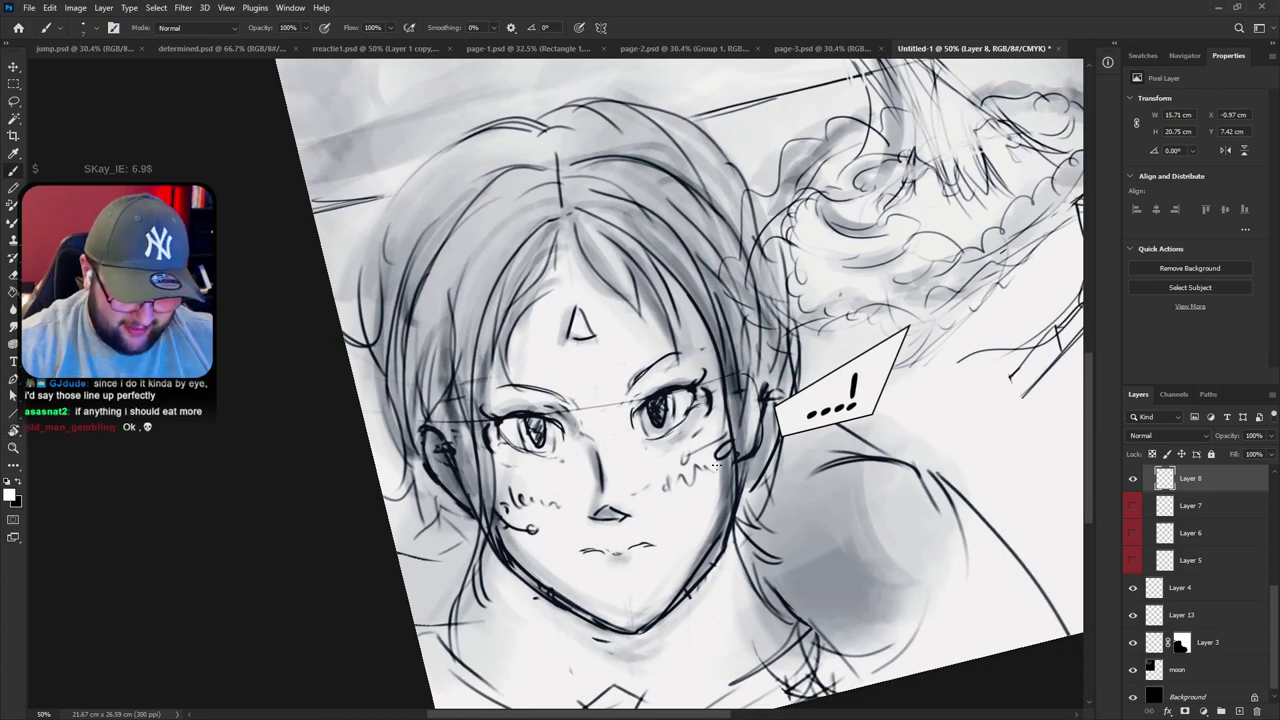
Erase the eye-level guide line running across the portrait's face from ear to ear
{"action": "key", "text": "e"}
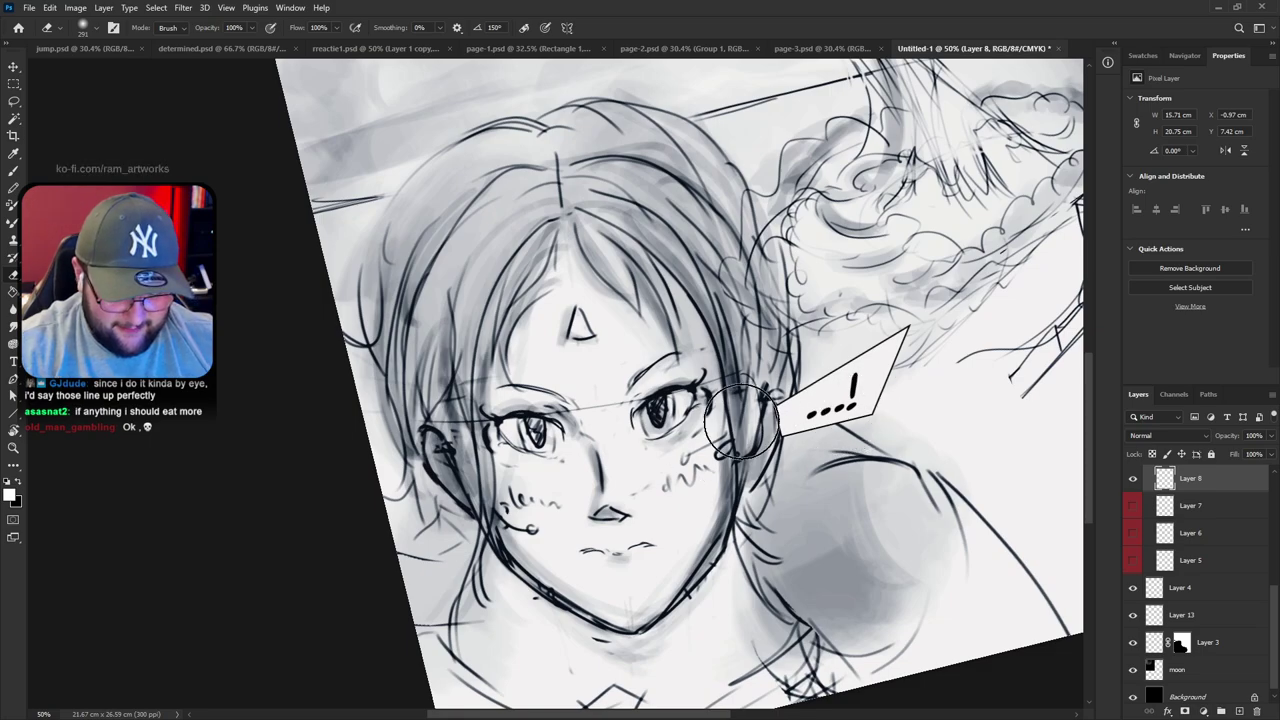
{"action": "left_click_drag", "start_coordinate": [703, 390], "coordinate": [439, 424]}
{"action": "key", "text": "r"}
{"action": "left_click_drag", "start_coordinate": [853, 386], "coordinate": [756, 268]}
{"action": "key", "text": "ctrl+minus"}
{"action": "key", "text": "ctrl+minus"}
{"action": "key", "text": "ctrl+plus"}
{"action": "key", "text": "b"}
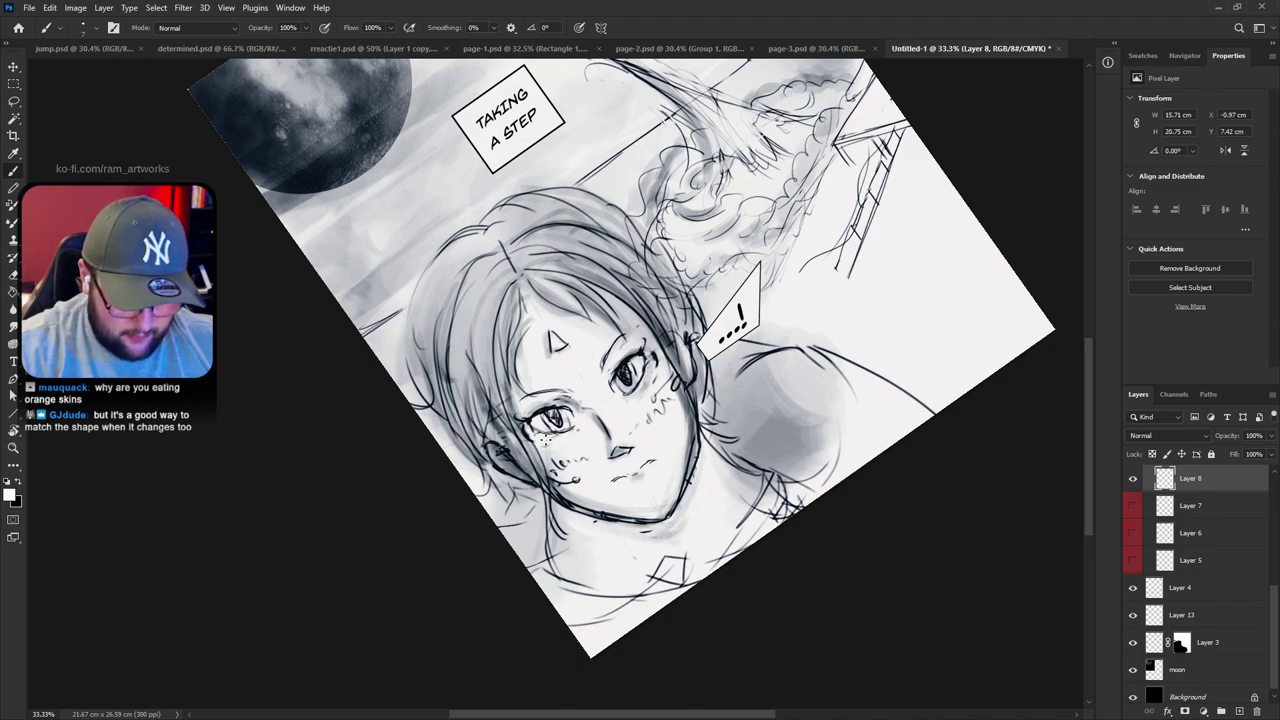
Compare the two versions of the portrait's eye outlines by repeatedly undoing and redoing the last change in an enlarged view
{"action": "key", "text": "e"}
{"action": "key", "text": "r"}
{"action": "mouse_move", "coordinate": [762, 335]}
{"action": "left_mouse_down"}
{"action": "mouse_move", "coordinate": [785, 372]}
{"action": "mouse_move", "coordinate": [781, 535]}
{"action": "left_mouse_up"}
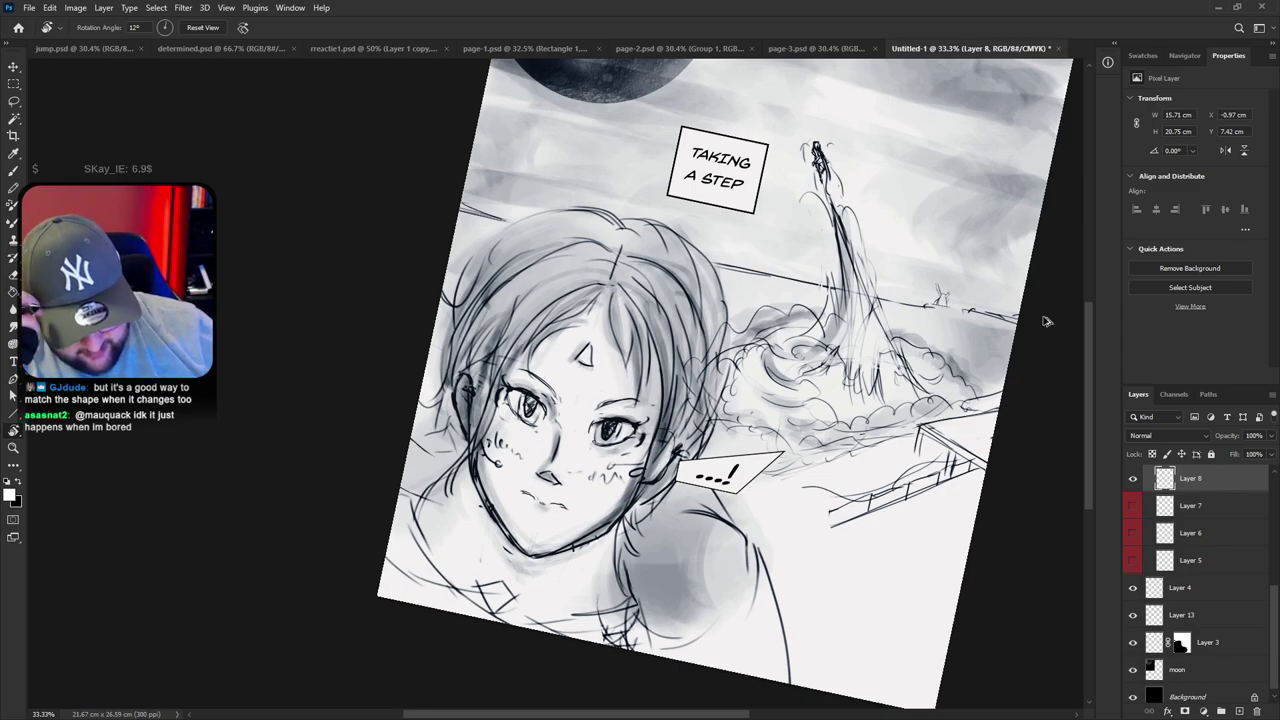
{"action": "left_click_drag", "start_coordinate": [459, 368], "coordinate": [658, 434]}
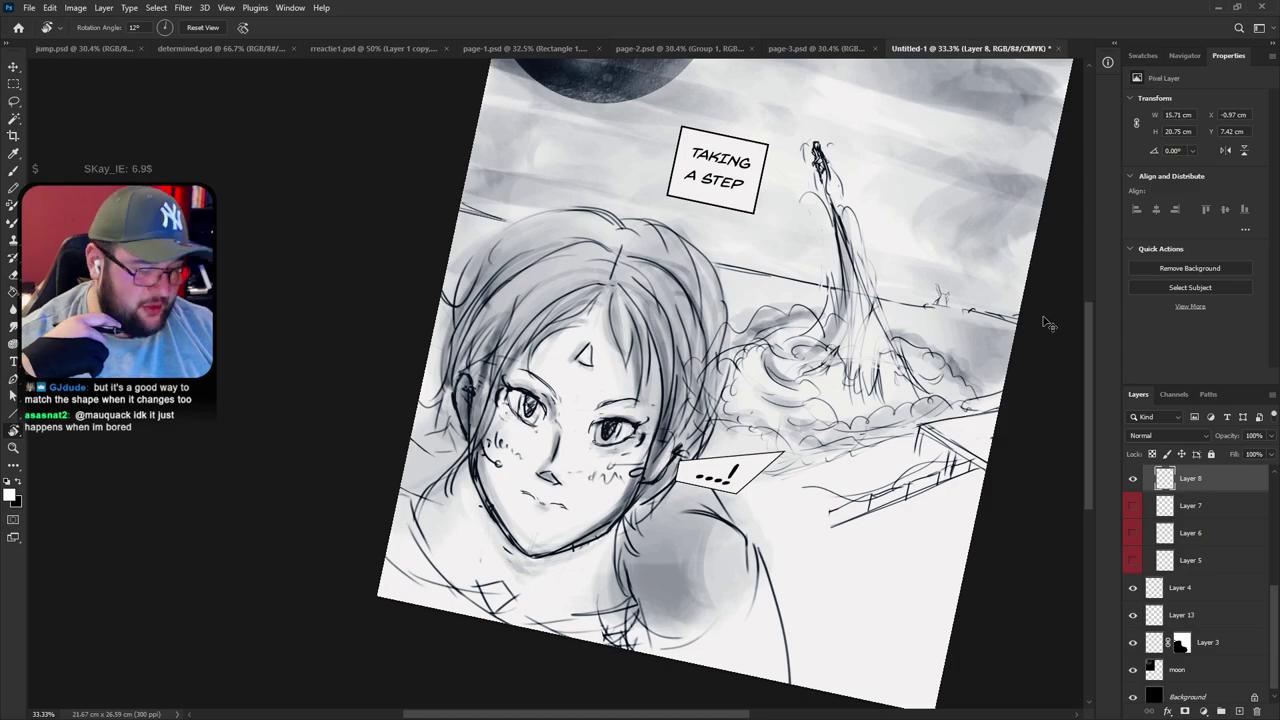
{"action": "key", "text": "ctrl+plus"}
{"action": "key", "text": "ctrl+plus"}
{"action": "left_click_drag", "start_coordinate": [947, 452], "coordinate": [989, 357]}
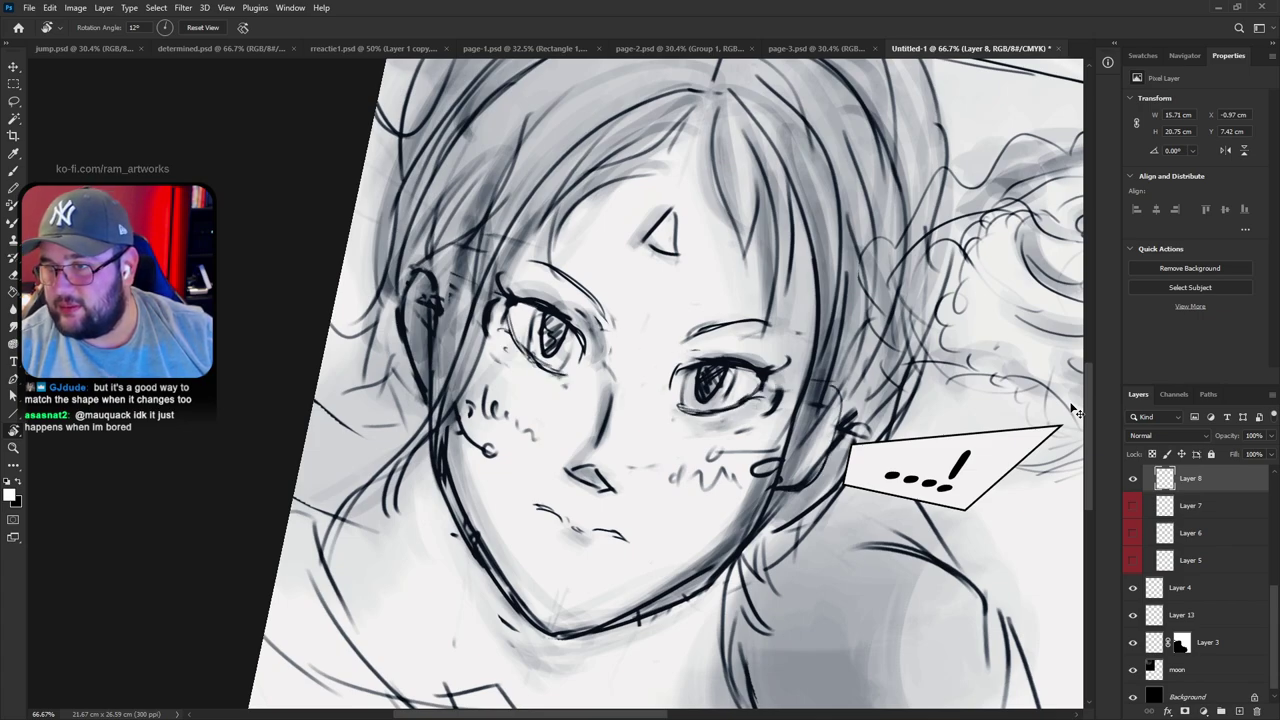
{"action": "key", "text": "ctrl+z"}
{"action": "key", "text": "ctrl+z"}
{"action": "key", "text": "ctrl+z"}
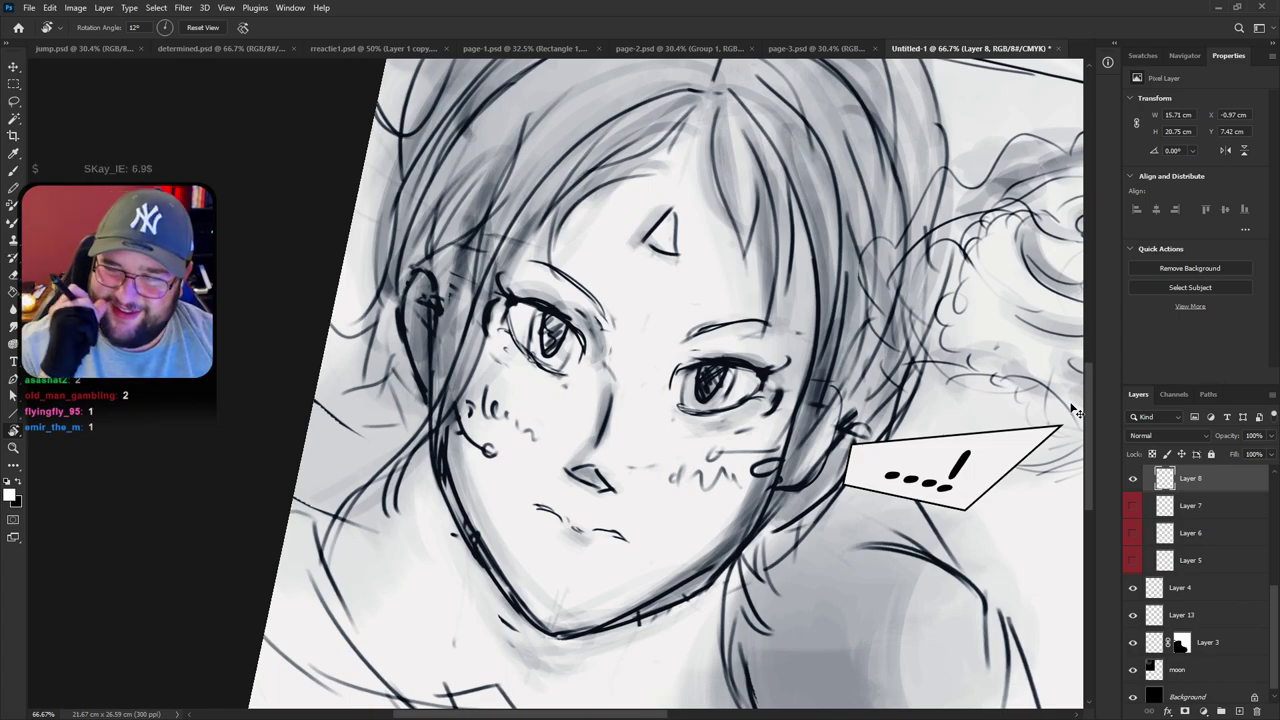
{"action": "key", "text": "ctrl+z"}
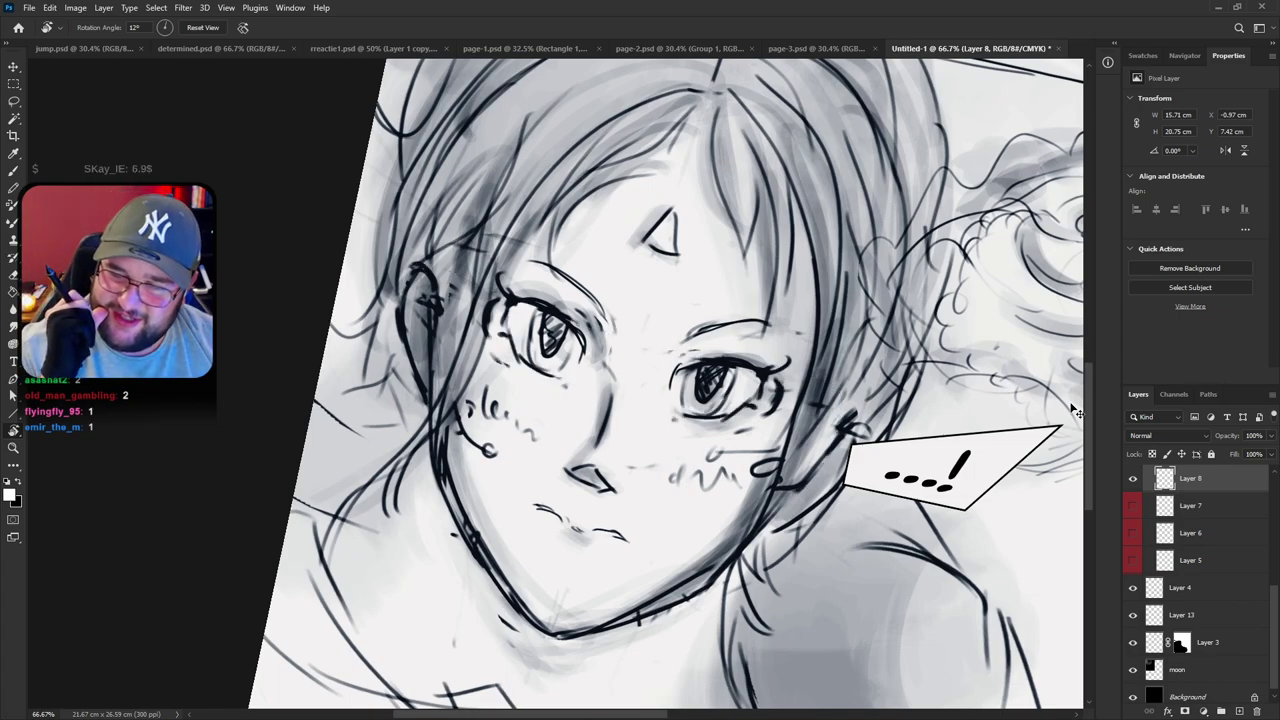
{"action": "key", "text": "ctrl+z"}
{"action": "key", "text": "ctrl+z"}
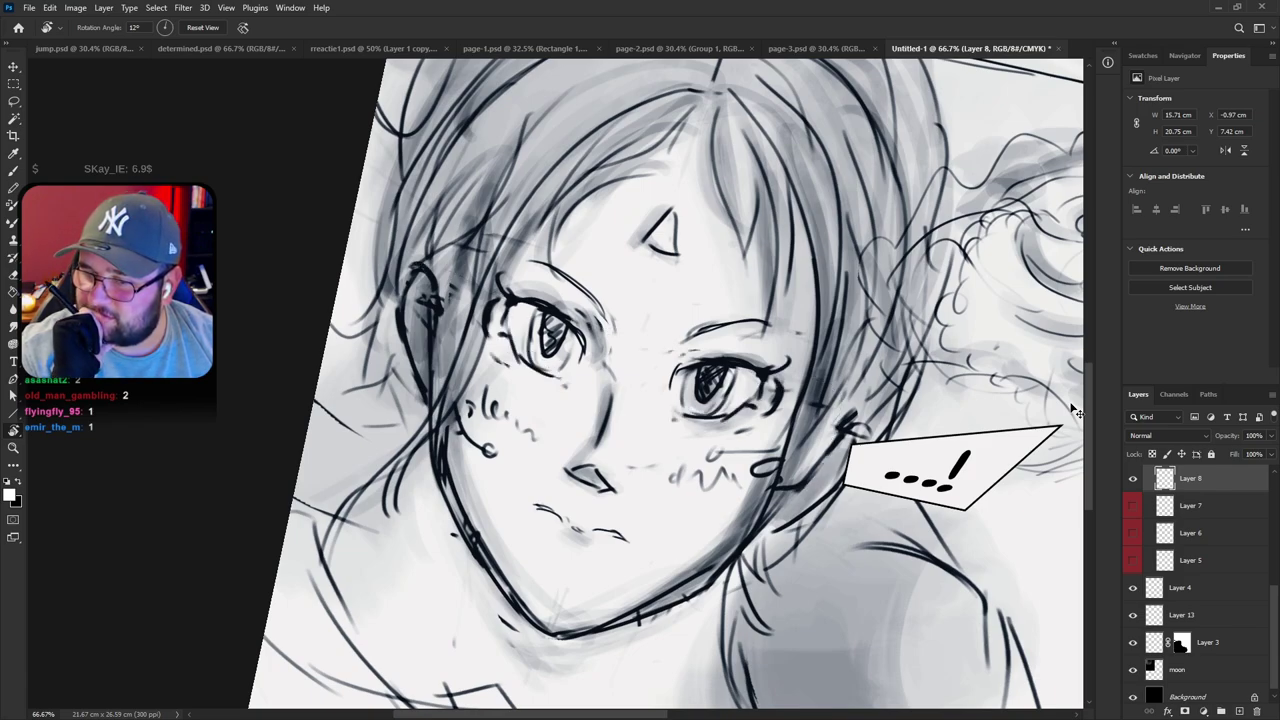
{"action": "key", "text": "ctrl+z"}
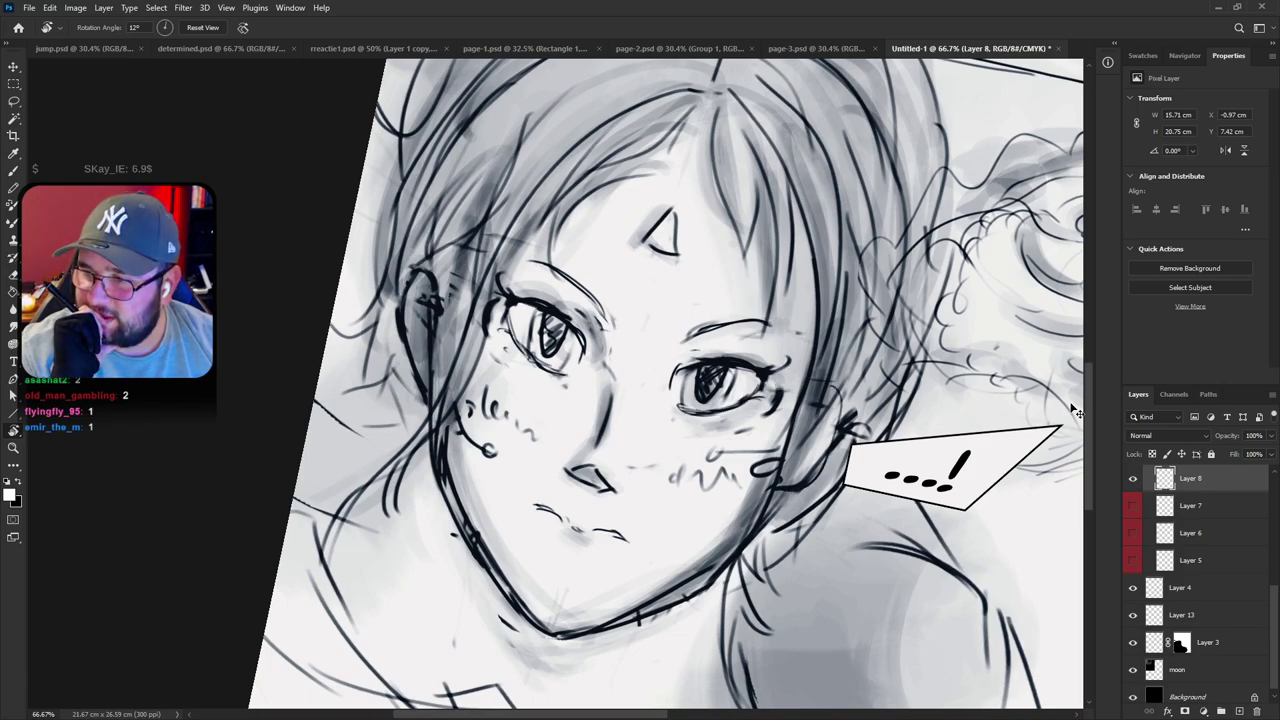
{"action": "key", "text": "ctrl+z"}
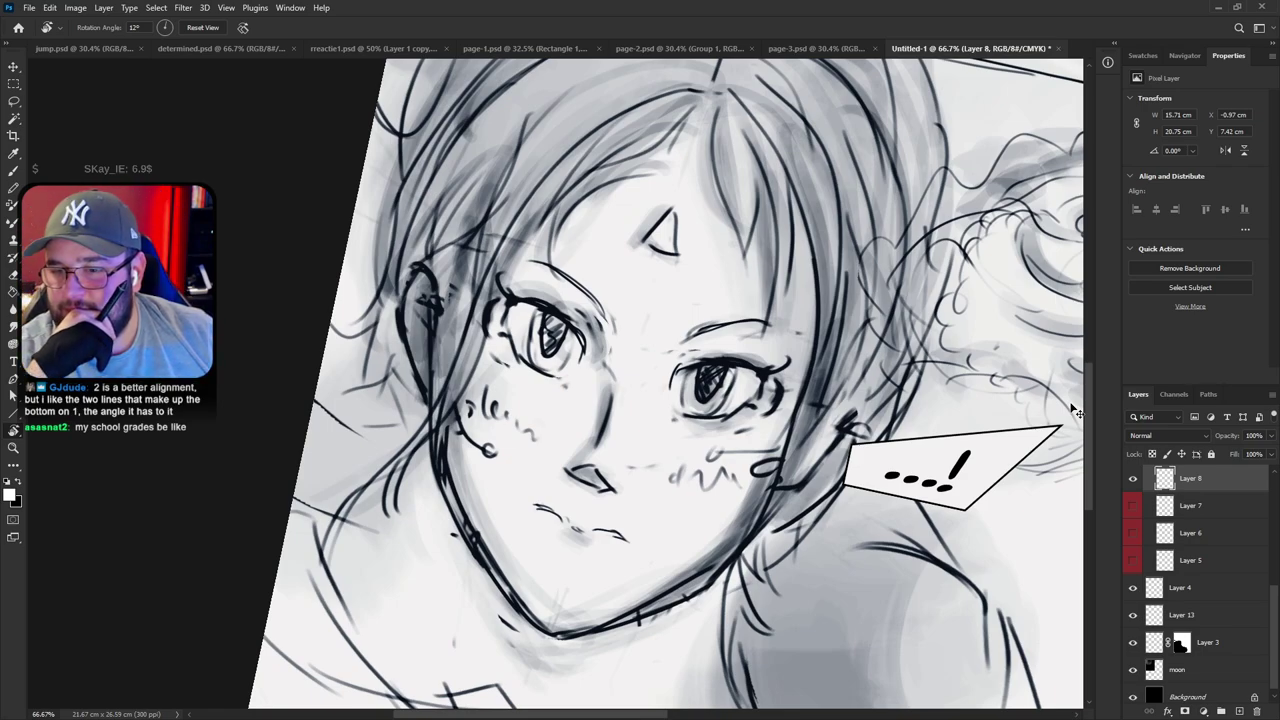
{"action": "key", "text": "ctrl+z"}
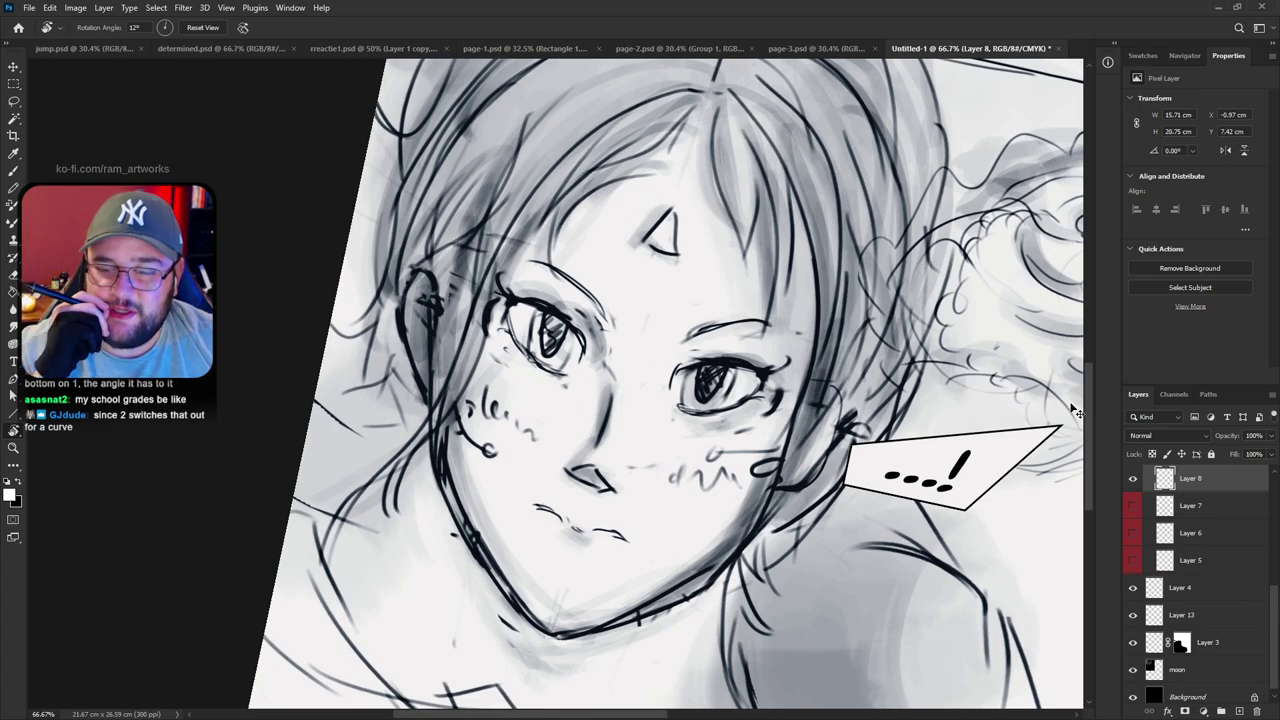
{"action": "key", "text": "ctrl+z"}
{"action": "key", "text": "ctrl+shift+z"}
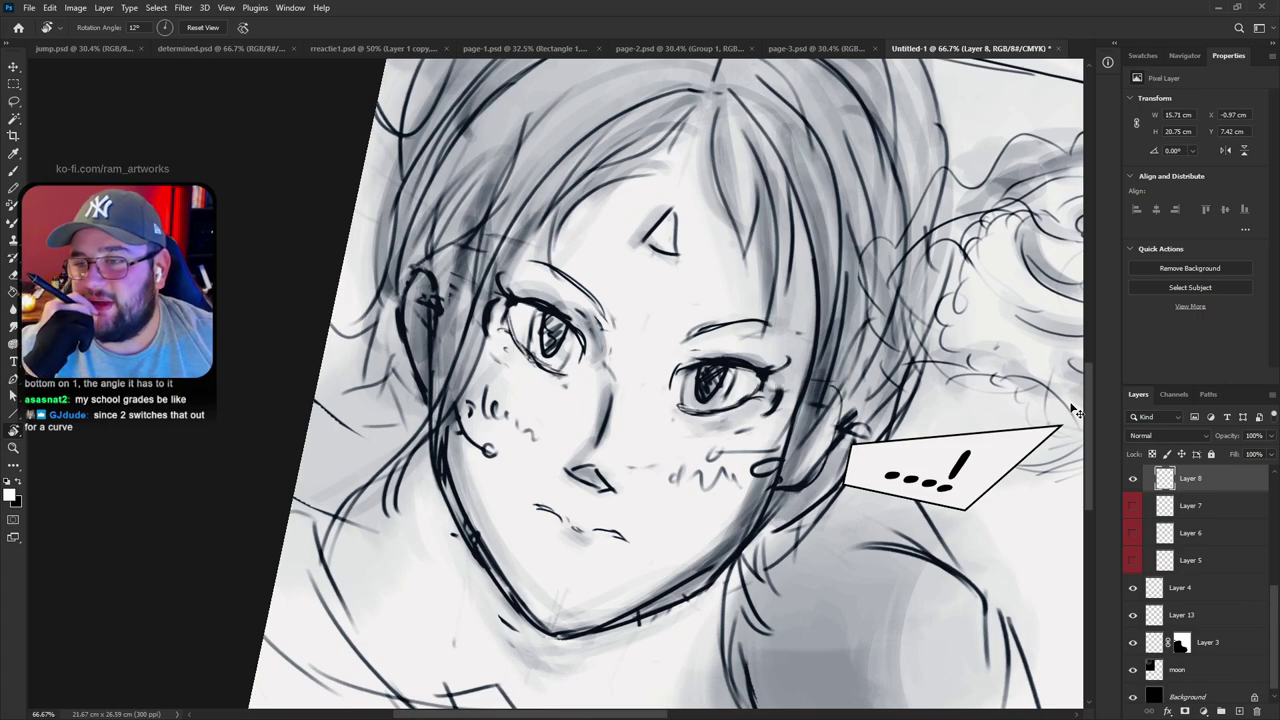
{"action": "key", "text": "ctrl+z"}
{"action": "key", "text": "ctrl+shift+z"}
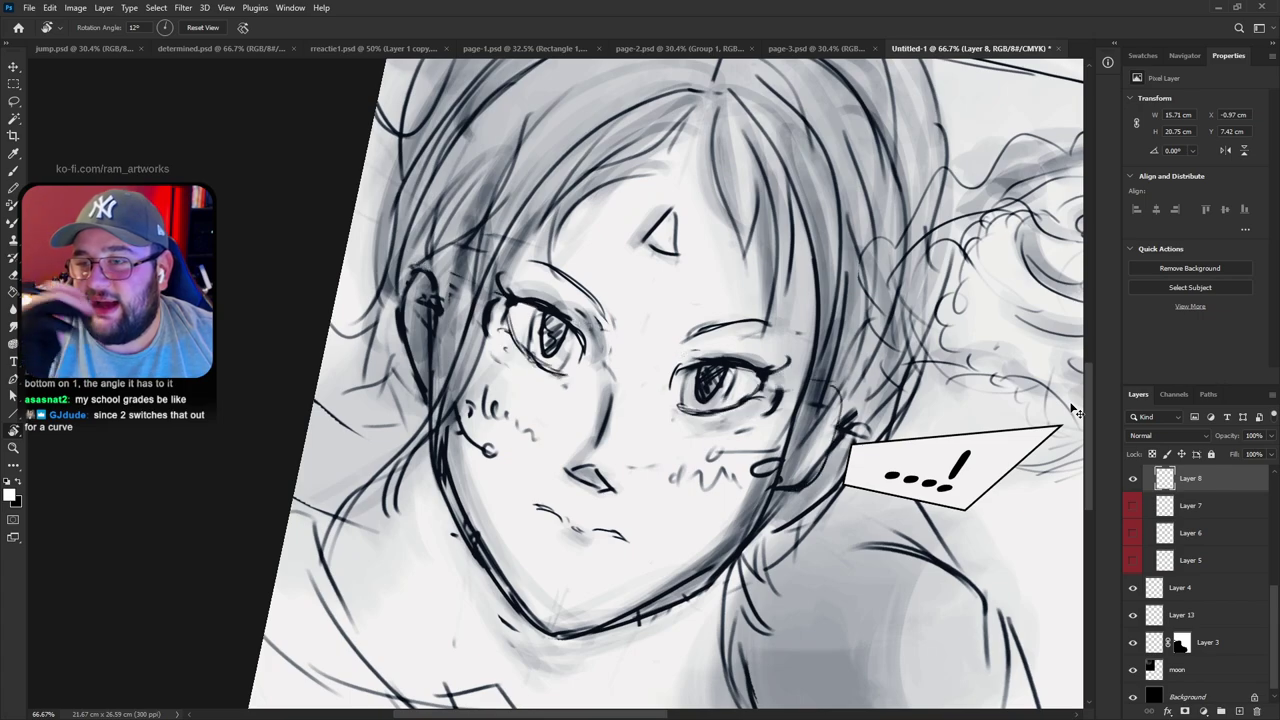
{"action": "key", "text": "ctrl+z"}
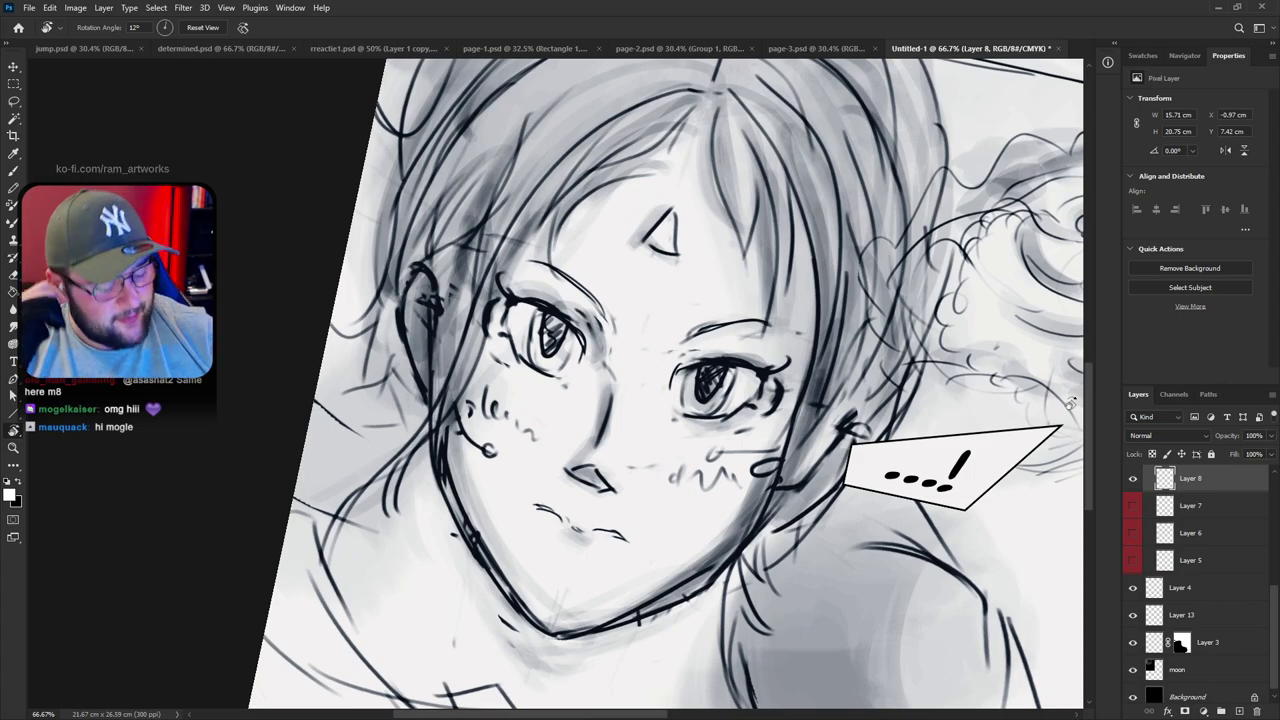
{"action": "key", "text": "Escape"}
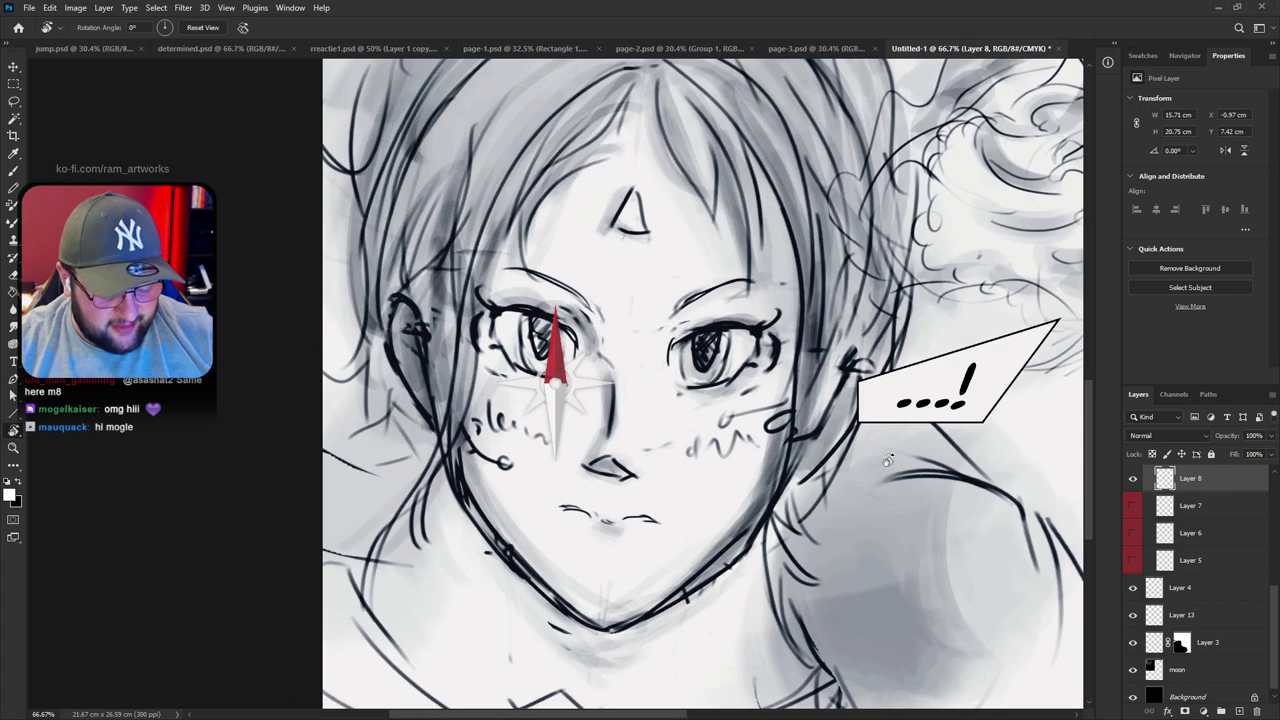
Hide the "...!" text and its Rectangle 3 speech bubble inside the top Group 1, with the whole page in view
{"action": "key", "text": "ctrl+minus"}
{"action": "key", "text": "ctrl+minus"}
{"action": "key", "text": "ctrl+minus"}
{"action": "key", "text": "ctrl+0"}
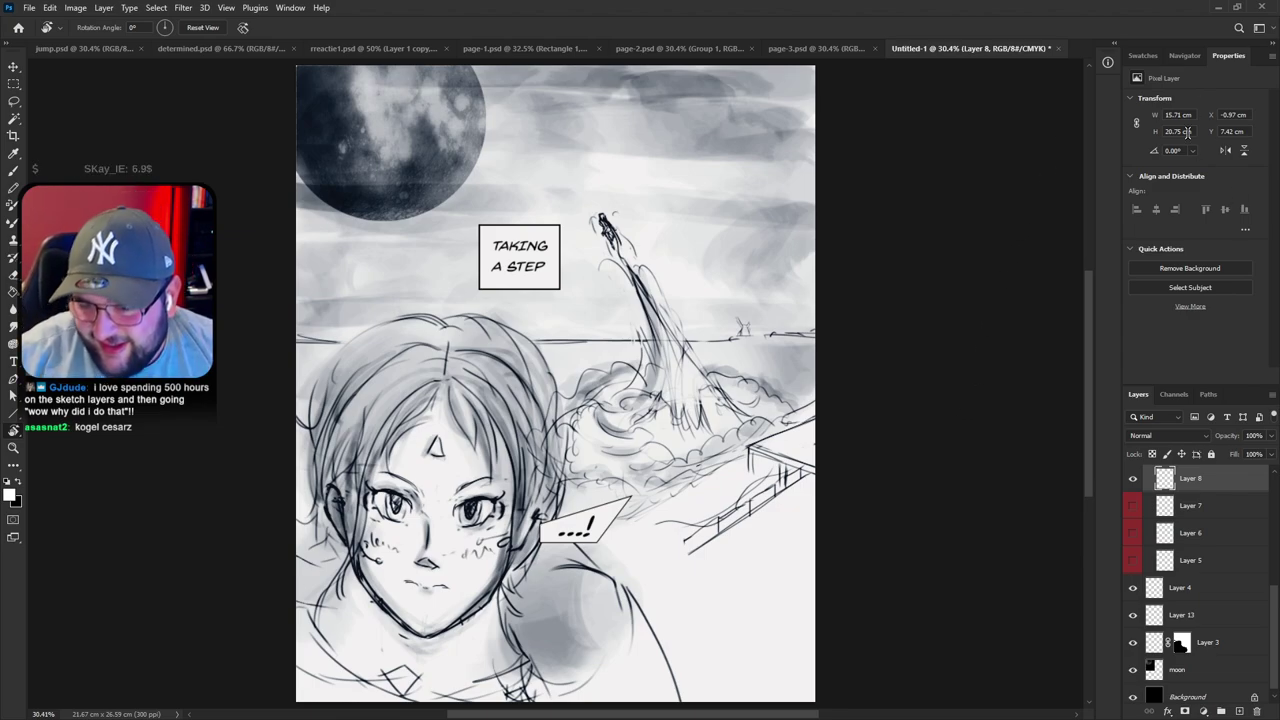
{"action": "key", "text": "b"}
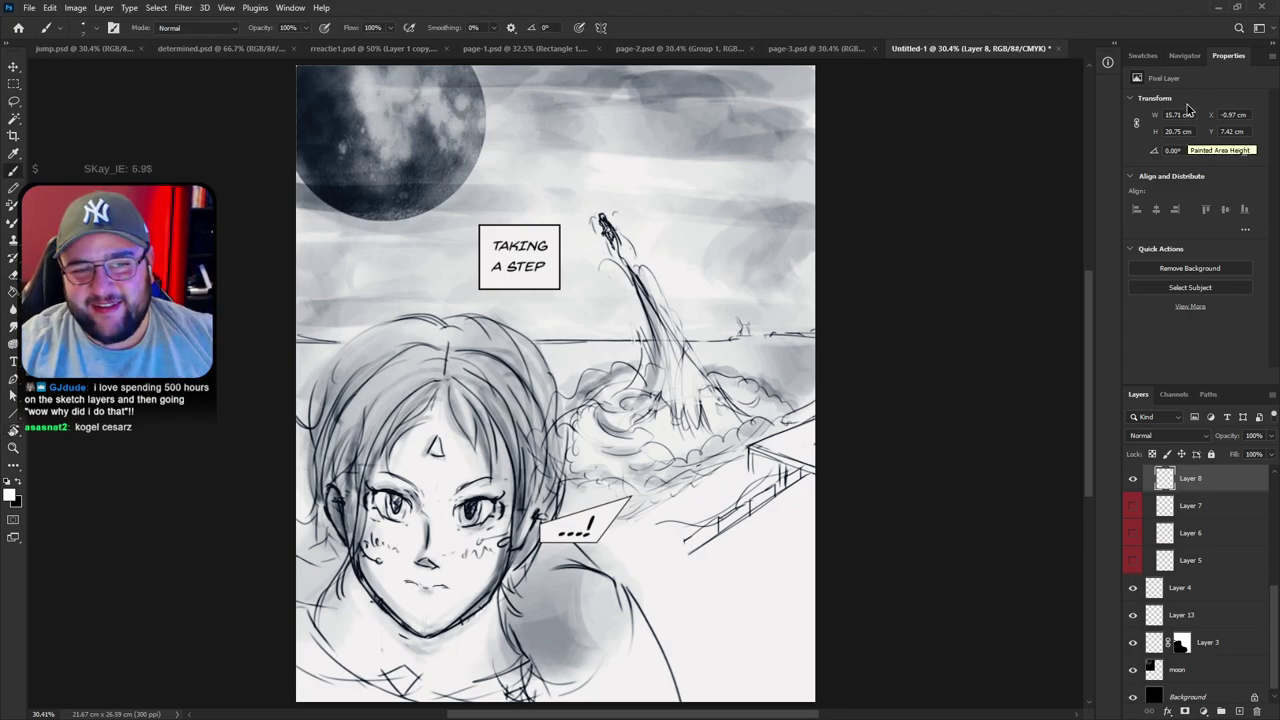
{"action": "scroll", "coordinate": [1205, 603], "scroll_direction": "up", "scroll_amount": 5}
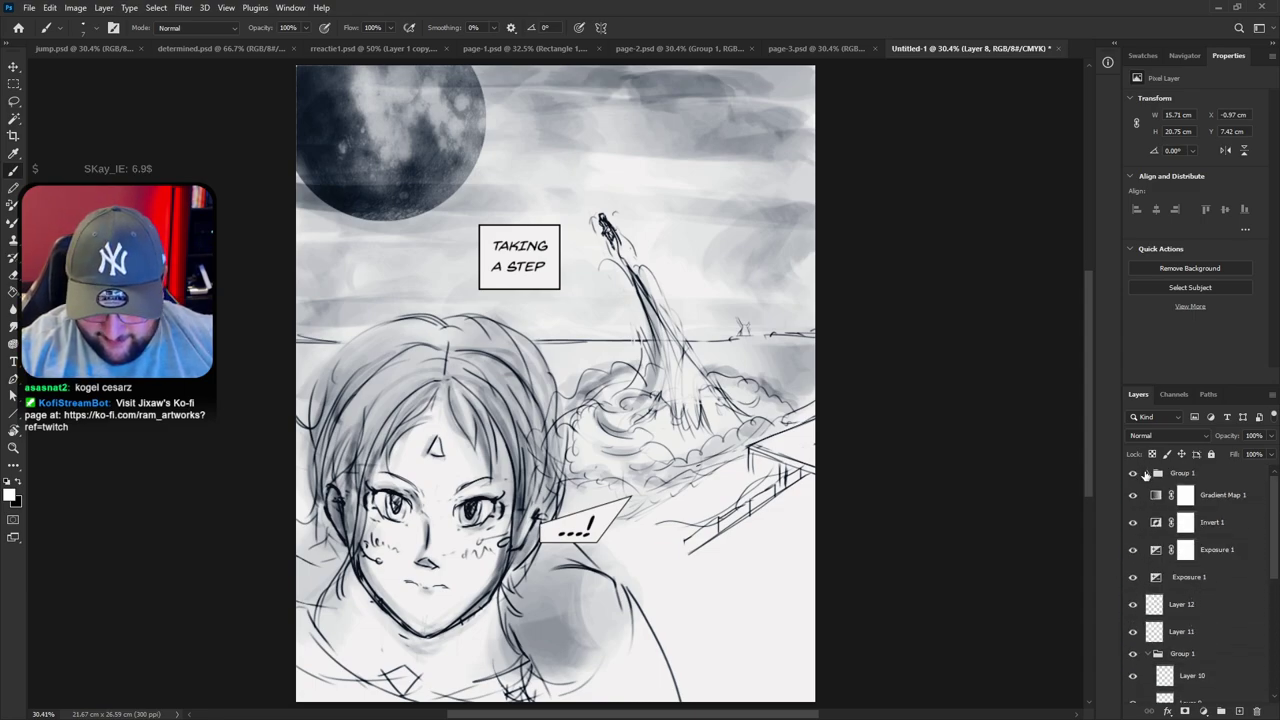
{"action": "left_click", "coordinate": [1150, 476]}
{"action": "left_click", "coordinate": [1147, 473]}
{"action": "left_click", "coordinate": [1134, 497]}
{"action": "left_click", "coordinate": [1134, 497]}
{"action": "left_click", "coordinate": [1132, 523]}
{"action": "left_click", "coordinate": [1132, 523]}
{"action": "left_click_drag", "start_coordinate": [1134, 497], "coordinate": [1134, 523]}
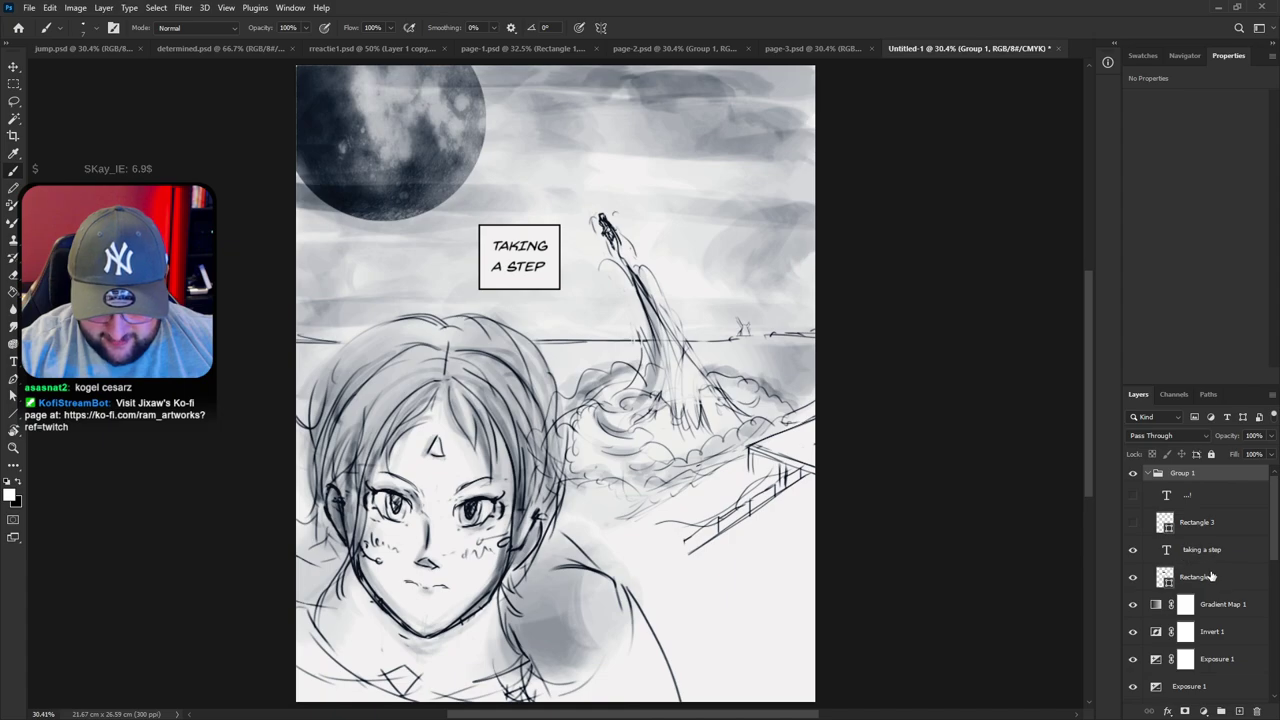
Select the "taking a step" text together with Rectangle 2 and move the caption down beside the character's shoulder
{"action": "left_click", "coordinate": [1211, 576]}
{"action": "left_click", "coordinate": [1204, 551], "text": "shift"}
{"action": "key", "text": "v"}
{"action": "left_click_drag", "start_coordinate": [631, 333], "coordinate": [832, 592]}
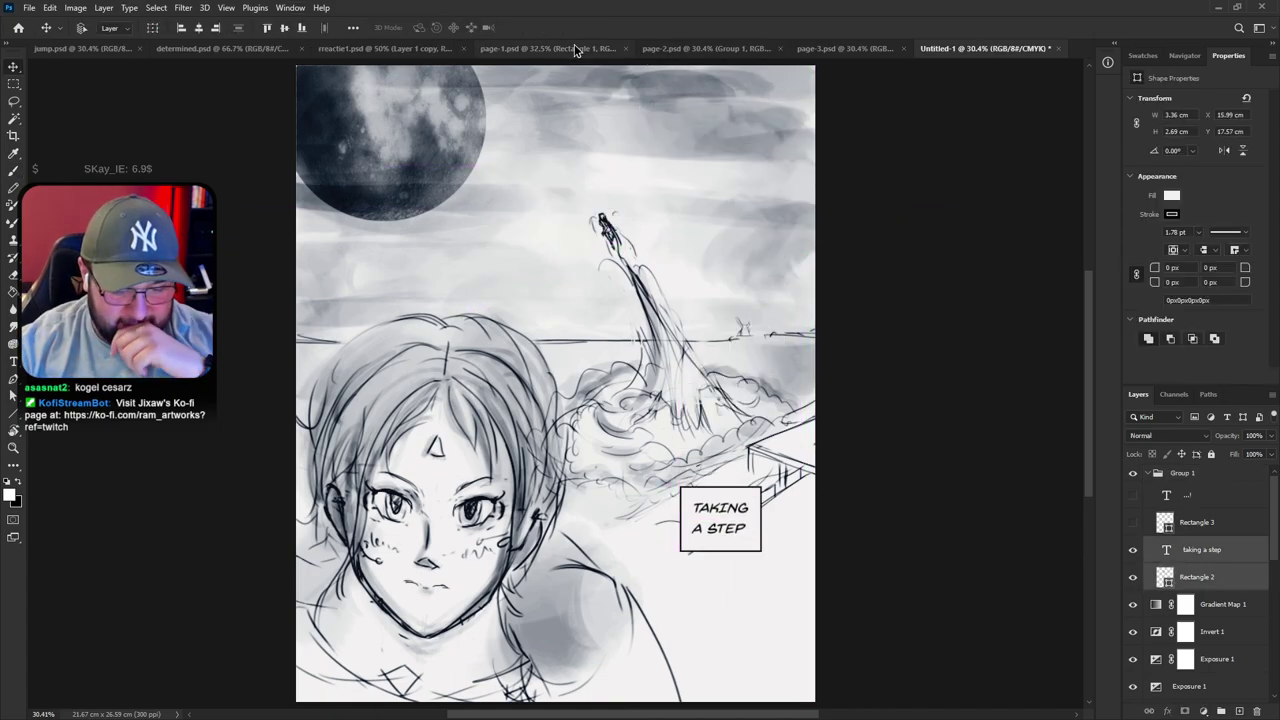
Look through the captions on page-1.psd, page-2.psd and page-3.psd, and return to Untitled-1
{"action": "left_click", "coordinate": [578, 50]}
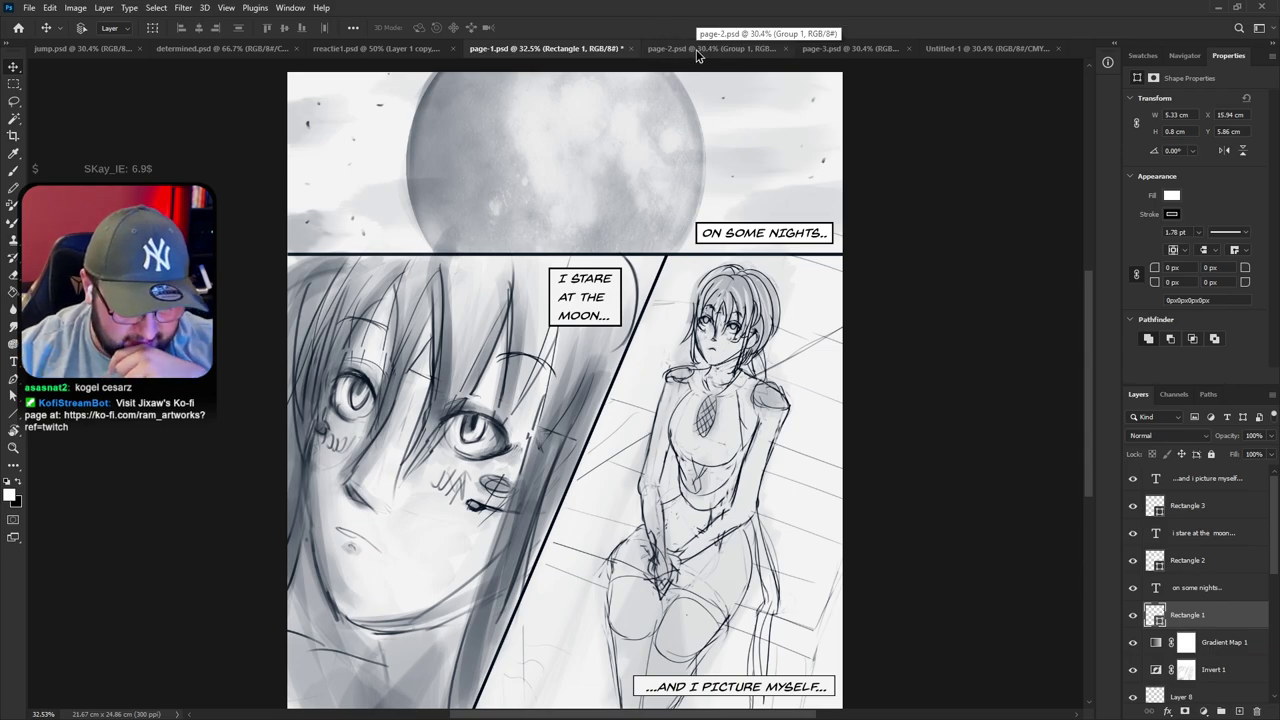
{"action": "left_click", "coordinate": [697, 52]}
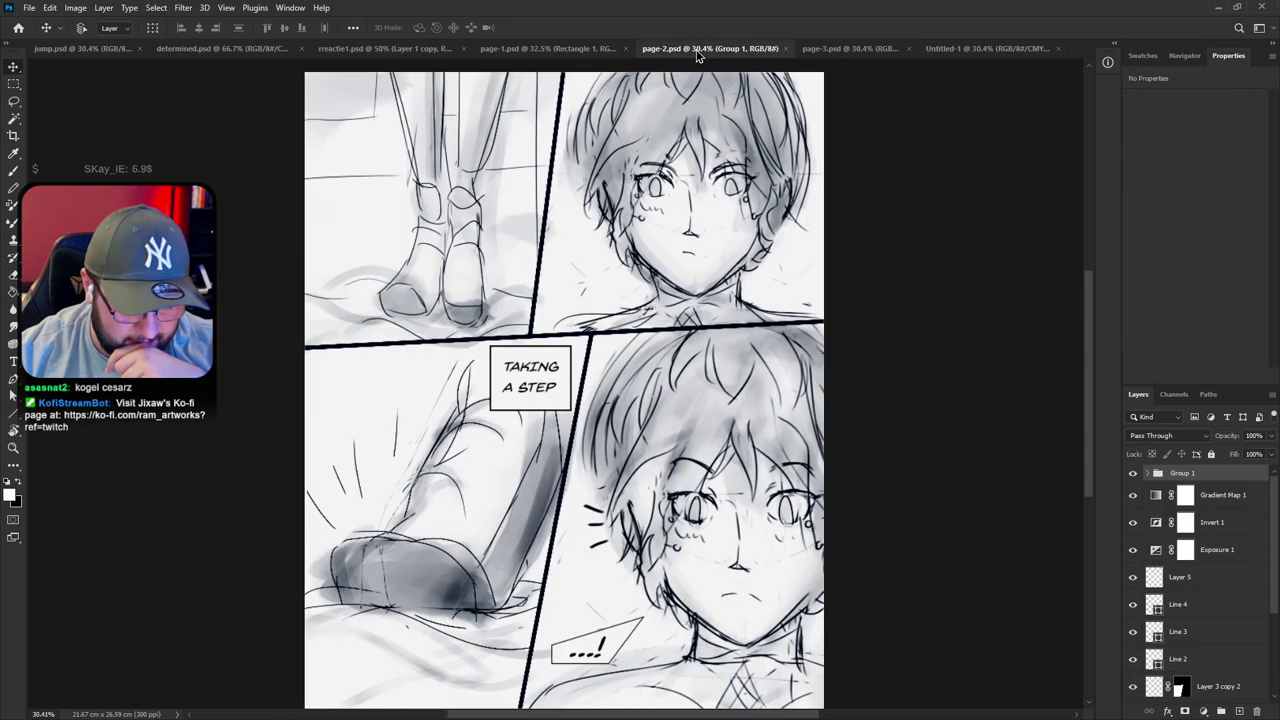
{"action": "left_click", "coordinate": [854, 57]}
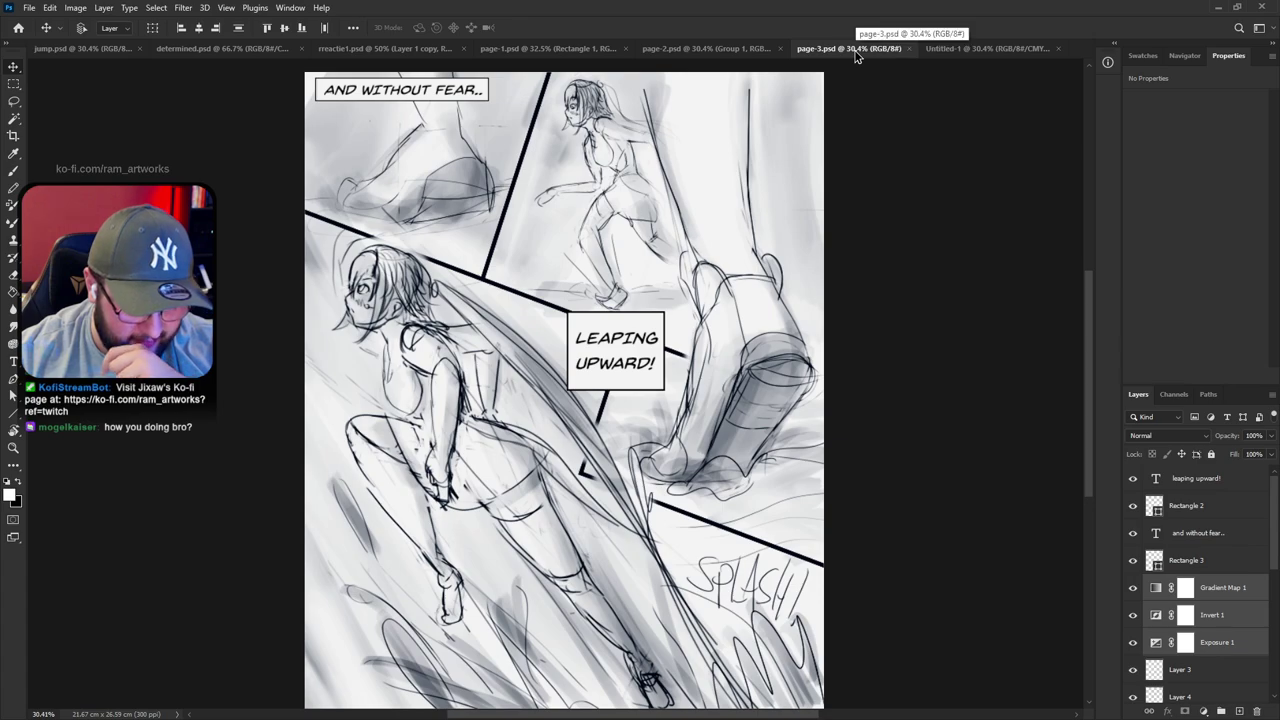
{"action": "left_click", "coordinate": [983, 50]}
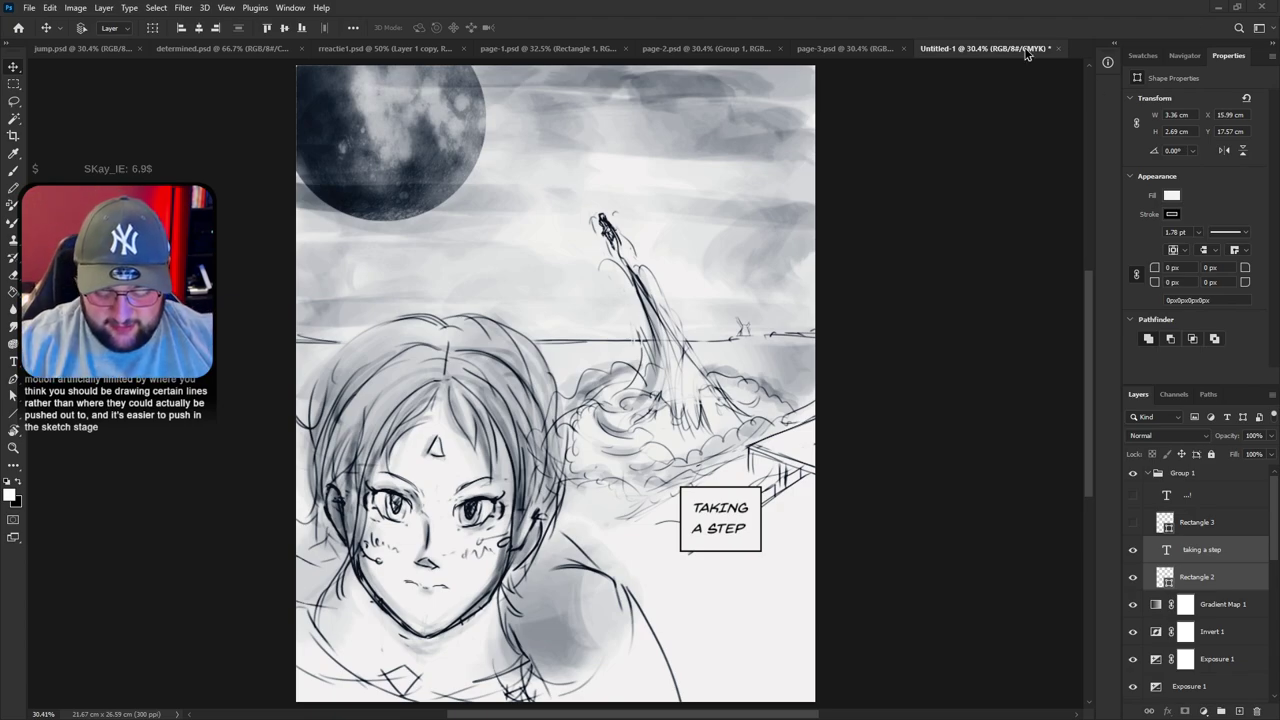
Move the "taking a step" caption with its box up into the sky beside the moon
{"action": "left_click_drag", "start_coordinate": [740, 530], "coordinate": [571, 135]}
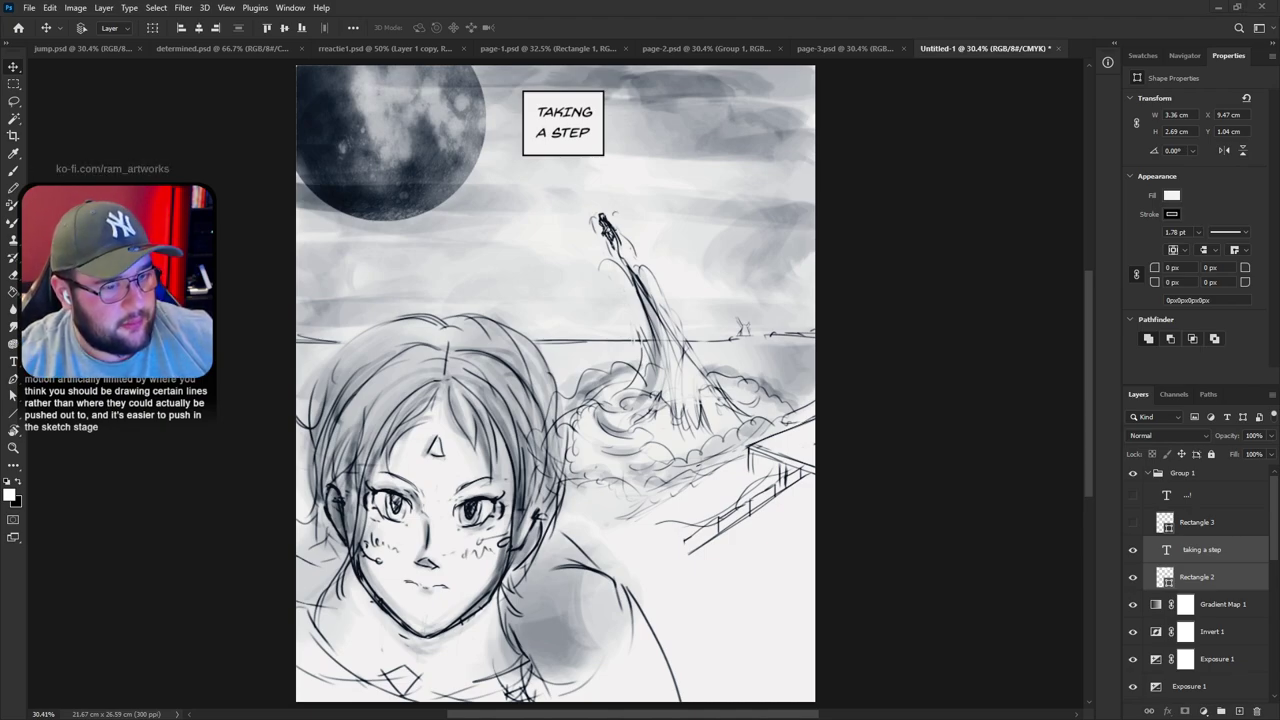
{"action": "key", "text": "ctrl+a"}
{"action": "key", "text": "ctrl+d"}
Replace the caption text with "longing to reach that celestial plane" and place the line along the page's top edge
{"action": "key", "text": "t"}
{"action": "left_click", "coordinate": [578, 138]}
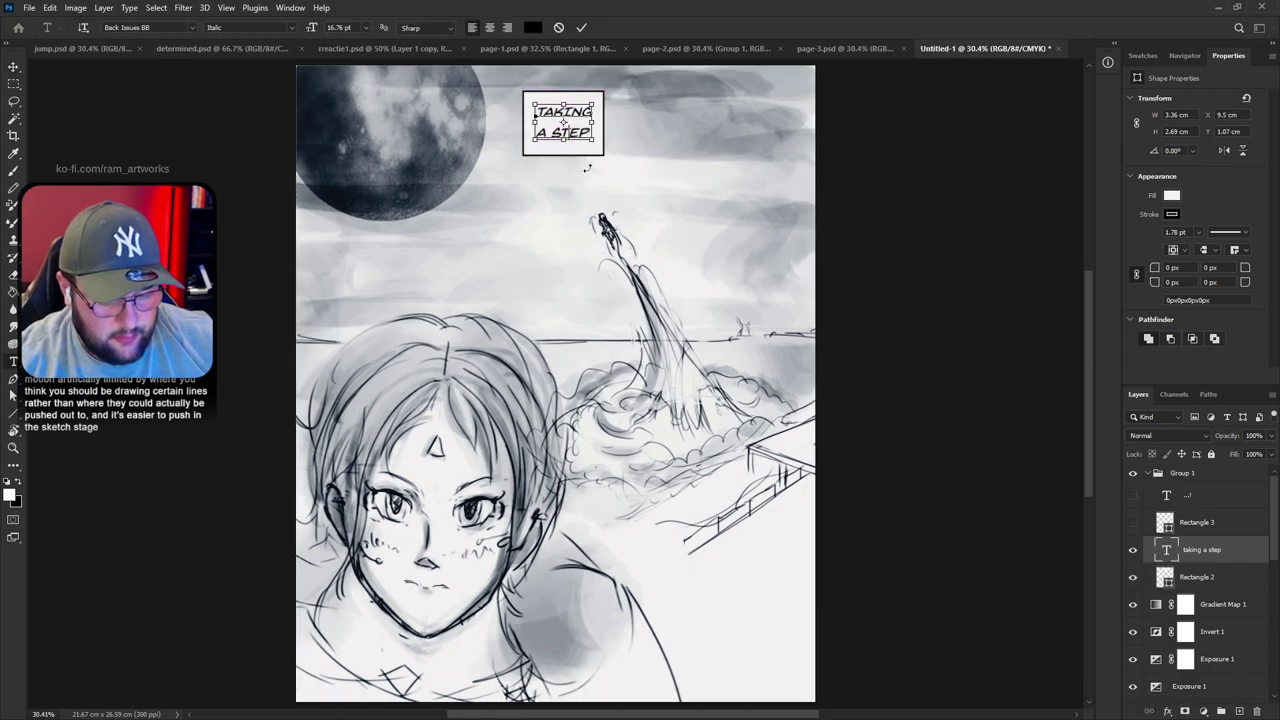
{"action": "key", "text": "ctrl+a"}
{"action": "key", "text": "ctrl+v"}
{"action": "key", "text": "ctrl+Return"}
{"action": "key", "text": "v"}
{"action": "left_click_drag", "start_coordinate": [568, 116], "coordinate": [482, 85]}
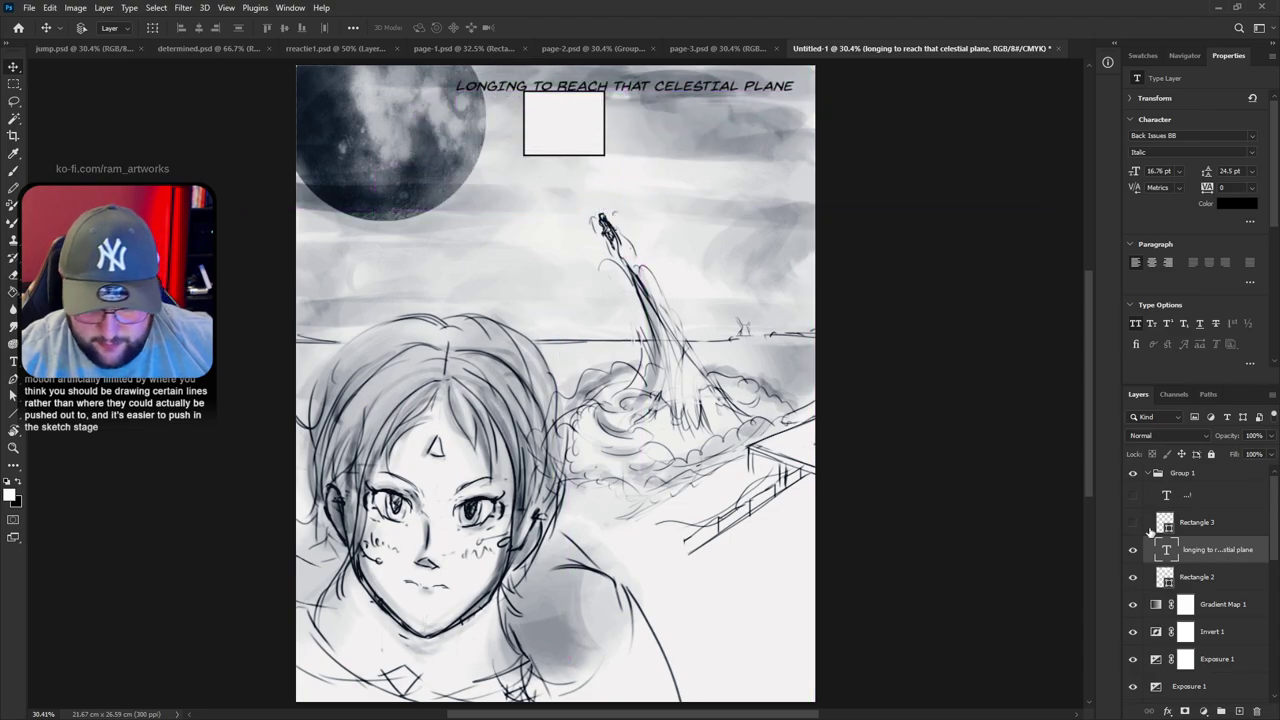
Delete Rectangle 2 and Rectangle 3, and add an empty layer directly beneath the new caption text
{"action": "left_click", "coordinate": [1220, 578]}
{"action": "left_click", "coordinate": [1256, 711]}
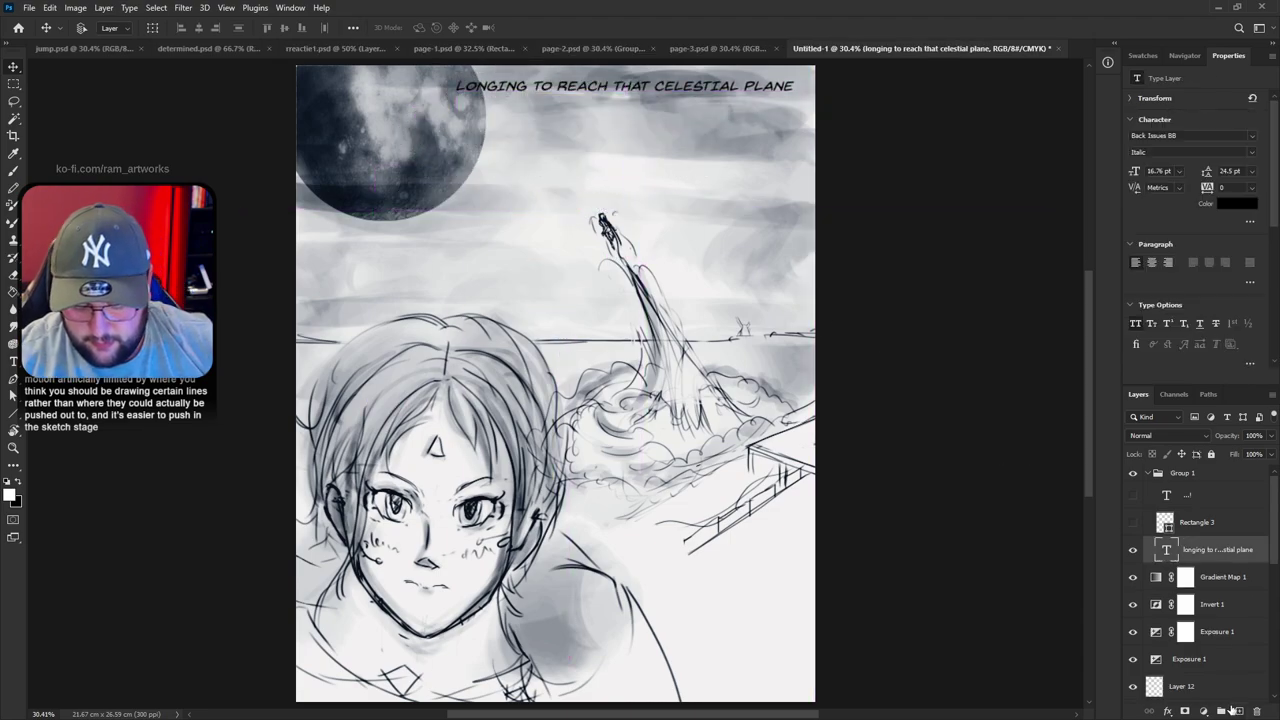
{"action": "left_click_drag", "start_coordinate": [1190, 522], "coordinate": [1200, 549]}
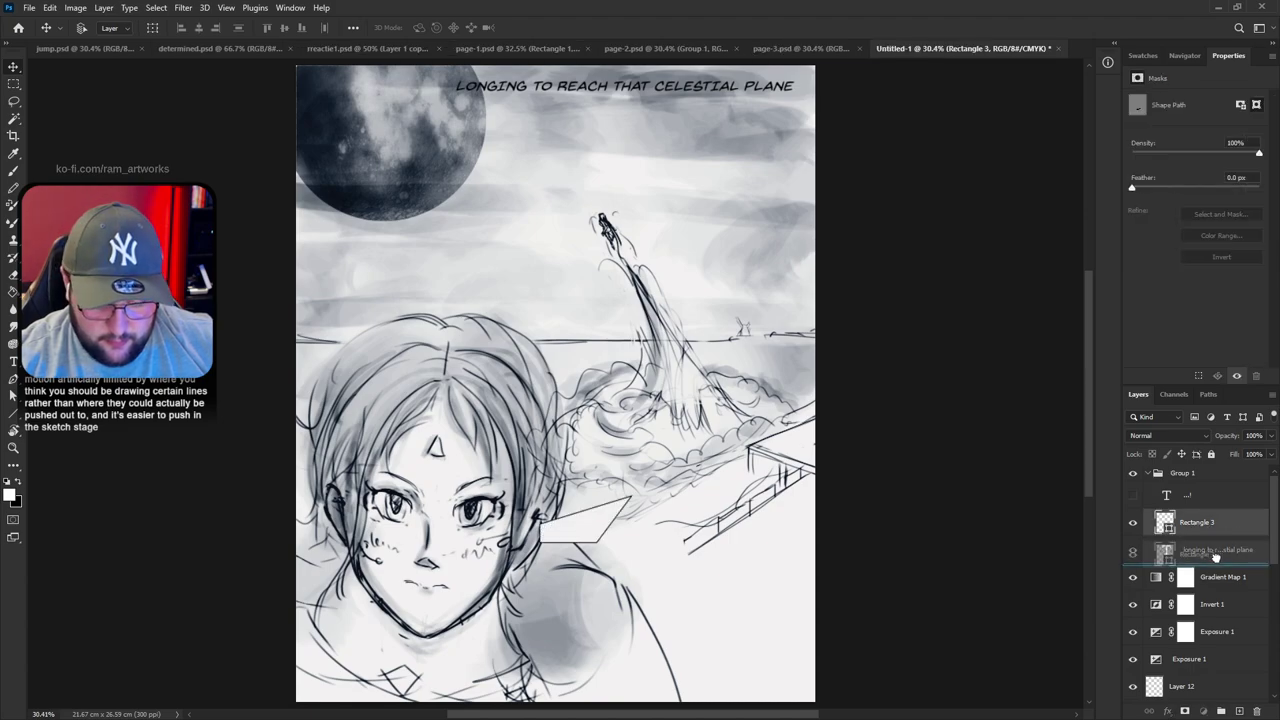
{"action": "key", "text": "Delete"}
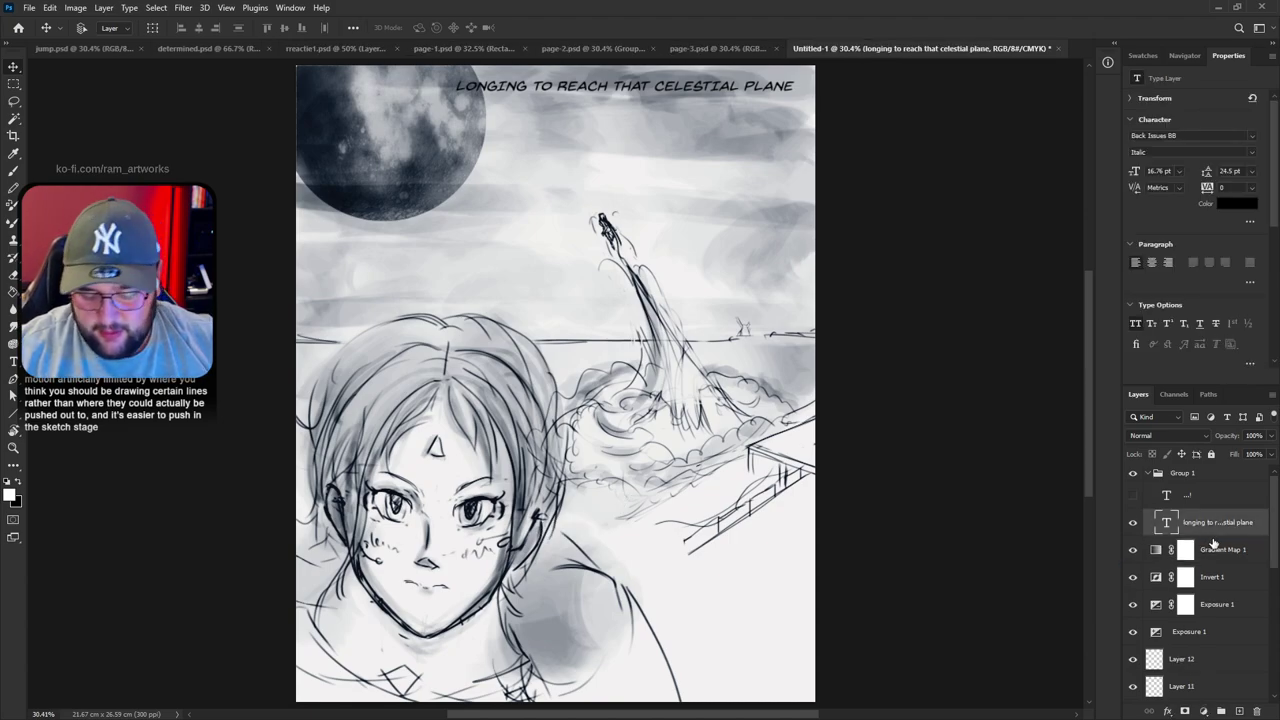
{"action": "left_click", "coordinate": [1239, 711]}
{"action": "left_click_drag", "start_coordinate": [1212, 526], "coordinate": [1224, 557]}
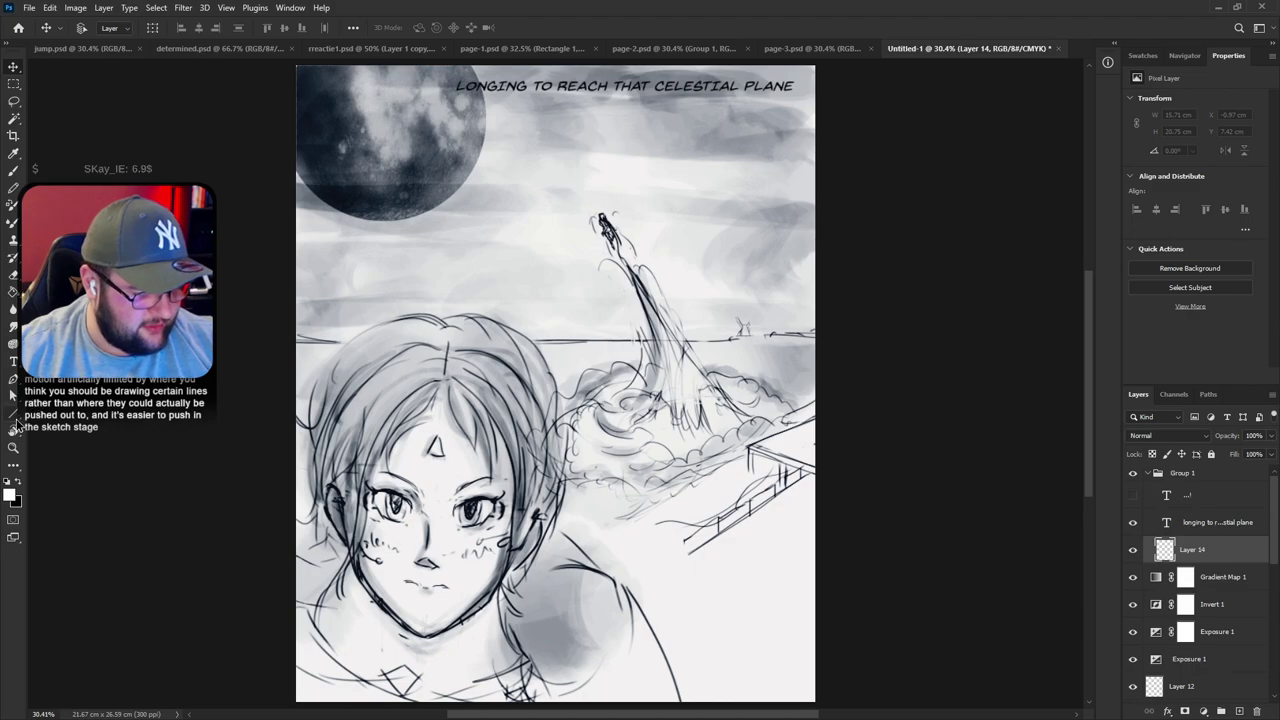
{"action": "left_click", "coordinate": [14, 414]}
{"action": "left_click", "coordinate": [62, 420]}
{"action": "left_click_drag", "start_coordinate": [447, 76], "coordinate": [806, 104]}
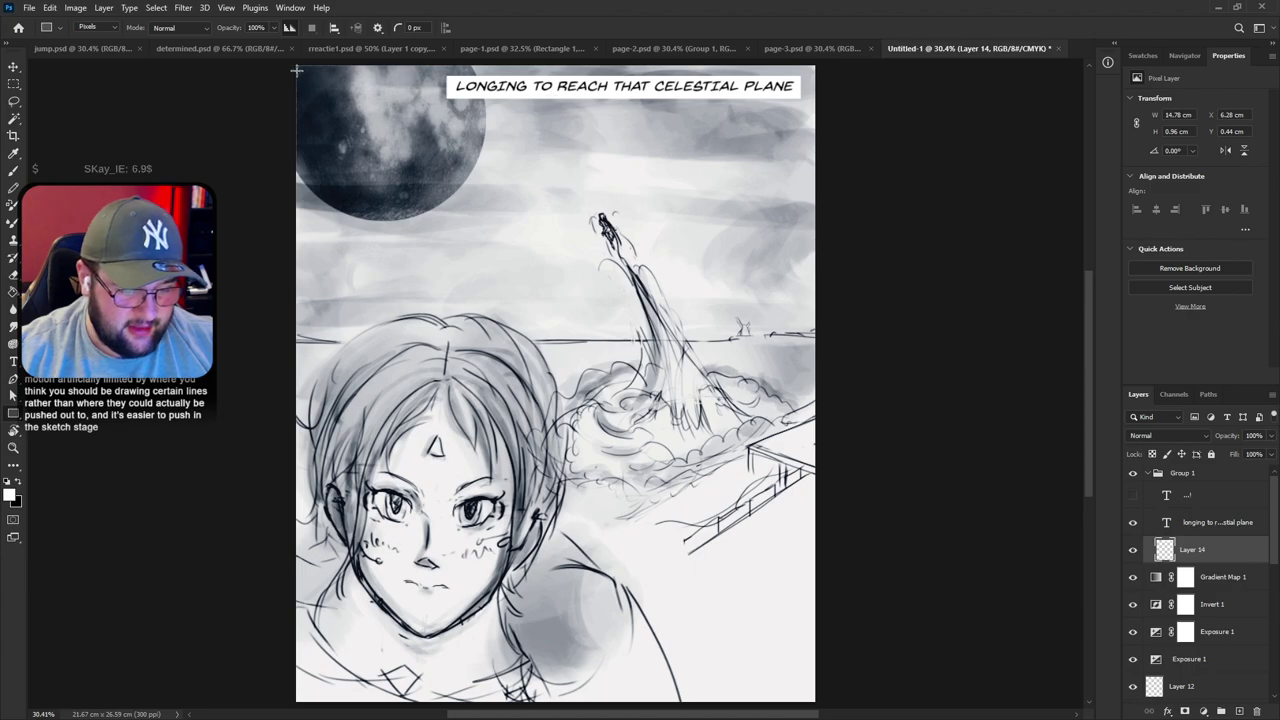
{"action": "key", "text": "v"}
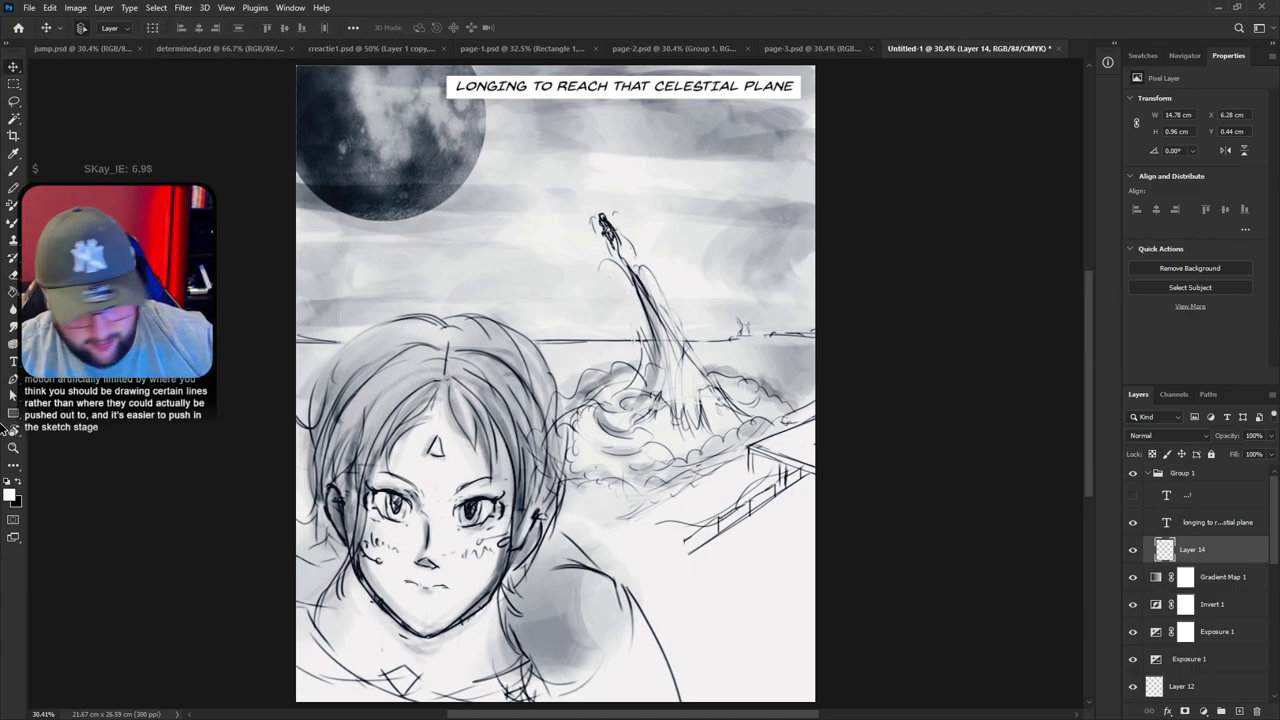
Set the Rectangle tool to Shape mode with a white fill and a black stroke
{"action": "left_click", "coordinate": [13, 413]}
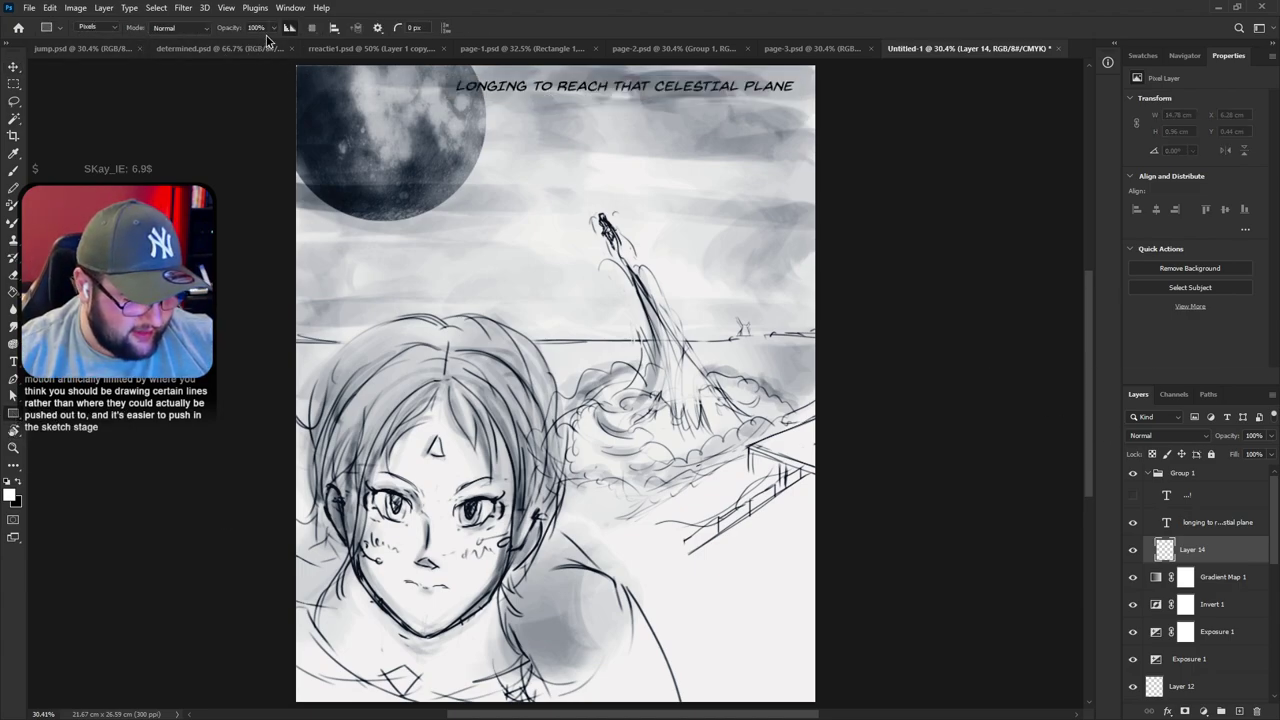
{"action": "left_click", "coordinate": [381, 30]}
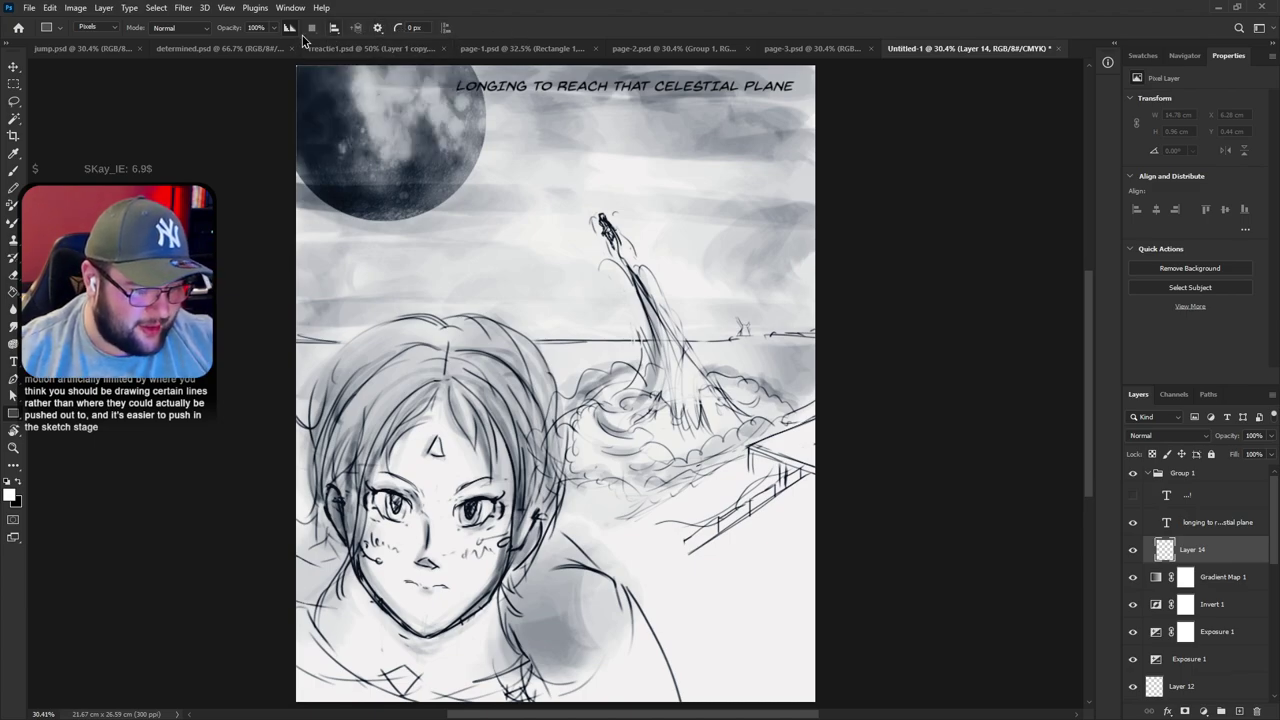
{"action": "left_click", "coordinate": [100, 27]}
{"action": "left_click", "coordinate": [95, 40]}
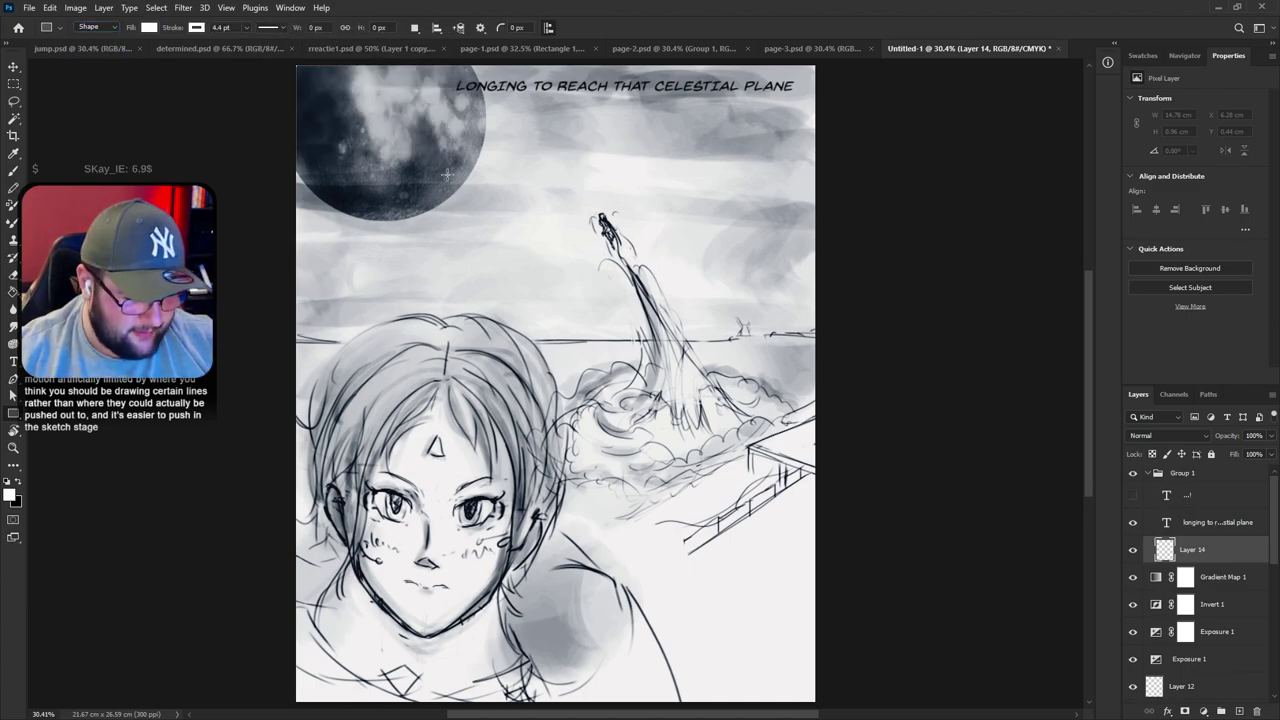
{"action": "left_click", "coordinate": [662, 104], "text": "alt"}
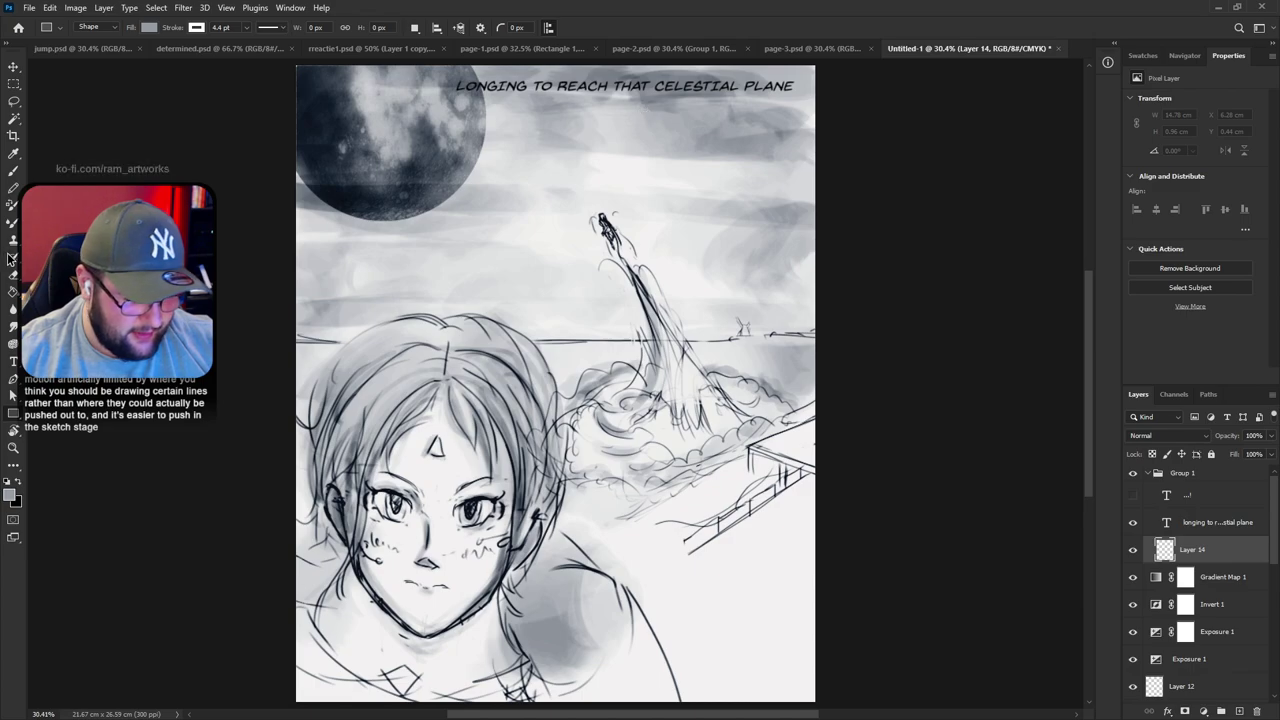
{"action": "left_click", "coordinate": [140, 27]}
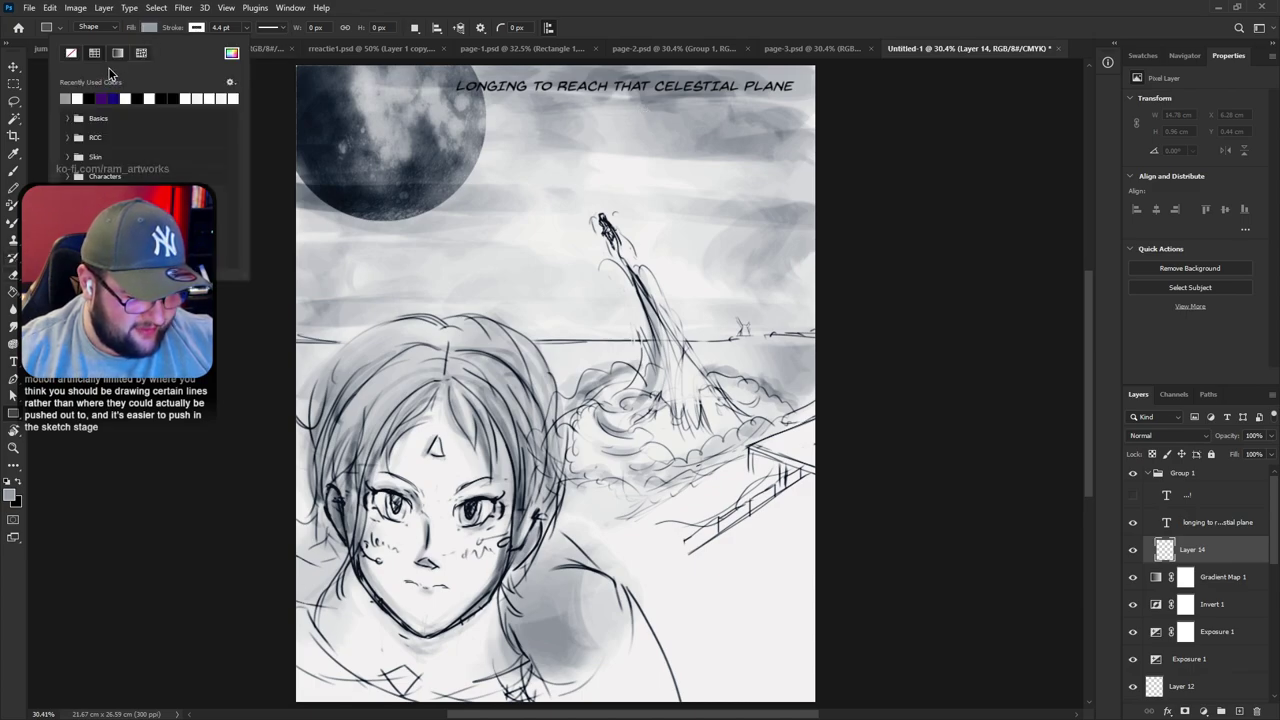
{"action": "left_click", "coordinate": [78, 98]}
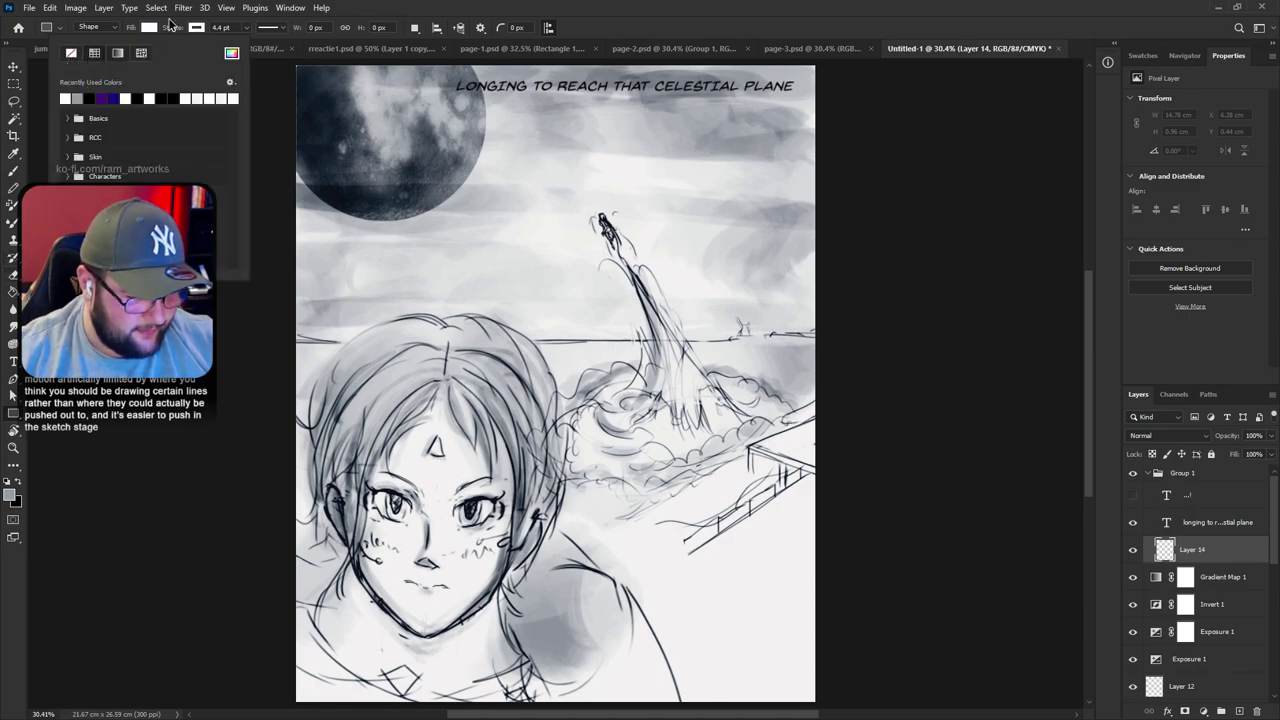
{"action": "left_click", "coordinate": [200, 27]}
{"action": "left_click", "coordinate": [185, 98]}
Draw a box about 15.04 by 0.92 cm behind the "longing to reach that celestial plane" caption and set its stroke to 1.12 pt
{"action": "mouse_move", "coordinate": [445, 77]}
{"action": "left_mouse_down"}
{"action": "mouse_move", "coordinate": [677, 102]}
{"action": "mouse_move", "coordinate": [566, 104]}
{"action": "mouse_move", "coordinate": [805, 112]}
{"action": "mouse_move", "coordinate": [803, 94]}
{"action": "mouse_move", "coordinate": [772, 85]}
{"action": "left_mouse_up"}
{"action": "key", "text": "v"}
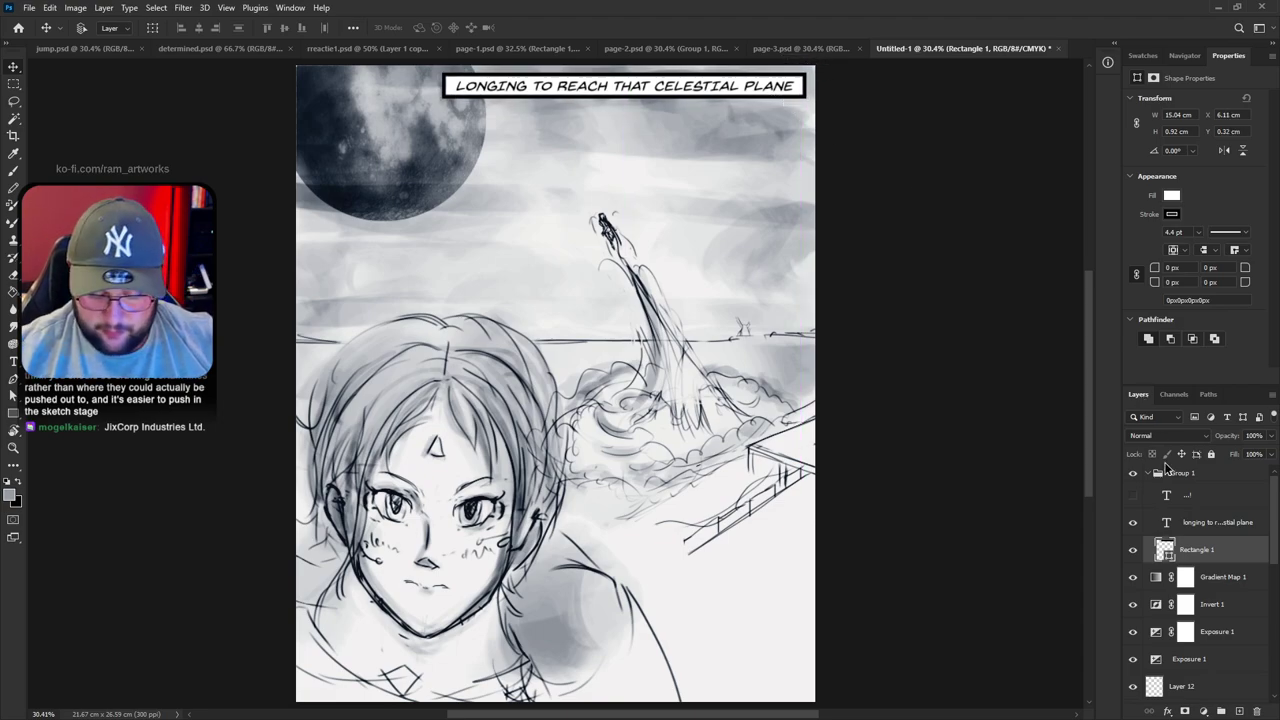
{"action": "left_click", "coordinate": [1199, 233]}
{"action": "left_click_drag", "start_coordinate": [1198, 247], "coordinate": [1200, 254]}
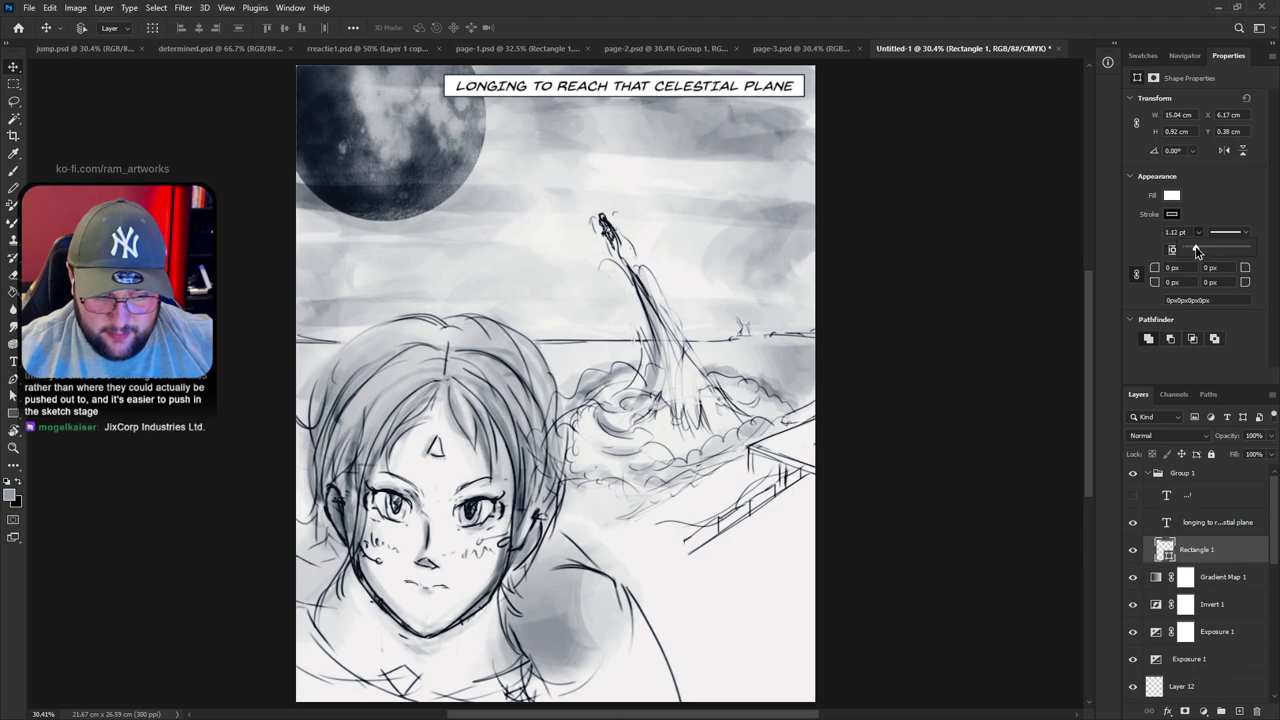
Duplicate the caption text together with its box and move the copy straight down into the sky above the horizon
{"action": "left_click", "coordinate": [1219, 565]}
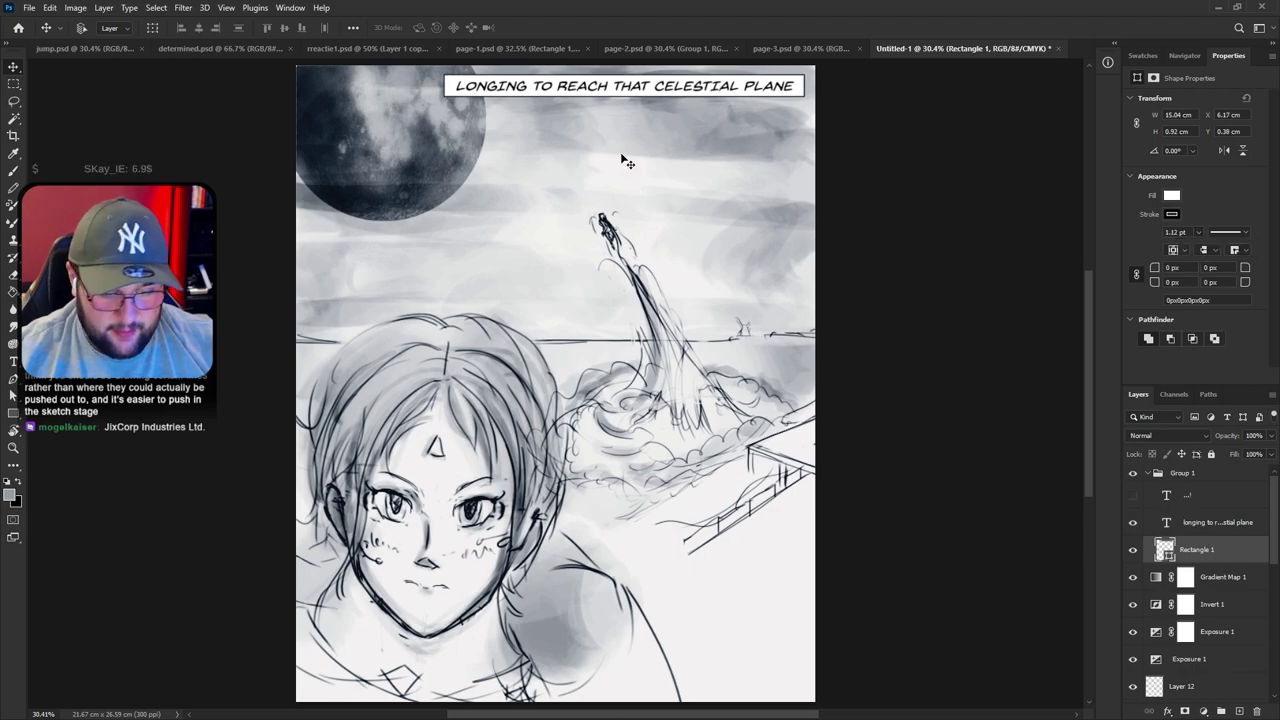
{"action": "left_click", "coordinate": [1210, 524], "text": "shift"}
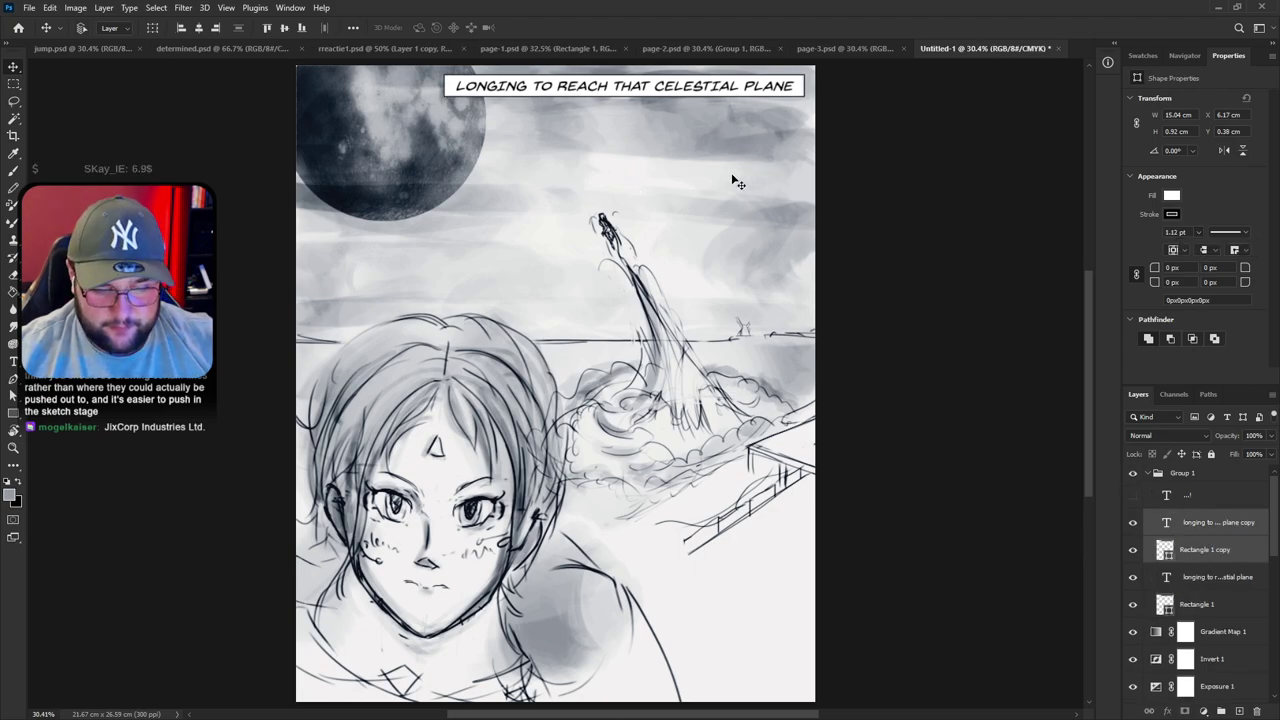
{"action": "left_click_drag", "start_coordinate": [734, 183], "coordinate": [740, 300]}
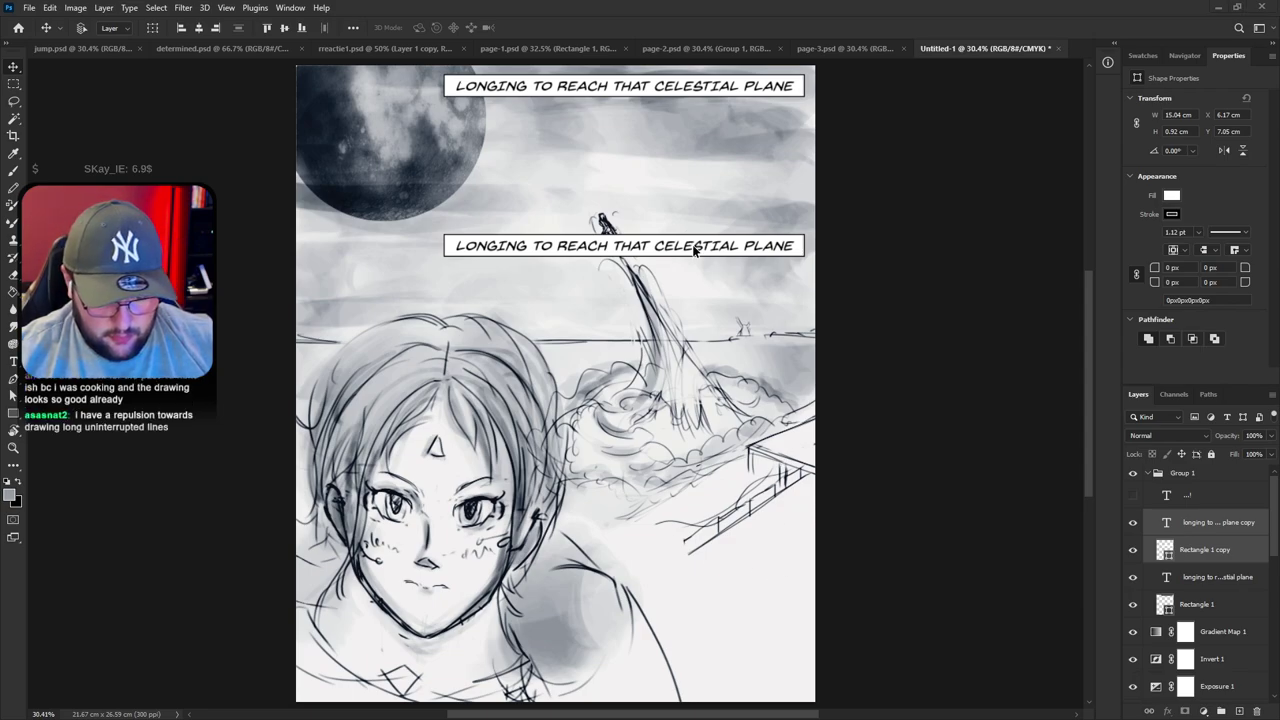
Replace the duplicated caption's text with "Wanting to grasp the extraordinary."
{"action": "left_click", "coordinate": [1220, 524]}
{"action": "double_click", "coordinate": [706, 248]}
{"action": "type", "text": "WANTING TO GRASP THE EXTRAORDINARY"}
{"action": "type", "text": "."}
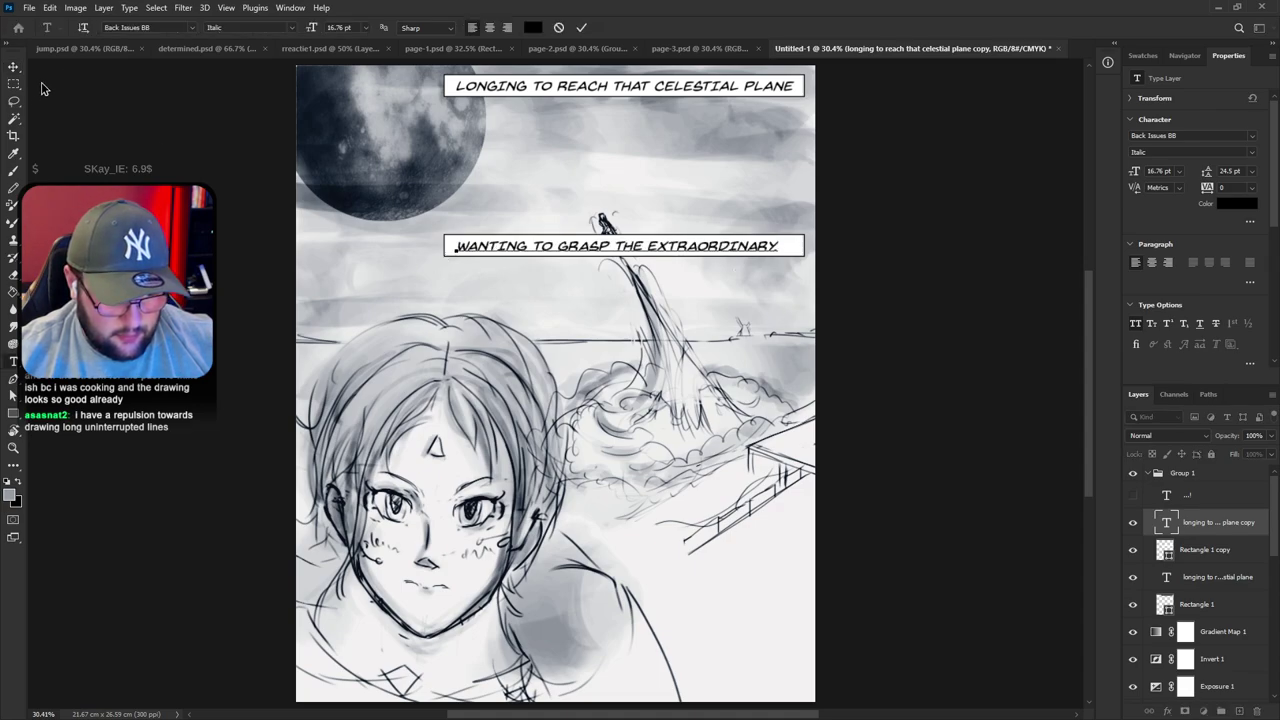
{"action": "left_click", "coordinate": [14, 66]}
Narrow the duplicated box to about 14.26 cm to fit the "Wanting to grasp the extraordinary." text
{"action": "left_click", "coordinate": [1203, 545]}
{"action": "key", "text": "ctrl+t"}
{"action": "left_click_drag", "start_coordinate": [803, 246], "coordinate": [785, 245]}
{"action": "key", "text": "Return"}
Move the second caption down to the portrait's eye level and delete its box, Rectangle 1 copy
{"action": "left_click", "coordinate": [1220, 526], "text": "shift"}
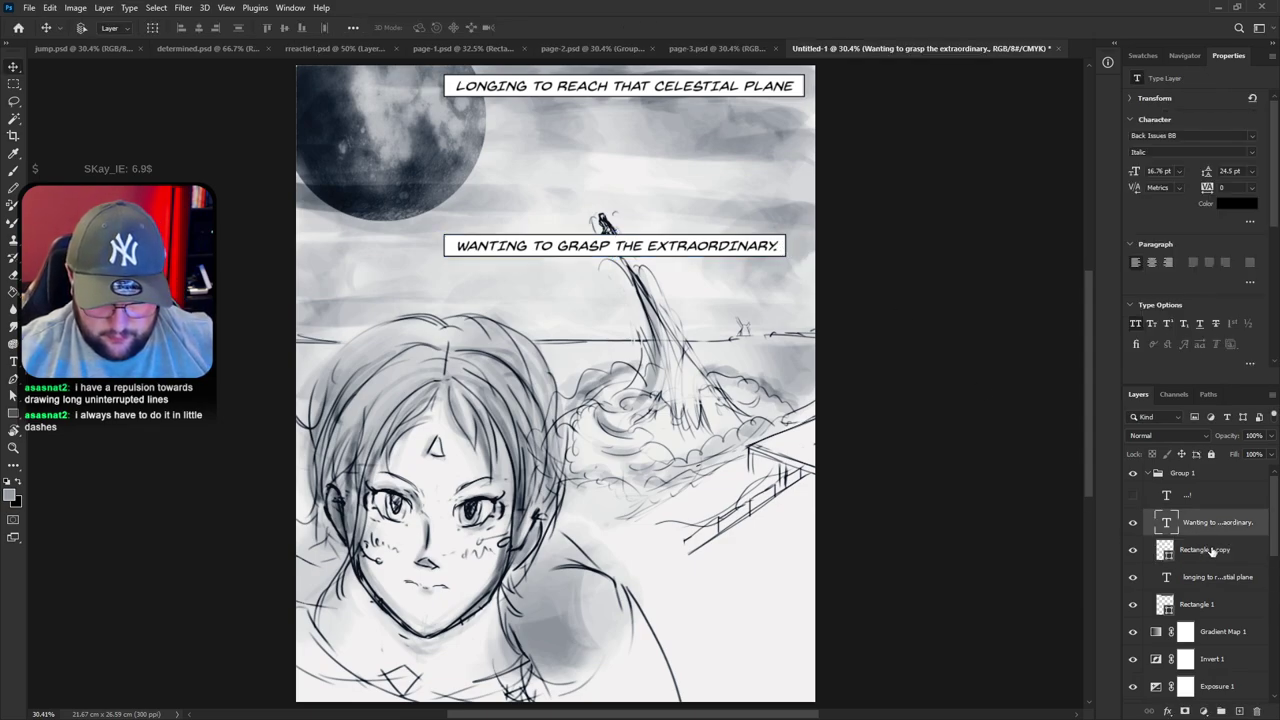
{"action": "left_click_drag", "start_coordinate": [712, 272], "coordinate": [745, 549]}
{"action": "left_click", "coordinate": [1229, 551]}
{"action": "key", "text": "Delete"}
{"action": "key", "text": "ctrl+z"}
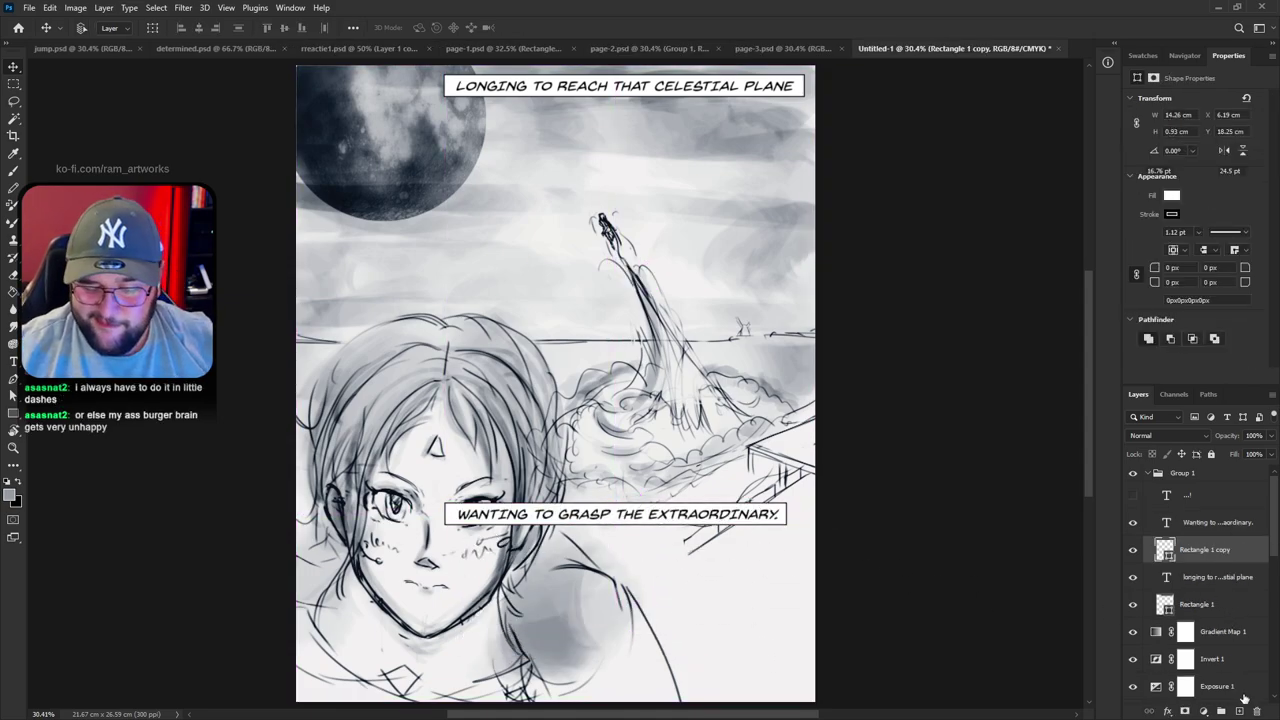
{"action": "left_click", "coordinate": [1256, 711]}
Draw a white box about 8.61 by 4.35 cm just below the second caption and open that caption's text for editing
{"action": "left_click", "coordinate": [13, 410]}
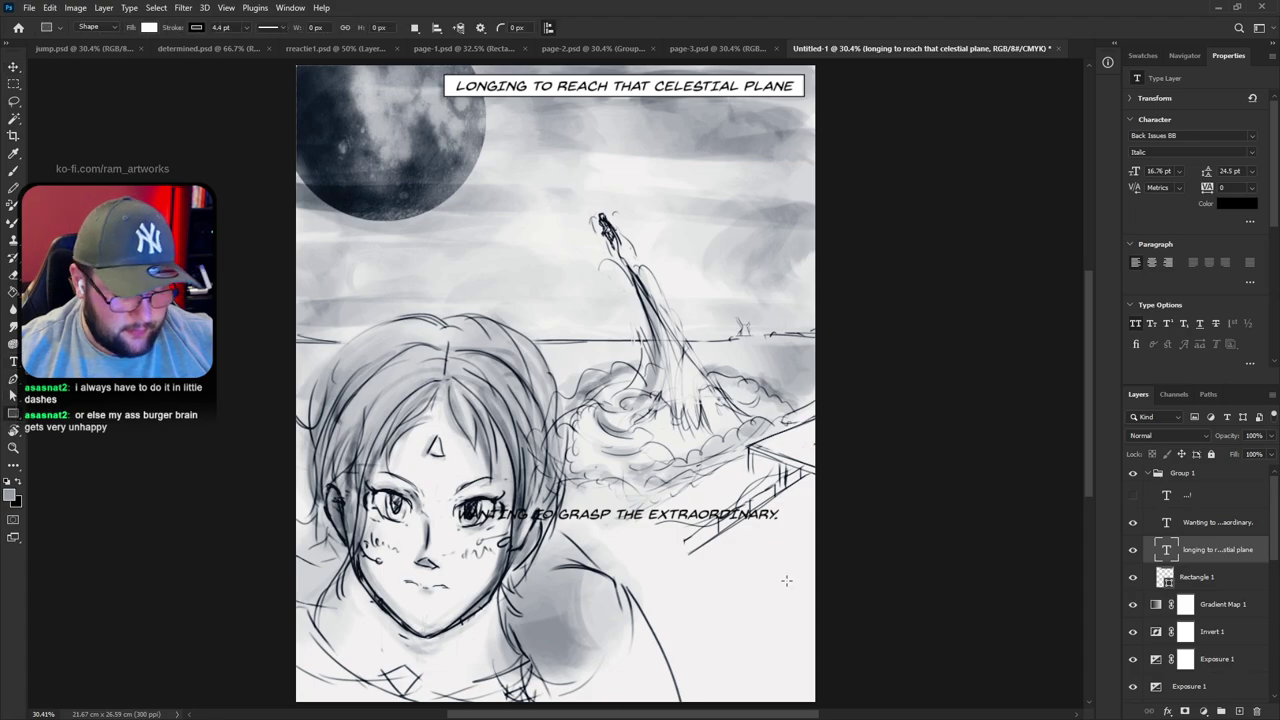
{"action": "left_click_drag", "start_coordinate": [553, 535], "coordinate": [760, 637]}
{"action": "key", "text": "t"}
{"action": "left_click", "coordinate": [611, 510]}
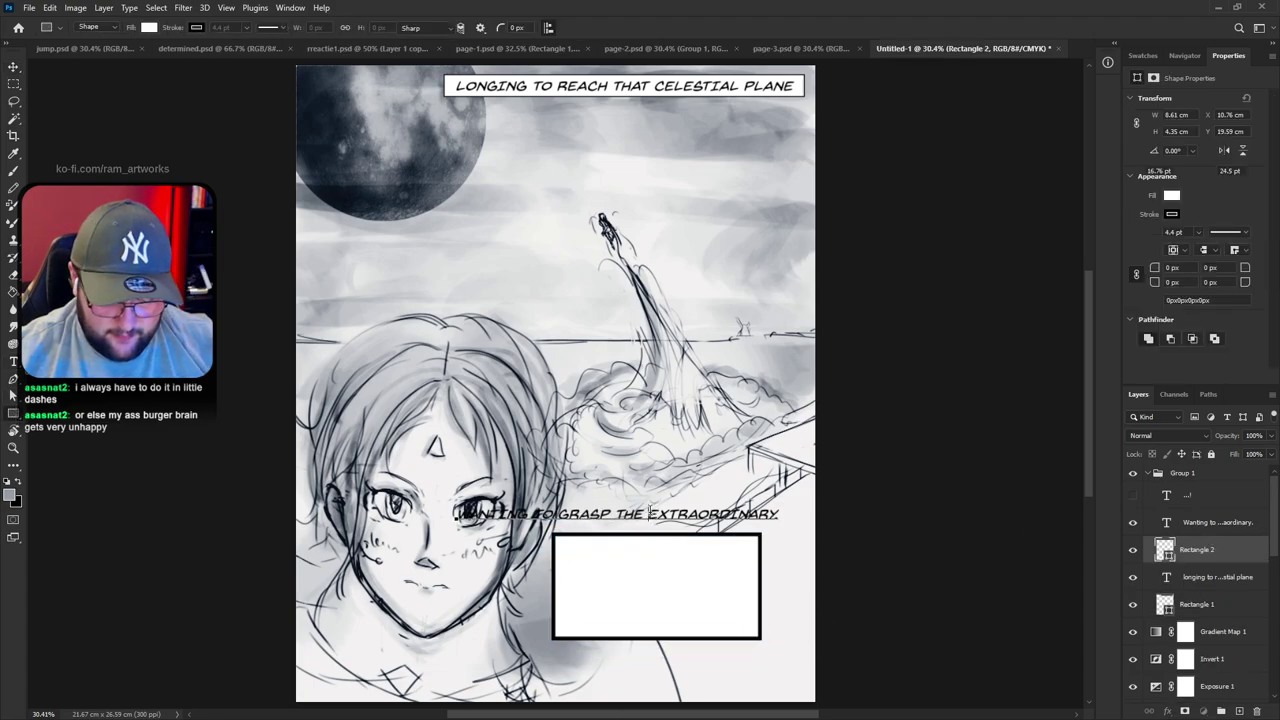
Break the caption "Wanting to grasp the extraordinary." into two lines and place it inside the large white rectangle
{"action": "key", "text": "Return"}
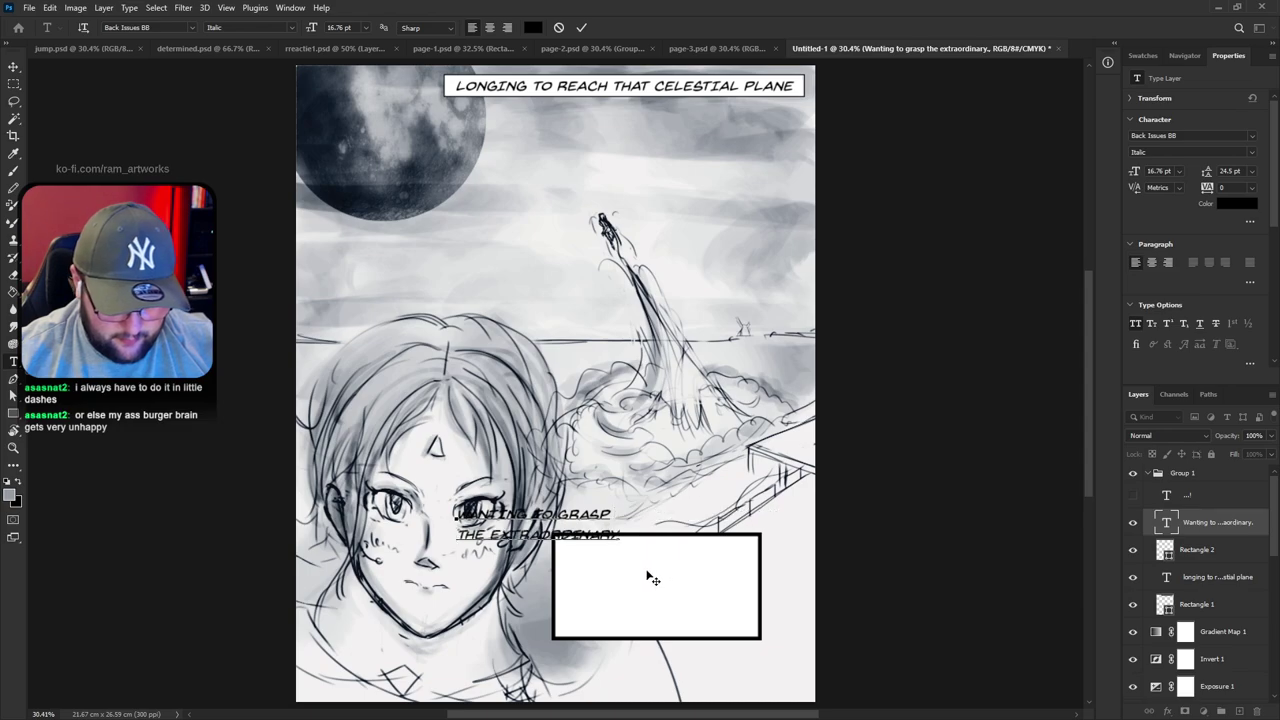
{"action": "left_click", "coordinate": [13, 66]}
{"action": "left_click_drag", "start_coordinate": [565, 512], "coordinate": [664, 553]}
Set the stroke width of the white rectangle behind the two-line caption to 1.78 pt
{"action": "left_click", "coordinate": [1167, 551]}
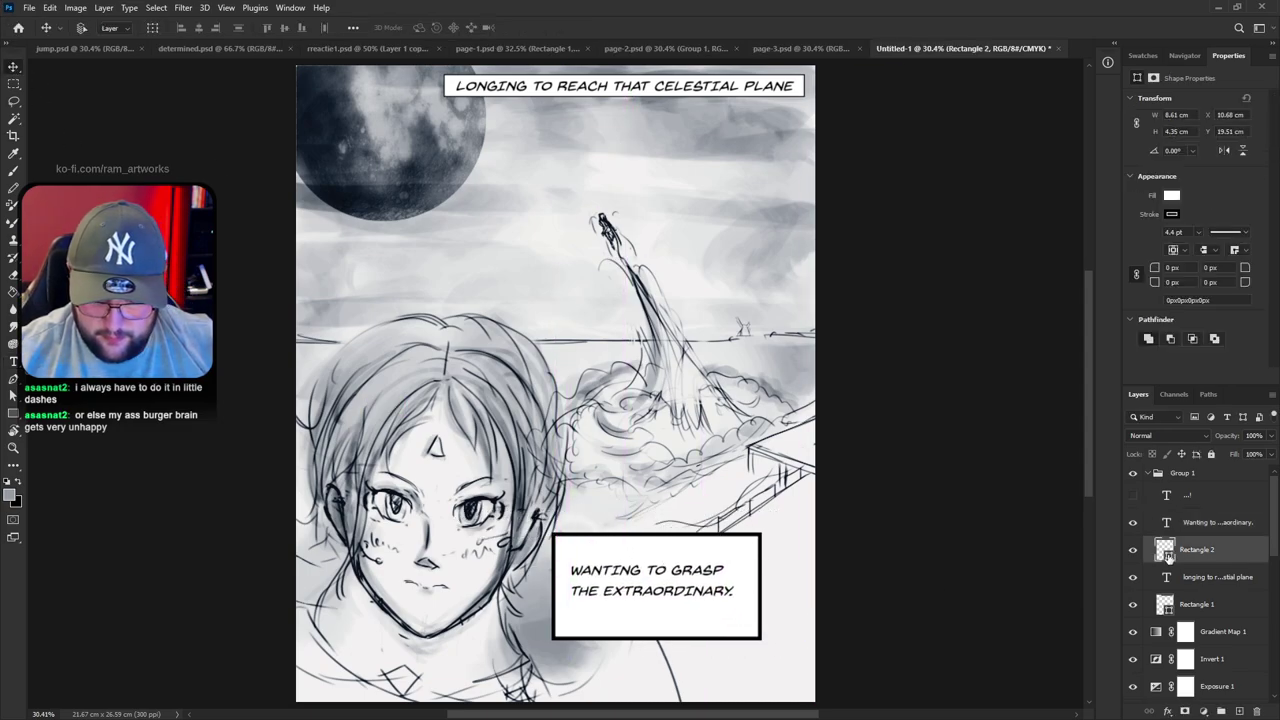
{"action": "left_click", "coordinate": [1198, 232]}
{"action": "left_click_drag", "start_coordinate": [1200, 249], "coordinate": [1203, 250]}
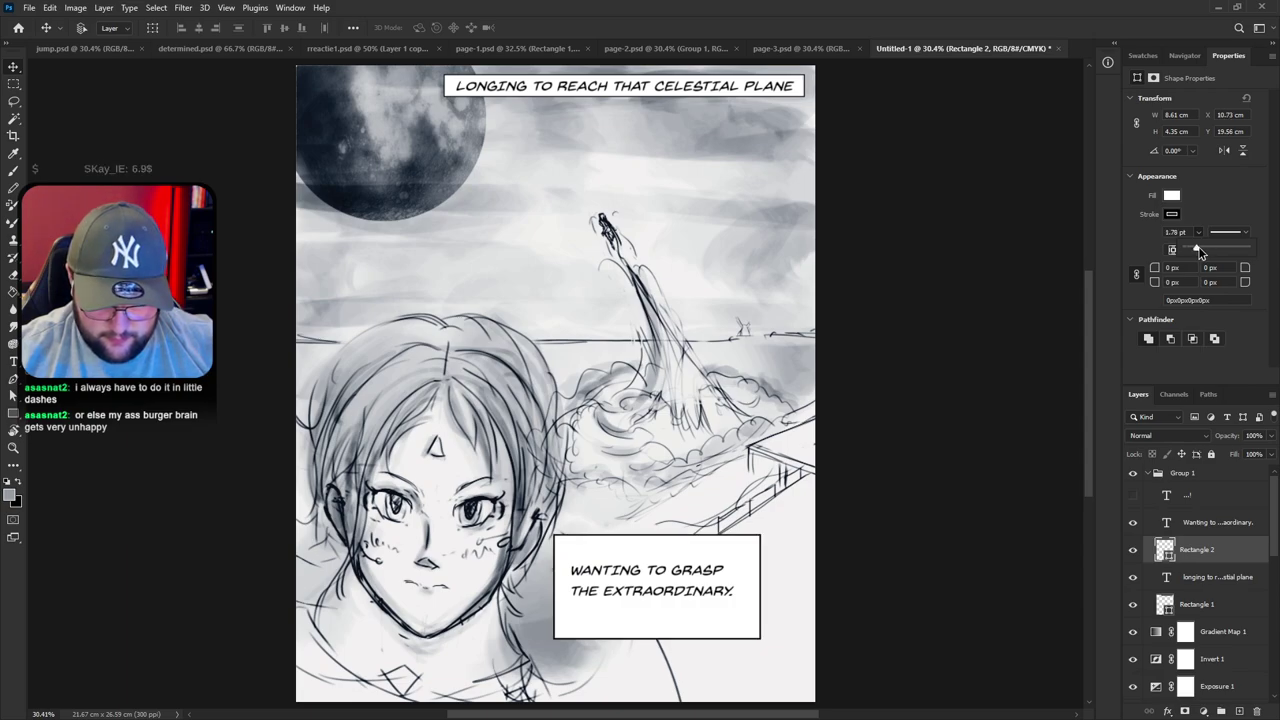
Move the white rectangle and its two-line caption to the page's lower-right corner and enlarge the caption text to 18.91 pt
{"action": "left_click", "coordinate": [1198, 553]}
{"action": "left_click_drag", "start_coordinate": [727, 623], "coordinate": [764, 677]}
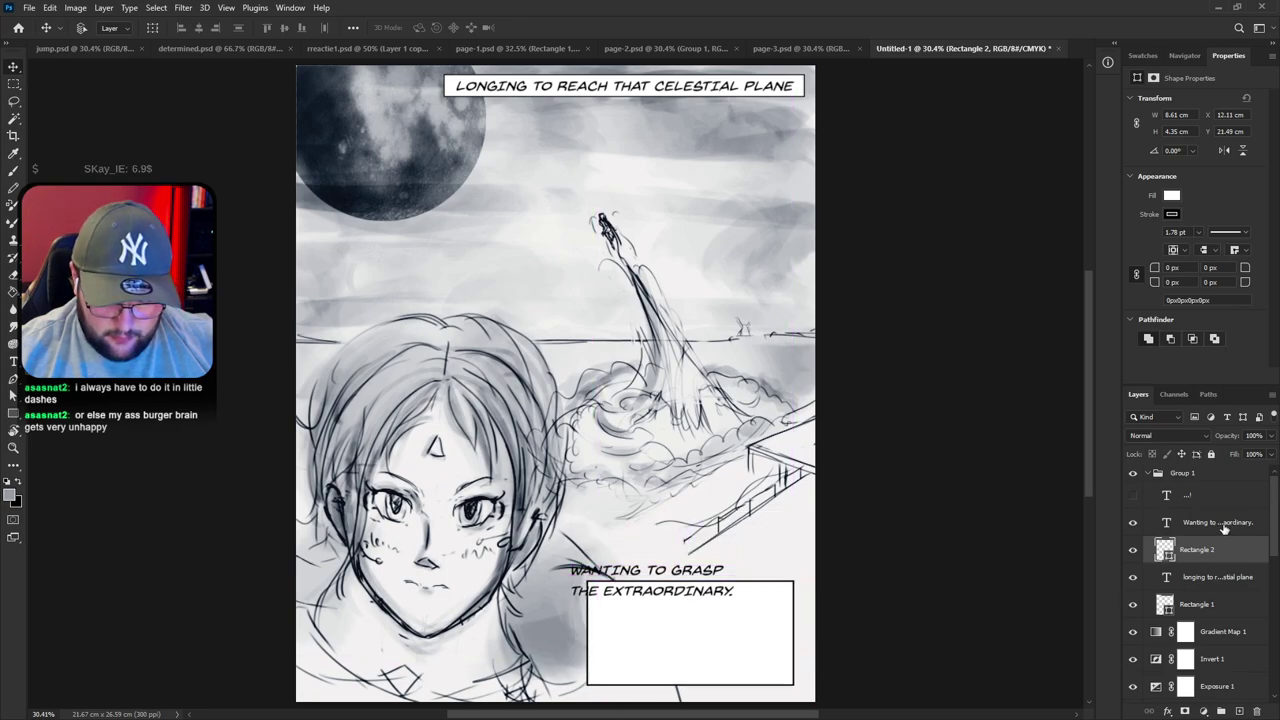
{"action": "left_click_drag", "start_coordinate": [642, 583], "coordinate": [669, 610]}
{"action": "key", "text": "ctrl+t"}
{"action": "left_click_drag", "start_coordinate": [762, 627], "coordinate": [780, 640]}
{"action": "key", "text": "Return"}
Shorten the lower-right rectangle to about 2.51 cm high to fit the caption, and select it together with its text
{"action": "left_click", "coordinate": [1194, 553]}
{"action": "key", "text": "ctrl+t"}
{"action": "left_click_drag", "start_coordinate": [693, 684], "coordinate": [692, 637]}
{"action": "key", "text": "Return"}
{"action": "left_click", "coordinate": [1172, 524], "text": "shift"}
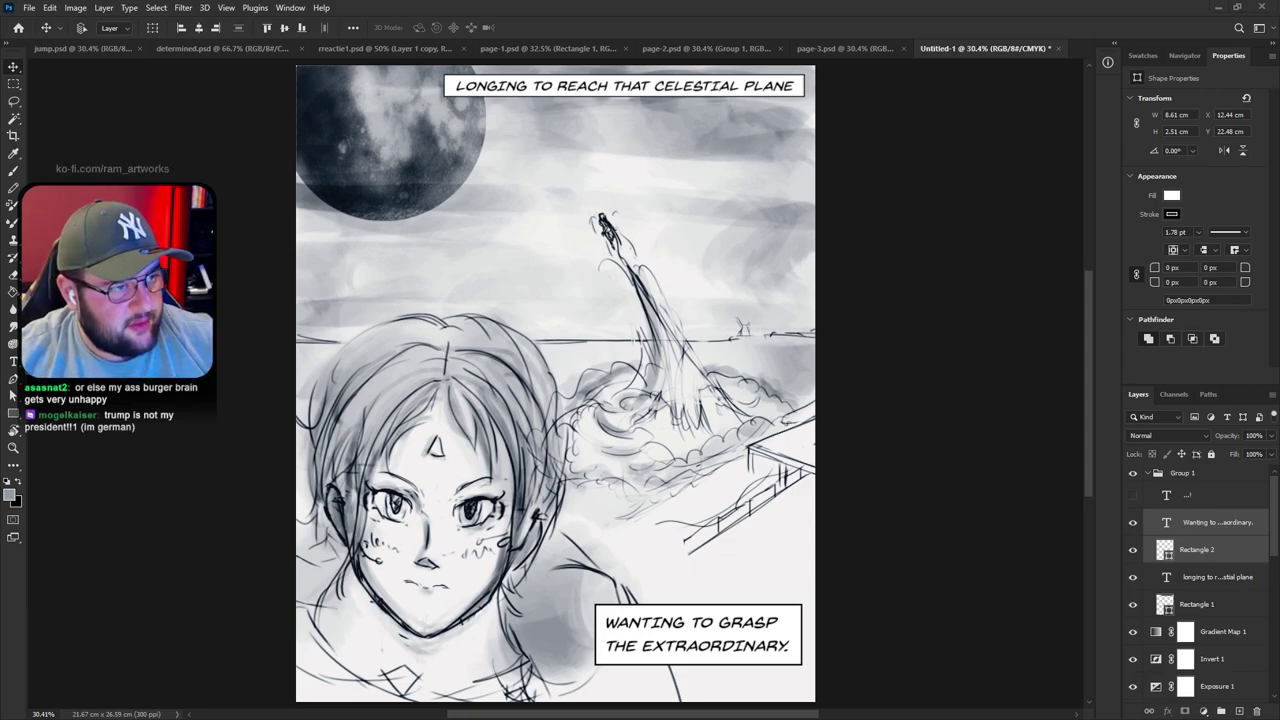
Duplicate Rectangle 2, place the copy above the "Wanting to grasp" text layer, and move it up over the splash
{"action": "left_click", "coordinate": [1212, 603]}
{"action": "left_click", "coordinate": [1210, 551]}
{"action": "key", "text": "ctrl+j"}
{"action": "left_click_drag", "start_coordinate": [1215, 550], "coordinate": [1211, 514]}
{"action": "left_click_drag", "start_coordinate": [760, 602], "coordinate": [741, 397]}
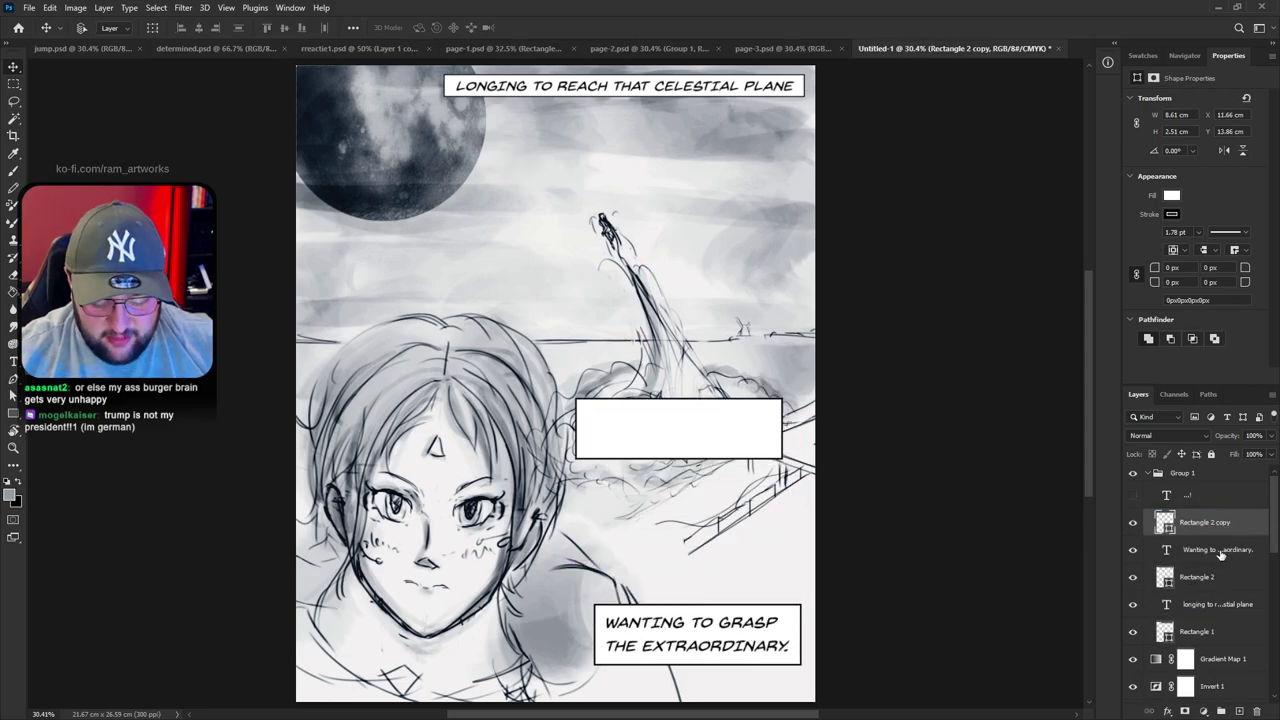
Duplicate the lower caption text above the copied rectangle, change it to "floating, weightless" and position it inside that box
{"action": "left_click", "coordinate": [1219, 555]}
{"action": "key", "text": "ctrl+j"}
{"action": "left_click_drag", "start_coordinate": [1219, 552], "coordinate": [1206, 510]}
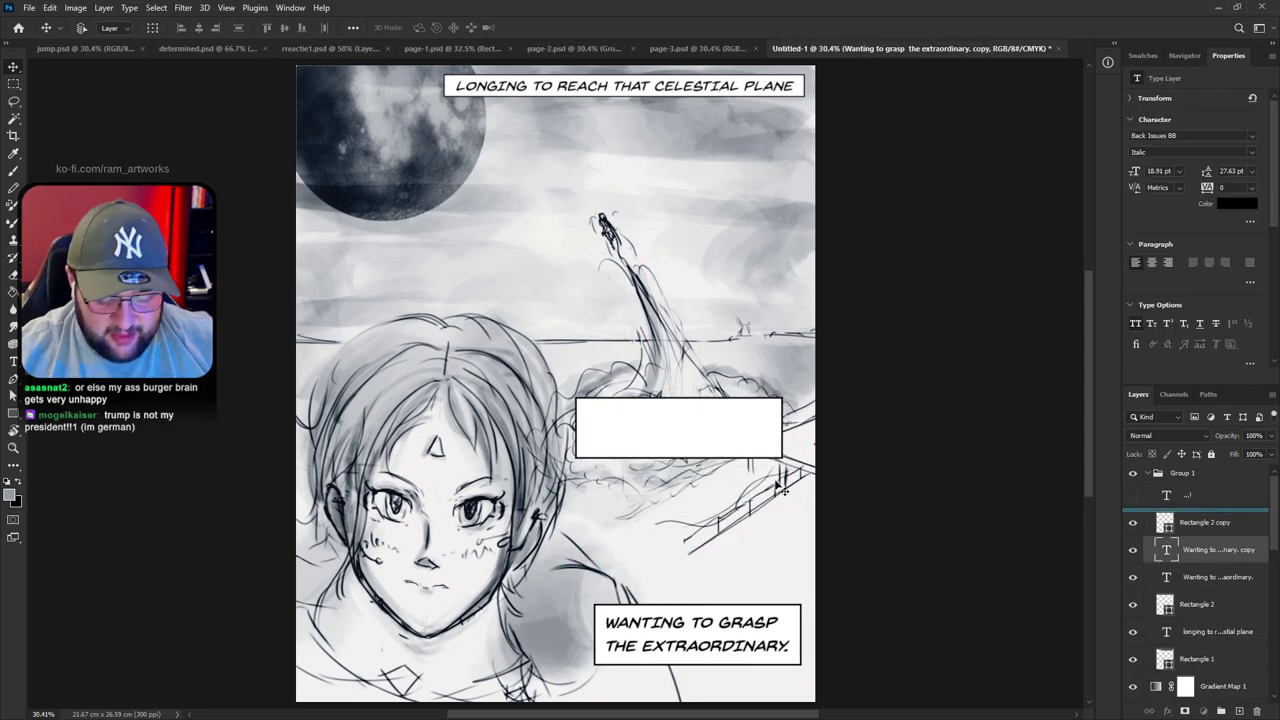
{"action": "double_click", "coordinate": [763, 630]}
{"action": "key", "text": "BackSpace"}
{"action": "key", "text": "ctrl+v"}
{"action": "left_click", "coordinate": [15, 68]}
{"action": "left_click_drag", "start_coordinate": [707, 633], "coordinate": [737, 421]}
{"action": "key", "text": "Down"}
{"action": "key", "text": "Down"}
Resize the copied rectangle to about 9.35 × 1.35 cm and move it with its caption above the character's head
{"action": "left_click", "coordinate": [1204, 557]}
{"action": "left_click_drag", "start_coordinate": [793, 455], "coordinate": [772, 423]}
{"action": "left_click", "coordinate": [1218, 525], "text": "shift"}
{"action": "left_click_drag", "start_coordinate": [760, 484], "coordinate": [511, 350]}
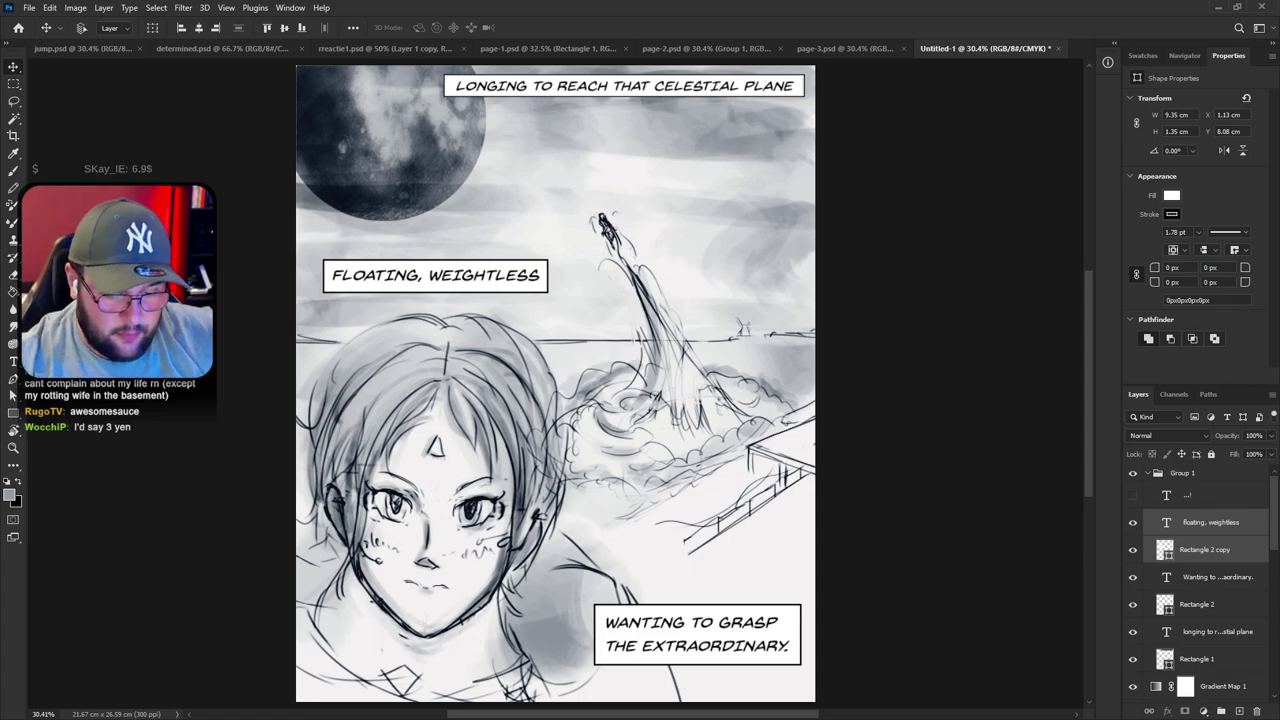
Review the captions in page-1.psd, page-2.psd and page-3.psd, and return to the Untitled-1 page
{"action": "left_click", "coordinate": [583, 49]}
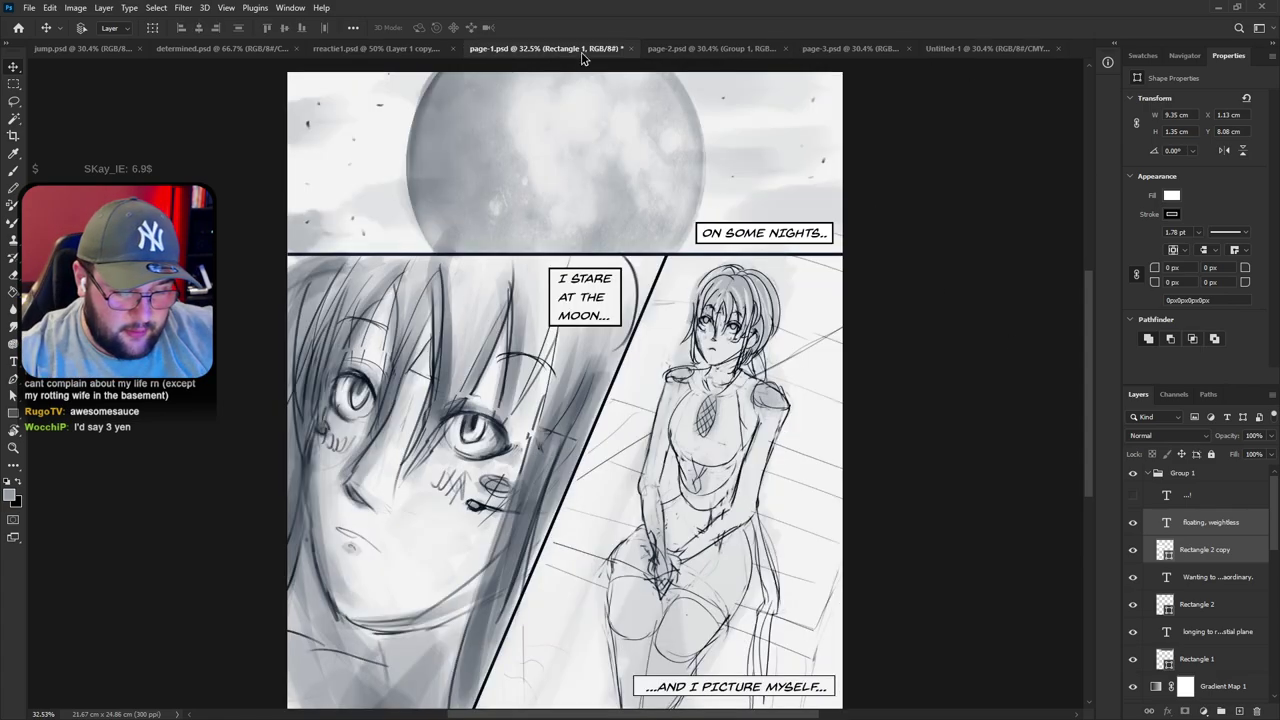
{"action": "left_click", "coordinate": [748, 49]}
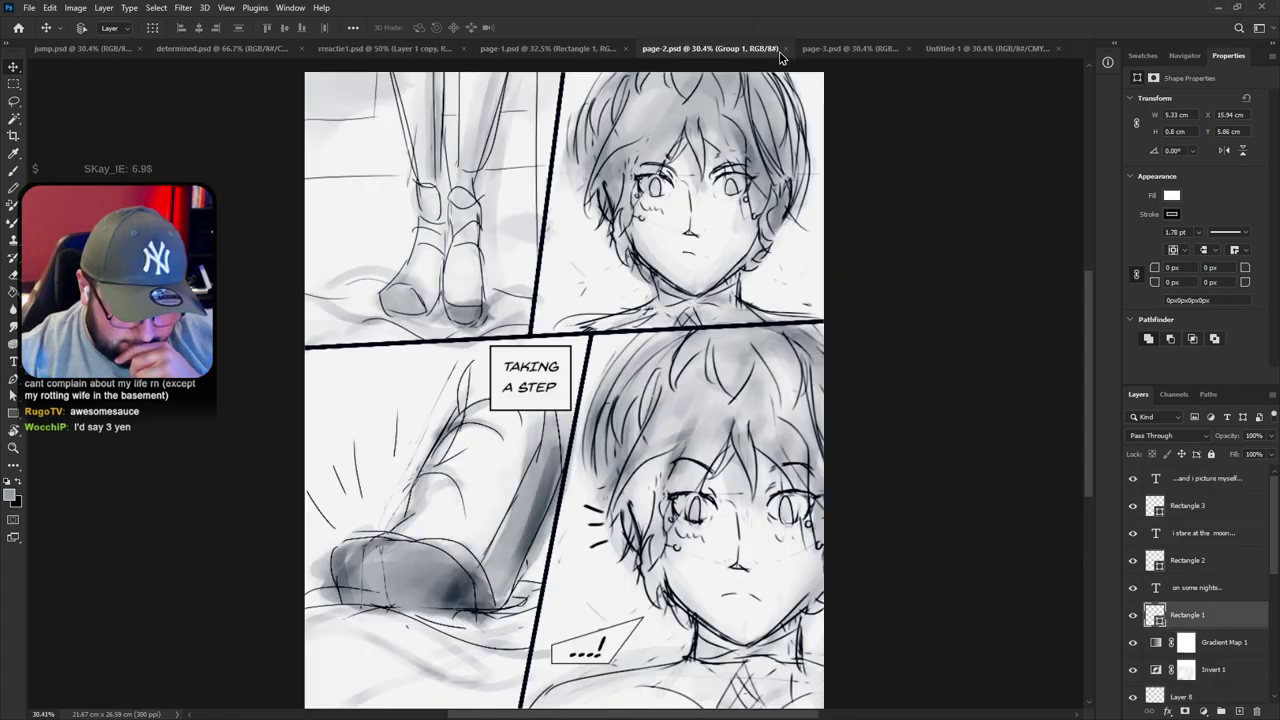
{"action": "left_click", "coordinate": [859, 49]}
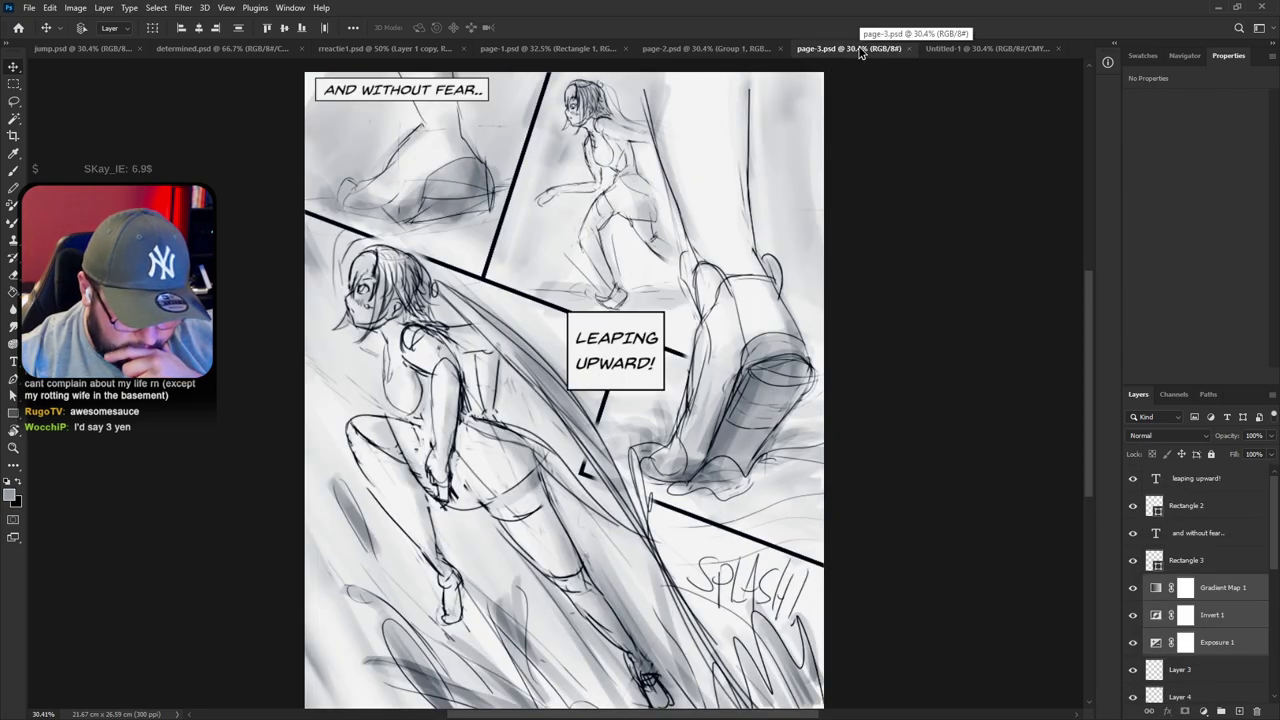
{"action": "left_click", "coordinate": [966, 49]}
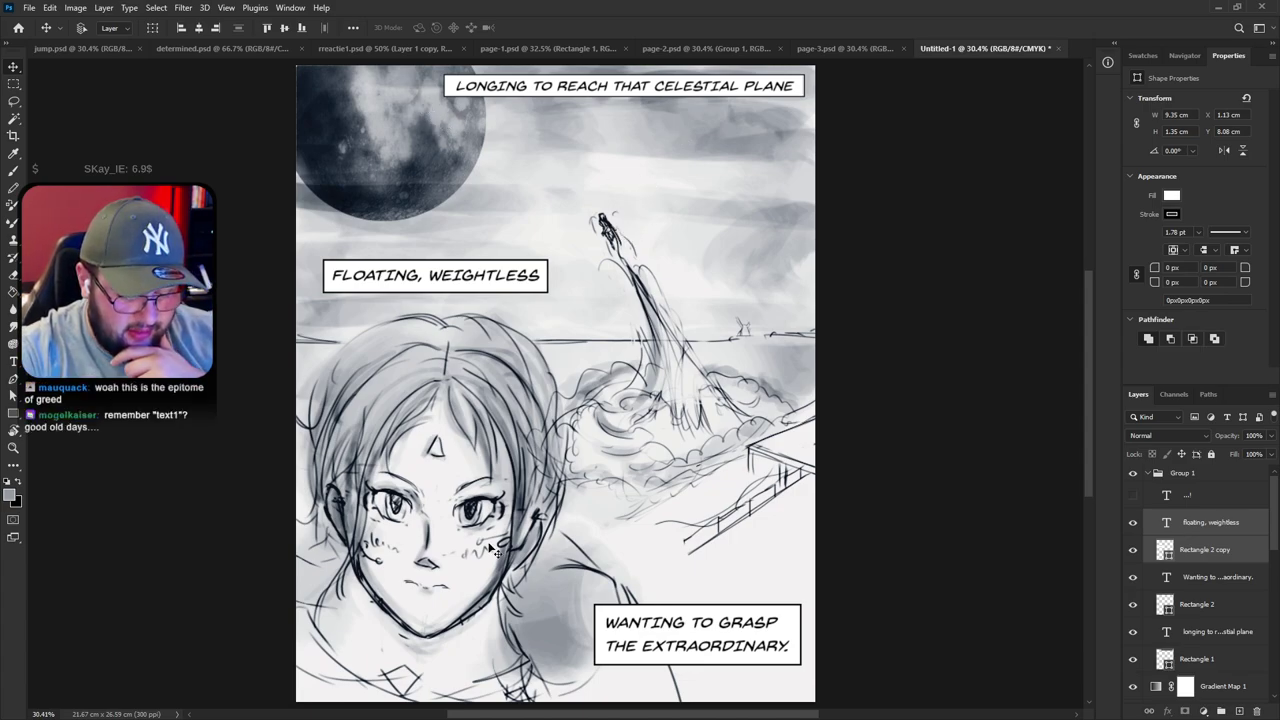
Nudge the "floating, weightless" caption box slightly down and hide the "longing to reach that celestial plane" text and its Rectangle 1
{"action": "mouse_move", "coordinate": [533, 98]}
{"action": "left_mouse_down"}
{"action": "mouse_move", "coordinate": [540, 107]}
{"action": "mouse_move", "coordinate": [523, 97]}
{"action": "left_mouse_up"}
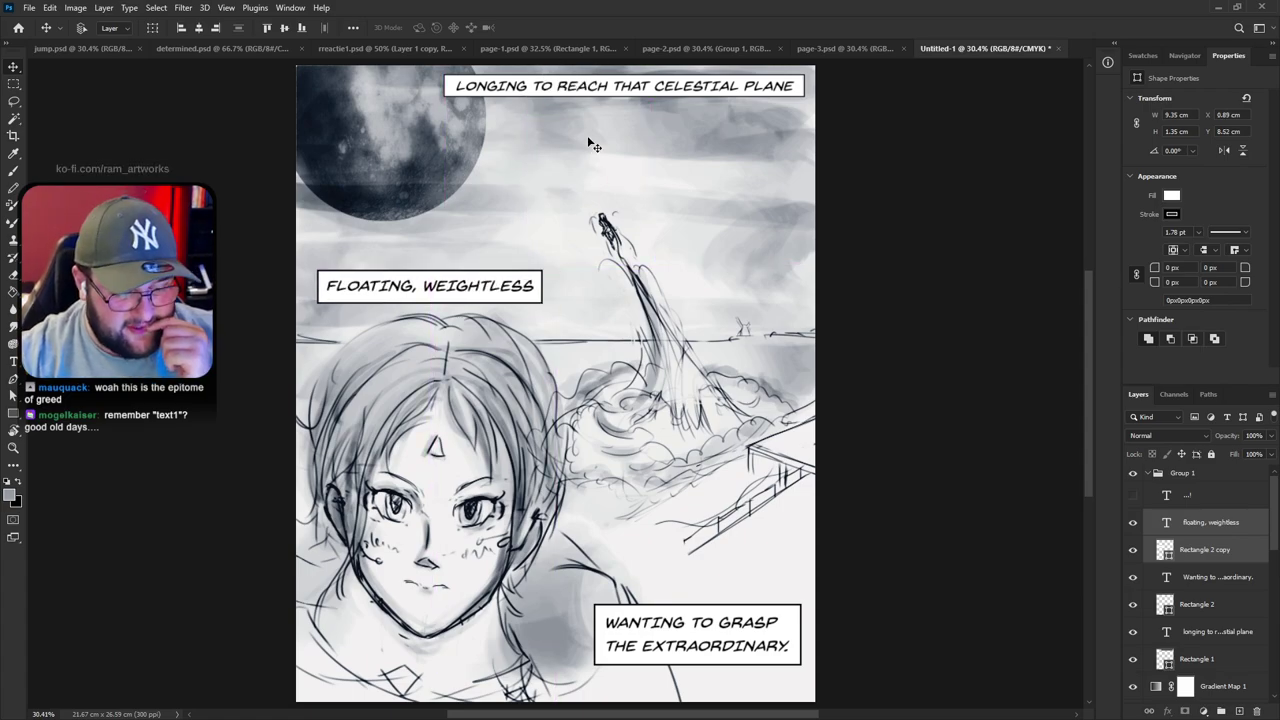
{"action": "left_click", "coordinate": [1215, 631]}
{"action": "left_click", "coordinate": [1133, 631]}
{"action": "left_click", "coordinate": [1137, 660]}
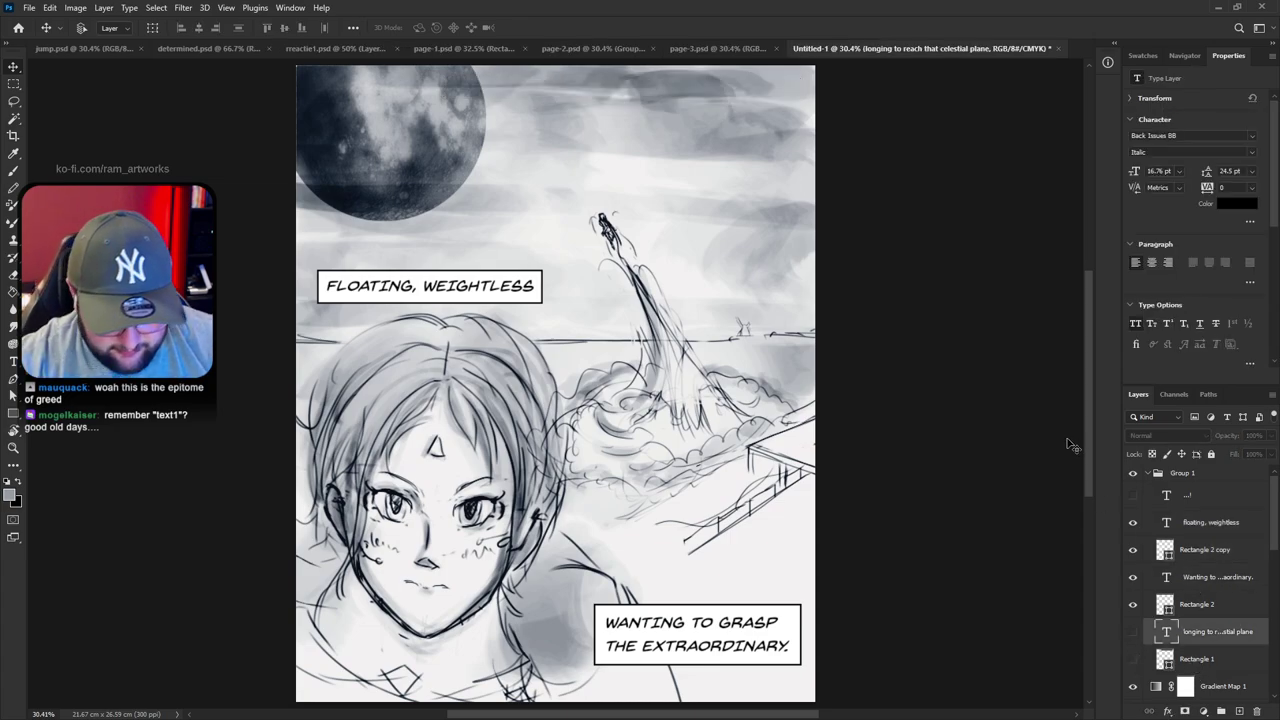
{"action": "scroll", "coordinate": [785, 425], "scroll_direction": "down", "scroll_amount": 1}
{"action": "scroll", "coordinate": [785, 425], "scroll_direction": "up", "scroll_amount": 1}
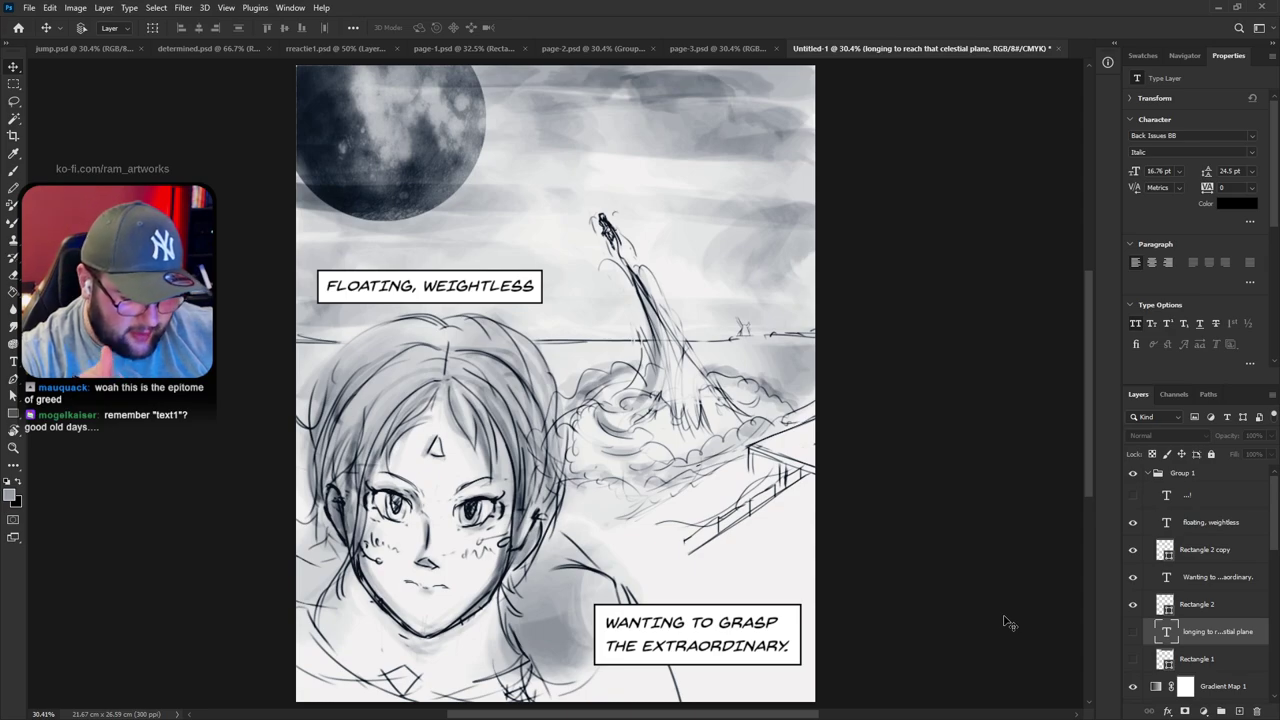
Replace the "floating, weightless" caption text with "I feel like I'm weightless"
{"action": "key", "text": "t"}
{"action": "left_click", "coordinate": [497, 287]}
{"action": "key", "text": "ctrl+a"}
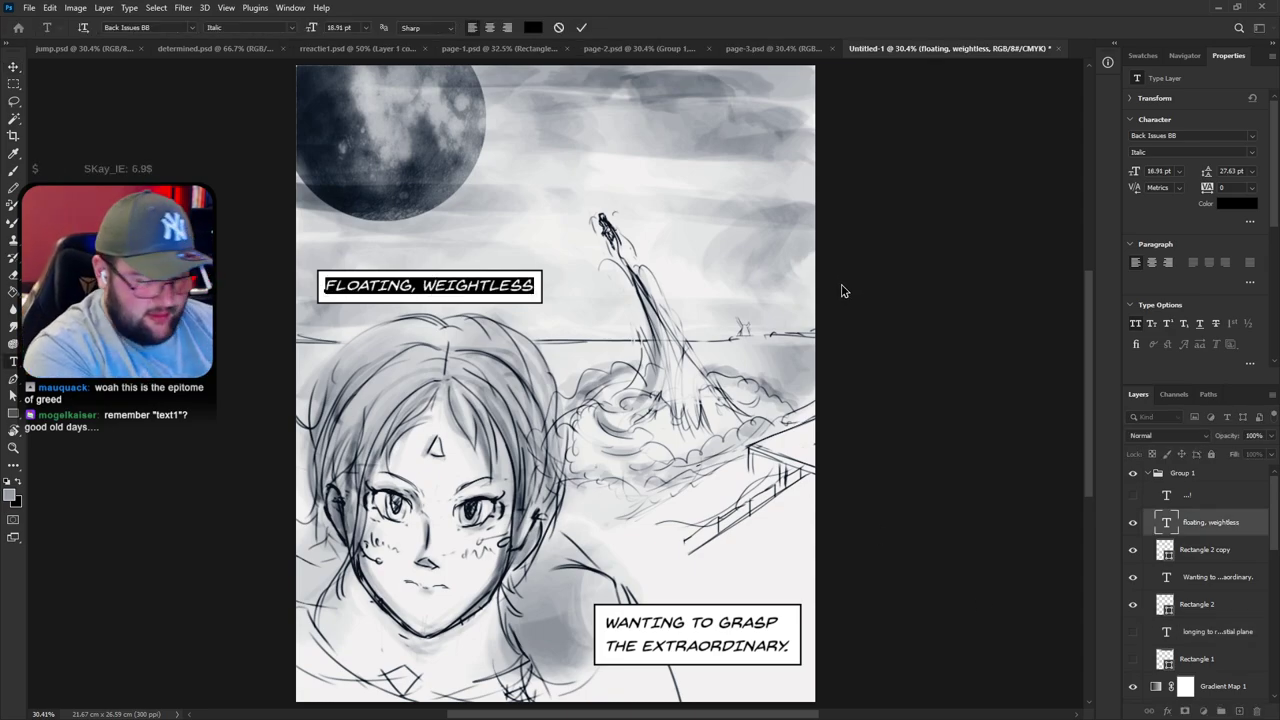
{"action": "type", "text": "I FEEL LIKE I'M WEIGHTLE"}
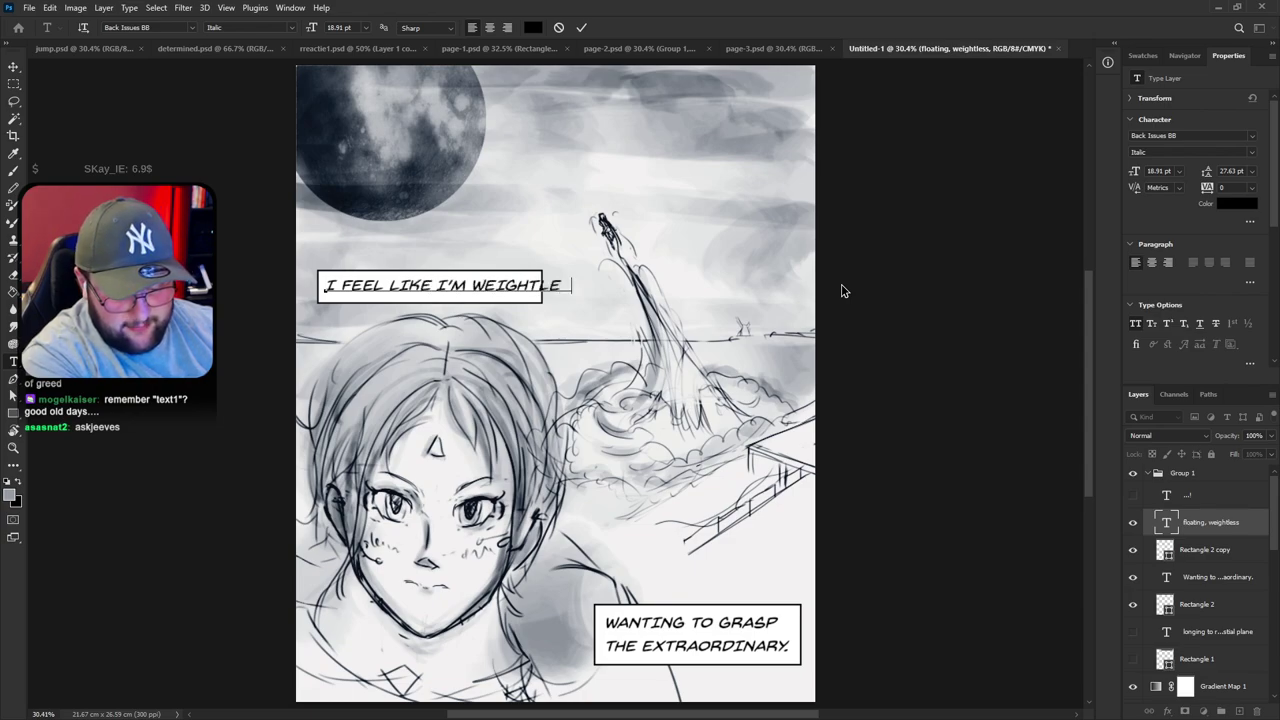
{"action": "type", "text": "SS"}
Widen the rectangle behind the weightless caption to about 11.55 cm so it encloses the whole text
{"action": "left_click", "coordinate": [1230, 555]}
{"action": "key", "text": "ctrl+t"}
{"action": "left_click_drag", "start_coordinate": [542, 286], "coordinate": [594, 284]}
{"action": "key", "text": "Return"}
Replace the lower-right caption with "I want to overcome this distance." split over two lines
{"action": "key", "text": "t"}
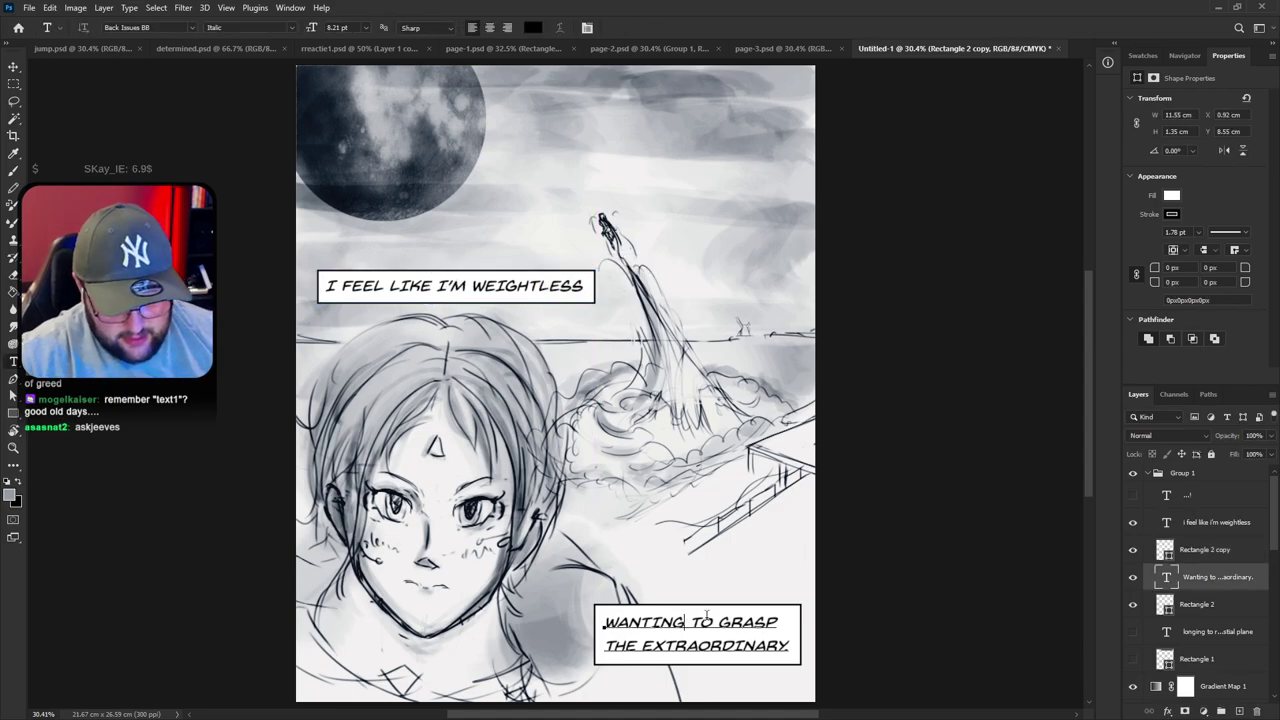
{"action": "left_click_drag", "start_coordinate": [606, 617], "coordinate": [905, 606]}
{"action": "type", "text": "i feel"}
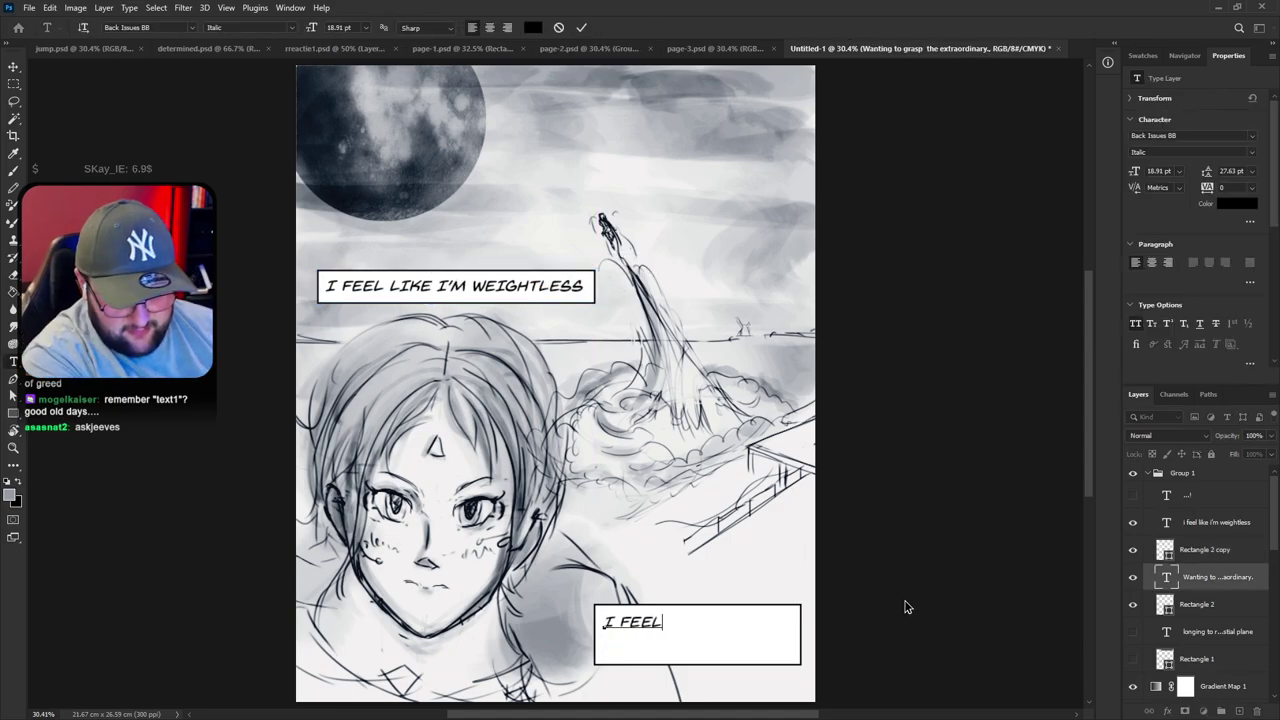
{"action": "key", "text": "ctrl+a"}
{"action": "type", "text": "i have to"}
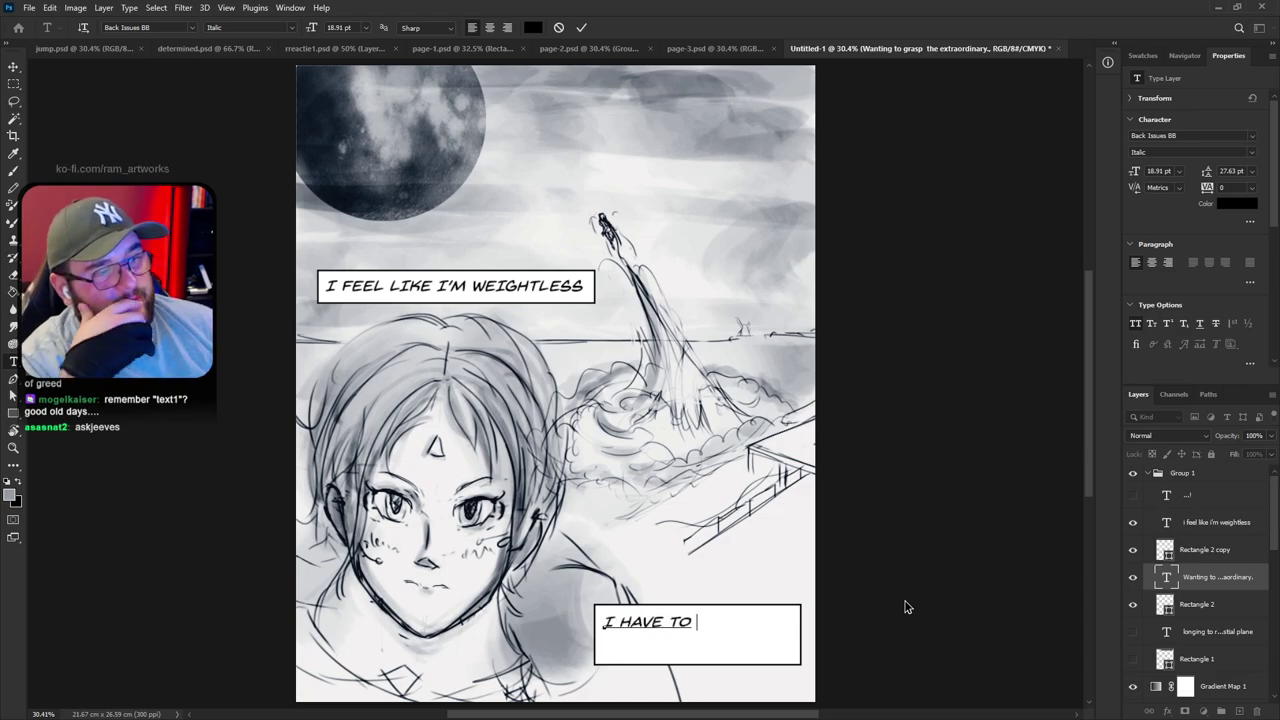
{"action": "key", "text": "ctrl+a"}
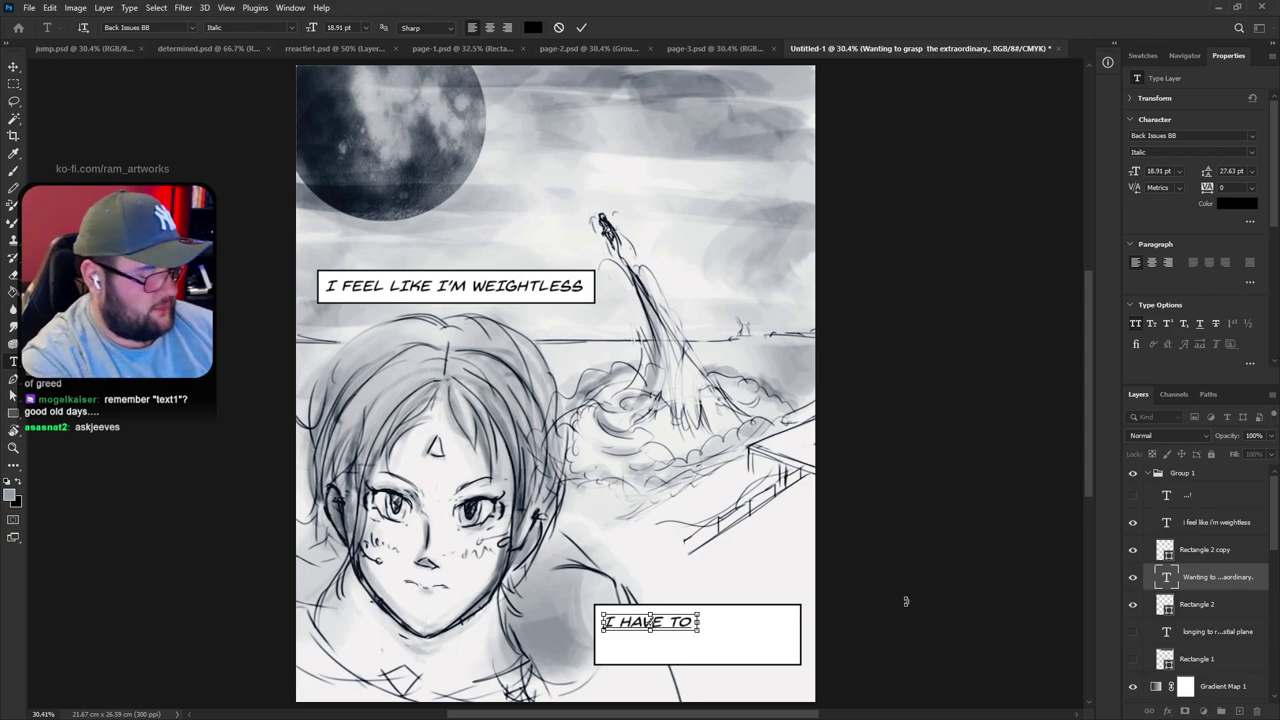
{"action": "type", "text": "i want to "}
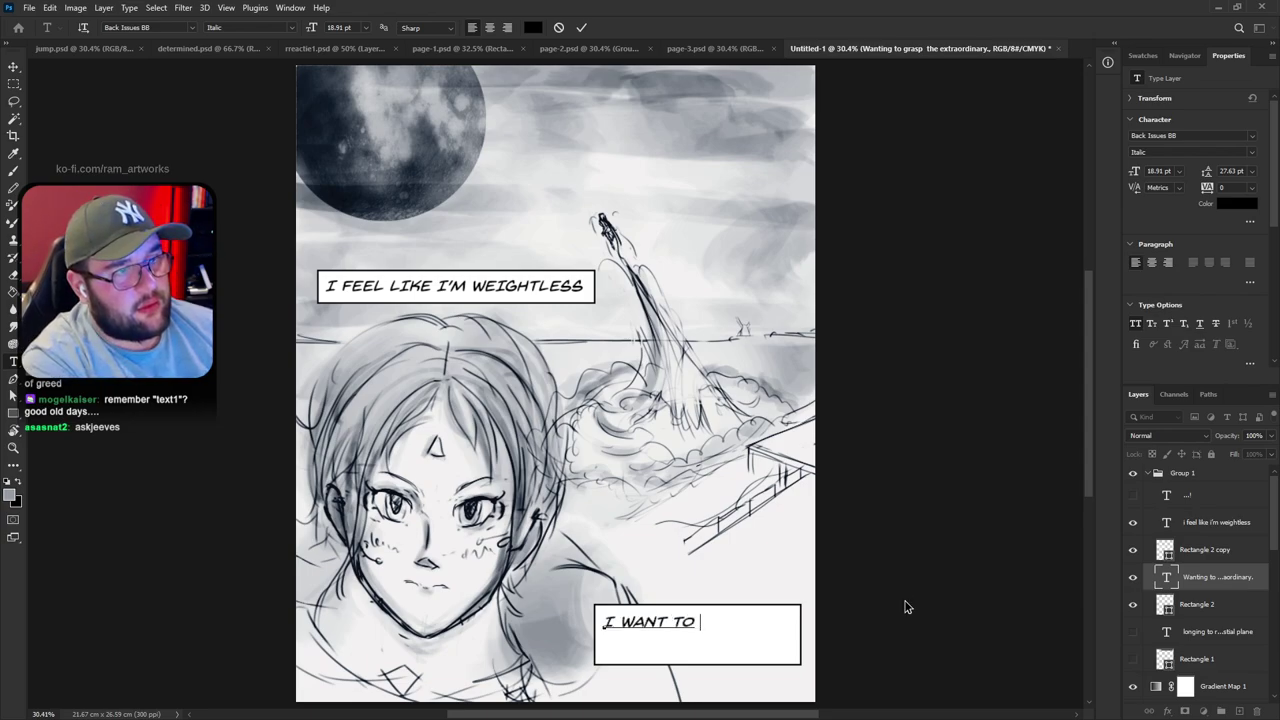
{"action": "type", "text": "grasp"}
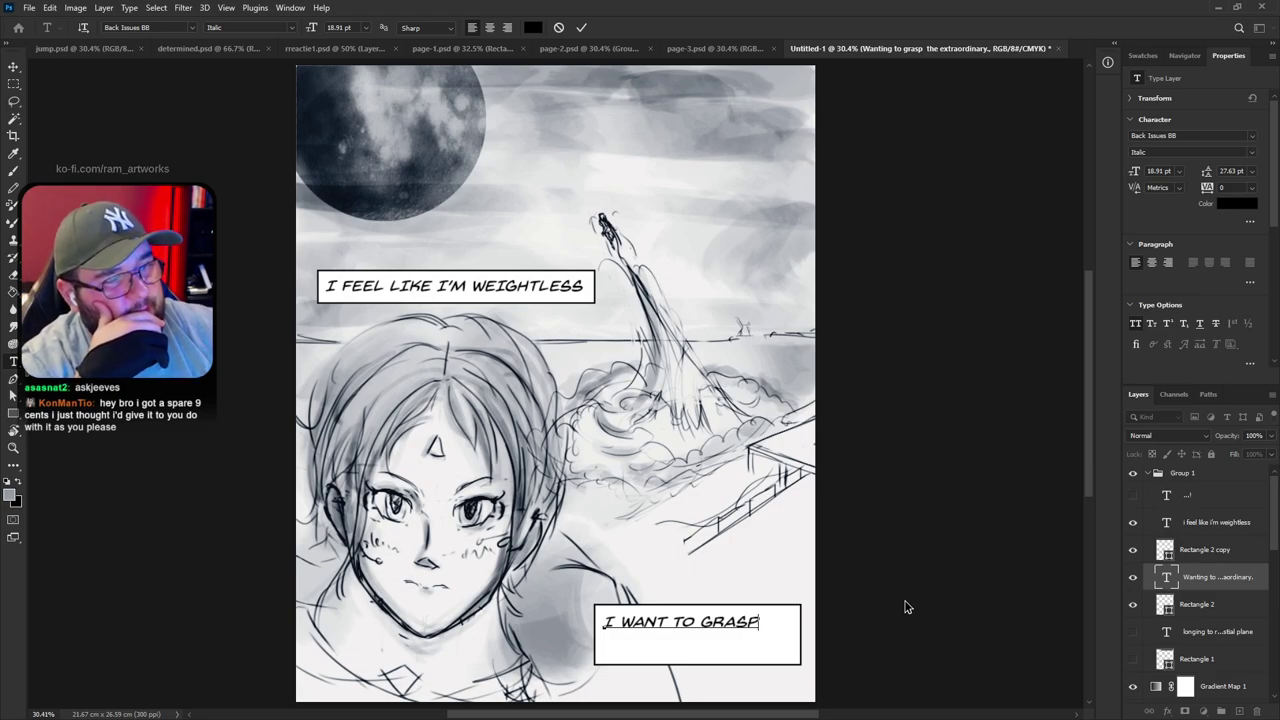
{"action": "key", "text": "ctrl+shift+Left"}
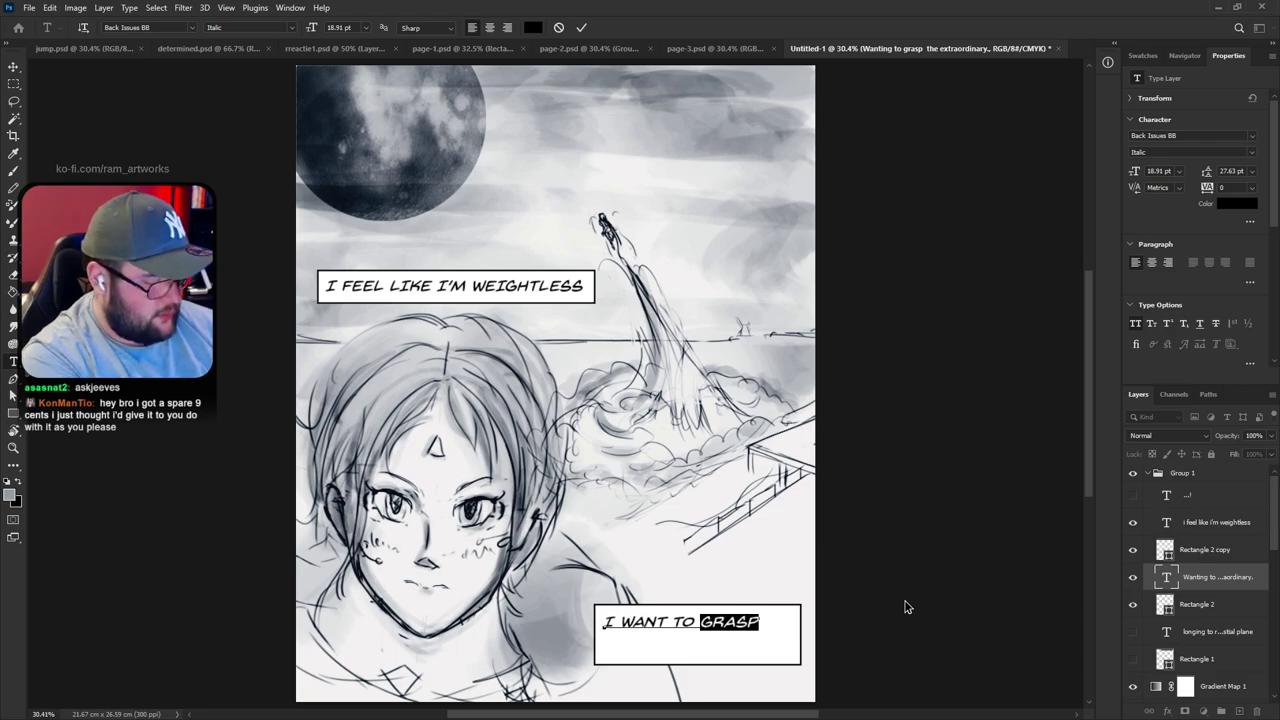
{"action": "type", "text": "overcome this distance."}
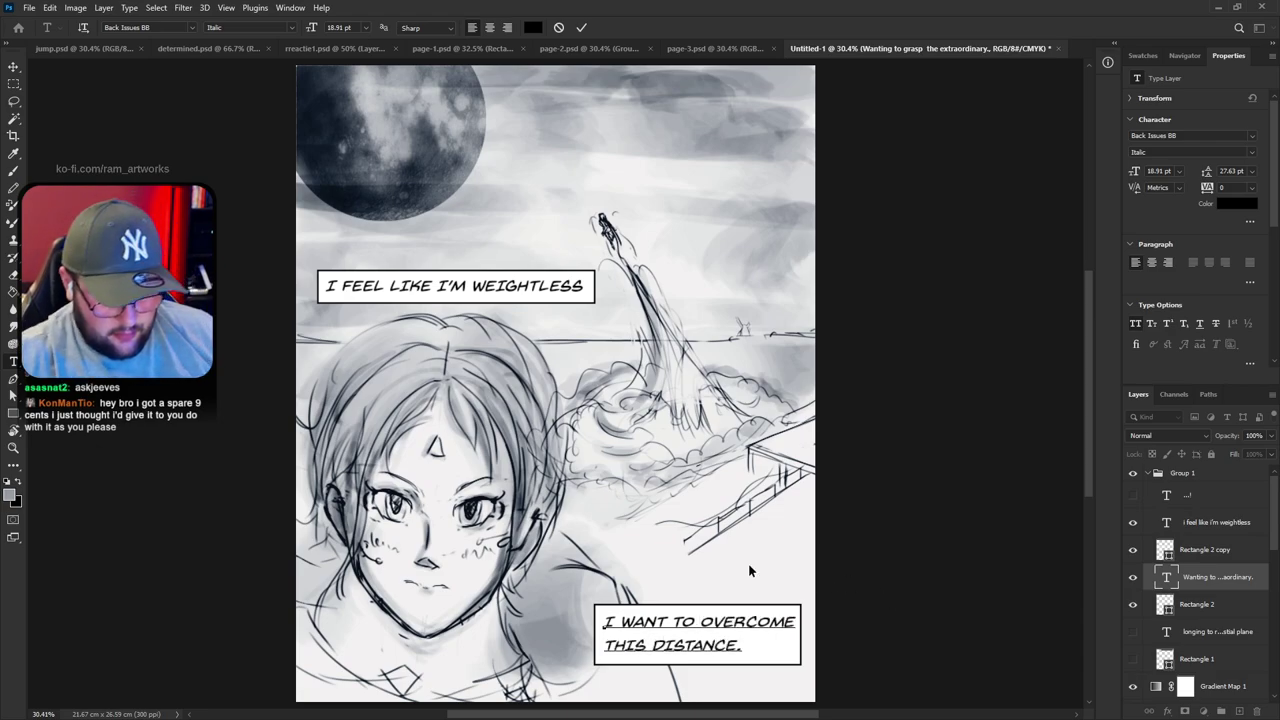
{"action": "left_click", "coordinate": [14, 68]}
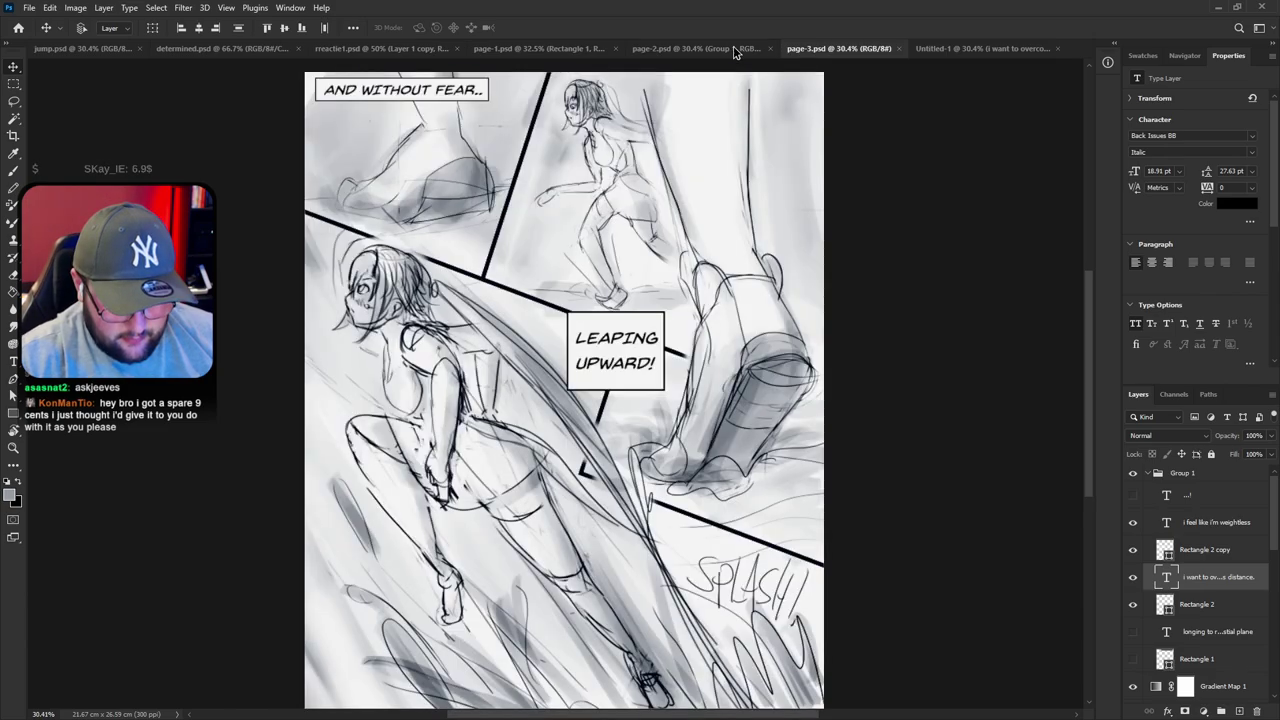
Look through the other open artwork in page-2.psd, page-3.psd, determined.psd, rreactie1.psd and page-1.psd
{"action": "left_click", "coordinate": [737, 49]}
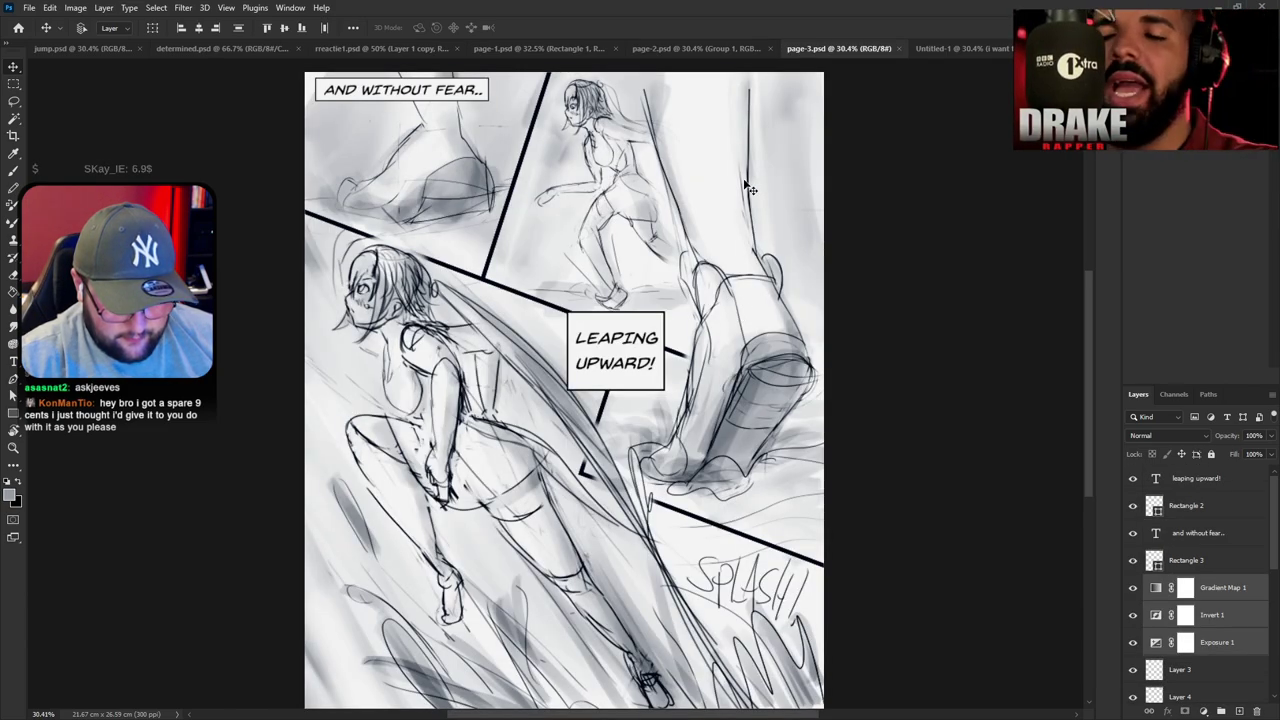
{"action": "left_click", "coordinate": [955, 50]}
{"action": "key", "text": "t"}
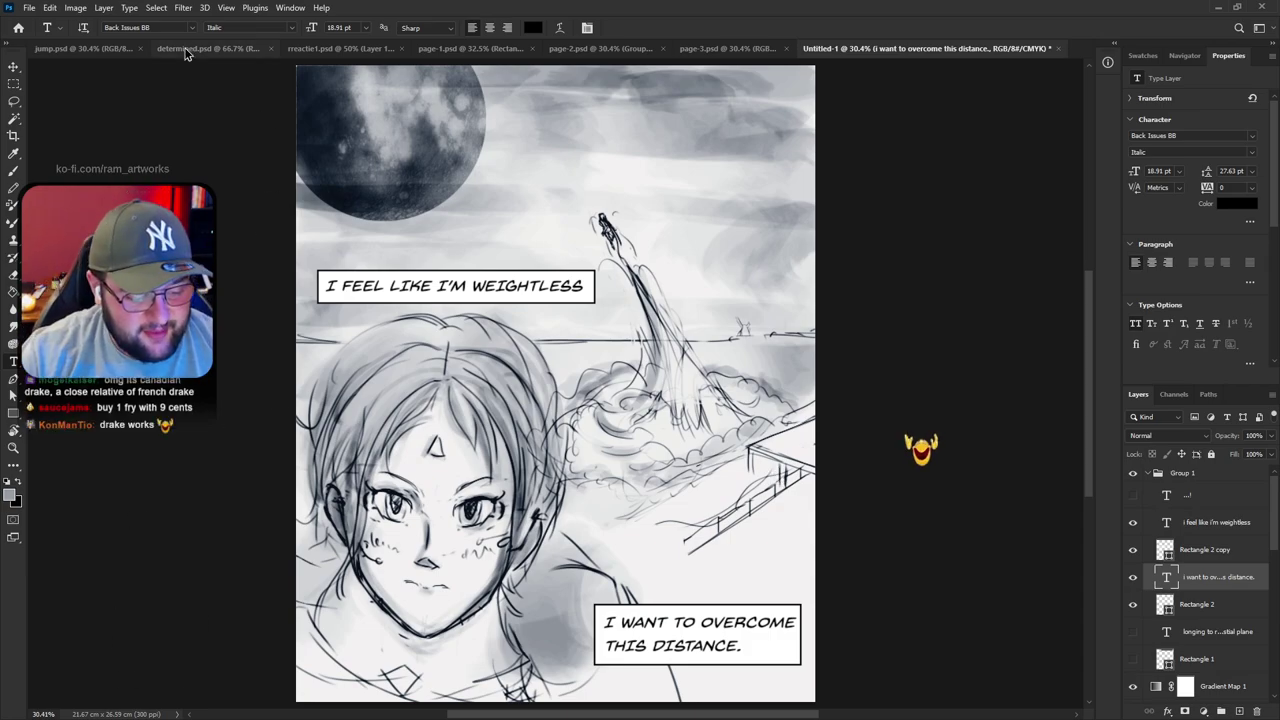
{"action": "left_click", "coordinate": [215, 48]}
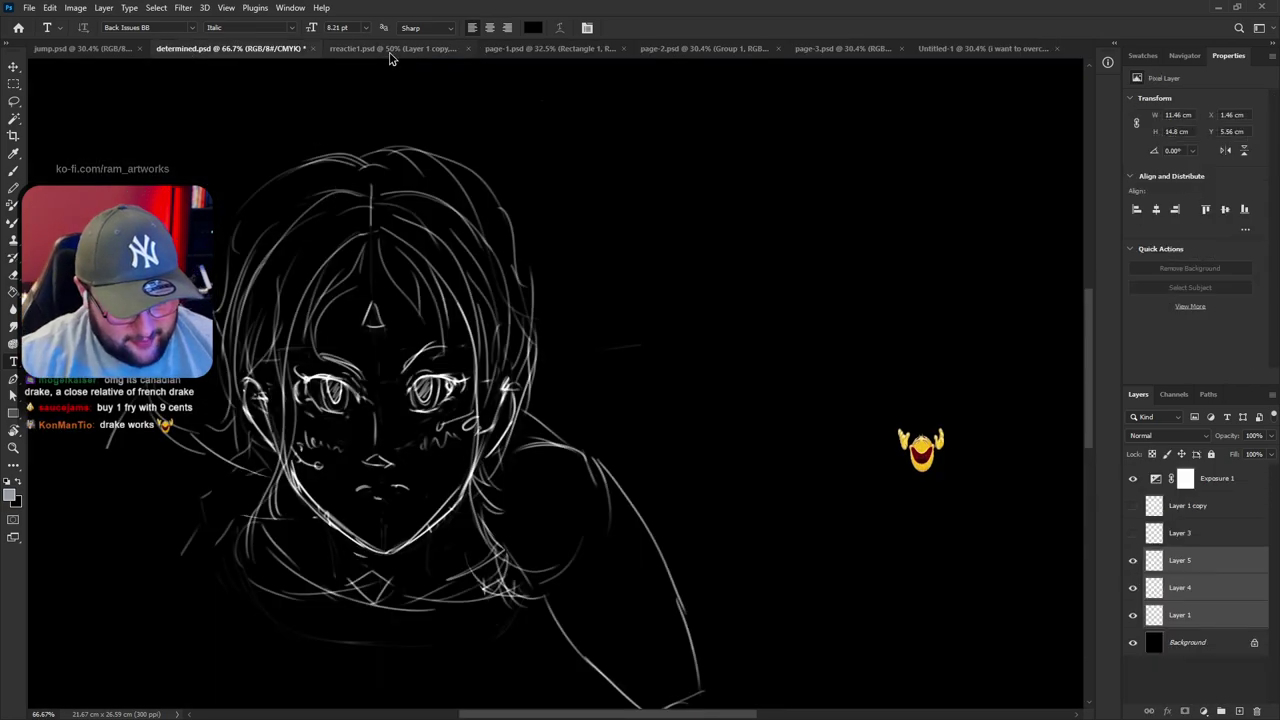
{"action": "left_click", "coordinate": [390, 50]}
{"action": "left_click", "coordinate": [555, 58]}
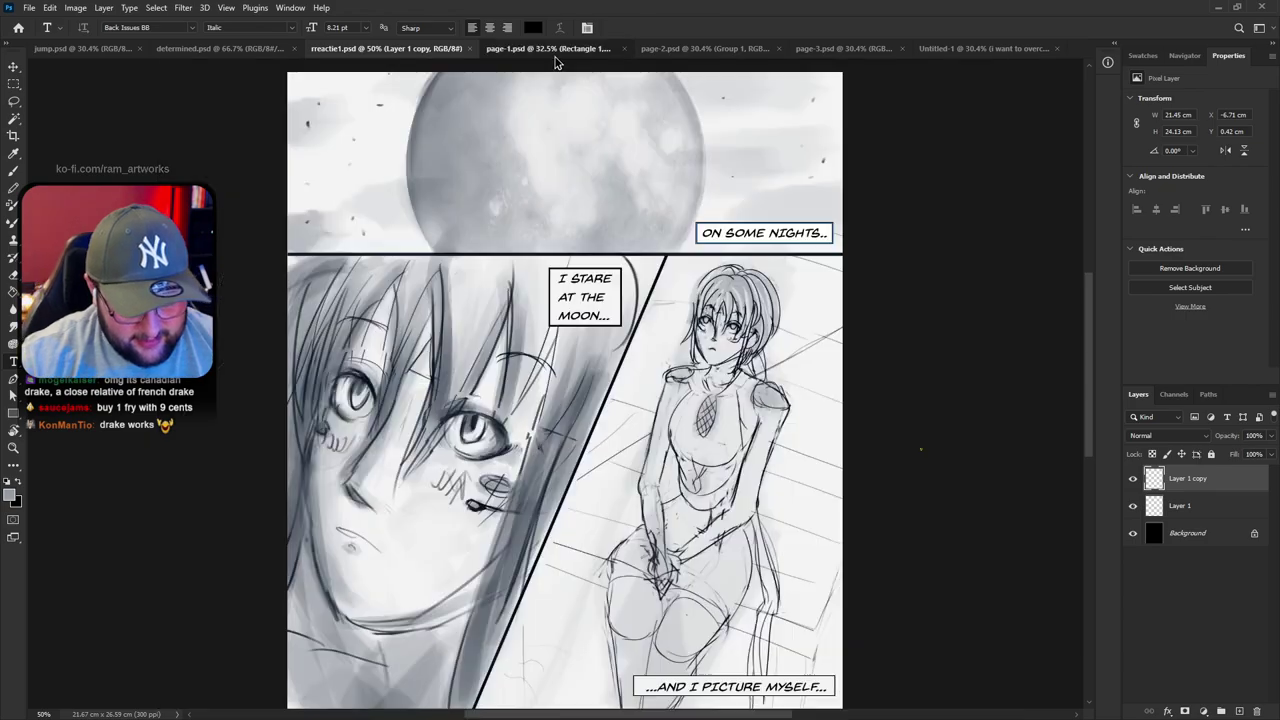
Switch to jump.psd and hide Group 1 containing the character's portrait layers
{"action": "left_click", "coordinate": [40, 50]}
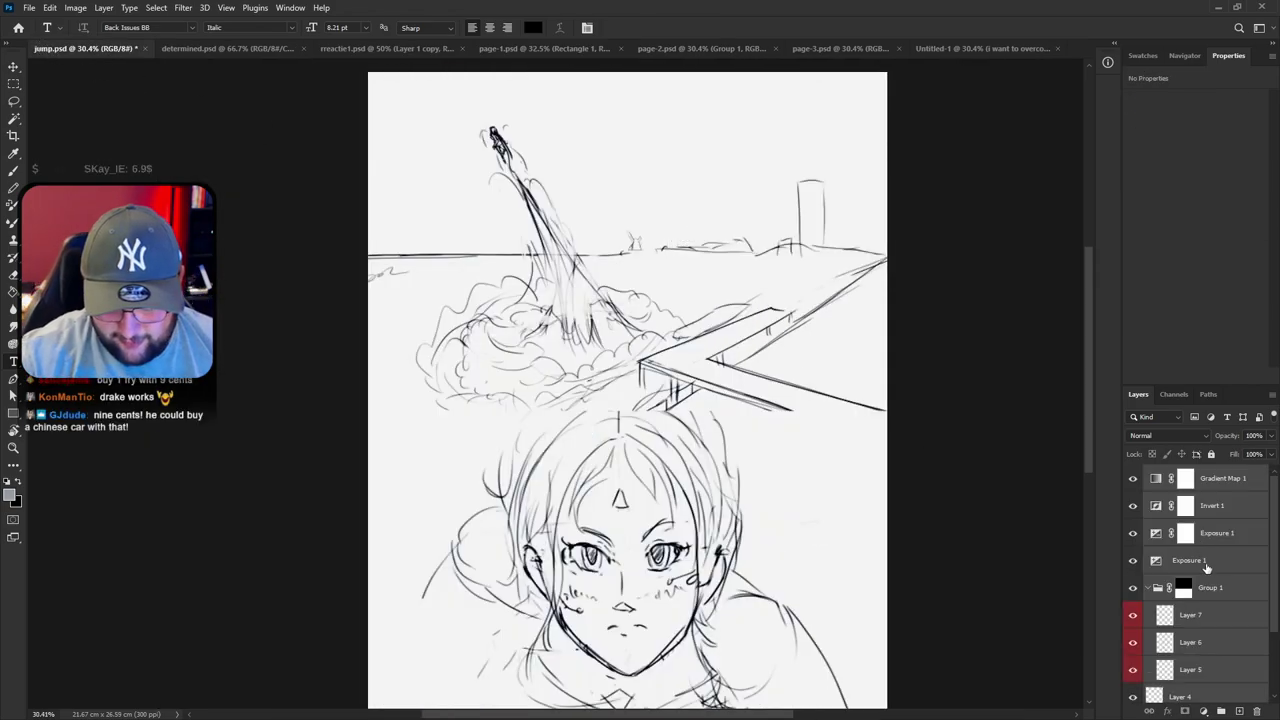
{"action": "scroll", "coordinate": [1195, 590], "scroll_direction": "down", "scroll_amount": 3}
{"action": "left_click", "coordinate": [1133, 498]}
{"action": "scroll", "coordinate": [690, 452], "scroll_direction": "up", "scroll_amount": 3}
{"action": "scroll", "coordinate": [690, 452], "scroll_direction": "down", "scroll_amount": 3}
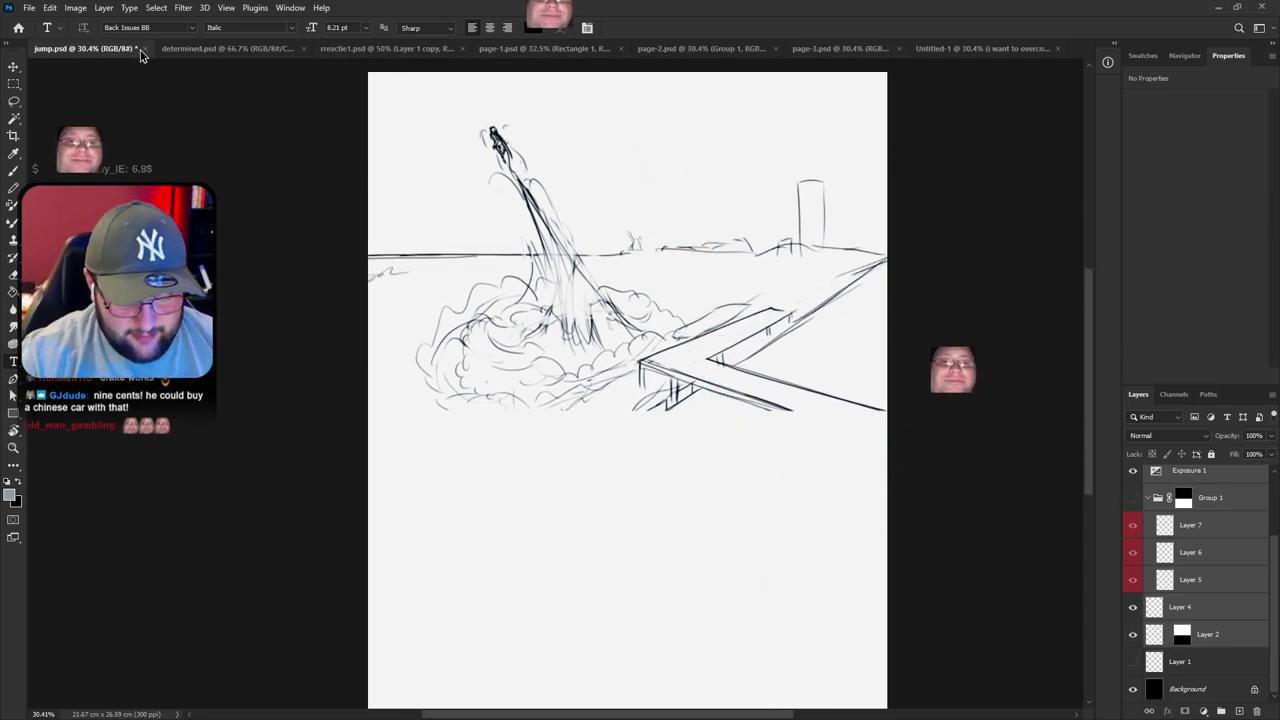
Delete Layer 2's mask in jump.psd without applying it
{"action": "left_click", "coordinate": [1210, 634]}
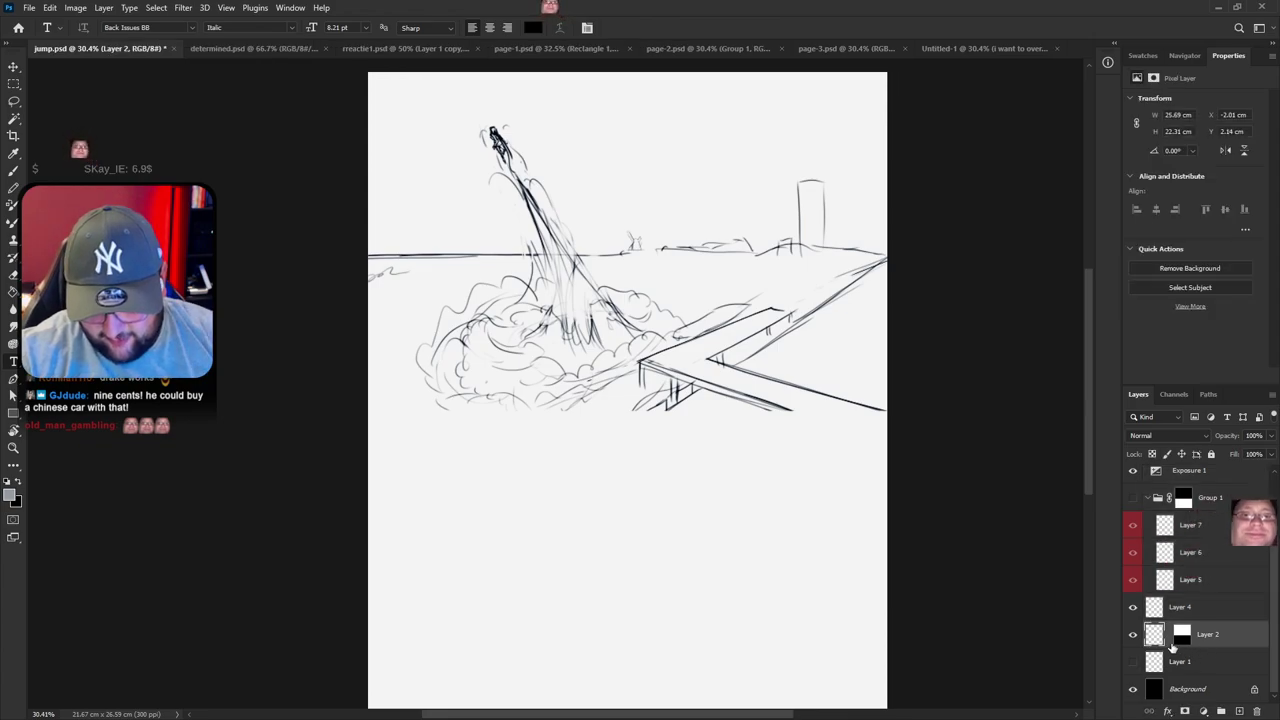
{"action": "left_click_drag", "start_coordinate": [1270, 715], "coordinate": [1258, 711]}
{"action": "left_click", "coordinate": [682, 273]}
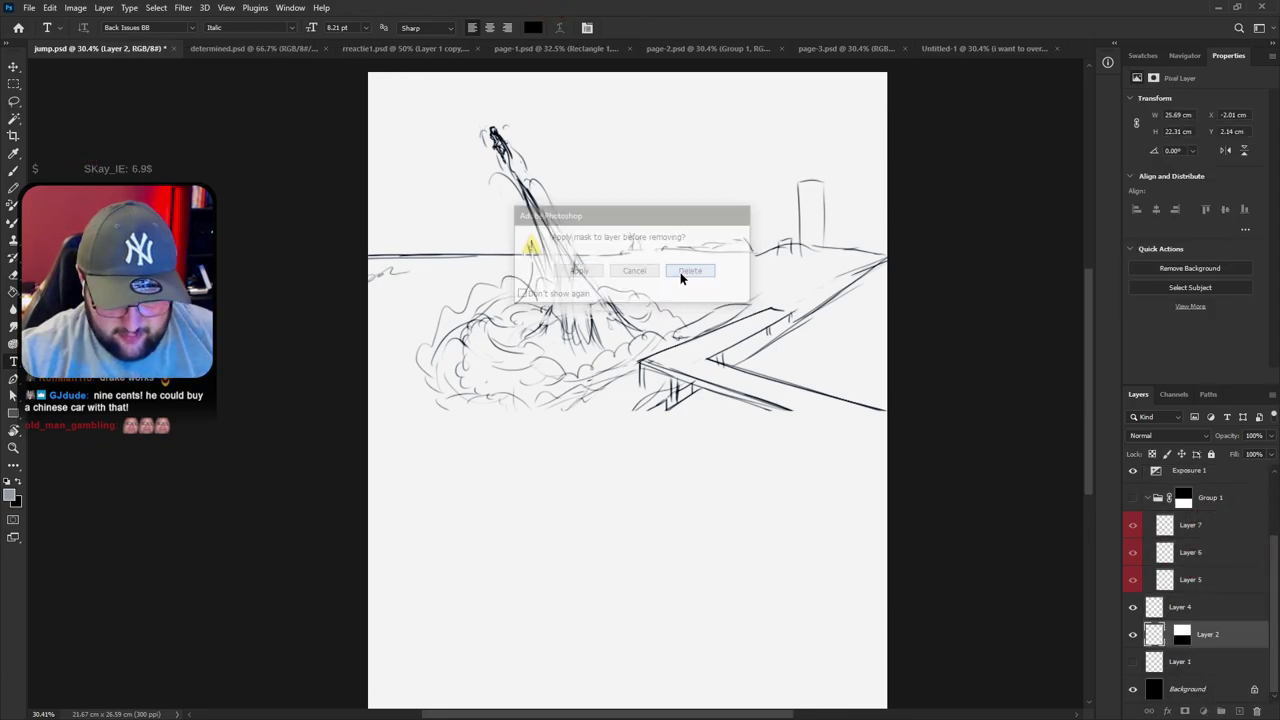
Move Layer 4 and Layer 2 together straight down by about 3.2 cm
{"action": "left_click", "coordinate": [1195, 608], "text": "ctrl"}
{"action": "key", "text": "v"}
{"action": "mouse_move", "coordinate": [607, 365]}
{"action": "left_mouse_down"}
{"action": "mouse_move", "coordinate": [635, 400]}
{"action": "mouse_move", "coordinate": [745, 403]}
{"action": "mouse_move", "coordinate": [338, 364]}
{"action": "mouse_move", "coordinate": [593, 397]}
{"action": "mouse_move", "coordinate": [563, 425]}
{"action": "left_mouse_up"}
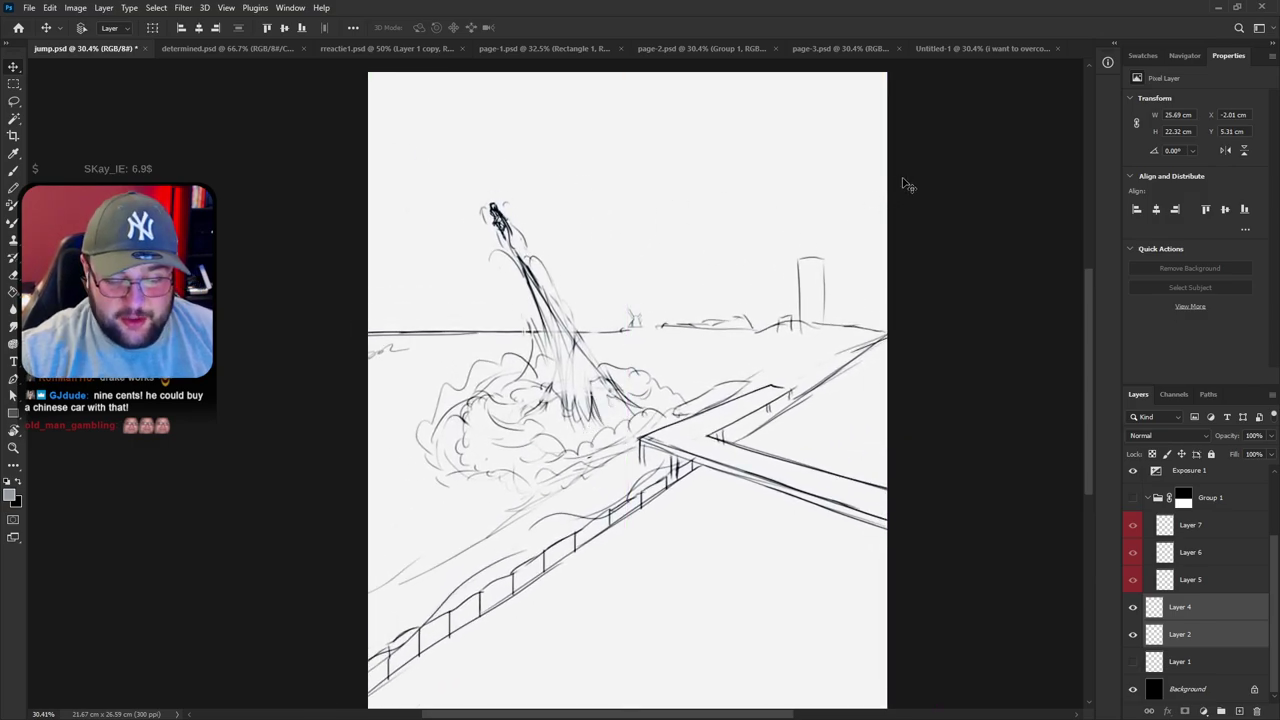
Switch to the Untitled-1 comic page and examine the windmill and shoreline sketch on the horizon up close
{"action": "left_click", "coordinate": [968, 50]}
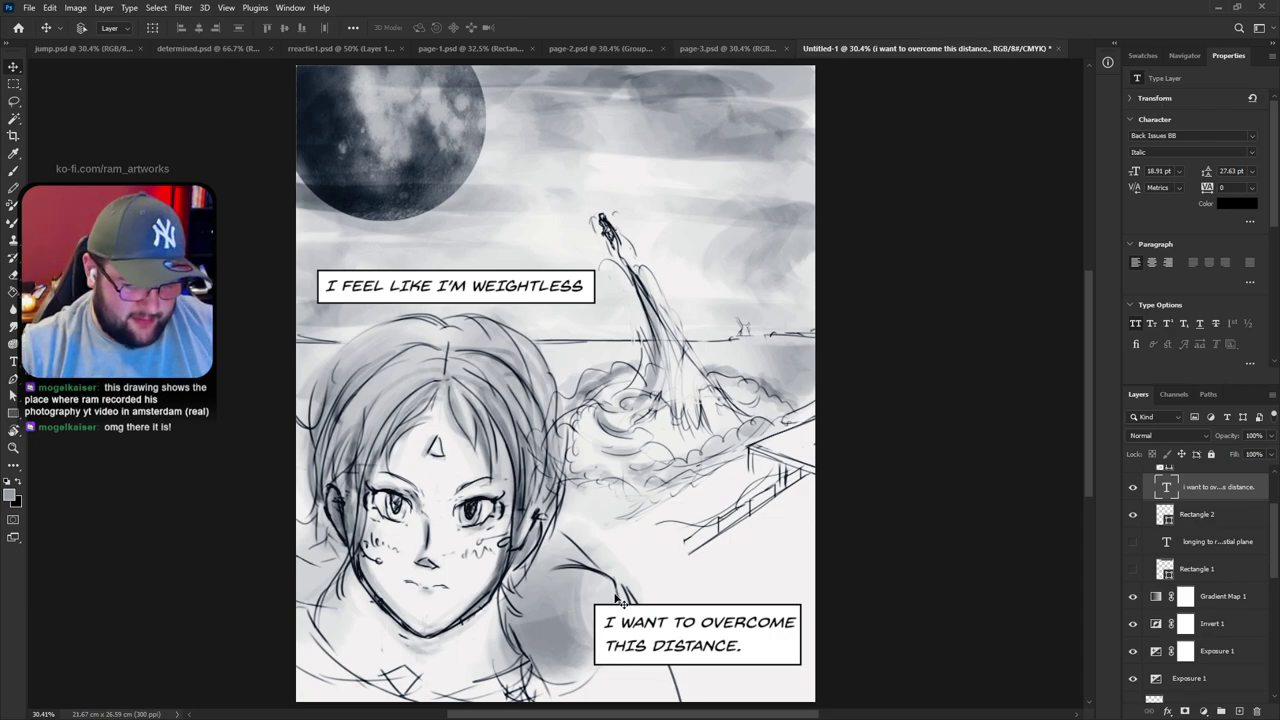
{"action": "left_click_drag", "start_coordinate": [661, 632], "coordinate": [404, 643]}
{"action": "key", "text": "ctrl+plus"}
{"action": "key", "text": "ctrl+plus"}
{"action": "key", "text": "ctrl+plus"}
{"action": "key", "text": "ctrl+plus"}
{"action": "key", "text": "ctrl+plus"}
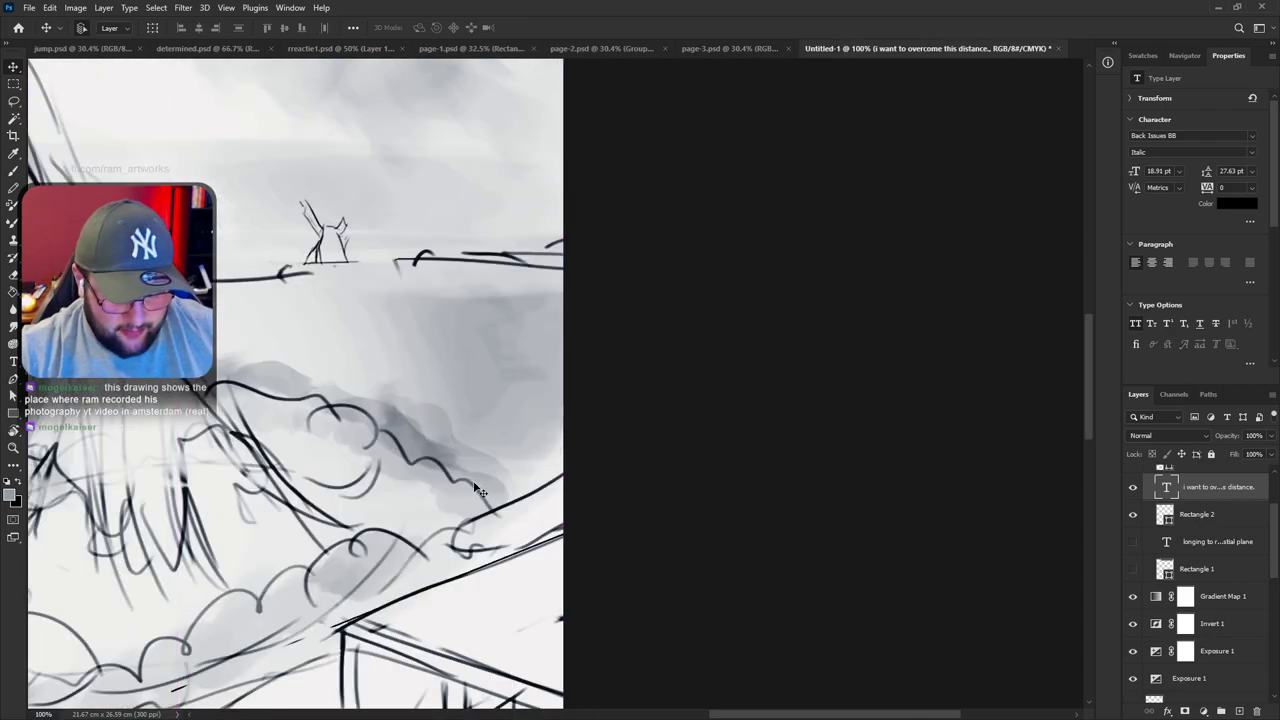
{"action": "left_click_drag", "start_coordinate": [375, 336], "coordinate": [870, 488]}
{"action": "left_click_drag", "start_coordinate": [875, 541], "coordinate": [898, 659]}
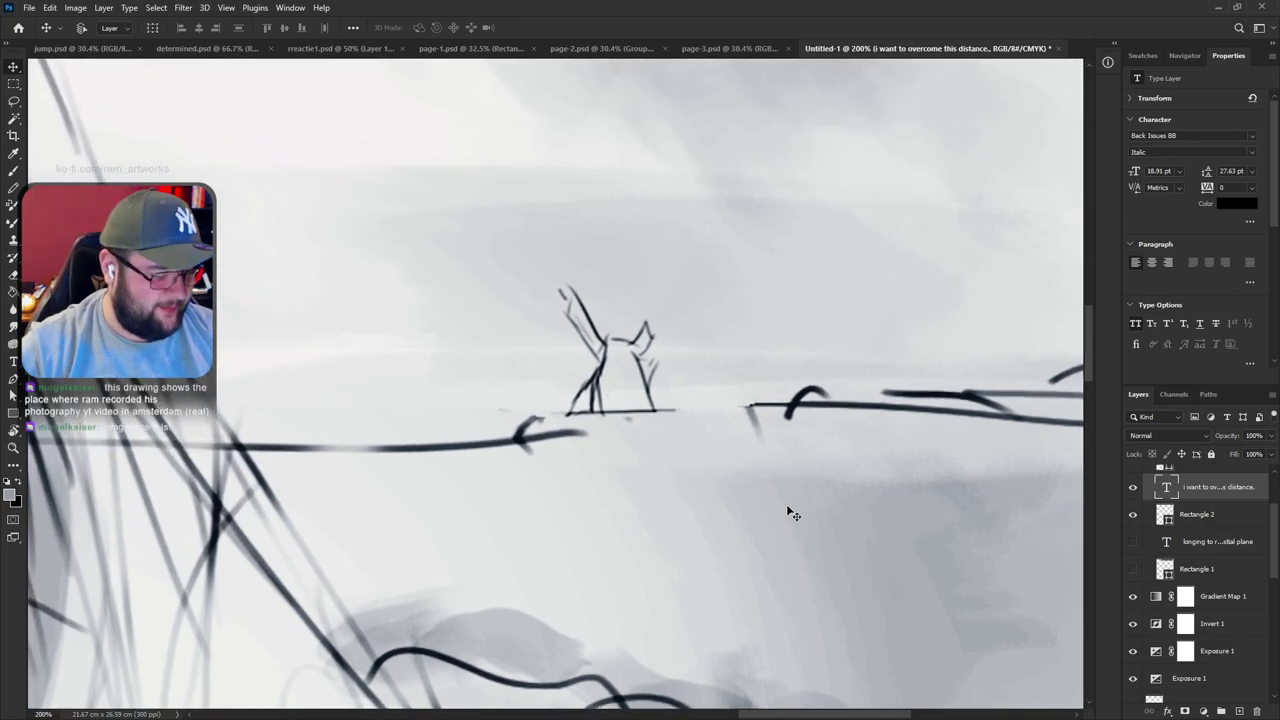
{"action": "key", "text": "ctrl+0"}
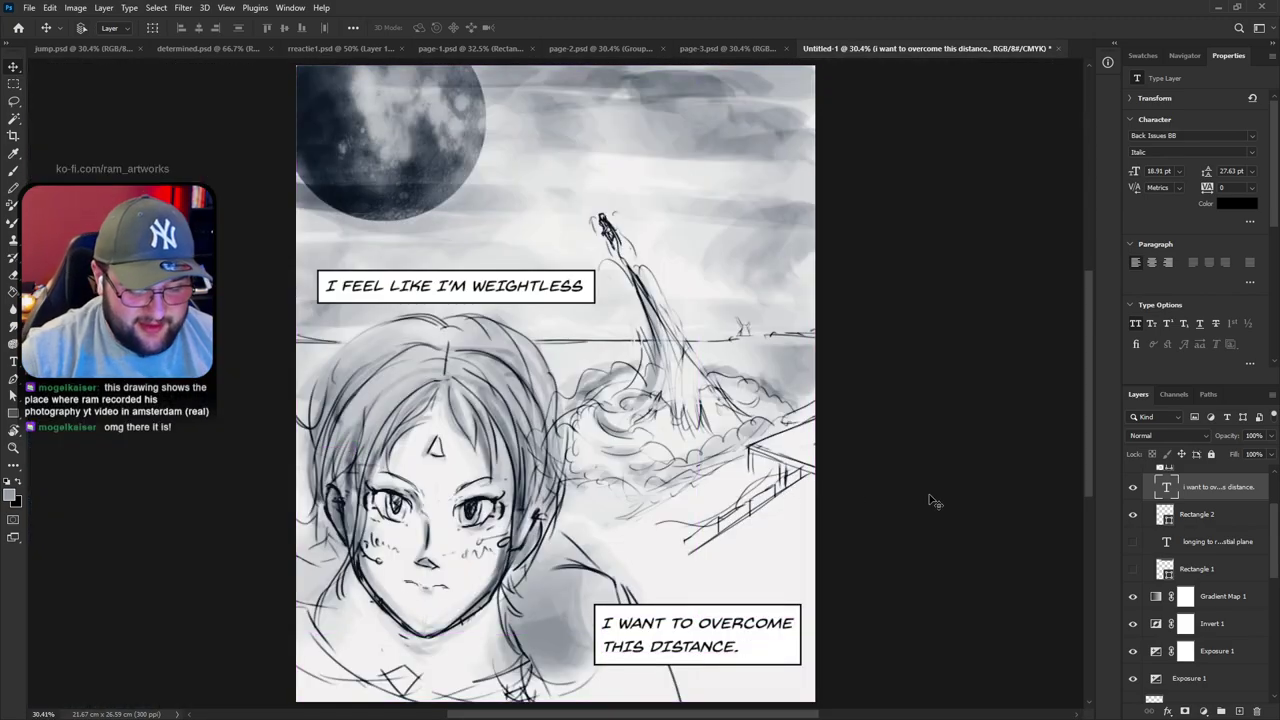
{"action": "scroll", "coordinate": [960, 483], "scroll_direction": "down", "scroll_amount": 1}
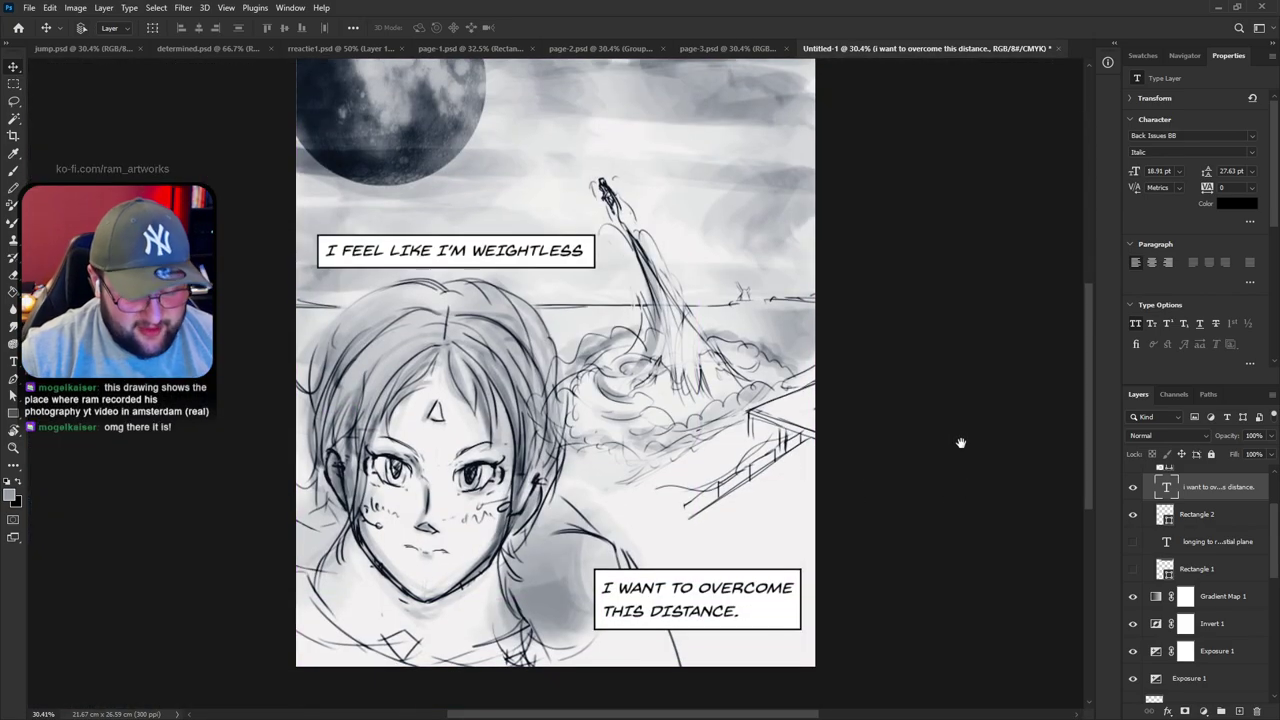
Scale the "I feel like I'm weightless" caption and its box down to about 8.3 cm wide and move them into the sky beside the moon
{"action": "left_click", "coordinate": [1198, 518]}
{"action": "scroll", "coordinate": [1192, 530], "scroll_direction": "up", "scroll_amount": 3}
{"action": "left_click", "coordinate": [1133, 549]}
{"action": "left_click", "coordinate": [1133, 549]}
{"action": "left_click", "coordinate": [1200, 549]}
{"action": "left_click", "coordinate": [1216, 522], "text": "shift"}
{"action": "key", "text": "ctrl+t"}
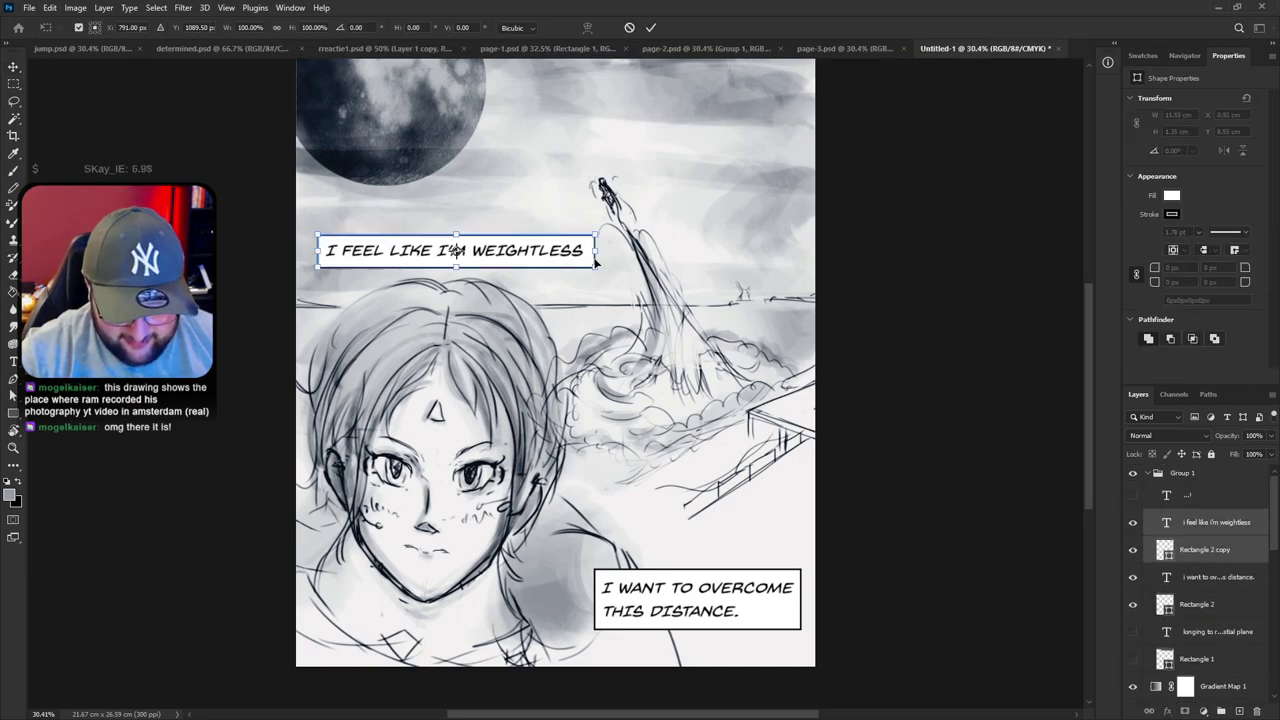
{"action": "left_click_drag", "start_coordinate": [595, 267], "coordinate": [654, 172]}
{"action": "key", "text": "Return"}
{"action": "left_click_drag", "start_coordinate": [683, 290], "coordinate": [677, 258]}
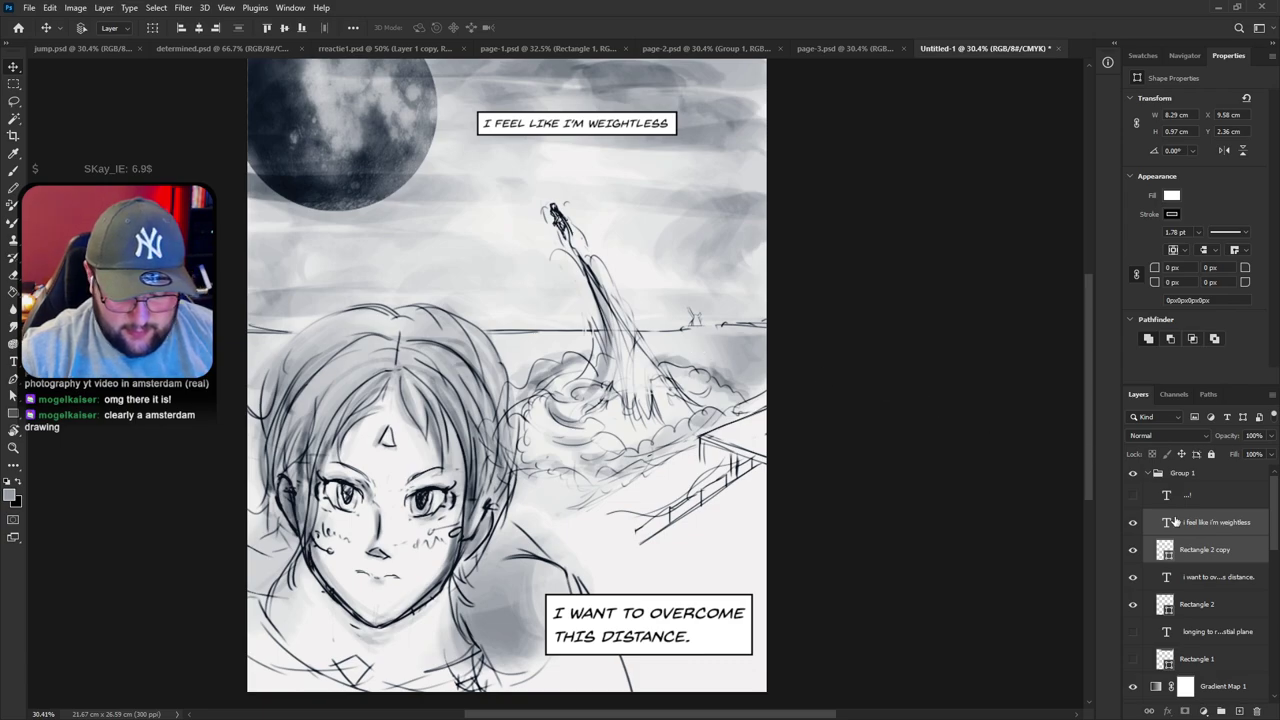
Hide the "I feel like I'm weightless" text layer together with its box, Rectangle 2 copy
{"action": "left_click_drag", "start_coordinate": [1133, 522], "coordinate": [1133, 549]}
{"action": "scroll", "coordinate": [1226, 610], "scroll_direction": "down", "scroll_amount": 2}
{"action": "scroll", "coordinate": [1226, 610], "scroll_direction": "down", "scroll_amount": 1}
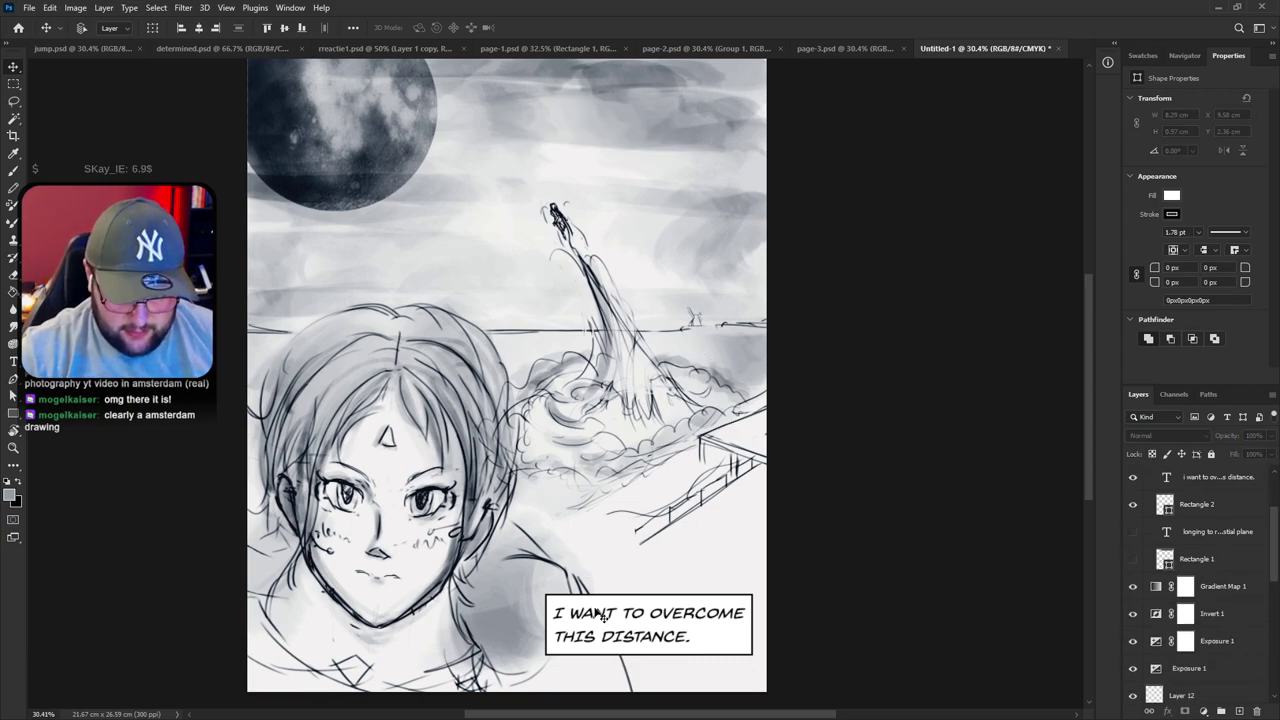
Rewrite the lower caption as "I'M GOING TO" on the first line and "OVERCOME THIS DISTANCE" on the second
{"action": "key", "text": "t"}
{"action": "left_click_drag", "start_coordinate": [617, 612], "coordinate": [540, 612]}
{"action": "key", "text": "ctrl+a"}
{"action": "type", "text": "I'M GOING TO OVERCOM"}
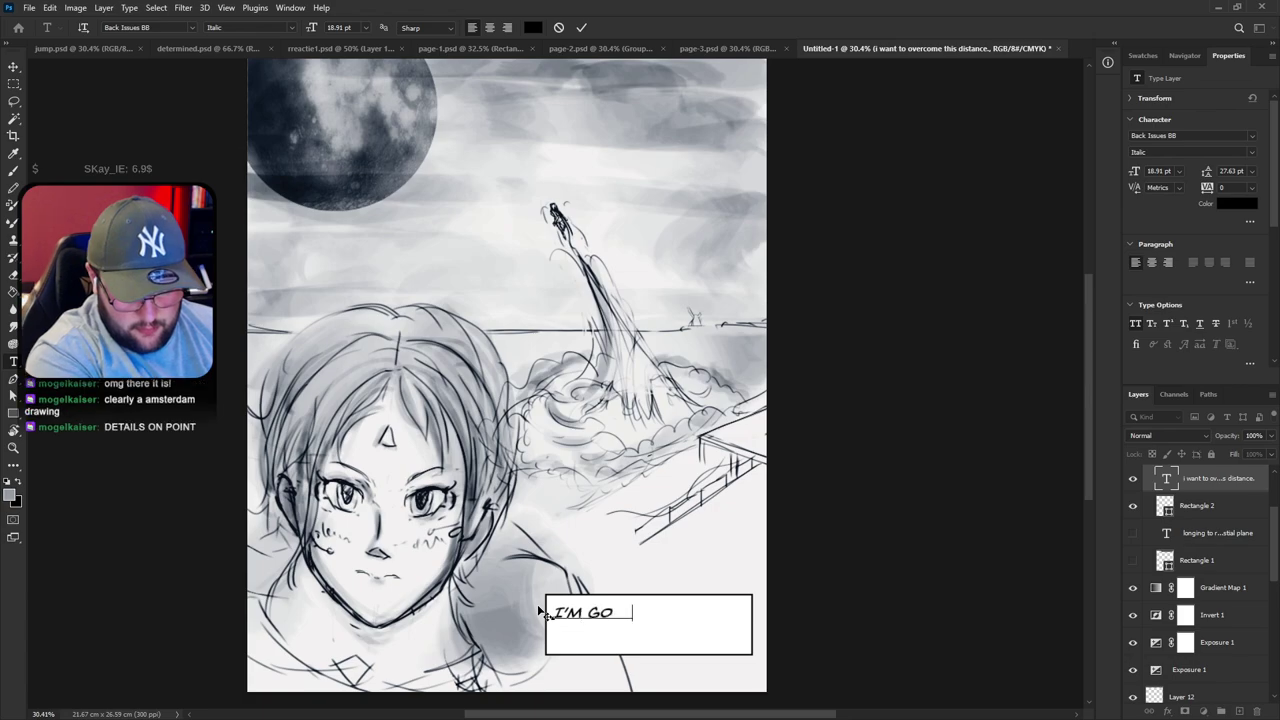
{"action": "key", "text": "BackSpace"}
{"action": "key", "text": "BackSpace"}
{"action": "key", "text": "BackSpace"}
{"action": "key", "text": "BackSpace"}
{"action": "key", "text": "BackSpace"}
{"action": "key", "text": "BackSpace"}
{"action": "key", "text": "BackSpace"}
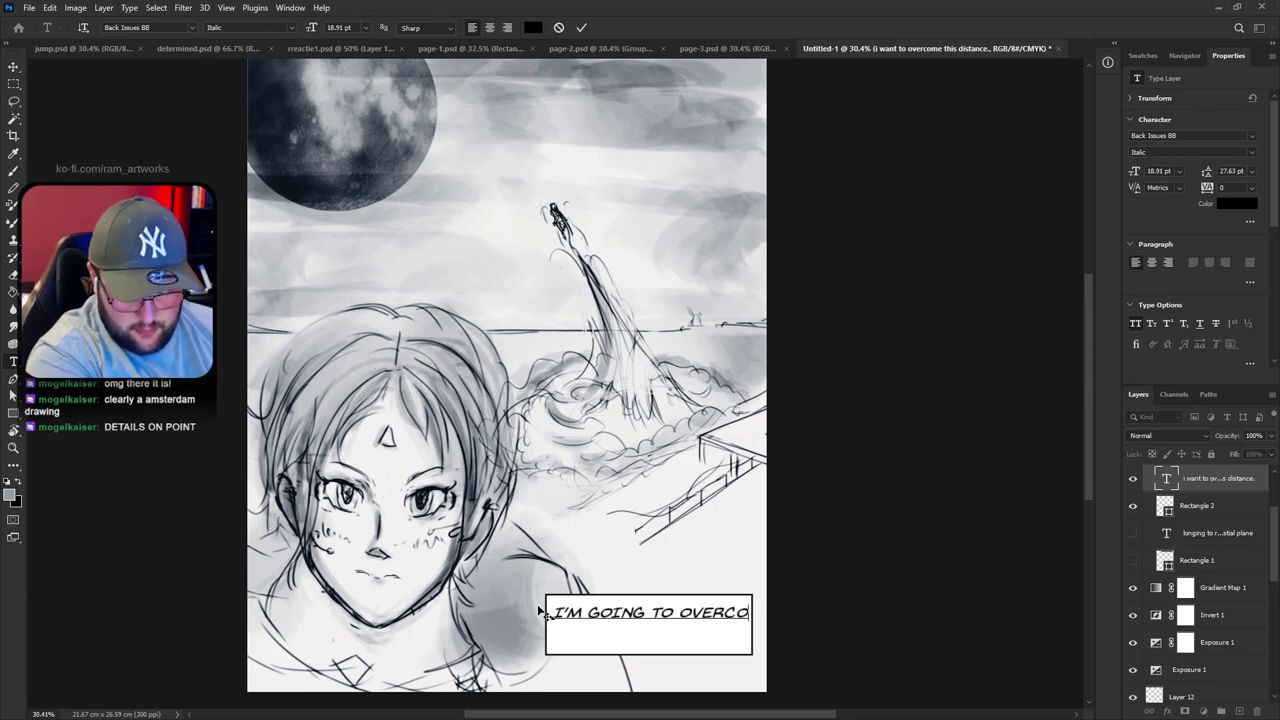
{"action": "key", "text": "Return"}
{"action": "type", "text": "OVERCOME THIS SD"}
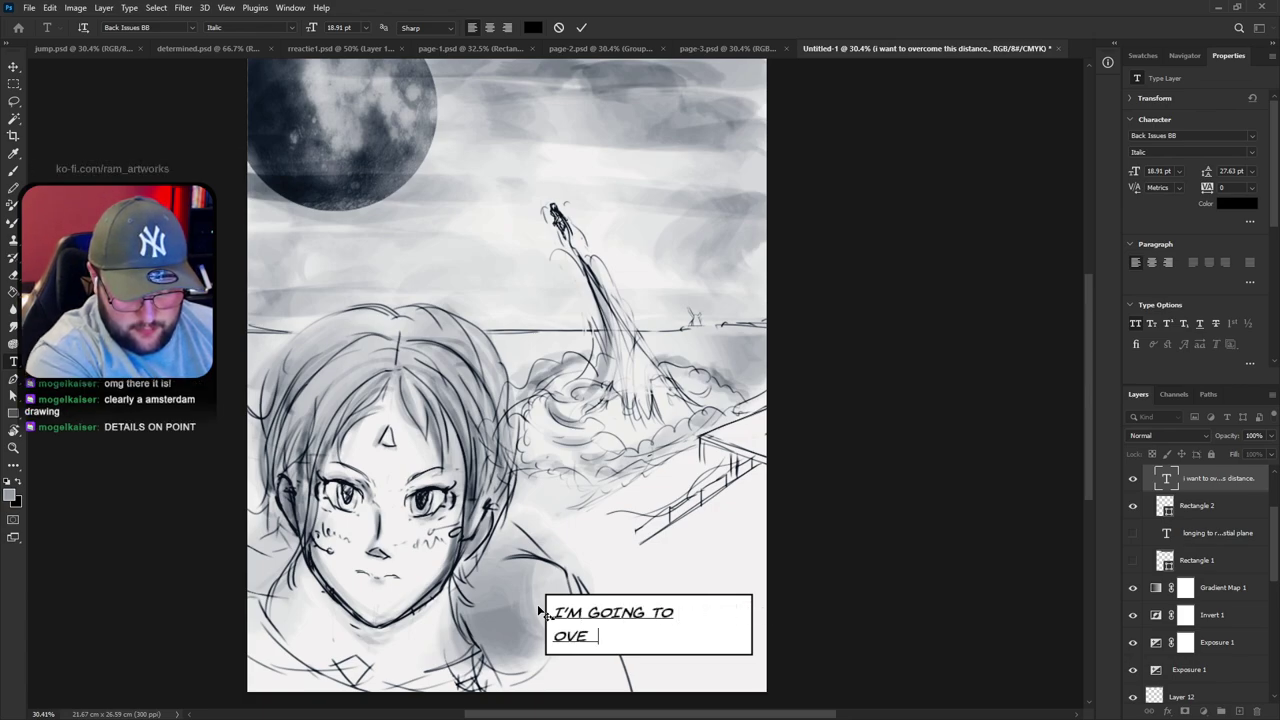
{"action": "key", "text": "BackSpace"}
{"action": "key", "text": "BackSpace"}
{"action": "key", "text": "BackSpace"}
{"action": "type", "text": "DISTANC"}
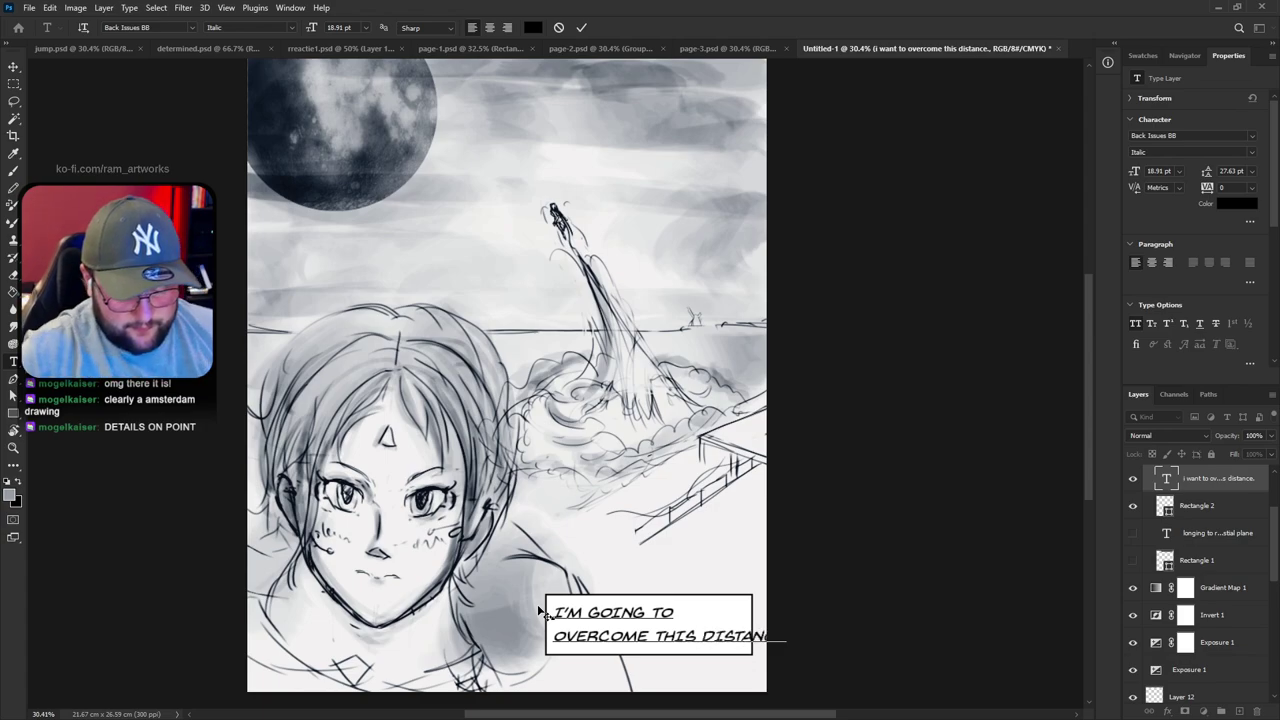
Commit the rewritten lower caption and hide its text layer, leaving its box Rectangle 2 selected
{"action": "left_click", "coordinate": [1170, 508]}
{"action": "left_click", "coordinate": [1133, 478]}
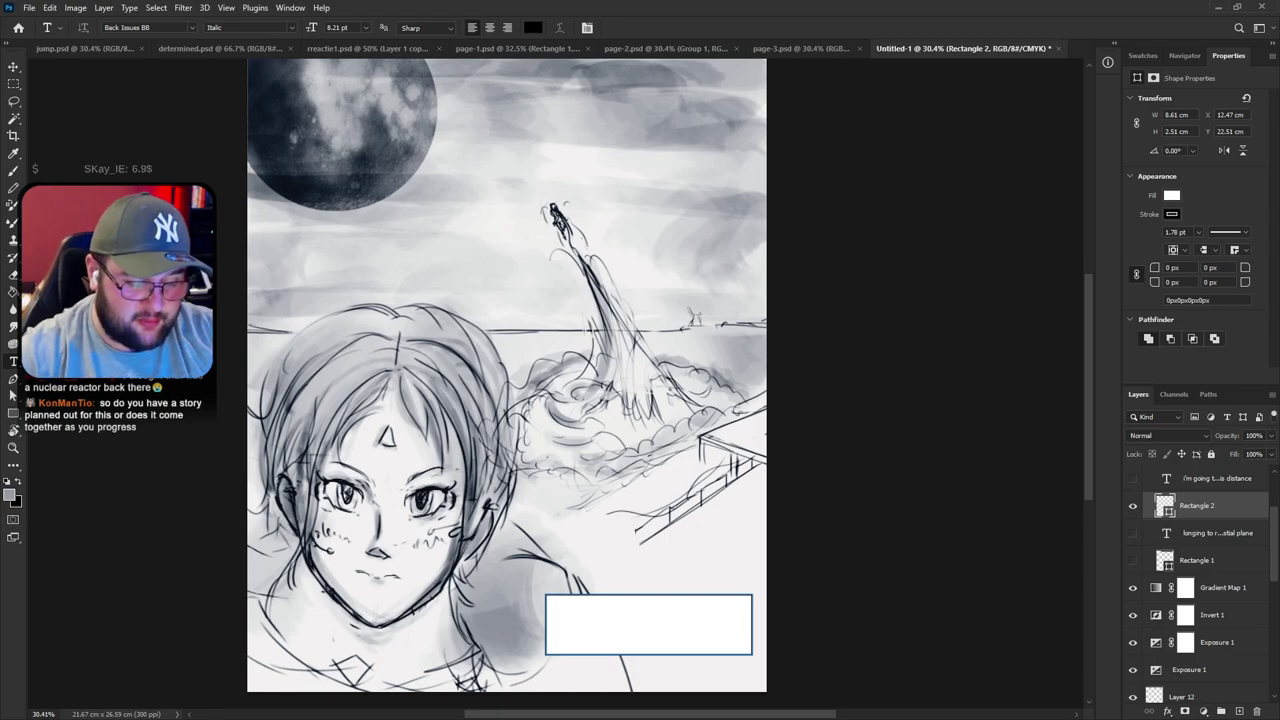
{"action": "left_click", "coordinate": [14, 67]}
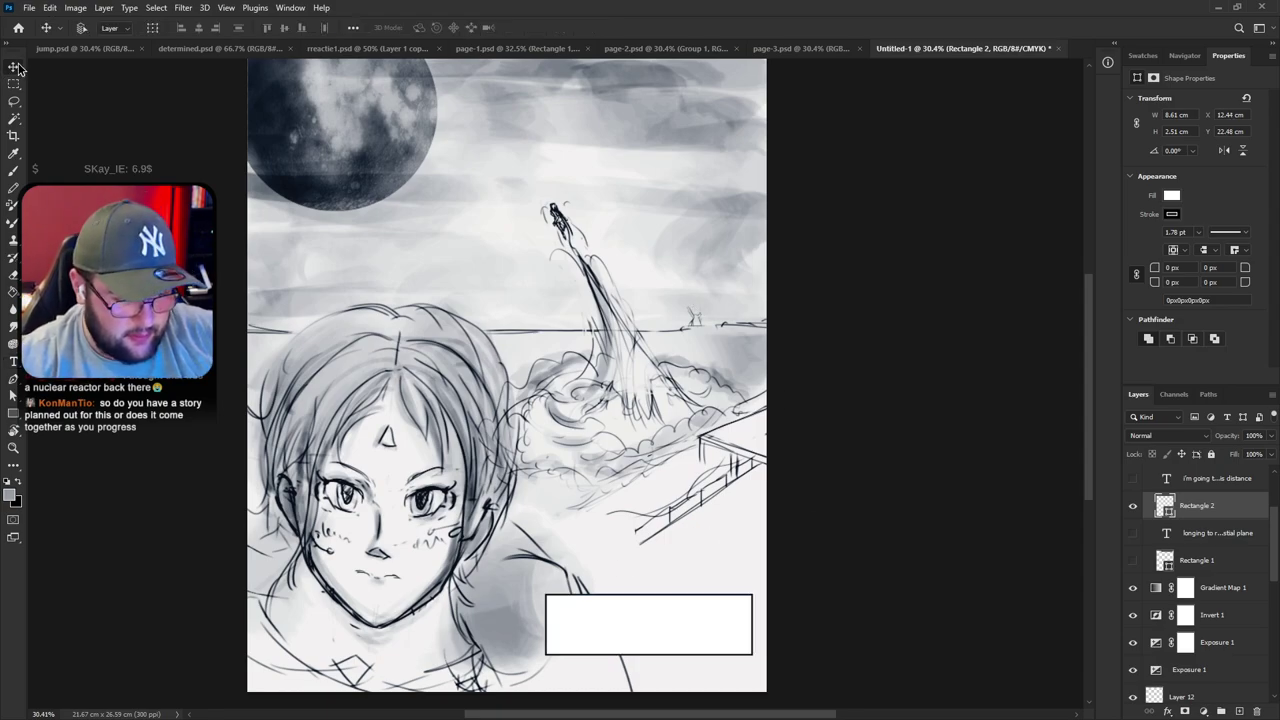
Enlarge the moon layer to about 30.2 × 37 cm and centre it horizontally across the upper part of the page
{"action": "scroll", "coordinate": [565, 291], "scroll_direction": "up", "scroll_amount": 5}
{"action": "scroll", "coordinate": [556, 318], "scroll_direction": "down", "scroll_amount": 4}
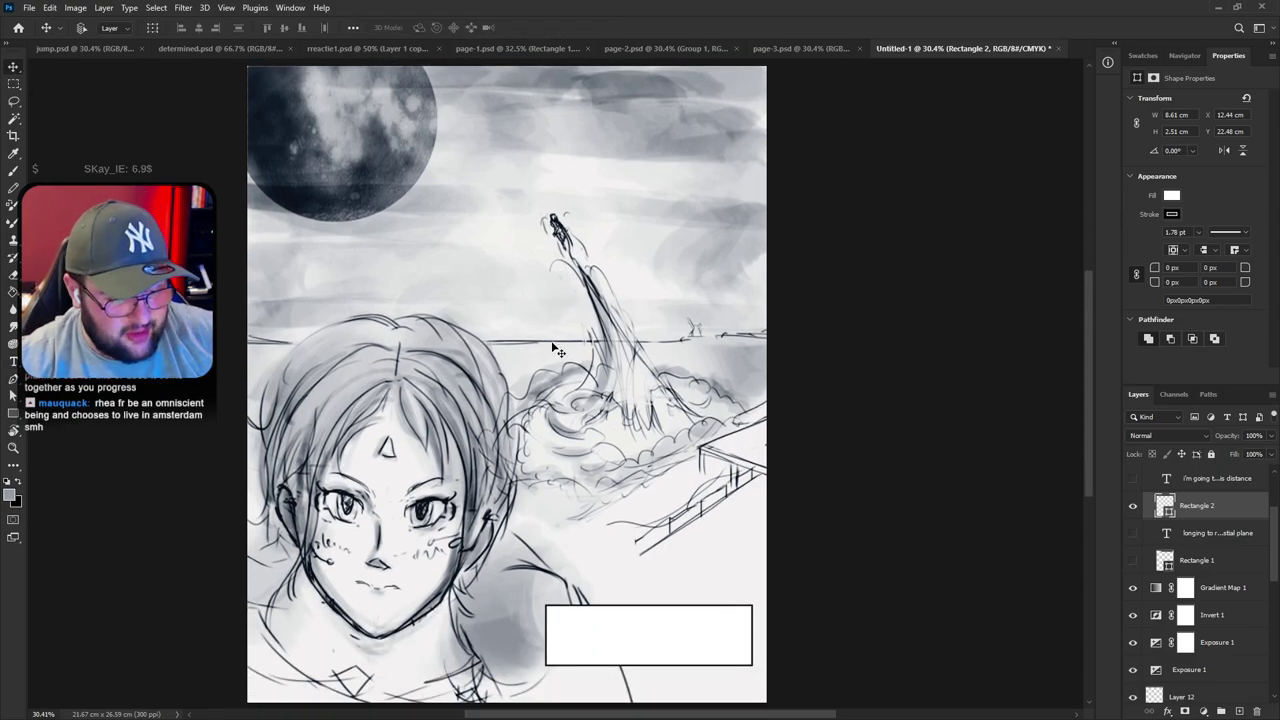
{"action": "scroll", "coordinate": [557, 350], "scroll_direction": "up", "scroll_amount": 3}
{"action": "scroll", "coordinate": [1220, 595], "scroll_direction": "down", "scroll_amount": 5}
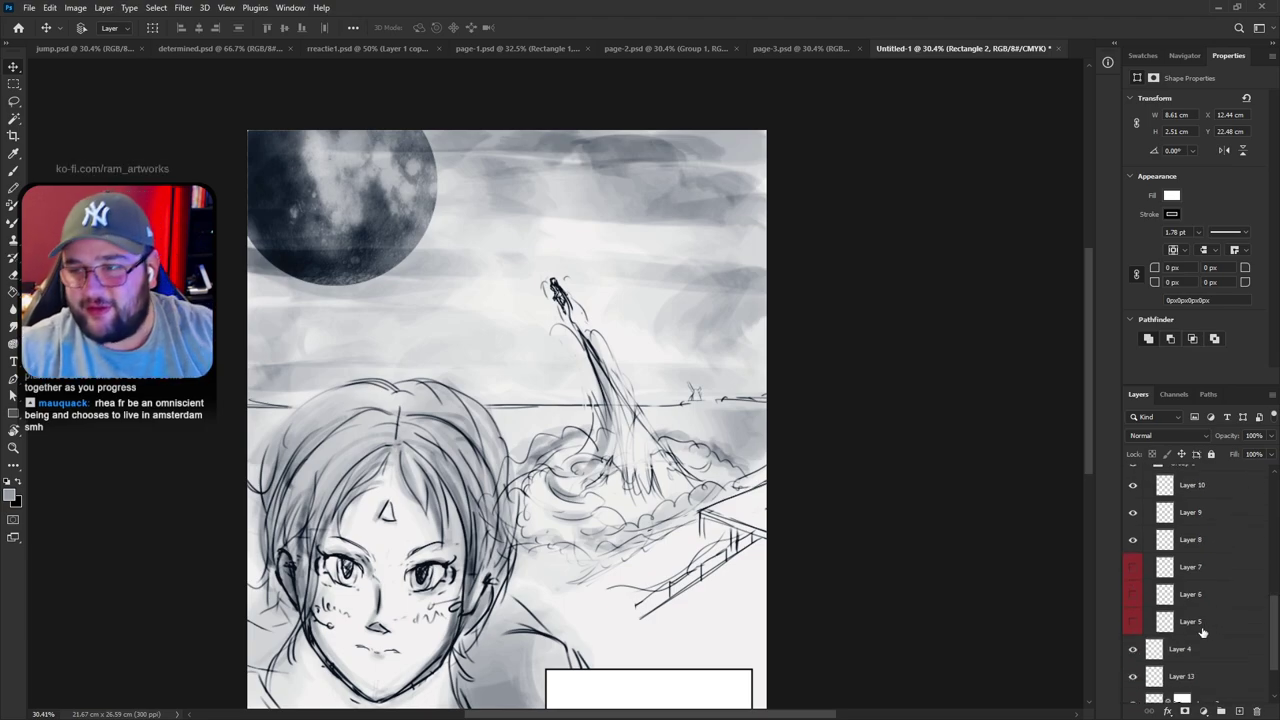
{"action": "scroll", "coordinate": [1185, 688], "scroll_direction": "down", "scroll_amount": 2}
{"action": "left_click", "coordinate": [1133, 661]}
{"action": "left_click", "coordinate": [1133, 661]}
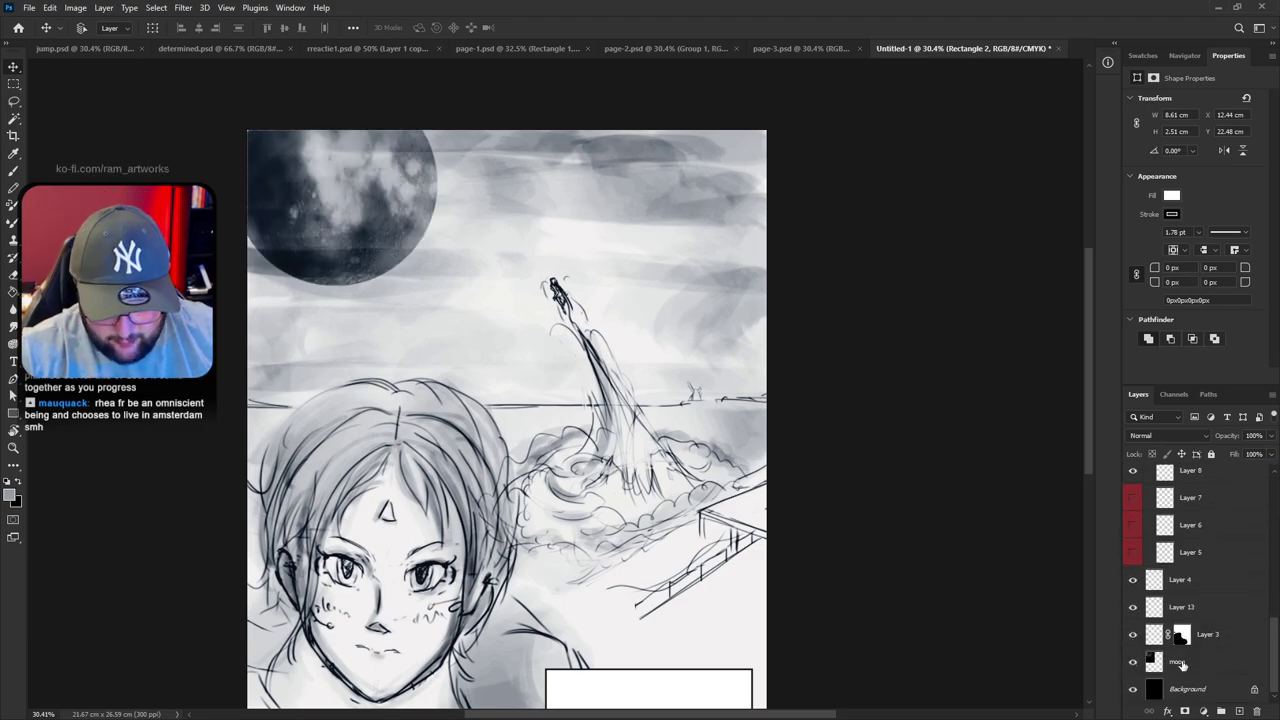
{"action": "left_click", "coordinate": [1190, 662]}
{"action": "key", "text": "ctrl+t"}
{"action": "left_click_drag", "start_coordinate": [518, 231], "coordinate": [854, 272]}
{"action": "left_click_drag", "start_coordinate": [613, 252], "coordinate": [755, 360]}
{"action": "left_click_drag", "start_coordinate": [981, 341], "coordinate": [694, 225]}
{"action": "key", "text": "Return"}
Draw a horizontal line with a 4.4 pt stroke across the full page width at the jumping figure's height, about 6.3 cm down
{"action": "key", "text": "u"}
{"action": "left_click_drag", "start_coordinate": [253, 255], "coordinate": [786, 287]}
{"action": "key", "text": "ctrl+z"}
{"action": "right_click", "coordinate": [13, 417]}
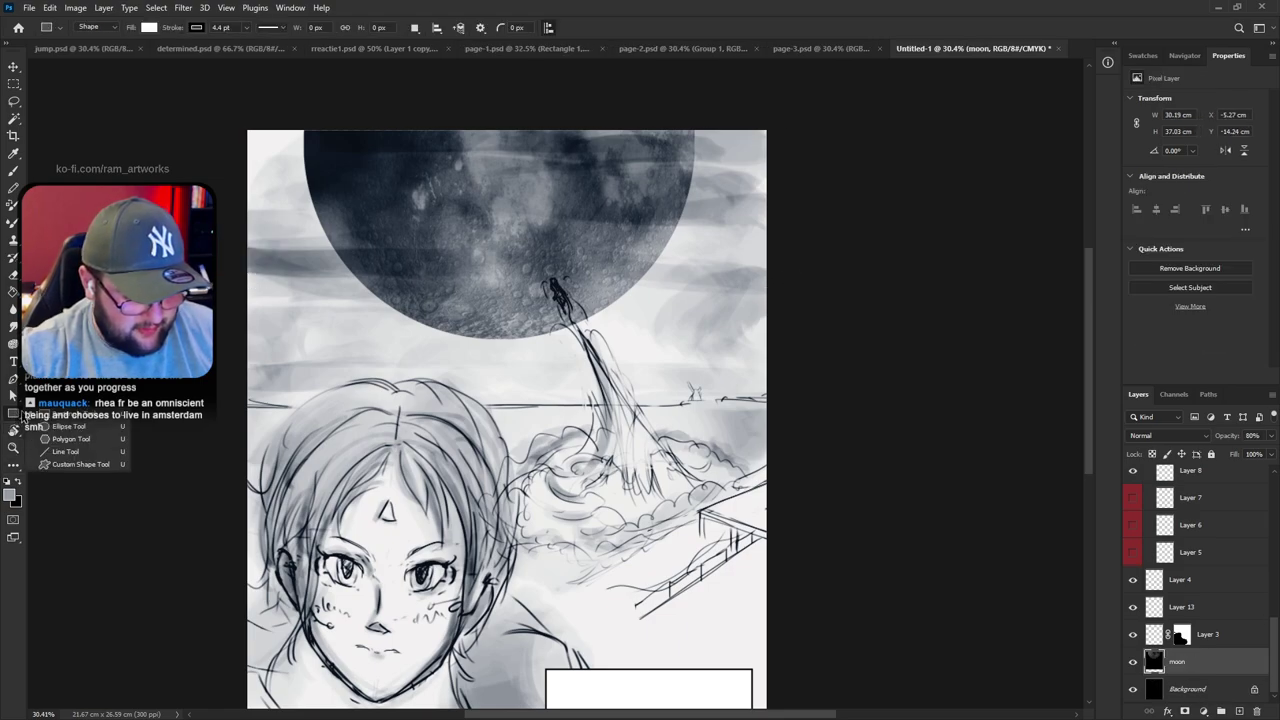
{"action": "left_click", "coordinate": [54, 451]}
{"action": "left_click_drag", "start_coordinate": [250, 281], "coordinate": [1001, 301]}
{"action": "left_click_drag", "start_coordinate": [635, 376], "coordinate": [595, 380]}
{"action": "left_click_drag", "start_coordinate": [506, 328], "coordinate": [509, 279]}
Draw a second horizontal line about 26.8 cm long across the page at the height of the character's face
{"action": "scroll", "coordinate": [598, 383], "scroll_direction": "down", "scroll_amount": 2}
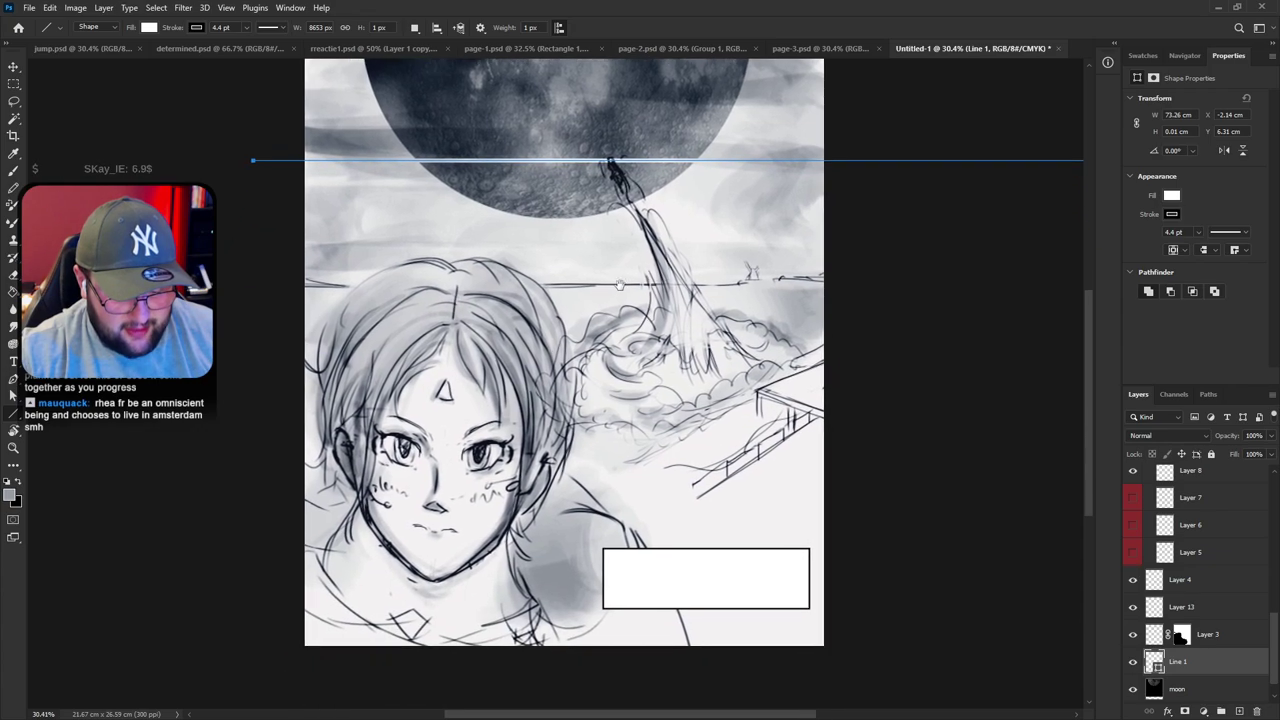
{"action": "left_click_drag", "start_coordinate": [274, 461], "coordinate": [900, 498]}
{"action": "scroll", "coordinate": [900, 498], "scroll_direction": "down", "scroll_amount": 2}
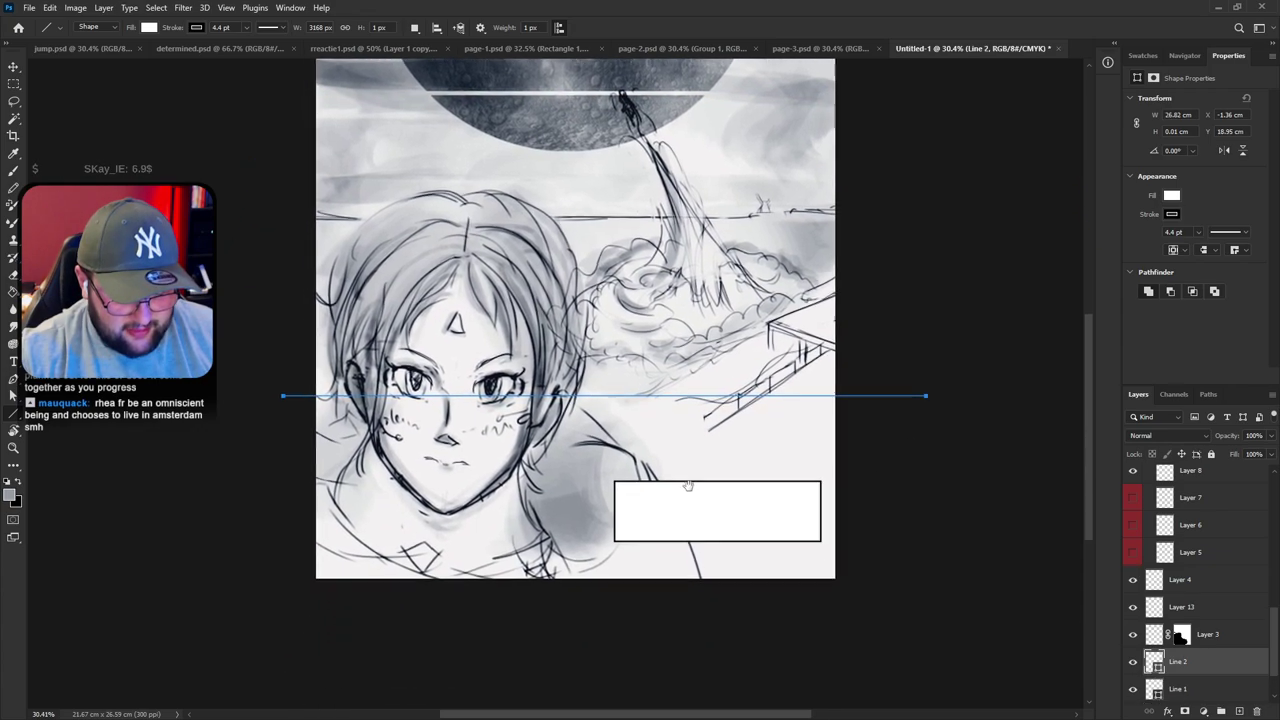
{"action": "scroll", "coordinate": [1225, 688], "scroll_direction": "down", "scroll_amount": 2}
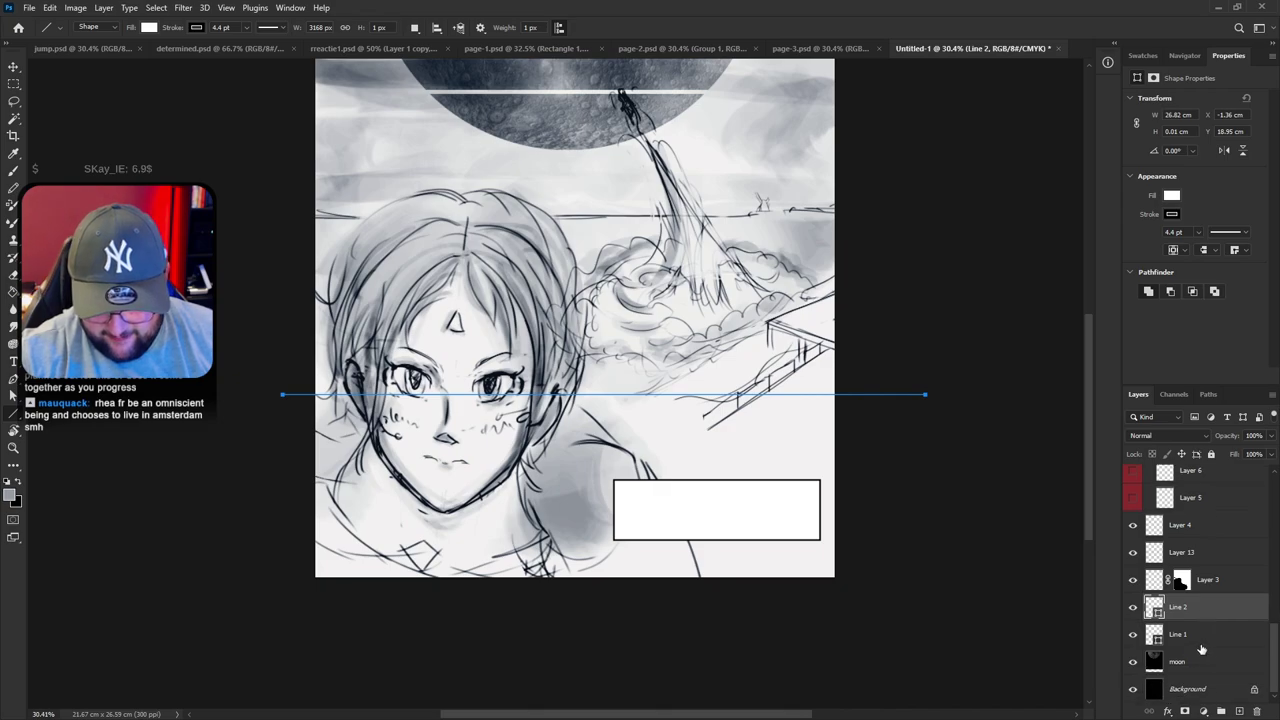
Set the stroke colour of Line 1, the upper horizontal line, to white
{"action": "scroll", "coordinate": [760, 500], "scroll_direction": "up", "scroll_amount": 2}
{"action": "left_click_drag", "start_coordinate": [793, 532], "coordinate": [809, 556]}
{"action": "key", "text": "v"}
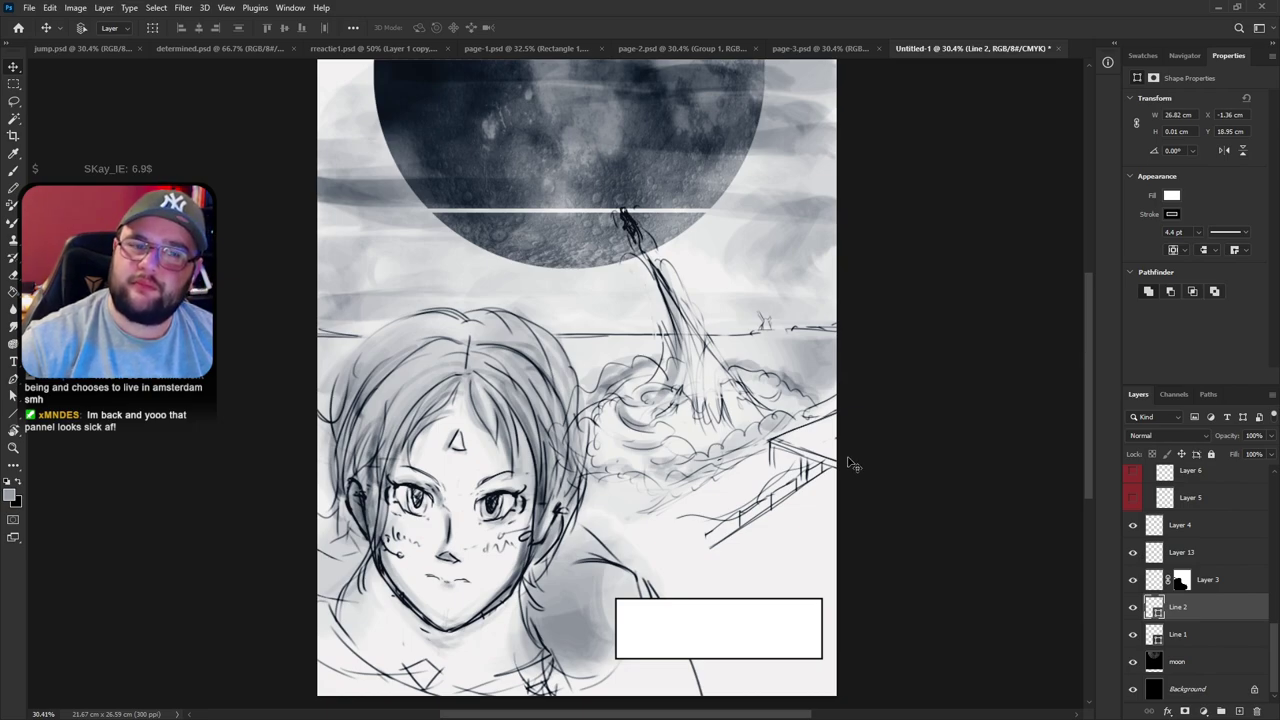
{"action": "left_click", "coordinate": [1157, 640]}
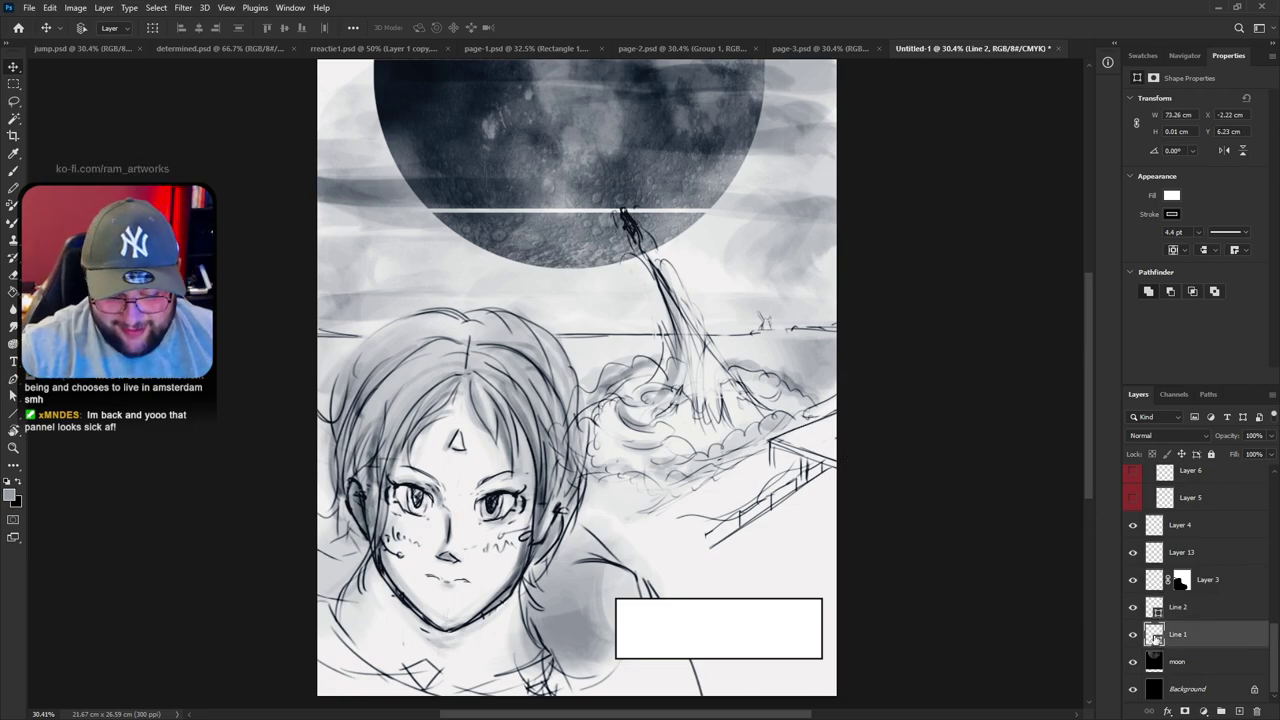
{"action": "left_click", "coordinate": [1173, 214]}
{"action": "left_click", "coordinate": [1096, 285]}
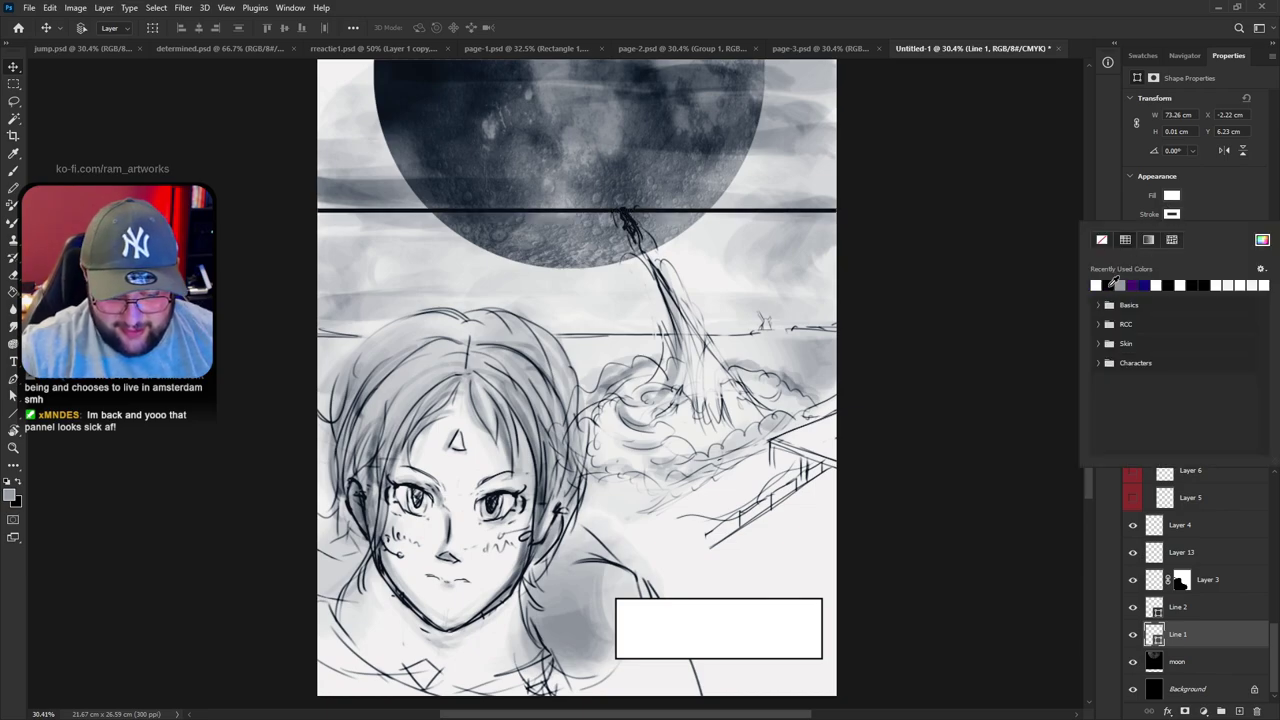
Add a layer mask to Line 1 and mask out the line where it crosses the jumping figure
{"action": "left_click", "coordinate": [1245, 580]}
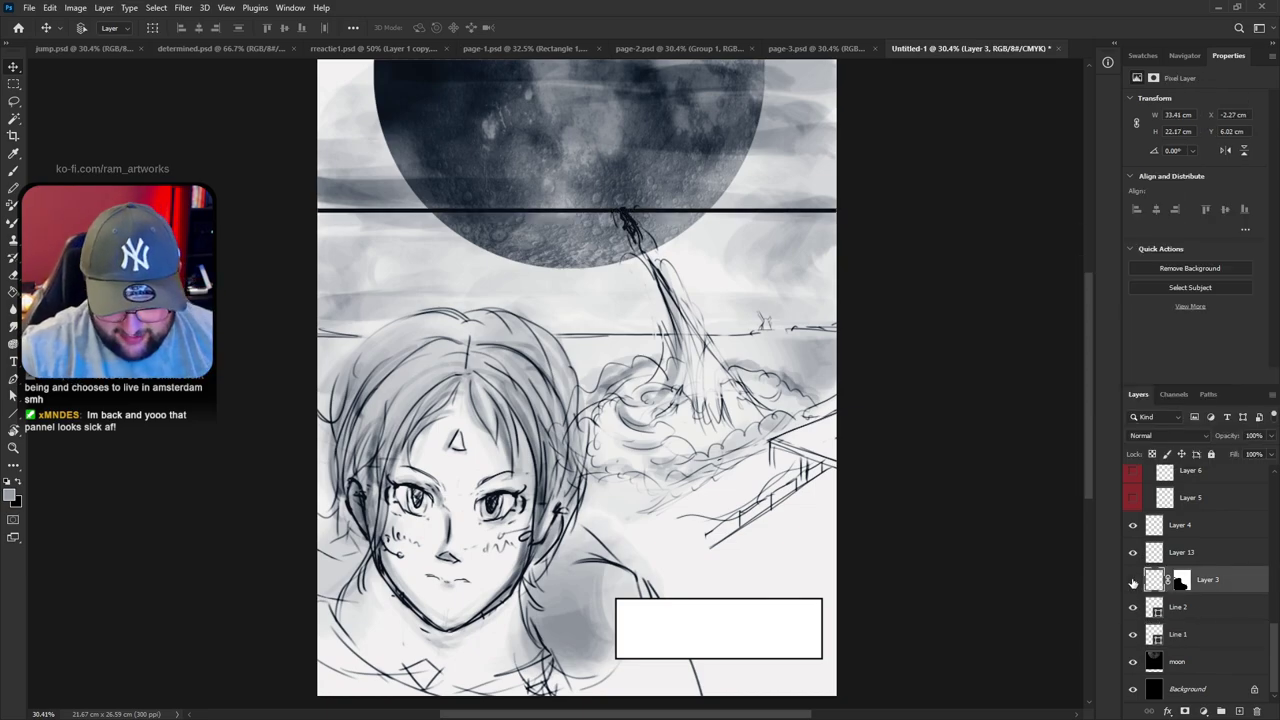
{"action": "left_click", "coordinate": [1150, 638]}
{"action": "left_click", "coordinate": [1185, 711]}
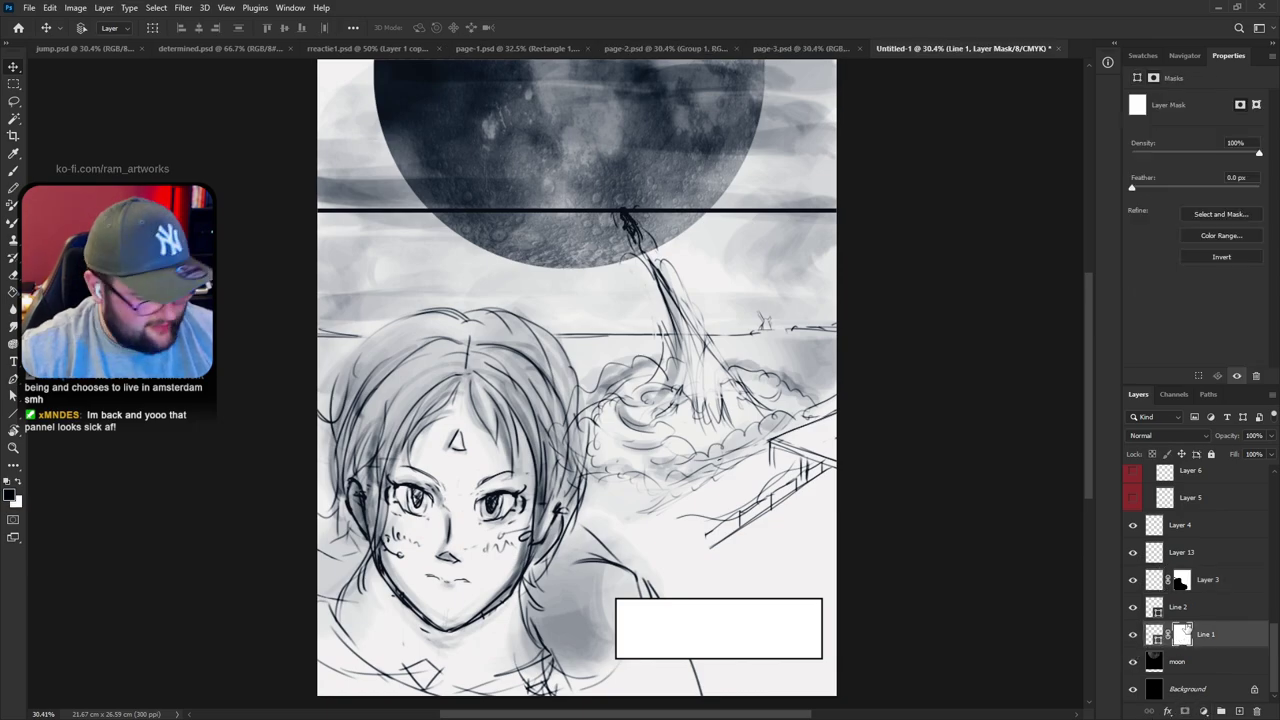
{"action": "key", "text": "b"}
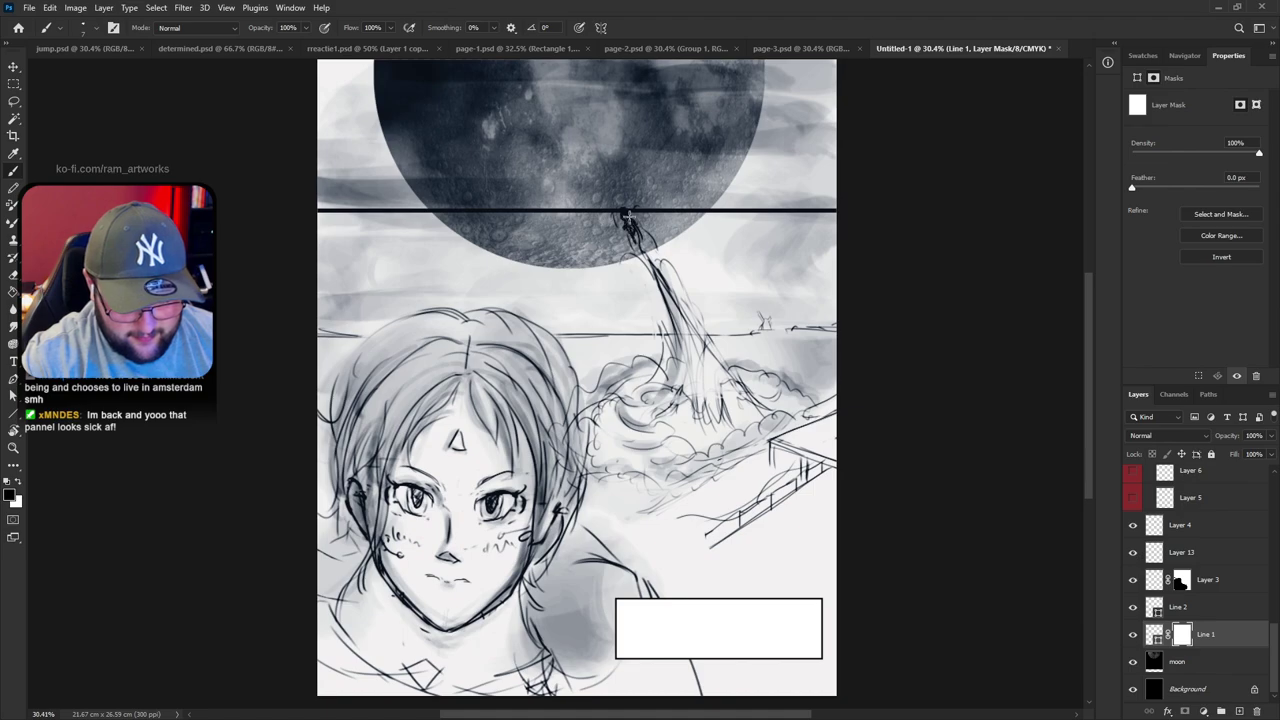
{"action": "key", "text": "x"}
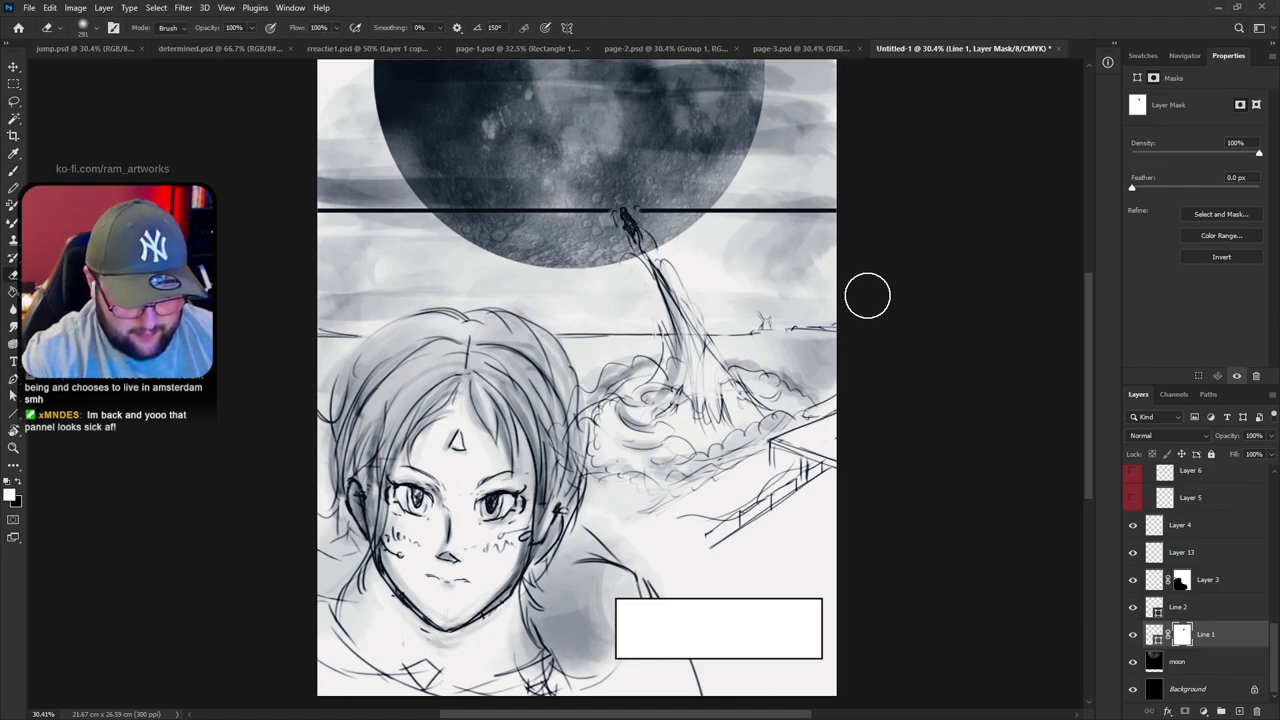
Mask the moon layer so the strip below the upper horizontal line is hidden and the moon stays above it
{"action": "left_click", "coordinate": [1156, 665]}
{"action": "key", "text": "m"}
{"action": "left_click_drag", "start_coordinate": [323, 212], "coordinate": [871, 387]}
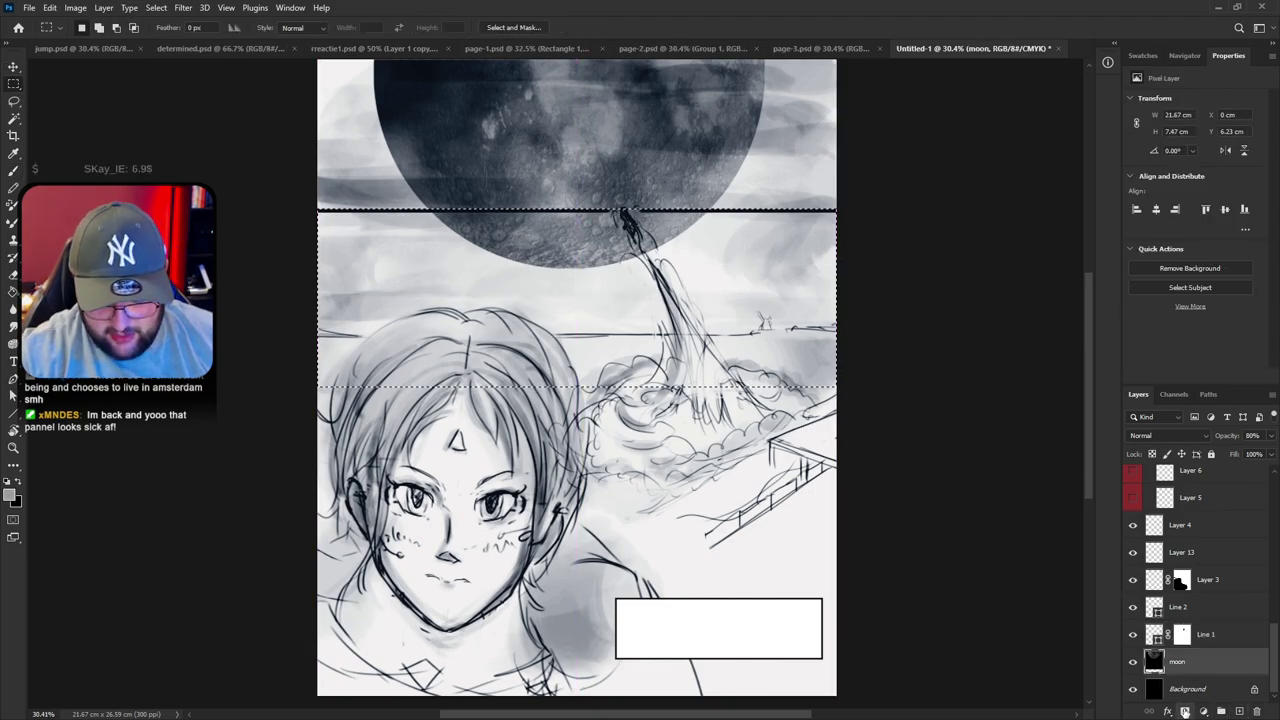
{"action": "left_click", "coordinate": [1184, 711]}
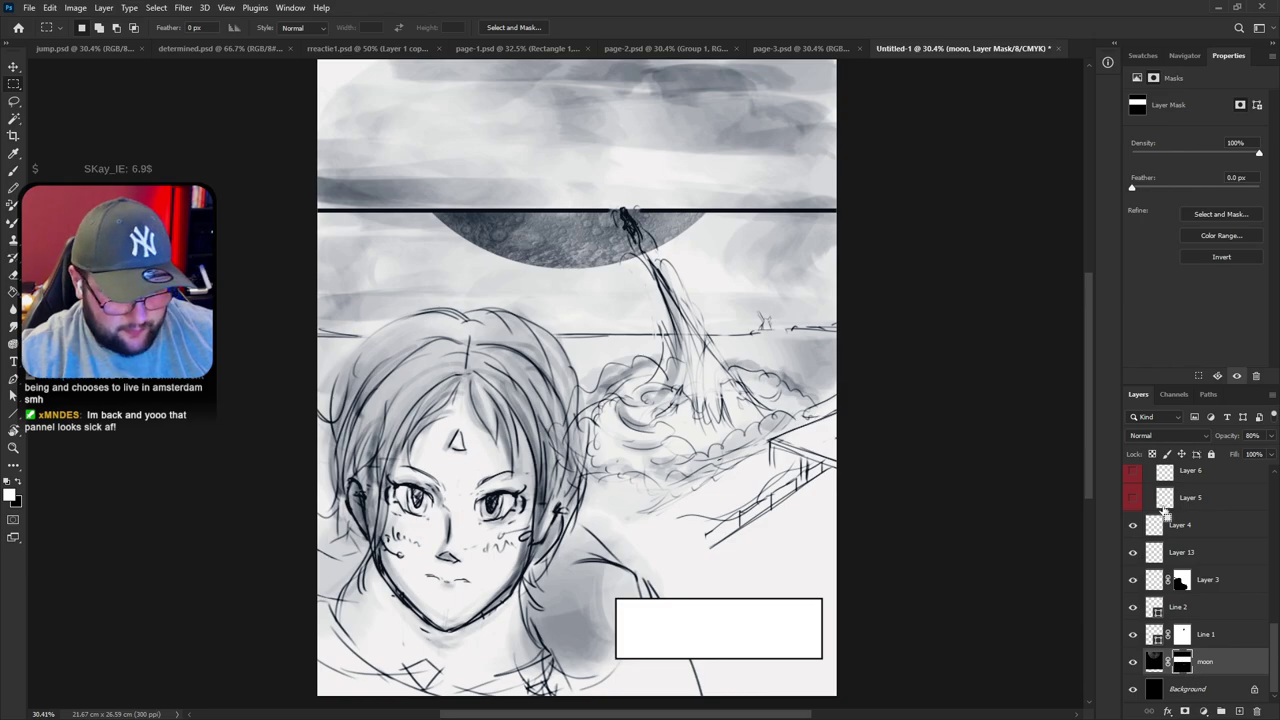
{"action": "key", "text": "ctrl+i"}
{"action": "scroll", "coordinate": [840, 400], "scroll_direction": "down", "scroll_amount": 2}
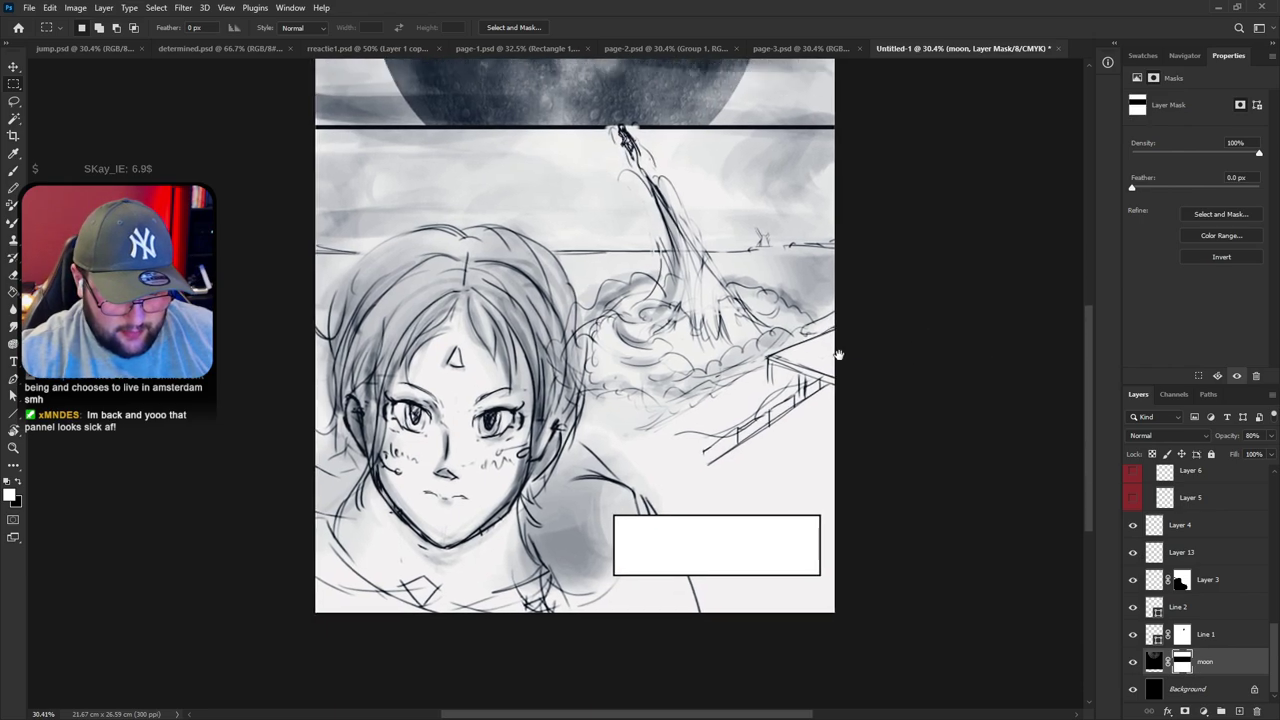
{"action": "left_click_drag", "start_coordinate": [835, 336], "coordinate": [857, 423]}
Undo the masks, the two horizontal lines and the moon transform back to the smaller moon in the corner
{"action": "key", "text": "ctrl+z"}
{"action": "key", "text": "ctrl+z"}
{"action": "key", "text": "ctrl+z"}
{"action": "key", "text": "ctrl+z"}
{"action": "key", "text": "ctrl+z"}
{"action": "key", "text": "ctrl+z"}
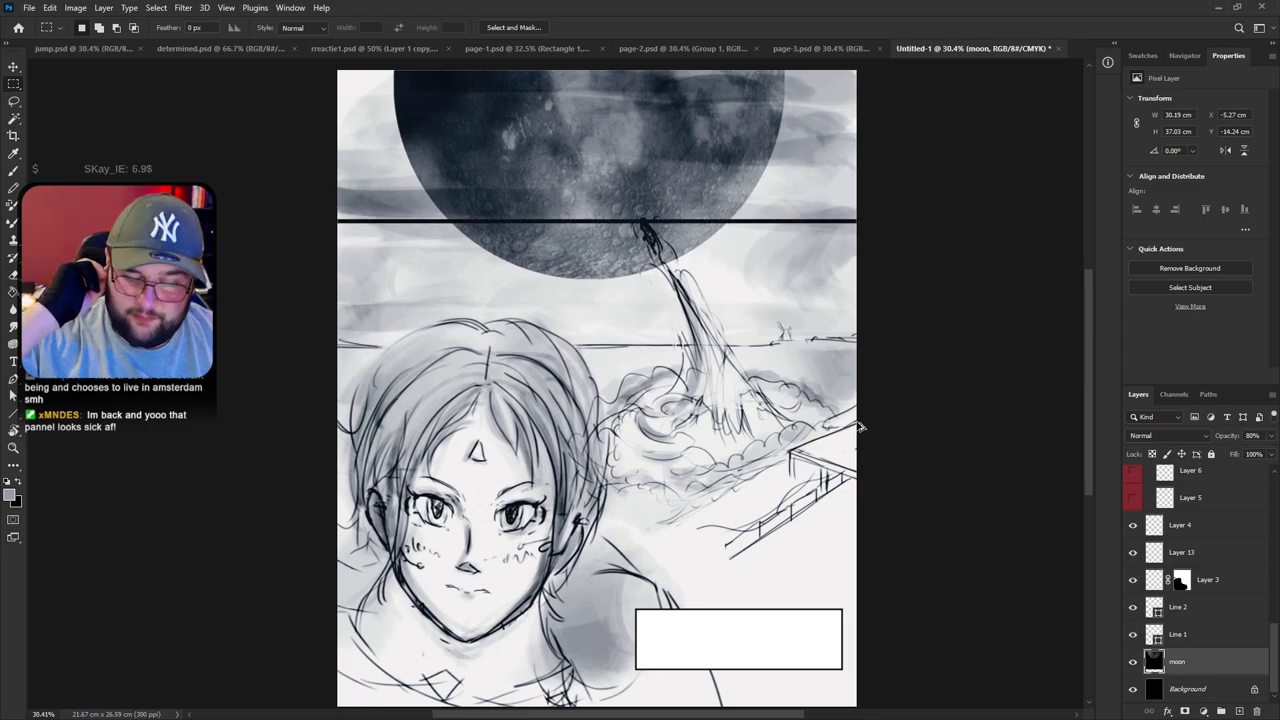
{"action": "key", "text": "ctrl+z"}
{"action": "key", "text": "ctrl+z"}
{"action": "key", "text": "ctrl+z"}
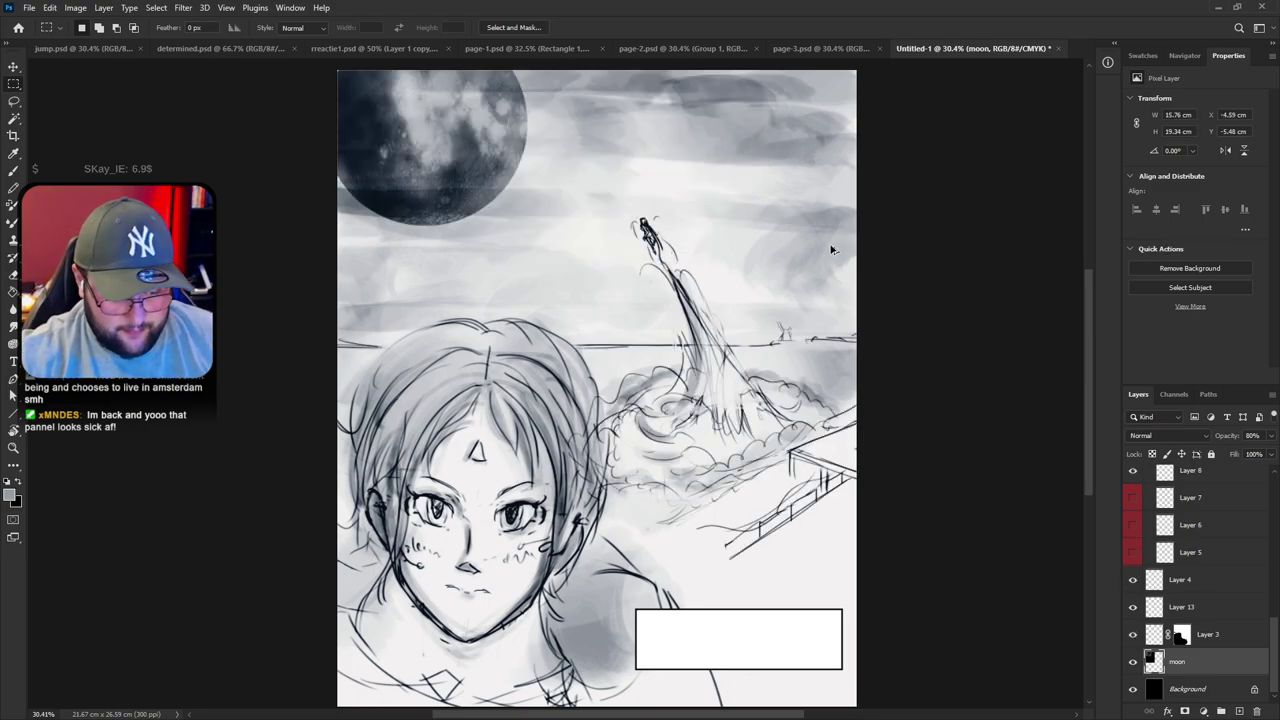
Enlarge the moon layer to about 23.3 × 28.6 cm and position it partly outside the page's upper-left corner
{"action": "key", "text": "ctrl+t"}
{"action": "left_click_drag", "start_coordinate": [603, 170], "coordinate": [694, 170]}
{"action": "left_click_drag", "start_coordinate": [531, 158], "coordinate": [515, 88]}
{"action": "key", "text": "Return"}
{"action": "key", "text": "v"}
{"action": "left_click_drag", "start_coordinate": [510, 148], "coordinate": [514, 203]}
{"action": "left_click_drag", "start_coordinate": [568, 282], "coordinate": [543, 243]}
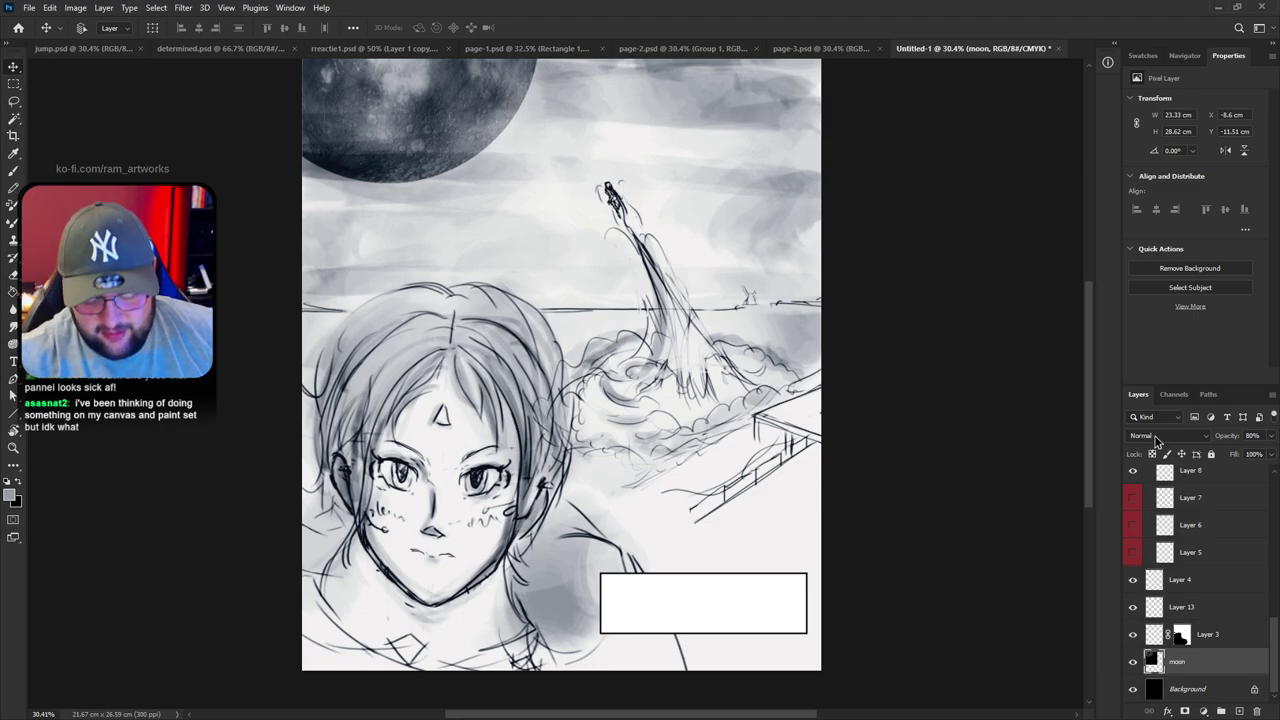
Show the "I feel like I'm weightless" text layer and move the text into the white box at the page's lower right
{"action": "scroll", "coordinate": [1195, 576], "scroll_direction": "up", "scroll_amount": 2}
{"action": "scroll", "coordinate": [1195, 576], "scroll_direction": "up", "scroll_amount": 2}
{"action": "left_click", "coordinate": [1182, 604]}
{"action": "left_click", "coordinate": [1132, 598]}
{"action": "left_click", "coordinate": [1132, 598]}
{"action": "scroll", "coordinate": [1134, 600], "scroll_direction": "up", "scroll_amount": 4}
{"action": "scroll", "coordinate": [1133, 590], "scroll_direction": "up", "scroll_amount": 5}
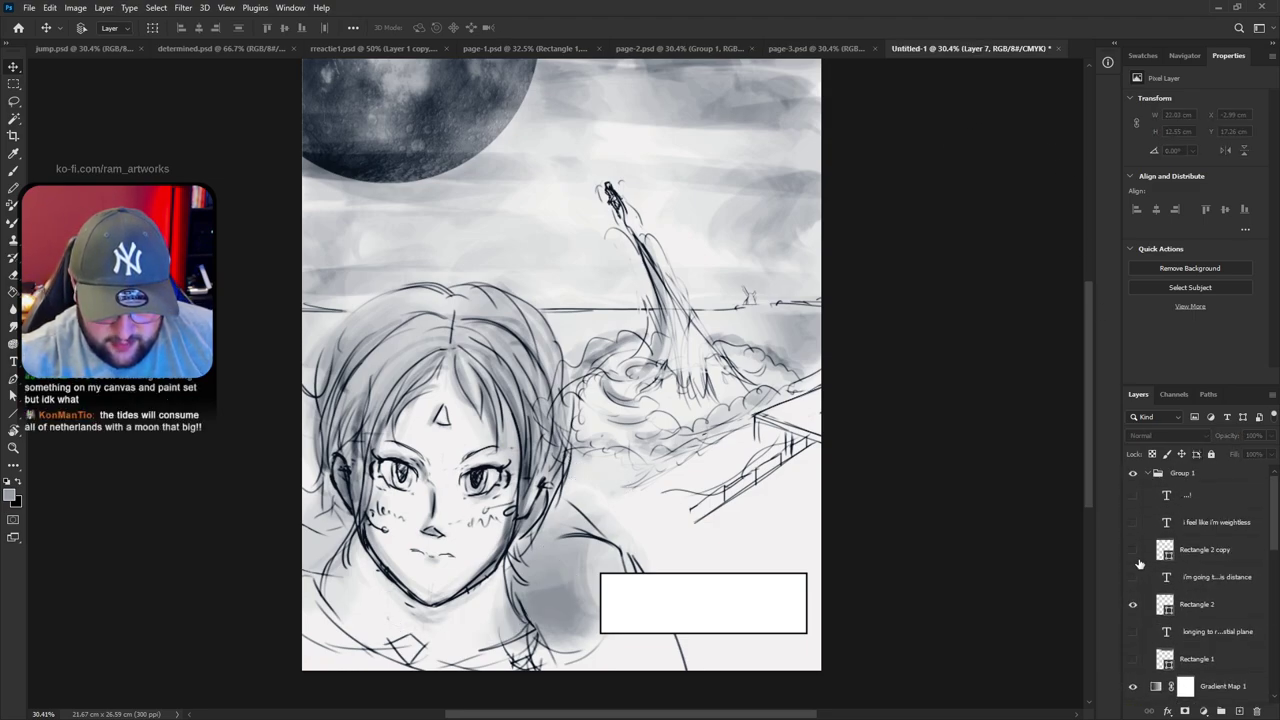
{"action": "left_click", "coordinate": [1133, 522]}
{"action": "left_click", "coordinate": [1133, 522]}
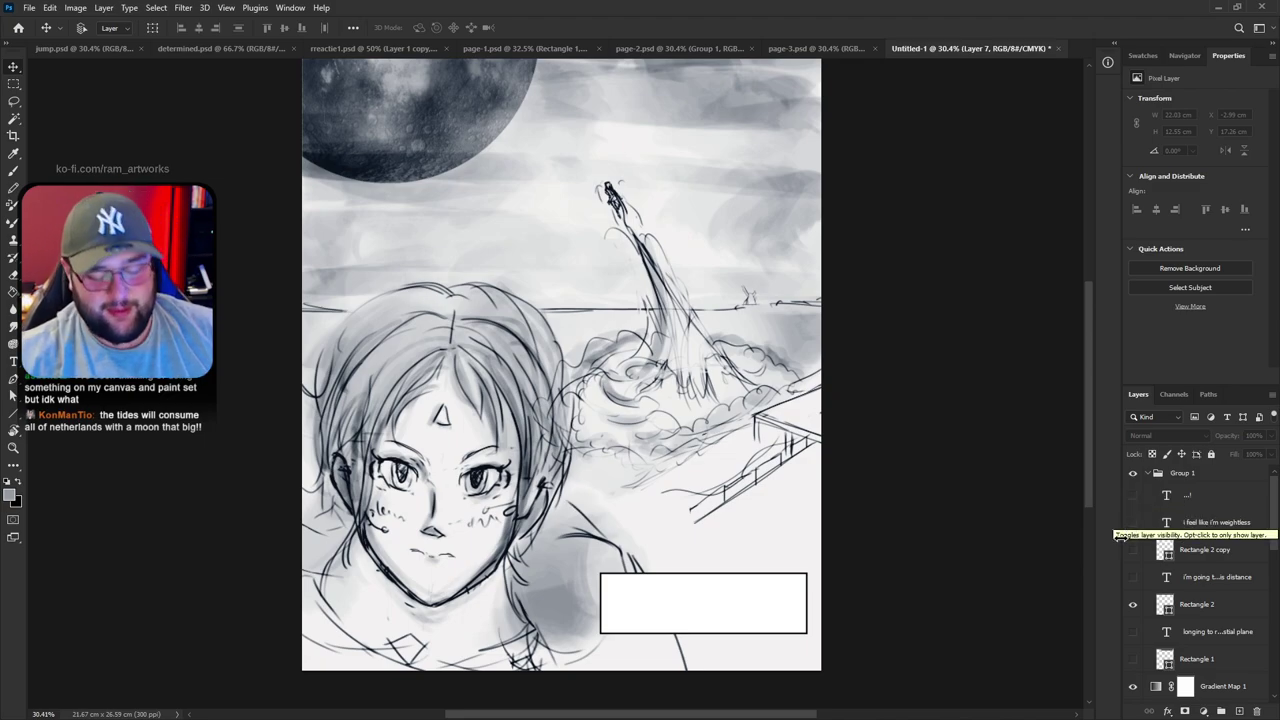
{"action": "left_click", "coordinate": [1132, 526]}
{"action": "left_click", "coordinate": [1132, 526]}
{"action": "left_click", "coordinate": [1132, 526]}
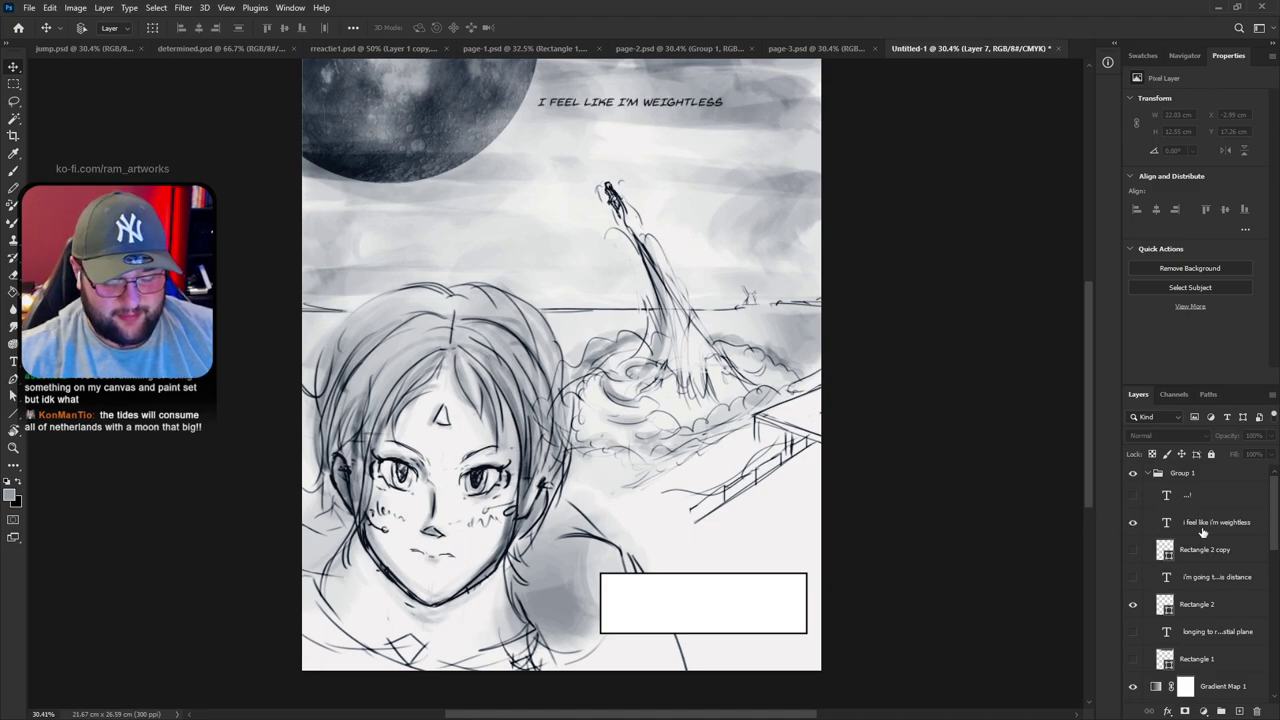
{"action": "left_click", "coordinate": [1204, 530]}
{"action": "left_click_drag", "start_coordinate": [634, 128], "coordinate": [716, 614]}
Shrink Rectangle 2 to 8.61 × 1.59 cm, stack the text layer directly above it and center the text in the box
{"action": "left_click", "coordinate": [1167, 610]}
{"action": "key", "text": "ctrl+t"}
{"action": "key", "text": "Return"}
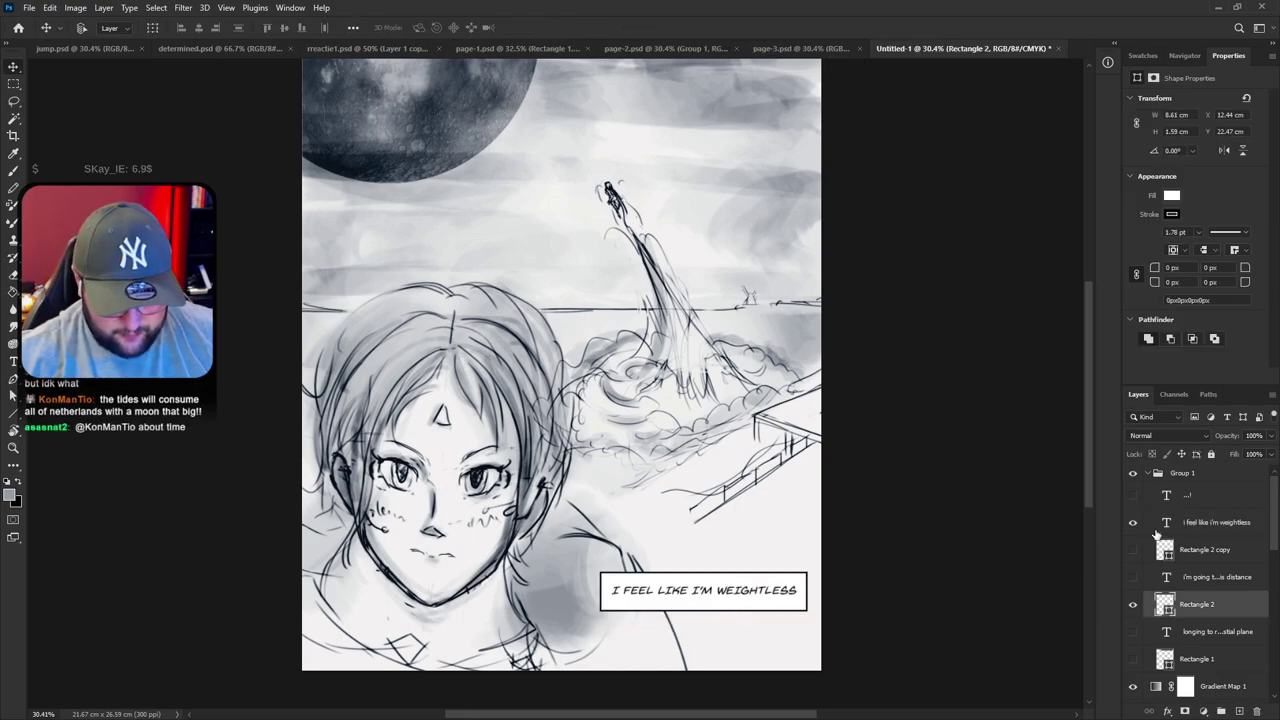
{"action": "left_click_drag", "start_coordinate": [1210, 523], "coordinate": [1208, 592]}
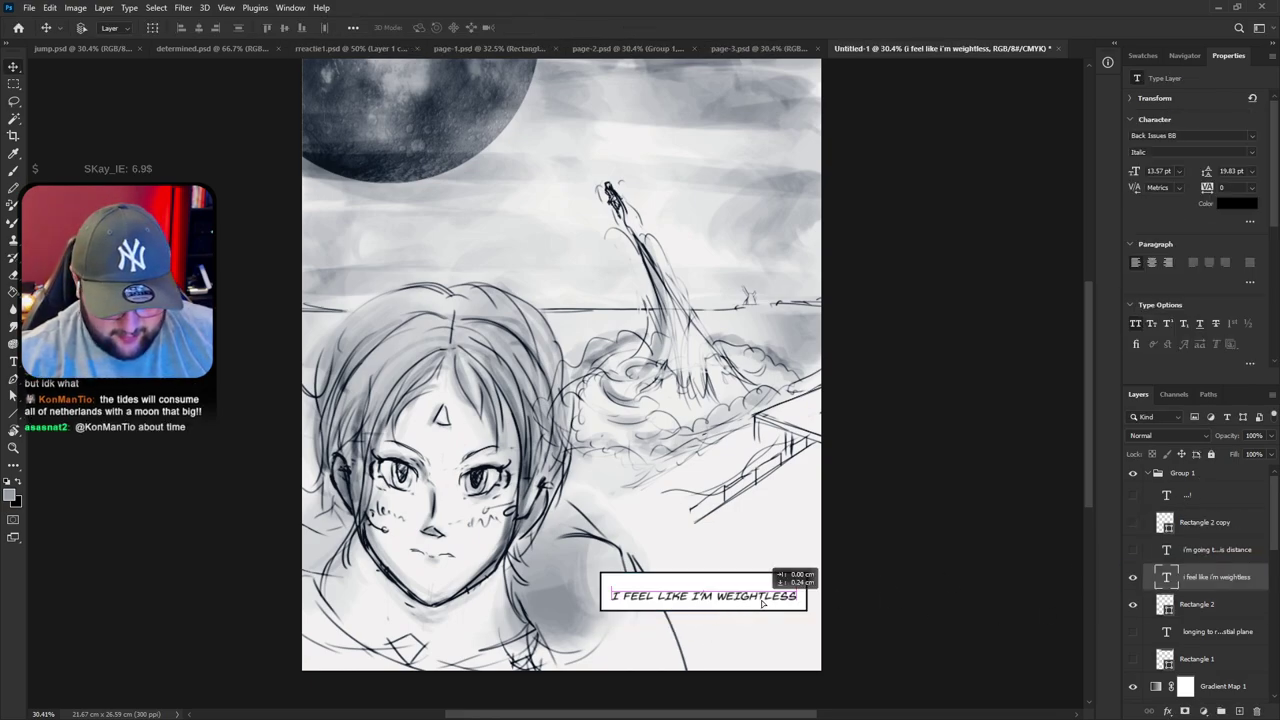
{"action": "key", "text": "Up"}
{"action": "key", "text": "Up"}
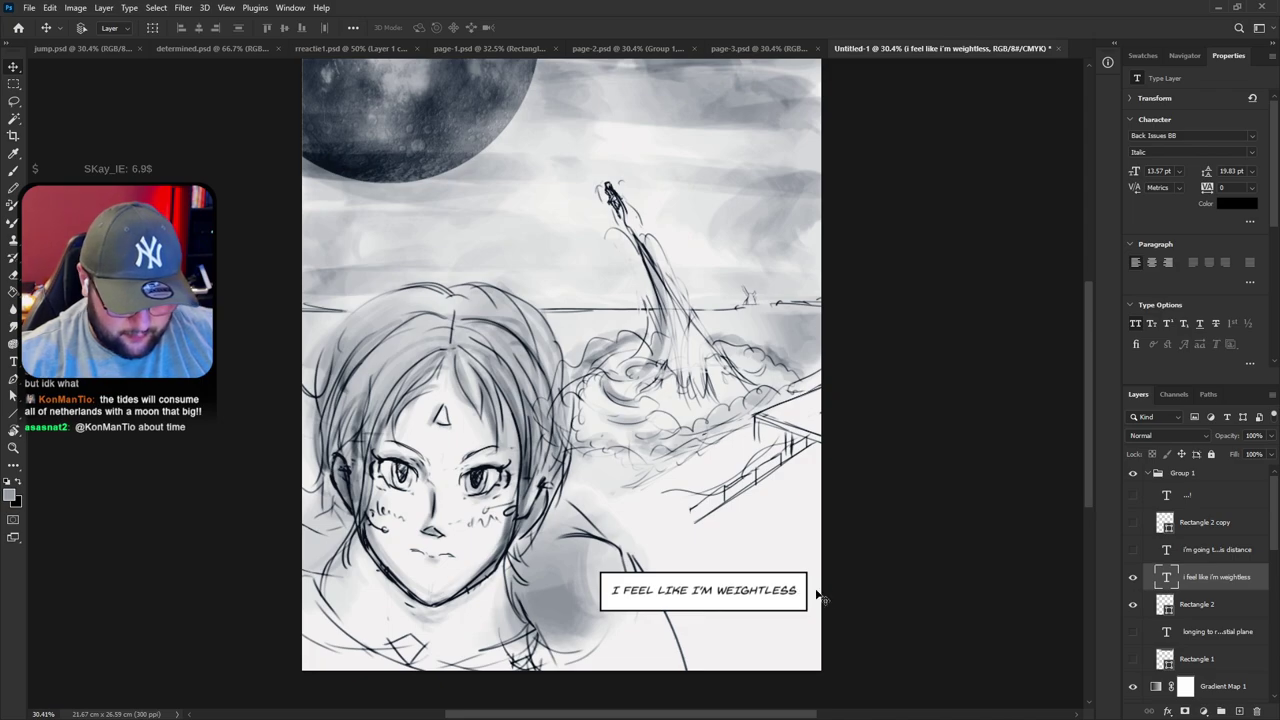
{"action": "key", "text": "Down"}
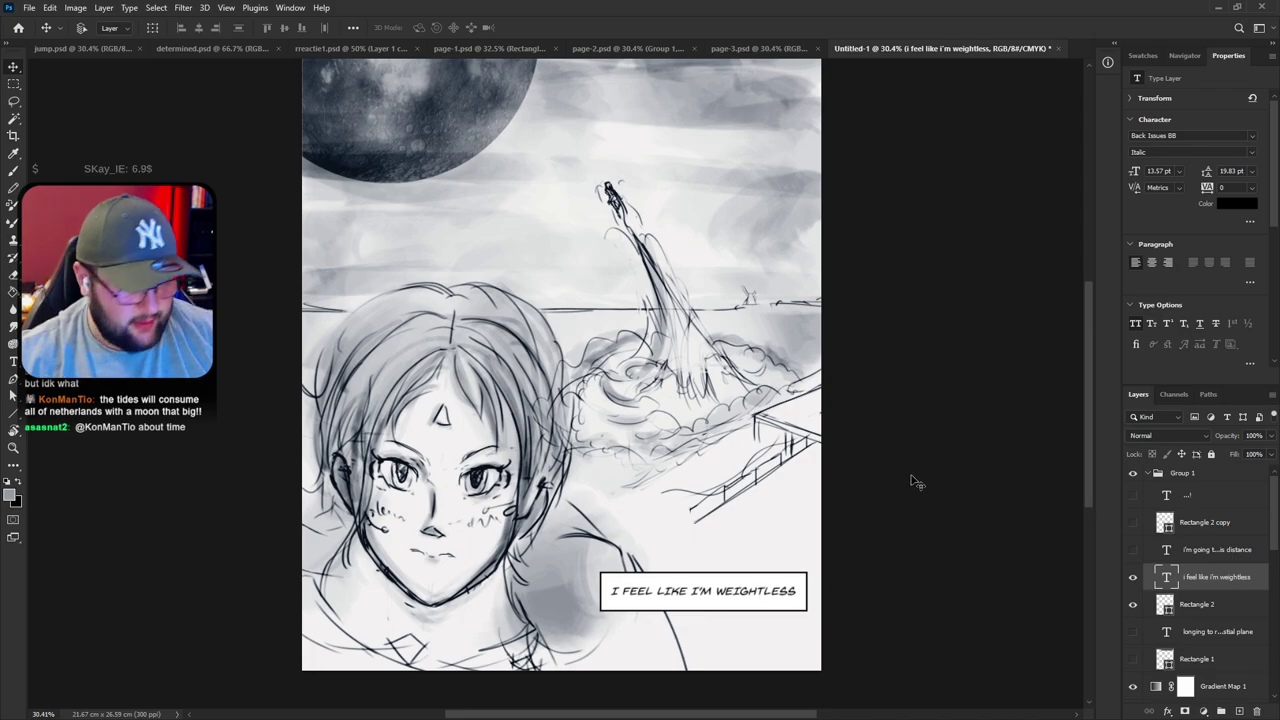
Replace the caption text with "floating, weightless"
{"action": "key", "text": "t"}
{"action": "triple_click", "coordinate": [750, 588]}
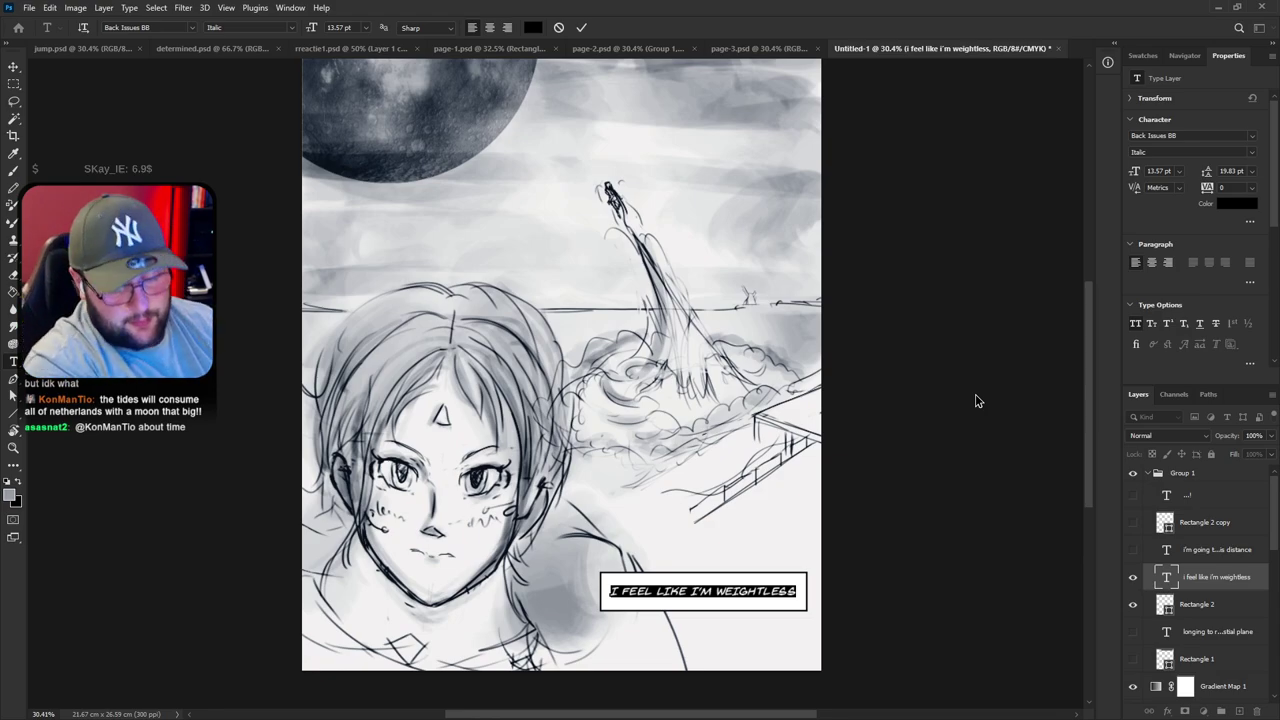
{"action": "type", "text": "floating"}
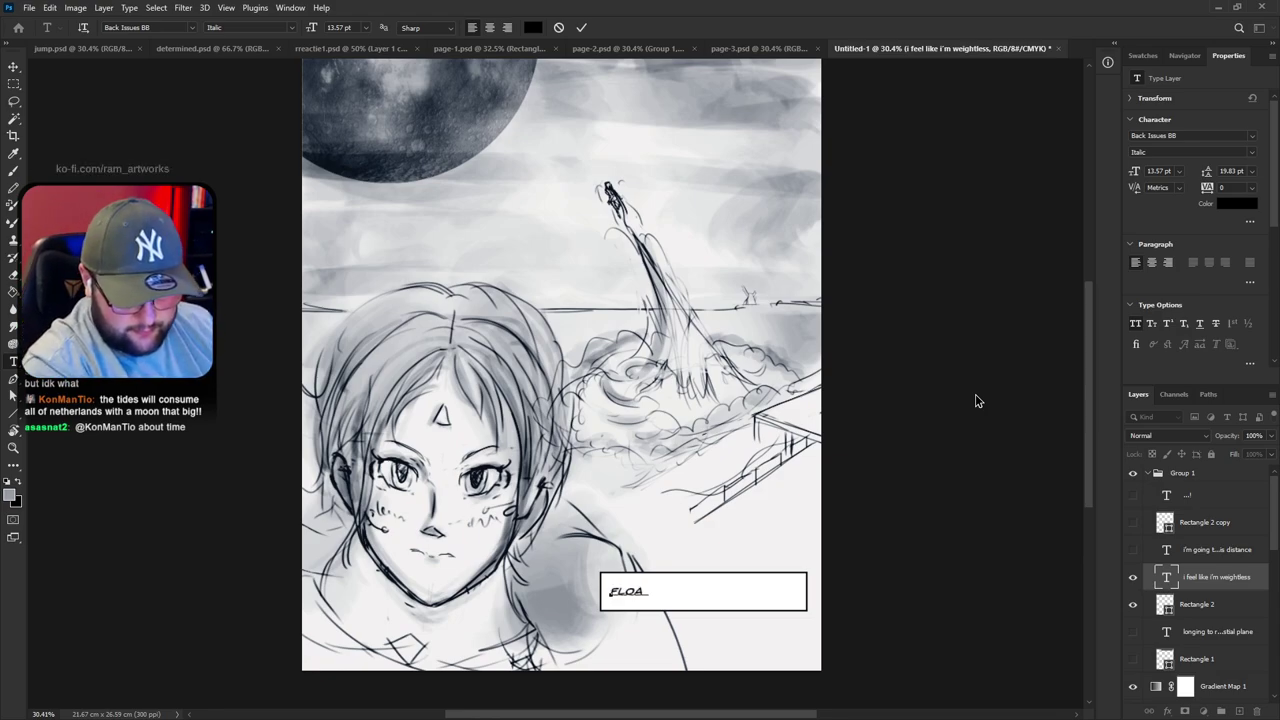
{"action": "type", "text": ", weightles"}
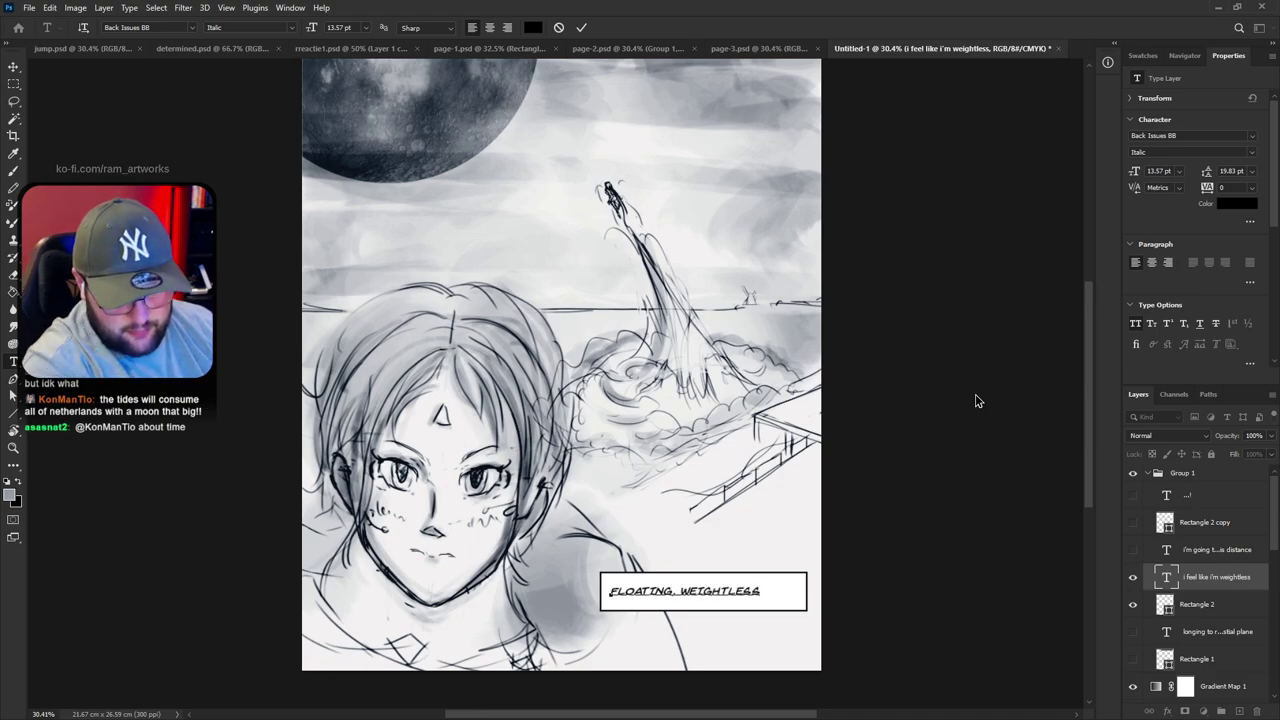
Move the "floating, weightless" text and its box up below the moon, beside the jumping figure
{"action": "left_click", "coordinate": [13, 66]}
{"action": "left_click_drag", "start_coordinate": [734, 614], "coordinate": [786, 353]}
{"action": "left_click_drag", "start_coordinate": [780, 346], "coordinate": [558, 347]}
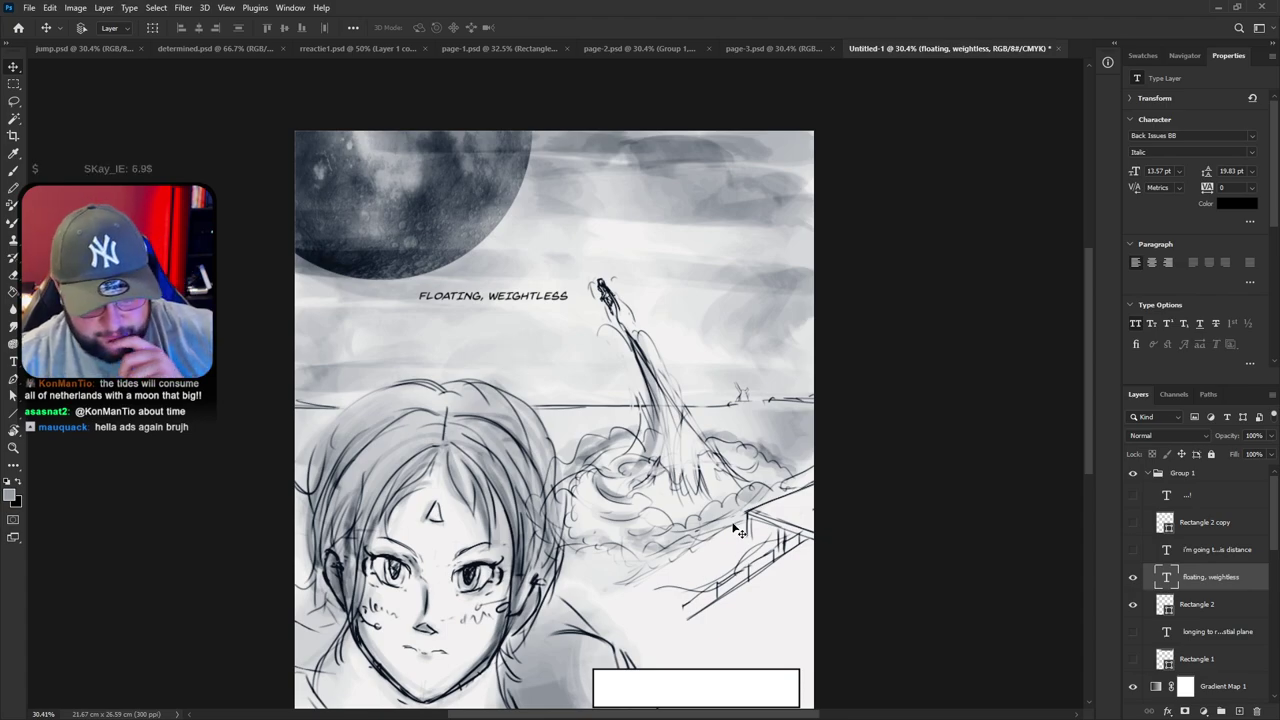
{"action": "mouse_move", "coordinate": [609, 428]}
{"action": "left_mouse_down"}
{"action": "mouse_move", "coordinate": [575, 437]}
{"action": "mouse_move", "coordinate": [595, 433]}
{"action": "left_mouse_up"}
{"action": "scroll", "coordinate": [590, 438], "scroll_direction": "down", "scroll_amount": 5}
{"action": "left_click", "coordinate": [1228, 610]}
{"action": "left_click_drag", "start_coordinate": [850, 563], "coordinate": [630, 178]}
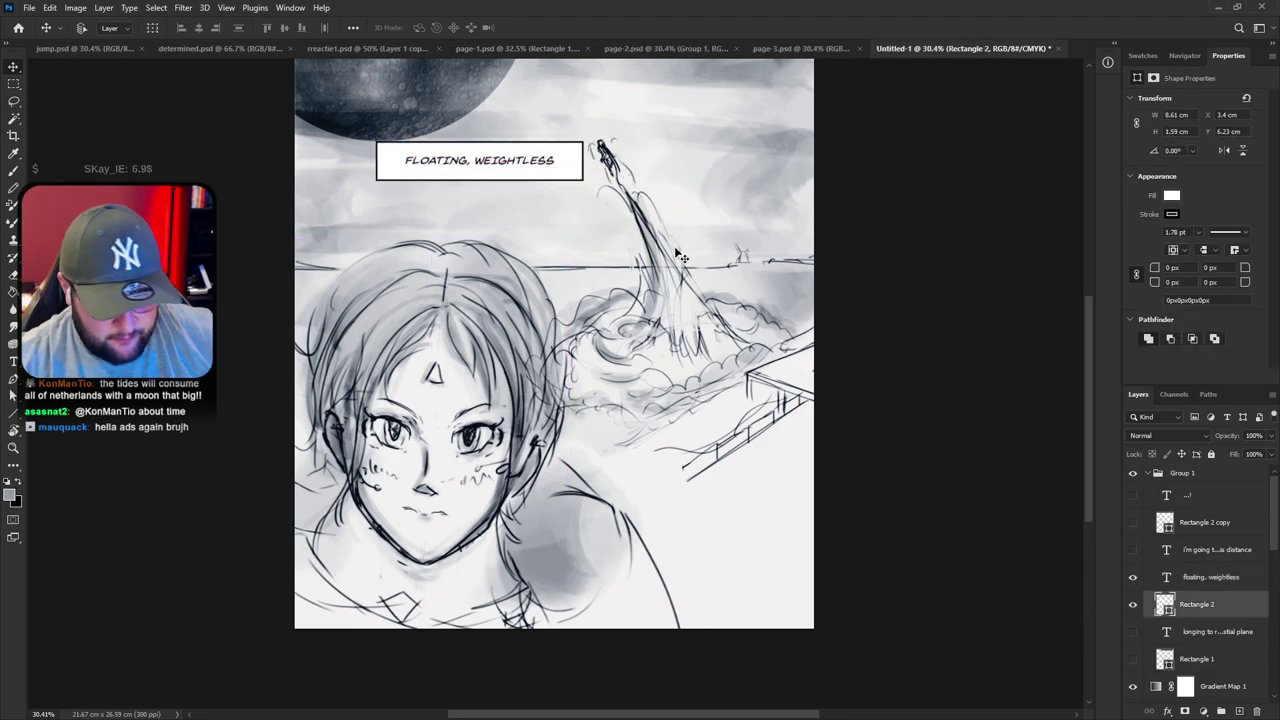
Center Rectangle 2 around the "floating, weightless" text and scale it down to 7.3 × 1.35 cm
{"action": "key", "text": "Right"}
{"action": "key", "text": "Up"}
{"action": "key", "text": "ctrl+t"}
{"action": "left_click_drag", "start_coordinate": [583, 160], "coordinate": [568, 160]}
{"action": "key", "text": "Return"}
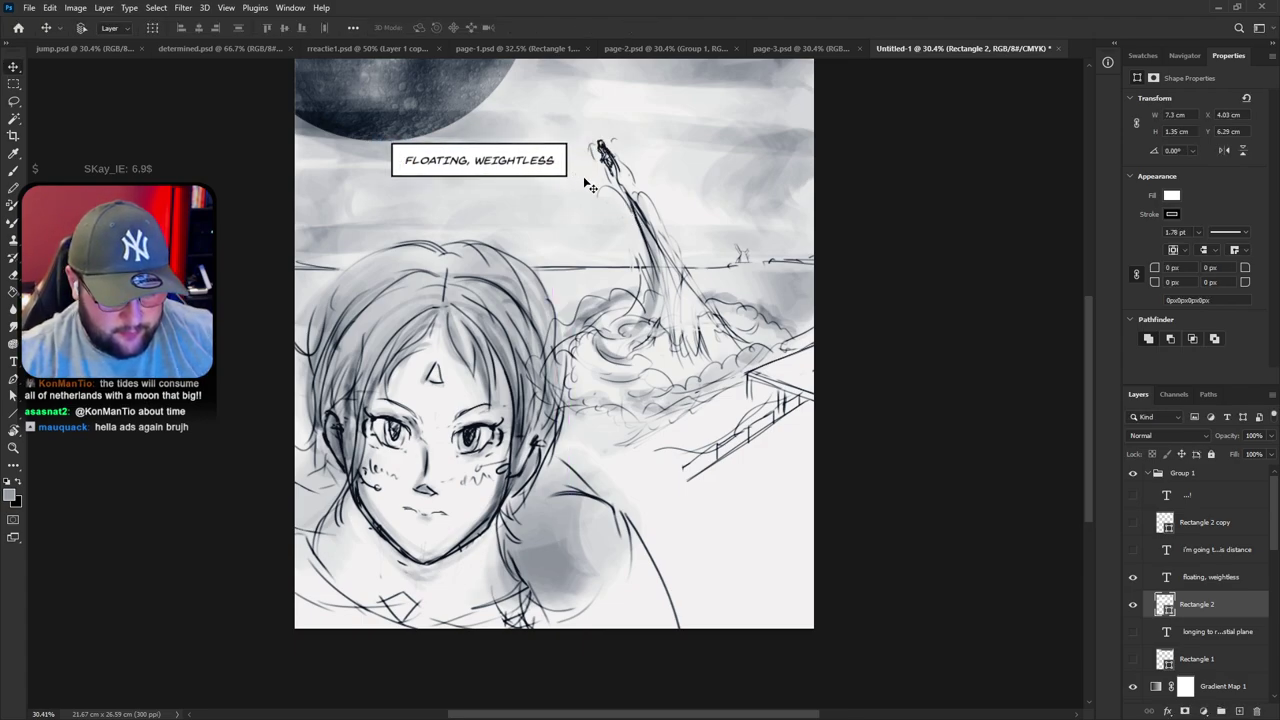
Move the "floating, weightless" caption to the page's upper-right corner and place a copy of its text and box near the lower-right corner
{"action": "scroll", "coordinate": [581, 176], "scroll_direction": "up", "scroll_amount": 2}
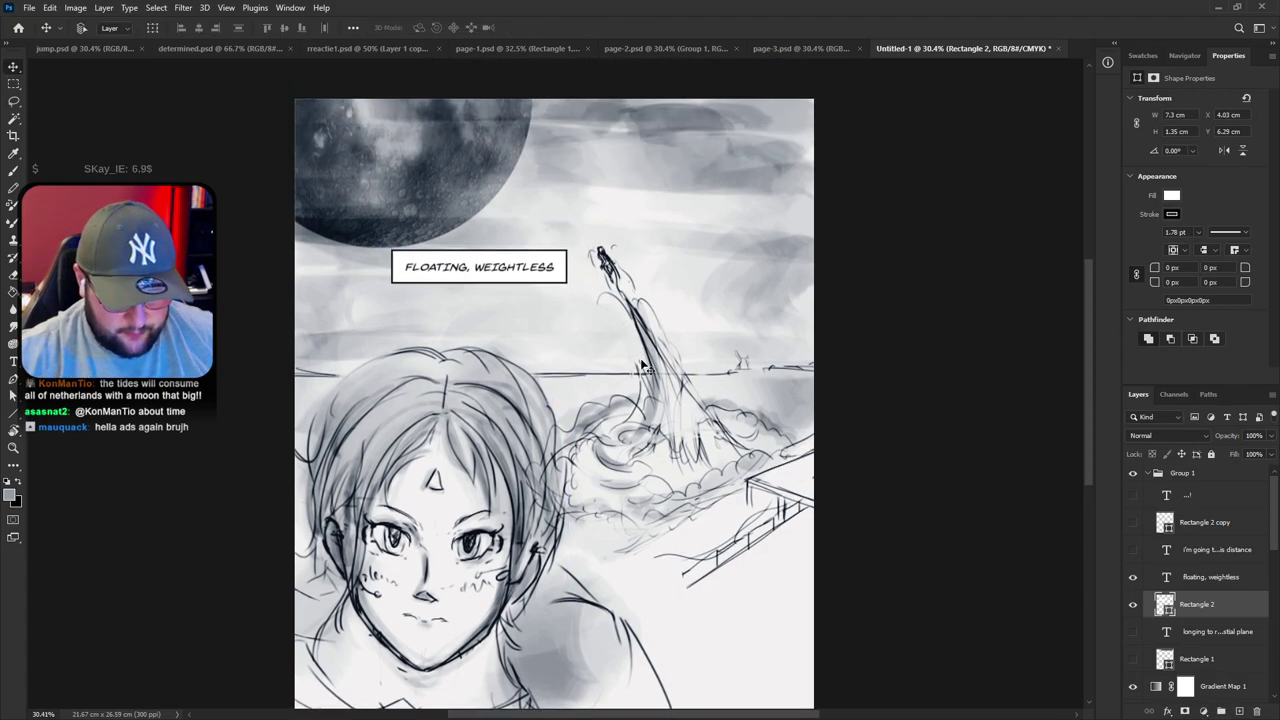
{"action": "left_click", "coordinate": [1210, 578], "text": "shift"}
{"action": "left_click_drag", "start_coordinate": [606, 395], "coordinate": [791, 694]}
{"action": "scroll", "coordinate": [826, 400], "scroll_direction": "down", "scroll_amount": 1}
Replace the copied caption's text with "I need to see this trough"
{"action": "double_click", "coordinate": [724, 531]}
{"action": "triple_click", "coordinate": [722, 531]}
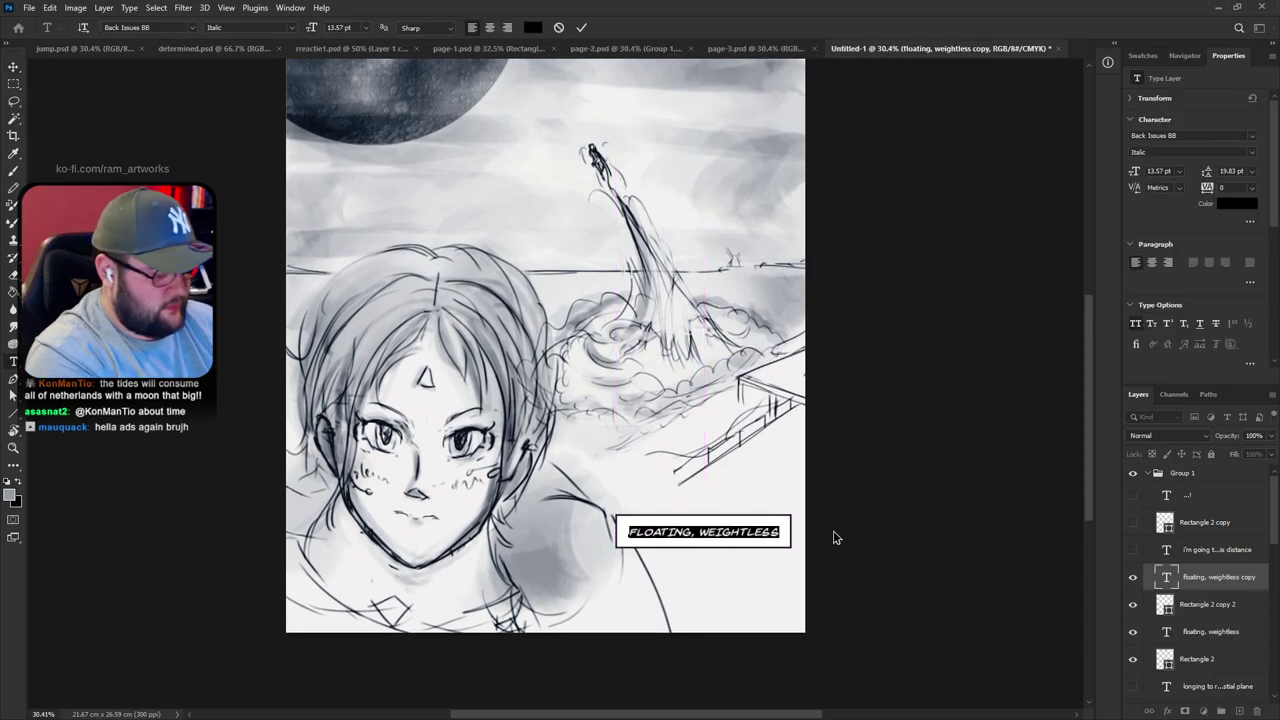
{"action": "type", "text": "I NEED TO SEE THIS THROUG"}
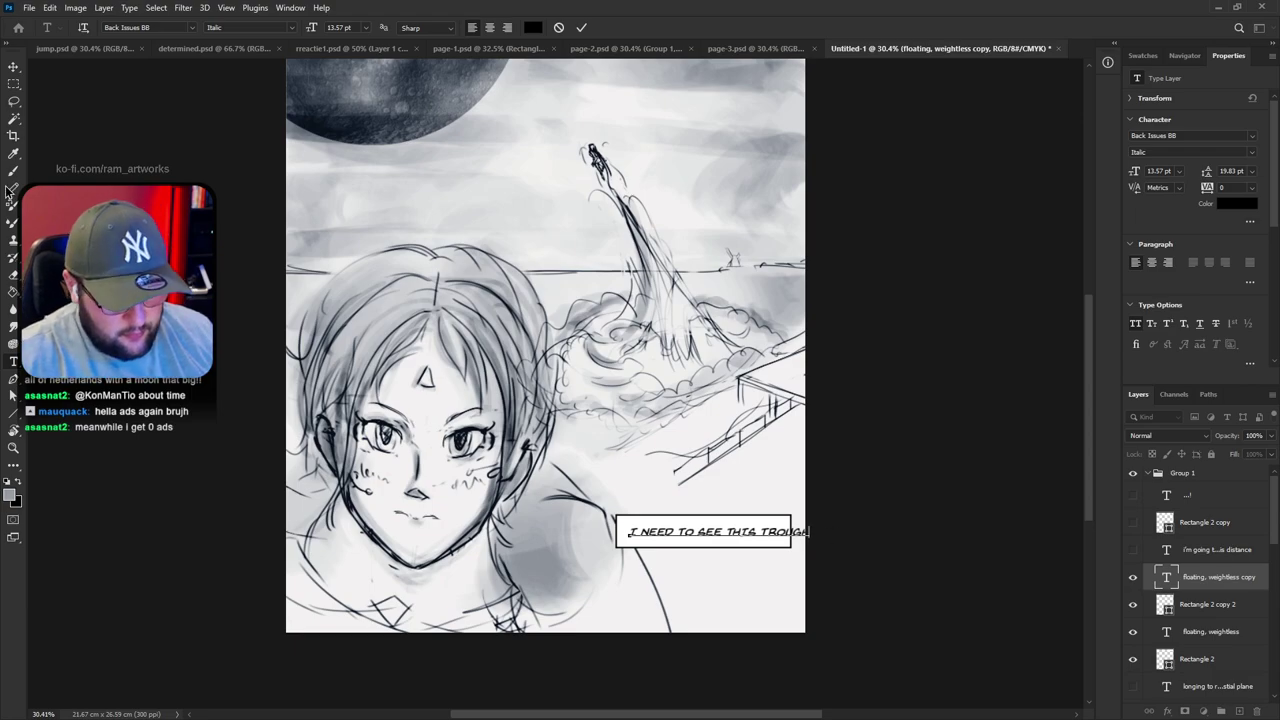
Shift the new caption text onto the page and widen its box to 8.48 cm to enclose it
{"action": "left_click", "coordinate": [14, 66]}
{"action": "left_click_drag", "start_coordinate": [788, 540], "coordinate": [761, 540]}
{"action": "left_click", "coordinate": [1155, 604]}
{"action": "left_click_drag", "start_coordinate": [615, 531], "coordinate": [588, 531]}
{"action": "key", "text": "Return"}
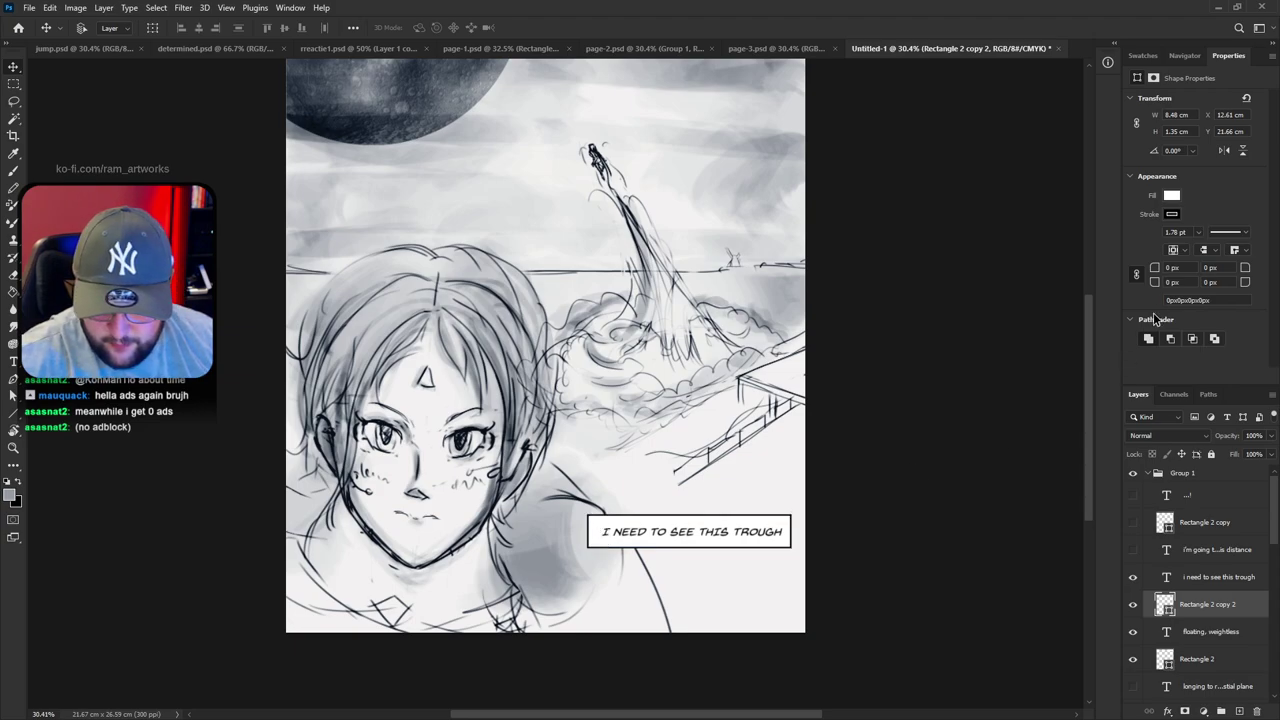
Pull the box's upper-left corner into a point toward the character's face, then move the box and its text down and left
{"action": "key", "text": "p"}
{"action": "left_click_drag", "start_coordinate": [588, 515], "coordinate": [553, 477]}
{"action": "left_click", "coordinate": [655, 273]}
{"action": "left_click", "coordinate": [604, 272]}
{"action": "key", "text": "v"}
{"action": "left_click", "coordinate": [1203, 577], "text": "ctrl"}
{"action": "left_click_drag", "start_coordinate": [747, 508], "coordinate": [715, 550]}
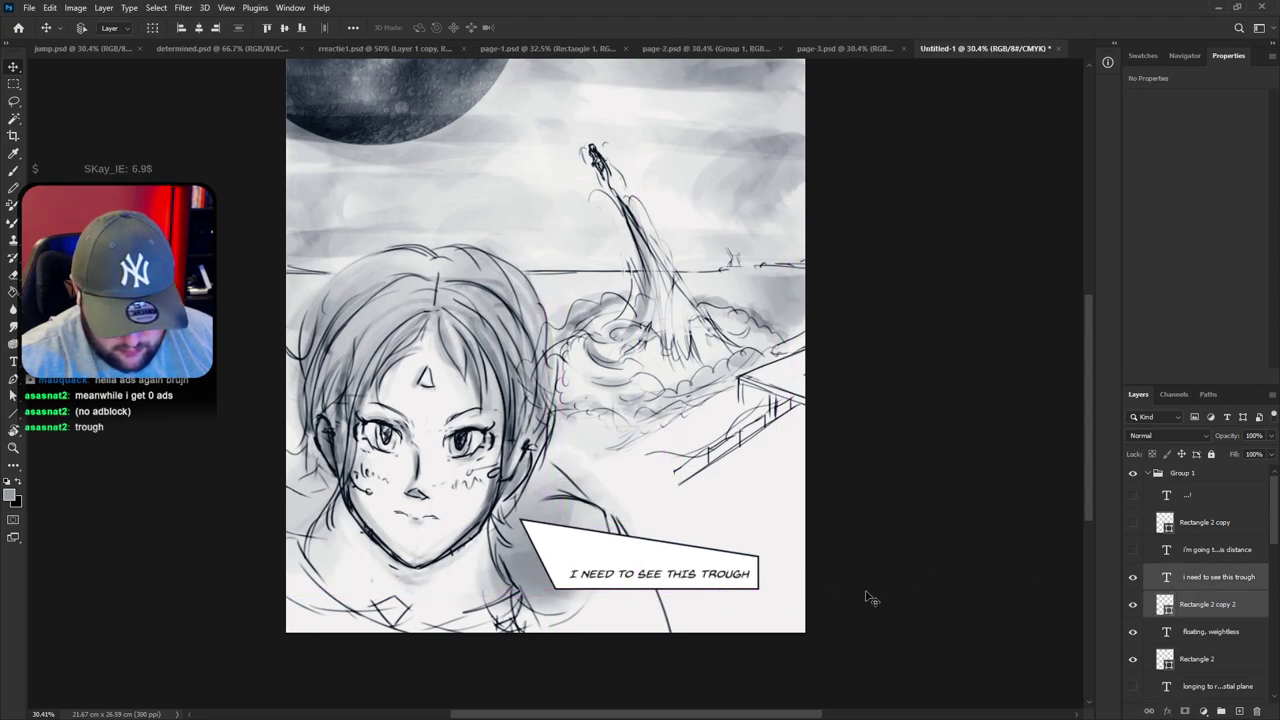
Rotate the "I need to see this trough" text to follow the box's slanted upper edge and position it inside the box
{"action": "left_click", "coordinate": [1217, 580]}
{"action": "key", "text": "ctrl+t"}
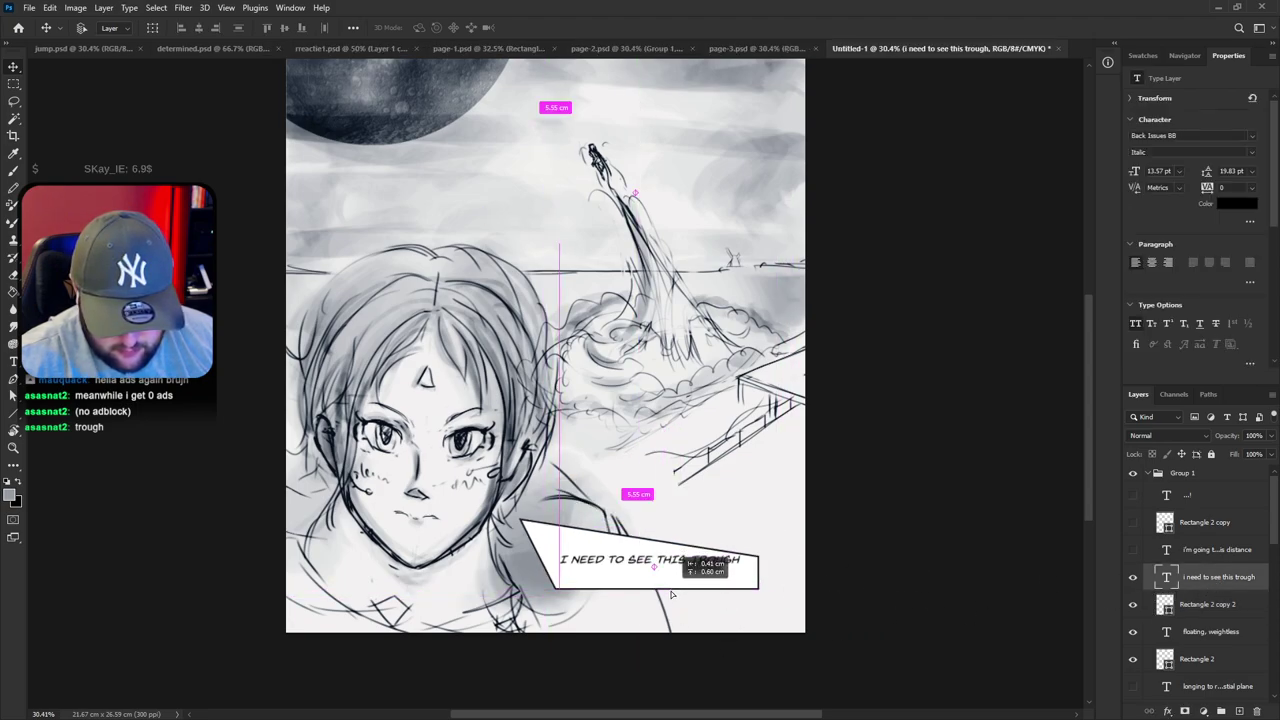
{"action": "mouse_move", "coordinate": [729, 534]}
{"action": "left_mouse_down"}
{"action": "mouse_move", "coordinate": [745, 530]}
{"action": "mouse_move", "coordinate": [747, 545]}
{"action": "left_mouse_up"}
{"action": "key", "text": "Return"}
{"action": "left_click_drag", "start_coordinate": [720, 587], "coordinate": [710, 581]}
{"action": "key", "text": "ctrl+t"}
{"action": "left_click_drag", "start_coordinate": [716, 528], "coordinate": [706, 562]}
{"action": "key", "text": "Return"}
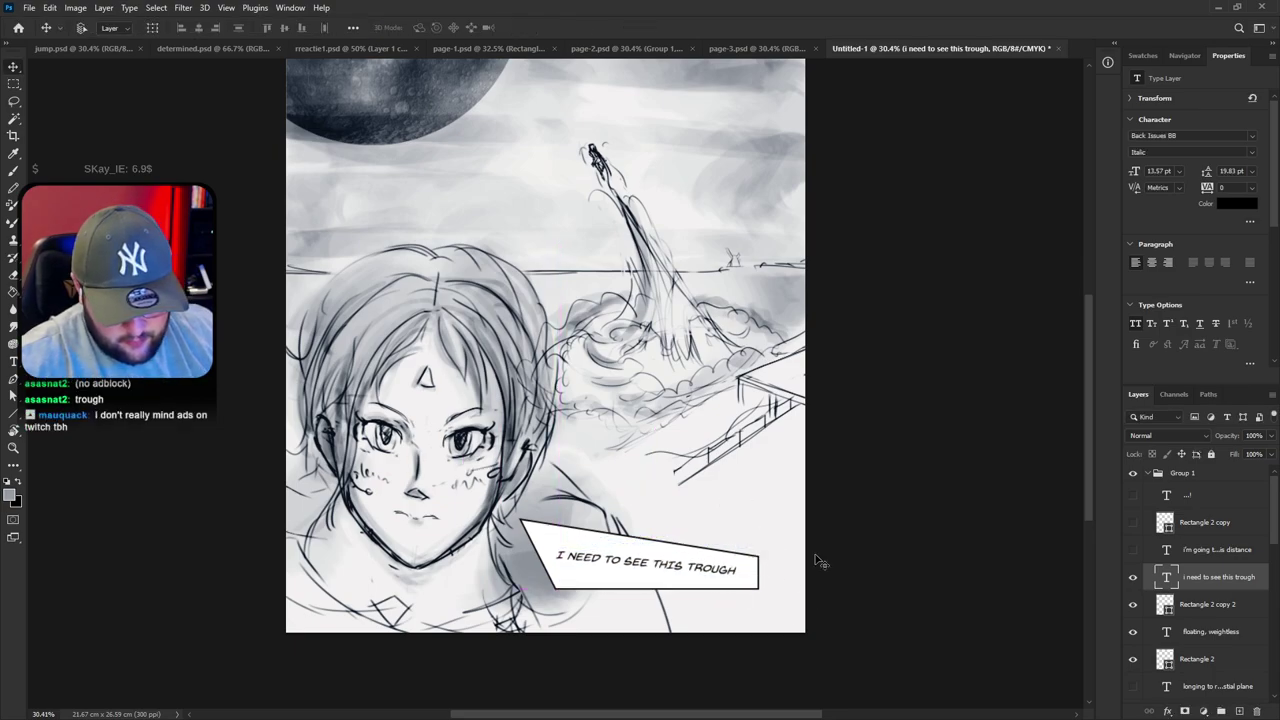
Save the finished page as page-4.psd
{"action": "scroll", "coordinate": [814, 556], "scroll_direction": "up", "scroll_amount": 3}
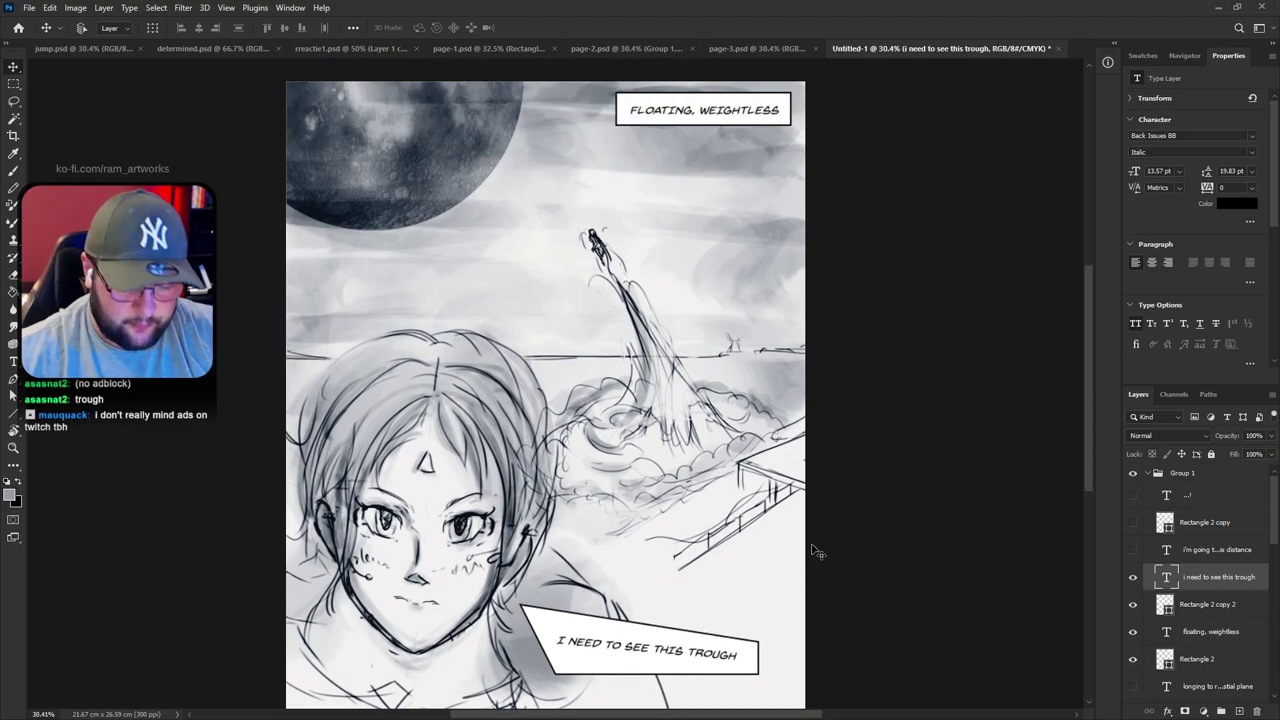
{"action": "scroll", "coordinate": [793, 549], "scroll_direction": "up", "scroll_amount": 1}
{"action": "scroll", "coordinate": [792, 549], "scroll_direction": "down", "scroll_amount": 1}
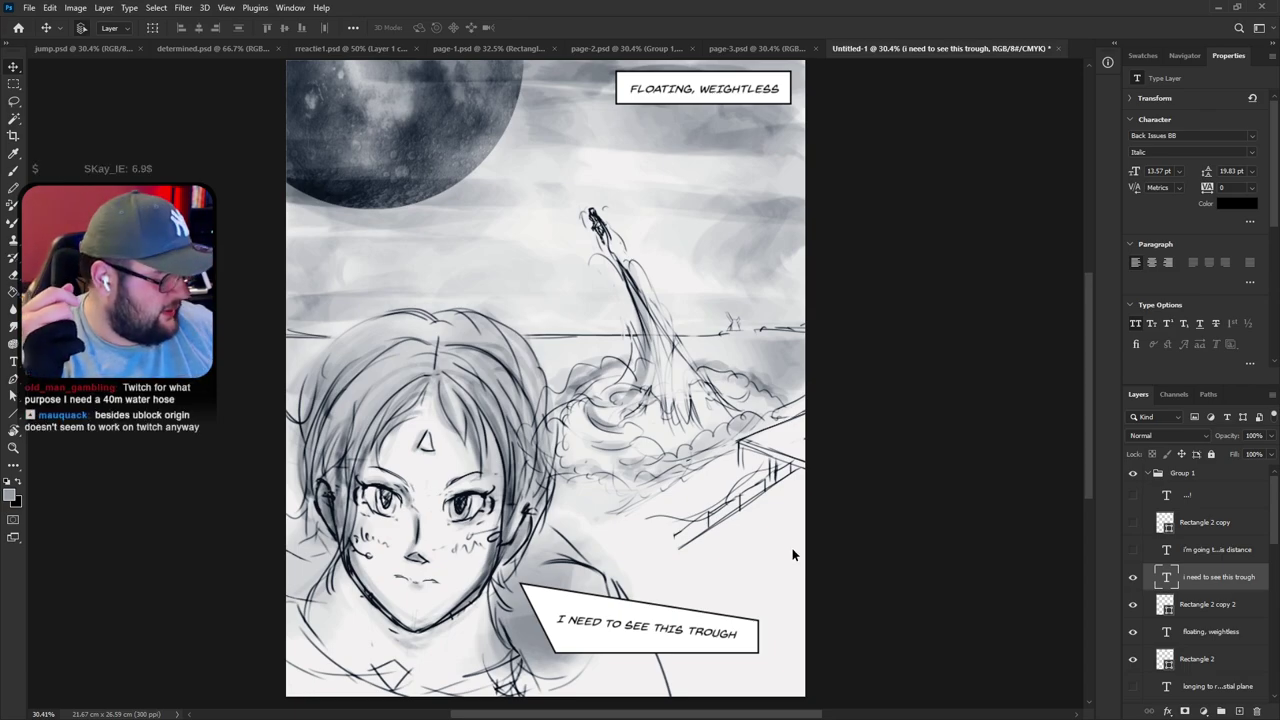
{"action": "key", "text": "ctrl+s"}
{"action": "left_click_drag", "start_coordinate": [292, 12], "coordinate": [556, 0]}
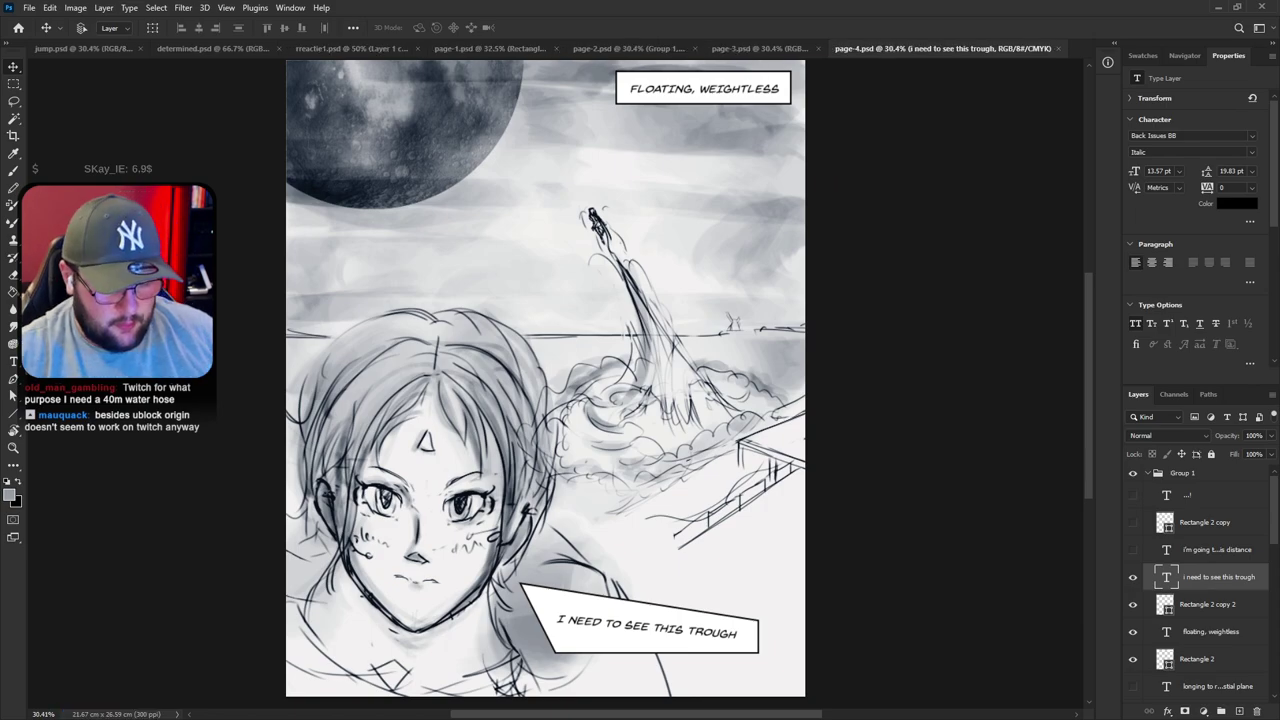
Create a new blank 21.67 × 26.59 cm document at 300 ppi in RGB with a white background
{"action": "left_click", "coordinate": [29, 8]}
{"action": "left_click", "coordinate": [45, 26]}
{"action": "key", "text": "Return"}
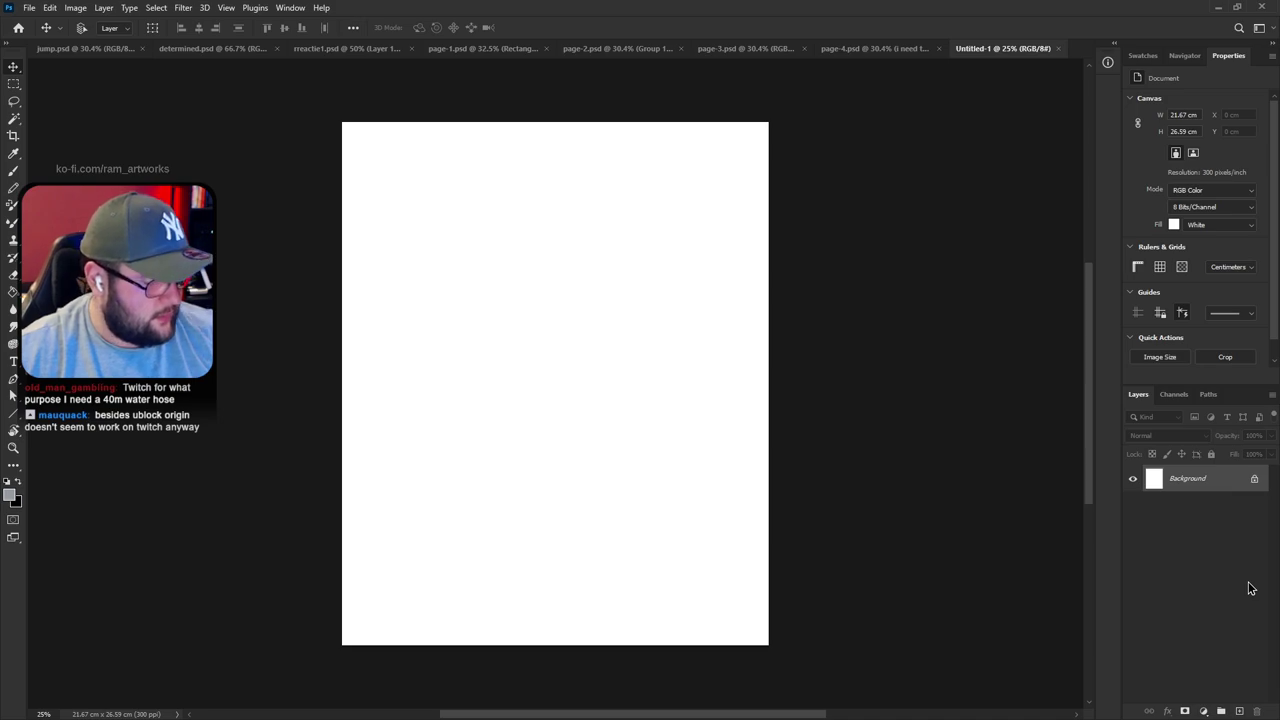
{"action": "key", "text": "ctrl+0"}
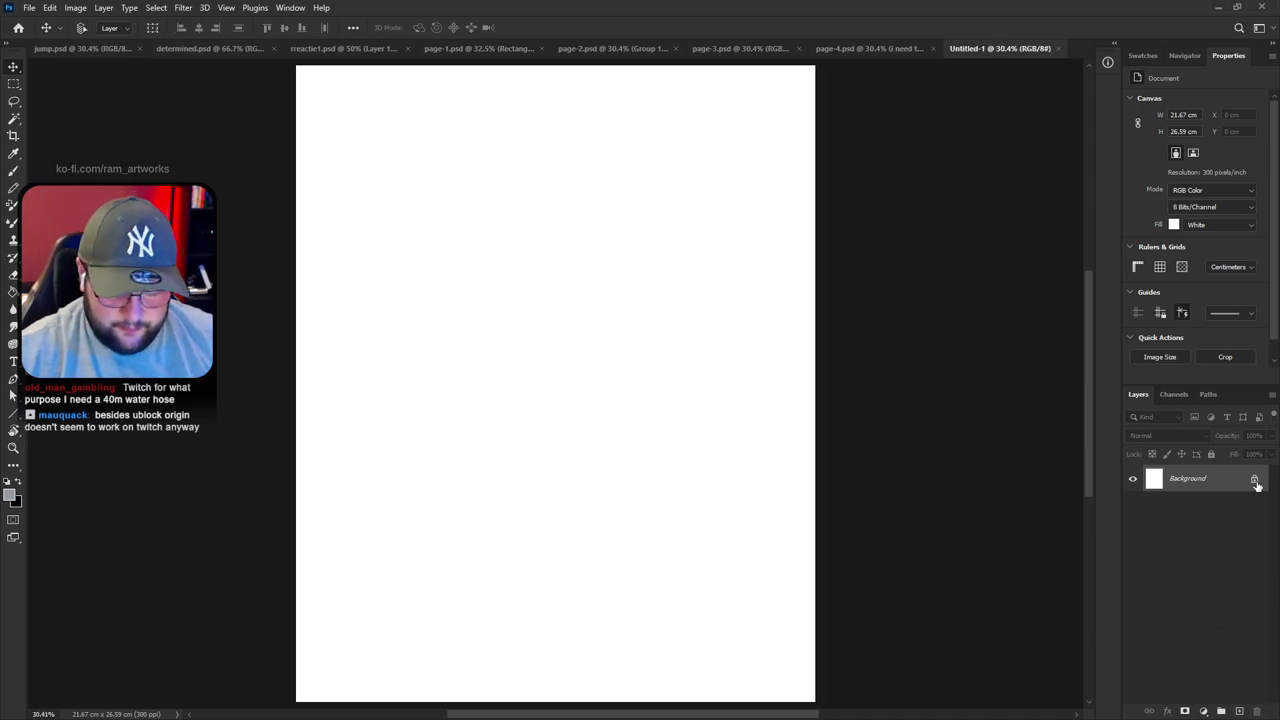
Unlock the Background layer, invert it to black and add an empty layer above it
{"action": "left_click", "coordinate": [1256, 482]}
{"action": "key", "text": "ctrl+i"}
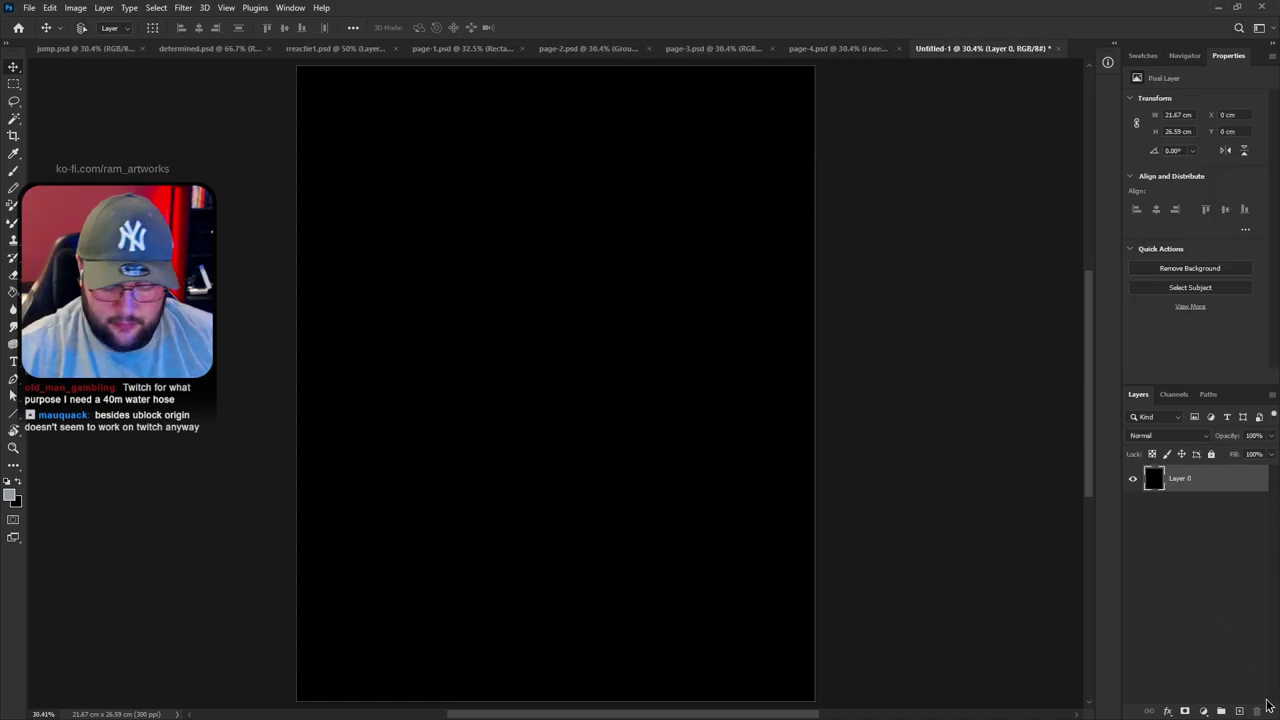
{"action": "left_click", "coordinate": [1239, 711]}
Try freehand brush strokes on the empty layer over the black page and undo them
{"action": "key", "text": "b"}
{"action": "left_click_drag", "start_coordinate": [598, 385], "coordinate": [373, 372]}
{"action": "key", "text": "ctrl+z"}
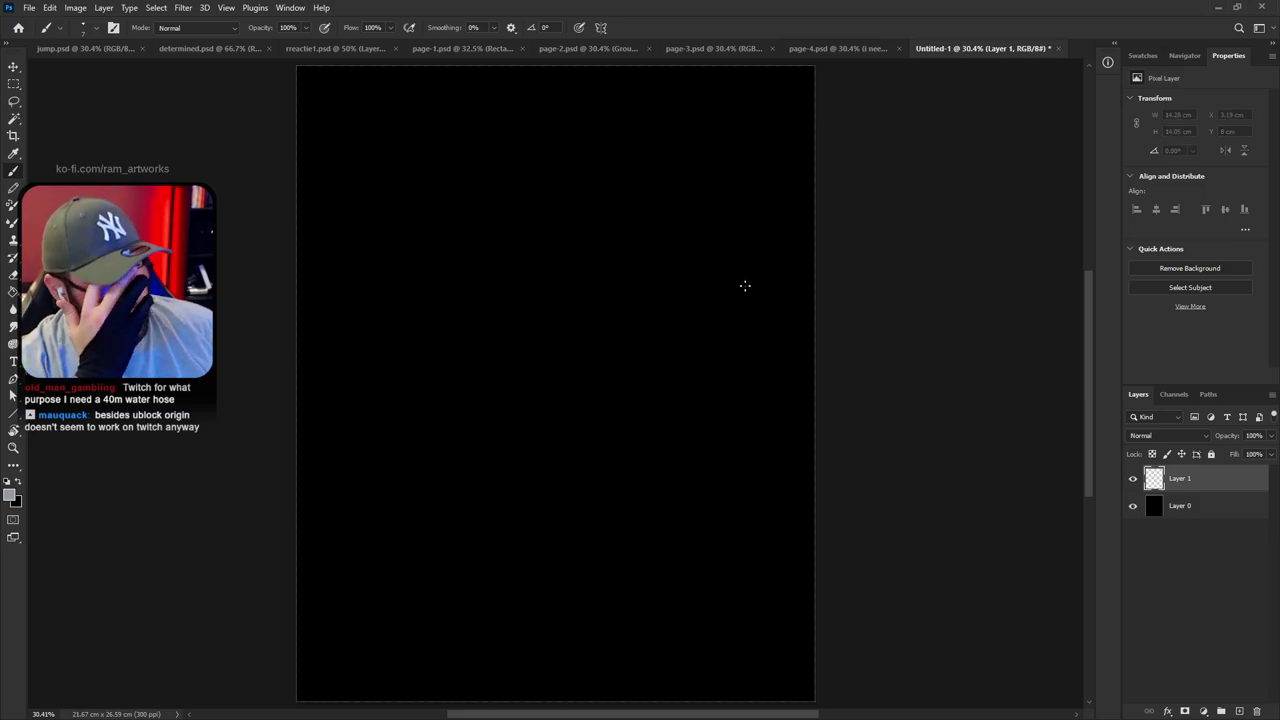
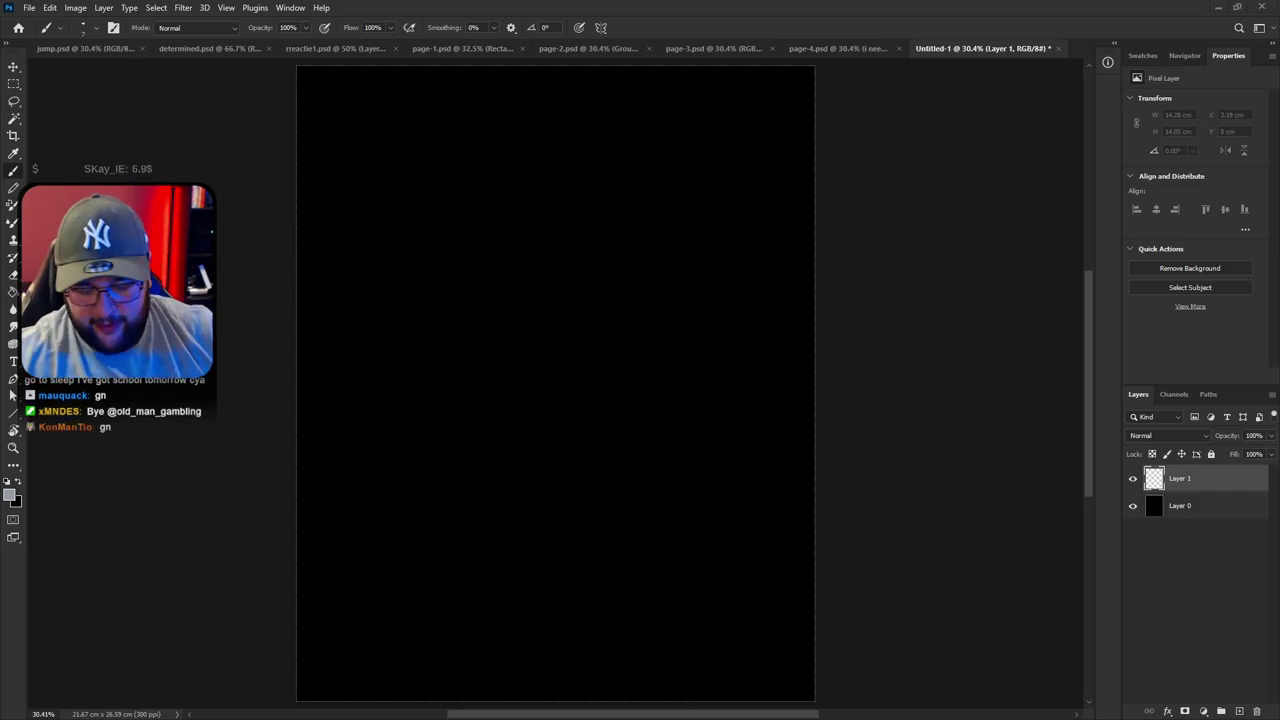
{"action": "left_click", "coordinate": [1227, 504]}
{"action": "left_click", "coordinate": [1211, 488]}
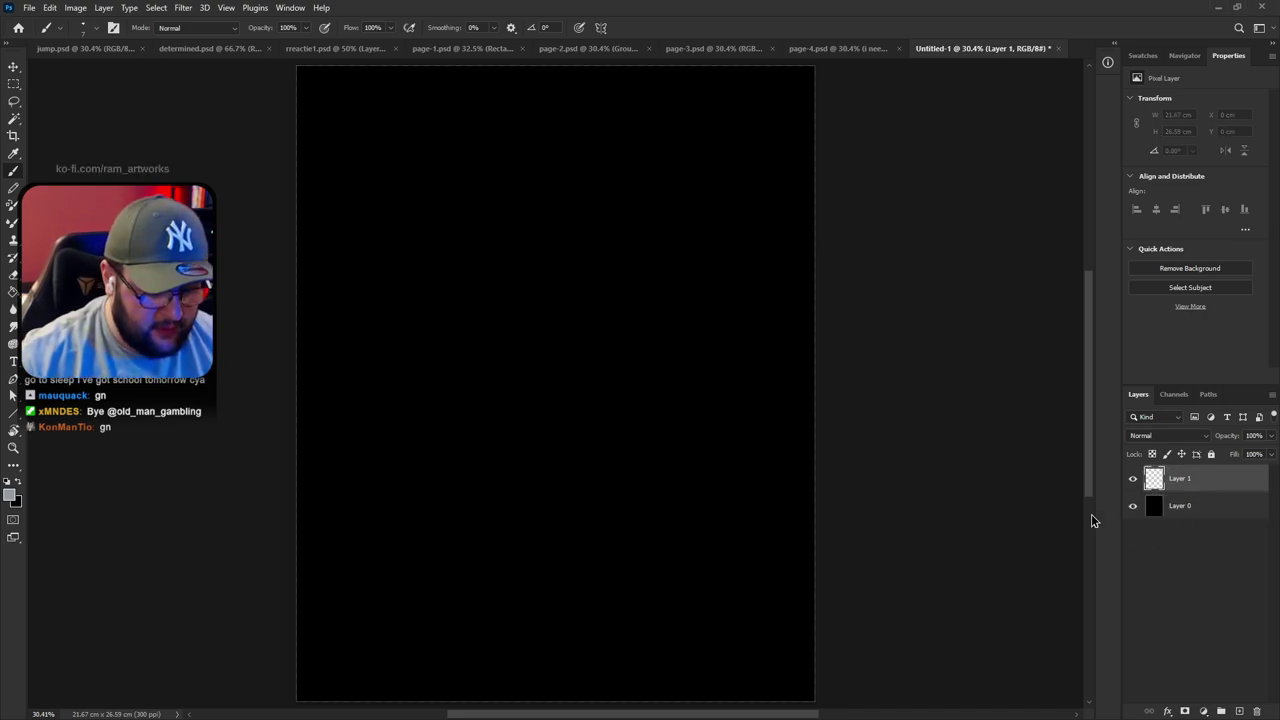
{"action": "left_click_drag", "start_coordinate": [545, 206], "coordinate": [540, 437]}
{"action": "key", "text": "ctrl+z"}
{"action": "left_click_drag", "start_coordinate": [544, 234], "coordinate": [552, 472]}
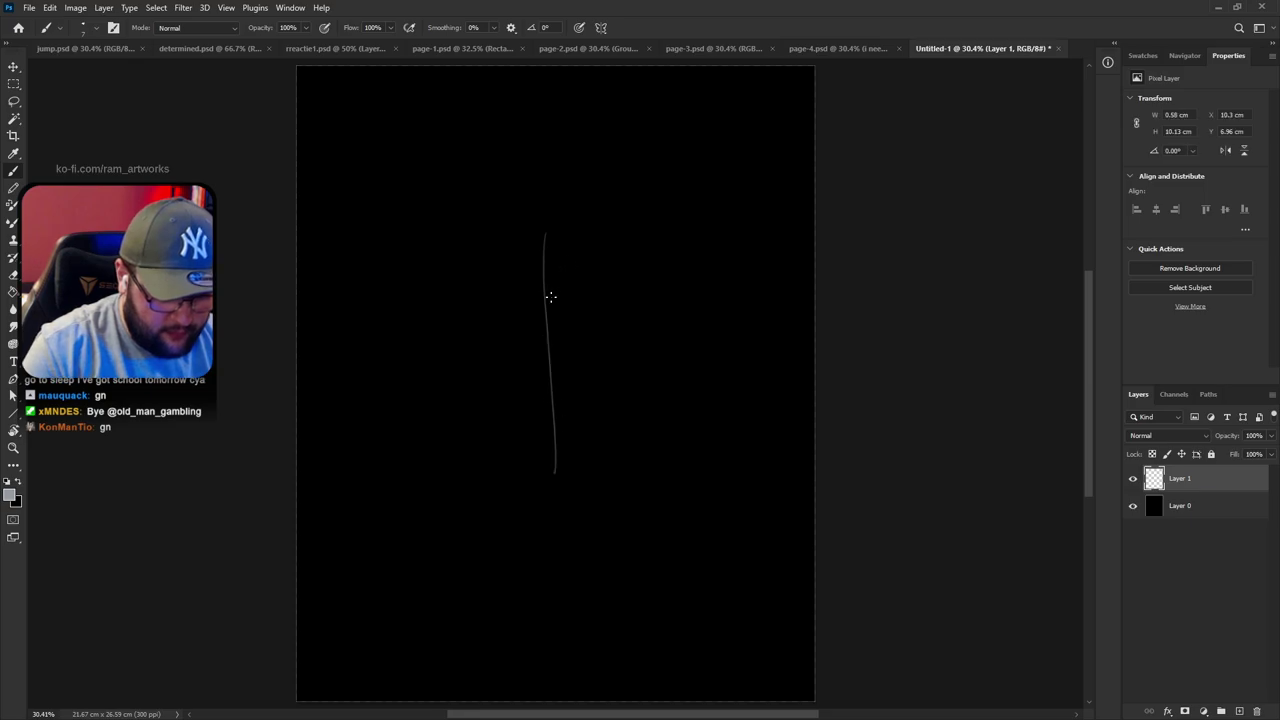
{"action": "key", "text": "ctrl+z"}
{"action": "left_click_drag", "start_coordinate": [557, 254], "coordinate": [557, 251]}
{"action": "key", "text": "ctrl+z"}
{"action": "right_click", "coordinate": [557, 290]}
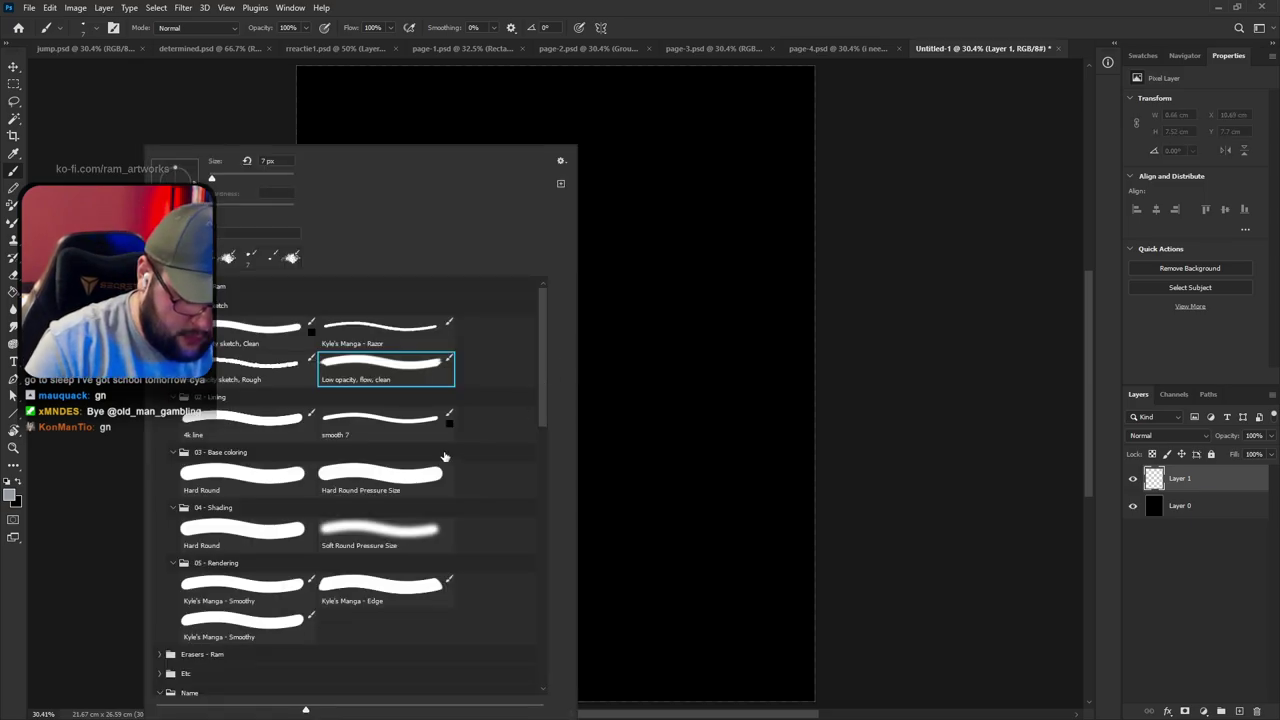
{"action": "left_click_drag", "start_coordinate": [634, 209], "coordinate": [569, 427]}
{"action": "mouse_move", "coordinate": [553, 540]}
{"action": "left_mouse_down"}
{"action": "mouse_move", "coordinate": [629, 477]}
{"action": "mouse_move", "coordinate": [651, 546]}
{"action": "mouse_move", "coordinate": [623, 606]}
{"action": "mouse_move", "coordinate": [636, 634]}
{"action": "left_mouse_up"}
{"action": "key", "text": "ctrl+z"}
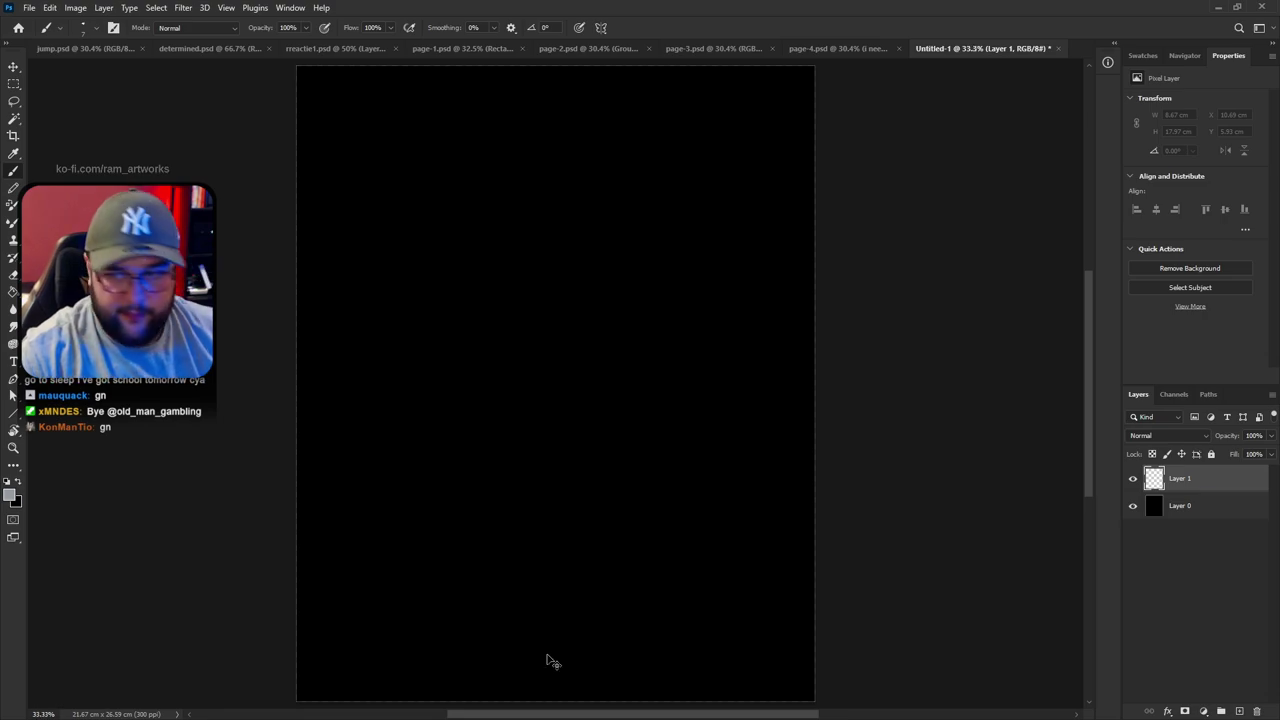
{"action": "key", "text": "ctrl+plus"}
{"action": "key", "text": "f"}
{"action": "key", "text": "f"}
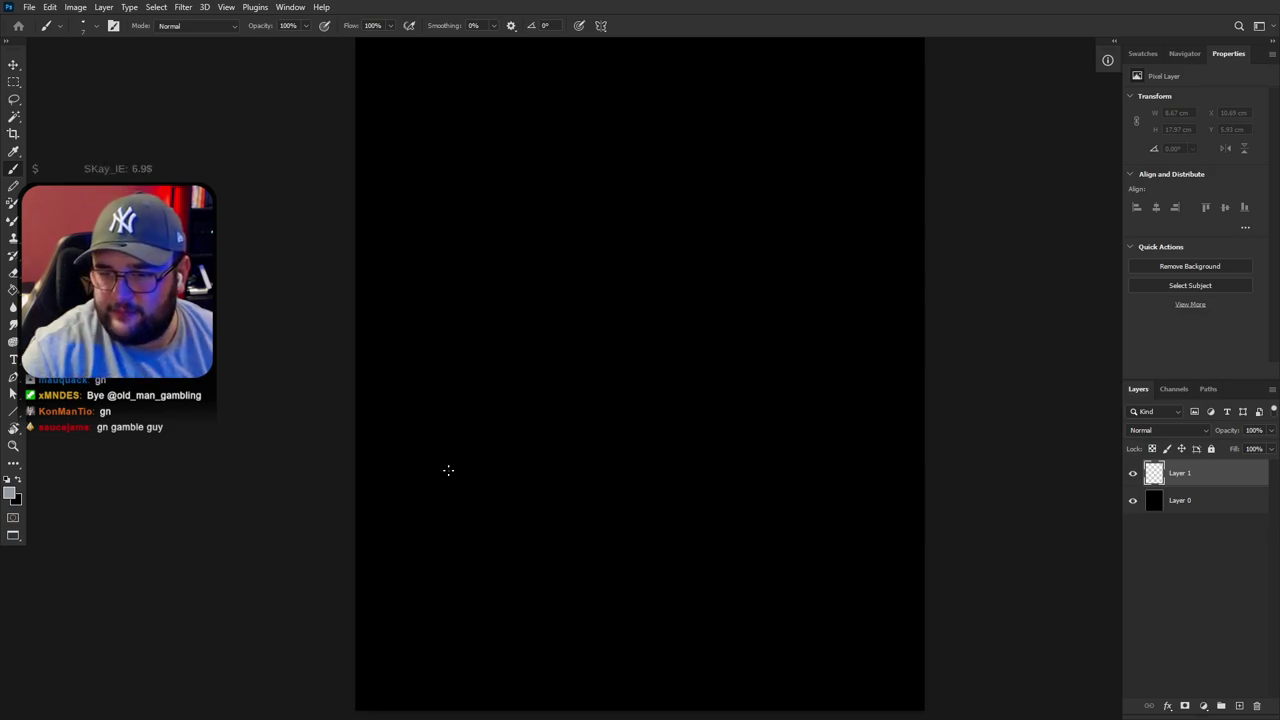
{"action": "key", "text": "f"}
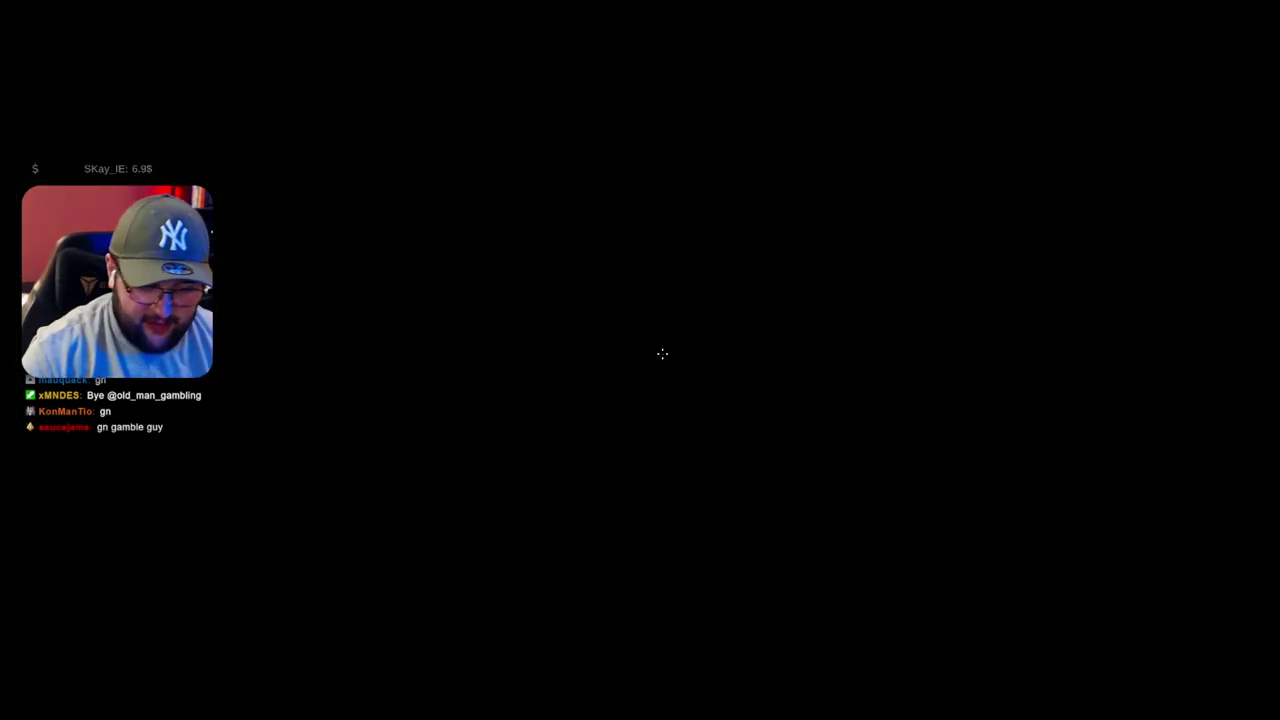
{"action": "left_click_drag", "start_coordinate": [592, 246], "coordinate": [592, 532]}
{"action": "key", "text": "ctrl+z"}
{"action": "key", "text": "f"}
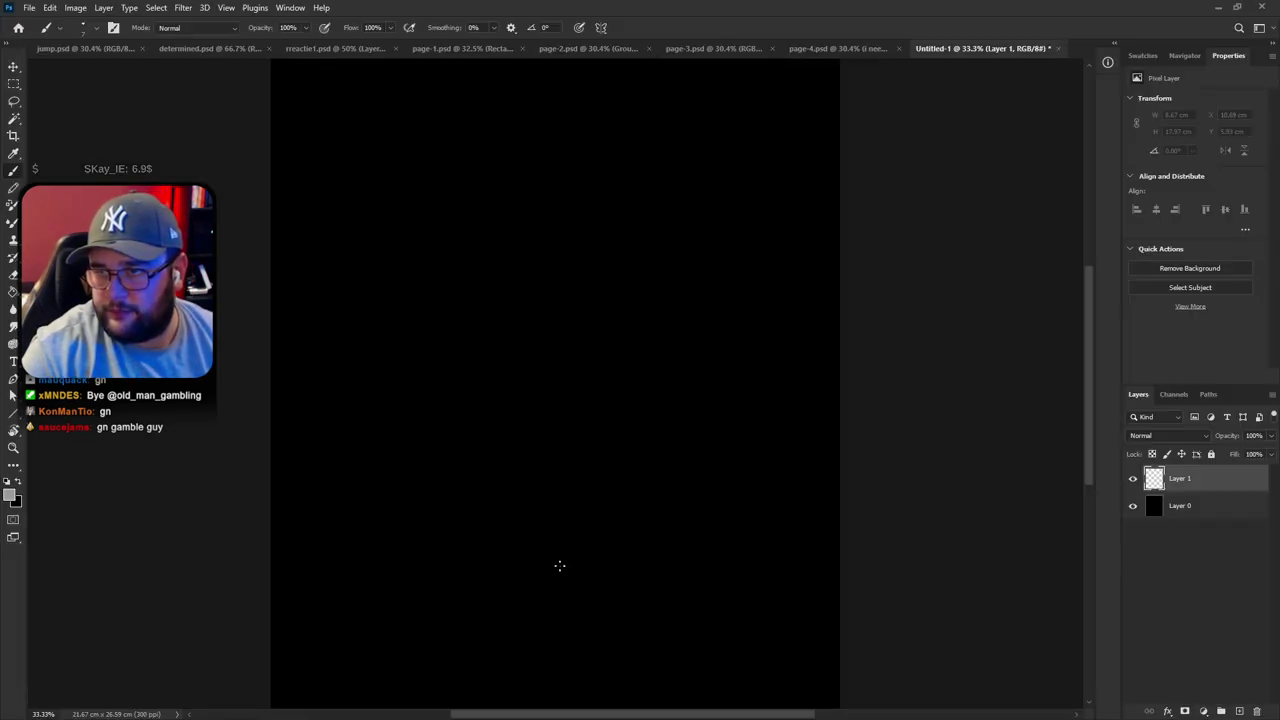
Switch the brush colour to white and draw a slightly curved vertical spine line about 9.3 cm long near the page's centre
{"action": "mouse_move", "coordinate": [563, 250]}
{"action": "left_mouse_down"}
{"action": "mouse_move", "coordinate": [583, 299]}
{"action": "mouse_move", "coordinate": [571, 430]}
{"action": "left_mouse_up"}
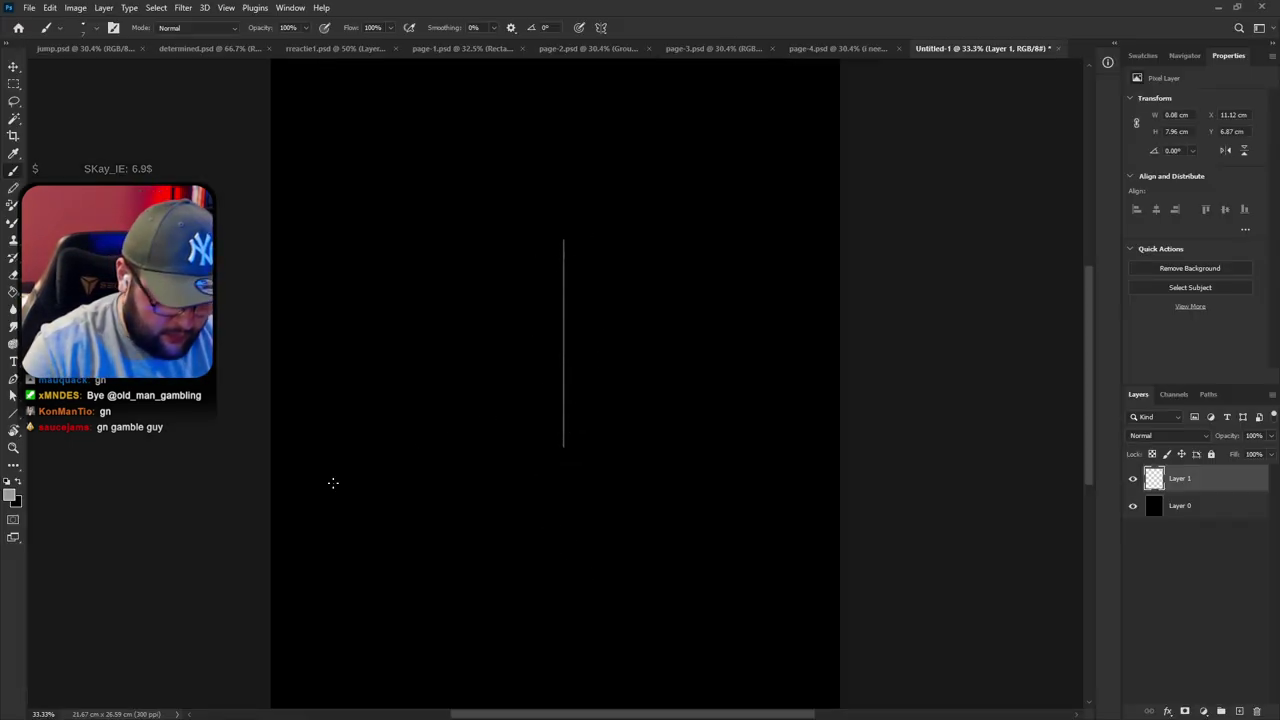
{"action": "key", "text": "ctrl+z"}
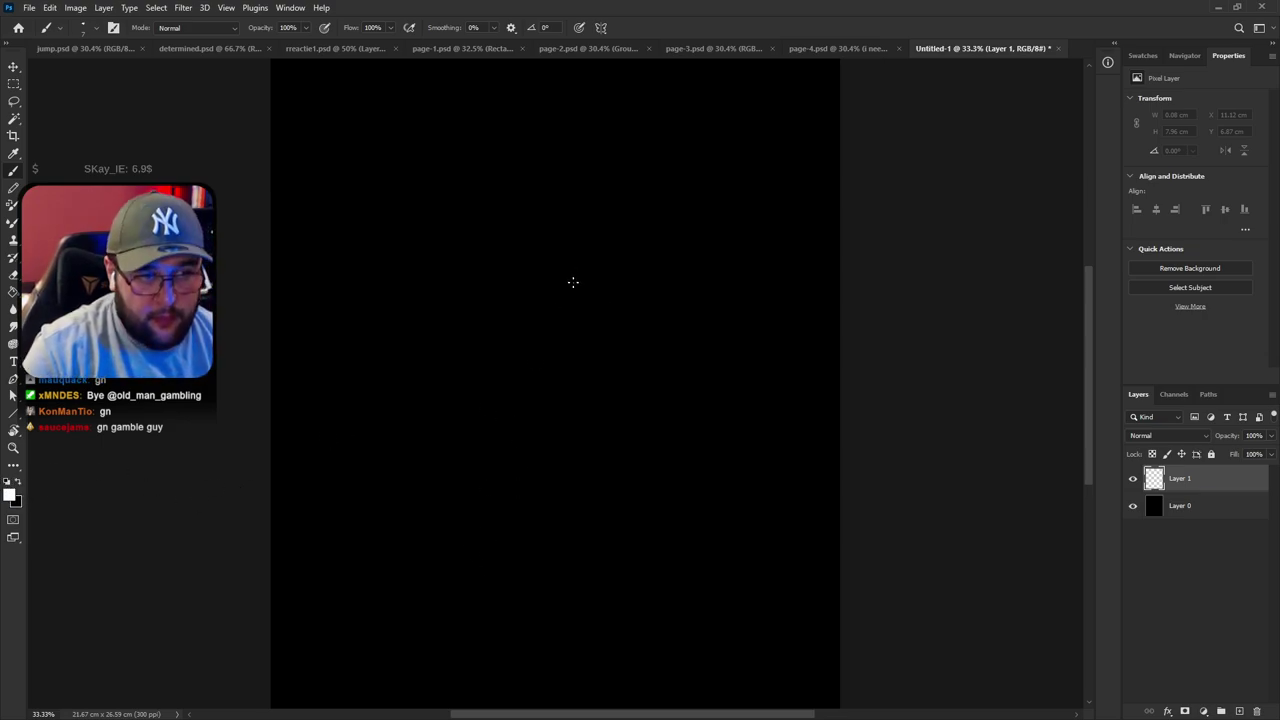
{"action": "left_click_drag", "start_coordinate": [558, 244], "coordinate": [562, 520]}
{"action": "key", "text": "ctrl+z"}
{"action": "mouse_move", "coordinate": [559, 252]}
{"action": "left_mouse_down"}
{"action": "mouse_move", "coordinate": [567, 482]}
{"action": "mouse_move", "coordinate": [566, 348]}
{"action": "mouse_move", "coordinate": [557, 472]}
{"action": "left_mouse_up"}
{"action": "key", "text": "ctrl+z"}
{"action": "key", "text": "ctrl+z"}
{"action": "key", "text": "ctrl+z"}
{"action": "left_click_drag", "start_coordinate": [558, 248], "coordinate": [555, 486]}
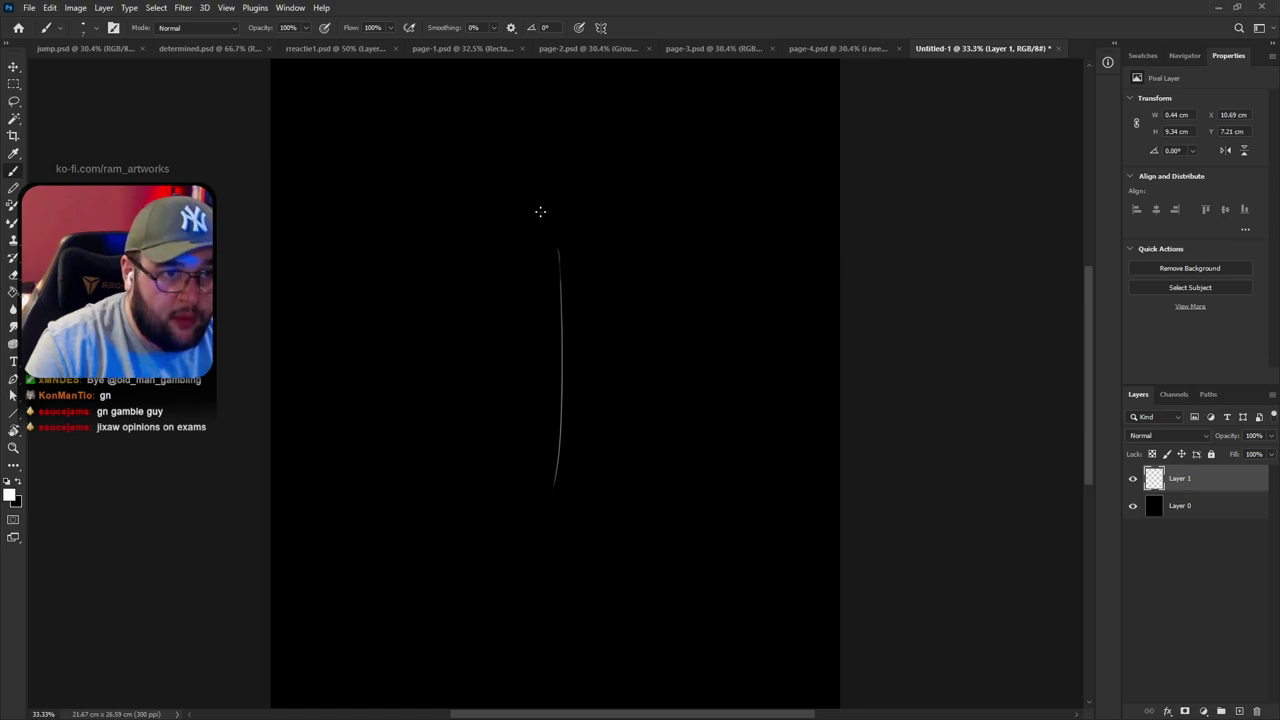
Sketch a small head box with a crossline directly above the spine line and redraw its right edge
{"action": "mouse_move", "coordinate": [543, 217]}
{"action": "left_mouse_down"}
{"action": "mouse_move", "coordinate": [575, 219]}
{"action": "mouse_move", "coordinate": [542, 247]}
{"action": "mouse_move", "coordinate": [578, 247]}
{"action": "mouse_move", "coordinate": [578, 218]}
{"action": "mouse_move", "coordinate": [572, 248]}
{"action": "left_mouse_up"}
{"action": "key", "text": "ctrl+z"}
{"action": "key", "text": "ctrl+z"}
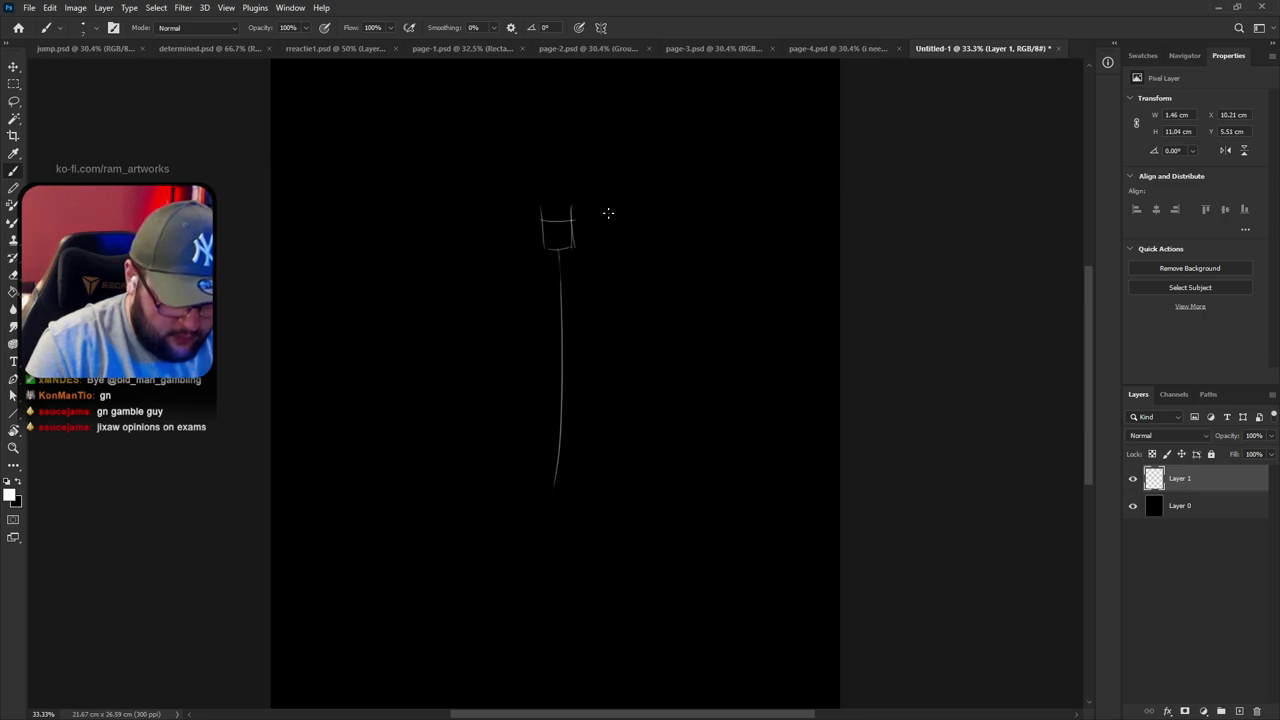
{"action": "key", "text": "ctrl+plus"}
{"action": "key", "text": "space"}
{"action": "left_click_drag", "start_coordinate": [712, 213], "coordinate": [740, 297]}
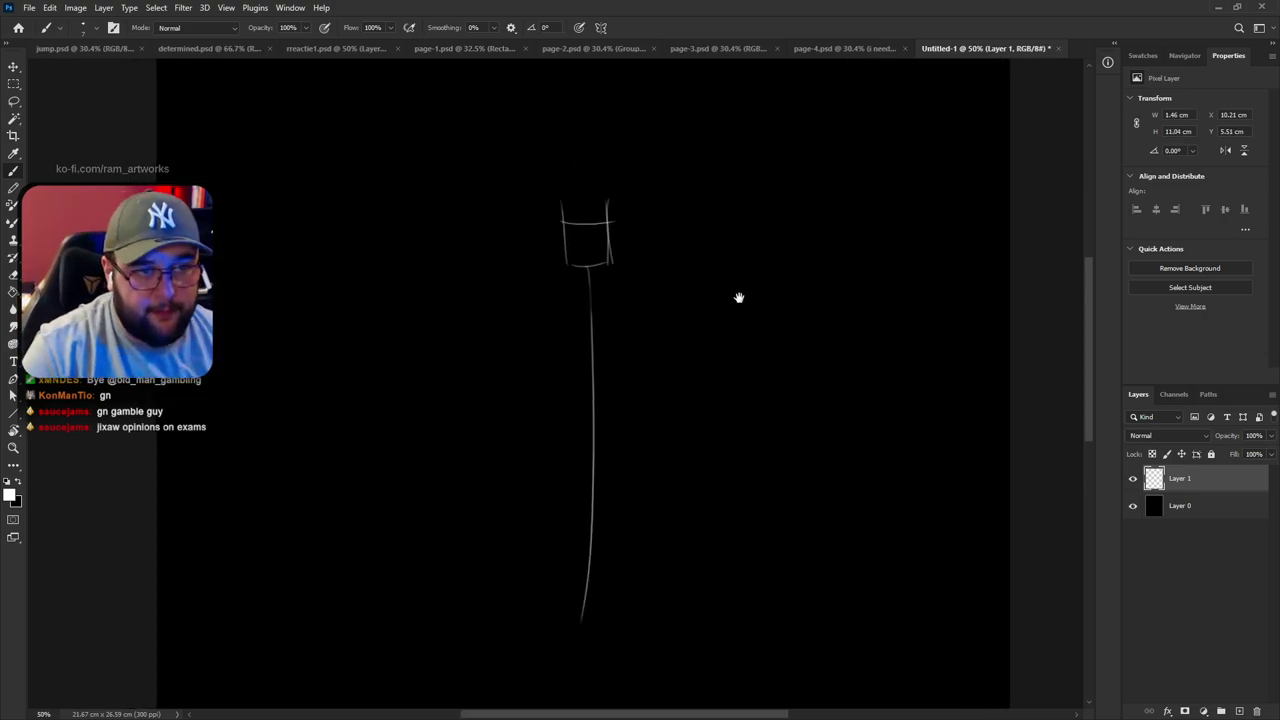
{"action": "key", "text": "ctrl+z"}
{"action": "left_click_drag", "start_coordinate": [613, 200], "coordinate": [613, 264]}
Set the eraser size to 97 px and erase the stray duplicate line on the head box's right edge
{"action": "key", "text": "e"}
{"action": "left_click_drag", "start_coordinate": [611, 262], "coordinate": [606, 197]}
{"action": "key", "text": "ctrl+z"}
{"action": "right_click", "coordinate": [630, 218]}
{"action": "left_click_drag", "start_coordinate": [334, 178], "coordinate": [309, 178]}
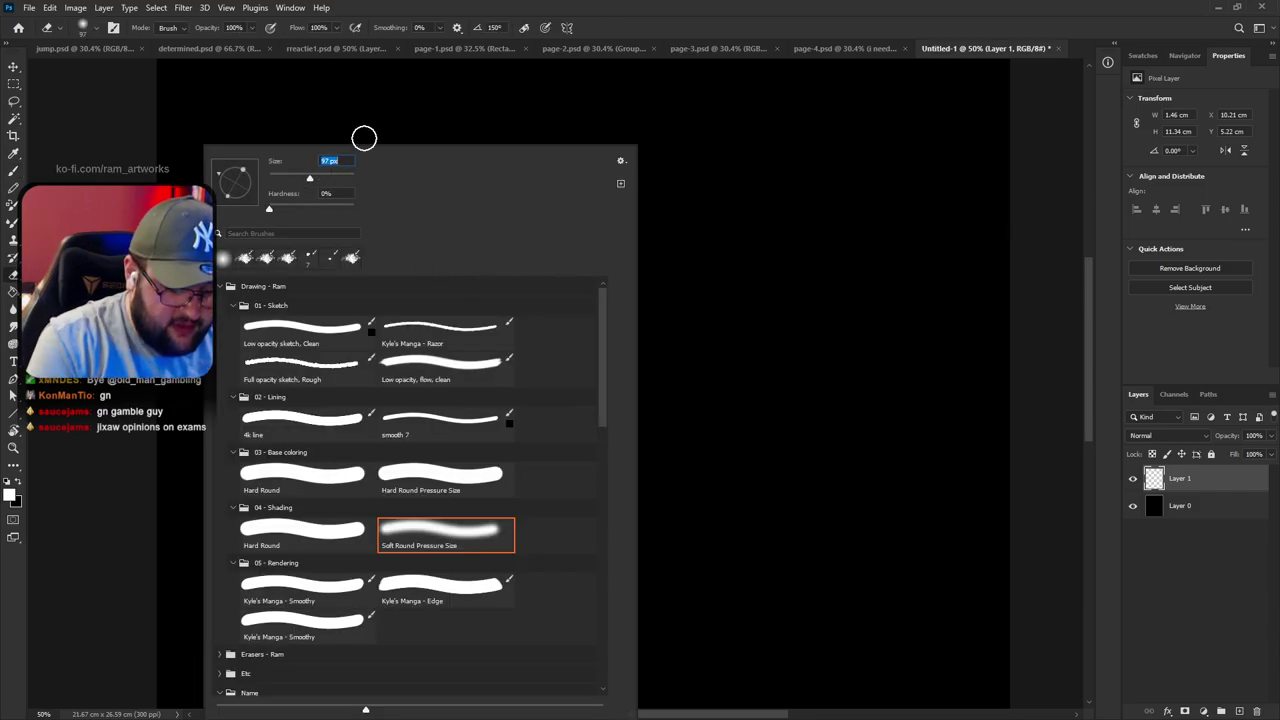
{"action": "left_click", "coordinate": [360, 134]}
{"action": "left_click_drag", "start_coordinate": [610, 211], "coordinate": [600, 191]}
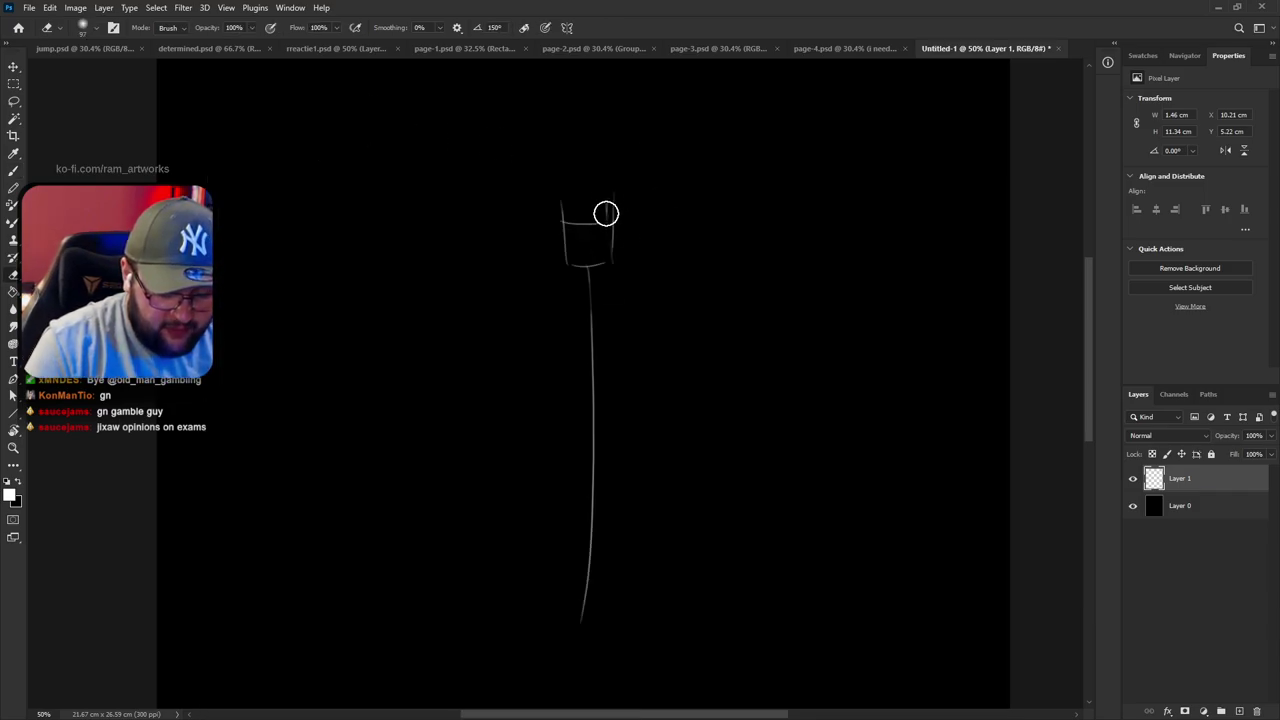
Redraw the head box's crossline as a curve that extends past the right edge
{"action": "key", "text": "b"}
{"action": "left_click_drag", "start_coordinate": [590, 224], "coordinate": [625, 212]}
{"action": "key", "text": "ctrl+z"}
{"action": "key", "text": "ctrl+z"}
{"action": "key", "text": "ctrl+z"}
{"action": "key", "text": "ctrl+z"}
{"action": "key", "text": "ctrl+z"}
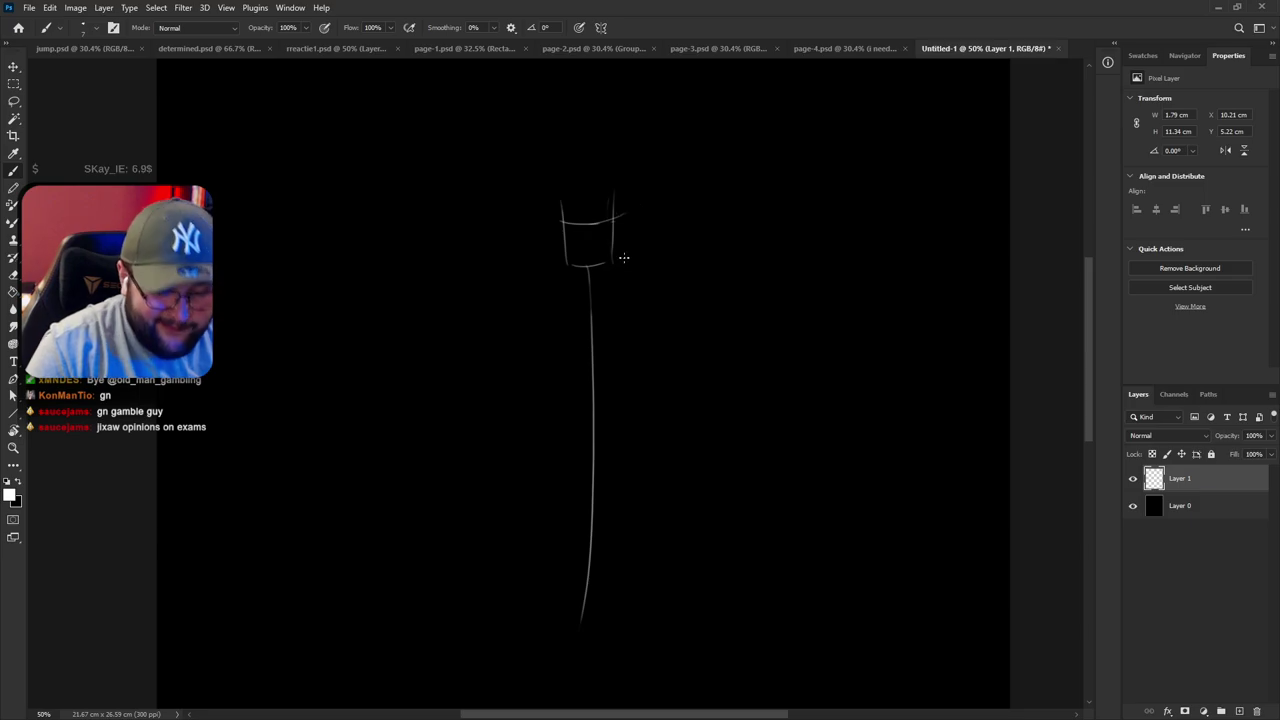
Add straight bottom and top edges to close the head box
{"action": "left_click_drag", "start_coordinate": [563, 261], "coordinate": [637, 264]}
{"action": "key", "text": "ctrl+z"}
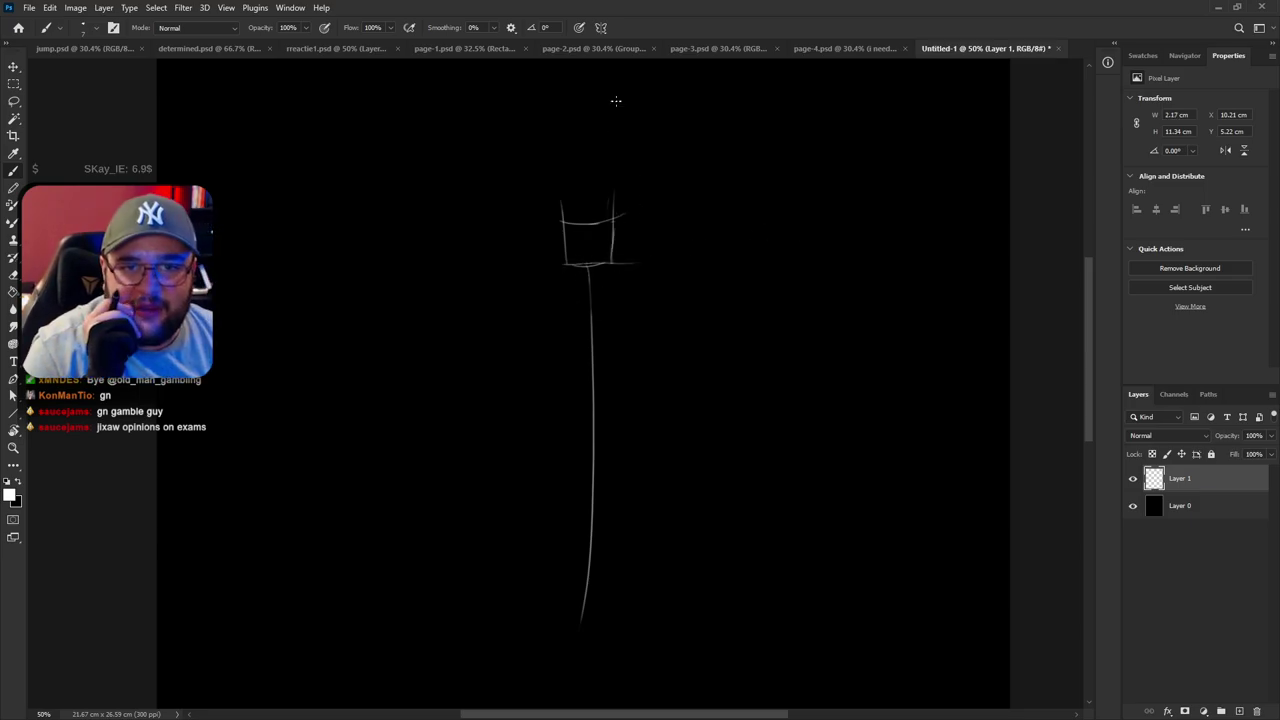
{"action": "mouse_move", "coordinate": [557, 194]}
{"action": "left_mouse_down"}
{"action": "mouse_move", "coordinate": [684, 168]}
{"action": "mouse_move", "coordinate": [622, 202]}
{"action": "left_mouse_up"}
{"action": "key", "text": "ctrl+z"}
{"action": "key", "text": "ctrl+z"}
{"action": "key", "text": "ctrl+z"}
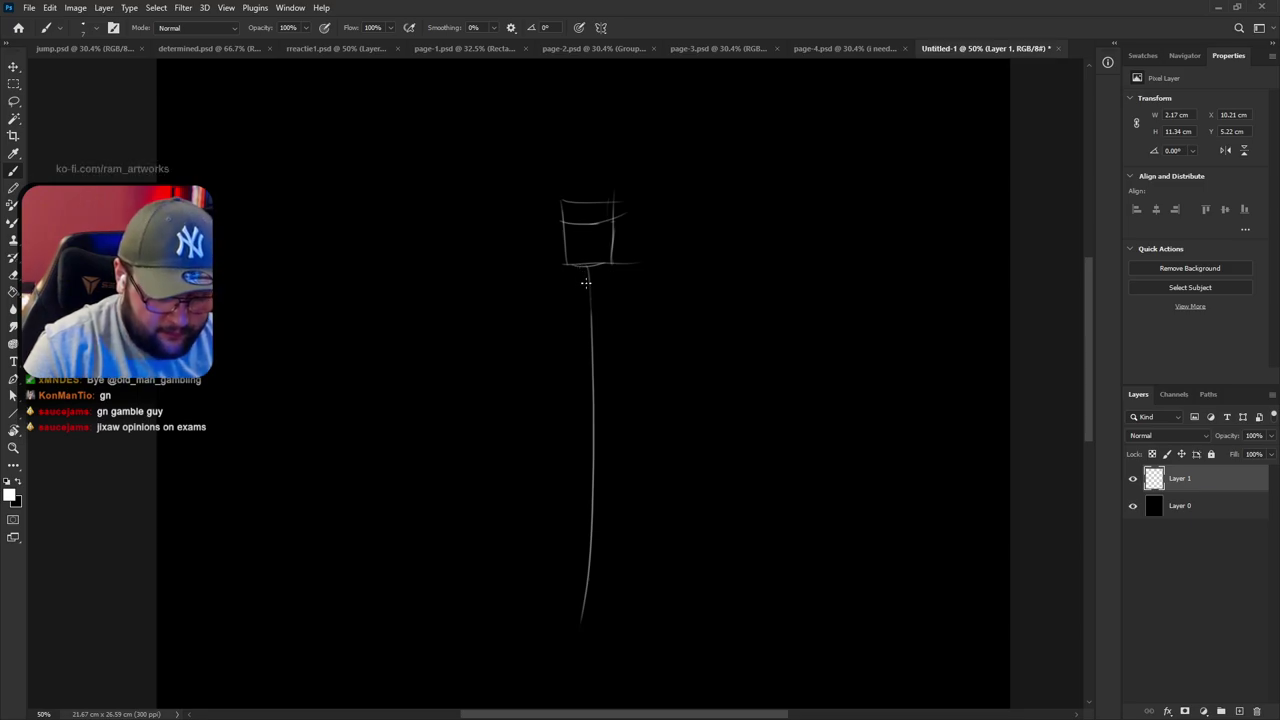
Mark the waist with a short tick on the spine and draw a horizontal shoulder line just below the head box
{"action": "left_click_drag", "start_coordinate": [586, 426], "coordinate": [606, 424]}
{"action": "mouse_move", "coordinate": [594, 281]}
{"action": "left_mouse_down"}
{"action": "mouse_move", "coordinate": [550, 285]}
{"action": "mouse_move", "coordinate": [664, 279]}
{"action": "left_mouse_up"}
{"action": "key", "text": "ctrl+z"}
{"action": "key", "text": "ctrl+z"}
{"action": "left_click_drag", "start_coordinate": [549, 277], "coordinate": [655, 281]}
{"action": "key", "text": "ctrl+z"}
{"action": "left_click_drag", "start_coordinate": [548, 282], "coordinate": [628, 280]}
{"action": "key", "text": "ctrl+z"}
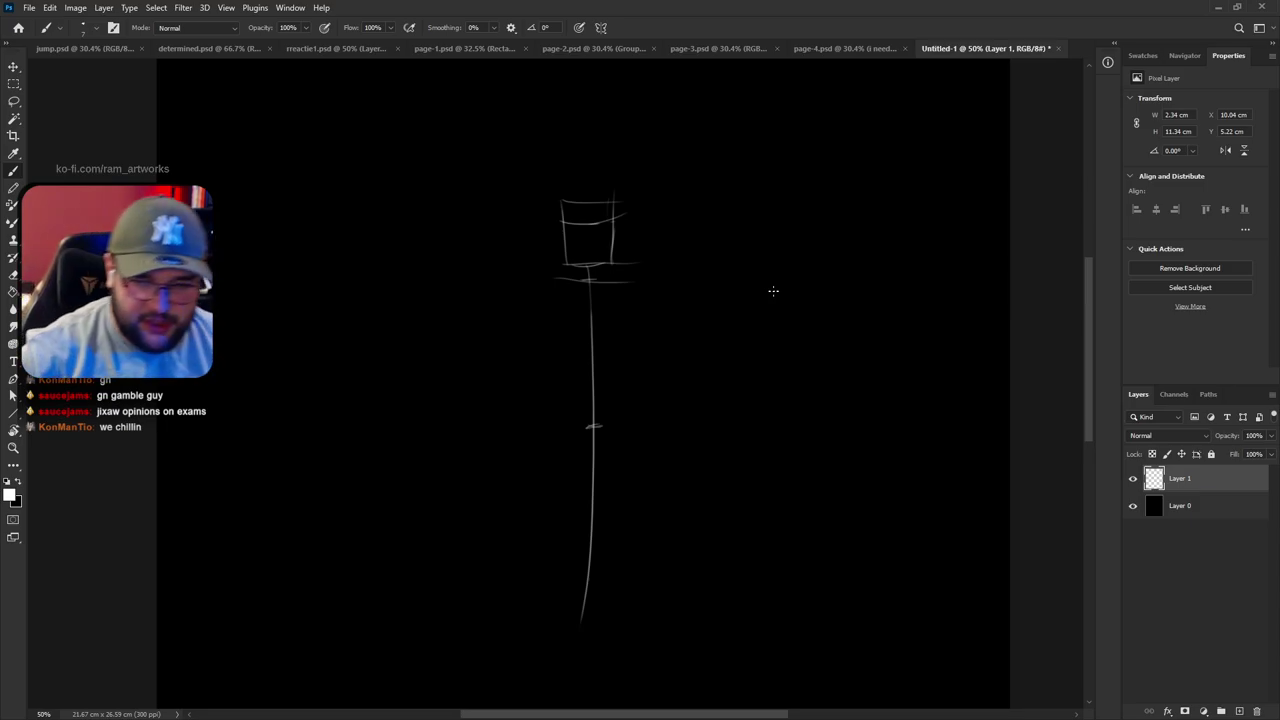
{"action": "key", "text": "ctrl+z"}
{"action": "left_click_drag", "start_coordinate": [546, 277], "coordinate": [660, 271]}
{"action": "key", "text": "ctrl+z"}
{"action": "key", "text": "ctrl+z"}
{"action": "left_click_drag", "start_coordinate": [532, 278], "coordinate": [656, 277]}
Sketch the torso box with two vertical sides running from the shoulder line down to a horizontal waist line
{"action": "mouse_move", "coordinate": [548, 272]}
{"action": "left_mouse_down"}
{"action": "mouse_move", "coordinate": [546, 448]}
{"action": "mouse_move", "coordinate": [708, 422]}
{"action": "left_mouse_up"}
{"action": "key", "text": "ctrl+z"}
{"action": "left_click_drag", "start_coordinate": [542, 273], "coordinate": [546, 478]}
{"action": "key", "text": "ctrl+z"}
{"action": "left_click_drag", "start_coordinate": [544, 280], "coordinate": [546, 436]}
{"action": "key", "text": "ctrl+z"}
{"action": "left_click_drag", "start_coordinate": [639, 276], "coordinate": [646, 442]}
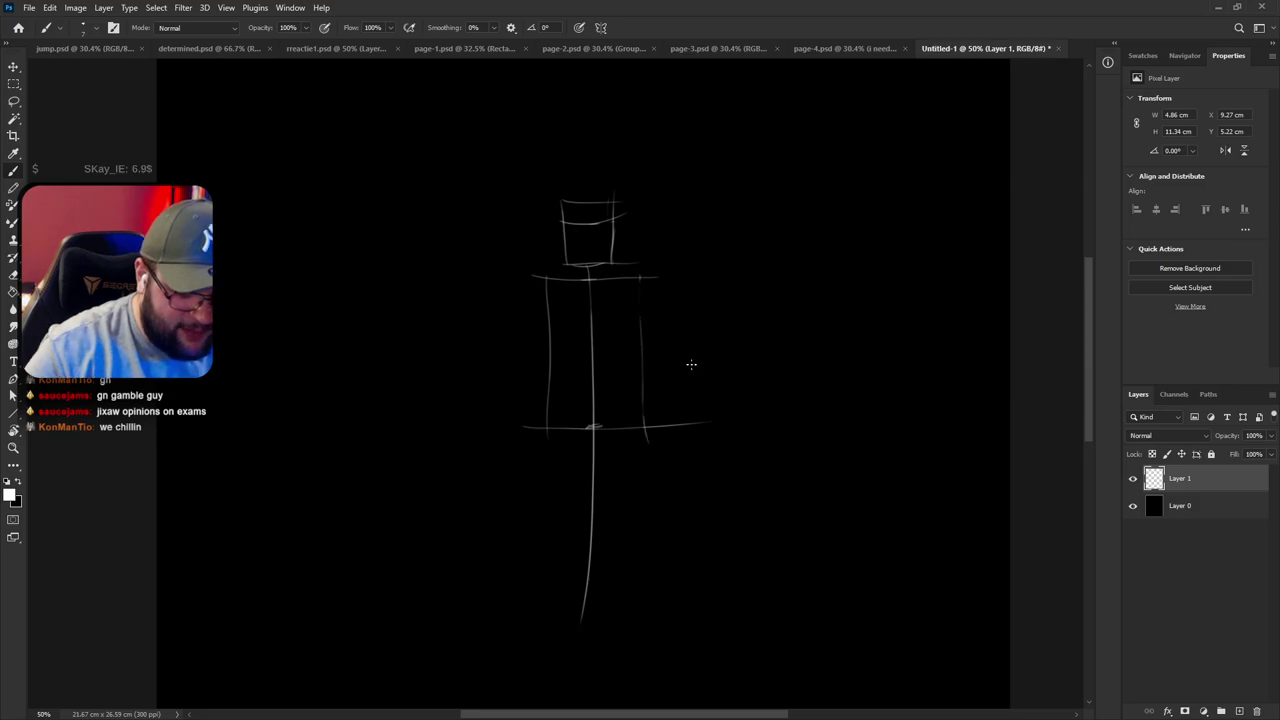
{"action": "left_click_drag", "start_coordinate": [640, 284], "coordinate": [645, 416]}
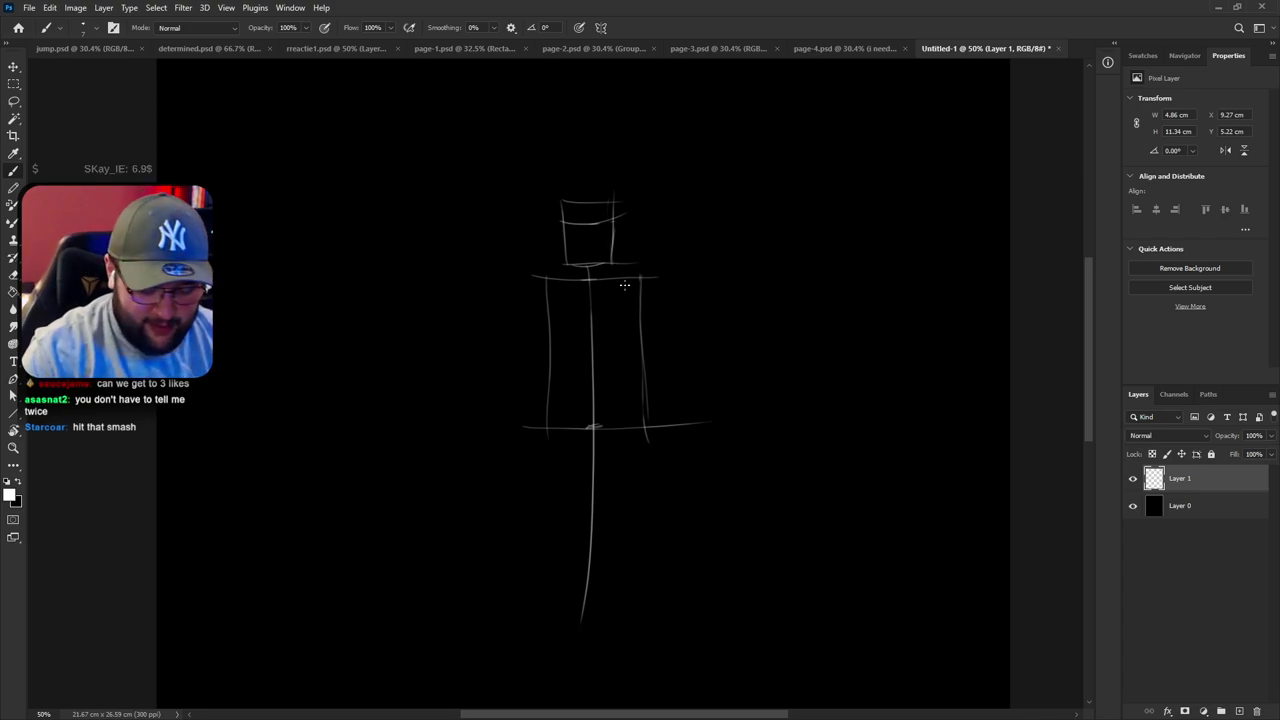
Try small joint circles at the torso's upper corners and undo them
{"action": "mouse_move", "coordinate": [643, 273]}
{"action": "left_mouse_down"}
{"action": "mouse_move", "coordinate": [652, 286]}
{"action": "mouse_move", "coordinate": [647, 275]}
{"action": "left_mouse_up"}
{"action": "key", "text": "ctrl+z"}
{"action": "key", "text": "ctrl+z"}
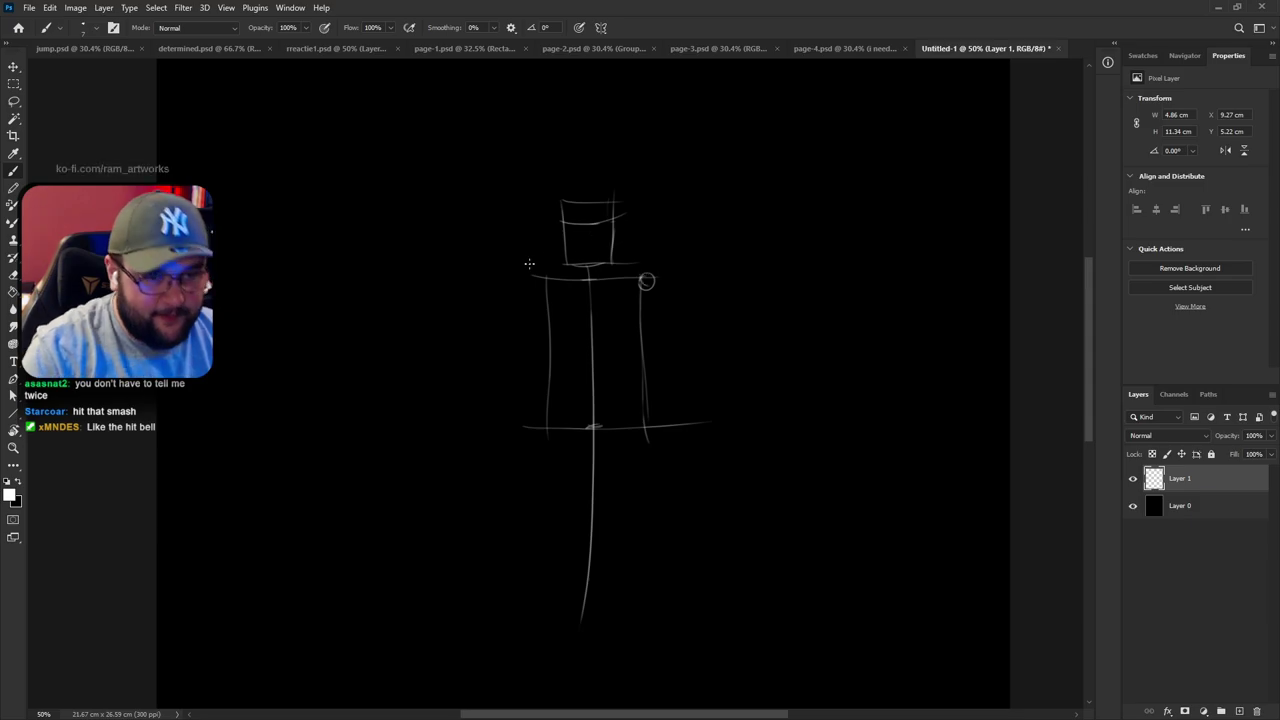
{"action": "left_click_drag", "start_coordinate": [548, 274], "coordinate": [546, 280]}
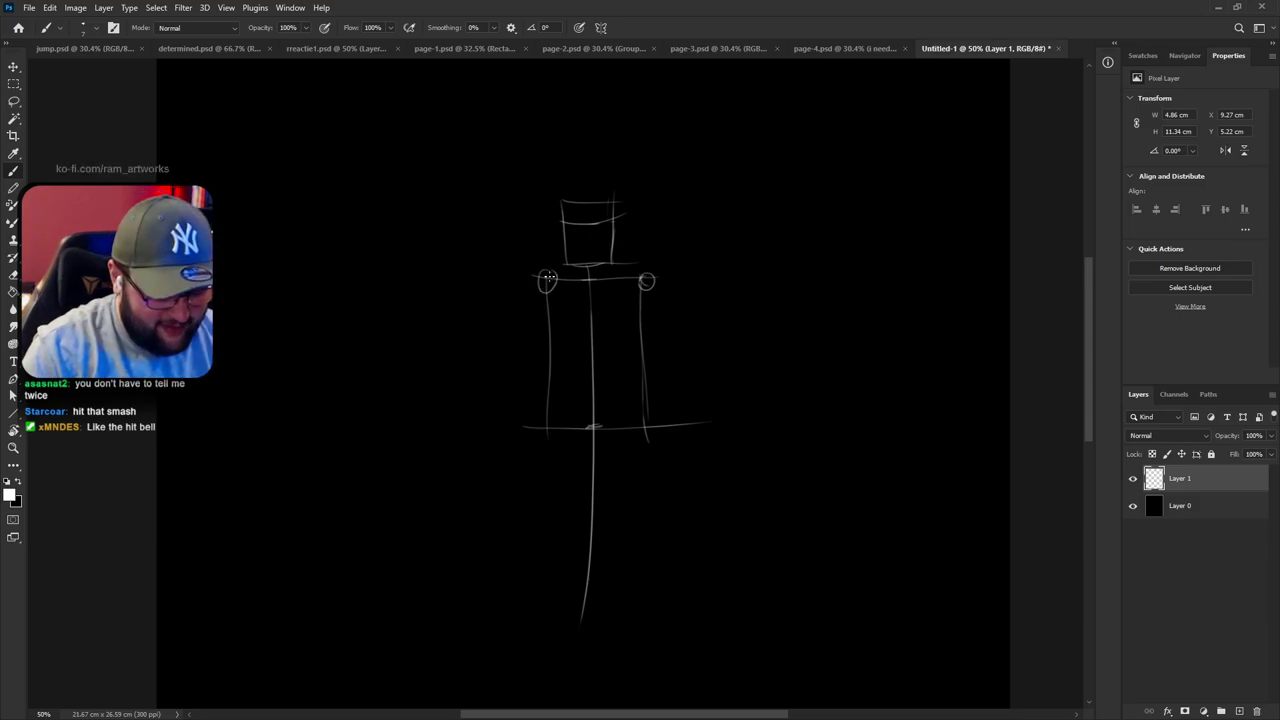
{"action": "key", "text": "ctrl+z"}
{"action": "key", "text": "ctrl+z"}
{"action": "key", "text": "ctrl+z"}
{"action": "left_click_drag", "start_coordinate": [646, 271], "coordinate": [648, 272]}
{"action": "key", "text": "ctrl+z"}
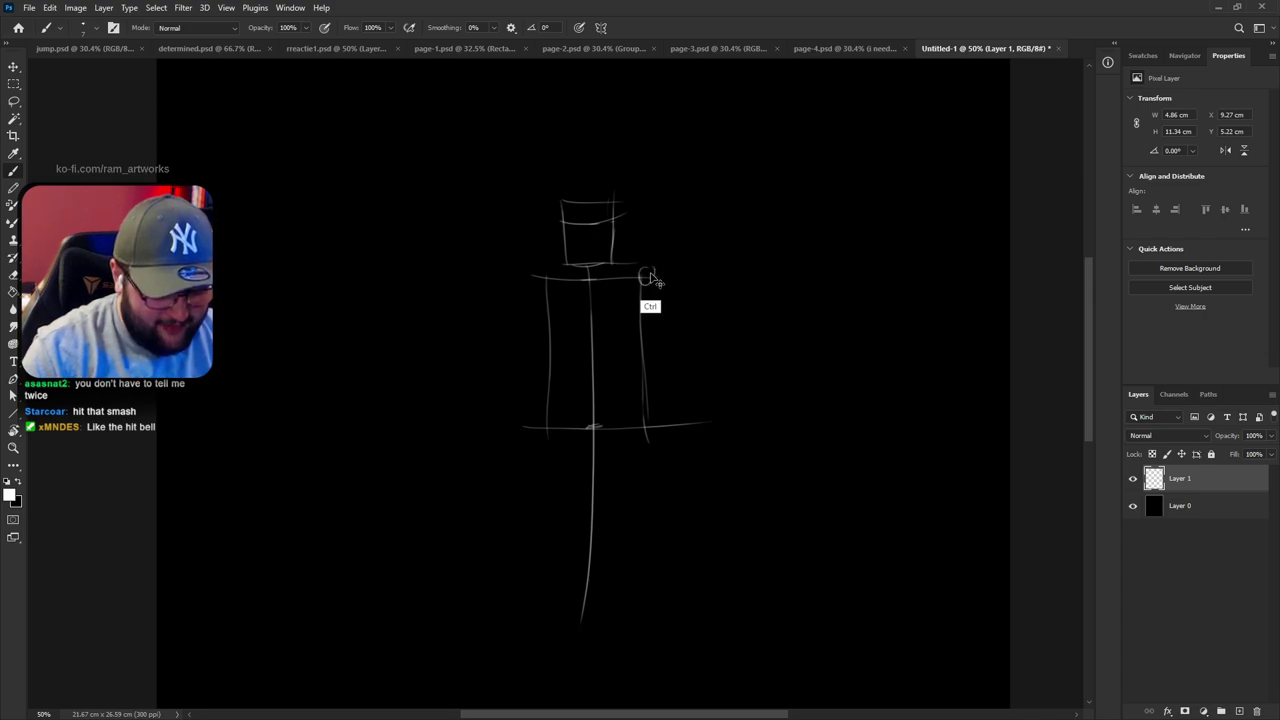
{"action": "key", "text": "ctrl+z"}
Draw a small shoulder joint circle at each end of the shoulder line
{"action": "left_click_drag", "start_coordinate": [645, 268], "coordinate": [654, 265]}
{"action": "key", "text": "ctrl+z"}
{"action": "key", "text": "ctrl+z"}
{"action": "left_click_drag", "start_coordinate": [542, 267], "coordinate": [537, 279]}
{"action": "key", "text": "ctrl+z"}
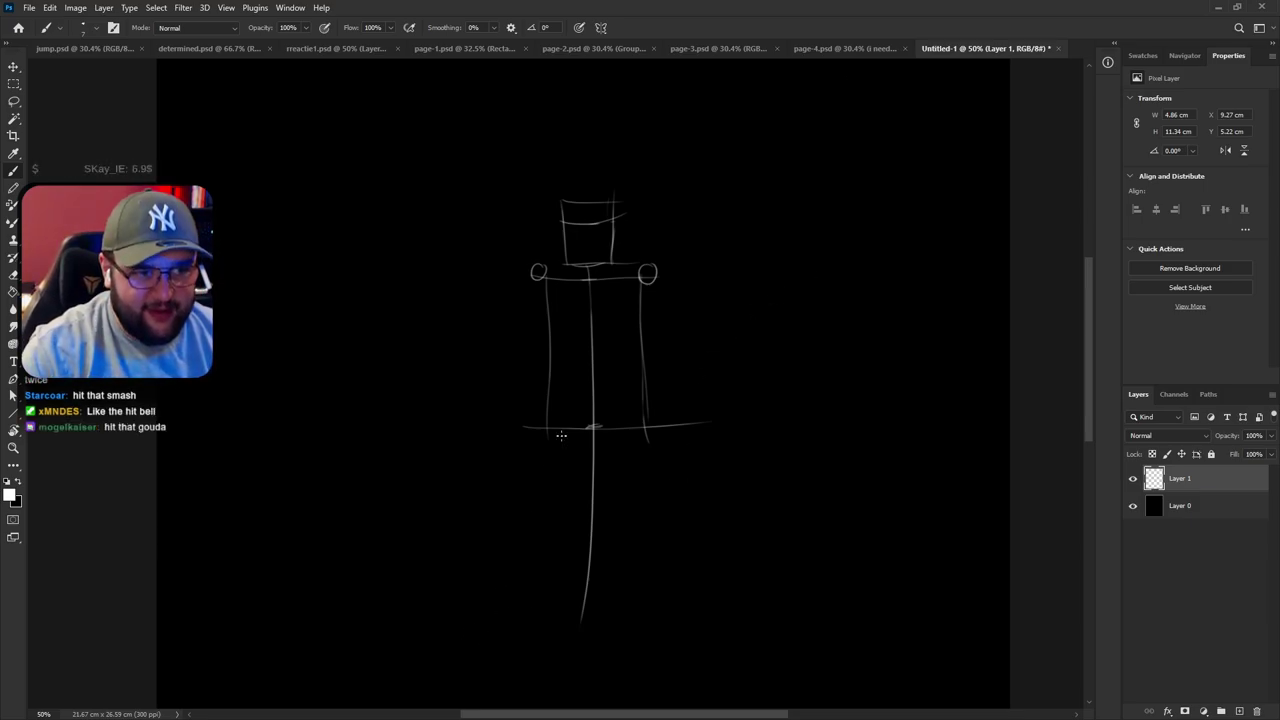
Mark the pelvis height with ticks on the spine below the waist and sketch a pelvis box around them
{"action": "mouse_move", "coordinate": [551, 434]}
{"action": "left_mouse_down"}
{"action": "mouse_move", "coordinate": [622, 434]}
{"action": "mouse_move", "coordinate": [586, 440]}
{"action": "mouse_move", "coordinate": [603, 433]}
{"action": "left_mouse_up"}
{"action": "key", "text": "ctrl+z"}
{"action": "key", "text": "ctrl+z"}
{"action": "key", "text": "ctrl+z"}
{"action": "left_click_drag", "start_coordinate": [587, 438], "coordinate": [601, 437]}
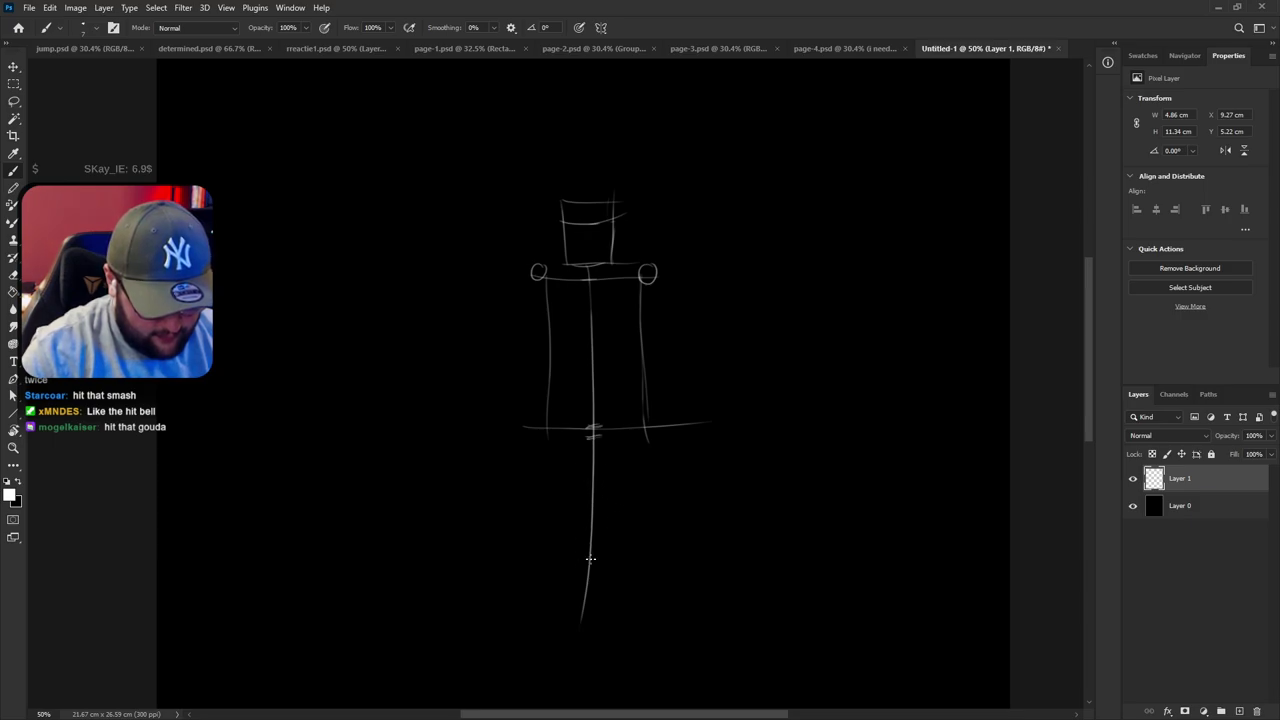
{"action": "left_click_drag", "start_coordinate": [584, 535], "coordinate": [600, 535]}
{"action": "left_click_drag", "start_coordinate": [534, 436], "coordinate": [538, 539]}
{"action": "left_click_drag", "start_coordinate": [539, 439], "coordinate": [655, 437]}
{"action": "mouse_move", "coordinate": [540, 440]}
{"action": "left_mouse_down"}
{"action": "mouse_move", "coordinate": [708, 432]}
{"action": "mouse_move", "coordinate": [646, 535]}
{"action": "mouse_move", "coordinate": [668, 522]}
{"action": "left_mouse_up"}
Draw a horizontal crossline through the lower part of the pelvis box
{"action": "left_click_drag", "start_coordinate": [537, 504], "coordinate": [670, 504]}
{"action": "key", "text": "ctrl+z"}
{"action": "mouse_move", "coordinate": [535, 497]}
{"action": "left_mouse_down"}
{"action": "mouse_move", "coordinate": [647, 510]}
{"action": "mouse_move", "coordinate": [654, 499]}
{"action": "mouse_move", "coordinate": [521, 501]}
{"action": "left_mouse_up"}
{"action": "key", "text": "ctrl+z"}
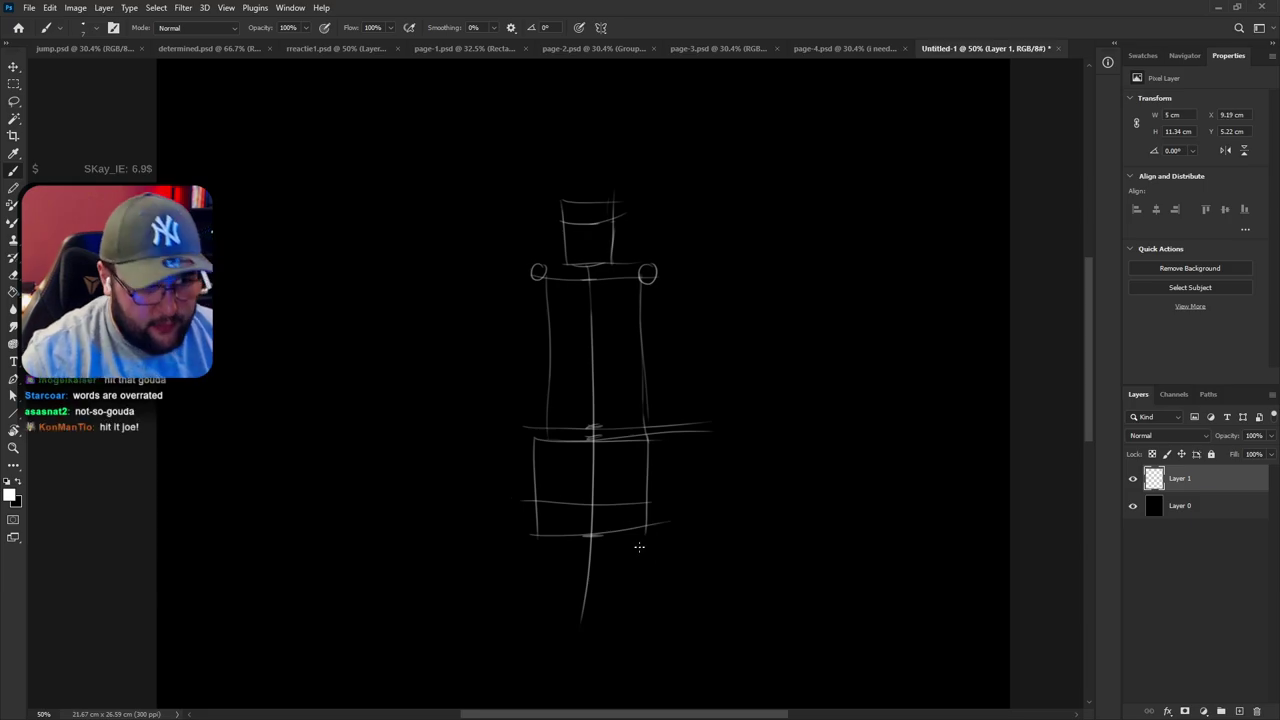
{"action": "key", "text": "ctrl+z"}
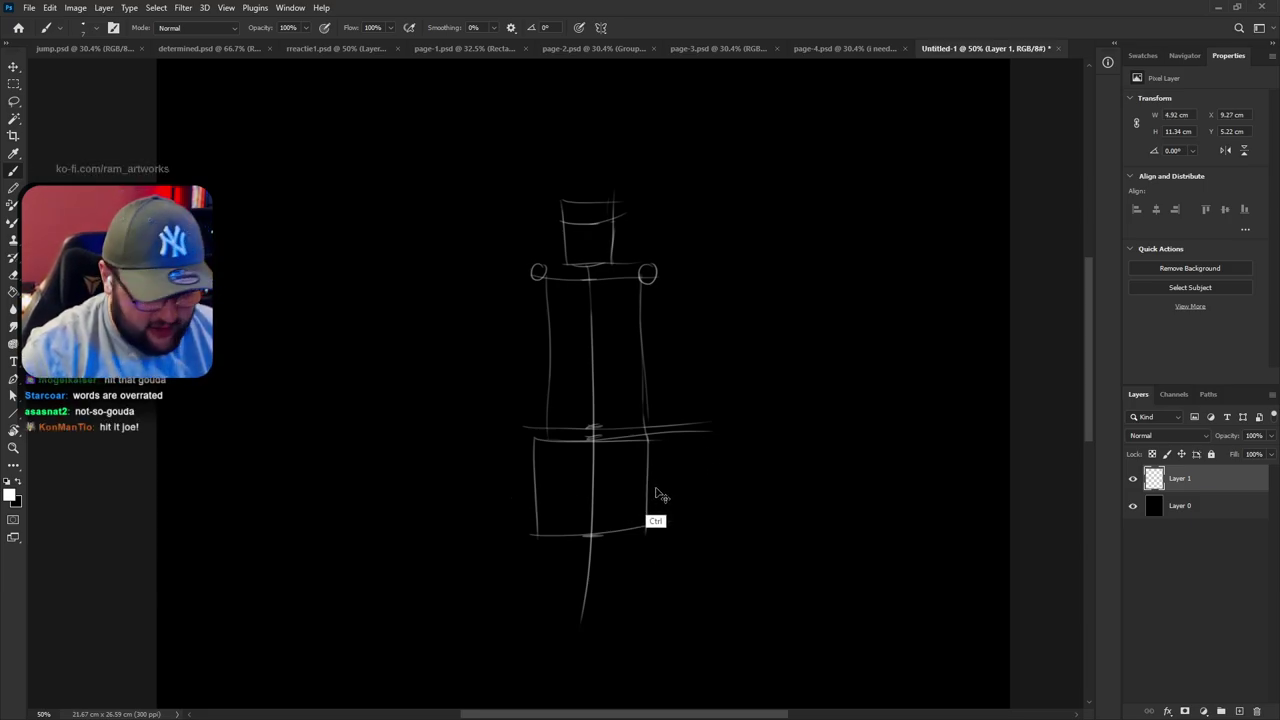
{"action": "key", "text": "ctrl+shift+z"}
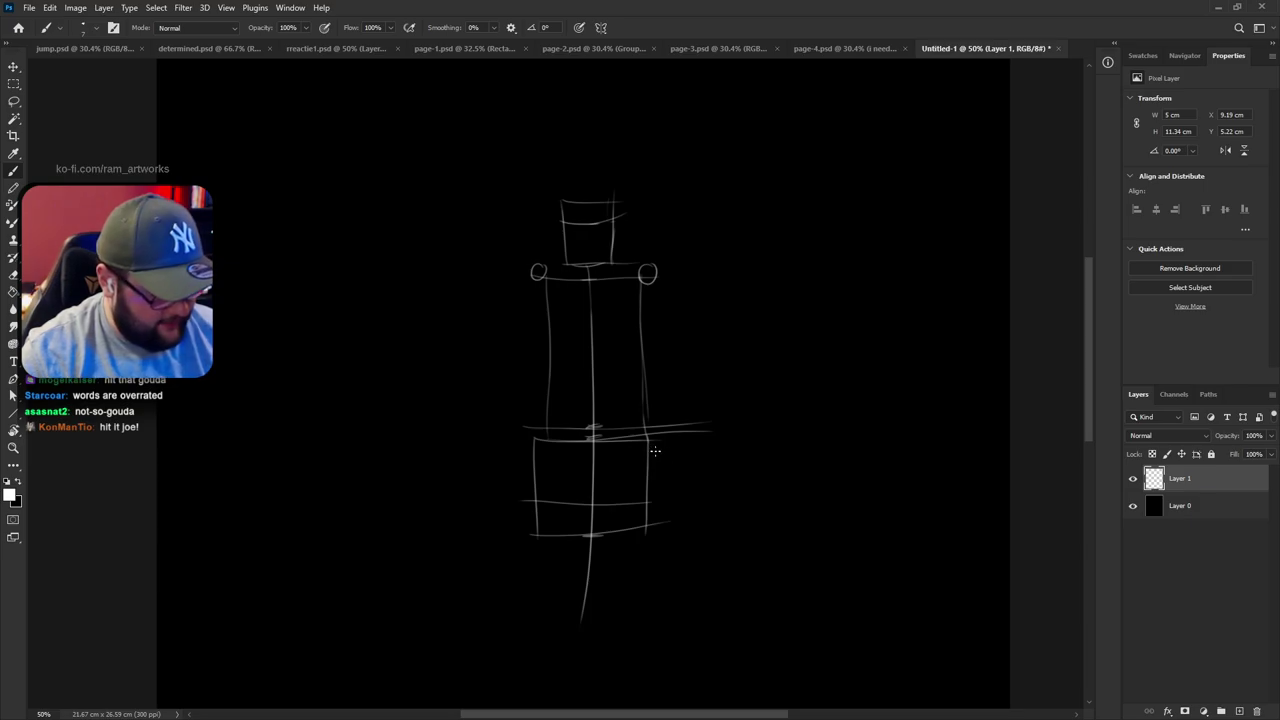
Lasso the pelvis box with the lower spine, rotate it slightly counterclockwise, move it up against the torso and deselect
{"action": "key", "text": "l"}
{"action": "mouse_move", "coordinate": [660, 440]}
{"action": "left_mouse_down"}
{"action": "mouse_move", "coordinate": [517, 442]}
{"action": "mouse_move", "coordinate": [728, 500]}
{"action": "left_mouse_up"}
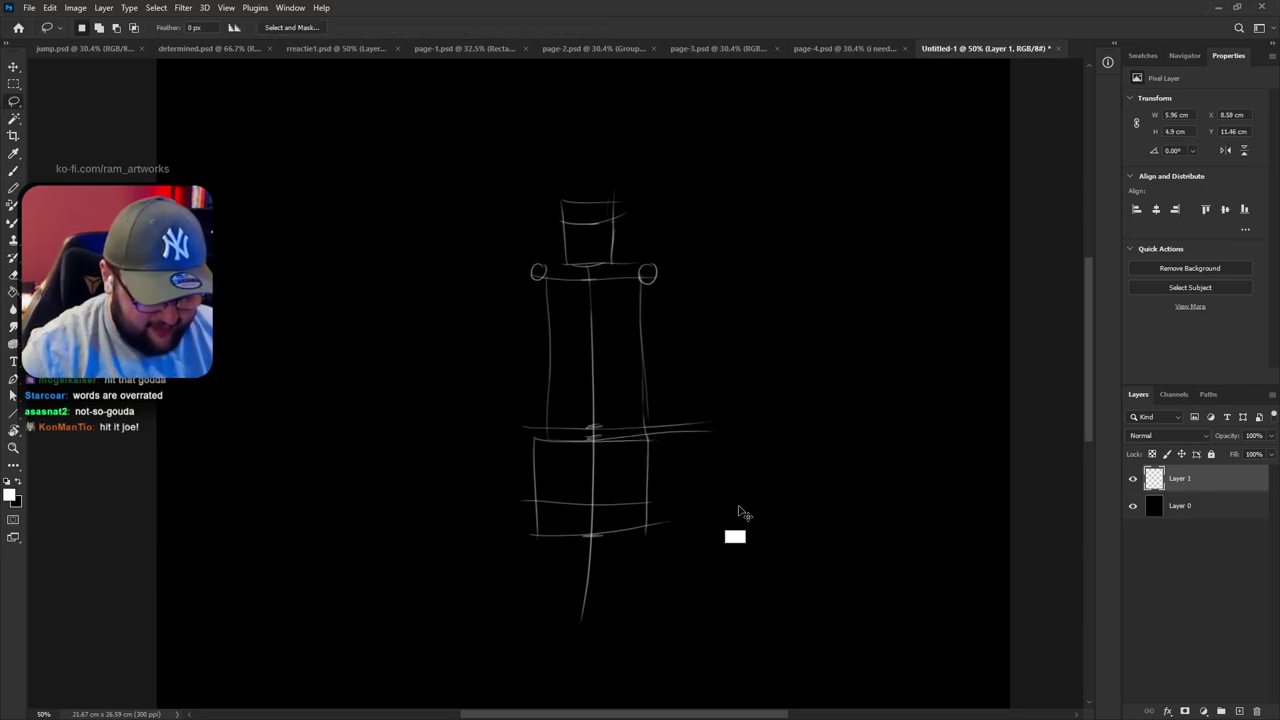
{"action": "key", "text": "ctrl+t"}
{"action": "mouse_move", "coordinate": [754, 421]}
{"action": "left_mouse_down"}
{"action": "mouse_move", "coordinate": [748, 383]}
{"action": "mouse_move", "coordinate": [752, 396]}
{"action": "left_mouse_up"}
{"action": "left_click_drag", "start_coordinate": [657, 498], "coordinate": [678, 485]}
{"action": "key", "text": "Return"}
{"action": "key", "text": "ctrl+d"}
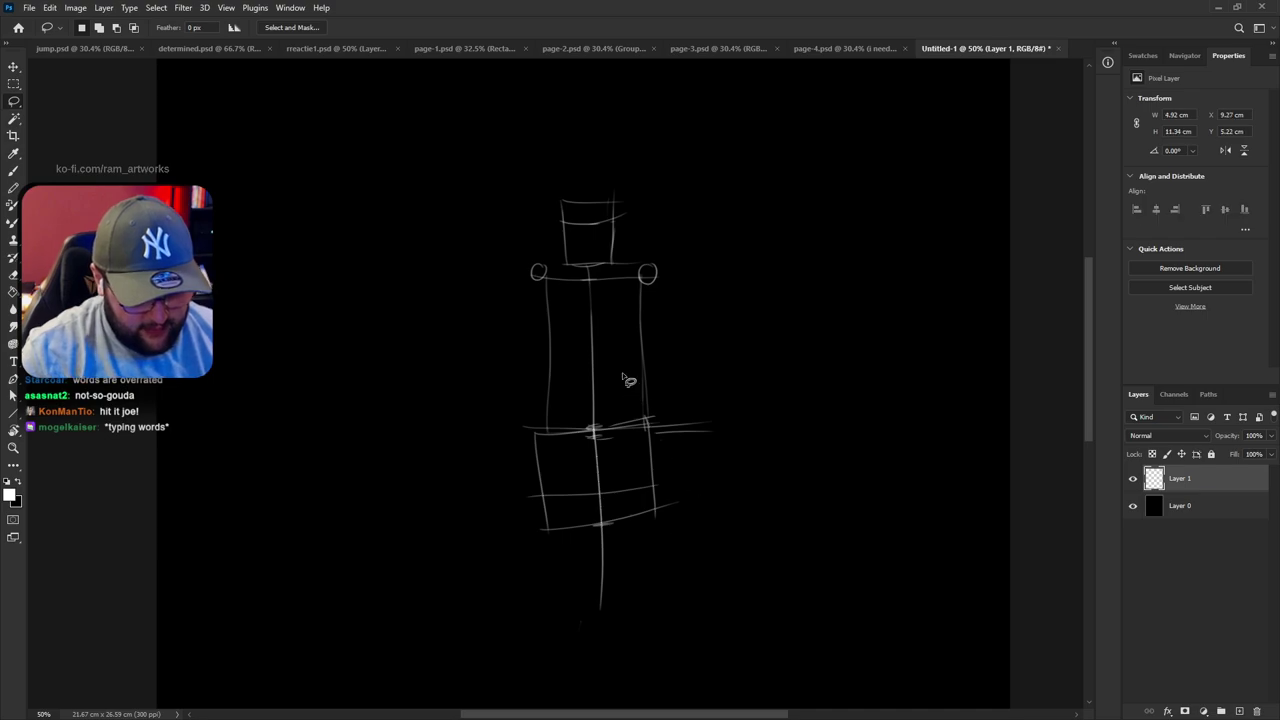
Try a curved spine stroke through the torso and pelvis and undo it
{"action": "key", "text": "b"}
{"action": "left_click_drag", "start_coordinate": [597, 282], "coordinate": [576, 647]}
{"action": "key", "text": "ctrl+z"}
{"action": "left_click_drag", "start_coordinate": [590, 277], "coordinate": [588, 531]}
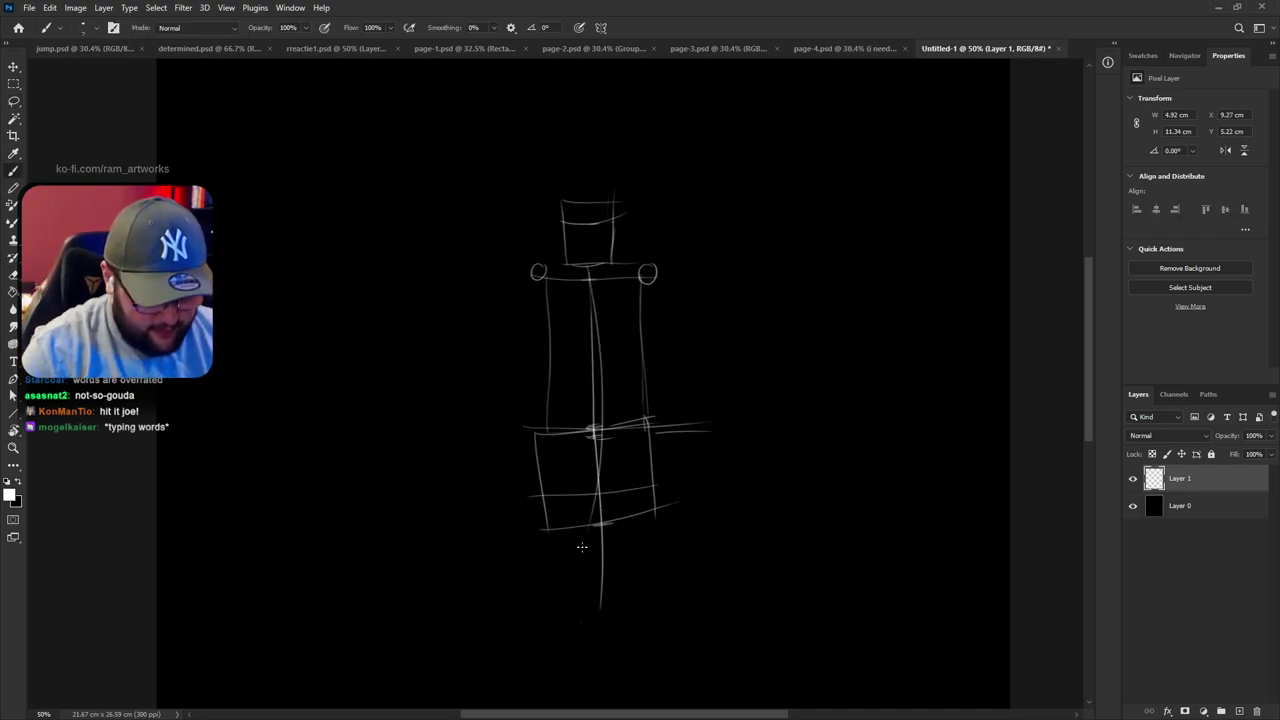
{"action": "key", "text": "ctrl+z"}
Lasso the body below the head box, delete it and deselect
{"action": "key", "text": "l"}
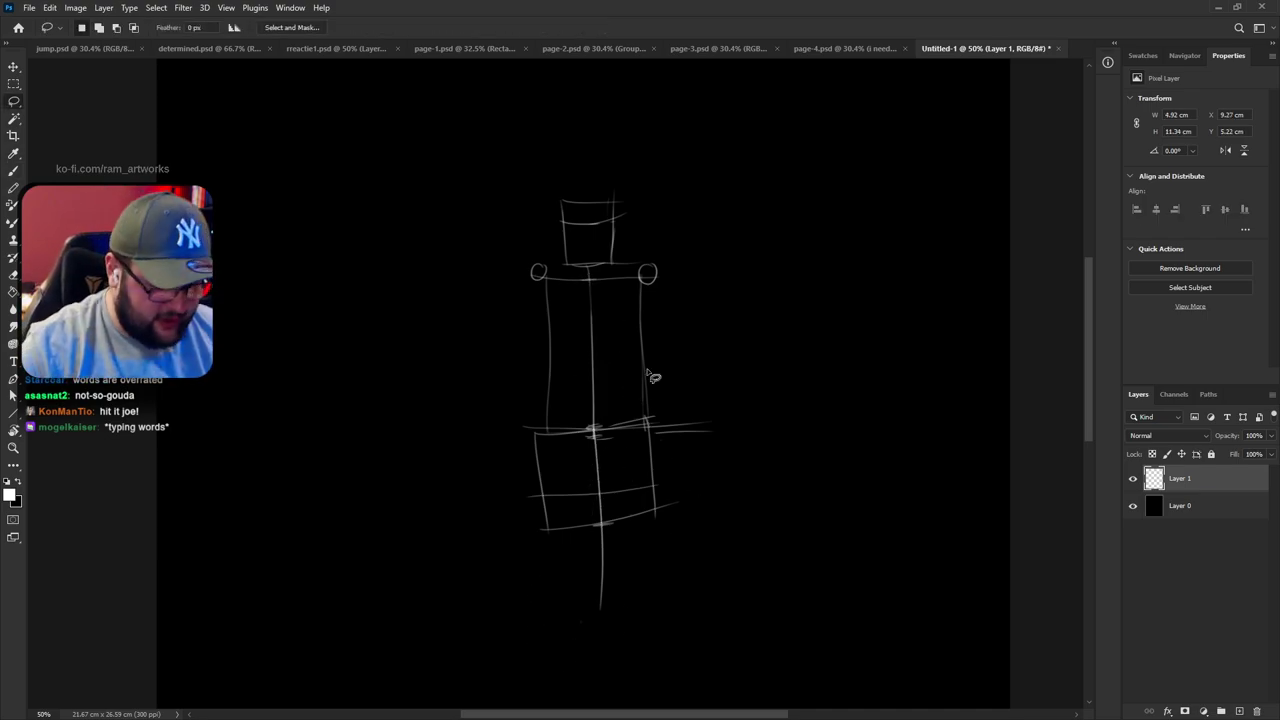
{"action": "mouse_move", "coordinate": [675, 290]}
{"action": "left_mouse_down"}
{"action": "mouse_move", "coordinate": [555, 263]}
{"action": "mouse_move", "coordinate": [499, 311]}
{"action": "mouse_move", "coordinate": [494, 464]}
{"action": "mouse_move", "coordinate": [511, 562]}
{"action": "mouse_move", "coordinate": [621, 640]}
{"action": "mouse_move", "coordinate": [707, 496]}
{"action": "mouse_move", "coordinate": [738, 360]}
{"action": "mouse_move", "coordinate": [703, 280]}
{"action": "left_mouse_up"}
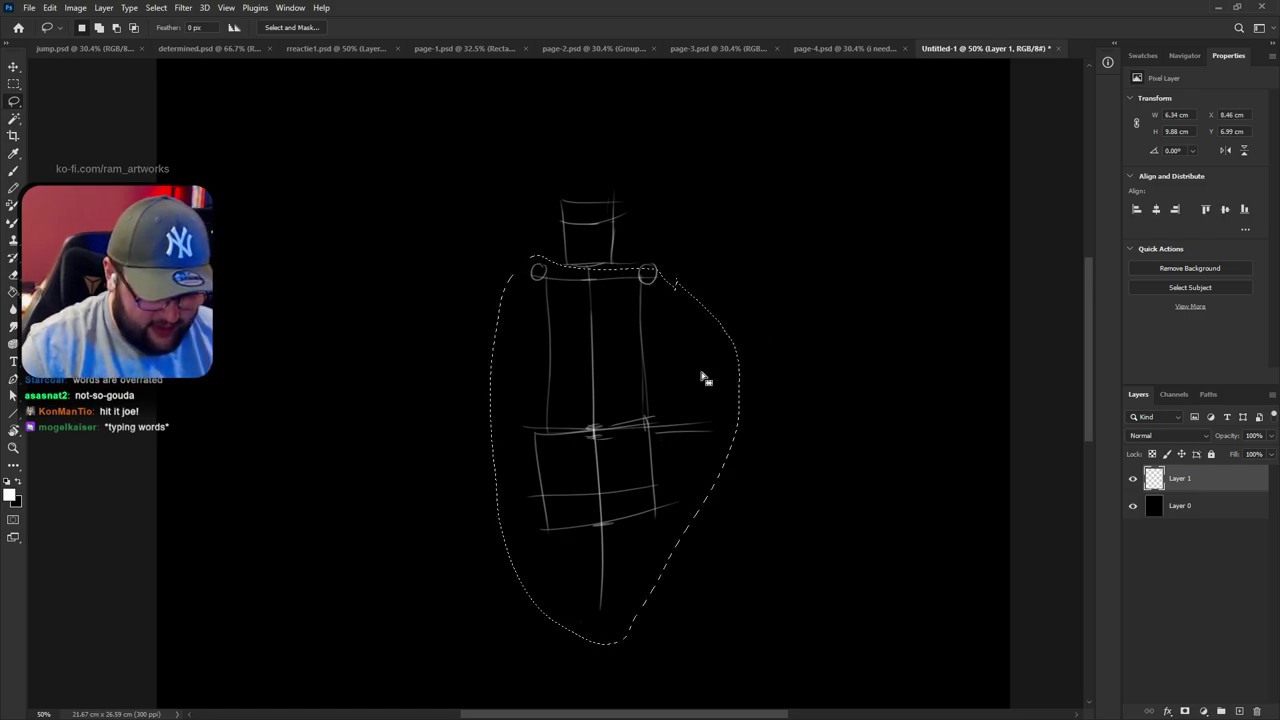
{"action": "key", "text": "Delete"}
{"action": "key", "text": "x"}
{"action": "key", "text": "ctrl+d"}
{"action": "key", "text": "b"}
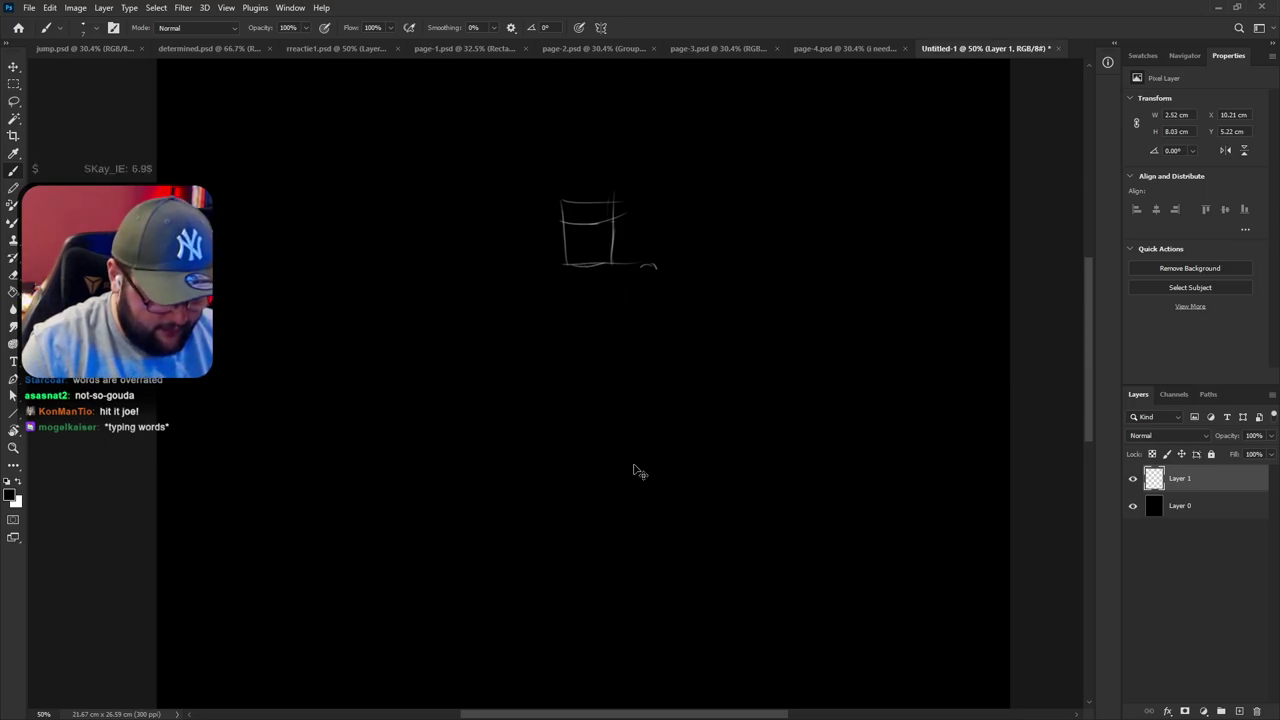
Try new curved spine strokes below the head, undo them, restore the deleted body sketch and clear the selection
{"action": "key", "text": "x"}
{"action": "left_click_drag", "start_coordinate": [600, 283], "coordinate": [601, 372]}
{"action": "key", "text": "ctrl+z"}
{"action": "left_click_drag", "start_coordinate": [598, 285], "coordinate": [586, 557]}
{"action": "key", "text": "ctrl+z"}
{"action": "left_click_drag", "start_coordinate": [598, 288], "coordinate": [586, 532]}
{"action": "key", "text": "ctrl+z"}
{"action": "left_click_drag", "start_coordinate": [600, 289], "coordinate": [565, 508]}
{"action": "key", "text": "ctrl+z"}
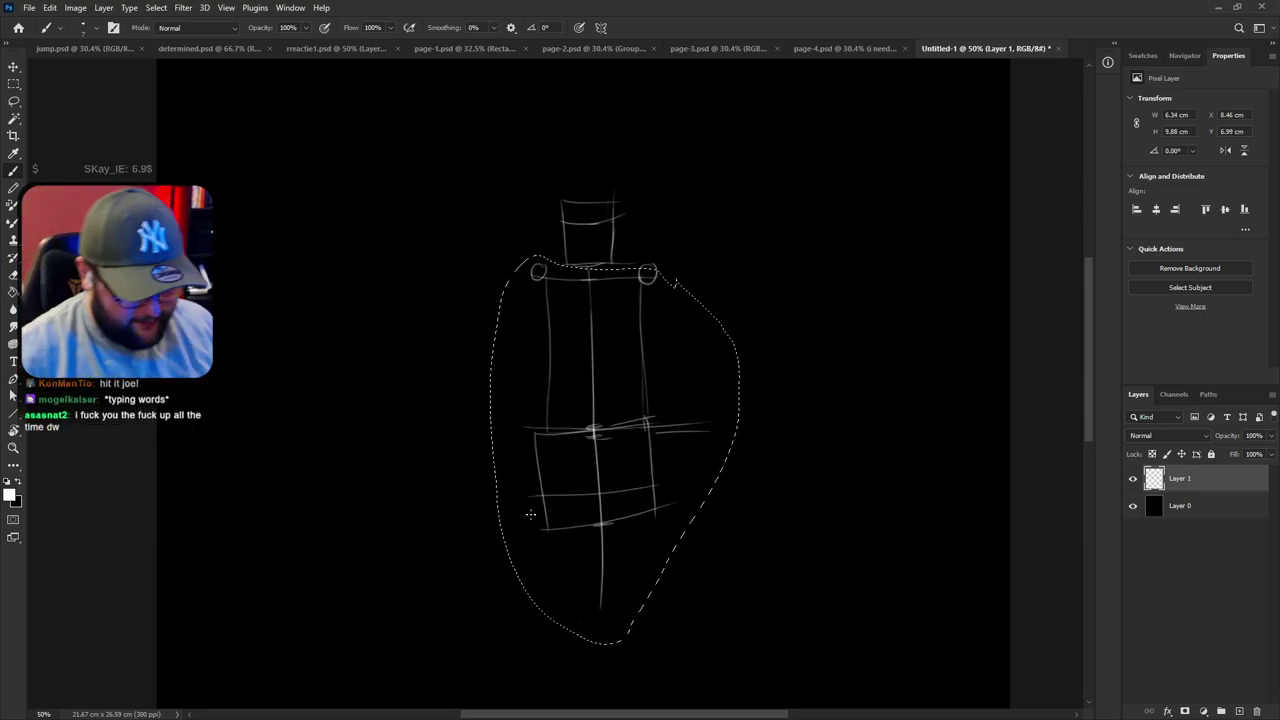
{"action": "key", "text": "ctrl+d"}
Draw a new spine curve from the neck through the torso and pelvis, bending to the right below the pelvis box
{"action": "left_click_drag", "start_coordinate": [599, 288], "coordinate": [586, 560]}
{"action": "key", "text": "ctrl+z"}
{"action": "left_click_drag", "start_coordinate": [592, 274], "coordinate": [585, 530]}
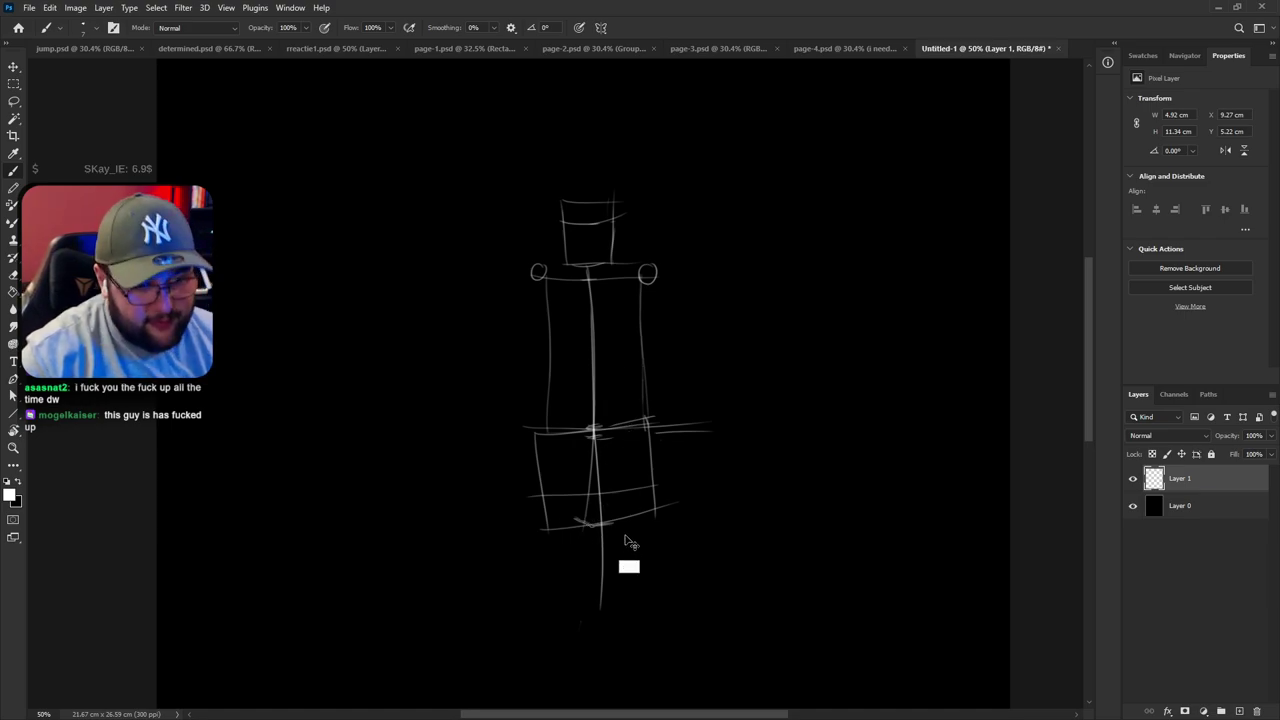
{"action": "mouse_move", "coordinate": [625, 280]}
{"action": "left_mouse_down"}
{"action": "mouse_move", "coordinate": [603, 290]}
{"action": "mouse_move", "coordinate": [590, 325]}
{"action": "mouse_move", "coordinate": [602, 528]}
{"action": "left_mouse_up"}
{"action": "key", "text": "ctrl+d"}
{"action": "key", "text": "ctrl+z"}
{"action": "left_click_drag", "start_coordinate": [588, 265], "coordinate": [600, 522]}
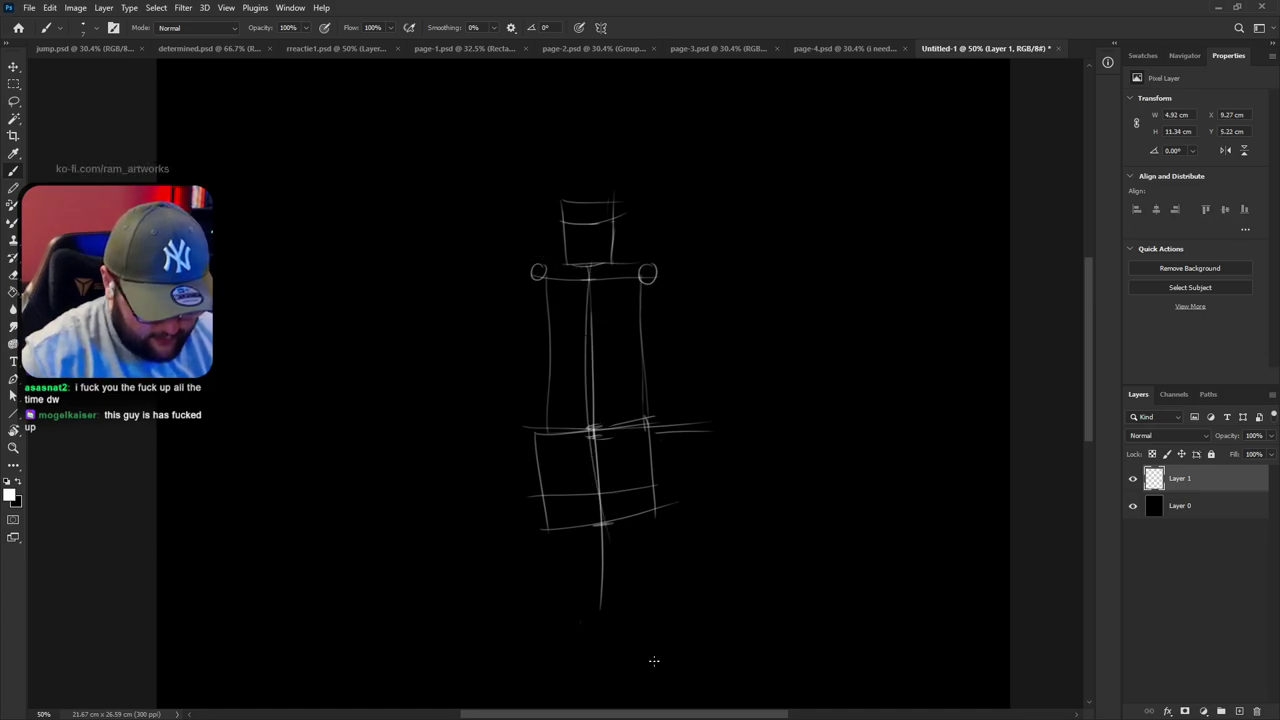
{"action": "key", "text": "ctrl+z"}
{"action": "left_click_drag", "start_coordinate": [589, 268], "coordinate": [632, 614]}
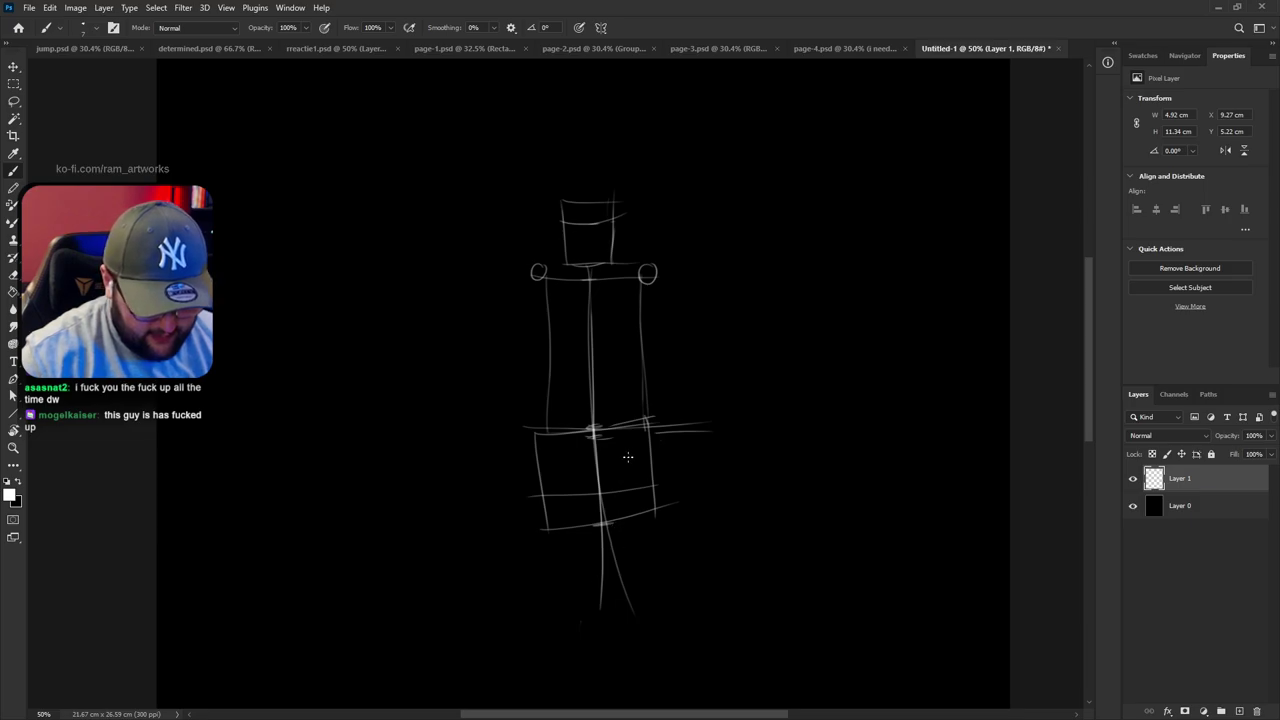
Erase the old spine tail and the pelvis box's right side, and redraw that side with a tilted crossline
{"action": "key", "text": "e"}
{"action": "mouse_move", "coordinate": [654, 514]}
{"action": "left_mouse_down"}
{"action": "mouse_move", "coordinate": [651, 474]}
{"action": "mouse_move", "coordinate": [640, 514]}
{"action": "left_mouse_up"}
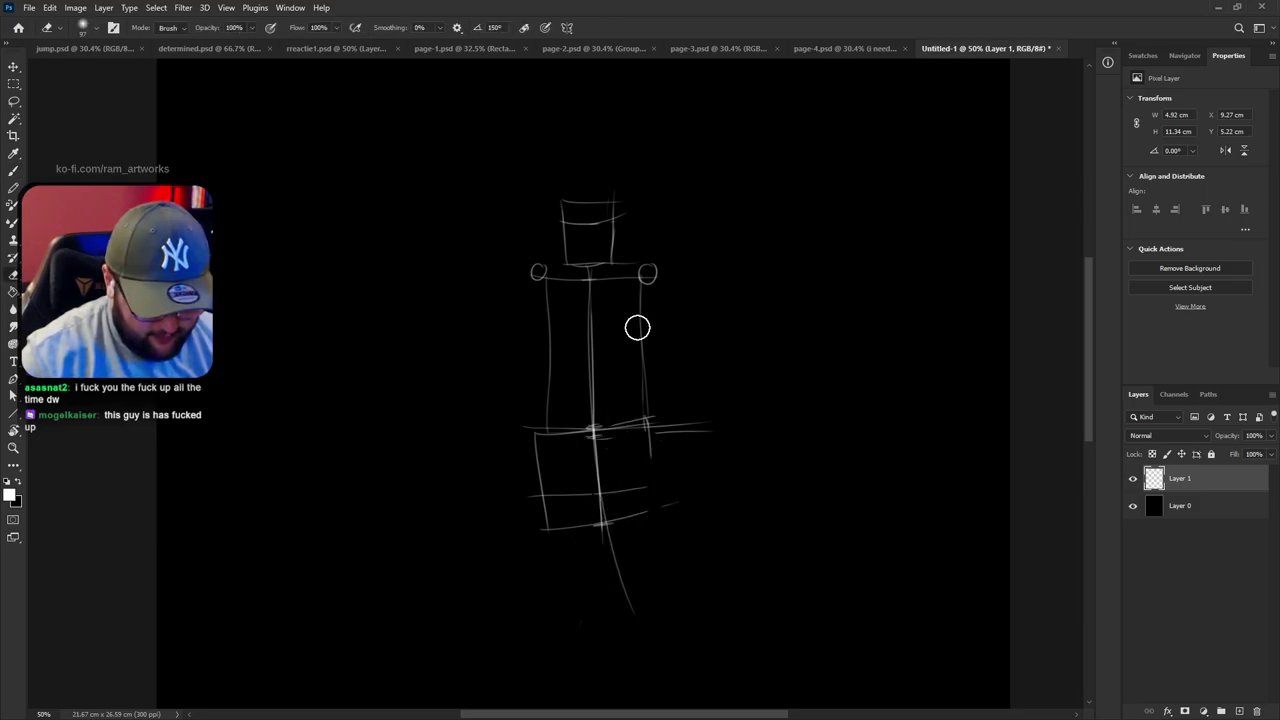
{"action": "key", "text": "b"}
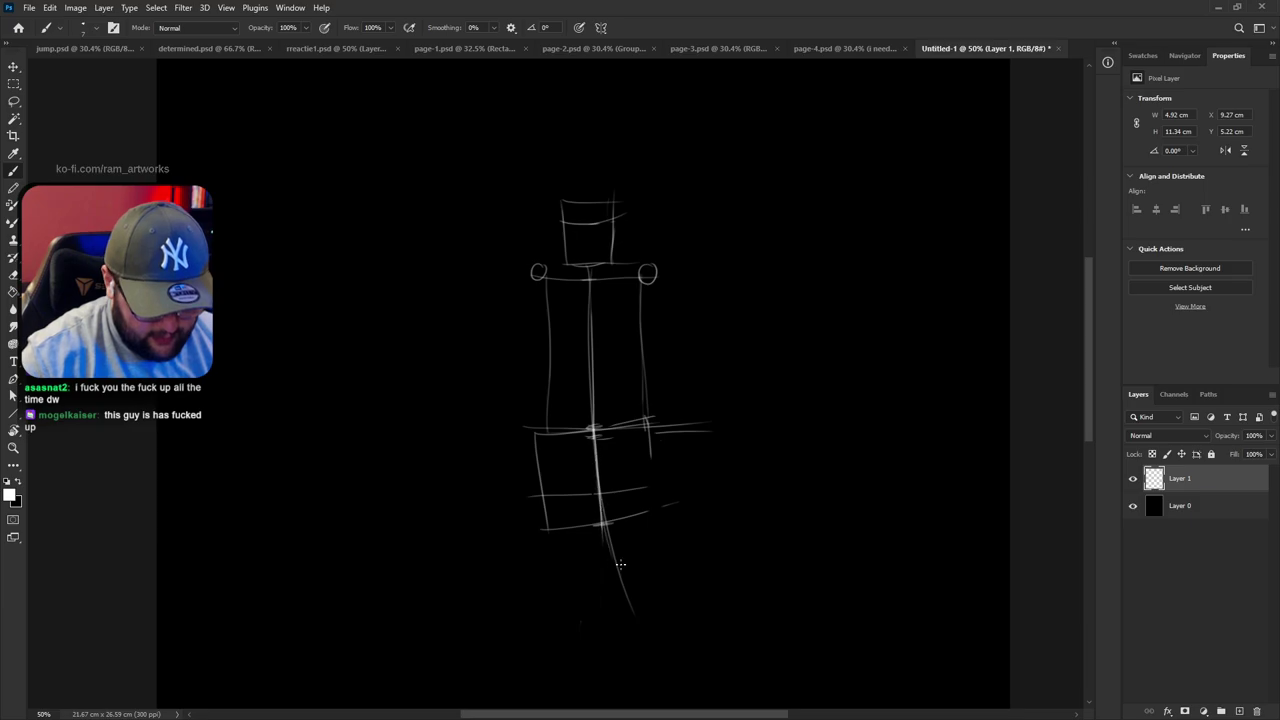
{"action": "left_click_drag", "start_coordinate": [651, 480], "coordinate": [518, 527]}
{"action": "key", "text": "ctrl+z"}
{"action": "left_click_drag", "start_coordinate": [656, 487], "coordinate": [522, 507]}
{"action": "key", "text": "ctrl+z"}
{"action": "mouse_move", "coordinate": [650, 444]}
{"action": "left_mouse_down"}
{"action": "mouse_move", "coordinate": [661, 514]}
{"action": "mouse_move", "coordinate": [656, 492]}
{"action": "left_mouse_up"}
{"action": "key", "text": "ctrl+z"}
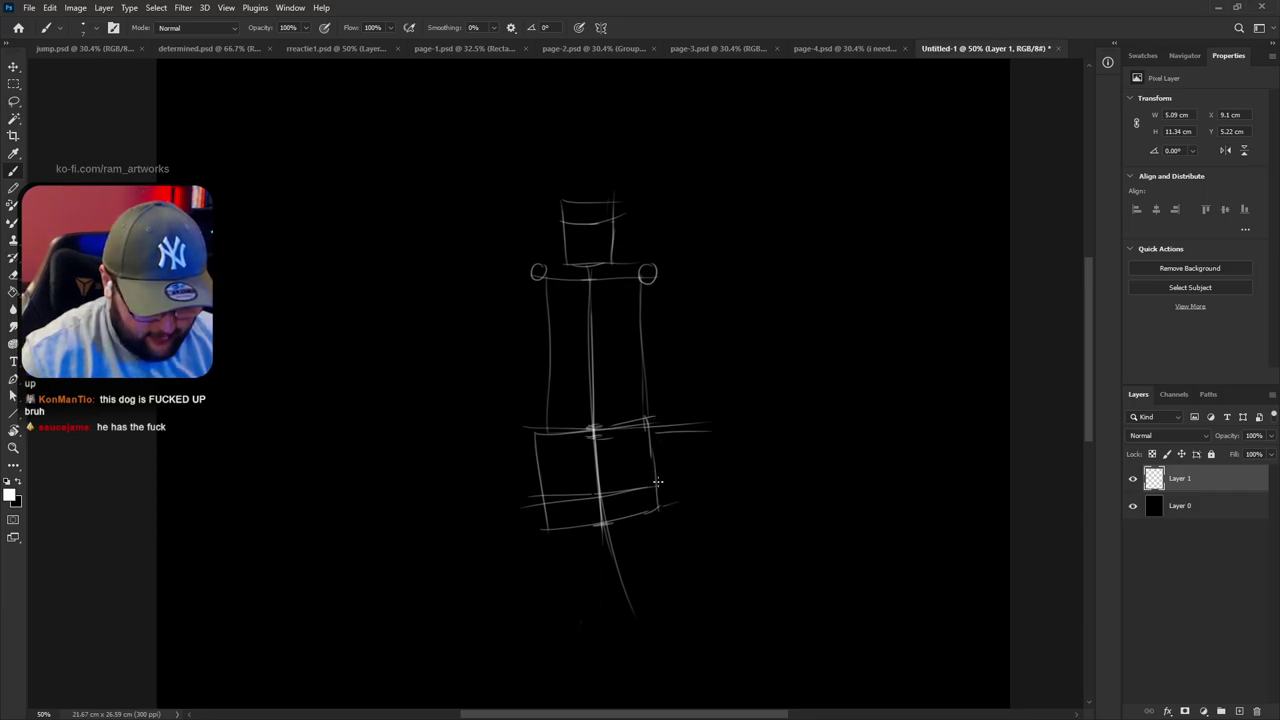
Draw small hip joint circles at both ends of the pelvis box's lower crossline
{"action": "left_click_drag", "start_coordinate": [655, 471], "coordinate": [656, 474]}
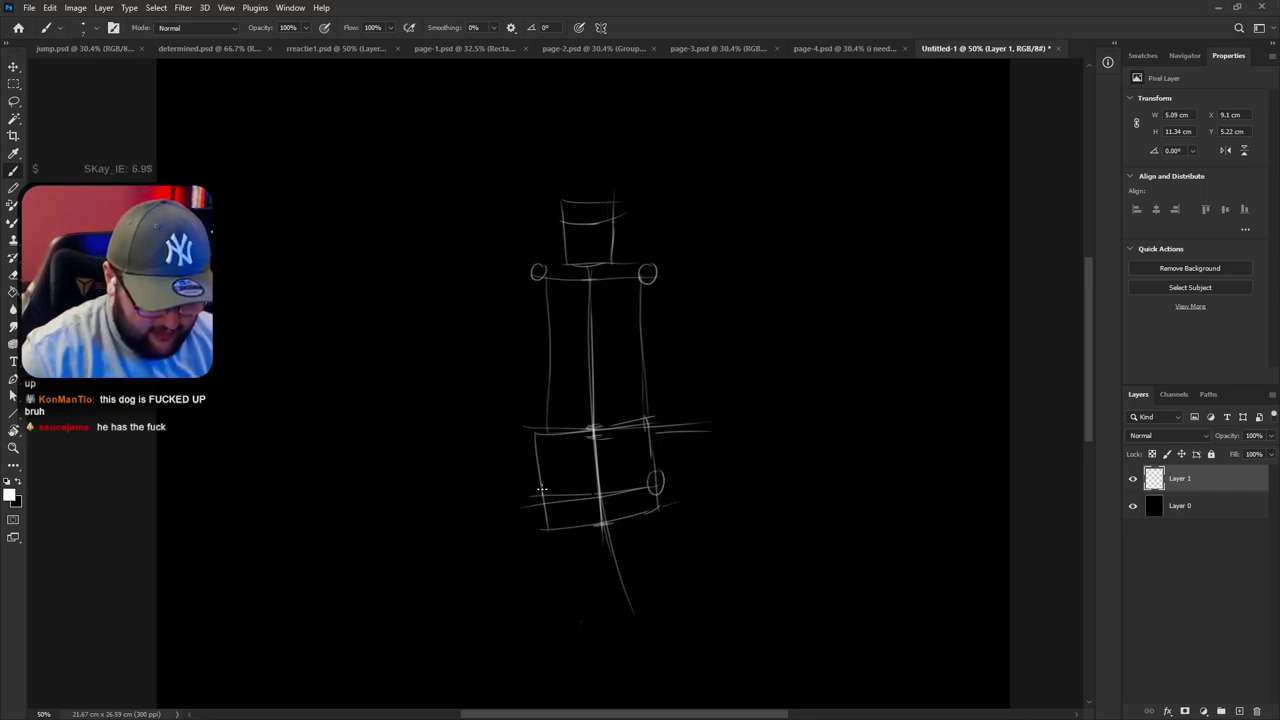
{"action": "left_click_drag", "start_coordinate": [540, 492], "coordinate": [542, 490]}
{"action": "key", "text": "ctrl+z"}
{"action": "key", "text": "ctrl+z"}
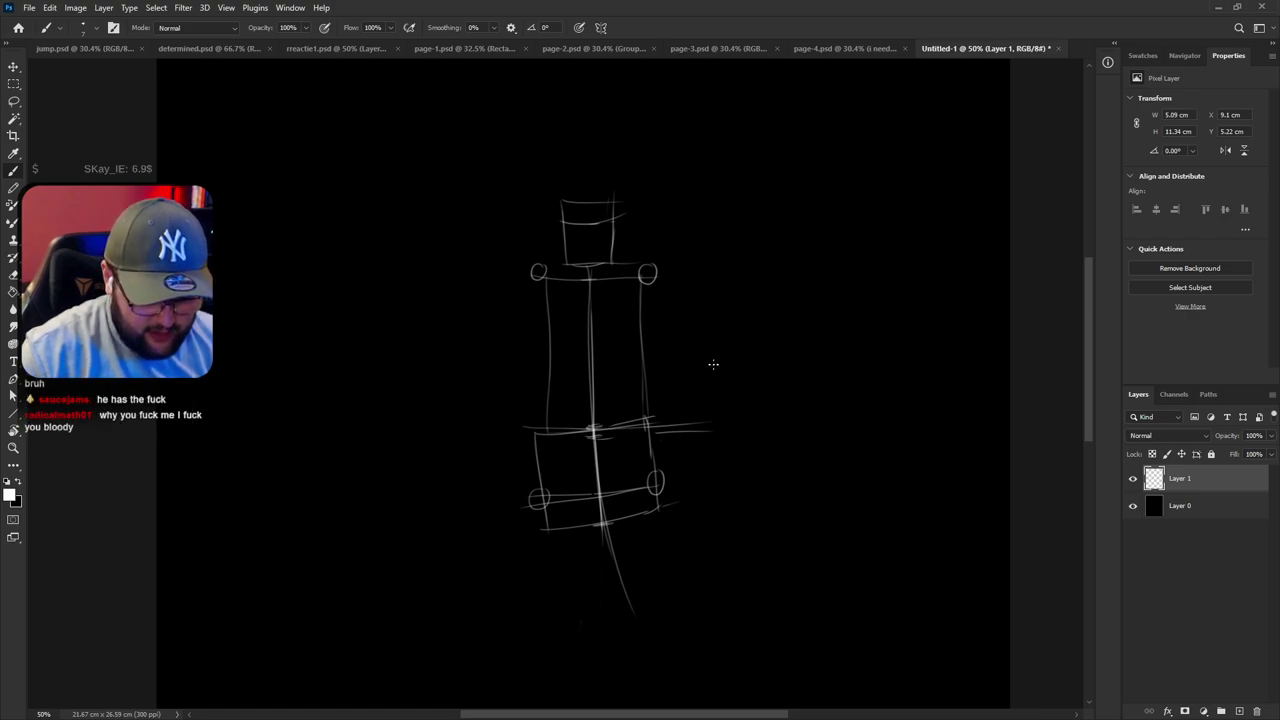
Sketch an elbow circle and an outstretched hand beyond the shoulder on the page's right side
{"action": "mouse_move", "coordinate": [727, 304]}
{"action": "left_mouse_down"}
{"action": "mouse_move", "coordinate": [713, 322]}
{"action": "mouse_move", "coordinate": [727, 316]}
{"action": "left_mouse_up"}
{"action": "key", "text": "ctrl+z"}
{"action": "key", "text": "ctrl+z"}
{"action": "key", "text": "ctrl+z"}
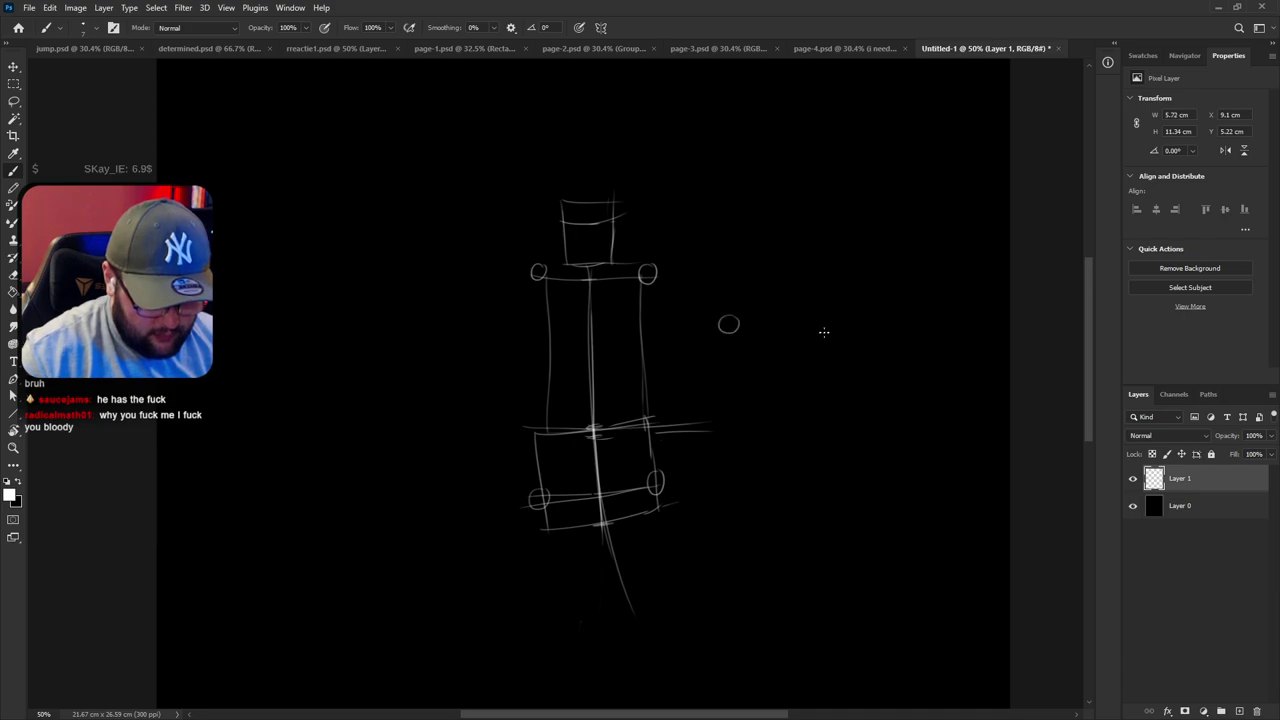
{"action": "mouse_move", "coordinate": [825, 326]}
{"action": "left_mouse_down"}
{"action": "mouse_move", "coordinate": [846, 320]}
{"action": "mouse_move", "coordinate": [846, 334]}
{"action": "mouse_move", "coordinate": [845, 322]}
{"action": "left_mouse_up"}
{"action": "key", "text": "ctrl+z"}
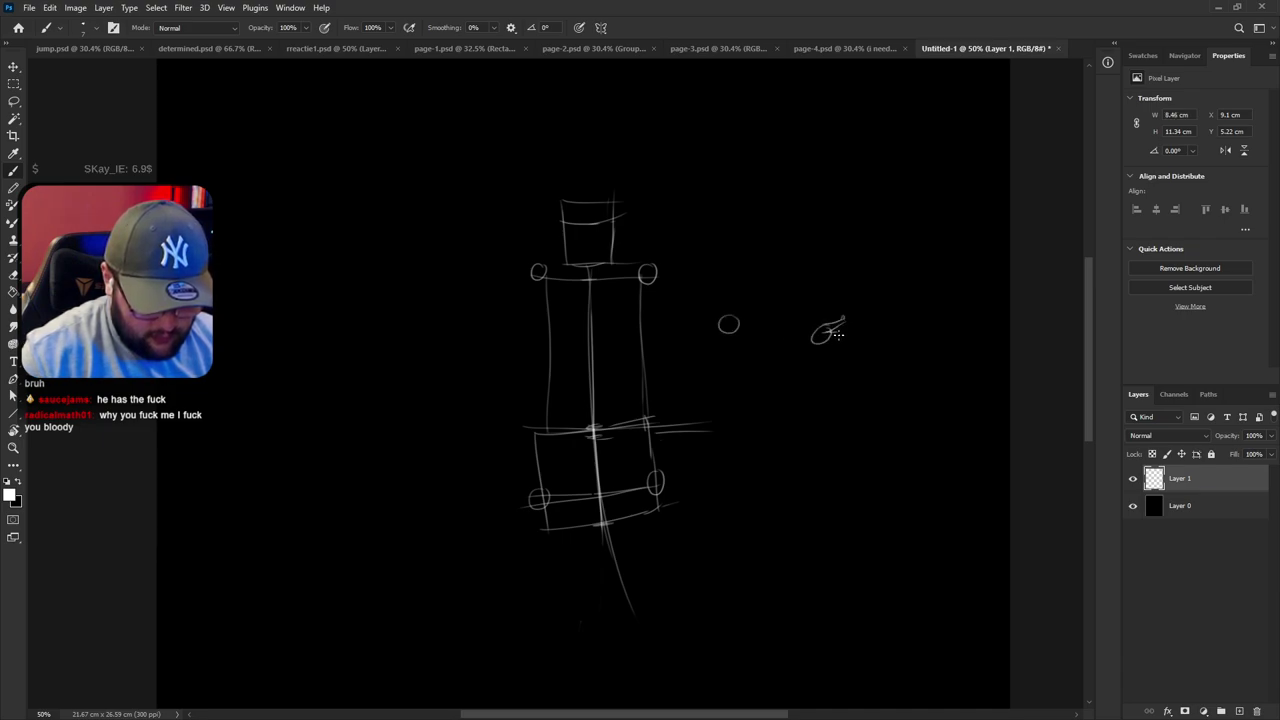
{"action": "key", "text": "ctrl+z"}
Connect shoulder, elbow and hand with upper arm and forearm lines on the page's right side
{"action": "left_click_drag", "start_coordinate": [832, 341], "coordinate": [731, 326]}
{"action": "key", "text": "ctrl+z"}
{"action": "mouse_move", "coordinate": [806, 344]}
{"action": "left_mouse_down"}
{"action": "mouse_move", "coordinate": [676, 302]}
{"action": "mouse_move", "coordinate": [830, 336]}
{"action": "mouse_move", "coordinate": [721, 327]}
{"action": "mouse_move", "coordinate": [731, 330]}
{"action": "left_mouse_up"}
{"action": "key", "text": "ctrl+z"}
{"action": "key", "text": "ctrl+z"}
{"action": "key", "text": "ctrl+z"}
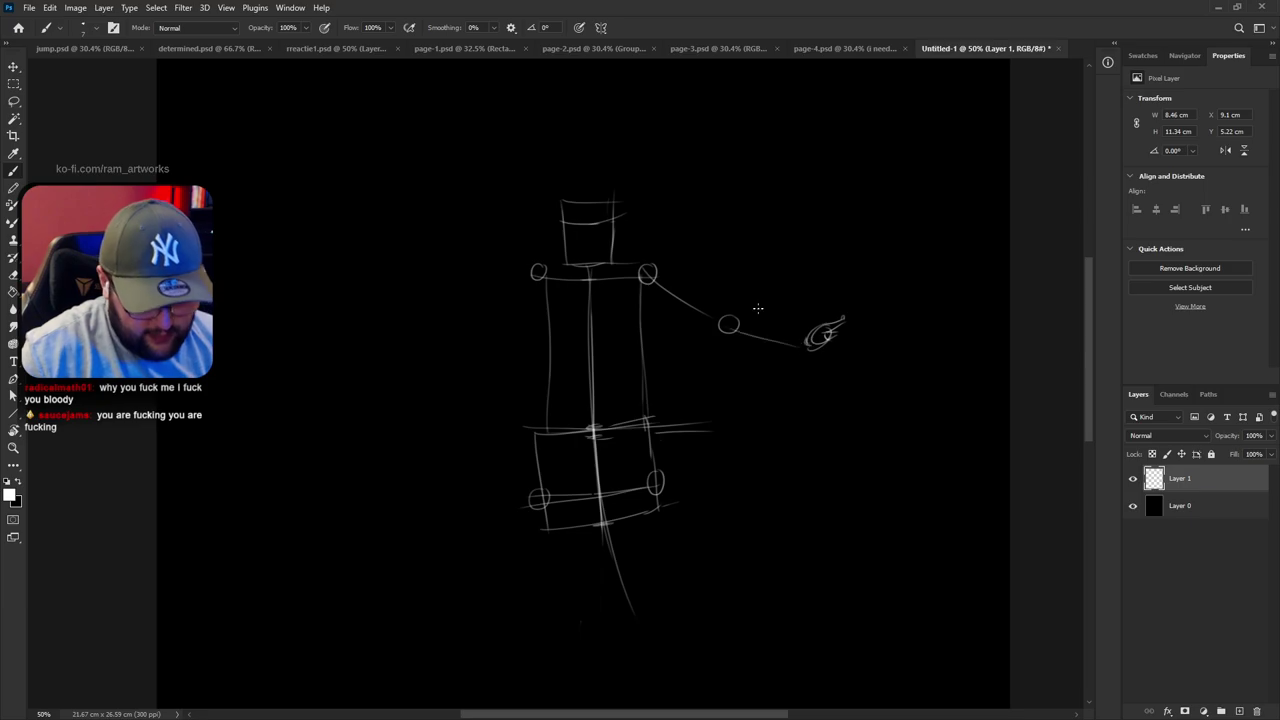
Rotate the canvas and sketch the elbow circle and outstretched hand of the arm on the page's left side
{"action": "key", "text": "r"}
{"action": "left_click_drag", "start_coordinate": [877, 471], "coordinate": [900, 300]}
{"action": "left_click_drag", "start_coordinate": [432, 413], "coordinate": [474, 322]}
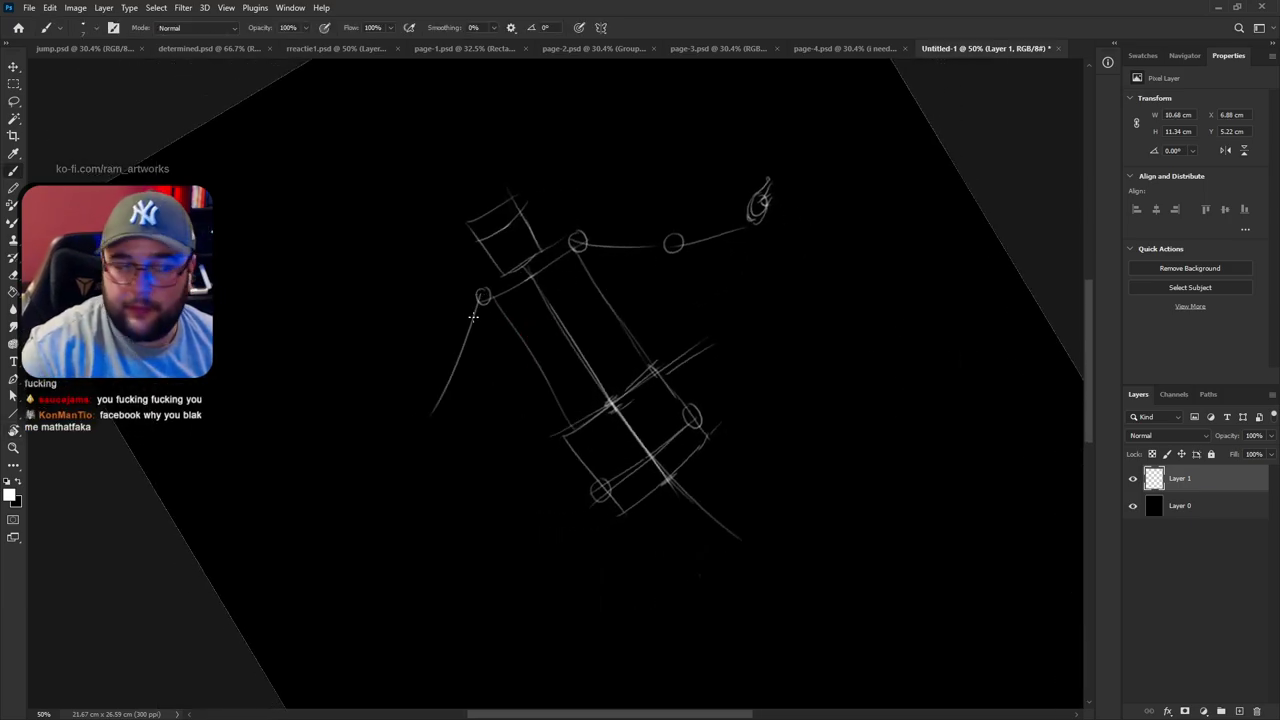
{"action": "key", "text": "ctrl+z"}
{"action": "mouse_move", "coordinate": [458, 372]}
{"action": "left_mouse_down"}
{"action": "mouse_move", "coordinate": [463, 391]}
{"action": "mouse_move", "coordinate": [454, 377]}
{"action": "left_mouse_up"}
{"action": "key", "text": "ctrl+z"}
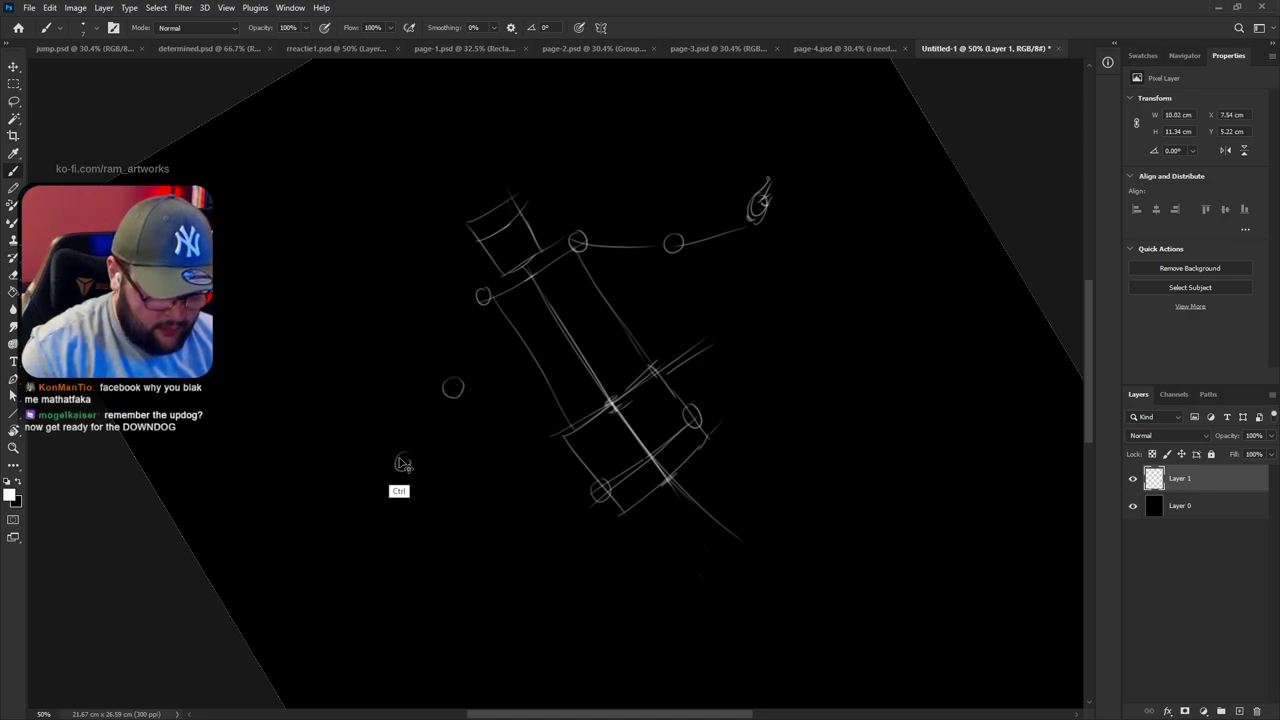
{"action": "mouse_move", "coordinate": [379, 446]}
{"action": "left_mouse_down"}
{"action": "mouse_move", "coordinate": [373, 459]}
{"action": "mouse_move", "coordinate": [341, 441]}
{"action": "mouse_move", "coordinate": [369, 457]}
{"action": "left_mouse_up"}
{"action": "key", "text": "ctrl+z"}
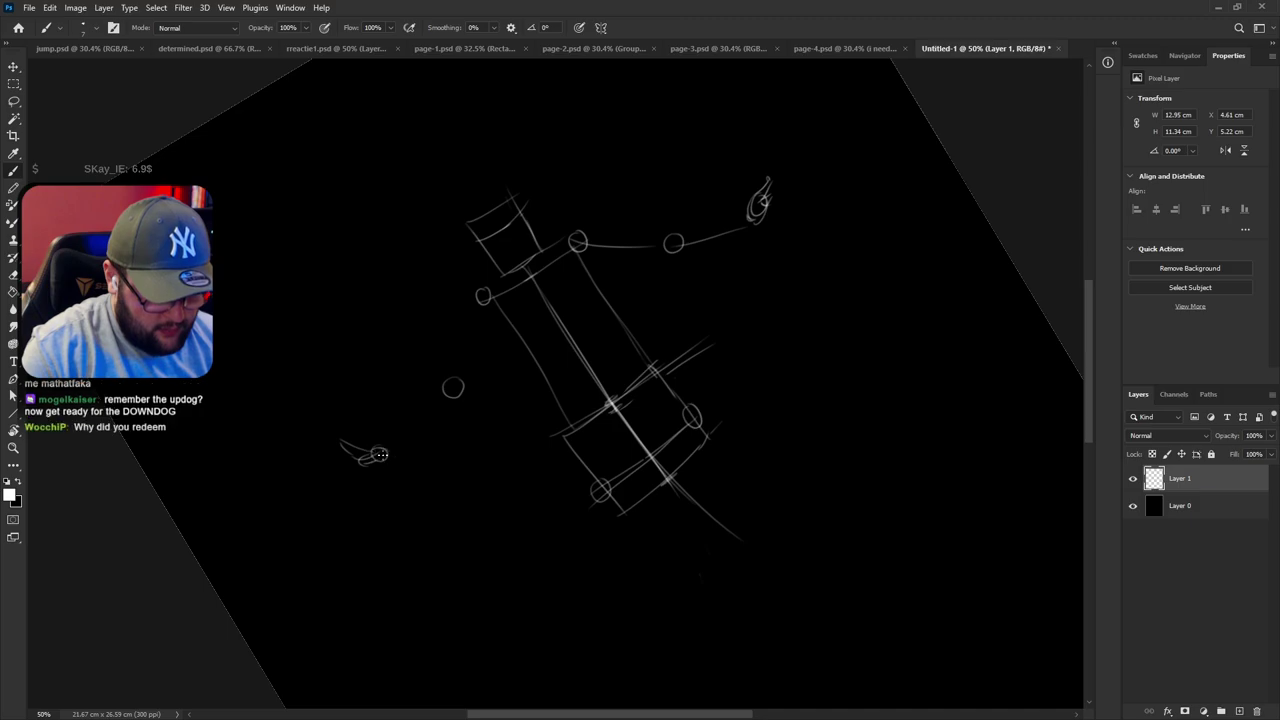
Draw the forearm and upper arm lines joining the new hand, elbow and shoulder, and rotate the canvas upright
{"action": "left_click_drag", "start_coordinate": [398, 447], "coordinate": [448, 396]}
{"action": "key", "text": "ctrl+z"}
{"action": "mouse_move", "coordinate": [386, 453]}
{"action": "left_mouse_down"}
{"action": "mouse_move", "coordinate": [450, 394]}
{"action": "mouse_move", "coordinate": [482, 300]}
{"action": "left_mouse_up"}
{"action": "key", "text": "ctrl+z"}
{"action": "left_click_drag", "start_coordinate": [457, 378], "coordinate": [481, 308]}
{"action": "key", "text": "r"}
{"action": "mouse_move", "coordinate": [800, 364]}
{"action": "left_mouse_down"}
{"action": "mouse_move", "coordinate": [809, 491]}
{"action": "mouse_move", "coordinate": [835, 504]}
{"action": "mouse_move", "coordinate": [861, 398]}
{"action": "left_mouse_up"}
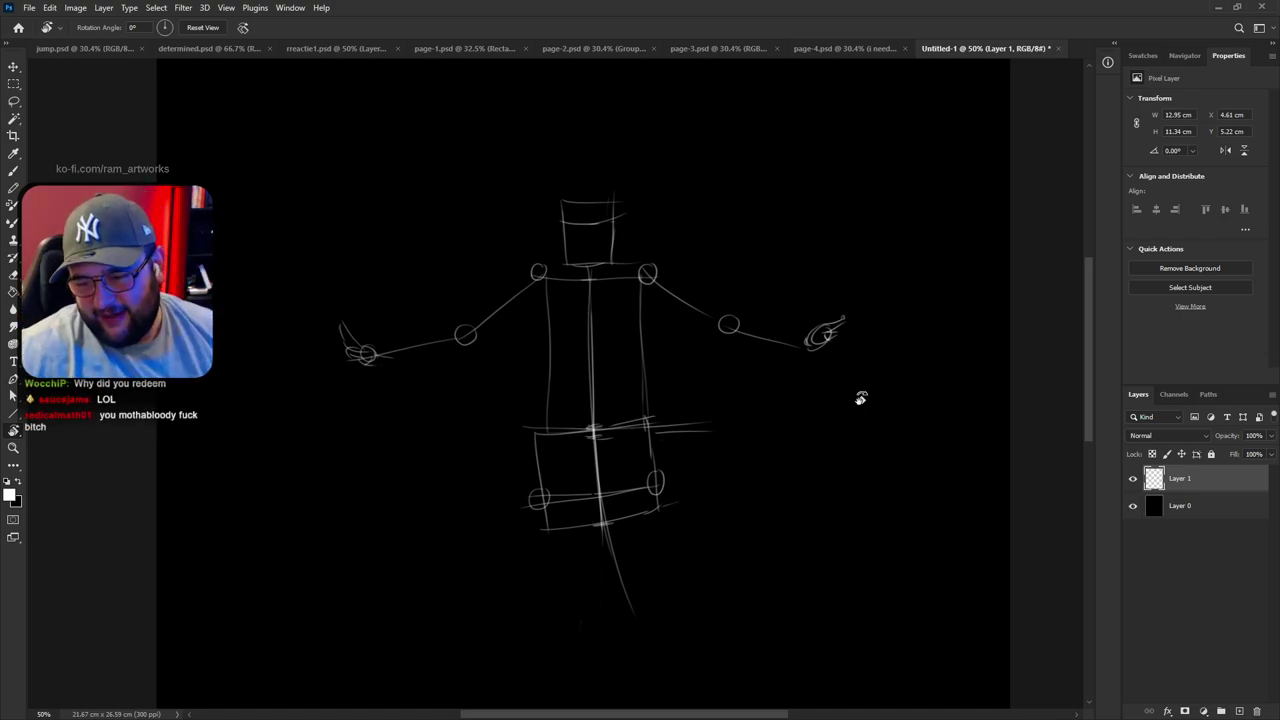
Sketch both feet below the pelvis as small ankle shapes with angled sole lines
{"action": "left_click_drag", "start_coordinate": [836, 596], "coordinate": [823, 475]}
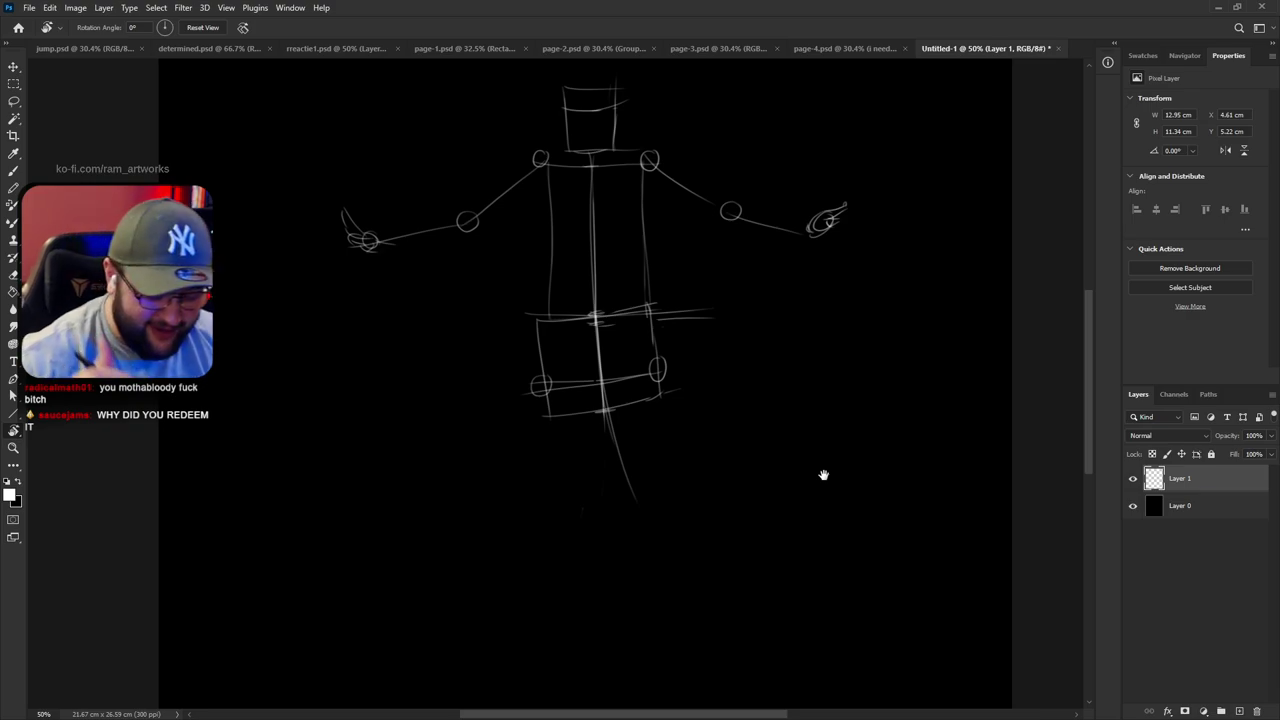
{"action": "left_click_drag", "start_coordinate": [796, 416], "coordinate": [889, 346]}
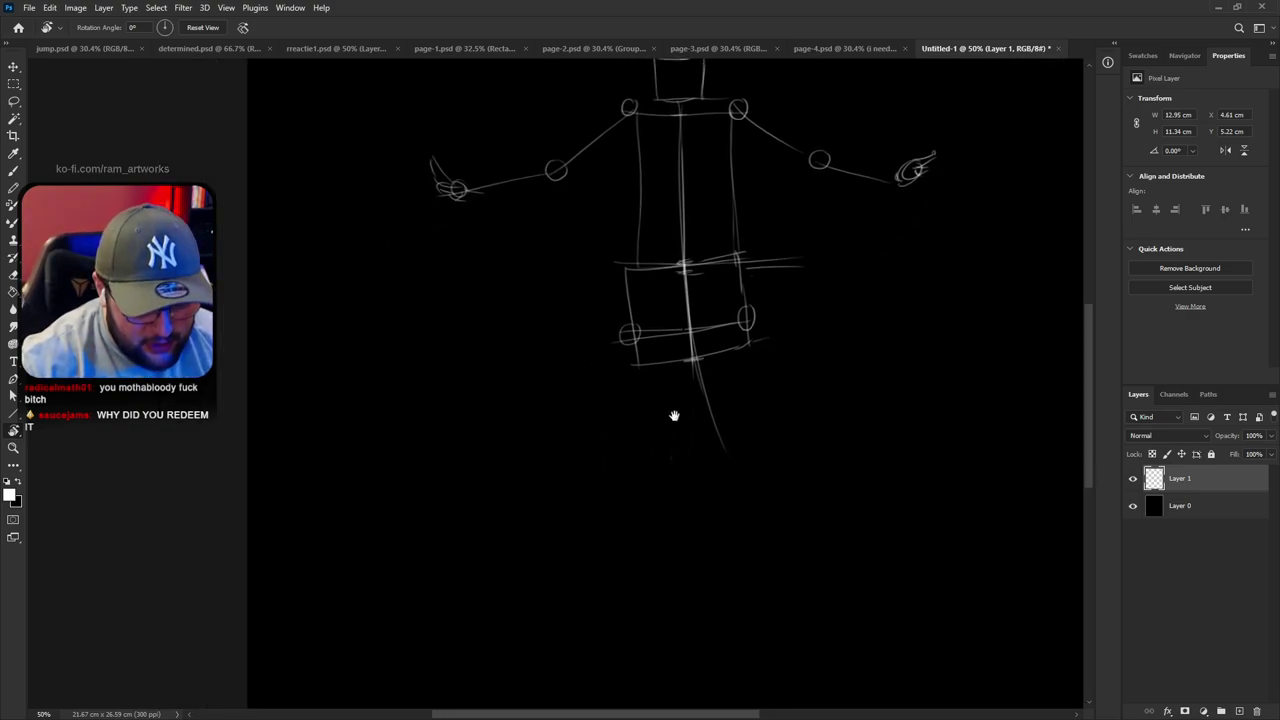
{"action": "key", "text": "b"}
{"action": "left_click_drag", "start_coordinate": [711, 372], "coordinate": [693, 421]}
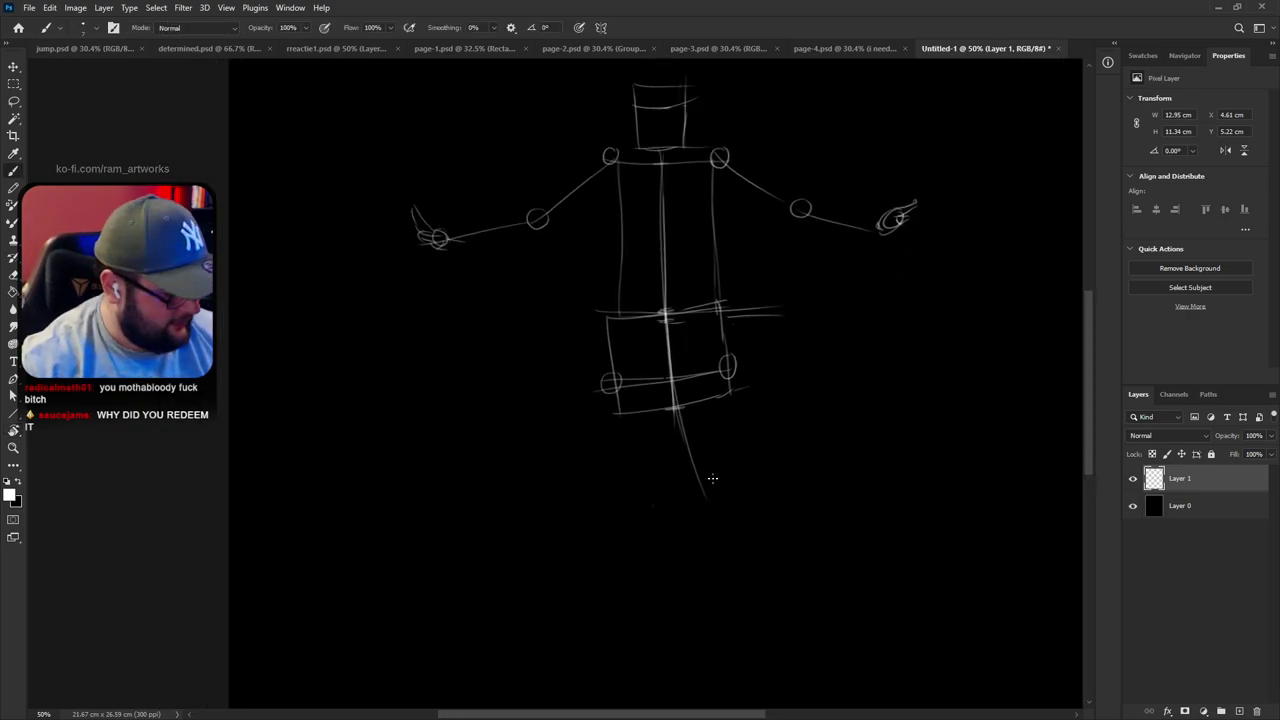
{"action": "mouse_move", "coordinate": [774, 286]}
{"action": "left_mouse_down"}
{"action": "mouse_move", "coordinate": [851, 366]}
{"action": "mouse_move", "coordinate": [820, 285]}
{"action": "left_mouse_up"}
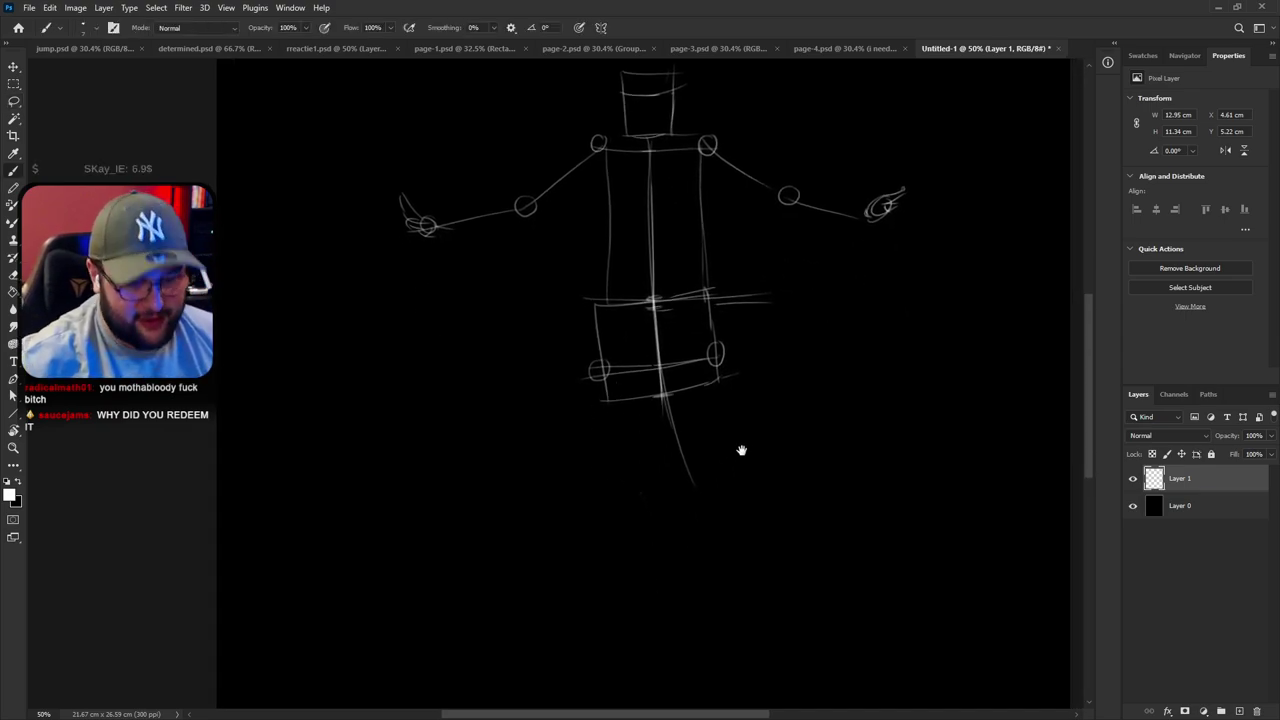
{"action": "scroll", "coordinate": [627, 403], "scroll_direction": "down", "scroll_amount": 2}
{"action": "left_click_drag", "start_coordinate": [609, 549], "coordinate": [613, 560]}
{"action": "key", "text": "ctrl+z"}
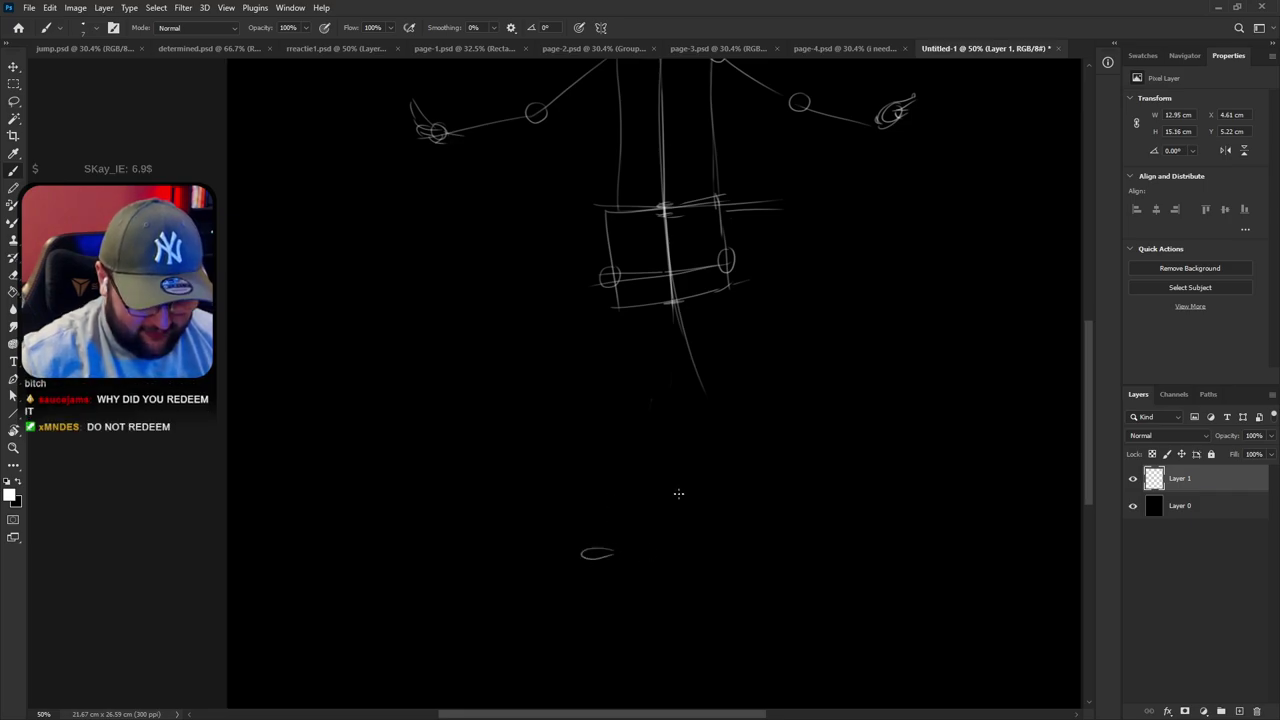
{"action": "mouse_move", "coordinate": [736, 514]}
{"action": "left_mouse_down"}
{"action": "mouse_move", "coordinate": [712, 561]}
{"action": "mouse_move", "coordinate": [744, 530]}
{"action": "mouse_move", "coordinate": [730, 555]}
{"action": "mouse_move", "coordinate": [741, 523]}
{"action": "left_mouse_up"}
{"action": "key", "text": "ctrl+z"}
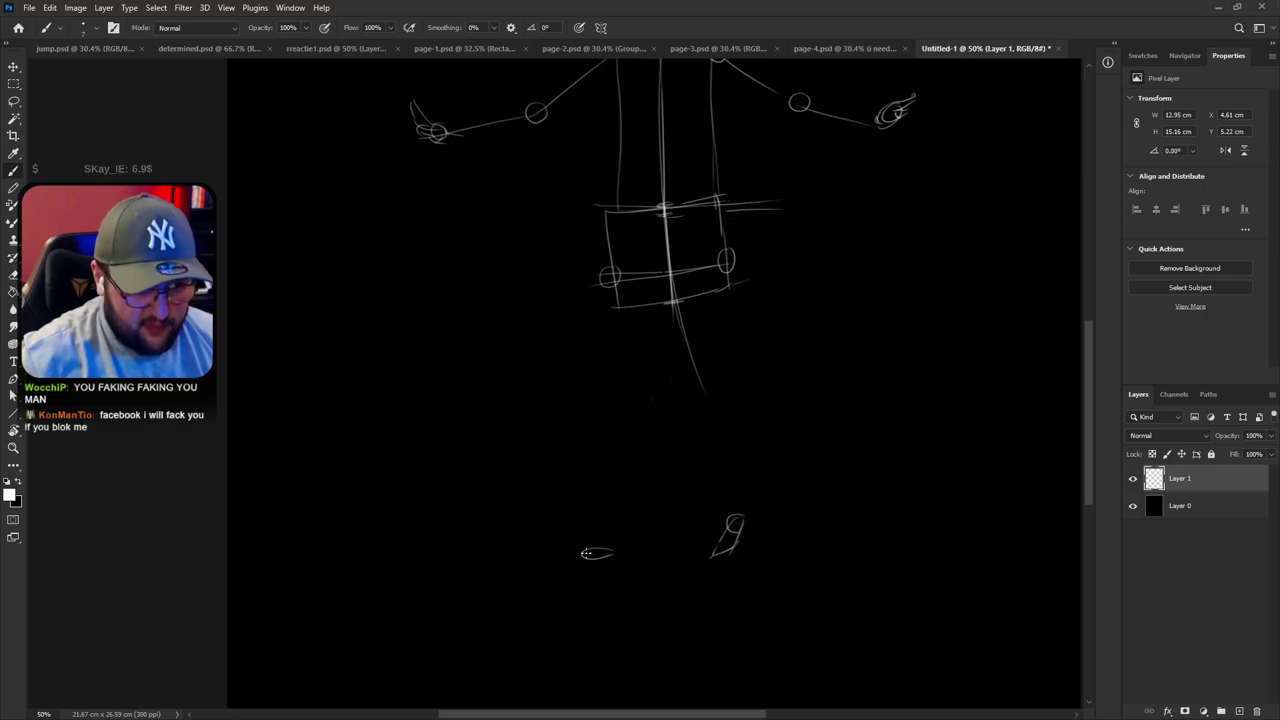
{"action": "left_click_drag", "start_coordinate": [587, 552], "coordinate": [615, 568]}
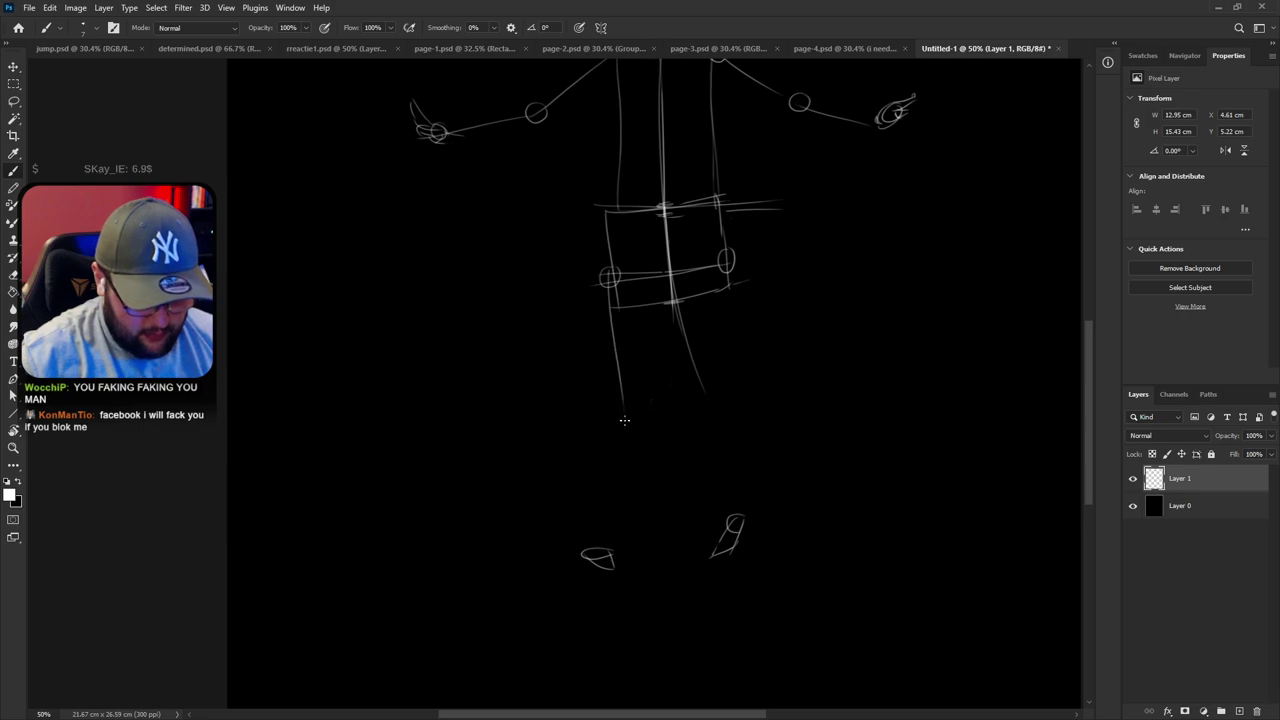
Draw knee circles between hips and feet and join them with thigh and shin lines on both legs
{"action": "mouse_move", "coordinate": [614, 384]}
{"action": "left_mouse_down"}
{"action": "mouse_move", "coordinate": [617, 421]}
{"action": "mouse_move", "coordinate": [622, 395]}
{"action": "left_mouse_up"}
{"action": "key", "text": "ctrl+z"}
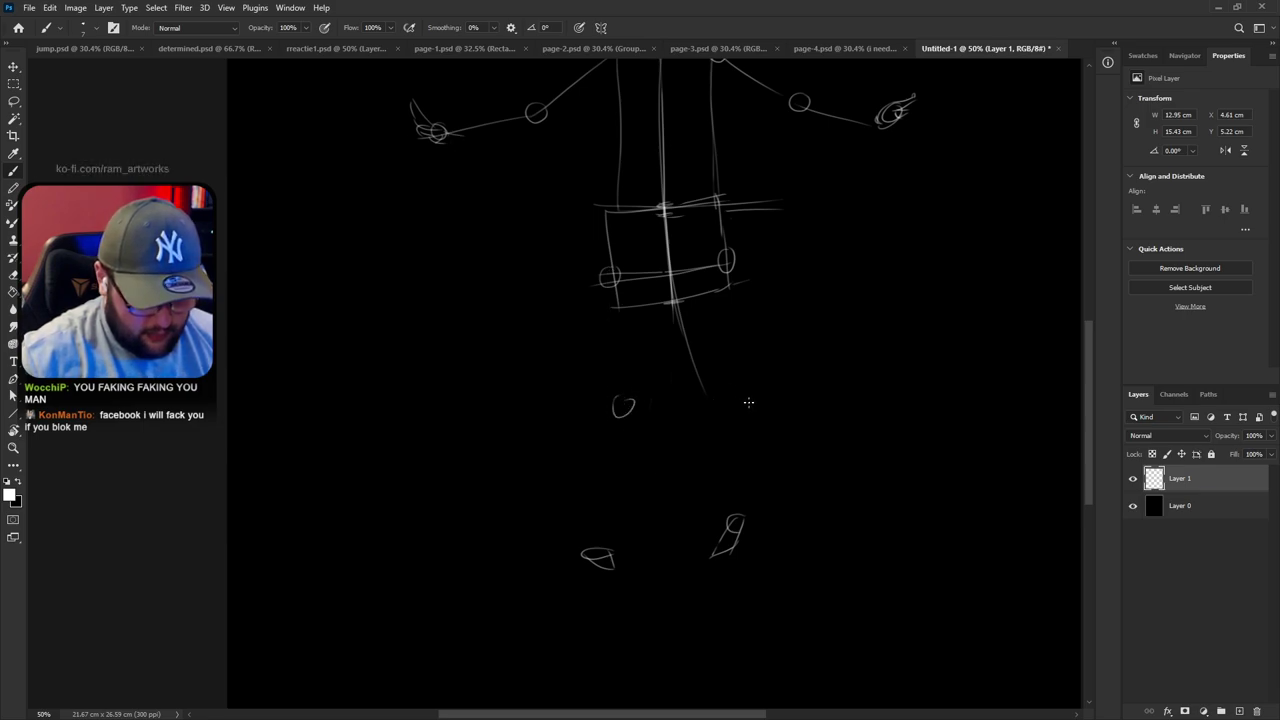
{"action": "left_click_drag", "start_coordinate": [690, 387], "coordinate": [700, 378]}
{"action": "left_click_drag", "start_coordinate": [727, 497], "coordinate": [735, 517]}
{"action": "mouse_move", "coordinate": [702, 396]}
{"action": "left_mouse_down"}
{"action": "mouse_move", "coordinate": [735, 518]}
{"action": "mouse_move", "coordinate": [727, 250]}
{"action": "left_mouse_up"}
{"action": "left_click_drag", "start_coordinate": [709, 354], "coordinate": [699, 400]}
{"action": "mouse_move", "coordinate": [610, 286]}
{"action": "left_mouse_down"}
{"action": "mouse_move", "coordinate": [630, 430]}
{"action": "mouse_move", "coordinate": [600, 548]}
{"action": "mouse_move", "coordinate": [611, 482]}
{"action": "left_mouse_up"}
Switch the screen mode to full screen with the menu bar and fit the whole figure in view
{"action": "mouse_move", "coordinate": [899, 331]}
{"action": "left_mouse_down"}
{"action": "mouse_move", "coordinate": [872, 463]}
{"action": "mouse_move", "coordinate": [868, 395]}
{"action": "left_mouse_up"}
{"action": "key", "text": "f"}
{"action": "mouse_move", "coordinate": [900, 308]}
{"action": "left_mouse_down"}
{"action": "mouse_move", "coordinate": [909, 371]}
{"action": "mouse_move", "coordinate": [888, 372]}
{"action": "left_mouse_up"}
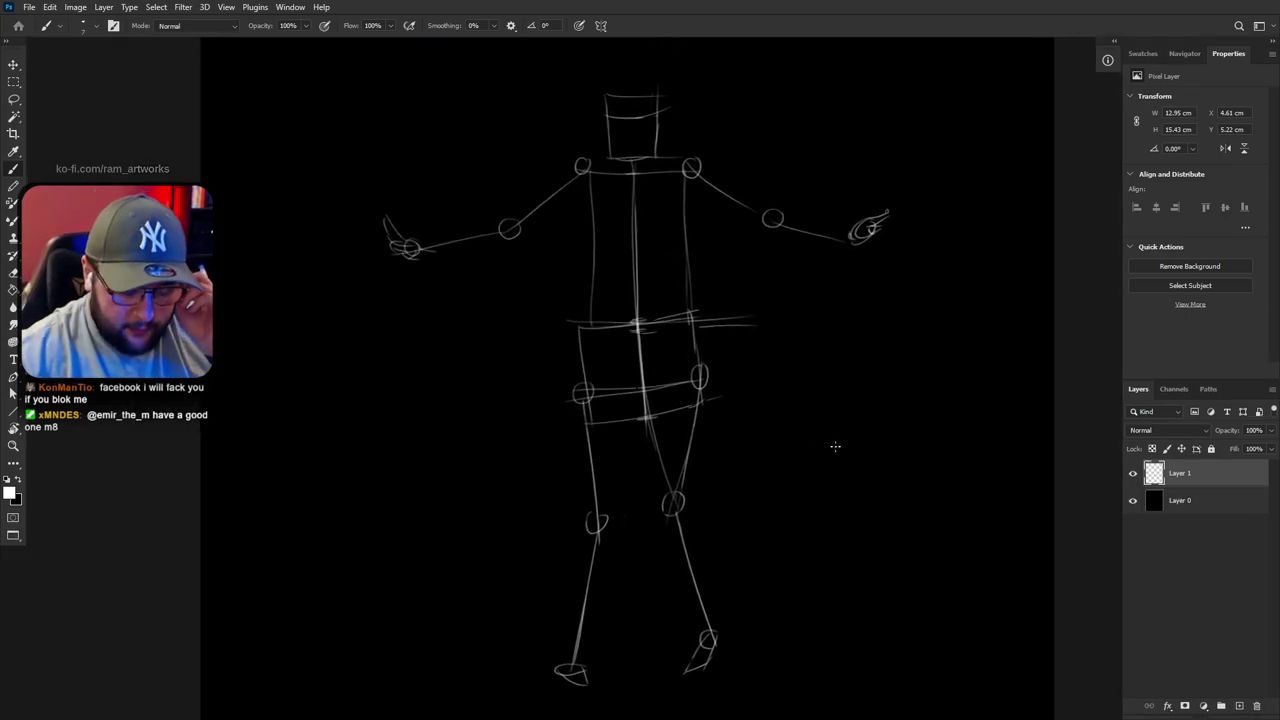
{"action": "left_click_drag", "start_coordinate": [923, 446], "coordinate": [958, 533]}
Add a new layer above the skeleton sketch and lower Layer 1's opacity to 89%
{"action": "left_click", "coordinate": [1240, 706]}
{"action": "left_click", "coordinate": [1200, 500]}
{"action": "left_click", "coordinate": [1270, 431]}
{"action": "mouse_move", "coordinate": [1268, 446]}
{"action": "left_mouse_down"}
{"action": "mouse_move", "coordinate": [1250, 461]}
{"action": "mouse_move", "coordinate": [1263, 450]}
{"action": "left_mouse_up"}
{"action": "left_click", "coordinate": [1230, 479]}
{"action": "left_click", "coordinate": [1230, 477]}
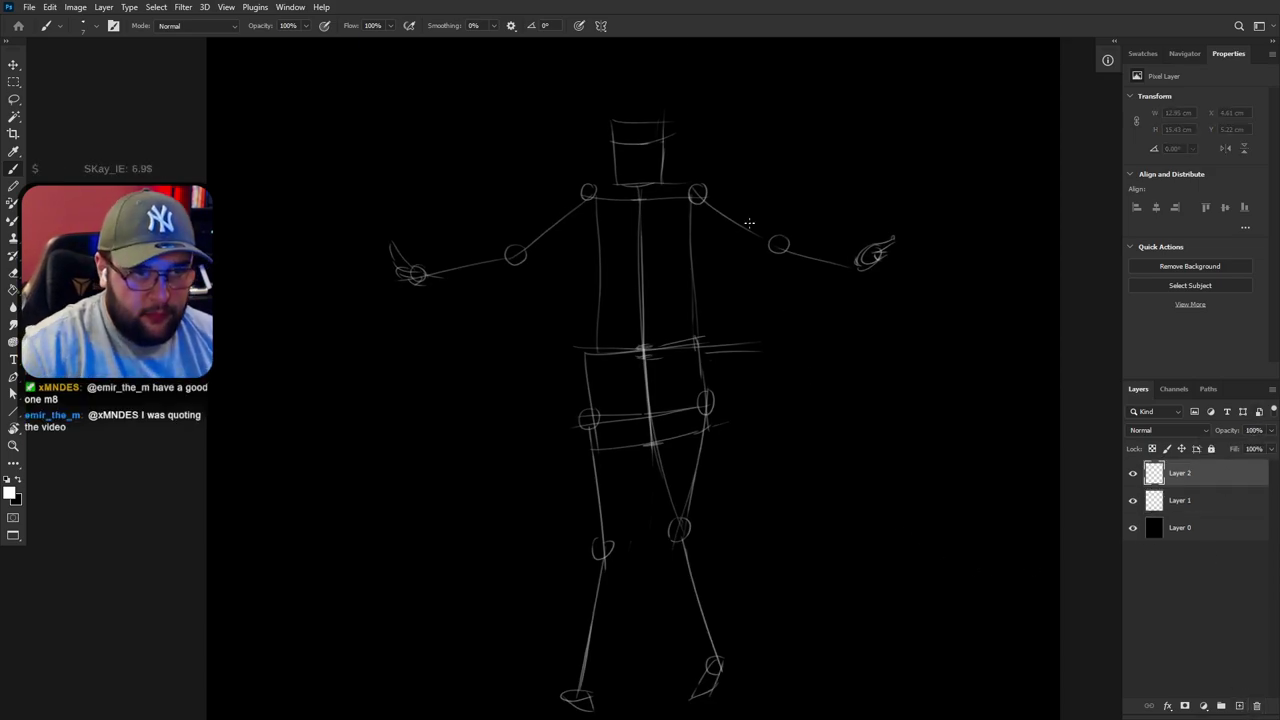
Try outlining the upper arm and forearm on the page's right side on Layer 2, with the canvas rotated
{"action": "left_click_drag", "start_coordinate": [698, 190], "coordinate": [697, 212]}
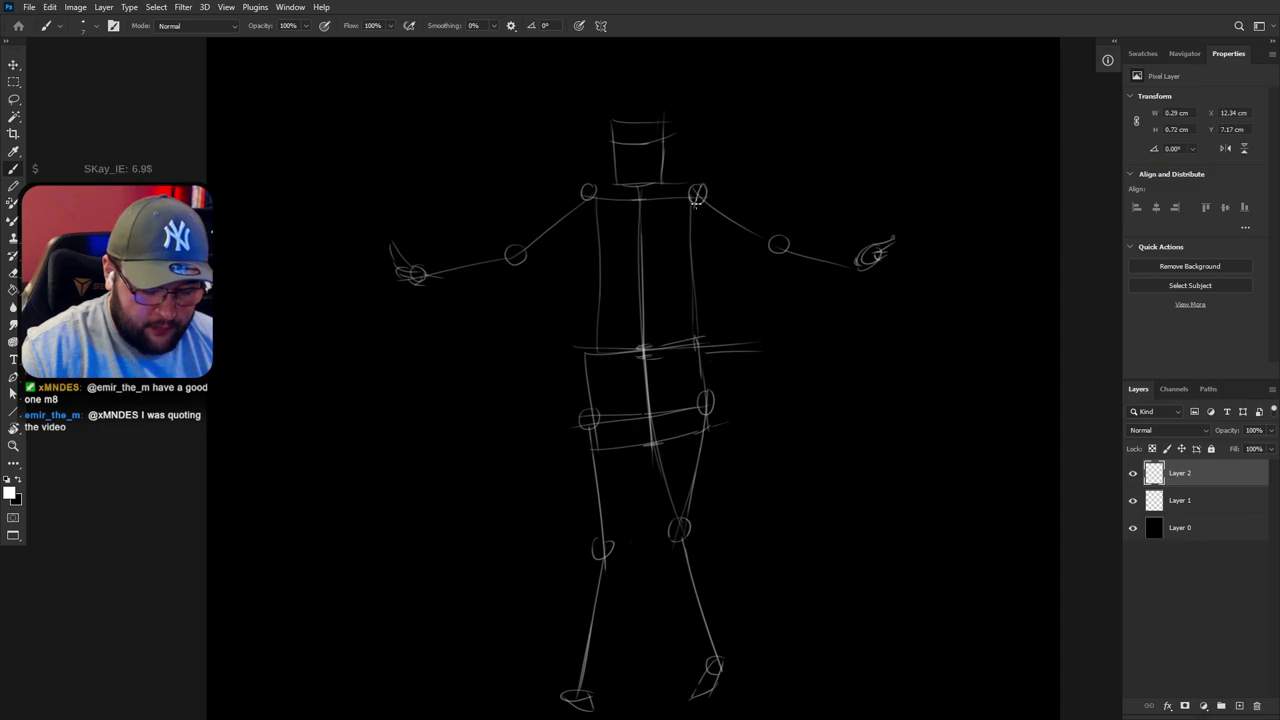
{"action": "key", "text": "r"}
{"action": "mouse_move", "coordinate": [871, 197]}
{"action": "left_mouse_down"}
{"action": "mouse_move", "coordinate": [843, 386]}
{"action": "mouse_move", "coordinate": [787, 483]}
{"action": "left_mouse_up"}
{"action": "key", "text": "ctrl+z"}
{"action": "key", "text": "ctrl+z"}
{"action": "left_click_drag", "start_coordinate": [821, 394], "coordinate": [791, 474]}
{"action": "left_click_drag", "start_coordinate": [835, 400], "coordinate": [808, 478]}
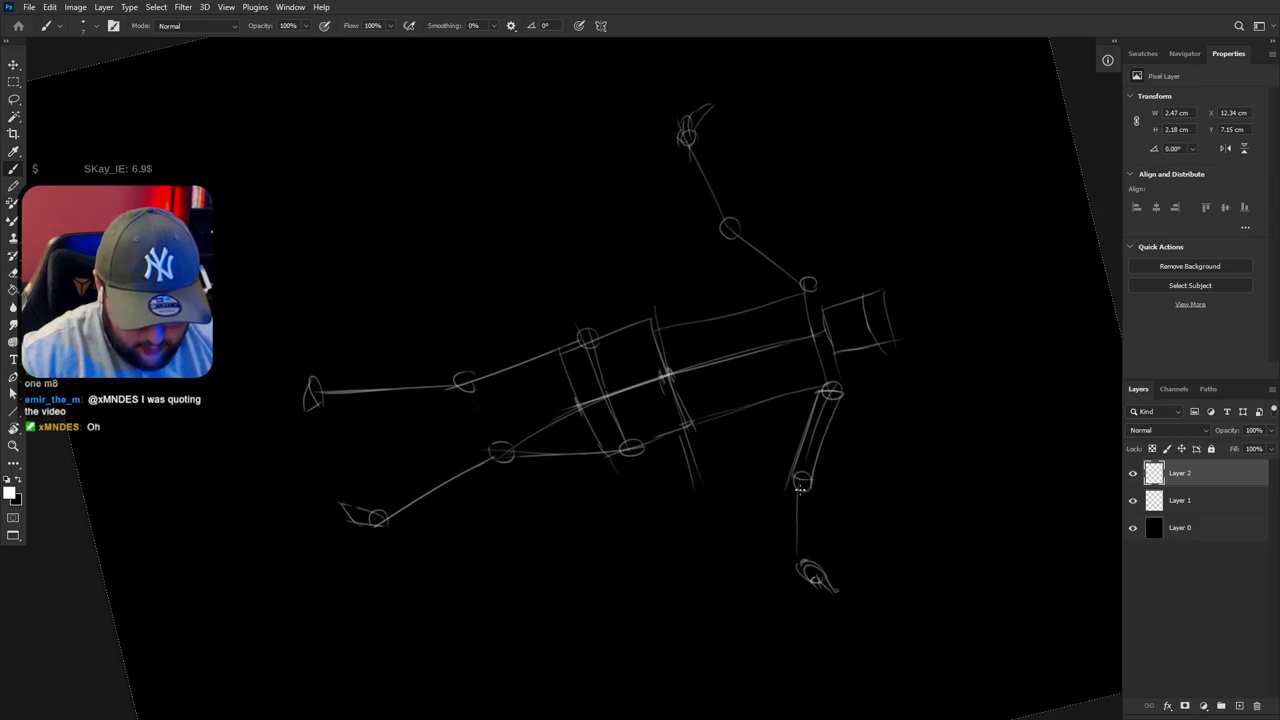
{"action": "key", "text": "ctrl+z"}
{"action": "left_click_drag", "start_coordinate": [793, 480], "coordinate": [799, 567]}
{"action": "key", "text": "ctrl+z"}
{"action": "left_click_drag", "start_coordinate": [795, 482], "coordinate": [798, 573]}
{"action": "key", "text": "r"}
{"action": "left_click_drag", "start_coordinate": [880, 554], "coordinate": [943, 260]}
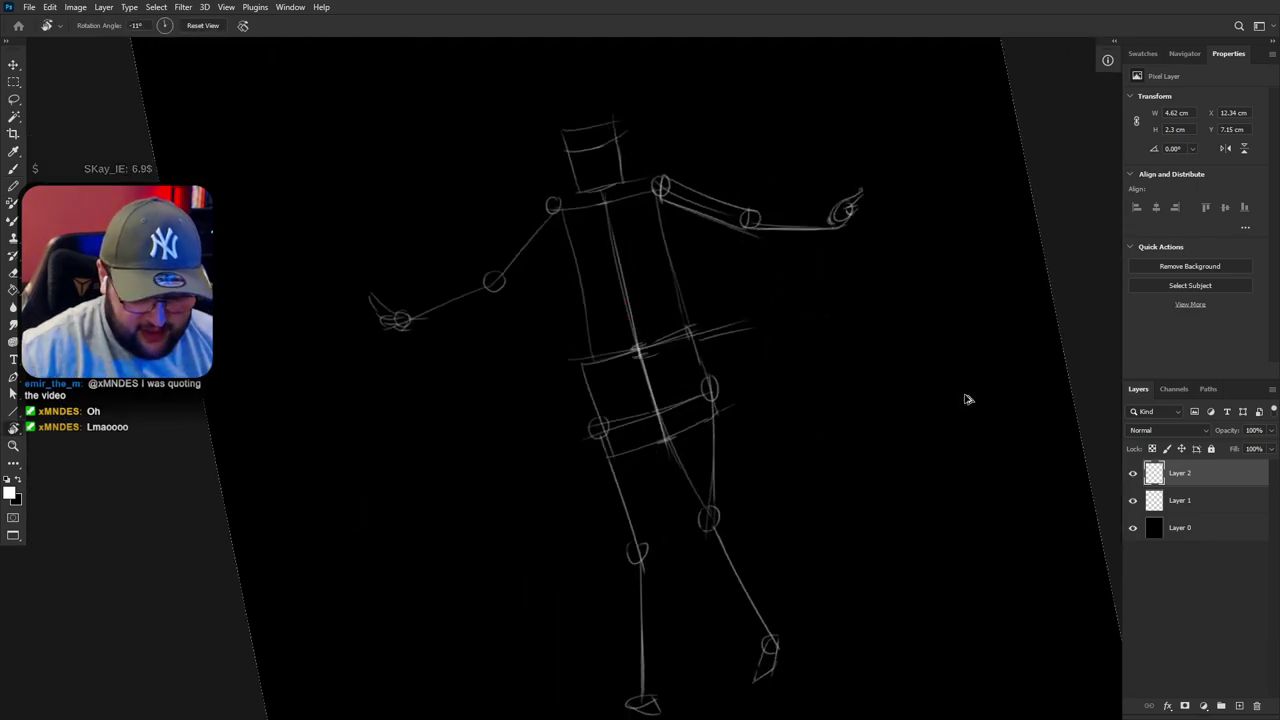
Undo the arm outlines and remove the empty Layer 2
{"action": "key", "text": "ctrl+z"}
{"action": "key", "text": "ctrl+z"}
{"action": "key", "text": "ctrl+z"}
{"action": "key", "text": "ctrl+z"}
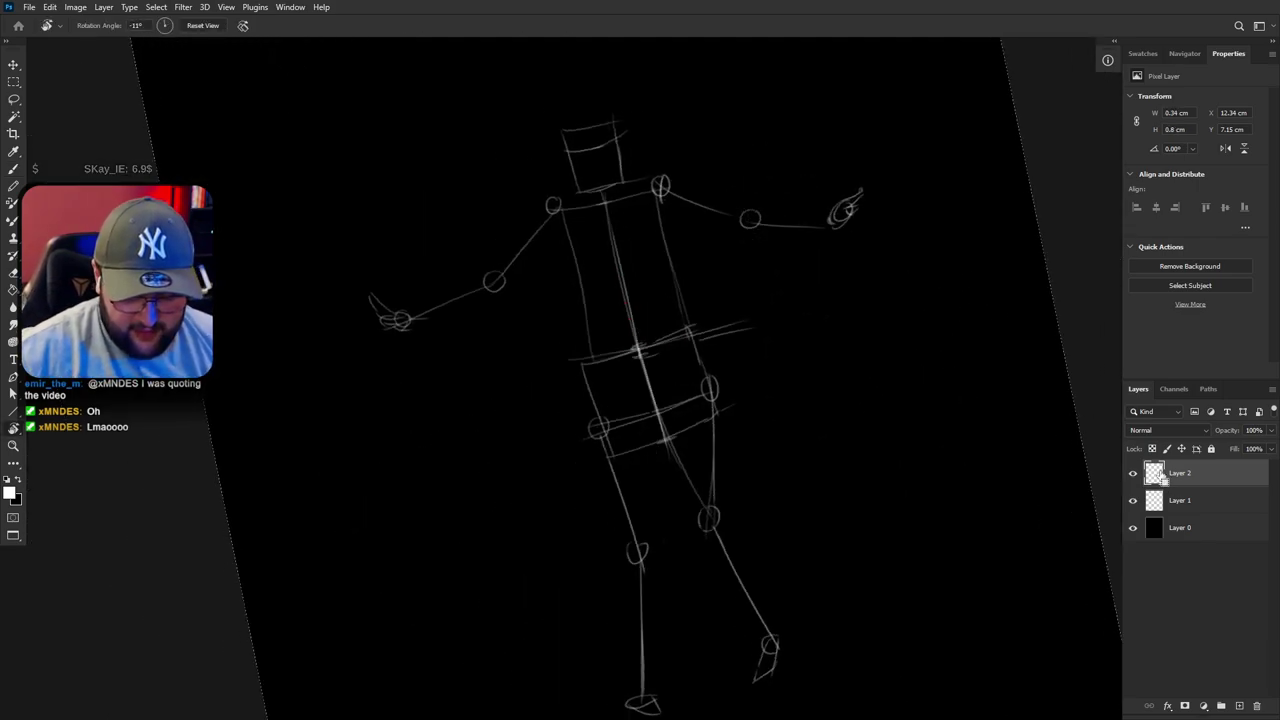
{"action": "key", "text": "ctrl+z"}
{"action": "key", "text": "ctrl+z"}
Lasso the forearm and hand on the page's right side, stretch them to about 119% width and deselect
{"action": "mouse_move", "coordinate": [907, 380]}
{"action": "left_mouse_down"}
{"action": "mouse_move", "coordinate": [866, 529]}
{"action": "mouse_move", "coordinate": [820, 503]}
{"action": "left_mouse_up"}
{"action": "key", "text": "l"}
{"action": "mouse_move", "coordinate": [850, 548]}
{"action": "left_mouse_down"}
{"action": "mouse_move", "coordinate": [878, 478]}
{"action": "mouse_move", "coordinate": [706, 366]}
{"action": "mouse_move", "coordinate": [880, 580]}
{"action": "left_mouse_up"}
{"action": "key", "text": "ctrl+t"}
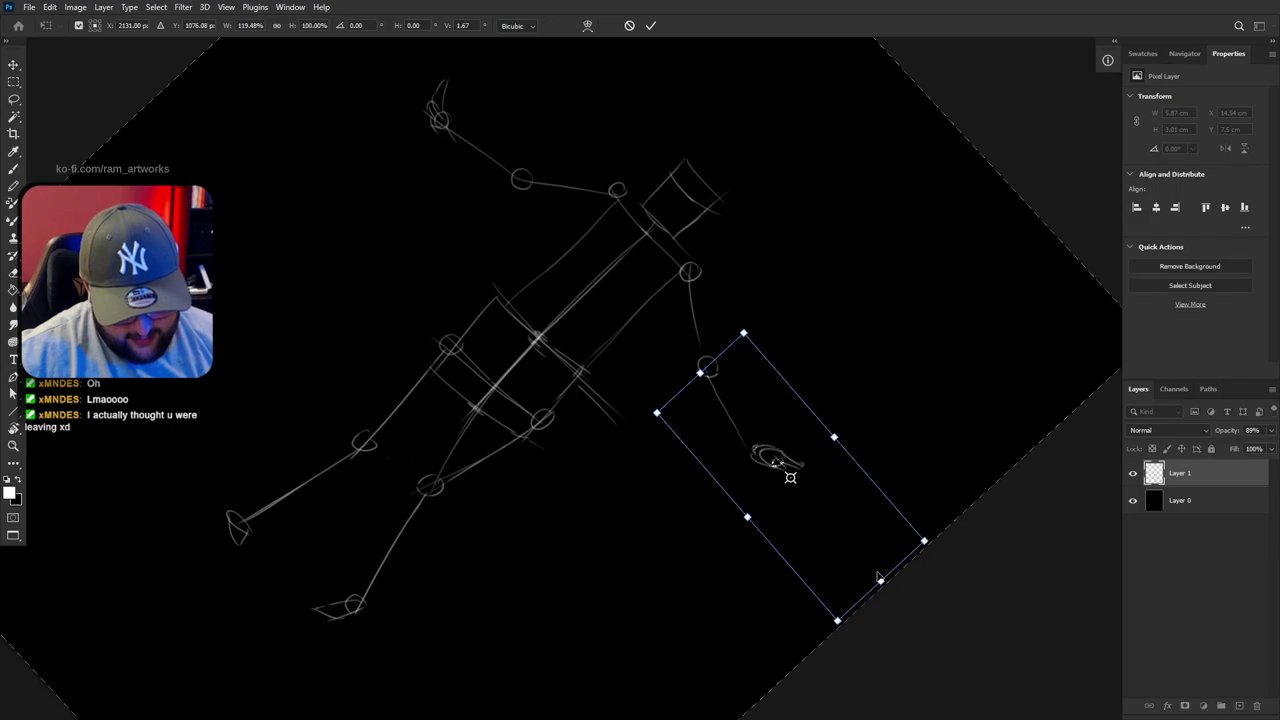
{"action": "key", "text": "Return"}
{"action": "key", "text": "ctrl+d"}
Lasso the opposite forearm and hand, and slightly lengthen and skew them with Free Transform
{"action": "left_click_drag", "start_coordinate": [546, 200], "coordinate": [609, 303]}
{"action": "mouse_move", "coordinate": [594, 233]}
{"action": "left_mouse_down"}
{"action": "mouse_move", "coordinate": [572, 317]}
{"action": "mouse_move", "coordinate": [510, 108]}
{"action": "mouse_move", "coordinate": [432, 105]}
{"action": "left_mouse_up"}
{"action": "key", "text": "ctrl+t"}
{"action": "key", "text": "Return"}
{"action": "key", "text": "ctrl+d"}
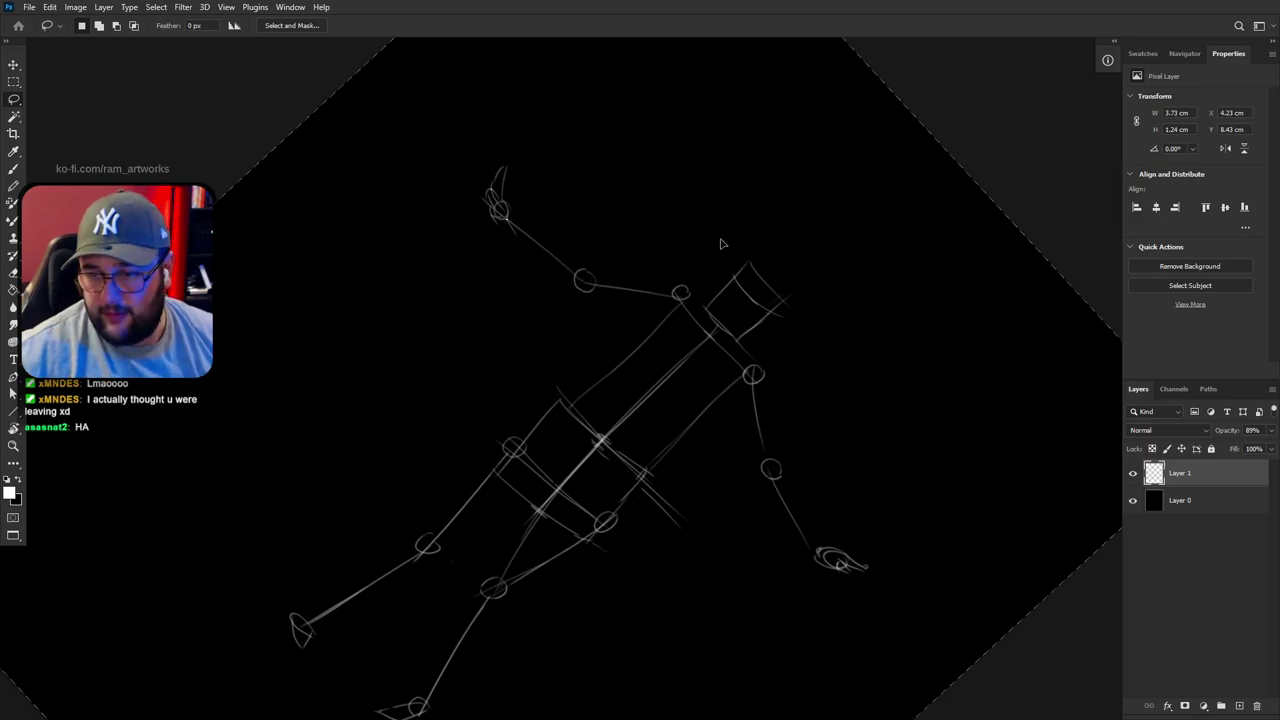
{"action": "key", "text": "ctrl+t"}
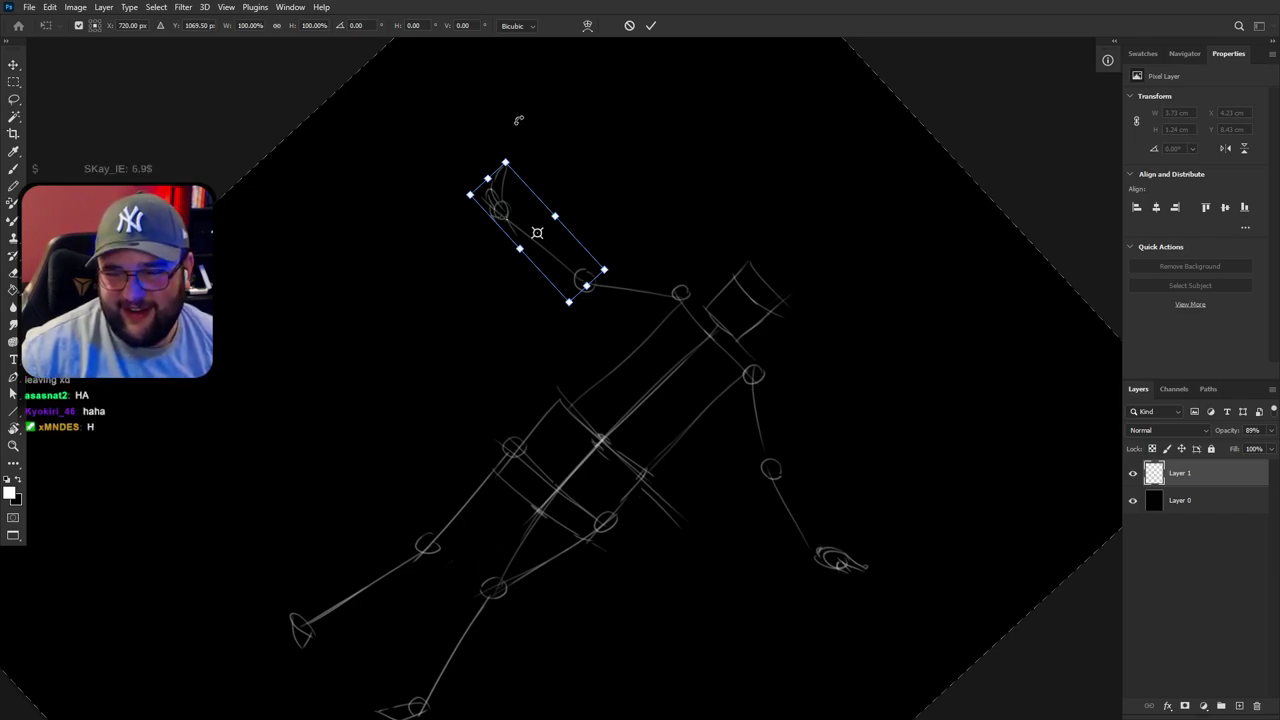
{"action": "left_click_drag", "start_coordinate": [486, 178], "coordinate": [492, 172]}
{"action": "key", "text": "Return"}
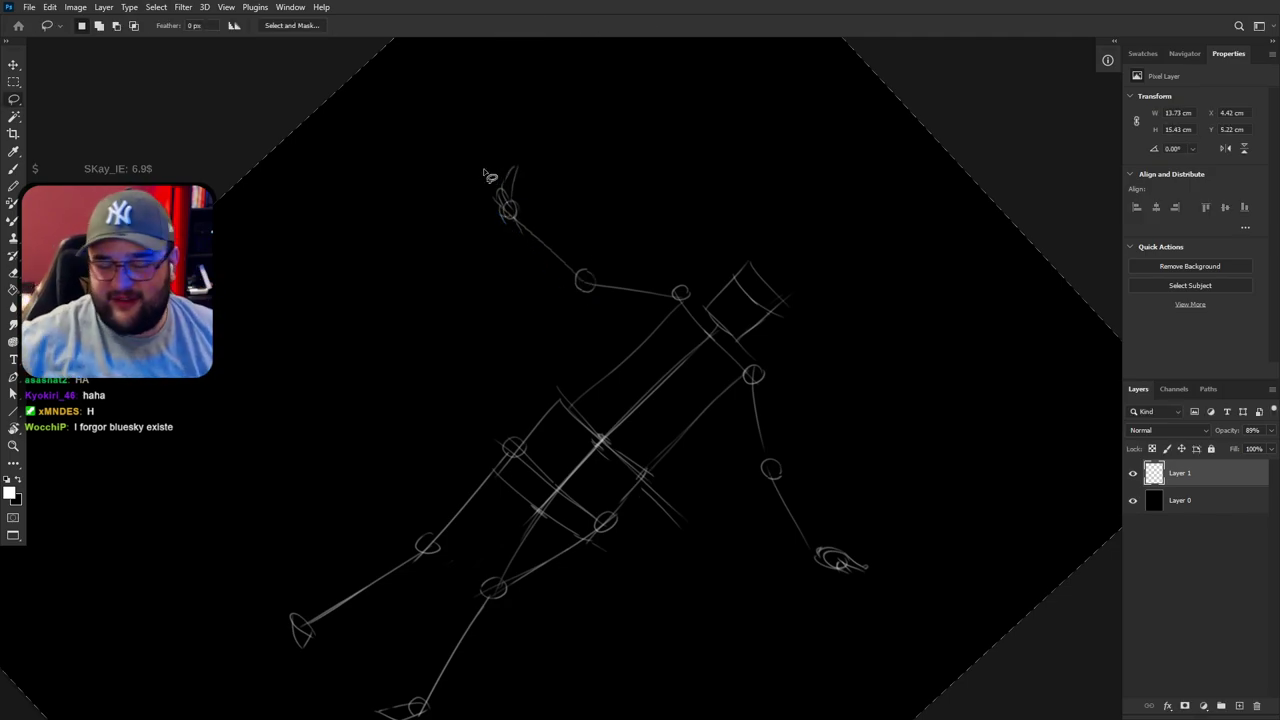
Outline both sides of the upper arm on the page's right side between the shoulder and elbow circles
{"action": "key", "text": "r"}
{"action": "mouse_move", "coordinate": [780, 506]}
{"action": "left_mouse_down"}
{"action": "mouse_move", "coordinate": [963, 295]}
{"action": "mouse_move", "coordinate": [993, 402]}
{"action": "mouse_move", "coordinate": [966, 494]}
{"action": "left_mouse_up"}
{"action": "key", "text": "b"}
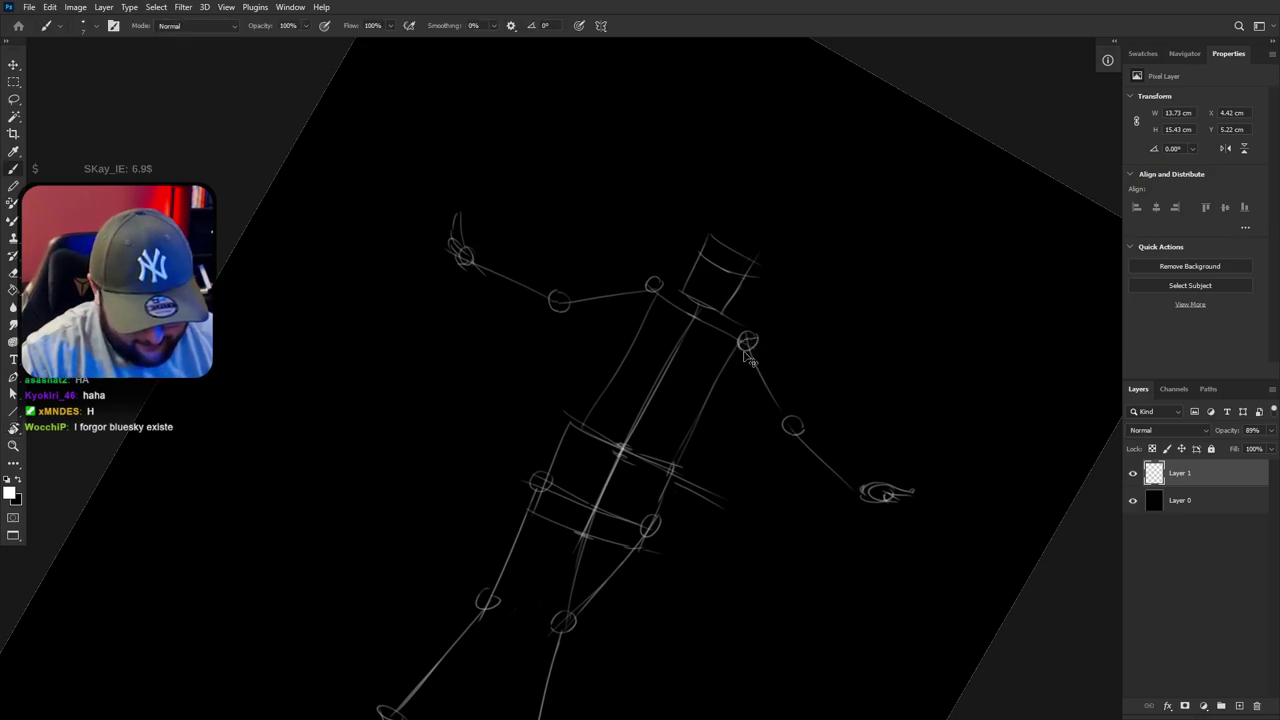
{"action": "left_click_drag", "start_coordinate": [760, 346], "coordinate": [799, 404]}
{"action": "left_click_drag", "start_coordinate": [765, 355], "coordinate": [801, 425]}
{"action": "mouse_move", "coordinate": [742, 362]}
{"action": "left_mouse_down"}
{"action": "mouse_move", "coordinate": [786, 434]}
{"action": "mouse_move", "coordinate": [760, 580]}
{"action": "mouse_move", "coordinate": [666, 449]}
{"action": "left_mouse_up"}
{"action": "key", "text": "ctrl+z"}
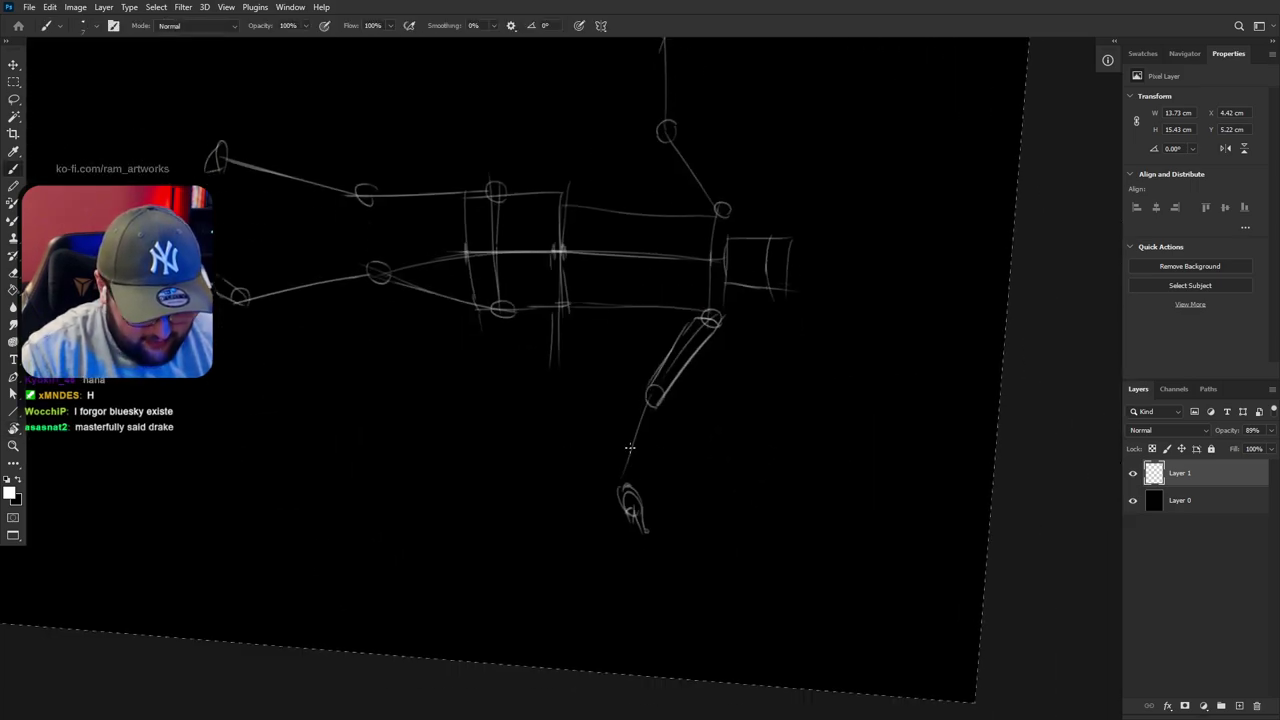
Outline both sides of the same arm's forearm from elbow to hand, redrawing strokes until they fit
{"action": "key", "text": "ctrl+z"}
{"action": "left_click_drag", "start_coordinate": [621, 493], "coordinate": [645, 404]}
{"action": "key", "text": "ctrl+z"}
{"action": "key", "text": "ctrl+z"}
{"action": "left_click_drag", "start_coordinate": [622, 489], "coordinate": [640, 407]}
{"action": "key", "text": "ctrl+z"}
{"action": "left_click_drag", "start_coordinate": [625, 479], "coordinate": [646, 405]}
{"action": "key", "text": "ctrl+z"}
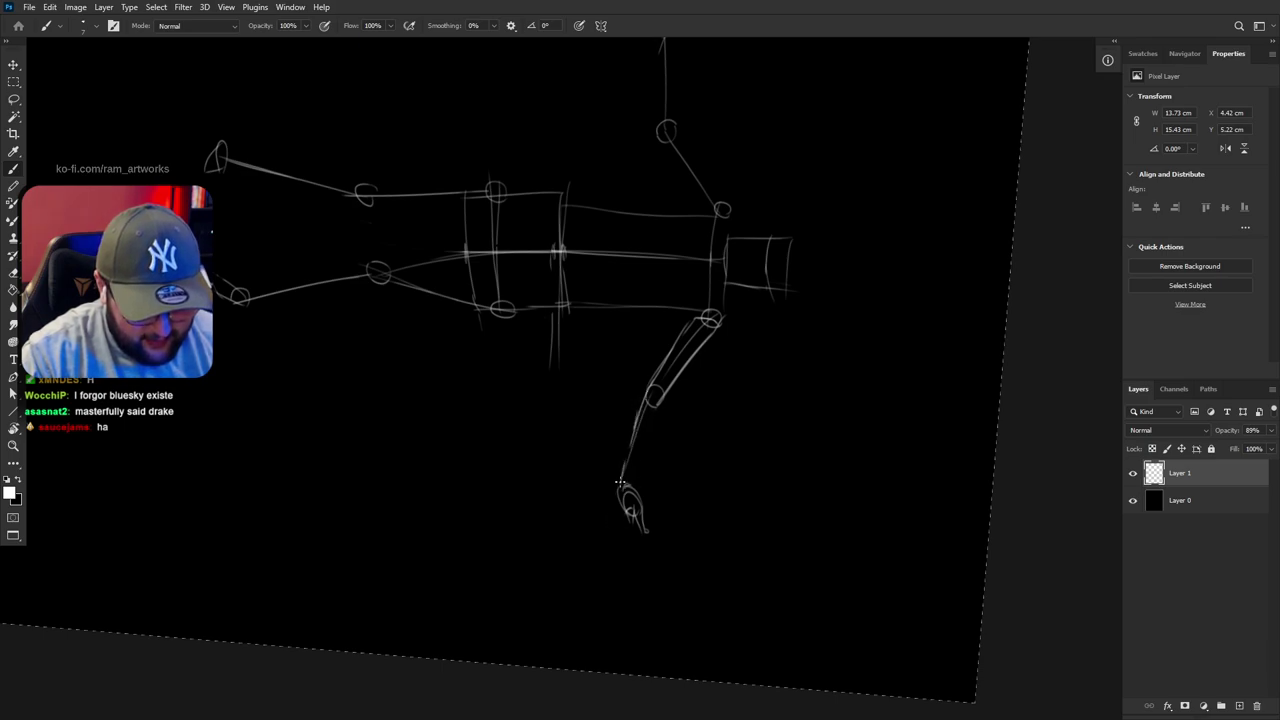
{"action": "left_click_drag", "start_coordinate": [632, 487], "coordinate": [657, 410]}
{"action": "key", "text": "ctrl+z"}
{"action": "key", "text": "ctrl+z"}
{"action": "key", "text": "ctrl+z"}
{"action": "mouse_move", "coordinate": [627, 476]}
{"action": "left_mouse_down"}
{"action": "mouse_move", "coordinate": [800, 166]}
{"action": "mouse_move", "coordinate": [731, 140]}
{"action": "mouse_move", "coordinate": [817, 340]}
{"action": "mouse_move", "coordinate": [699, 295]}
{"action": "left_mouse_up"}
Rotate the canvas, lasso the whole opposite arm and stretch it slightly longer with Free Transform
{"action": "key", "text": "r"}
{"action": "key", "text": "b"}
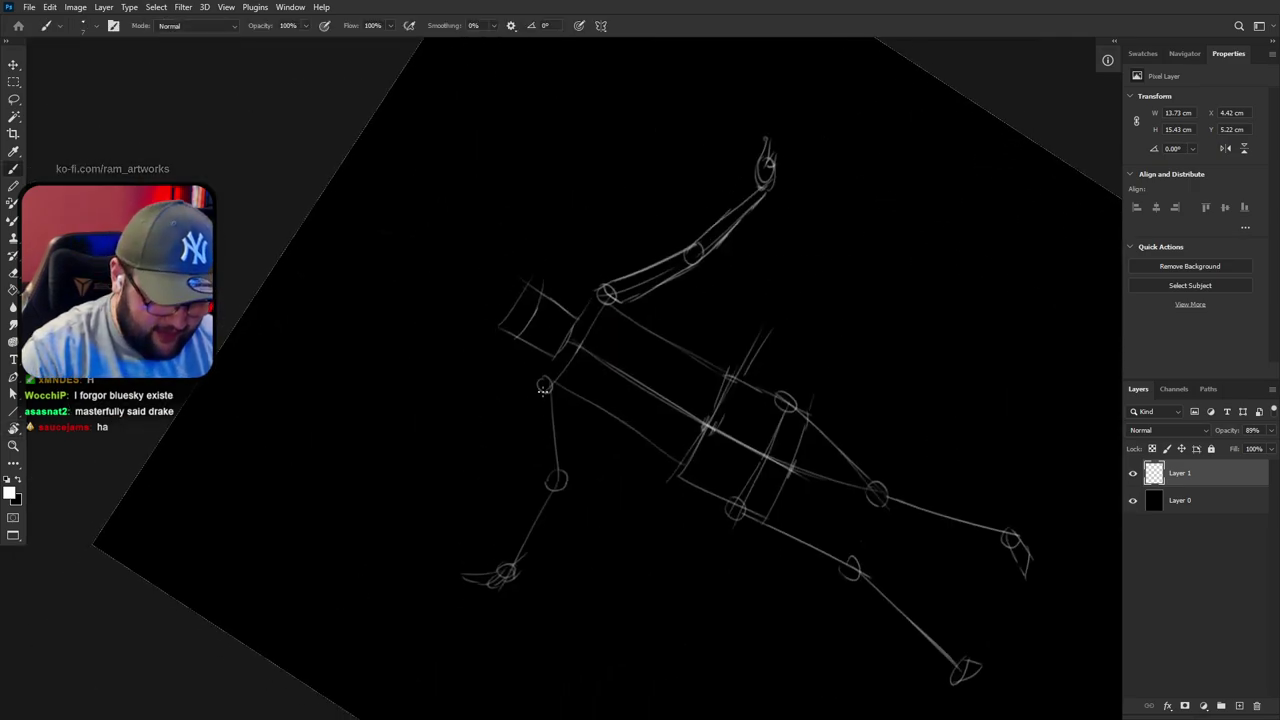
{"action": "key", "text": "l"}
{"action": "mouse_move", "coordinate": [552, 390]}
{"action": "left_mouse_down"}
{"action": "mouse_move", "coordinate": [466, 640]}
{"action": "mouse_move", "coordinate": [560, 410]}
{"action": "left_mouse_up"}
{"action": "key", "text": "ctrl+t"}
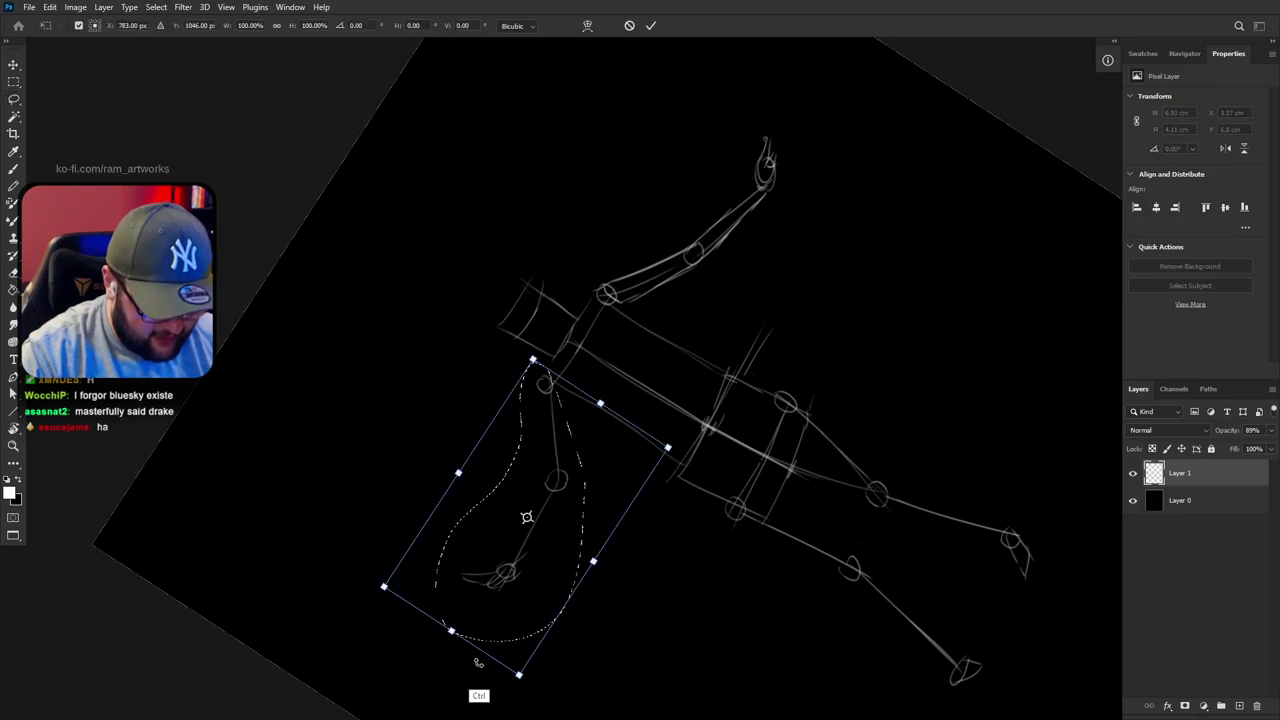
{"action": "mouse_move", "coordinate": [450, 675]}
{"action": "left_mouse_down"}
{"action": "mouse_move", "coordinate": [450, 626]}
{"action": "mouse_move", "coordinate": [456, 656]}
{"action": "mouse_move", "coordinate": [456, 645]}
{"action": "left_mouse_up"}
{"action": "key", "text": "Return"}
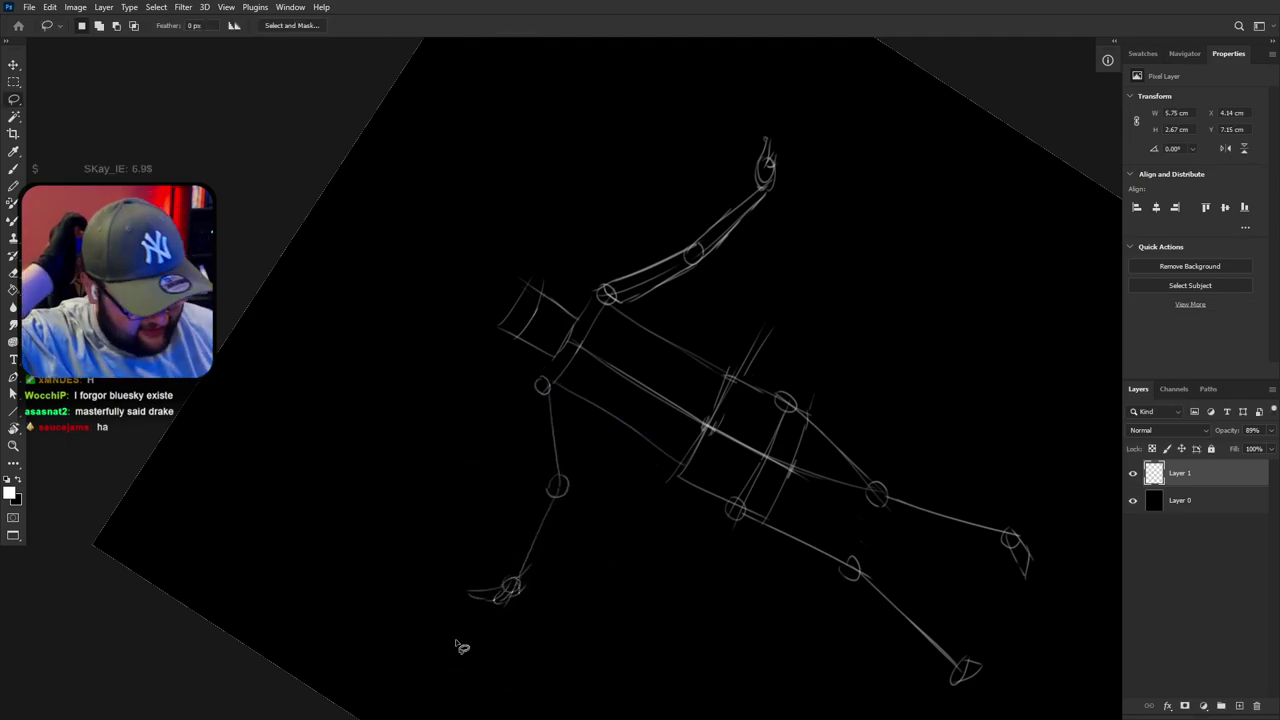
Outline both sides of the stretched arm's upper section from shoulder to elbow, undoing and redrawing poor strokes
{"action": "key", "text": "b"}
{"action": "key", "text": "ctrl+z"}
{"action": "left_click_drag", "start_coordinate": [536, 392], "coordinate": [546, 470]}
{"action": "key", "text": "ctrl+z"}
{"action": "key", "text": "ctrl+z"}
{"action": "left_click_drag", "start_coordinate": [541, 392], "coordinate": [552, 488]}
{"action": "key", "text": "ctrl+z"}
{"action": "left_click_drag", "start_coordinate": [536, 398], "coordinate": [549, 480]}
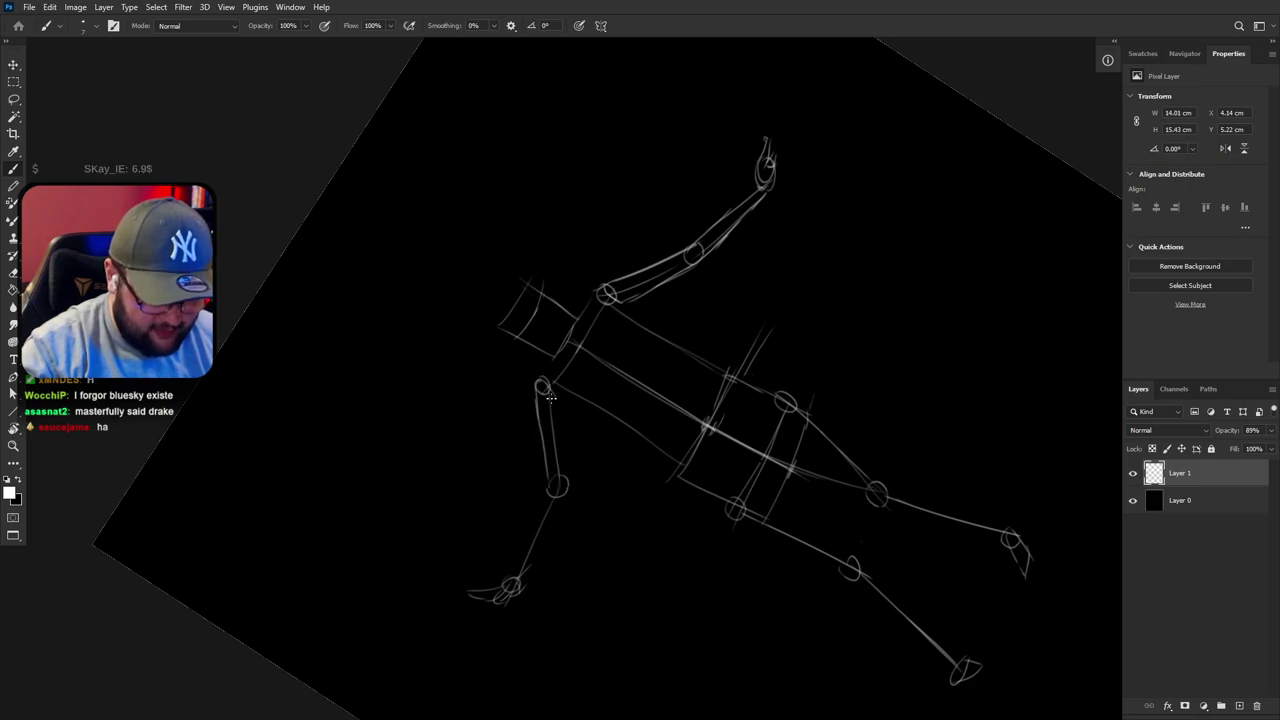
{"action": "key", "text": "ctrl+z"}
{"action": "left_click_drag", "start_coordinate": [553, 390], "coordinate": [565, 486]}
{"action": "key", "text": "ctrl+z"}
{"action": "key", "text": "ctrl+z"}
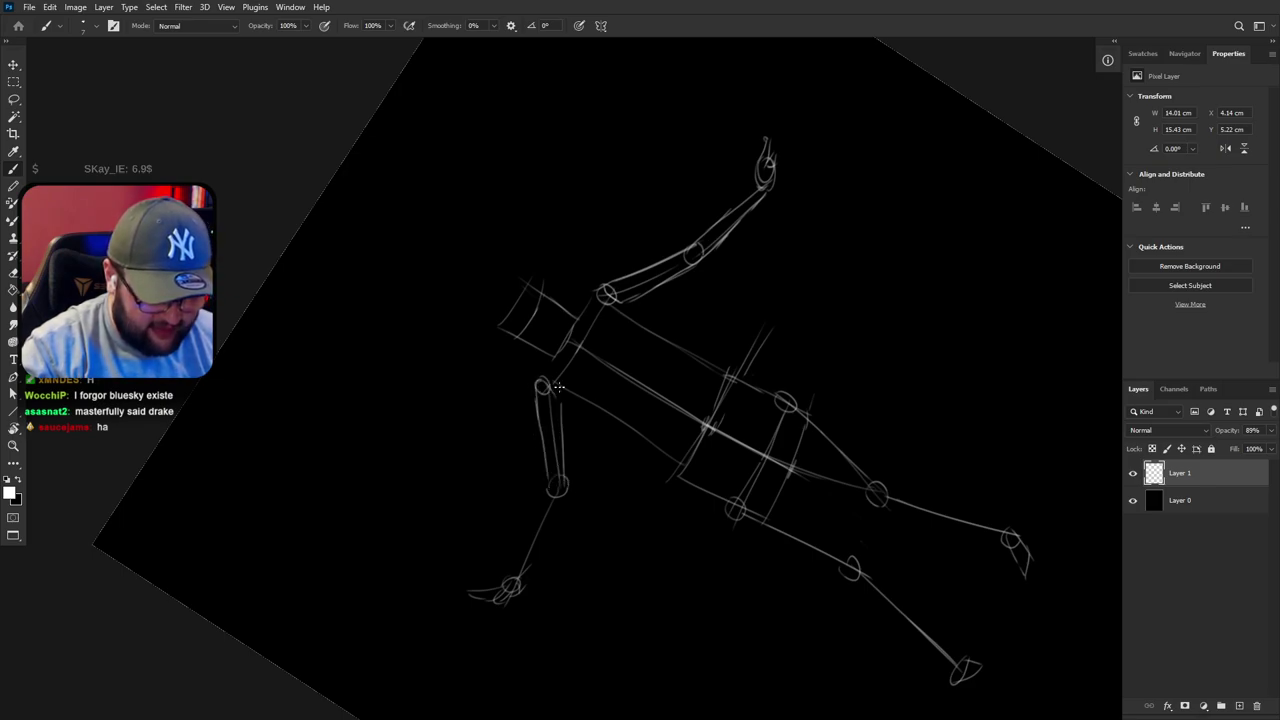
Outline both sides of the forearm on the page's left side from elbow to hand, undoing and redrawing poor strokes
{"action": "key", "text": "r"}
{"action": "left_click_drag", "start_coordinate": [774, 400], "coordinate": [633, 586]}
{"action": "left_click_drag", "start_coordinate": [759, 534], "coordinate": [724, 326]}
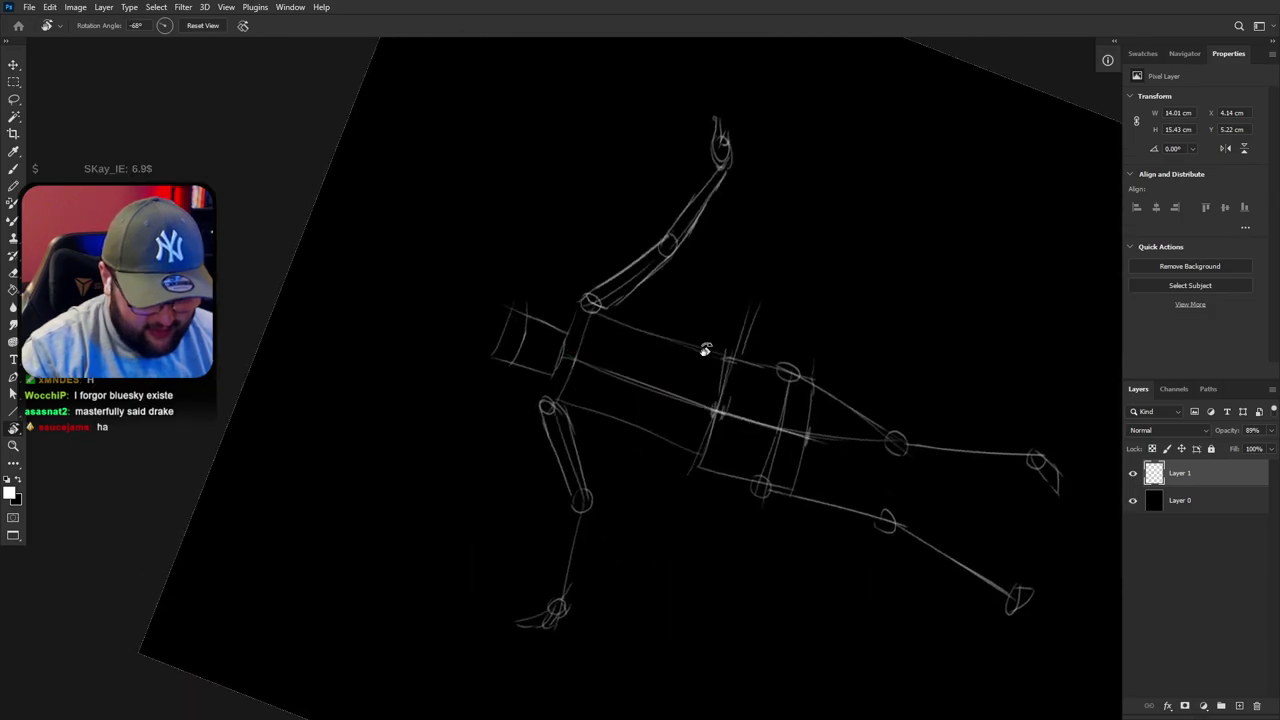
{"action": "mouse_move", "coordinate": [572, 506]}
{"action": "left_mouse_down"}
{"action": "mouse_move", "coordinate": [556, 604]}
{"action": "mouse_move", "coordinate": [574, 504]}
{"action": "left_mouse_up"}
{"action": "key", "text": "ctrl+z"}
{"action": "key", "text": "ctrl+z"}
{"action": "key", "text": "ctrl+z"}
{"action": "key", "text": "ctrl+z"}
{"action": "left_click_drag", "start_coordinate": [560, 600], "coordinate": [574, 508]}
{"action": "key", "text": "ctrl+z"}
{"action": "left_click_drag", "start_coordinate": [573, 576], "coordinate": [592, 509]}
Outline the torso's side on the page's left from the shoulder through the waist to the hip, redrawing strokes until they fit
{"action": "key", "text": "r"}
{"action": "left_click_drag", "start_coordinate": [616, 437], "coordinate": [677, 554]}
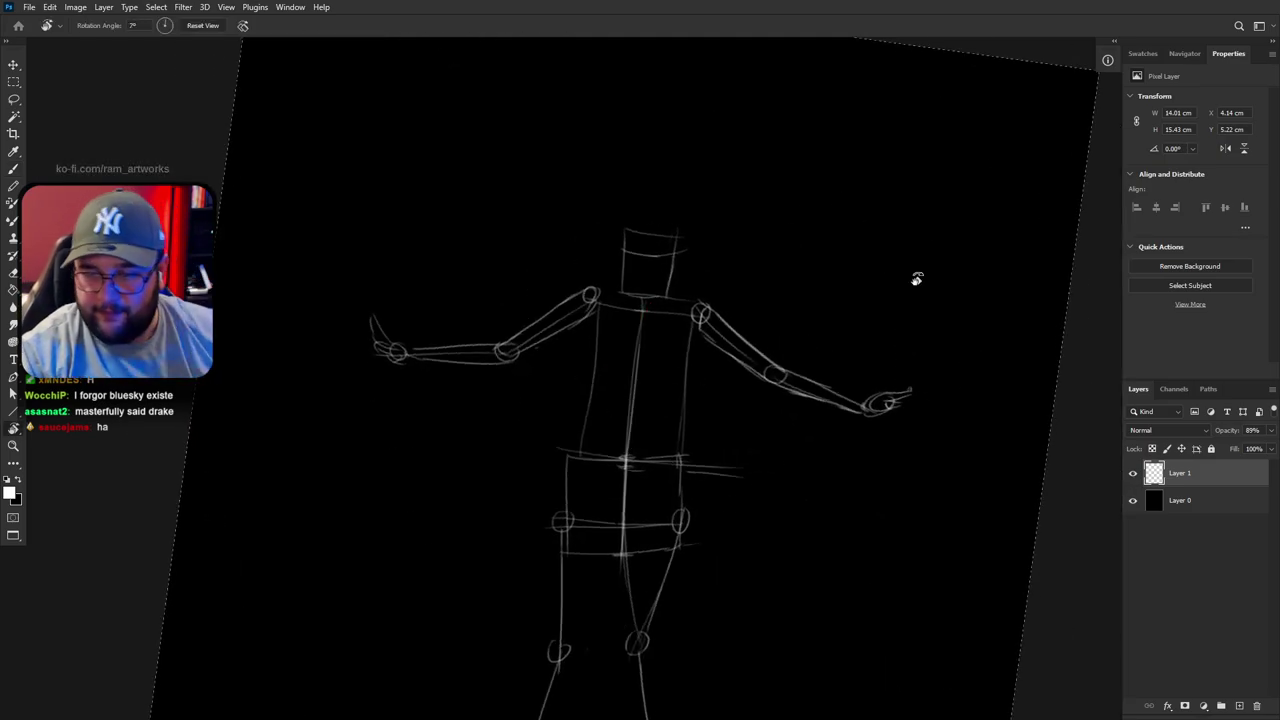
{"action": "left_click_drag", "start_coordinate": [909, 380], "coordinate": [927, 276]}
{"action": "key", "text": "b"}
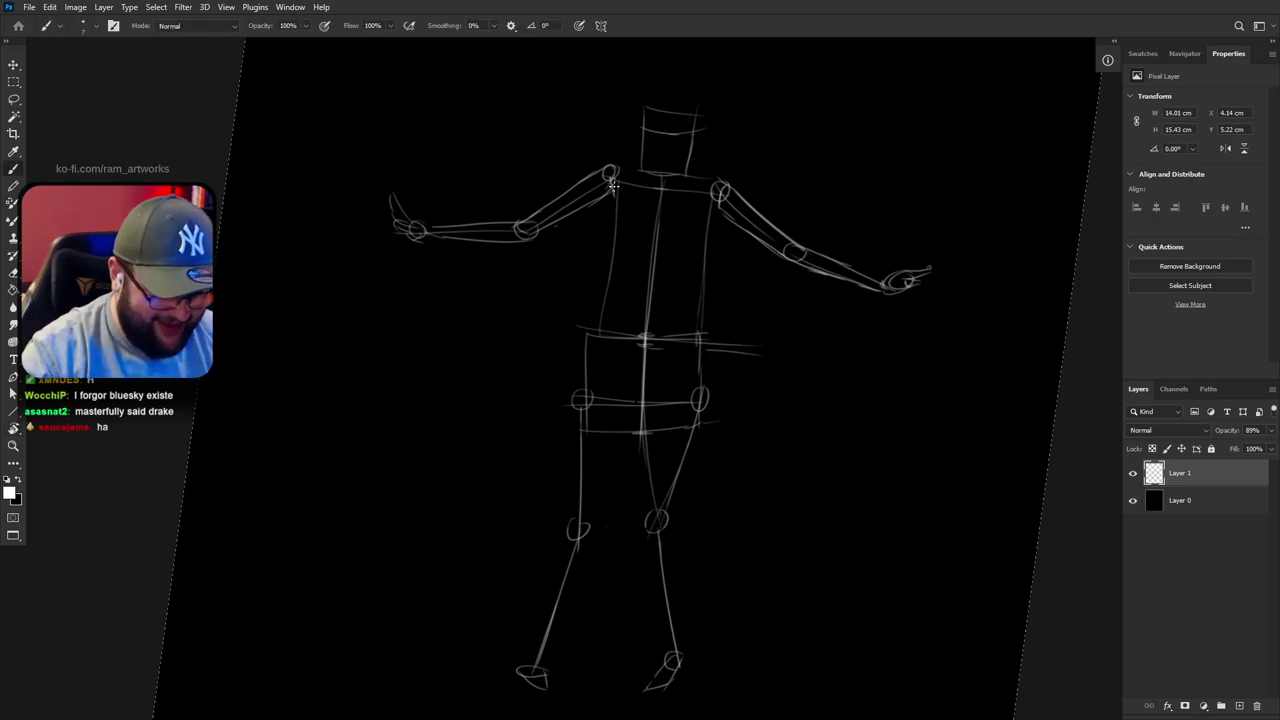
{"action": "right_click", "coordinate": [661, 181]}
{"action": "key", "text": "Escape"}
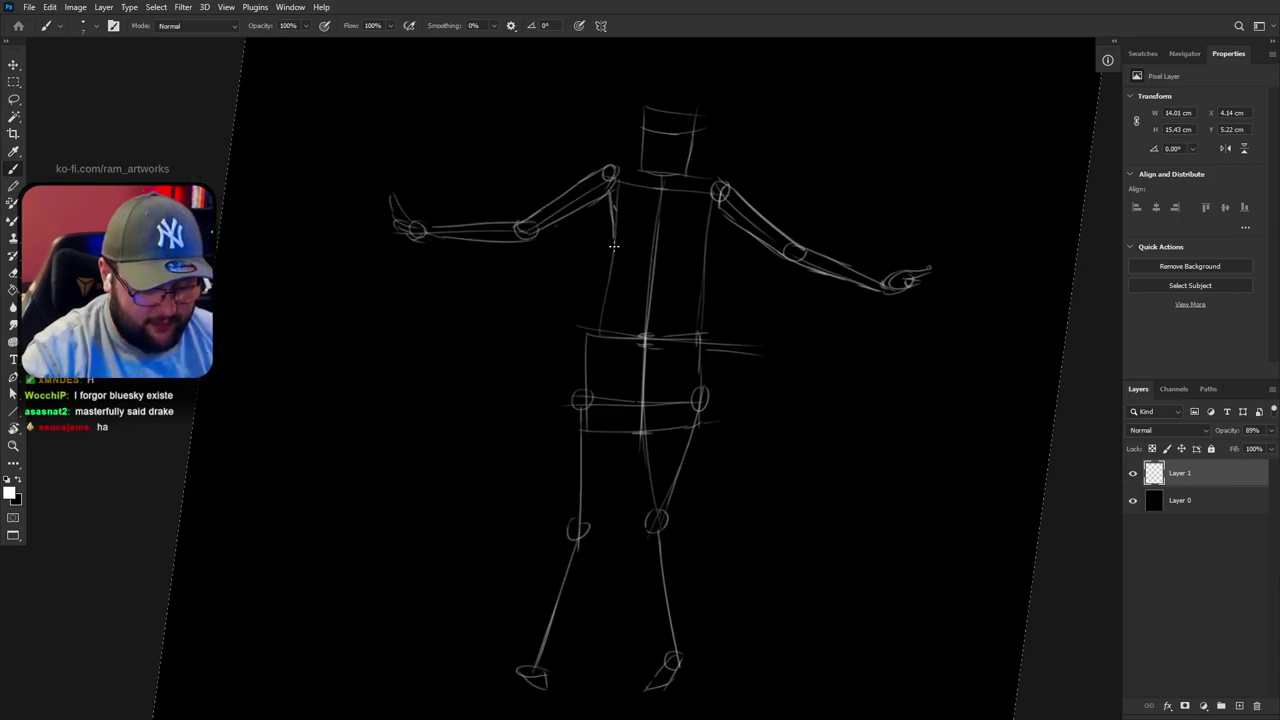
{"action": "mouse_move", "coordinate": [615, 243]}
{"action": "left_mouse_down"}
{"action": "mouse_move", "coordinate": [579, 364]}
{"action": "mouse_move", "coordinate": [611, 274]}
{"action": "left_mouse_up"}
{"action": "key", "text": "ctrl+z"}
{"action": "key", "text": "ctrl+z"}
{"action": "mouse_move", "coordinate": [582, 354]}
{"action": "left_mouse_down"}
{"action": "mouse_move", "coordinate": [608, 285]}
{"action": "mouse_move", "coordinate": [582, 368]}
{"action": "left_mouse_up"}
{"action": "key", "text": "ctrl+z"}
{"action": "key", "text": "ctrl+z"}
{"action": "key", "text": "ctrl+z"}
{"action": "mouse_move", "coordinate": [614, 277]}
{"action": "left_mouse_down"}
{"action": "mouse_move", "coordinate": [599, 321]}
{"action": "mouse_move", "coordinate": [608, 219]}
{"action": "mouse_move", "coordinate": [613, 296]}
{"action": "left_mouse_up"}
{"action": "key", "text": "ctrl+z"}
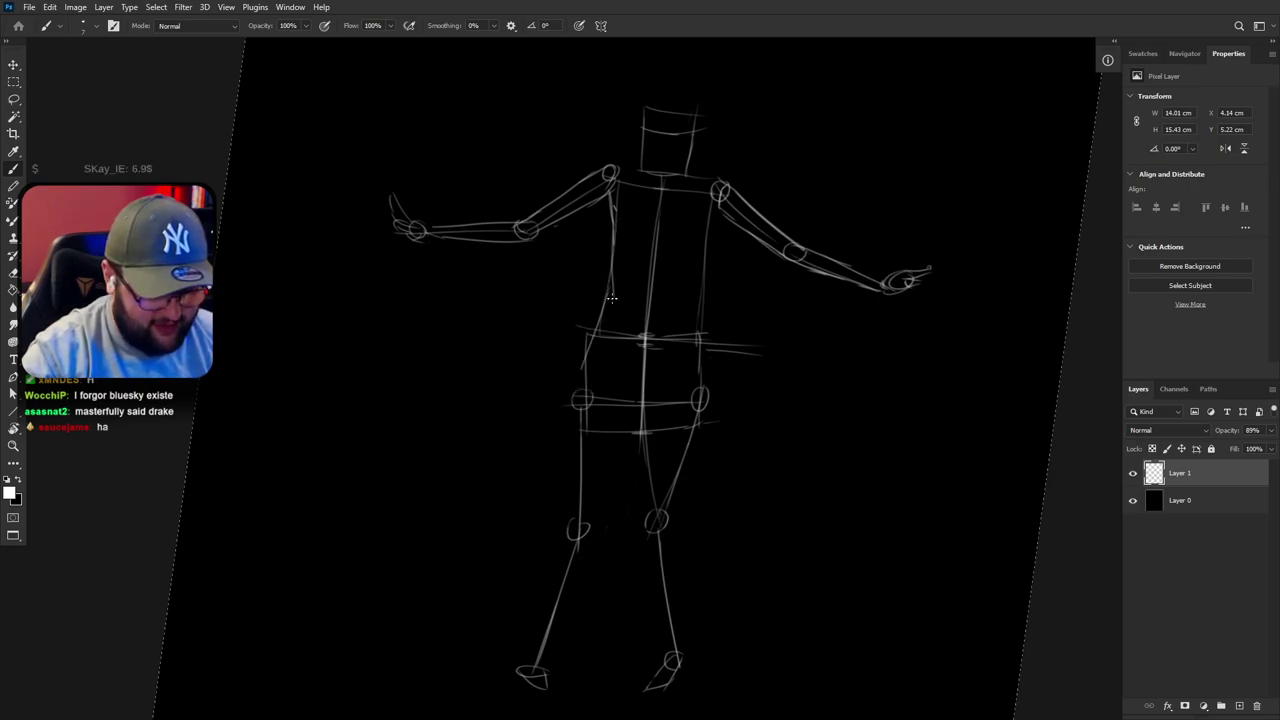
{"action": "key", "text": "ctrl+z"}
Outline the torso's opposite side, tapering from the shoulder to the waist and flaring out to the hip circle
{"action": "left_click_drag", "start_coordinate": [690, 302], "coordinate": [712, 210]}
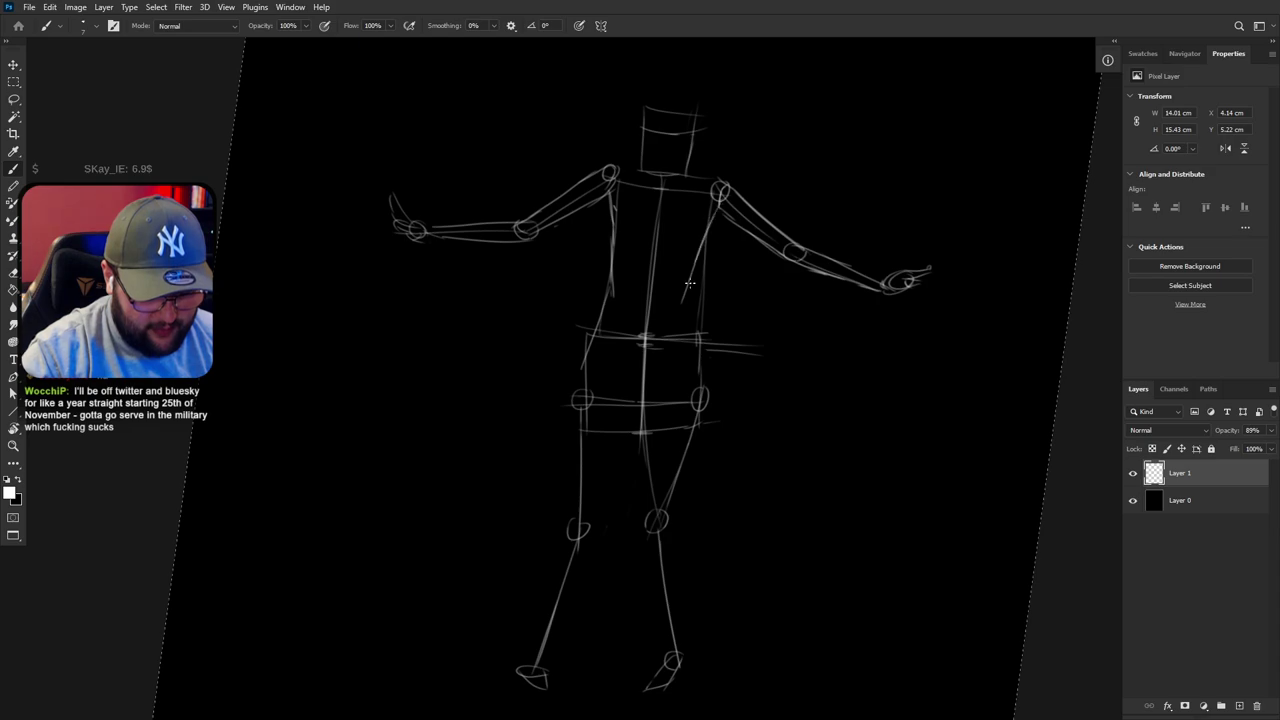
{"action": "left_click_drag", "start_coordinate": [685, 292], "coordinate": [717, 387]}
{"action": "key", "text": "ctrl+z"}
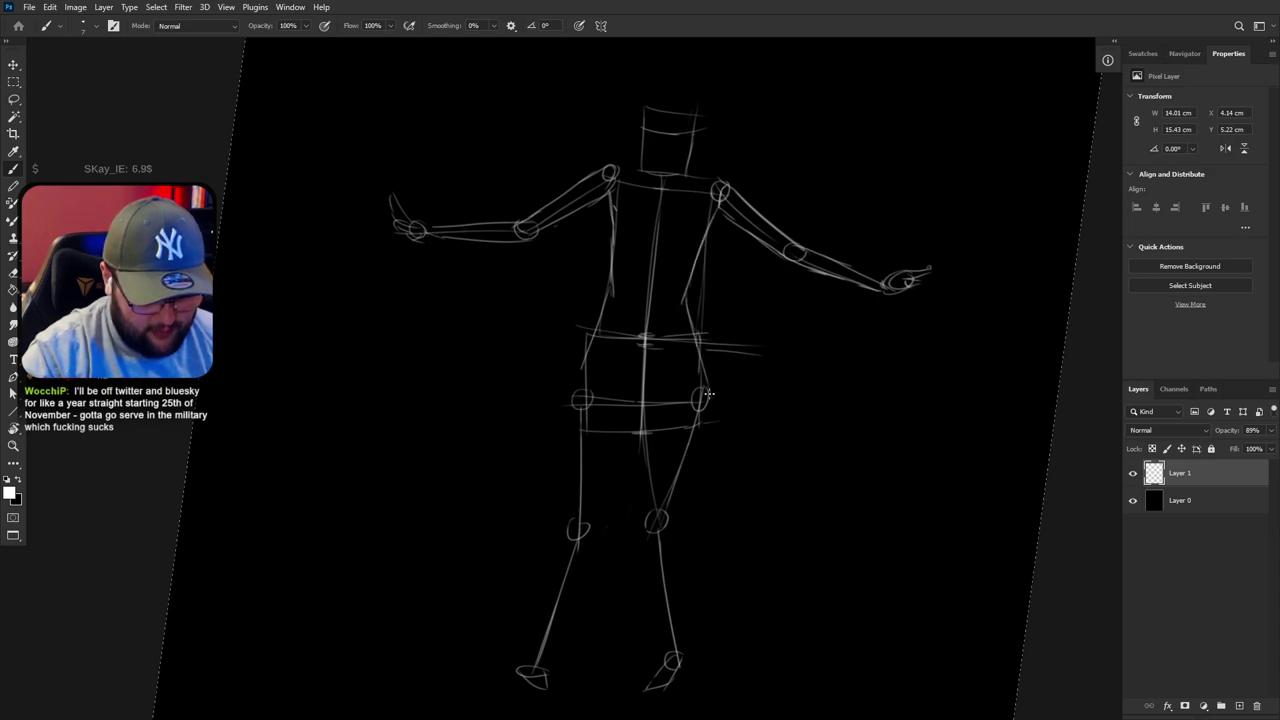
{"action": "key", "text": "ctrl+z"}
Outline both sides of the thigh on the page's right side from hip to knee, erasing the bone line and stray marks inside it
{"action": "mouse_move", "coordinate": [709, 412]}
{"action": "left_mouse_down"}
{"action": "mouse_move", "coordinate": [665, 516]}
{"action": "mouse_move", "coordinate": [704, 398]}
{"action": "mouse_move", "coordinate": [651, 522]}
{"action": "mouse_move", "coordinate": [665, 404]}
{"action": "left_mouse_up"}
{"action": "mouse_move", "coordinate": [643, 498]}
{"action": "left_mouse_down"}
{"action": "mouse_move", "coordinate": [664, 408]}
{"action": "mouse_move", "coordinate": [650, 440]}
{"action": "left_mouse_up"}
{"action": "key", "text": "e"}
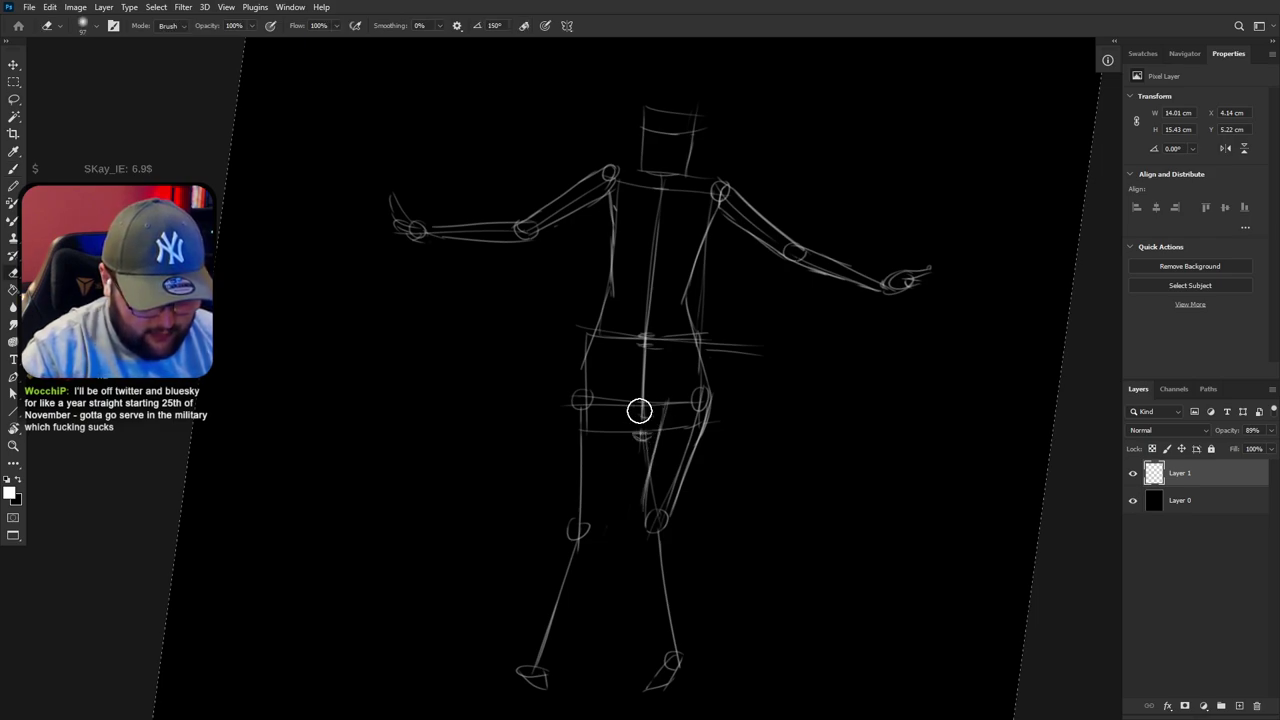
{"action": "key", "text": "b"}
{"action": "left_click_drag", "start_coordinate": [663, 427], "coordinate": [651, 454]}
{"action": "key", "text": "ctrl+z"}
{"action": "key", "text": "e"}
{"action": "left_click_drag", "start_coordinate": [665, 408], "coordinate": [639, 511]}
{"action": "key", "text": "b"}
{"action": "mouse_move", "coordinate": [652, 432]}
{"action": "left_mouse_down"}
{"action": "mouse_move", "coordinate": [637, 529]}
{"action": "mouse_move", "coordinate": [648, 616]}
{"action": "left_mouse_up"}
Outline the lower leg on the page's right side from knee to ankle, undoing poor strokes
{"action": "left_click_drag", "start_coordinate": [645, 556], "coordinate": [652, 654]}
{"action": "key", "text": "ctrl+z"}
{"action": "mouse_move", "coordinate": [638, 531]}
{"action": "left_mouse_down"}
{"action": "mouse_move", "coordinate": [648, 653]}
{"action": "mouse_move", "coordinate": [682, 610]}
{"action": "left_mouse_up"}
{"action": "key", "text": "ctrl+z"}
{"action": "key", "text": "ctrl+z"}
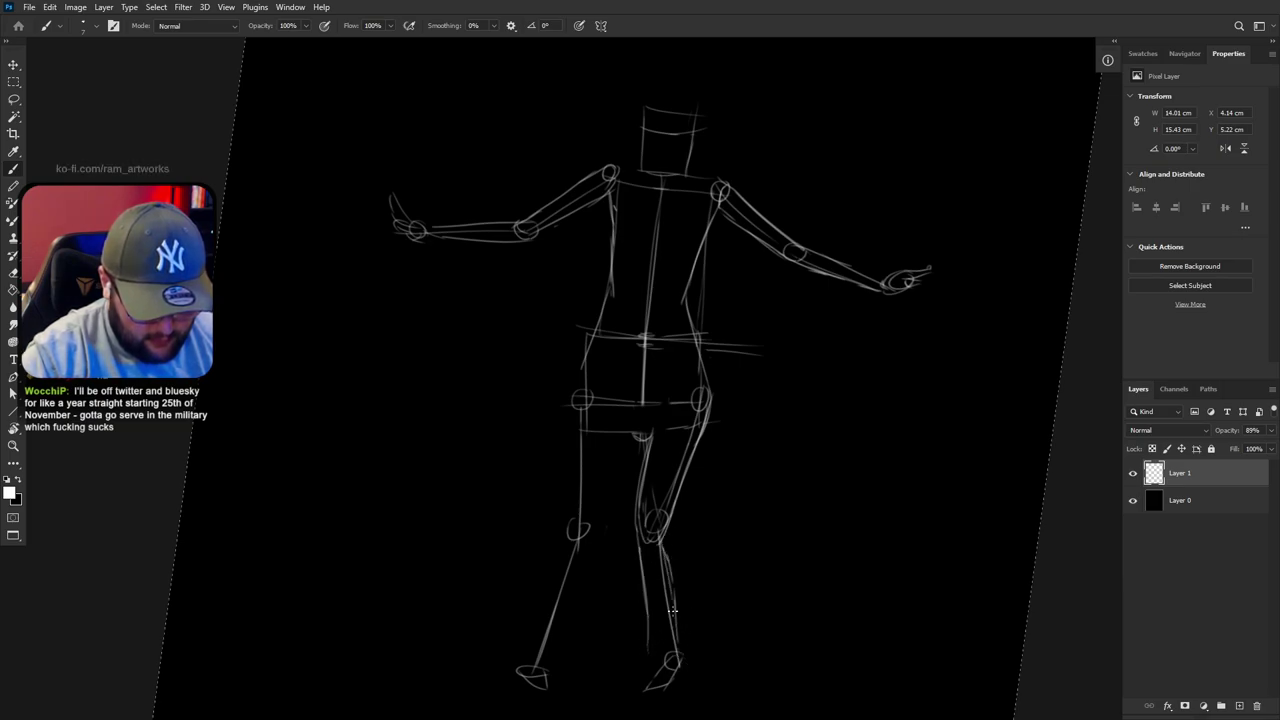
Outline both sides of the thigh on the page's left side from the hip circle down around the knee
{"action": "left_click_drag", "start_coordinate": [600, 409], "coordinate": [596, 554]}
{"action": "key", "text": "ctrl+z"}
{"action": "key", "text": "ctrl+z"}
{"action": "mouse_move", "coordinate": [605, 432]}
{"action": "left_mouse_down"}
{"action": "mouse_move", "coordinate": [592, 530]}
{"action": "mouse_move", "coordinate": [607, 403]}
{"action": "mouse_move", "coordinate": [568, 420]}
{"action": "left_mouse_up"}
{"action": "key", "text": "ctrl+z"}
{"action": "left_click_drag", "start_coordinate": [562, 512], "coordinate": [565, 544]}
{"action": "mouse_move", "coordinate": [562, 520]}
{"action": "left_mouse_down"}
{"action": "mouse_move", "coordinate": [558, 430]}
{"action": "mouse_move", "coordinate": [572, 562]}
{"action": "left_mouse_up"}
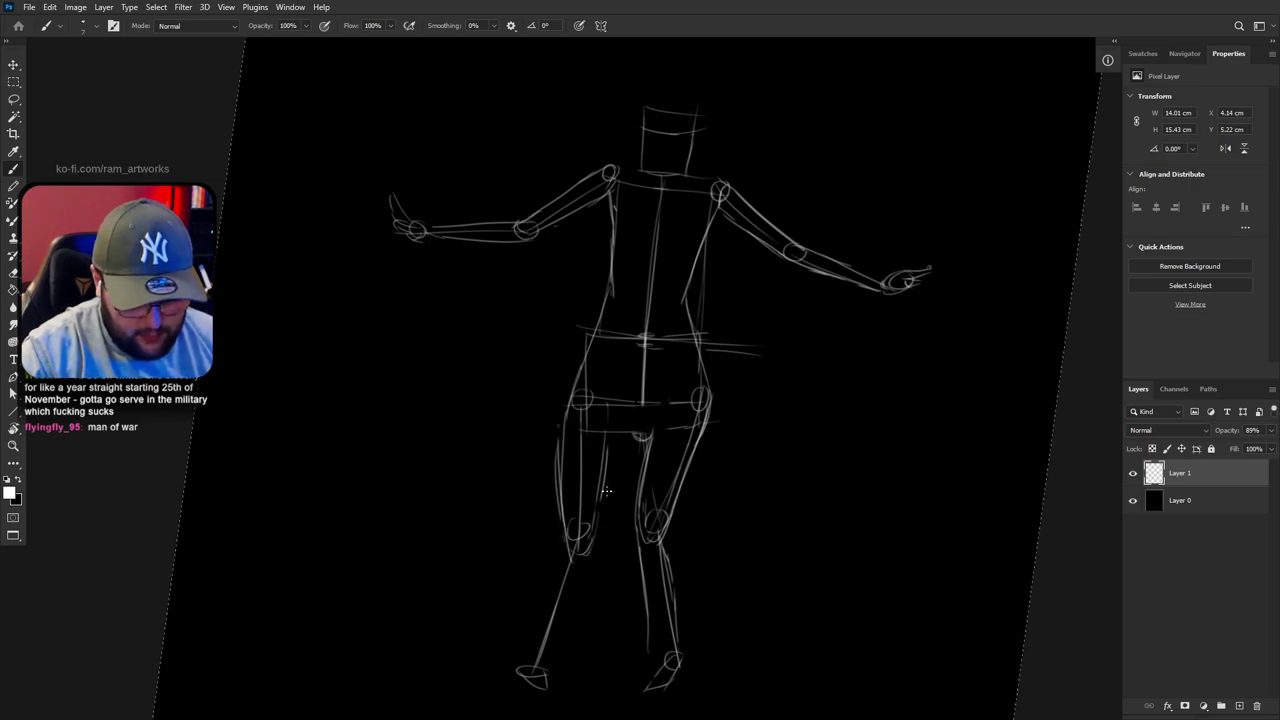
Clean up the crotch area and redraw the inner thigh line of the leg on the page's right side
{"action": "key", "text": "e"}
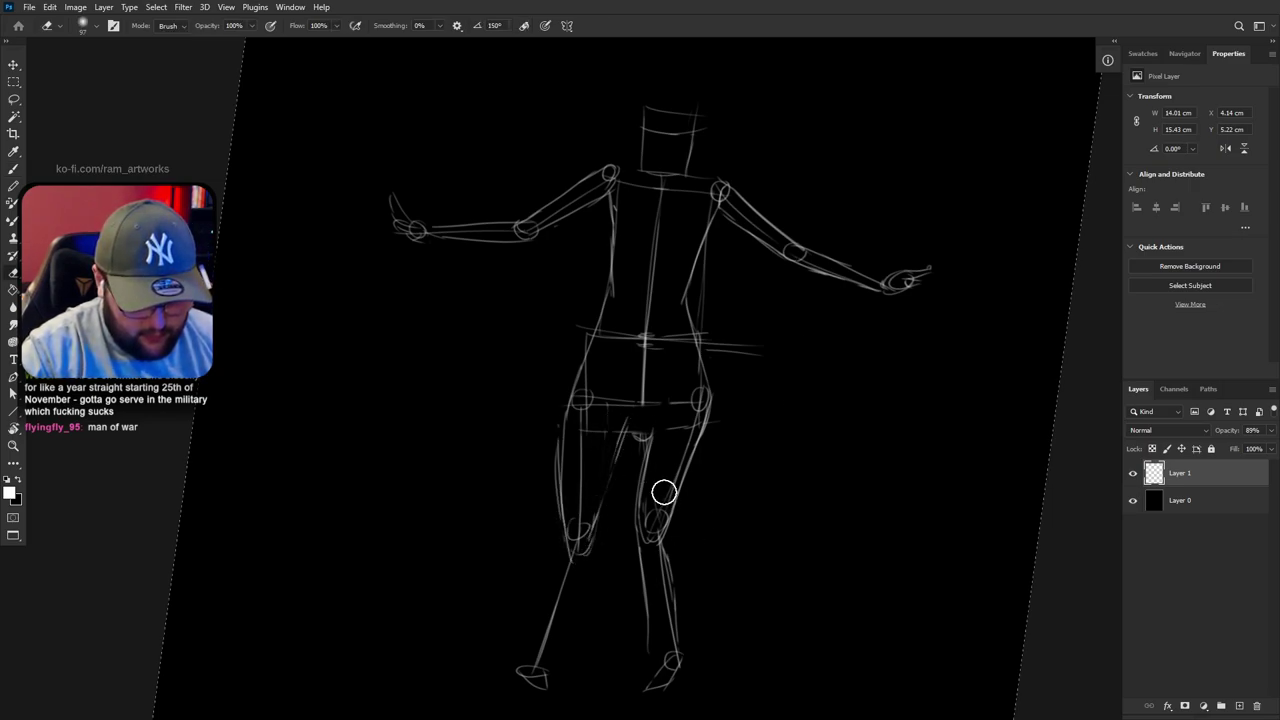
{"action": "key", "text": "b"}
{"action": "left_click_drag", "start_coordinate": [642, 449], "coordinate": [639, 522]}
{"action": "key", "text": "ctrl+z"}
{"action": "left_click_drag", "start_coordinate": [639, 420], "coordinate": [640, 510]}
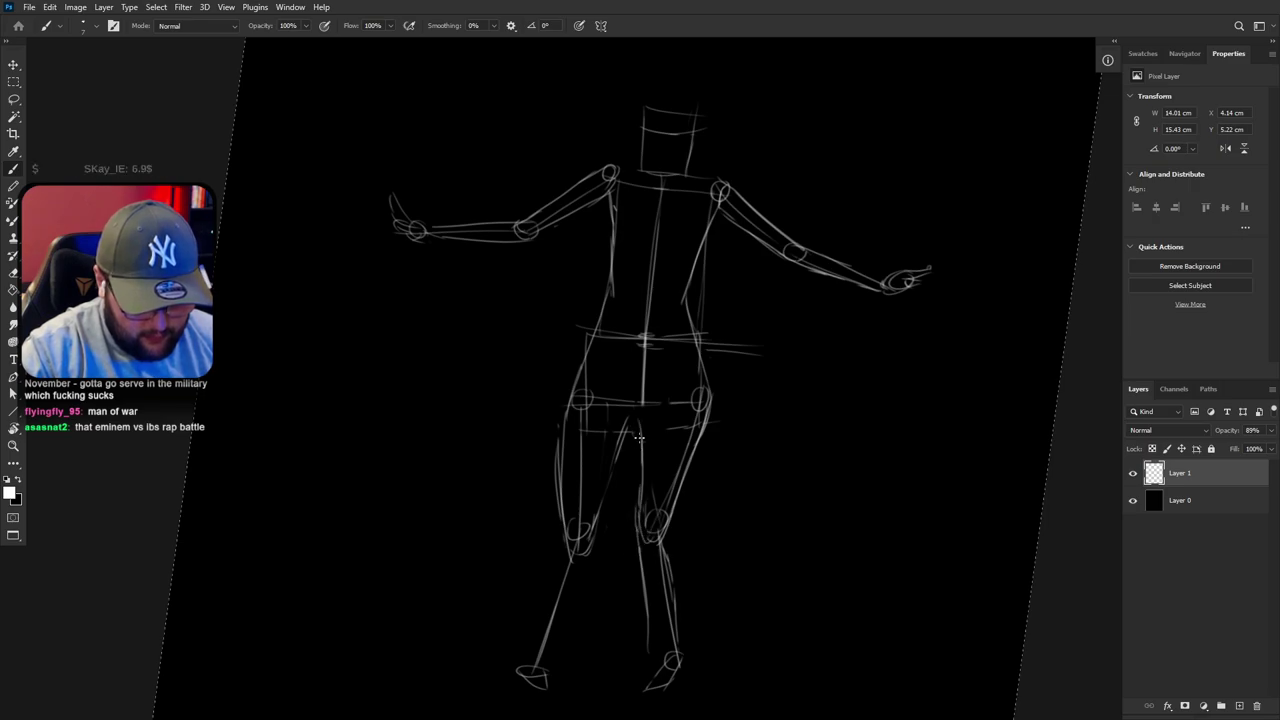
Rotate the canvas and try to outline both sides of the lower leg on the page's left side
{"action": "key", "text": "r"}
{"action": "left_click_drag", "start_coordinate": [872, 395], "coordinate": [803, 568]}
{"action": "mouse_move", "coordinate": [803, 568]}
{"action": "left_mouse_down"}
{"action": "mouse_move", "coordinate": [849, 451]}
{"action": "mouse_move", "coordinate": [928, 381]}
{"action": "left_mouse_up"}
{"action": "key", "text": "b"}
{"action": "left_click_drag", "start_coordinate": [838, 398], "coordinate": [878, 235]}
{"action": "key", "text": "r"}
{"action": "left_click_drag", "start_coordinate": [903, 530], "coordinate": [952, 303]}
{"action": "key", "text": "ctrl+z"}
{"action": "key", "text": "b"}
{"action": "mouse_move", "coordinate": [556, 360]}
{"action": "left_mouse_down"}
{"action": "mouse_move", "coordinate": [534, 448]}
{"action": "mouse_move", "coordinate": [546, 380]}
{"action": "left_mouse_up"}
{"action": "key", "text": "ctrl+z"}
{"action": "left_click_drag", "start_coordinate": [535, 492], "coordinate": [547, 370]}
{"action": "left_click_drag", "start_coordinate": [546, 494], "coordinate": [572, 367]}
{"action": "mouse_move", "coordinate": [810, 346]}
{"action": "left_mouse_down"}
{"action": "mouse_move", "coordinate": [791, 586]}
{"action": "mouse_move", "coordinate": [757, 426]}
{"action": "left_mouse_up"}
Undo the strokes around the lower leg on the page's left side, back to its single bone line
{"action": "key", "text": "r"}
{"action": "key", "text": "ctrl+z"}
{"action": "key", "text": "ctrl+z"}
{"action": "key", "text": "ctrl+z"}
{"action": "key", "text": "ctrl+z"}
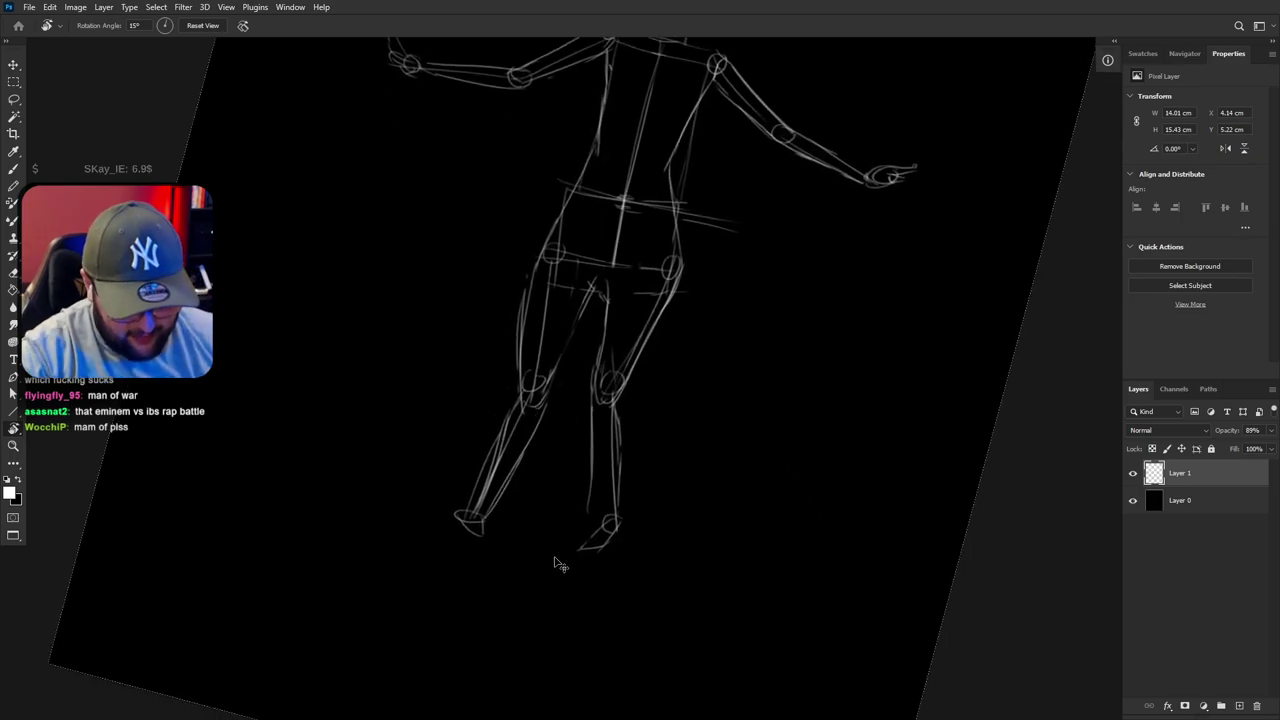
{"action": "key", "text": "ctrl+z"}
{"action": "key", "text": "ctrl+z"}
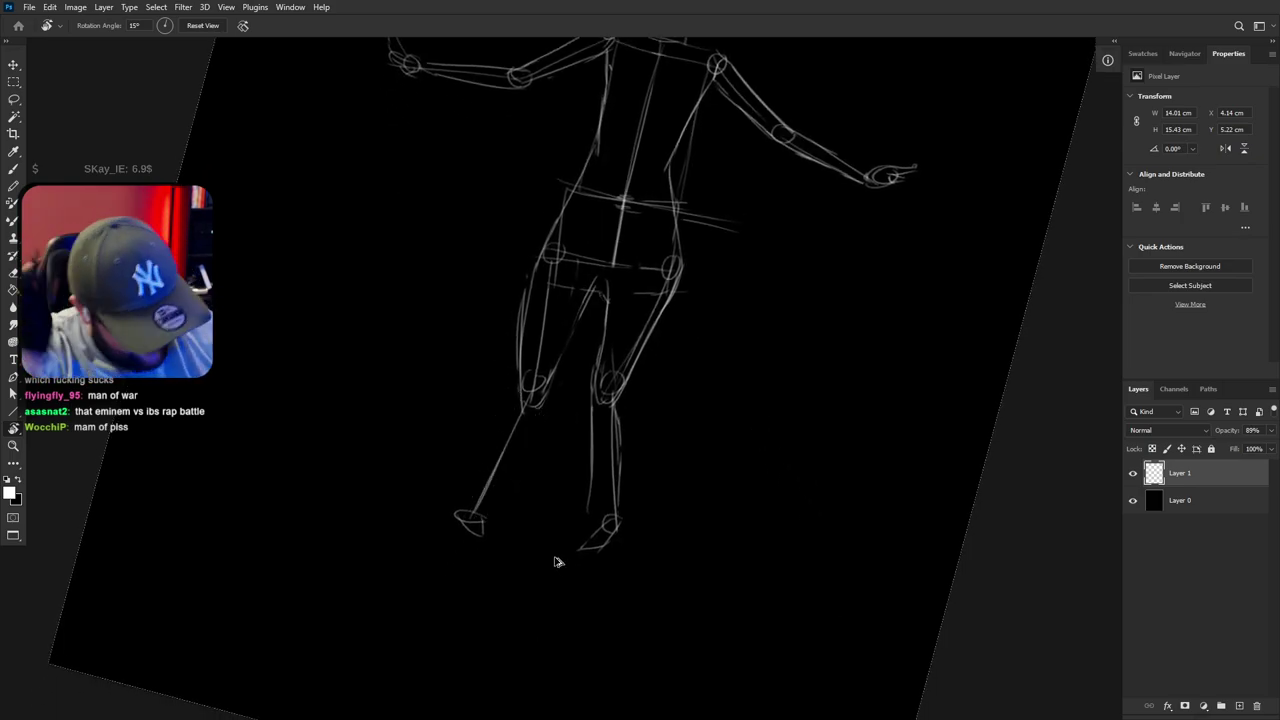
Outline the knee and lower leg on the page's left side, and redraw the other shin's inner side from ankle to knee
{"action": "key", "text": "b"}
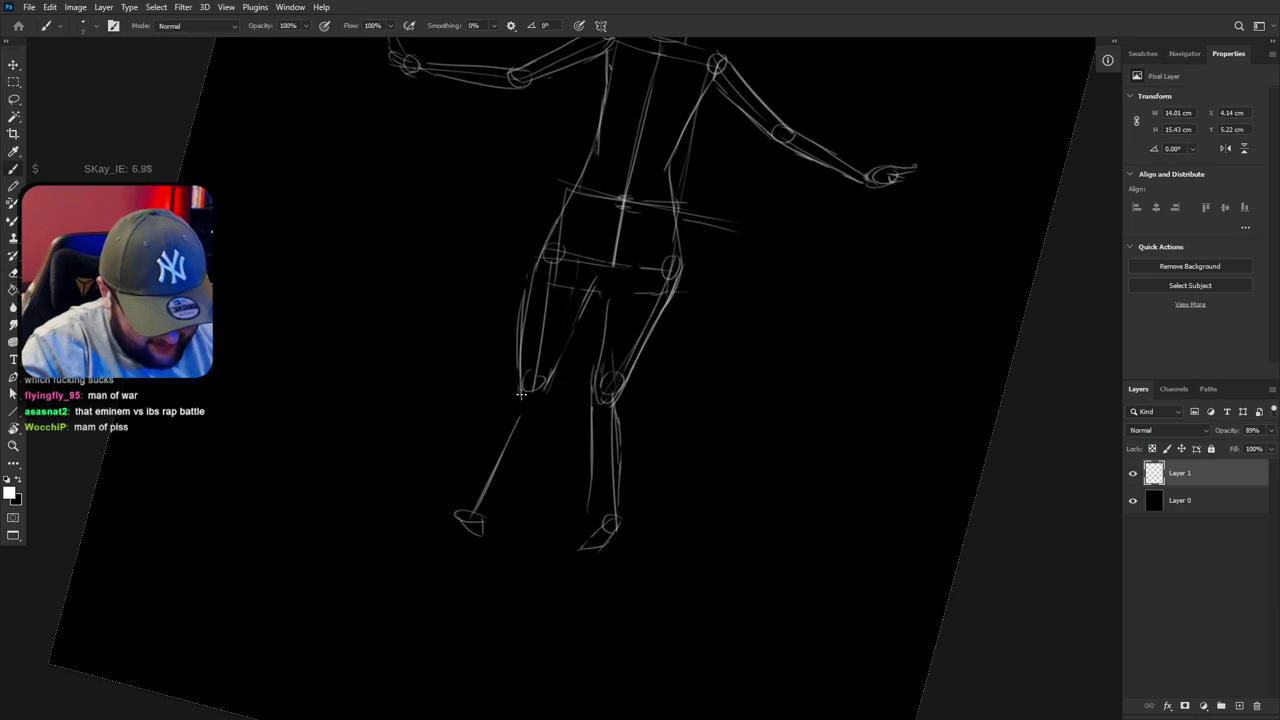
{"action": "left_click_drag", "start_coordinate": [540, 397], "coordinate": [498, 500]}
{"action": "left_click_drag", "start_coordinate": [528, 430], "coordinate": [489, 509]}
{"action": "key", "text": "ctrl+z"}
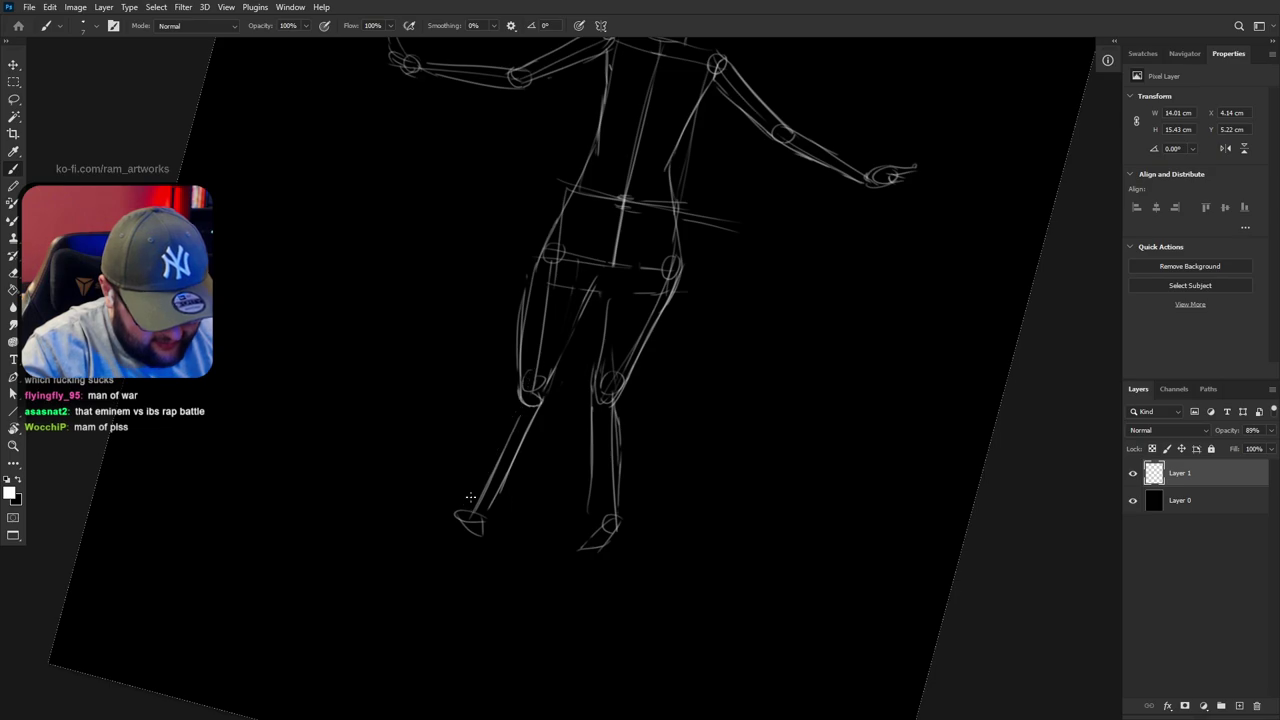
{"action": "left_click_drag", "start_coordinate": [507, 416], "coordinate": [480, 486]}
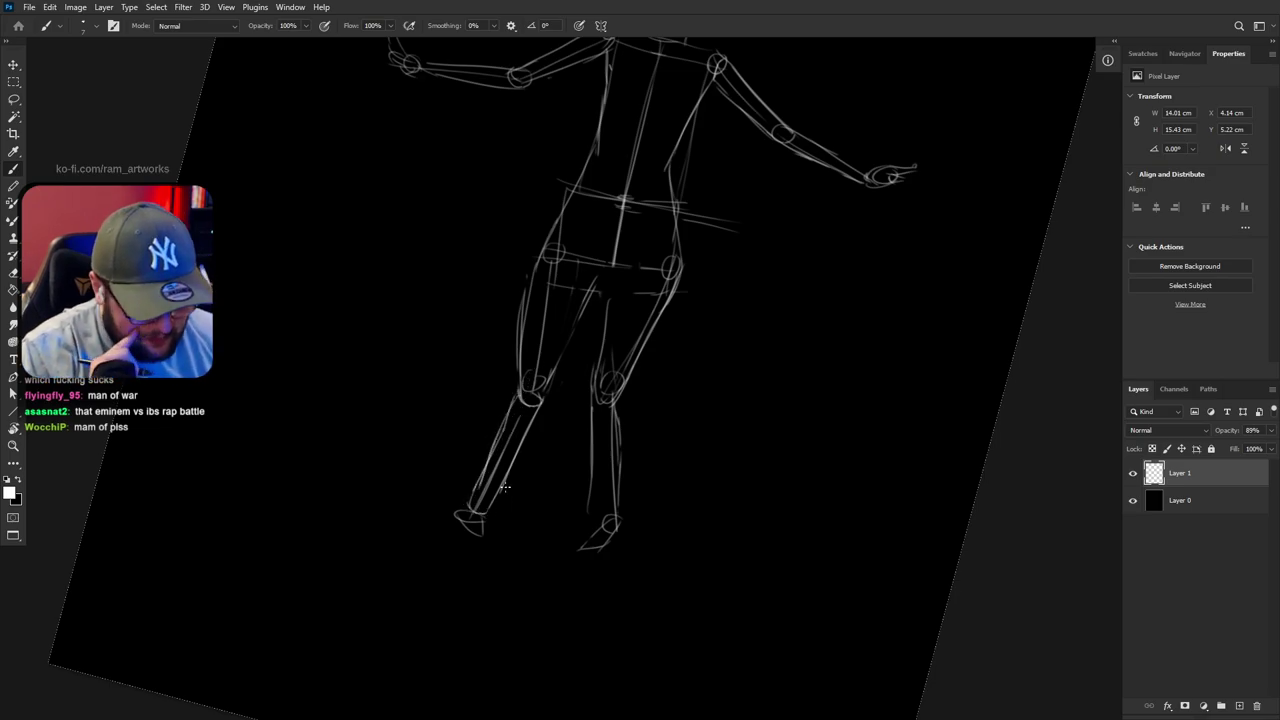
{"action": "left_click_drag", "start_coordinate": [607, 523], "coordinate": [594, 402]}
{"action": "left_click_drag", "start_coordinate": [589, 520], "coordinate": [593, 392]}
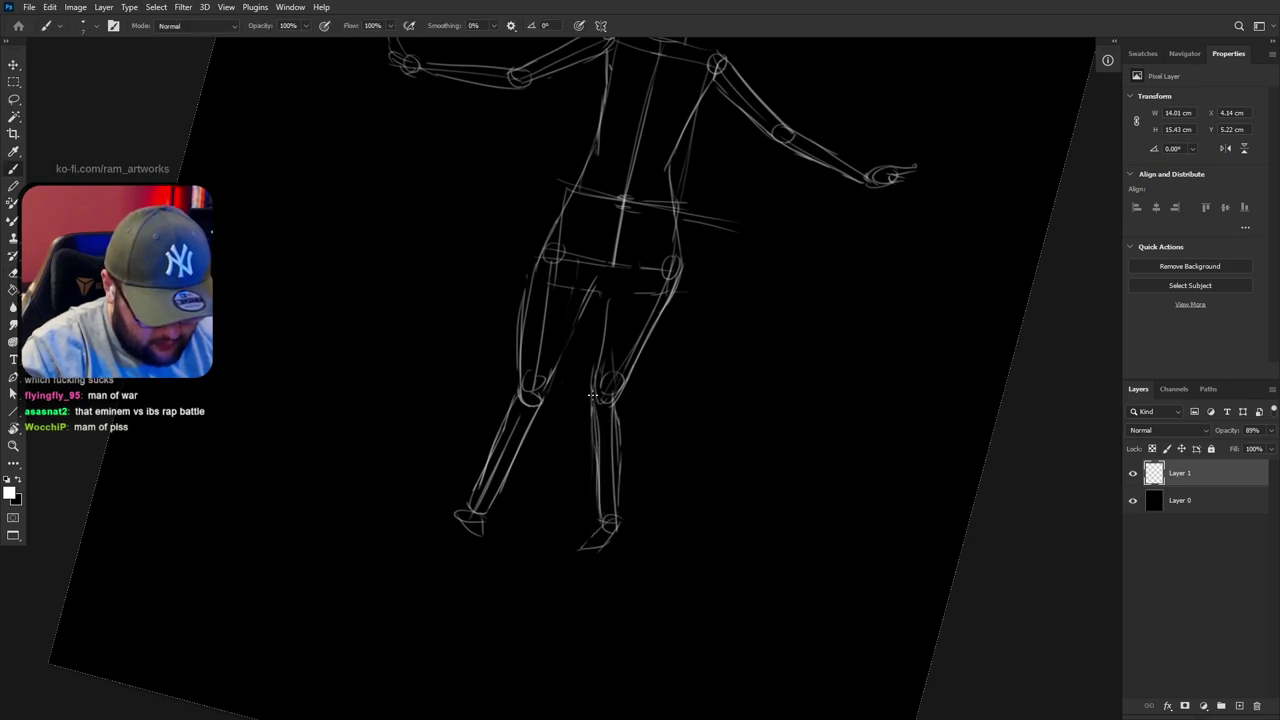
Straighten the canvas, lasso both lower legs with the feet, stretch them slightly longer with Free Transform and deselect
{"action": "key", "text": "r"}
{"action": "left_click_drag", "start_coordinate": [752, 396], "coordinate": [789, 457]}
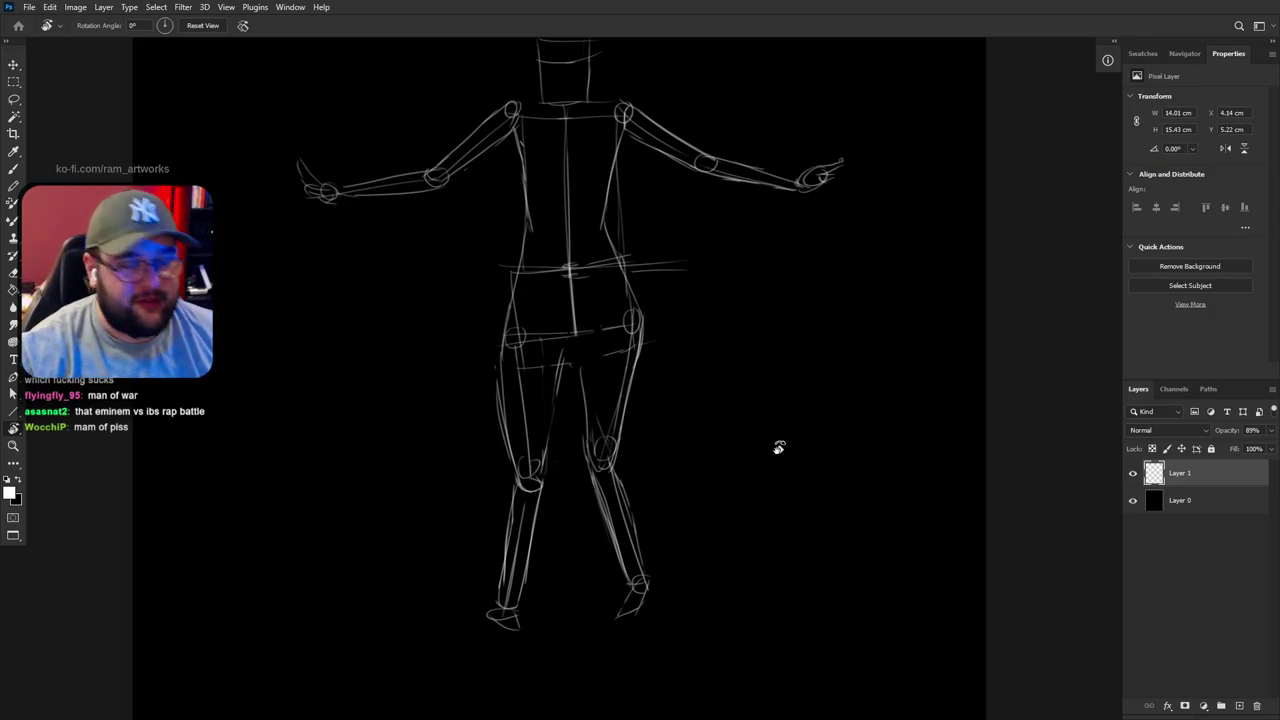
{"action": "key", "text": "l"}
{"action": "scroll", "coordinate": [709, 477], "scroll_direction": "down", "scroll_amount": 2}
{"action": "mouse_move", "coordinate": [716, 447]}
{"action": "left_mouse_down"}
{"action": "mouse_move", "coordinate": [651, 420]}
{"action": "mouse_move", "coordinate": [577, 445]}
{"action": "mouse_move", "coordinate": [481, 605]}
{"action": "mouse_move", "coordinate": [808, 580]}
{"action": "left_mouse_up"}
{"action": "key", "text": "ctrl+t"}
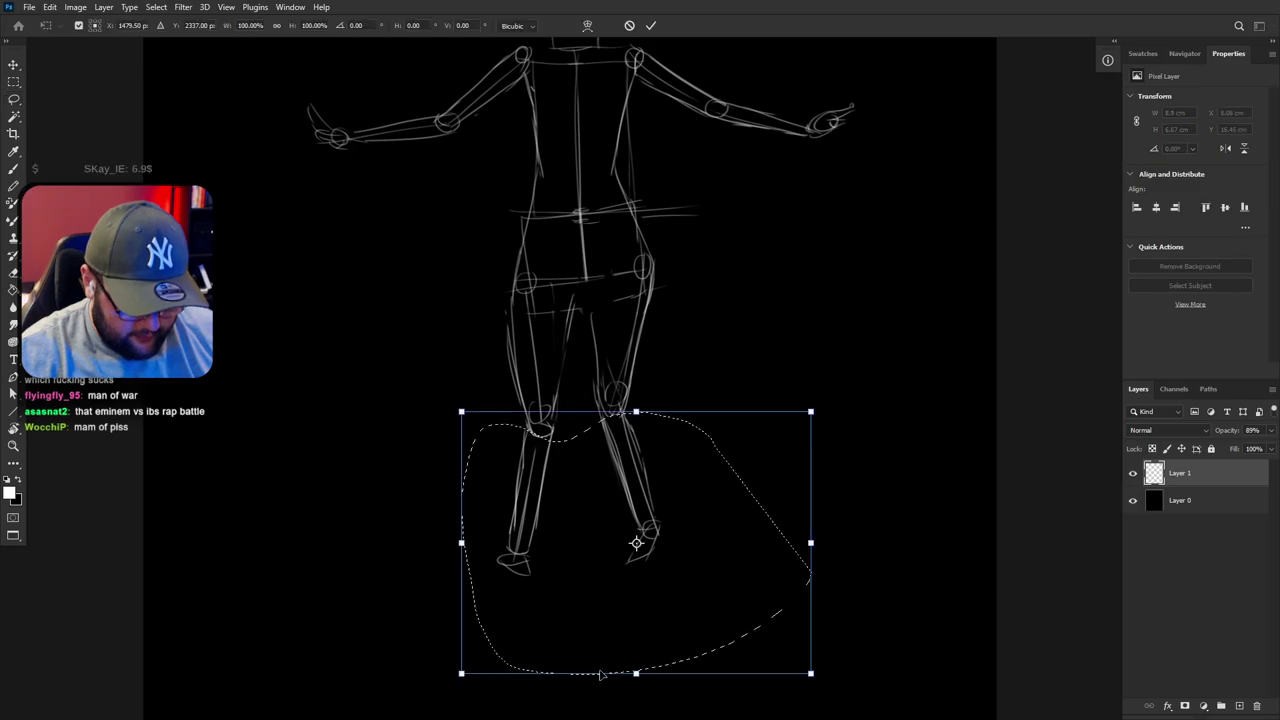
{"action": "mouse_move", "coordinate": [637, 675]}
{"action": "left_mouse_down"}
{"action": "mouse_move", "coordinate": [637, 702]}
{"action": "mouse_move", "coordinate": [637, 677]}
{"action": "left_mouse_up"}
{"action": "key", "text": "Return"}
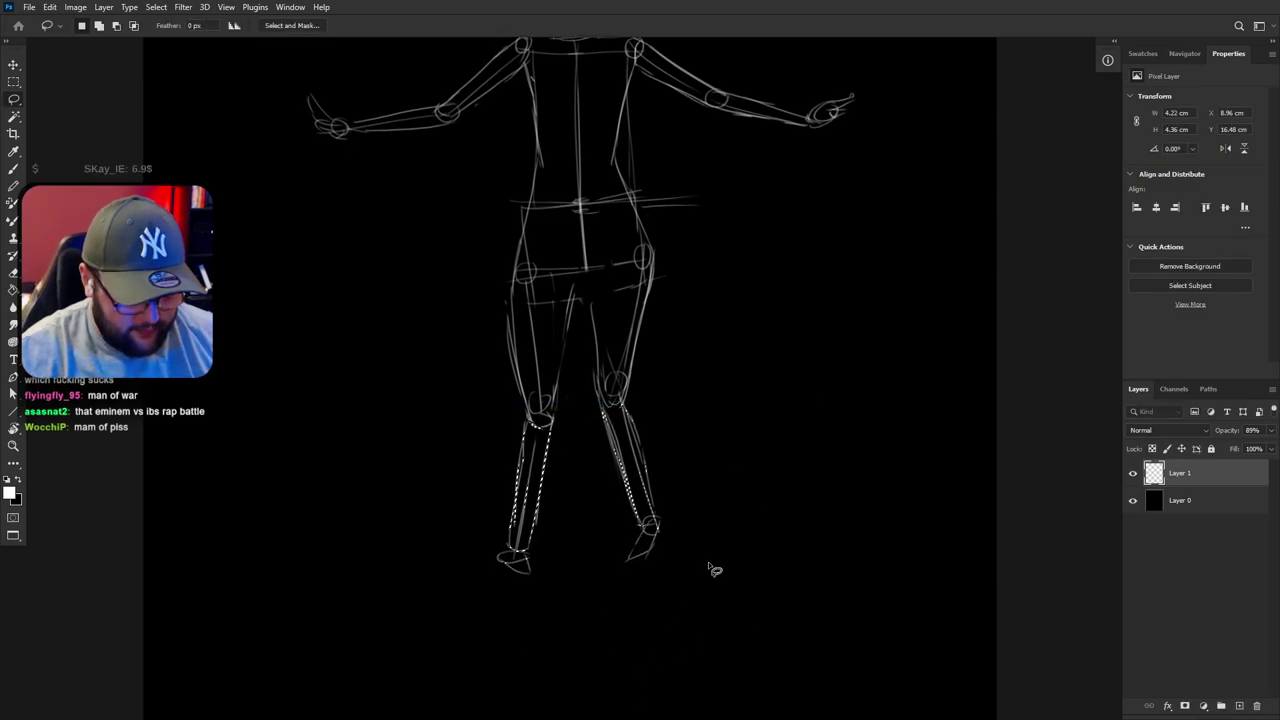
{"action": "key", "text": "ctrl+d"}
Sketch rounded shoe-like volumes over both feet, redrawing the one on the page's left side until it fits
{"action": "key", "text": "r"}
{"action": "left_click_drag", "start_coordinate": [836, 508], "coordinate": [867, 528]}
{"action": "key", "text": "space"}
{"action": "mouse_move", "coordinate": [868, 523]}
{"action": "left_mouse_down"}
{"action": "mouse_move", "coordinate": [883, 448]}
{"action": "mouse_move", "coordinate": [554, 520]}
{"action": "mouse_move", "coordinate": [797, 494]}
{"action": "mouse_move", "coordinate": [755, 455]}
{"action": "mouse_move", "coordinate": [805, 433]}
{"action": "left_mouse_up"}
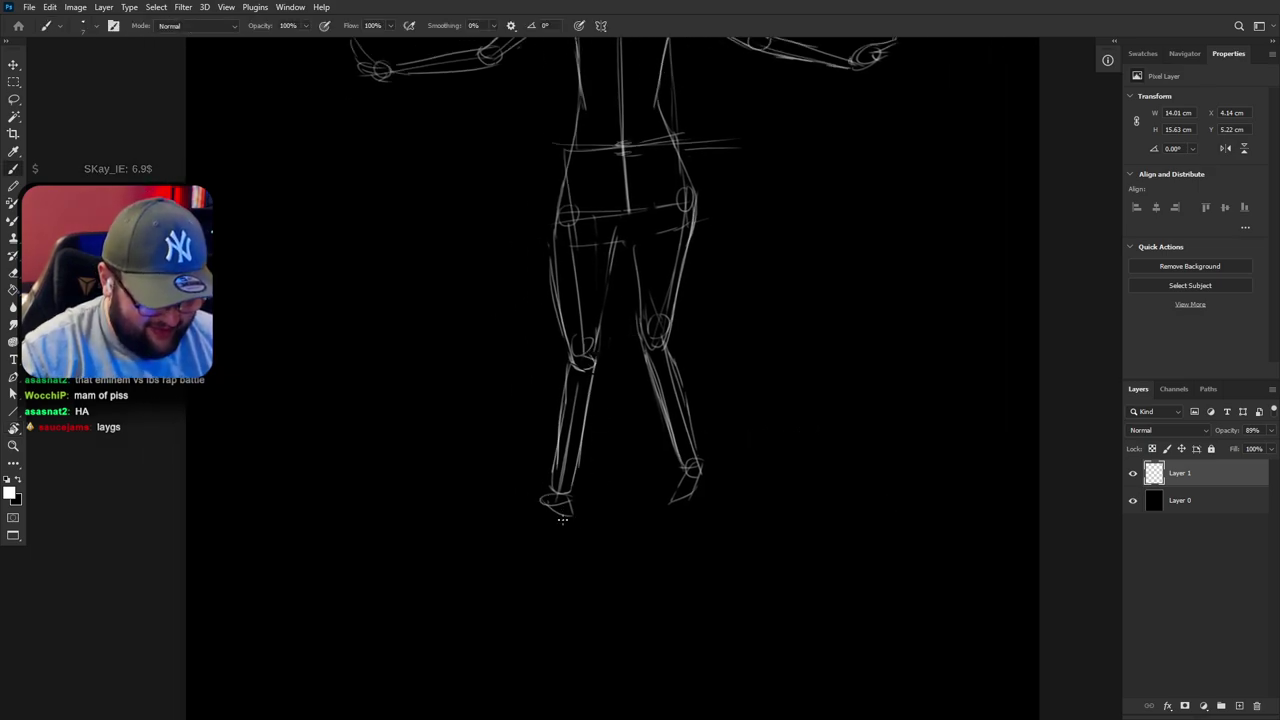
{"action": "left_click_drag", "start_coordinate": [545, 505], "coordinate": [588, 524]}
{"action": "key", "text": "ctrl+z"}
{"action": "key", "text": "ctrl+z"}
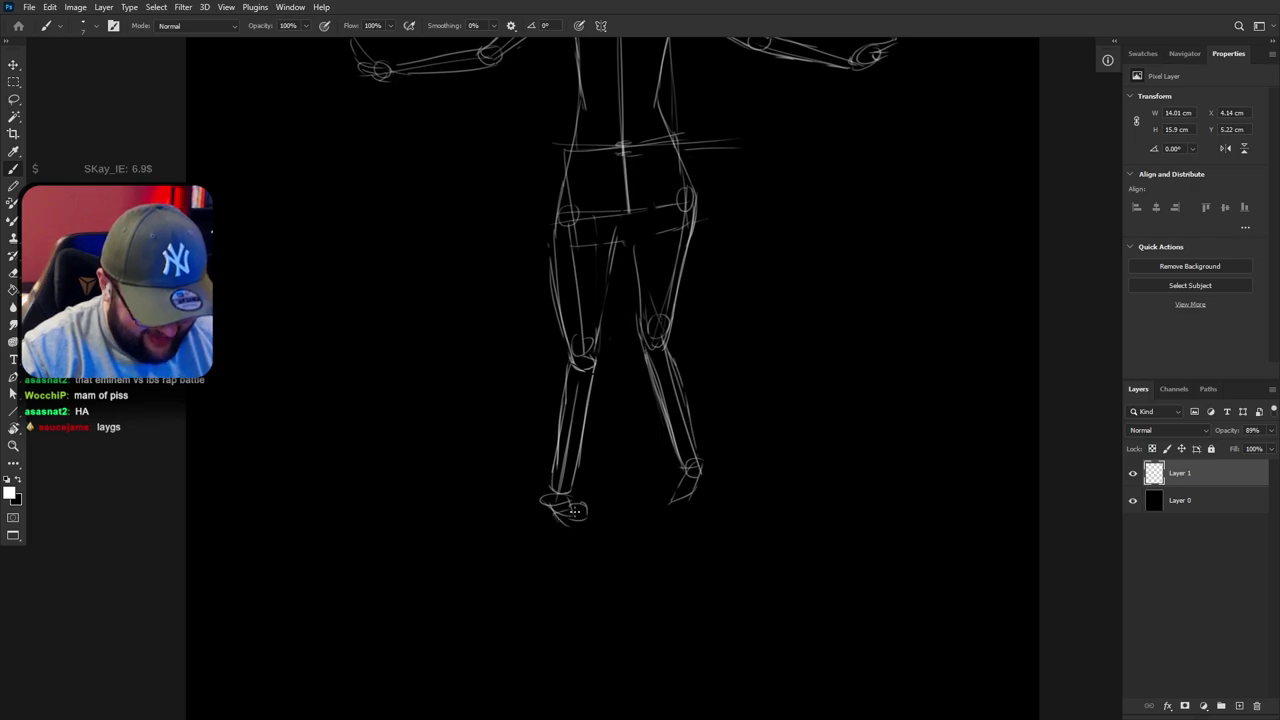
{"action": "mouse_move", "coordinate": [584, 504]}
{"action": "left_mouse_down"}
{"action": "mouse_move", "coordinate": [553, 483]}
{"action": "mouse_move", "coordinate": [591, 482]}
{"action": "mouse_move", "coordinate": [554, 519]}
{"action": "mouse_move", "coordinate": [541, 511]}
{"action": "mouse_move", "coordinate": [572, 506]}
{"action": "mouse_move", "coordinate": [556, 508]}
{"action": "mouse_move", "coordinate": [580, 522]}
{"action": "mouse_move", "coordinate": [553, 519]}
{"action": "mouse_move", "coordinate": [562, 494]}
{"action": "mouse_move", "coordinate": [564, 530]}
{"action": "left_mouse_up"}
{"action": "key", "text": "e"}
{"action": "key", "text": "b"}
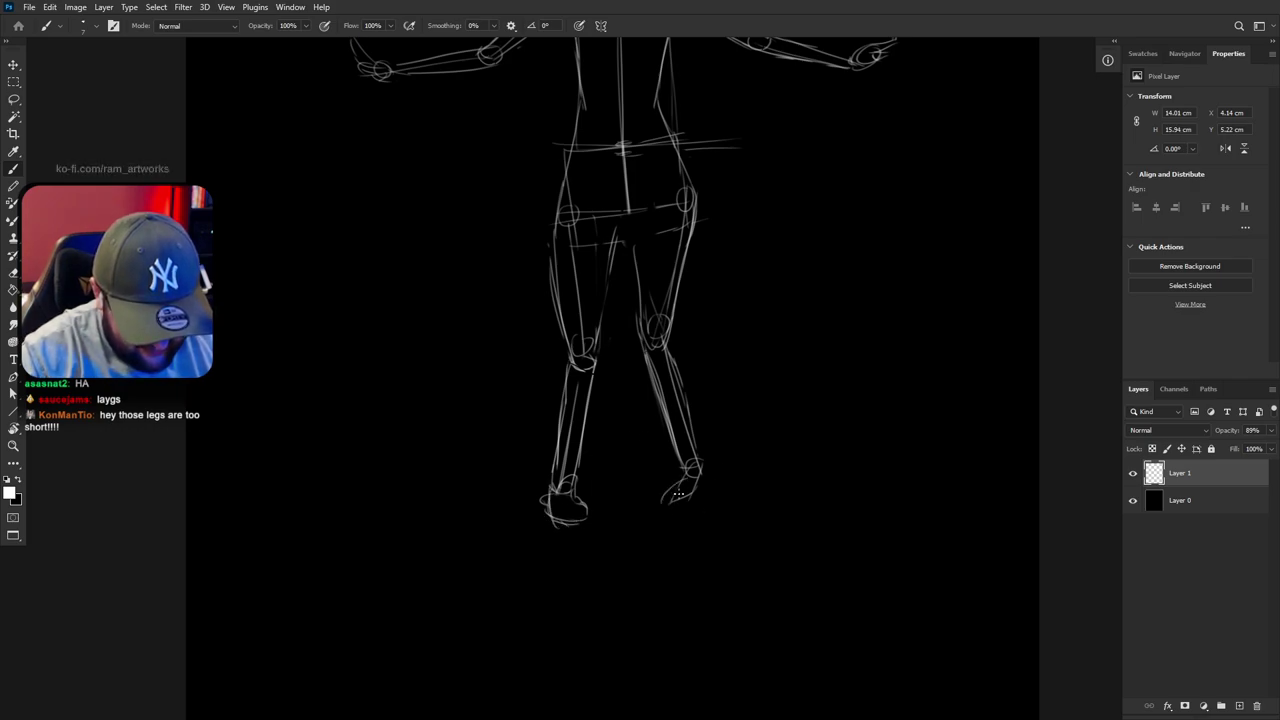
{"action": "mouse_move", "coordinate": [673, 496]}
{"action": "left_mouse_down"}
{"action": "mouse_move", "coordinate": [650, 526]}
{"action": "mouse_move", "coordinate": [686, 515]}
{"action": "mouse_move", "coordinate": [697, 474]}
{"action": "mouse_move", "coordinate": [673, 530]}
{"action": "left_mouse_up"}
Rotate the canvas and redraw the inner shin line of the leg on the page's right side between ankle and knee
{"action": "key", "text": "r"}
{"action": "left_click_drag", "start_coordinate": [836, 446], "coordinate": [757, 632]}
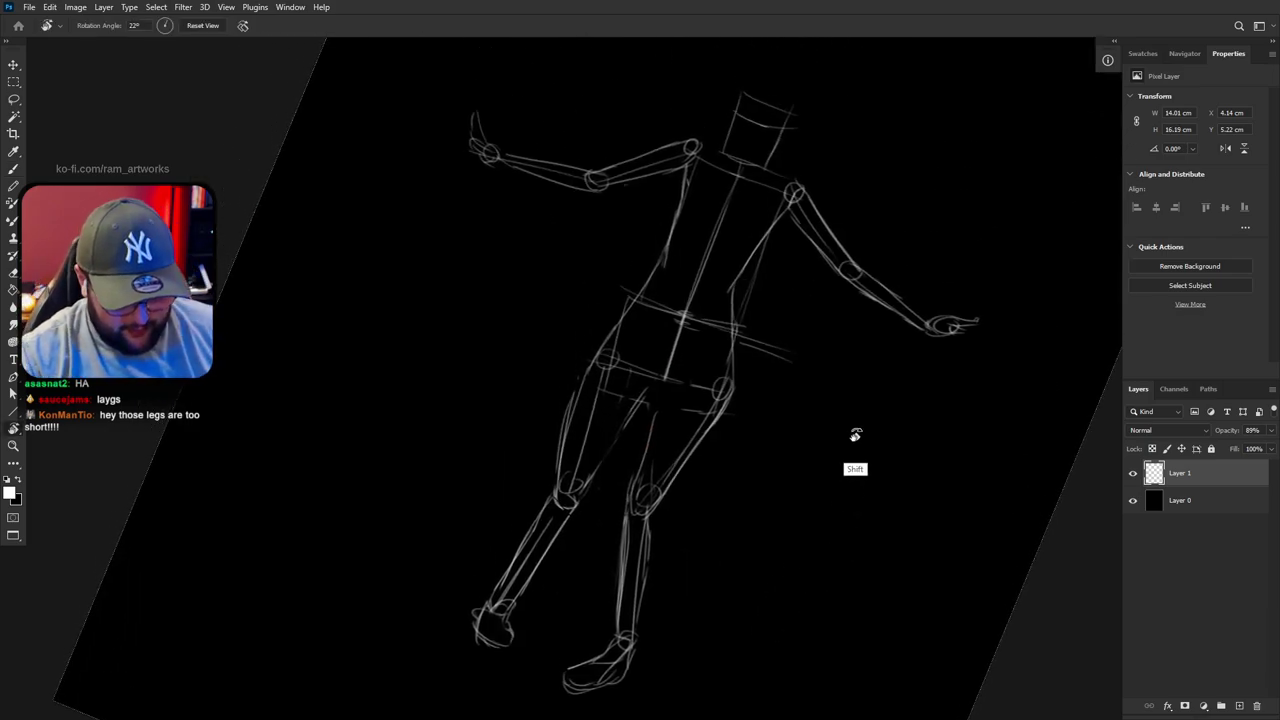
{"action": "left_click_drag", "start_coordinate": [855, 437], "coordinate": [866, 429]}
{"action": "key", "text": "b"}
{"action": "mouse_move", "coordinate": [610, 641]}
{"action": "left_mouse_down"}
{"action": "mouse_move", "coordinate": [634, 470]}
{"action": "mouse_move", "coordinate": [621, 574]}
{"action": "mouse_move", "coordinate": [629, 490]}
{"action": "left_mouse_up"}
{"action": "key", "text": "ctrl+z"}
{"action": "key", "text": "ctrl+z"}
{"action": "key", "text": "ctrl+z"}
{"action": "key", "text": "ctrl+z"}
{"action": "left_click_drag", "start_coordinate": [614, 581], "coordinate": [631, 494]}
Straighten the canvas and sketch two chest ovals on either side of the torso's centre line, undoing poor attempts
{"action": "key", "text": "r"}
{"action": "mouse_move", "coordinate": [878, 411]}
{"action": "left_mouse_down"}
{"action": "mouse_move", "coordinate": [870, 470]}
{"action": "mouse_move", "coordinate": [886, 379]}
{"action": "left_mouse_up"}
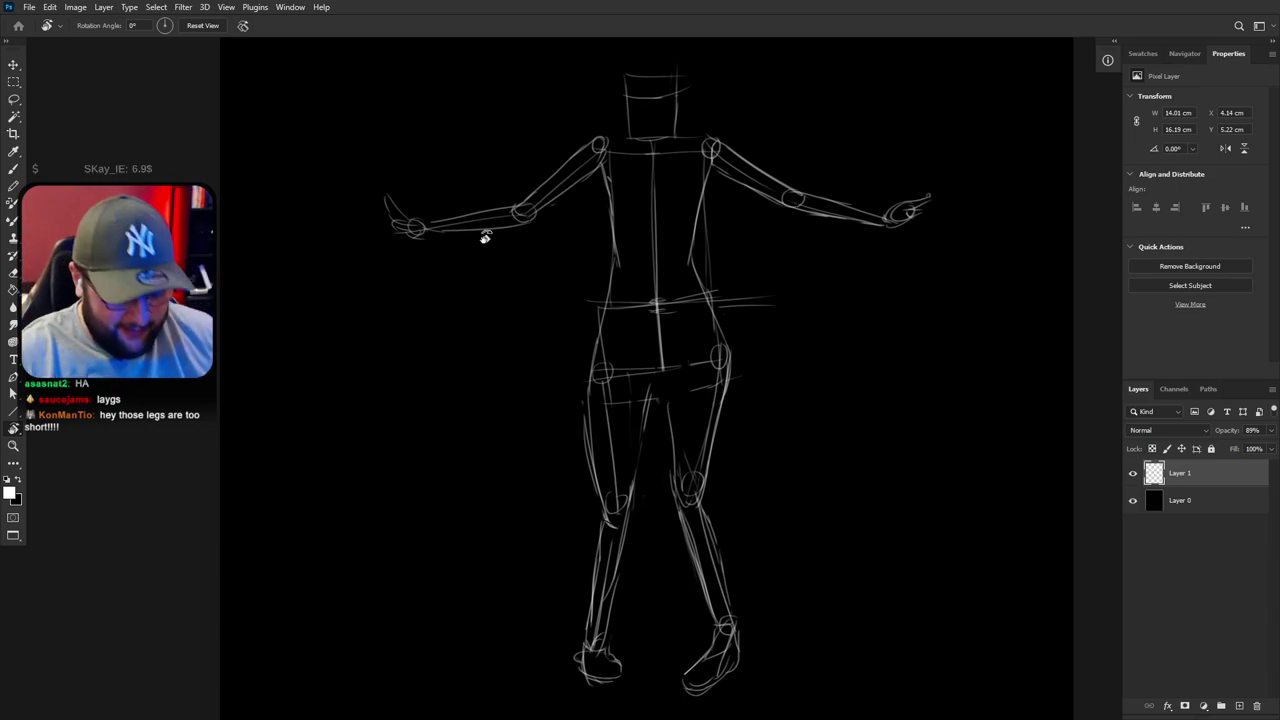
{"action": "mouse_move", "coordinate": [855, 382]}
{"action": "left_mouse_down"}
{"action": "mouse_move", "coordinate": [823, 471]}
{"action": "mouse_move", "coordinate": [854, 529]}
{"action": "mouse_move", "coordinate": [831, 454]}
{"action": "left_mouse_up"}
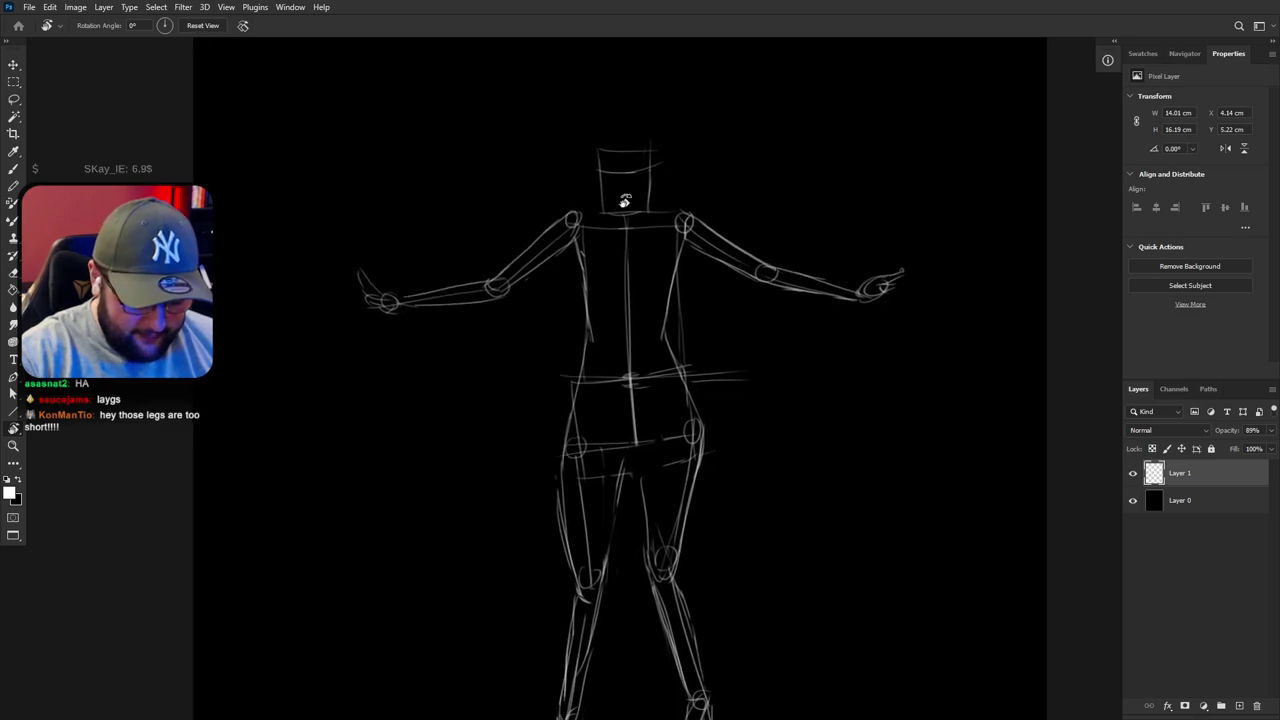
{"action": "key", "text": "b"}
{"action": "left_click_drag", "start_coordinate": [606, 252], "coordinate": [602, 311]}
{"action": "key", "text": "ctrl+z"}
{"action": "key", "text": "ctrl+z"}
{"action": "mouse_move", "coordinate": [614, 243]}
{"action": "left_mouse_down"}
{"action": "mouse_move", "coordinate": [603, 249]}
{"action": "mouse_move", "coordinate": [630, 280]}
{"action": "mouse_move", "coordinate": [607, 302]}
{"action": "mouse_move", "coordinate": [614, 241]}
{"action": "mouse_move", "coordinate": [599, 251]}
{"action": "mouse_move", "coordinate": [670, 268]}
{"action": "left_mouse_up"}
{"action": "key", "text": "ctrl+z"}
{"action": "key", "text": "ctrl+z"}
{"action": "key", "text": "ctrl+z"}
{"action": "key", "text": "ctrl+z"}
{"action": "key", "text": "ctrl+z"}
Undo the chest oval on the page's right side and redraw it to match the other one
{"action": "key", "text": "r"}
{"action": "left_click_drag", "start_coordinate": [871, 263], "coordinate": [823, 266]}
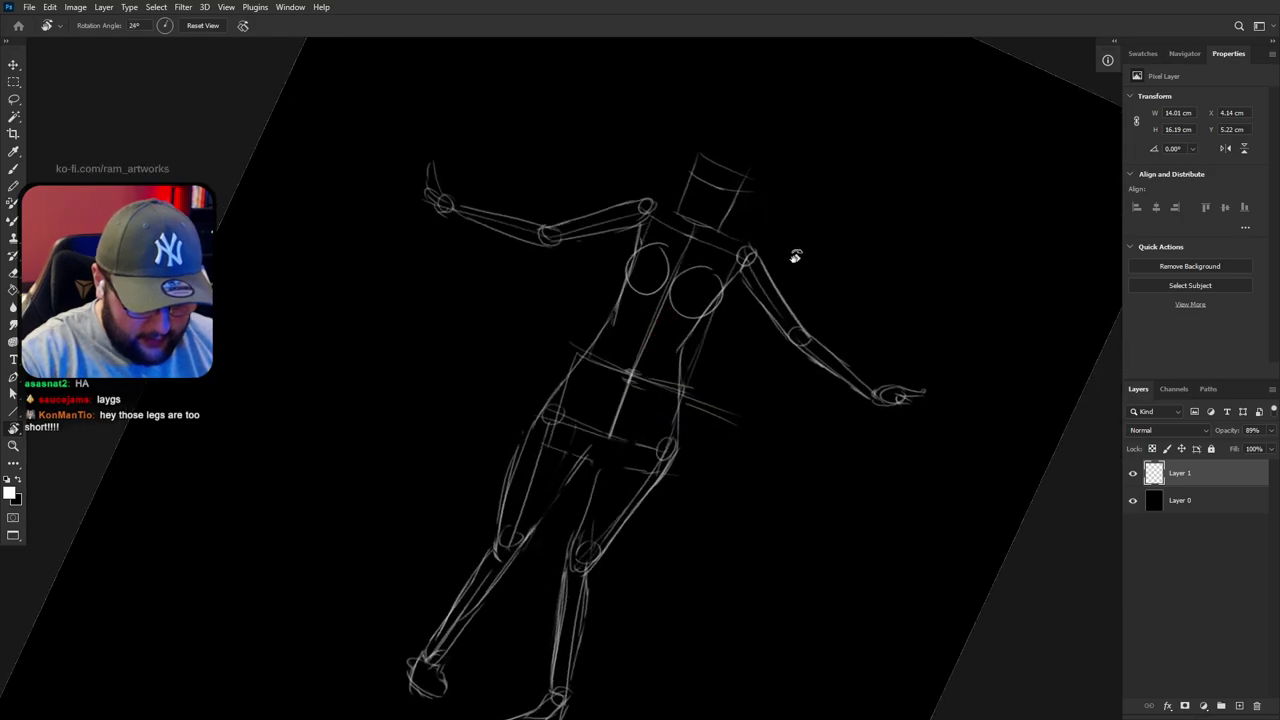
{"action": "key", "text": "ctrl+z"}
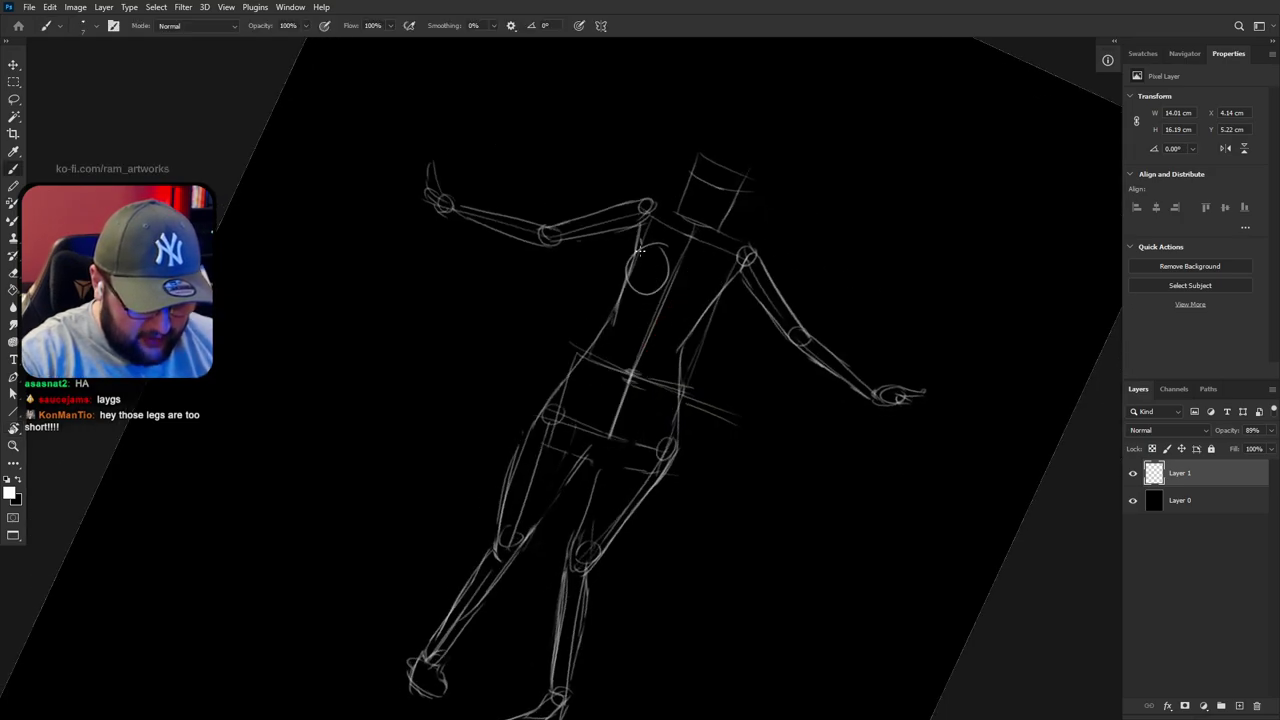
{"action": "key", "text": "r"}
{"action": "left_click_drag", "start_coordinate": [841, 281], "coordinate": [777, 197]}
{"action": "mouse_move", "coordinate": [640, 256]}
{"action": "left_mouse_down"}
{"action": "mouse_move", "coordinate": [676, 270]}
{"action": "mouse_move", "coordinate": [659, 293]}
{"action": "mouse_move", "coordinate": [676, 267]}
{"action": "mouse_move", "coordinate": [662, 262]}
{"action": "mouse_move", "coordinate": [667, 278]}
{"action": "mouse_move", "coordinate": [675, 265]}
{"action": "mouse_move", "coordinate": [626, 277]}
{"action": "mouse_move", "coordinate": [651, 247]}
{"action": "mouse_move", "coordinate": [684, 262]}
{"action": "left_mouse_up"}
{"action": "key", "text": "ctrl+z"}
{"action": "key", "text": "ctrl+z"}
{"action": "key", "text": "ctrl+z"}
{"action": "key", "text": "ctrl+z"}
{"action": "key", "text": "ctrl+z"}
{"action": "key", "text": "ctrl+z"}
{"action": "key", "text": "ctrl+z"}
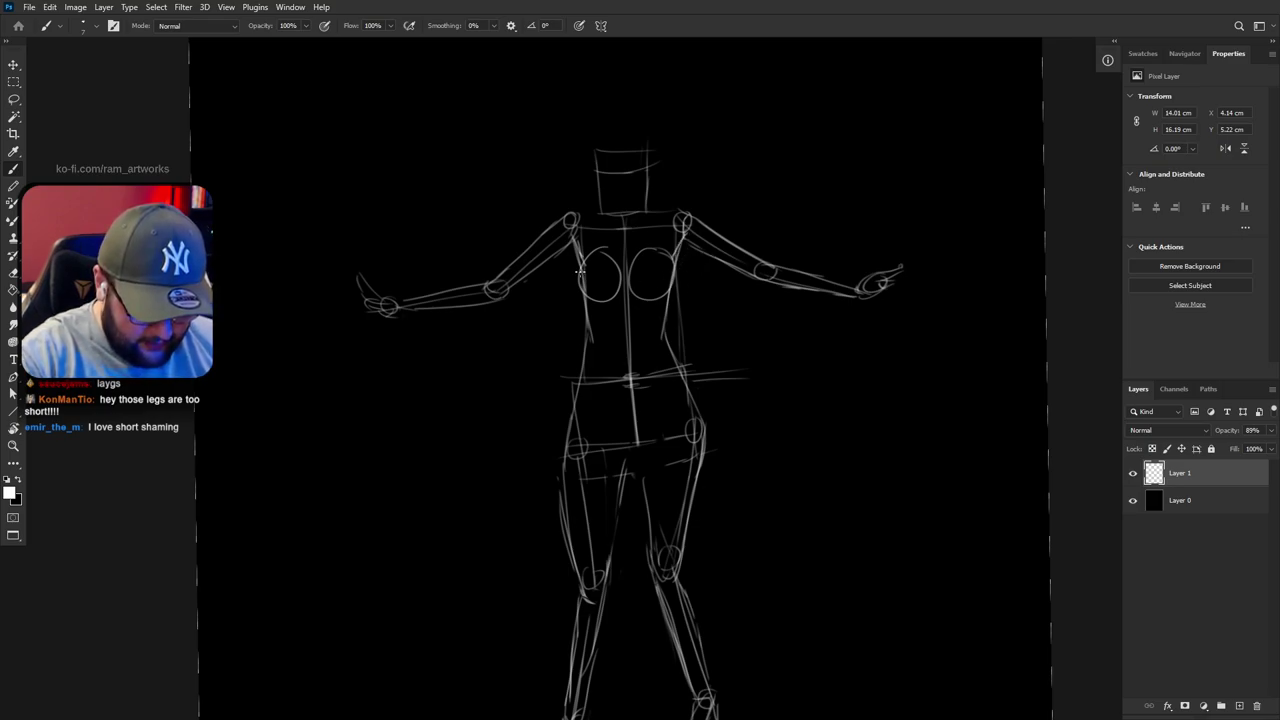
Erase the upper halves of the chest ovals and the centre line between them, and draw lines joining the chest to the armpits
{"action": "key", "text": "e"}
{"action": "left_click_drag", "start_coordinate": [588, 277], "coordinate": [586, 300]}
{"action": "key", "text": "b"}
{"action": "left_click_drag", "start_coordinate": [582, 232], "coordinate": [582, 276]}
{"action": "mouse_move", "coordinate": [674, 279]}
{"action": "left_mouse_down"}
{"action": "mouse_move", "coordinate": [671, 299]}
{"action": "mouse_move", "coordinate": [666, 239]}
{"action": "mouse_move", "coordinate": [631, 263]}
{"action": "mouse_move", "coordinate": [609, 260]}
{"action": "mouse_move", "coordinate": [626, 265]}
{"action": "left_mouse_up"}
{"action": "key", "text": "ctrl+z"}
{"action": "key", "text": "ctrl+z"}
{"action": "key", "text": "e"}
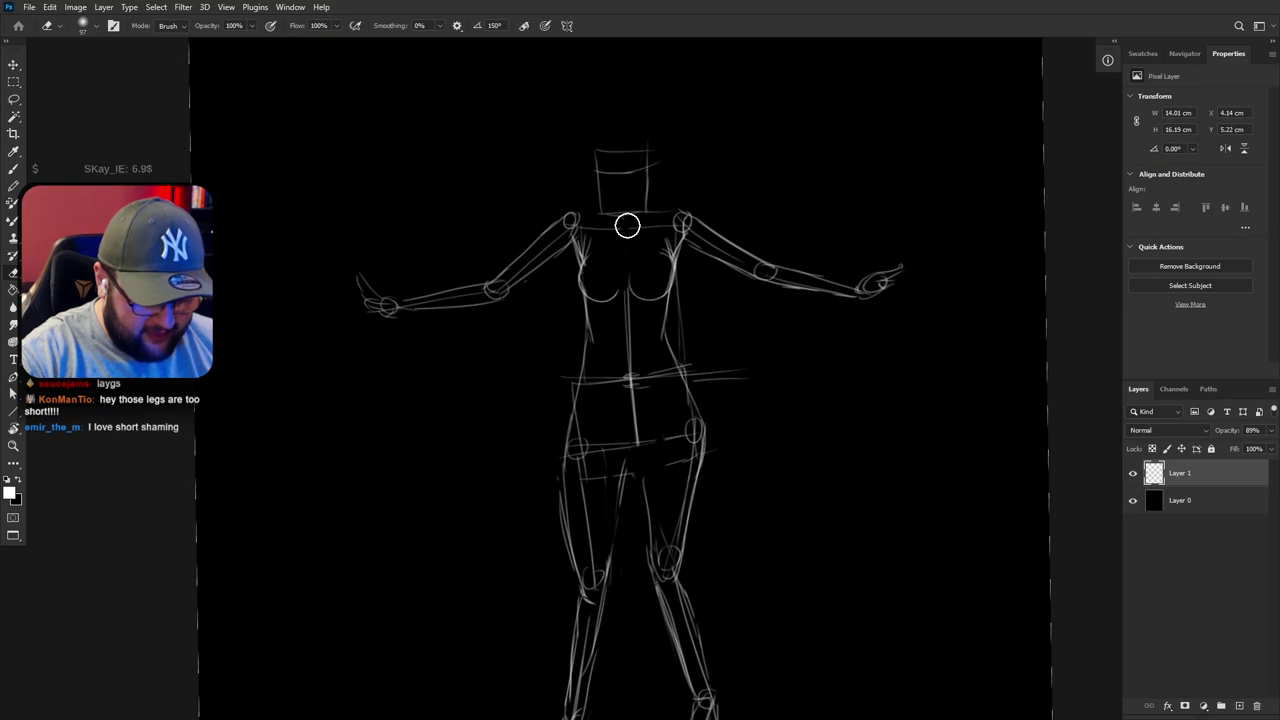
Draw a cross-hatched diamond at the centre of the upper chest and rework the waist contours below the chest on both sides
{"action": "key", "text": "b"}
{"action": "mouse_move", "coordinate": [613, 243]}
{"action": "left_mouse_down"}
{"action": "mouse_move", "coordinate": [626, 260]}
{"action": "mouse_move", "coordinate": [627, 246]}
{"action": "left_mouse_up"}
{"action": "key", "text": "e"}
{"action": "mouse_move", "coordinate": [592, 328]}
{"action": "left_mouse_down"}
{"action": "mouse_move", "coordinate": [590, 311]}
{"action": "mouse_move", "coordinate": [585, 370]}
{"action": "left_mouse_up"}
{"action": "key", "text": "b"}
{"action": "key", "text": "e"}
{"action": "mouse_move", "coordinate": [664, 308]}
{"action": "left_mouse_down"}
{"action": "mouse_move", "coordinate": [659, 339]}
{"action": "mouse_move", "coordinate": [671, 348]}
{"action": "left_mouse_up"}
{"action": "key", "text": "b"}
{"action": "left_click_drag", "start_coordinate": [662, 322], "coordinate": [686, 378]}
{"action": "key", "text": "e"}
{"action": "left_click_drag", "start_coordinate": [656, 324], "coordinate": [671, 350]}
Rotate the canvas, erase the centre line and most waist and hip guides inside the torso, and straighten the canvas
{"action": "key", "text": "r"}
{"action": "key", "text": "r"}
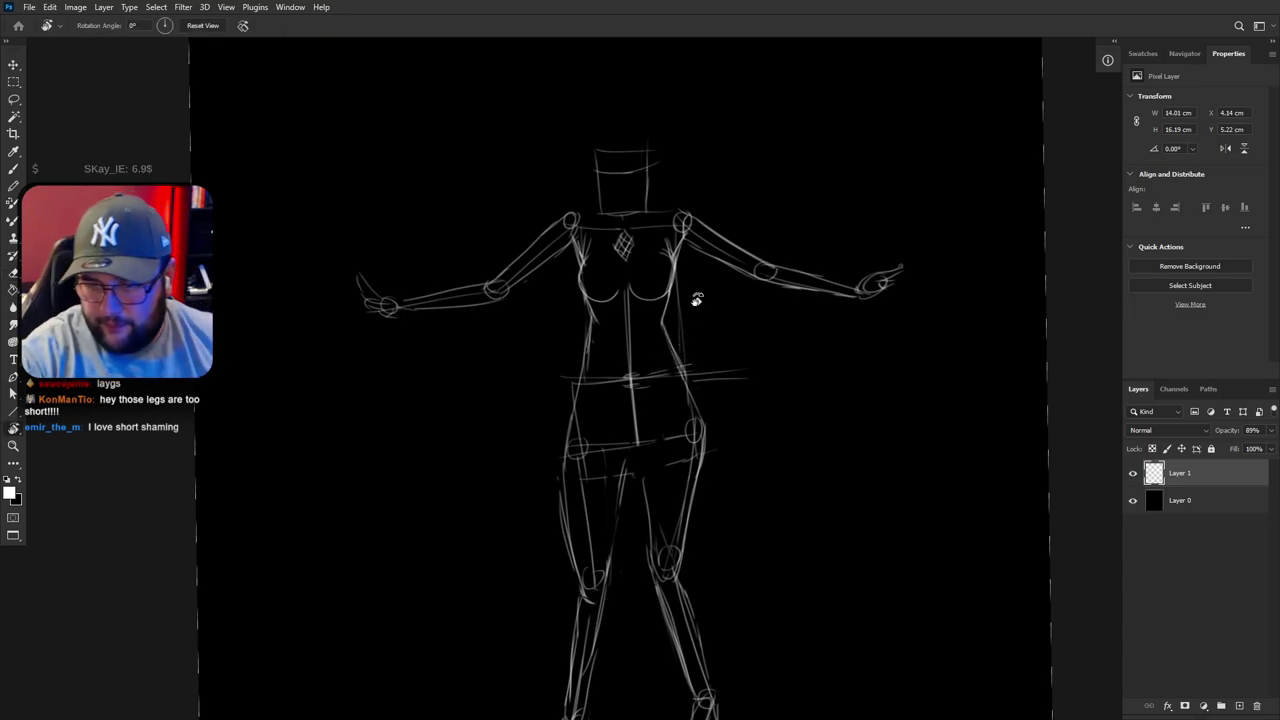
{"action": "left_click_drag", "start_coordinate": [811, 374], "coordinate": [845, 517]}
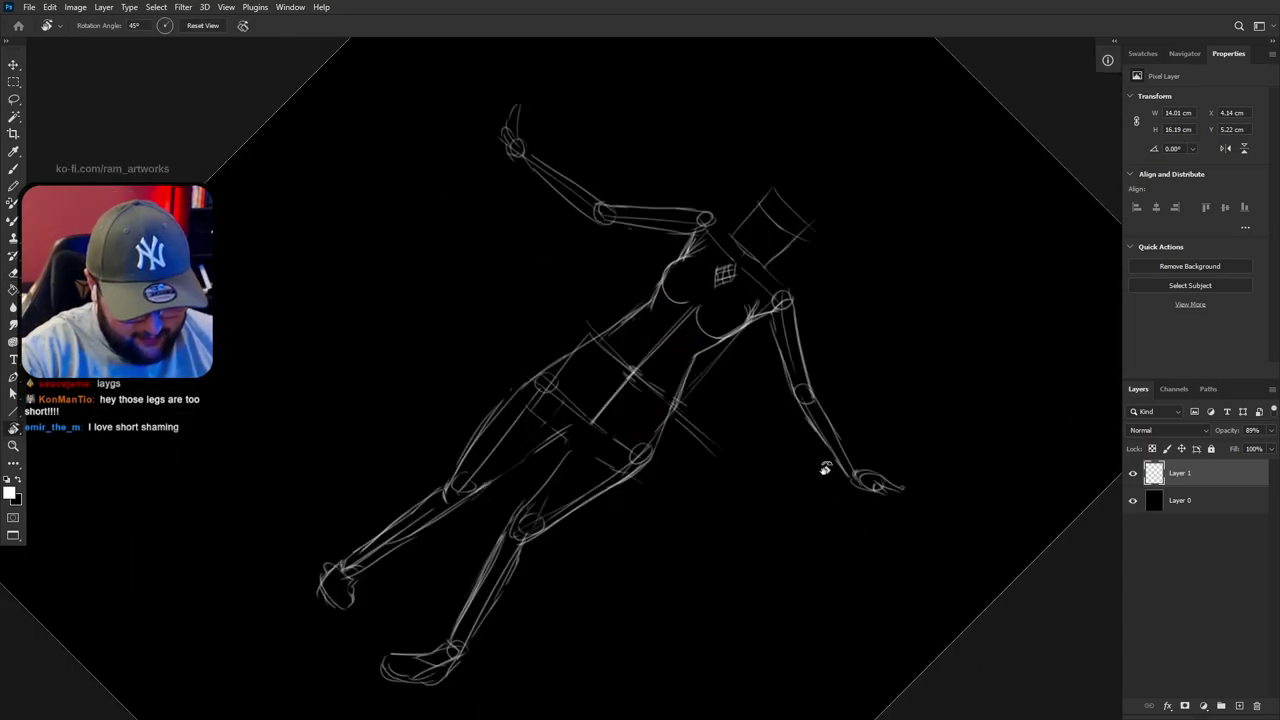
{"action": "left_click_drag", "start_coordinate": [871, 467], "coordinate": [904, 384]}
{"action": "key", "text": "e"}
{"action": "left_click_drag", "start_coordinate": [576, 342], "coordinate": [571, 361]}
{"action": "key", "text": "b"}
{"action": "key", "text": "e"}
{"action": "mouse_move", "coordinate": [655, 317]}
{"action": "left_mouse_down"}
{"action": "mouse_move", "coordinate": [641, 364]}
{"action": "mouse_move", "coordinate": [621, 354]}
{"action": "mouse_move", "coordinate": [613, 413]}
{"action": "mouse_move", "coordinate": [624, 426]}
{"action": "mouse_move", "coordinate": [622, 368]}
{"action": "mouse_move", "coordinate": [542, 453]}
{"action": "mouse_move", "coordinate": [543, 431]}
{"action": "mouse_move", "coordinate": [578, 400]}
{"action": "mouse_move", "coordinate": [648, 423]}
{"action": "mouse_move", "coordinate": [667, 377]}
{"action": "mouse_move", "coordinate": [661, 409]}
{"action": "left_mouse_up"}
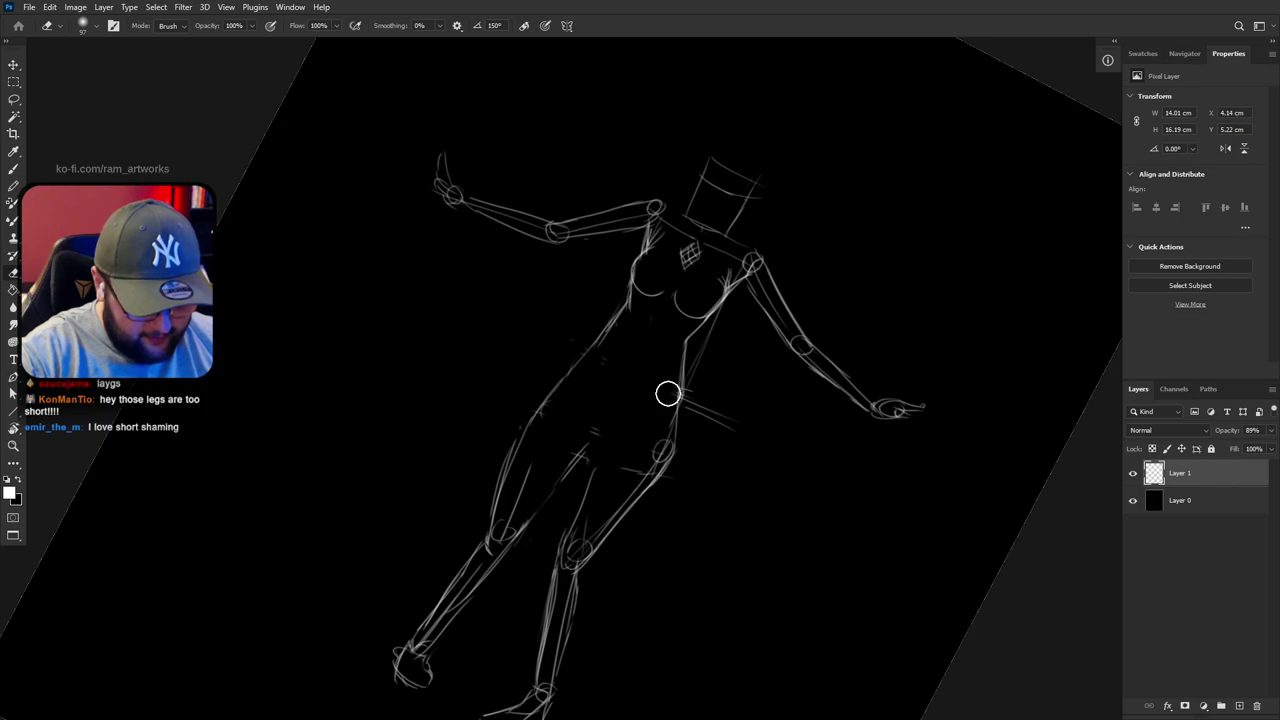
{"action": "key", "text": "r"}
{"action": "left_click_drag", "start_coordinate": [863, 451], "coordinate": [898, 325]}
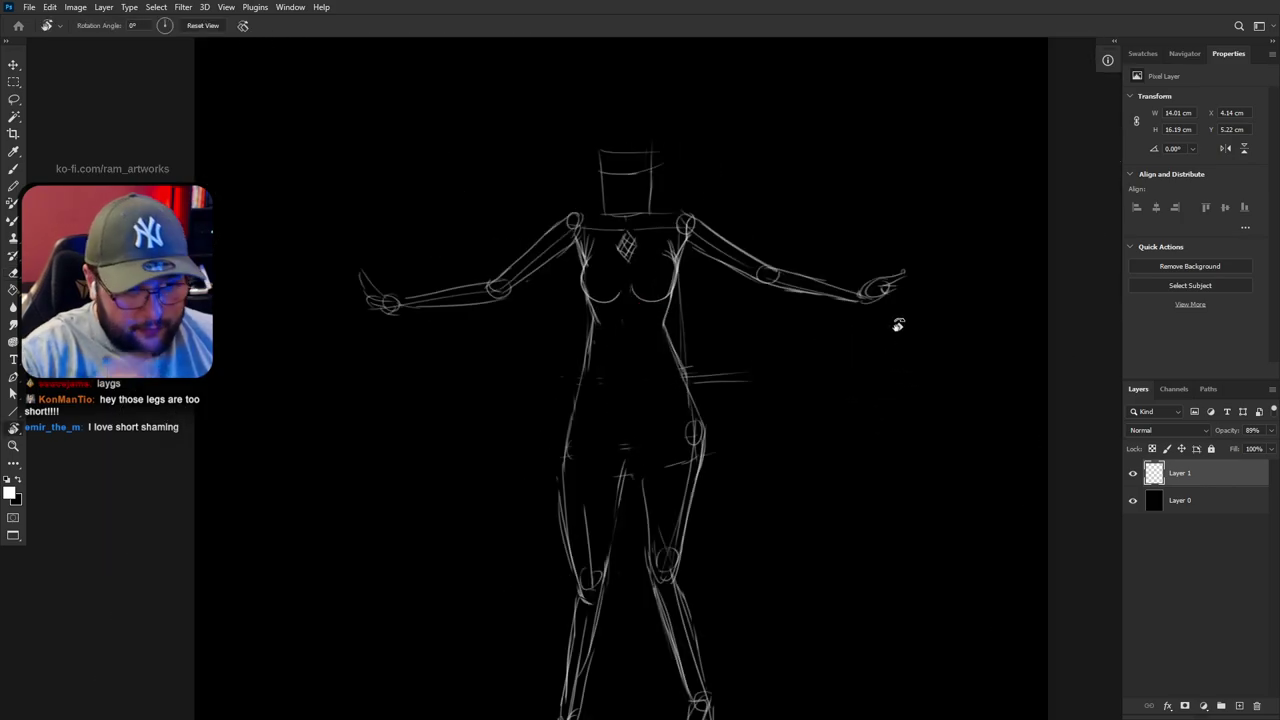
Draw sloping shoulder contours from the base of the neck over both shoulder joints
{"action": "scroll", "coordinate": [897, 229], "scroll_direction": "up", "scroll_amount": 2}
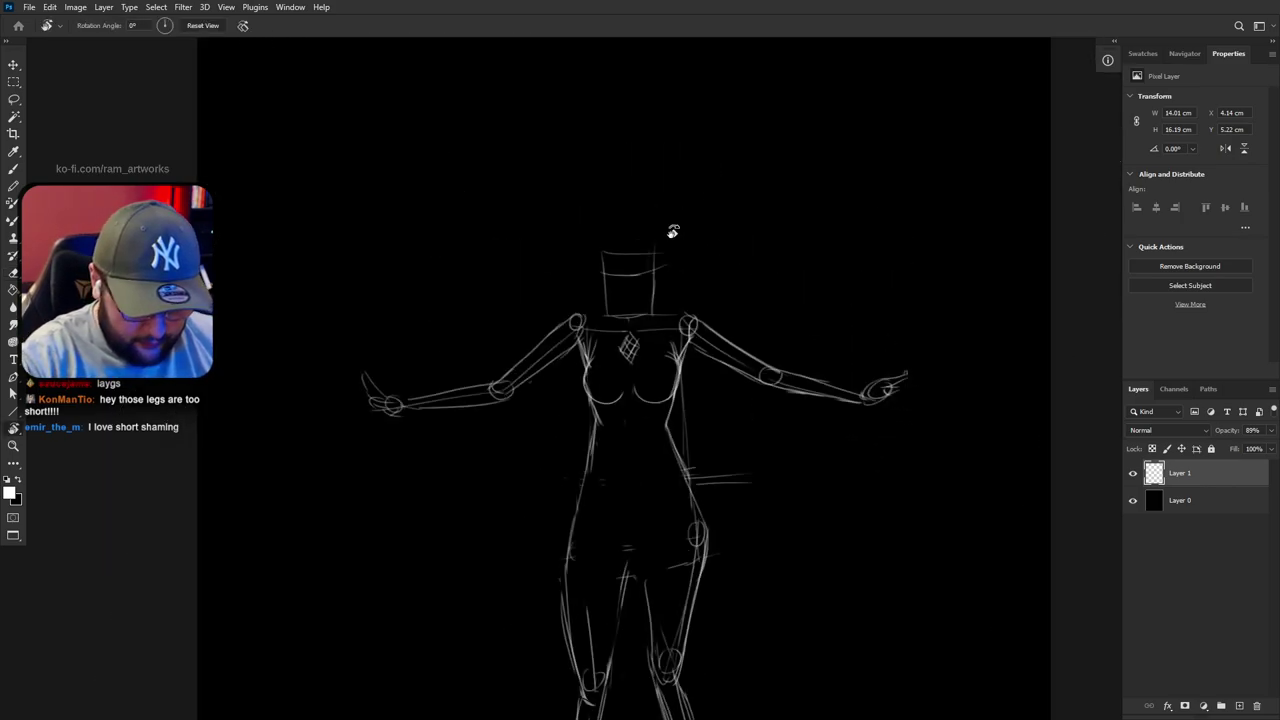
{"action": "key", "text": "b"}
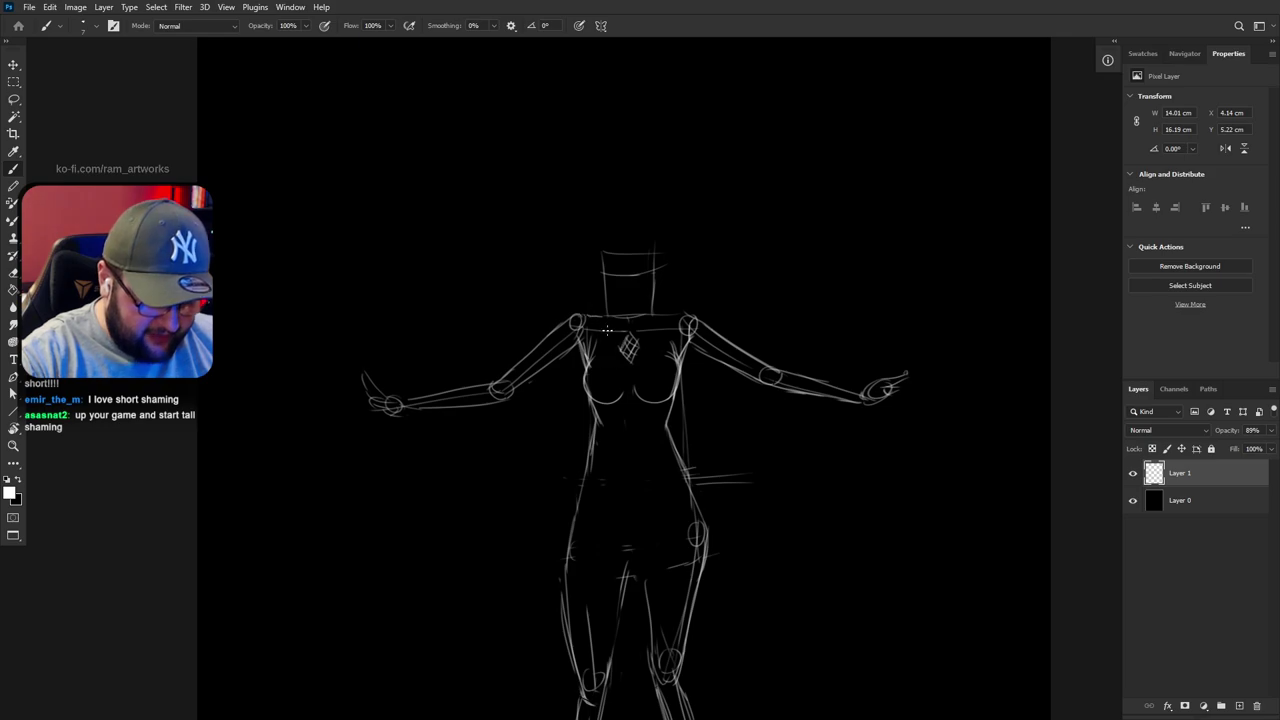
{"action": "key", "text": "ctrl+space"}
{"action": "left_click", "coordinate": [597, 323]}
{"action": "left_click_drag", "start_coordinate": [830, 400], "coordinate": [757, 353]}
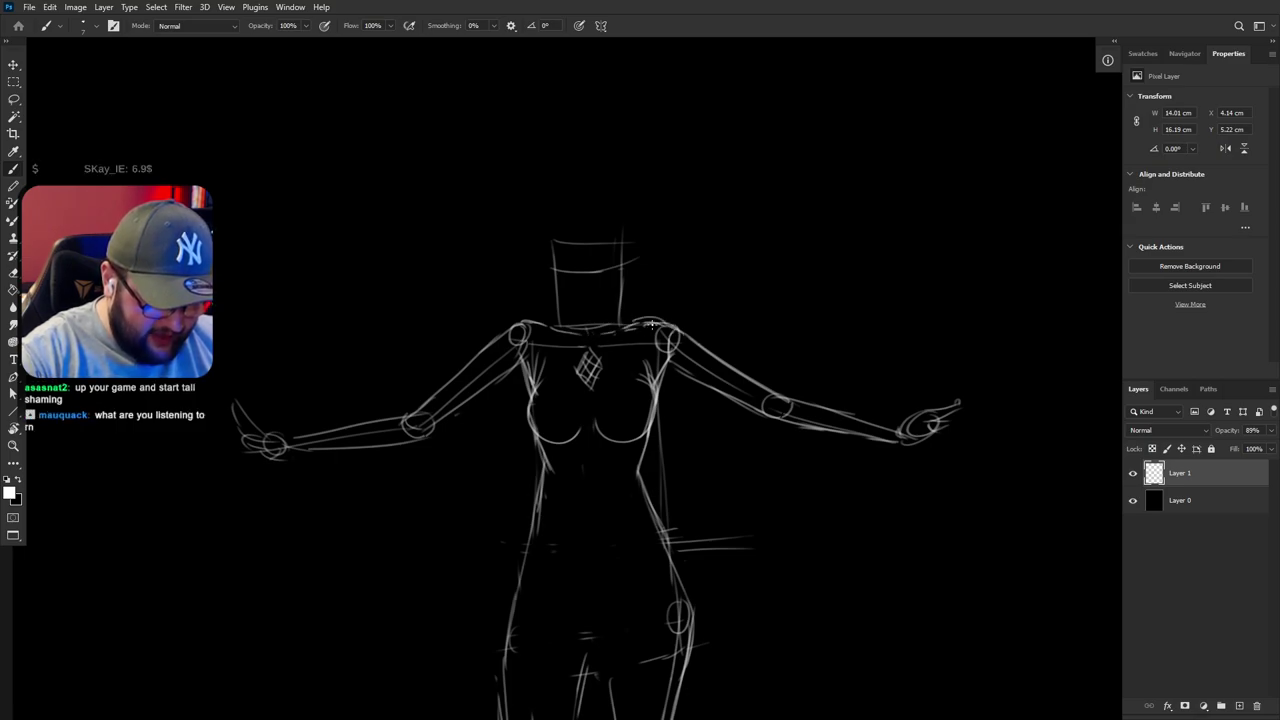
Erase both shoulder joint circles and the collar guide line at several canvas angles, keeping the shoulder contours, and straighten the canvas
{"action": "key", "text": "r"}
{"action": "left_click_drag", "start_coordinate": [857, 365], "coordinate": [679, 588]}
{"action": "key", "text": "e"}
{"action": "mouse_move", "coordinate": [675, 418]}
{"action": "left_mouse_down"}
{"action": "mouse_move", "coordinate": [681, 378]}
{"action": "mouse_move", "coordinate": [680, 394]}
{"action": "left_mouse_up"}
{"action": "key", "text": "r"}
{"action": "left_click_drag", "start_coordinate": [729, 466], "coordinate": [694, 149]}
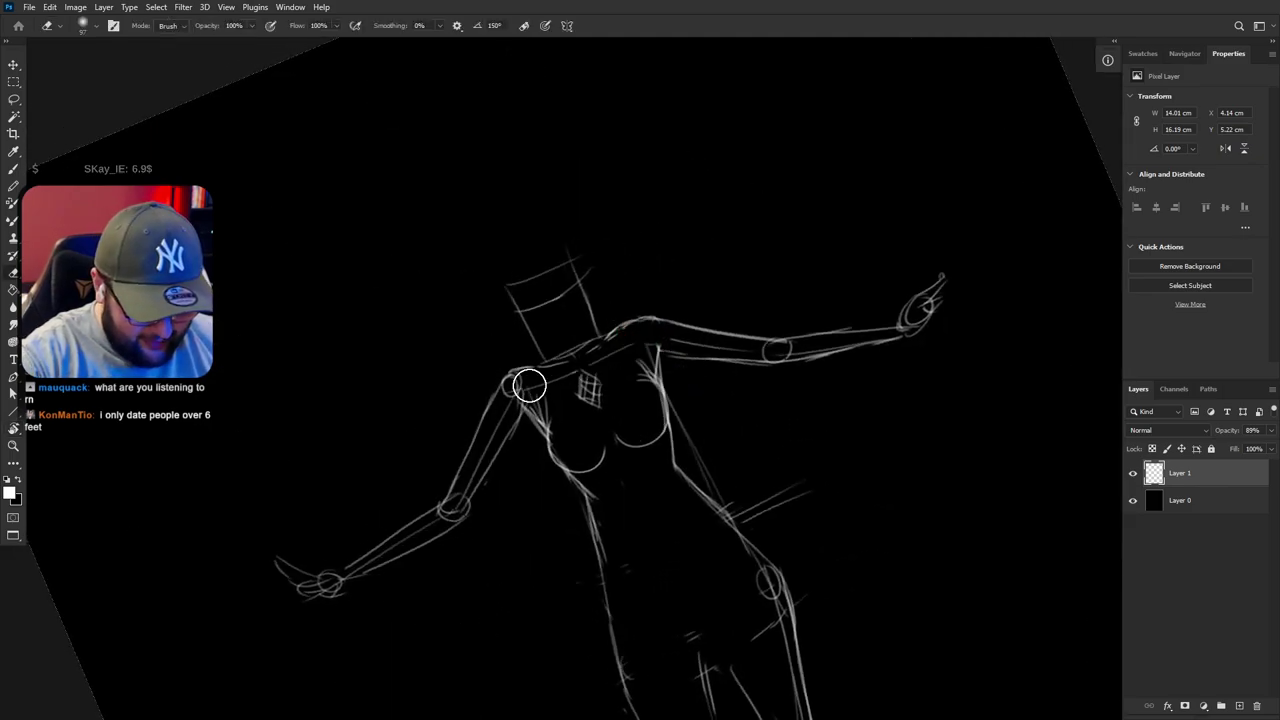
{"action": "key", "text": "r"}
{"action": "left_click_drag", "start_coordinate": [734, 409], "coordinate": [688, 460]}
{"action": "key", "text": "e"}
{"action": "left_click_drag", "start_coordinate": [587, 340], "coordinate": [563, 313]}
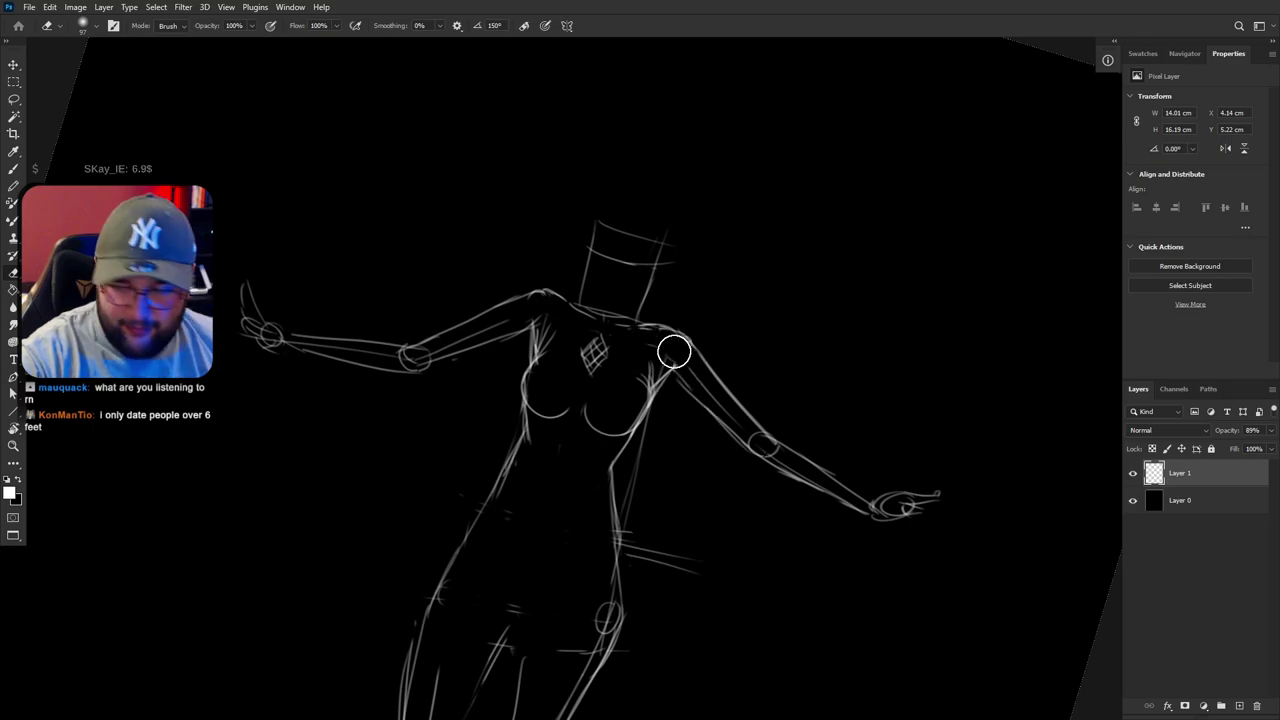
{"action": "key", "text": "b"}
{"action": "key", "text": "r"}
{"action": "mouse_move", "coordinate": [740, 523]}
{"action": "left_mouse_down"}
{"action": "mouse_move", "coordinate": [780, 440]}
{"action": "mouse_move", "coordinate": [763, 440]}
{"action": "left_mouse_up"}
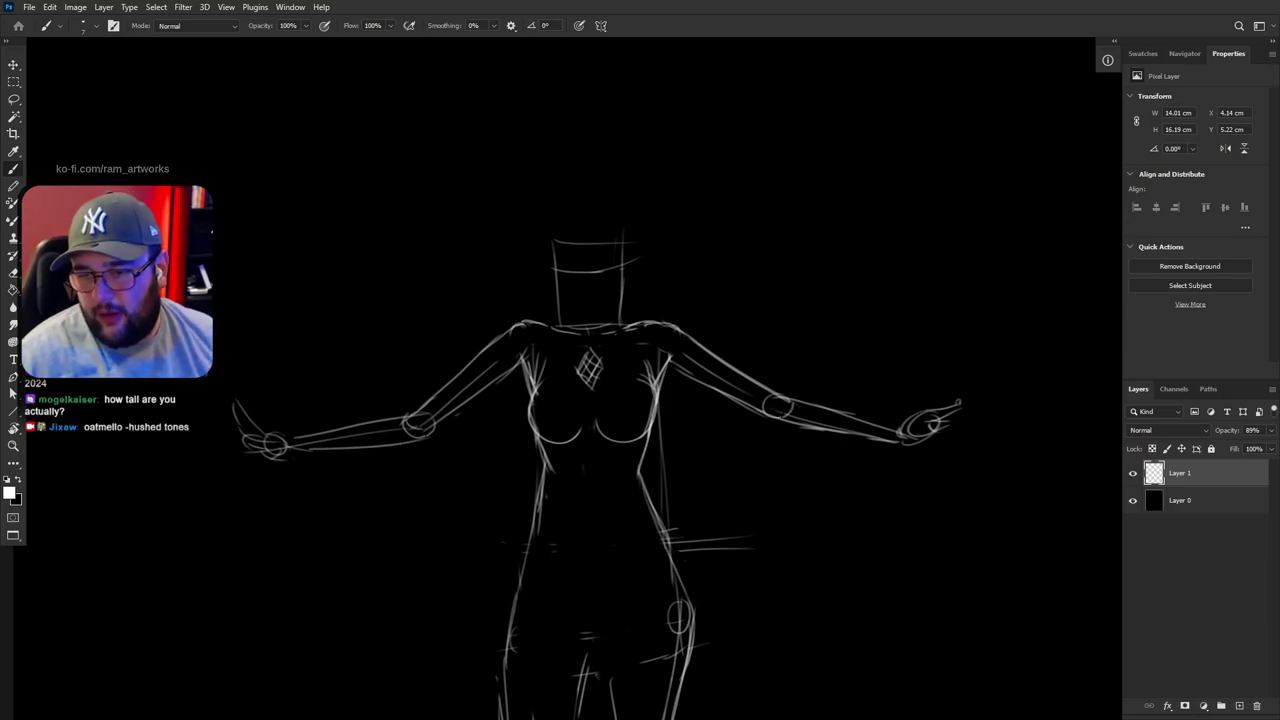
Erase the leftover waist guides and rib line outside the torso on the page's right side, and check the whole figure
{"action": "key", "text": "r"}
{"action": "left_click", "coordinate": [951, 471]}
{"action": "mouse_move", "coordinate": [696, 597]}
{"action": "left_mouse_down"}
{"action": "mouse_move", "coordinate": [676, 486]}
{"action": "mouse_move", "coordinate": [705, 575]}
{"action": "left_mouse_up"}
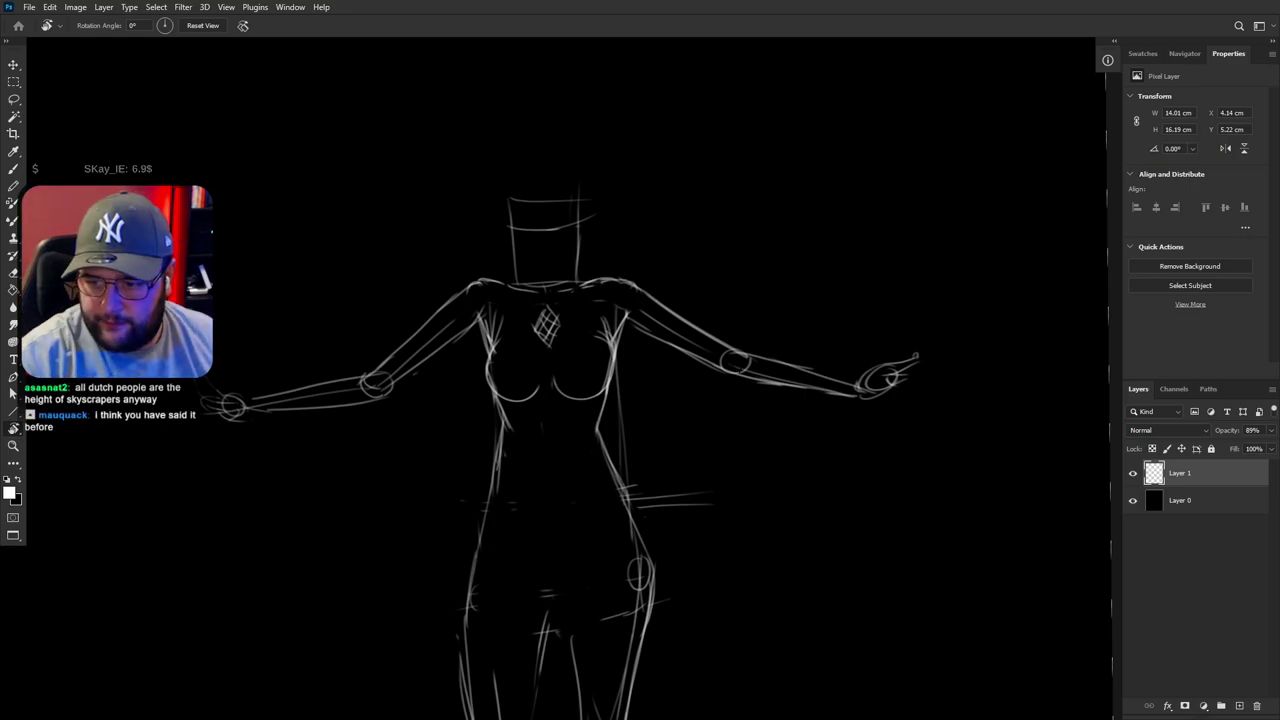
{"action": "left_click_drag", "start_coordinate": [861, 593], "coordinate": [875, 522]}
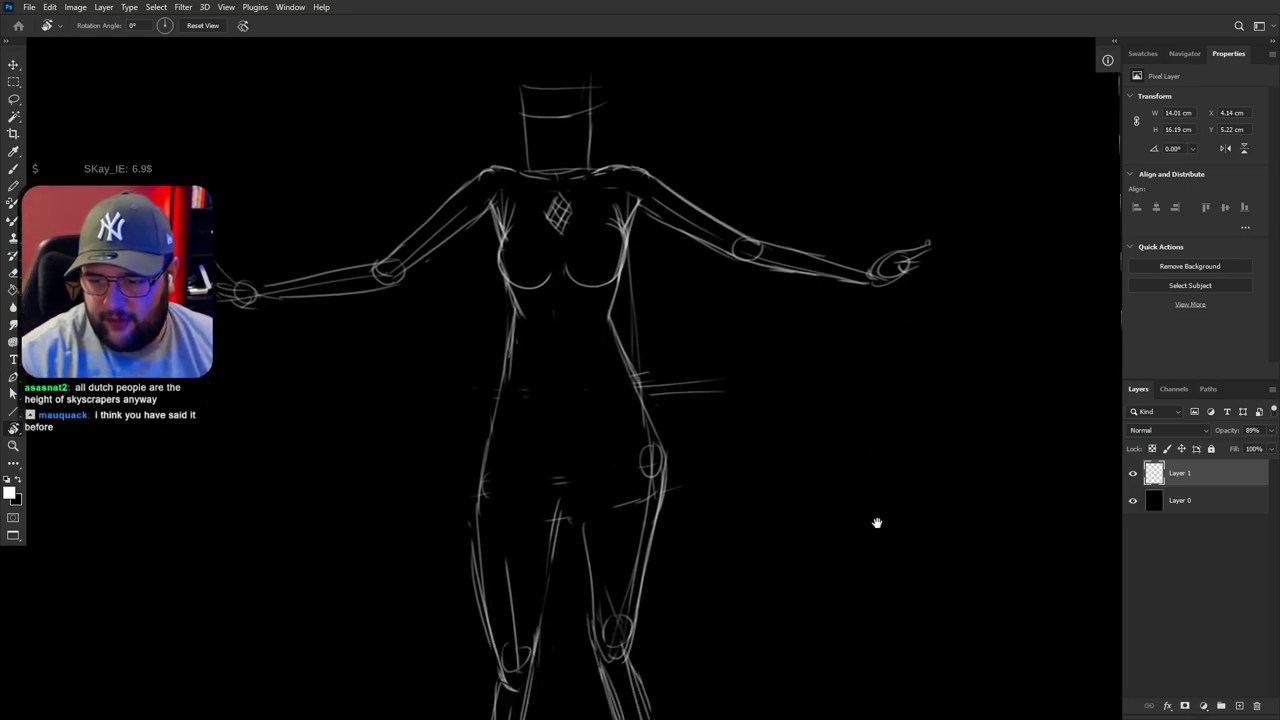
{"action": "mouse_move", "coordinate": [870, 603]}
{"action": "left_mouse_down"}
{"action": "mouse_move", "coordinate": [861, 536]}
{"action": "mouse_move", "coordinate": [886, 631]}
{"action": "left_mouse_up"}
{"action": "key", "text": "e"}
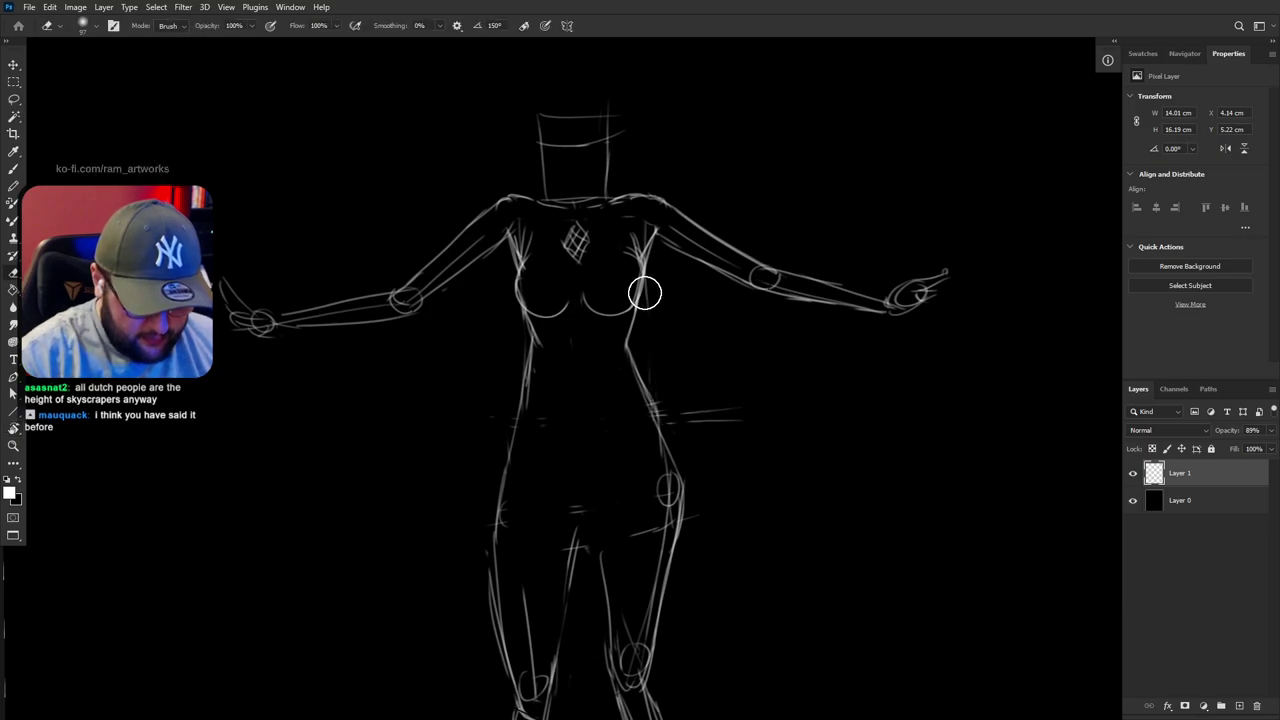
{"action": "left_click_drag", "start_coordinate": [686, 409], "coordinate": [754, 420]}
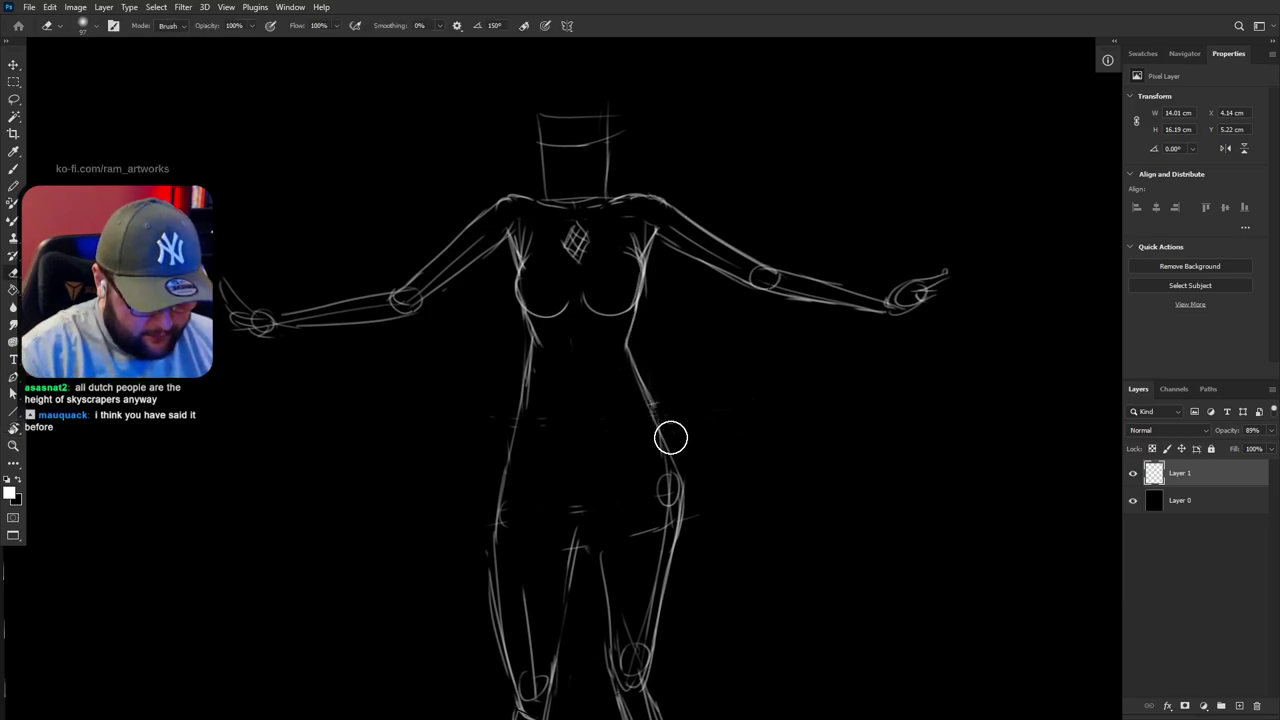
{"action": "left_click_drag", "start_coordinate": [861, 464], "coordinate": [854, 272]}
{"action": "left_click_drag", "start_coordinate": [747, 471], "coordinate": [771, 376]}
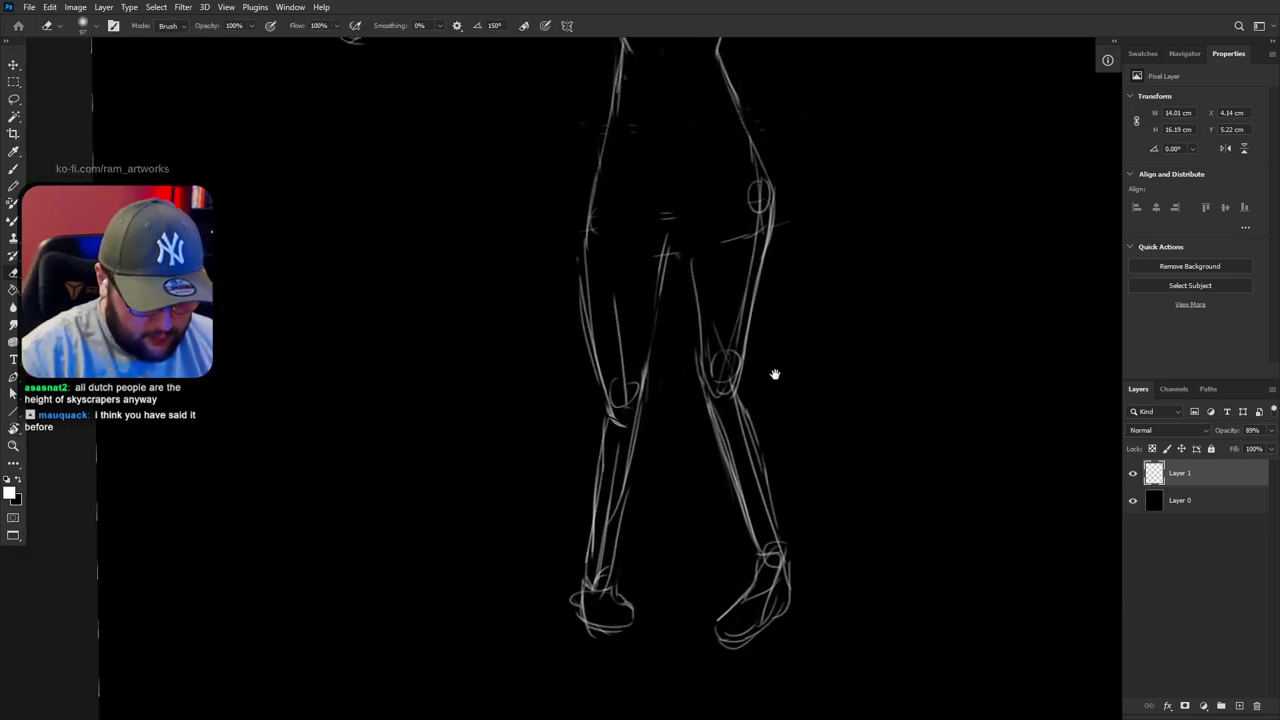
{"action": "left_click_drag", "start_coordinate": [939, 367], "coordinate": [863, 643]}
{"action": "left_click_drag", "start_coordinate": [851, 437], "coordinate": [897, 526]}
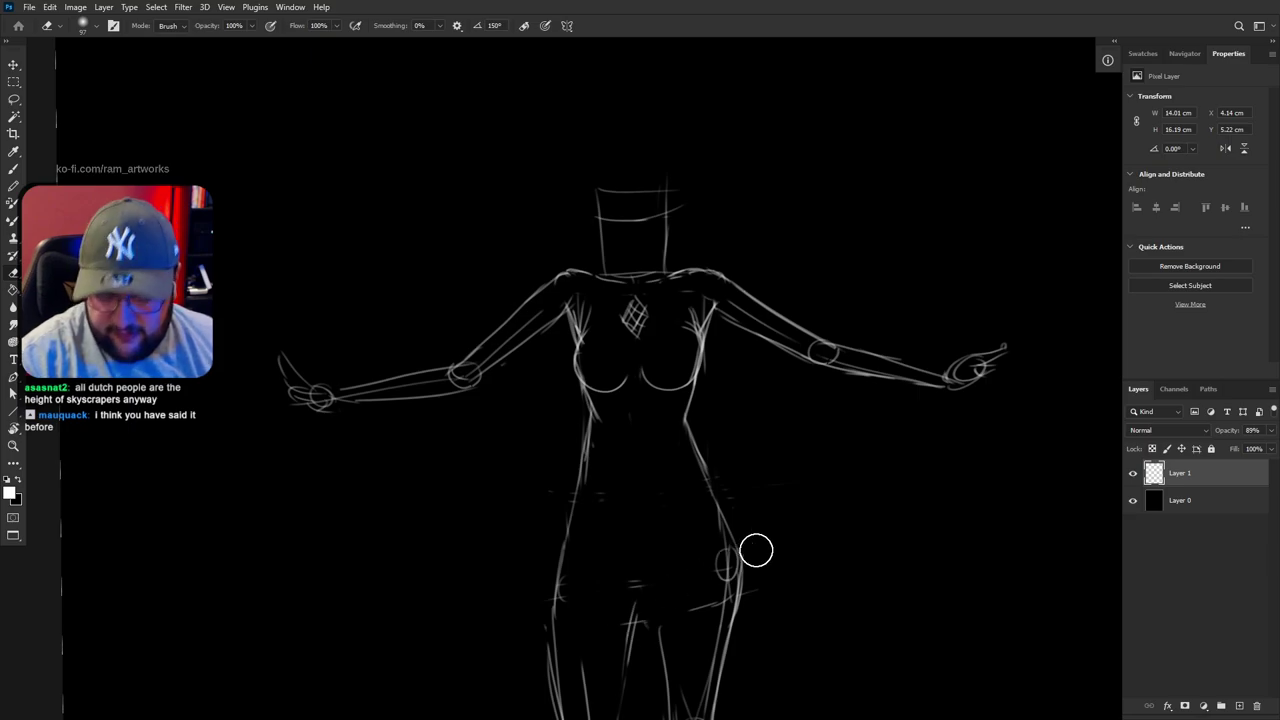
Rotate the canvas as needed and draw the jaw lines and both ears on the head block, undoing a poor jaw stroke
{"action": "key", "text": "b"}
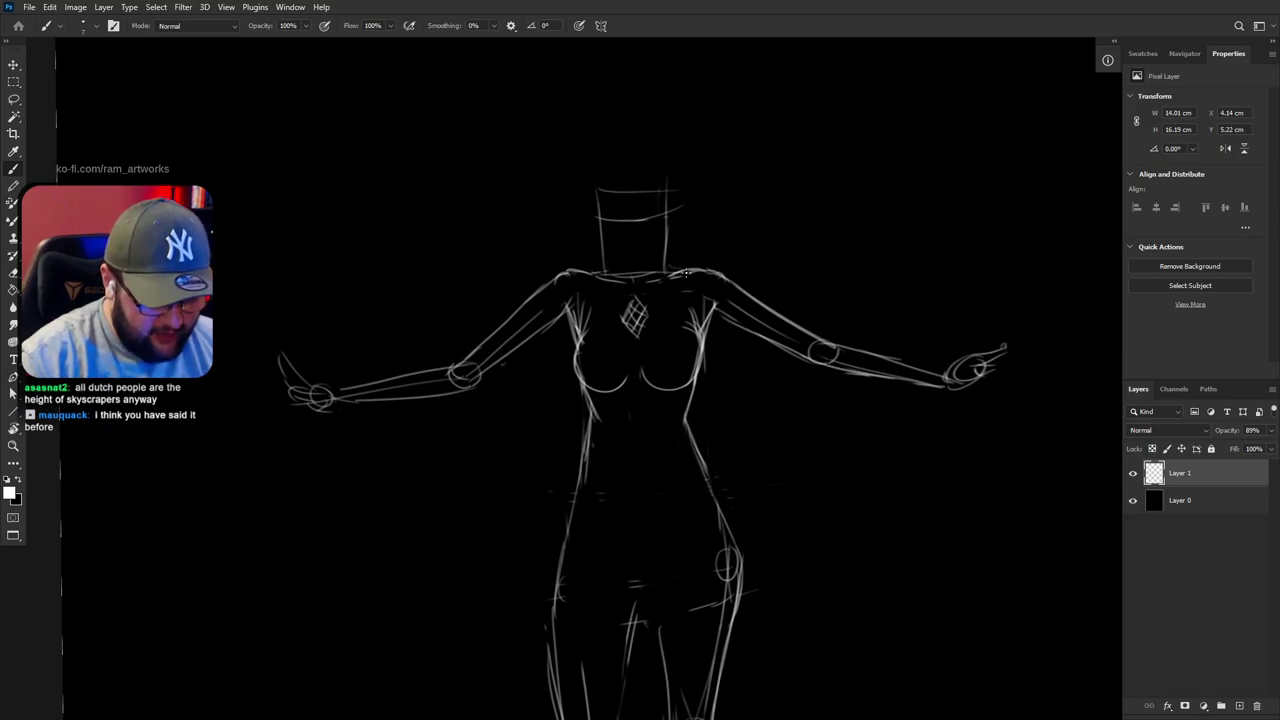
{"action": "key", "text": "r"}
{"action": "left_click_drag", "start_coordinate": [715, 180], "coordinate": [941, 168]}
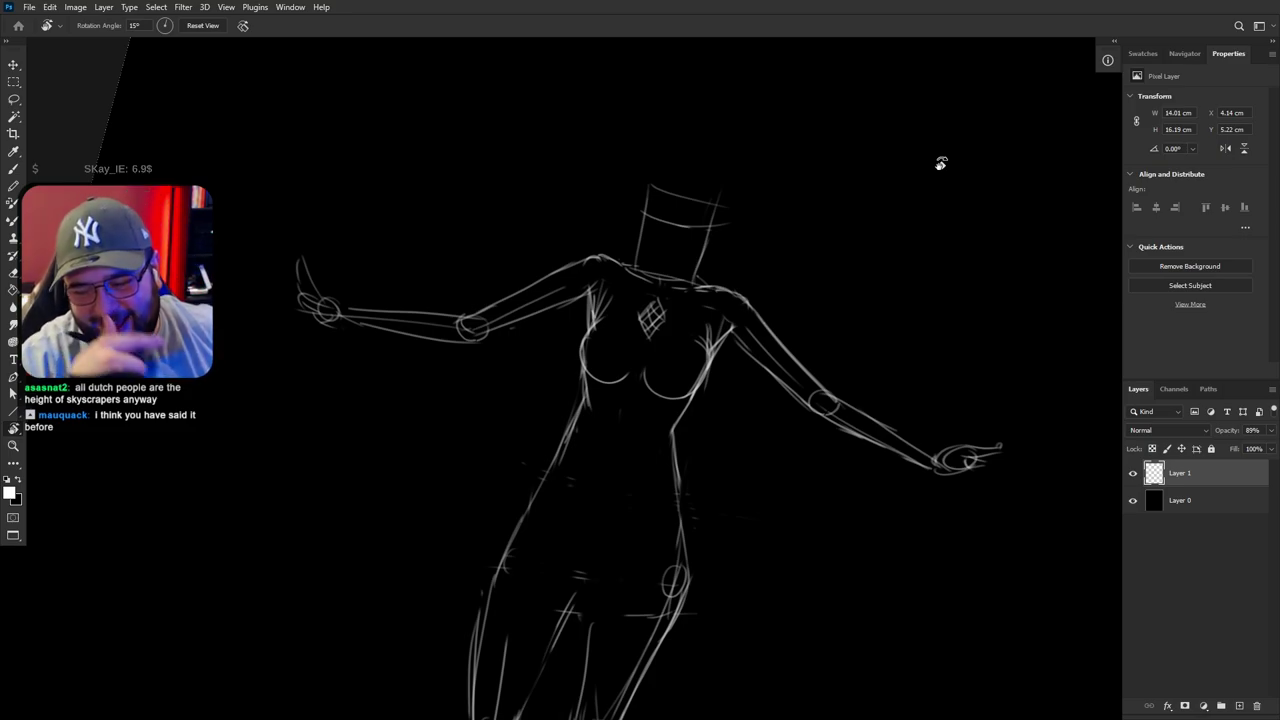
{"action": "key", "text": "b"}
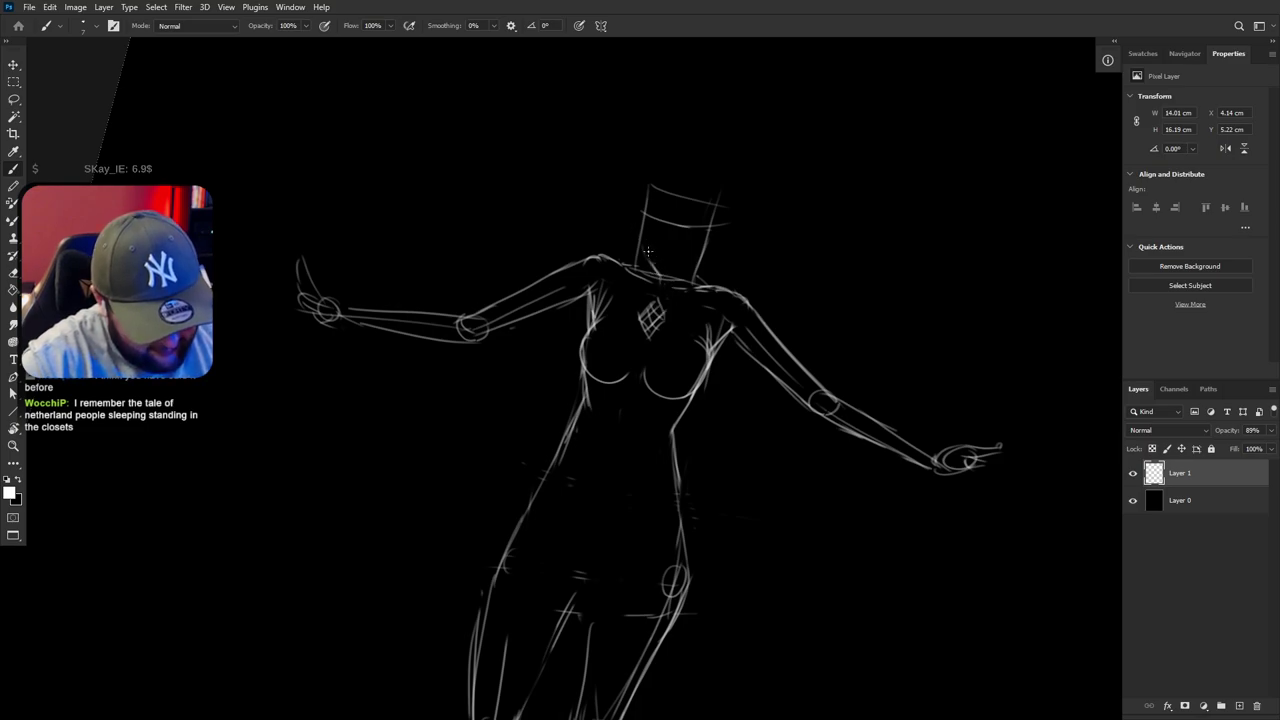
{"action": "key", "text": "r"}
{"action": "left_click_drag", "start_coordinate": [829, 214], "coordinate": [761, 82]}
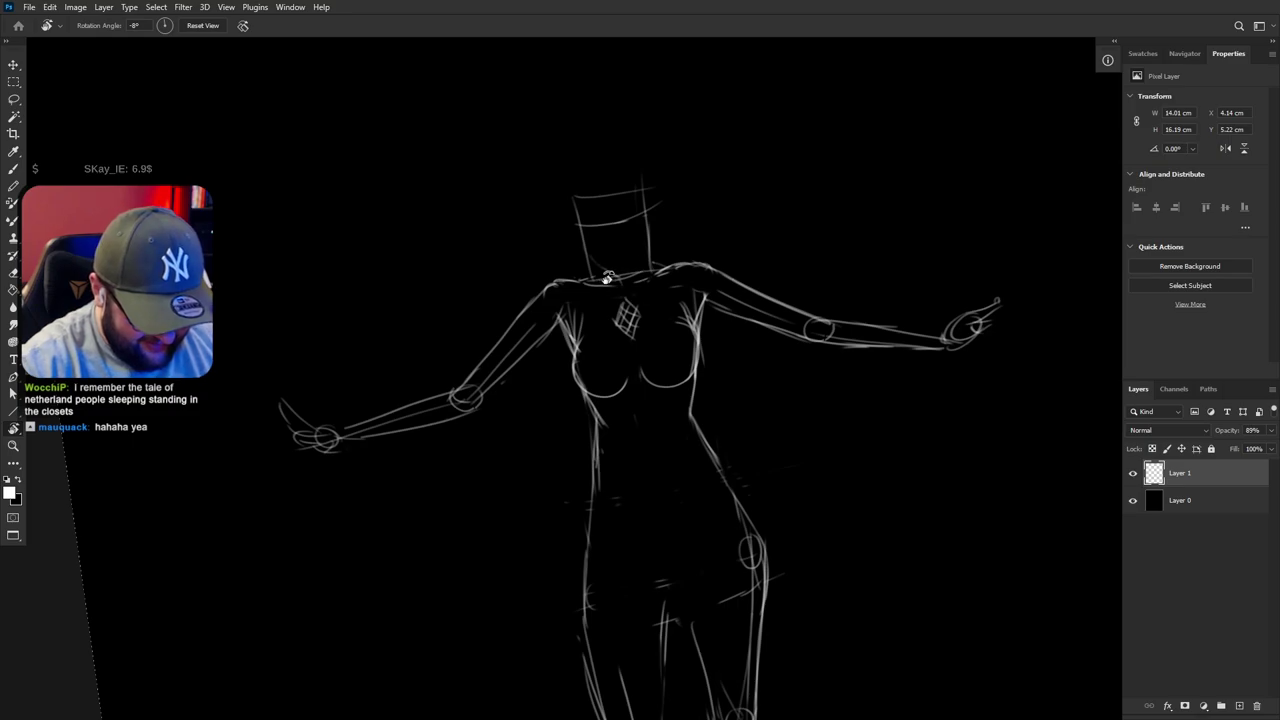
{"action": "key", "text": "b"}
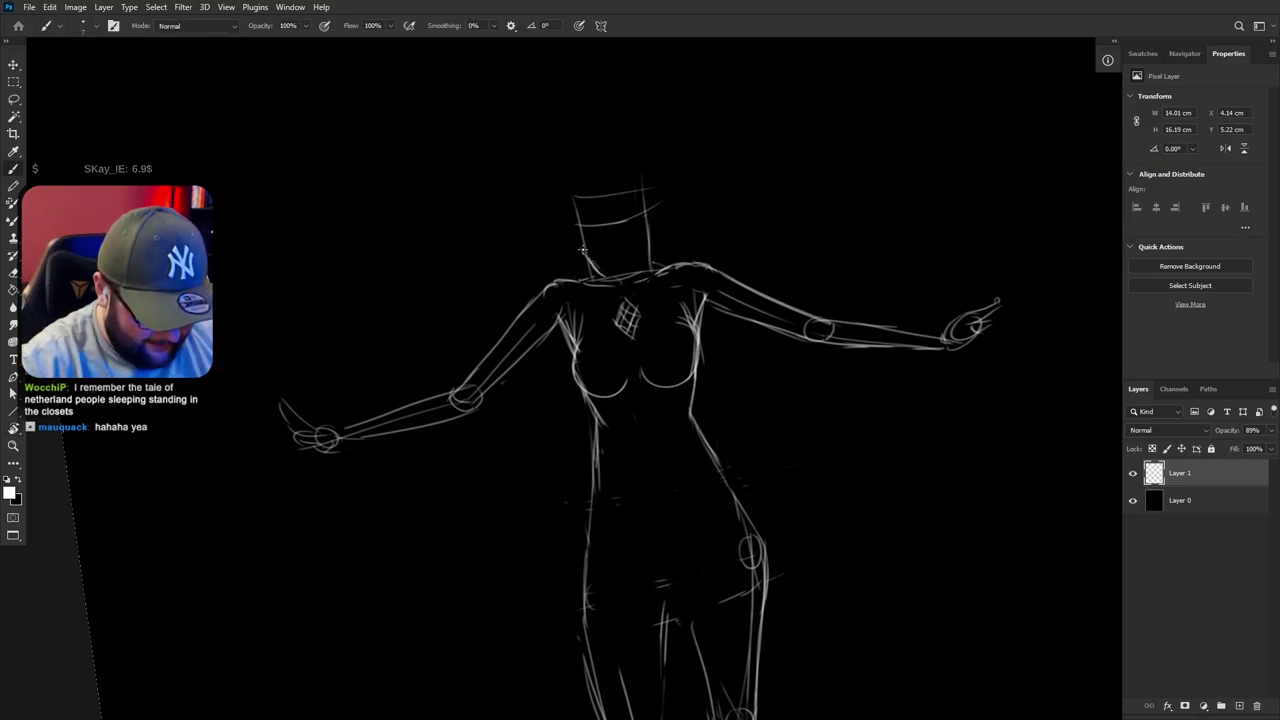
{"action": "mouse_move", "coordinate": [635, 279]}
{"action": "left_mouse_down"}
{"action": "mouse_move", "coordinate": [648, 236]}
{"action": "mouse_move", "coordinate": [574, 226]}
{"action": "mouse_move", "coordinate": [594, 237]}
{"action": "left_mouse_up"}
{"action": "key", "text": "ctrl+z"}
{"action": "left_click_drag", "start_coordinate": [651, 208], "coordinate": [658, 232]}
{"action": "key", "text": "e"}
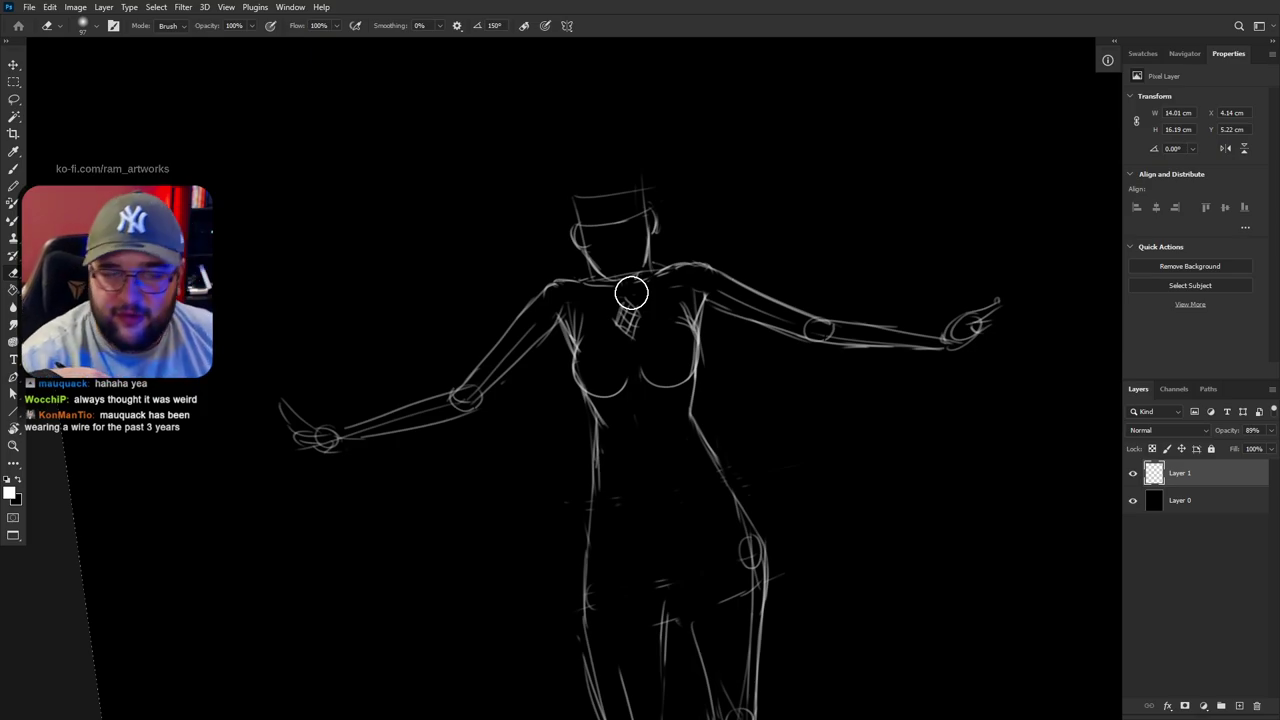
Refine the chin and neck from different canvas angles, undoing poor strokes, and draw a vertical centre line down the face
{"action": "key", "text": "r"}
{"action": "left_click_drag", "start_coordinate": [680, 197], "coordinate": [780, 246]}
{"action": "key", "text": "b"}
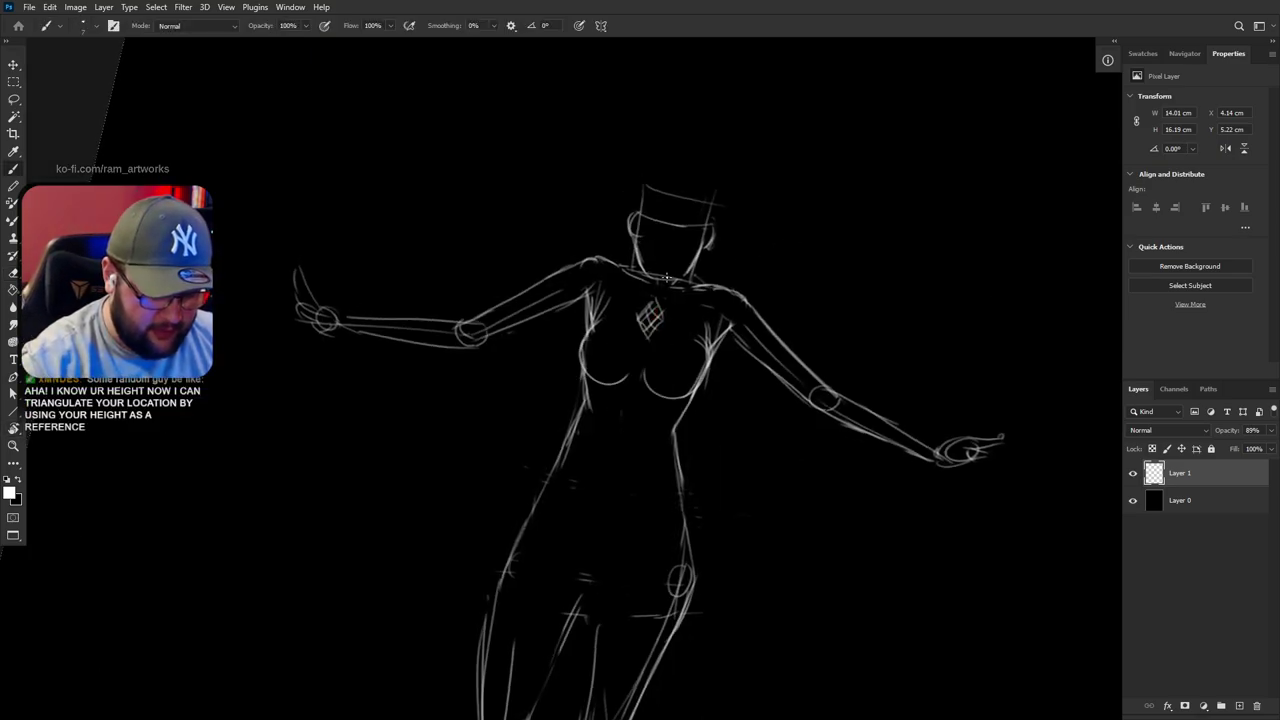
{"action": "key", "text": "ctrl+z"}
{"action": "left_click_drag", "start_coordinate": [666, 279], "coordinate": [694, 268]}
{"action": "key", "text": "ctrl+z"}
{"action": "key", "text": "r"}
{"action": "mouse_move", "coordinate": [802, 270]}
{"action": "left_mouse_down"}
{"action": "mouse_move", "coordinate": [820, 160]}
{"action": "mouse_move", "coordinate": [784, 136]}
{"action": "left_mouse_up"}
{"action": "key", "text": "b"}
{"action": "mouse_move", "coordinate": [581, 236]}
{"action": "left_mouse_down"}
{"action": "mouse_move", "coordinate": [599, 238]}
{"action": "mouse_move", "coordinate": [615, 275]}
{"action": "left_mouse_up"}
{"action": "key", "text": "ctrl+z"}
{"action": "key", "text": "ctrl+z"}
{"action": "key", "text": "ctrl+z"}
{"action": "left_click_drag", "start_coordinate": [604, 227], "coordinate": [621, 287]}
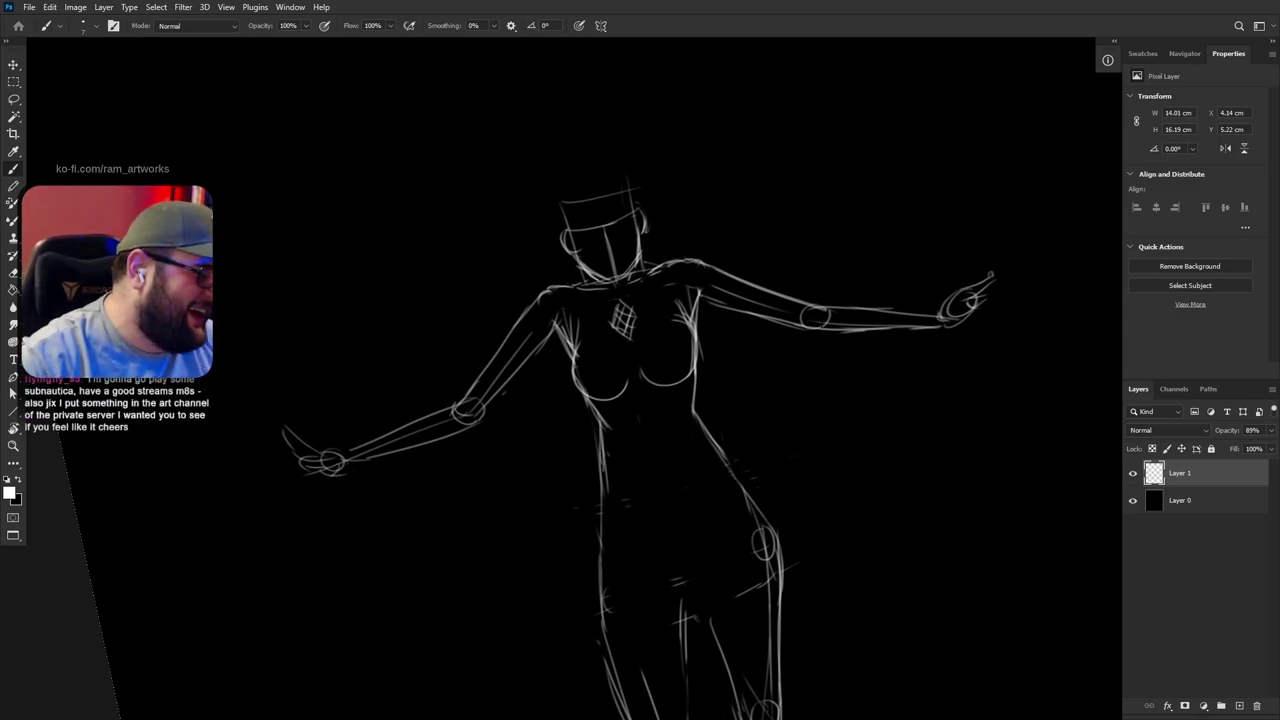
Straighten the canvas and sketch round eye sockets on either side of the face's centre line
{"action": "key", "text": "r"}
{"action": "left_click_drag", "start_coordinate": [858, 270], "coordinate": [951, 306]}
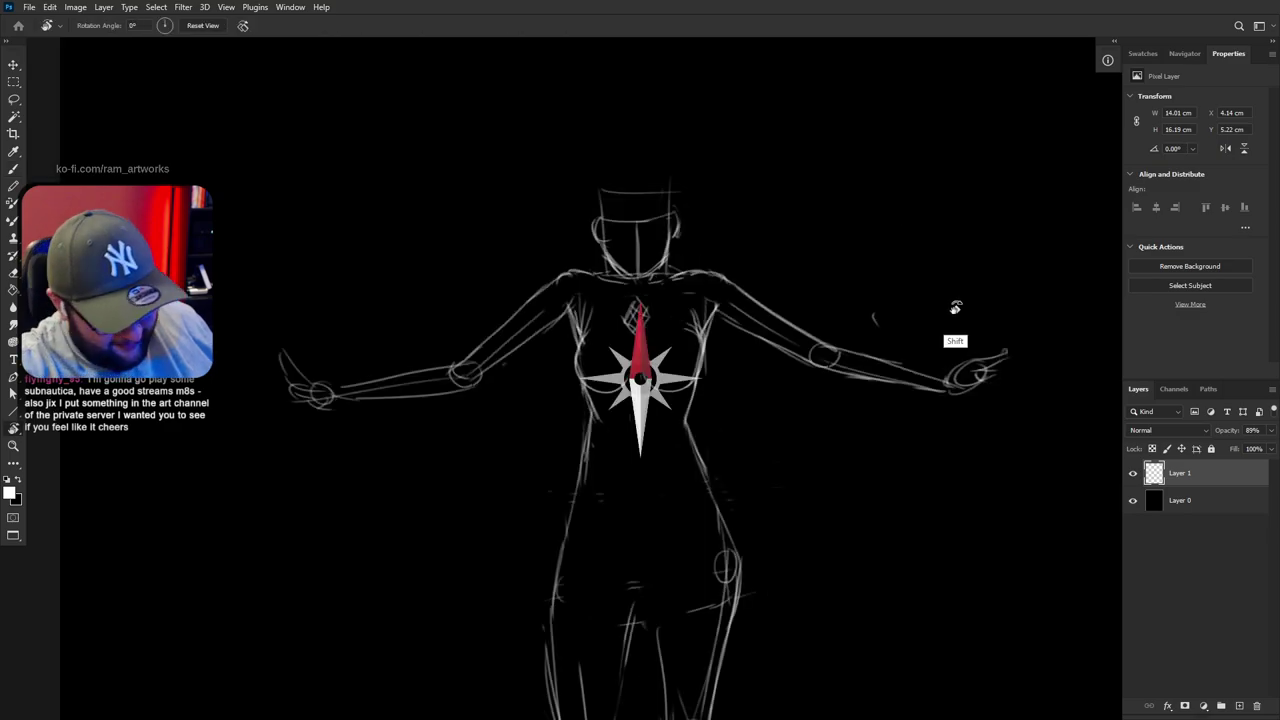
{"action": "key", "text": "e"}
{"action": "key", "text": "b"}
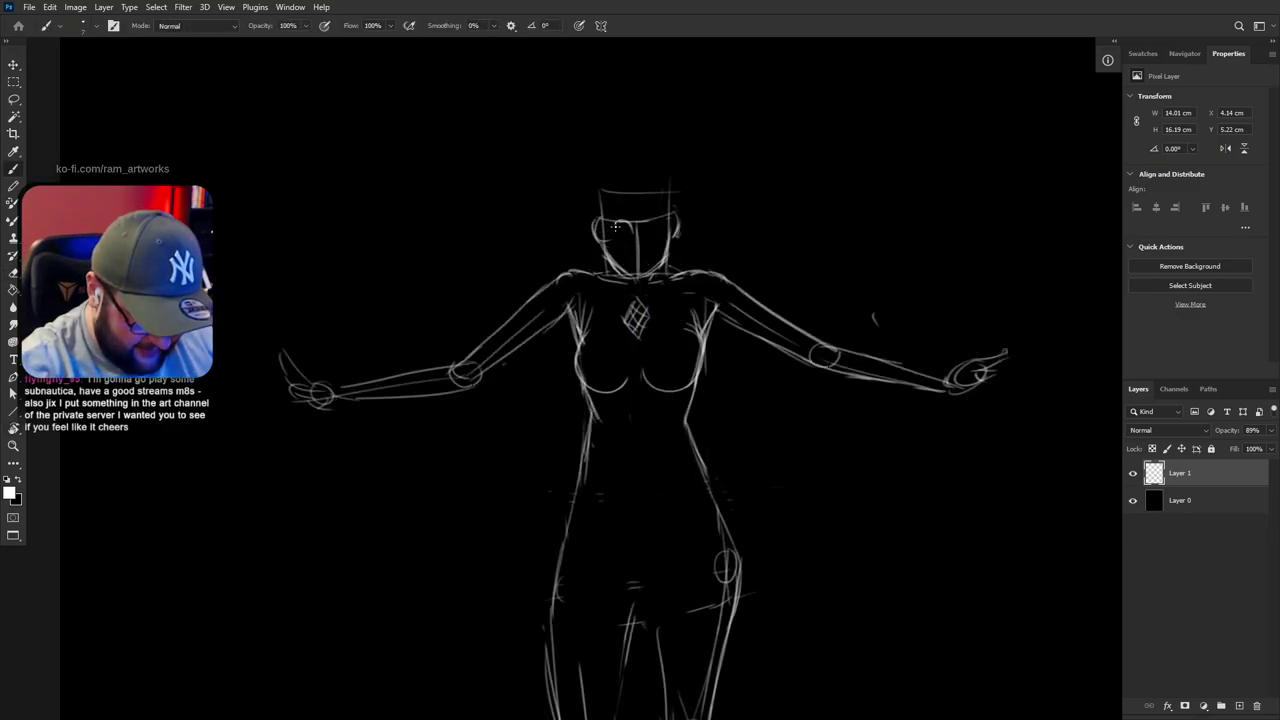
{"action": "key", "text": "ctrl+alt+z"}
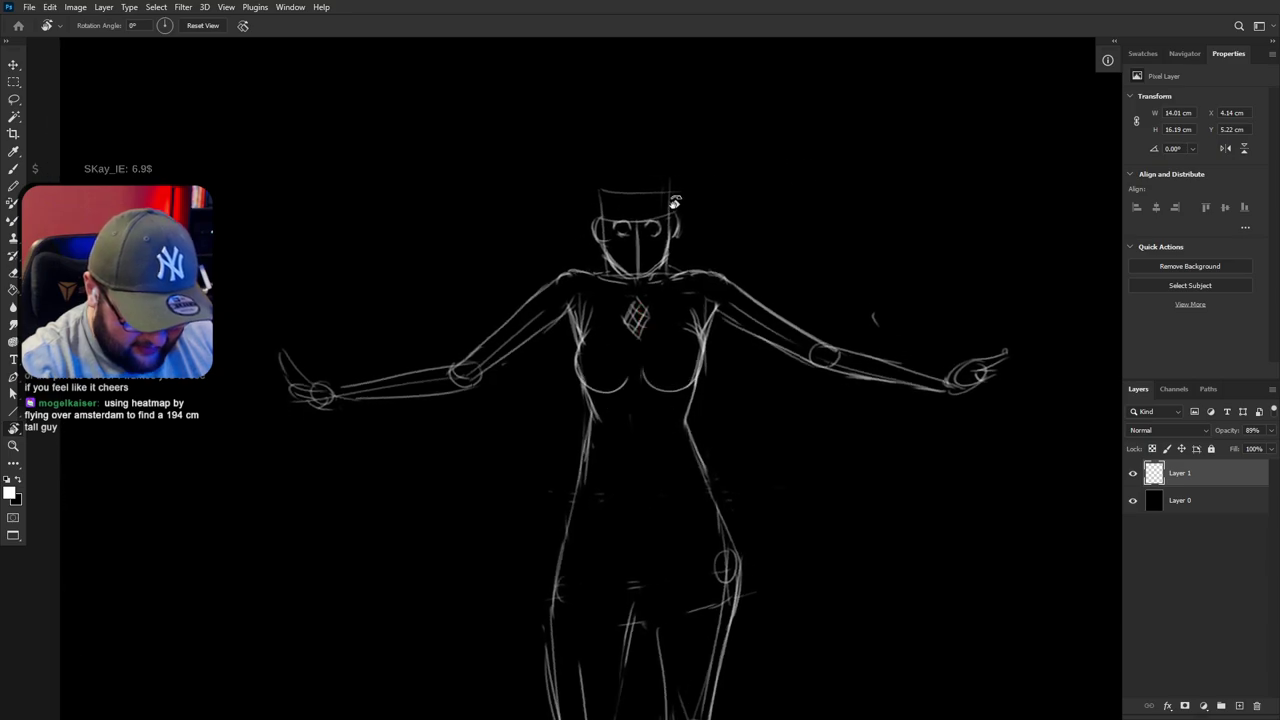
Erase the lower part of the face's centre line and draw a nose and a downturned mouth
{"action": "key", "text": "e"}
{"action": "key", "text": "b"}
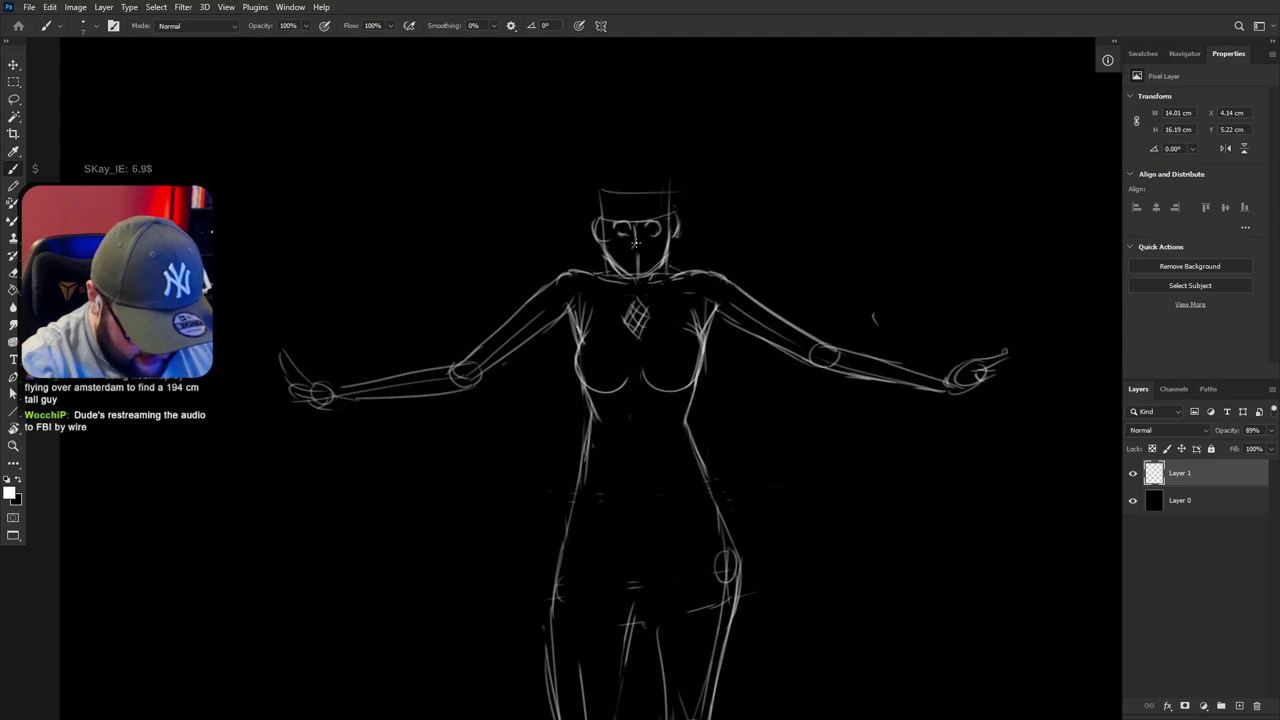
{"action": "key", "text": "e"}
{"action": "left_click_drag", "start_coordinate": [640, 256], "coordinate": [640, 262]}
{"action": "key", "text": "b"}
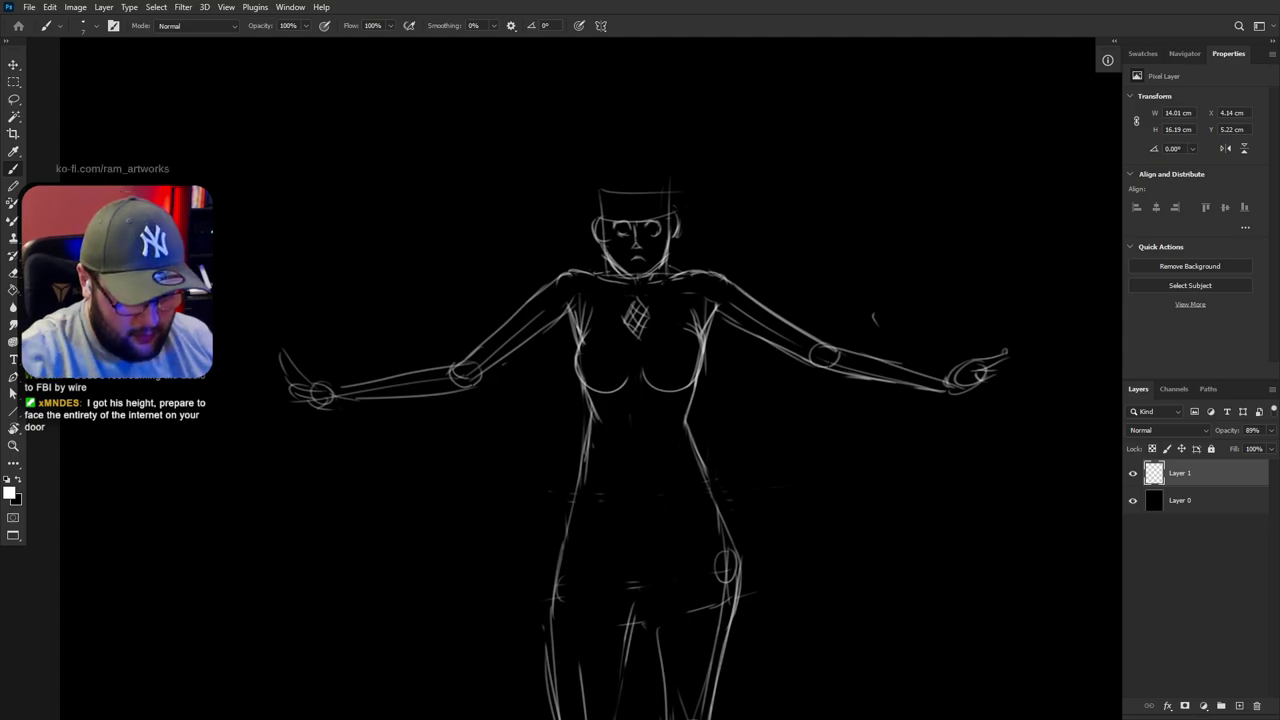
Erase the round eye sockets and draw two closed eyes with frowning eyebrows, cleaning up the bridge of the nose
{"action": "key", "text": "e"}
{"action": "key", "text": "b"}
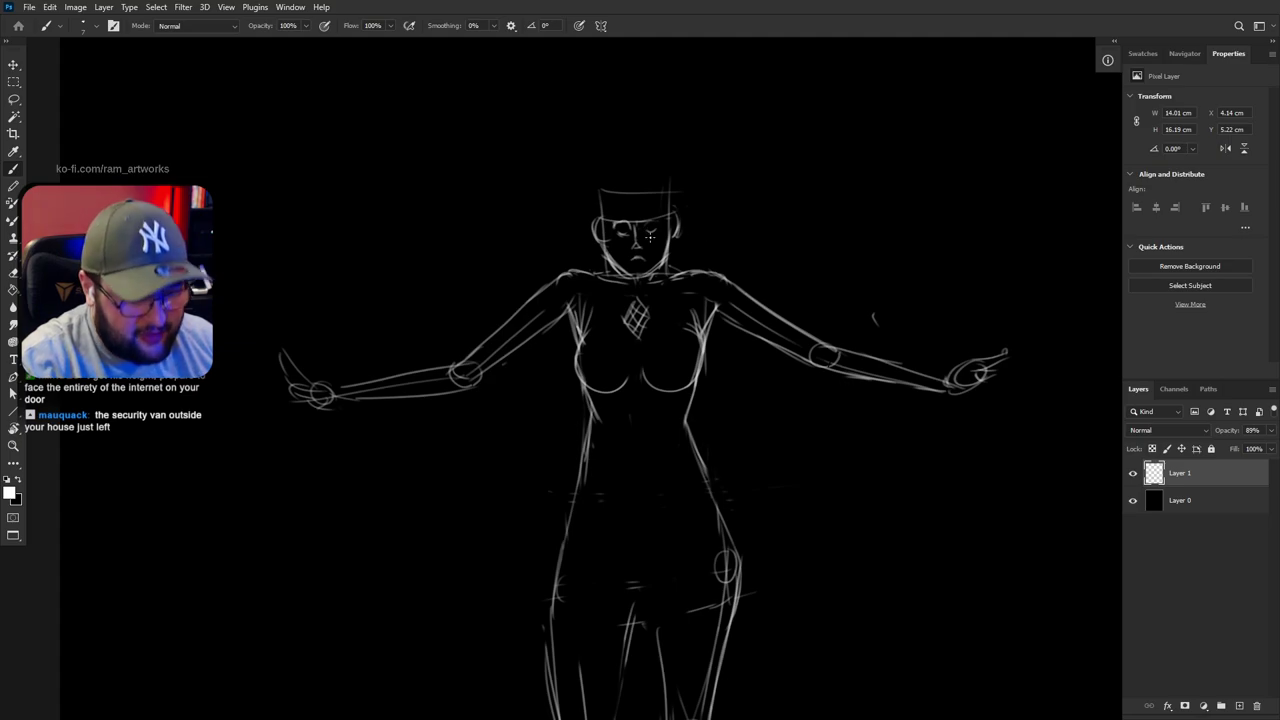
{"action": "key", "text": "e"}
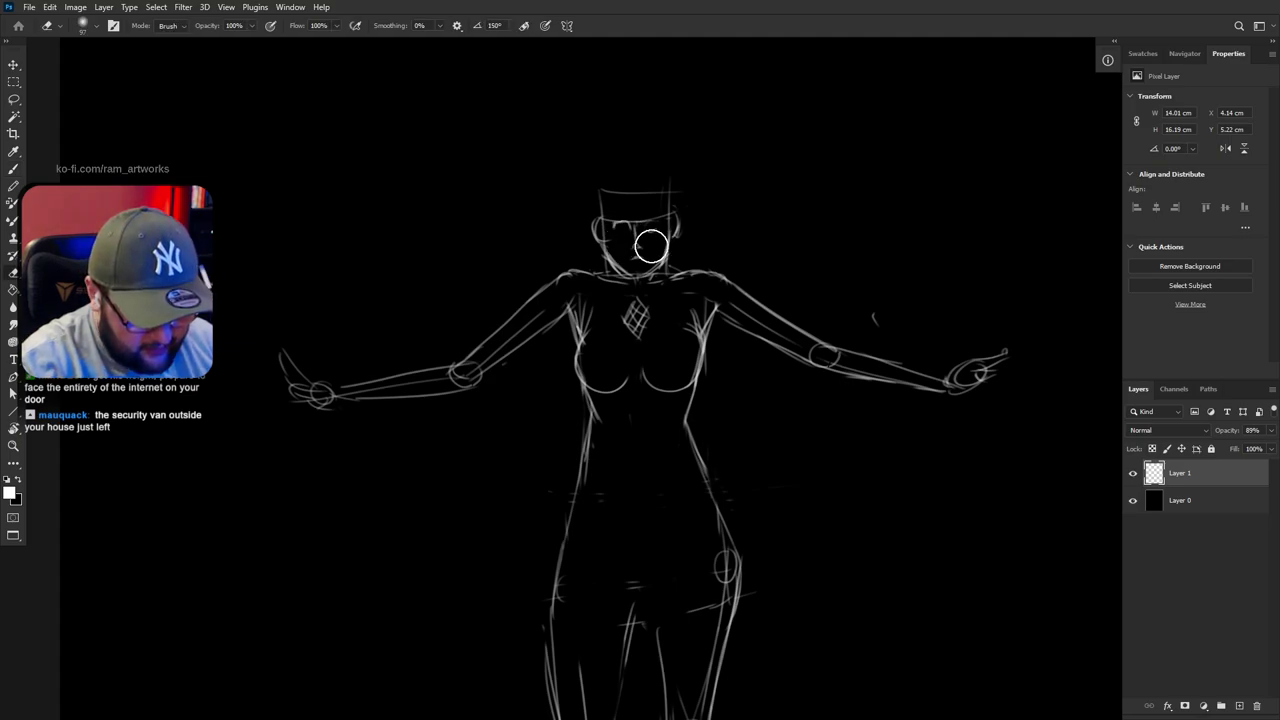
{"action": "key", "text": "b"}
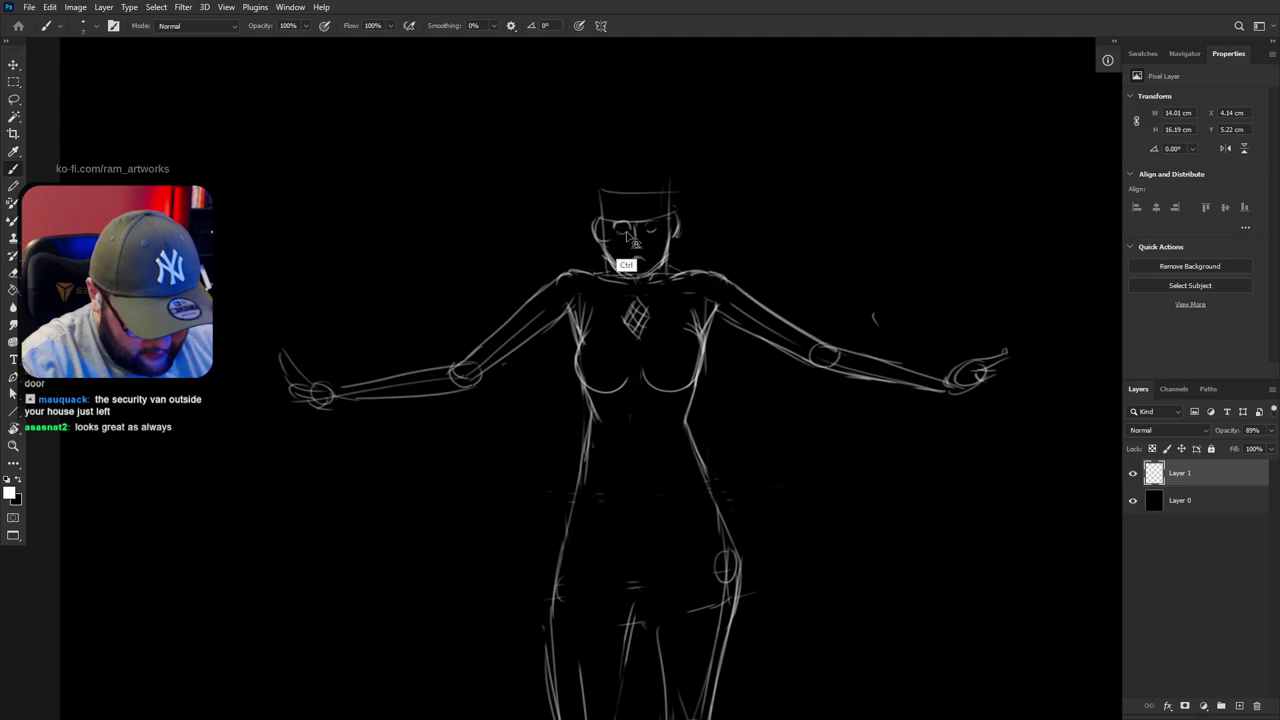
{"action": "key", "text": "e"}
{"action": "left_click_drag", "start_coordinate": [626, 226], "coordinate": [628, 236]}
{"action": "key", "text": "b"}
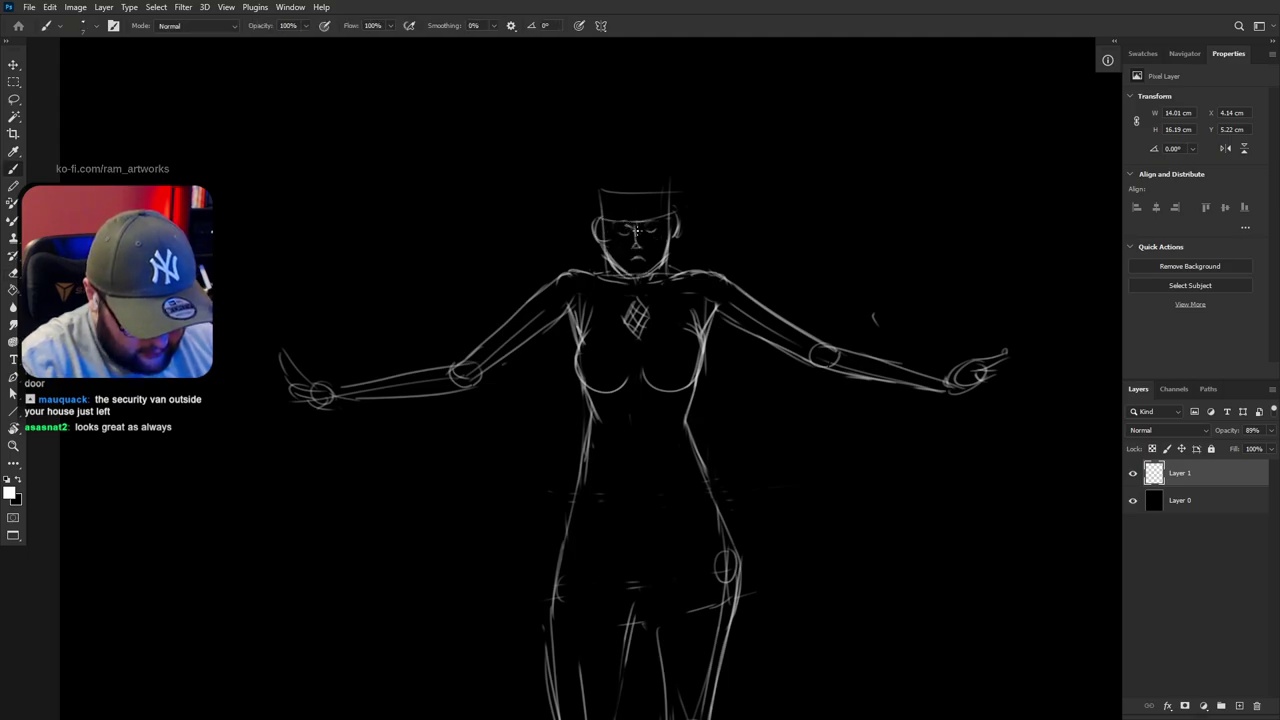
{"action": "key", "text": "e"}
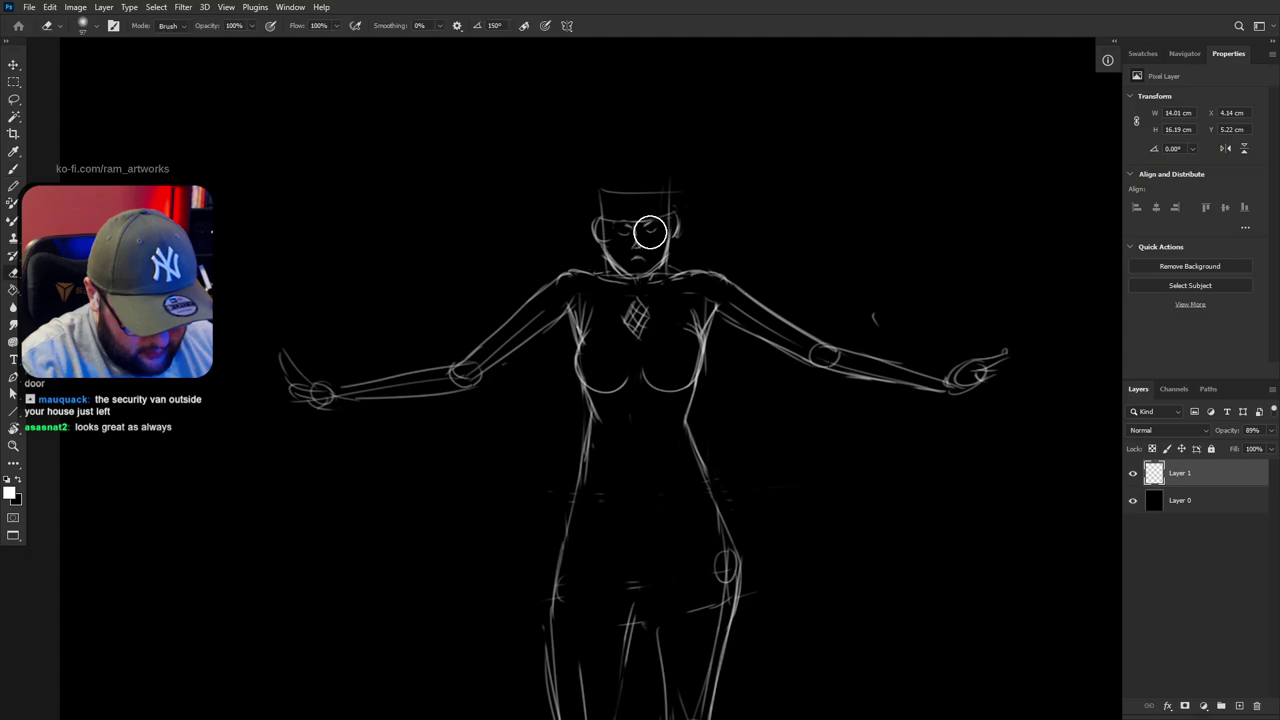
{"action": "key", "text": "b"}
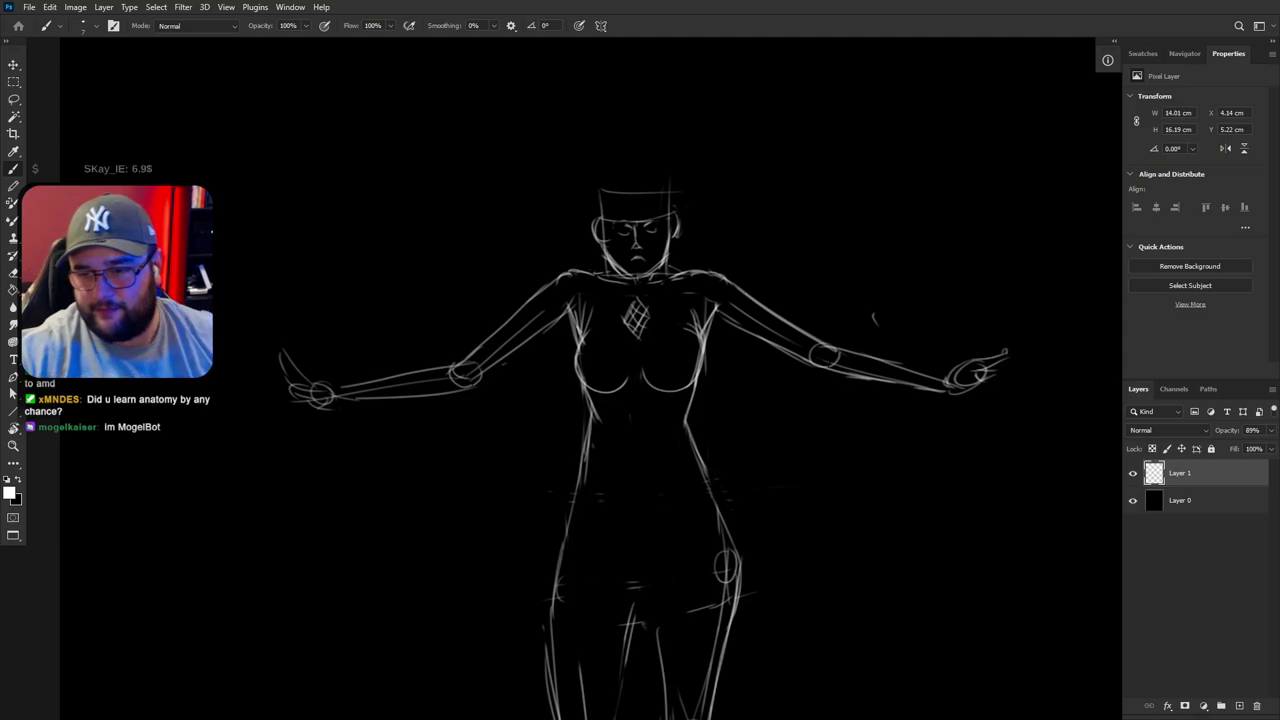
{"action": "left_click_drag", "start_coordinate": [818, 606], "coordinate": [805, 515]}
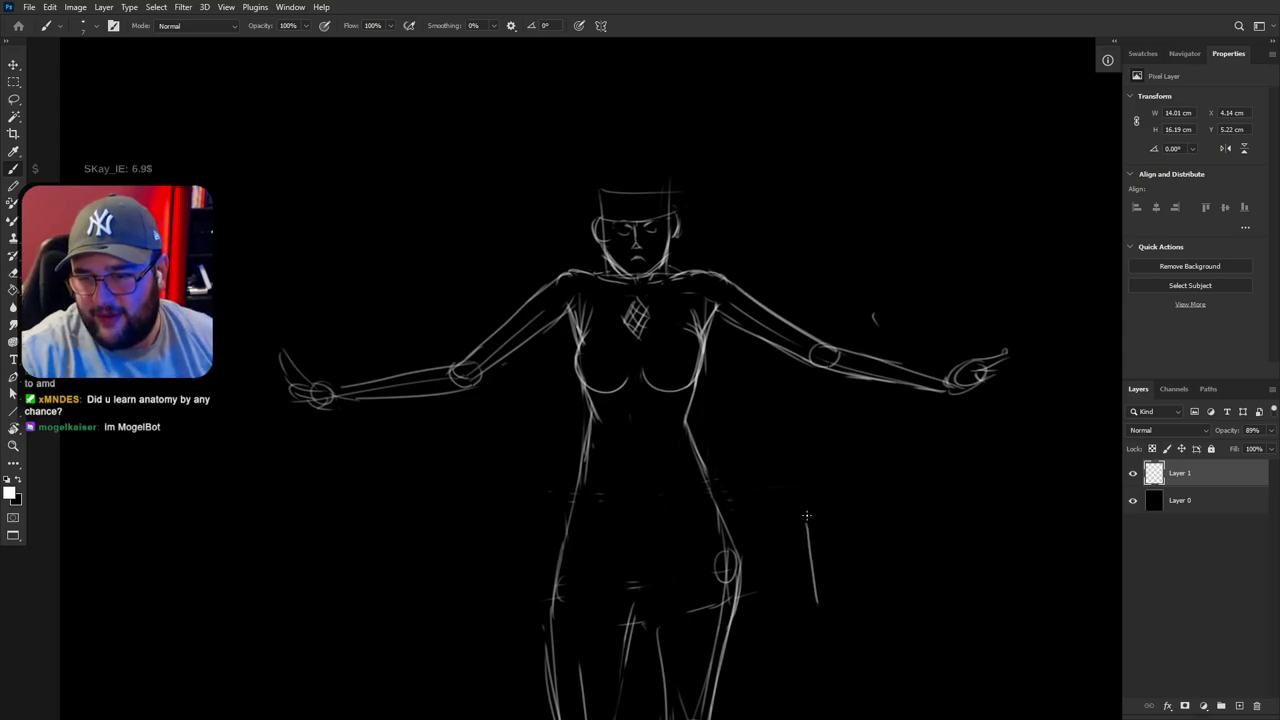
{"action": "scroll", "coordinate": [812, 510], "scroll_direction": "down", "scroll_amount": 3}
{"action": "key", "text": "ctrl+z"}
Erase the hip and knee joint circles and the inner guide lines from the figure's thighs and legs
{"action": "scroll", "coordinate": [820, 610], "scroll_direction": "down", "scroll_amount": 3}
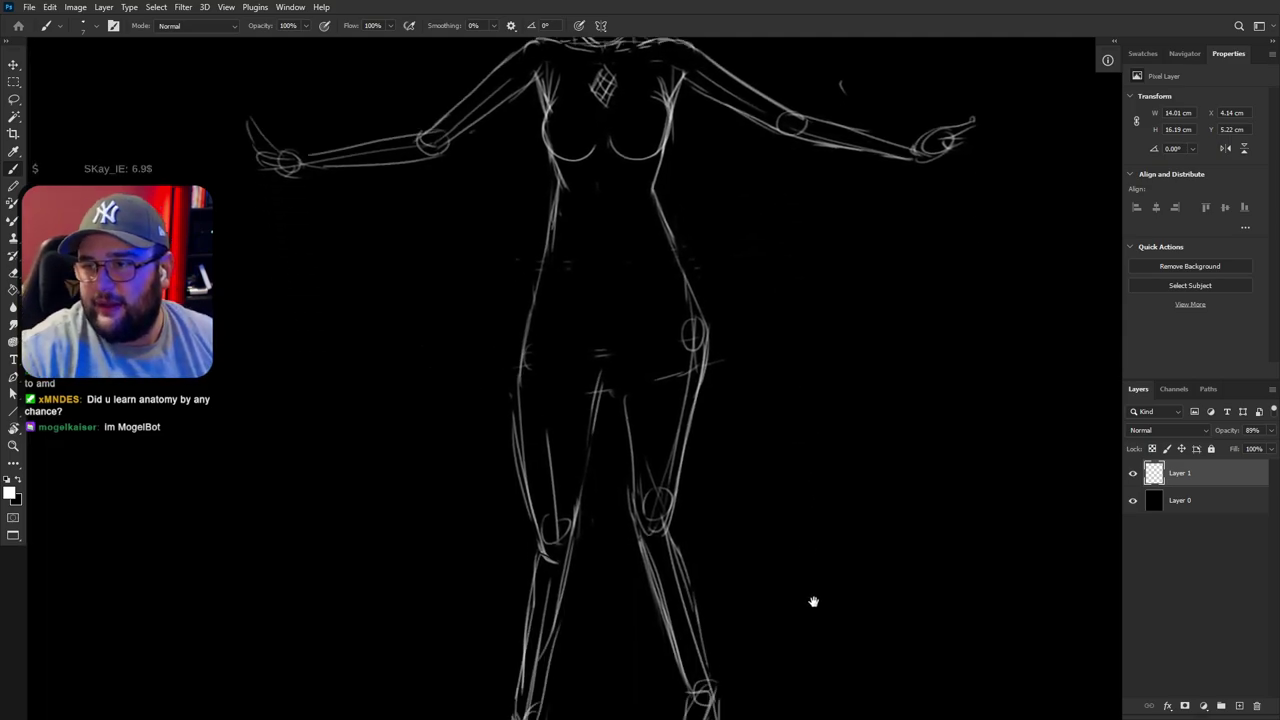
{"action": "left_click_drag", "start_coordinate": [812, 600], "coordinate": [794, 483]}
{"action": "key", "text": "e"}
{"action": "mouse_move", "coordinate": [523, 288]}
{"action": "left_mouse_down"}
{"action": "mouse_move", "coordinate": [547, 336]}
{"action": "mouse_move", "coordinate": [547, 394]}
{"action": "mouse_move", "coordinate": [518, 587]}
{"action": "mouse_move", "coordinate": [522, 530]}
{"action": "left_mouse_up"}
{"action": "mouse_move", "coordinate": [662, 455]}
{"action": "left_mouse_down"}
{"action": "mouse_move", "coordinate": [694, 589]}
{"action": "mouse_move", "coordinate": [646, 389]}
{"action": "mouse_move", "coordinate": [649, 463]}
{"action": "left_mouse_up"}
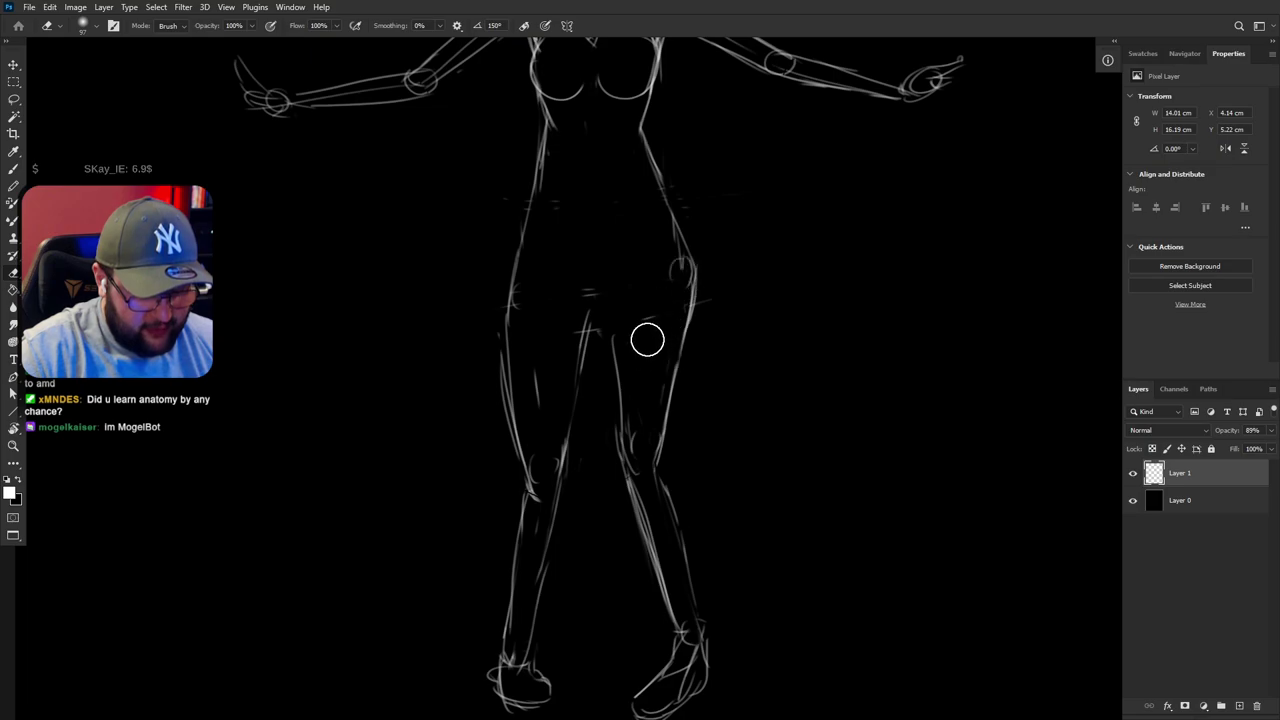
Draw a short curve joining the inner thigh lines at the crotch and erase the stray guide marks around it
{"action": "key", "text": "b"}
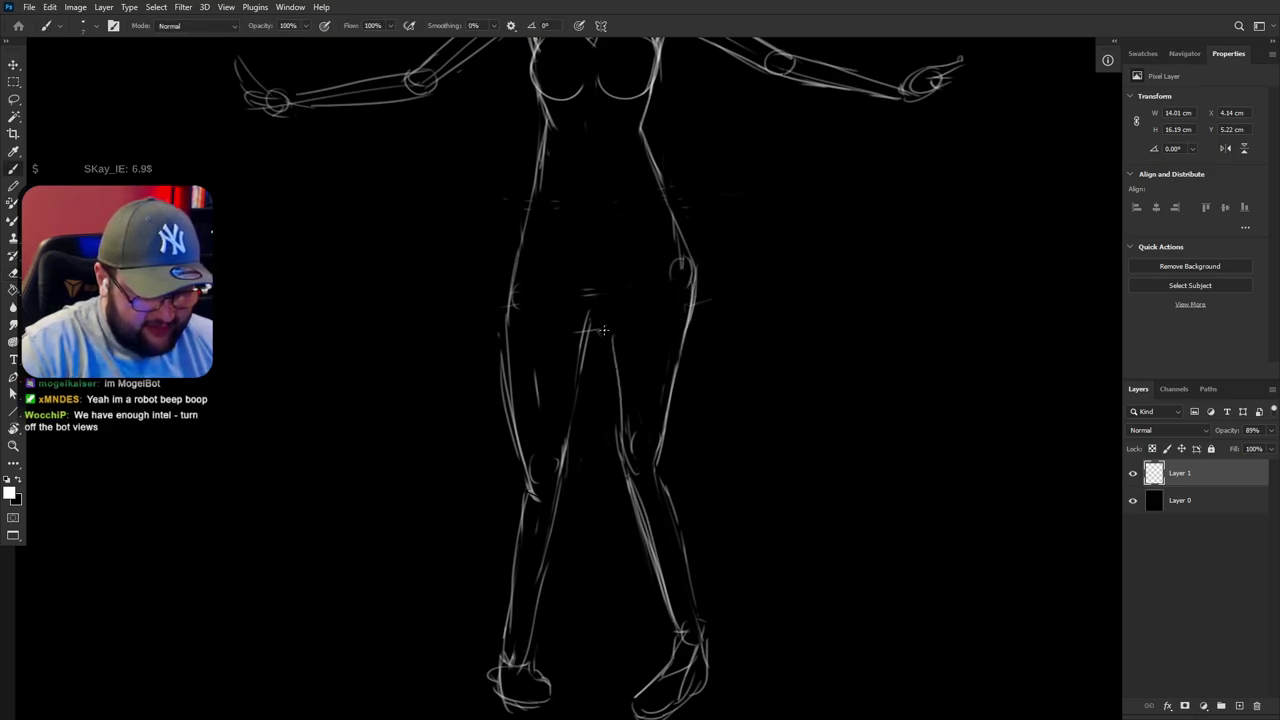
{"action": "mouse_move", "coordinate": [588, 328]}
{"action": "left_mouse_down"}
{"action": "mouse_move", "coordinate": [614, 337]}
{"action": "mouse_move", "coordinate": [594, 326]}
{"action": "mouse_move", "coordinate": [606, 328]}
{"action": "mouse_move", "coordinate": [624, 364]}
{"action": "left_mouse_up"}
{"action": "key", "text": "ctrl+z"}
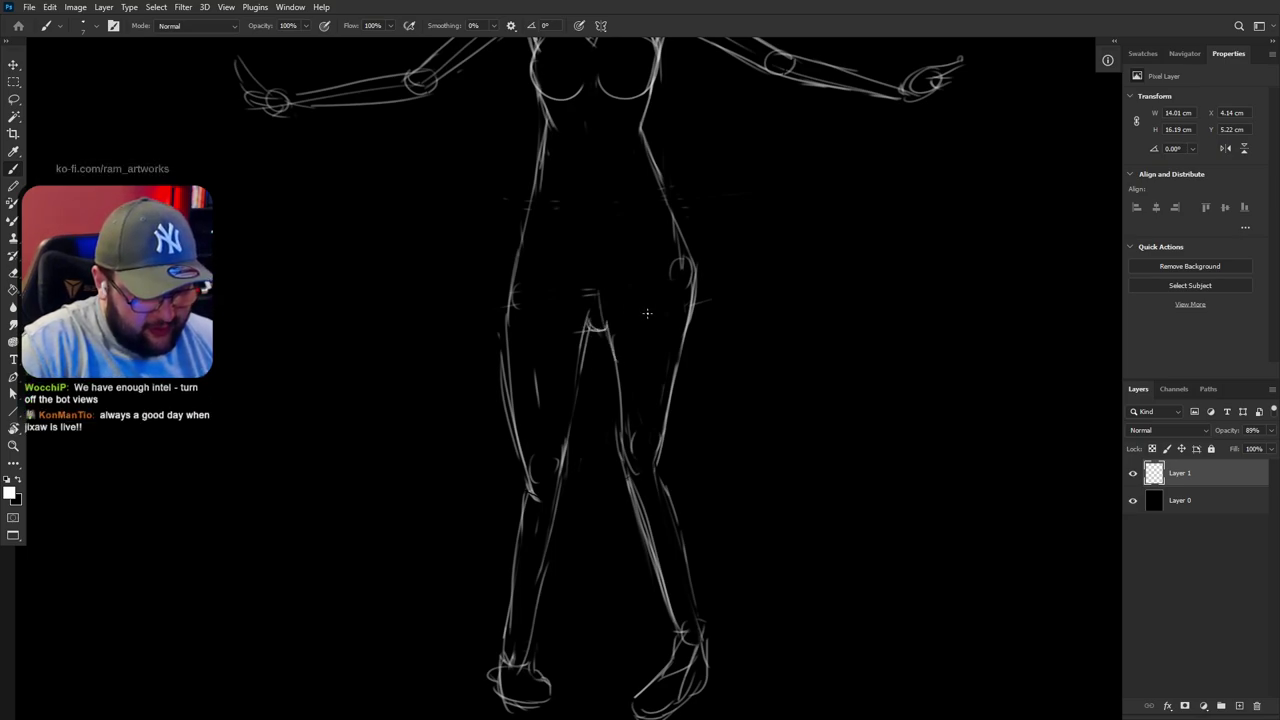
{"action": "left_click_drag", "start_coordinate": [754, 371], "coordinate": [754, 484]}
{"action": "key", "text": "e"}
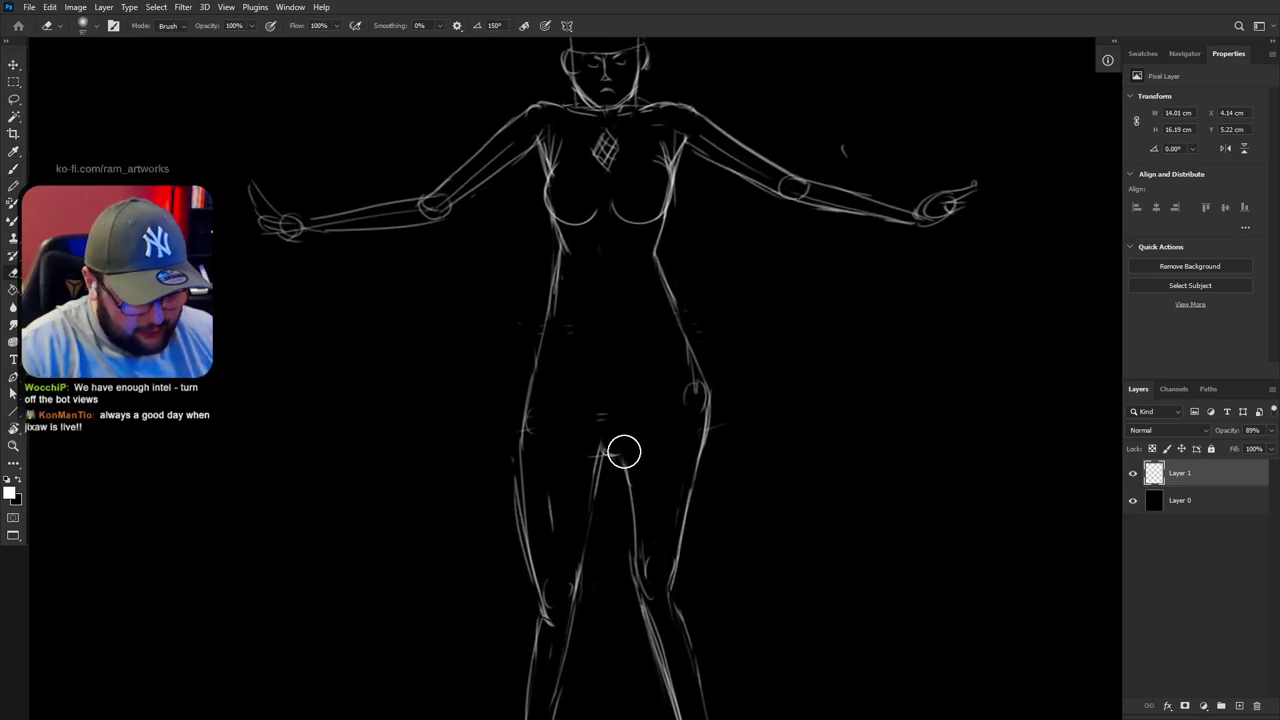
{"action": "key", "text": "b"}
{"action": "key", "text": "r"}
{"action": "mouse_move", "coordinate": [622, 460]}
{"action": "left_mouse_down"}
{"action": "mouse_move", "coordinate": [766, 429]}
{"action": "mouse_move", "coordinate": [740, 586]}
{"action": "mouse_move", "coordinate": [789, 455]}
{"action": "left_mouse_up"}
Erase the rough lines around the chin and neck and redraw the jaw more cleanly
{"action": "key", "text": "b"}
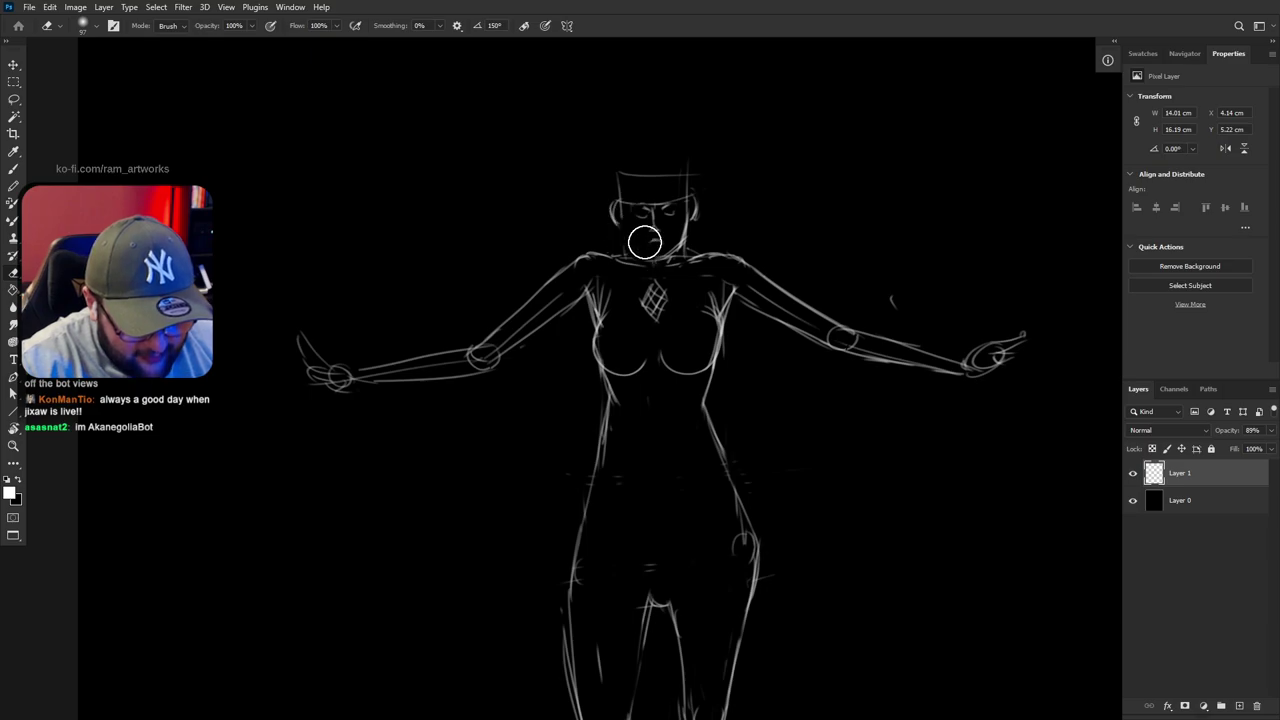
{"action": "key", "text": "b"}
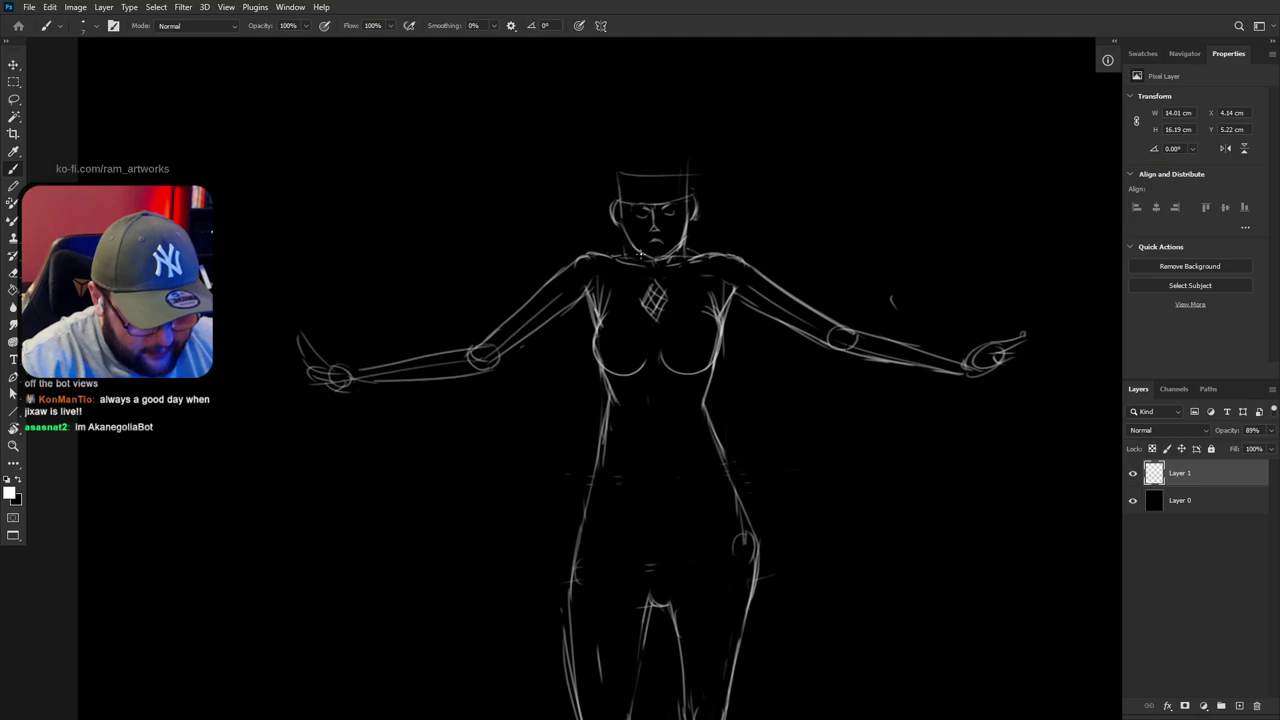
{"action": "key", "text": "e"}
{"action": "key", "text": "b"}
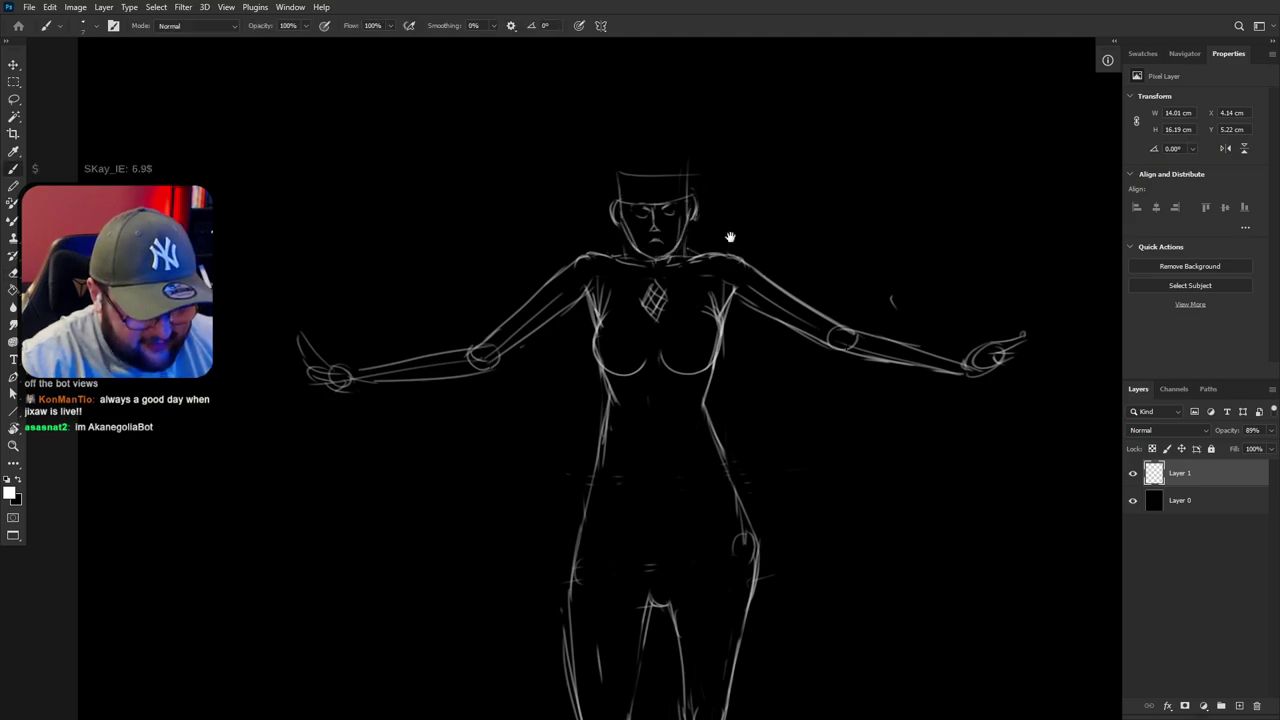
Erase the closed, frowning eye on the figure's left side of the face and sketch an open eye there
{"action": "left_click_drag", "start_coordinate": [724, 240], "coordinate": [643, 351]}
{"action": "key", "text": "ctrl+plus"}
{"action": "key", "text": "ctrl+plus"}
{"action": "left_click_drag", "start_coordinate": [750, 288], "coordinate": [948, 335]}
{"action": "key", "text": "e"}
{"action": "mouse_move", "coordinate": [653, 317]}
{"action": "left_mouse_down"}
{"action": "mouse_move", "coordinate": [635, 309]}
{"action": "mouse_move", "coordinate": [640, 320]}
{"action": "mouse_move", "coordinate": [660, 312]}
{"action": "left_mouse_up"}
{"action": "key", "text": "b"}
{"action": "key", "text": "e"}
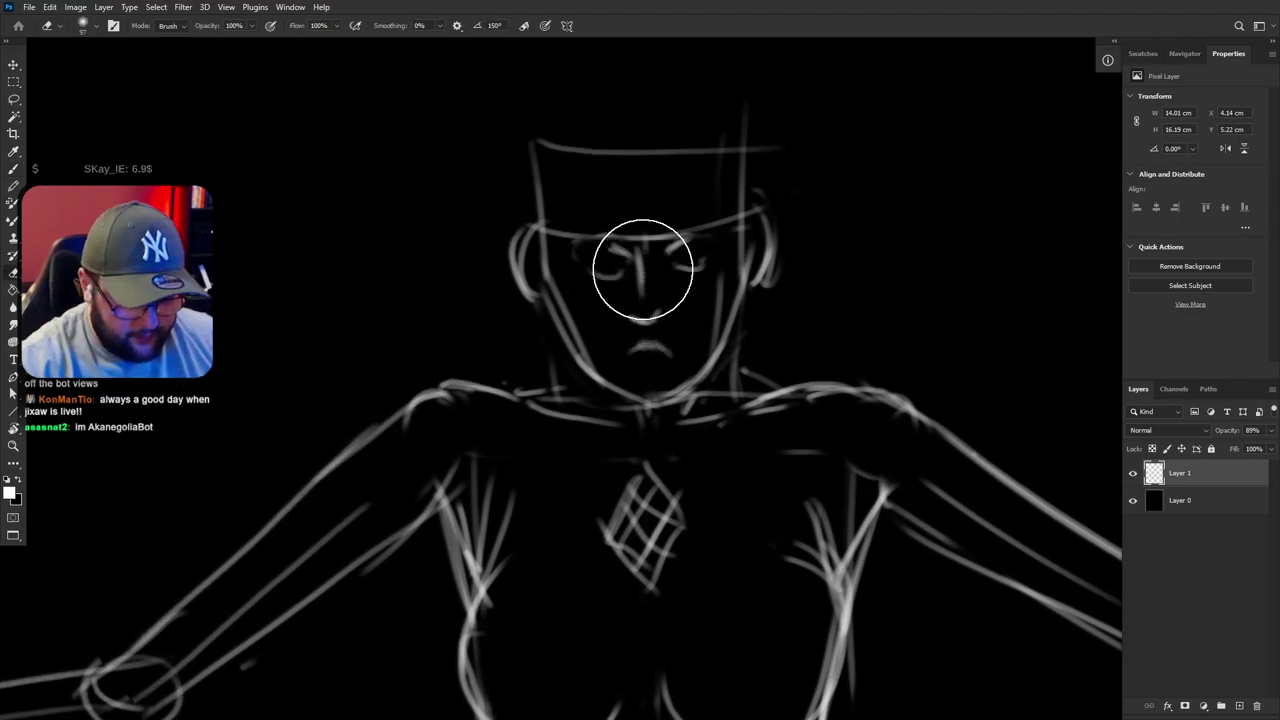
{"action": "key", "text": "b"}
{"action": "mouse_move", "coordinate": [680, 246]}
{"action": "left_mouse_down"}
{"action": "mouse_move", "coordinate": [698, 262]}
{"action": "mouse_move", "coordinate": [690, 250]}
{"action": "mouse_move", "coordinate": [677, 267]}
{"action": "mouse_move", "coordinate": [674, 251]}
{"action": "mouse_move", "coordinate": [709, 229]}
{"action": "mouse_move", "coordinate": [692, 275]}
{"action": "mouse_move", "coordinate": [712, 260]}
{"action": "mouse_move", "coordinate": [681, 261]}
{"action": "mouse_move", "coordinate": [690, 270]}
{"action": "left_mouse_up"}
{"action": "key", "text": "ctrl+z"}
{"action": "key", "text": "e"}
{"action": "key", "text": "b"}
{"action": "key", "text": "ctrl+z"}
{"action": "left_click_drag", "start_coordinate": [698, 248], "coordinate": [704, 256]}
Erase the nose bridge and the frown, and draw the figure's right eye open as well
{"action": "key", "text": "e"}
{"action": "mouse_move", "coordinate": [651, 300]}
{"action": "left_mouse_down"}
{"action": "mouse_move", "coordinate": [657, 354]}
{"action": "mouse_move", "coordinate": [634, 349]}
{"action": "mouse_move", "coordinate": [675, 338]}
{"action": "left_mouse_up"}
{"action": "key", "text": "b"}
{"action": "left_click_drag", "start_coordinate": [621, 253], "coordinate": [574, 251]}
{"action": "key", "text": "e"}
{"action": "mouse_move", "coordinate": [692, 233]}
{"action": "left_mouse_down"}
{"action": "mouse_move", "coordinate": [709, 229]}
{"action": "mouse_move", "coordinate": [694, 257]}
{"action": "mouse_move", "coordinate": [691, 241]}
{"action": "left_mouse_up"}
Sketch irises inside both open eyes, undoing the poor strokes
{"action": "key", "text": "b"}
{"action": "key", "text": "ctrl+z"}
{"action": "mouse_move", "coordinate": [588, 276]}
{"action": "left_mouse_down"}
{"action": "mouse_move", "coordinate": [614, 277]}
{"action": "mouse_move", "coordinate": [583, 277]}
{"action": "mouse_move", "coordinate": [576, 251]}
{"action": "mouse_move", "coordinate": [591, 275]}
{"action": "mouse_move", "coordinate": [610, 242]}
{"action": "left_mouse_up"}
{"action": "key", "text": "ctrl+z"}
{"action": "key", "text": "ctrl+z"}
{"action": "key", "text": "ctrl+z"}
{"action": "key", "text": "ctrl+z"}
{"action": "key", "text": "ctrl+z"}
{"action": "key", "text": "ctrl+z"}
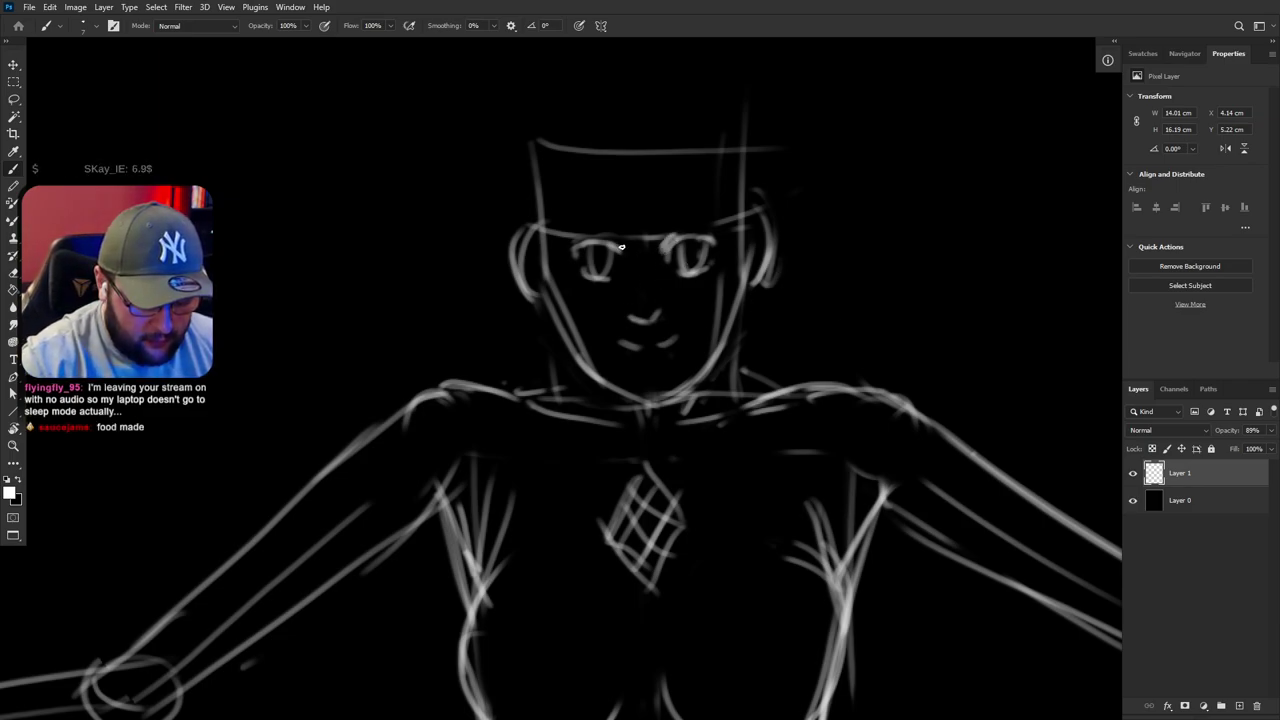
Draw an arched eyebrow over the figure's left eye and replace the smile with a small open mouth
{"action": "mouse_move", "coordinate": [661, 240]}
{"action": "left_mouse_down"}
{"action": "mouse_move", "coordinate": [686, 216]}
{"action": "mouse_move", "coordinate": [712, 228]}
{"action": "mouse_move", "coordinate": [706, 340]}
{"action": "left_mouse_up"}
{"action": "key", "text": "e"}
{"action": "mouse_move", "coordinate": [674, 413]}
{"action": "left_mouse_down"}
{"action": "mouse_move", "coordinate": [617, 403]}
{"action": "mouse_move", "coordinate": [646, 404]}
{"action": "left_mouse_up"}
{"action": "key", "text": "b"}
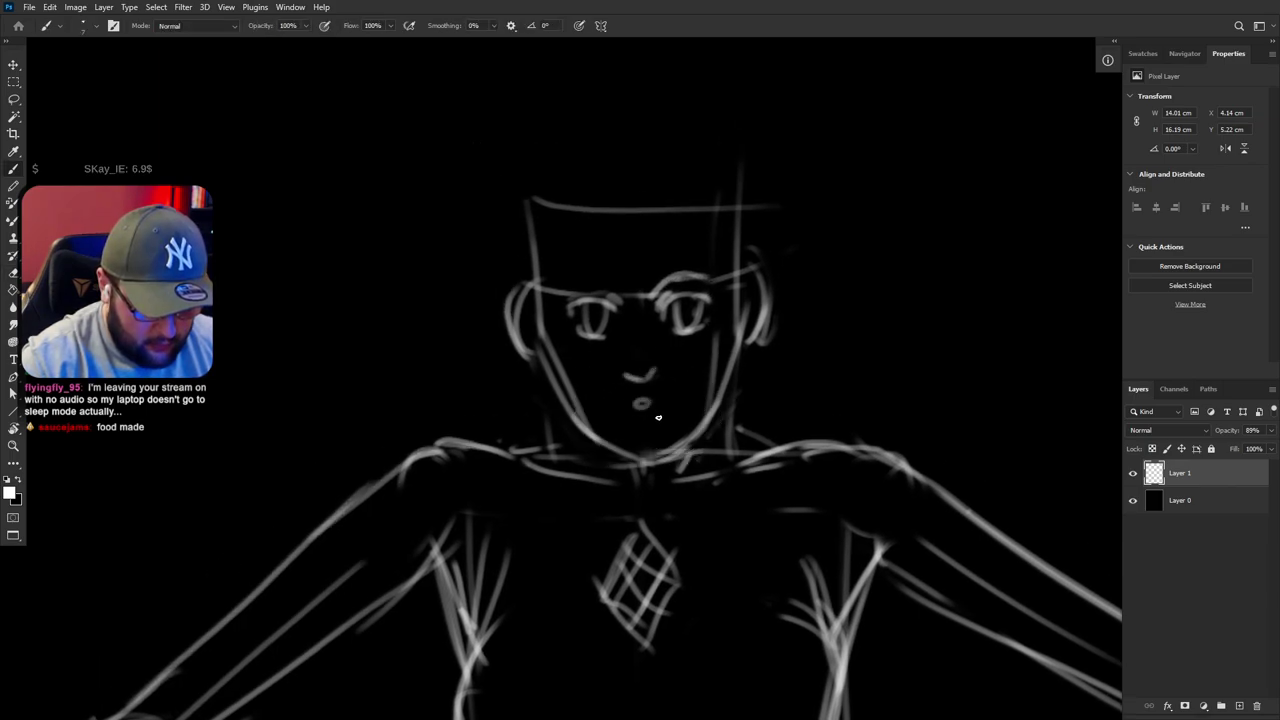
Redraw the nose with a bridge line running up to the brow of the figure's right eye
{"action": "key", "text": "e"}
{"action": "left_click", "coordinate": [650, 373]}
{"action": "key", "text": "b"}
{"action": "mouse_move", "coordinate": [628, 377]}
{"action": "left_mouse_down"}
{"action": "mouse_move", "coordinate": [673, 397]}
{"action": "mouse_move", "coordinate": [637, 372]}
{"action": "mouse_move", "coordinate": [634, 320]}
{"action": "left_mouse_up"}
{"action": "key", "text": "r"}
{"action": "mouse_move", "coordinate": [781, 307]}
{"action": "left_mouse_down"}
{"action": "mouse_move", "coordinate": [808, 394]}
{"action": "mouse_move", "coordinate": [797, 403]}
{"action": "left_mouse_up"}
{"action": "key", "text": "e"}
{"action": "key", "text": "r"}
{"action": "left_click_drag", "start_coordinate": [651, 440], "coordinate": [843, 157]}
{"action": "key", "text": "b"}
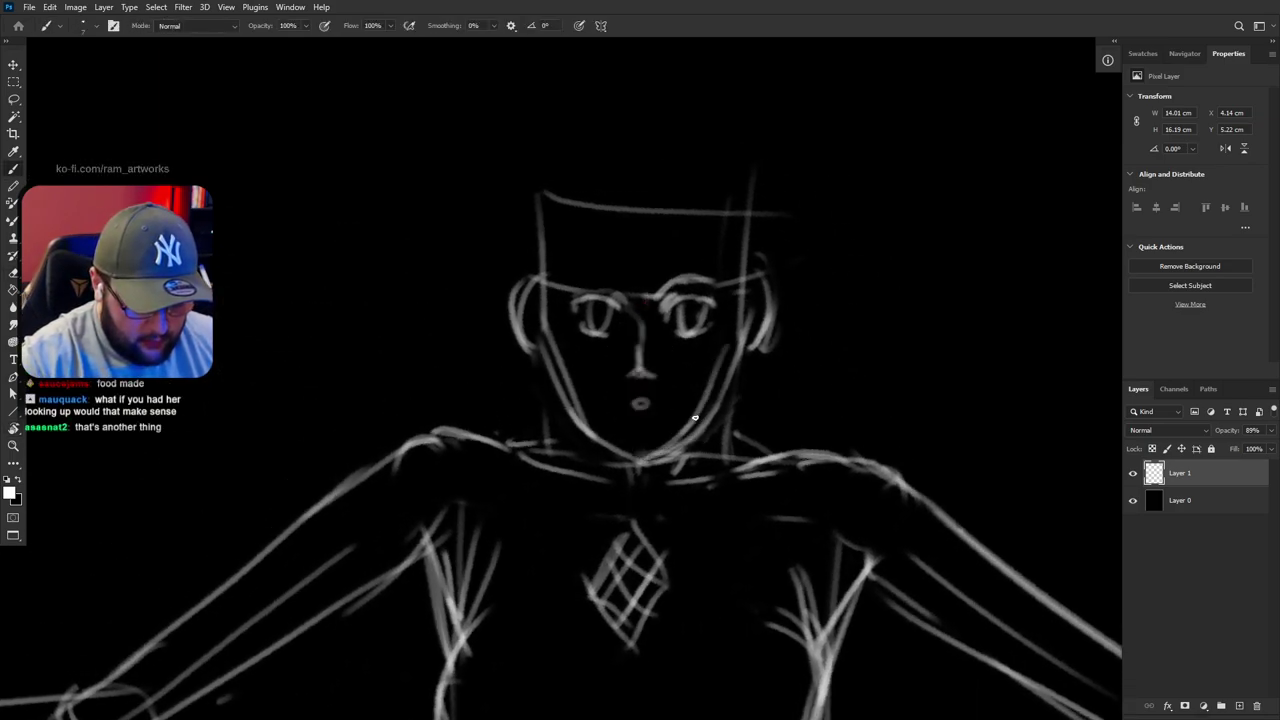
Erase the lower jawline and redraw it with a shorter chin on the figure's right side
{"action": "key", "text": "e"}
{"action": "mouse_move", "coordinate": [597, 425]}
{"action": "left_mouse_down"}
{"action": "mouse_move", "coordinate": [668, 448]}
{"action": "mouse_move", "coordinate": [654, 447]}
{"action": "mouse_move", "coordinate": [689, 429]}
{"action": "left_mouse_up"}
{"action": "key", "text": "b"}
{"action": "mouse_move", "coordinate": [566, 403]}
{"action": "left_mouse_down"}
{"action": "mouse_move", "coordinate": [634, 446]}
{"action": "mouse_move", "coordinate": [551, 371]}
{"action": "left_mouse_up"}
{"action": "key", "text": "ctrl+z"}
{"action": "left_click_drag", "start_coordinate": [613, 445], "coordinate": [551, 366]}
{"action": "key", "text": "ctrl+z"}
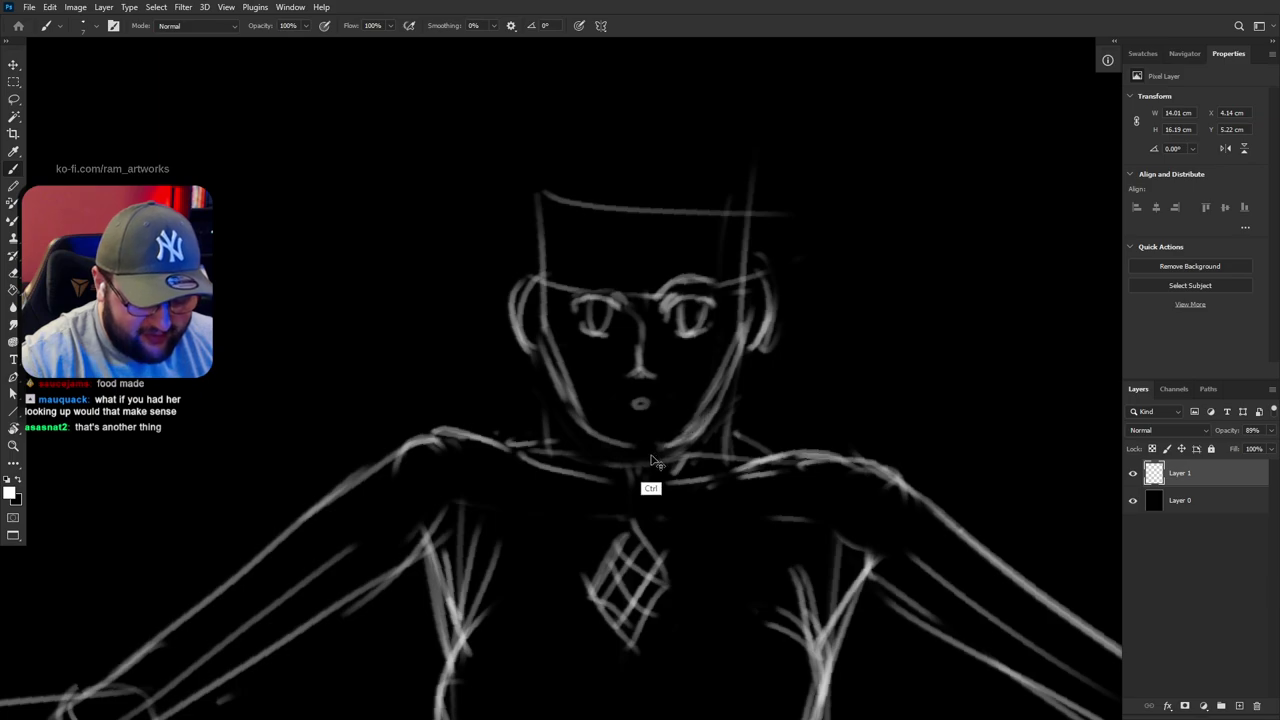
Redraw the jawline on the figure's left side and trim both sides to a narrow, pointed chin
{"action": "key", "text": "e"}
{"action": "mouse_move", "coordinate": [702, 423]}
{"action": "left_mouse_down"}
{"action": "mouse_move", "coordinate": [717, 413]}
{"action": "mouse_move", "coordinate": [658, 454]}
{"action": "left_mouse_up"}
{"action": "key", "text": "b"}
{"action": "key", "text": "ctrl+z"}
{"action": "mouse_move", "coordinate": [730, 388]}
{"action": "left_mouse_down"}
{"action": "mouse_move", "coordinate": [665, 461]}
{"action": "mouse_move", "coordinate": [722, 391]}
{"action": "left_mouse_up"}
{"action": "key", "text": "ctrl+z"}
{"action": "left_click_drag", "start_coordinate": [684, 438], "coordinate": [729, 374]}
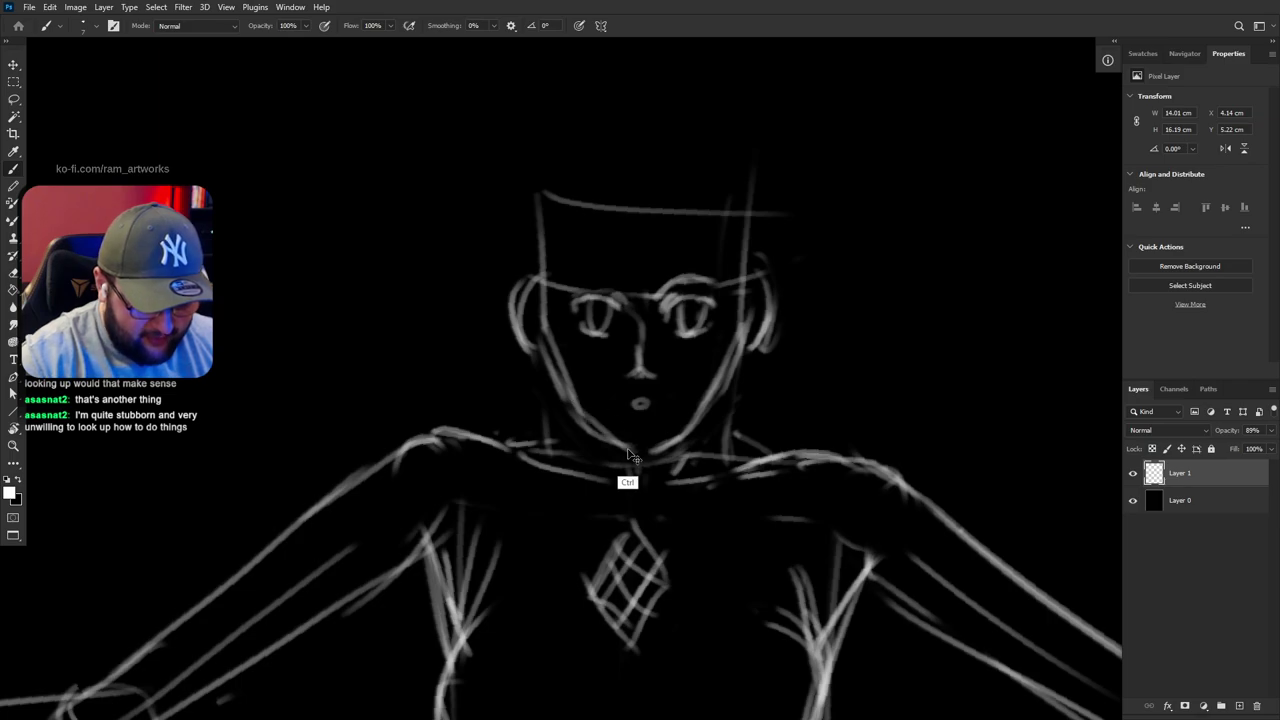
{"action": "key", "text": "e"}
{"action": "left_click_drag", "start_coordinate": [607, 431], "coordinate": [574, 408]}
{"action": "key", "text": "b"}
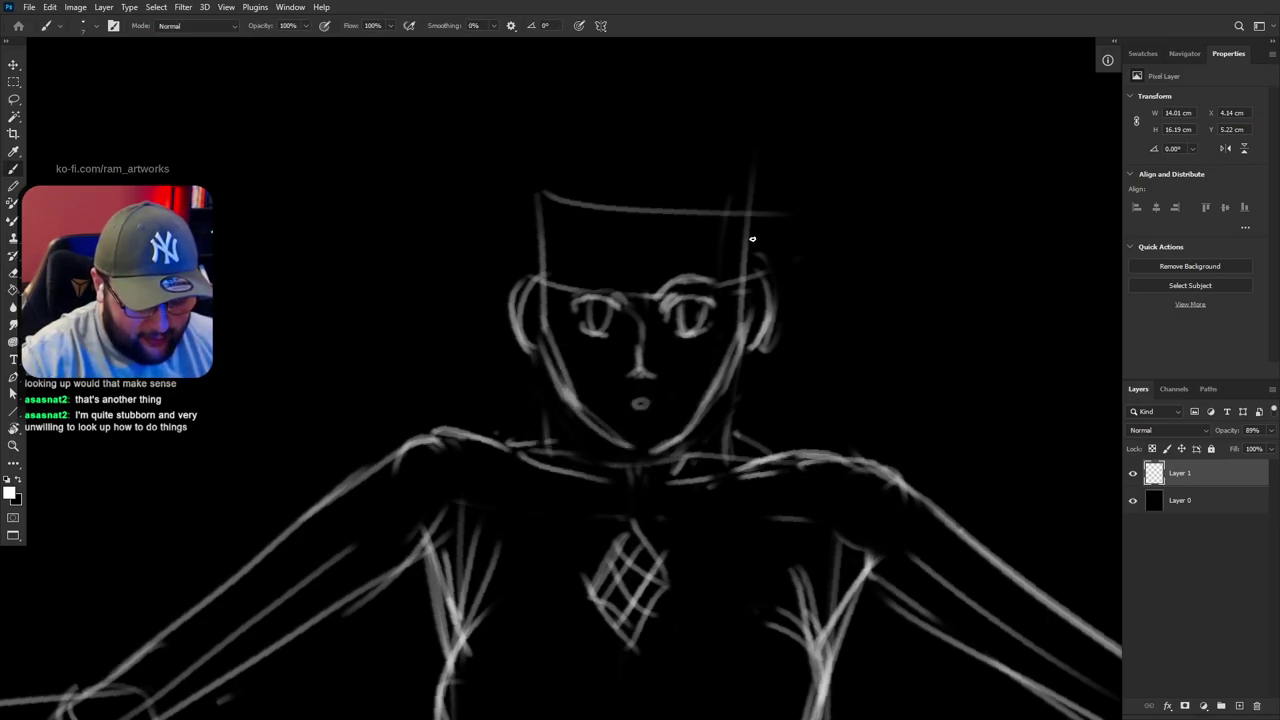
Erase the ear on the figure's left side and redraw it smaller and closer to the head
{"action": "key", "text": "e"}
{"action": "mouse_move", "coordinate": [759, 311]}
{"action": "left_mouse_down"}
{"action": "mouse_move", "coordinate": [763, 354]}
{"action": "mouse_move", "coordinate": [767, 327]}
{"action": "mouse_move", "coordinate": [748, 352]}
{"action": "left_mouse_up"}
{"action": "key", "text": "b"}
{"action": "key", "text": "ctrl+z"}
{"action": "left_click_drag", "start_coordinate": [750, 290], "coordinate": [745, 357]}
{"action": "key", "text": "ctrl+z"}
{"action": "left_click_drag", "start_coordinate": [766, 286], "coordinate": [753, 345]}
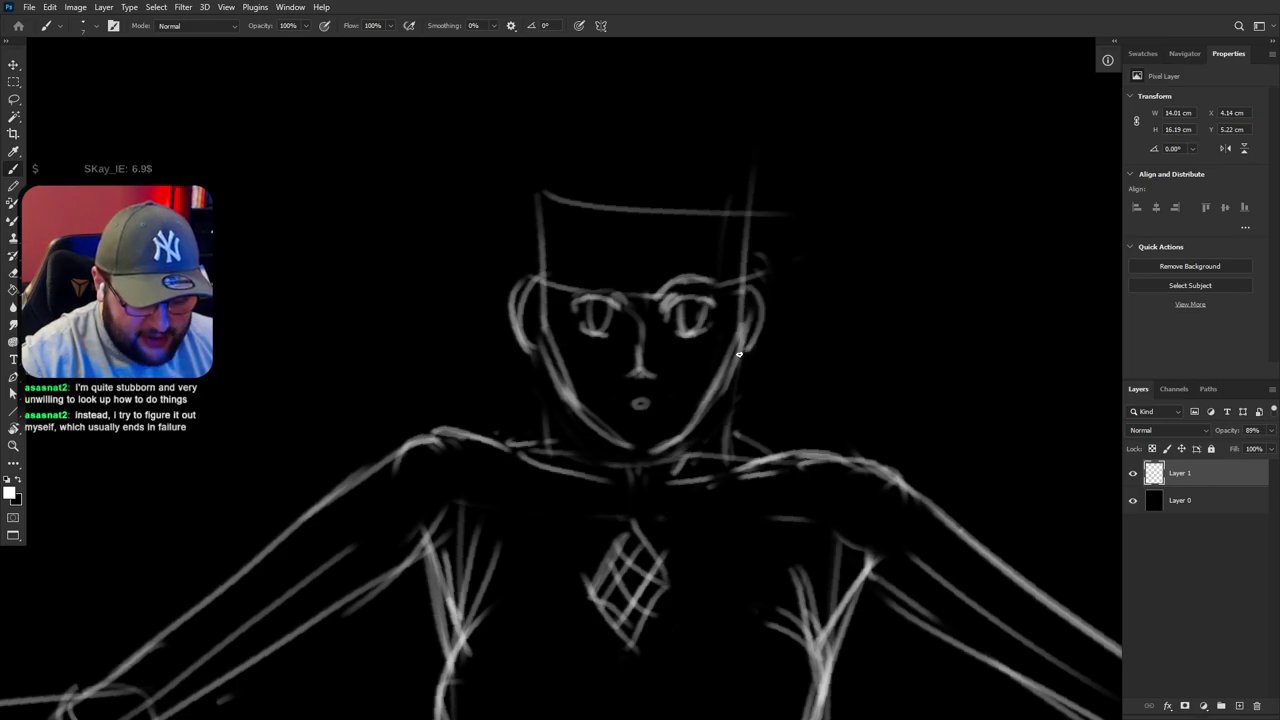
Erase the ear on the figure's right side and redraw it narrower to match the other one
{"action": "key", "text": "e"}
{"action": "left_click_drag", "start_coordinate": [526, 363], "coordinate": [526, 349]}
{"action": "key", "text": "b"}
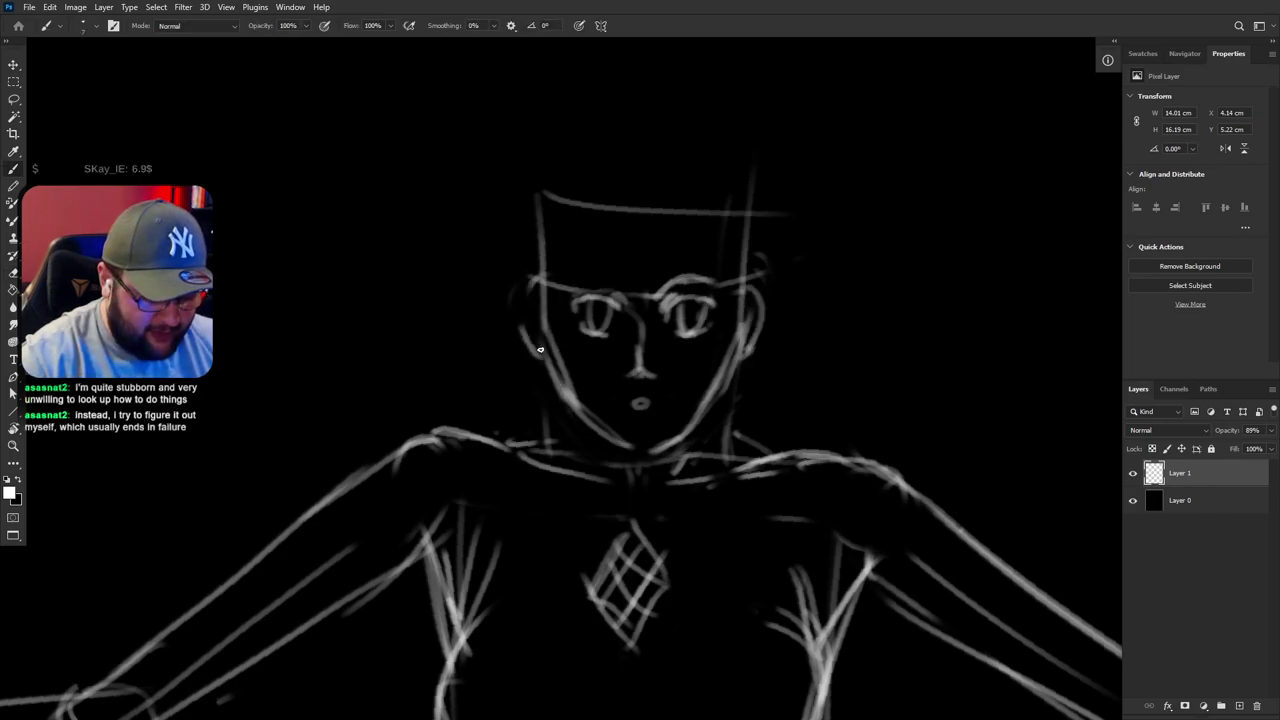
{"action": "key", "text": "ctrl+z"}
{"action": "mouse_move", "coordinate": [538, 274]}
{"action": "left_mouse_down"}
{"action": "mouse_move", "coordinate": [526, 340]}
{"action": "mouse_move", "coordinate": [523, 304]}
{"action": "mouse_move", "coordinate": [541, 290]}
{"action": "mouse_move", "coordinate": [527, 309]}
{"action": "left_mouse_up"}
{"action": "key", "text": "ctrl+z"}
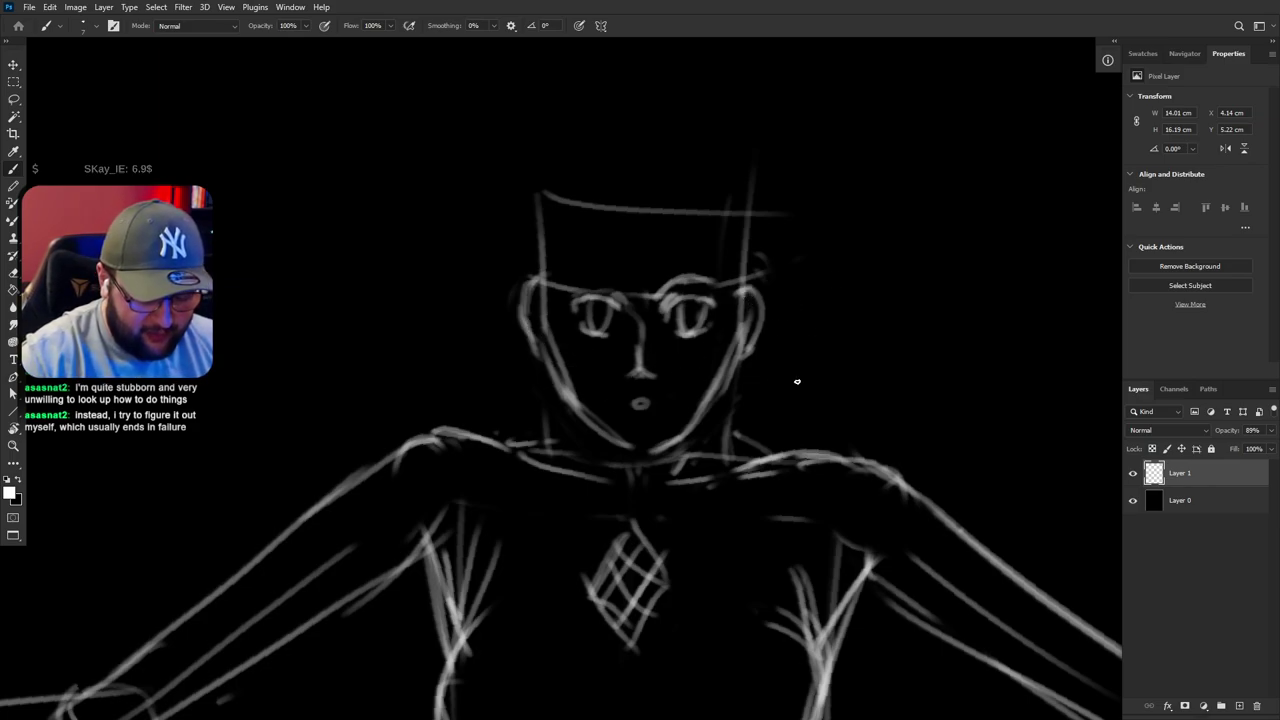
Draw short arched eyebrows above both eyes from different canvas angles, erasing the earlier brow strokes
{"action": "left_click_drag", "start_coordinate": [591, 270], "coordinate": [629, 285]}
{"action": "key", "text": "ctrl+z"}
{"action": "key", "text": "ctrl+z"}
{"action": "key", "text": "r"}
{"action": "mouse_move", "coordinate": [868, 366]}
{"action": "left_mouse_down"}
{"action": "mouse_move", "coordinate": [891, 349]}
{"action": "mouse_move", "coordinate": [611, 171]}
{"action": "left_mouse_up"}
{"action": "key", "text": "e"}
{"action": "mouse_move", "coordinate": [574, 332]}
{"action": "left_mouse_down"}
{"action": "mouse_move", "coordinate": [561, 293]}
{"action": "mouse_move", "coordinate": [564, 311]}
{"action": "left_mouse_up"}
{"action": "key", "text": "b"}
{"action": "left_click_drag", "start_coordinate": [543, 362], "coordinate": [526, 399]}
{"action": "key", "text": "r"}
{"action": "mouse_move", "coordinate": [820, 242]}
{"action": "left_mouse_down"}
{"action": "mouse_move", "coordinate": [831, 491]}
{"action": "mouse_move", "coordinate": [800, 527]}
{"action": "left_mouse_up"}
{"action": "key", "text": "b"}
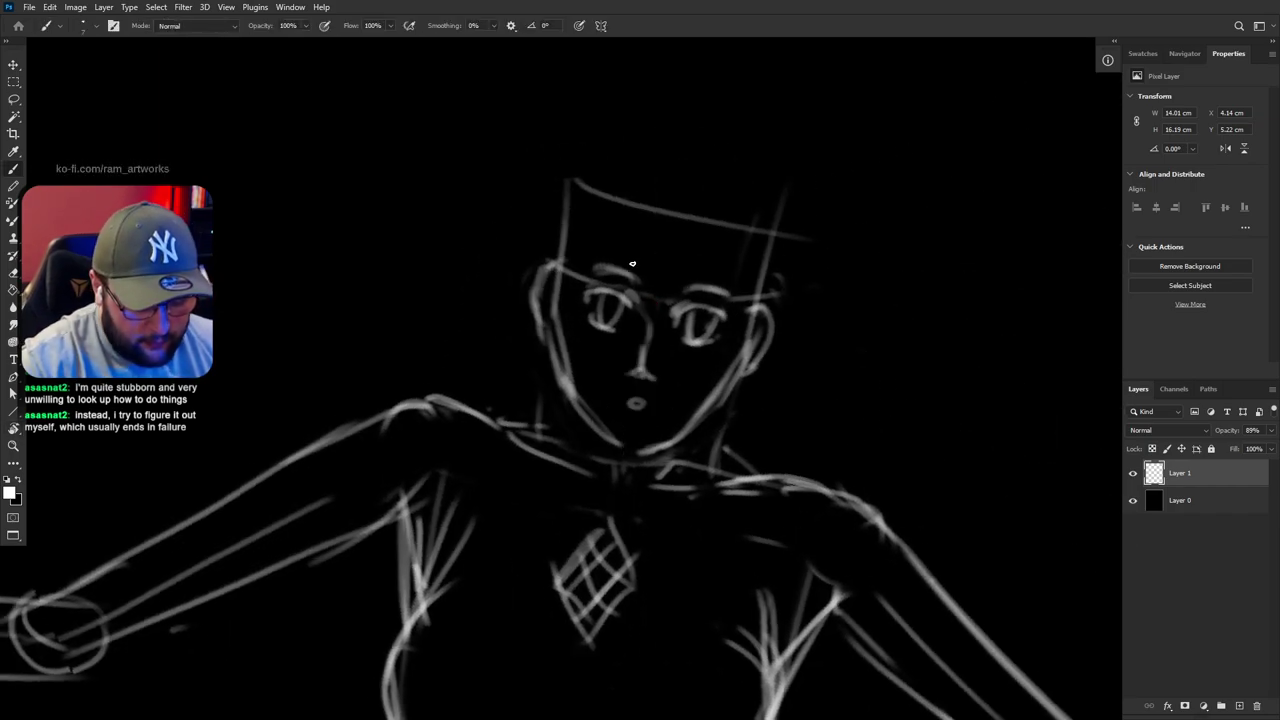
Draw a vertical centre line from between the eyebrows up over the top of the head
{"action": "key", "text": "ctrl+z"}
{"action": "left_click_drag", "start_coordinate": [649, 294], "coordinate": [682, 162]}
{"action": "key", "text": "ctrl+z"}
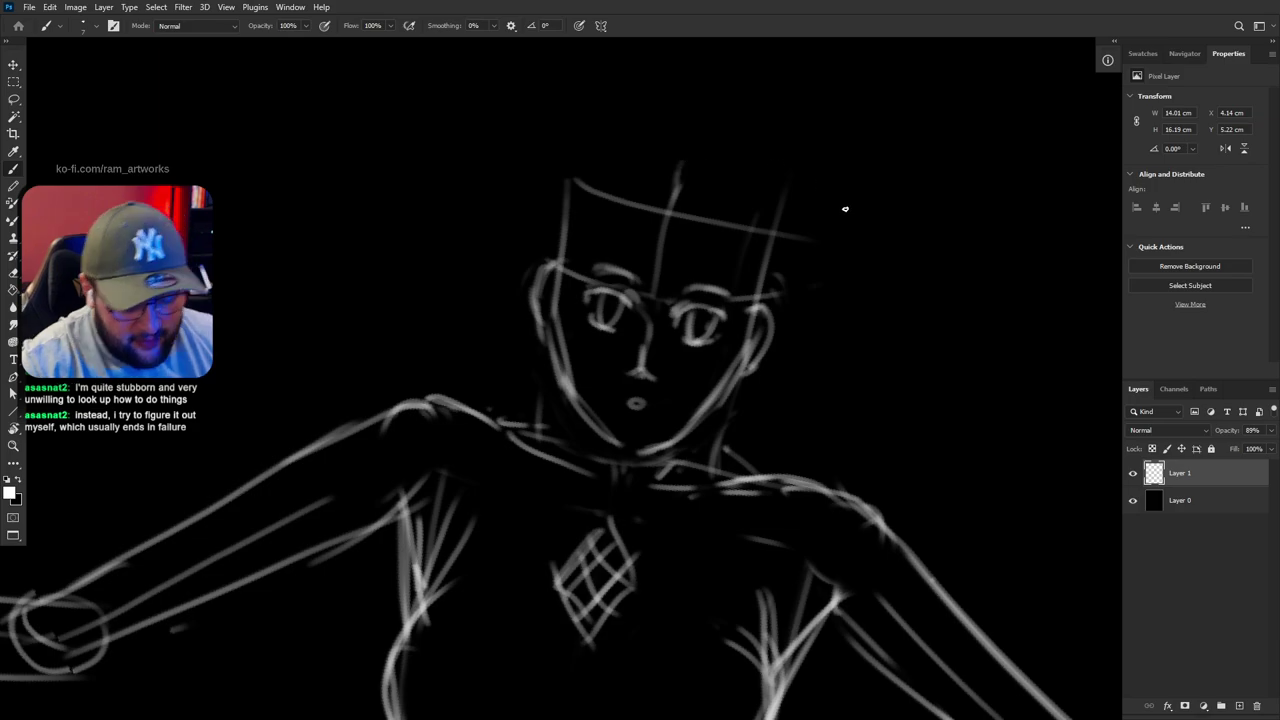
Draw a rounded skull outline over the top of the head and erase the boxy corners outside it
{"action": "left_click_drag", "start_coordinate": [561, 232], "coordinate": [627, 142]}
{"action": "key", "text": "ctrl+z"}
{"action": "left_click_drag", "start_coordinate": [558, 282], "coordinate": [687, 166]}
{"action": "key", "text": "ctrl+z"}
{"action": "left_click_drag", "start_coordinate": [563, 256], "coordinate": [722, 172]}
{"action": "left_click_drag", "start_coordinate": [755, 244], "coordinate": [678, 152]}
{"action": "key", "text": "ctrl+z"}
{"action": "left_click_drag", "start_coordinate": [749, 302], "coordinate": [676, 152]}
{"action": "key", "text": "e"}
{"action": "mouse_move", "coordinate": [773, 184]}
{"action": "left_mouse_down"}
{"action": "mouse_move", "coordinate": [785, 201]}
{"action": "mouse_move", "coordinate": [770, 259]}
{"action": "left_mouse_up"}
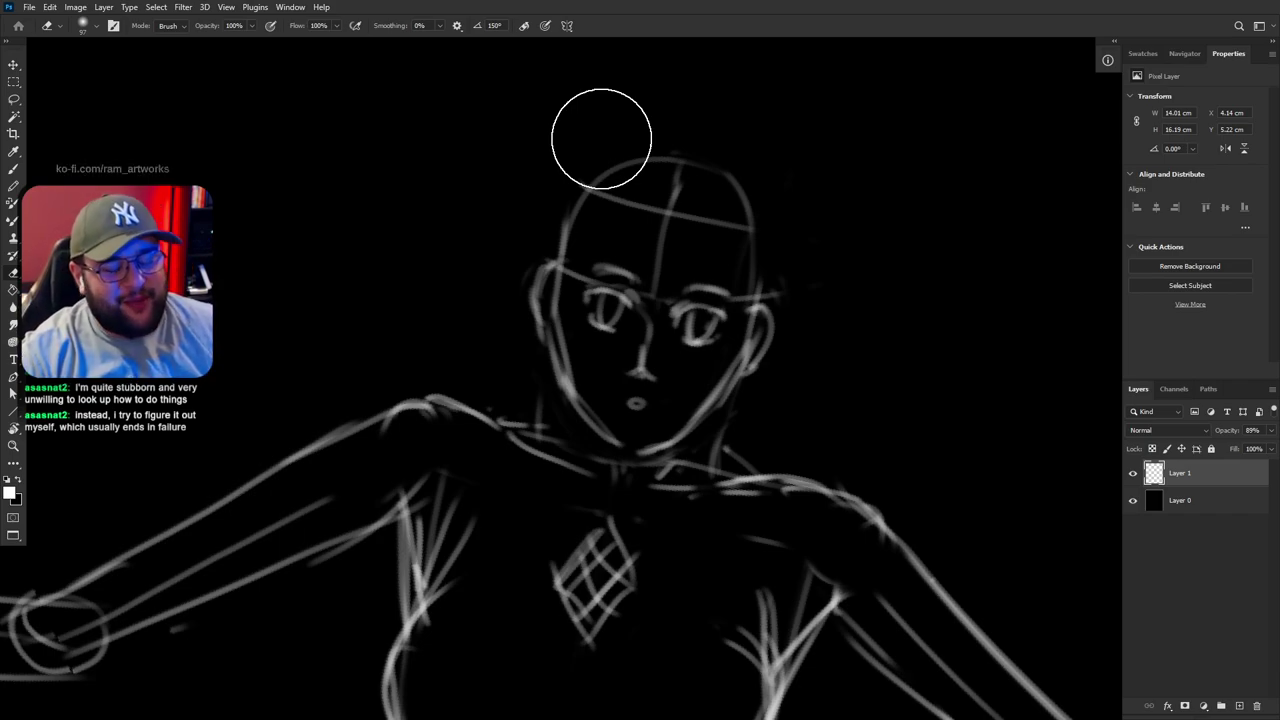
Erase the irises from both eyes and straighten the canvas
{"action": "mouse_move", "coordinate": [706, 334]}
{"action": "left_mouse_down"}
{"action": "mouse_move", "coordinate": [689, 334]}
{"action": "mouse_move", "coordinate": [717, 340]}
{"action": "left_mouse_up"}
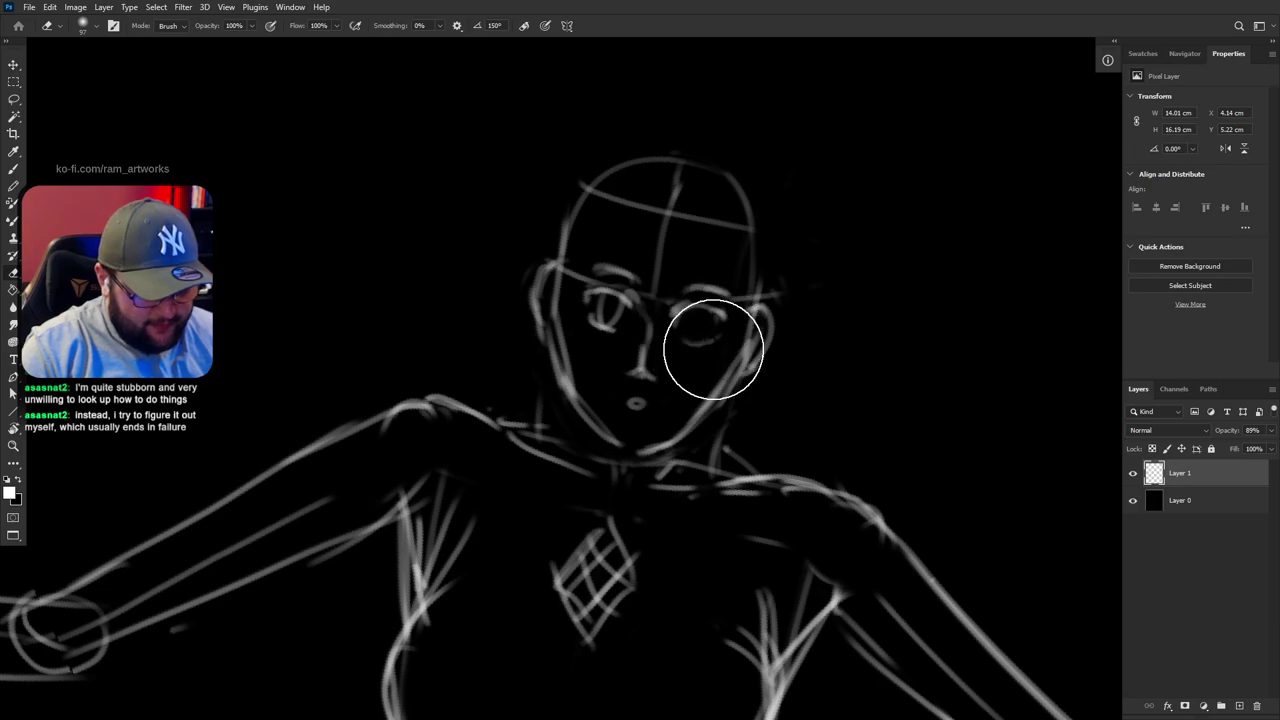
{"action": "left_click_drag", "start_coordinate": [619, 326], "coordinate": [610, 302]}
{"action": "key", "text": "r"}
{"action": "mouse_move", "coordinate": [706, 309]}
{"action": "left_mouse_down"}
{"action": "mouse_move", "coordinate": [880, 229]}
{"action": "mouse_move", "coordinate": [903, 300]}
{"action": "left_mouse_up"}
{"action": "key", "text": "b"}
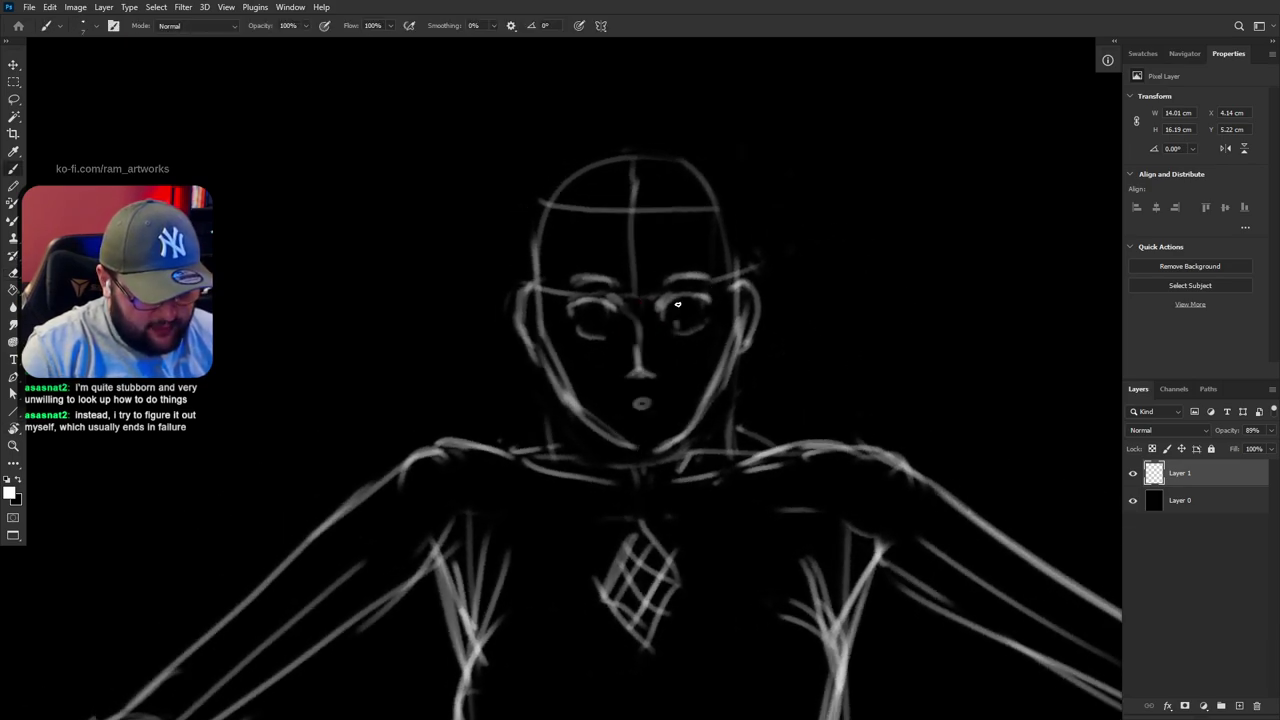
Draw a narrow oval iris in the figure's right eye, undoing unsuccessful strokes
{"action": "left_click_drag", "start_coordinate": [680, 332], "coordinate": [693, 331]}
{"action": "key", "text": "ctrl+z"}
{"action": "mouse_move", "coordinate": [586, 330]}
{"action": "left_mouse_down"}
{"action": "mouse_move", "coordinate": [600, 346]}
{"action": "mouse_move", "coordinate": [608, 331]}
{"action": "left_mouse_up"}
{"action": "key", "text": "ctrl+z"}
{"action": "key", "text": "ctrl+z"}
{"action": "key", "text": "ctrl+z"}
{"action": "key", "text": "ctrl+z"}
{"action": "key", "text": "ctrl+z"}
{"action": "key", "text": "ctrl+z"}
Try to draw an oval iris in the figure's left eye and undo the strokes
{"action": "key", "text": "e"}
{"action": "left_click_drag", "start_coordinate": [689, 317], "coordinate": [687, 323]}
{"action": "key", "text": "b"}
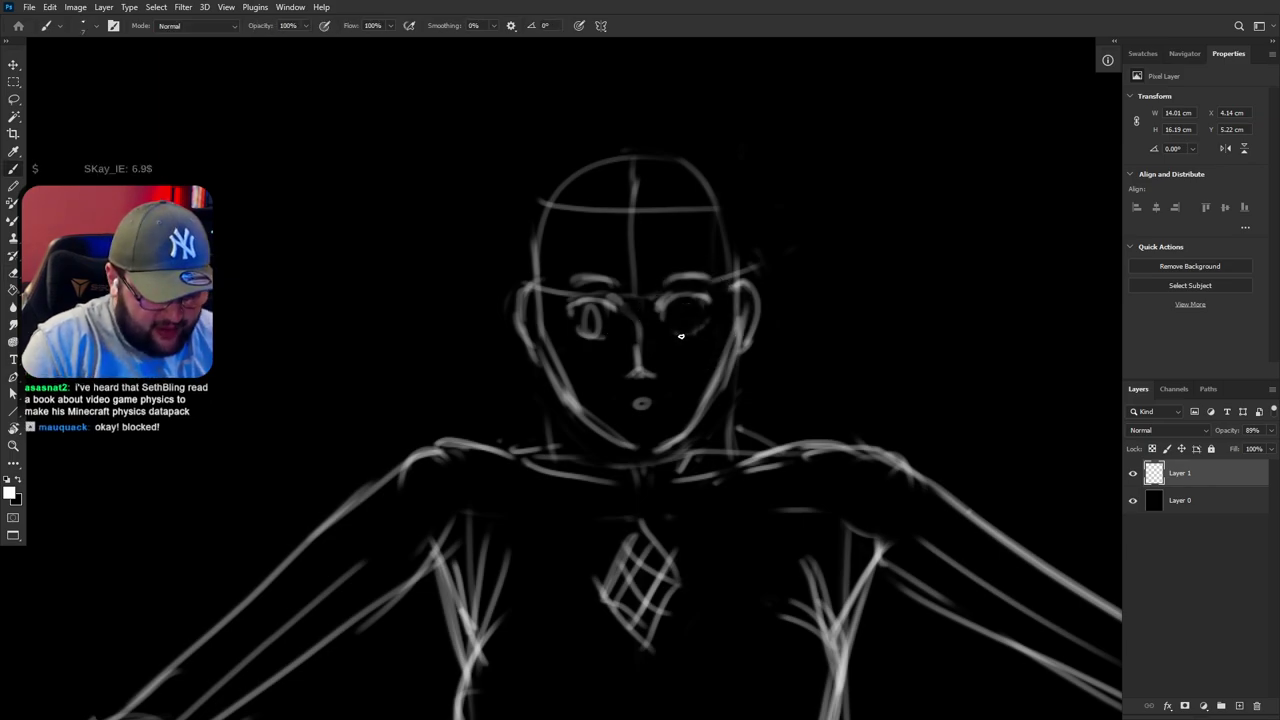
{"action": "key", "text": "ctrl+z"}
{"action": "left_click_drag", "start_coordinate": [681, 302], "coordinate": [686, 329]}
{"action": "key", "text": "ctrl+z"}
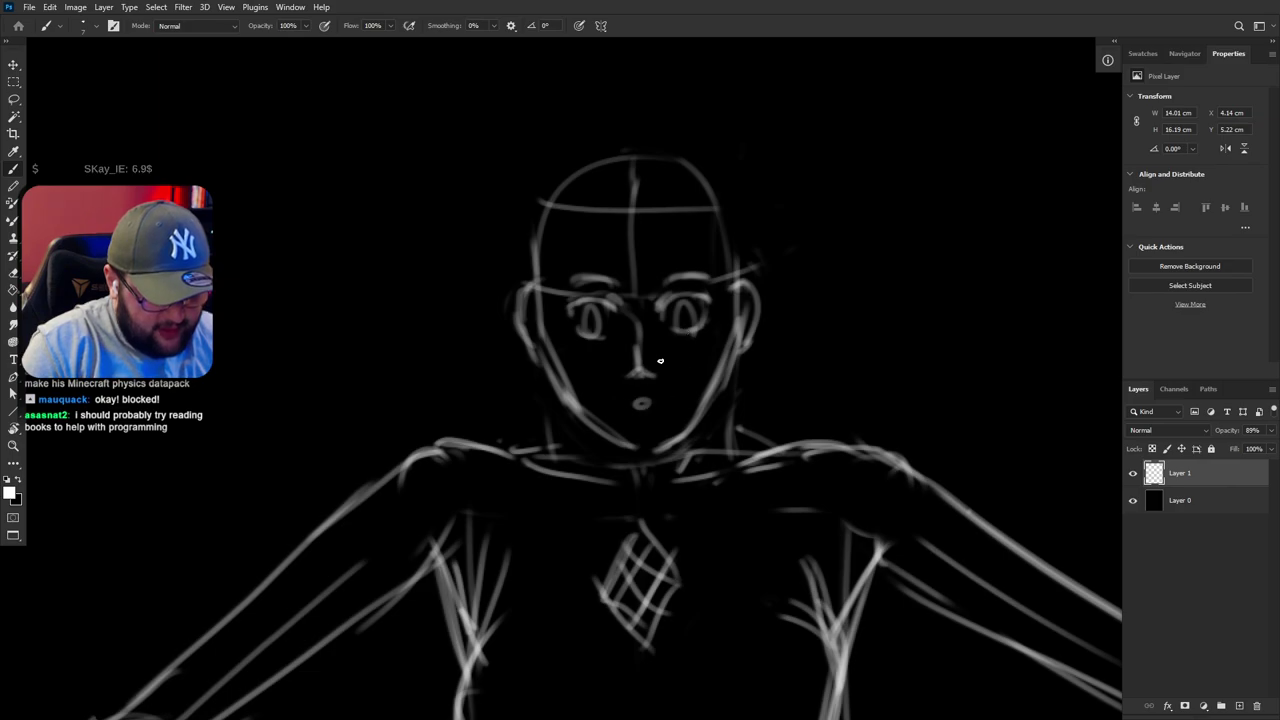
{"action": "key", "text": "ctrl+alt+z"}
{"action": "key", "text": "ctrl+alt+z"}
{"action": "key", "text": "ctrl+alt+z"}
{"action": "key", "text": "ctrl+alt+z"}
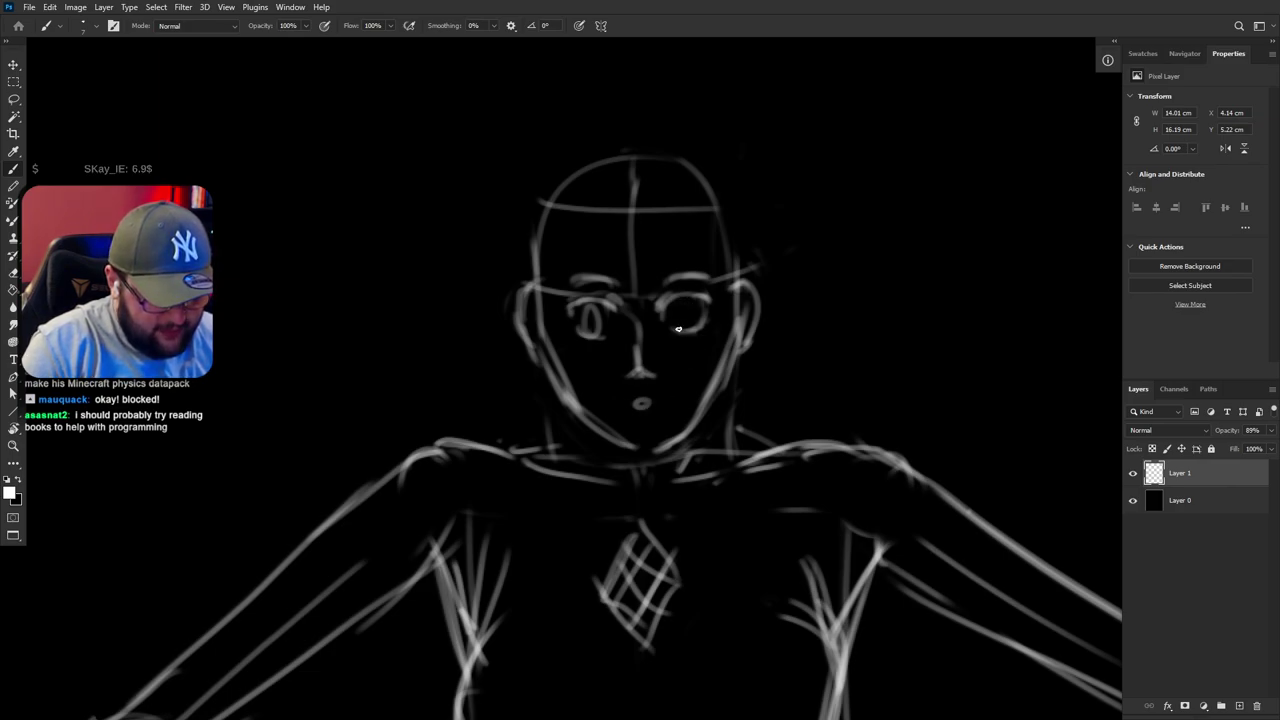
Soften the lower edges of both eyes with the eraser and redraw their irises as narrow ovals
{"action": "key", "text": "e"}
{"action": "mouse_move", "coordinate": [595, 328]}
{"action": "left_mouse_down"}
{"action": "mouse_move", "coordinate": [593, 317]}
{"action": "mouse_move", "coordinate": [604, 333]}
{"action": "left_mouse_up"}
{"action": "key", "text": "b"}
{"action": "key", "text": "ctrl+z"}
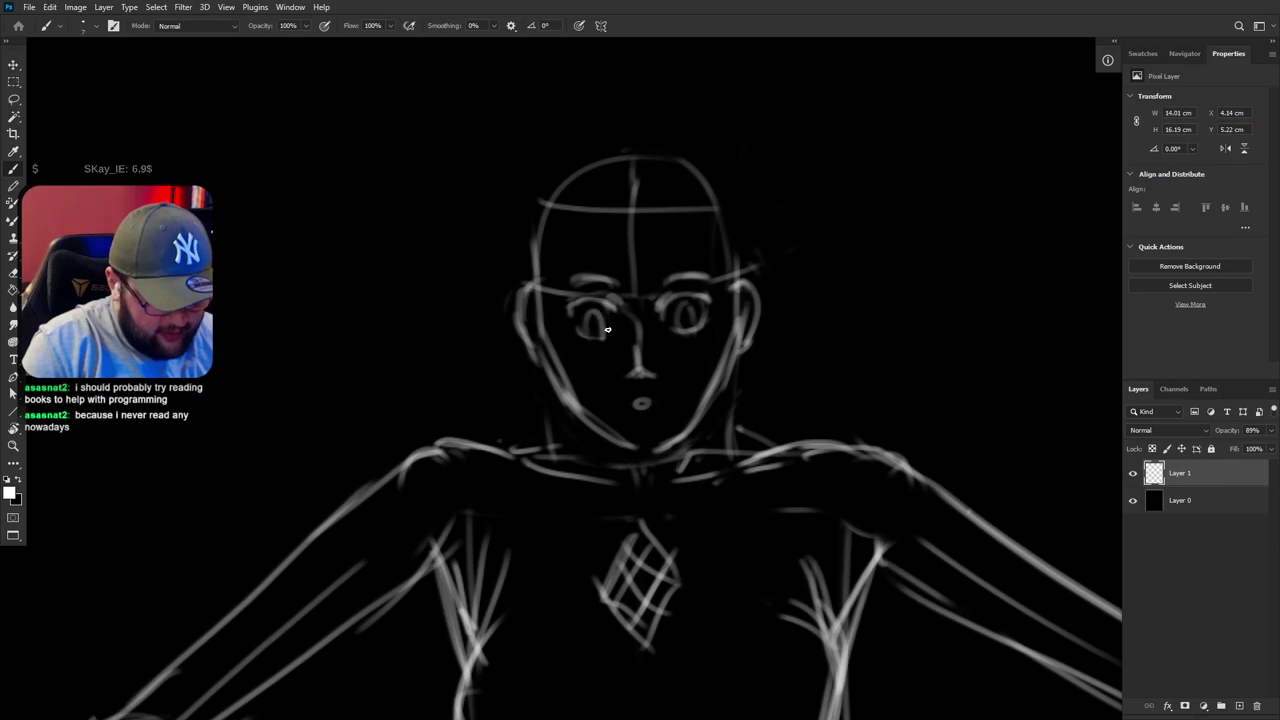
{"action": "key", "text": "e"}
{"action": "left_click_drag", "start_coordinate": [687, 316], "coordinate": [679, 330]}
{"action": "key", "text": "b"}
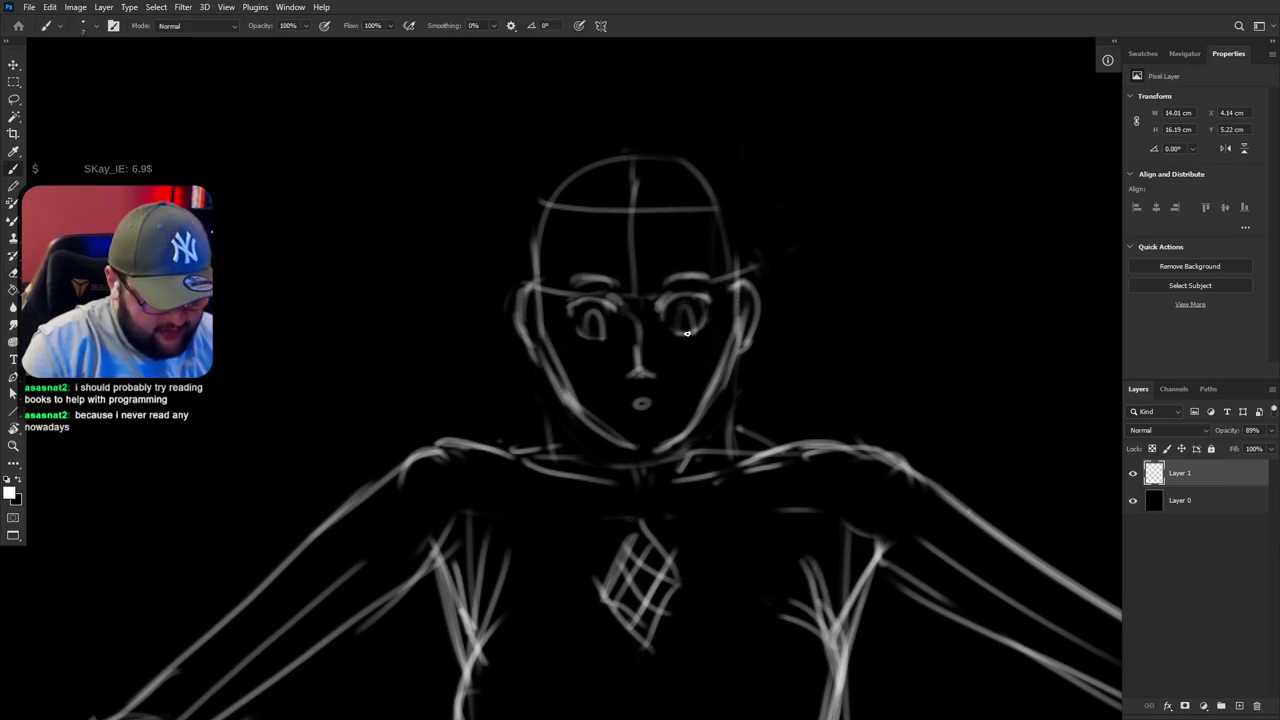
Erase the eyebrow above the eye on the right side of the face
{"action": "left_click_drag", "start_coordinate": [883, 408], "coordinate": [903, 466]}
{"action": "key", "text": "e"}
{"action": "left_click_drag", "start_coordinate": [687, 351], "coordinate": [728, 348]}
{"action": "key", "text": "b"}
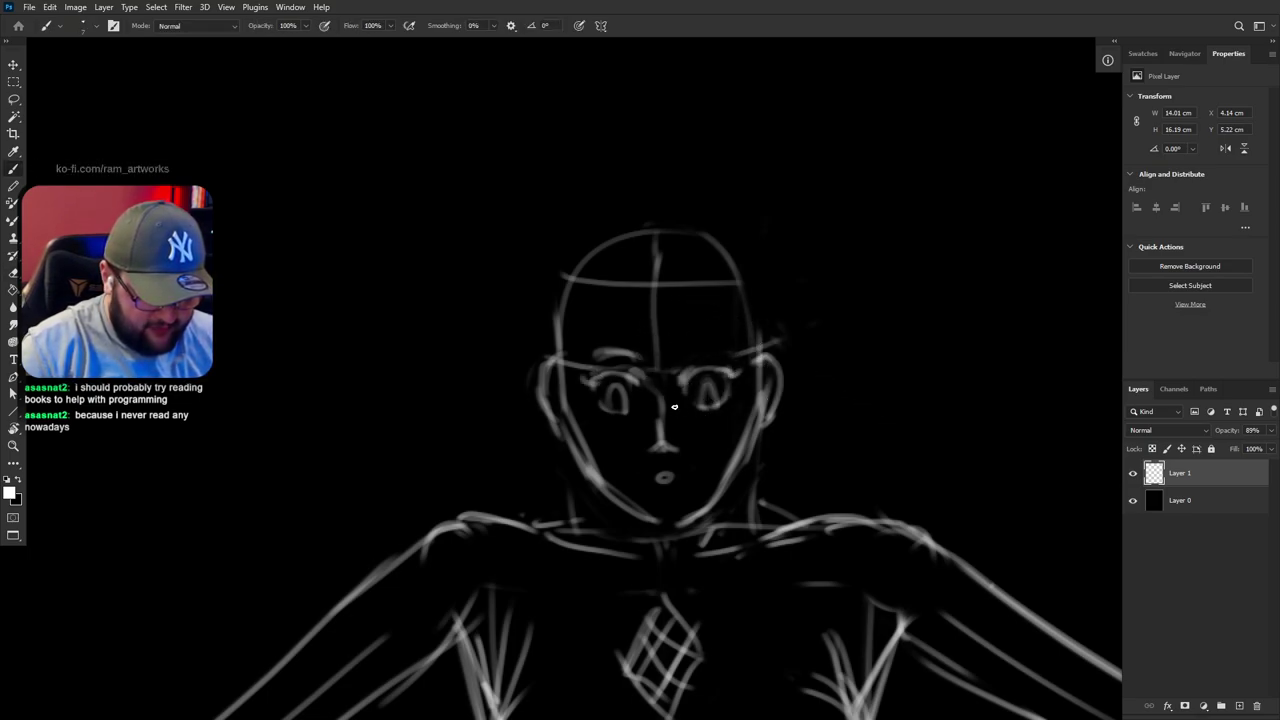
Erase the lower part of the eye on the right side of the face and redraw its iris as an oval
{"action": "key", "text": "e"}
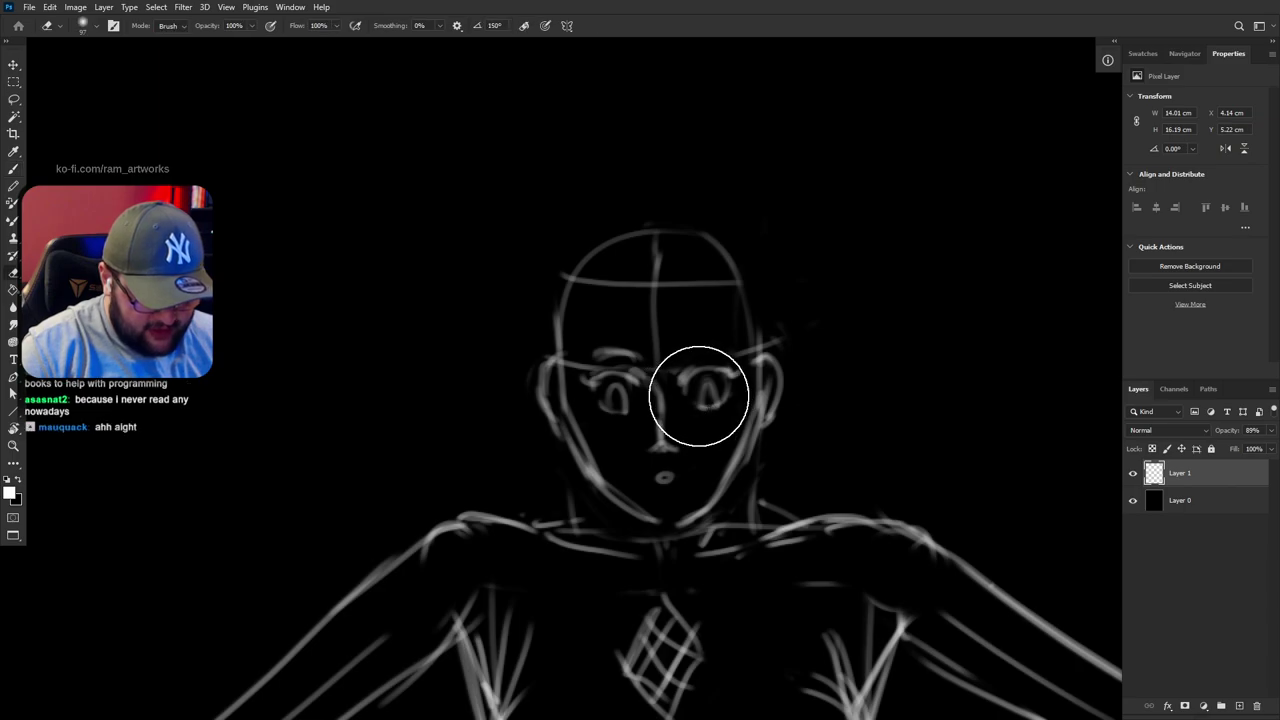
{"action": "mouse_move", "coordinate": [705, 410]}
{"action": "left_mouse_down"}
{"action": "mouse_move", "coordinate": [703, 376]}
{"action": "mouse_move", "coordinate": [717, 404]}
{"action": "mouse_move", "coordinate": [696, 414]}
{"action": "left_mouse_up"}
{"action": "key", "text": "b"}
{"action": "key", "text": "ctrl+z"}
{"action": "key", "text": "ctrl+z"}
{"action": "key", "text": "ctrl+z"}
{"action": "key", "text": "ctrl+z"}
{"action": "mouse_move", "coordinate": [695, 402]}
{"action": "left_mouse_down"}
{"action": "mouse_move", "coordinate": [713, 385]}
{"action": "mouse_move", "coordinate": [712, 413]}
{"action": "left_mouse_up"}
{"action": "key", "text": "ctrl+z"}
Soften the lower iris of the eye on the left side of the face and rework it, undoing unsuccessful strokes
{"action": "key", "text": "e"}
{"action": "mouse_move", "coordinate": [614, 410]}
{"action": "left_mouse_down"}
{"action": "mouse_move", "coordinate": [625, 382]}
{"action": "mouse_move", "coordinate": [621, 415]}
{"action": "left_mouse_up"}
{"action": "key", "text": "b"}
{"action": "key", "text": "ctrl+z"}
{"action": "key", "text": "ctrl+z"}
{"action": "key", "text": "ctrl+z"}
{"action": "key", "text": "ctrl+z"}
{"action": "key", "text": "ctrl+z"}
{"action": "key", "text": "ctrl+z"}
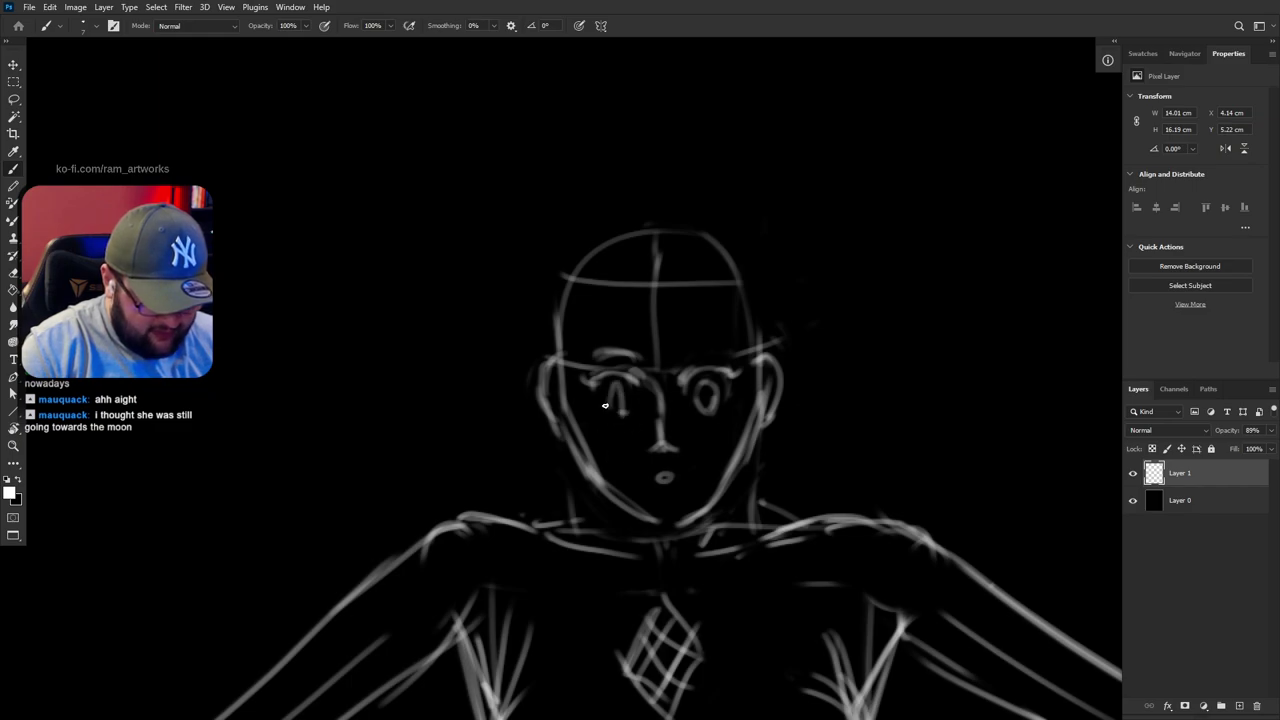
Fade the bottom of the iris in the right-hand eye and redraw its lower edge
{"action": "key", "text": "e"}
{"action": "mouse_move", "coordinate": [705, 414]}
{"action": "left_mouse_down"}
{"action": "mouse_move", "coordinate": [700, 400]}
{"action": "mouse_move", "coordinate": [721, 401]}
{"action": "mouse_move", "coordinate": [707, 382]}
{"action": "mouse_move", "coordinate": [714, 412]}
{"action": "left_mouse_up"}
{"action": "key", "text": "b"}
{"action": "key", "text": "ctrl+z"}
{"action": "mouse_move", "coordinate": [699, 408]}
{"action": "left_mouse_down"}
{"action": "mouse_move", "coordinate": [704, 382]}
{"action": "mouse_move", "coordinate": [712, 409]}
{"action": "left_mouse_up"}
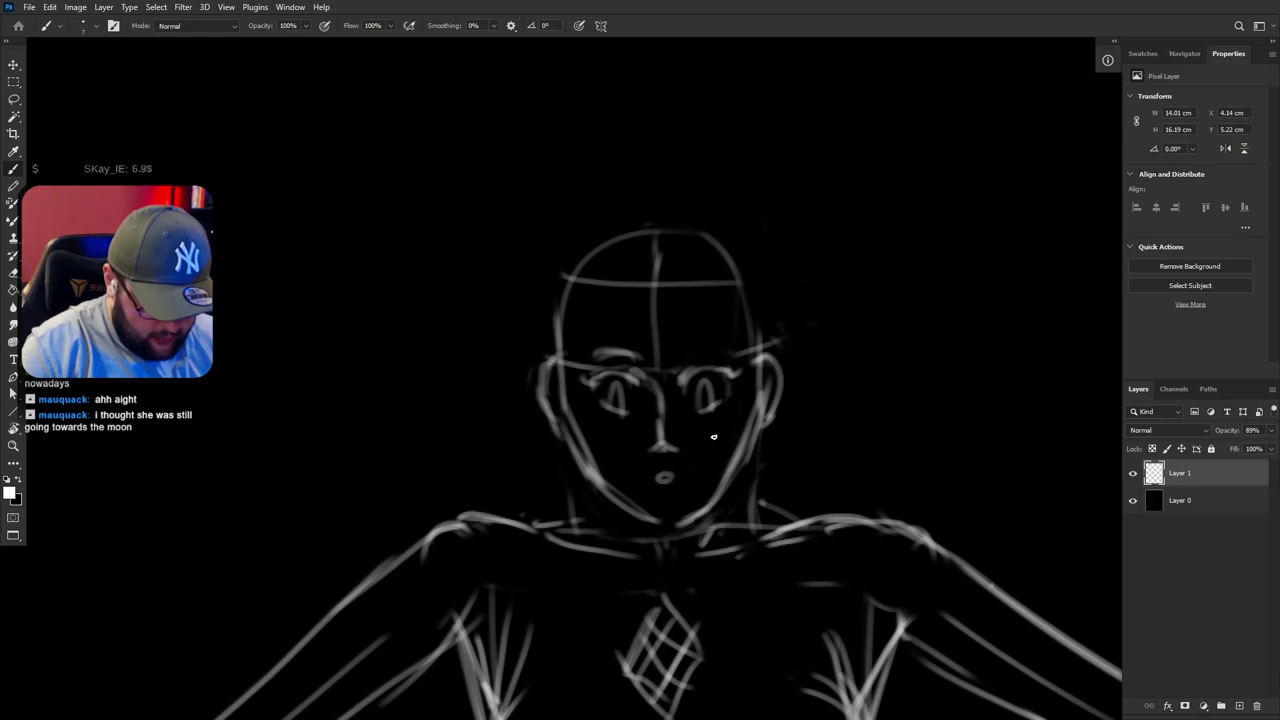
Clean up the lower edge of the left-hand eye and redraw both irises as small, closed ovals
{"action": "key", "text": "e"}
{"action": "left_click_drag", "start_coordinate": [628, 423], "coordinate": [611, 417]}
{"action": "key", "text": "b"}
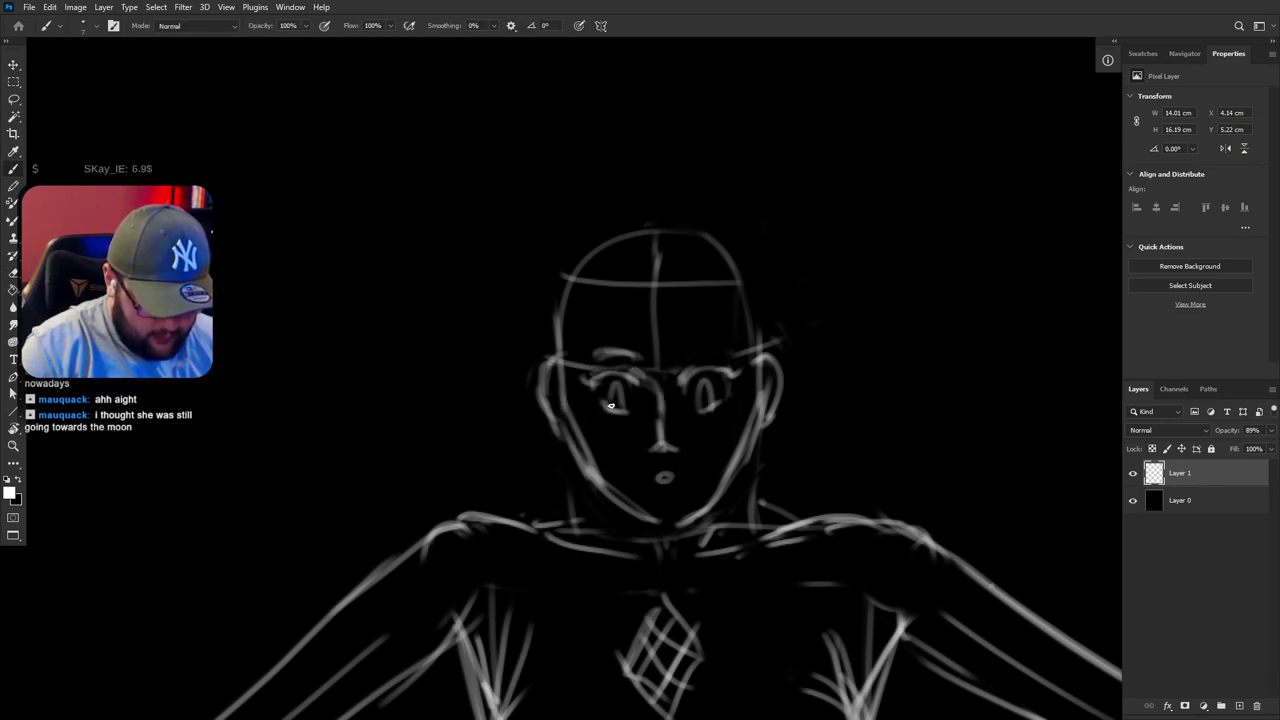
{"action": "key", "text": "e"}
{"action": "key", "text": "b"}
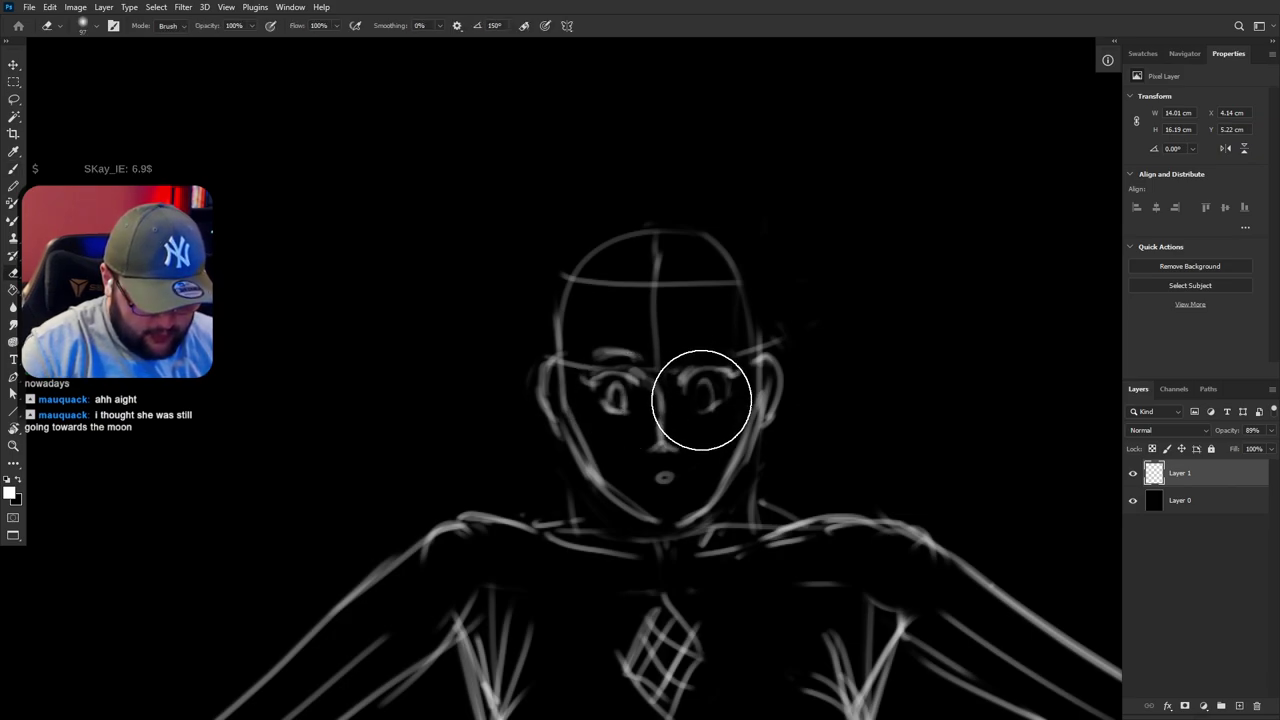
{"action": "key", "text": "b"}
{"action": "mouse_move", "coordinate": [700, 384]}
{"action": "left_mouse_down"}
{"action": "mouse_move", "coordinate": [708, 408]}
{"action": "mouse_move", "coordinate": [720, 404]}
{"action": "left_mouse_up"}
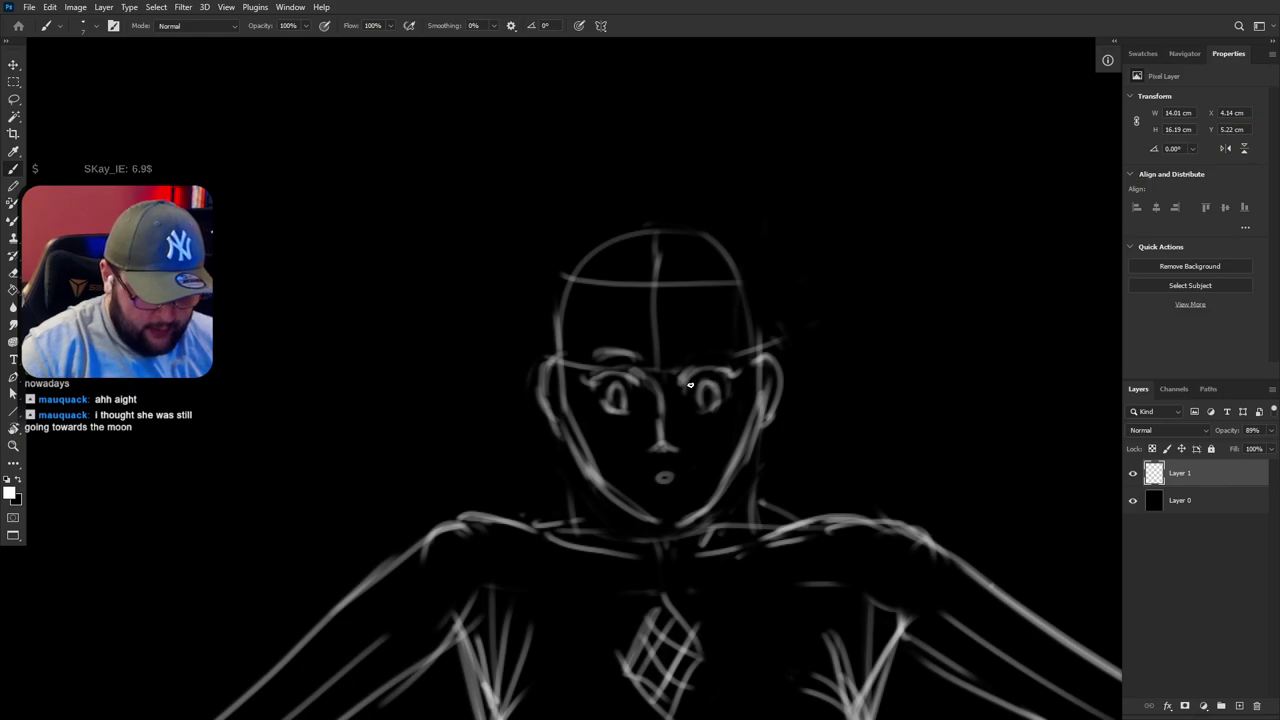
Soften the upper lash lines of both eyes with the eraser and touch them up with the brush
{"action": "key", "text": "e"}
{"action": "mouse_move", "coordinate": [734, 374]}
{"action": "left_mouse_down"}
{"action": "mouse_move", "coordinate": [700, 366]}
{"action": "mouse_move", "coordinate": [688, 391]}
{"action": "mouse_move", "coordinate": [720, 381]}
{"action": "mouse_move", "coordinate": [704, 374]}
{"action": "mouse_move", "coordinate": [726, 401]}
{"action": "mouse_move", "coordinate": [742, 371]}
{"action": "left_mouse_up"}
{"action": "key", "text": "b"}
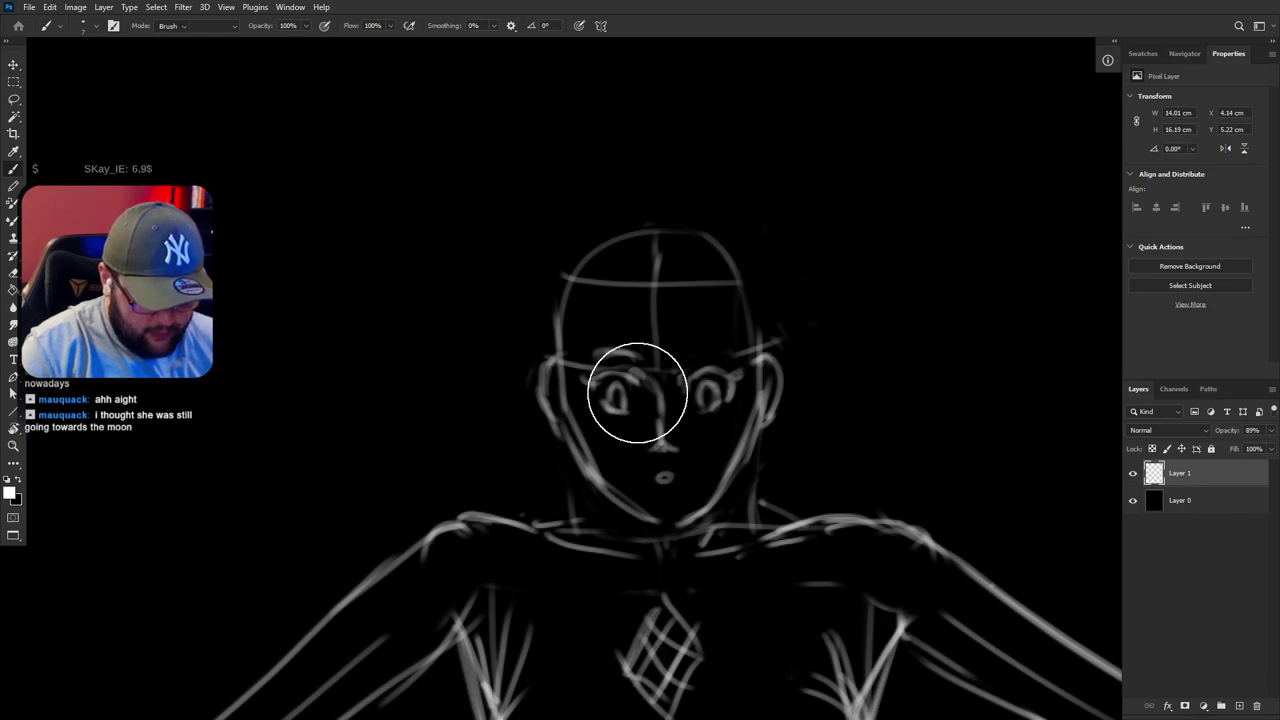
{"action": "key", "text": "e"}
{"action": "mouse_move", "coordinate": [620, 371]}
{"action": "left_mouse_down"}
{"action": "mouse_move", "coordinate": [650, 411]}
{"action": "mouse_move", "coordinate": [624, 376]}
{"action": "mouse_move", "coordinate": [586, 384]}
{"action": "left_mouse_up"}
{"action": "key", "text": "b"}
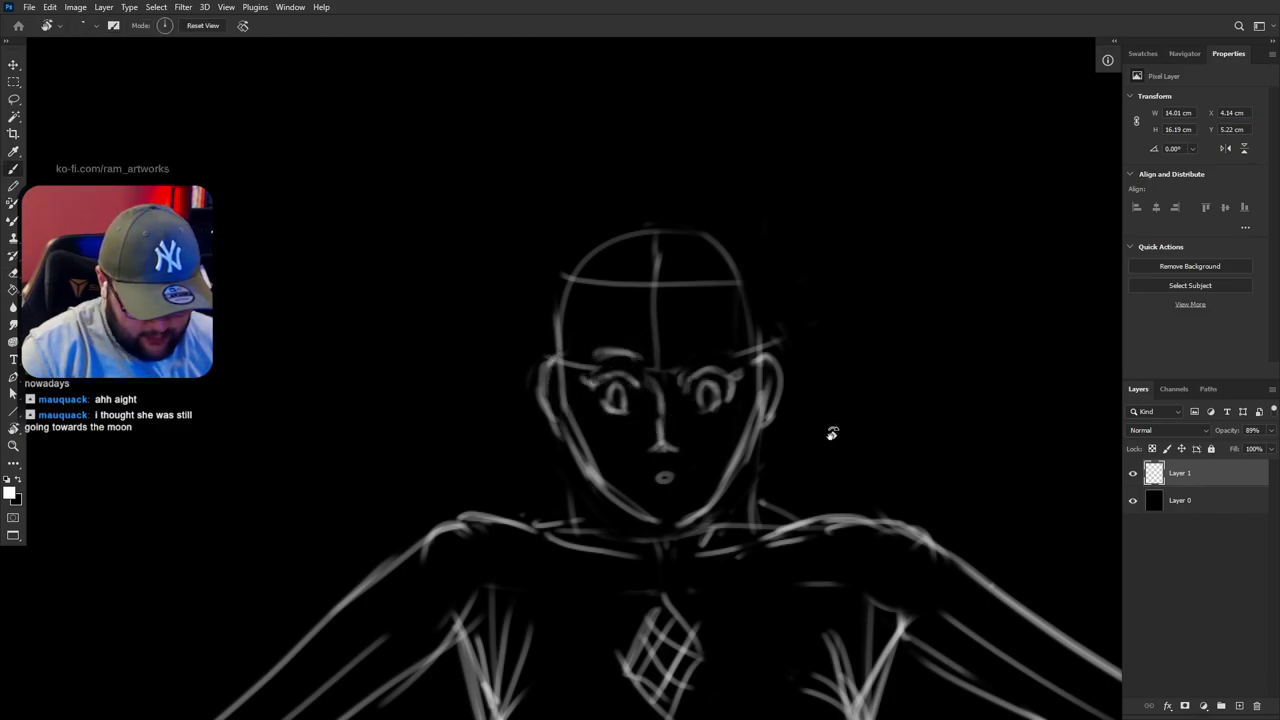
Tilt the canvas and redraw the missing eyebrow above the right-hand eye, undoing unsuccessful strokes
{"action": "left_click_drag", "start_coordinate": [825, 438], "coordinate": [814, 286]}
{"action": "mouse_move", "coordinate": [676, 346]}
{"action": "left_mouse_down"}
{"action": "mouse_move", "coordinate": [672, 318]}
{"action": "mouse_move", "coordinate": [703, 312]}
{"action": "left_mouse_up"}
{"action": "key", "text": "ctrl+z"}
{"action": "key", "text": "ctrl+z"}
{"action": "key", "text": "e"}
{"action": "mouse_move", "coordinate": [627, 366]}
{"action": "left_mouse_down"}
{"action": "mouse_move", "coordinate": [582, 386]}
{"action": "mouse_move", "coordinate": [623, 366]}
{"action": "mouse_move", "coordinate": [612, 361]}
{"action": "mouse_move", "coordinate": [563, 406]}
{"action": "left_mouse_up"}
{"action": "key", "text": "b"}
{"action": "key", "text": "ctrl+z"}
Erase the skull outline and forehead guide lines above the brows and turn the canvas back nearly upright
{"action": "key", "text": "e"}
{"action": "key", "text": "r"}
{"action": "key", "text": "ctrl+shift+h"}
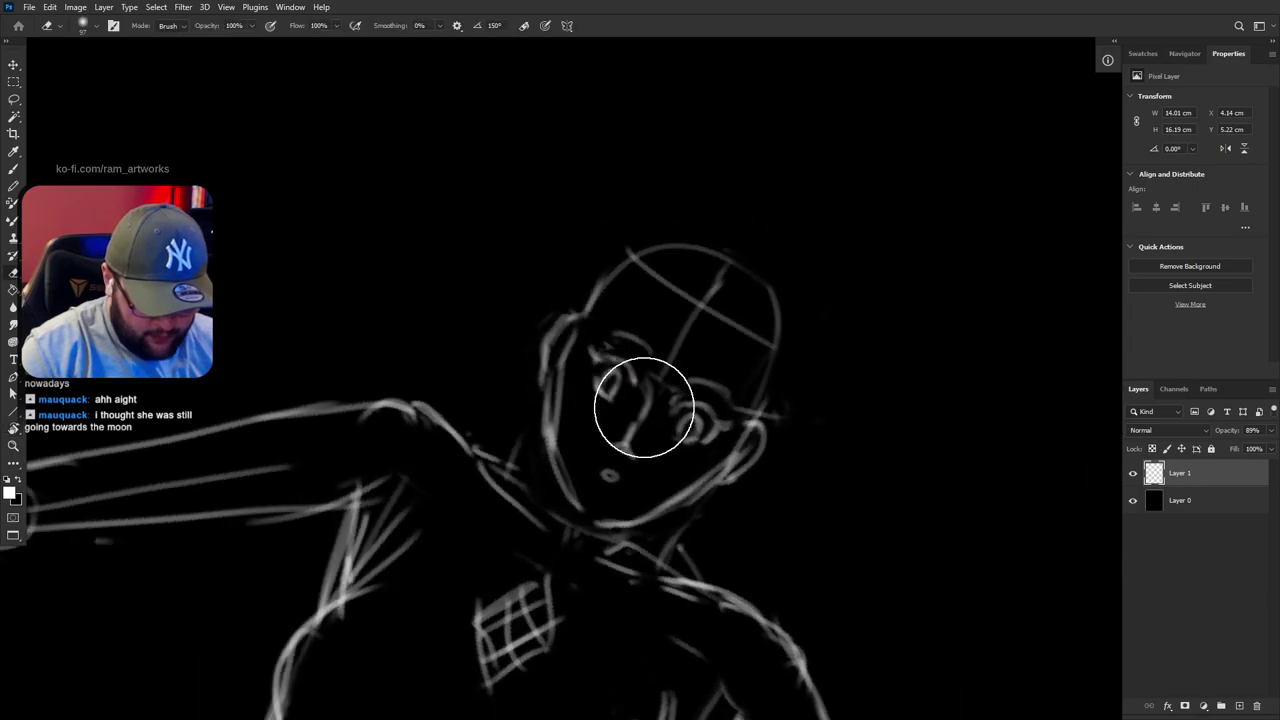
{"action": "mouse_move", "coordinate": [676, 343]}
{"action": "left_mouse_down"}
{"action": "mouse_move", "coordinate": [710, 282]}
{"action": "mouse_move", "coordinate": [643, 266]}
{"action": "left_mouse_up"}
{"action": "mouse_move", "coordinate": [718, 322]}
{"action": "left_mouse_down"}
{"action": "mouse_move", "coordinate": [853, 375]}
{"action": "mouse_move", "coordinate": [757, 414]}
{"action": "mouse_move", "coordinate": [771, 289]}
{"action": "mouse_move", "coordinate": [723, 266]}
{"action": "mouse_move", "coordinate": [681, 277]}
{"action": "left_mouse_up"}
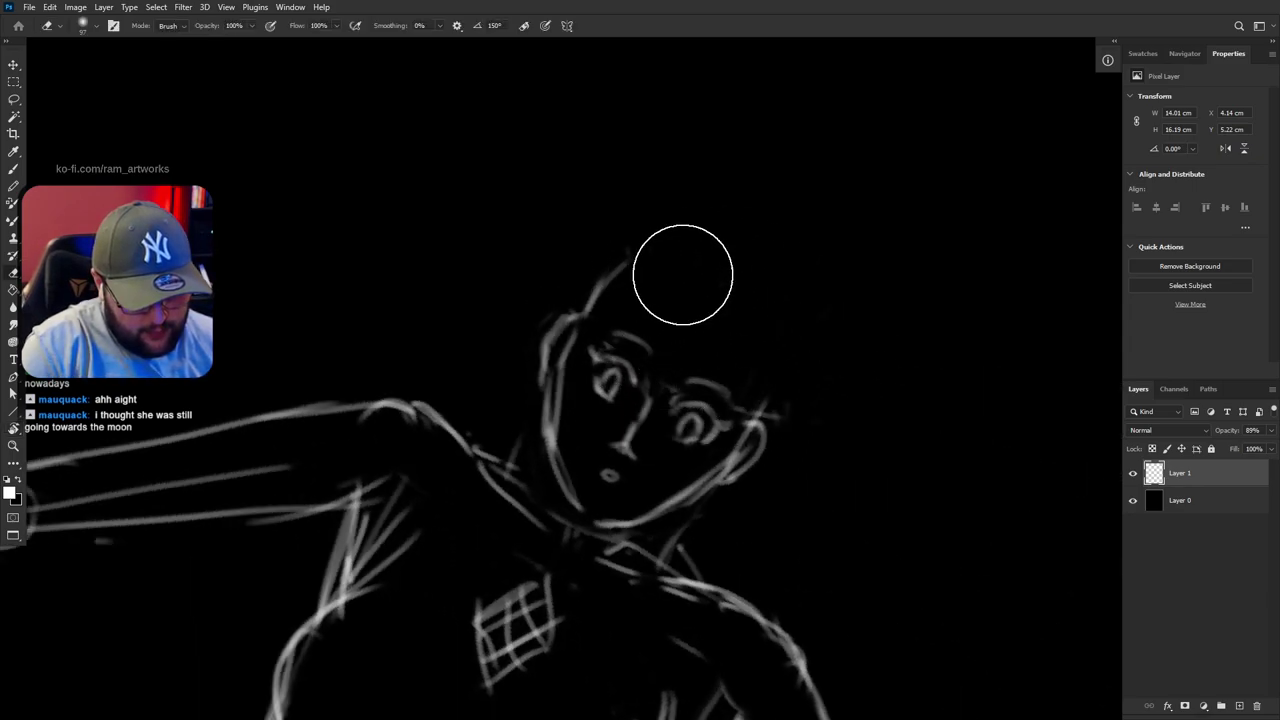
{"action": "key", "text": "r"}
{"action": "mouse_move", "coordinate": [723, 229]}
{"action": "left_mouse_down"}
{"action": "mouse_move", "coordinate": [869, 266]}
{"action": "mouse_move", "coordinate": [865, 185]}
{"action": "left_mouse_up"}
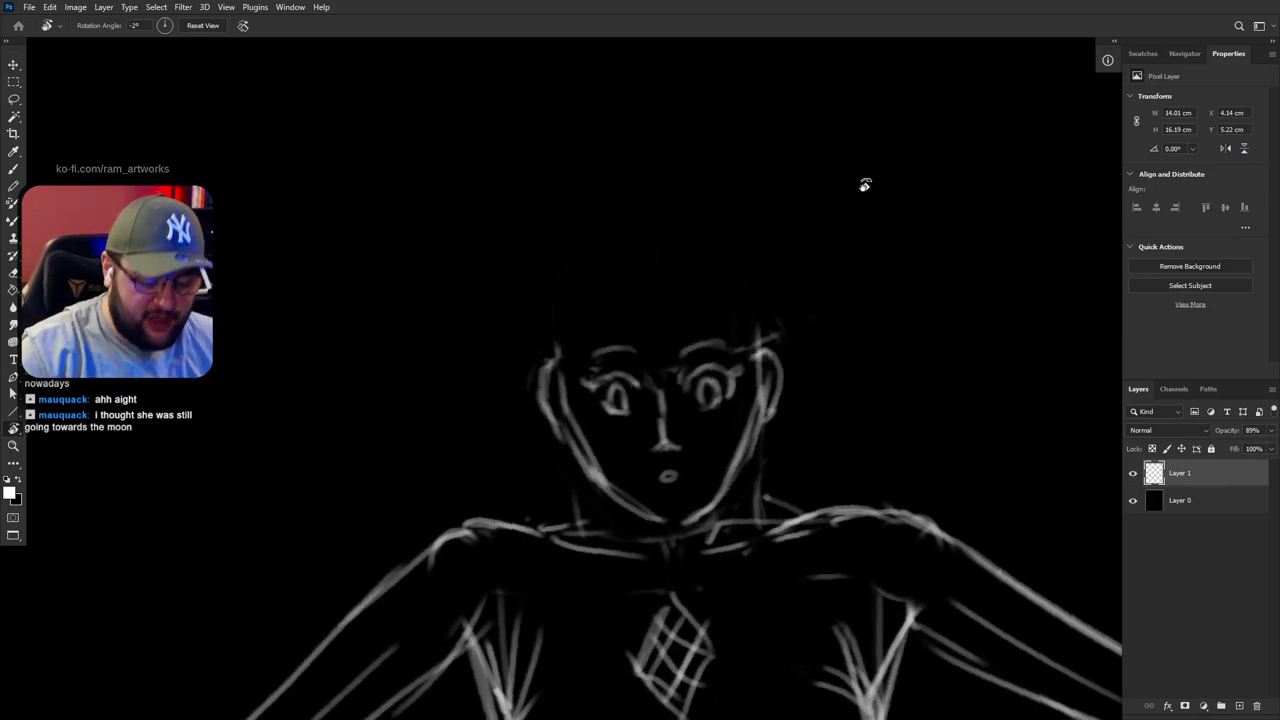
Sketch the first curved fringe strand from the center parting down over the left-hand eye
{"action": "key", "text": "b"}
{"action": "left_click_drag", "start_coordinate": [653, 318], "coordinate": [660, 422]}
{"action": "left_click_drag", "start_coordinate": [614, 462], "coordinate": [613, 486]}
{"action": "key", "text": "ctrl+z"}
{"action": "mouse_move", "coordinate": [659, 321]}
{"action": "left_mouse_down"}
{"action": "mouse_move", "coordinate": [636, 420]}
{"action": "mouse_move", "coordinate": [644, 335]}
{"action": "left_mouse_up"}
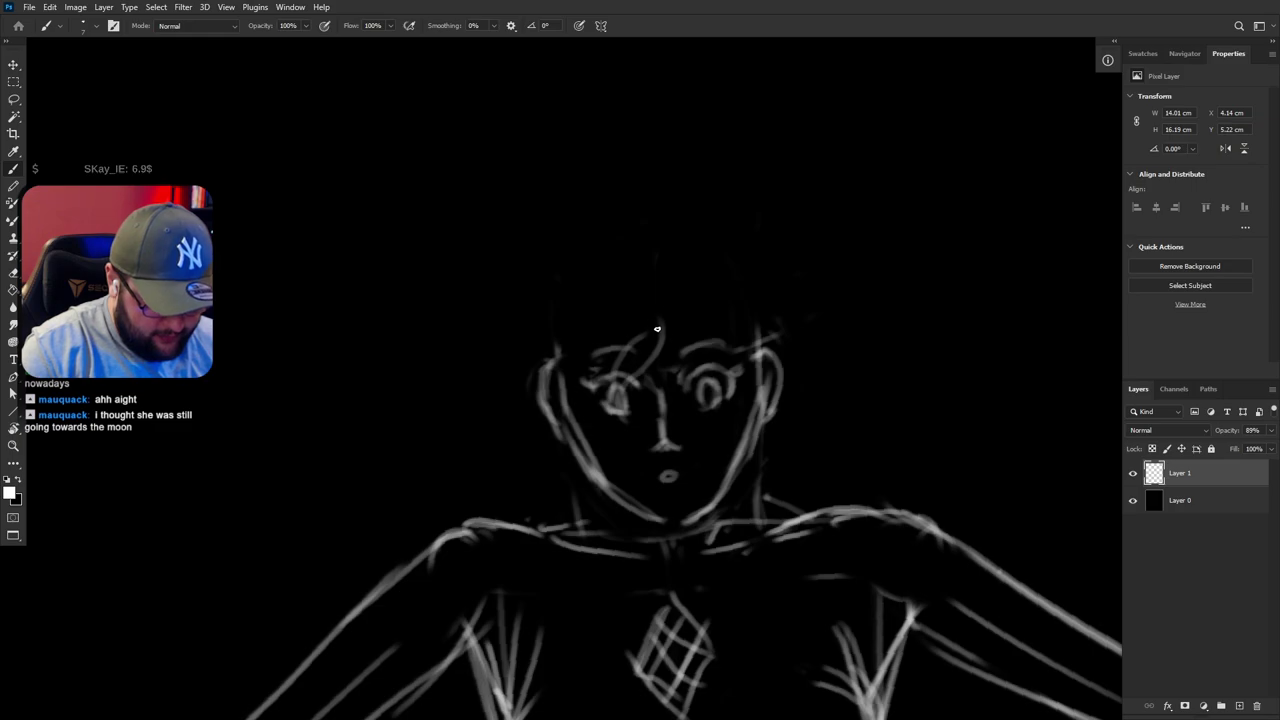
Draw the parted fringe sweeping across both sides of the forehead, with wispy ends over the right-hand ear
{"action": "left_click_drag", "start_coordinate": [631, 289], "coordinate": [732, 362]}
{"action": "key", "text": "ctrl+z"}
{"action": "left_click_drag", "start_coordinate": [708, 256], "coordinate": [723, 360]}
{"action": "key", "text": "ctrl+z"}
{"action": "left_click_drag", "start_coordinate": [666, 266], "coordinate": [756, 366]}
{"action": "left_click_drag", "start_coordinate": [707, 283], "coordinate": [733, 327]}
{"action": "mouse_move", "coordinate": [648, 291]}
{"action": "left_mouse_down"}
{"action": "mouse_move", "coordinate": [572, 300]}
{"action": "mouse_move", "coordinate": [547, 383]}
{"action": "left_mouse_up"}
{"action": "key", "text": "ctrl+z"}
{"action": "key", "text": "ctrl+z"}
{"action": "mouse_move", "coordinate": [647, 299]}
{"action": "left_mouse_down"}
{"action": "mouse_move", "coordinate": [567, 388]}
{"action": "mouse_move", "coordinate": [650, 327]}
{"action": "mouse_move", "coordinate": [588, 408]}
{"action": "mouse_move", "coordinate": [636, 333]}
{"action": "mouse_move", "coordinate": [594, 446]}
{"action": "mouse_move", "coordinate": [623, 344]}
{"action": "left_mouse_up"}
{"action": "key", "text": "ctrl+z"}
{"action": "key", "text": "ctrl+z"}
{"action": "left_click_drag", "start_coordinate": [727, 316], "coordinate": [800, 378]}
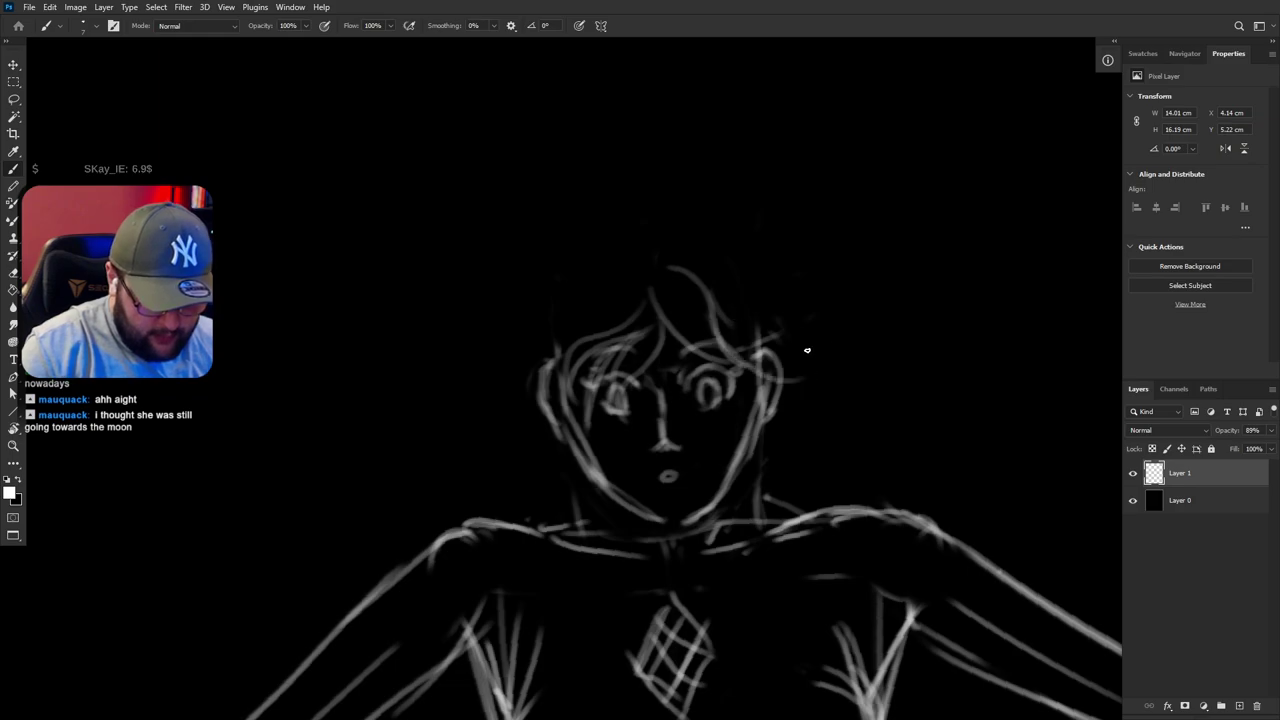
{"action": "left_click_drag", "start_coordinate": [726, 338], "coordinate": [812, 374]}
{"action": "left_click_drag", "start_coordinate": [722, 310], "coordinate": [790, 376]}
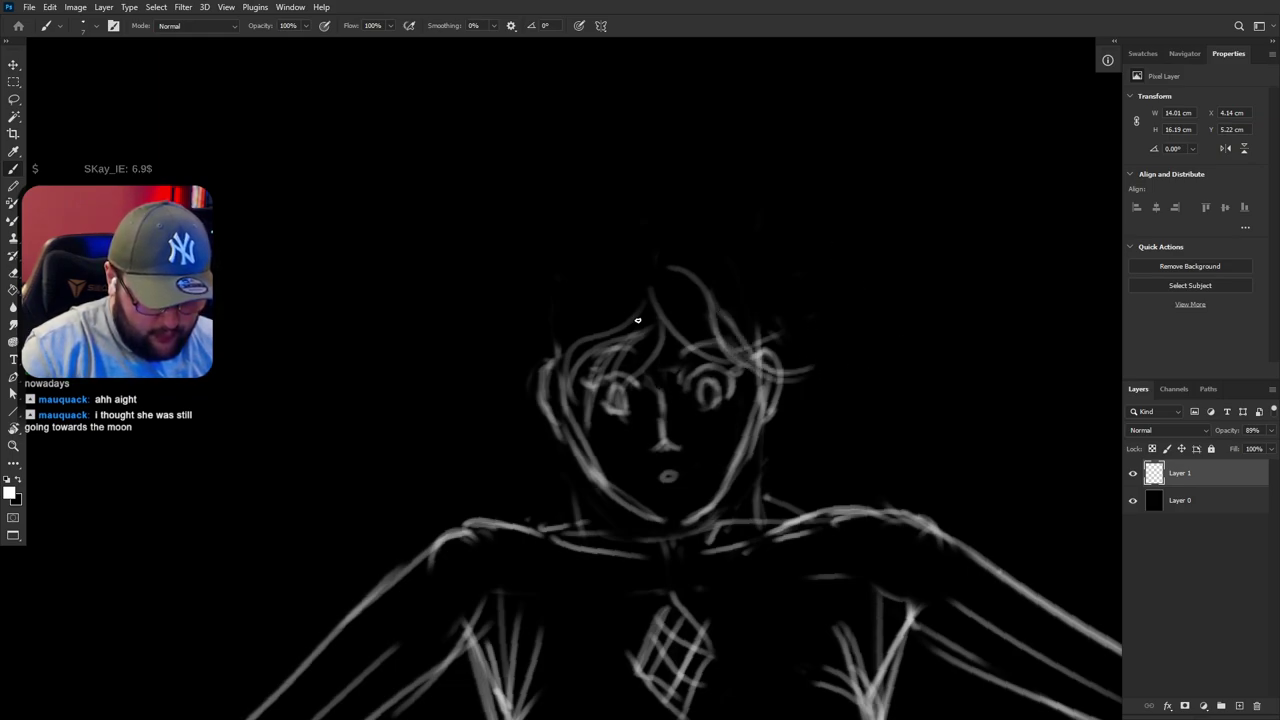
Draw the left side of the hair from the parting down past the ear with layered, flicked locks
{"action": "left_click_drag", "start_coordinate": [592, 269], "coordinate": [541, 365]}
{"action": "key", "text": "ctrl+z"}
{"action": "mouse_move", "coordinate": [652, 258]}
{"action": "left_mouse_down"}
{"action": "mouse_move", "coordinate": [574, 383]}
{"action": "mouse_move", "coordinate": [518, 382]}
{"action": "left_mouse_up"}
{"action": "key", "text": "ctrl+z"}
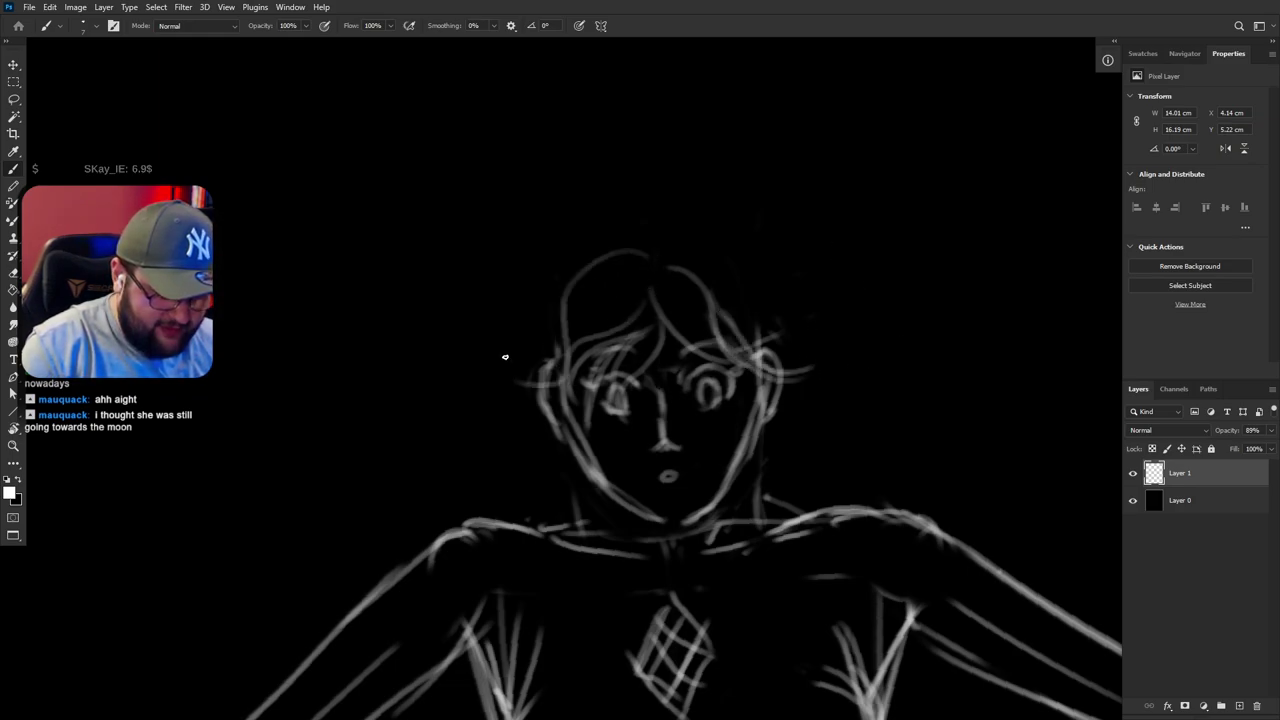
{"action": "key", "text": "ctrl+z"}
{"action": "left_click_drag", "start_coordinate": [645, 252], "coordinate": [523, 371]}
{"action": "left_click_drag", "start_coordinate": [588, 306], "coordinate": [510, 368]}
{"action": "left_click_drag", "start_coordinate": [591, 291], "coordinate": [551, 427]}
{"action": "left_click_drag", "start_coordinate": [582, 342], "coordinate": [520, 412]}
Draw layered locks from the parting down the right side of the head, ending in points above the ear
{"action": "mouse_move", "coordinate": [660, 250]}
{"action": "left_mouse_down"}
{"action": "mouse_move", "coordinate": [778, 308]}
{"action": "mouse_move", "coordinate": [766, 339]}
{"action": "mouse_move", "coordinate": [794, 333]}
{"action": "left_mouse_up"}
{"action": "left_click_drag", "start_coordinate": [713, 303], "coordinate": [792, 317]}
{"action": "left_click_drag", "start_coordinate": [746, 280], "coordinate": [790, 316]}
{"action": "left_click_drag", "start_coordinate": [693, 256], "coordinate": [788, 314]}
Tilt the canvas and try to draw an outer hair contour above the left side of the crown, undoing the strokes
{"action": "key", "text": "r"}
{"action": "left_click_drag", "start_coordinate": [787, 157], "coordinate": [877, 534]}
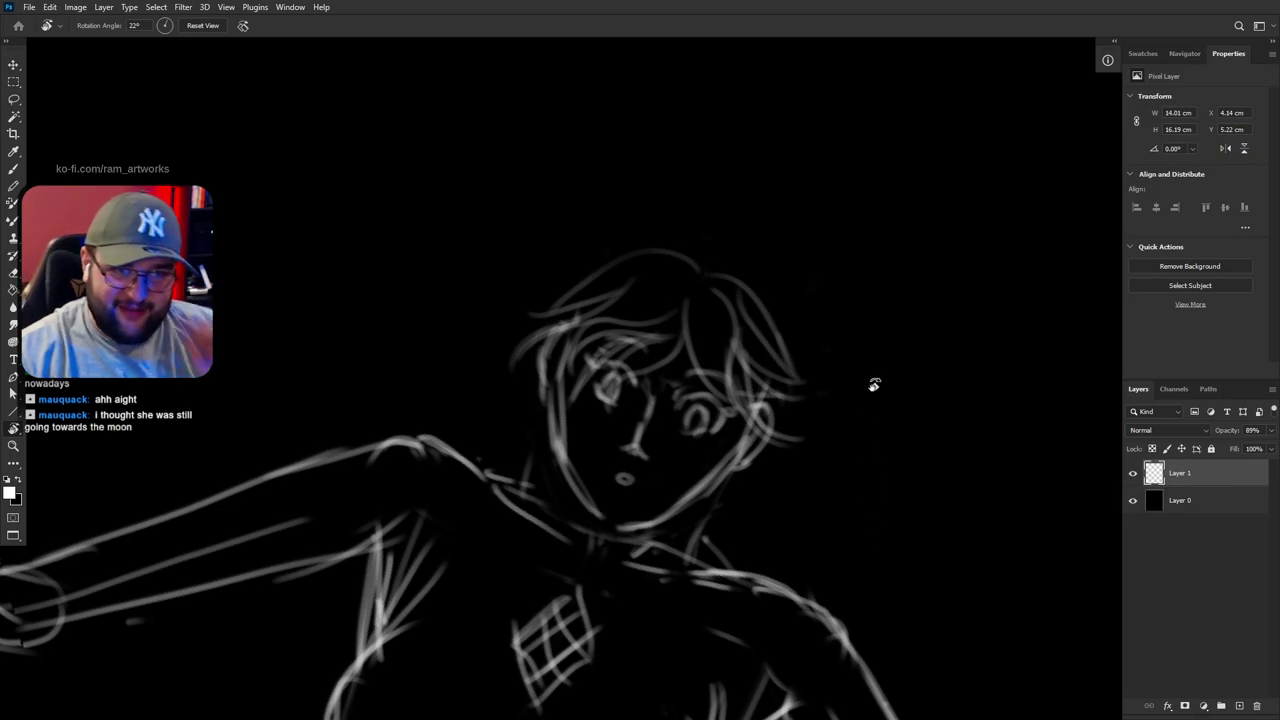
{"action": "key", "text": "b"}
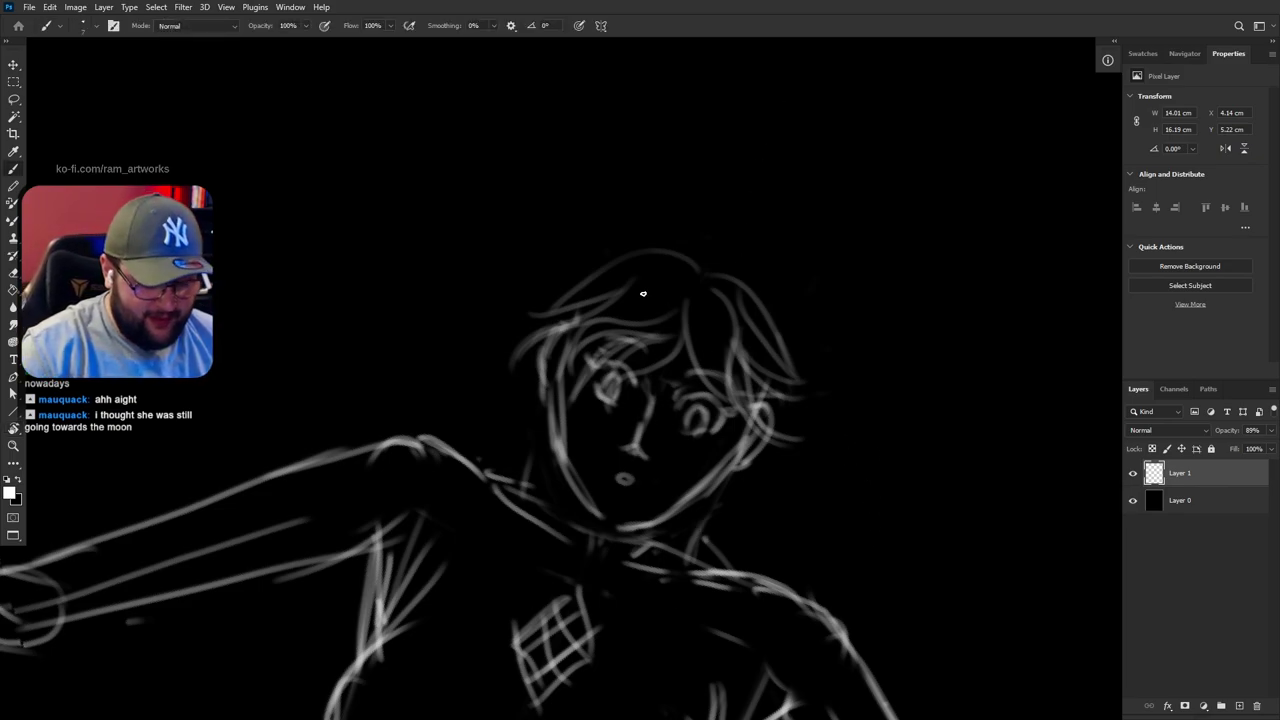
{"action": "left_click_drag", "start_coordinate": [657, 247], "coordinate": [532, 278]}
{"action": "key", "text": "ctrl+z"}
{"action": "left_click_drag", "start_coordinate": [680, 267], "coordinate": [537, 332]}
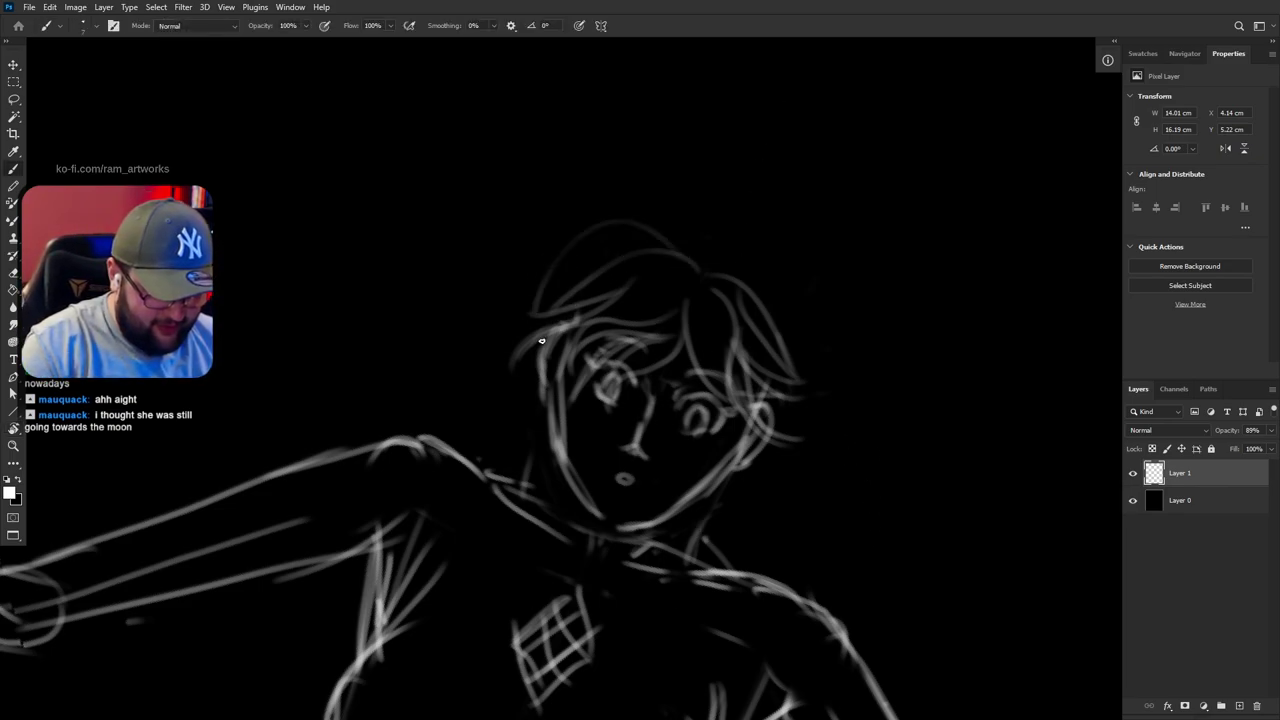
{"action": "key", "text": "ctrl+z"}
{"action": "left_click_drag", "start_coordinate": [683, 241], "coordinate": [539, 292]}
{"action": "key", "text": "ctrl+z"}
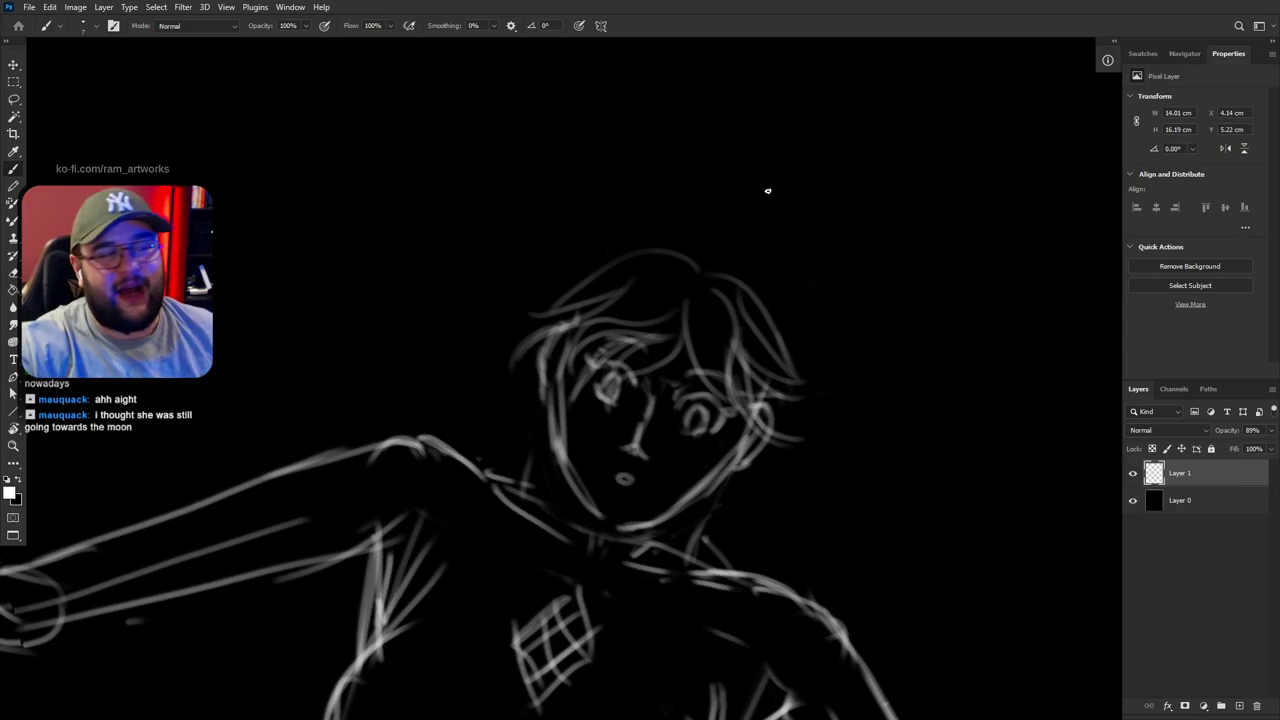
{"action": "mouse_move", "coordinate": [684, 252]}
{"action": "left_mouse_down"}
{"action": "mouse_move", "coordinate": [543, 291]}
{"action": "mouse_move", "coordinate": [546, 304]}
{"action": "mouse_move", "coordinate": [545, 286]}
{"action": "mouse_move", "coordinate": [603, 231]}
{"action": "mouse_move", "coordinate": [530, 334]}
{"action": "mouse_move", "coordinate": [500, 284]}
{"action": "left_mouse_up"}
{"action": "key", "text": "ctrl+z"}
{"action": "key", "text": "ctrl+z"}
{"action": "key", "text": "ctrl+z"}
{"action": "mouse_move", "coordinate": [531, 333]}
{"action": "left_mouse_down"}
{"action": "mouse_move", "coordinate": [519, 284]}
{"action": "mouse_move", "coordinate": [532, 333]}
{"action": "left_mouse_up"}
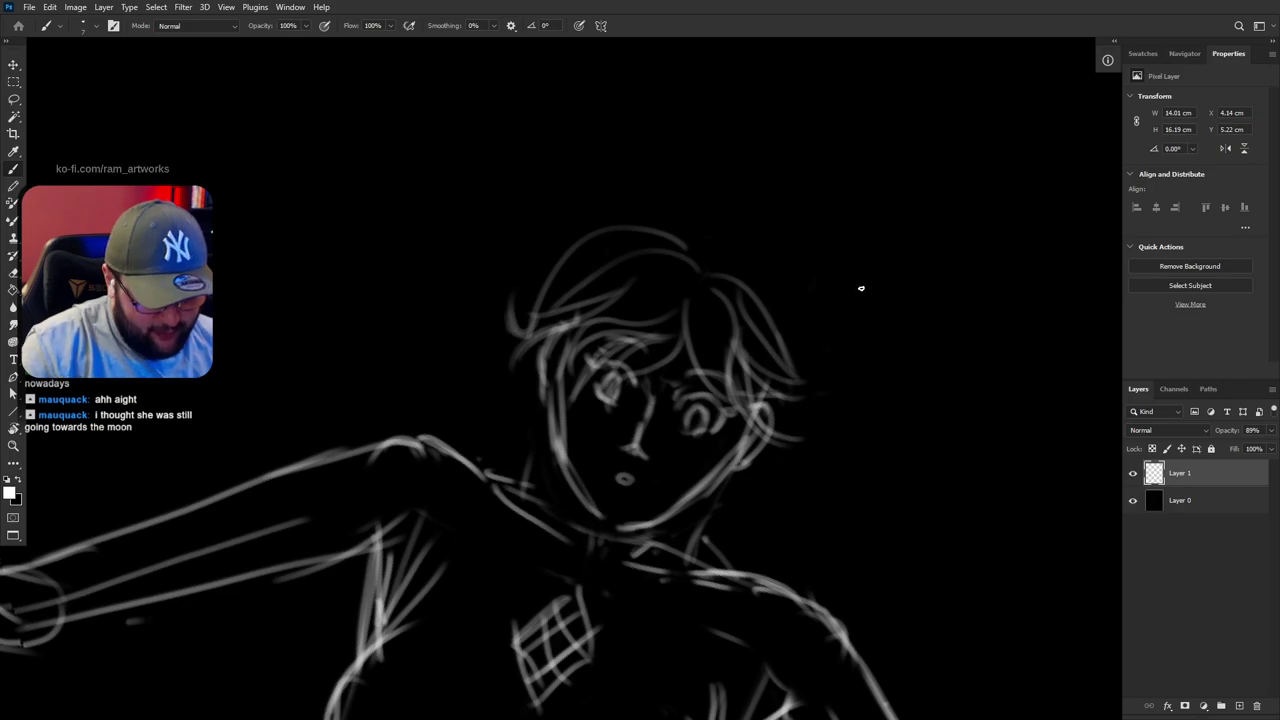
{"action": "key", "text": "ctrl+z"}
{"action": "key", "text": "ctrl+z"}
{"action": "key", "text": "ctrl+z"}
Draw a raised outer hair curve with a flicked end over the left side of the crown and straighten the canvas
{"action": "mouse_move", "coordinate": [714, 238]}
{"action": "left_mouse_down"}
{"action": "mouse_move", "coordinate": [581, 273]}
{"action": "mouse_move", "coordinate": [583, 284]}
{"action": "left_mouse_up"}
{"action": "key", "text": "ctrl+z"}
{"action": "key", "text": "ctrl+z"}
{"action": "left_click_drag", "start_coordinate": [702, 241], "coordinate": [571, 271]}
{"action": "mouse_move", "coordinate": [637, 217]}
{"action": "left_mouse_down"}
{"action": "mouse_move", "coordinate": [518, 281]}
{"action": "mouse_move", "coordinate": [531, 241]}
{"action": "mouse_move", "coordinate": [555, 289]}
{"action": "mouse_move", "coordinate": [575, 291]}
{"action": "mouse_move", "coordinate": [539, 276]}
{"action": "left_mouse_up"}
{"action": "key", "text": "ctrl+z"}
{"action": "key", "text": "ctrl+z"}
{"action": "key", "text": "ctrl+z"}
{"action": "key", "text": "r"}
{"action": "left_click_drag", "start_coordinate": [873, 287], "coordinate": [837, 197]}
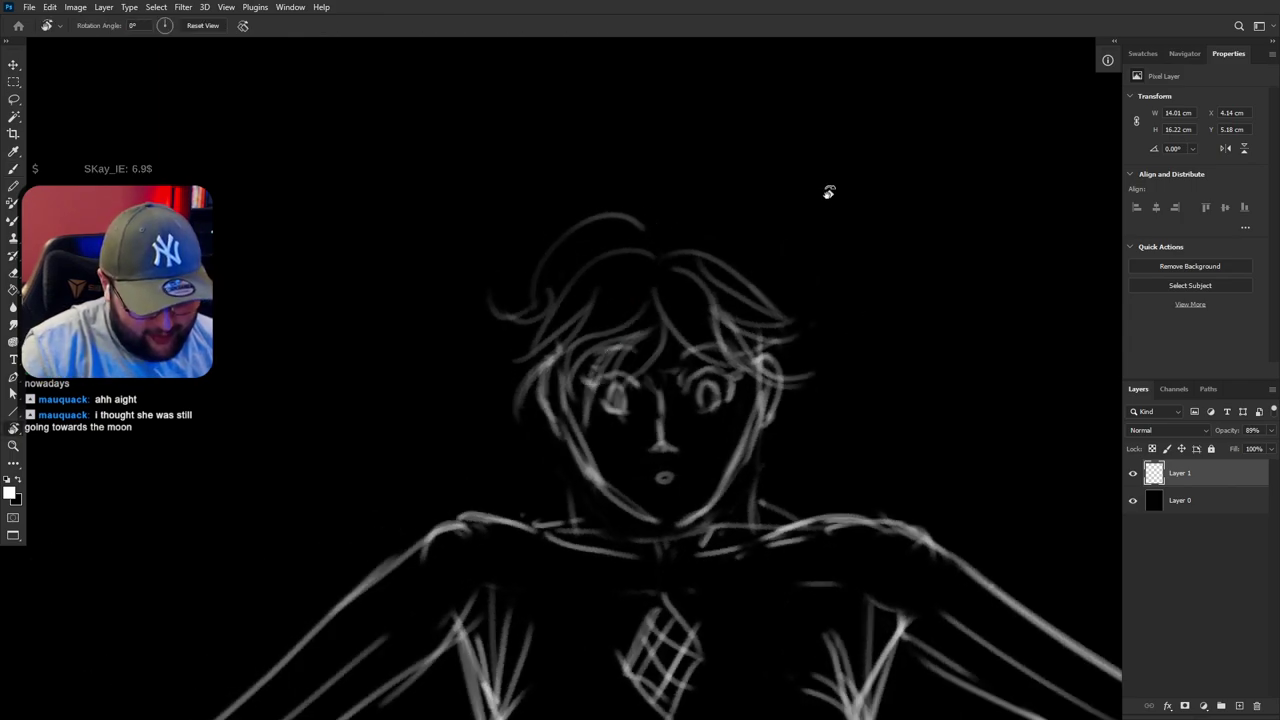
Draw the raised outer hair curves over the right side of the crown and reinforce the left-hand contour
{"action": "mouse_move", "coordinate": [685, 240]}
{"action": "left_mouse_down"}
{"action": "mouse_move", "coordinate": [814, 271]}
{"action": "mouse_move", "coordinate": [814, 314]}
{"action": "left_mouse_up"}
{"action": "key", "text": "ctrl+z"}
{"action": "left_click_drag", "start_coordinate": [752, 254], "coordinate": [799, 310]}
{"action": "left_click_drag", "start_coordinate": [666, 233], "coordinate": [762, 289]}
{"action": "left_click_drag", "start_coordinate": [629, 208], "coordinate": [580, 212]}
{"action": "key", "text": "ctrl+z"}
{"action": "mouse_move", "coordinate": [606, 210]}
{"action": "left_mouse_down"}
{"action": "mouse_move", "coordinate": [546, 231]}
{"action": "mouse_move", "coordinate": [521, 292]}
{"action": "mouse_move", "coordinate": [528, 312]}
{"action": "left_mouse_up"}
{"action": "key", "text": "ctrl+z"}
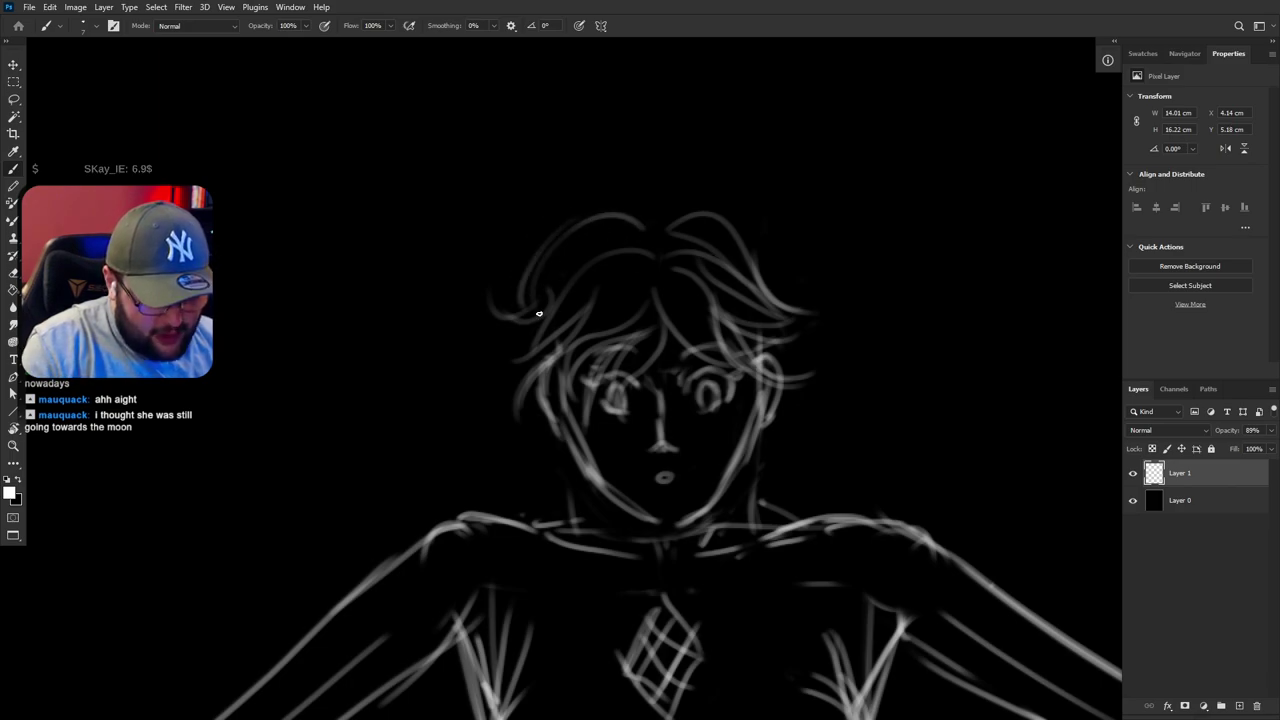
Add pointed locks flicking outward and upward on both sides of the hair
{"action": "left_click_drag", "start_coordinate": [733, 222], "coordinate": [798, 335]}
{"action": "key", "text": "ctrl+z"}
{"action": "left_click_drag", "start_coordinate": [750, 239], "coordinate": [838, 270]}
{"action": "key", "text": "ctrl+z"}
{"action": "mouse_move", "coordinate": [756, 262]}
{"action": "left_mouse_down"}
{"action": "mouse_move", "coordinate": [860, 280]}
{"action": "mouse_move", "coordinate": [819, 326]}
{"action": "left_mouse_up"}
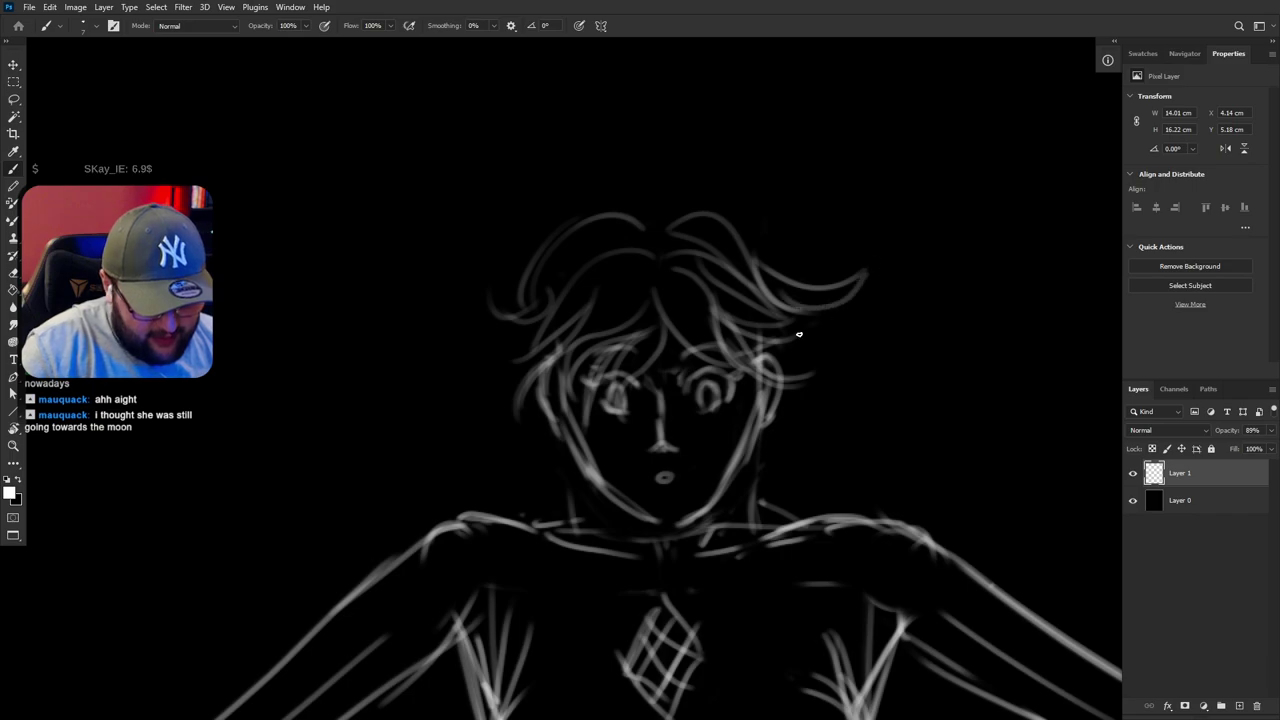
{"action": "left_click_drag", "start_coordinate": [543, 262], "coordinate": [462, 300]}
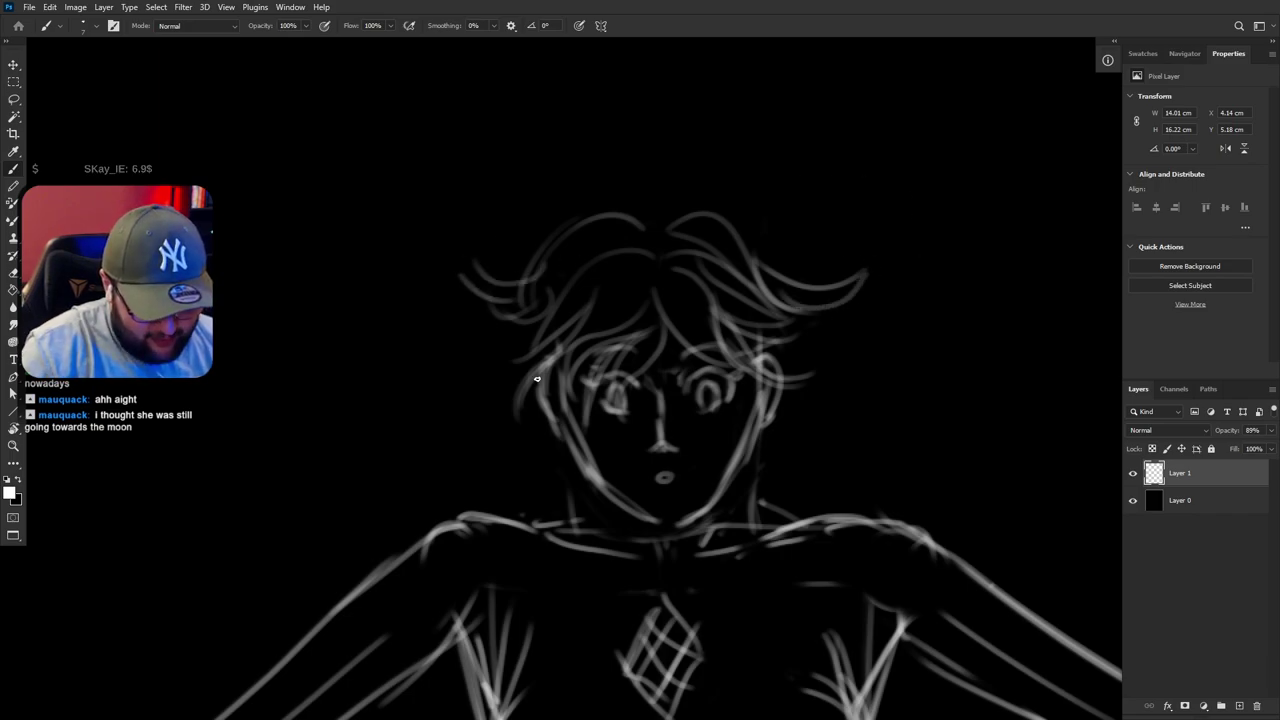
Draw long curling locks sweeping outward from behind both ears above the shoulders, undoing unsuccessful strokes
{"action": "mouse_move", "coordinate": [564, 366]}
{"action": "left_mouse_down"}
{"action": "mouse_move", "coordinate": [503, 463]}
{"action": "mouse_move", "coordinate": [445, 391]}
{"action": "mouse_move", "coordinate": [469, 443]}
{"action": "mouse_move", "coordinate": [439, 491]}
{"action": "mouse_move", "coordinate": [449, 411]}
{"action": "mouse_move", "coordinate": [586, 440]}
{"action": "left_mouse_up"}
{"action": "key", "text": "ctrl+z"}
{"action": "key", "text": "ctrl+z"}
{"action": "mouse_move", "coordinate": [565, 370]}
{"action": "left_mouse_down"}
{"action": "mouse_move", "coordinate": [421, 431]}
{"action": "mouse_move", "coordinate": [408, 508]}
{"action": "left_mouse_up"}
{"action": "key", "text": "ctrl+z"}
{"action": "mouse_move", "coordinate": [561, 422]}
{"action": "left_mouse_down"}
{"action": "mouse_move", "coordinate": [423, 443]}
{"action": "mouse_move", "coordinate": [397, 472]}
{"action": "left_mouse_up"}
{"action": "mouse_move", "coordinate": [728, 374]}
{"action": "left_mouse_down"}
{"action": "mouse_move", "coordinate": [864, 458]}
{"action": "mouse_move", "coordinate": [840, 480]}
{"action": "mouse_move", "coordinate": [904, 471]}
{"action": "mouse_move", "coordinate": [762, 427]}
{"action": "left_mouse_up"}
{"action": "key", "text": "ctrl+z"}
{"action": "key", "text": "ctrl+z"}
{"action": "mouse_move", "coordinate": [738, 369]}
{"action": "left_mouse_down"}
{"action": "mouse_move", "coordinate": [898, 468]}
{"action": "mouse_move", "coordinate": [908, 428]}
{"action": "left_mouse_up"}
{"action": "left_click_drag", "start_coordinate": [891, 475], "coordinate": [902, 425]}
{"action": "key", "text": "ctrl+z"}
Rotate the canvas sideways, try a large arc over the top of the hair, undo it and turn the canvas back upright
{"action": "key", "text": "r"}
{"action": "mouse_move", "coordinate": [983, 491]}
{"action": "left_mouse_down"}
{"action": "mouse_move", "coordinate": [743, 636]}
{"action": "mouse_move", "coordinate": [720, 620]}
{"action": "left_mouse_up"}
{"action": "key", "text": "b"}
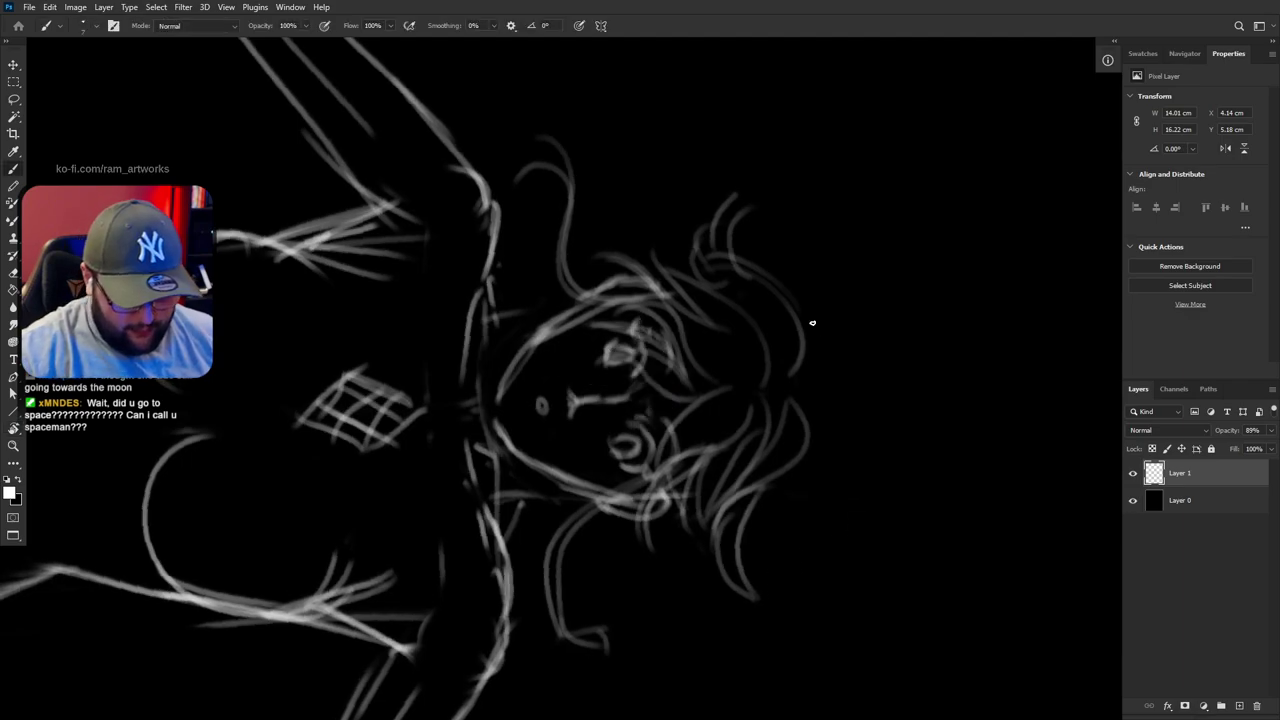
{"action": "mouse_move", "coordinate": [786, 281]}
{"action": "left_mouse_down"}
{"action": "mouse_move", "coordinate": [812, 436]}
{"action": "mouse_move", "coordinate": [823, 400]}
{"action": "mouse_move", "coordinate": [780, 464]}
{"action": "mouse_move", "coordinate": [806, 430]}
{"action": "mouse_move", "coordinate": [788, 287]}
{"action": "left_mouse_up"}
{"action": "key", "text": "ctrl+z"}
{"action": "key", "text": "ctrl+z"}
{"action": "key", "text": "ctrl+z"}
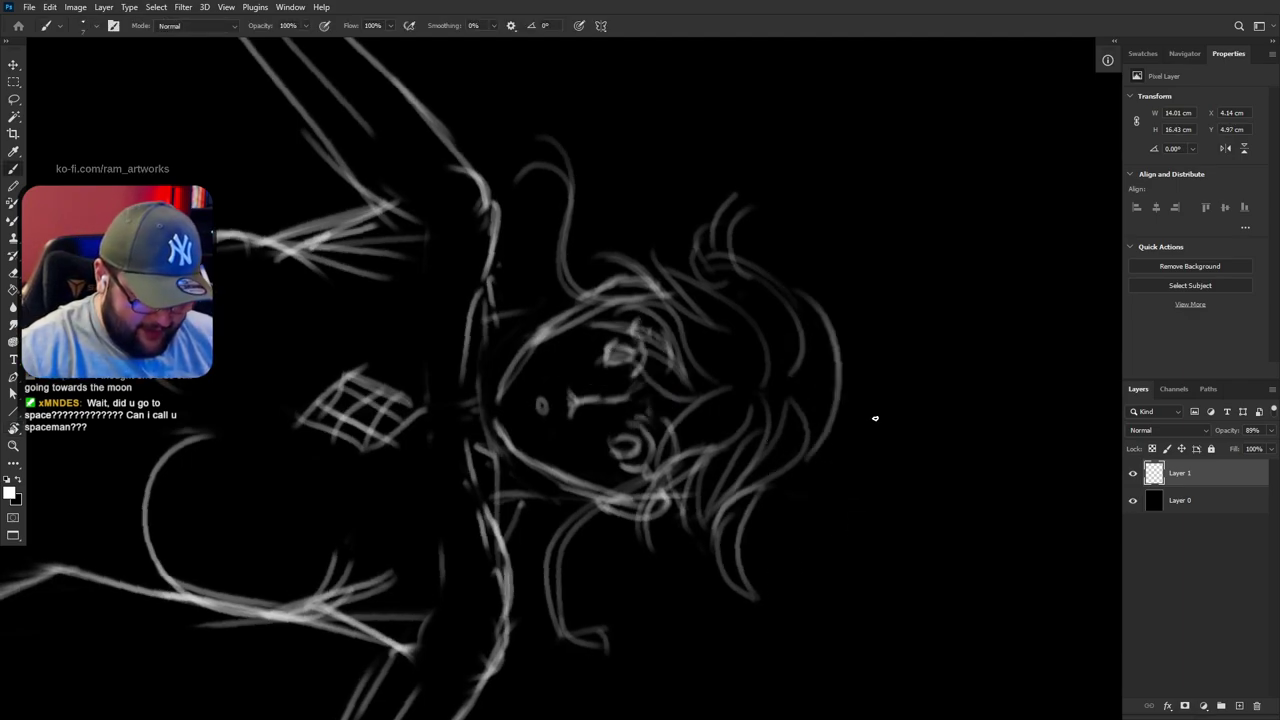
{"action": "key", "text": "r"}
{"action": "left_click_drag", "start_coordinate": [880, 525], "coordinate": [811, 120]}
{"action": "left_click_drag", "start_coordinate": [957, 291], "coordinate": [887, 188]}
{"action": "key", "text": "b"}
{"action": "key", "text": "ctrl+z"}
Draw a short outer arc above the left side of the crown and a pointed lock above the left-hand ear
{"action": "mouse_move", "coordinate": [772, 256]}
{"action": "left_mouse_down"}
{"action": "mouse_move", "coordinate": [706, 189]}
{"action": "mouse_move", "coordinate": [628, 190]}
{"action": "mouse_move", "coordinate": [505, 262]}
{"action": "left_mouse_up"}
{"action": "key", "text": "ctrl+z"}
{"action": "key", "text": "ctrl+z"}
{"action": "mouse_move", "coordinate": [614, 200]}
{"action": "left_mouse_down"}
{"action": "mouse_move", "coordinate": [506, 308]}
{"action": "mouse_move", "coordinate": [557, 218]}
{"action": "left_mouse_up"}
{"action": "mouse_move", "coordinate": [511, 332]}
{"action": "left_mouse_down"}
{"action": "mouse_move", "coordinate": [518, 381]}
{"action": "mouse_move", "coordinate": [506, 402]}
{"action": "left_mouse_up"}
{"action": "key", "text": "ctrl+z"}
{"action": "mouse_move", "coordinate": [523, 328]}
{"action": "left_mouse_down"}
{"action": "mouse_move", "coordinate": [509, 366]}
{"action": "mouse_move", "coordinate": [479, 363]}
{"action": "left_mouse_up"}
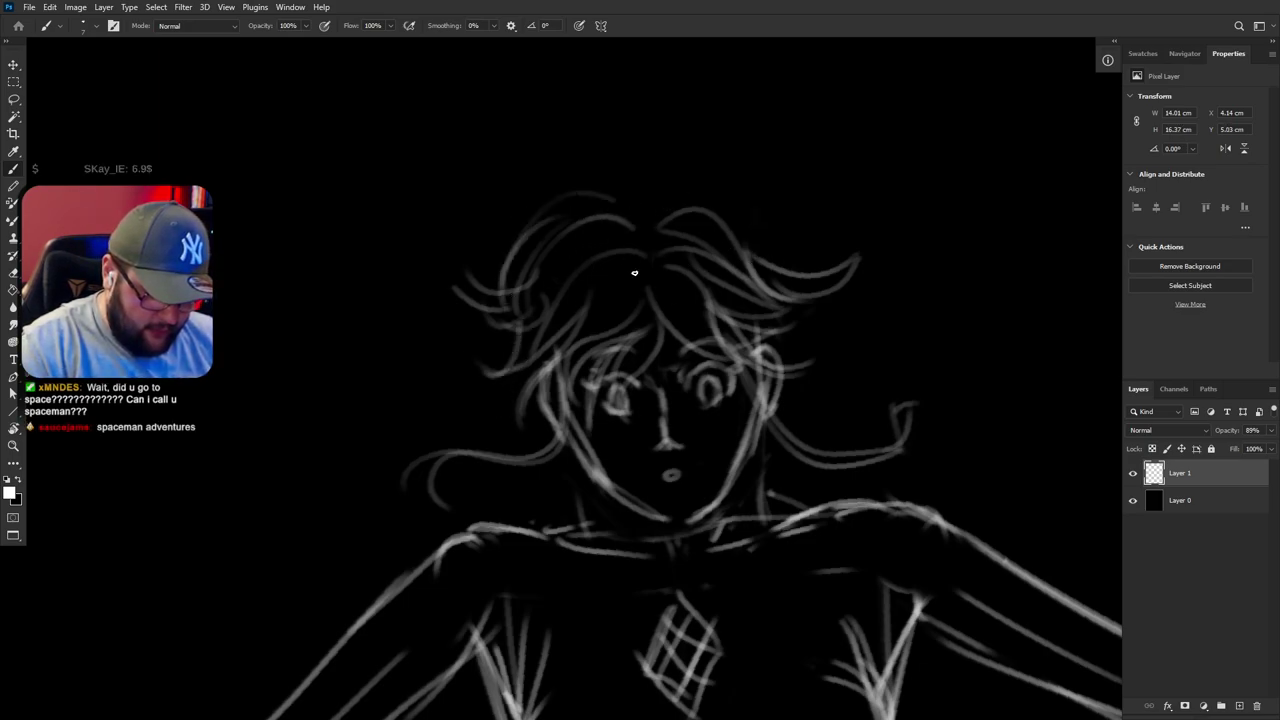
Draw curved strands over the right side of the crown, adding to the volume of the parted hair
{"action": "left_click_drag", "start_coordinate": [692, 191], "coordinate": [780, 226]}
{"action": "mouse_move", "coordinate": [648, 204]}
{"action": "left_mouse_down"}
{"action": "mouse_move", "coordinate": [585, 190]}
{"action": "mouse_move", "coordinate": [647, 203]}
{"action": "mouse_move", "coordinate": [729, 190]}
{"action": "mouse_move", "coordinate": [762, 252]}
{"action": "left_mouse_up"}
{"action": "key", "text": "r"}
{"action": "mouse_move", "coordinate": [949, 537]}
{"action": "left_mouse_down"}
{"action": "mouse_move", "coordinate": [908, 592]}
{"action": "mouse_move", "coordinate": [887, 472]}
{"action": "left_mouse_up"}
{"action": "key", "text": "ctrl+minus"}
{"action": "key", "text": "ctrl+minus"}
{"action": "key", "text": "ctrl+minus"}
{"action": "key", "text": "ctrl+plus"}
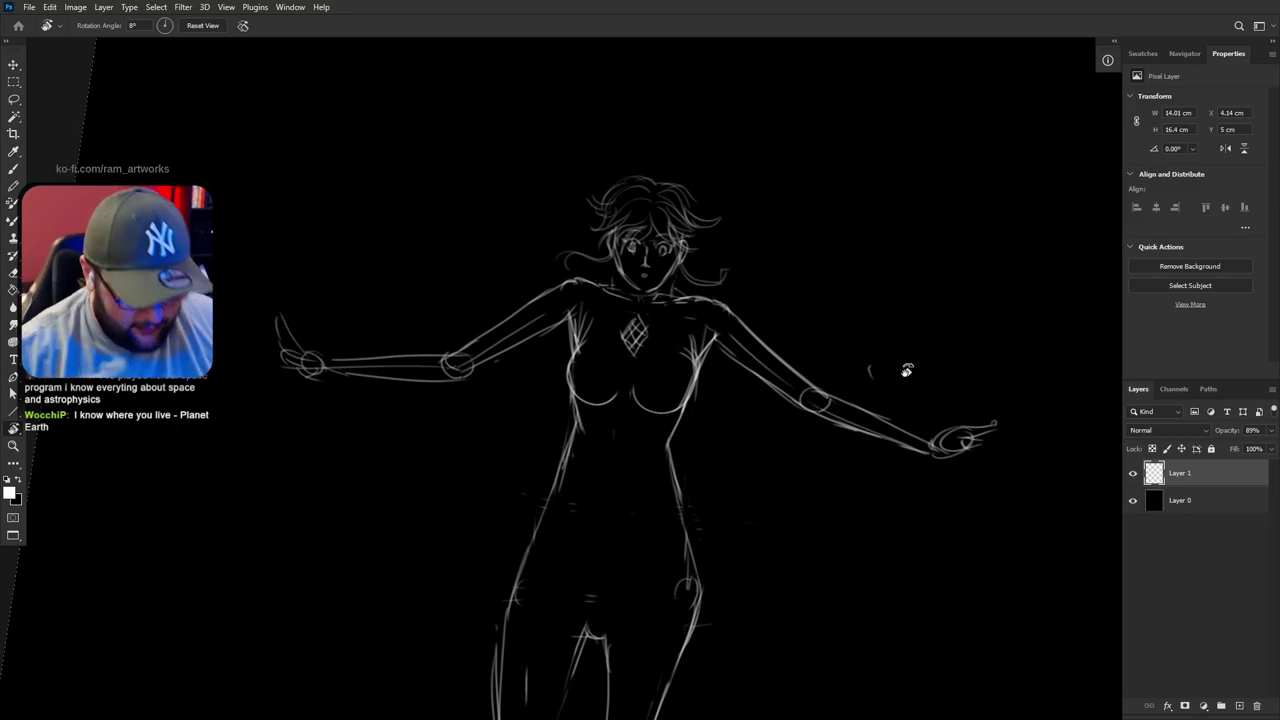
Draw a fuller outer contour over the crown and down the right side of the hair, undoing unsuccessful strokes
{"action": "key", "text": "b"}
{"action": "mouse_move", "coordinate": [608, 197]}
{"action": "left_mouse_down"}
{"action": "mouse_move", "coordinate": [658, 173]}
{"action": "mouse_move", "coordinate": [638, 162]}
{"action": "left_mouse_up"}
{"action": "key", "text": "ctrl+z"}
{"action": "key", "text": "ctrl+z"}
{"action": "mouse_move", "coordinate": [629, 164]}
{"action": "left_mouse_down"}
{"action": "mouse_move", "coordinate": [699, 197]}
{"action": "mouse_move", "coordinate": [701, 228]}
{"action": "mouse_move", "coordinate": [695, 186]}
{"action": "mouse_move", "coordinate": [701, 246]}
{"action": "left_mouse_up"}
{"action": "key", "text": "ctrl+z"}
{"action": "key", "text": "ctrl+z"}
{"action": "key", "text": "ctrl+z"}
{"action": "key", "text": "ctrl+z"}
{"action": "key", "text": "ctrl+z"}
{"action": "key", "text": "ctrl+z"}
{"action": "key", "text": "ctrl+z"}
{"action": "key", "text": "ctrl+z"}
{"action": "key", "text": "ctrl+z"}
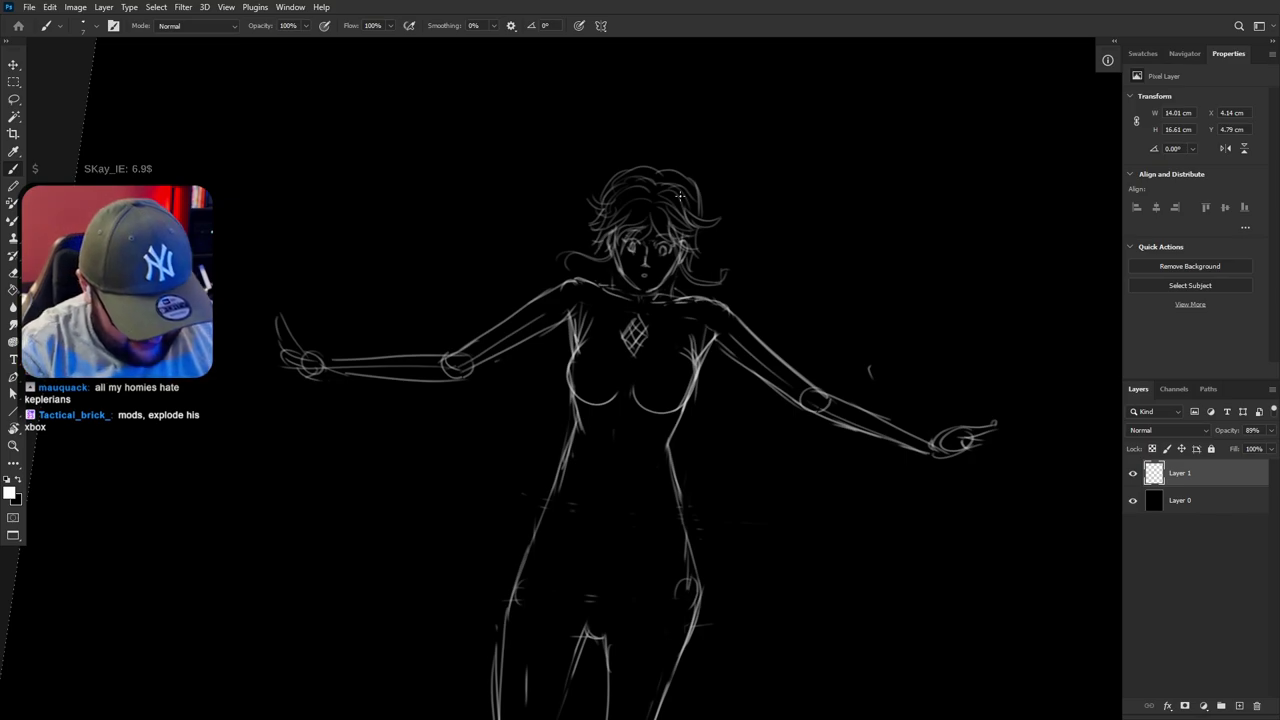
Erase part of the outer hair contour on the right side of the head and touch up its edge
{"action": "key", "text": "e"}
{"action": "left_click_drag", "start_coordinate": [692, 205], "coordinate": [702, 189]}
{"action": "key", "text": "b"}
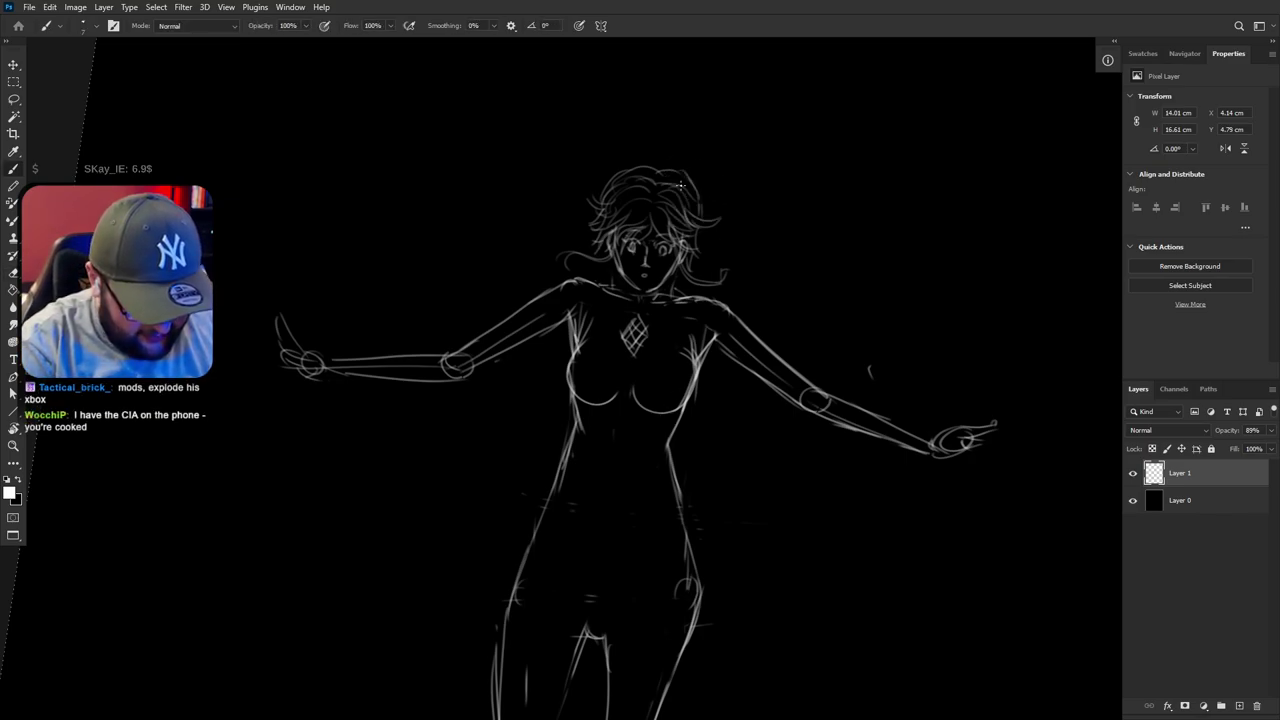
{"action": "left_click_drag", "start_coordinate": [898, 446], "coordinate": [903, 398]}
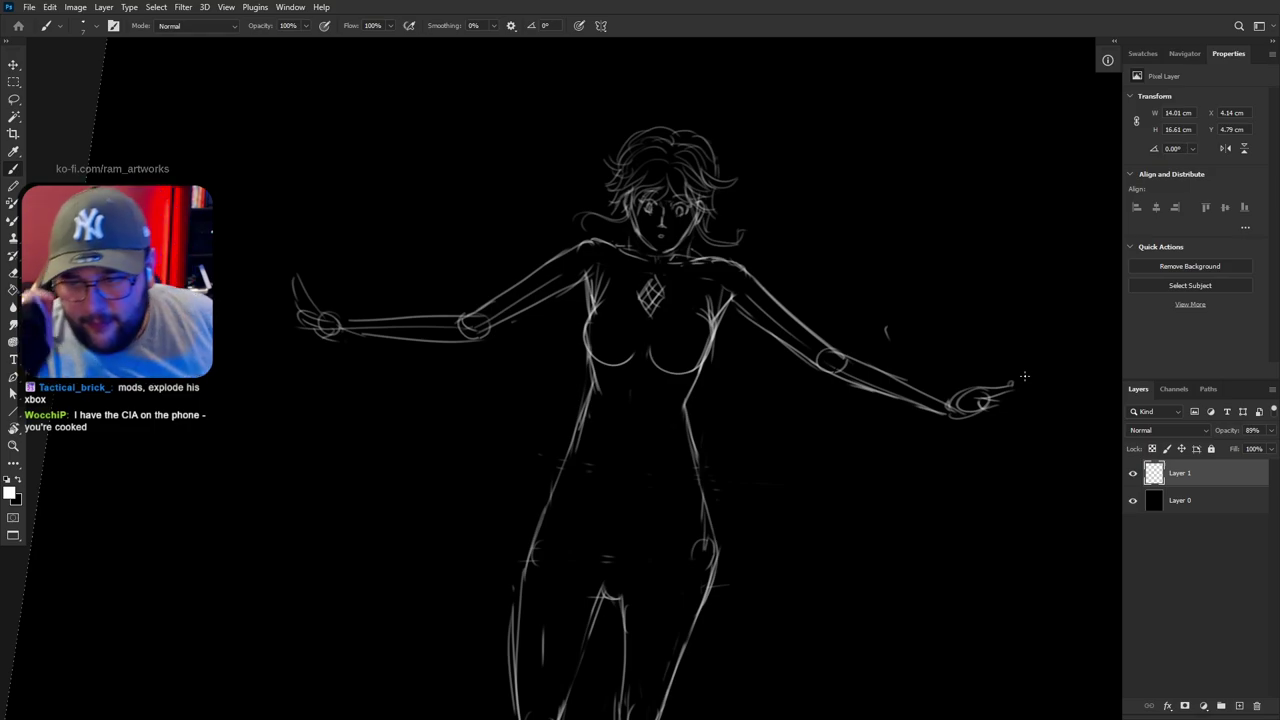
Turn the canvas upright, erase the lines at the base of the neck and redraw them as a curved collar
{"action": "key", "text": "r"}
{"action": "mouse_move", "coordinate": [888, 458]}
{"action": "left_mouse_down"}
{"action": "mouse_move", "coordinate": [888, 411]}
{"action": "mouse_move", "coordinate": [893, 450]}
{"action": "left_mouse_up"}
{"action": "key", "text": "e"}
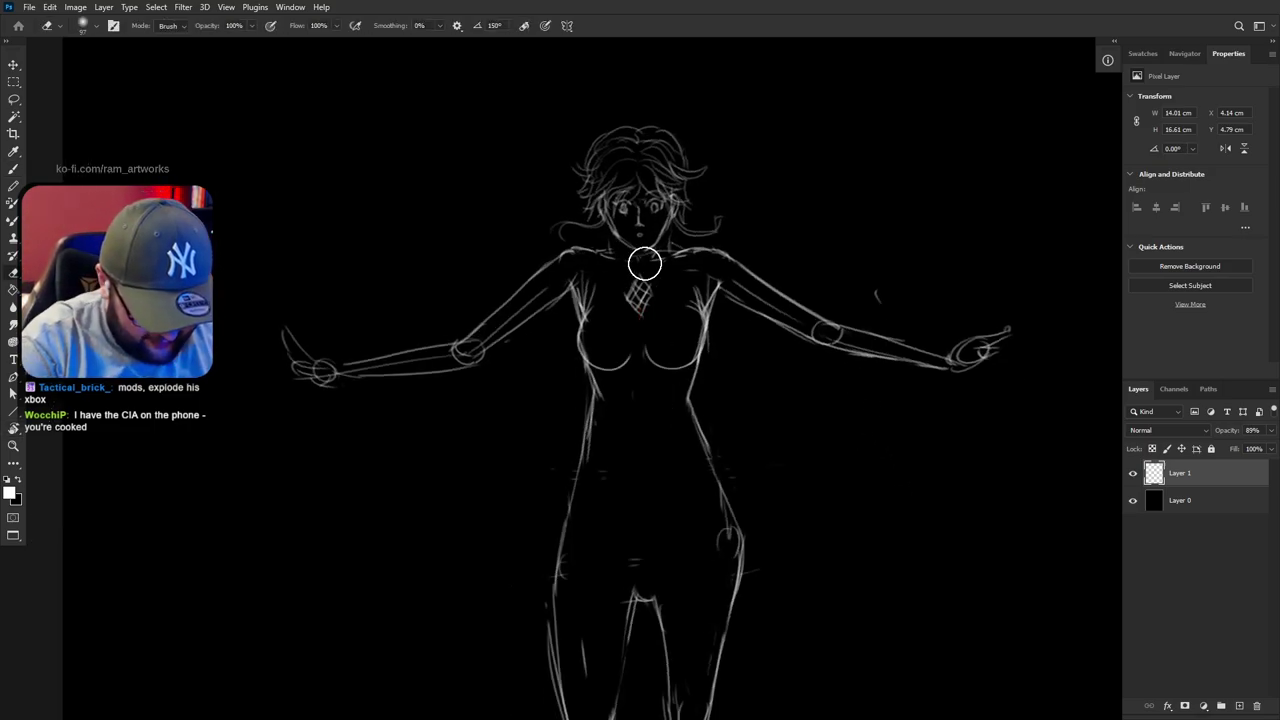
{"action": "key", "text": "b"}
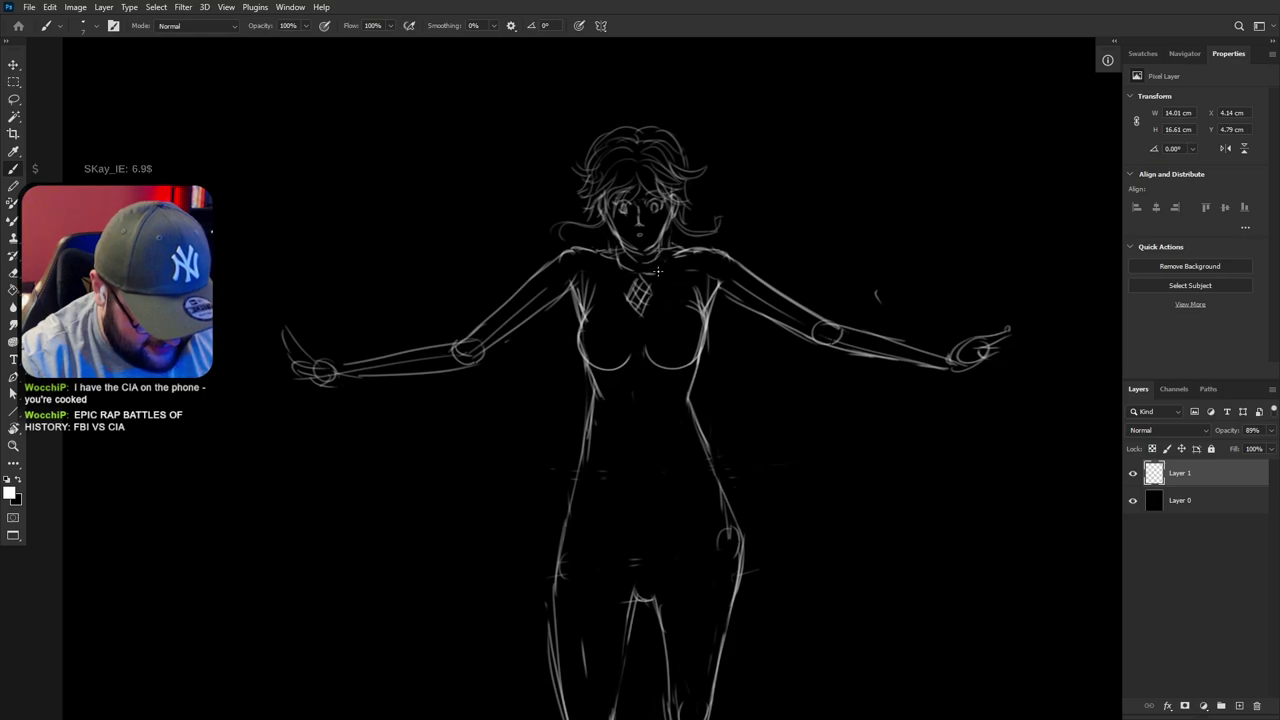
Check the seated character's outfit in page-1.psd as a reference, and return to the figure sketch in Untitled-1
{"action": "key", "text": "f"}
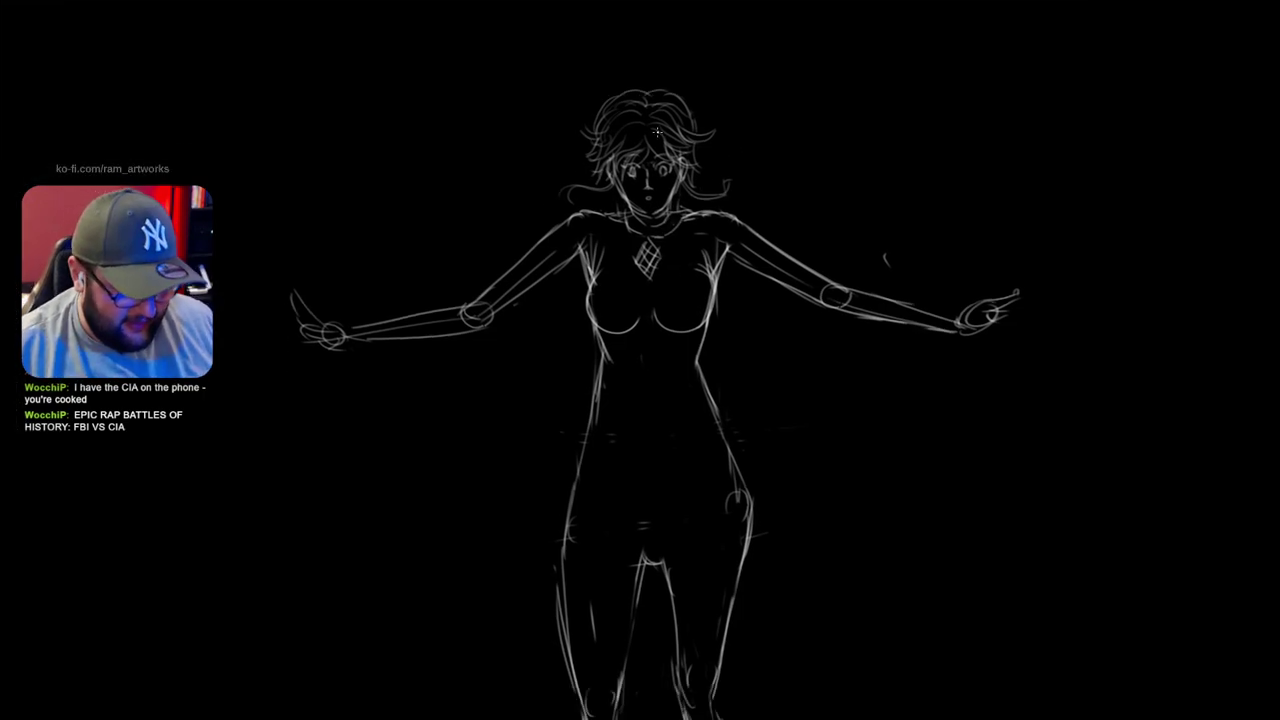
{"action": "key", "text": "f"}
{"action": "left_click", "coordinate": [462, 48]}
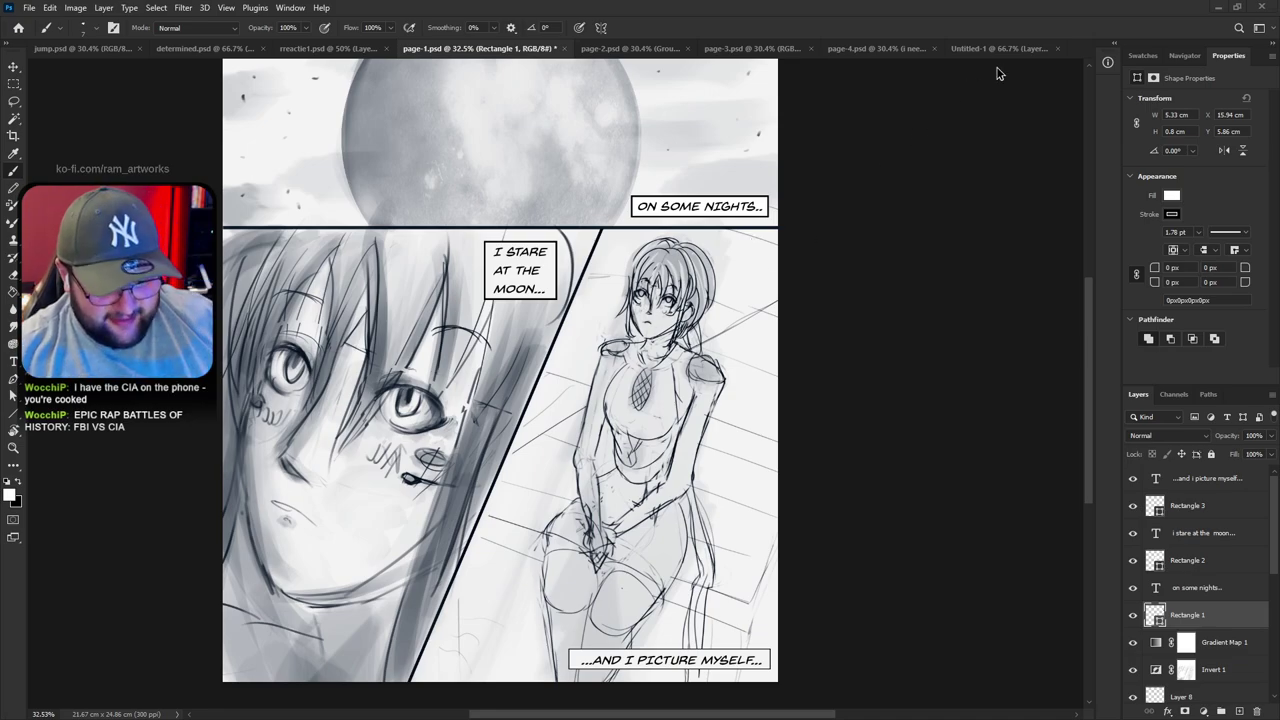
{"action": "left_click", "coordinate": [999, 47]}
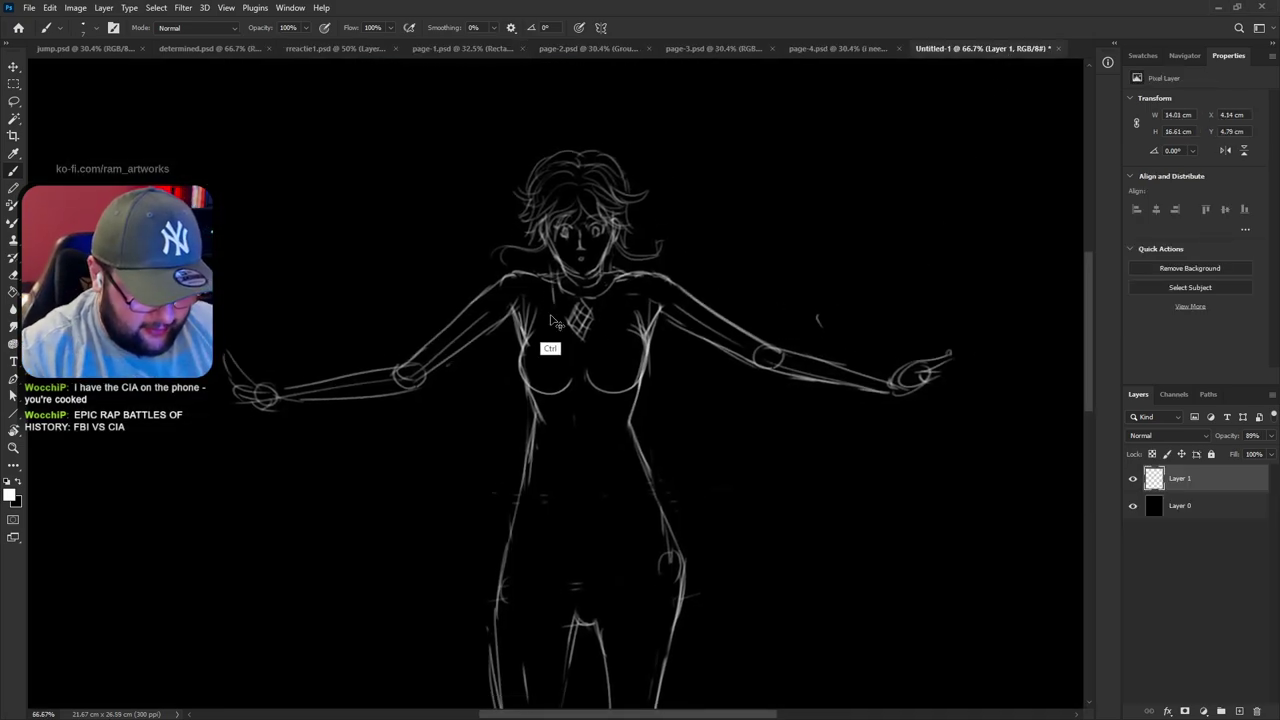
Draw the top's edges from the collar to the armpits, and two pointed cutouts one below the other under the bust
{"action": "left_click_drag", "start_coordinate": [614, 292], "coordinate": [640, 328]}
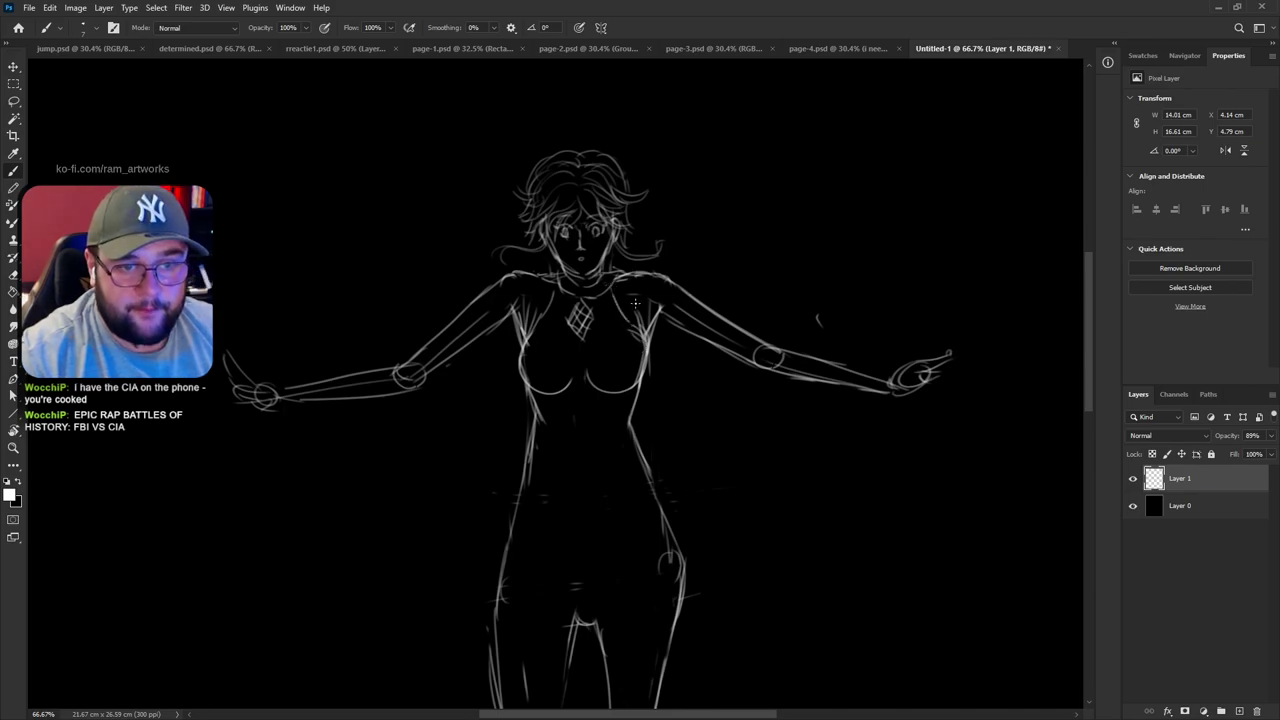
{"action": "left_click_drag", "start_coordinate": [611, 291], "coordinate": [642, 339]}
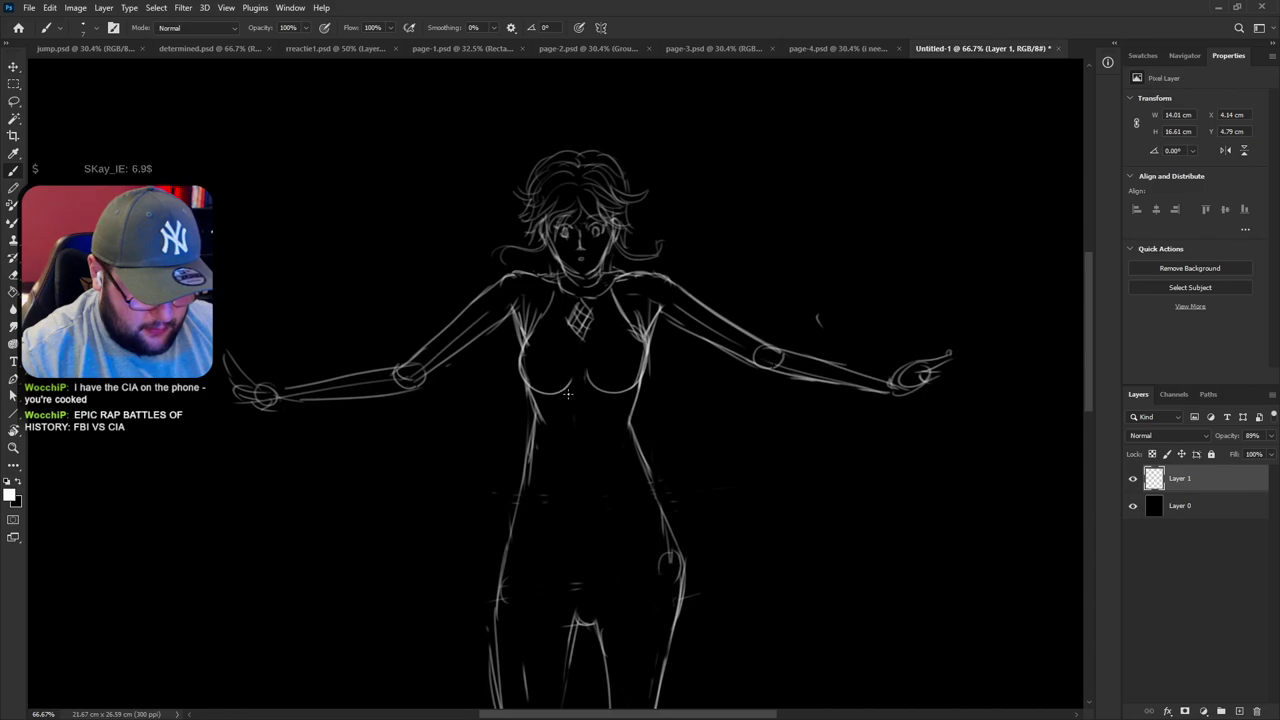
{"action": "mouse_move", "coordinate": [568, 393]}
{"action": "left_mouse_down"}
{"action": "mouse_move", "coordinate": [583, 427]}
{"action": "mouse_move", "coordinate": [597, 382]}
{"action": "left_mouse_up"}
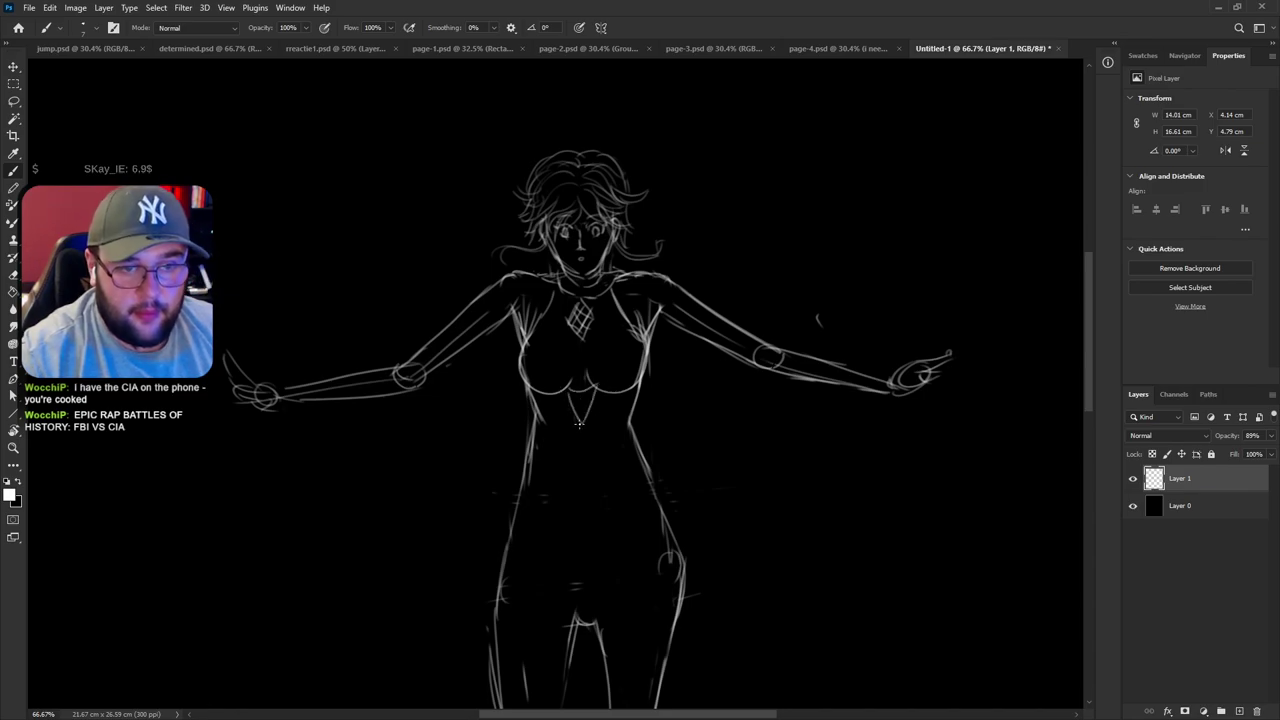
{"action": "mouse_move", "coordinate": [577, 425]}
{"action": "left_mouse_down"}
{"action": "mouse_move", "coordinate": [572, 456]}
{"action": "mouse_move", "coordinate": [589, 472]}
{"action": "mouse_move", "coordinate": [591, 414]}
{"action": "left_mouse_up"}
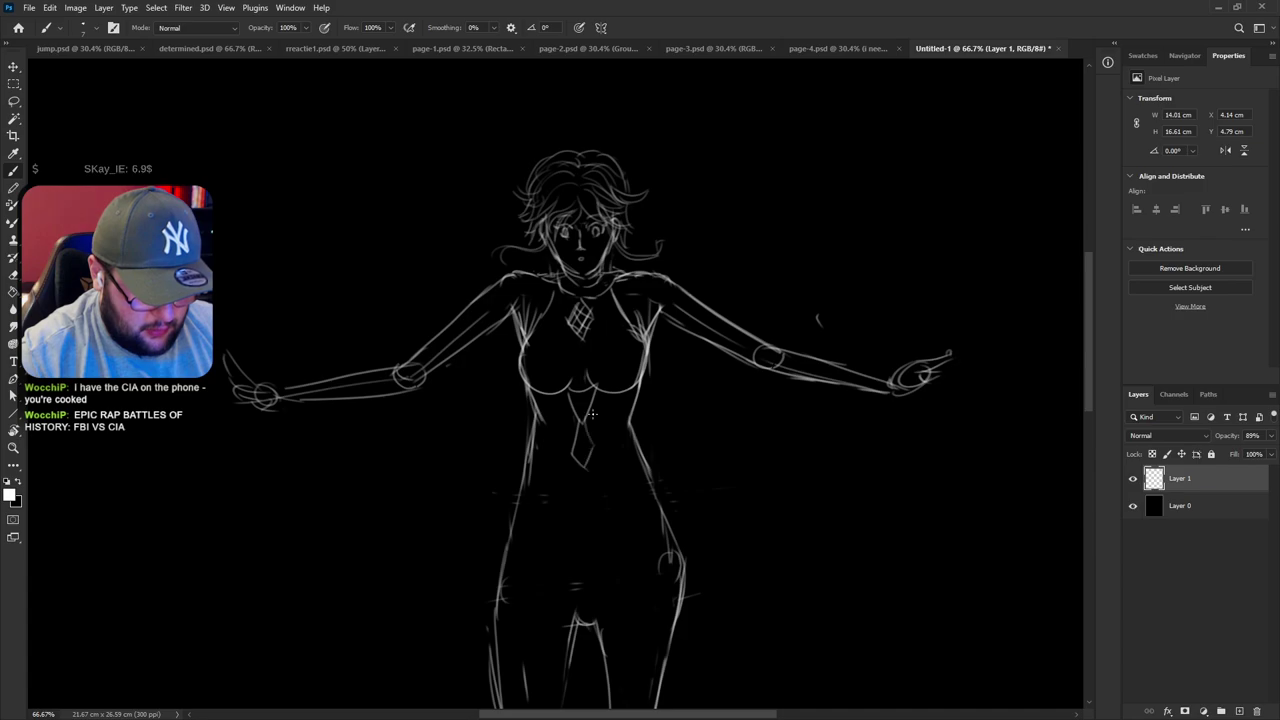
Draw a curved line across the waist beneath the lower diamond and erase the overlapping torso contours
{"action": "mouse_move", "coordinate": [532, 450]}
{"action": "left_mouse_down"}
{"action": "mouse_move", "coordinate": [589, 480]}
{"action": "mouse_move", "coordinate": [565, 444]}
{"action": "mouse_move", "coordinate": [579, 487]}
{"action": "mouse_move", "coordinate": [529, 461]}
{"action": "mouse_move", "coordinate": [535, 400]}
{"action": "left_mouse_up"}
{"action": "key", "text": "ctrl+z"}
{"action": "key", "text": "ctrl+z"}
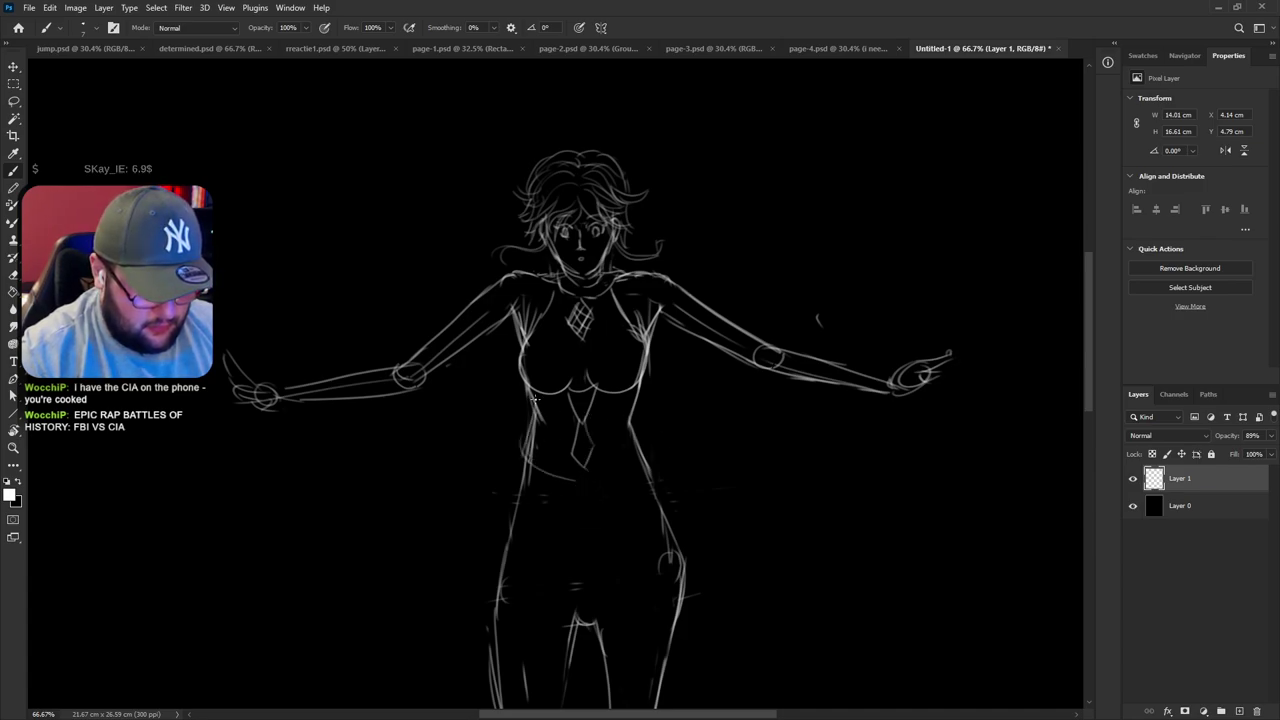
{"action": "mouse_move", "coordinate": [588, 483]}
{"action": "left_mouse_down"}
{"action": "mouse_move", "coordinate": [647, 429]}
{"action": "mouse_move", "coordinate": [630, 464]}
{"action": "mouse_move", "coordinate": [638, 429]}
{"action": "mouse_move", "coordinate": [646, 454]}
{"action": "mouse_move", "coordinate": [641, 376]}
{"action": "left_mouse_up"}
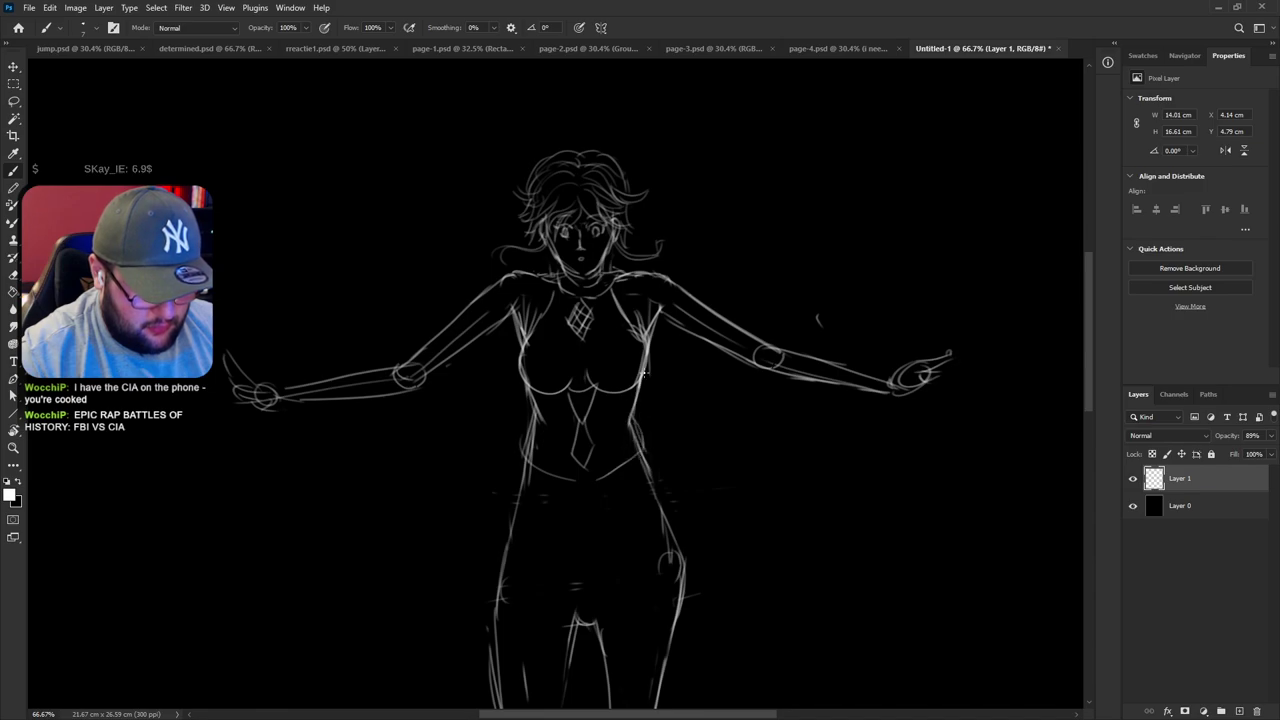
{"action": "key", "text": "e"}
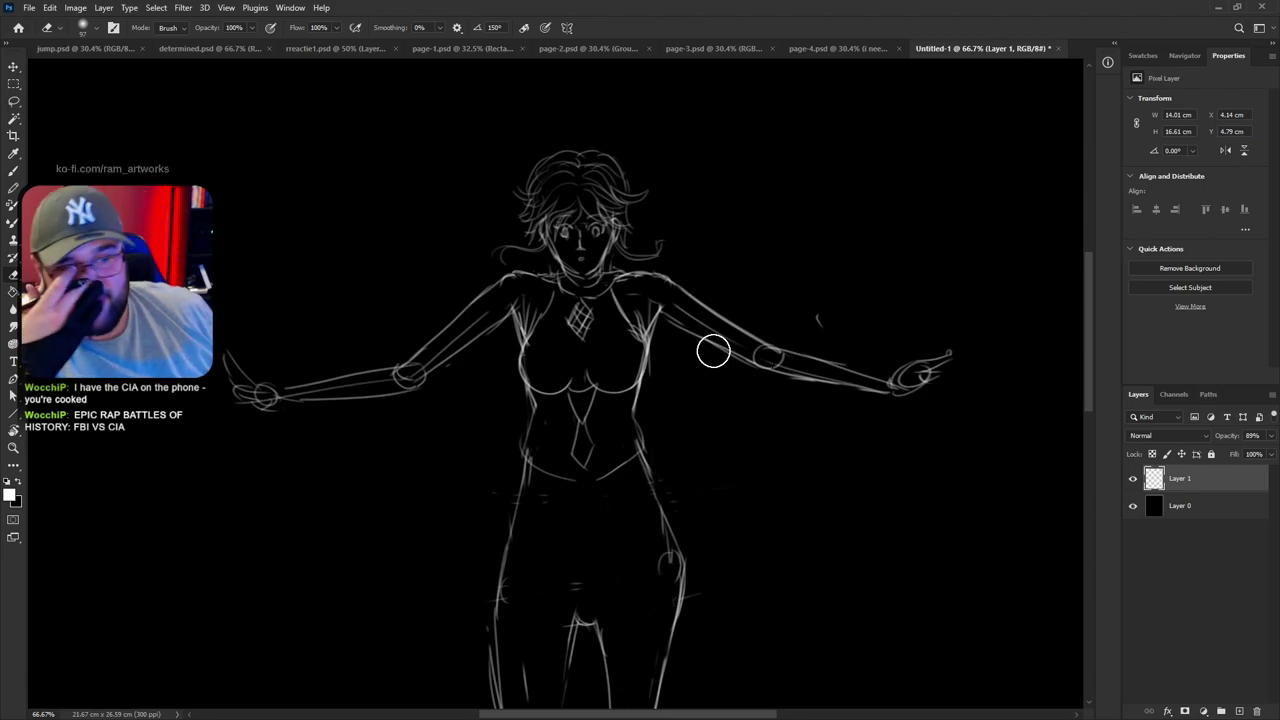
{"action": "scroll", "coordinate": [808, 423], "scroll_direction": "down", "scroll_amount": 3}
{"action": "key", "text": "b"}
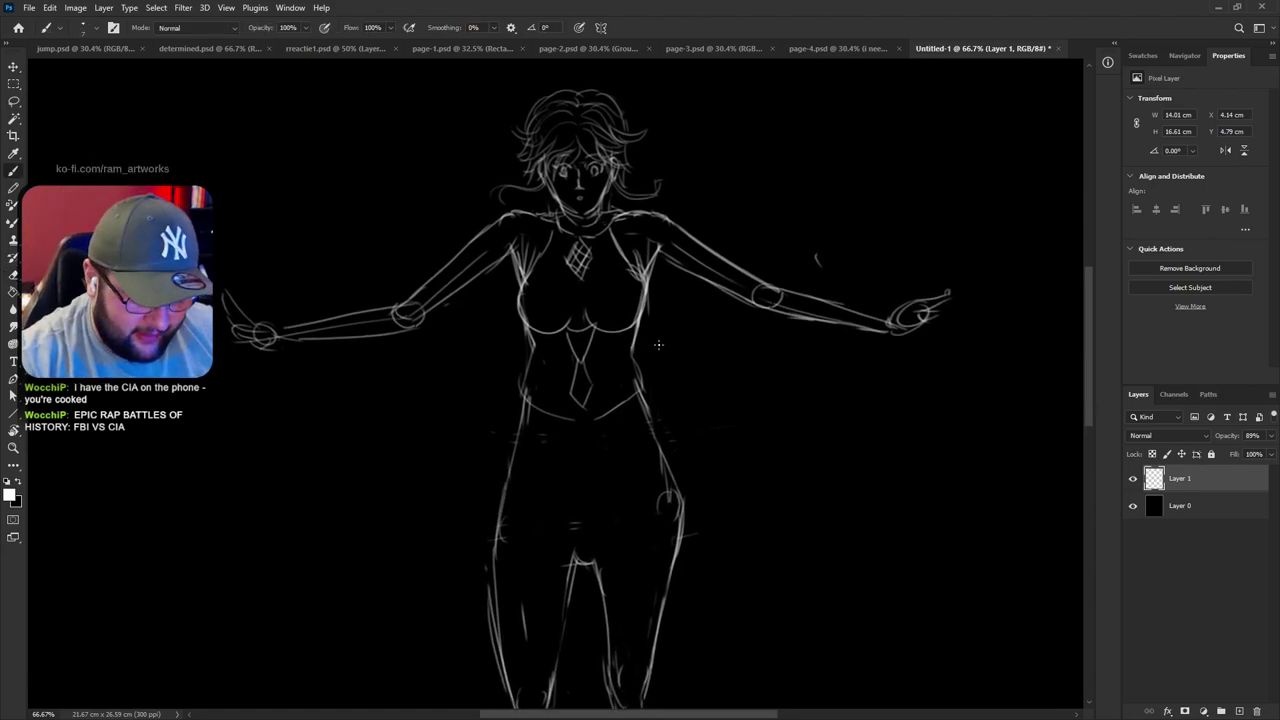
Draw rounded shoulder pads over both shoulders, undoing unsuccessful strokes
{"action": "mouse_move", "coordinate": [617, 220]}
{"action": "left_mouse_down"}
{"action": "mouse_move", "coordinate": [664, 214]}
{"action": "mouse_move", "coordinate": [662, 248]}
{"action": "left_mouse_up"}
{"action": "key", "text": "ctrl+z"}
{"action": "key", "text": "ctrl+z"}
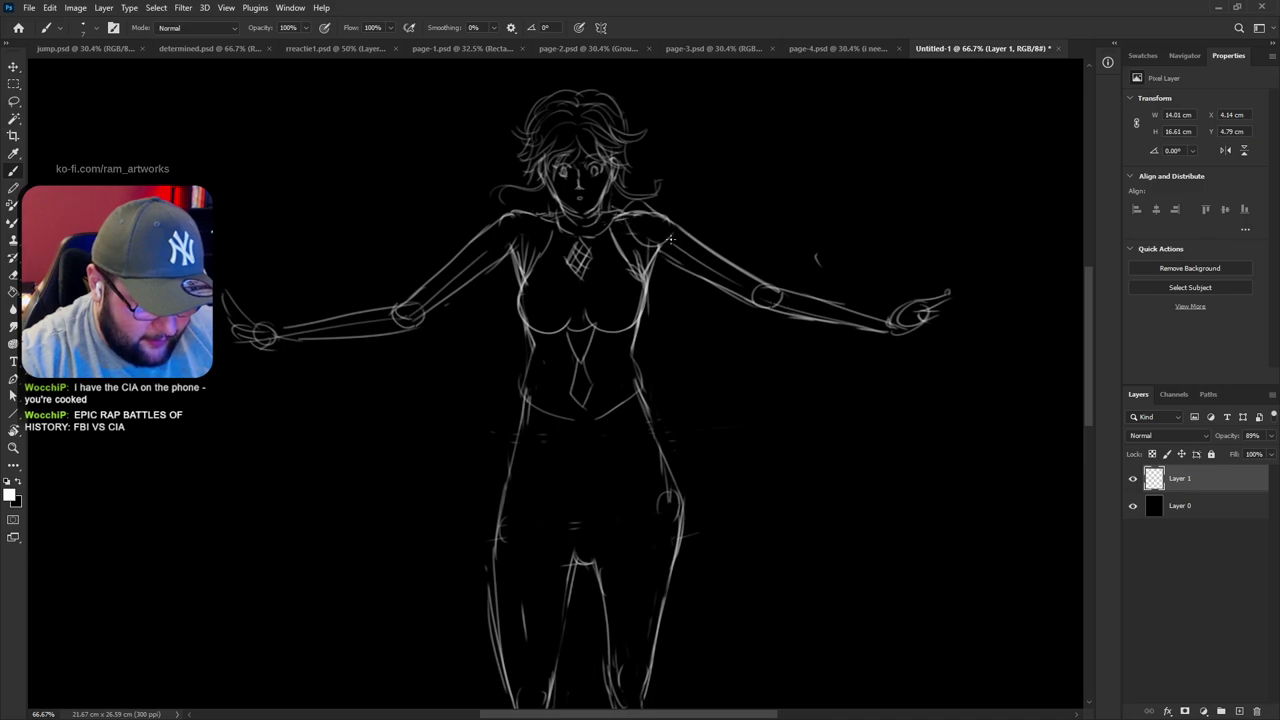
{"action": "mouse_move", "coordinate": [546, 208]}
{"action": "left_mouse_down"}
{"action": "mouse_move", "coordinate": [501, 219]}
{"action": "mouse_move", "coordinate": [539, 217]}
{"action": "left_mouse_up"}
{"action": "key", "text": "ctrl+z"}
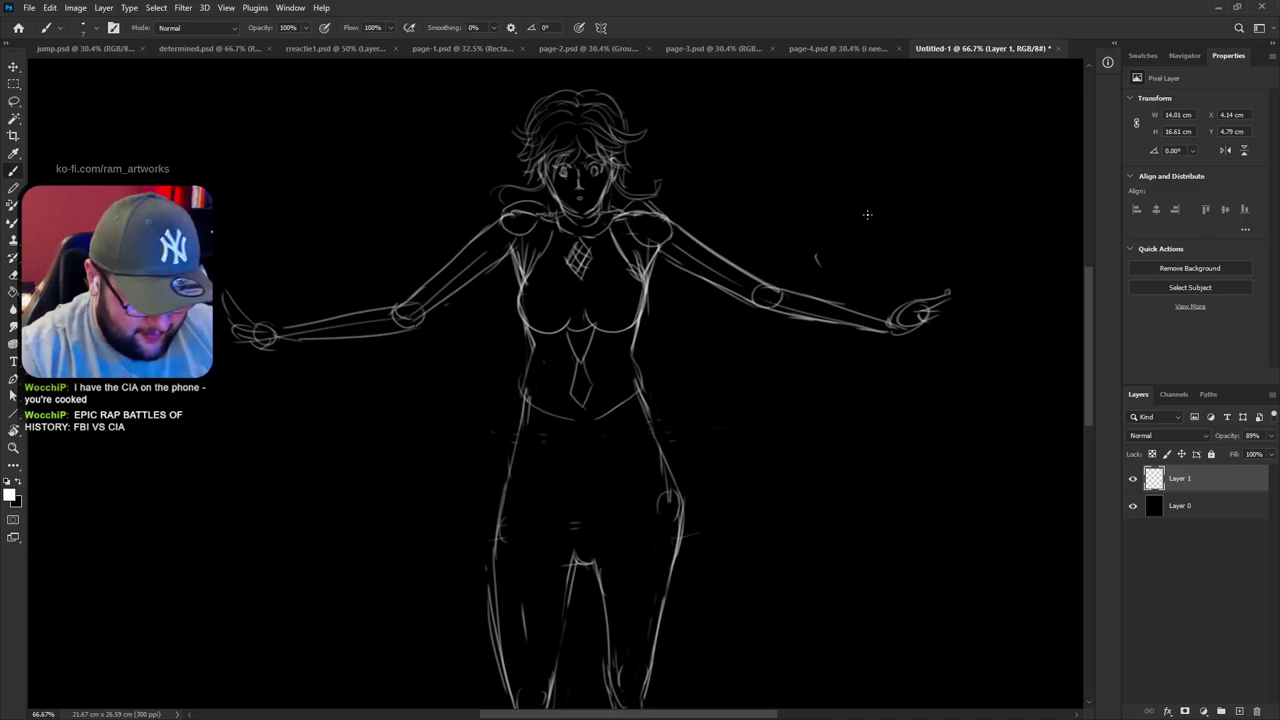
Erase the overlapping arm and shoulder lines around the right-hand shoulder pad and tidy its outline
{"action": "key", "text": "e"}
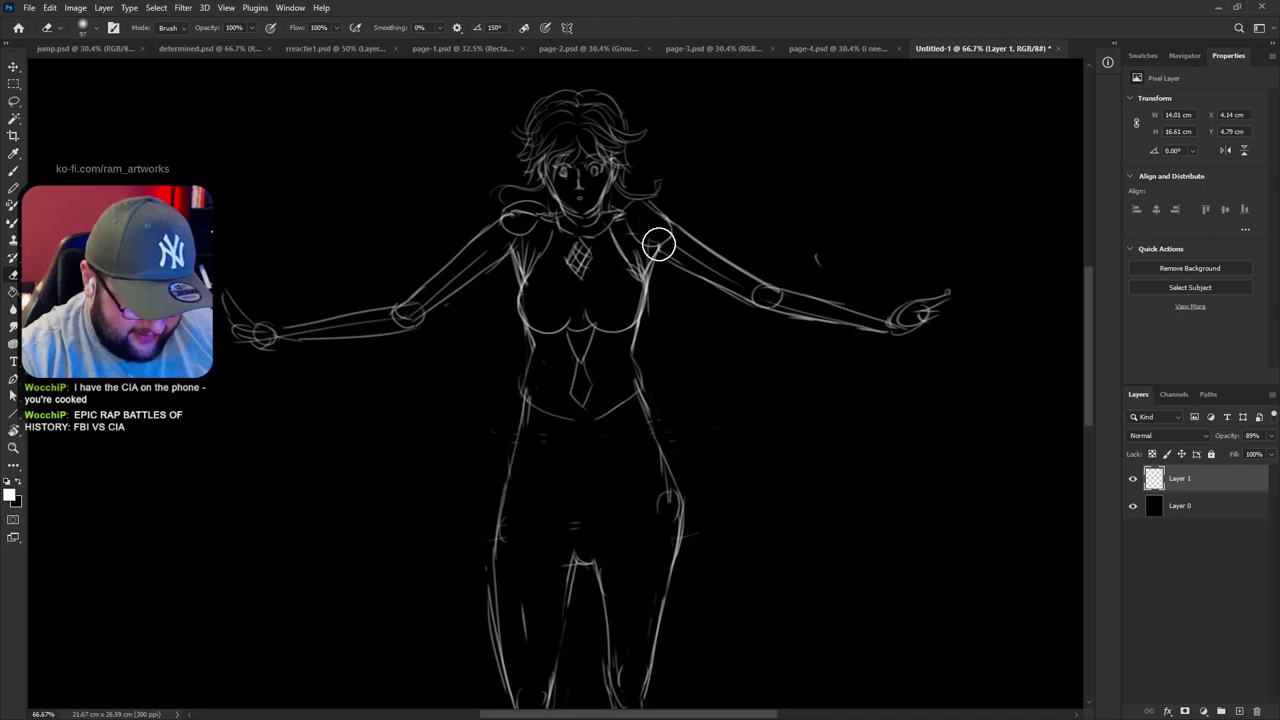
{"action": "key", "text": "r"}
{"action": "left_click", "coordinate": [903, 222]}
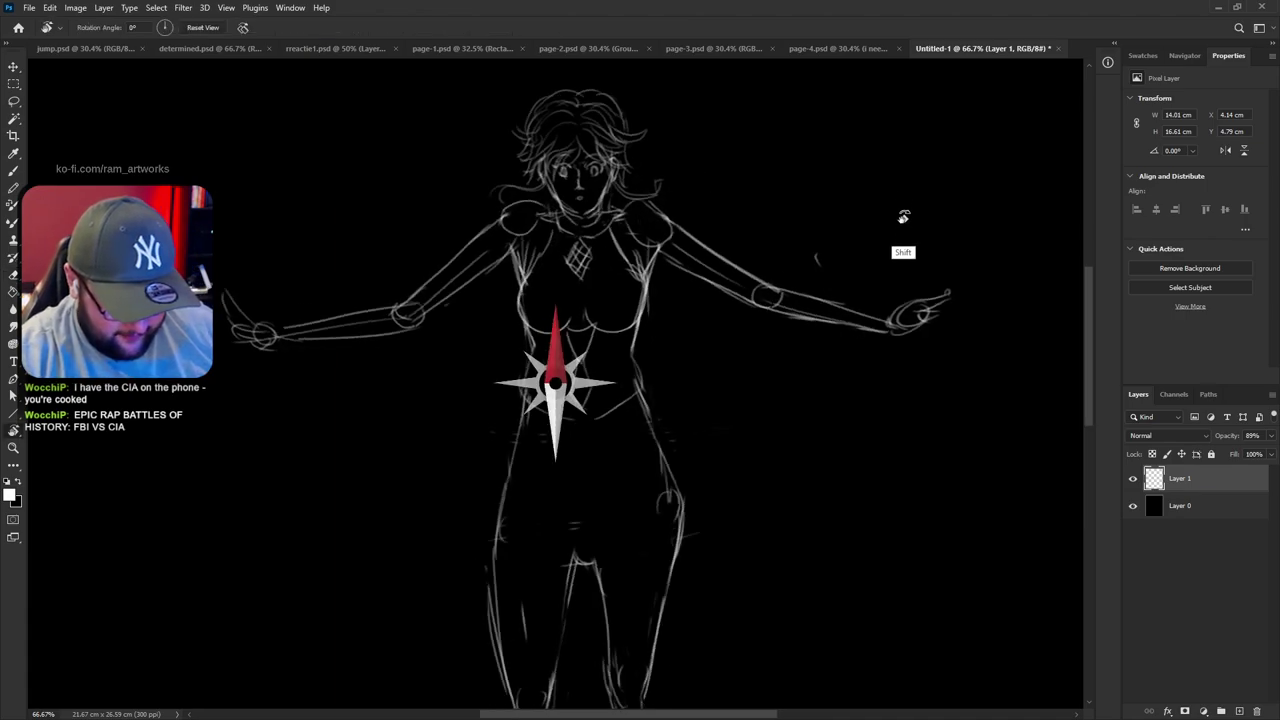
Clean up the left waist contour and draw a curved seam below the bust on both sides of the diamond
{"action": "key", "text": "e"}
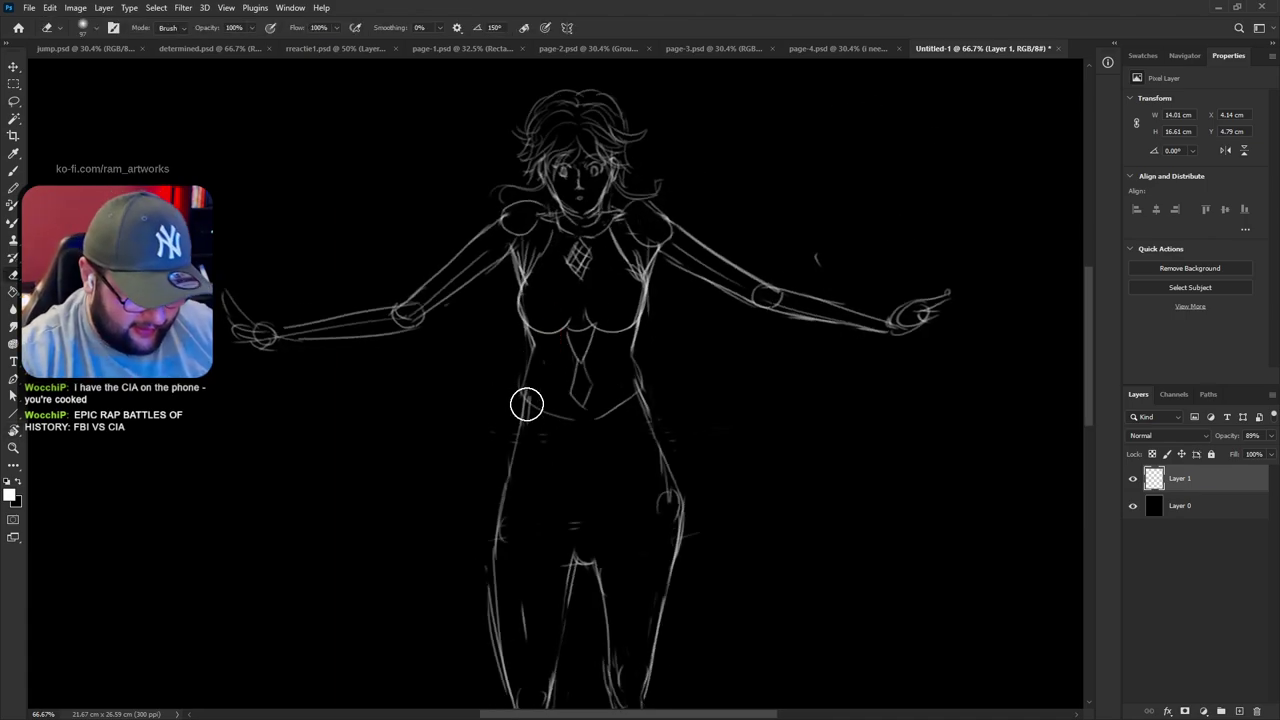
{"action": "key", "text": "b"}
{"action": "key", "text": "ctrl+z"}
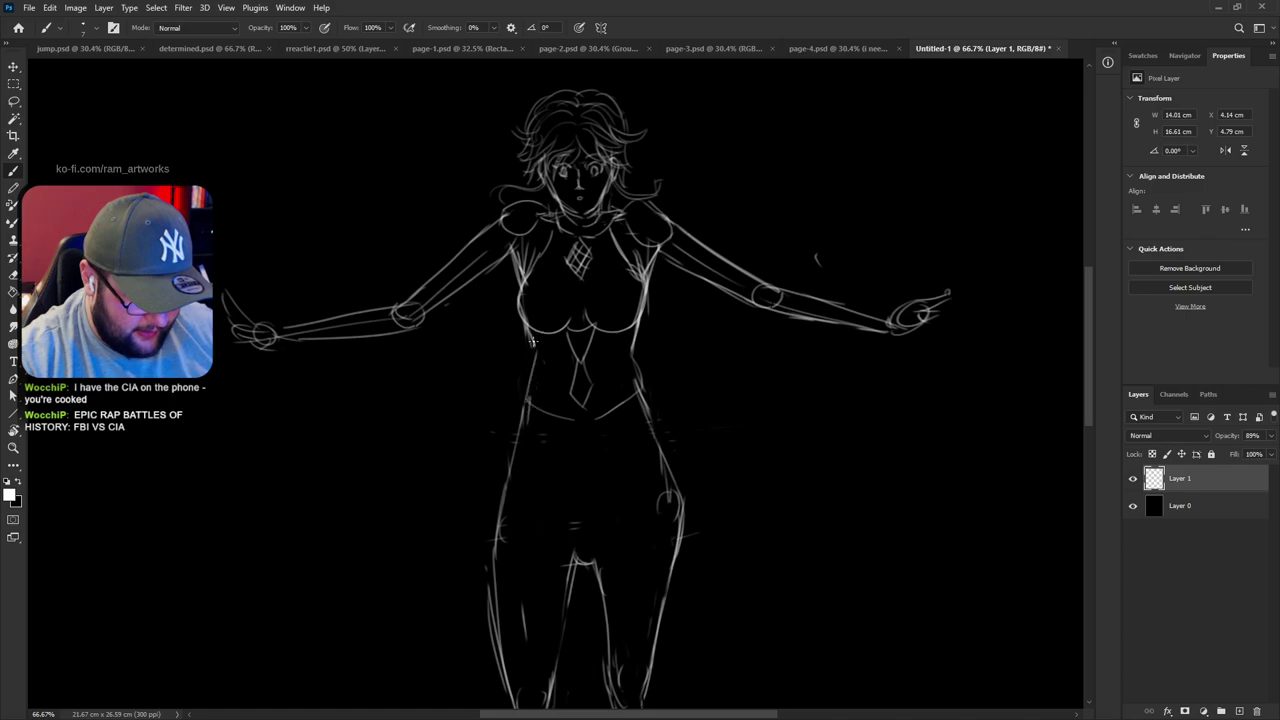
{"action": "mouse_move", "coordinate": [535, 346]}
{"action": "left_mouse_down"}
{"action": "mouse_move", "coordinate": [552, 366]}
{"action": "mouse_move", "coordinate": [626, 356]}
{"action": "left_mouse_up"}
{"action": "key", "text": "ctrl+z"}
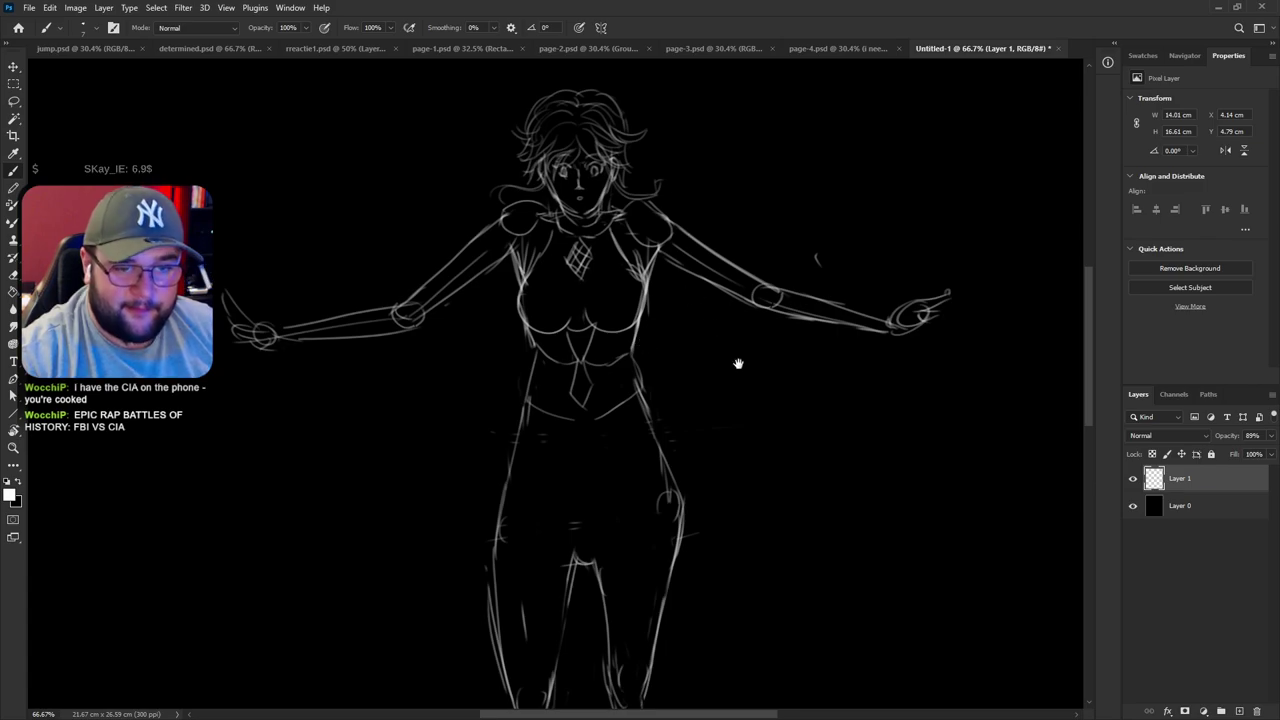
Draw a curved skirt hem across the upper thighs, undoing unsuccessful strokes
{"action": "left_click_drag", "start_coordinate": [731, 356], "coordinate": [751, 283]}
{"action": "mouse_move", "coordinate": [545, 332]}
{"action": "left_mouse_down"}
{"action": "mouse_move", "coordinate": [506, 531]}
{"action": "mouse_move", "coordinate": [567, 548]}
{"action": "mouse_move", "coordinate": [510, 558]}
{"action": "left_mouse_up"}
{"action": "key", "text": "ctrl+z"}
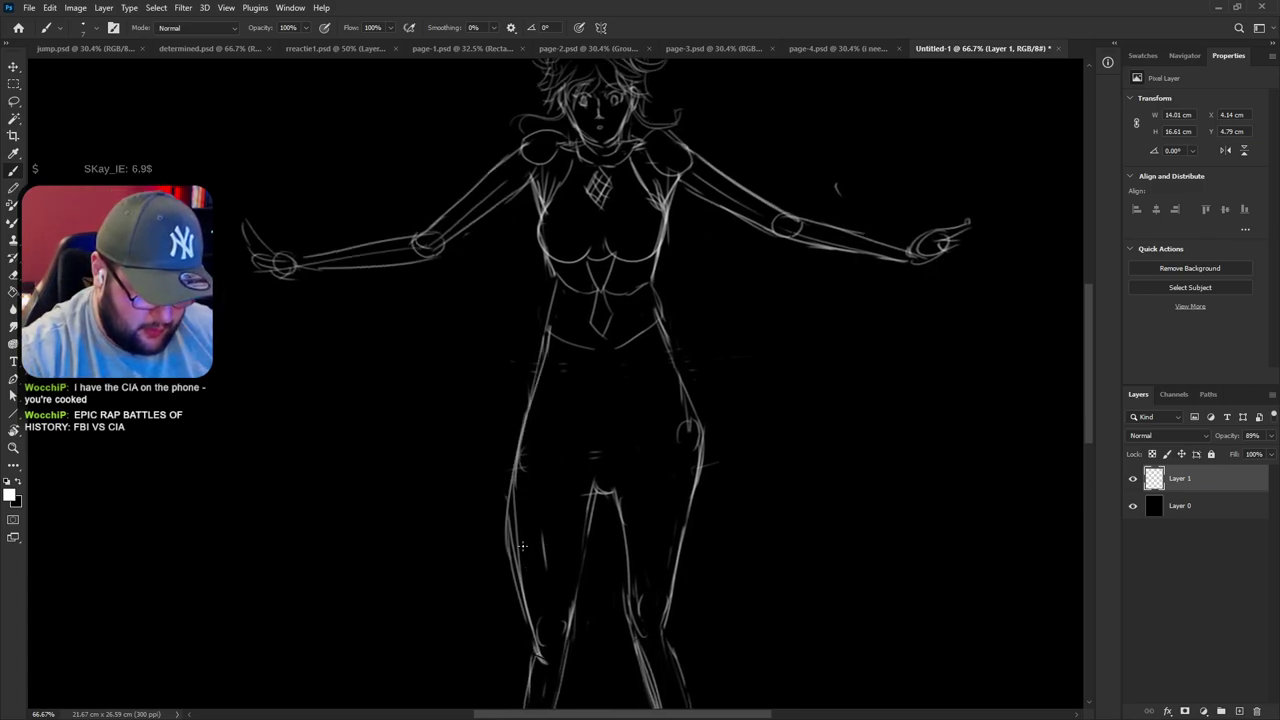
{"action": "mouse_move", "coordinate": [508, 489]}
{"action": "left_mouse_down"}
{"action": "mouse_move", "coordinate": [759, 490]}
{"action": "mouse_move", "coordinate": [718, 430]}
{"action": "left_mouse_up"}
{"action": "key", "text": "ctrl+z"}
Redraw the skirt's right side from waist to hip and erase the hip and leg lines inside the skirt
{"action": "left_click_drag", "start_coordinate": [698, 491], "coordinate": [708, 424]}
{"action": "left_click_drag", "start_coordinate": [670, 338], "coordinate": [712, 456]}
{"action": "key", "text": "ctrl+z"}
{"action": "left_click_drag", "start_coordinate": [657, 316], "coordinate": [712, 440]}
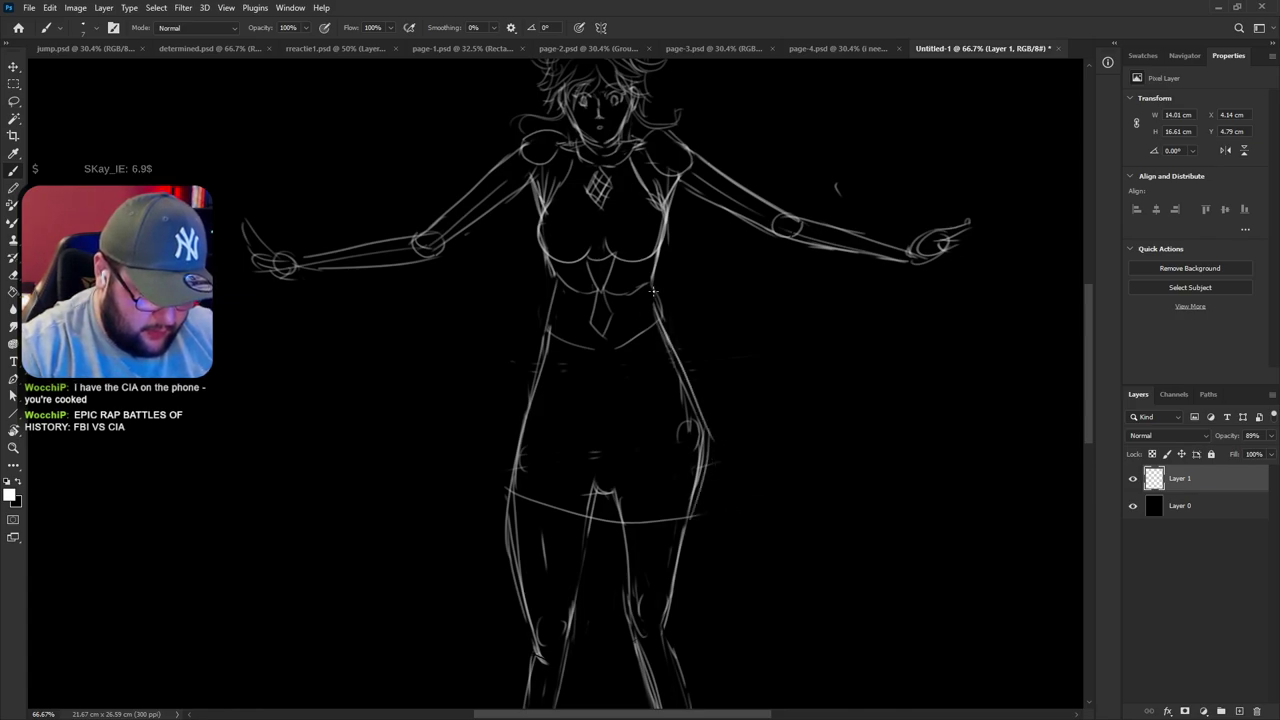
{"action": "key", "text": "e"}
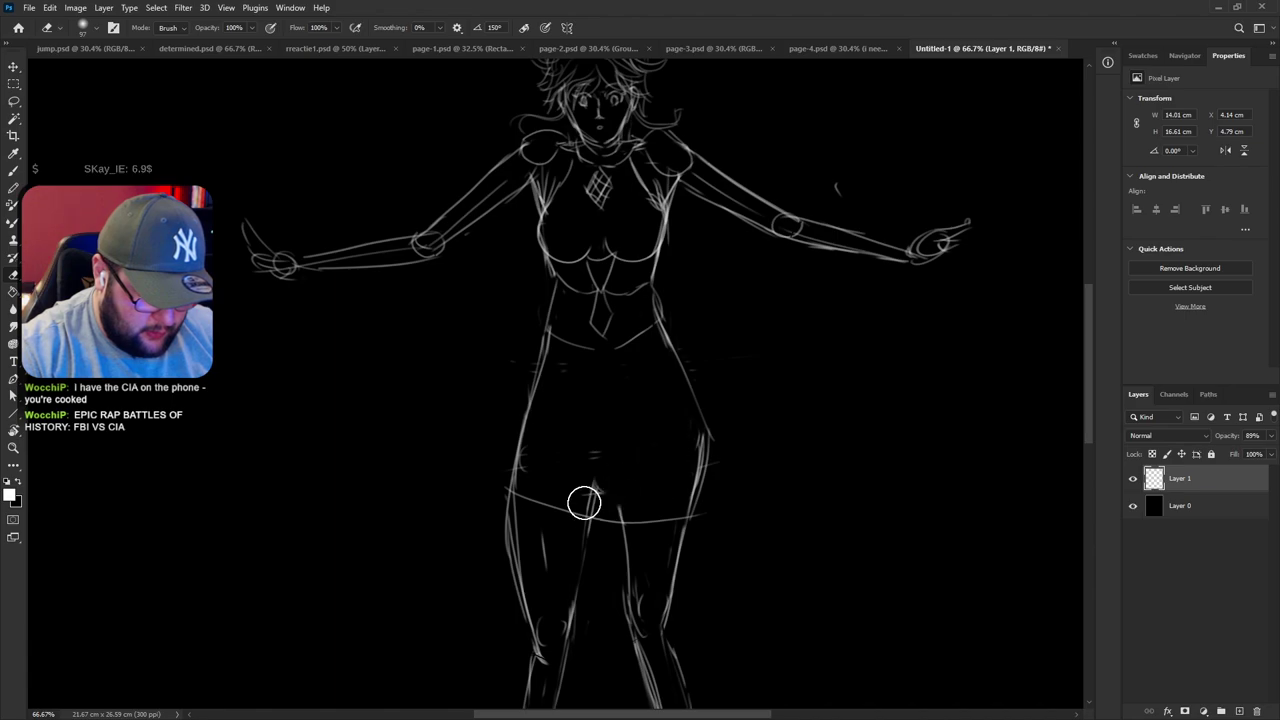
{"action": "key", "text": "b"}
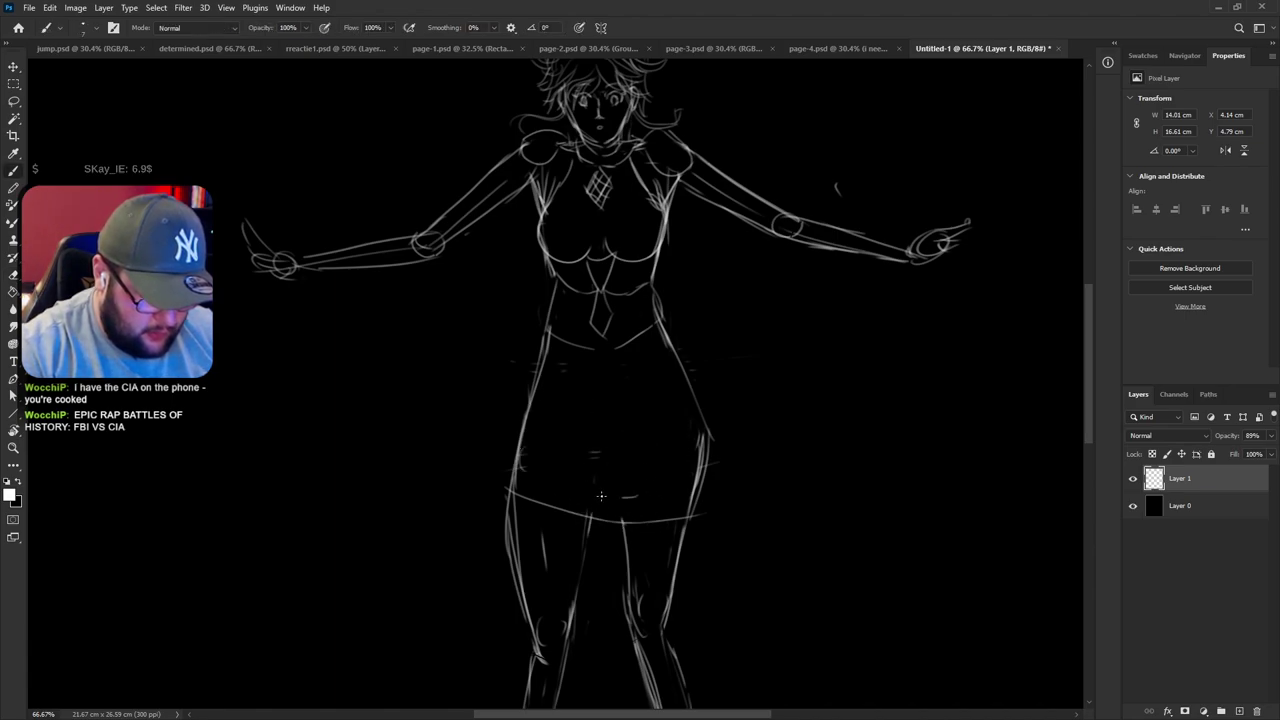
Draw diagonal seam lines on both sides of the skirt and a long central panel with a rounded lower end
{"action": "key", "text": "r"}
{"action": "left_click_drag", "start_coordinate": [780, 434], "coordinate": [826, 567]}
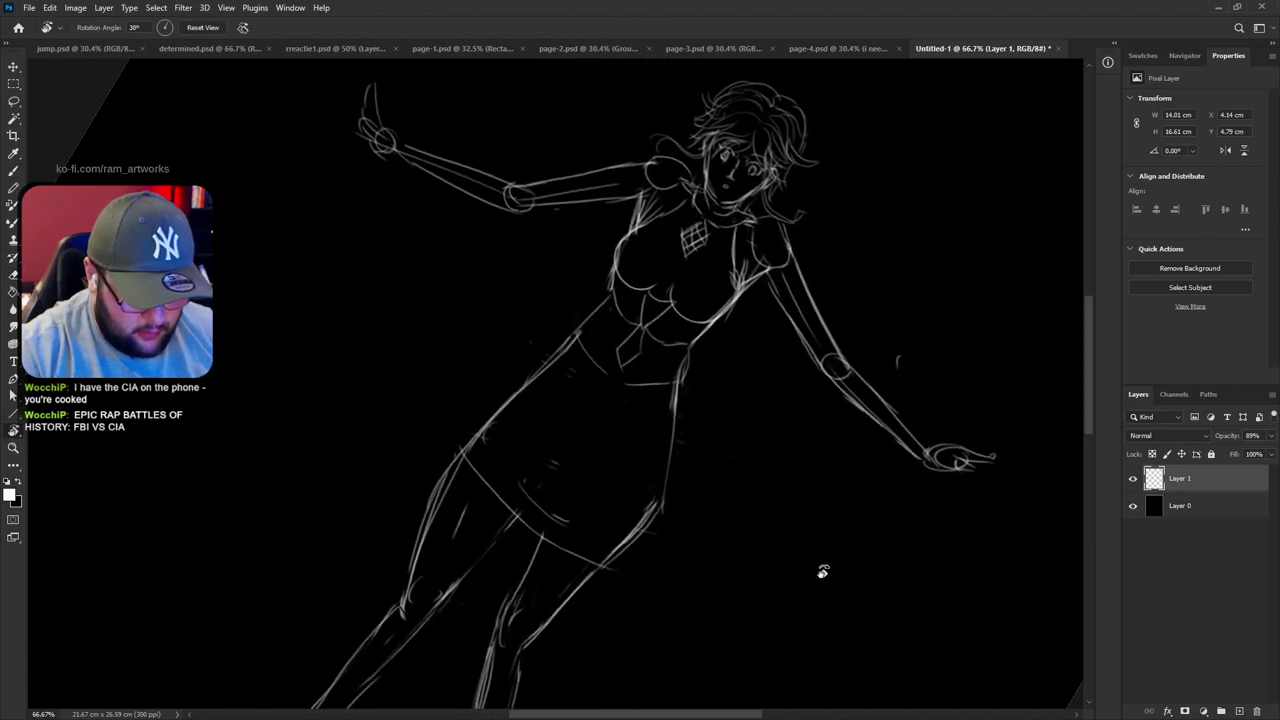
{"action": "key", "text": "Escape"}
{"action": "key", "text": "b"}
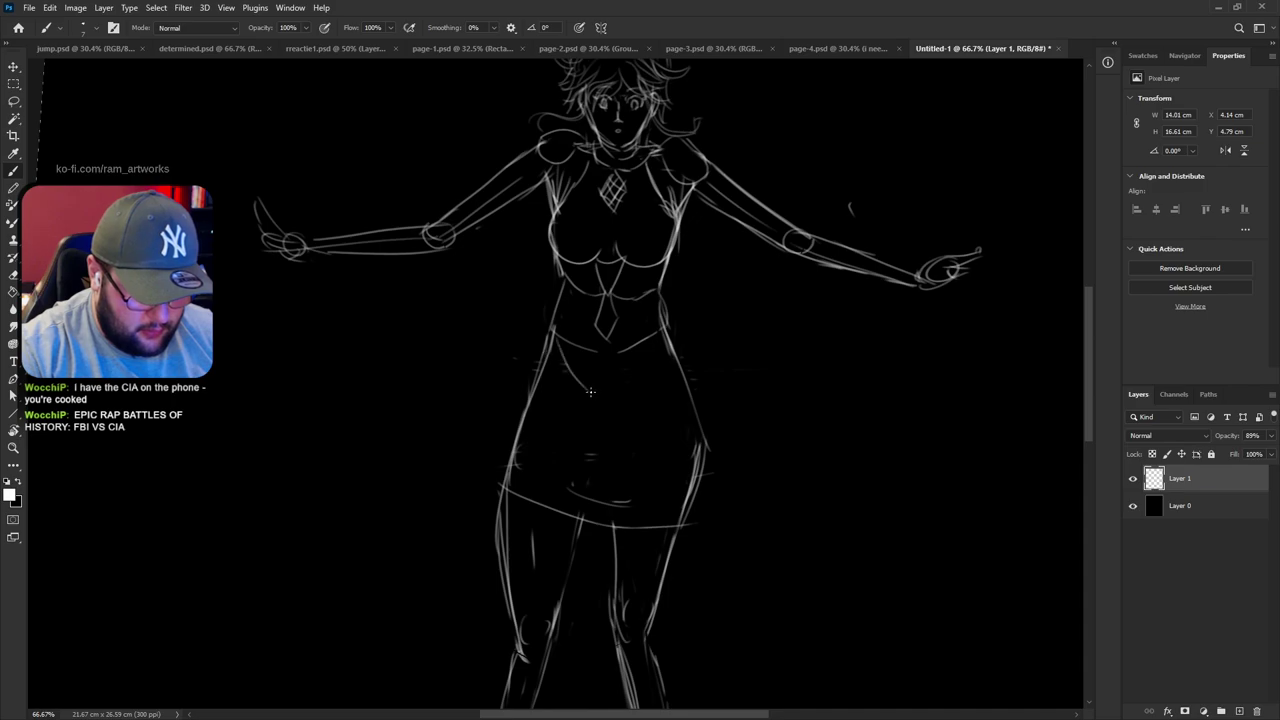
{"action": "left_click_drag", "start_coordinate": [667, 347], "coordinate": [626, 396]}
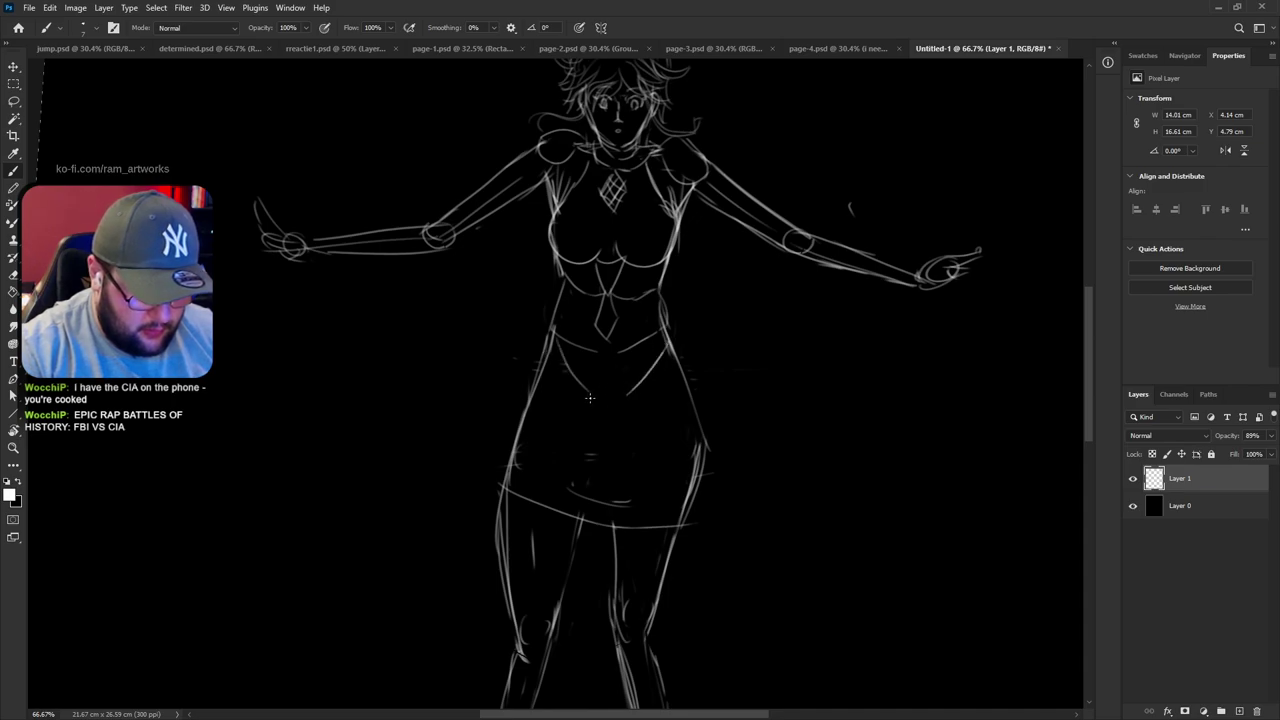
{"action": "mouse_move", "coordinate": [547, 368]}
{"action": "left_mouse_down"}
{"action": "mouse_move", "coordinate": [600, 435]}
{"action": "mouse_move", "coordinate": [588, 436]}
{"action": "mouse_move", "coordinate": [635, 397]}
{"action": "mouse_move", "coordinate": [595, 434]}
{"action": "mouse_move", "coordinate": [670, 398]}
{"action": "mouse_move", "coordinate": [632, 433]}
{"action": "left_mouse_up"}
{"action": "mouse_move", "coordinate": [594, 353]}
{"action": "left_mouse_down"}
{"action": "mouse_move", "coordinate": [574, 476]}
{"action": "mouse_move", "coordinate": [622, 493]}
{"action": "mouse_move", "coordinate": [639, 478]}
{"action": "left_mouse_up"}
{"action": "key", "text": "ctrl+z"}
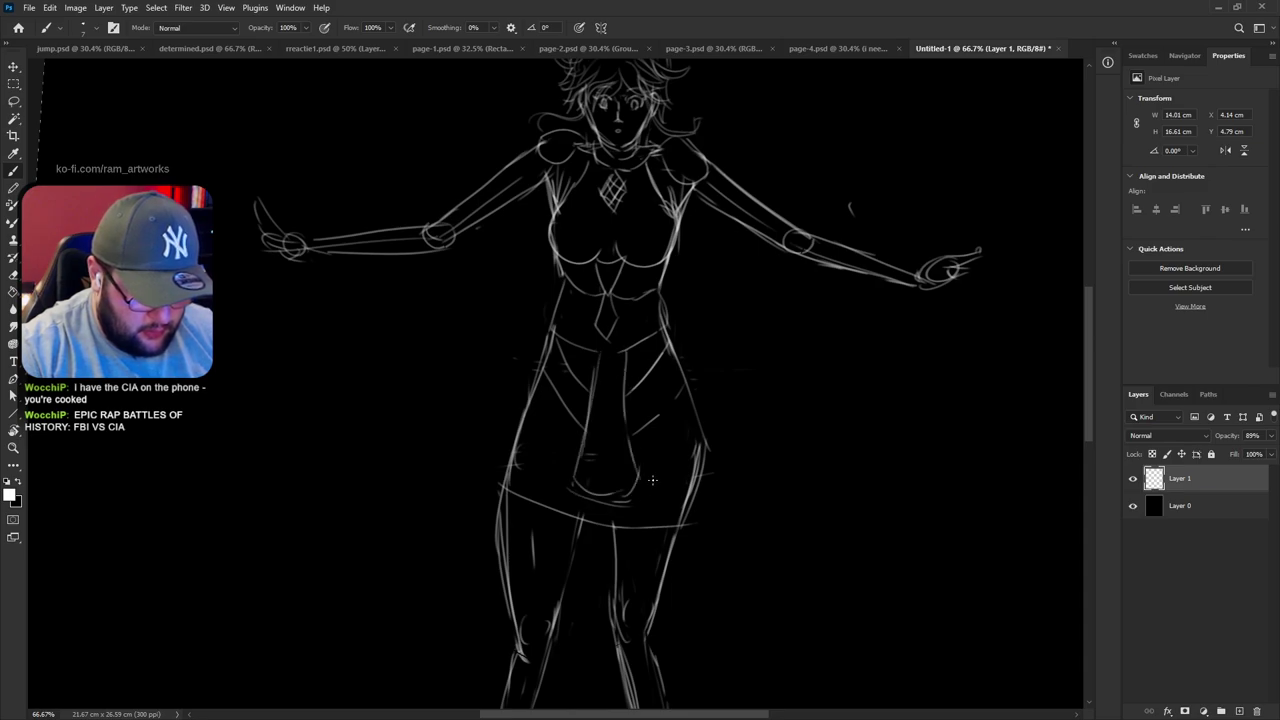
Rotate the canvas sideways and erase the rounded lower end of the skirt's central panel
{"action": "key", "text": "r"}
{"action": "left_click_drag", "start_coordinate": [791, 451], "coordinate": [591, 620]}
{"action": "key", "text": "e"}
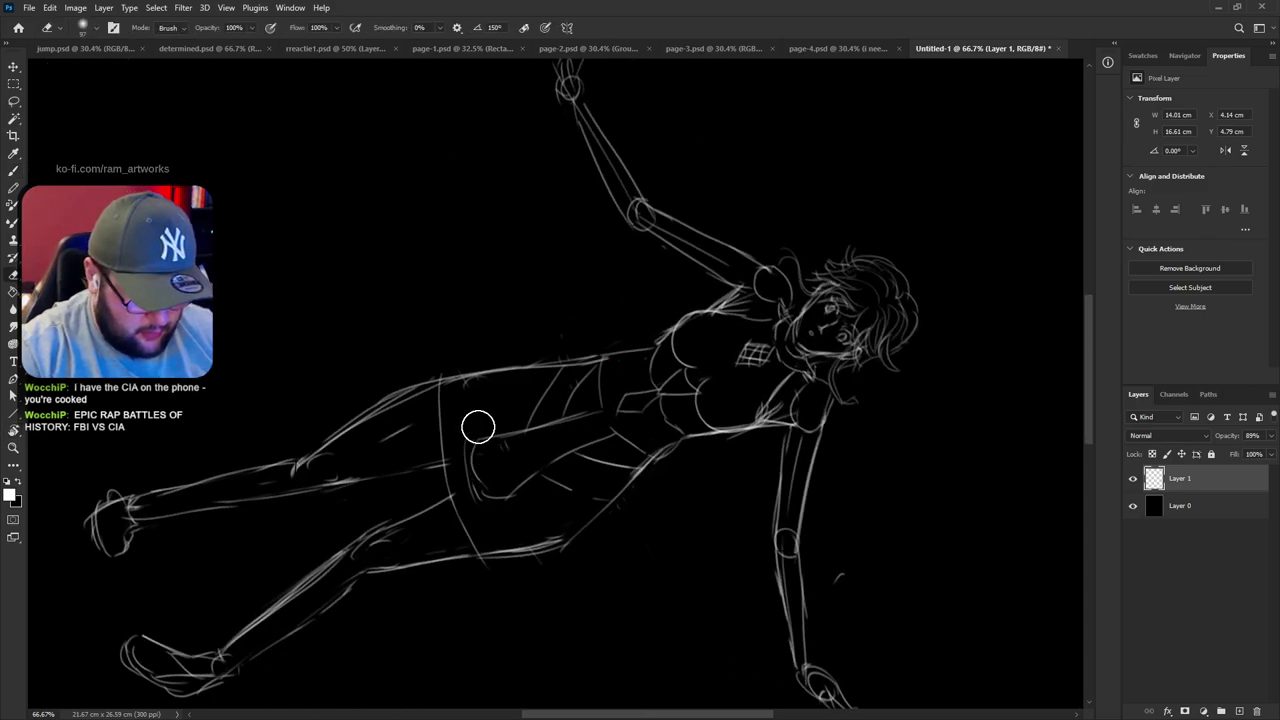
Try an inner border line running parallel above the skirt's hem and undo it
{"action": "key", "text": "b"}
{"action": "mouse_move", "coordinate": [490, 396]}
{"action": "left_mouse_down"}
{"action": "mouse_move", "coordinate": [493, 438]}
{"action": "mouse_move", "coordinate": [514, 373]}
{"action": "mouse_move", "coordinate": [492, 438]}
{"action": "left_mouse_up"}
{"action": "key", "text": "ctrl+z"}
{"action": "mouse_move", "coordinate": [495, 375]}
{"action": "left_mouse_down"}
{"action": "mouse_move", "coordinate": [490, 406]}
{"action": "mouse_move", "coordinate": [476, 375]}
{"action": "mouse_move", "coordinate": [493, 488]}
{"action": "mouse_move", "coordinate": [481, 468]}
{"action": "mouse_move", "coordinate": [538, 550]}
{"action": "left_mouse_up"}
{"action": "key", "text": "ctrl+z"}
{"action": "left_click_drag", "start_coordinate": [480, 470], "coordinate": [521, 543]}
{"action": "left_click_drag", "start_coordinate": [516, 496], "coordinate": [555, 556]}
{"action": "key", "text": "r"}
{"action": "left_click_drag", "start_coordinate": [878, 593], "coordinate": [818, 505]}
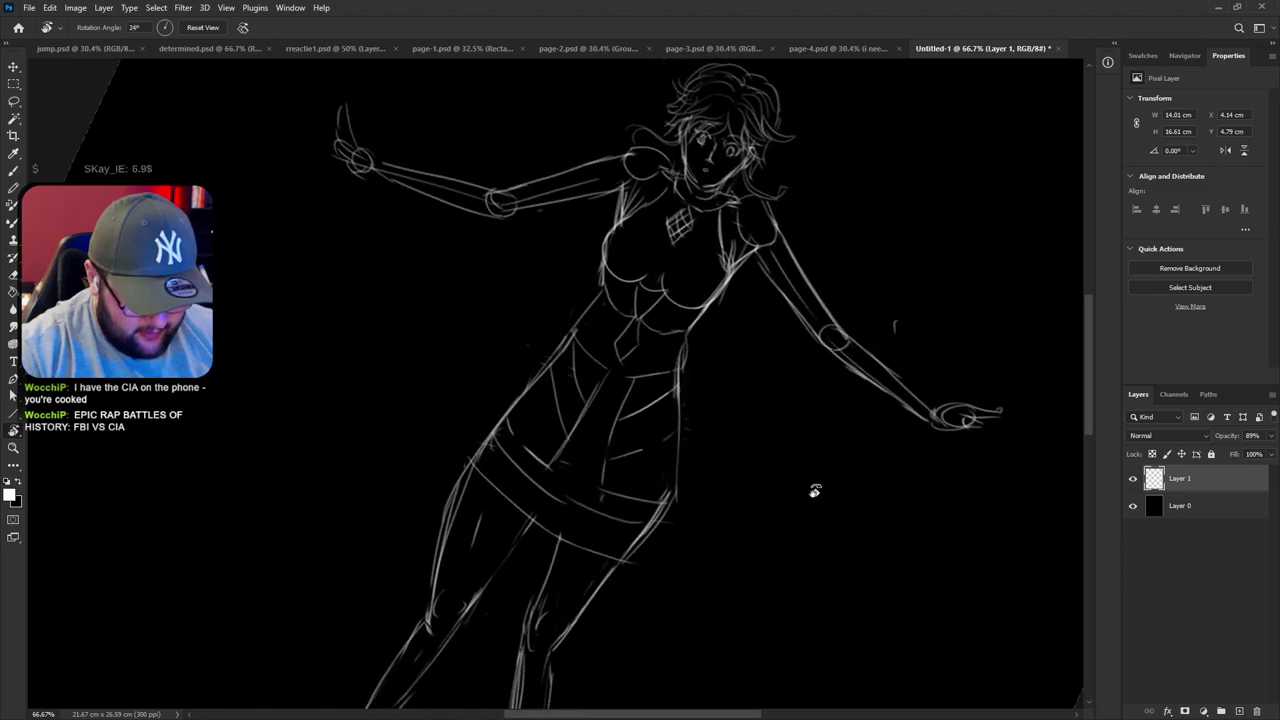
{"action": "key", "text": "ctrl+z"}
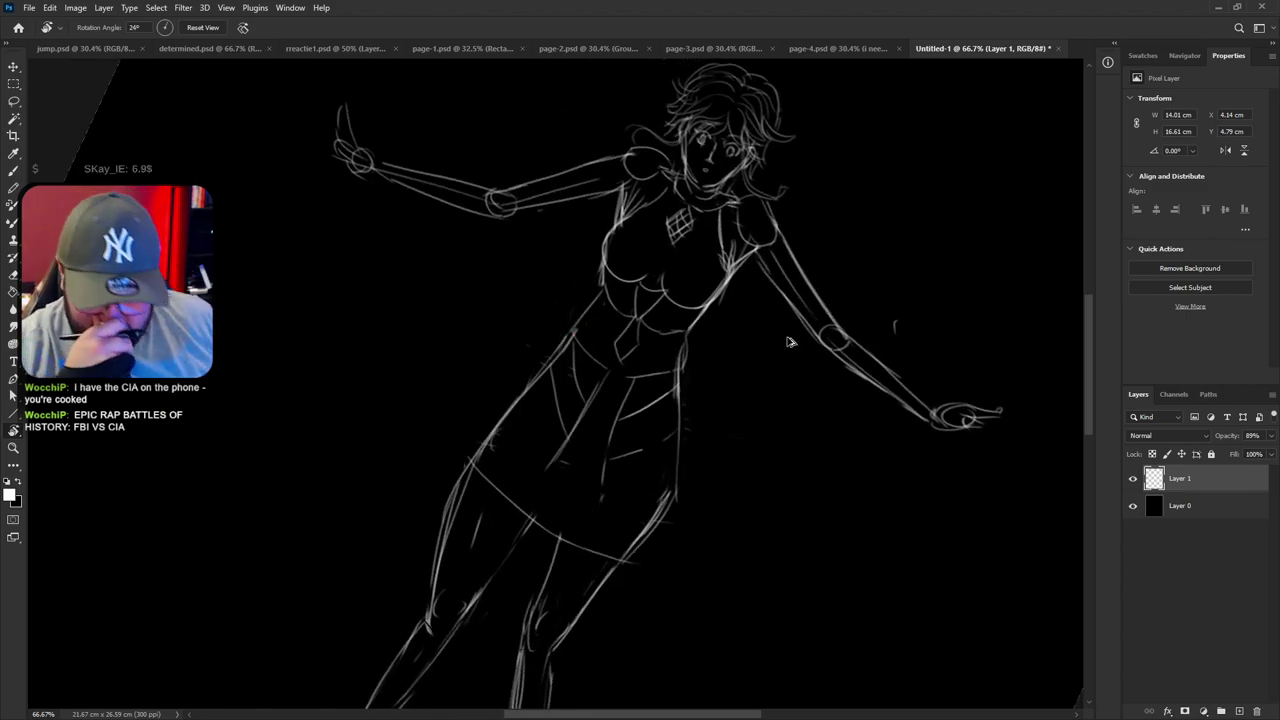
Restore the border line above the skirt's hem and draw a flowing coat tail on each side from the waist
{"action": "key", "text": "ctrl+shift+z"}
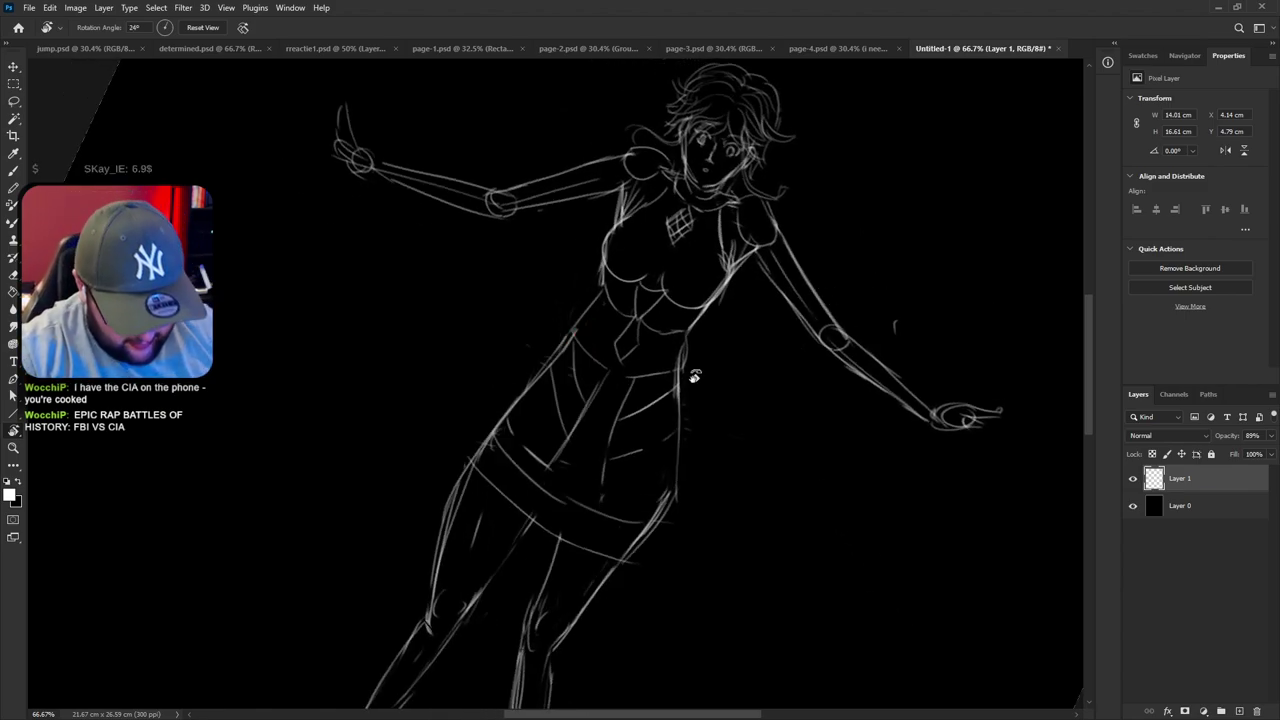
{"action": "key", "text": "b"}
{"action": "key", "text": "ctrl+z"}
{"action": "mouse_move", "coordinate": [690, 336]}
{"action": "left_mouse_down"}
{"action": "mouse_move", "coordinate": [706, 474]}
{"action": "mouse_move", "coordinate": [689, 385]}
{"action": "mouse_move", "coordinate": [672, 555]}
{"action": "left_mouse_up"}
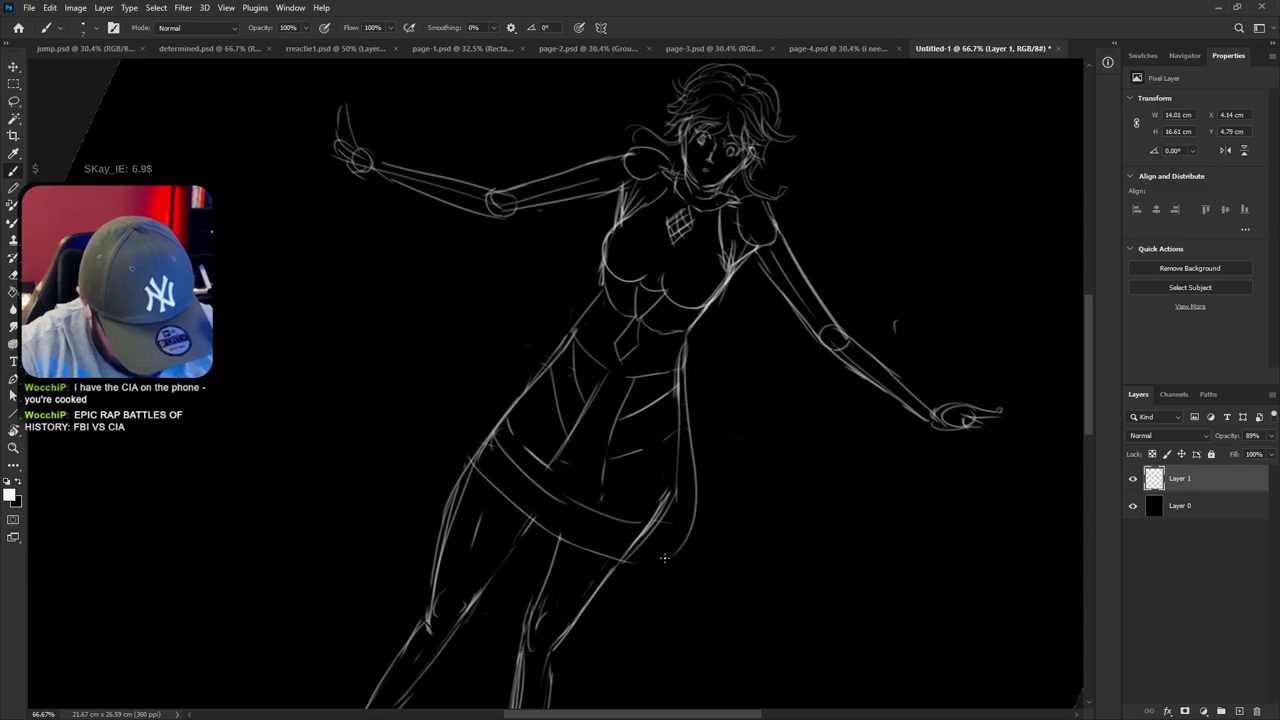
{"action": "mouse_move", "coordinate": [570, 335]}
{"action": "left_mouse_down"}
{"action": "mouse_move", "coordinate": [473, 337]}
{"action": "mouse_move", "coordinate": [424, 412]}
{"action": "mouse_move", "coordinate": [490, 446]}
{"action": "left_mouse_up"}
{"action": "key", "text": "ctrl+z"}
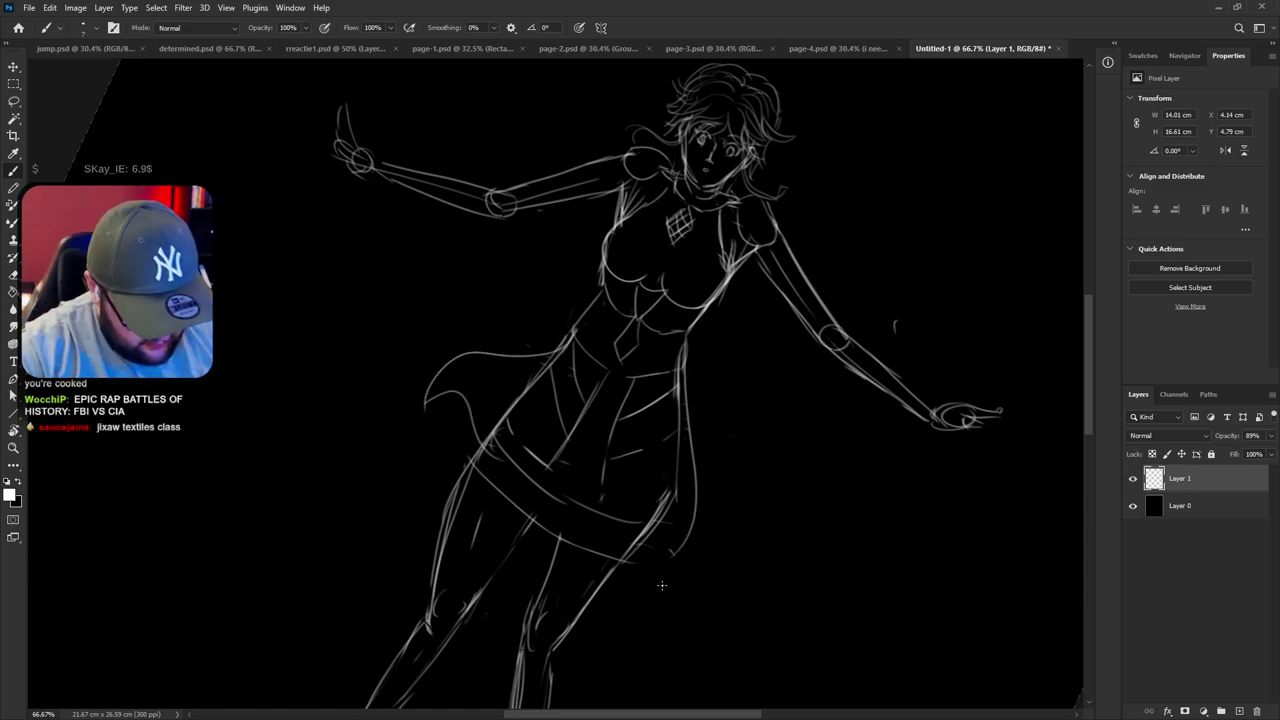
Draw curved stocking lines across both thighs and redraw the right leg's outer contour down to the knee
{"action": "key", "text": "r"}
{"action": "mouse_move", "coordinate": [766, 391]}
{"action": "left_mouse_down"}
{"action": "mouse_move", "coordinate": [903, 306]}
{"action": "mouse_move", "coordinate": [911, 206]}
{"action": "left_mouse_up"}
{"action": "key", "text": "b"}
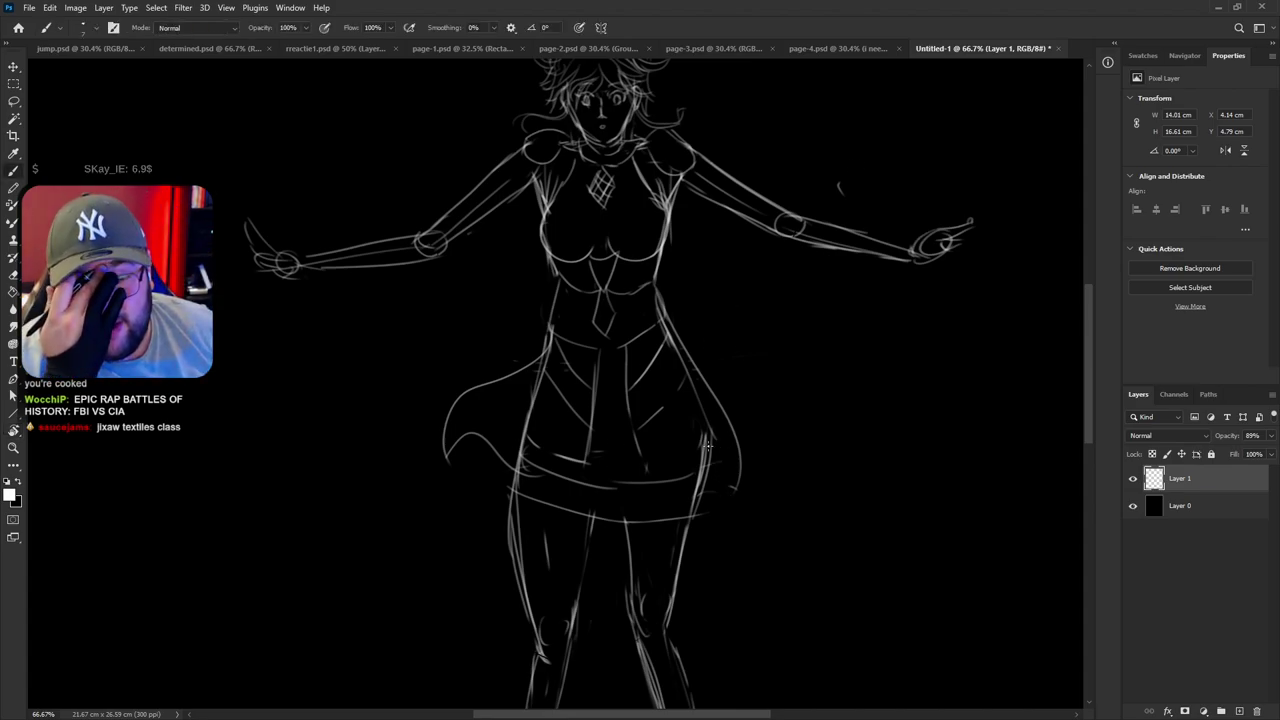
{"action": "left_click_drag", "start_coordinate": [706, 444], "coordinate": [706, 260]}
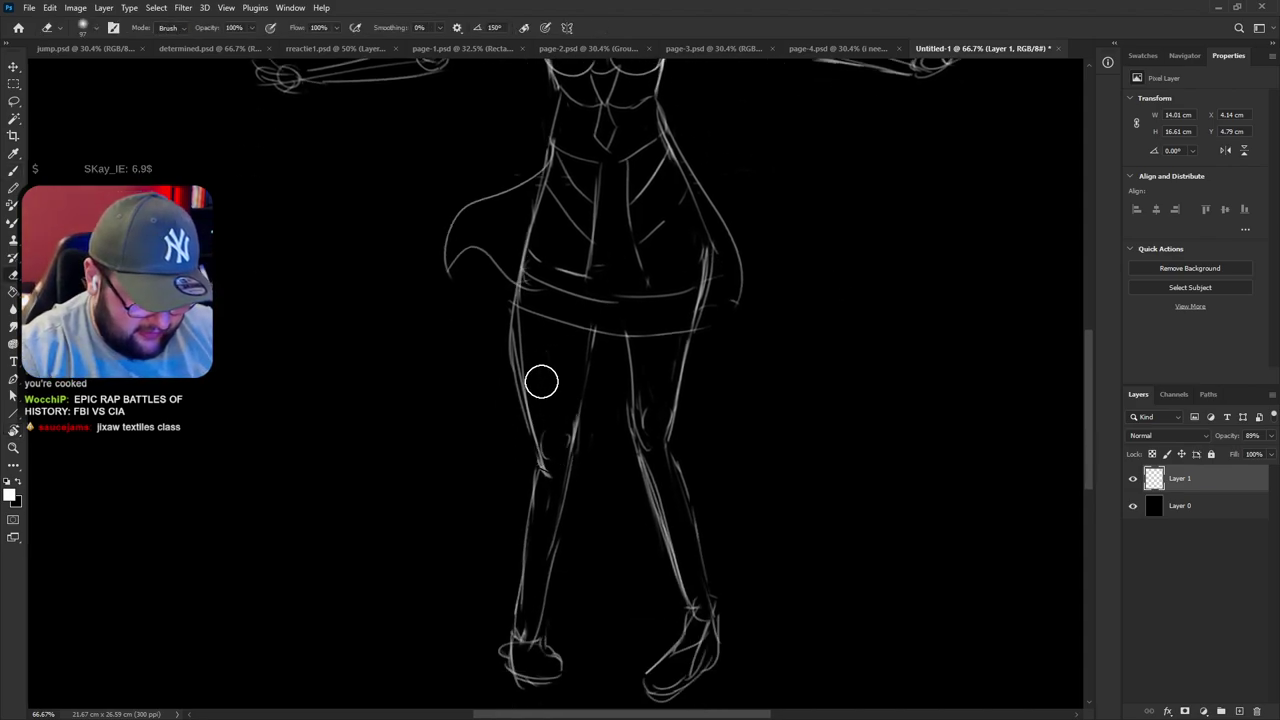
{"action": "mouse_move", "coordinate": [514, 366]}
{"action": "left_mouse_down"}
{"action": "mouse_move", "coordinate": [575, 406]}
{"action": "mouse_move", "coordinate": [576, 391]}
{"action": "mouse_move", "coordinate": [514, 356]}
{"action": "mouse_move", "coordinate": [583, 403]}
{"action": "mouse_move", "coordinate": [573, 391]}
{"action": "mouse_move", "coordinate": [671, 362]}
{"action": "mouse_move", "coordinate": [654, 406]}
{"action": "mouse_move", "coordinate": [632, 391]}
{"action": "mouse_move", "coordinate": [690, 393]}
{"action": "left_mouse_up"}
{"action": "key", "text": "ctrl+z"}
{"action": "key", "text": "ctrl+z"}
{"action": "mouse_move", "coordinate": [695, 330]}
{"action": "left_mouse_down"}
{"action": "mouse_move", "coordinate": [673, 412]}
{"action": "mouse_move", "coordinate": [685, 343]}
{"action": "left_mouse_up"}
{"action": "key", "text": "e"}
{"action": "mouse_move", "coordinate": [666, 432]}
{"action": "left_mouse_down"}
{"action": "mouse_move", "coordinate": [669, 474]}
{"action": "mouse_move", "coordinate": [668, 462]}
{"action": "left_mouse_up"}
{"action": "key", "text": "b"}
{"action": "left_click_drag", "start_coordinate": [683, 402], "coordinate": [667, 458]}
{"action": "left_click_drag", "start_coordinate": [688, 378], "coordinate": [671, 443]}
{"action": "left_click_drag", "start_coordinate": [632, 397], "coordinate": [688, 396]}
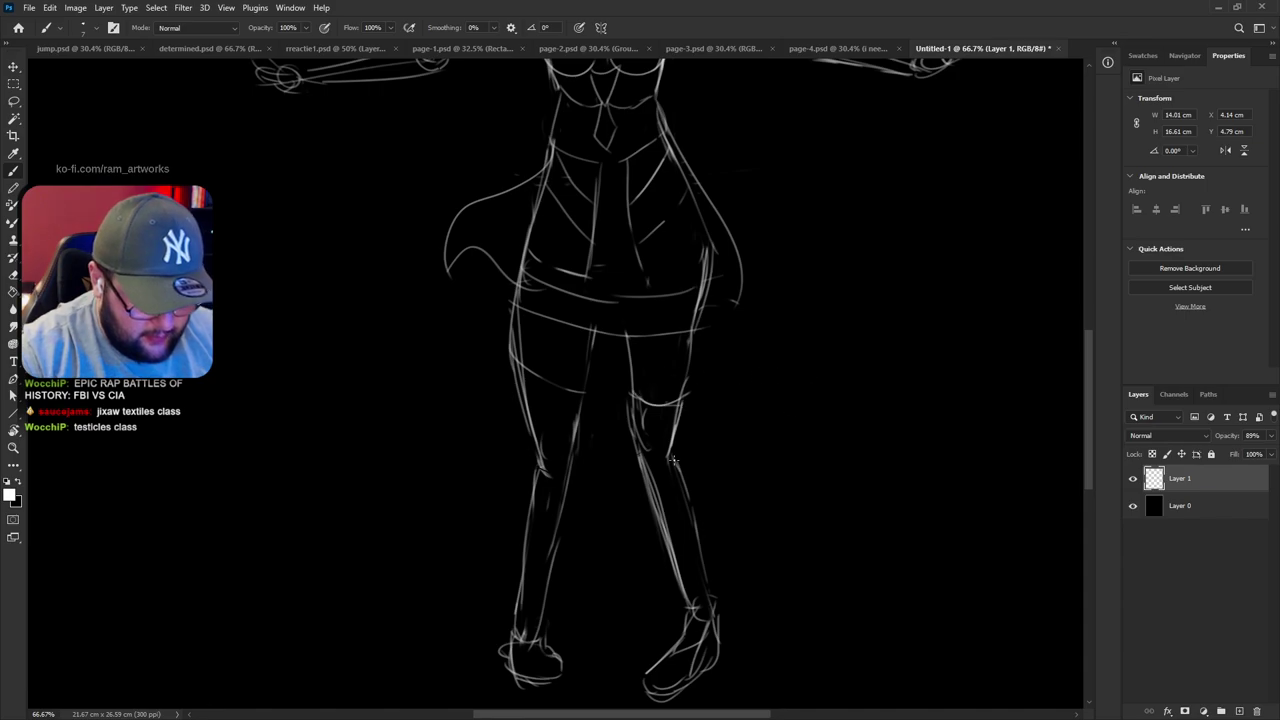
Erase the right leg's inner knee lines and redraw its inner contour from the skirt hem down the shin
{"action": "key", "text": "e"}
{"action": "mouse_move", "coordinate": [849, 384]}
{"action": "left_mouse_down"}
{"action": "mouse_move", "coordinate": [789, 569]}
{"action": "mouse_move", "coordinate": [843, 426]}
{"action": "mouse_move", "coordinate": [841, 371]}
{"action": "left_mouse_up"}
{"action": "left_click_drag", "start_coordinate": [634, 423], "coordinate": [626, 389]}
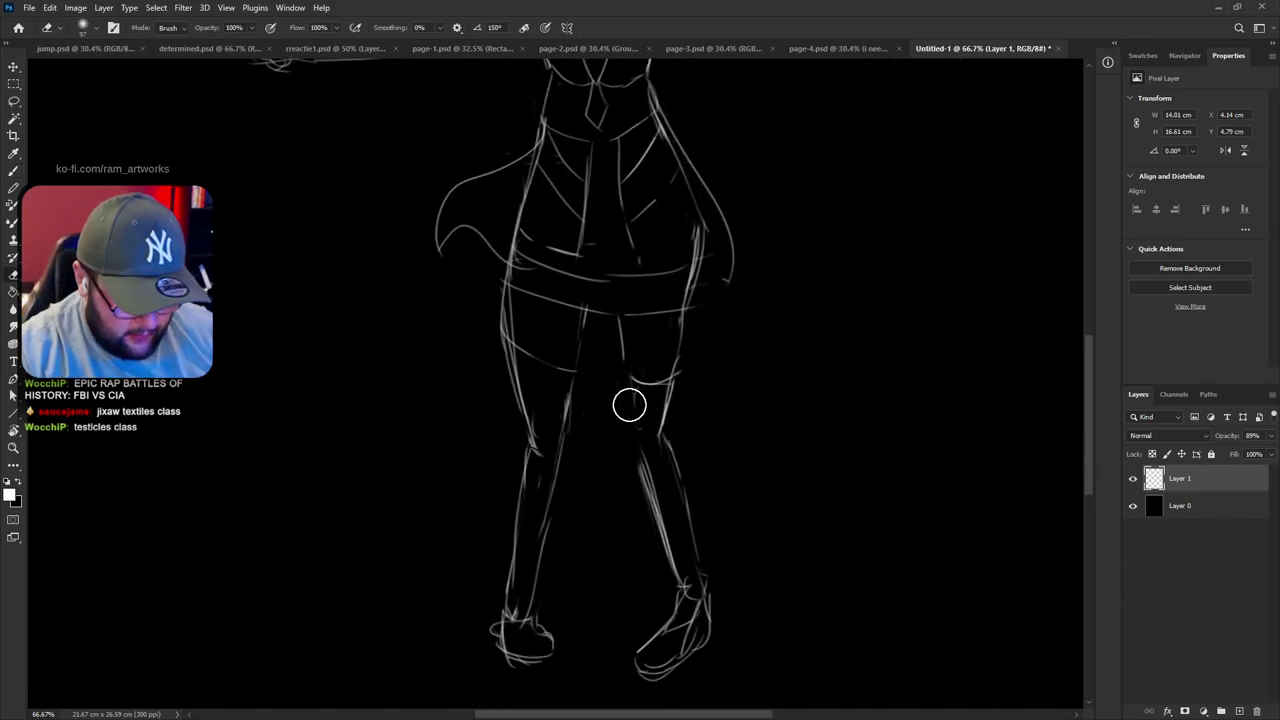
{"action": "key", "text": "b"}
{"action": "mouse_move", "coordinate": [616, 314]}
{"action": "left_mouse_down"}
{"action": "mouse_move", "coordinate": [632, 454]}
{"action": "mouse_move", "coordinate": [625, 433]}
{"action": "mouse_move", "coordinate": [675, 431]}
{"action": "mouse_move", "coordinate": [649, 450]}
{"action": "mouse_move", "coordinate": [653, 470]}
{"action": "mouse_move", "coordinate": [631, 467]}
{"action": "mouse_move", "coordinate": [662, 525]}
{"action": "left_mouse_up"}
{"action": "key", "text": "ctrl+z"}
{"action": "left_click_drag", "start_coordinate": [621, 446], "coordinate": [662, 521]}
{"action": "left_click_drag", "start_coordinate": [618, 432], "coordinate": [659, 525]}
Erase the overlapping lines on the right shin and redraw its outer contour from knee to ankle
{"action": "key", "text": "e"}
{"action": "left_click_drag", "start_coordinate": [652, 472], "coordinate": [697, 559]}
{"action": "left_click_drag", "start_coordinate": [680, 446], "coordinate": [701, 547]}
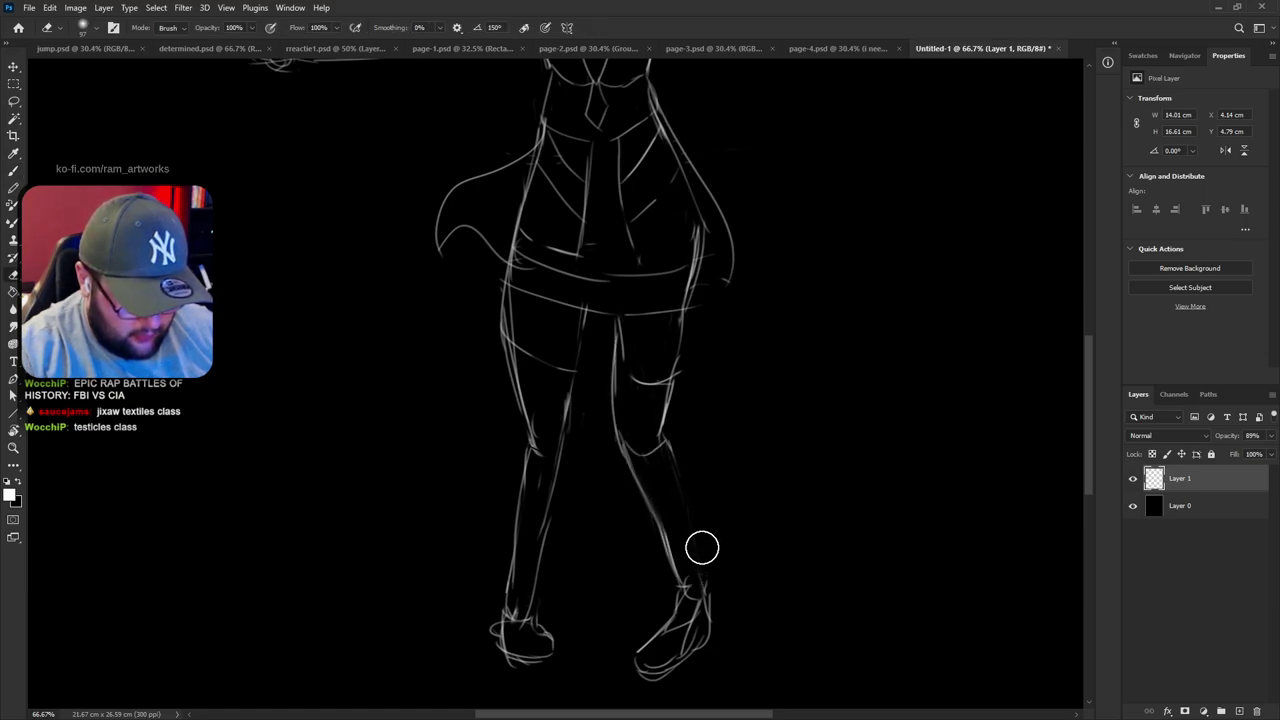
{"action": "key", "text": "b"}
{"action": "left_click_drag", "start_coordinate": [679, 497], "coordinate": [705, 592]}
{"action": "mouse_move", "coordinate": [672, 468]}
{"action": "left_mouse_down"}
{"action": "mouse_move", "coordinate": [690, 558]}
{"action": "mouse_move", "coordinate": [662, 444]}
{"action": "left_mouse_up"}
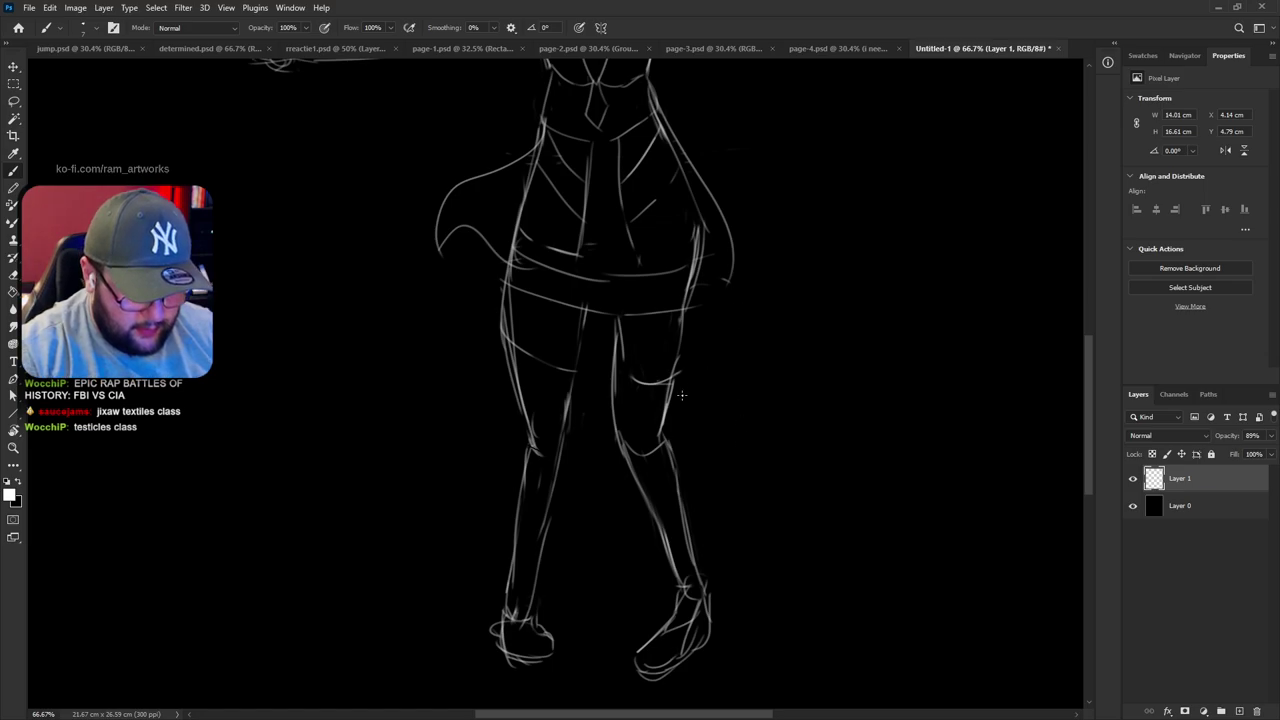
Sketch the left boot's shaft along the shin with a curved top edge below the knee
{"action": "mouse_move", "coordinate": [532, 434]}
{"action": "left_mouse_down"}
{"action": "mouse_move", "coordinate": [569, 441]}
{"action": "mouse_move", "coordinate": [514, 612]}
{"action": "mouse_move", "coordinate": [538, 611]}
{"action": "left_mouse_up"}
{"action": "key", "text": "ctrl+z"}
{"action": "key", "text": "ctrl+z"}
{"action": "mouse_move", "coordinate": [546, 502]}
{"action": "left_mouse_down"}
{"action": "mouse_move", "coordinate": [533, 608]}
{"action": "mouse_move", "coordinate": [562, 445]}
{"action": "mouse_move", "coordinate": [546, 560]}
{"action": "left_mouse_up"}
{"action": "key", "text": "e"}
{"action": "key", "text": "b"}
{"action": "mouse_move", "coordinate": [566, 438]}
{"action": "left_mouse_down"}
{"action": "mouse_move", "coordinate": [532, 612]}
{"action": "mouse_move", "coordinate": [567, 438]}
{"action": "left_mouse_up"}
{"action": "key", "text": "ctrl+z"}
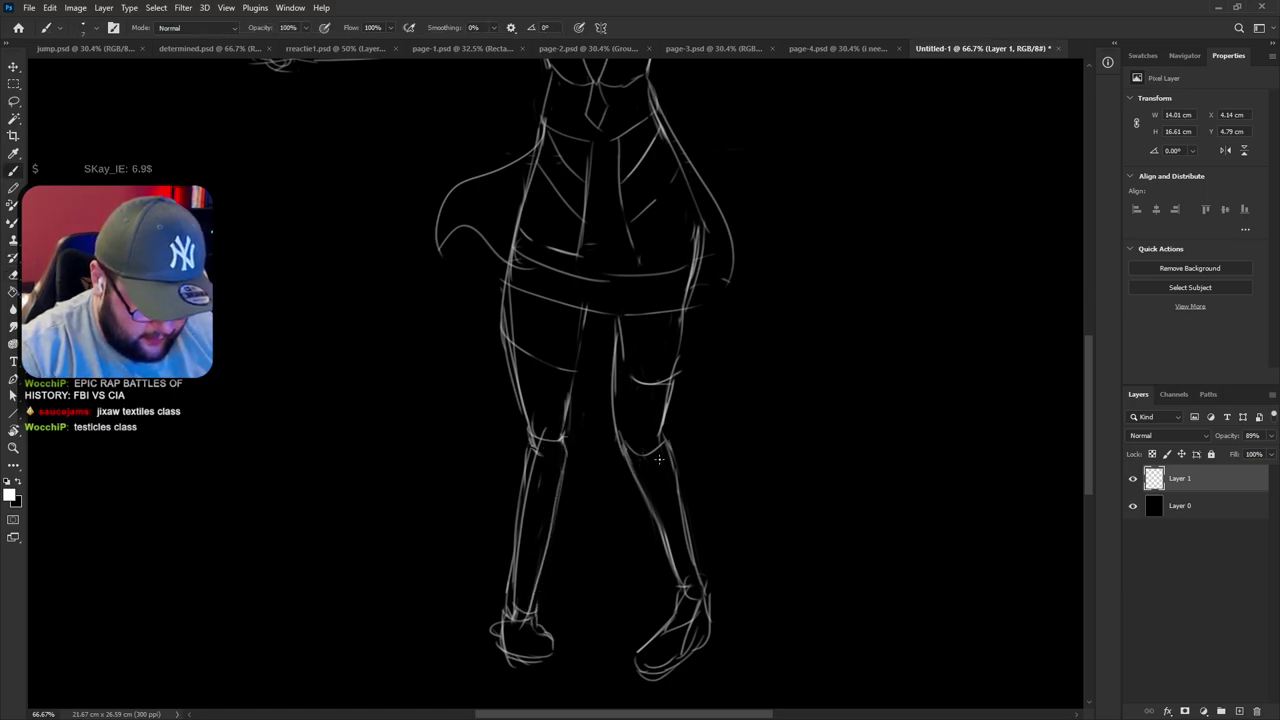
Add a shin line and small side buckles to the boots, and erase surplus lines on the right shin
{"action": "left_click_drag", "start_coordinate": [654, 488], "coordinate": [686, 576]}
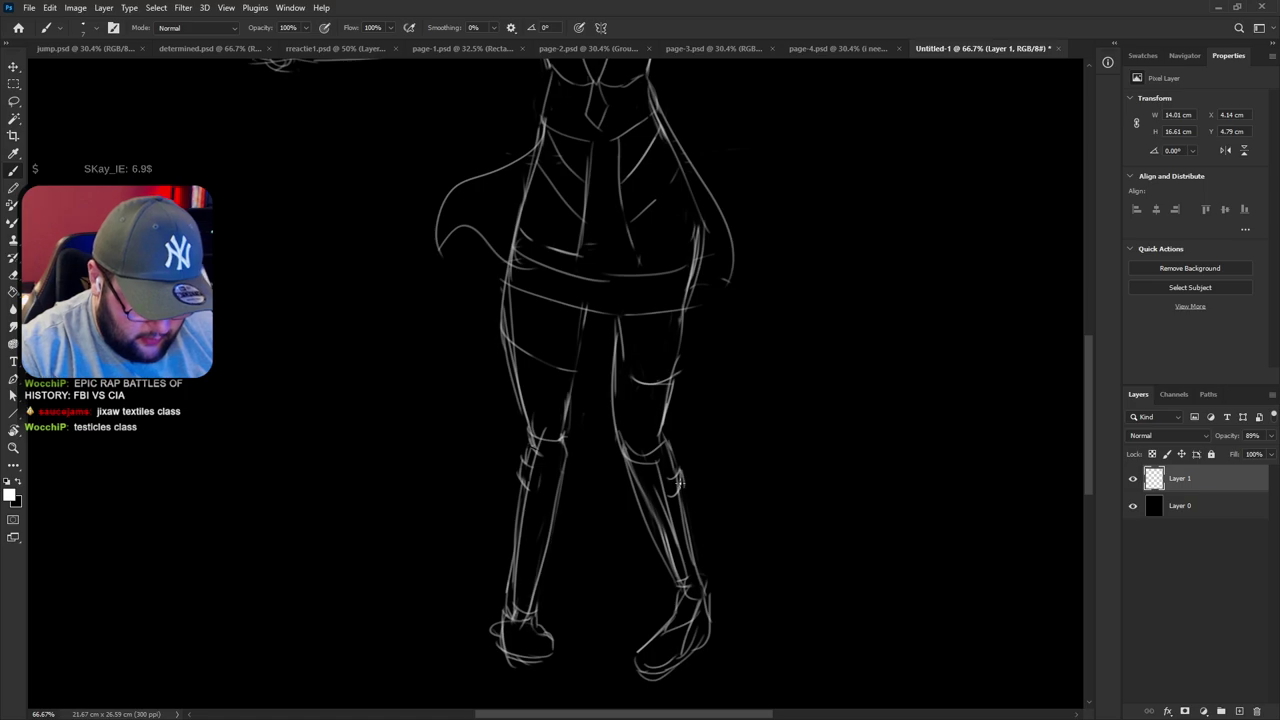
{"action": "key", "text": "e"}
{"action": "mouse_move", "coordinate": [673, 553]}
{"action": "left_mouse_down"}
{"action": "mouse_move", "coordinate": [642, 468]}
{"action": "mouse_move", "coordinate": [660, 526]}
{"action": "left_mouse_up"}
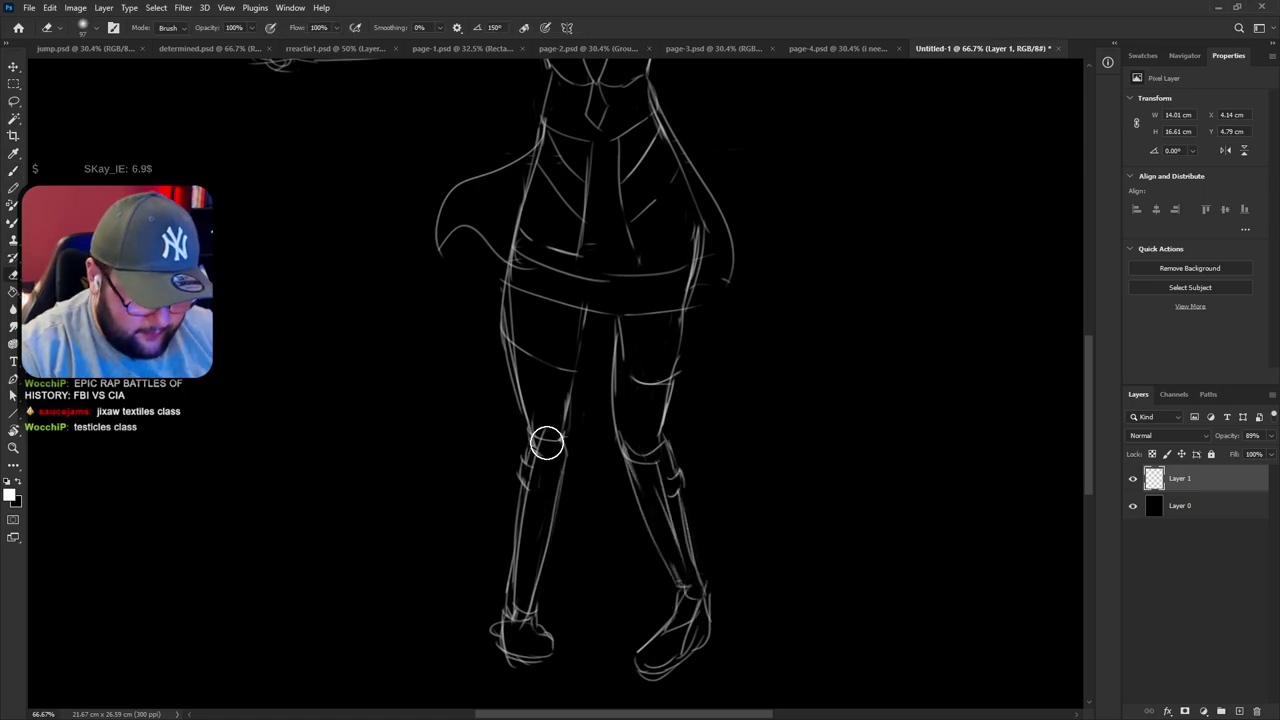
Examine the whole figure upright in full-screen view to check its pose and outfit
{"action": "key", "text": "r"}
{"action": "left_click_drag", "start_coordinate": [632, 423], "coordinate": [882, 371]}
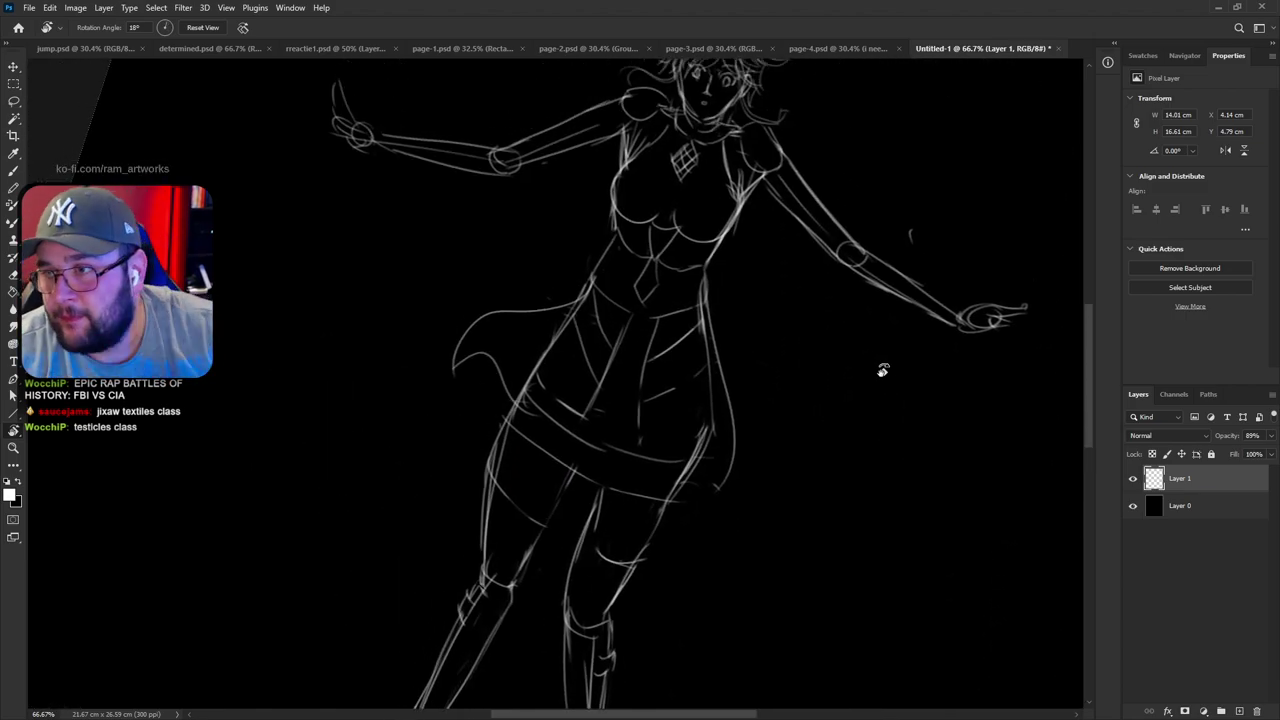
{"action": "left_click_drag", "start_coordinate": [858, 363], "coordinate": [727, 487]}
{"action": "key", "text": "f"}
{"action": "key", "text": "f"}
{"action": "left_click_drag", "start_coordinate": [811, 443], "coordinate": [965, 356]}
{"action": "key", "text": "ctrl+minus"}
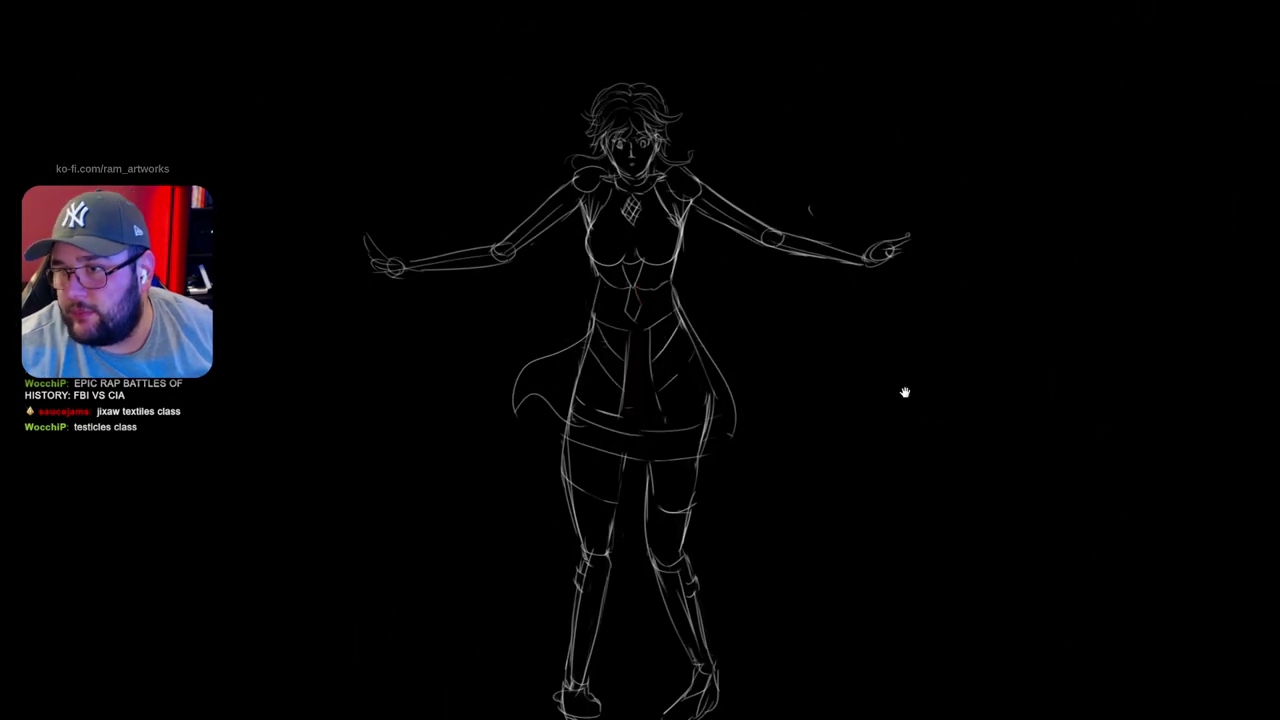
{"action": "left_click_drag", "start_coordinate": [905, 392], "coordinate": [886, 372]}
{"action": "left_click_drag", "start_coordinate": [768, 360], "coordinate": [818, 377]}
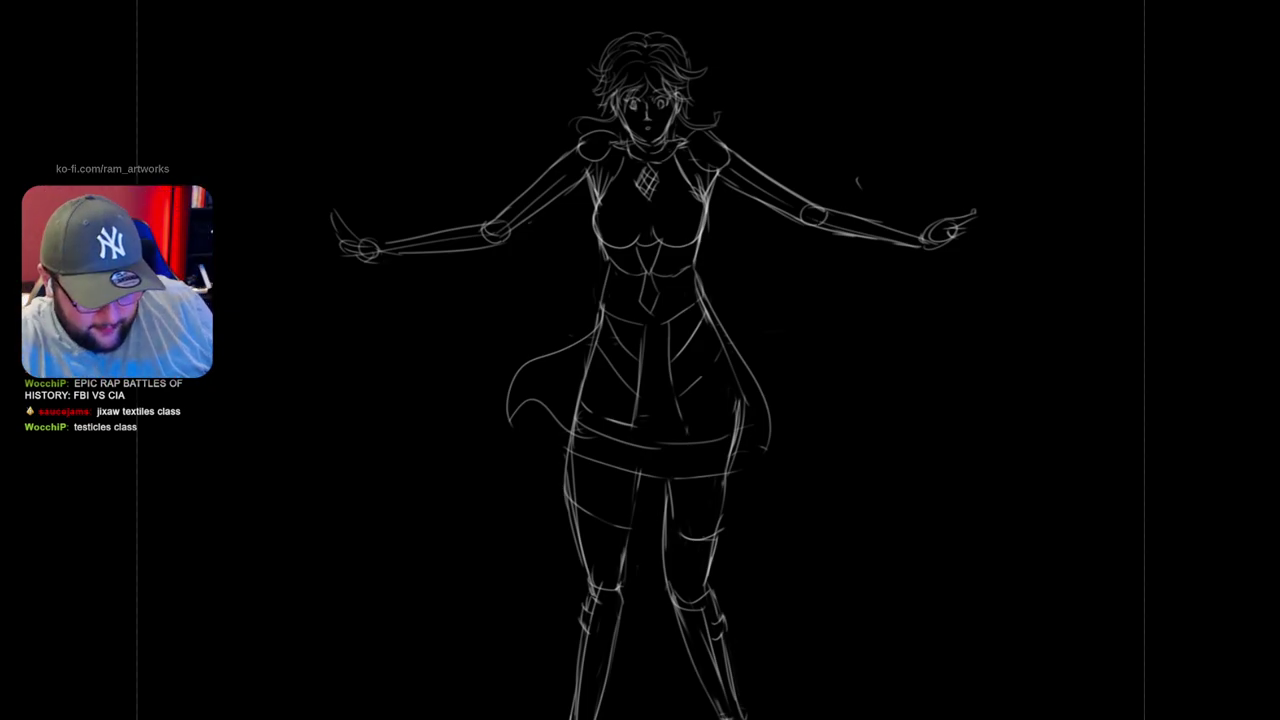
Leave full-screen view and add an Exposure adjustment layer with exposure set to +2.48
{"action": "key", "text": "f"}
{"action": "left_click", "coordinate": [1203, 711]}
{"action": "left_click", "coordinate": [1121, 559]}
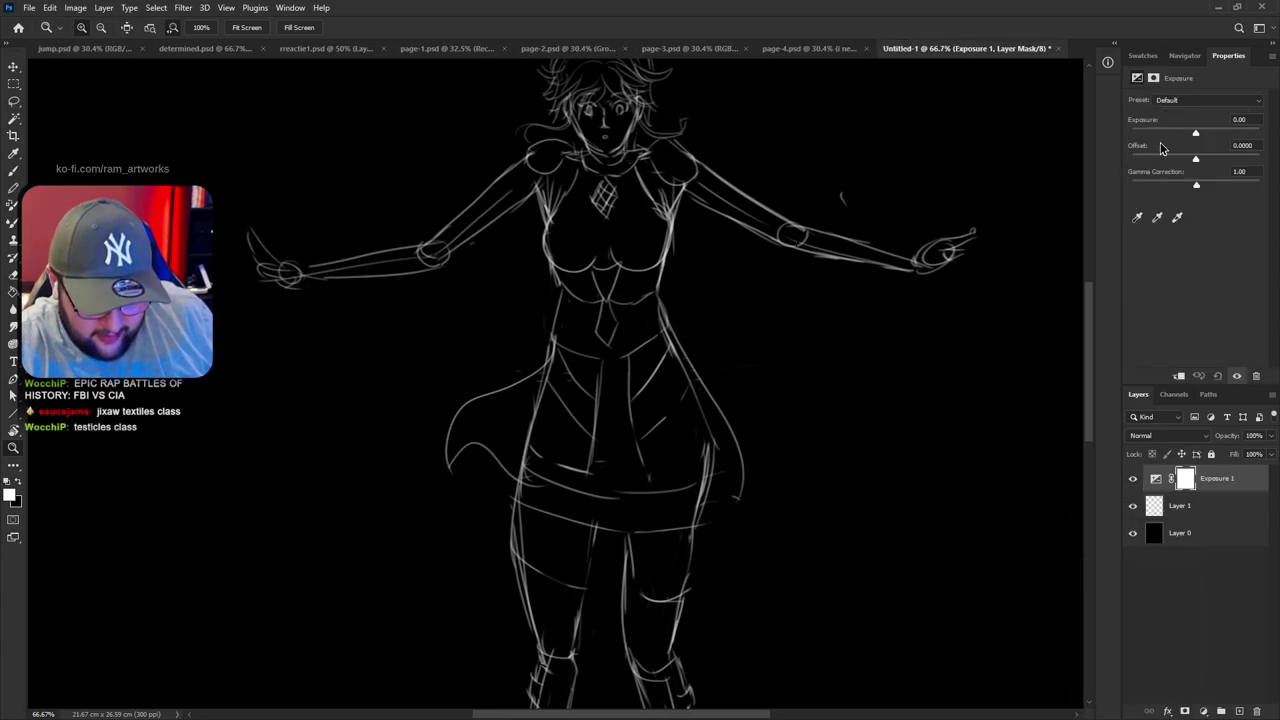
{"action": "left_click_drag", "start_coordinate": [1195, 130], "coordinate": [1219, 138]}
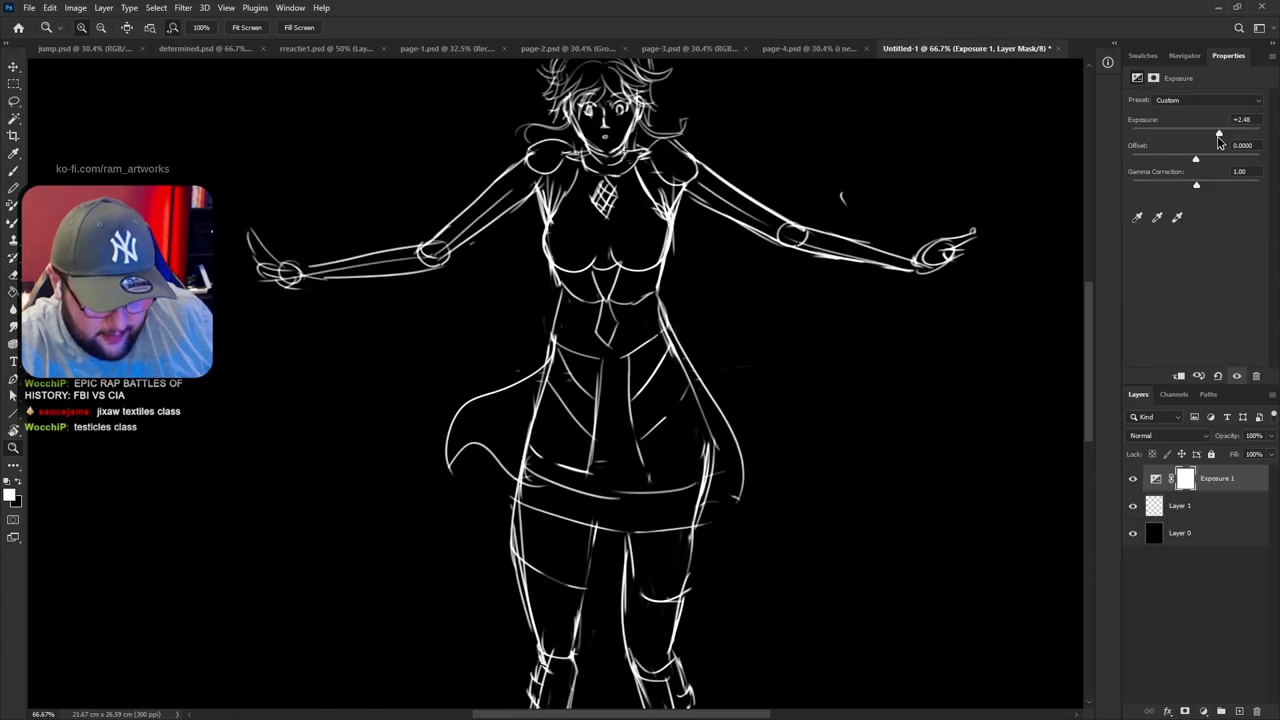
Add an Invert adjustment layer above the exposure layer to turn the sketch into dark lines on white
{"action": "left_click", "coordinate": [1205, 711]}
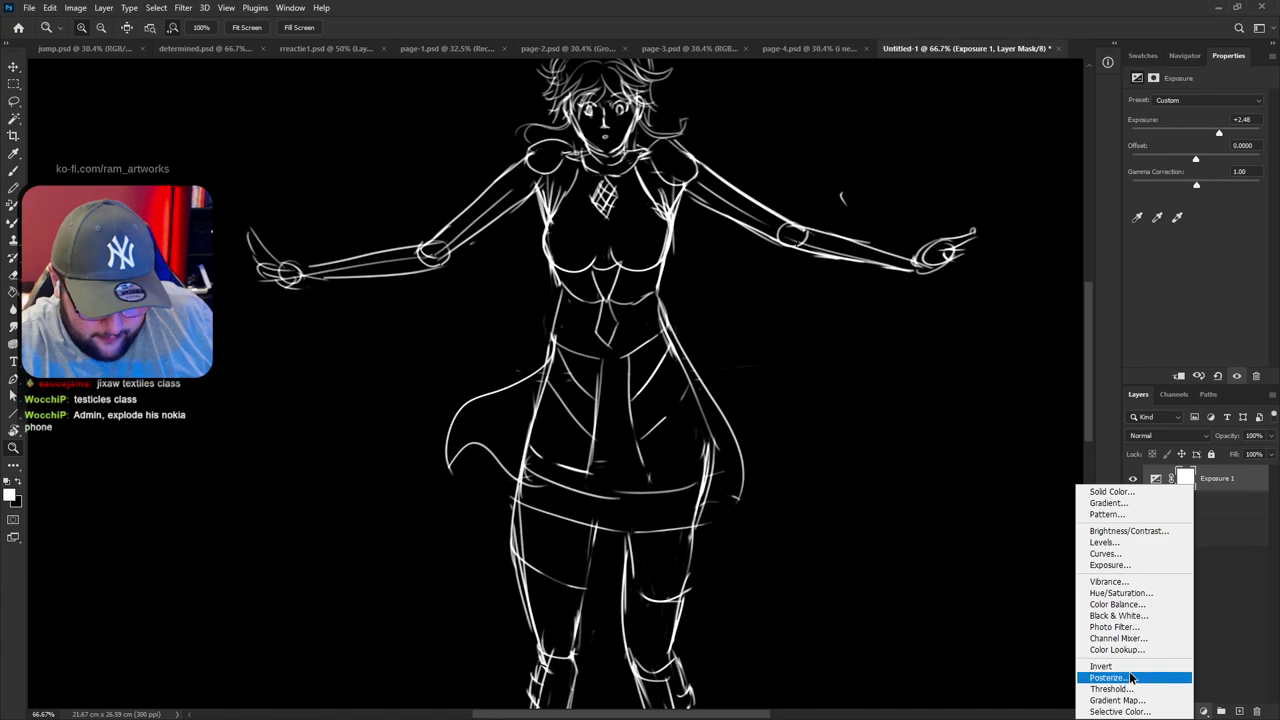
{"action": "left_click", "coordinate": [1134, 678]}
{"action": "left_click", "coordinate": [851, 420], "text": "alt"}
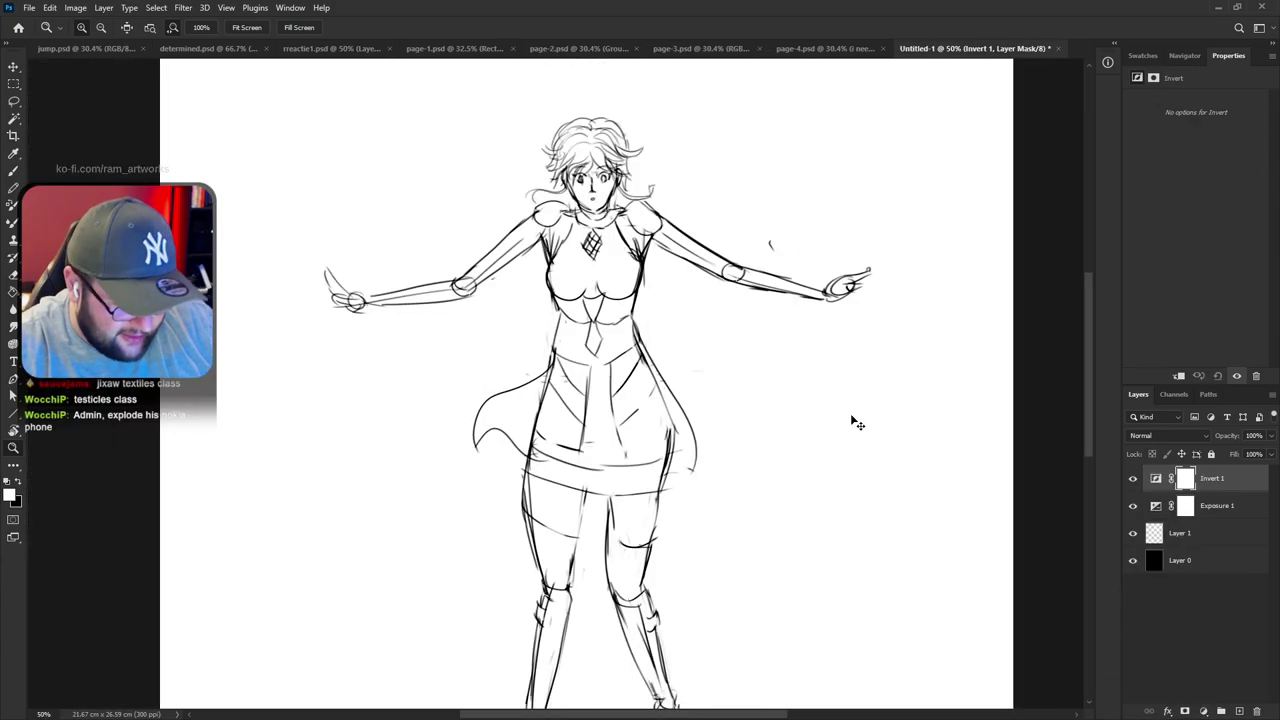
{"action": "left_click_drag", "start_coordinate": [858, 453], "coordinate": [847, 381]}
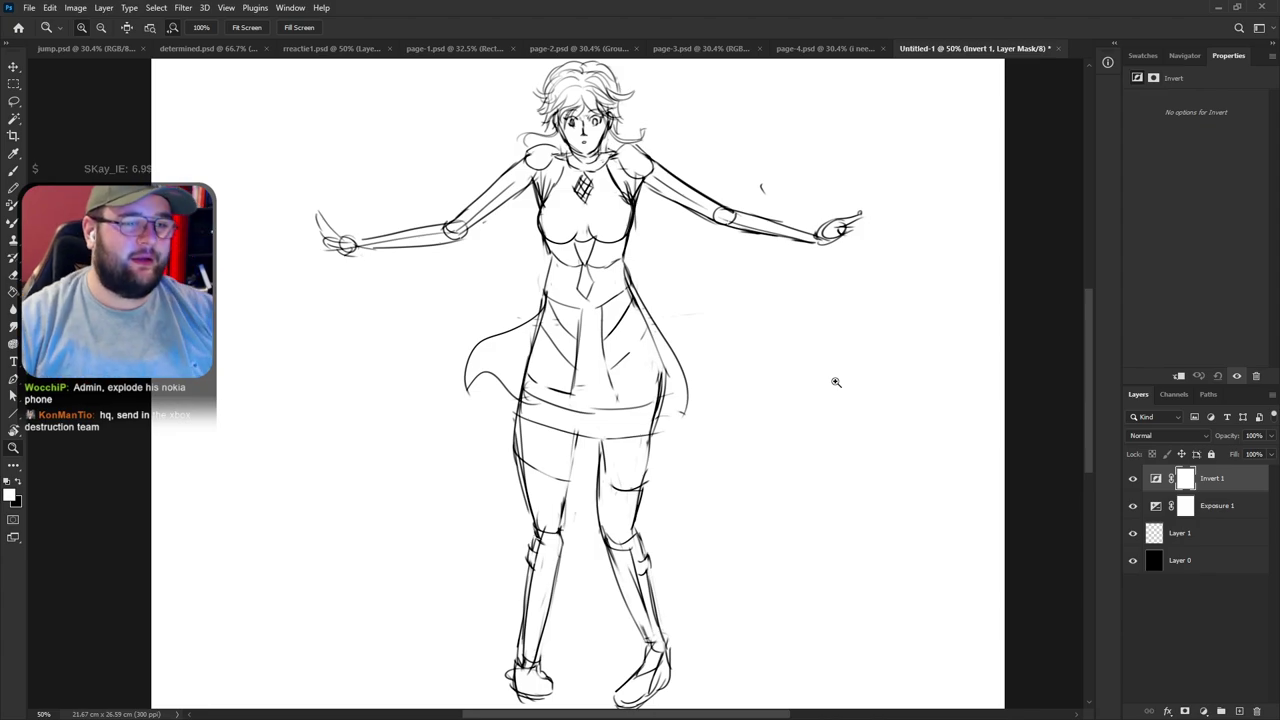
Select Layer 1 and erase the construction lines inside the left arm from the elbow to the wrist
{"action": "double_click", "coordinate": [514, 232]}
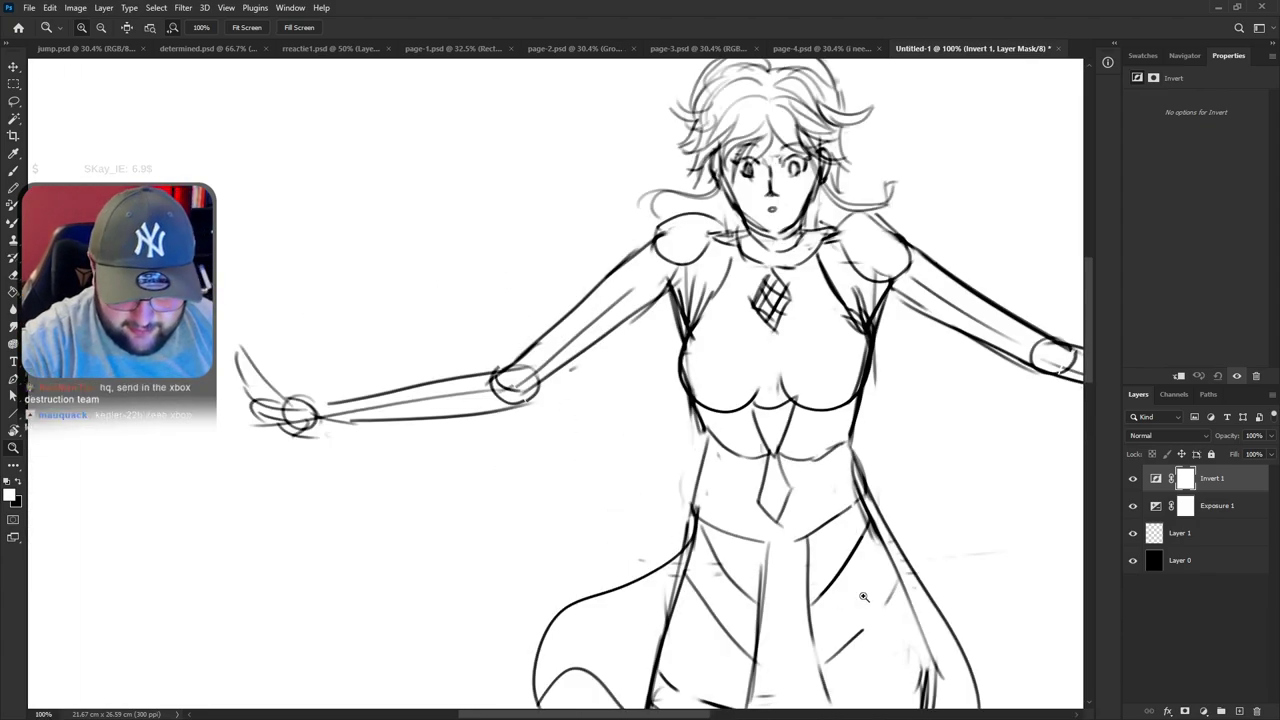
{"action": "left_click_drag", "start_coordinate": [845, 580], "coordinate": [783, 597]}
{"action": "left_click", "coordinate": [1200, 533]}
{"action": "key", "text": "e"}
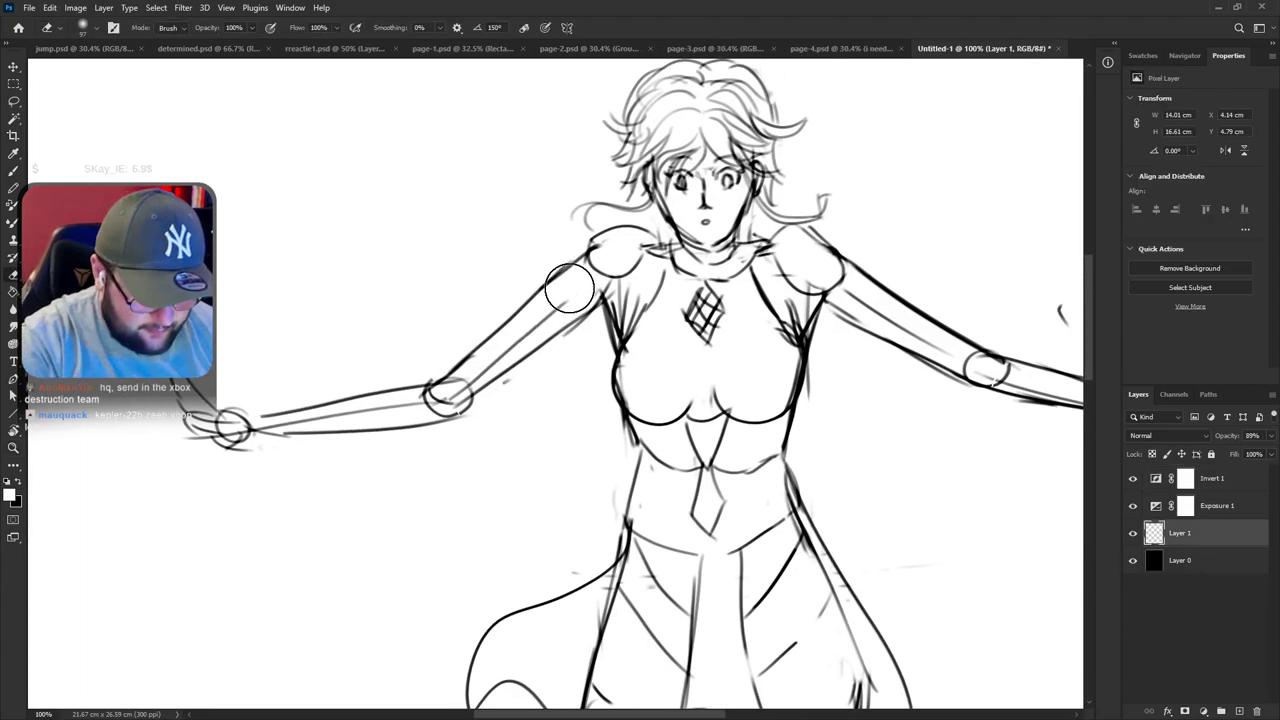
{"action": "mouse_move", "coordinate": [462, 378]}
{"action": "left_mouse_down"}
{"action": "mouse_move", "coordinate": [394, 415]}
{"action": "mouse_move", "coordinate": [274, 426]}
{"action": "left_mouse_up"}
Rotate the canvas and erase the construction lines inside the right arm around the elbow and forearm
{"action": "key", "text": "r"}
{"action": "left_click_drag", "start_coordinate": [740, 560], "coordinate": [950, 350]}
{"action": "mouse_move", "coordinate": [1000, 150]}
{"action": "left_mouse_down"}
{"action": "mouse_move", "coordinate": [889, 389]}
{"action": "mouse_move", "coordinate": [766, 454]}
{"action": "left_mouse_up"}
{"action": "key", "text": "e"}
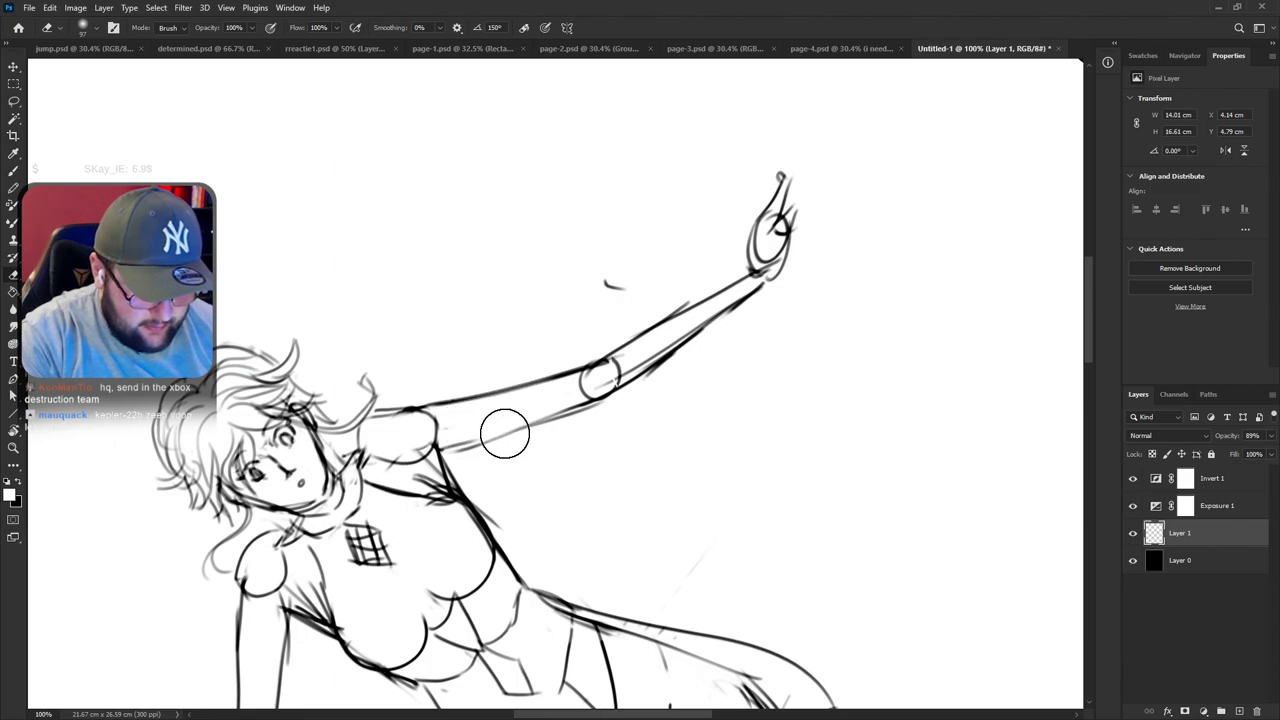
{"action": "left_click_drag", "start_coordinate": [630, 370], "coordinate": [695, 325]}
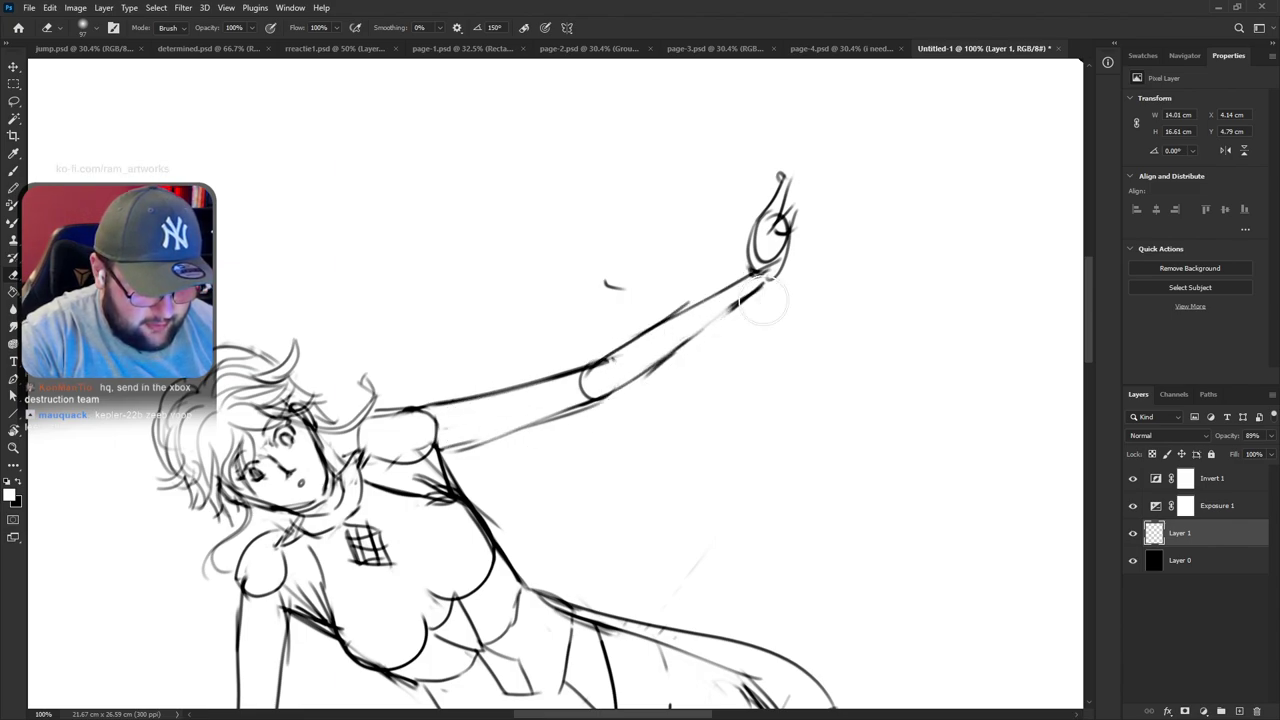
{"action": "key", "text": "r"}
{"action": "left_click_drag", "start_coordinate": [790, 408], "coordinate": [611, 630]}
{"action": "key", "text": "e"}
{"action": "key", "text": "b"}
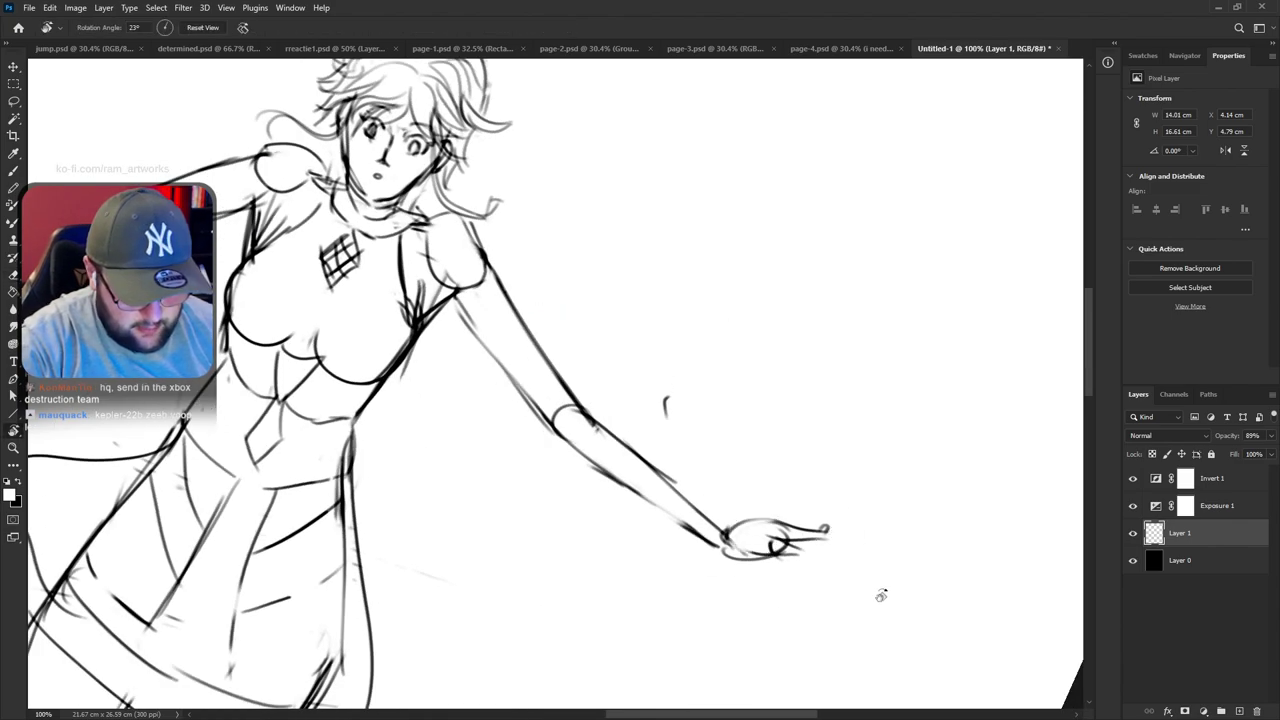
Undo the latest strokes and draw a small marking on the cheek below the right-hand eye
{"action": "key", "text": "r"}
{"action": "left_click_drag", "start_coordinate": [878, 586], "coordinate": [835, 642]}
{"action": "key", "text": "space"}
{"action": "left_click_drag", "start_coordinate": [777, 648], "coordinate": [903, 649]}
{"action": "left_click_drag", "start_coordinate": [634, 171], "coordinate": [654, 314]}
{"action": "key", "text": "e"}
{"action": "key", "text": "ctrl+z"}
{"action": "key", "text": "ctrl+z"}
{"action": "key", "text": "ctrl+z"}
{"action": "key", "text": "ctrl+z"}
{"action": "key", "text": "ctrl+z"}
{"action": "key", "text": "b"}
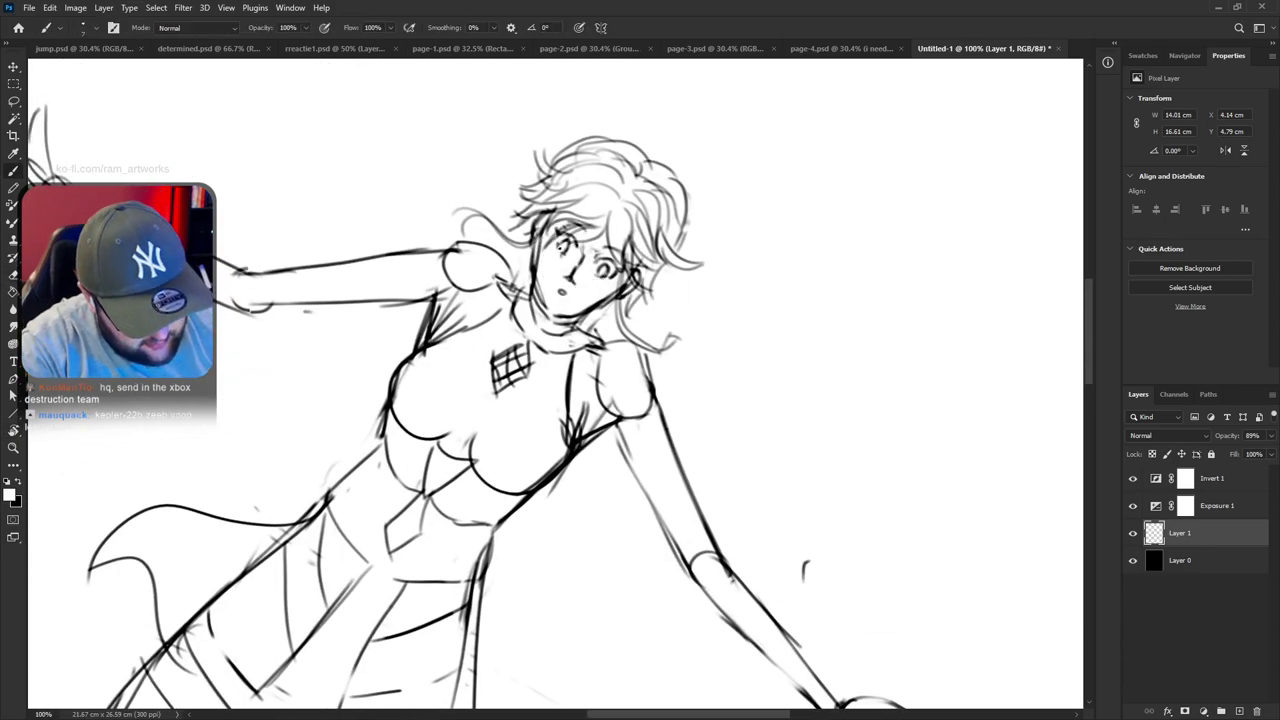
{"action": "key", "text": "r"}
{"action": "left_click_drag", "start_coordinate": [749, 360], "coordinate": [628, 246]}
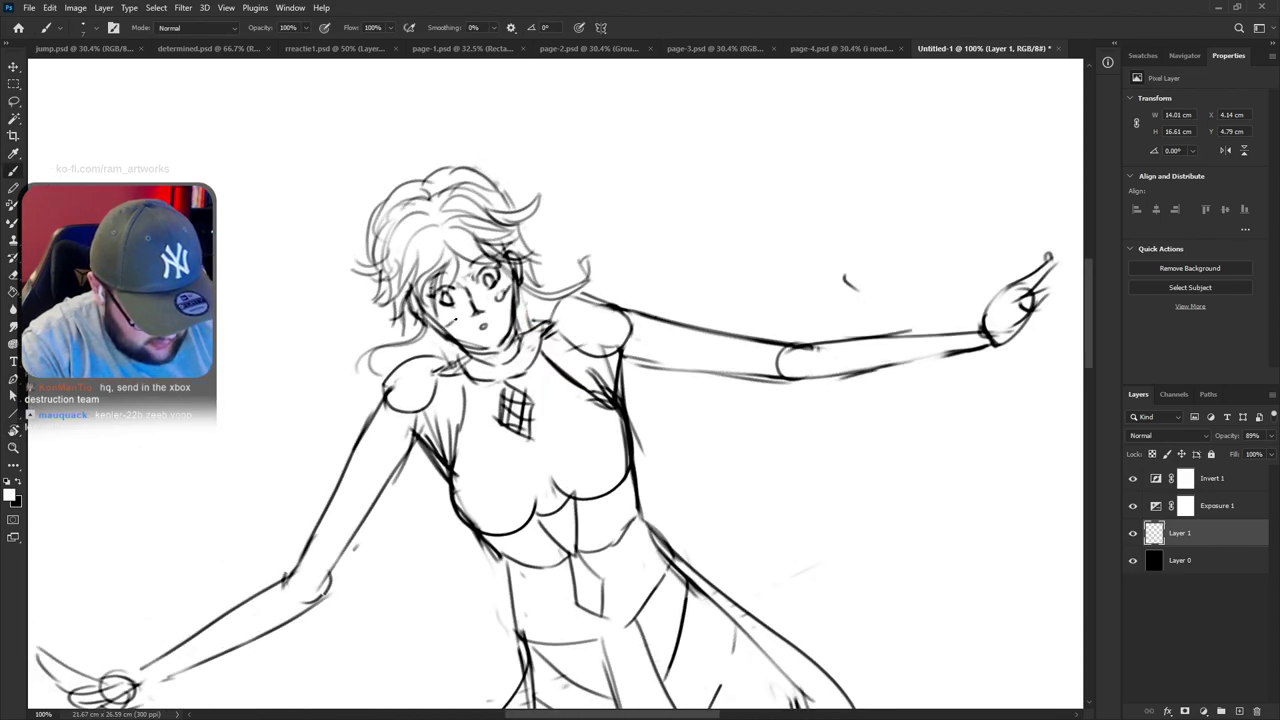
Add a matching small marking on the other cheek, rotating the canvas to compare both sides of the face
{"action": "key", "text": "r"}
{"action": "left_click_drag", "start_coordinate": [728, 418], "coordinate": [566, 560]}
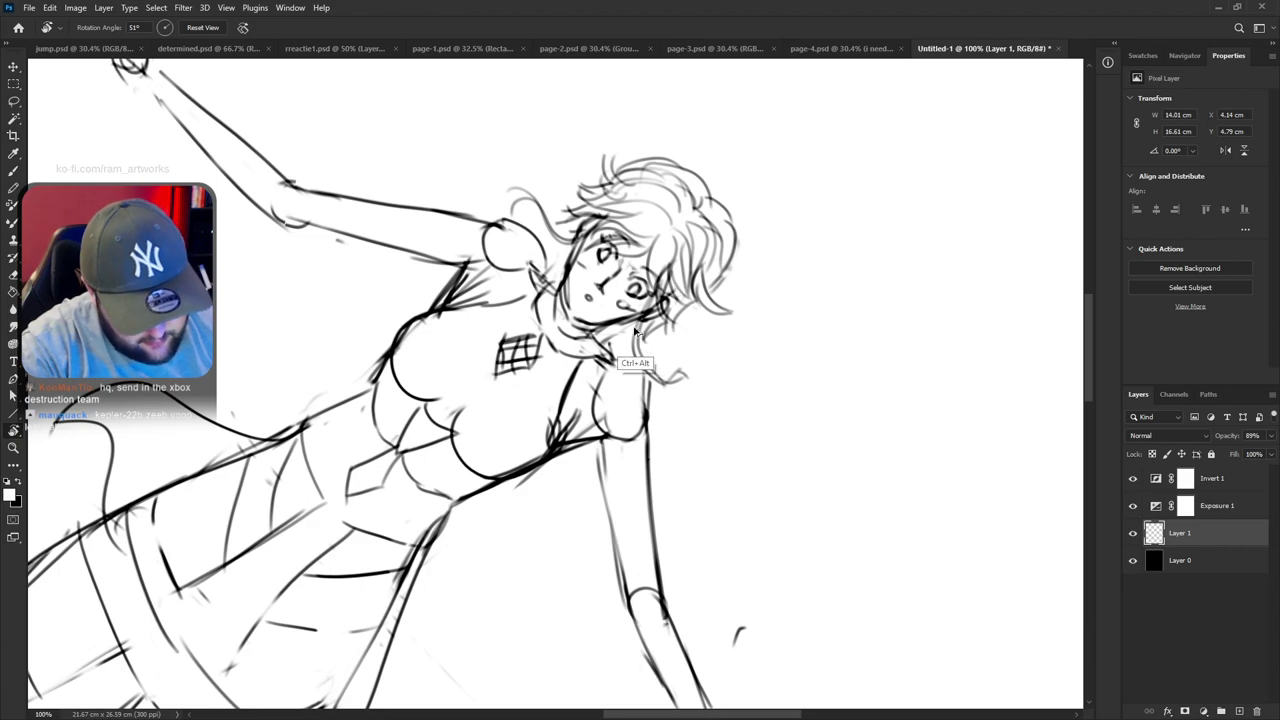
{"action": "key", "text": "ctrl+alt+z"}
{"action": "left_click_drag", "start_coordinate": [643, 323], "coordinate": [625, 292]}
{"action": "key", "text": "b"}
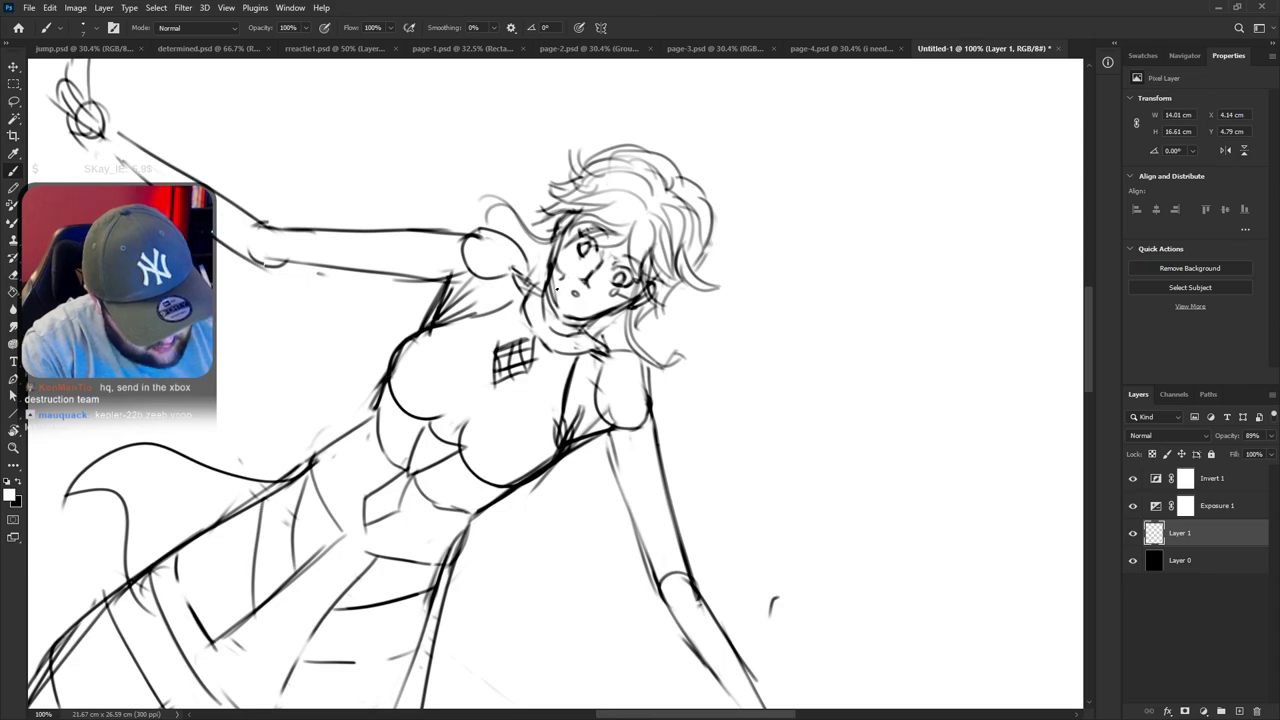
{"action": "key", "text": "r"}
{"action": "left_click_drag", "start_coordinate": [714, 371], "coordinate": [630, 265]}
{"action": "key", "text": "b"}
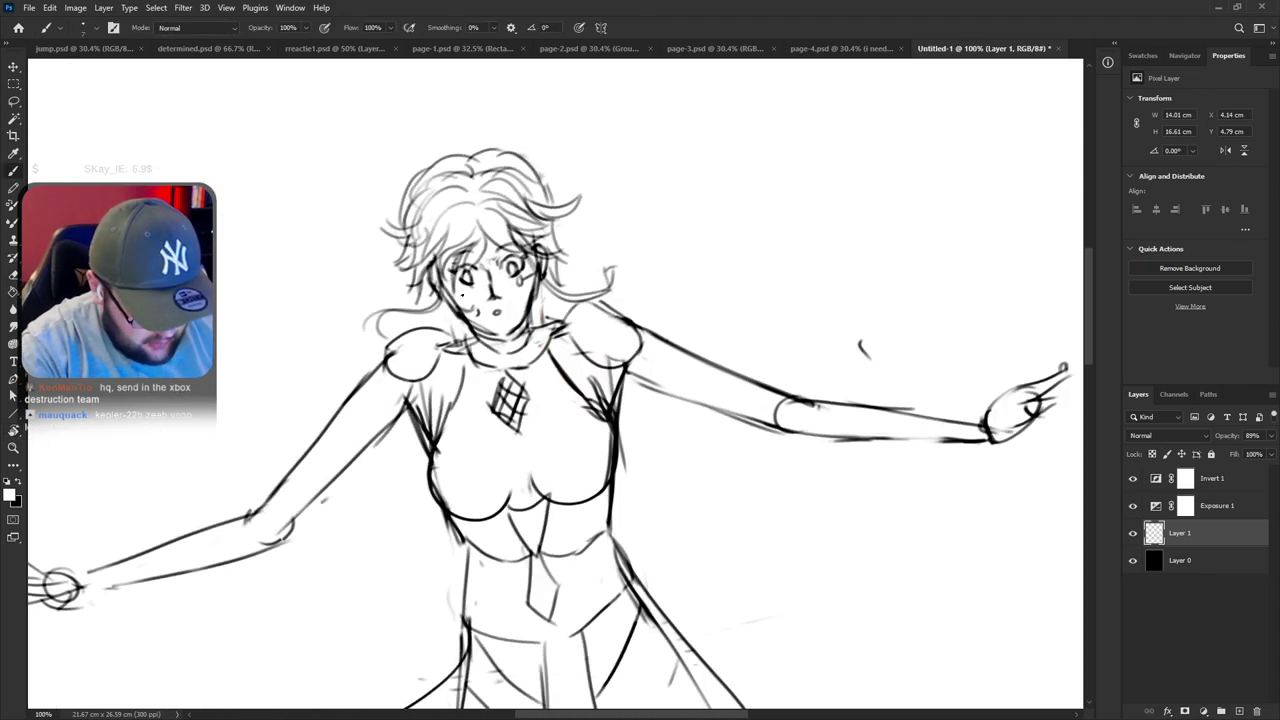
{"action": "key", "text": "r"}
{"action": "left_click_drag", "start_coordinate": [712, 312], "coordinate": [773, 365]}
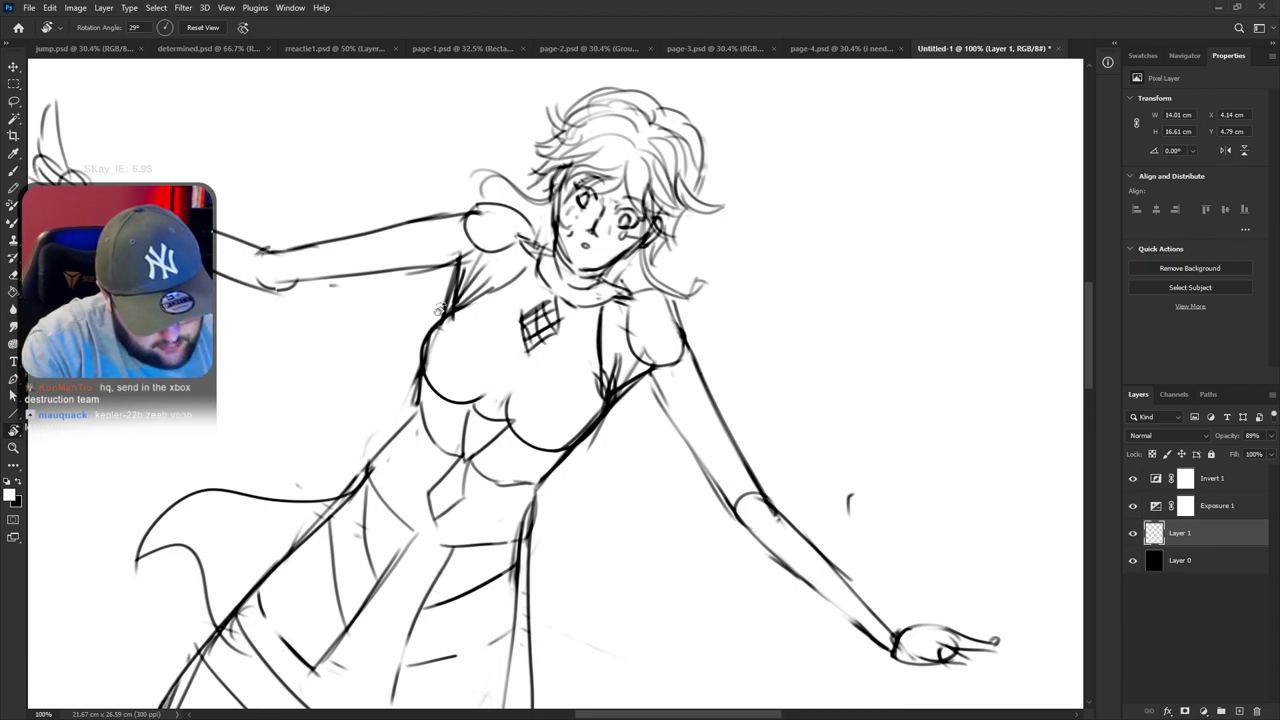
Redraw the armhole and chest lines below the left shoulder, and undo a trial curve across the right upper arm
{"action": "key", "text": "b"}
{"action": "left_click_drag", "start_coordinate": [456, 252], "coordinate": [428, 335]}
{"action": "left_click_drag", "start_coordinate": [522, 270], "coordinate": [470, 302]}
{"action": "right_click", "coordinate": [511, 400]}
{"action": "left_click_drag", "start_coordinate": [736, 343], "coordinate": [689, 451]}
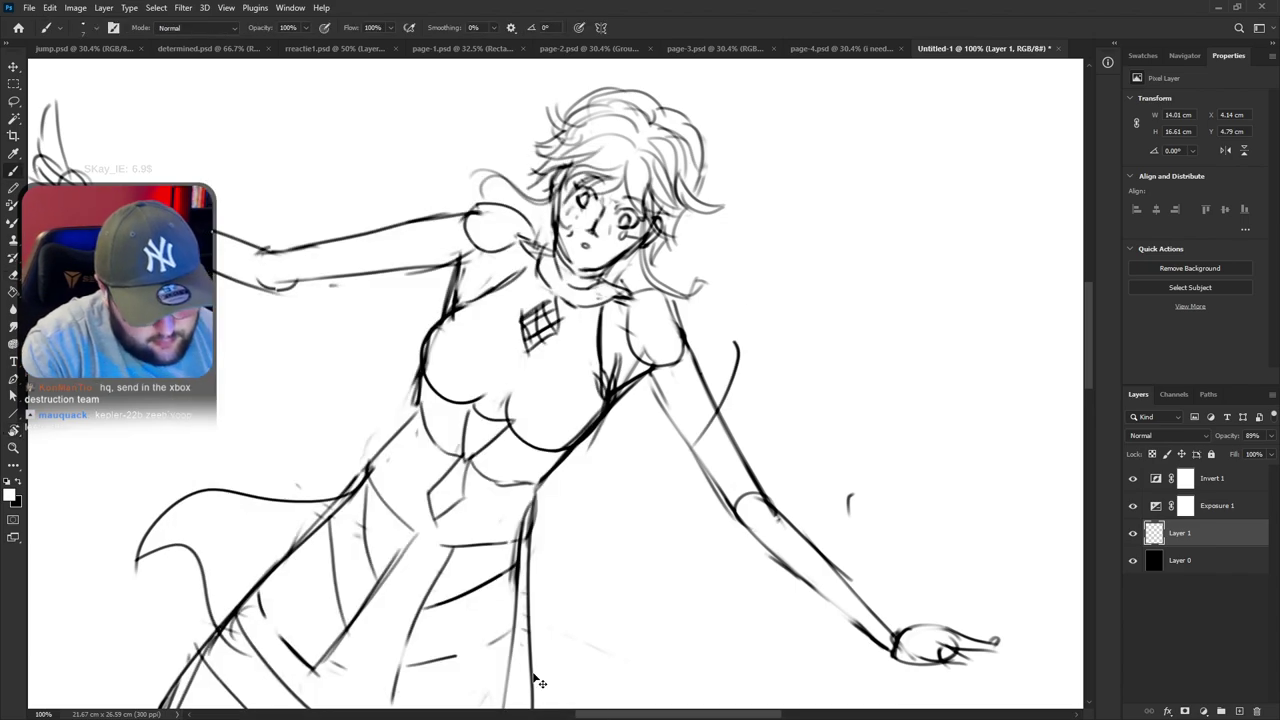
{"action": "key", "text": "ctrl+z"}
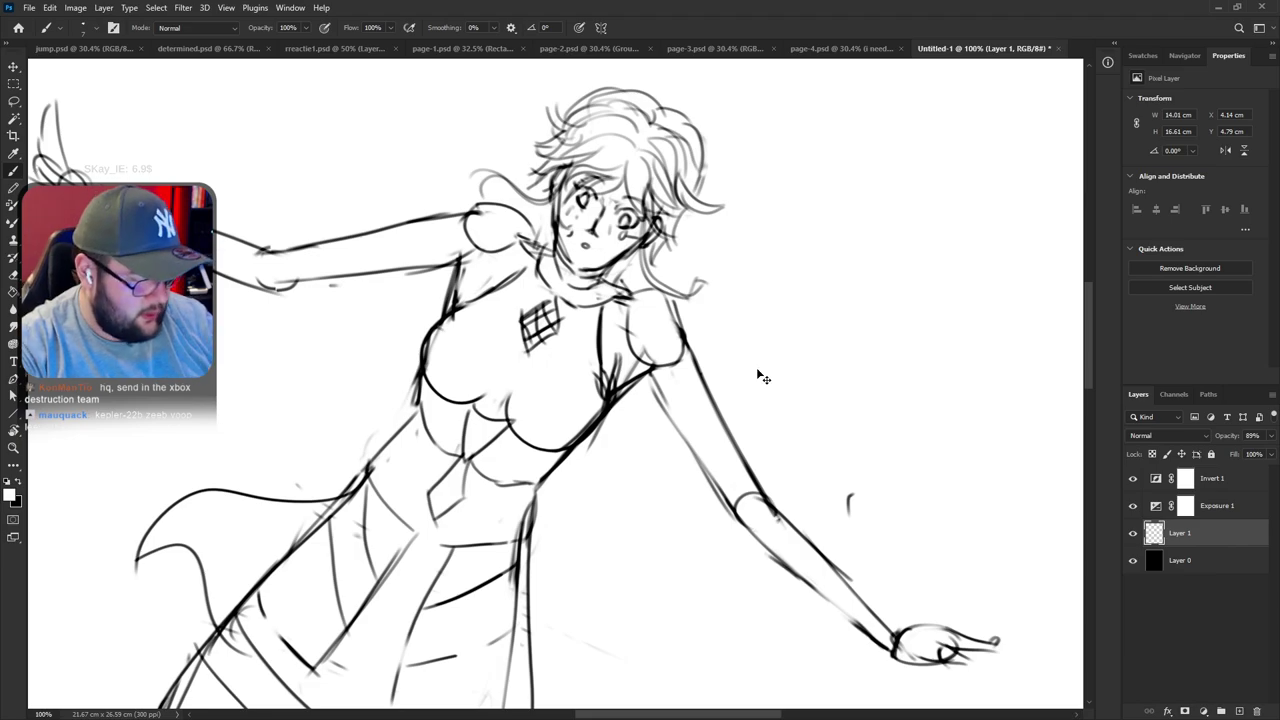
Straighten the canvas, lasso the right leg below the skirt and transform it upward and inward toward the left leg
{"action": "key", "text": "ctrl+minus"}
{"action": "key", "text": "ctrl+minus"}
{"action": "left_click_drag", "start_coordinate": [761, 485], "coordinate": [820, 395]}
{"action": "key", "text": "r"}
{"action": "left_click_drag", "start_coordinate": [746, 591], "coordinate": [788, 497]}
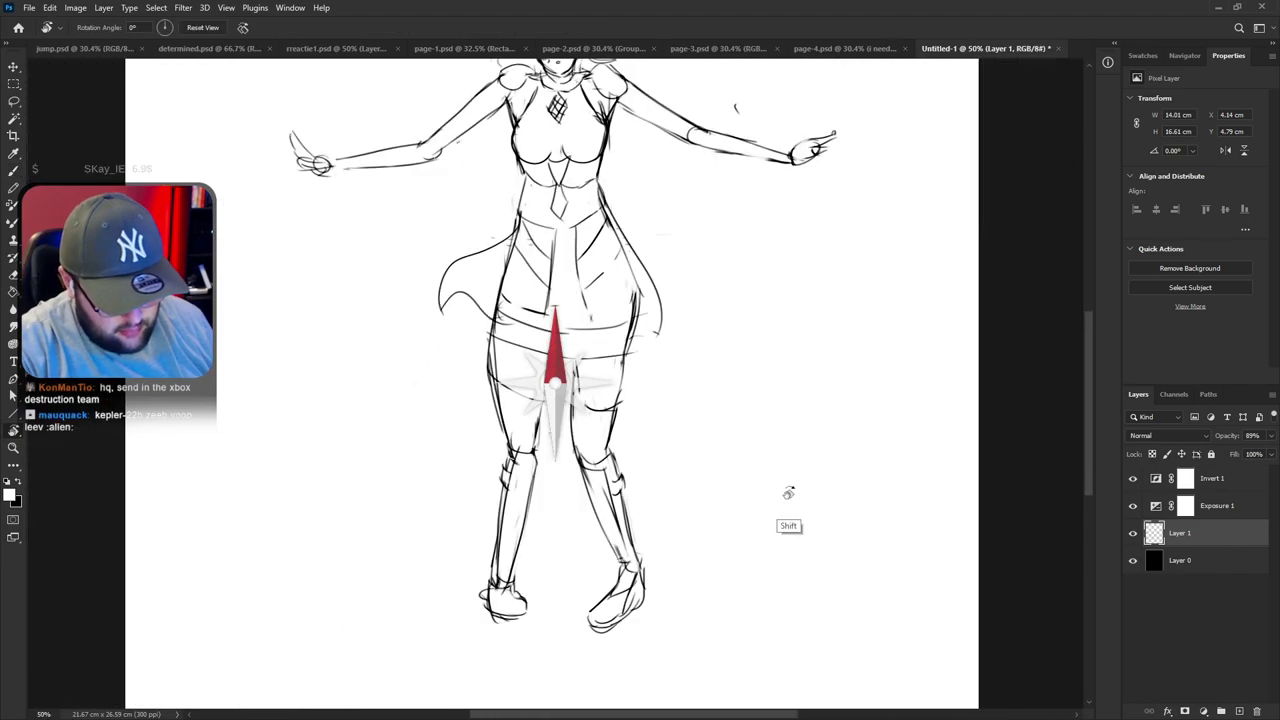
{"action": "left_click_drag", "start_coordinate": [746, 586], "coordinate": [757, 621]}
{"action": "mouse_move", "coordinate": [667, 676]}
{"action": "left_mouse_down"}
{"action": "mouse_move", "coordinate": [669, 629]}
{"action": "mouse_move", "coordinate": [610, 526]}
{"action": "mouse_move", "coordinate": [616, 506]}
{"action": "mouse_move", "coordinate": [590, 496]}
{"action": "mouse_move", "coordinate": [557, 606]}
{"action": "mouse_move", "coordinate": [679, 704]}
{"action": "left_mouse_up"}
{"action": "key", "text": "l"}
{"action": "left_click_drag", "start_coordinate": [619, 635], "coordinate": [601, 617]}
{"action": "mouse_move", "coordinate": [614, 494]}
{"action": "left_mouse_down"}
{"action": "mouse_move", "coordinate": [558, 488]}
{"action": "mouse_move", "coordinate": [565, 419]}
{"action": "mouse_move", "coordinate": [640, 430]}
{"action": "mouse_move", "coordinate": [612, 494]}
{"action": "left_mouse_up"}
{"action": "key", "text": "ctrl+t"}
{"action": "mouse_move", "coordinate": [670, 410]}
{"action": "left_mouse_down"}
{"action": "mouse_move", "coordinate": [680, 428]}
{"action": "mouse_move", "coordinate": [615, 434]}
{"action": "left_mouse_up"}
{"action": "key", "text": "Return"}
{"action": "mouse_move", "coordinate": [694, 523]}
{"action": "left_mouse_down"}
{"action": "mouse_move", "coordinate": [680, 480]}
{"action": "mouse_move", "coordinate": [627, 493]}
{"action": "mouse_move", "coordinate": [630, 511]}
{"action": "left_mouse_up"}
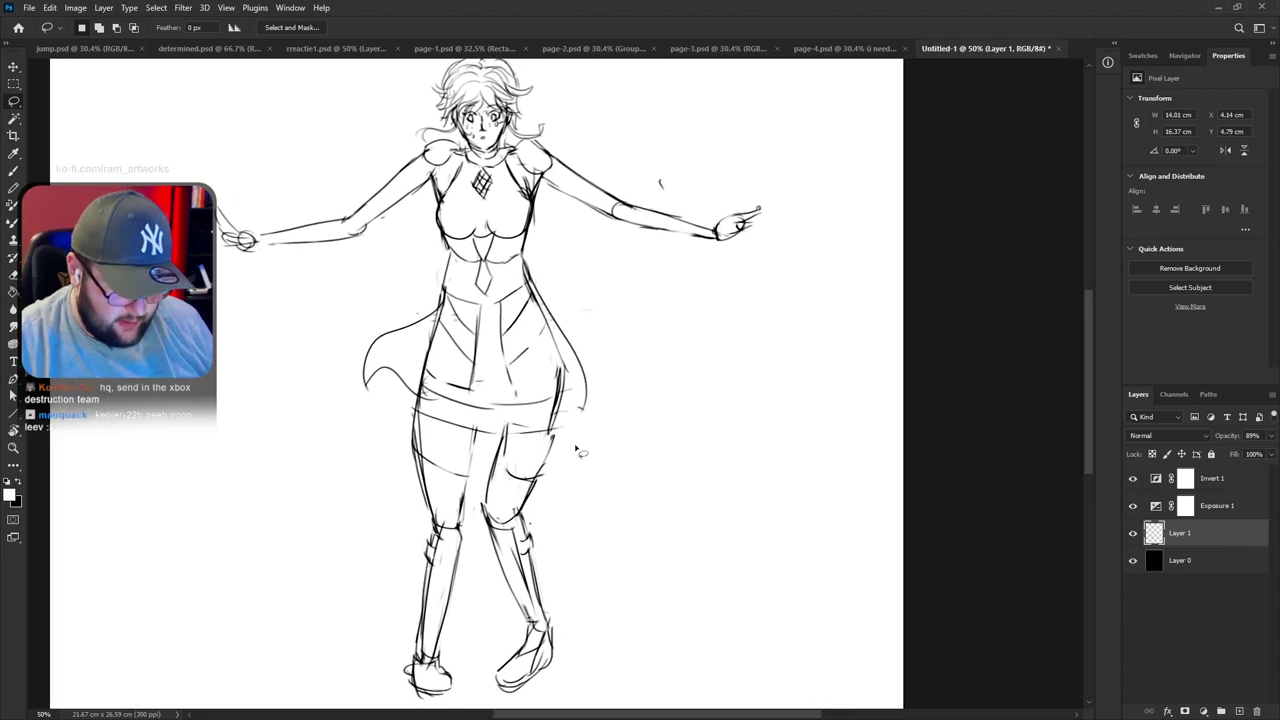
Lasso the right leg below the skirt, shift it slightly inward and deselect it
{"action": "mouse_move", "coordinate": [499, 438]}
{"action": "left_mouse_down"}
{"action": "mouse_move", "coordinate": [475, 586]}
{"action": "mouse_move", "coordinate": [534, 711]}
{"action": "mouse_move", "coordinate": [530, 432]}
{"action": "left_mouse_up"}
{"action": "mouse_move", "coordinate": [544, 616]}
{"action": "left_mouse_down"}
{"action": "mouse_move", "coordinate": [537, 606]}
{"action": "mouse_move", "coordinate": [540, 621]}
{"action": "mouse_move", "coordinate": [648, 618]}
{"action": "left_mouse_up"}
{"action": "key", "text": "ctrl+d"}
{"action": "key", "text": "r"}
{"action": "left_click_drag", "start_coordinate": [663, 620], "coordinate": [682, 528]}
{"action": "left_click_drag", "start_coordinate": [737, 580], "coordinate": [800, 520]}
{"action": "key", "text": "b"}
{"action": "left_click_drag", "start_coordinate": [456, 520], "coordinate": [424, 514]}
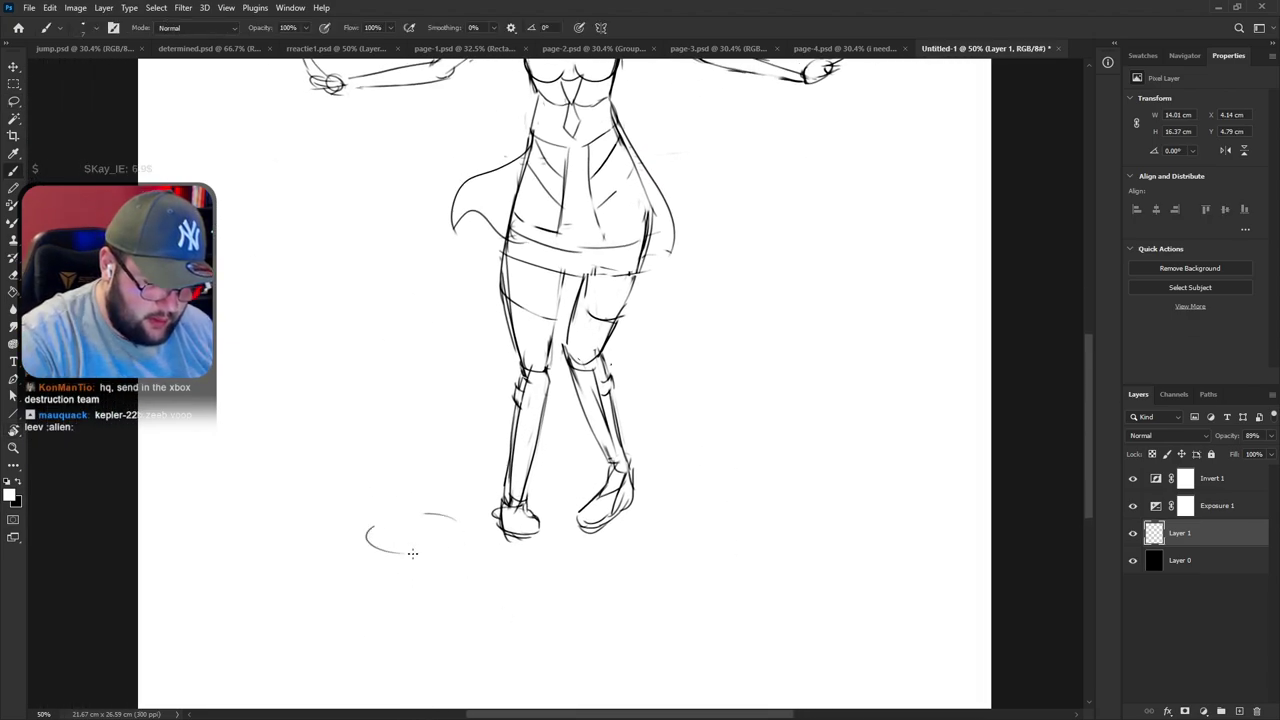
{"action": "key", "text": "ctrl+z"}
{"action": "key", "text": "ctrl+z"}
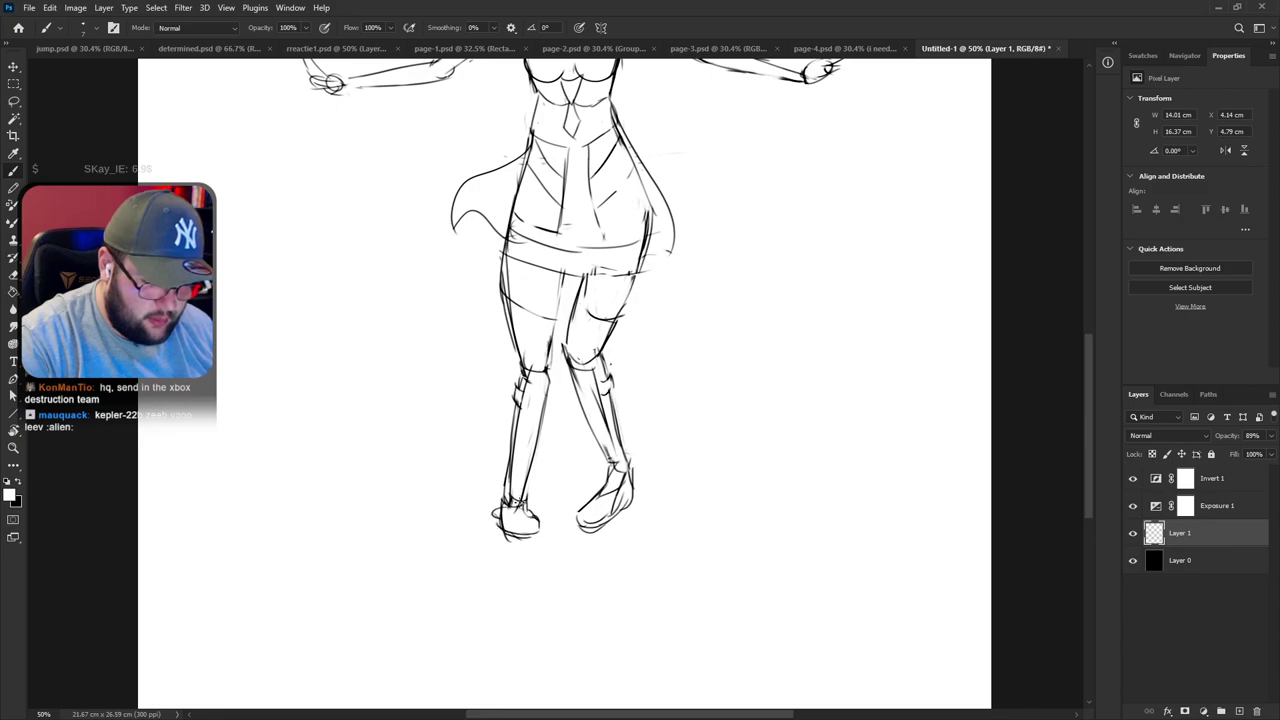
Add a new layer and sketch an elliptical ripple around the feet with wider arcs beginning outside it
{"action": "left_click", "coordinate": [1239, 711]}
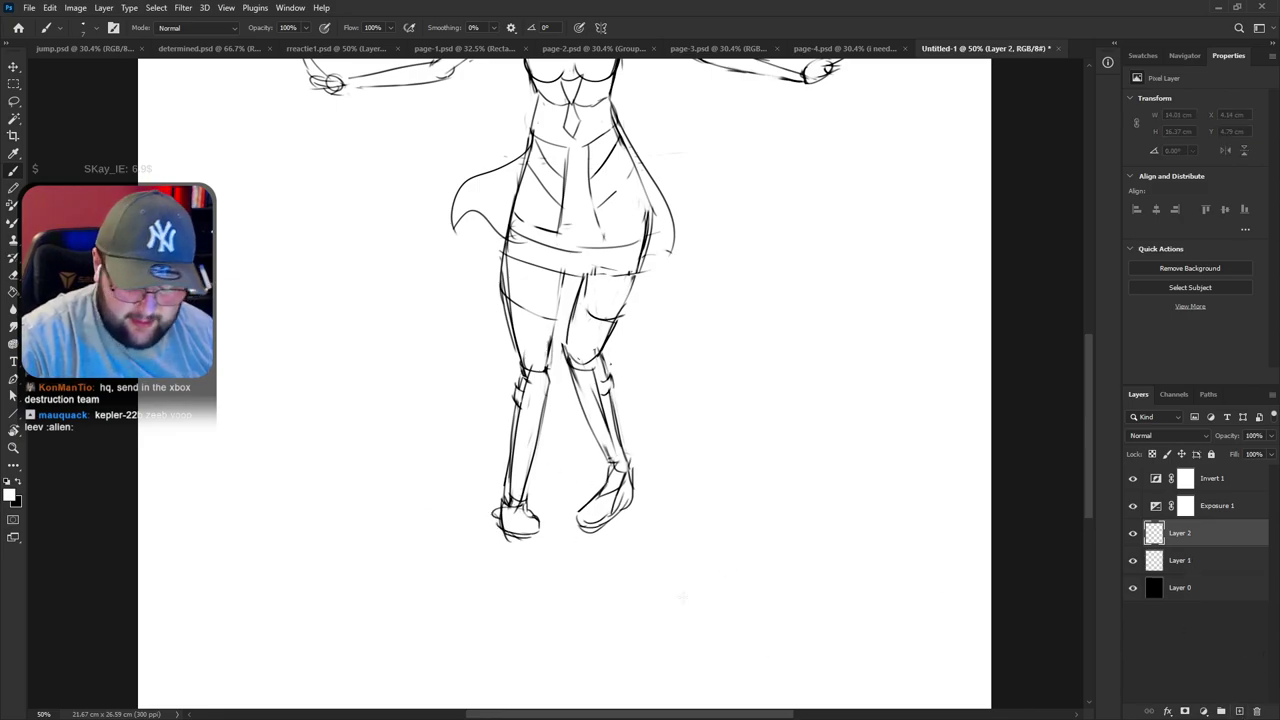
{"action": "mouse_move", "coordinate": [541, 479]}
{"action": "left_mouse_down"}
{"action": "mouse_move", "coordinate": [679, 502]}
{"action": "mouse_move", "coordinate": [701, 548]}
{"action": "left_mouse_up"}
{"action": "left_click_drag", "start_coordinate": [630, 462], "coordinate": [565, 585]}
{"action": "left_click_drag", "start_coordinate": [450, 453], "coordinate": [246, 629]}
{"action": "left_click_drag", "start_coordinate": [437, 609], "coordinate": [536, 592]}
{"action": "left_click_drag", "start_coordinate": [592, 585], "coordinate": [660, 575]}
{"action": "key", "text": "ctrl+z"}
Sketch the larger outer ripple arcs on both sides of the feet, redoing the far right arc
{"action": "mouse_move", "coordinate": [465, 617]}
{"action": "left_mouse_down"}
{"action": "mouse_move", "coordinate": [343, 591]}
{"action": "mouse_move", "coordinate": [258, 516]}
{"action": "left_mouse_up"}
{"action": "mouse_move", "coordinate": [465, 433]}
{"action": "left_mouse_down"}
{"action": "mouse_move", "coordinate": [178, 556]}
{"action": "mouse_move", "coordinate": [283, 568]}
{"action": "left_mouse_up"}
{"action": "left_click_drag", "start_coordinate": [672, 560], "coordinate": [842, 540]}
{"action": "left_click_drag", "start_coordinate": [645, 432], "coordinate": [718, 428]}
{"action": "left_click_drag", "start_coordinate": [732, 434], "coordinate": [908, 552]}
{"action": "key", "text": "ctrl+z"}
{"action": "left_click_drag", "start_coordinate": [728, 436], "coordinate": [898, 553]}
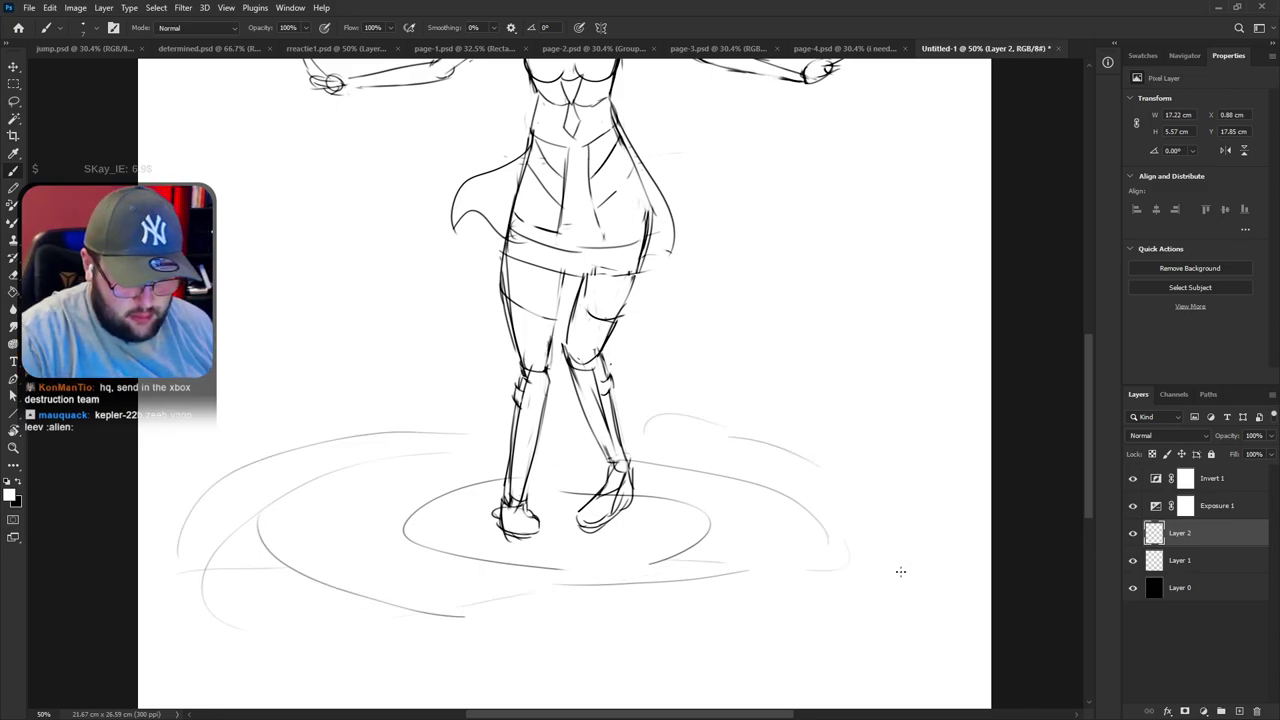
Sketch sweeping curved motion lines beneath the left outstretched arm and beside the left leg
{"action": "left_click_drag", "start_coordinate": [869, 633], "coordinate": [743, 574]}
{"action": "left_click_drag", "start_coordinate": [277, 225], "coordinate": [312, 306]}
{"action": "left_click_drag", "start_coordinate": [260, 242], "coordinate": [356, 370]}
{"action": "left_click_drag", "start_coordinate": [290, 409], "coordinate": [378, 500]}
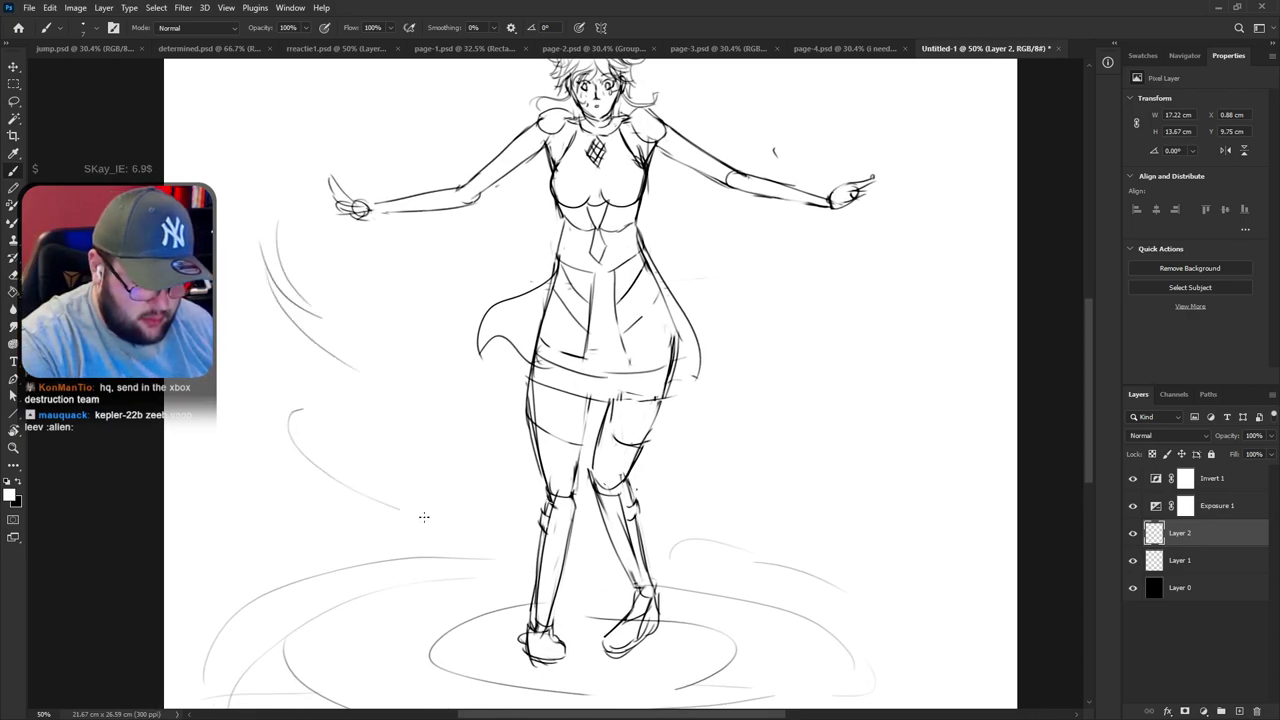
Sketch light motion lines beneath the right outstretched arm and beside the right leg
{"action": "left_click_drag", "start_coordinate": [818, 282], "coordinate": [794, 290]}
{"action": "left_click_drag", "start_coordinate": [884, 238], "coordinate": [842, 326]}
{"action": "mouse_move", "coordinate": [818, 470]}
{"action": "left_mouse_down"}
{"action": "mouse_move", "coordinate": [768, 508]}
{"action": "mouse_move", "coordinate": [822, 498]}
{"action": "left_mouse_up"}
{"action": "left_click_drag", "start_coordinate": [842, 546], "coordinate": [832, 596]}
Flip the canvas horizontally back and forth to check the whole figure's proportions and hip height
{"action": "key", "text": "ctrl+minus"}
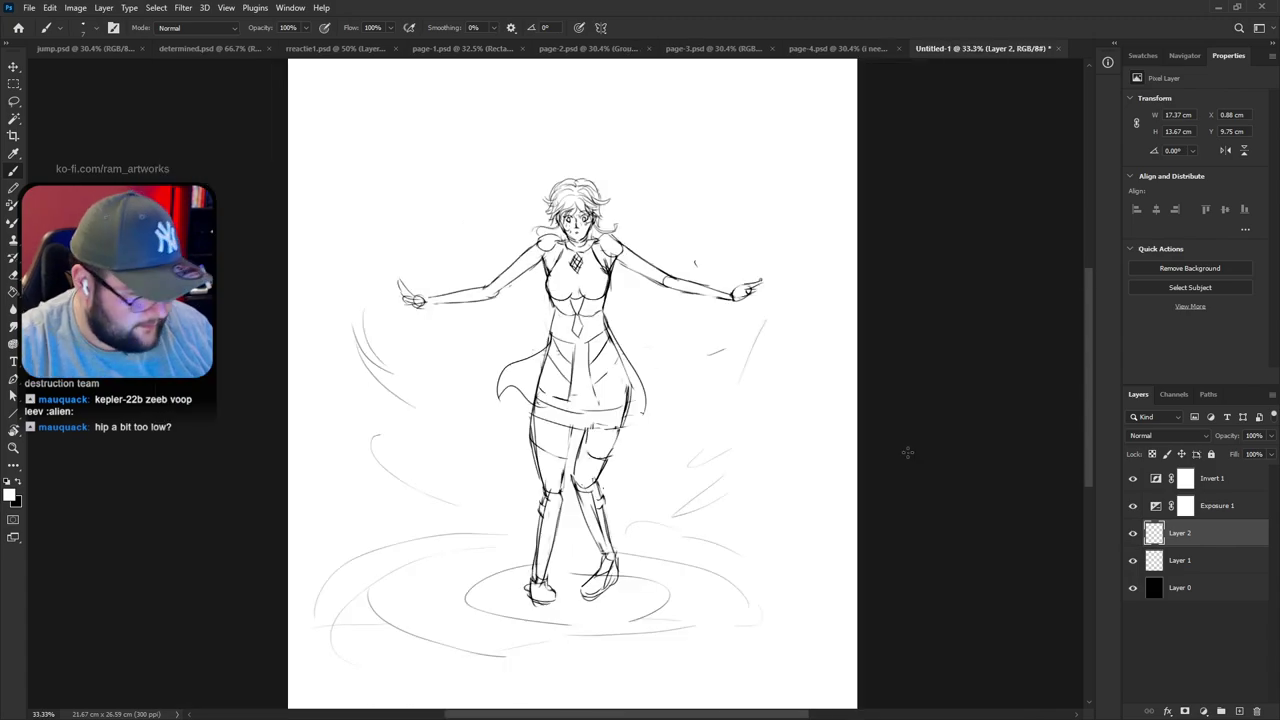
{"action": "scroll", "coordinate": [905, 455], "scroll_direction": "down", "scroll_amount": 2}
{"action": "key", "text": "z"}
{"action": "left_click_drag", "start_coordinate": [630, 362], "coordinate": [676, 398]}
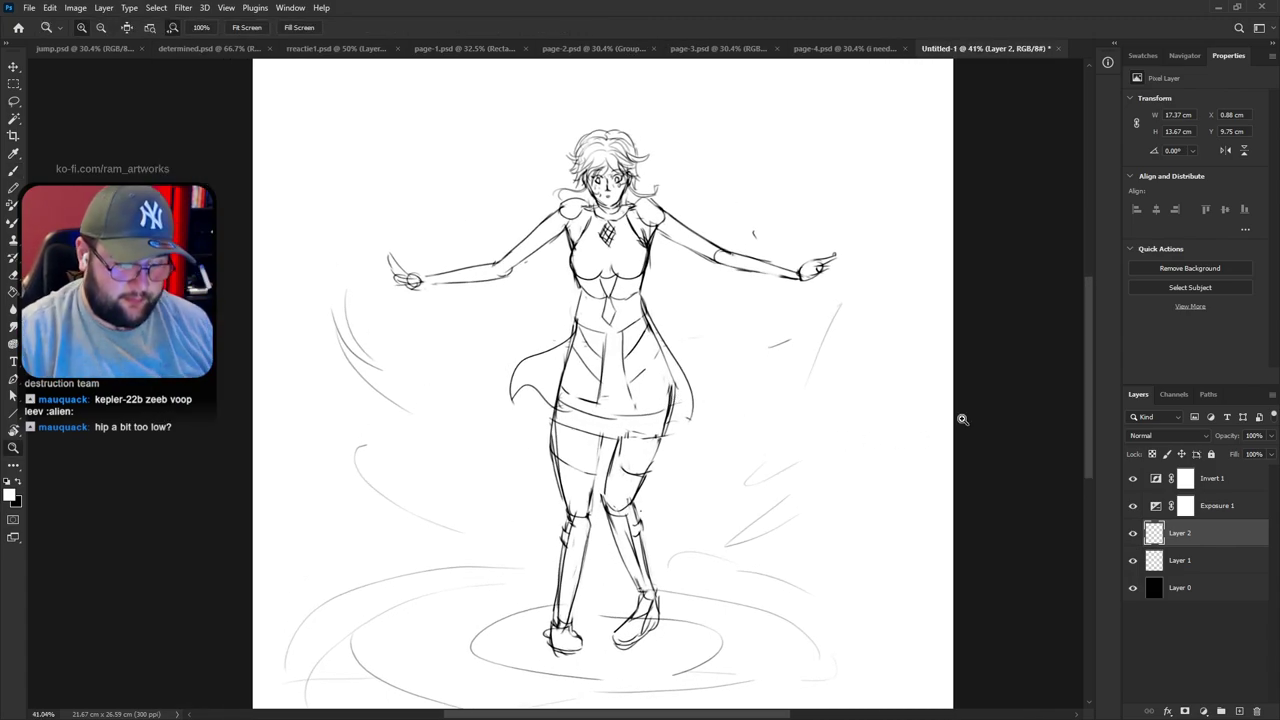
{"action": "key", "text": "ctrl+shift+h"}
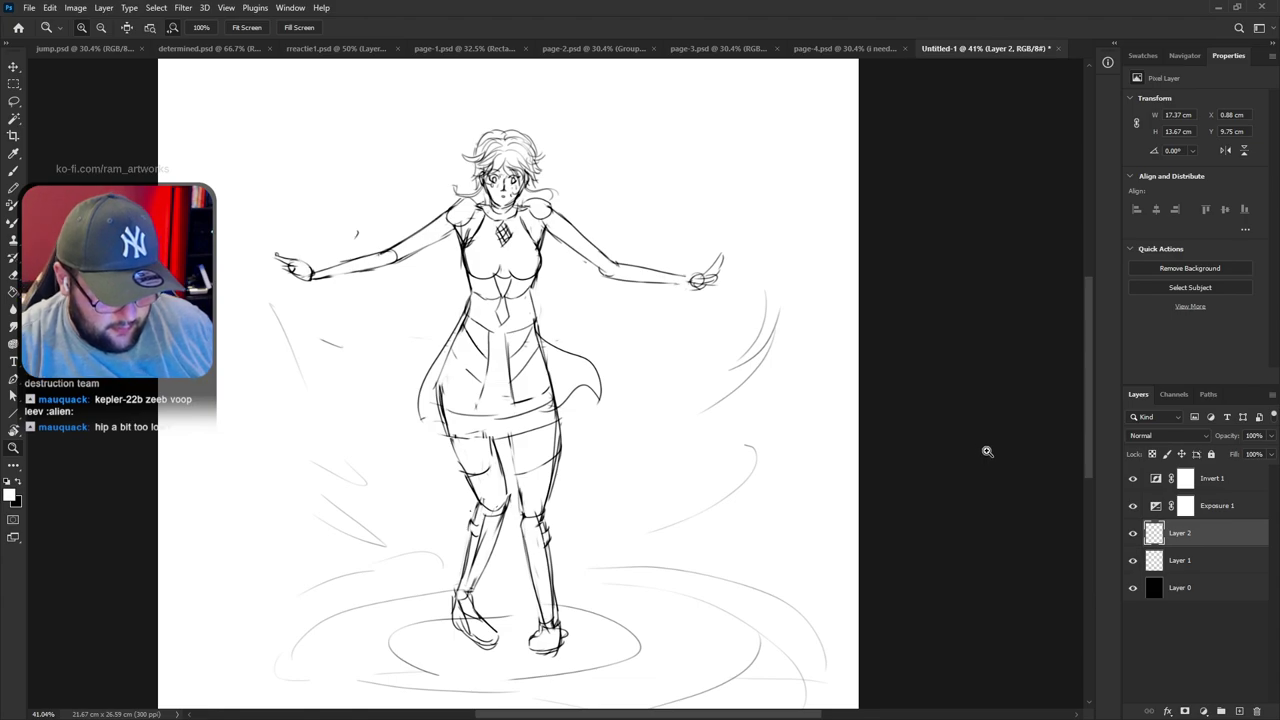
{"action": "key", "text": "ctrl+shift+h"}
{"action": "key", "text": "ctrl+shift+h"}
{"action": "key", "text": "ctrl+shift+h"}
{"action": "key", "text": "ctrl+shift+h"}
{"action": "key", "text": "ctrl+slash"}
{"action": "key", "text": "ctrl+shift+h"}
{"action": "key", "text": "ctrl+shift+h"}
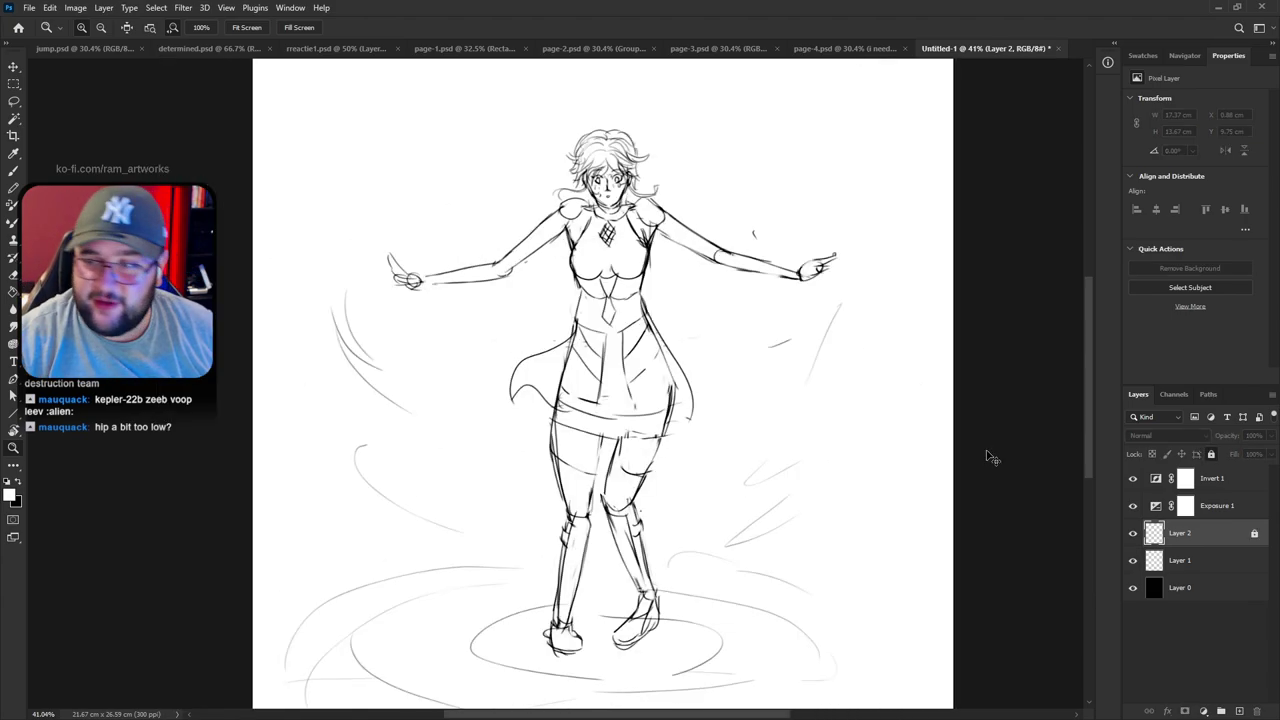
{"action": "key", "text": "h"}
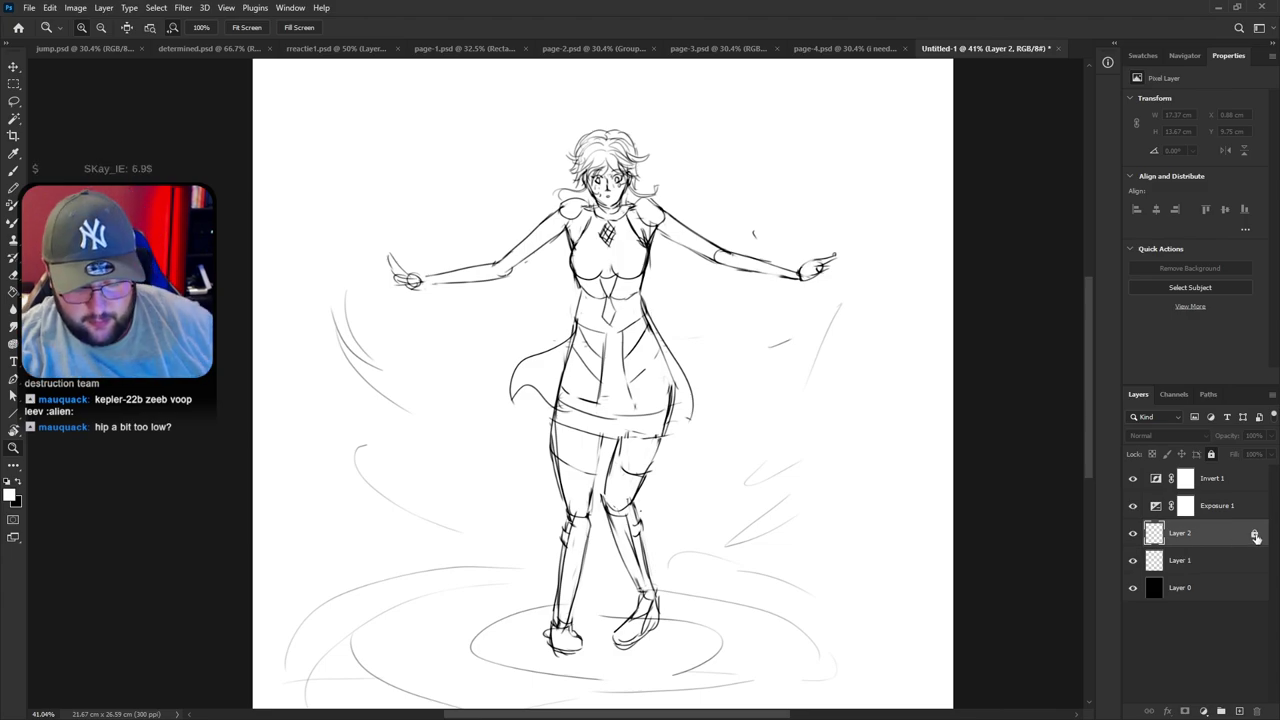
Lasso the legs and lower skirt on Layer 1 and move them up to raise the hips
{"action": "left_click", "coordinate": [1194, 562]}
{"action": "key", "text": "l"}
{"action": "mouse_move", "coordinate": [692, 438]}
{"action": "left_mouse_down"}
{"action": "mouse_move", "coordinate": [676, 386]}
{"action": "mouse_move", "coordinate": [640, 408]}
{"action": "mouse_move", "coordinate": [536, 416]}
{"action": "mouse_move", "coordinate": [538, 624]}
{"action": "mouse_move", "coordinate": [661, 656]}
{"action": "mouse_move", "coordinate": [690, 500]}
{"action": "left_mouse_up"}
{"action": "left_click_drag", "start_coordinate": [640, 590], "coordinate": [645, 569]}
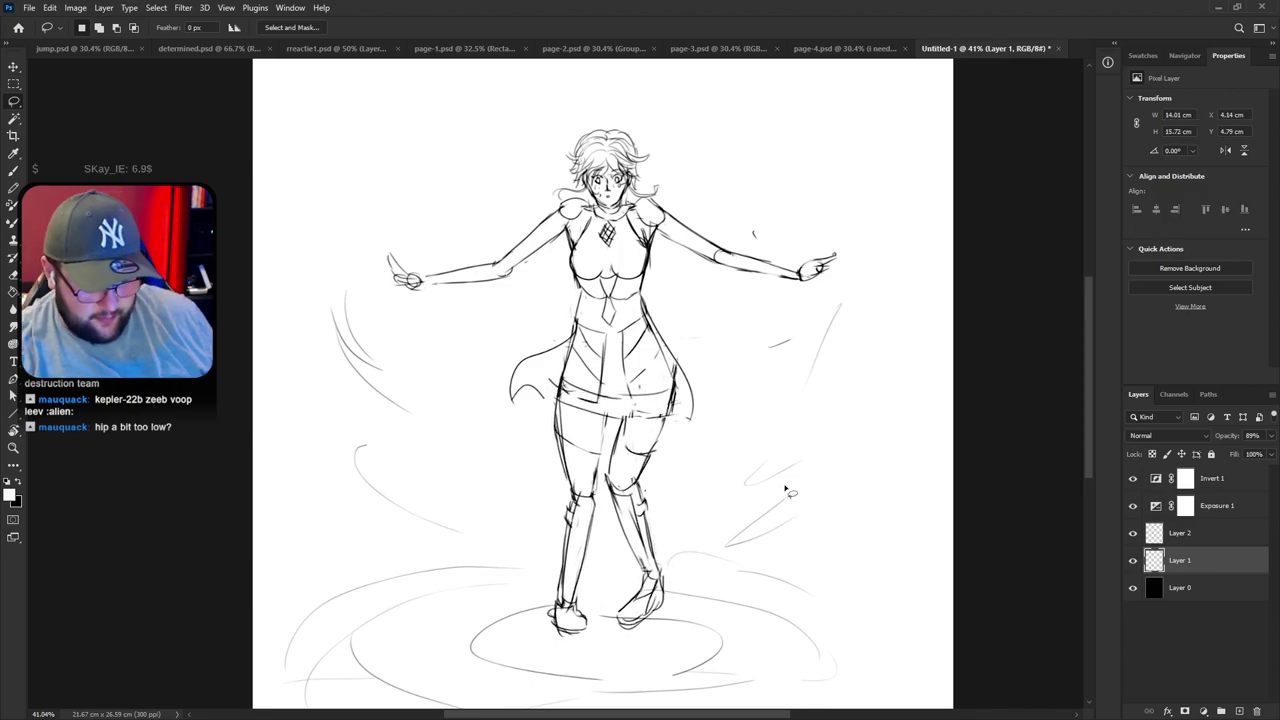
Erase the broken right edge of the flared skirt and redraw it as a continuous curve
{"action": "key", "text": "e"}
{"action": "left_click_drag", "start_coordinate": [680, 362], "coordinate": [685, 383]}
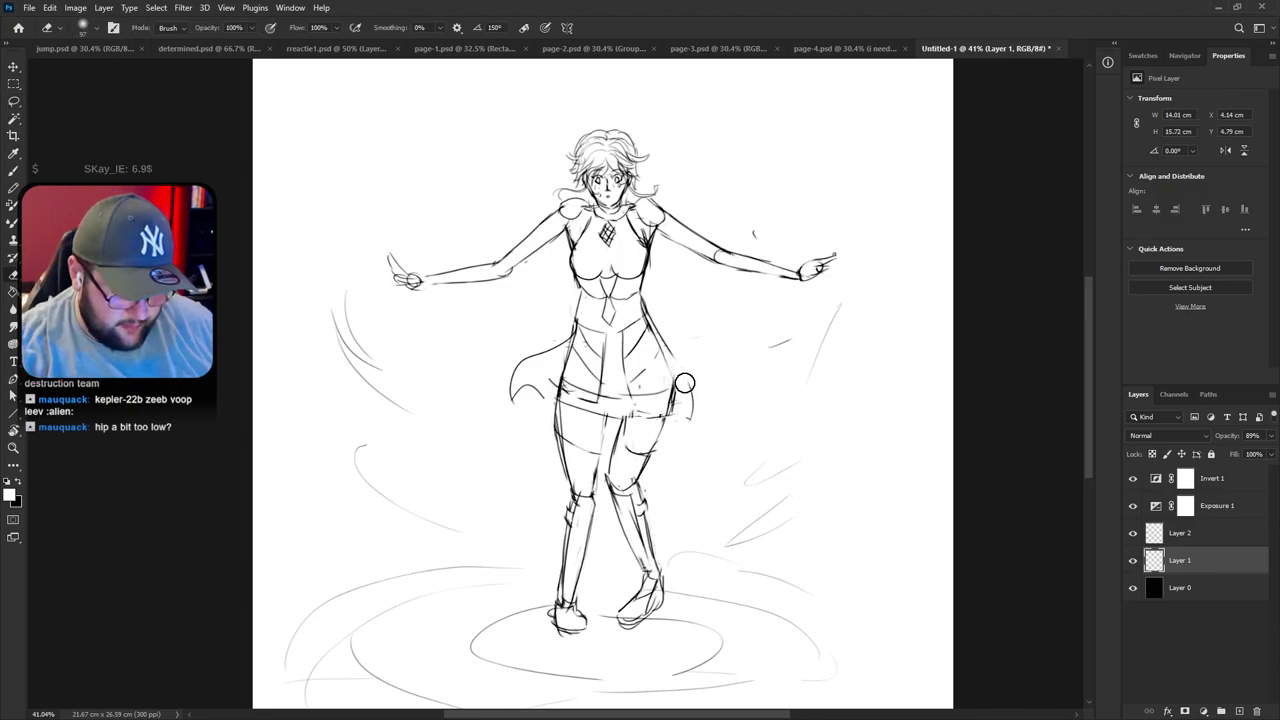
{"action": "key", "text": "b"}
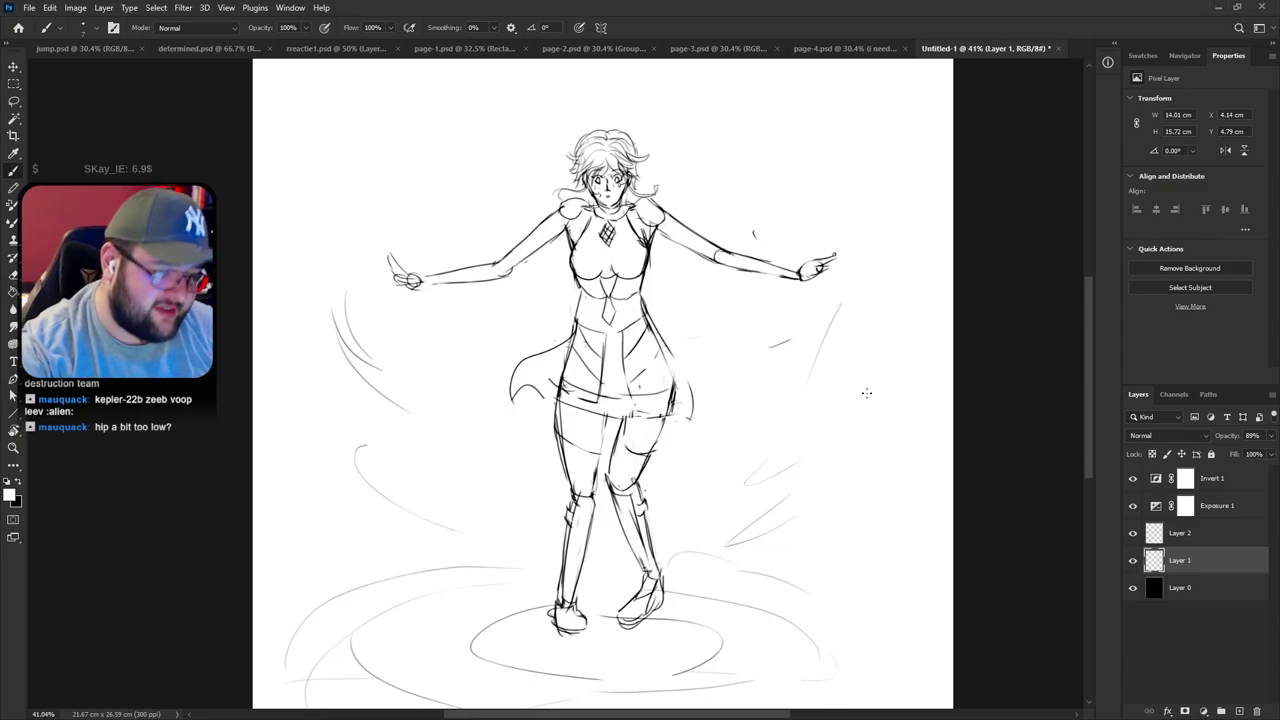
{"action": "left_click_drag", "start_coordinate": [664, 348], "coordinate": [688, 400]}
{"action": "key", "text": "ctrl+z"}
{"action": "key", "text": "ctrl+z"}
{"action": "left_click_drag", "start_coordinate": [664, 344], "coordinate": [691, 390]}
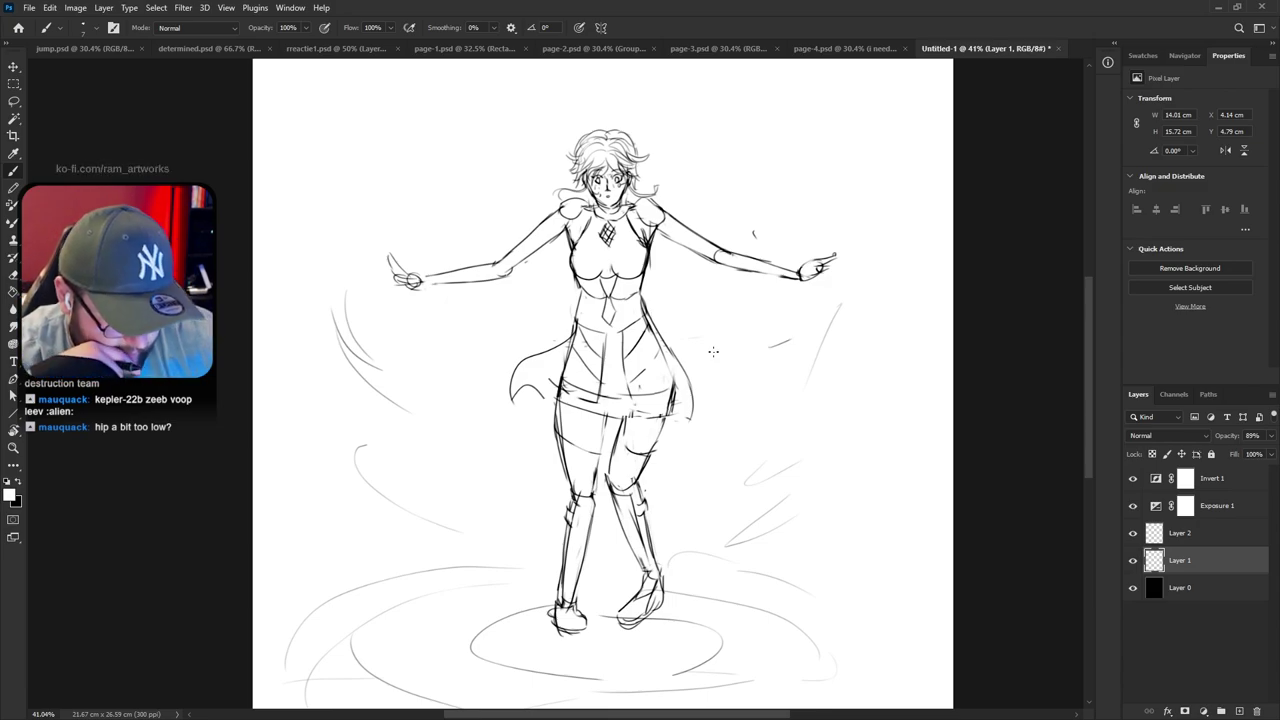
Compare the figure with its mirror image and erase stray lines along the right leg's inner thigh
{"action": "key", "text": "ctrl+shift+h"}
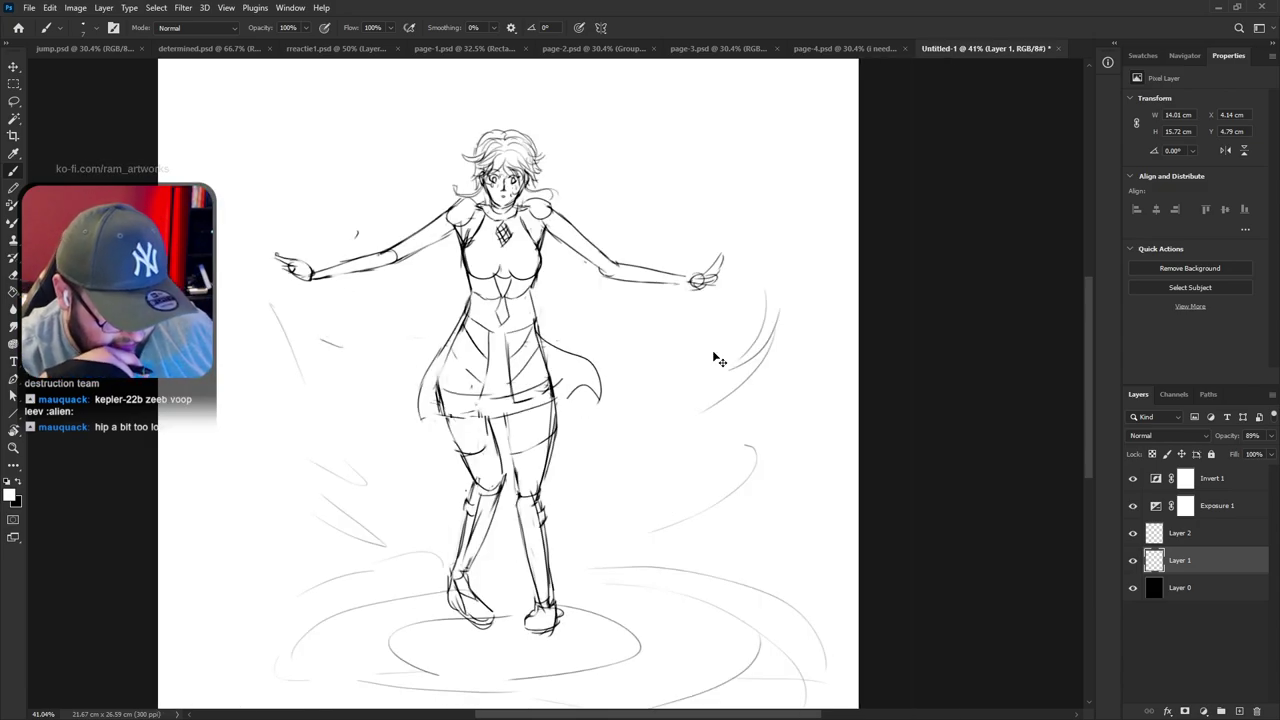
{"action": "key", "text": "ctrl+shift+h"}
{"action": "key", "text": "e"}
{"action": "mouse_move", "coordinate": [620, 424]}
{"action": "left_mouse_down"}
{"action": "mouse_move", "coordinate": [615, 457]}
{"action": "mouse_move", "coordinate": [580, 445]}
{"action": "mouse_move", "coordinate": [610, 460]}
{"action": "left_mouse_up"}
{"action": "key", "text": "b"}
{"action": "scroll", "coordinate": [614, 452], "scroll_direction": "up", "scroll_amount": 1}
{"action": "key", "text": "r"}
{"action": "key", "text": "b"}
{"action": "key", "text": "z"}
{"action": "key", "text": "r"}
{"action": "left_click_drag", "start_coordinate": [754, 523], "coordinate": [883, 366]}
{"action": "mouse_move", "coordinate": [857, 446]}
{"action": "left_mouse_down"}
{"action": "mouse_move", "coordinate": [851, 371]}
{"action": "mouse_move", "coordinate": [852, 440]}
{"action": "left_mouse_up"}
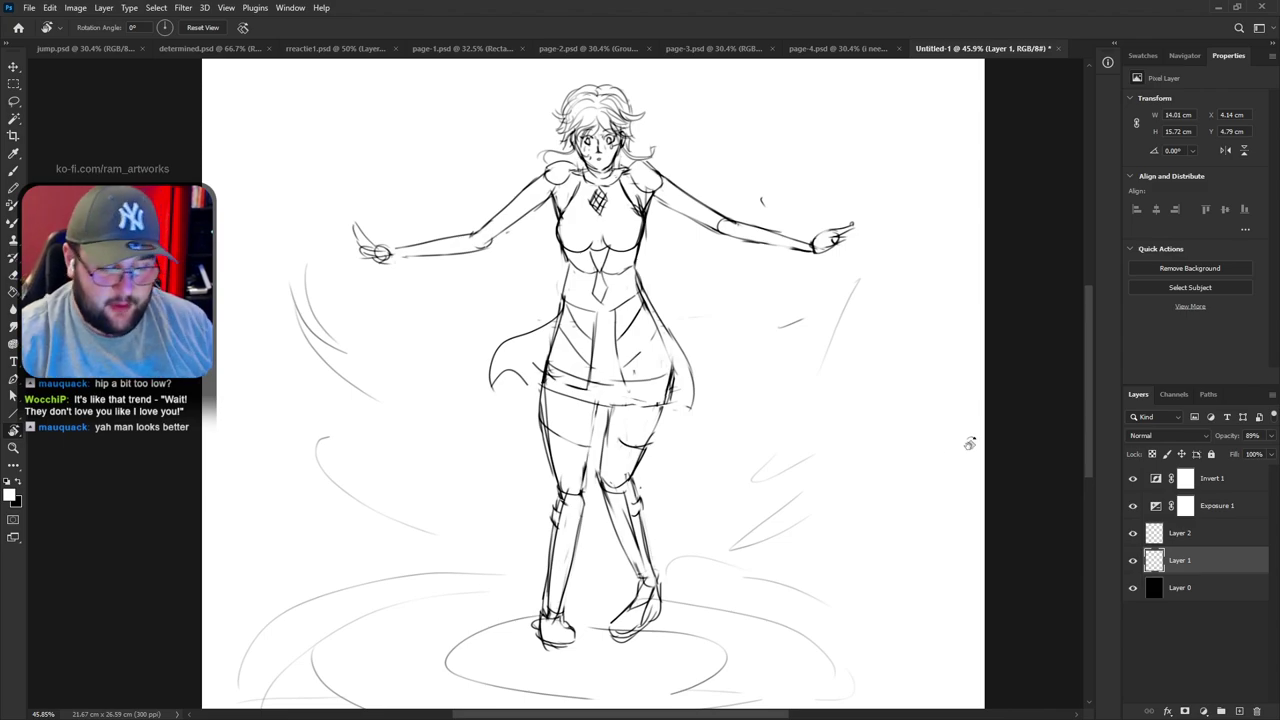
Copy the Gradient Map 1 adjustment layer from page-4.psd and paste it above Invert 1 in the Untitled-1 sketch
{"action": "left_click", "coordinate": [1240, 484]}
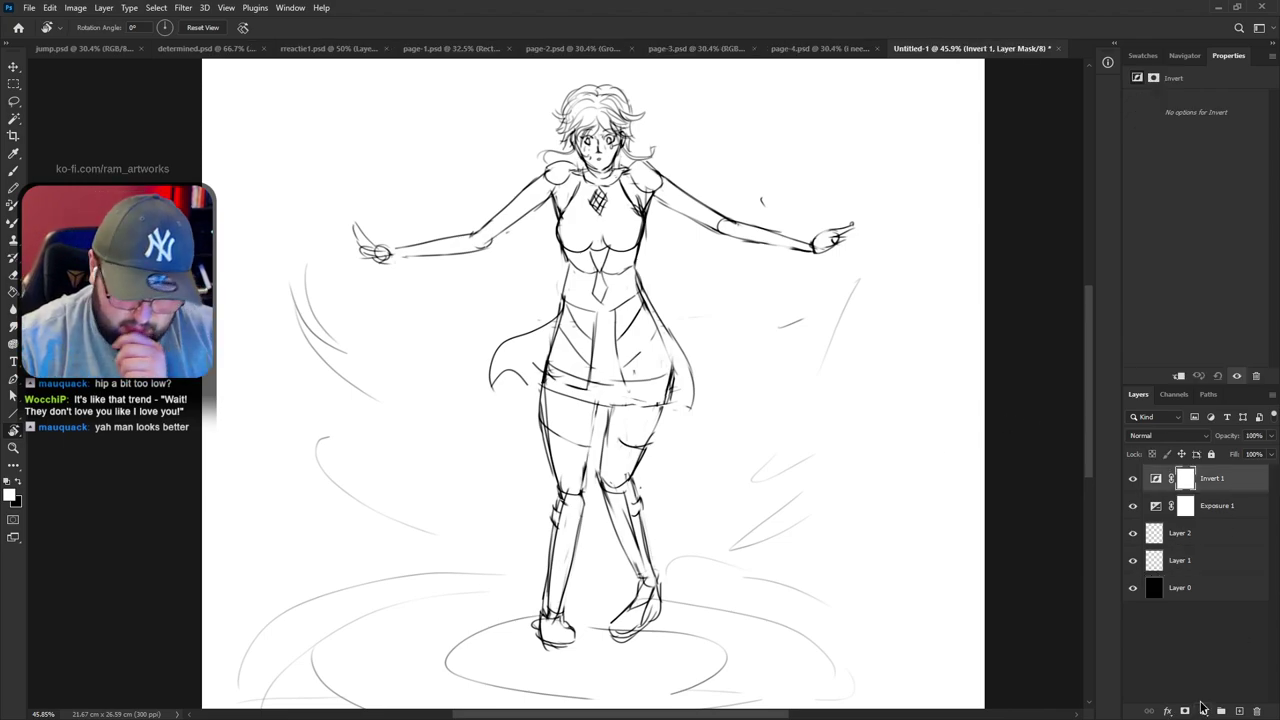
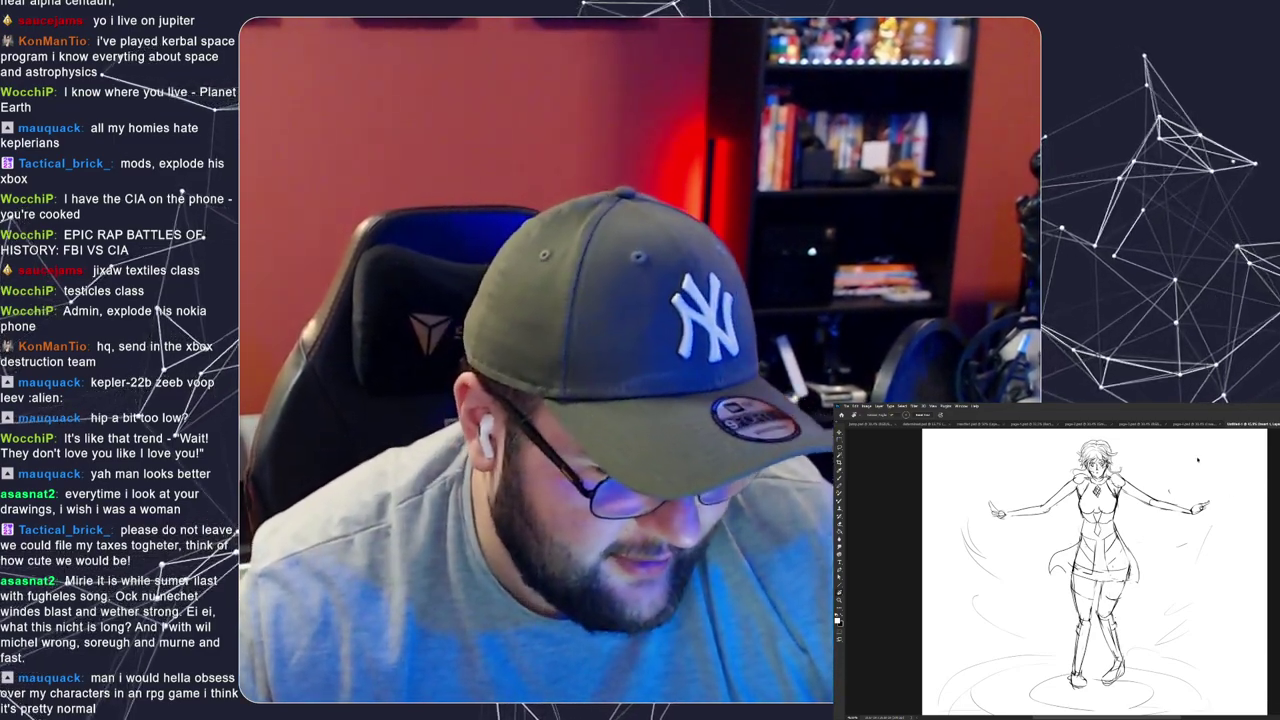
{"action": "left_click", "coordinate": [1196, 424]}
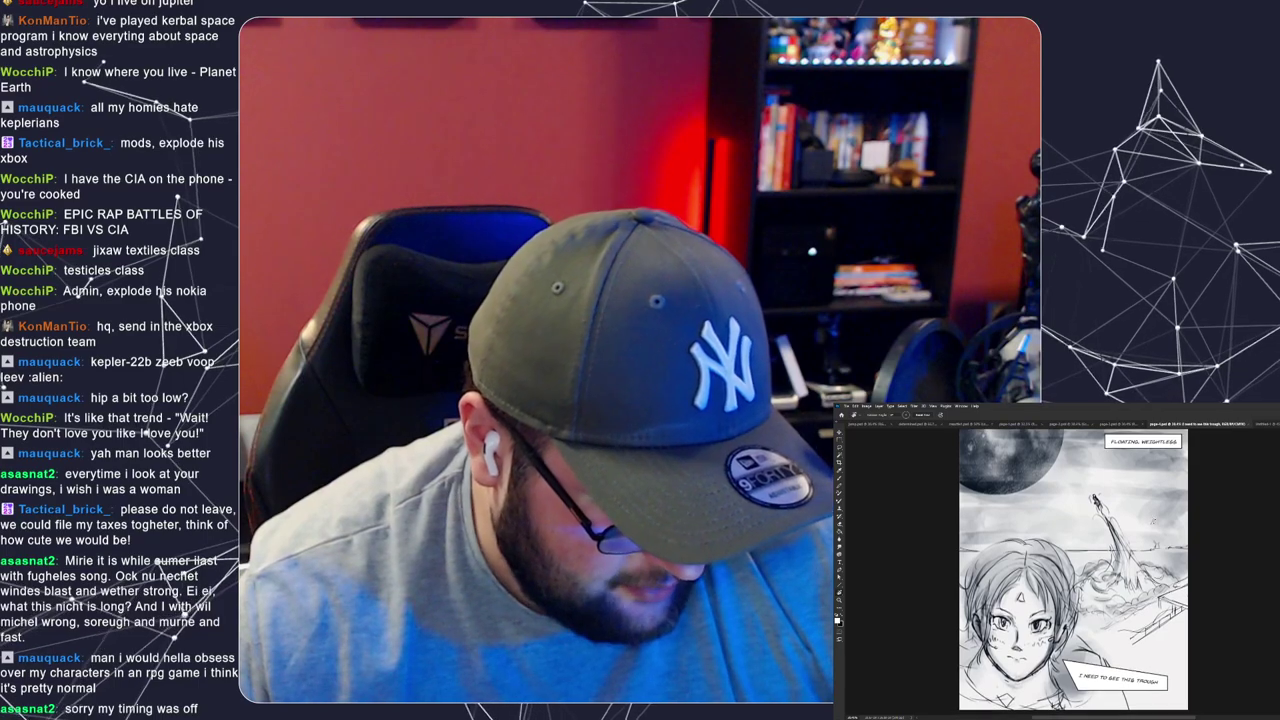
{"action": "scroll", "coordinate": [1153, 522], "scroll_direction": "down", "scroll_amount": 1}
{"action": "scroll", "coordinate": [1153, 522], "scroll_direction": "up", "scroll_amount": 1}
{"action": "scroll", "coordinate": [1153, 522], "scroll_direction": "down", "scroll_amount": 1}
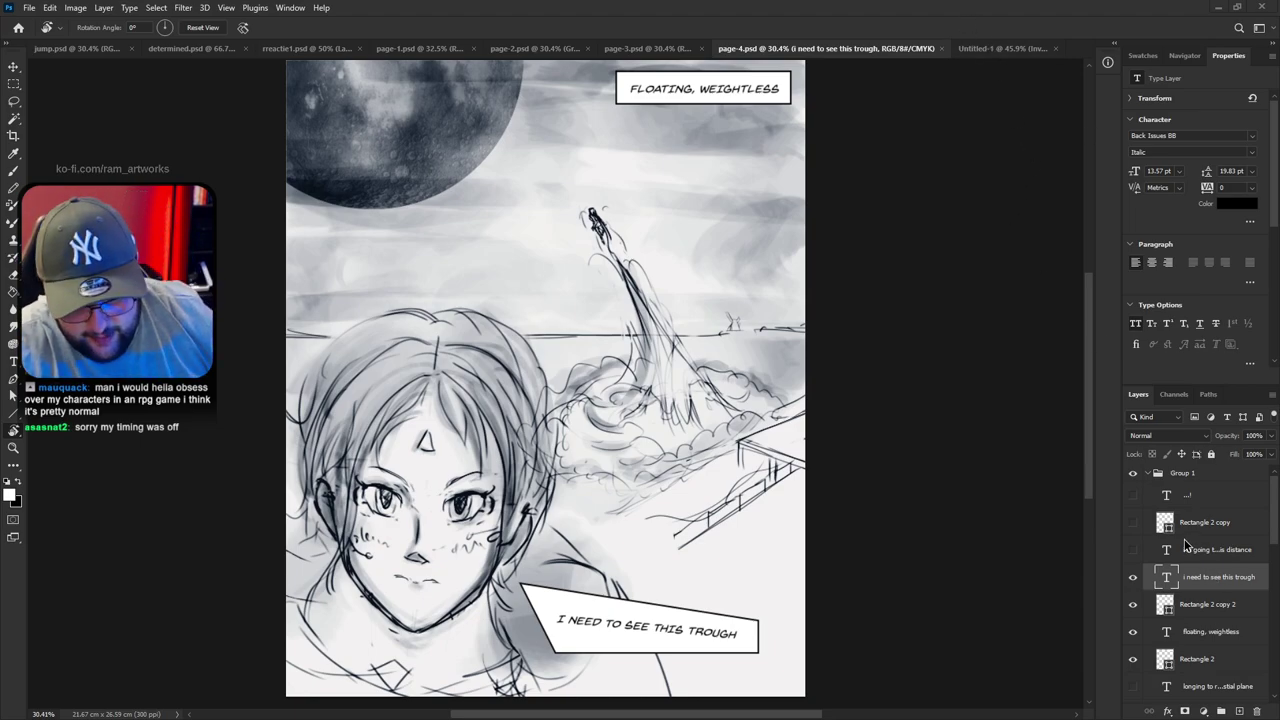
{"action": "scroll", "coordinate": [1224, 570], "scroll_direction": "down", "scroll_amount": 5}
{"action": "left_click", "coordinate": [1220, 541]}
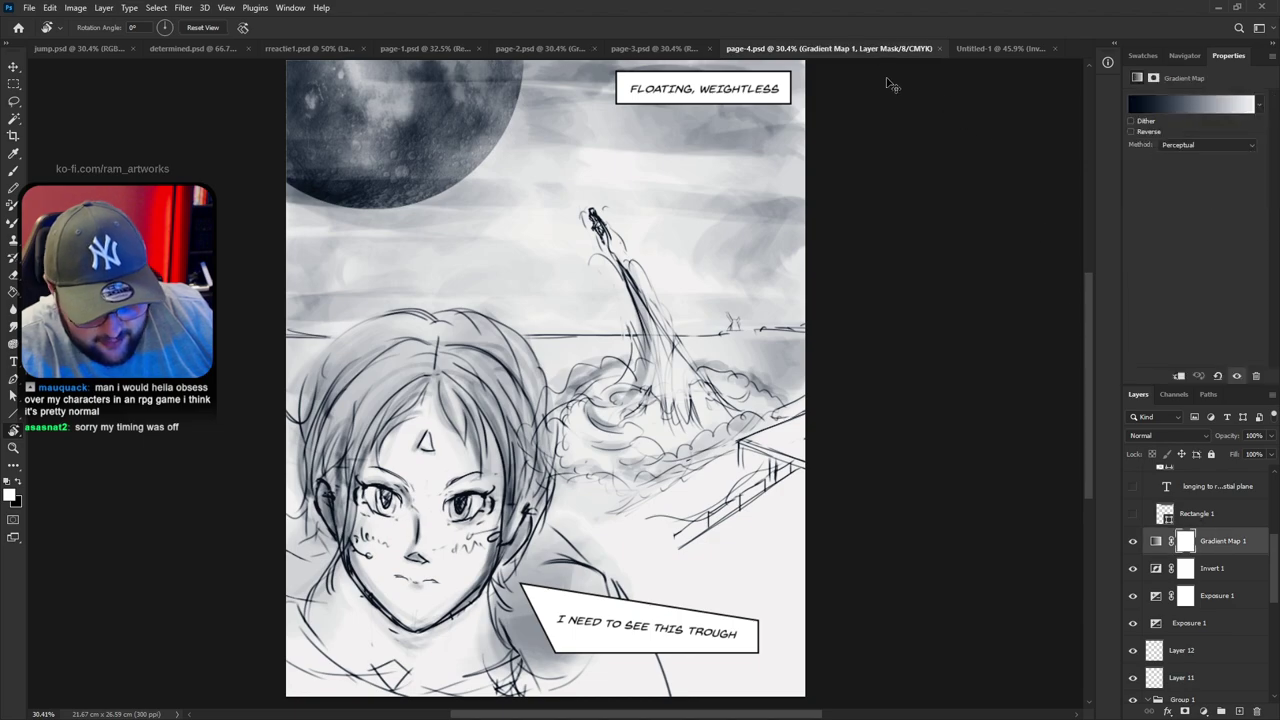
{"action": "left_click", "coordinate": [1009, 48]}
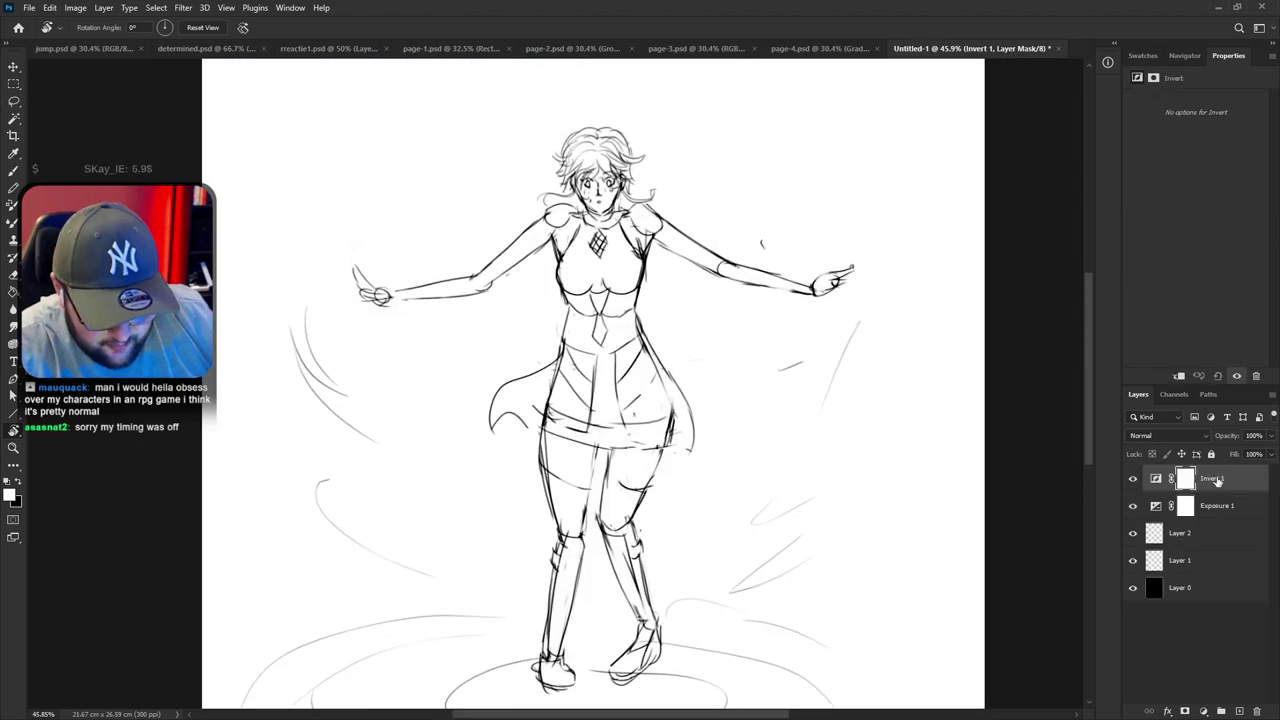
{"action": "key", "text": "ctrl+v"}
{"action": "left_click_drag", "start_coordinate": [897, 455], "coordinate": [898, 428]}
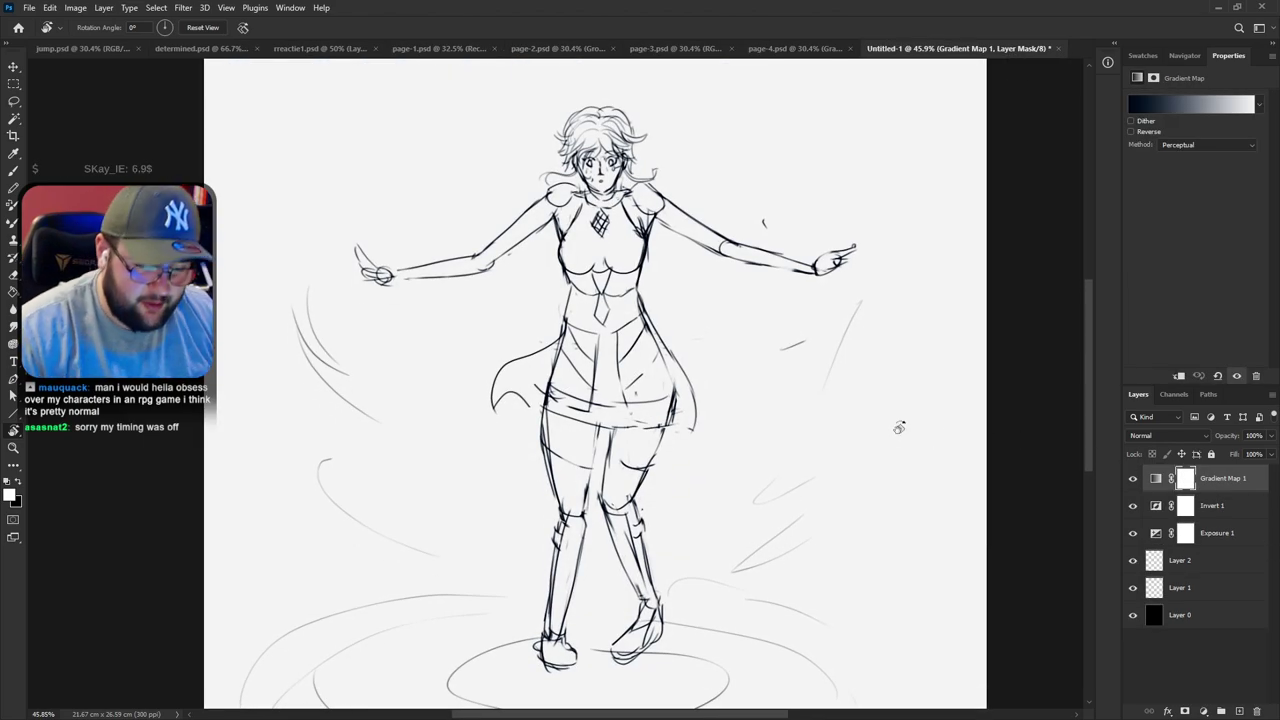